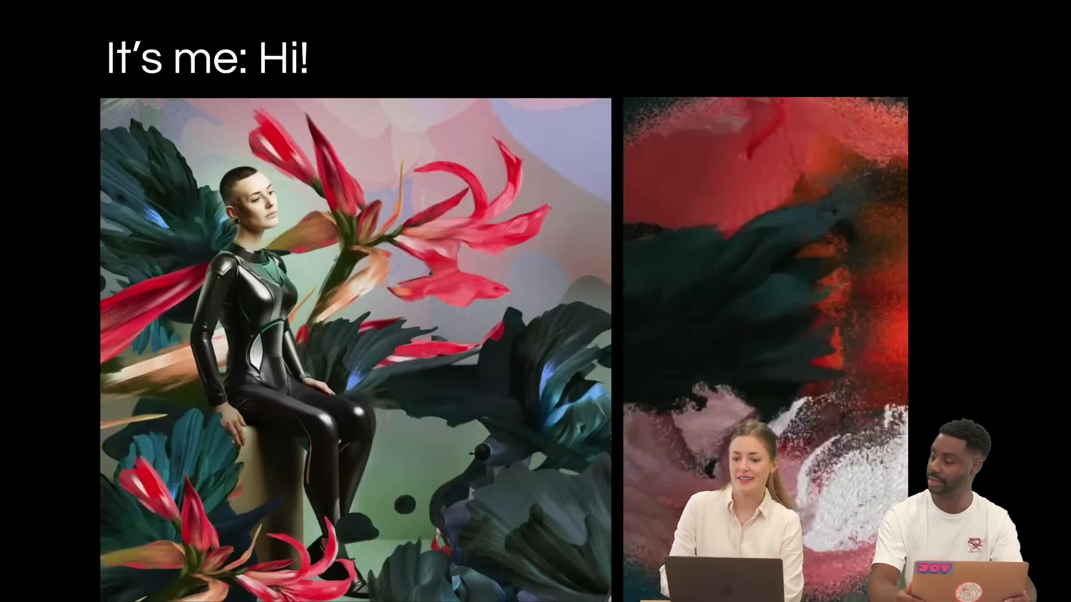
key("Right")
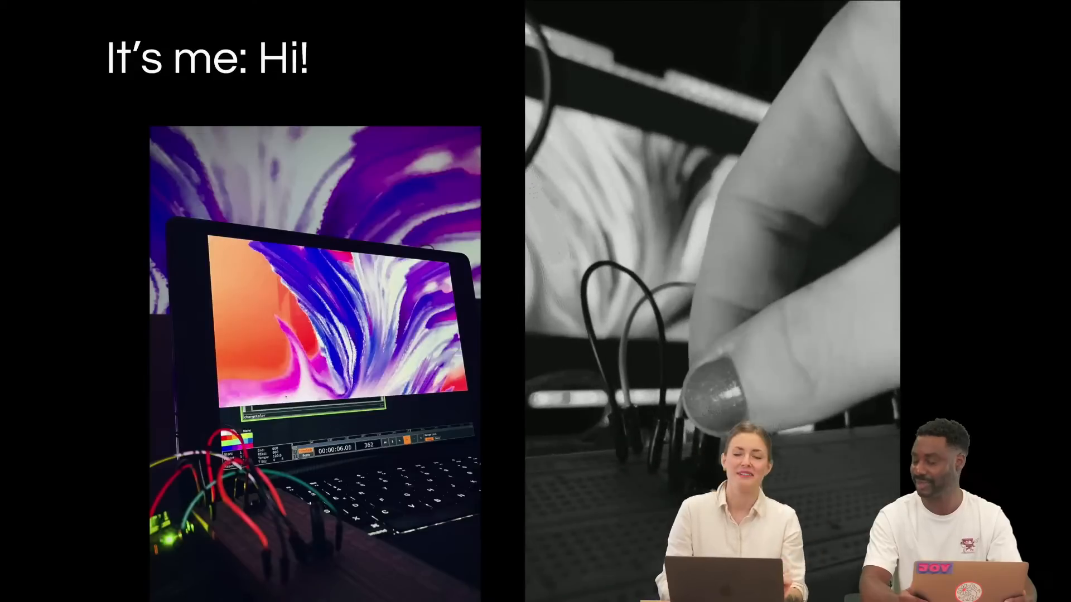
key("Right")
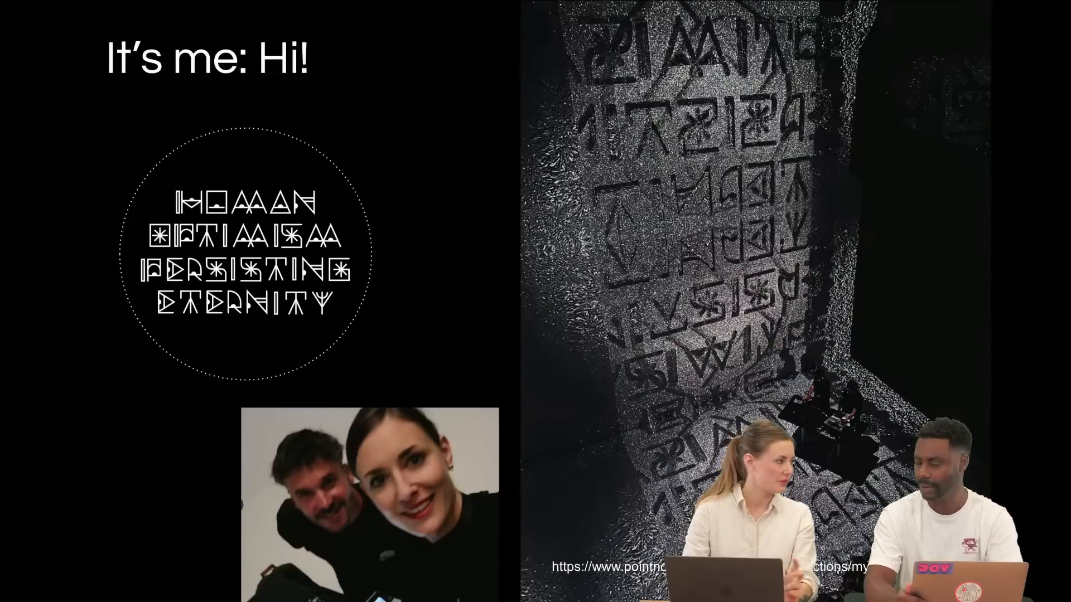
key("Right")
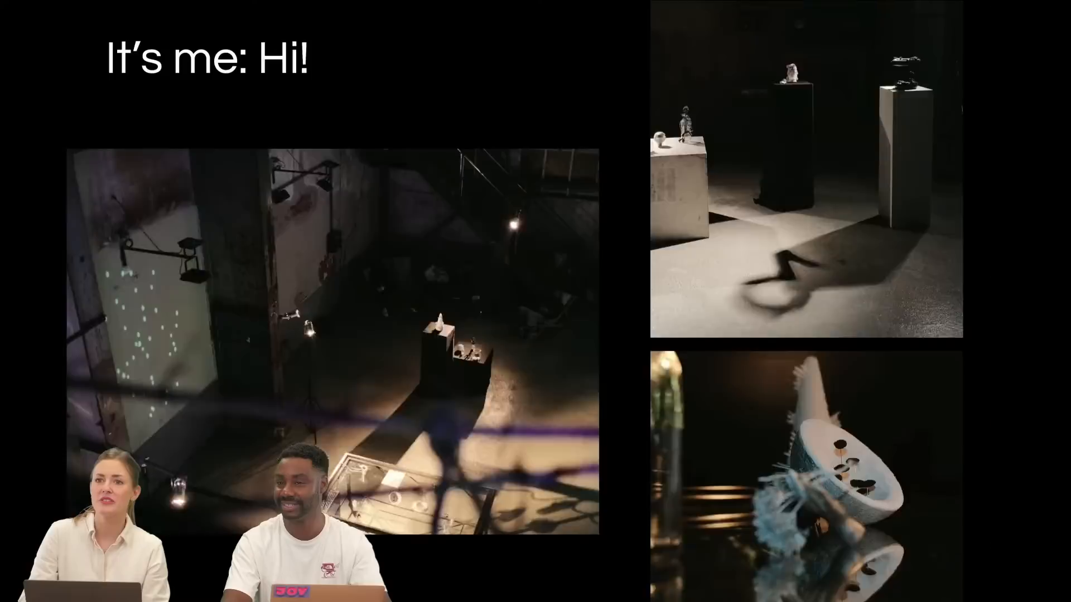
key("Right")
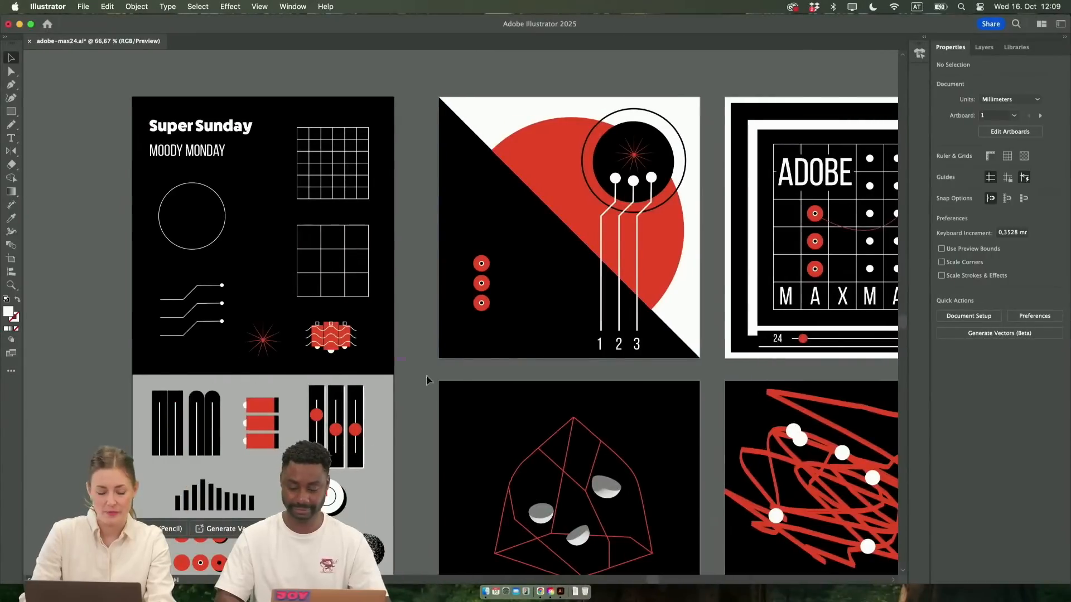
Examine the reference artboard of text, grids and graphic elements alongside the neighbouring poster artboards
scroll(217, 397, "right", 5)
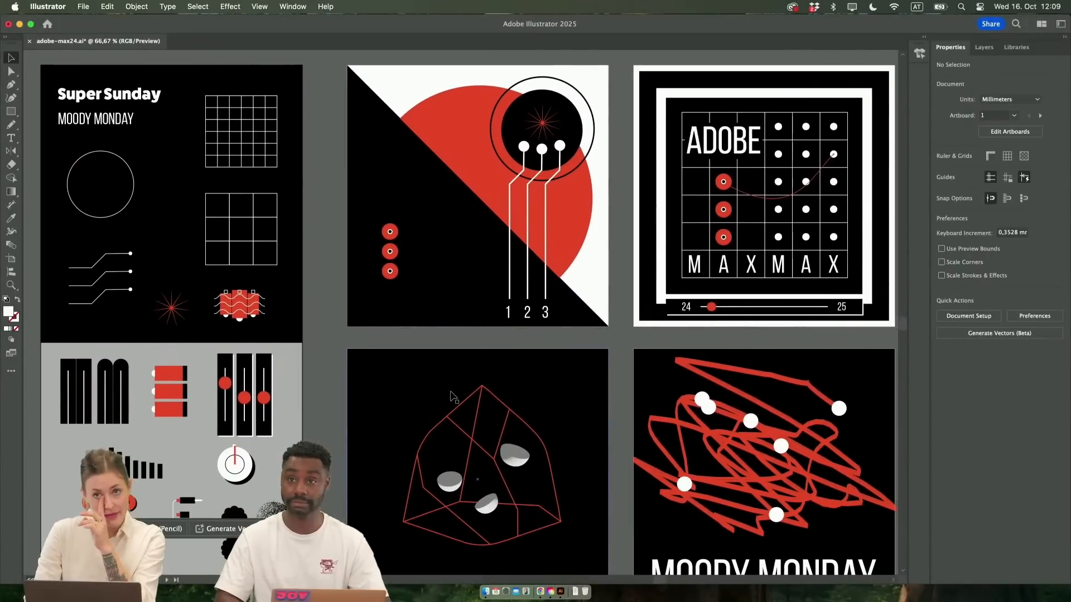
scroll(453, 396, "left", 5)
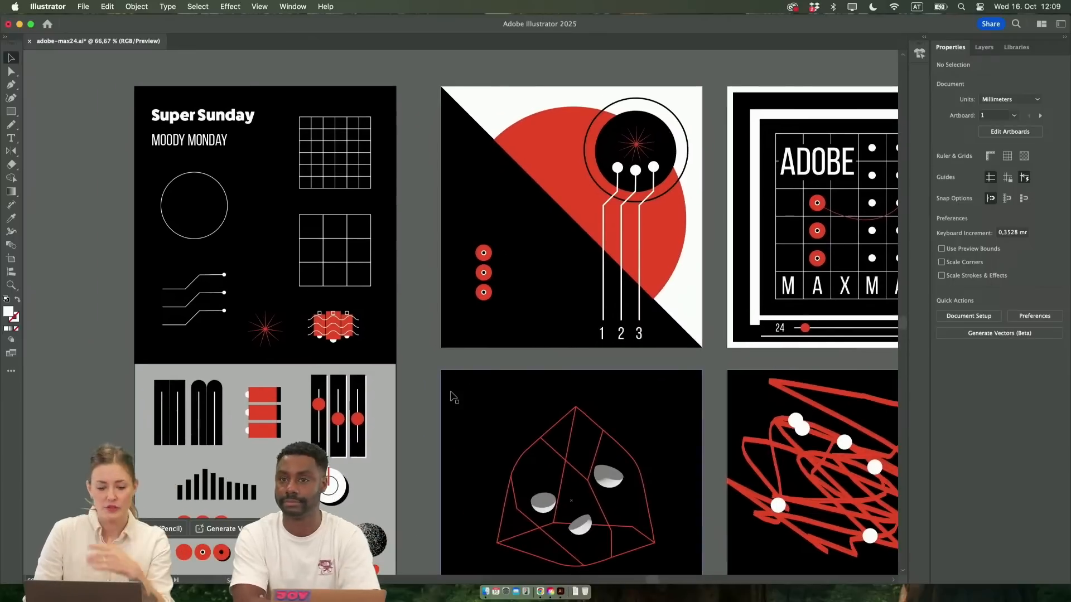
scroll(453, 396, "left", 3)
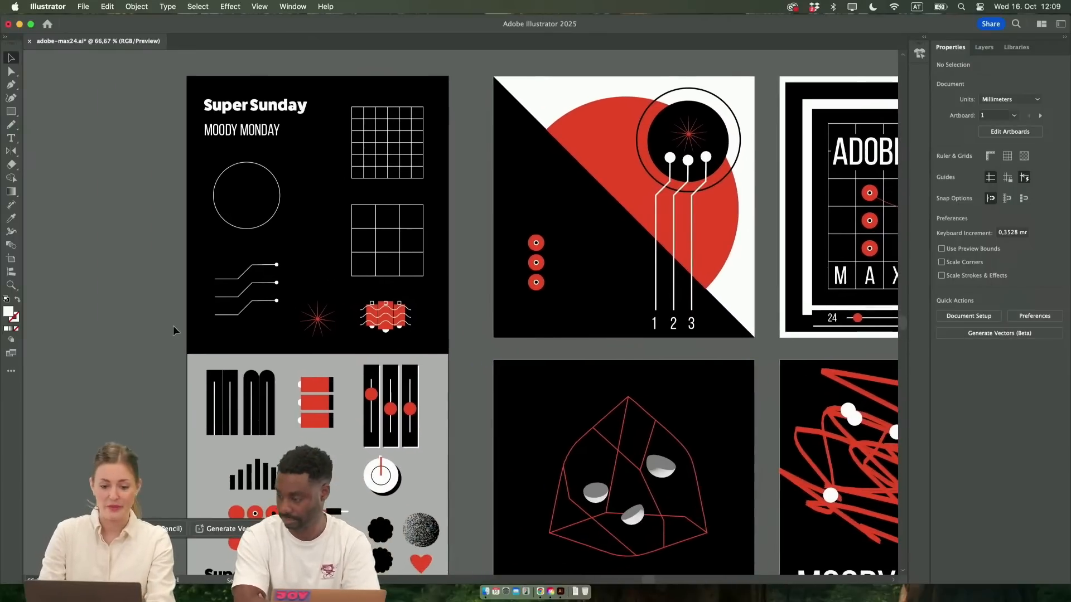
scroll(168, 325, "down", 2)
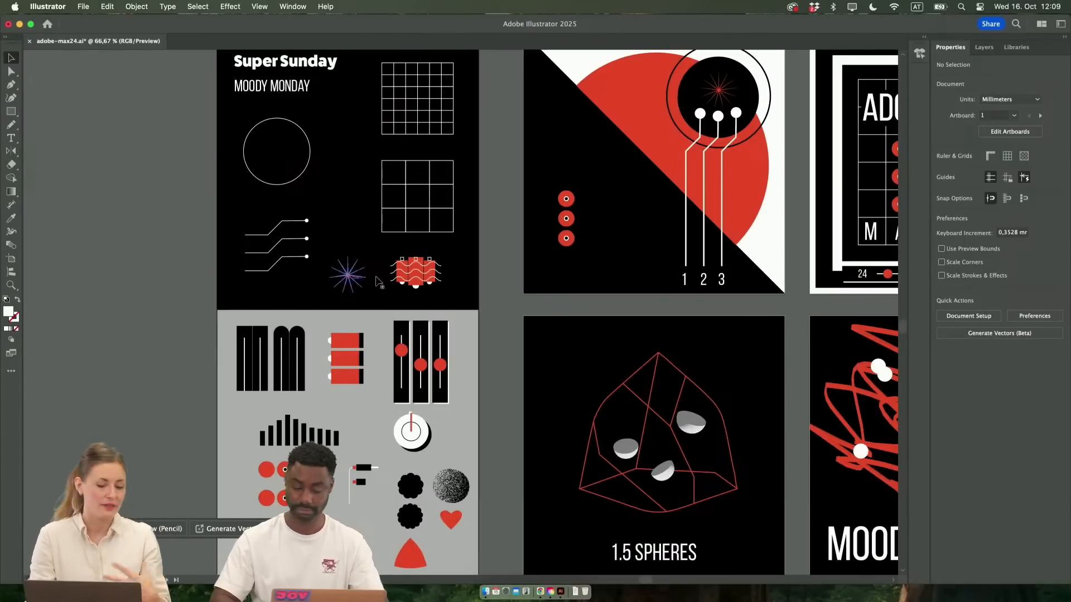
scroll(450, 368, "right", 3)
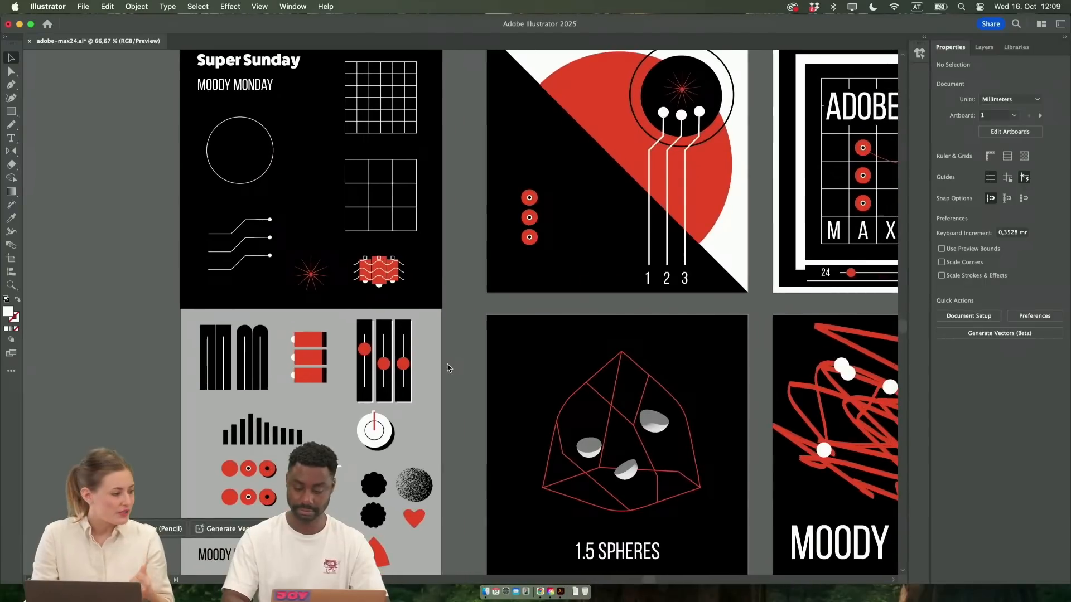
scroll(449, 368, "down", 5)
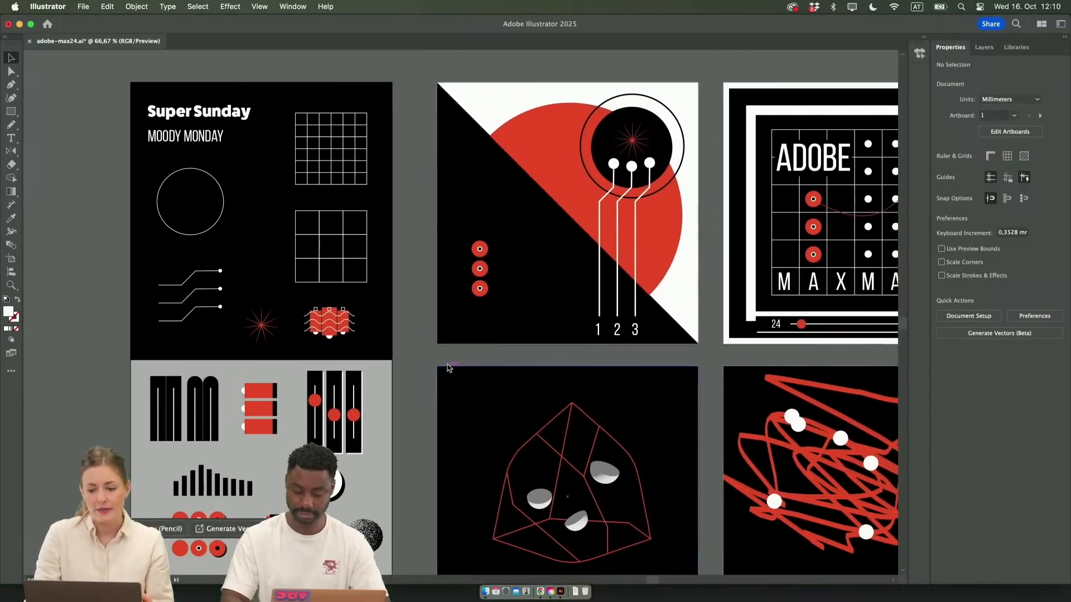
scroll(450, 368, "up", 2)
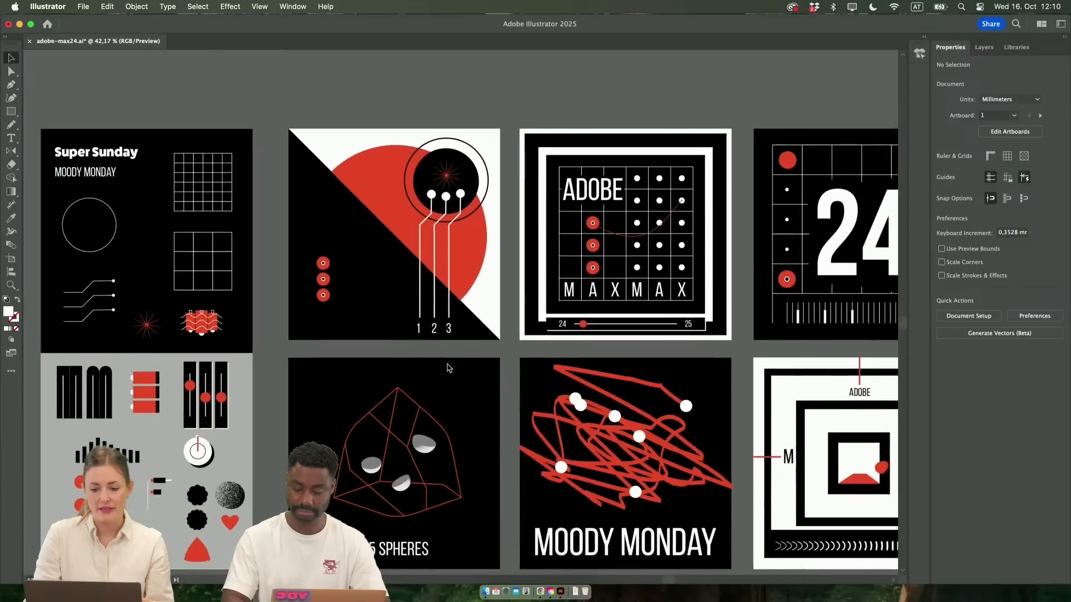
scroll(450, 368, "up", 3)
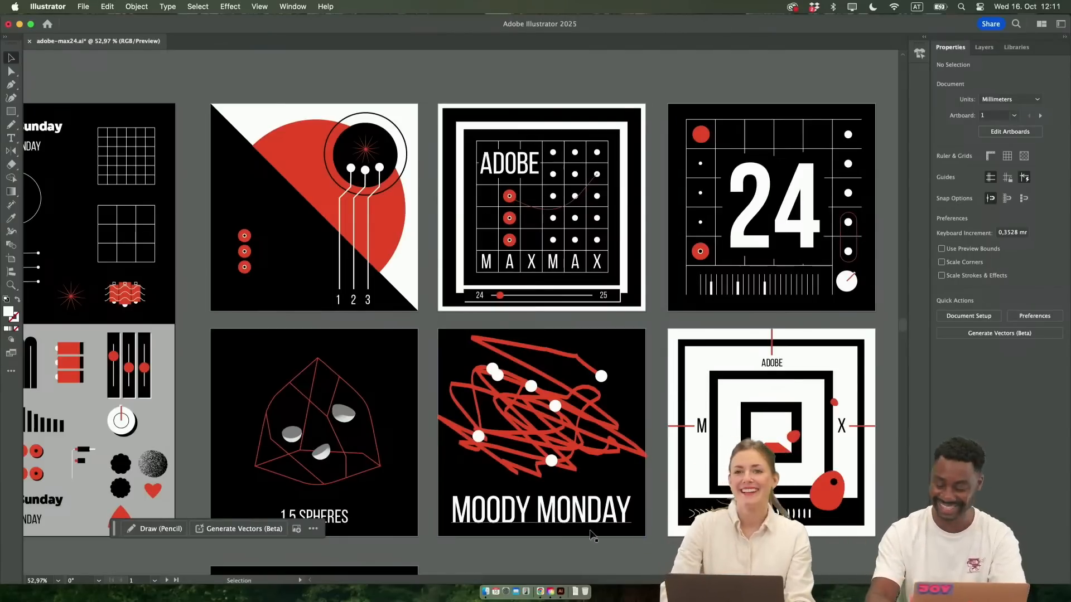
Look over the two rows of square poster designs, from the red circle composition to the 24 and Adobe MAX layouts
scroll(546, 483, "down", 2)
scroll(546, 483, "left", 1)
scroll(547, 484, "up", 3)
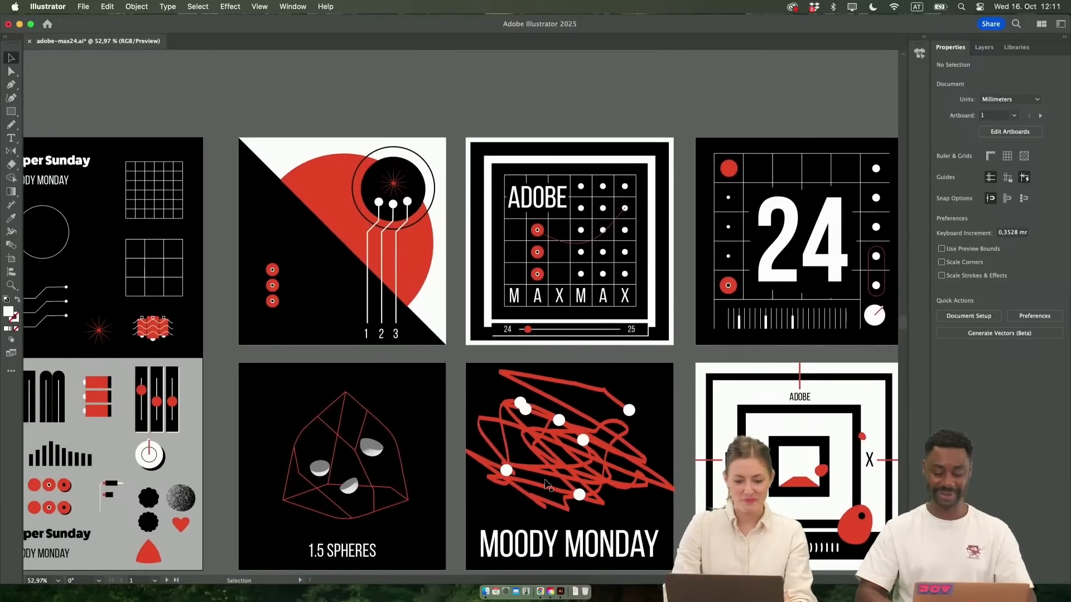
scroll(548, 484, "right", 1)
scroll(547, 484, "down", 1)
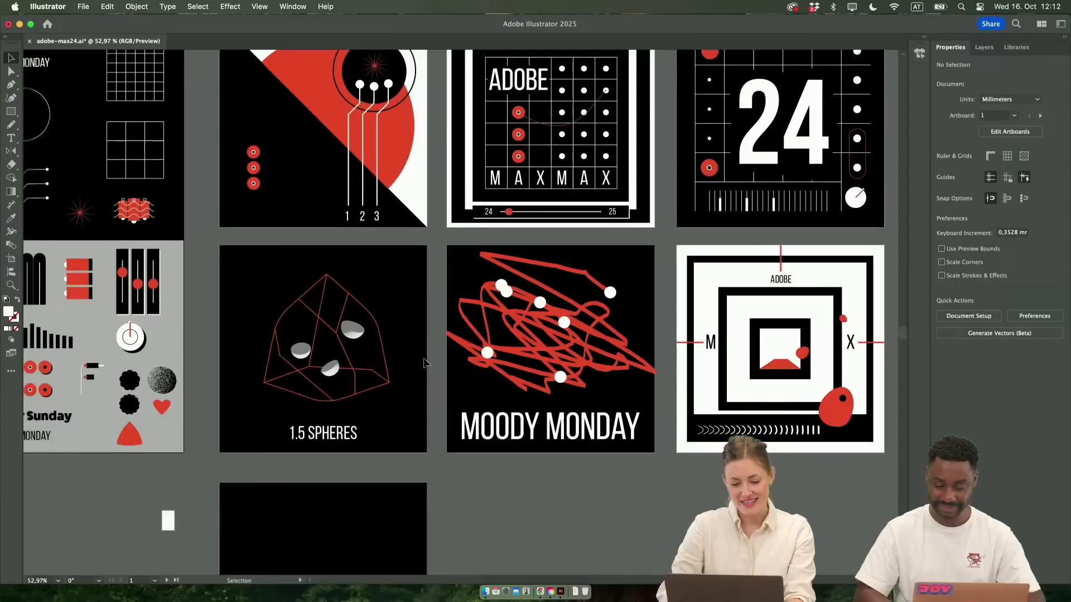
scroll(423, 358, "down", 2)
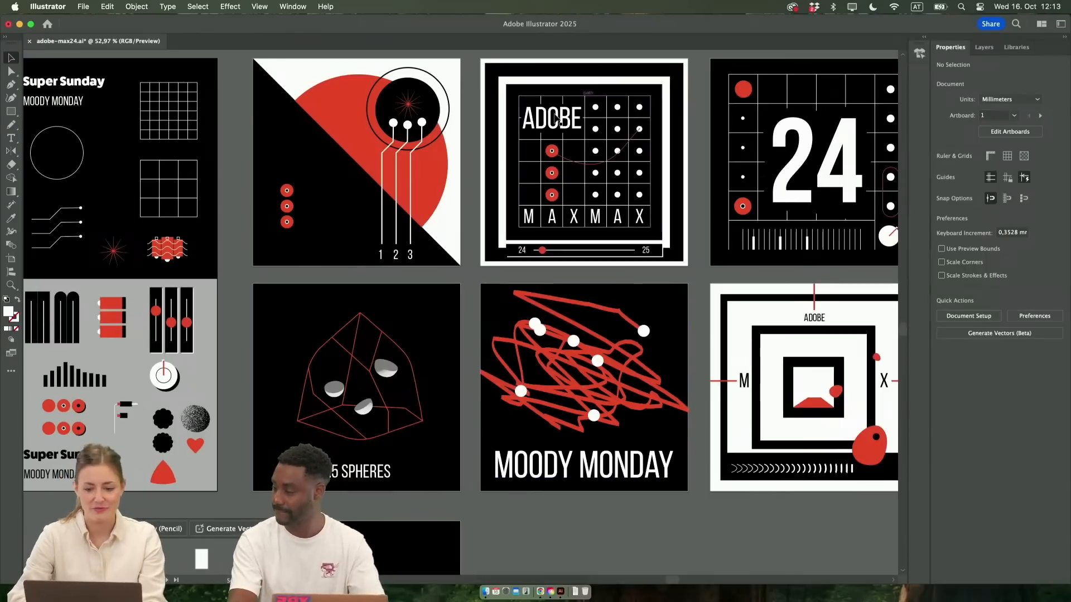
scroll(624, 133, "up", 5)
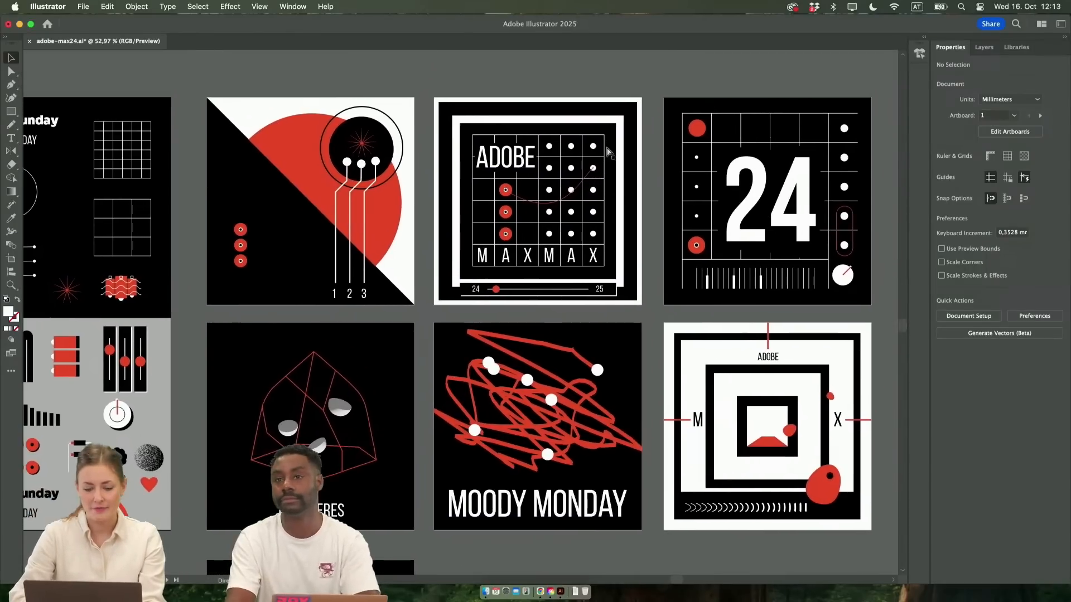
scroll(599, 185, "down", 5)
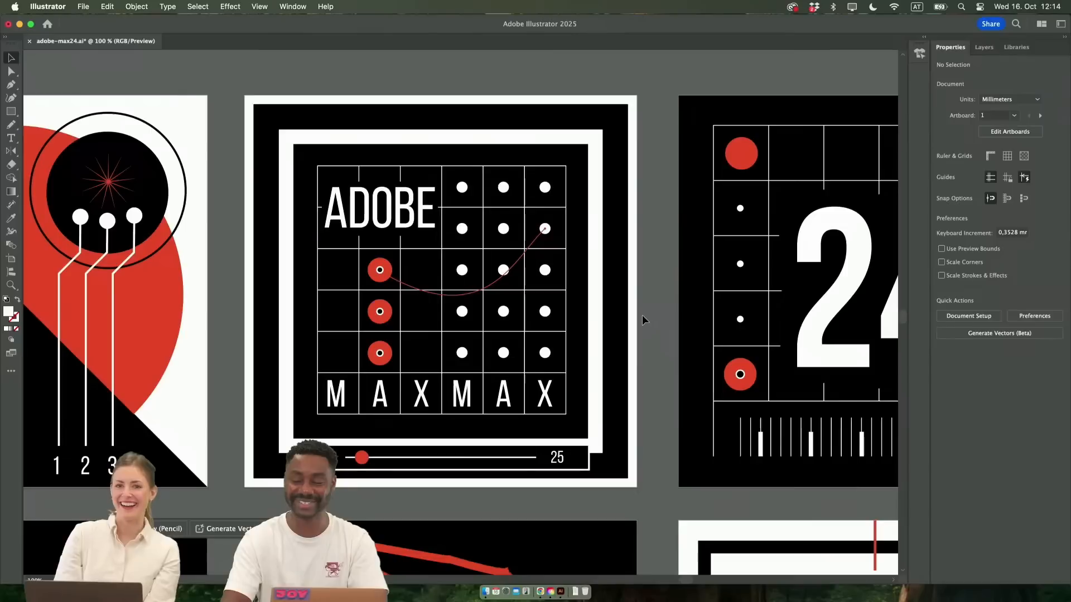
Compare the close-up of the Adobe MAX grid poster with the Moody Monday and 1.5 Spheres posters
key("super+minus")
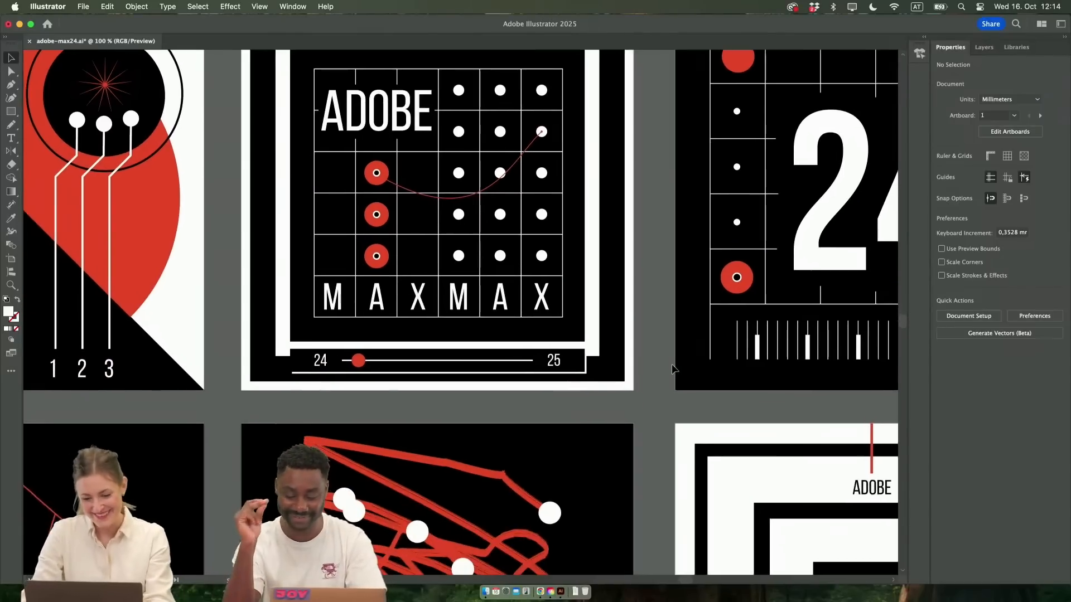
scroll(675, 368, "left", 5)
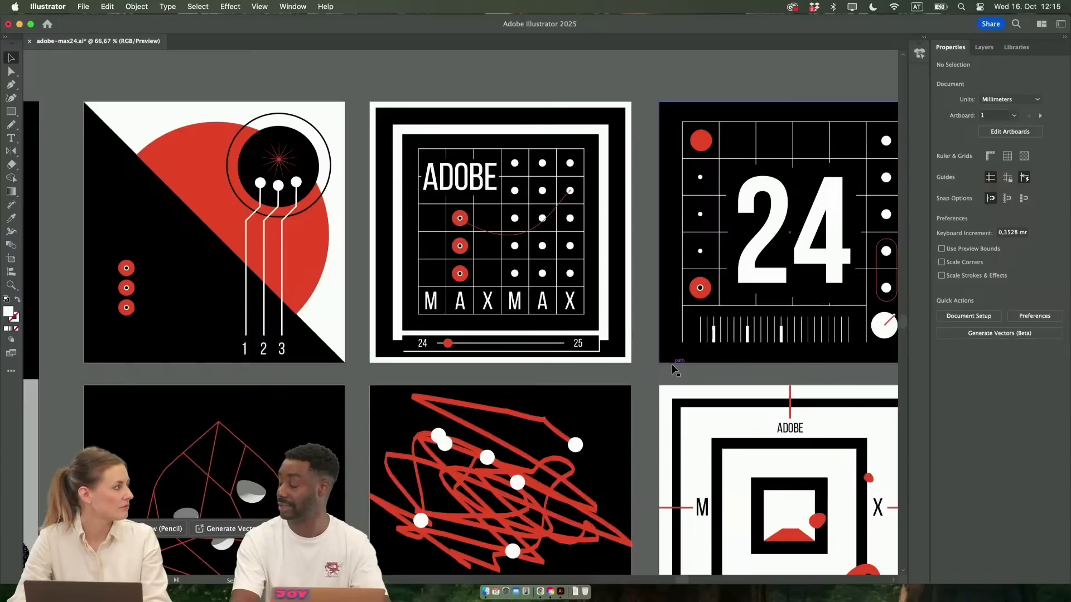
scroll(594, 412, "down", 2)
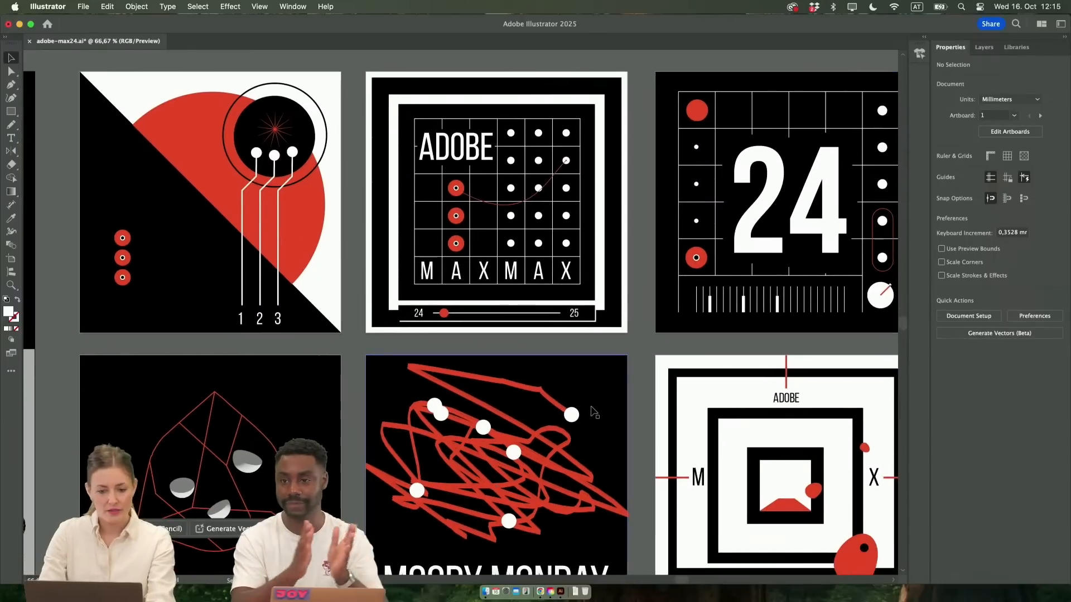
scroll(596, 415, "left", 2)
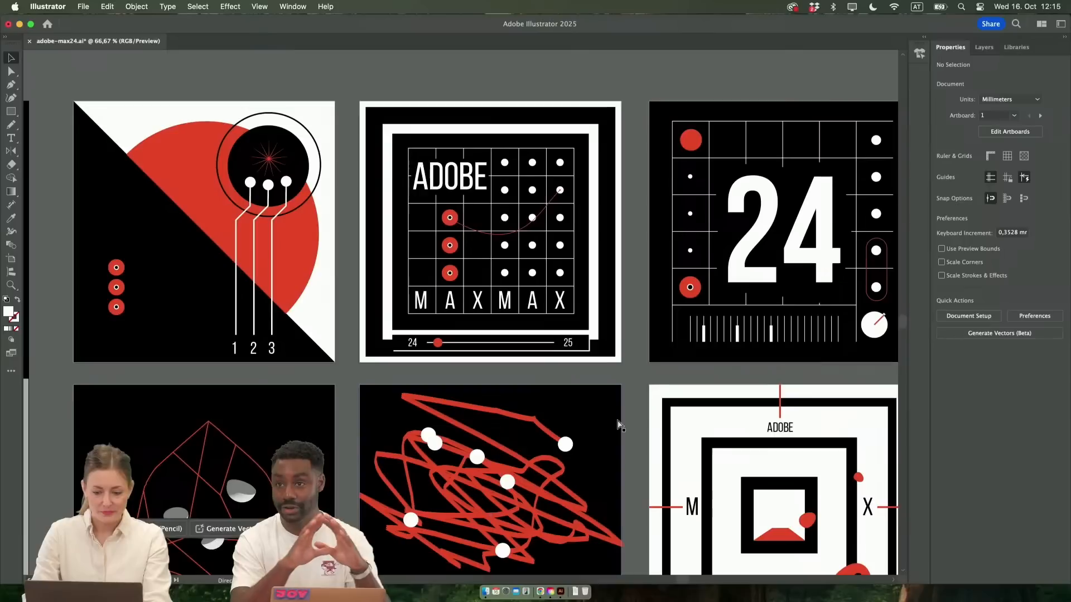
key("super+minus")
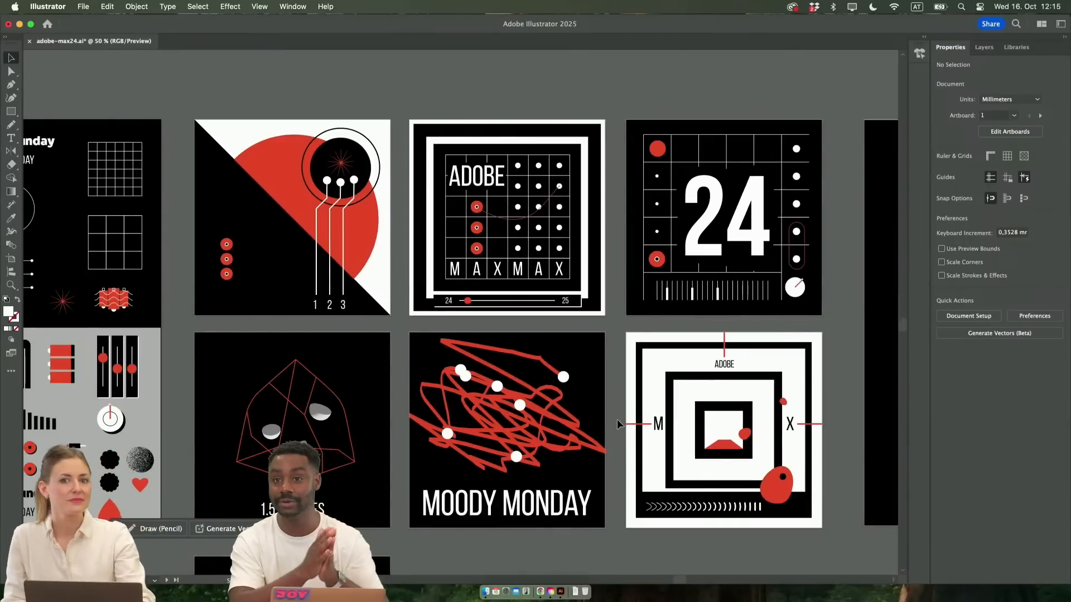
scroll(617, 419, "down", 4)
scroll(616, 419, "left", 4)
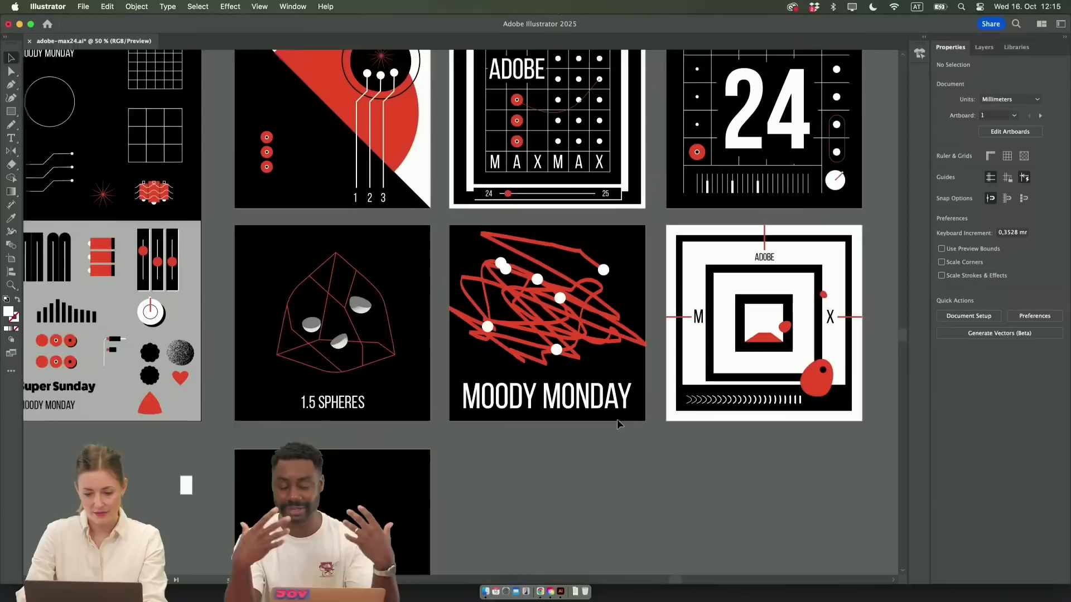
scroll(616, 420, "up", 2)
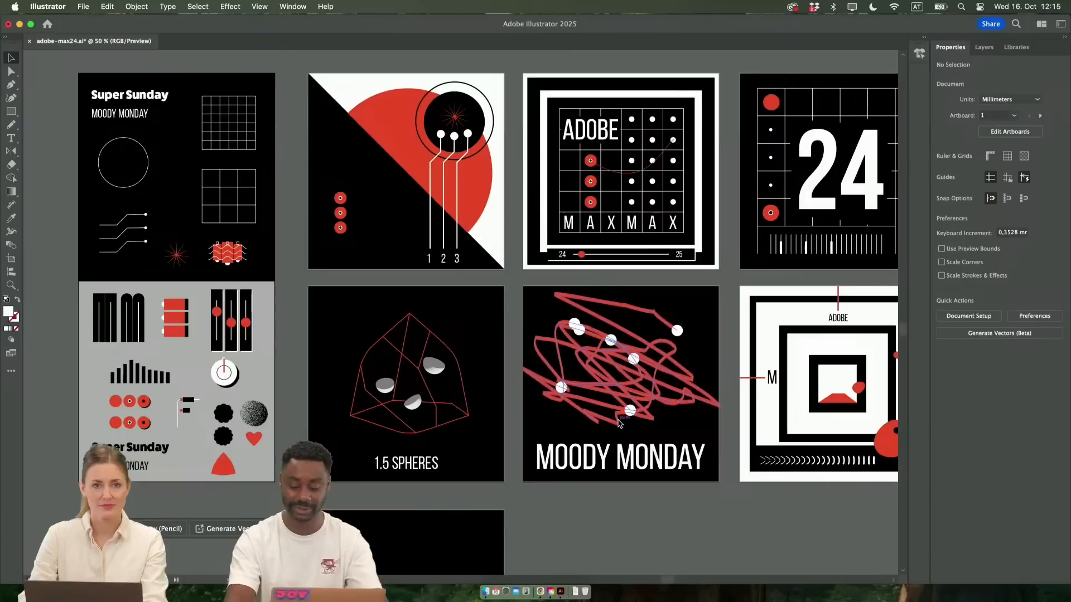
Examine the artboards with the plain red shapes and the hand-and-flower illustrations generated inside them
scroll(624, 496, "right", 3)
scroll(623, 499, "right", 10)
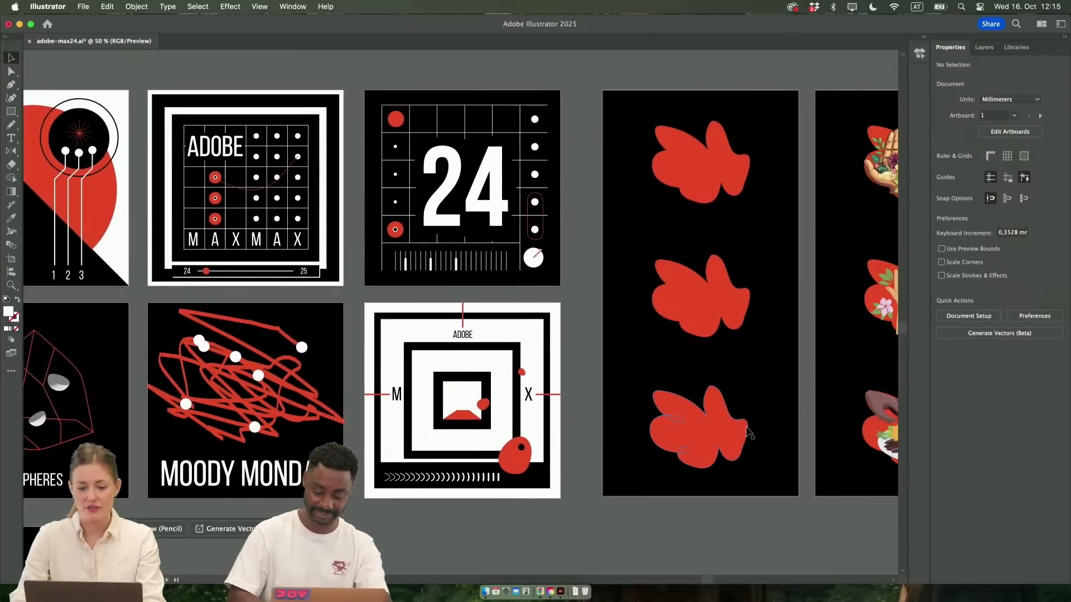
scroll(658, 418, "left", 2)
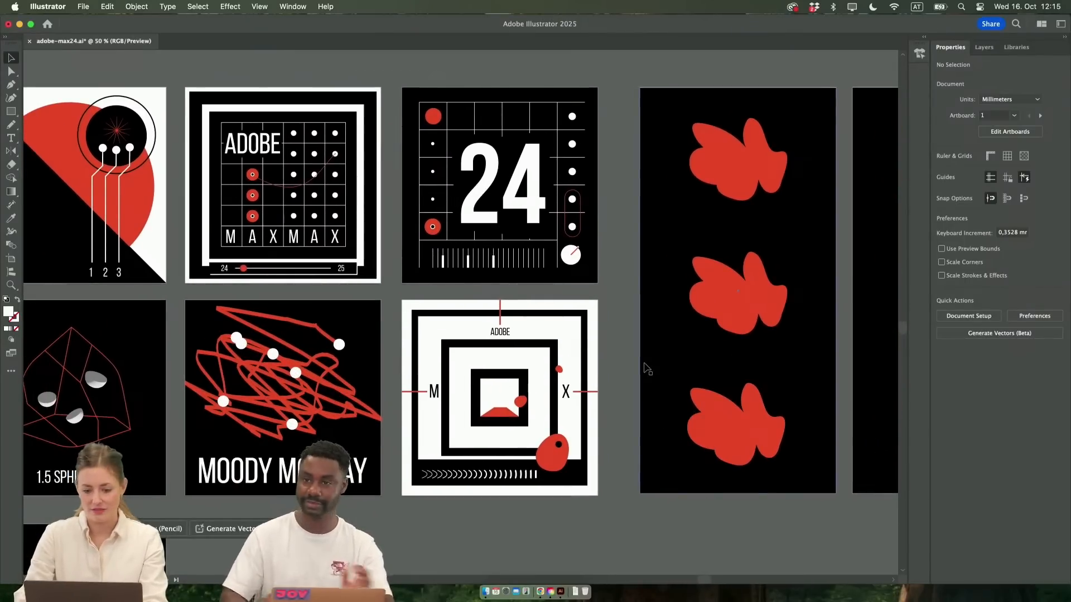
scroll(645, 367, "up", 1)
scroll(644, 367, "up", 3)
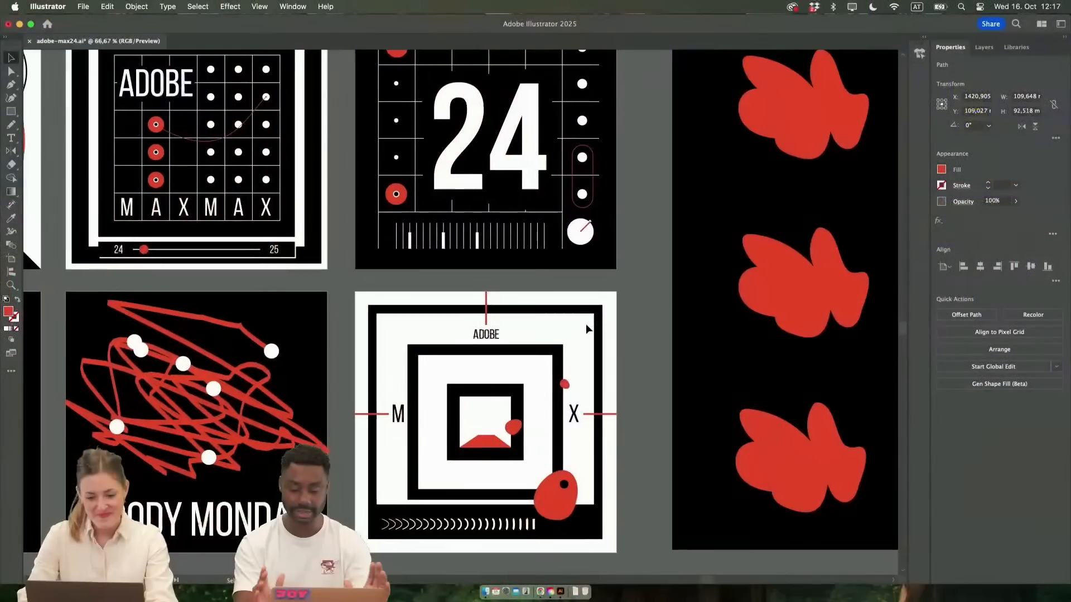
scroll(586, 323, "left", 5)
key("super+minus")
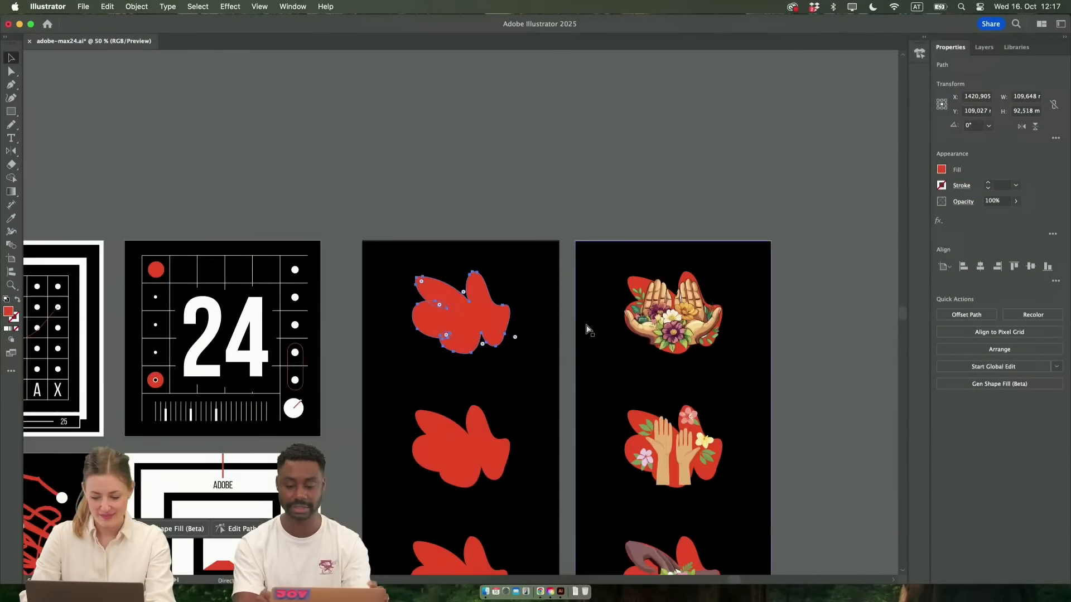
Review the poster artboards again and bring the empty black artboard below the 1.5 Spheres poster into close view
scroll(587, 330, "down", 4)
scroll(585, 331, "left", 7)
scroll(583, 330, "left", 6)
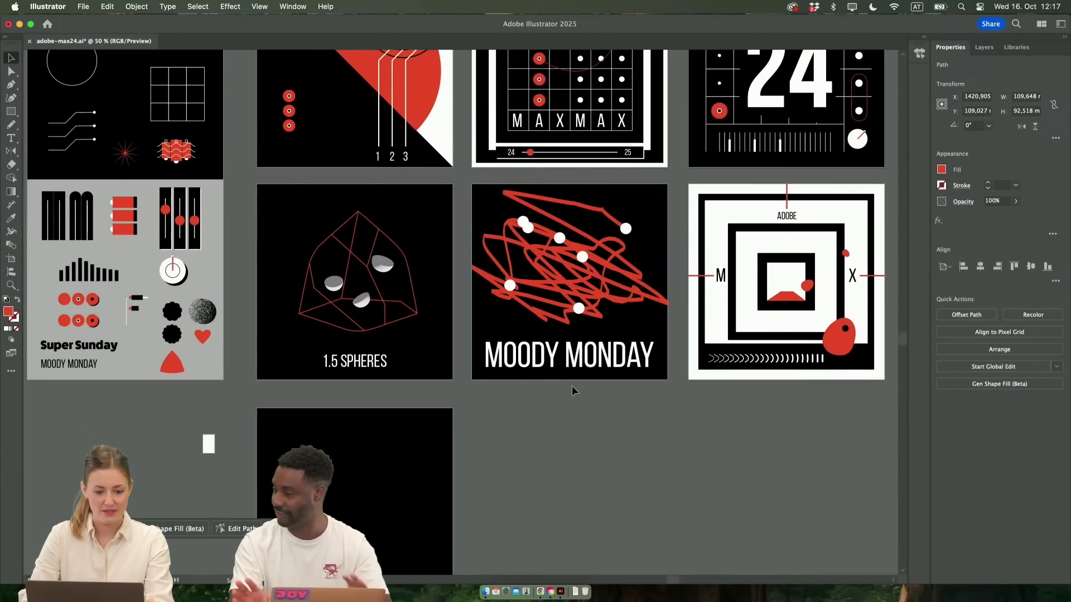
scroll(572, 388, "down", 3)
scroll(572, 388, "right", 2)
scroll(571, 386, "up", 6)
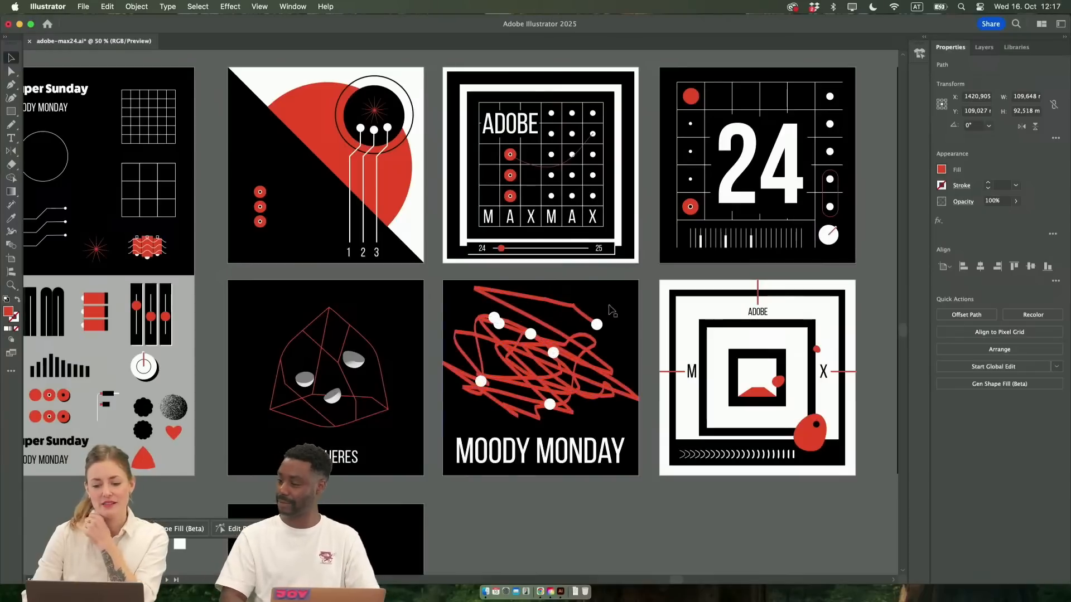
scroll(478, 395, "down", 3)
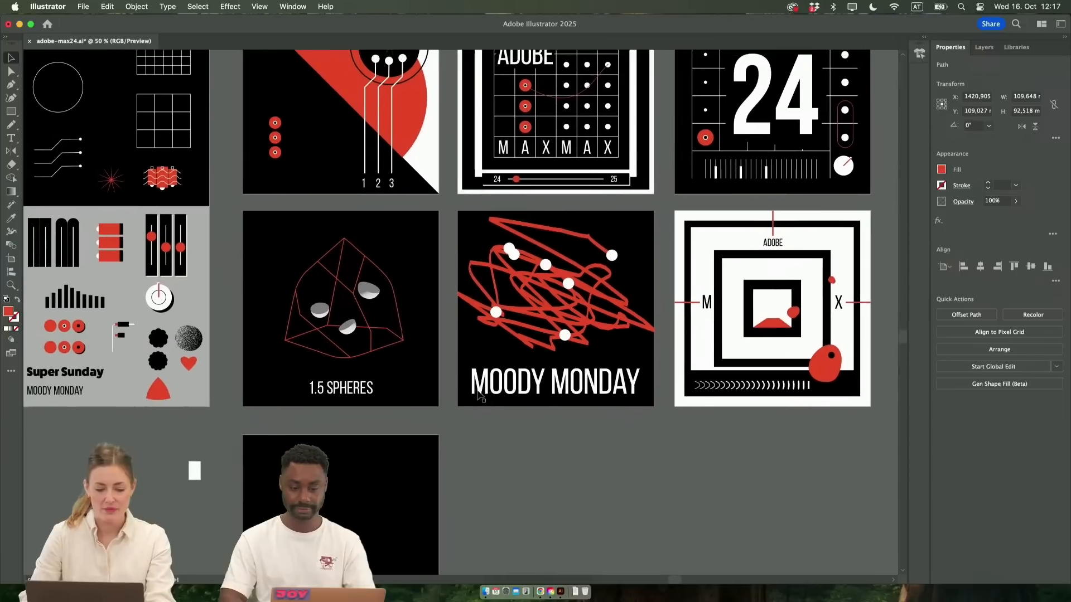
scroll(613, 398, "up", 2)
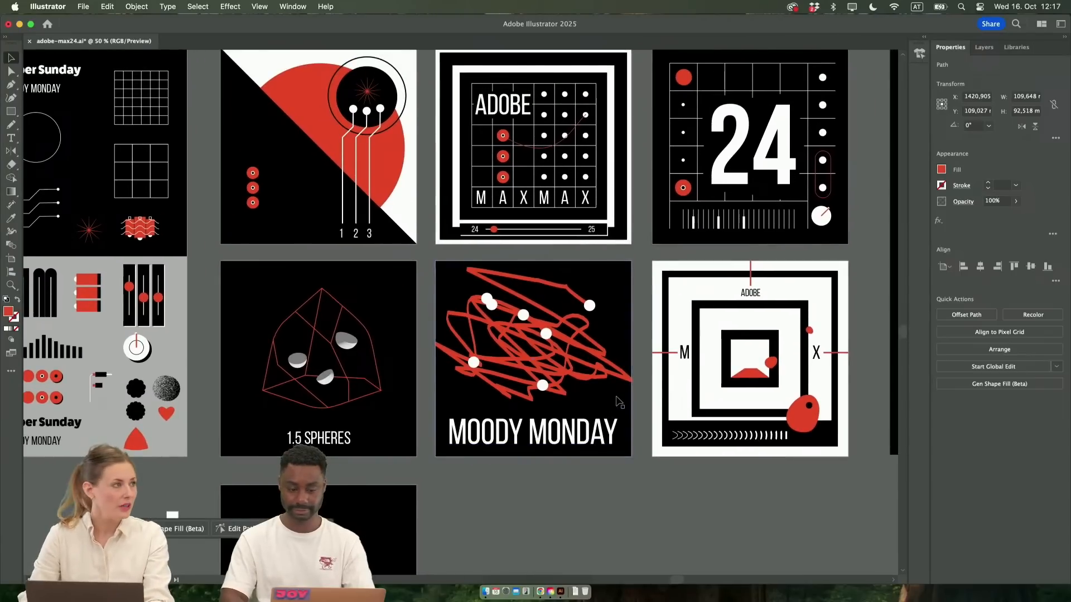
scroll(446, 330, "left", 3)
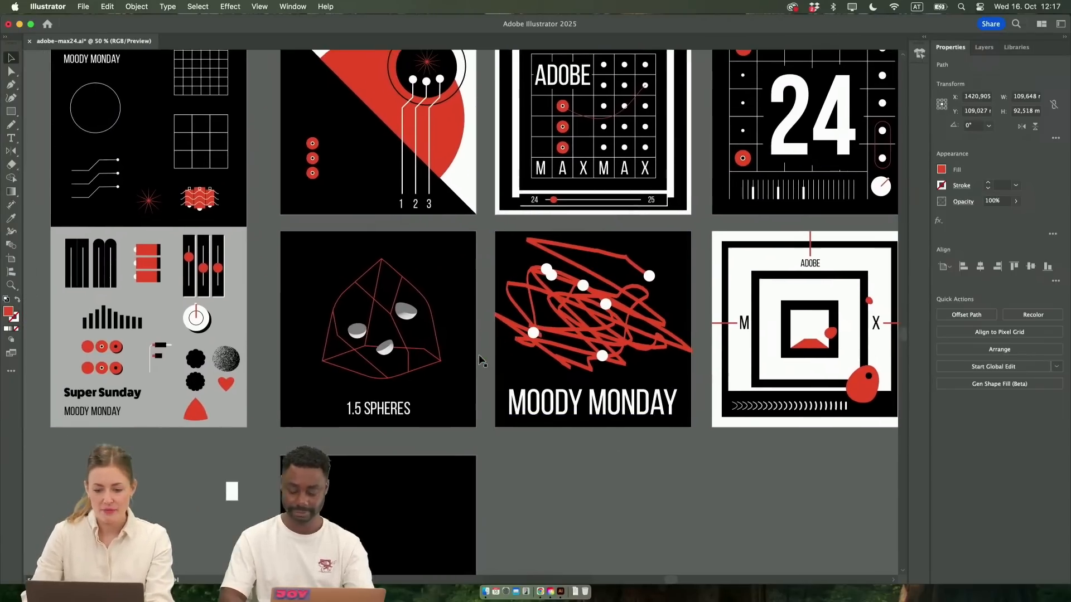
scroll(172, 434, "down", 5)
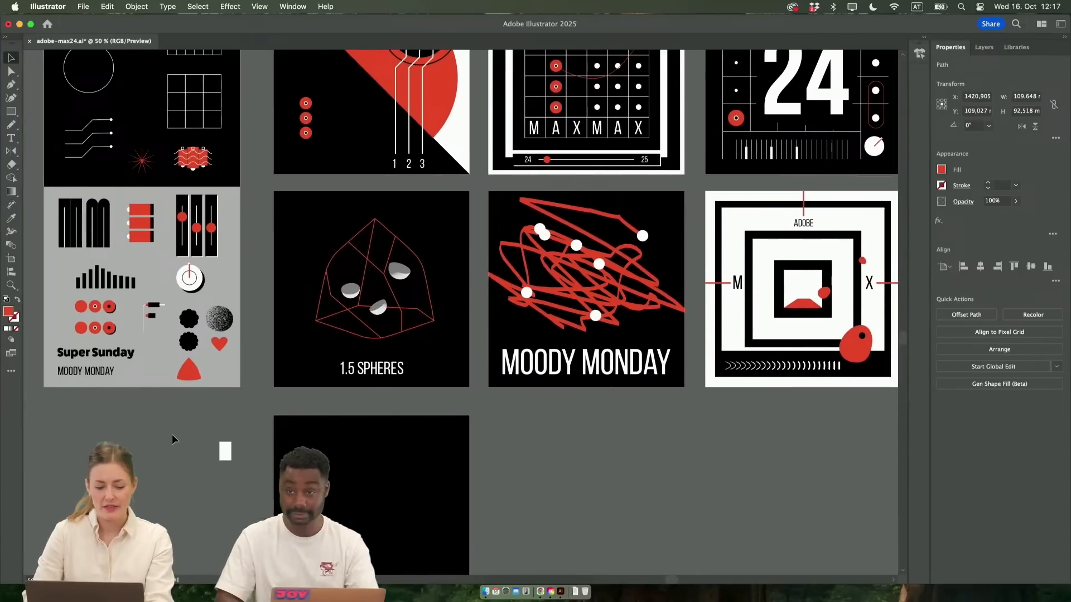
scroll(352, 435, "up", 2)
scroll(355, 437, "up", 2)
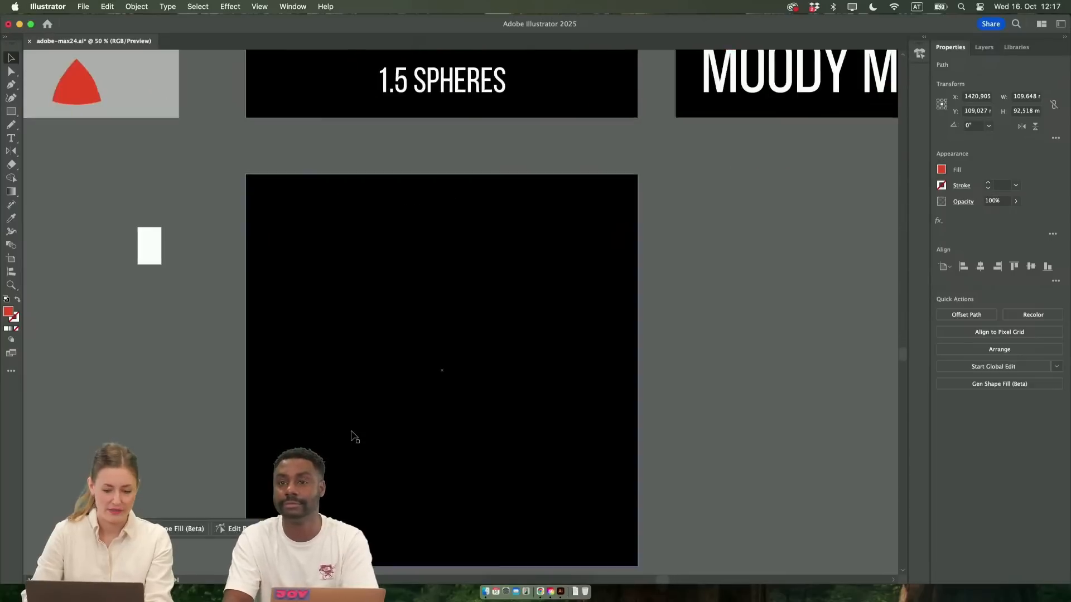
Draw a rectangular grid of six by six cells, about 168 mm square, on the empty black artboard
scroll(352, 435, "down", 2)
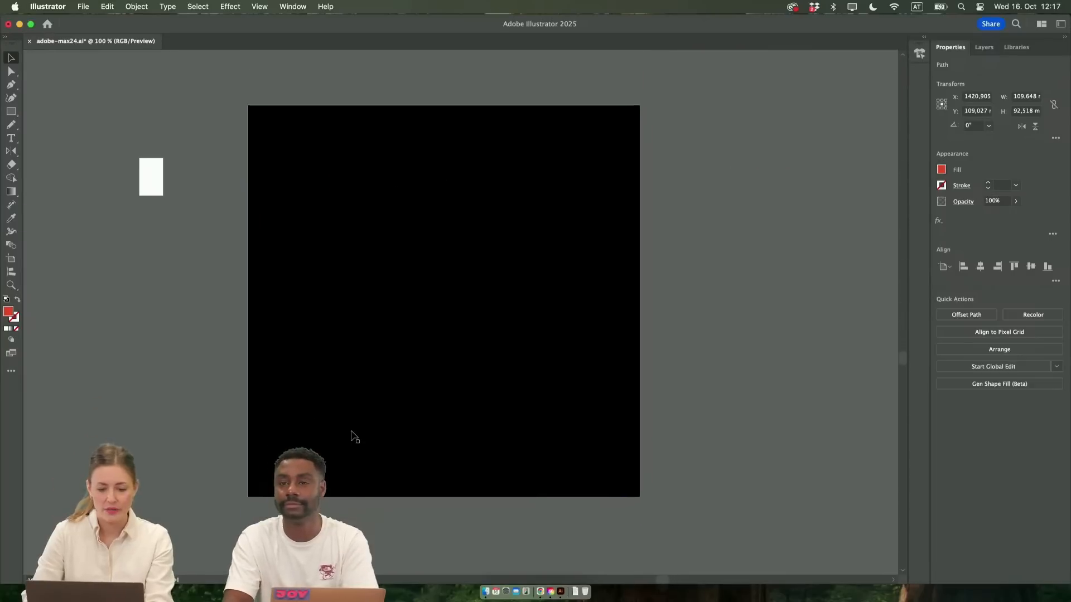
left_click(11, 111)
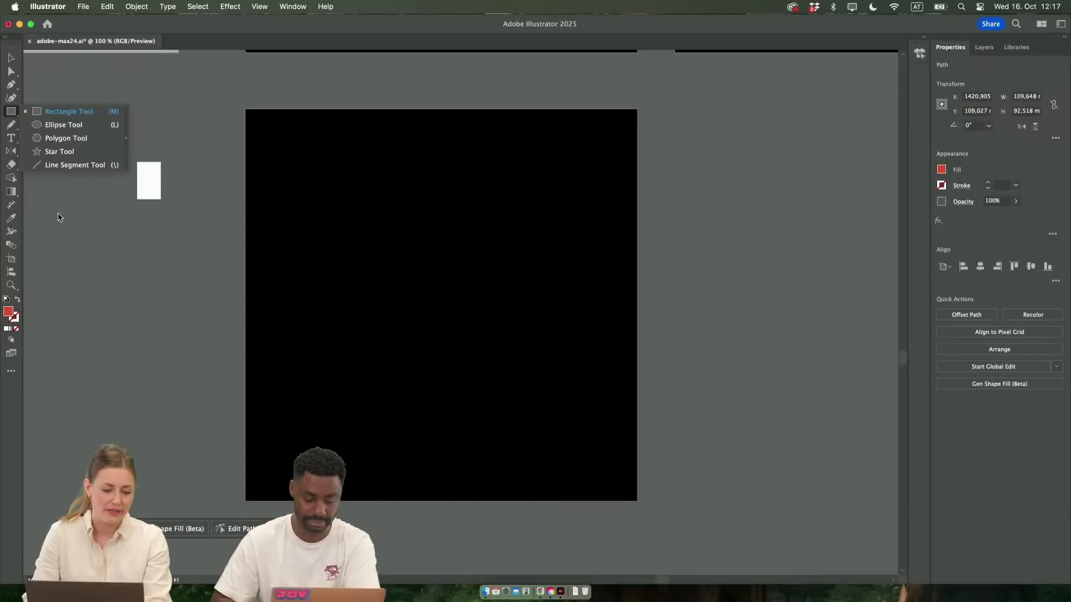
left_click(67, 230)
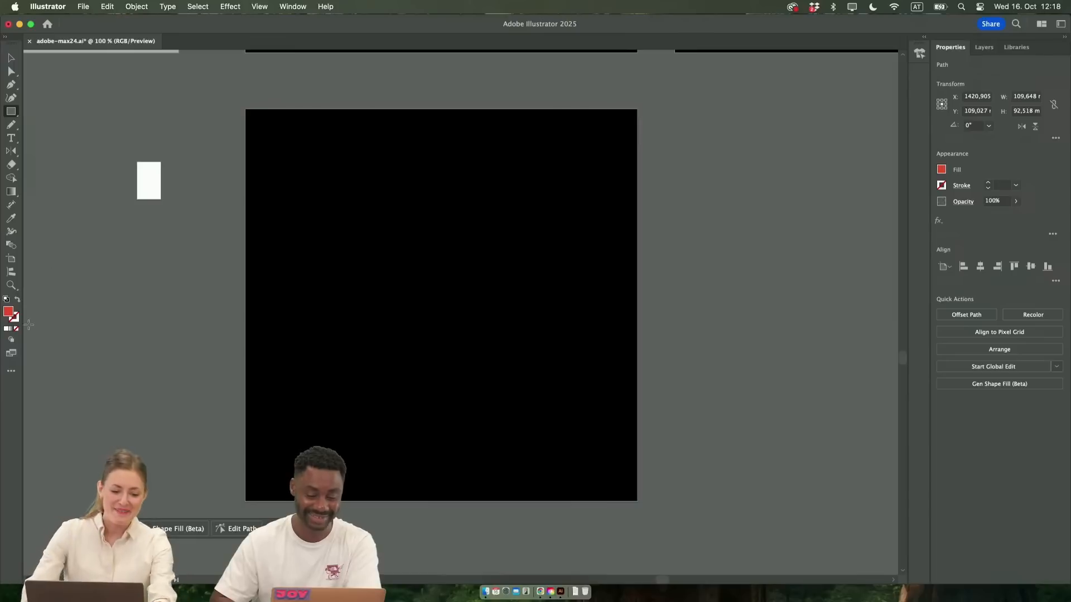
left_click(10, 373)
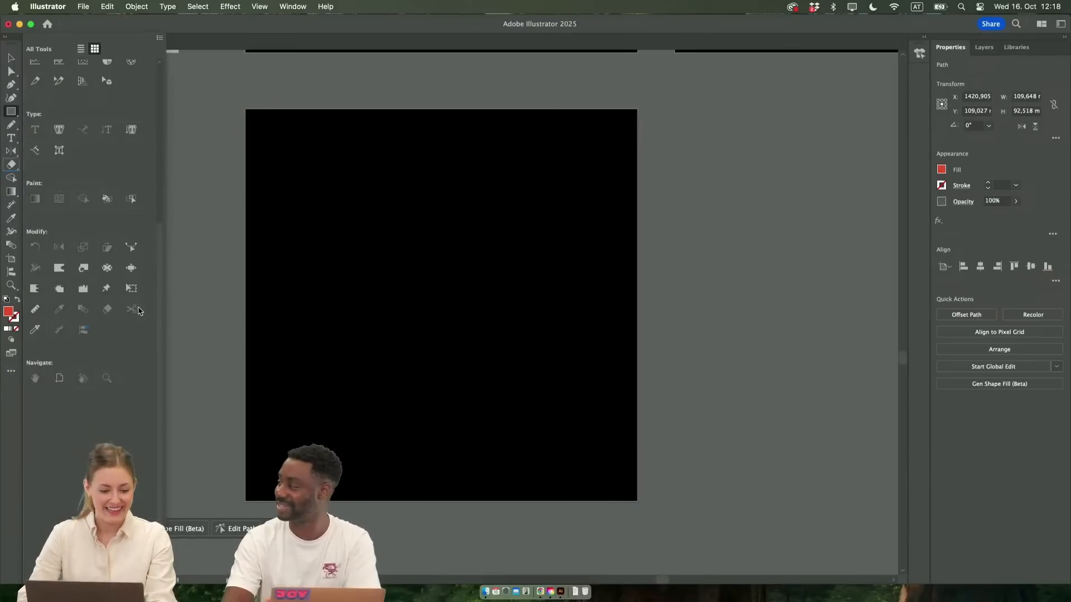
scroll(87, 379, "up", 5)
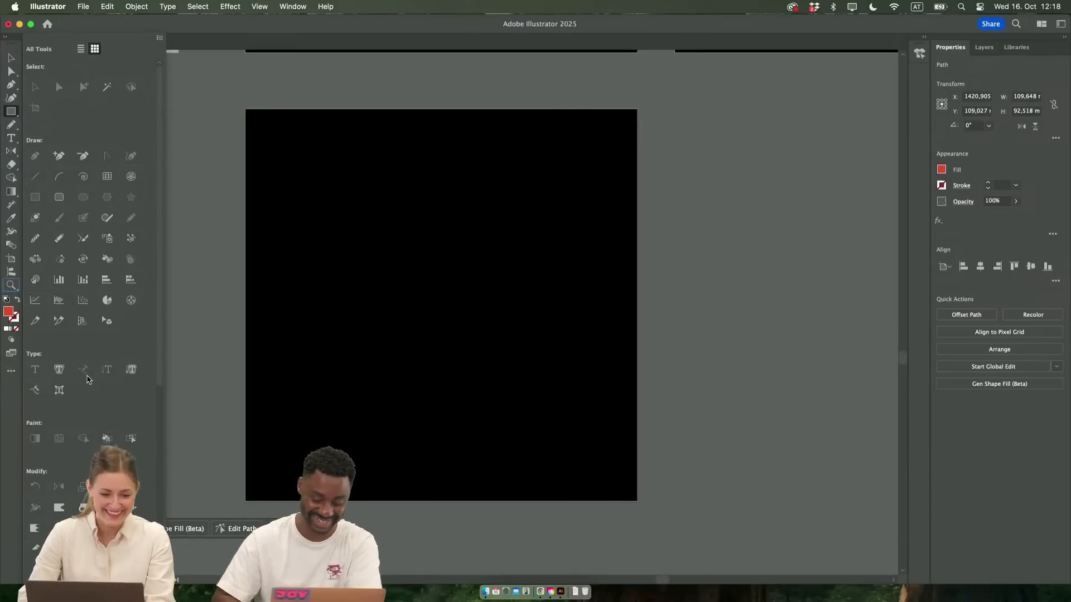
left_click(108, 177)
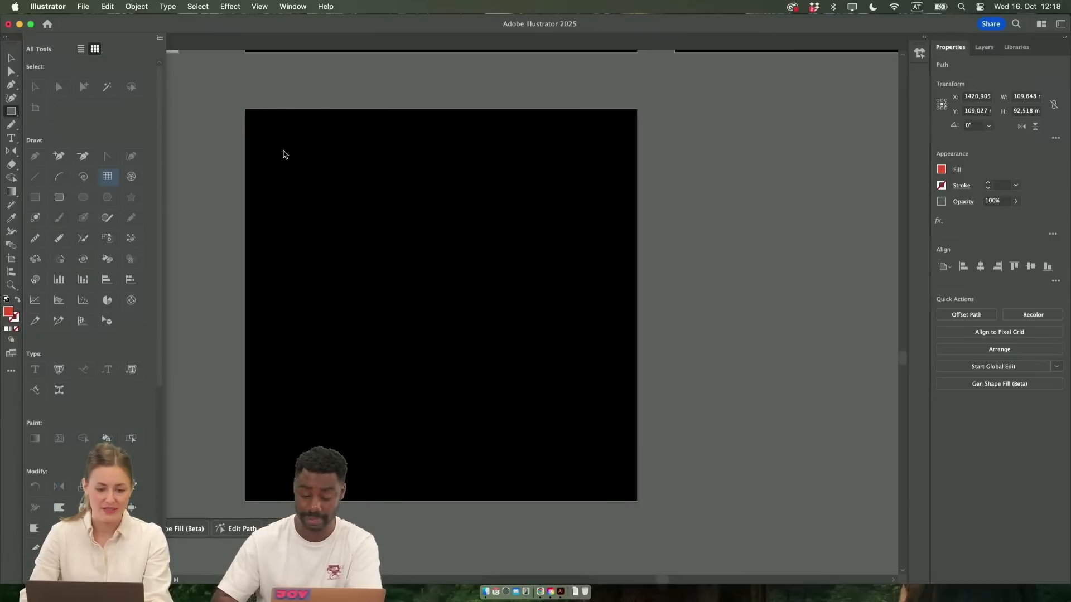
left_click_drag(325, 173, 612, 432)
key("v")
left_click_drag(575, 373, 527, 353)
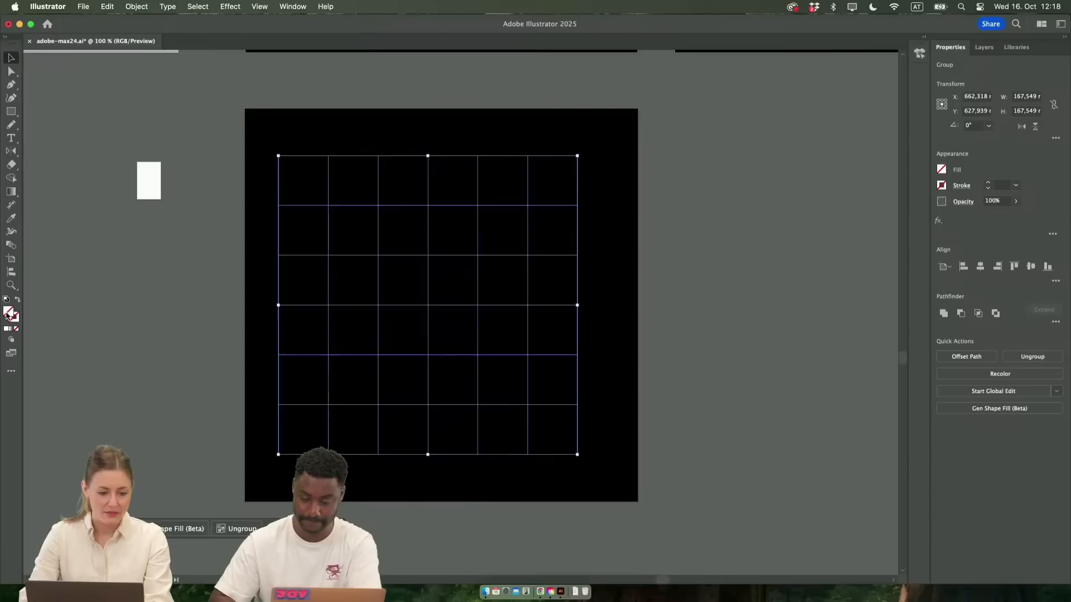
Colour the grid lines white by picking a white fill and swapping it to the stroke, leaving the grid unfilled
double_click(8, 314)
type("999493")
left_click_drag(234, 197, 227, 187)
key("Return")
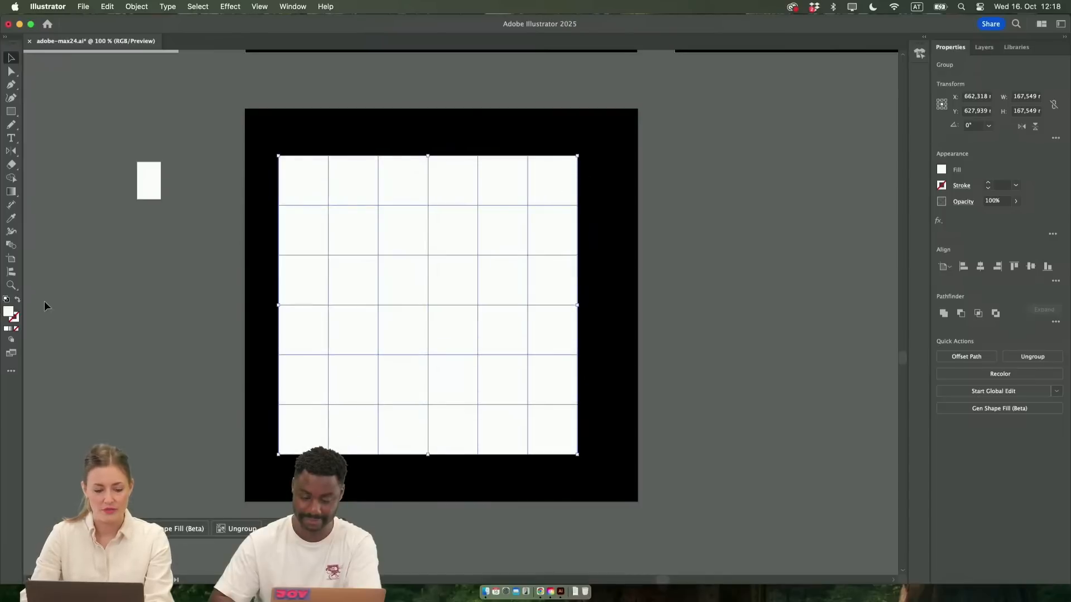
key("shift+x")
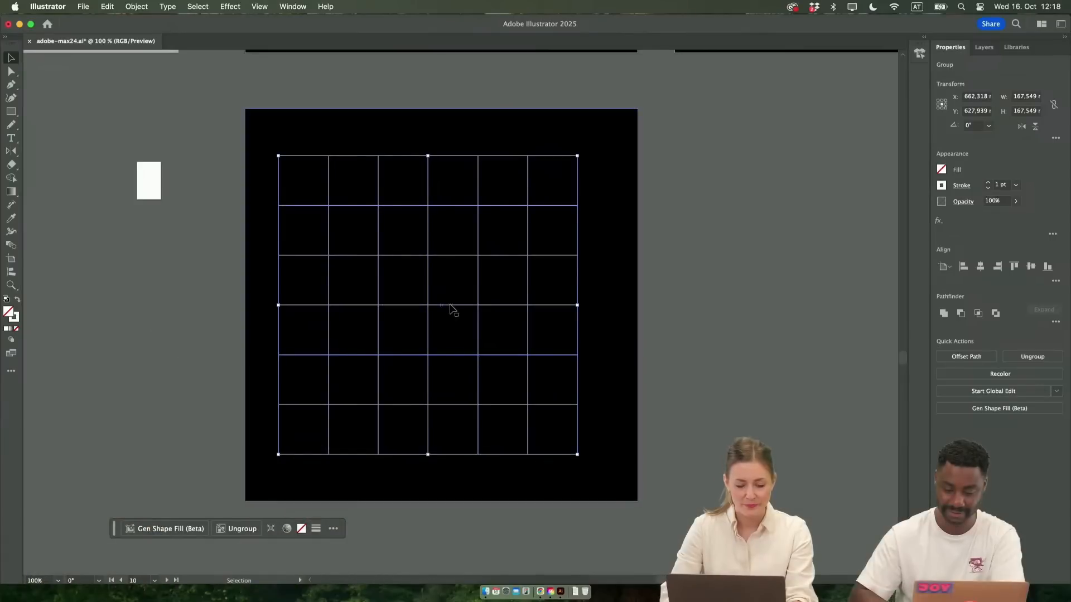
Centre the grid horizontally and vertically on the black artboard
left_click_drag(428, 306, 442, 309)
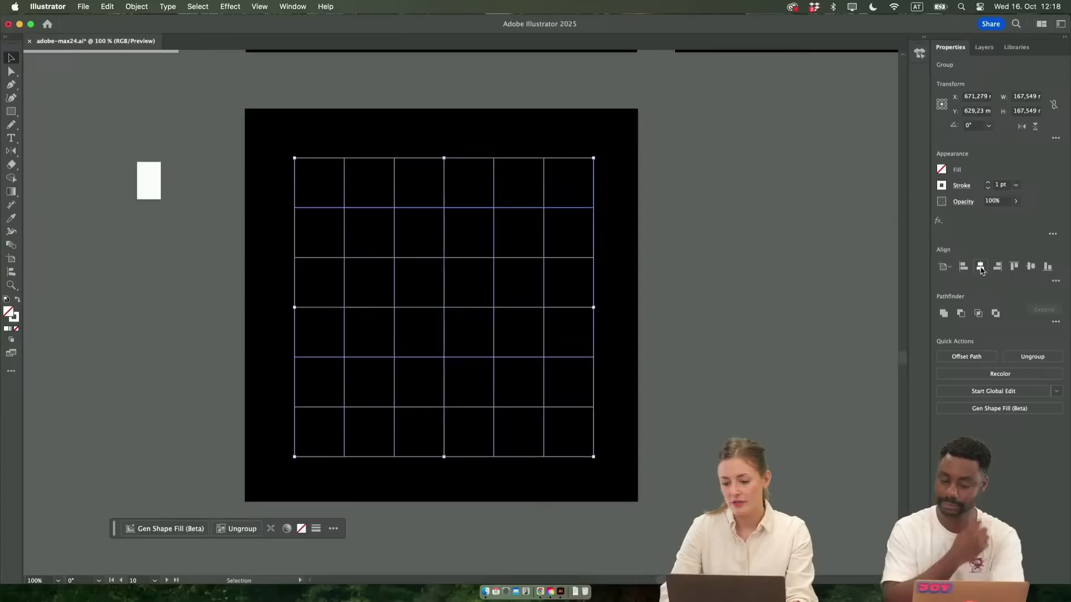
left_click(1028, 267)
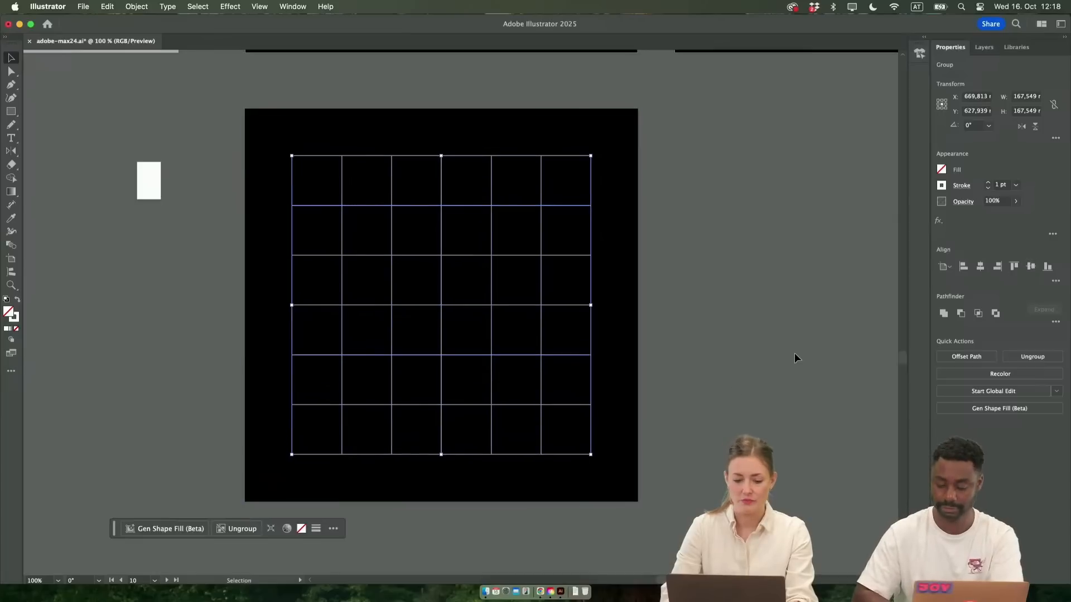
left_click(766, 364)
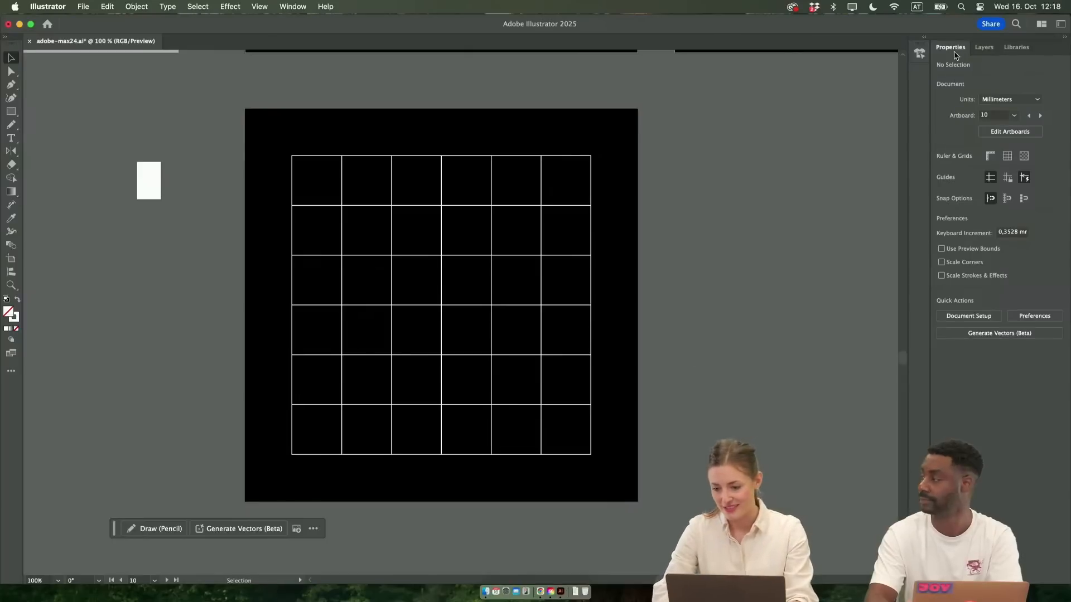
Set the grid's stroke weight to 2 pt
left_click(540, 211)
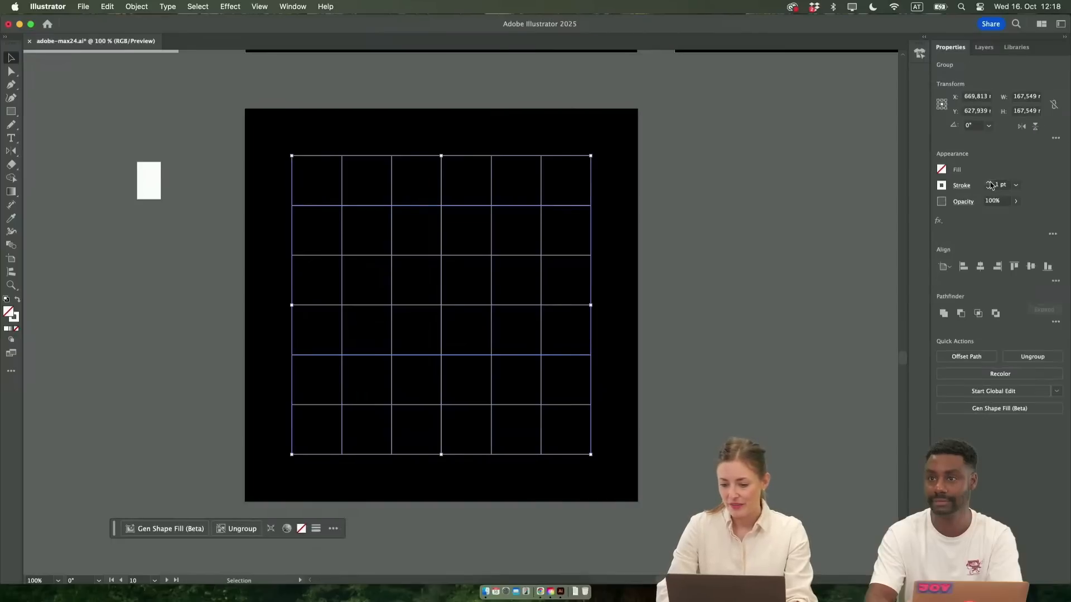
left_click(990, 182)
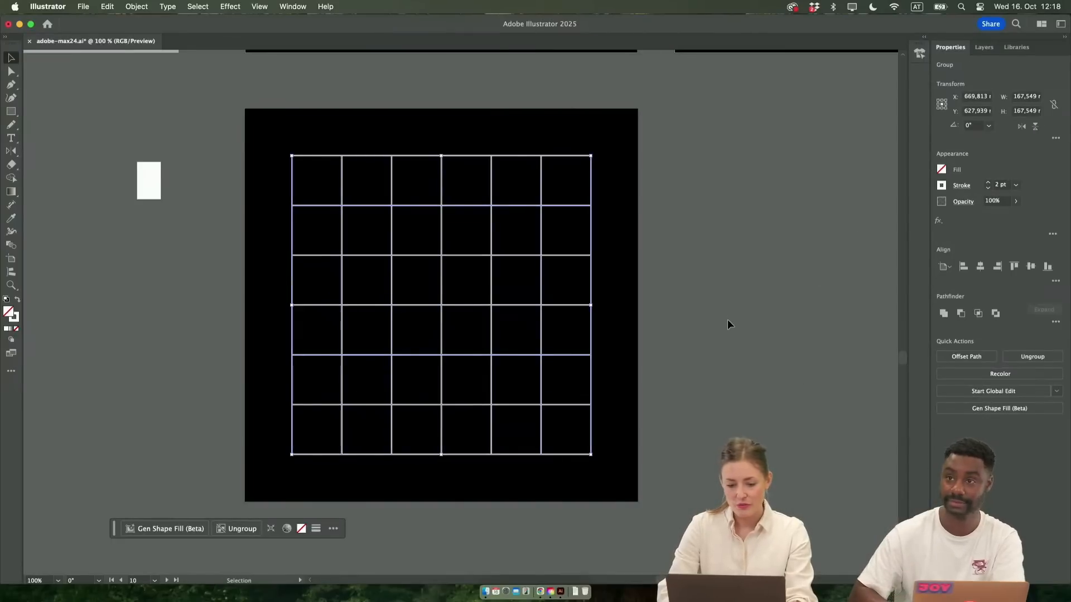
left_click(674, 387)
scroll(604, 314, "left", 2)
scroll(604, 315, "down", 1)
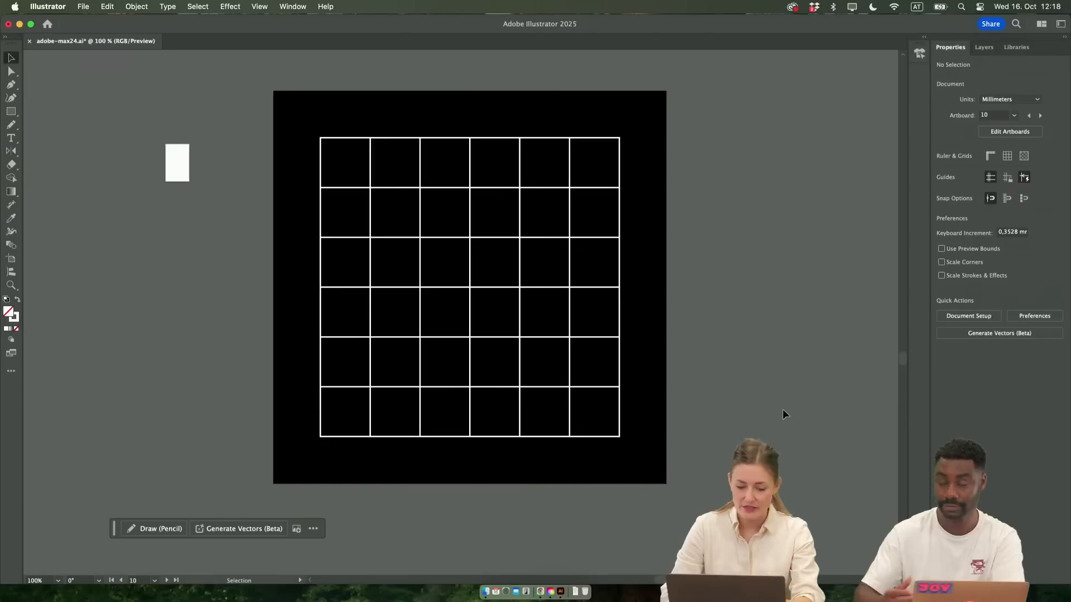
Copy the 1.5 SPHERES title from the poster above into the empty space beside the grid artboard
scroll(487, 330, "up", 3)
scroll(490, 332, "up", 3)
scroll(490, 332, "left", 2)
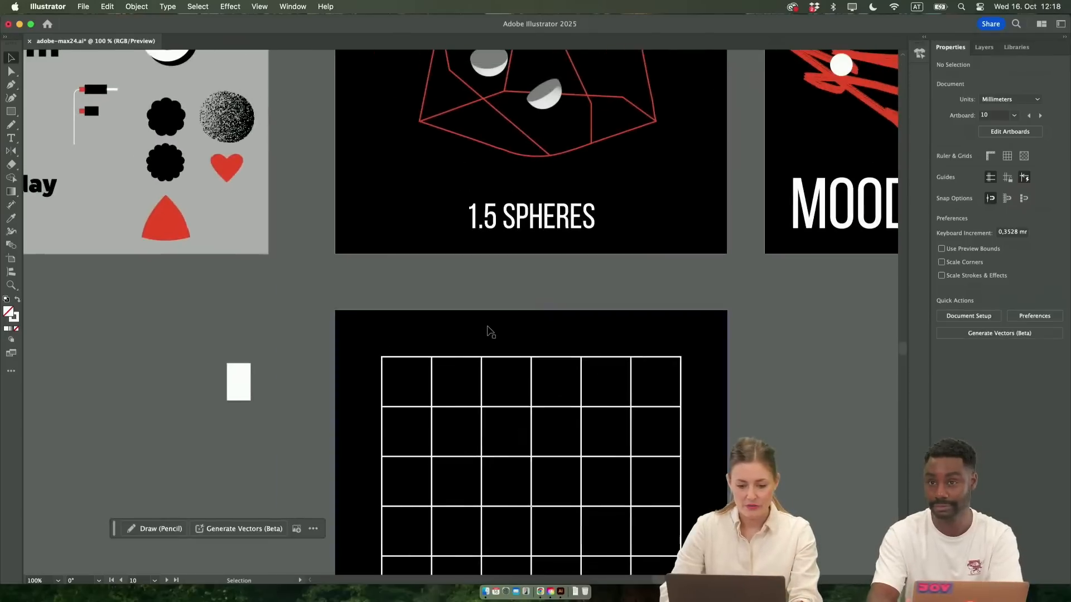
left_click(544, 218)
left_click_drag(544, 218, 817, 414)
scroll(817, 414, "down", 3)
scroll(817, 414, "right", 3)
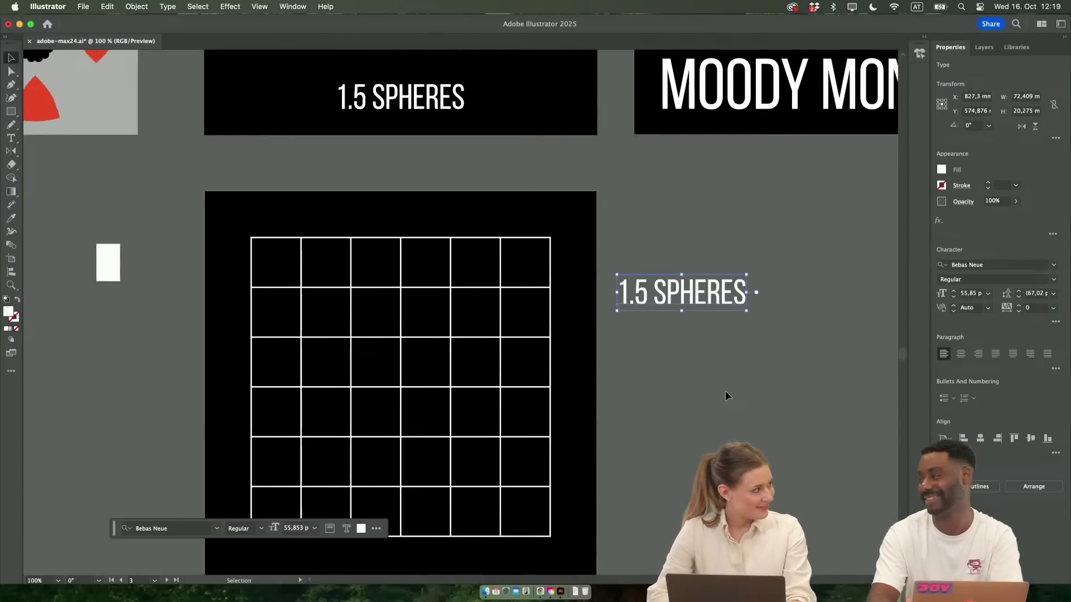
Place the copied 1.5 SPHERES title in the middle of the grid's top row, keeping its wording
triple_click(691, 295)
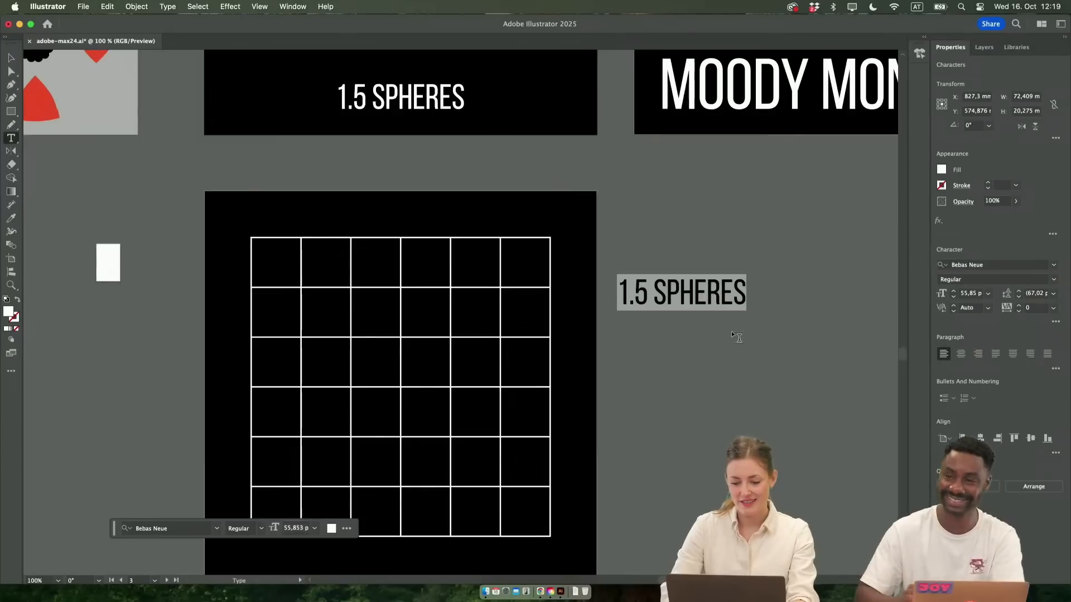
key("Escape")
left_click_drag(697, 304, 419, 278)
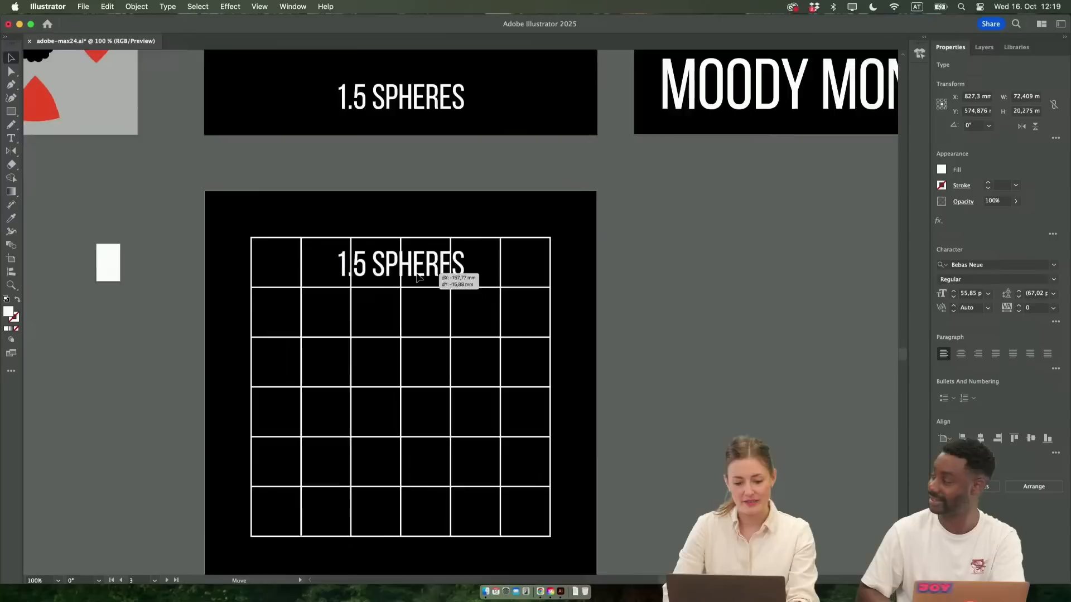
key("super+equal")
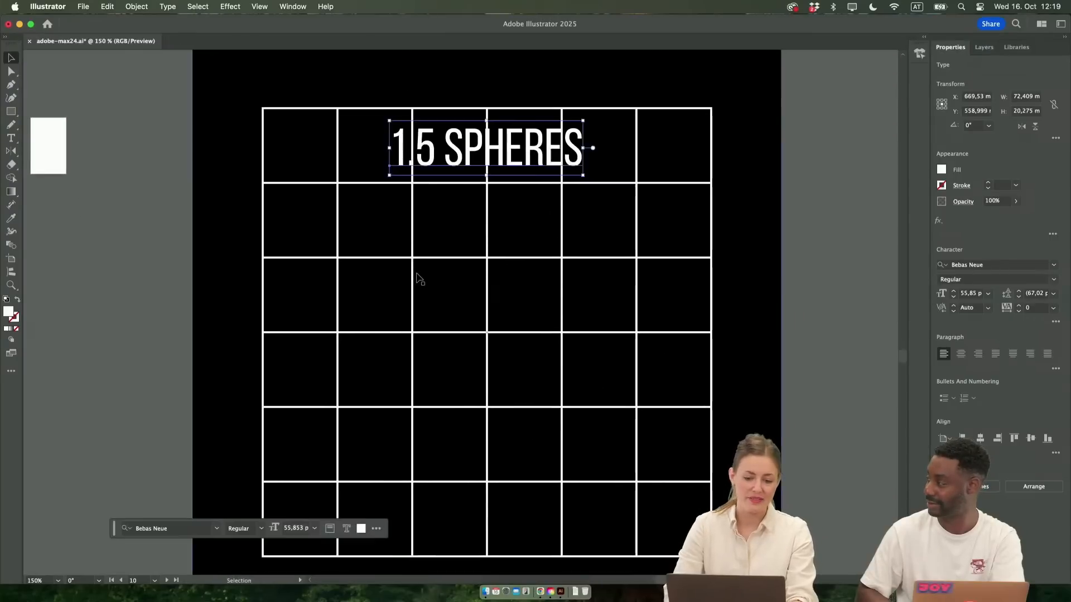
Delete the small white artboard beside the grid poster
key("super+minus")
scroll(419, 279, "down", 3)
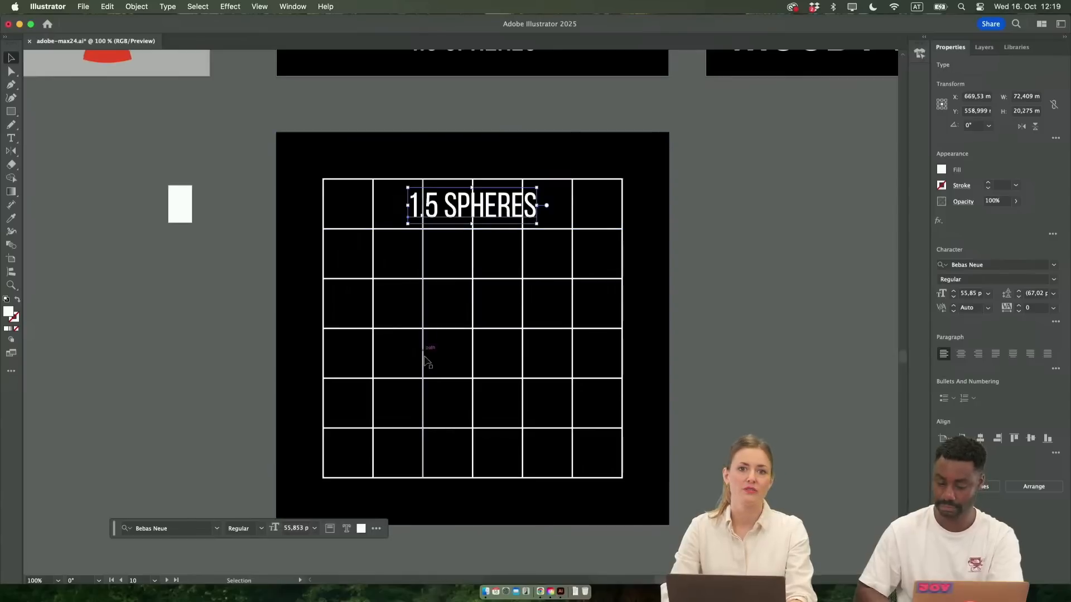
key("shift+o")
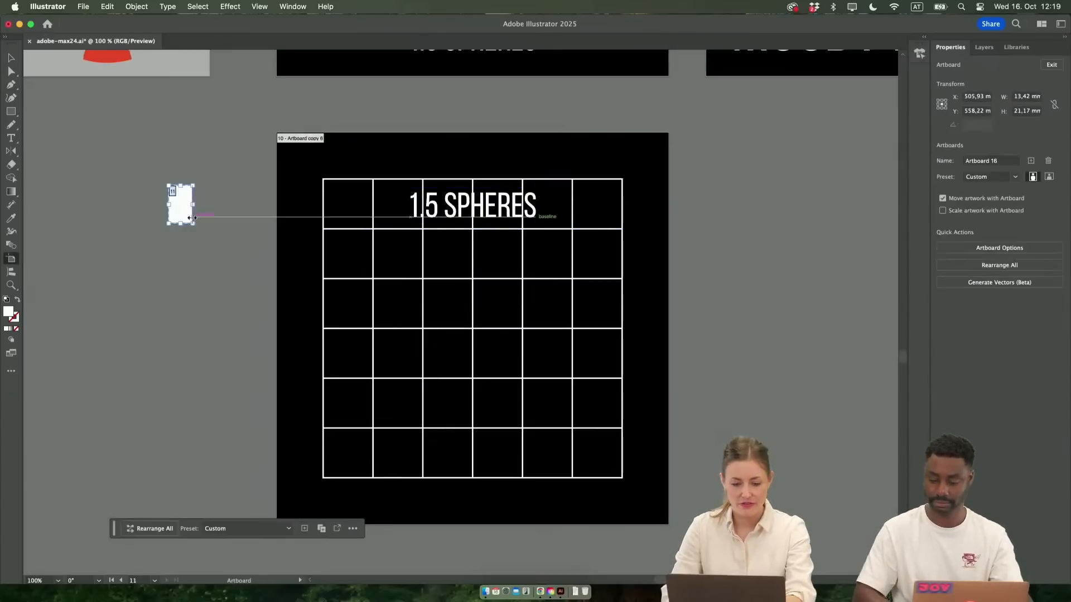
key("Delete")
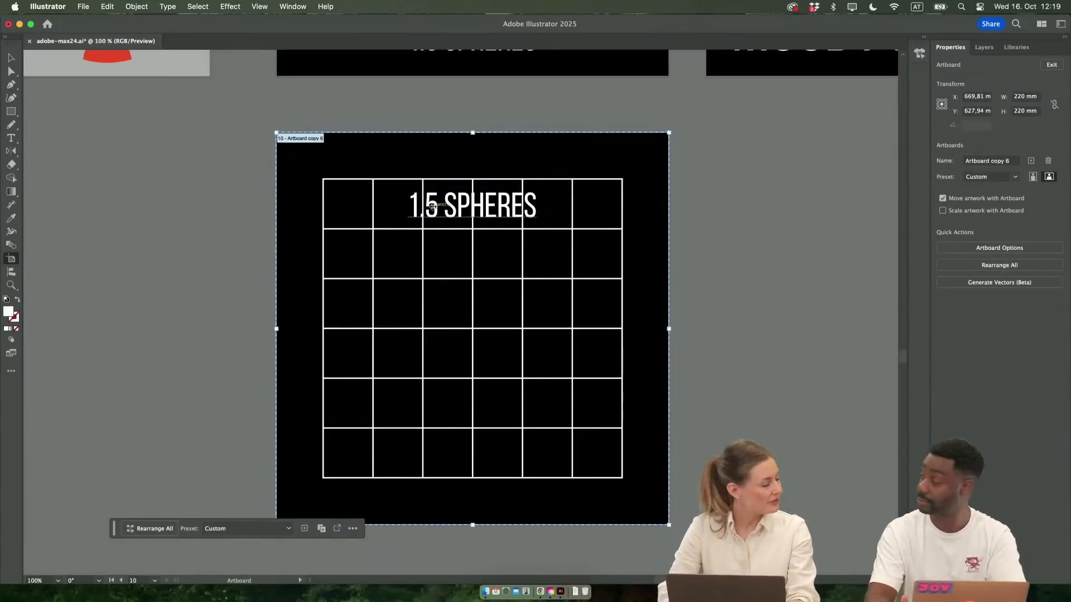
Draw a rectangle about 98 × 20 mm over the title, fill it with the background black and send it one level backward
left_click(11, 111)
left_click_drag(388, 186, 562, 223)
key("i")
left_click(544, 167)
key("v")
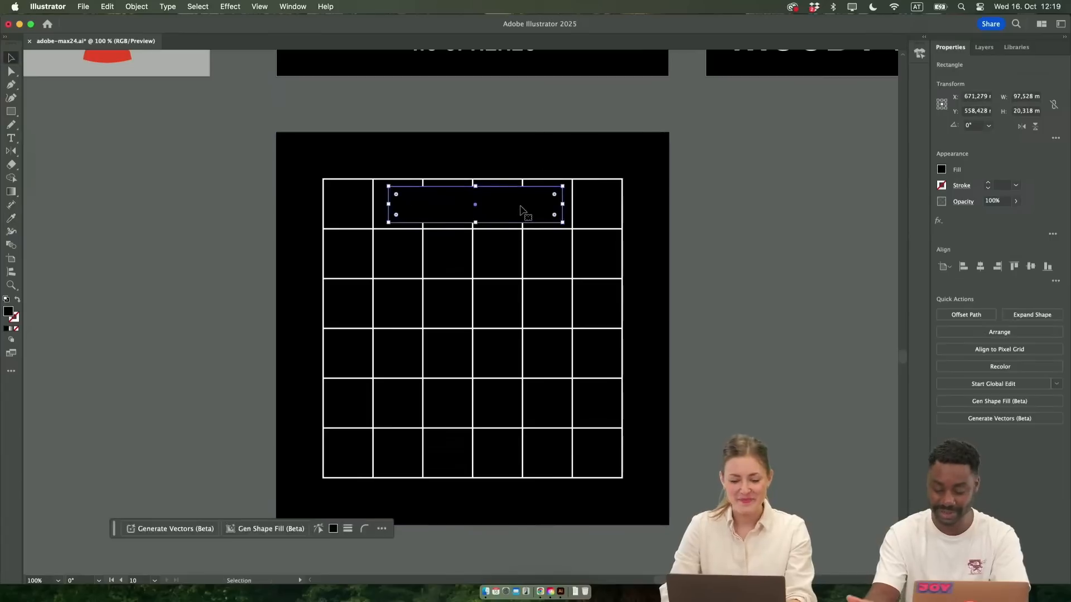
right_click(523, 173)
mouse_move(602, 523)
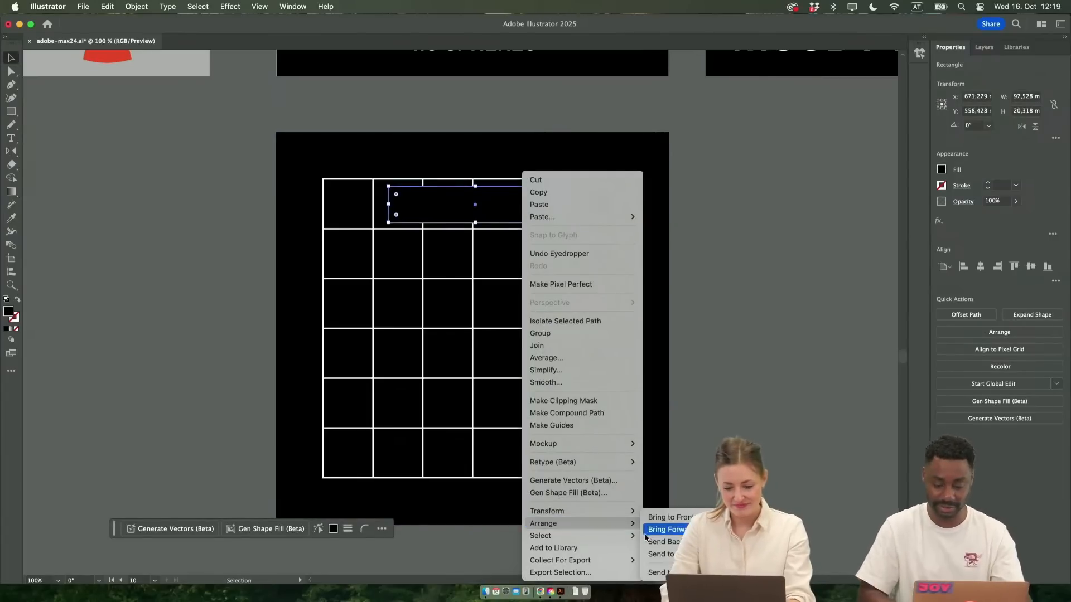
left_click(647, 542)
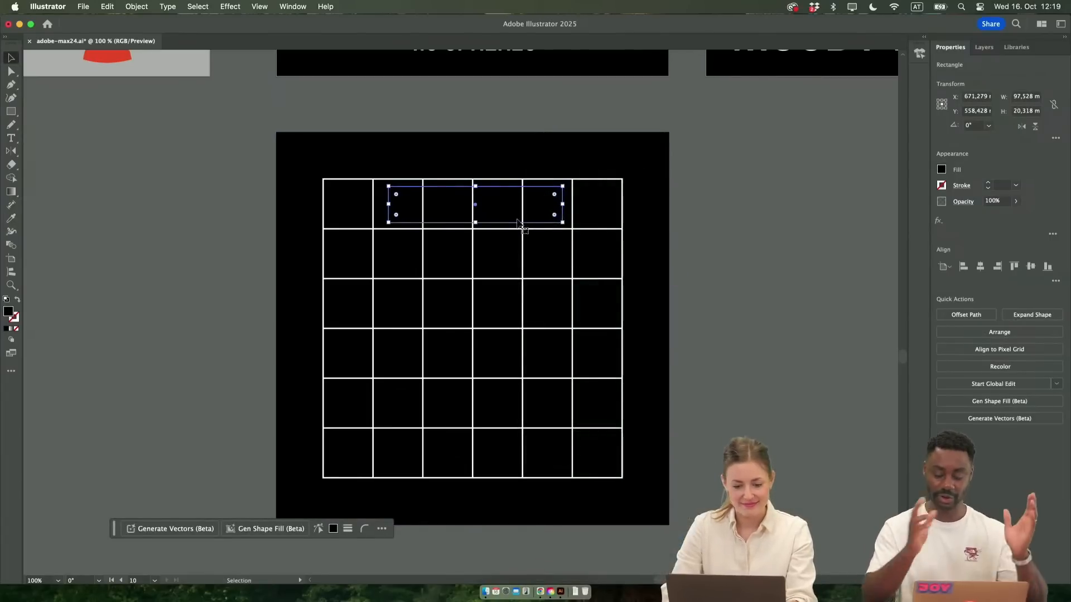
Send the white grid to the back of the stacking order and lock it
left_click(573, 190)
right_click(573, 188)
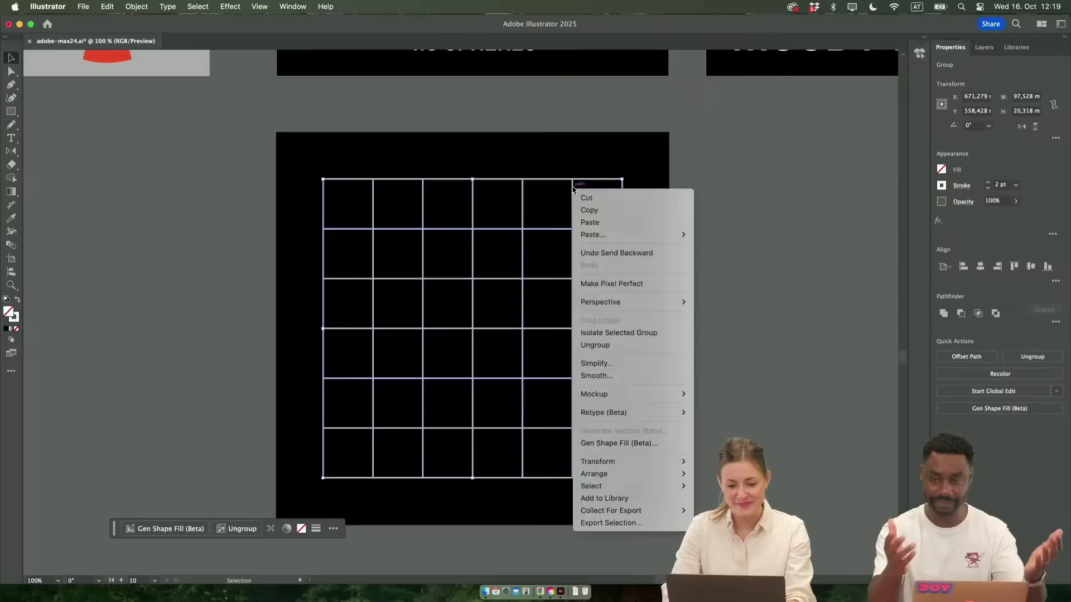
mouse_move(628, 474)
left_click(725, 511)
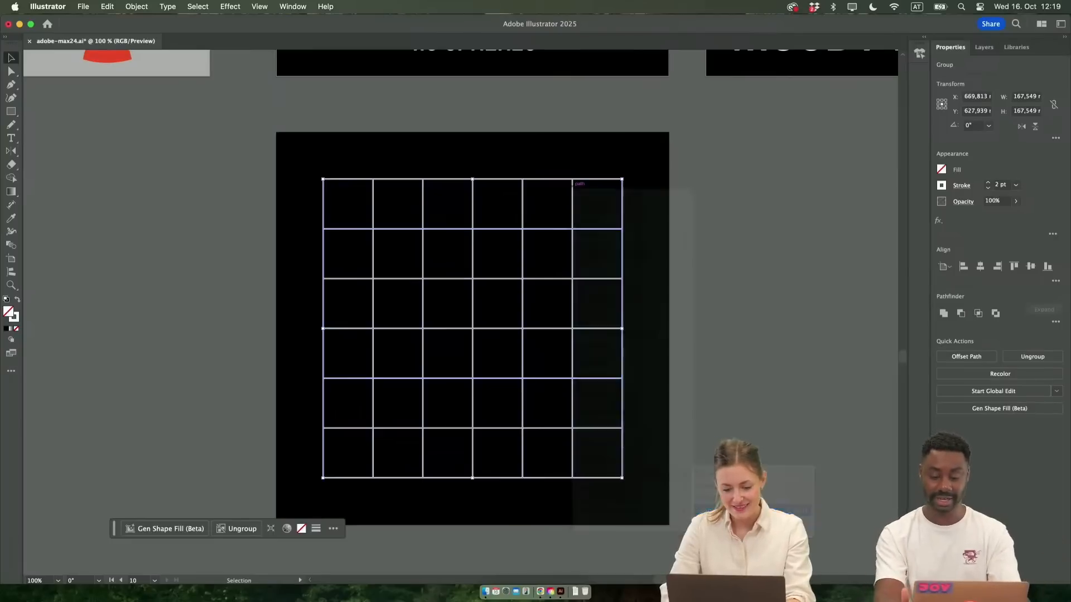
key("super+2")
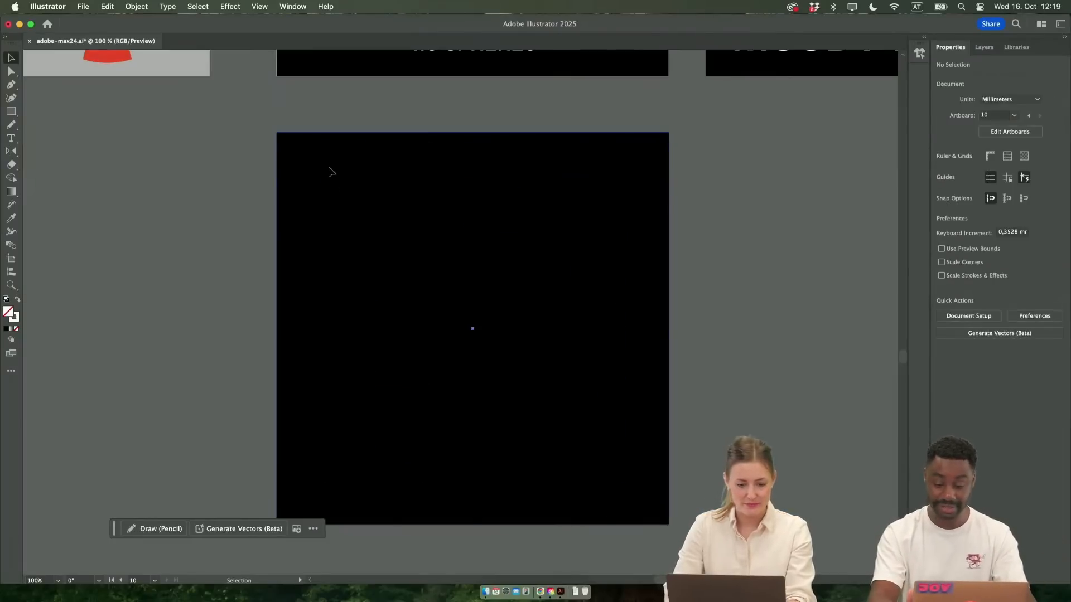
Send the black background square behind the grid and lock it
right_click(333, 179)
mouse_move(430, 516)
left_click(492, 554)
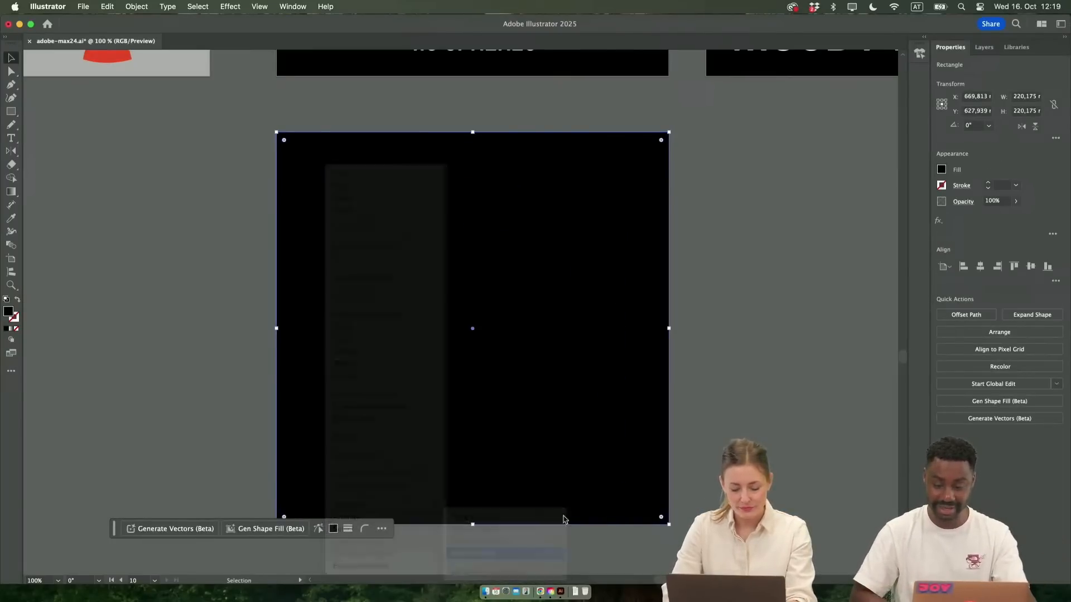
key("super+2")
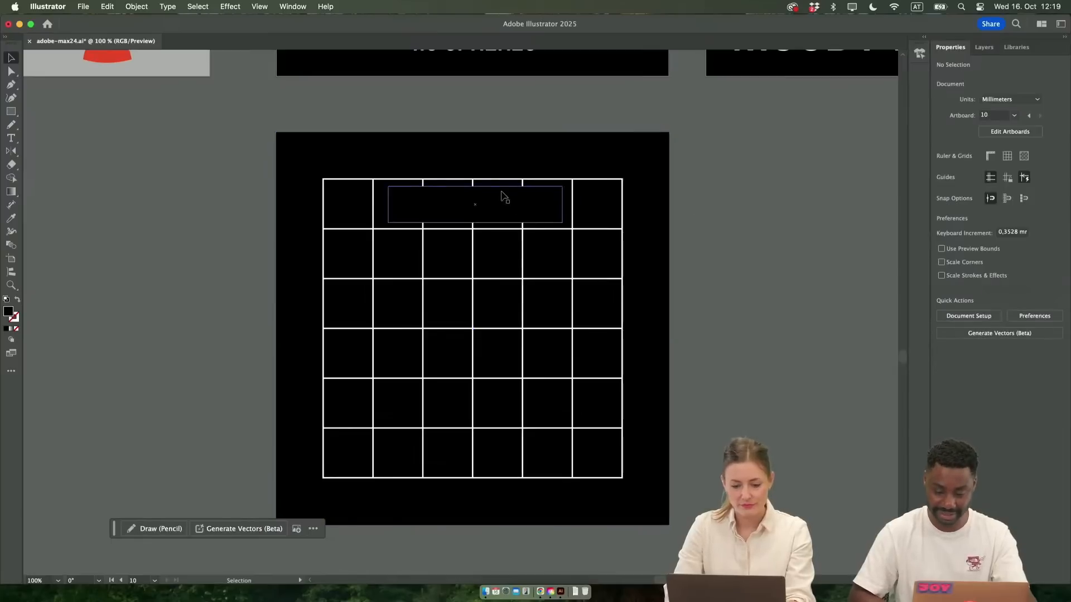
left_click_drag(512, 160, 208, 230)
left_click_drag(548, 245, 578, 265)
key("super+z")
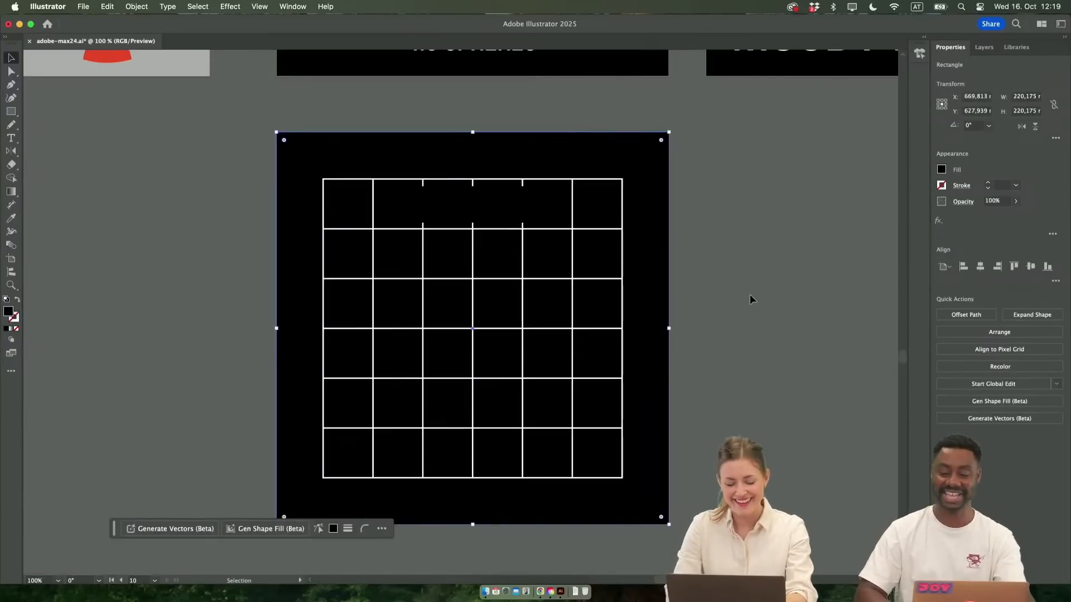
key("super+y")
key("super+y")
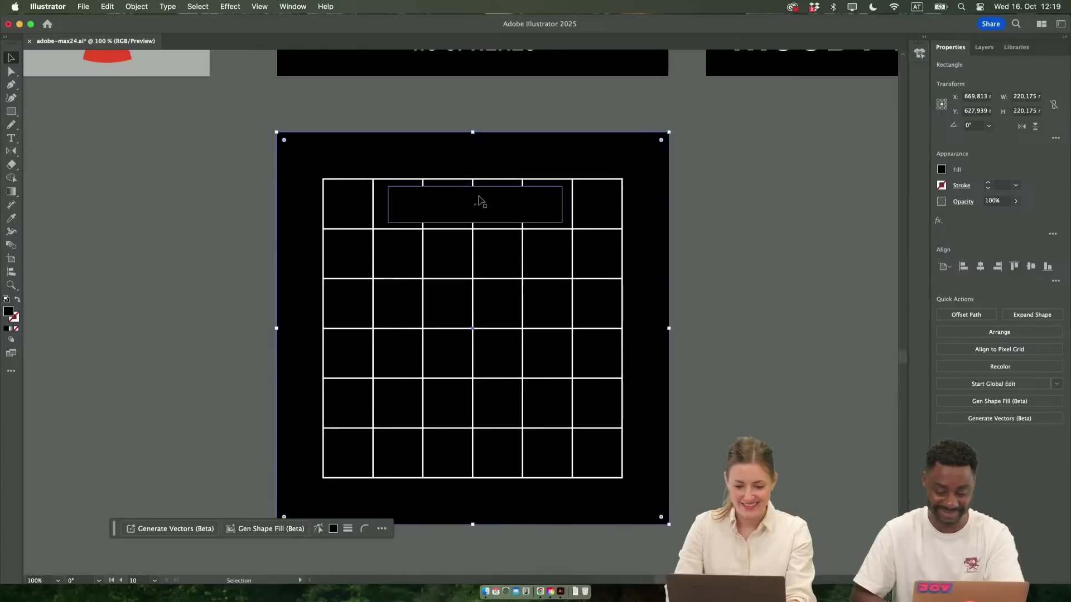
Bring the "1.5 SPHERES" title to the front and place the black masking rectangle back behind it
left_click(517, 207)
left_click_drag(534, 207, 479, 231)
left_click(526, 199)
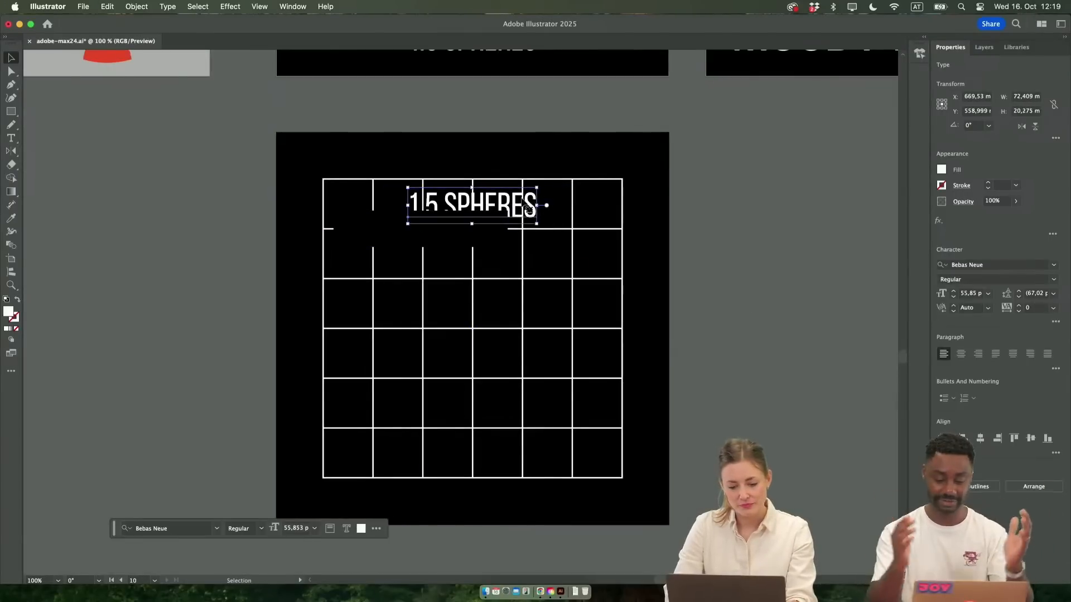
right_click(523, 202)
mouse_move(612, 520)
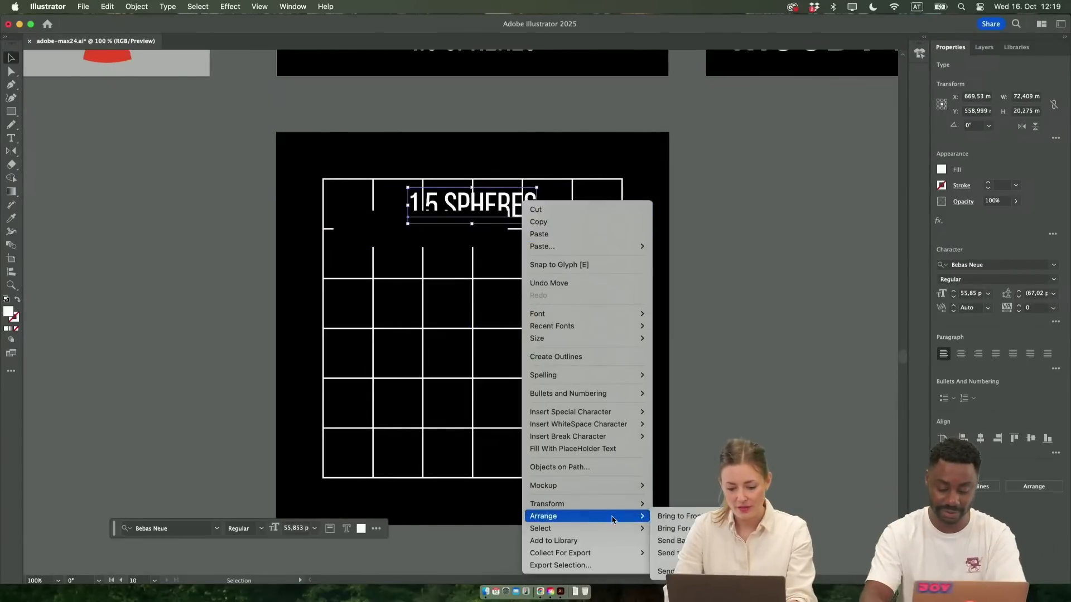
left_click(674, 516)
left_click_drag(369, 240, 418, 215)
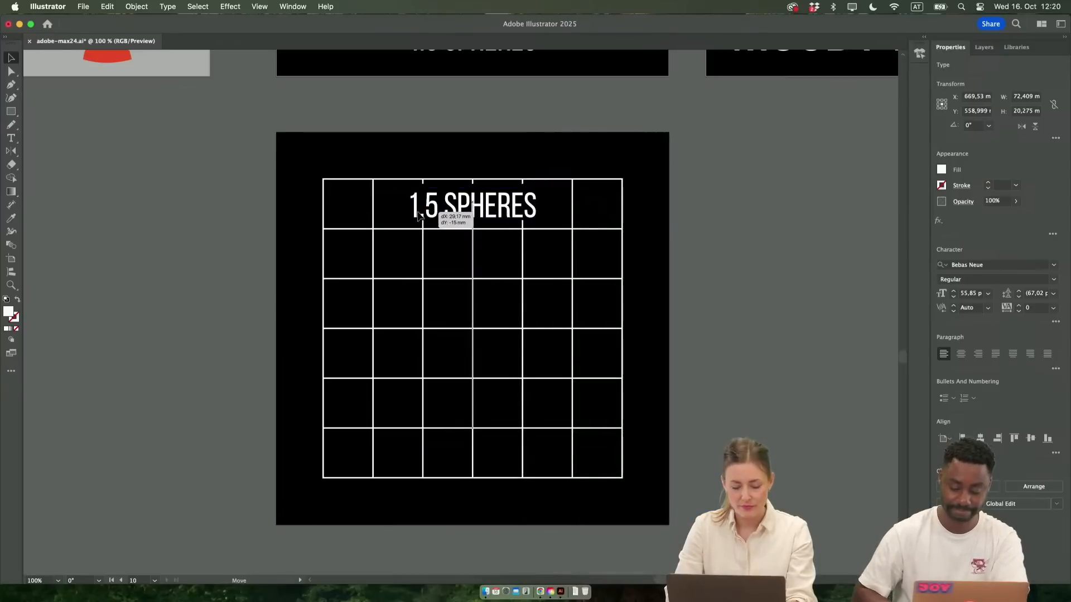
left_click(493, 222)
Extend the black masking rectangle downward to about 22 mm high and nudge it up to centre it behind the title
scroll(493, 222, "up", 1)
scroll(494, 225, "up", 2)
scroll(494, 224, "left", 2)
mouse_move(623, 225)
left_mouse_down()
mouse_move(623, 245)
mouse_move(624, 234)
left_mouse_up()
left_click(834, 254)
scroll(835, 254, "down", 1)
scroll(755, 251, "down", 2)
scroll(755, 251, "right", 2)
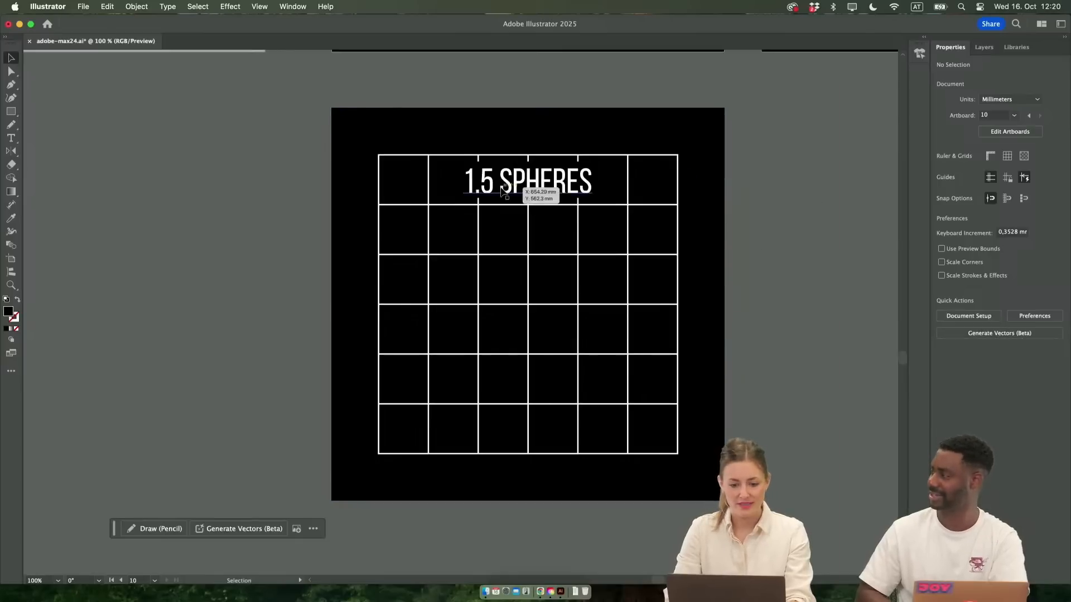
scroll(500, 192, "up", 1)
scroll(461, 177, "up", 1)
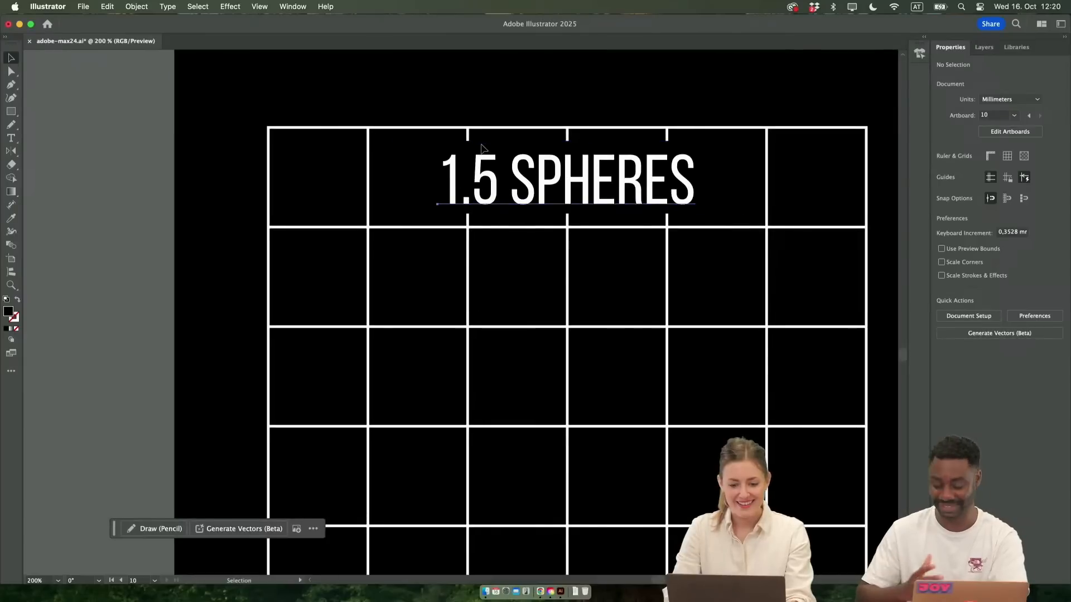
left_click(511, 147)
left_click(399, 170)
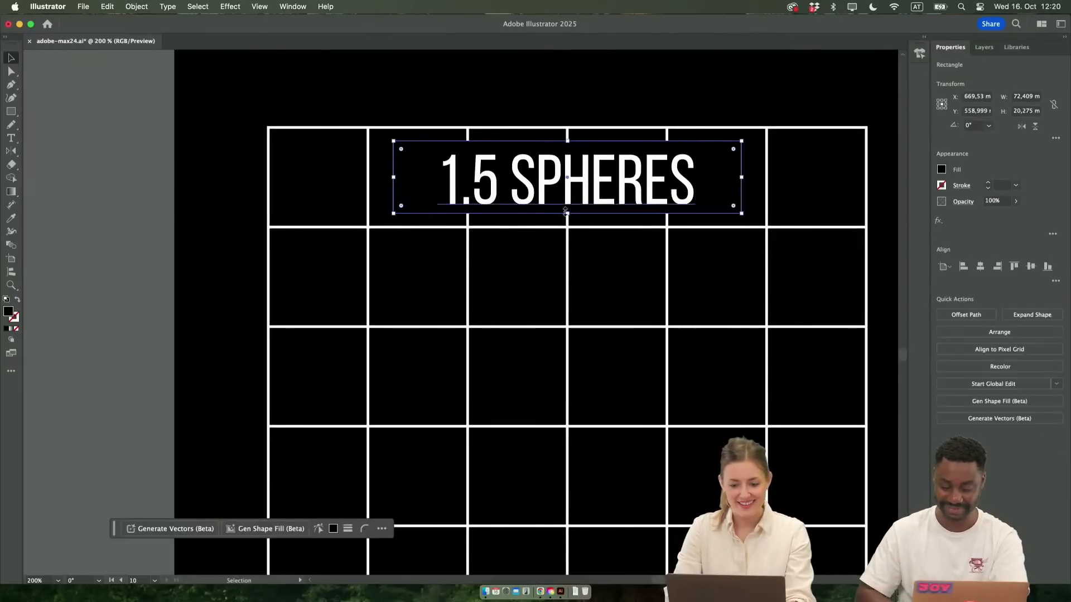
left_click_drag(567, 214, 569, 219)
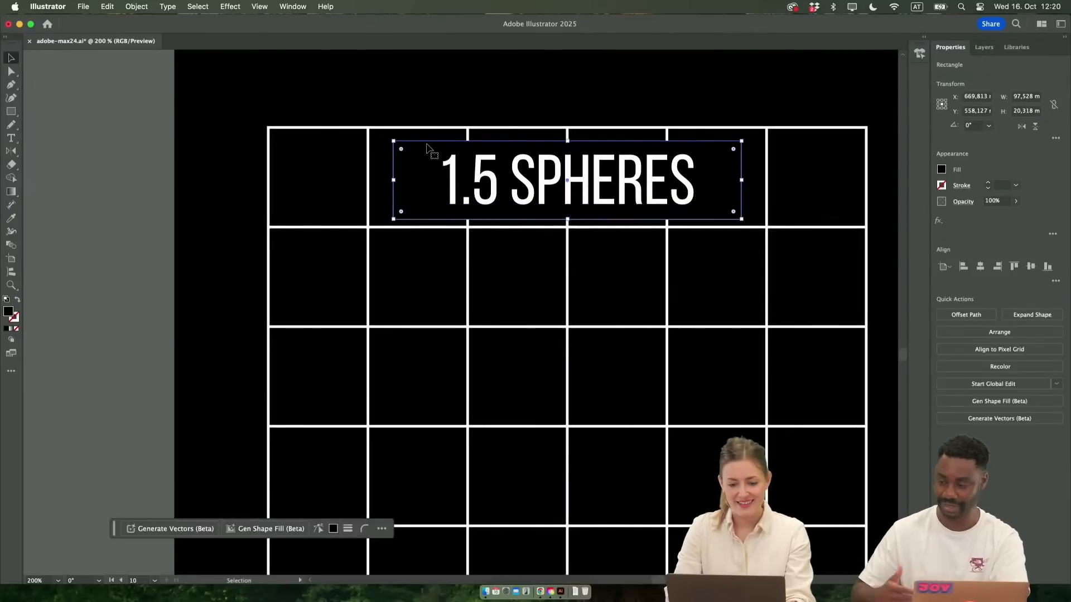
key("Up")
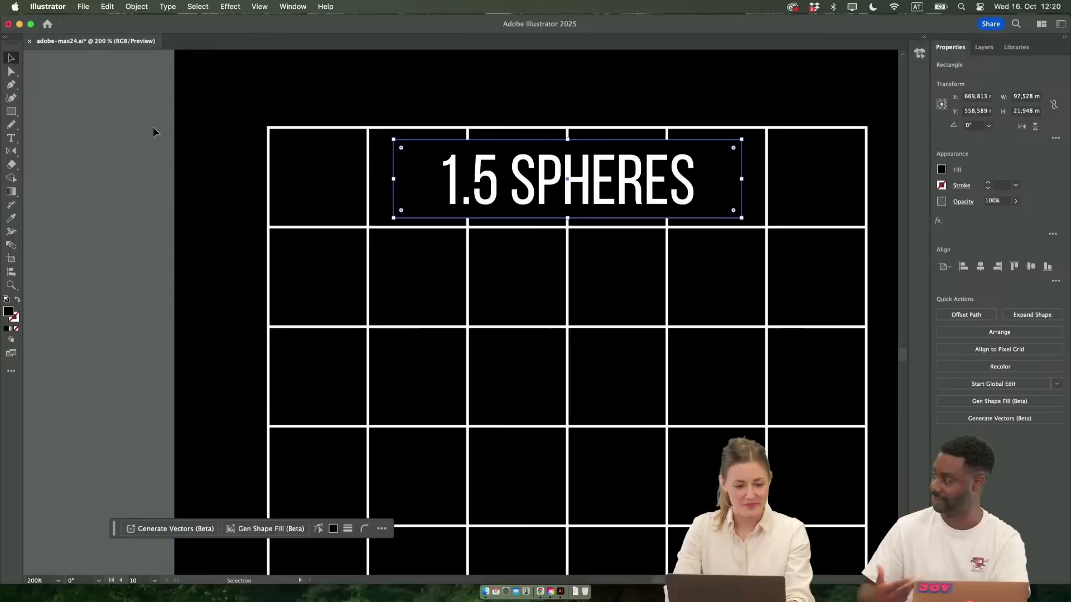
left_click(152, 127)
Replace the title text with "ADOBE" and centre it horizontally in the grid's top row
scroll(153, 127, "down", 2)
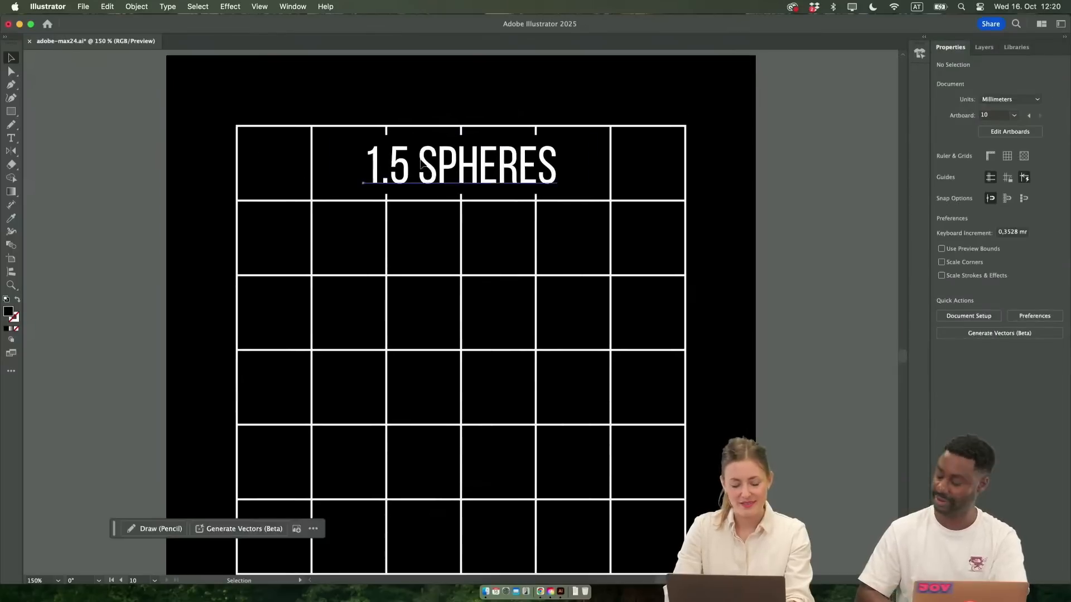
left_click(421, 160)
double_click(424, 167)
key("super+a")
type("ADOBE")
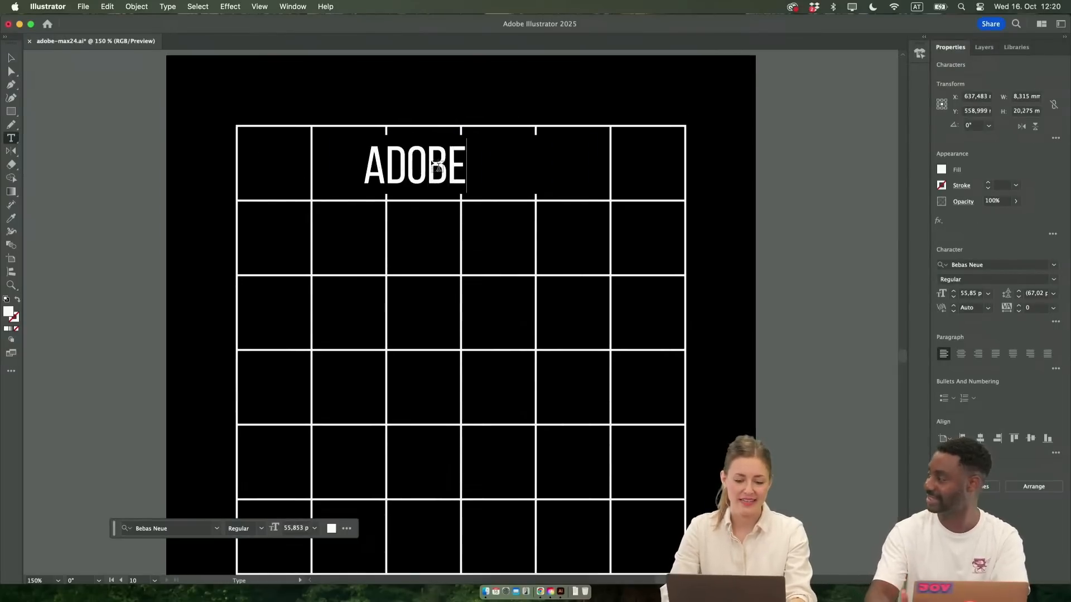
key("Escape")
left_click_drag(426, 166, 475, 165)
Narrow the black masking rectangle from both sides to about 47 mm wide around the ADOBE title
left_click(551, 171)
left_click_drag(591, 165, 524, 166)
left_click_drag(333, 165, 398, 166)
left_click(753, 226)
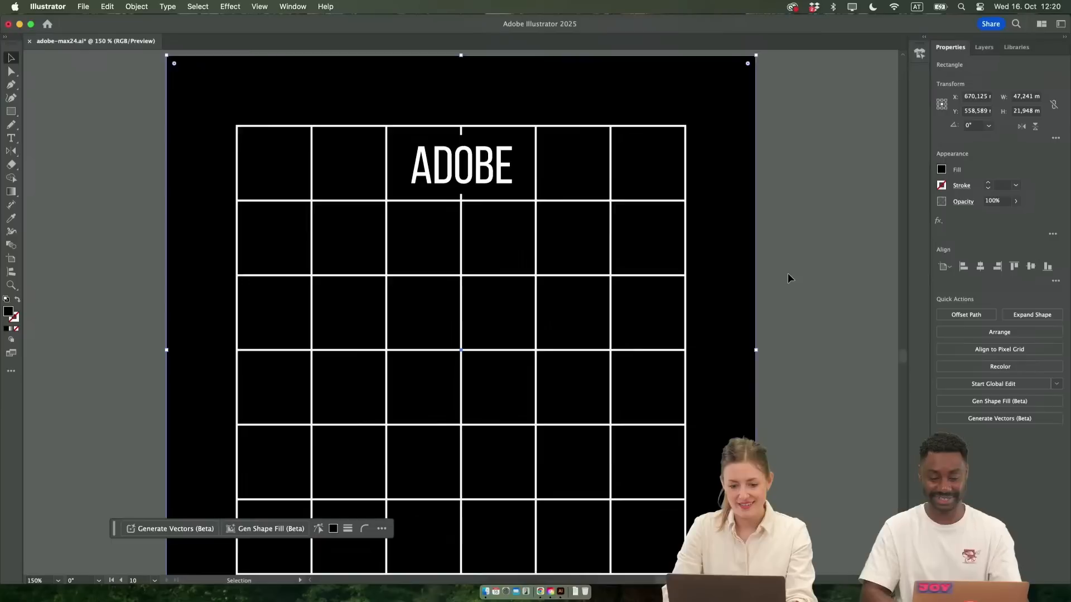
Cut the black background square and paste it in the same place on Layer 2
scroll(787, 278, "down", 3)
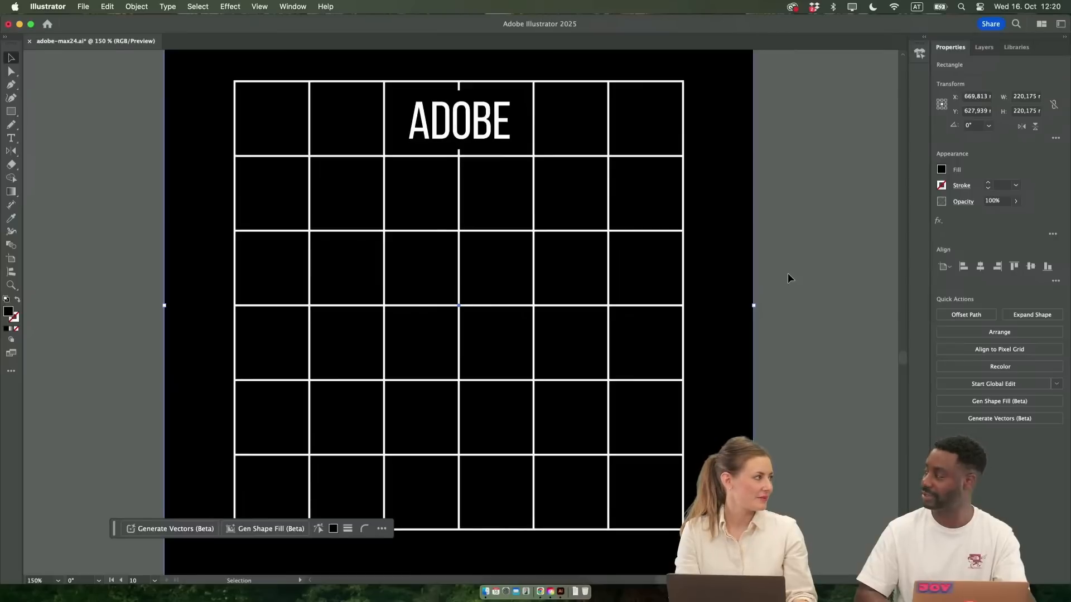
scroll(837, 235, "down", 3)
scroll(819, 259, "up", 2)
key("super+minus")
scroll(792, 266, "left", 1)
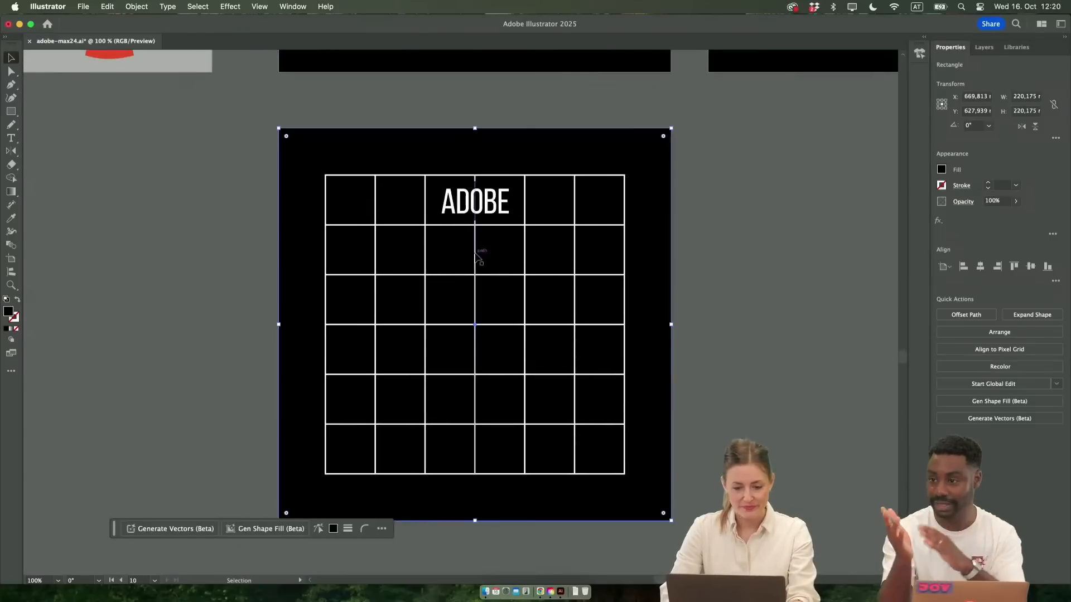
left_click(489, 207)
left_click(488, 206)
left_click(645, 156)
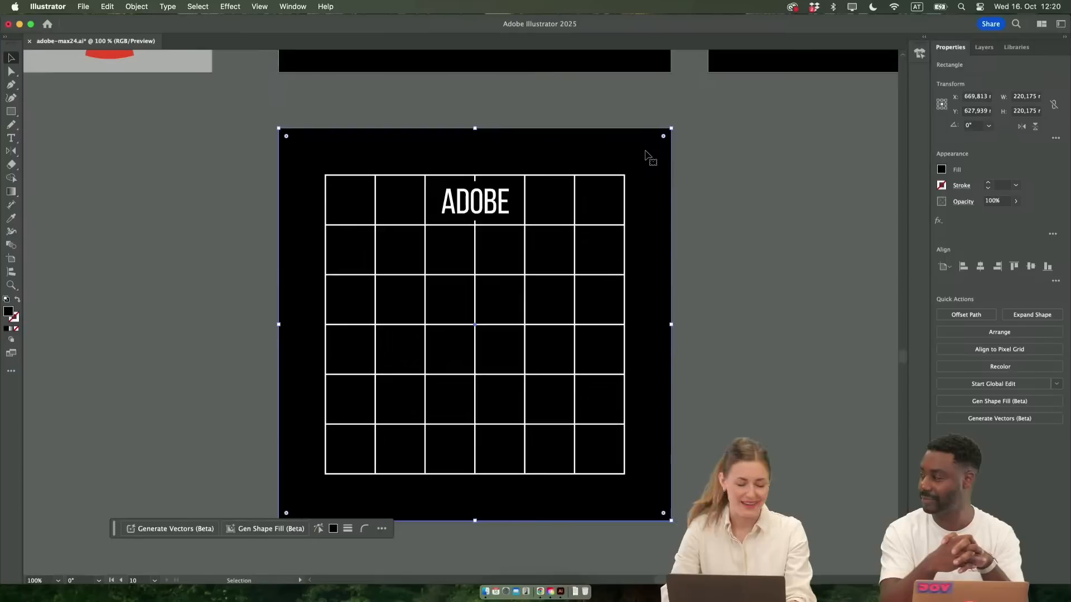
key("a")
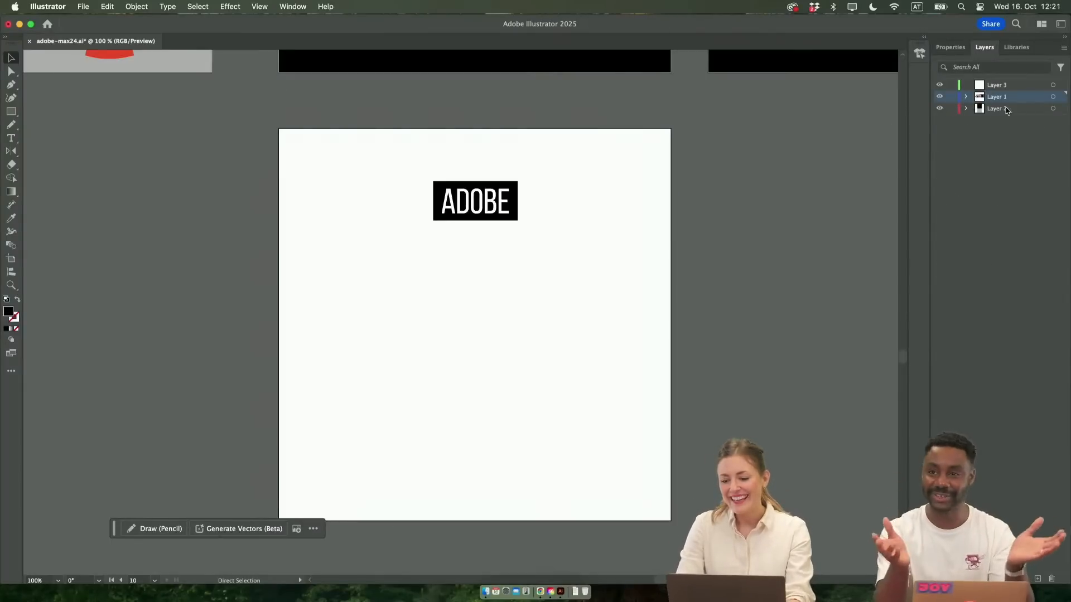
left_click(1007, 109)
key("super+shift+v")
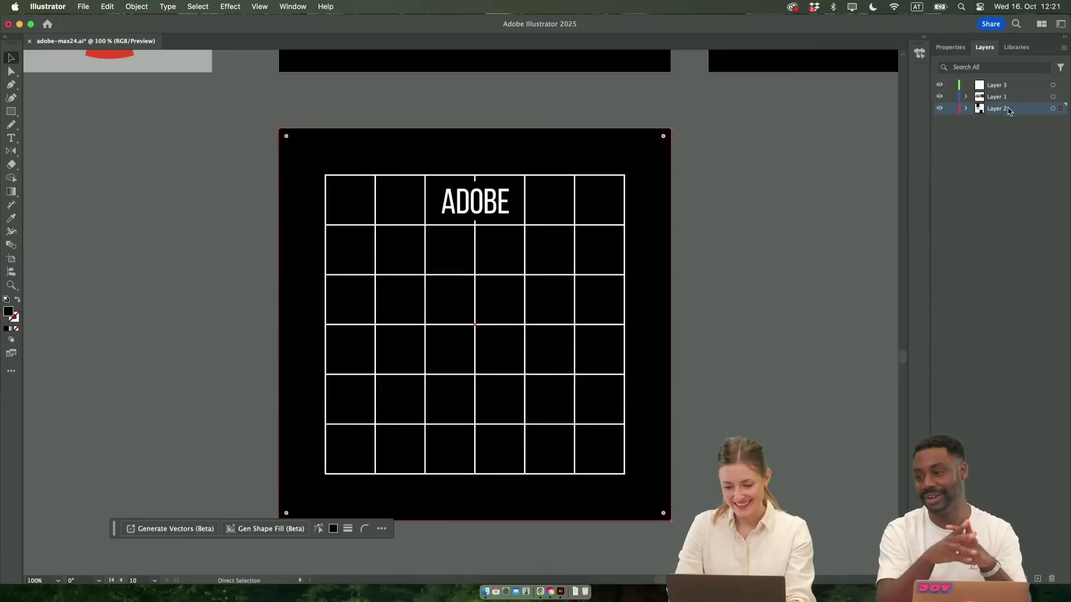
Lock Layer 2 and test the lock by selecting across the whole poster
left_click(951, 108)
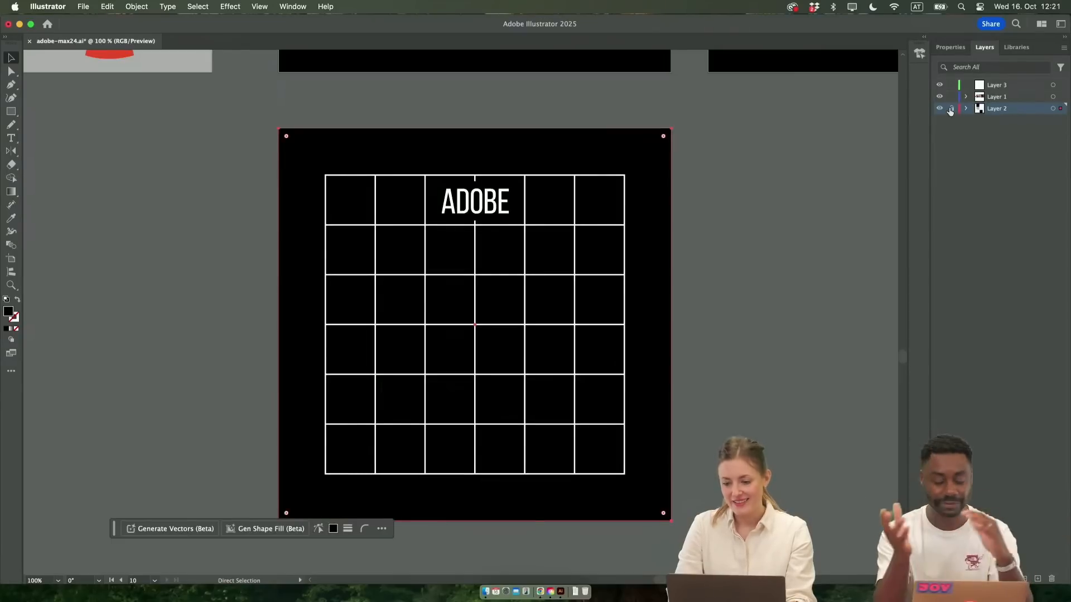
left_click_drag(300, 172, 758, 313)
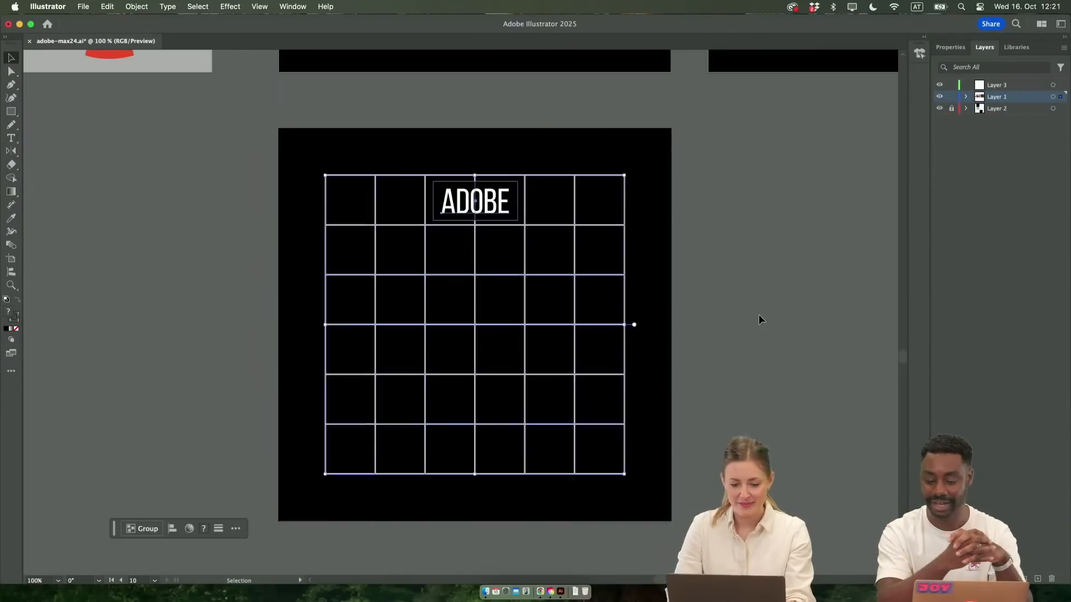
left_click(516, 390)
Duplicate the ADOBE title into the middle of the grid and change the copy's text to "24"
scroll(517, 390, "down", 1)
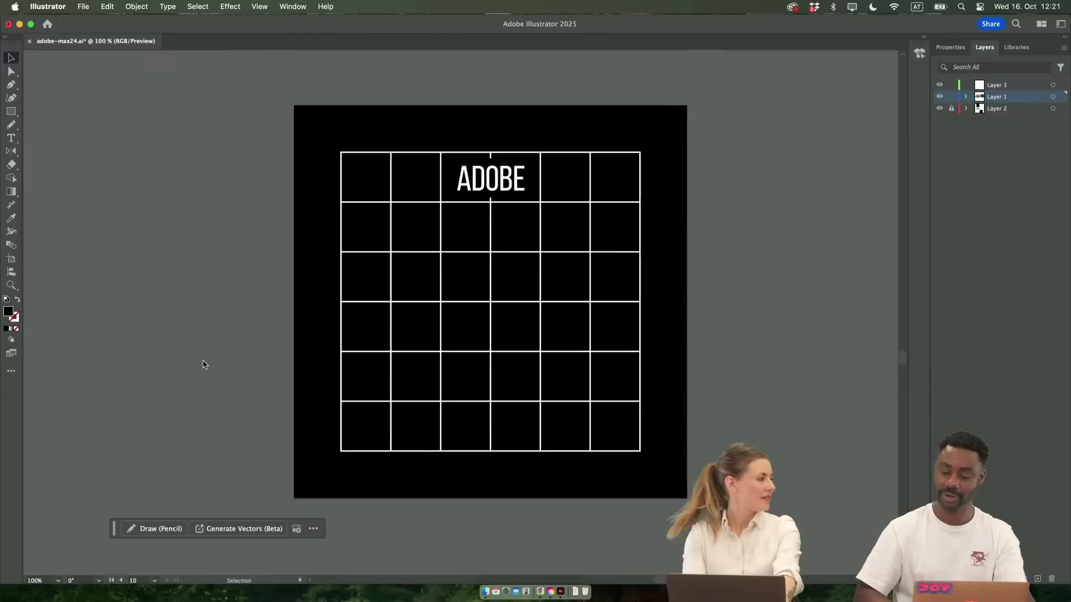
scroll(190, 289, "up", 1)
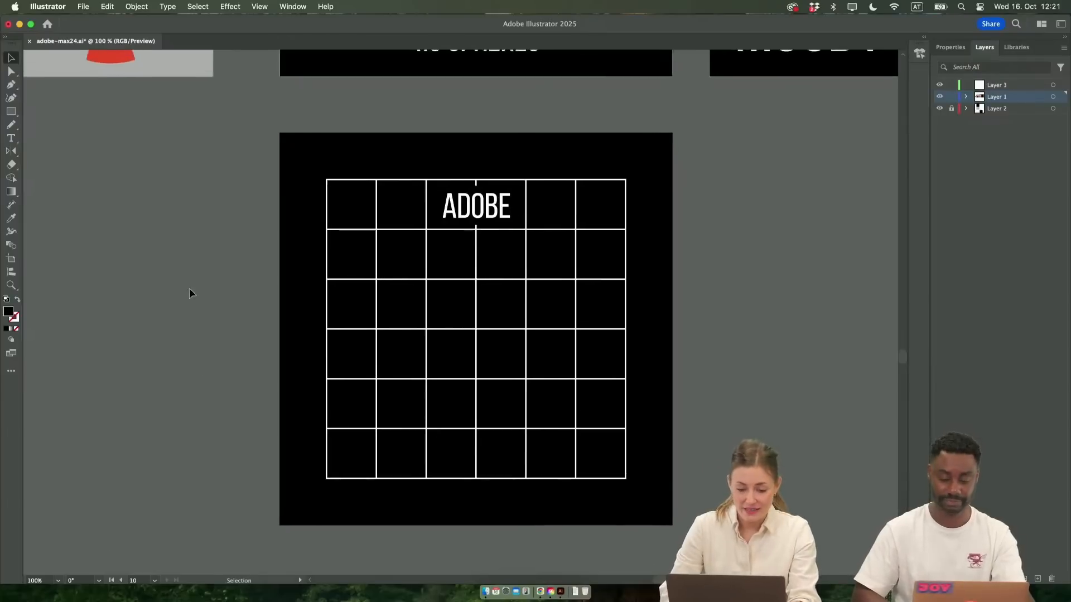
scroll(190, 289, "left", 1)
scroll(189, 288, "down", 1)
scroll(189, 288, "right", 1)
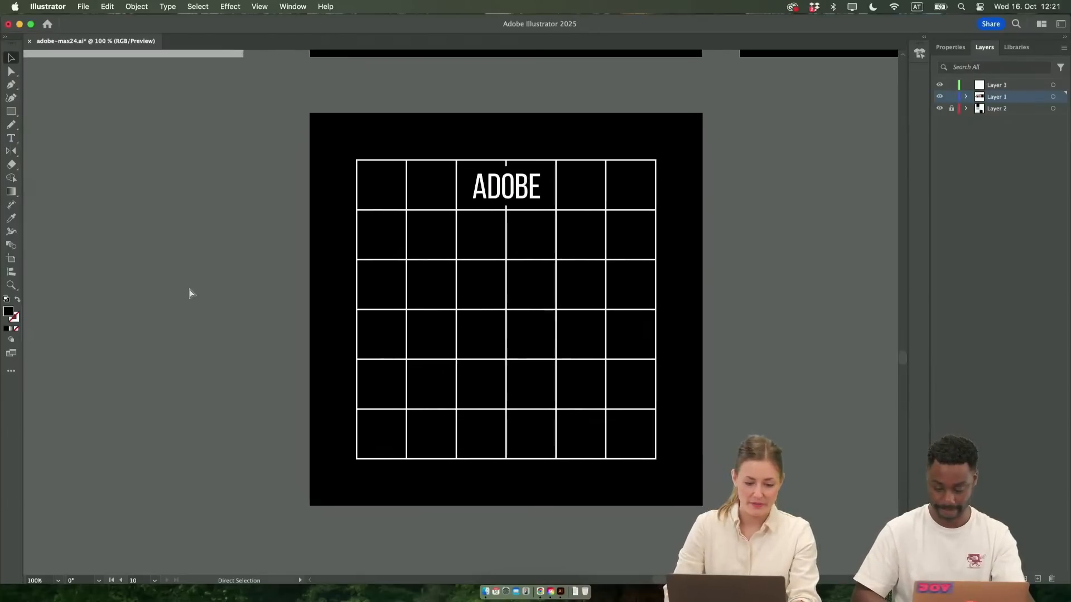
key("super+1")
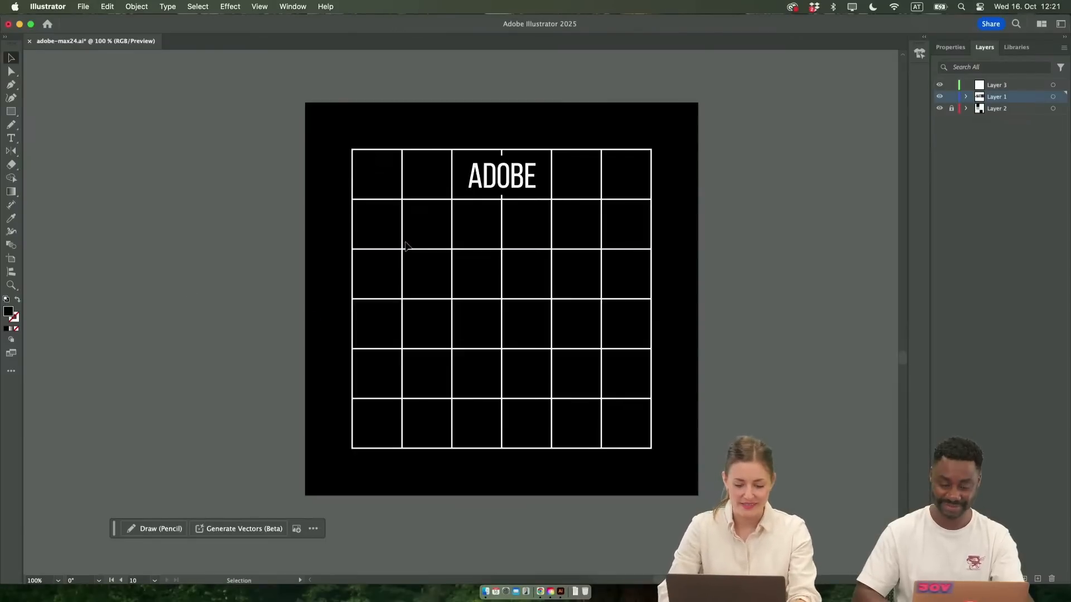
left_click(511, 187)
left_click_drag(512, 186, 511, 310, "alt")
double_click(511, 311)
type("24")
key("Return")
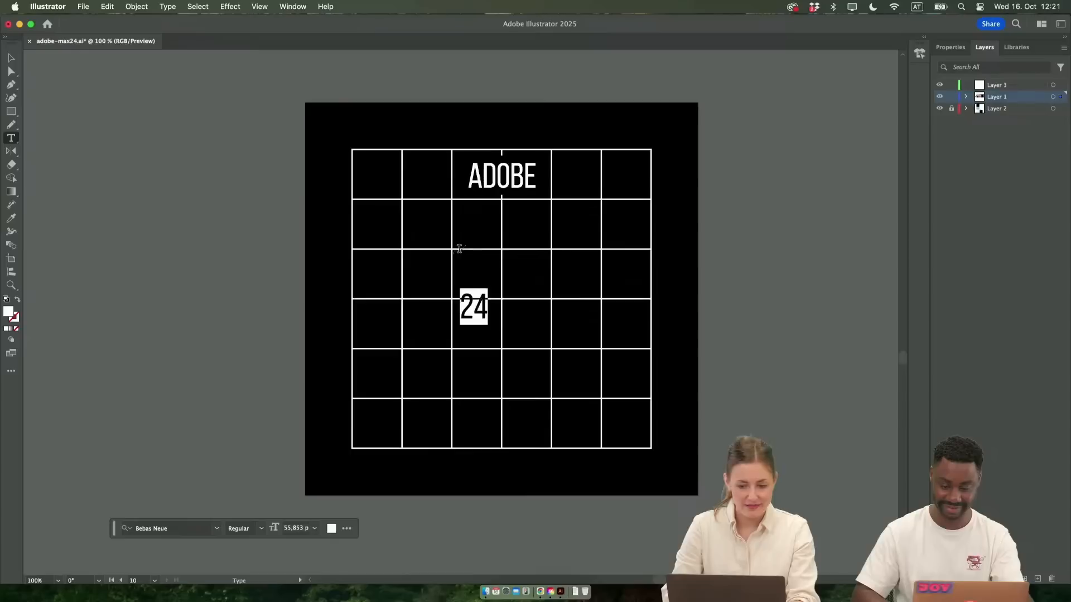
Set the "24" text's font size to 100 pt and place it in the grid's lower-left cells
left_click(959, 46)
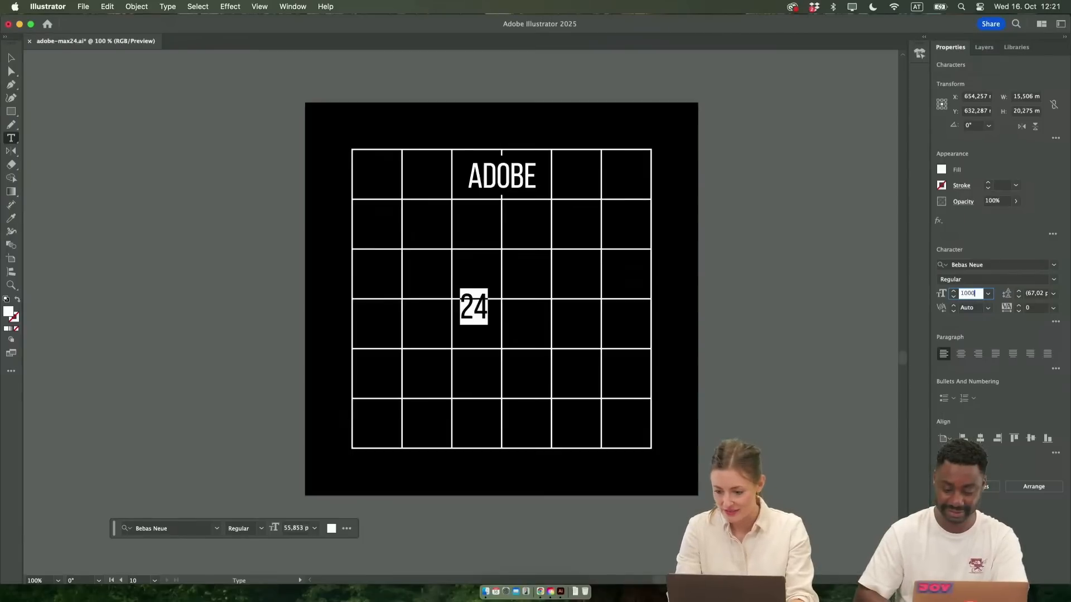
type("100")
key("Return")
key("Escape")
left_click(722, 296)
Duplicate the "24" into the grid's lower-right cells and change the copy's text to "25"
left_click_drag(494, 301, 608, 384)
double_click(635, 399)
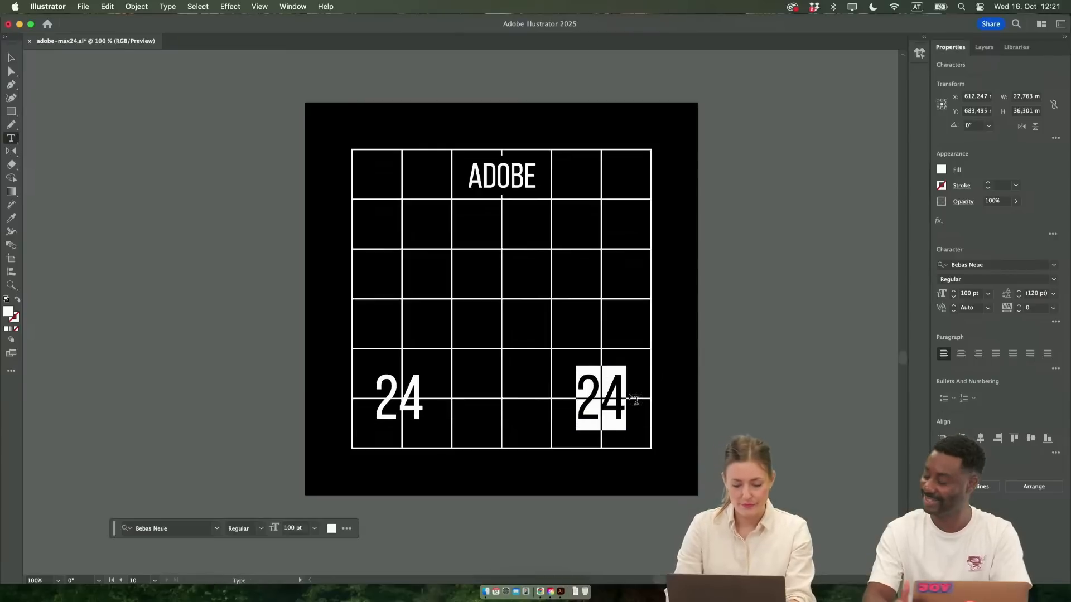
key("Left")
key("Right")
key("BackSpace")
type("5")
key("super+a")
type("25")
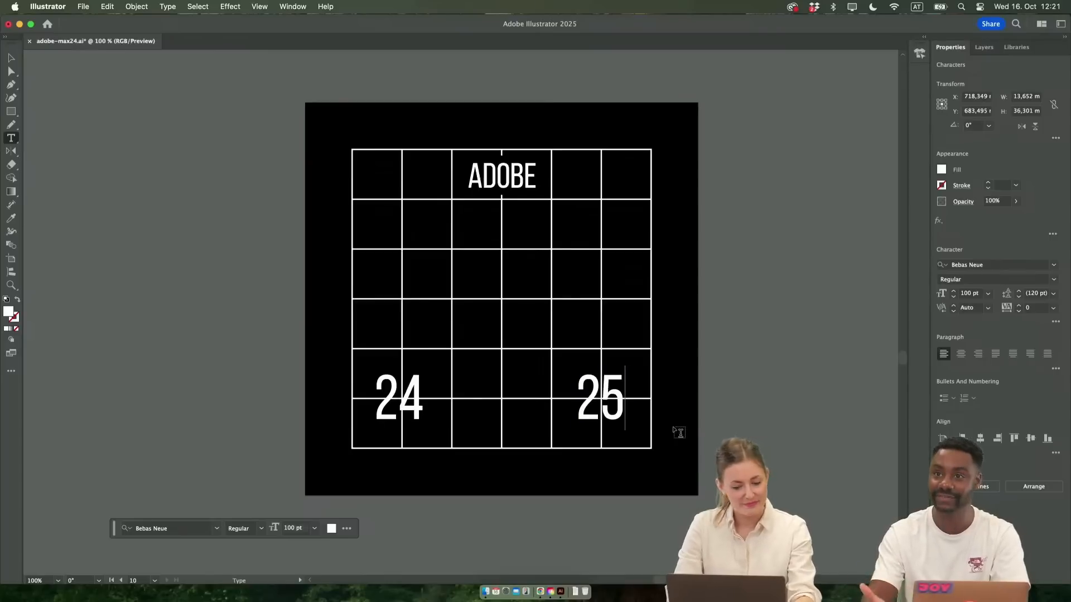
key("Escape")
left_click(636, 437)
scroll(635, 435, "down", 1)
scroll(635, 435, "right", 1)
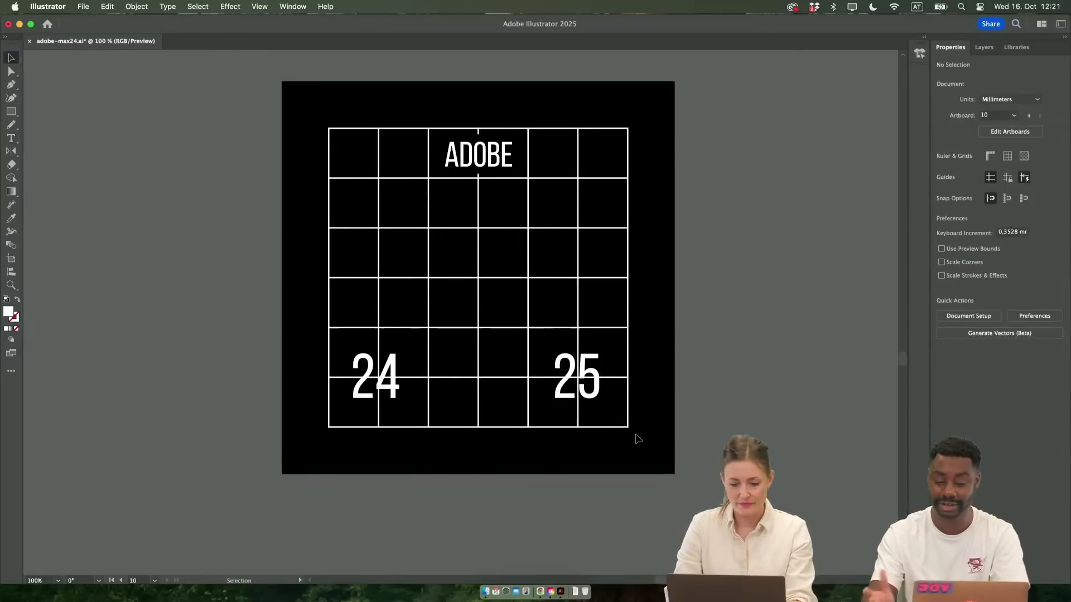
scroll(635, 438, "right", 3)
scroll(96, 237, "up", 1)
left_click(11, 111)
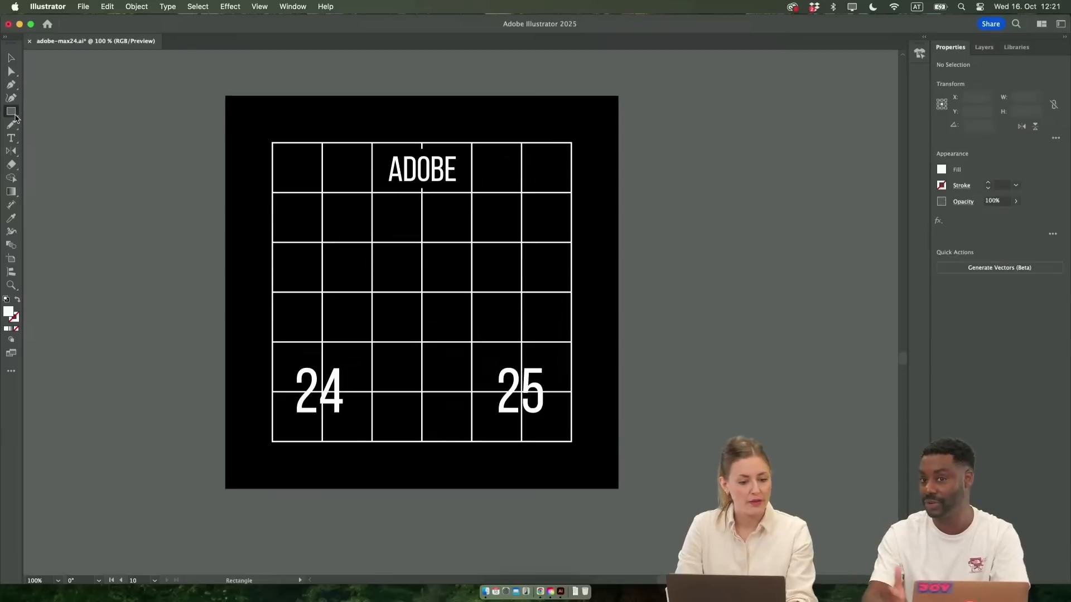
scroll(212, 193, "left", 3)
scroll(212, 193, "up", 1)
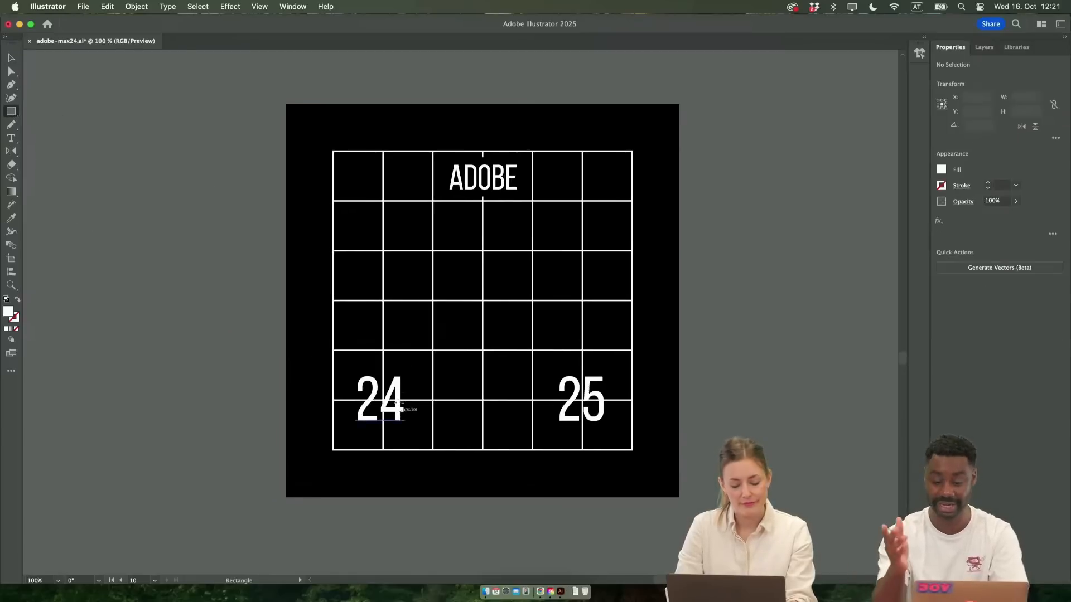
key("v")
left_click(402, 422)
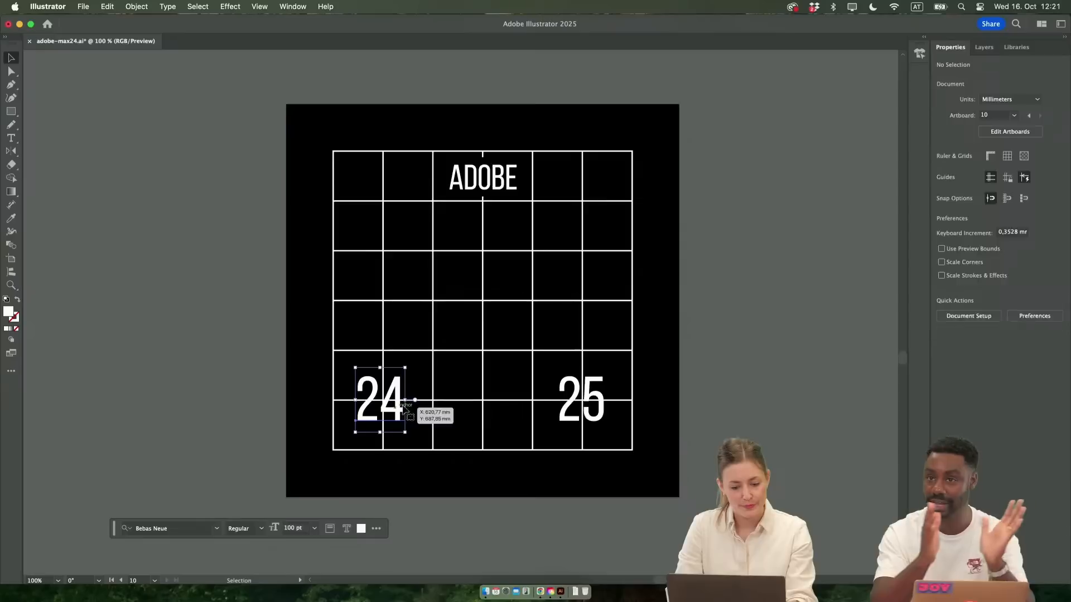
left_click(723, 385)
Review the grid poster up close and beside the neighbouring posters
scroll(723, 385, "down", 2)
scroll(723, 385, "up", 3)
scroll(723, 384, "right", 1)
scroll(723, 389, "down", 2)
scroll(724, 389, "right", 1)
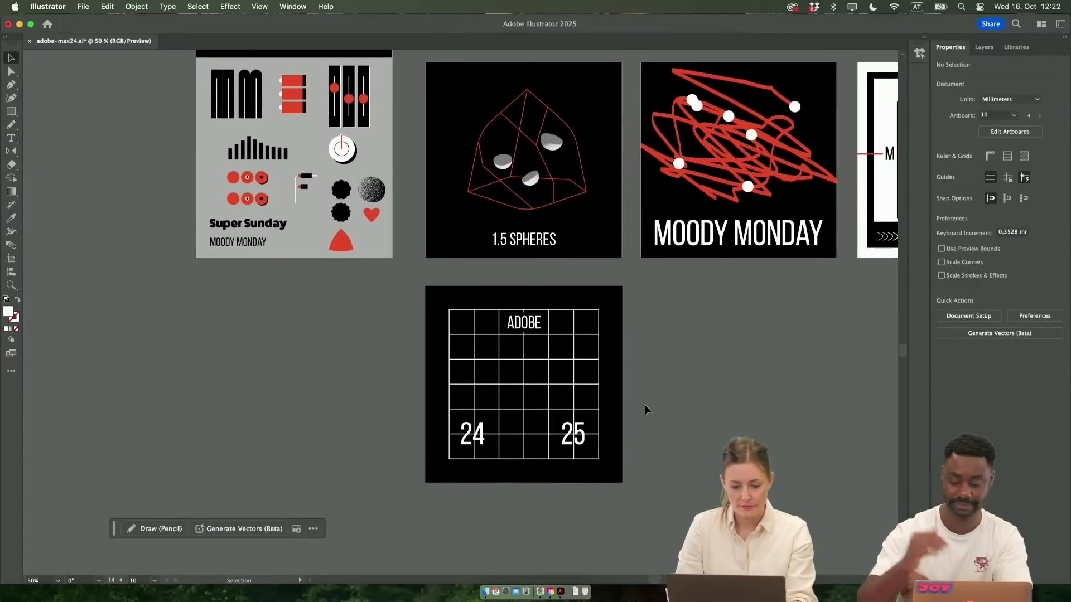
scroll(645, 407, "up", 2)
scroll(644, 410, "up", 2)
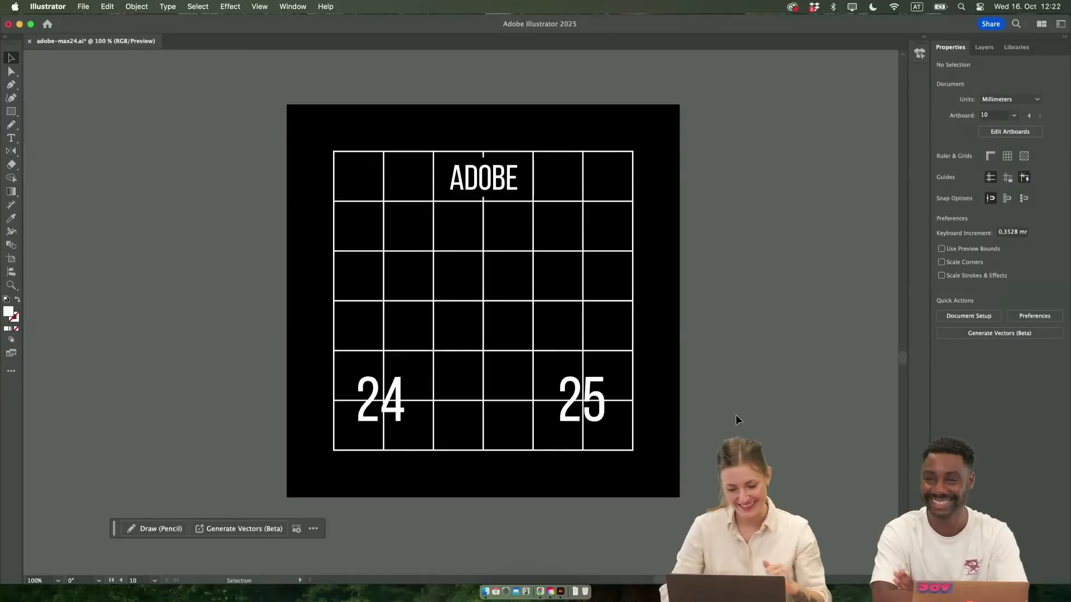
scroll(697, 384, "down", 1)
scroll(697, 384, "left", 2)
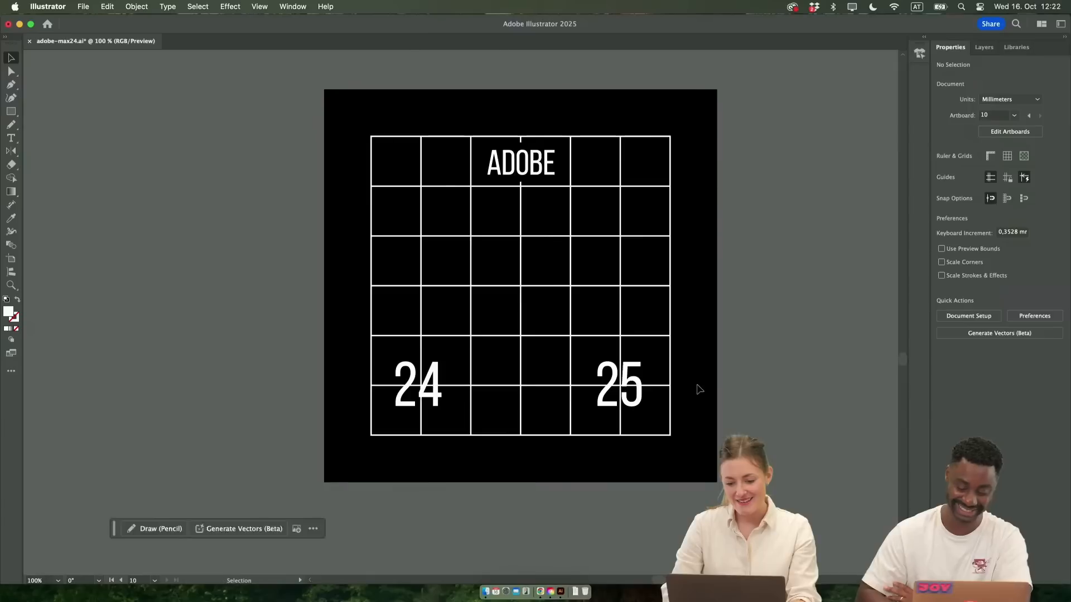
scroll(697, 383, "down", 1)
scroll(697, 384, "up", 1)
scroll(697, 383, "right", 1)
scroll(697, 384, "up", 3)
scroll(697, 383, "right", 2)
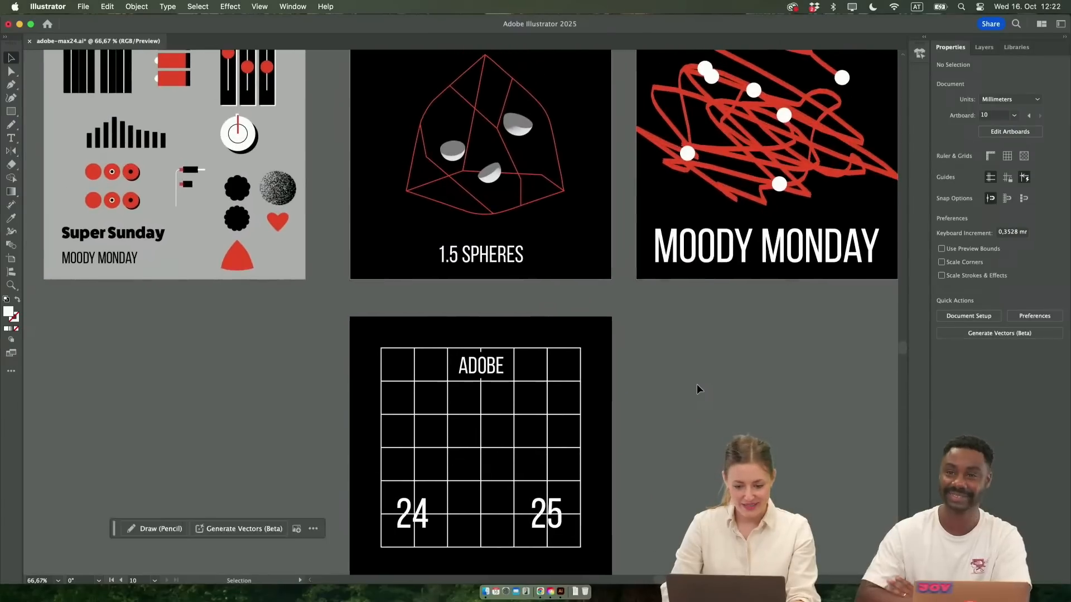
scroll(697, 384, "down", 1)
scroll(697, 384, "left", 1)
scroll(697, 384, "up", 3)
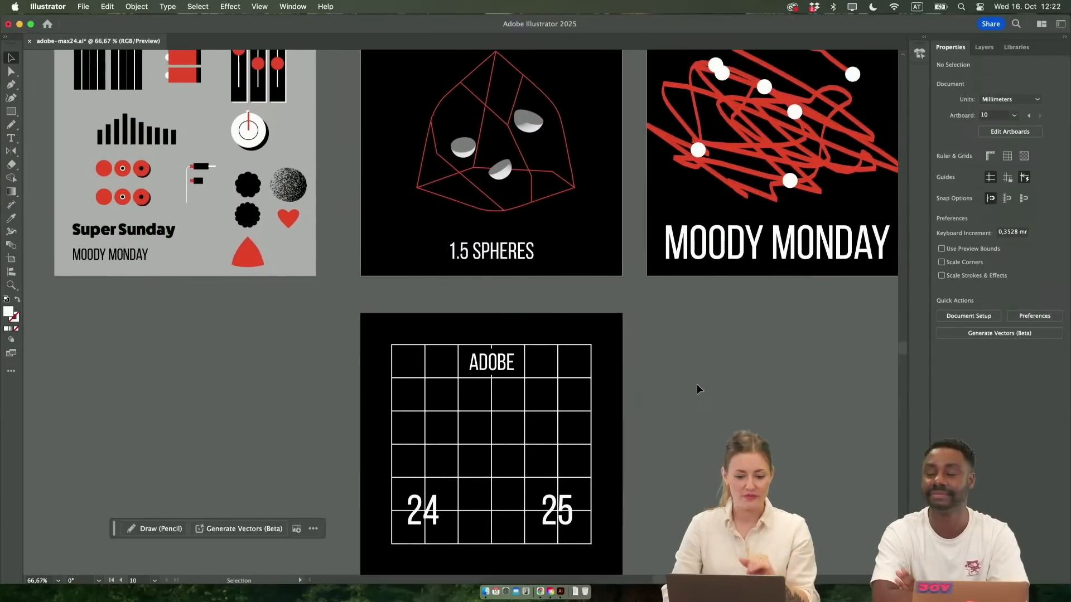
Draw a white rectangular bar about 146 mm wide and 4.4 mm high beneath the 24 and 25 numerals
scroll(697, 384, "down", 2)
scroll(697, 384, "left", 1)
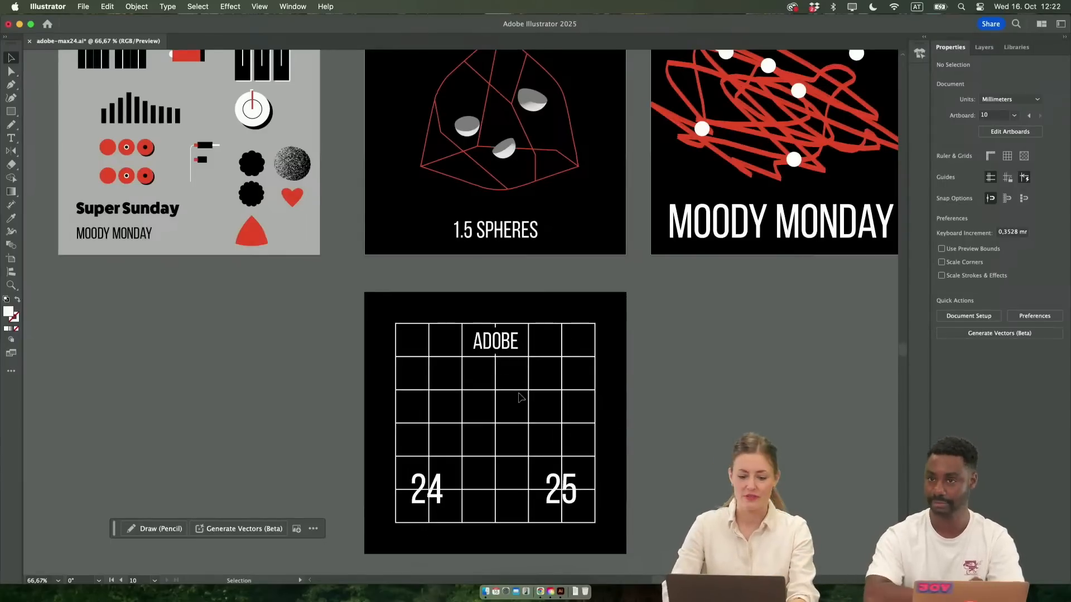
scroll(521, 394, "down", 3)
scroll(526, 466, "up", 5)
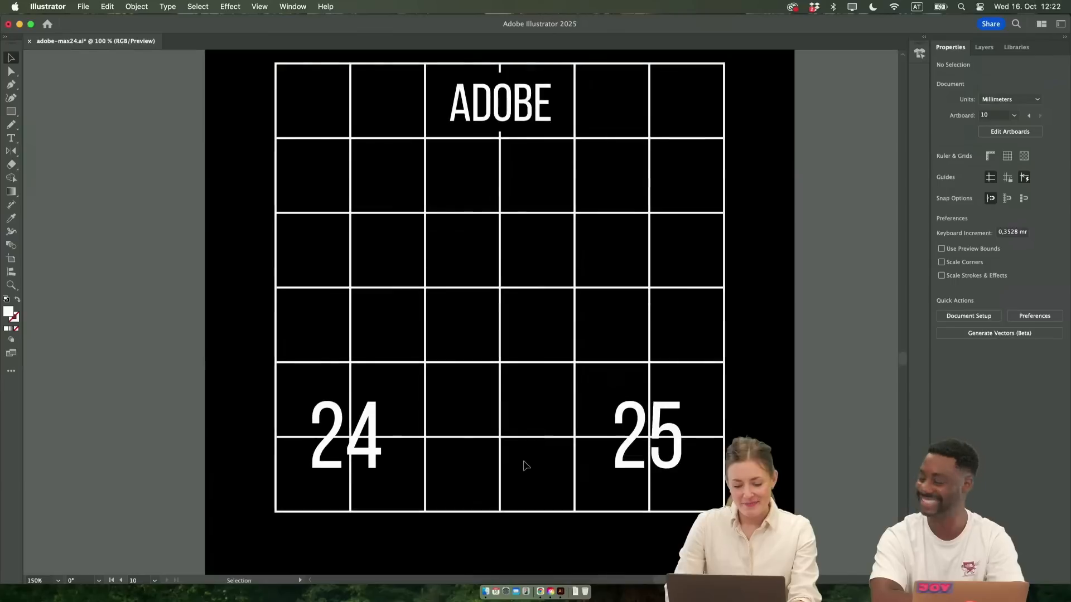
key("m")
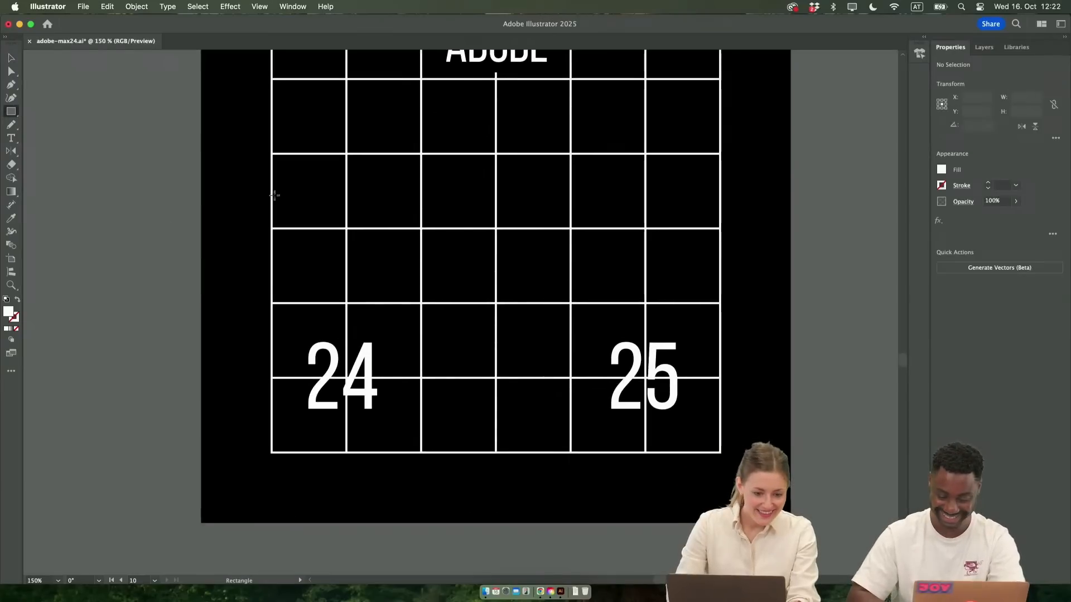
left_click_drag(303, 426, 630, 434)
key("v")
scroll(209, 262, "up", 3)
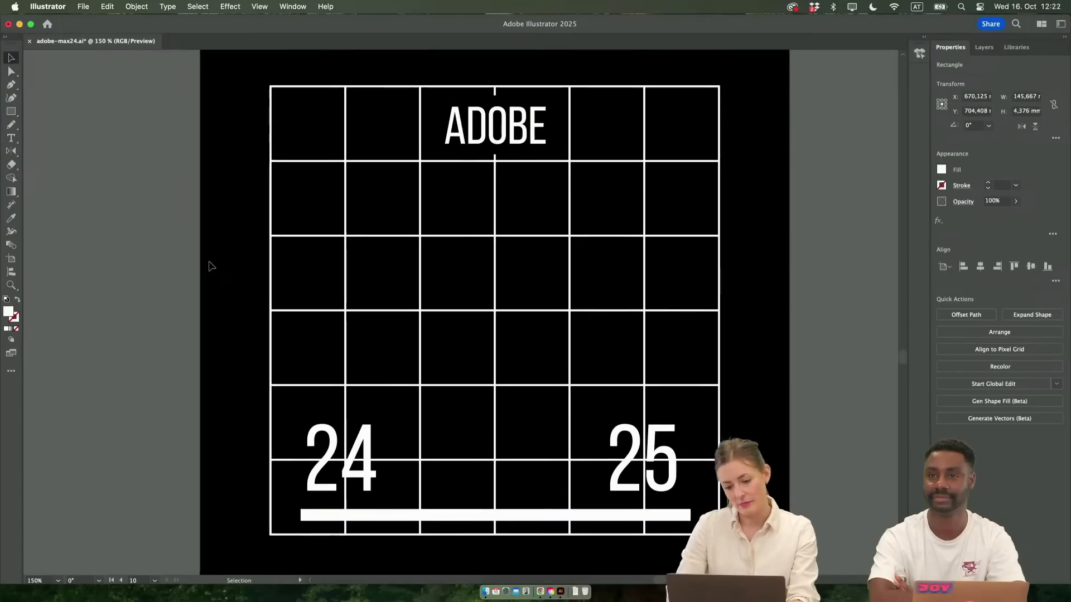
Recolor the bar red by sampling the red rounded triangle on the grey element sheet
scroll(209, 262, "down", 3)
scroll(210, 262, "up", 5)
scroll(209, 262, "left", 3)
key("i")
left_click(240, 307)
key("v")
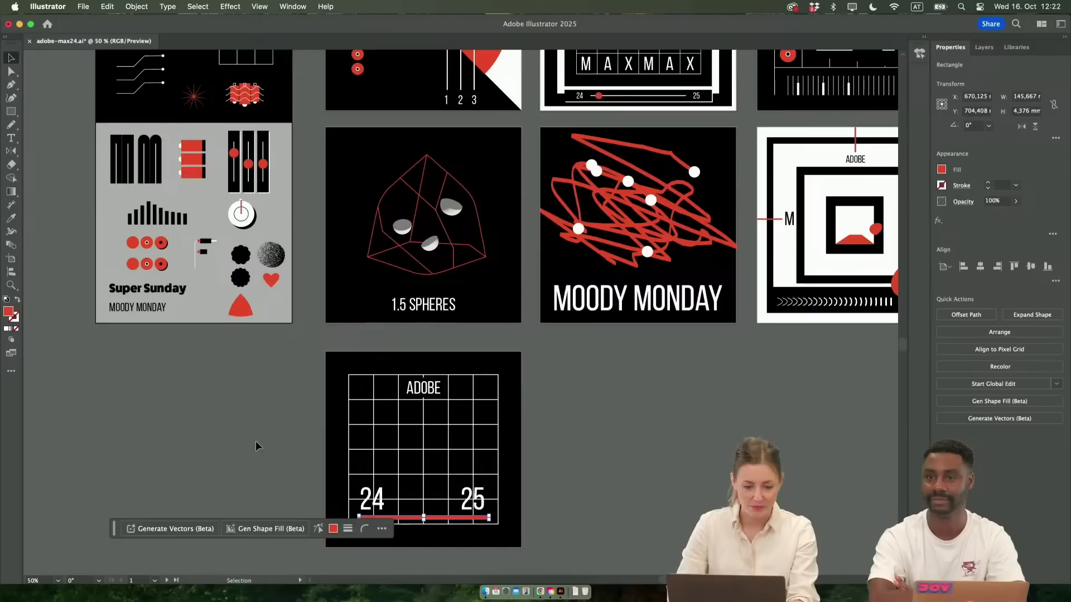
scroll(475, 520, "down", 3)
left_click(475, 523)
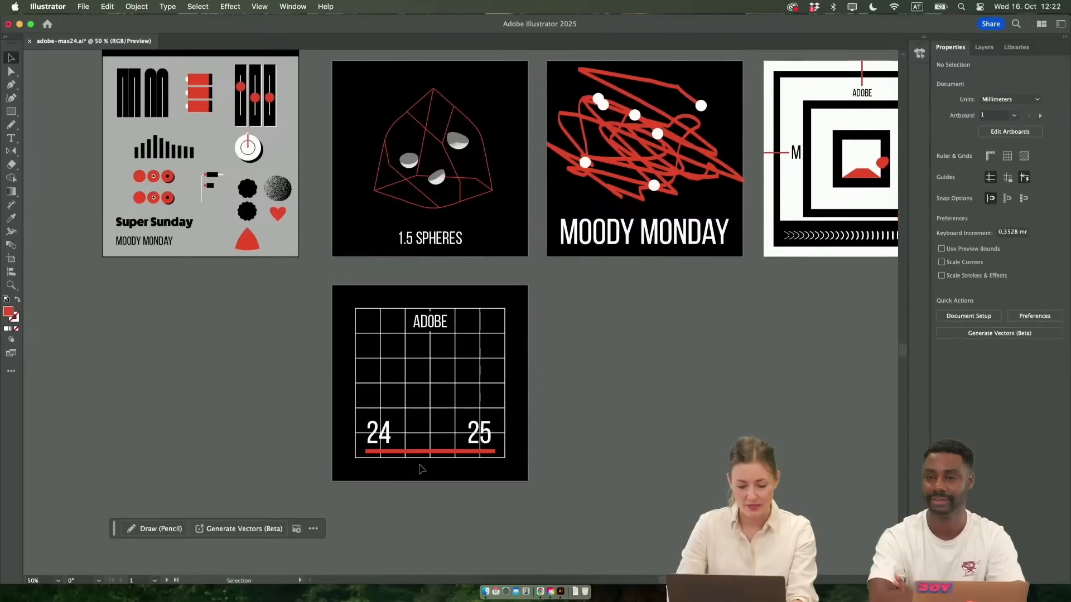
Open the Drop Shadow settings of the white dial shape inside its group on the grey element sheet
scroll(423, 468, "up", 2)
left_click(450, 440)
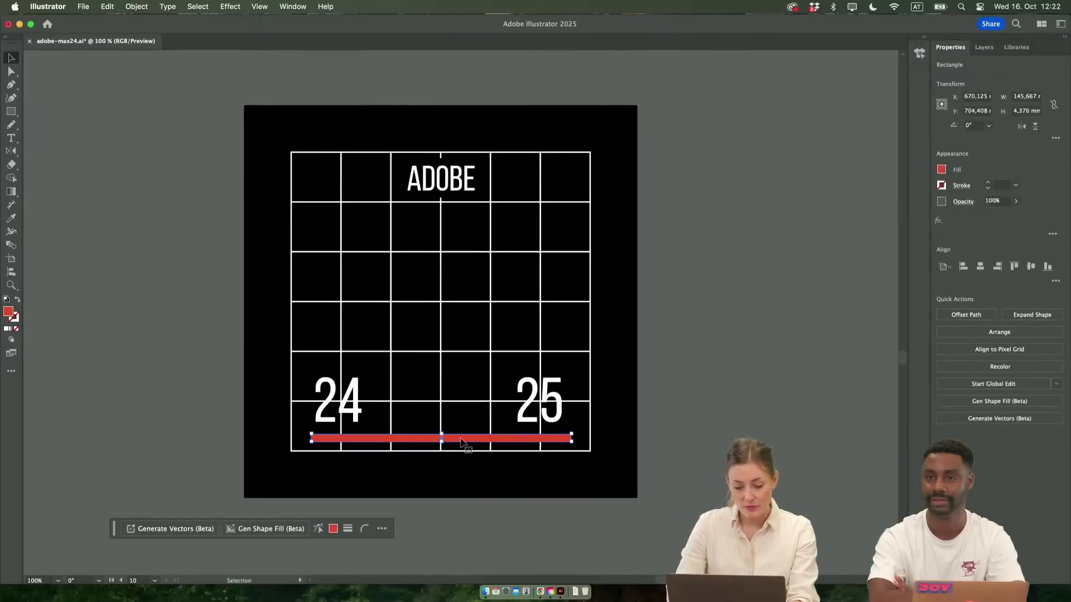
scroll(466, 441, "up", 1)
scroll(466, 441, "up", 5)
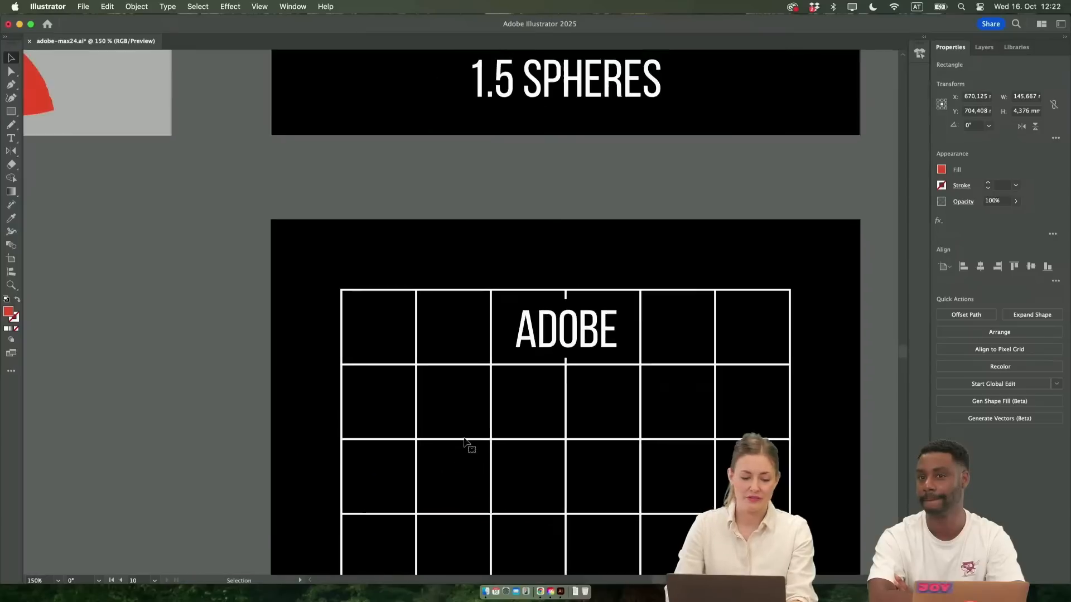
scroll(420, 289, "down", 1)
scroll(421, 289, "left", 2)
scroll(422, 290, "up", 3)
scroll(422, 290, "left", 3)
left_click(344, 149)
scroll(344, 150, "up", 2)
left_click(344, 150)
scroll(344, 150, "up", 3)
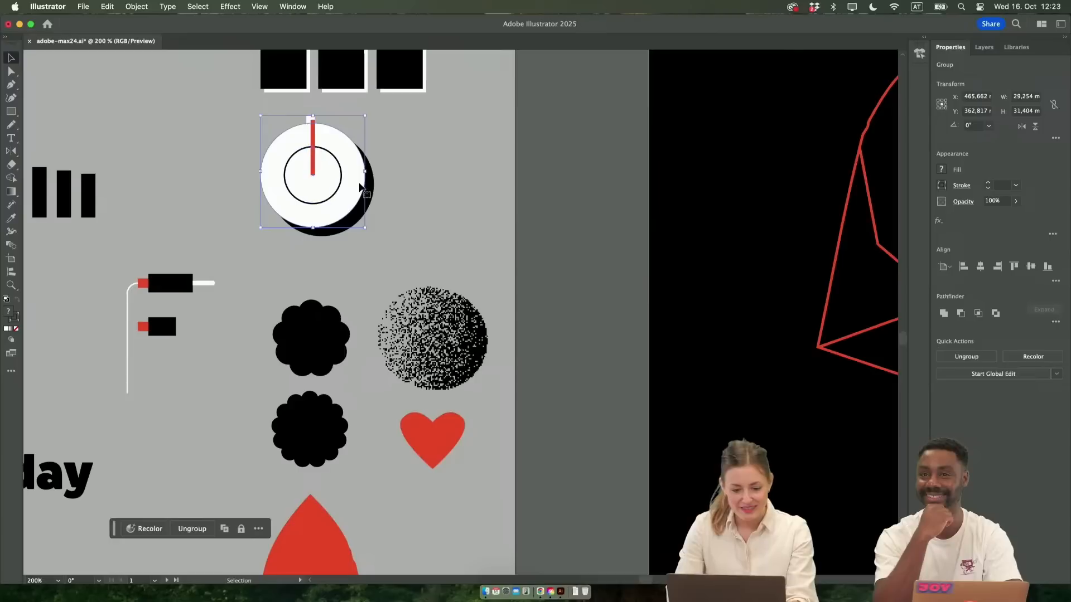
double_click(364, 189)
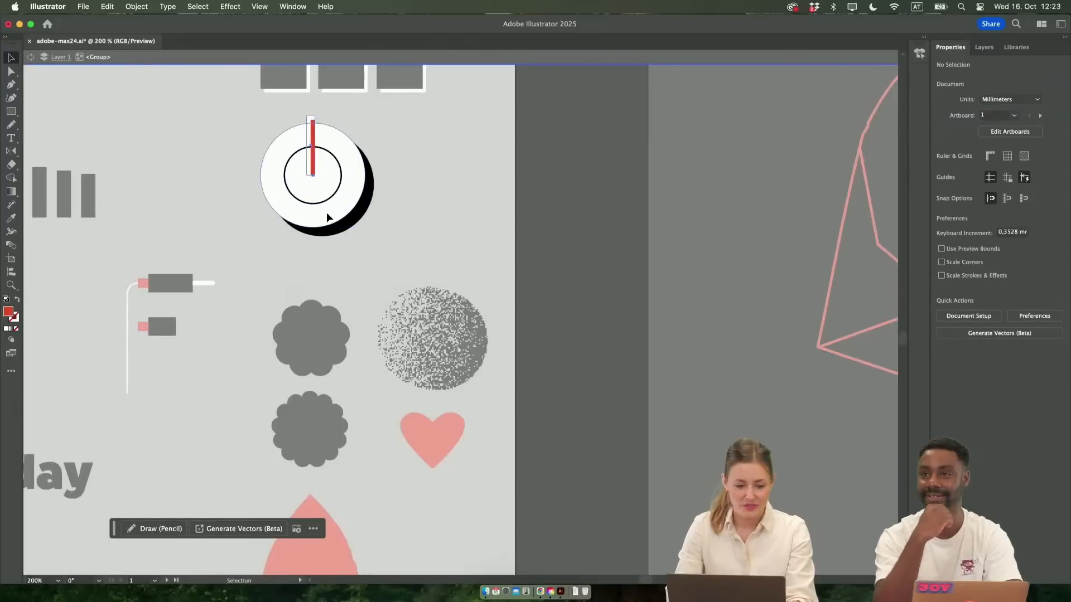
left_click(328, 215)
left_click(971, 221)
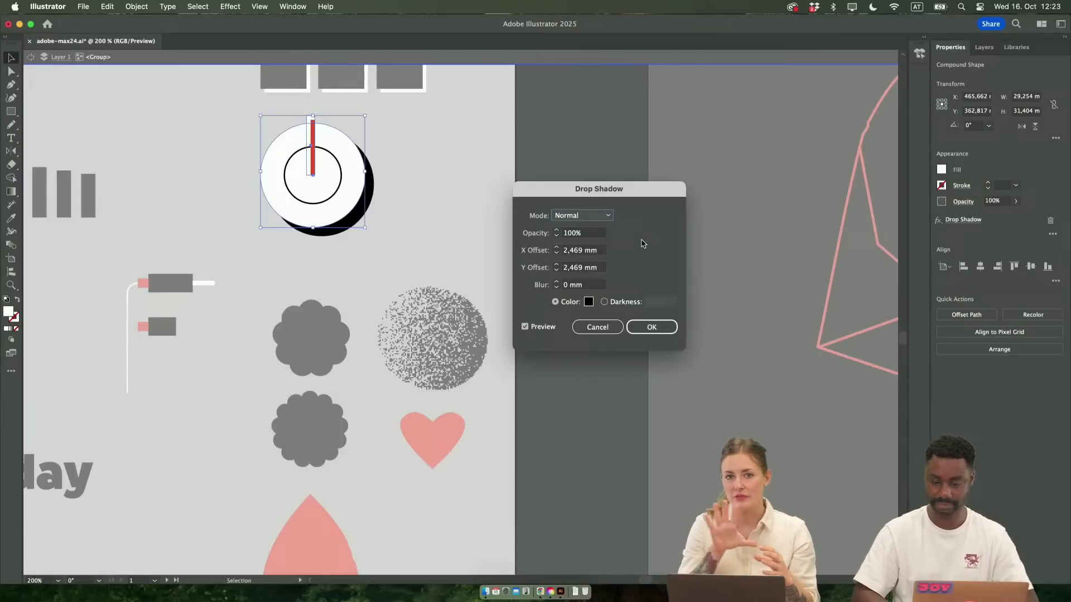
Try Drop Shadow blur values of 7 mm and 4 mm on the dial, and leave the group without applying them
left_click(556, 282, "shift")
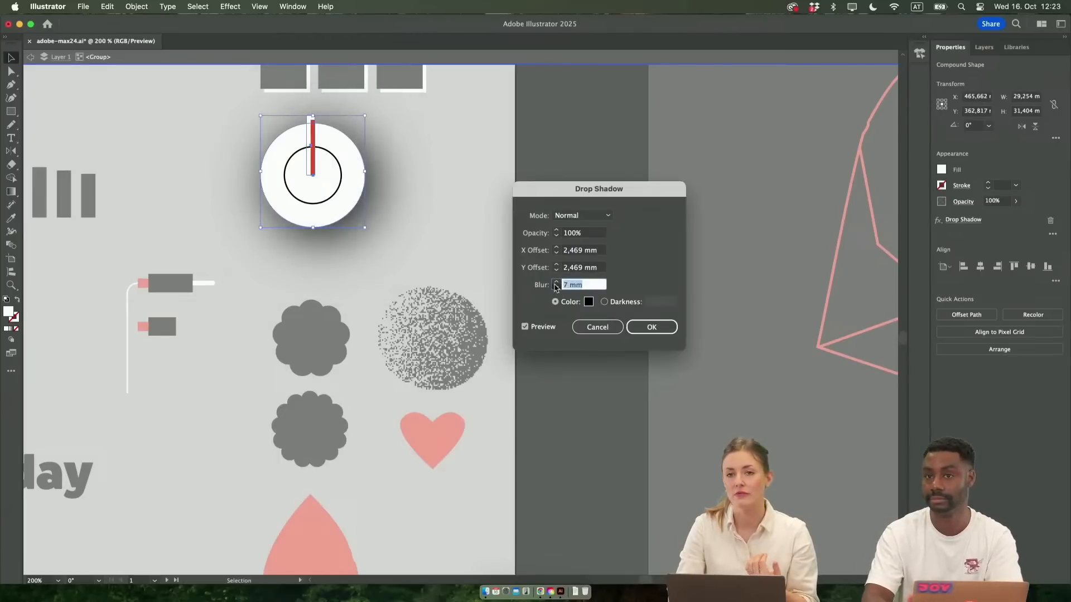
left_click(556, 287)
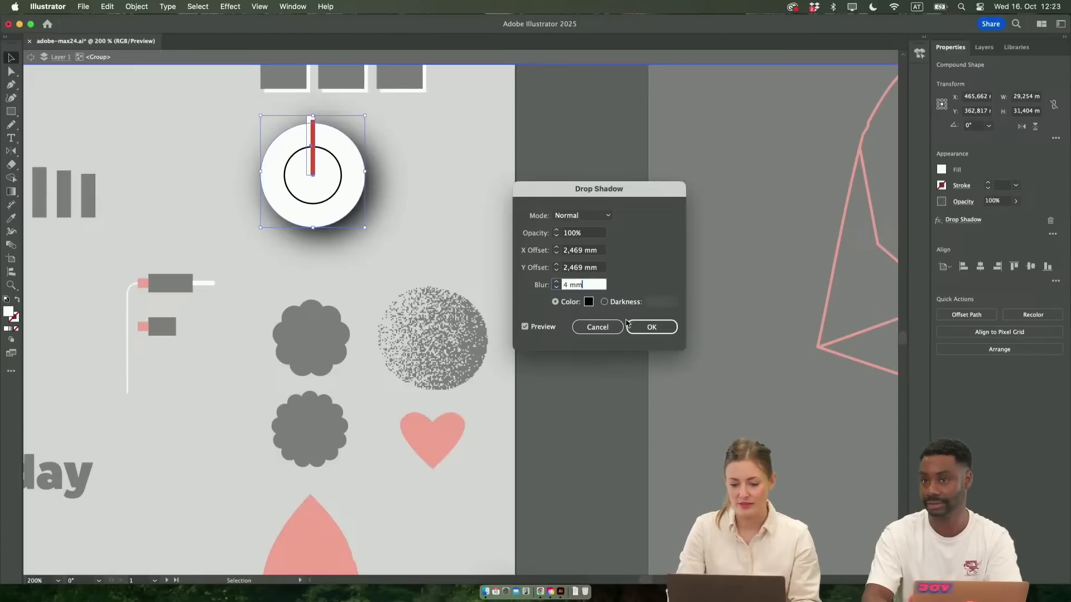
left_click(603, 327)
scroll(605, 326, "left", 5)
scroll(604, 325, "up", 2)
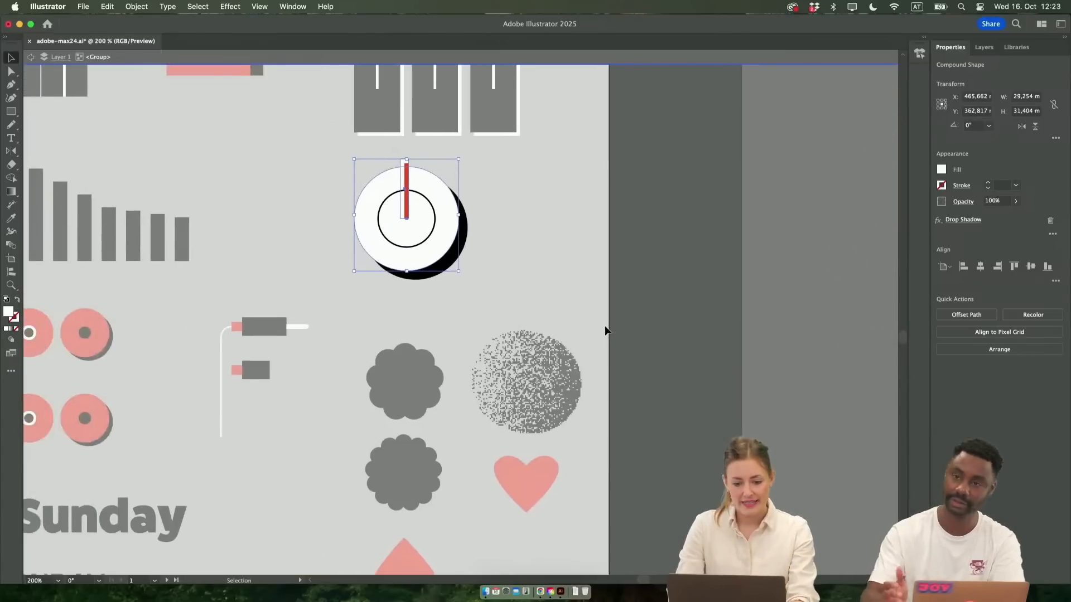
key("Escape")
Round the corners of the red bar beneath the numerals fully, with a radius of about 2.19 mm
scroll(604, 326, "down", 2)
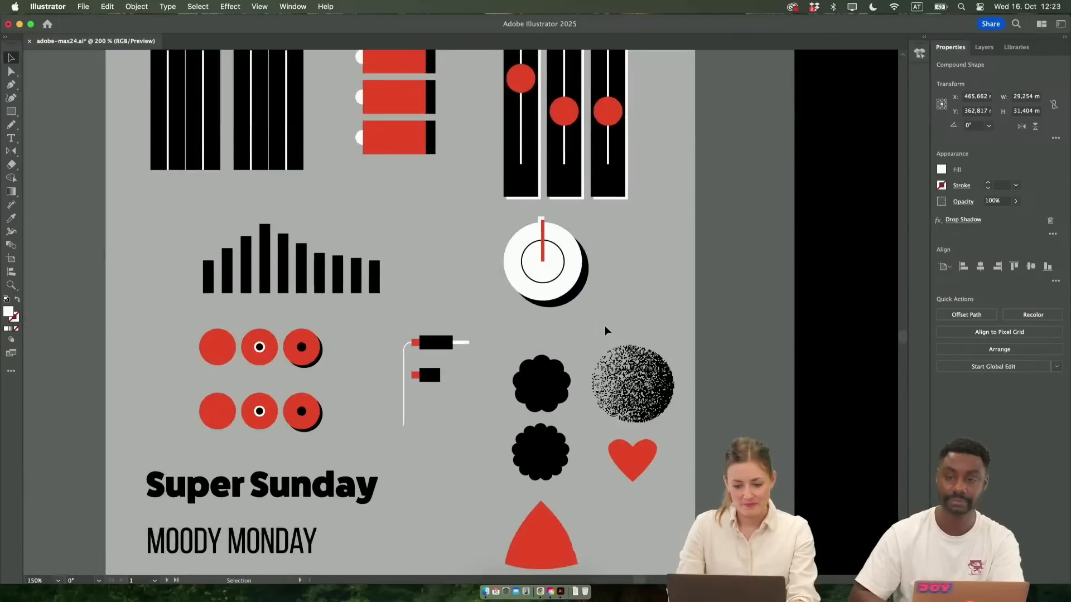
scroll(605, 326, "down", 1)
scroll(495, 352, "down", 3)
scroll(495, 353, "right", 1)
scroll(495, 355, "down", 4)
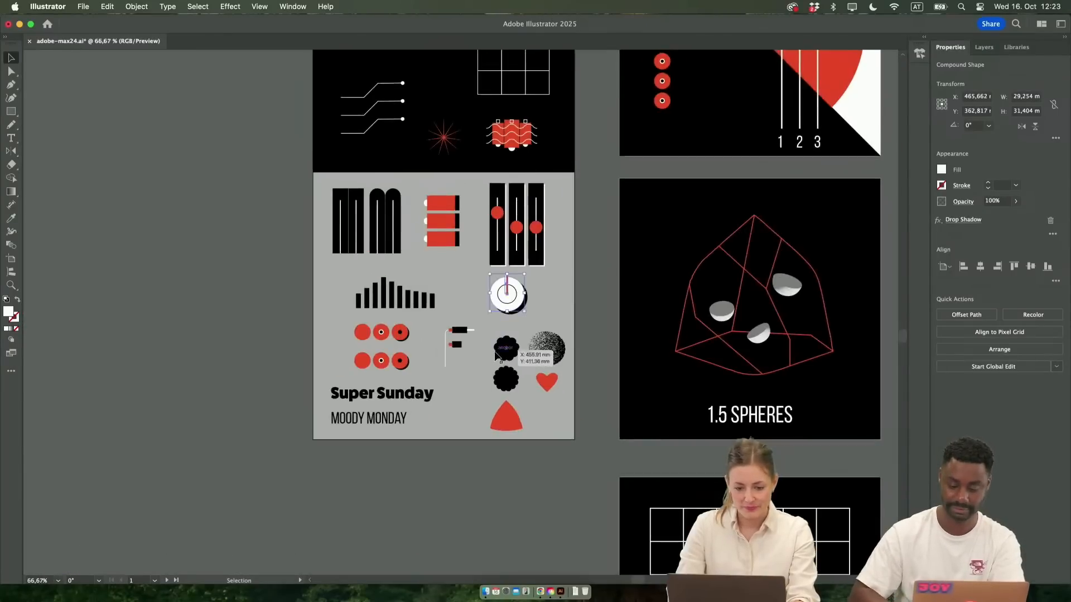
scroll(494, 354, "right", 3)
scroll(495, 355, "down", 5)
scroll(495, 357, "up", 5)
scroll(502, 379, "up", 1)
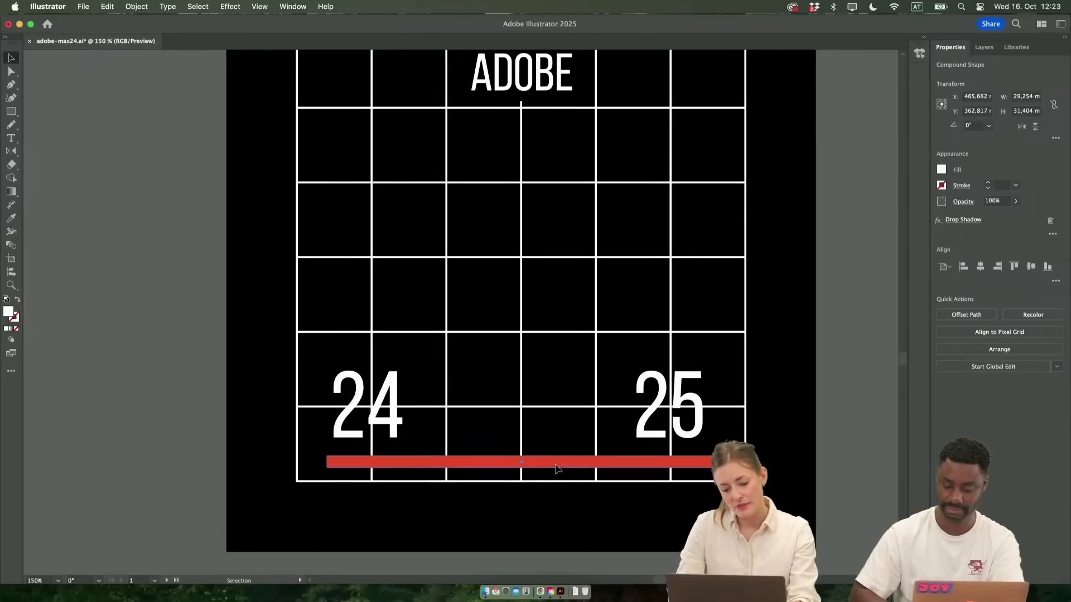
scroll(218, 334, "up", 1)
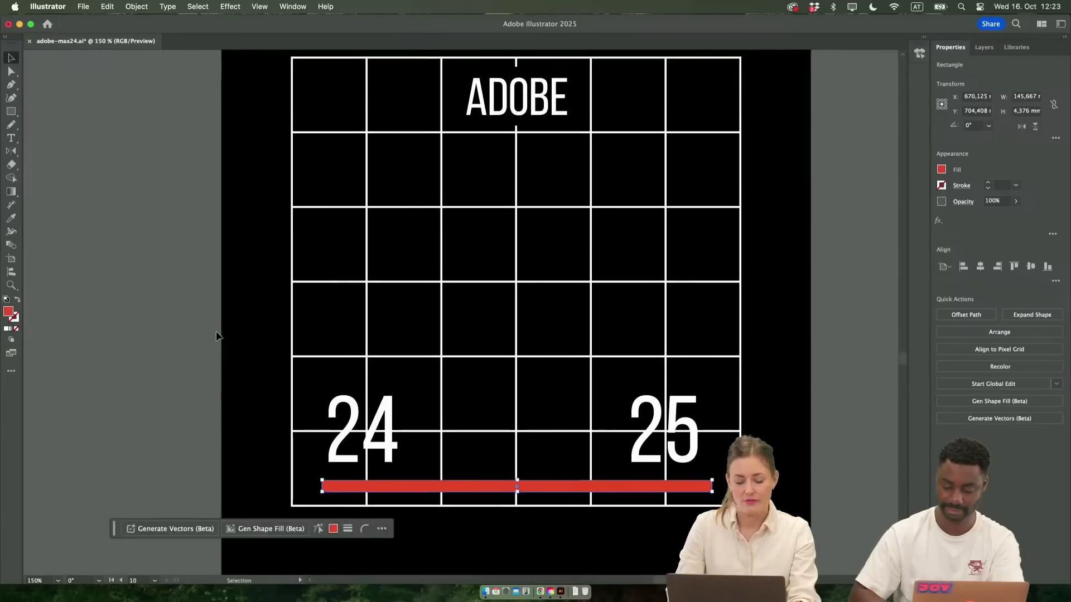
scroll(334, 496, "up", 2)
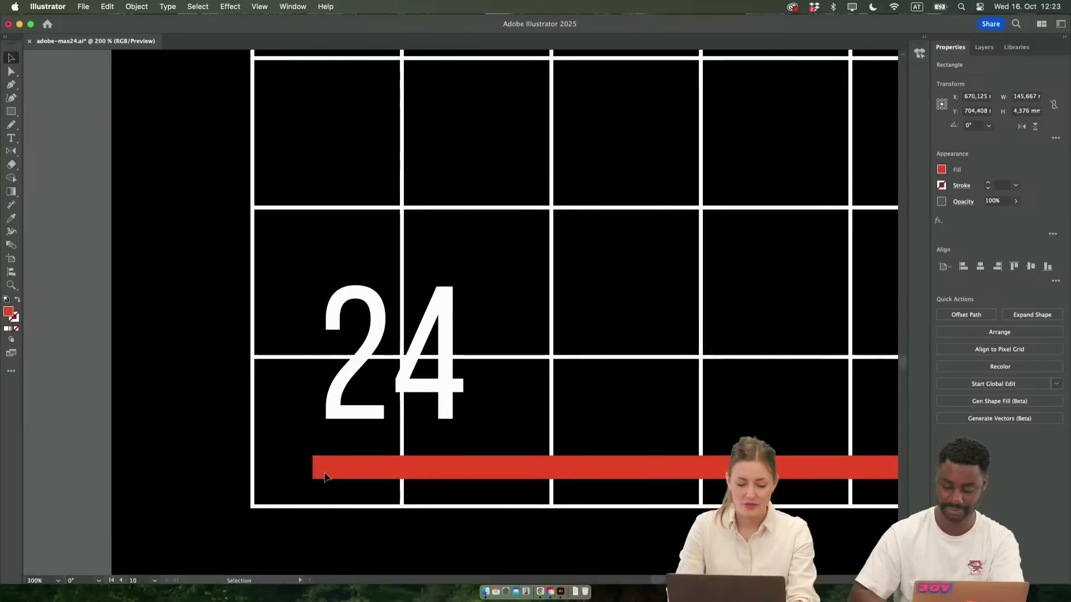
key("a")
left_click_drag(320, 467, 502, 490)
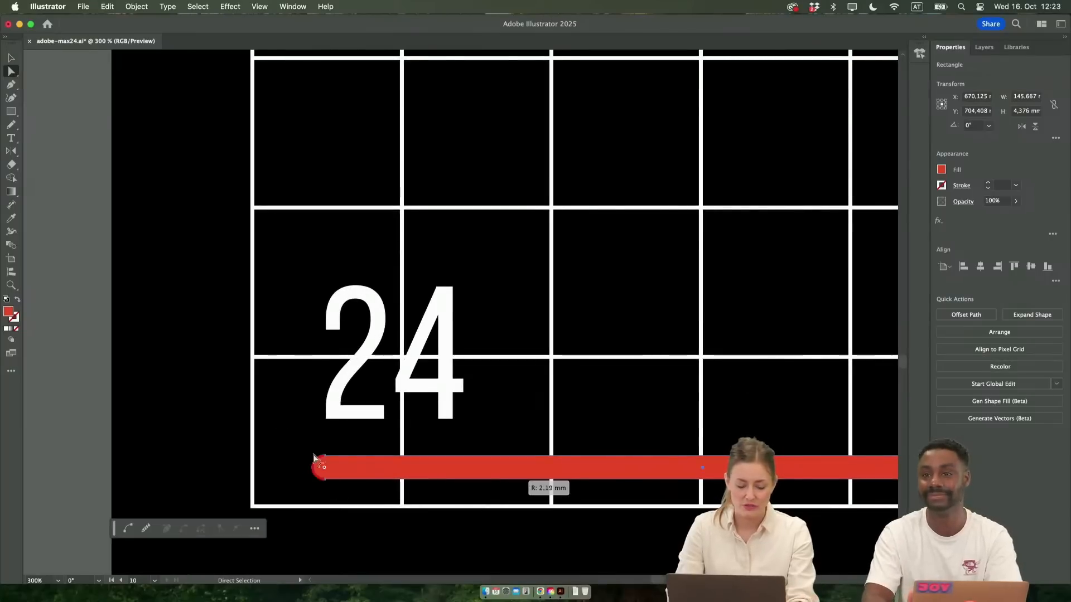
key("v")
left_click(96, 453)
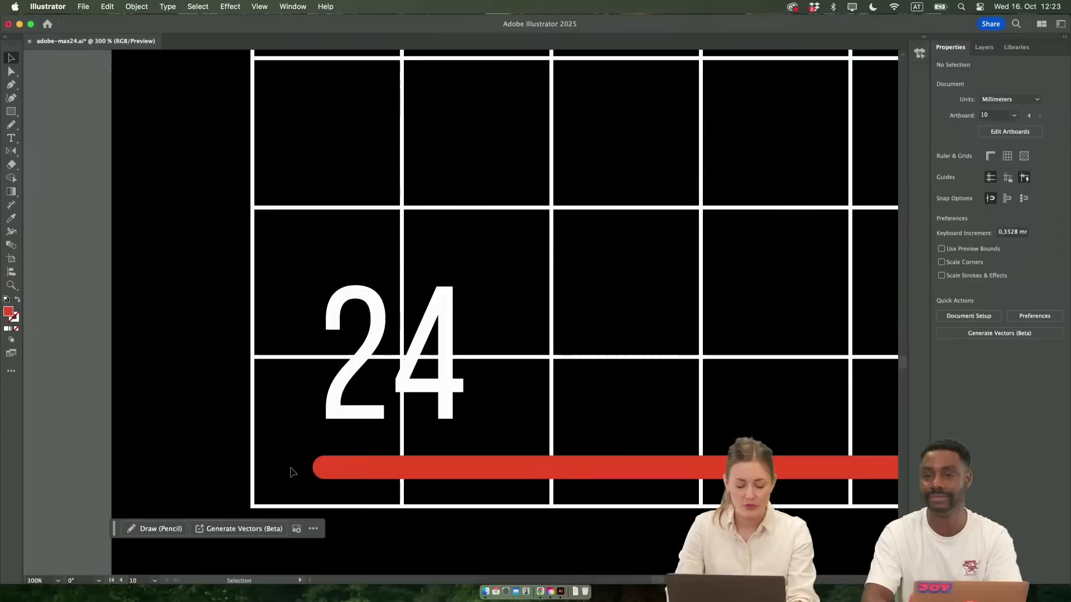
Try a red circle covering the 24 numeral, and remove it
scroll(291, 472, "down", 2)
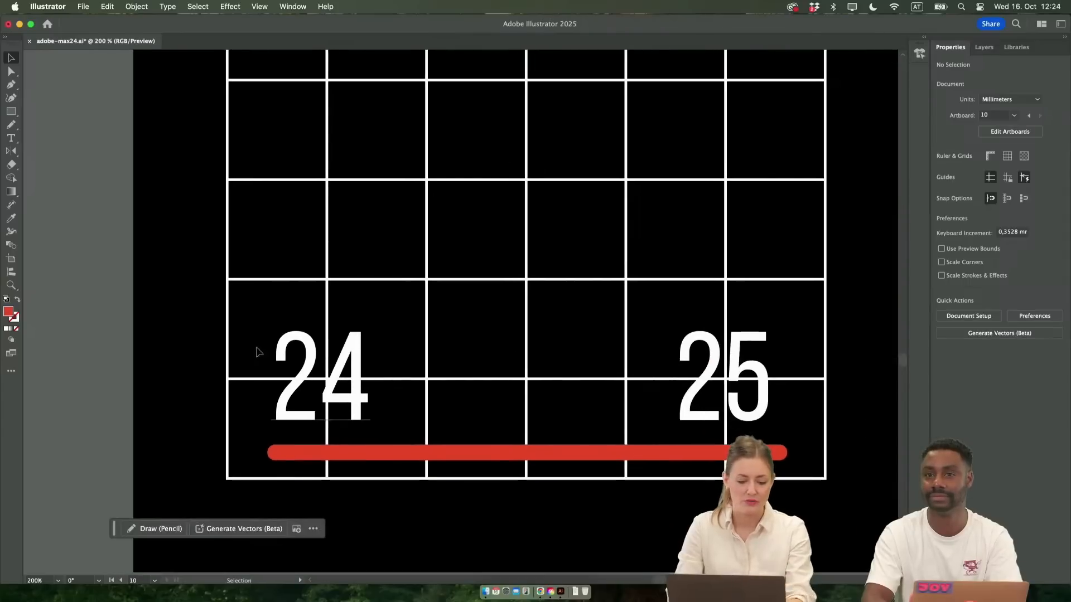
left_click_drag(11, 116, 56, 124)
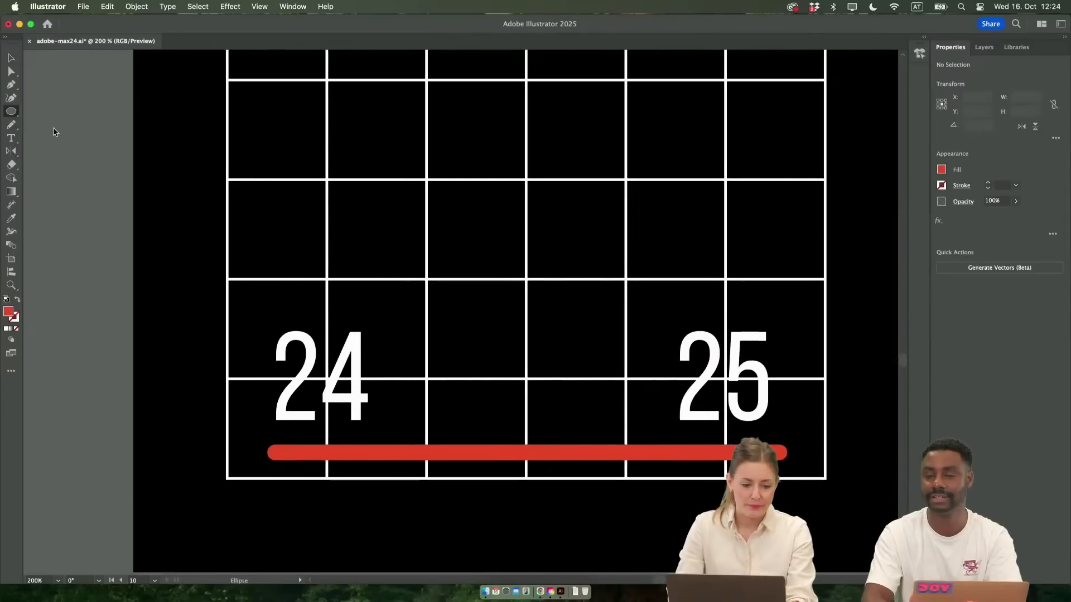
left_click_drag(254, 309, 363, 391)
key("Delete")
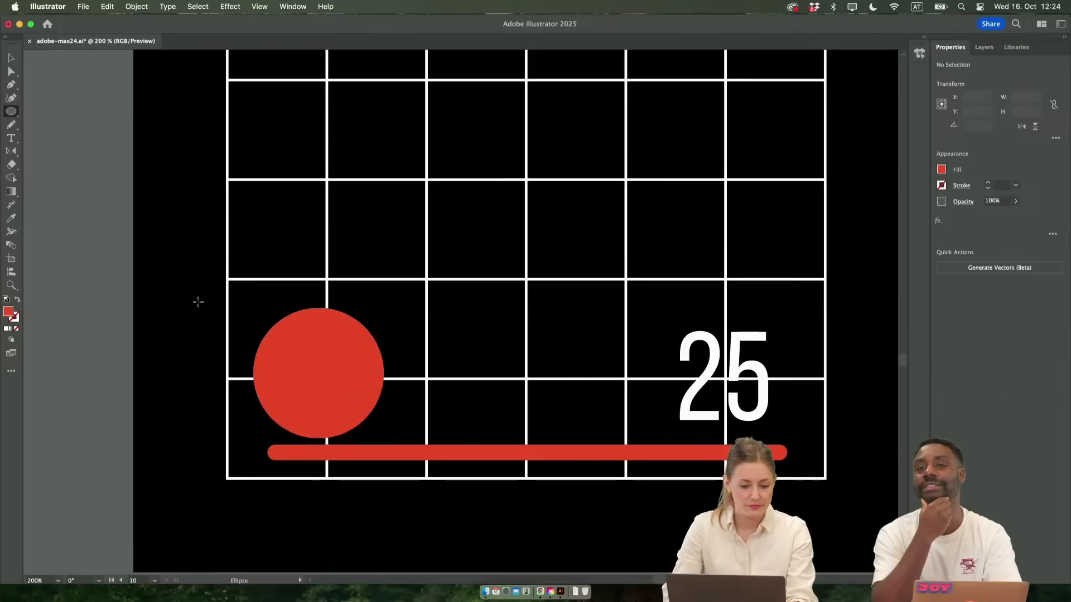
key("v")
left_click(285, 355)
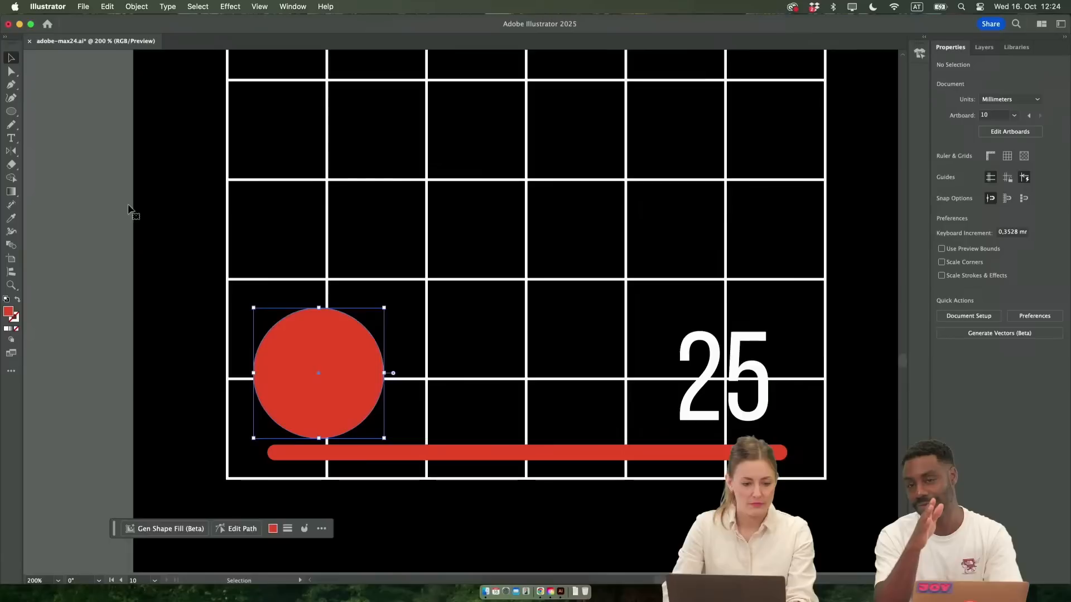
key("Delete")
Try a black masking rectangle about 48.6 mm by 47.5 mm over the 24 numeral, and remove it
left_click(9, 113)
left_click(60, 115)
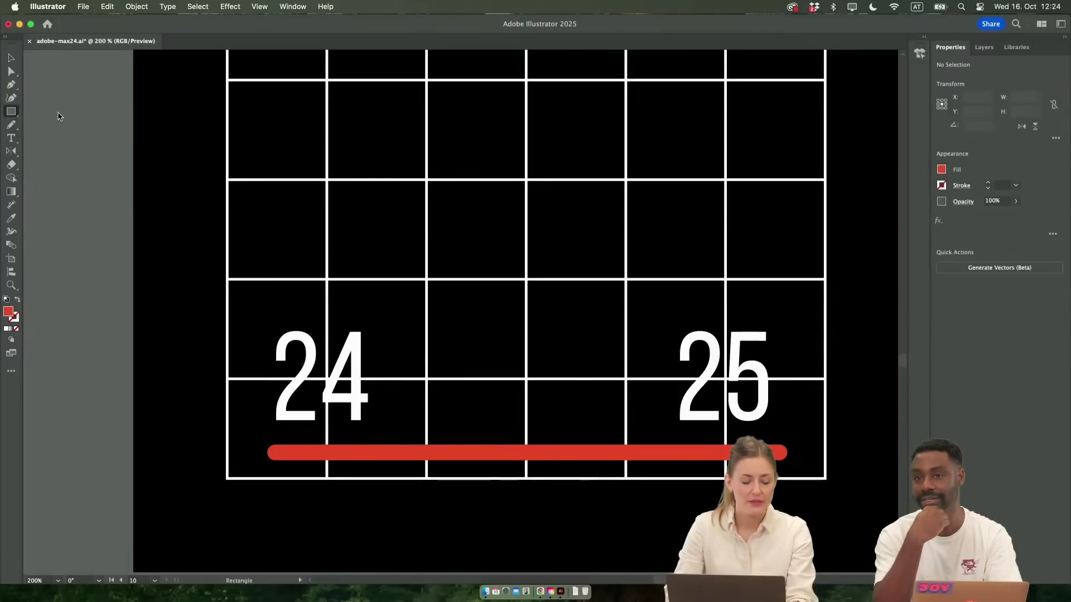
left_click_drag(247, 309, 421, 478)
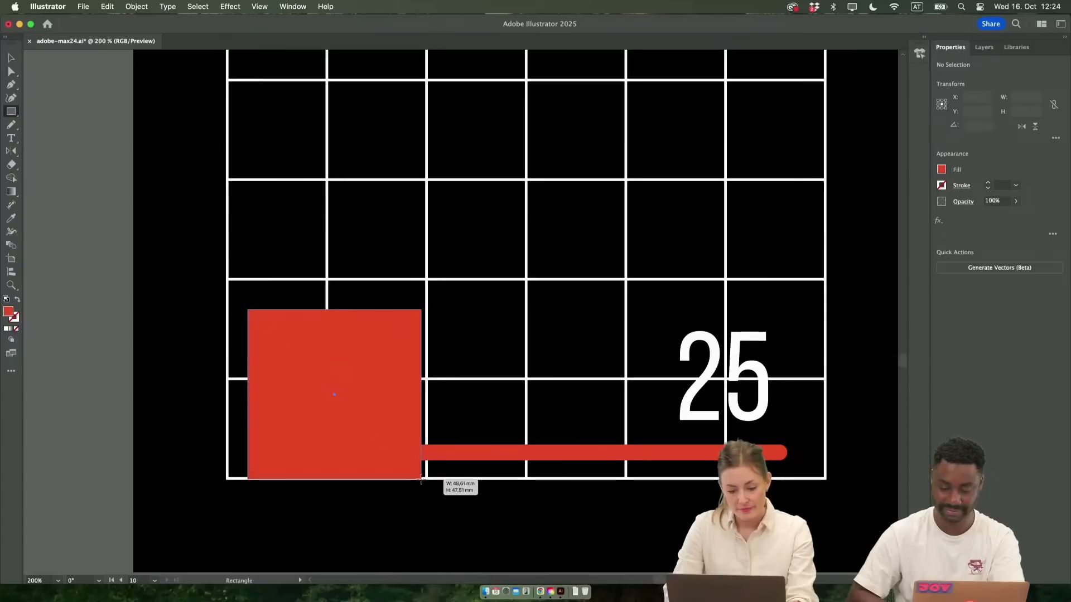
key("i")
left_click(480, 343)
key("v")
left_click_drag(308, 353, 312, 346)
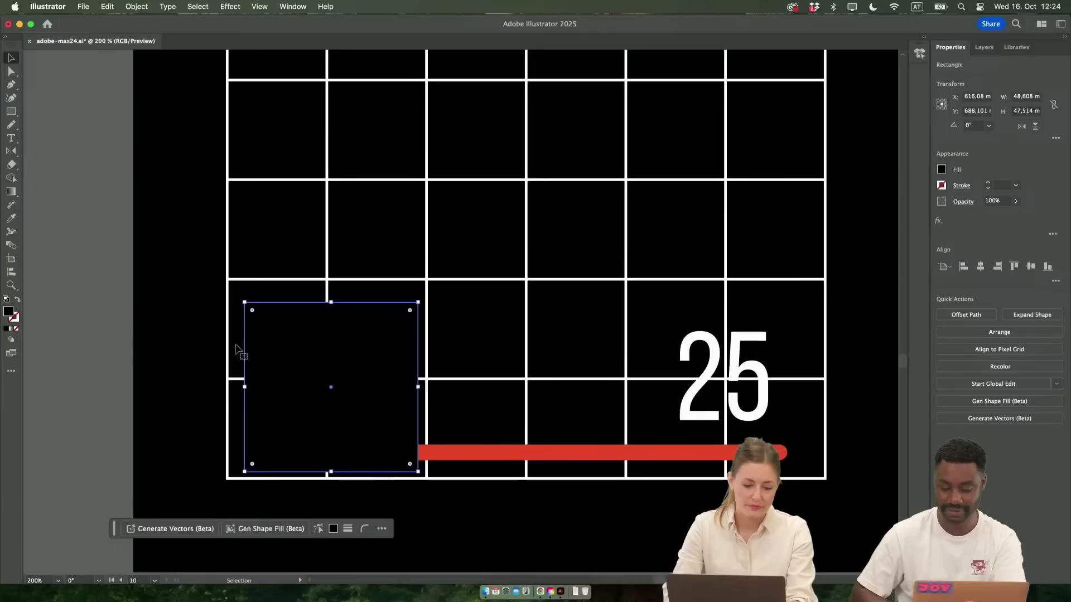
key("Delete")
Add anchor points to the grid's outer frame level with the 24's top and left edges, and delete the corner between them
key("a")
left_click(223, 438)
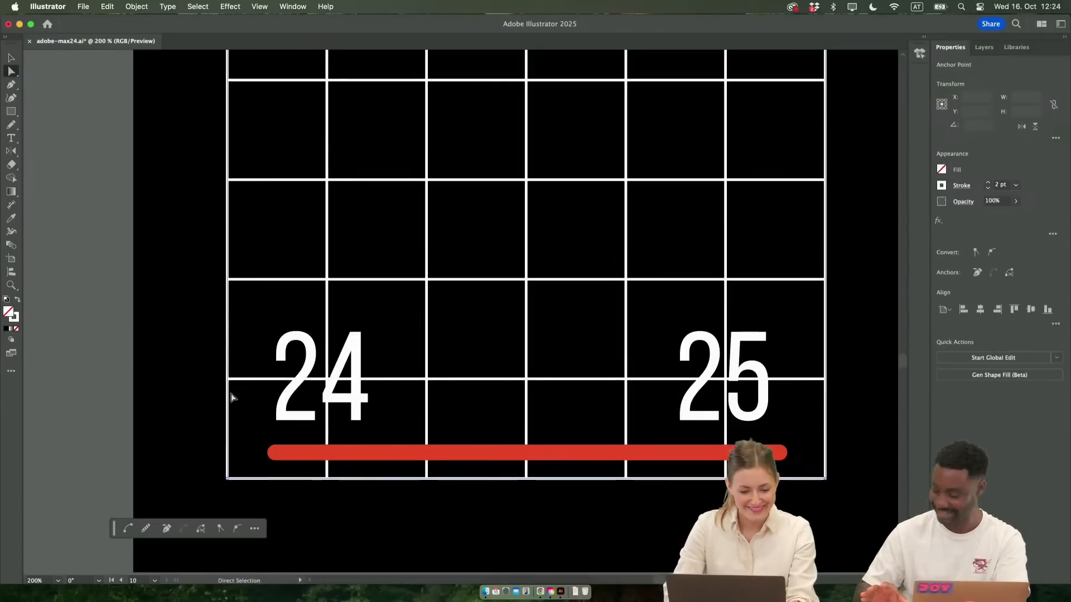
key("p")
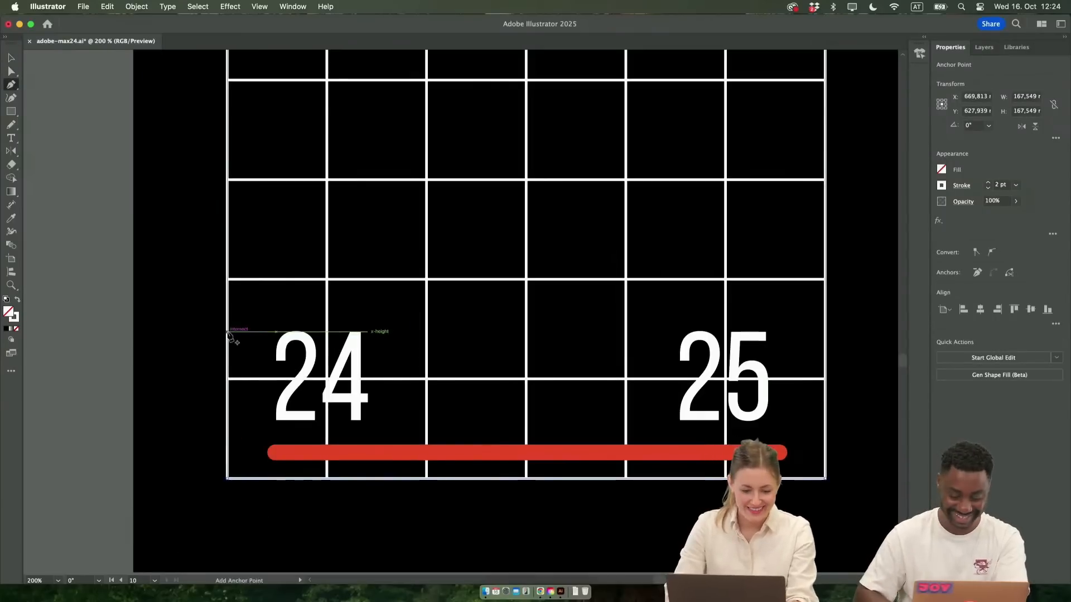
left_click(227, 332)
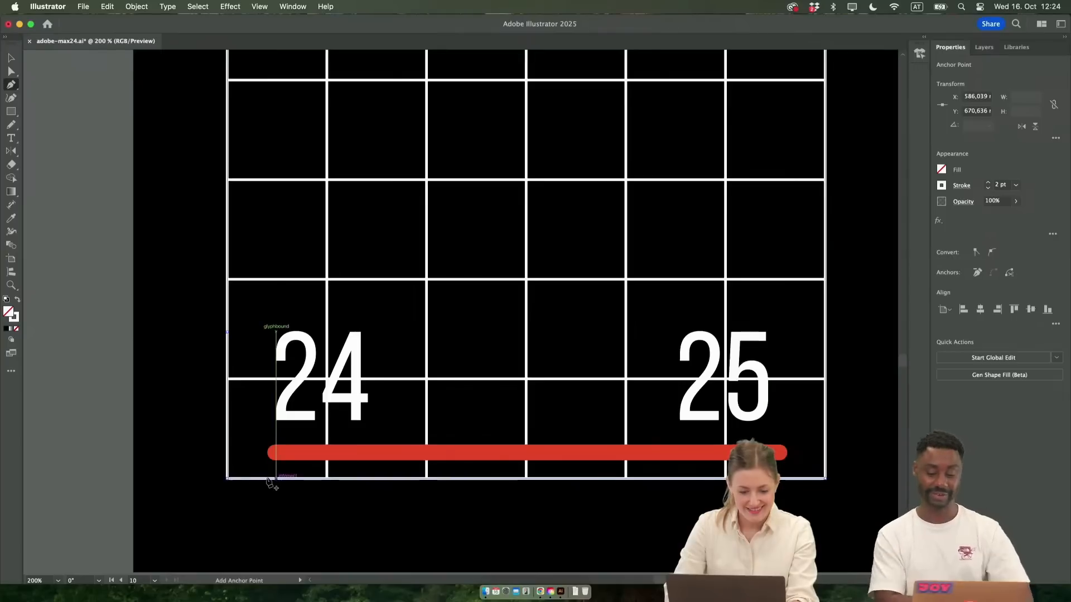
left_click(276, 479)
key("a")
left_click(227, 478)
key("Delete")
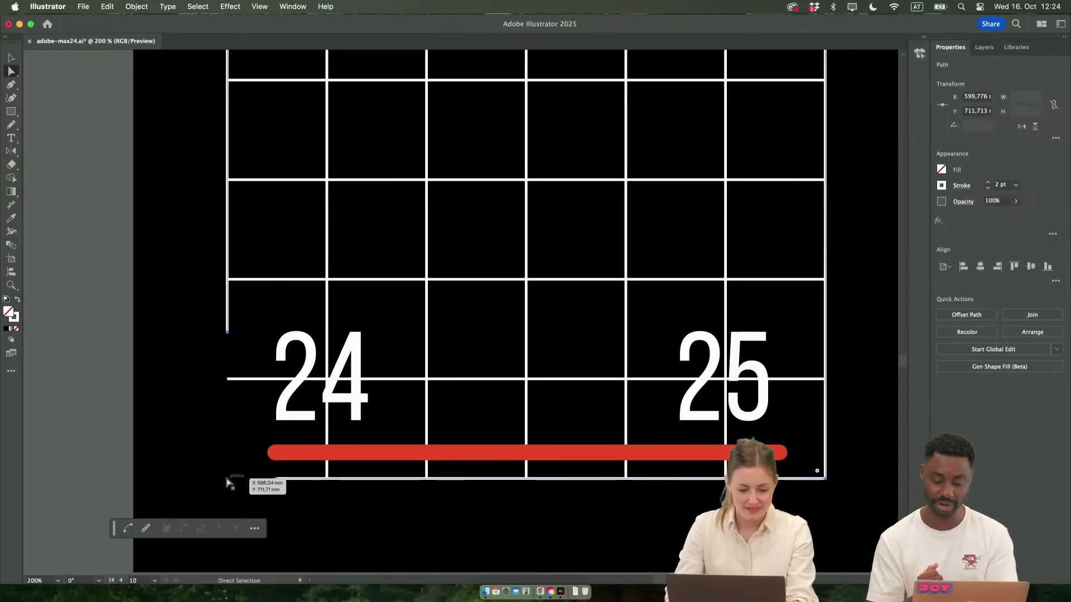
key("Delete")
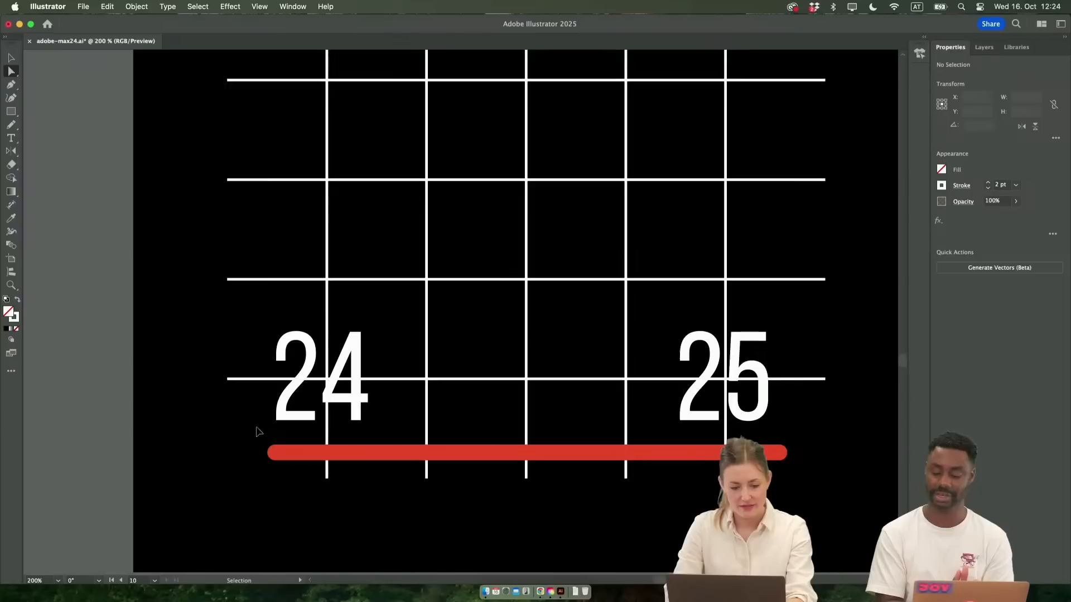
key("super+z")
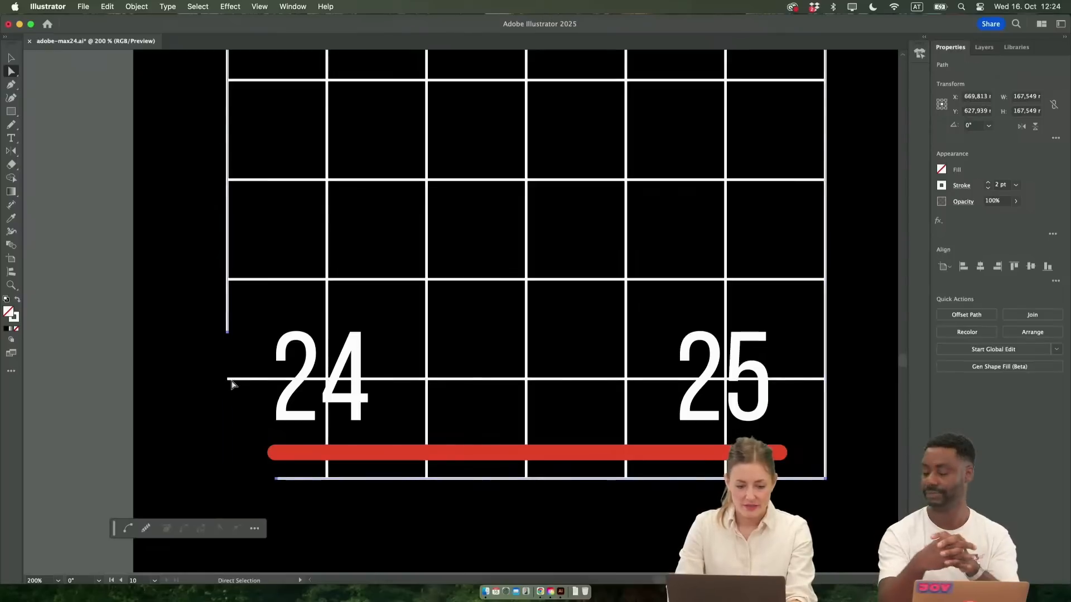
Shorten the grid lines crossing the 24, ending the horizontal at the third vertical line and the vertical at the horizontal line above the numeral
left_click_drag(228, 380, 428, 383)
left_click(326, 310)
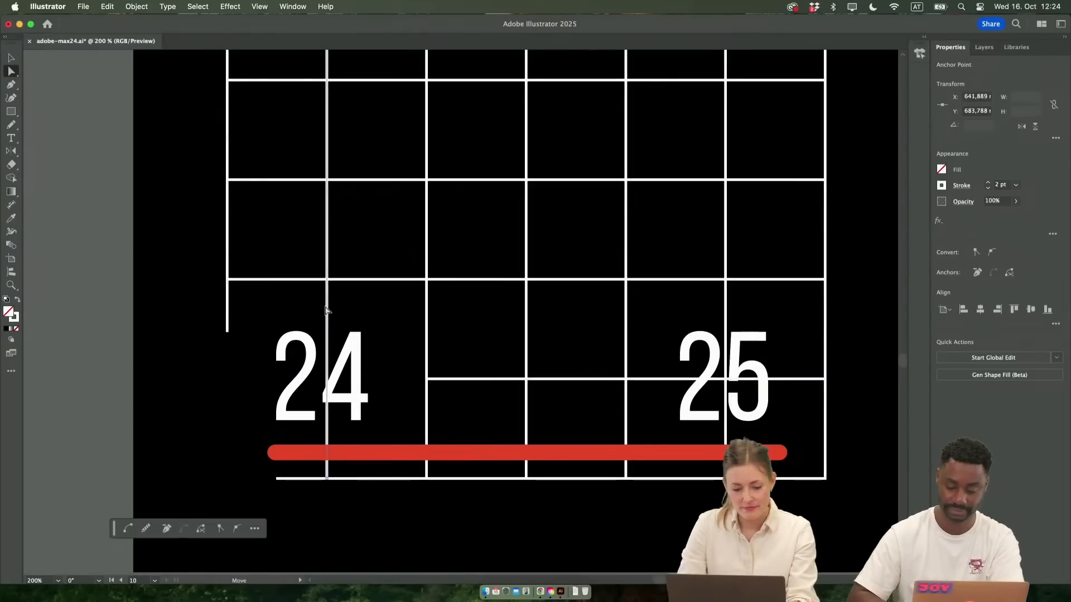
left_click(325, 479)
left_click_drag(326, 479, 328, 285)
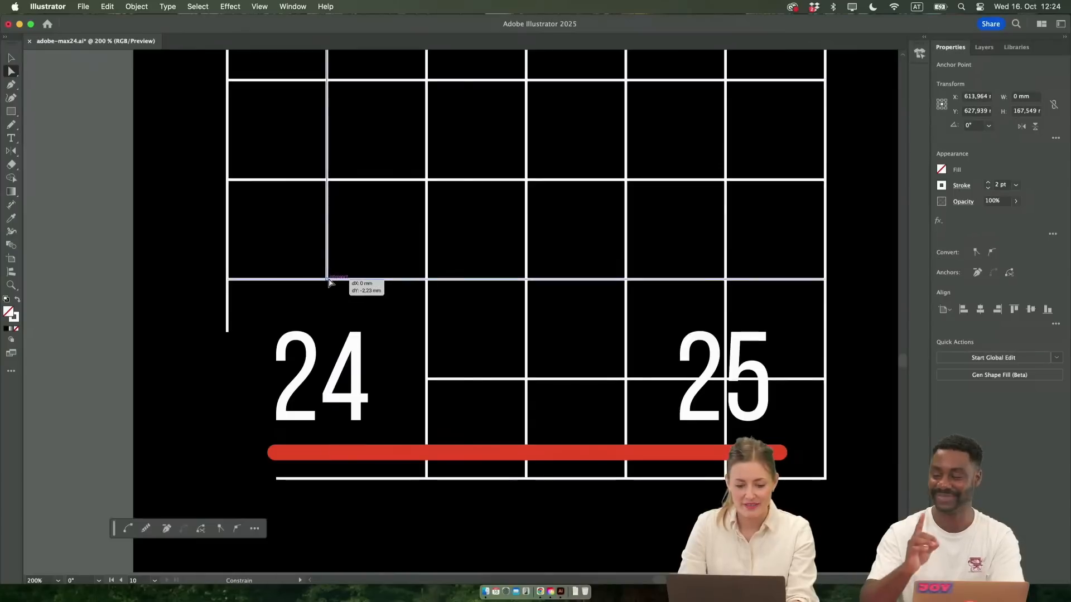
Snap the outer frame's two open ends near the 24 to the horizontal line above the numeral and the third vertical line
left_click(227, 331)
left_click_drag(227, 332, 227, 279)
left_click_drag(276, 478, 427, 481)
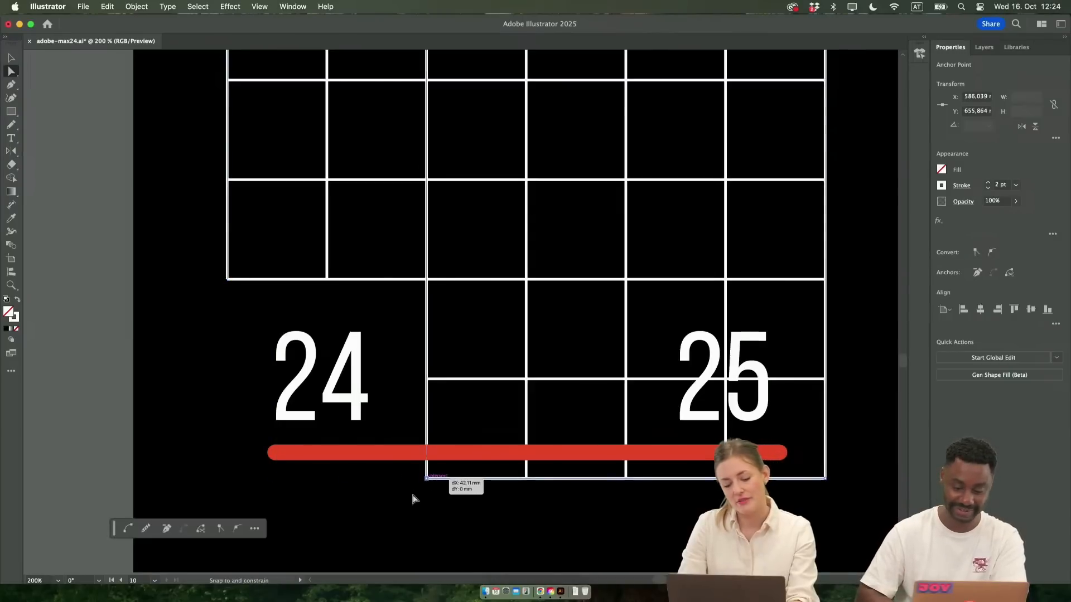
left_click(414, 498)
scroll(413, 498, "right", 2)
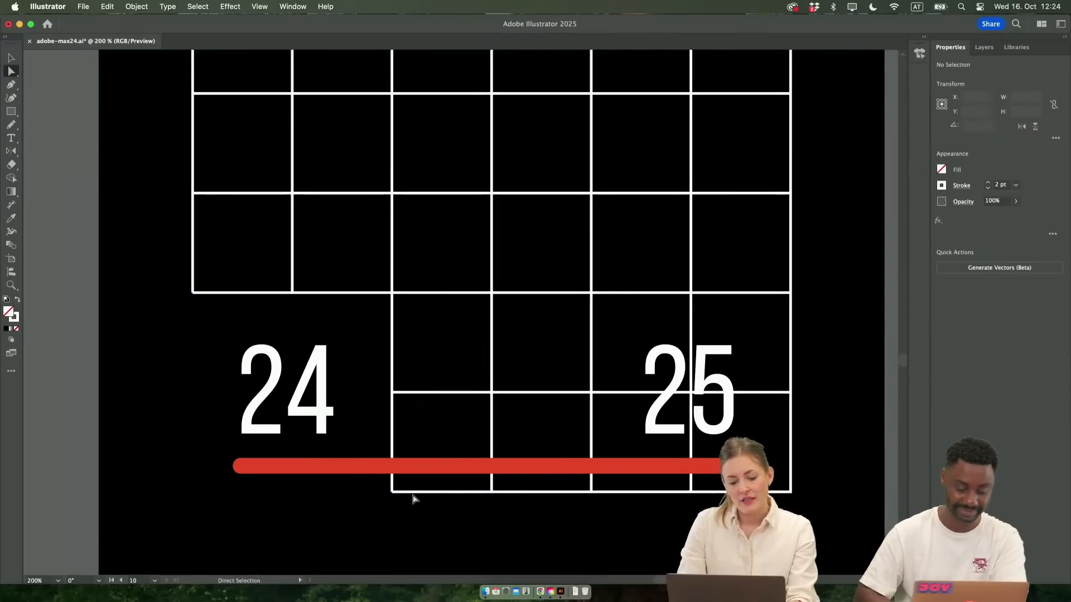
Reflect the grid group across an axis at an angle of -135°
key("v")
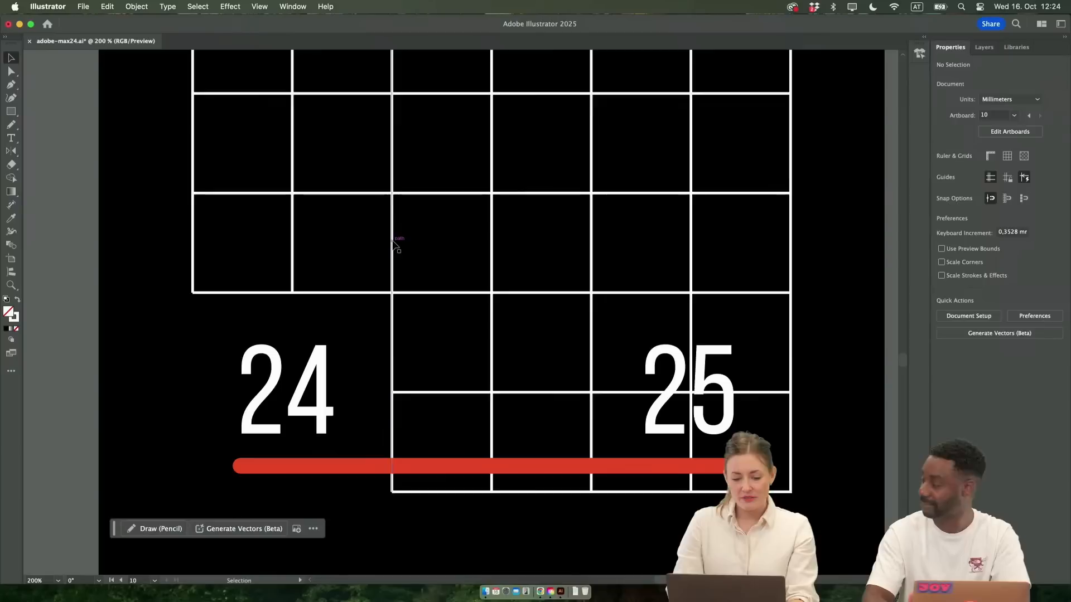
left_click(392, 242)
key("super+minus")
key("super+minus")
scroll(392, 246, "down", 2)
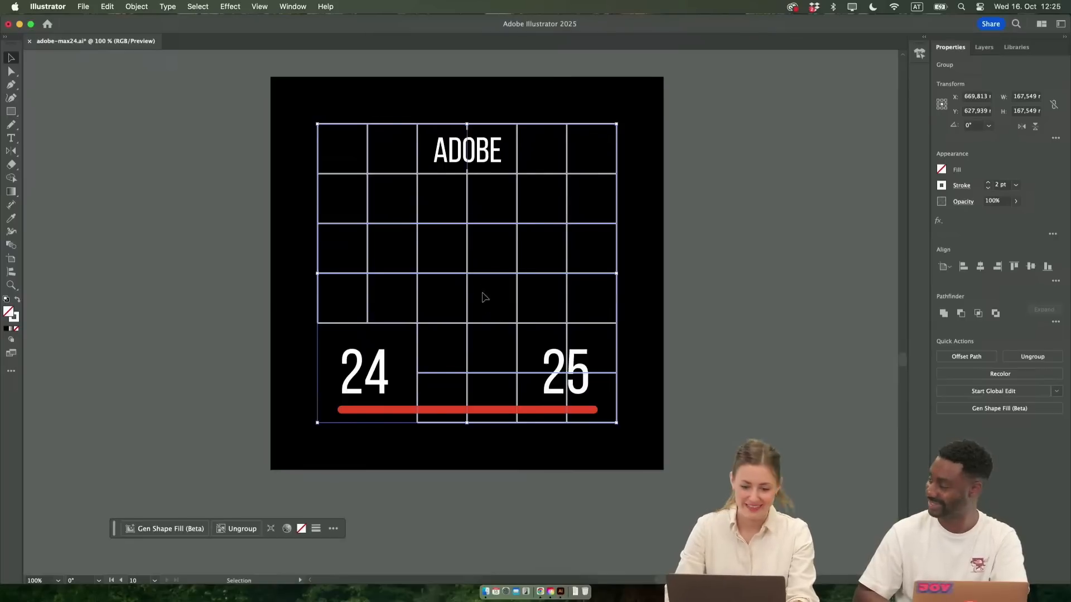
right_click(469, 277)
mouse_move(530, 511)
left_click(617, 515)
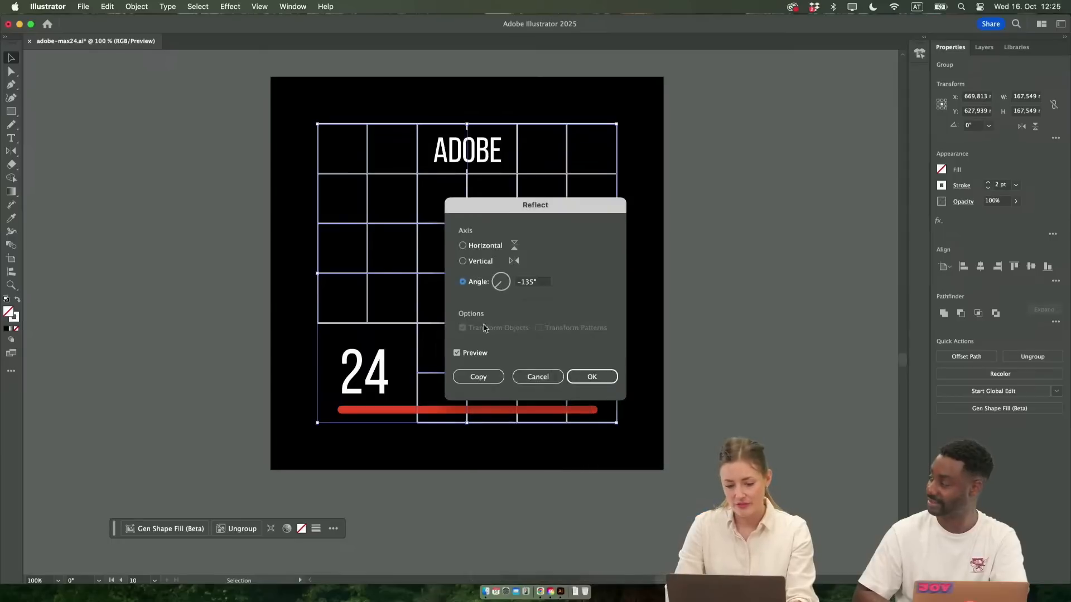
left_click(591, 377)
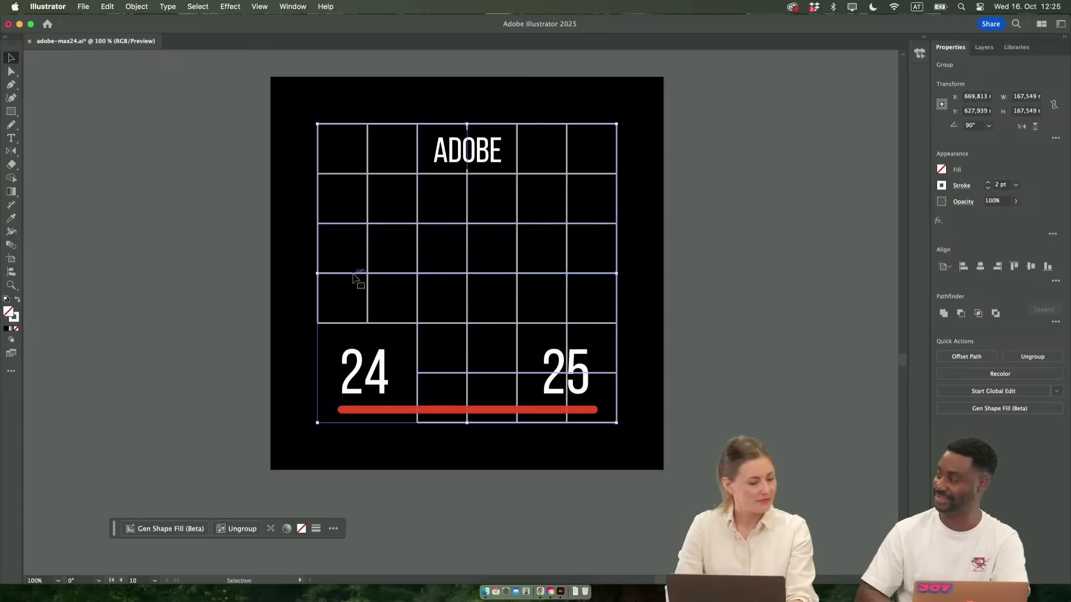
Reflect the grid group across the vertical axis, so the cleared corner lies behind the 25
right_click(420, 240)
mouse_move(513, 511)
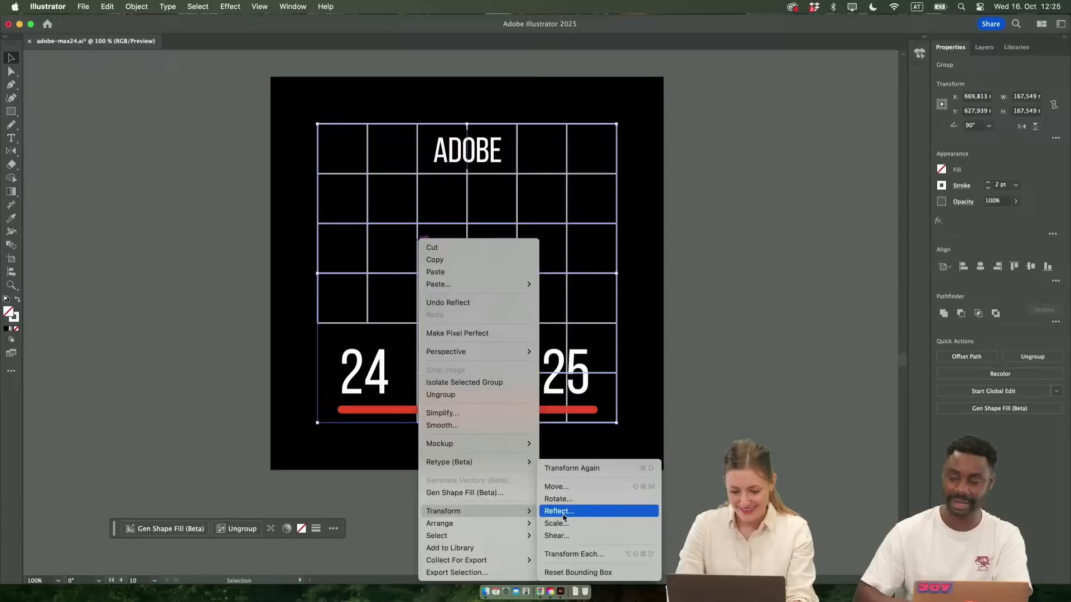
left_click(563, 509)
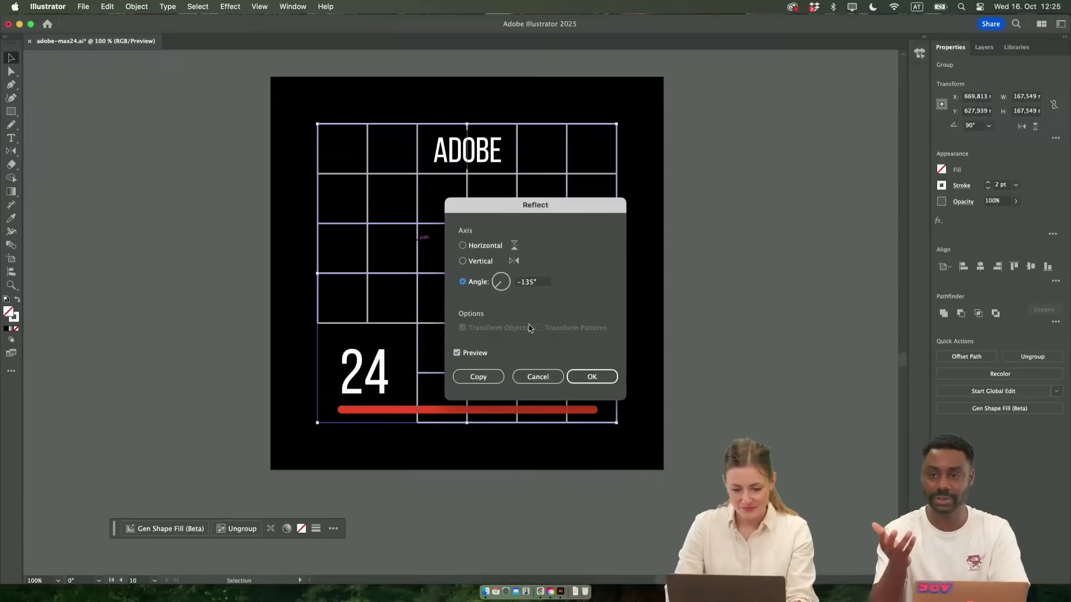
left_click(462, 261)
left_click(462, 246)
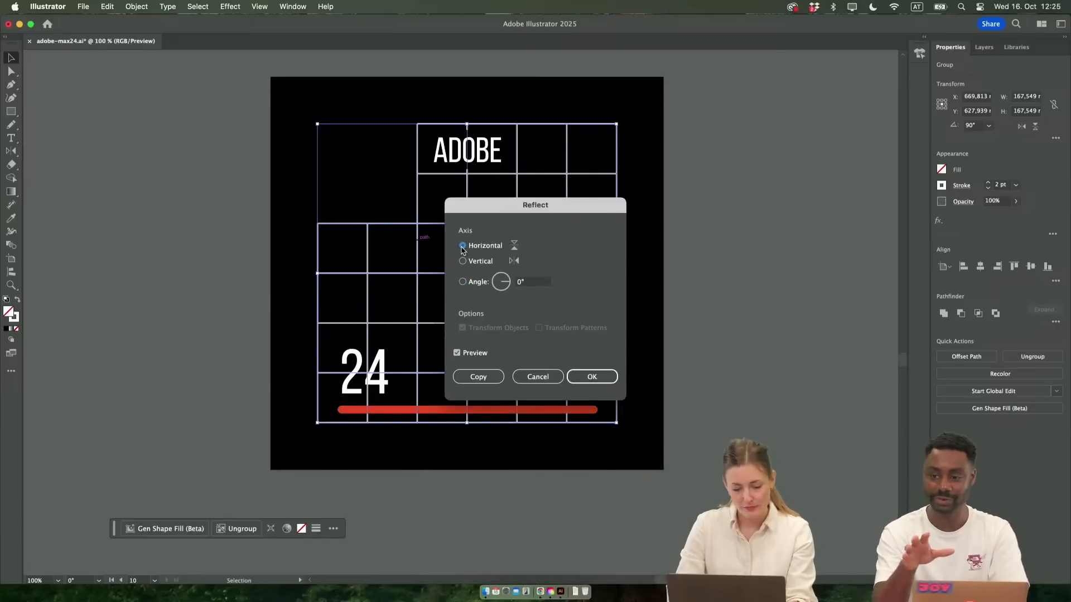
left_click(462, 262)
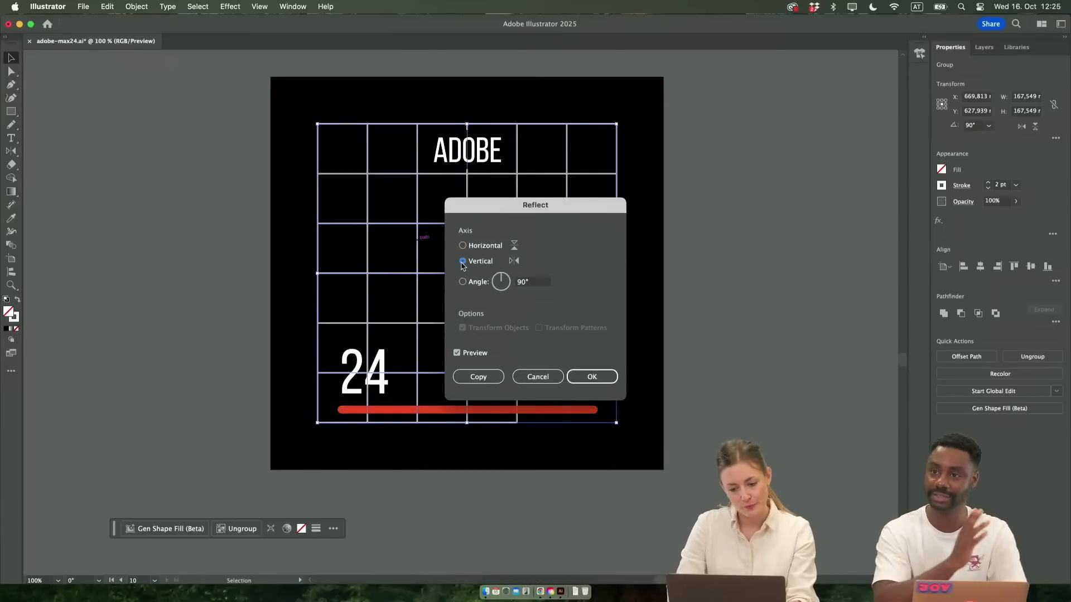
left_click(591, 377)
Set the font size of the 24 numeral to 50 pt
scroll(459, 497, "up", 1)
scroll(459, 496, "left", 2)
key("f")
key("super+shift+a")
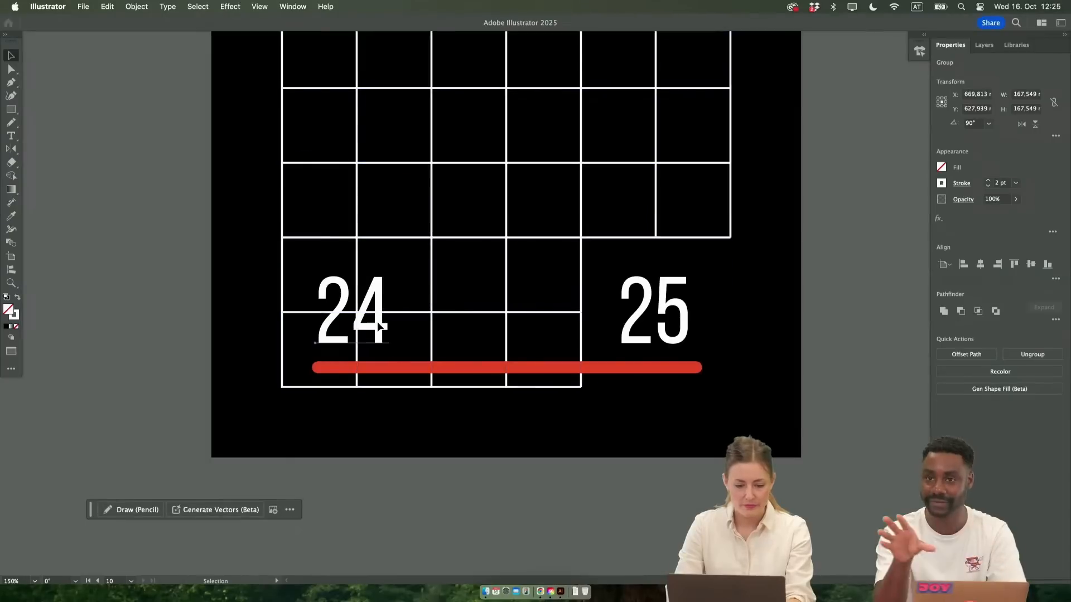
key("t")
double_click(377, 321)
left_click(378, 322)
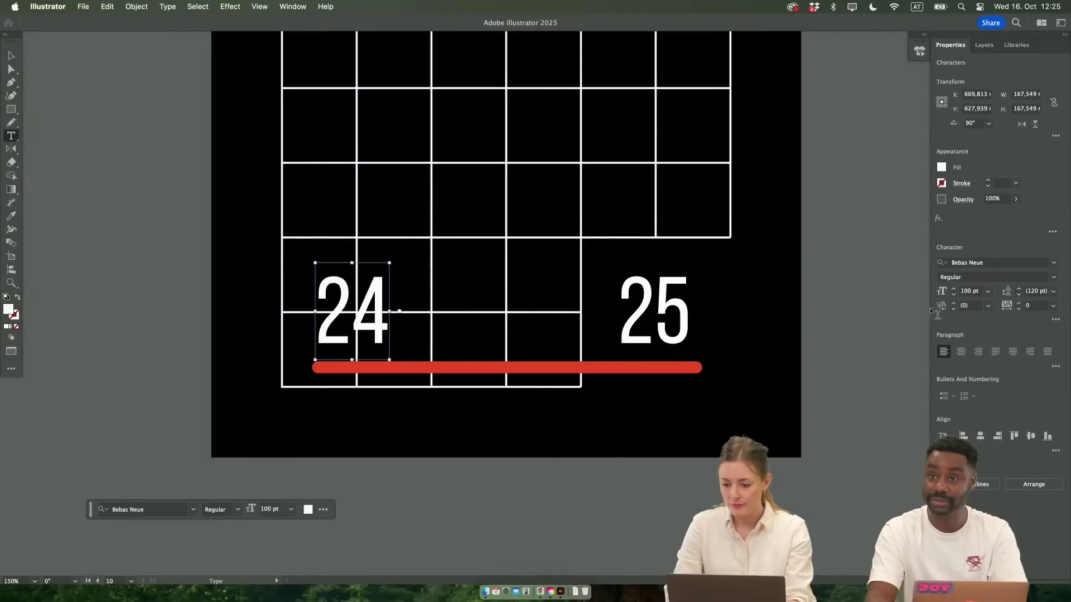
key("super+a")
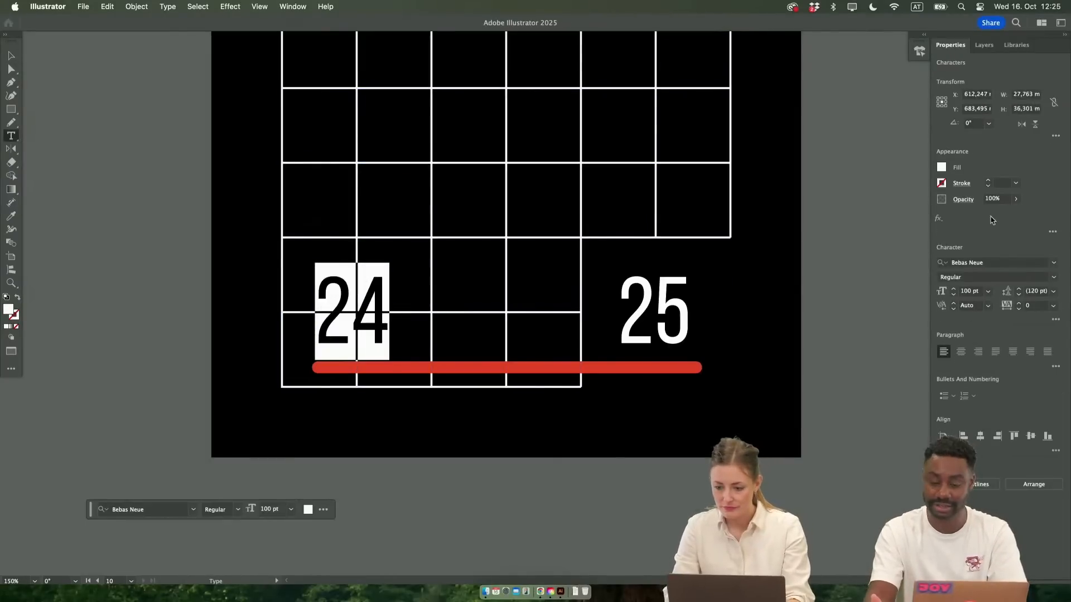
left_click(966, 292)
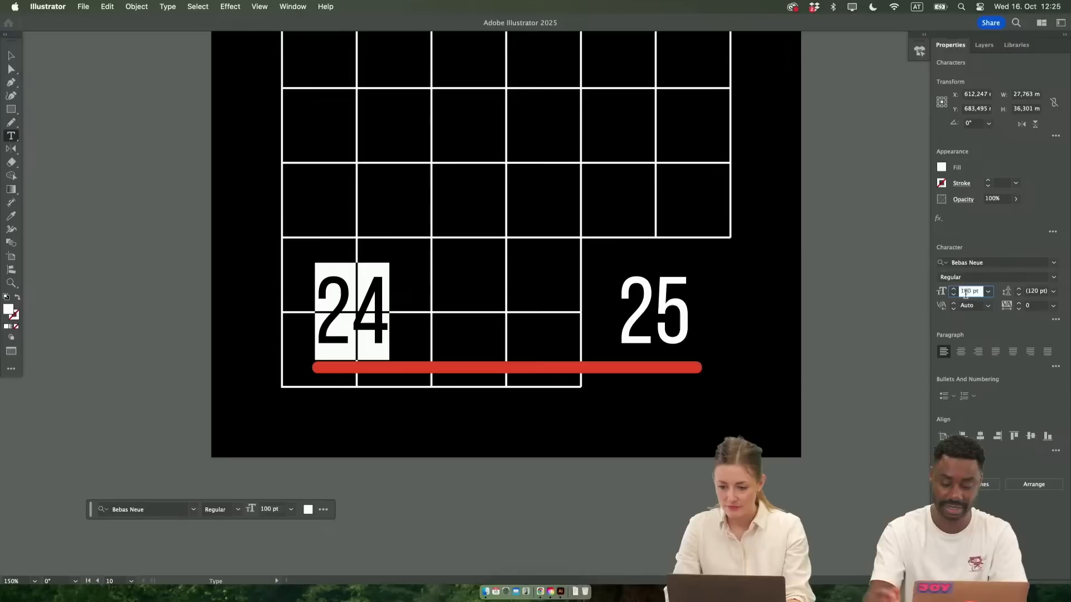
key("shift+Down")
key("shift+Down")
key("shift+Down")
key("shift+Down")
key("shift+Down")
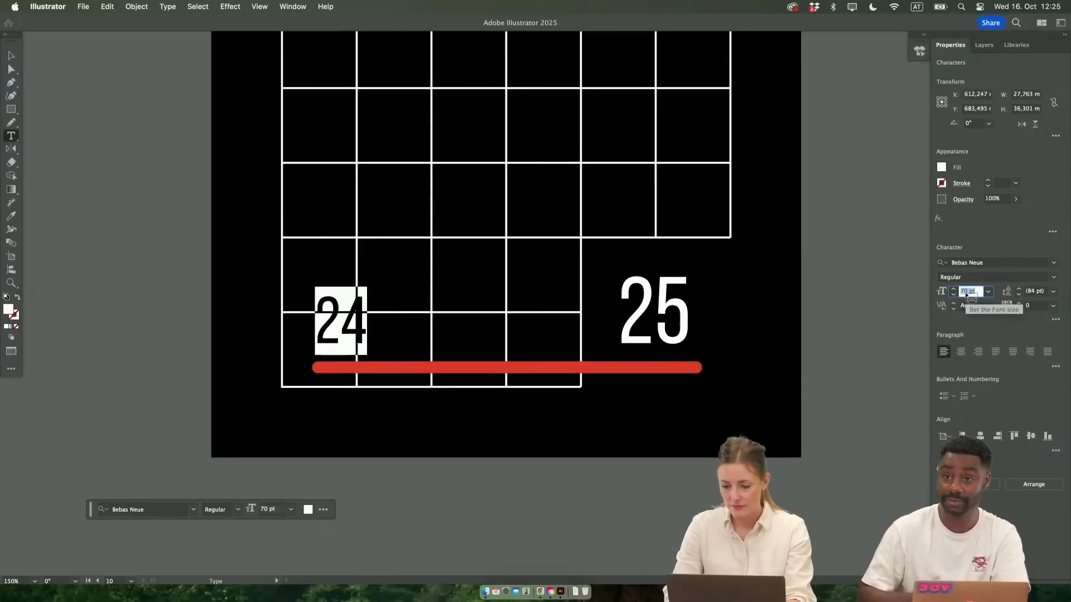
left_click(319, 315)
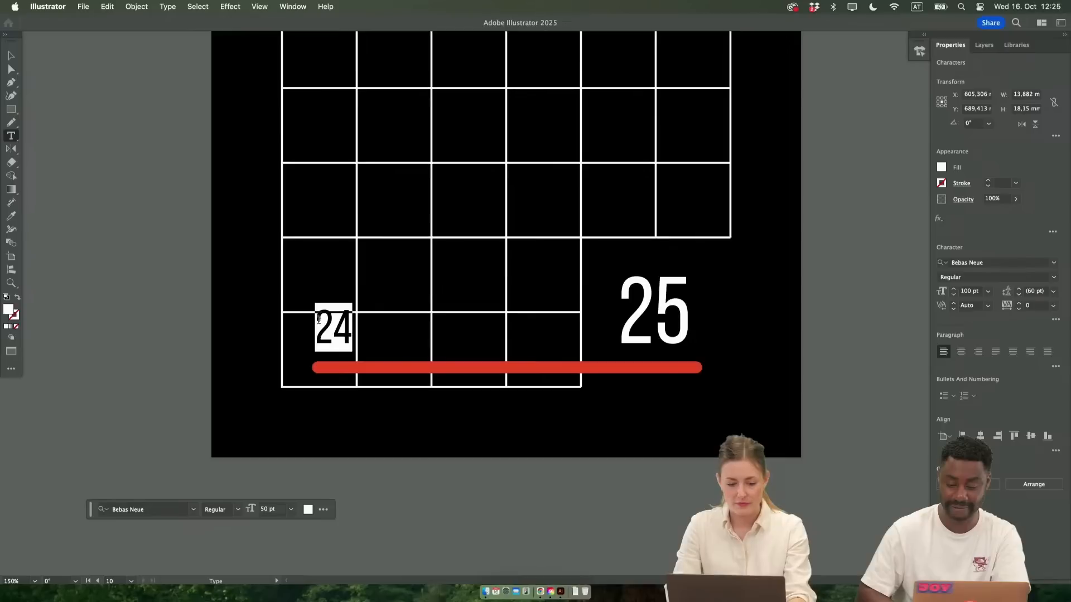
Change the font style of the 24 numeral to Bold
left_click(955, 276)
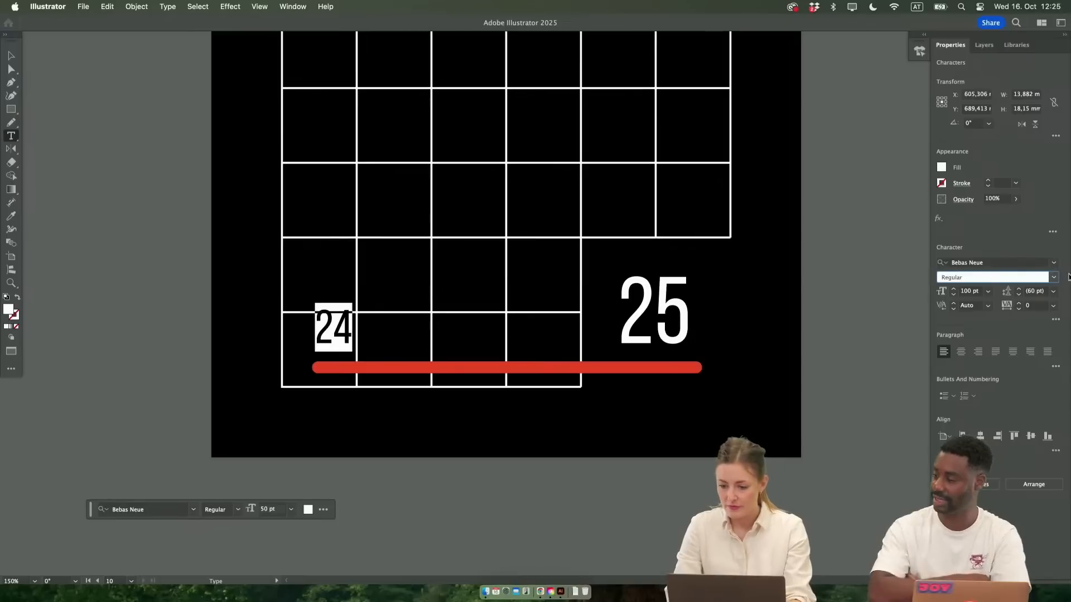
left_click(1054, 277)
left_click(945, 301)
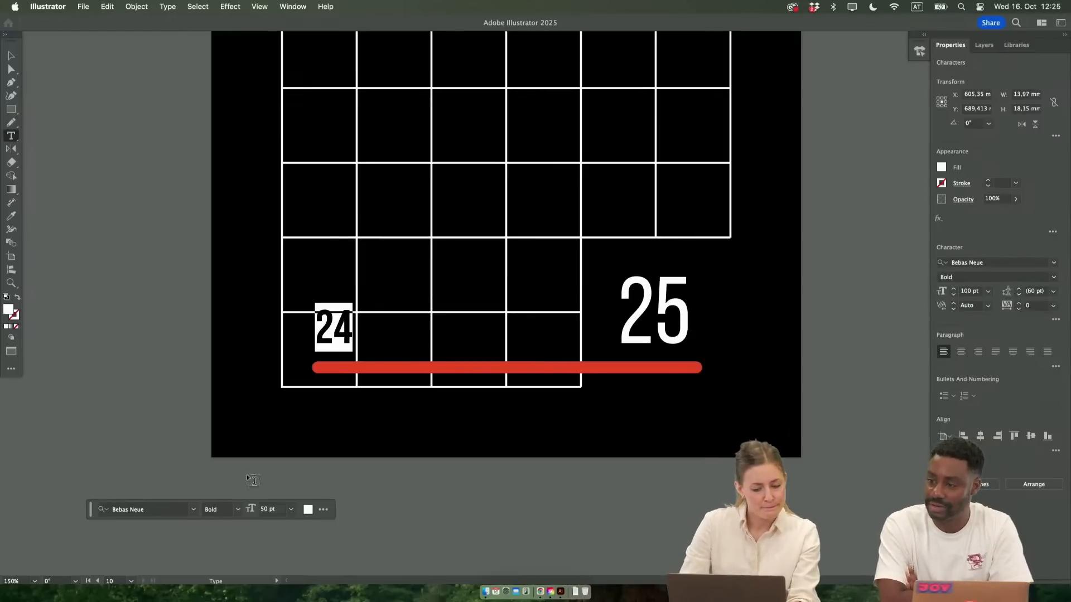
Place the 24 inside the grid's lower-left cell and the red bar just below the grid, flush with its left edge
key("Escape")
left_click_drag(344, 337, 333, 363)
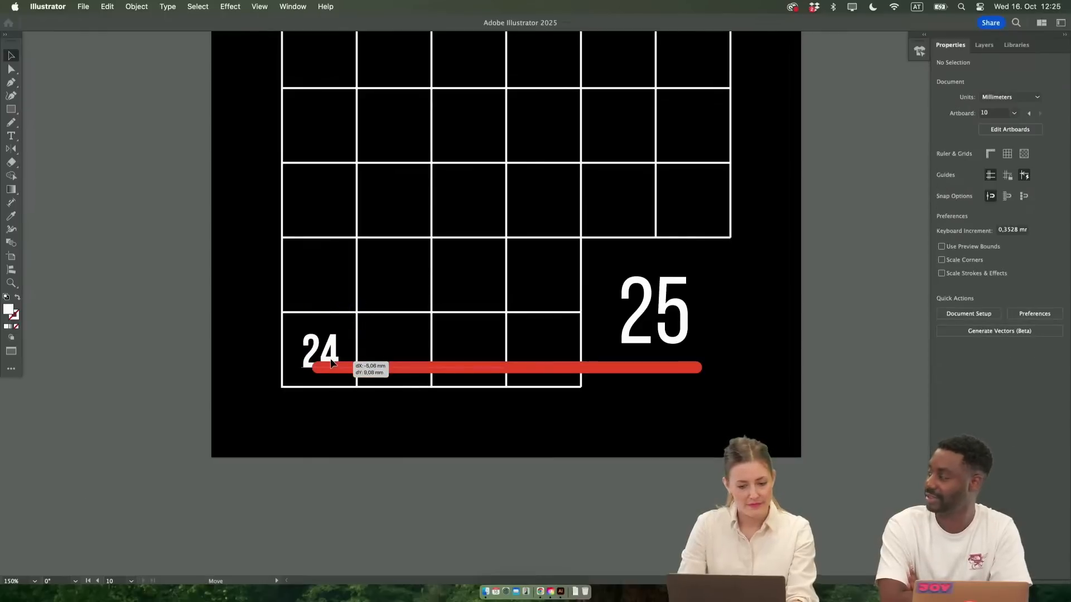
left_click_drag(435, 369, 420, 408)
left_click_drag(674, 400, 675, 403)
key("super+z")
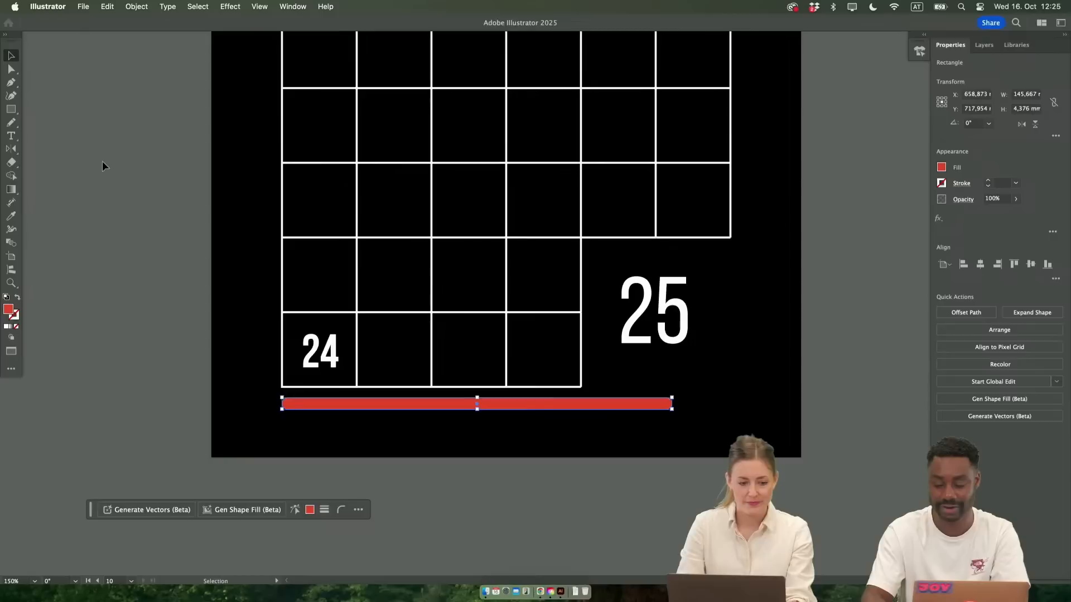
Draw a red circle about 49.9 mm in diameter over the 25 numeral and send it backward
left_click(6, 115)
left_click(63, 122)
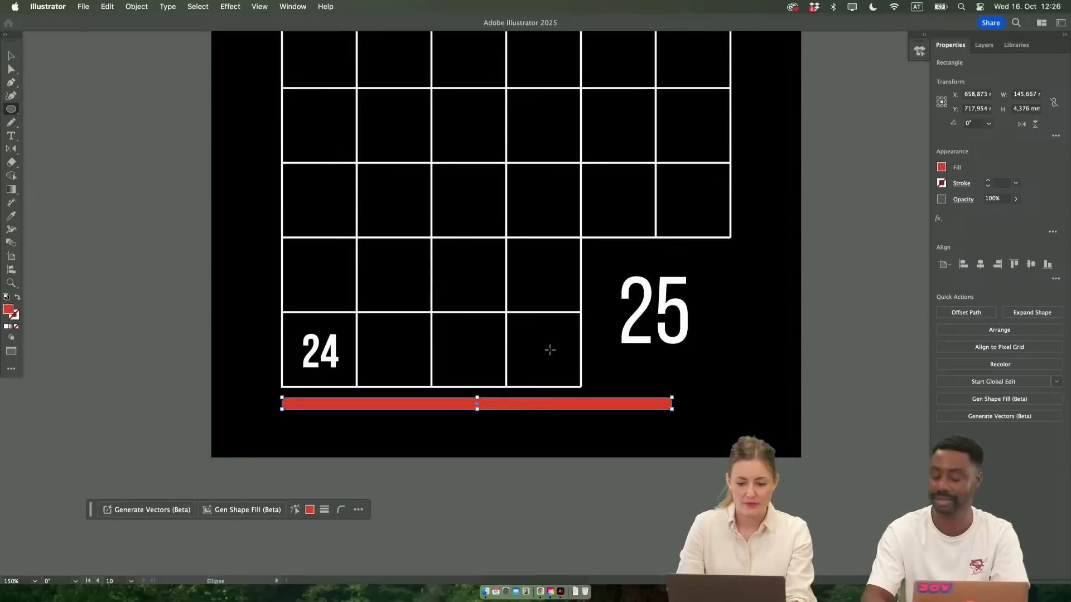
mouse_move(597, 254)
left_mouse_down()
mouse_move(731, 371)
mouse_move(704, 352)
left_mouse_up()
key("v")
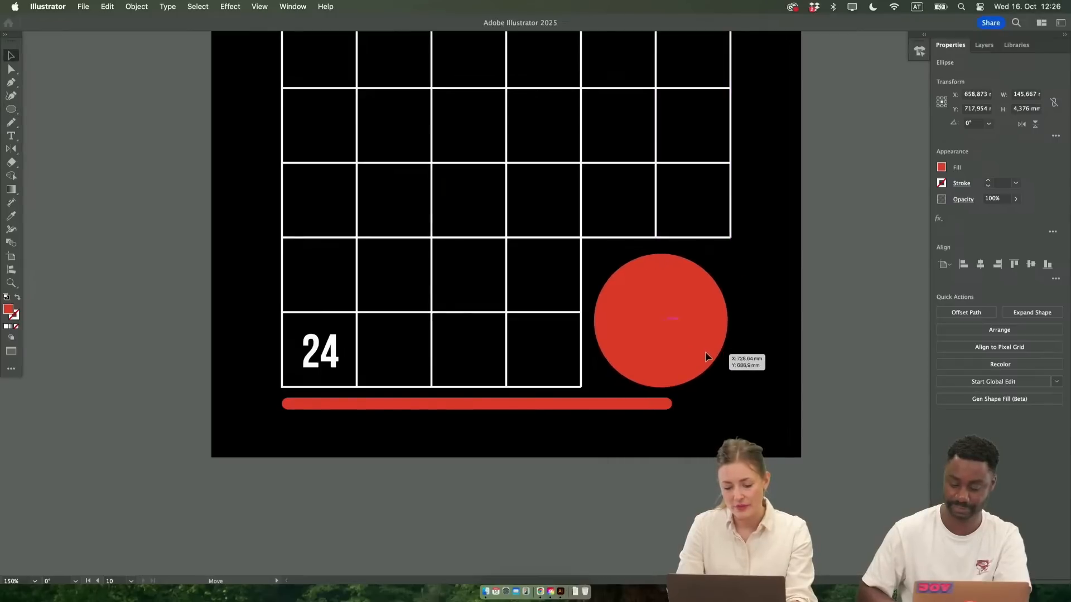
right_click(704, 353)
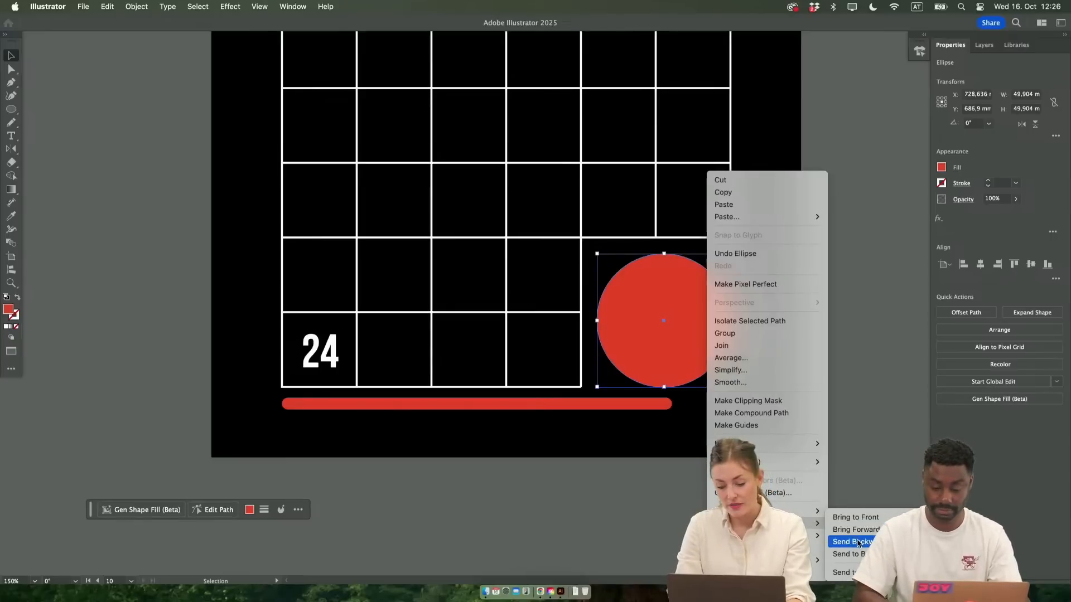
left_click(857, 542)
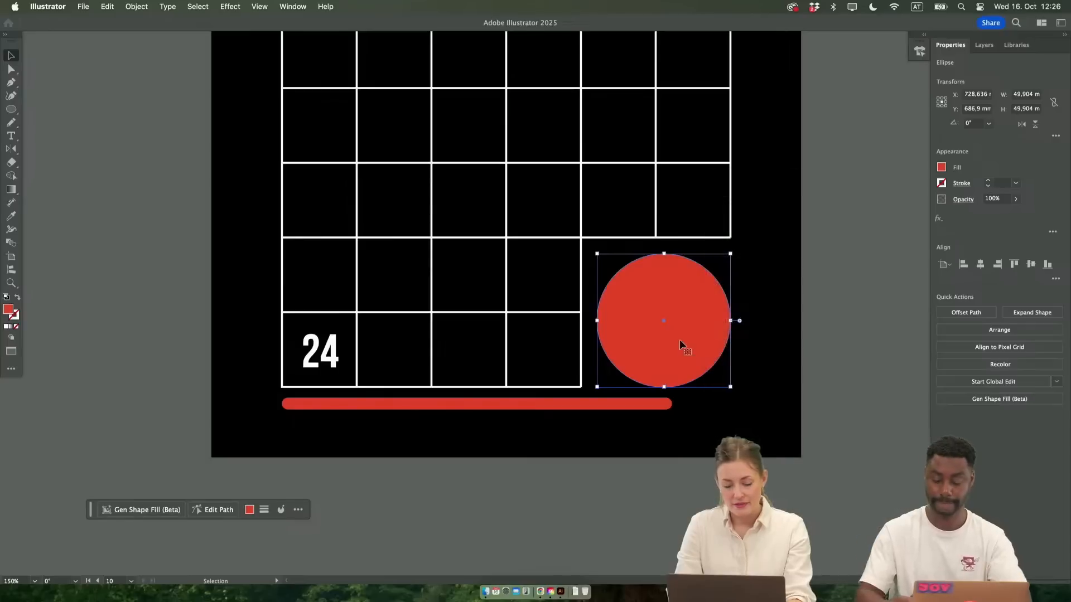
Bring the 25 numeral in front of the red circle, and shrink the circle to a small dot at the numeral's upper right
left_click_drag(702, 339, 783, 339)
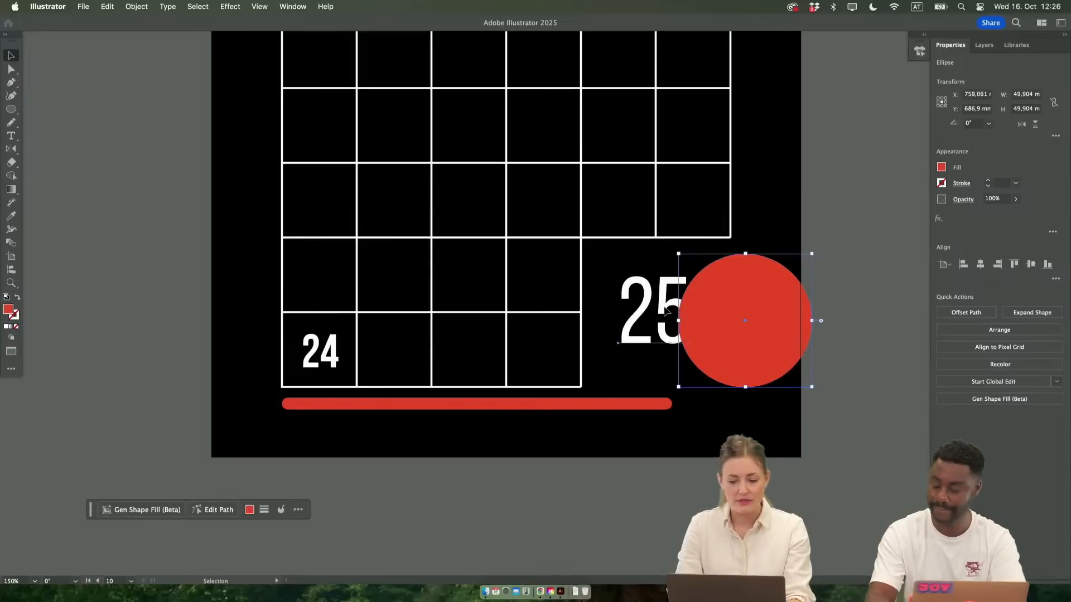
left_click(663, 311)
right_click(665, 311)
mouse_move(697, 523)
left_click(831, 530)
left_click_drag(768, 334, 691, 336)
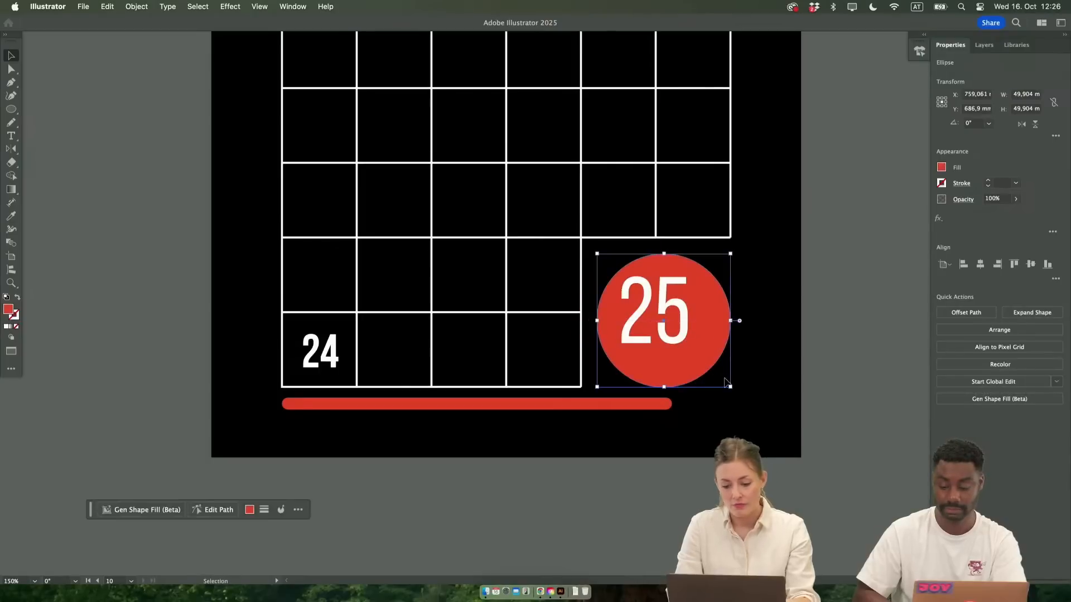
left_click_drag(731, 387, 721, 267)
left_click(821, 350)
Examine the poster's overall composition beside the other artboards, and the red bar's position below the grid
scroll(821, 350, "right", 2)
scroll(725, 390, "up", 3)
scroll(701, 406, "down", 6)
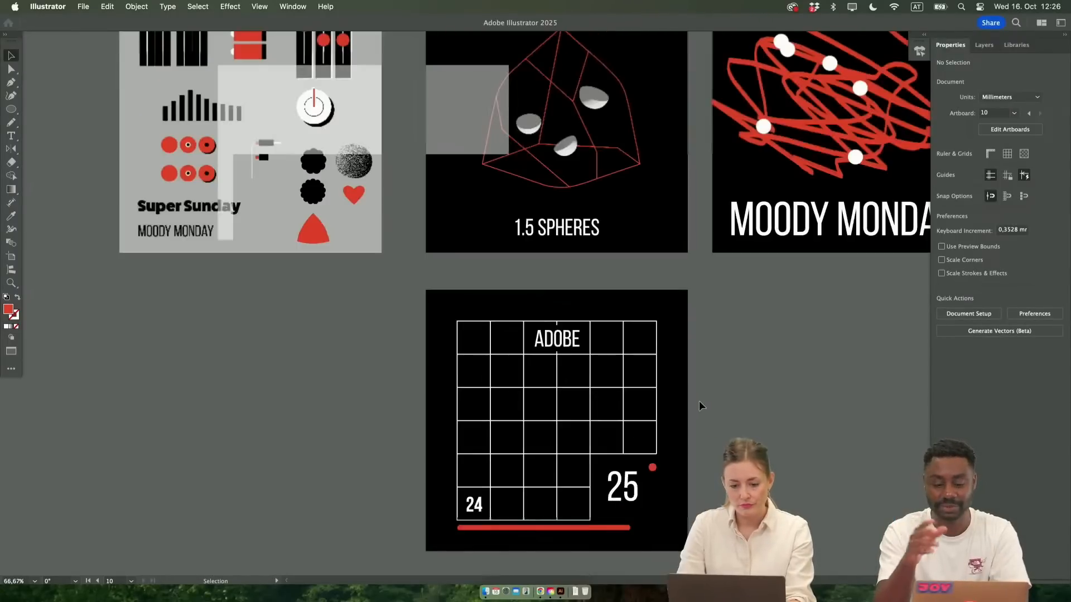
scroll(701, 406, "right", 2)
scroll(701, 405, "up", 6)
scroll(701, 405, "down", 3)
scroll(701, 405, "left", 2)
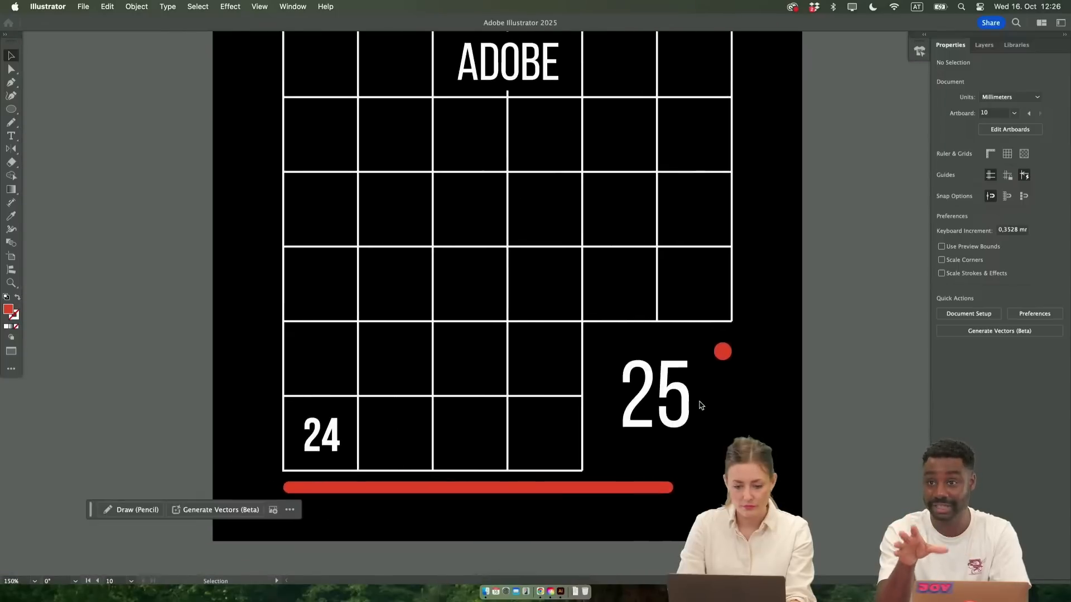
scroll(701, 406, "right", 1)
left_click(605, 459)
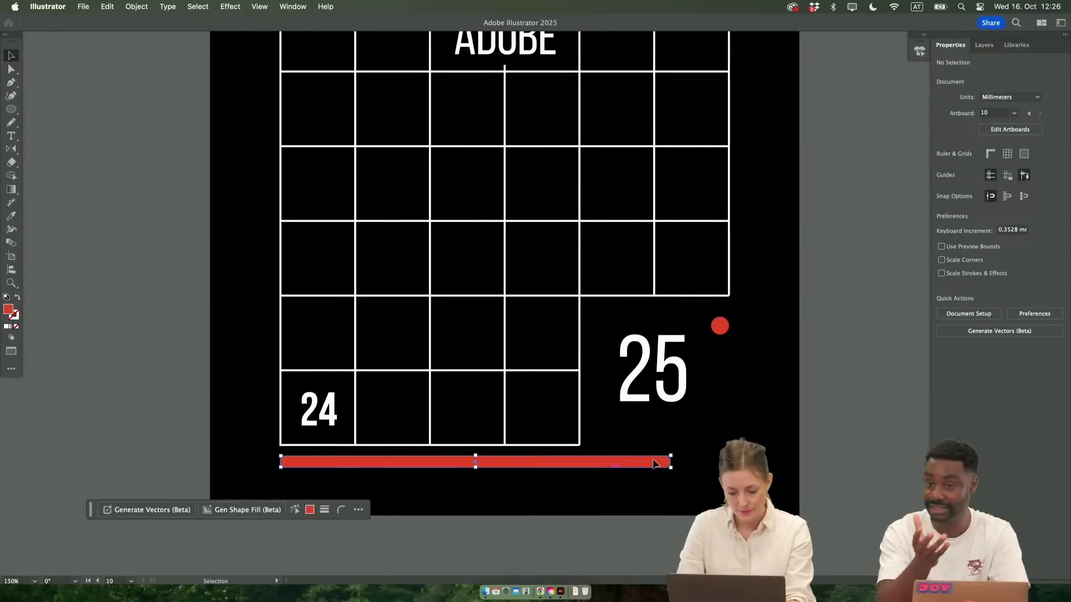
scroll(608, 485, "down", 2)
left_click(414, 458)
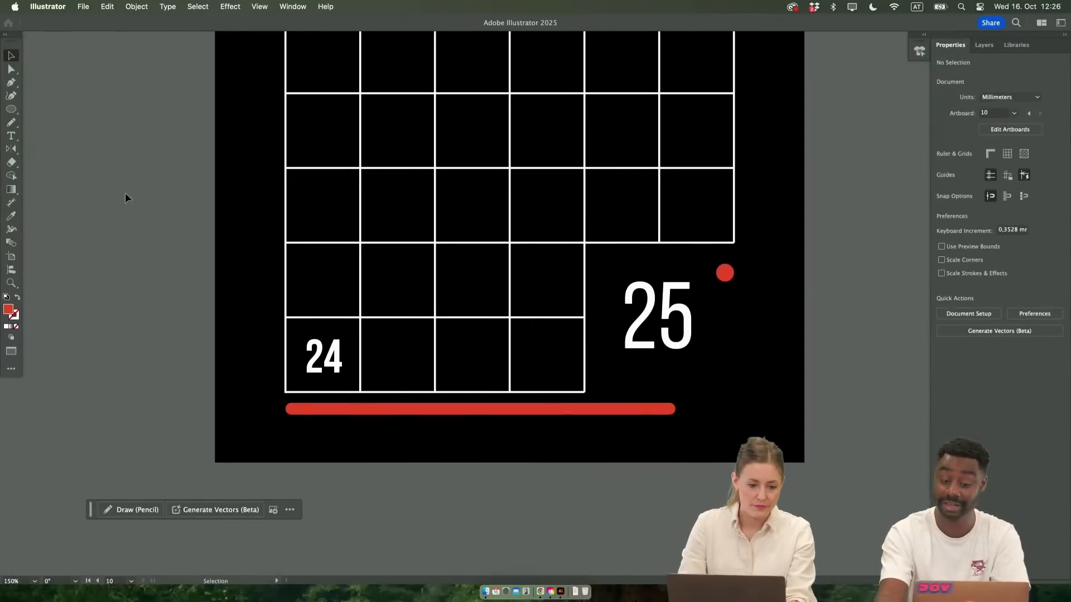
Draw a vertical line about 6.9 mm tall below the red bar with a 1 pt white stroke, and place a copy about 160 mm to its right
key("p")
left_click(292, 431)
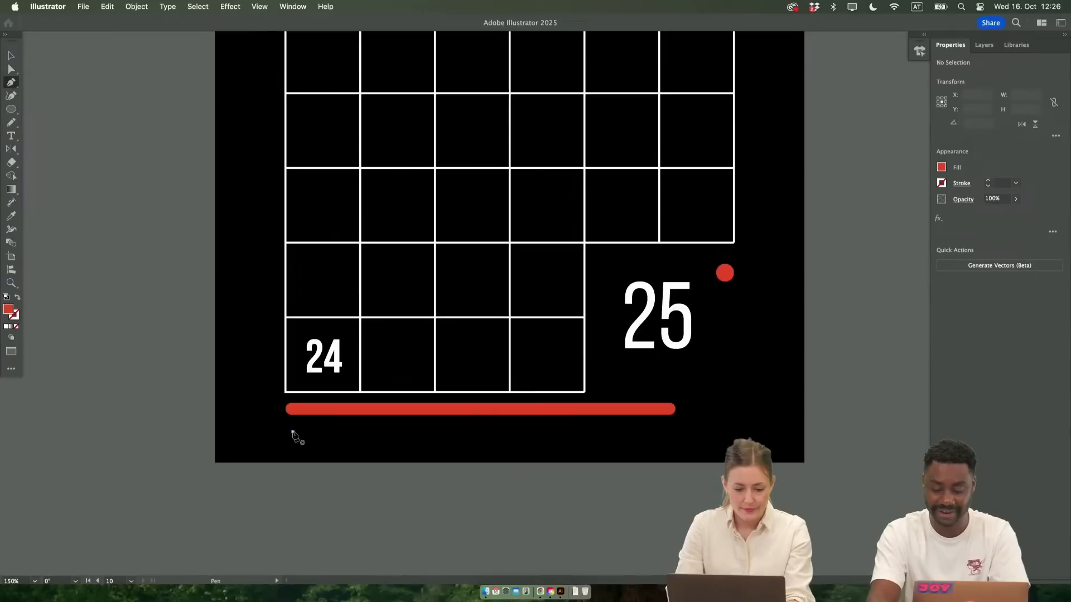
left_click(293, 450)
key("v")
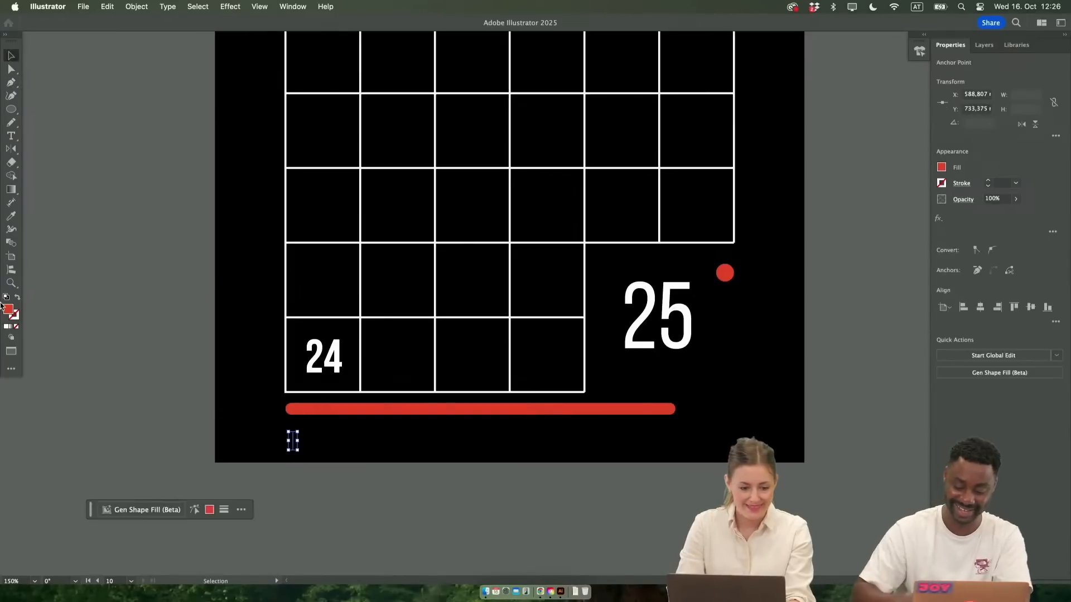
left_click(987, 181)
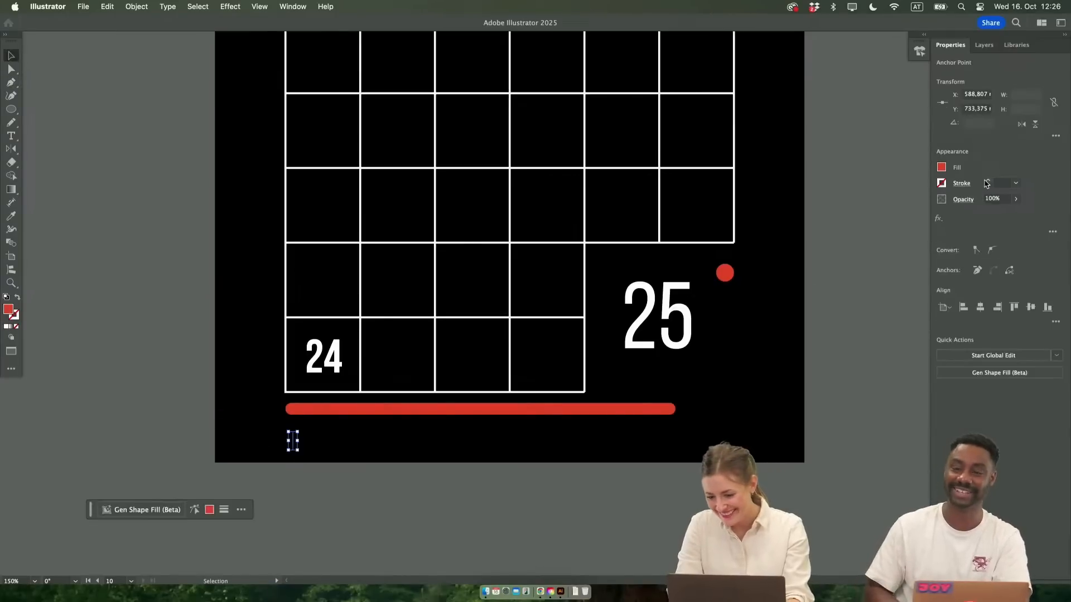
left_click_drag(294, 446, 721, 445)
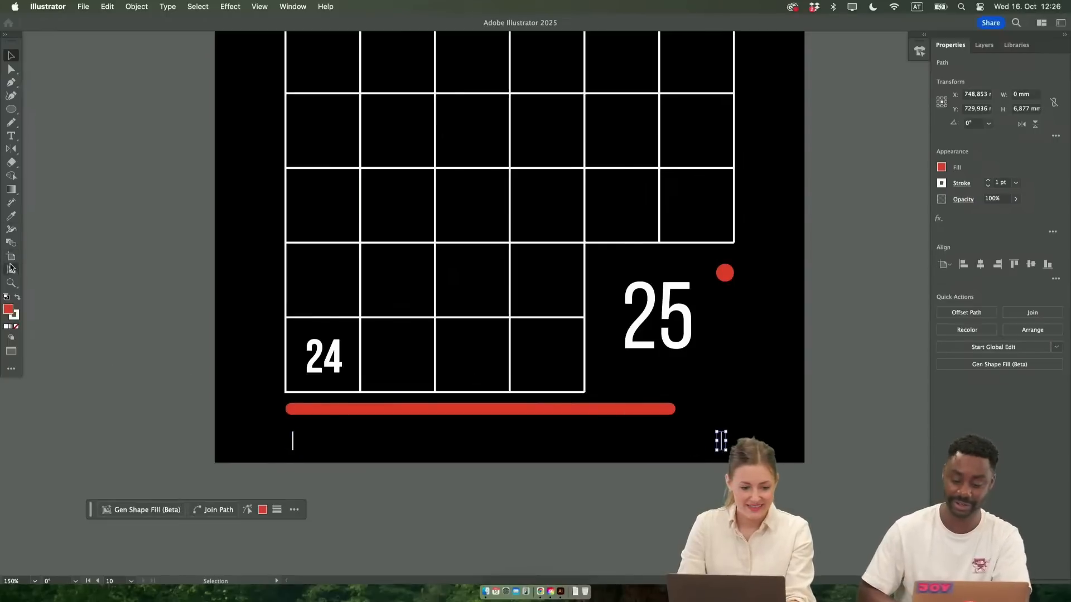
Blend the two white vertical lines and set the blend spacing to Specified Steps with 365 steps
left_click(10, 247)
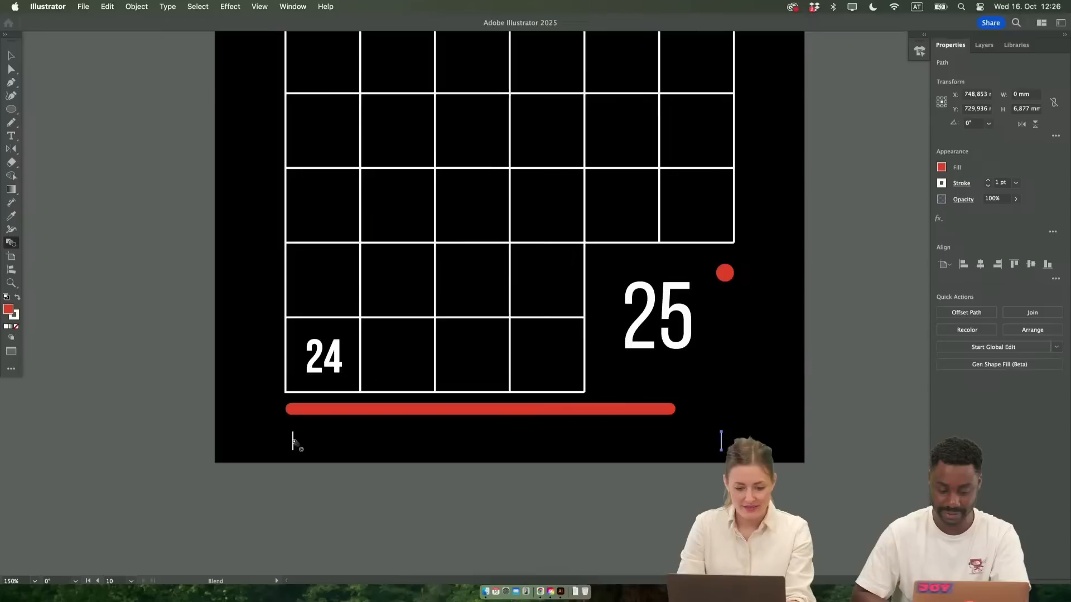
left_click(722, 445)
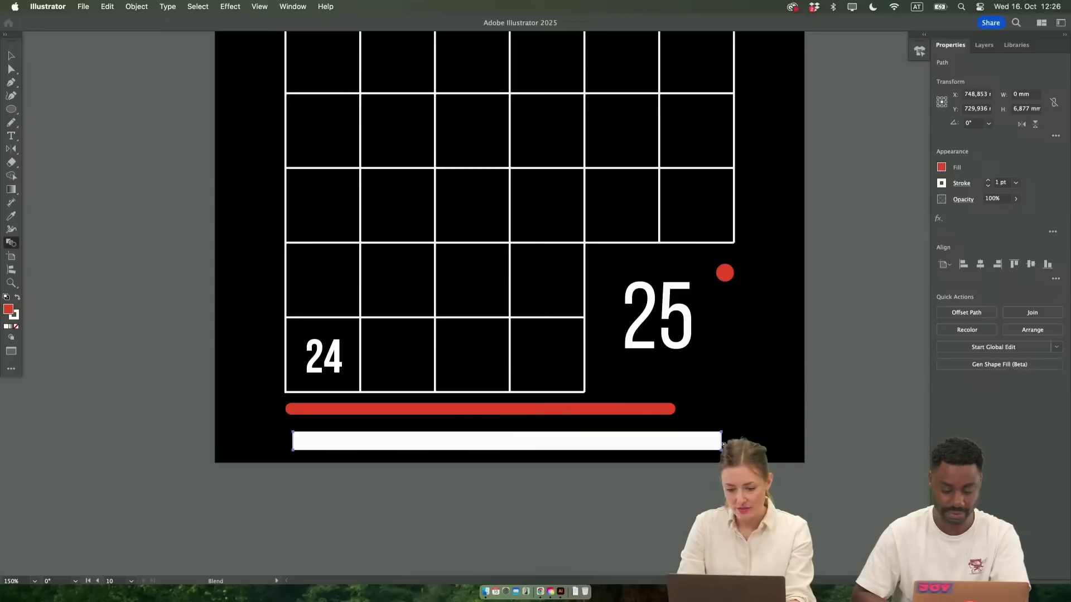
key("v")
double_click(10, 245)
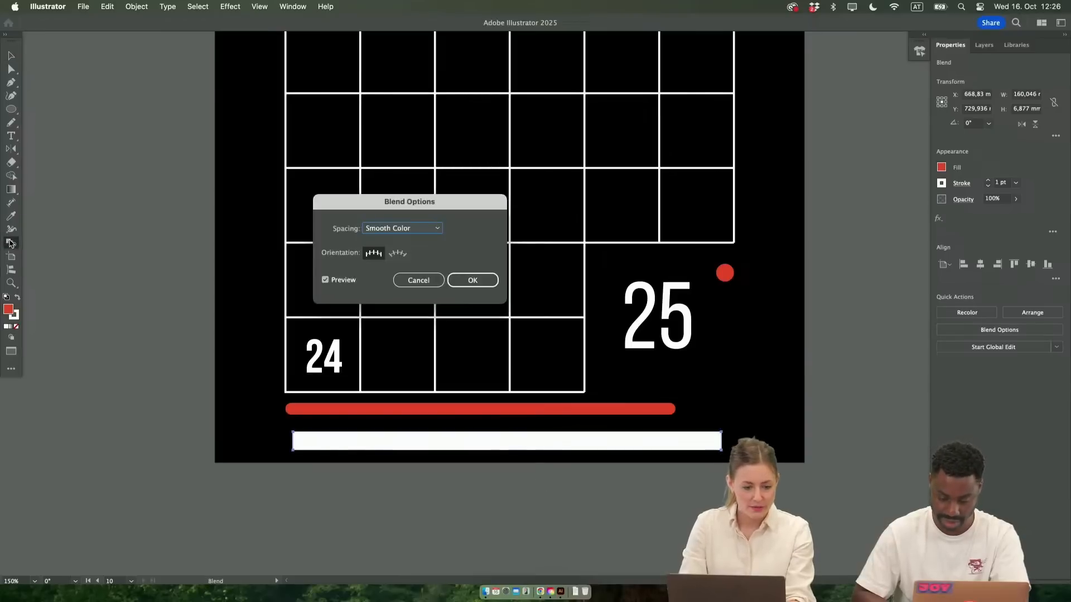
left_click(406, 280)
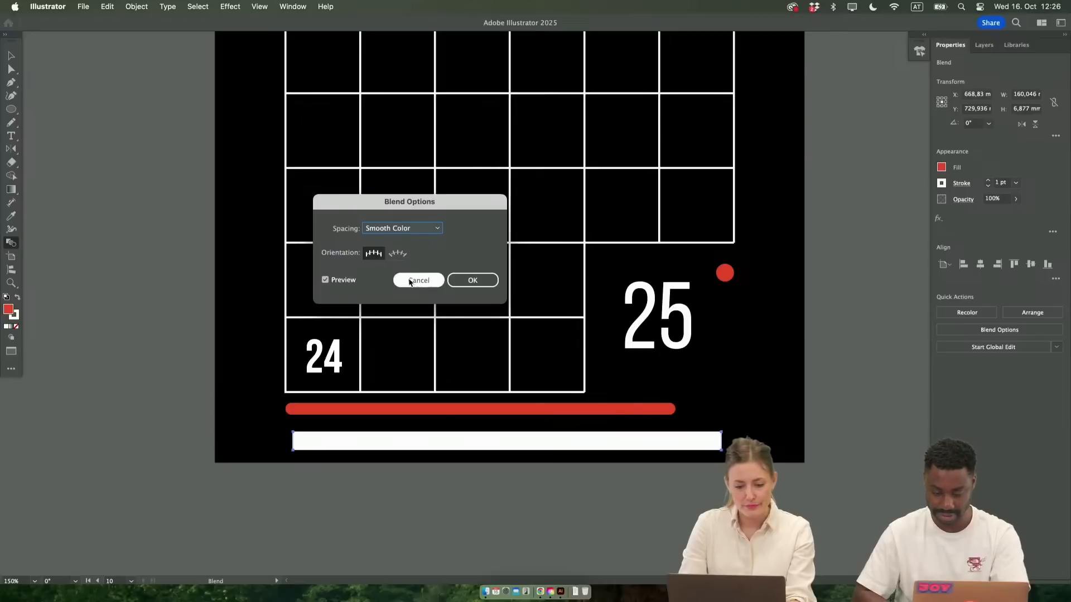
left_click(394, 228)
left_click(400, 249)
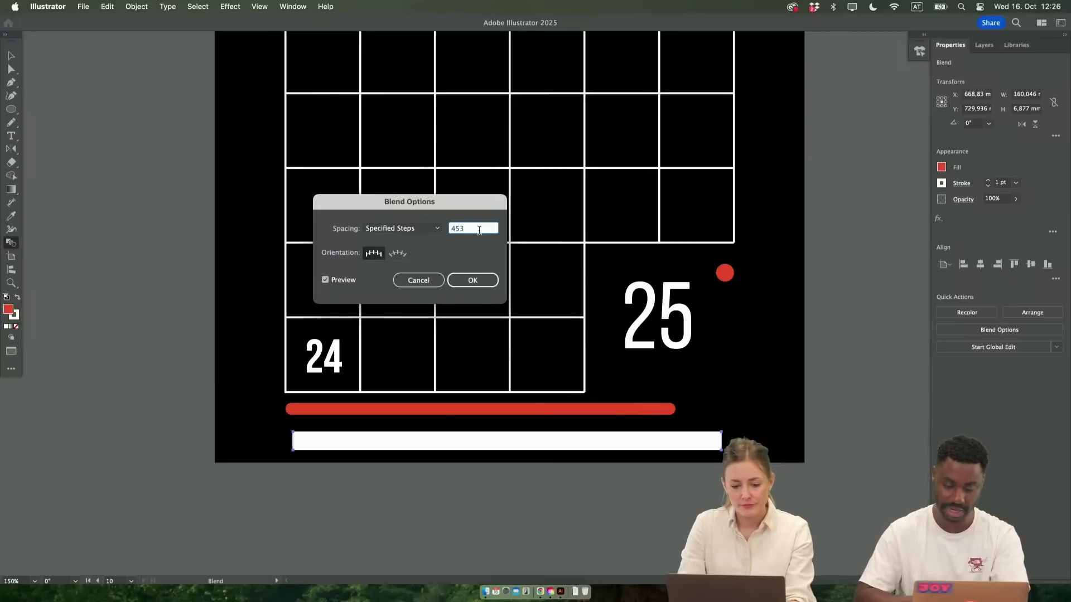
type("365")
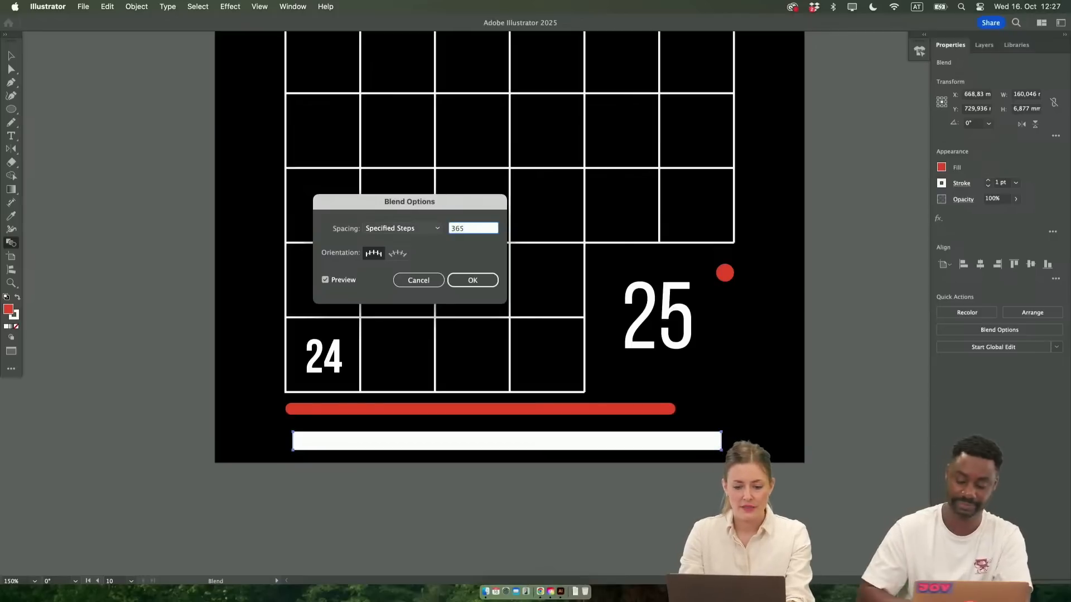
key("Tab")
key("Return")
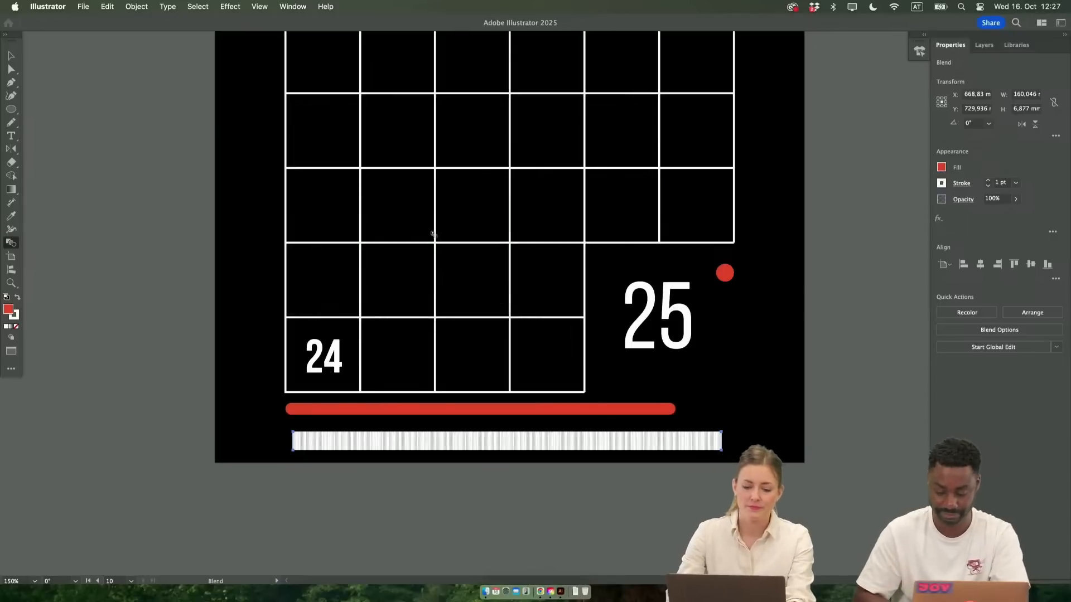
Reduce the number of specified steps in the line blend so that separate tick marks appear
double_click(11, 246)
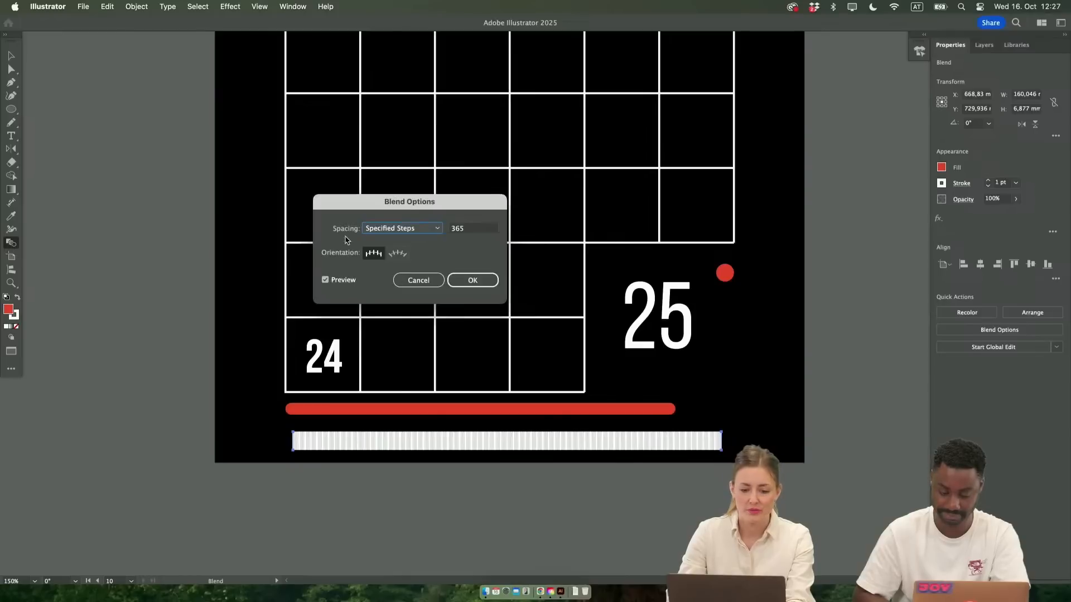
left_click(460, 230)
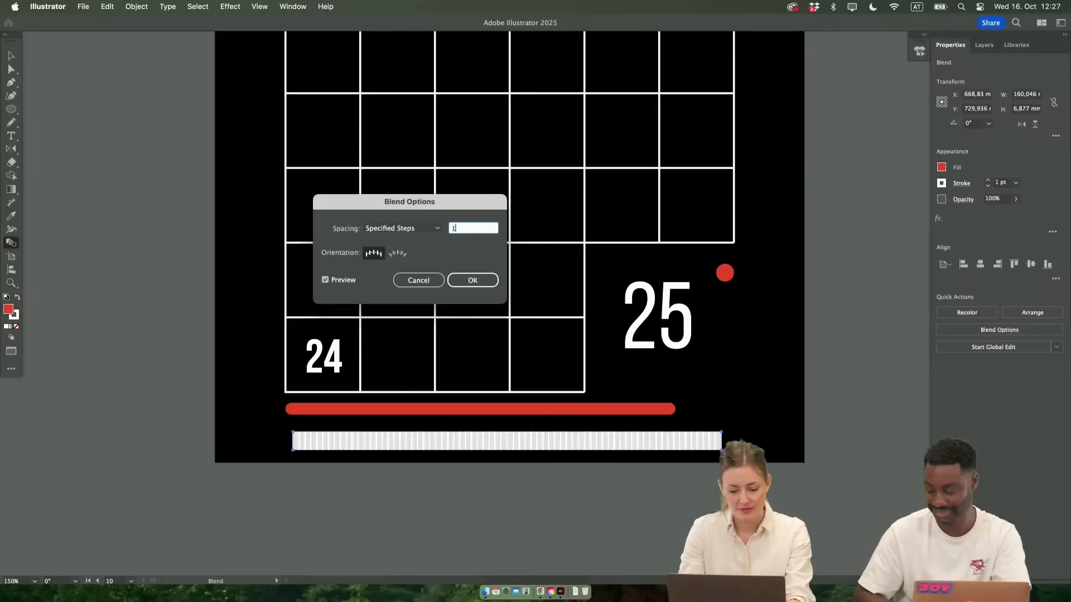
key("Tab")
key("Return")
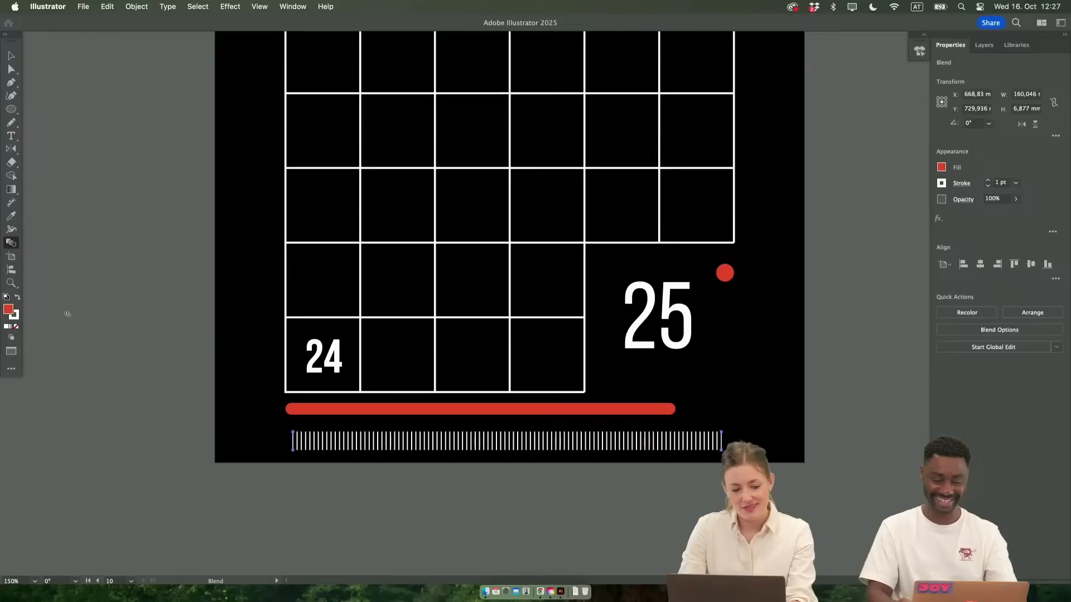
Set the line blend below the red bar to 50 specified steps and deselect it
double_click(10, 245)
key("Tab")
type("50")
key("Return")
key("Escape")
key("v")
left_click(416, 514)
scroll(459, 515, "down", 3)
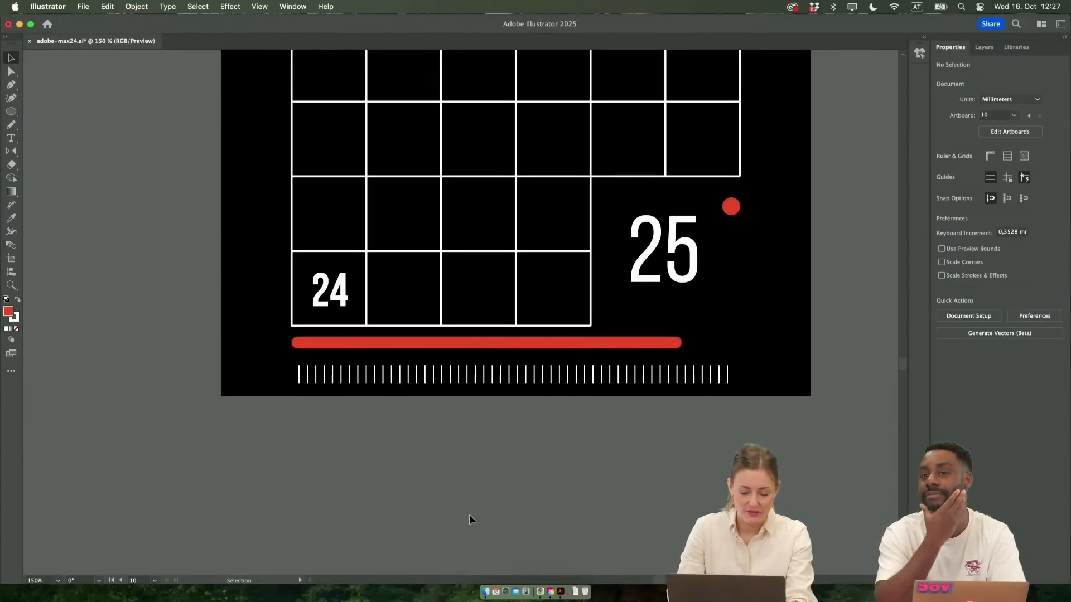
Review the tick-mark blend's spacing options and leave its settings as they are
left_click(470, 378)
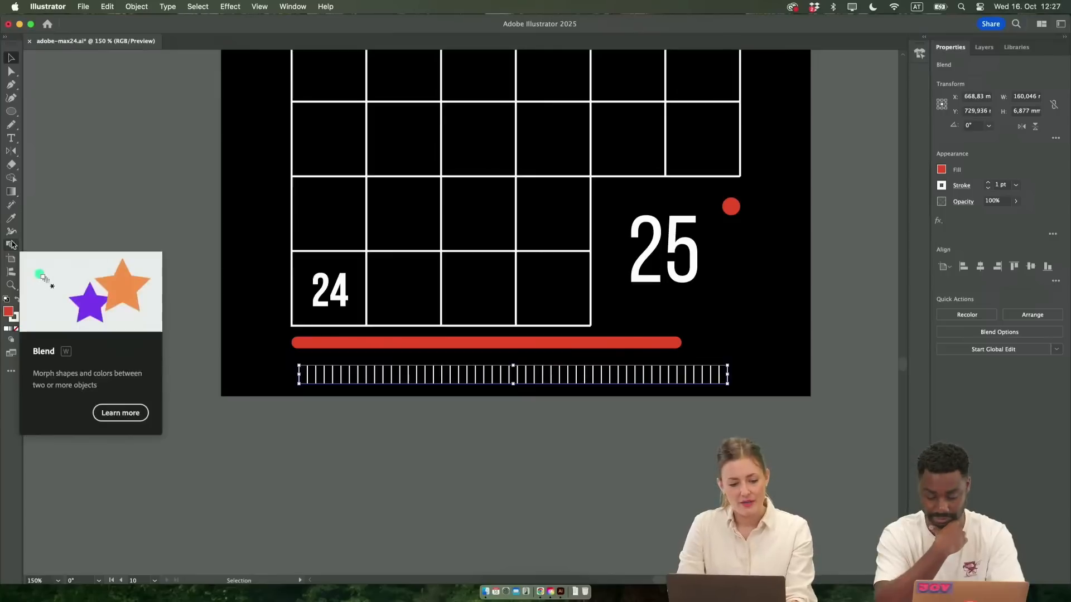
left_click(561, 452)
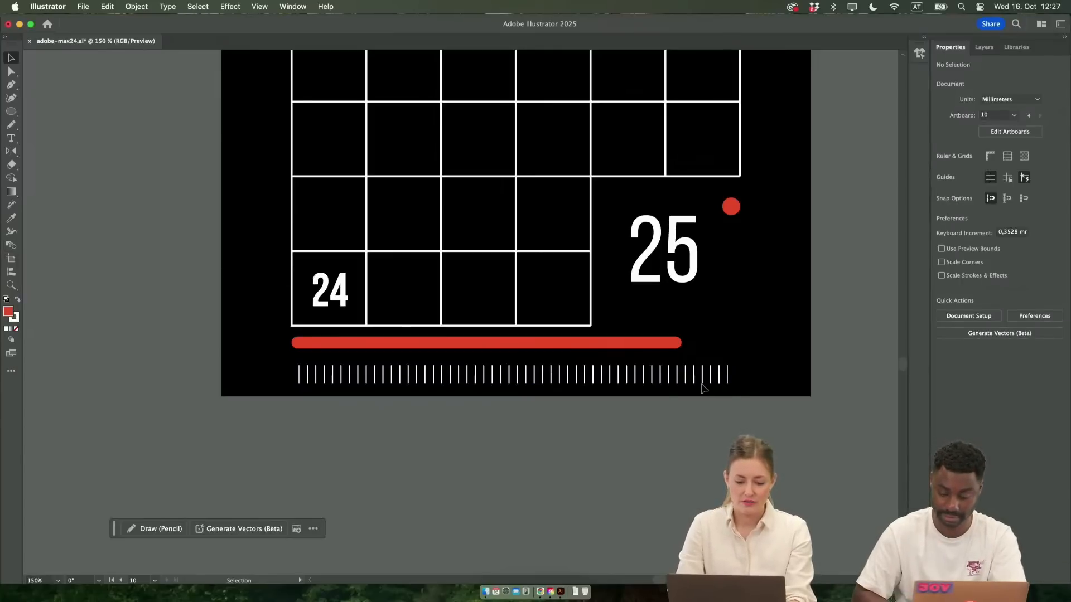
left_click(702, 387)
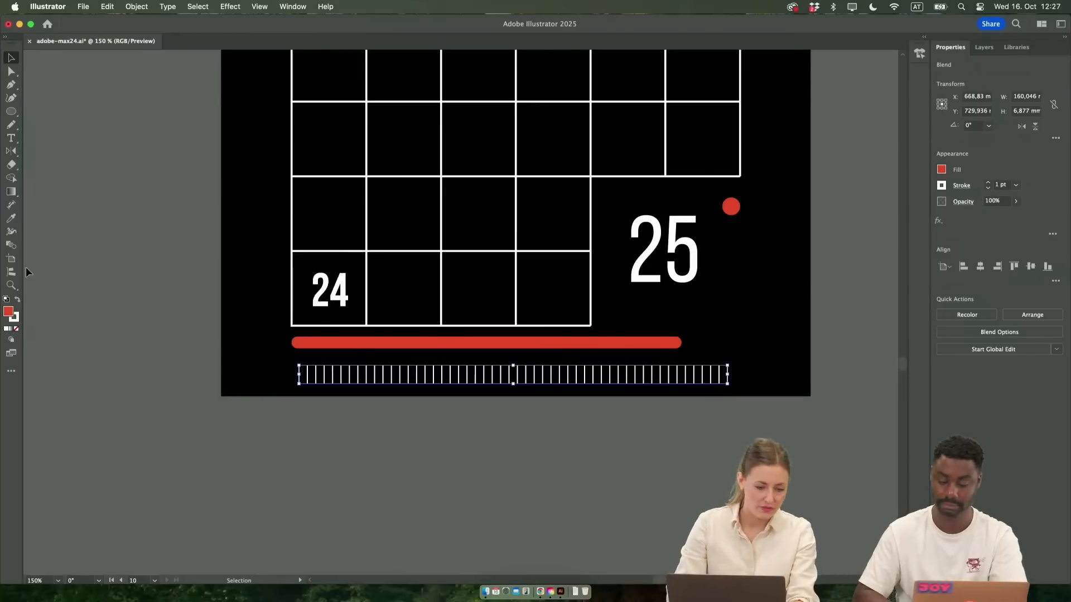
left_click(9, 247)
double_click(9, 246)
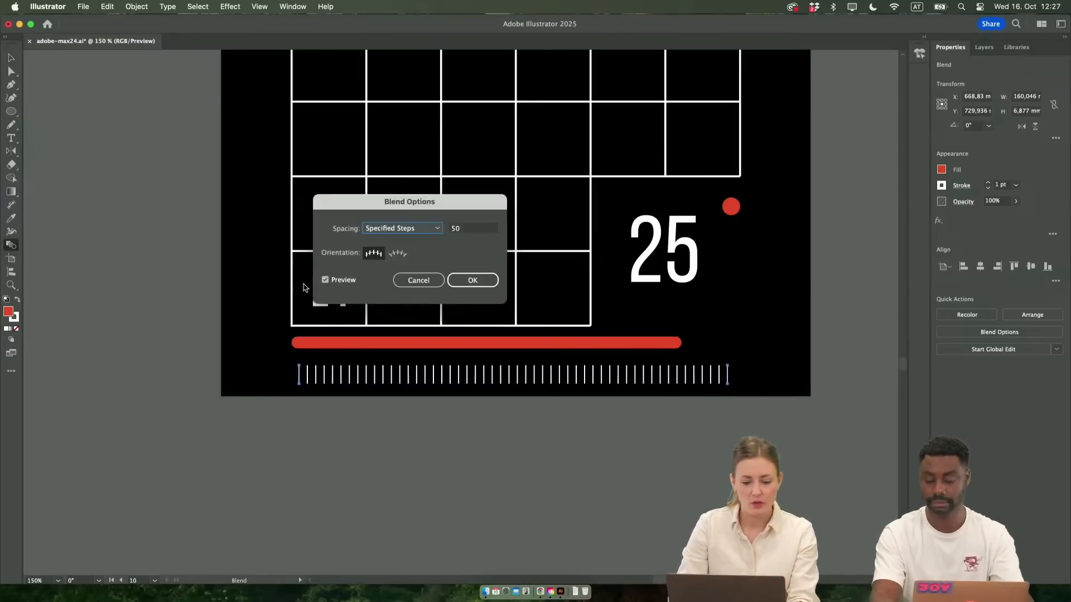
left_click(405, 229)
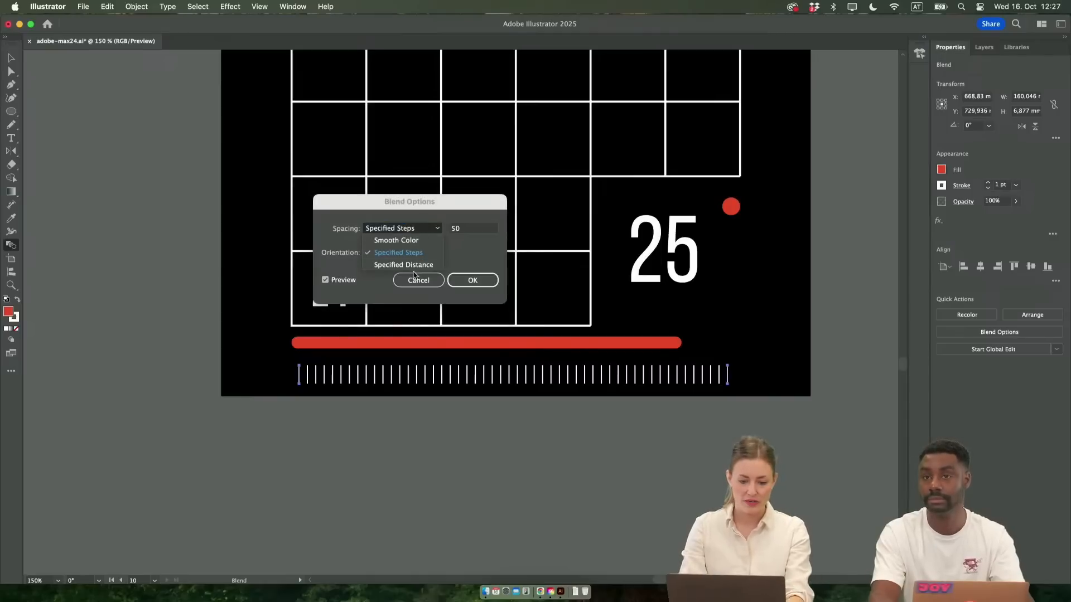
left_click(461, 285)
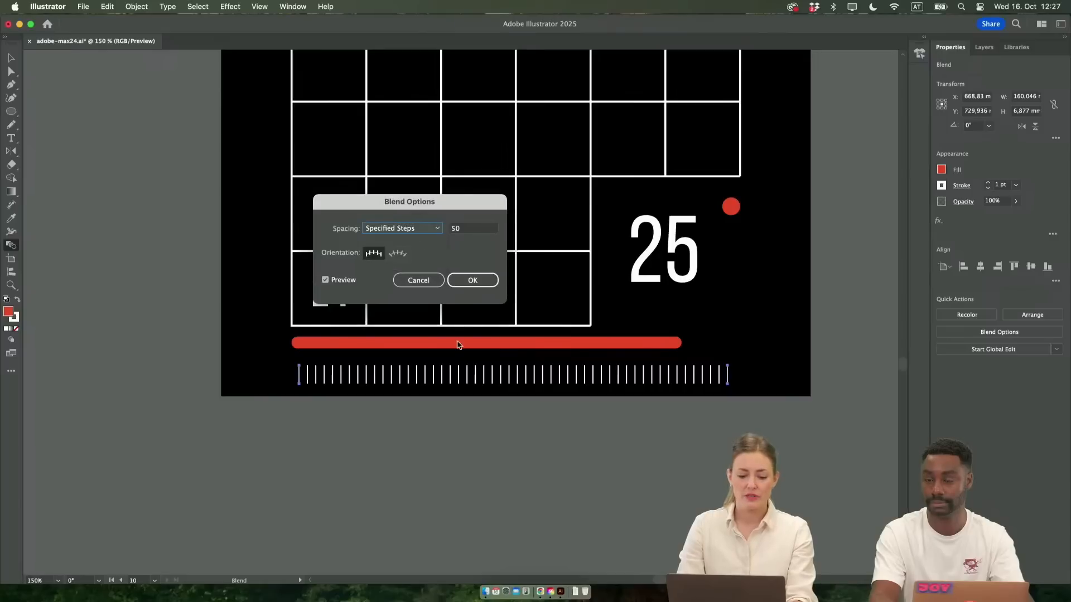
key("Return")
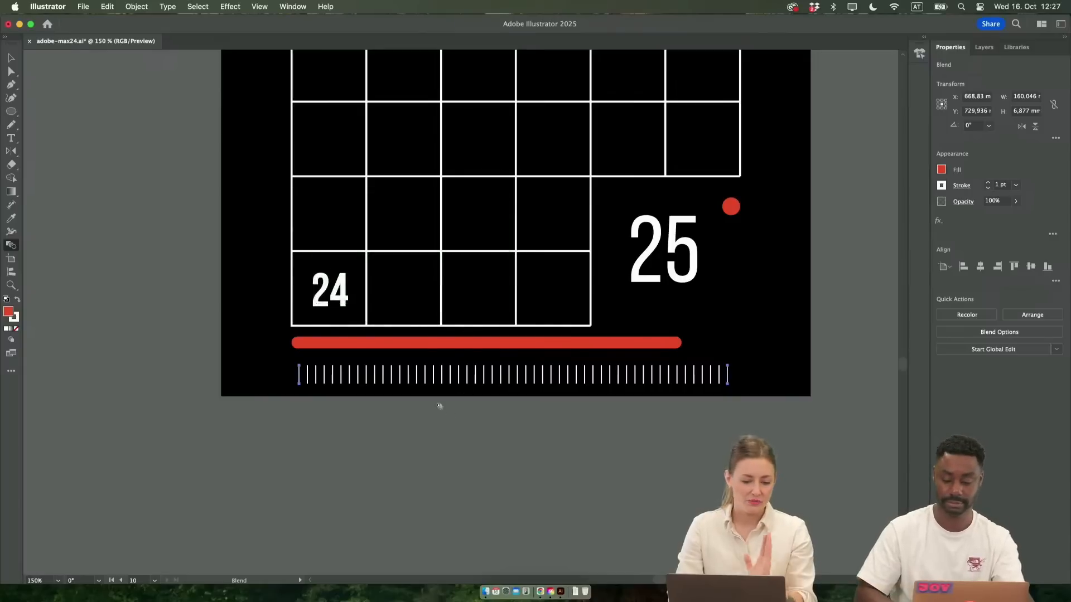
Isolate the tick-mark blend and set the stroke weight of its rightmost line to 20 pt
scroll(440, 406, "down", 2)
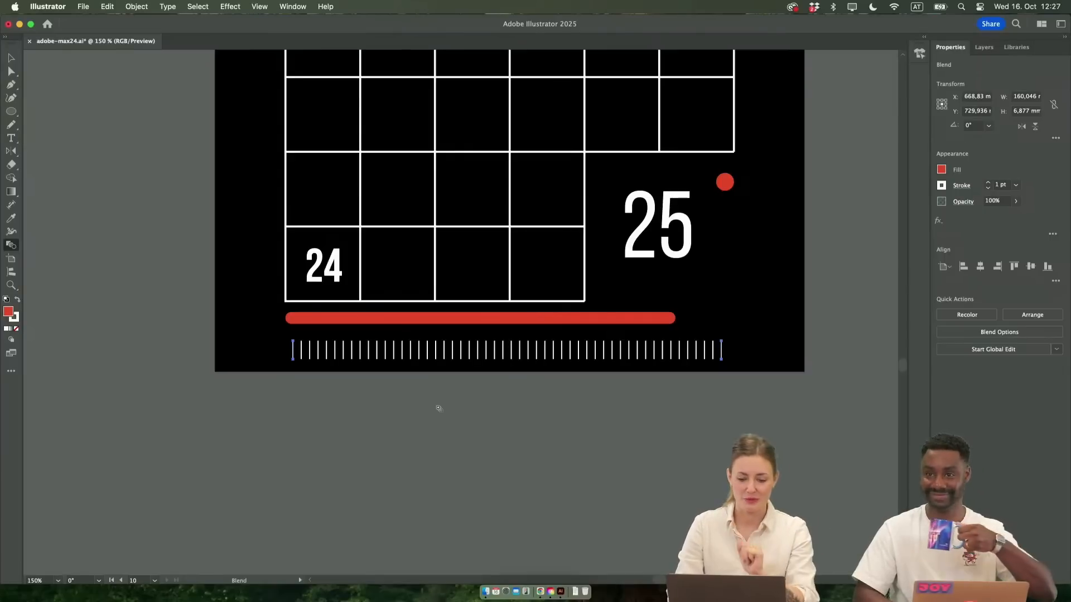
scroll(423, 336, "up", 5)
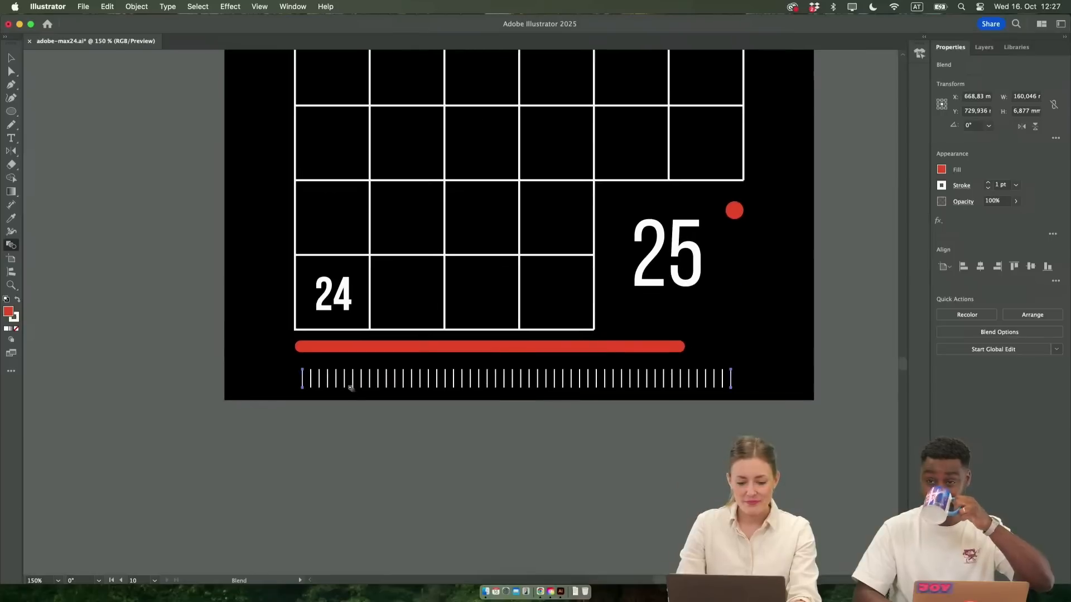
scroll(378, 391, "down", 4)
key("v")
scroll(710, 259, "up", 3)
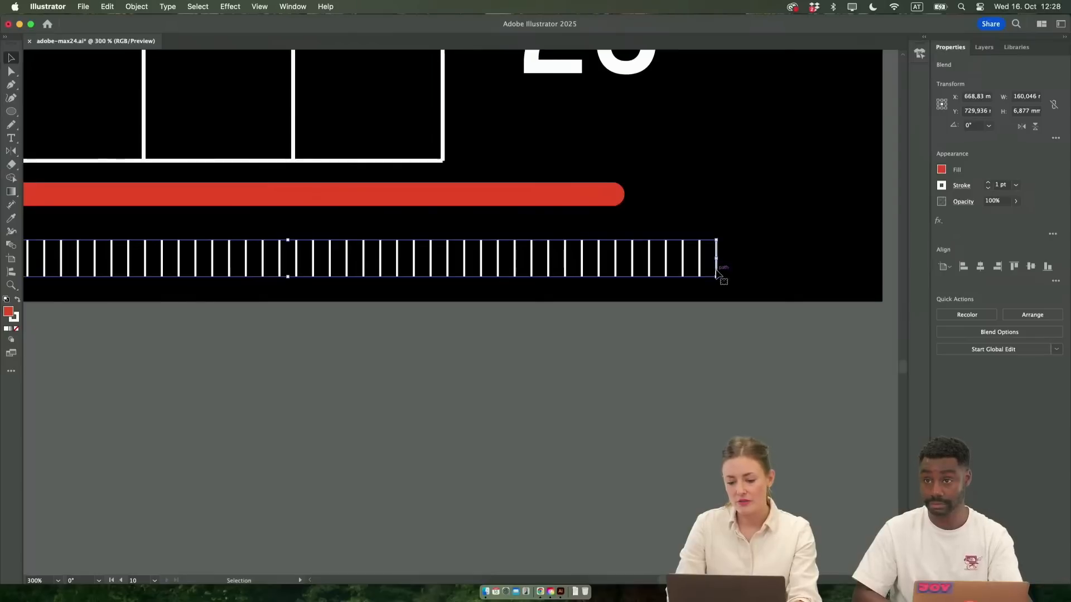
double_click(715, 272)
left_click(716, 267)
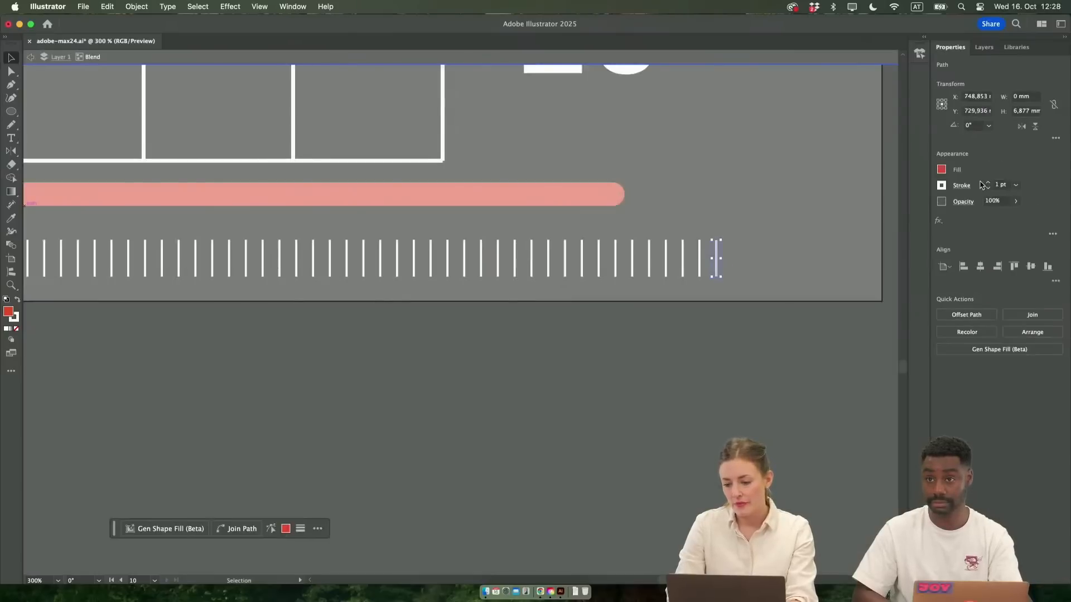
type("30")
key("Return")
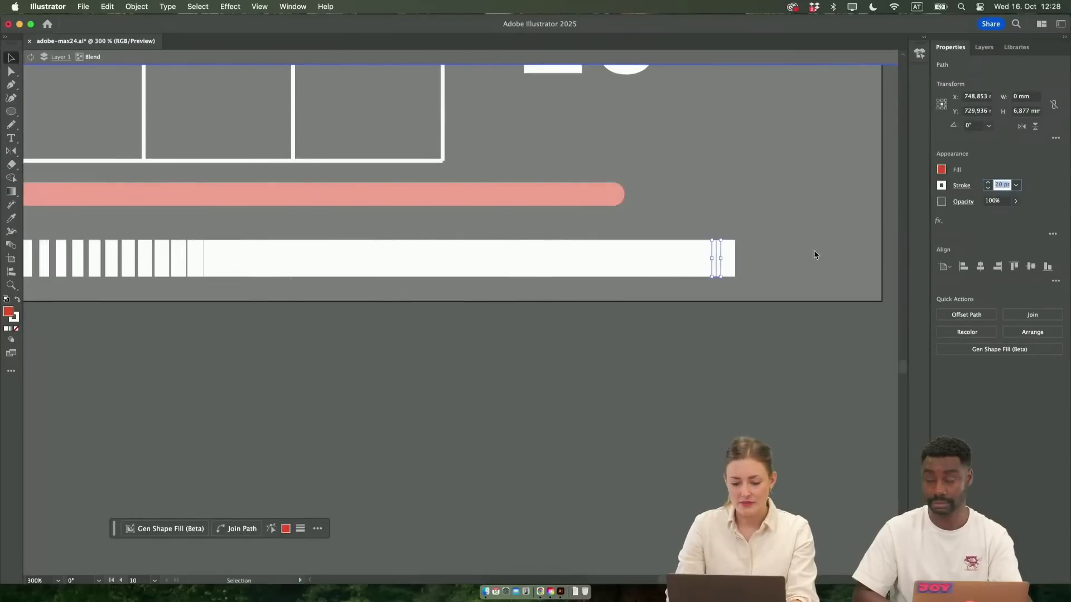
Stretch the blend's rightmost line downward to about 48 mm long, and leave isolation mode
key("Down")
key("Down")
key("Down")
key("Down")
key("Down")
key("Down")
key("Down")
key("Down")
key("Down")
key("Down")
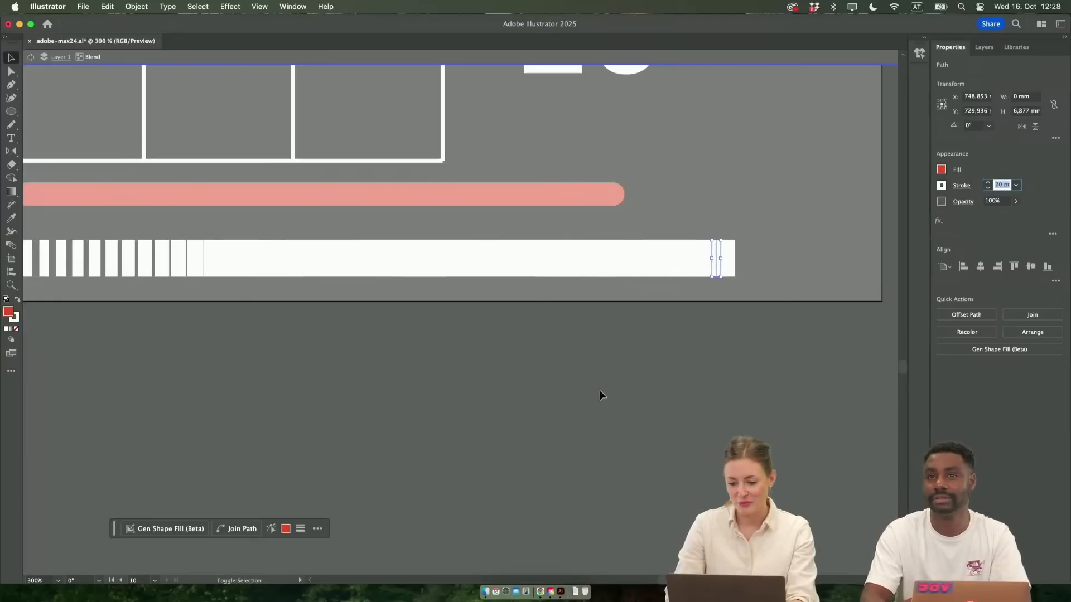
key("shift+Down")
type("av")
mouse_move(721, 277)
left_mouse_down()
mouse_move(820, 449)
mouse_move(783, 498)
left_mouse_up()
double_click(779, 451)
key("super+minus")
key("super+minus")
key("super+minus")
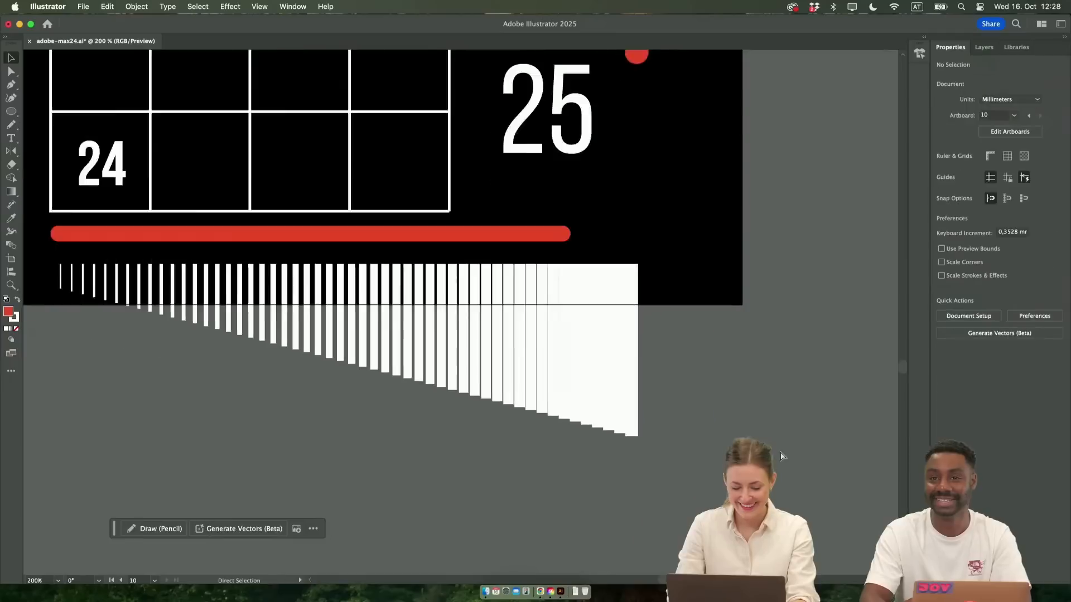
scroll(414, 417, "up", 1)
scroll(414, 417, "up", 2)
scroll(413, 417, "left", 3)
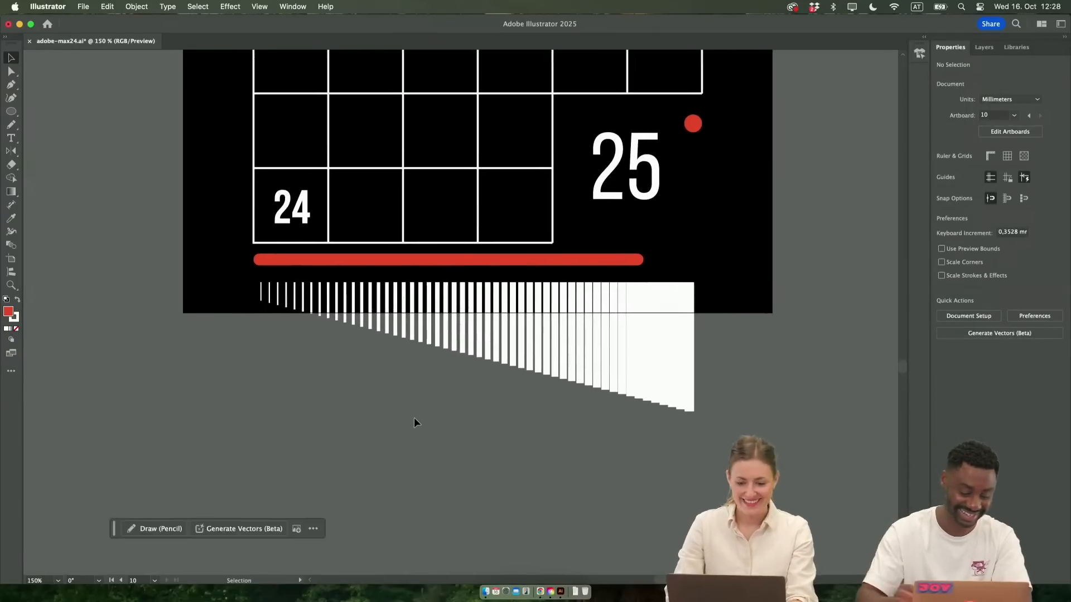
left_click(668, 349)
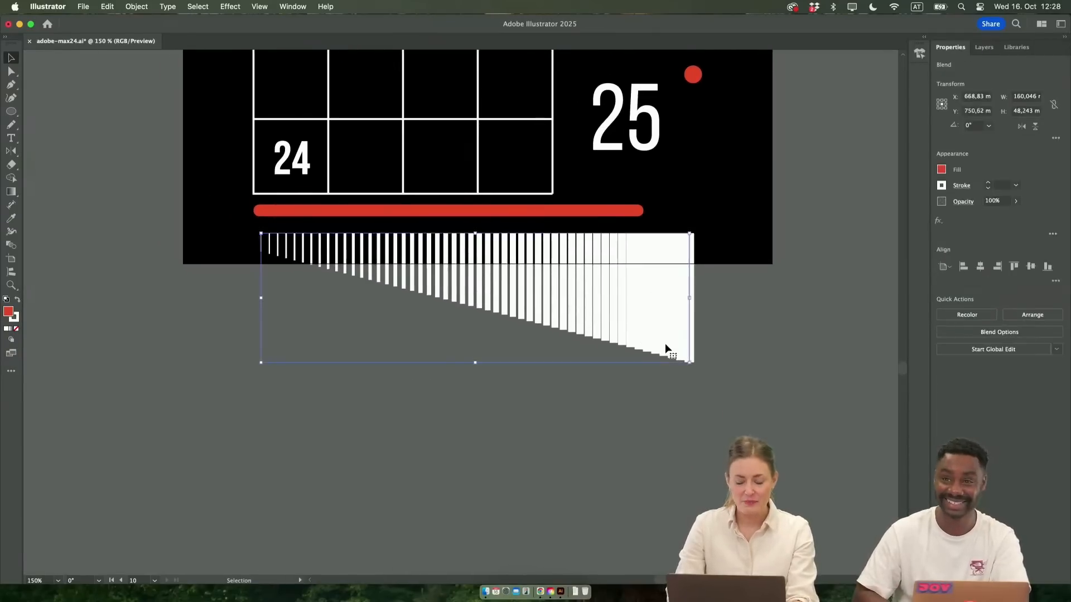
Move the lower black scalloped star and the red heart from the gray elements artboard onto the empty canvas below it
key("super+minus")
key("super+minus")
scroll(665, 348, "up", 5)
scroll(664, 349, "left", 4)
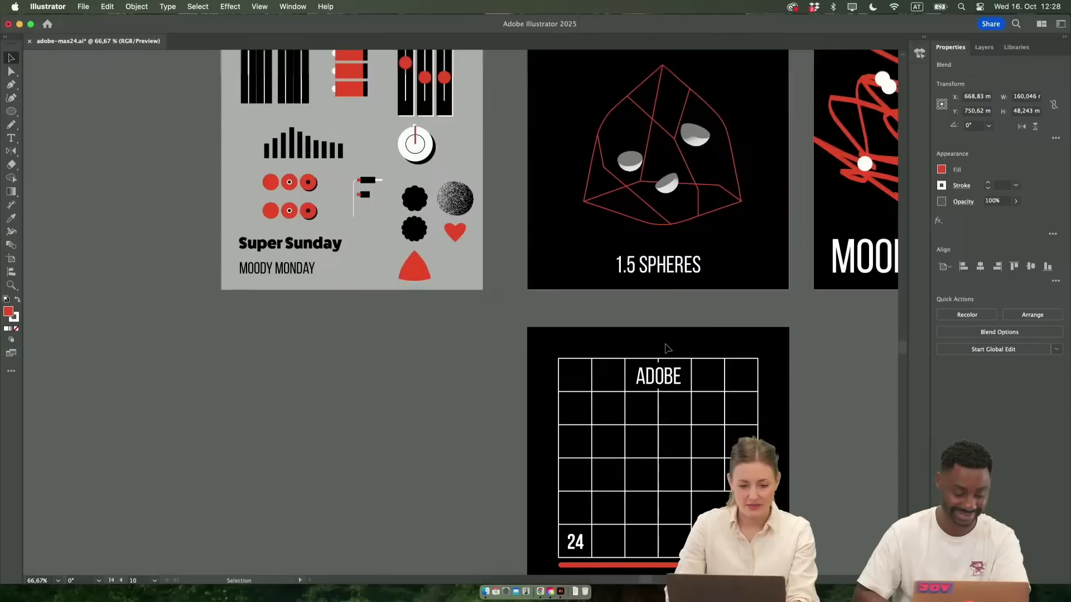
left_click(428, 188)
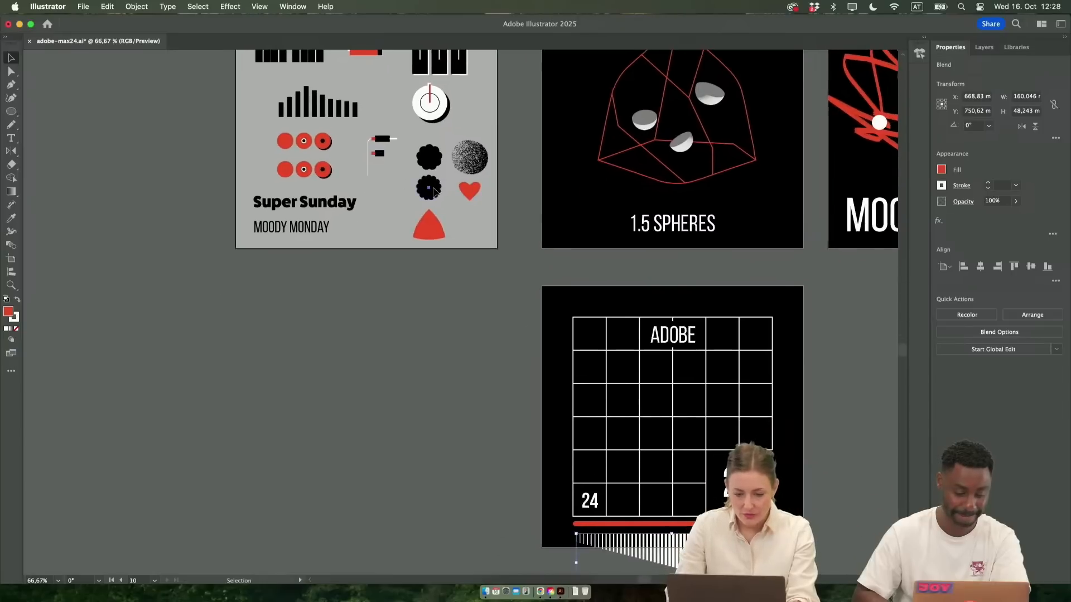
left_click(470, 194, "shift")
left_click_drag(470, 194, 429, 407)
Blend the red heart with the black scalloped star on the empty canvas
key("w")
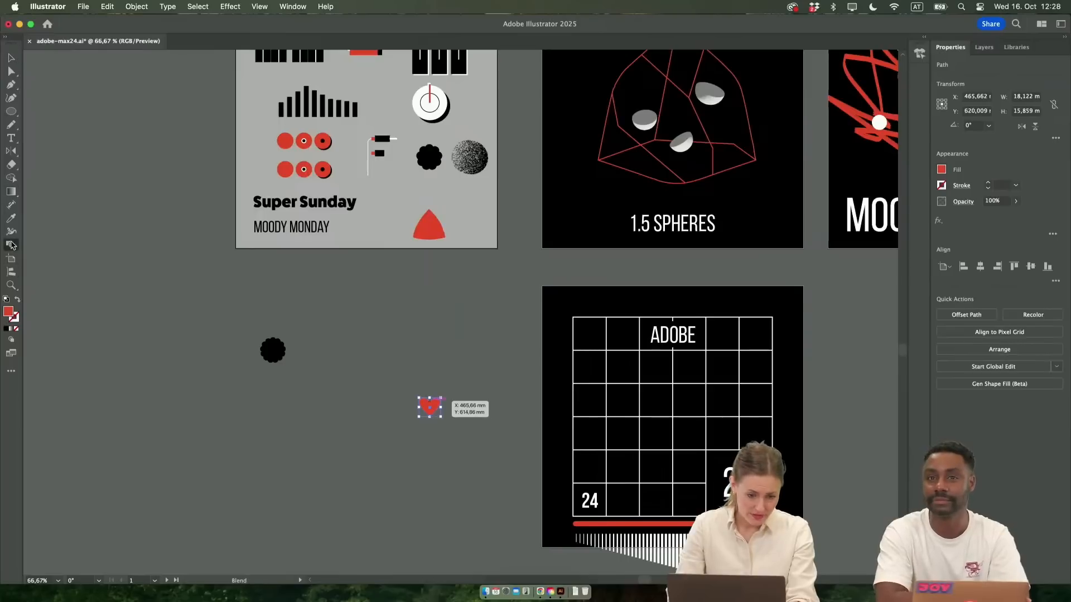
left_click(277, 349)
key("v")
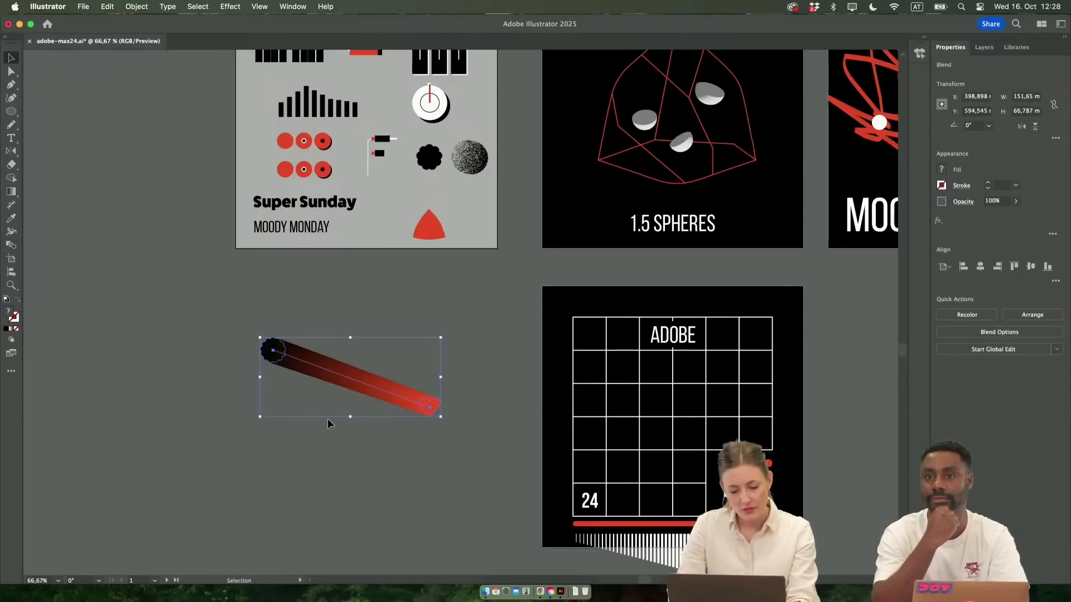
Bend the spine of the star-to-heart blend upward into an arch with the Anchor Point tool
left_click(328, 418)
scroll(327, 418, "up", 1)
left_click(475, 397)
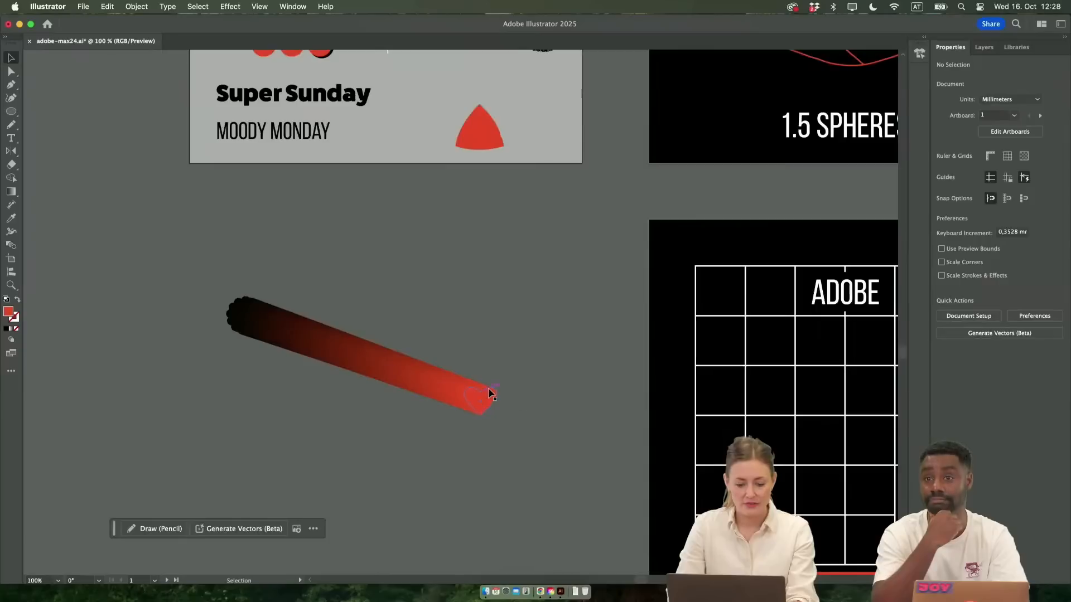
left_click(387, 368)
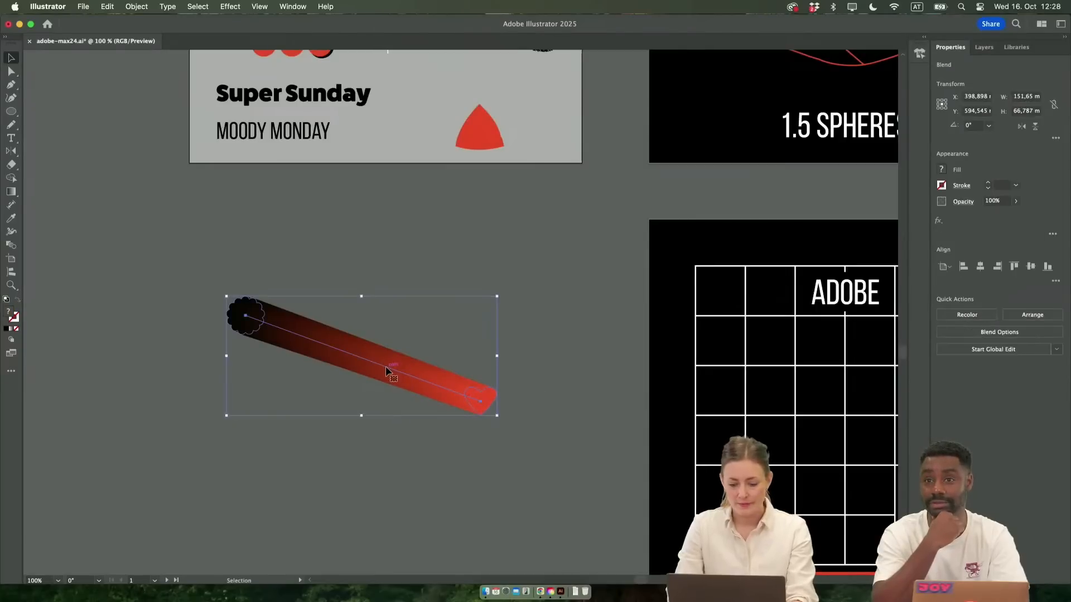
key("shift+c")
left_click_drag(385, 370, 461, 241)
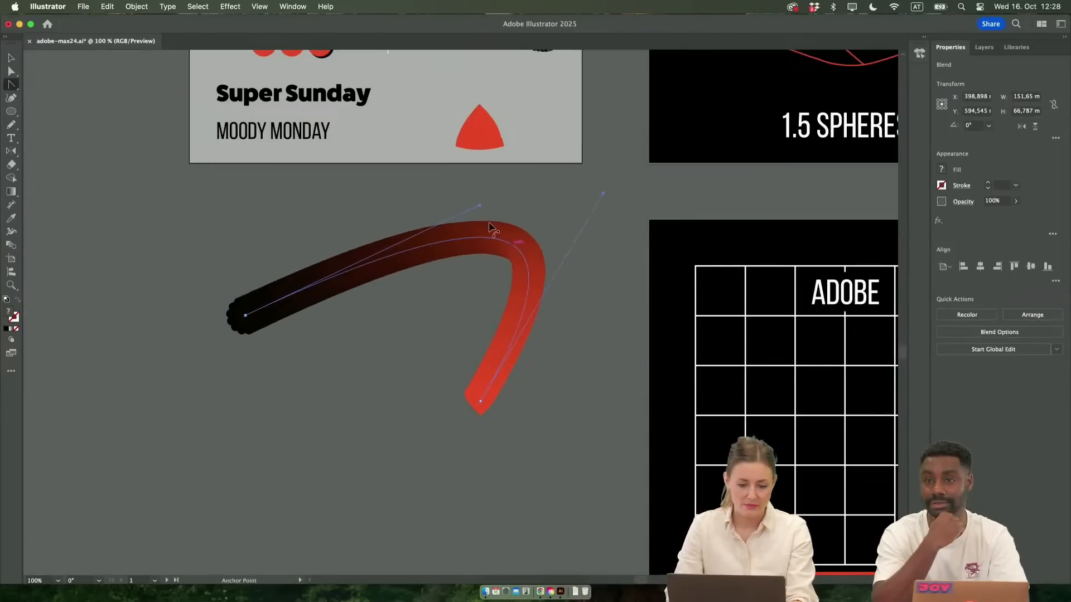
Add an anchor point in the middle of the blend's spine and reshape the curve with its handles and position
left_click(461, 242)
key("shift+c")
left_click_drag(460, 239, 413, 373)
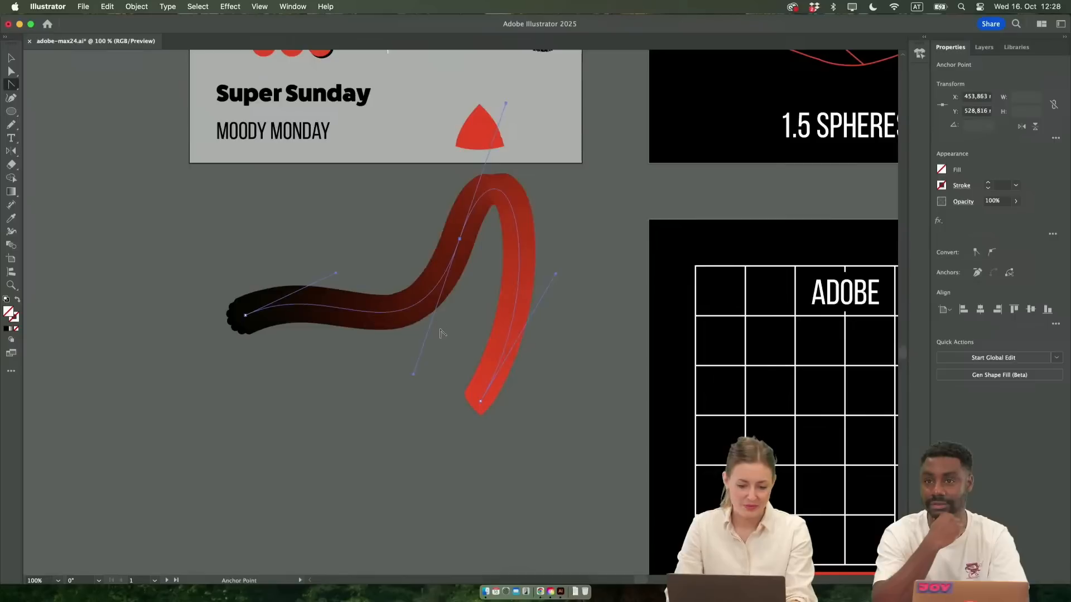
left_click_drag(505, 103, 289, 186)
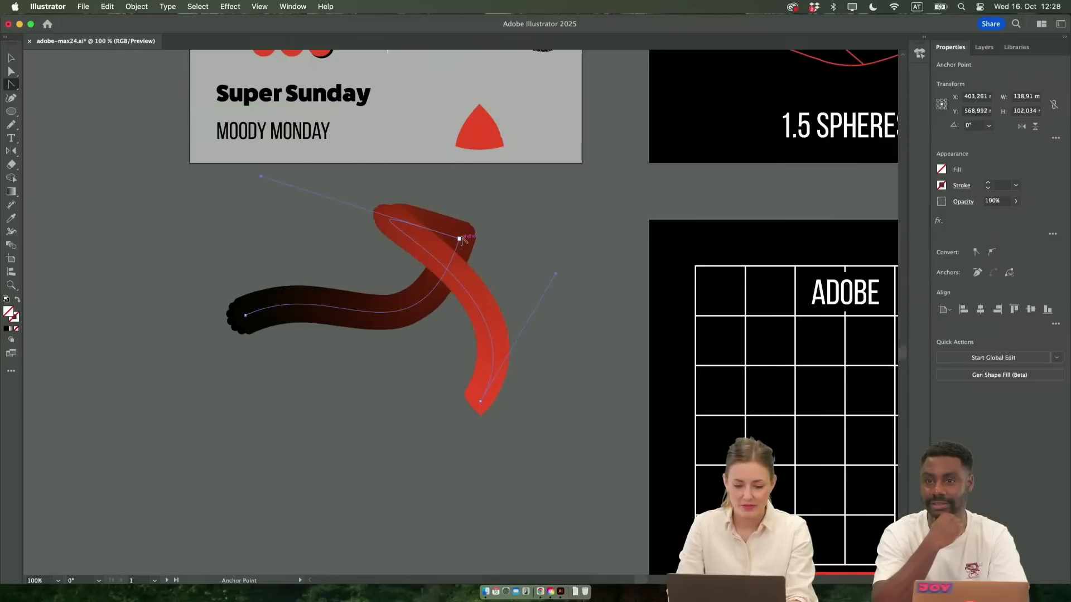
left_click_drag(460, 240, 562, 287)
key("v")
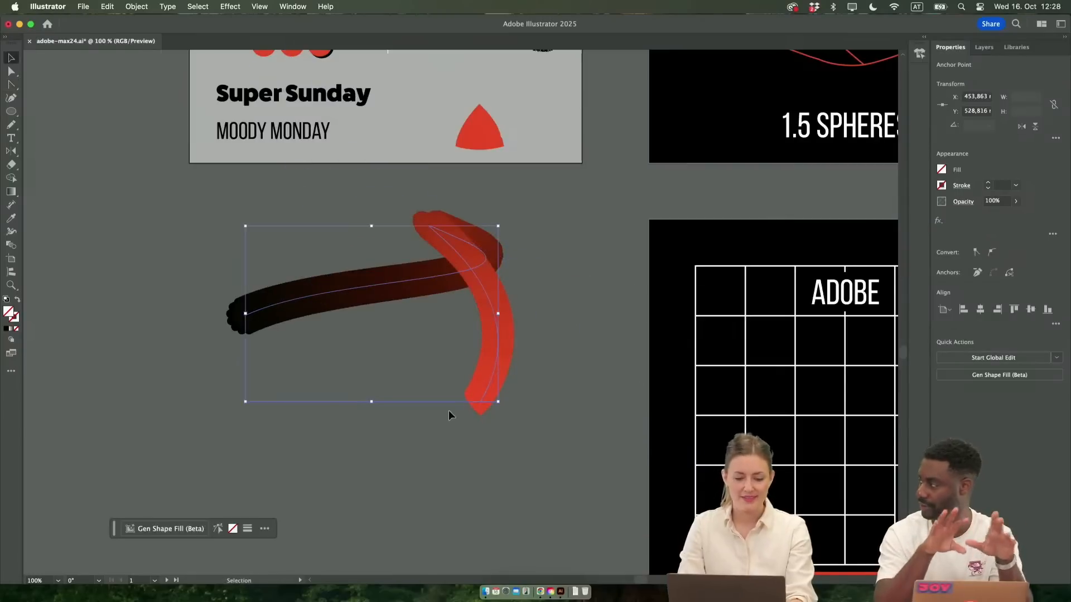
Undo the last spine edits and delete the added middle anchor point from the blend's spine
left_click_drag(491, 322, 359, 454)
key("a")
key("super+z")
key("super+z")
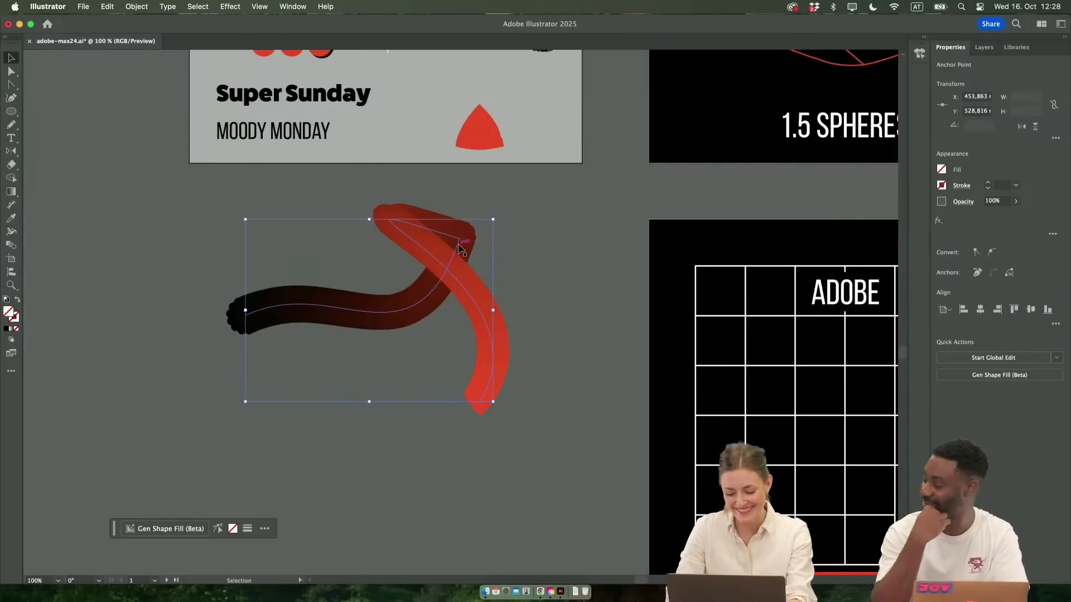
key("p")
left_click(458, 240)
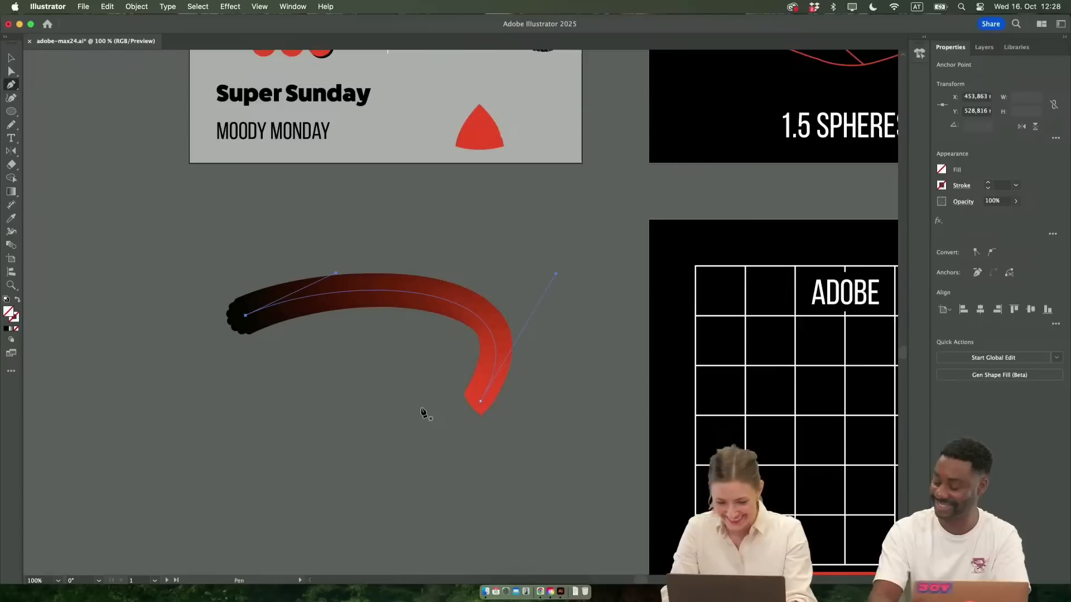
Try to round the bottom tip of the heart at the blend's red end to about 9.4 mm
key("v")
key("a")
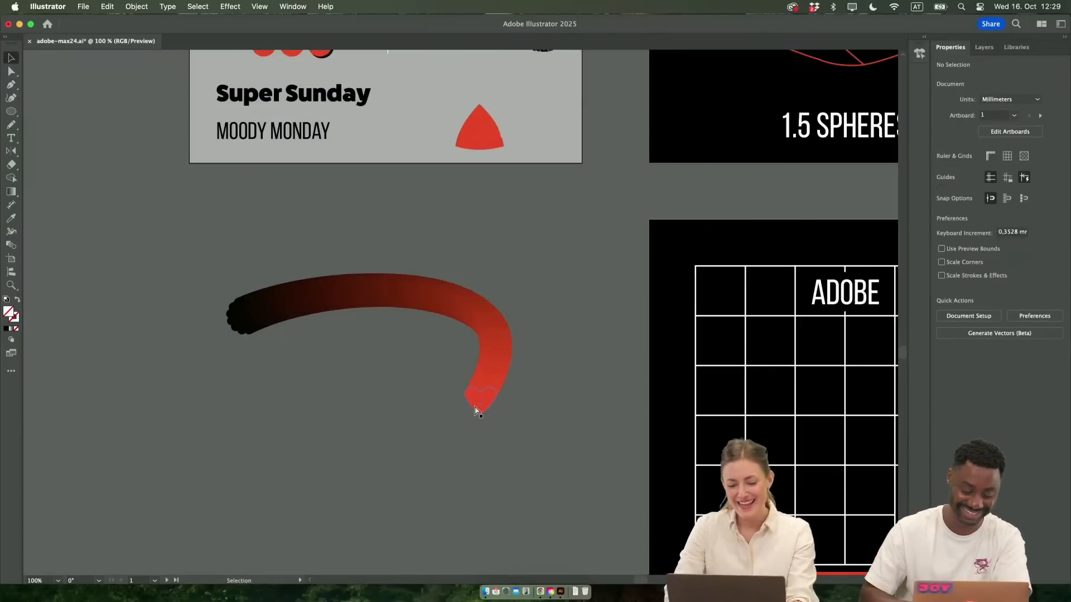
left_click(478, 407)
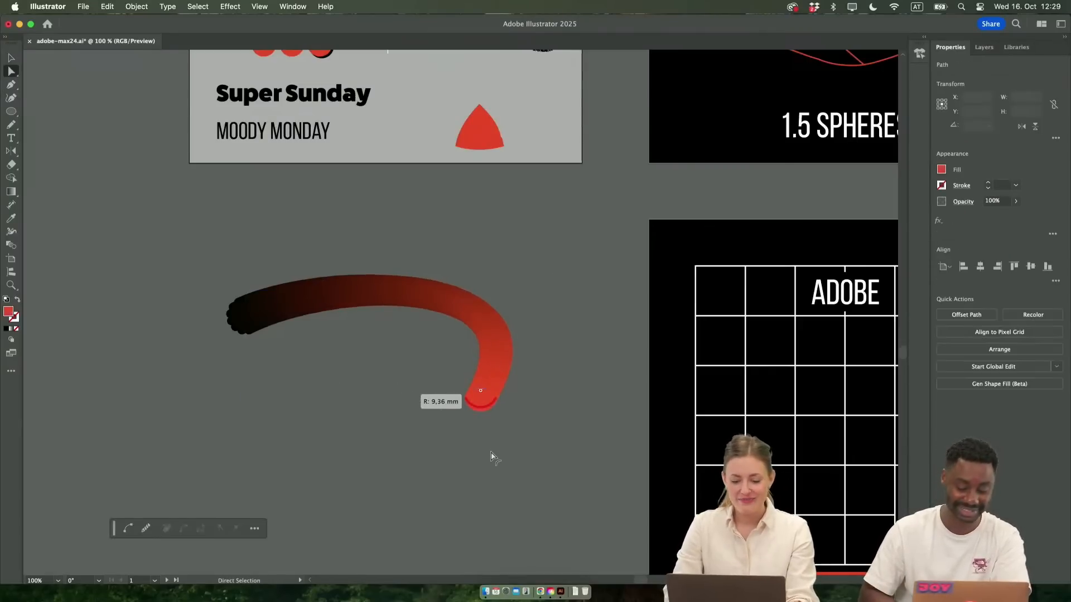
left_click(523, 490)
key("super+z")
Isolate the tick-mark blend, shorten its rightmost line to about 7 mm to match the leftmost one, and leave isolation mode
scroll(533, 434, "right", 6)
scroll(533, 435, "down", 3)
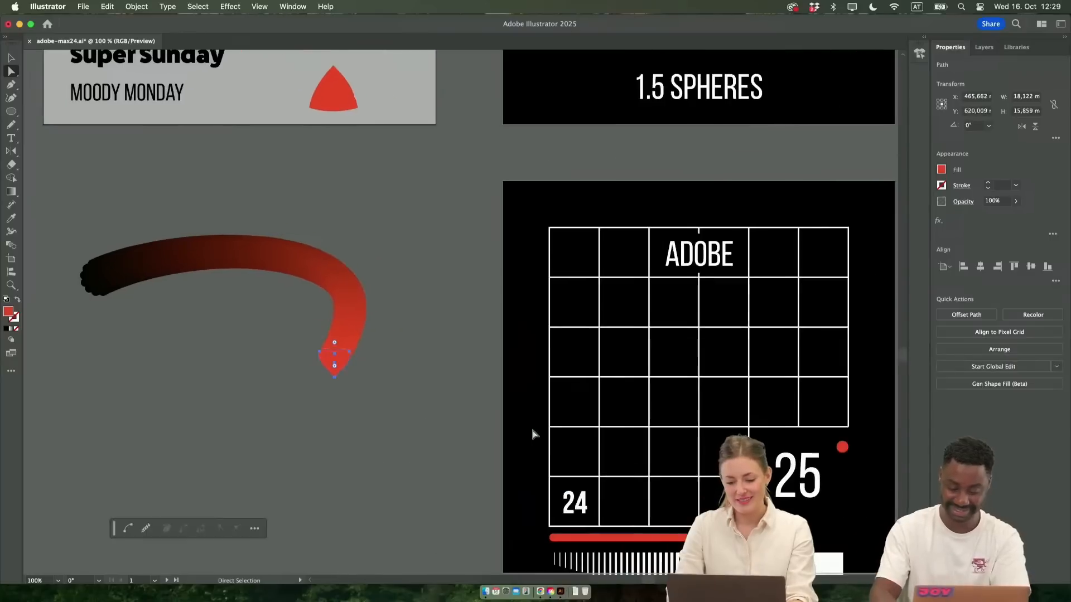
scroll(533, 435, "right", 3)
scroll(534, 435, "up", 2)
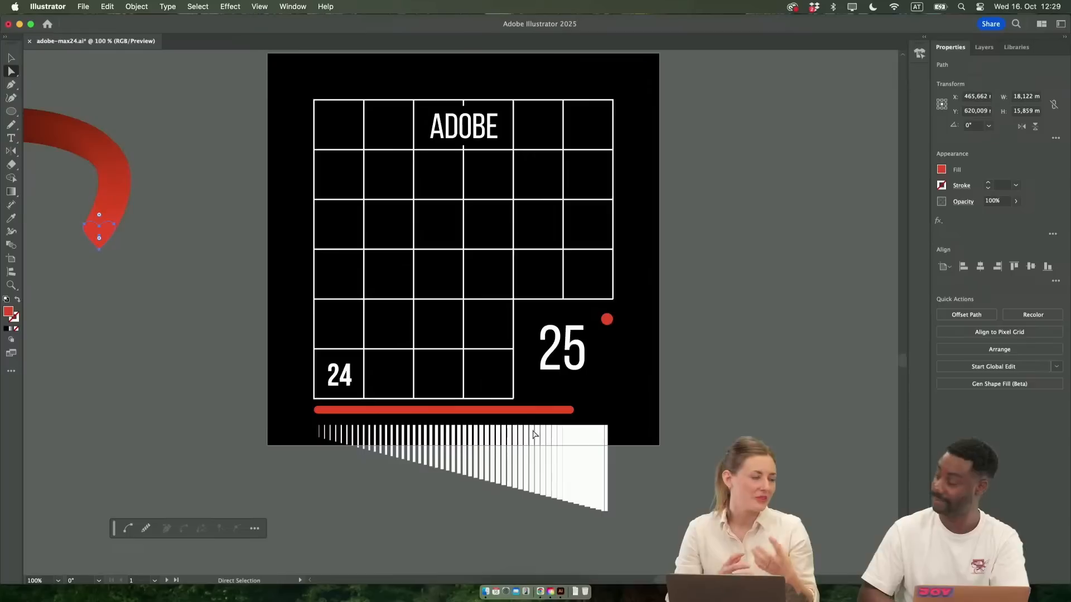
scroll(534, 434, "right", 2)
scroll(534, 435, "up", 3)
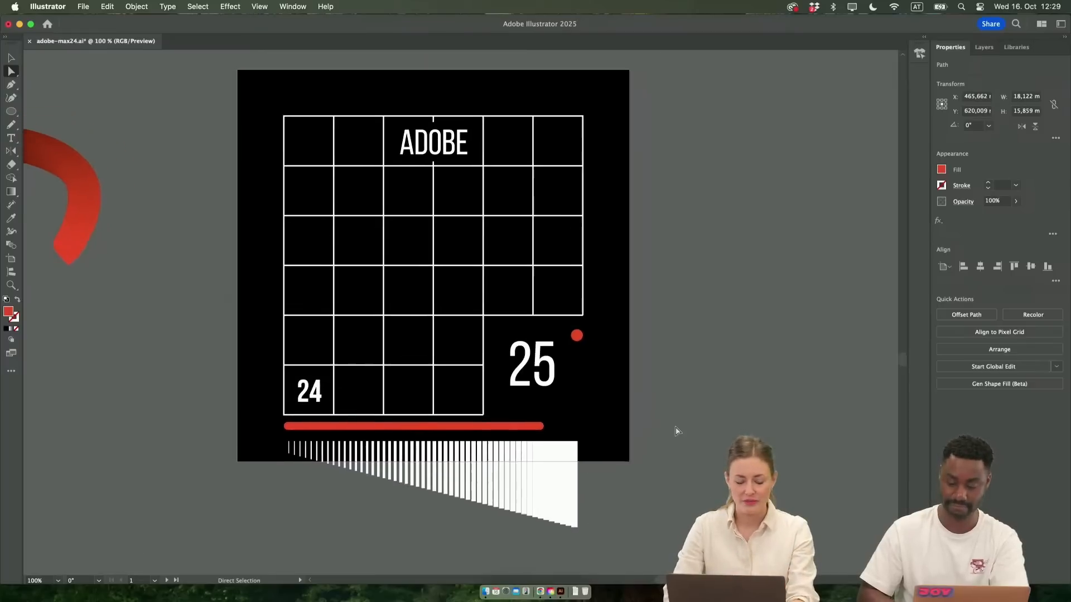
key("v")
mouse_move(576, 512)
left_mouse_down()
mouse_move(571, 252)
mouse_move(587, 289)
mouse_move(588, 488)
mouse_move(594, 341)
mouse_move(596, 562)
mouse_move(594, 515)
mouse_move(578, 529)
left_mouse_up()
left_click(597, 438)
scroll(598, 438, "left", 1)
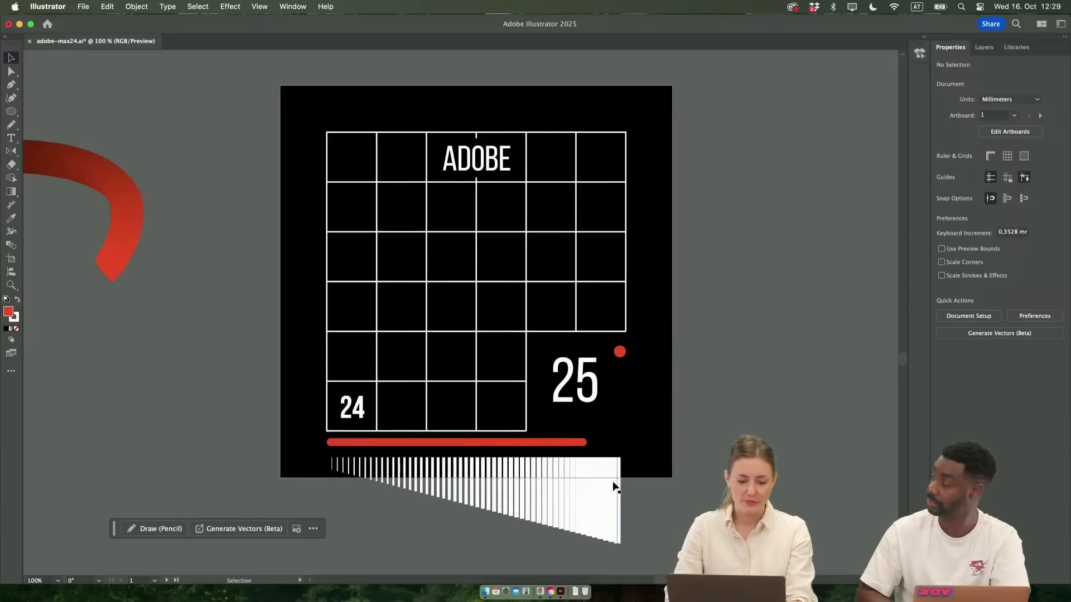
double_click(619, 543)
scroll(619, 543, "up", 2)
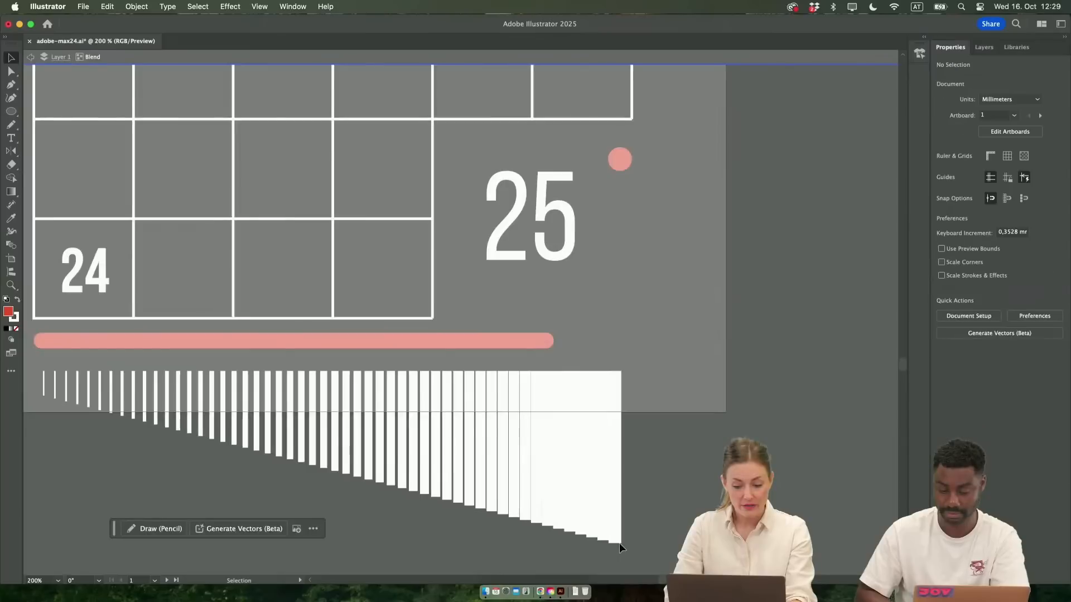
left_click(617, 542)
left_click_drag(616, 543, 613, 394)
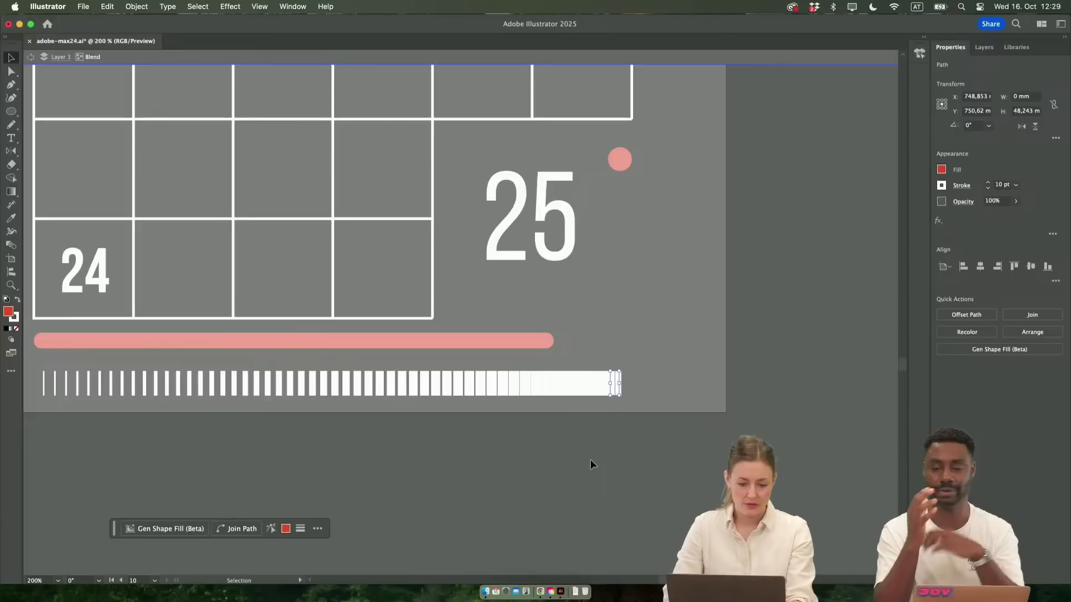
double_click(589, 460)
Move the red bar onto the canvas below the artboard and place the tick-mark blend under the grid, aligned with its left edge
scroll(589, 460, "left", 5)
scroll(627, 462, "up", 3)
scroll(656, 467, "down", 1)
left_click_drag(687, 471, 677, 382)
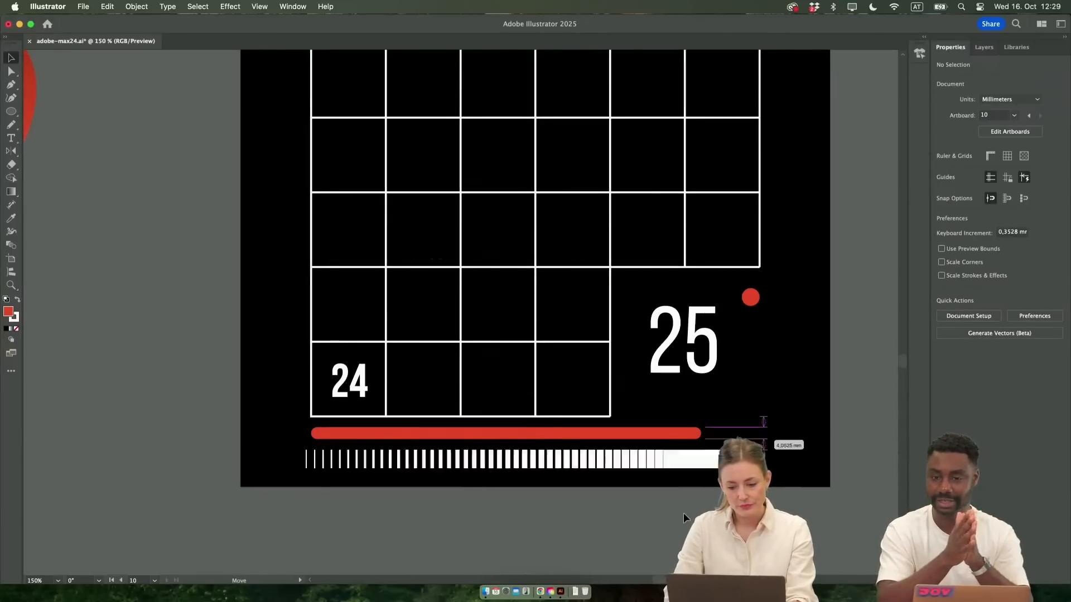
left_click_drag(678, 493, 678, 490)
left_click_drag(671, 433, 625, 550)
left_click_drag(704, 467, 712, 438)
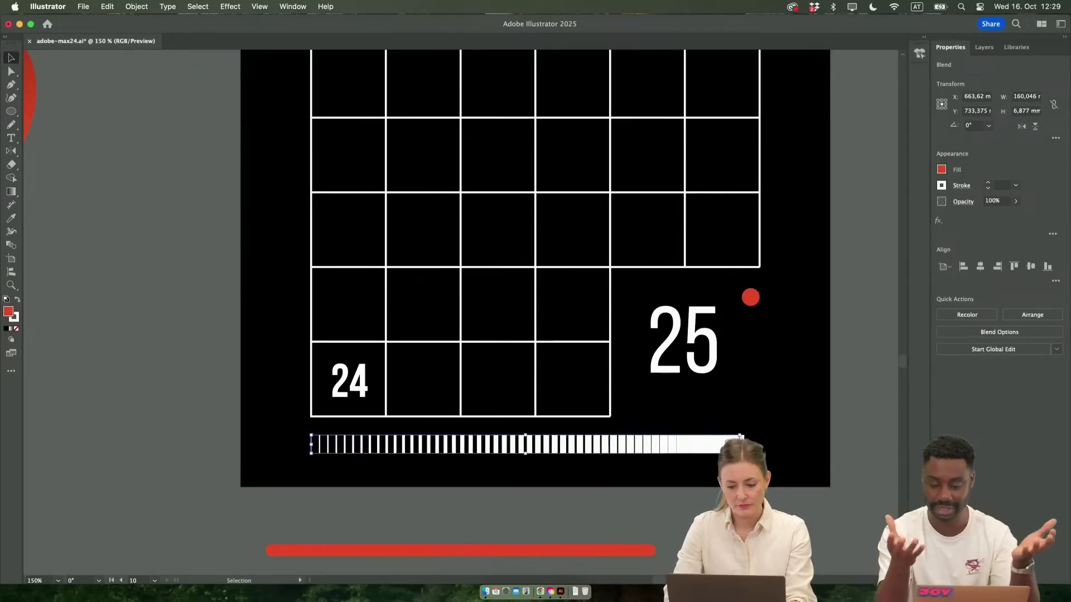
left_click(620, 465)
Shift the red bar further right on the canvas below the poster artboard
scroll(620, 465, "right", 3)
scroll(620, 465, "left", 3)
scroll(621, 465, "up", 3)
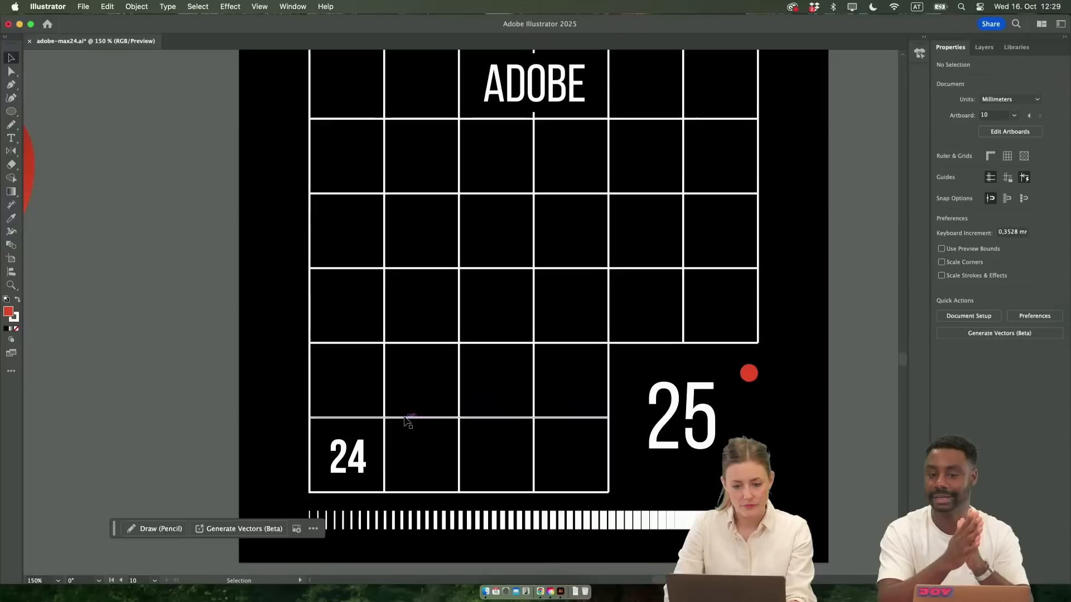
scroll(406, 421, "down", 2)
scroll(450, 407, "up", 1)
scroll(450, 407, "down", 3)
scroll(451, 404, "right", 2)
scroll(450, 404, "down", 1)
left_click_drag(486, 517, 560, 517)
scroll(560, 517, "left", 2)
scroll(560, 517, "up", 1)
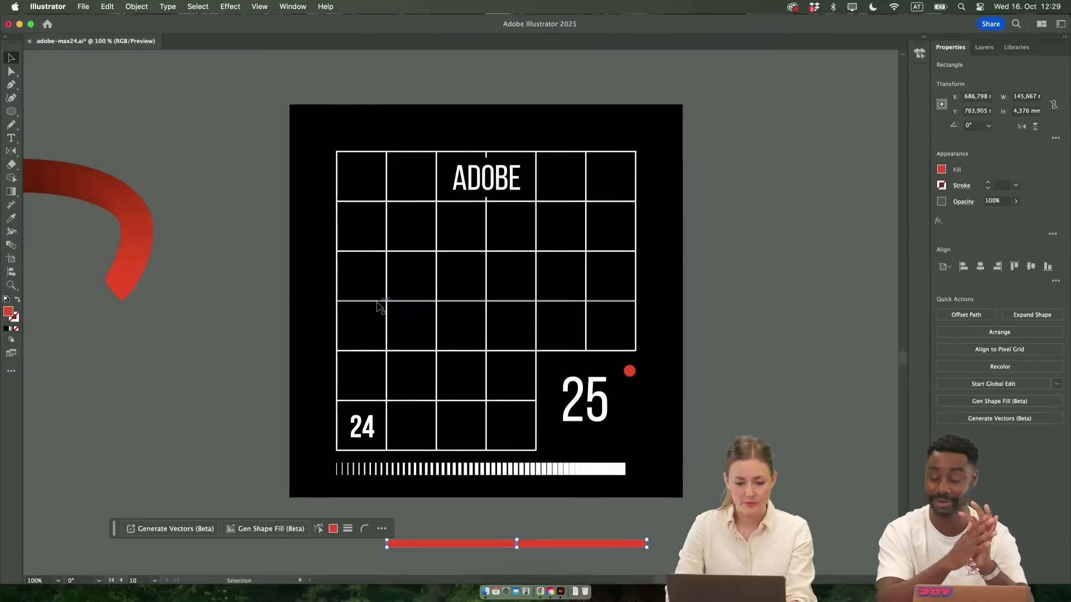
Draw a closed organic blob about 120 × 74 mm over the grid's upper-left cells with the Pencil tool
left_click(11, 126)
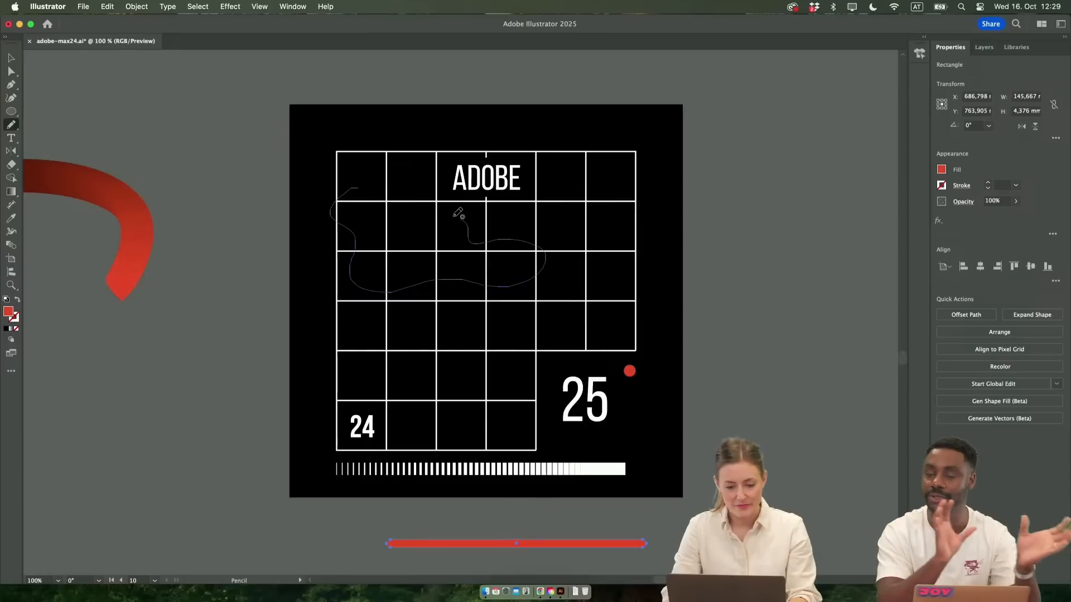
left_click_drag(360, 184, 363, 181)
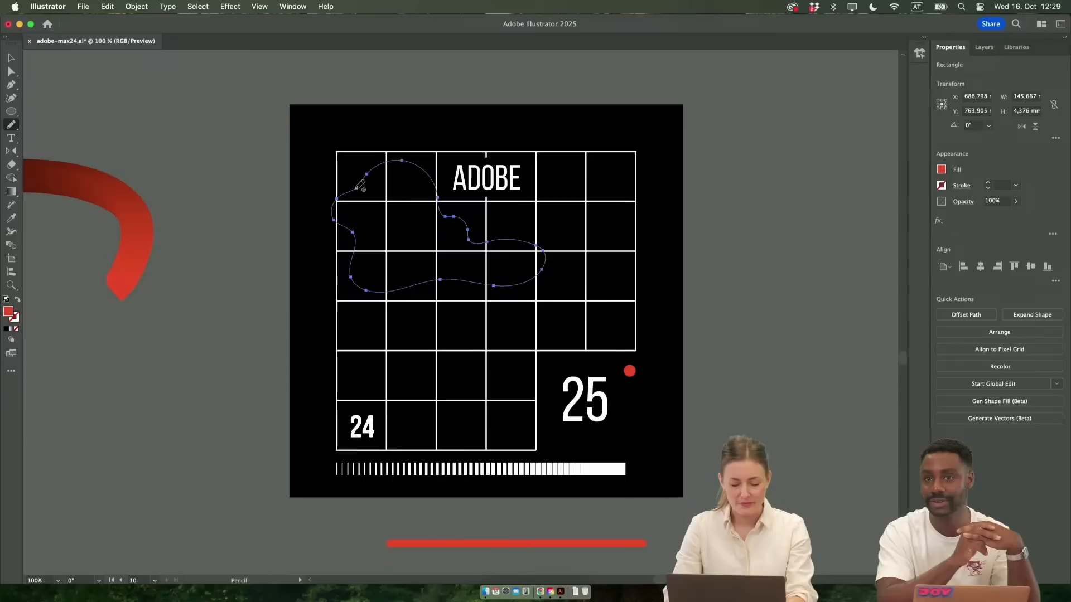
key("v")
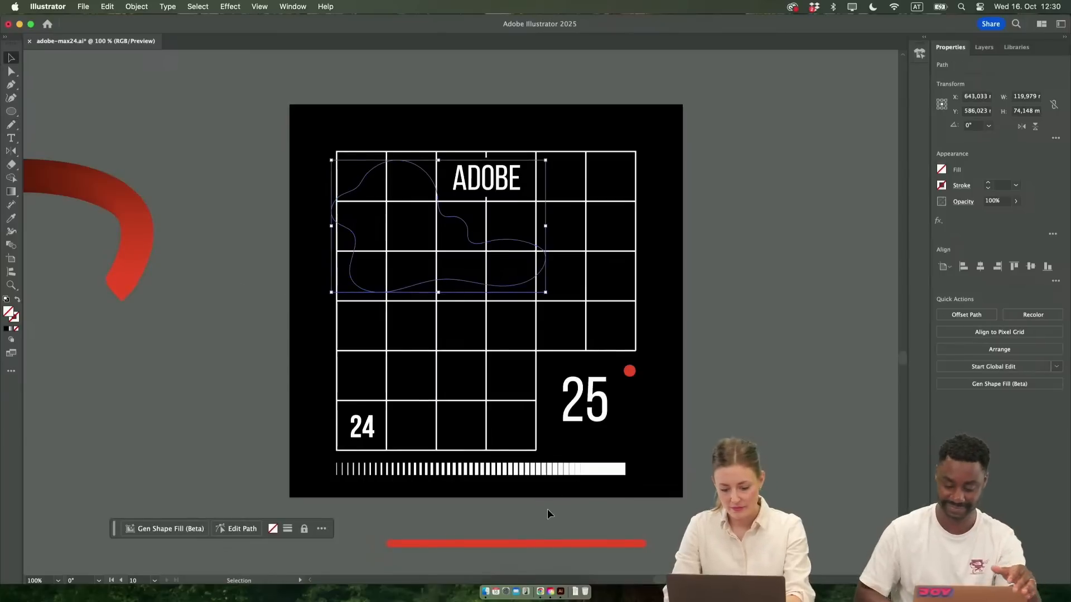
Fill the blob with the red bar's color and move it slightly down and left on the grid
key("i")
left_click(523, 542)
key("v")
left_click_drag(413, 234, 394, 270)
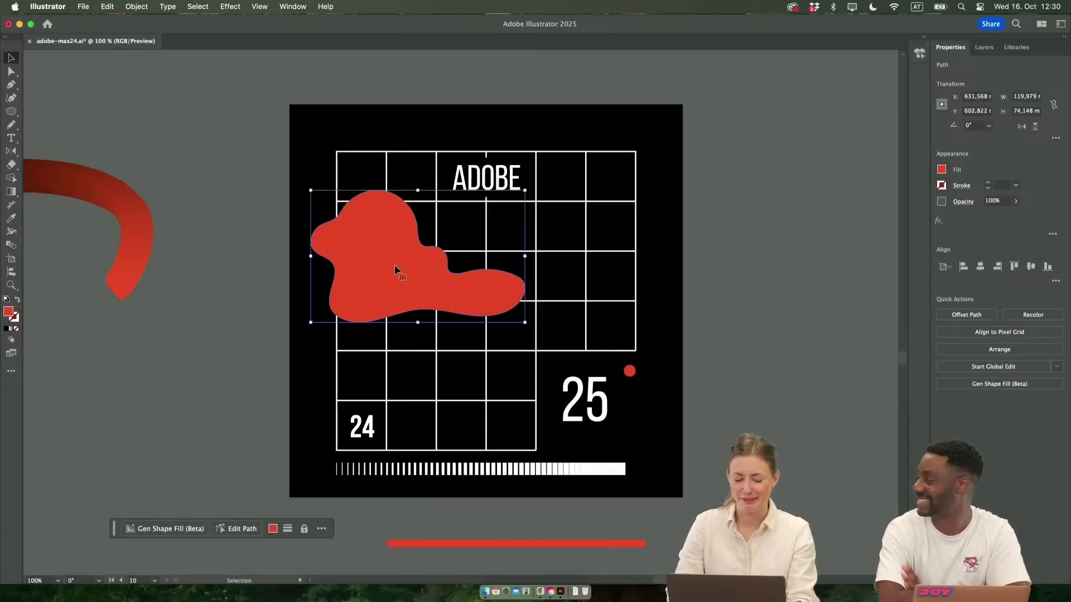
Smooth the blob's outline to 65% and move it slightly right and up over the grid
scroll(396, 361, "left", 2)
scroll(396, 361, "up", 3)
scroll(398, 361, "down", 3)
scroll(398, 360, "down", 2)
left_click(245, 530)
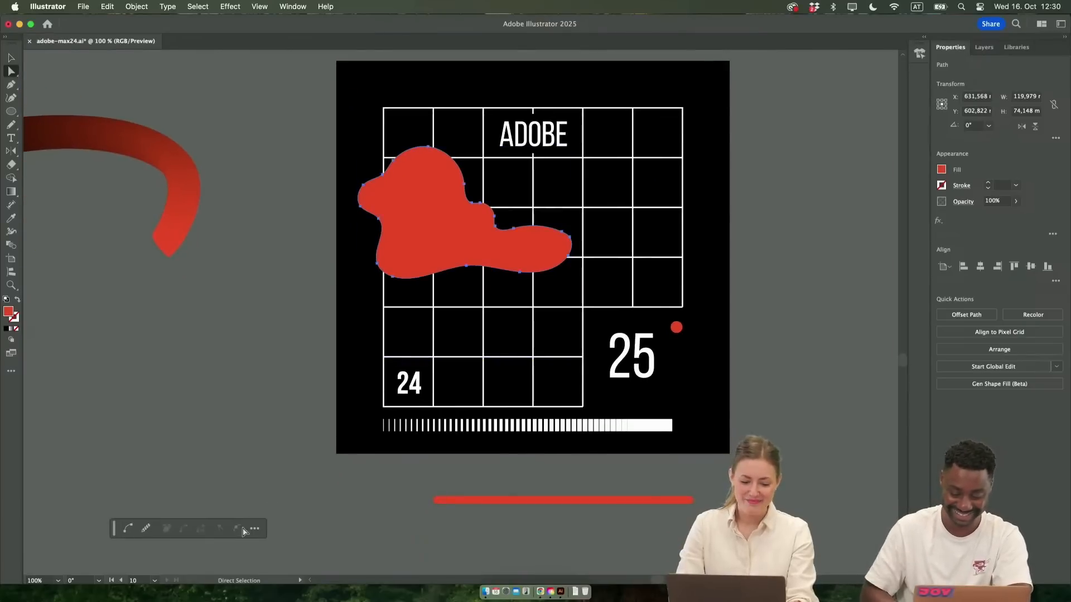
left_click(147, 529)
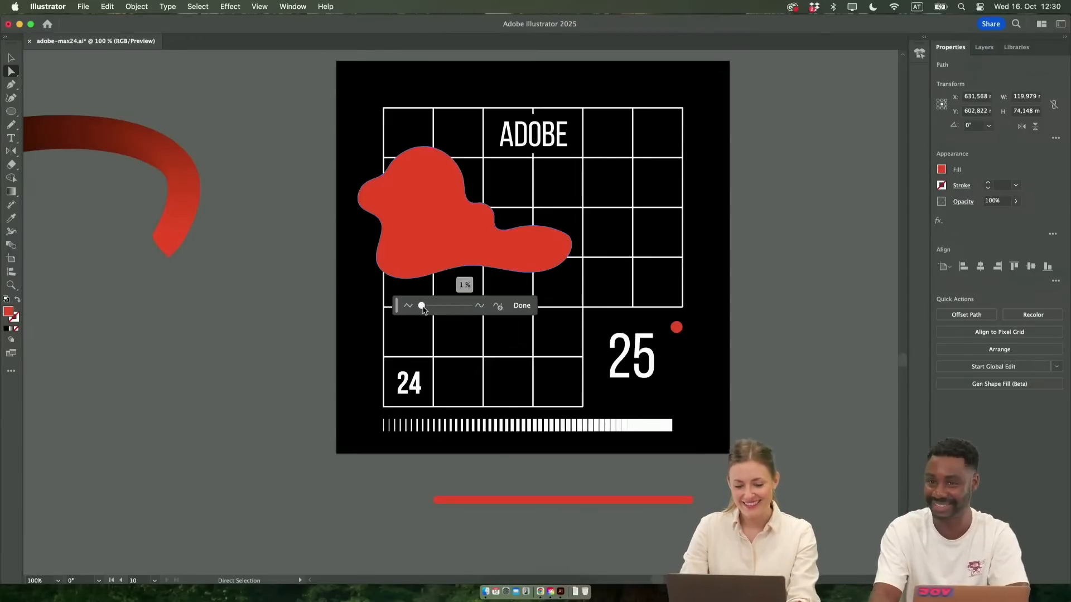
left_click(449, 305)
left_click_drag(460, 312, 433, 320)
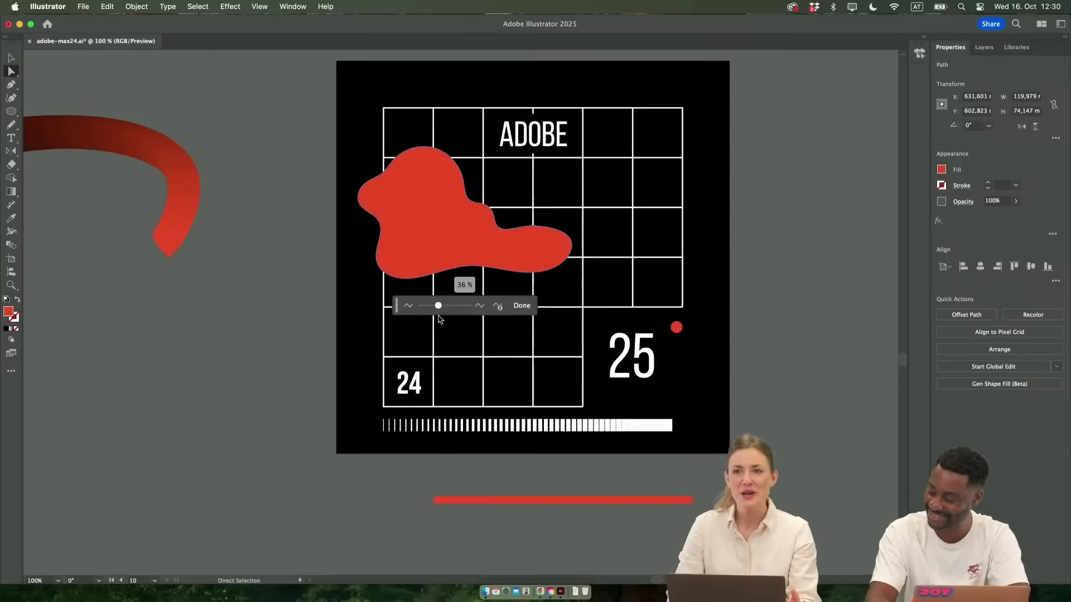
left_click_drag(436, 320, 456, 318)
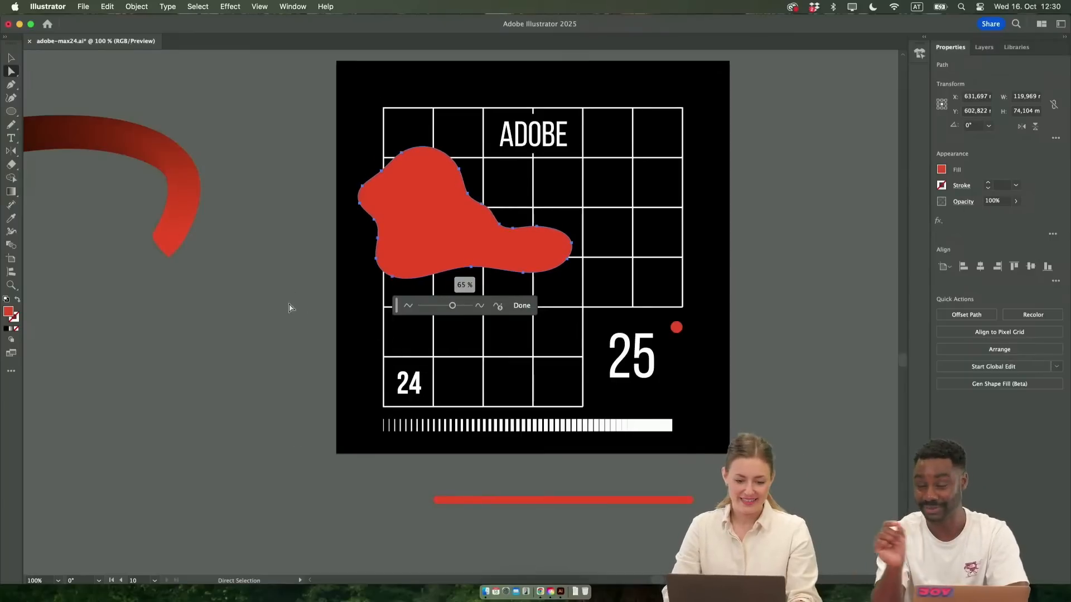
key("v")
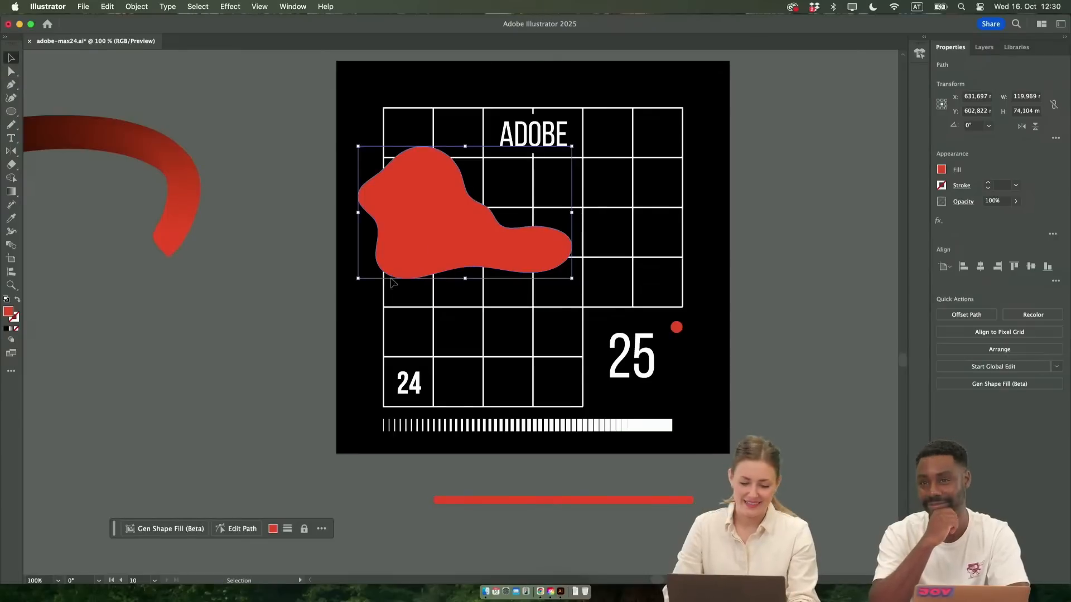
mouse_move(446, 222)
left_mouse_down()
mouse_move(454, 335)
mouse_move(464, 213)
left_mouse_up()
Draw an open looping Pencil line about 178 × 93 mm from below the blob past the artboard's right edge, with a 3 pt stroke
left_click(11, 124)
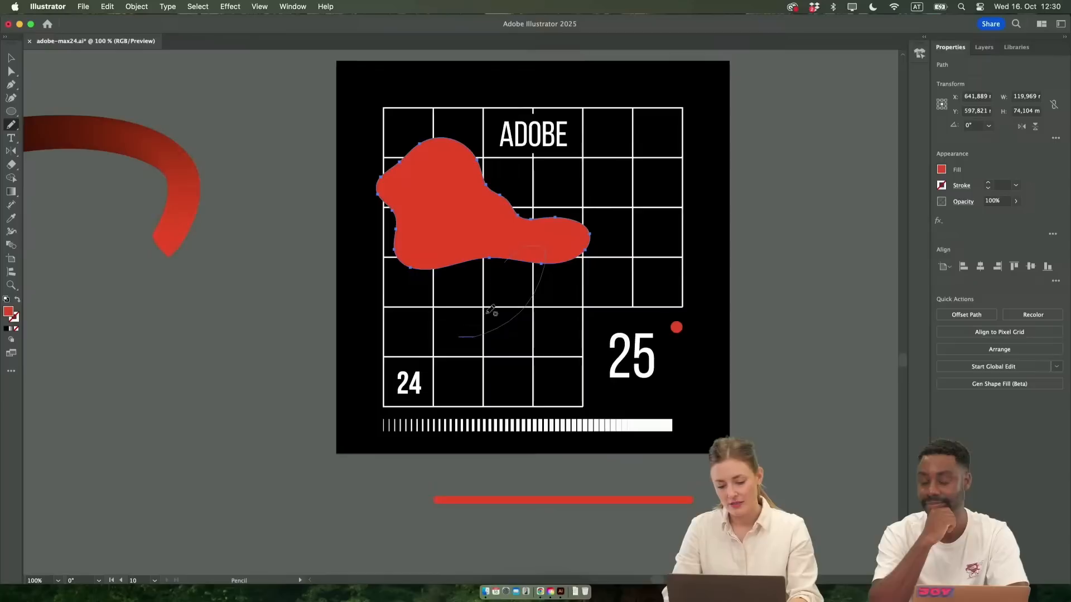
left_click_drag(605, 371, 776, 409)
key("v")
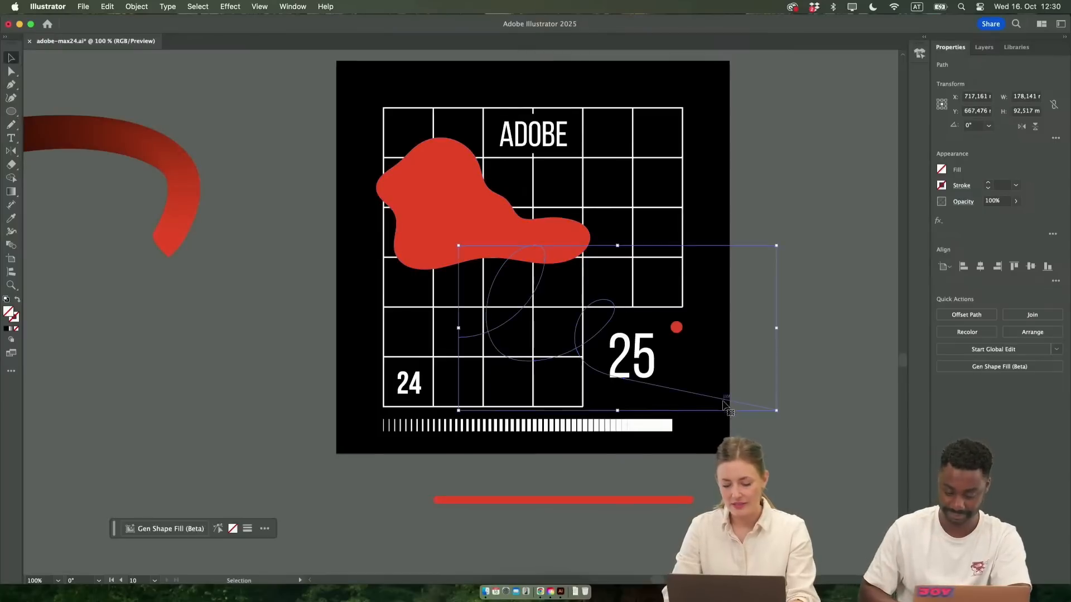
left_click(988, 186)
left_click(988, 185)
left_click(988, 185)
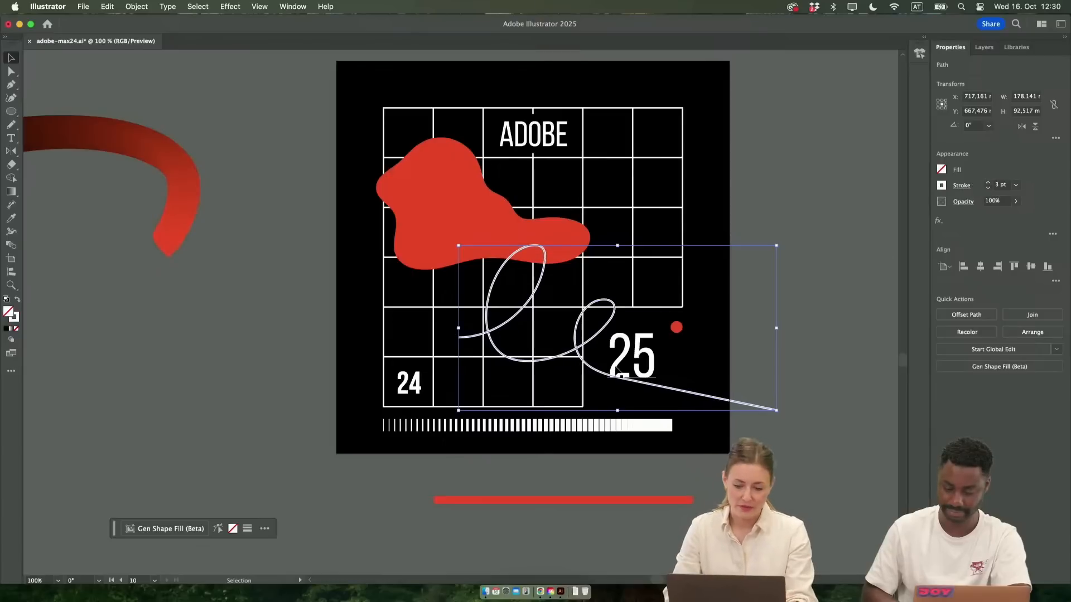
Apply the blob's red to the looping line as its stroke with no fill, and set the stroke weight to 5 pt
key("i")
left_click(472, 241)
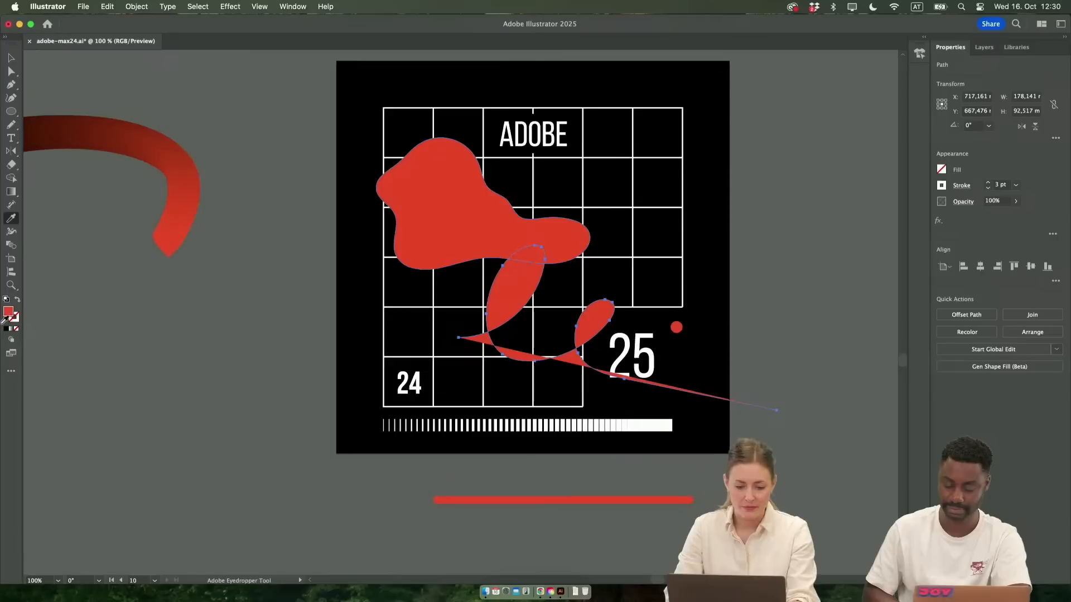
left_click(17, 301)
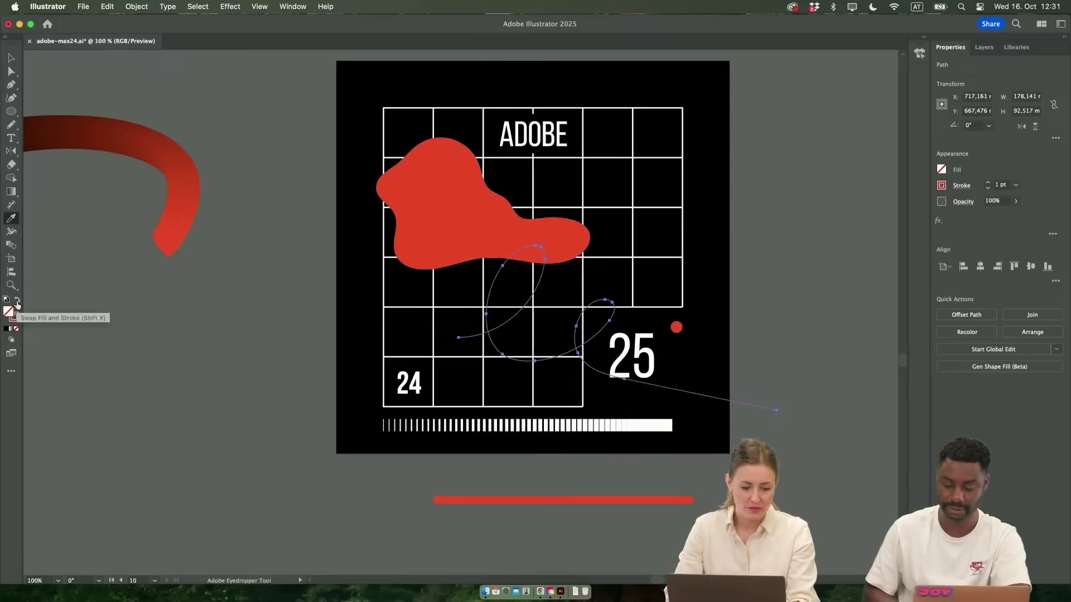
left_click(985, 183)
left_click(987, 184)
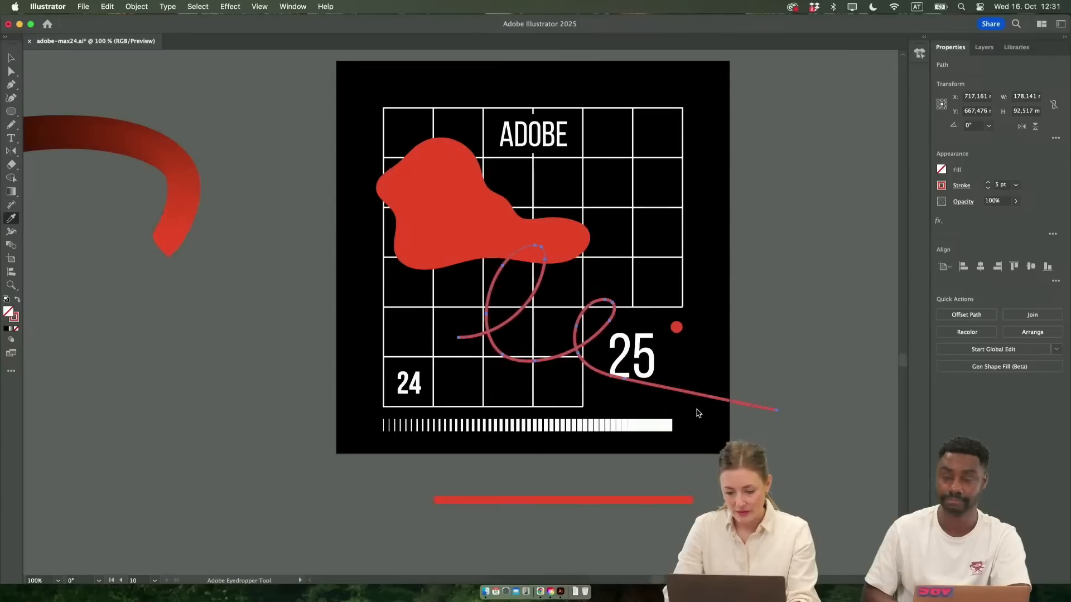
Move the red looping line left so that it starts at the grid's left edge
key("v")
mouse_move(669, 380)
left_mouse_down()
mouse_move(649, 444)
mouse_move(586, 371)
mouse_move(628, 400)
left_mouse_up()
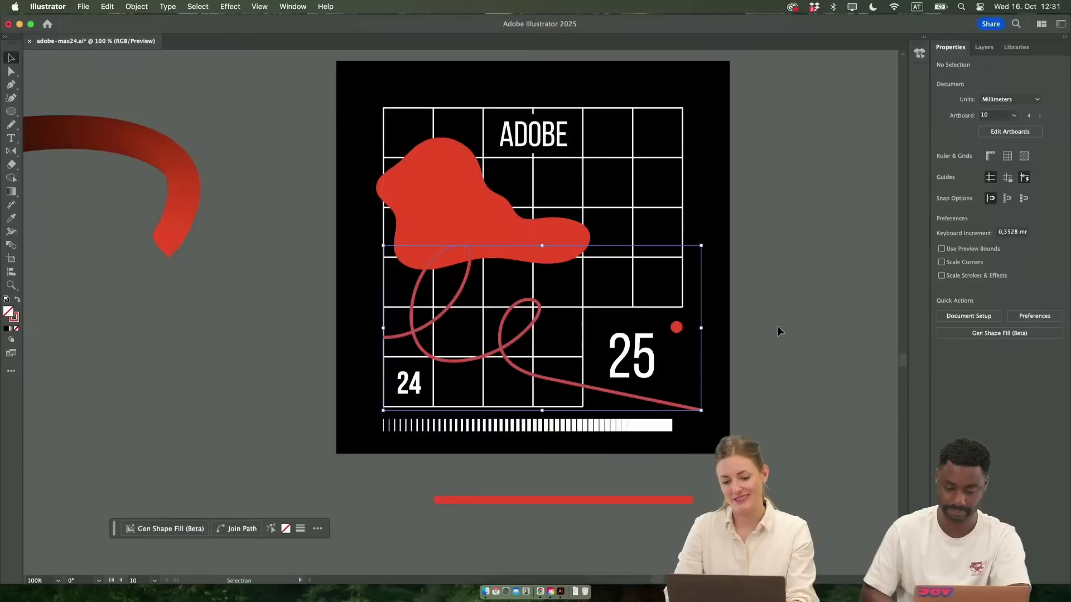
left_click(778, 325)
Move the red blob right so that it overhangs the poster's right edge
scroll(417, 208, "up", 3)
left_click_drag(390, 282, 605, 312)
left_click_drag(606, 312, 607, 312)
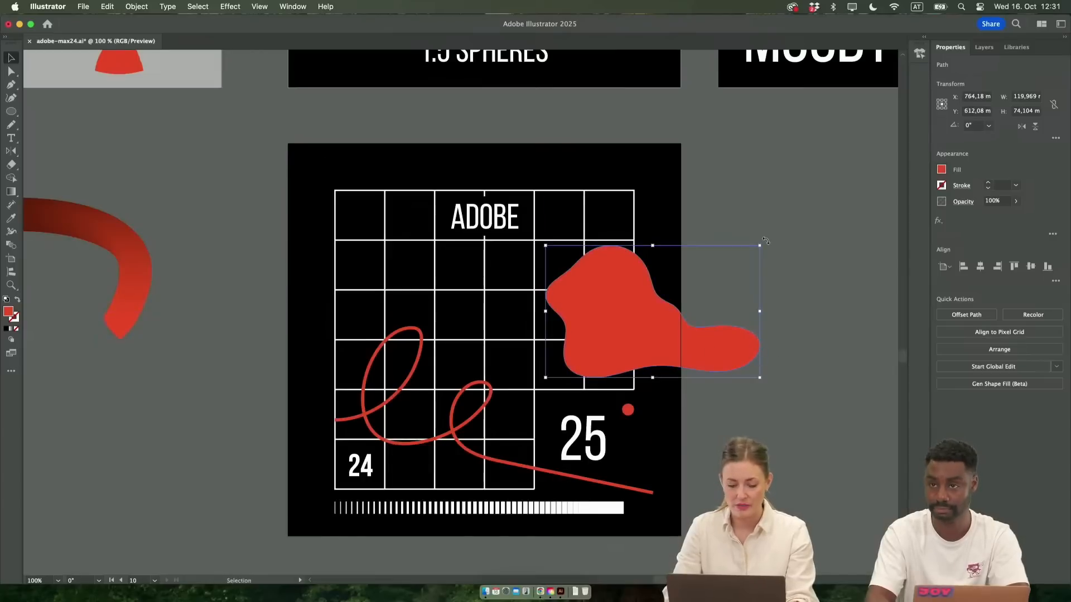
left_click(768, 373)
Duplicate the grid poster's artboard directly to its right
scroll(768, 373, "down", 1)
scroll(768, 373, "right", 5)
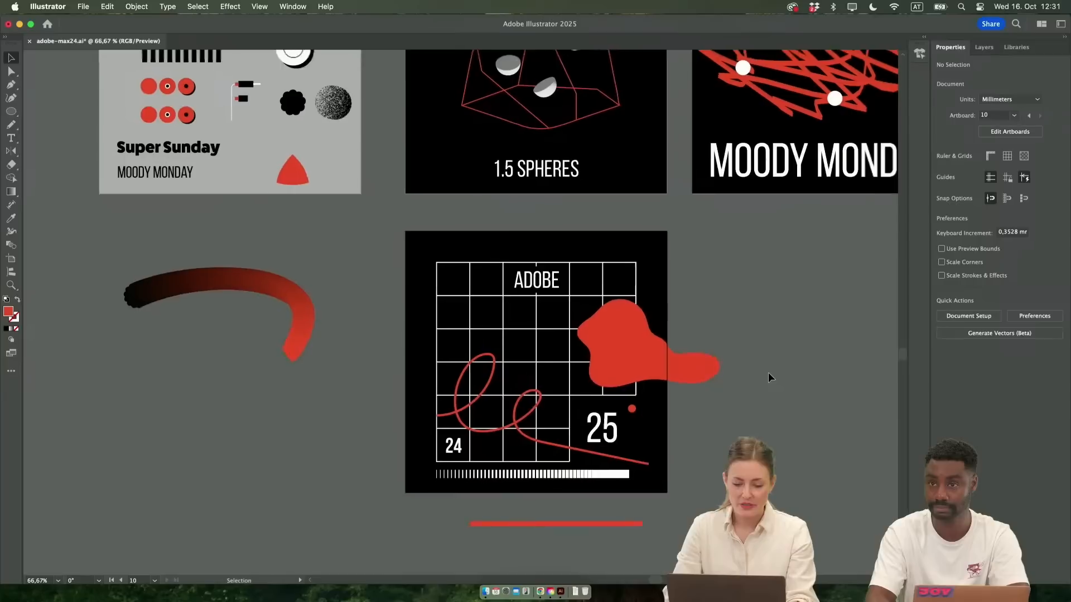
key("shift+o")
left_click_drag(347, 240, 593, 265)
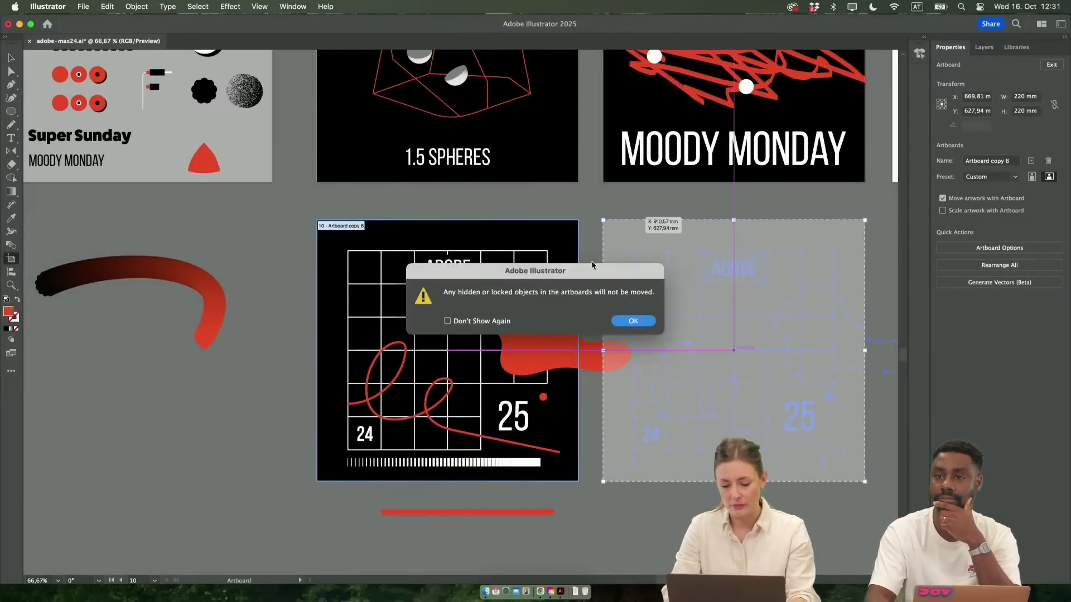
left_click(643, 323)
Move the blob off the grid poster to just below the gradient arc, and delete all copied artwork from the new artboard
key("v")
scroll(580, 354, "right", 3)
left_click_drag(511, 360, 139, 409)
left_click_drag(547, 256, 812, 471)
key("Delete")
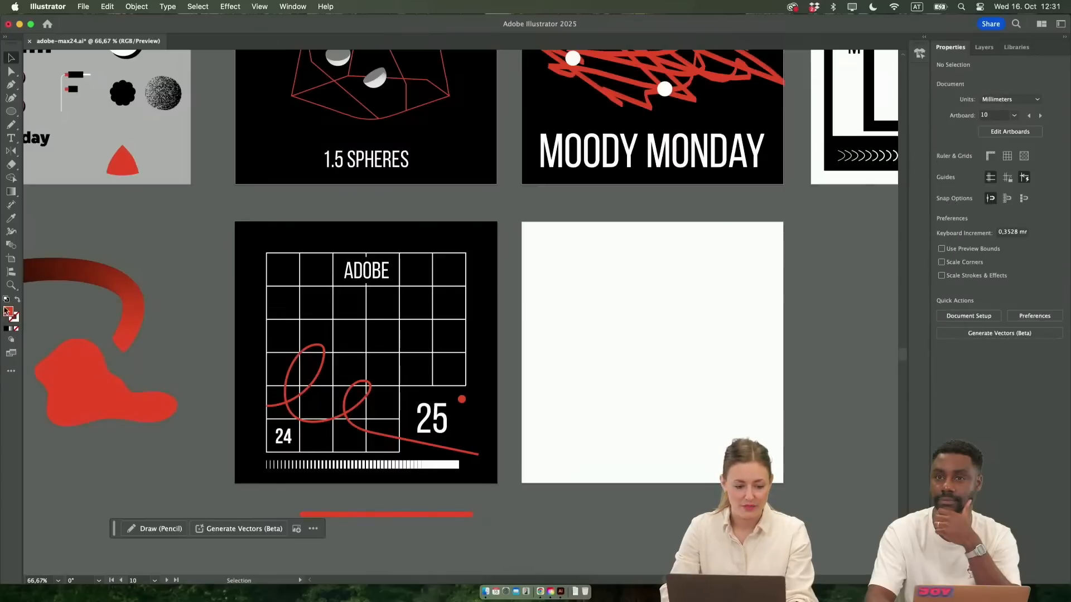
Draw a square about 190 mm wide and center it on the empty artboard
key("m")
mouse_move(538, 243)
left_mouse_down()
mouse_move(820, 521)
mouse_move(764, 469)
left_mouse_up()
key("v")
left_click_drag(736, 415, 676, 413)
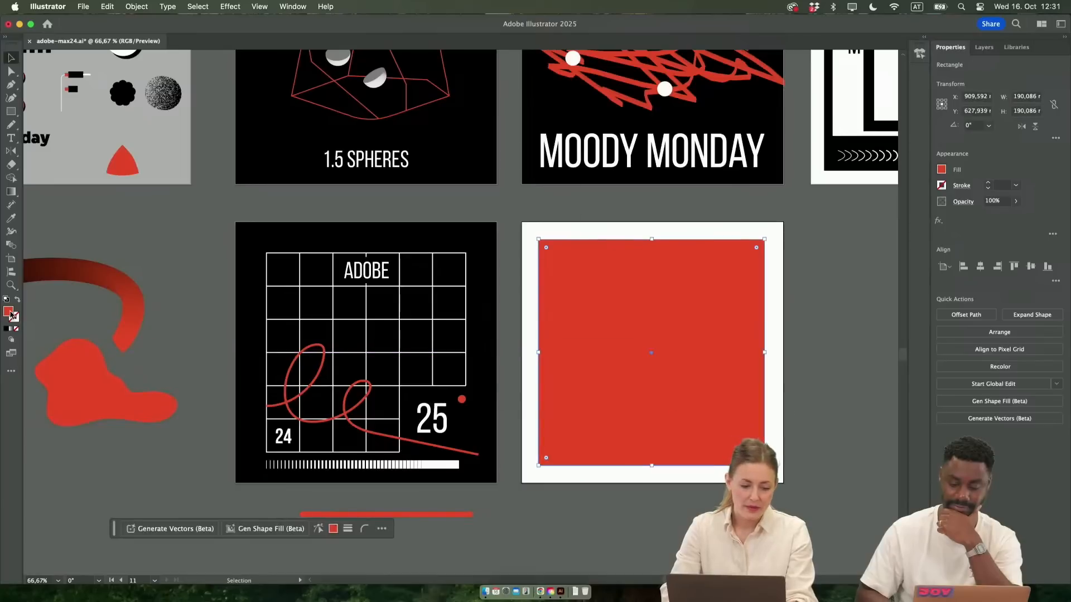
Set the square's fill color to black (000000)
double_click(8, 311)
type("000000")
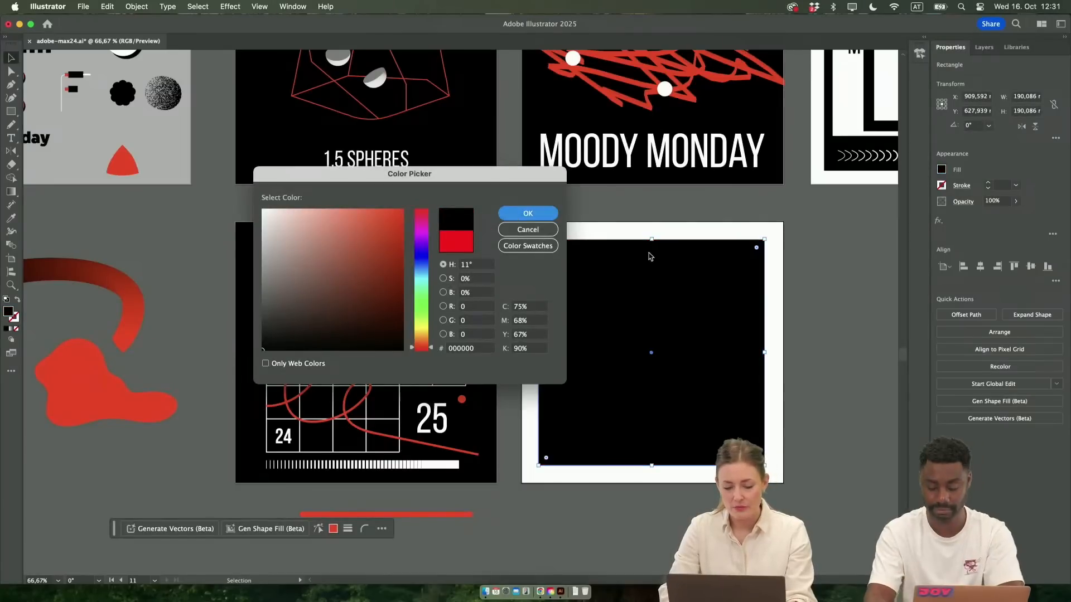
left_click(527, 213)
left_click(814, 351)
Draw a circle about 67 mm in diameter in the black square's upper right area and fill it with the blob's red
scroll(803, 349, "right", 3)
scroll(703, 335, "up", 1)
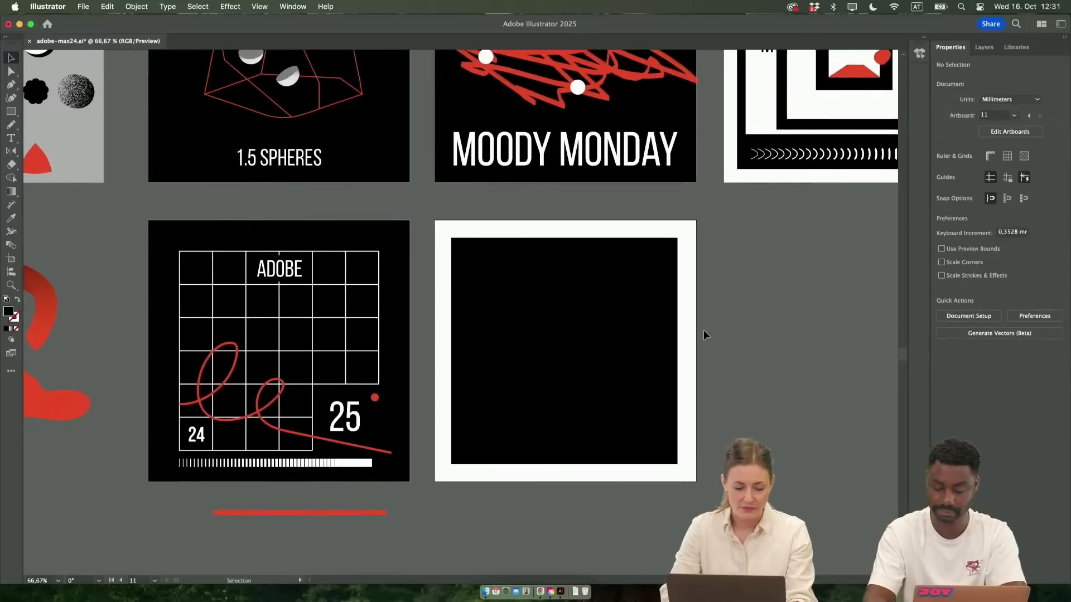
scroll(704, 334, "up", 2)
scroll(704, 335, "left", 1)
scroll(703, 332, "down", 1)
scroll(704, 331, "right", 1)
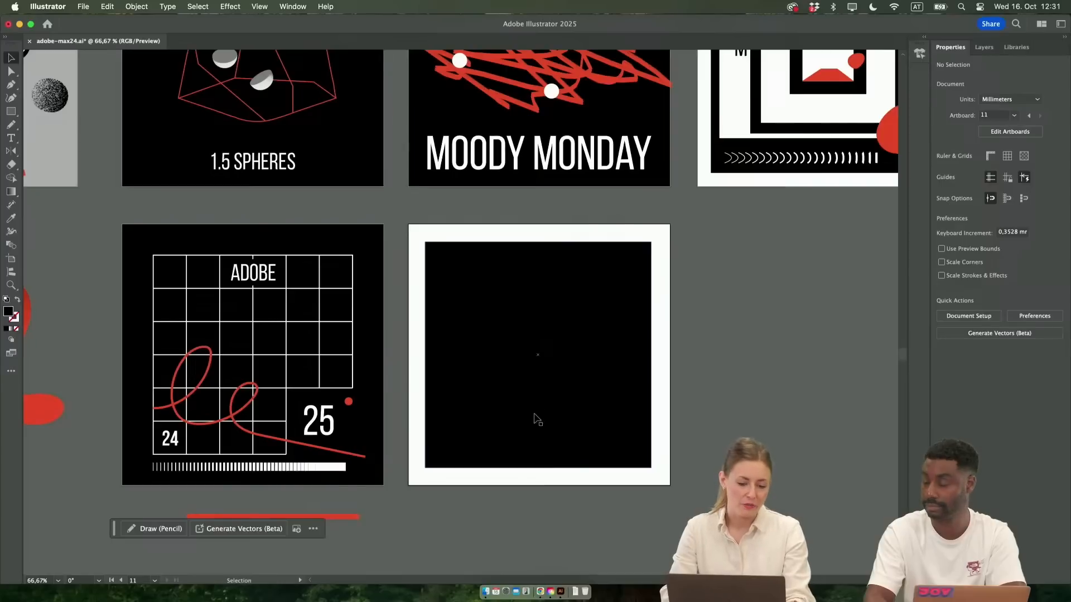
left_click_drag(11, 111, 65, 124)
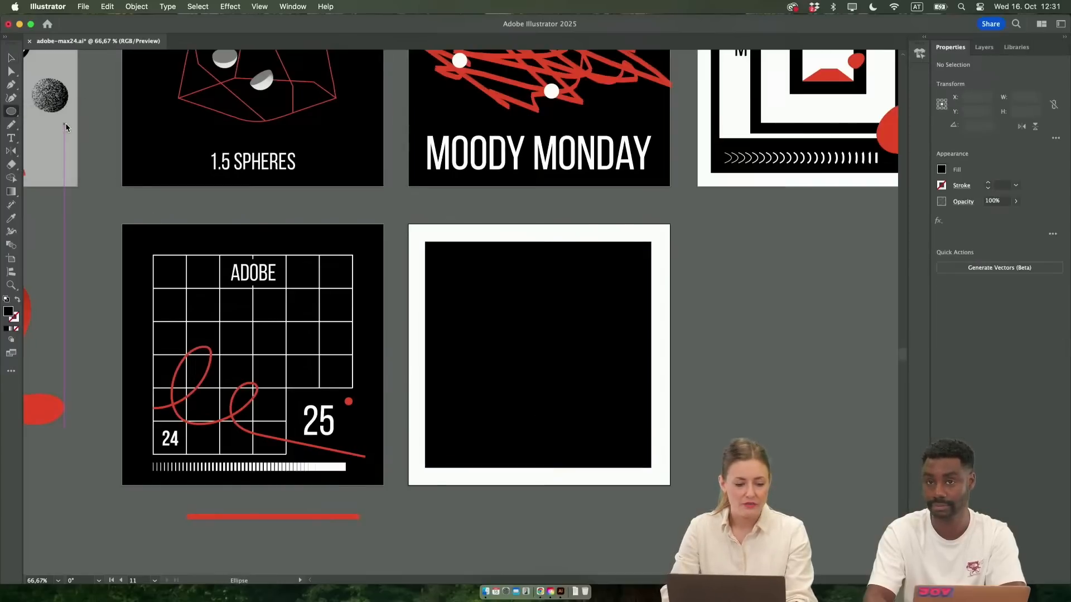
left_click_drag(525, 289, 604, 368)
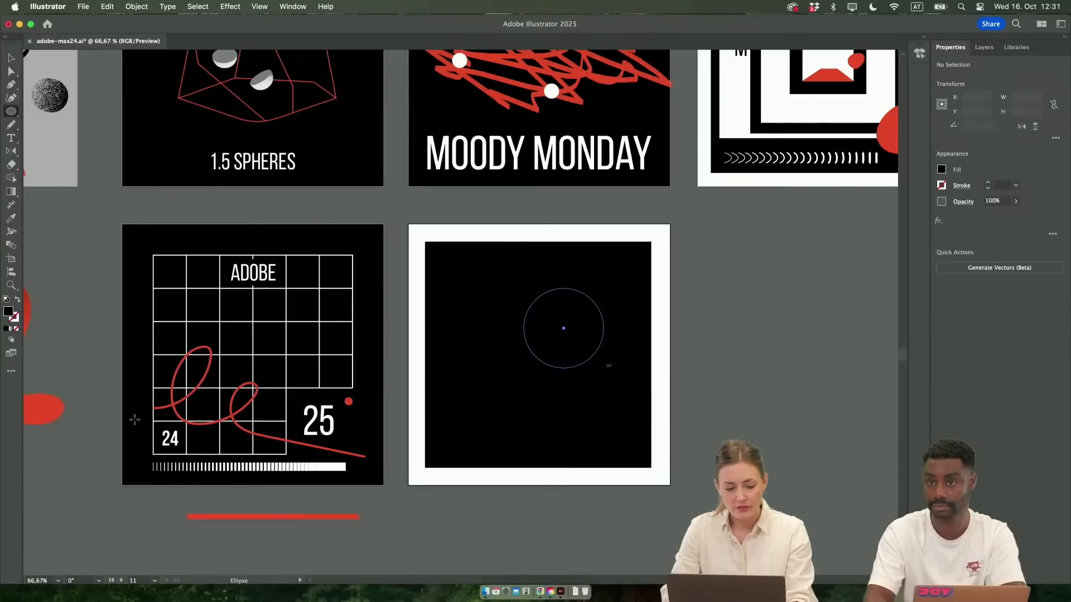
key("i")
left_click(26, 410)
key("v")
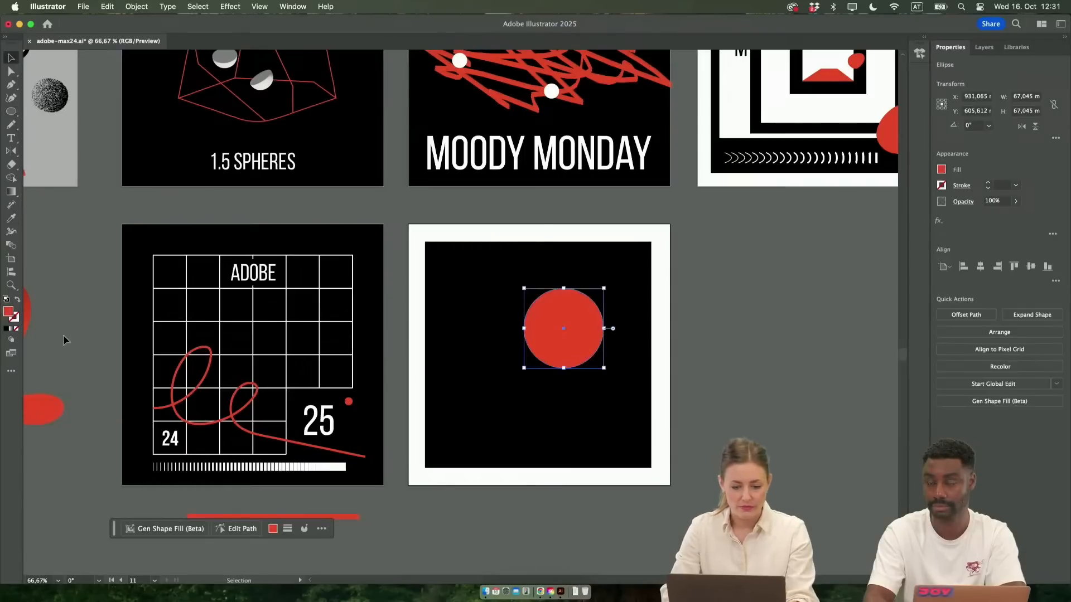
Copy the upper middle red circle together with its small white-ringed center dot from the gray artboard
left_click(63, 336)
scroll(64, 335, "left", 5)
scroll(64, 336, "up", 3)
scroll(63, 335, "left", 3)
scroll(63, 334, "up", 2)
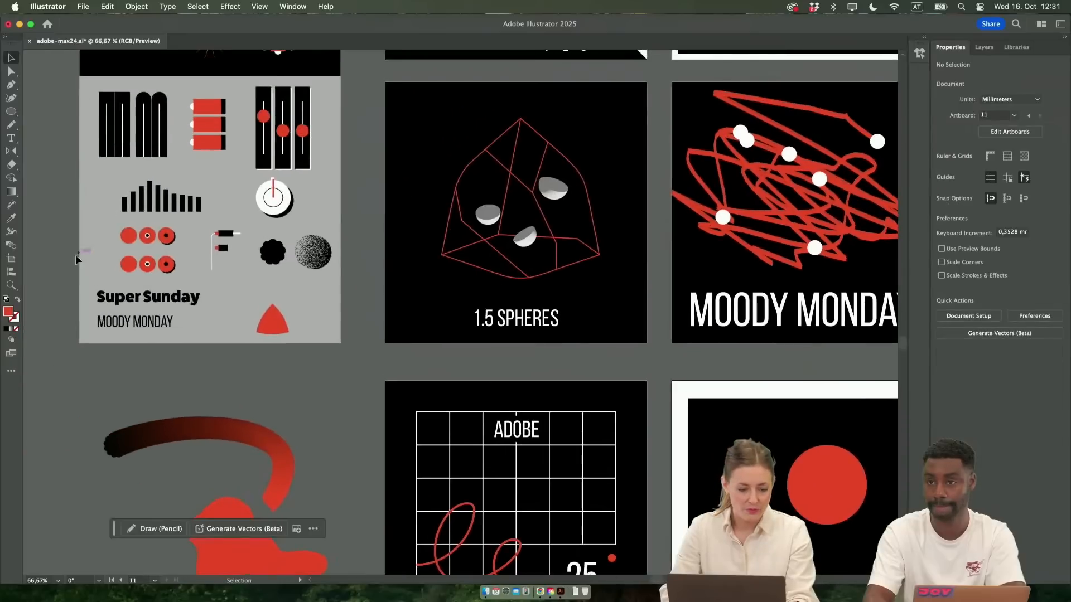
scroll(123, 270, "up", 2)
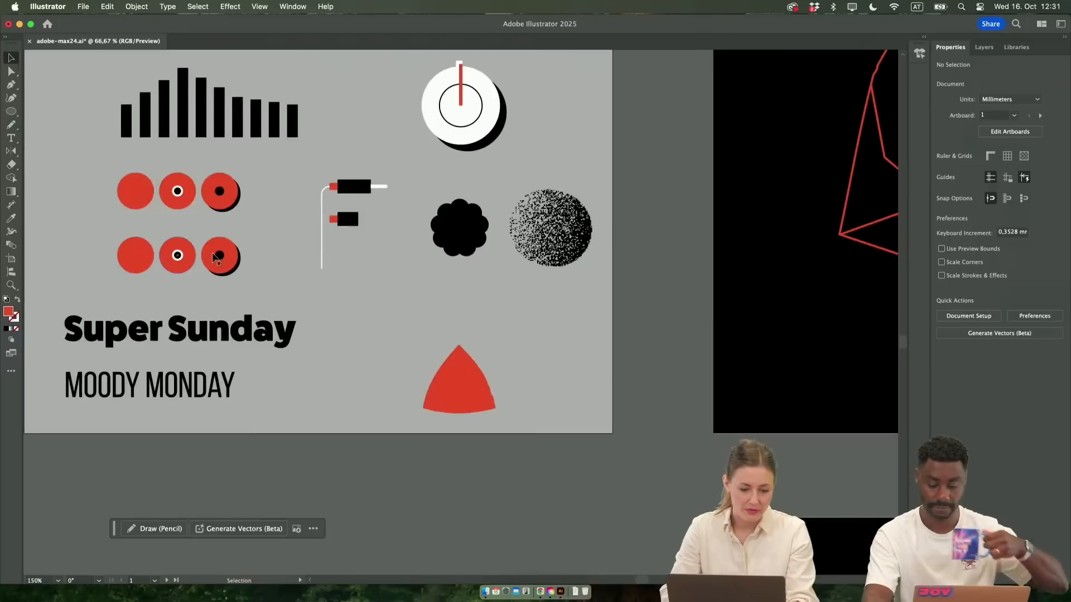
left_click(170, 201)
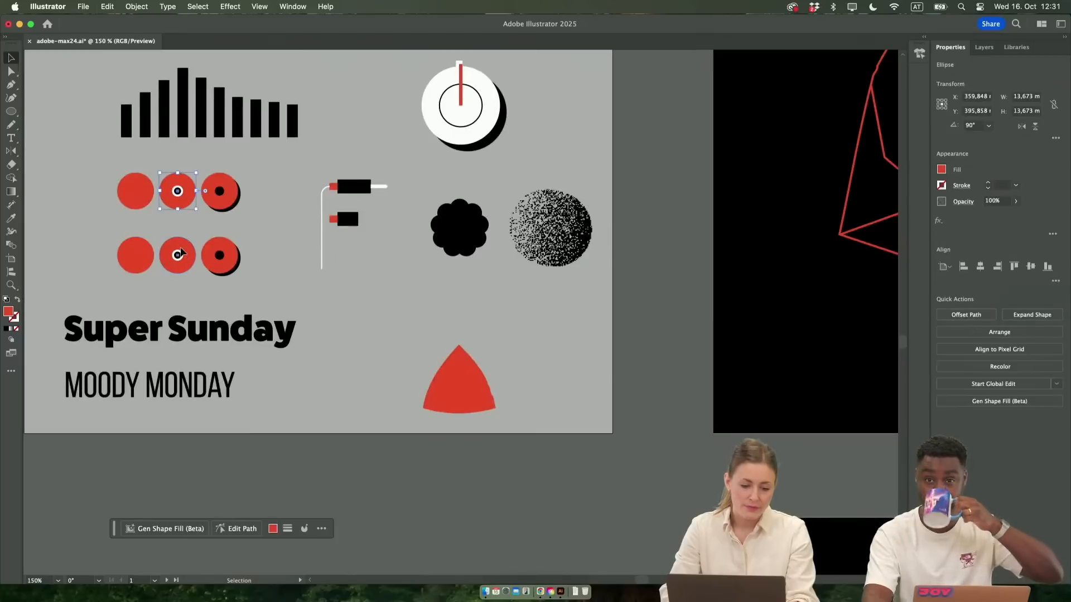
left_click_drag(186, 254, 128, 329)
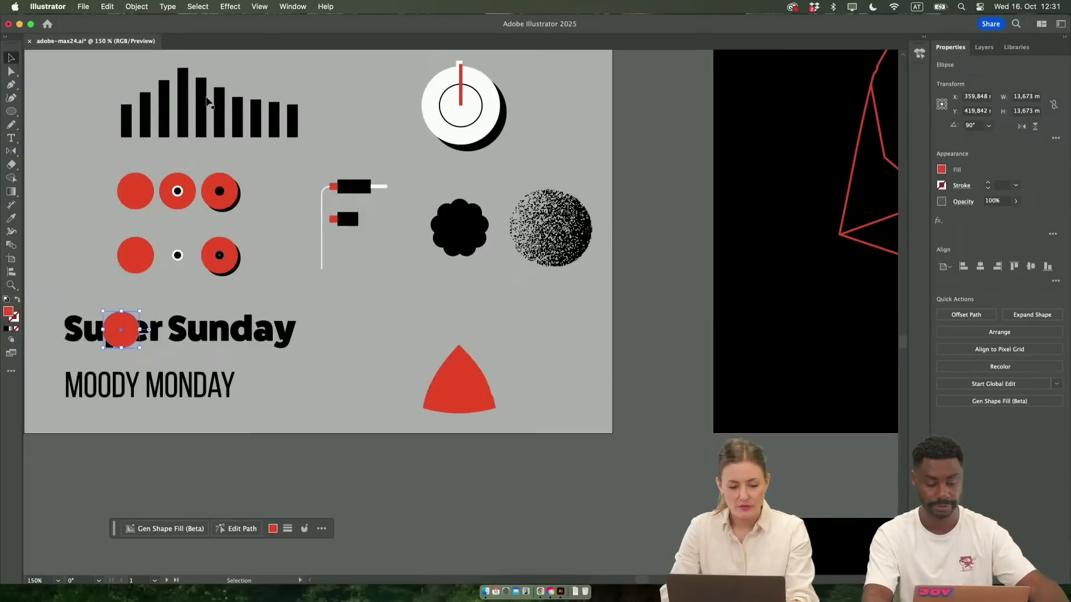
key("super+z")
left_click(177, 192)
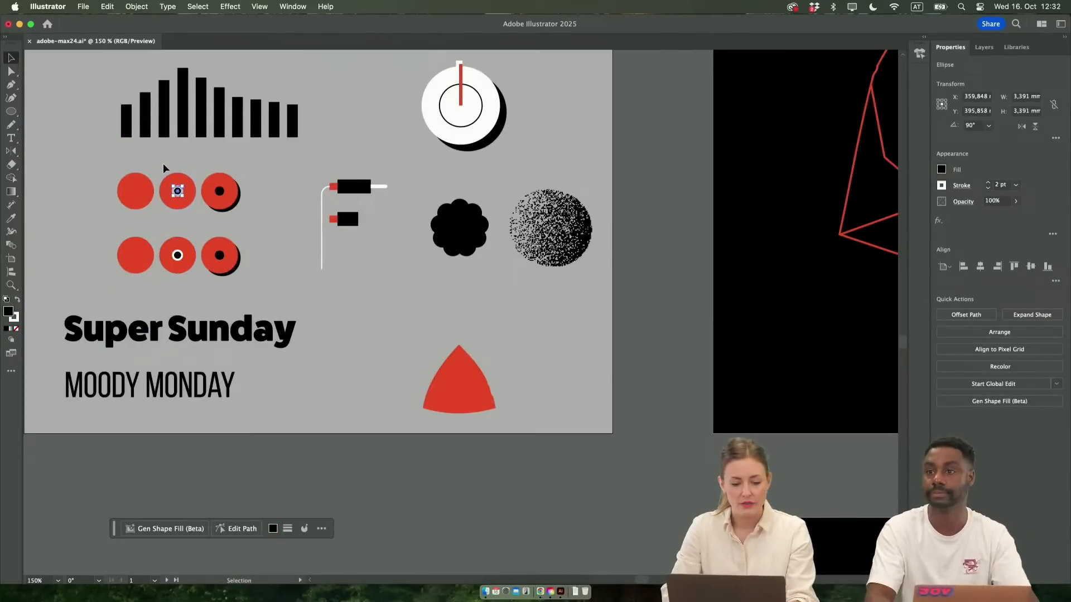
left_click(187, 205, "shift")
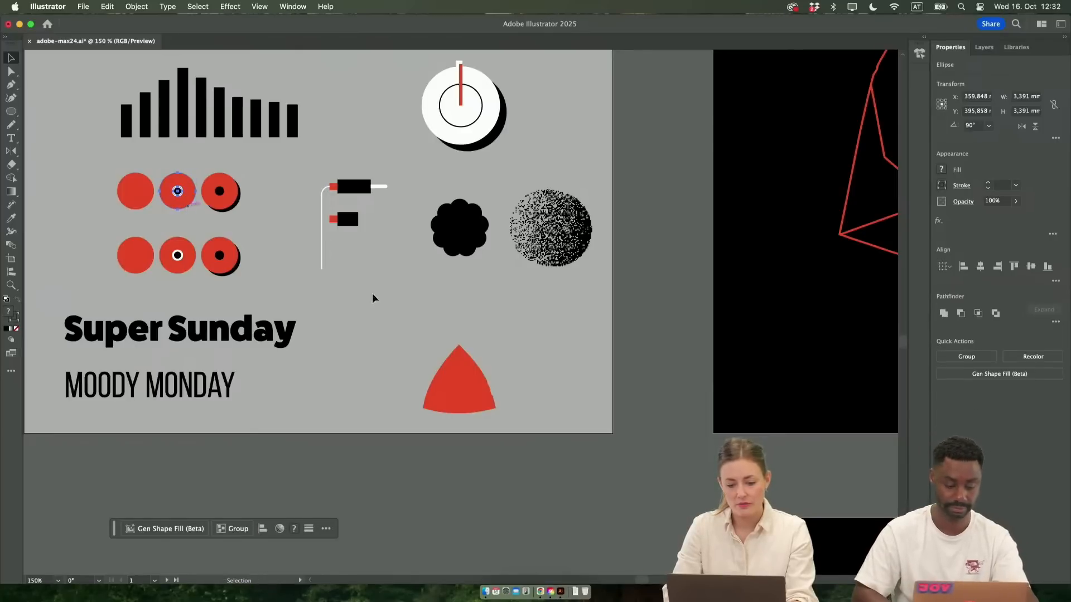
Paste the ringed red circle onto the new poster and place it in the black square's lower left area
scroll(372, 290, "right", 9)
scroll(373, 289, "down", 4)
scroll(373, 291, "down", 3)
scroll(372, 292, "right", 4)
scroll(372, 292, "down", 2)
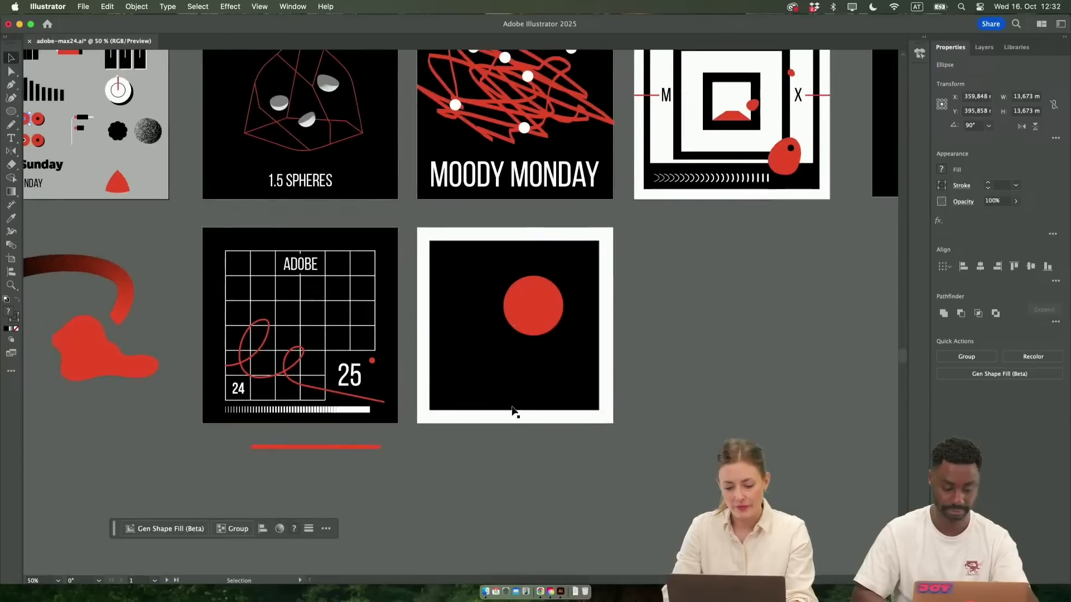
scroll(518, 410, "up", 3)
key("a")
left_click(440, 260)
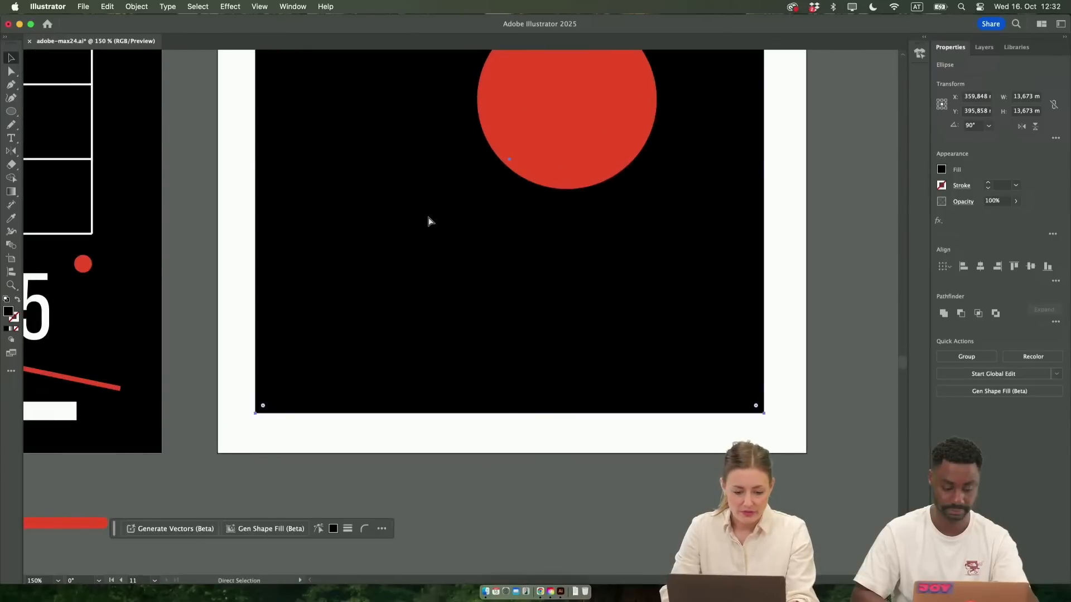
key("super+v")
scroll(428, 218, "up", 3)
scroll(429, 221, "down", 2)
scroll(429, 221, "up", 1)
scroll(439, 363, "up", 3)
left_click_drag(493, 317, 287, 334)
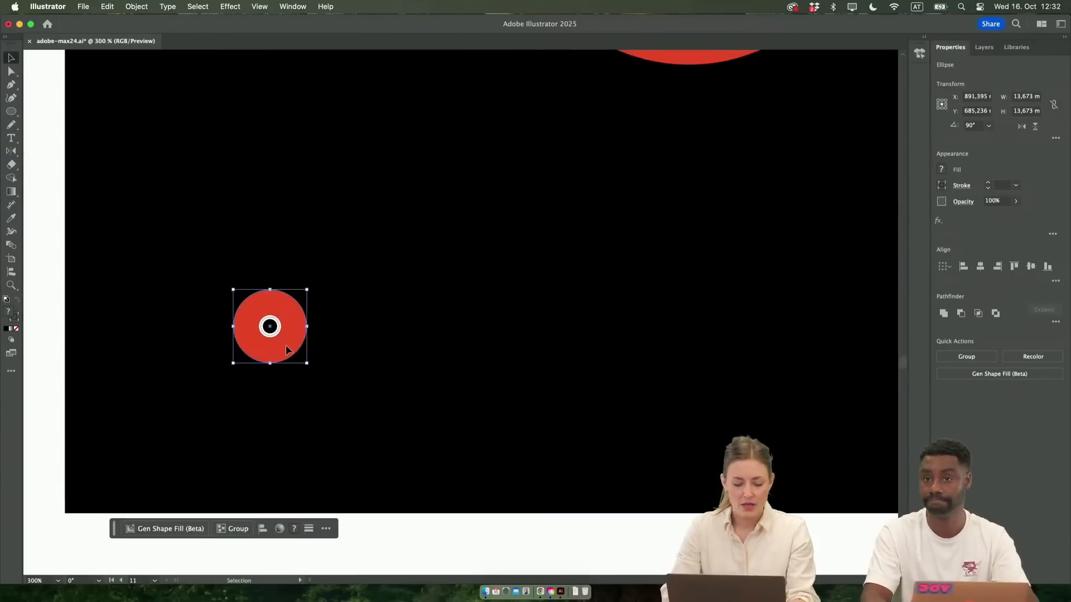
double_click(285, 347)
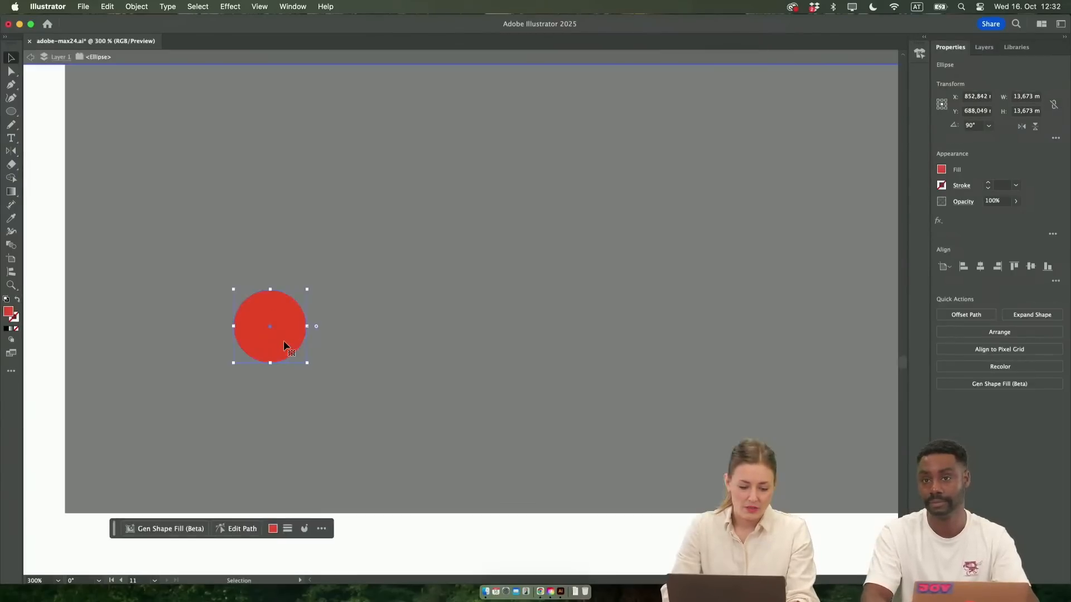
double_click(8, 314)
left_click(422, 259)
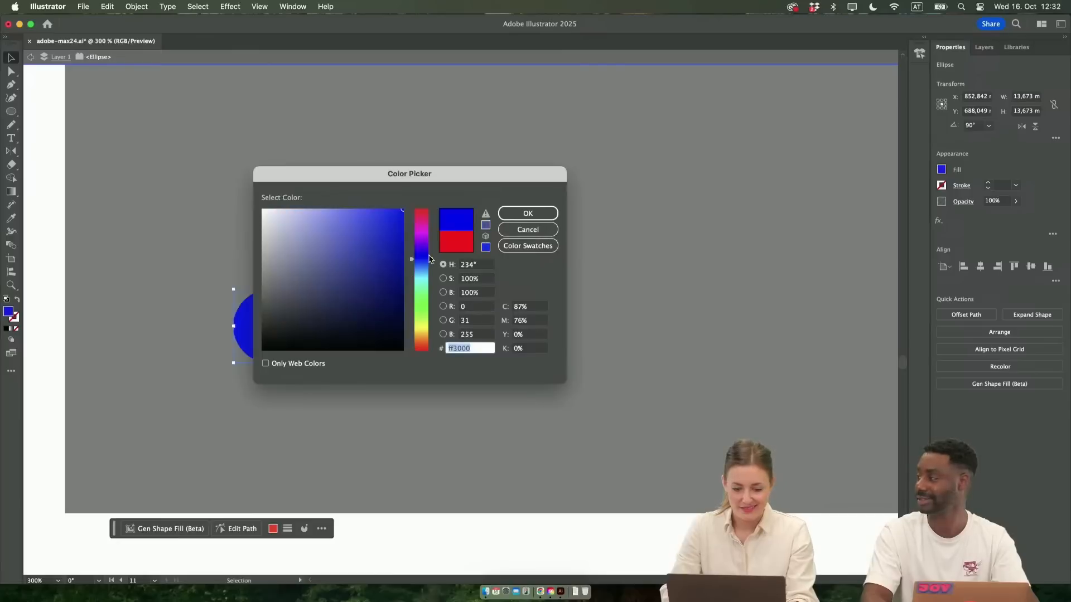
left_click_drag(431, 258, 439, 180)
left_click(517, 232)
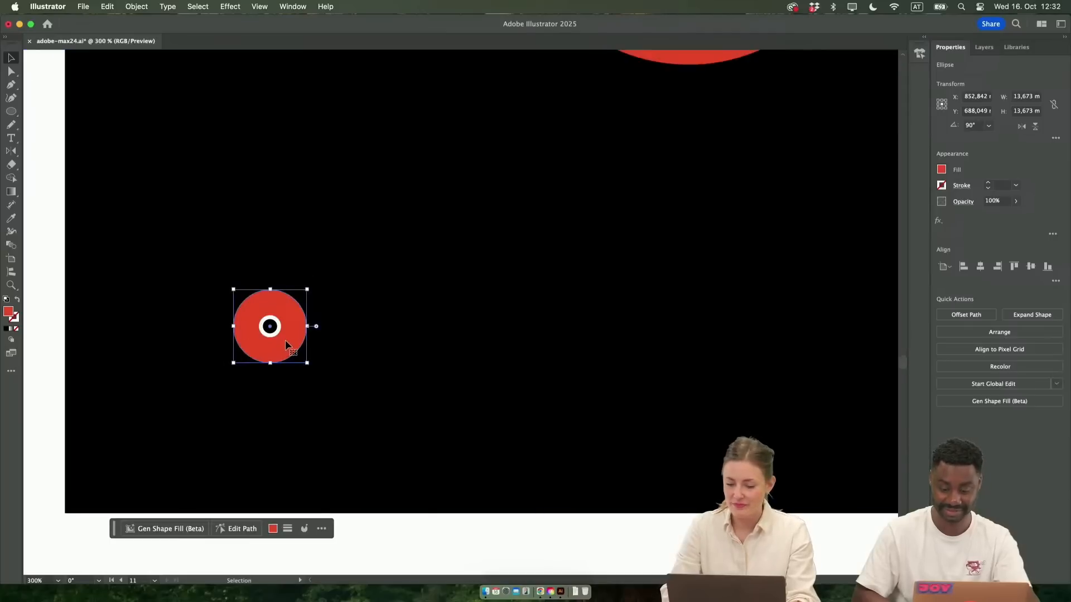
left_click_drag(289, 331, 302, 310)
key("super+z")
left_click_drag(239, 294, 172, 306)
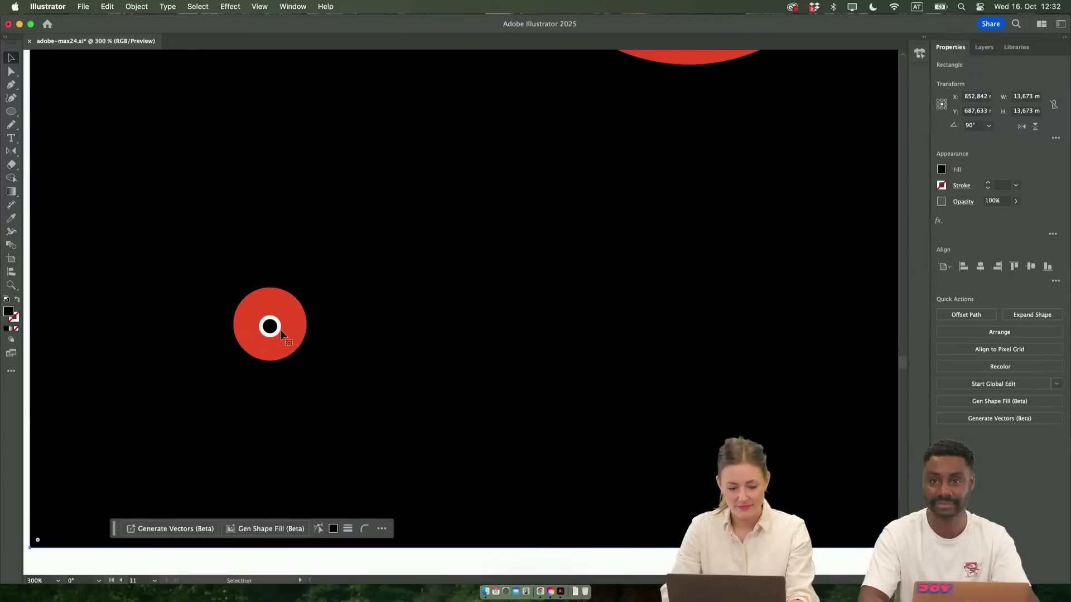
key("super+z")
Duplicate the small white-ringed dot up and to the right inside the black square
left_click(301, 331)
left_click_drag(277, 335, 478, 290)
scroll(478, 289, "down", 5)
Move the small red circle to the white border below the black square and duplicate it into an evenly spaced row of four
left_click(301, 206)
left_click_drag(301, 206, 439, 450)
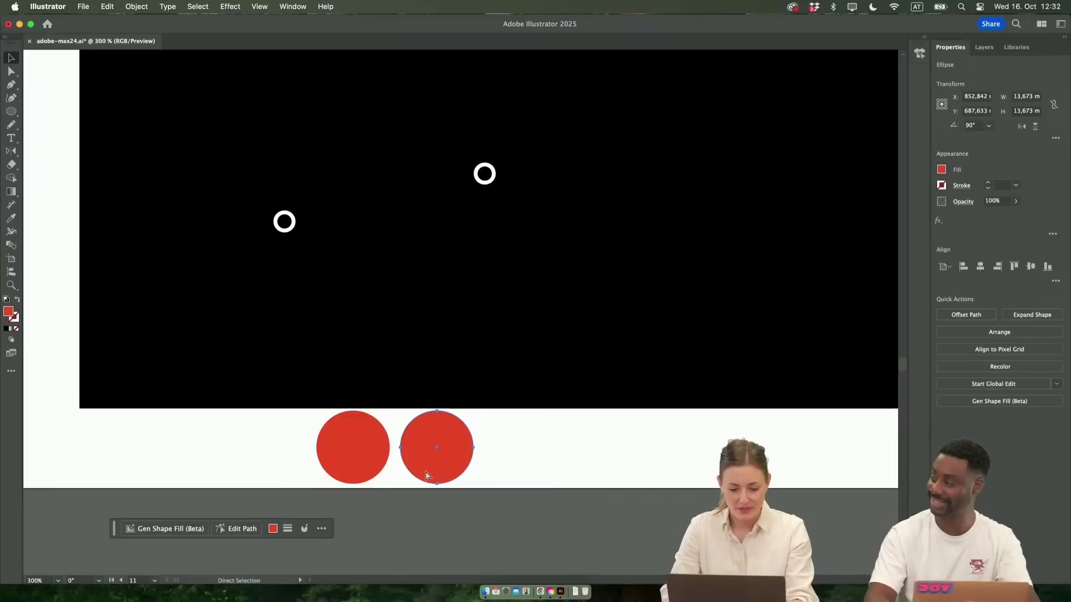
key("super+d")
key("a")
key("super+d")
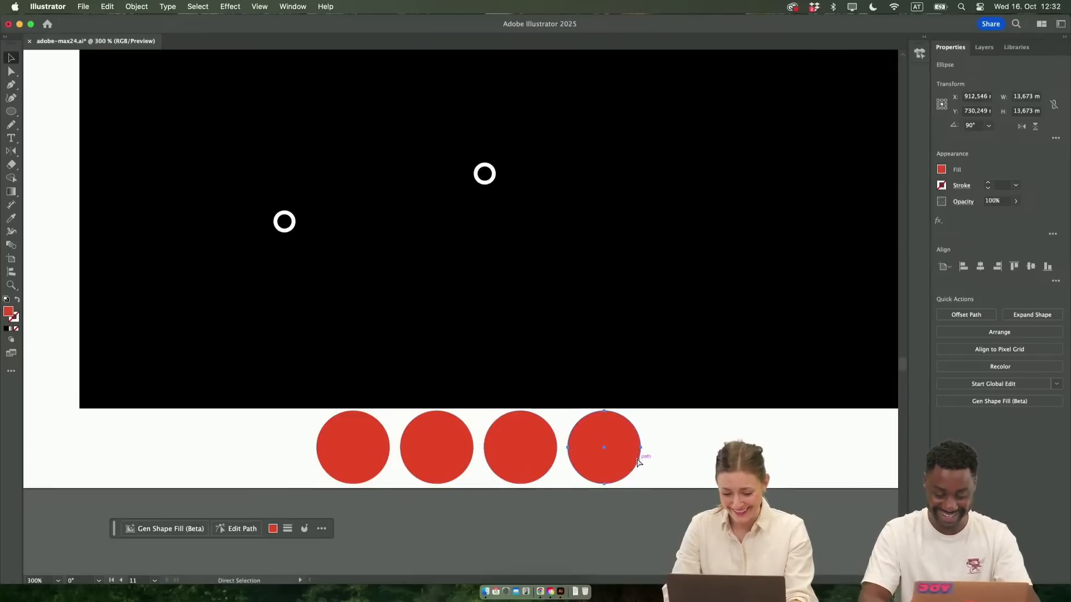
Select all four small red circles in the row below the black square
key("super+a")
scroll(655, 500, "down", 2)
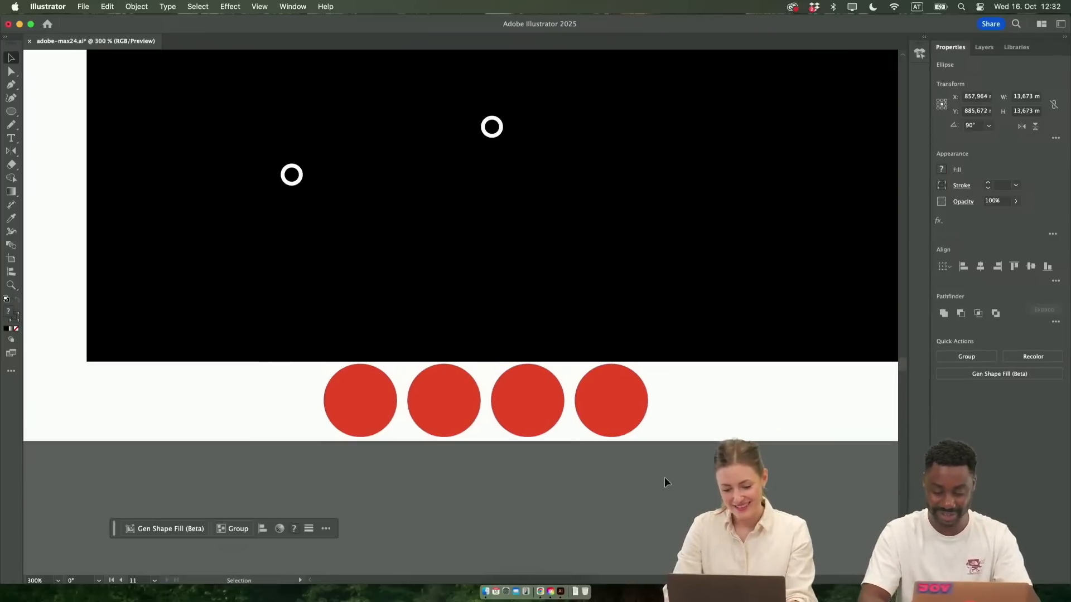
left_click(354, 401)
key("super+alt+a")
key("super+1")
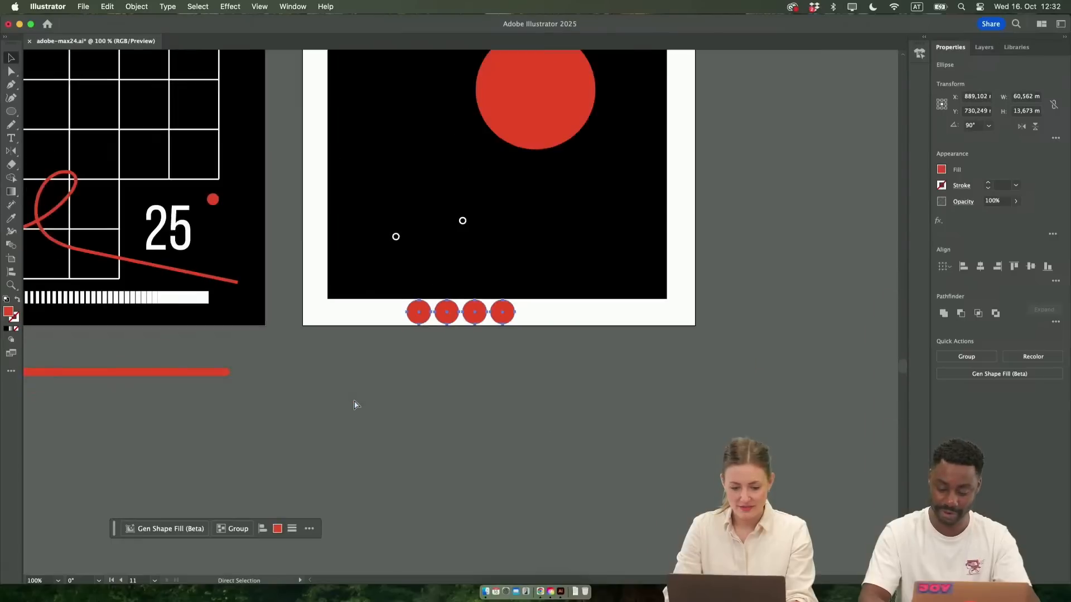
key("v")
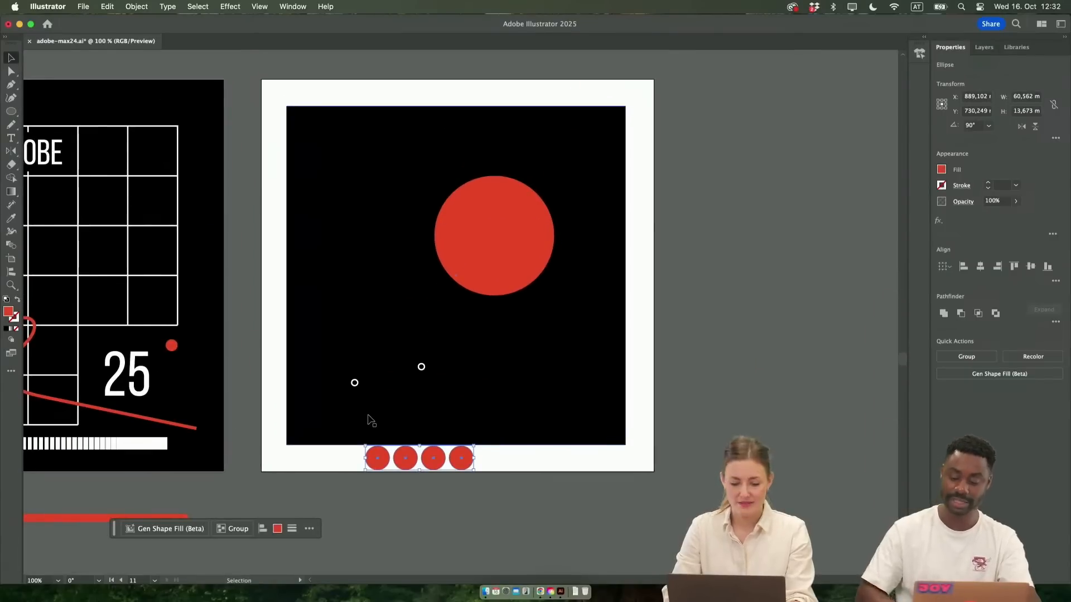
key("super+equal")
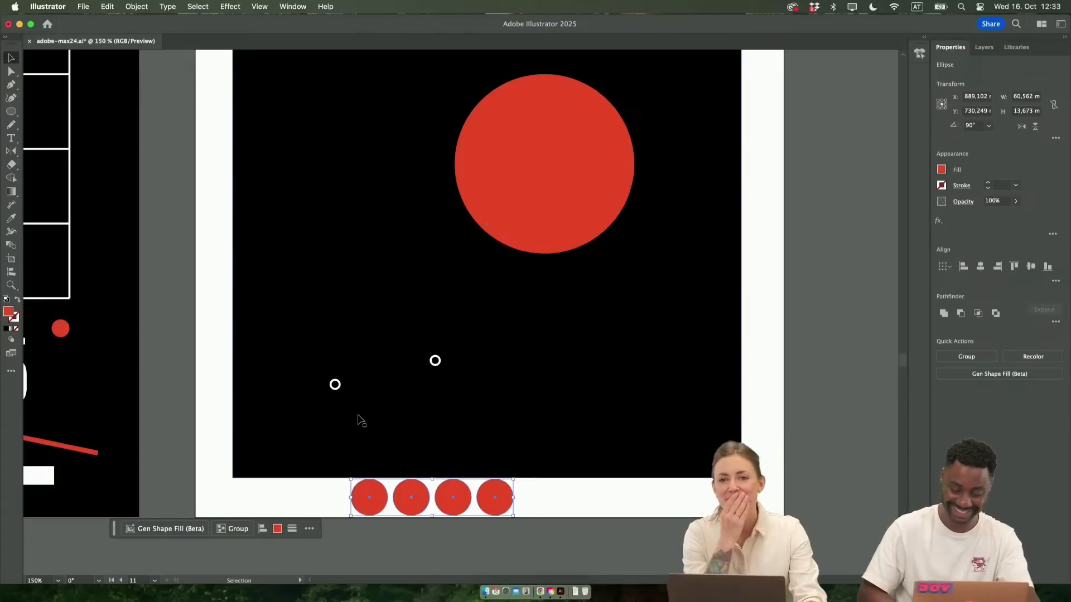
scroll(357, 461, "left", 5)
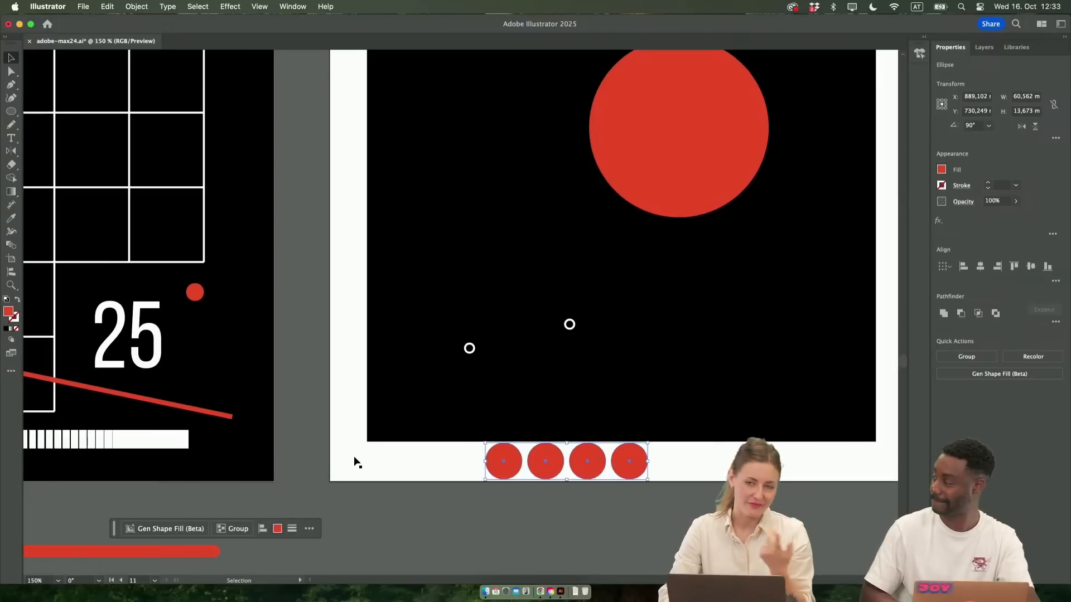
scroll(355, 462, "right", 2)
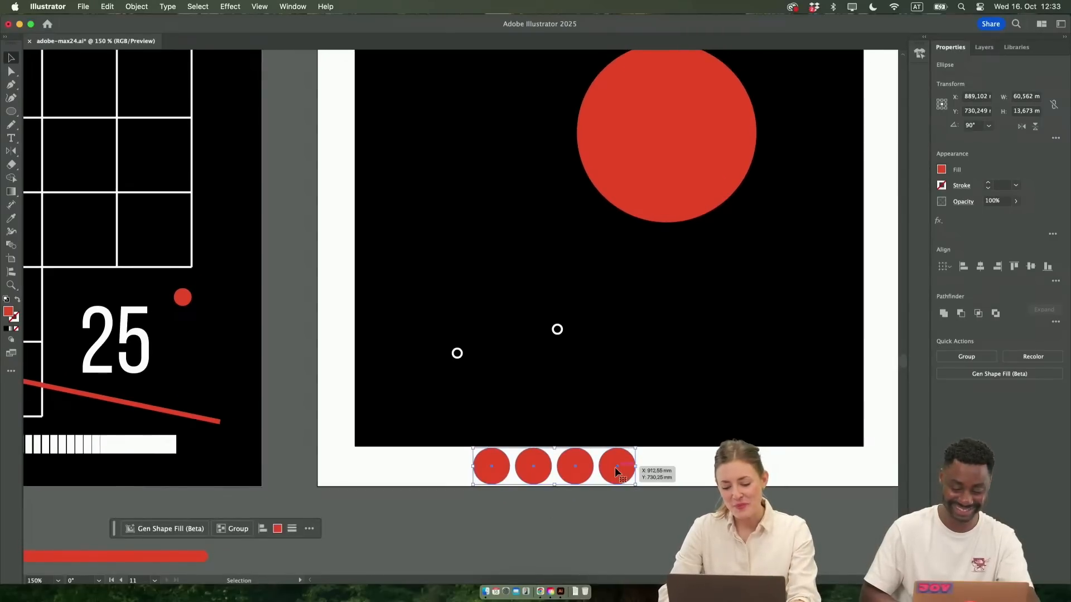
scroll(615, 467, "up", 2)
scroll(615, 467, "down", 1)
scroll(615, 471, "left", 2)
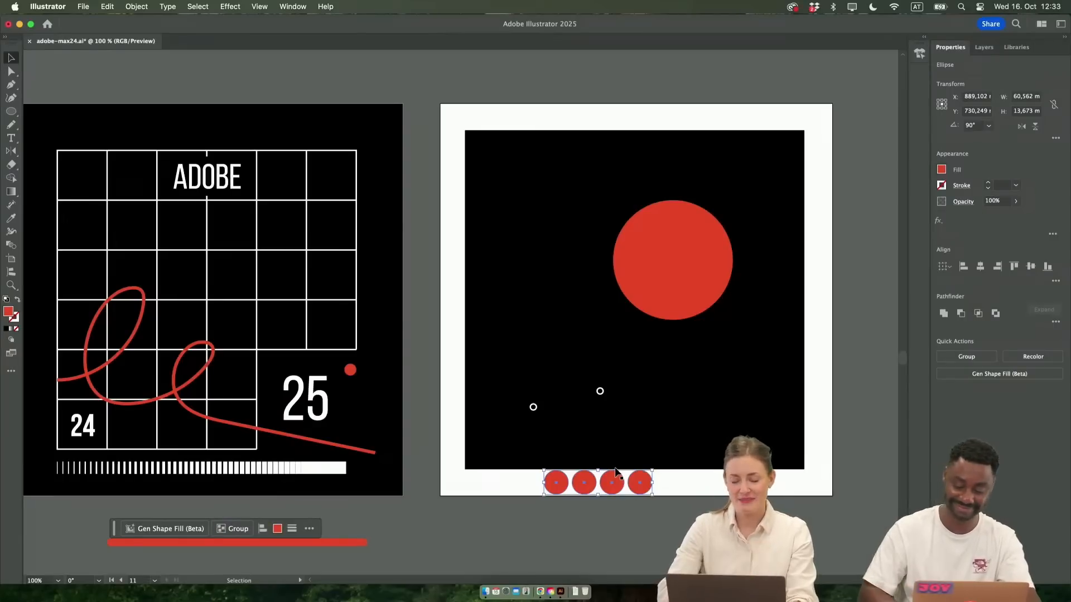
scroll(645, 478, "right", 2)
scroll(645, 478, "up", 1)
scroll(645, 478, "up", 1)
scroll(645, 478, "down", 1)
scroll(645, 478, "right", 3)
scroll(645, 478, "down", 1)
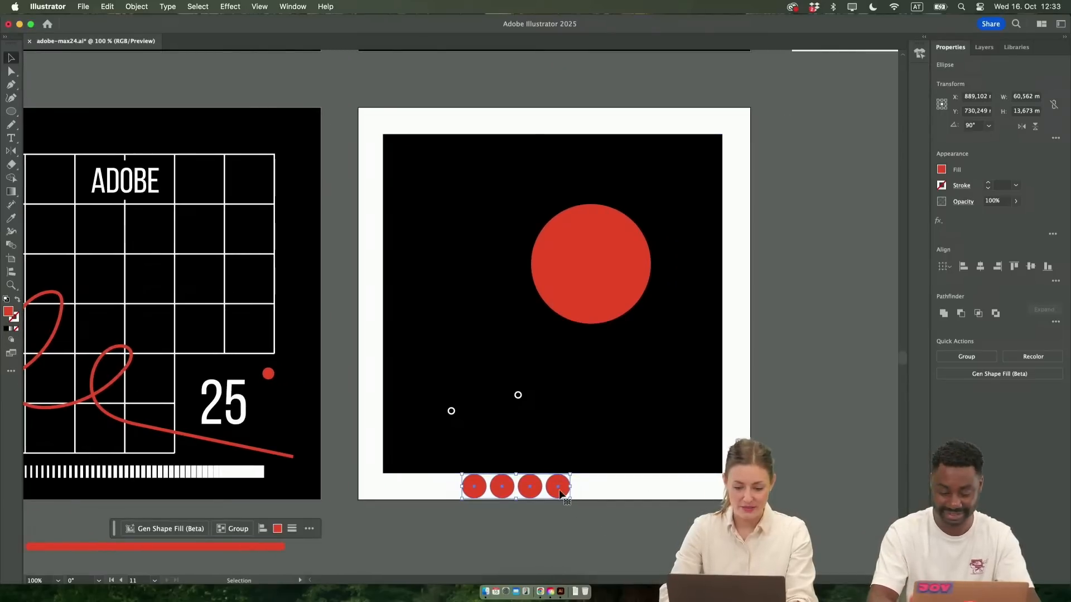
Shift the row of four small red circles left, and swap the large red circle's fill and stroke to make it a white outline
left_click_drag(563, 494, 530, 491)
left_click(616, 255)
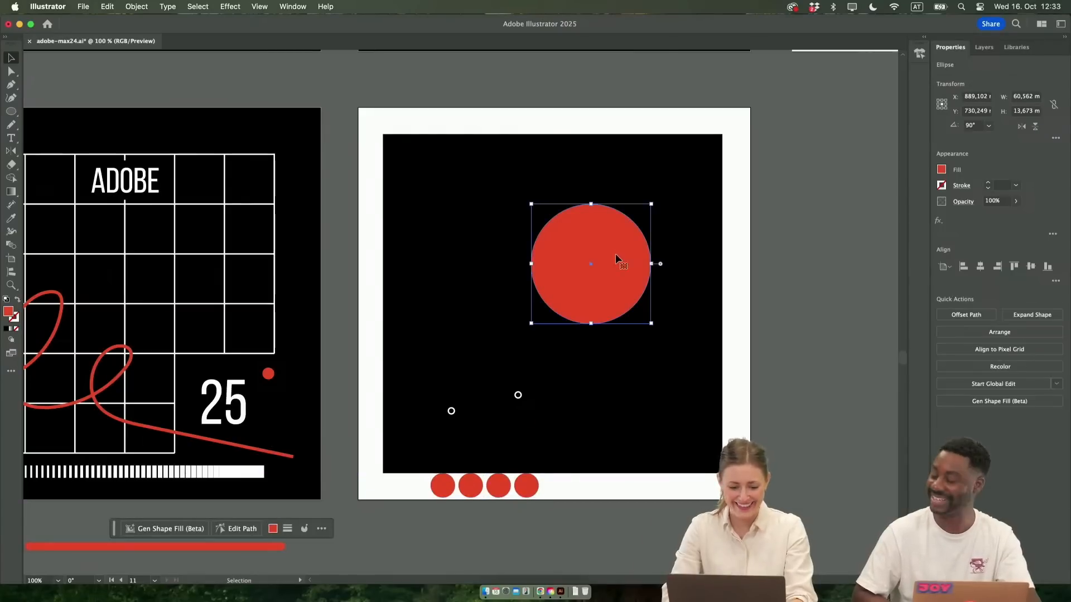
key("shift+x")
left_click(541, 524)
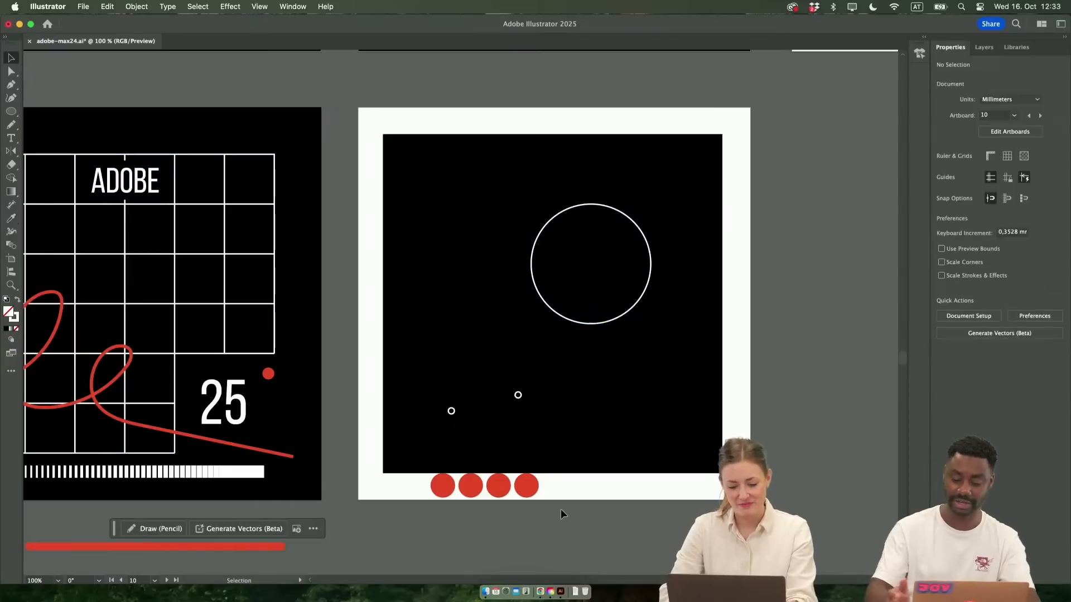
Select the four small red circles together with the two small white rings, excluding the black square
left_click_drag(409, 485, 409, 486)
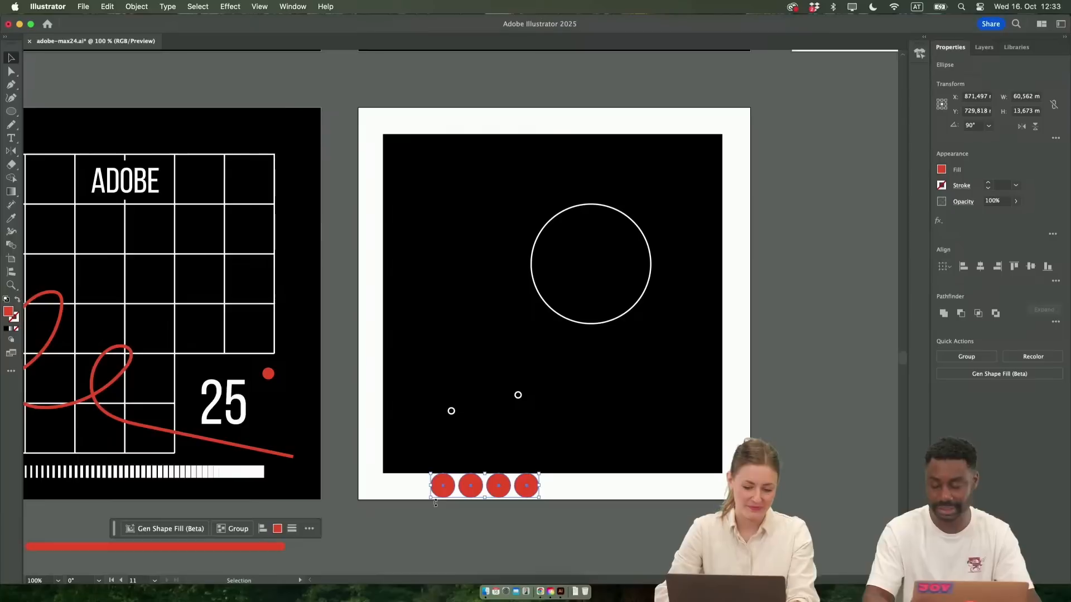
left_click_drag(523, 414, 602, 426)
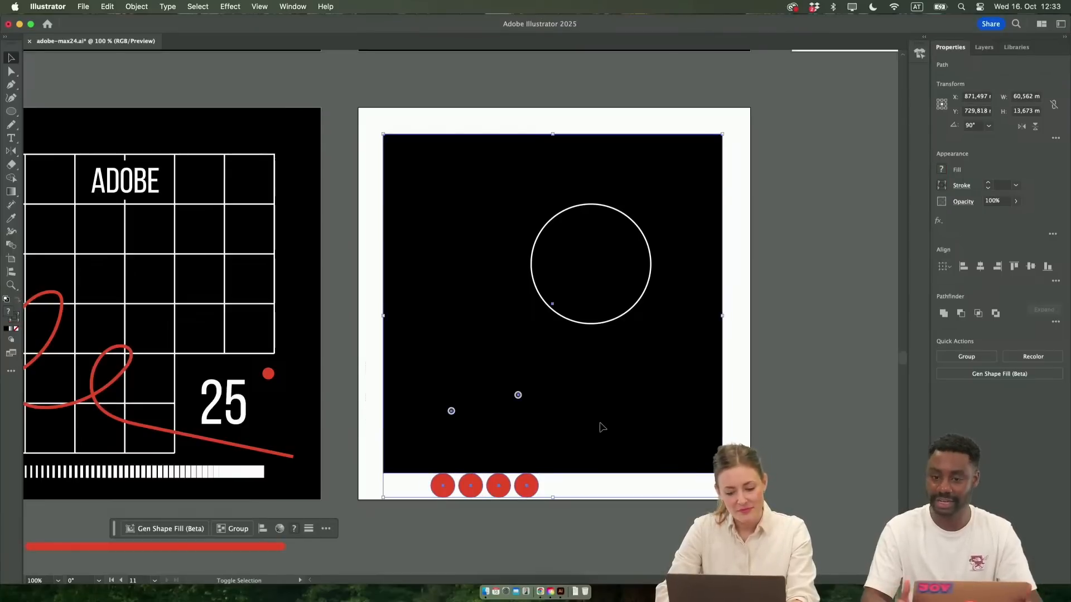
left_click(602, 430, "shift")
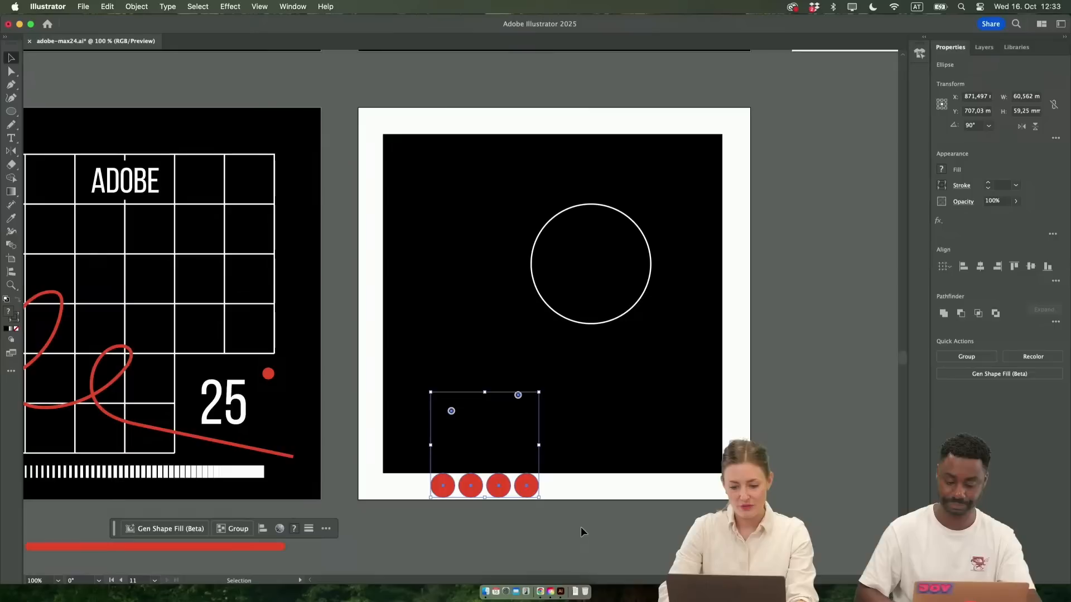
scroll(580, 532, "left", 2)
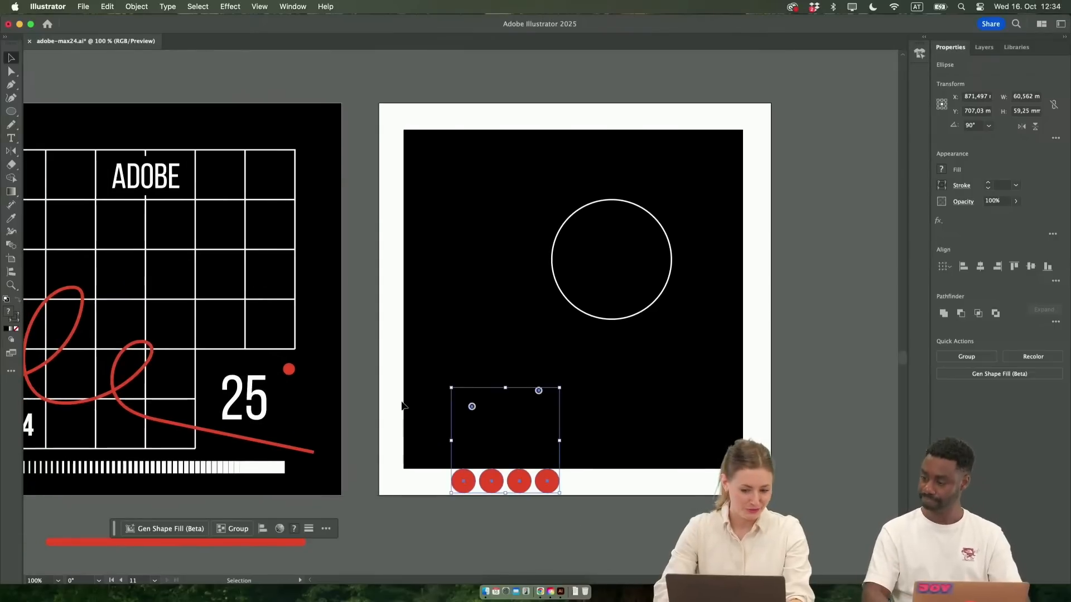
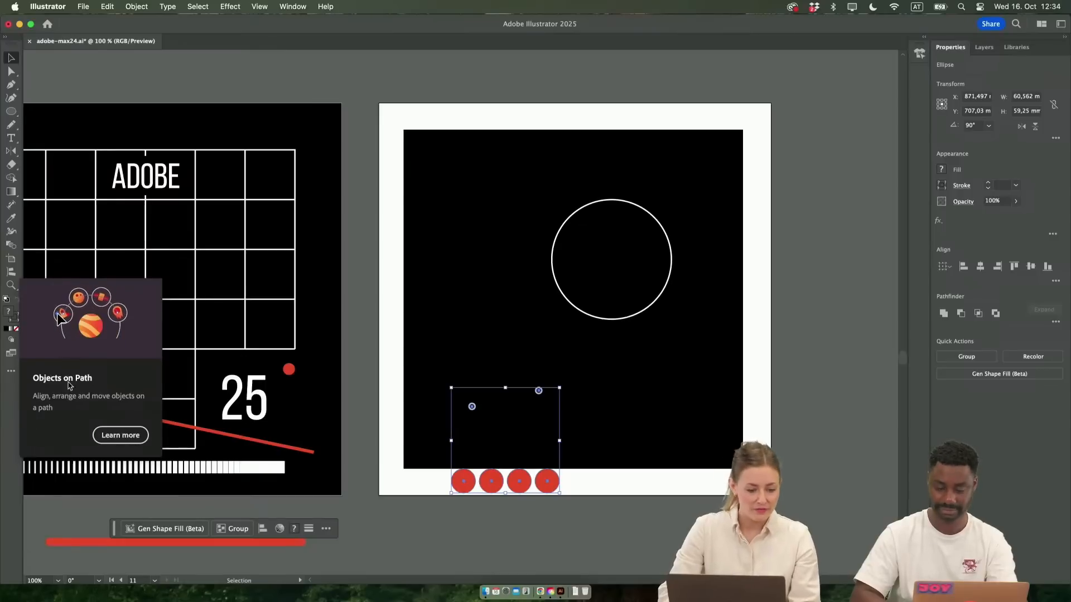
Attach the selected red circles and white rings to the large white circle outline with Objects on Path
left_click(10, 272)
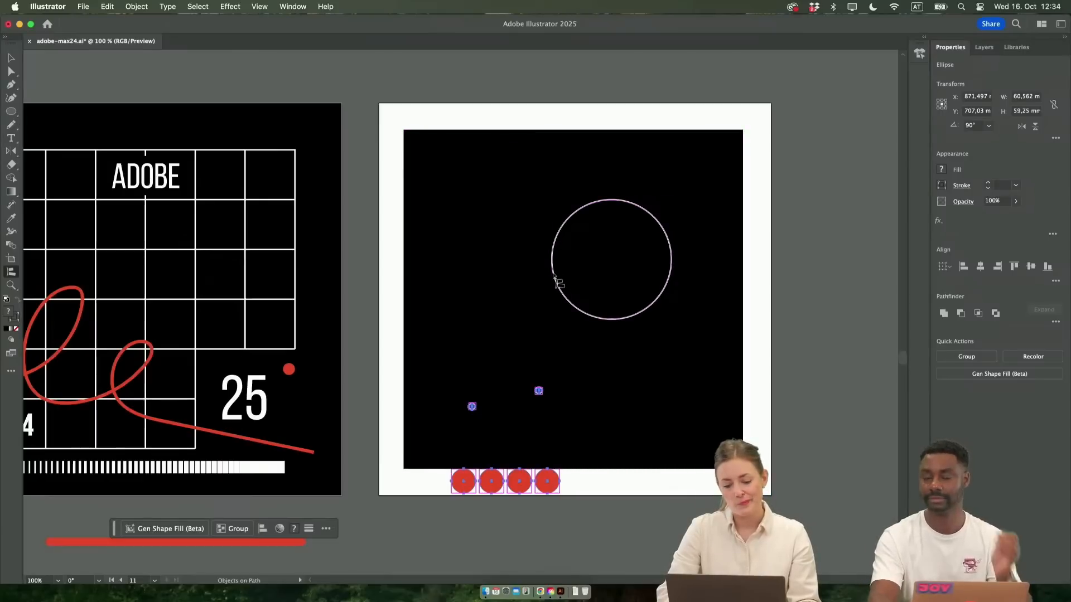
scroll(568, 287, "up", 1)
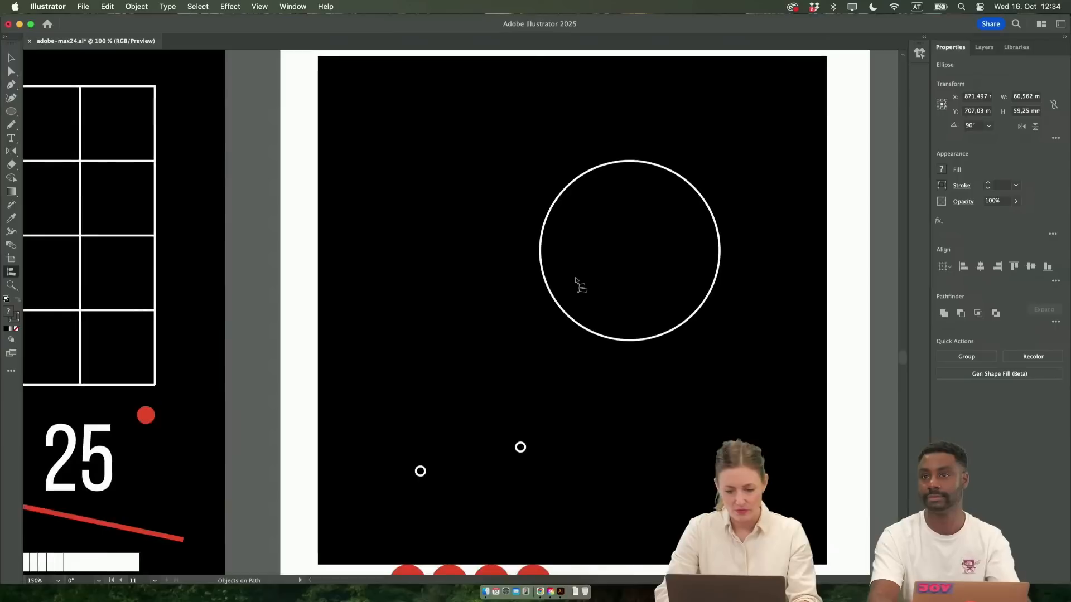
left_click(553, 295)
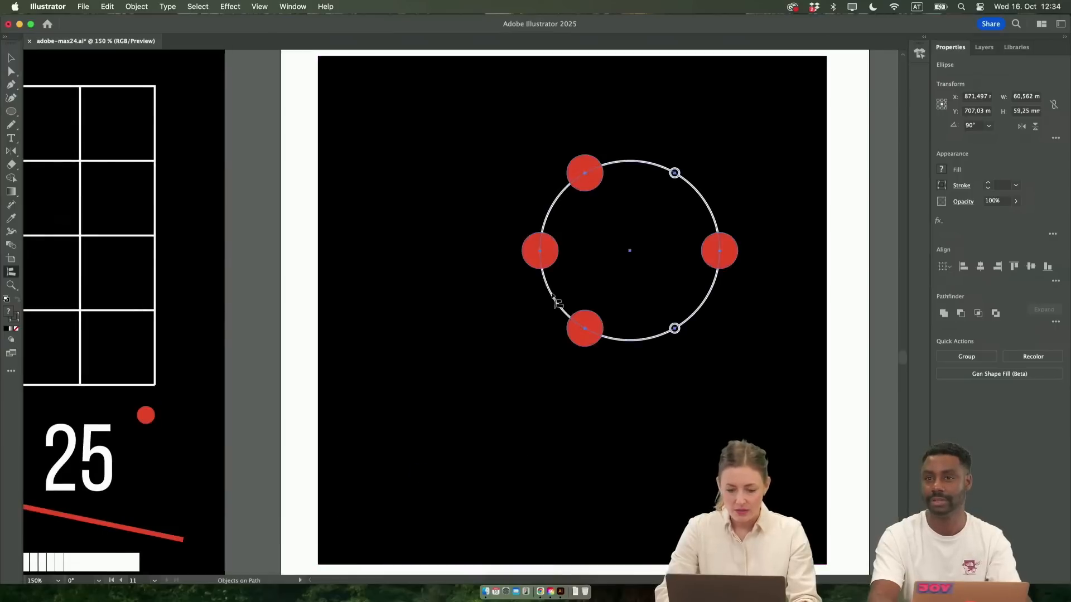
key("v")
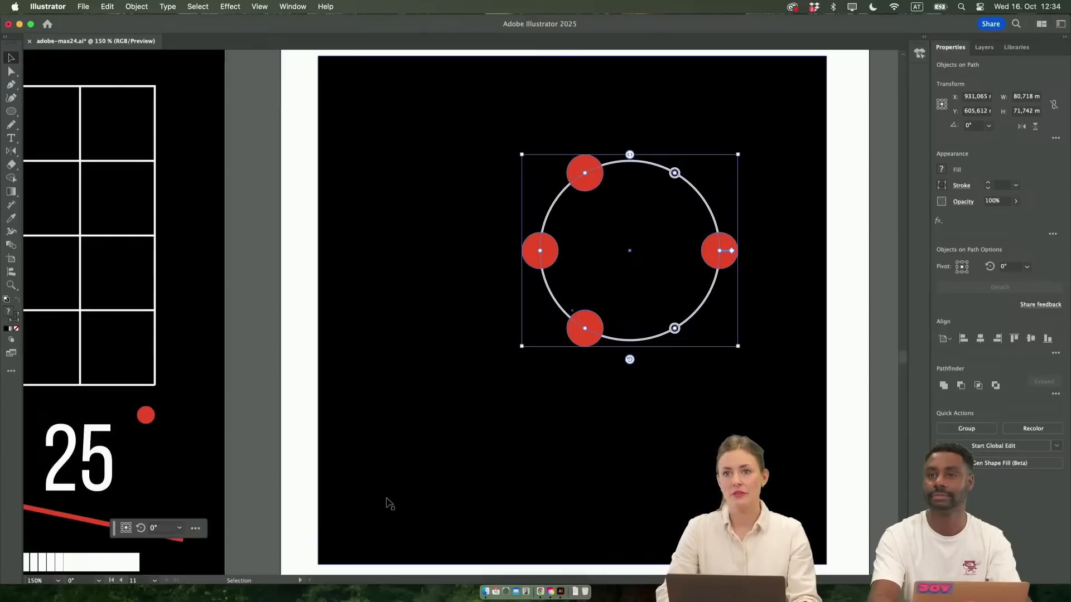
left_click(828, 369)
scroll(673, 370, "right", 2)
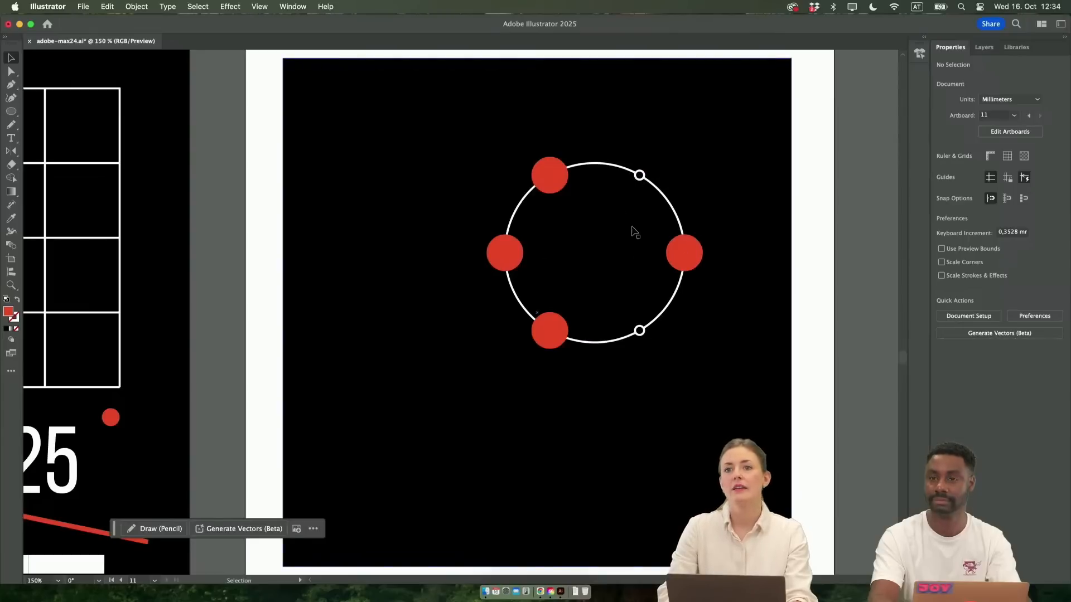
Reorder the objects attached to the large circle so the four red circles follow one another and the two white rings sit together
left_click(548, 336)
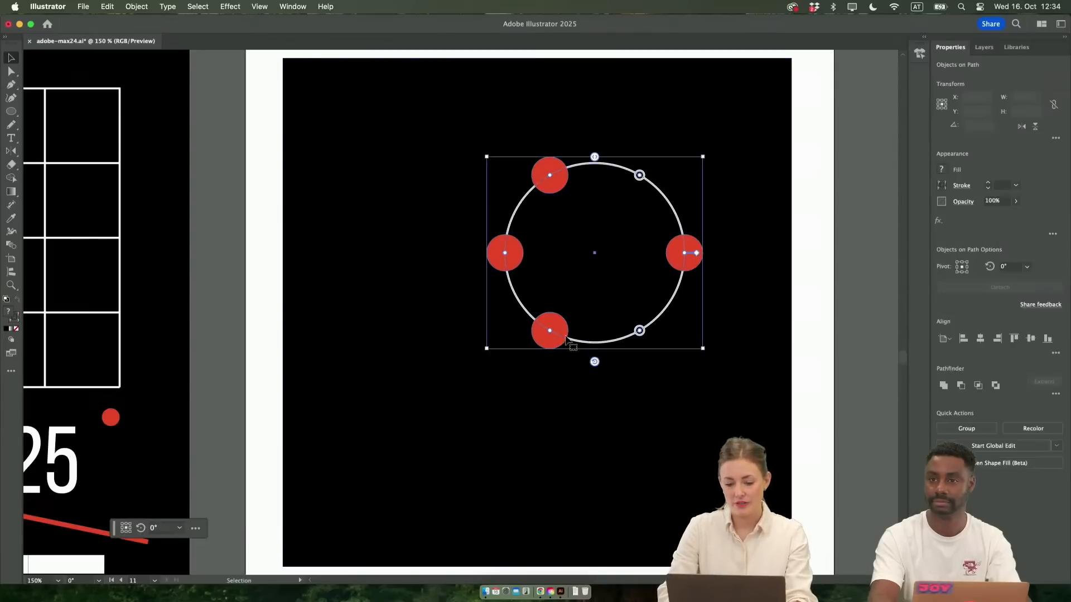
mouse_move(594, 361)
left_mouse_down()
mouse_move(505, 340)
mouse_move(742, 150)
mouse_move(531, 469)
mouse_move(628, 285)
mouse_move(595, 246)
mouse_move(588, 375)
left_mouse_up()
key("v")
scroll(638, 177, "up", 1)
left_click_drag(640, 175, 695, 310)
left_click_drag(696, 361, 562, 196)
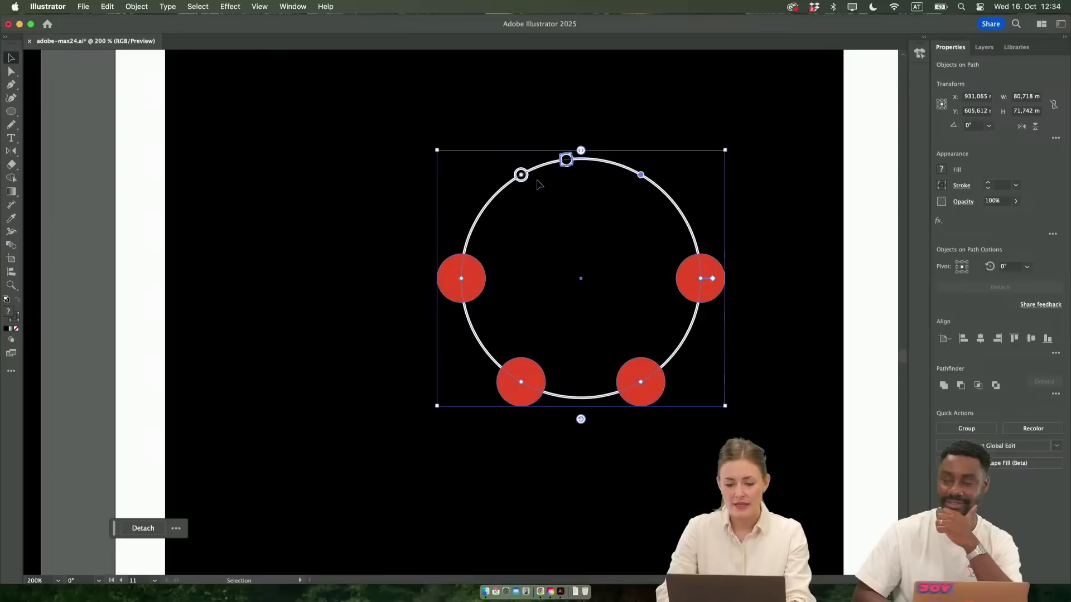
Tighten the spacing of the attached objects so they gather along the lower arc of the large circle
left_click_drag(580, 159, 513, 95)
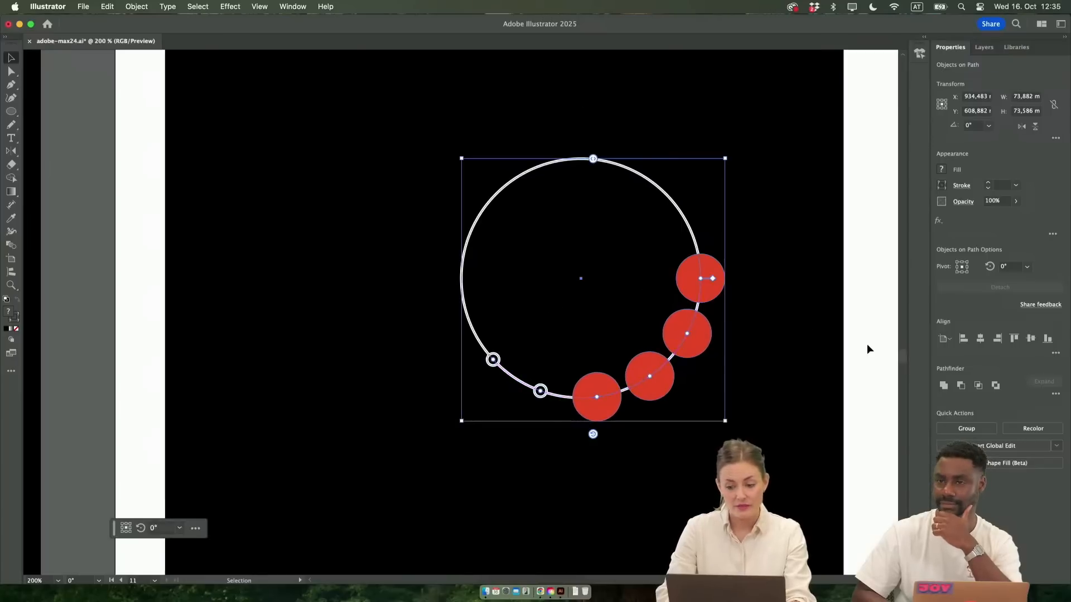
left_click(751, 375)
scroll(753, 376, "down", 2)
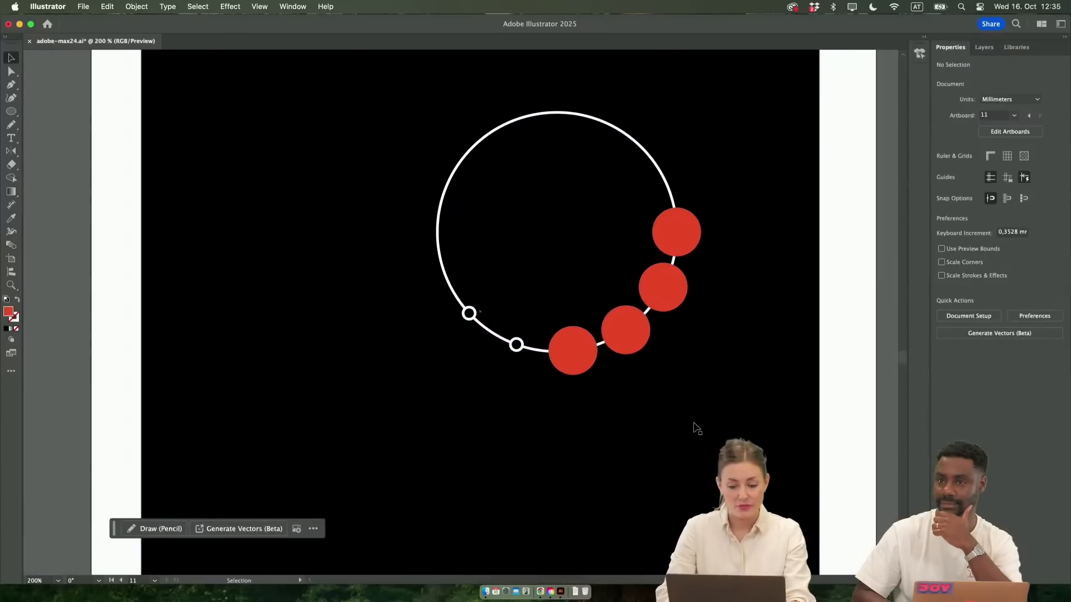
Move the large circle with its attached objects to the upper-left area of the black square
scroll(696, 428, "down", 5)
scroll(696, 429, "down", 2)
scroll(695, 430, "up", 5)
left_click_drag(738, 356, 596, 313)
scroll(597, 313, "down", 4)
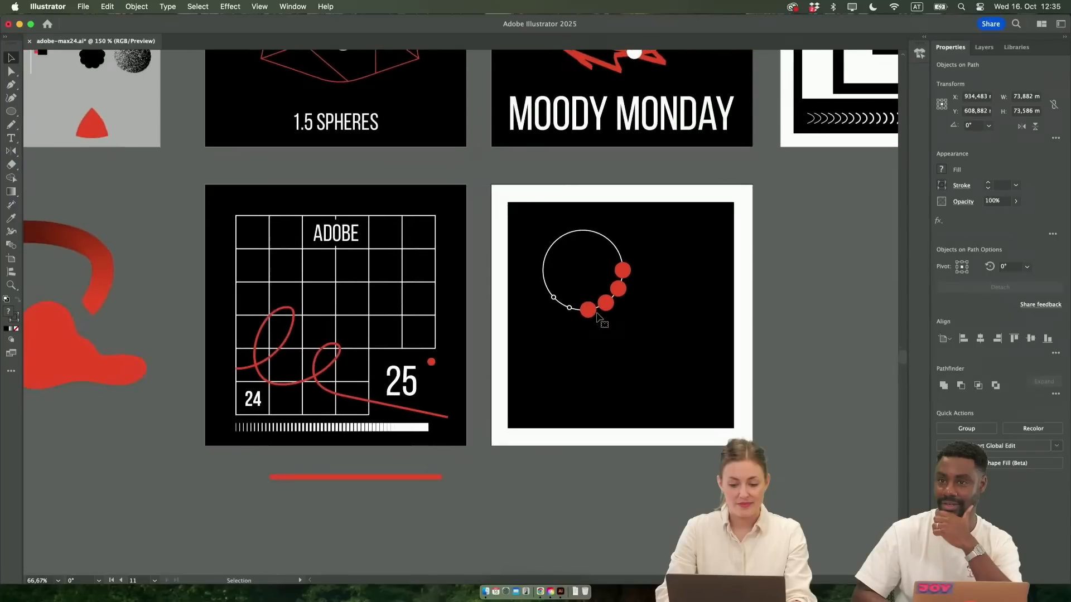
scroll(88, 122, "up", 2)
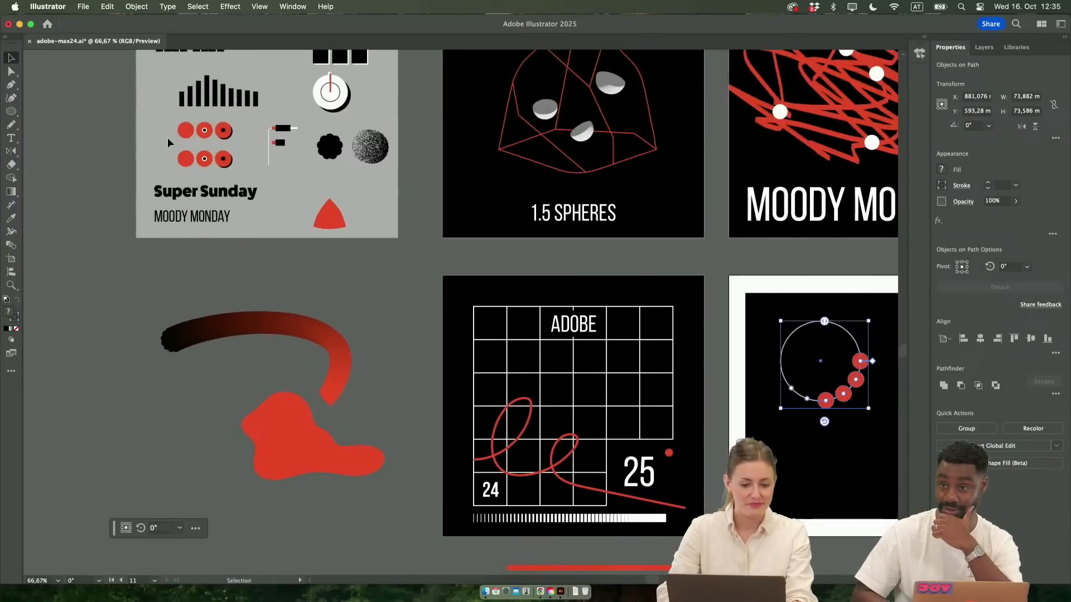
scroll(167, 140, "up", 4)
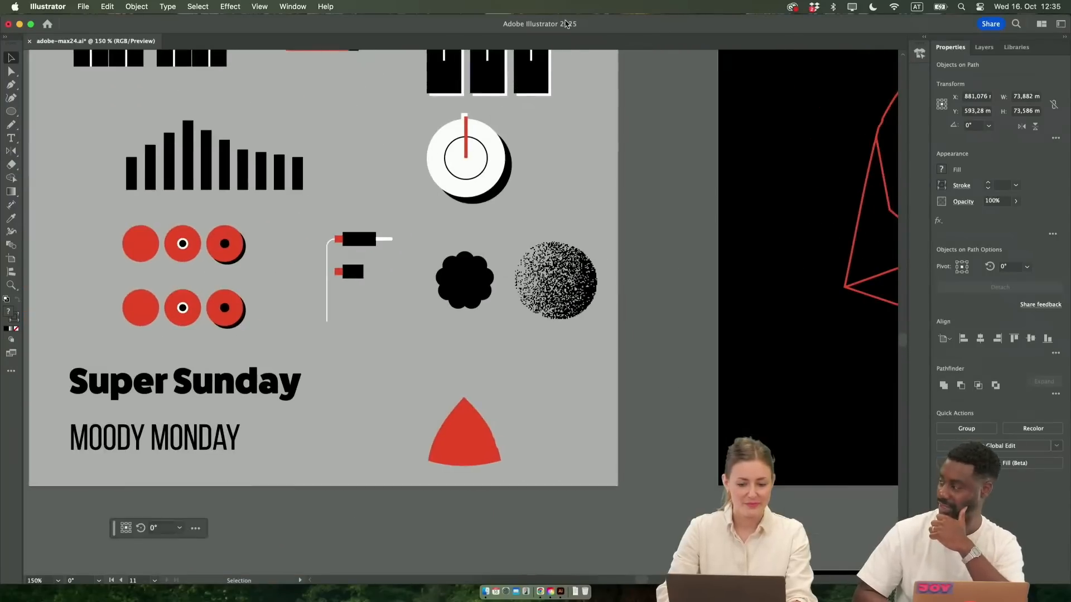
left_click(490, 140)
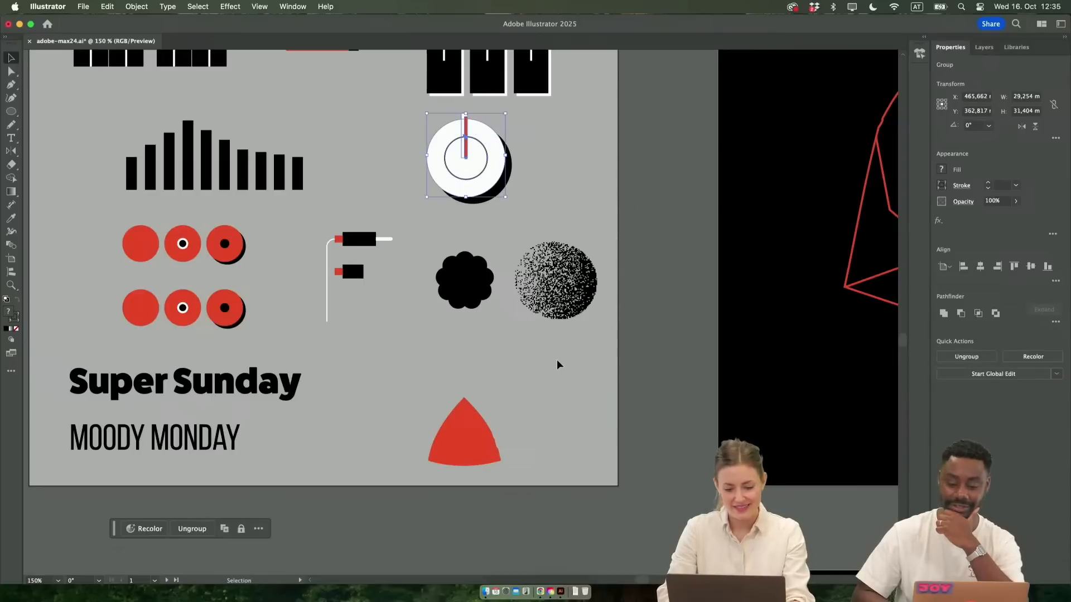
scroll(557, 361, "down", 10)
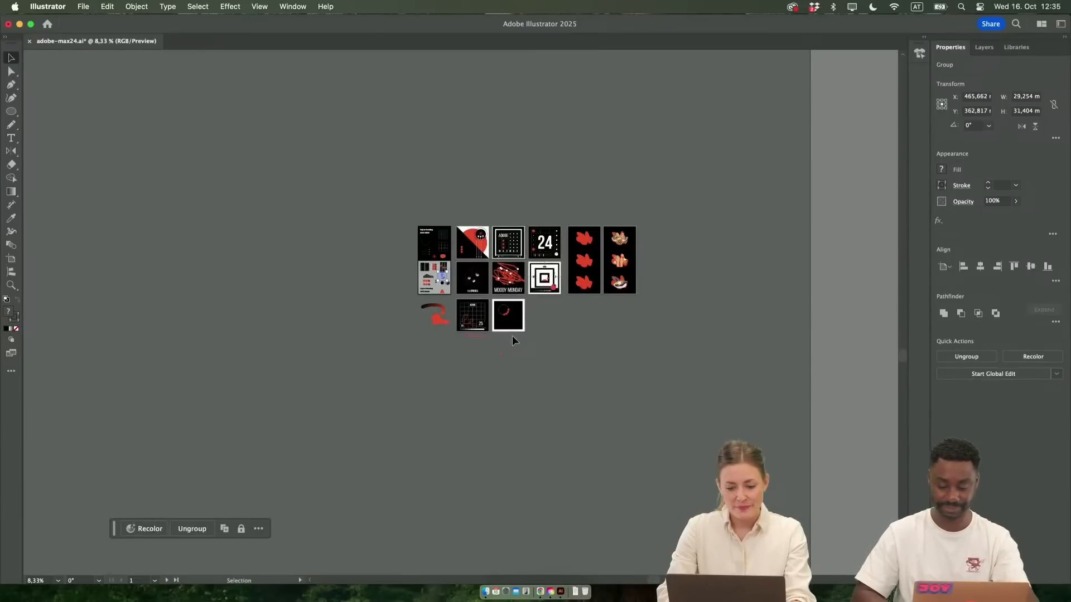
scroll(512, 336, "up", 10)
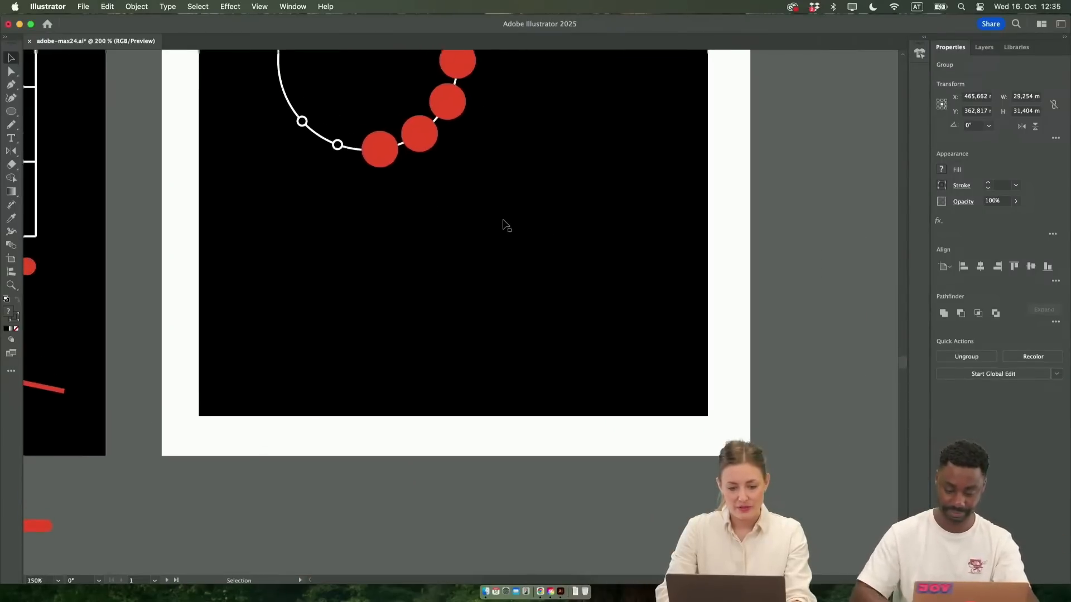
left_click(440, 258)
key("super+v")
scroll(437, 295, "up", 3)
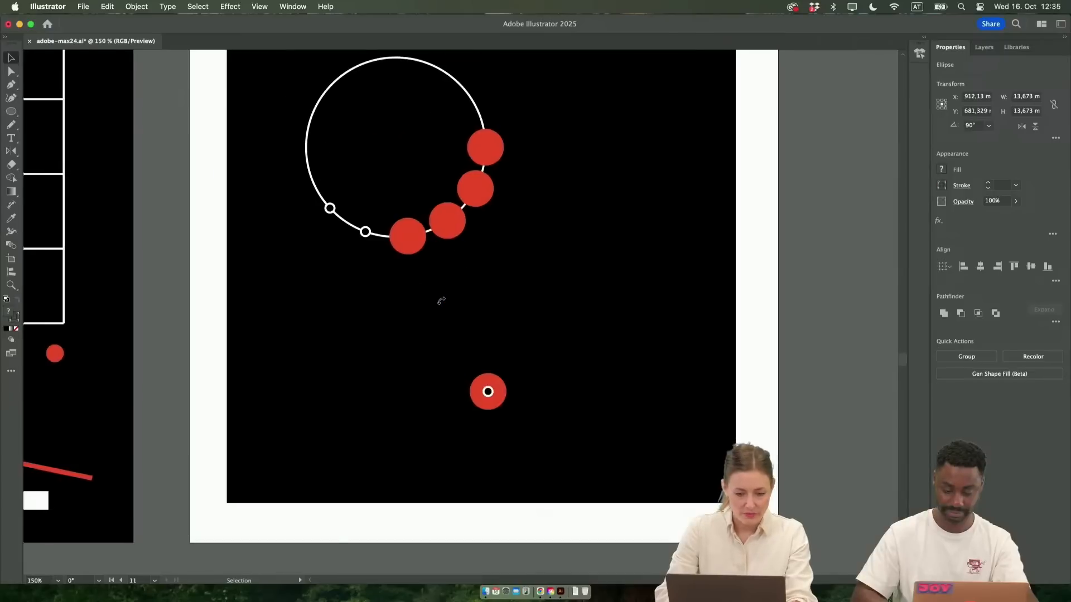
key("Delete")
Copy the white dial with the red pointer from the grey artboard into the lower-left area of the white-framed poster
scroll(492, 400, "down", 2)
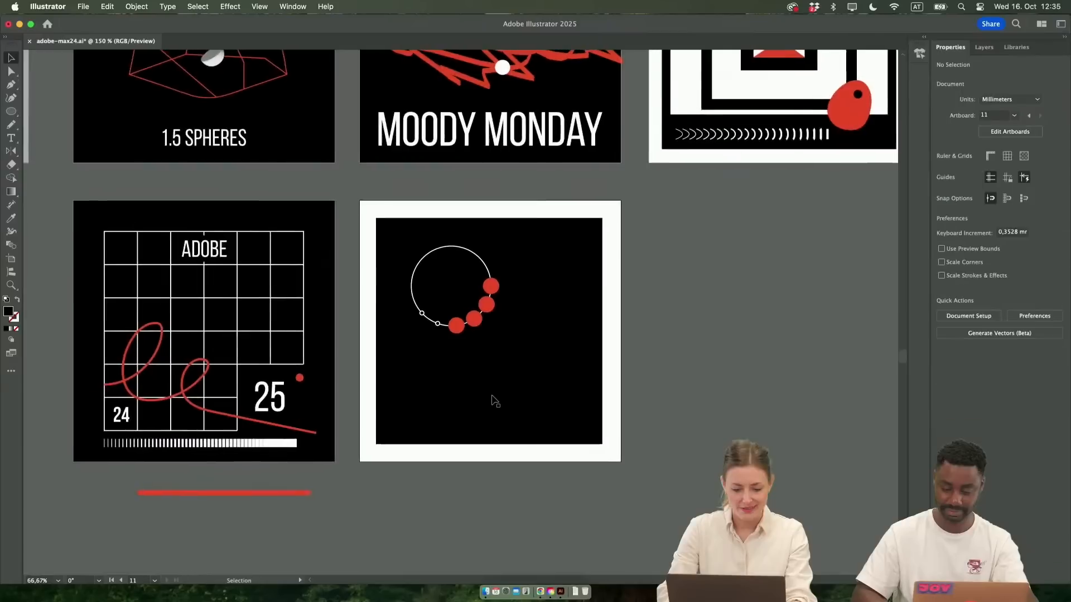
scroll(493, 400, "left", 6)
scroll(493, 400, "up", 2)
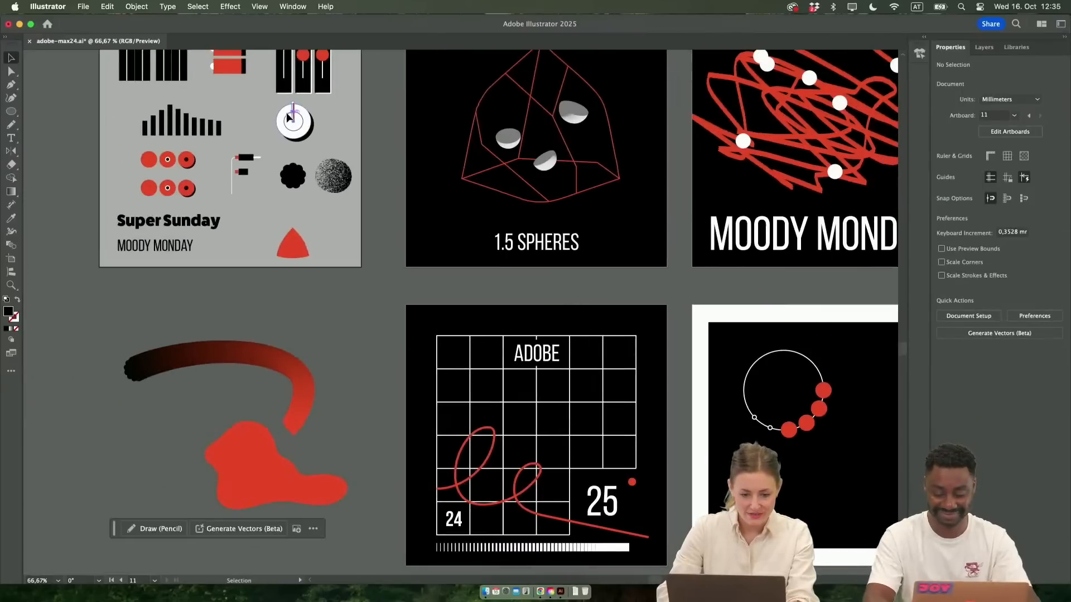
left_click(286, 112)
scroll(287, 112, "up", 1)
mouse_move(314, 129)
left_mouse_down()
mouse_move(426, 183)
mouse_move(310, 145)
left_mouse_up()
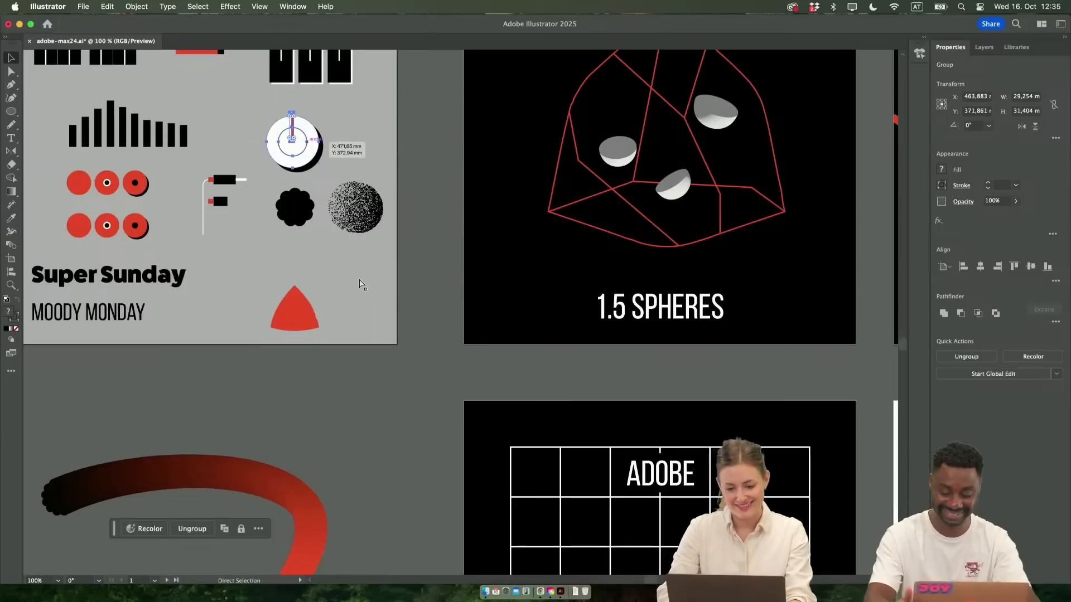
scroll(360, 283, "down", 5)
scroll(359, 283, "right", 10)
scroll(385, 334, "right", 2)
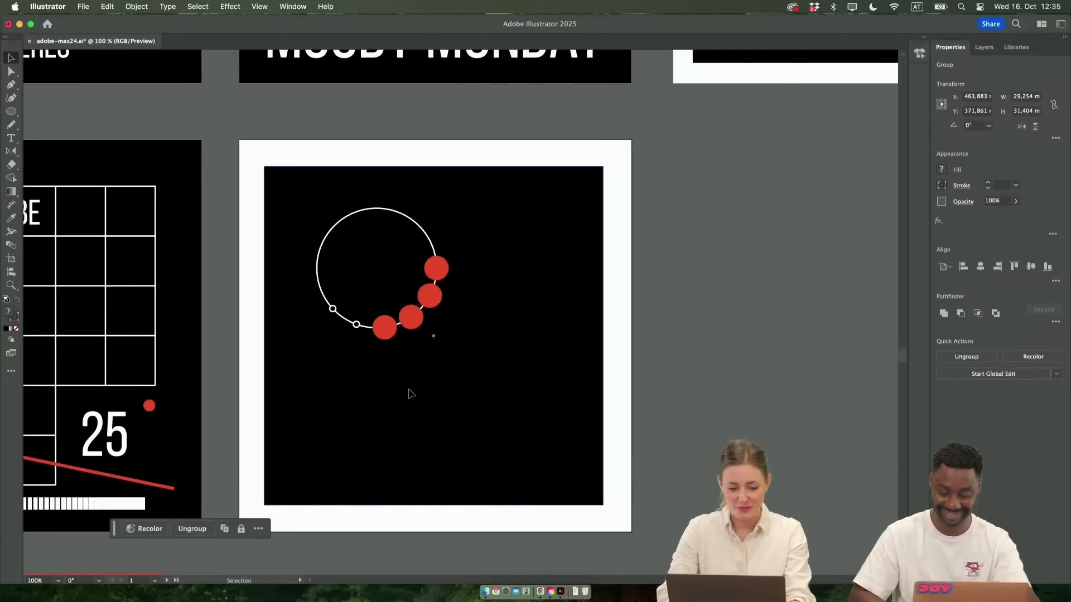
key("super+v")
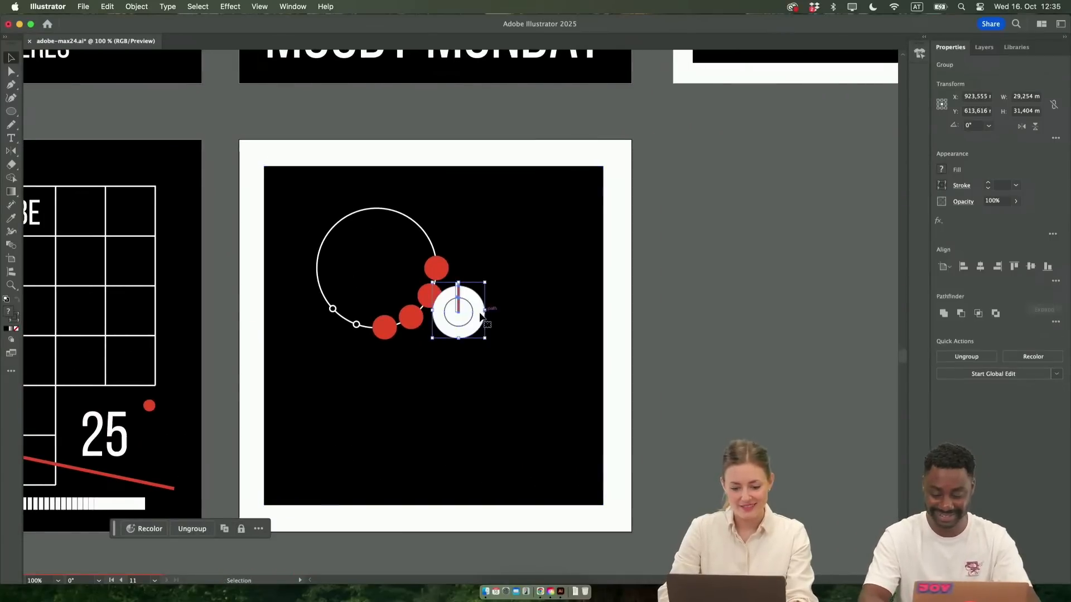
left_click_drag(476, 319, 338, 423)
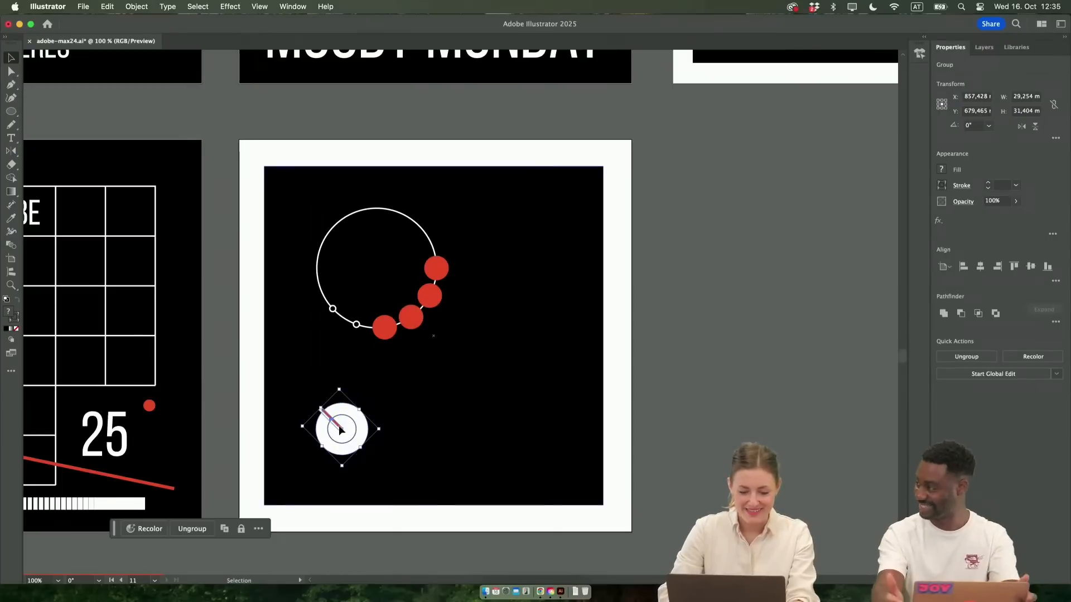
Undo the dial's rotation and scale the dial down proportionally to about 17 mm wide
scroll(338, 423, "up", 2)
key("super+z")
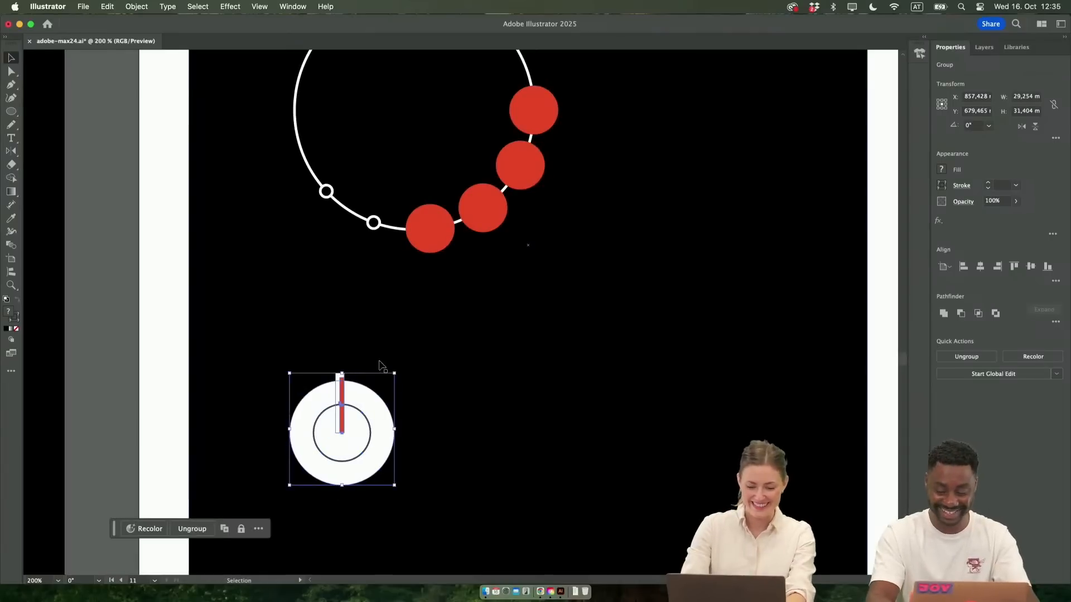
left_click_drag(395, 372, 349, 422)
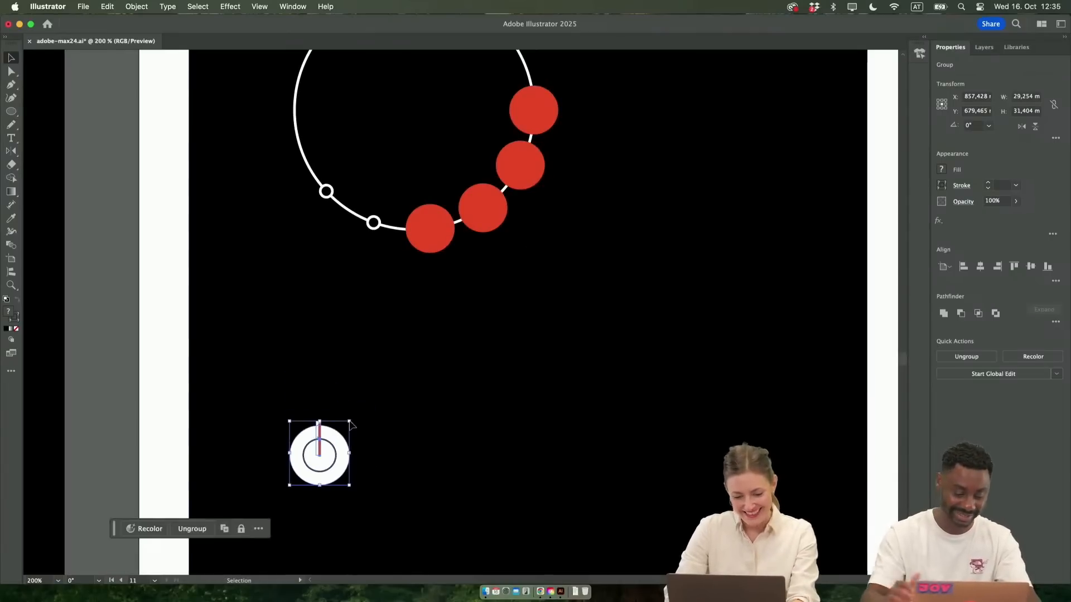
Duplicate the small dial horizontally across the poster to form a row of five
left_click_drag(328, 464, 516, 469)
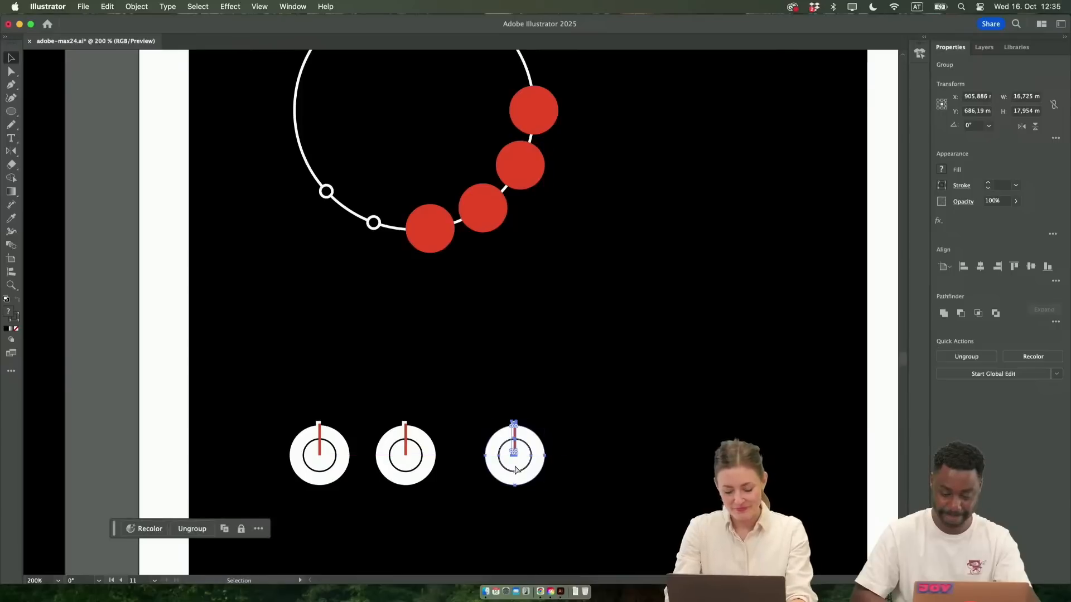
key("super+d")
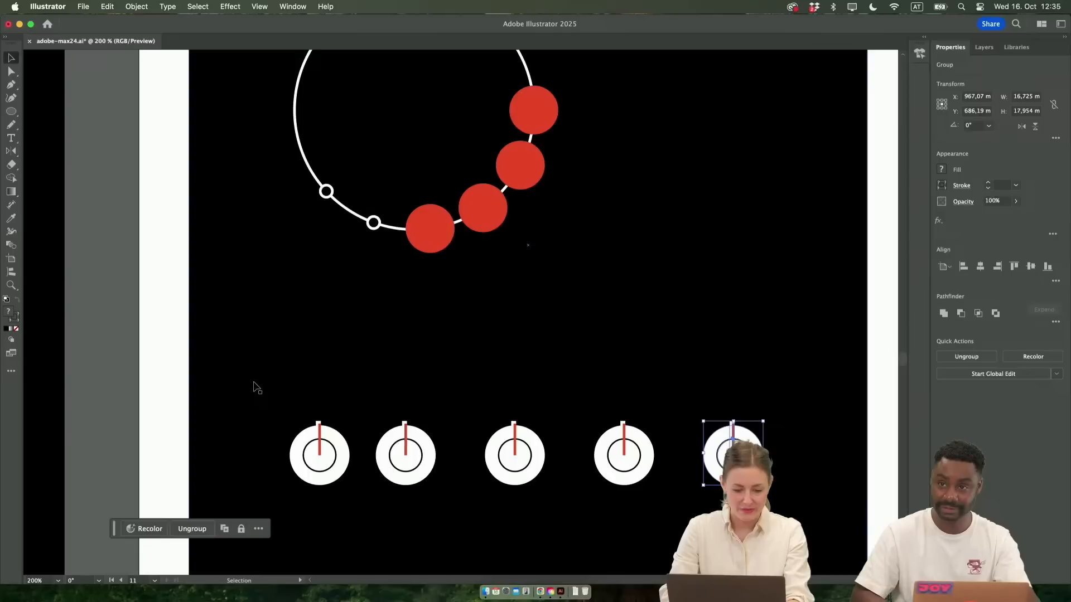
Undo the accidental move of the black square and select all five white dials in the lower row
left_click_drag(251, 381, 530, 455)
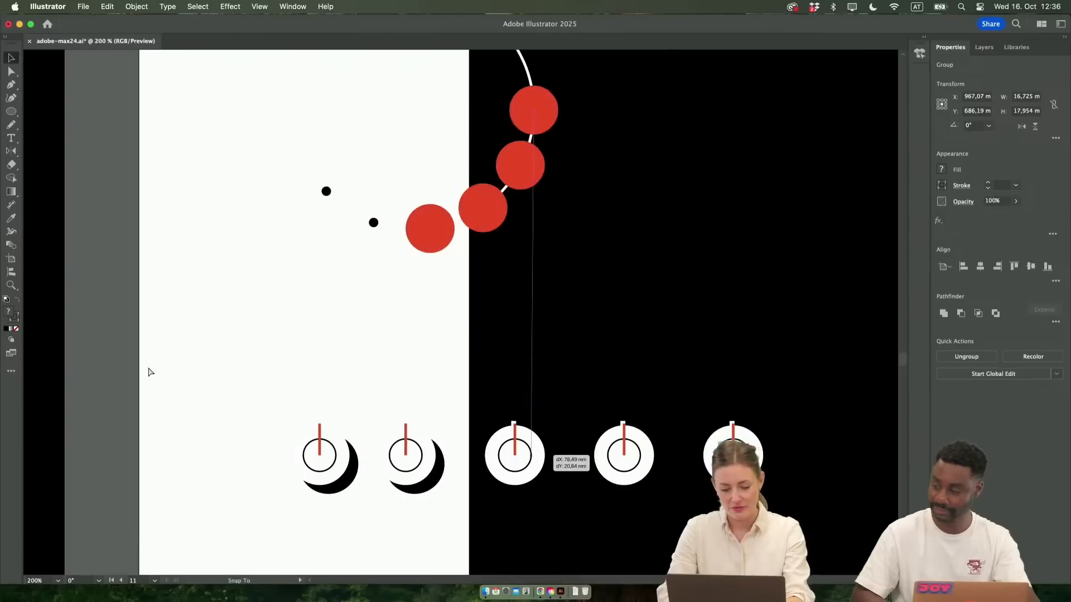
key("super+z")
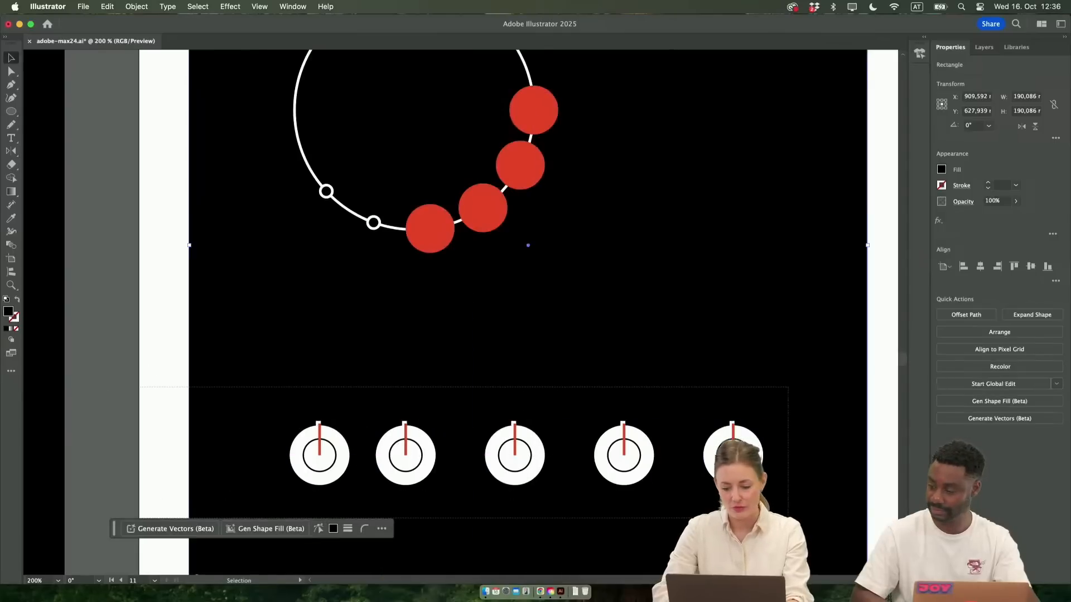
left_click_drag(781, 482, 833, 491)
scroll(725, 502, "down", 3)
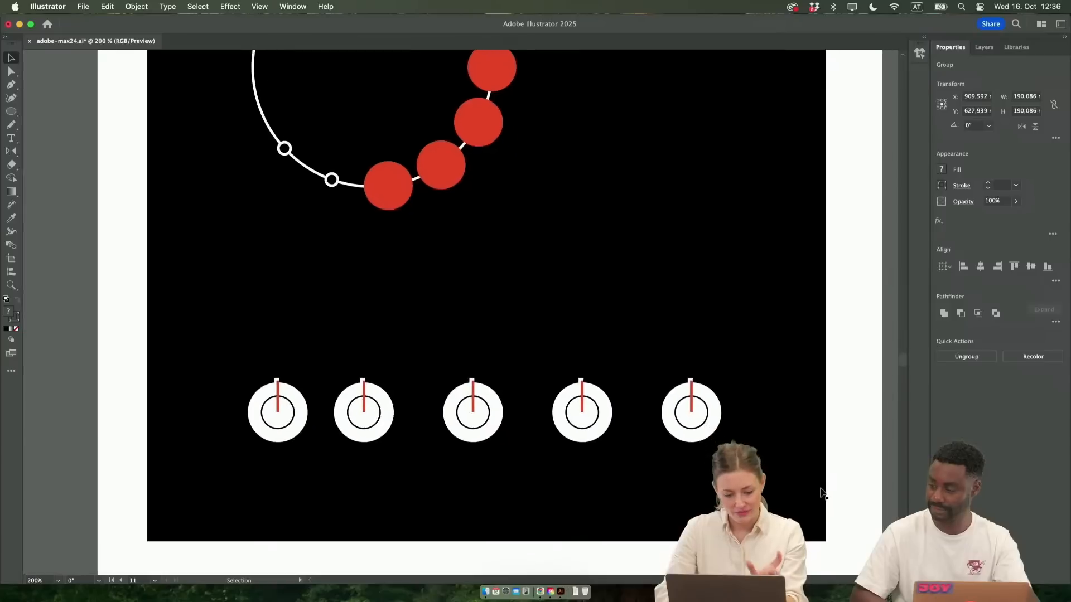
key("super+g")
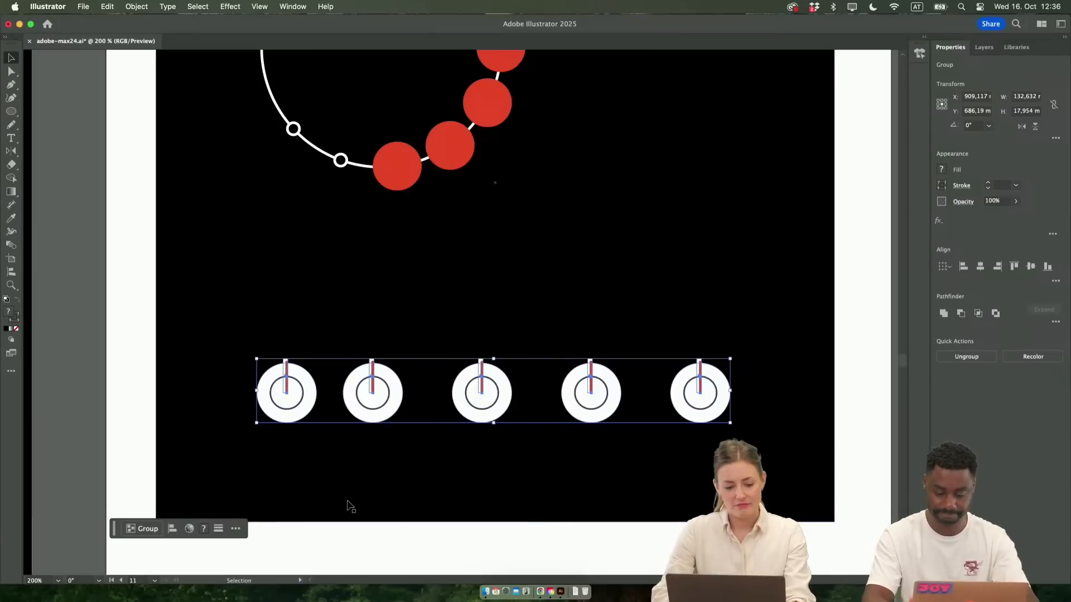
Move the large circle with its attached red circles and rings closer to the black square's upper-left corner
scroll(383, 365, "down", 1)
scroll(383, 366, "down", 1)
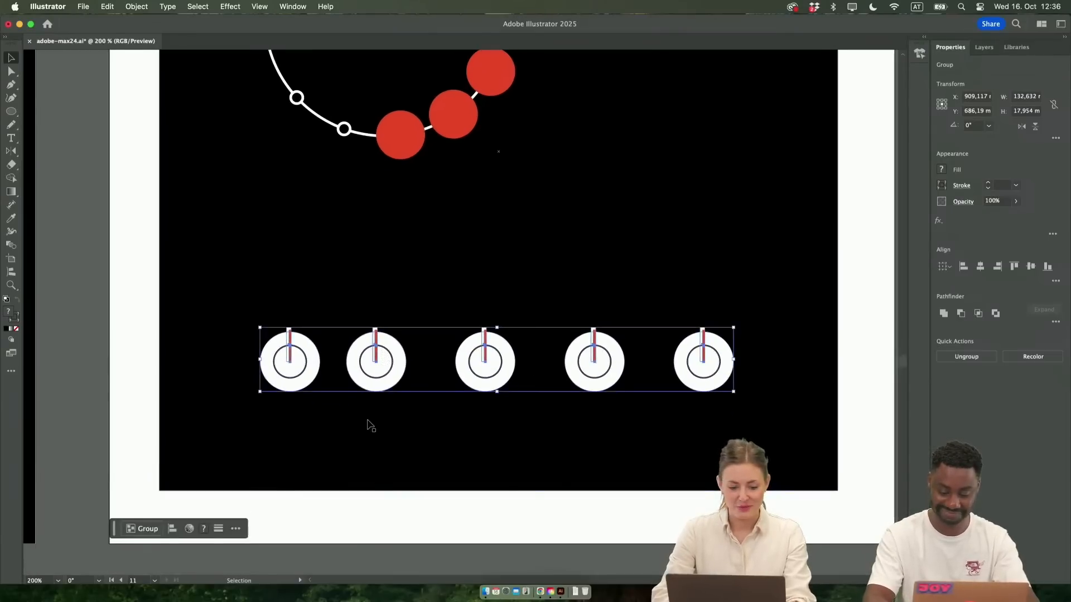
scroll(496, 330, "up", 3)
scroll(497, 332, "down", 1)
scroll(494, 332, "right", 2)
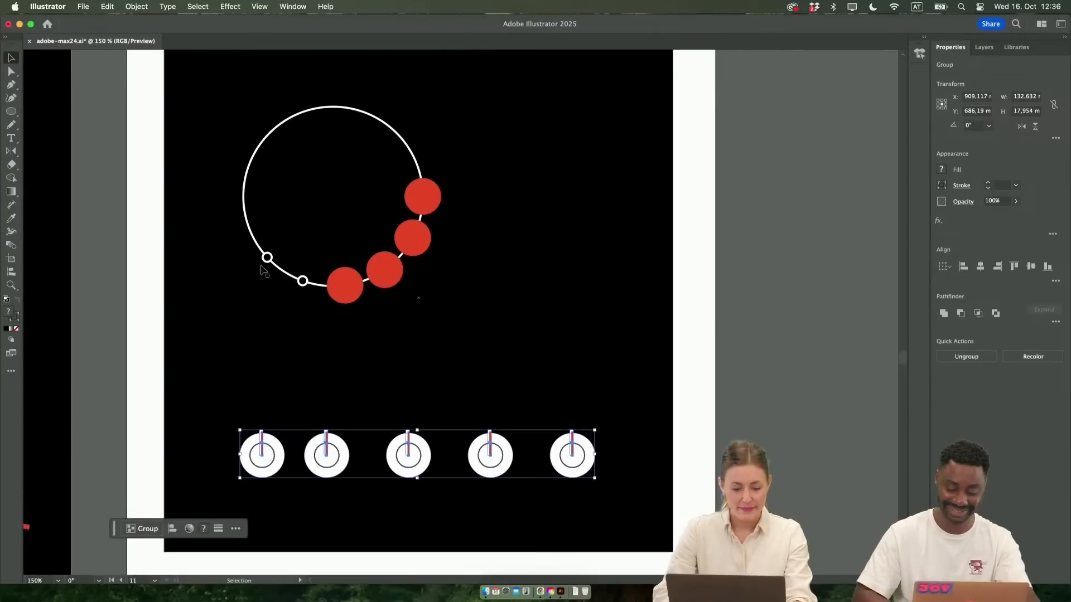
left_click(13, 103)
key("v")
mouse_move(250, 178)
left_mouse_down()
mouse_move(206, 223)
mouse_move(182, 137)
left_mouse_up()
Draw a closed freeform blob about 132 mm wide and 90 mm high with the Pencil tool between the circle and the dial row
key("n")
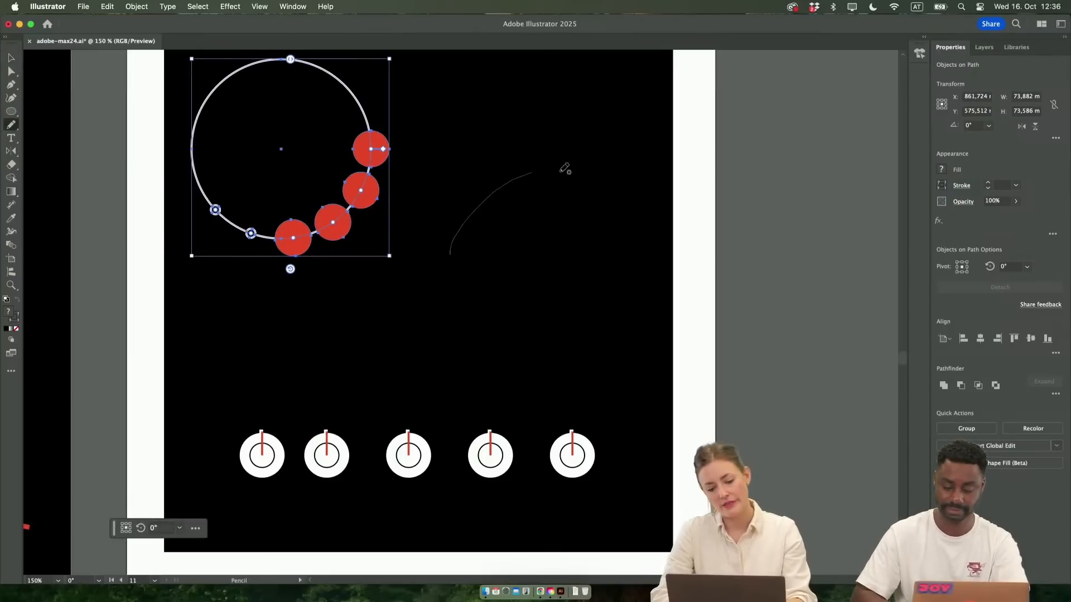
mouse_move(657, 317)
left_mouse_down()
mouse_move(556, 373)
mouse_move(371, 395)
mouse_move(417, 319)
left_mouse_up()
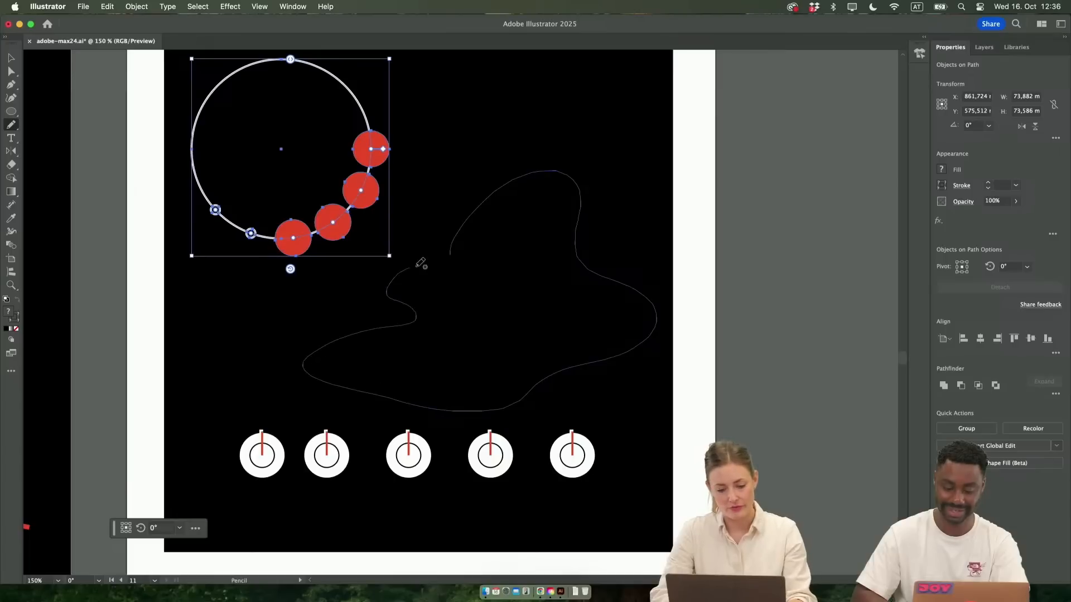
left_click_drag(450, 254, 452, 248)
scroll(613, 212, "up", 3)
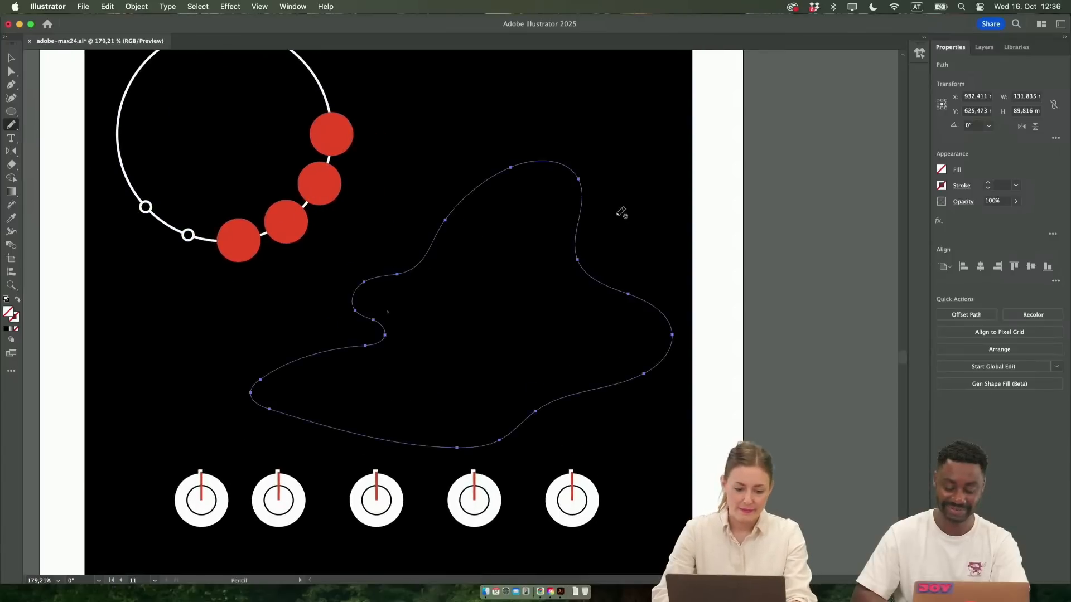
Apply the red colour of the attached circles to the blob as an unfilled outline with a 3 pt stroke
key("i")
left_click(282, 220)
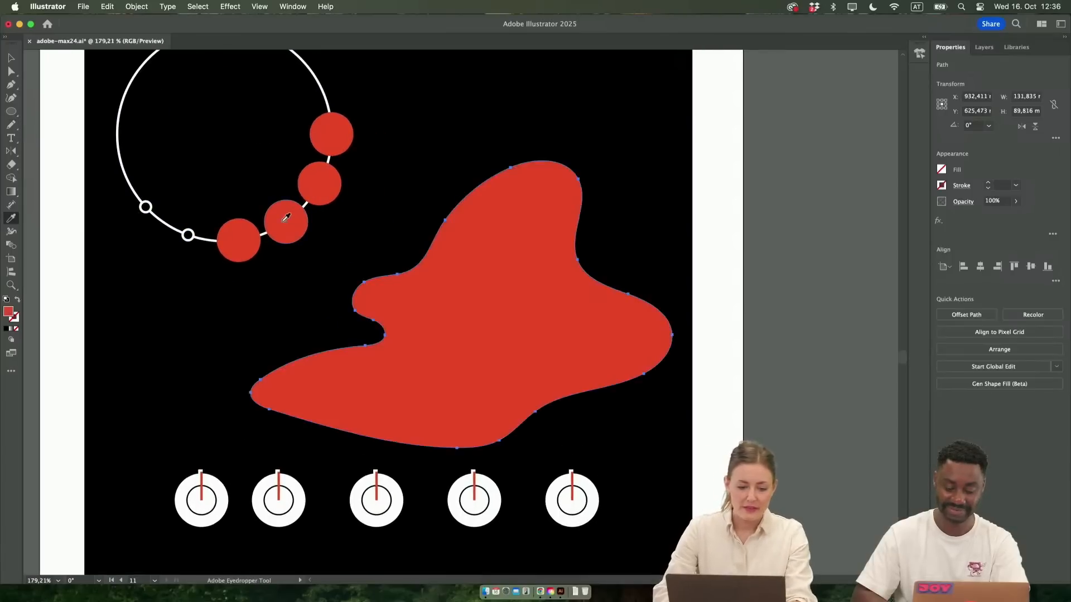
left_click(16, 301)
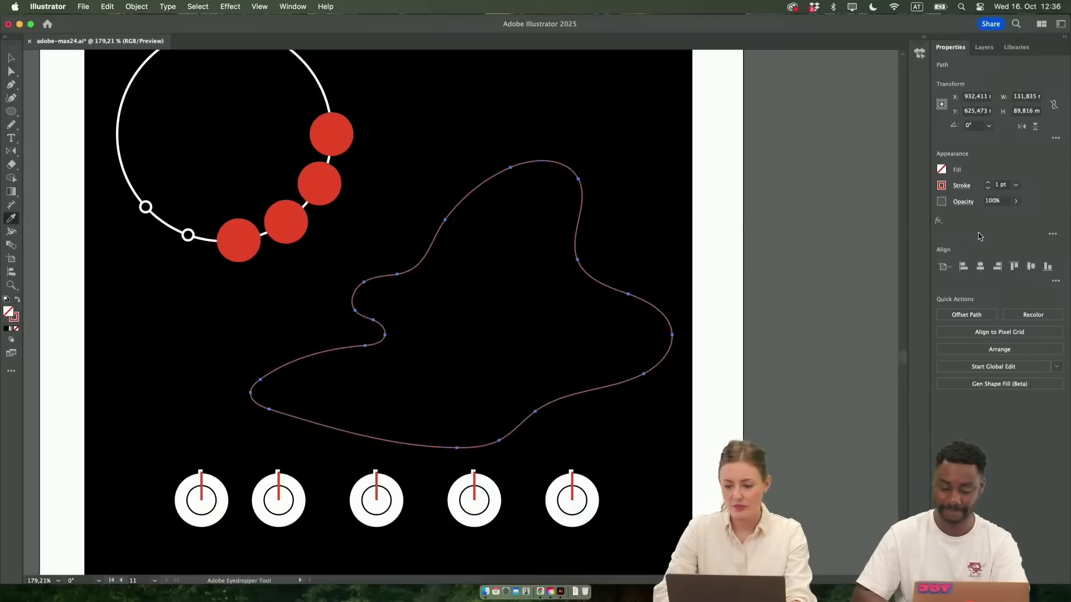
left_click(987, 182)
left_click(988, 182)
Scale the row of five dials down proportionally to about 62 mm wide
key("v")
scroll(811, 442, "down", 4)
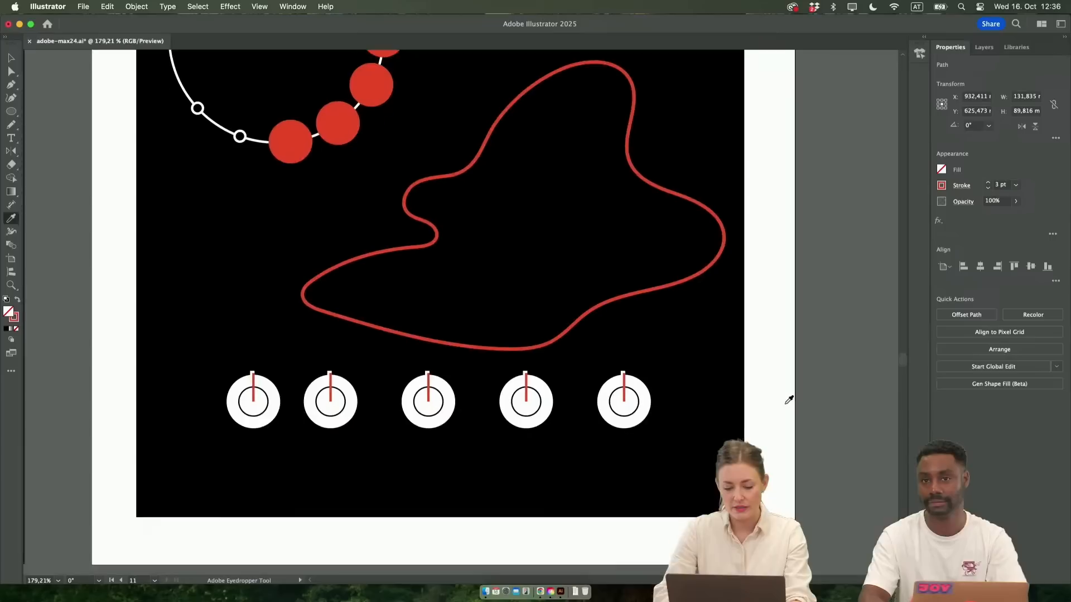
left_click_drag(775, 437, 199, 387)
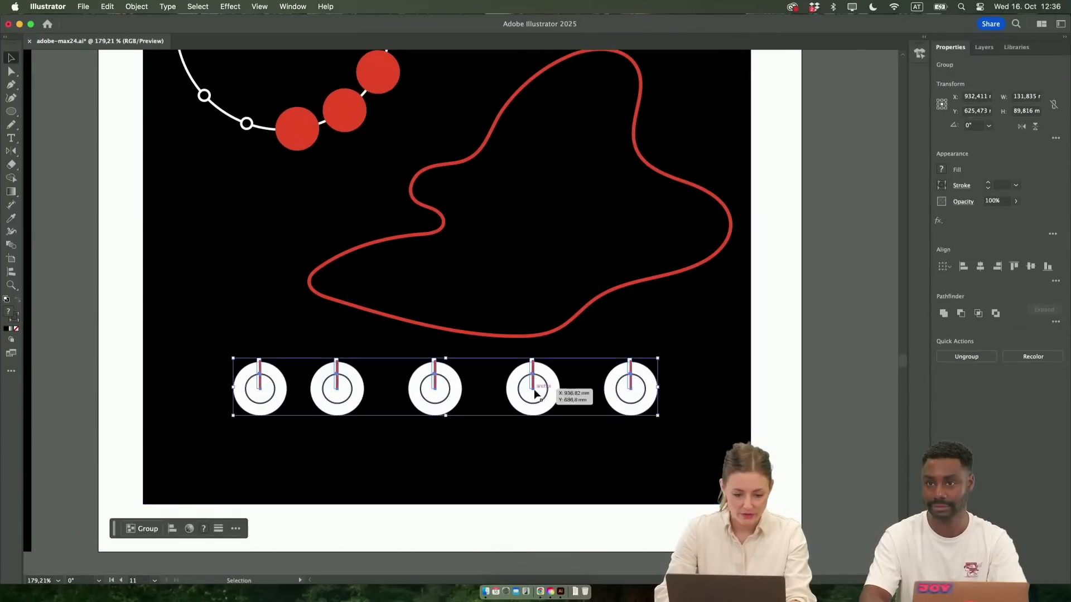
left_click_drag(657, 357, 478, 397)
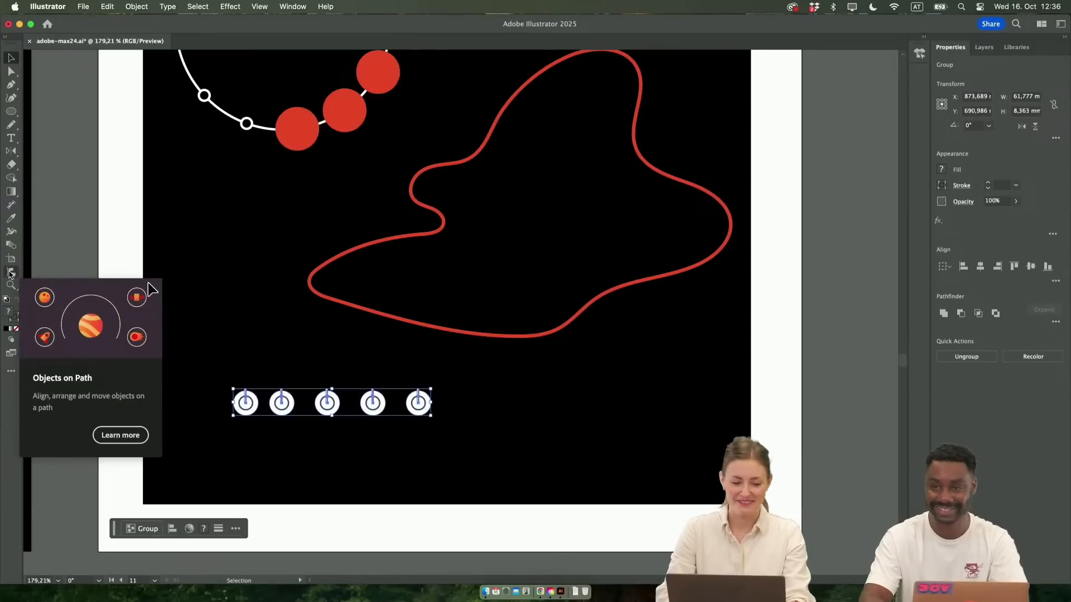
Attach the five small dials to the red blob outline with the Objects on Path tool
left_click(9, 272)
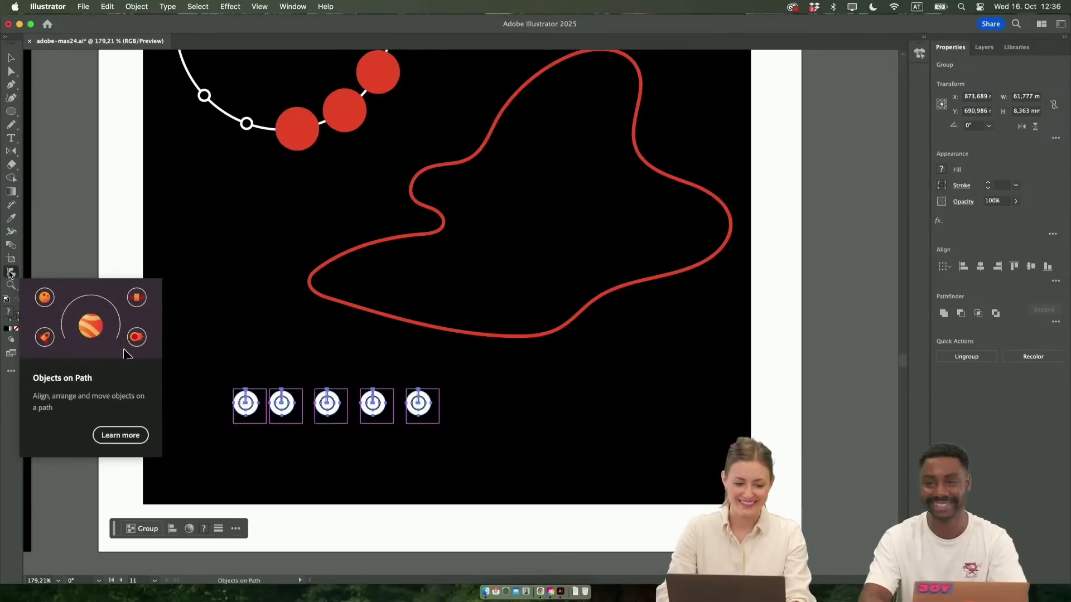
left_click(520, 337)
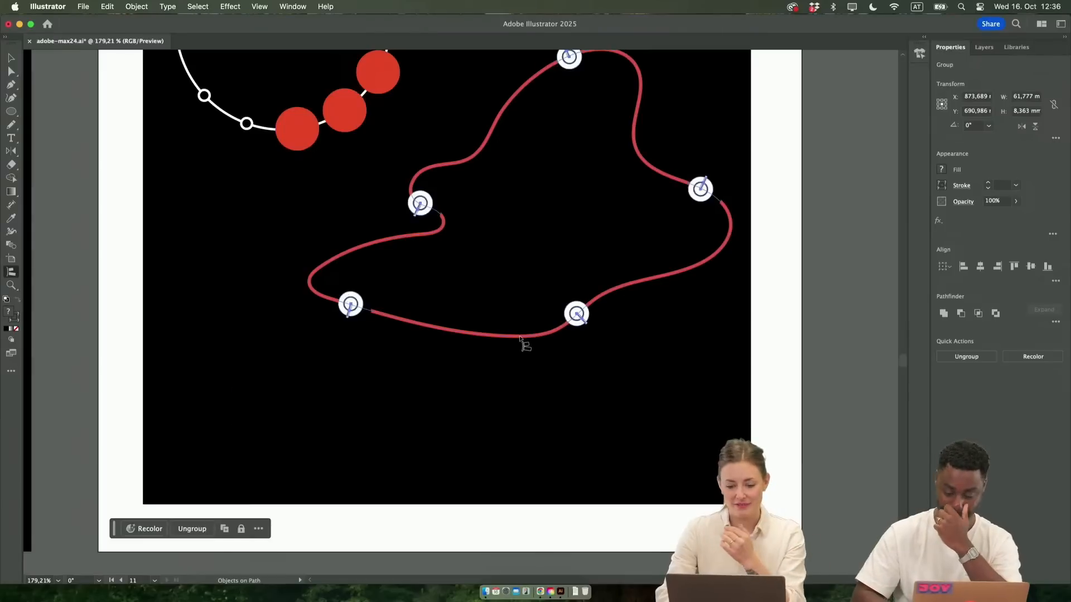
key("v")
scroll(546, 445, "up", 3)
scroll(547, 445, "right", 2)
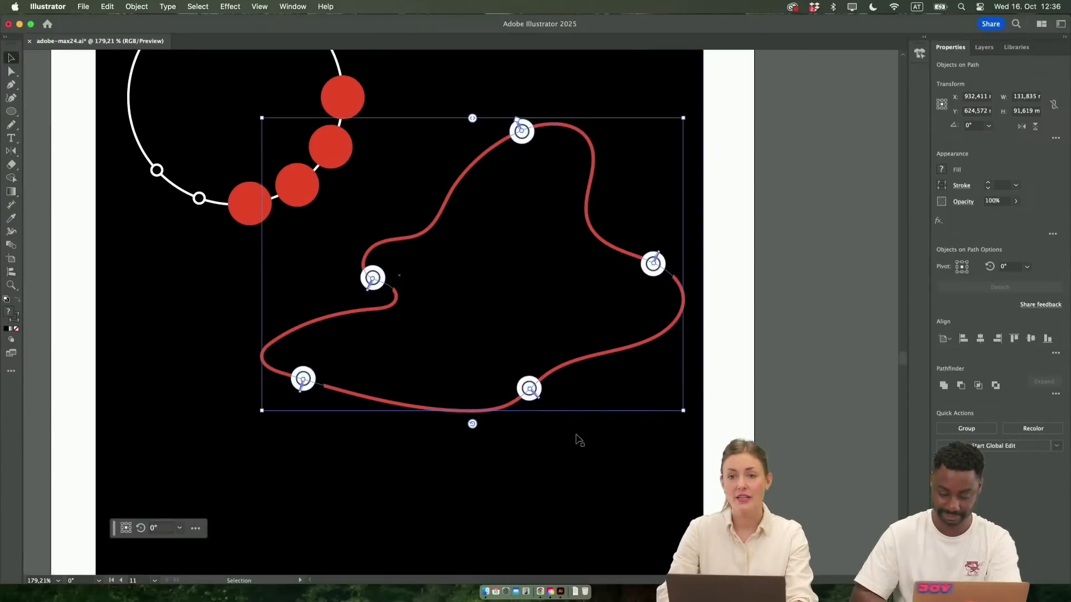
Shift the blob with its dials slightly down and rotate the attached dials to about 137° on the path
key("super+equal")
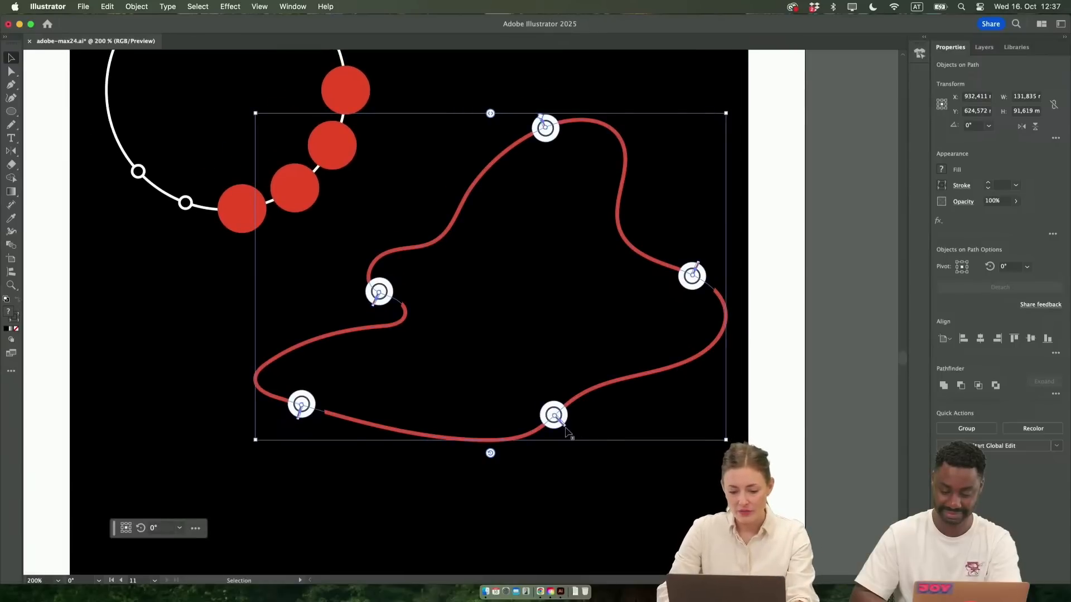
mouse_move(564, 428)
left_mouse_down()
mouse_move(560, 379)
mouse_move(565, 451)
left_mouse_up()
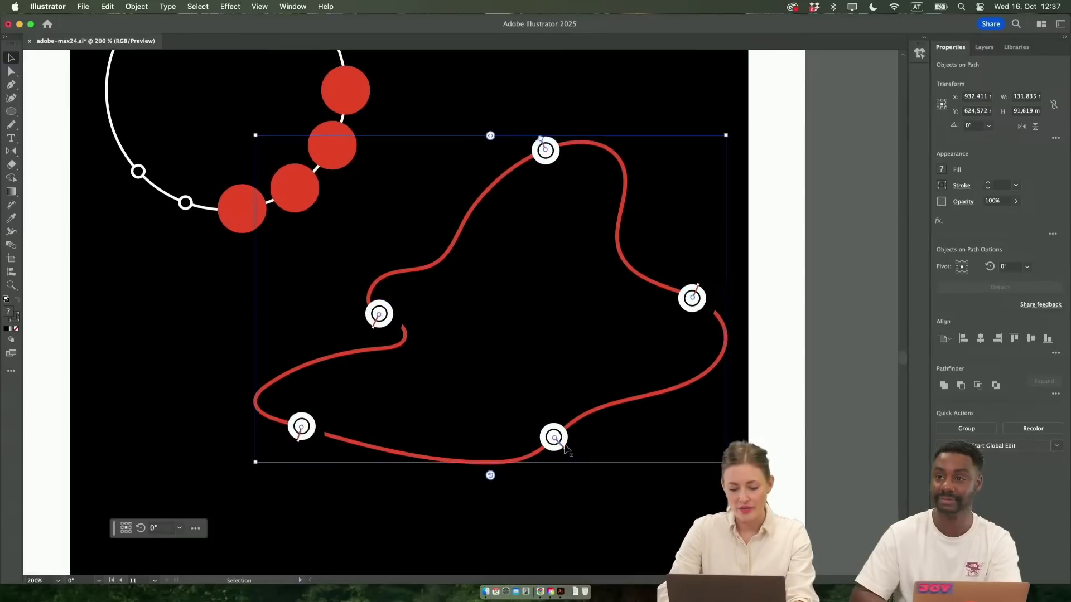
double_click(490, 474)
key("Escape")
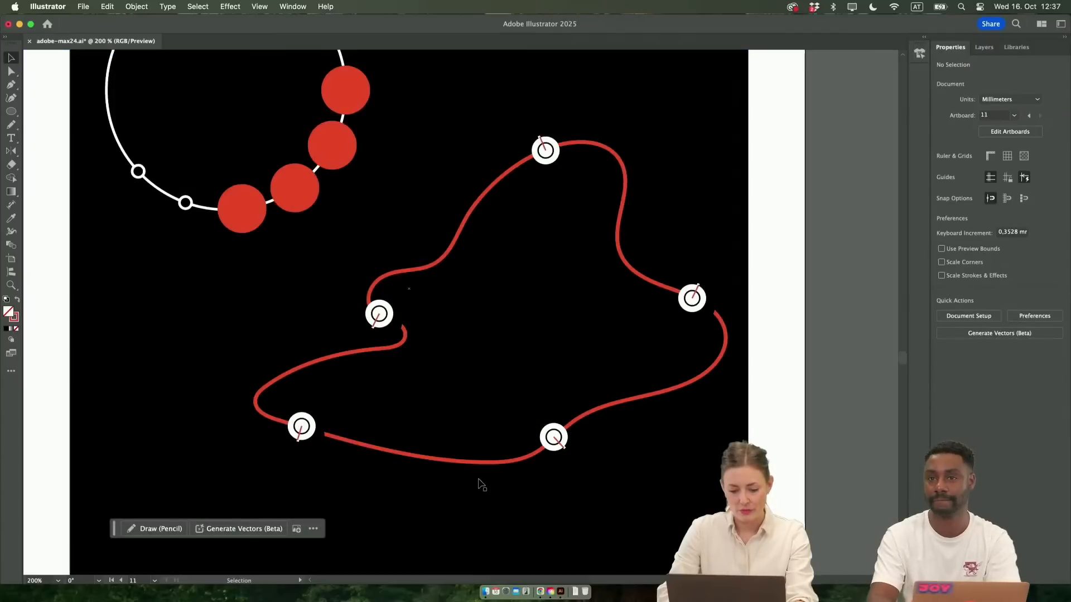
left_click(490, 463)
left_click_drag(489, 477, 507, 462)
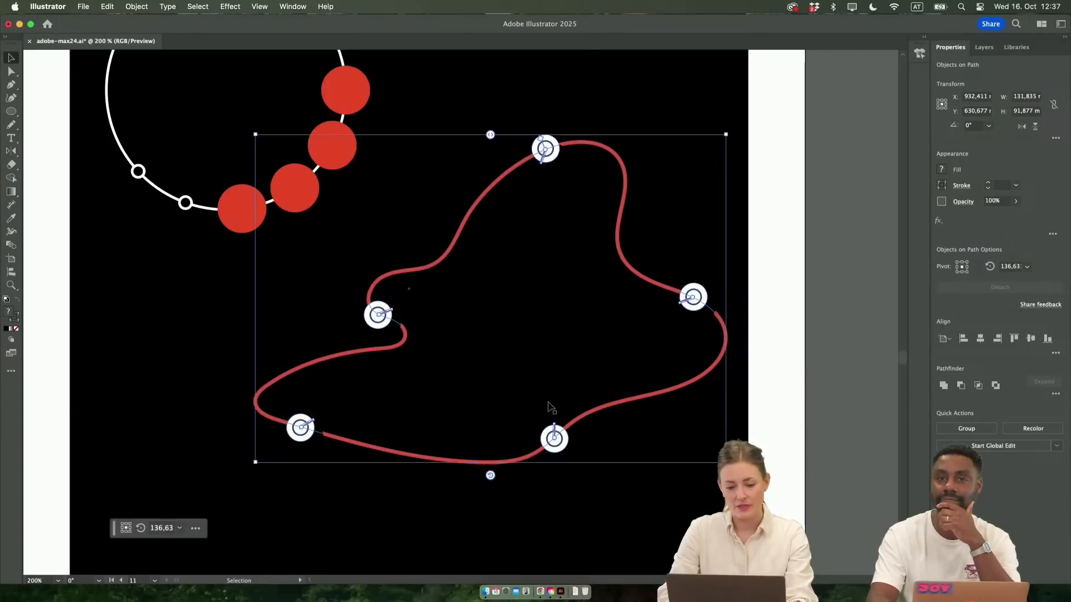
key("super+minus")
key("super+minus")
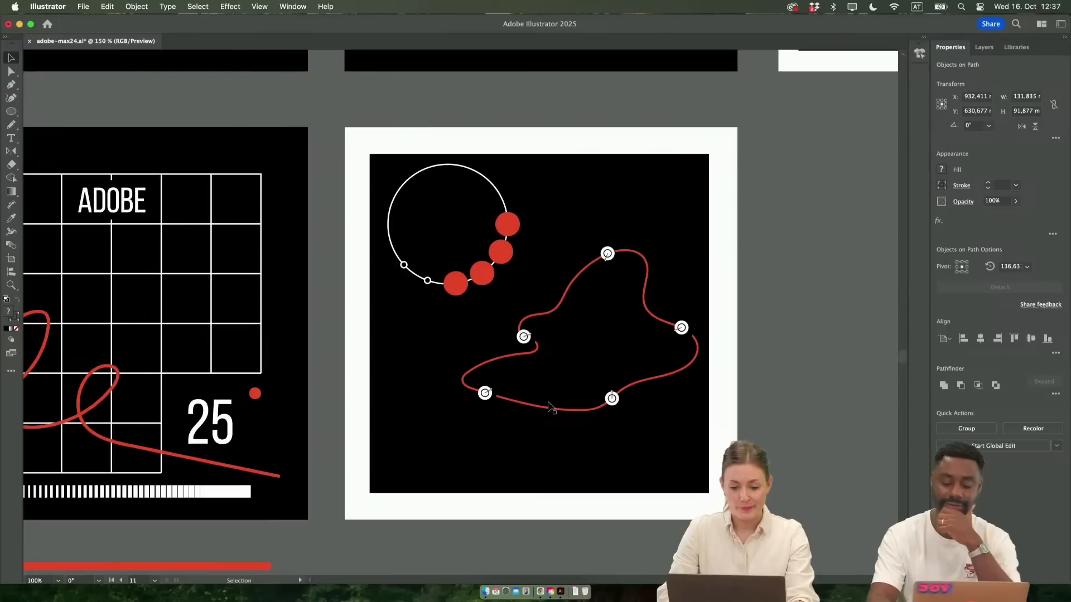
left_click(775, 394)
Move the red blob with its attached dials onto the grid of the ADOBE poster
scroll(775, 393, "up", 1)
scroll(775, 393, "right", 1)
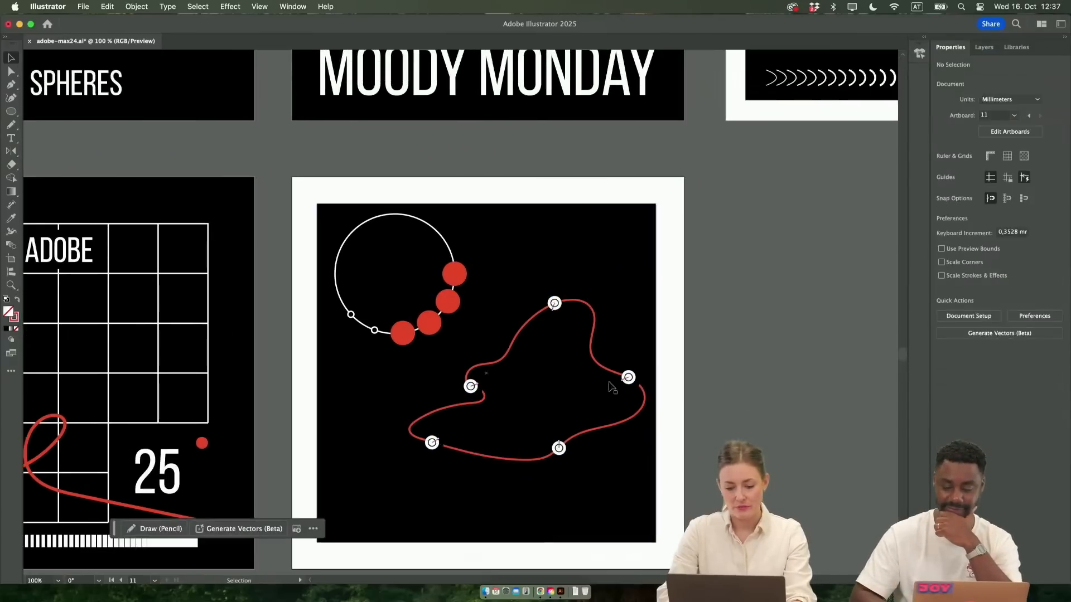
left_click_drag(601, 369, 148, 357)
scroll(148, 357, "left", 5)
scroll(148, 357, "down", 1)
scroll(384, 316, "left", 4)
scroll(385, 316, "down", 1)
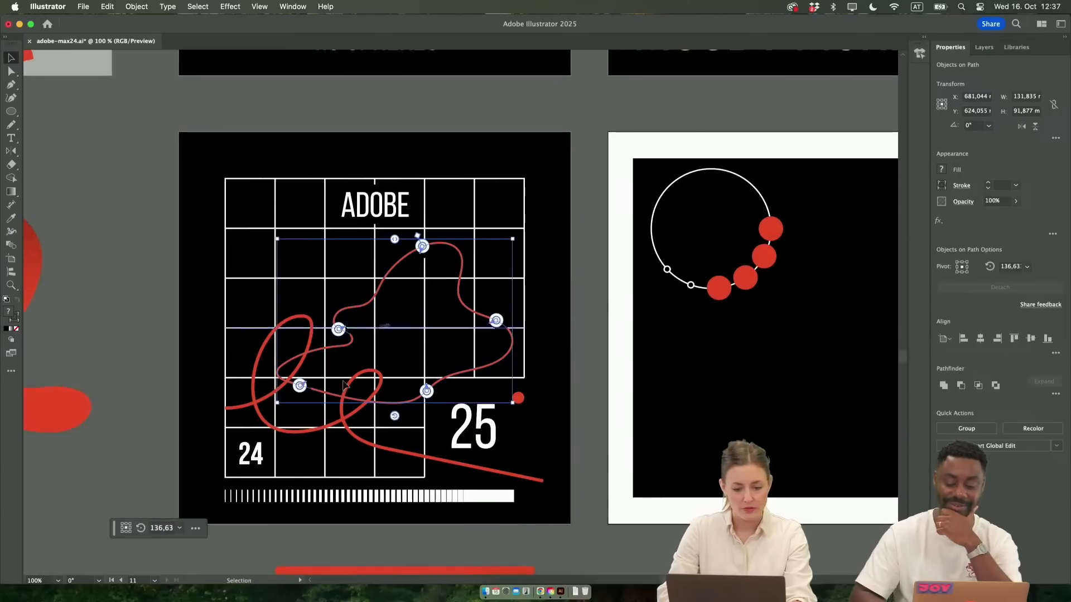
Move the looping red line from the ADOBE poster onto the white-framed poster and bring it to the front
left_click_drag(347, 422, 814, 385)
right_click(813, 384)
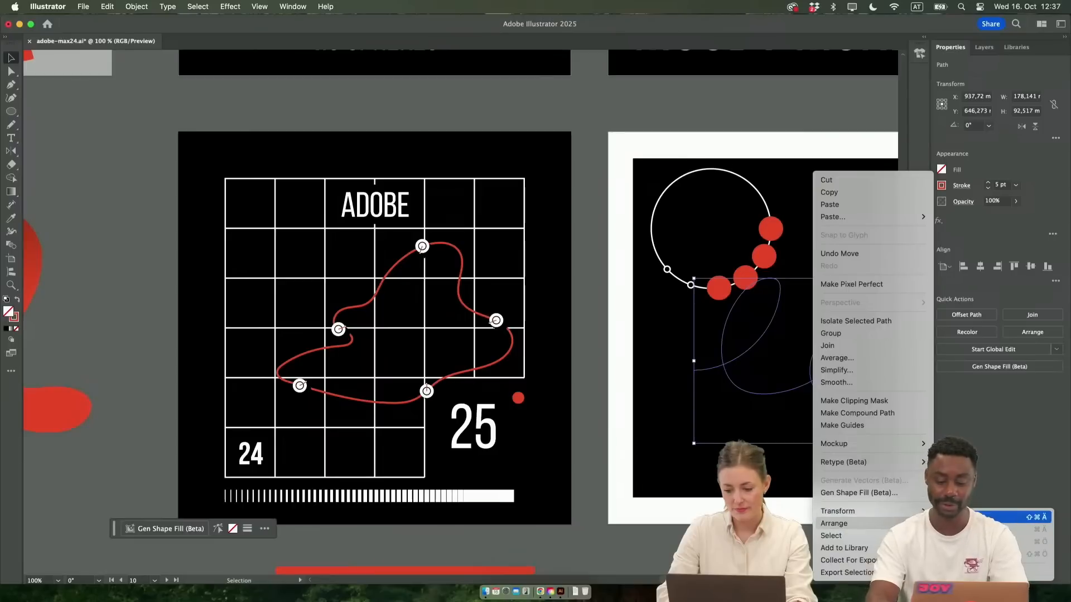
left_click(999, 516)
left_click(252, 415)
Isolate the blob's path and move the anchor points of its inner left bulge up and outward to the left
scroll(252, 413, "up", 2)
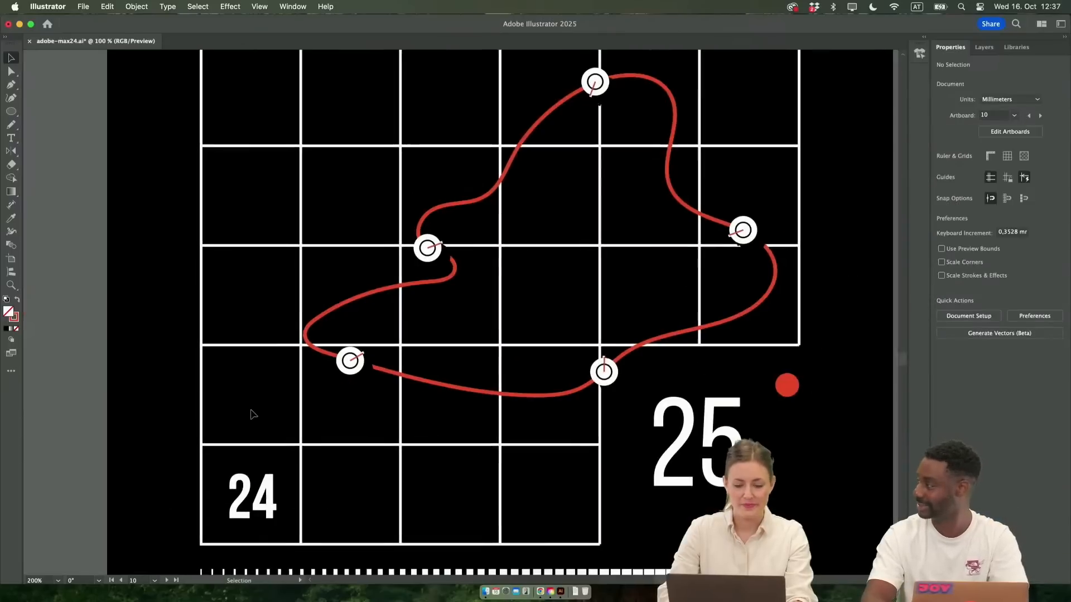
left_click(468, 206)
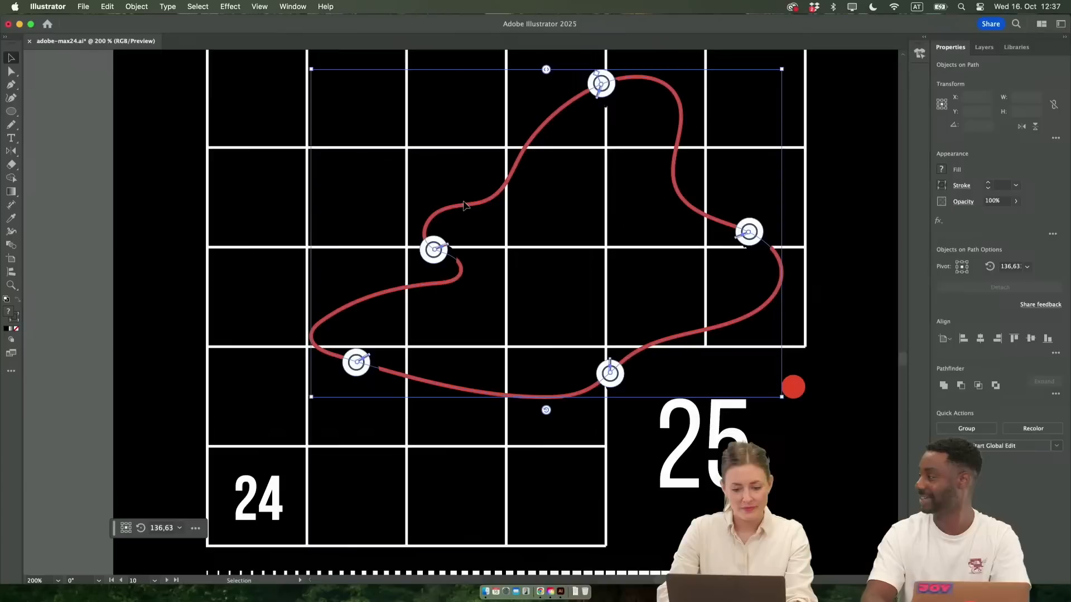
double_click(469, 208)
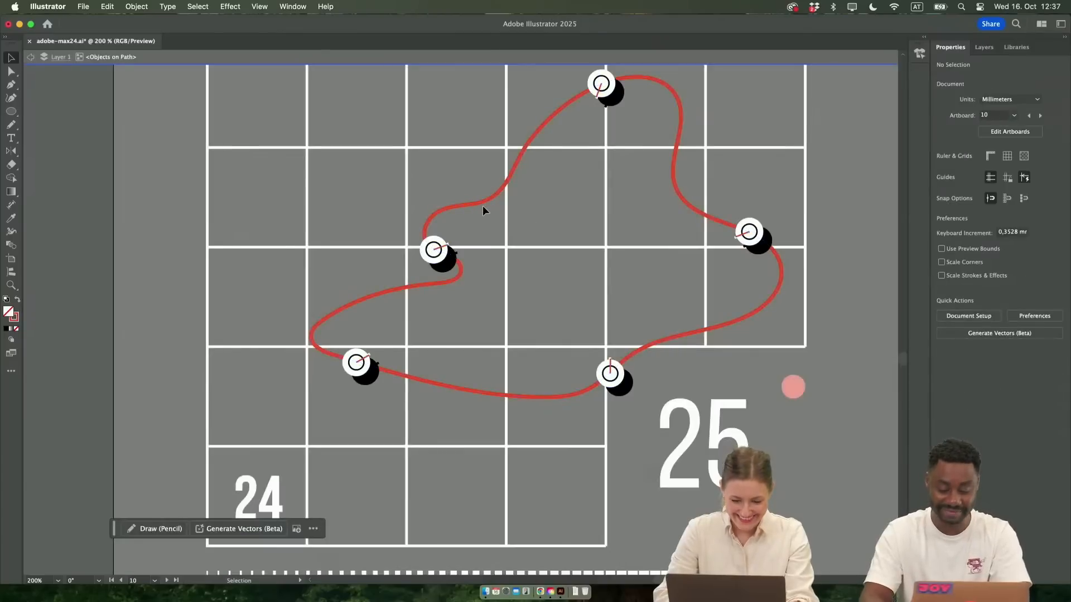
key("a")
left_click(476, 204)
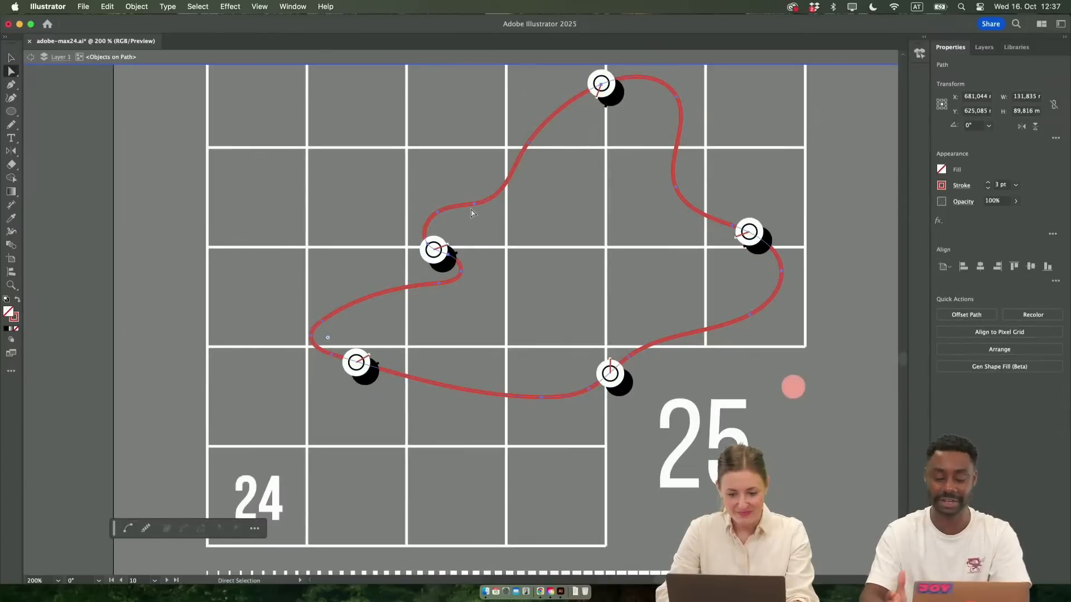
left_click(445, 211)
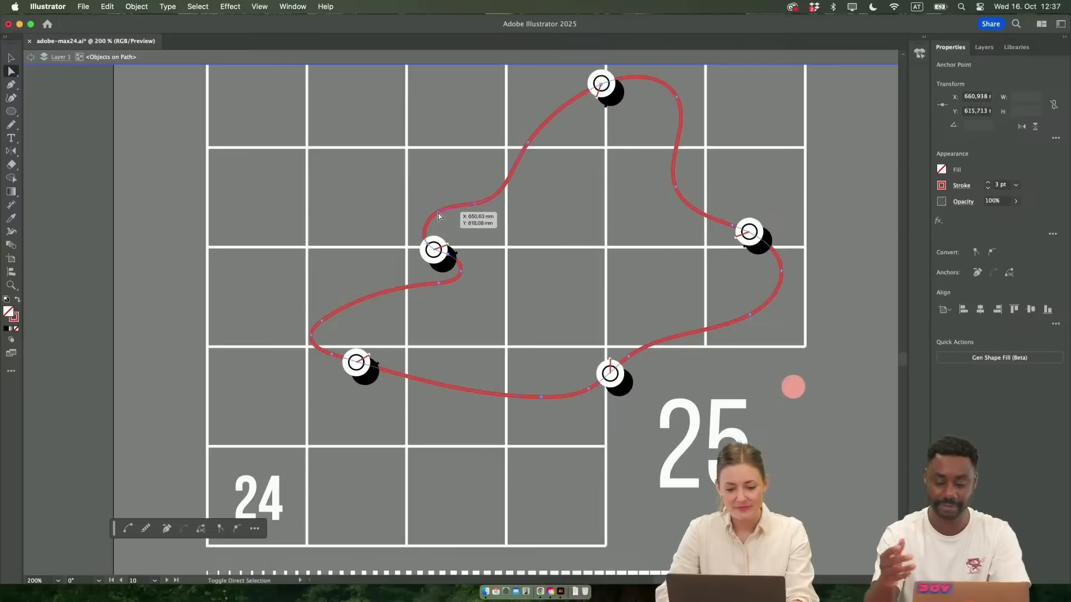
left_click(453, 254)
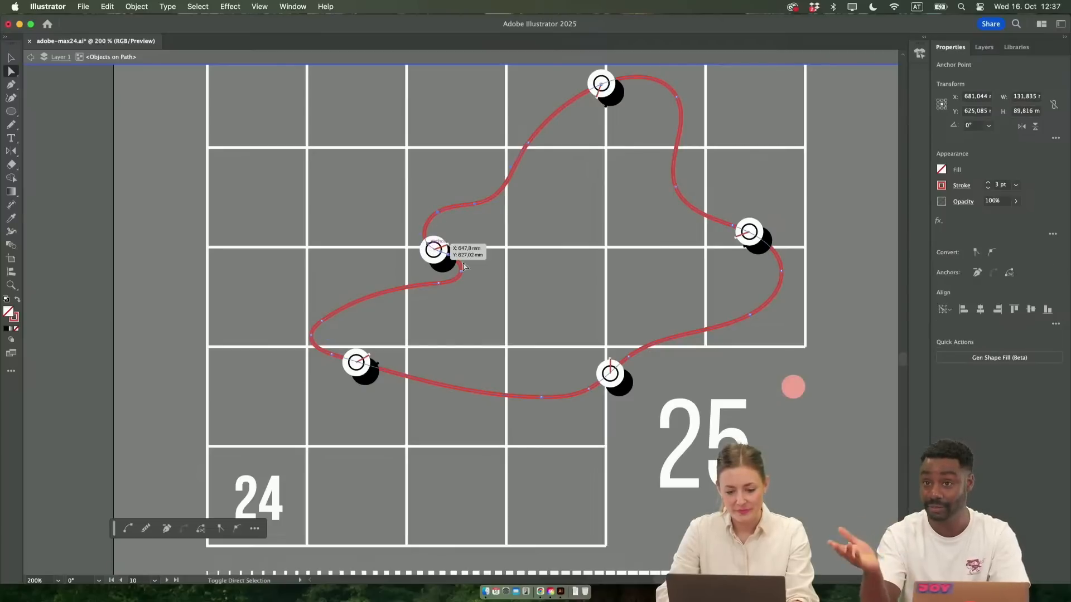
mouse_move(460, 274)
left_mouse_down()
mouse_move(347, 215)
mouse_move(433, 198)
mouse_move(392, 179)
mouse_move(550, 337)
mouse_move(435, 175)
mouse_move(379, 198)
mouse_move(456, 258)
left_mouse_up()
Delete two surplus anchor points on the blob's left side, smooth the remaining corner into a curve and leave isolation mode
key("p")
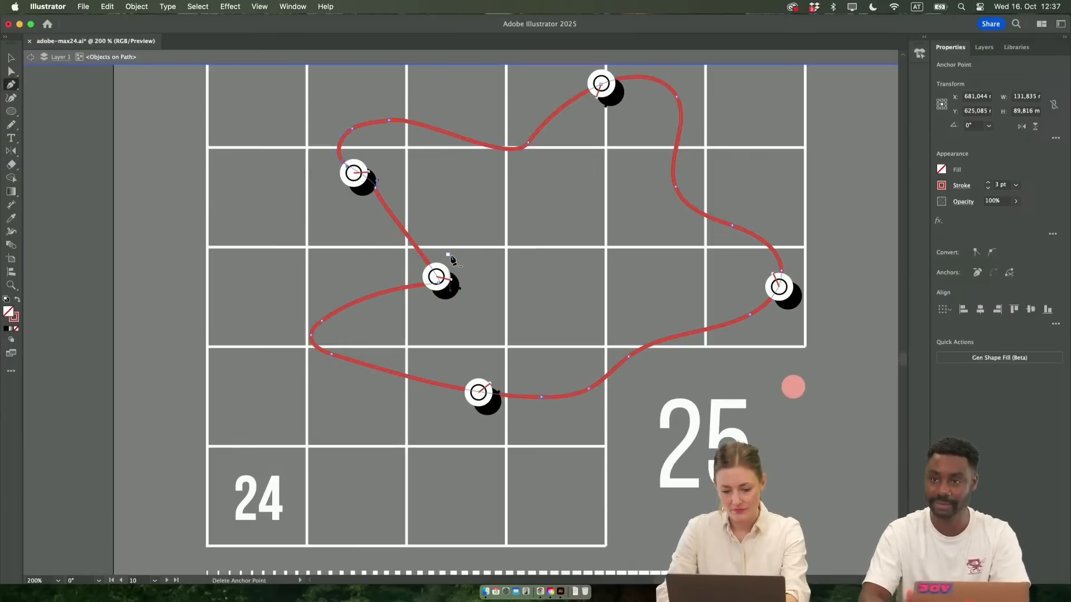
left_click(449, 255)
left_click(375, 189)
left_click_drag(435, 283, 471, 240)
key("Escape")
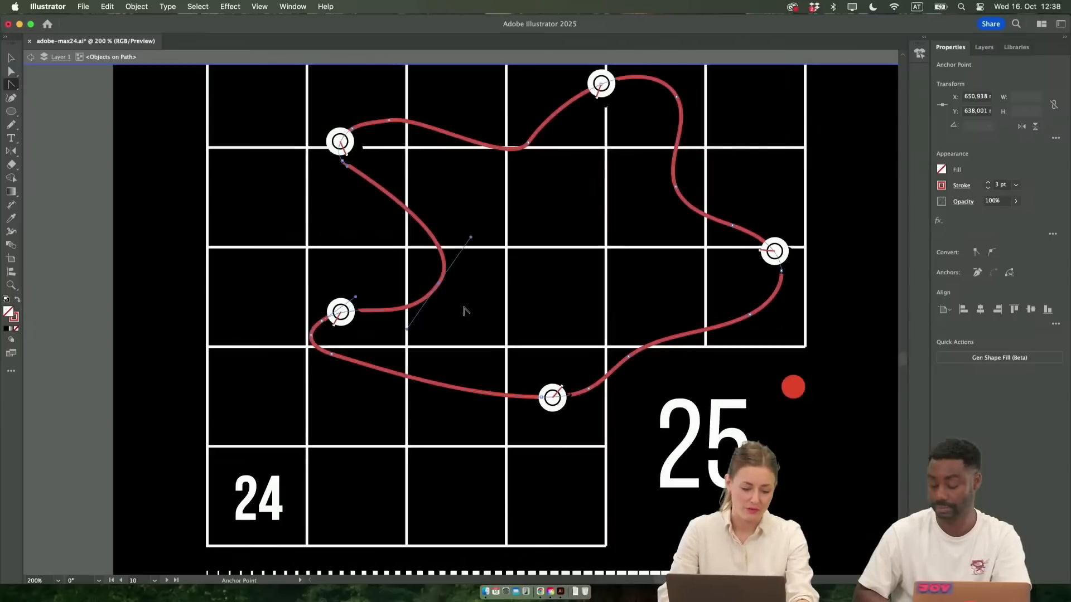
Try a light gray background on the ADOBE poster, sampled from the gray poster above it
scroll(423, 380, "down", 1)
scroll(423, 380, "down", 1)
scroll(424, 381, "down", 2)
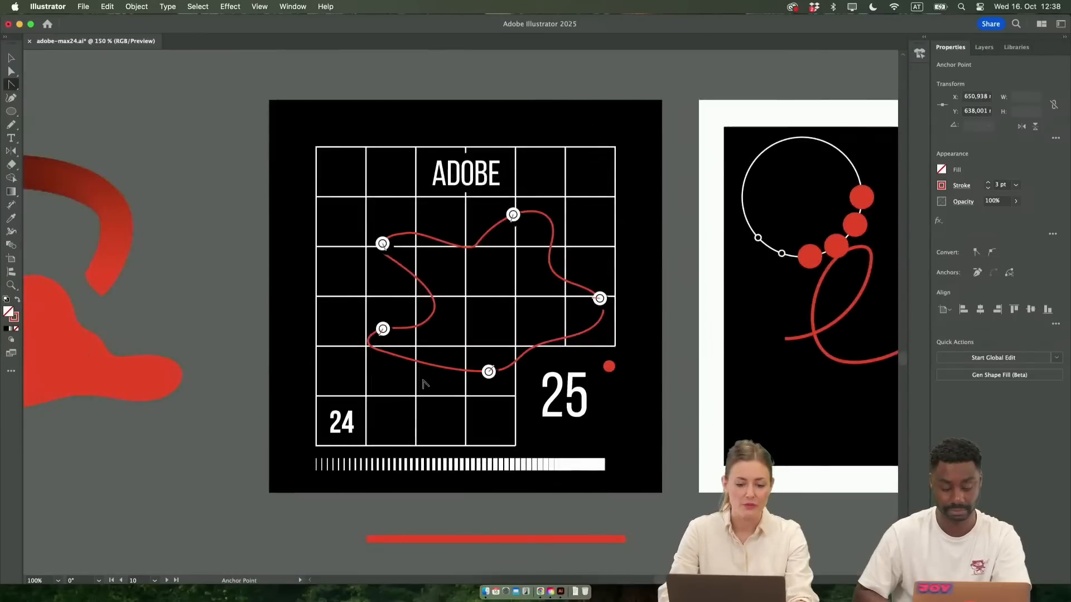
scroll(424, 380, "up", 3)
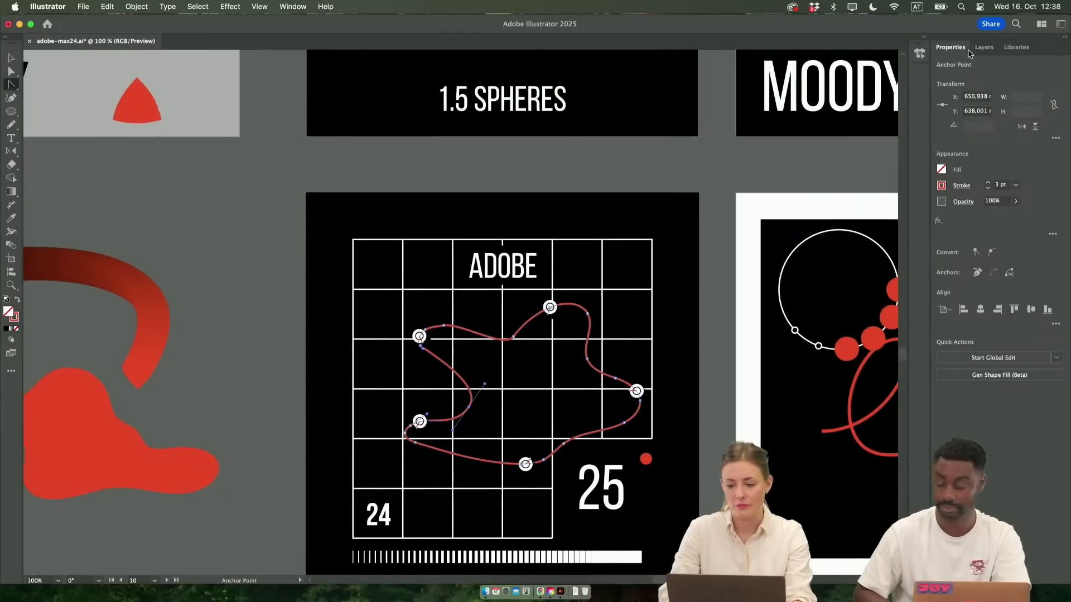
left_click(984, 47)
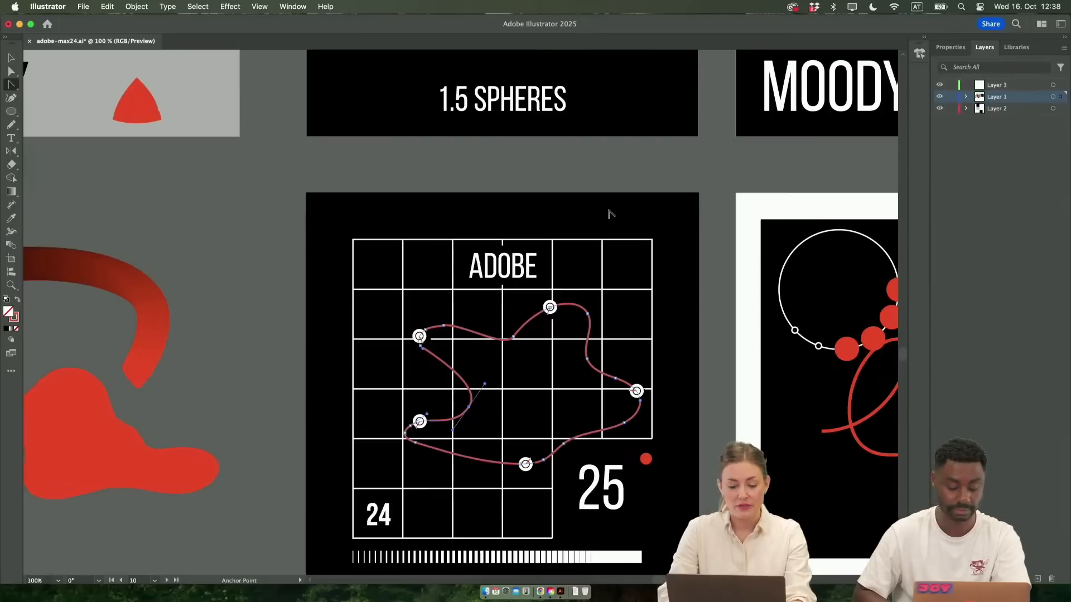
key("v")
left_click(640, 219)
scroll(645, 227, "up", 2)
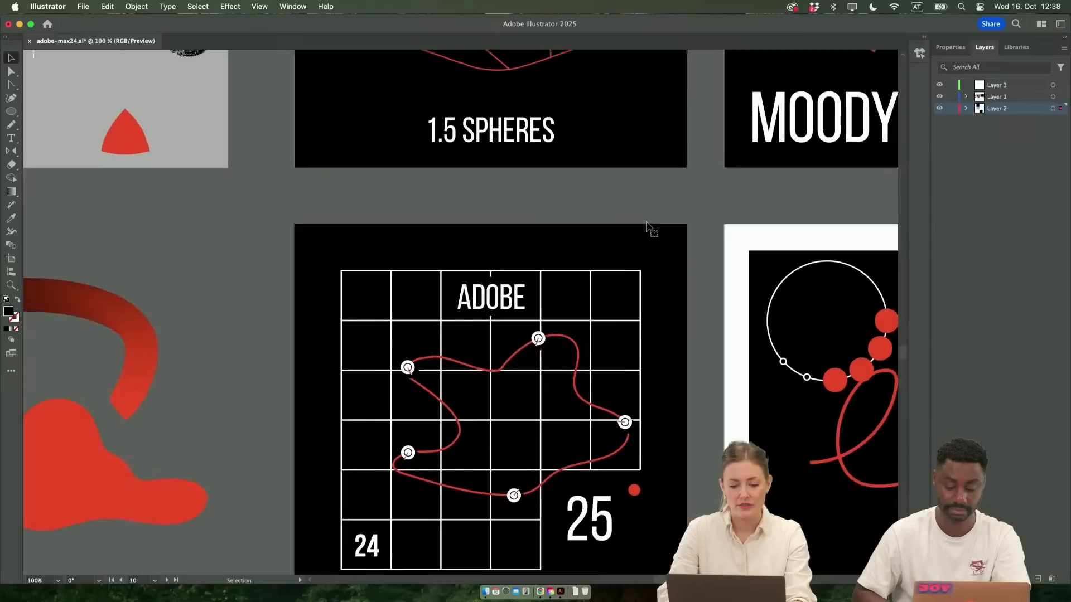
scroll(268, 203, "up", 3)
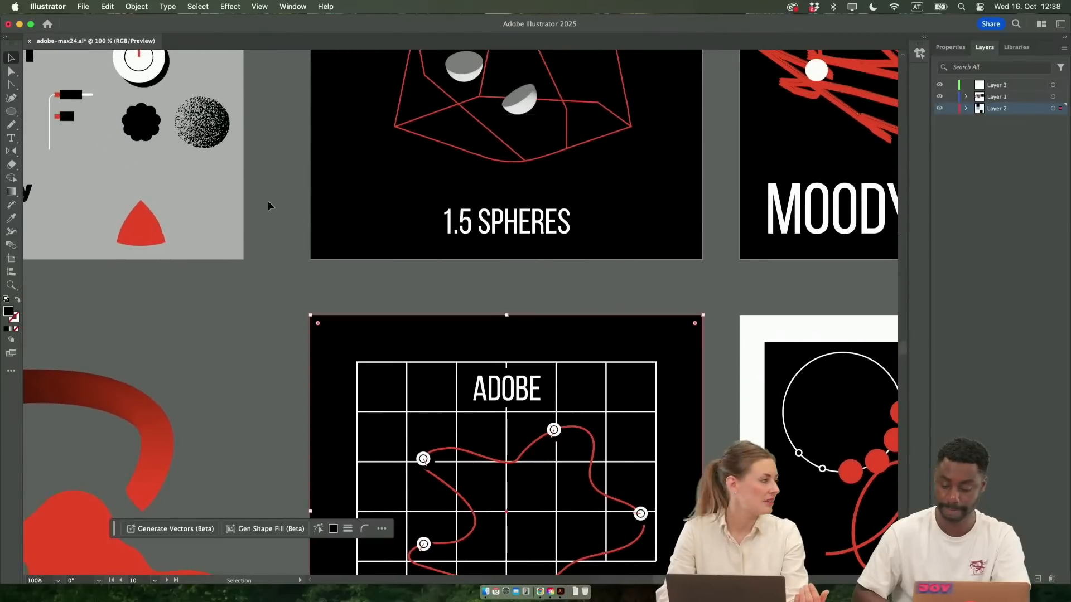
key("i")
left_click(227, 232)
scroll(256, 362, "down", 5)
key("v")
scroll(262, 359, "down", 3)
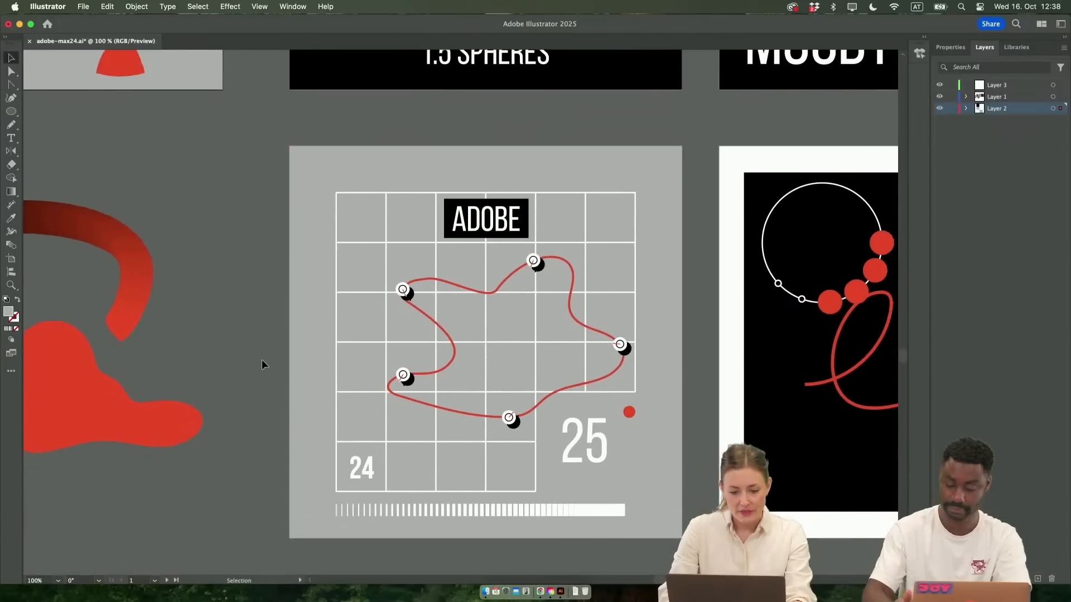
Select the 24 text and the black box behind ADOBE in turn, and undo the gray background fill
left_click(263, 378)
scroll(453, 360, "up", 1)
scroll(453, 360, "down", 1)
scroll(454, 360, "up", 1)
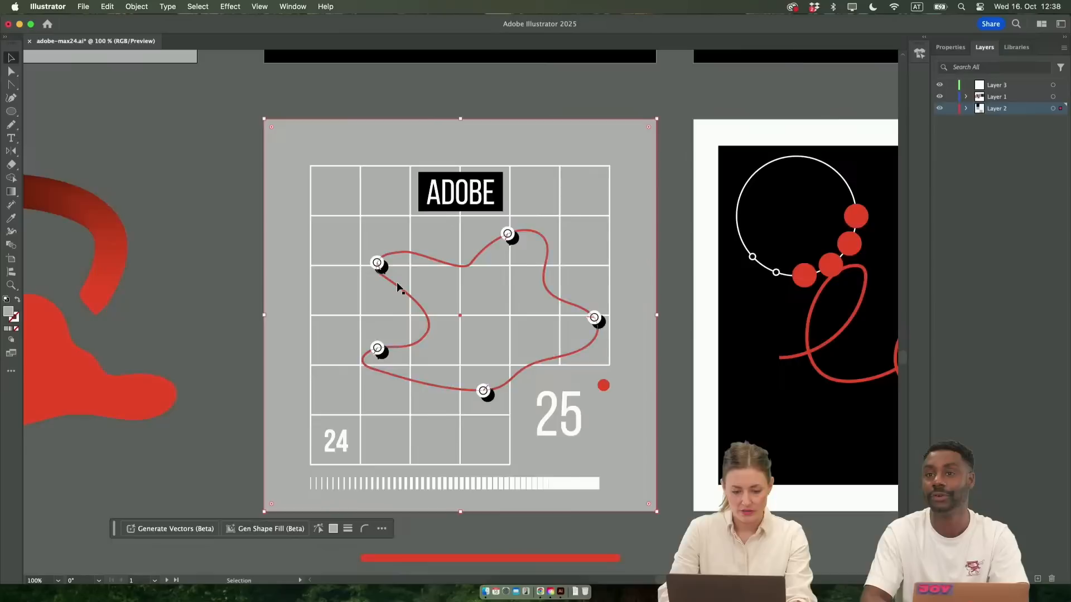
scroll(396, 286, "up", 2)
scroll(476, 370, "down", 2)
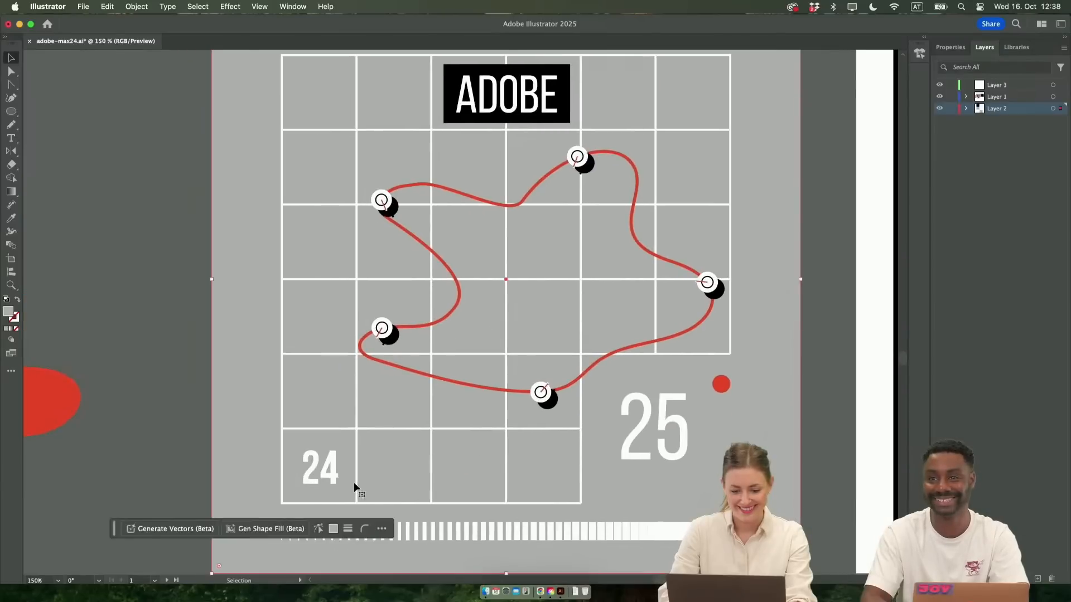
left_click(334, 467)
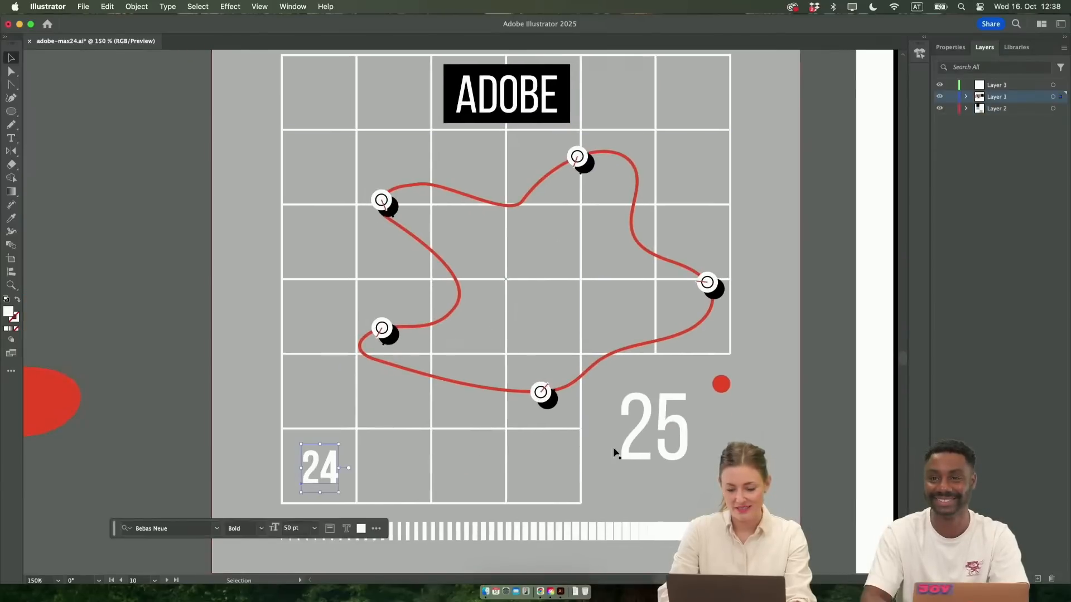
left_click(564, 73)
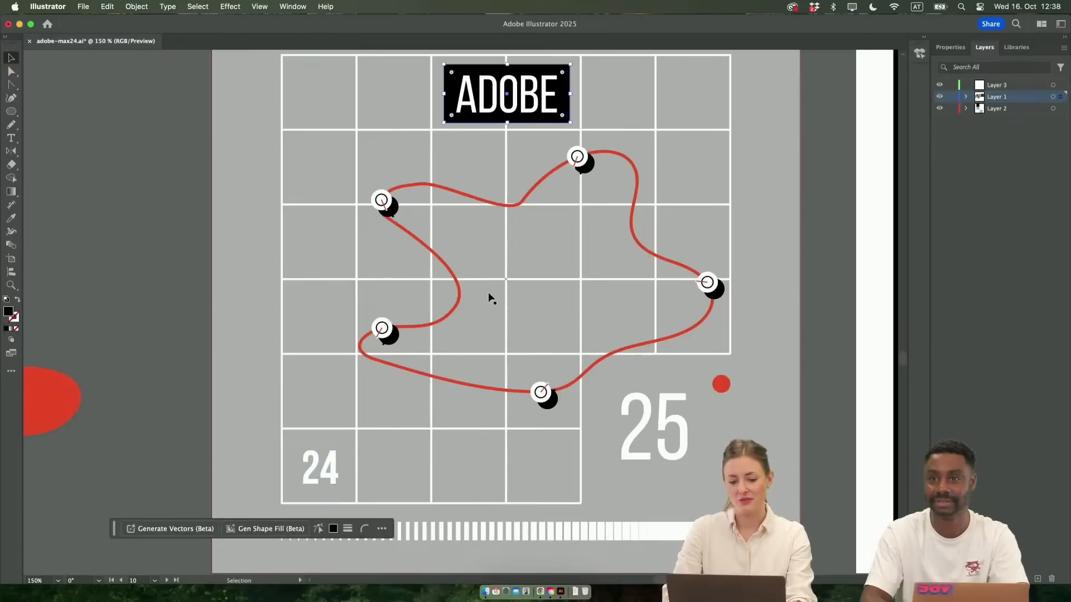
key("super+z")
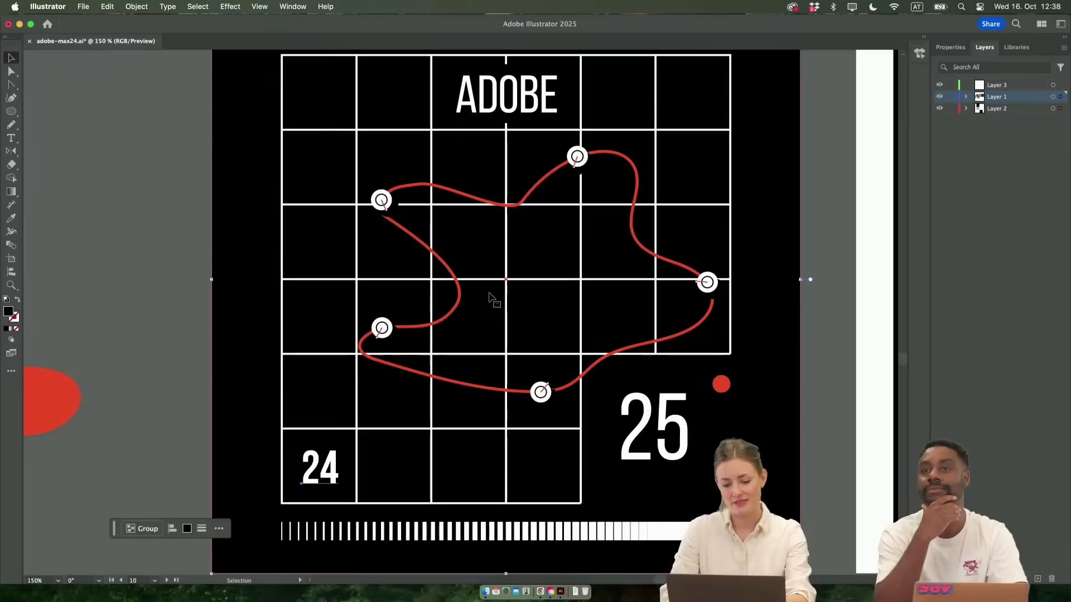
Move the anchor point at the lower-left end of the red path on the ADOBE poster outward to the left
key("a")
left_click(383, 363)
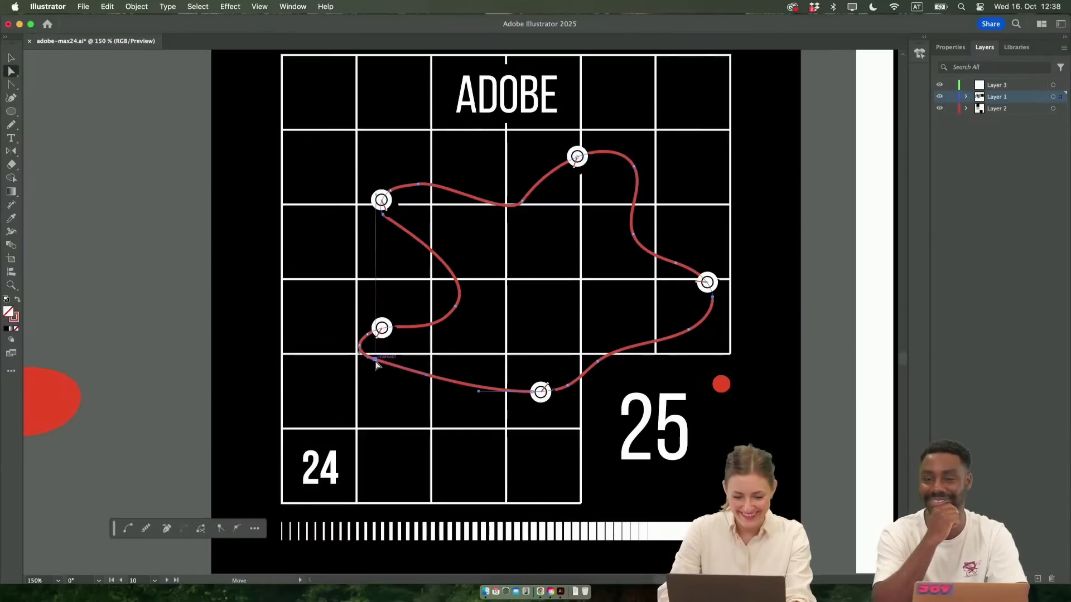
left_click_drag(376, 363, 308, 366)
Smooth the notch between the two upper dials of the red path into a wide curve, and briefly enter and leave isolation mode
key("shift+c")
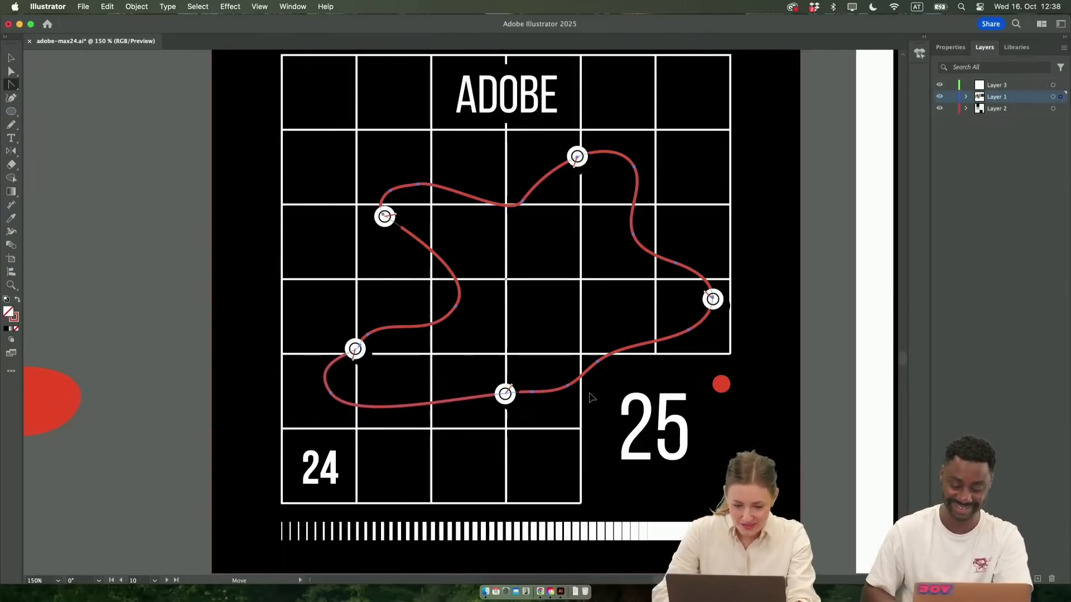
left_click_drag(523, 202, 579, 238)
key("v")
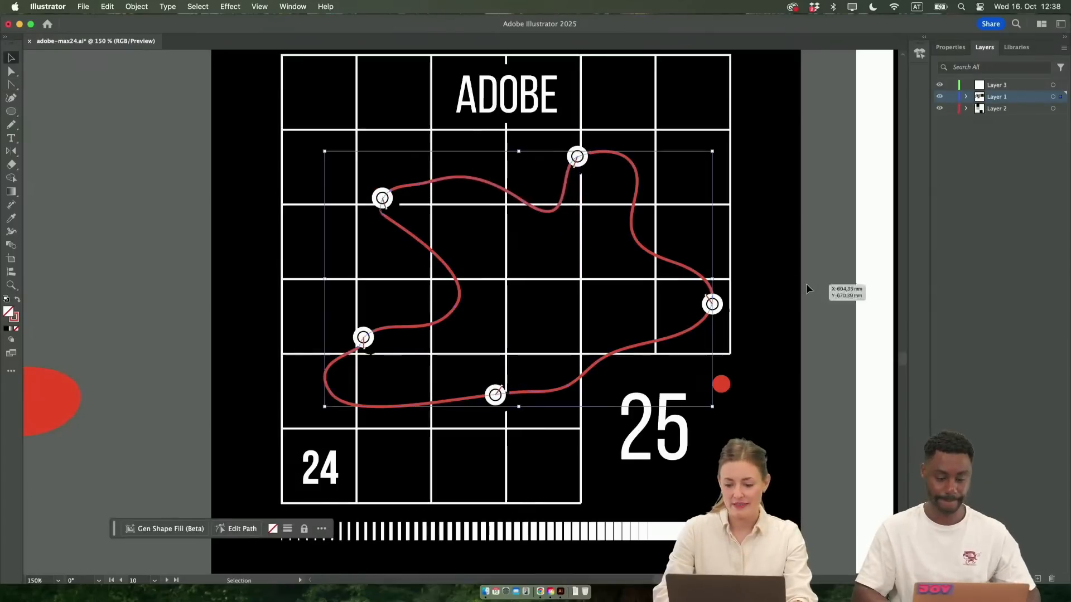
double_click(384, 199)
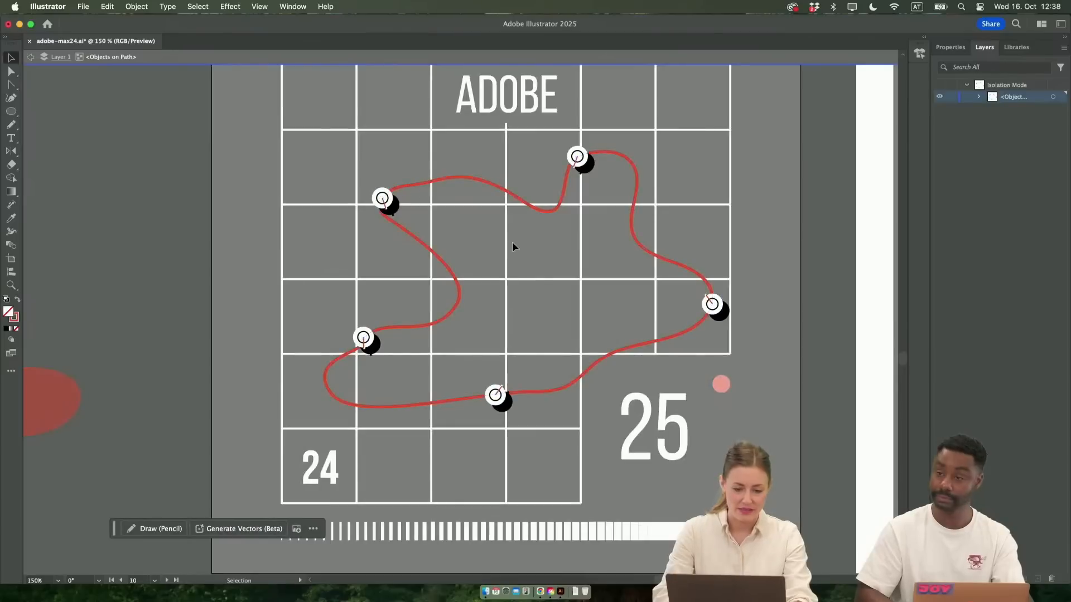
double_click(508, 235)
Delete the looping red line from the white-framed poster and select the white circle with the red dots
scroll(828, 423, "down", 2)
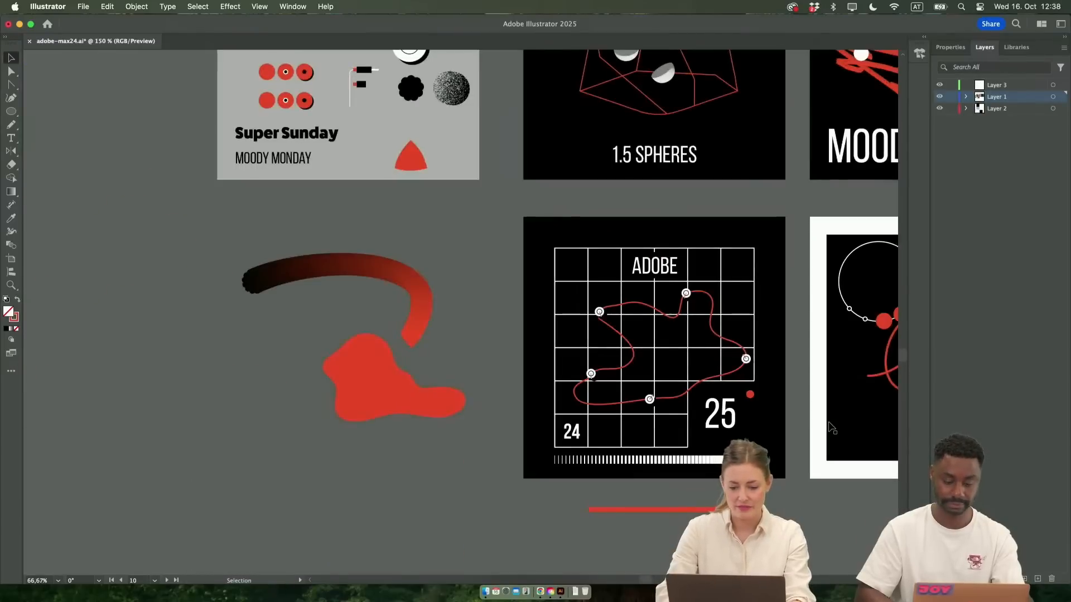
scroll(753, 424, "up", 3)
scroll(752, 419, "up", 1)
scroll(753, 419, "down", 1)
scroll(752, 418, "right", 6)
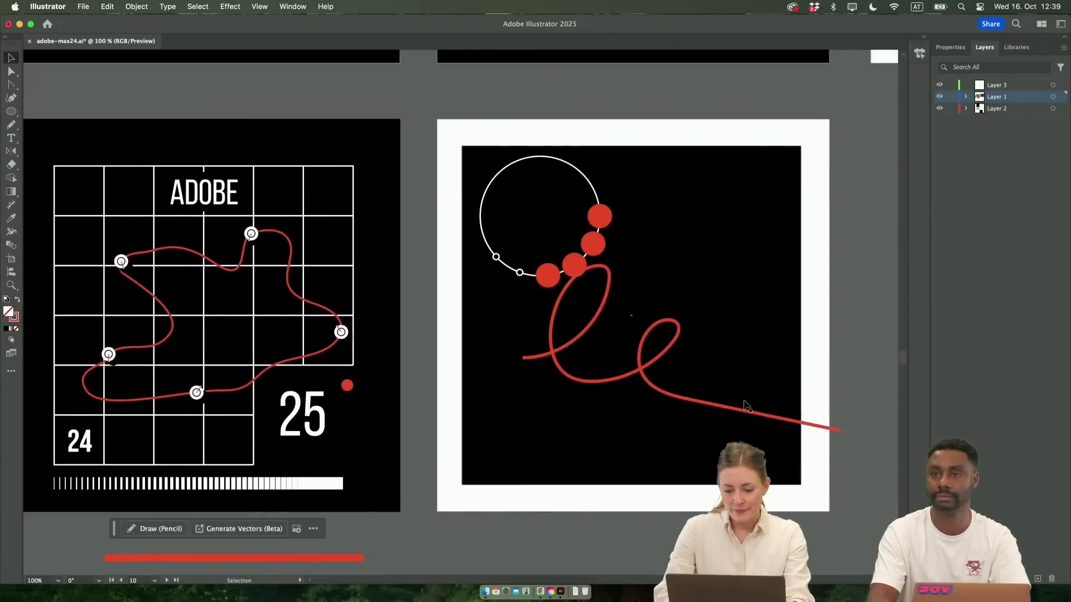
left_click(640, 372)
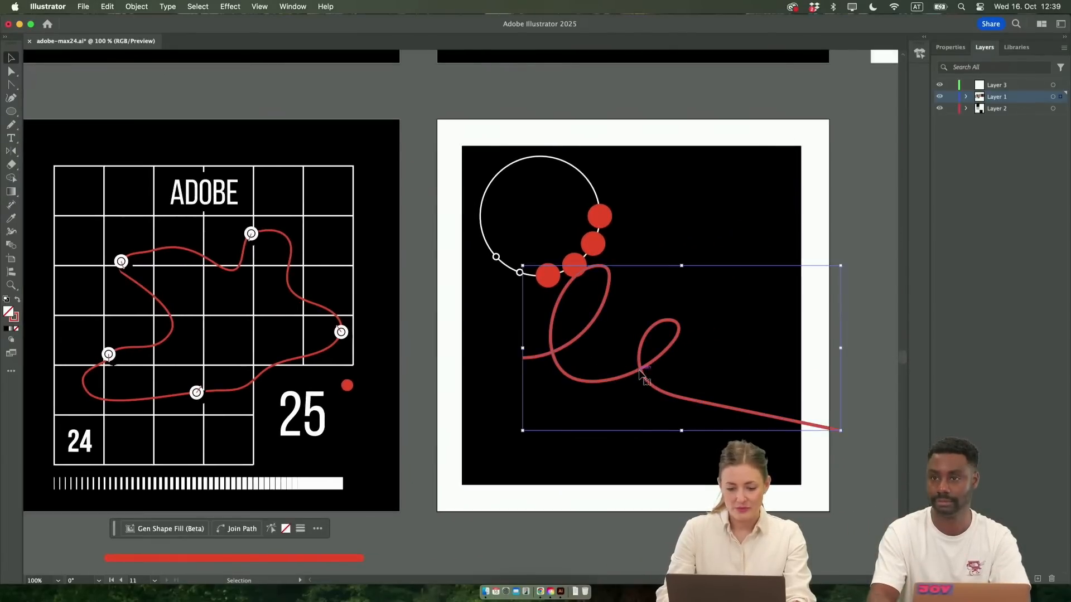
key("Delete")
scroll(681, 423, "right", 2)
scroll(683, 421, "down", 2)
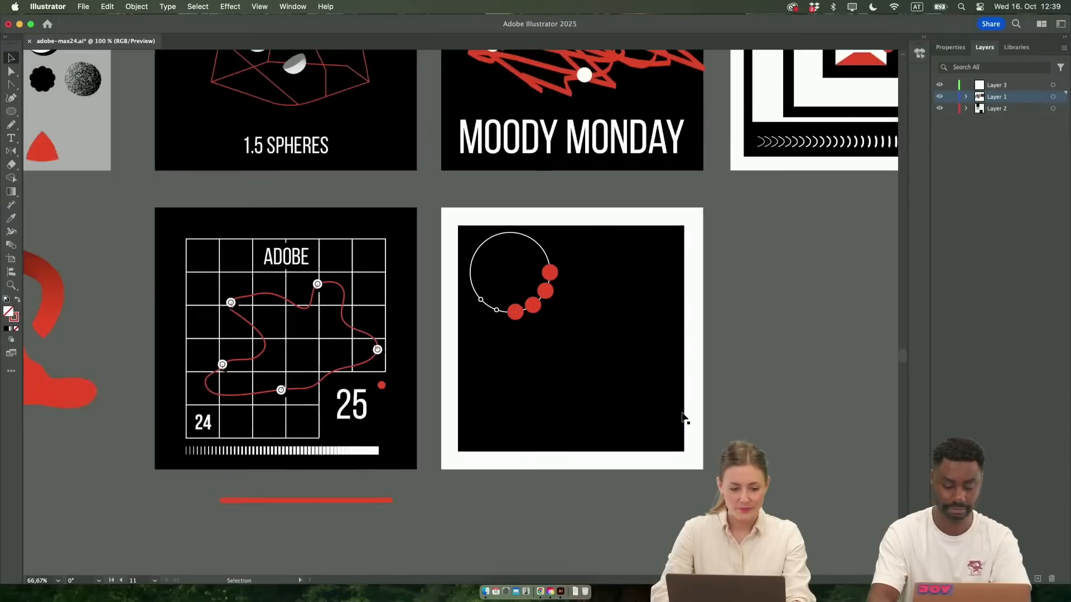
left_click(515, 326)
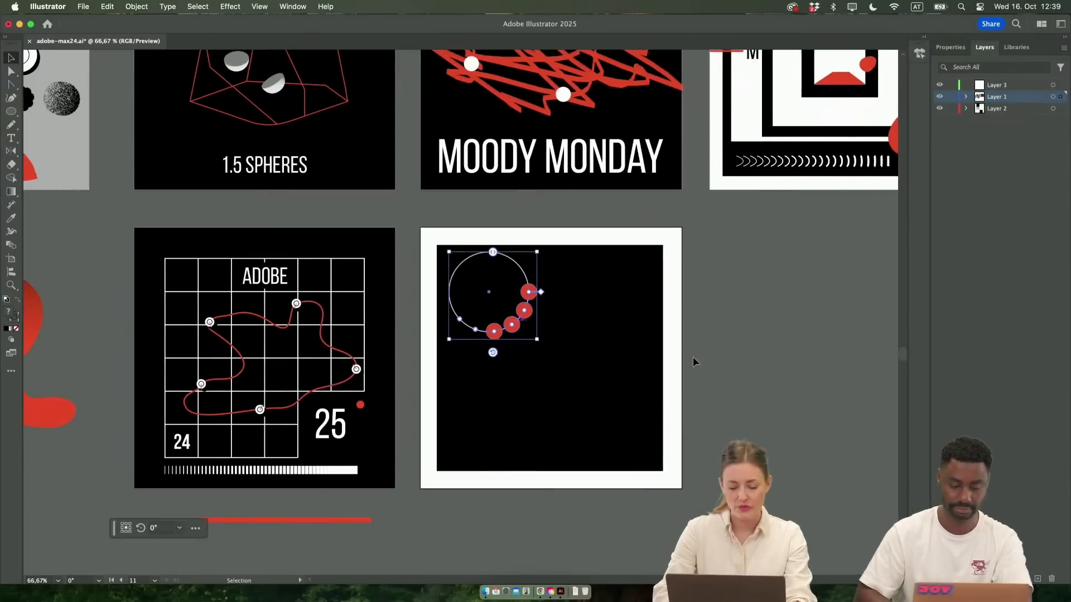
Look over the two tall black artboards with the plain red shapes and the hands-and-flowers versions
scroll(738, 369, "right", 3)
scroll(737, 369, "up", 1)
scroll(737, 367, "right", 8)
scroll(737, 367, "up", 6)
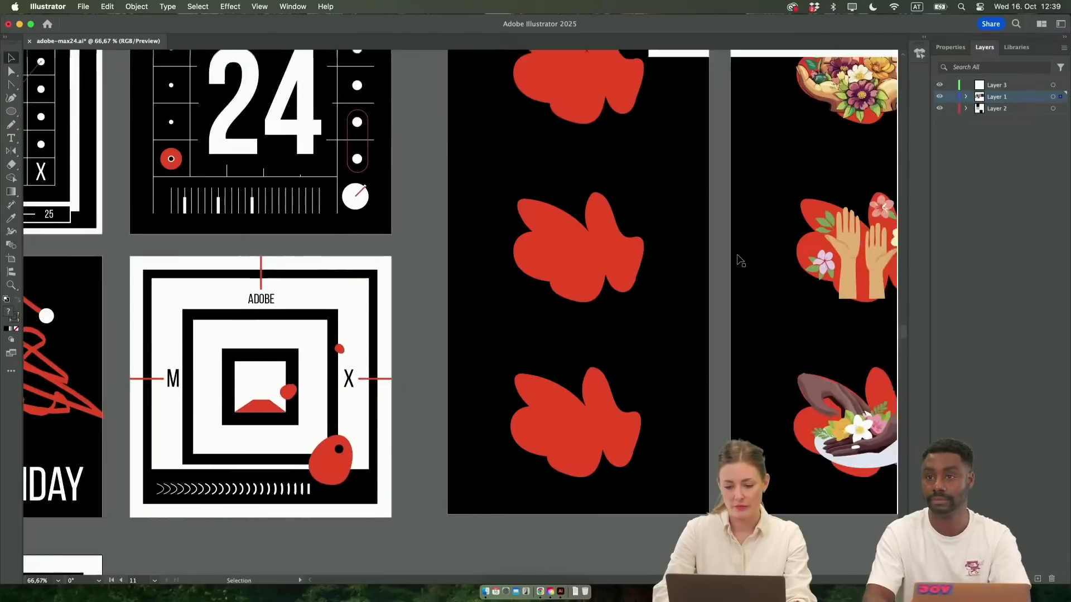
scroll(737, 261, "right", 3)
scroll(737, 261, "down", 2)
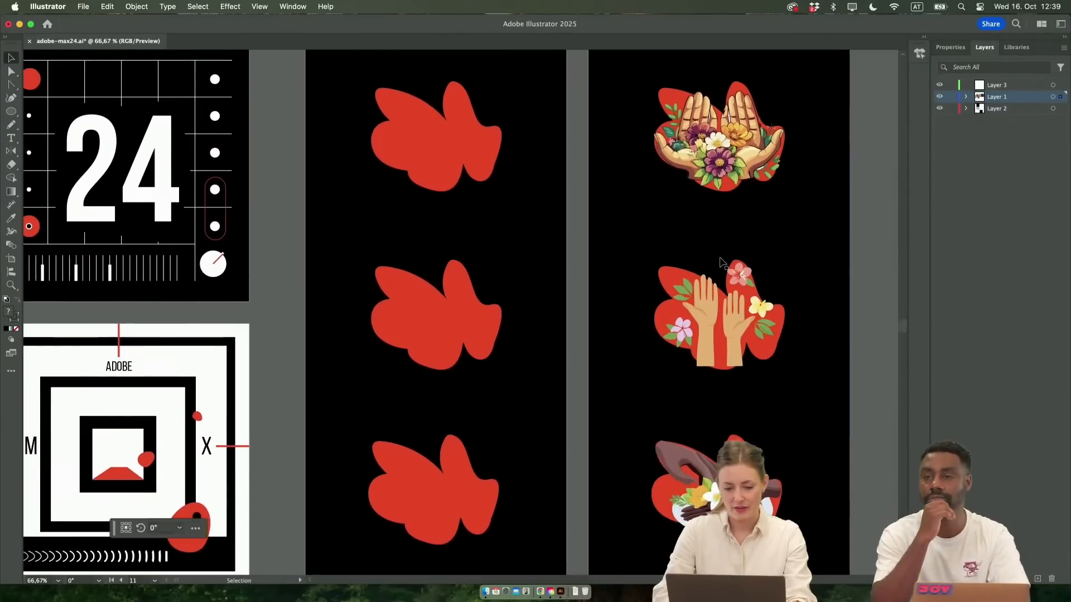
scroll(721, 261, "right", 2)
scroll(721, 261, "up", 1)
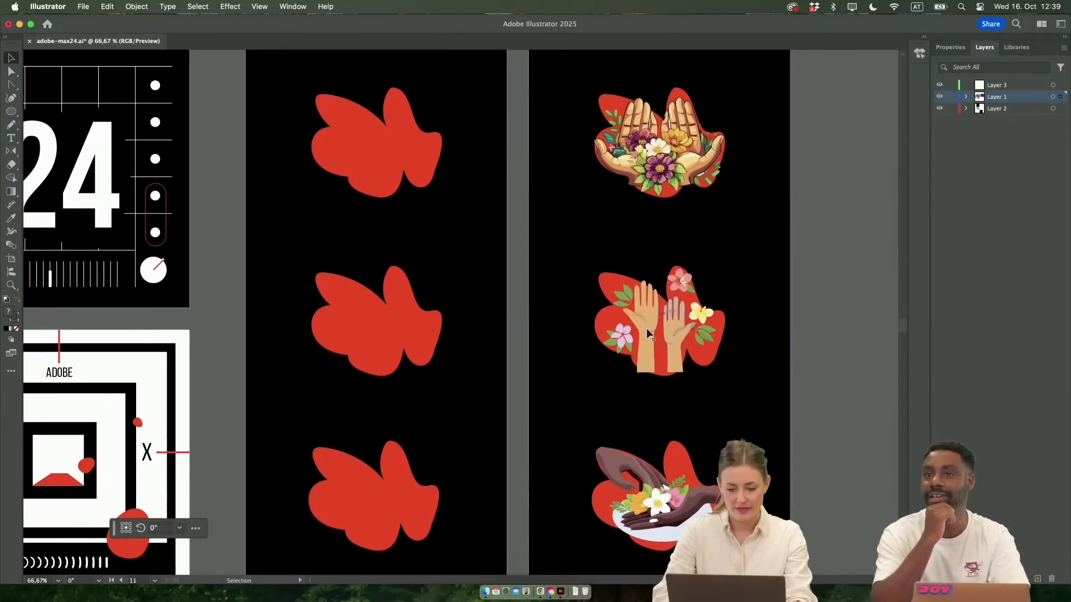
scroll(647, 330, "left", 2)
scroll(647, 333, "left", 8)
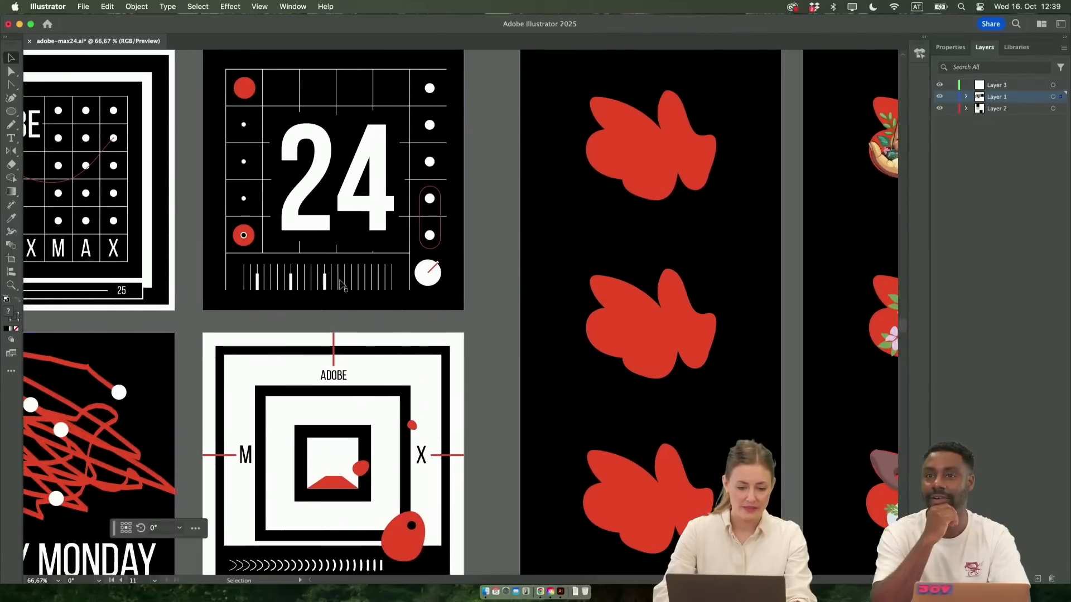
scroll(429, 350, "right", 4)
scroll(430, 350, "right", 6)
scroll(429, 350, "left", 1)
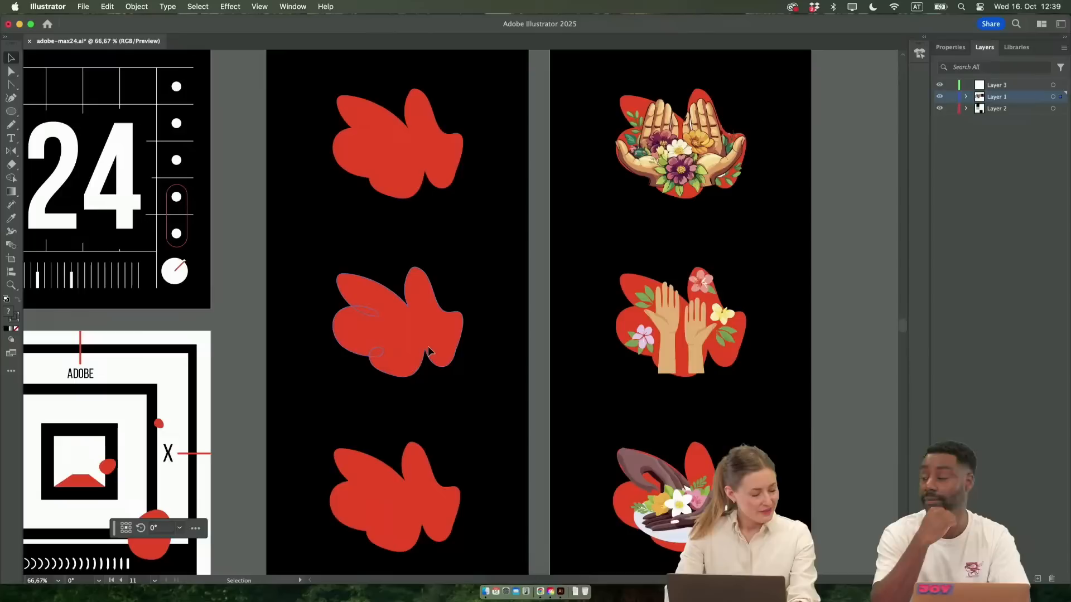
Move the Contextual Task Bar to the lower part of the red shapes' artboard and select the top red shape
left_click(430, 350)
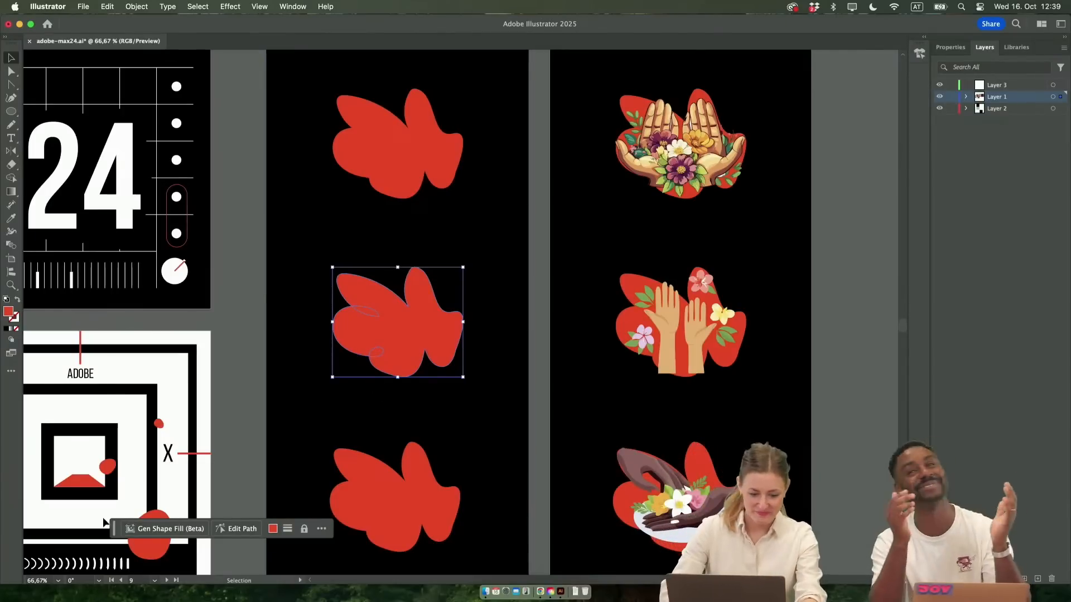
left_click_drag(114, 530, 288, 527)
left_click_drag(369, 526, 347, 515)
scroll(311, 467, "down", 2)
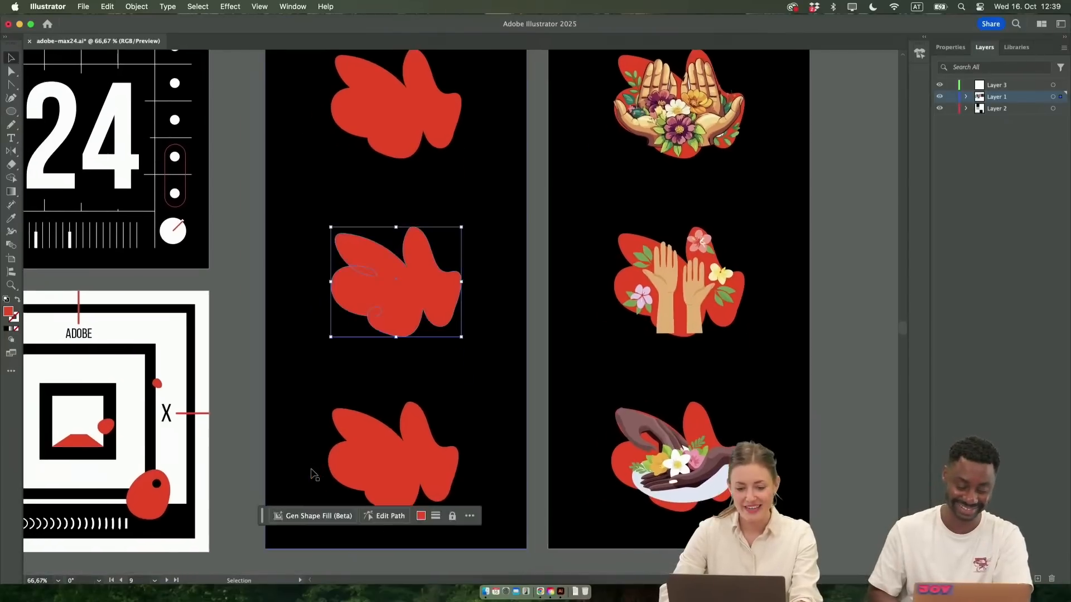
left_click(237, 336)
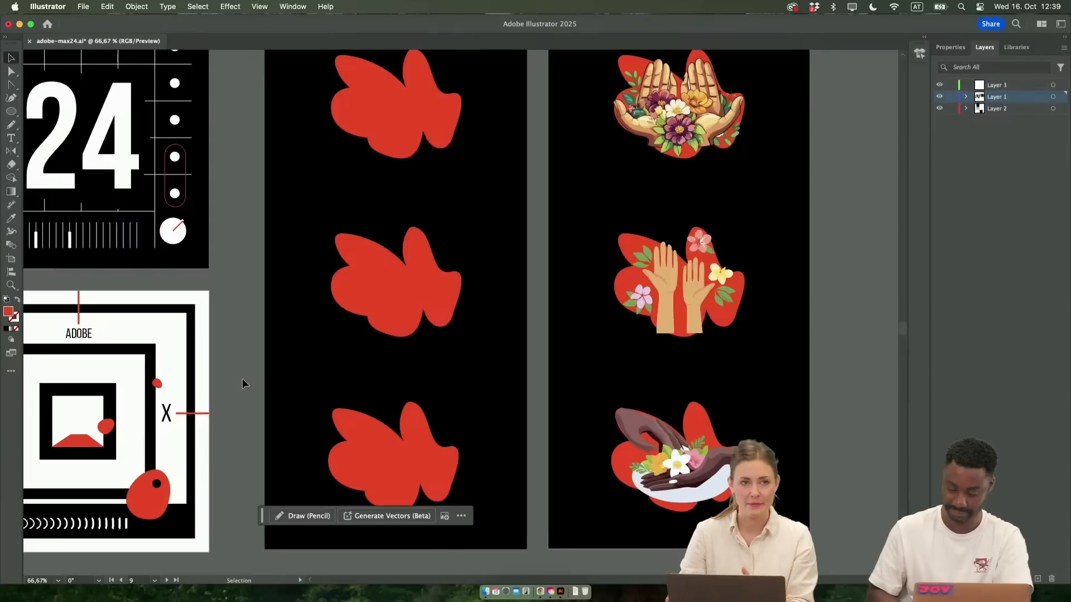
left_click(375, 289)
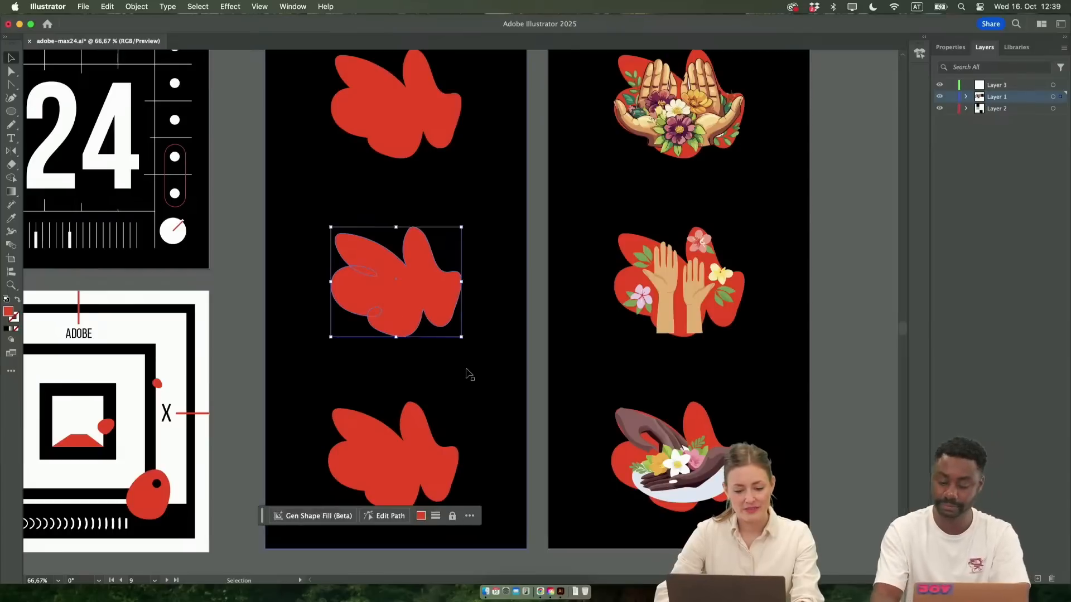
scroll(392, 132, "up", 3)
left_click(393, 148)
Examine each of the three hands-and-flowers illustrations up close, checking how they fit the red shape's outline
scroll(704, 170, "right", 4)
left_click(702, 171)
scroll(661, 182, "down", 1)
scroll(664, 186, "down", 2)
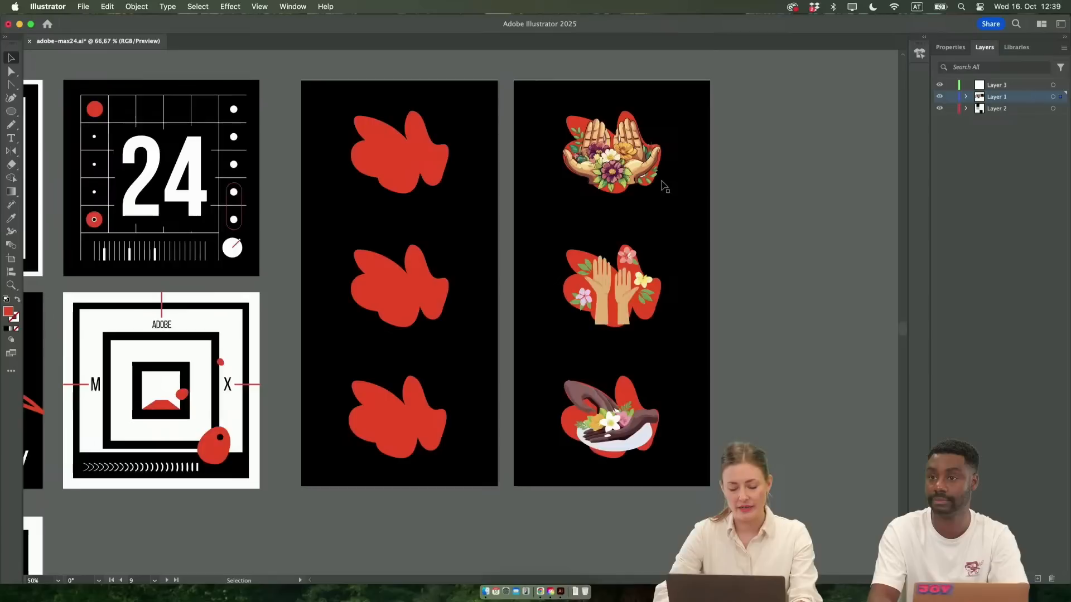
key("super+z")
scroll(664, 185, "up", 8)
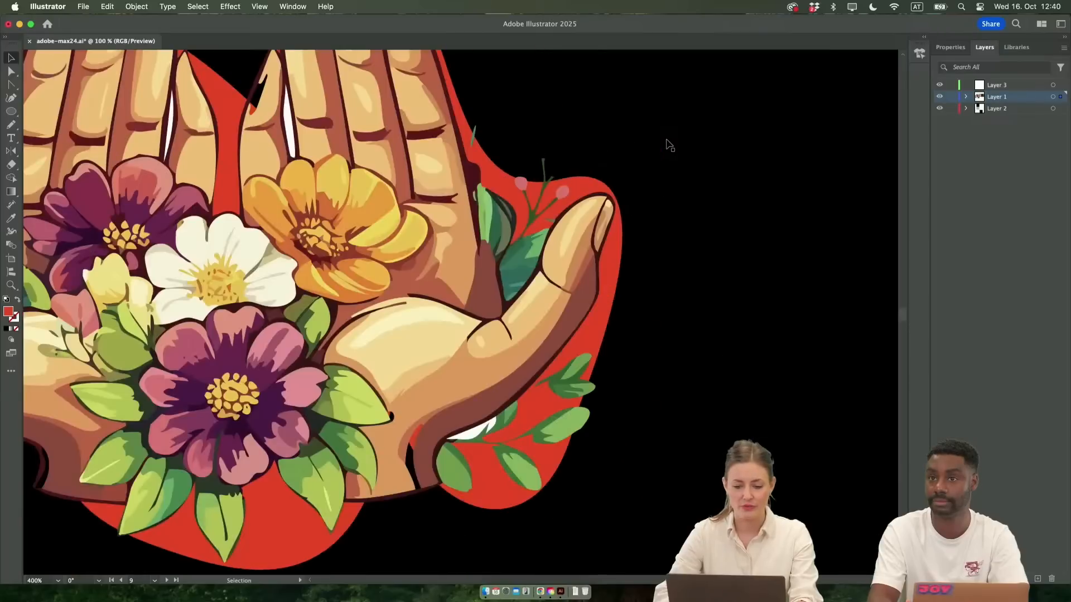
scroll(669, 145, "down", 4)
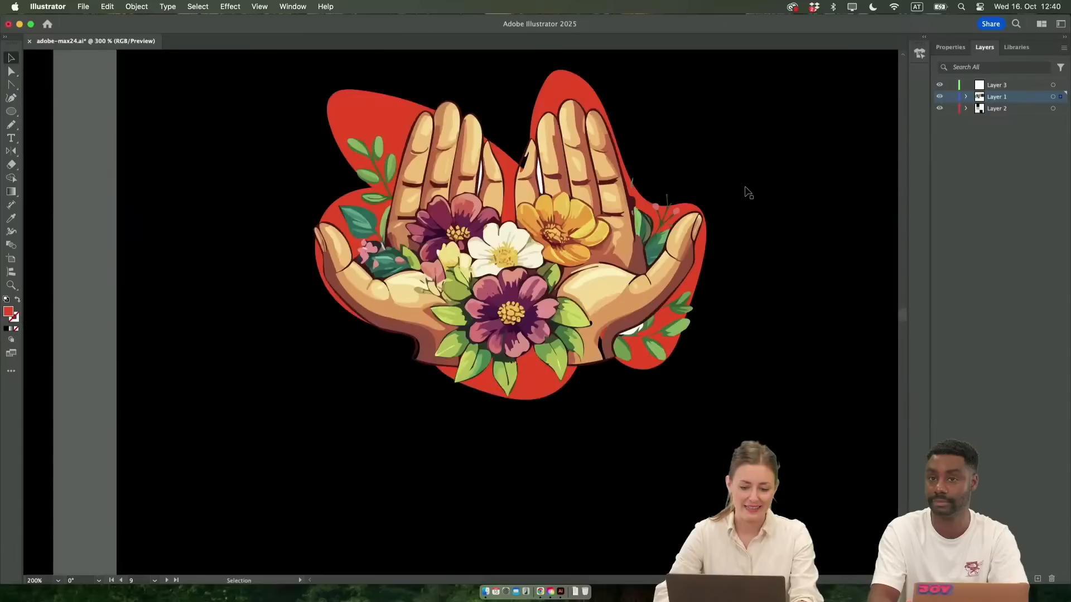
scroll(748, 193, "down", 1)
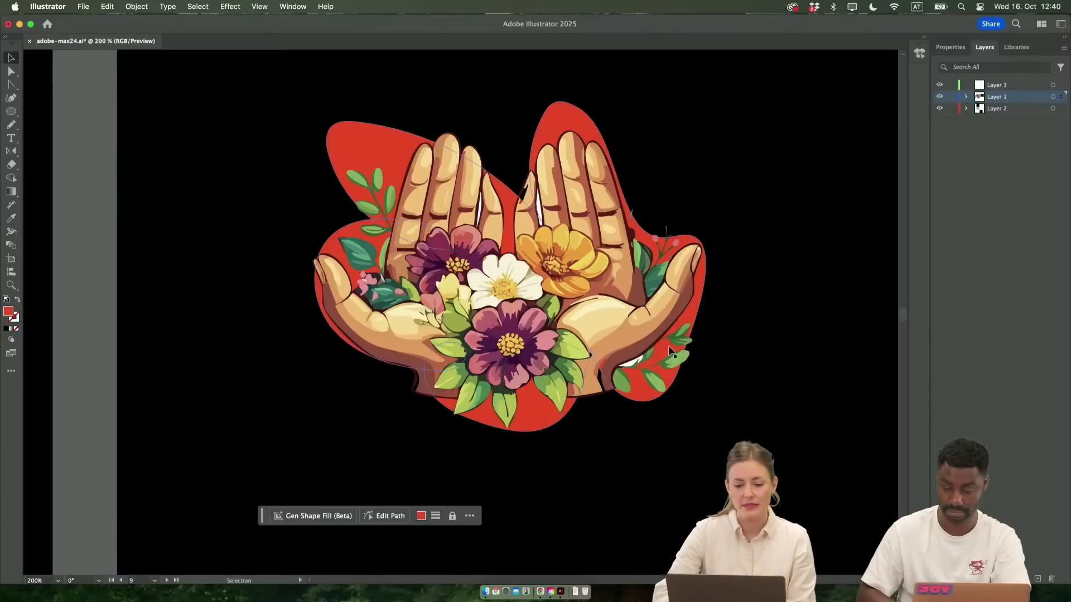
scroll(671, 351, "down", 10)
scroll(671, 351, "down", 4)
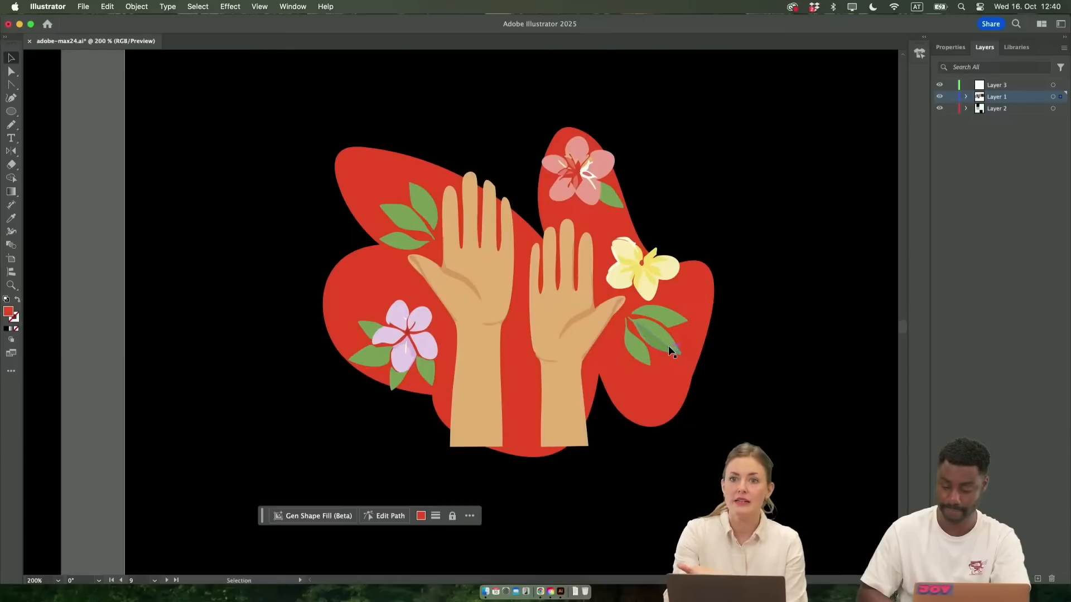
scroll(672, 351, "down", 10)
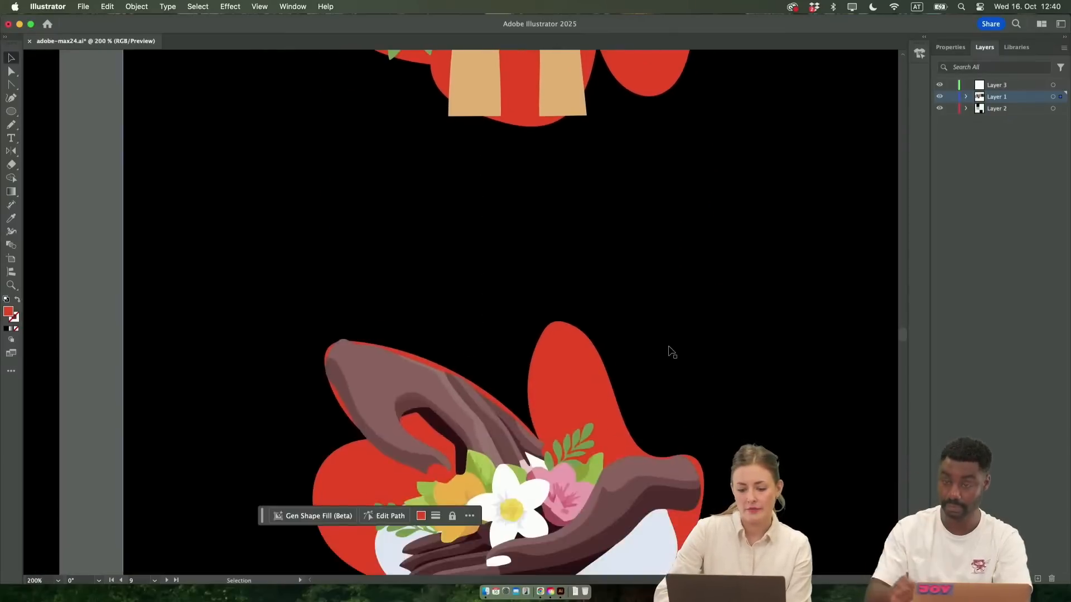
key("super+minus")
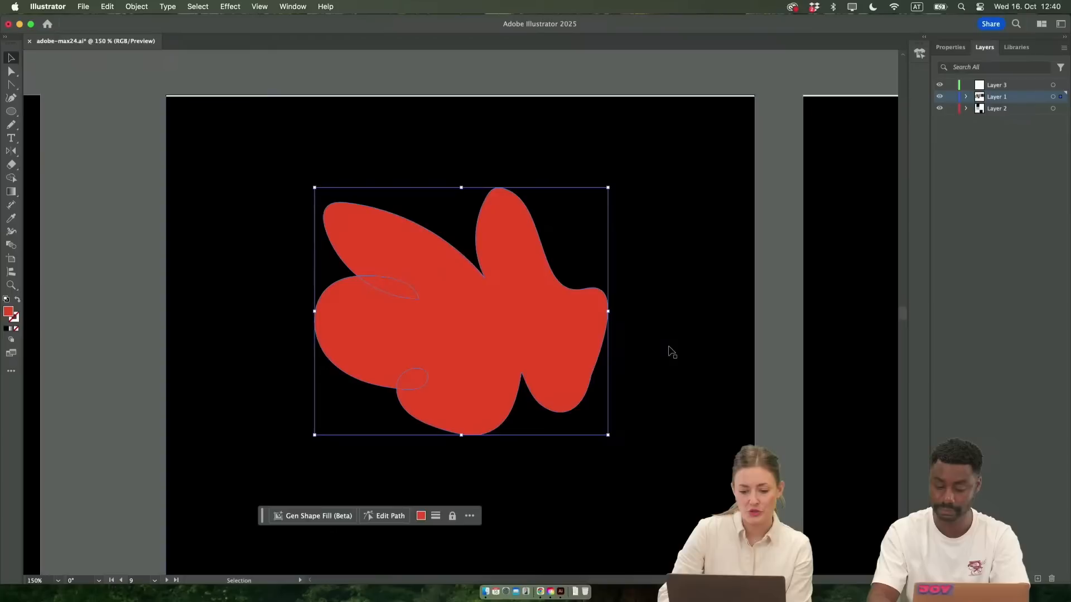
scroll(672, 351, "right", 10)
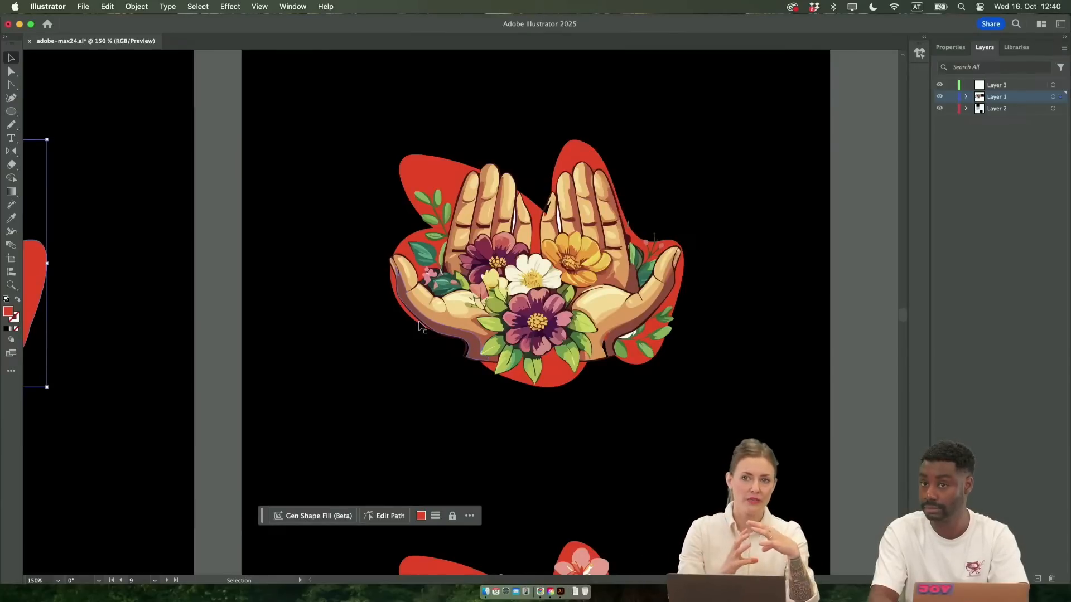
Compare the plain red shapes side by side with the illustrated versions on the neighbouring artboard
key("super+minus")
key("super+minus")
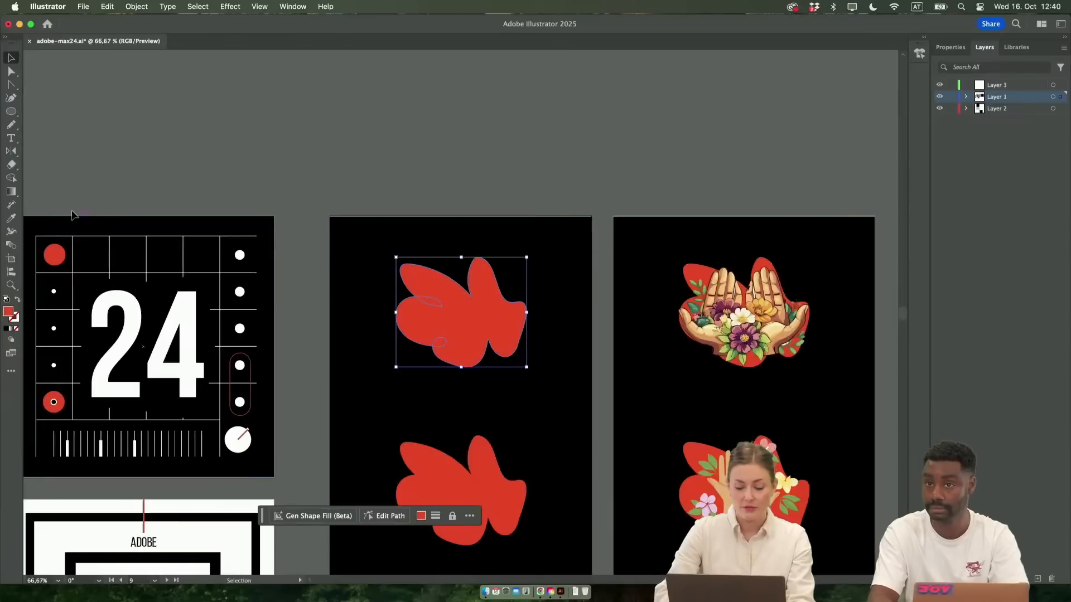
scroll(394, 334, "right", 3)
scroll(394, 335, "down", 2)
scroll(394, 335, "right", 4)
scroll(394, 335, "down", 1)
scroll(597, 346, "right", 1)
scroll(597, 347, "left", 4)
scroll(597, 346, "up", 1)
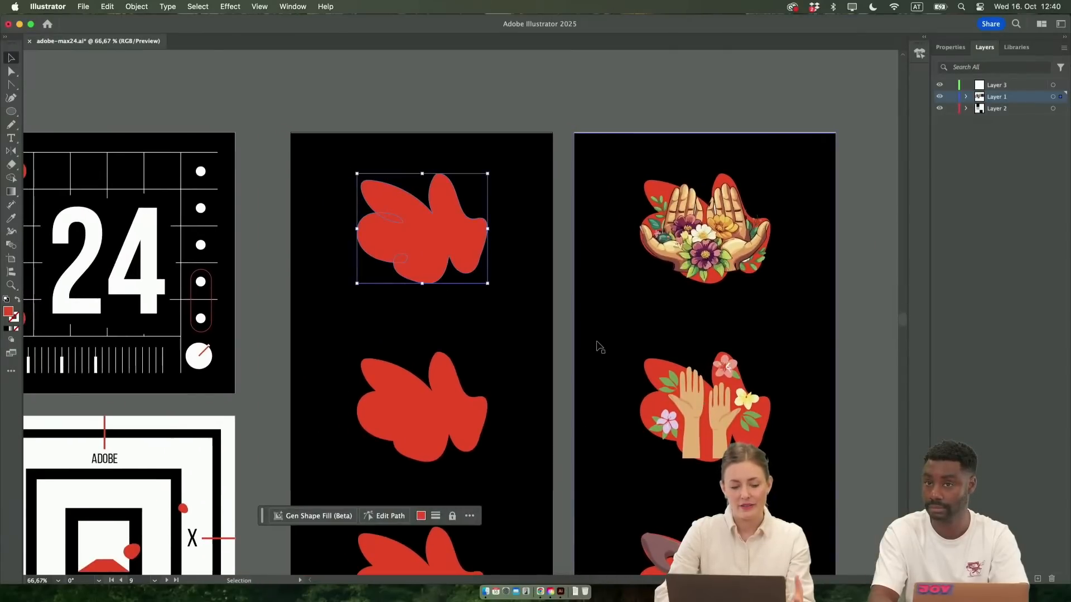
scroll(597, 346, "up", 1)
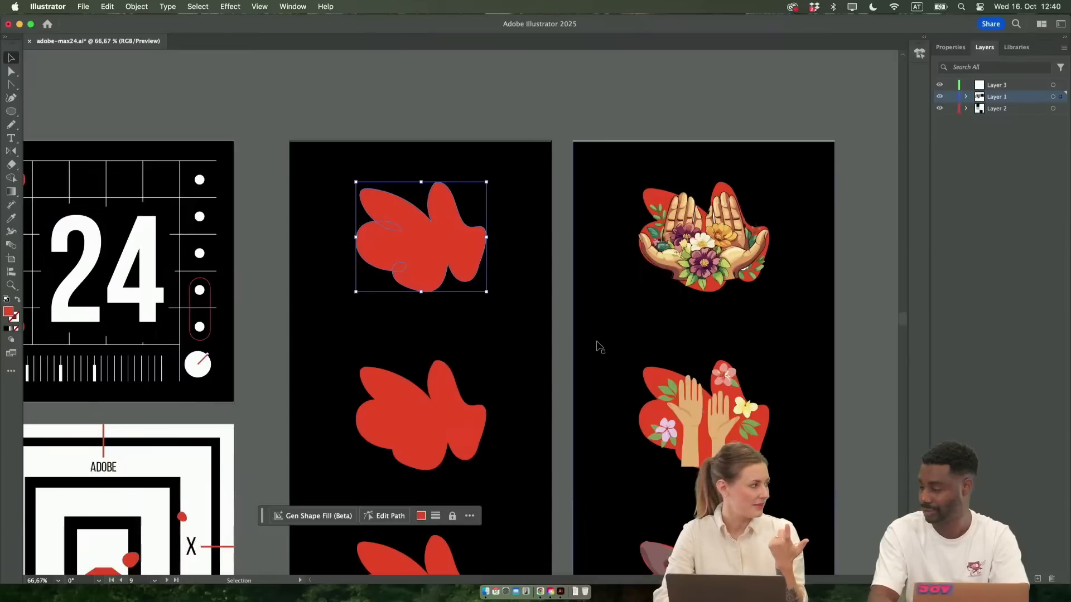
scroll(599, 347, "right", 5)
scroll(598, 347, "down", 4)
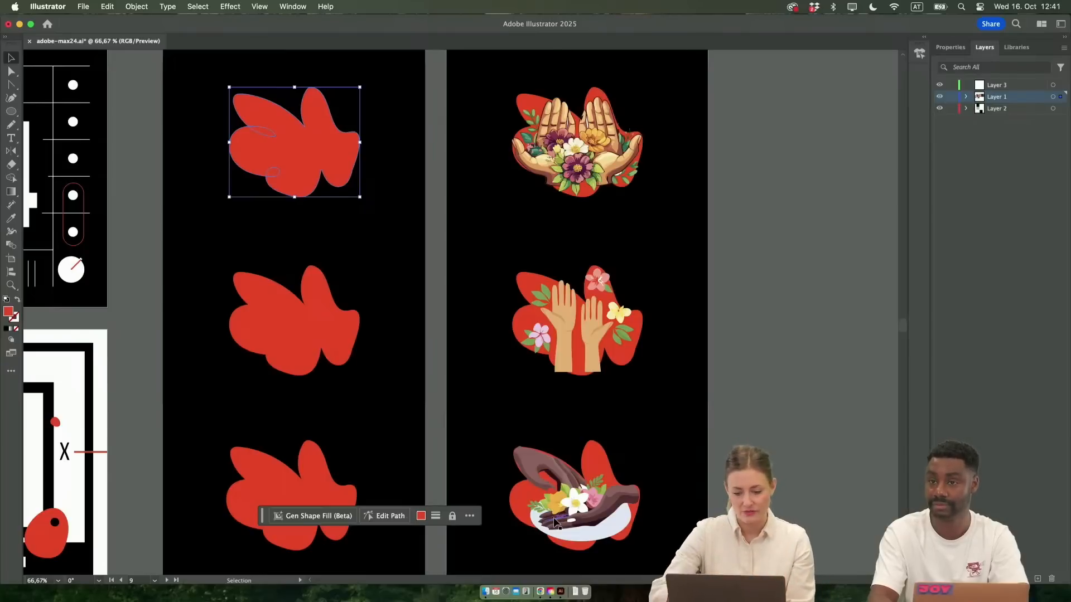
scroll(771, 401, "left", 3)
scroll(770, 401, "up", 1)
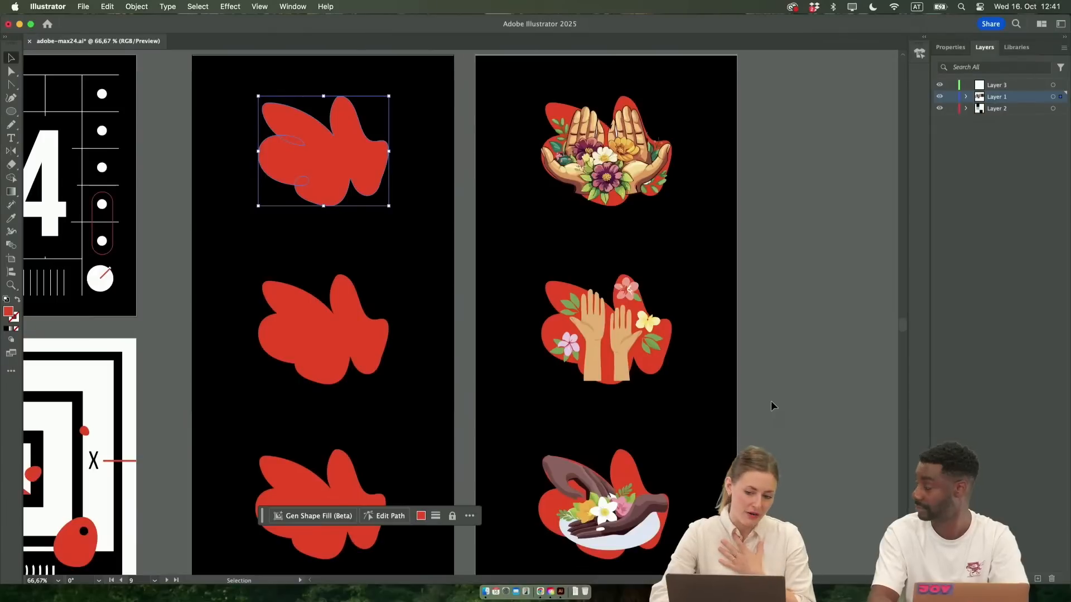
scroll(745, 411, "left", 3)
scroll(745, 412, "down", 1)
scroll(748, 414, "left", 3)
scroll(748, 413, "up", 2)
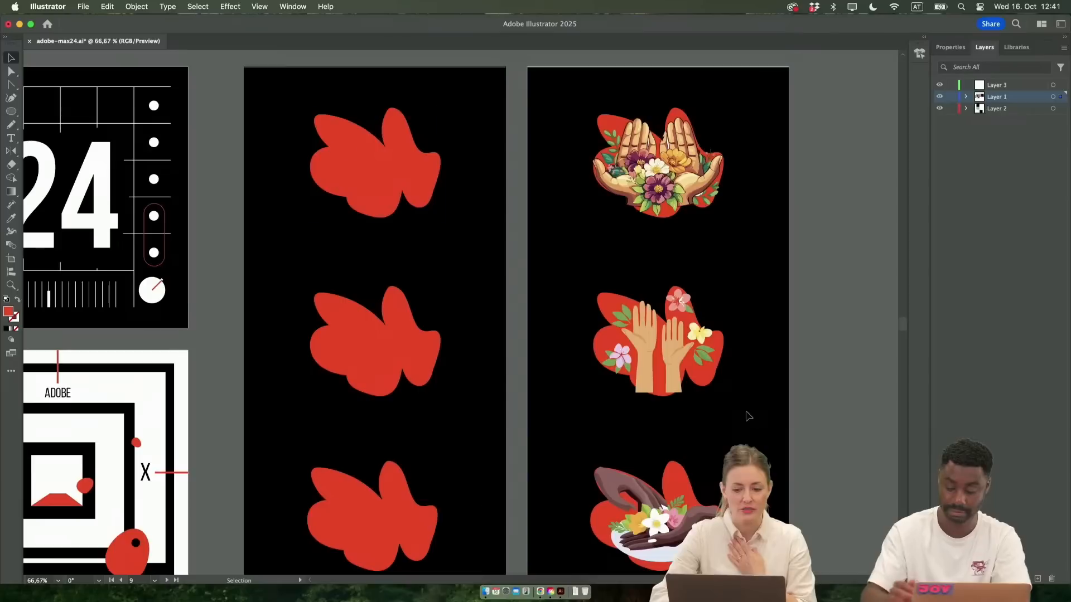
Select the top shape on the artboard of plain red shapes and check the Contextual Task Bar's additional options
scroll(377, 167, "left", 8)
scroll(377, 168, "up", 3)
scroll(454, 157, "up", 5)
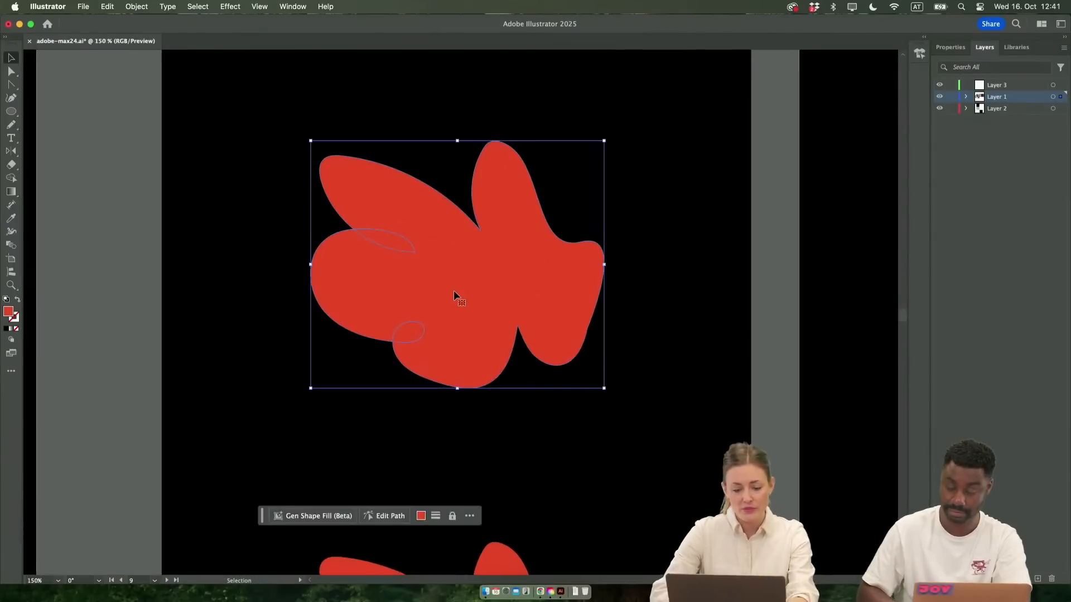
right_click(454, 292)
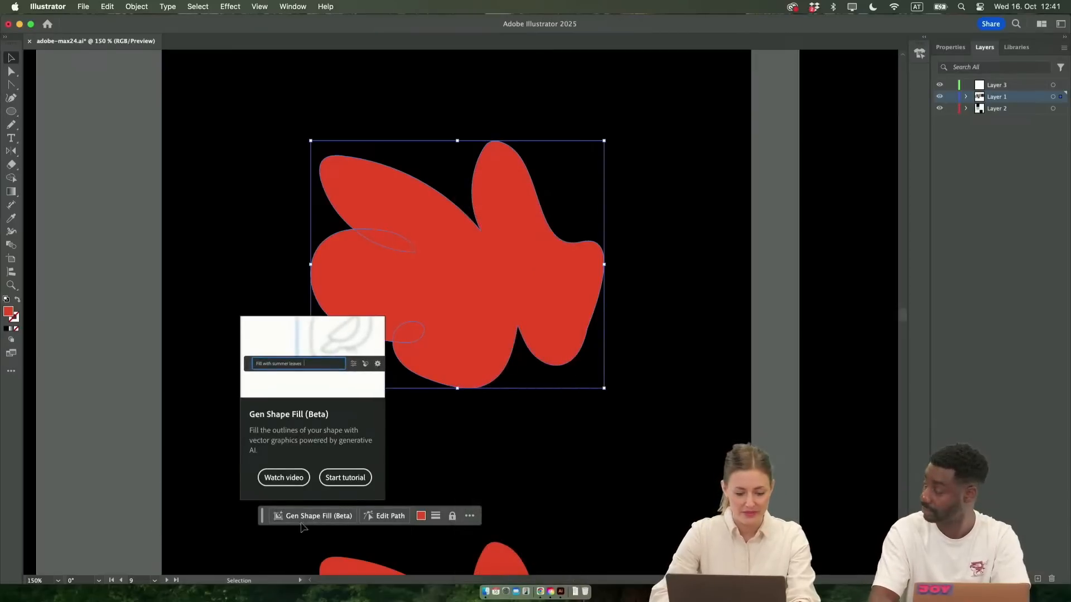
key("super+shift+a")
left_click(457, 366)
left_click(469, 516)
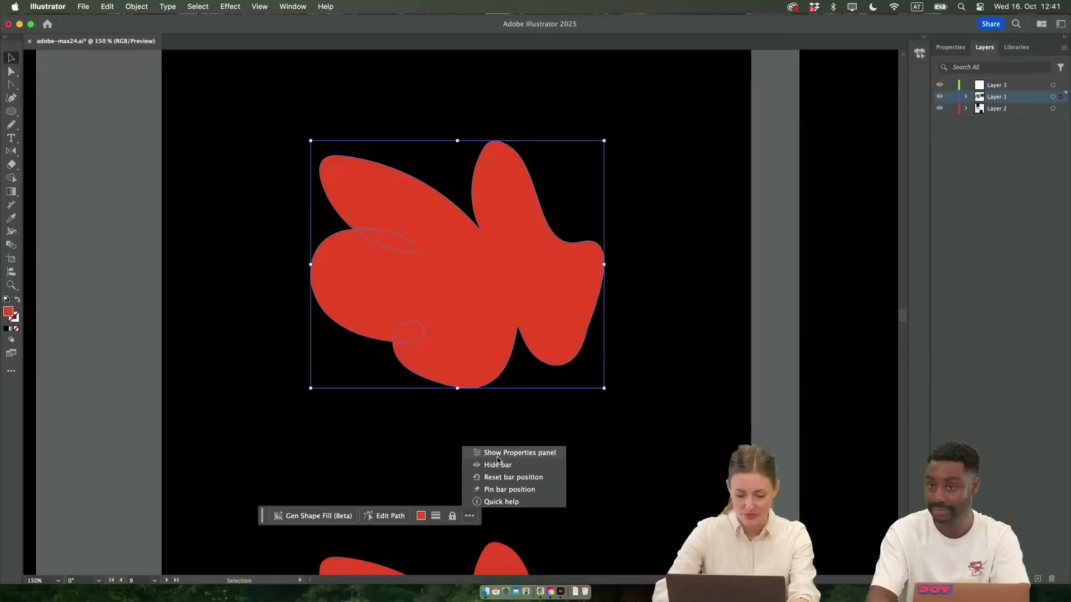
left_click(469, 516)
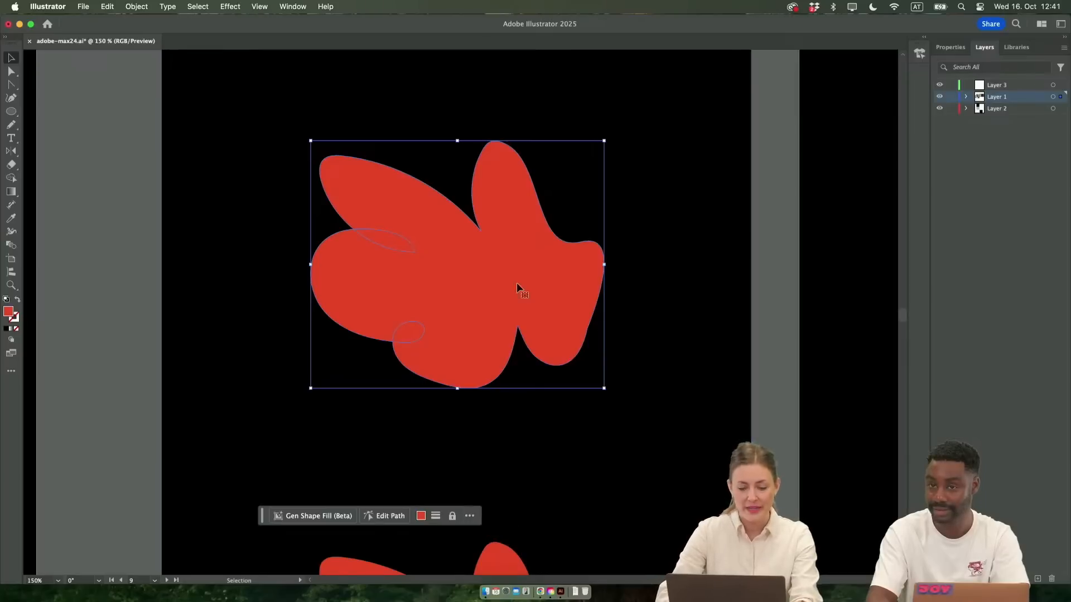
Open the full Gen Shape Fill settings for the red shape with the existing red flower prompt and move the dialog aside
left_click(323, 517)
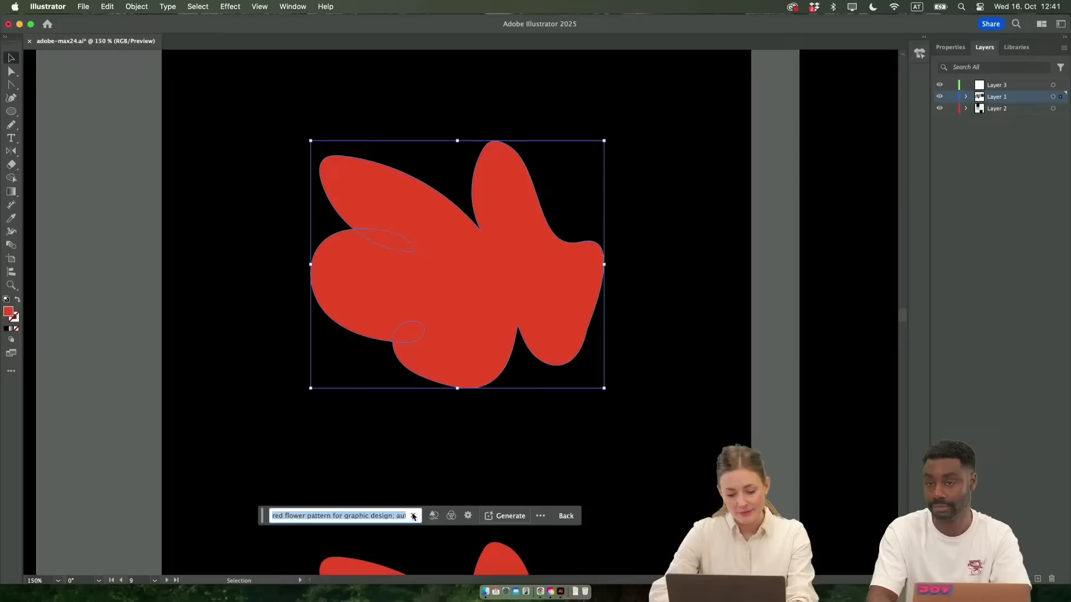
mouse_move(433, 517)
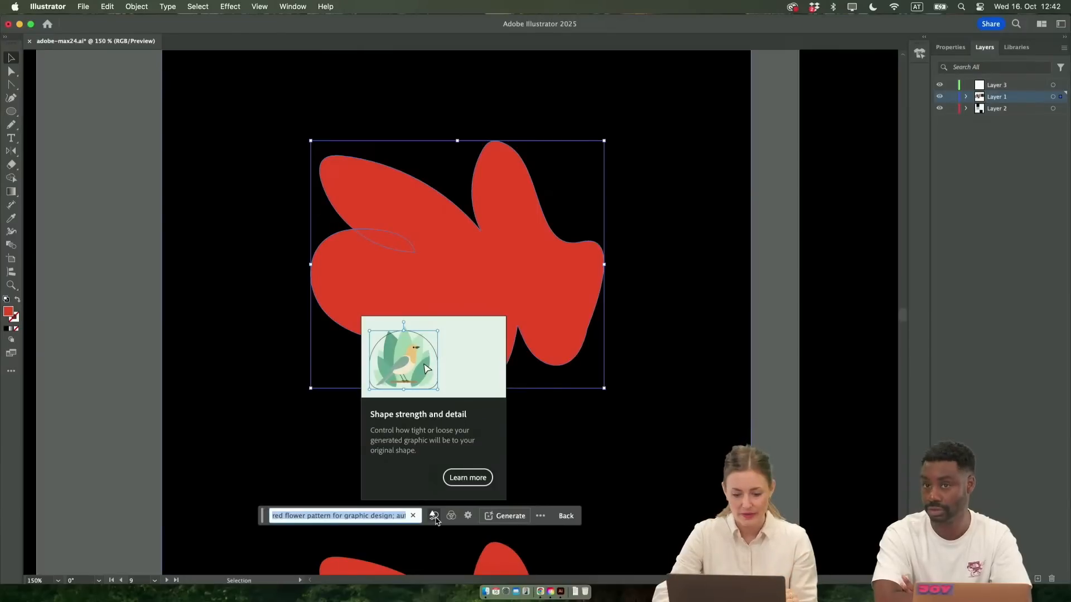
left_click(468, 516)
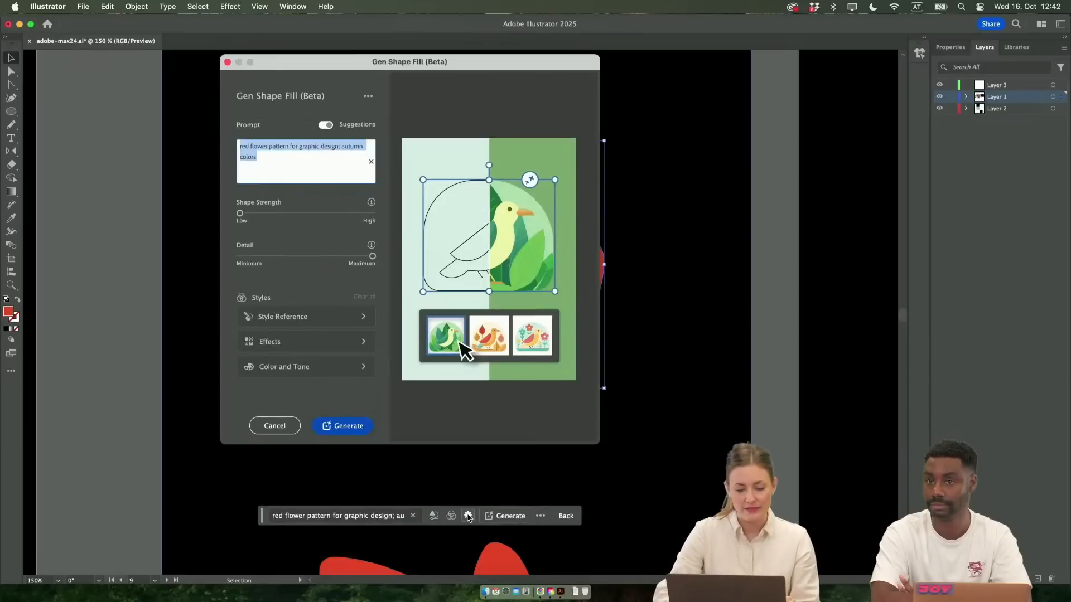
left_click_drag(396, 67, 656, 75)
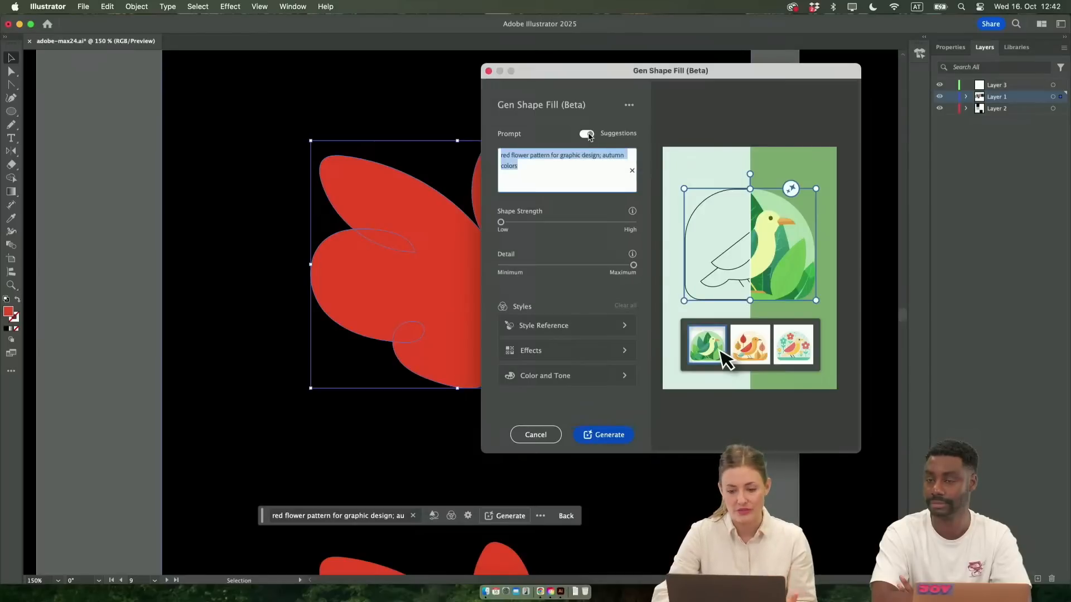
left_click(627, 106)
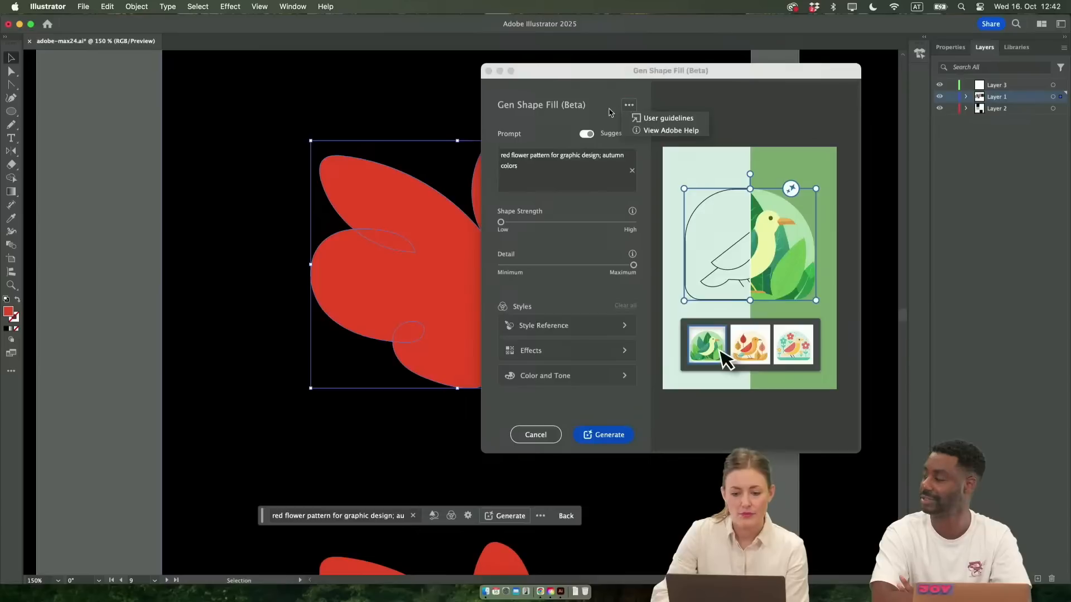
left_click(610, 113)
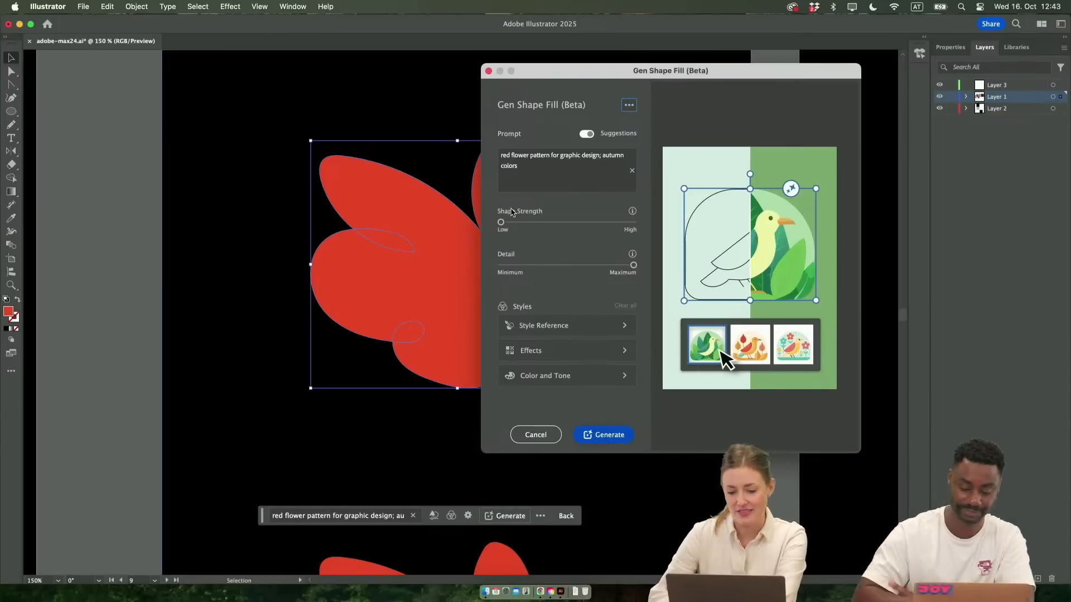
Set Shape Strength midway between Low and High, trying Detail at Minimum before returning it to Maximum
mouse_move(501, 221)
left_mouse_down()
mouse_move(567, 222)
mouse_move(500, 224)
left_mouse_up()
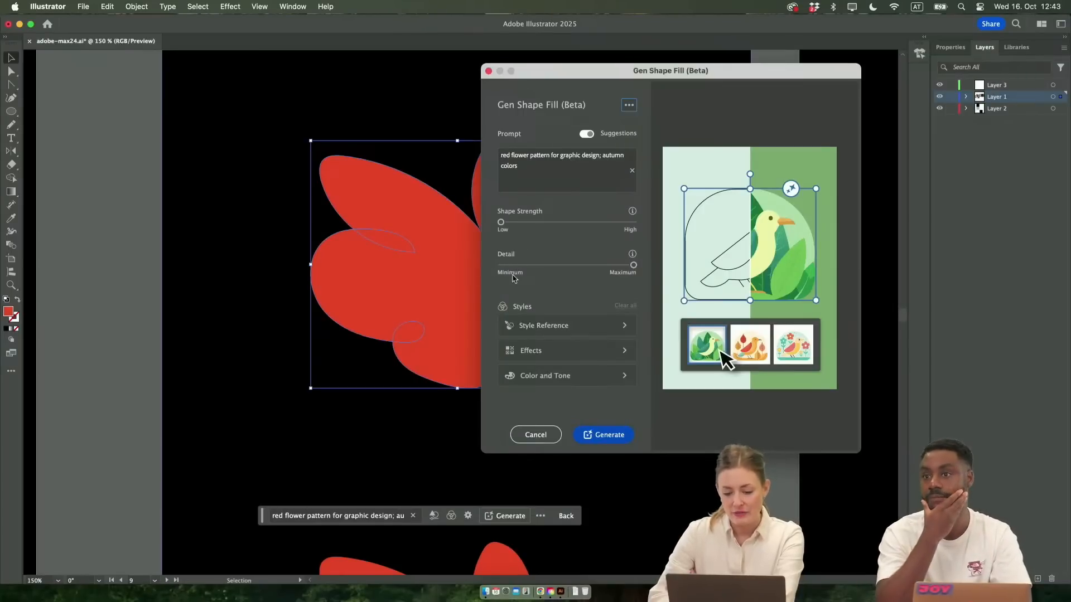
left_click_drag(633, 268, 501, 266)
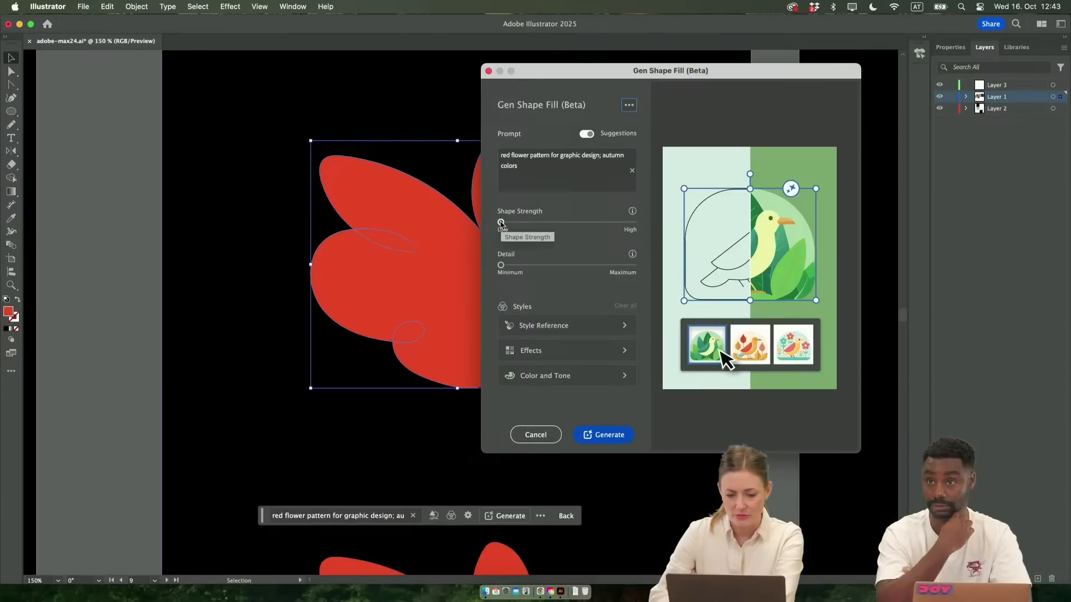
left_click_drag(501, 265, 685, 276)
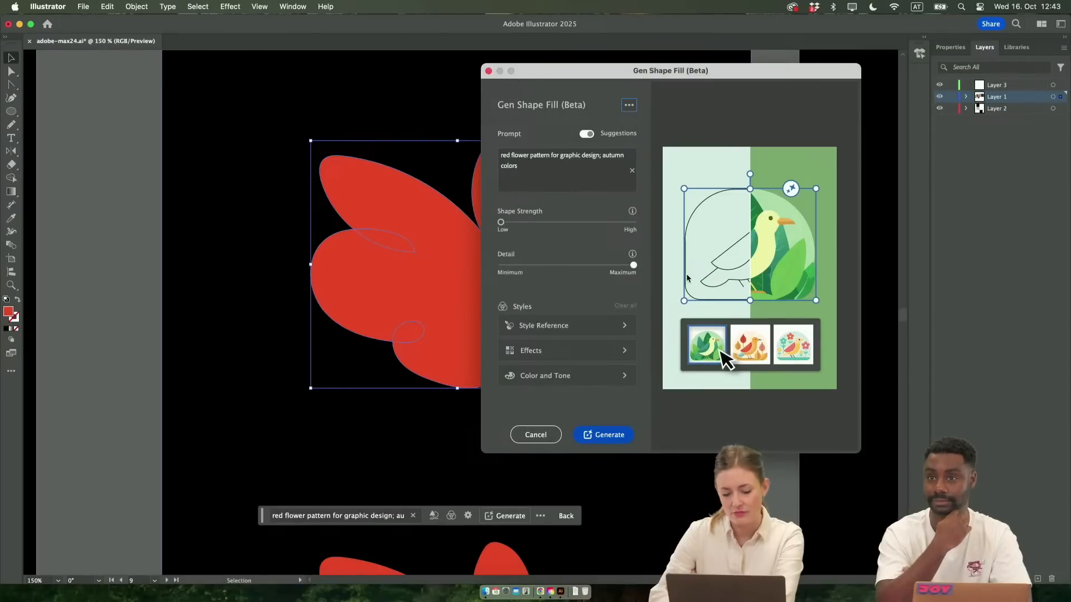
left_click_drag(501, 222, 567, 222)
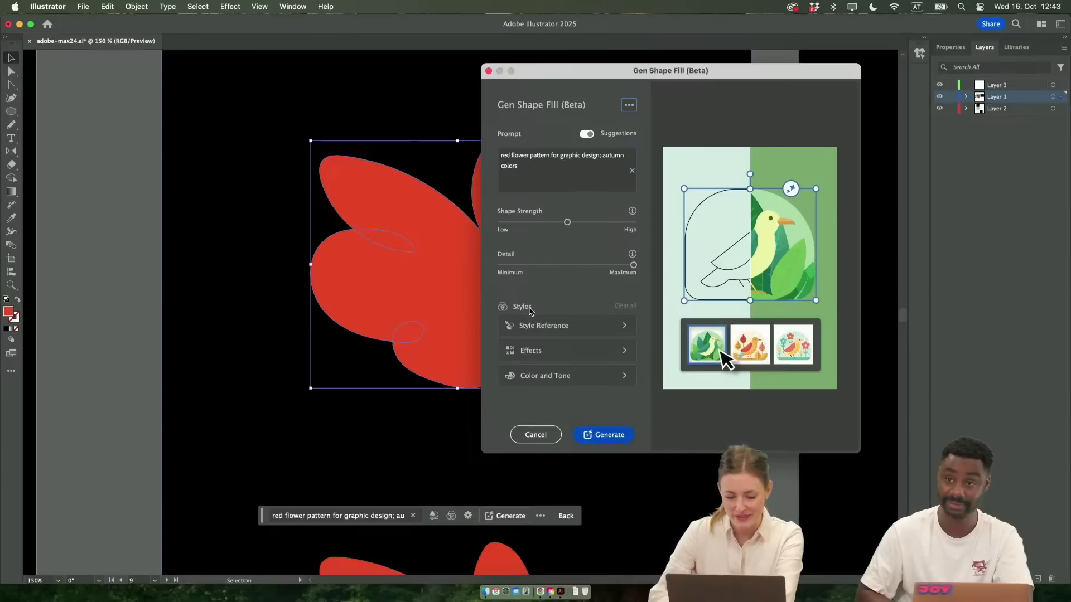
Review the Style Reference, Effects, and Color and Tone options for the shape fill
left_click(596, 326)
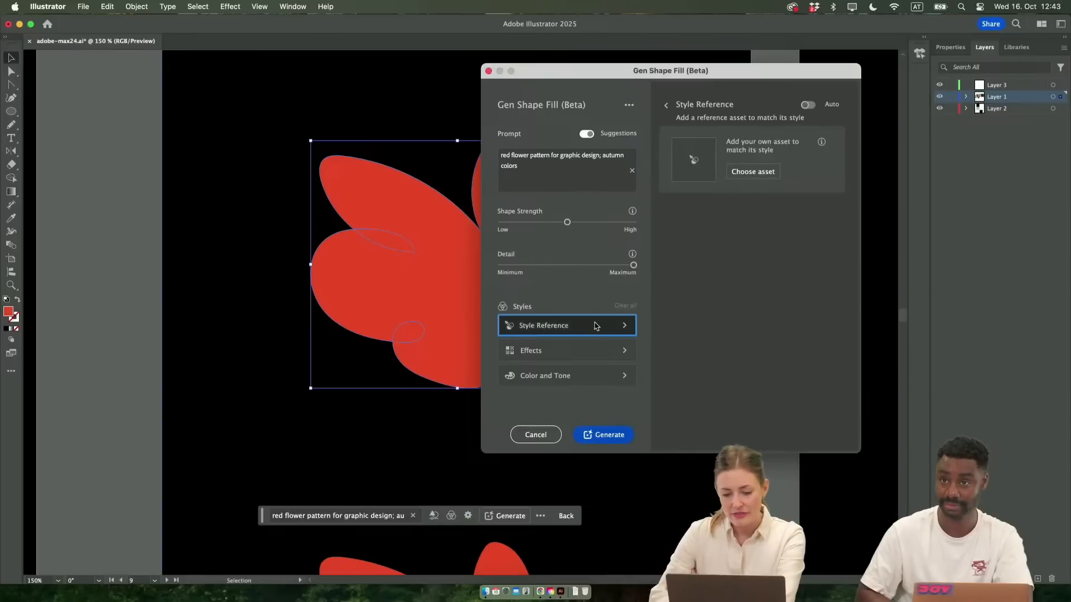
left_click(590, 351)
left_click(590, 351)
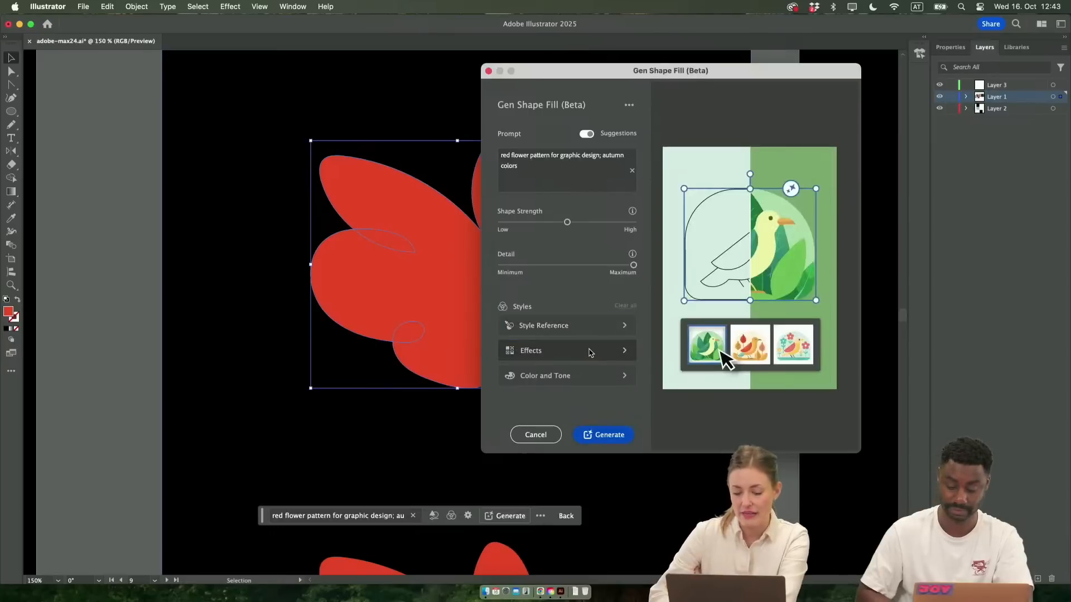
left_click(590, 351)
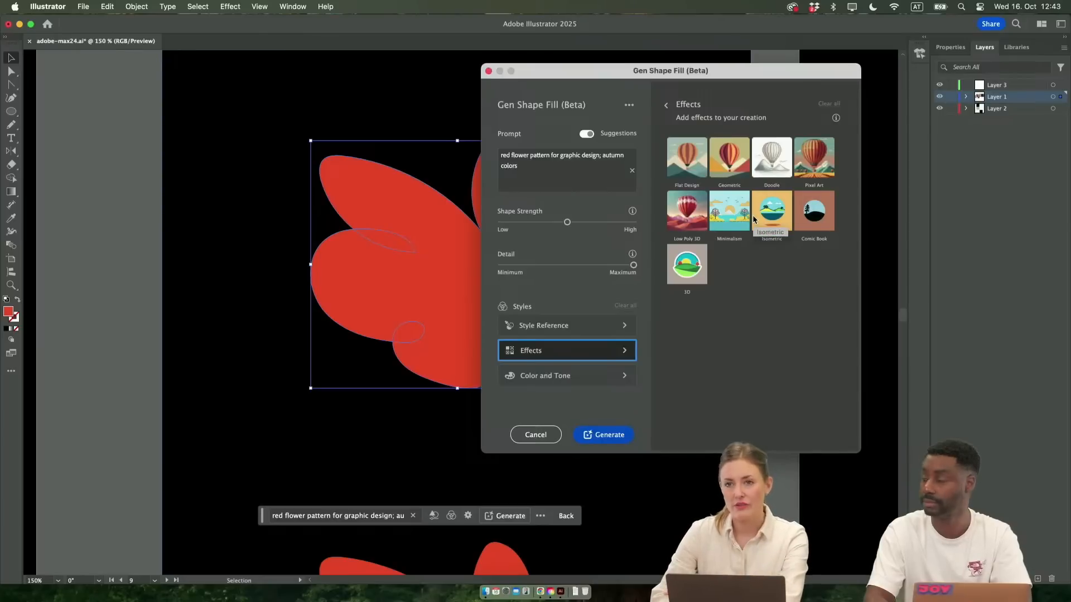
left_click(599, 376)
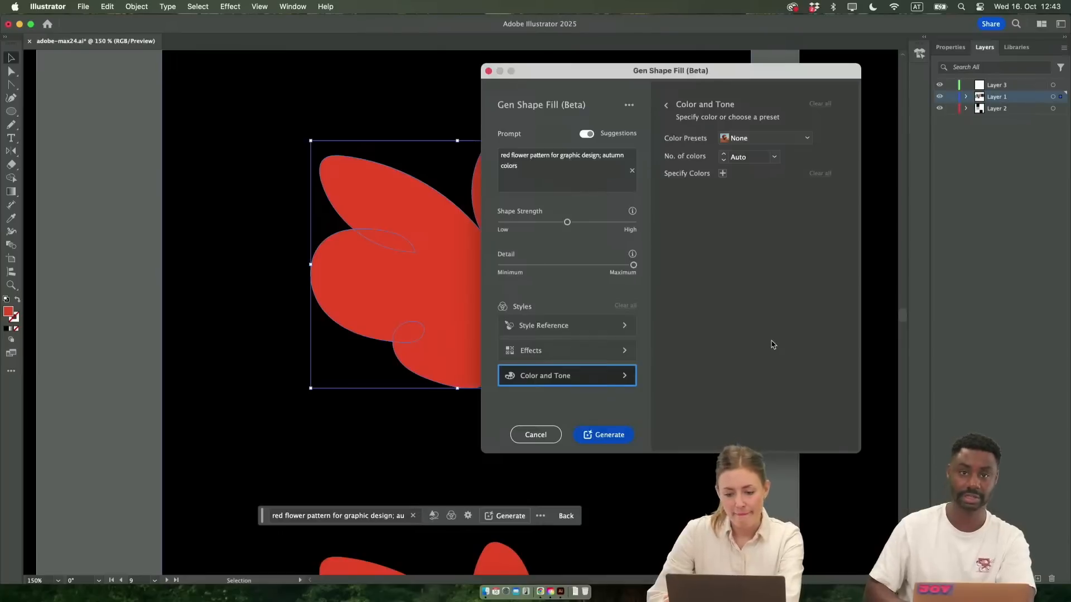
Generate the red flower fill and inspect the first variation on the shape with its outlines hidden
left_click(600, 435)
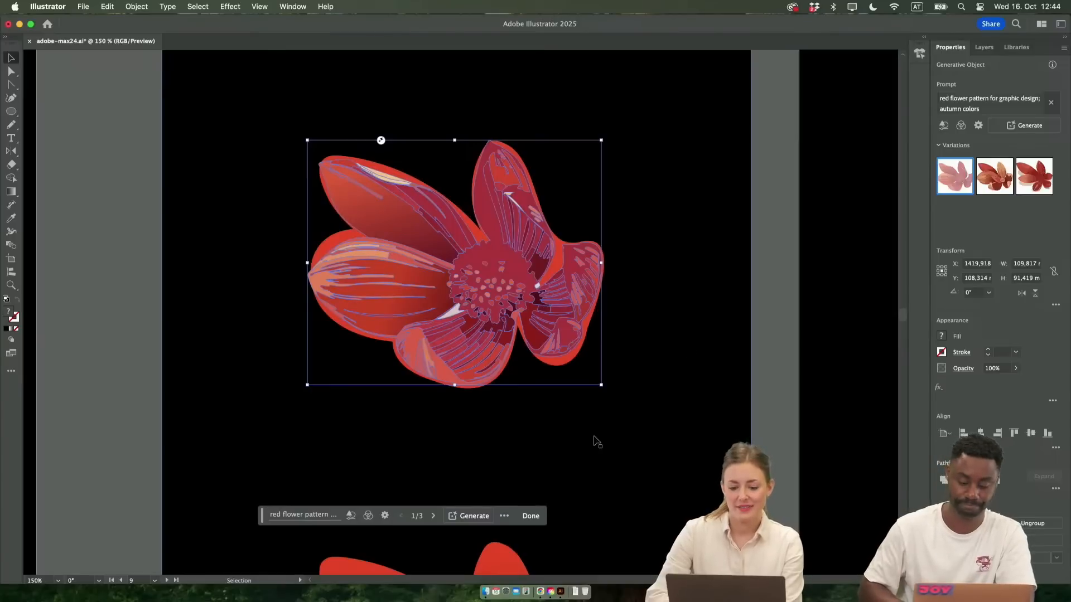
scroll(595, 441, "up", 2)
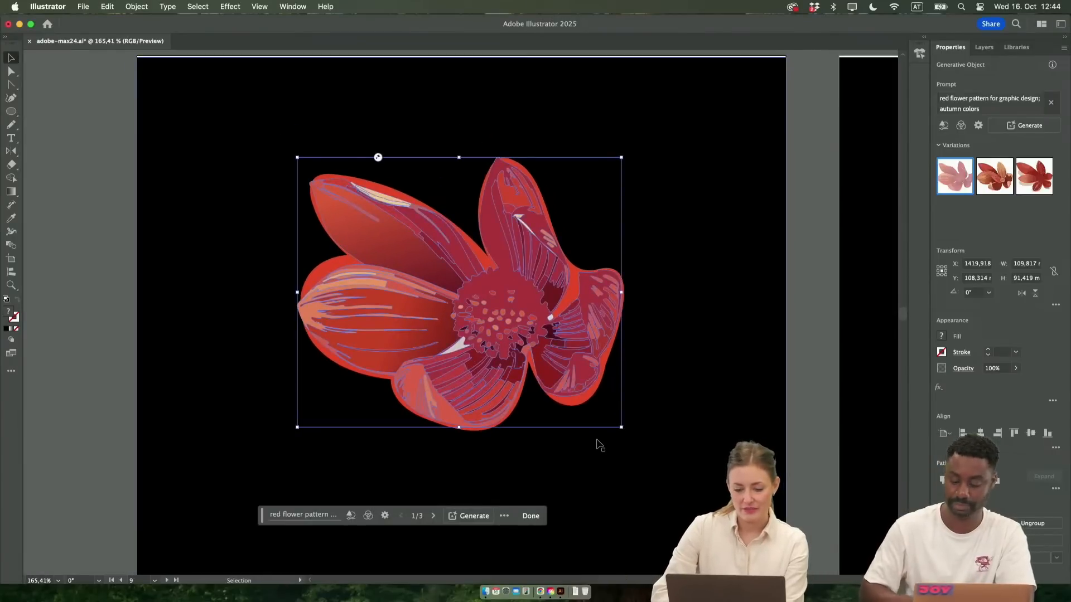
left_click(815, 326)
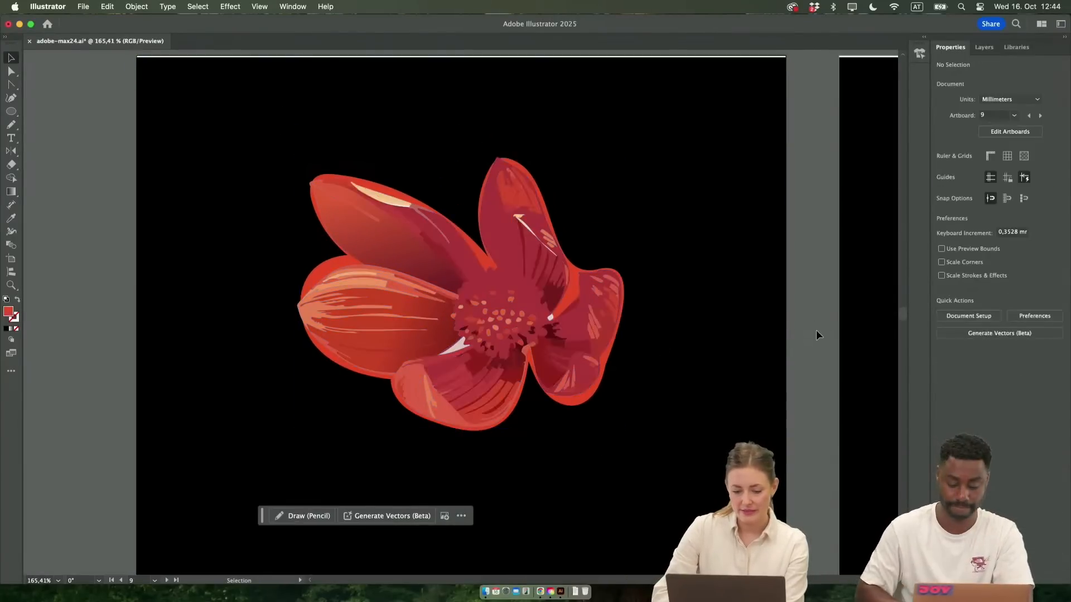
left_click(480, 296)
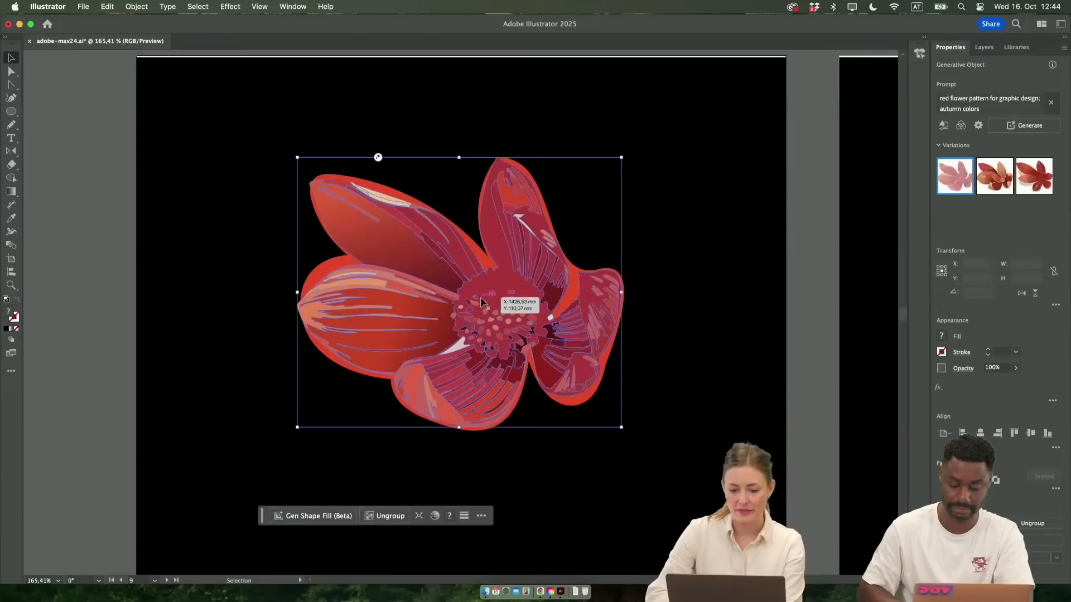
Compare the three generated flower variations on the shape and apply the second one with the orange petals
left_click(996, 184)
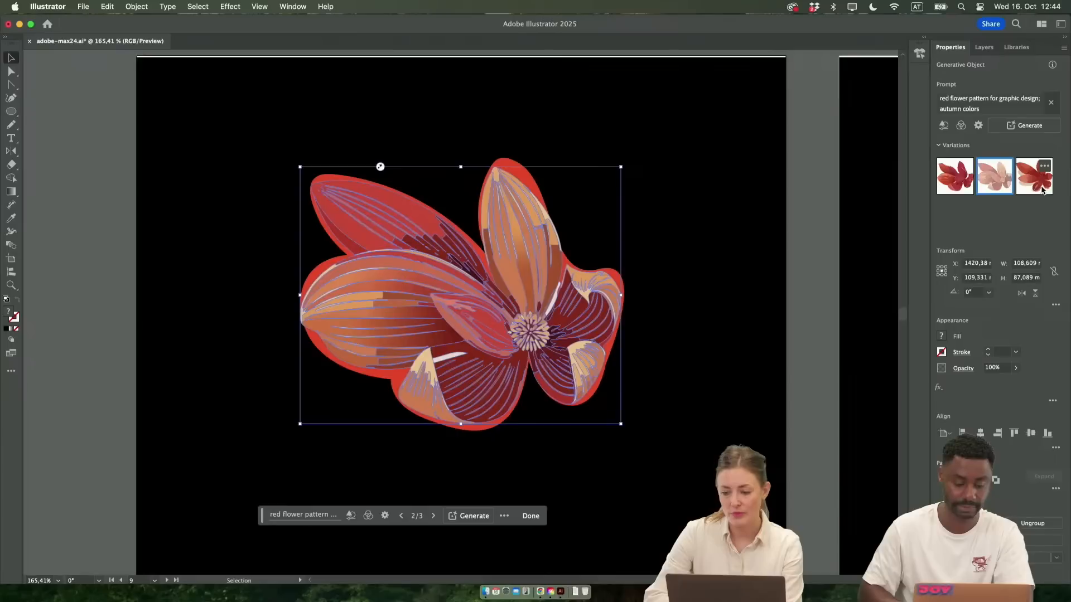
left_click(818, 277)
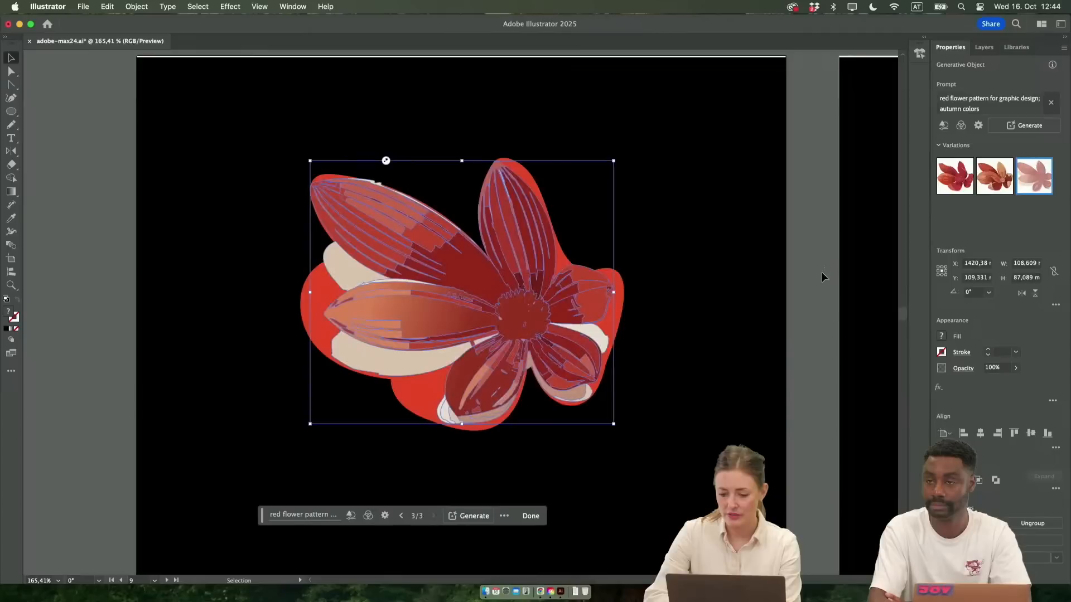
left_click(812, 285)
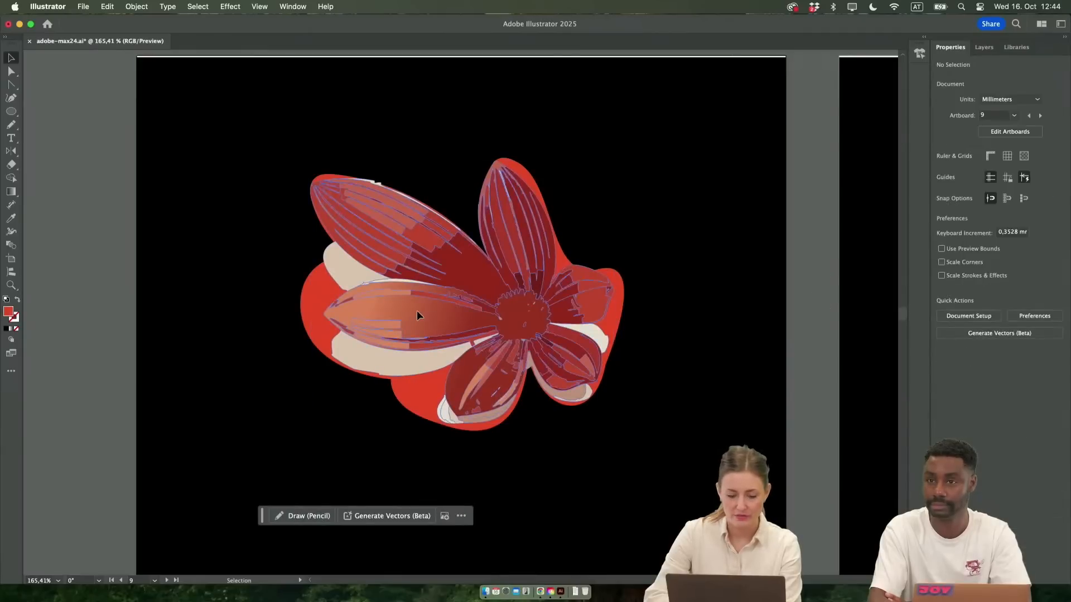
left_click(810, 279)
left_click(580, 317)
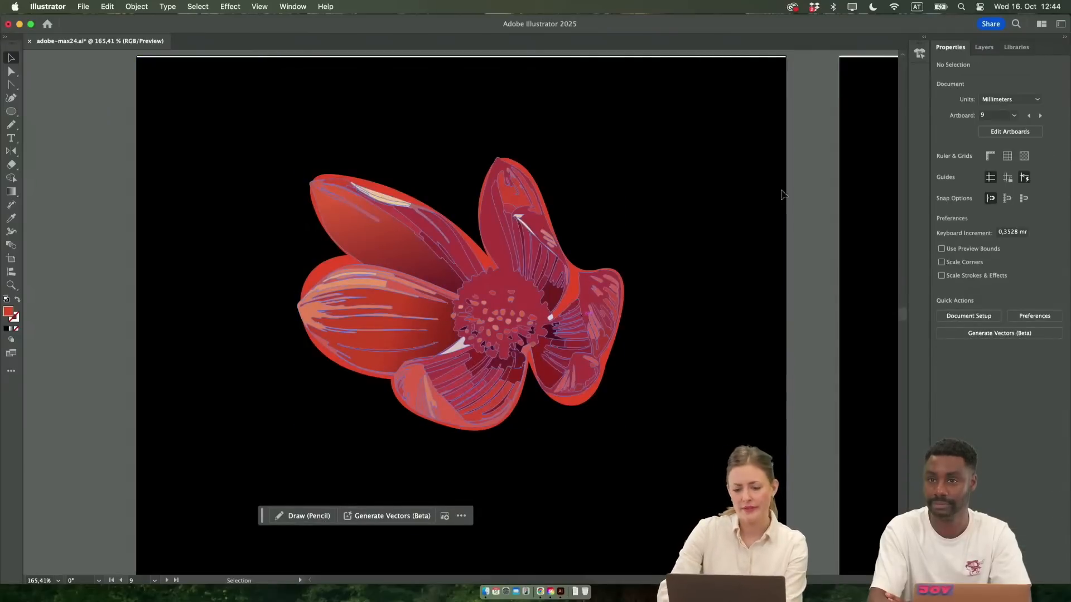
left_click(812, 256)
scroll(533, 374, "down", 3)
scroll(533, 374, "right", 1)
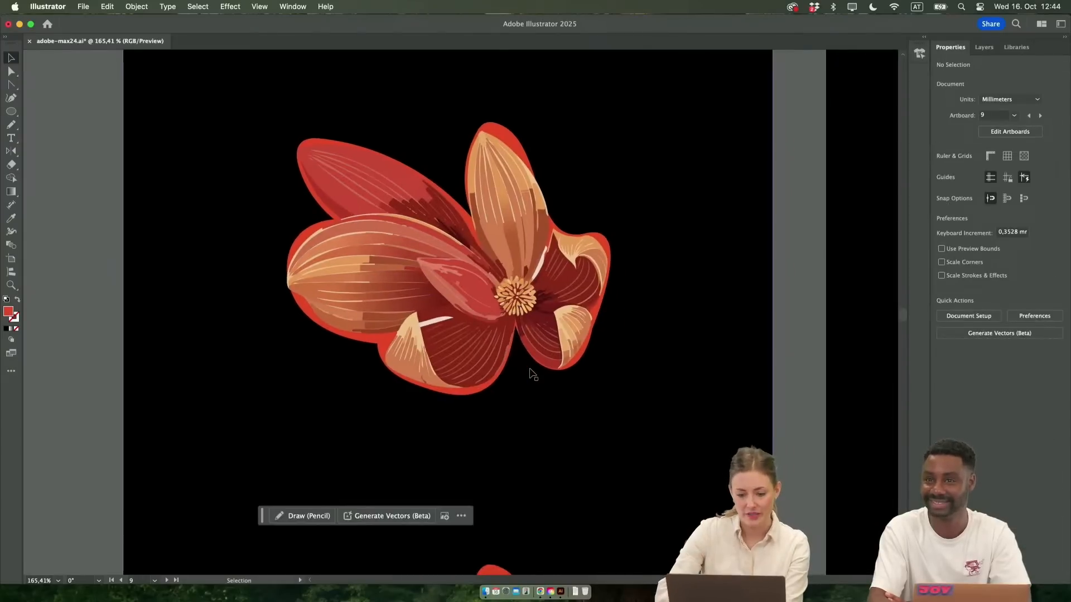
Isolate the original red path behind the generated flower, delete it and leave isolation mode
scroll(492, 317, "down", 2)
scroll(491, 317, "down", 3)
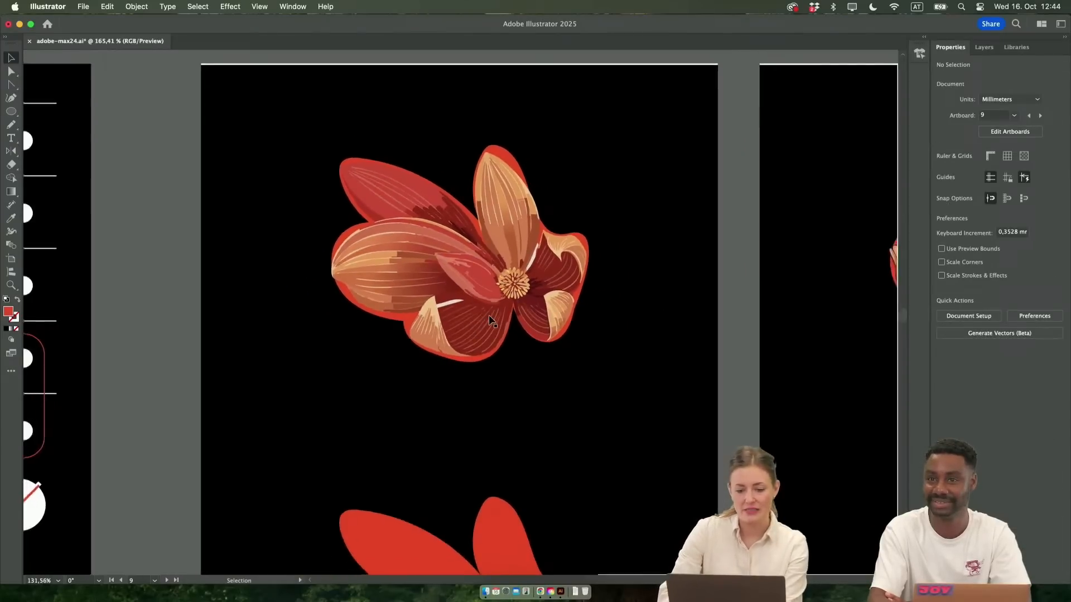
scroll(491, 317, "up", 4)
left_click(350, 318)
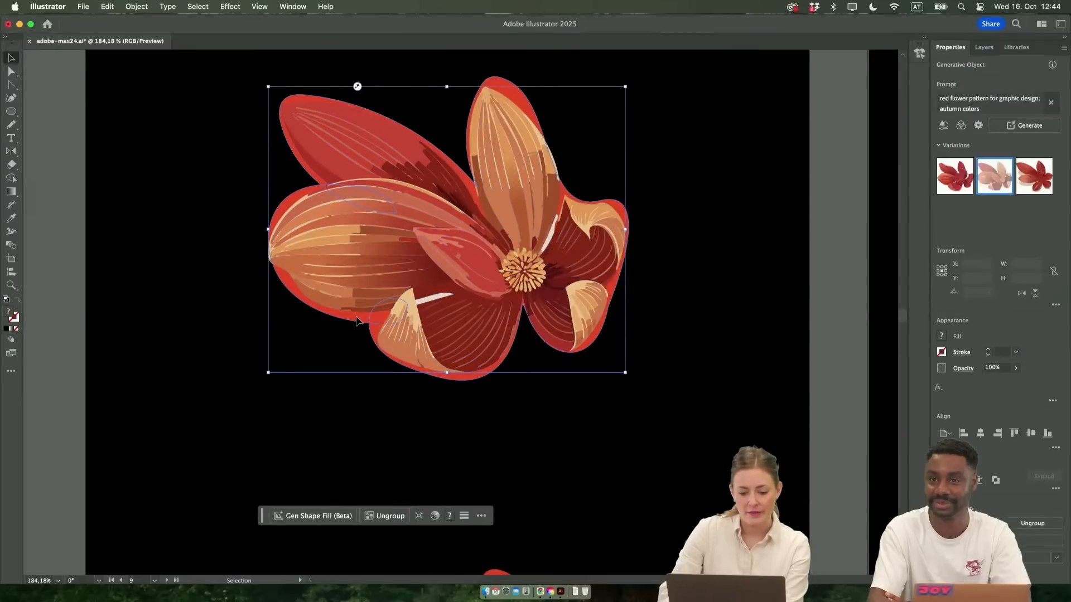
double_click(348, 321)
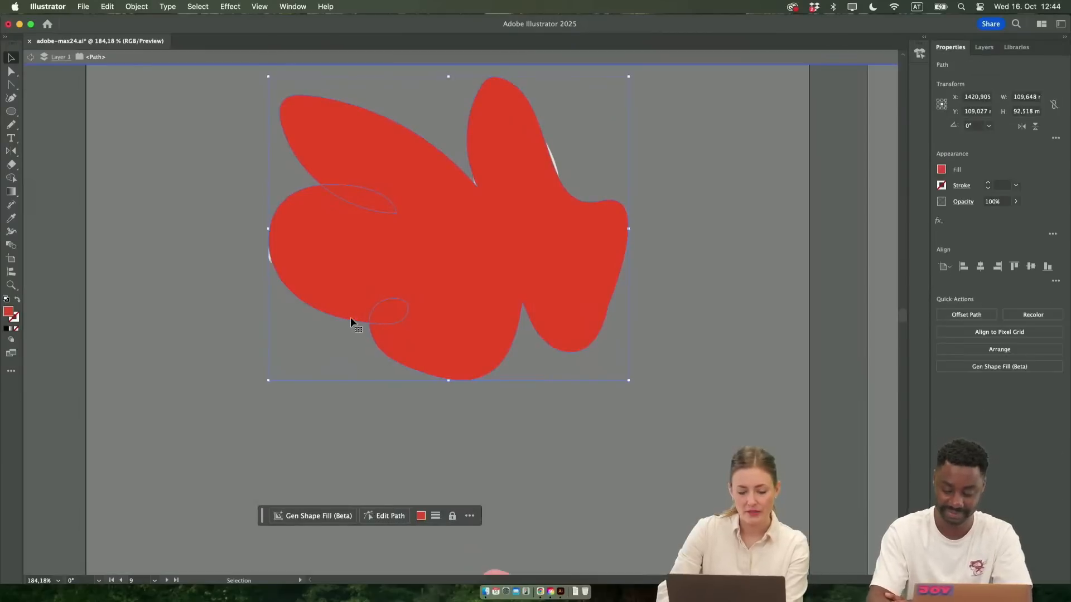
key("Delete")
key("Escape")
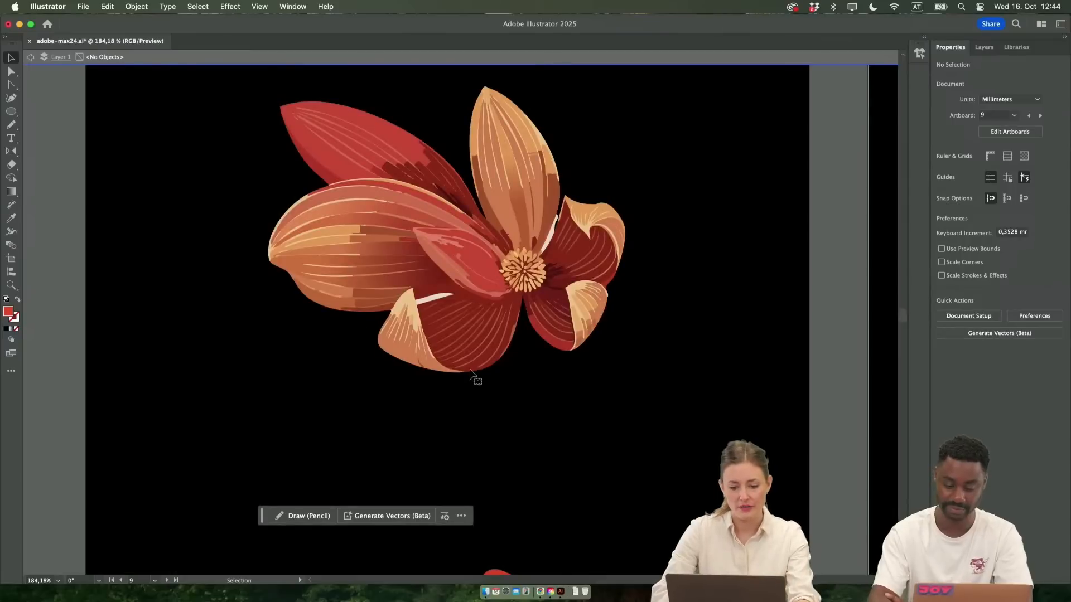
Examine the generated flower's vector paths in Outline view and return to Preview
scroll(471, 374, "up", 3)
scroll(471, 374, "right", 1)
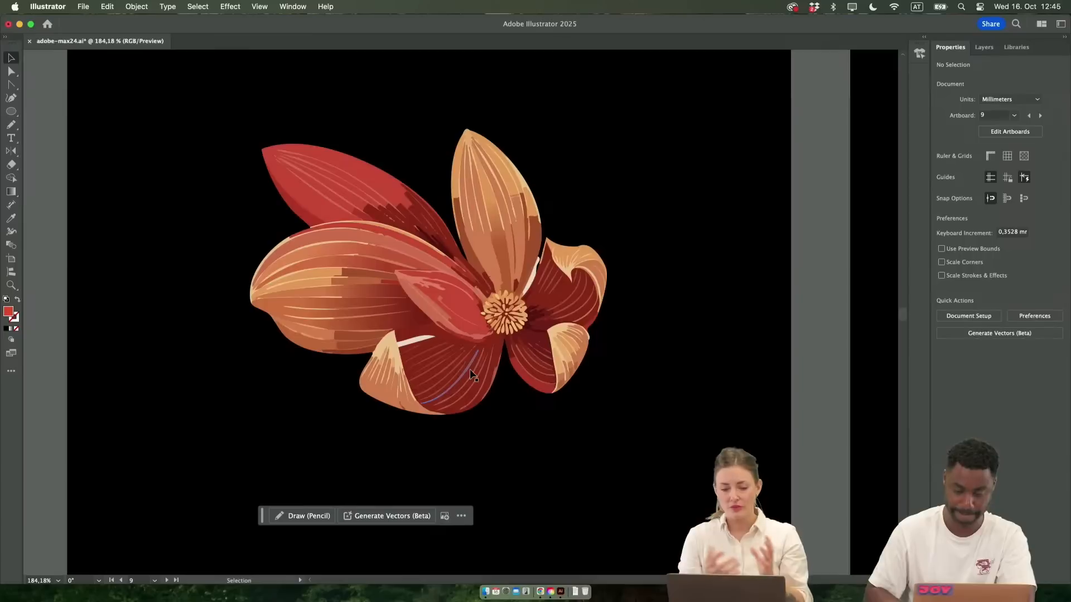
scroll(433, 273, "up", 3)
scroll(433, 273, "right", 5)
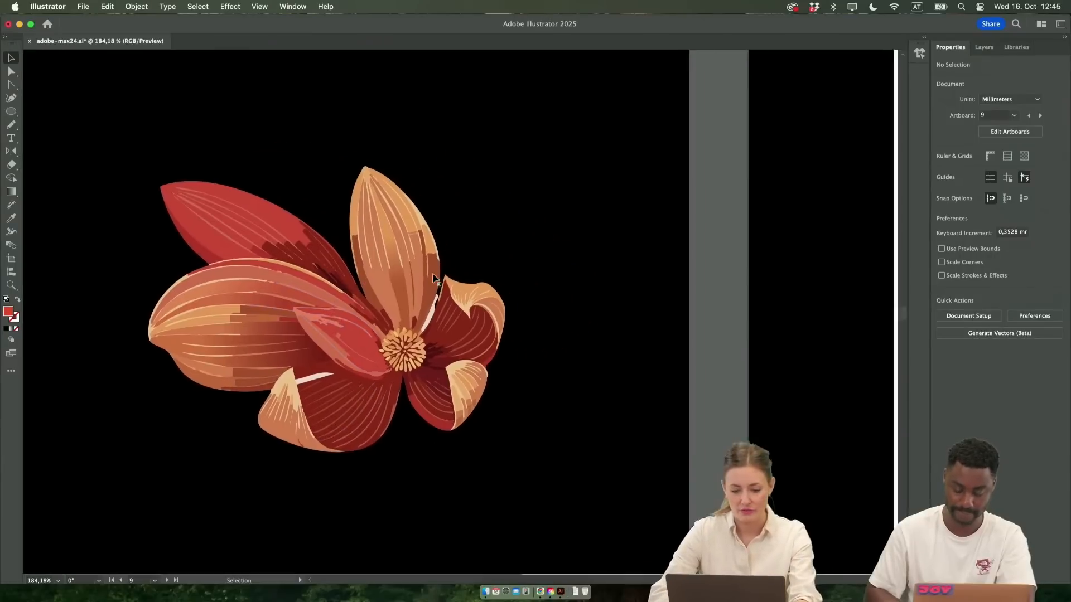
key("super+y")
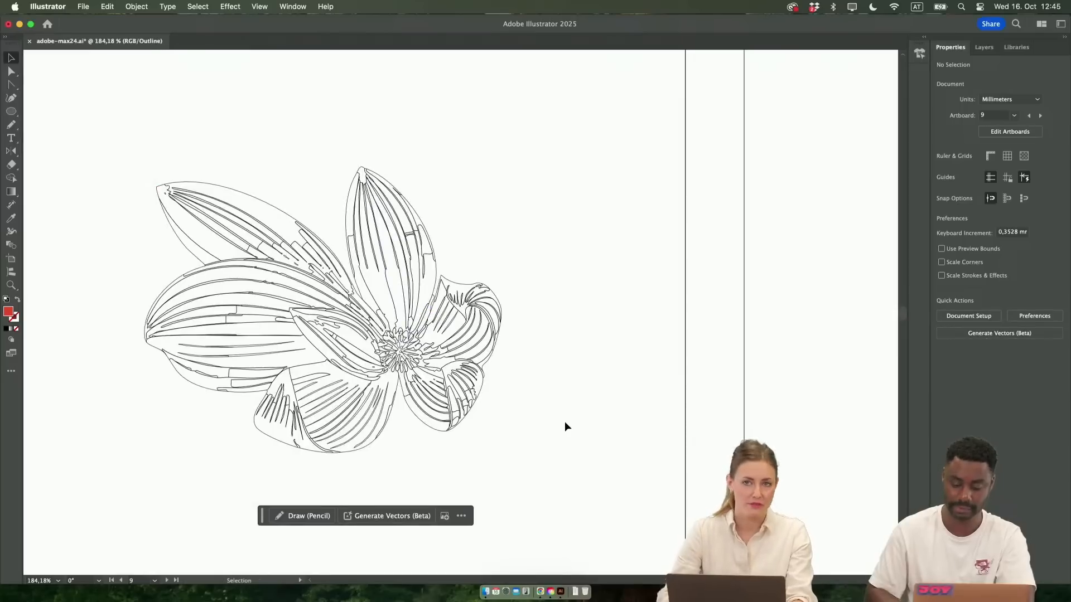
key("super+y")
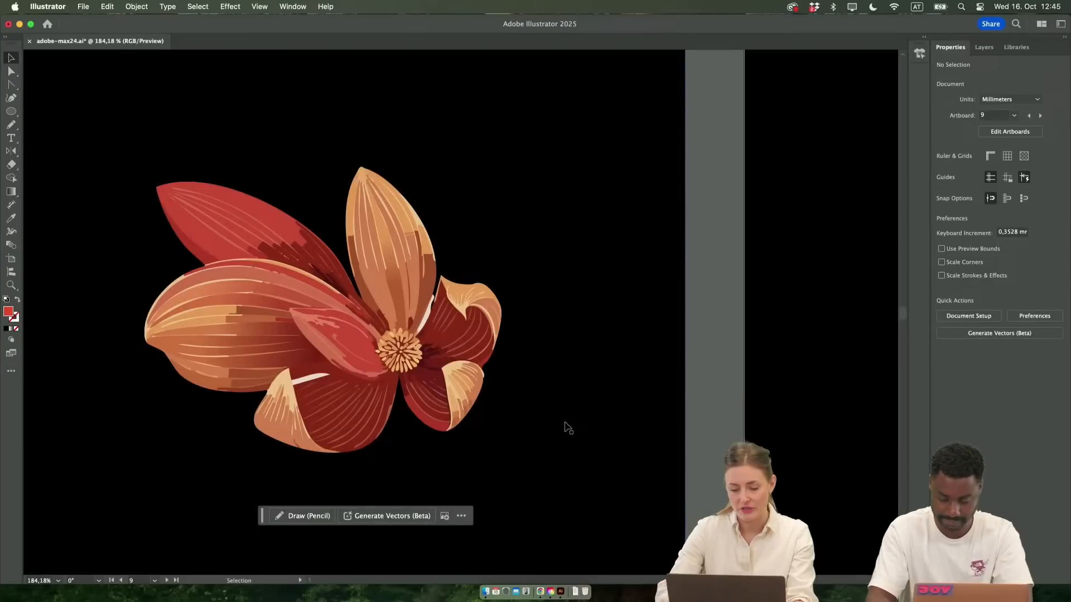
Isolate the generated flower and delete the brown segment along the upright petal's edge beside the white sliver
scroll(566, 424, "left", 3)
left_click(498, 387)
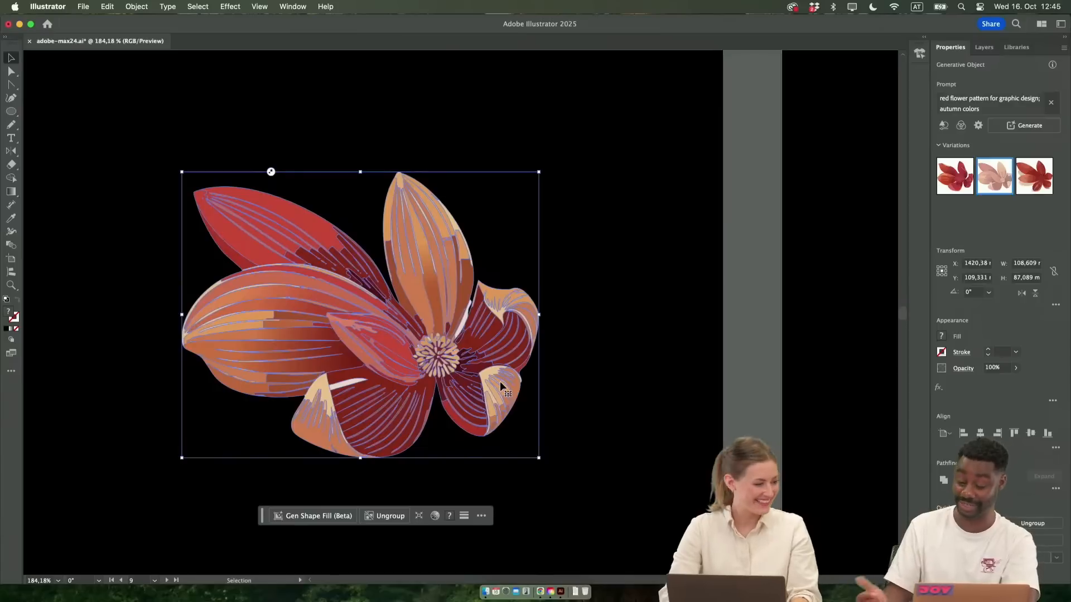
double_click(462, 323)
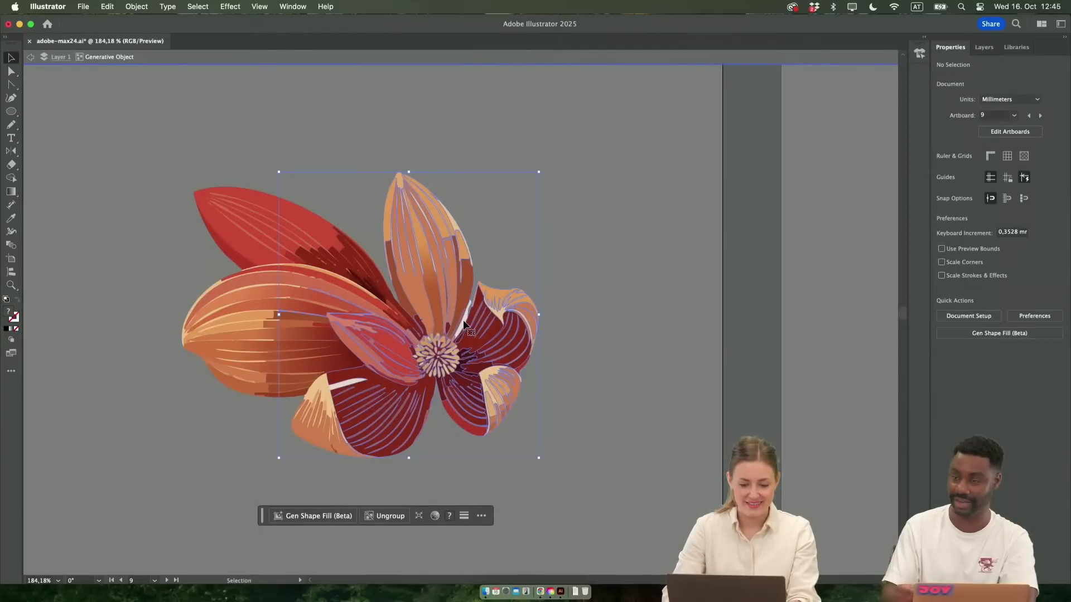
scroll(463, 320, "up", 5)
left_click(417, 336)
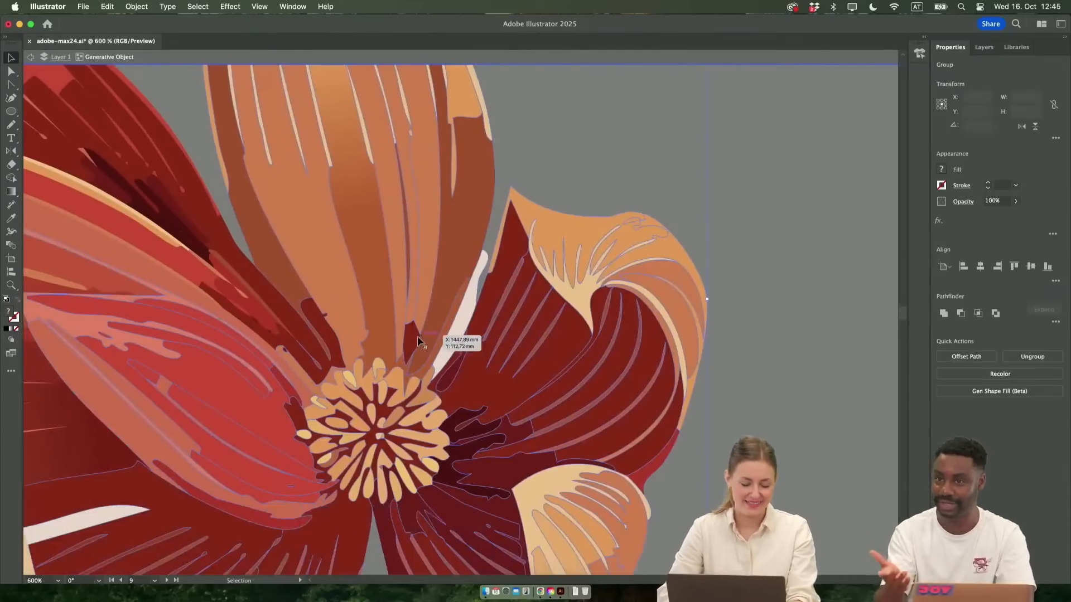
scroll(418, 336, "left", 3)
key("a")
left_click(549, 239)
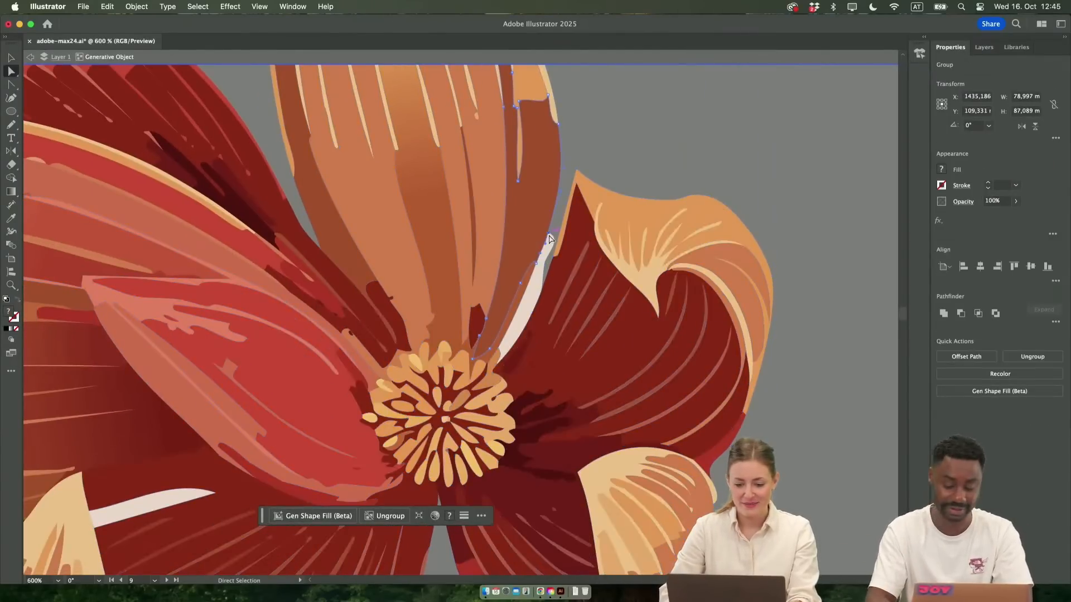
key("Delete")
left_click(550, 246)
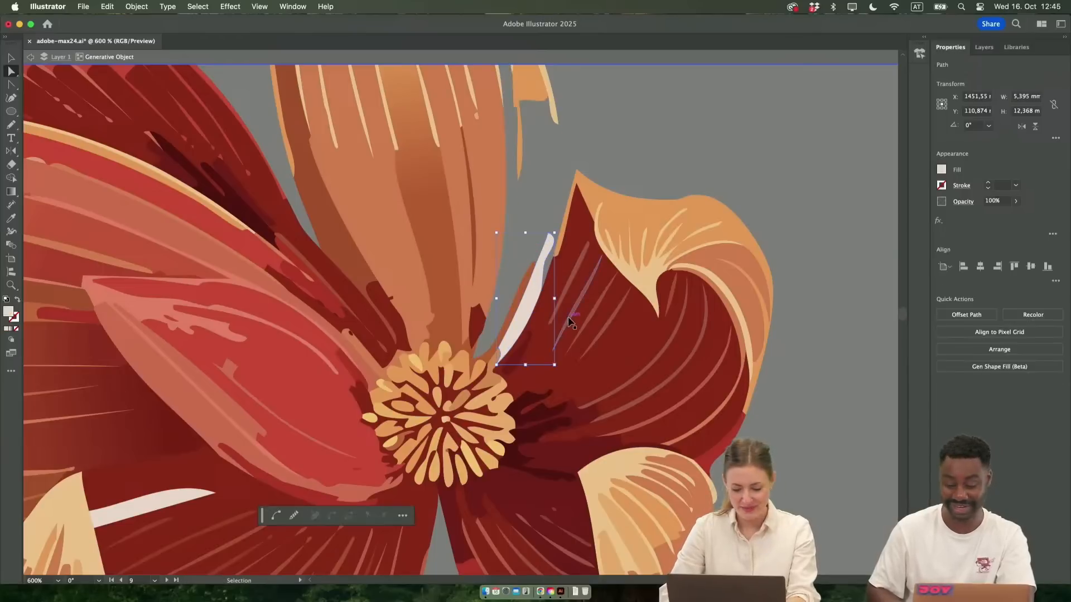
Undo the petal segment's deletion and leave isolation mode
key("super+z")
key("super+minus")
key("super+minus")
key("super+minus")
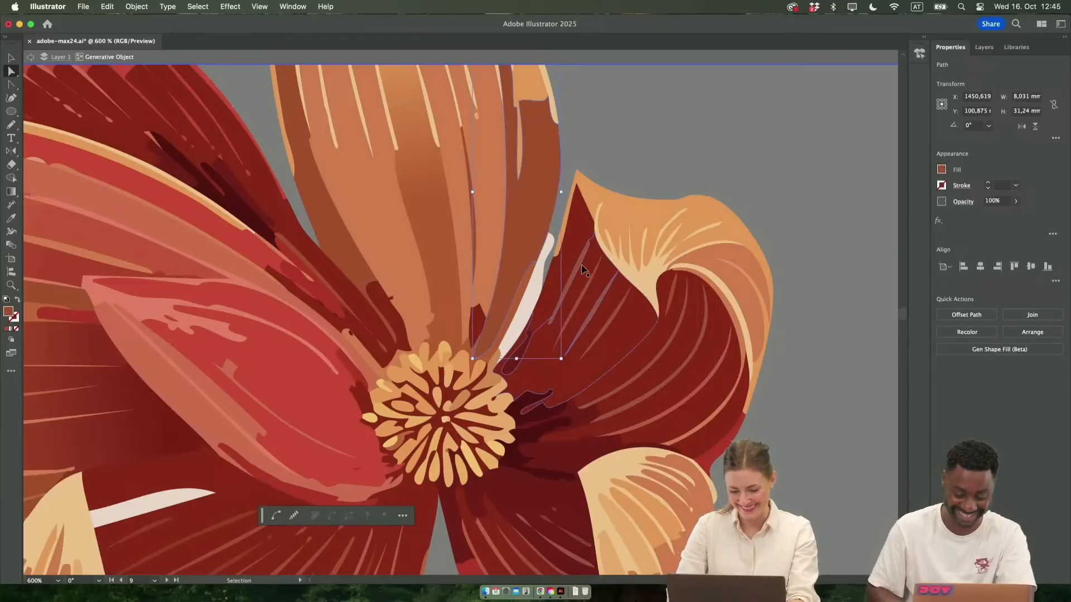
key("Escape")
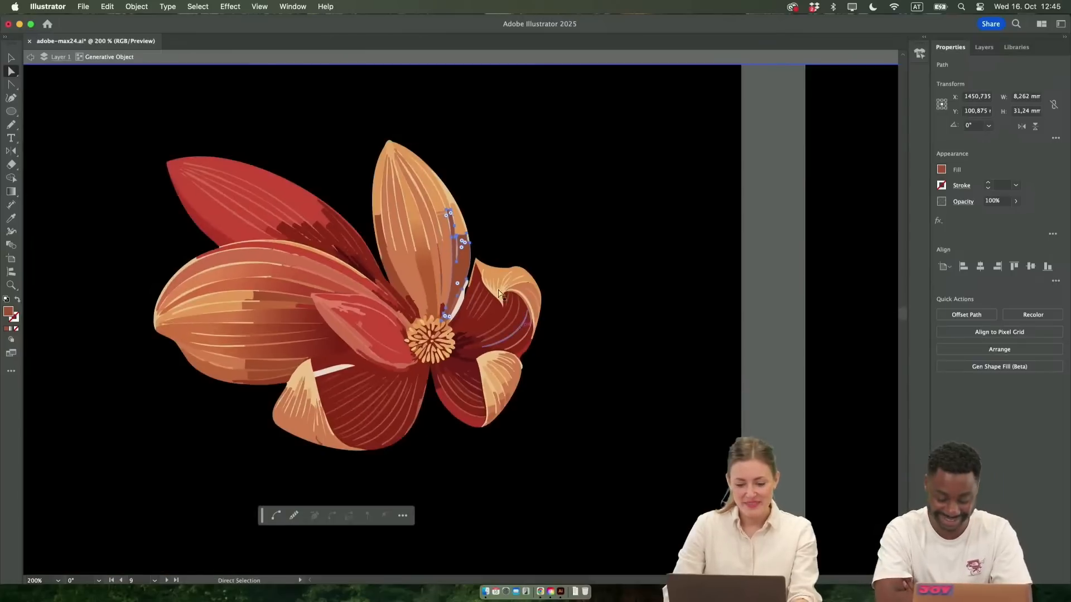
Draw a closed freeform Pencil shape about 87 mm wide and 93 mm high on the empty black area beside the upright petal
scroll(476, 266, "up", 3)
scroll(285, 321, "left", 3)
scroll(286, 322, "down", 3)
scroll(287, 323, "left", 2)
key("v")
left_click(535, 306)
left_click_drag(546, 305, 411, 403)
key("n")
mouse_move(593, 81)
left_mouse_down()
mouse_move(414, 113)
mouse_move(406, 167)
mouse_move(445, 214)
mouse_move(461, 269)
mouse_move(547, 327)
mouse_move(535, 371)
mouse_move(608, 410)
mouse_move(702, 140)
mouse_move(607, 84)
left_mouse_up()
Select the unfilled freeform shape by its path in Outline view and return to Preview
key("v")
left_click_drag(587, 277, 588, 277)
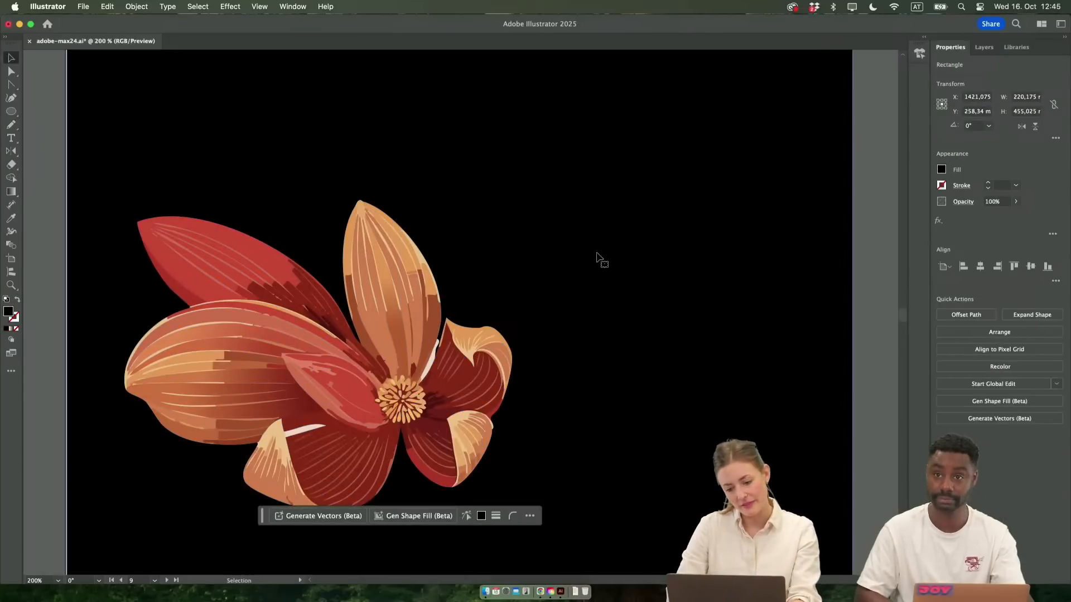
key("super+y")
left_click_drag(700, 257, 702, 280)
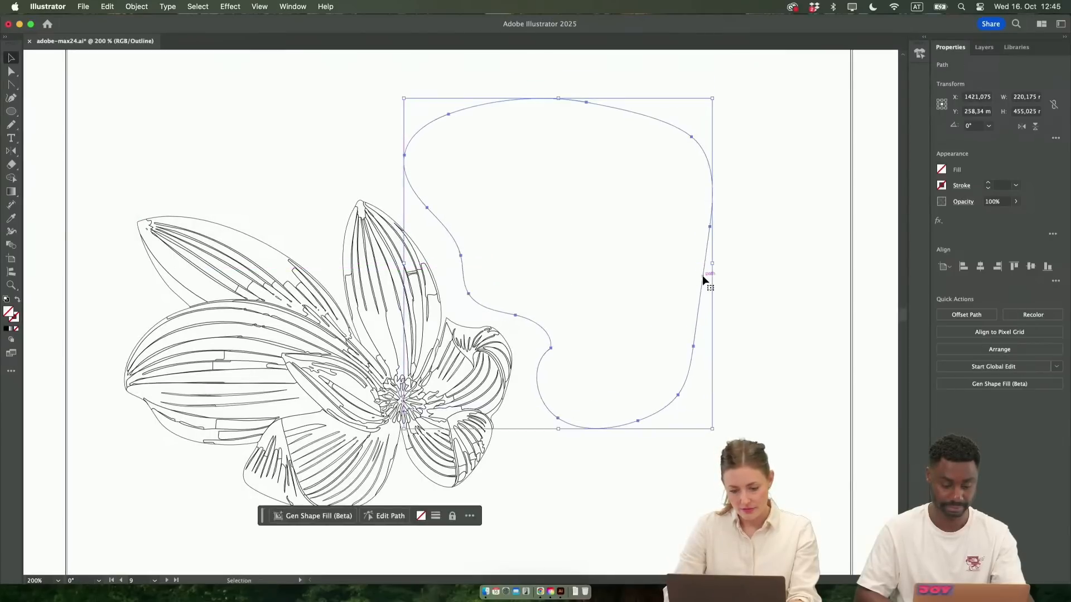
key("super+y")
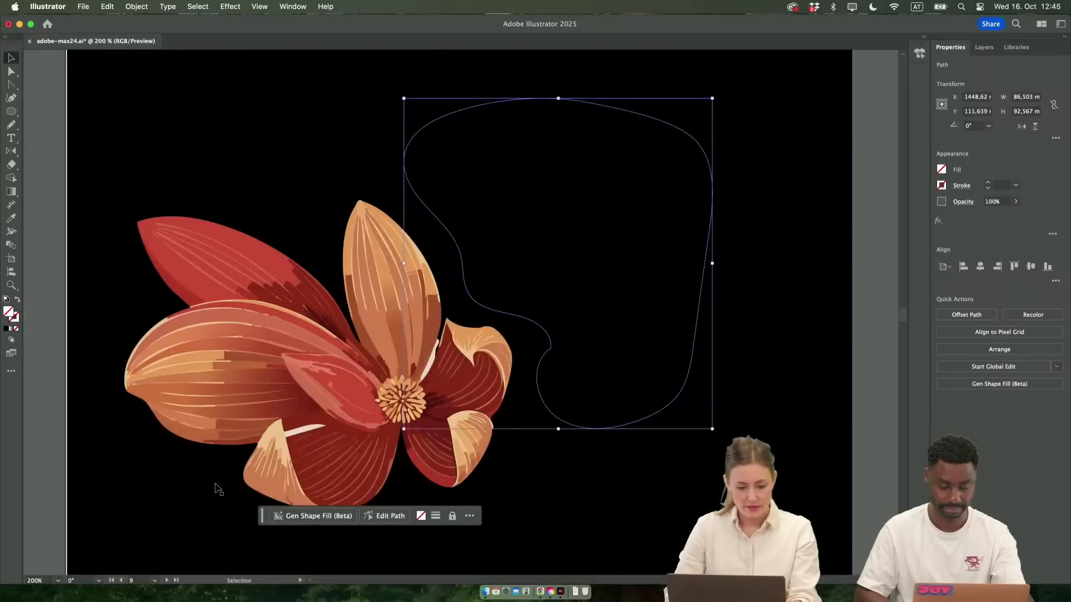
Fill the freeform shape with the red sampled from the flower's petal and nudge it slightly closer to the flower
key("i")
left_click(353, 386)
key("v")
left_click_drag(607, 344, 592, 349)
Open the Gen Shape Fill settings for the red shape and change the prompt to "red flower, autumn color"
left_click(314, 516)
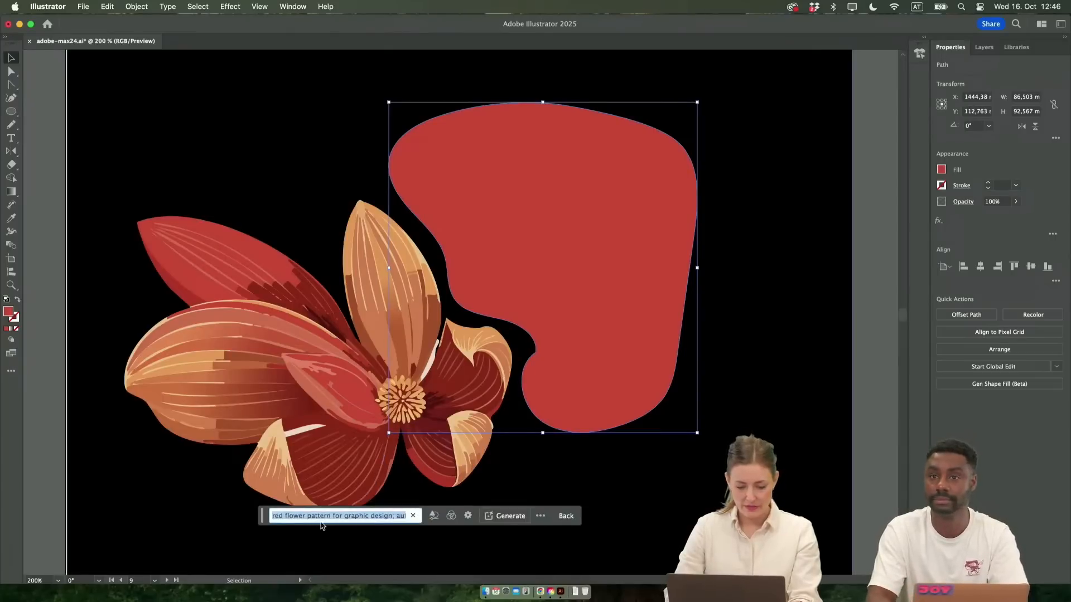
double_click(319, 517)
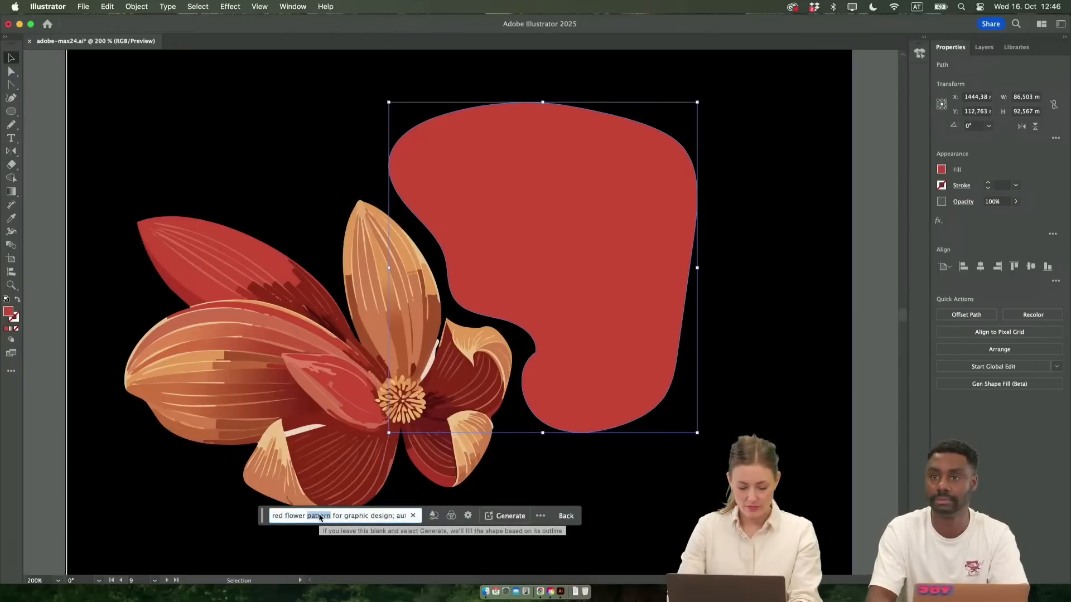
left_click_drag(332, 516, 433, 514)
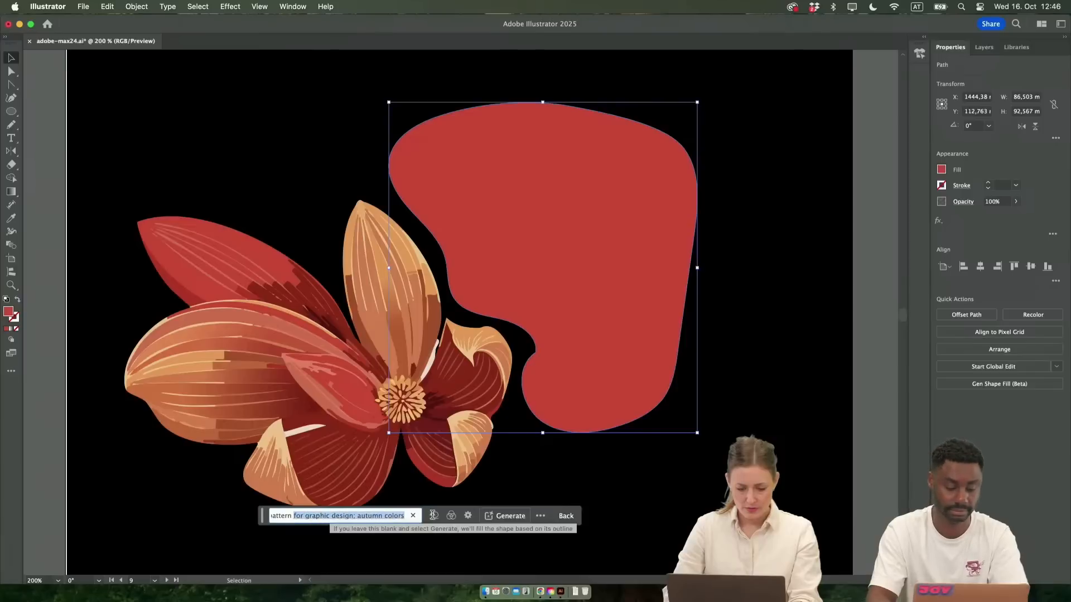
left_click(334, 516)
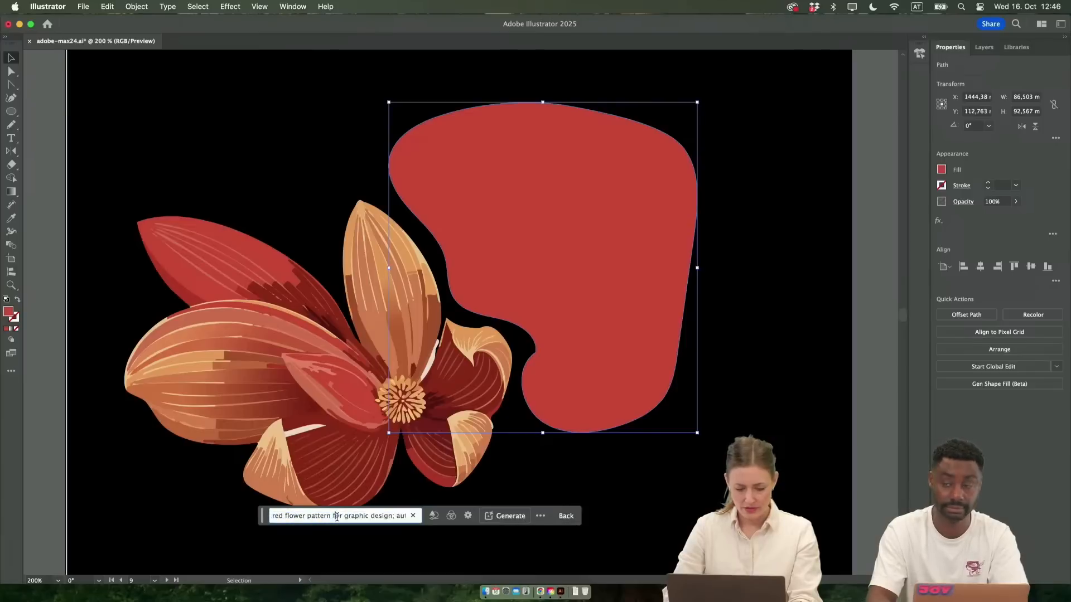
left_click(451, 516)
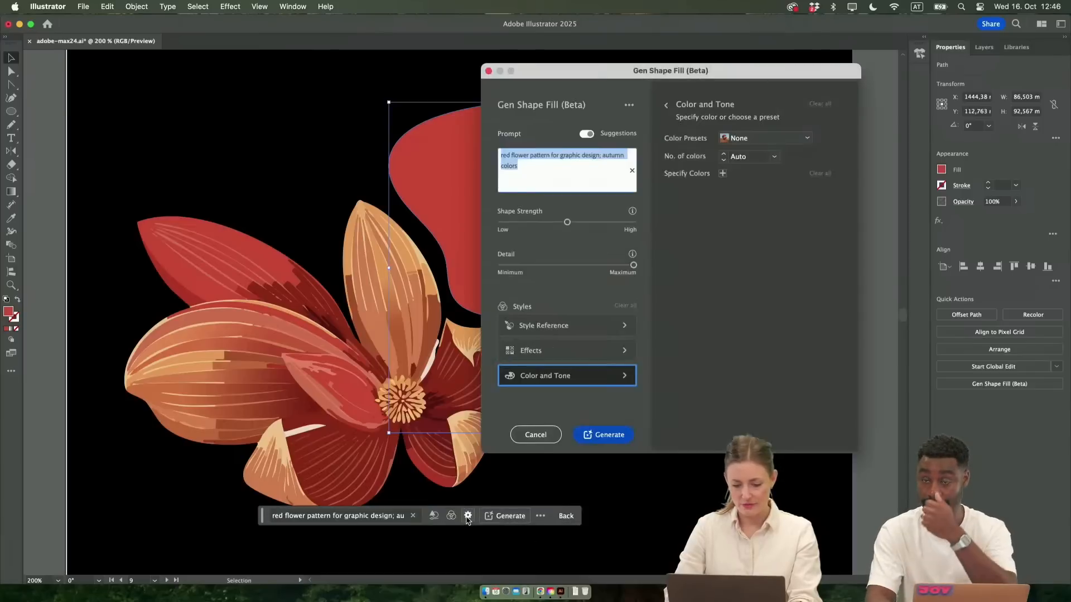
left_click(527, 172)
left_click_drag(536, 169, 582, 163)
left_click(509, 151)
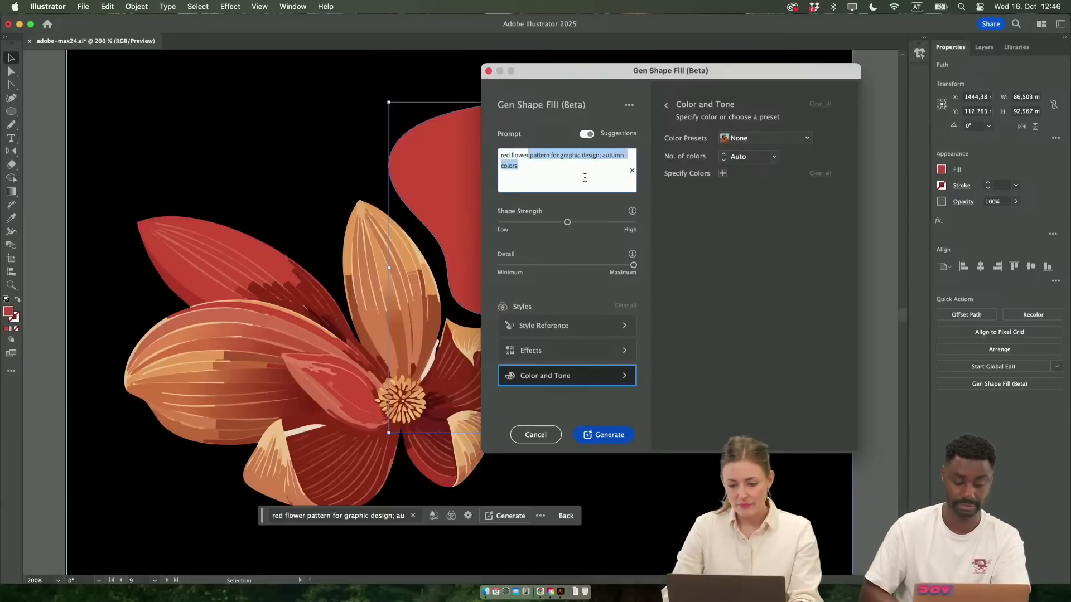
key("BackSpace")
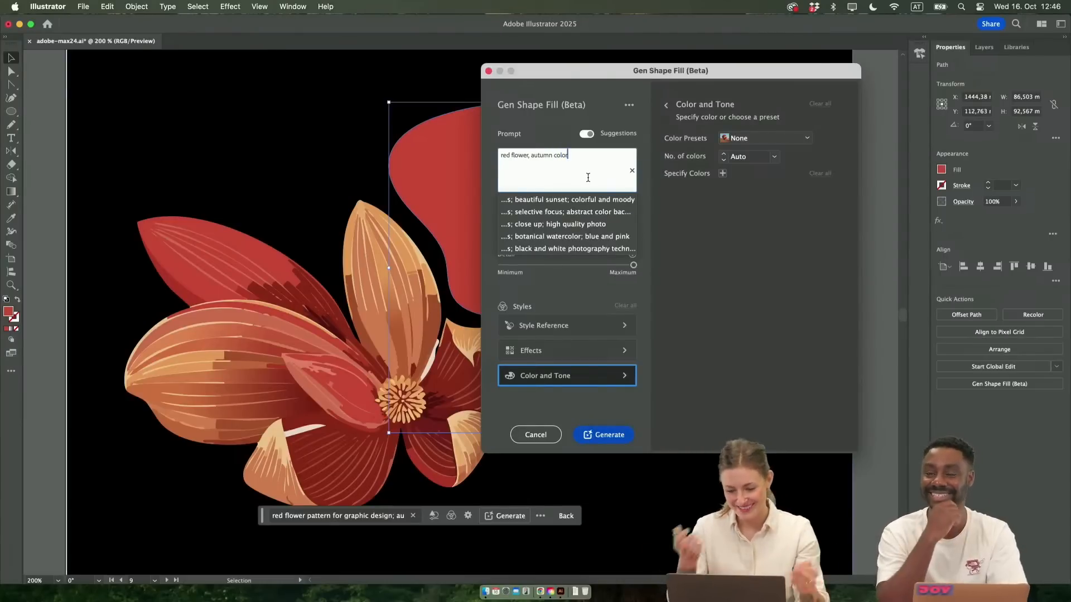
left_click(676, 262)
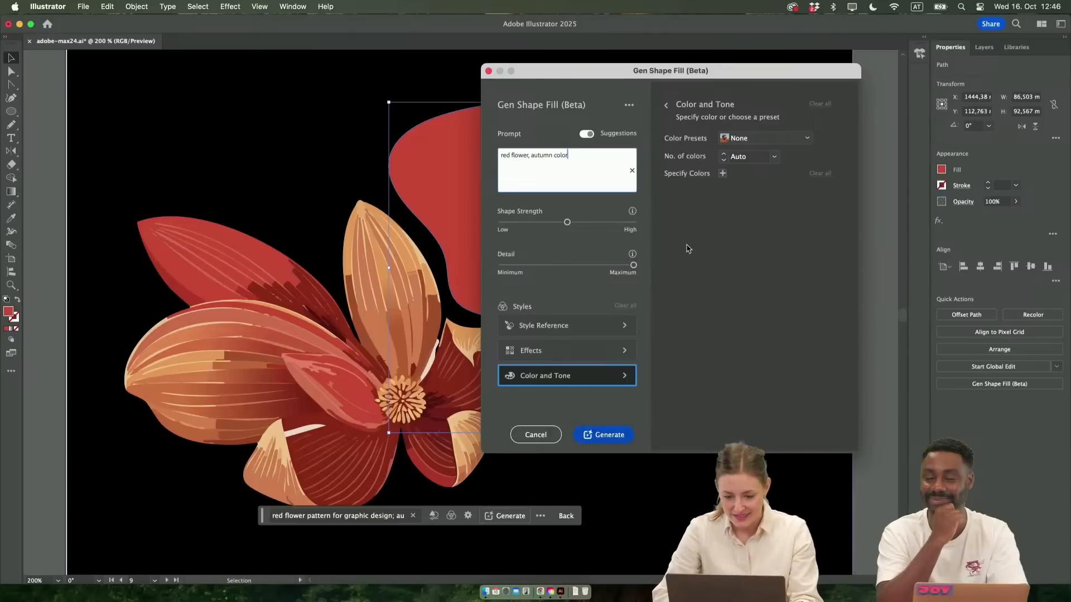
Generate the fill with Shape Strength at Low and Detail at Minimum, and apply the third variation with the stem
left_click_drag(567, 222, 501, 223)
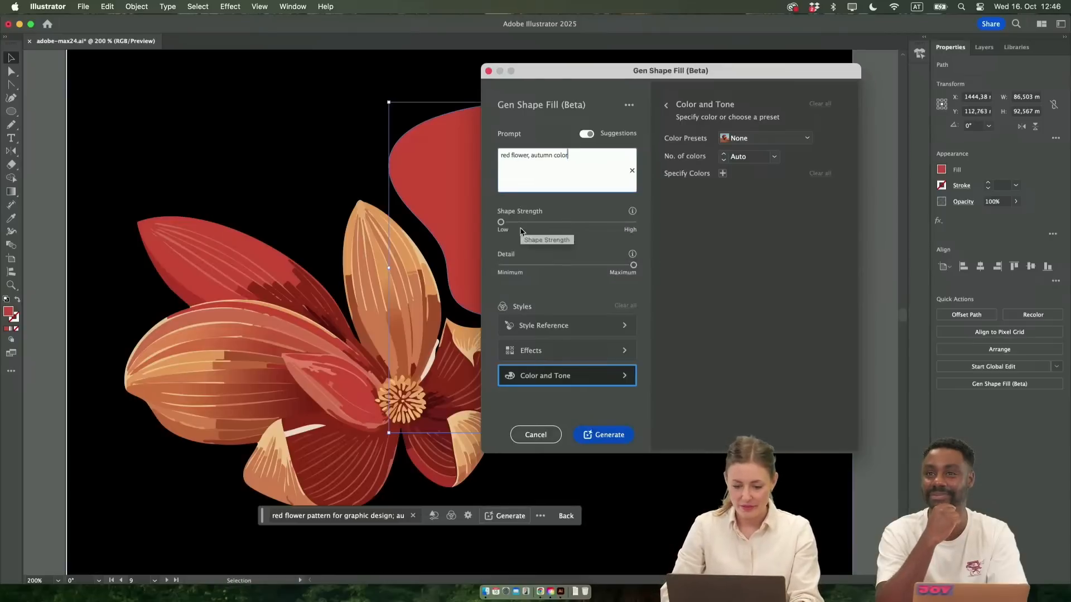
left_click_drag(634, 265, 479, 265)
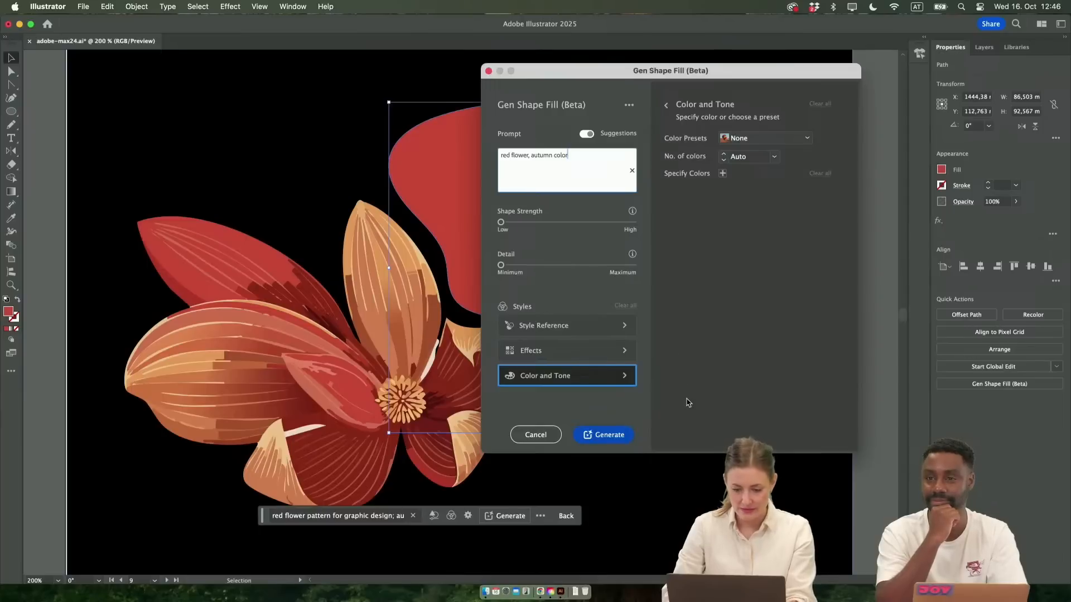
left_click(607, 437)
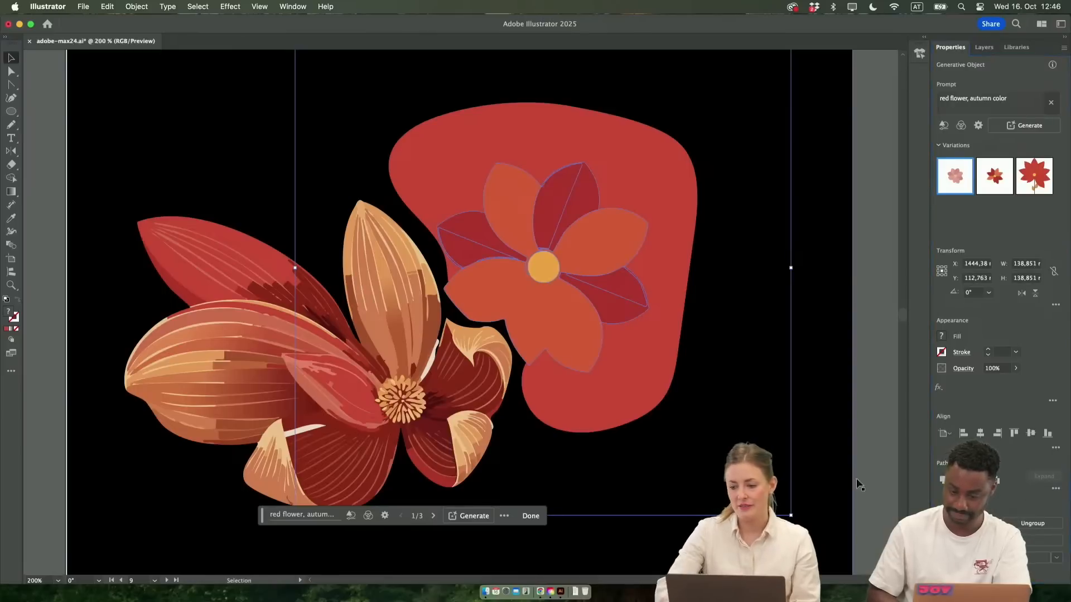
left_click(1007, 178)
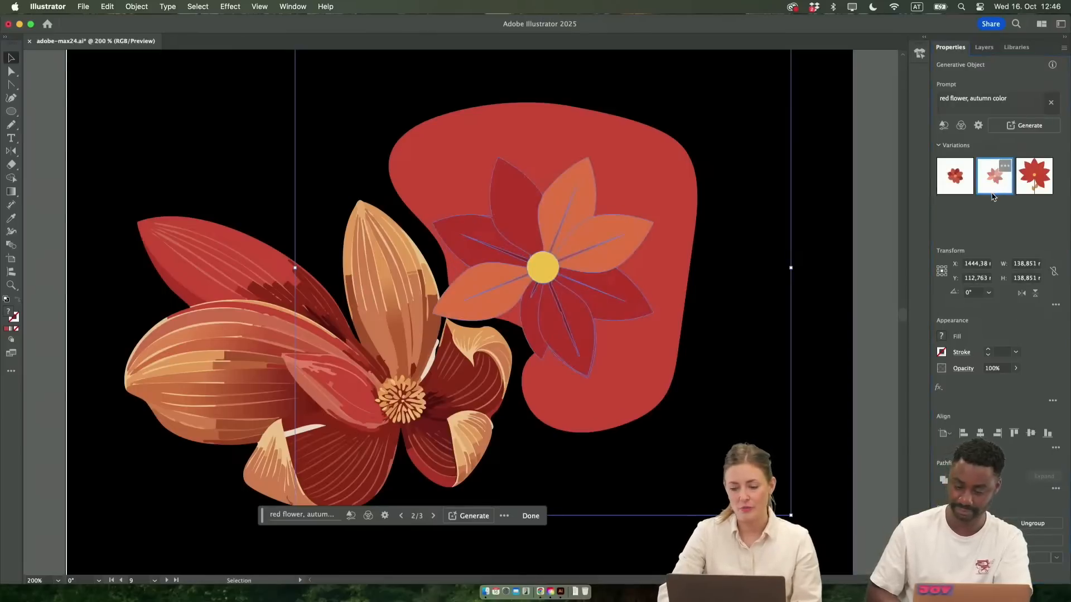
left_click(1026, 187)
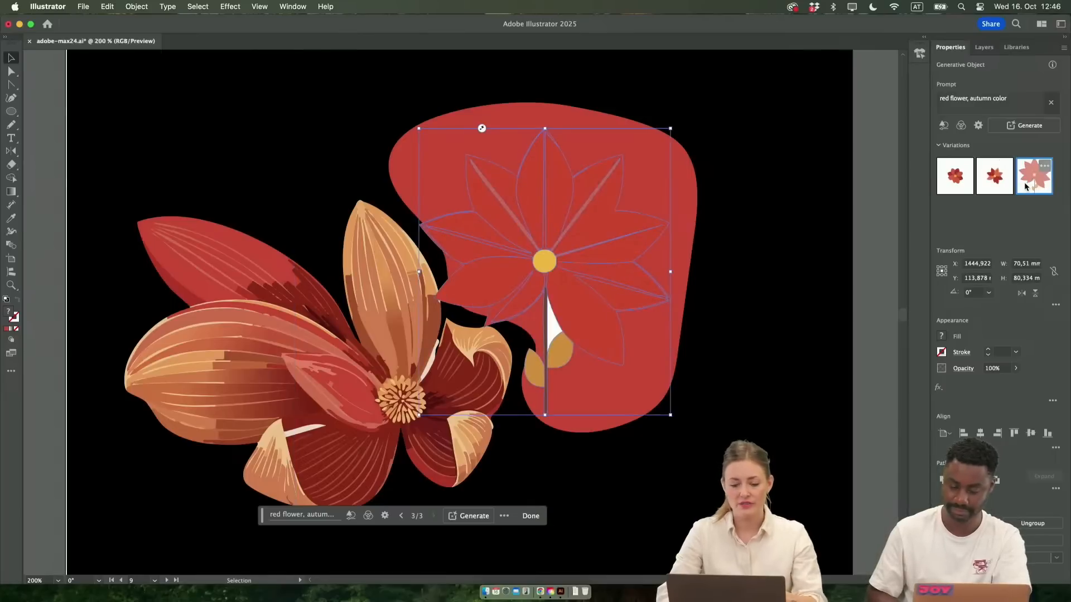
Delete the original red shape behind the simple generated flower and move the flower slightly away from the detailed one
key("a")
left_click(697, 186)
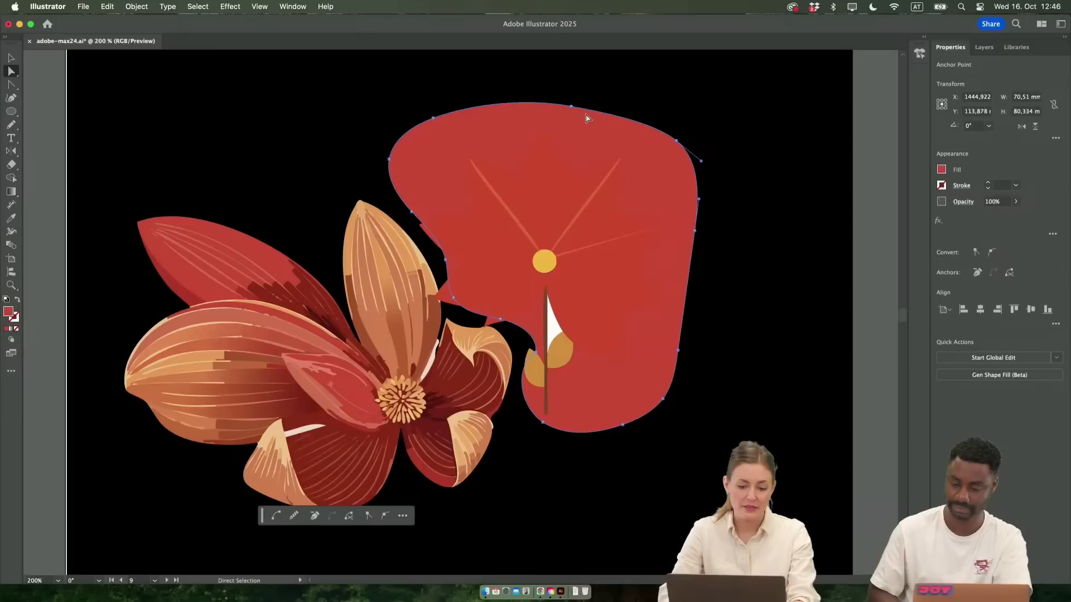
key("Delete")
key("Delete")
key("v")
mouse_move(580, 308)
left_mouse_down()
mouse_move(624, 303)
mouse_move(587, 295)
left_mouse_up()
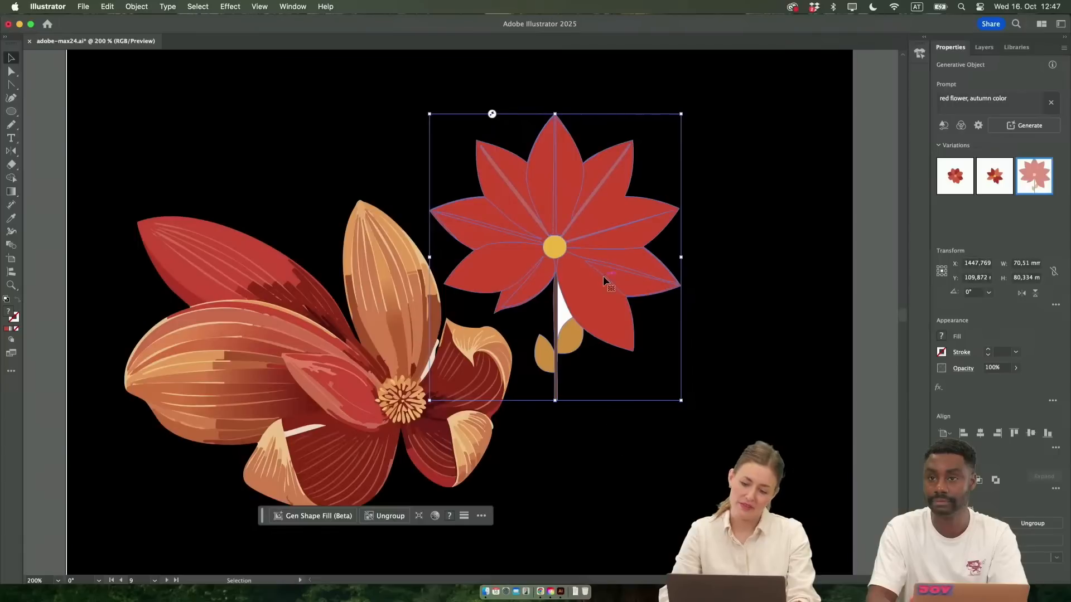
left_click(978, 125)
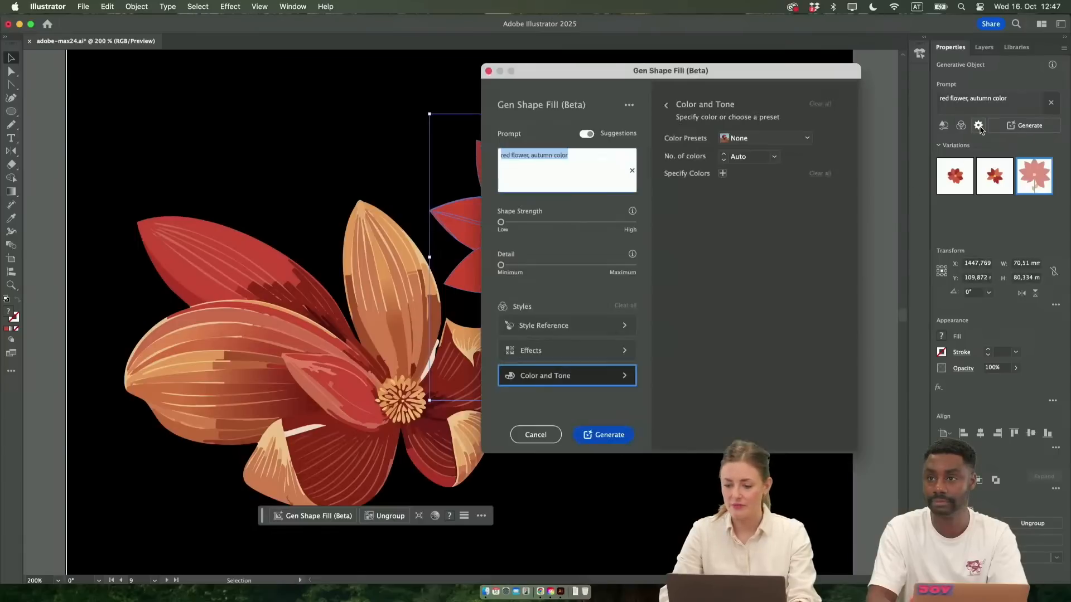
left_click(772, 124)
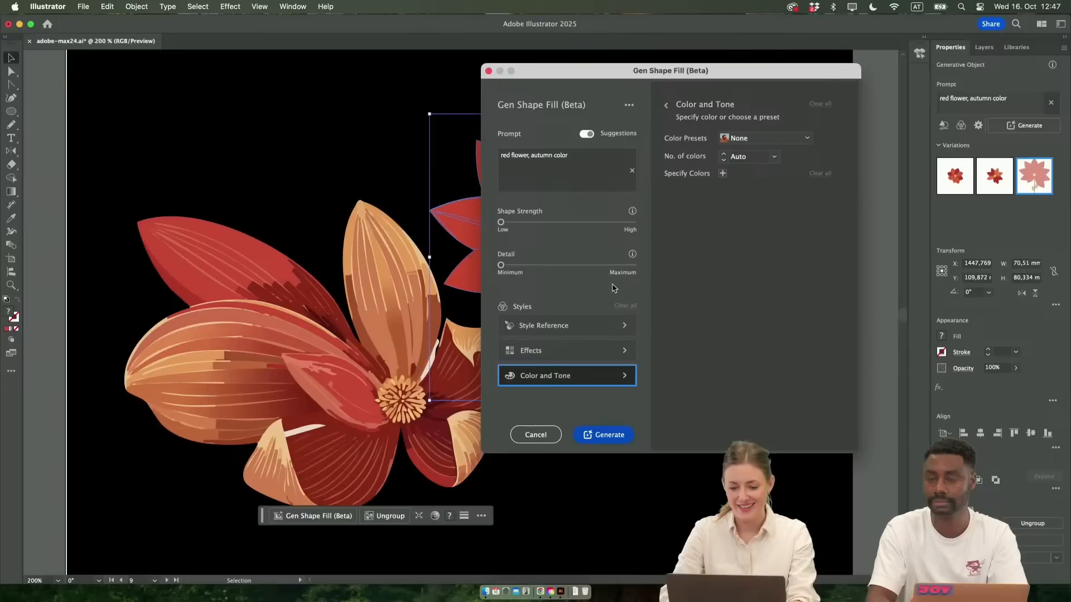
left_click(535, 434)
Move the simple stemmed flower across the right edge of the black artboard to free the space beside the detailed flower
scroll(601, 260, "right", 3)
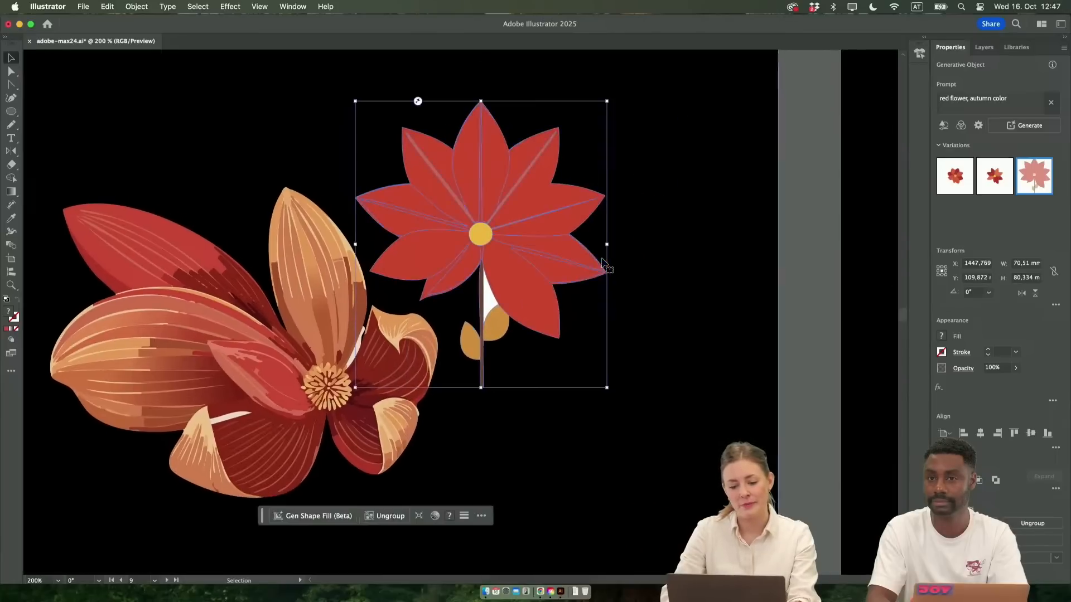
scroll(605, 263, "down", 1)
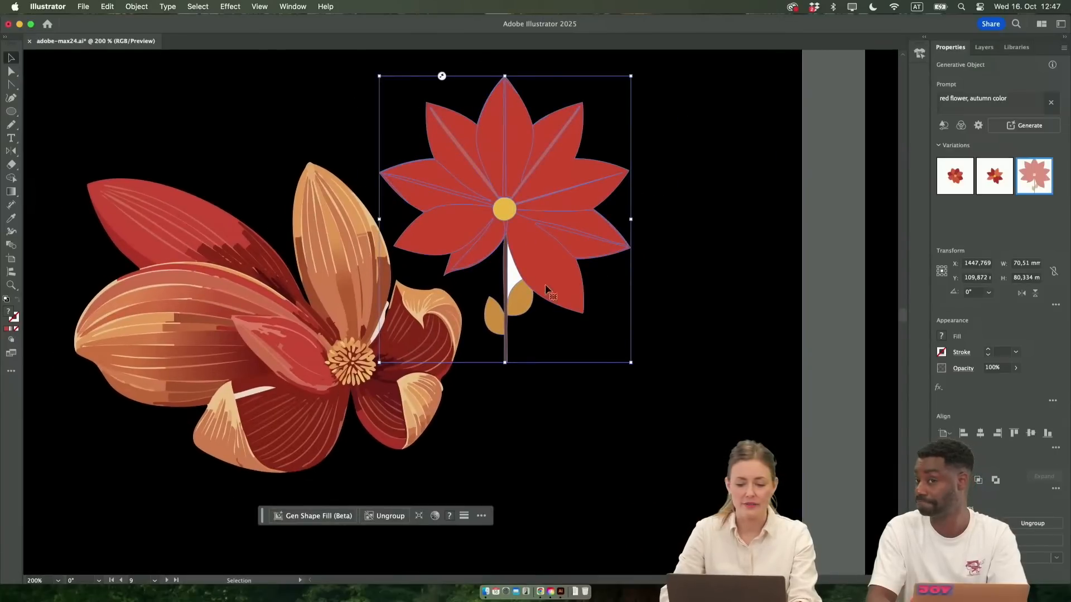
scroll(528, 236, "left", 1)
left_click_drag(527, 216, 825, 377)
left_click_drag(739, 370, 786, 331)
Draw a closed freeform Pencil shape about 63 mm wide and 60 mm high above the detailed flower's curled petal
key("n")
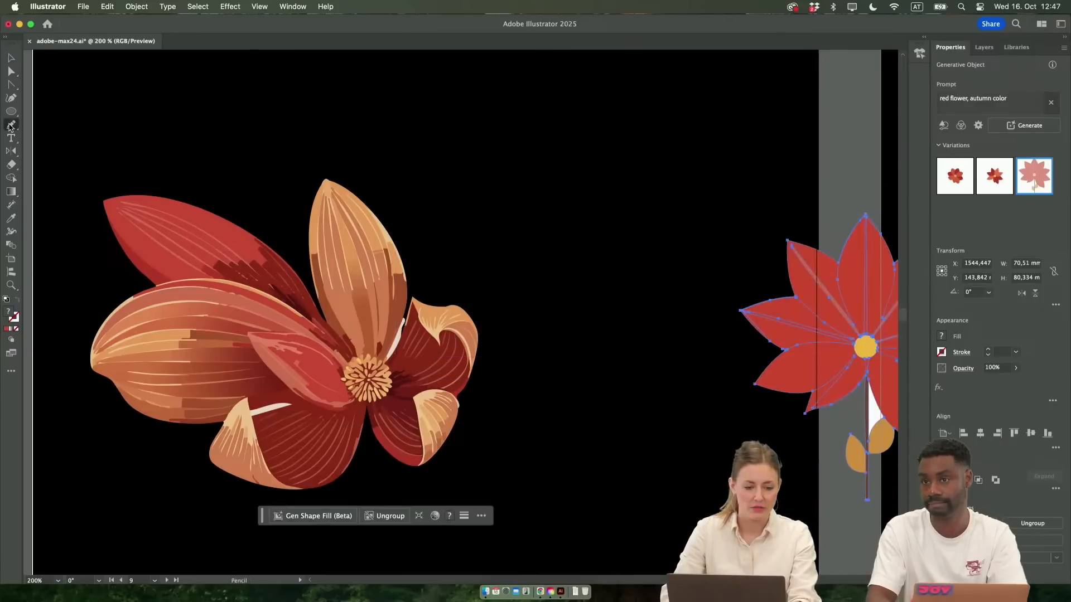
mouse_move(514, 88)
left_mouse_down()
mouse_move(404, 118)
mouse_move(397, 182)
mouse_move(422, 249)
mouse_move(476, 292)
mouse_move(618, 209)
mouse_move(519, 86)
left_mouse_up()
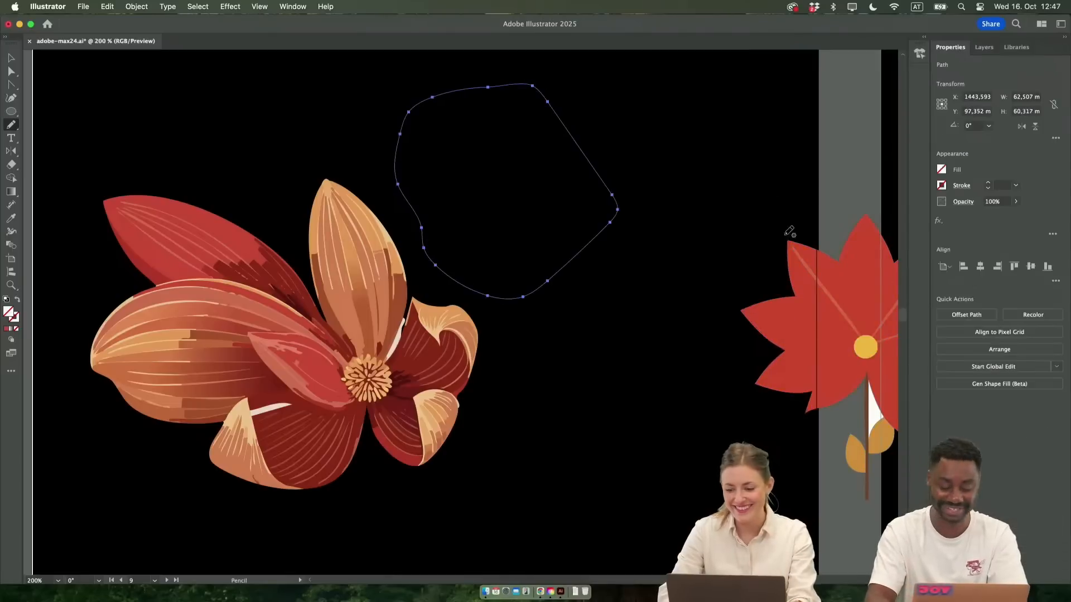
key("v")
Set up Gen Shape Fill for the new freeform shape with the Pixel Art effect and the prompt "red flower, autumn colors"
left_click(306, 518)
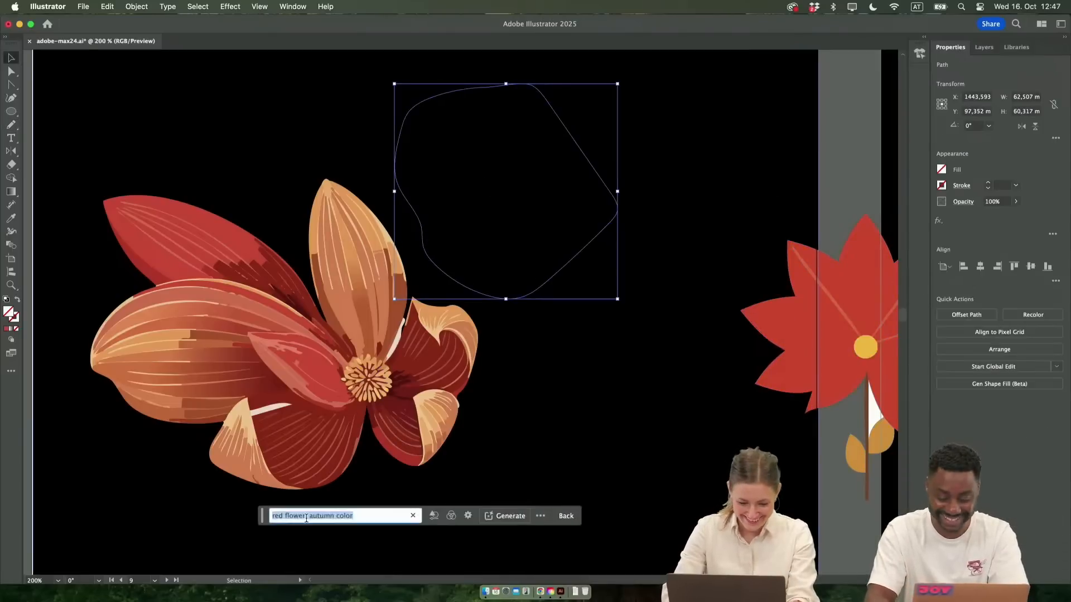
left_click(467, 515)
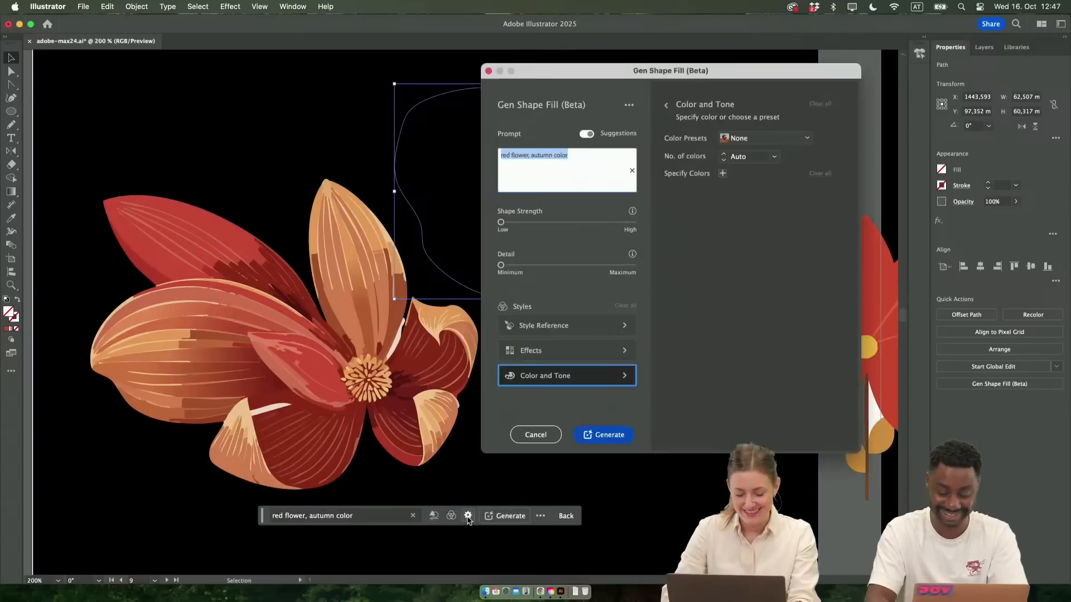
left_click(538, 351)
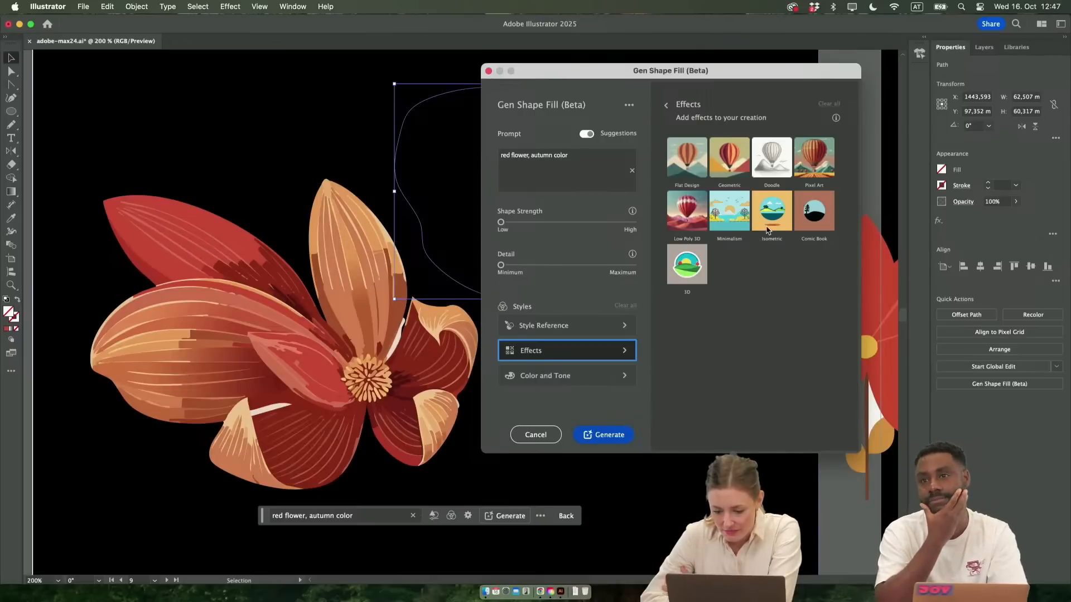
left_click(813, 155)
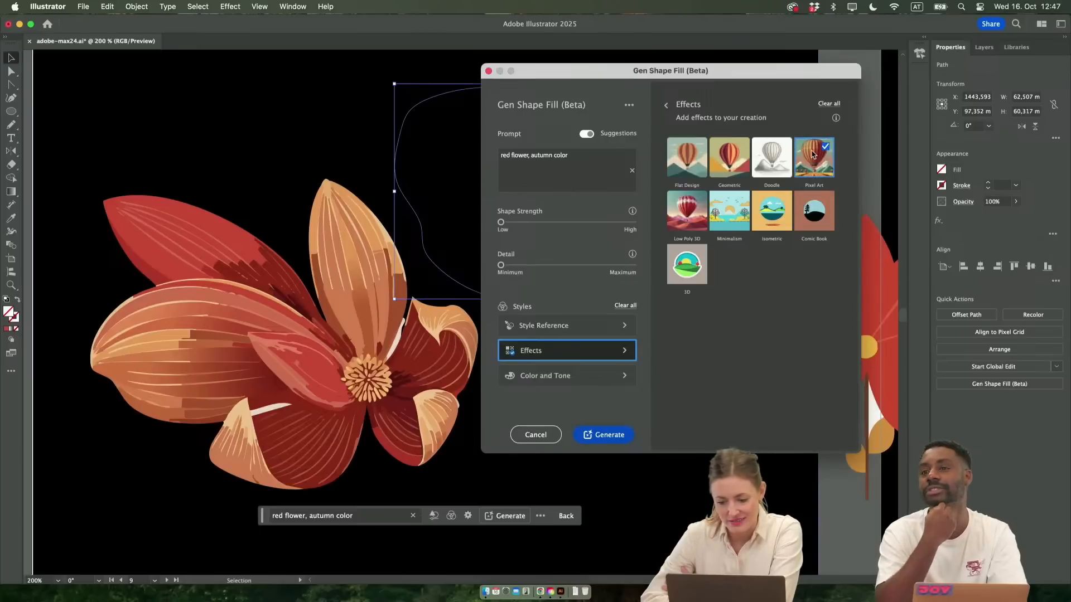
left_click(518, 158)
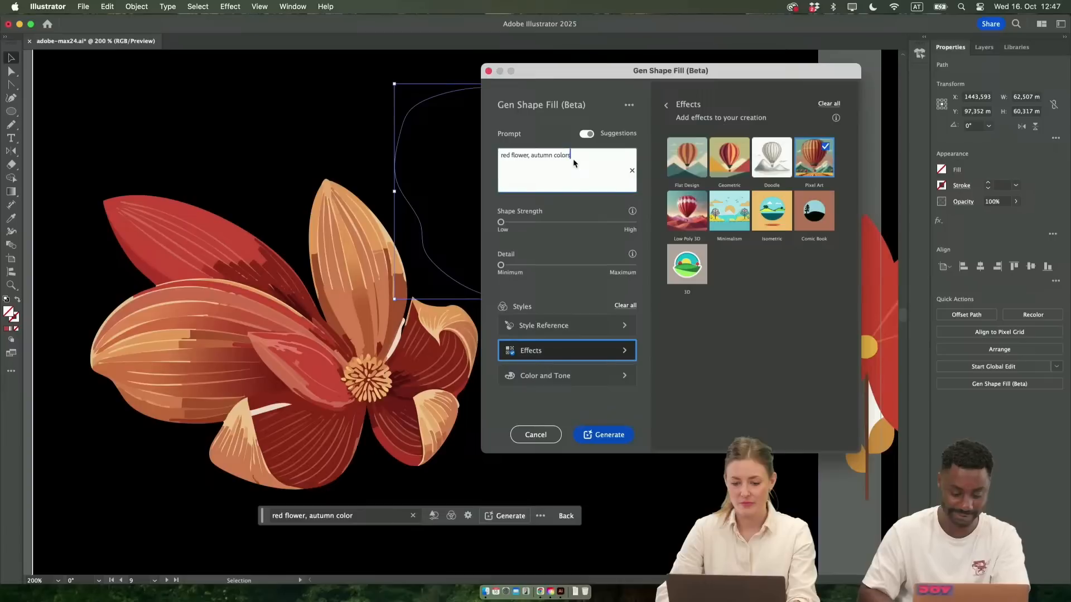
type("s")
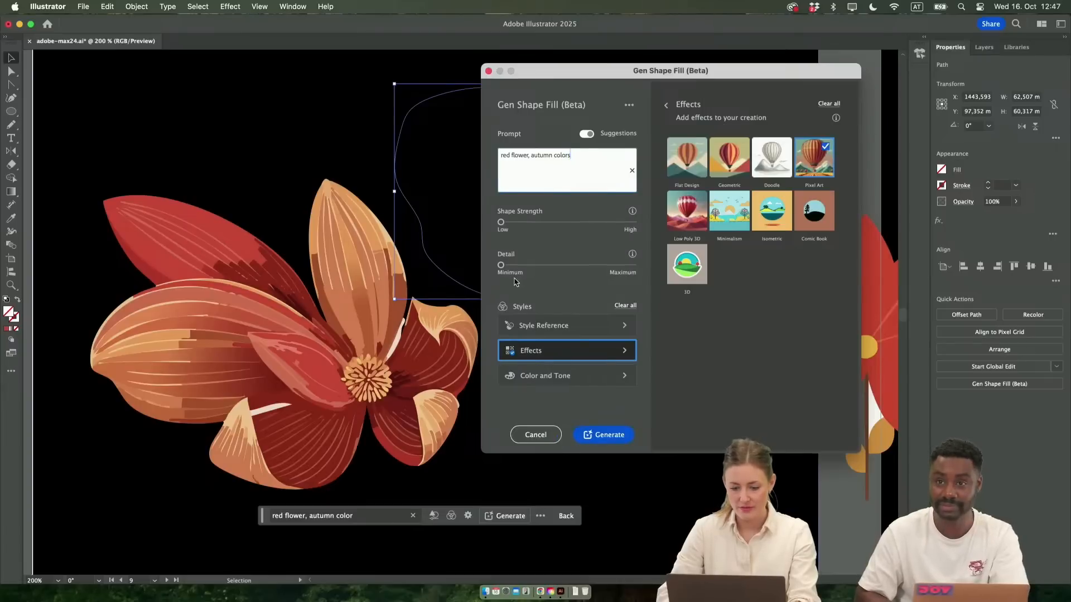
Raise Detail and Shape Strength to about the middle of their ranges and generate the fill
left_click_drag(503, 269, 569, 273)
left_click_drag(498, 223, 566, 224)
left_click(605, 435)
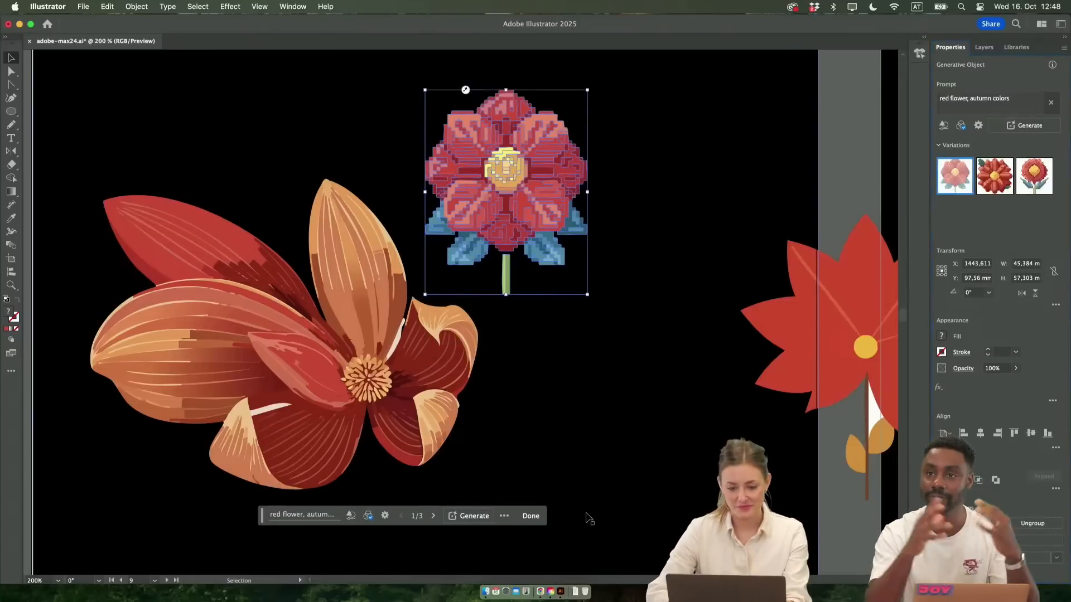
left_click_drag(586, 295, 641, 397)
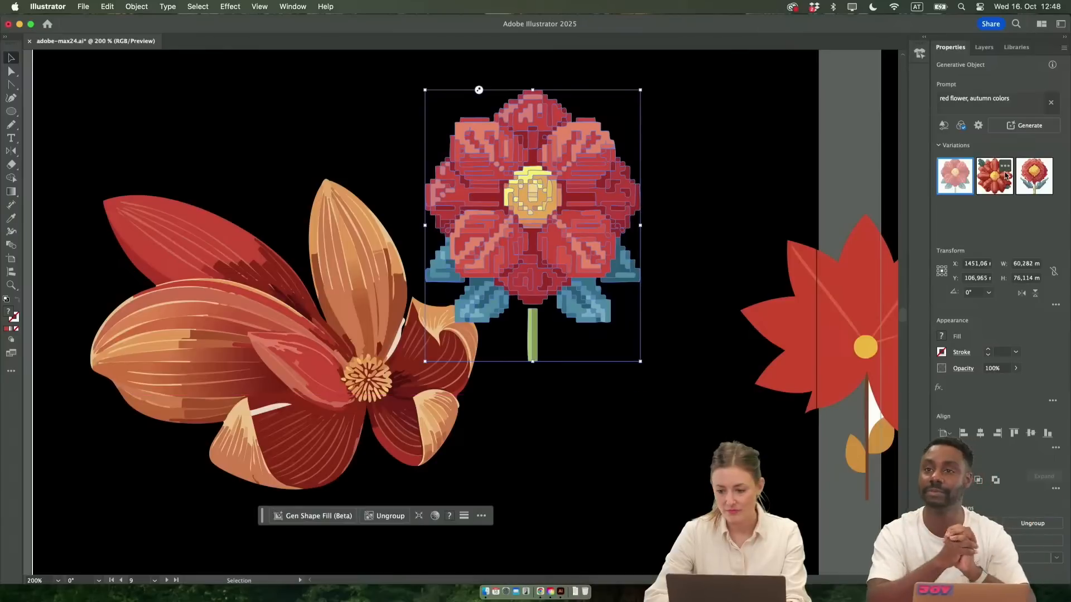
key("a")
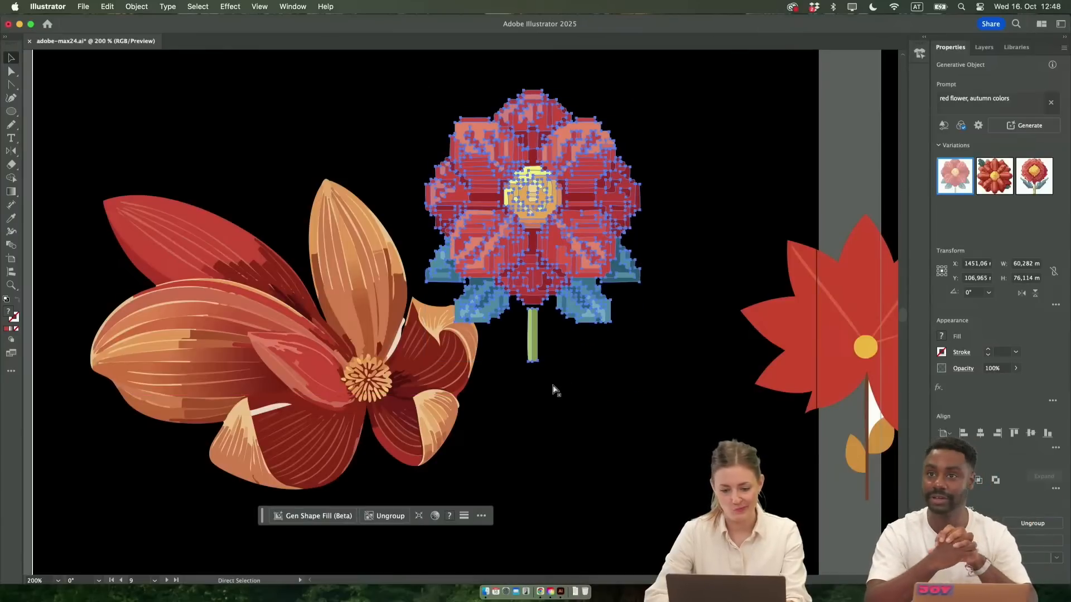
key("v")
key("super+z")
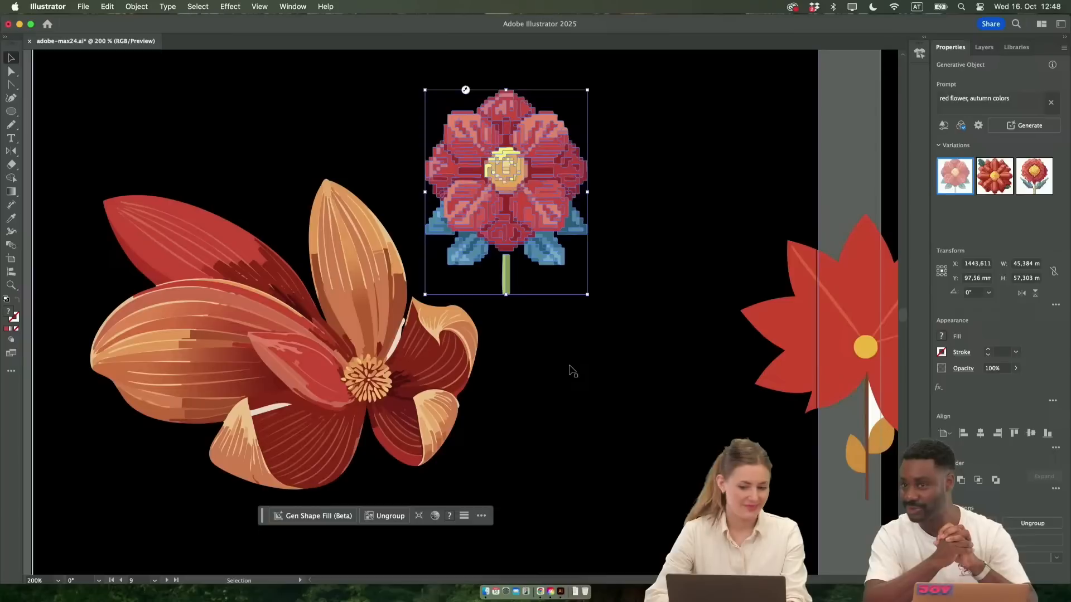
Apply the second generated variation to the pixel-art flower
left_click(570, 367)
left_click(541, 224)
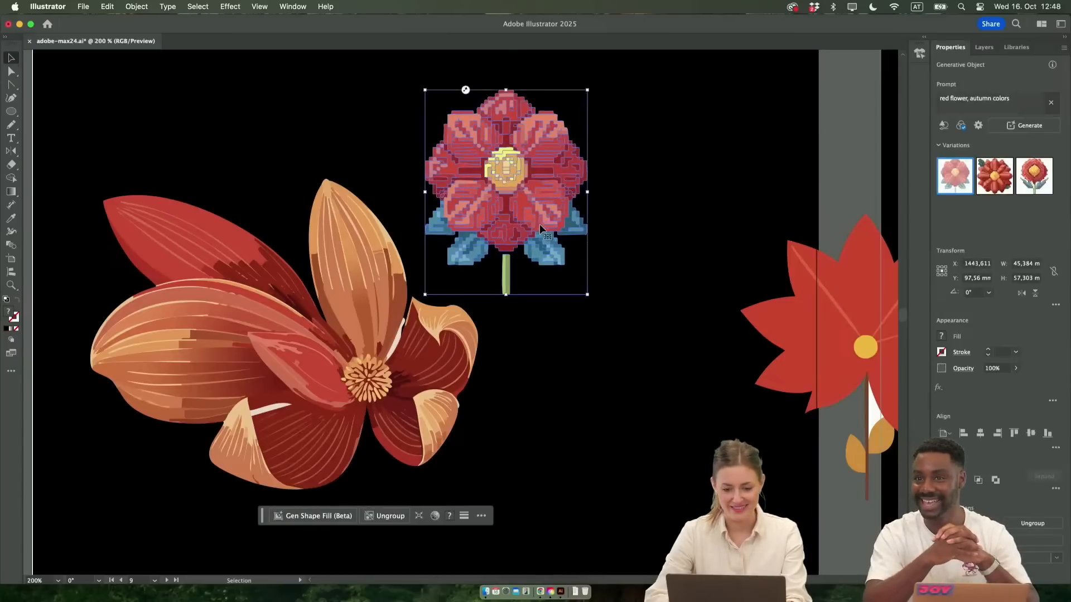
left_click(992, 189)
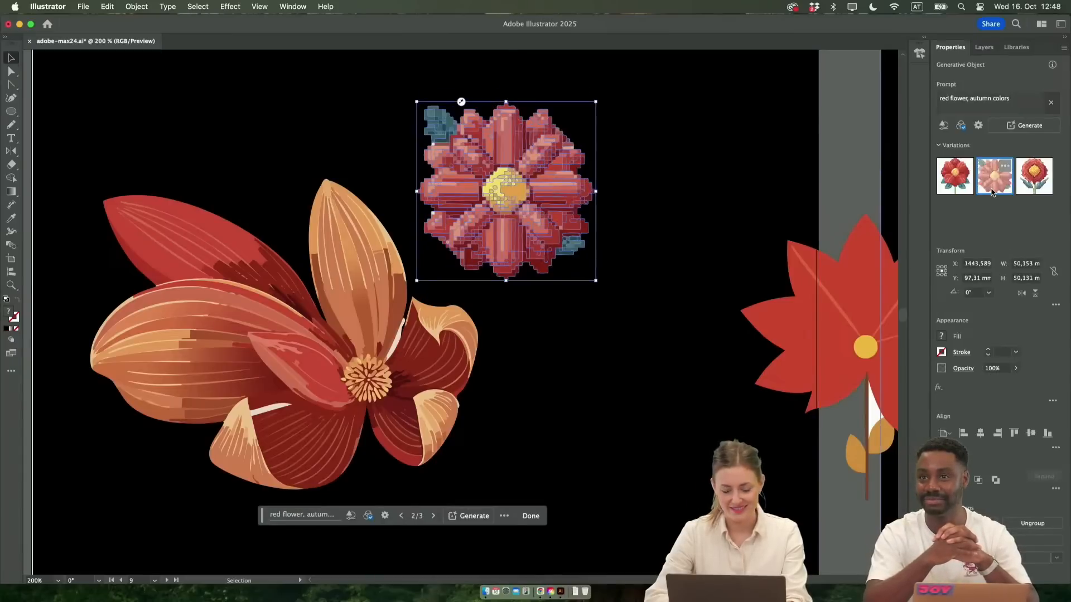
left_click(1039, 187)
left_click(642, 246)
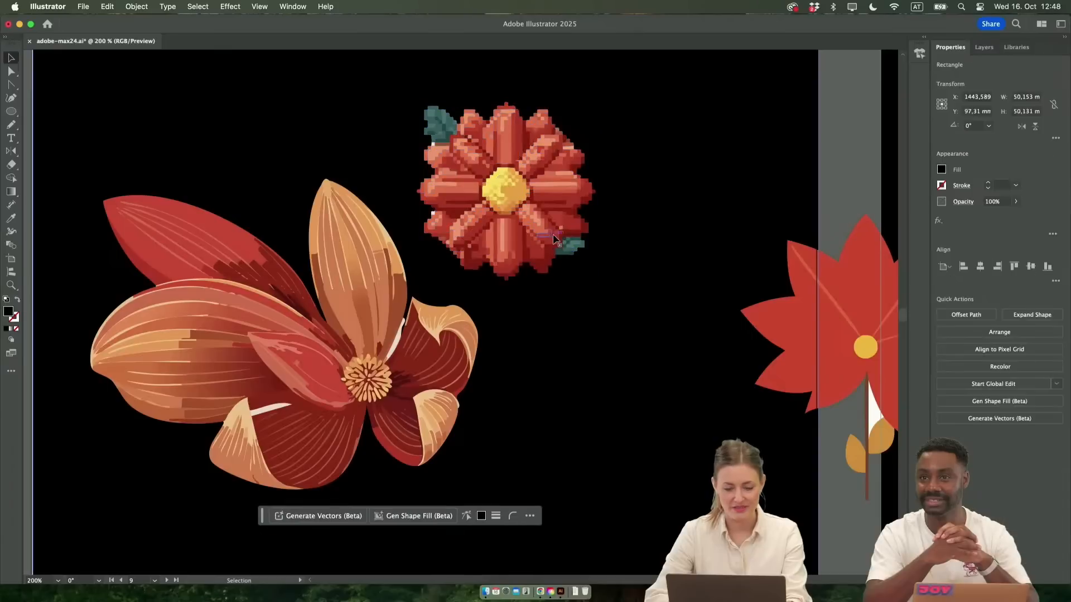
Enlarge the pixel-art flower proportionally and move it up, beside the detailed flower's upright petal
left_click(587, 277)
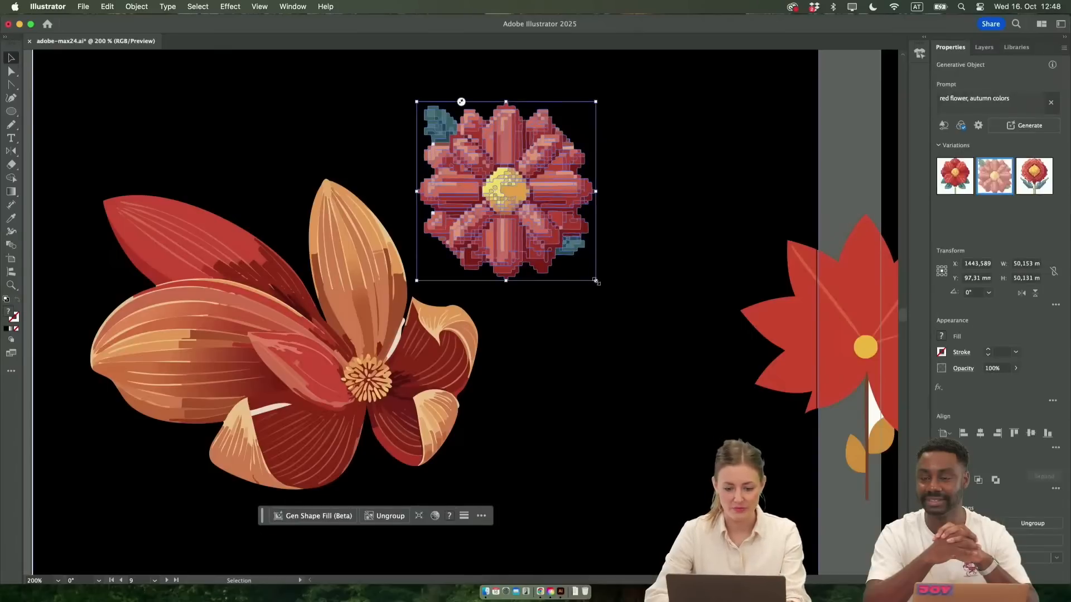
left_click_drag(595, 281, 661, 345)
left_click_drag(588, 315, 579, 272)
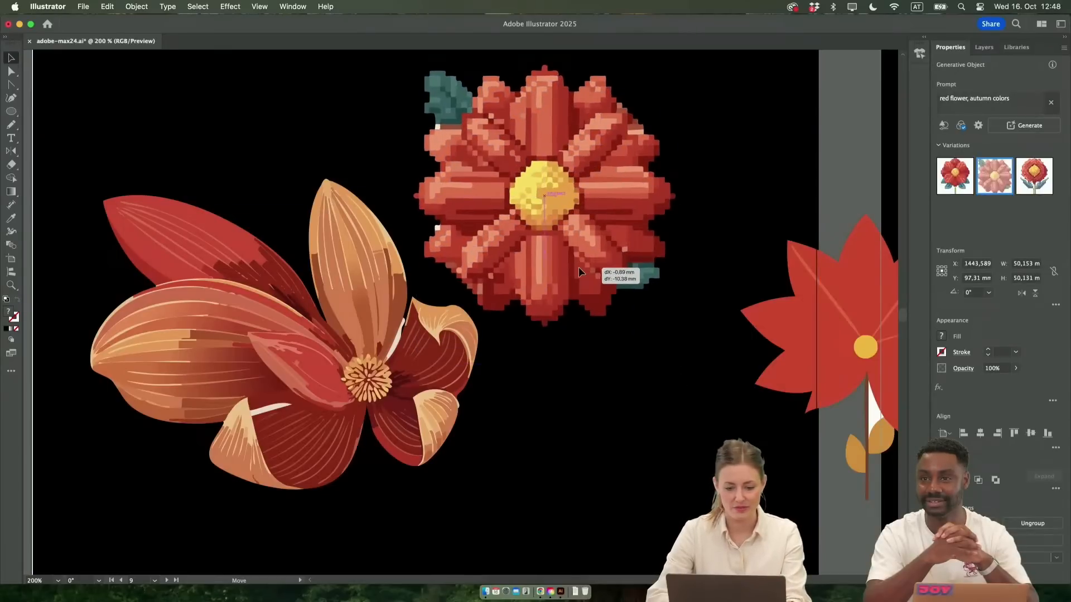
left_click(552, 403)
Move the simple stemmed flower back above the detailed flower and rotate it counterclockwise by about 52°, stem towards the pixel-art flower
scroll(552, 403, "down", 2)
scroll(552, 403, "down", 1)
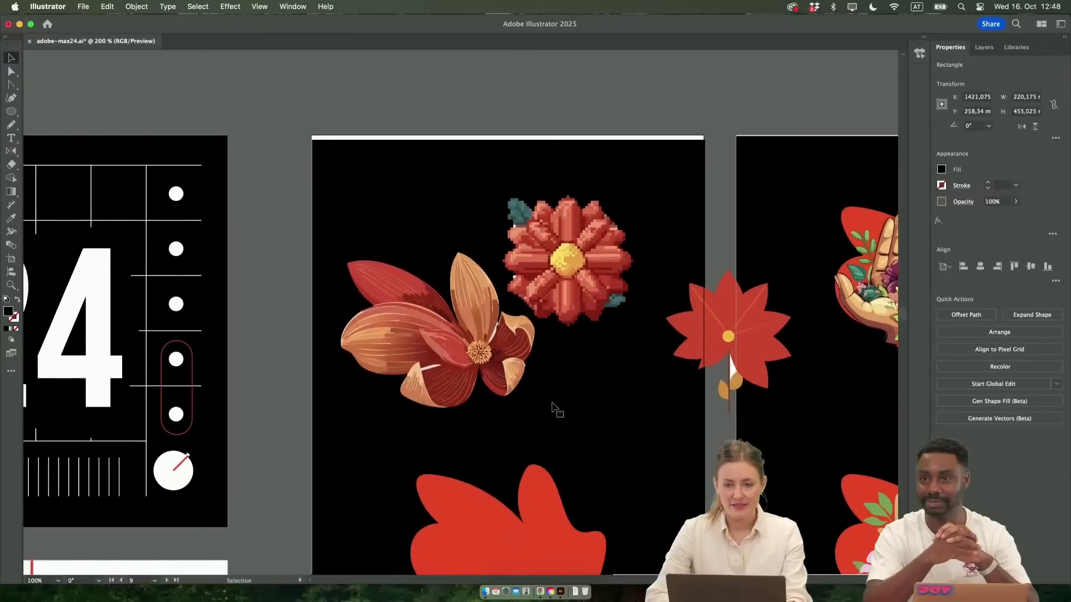
scroll(552, 403, "up", 1)
scroll(554, 410, "down", 1)
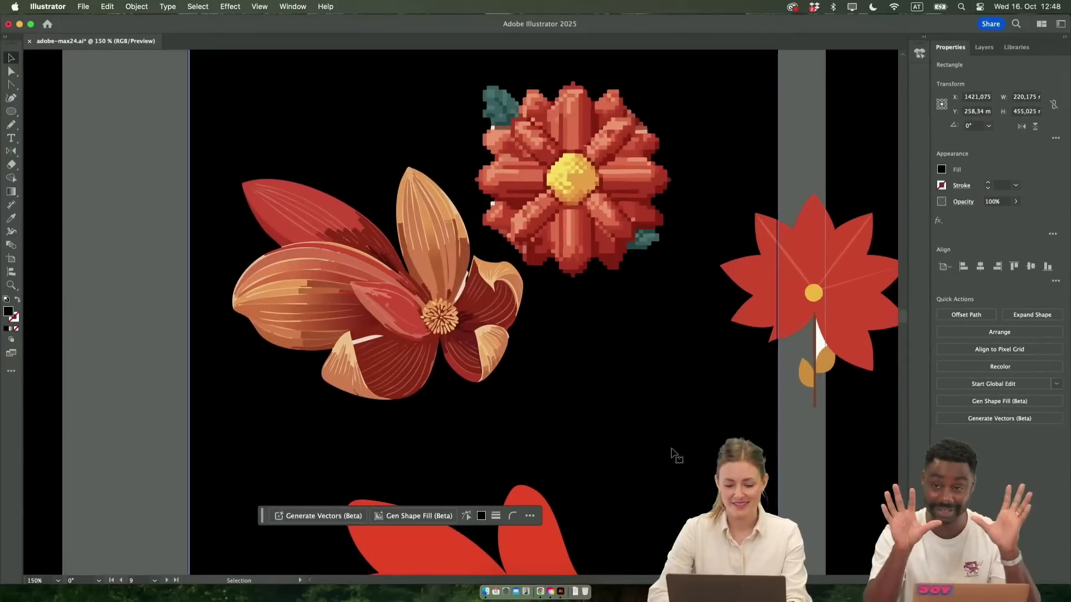
left_click_drag(820, 286, 467, 195)
left_click_drag(551, 78, 464, 101)
left_click_drag(424, 158, 383, 158)
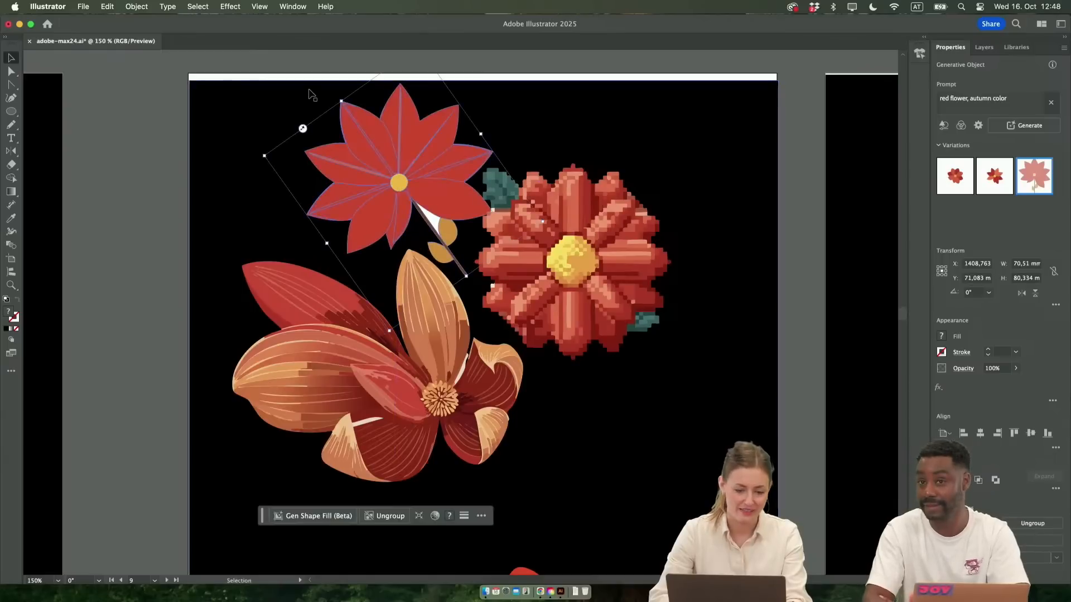
left_click_drag(254, 161, 249, 196)
mouse_move(437, 201)
left_mouse_down()
mouse_move(400, 205)
mouse_move(423, 209)
left_mouse_up()
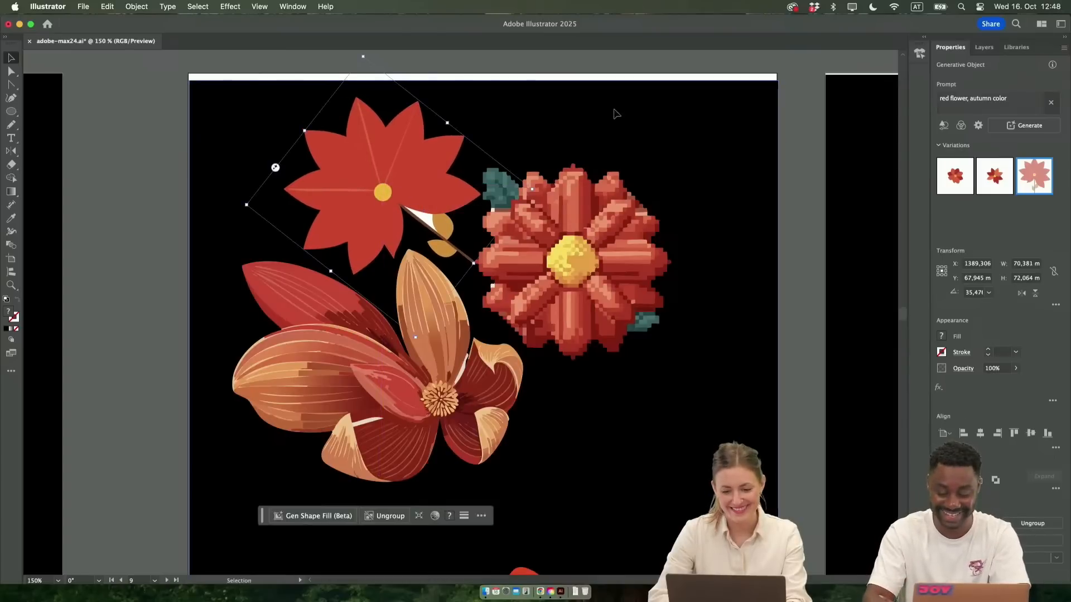
Extend the black background rectangle's upper edge over the white strip, making it about 458 mm high
left_click(500, 92)
left_click_drag(486, 73, 487, 74)
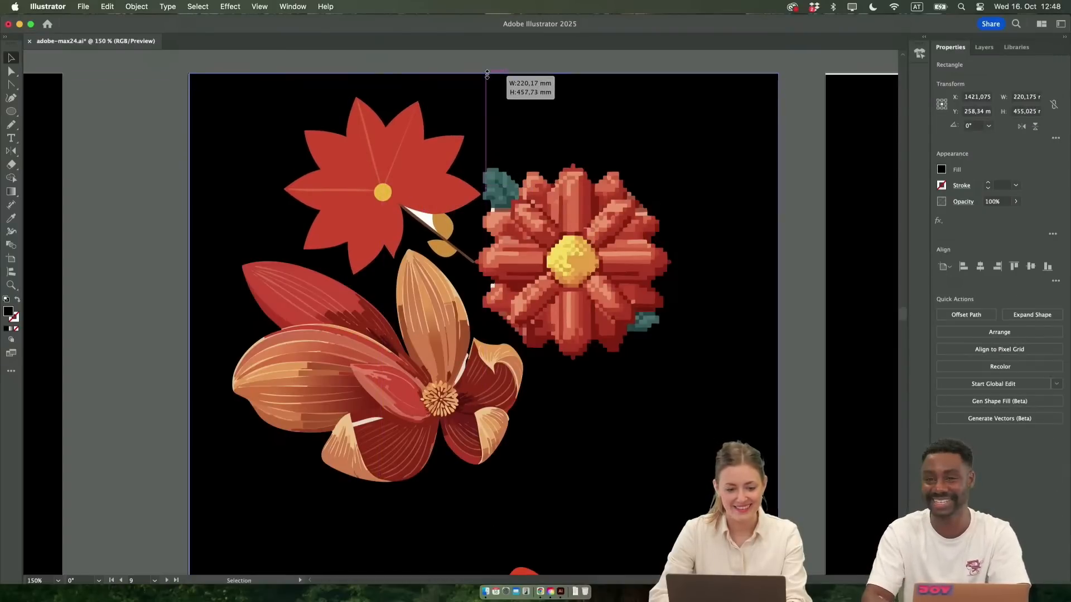
left_click(150, 237)
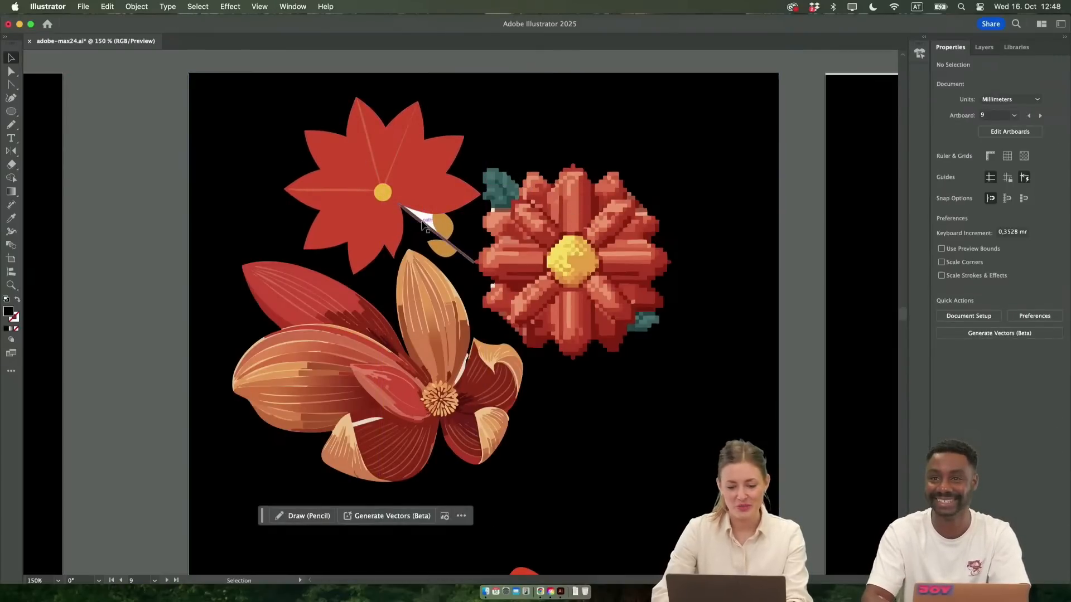
Isolate the simple stemmed flower, delete the white patch between its stem and upper leaf, and leave isolation mode
scroll(426, 223, "up", 5)
double_click(436, 218)
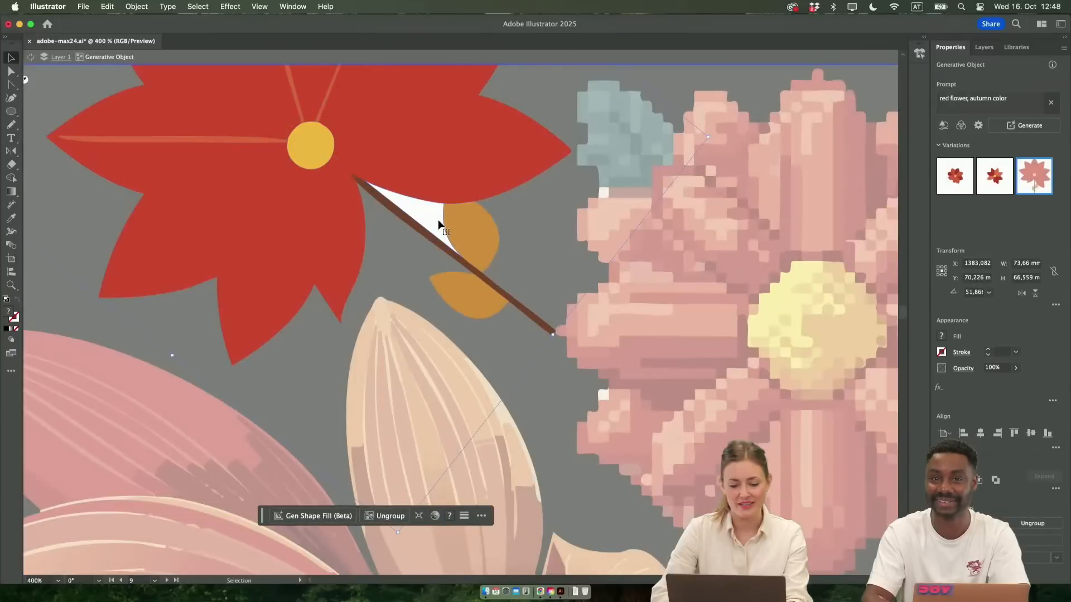
left_click(445, 210)
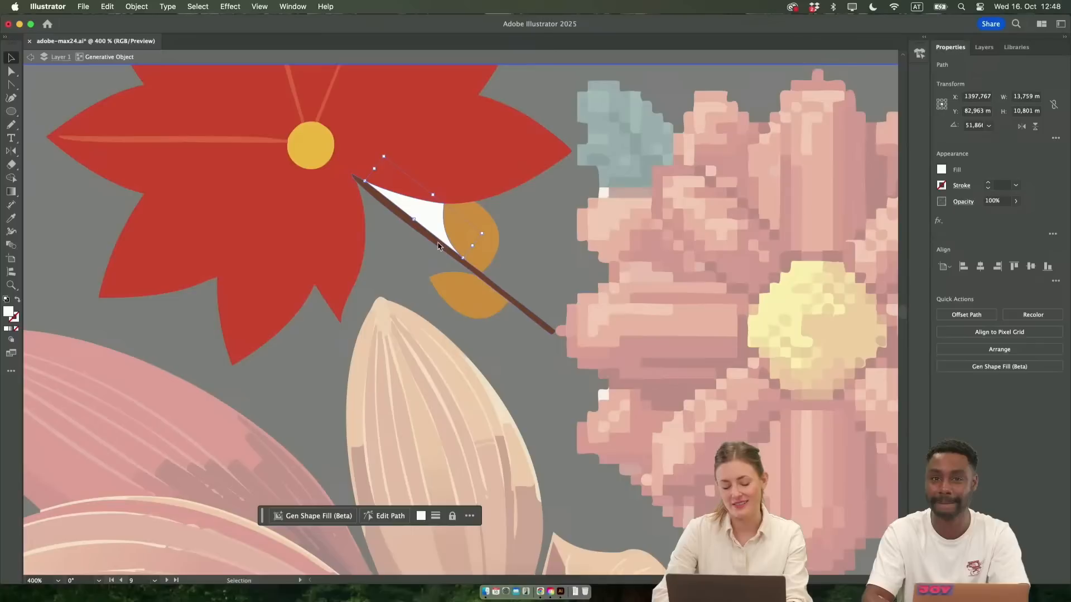
key("Delete")
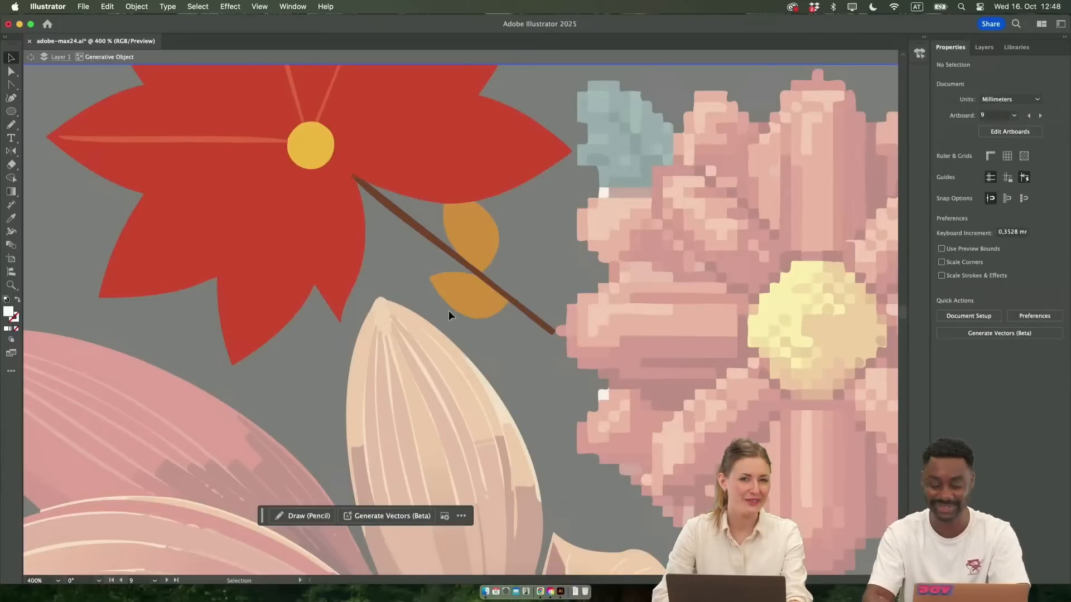
double_click(480, 347)
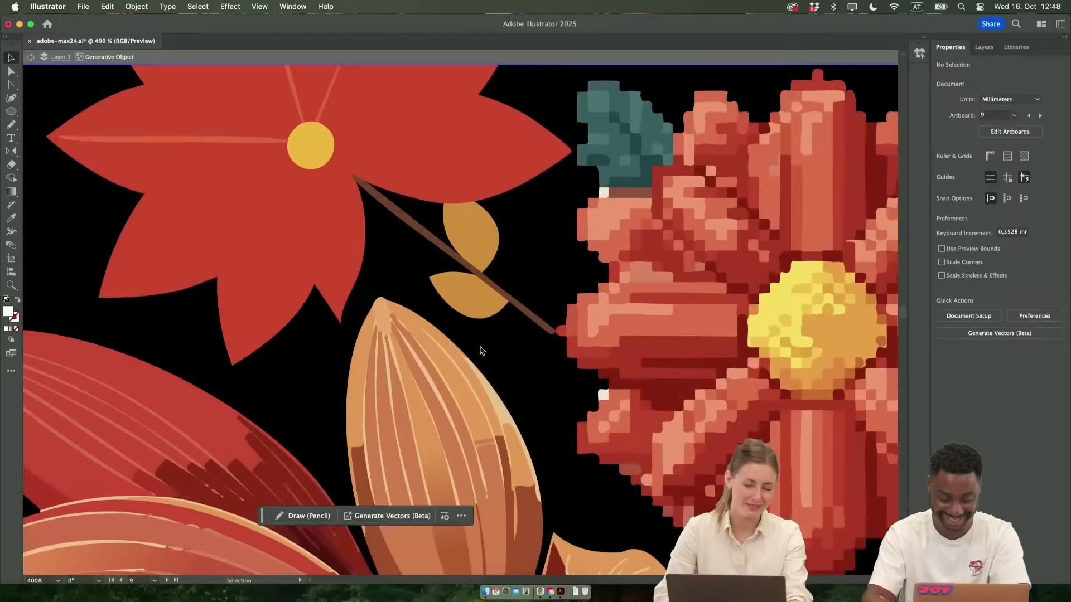
Delete the first red freeform shape below the three flowers on the black artboard
scroll(547, 375, "down", 6)
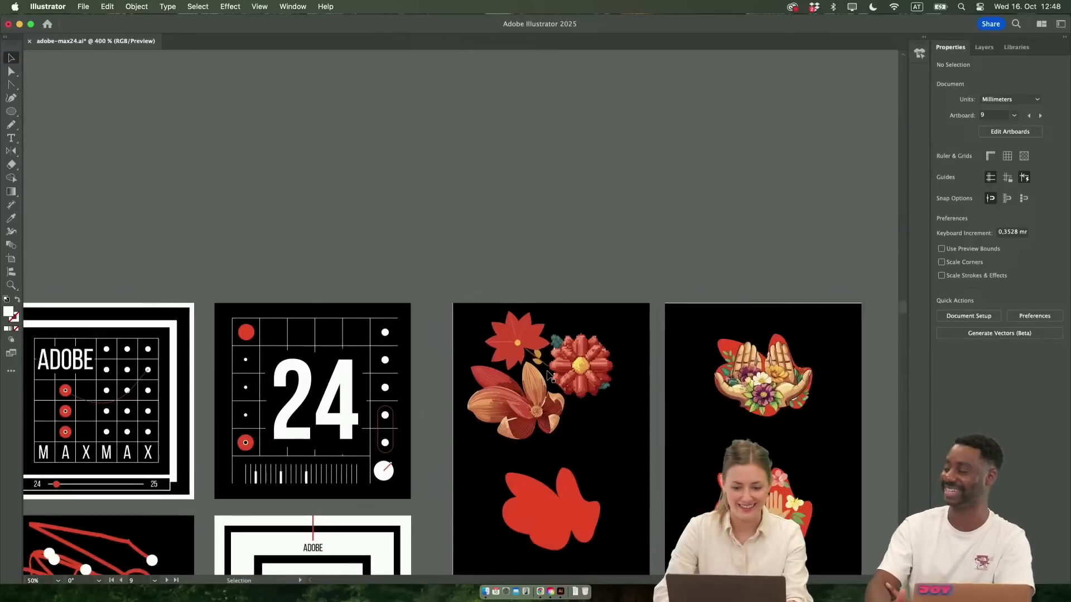
scroll(547, 376, "down", 3)
scroll(547, 375, "up", 3)
scroll(547, 375, "down", 2)
scroll(547, 375, "down", 2)
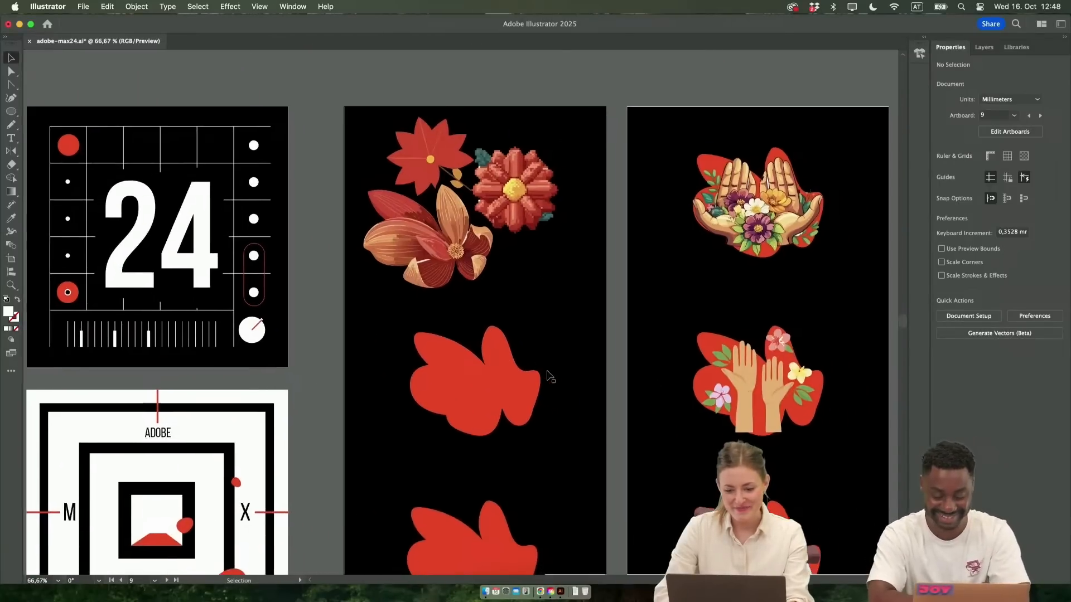
left_click(514, 337)
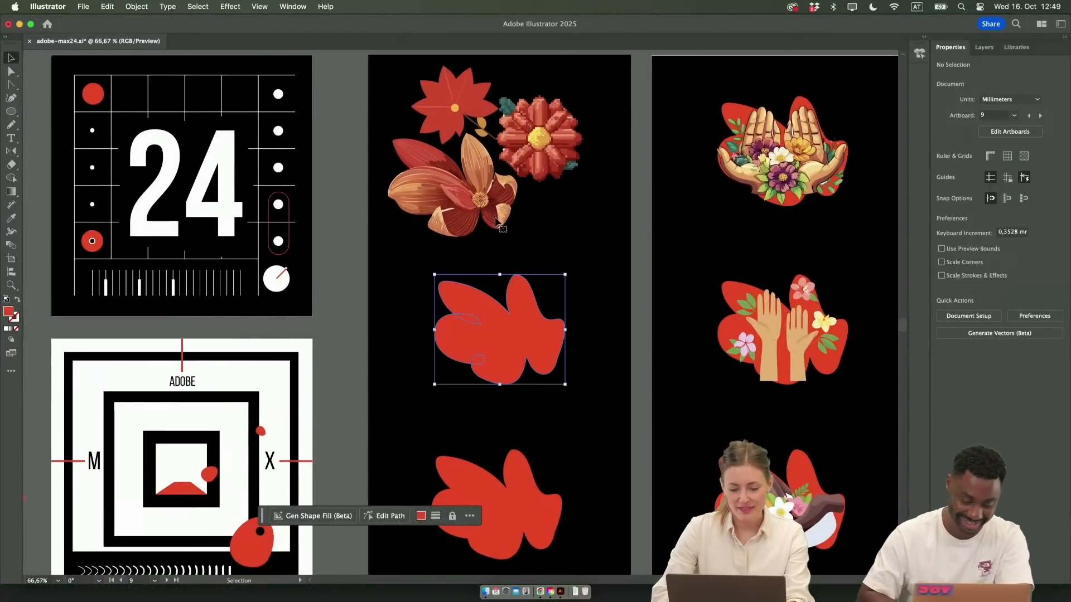
key("Delete")
Draw a closed freeform Pencil shape about 85 mm wide and 83 mm high below the pixel-art flower
scroll(501, 224, "up", 4)
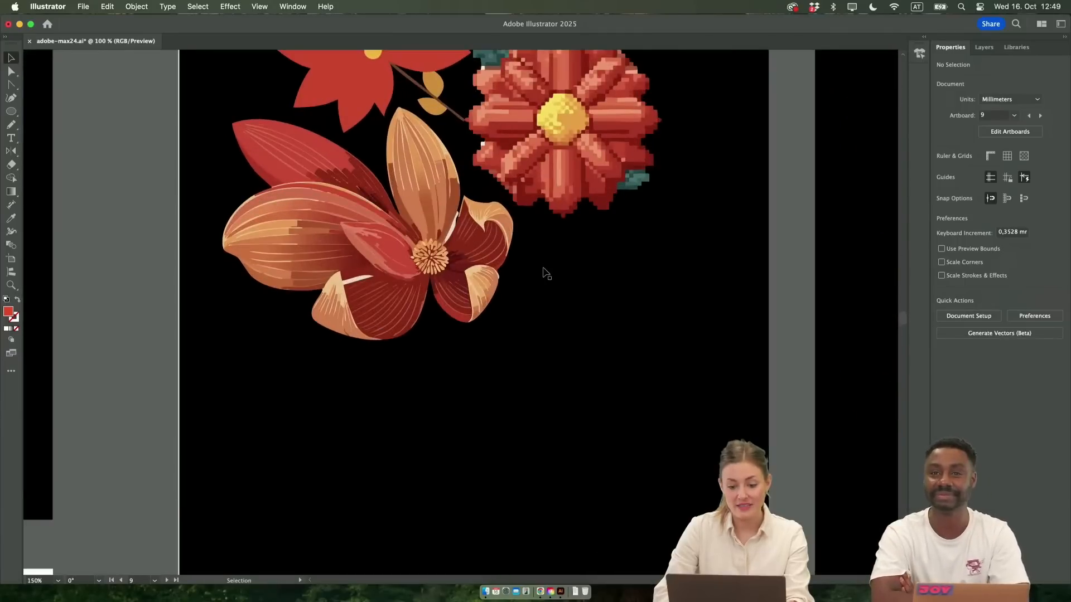
left_click(13, 125)
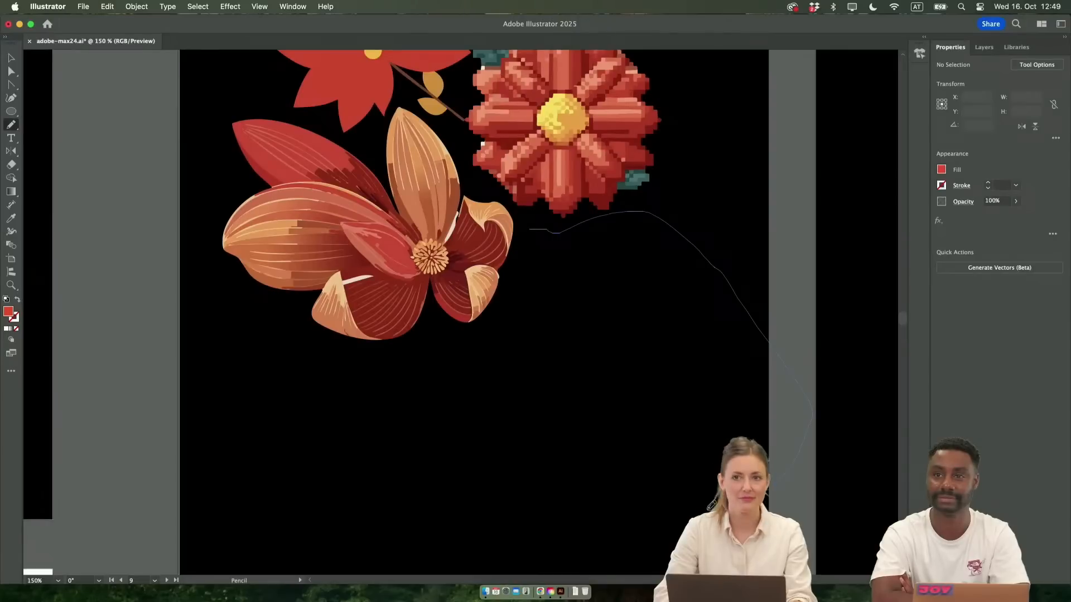
mouse_move(672, 494)
left_mouse_down()
mouse_move(662, 411)
mouse_move(421, 329)
left_mouse_up()
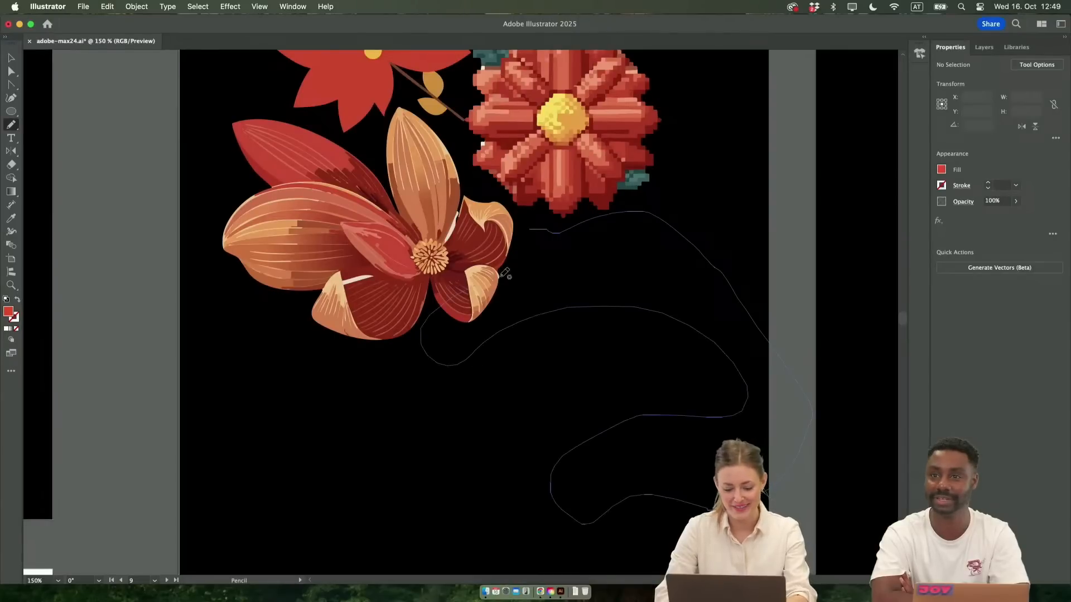
key("super+z")
scroll(529, 273, "left", 1)
mouse_move(661, 249)
left_mouse_down()
mouse_move(681, 389)
mouse_move(525, 457)
left_mouse_up()
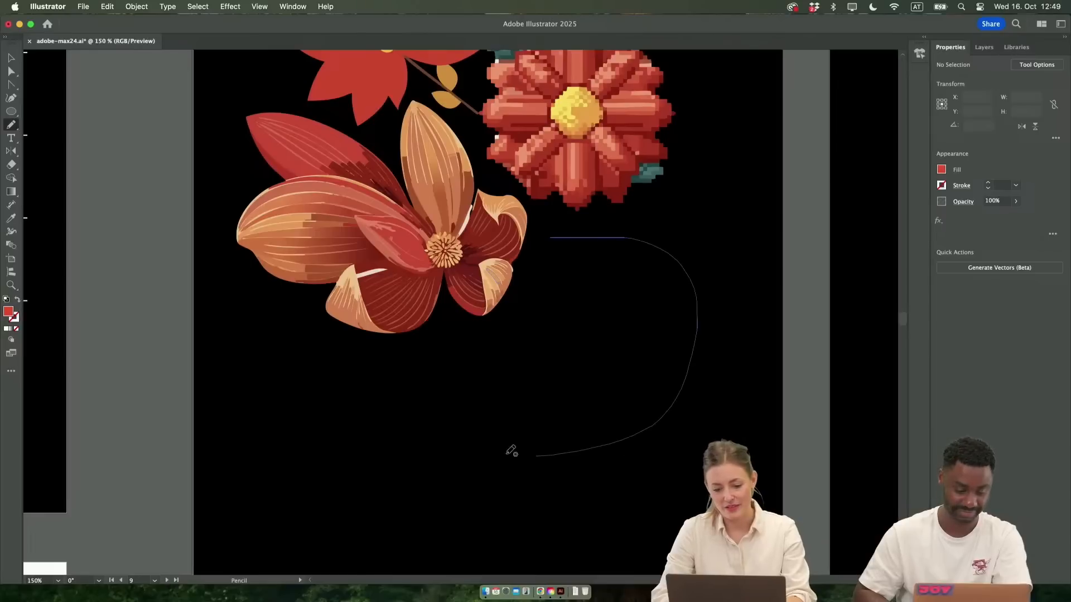
left_click_drag(548, 241, 550, 239)
key("v")
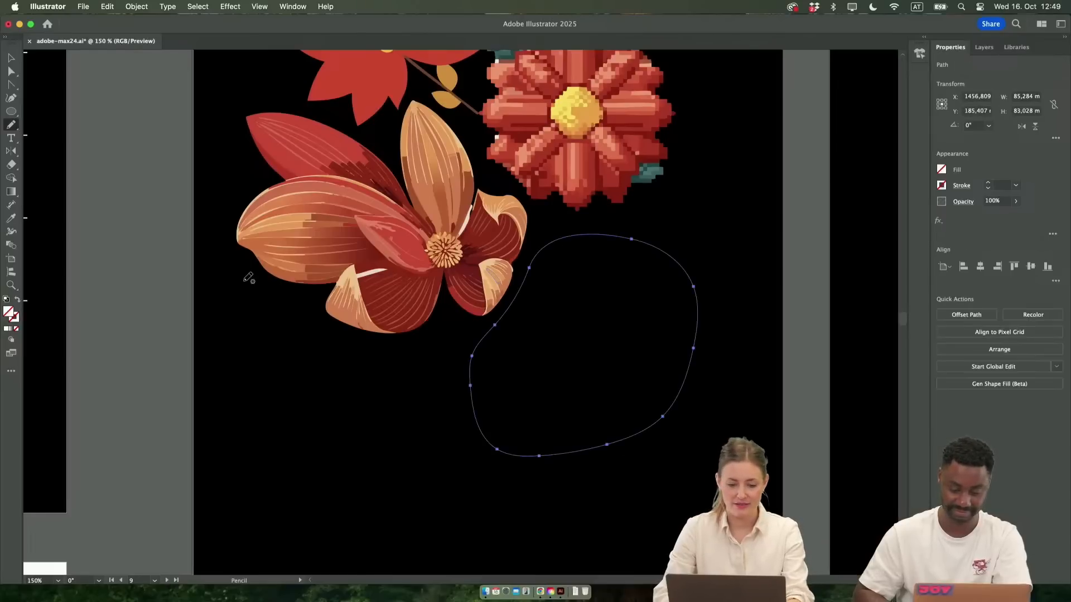
Fill the new freeform shape with the red sampled from the simple stemmed flower's petal
scroll(256, 275, "up", 3)
scroll(255, 275, "right", 2)
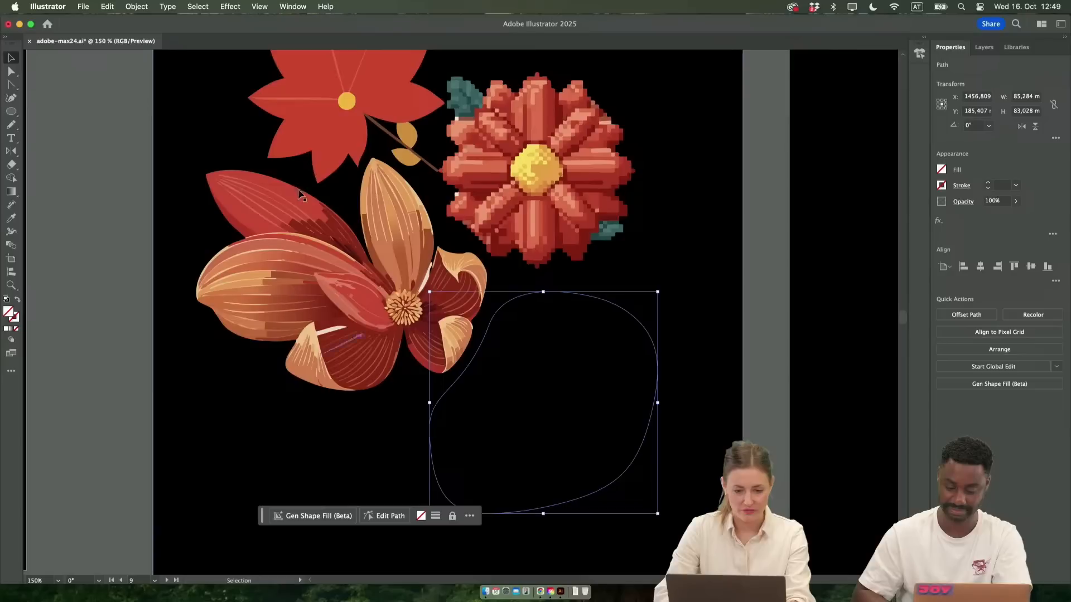
key("i")
left_click(334, 132)
key("v")
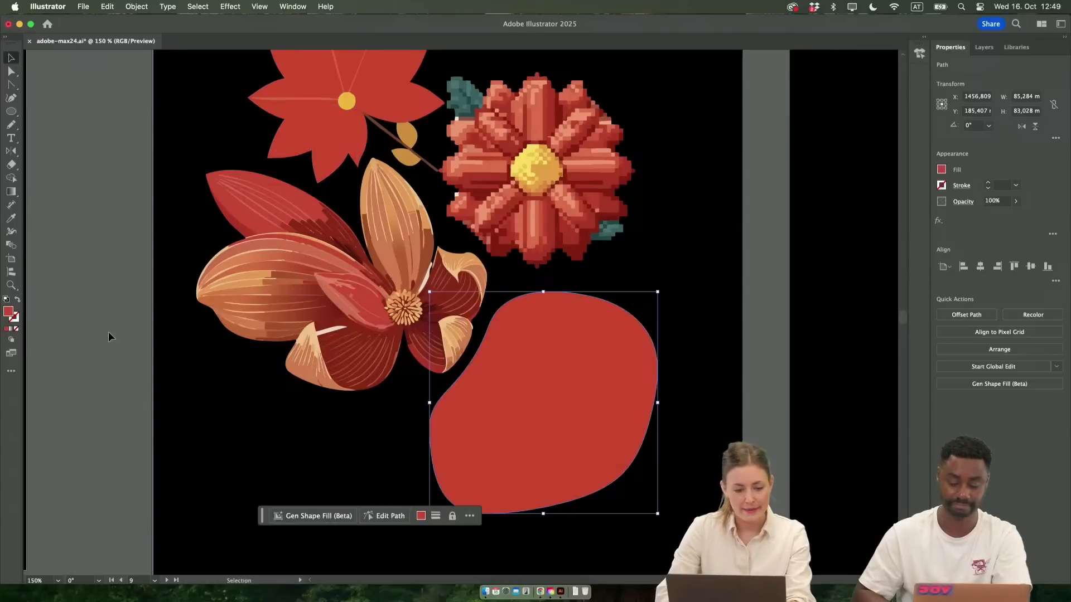
Open the Gen Shape Fill settings for the red freeform shape and start choosing a style reference asset from the canvas
left_click(312, 515)
left_click(468, 516)
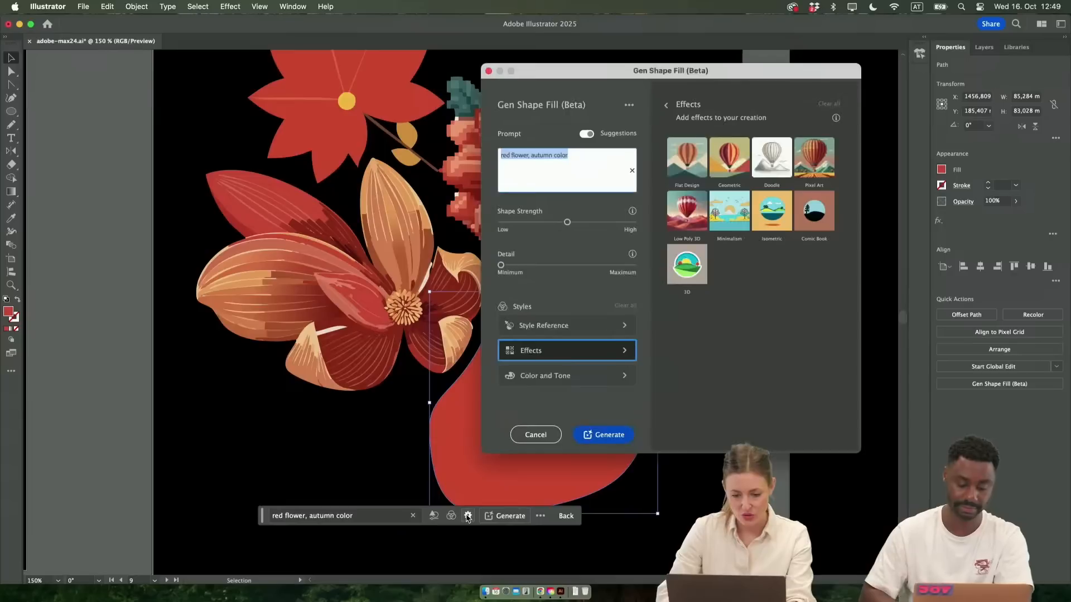
left_click(580, 328)
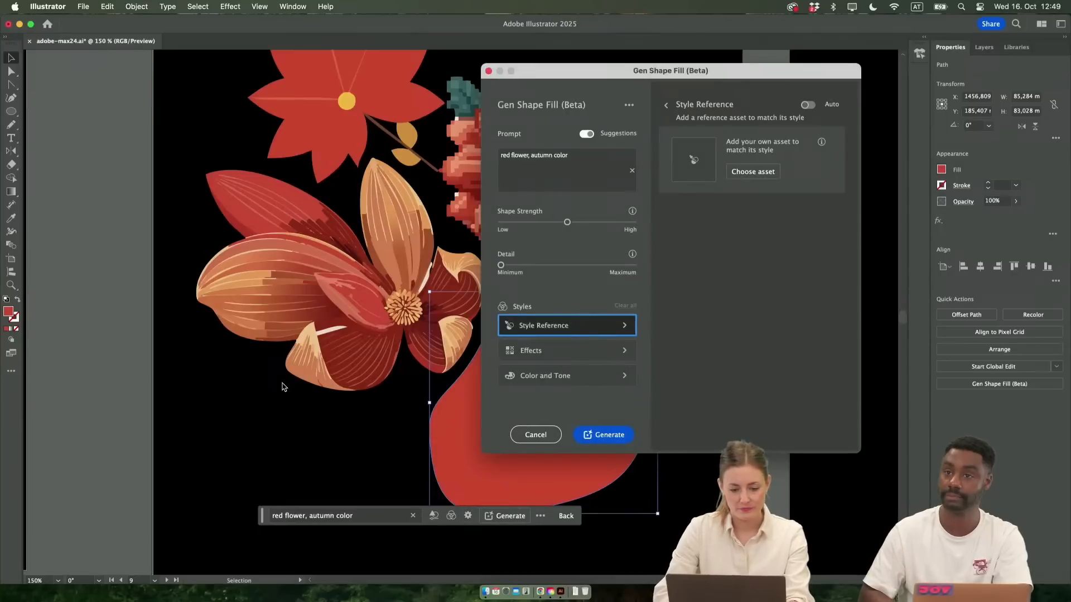
left_click(753, 172)
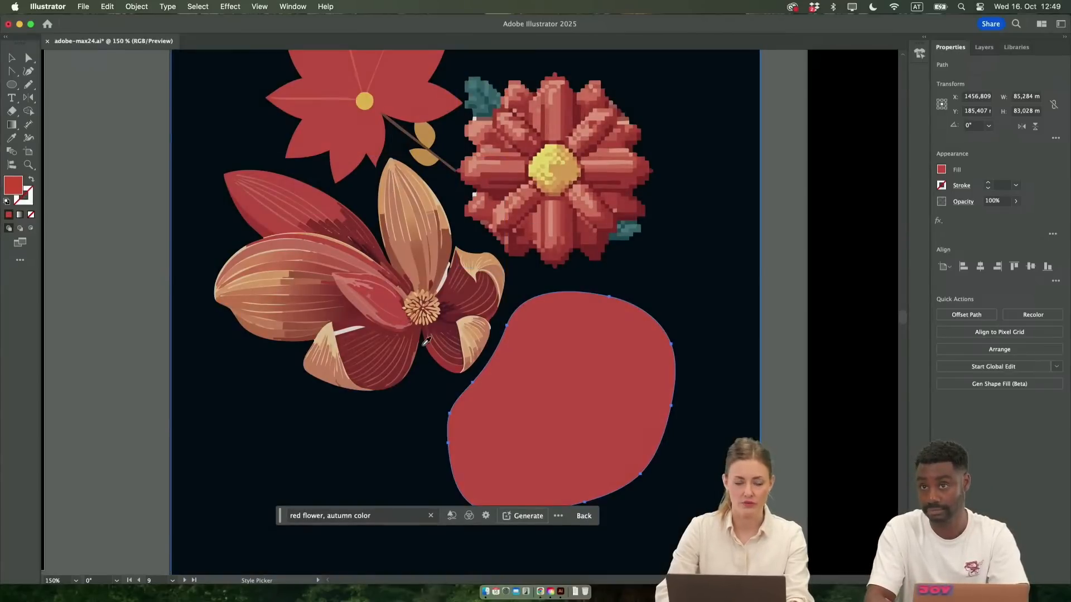
Look over the poster artboards for artwork that can serve as the style reference
scroll(424, 344, "down", 2)
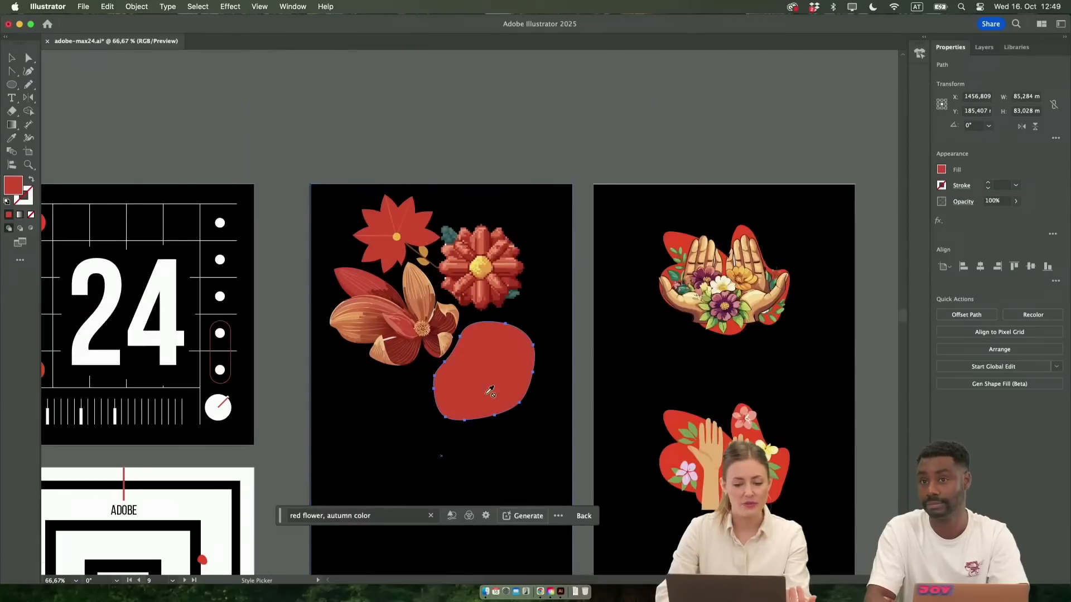
scroll(433, 350, "left", 10)
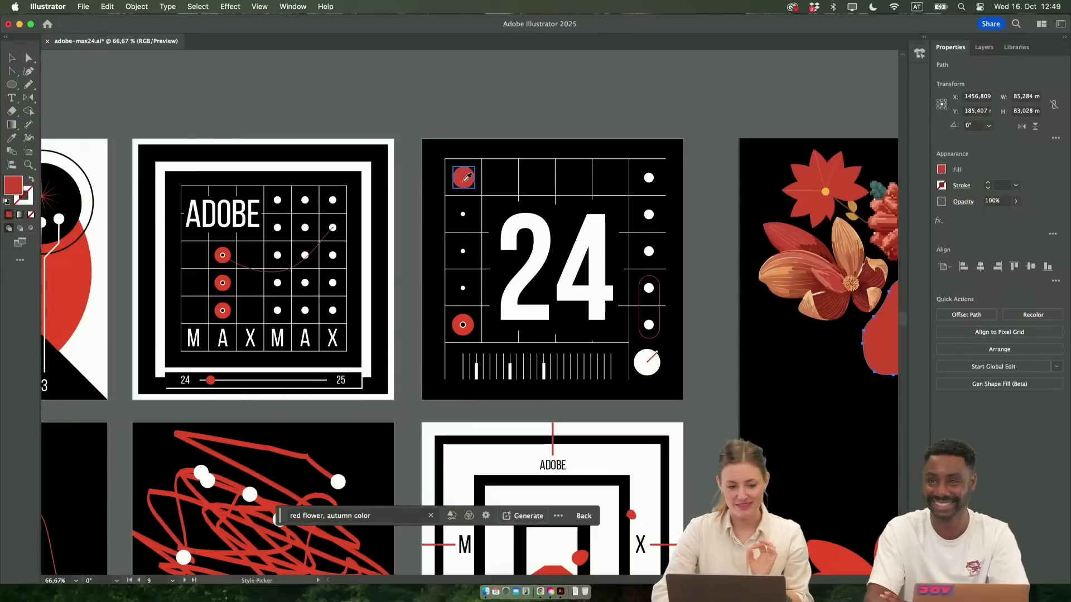
scroll(467, 173, "left", 5)
scroll(467, 173, "down", 3)
scroll(467, 173, "up", 5)
scroll(468, 173, "right", 2)
scroll(467, 173, "down", 1)
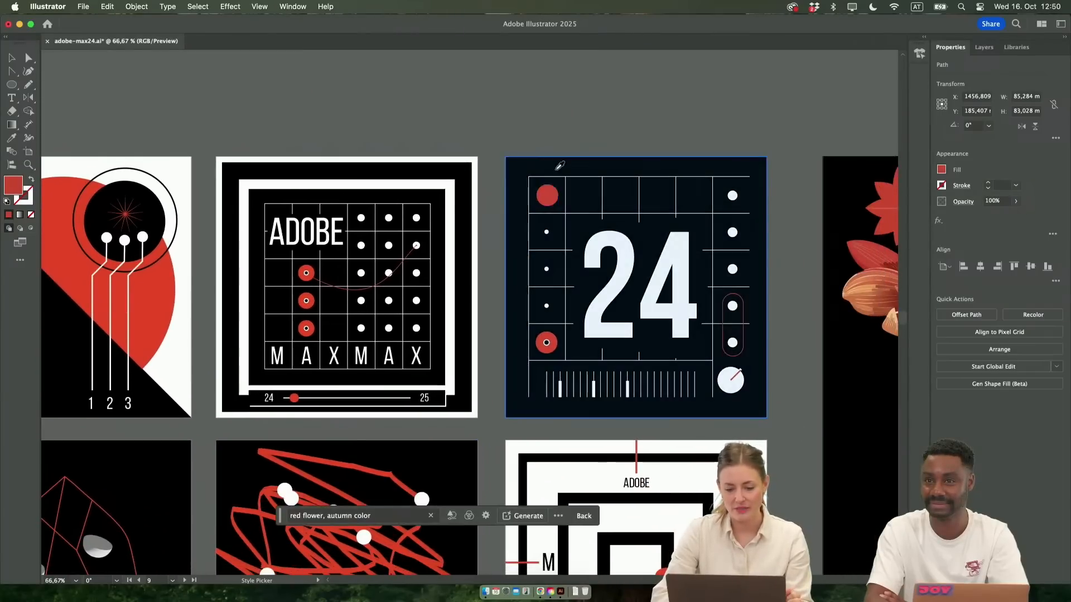
scroll(342, 311, "left", 3)
scroll(342, 311, "down", 1)
scroll(342, 312, "down", 5)
scroll(343, 311, "left", 2)
scroll(342, 311, "left", 5)
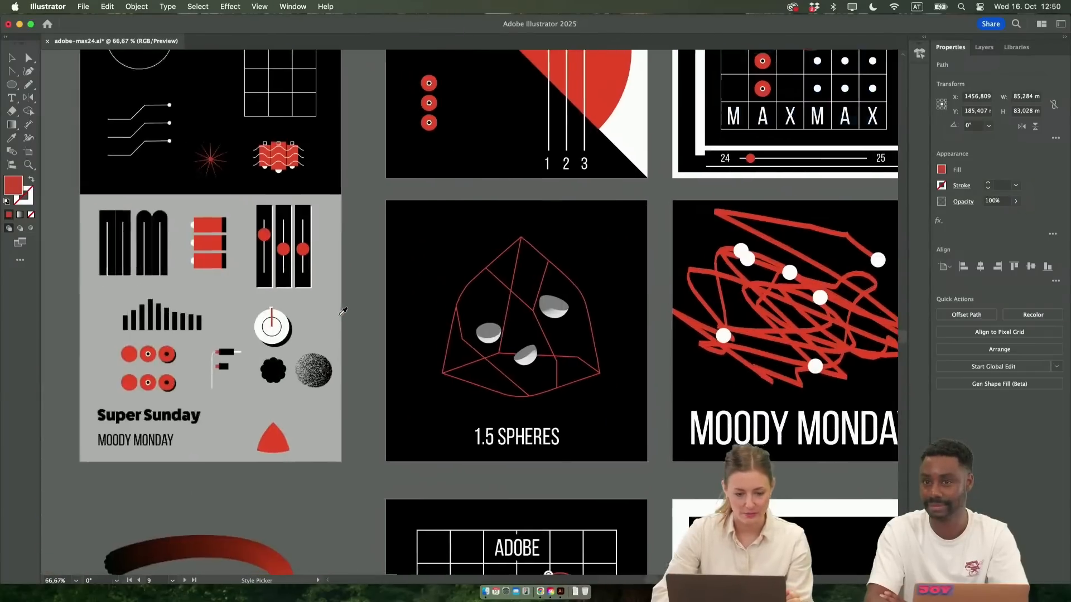
scroll(342, 311, "right", 3)
scroll(342, 311, "down", 3)
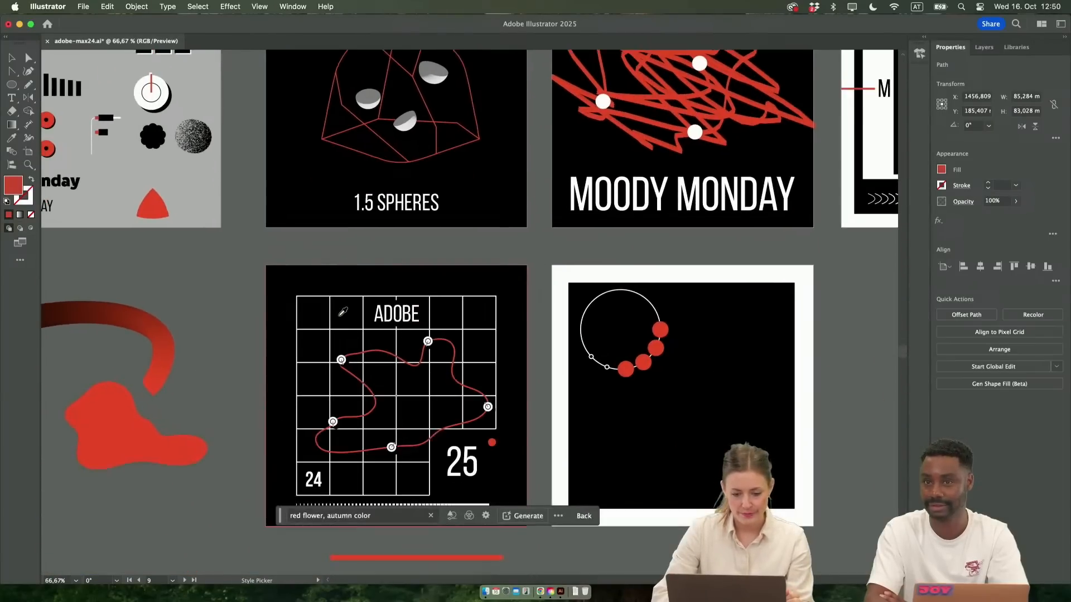
scroll(342, 311, "up", 6)
scroll(343, 312, "right", 4)
scroll(531, 198, "up", 3)
scroll(530, 198, "right", 3)
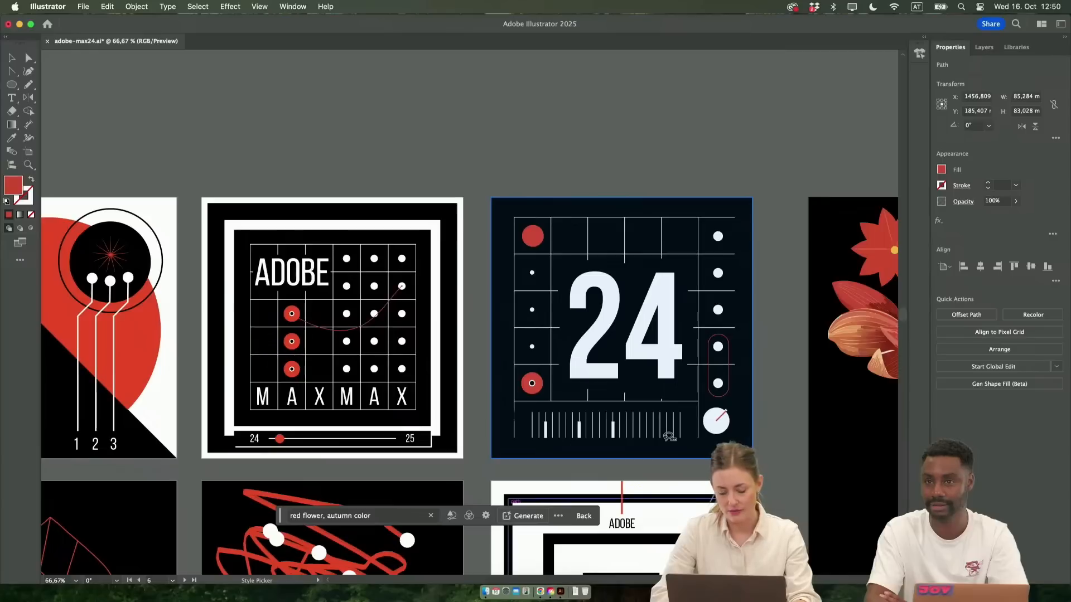
Use the black "24" poster as the style reference and generate the shape fill from the prompt "red flower, autumn color"
left_click(719, 214)
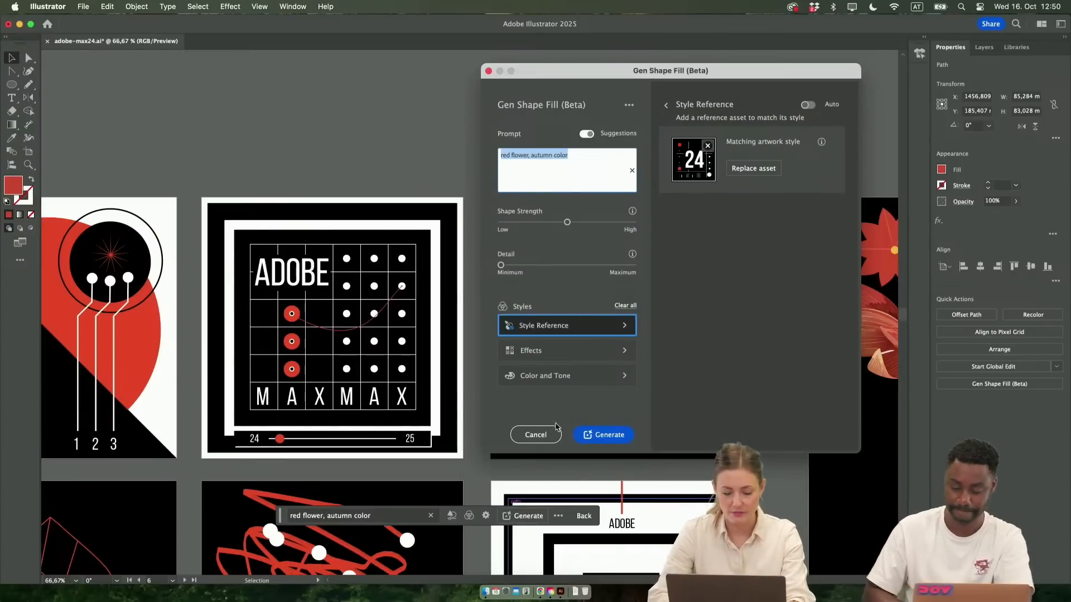
left_click(587, 435)
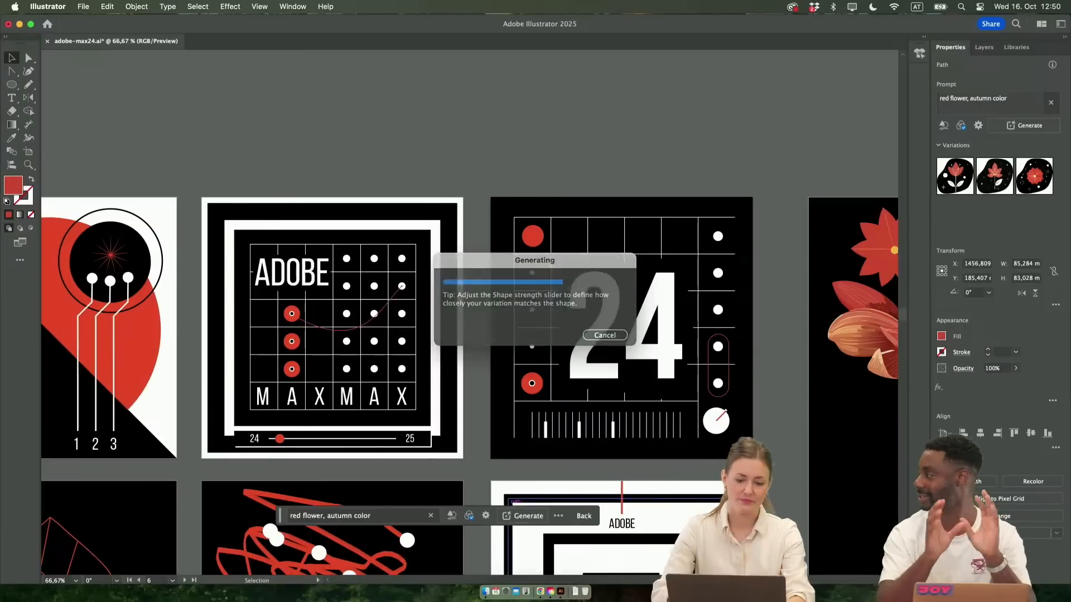
scroll(816, 419, "right", 6)
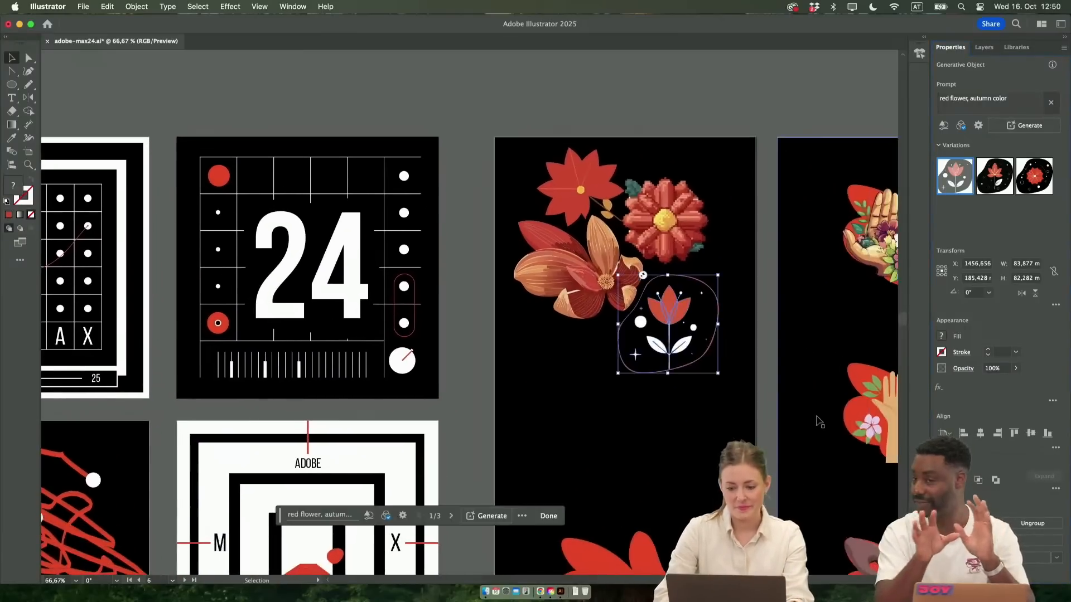
scroll(693, 373, "up", 1)
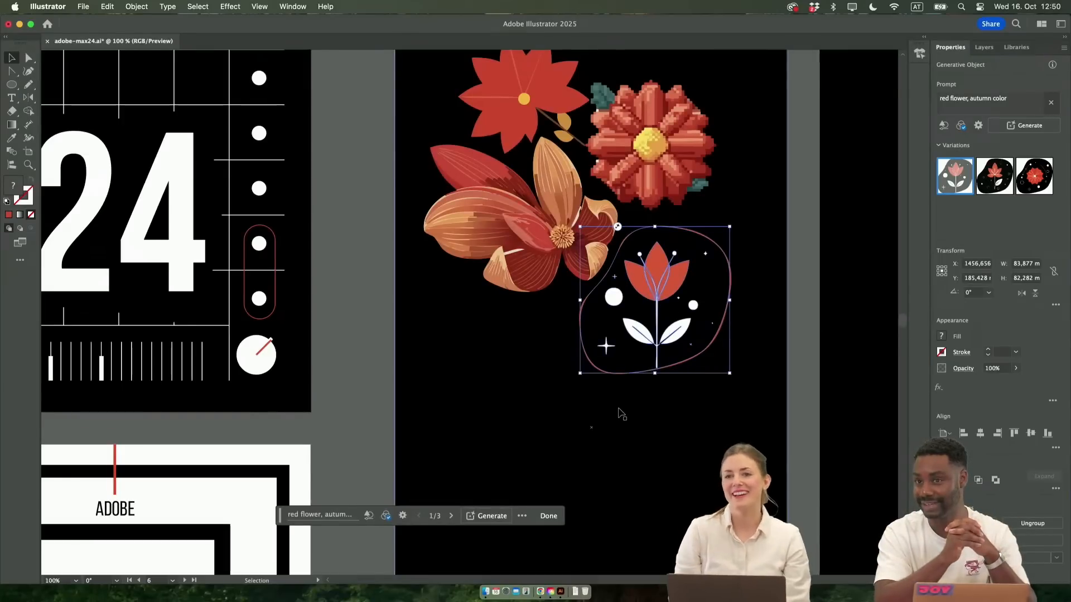
Compare the generated variations and apply the third one, the round red flower with orbiting dots
left_click_drag(661, 268, 560, 405)
key("super+z")
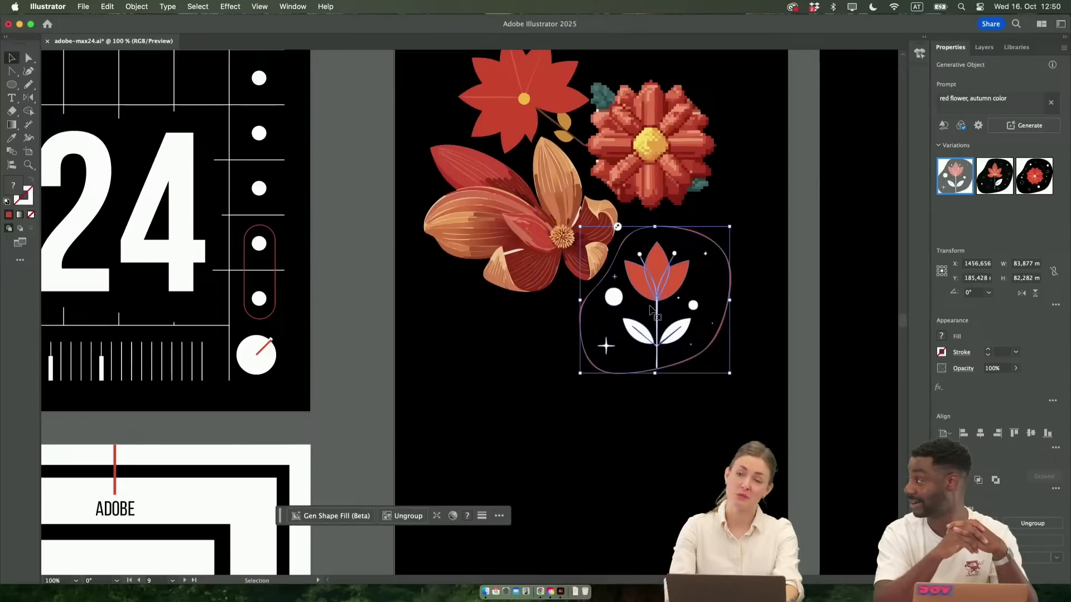
left_click(1031, 184)
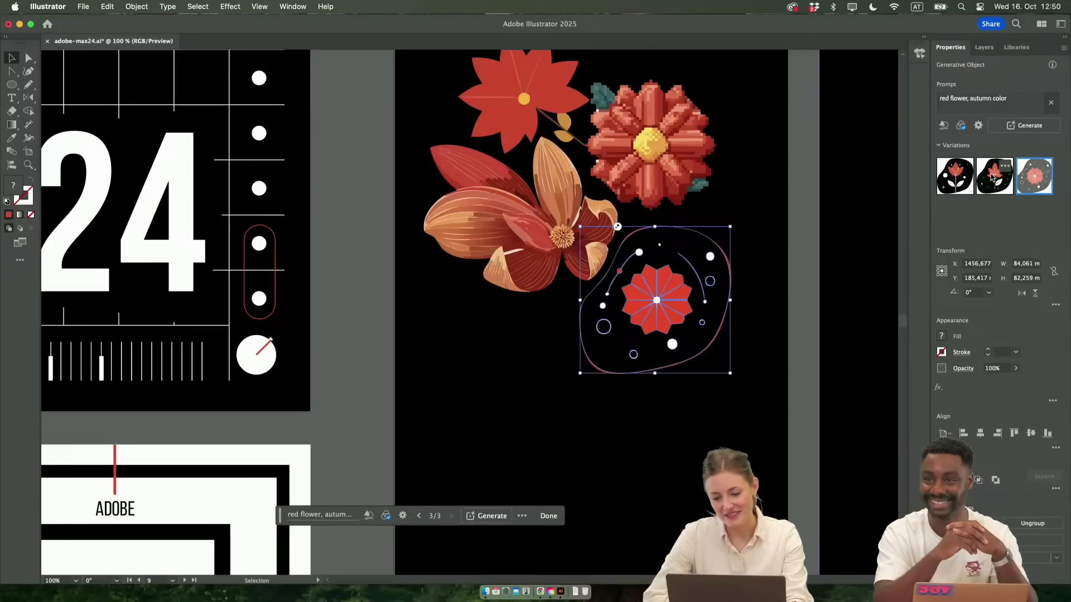
left_click(996, 182)
left_click(968, 189)
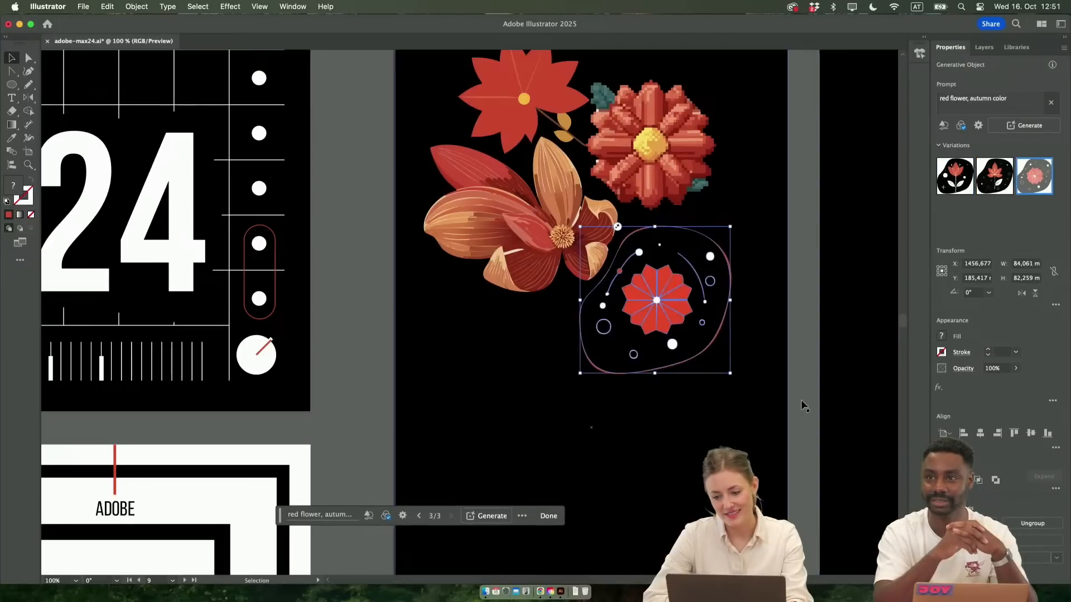
Move the generated round flower off the black flower artboard to the empty canvas beside the ADOBE grid poster
scroll(675, 380, "down", 3)
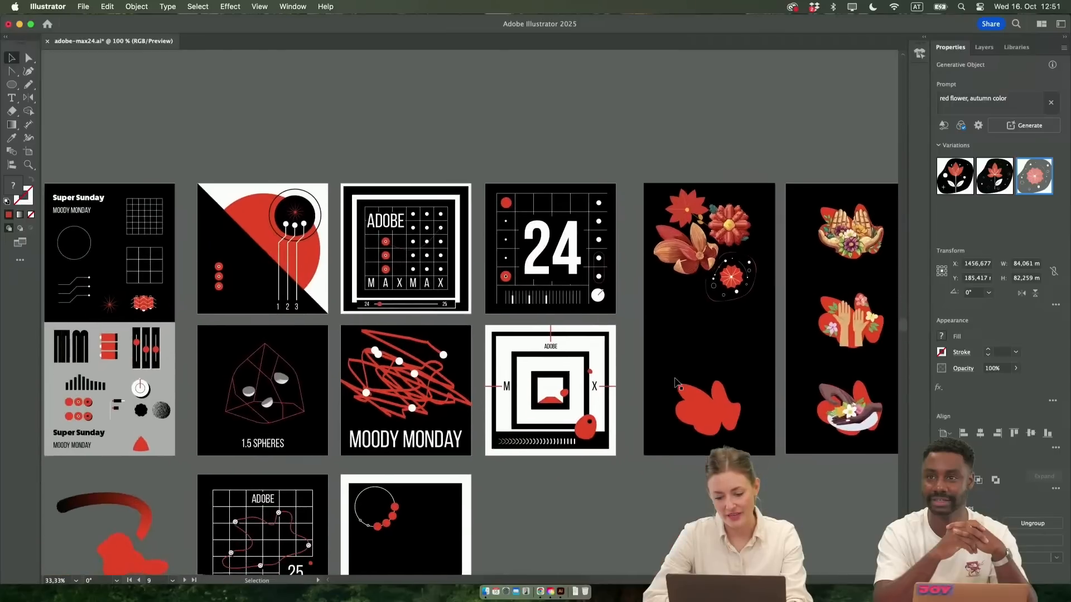
left_click_drag(732, 282, 377, 544)
scroll(359, 489, "down", 4)
scroll(357, 489, "up", 5)
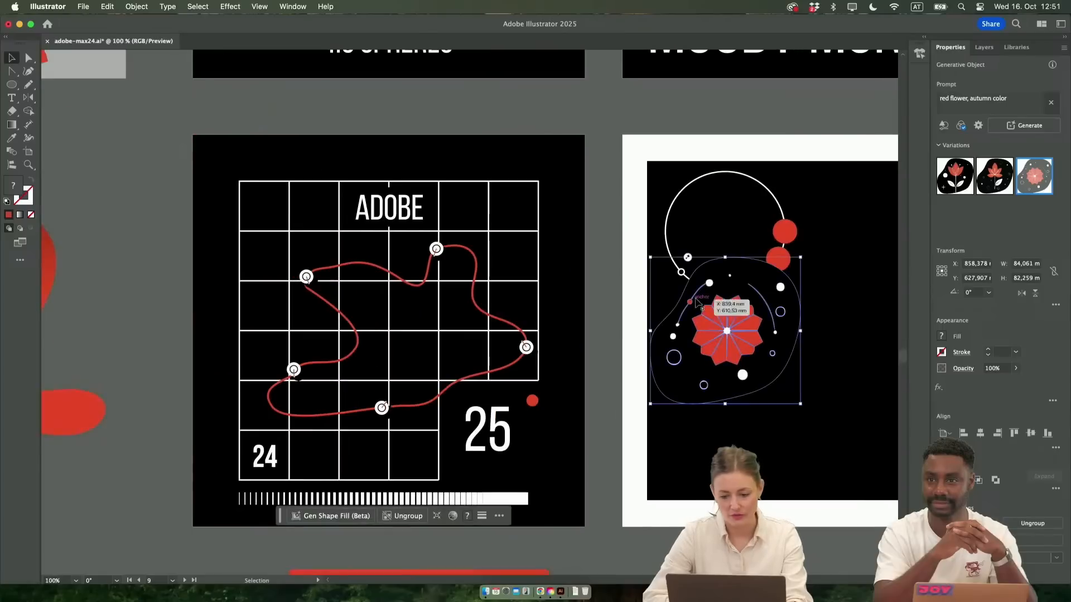
left_click_drag(697, 303, 109, 280)
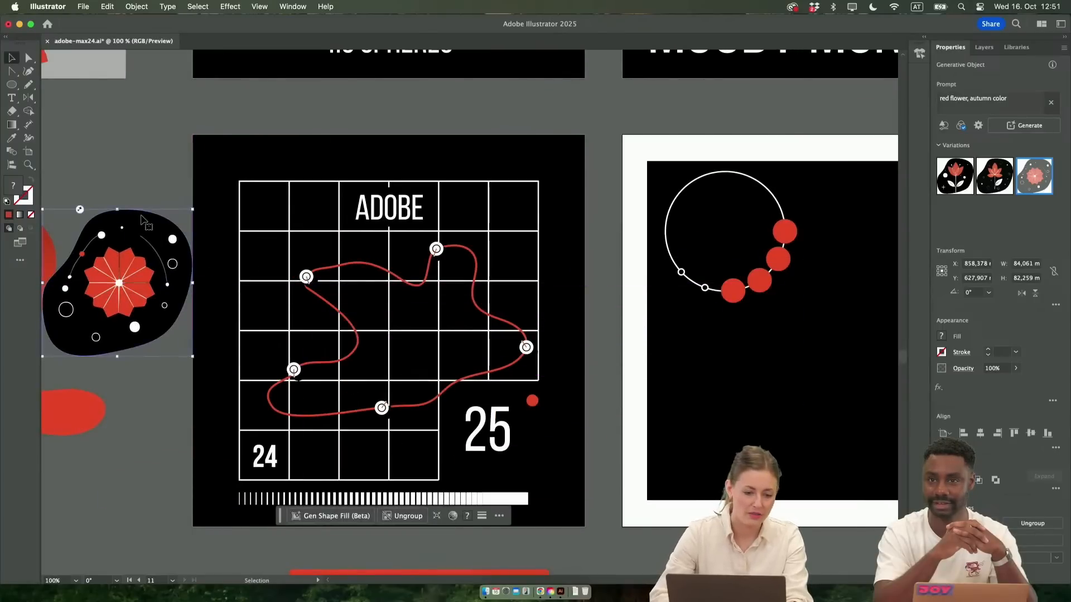
double_click(137, 217)
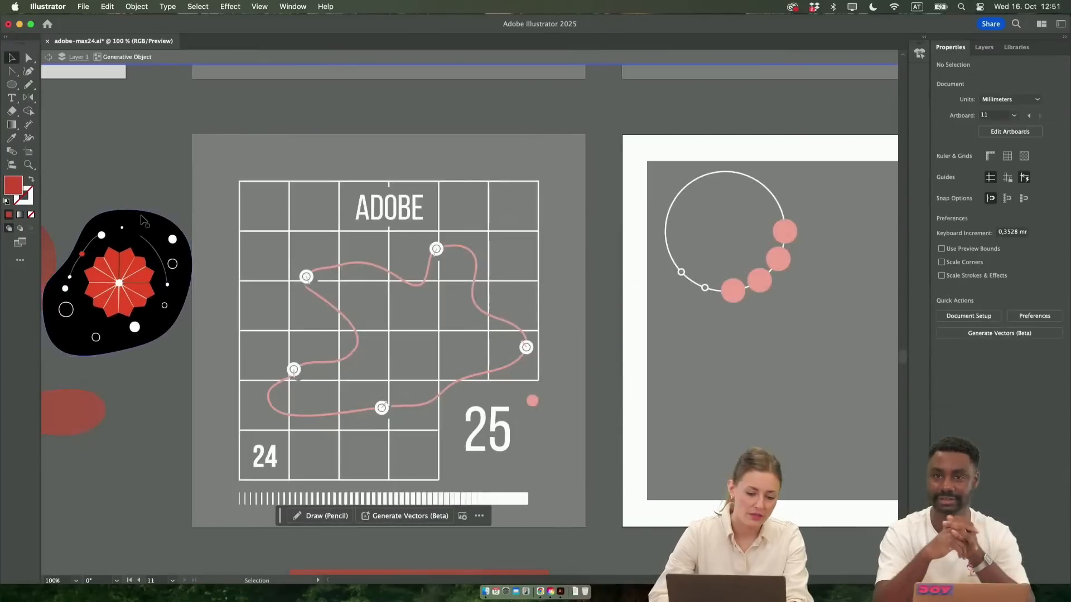
double_click(197, 321)
left_click(151, 333)
scroll(144, 313, "left", 5)
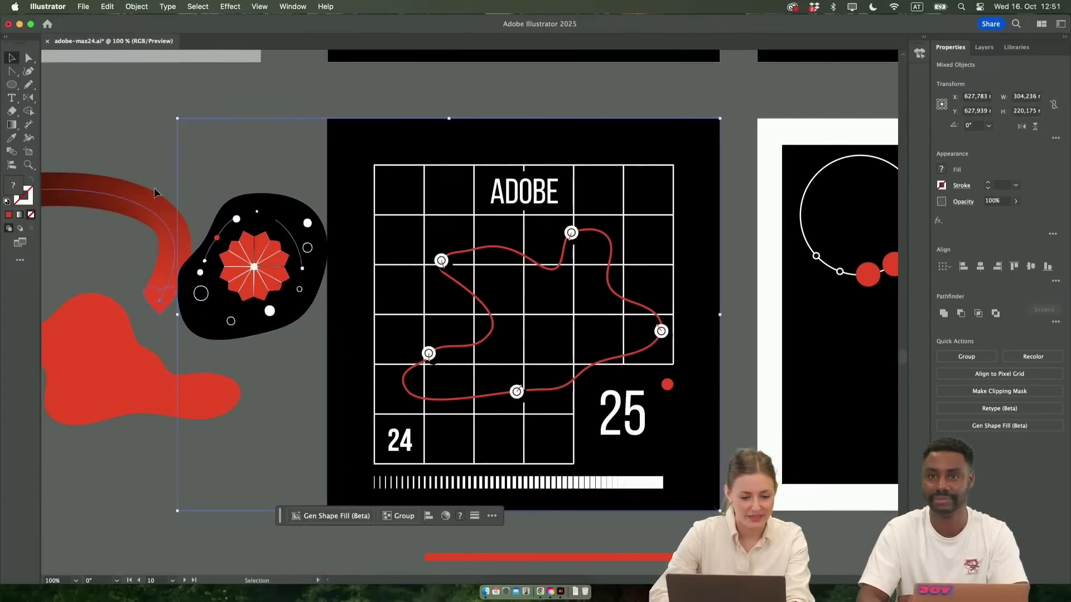
left_click(131, 137)
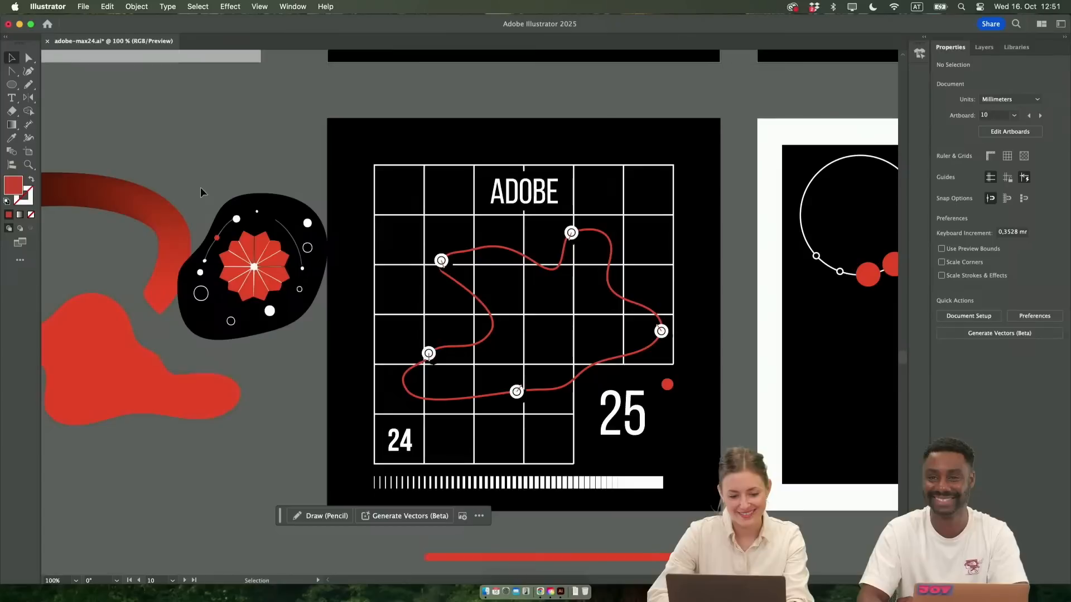
Place the round flower over the first curve marker of the ADOBE grid poster and scale it down to fit there
left_click(260, 297)
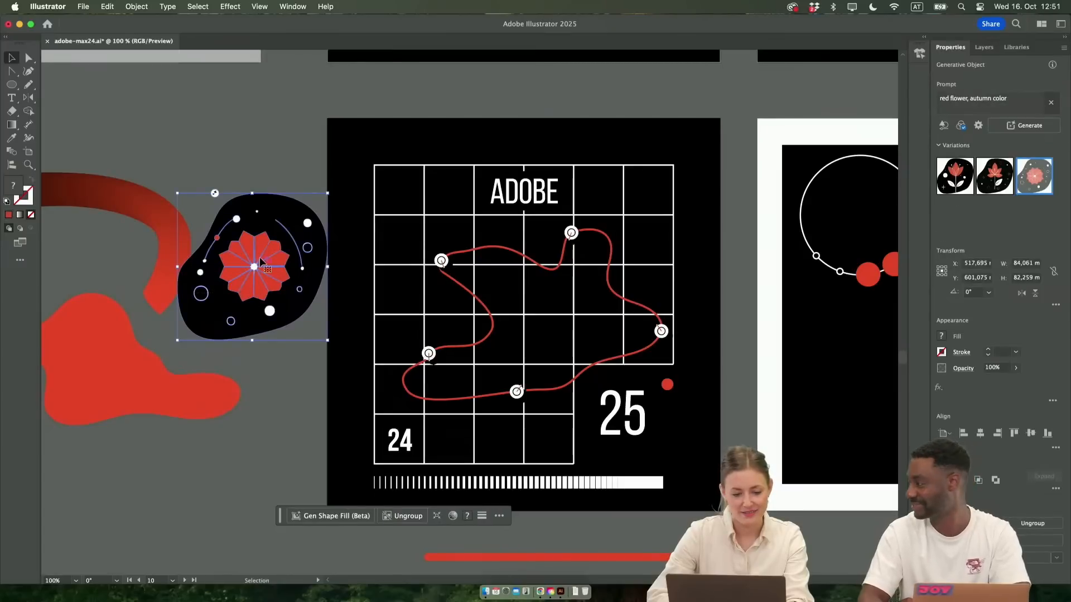
left_click_drag(257, 269, 433, 265)
left_click_drag(502, 192, 458, 230)
mouse_move(424, 286)
left_mouse_down()
mouse_move(416, 306)
mouse_move(451, 274)
mouse_move(432, 273)
left_mouse_up()
key("super+plus")
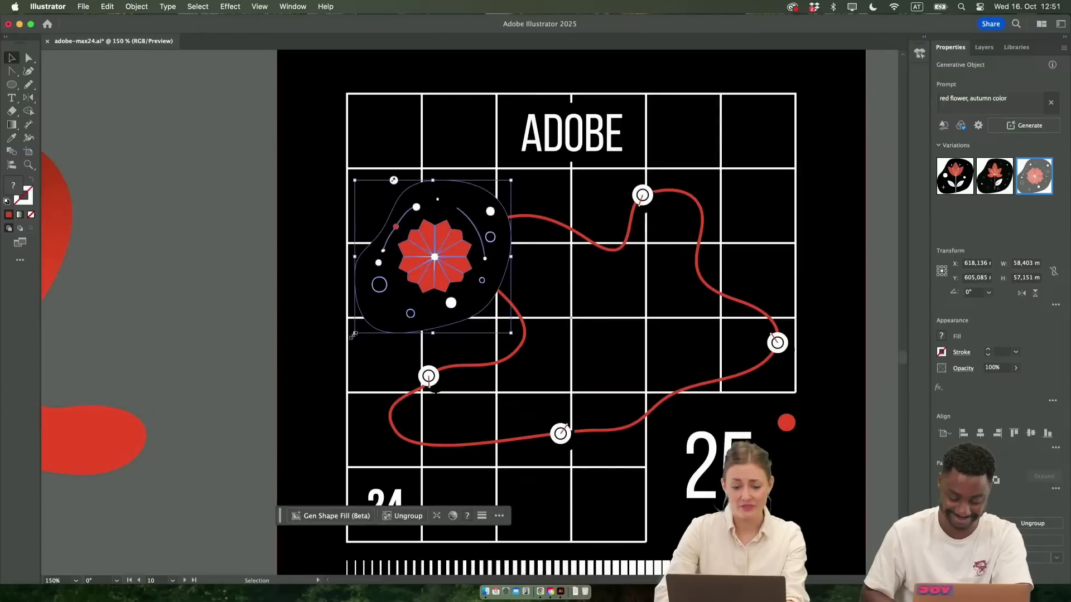
left_click_drag(352, 328, 292, 360)
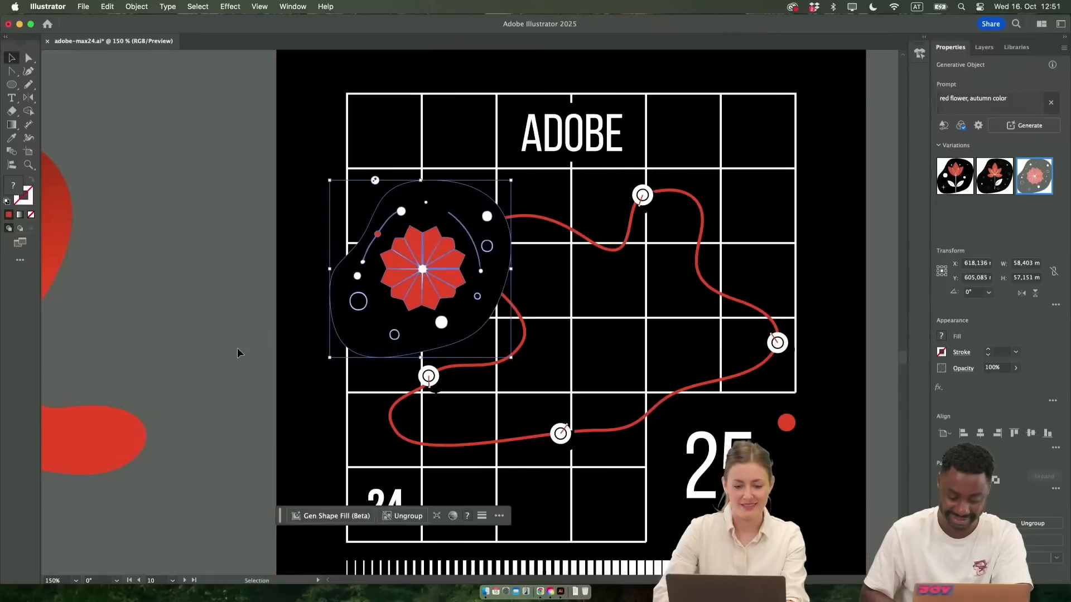
left_click(237, 352)
scroll(236, 347, "down", 2)
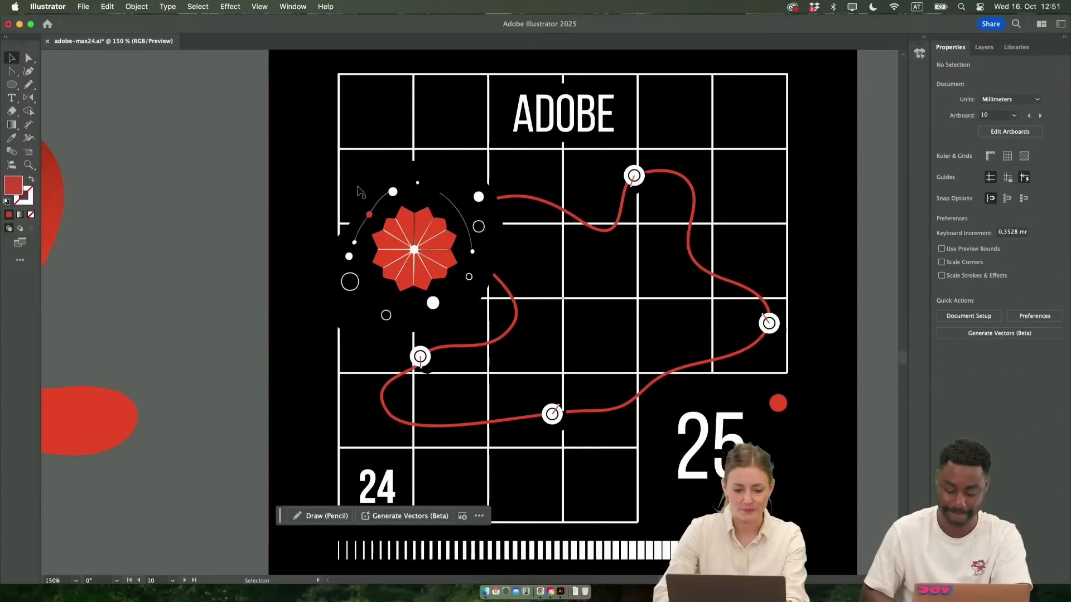
Reshape the flower's black background blob by pulling its left and upper anchor points outward over the grid lines
double_click(349, 240)
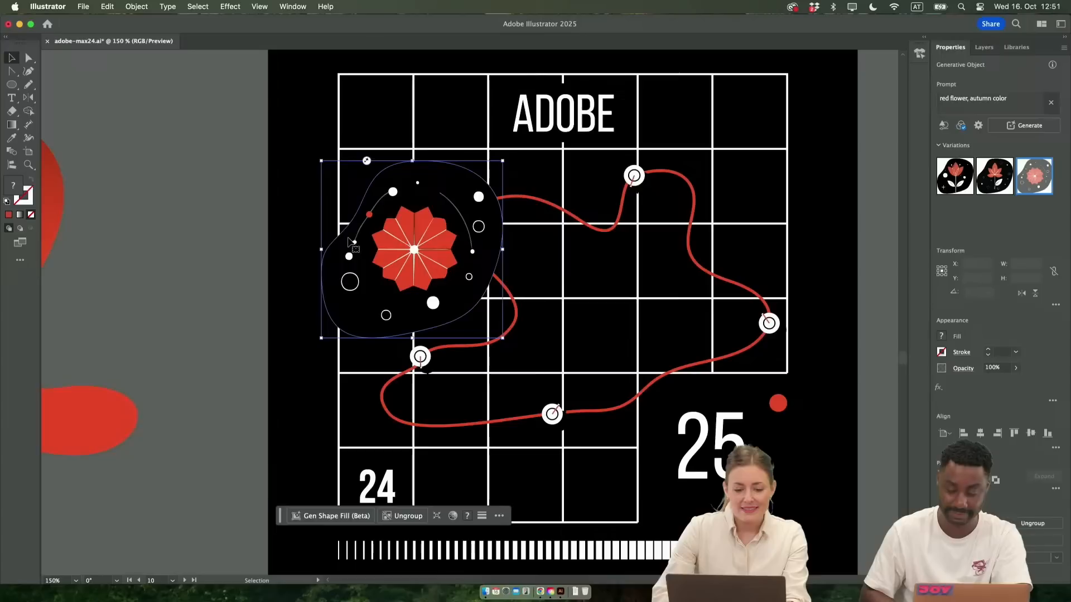
key("a")
left_click(347, 227)
left_click_drag(347, 228, 296, 190)
left_click_drag(417, 162, 414, 151)
double_click(270, 316)
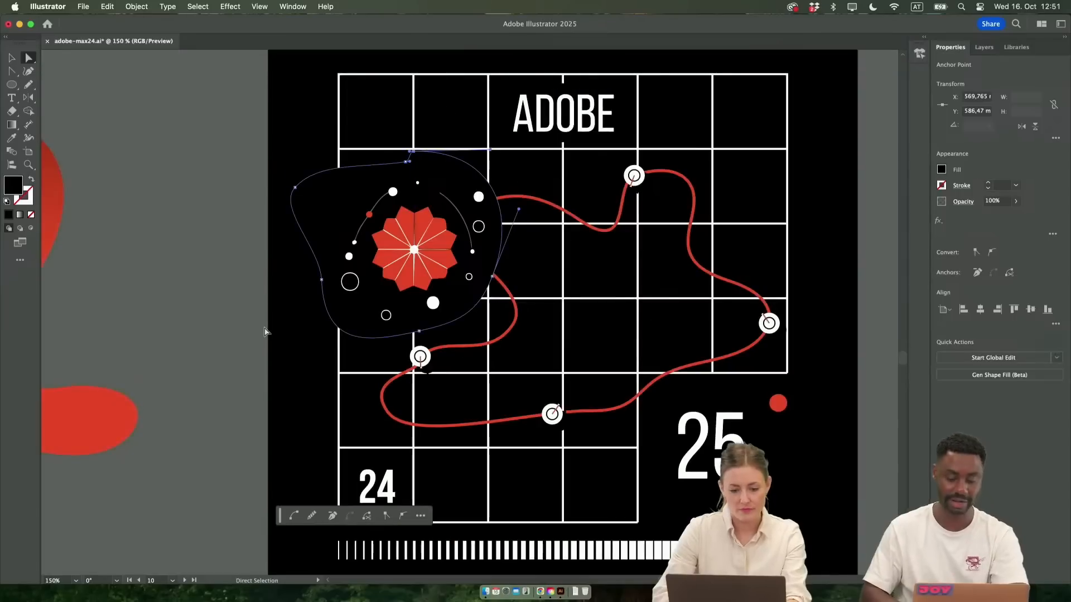
left_click(299, 366)
Examine how the flower and its black background cut into the poster's grid lines and red curve
scroll(298, 365, "down", 1)
scroll(298, 366, "left", 1)
scroll(380, 356, "right", 1)
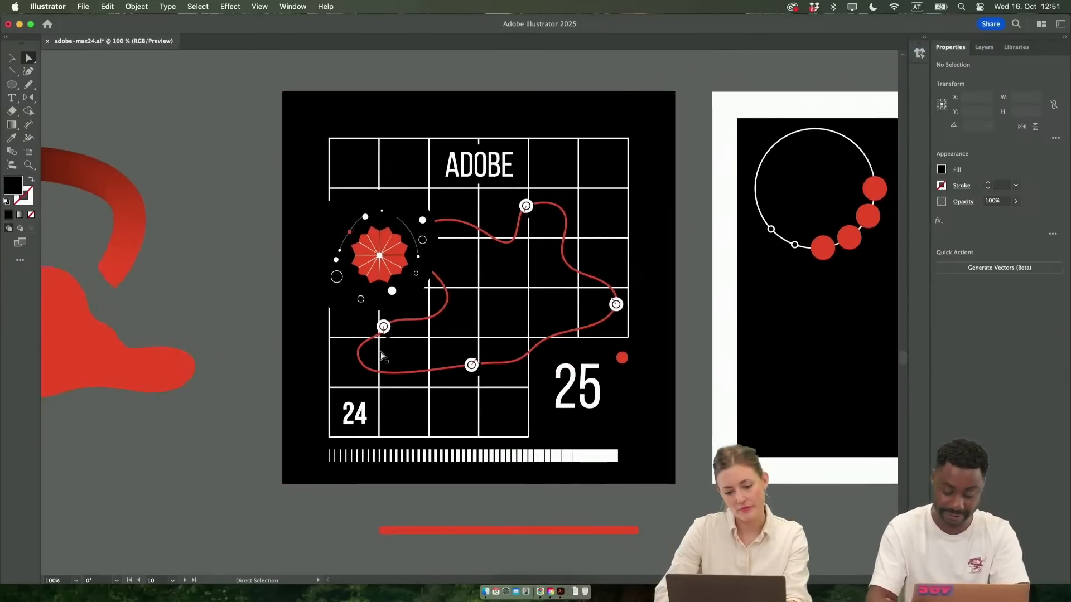
scroll(309, 334, "up", 2)
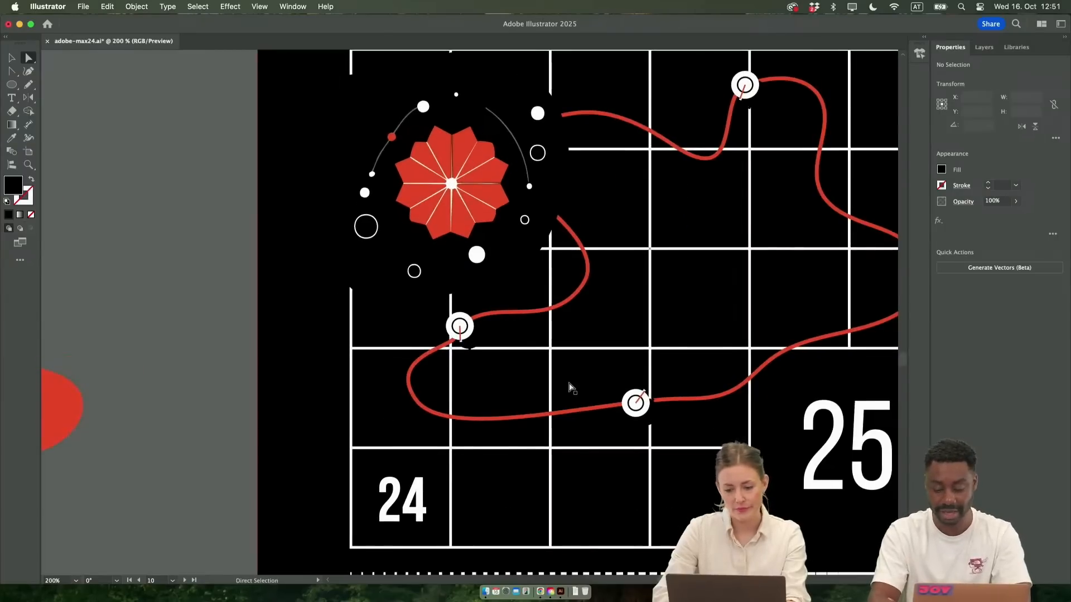
scroll(571, 387, "down", 4)
scroll(572, 388, "up", 6)
scroll(572, 388, "down", 2)
scroll(569, 382, "right", 3)
left_click(331, 313)
scroll(329, 312, "right", 2)
scroll(329, 313, "left", 5)
scroll(324, 280, "right", 3)
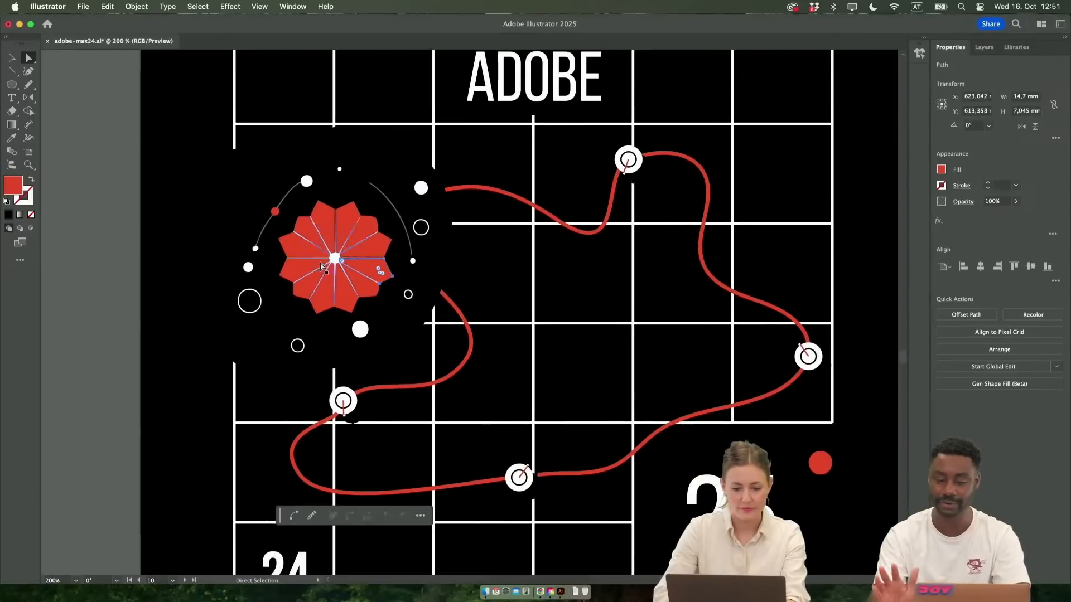
Draw a red circle about 4.3 mm in diameter on the cut end of the outer grid line below the flower
key("v")
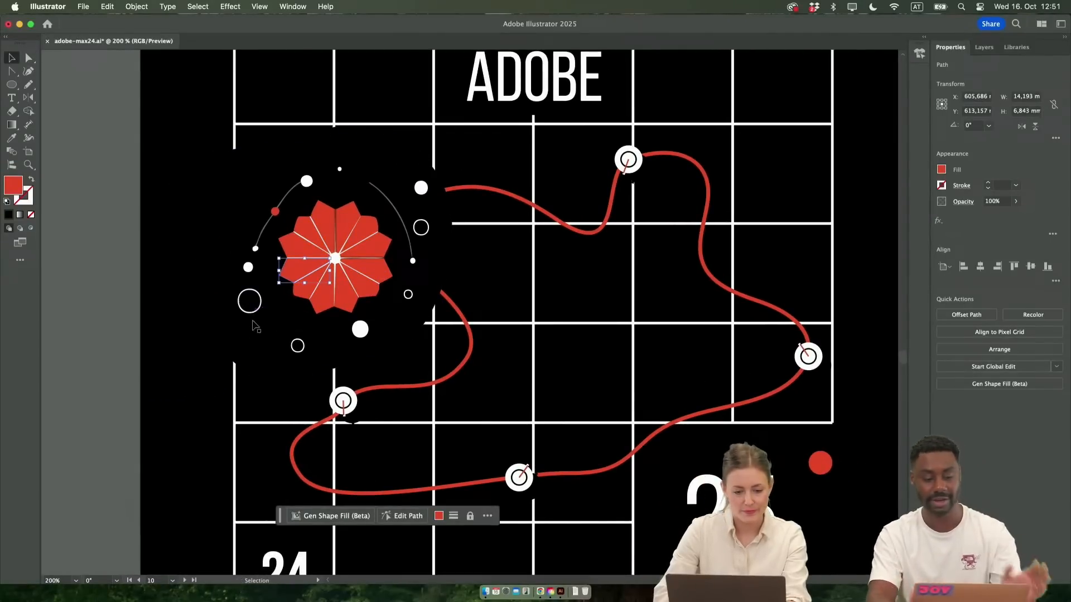
scroll(229, 378, "up", 2)
scroll(228, 378, "up", 2)
key("m")
left_click(12, 82)
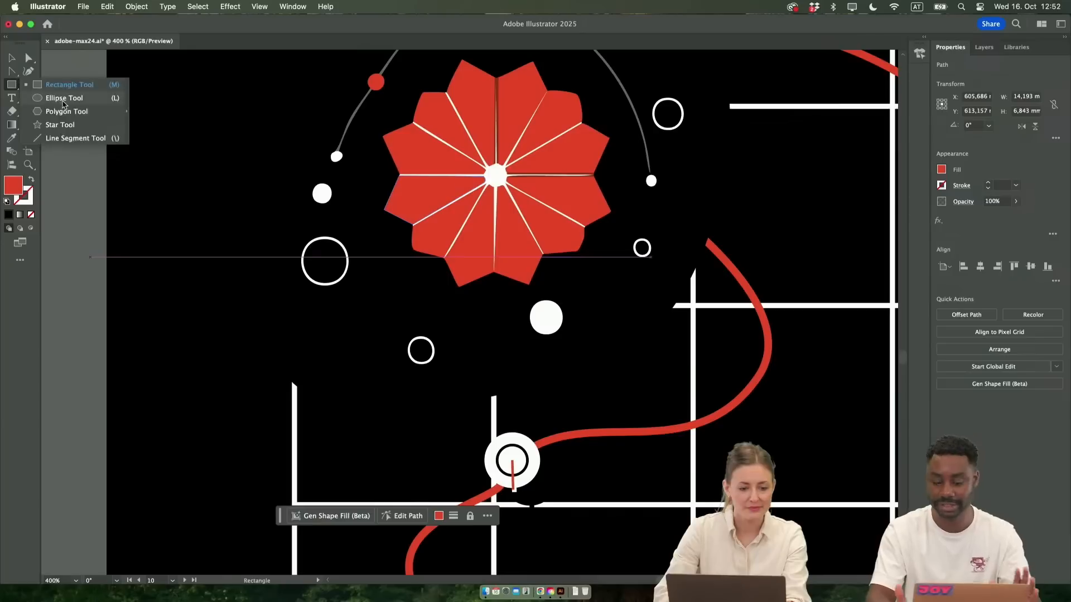
left_click(63, 99)
mouse_move(284, 370)
left_mouse_down()
mouse_move(313, 394)
mouse_move(302, 398)
left_mouse_up()
key("v")
scroll(305, 400, "up", 3)
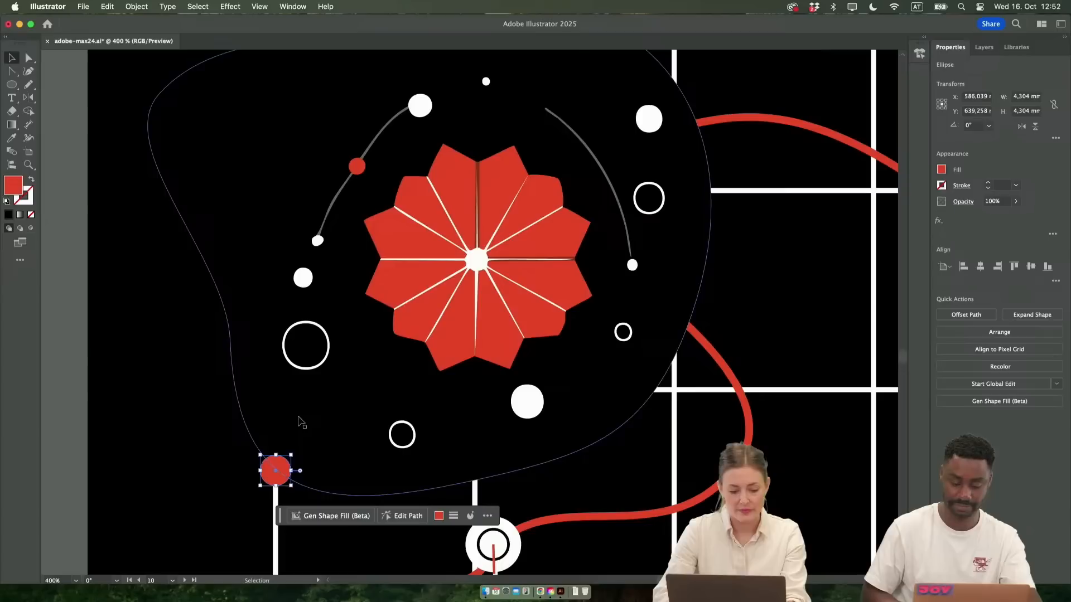
Copy the red circle onto the upper cut end of the outer grid line and onto the inner grid line's junction above the flower
left_click_drag(282, 475, 243, 144, "alt")
scroll(243, 144, "up", 10)
left_click_drag(204, 356, 247, 270)
left_click_drag(244, 258, 449, 207, "alt")
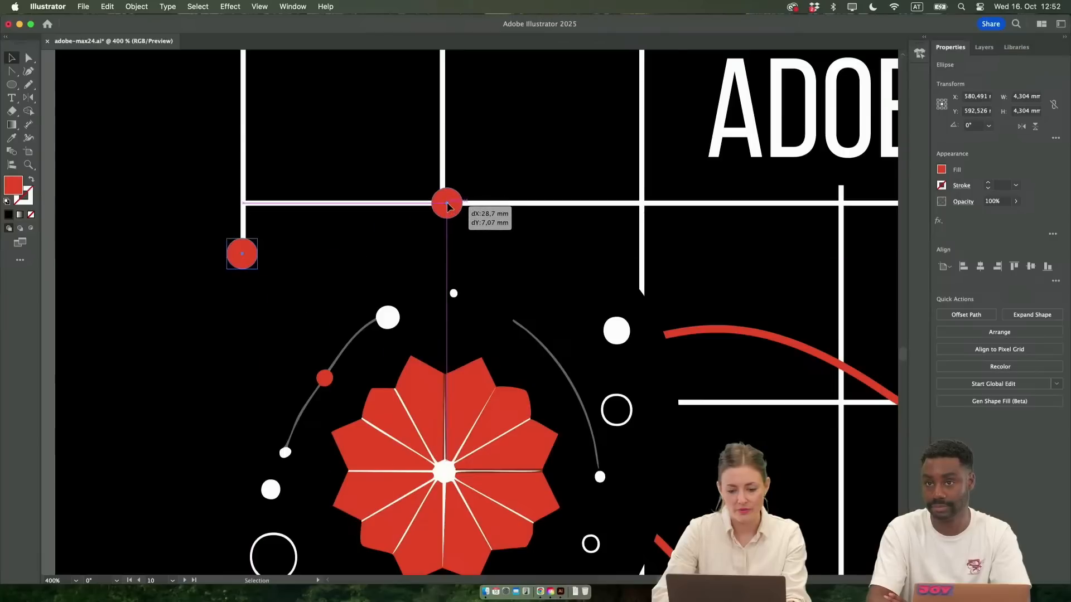
Recolor the circle at the inner grid line's junction white by sampling a white dot beside the flower
key("i")
left_click(393, 323)
scroll(411, 385, "down", 2)
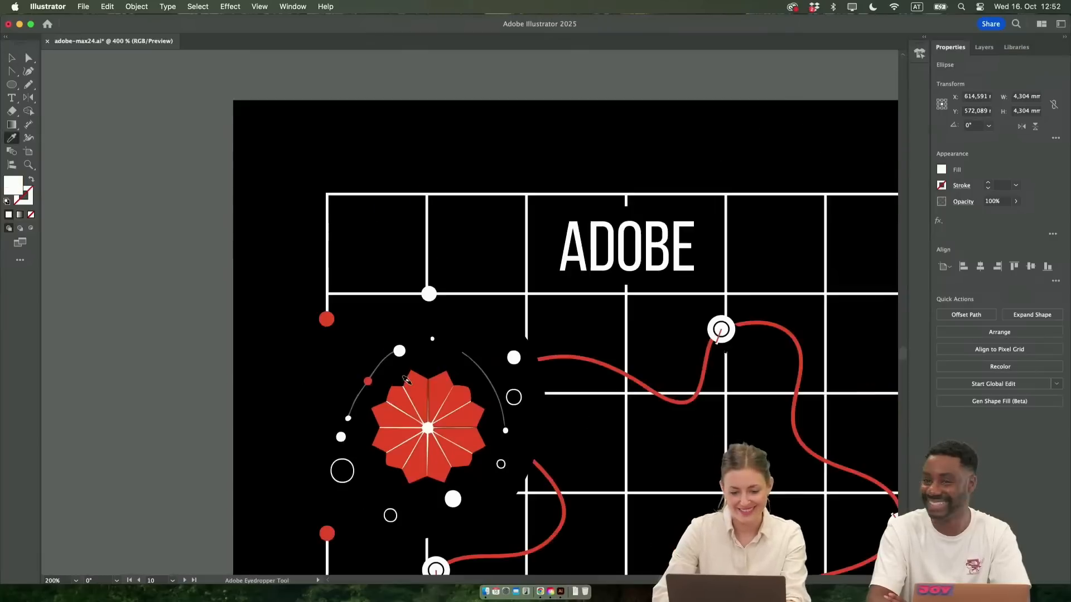
scroll(412, 385, "down", 3)
key("v")
left_click(191, 395)
scroll(234, 394, "down", 3)
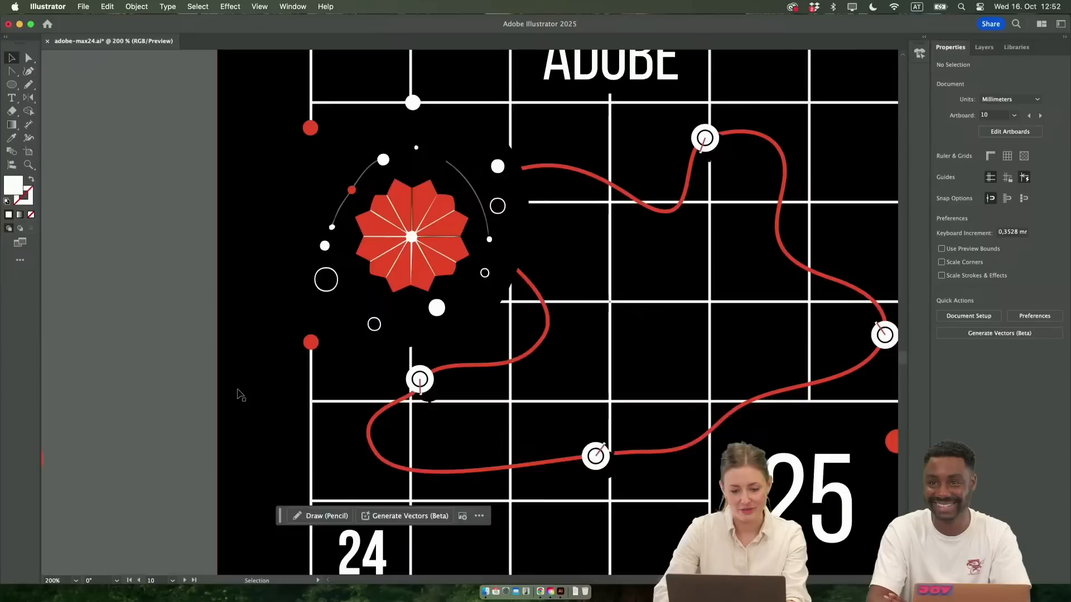
Try a Pen curve starting at the outer grid line's upper red circle, and undo it together with the junction circle's white fill
scroll(318, 212, "up", 1)
key("p")
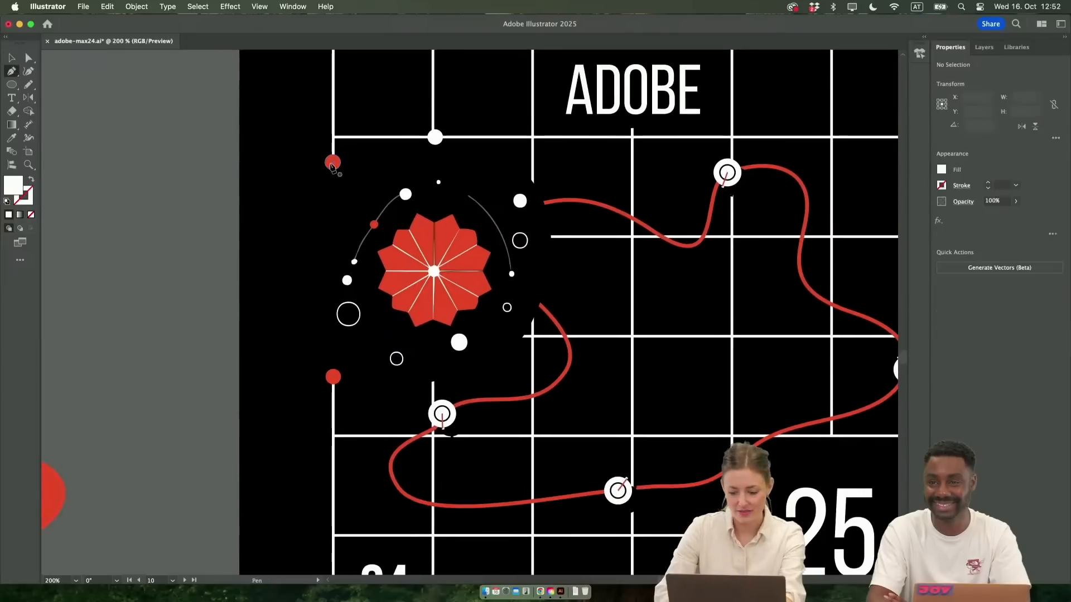
left_click_drag(332, 163, 302, 239)
key("super+z")
key("n")
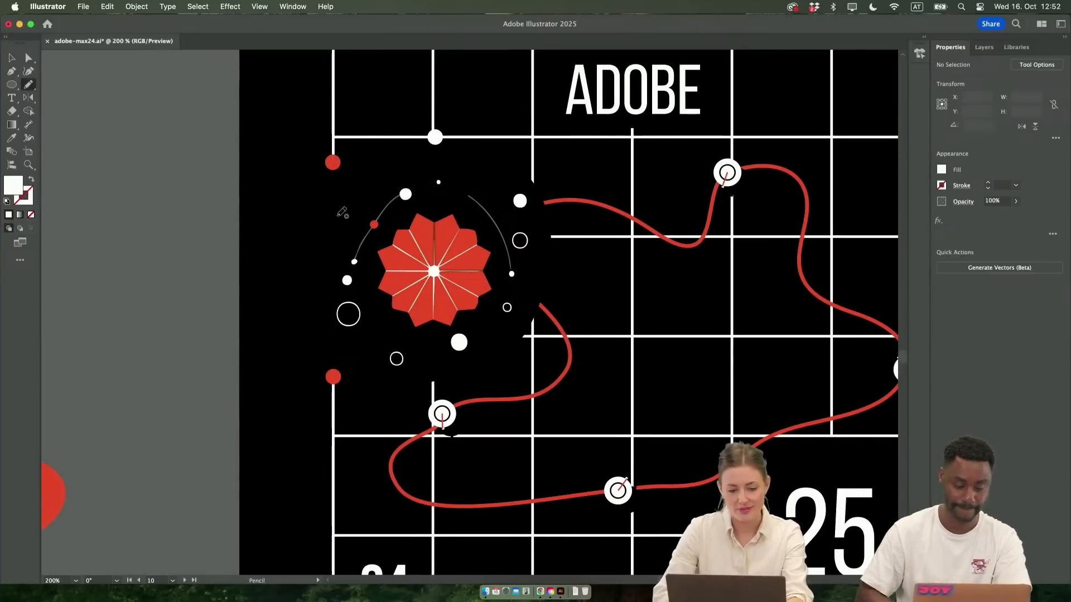
key("super+z")
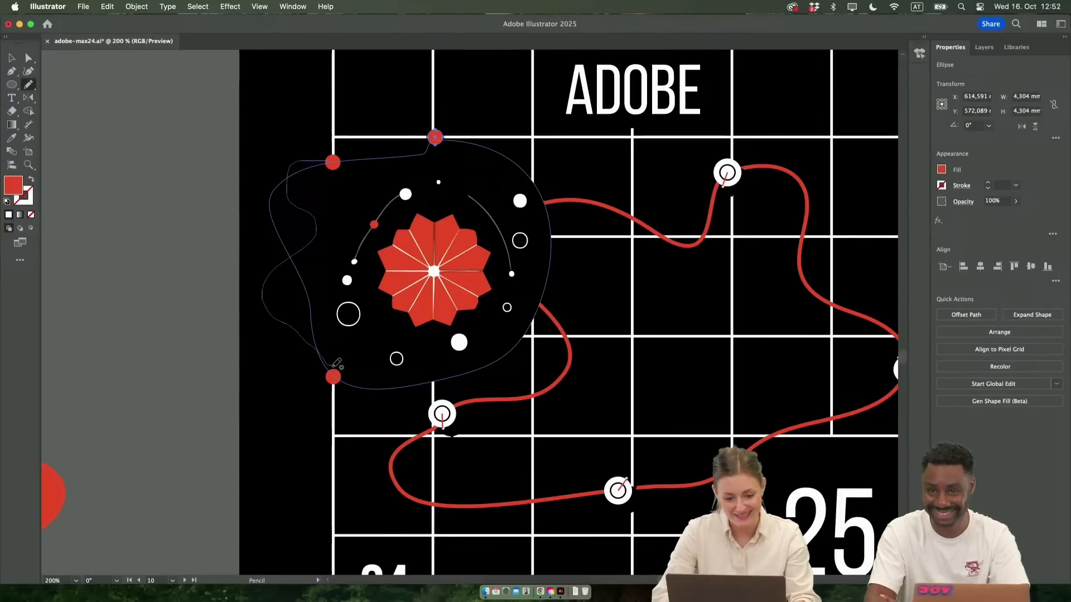
Join the two outer red circles with a wavy Pencil path about 19.8 by 58.5 mm, copying the poster curve's red stroke to it
left_click_drag(333, 369, 333, 371)
key("v")
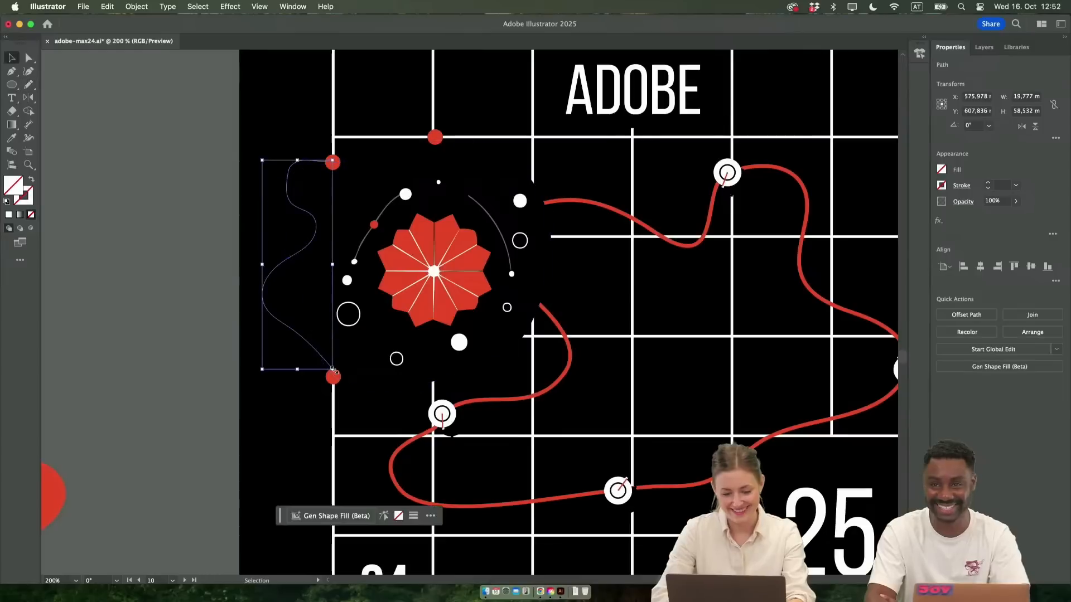
key("i")
left_click(683, 241)
key("v")
left_click(159, 380)
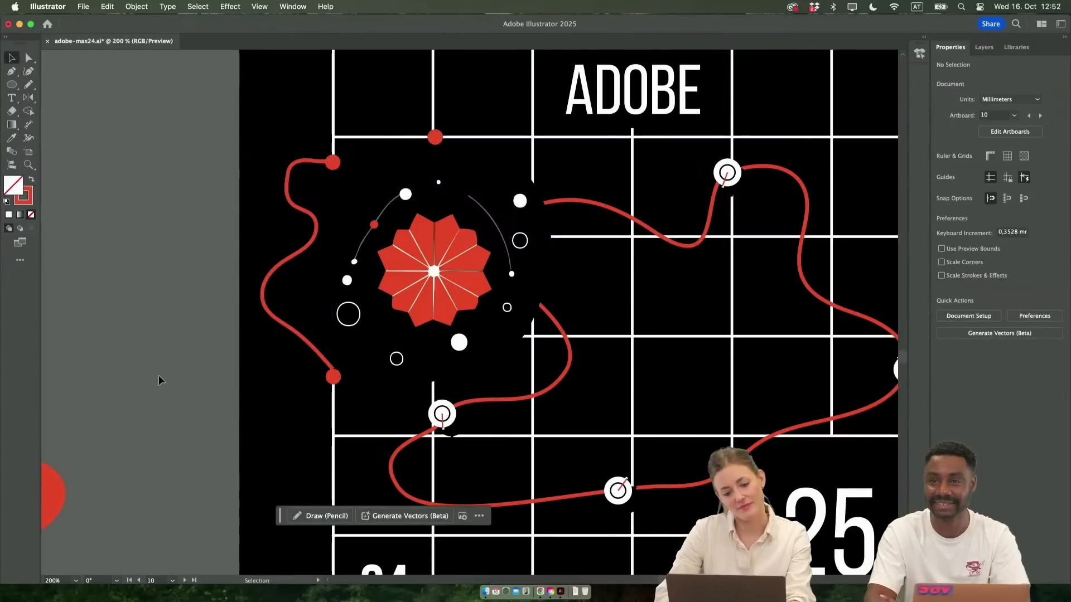
Delete the wavy red curve that links the two red circles outside the flower
scroll(312, 244, "down", 5)
scroll(314, 239, "up", 3)
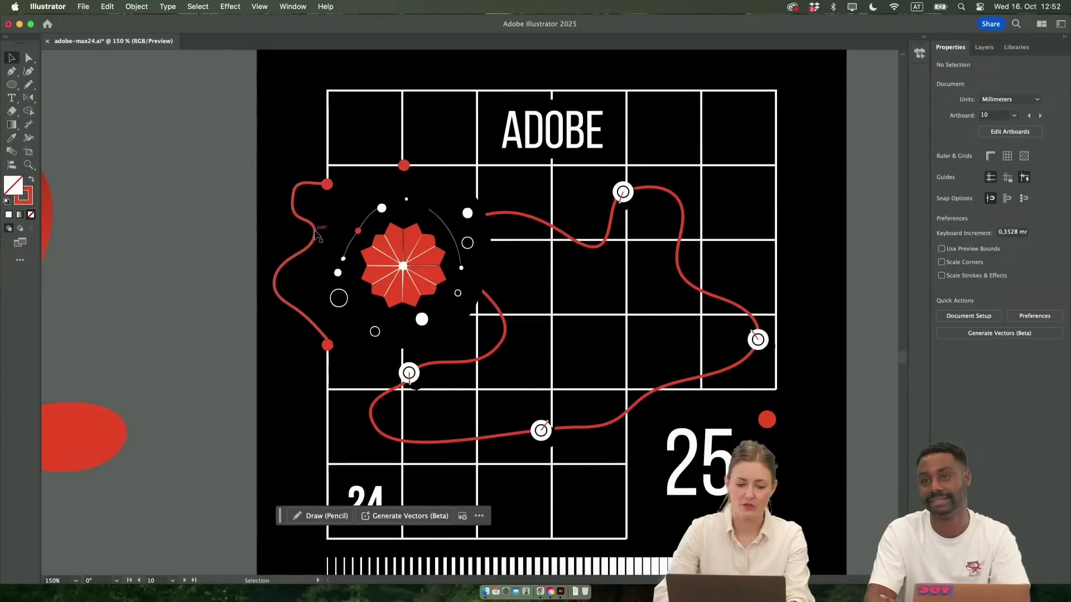
left_click(315, 235)
left_click(198, 366)
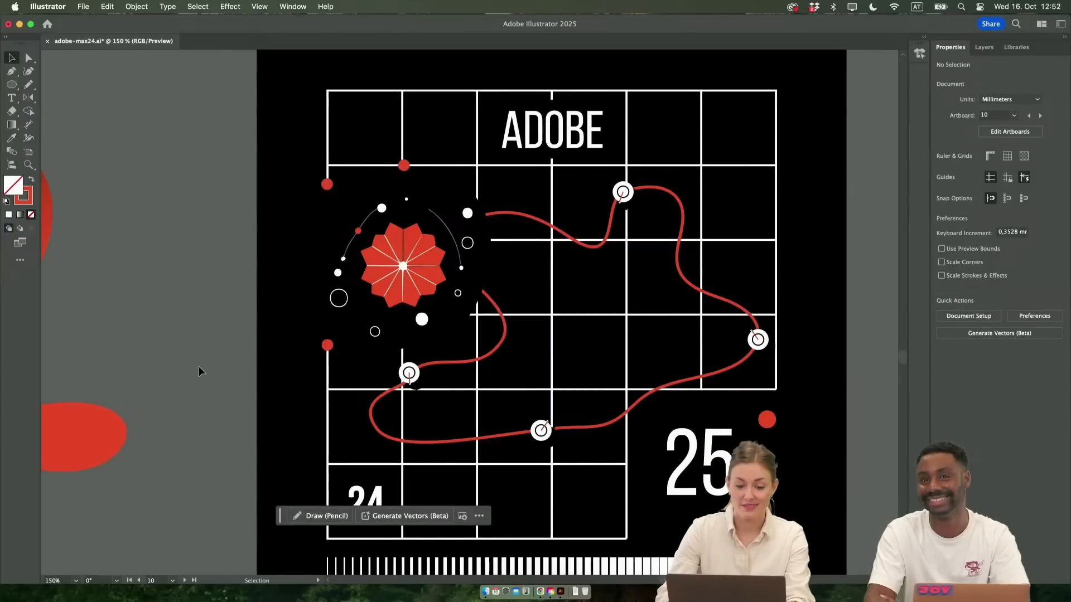
Examine the ADOBE grid poster with its integrated flower and compare it with the other posters and generated artwork
scroll(201, 383, "down", 3)
scroll(206, 334, "up", 2)
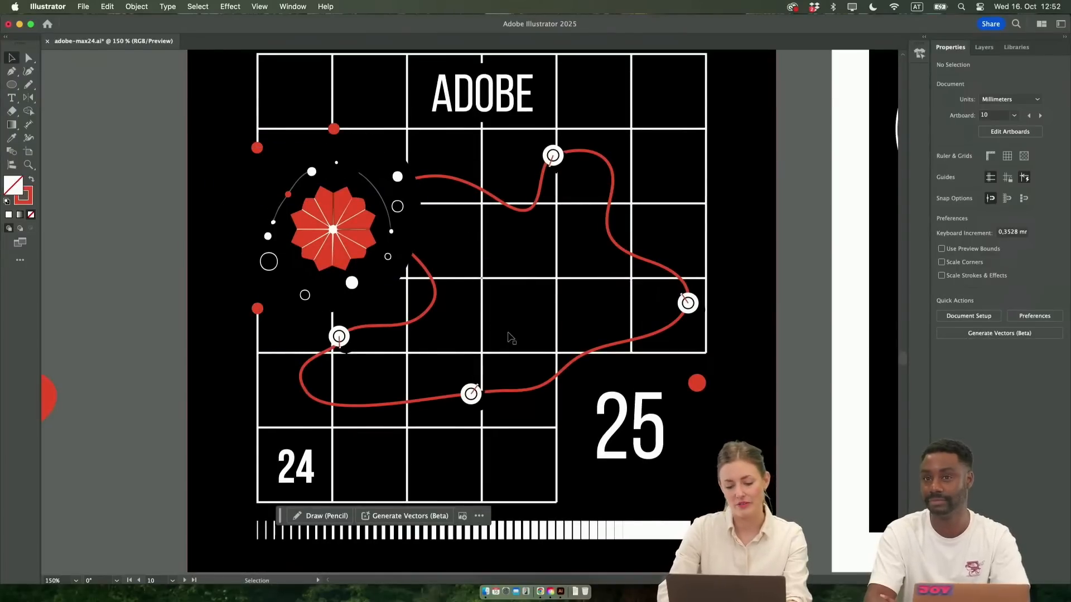
scroll(492, 319, "down", 2)
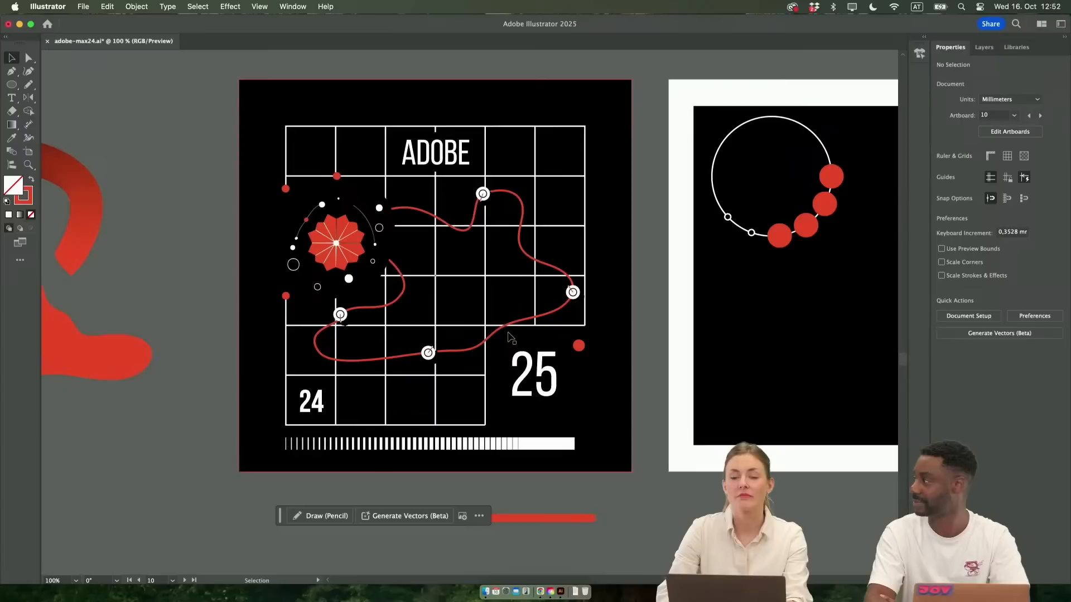
scroll(508, 338, "up", 1)
scroll(509, 341, "up", 1)
scroll(508, 341, "down", 1)
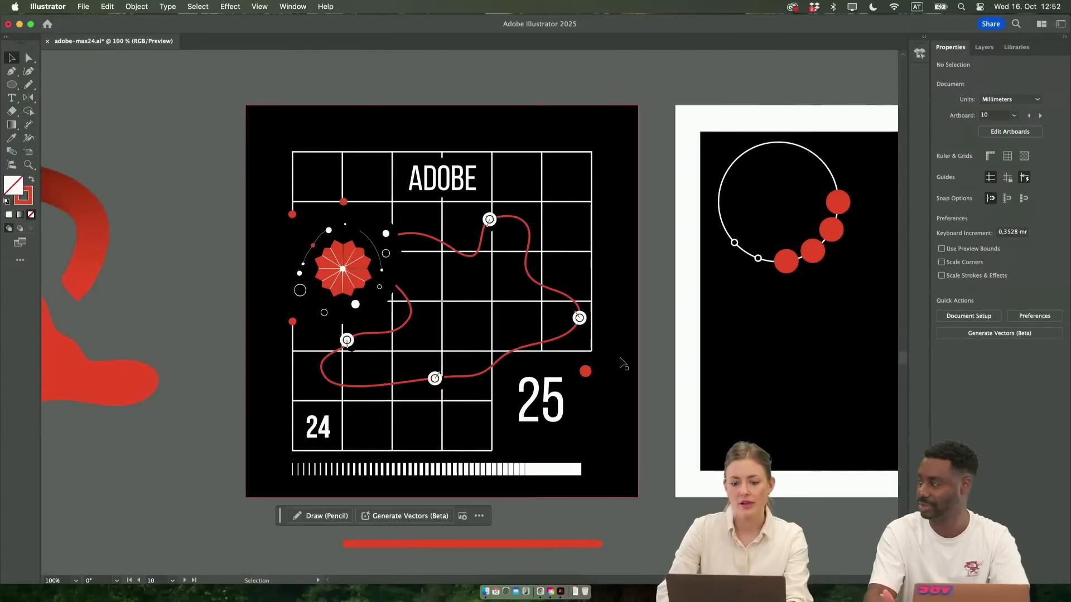
scroll(623, 363, "right", 15)
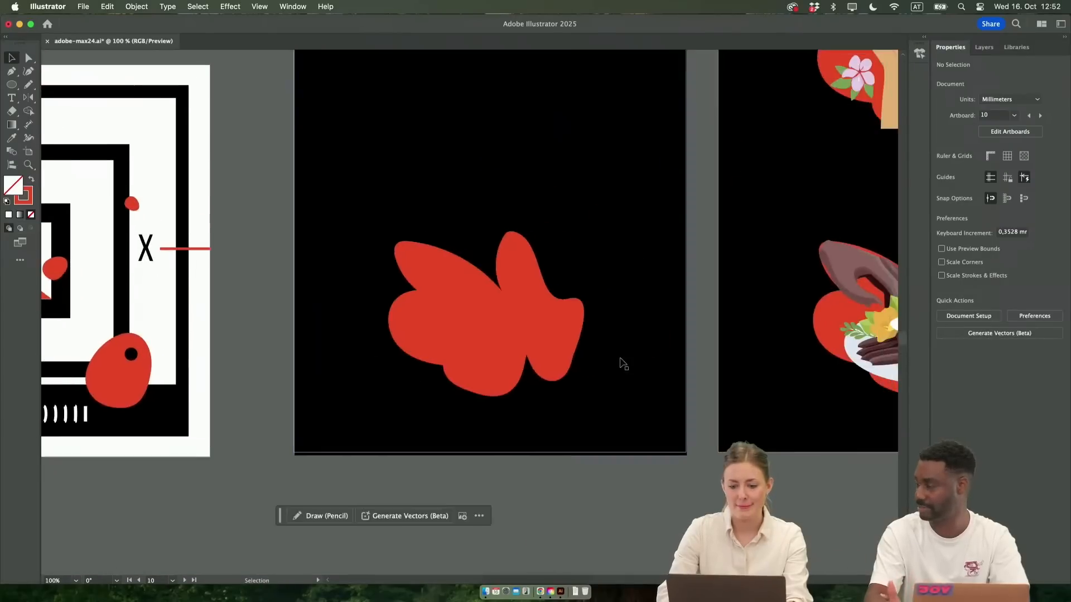
scroll(624, 364, "left", 10)
scroll(623, 364, "up", 8)
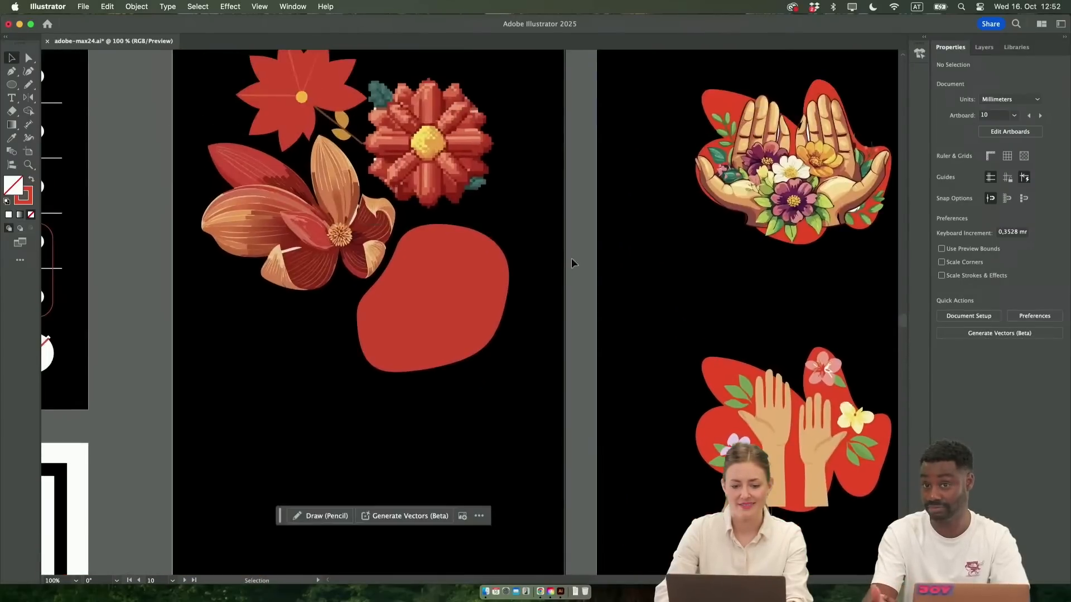
scroll(456, 275, "down", 3)
scroll(456, 275, "left", 8)
scroll(456, 275, "down", 3)
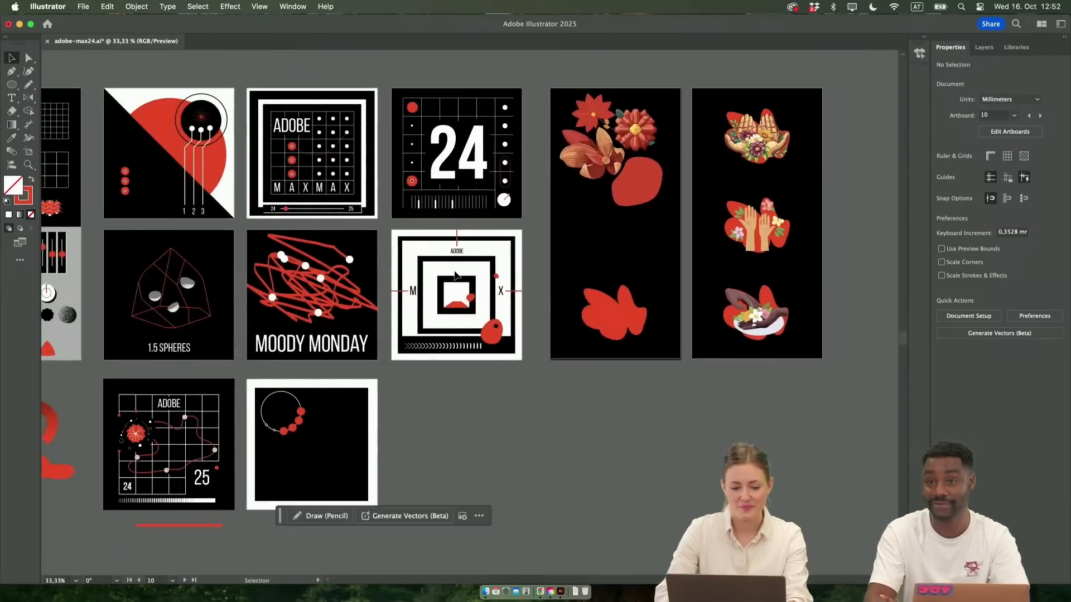
scroll(296, 438, "up", 3)
Select the flower in the ADOBE grid poster to view its generation prompt and variations
left_click(359, 371)
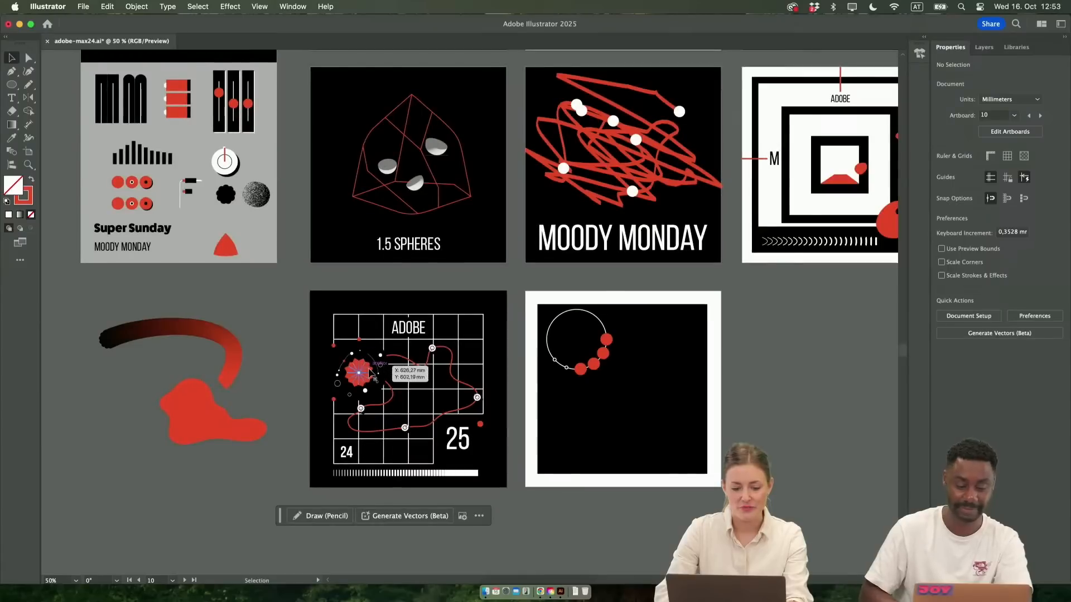
scroll(867, 295, "right", 3)
scroll(868, 295, "up", 2)
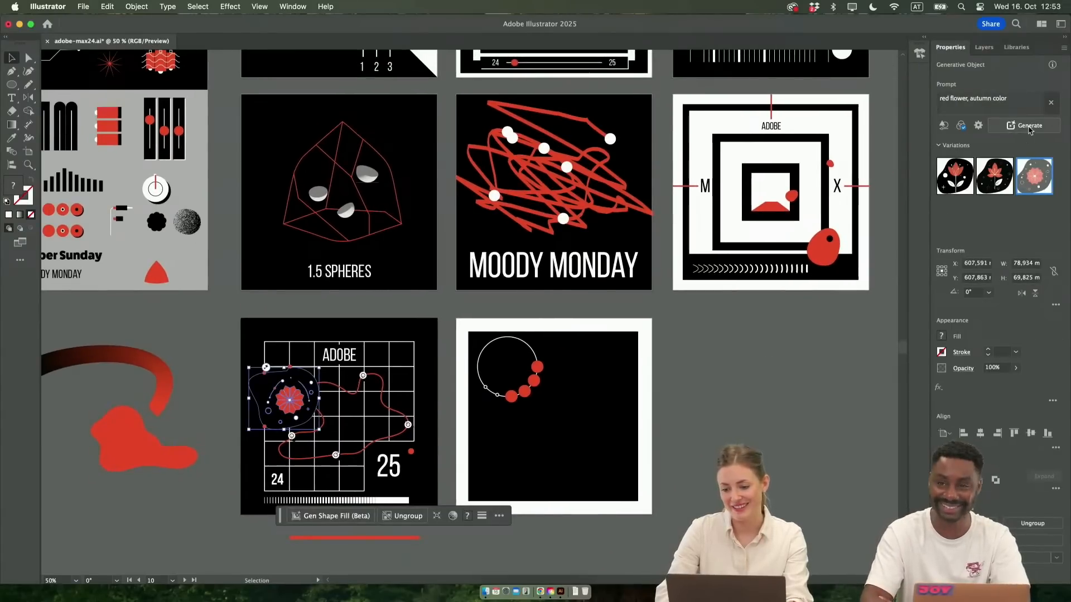
Delete the plain red blob beneath the three generated flowers on the black artboard
scroll(818, 358, "right", 10)
scroll(818, 358, "up", 6)
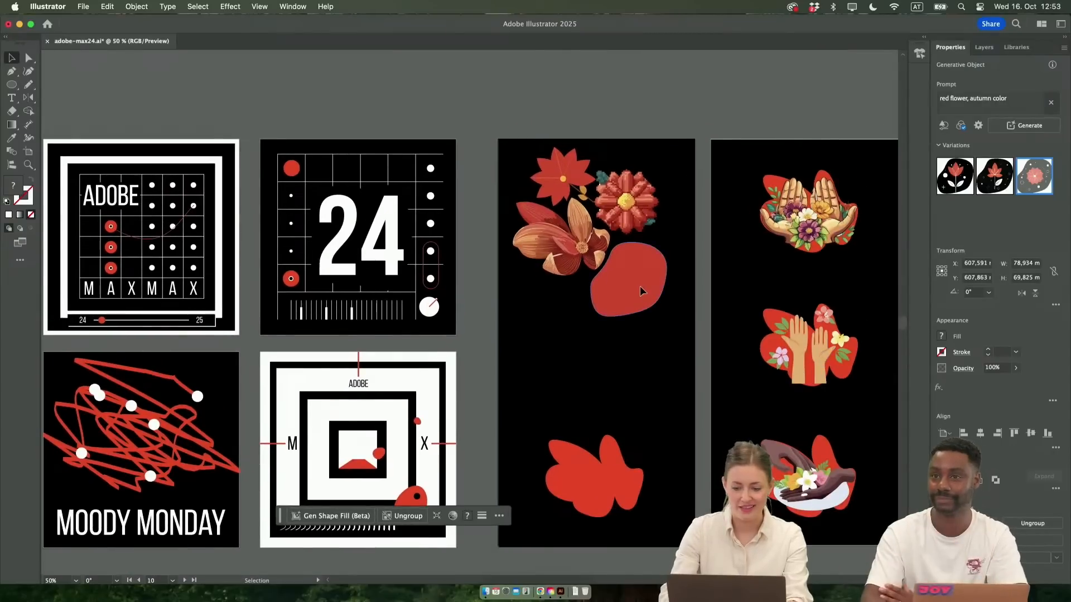
left_click(640, 286)
key("Delete")
Select all three generated flowers and move them together toward the centre of their black artboard
scroll(582, 126, "up", 3)
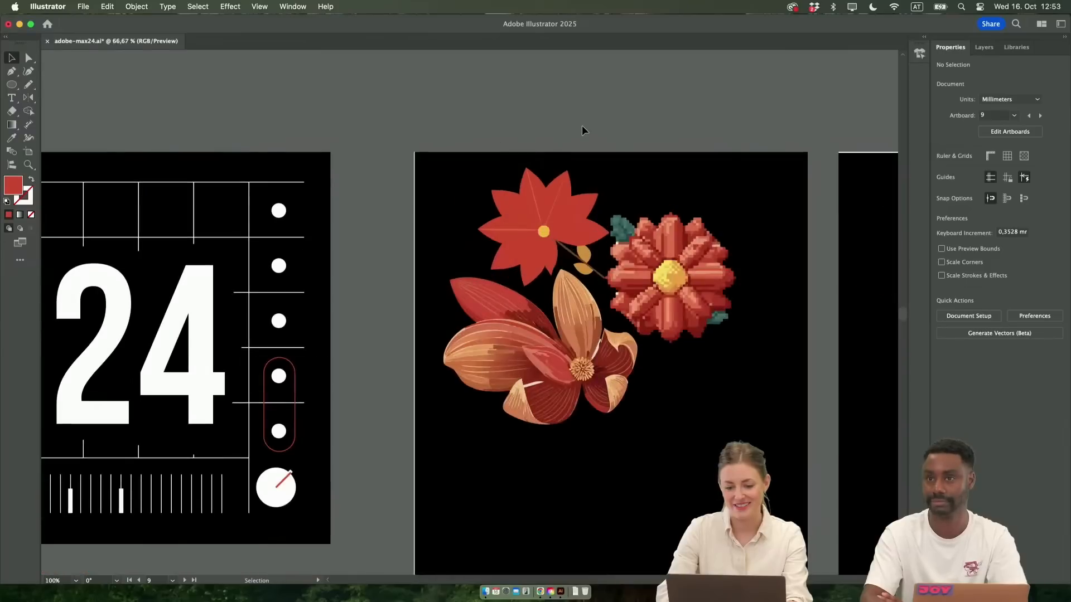
scroll(582, 126, "down", 2)
scroll(582, 126, "right", 2)
scroll(534, 123, "up", 1)
scroll(534, 122, "right", 1)
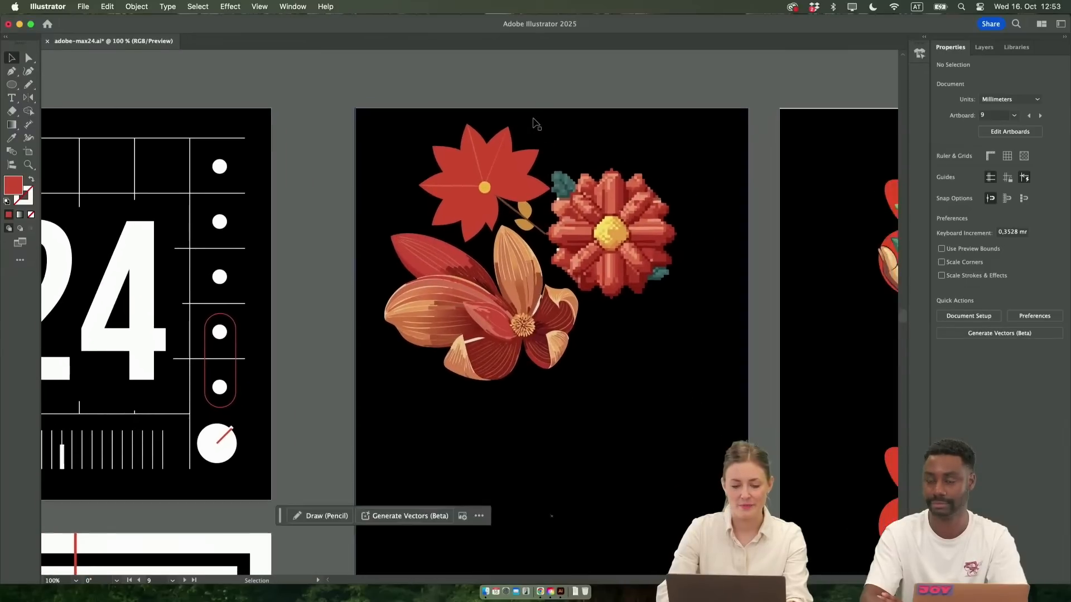
left_click_drag(370, 108, 685, 411)
left_click_drag(615, 263, 637, 315)
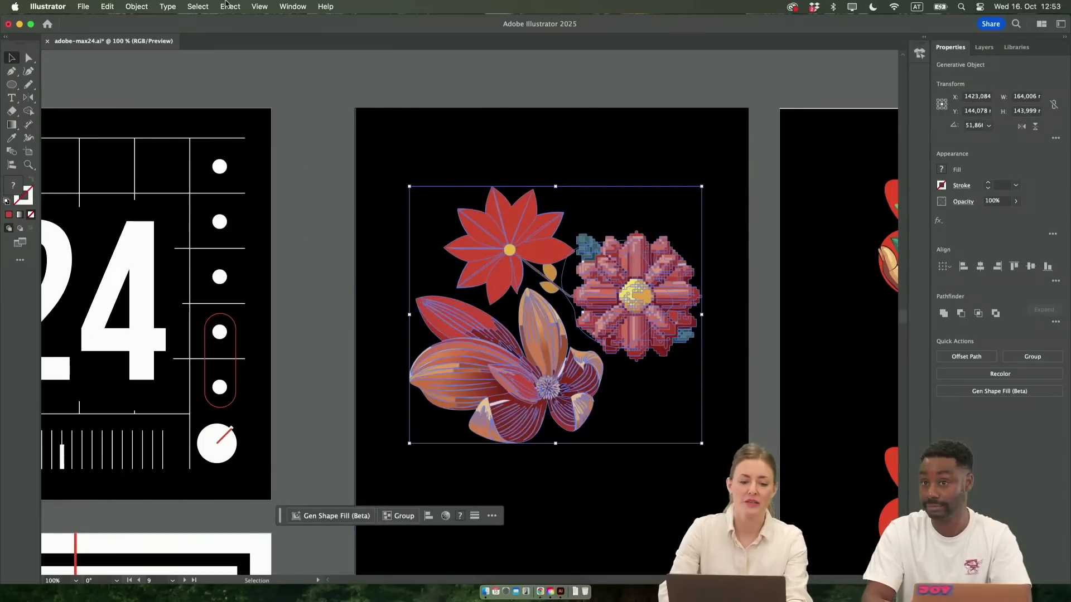
Open Recolor Artwork for the three selected flowers
left_click(107, 7)
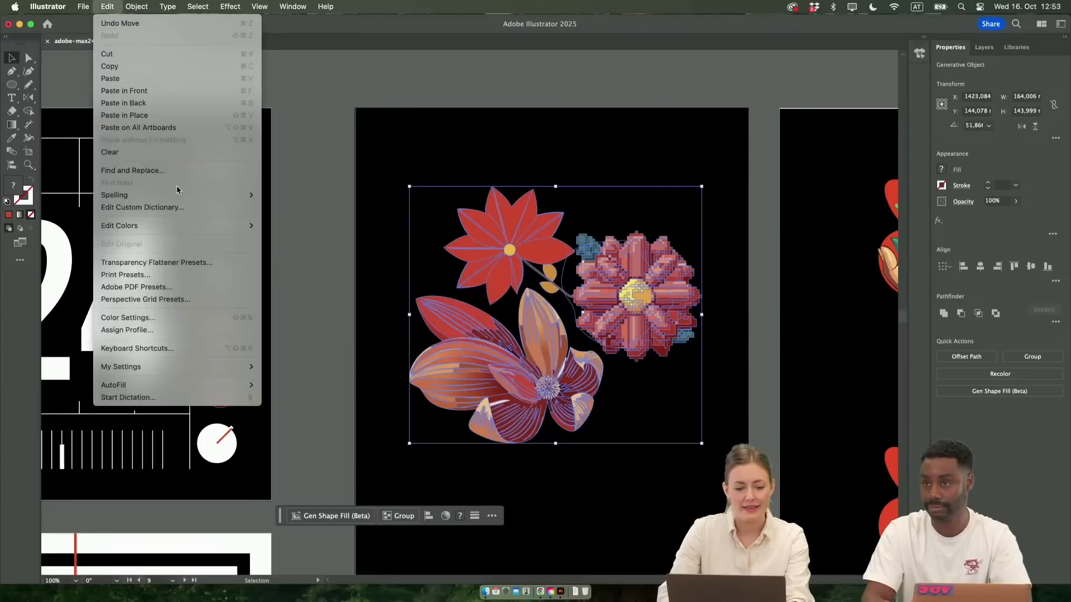
mouse_move(201, 228)
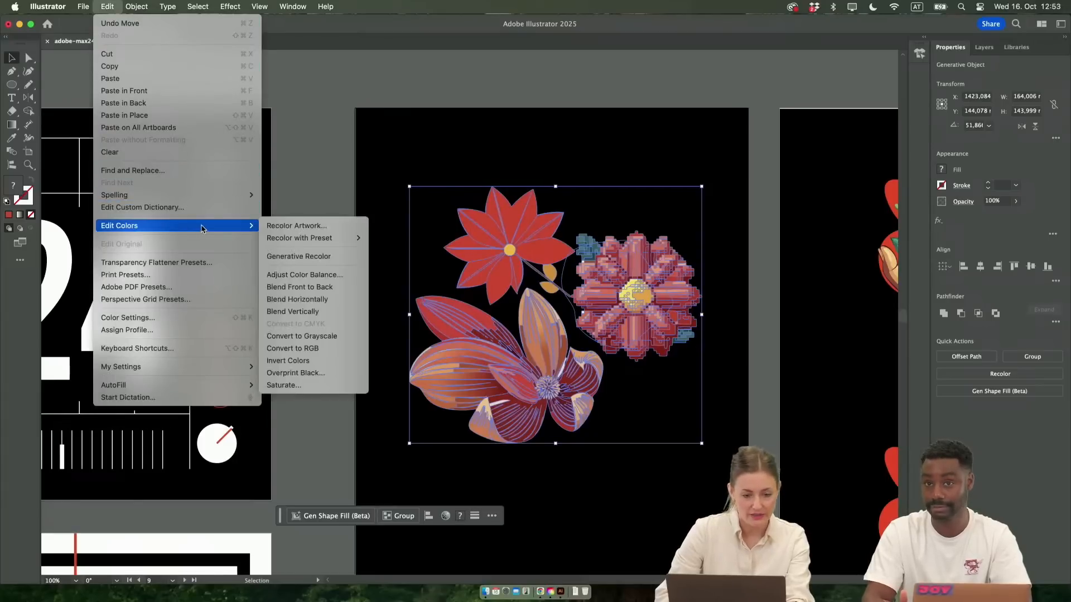
left_click(298, 231)
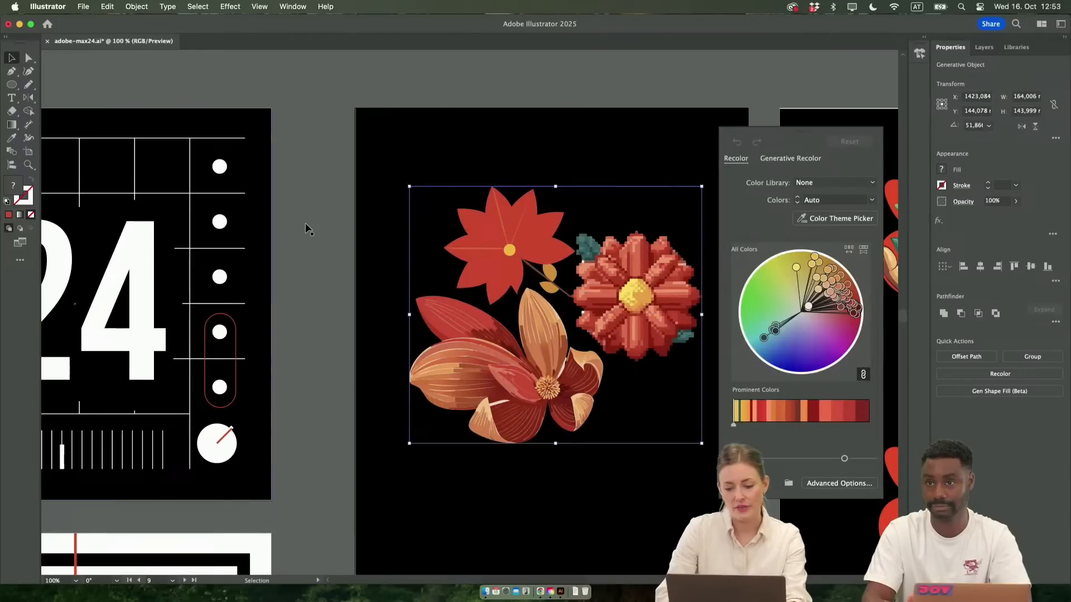
scroll(544, 370, "right", 3)
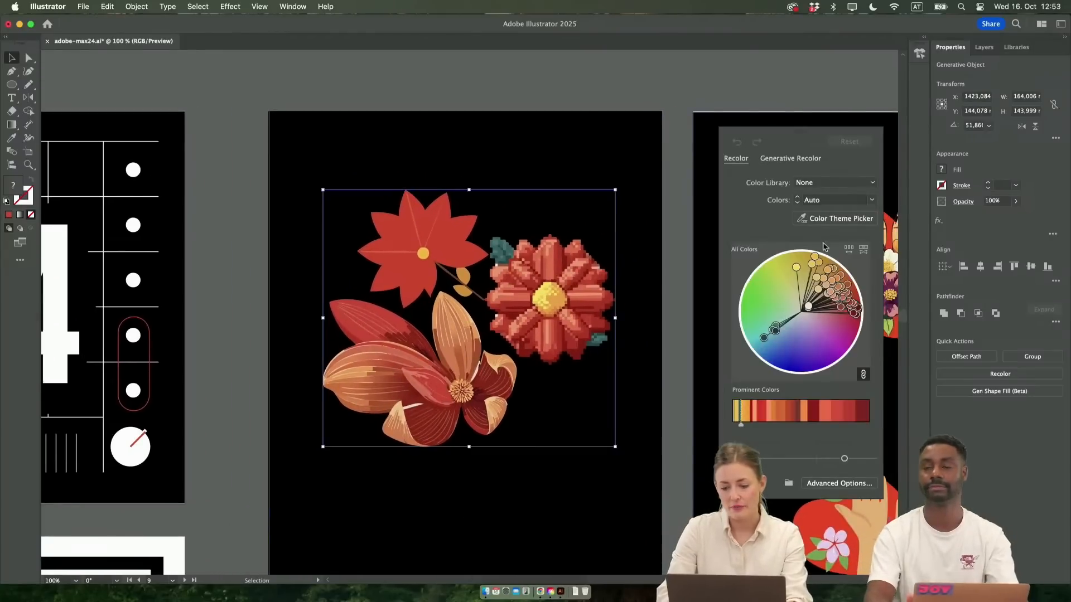
Try reducing the flowers to 4 colors and shifting the linked palette toward pale green, and reset the recoloring
left_click(872, 201)
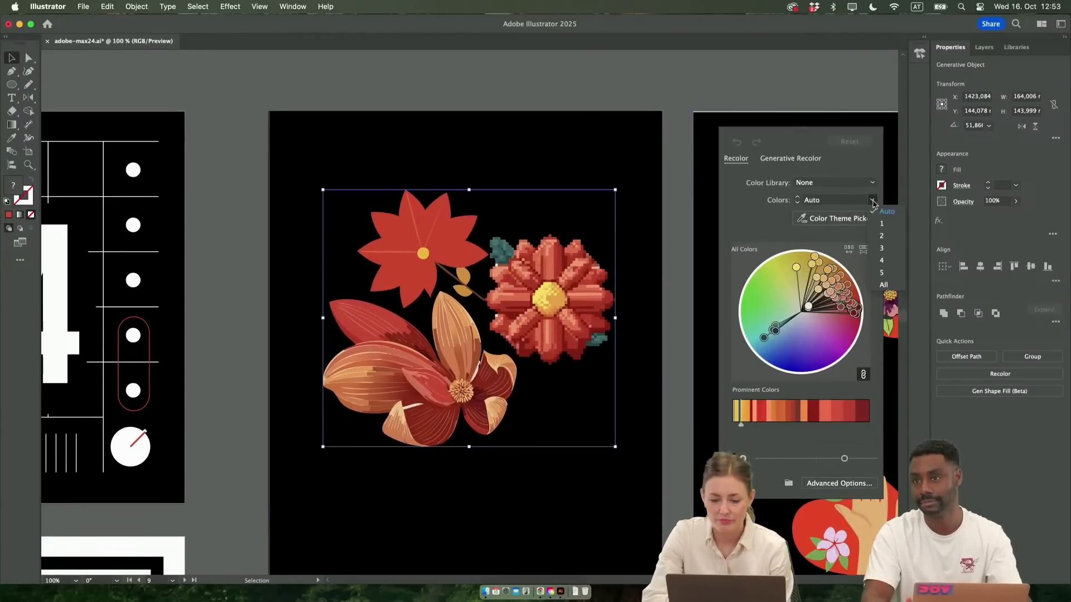
left_click(882, 260)
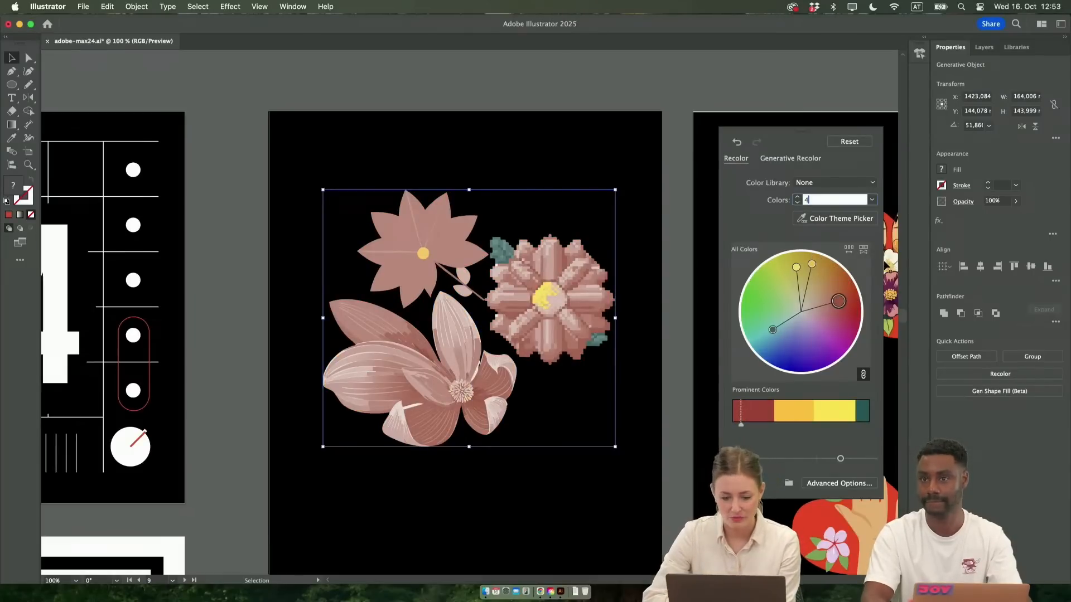
left_click_drag(837, 301, 795, 311)
key("super+h")
key("super+h")
key("super+h")
key("super+h")
key("super+h")
key("super+h")
key("super+h")
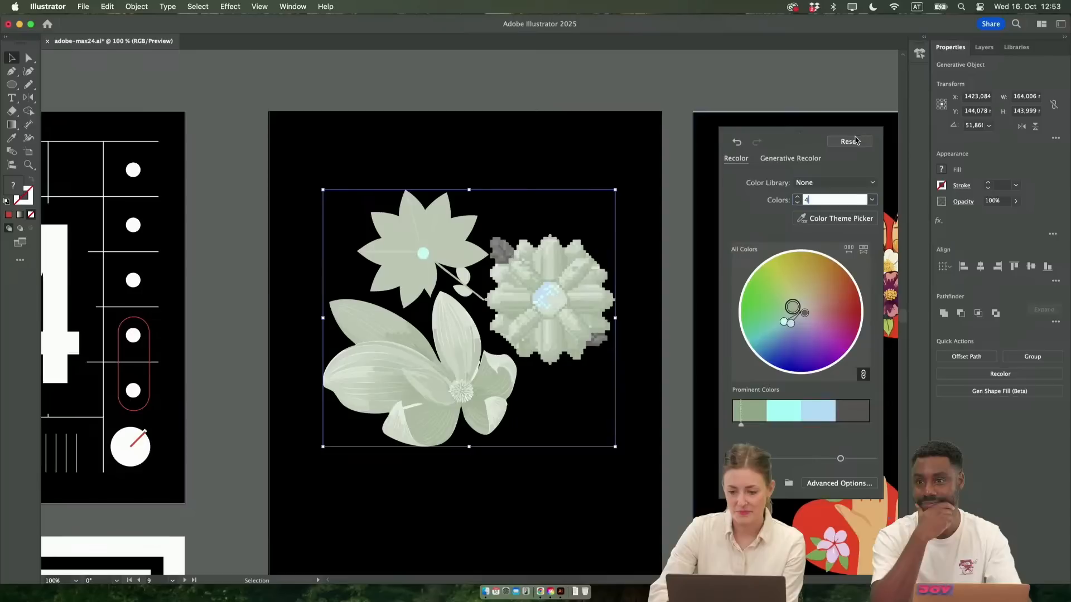
left_click(853, 141)
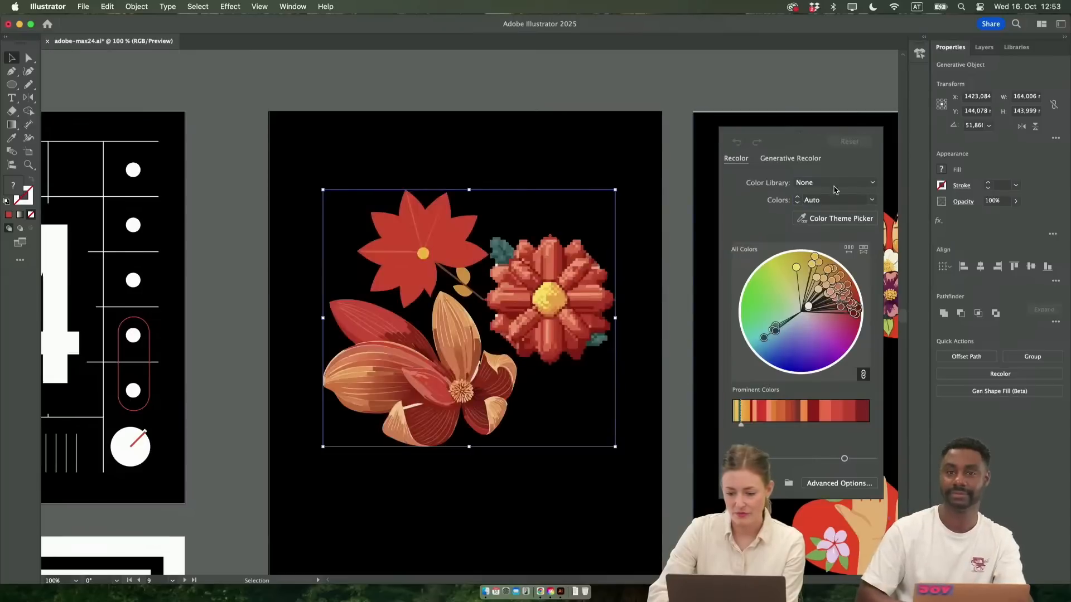
Generate recolor variations from the sample prompt "Dark blue midnight" and apply the teal and blue one with pink accents to the flowers
left_click(782, 159)
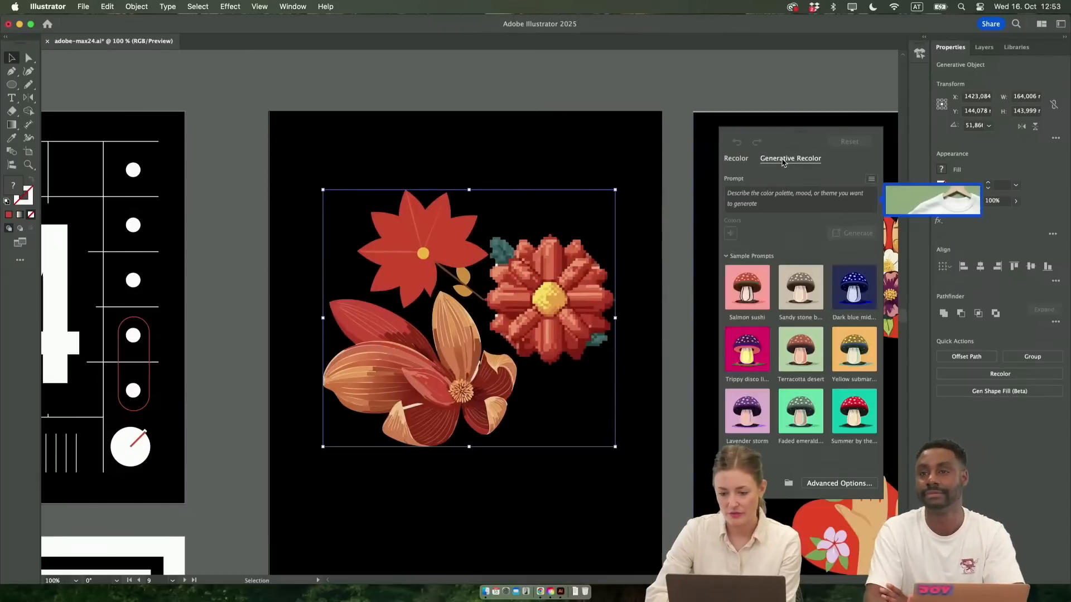
left_click(864, 304)
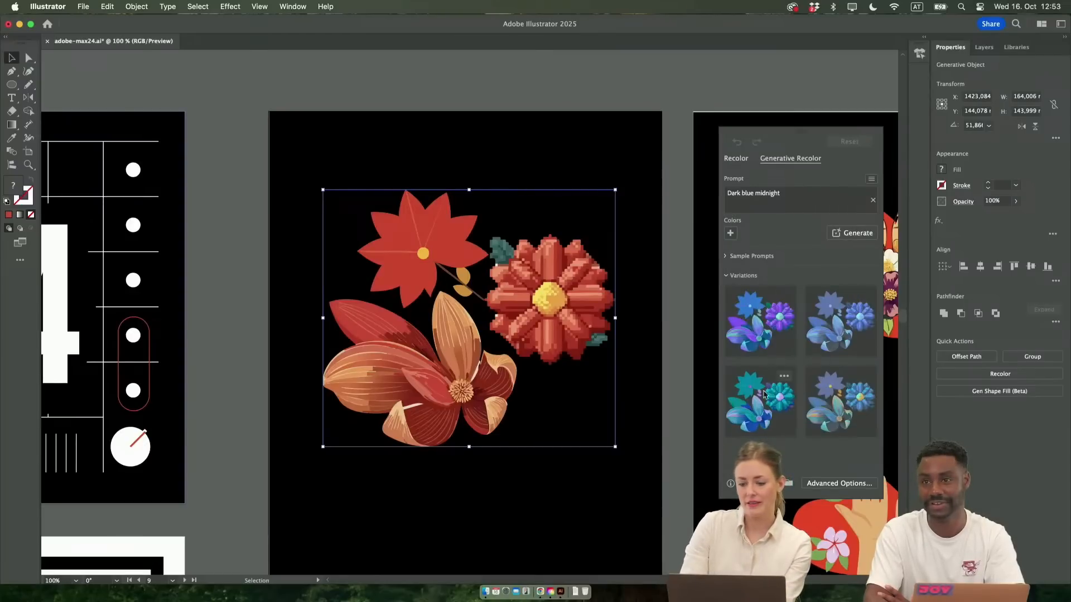
left_click(778, 331)
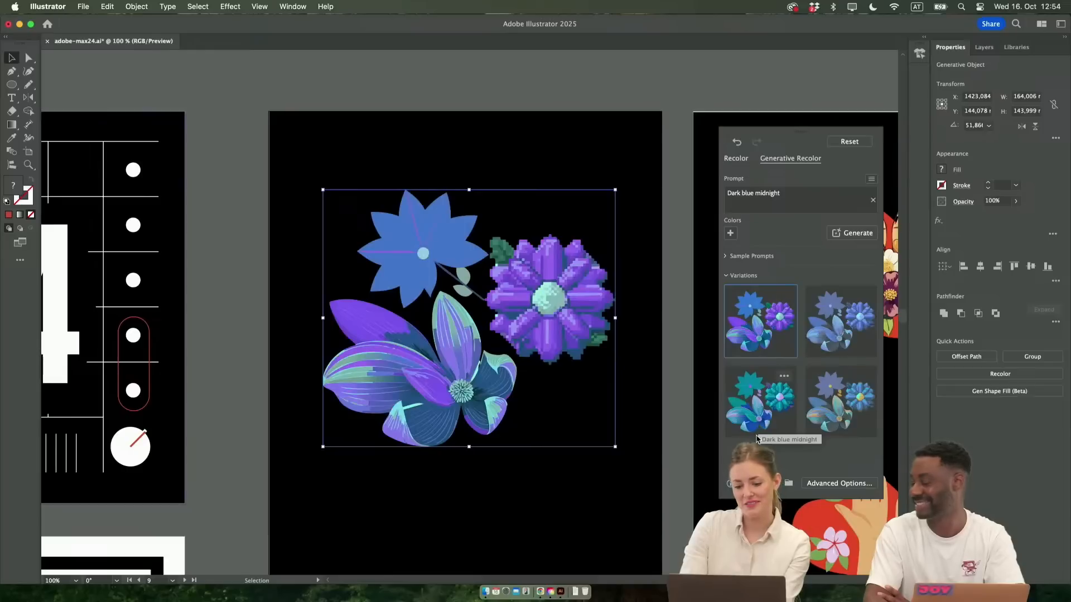
left_click(768, 408)
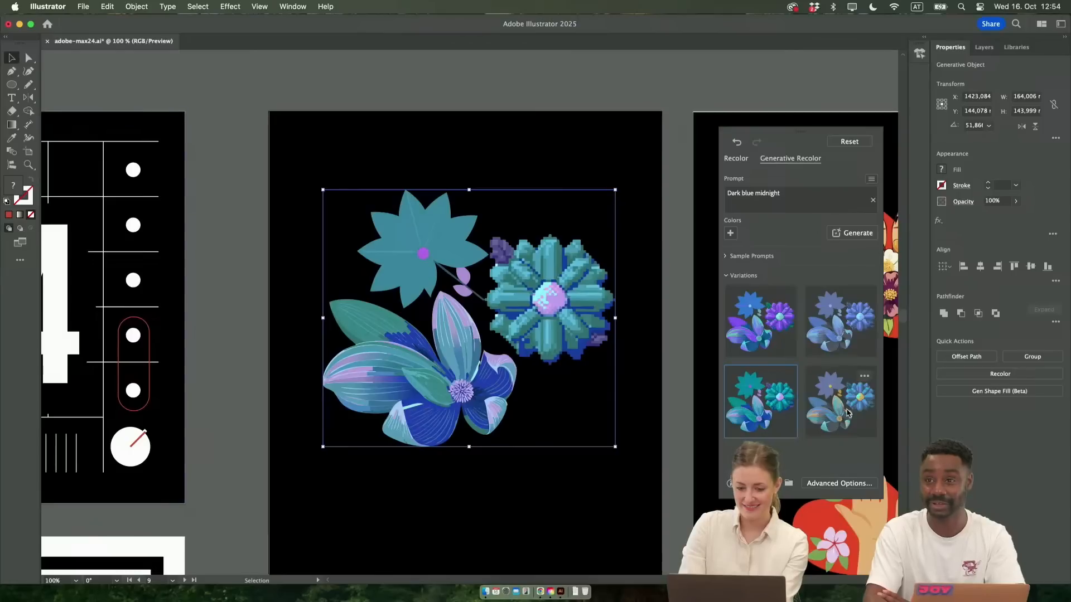
left_click(241, 380)
Examine the recolored flowers and the neighbouring 24 and ADOBE MAX posters
scroll(241, 379, "left", 3)
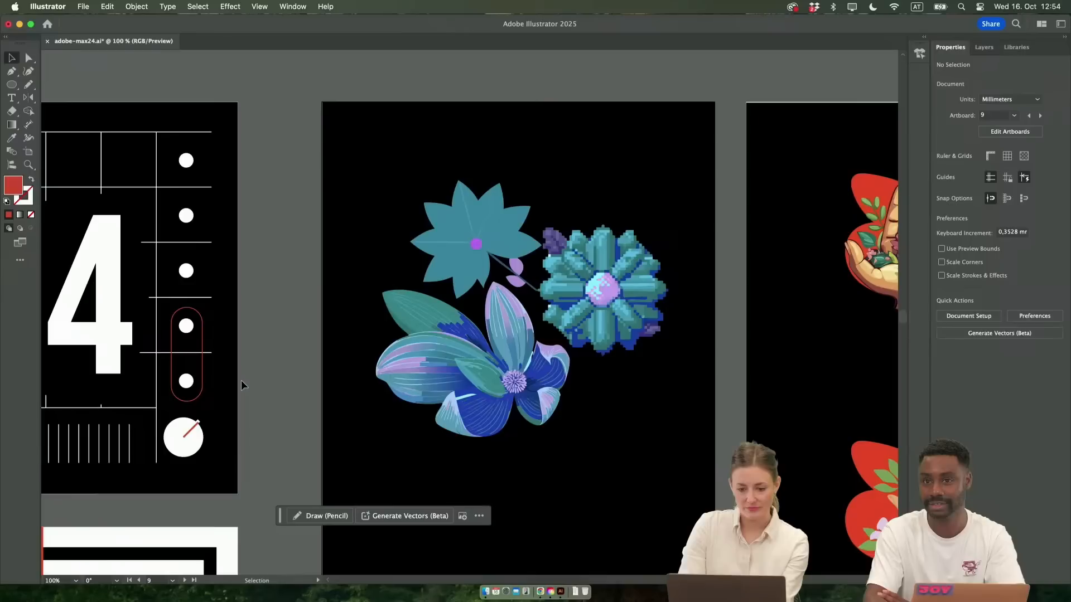
scroll(241, 380, "left", 3)
scroll(501, 415, "right", 4)
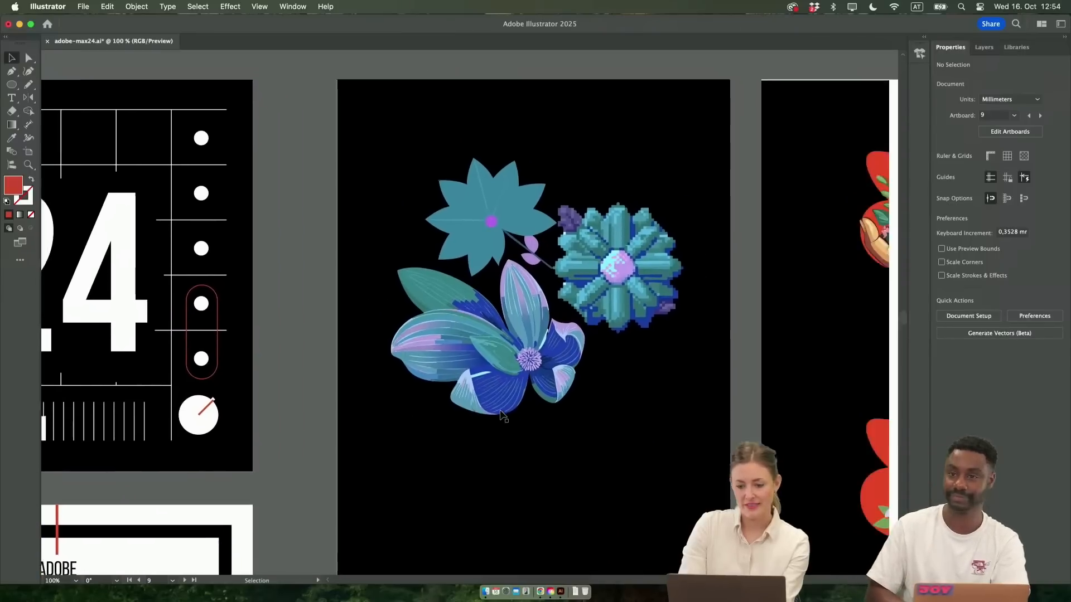
scroll(599, 377, "up", 2)
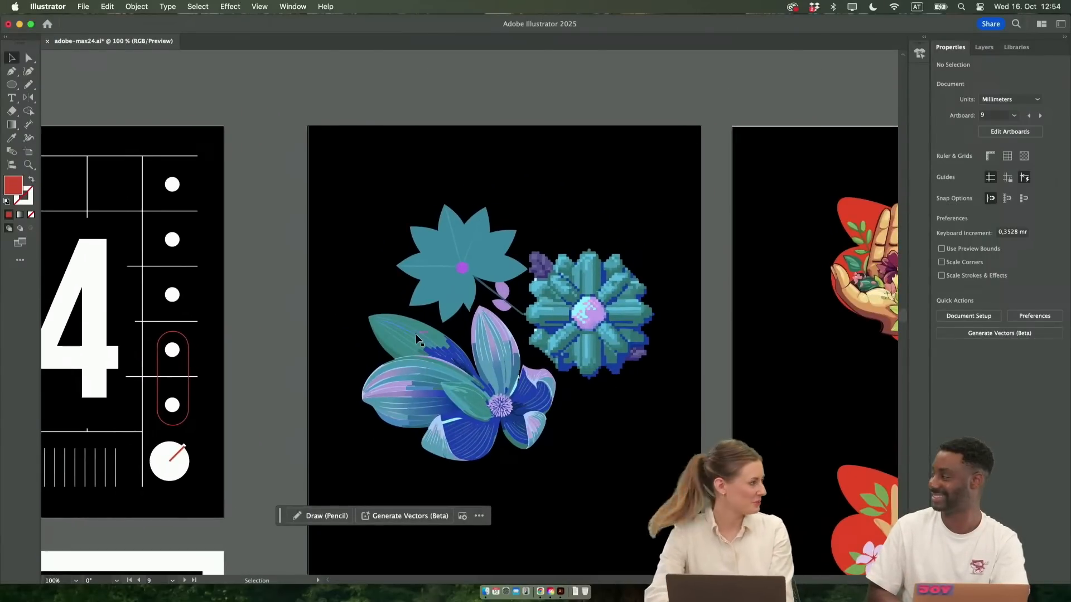
scroll(440, 389, "left", 6)
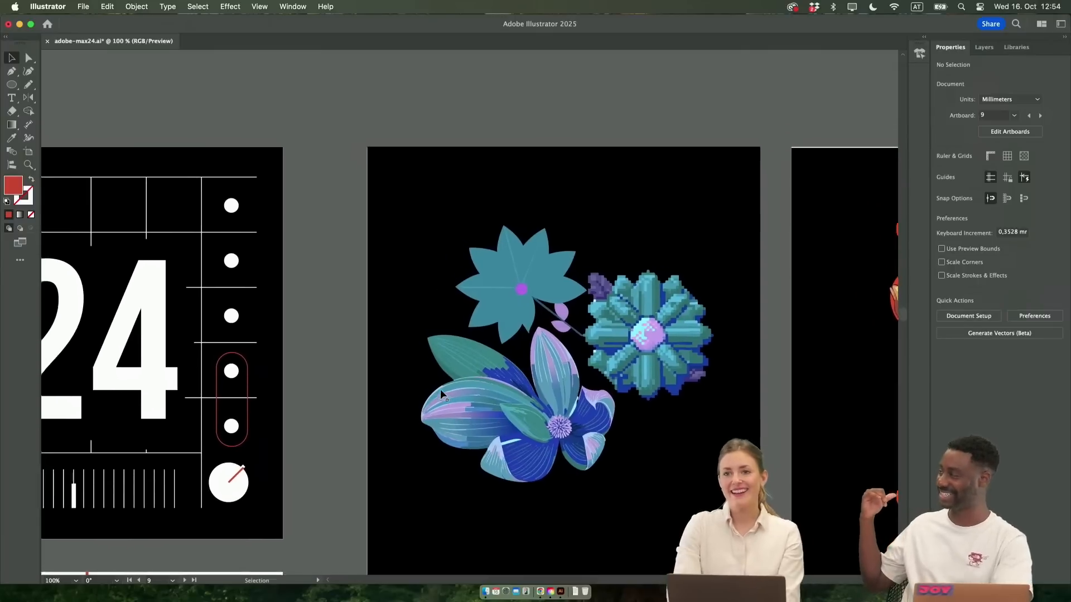
scroll(440, 389, "left", 2)
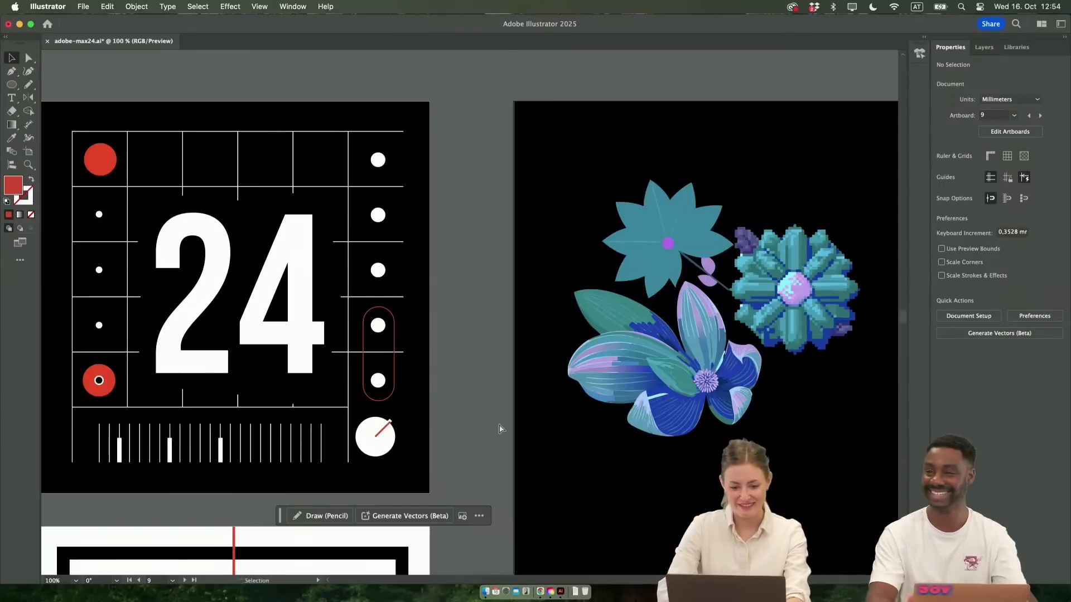
scroll(490, 430, "left", 7)
scroll(500, 429, "left", 10)
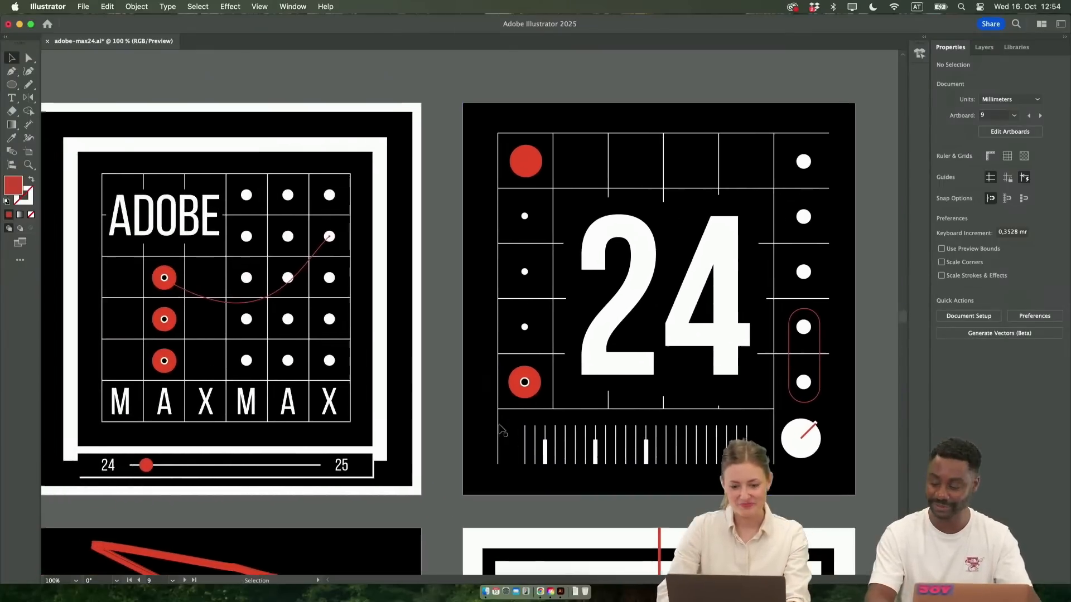
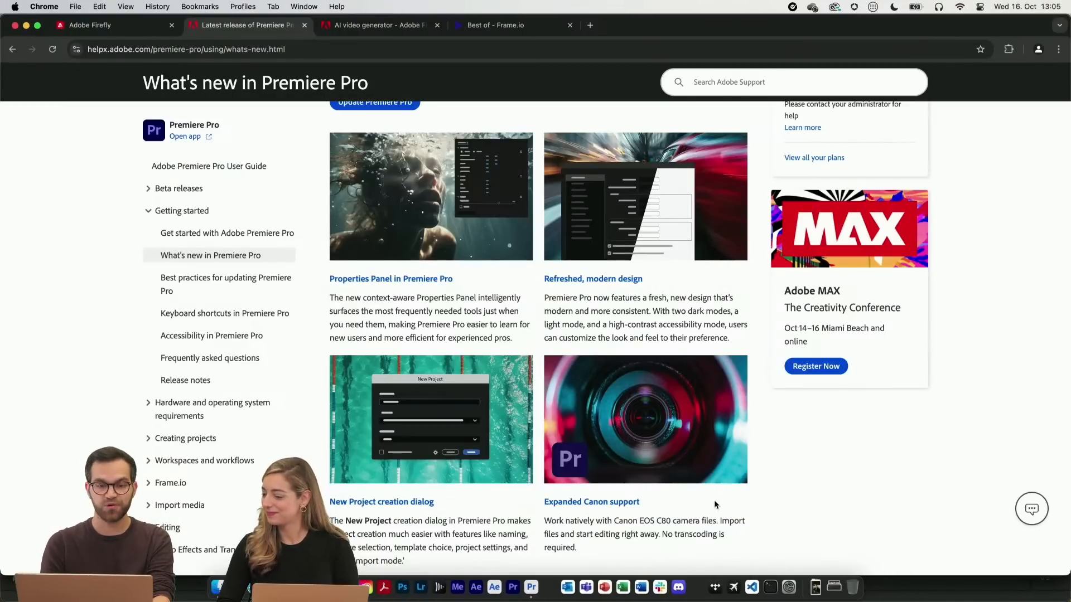
Switch to Adobe Premiere Pro (Beta) with the open Generative Extend demo sequence
left_click(528, 578)
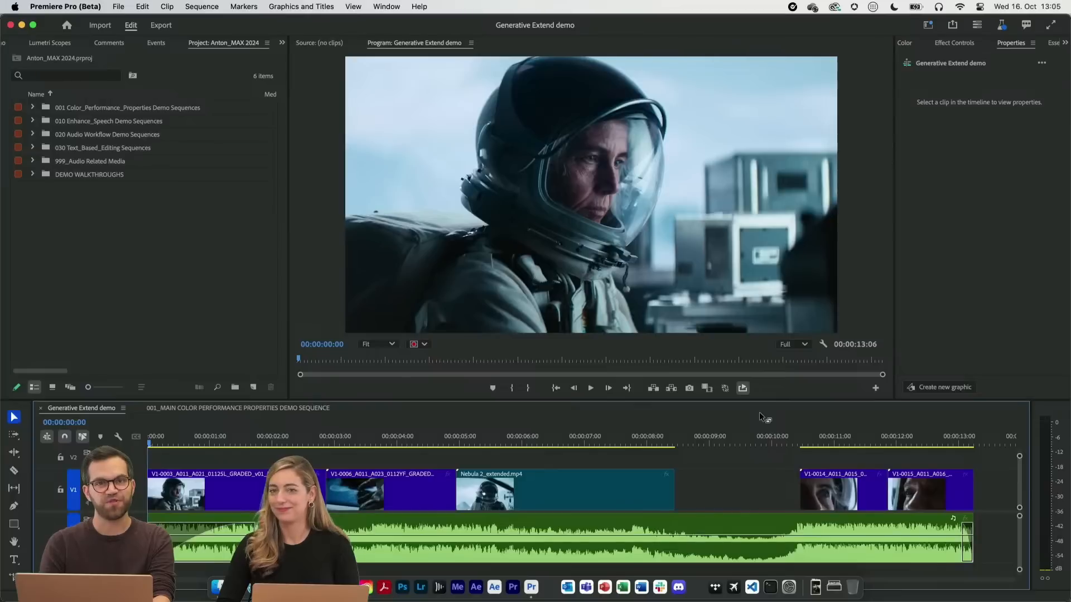
Try setting up a new project with Skip import mode enabled, review the available templates, and cancel it
left_click(118, 7)
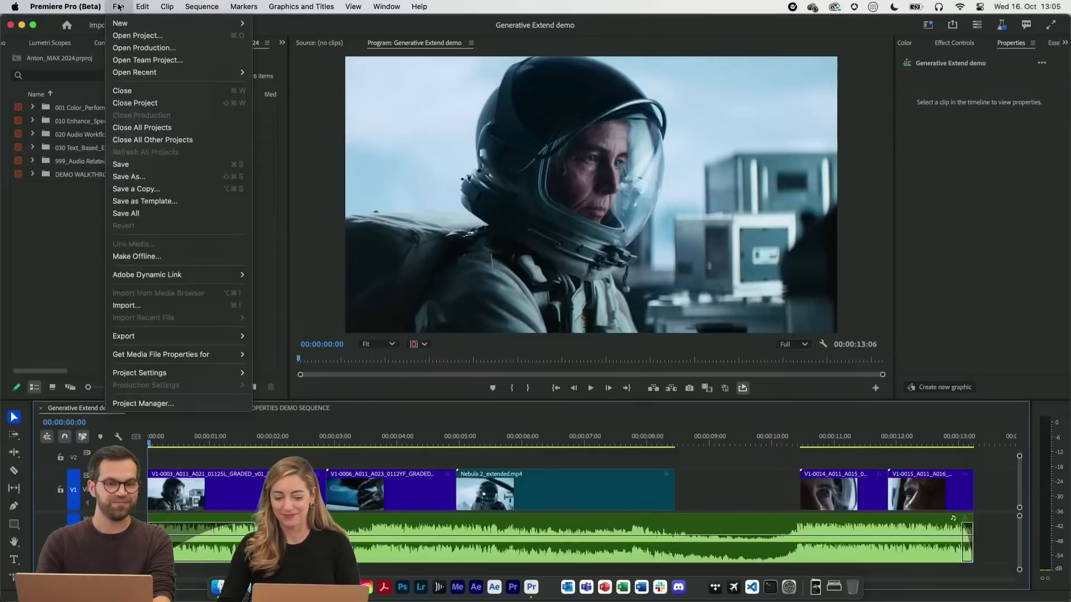
left_click(272, 24)
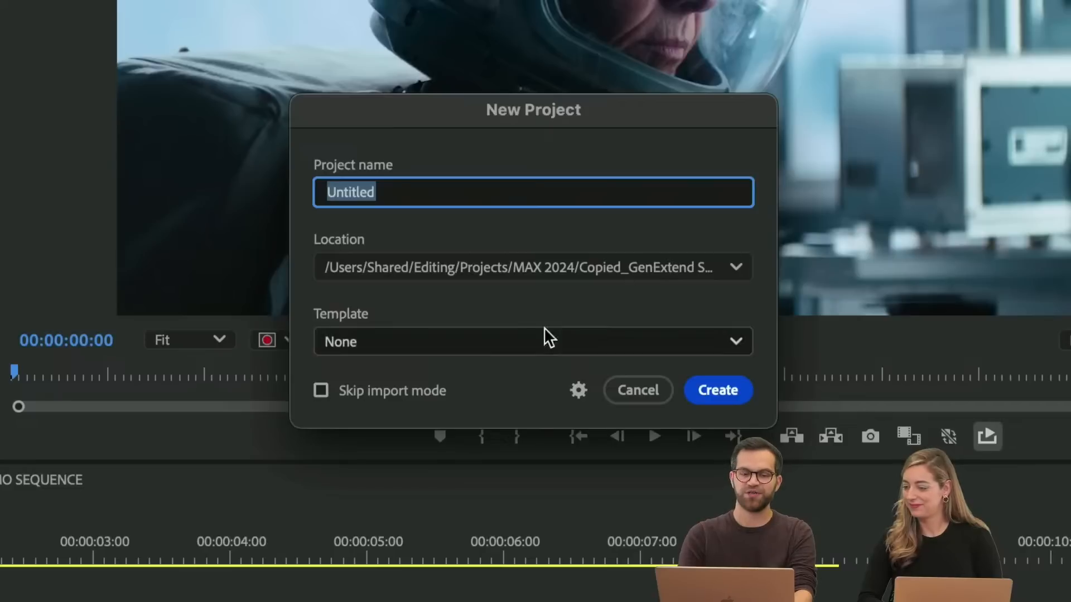
left_click(398, 397)
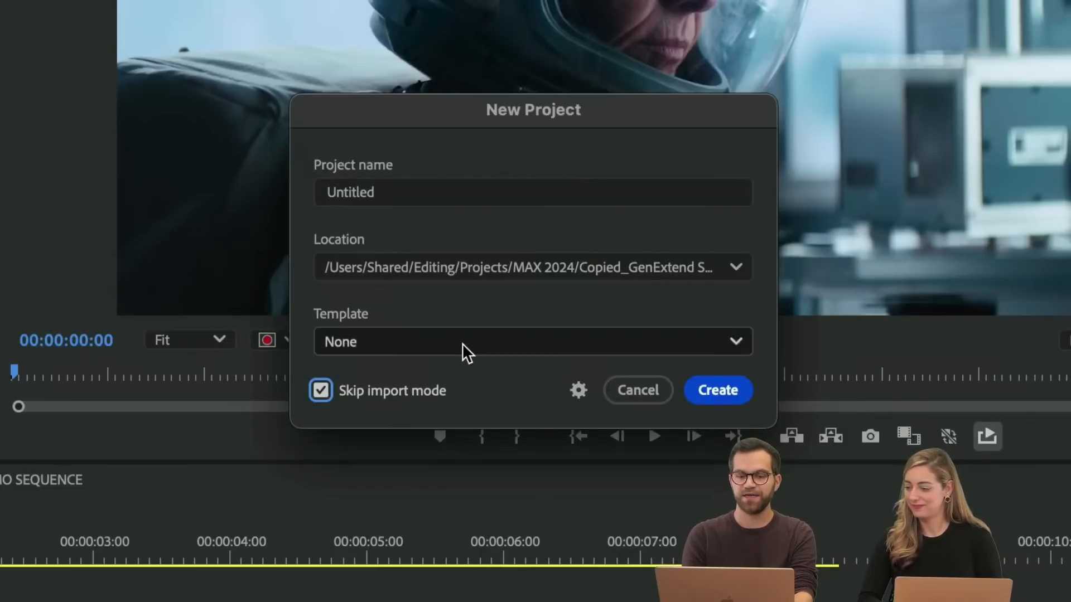
left_click(503, 341)
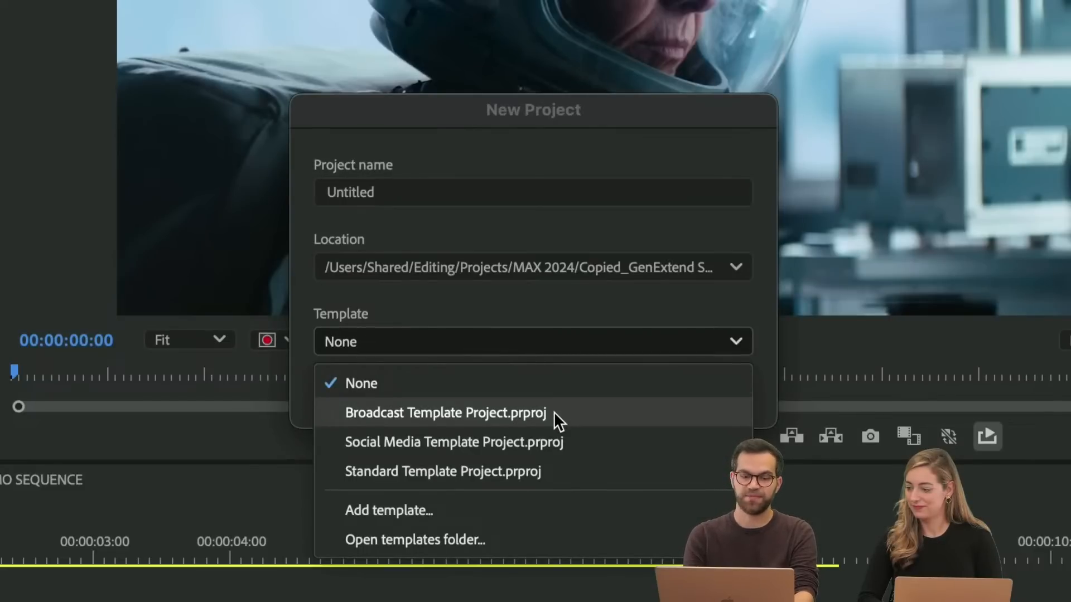
left_click(580, 324)
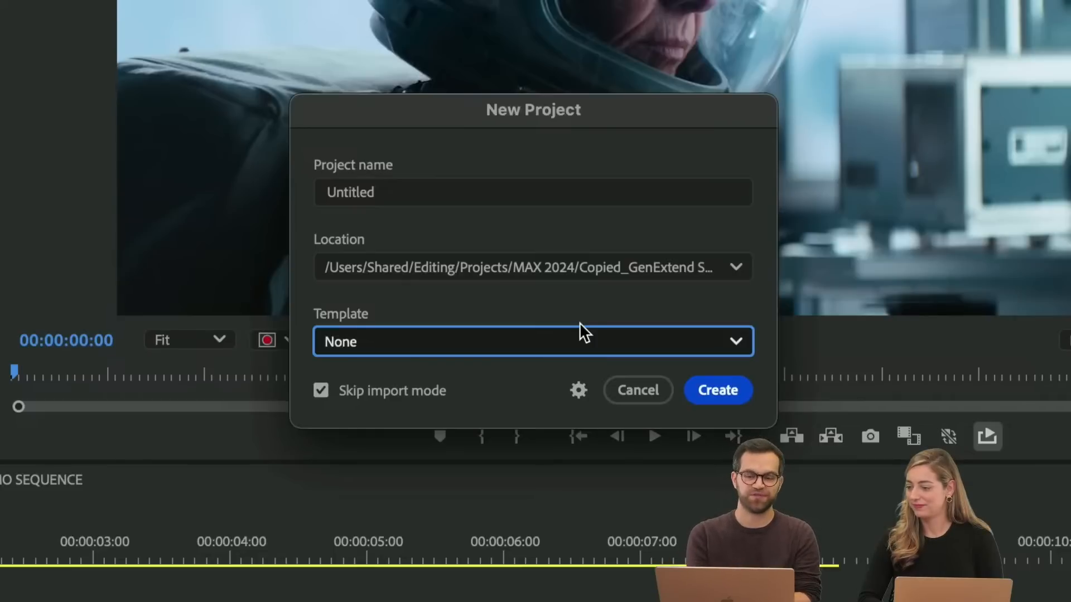
left_click(622, 385)
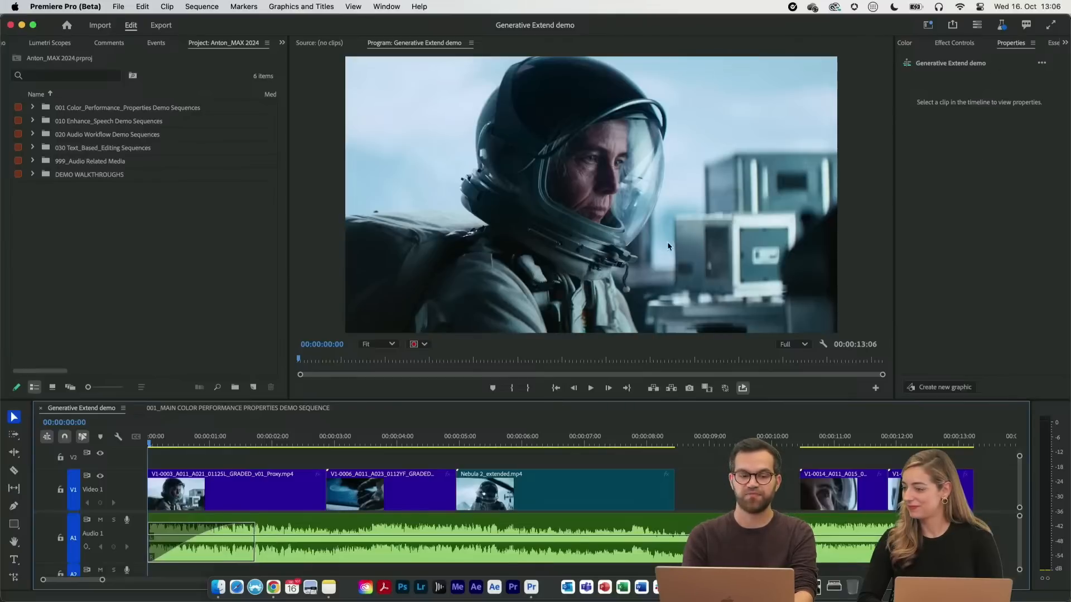
Try shifting the first video clip's horizontal position to 1017, and reset its transform settings
left_click(260, 489)
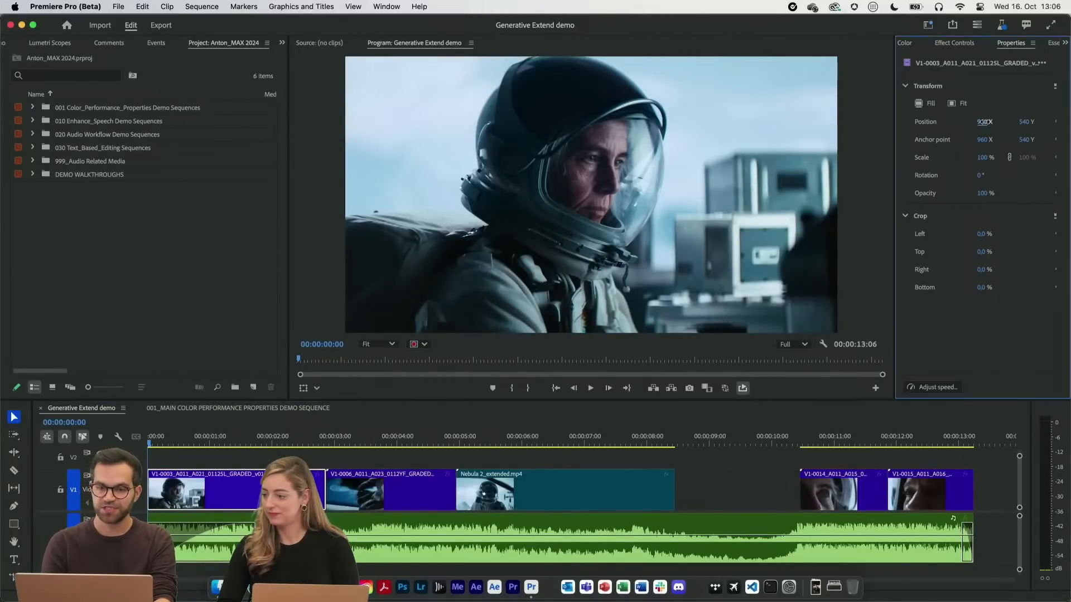
left_click_drag(984, 125, 1018, 125)
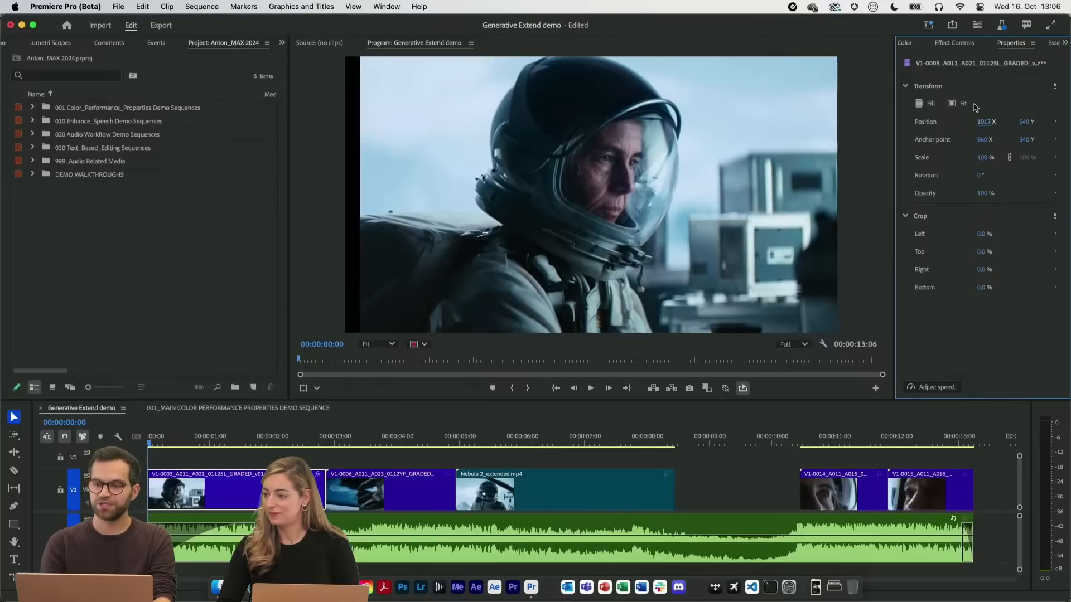
left_click(1054, 87)
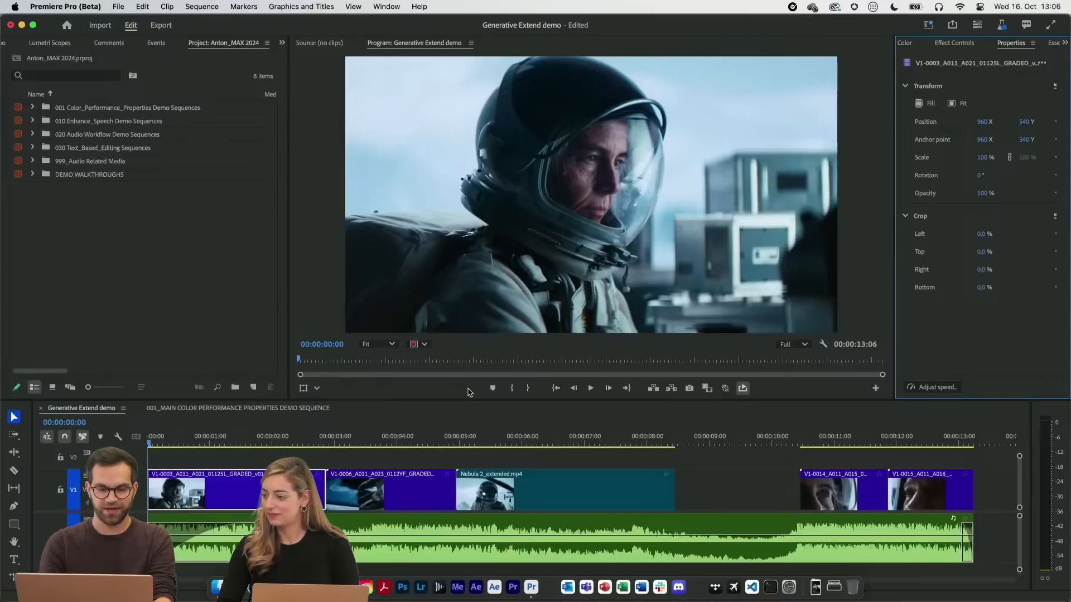
Try moving the first three video clips together to horizontal position 1103, check the frame at 00:00:02:00, and undo the move
left_click(410, 492)
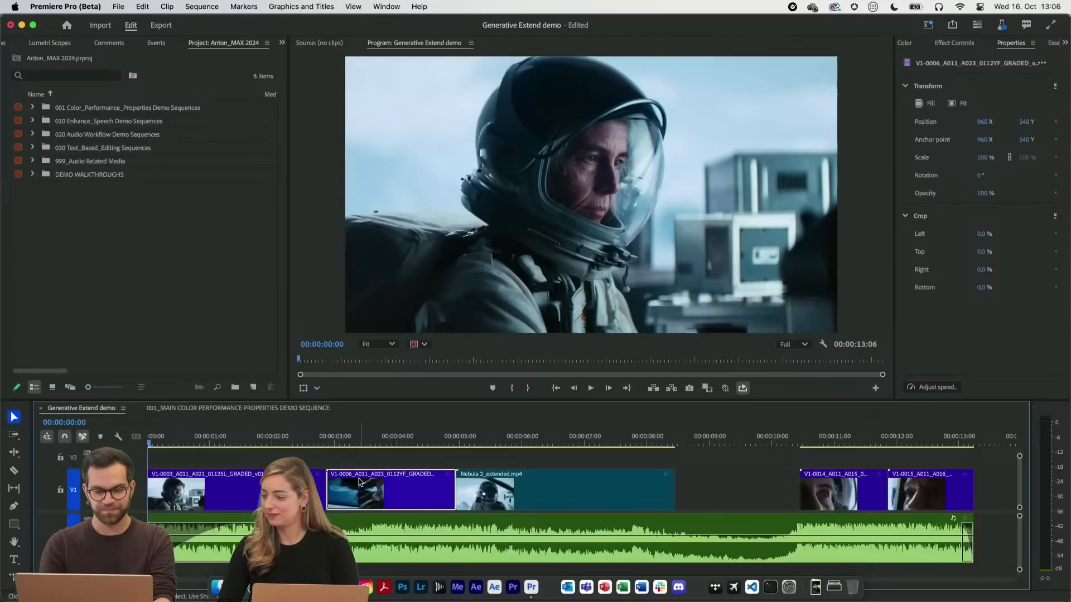
left_click(290, 485, "shift")
left_click(539, 494, "shift")
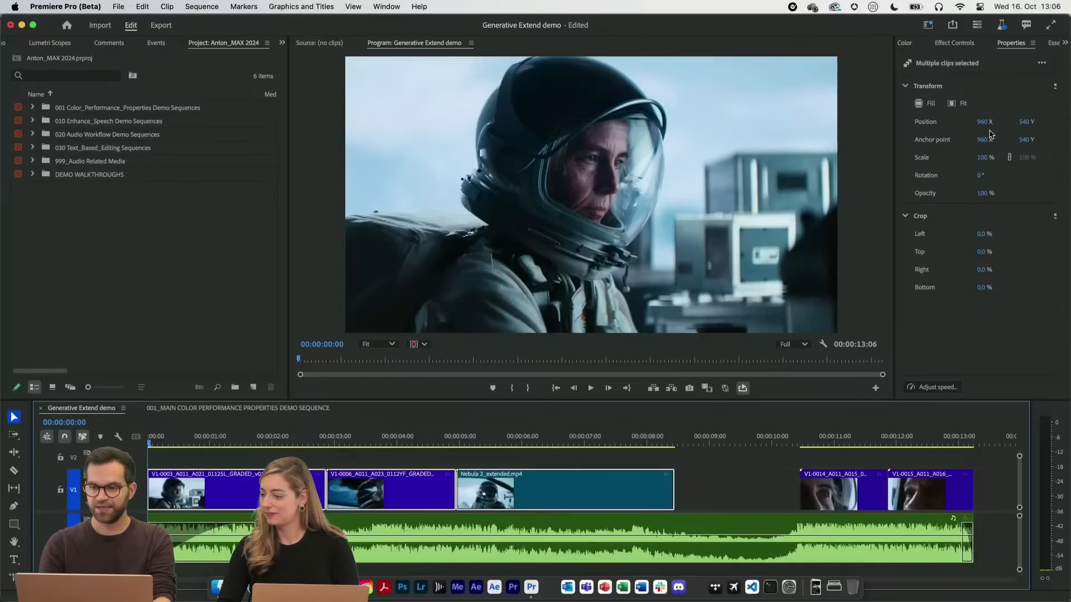
left_click_drag(981, 122, 1066, 127)
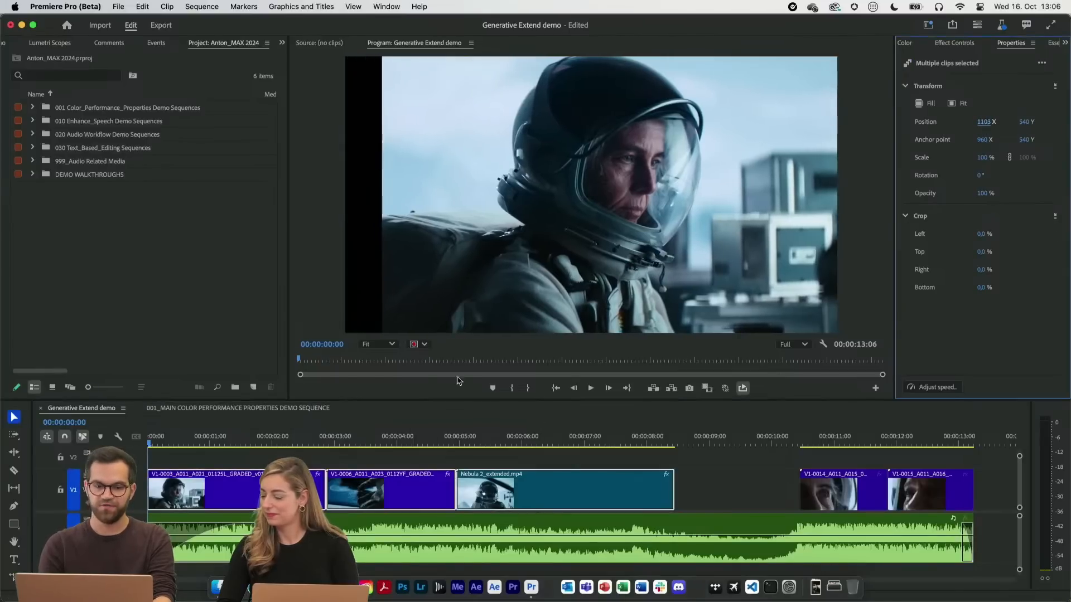
mouse_move(289, 437)
left_mouse_down()
mouse_move(509, 428)
mouse_move(272, 436)
left_mouse_up()
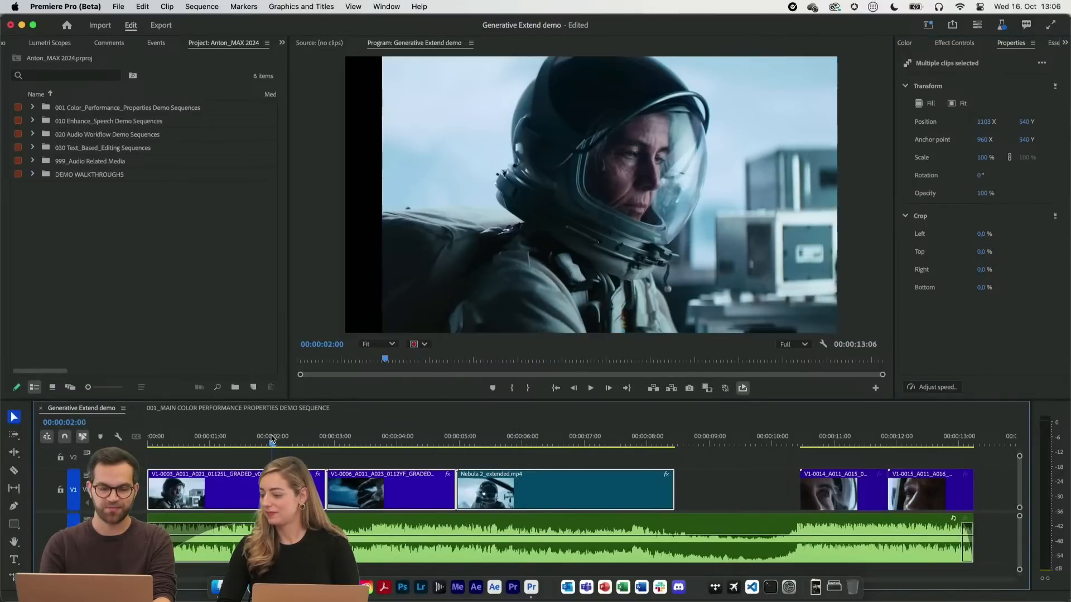
key("super+z")
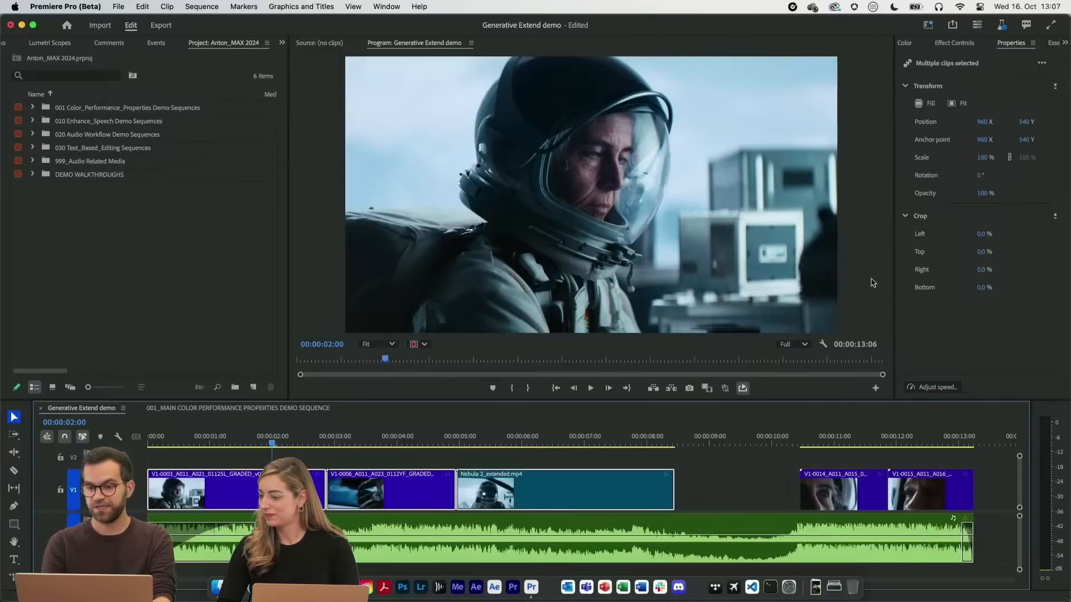
Try cropping 16% off the left of the three selected clips, and reset their crop settings
mouse_move(986, 237)
left_mouse_down()
mouse_move(1062, 236)
mouse_move(1007, 232)
left_mouse_up()
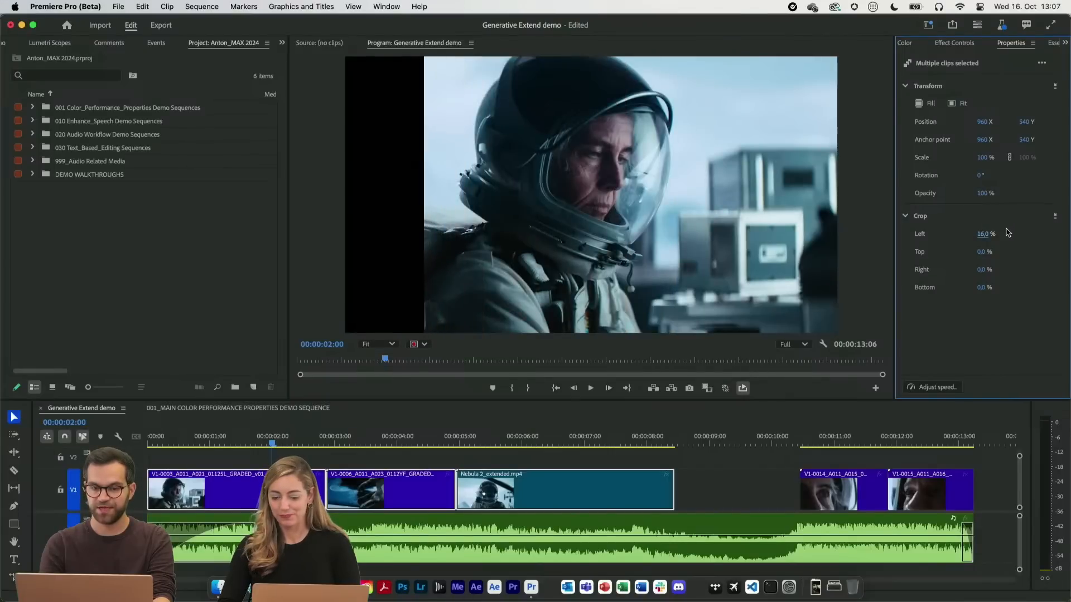
left_click(425, 345)
left_click(426, 345)
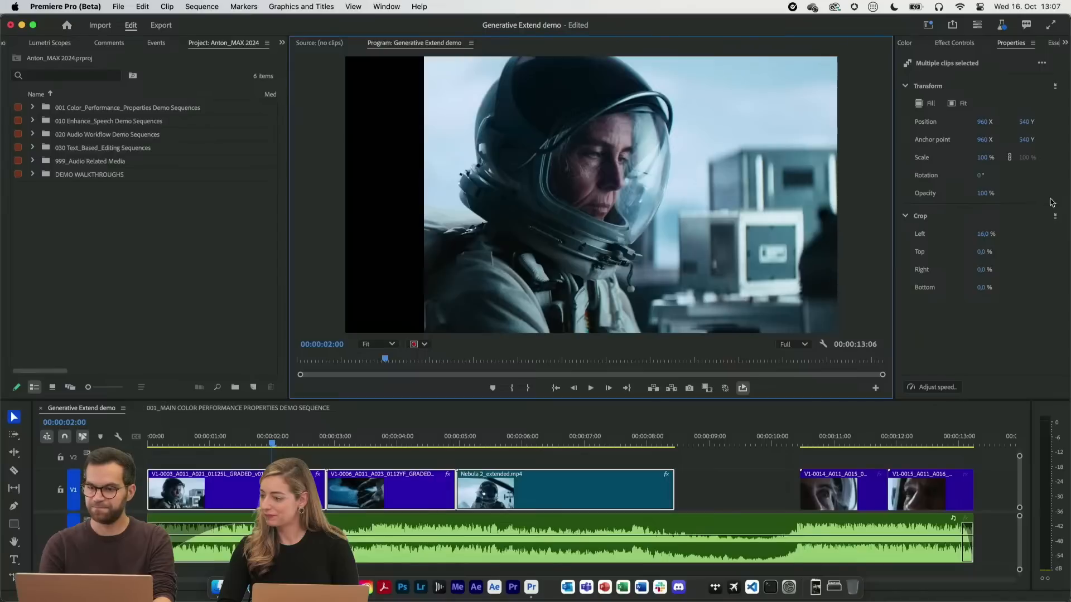
left_click(1055, 217)
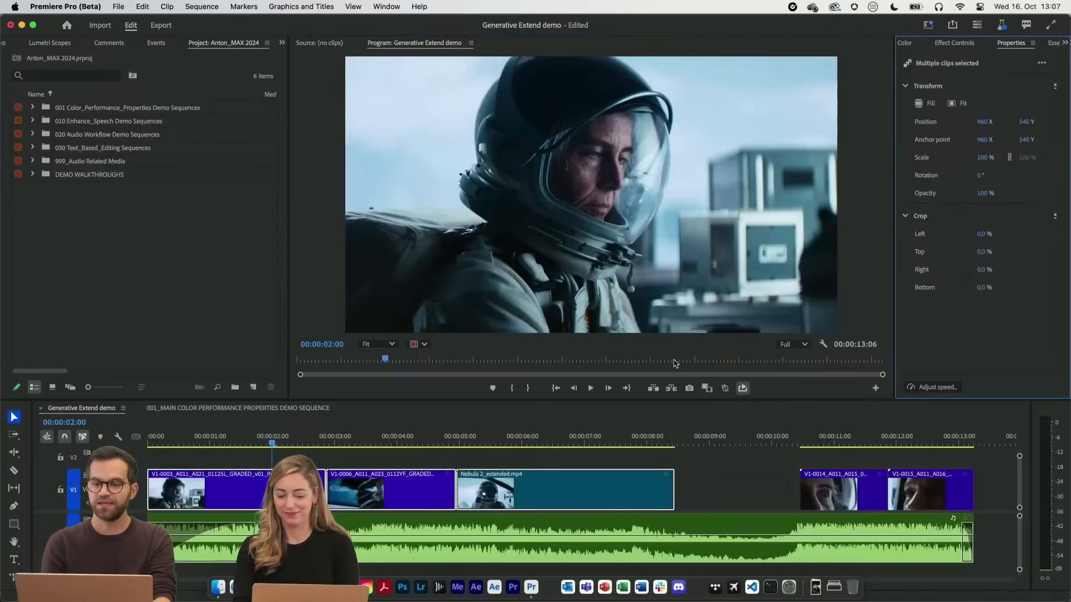
Compare the properties offered for the first video clip and for the music clip
left_click(724, 479)
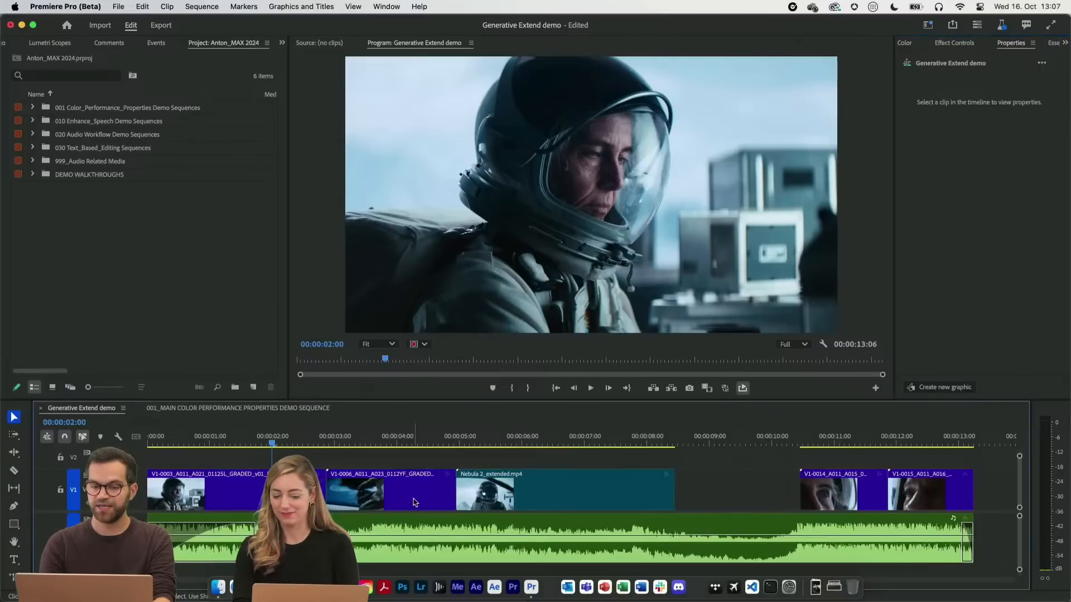
left_click(294, 494)
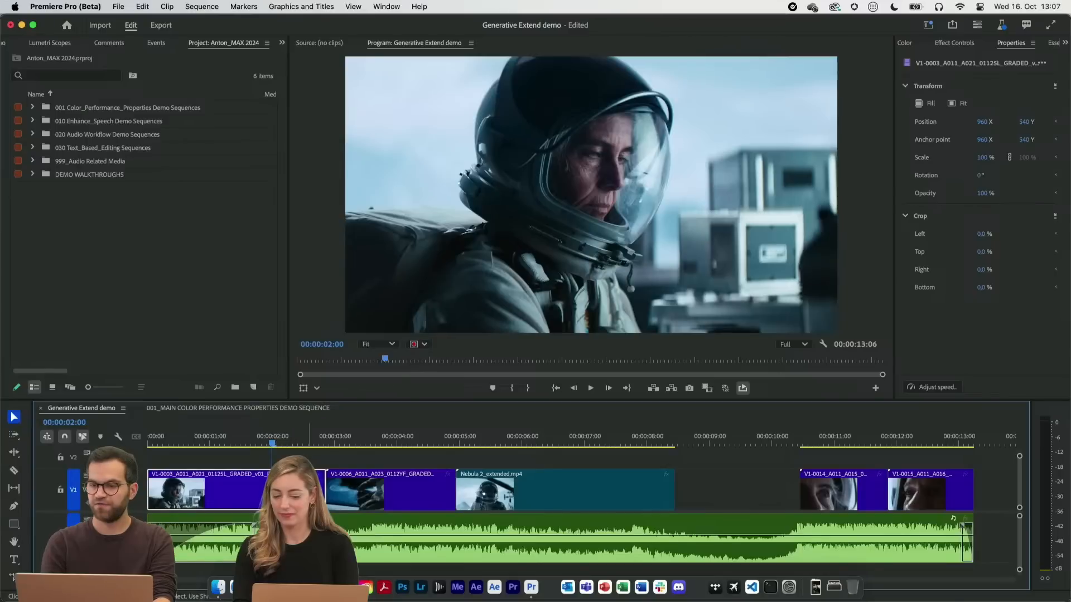
left_click(314, 532)
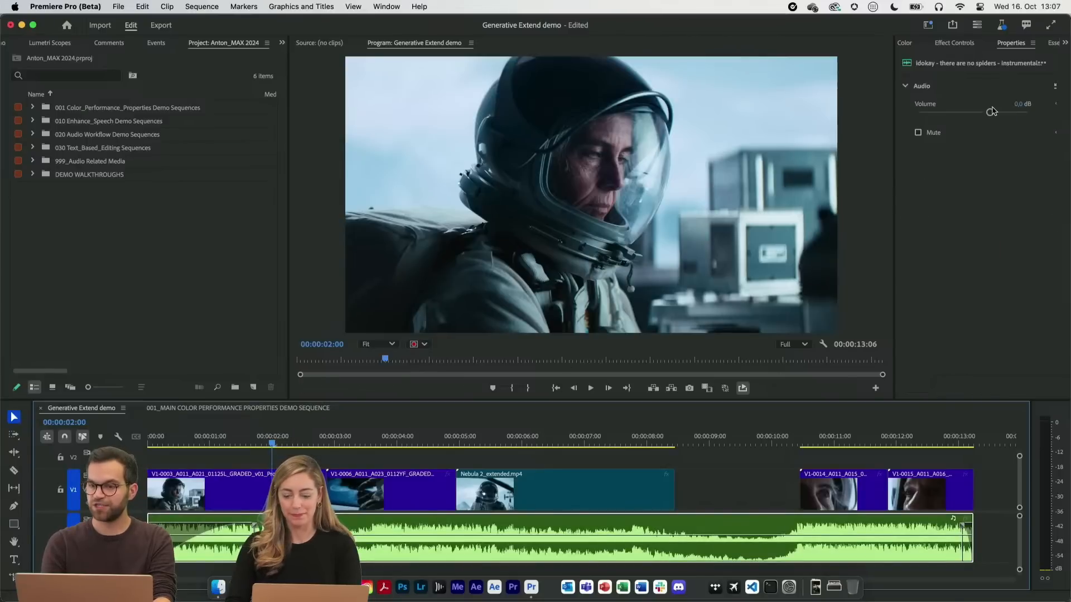
Open the 001_MAIN COLOR PERFORMANCE PROPERTIES DEMO SEQUENCE, move the playhead to 00:00:40:03 and select the artist title clip there
left_click(275, 409)
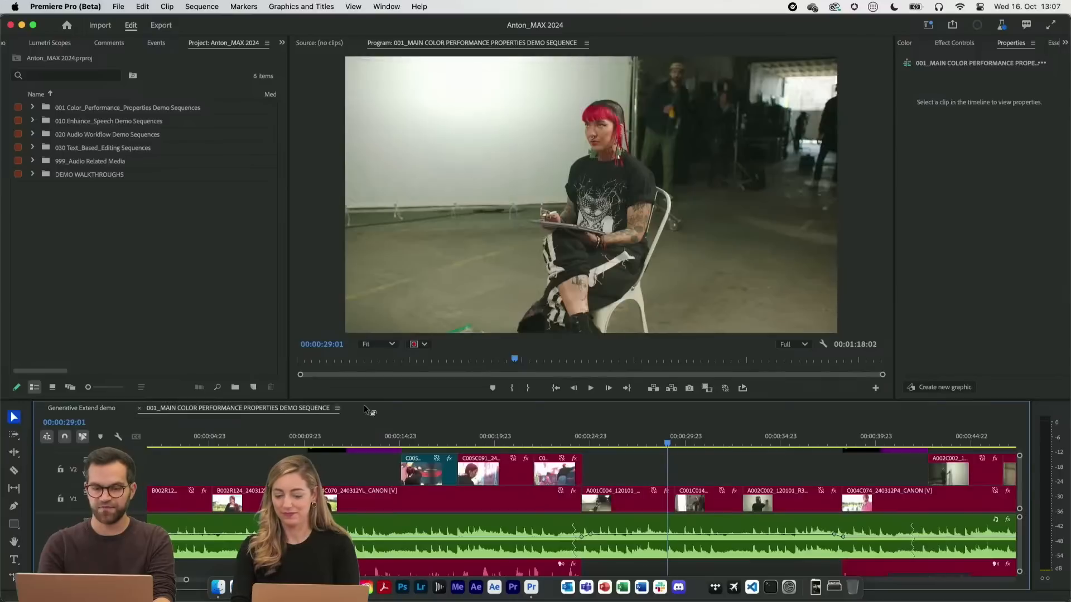
scroll(600, 471, "up", 2)
left_click(863, 445)
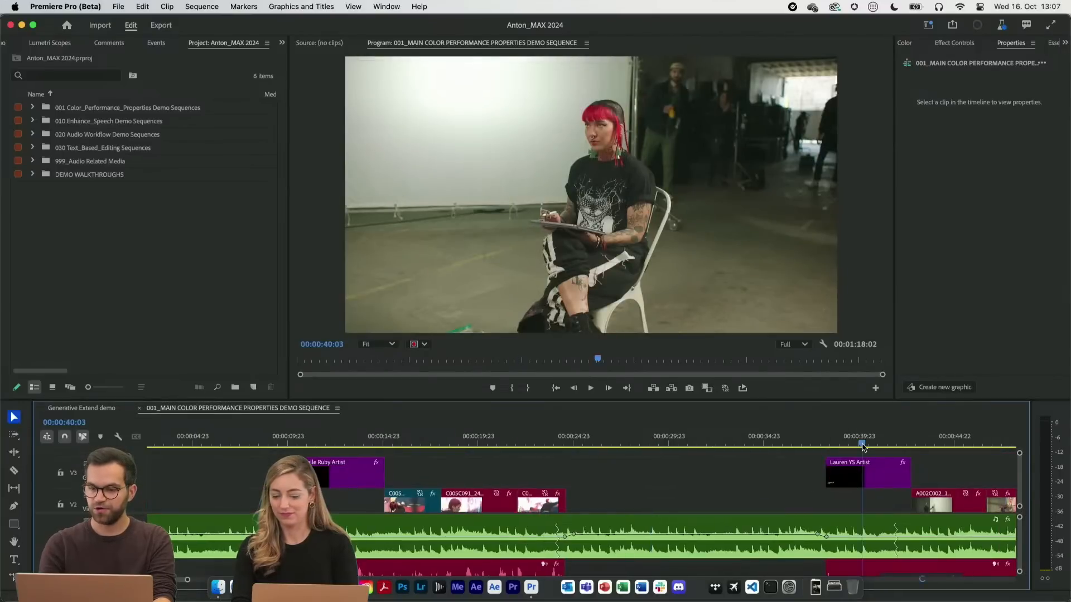
left_click(864, 473)
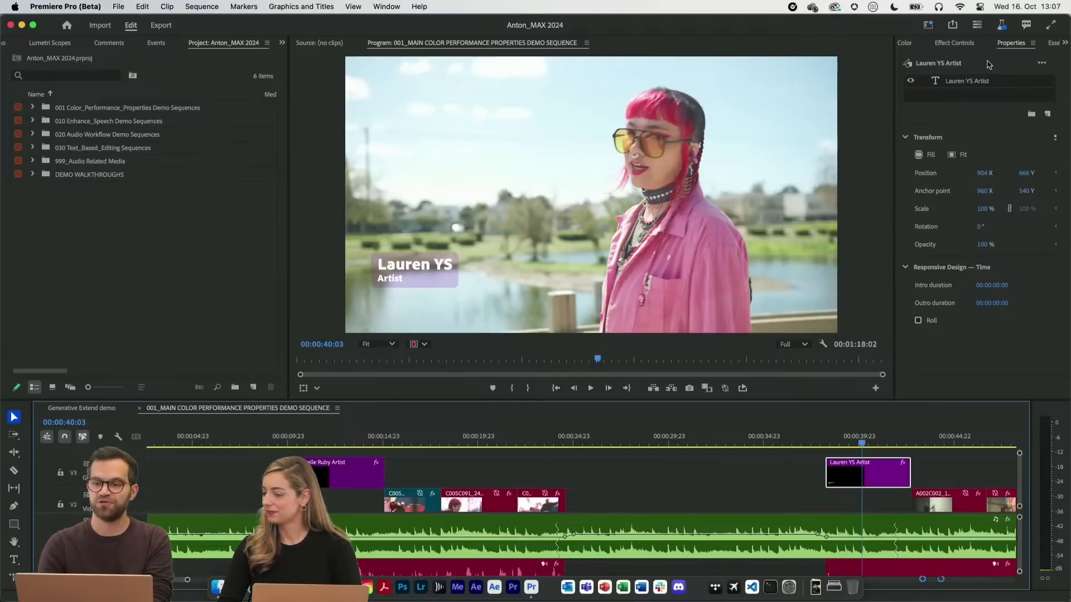
Examine the title's Motion settings in a widened Effect Controls view and its Position fields in Properties
left_click(959, 43)
left_click_drag(895, 175, 669, 176)
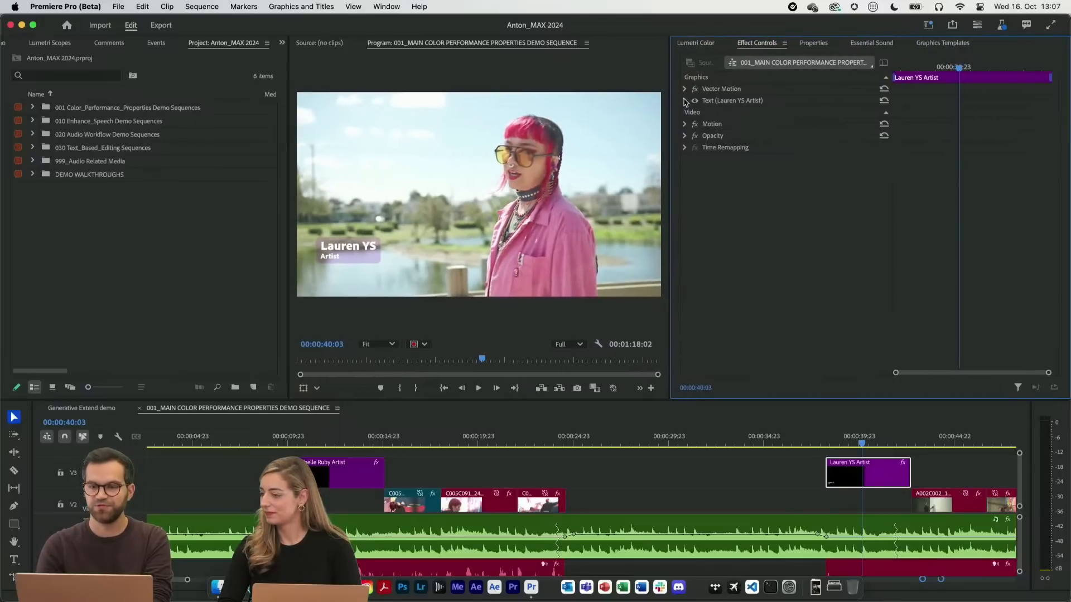
left_click(684, 124)
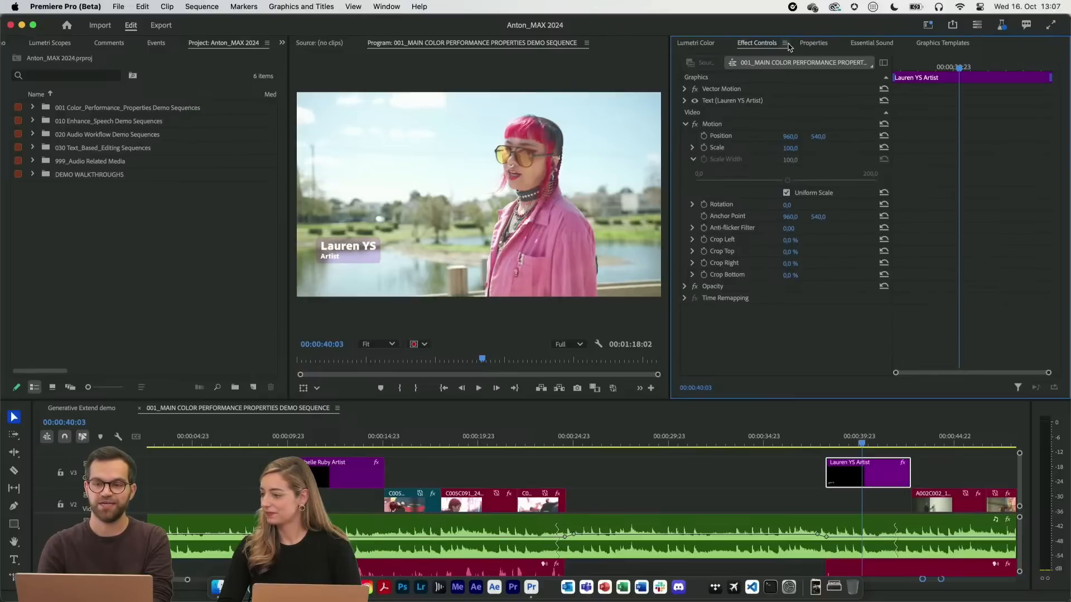
left_click(822, 45)
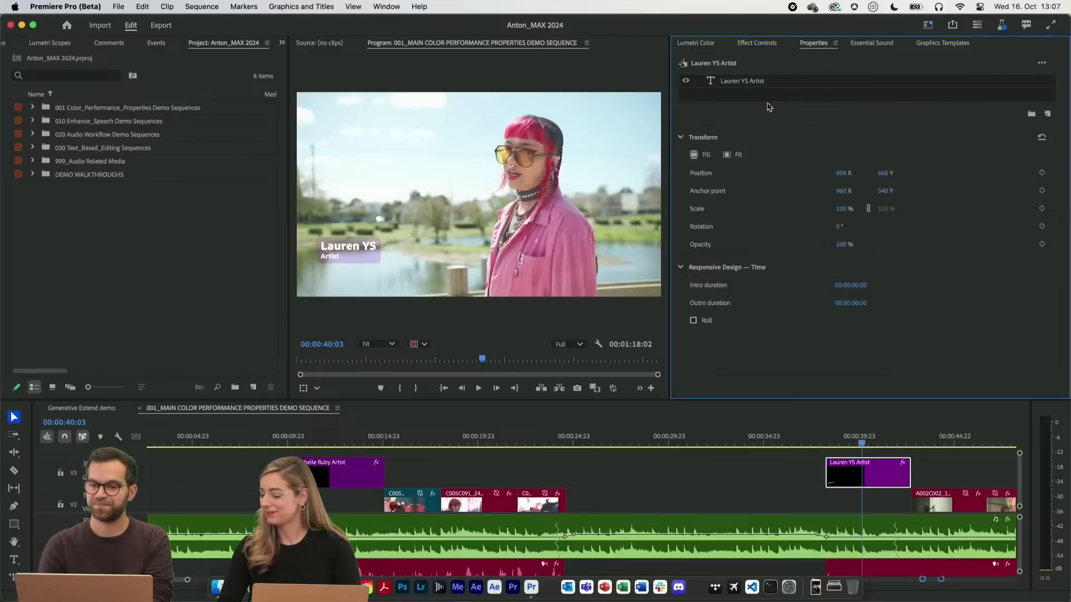
left_click_drag(670, 174, 823, 170)
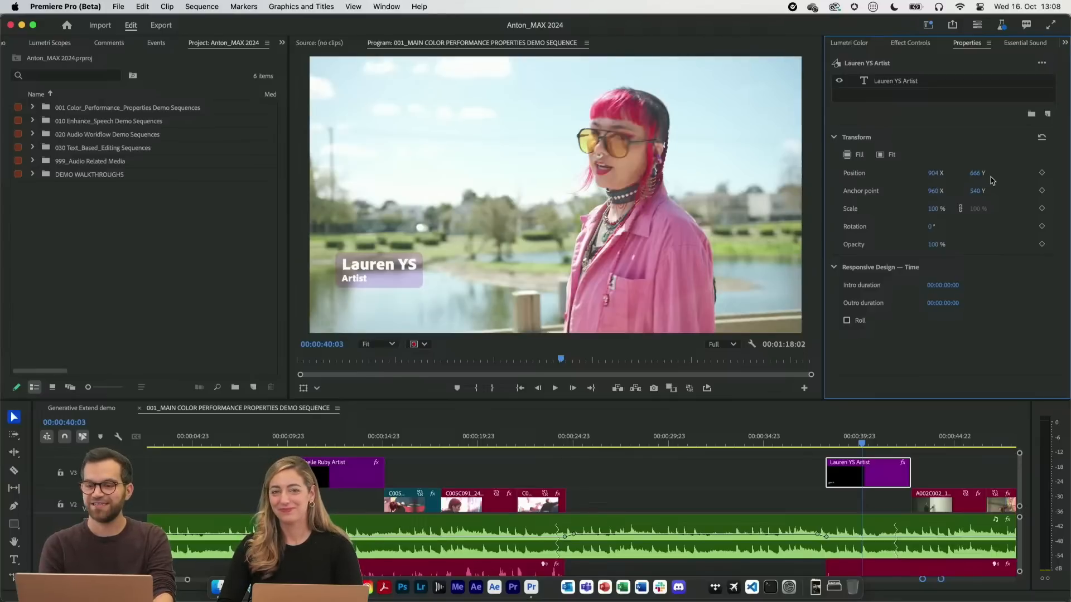
key("Tab")
key("Tab")
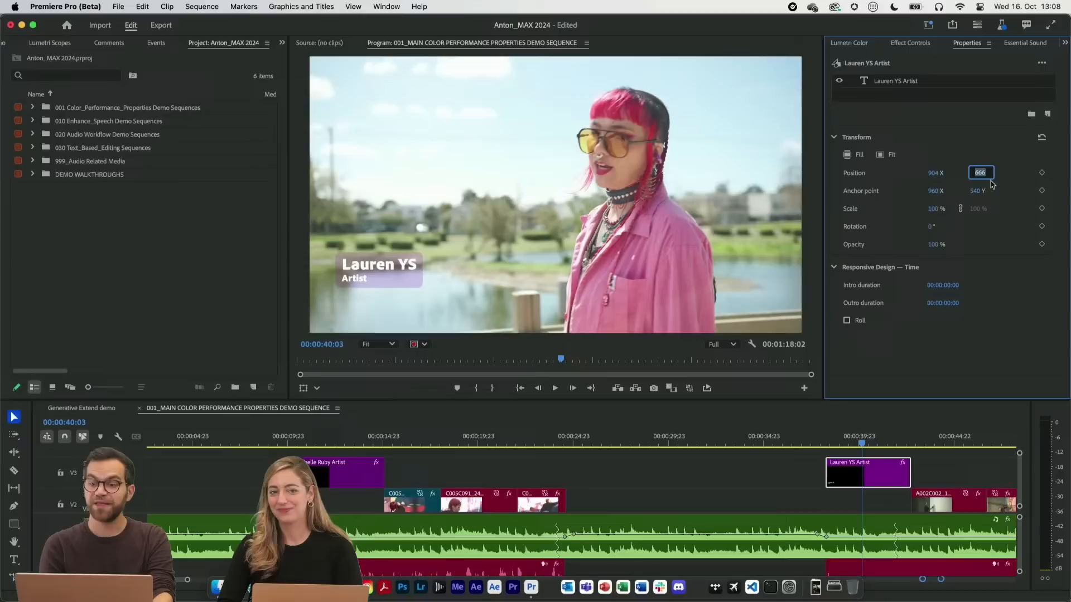
left_click(973, 356)
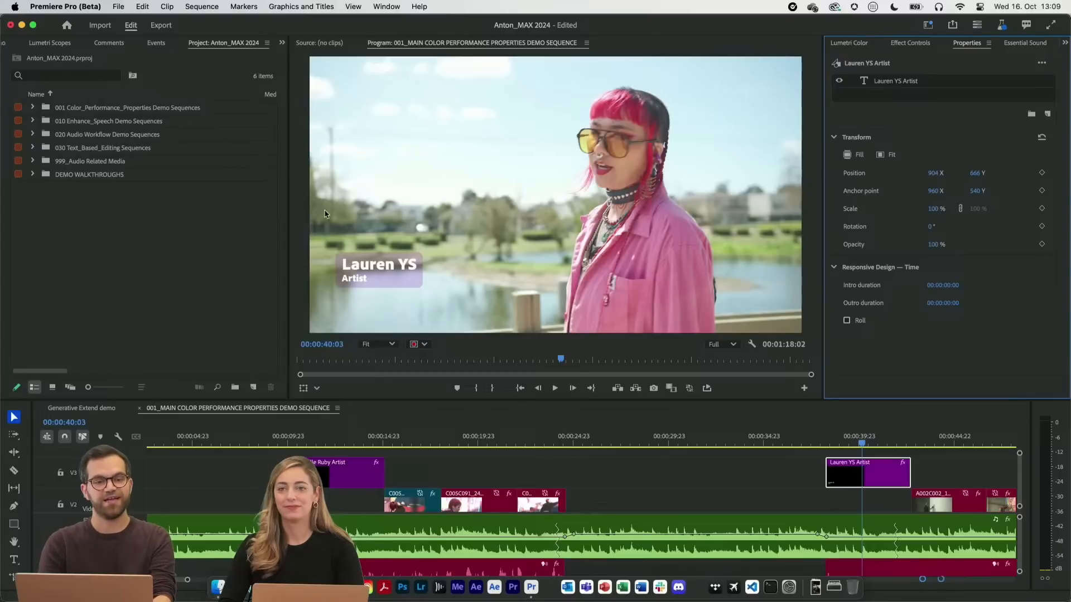
Set the interface color theme to Light and move the playhead to 00:00:28:09
left_click(70, 6)
mouse_move(83, 42)
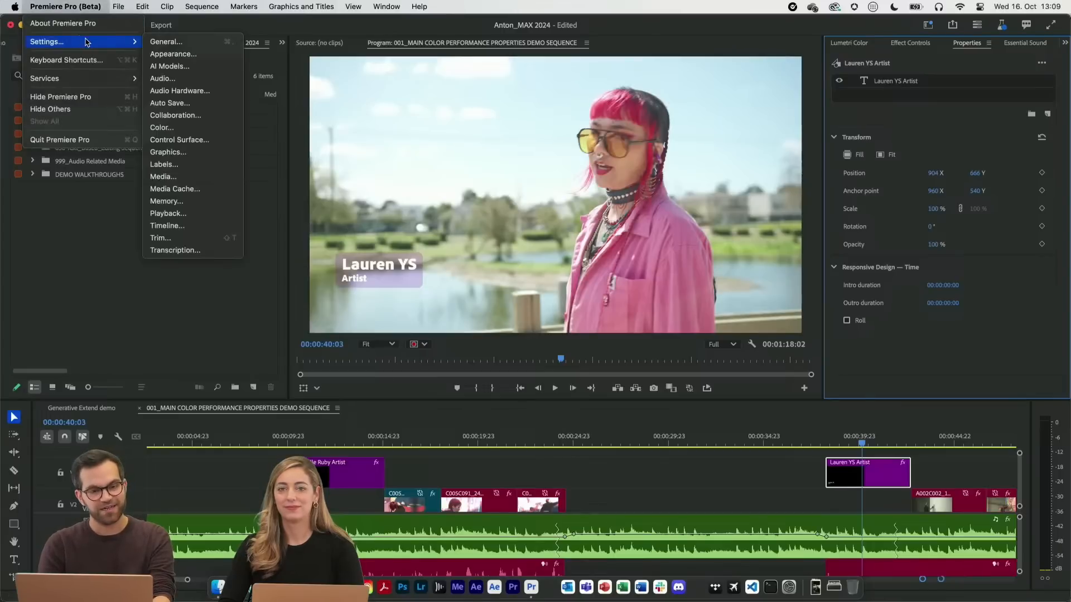
left_click(166, 54)
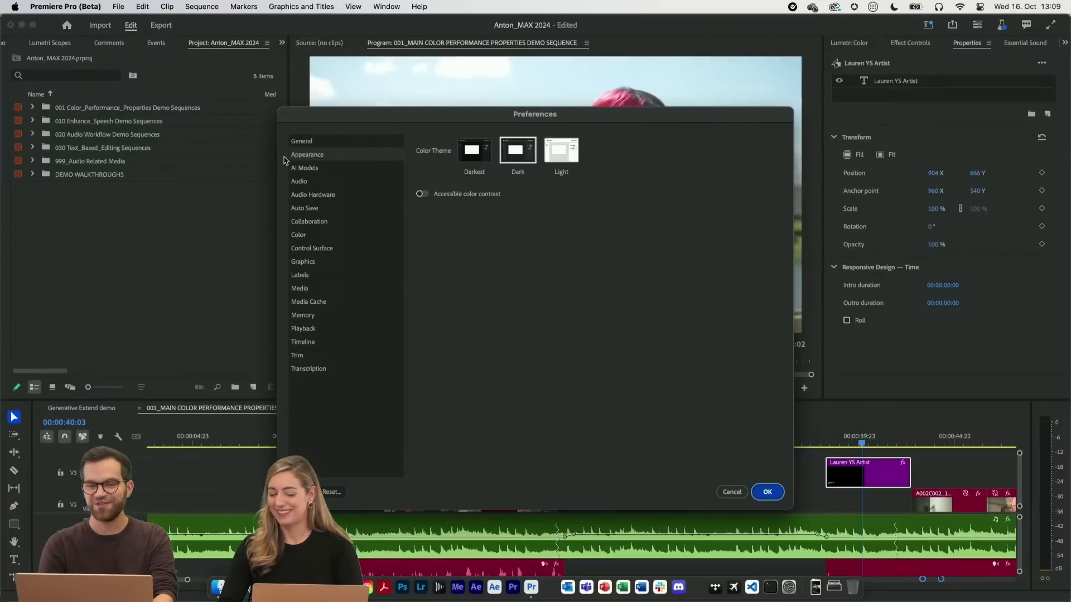
left_click(561, 162)
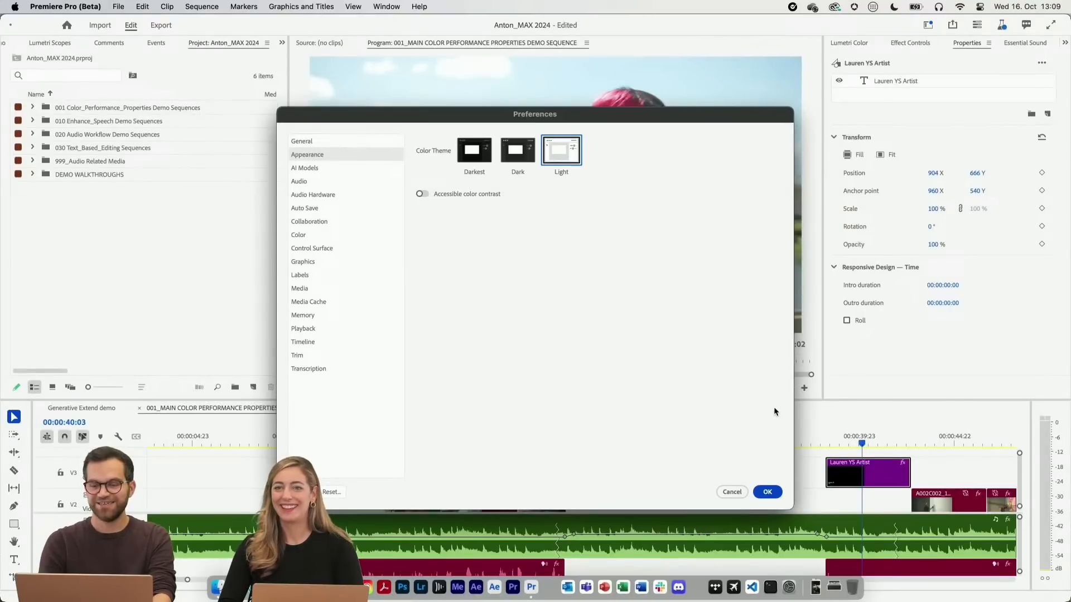
left_click(767, 492)
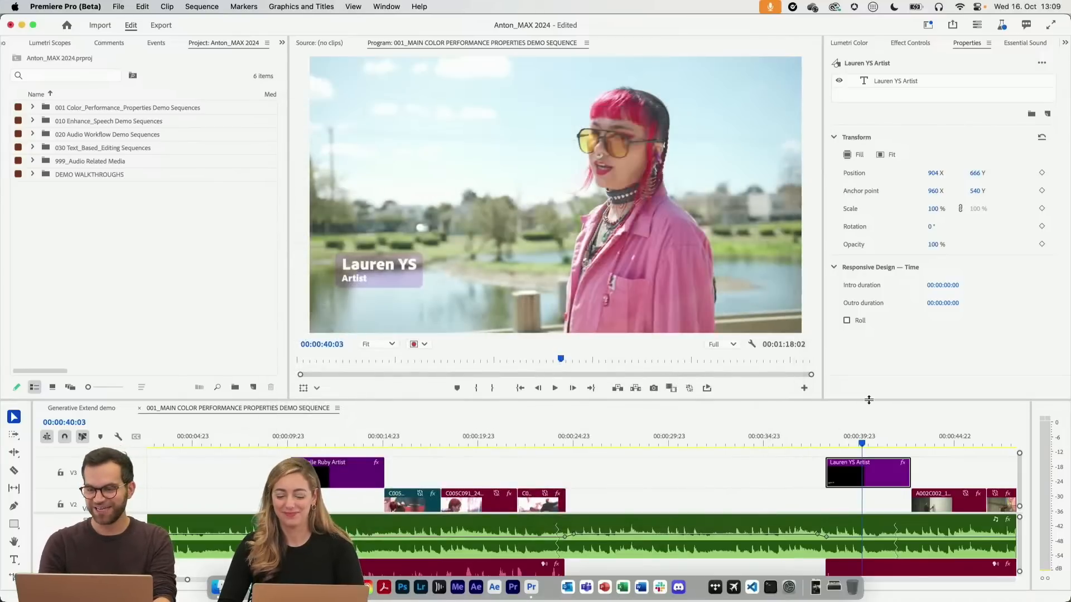
left_click(639, 436)
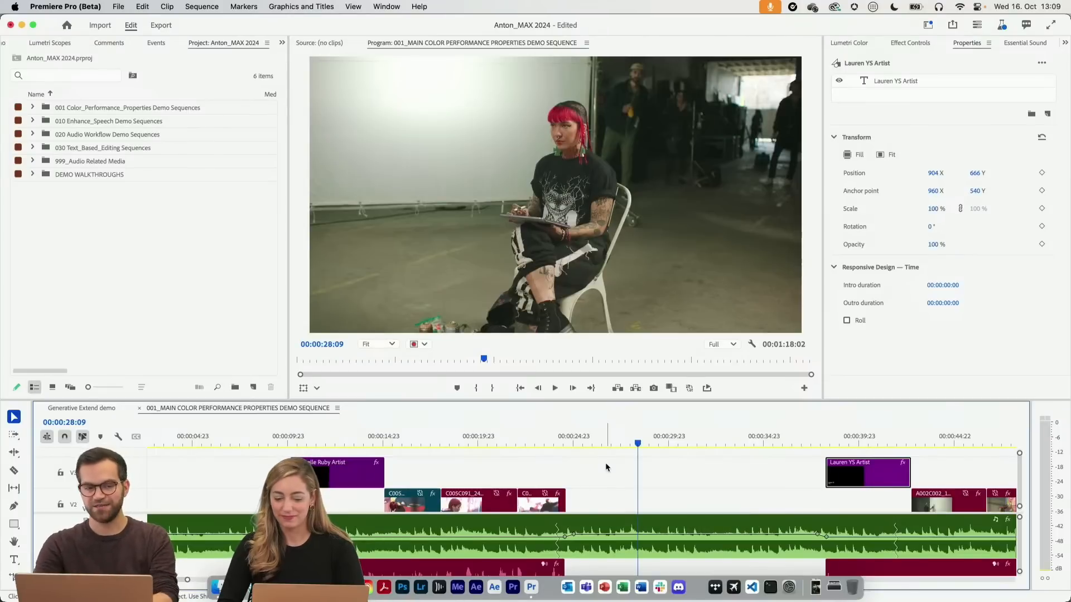
Open the Appearance preferences and preview the Dark and Darkest color themes
left_click(66, 6)
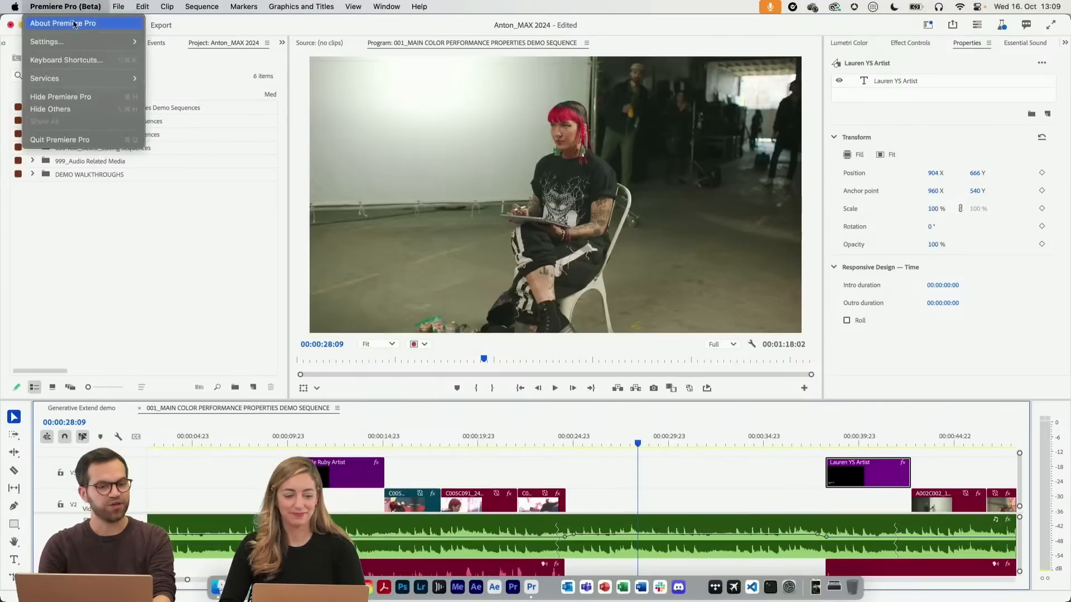
mouse_move(98, 43)
left_click(192, 53)
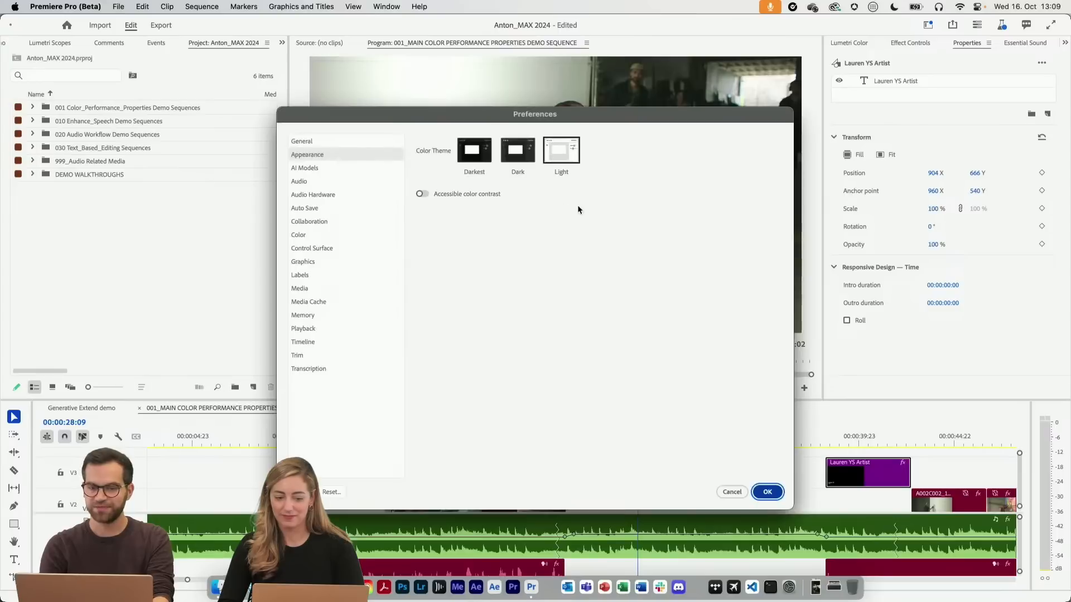
left_click(518, 157)
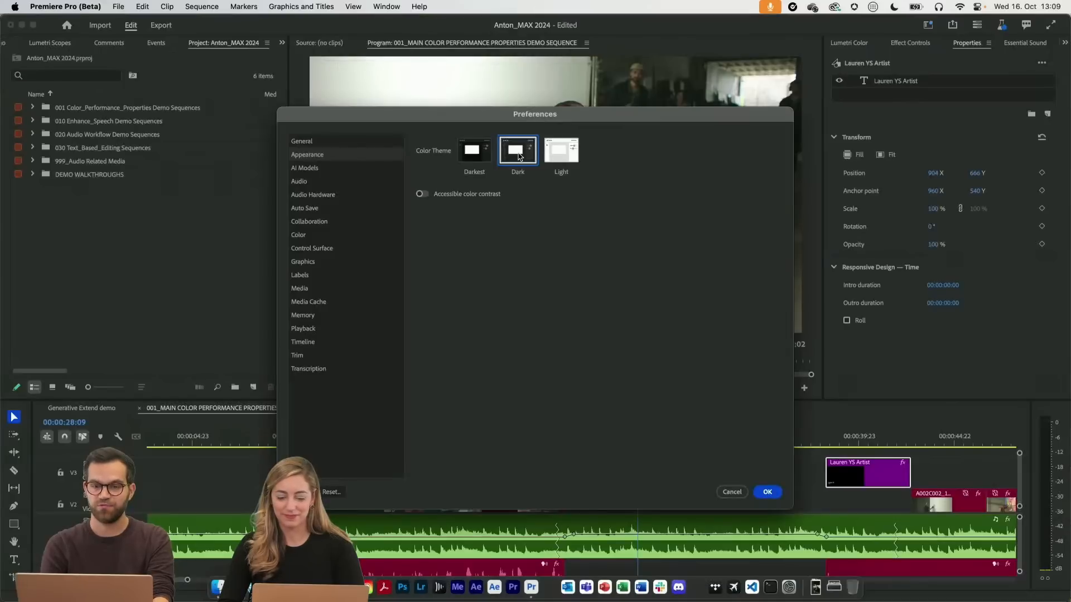
left_click(478, 157)
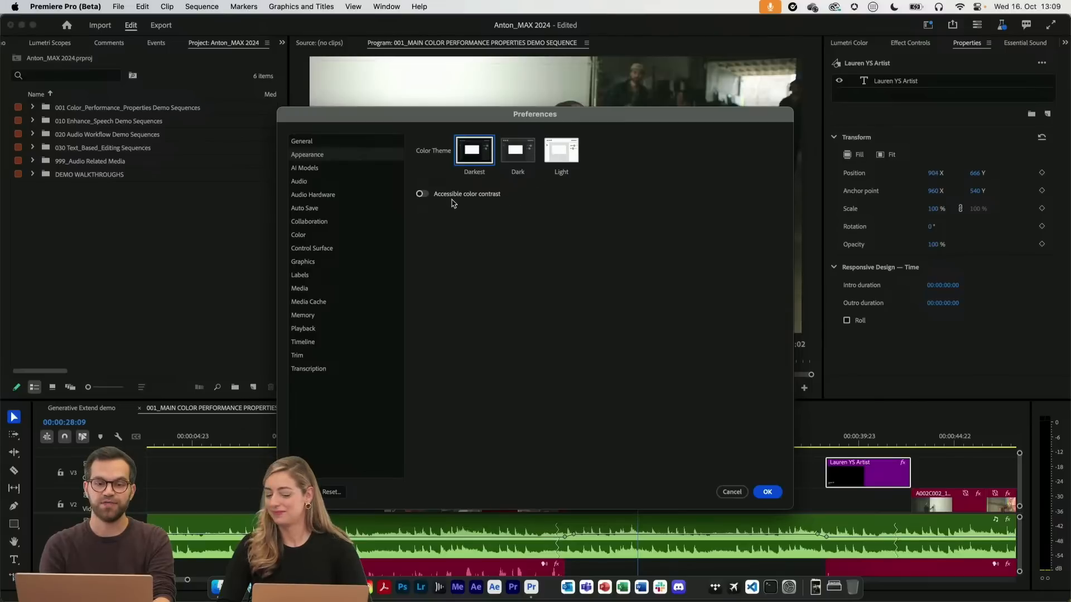
Toggle accessible color contrast on and off twice to compare its effect in the Darkest theme
left_click(422, 194)
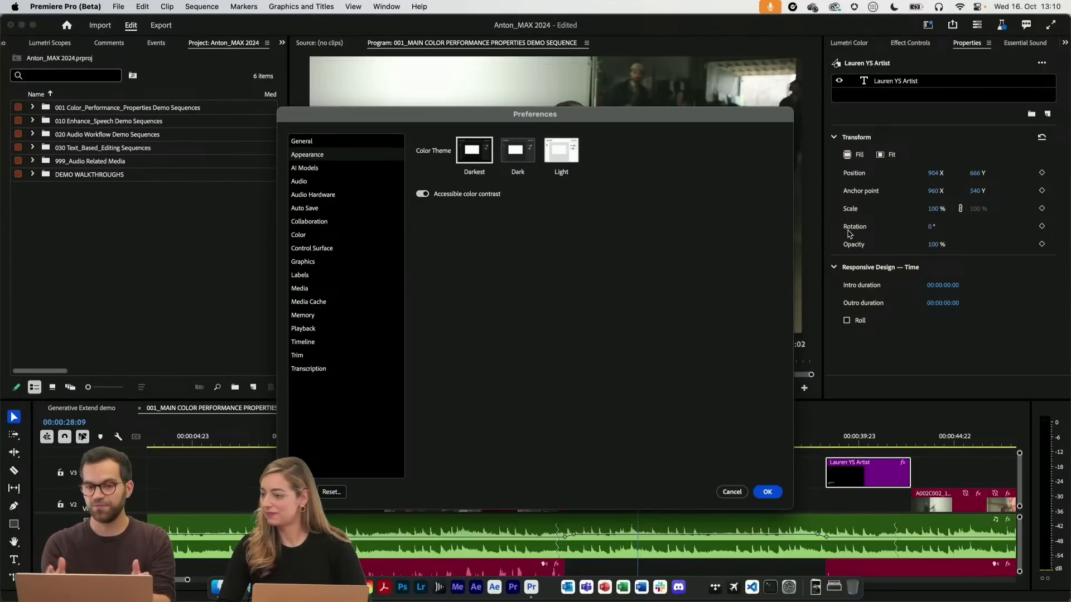
left_click(423, 194)
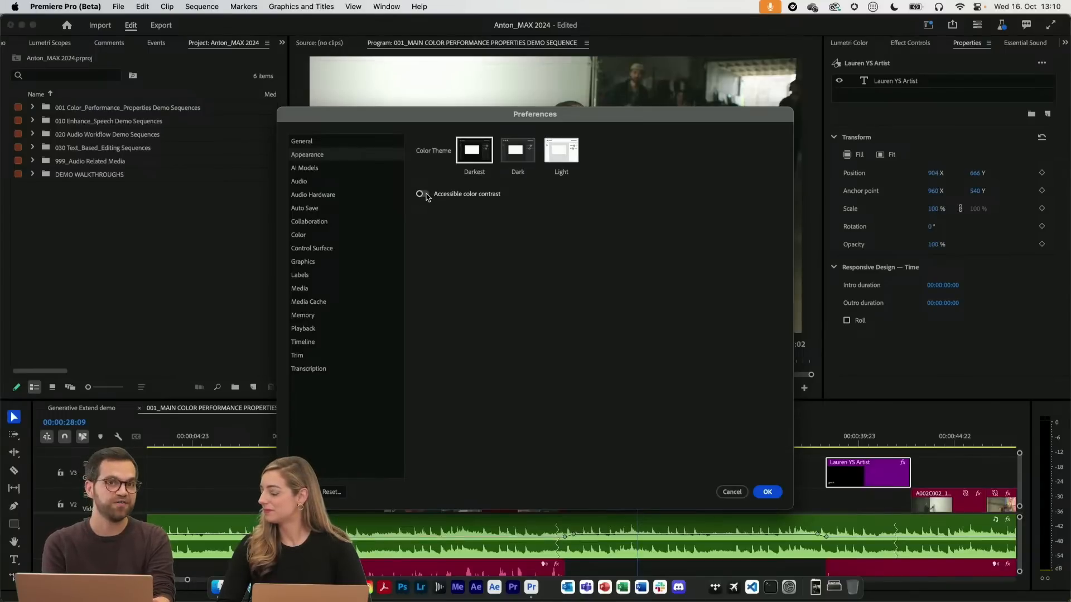
left_click(427, 196)
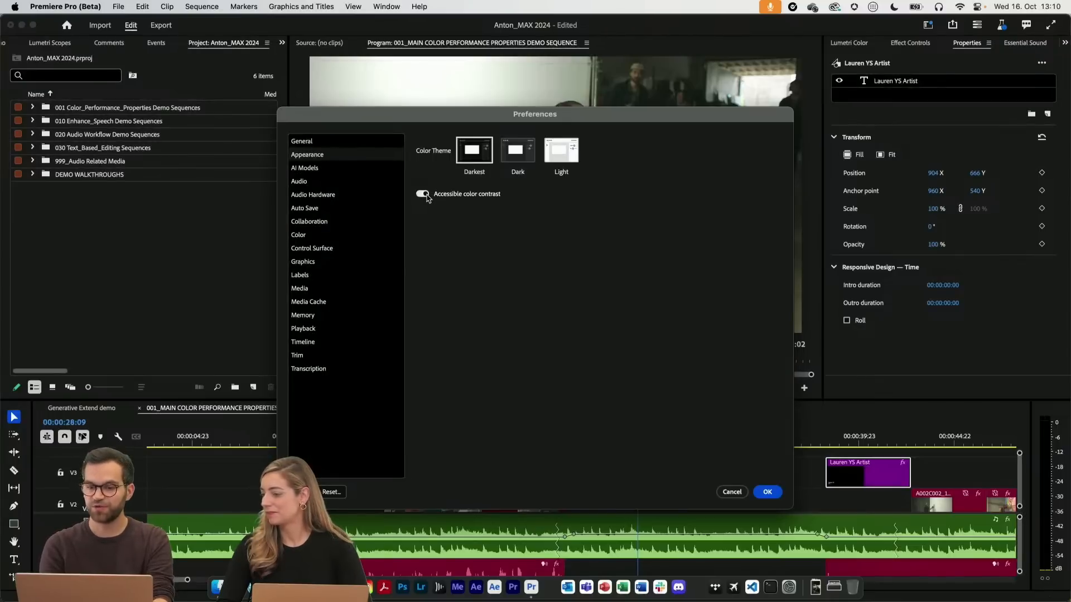
left_click(426, 194)
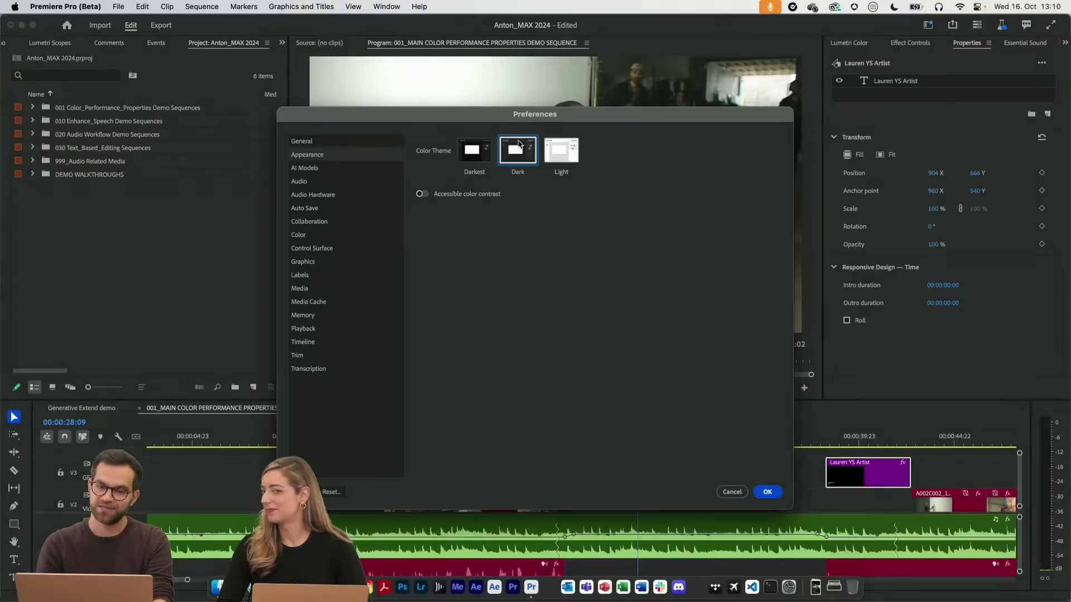
Compare the Dark and Light color themes and apply Dark
left_click(518, 150)
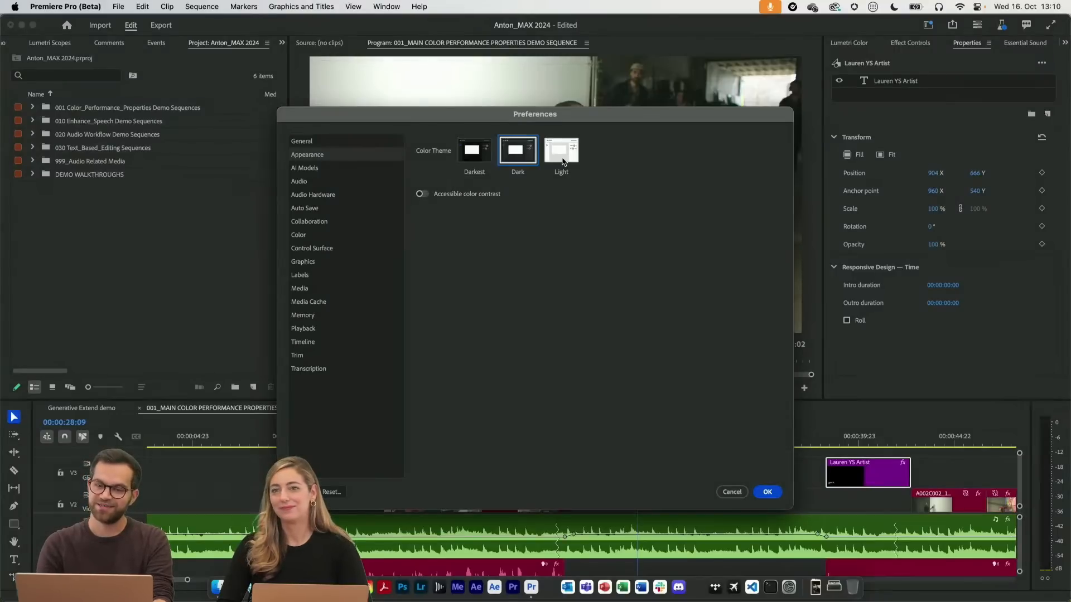
left_click(562, 161)
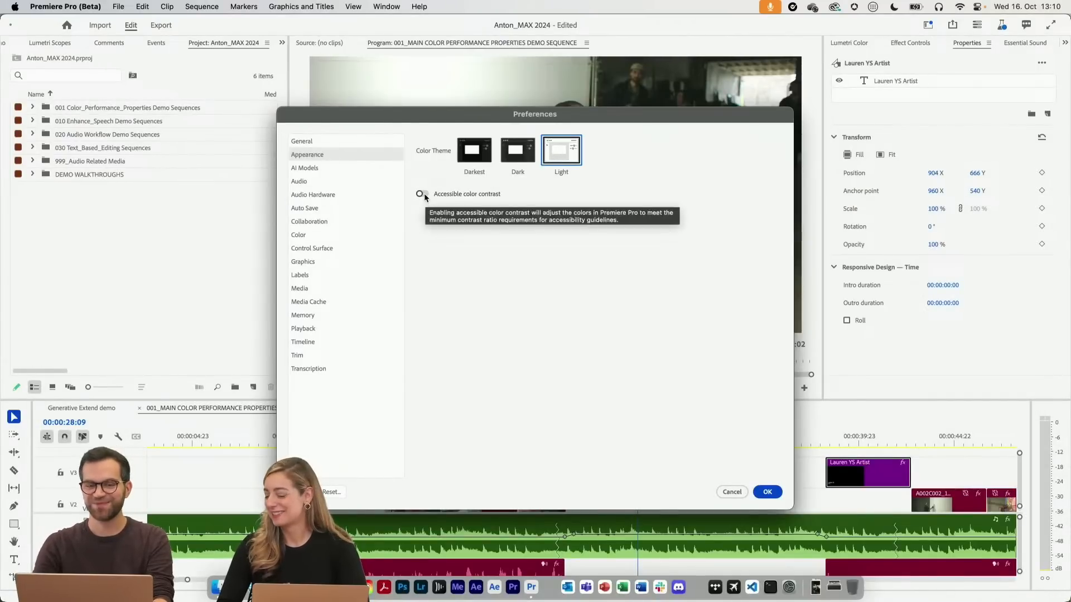
left_click(523, 159)
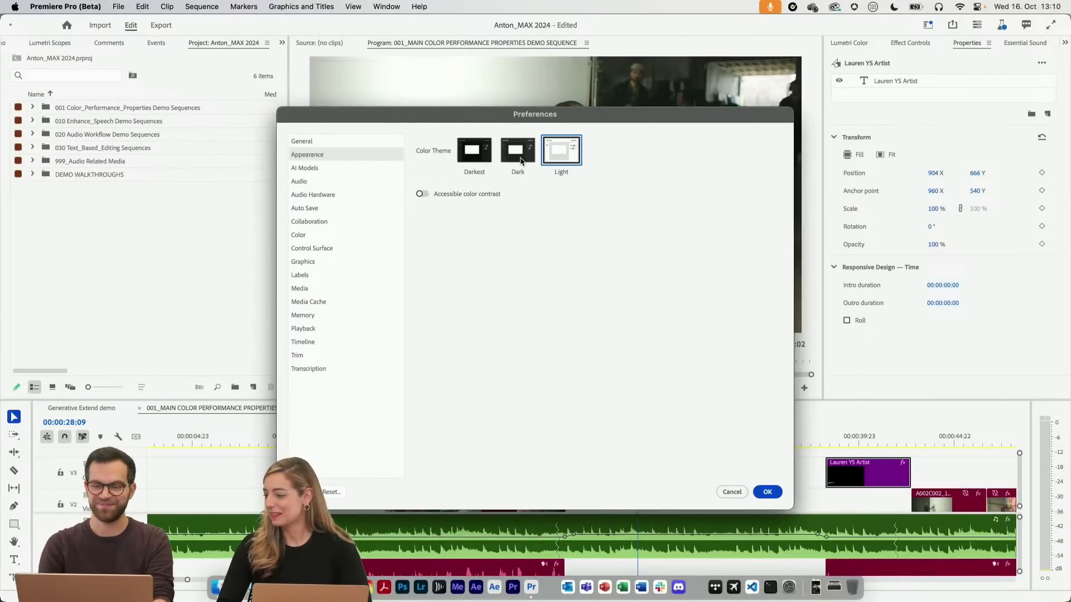
left_click(767, 491)
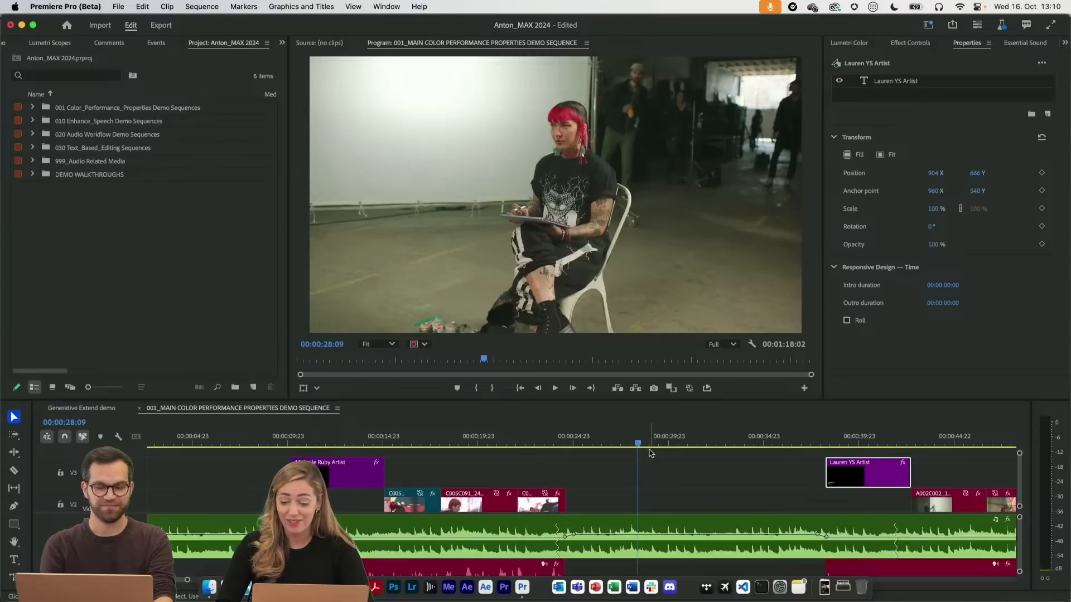
Enlarge the timeline area and reduce the heights of the GFX Layers track V3 and the two audio tracks
scroll(651, 453, "down", 1)
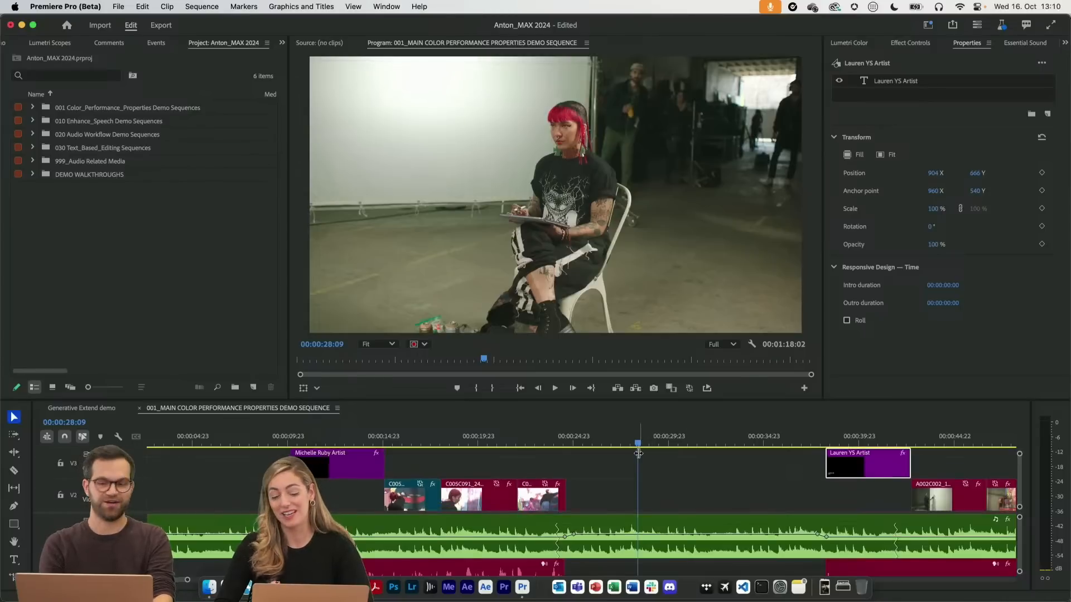
left_click_drag(654, 401, 659, 357)
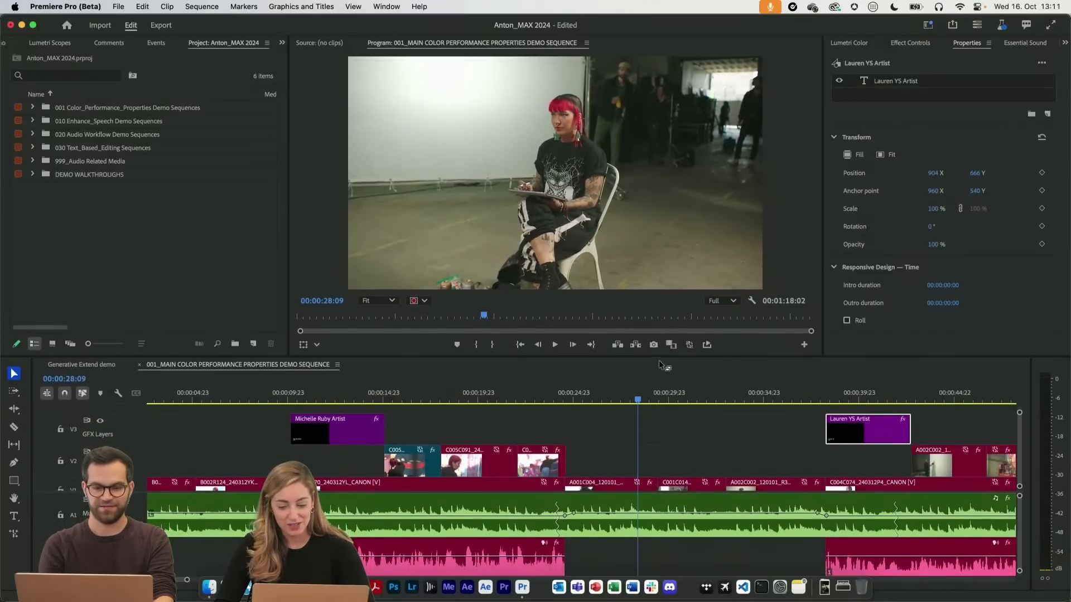
scroll(647, 434, "down", 1)
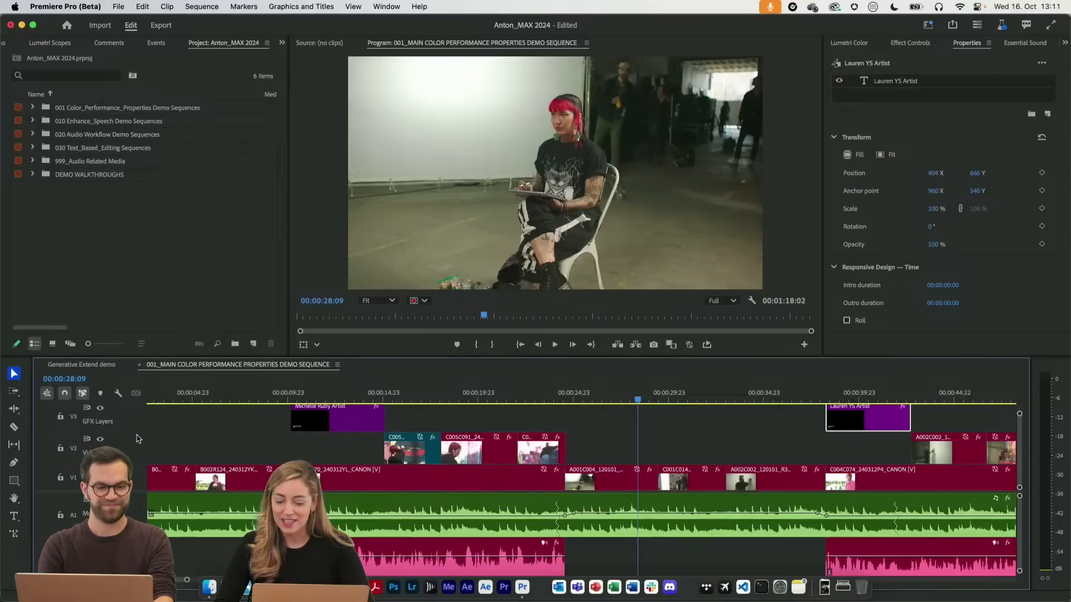
scroll(137, 434, "up", 2)
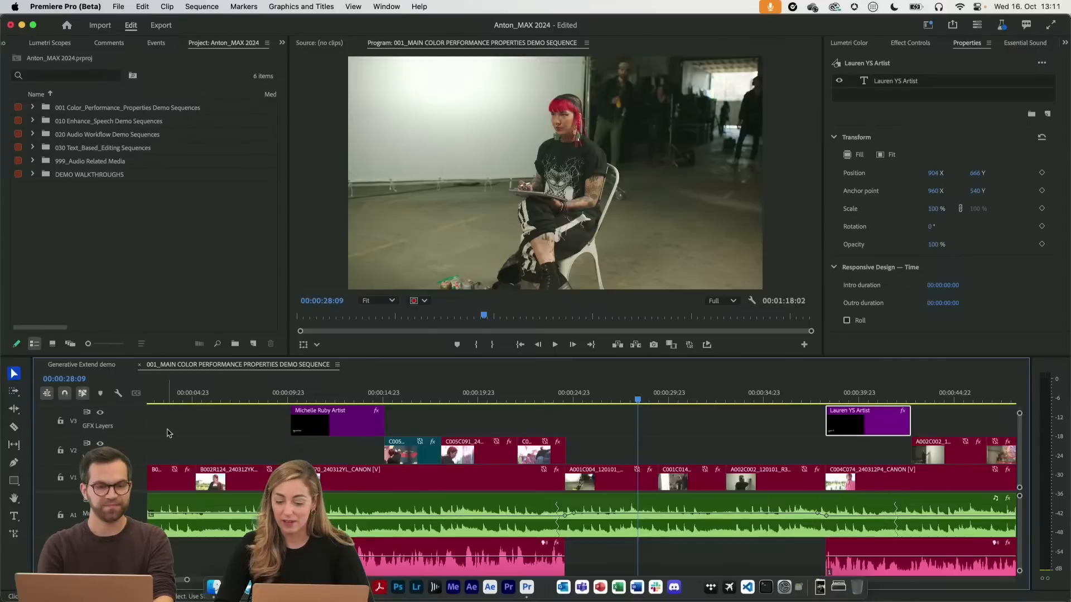
left_click_drag(136, 414, 135, 425)
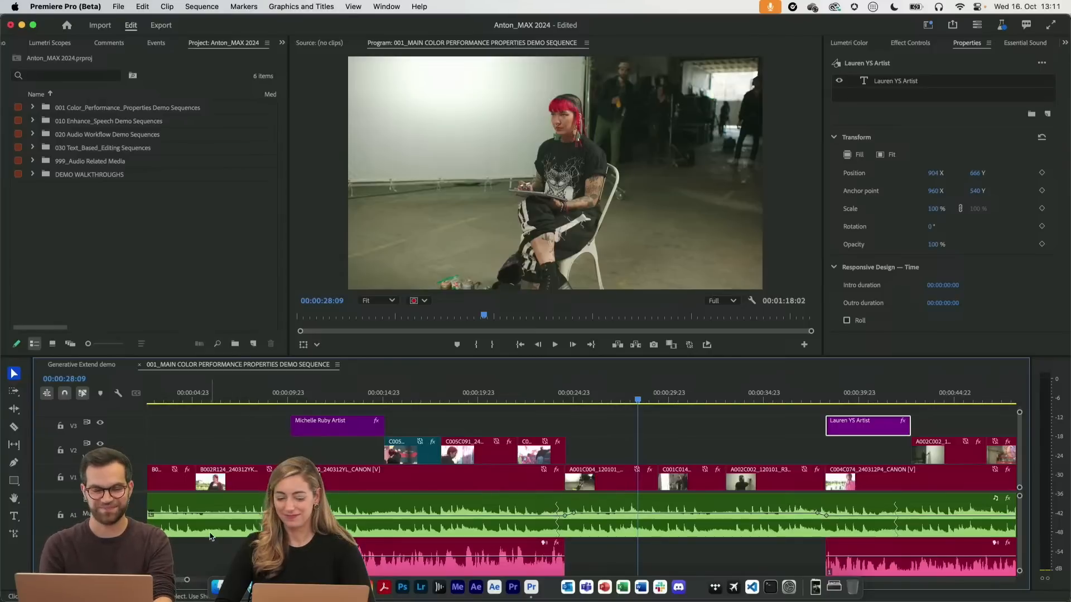
left_click_drag(101, 537, 101, 520)
left_click_drag(100, 560, 100, 548)
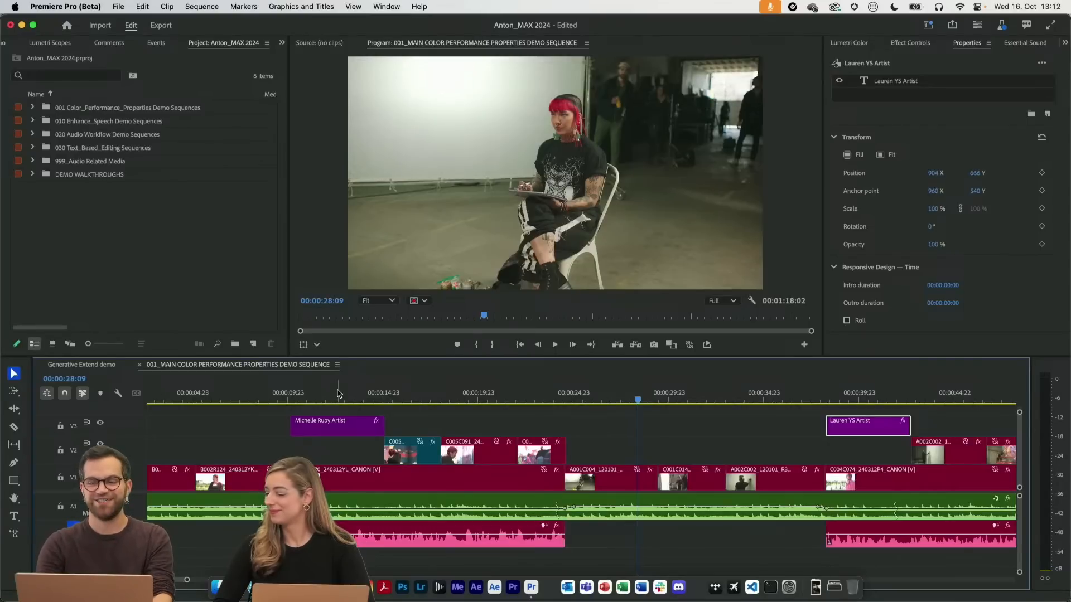
Show the Lumetri Color settings, deselect the title clip and move the playhead to 00:00:27:01
left_click(920, 42)
left_click(858, 45)
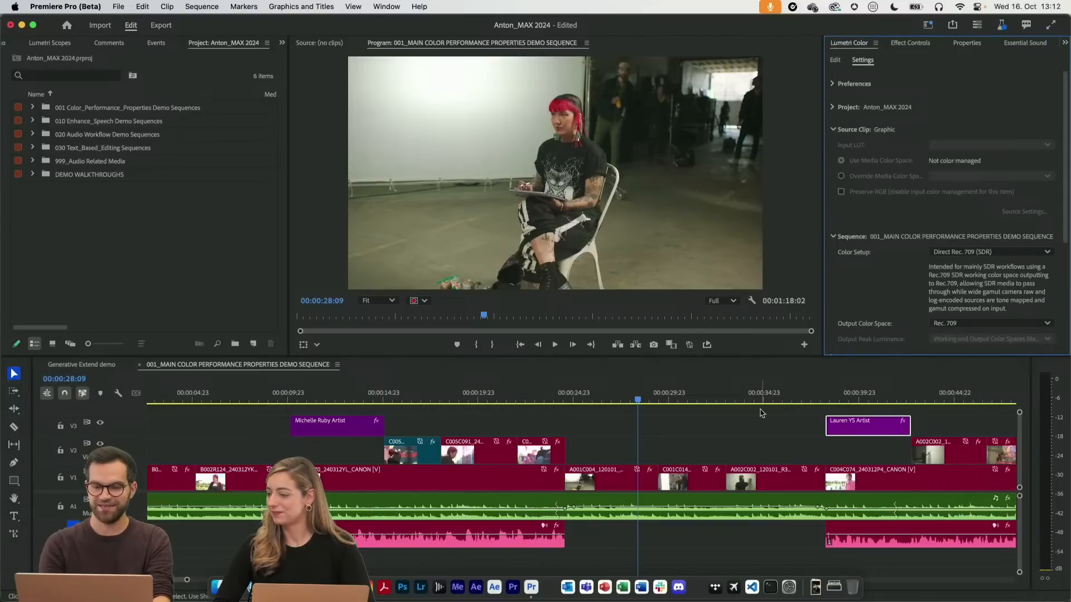
left_click(665, 433)
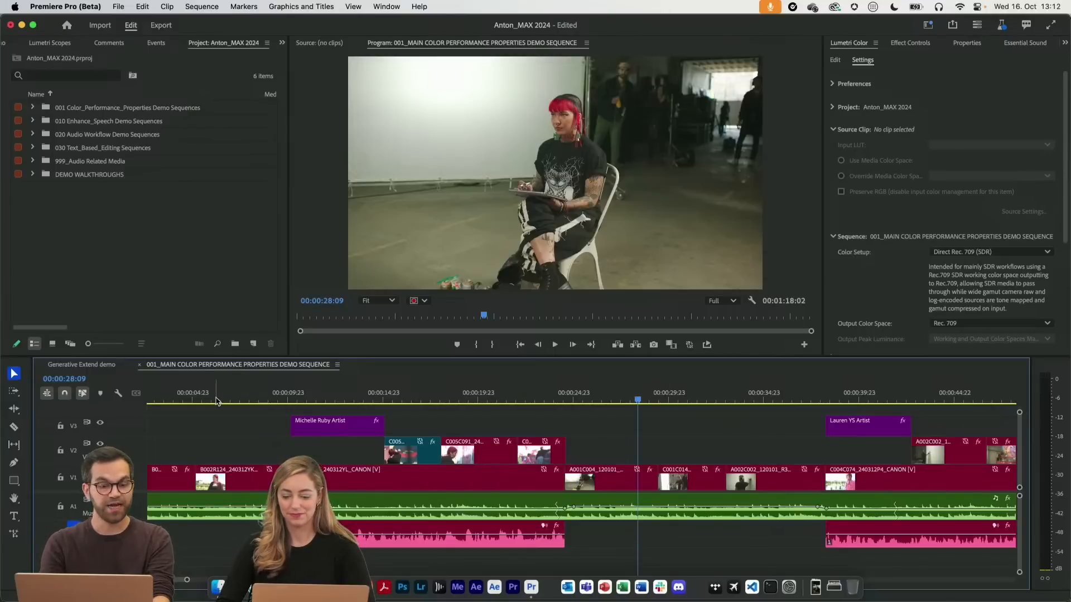
left_click(597, 396)
mouse_move(597, 397)
left_mouse_down()
mouse_move(795, 400)
mouse_move(615, 404)
left_mouse_up()
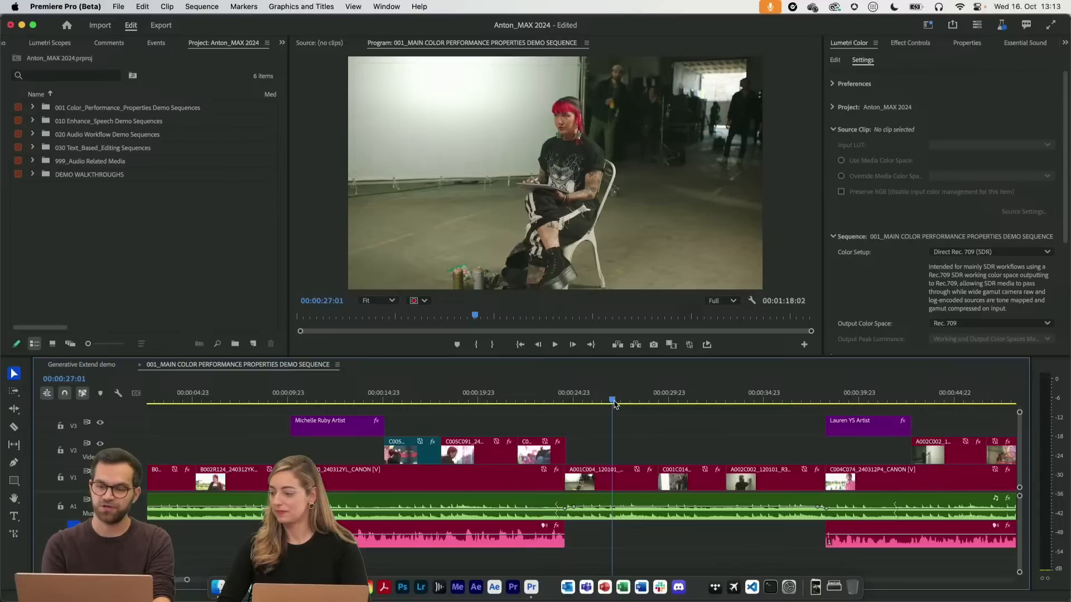
Set the sequence's Color Setup to Disable Color Management and scrub through the ungraded clips to 00:00:33:19
left_click(971, 256)
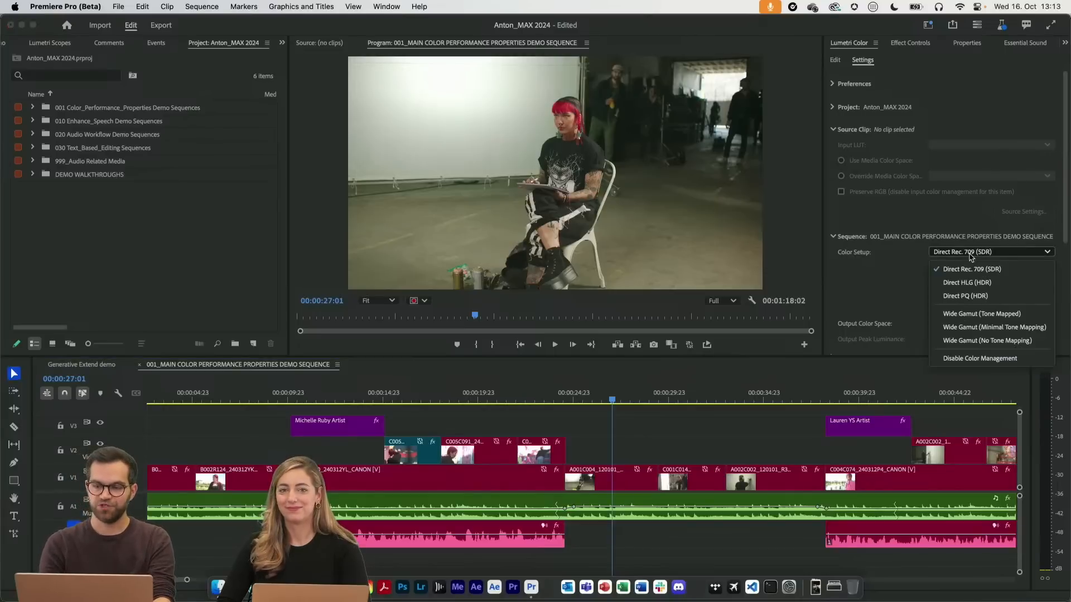
left_click(973, 358)
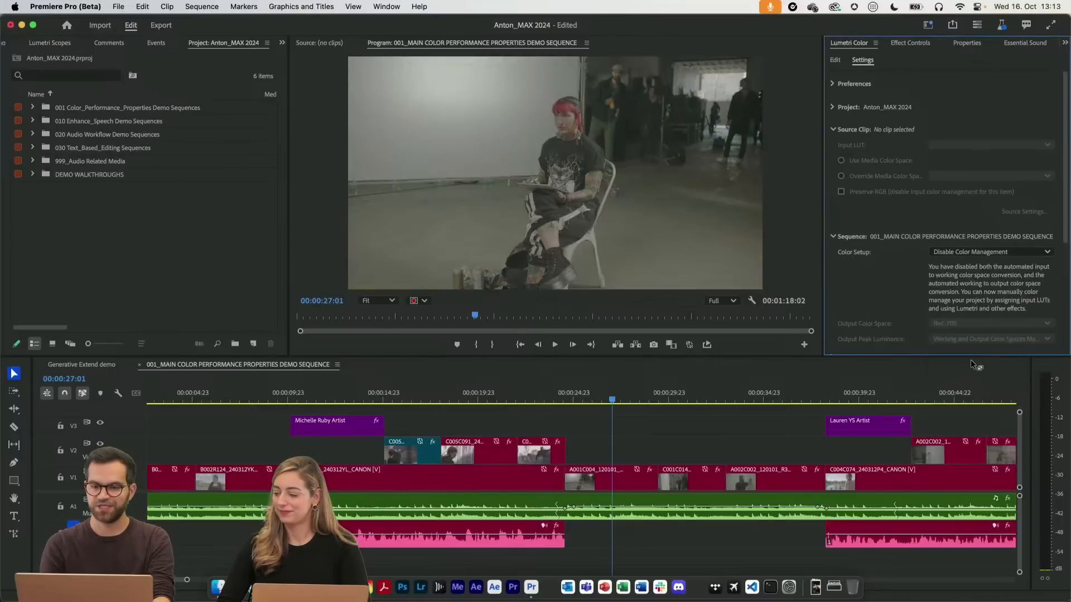
left_click(625, 396)
left_click_drag(628, 396, 742, 382)
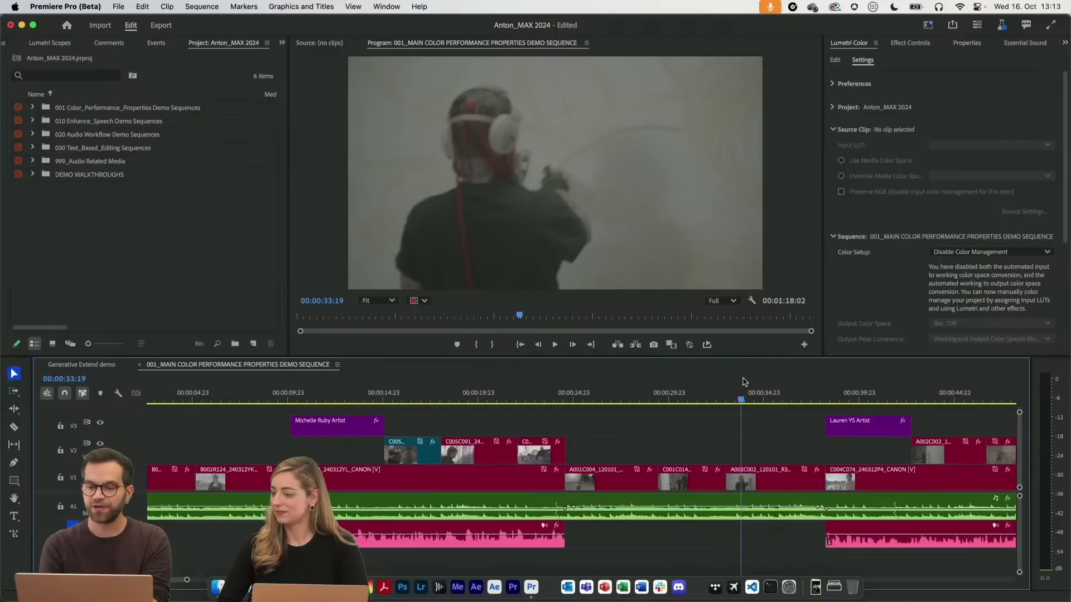
Set the sequence's Color Setup to Direct Rec. 709 (SDR)
left_click(979, 254)
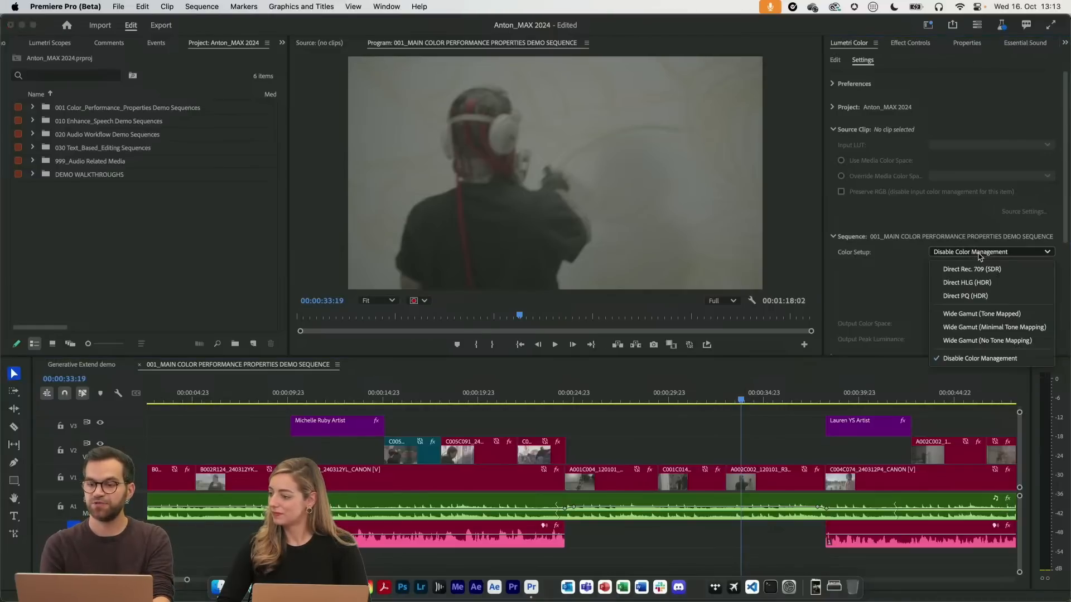
left_click(960, 254)
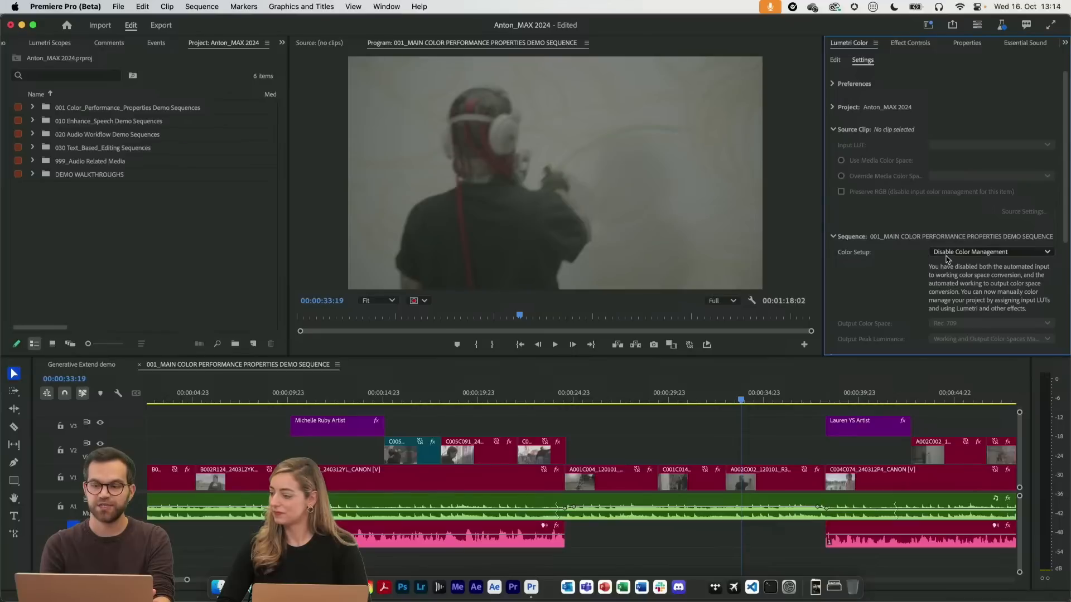
left_click(958, 255)
left_click(954, 270)
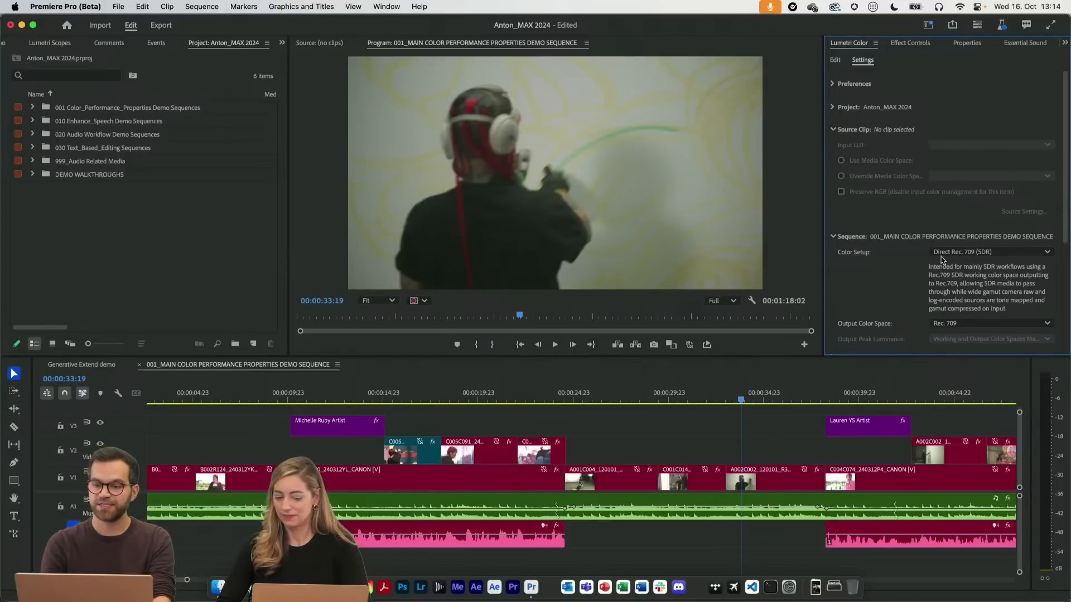
Examine the available Color Setup options and the other sequence color settings in Lumetri Color
left_click(957, 255)
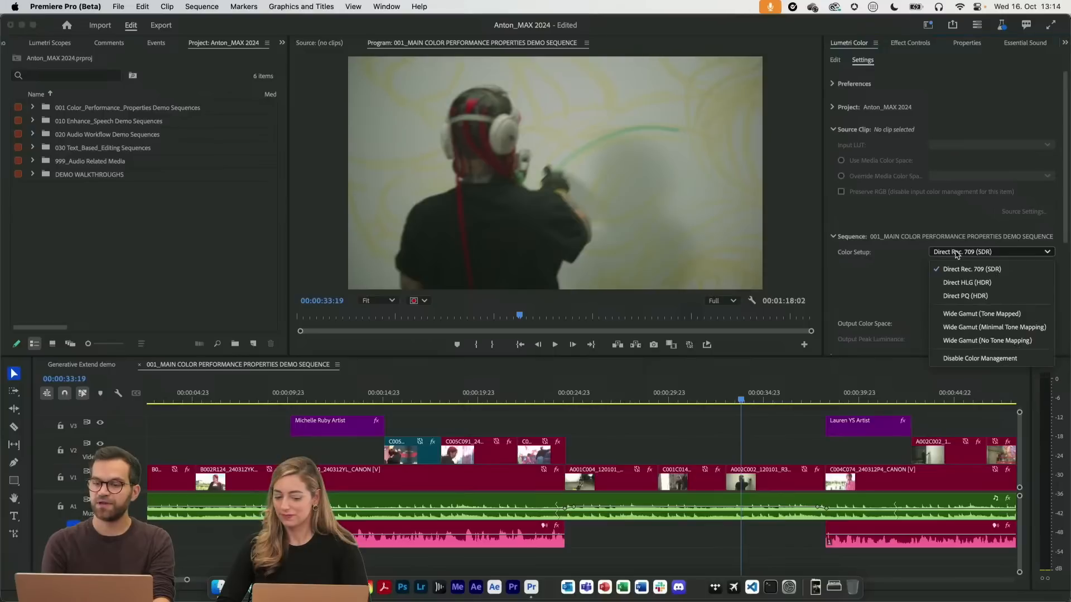
left_click(912, 303)
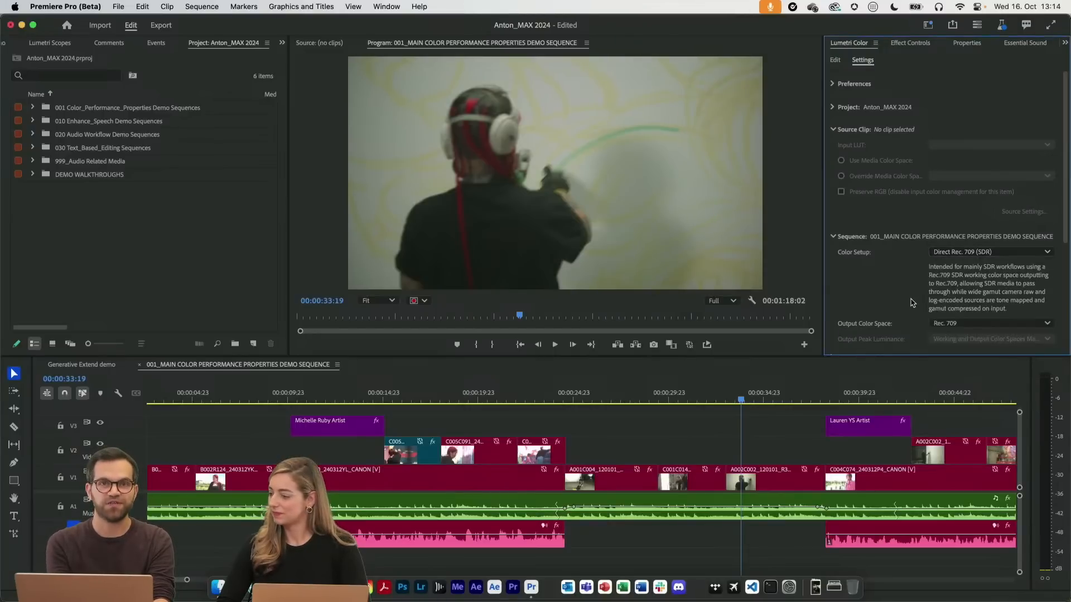
scroll(912, 303, "down", 6)
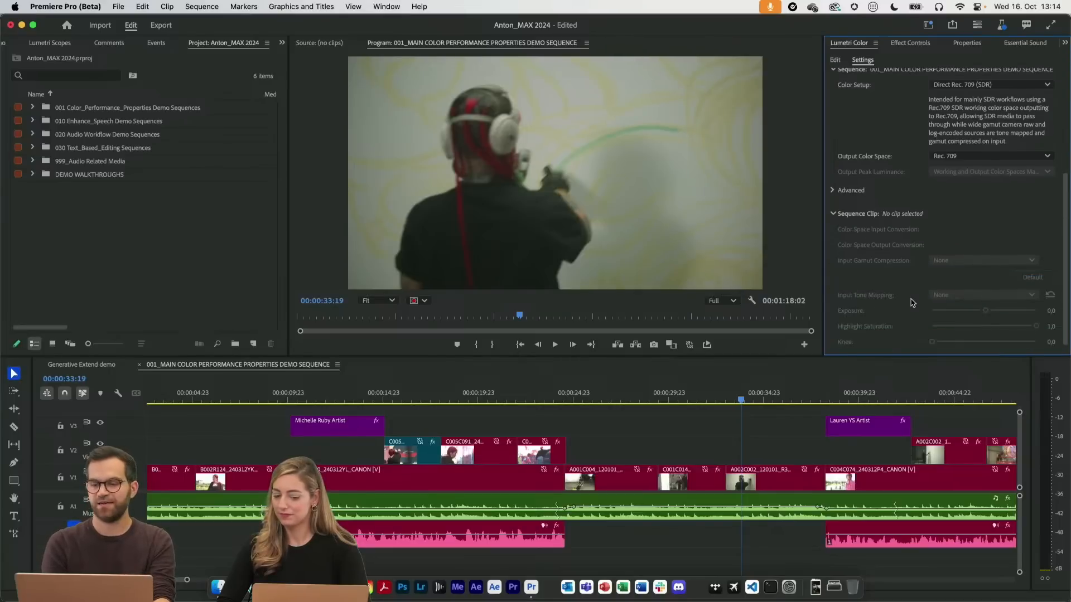
scroll(913, 302, "up", 6)
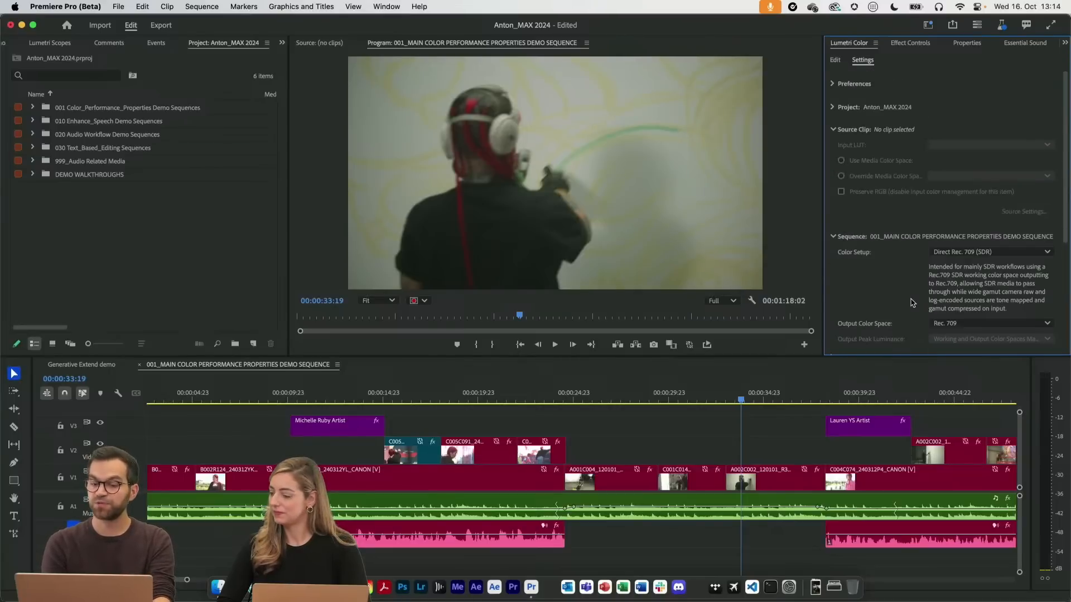
Set the sequence's Color Setup to Wide Gamut (Tone Mapped) and move the playhead to 00:00:26:22
scroll(912, 303, "down", 3)
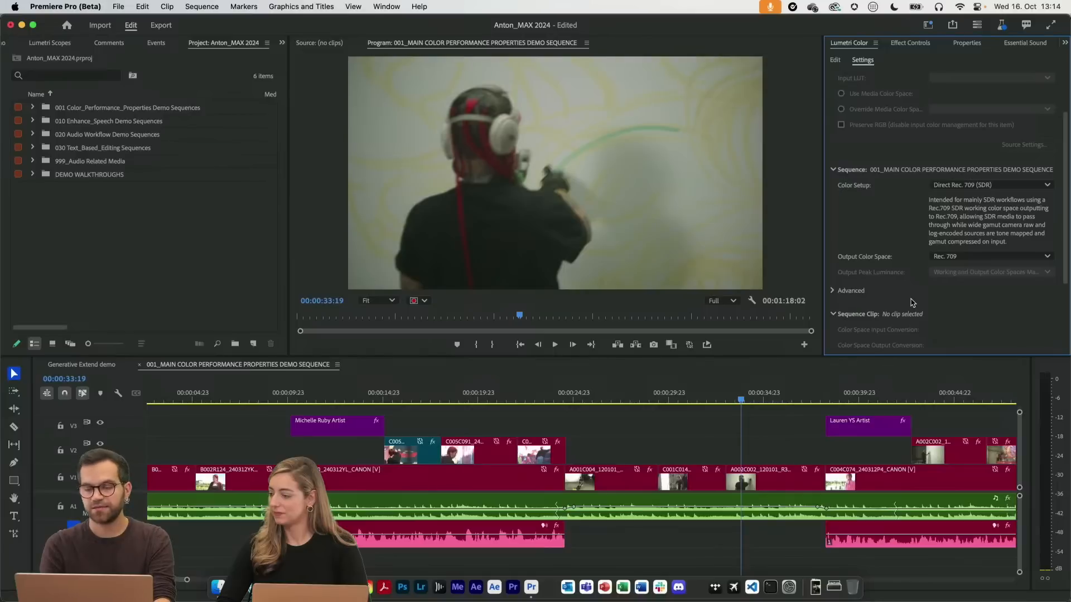
left_click(962, 186)
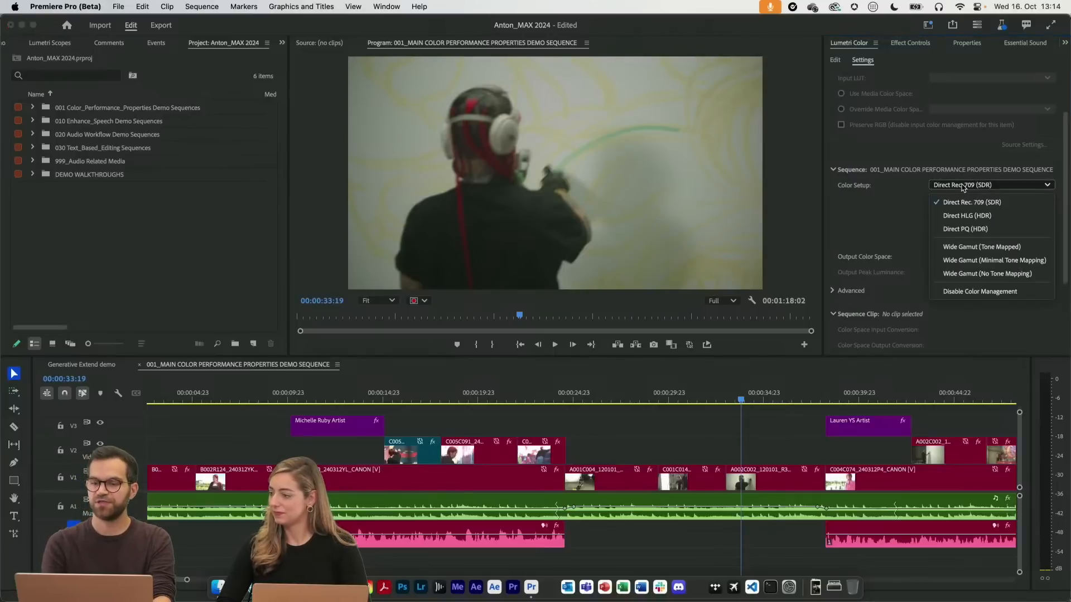
left_click(1002, 247)
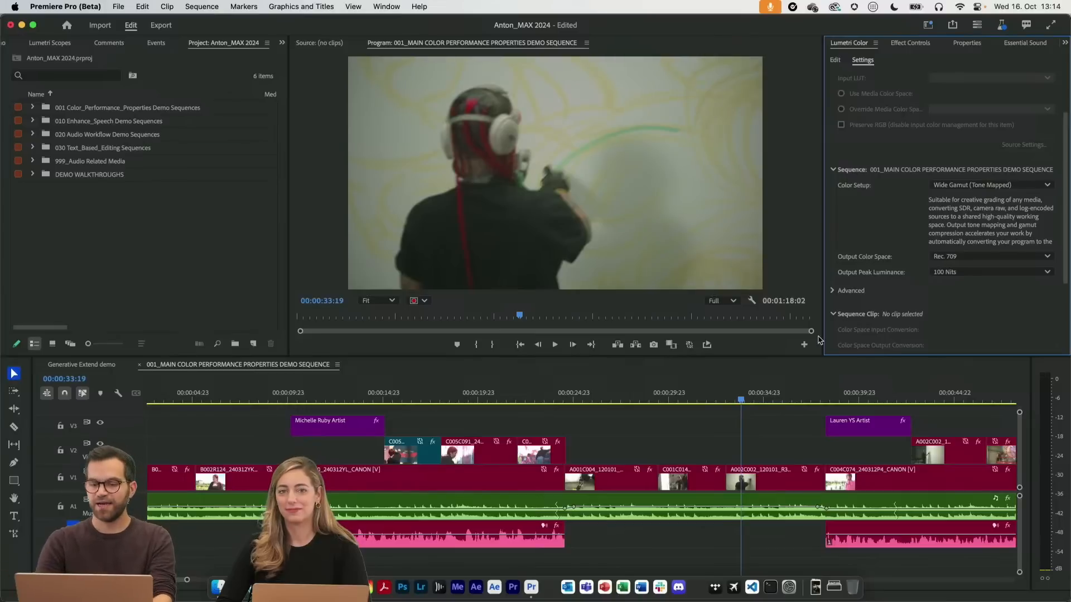
mouse_move(623, 400)
left_mouse_down()
mouse_move(596, 400)
mouse_move(627, 398)
mouse_move(611, 397)
left_mouse_up()
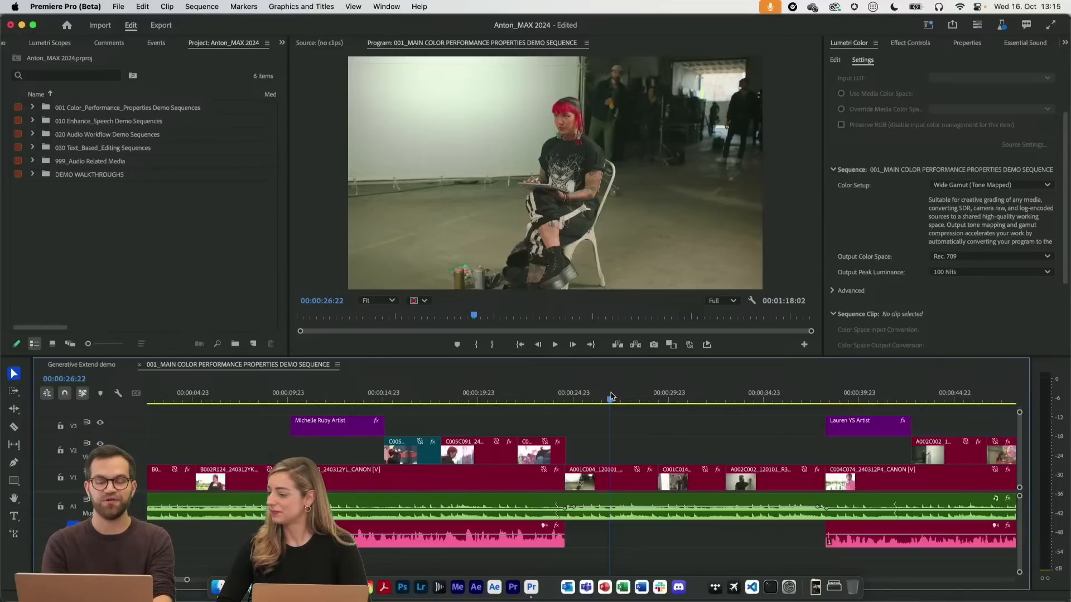
Select the clip A001C004_120101_R3HC.mov at the playhead and examine its color management settings and Lumetri Color editing controls
scroll(866, 305, "down", 3)
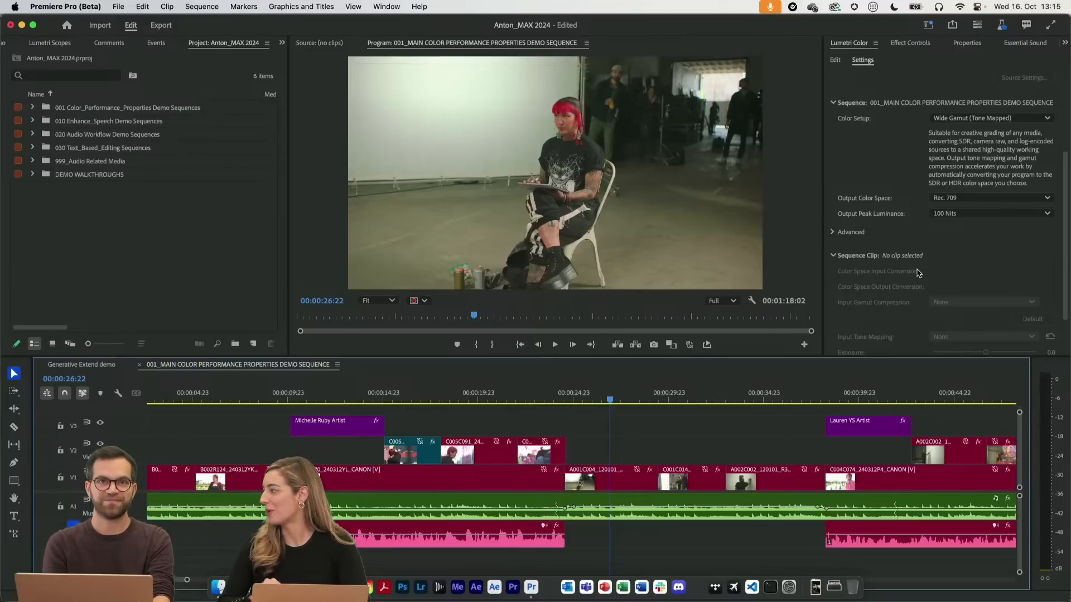
left_click(628, 478)
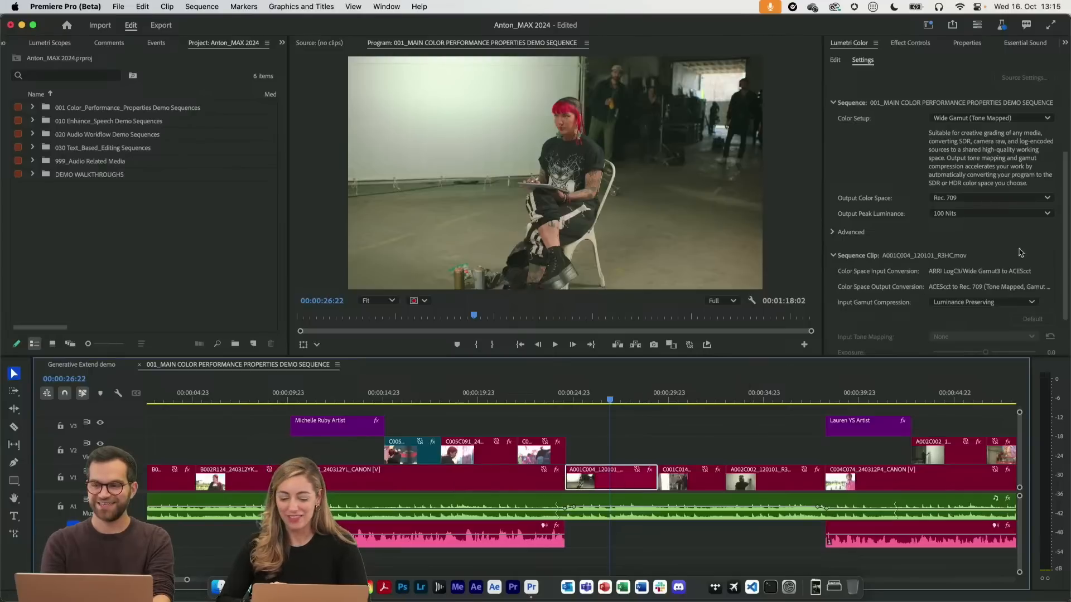
left_click_drag(1065, 242, 1061, 122)
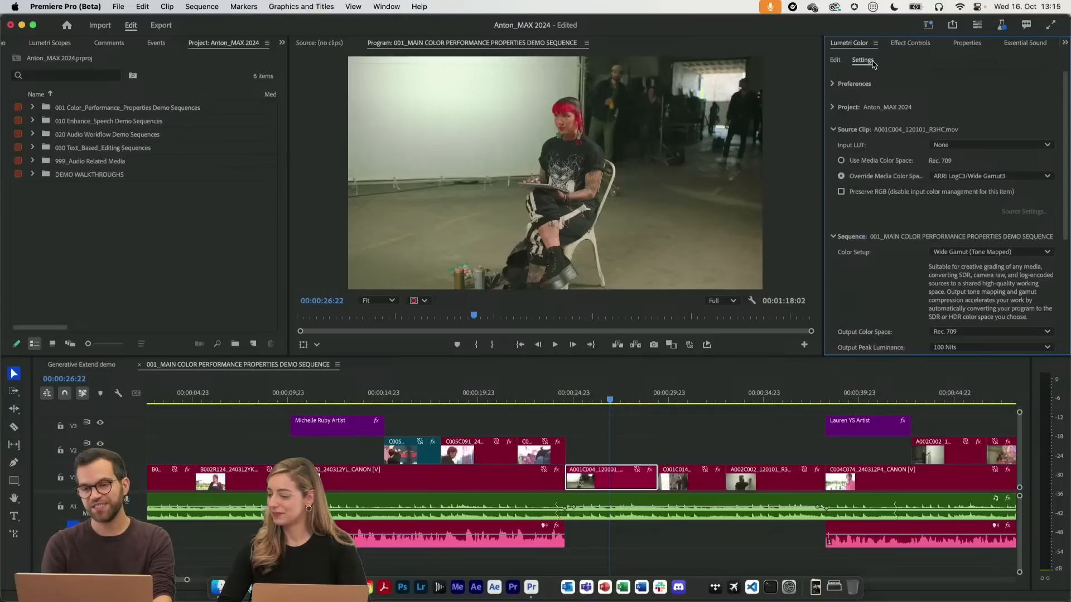
left_click(834, 60)
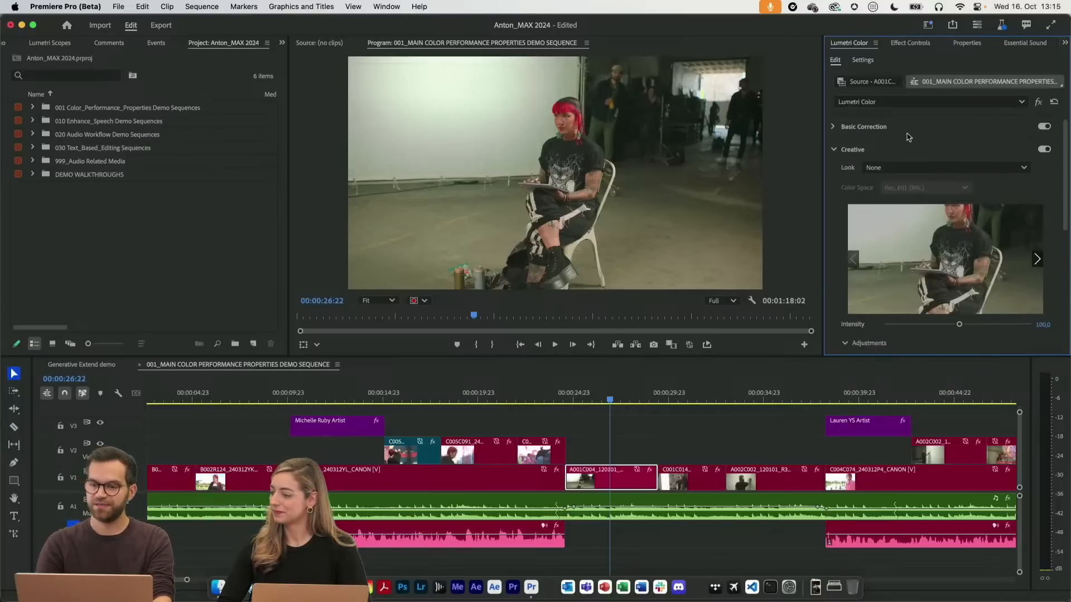
scroll(909, 170, "down", 10)
scroll(909, 213, "up", 10)
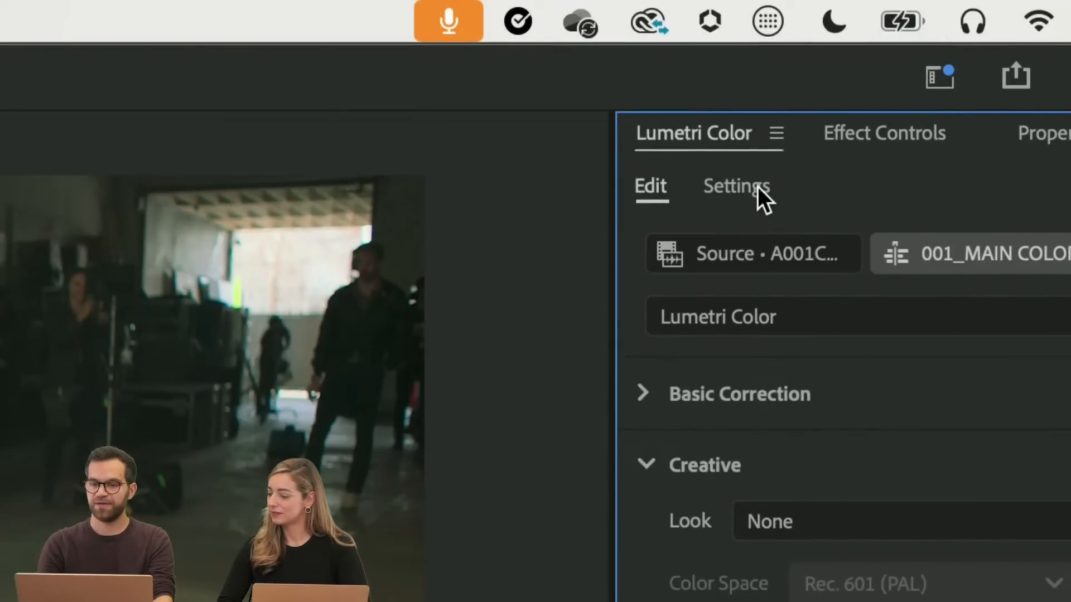
Enable Display Color Management and Extended Dynamic Range Monitoring in the Lumetri Color display preferences
left_click(757, 186)
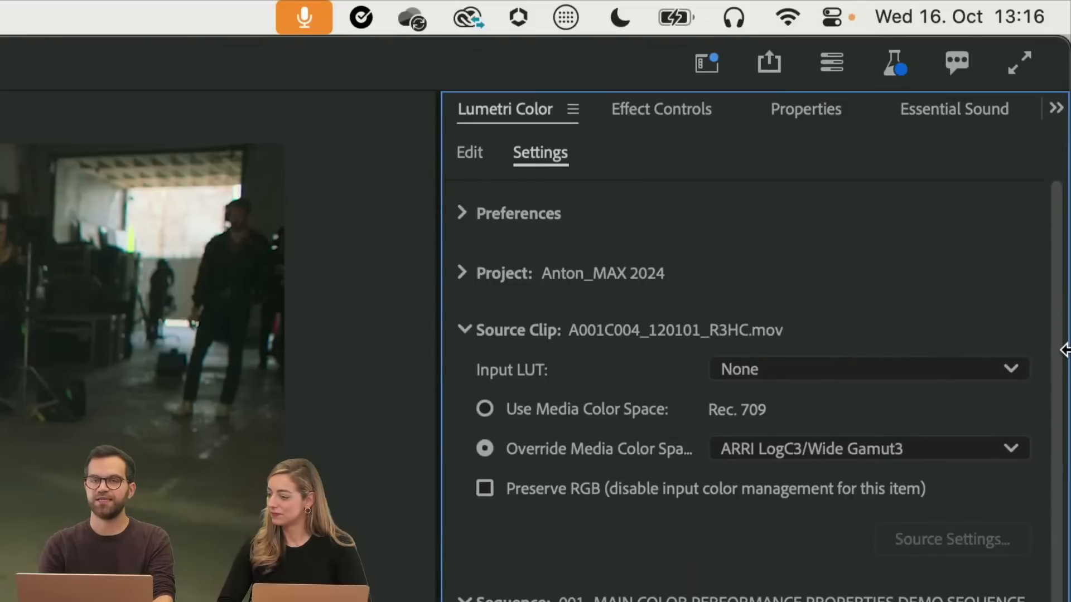
left_click(548, 216)
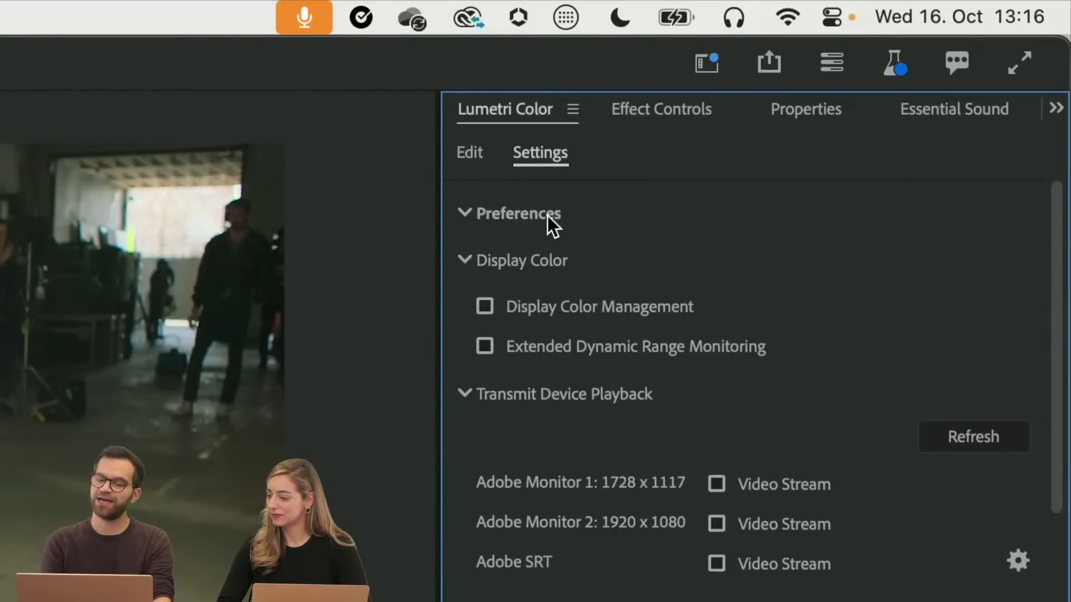
left_click(564, 299)
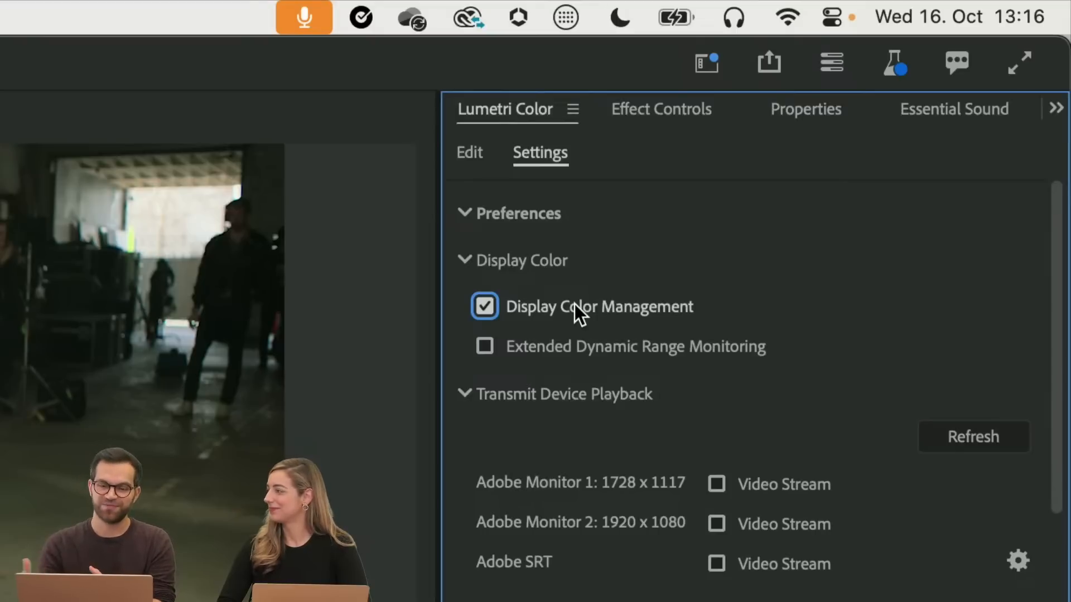
left_click(607, 348)
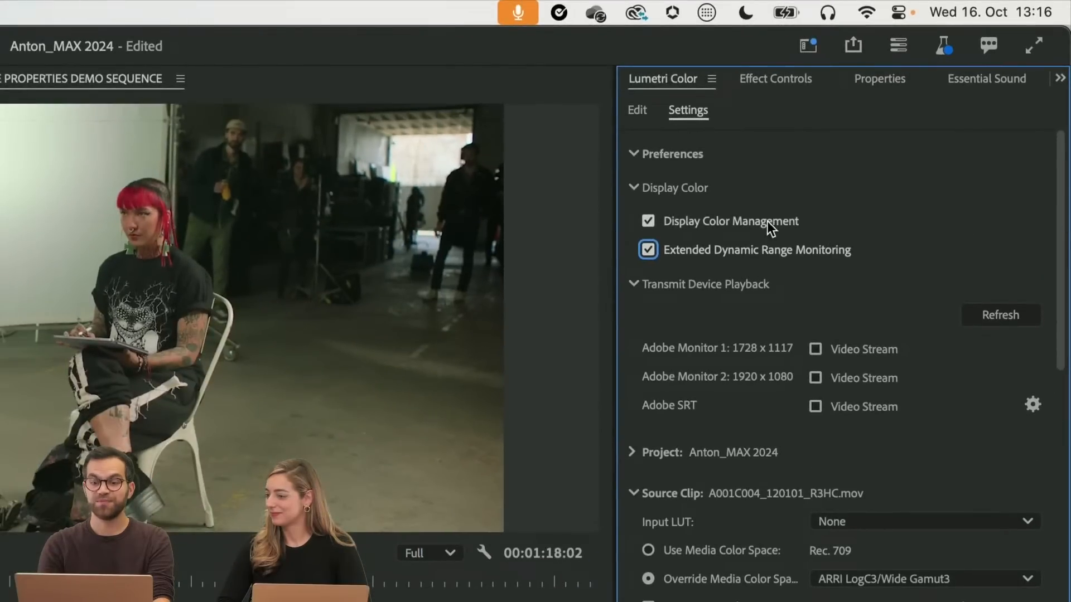
Collapse the Transmit Device Playback settings and examine the project's color settings, including the Viewer Gamma options
mouse_move(763, 221)
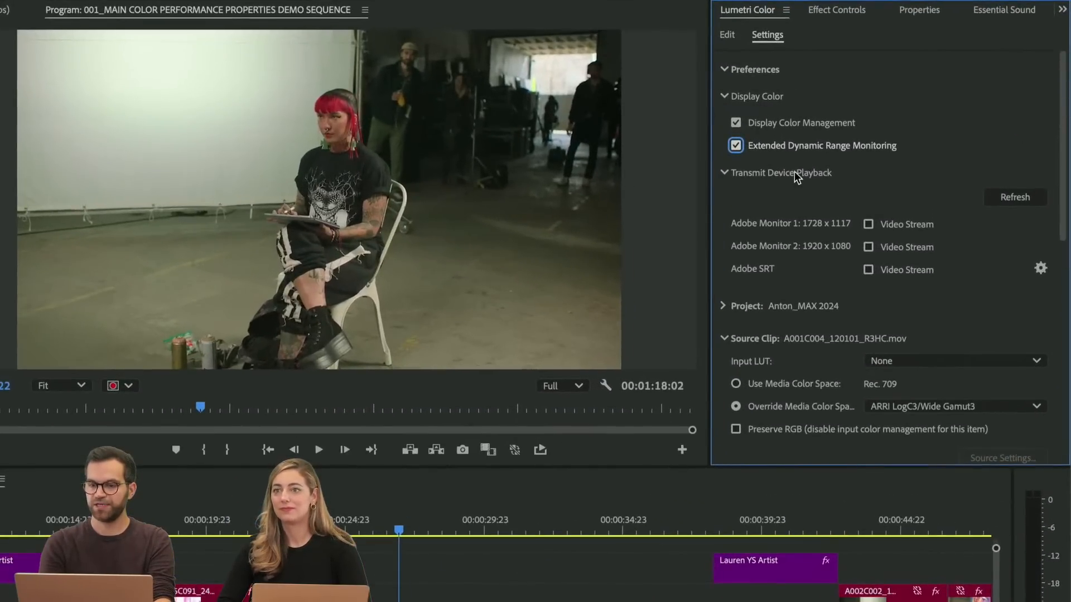
left_click(788, 174)
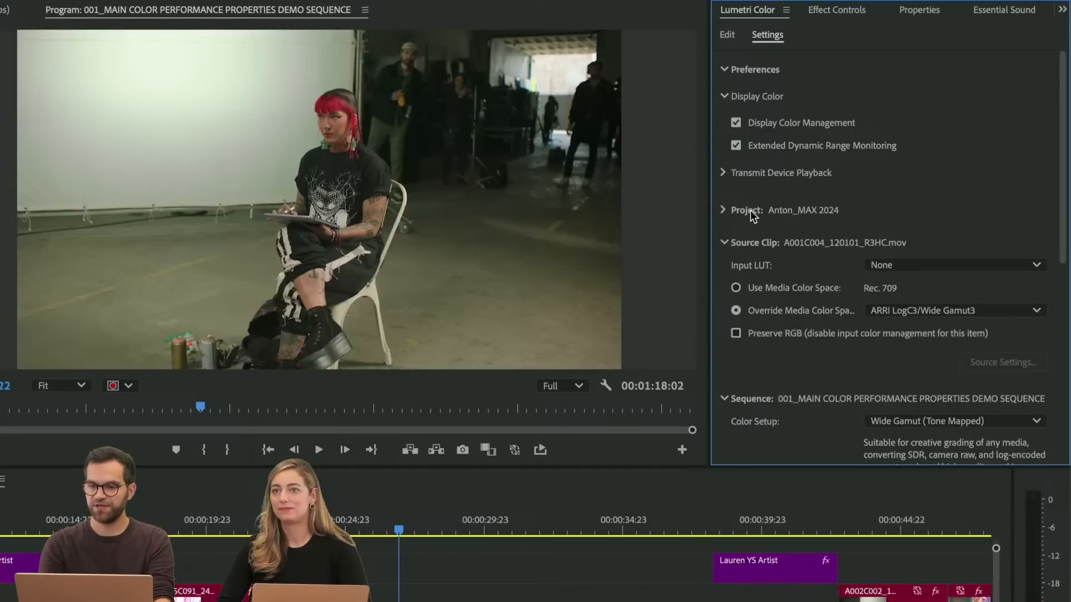
left_click(745, 210)
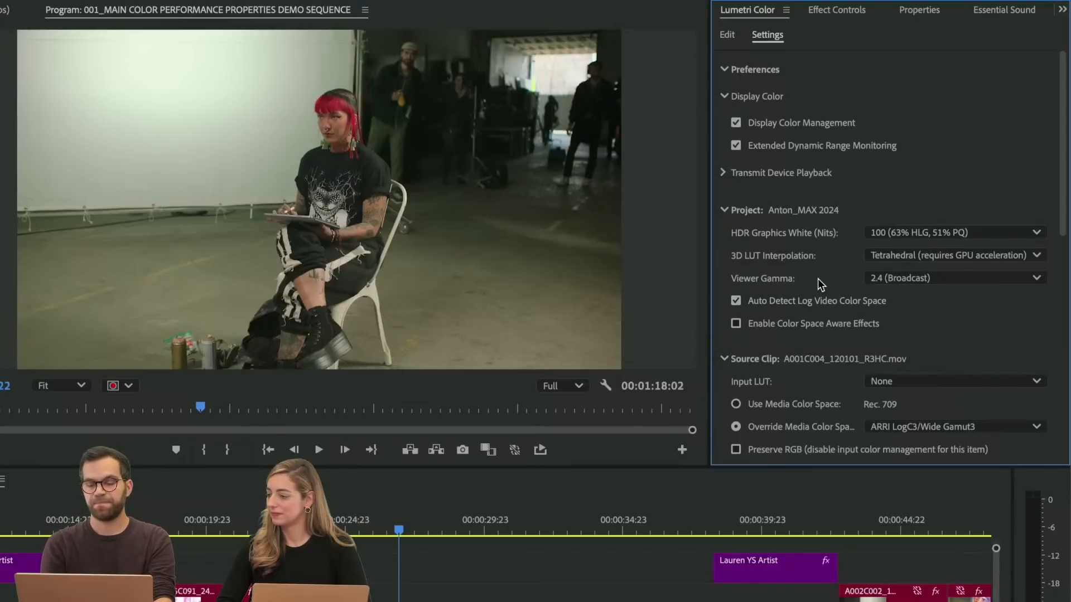
left_click(919, 281)
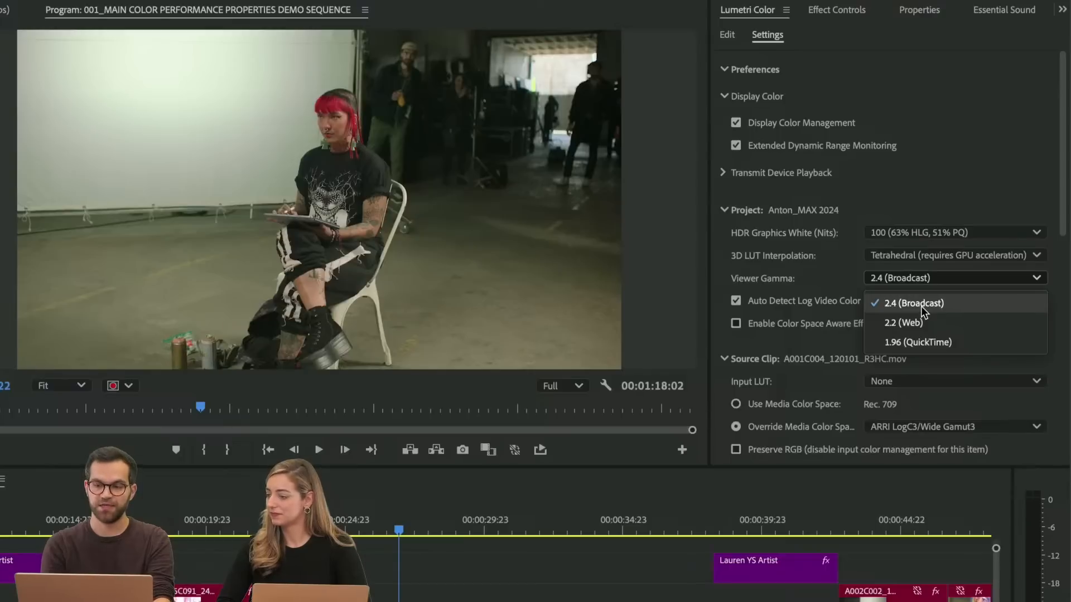
left_click(919, 278)
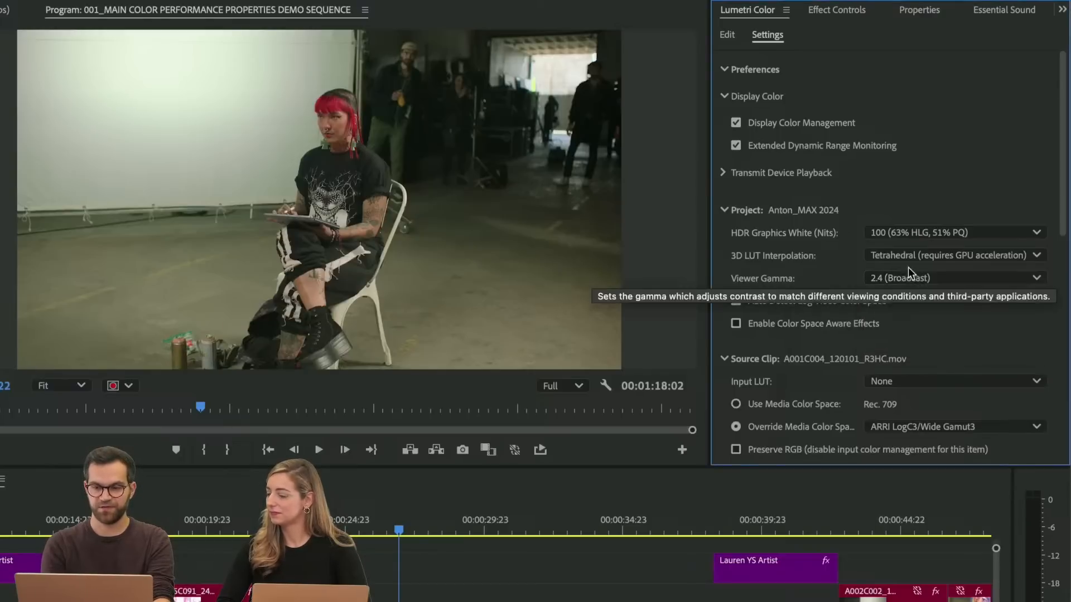
left_click(780, 210)
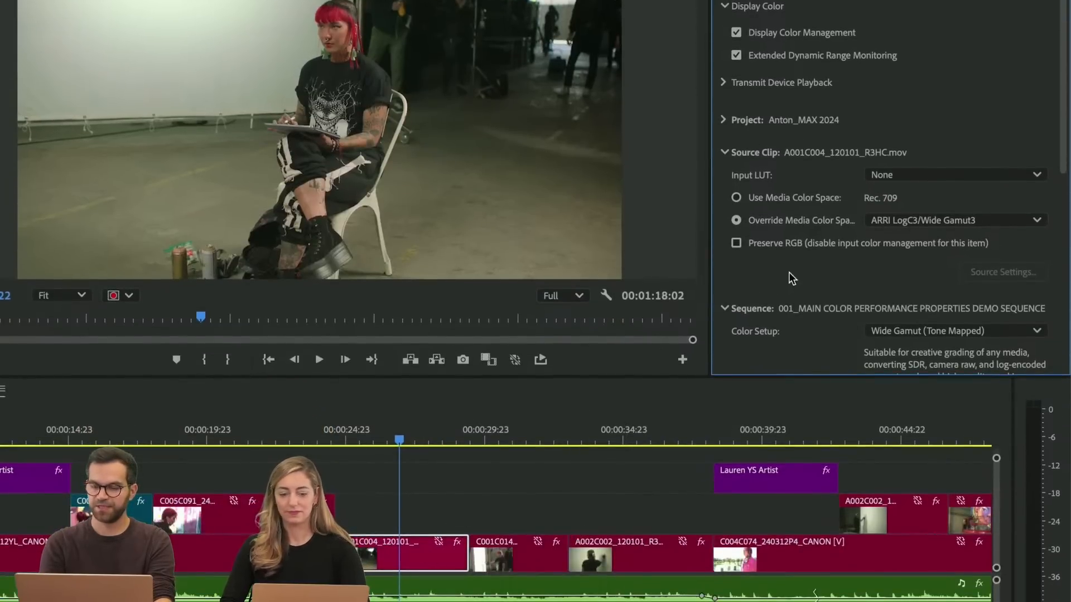
Examine the Override Media Color Space options for the source clip, leaving its color space as is, and collapse the source clip settings
left_click(897, 221)
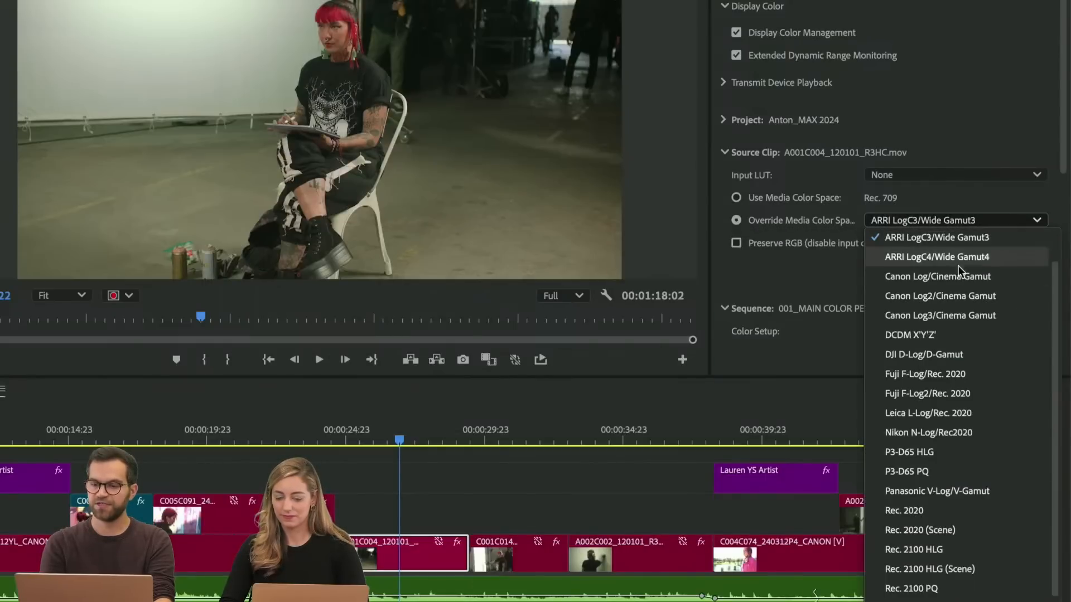
scroll(956, 318, "up", 2)
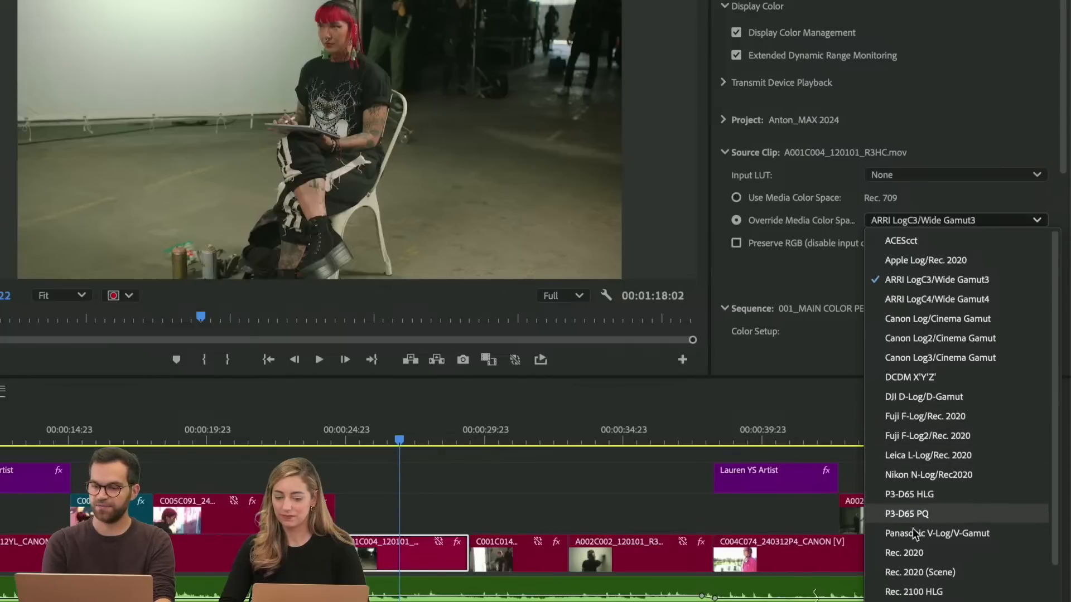
left_click(805, 290)
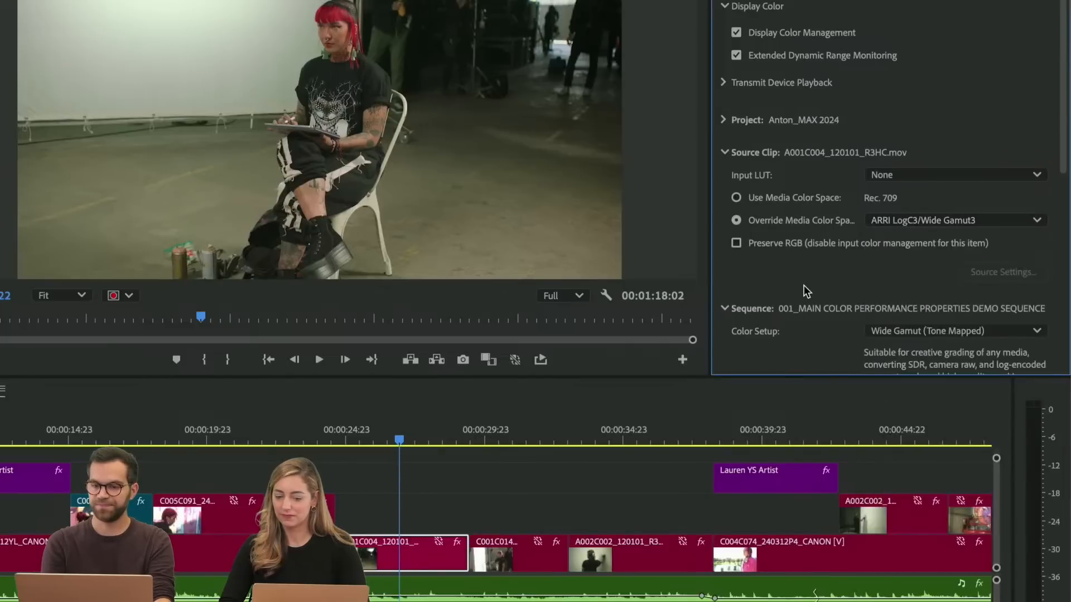
left_click(755, 152)
Examine the sequence's Color Setup options and the sequence clip's color conversion settings, and deselect the clip
scroll(790, 240, "down", 4)
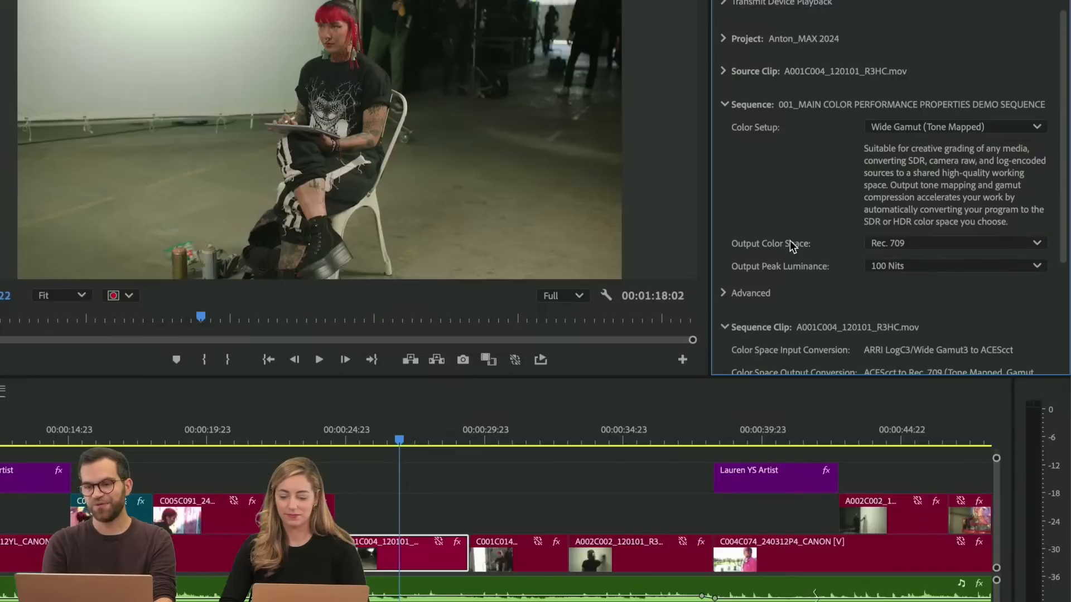
left_click(928, 111)
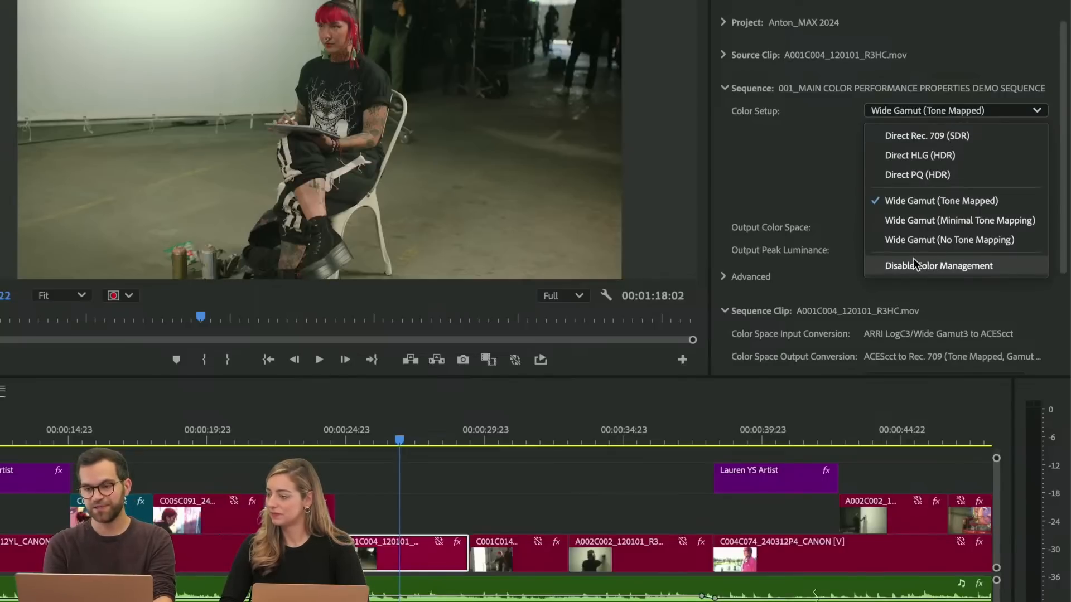
left_click(824, 172)
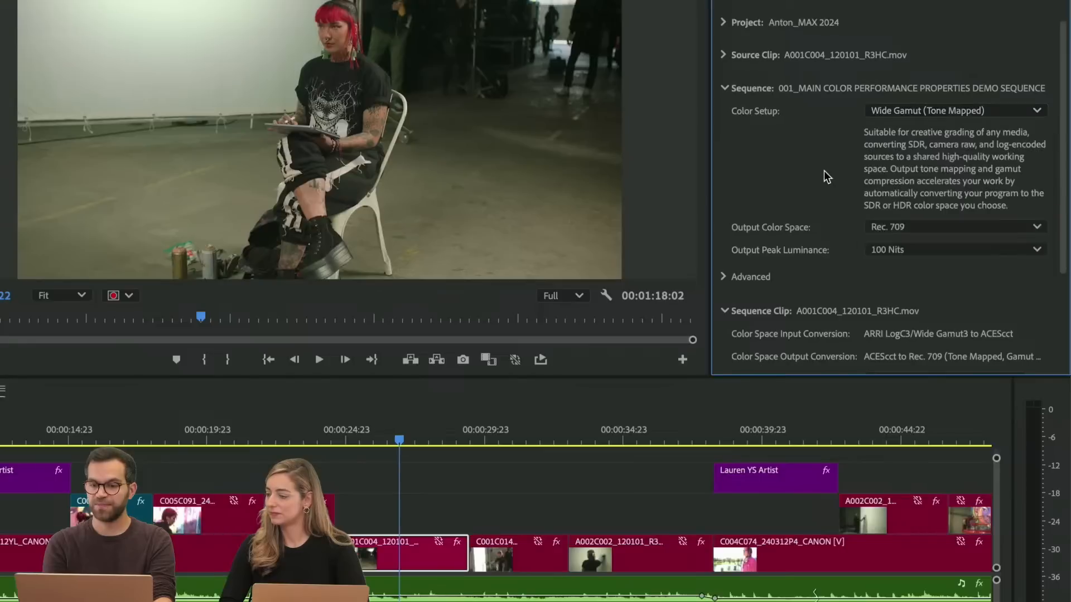
scroll(772, 299, "down", 4)
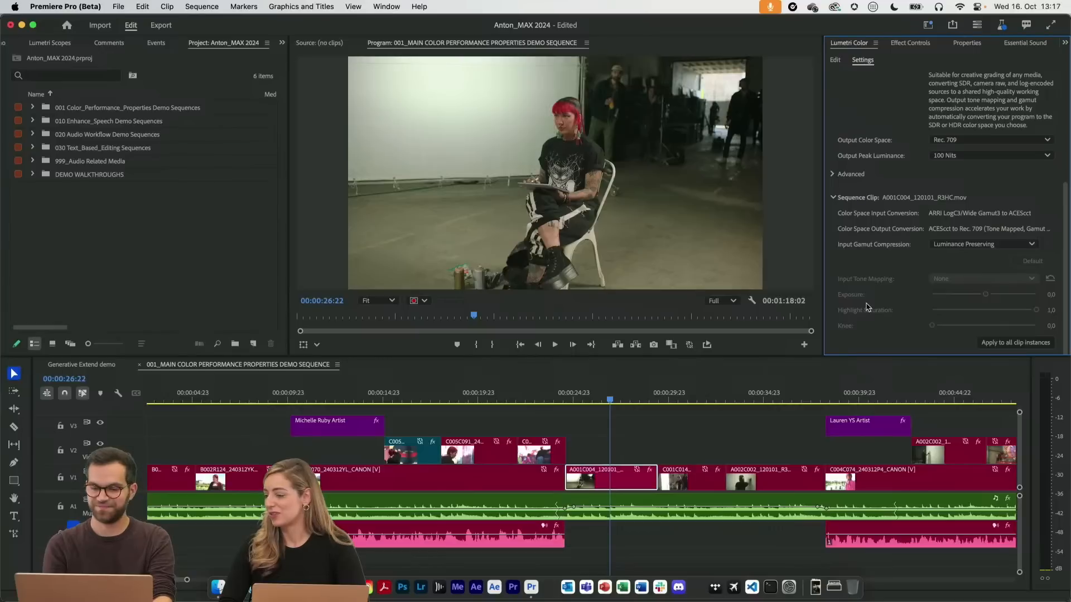
left_click(631, 432)
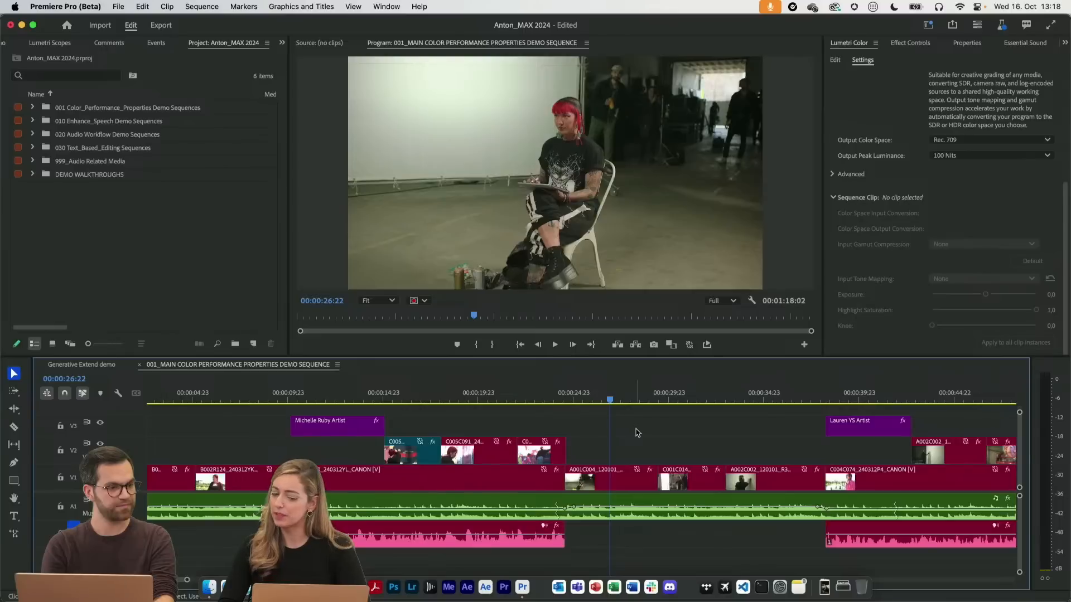
Create a new project named Test_SocialTemplates from Social Media Template Project.prproj with Skip import mode enabled
left_click(119, 7)
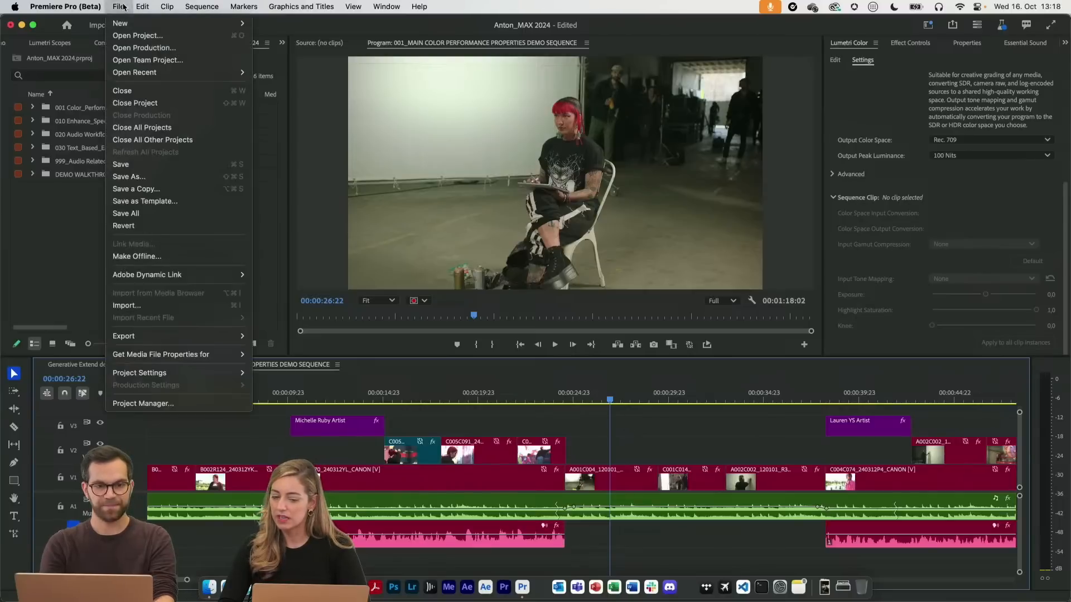
left_click(319, 27)
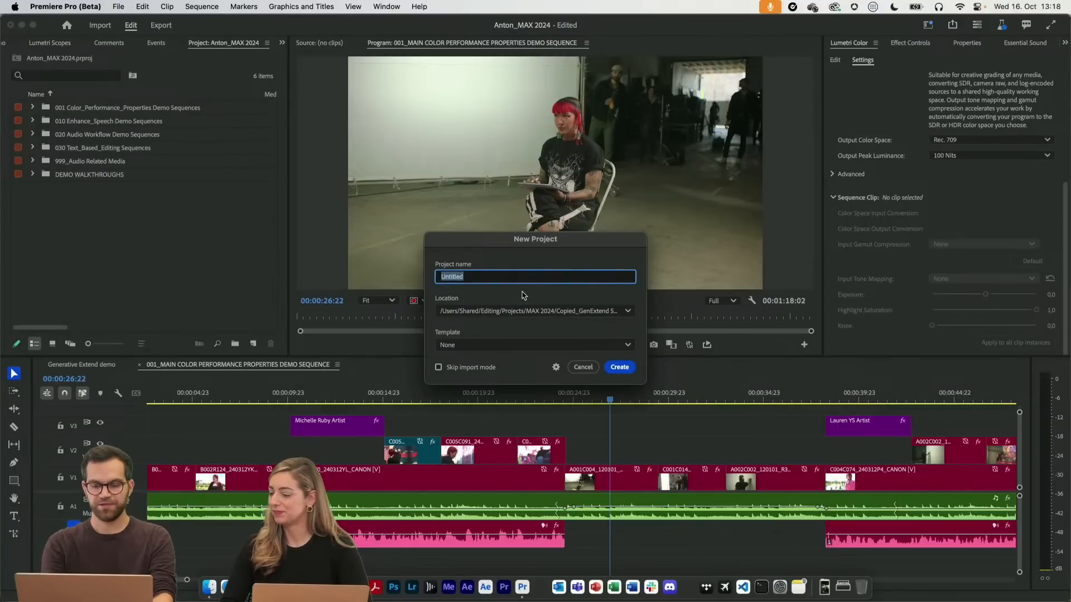
type("Test_SocialTempl")
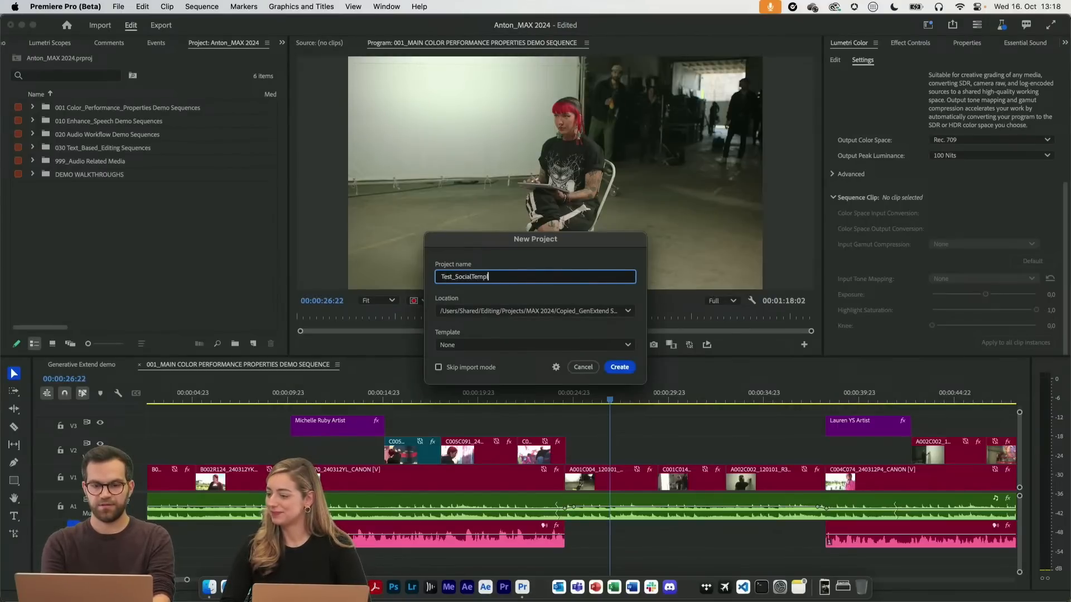
type("ates")
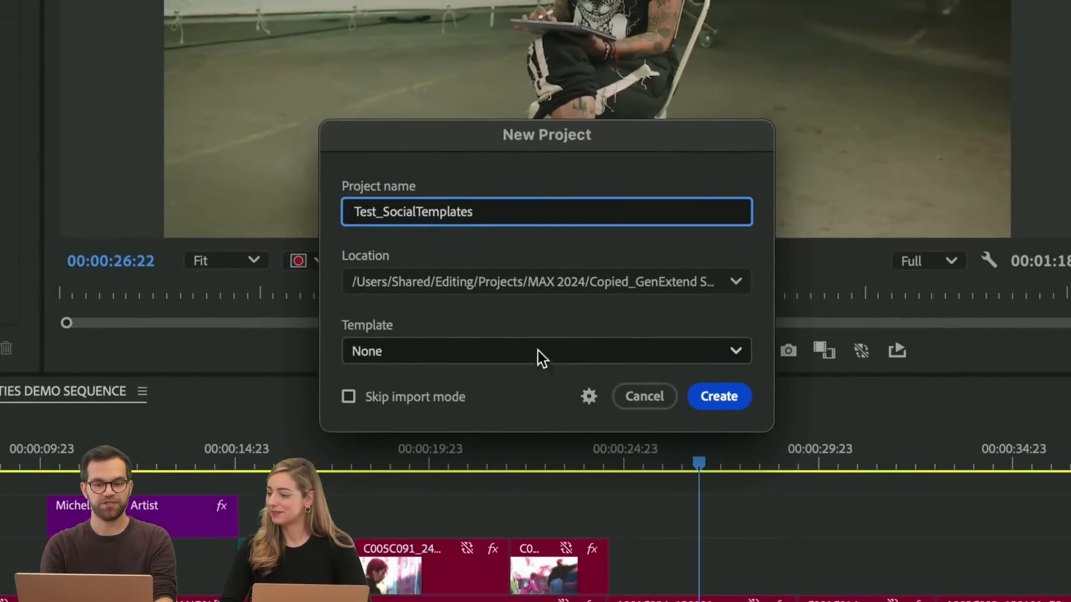
left_click(506, 357)
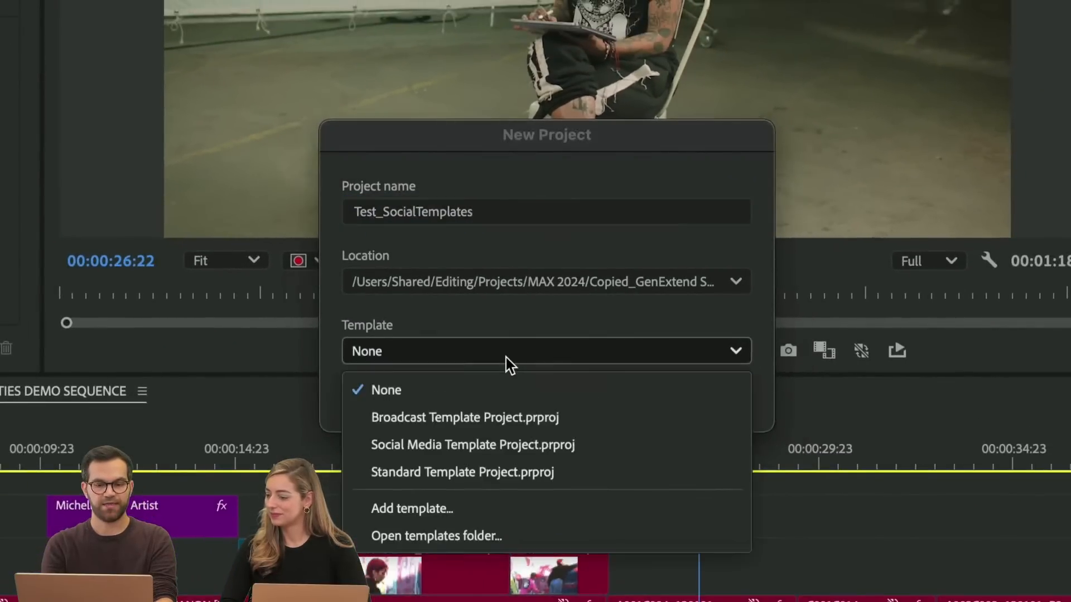
left_click(500, 448)
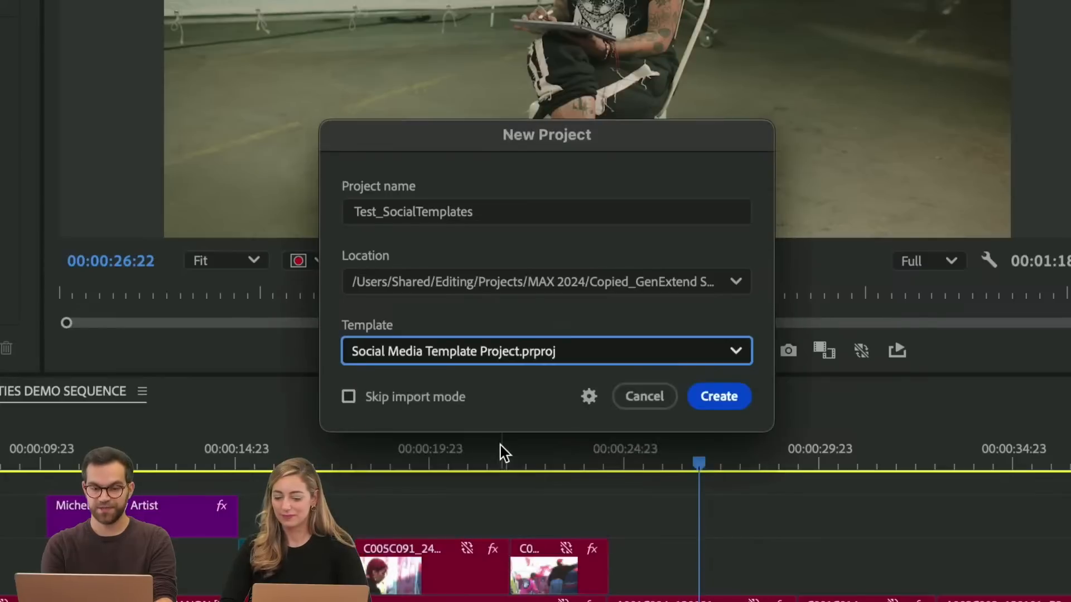
left_click(425, 399)
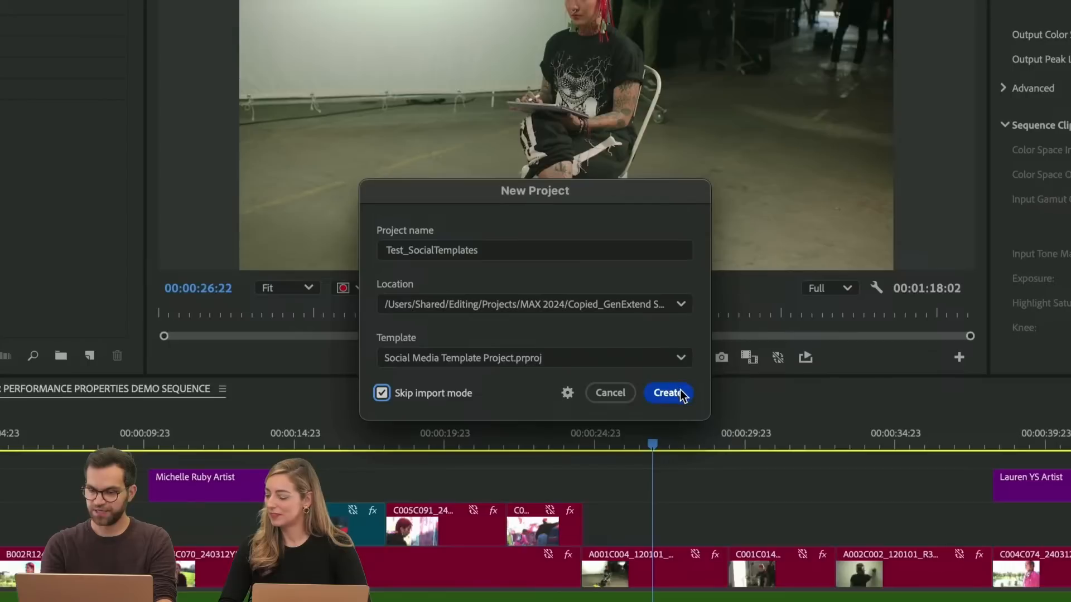
left_click(719, 396)
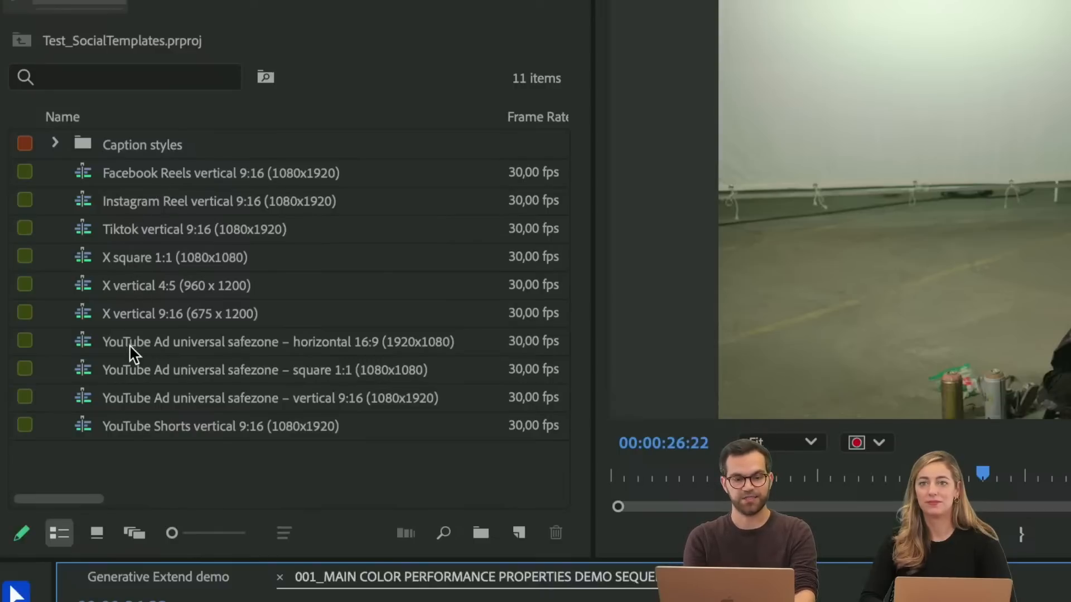
Open the Instagram Reel vertical 9:16 (1080x1920) sequence and toggle the V2 overlay track's visibility off and back on
double_click(83, 202)
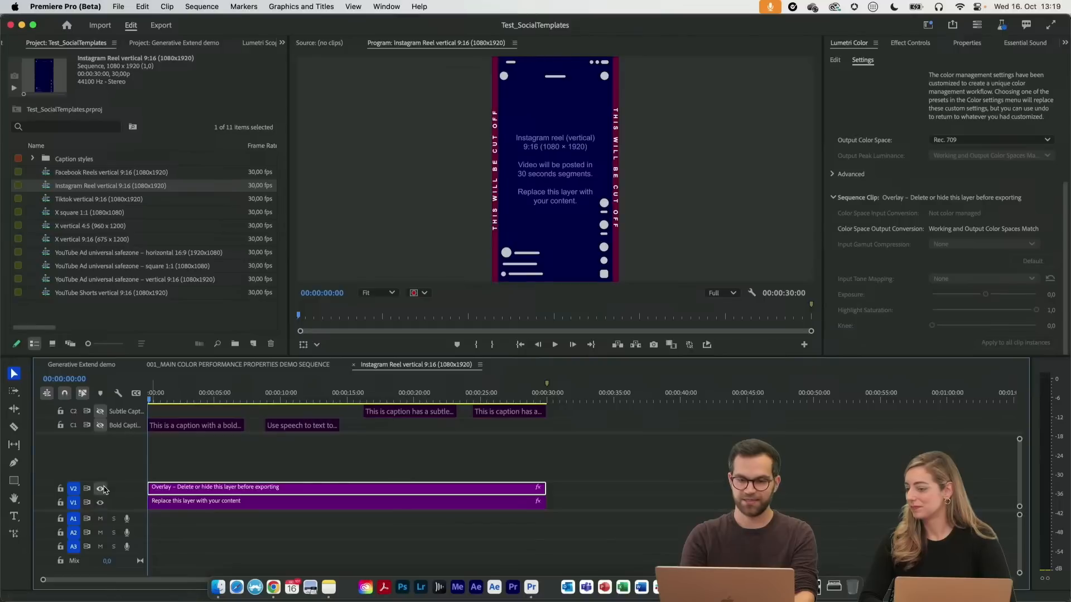
left_click(101, 489)
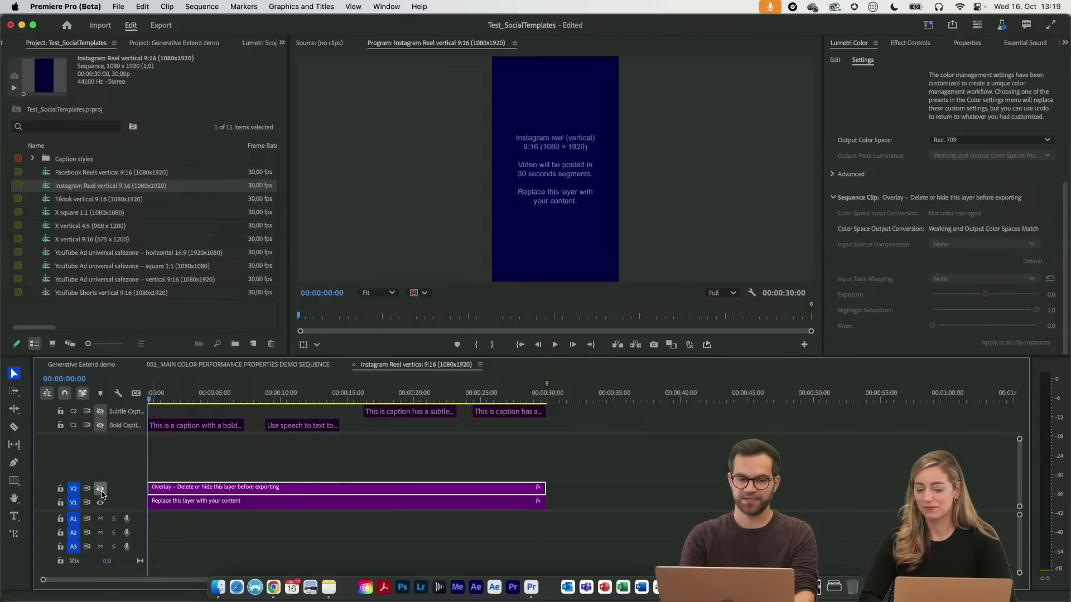
left_click(101, 490)
Make the bold caption track visible, scrub to the subtle captions and make their track visible too
left_click(100, 426)
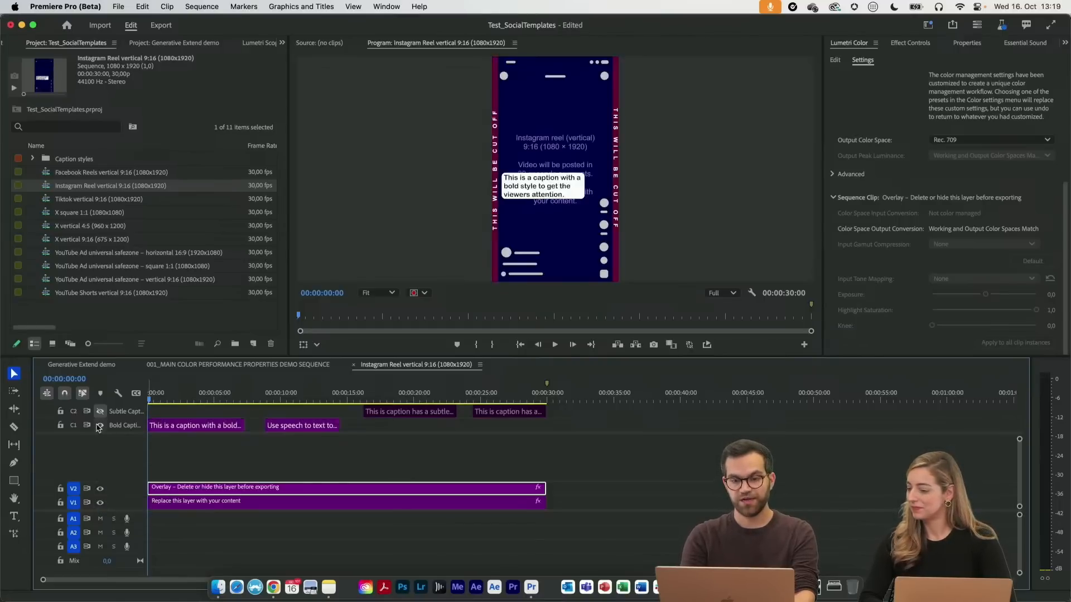
left_click_drag(198, 400, 415, 400)
left_click(101, 414)
Open the Tiktok vertical 9:16 (1080x1920) sequence
double_click(48, 205)
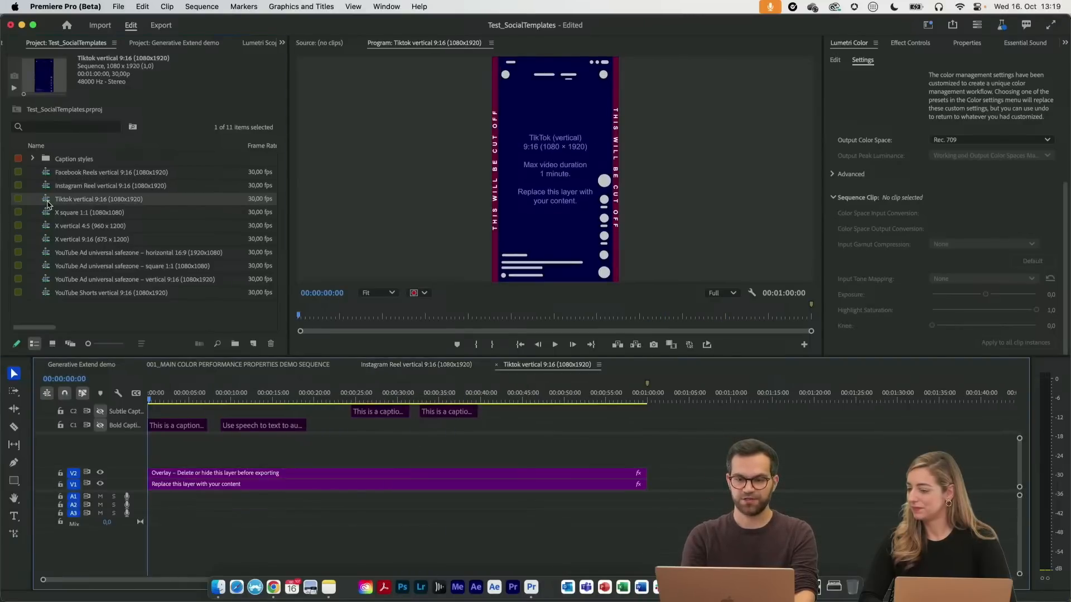
Scrub the TikTok sequence to about 00:00:43:17 and close the Test_SocialTemplates project without saving changes
left_click_drag(215, 397, 511, 397)
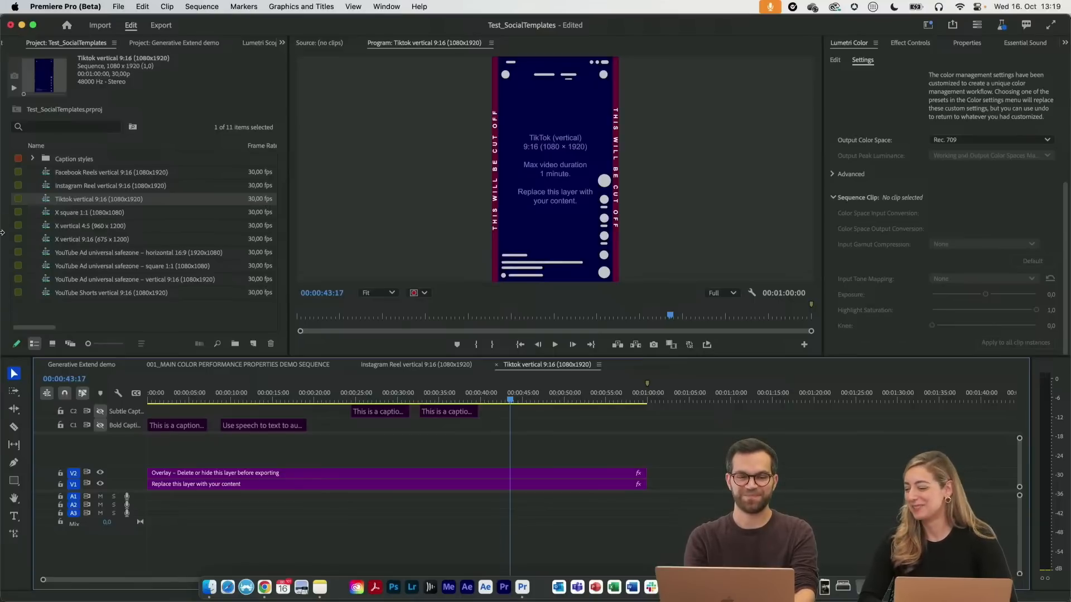
left_click(119, 6)
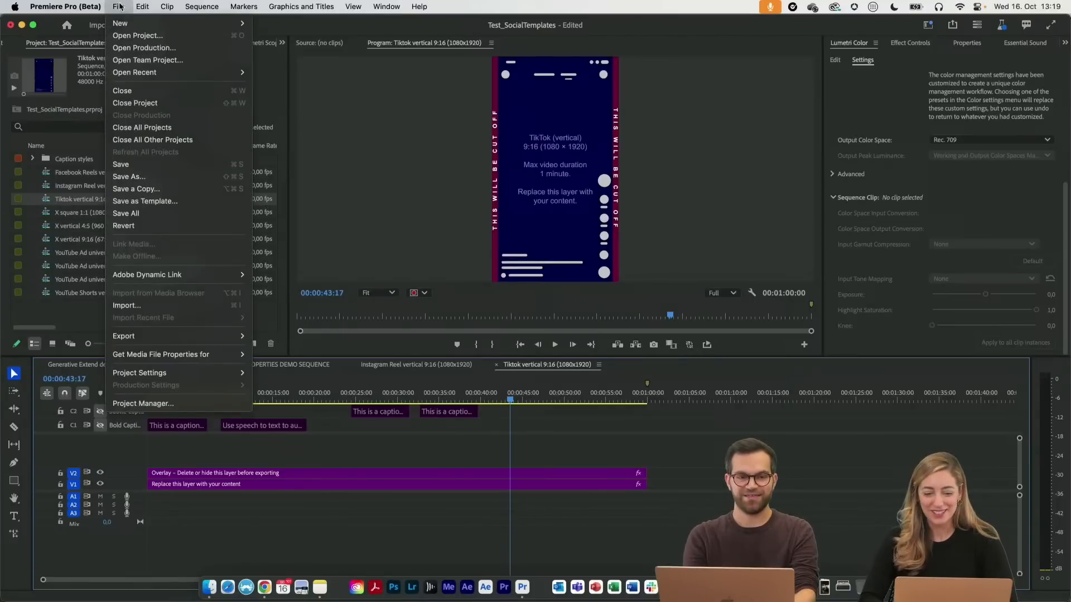
left_click(131, 103)
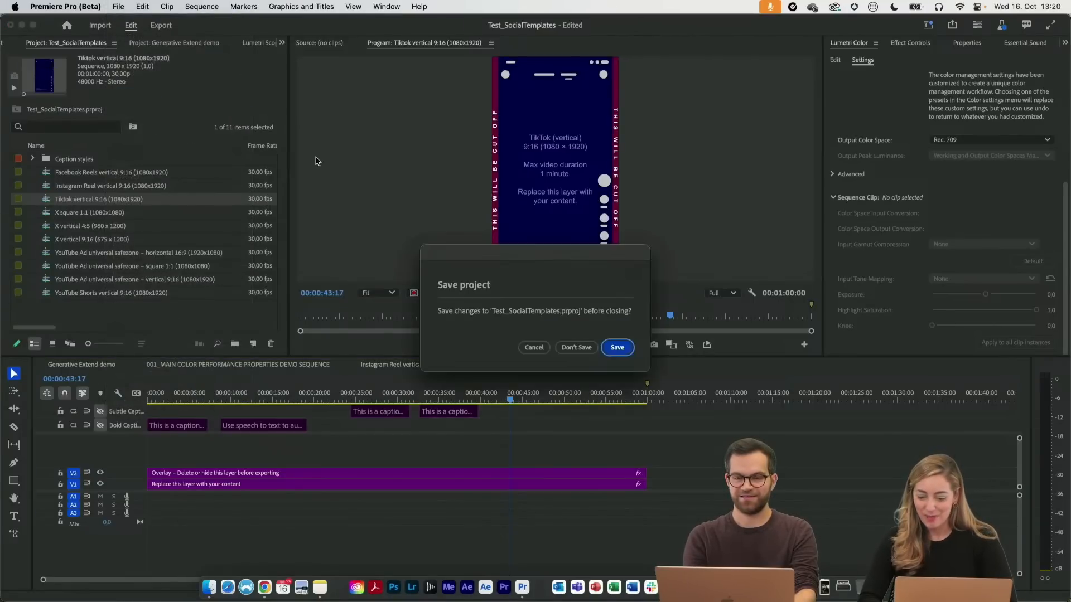
left_click(576, 347)
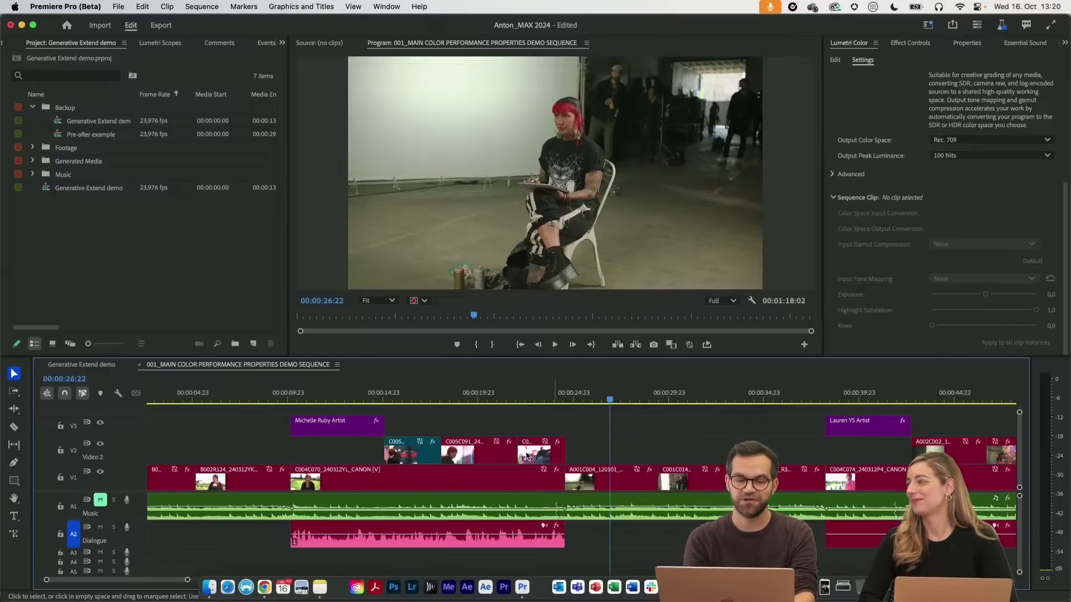
Open the Generative Extend demo sequence and play it from the start to about 00:00:13:00
left_click(99, 366)
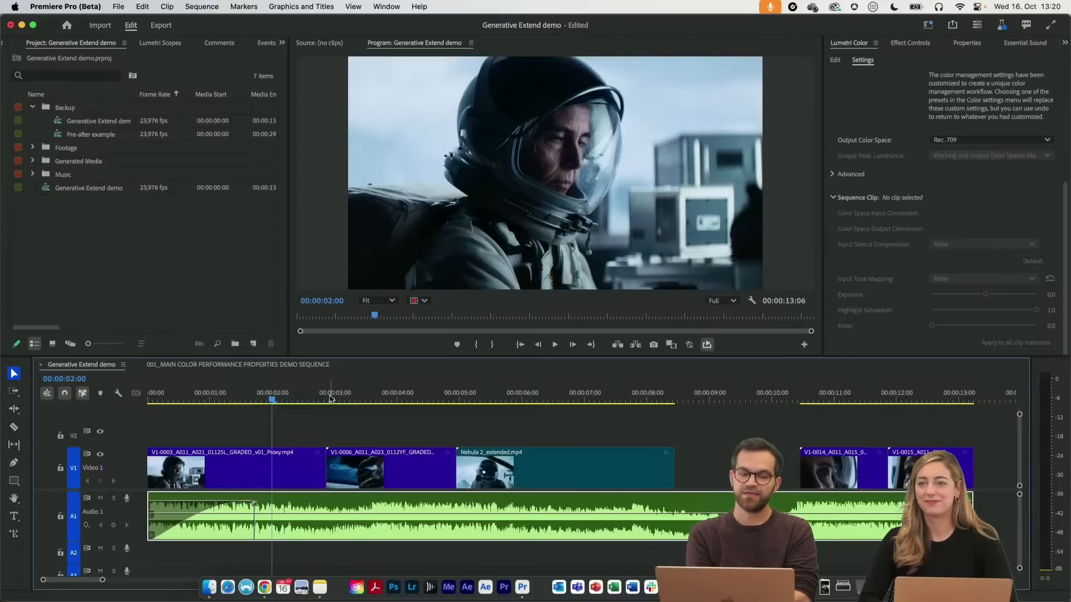
left_click_drag(262, 397, 142, 392)
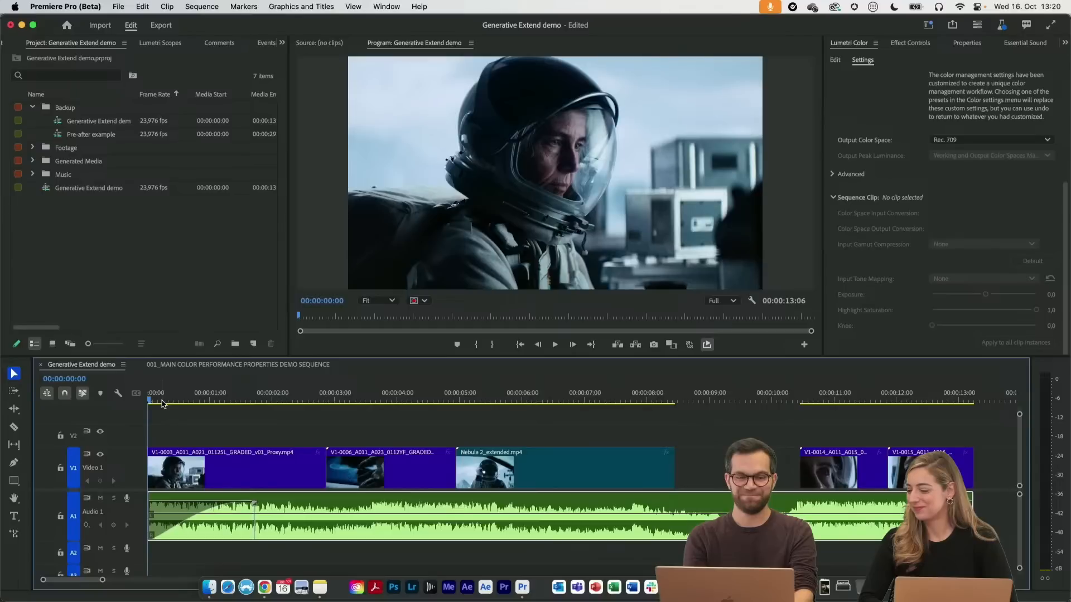
key("space")
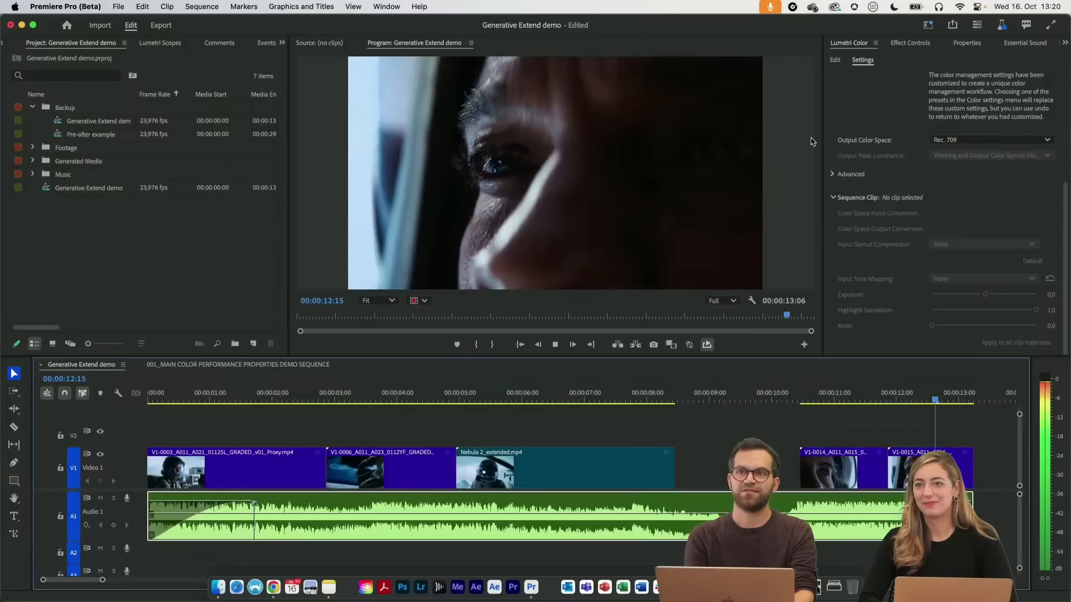
key("space")
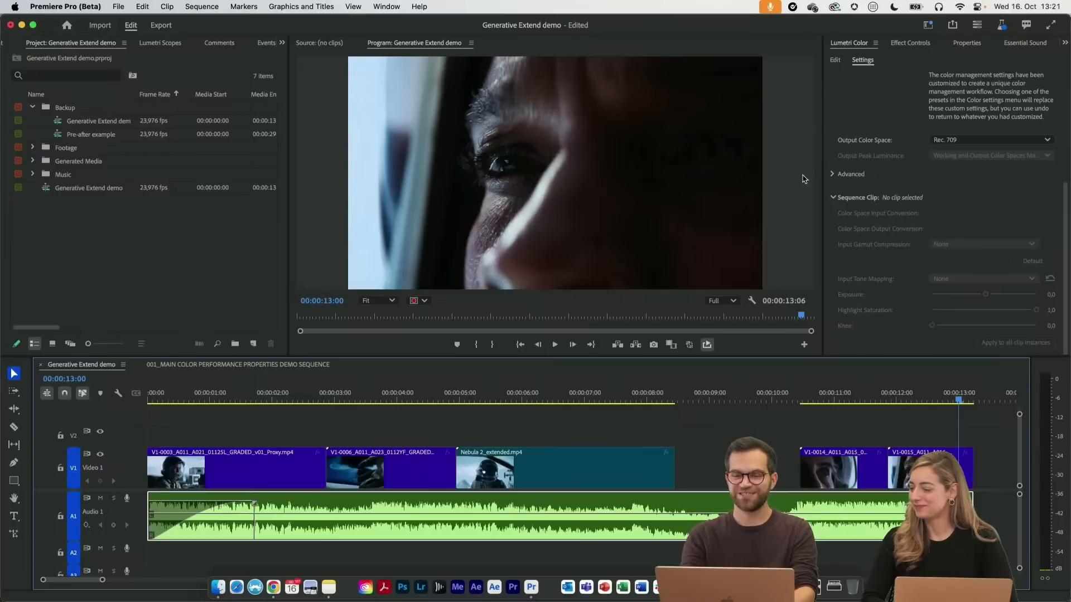
Inspect the gap before the V1-0014 clip and scrub through Nebula 2_extended.mp4 to 00:00:08:09
mouse_move(735, 385)
left_mouse_down()
mouse_move(676, 386)
mouse_move(758, 394)
mouse_move(751, 398)
left_mouse_up()
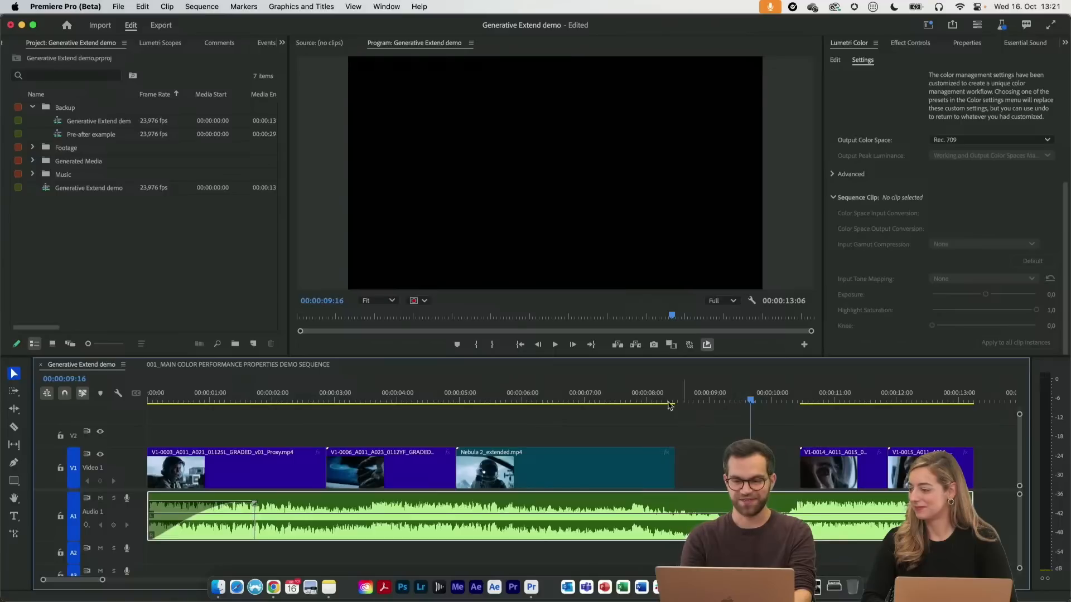
left_click(481, 397)
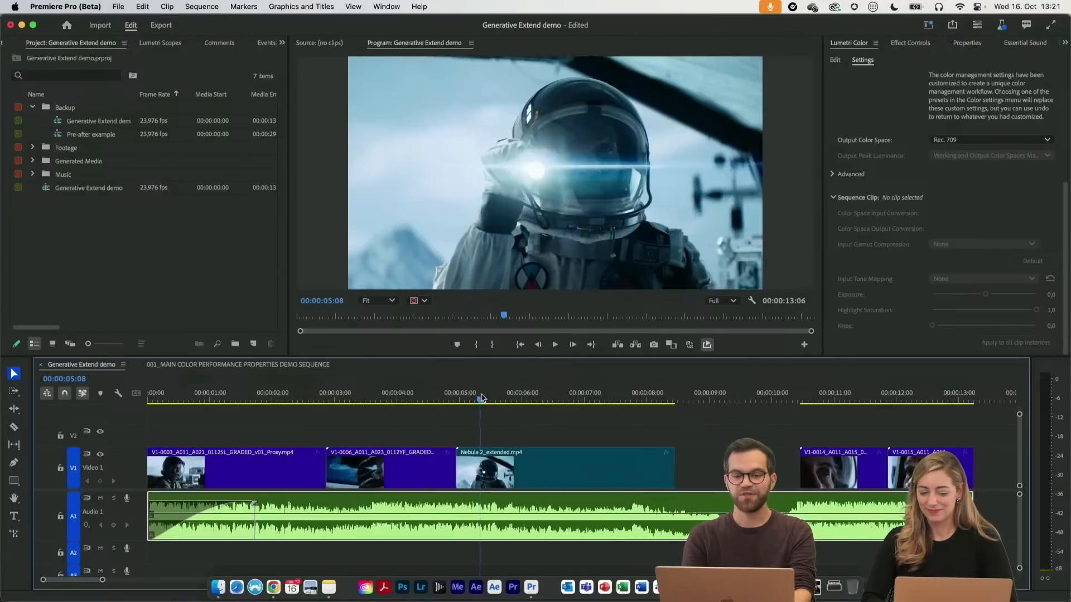
left_click_drag(481, 397, 674, 400)
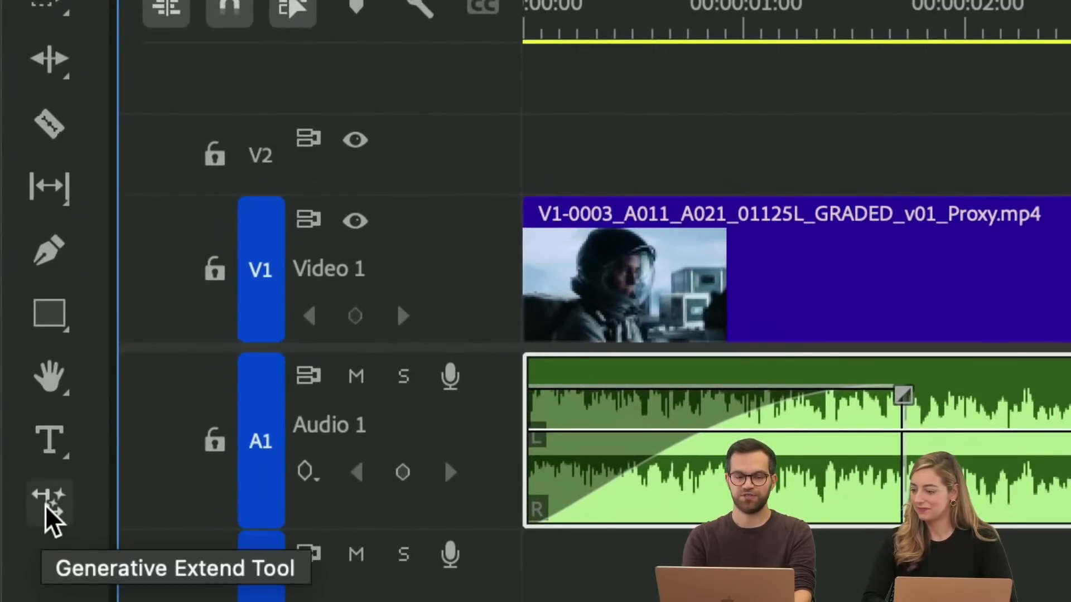
Activate the Generative Extend tool, agree to the generative AI user guidelines and try to adjust the end of Nebula 2_extended.mp4
left_click(47, 508)
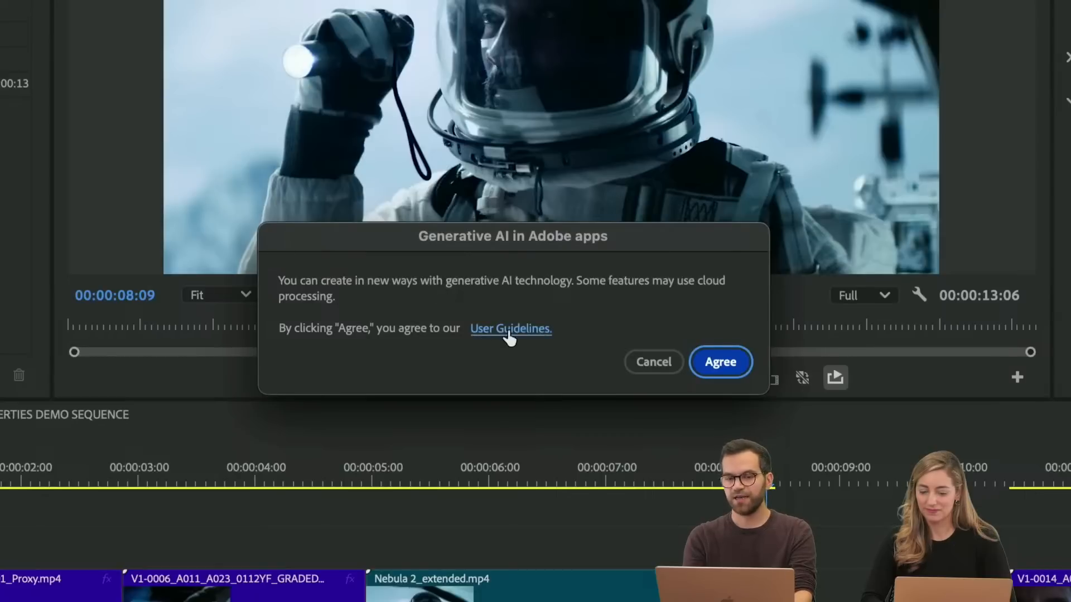
left_click(732, 365)
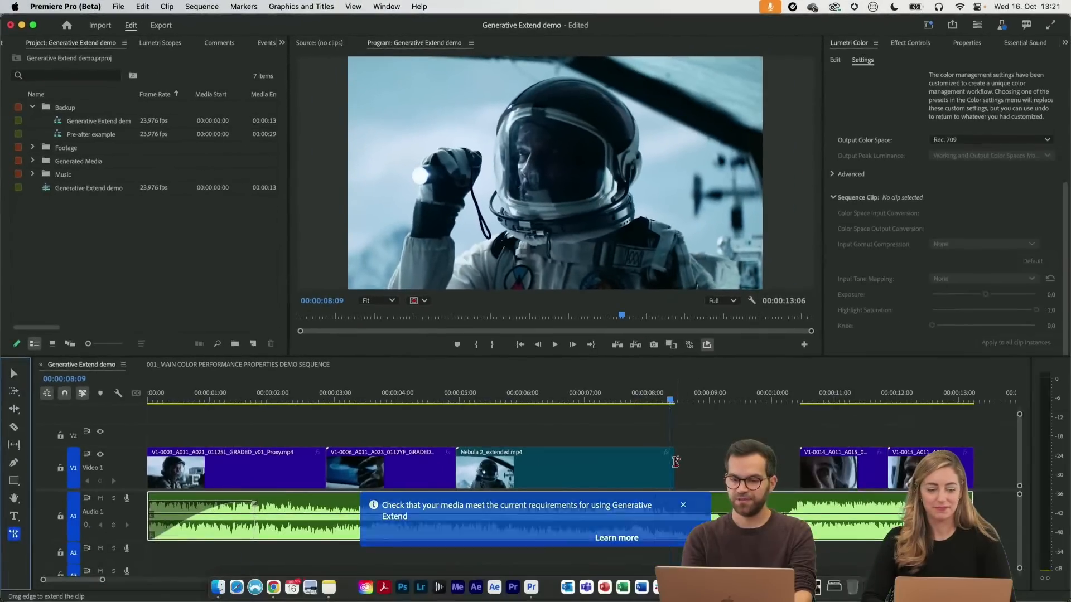
mouse_move(674, 460)
left_mouse_down()
mouse_move(798, 459)
mouse_move(669, 461)
left_mouse_up()
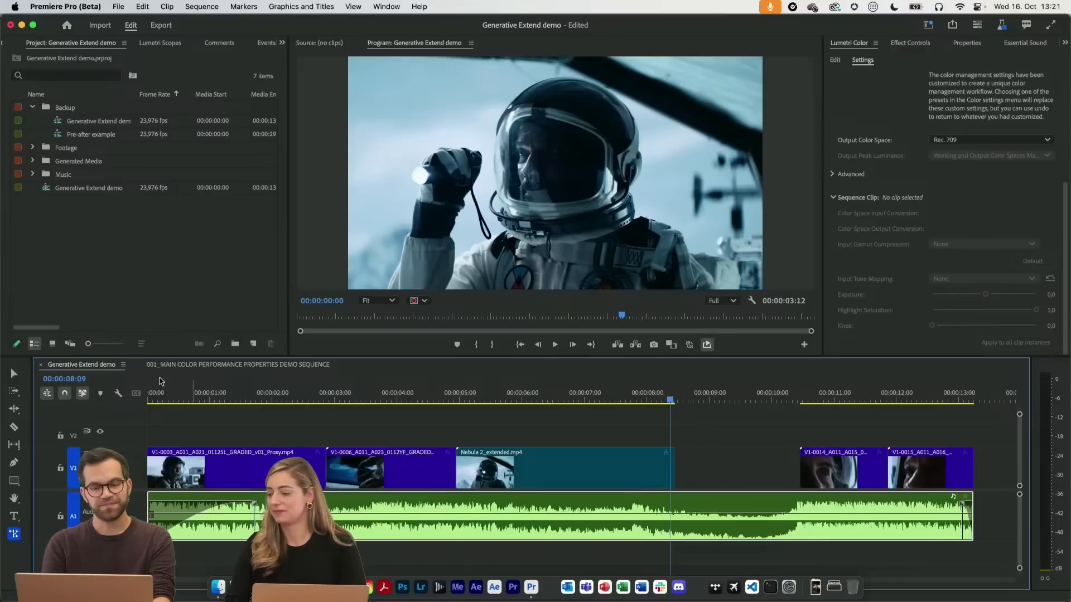
Trim the end of Nebula 2_extended.mp4 to the playhead at 00:00:08:09 and generatively extend it about two seconds into the gap
left_click(13, 373)
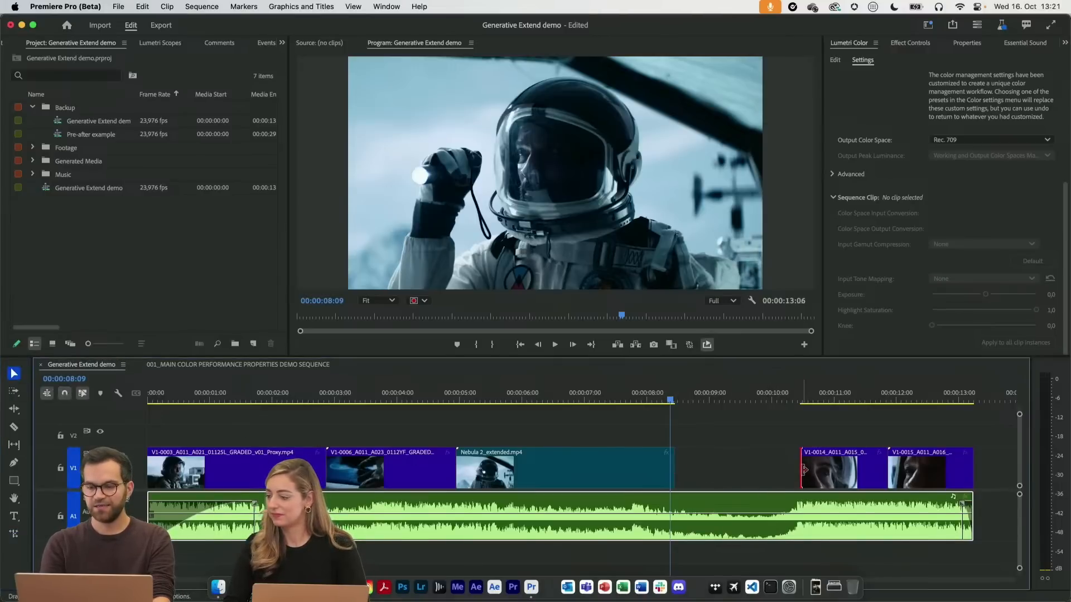
left_click_drag(801, 468, 676, 466)
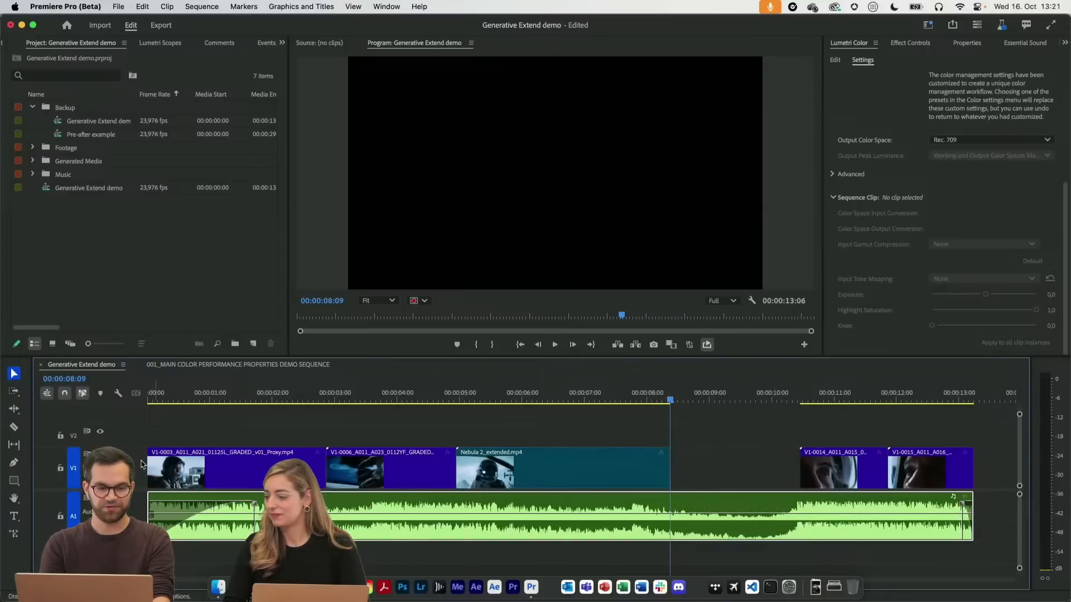
left_click(15, 534)
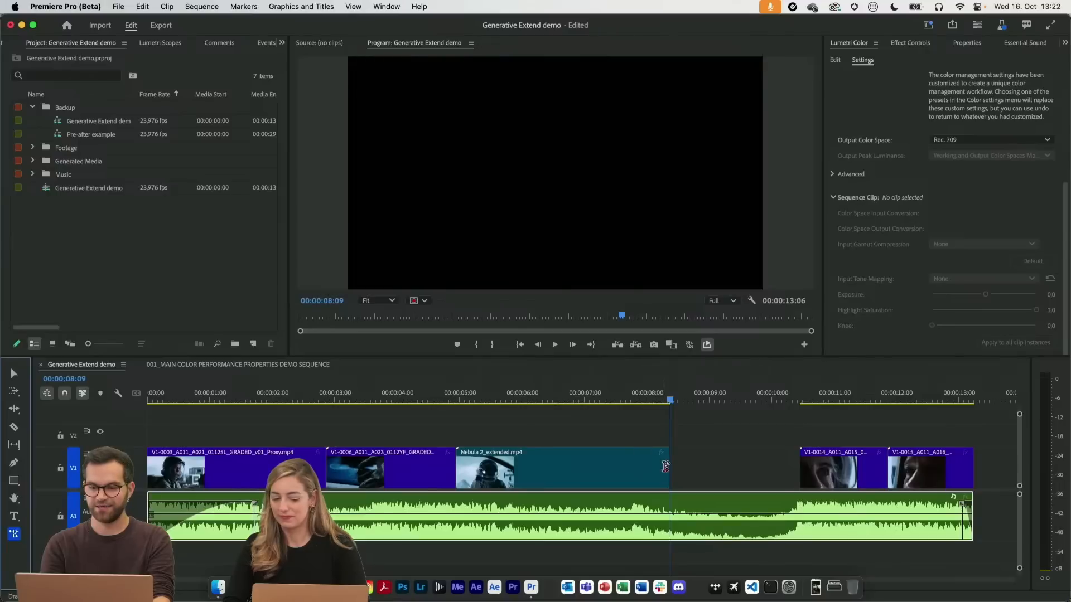
left_click_drag(670, 467, 810, 467)
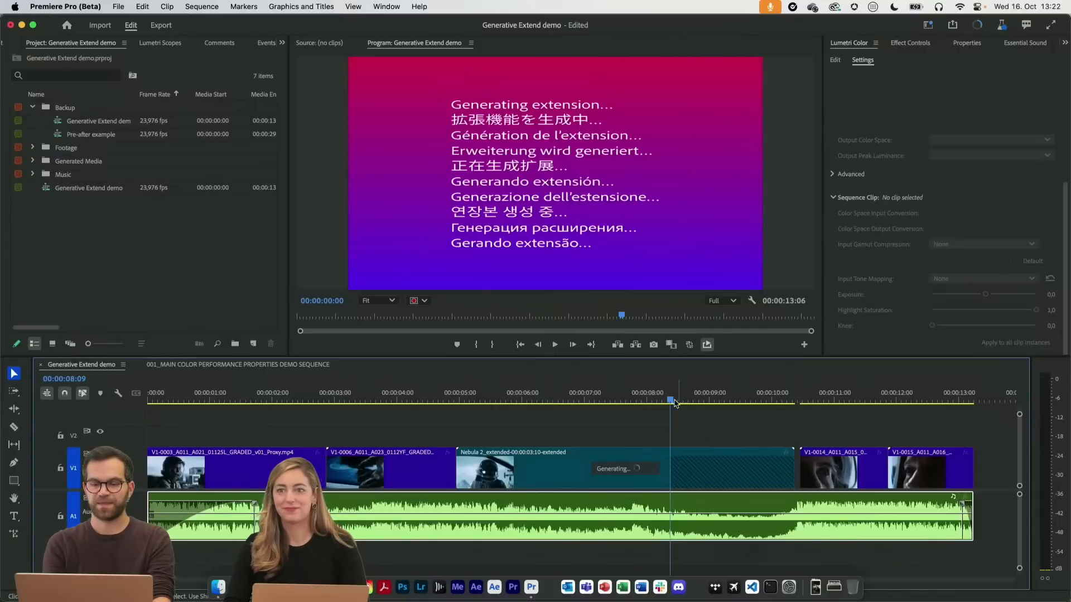
Check the Generative Extend task's detailed progress and scrub the clip while the extension is being generated
mouse_move(682, 397)
left_mouse_down()
mouse_move(839, 390)
mouse_move(625, 393)
mouse_move(694, 393)
left_mouse_up()
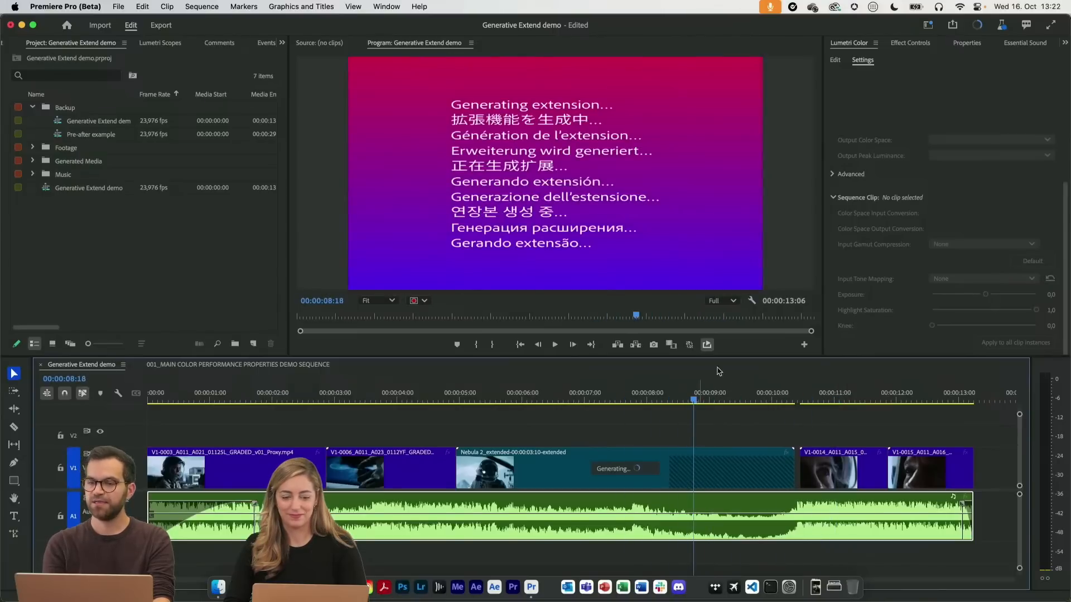
left_click(977, 25)
left_click(567, 109)
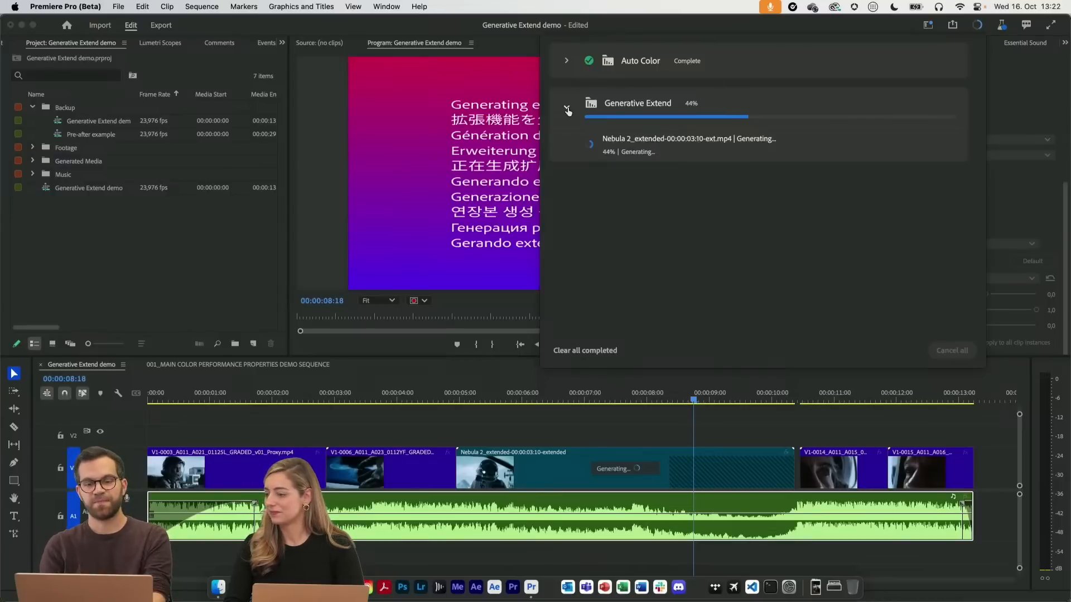
left_click(475, 177)
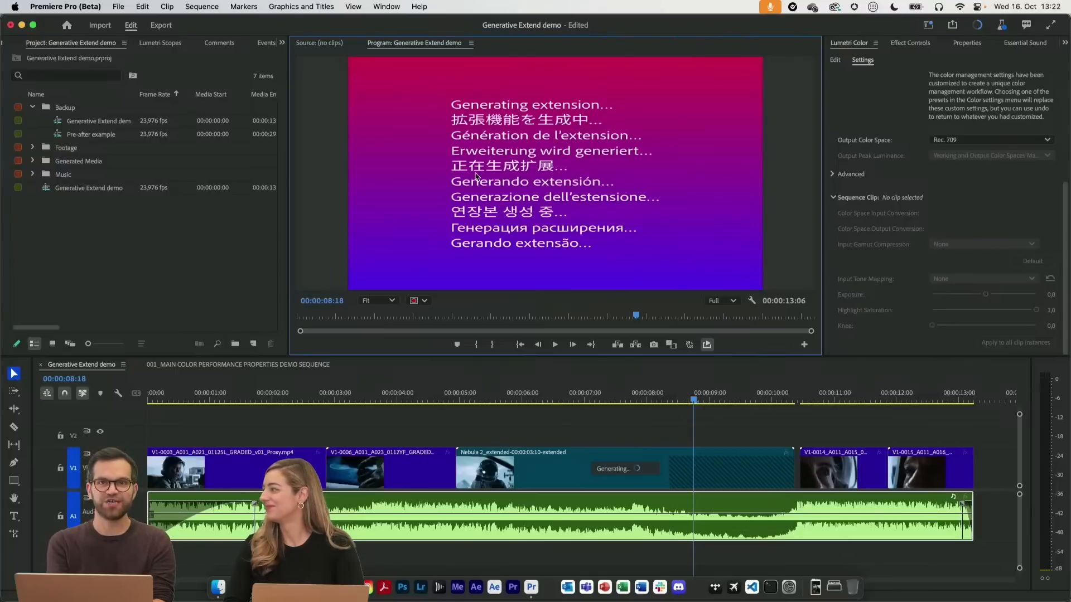
left_click_drag(552, 394, 594, 391)
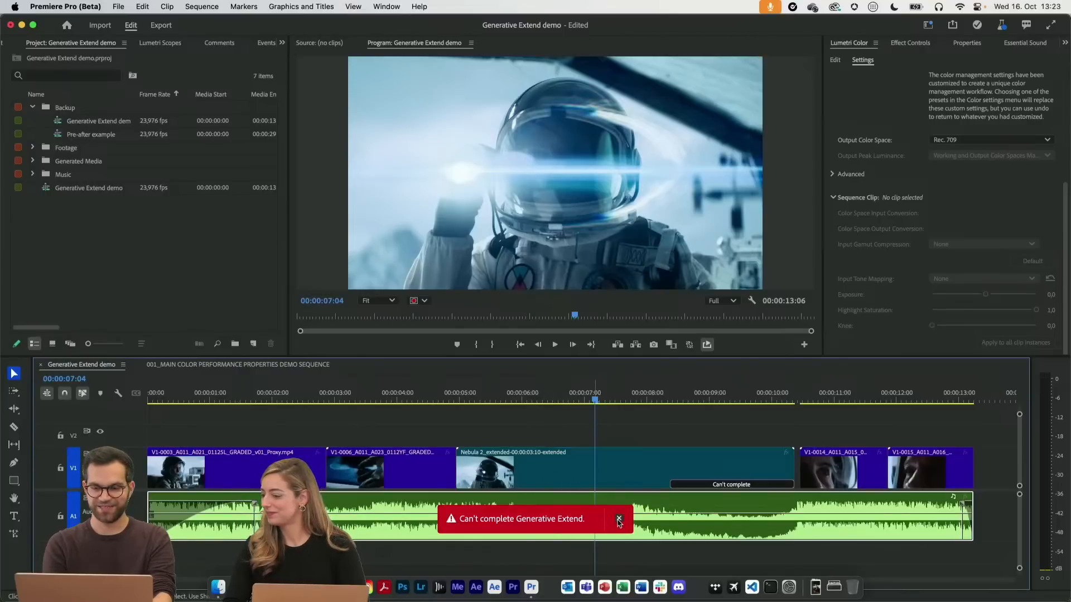
Dismiss the Generative Extend error, inspect the extended section and generate the clip's extension again
left_click(617, 519)
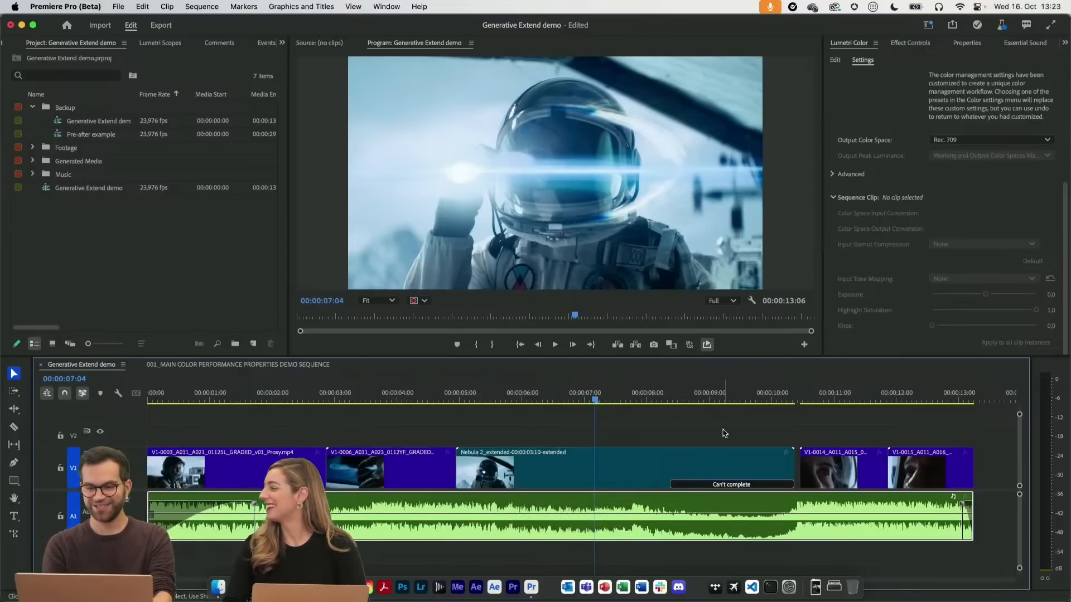
left_click(678, 397)
left_click_drag(678, 395, 688, 392)
left_click(727, 486)
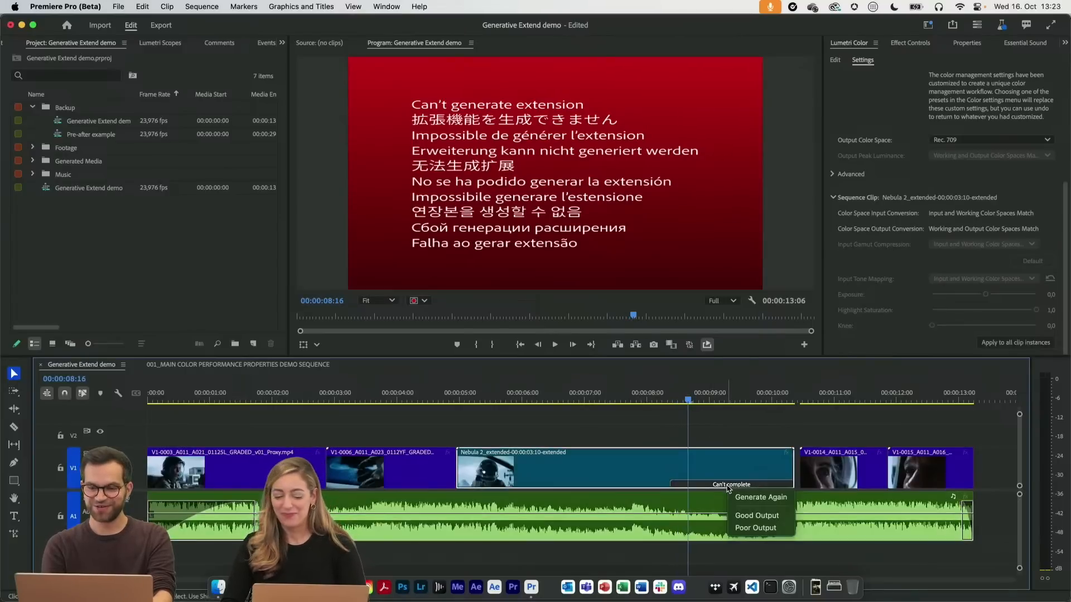
left_click(767, 500)
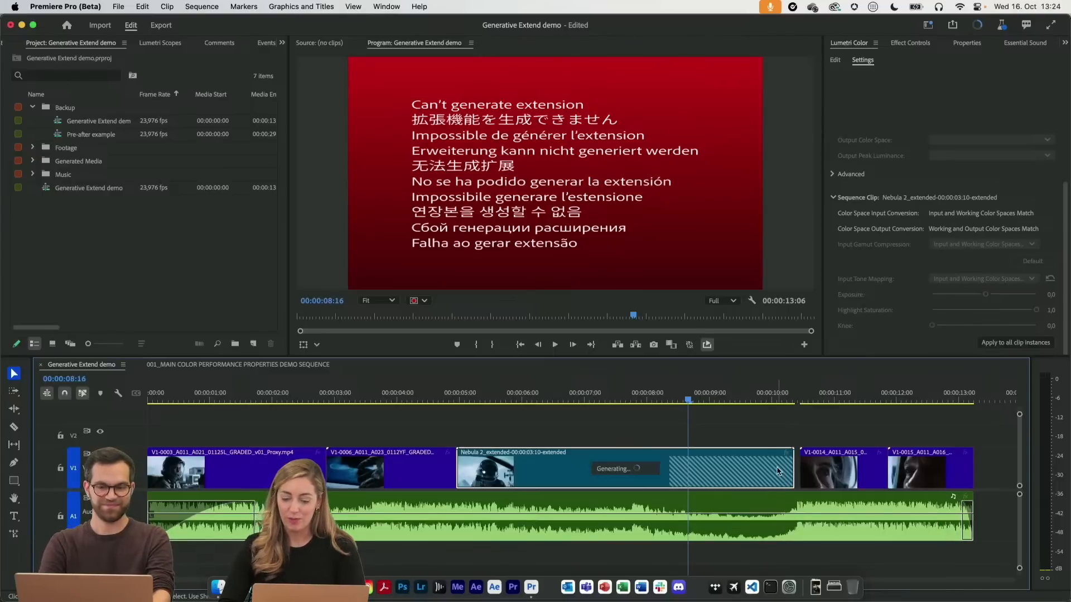
left_click(735, 429)
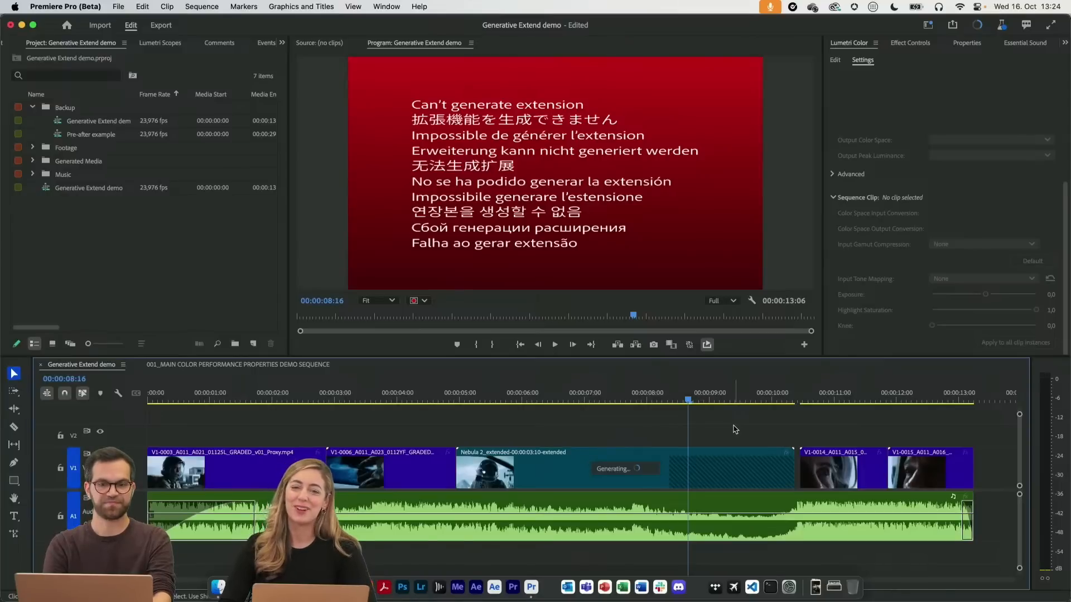
left_click(607, 399)
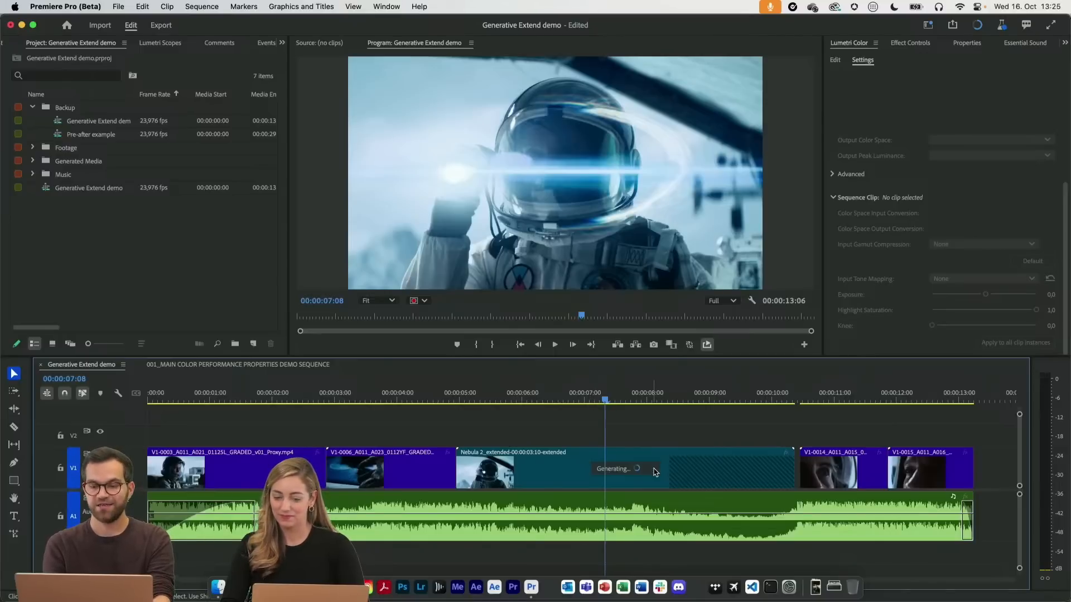
right_click(685, 474)
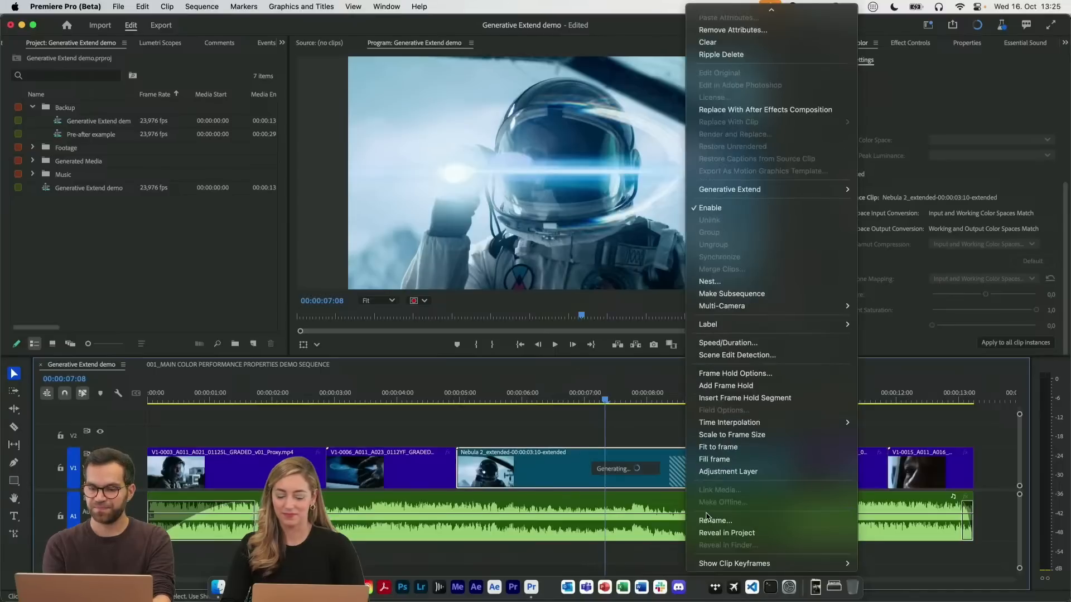
left_click(646, 426)
left_click(623, 427)
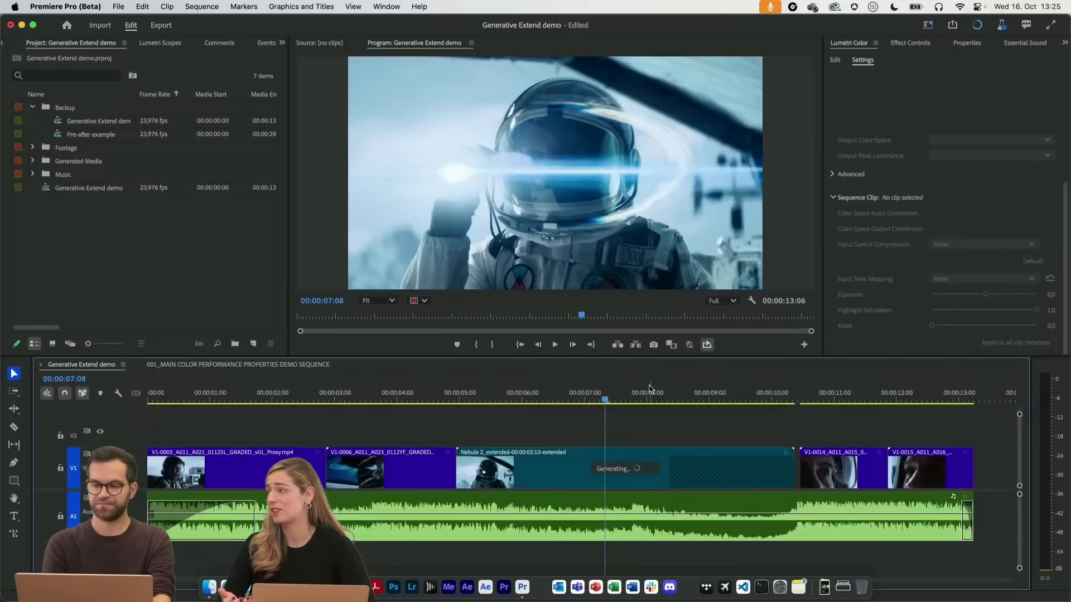
left_click(561, 400)
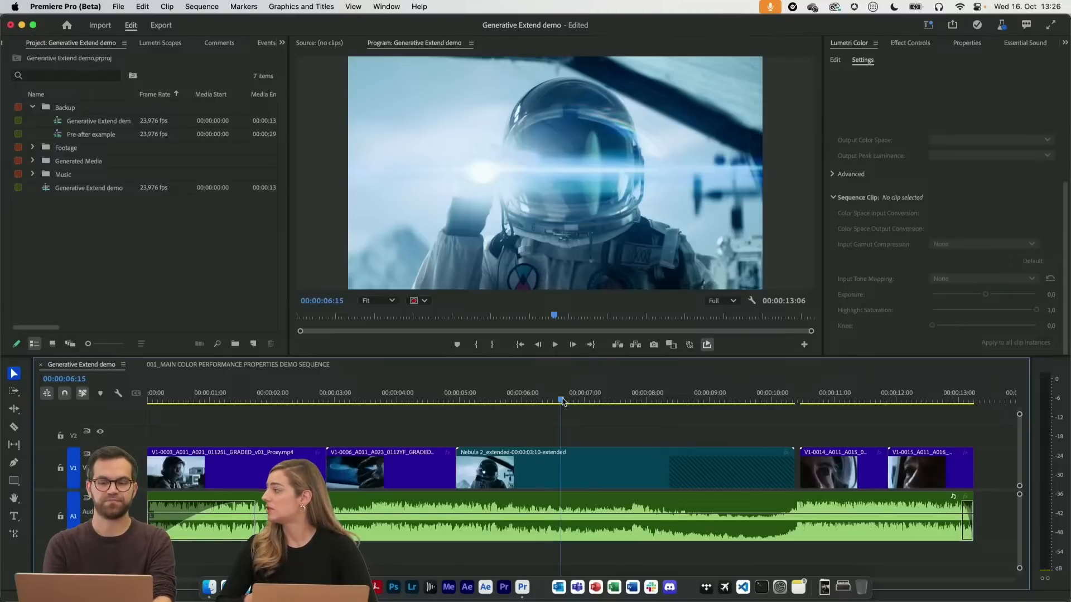
left_click_drag(668, 398, 617, 397)
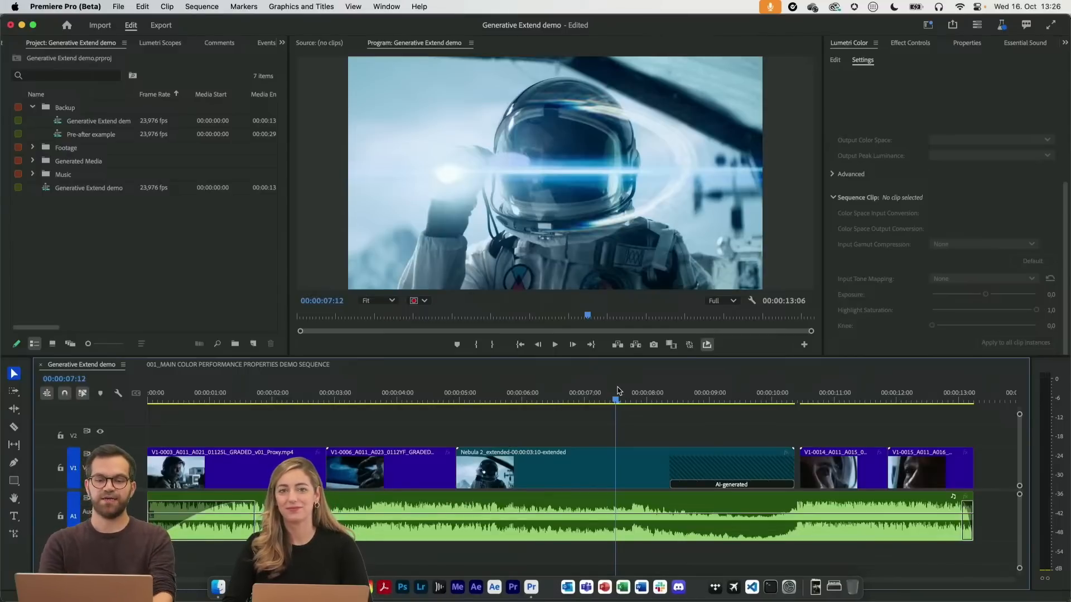
Play the sequence through the AI-generated section of the Nebula 2 clip and scrub the footage leading up to it
left_click(596, 393)
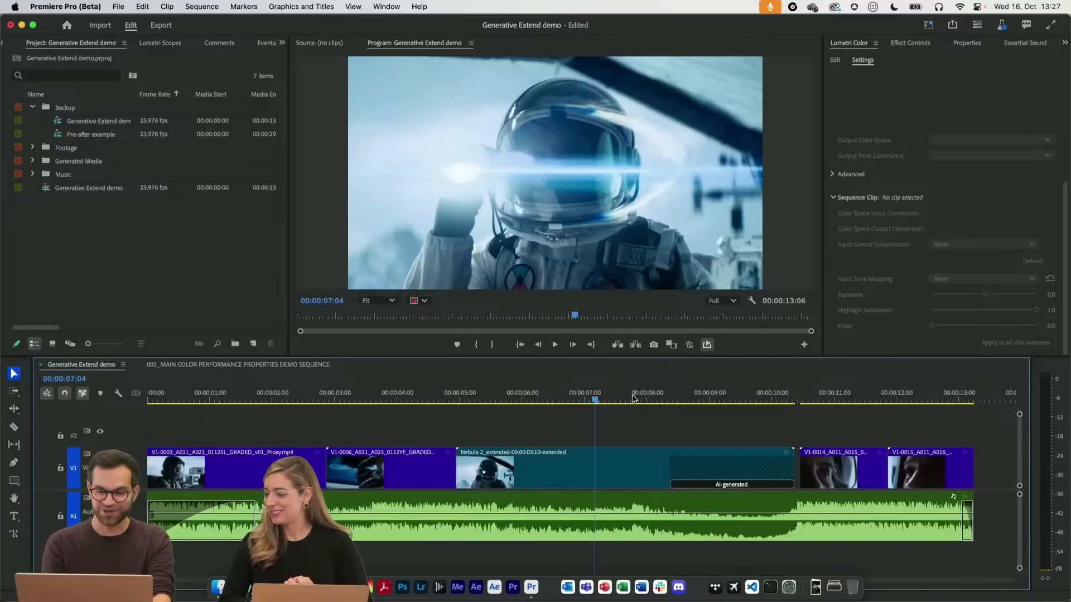
left_click_drag(629, 395, 406, 386)
key("space")
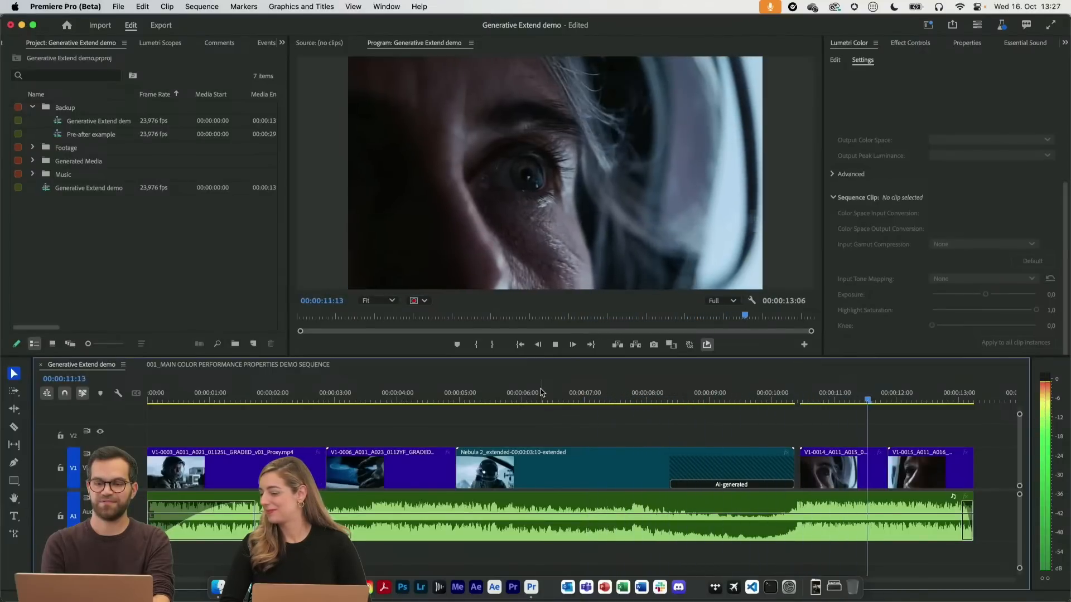
key("space")
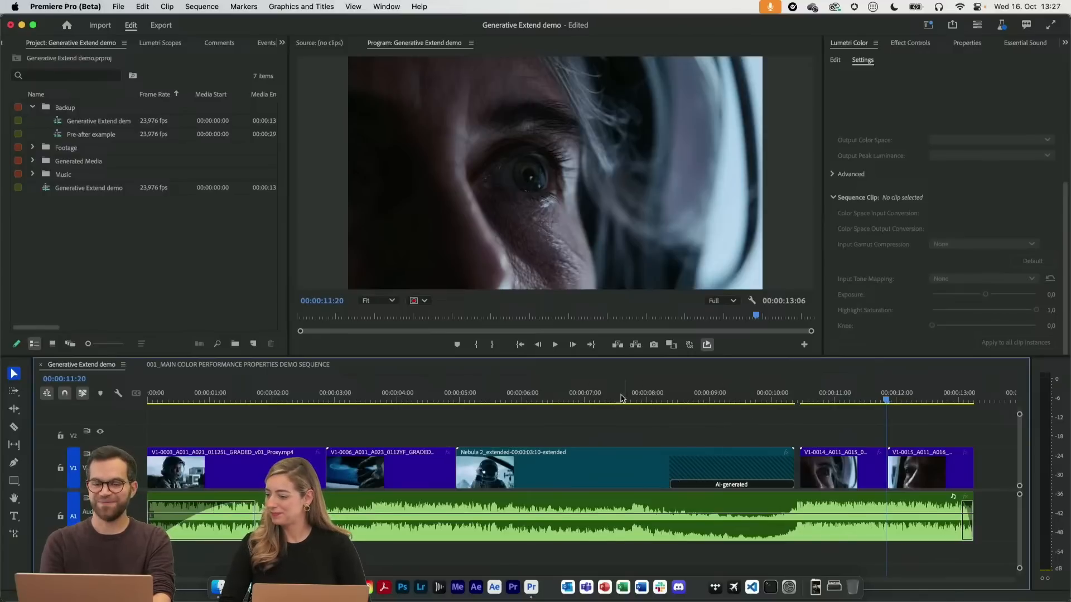
left_click(596, 400)
left_click_drag(596, 399, 641, 404)
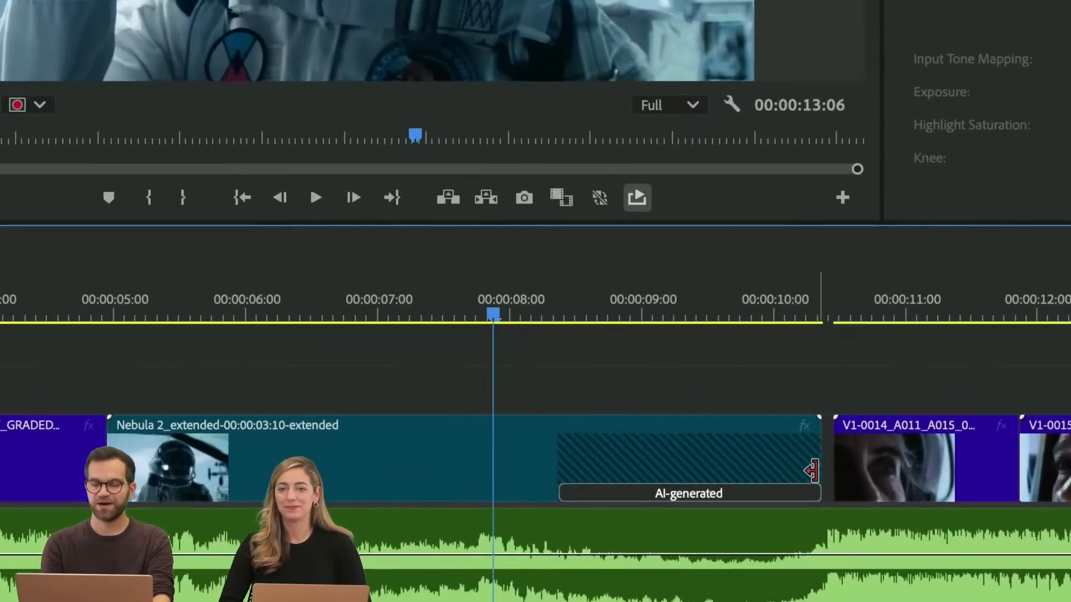
Scrub the Nebula 2 clip from just before 00:00:08:00 through its AI-generated section to 00:00:10:00 to inspect the extension
left_click(504, 317)
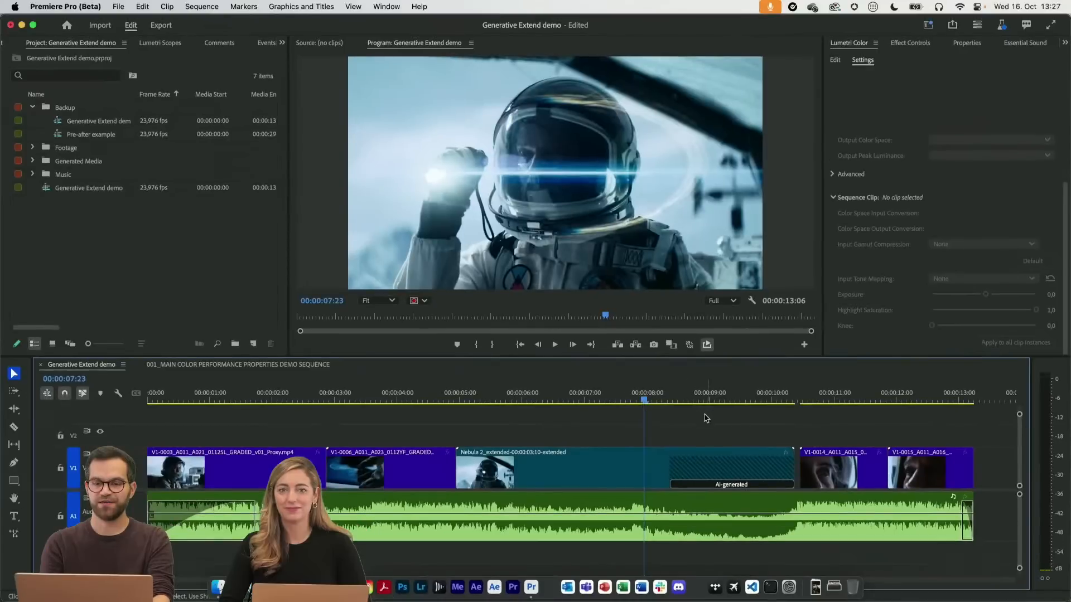
left_click_drag(507, 304, 476, 301)
left_click_drag(630, 397, 736, 394)
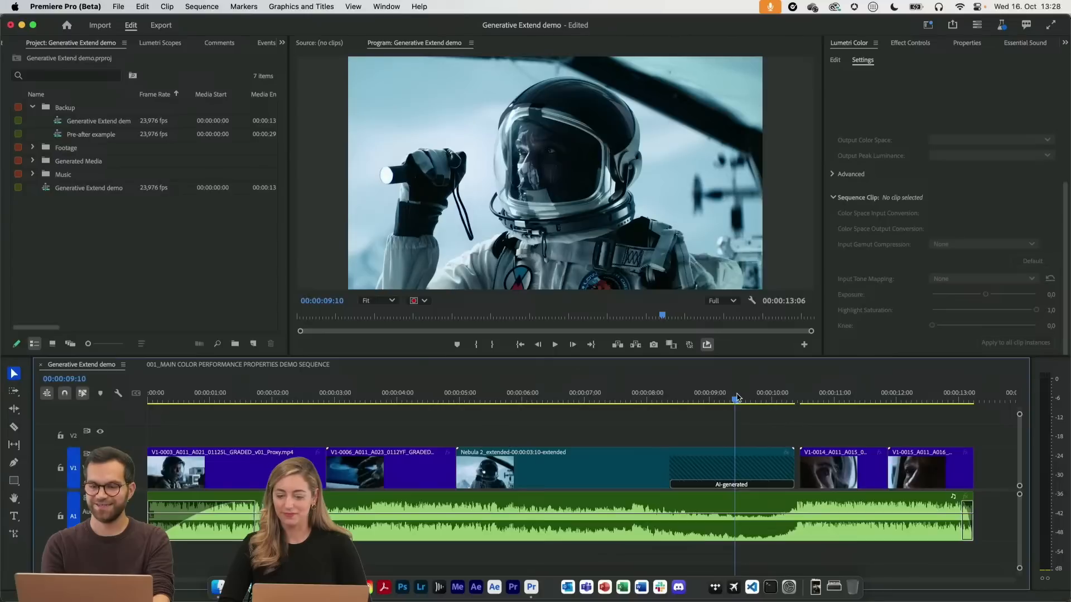
left_click_drag(736, 396, 759, 393)
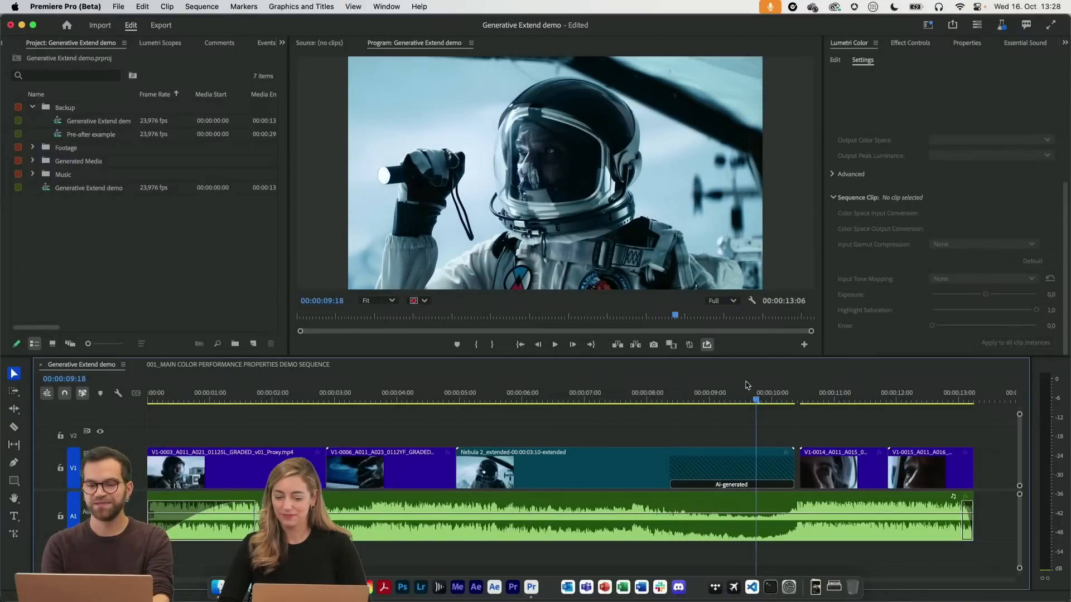
left_click(738, 398)
left_click_drag(738, 398, 774, 388)
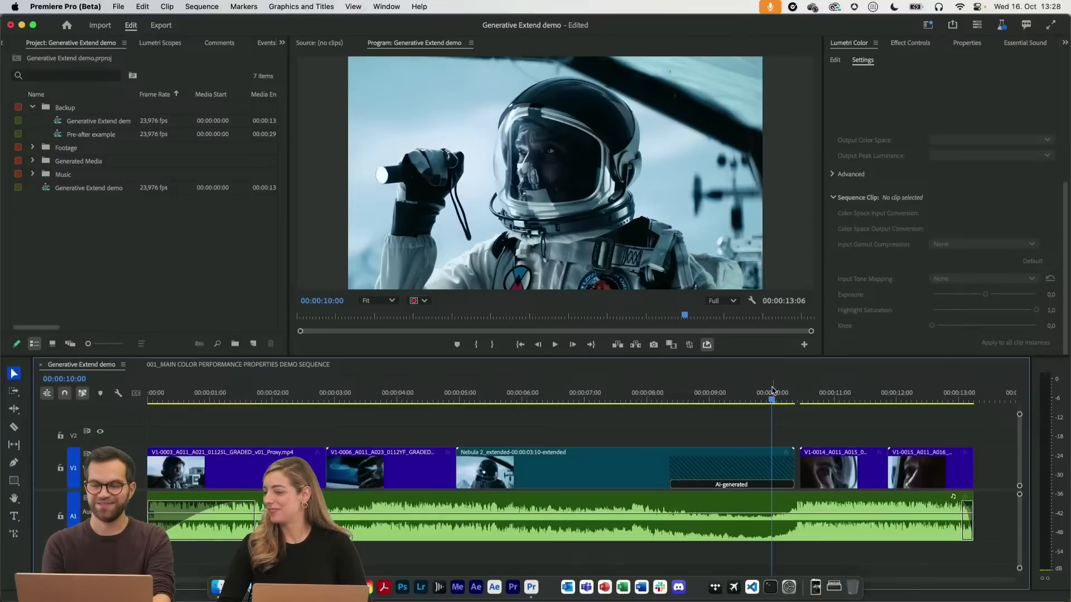
Rate the AI-generated section as Good Output and submit feedback with matching style, seamless transition and consistent content checked, plus the note "great :)"
left_click(725, 487)
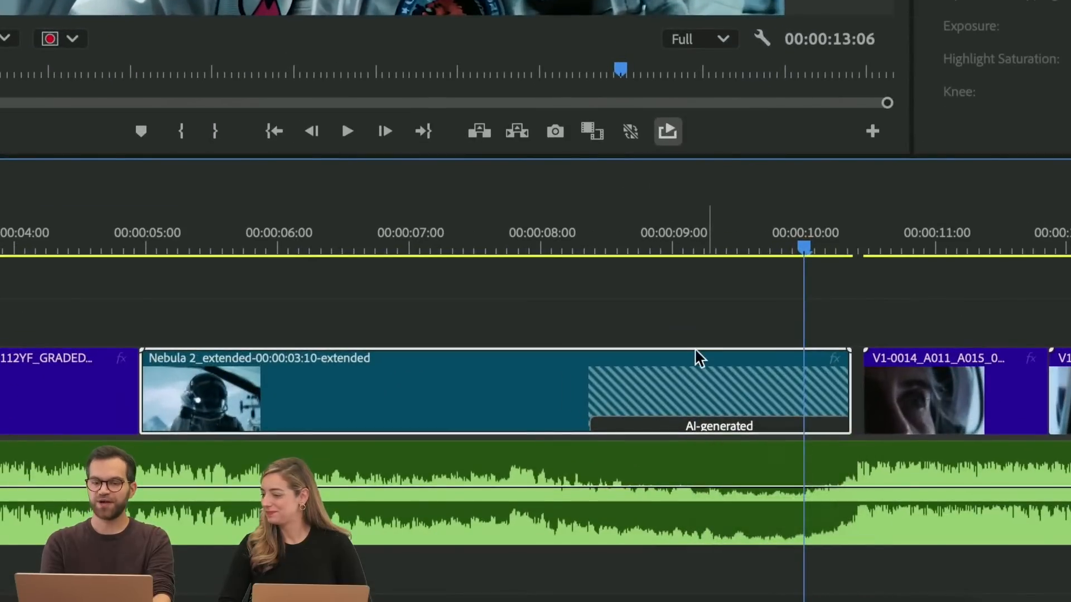
left_click(708, 424)
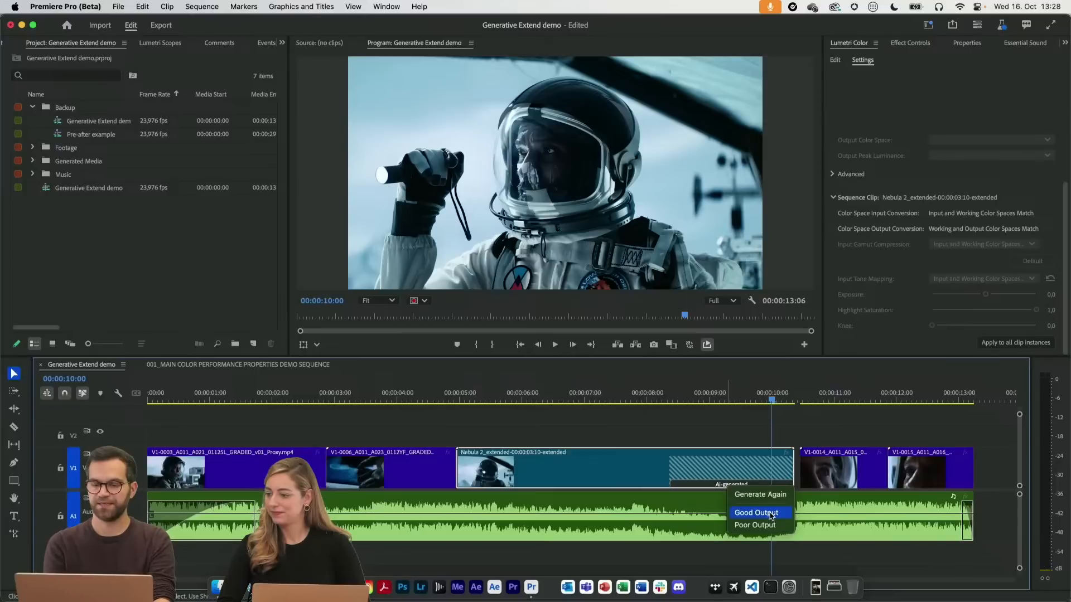
left_click(771, 516)
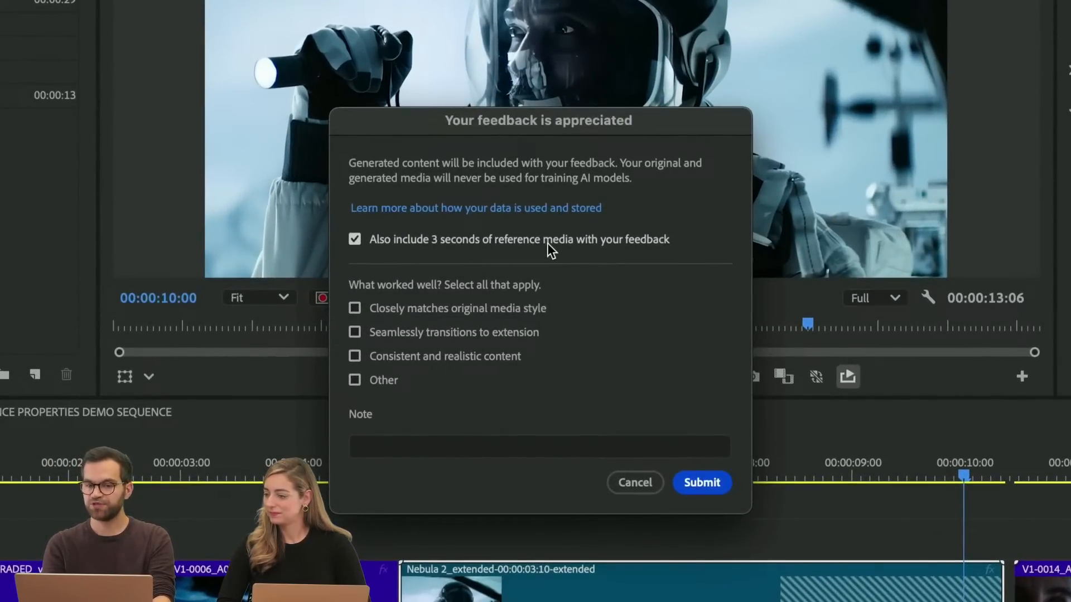
left_click(496, 308)
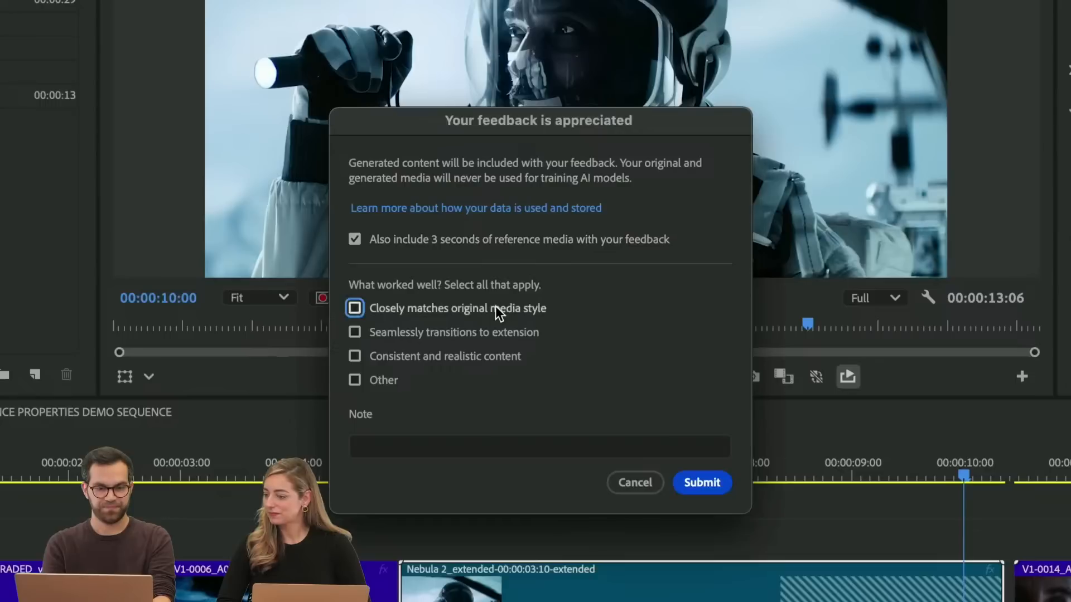
left_click(499, 333)
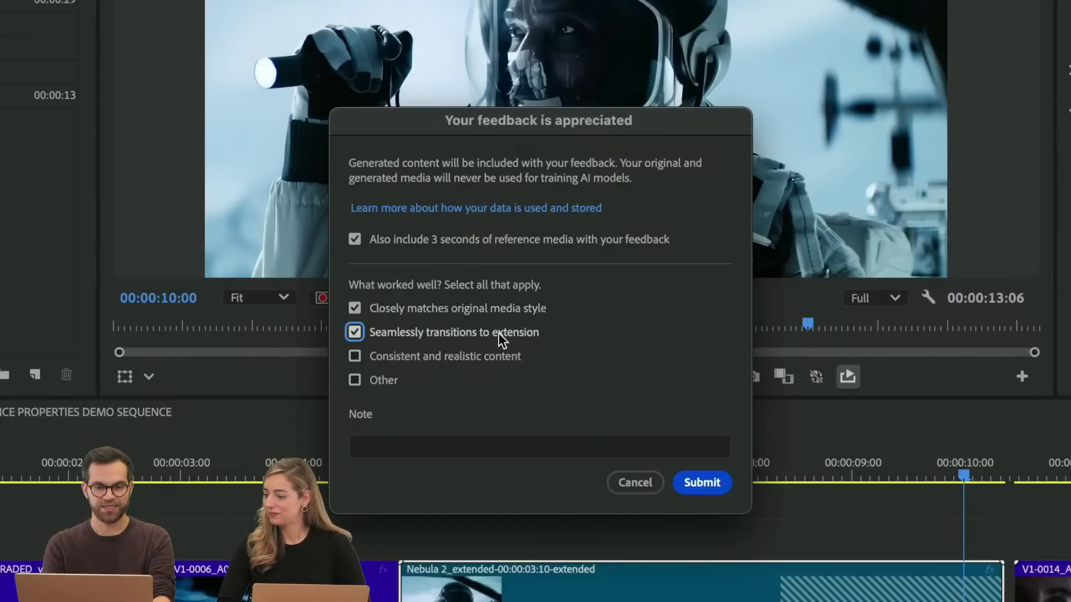
left_click(471, 357)
left_click(413, 446)
type("great :)")
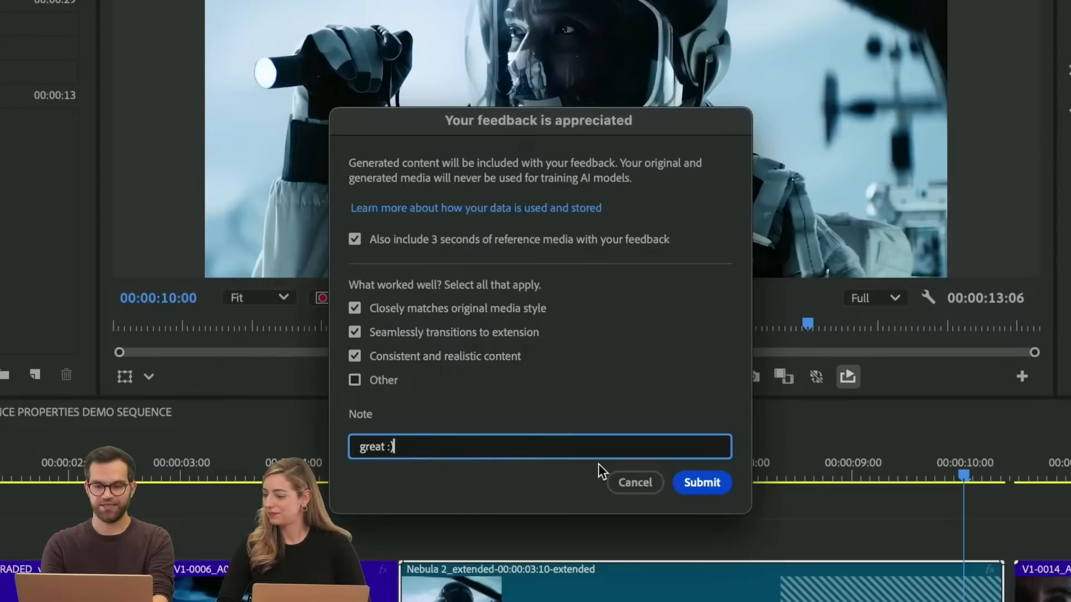
left_click(696, 484)
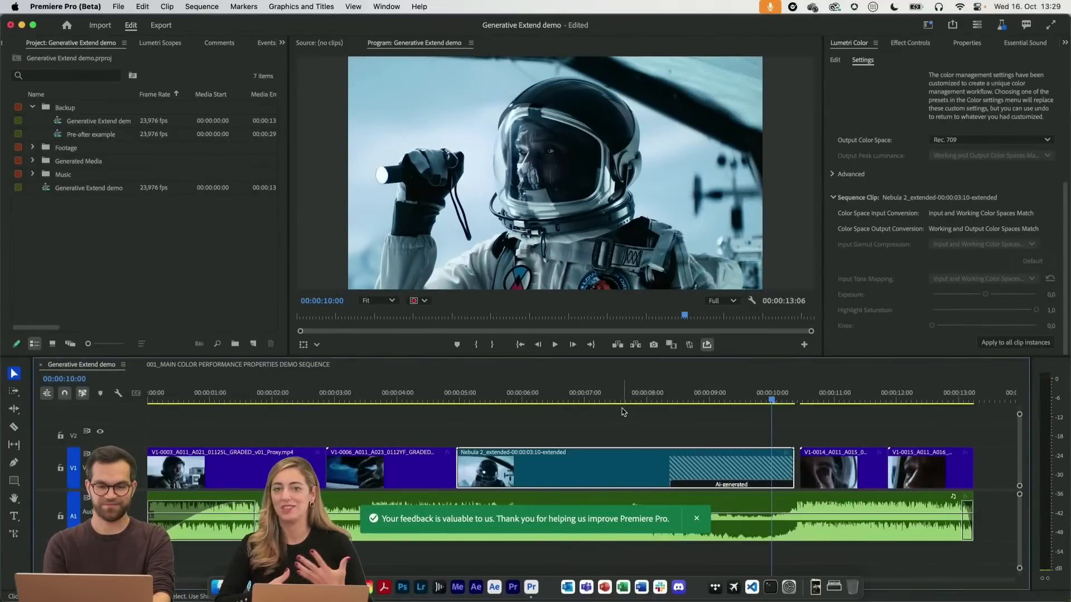
Deselect the Nebula 2 clip and compare its original footage with the start and end of the AI-generated section by scrubbing between them
left_click(625, 423)
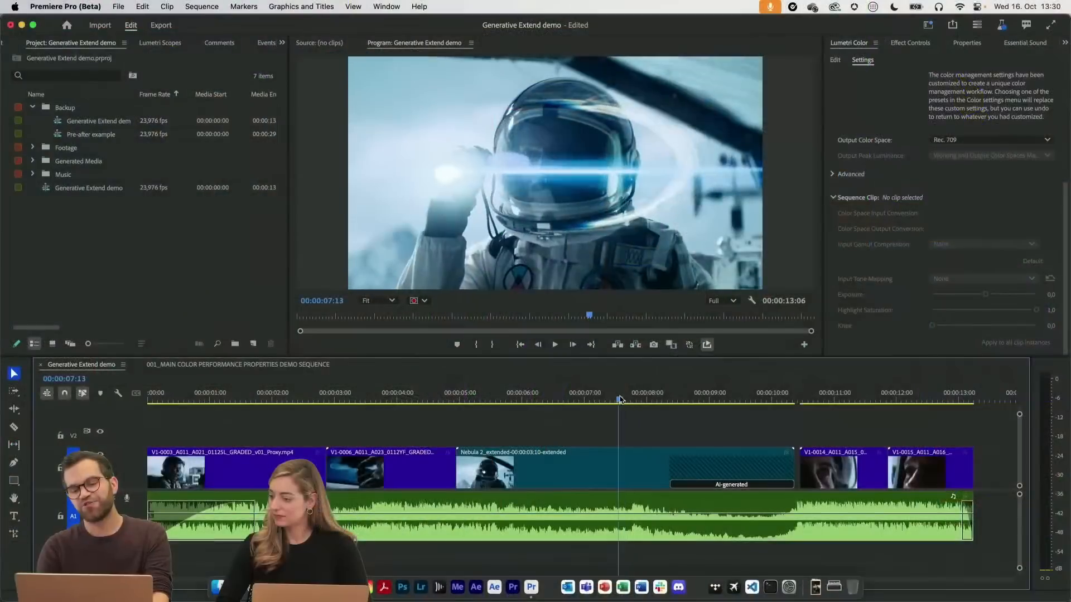
mouse_move(617, 399)
left_mouse_down()
mouse_move(540, 399)
mouse_move(617, 400)
left_mouse_up()
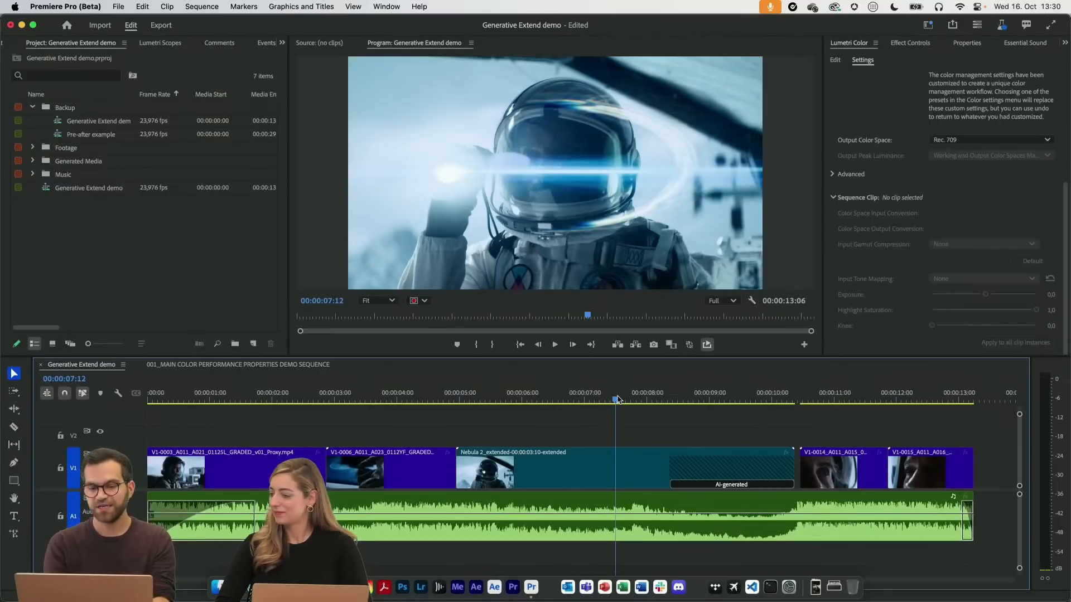
left_click(647, 398)
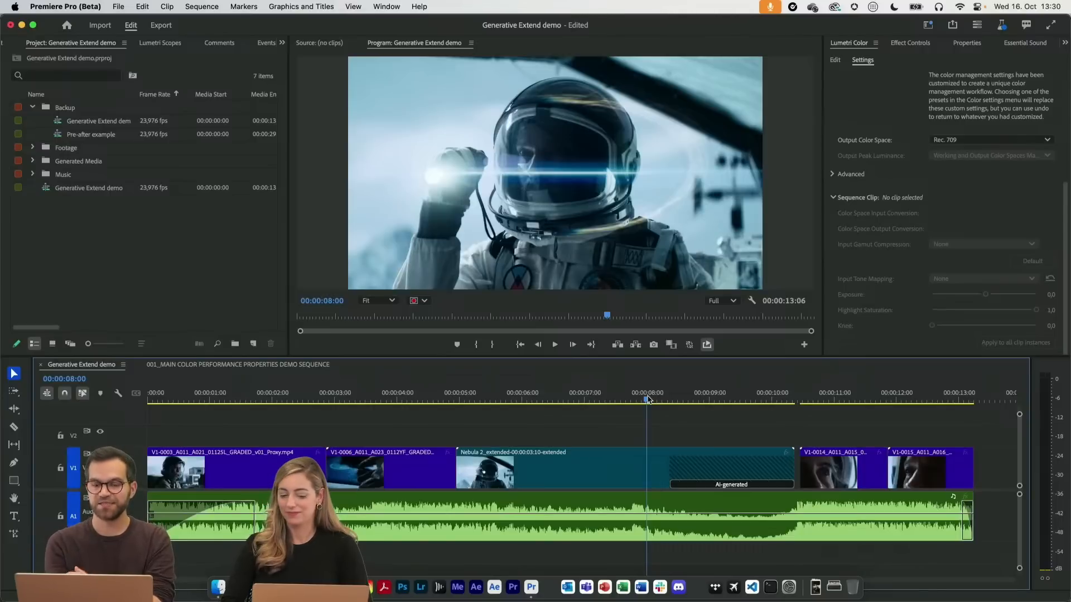
left_click_drag(632, 398, 673, 395)
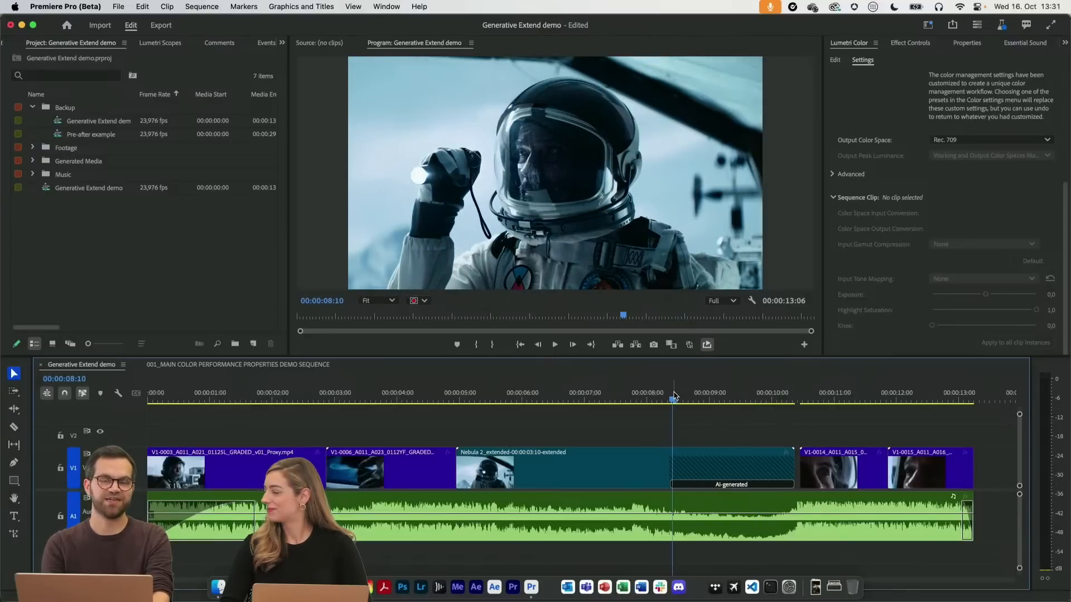
mouse_move(674, 395)
left_mouse_down()
mouse_move(638, 395)
mouse_move(657, 396)
left_mouse_up()
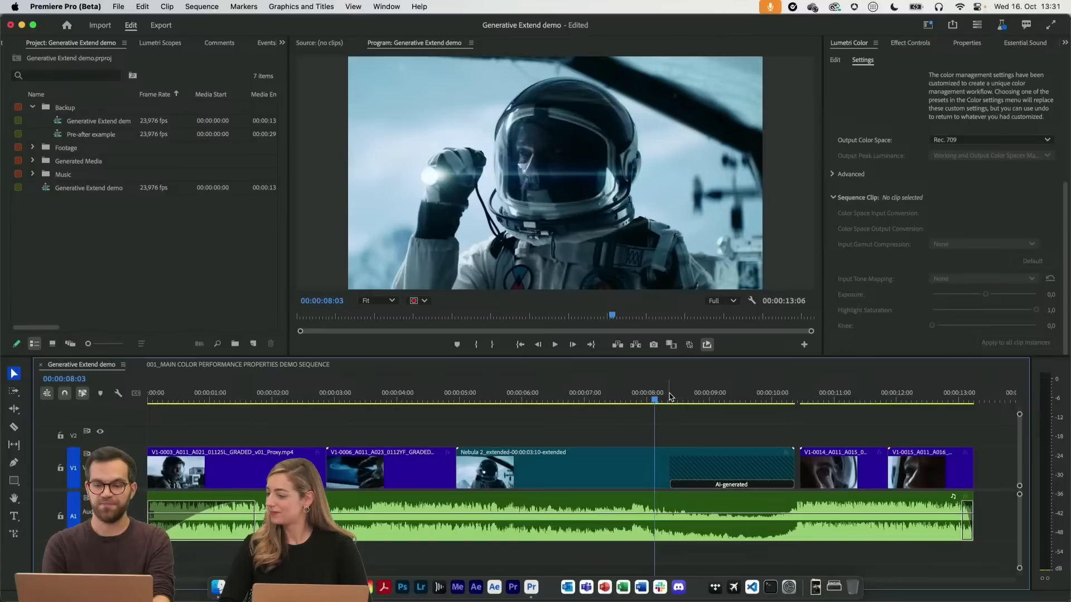
left_click(669, 397)
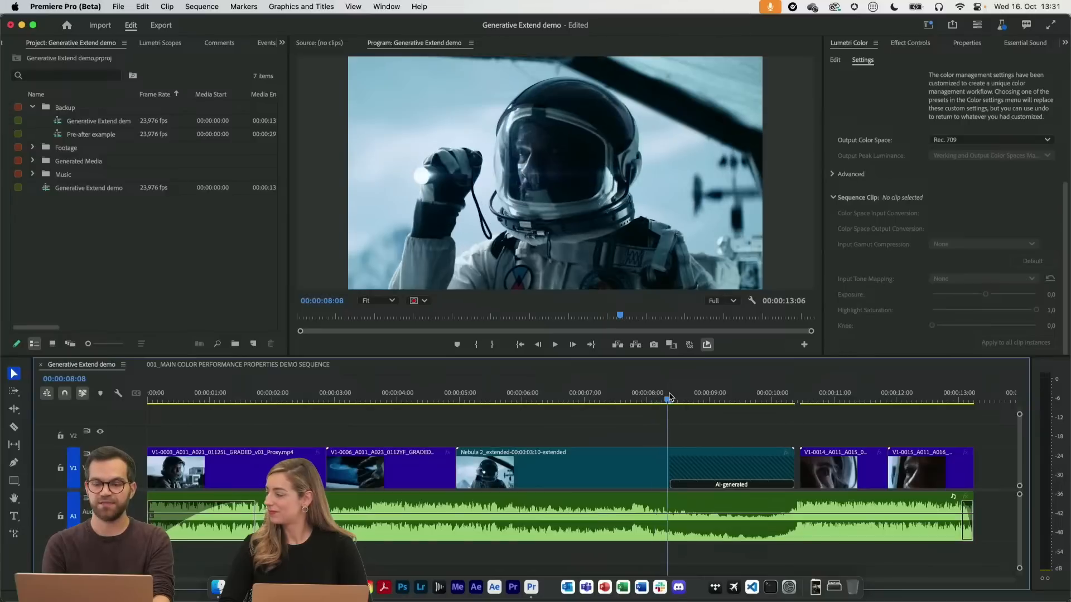
left_click(794, 395)
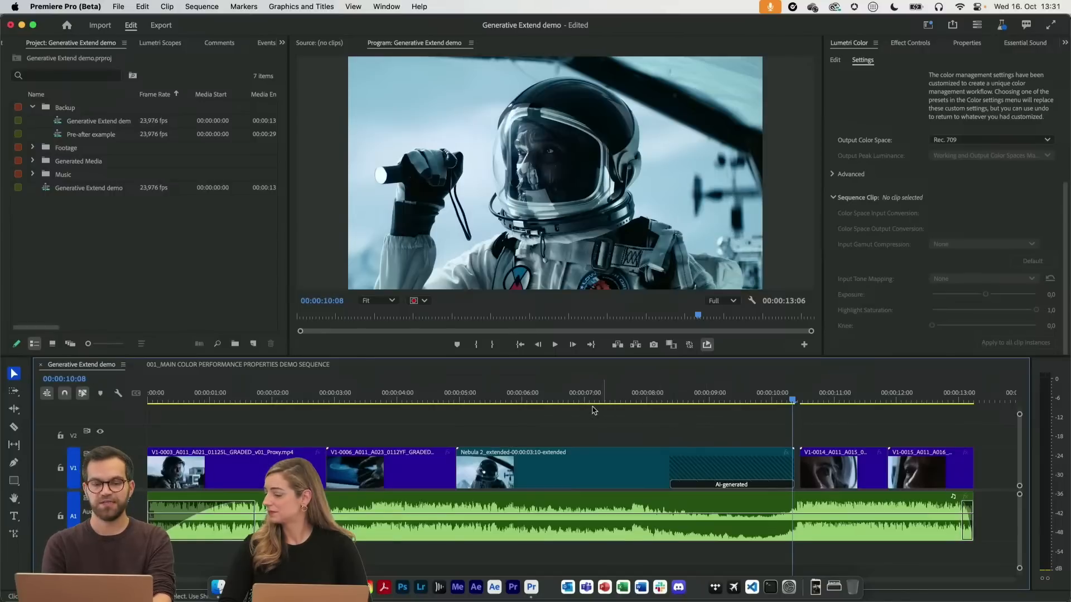
left_click_drag(557, 399, 552, 400)
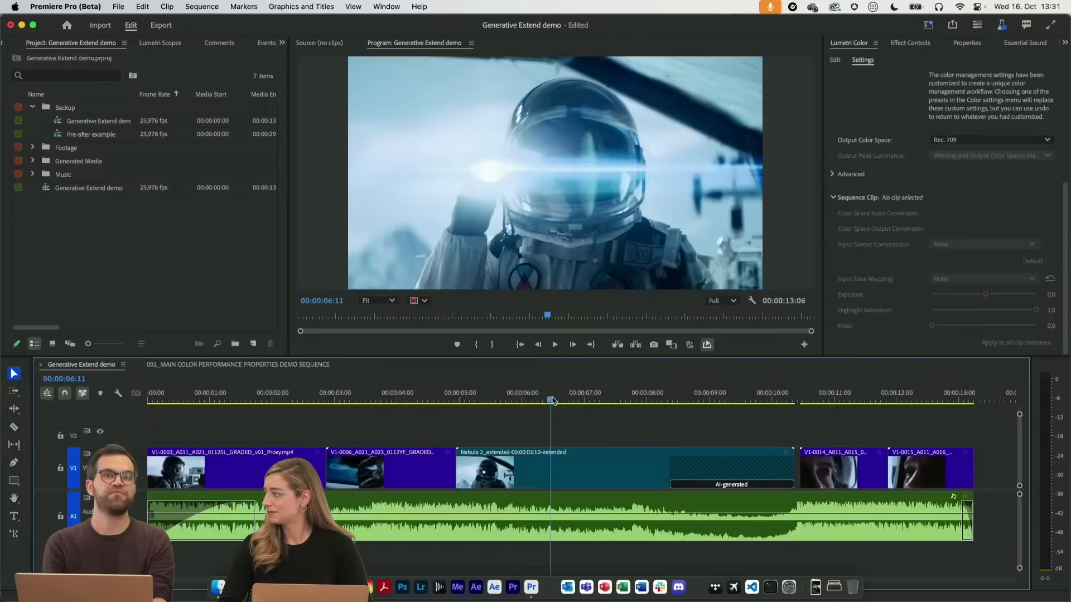
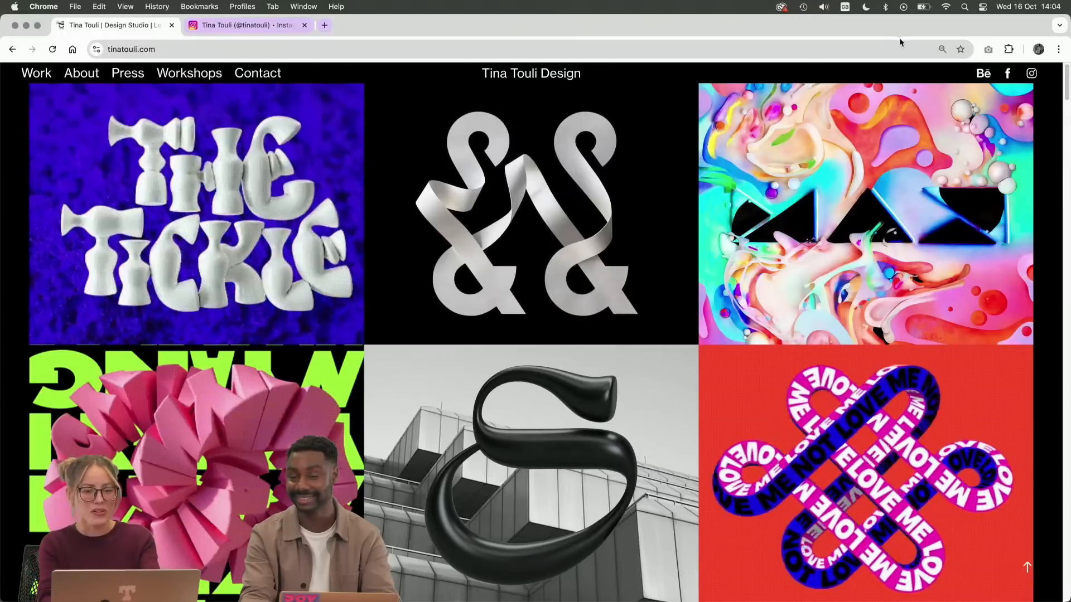
Open the Adobe MAX project on the designer's portfolio site, watch its Behind the Scenes video, and minimize the browser window
left_click(833, 186)
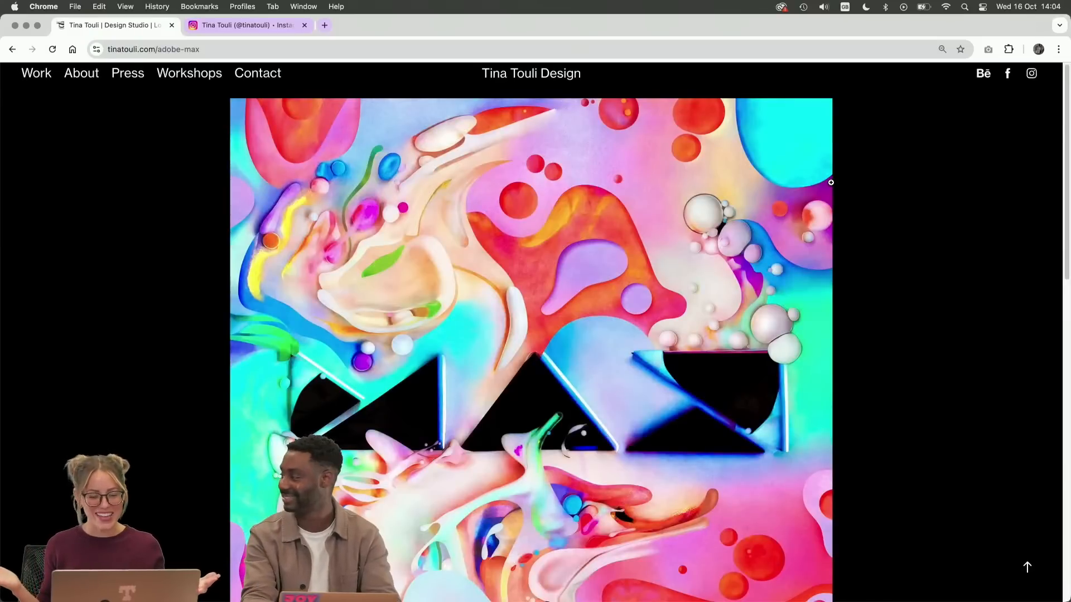
scroll(831, 182, "down", 3)
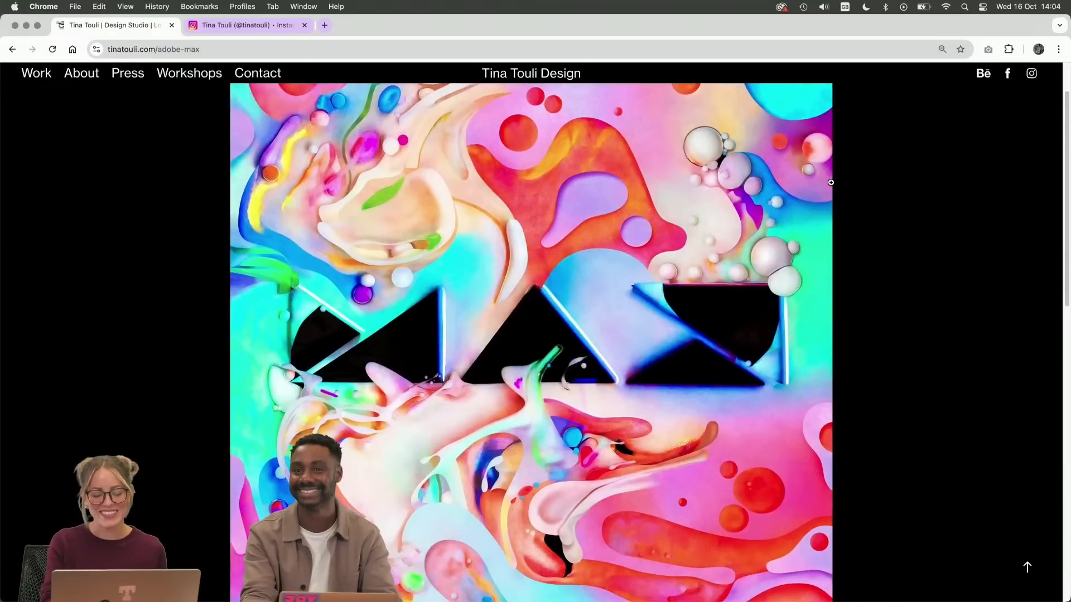
scroll(831, 182, "down", 20)
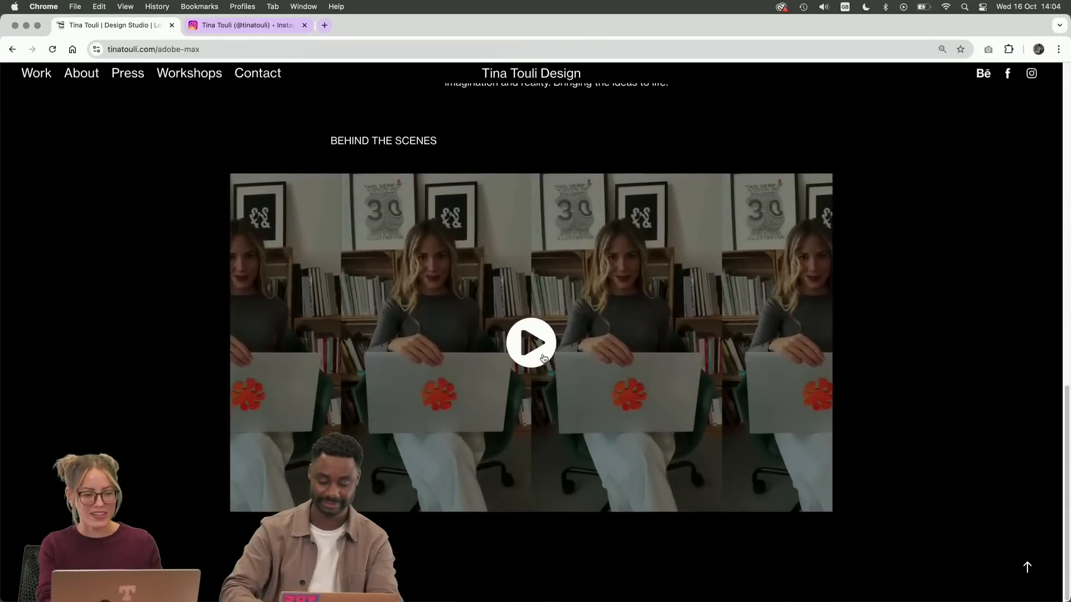
left_click(542, 357)
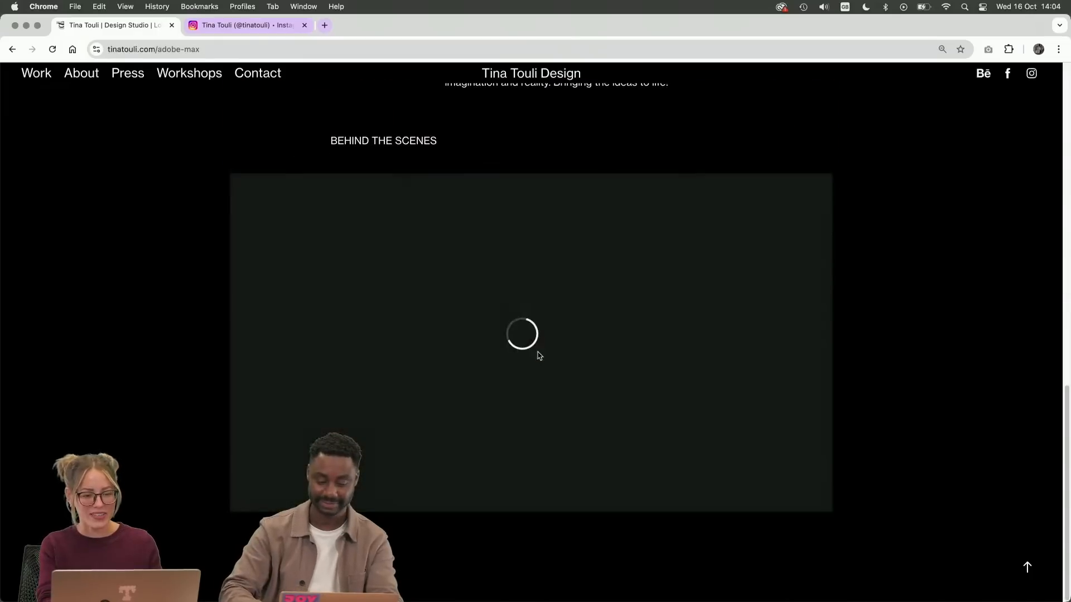
key("XF86AudioMute")
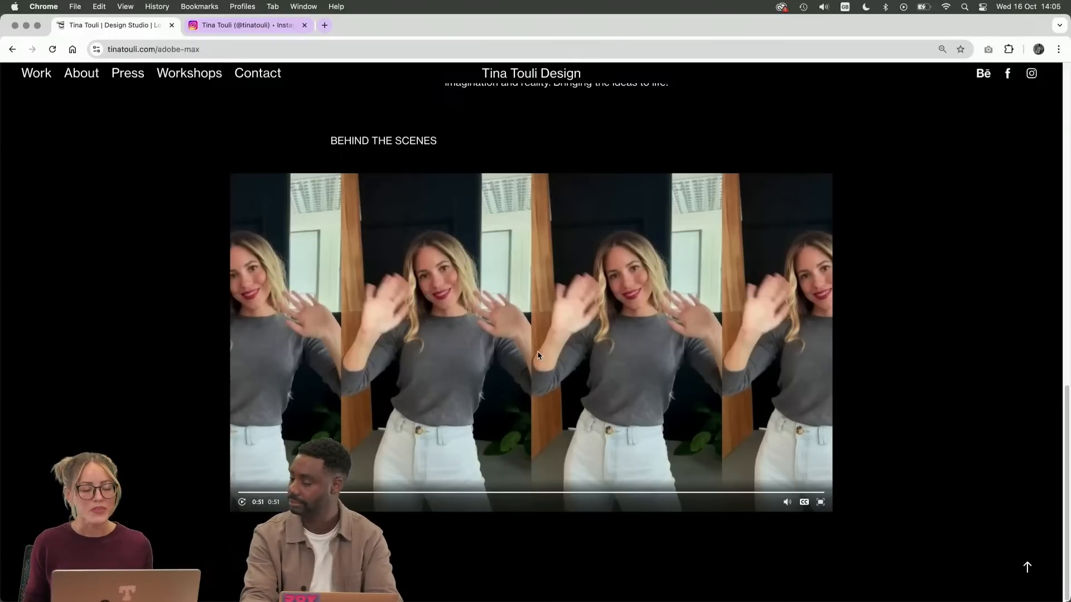
left_click(29, 26)
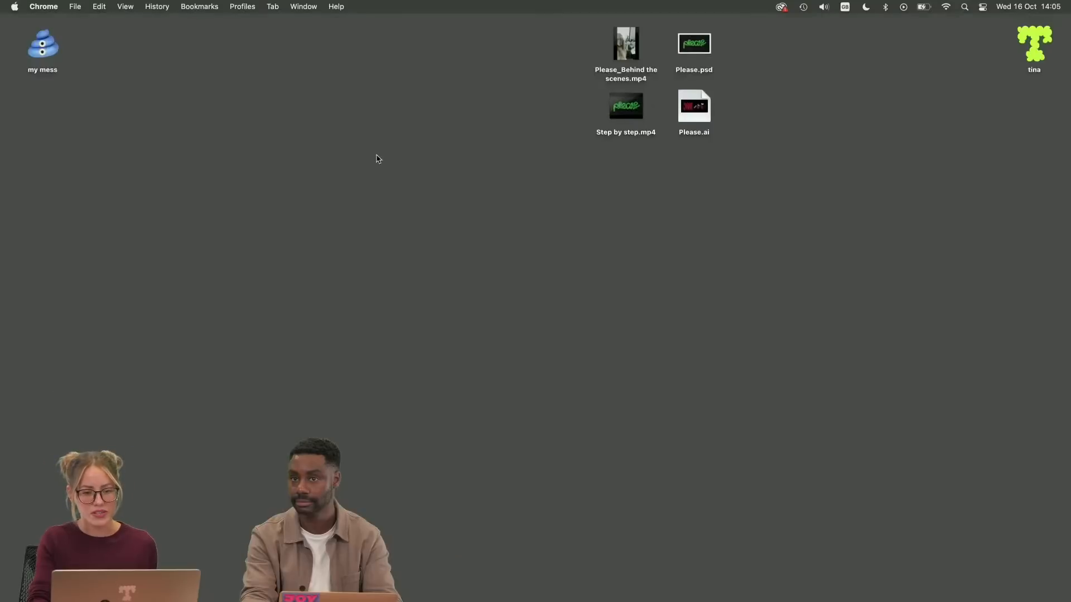
Open Please_Behind the scenes.mp4 from the desktop, watch it in full screen, and close the video
double_click(626, 47)
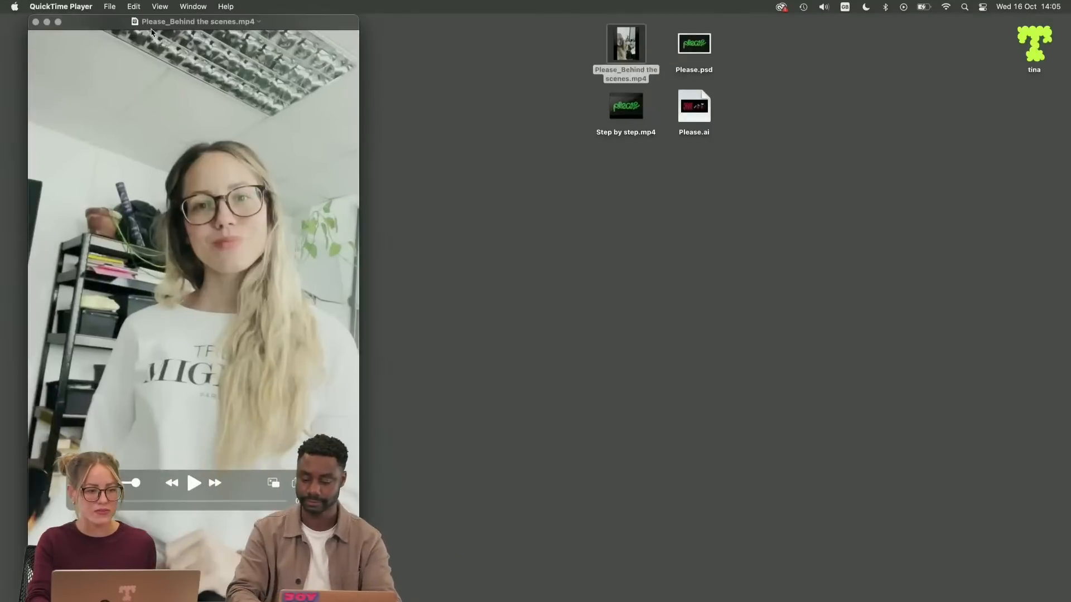
left_click(159, 7)
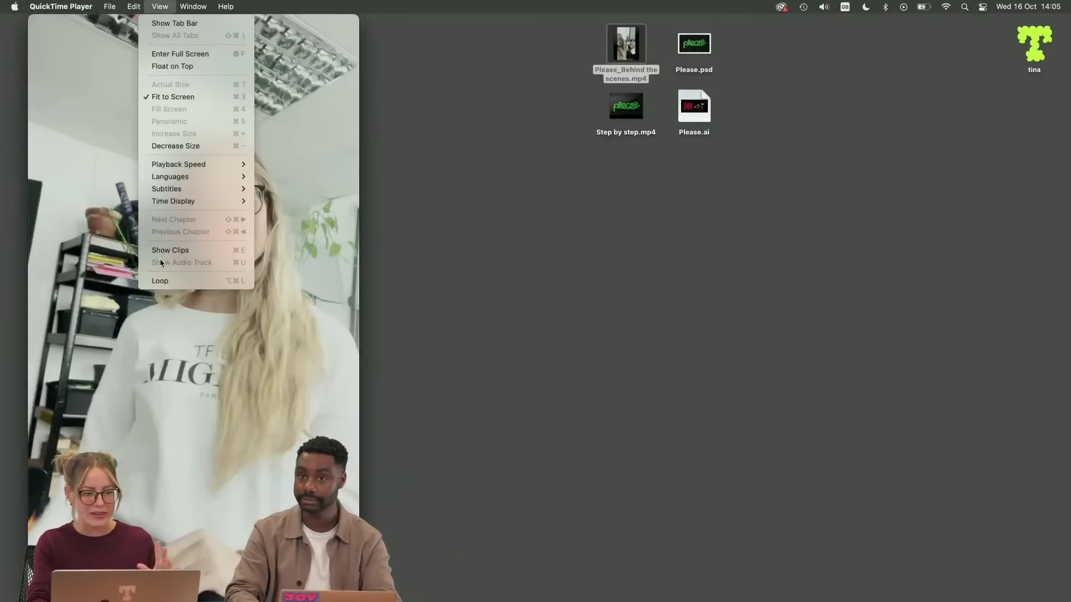
left_click(180, 52)
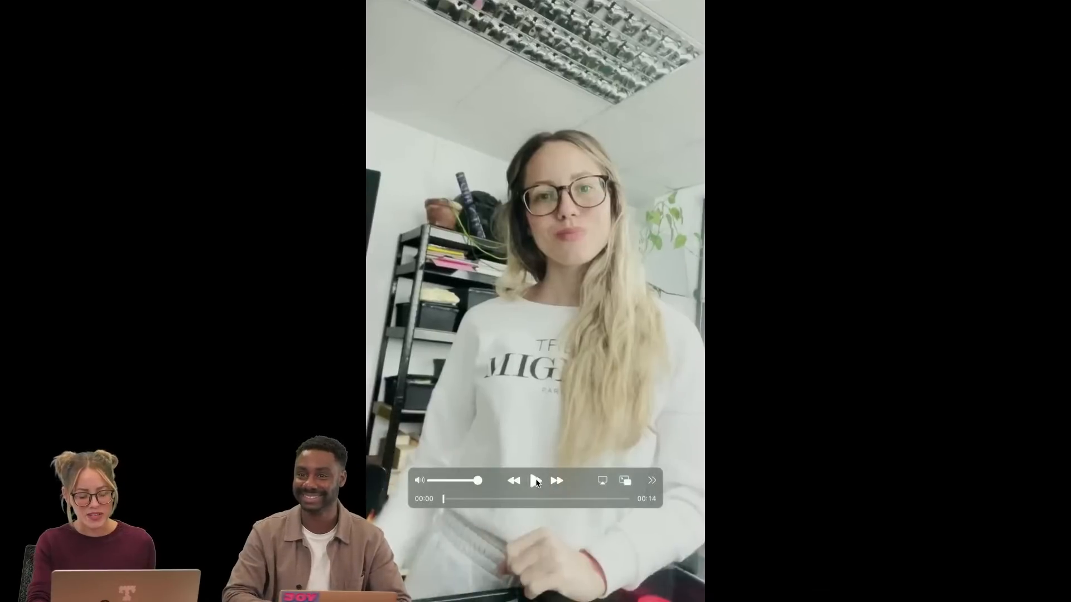
left_click(535, 480)
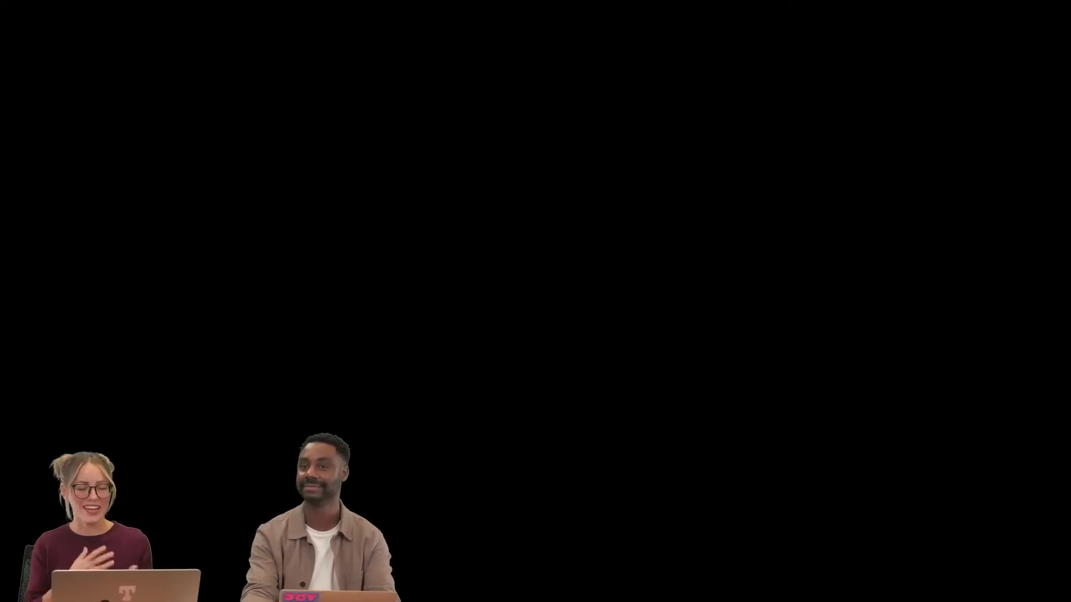
mouse_move(886, 486)
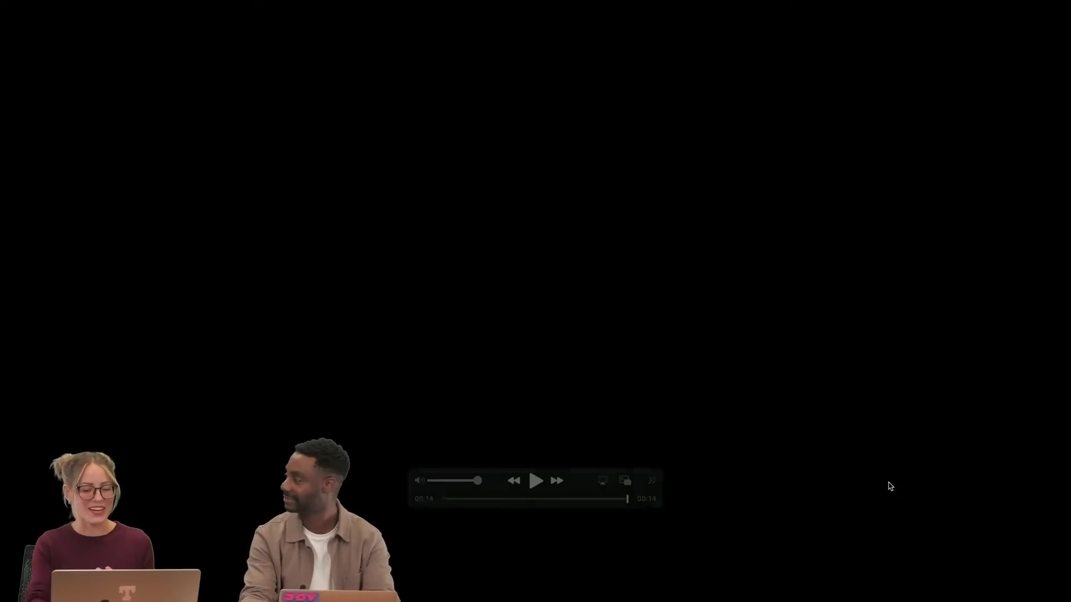
left_click(544, 489)
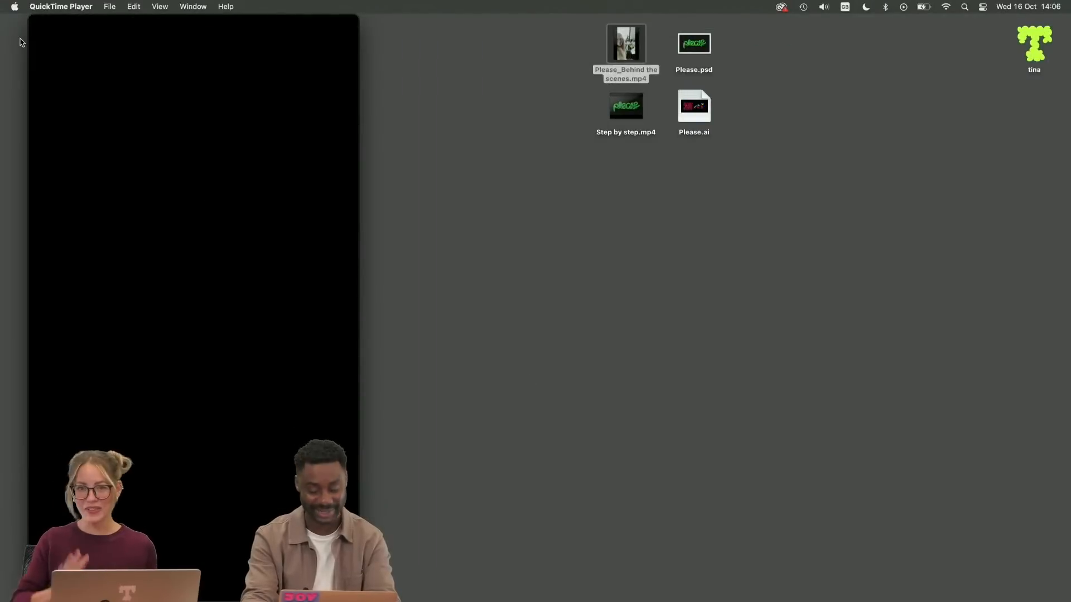
left_click(36, 22)
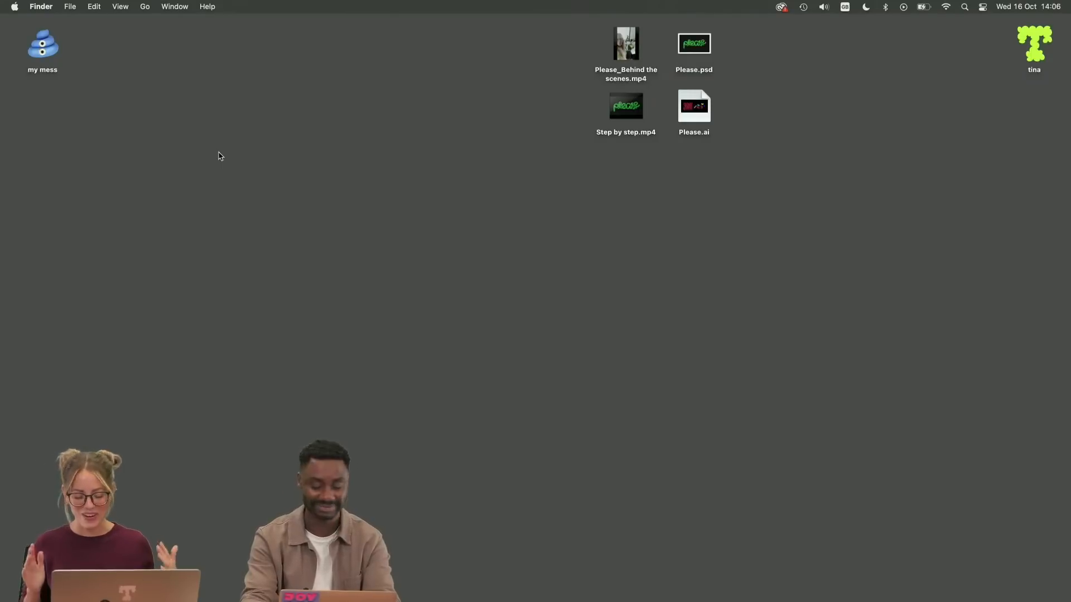
Open Step by step.mp4 from the desktop, watch the clay lettering's retouching progress, and close the video
double_click(616, 117)
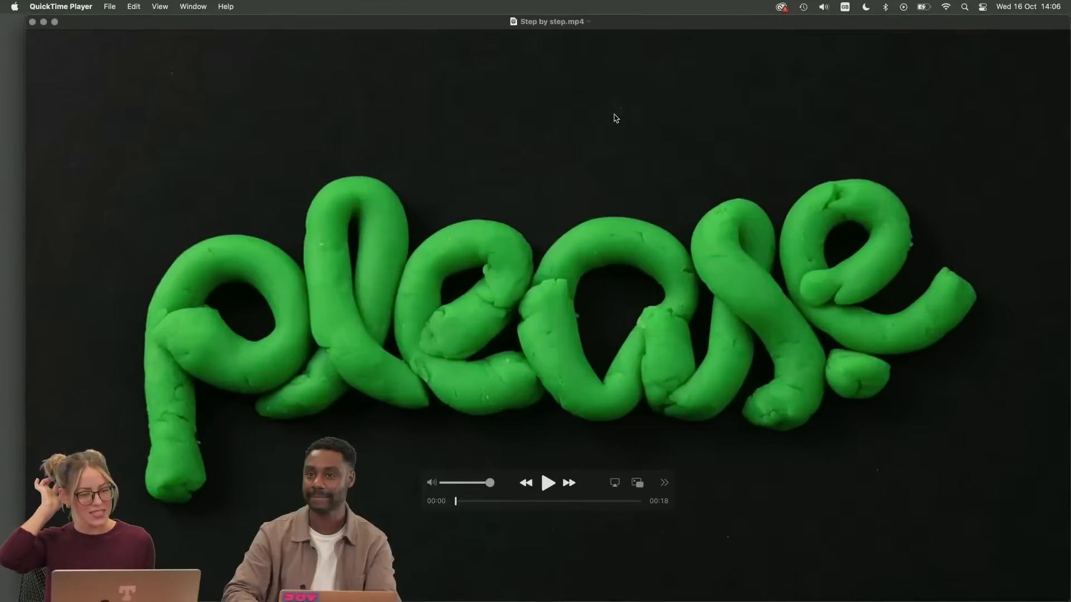
left_click_drag(556, 32, 541, 18)
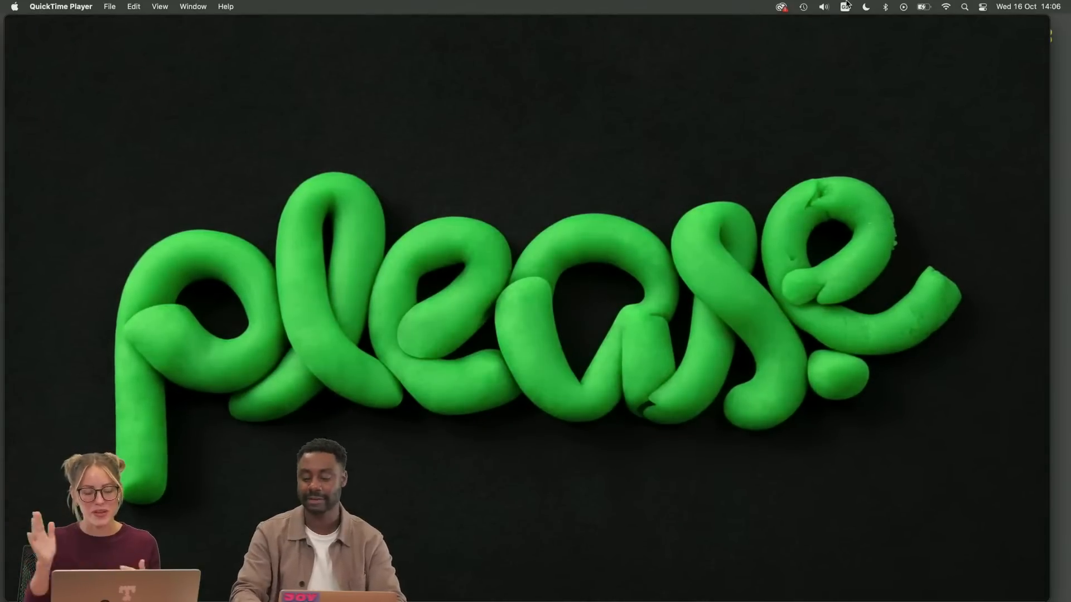
mouse_move(815, 253)
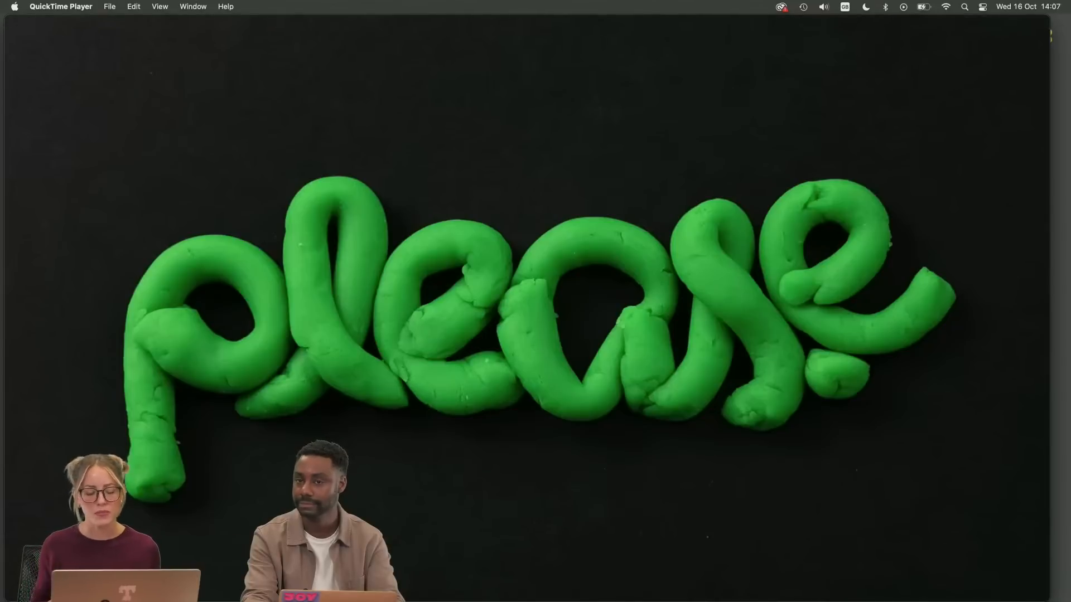
mouse_move(622, 521)
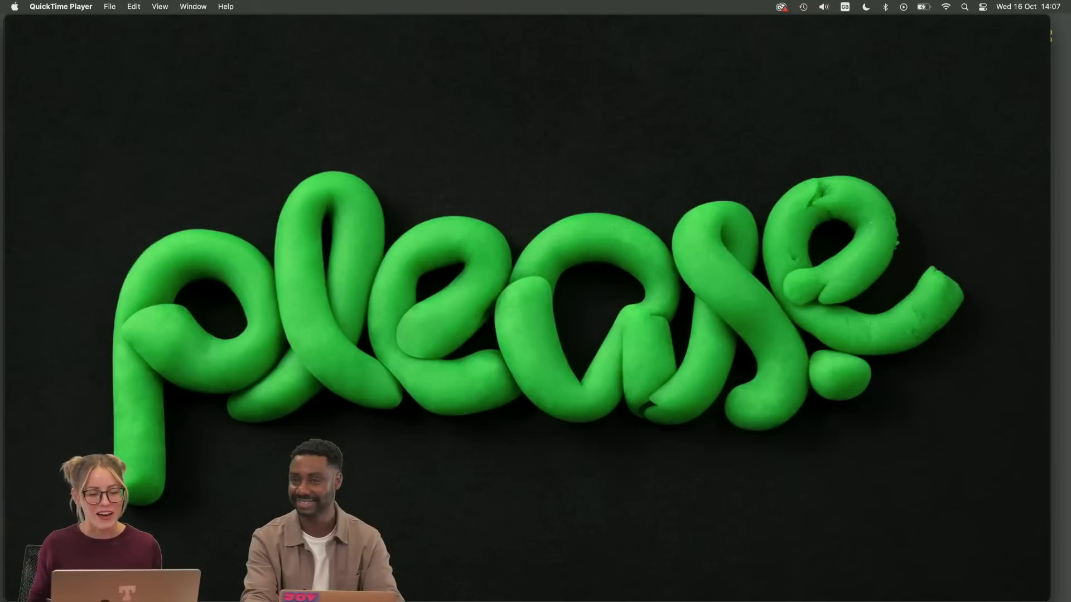
left_click(12, 22)
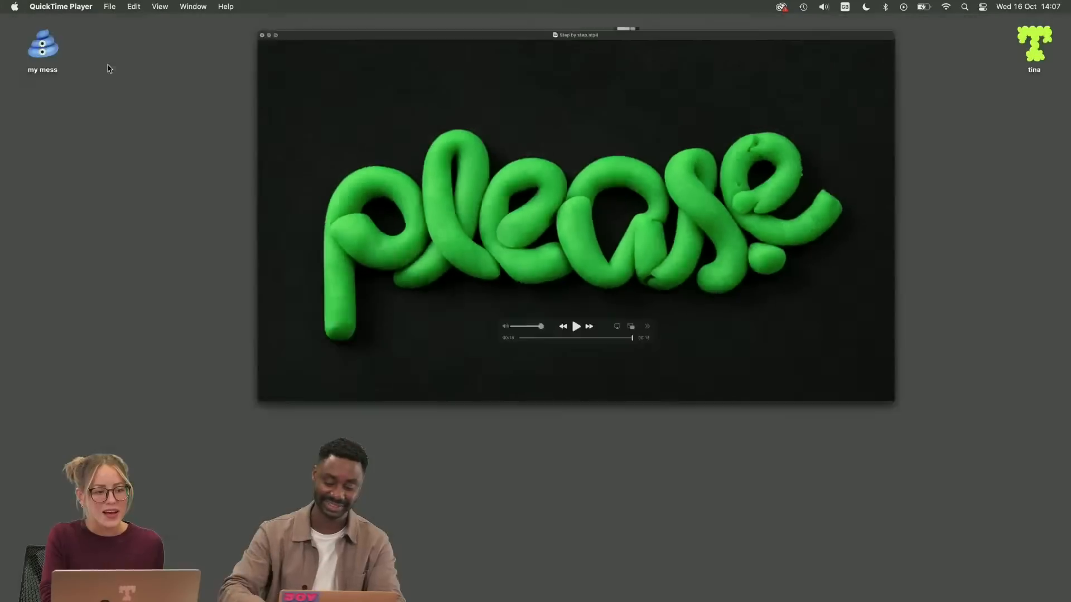
Open Please.psd from the desktop in Photoshop and enlarge the application window to fill the screen
left_click(692, 50)
double_click(692, 49)
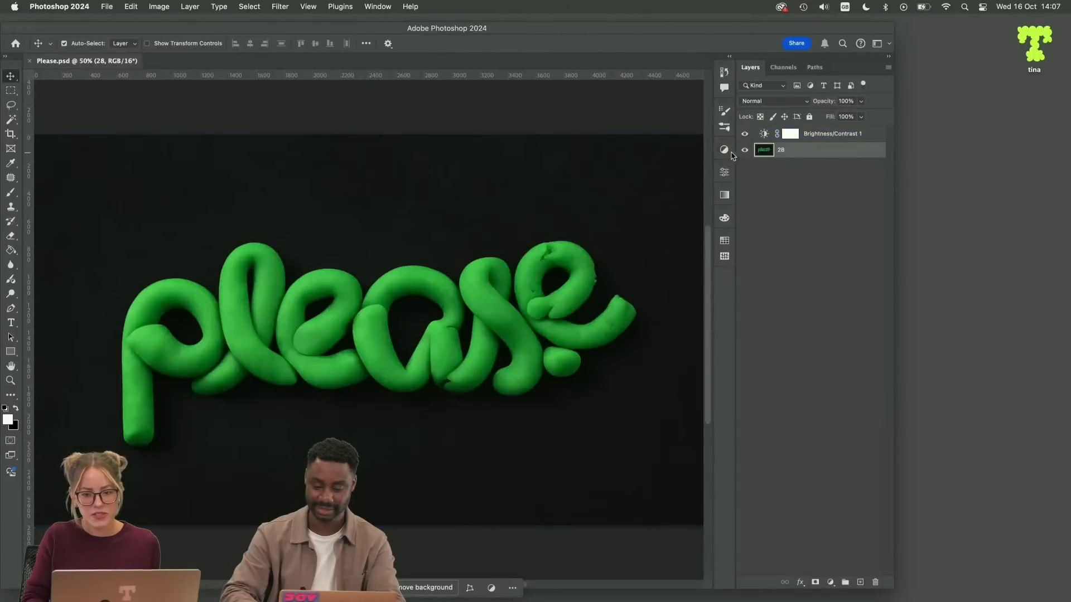
double_click(886, 24)
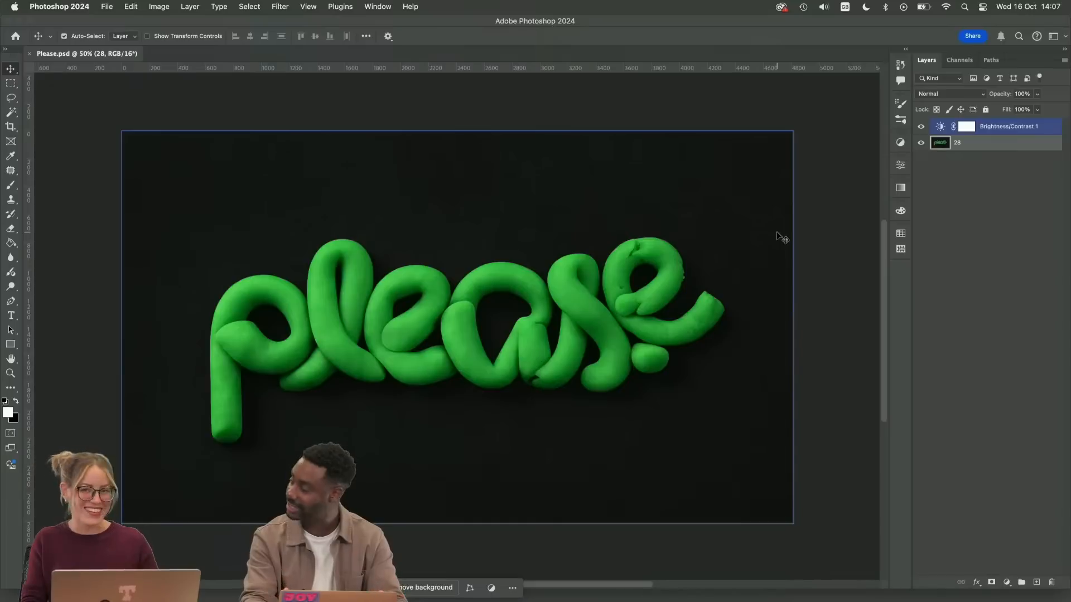
Examine the green clay "please" lettering up close at 200%, comparing the last "e" with the other letters
key("super+equal")
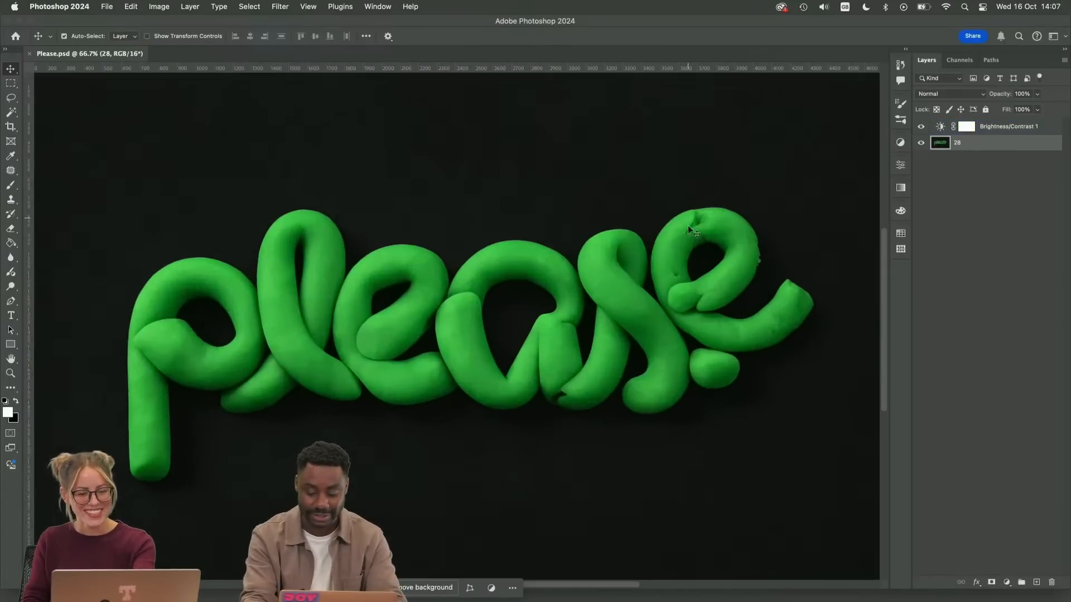
left_click_drag(704, 282, 469, 354)
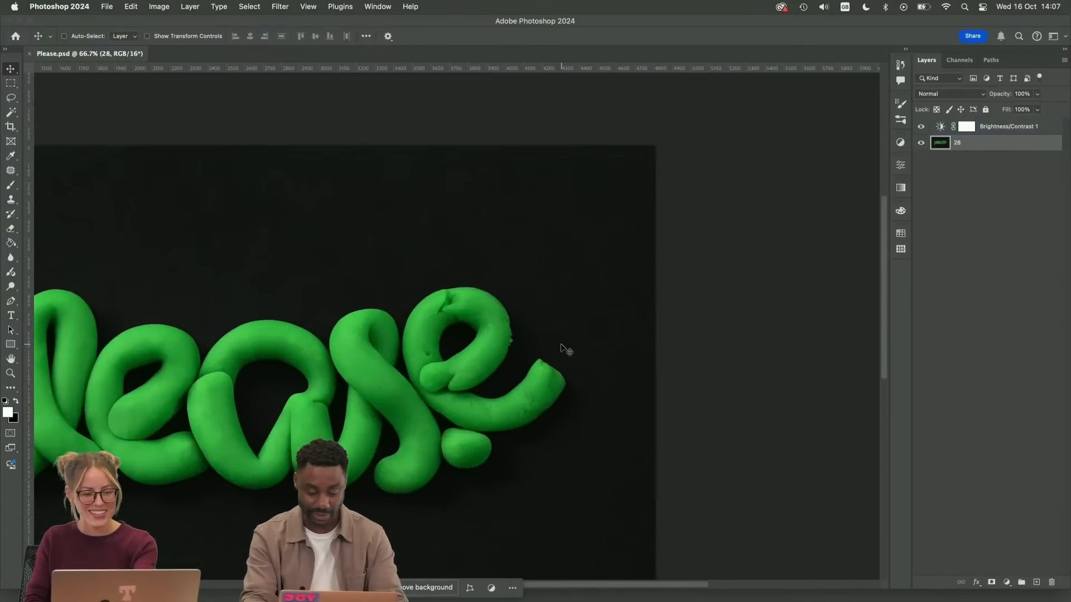
key("super+equal")
key("super+equal")
left_click_drag(534, 390, 432, 318)
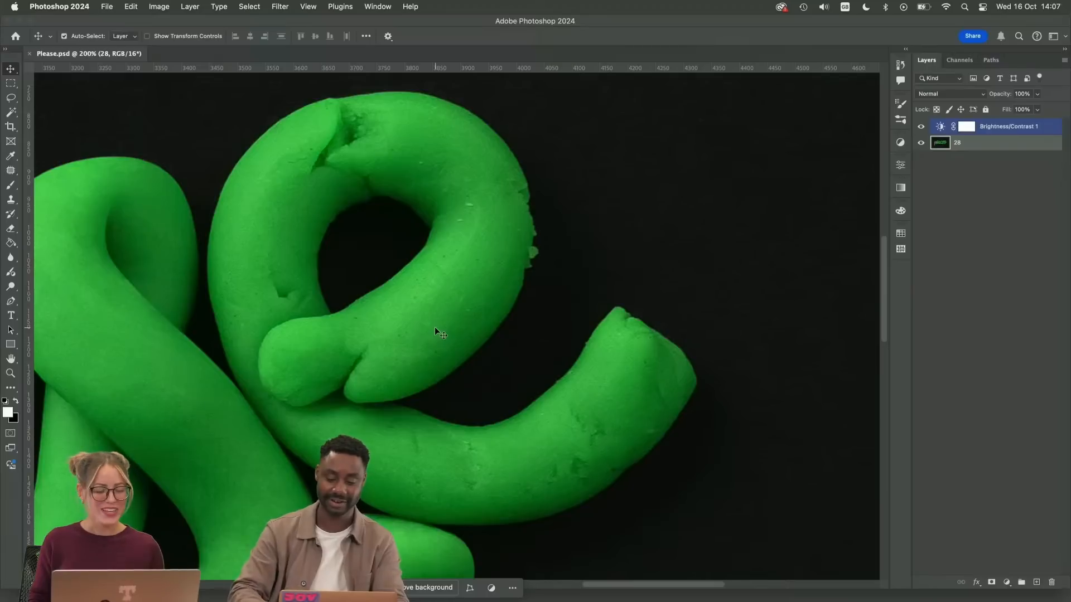
left_click_drag(593, 244, 621, 284)
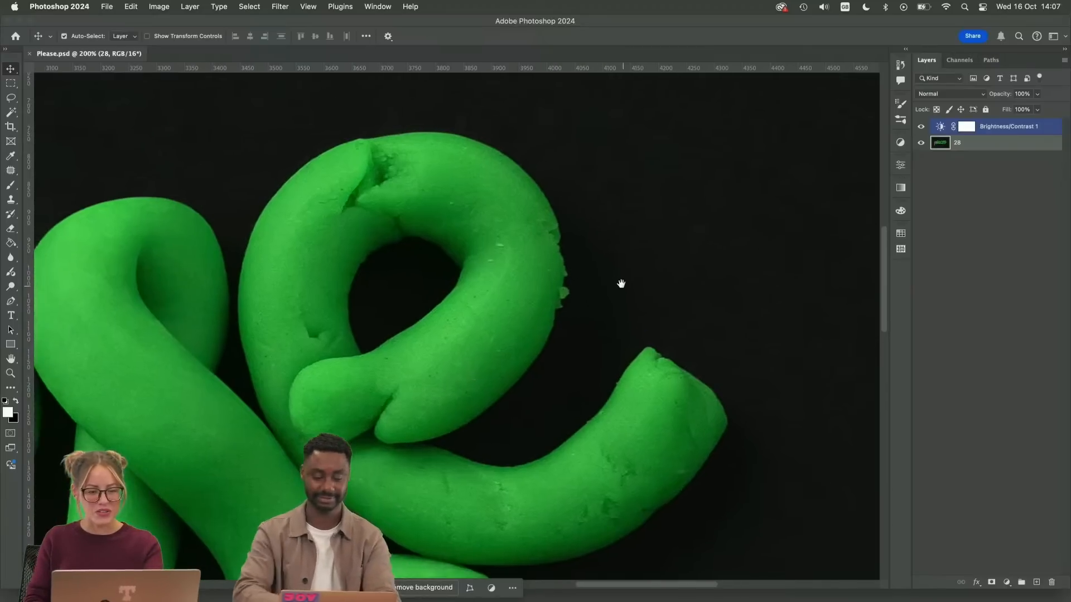
left_click_drag(316, 397, 859, 240)
left_click_drag(476, 327, 672, 363)
left_click_drag(328, 341, 647, 354)
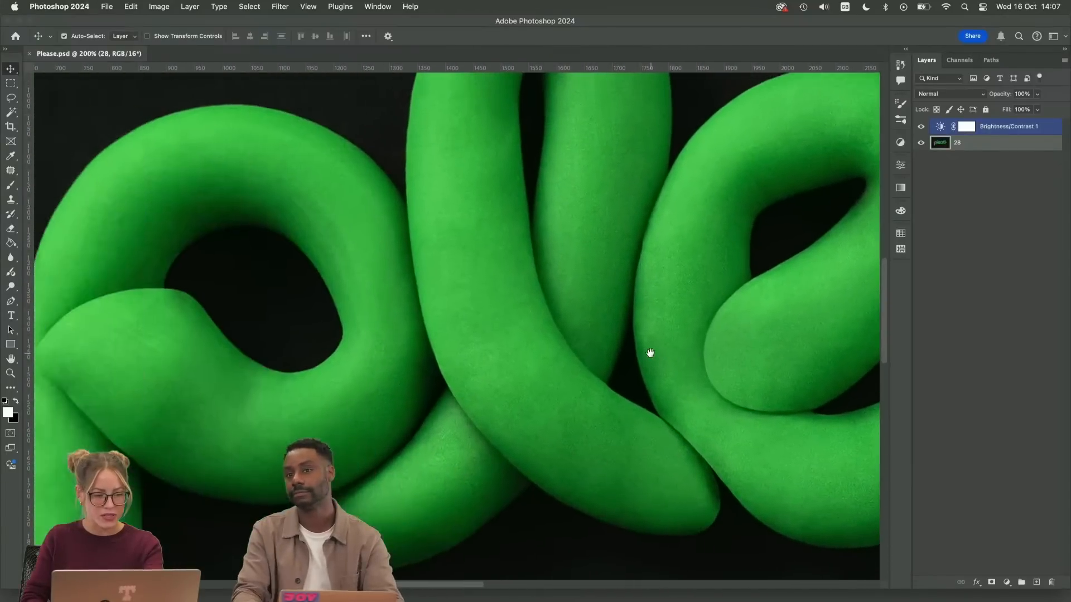
left_click_drag(730, 393, 202, 399)
left_click_drag(632, 338, 521, 253)
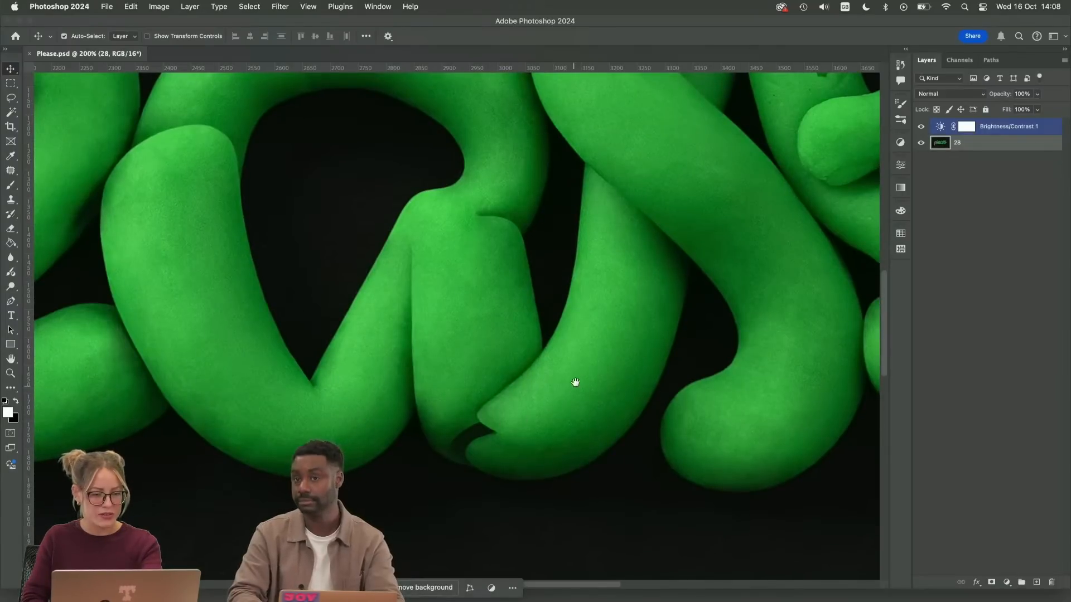
left_click_drag(575, 382, 231, 433)
left_click_drag(538, 340, 452, 492)
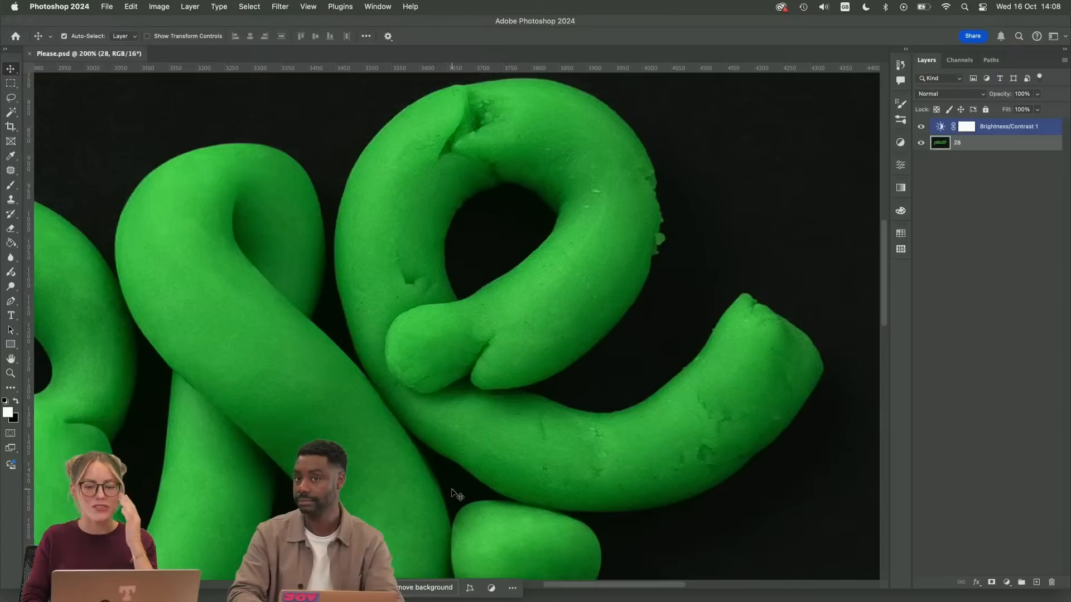
Duplicate layer 28, rename the copy as 29, and hide the original layer
key("super+j")
double_click(965, 144)
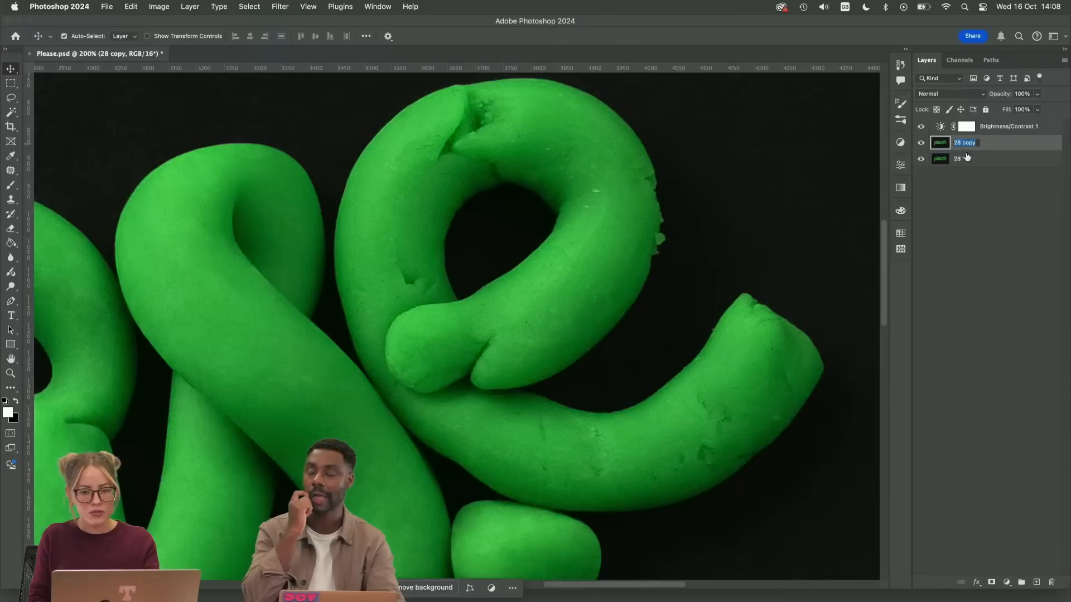
type("29")
key("Return")
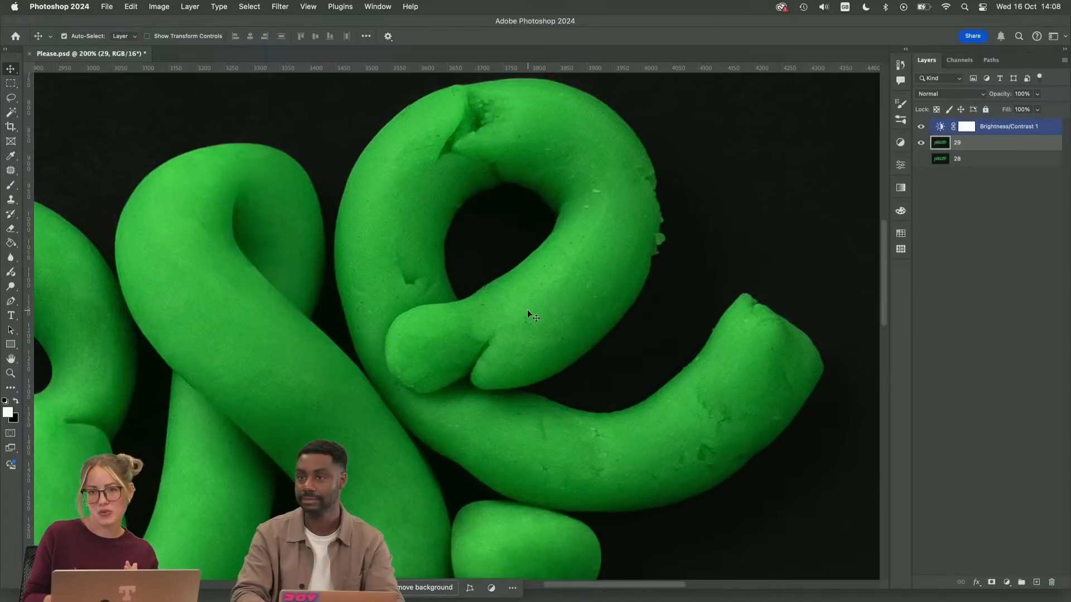
Retouch the small dark speck near the inner edge of the last "e" on layer 29 with the Clone Stamp tool
key("super+equal")
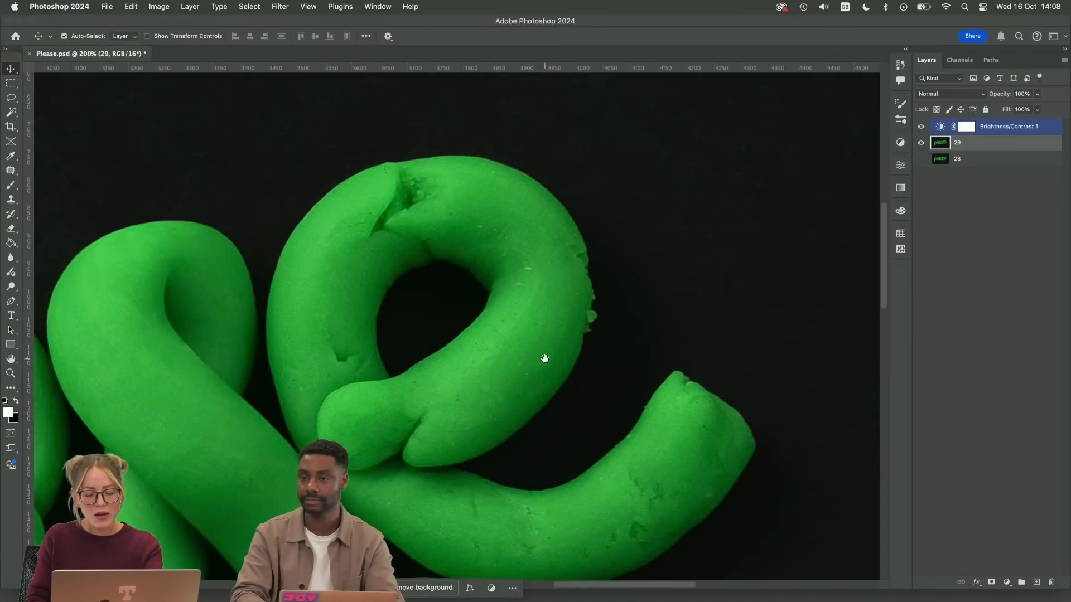
left_click_drag(477, 400, 637, 355)
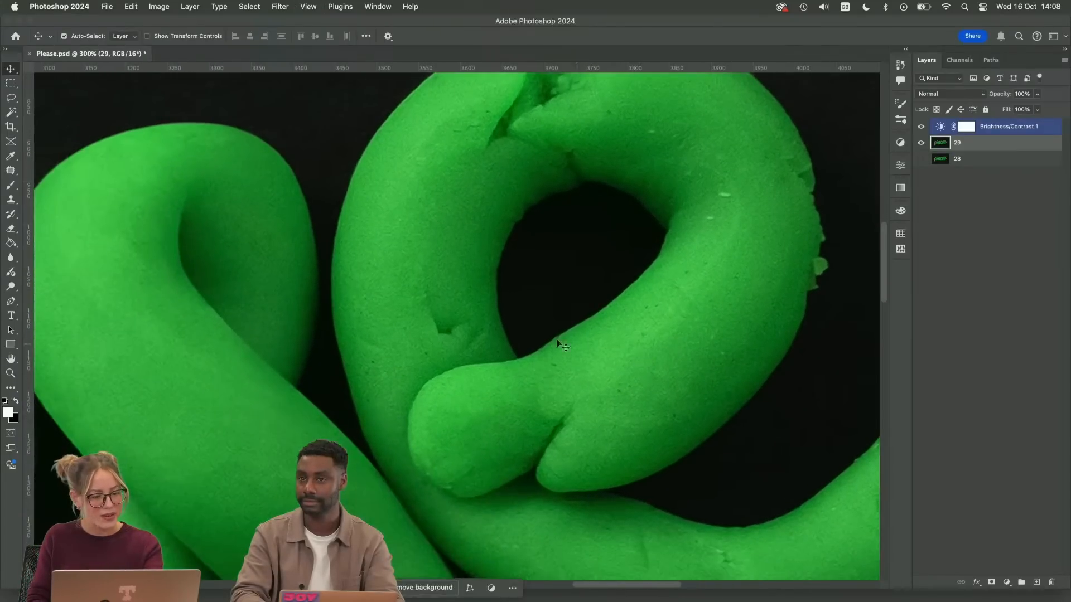
left_click_drag(588, 419, 435, 323)
left_click_drag(693, 387, 571, 347)
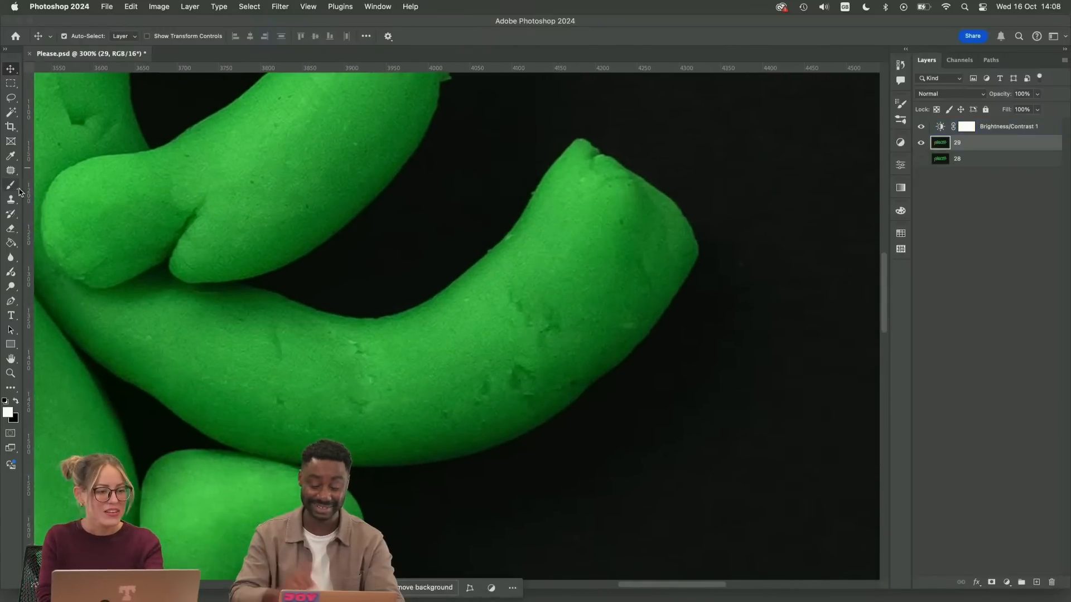
key("s")
left_click_drag(333, 209, 592, 337)
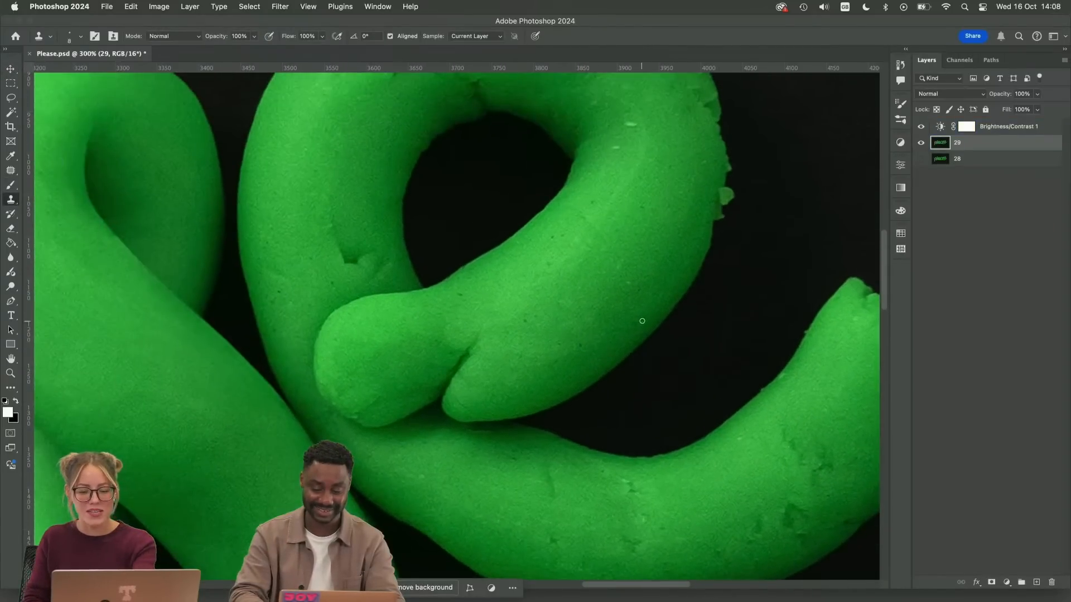
scroll(601, 304, "up", 1)
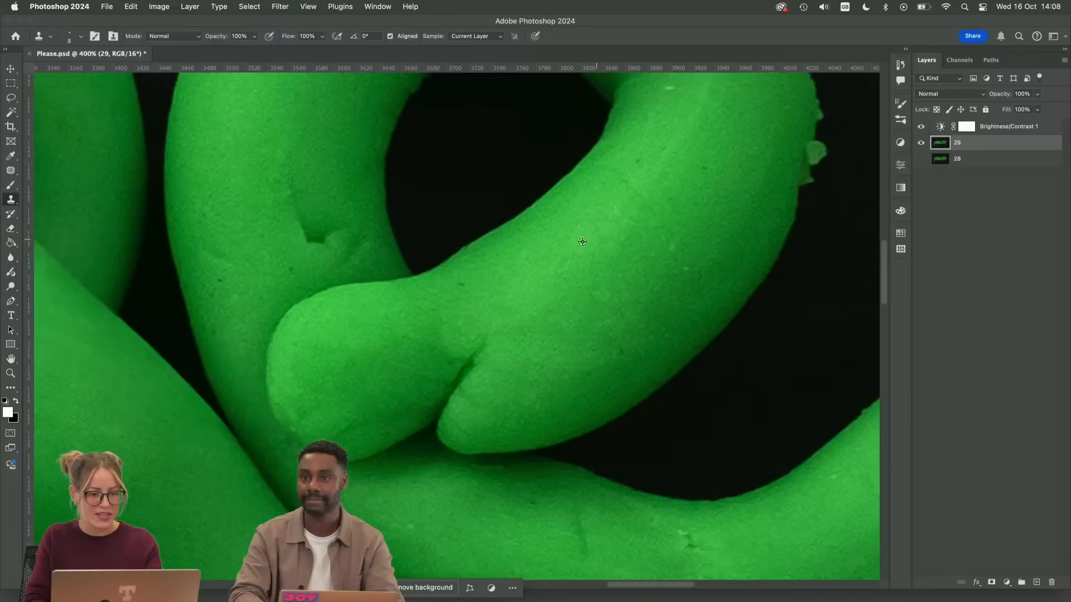
left_click(470, 278, "alt")
left_click_drag(456, 288, 464, 284)
key("super+plus")
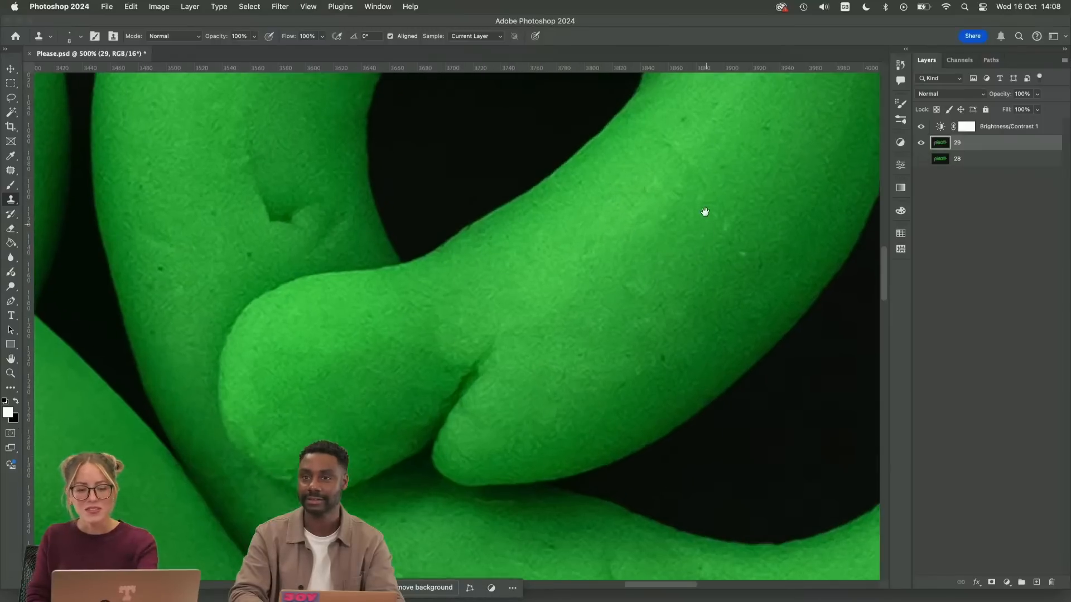
Clone out the light specks on the right curve of the last "e" loop on layer 29
left_click_drag(704, 208, 588, 329)
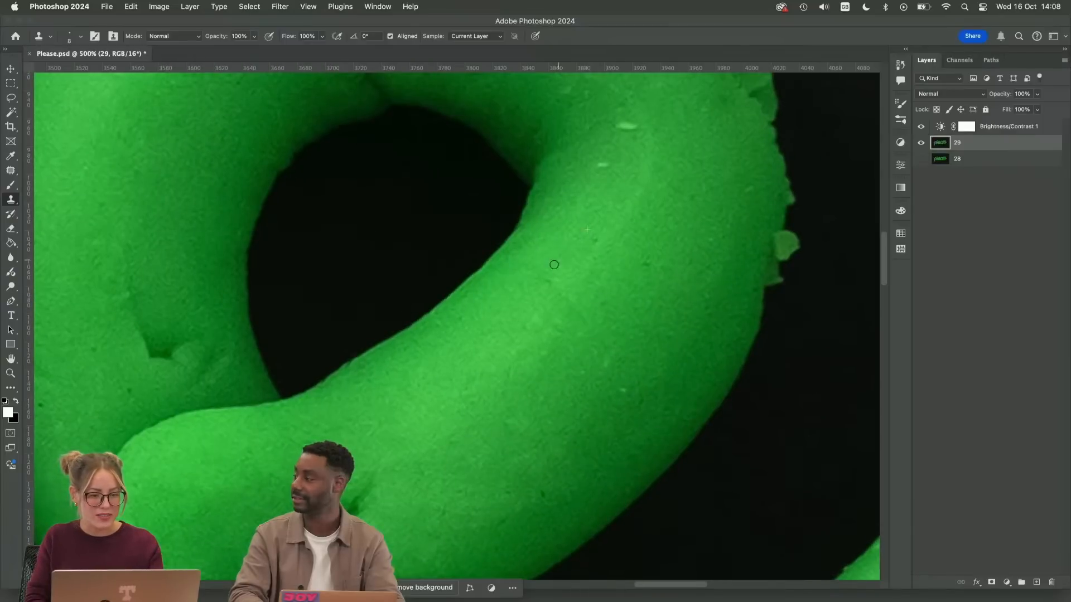
left_click(620, 136, "alt")
mouse_move(620, 126)
left_mouse_down()
mouse_move(638, 127)
mouse_move(569, 249)
left_mouse_up()
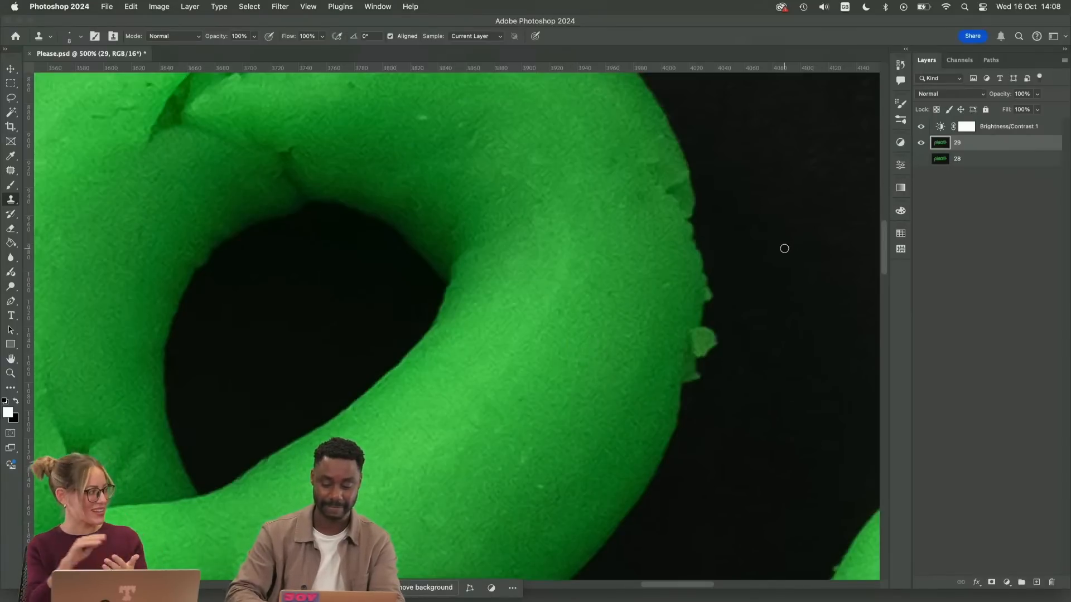
key("alt+bracketright")
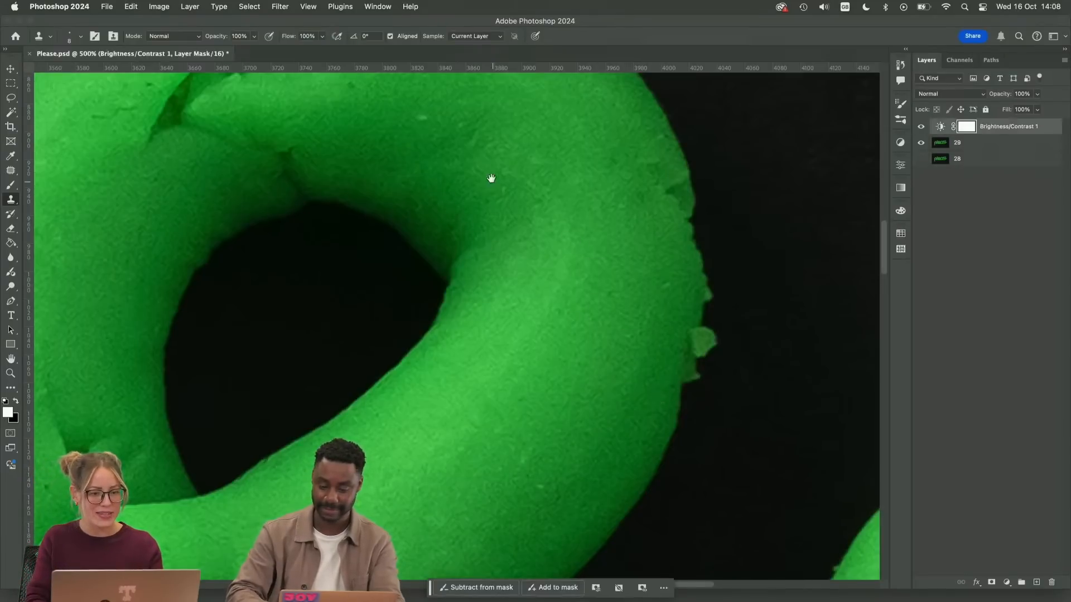
left_click_drag(491, 178, 597, 390)
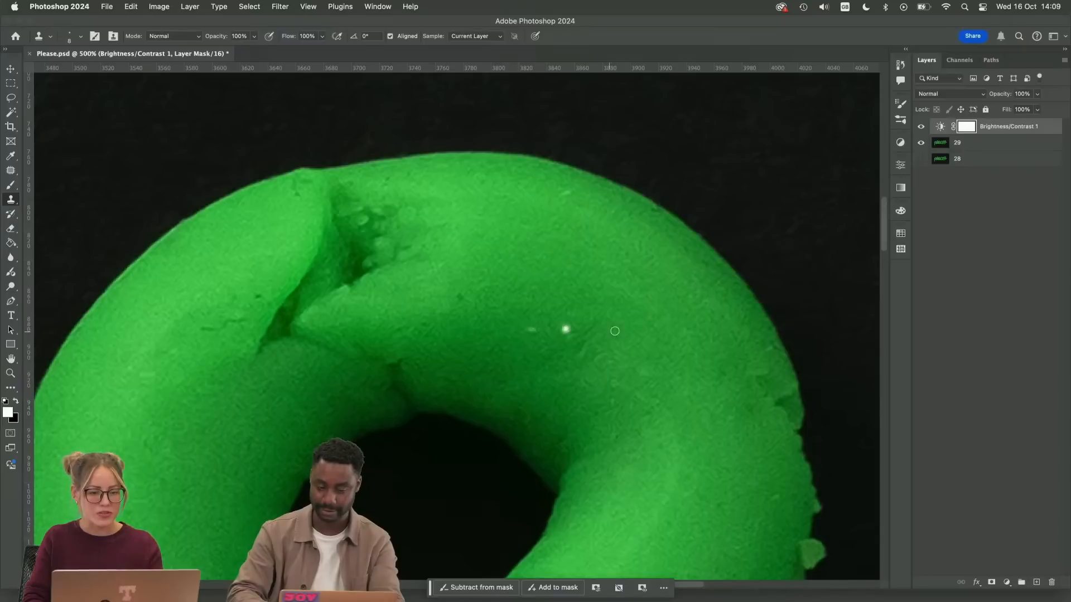
left_click(982, 146)
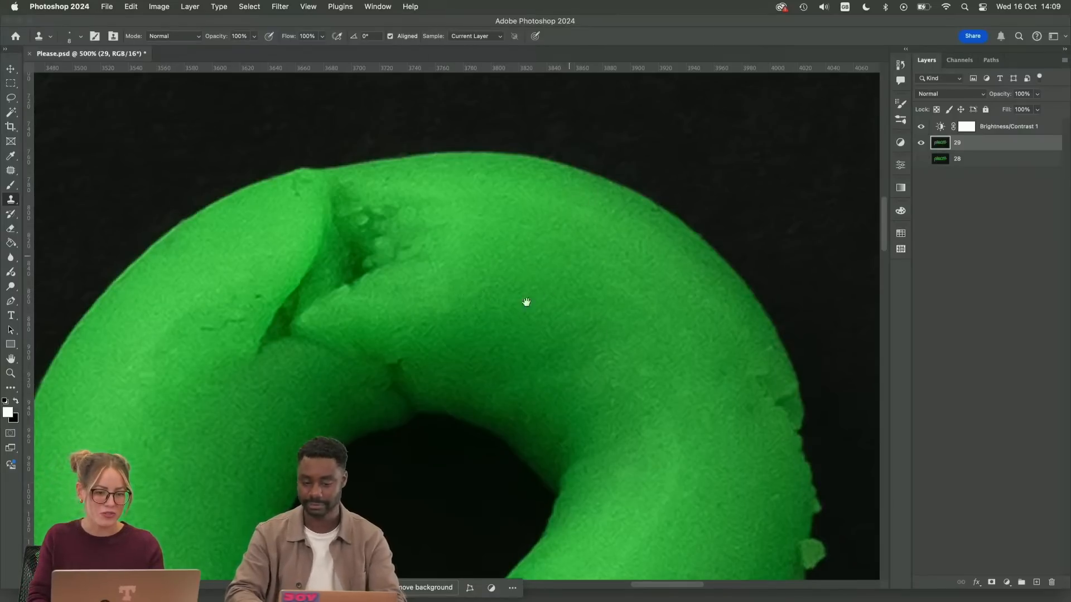
Repair the dent near the base of the last "e" loop's left stroke with the Patch tool, using clean clay nearby
scroll(568, 192, "left", 5)
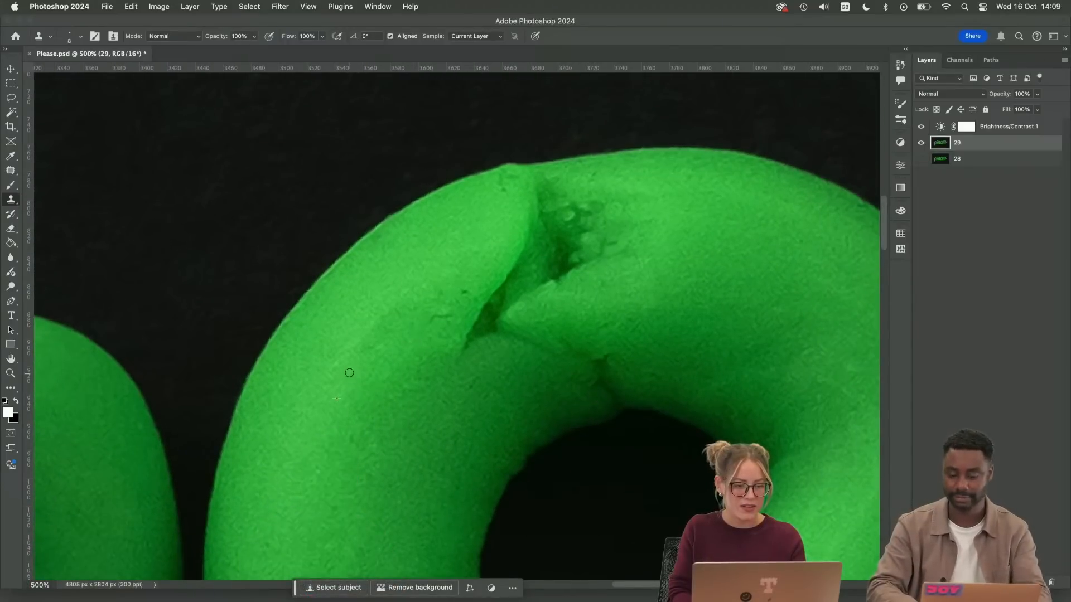
left_click_drag(450, 442, 500, 175)
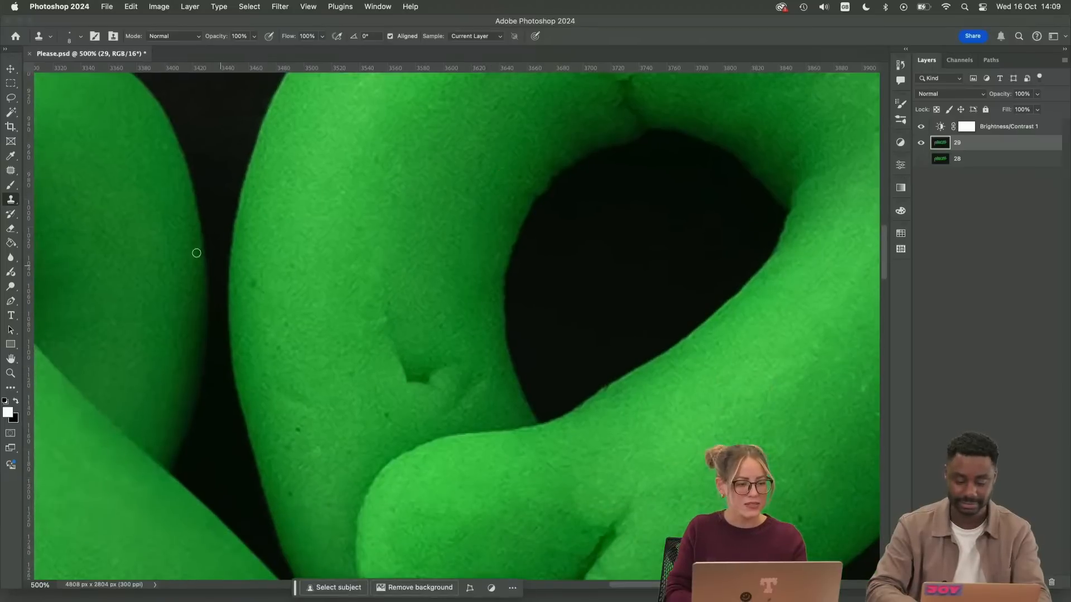
left_click(11, 171)
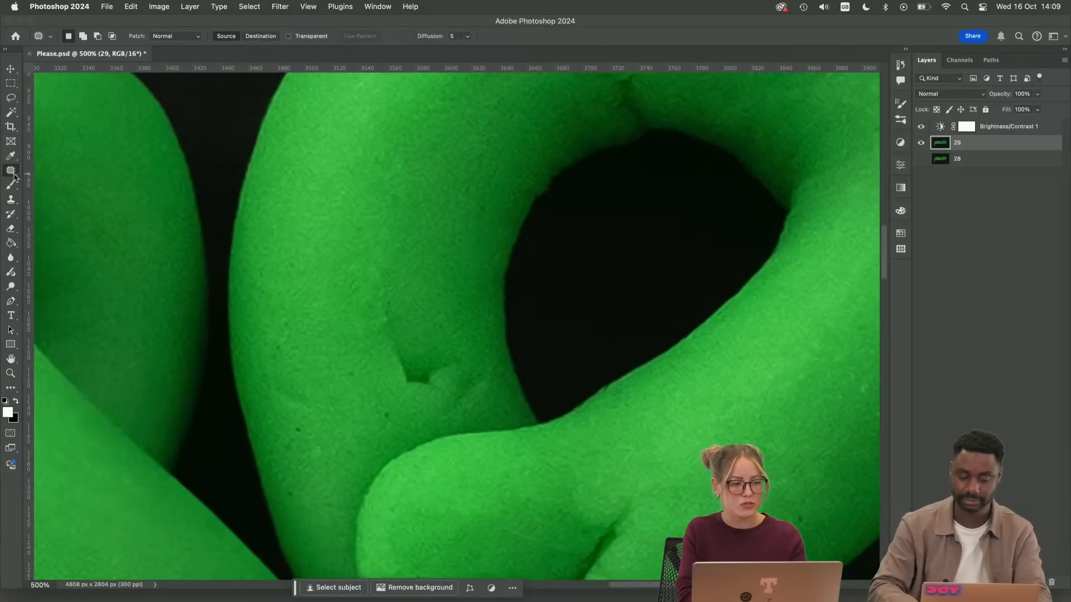
mouse_move(389, 302)
left_mouse_down()
mouse_move(367, 337)
mouse_move(416, 406)
mouse_move(464, 412)
mouse_move(492, 387)
mouse_move(457, 315)
mouse_move(389, 307)
left_mouse_up()
left_click_drag(441, 353, 440, 249)
key("ctrl+d")
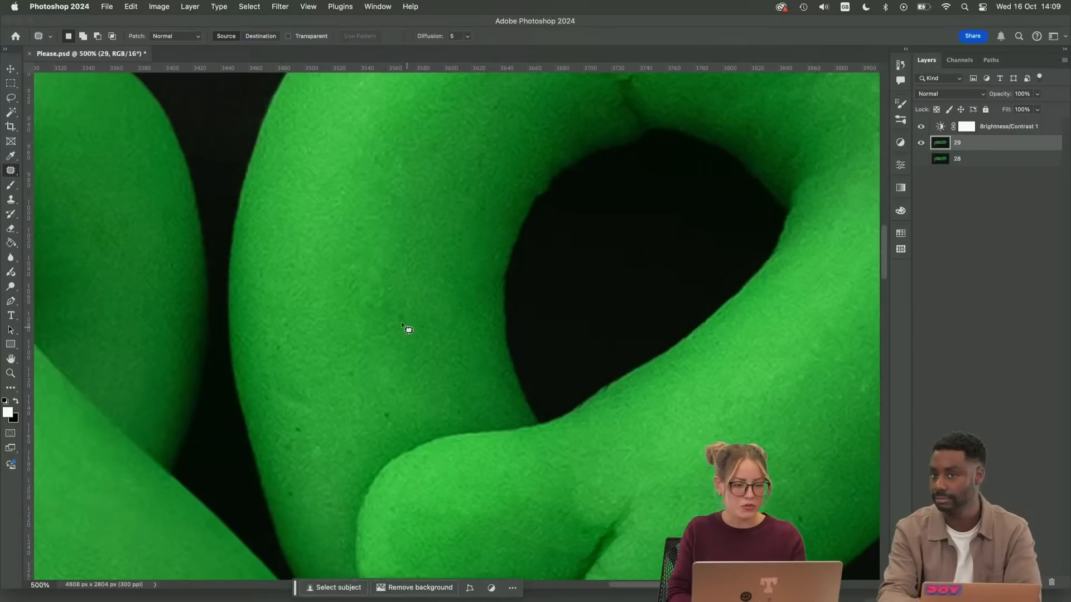
Patch the small flecks and marks on the diagonal lower stroke of the last "e" loop
left_click_drag(650, 442, 392, 279)
left_click_drag(541, 350, 564, 337)
key("super+d")
mouse_move(643, 258)
left_mouse_down()
mouse_move(633, 283)
mouse_move(652, 264)
left_mouse_up()
left_click_drag(634, 277, 595, 315)
key("super+d")
left_click_drag(635, 249, 601, 283)
key("super+d")
mouse_move(523, 274)
left_mouse_down()
mouse_move(530, 282)
mouse_move(525, 276)
left_mouse_up()
left_click_drag(523, 282, 562, 254)
key("super+d")
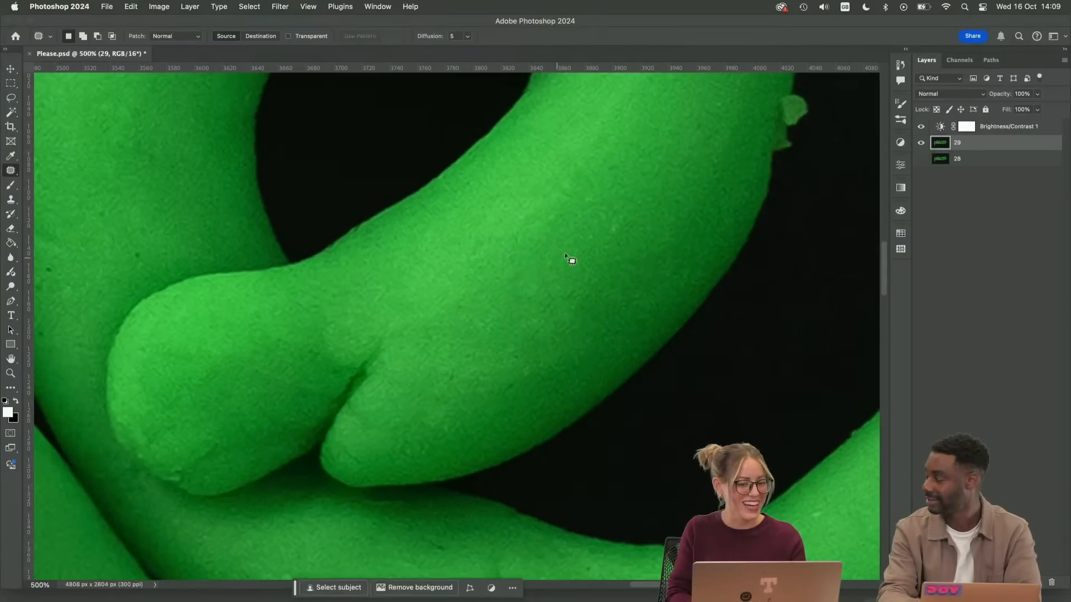
Patch the small blemishes on the upper right of the last "e" loop, above and beside its dark opening
left_click_drag(619, 157, 550, 436)
mouse_move(551, 195)
left_mouse_down()
mouse_move(553, 215)
mouse_move(552, 197)
left_mouse_up()
mouse_move(553, 206)
left_mouse_down()
mouse_move(544, 187)
mouse_move(527, 182)
mouse_move(507, 208)
left_mouse_up()
key("super+d")
key("super+d")
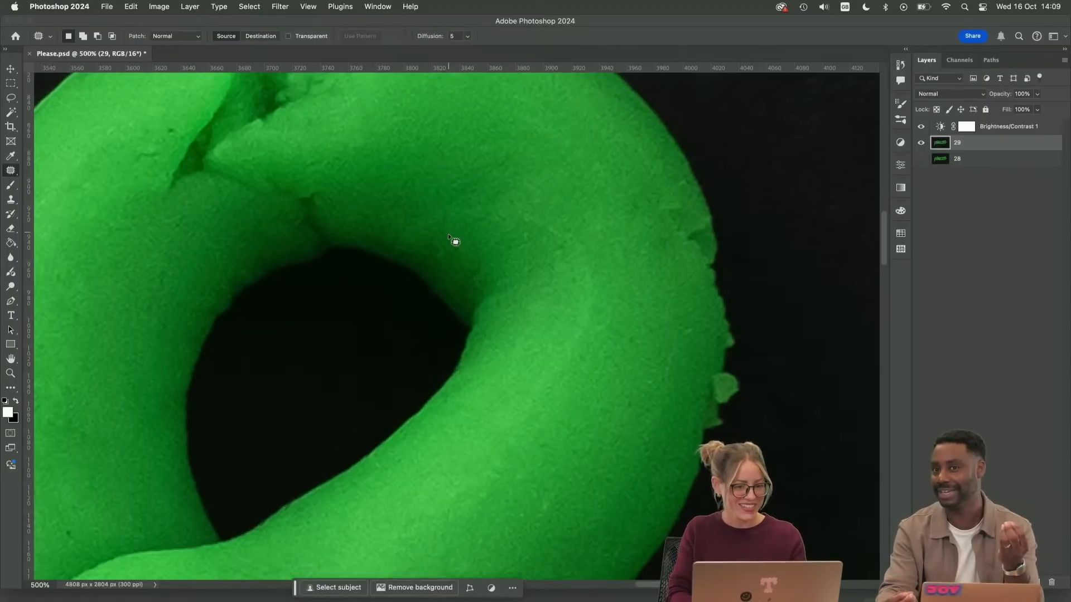
mouse_move(441, 232)
left_mouse_down()
mouse_move(462, 253)
mouse_move(444, 234)
left_mouse_up()
left_click_drag(445, 248, 431, 221)
Patch the small cracks just left of the seam at the top of the last "e"
key("super+d")
mouse_move(472, 166)
left_mouse_down()
mouse_move(703, 280)
mouse_move(751, 286)
left_mouse_up()
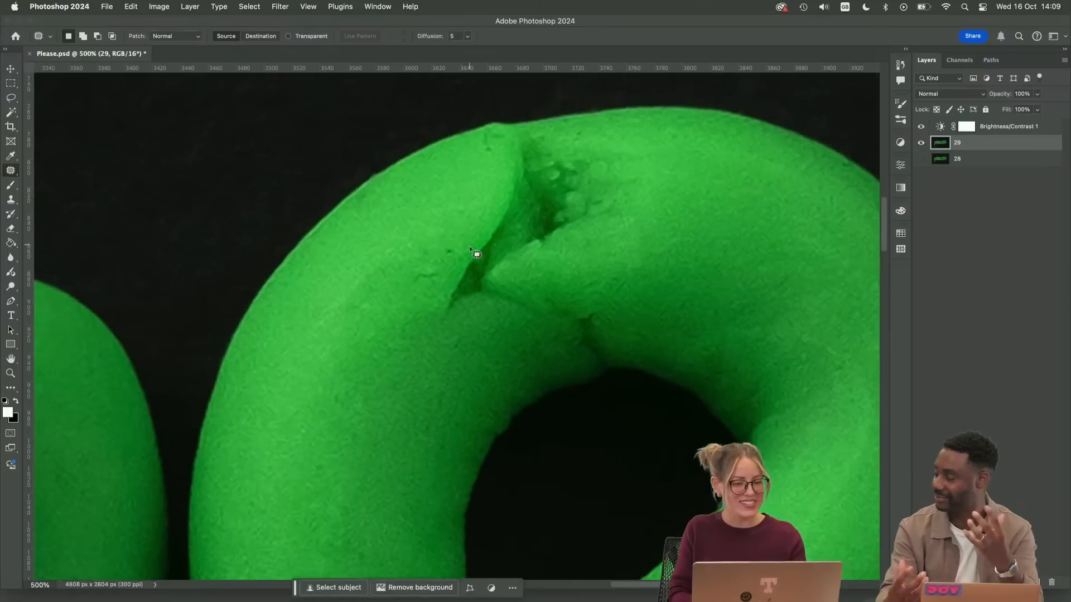
left_click_drag(434, 244, 366, 328)
key("super+d")
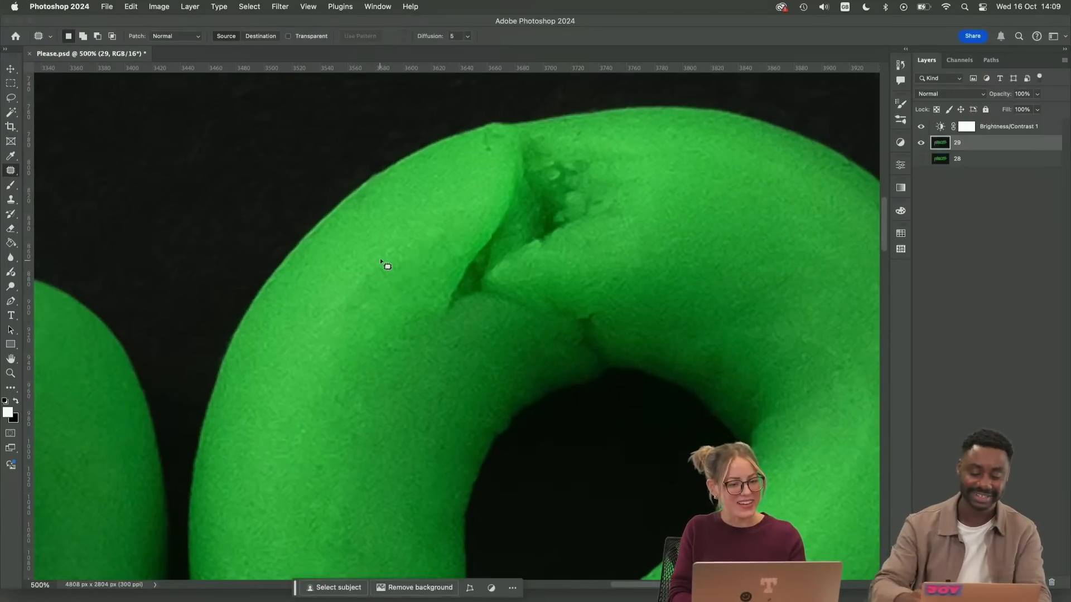
Patch the dark specks on the lower part of the last "e" loop's left stroke
mouse_move(569, 336)
left_mouse_down()
mouse_move(566, 306)
mouse_move(635, 172)
left_mouse_up()
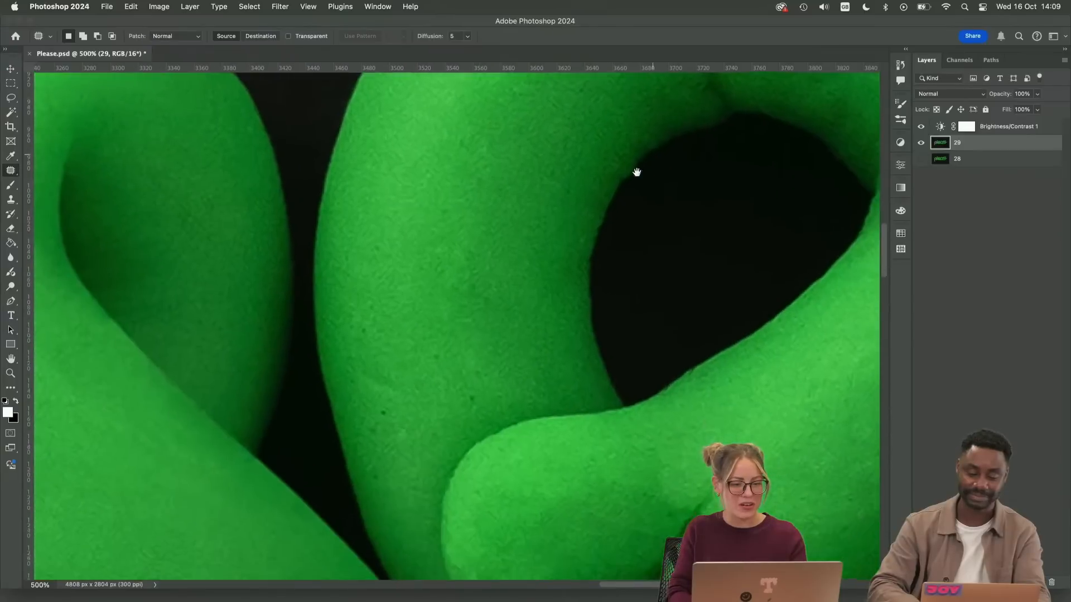
mouse_move(397, 402)
left_mouse_down()
mouse_move(382, 407)
mouse_move(394, 402)
left_mouse_up()
mouse_move(370, 318)
left_mouse_down()
mouse_move(370, 327)
mouse_move(406, 323)
left_mouse_up()
key("super+d")
mouse_move(373, 467)
left_mouse_down()
mouse_move(383, 472)
mouse_move(436, 440)
mouse_move(473, 403)
mouse_move(447, 360)
mouse_move(448, 383)
mouse_move(464, 368)
left_mouse_up()
key("super+d")
left_click_drag(489, 326, 435, 351)
key("super+d")
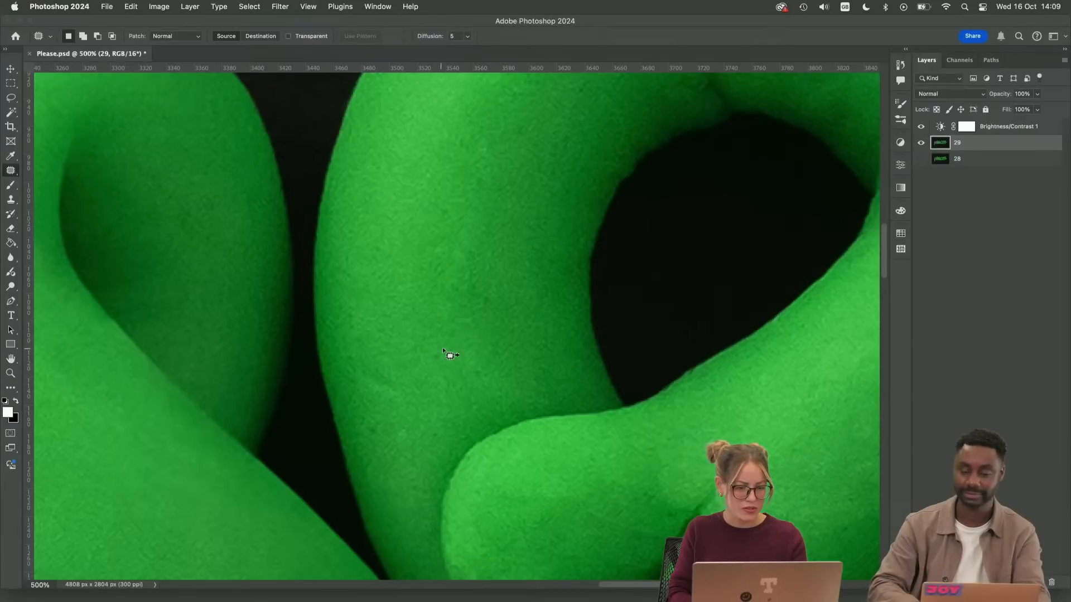
mouse_move(577, 316)
left_mouse_down()
mouse_move(567, 306)
mouse_move(478, 368)
left_mouse_up()
key("super+d")
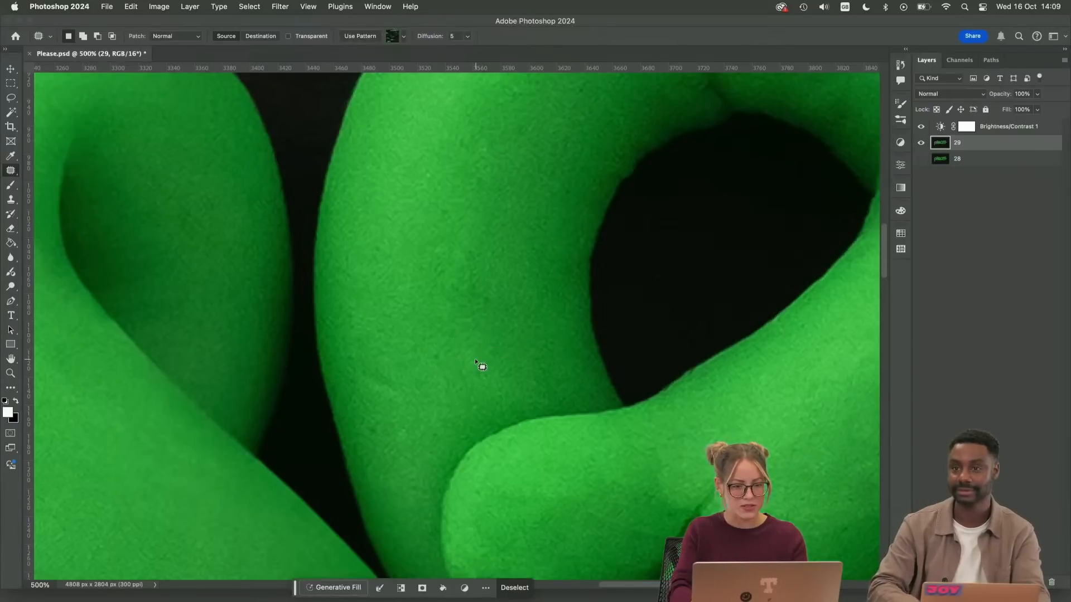
Patch the uneven area beside the opening and the small light spot higher up on the left stroke
mouse_move(581, 222)
left_mouse_down()
mouse_move(548, 311)
mouse_move(432, 351)
mouse_move(425, 334)
left_mouse_up()
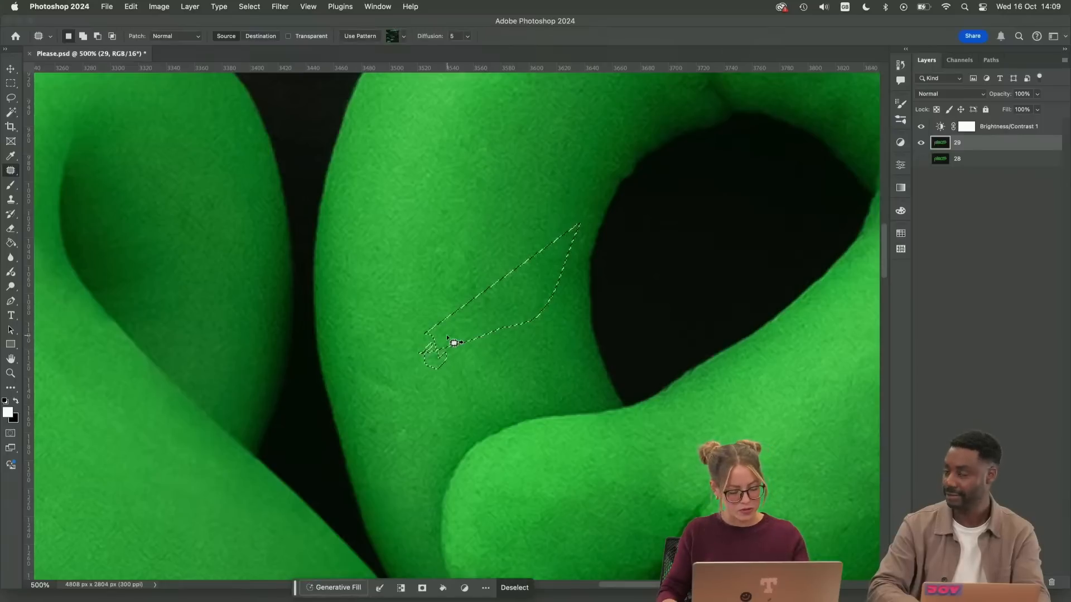
left_click(547, 210)
left_click_drag(477, 176, 480, 174)
left_click(518, 163)
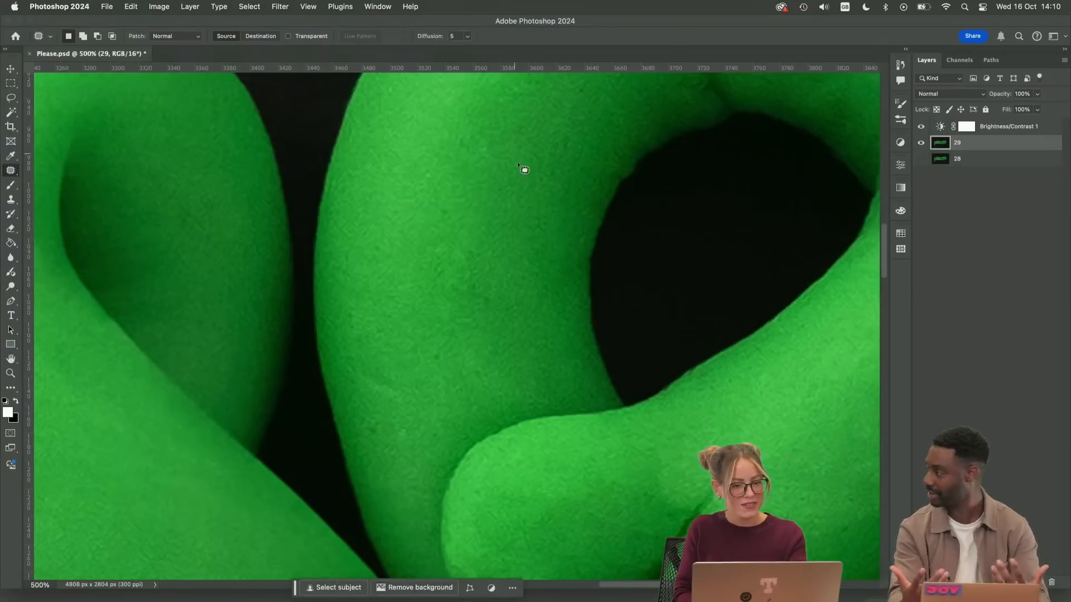
Patch the faint crease near the outer edge of the last "e" loop's left stroke
left_click_drag(507, 352, 541, 356)
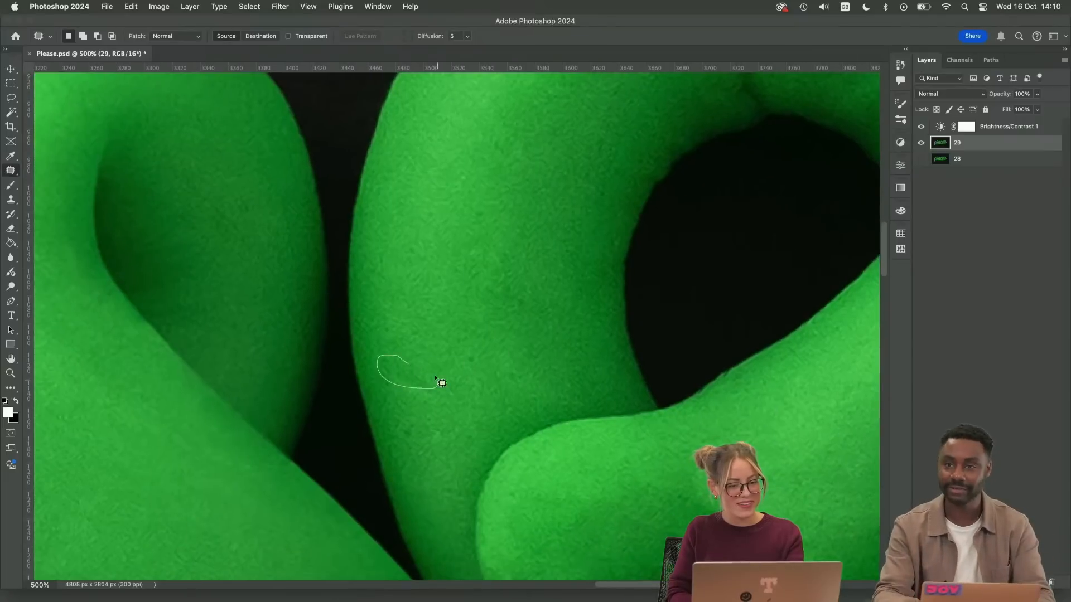
mouse_move(435, 377)
left_mouse_down()
mouse_move(419, 362)
mouse_move(414, 392)
mouse_move(412, 373)
left_mouse_up()
left_click(428, 327)
left_click_drag(399, 377, 393, 333)
left_click(440, 330)
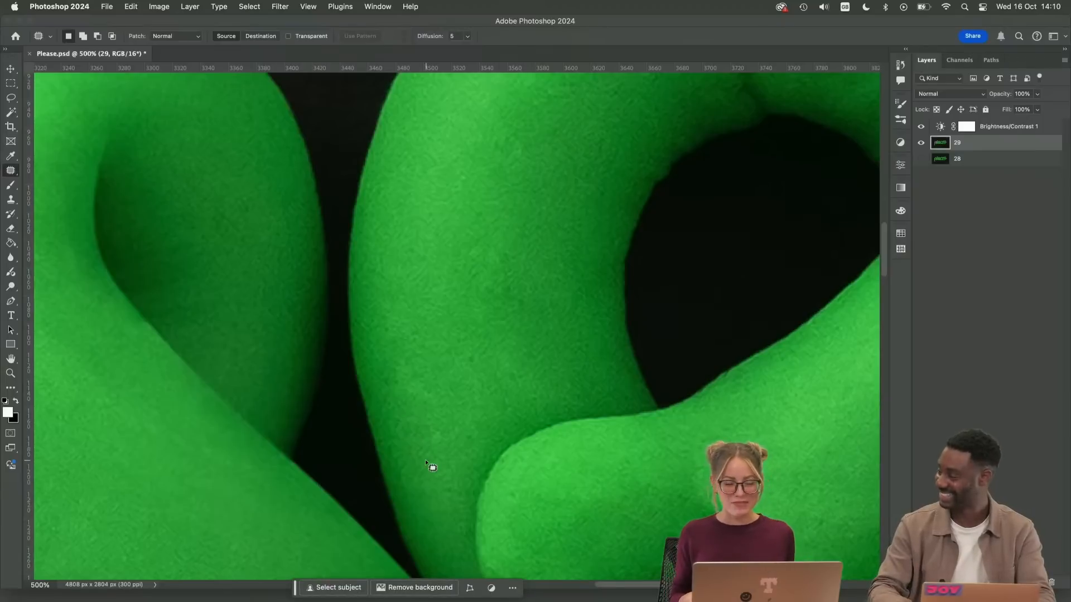
Examine the top seam, left stroke and lower overlap of the last "e" for remaining imperfections
key("s")
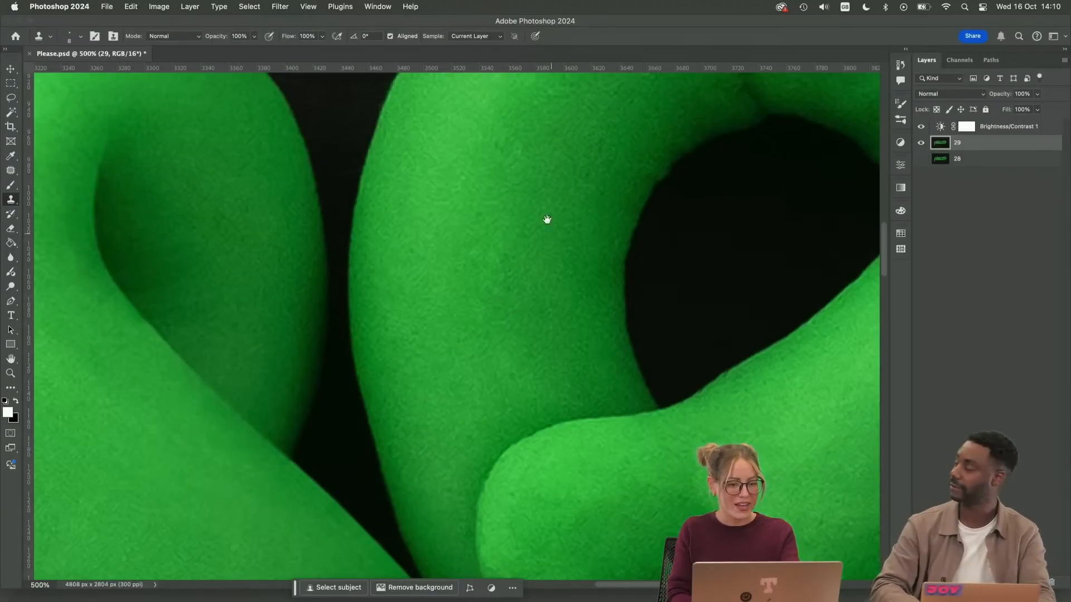
left_click_drag(546, 219, 488, 432)
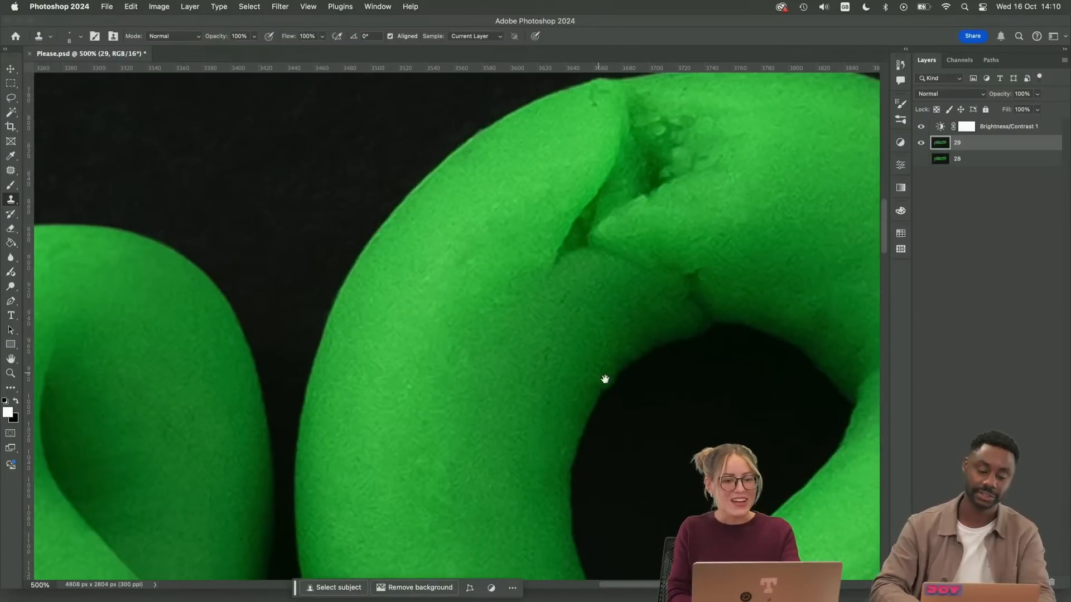
left_click_drag(605, 379, 588, 485)
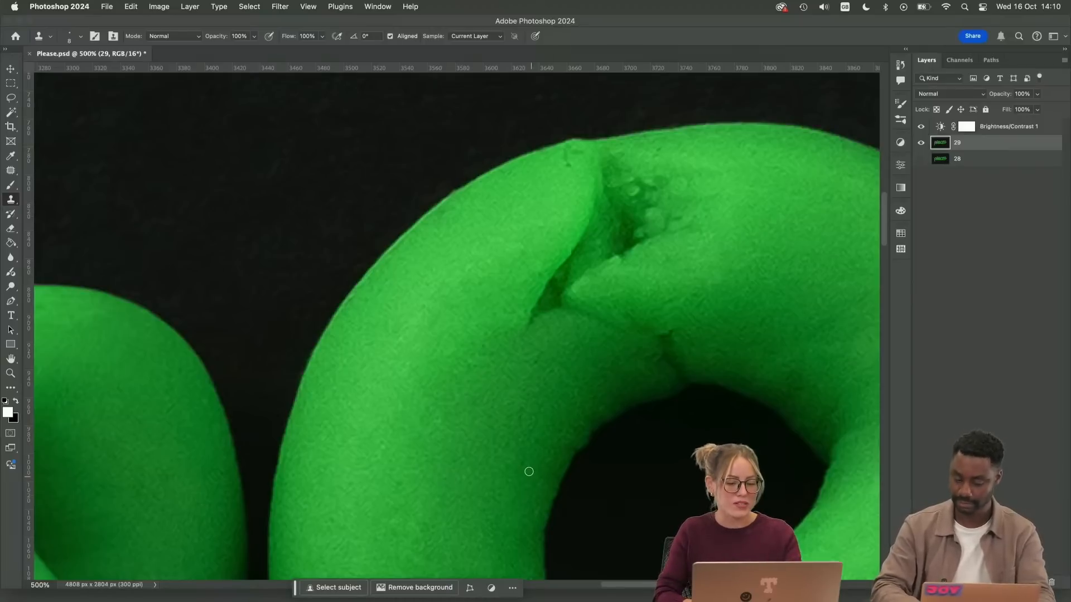
left_click_drag(545, 514, 505, 220)
left_click_drag(673, 415, 561, 270)
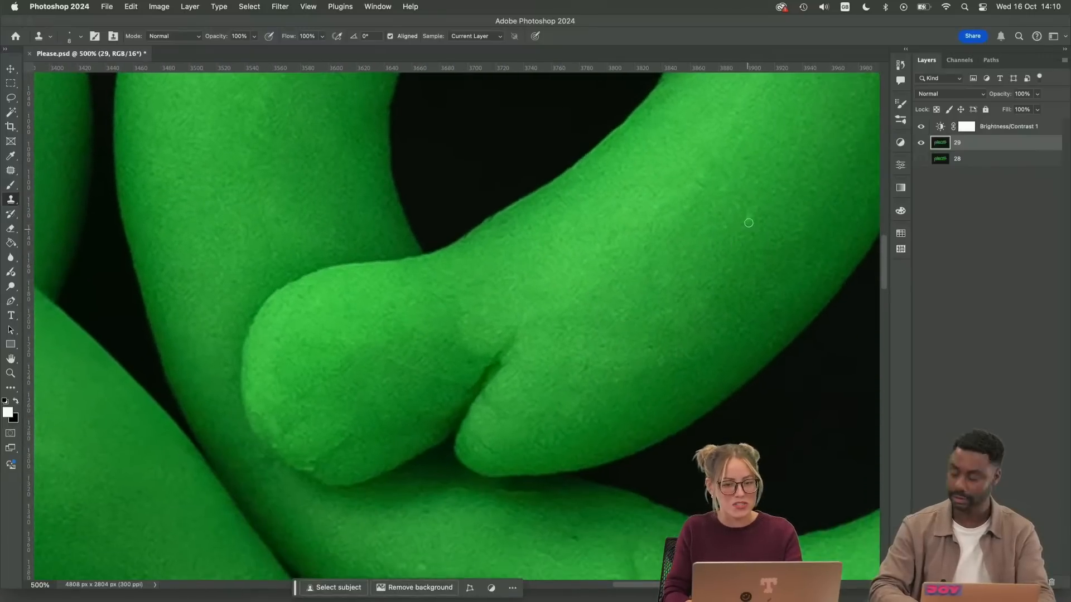
mouse_move(462, 382)
left_mouse_down()
mouse_move(509, 316)
mouse_move(594, 240)
left_mouse_up()
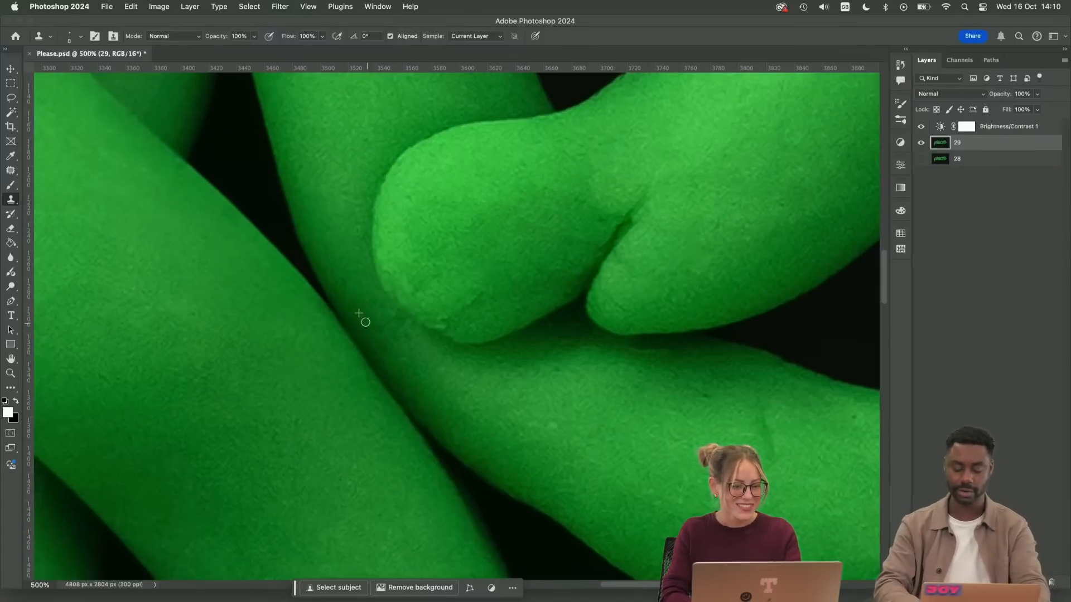
left_click_drag(596, 455, 563, 426)
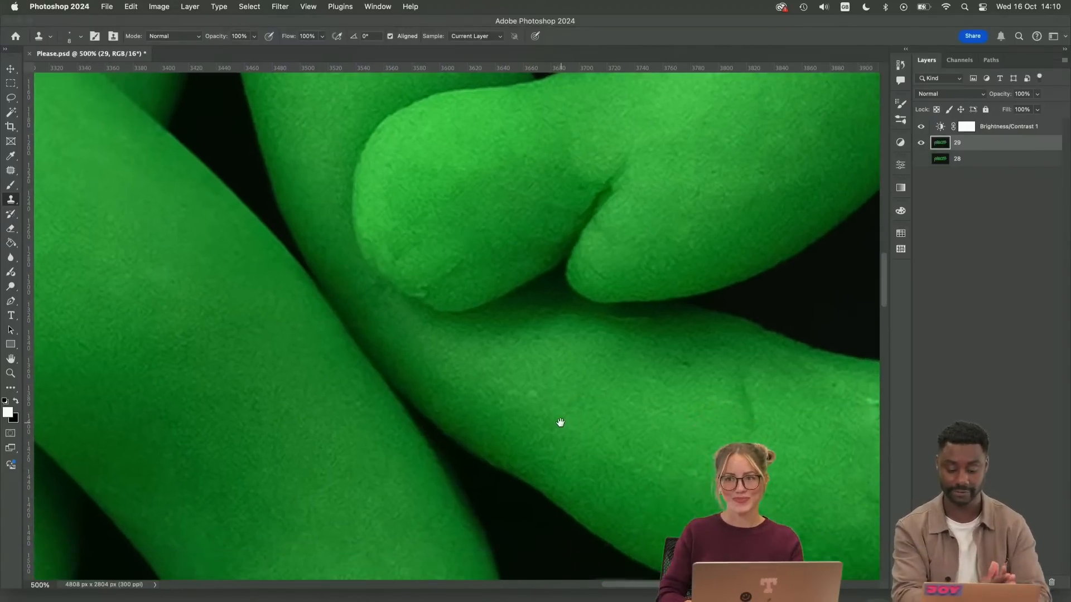
Patch the vertical crease and dark marks on the left part of the last "e" tail, below the overlap
scroll(543, 404, "right", 8)
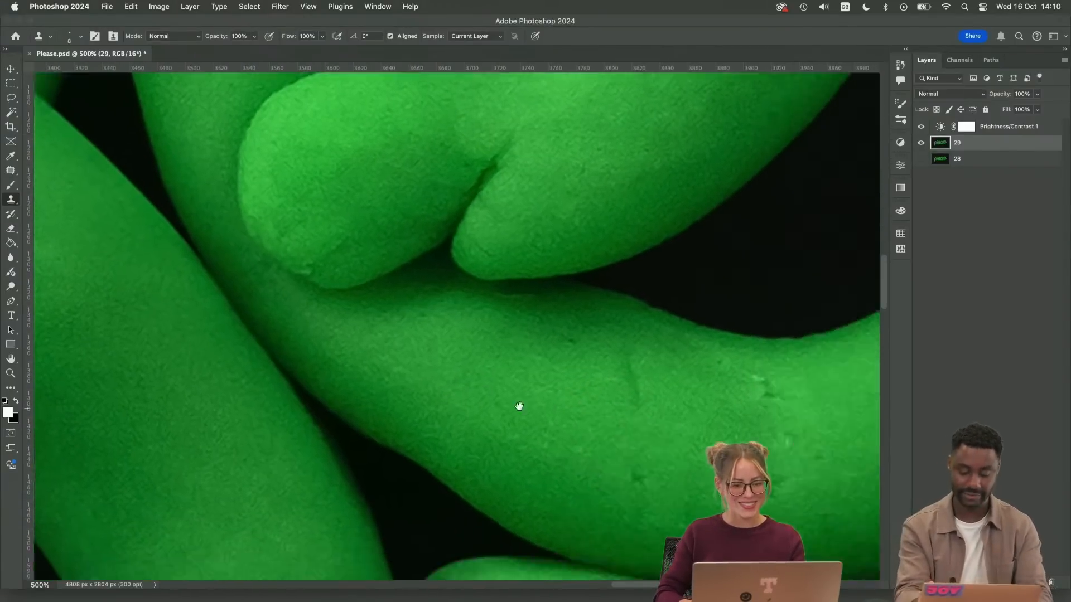
key("j")
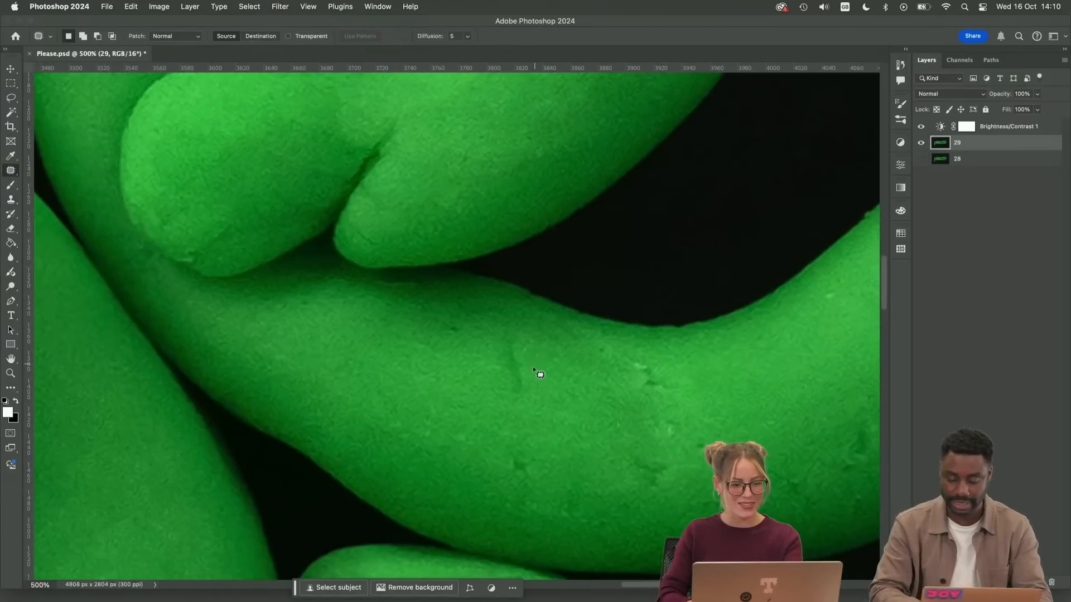
mouse_move(523, 365)
left_mouse_down()
mouse_move(514, 388)
mouse_move(521, 379)
mouse_move(541, 451)
mouse_move(531, 470)
mouse_move(529, 454)
left_mouse_up()
key("super+d")
left_click_drag(526, 461, 478, 463)
key("super+d")
mouse_move(462, 421)
left_mouse_down()
mouse_move(453, 434)
mouse_move(506, 374)
left_mouse_up()
key("super+d")
left_click_drag(511, 385, 569, 414)
key("super+d")
key("s")
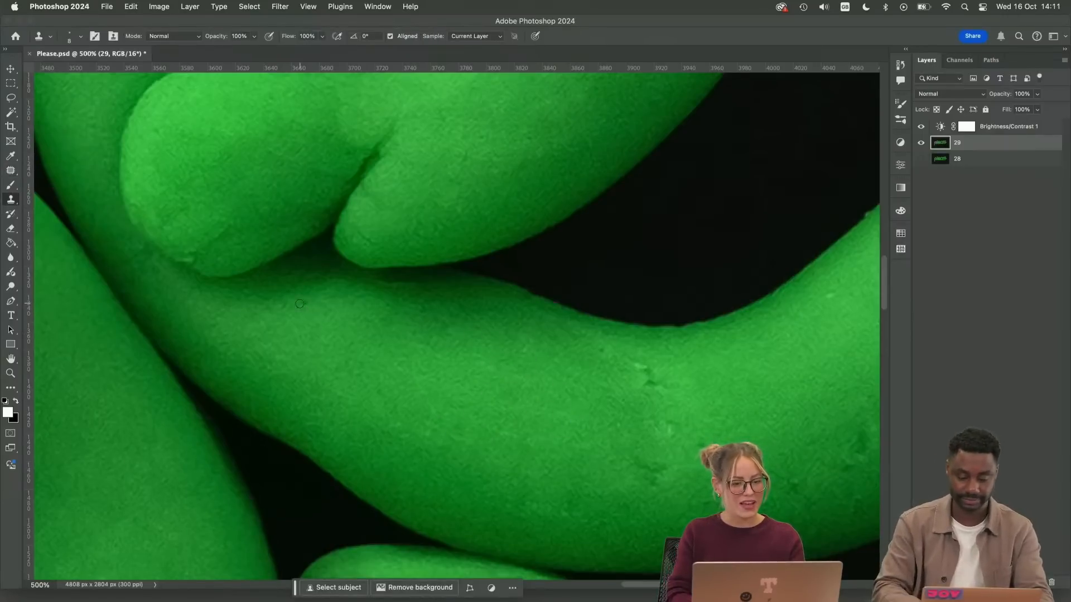
Compare the retouched layer 29 with layer 28 at 100% by toggling layer 29's visibility, leaving it shown
key("super+minus")
key("super+minus")
key("super+minus")
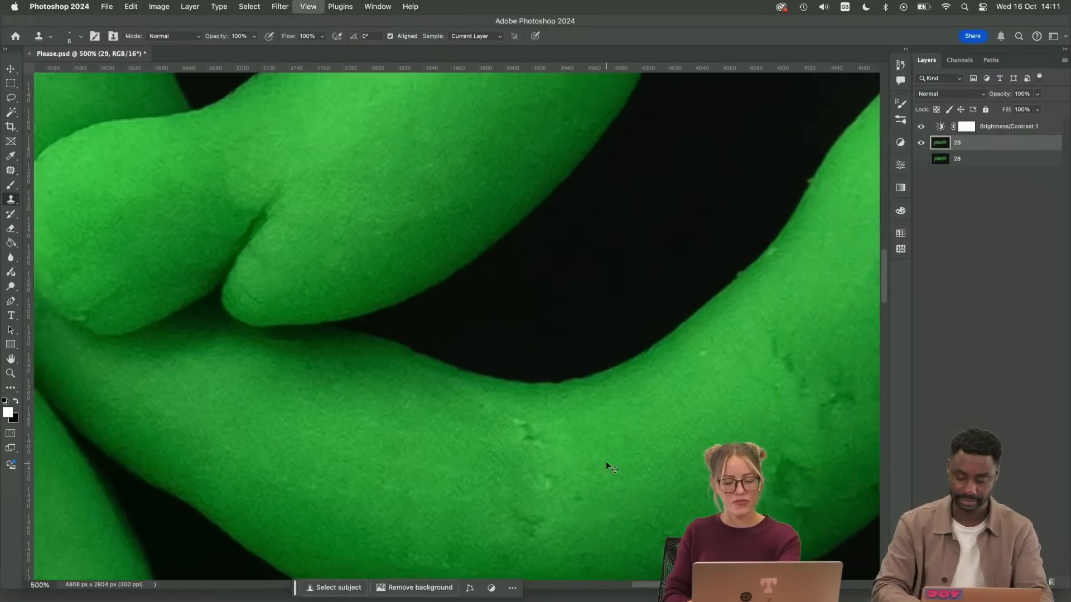
key("super+minus")
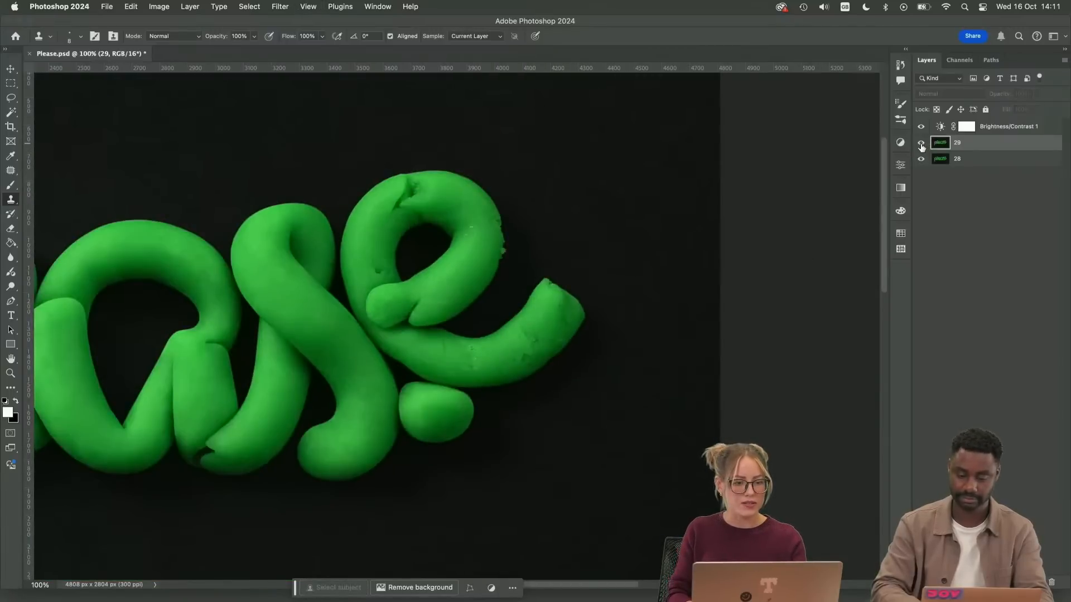
left_click(922, 145)
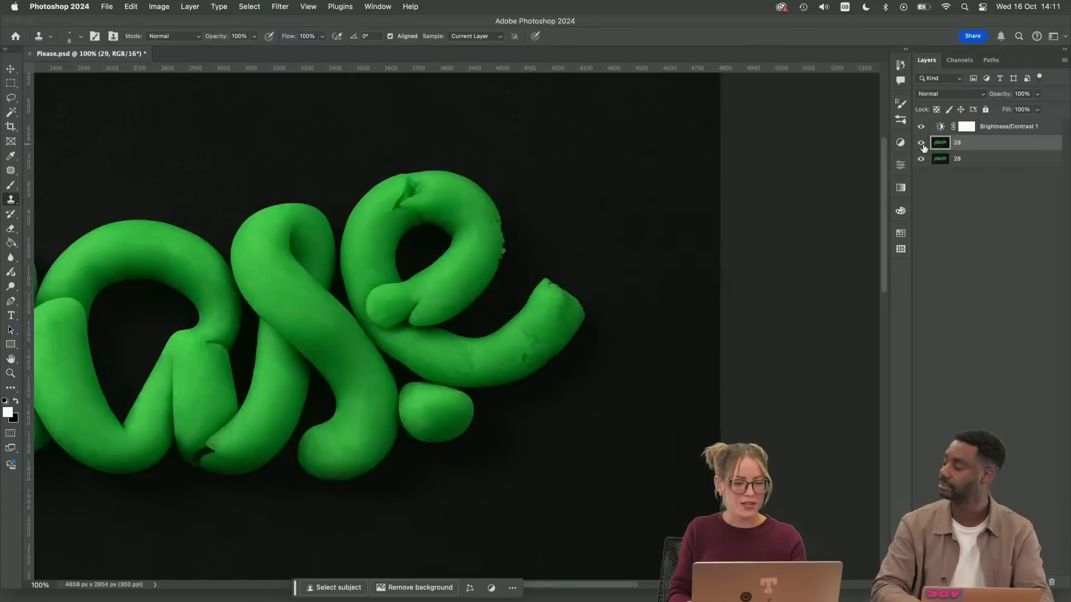
left_click(923, 147)
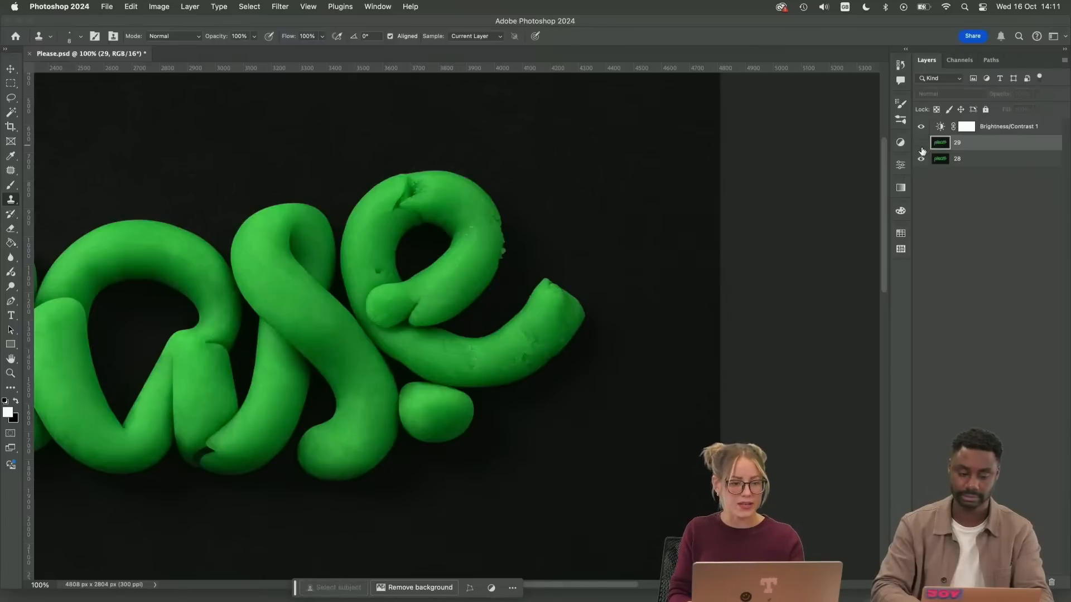
left_click(922, 145)
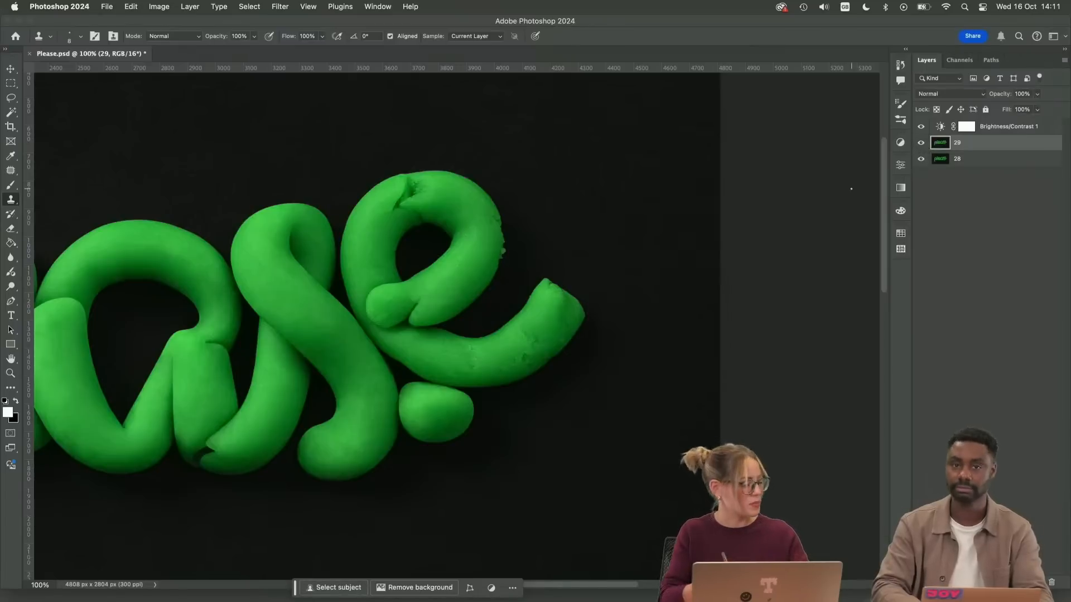
key("super+equal")
Patch the upper crack in the middle of the last "e" tail, just below its inner edge
key("super+equal")
key("super+equal")
key("super+equal")
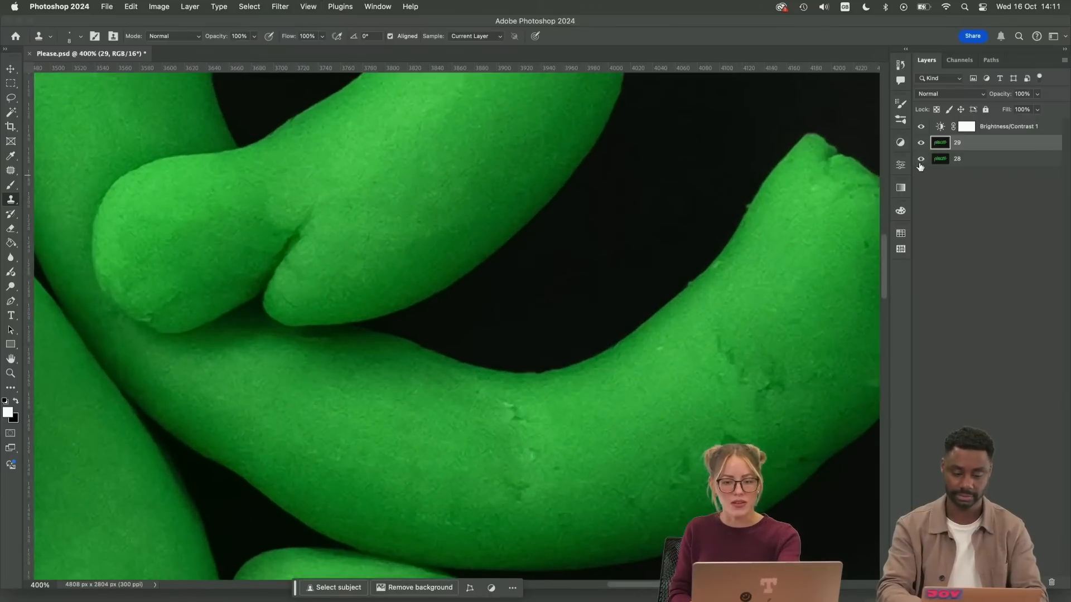
left_click_drag(640, 370, 580, 268)
key("super+equal")
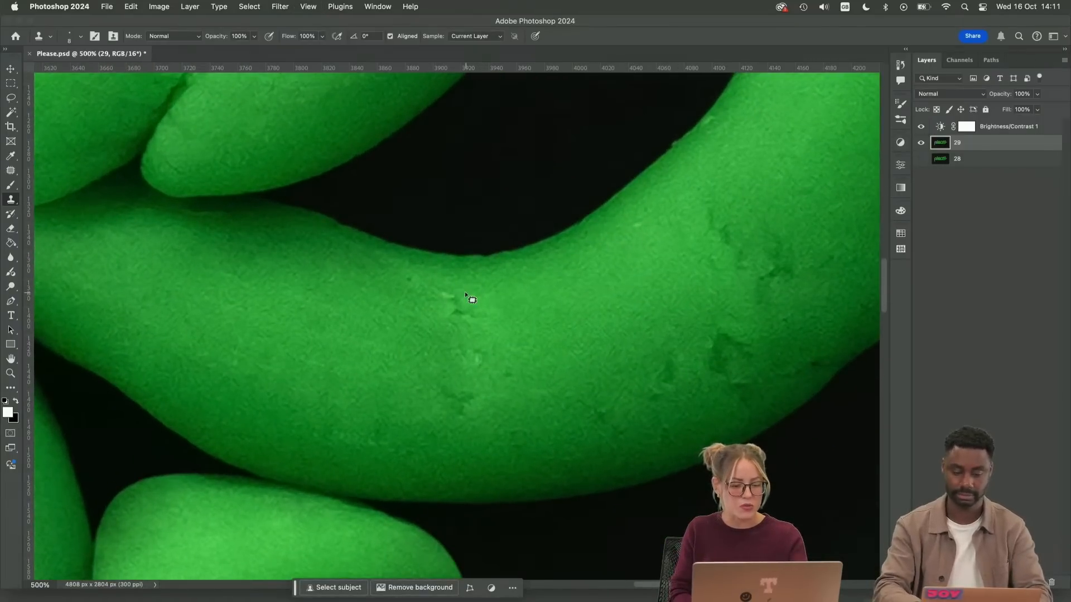
key("j")
mouse_move(464, 290)
left_mouse_down()
mouse_move(438, 305)
mouse_move(530, 297)
left_mouse_up()
key("super+d")
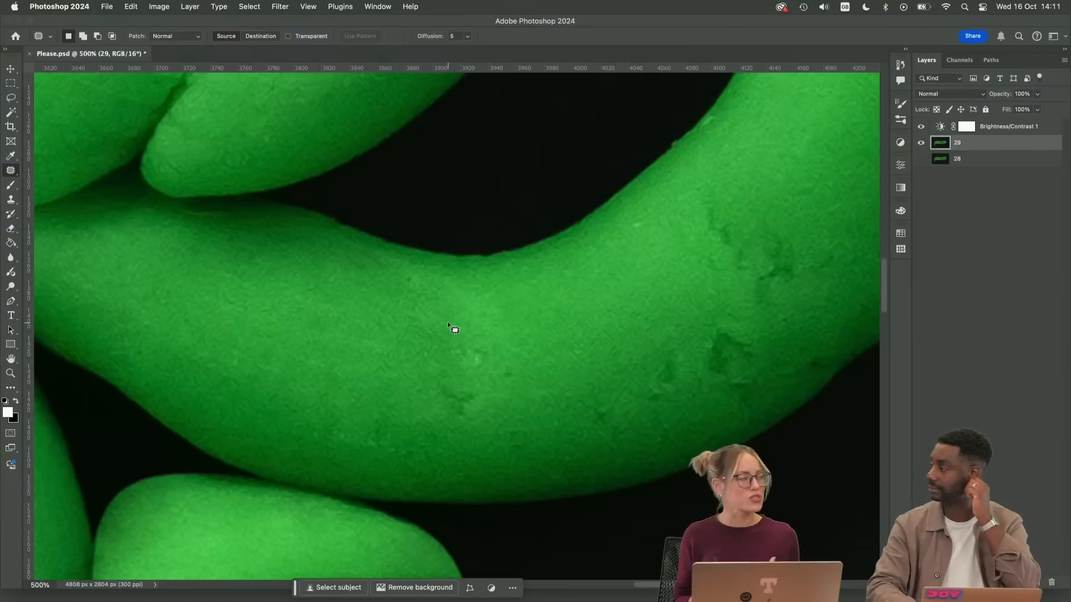
Patch the faint light mark on the tail directly beneath the overlapping end of the "e" loop
key("s")
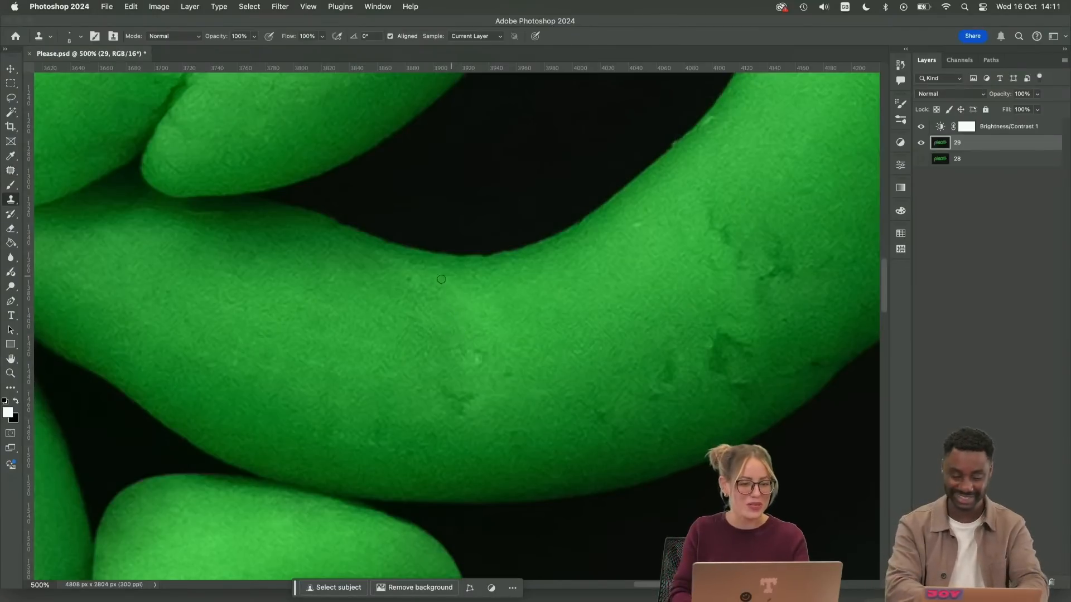
left_click_drag(271, 264, 461, 372)
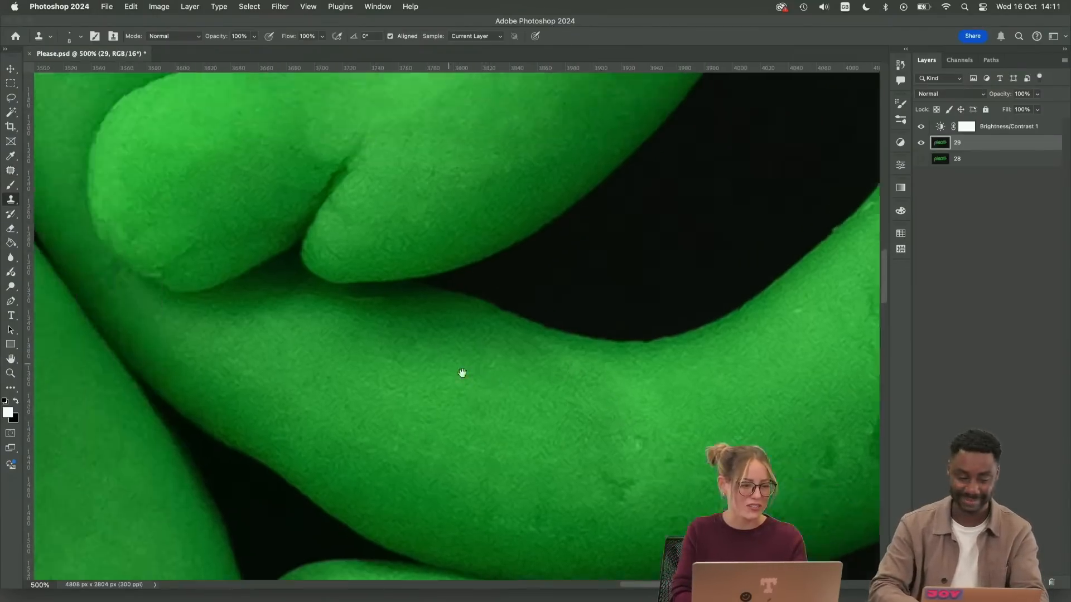
key("j")
key("super+plus")
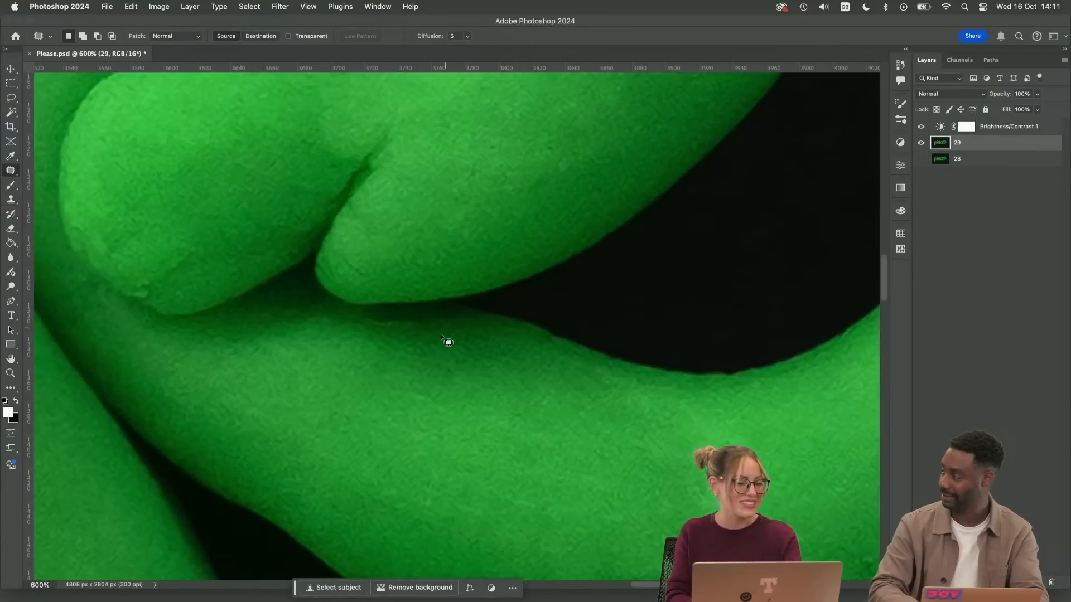
mouse_move(390, 316)
left_mouse_down()
mouse_move(365, 329)
mouse_move(412, 327)
mouse_move(418, 319)
mouse_move(389, 314)
left_mouse_up()
left_click_drag(393, 323, 437, 331)
key("super+d")
Patch the remaining dark crack and small marks in the middle of the last "e" tail's bend
left_click_drag(712, 496, 376, 326)
mouse_move(349, 359)
left_mouse_down()
mouse_move(368, 358)
mouse_move(346, 361)
left_mouse_up()
key("super+d")
mouse_move(263, 395)
left_mouse_down()
mouse_move(264, 431)
mouse_move(269, 397)
left_mouse_up()
left_click_drag(268, 415, 312, 417)
key("super+d")
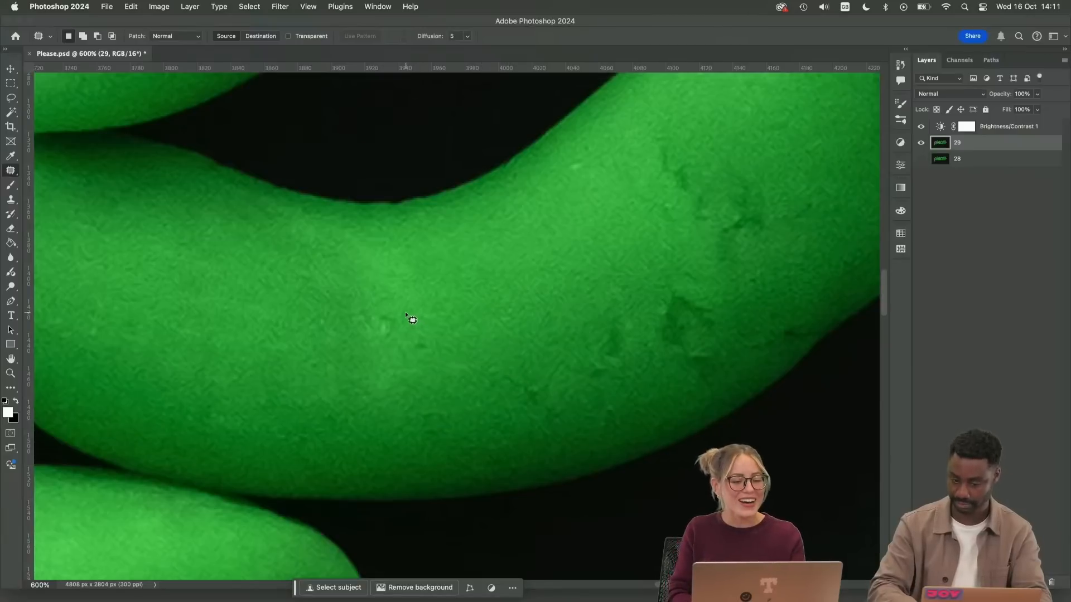
mouse_move(405, 312)
left_mouse_down()
mouse_move(387, 352)
mouse_move(441, 351)
mouse_move(373, 363)
left_mouse_up()
key("super+d")
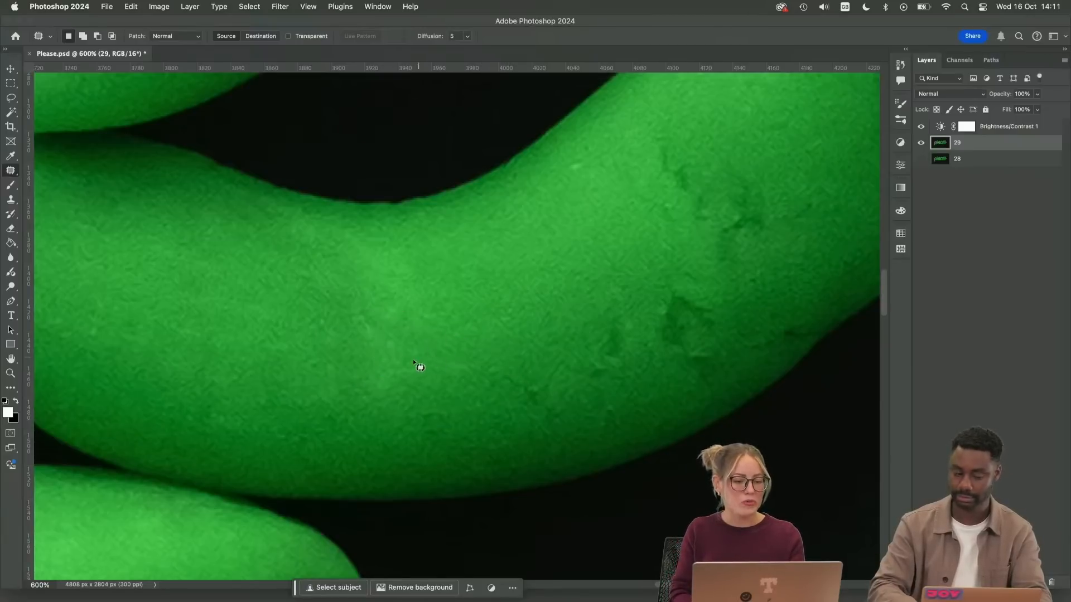
Patch the leftover bright, uneven patch where the mid-tail crack was
key("s")
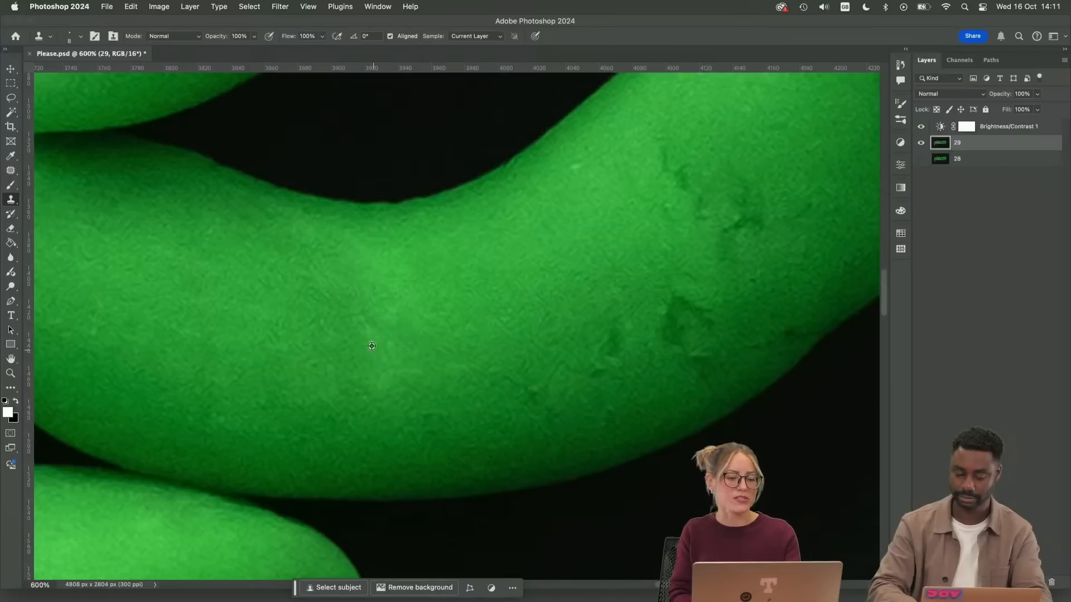
key("j")
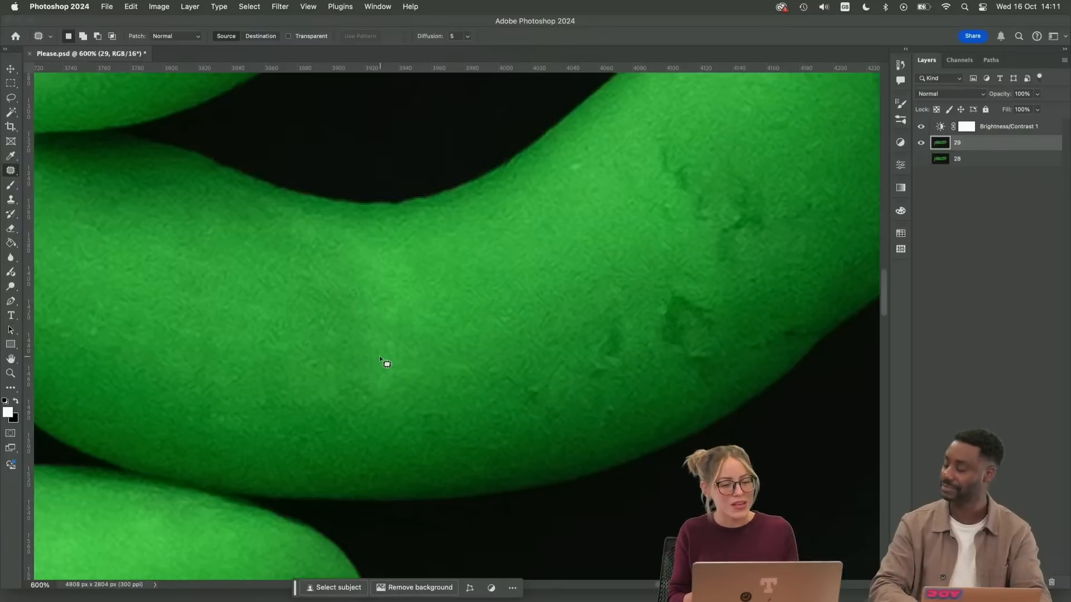
mouse_move(395, 300)
left_mouse_down()
mouse_move(403, 315)
mouse_move(397, 301)
mouse_move(381, 353)
mouse_move(403, 335)
left_mouse_up()
left_click(423, 322)
left_click(423, 326)
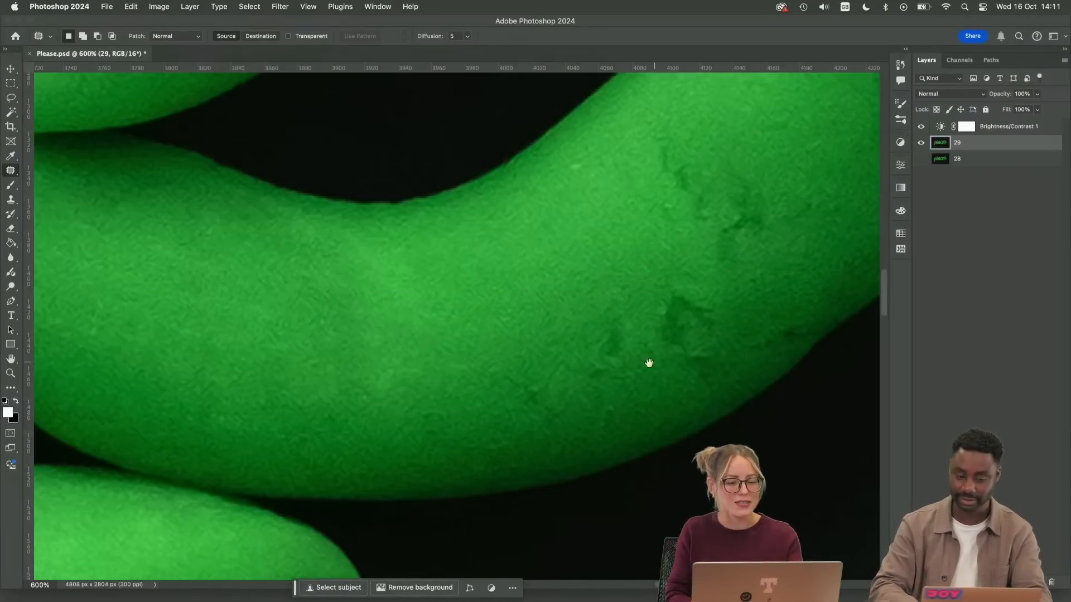
Retouch the light spot and the long fine crease near the outer edge of the last "e" tail's end
scroll(428, 437, "right", 3)
scroll(428, 438, "up", 2)
key("s")
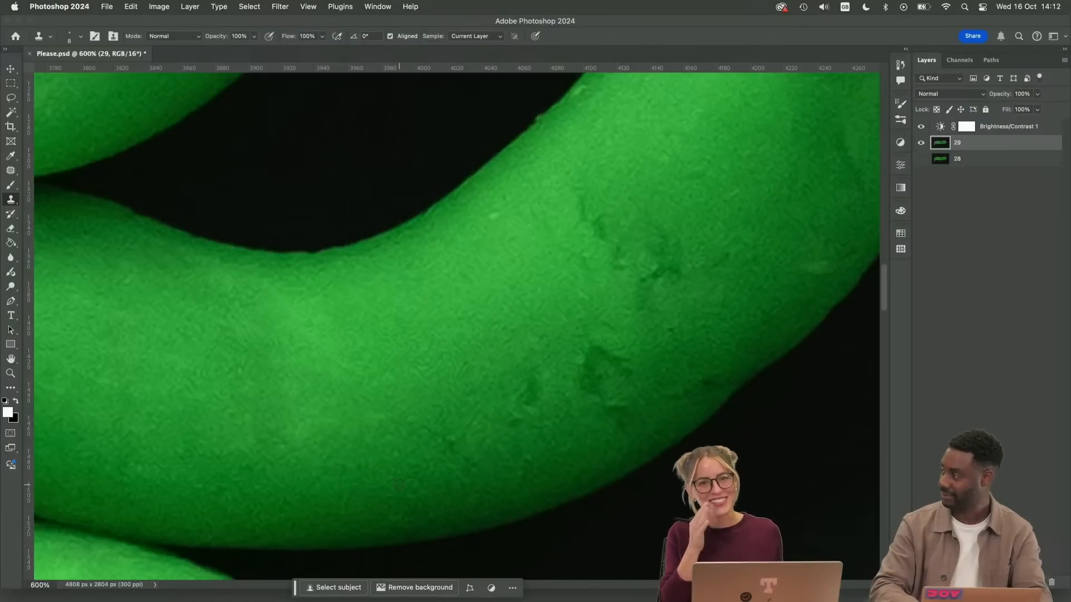
scroll(502, 292, "right", 3)
scroll(502, 292, "up", 4)
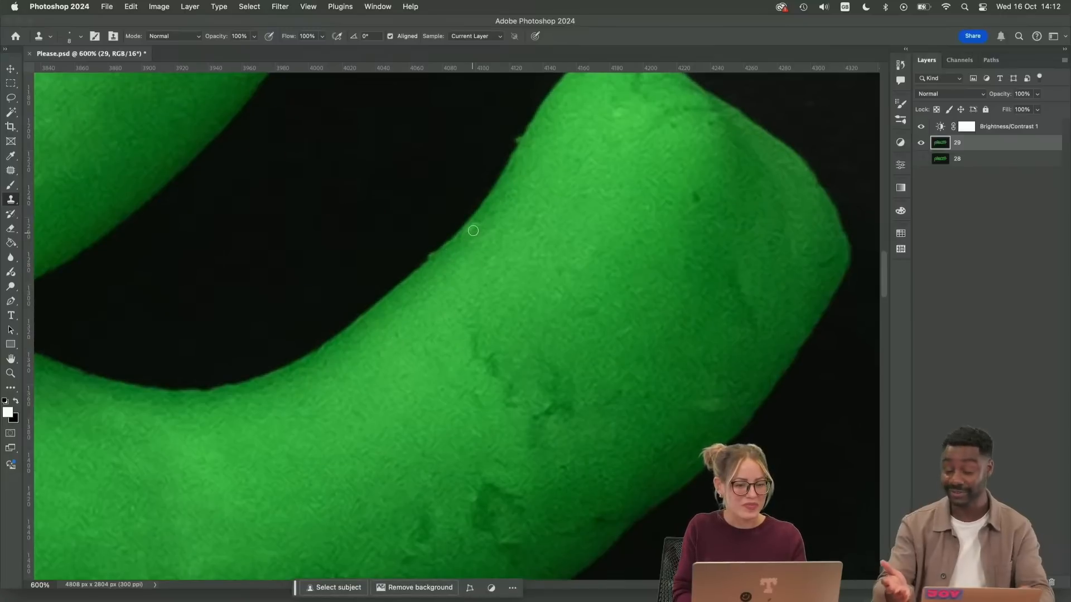
left_click_drag(545, 356, 440, 444)
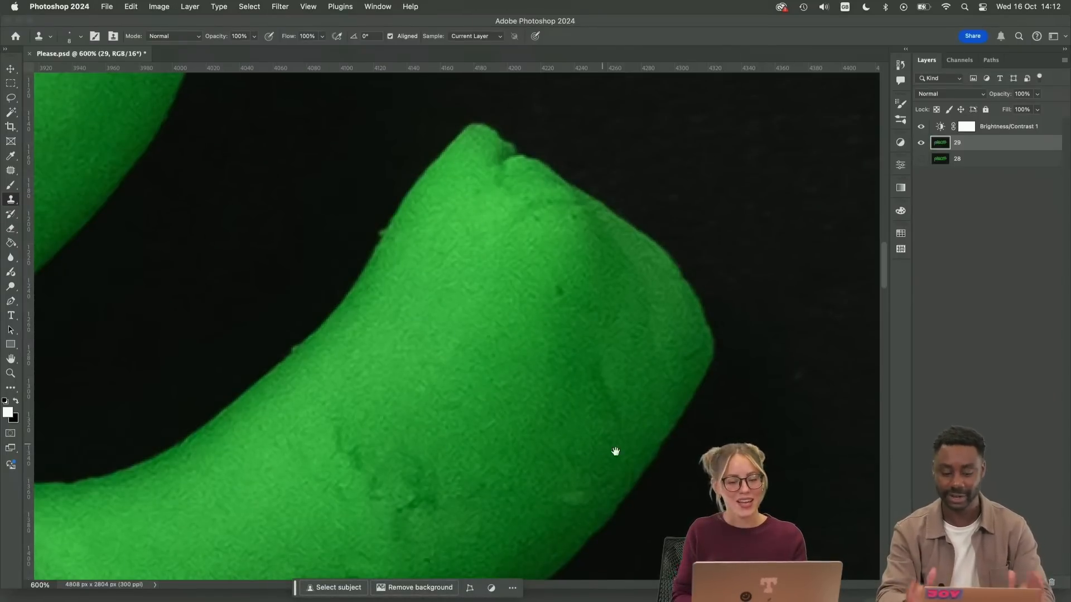
left_click_drag(615, 451, 580, 392)
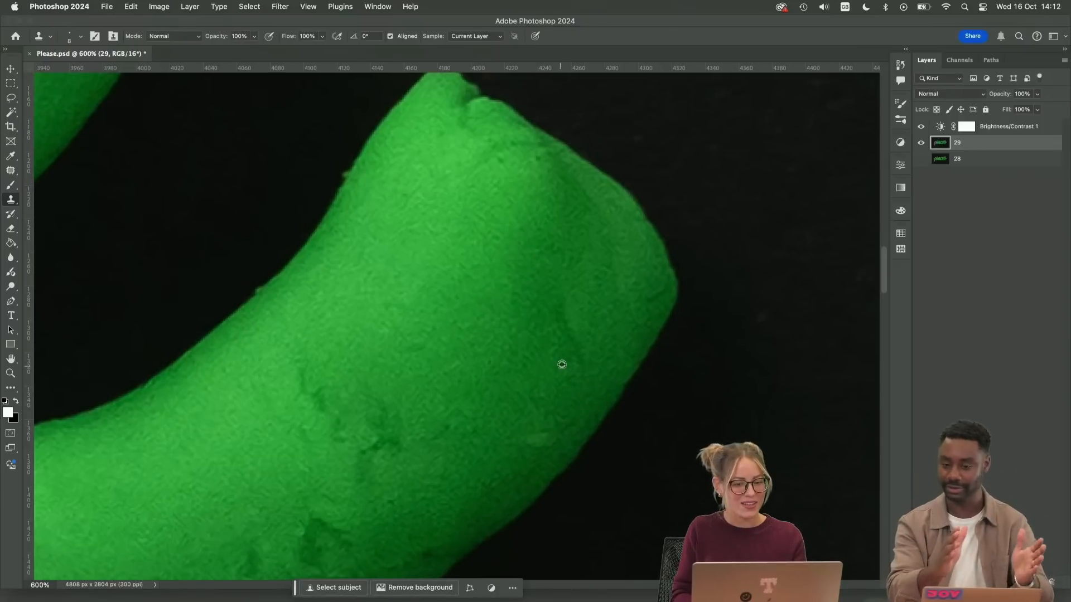
left_click_drag(552, 429, 600, 341)
key("j")
left_click_drag(579, 357, 521, 407)
key("super+d")
left_click_drag(595, 240, 597, 236)
mouse_move(601, 262)
left_mouse_down()
mouse_move(573, 346)
mouse_move(590, 347)
mouse_move(543, 414)
left_mouse_up()
key("super+d")
Patch the small marks along the lower outer edge of the tail's right part
key("super+d")
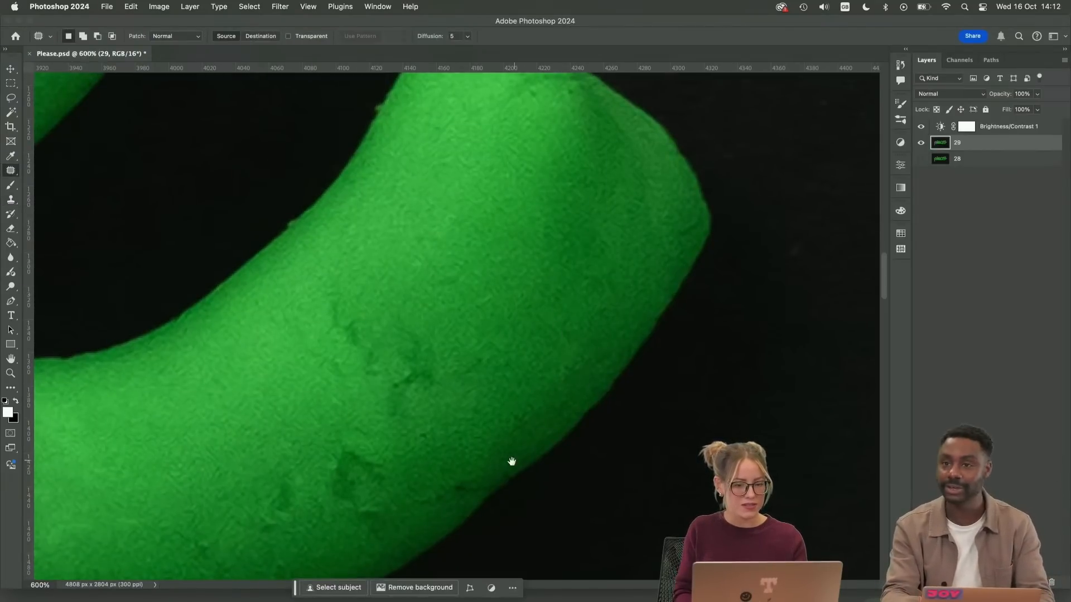
mouse_move(502, 469)
left_mouse_down()
mouse_move(569, 380)
mouse_move(509, 424)
mouse_move(592, 346)
left_mouse_up()
key("super+d")
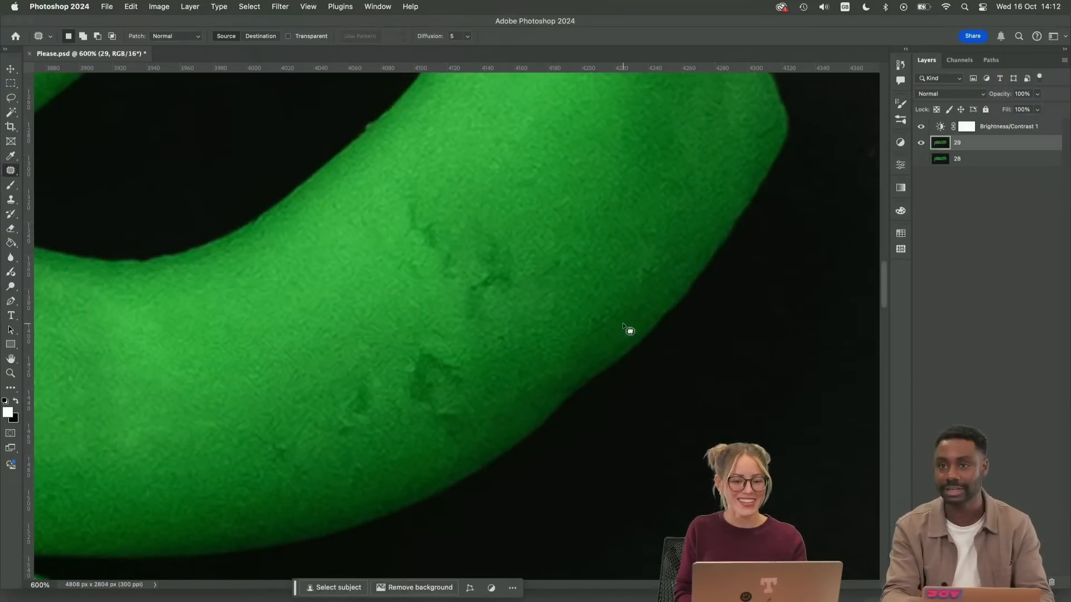
mouse_move(616, 310)
left_mouse_down()
mouse_move(584, 330)
mouse_move(598, 333)
left_mouse_up()
left_click_drag(599, 327, 632, 291)
key("super+d")
scroll(571, 335, "up", 3)
scroll(571, 335, "left", 2)
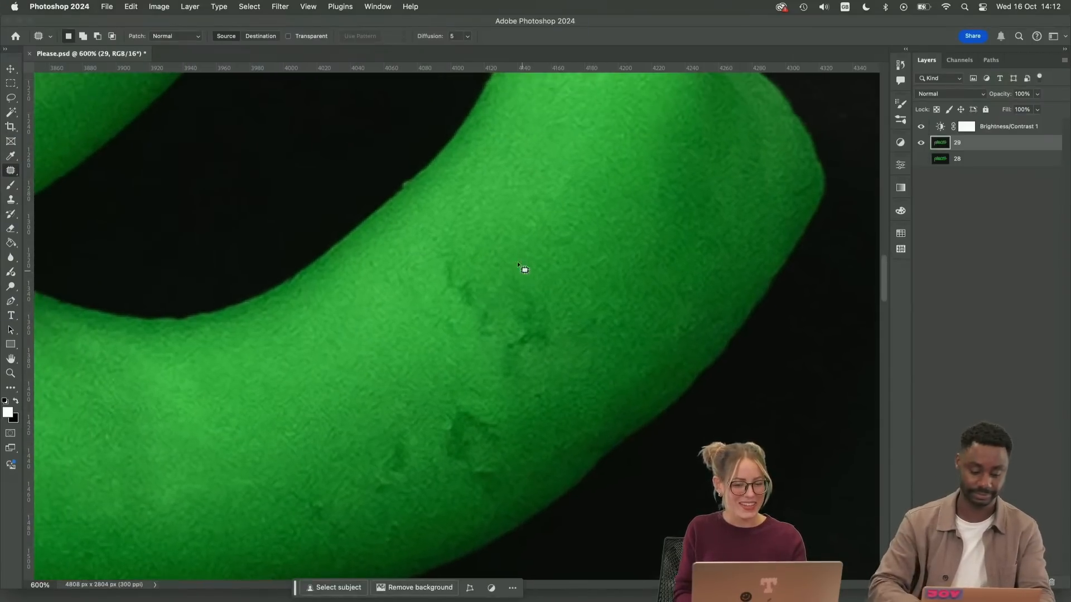
Patch the faint spot on the upper tail surface and the mark at the outer corner of the tail's end
mouse_move(566, 231)
left_mouse_down()
mouse_move(572, 246)
mouse_move(571, 236)
left_mouse_up()
left_click_drag(565, 242, 594, 199)
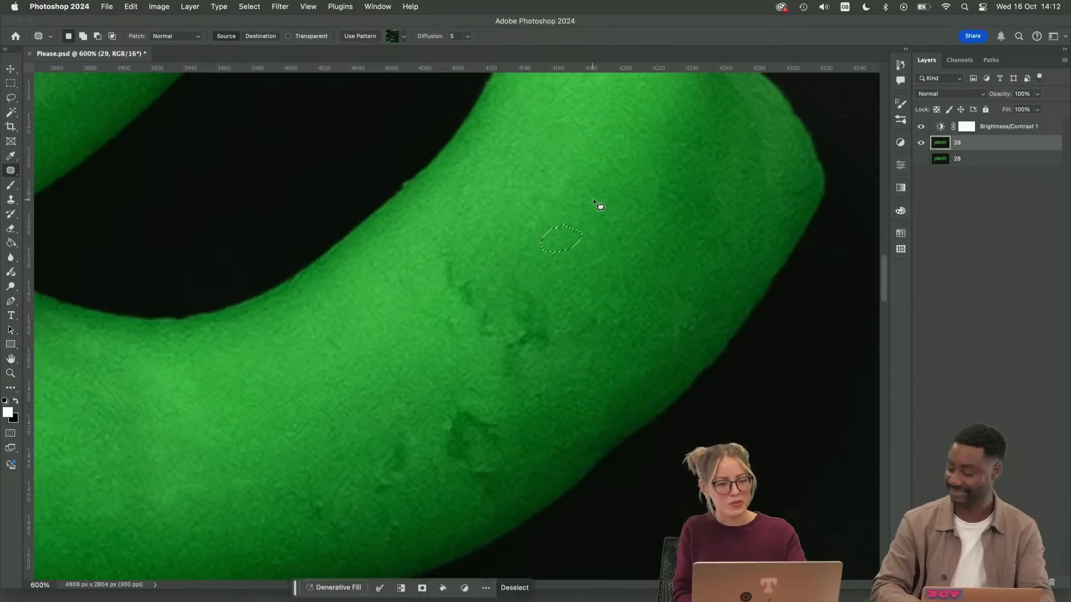
key("super+d")
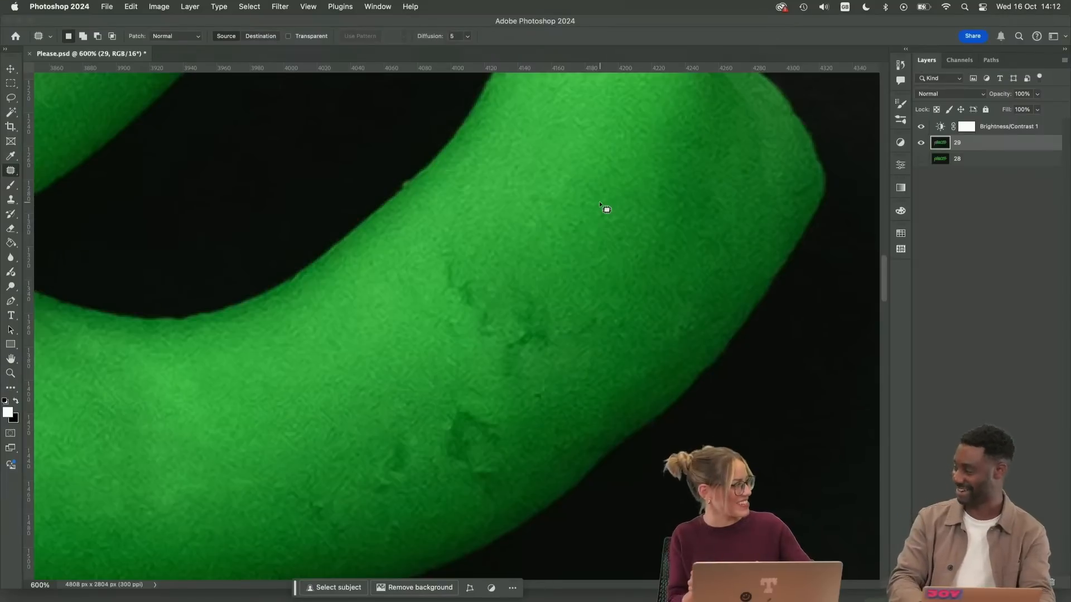
left_click_drag(819, 177, 812, 174)
left_click_drag(804, 188, 761, 240)
key("super+d")
Patch the two neighbouring dark cracks in the centre of the tail's right part
left_click_drag(478, 264, 446, 252)
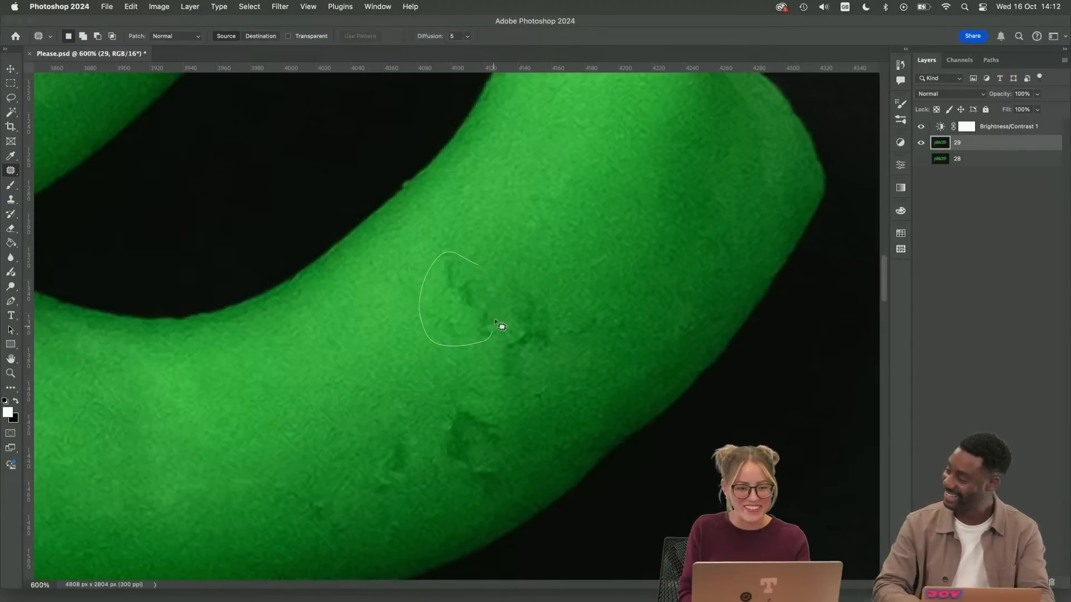
left_click_drag(494, 321, 479, 267)
left_click_drag(459, 306, 419, 352)
key("super+d")
left_click_drag(528, 272, 505, 280)
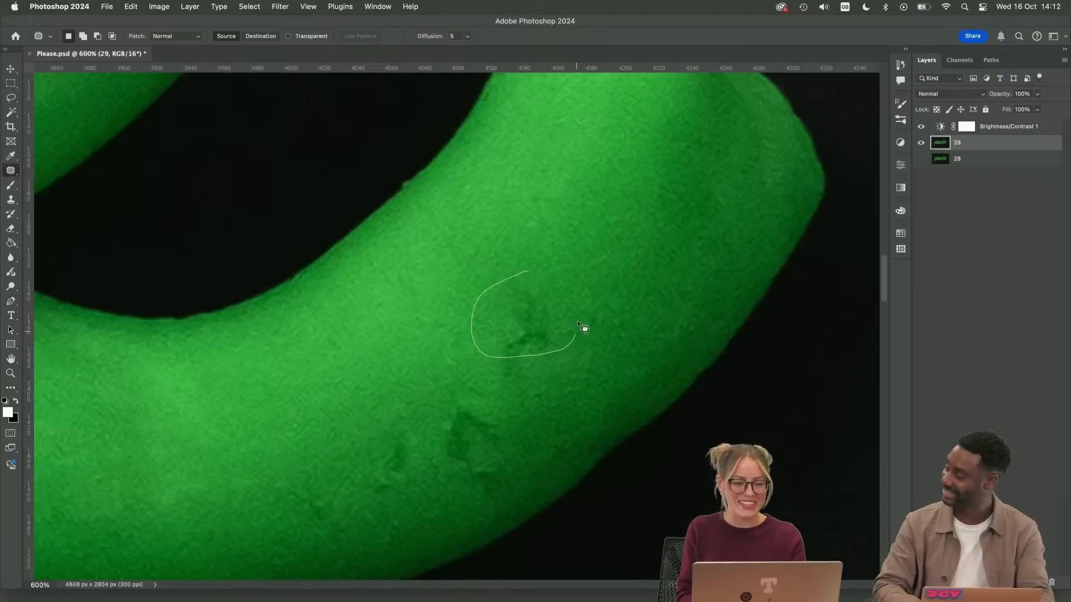
mouse_move(578, 325)
left_mouse_down()
mouse_move(468, 304)
mouse_move(511, 365)
mouse_move(577, 215)
left_mouse_up()
key("super+d")
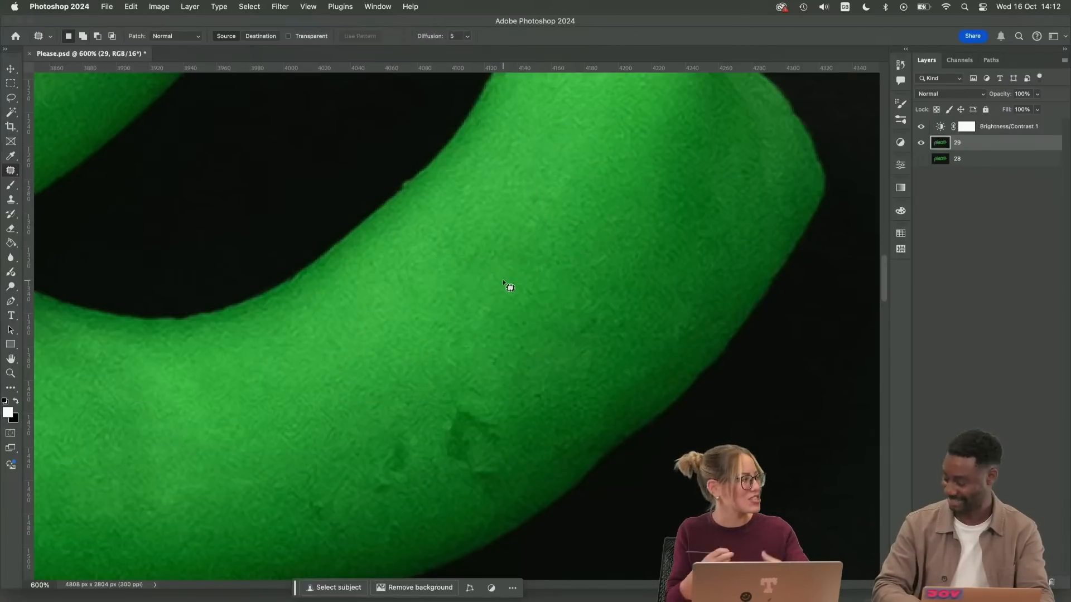
Patch the large dark dent near the lower edge of the tail's right part
scroll(504, 282, "down", 5)
scroll(503, 282, "left", 3)
mouse_move(546, 284)
left_mouse_down()
mouse_move(533, 422)
mouse_move(631, 303)
left_mouse_up()
key("super+d")
key("s")
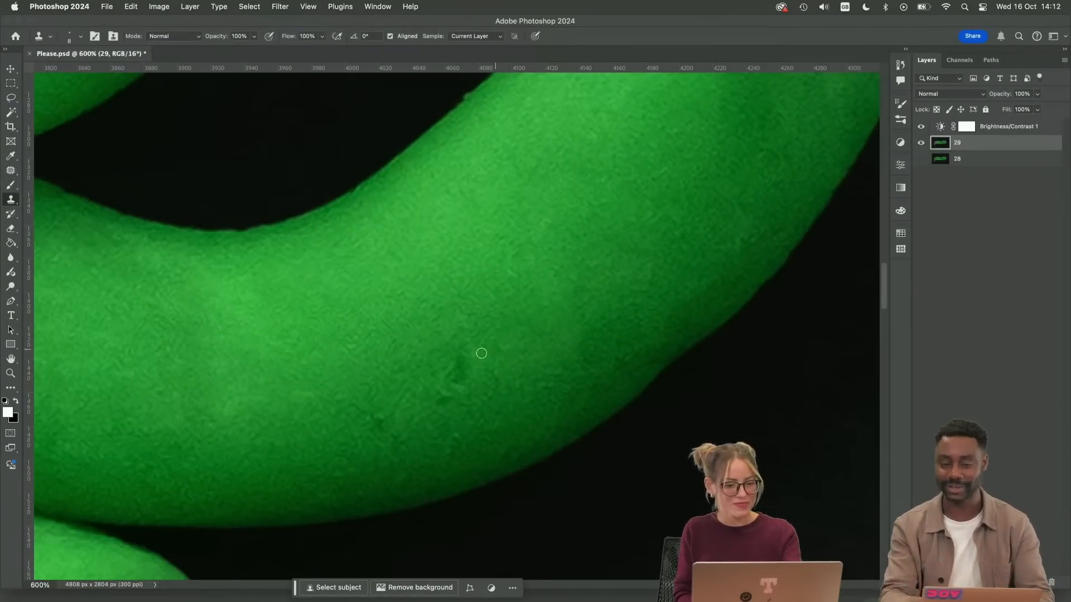
Patch the small dark marks beside the former dent and the light streak in the tail's lower middle
key("j")
left_click_drag(484, 363, 456, 332)
left_click_drag(430, 448, 489, 416)
left_click_drag(460, 419, 473, 372)
key("super+d")
mouse_move(380, 353)
left_mouse_down()
mouse_move(372, 458)
mouse_move(414, 403)
left_mouse_up()
left_click_drag(395, 420, 466, 373)
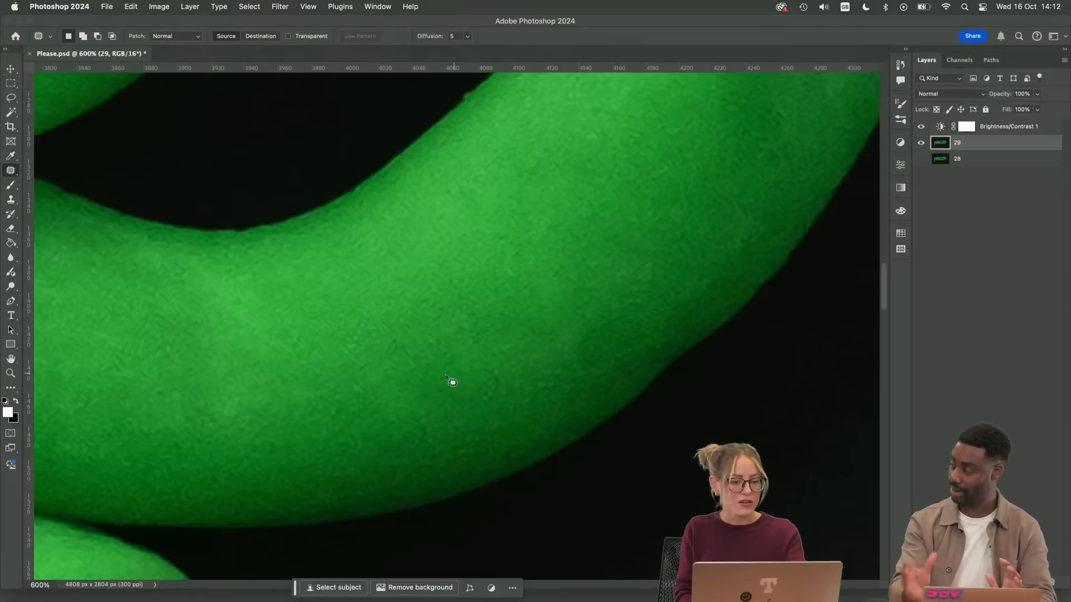
key("super+d")
left_click_drag(253, 377, 233, 406)
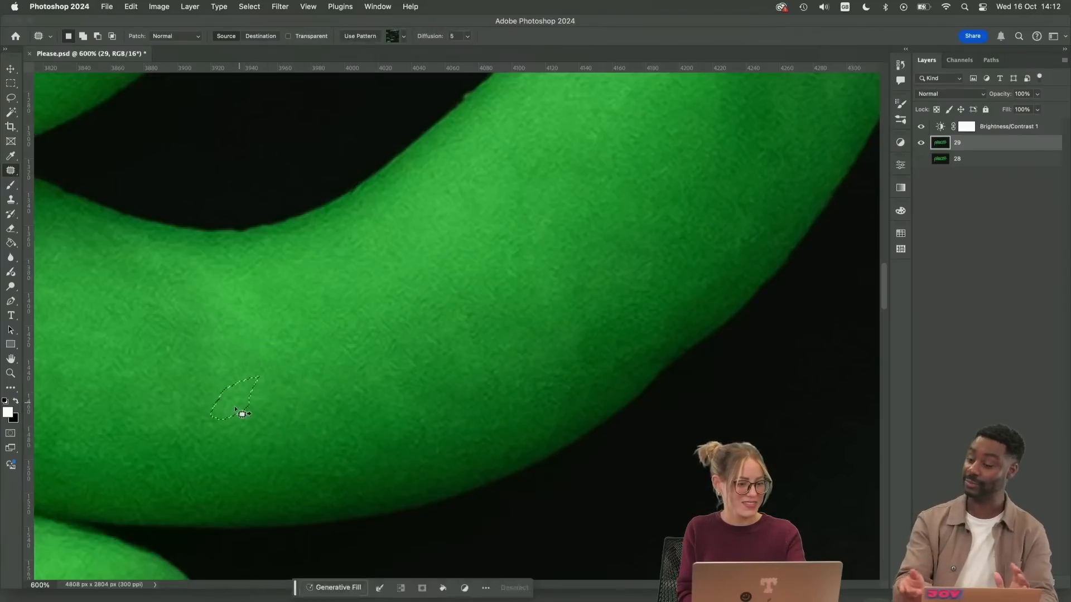
key("super+d")
Patch the dark specks on the tail's end just below the notch at its tip
left_click_drag(465, 275, 375, 487)
left_click_drag(597, 277, 490, 414)
left_click_drag(519, 287, 481, 318)
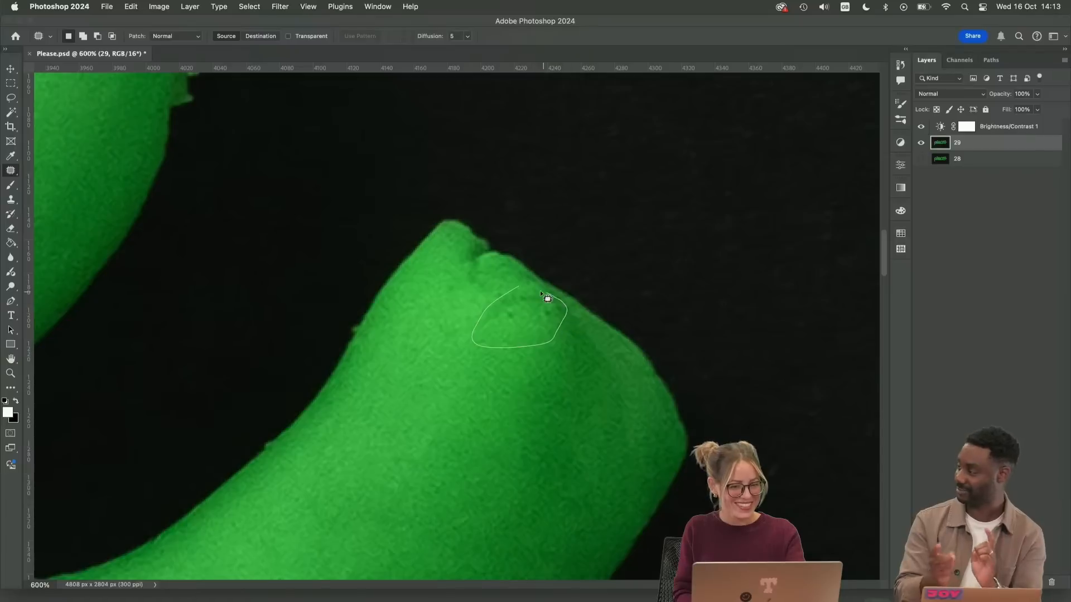
left_click_drag(540, 290, 519, 287)
left_click_drag(532, 311, 560, 362)
key("super+d")
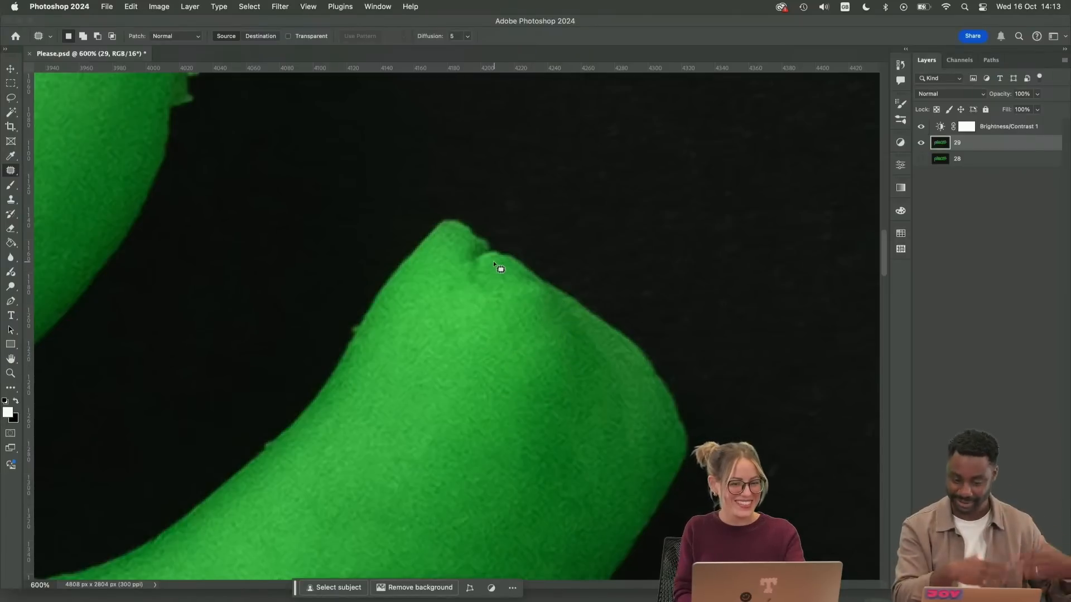
Smooth away the notch at the tail's tip with the Clone Stamp and Patch tools
key("s")
left_click(497, 262, "alt")
mouse_move(468, 248)
left_mouse_down()
mouse_move(502, 268)
mouse_move(488, 289)
mouse_move(467, 251)
mouse_move(508, 342)
left_mouse_up()
key("j")
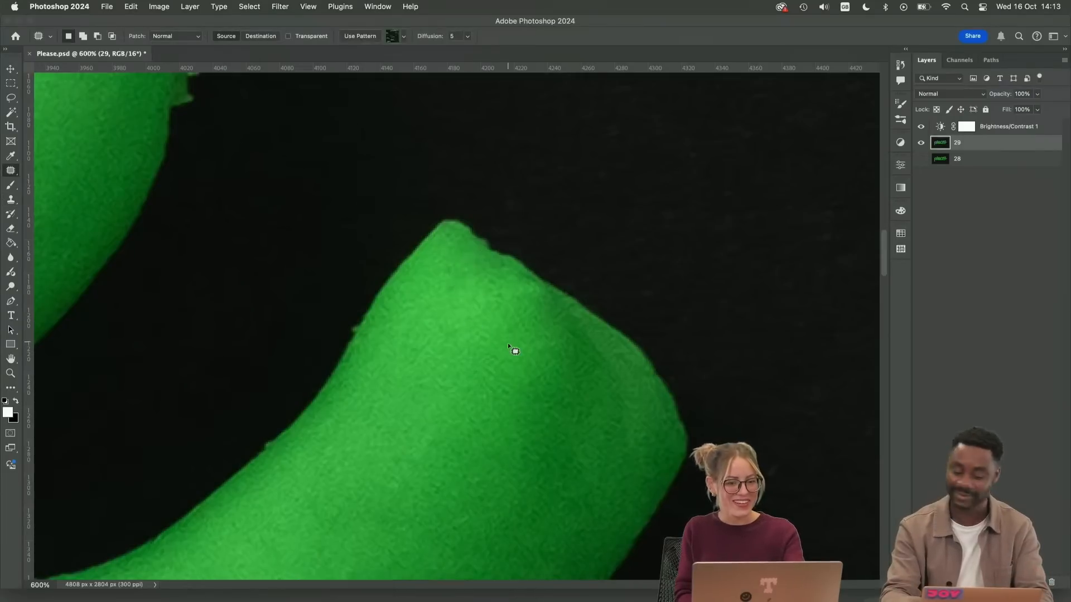
key("super+d")
Check the whole tail zoomed out, and patch the faint uneven tone in the middle of its bend
key("super+minus")
key("super+minus")
key("super+minus")
key("super+minus")
mouse_move(515, 395)
left_mouse_down()
mouse_move(628, 379)
mouse_move(677, 327)
left_mouse_up()
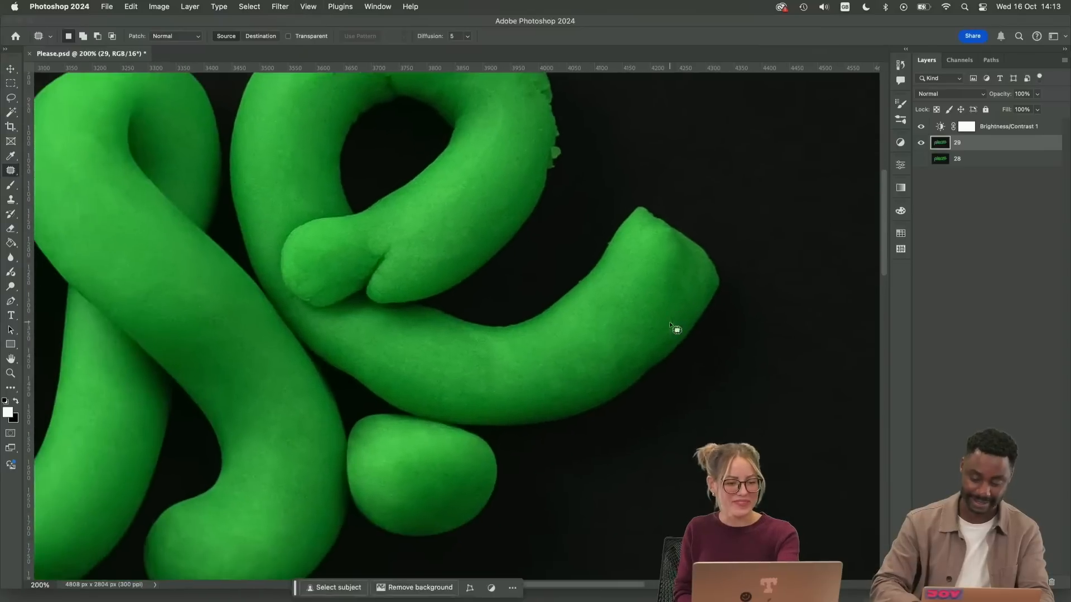
key("super+plus")
key("super+plus")
mouse_move(518, 370)
left_mouse_down()
mouse_move(470, 385)
mouse_move(608, 379)
left_mouse_up()
key("super+d")
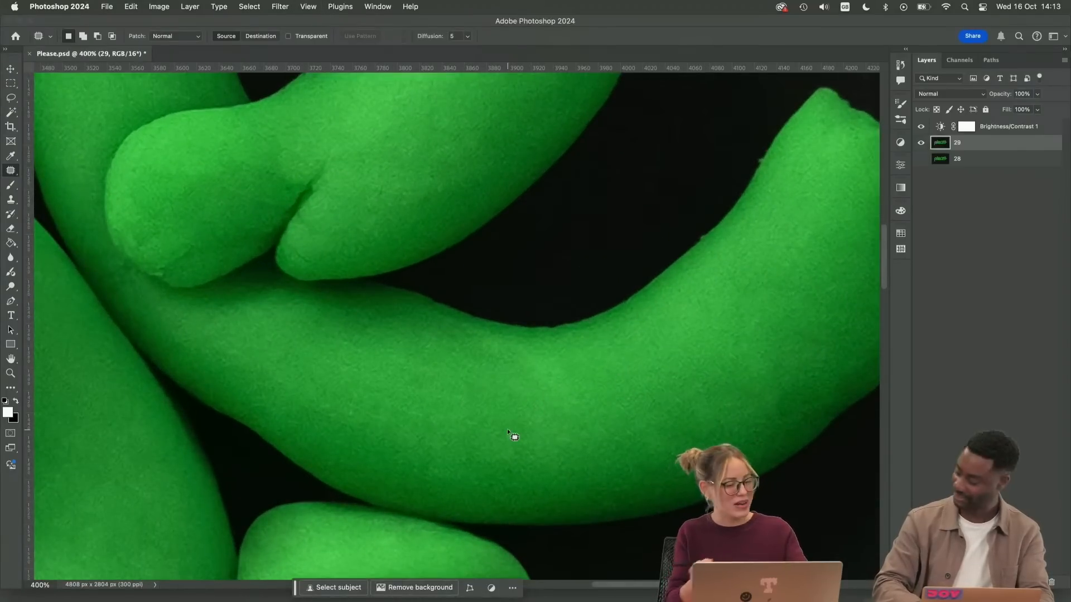
Patch the light mark on the "e" stroke just outside the rounded overlapping end
left_click_drag(413, 320, 681, 483)
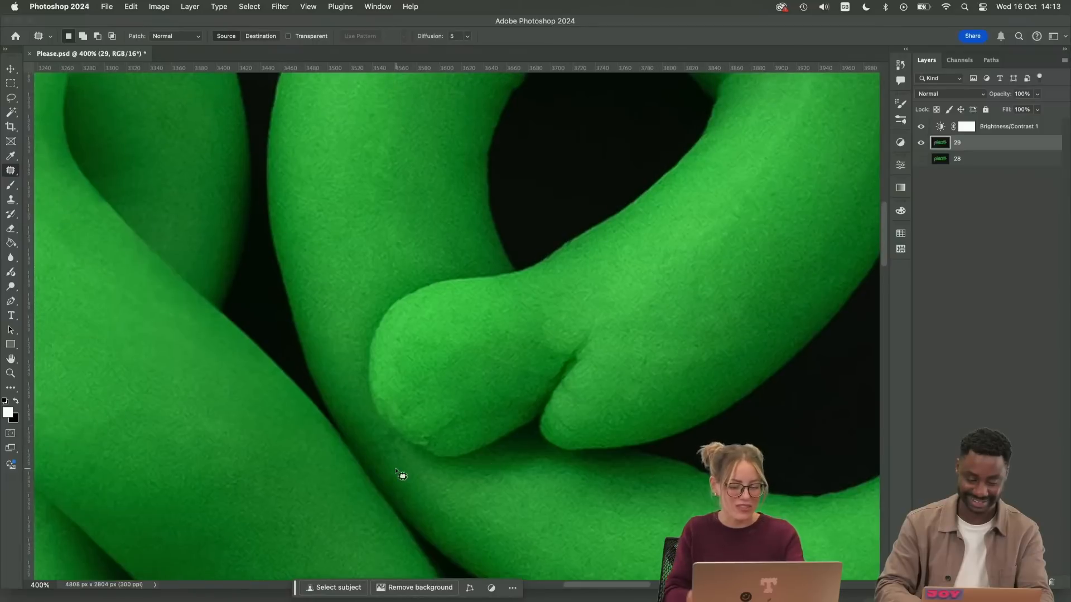
key("super+plus")
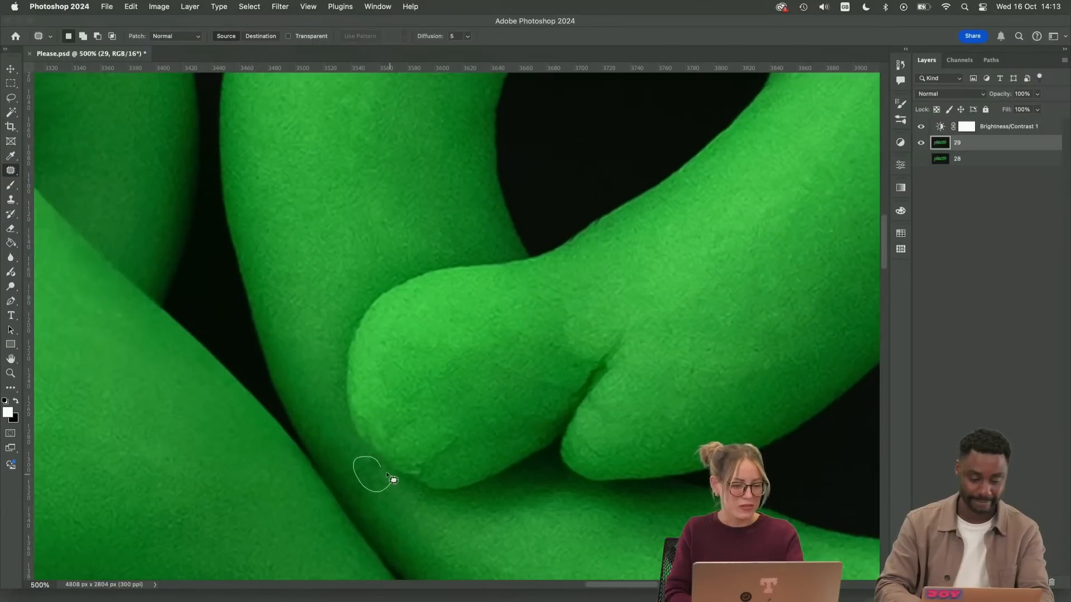
left_click_drag(387, 474, 382, 467)
left_click_drag(373, 474, 340, 443)
key("super+d")
Patch the crease near the lower edge of the rounded overlapping end of the last "e"
mouse_move(419, 234)
left_mouse_down()
mouse_move(445, 476)
mouse_move(458, 507)
left_mouse_up()
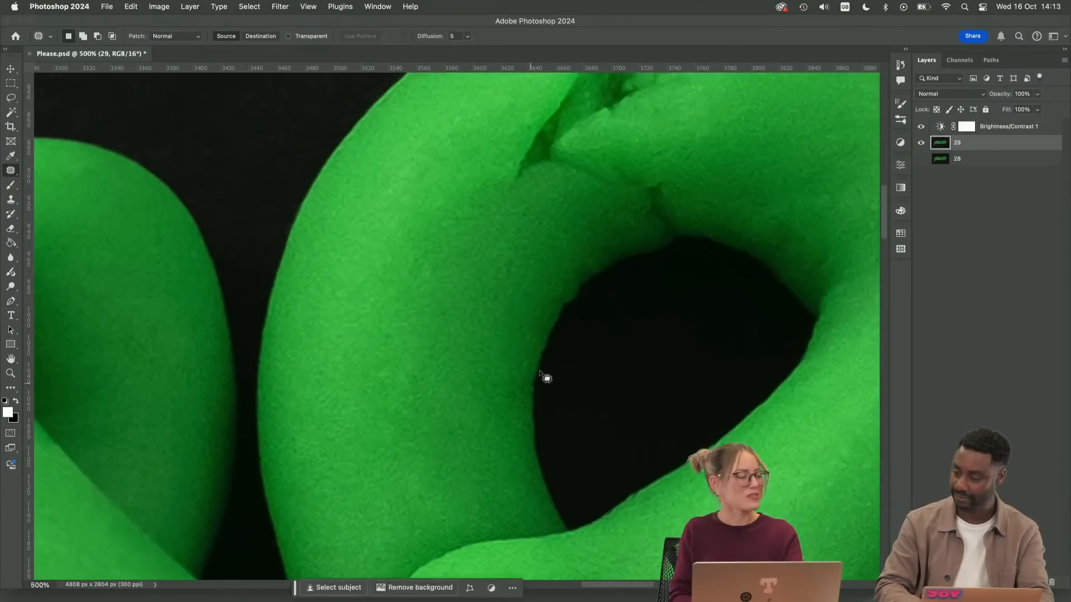
mouse_move(672, 297)
left_mouse_down()
mouse_move(502, 313)
mouse_move(462, 282)
left_mouse_up()
mouse_move(656, 352)
left_mouse_down()
mouse_move(562, 187)
mouse_move(670, 99)
left_mouse_up()
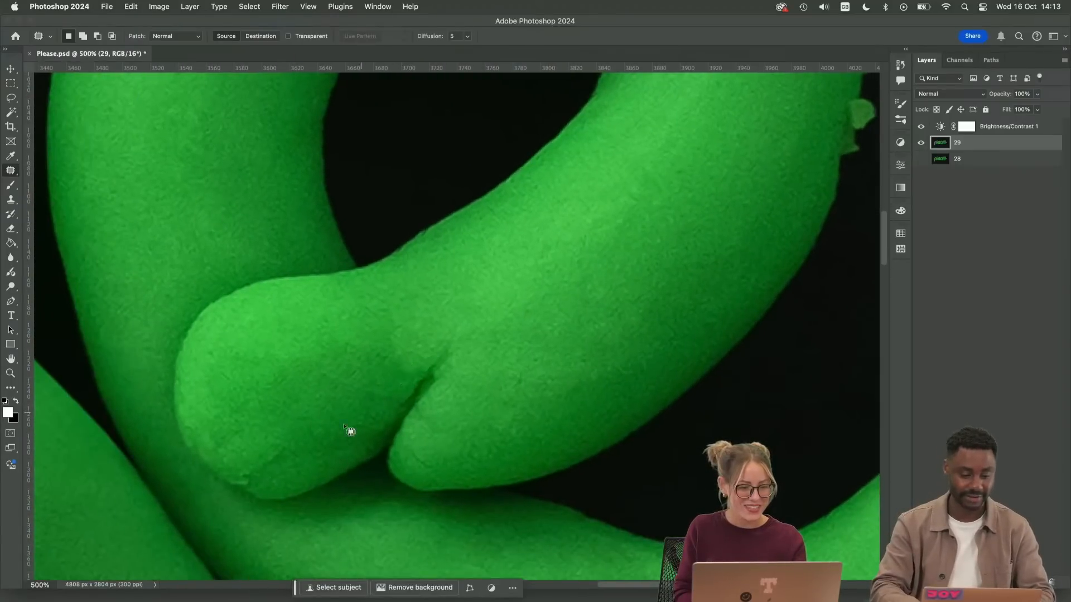
mouse_move(260, 449)
left_mouse_down()
mouse_move(242, 459)
mouse_move(267, 451)
left_mouse_up()
left_click_drag(267, 468, 282, 402)
key("super+d")
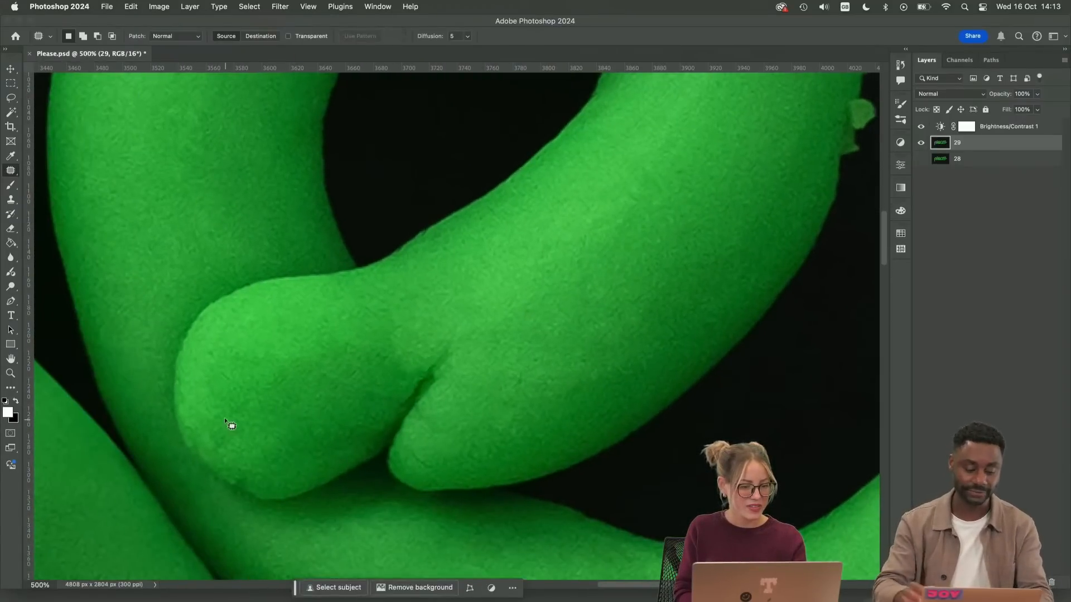
Even out the lower part of the rounded overlapping end and its bottom edge with the Patch and Clone Stamp tools
mouse_move(224, 419)
left_mouse_down()
mouse_move(255, 424)
mouse_move(228, 417)
left_mouse_up()
left_click_drag(233, 430, 225, 378)
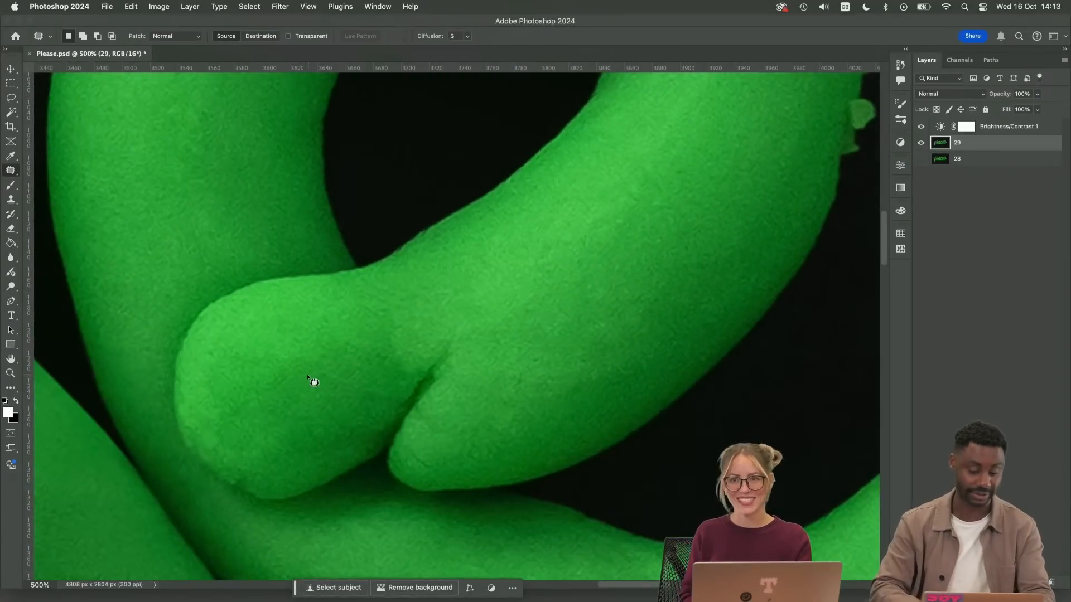
key("s")
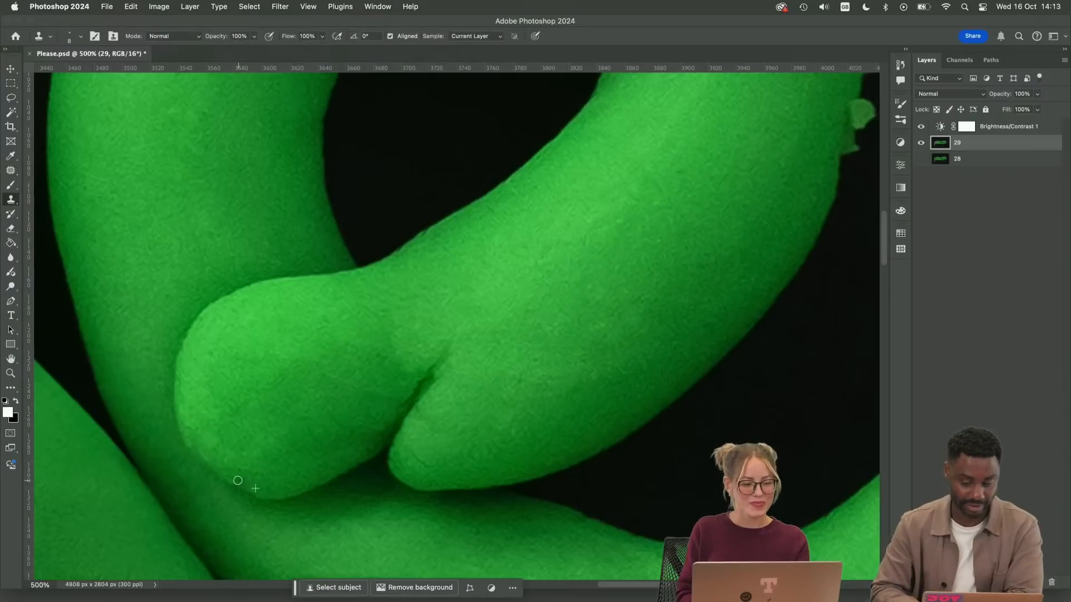
left_click(240, 476, "alt")
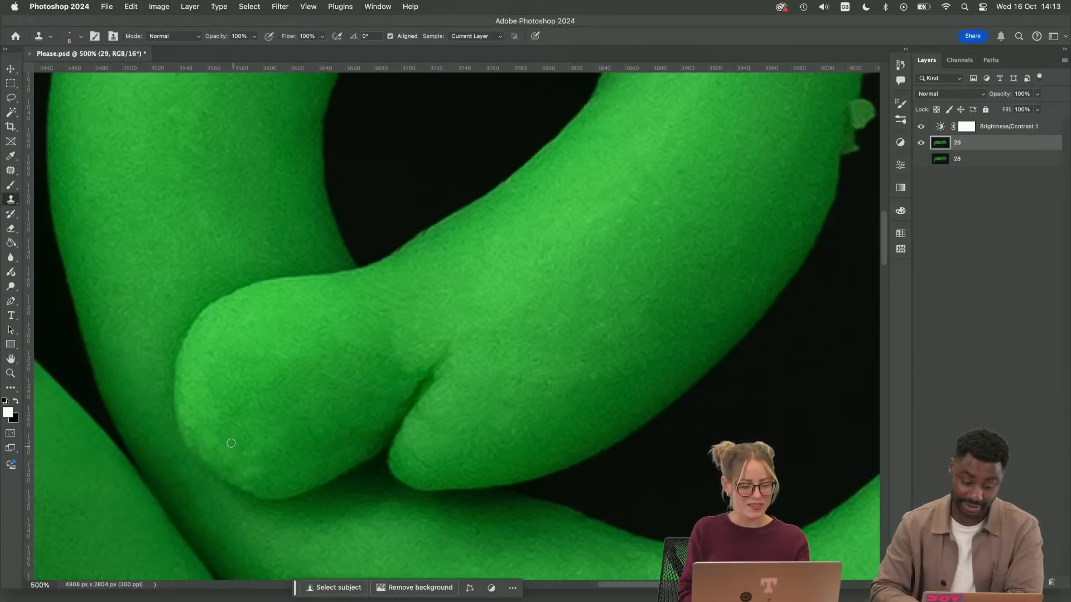
key("j")
left_click_drag(256, 477, 273, 453)
key("super+d")
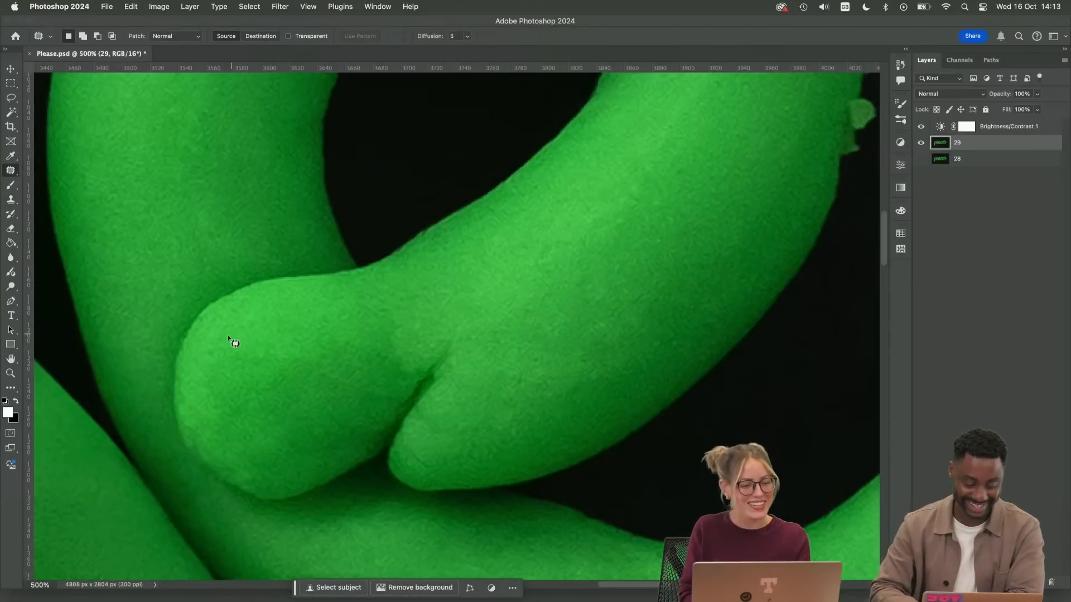
Patch the uneven shading and faint creases where the rounded overlapping end joins the stroke, just above the short crack
key("s")
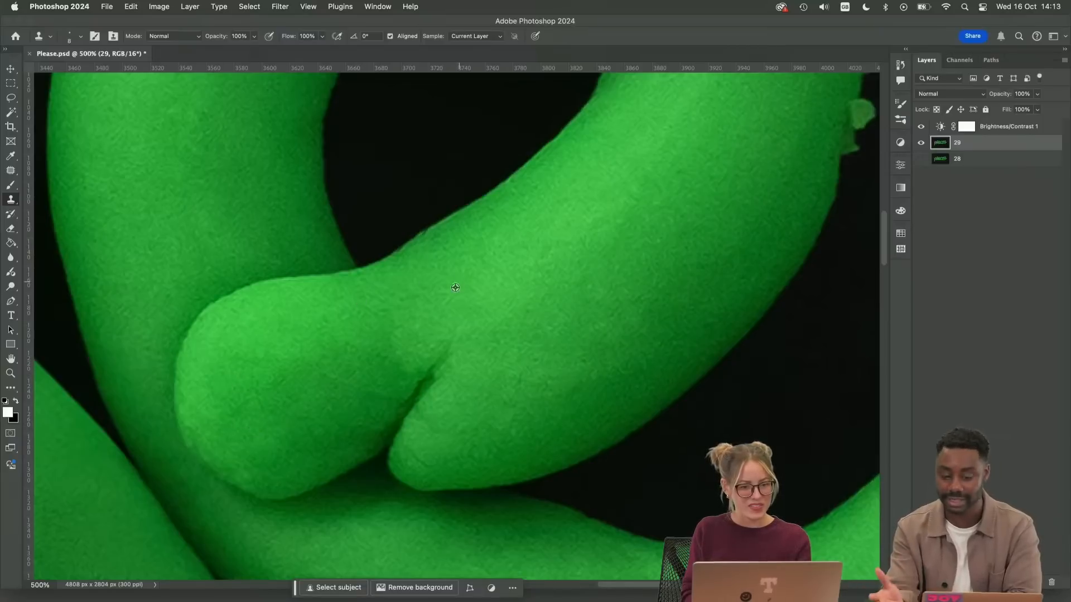
key("j")
mouse_move(410, 322)
left_mouse_down()
mouse_move(413, 370)
mouse_move(397, 323)
mouse_move(348, 343)
mouse_move(428, 349)
mouse_move(423, 343)
left_mouse_up()
left_click(346, 348)
left_click(388, 345)
left_click_drag(412, 352, 377, 337)
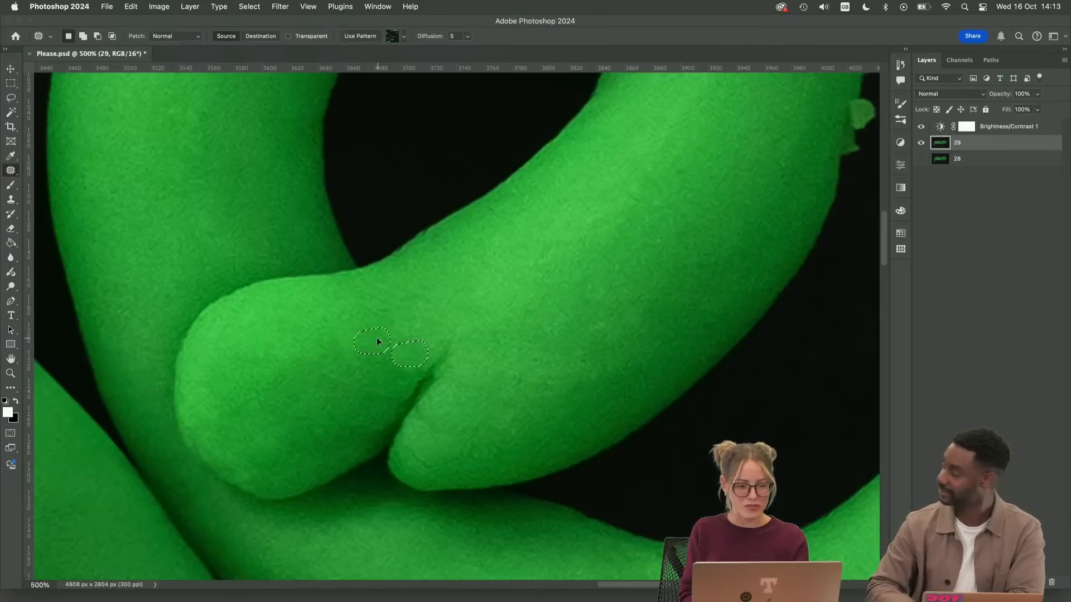
left_click(437, 317)
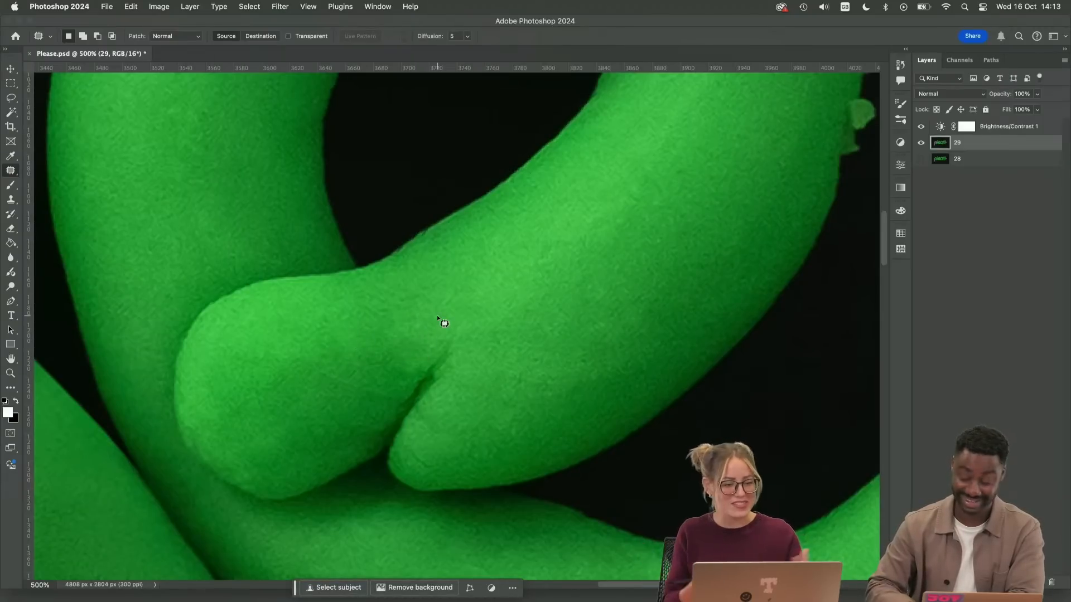
Touch up the lower edge of the rounded overlapping end with the Clone Stamp, undoing unwanted strokes
scroll(357, 362, "left", 5)
scroll(357, 362, "up", 2)
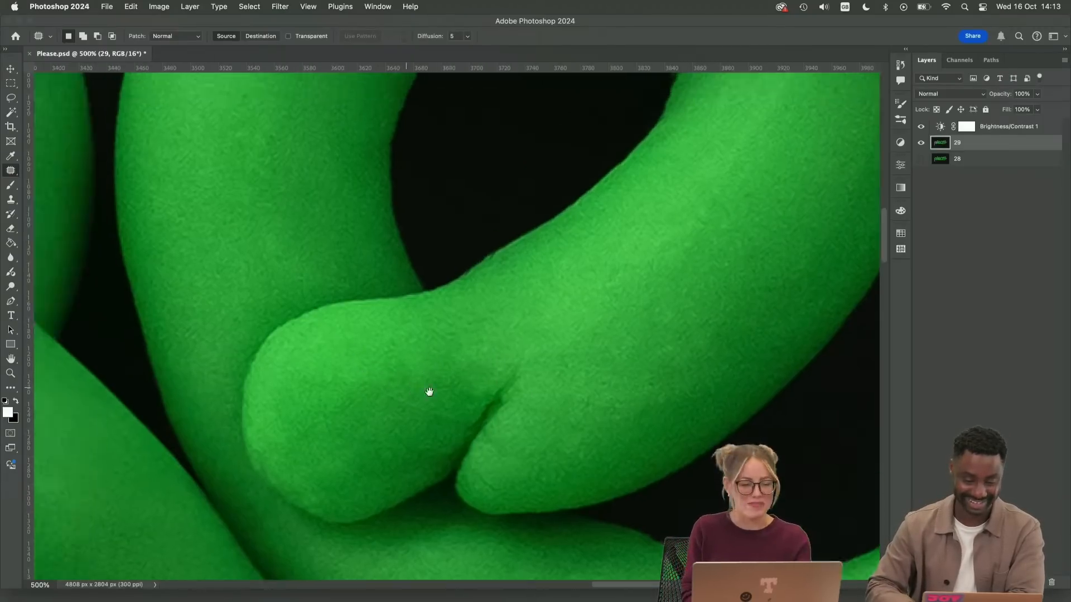
key("s")
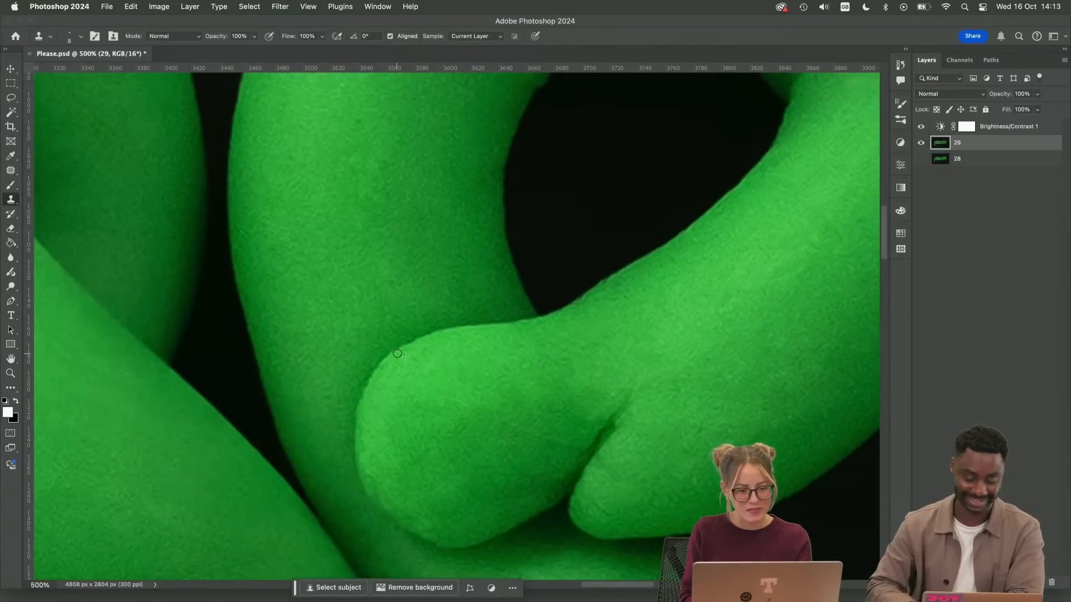
left_click_drag(453, 440, 405, 324)
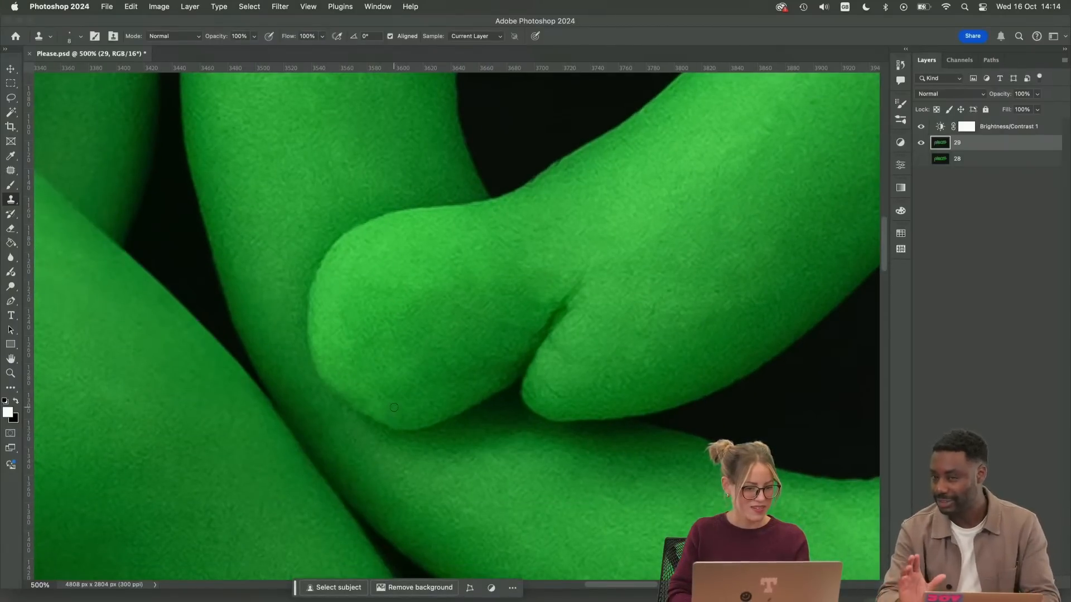
left_click_drag(371, 415, 350, 397)
key("super+z")
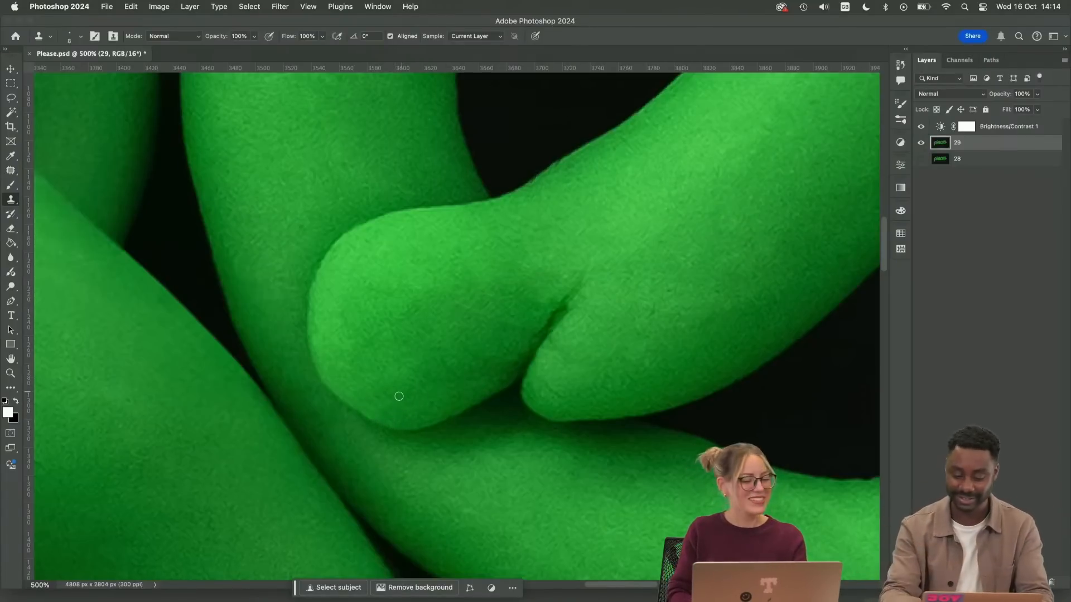
scroll(403, 391, "up", 4)
scroll(403, 390, "right", 3)
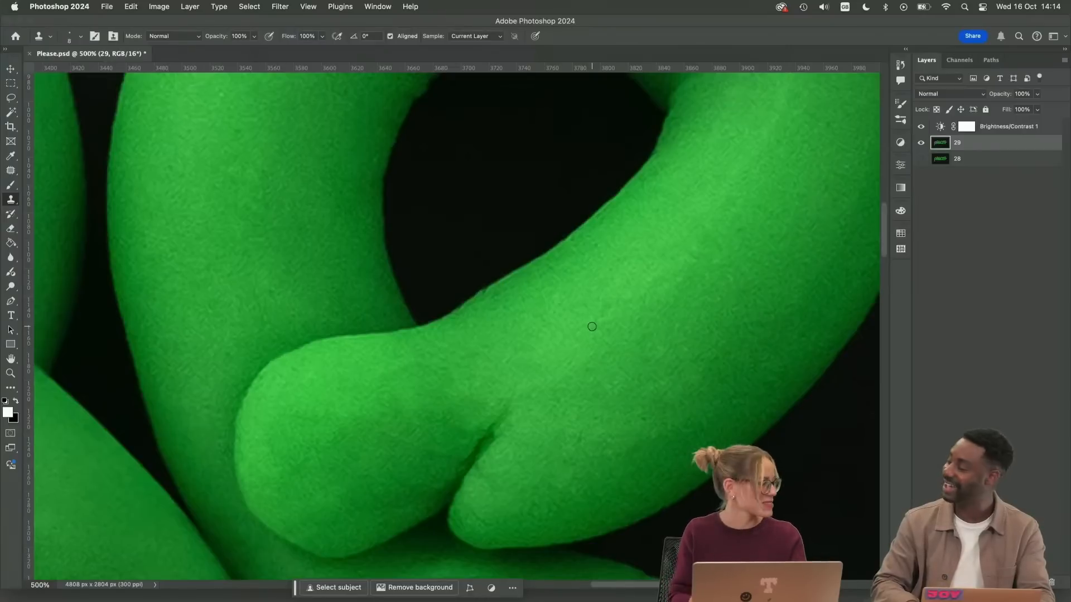
scroll(642, 412, "down", 3)
scroll(643, 412, "right", 2)
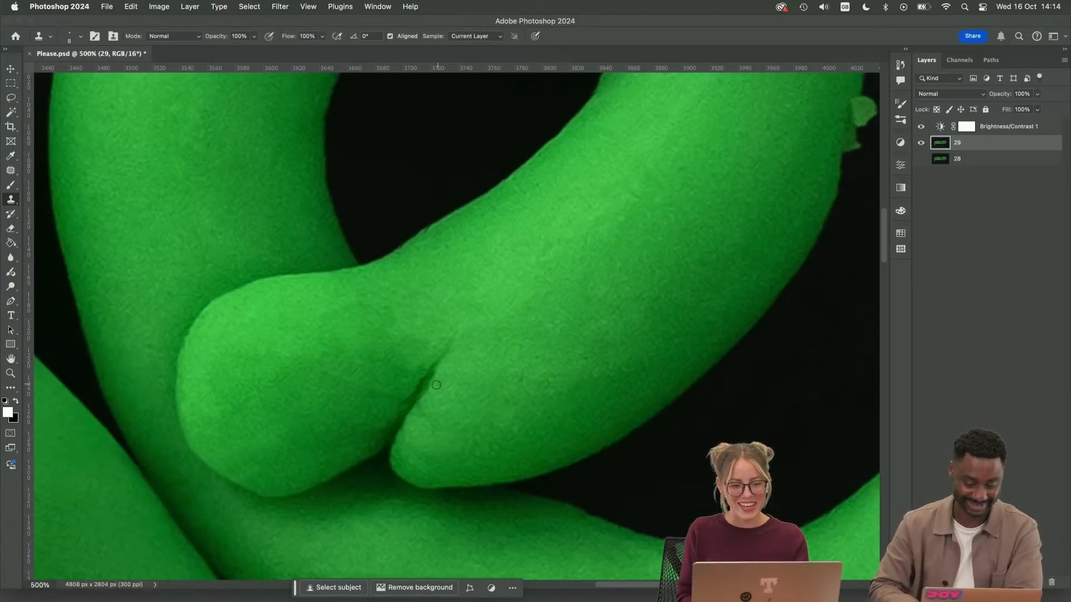
key("super+z")
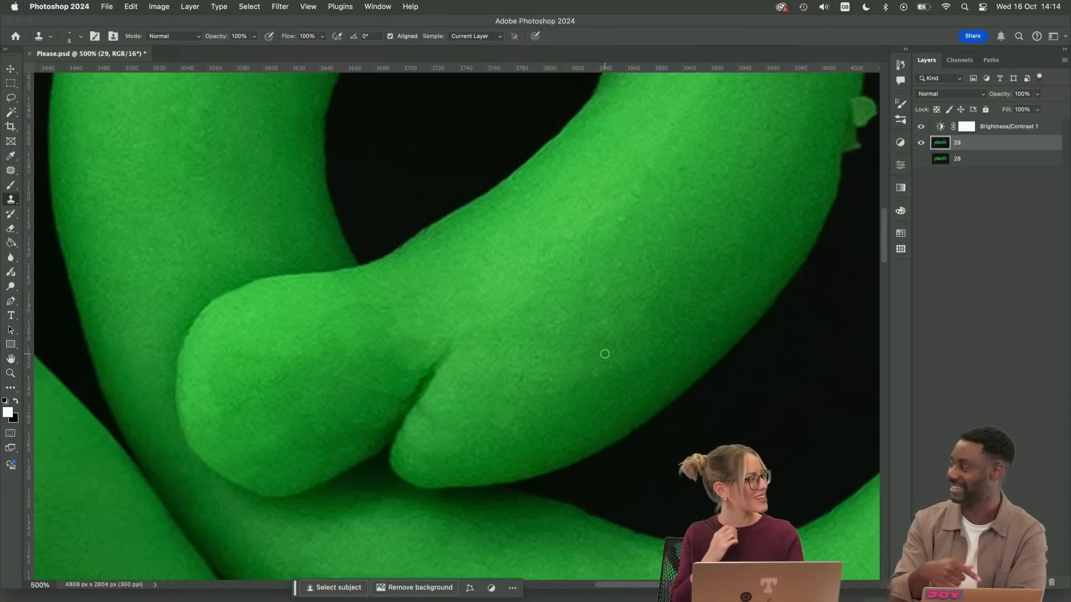
Clone smooth clay over the chipped notch on the outer right edge of the last "e"'s bowl
left_click_drag(672, 229, 538, 414)
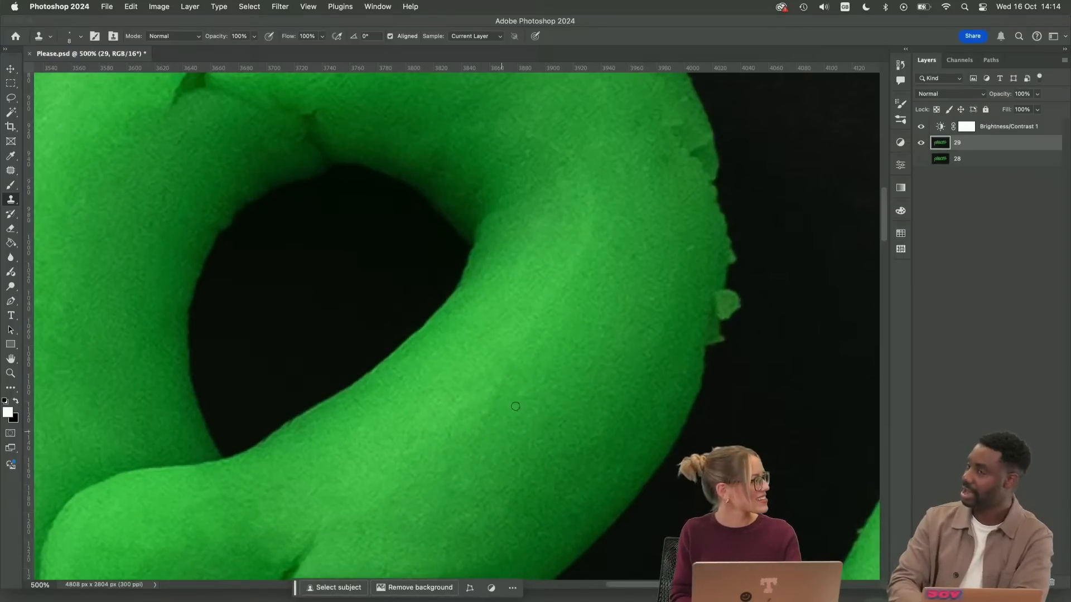
left_click_drag(631, 345, 572, 471)
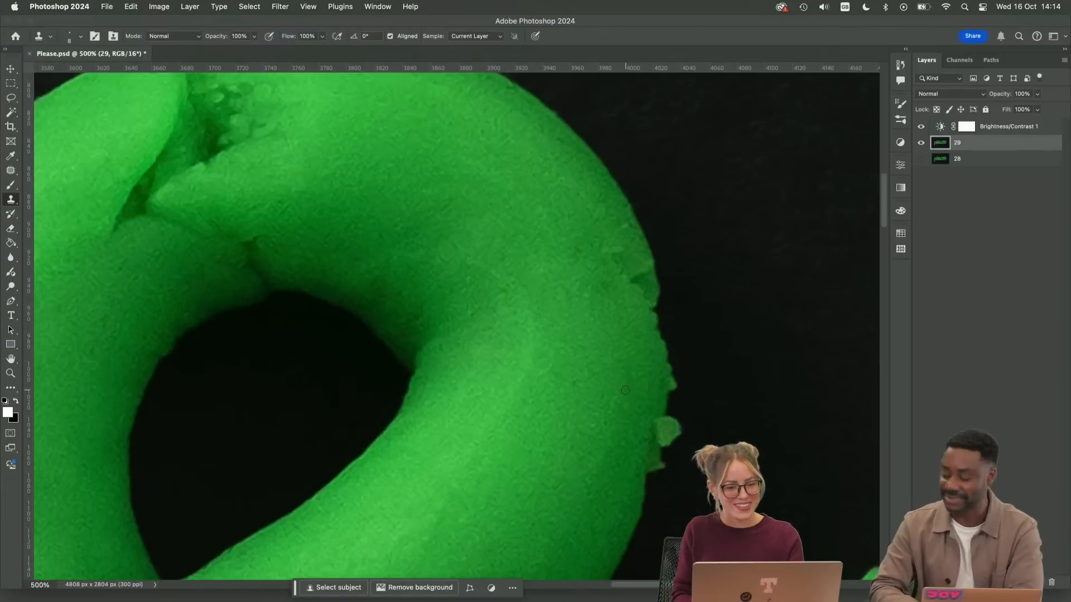
left_click_drag(635, 316, 579, 378)
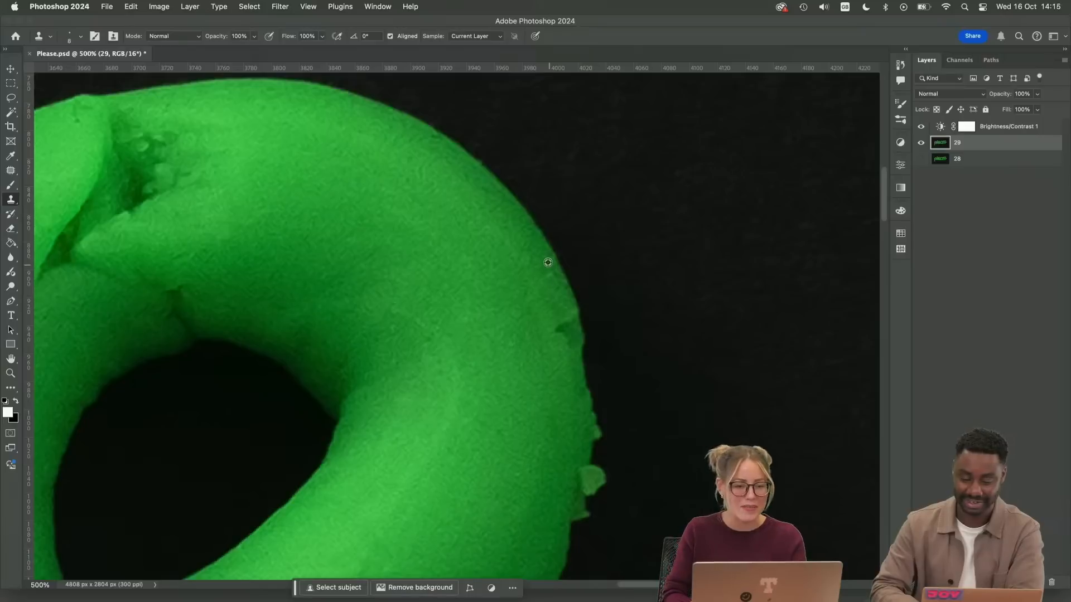
mouse_move(566, 317)
left_mouse_down()
mouse_move(571, 354)
mouse_move(562, 329)
mouse_move(558, 348)
mouse_move(568, 311)
mouse_move(567, 376)
left_mouse_up()
left_click(557, 296, "alt")
left_click(570, 374, "alt")
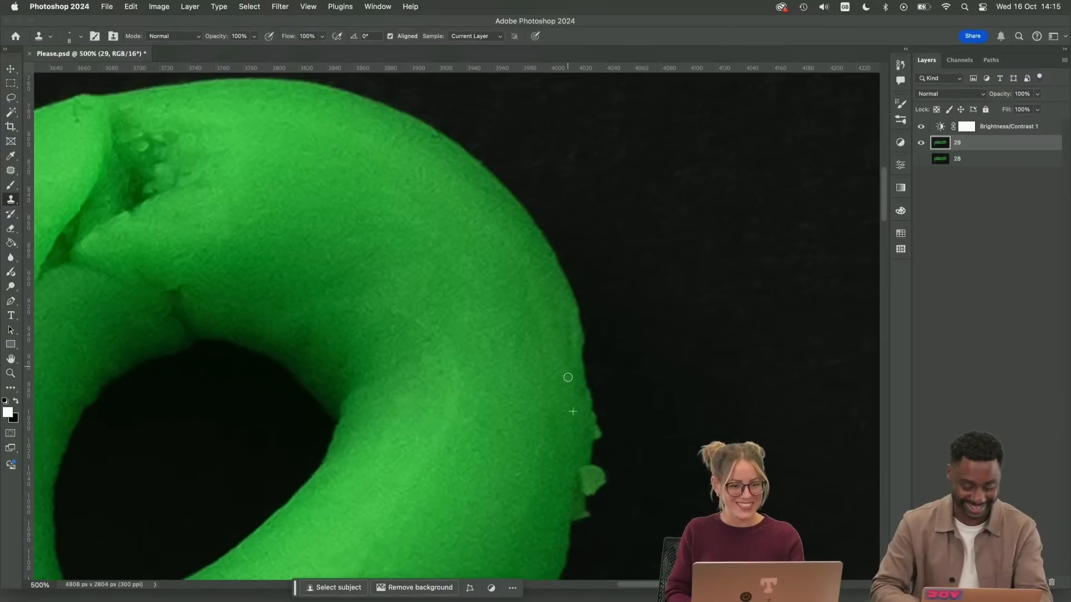
left_click(569, 372, "alt")
mouse_move(568, 339)
left_mouse_down()
mouse_move(570, 320)
mouse_move(577, 346)
left_mouse_up()
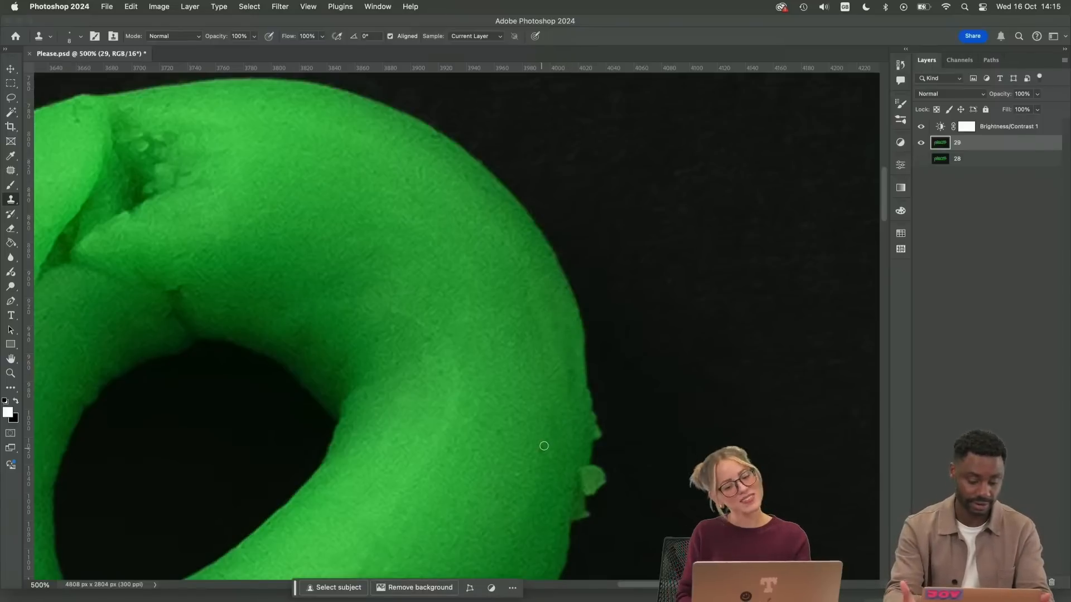
Patch the remaining roughness along the outer edge of the bowl where the notch was
key("j")
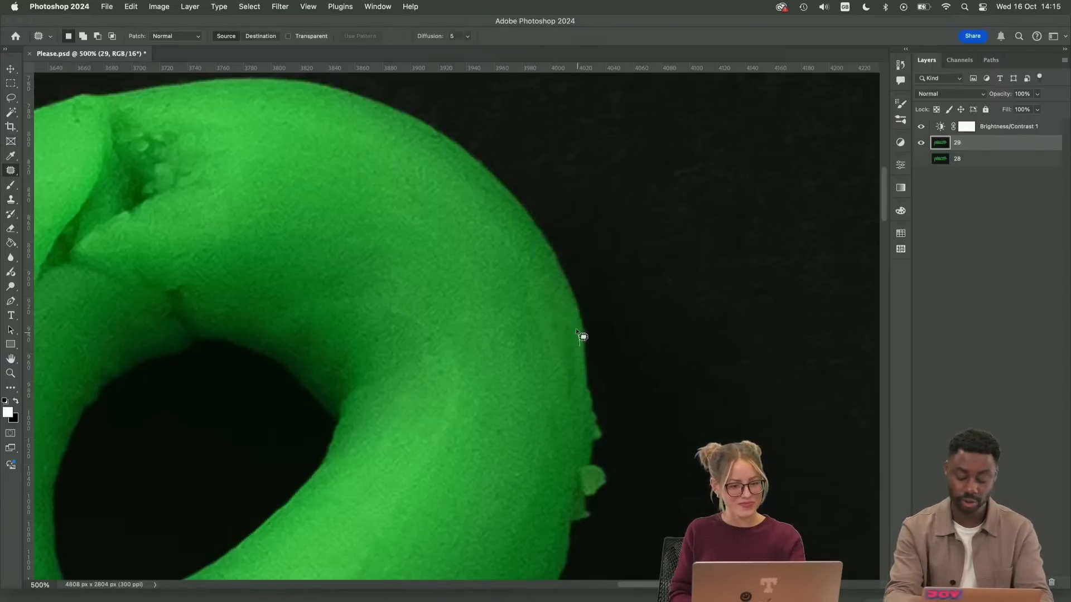
mouse_move(580, 335)
left_mouse_down()
mouse_move(569, 409)
mouse_move(633, 333)
left_mouse_up()
key("super+d")
key("s")
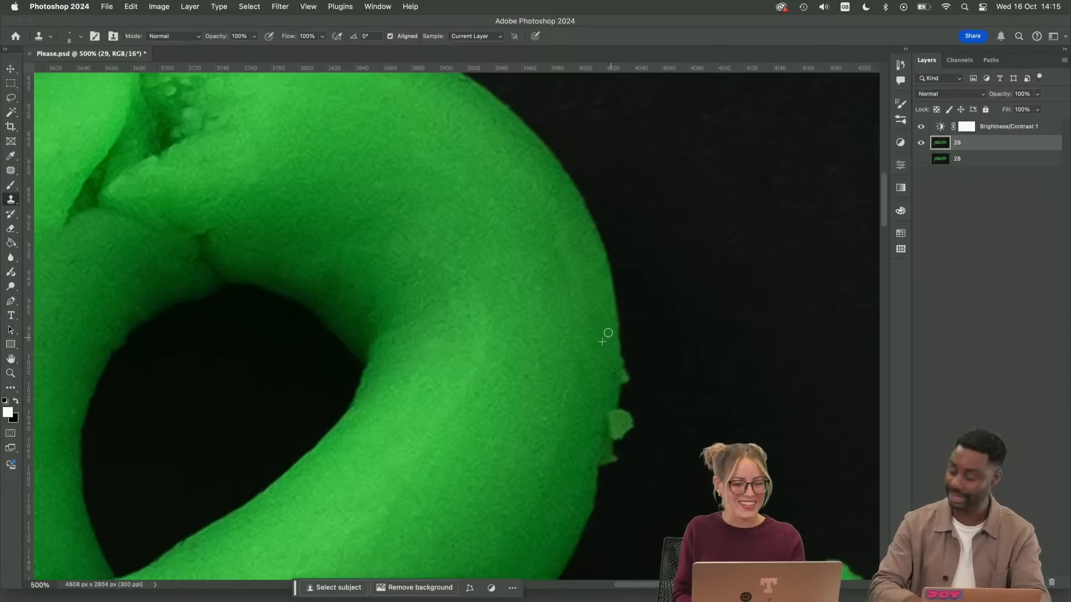
Remove the clay flakes projecting from the bowl's outer right edge by cloning black background over them with the Clone Stamp
left_click_drag(469, 334, 710, 368)
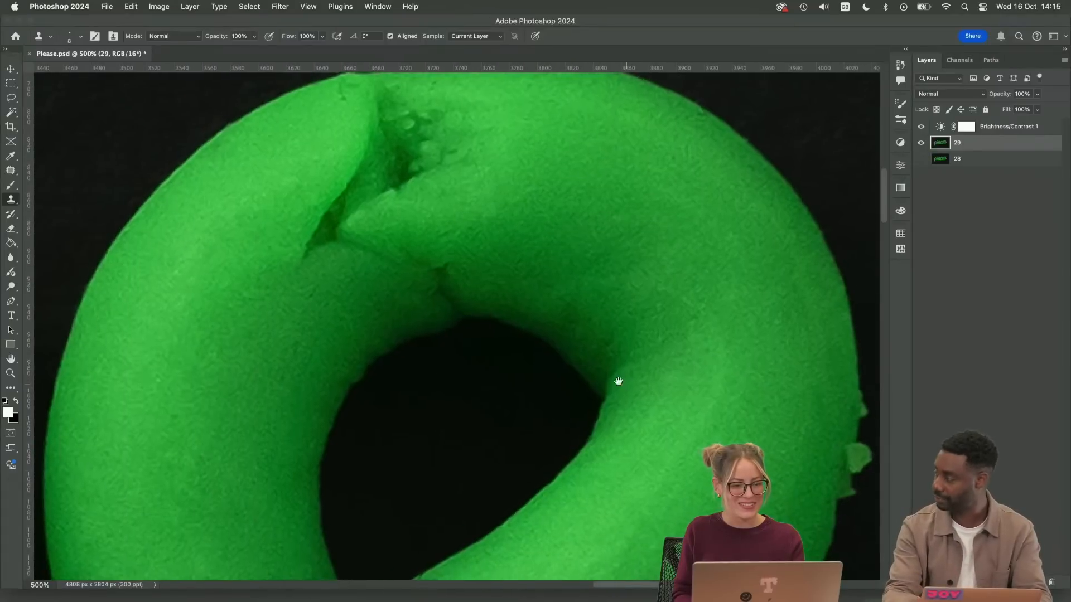
left_click_drag(616, 381, 535, 350)
key("j")
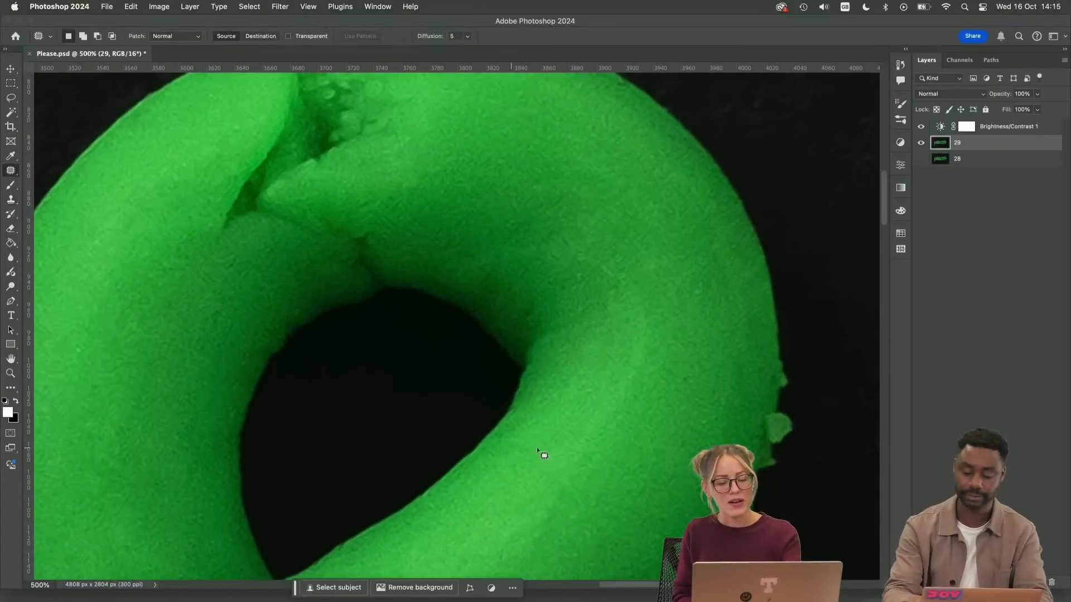
left_click_drag(713, 428, 516, 297)
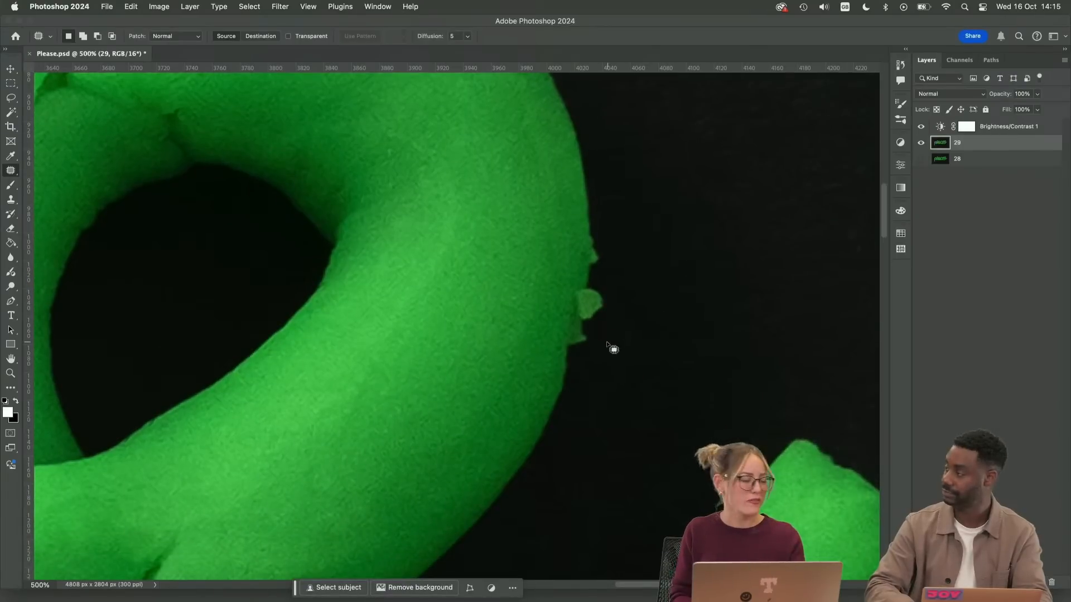
key("s")
left_click(587, 362, "alt")
mouse_move(591, 306)
left_mouse_down()
mouse_move(585, 354)
mouse_move(600, 304)
left_mouse_up()
left_click(612, 266, "alt")
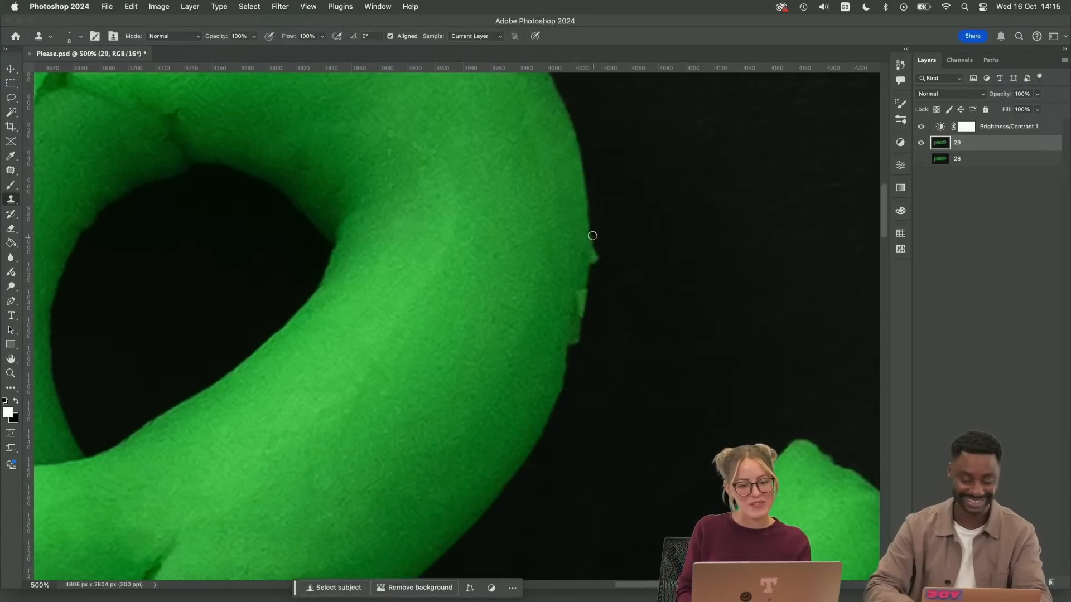
left_click_drag(594, 237, 596, 245)
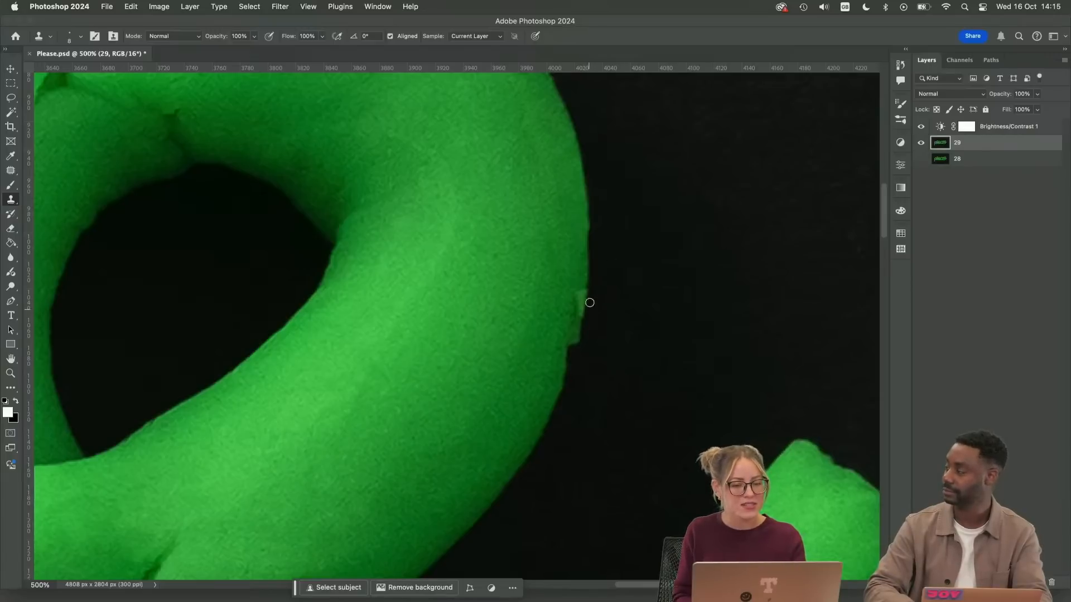
Clone green clay texture over the leftover flake marks and the small step to round off the bowl's outer edge
left_click(562, 307, "alt")
left_click_drag(576, 321, 577, 279)
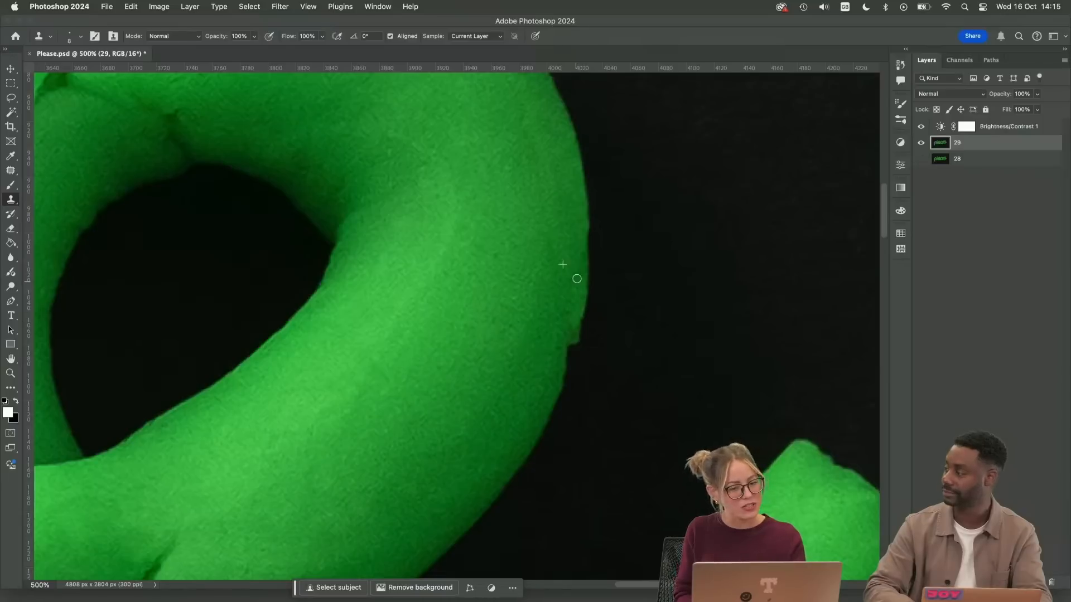
left_click(552, 340, "alt")
left_click_drag(570, 334, 560, 376)
key("super+z")
left_click(553, 377, "alt")
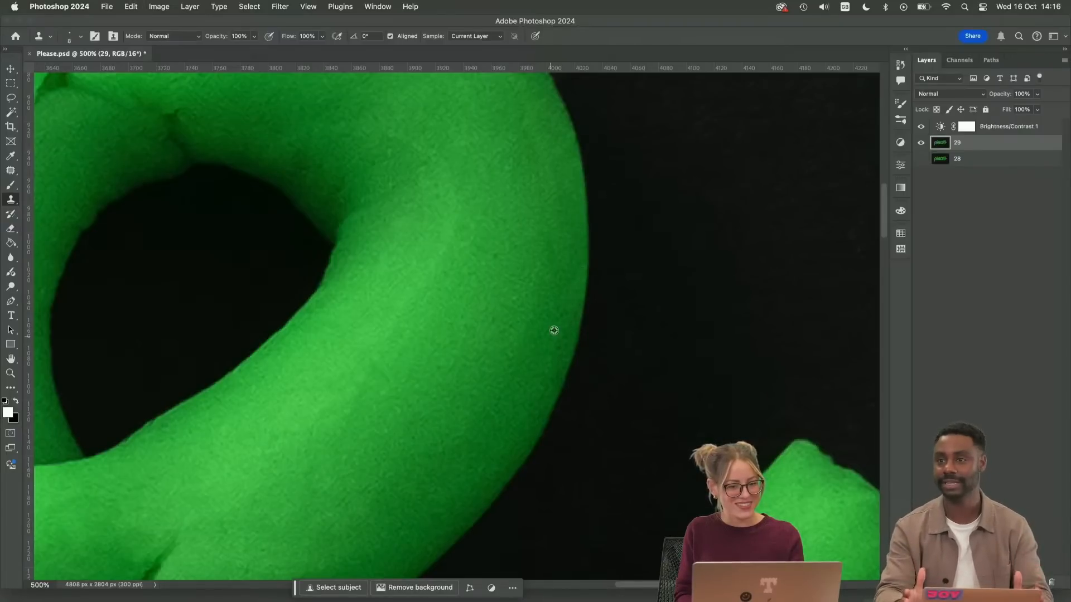
Check the whole "e" zoomed out, and patch the small crease just above its inner hole
key("super+minus")
key("super+minus")
key("super+minus")
key("super+minus")
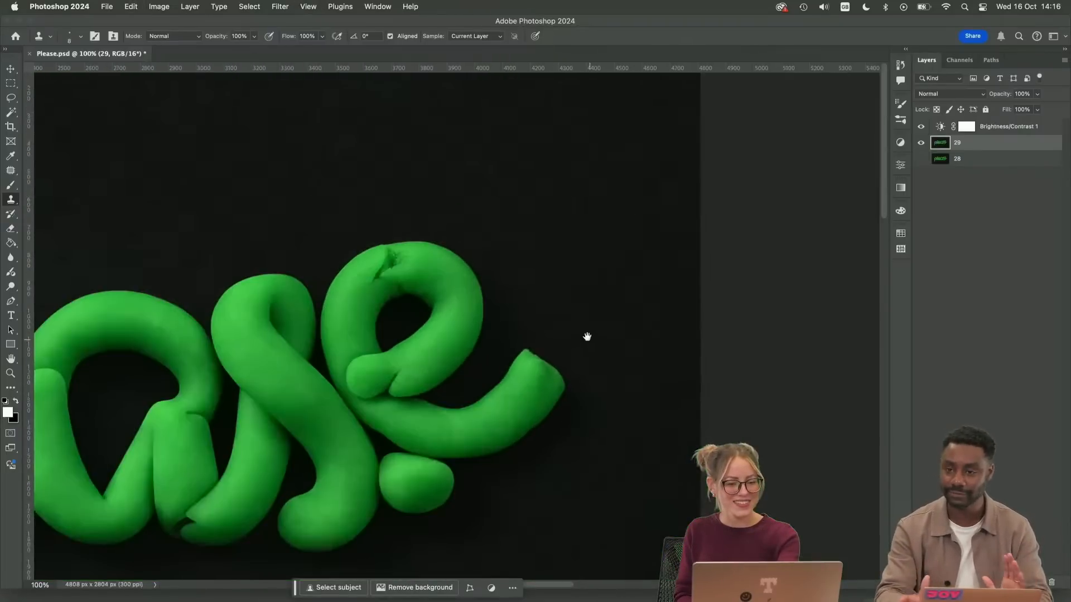
key("super+plus")
key("super+plus")
key("super+plus")
key("super+plus")
key("super+plus")
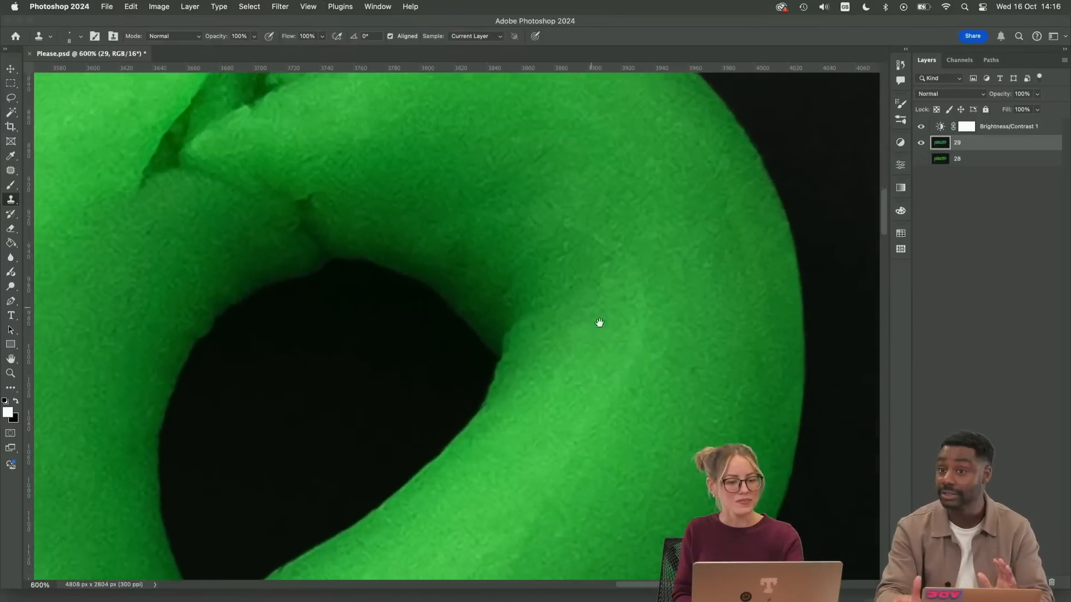
left_click_drag(624, 337, 716, 396)
key("j")
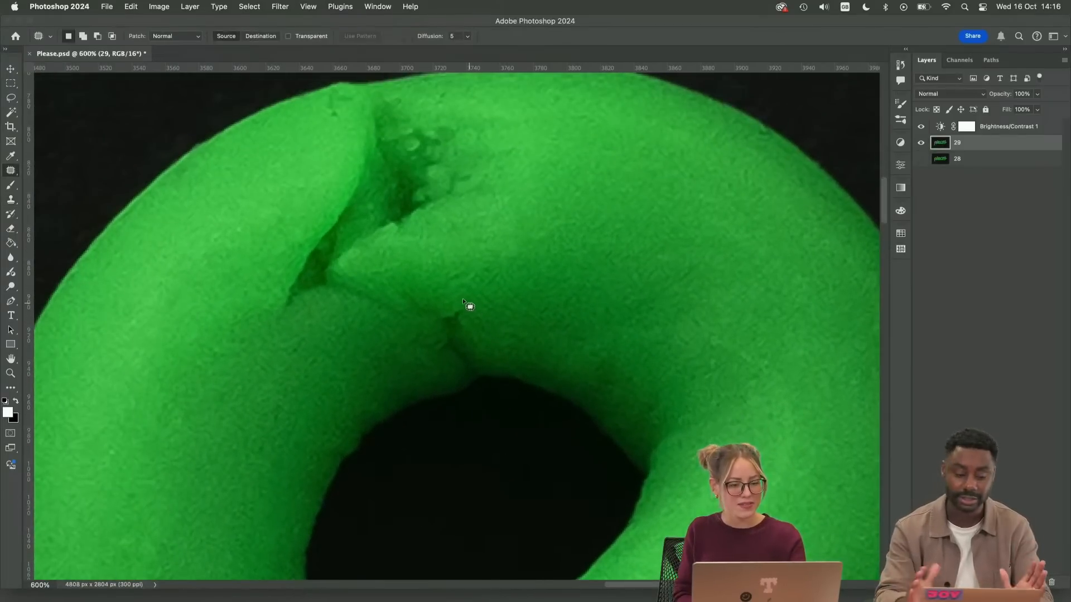
mouse_move(444, 295)
left_mouse_down()
mouse_move(449, 373)
mouse_move(514, 354)
mouse_move(480, 307)
left_mouse_up()
left_click_drag(490, 349, 389, 380)
key("super+d")
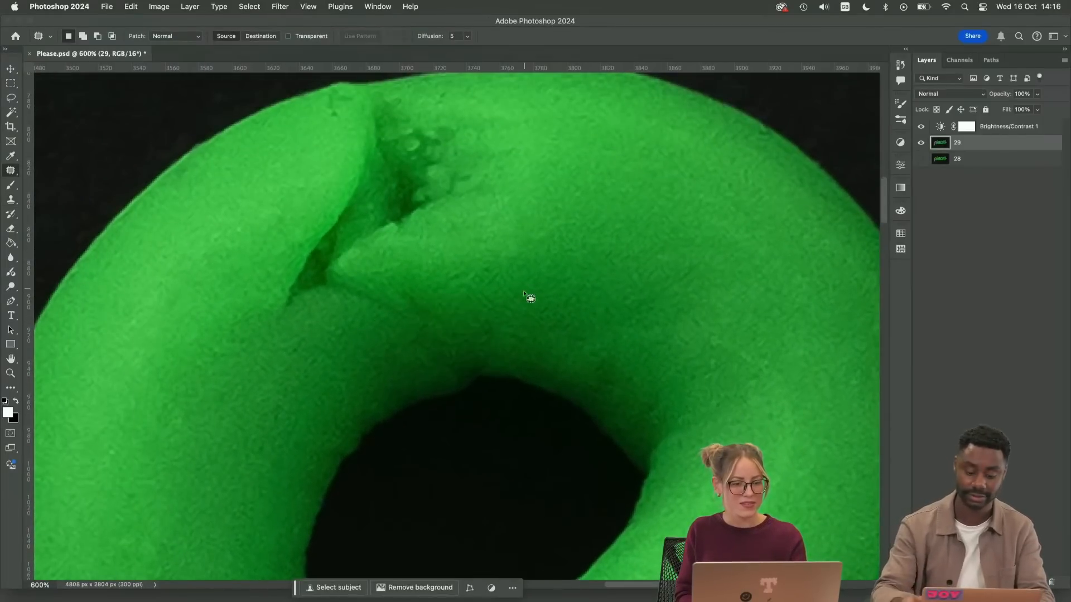
Outline the large crack at the top of the "e" bowl and replace it using Generative Fill with no prompt
left_click_drag(491, 306, 538, 392)
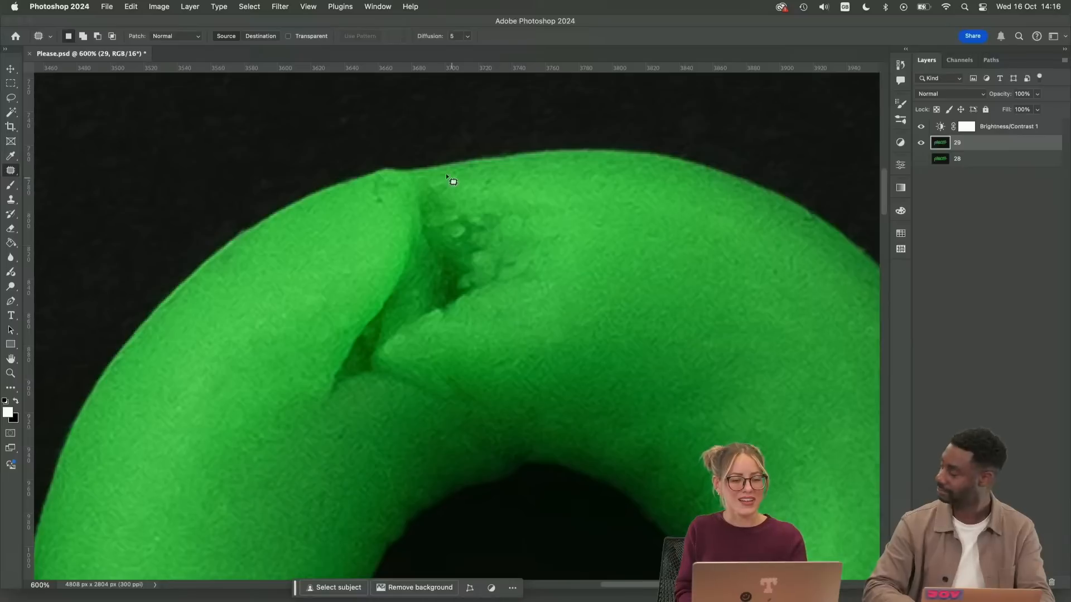
mouse_move(379, 179)
left_mouse_down()
mouse_move(334, 241)
mouse_move(312, 356)
mouse_move(356, 426)
mouse_move(556, 270)
left_mouse_up()
left_click_drag(519, 188, 513, 187)
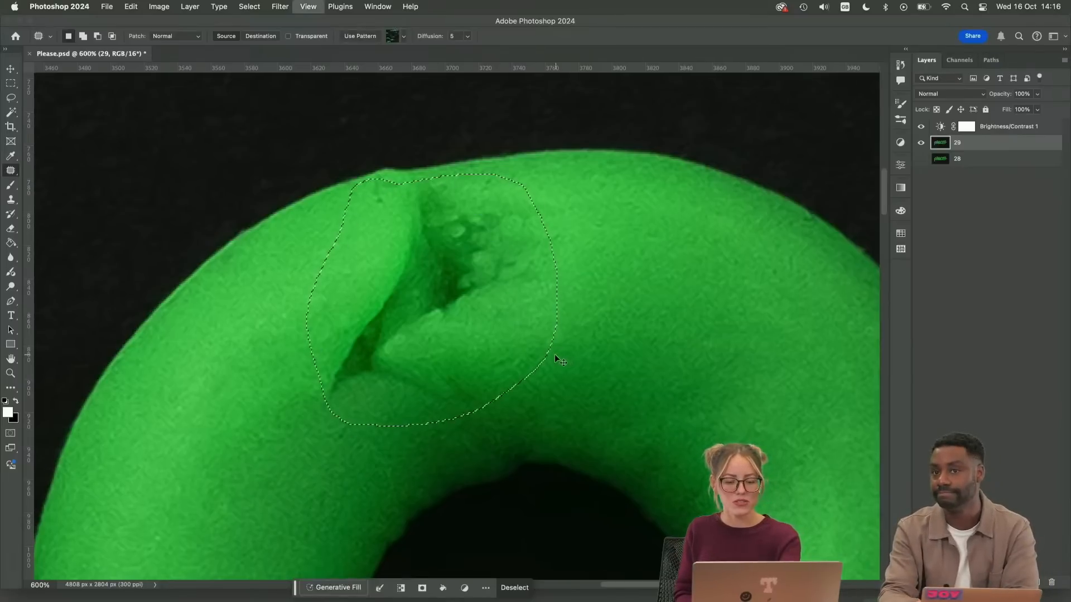
key("super+minus")
key("super+minus")
key("super+minus")
key("super+minus")
left_click_drag(556, 385, 552, 325)
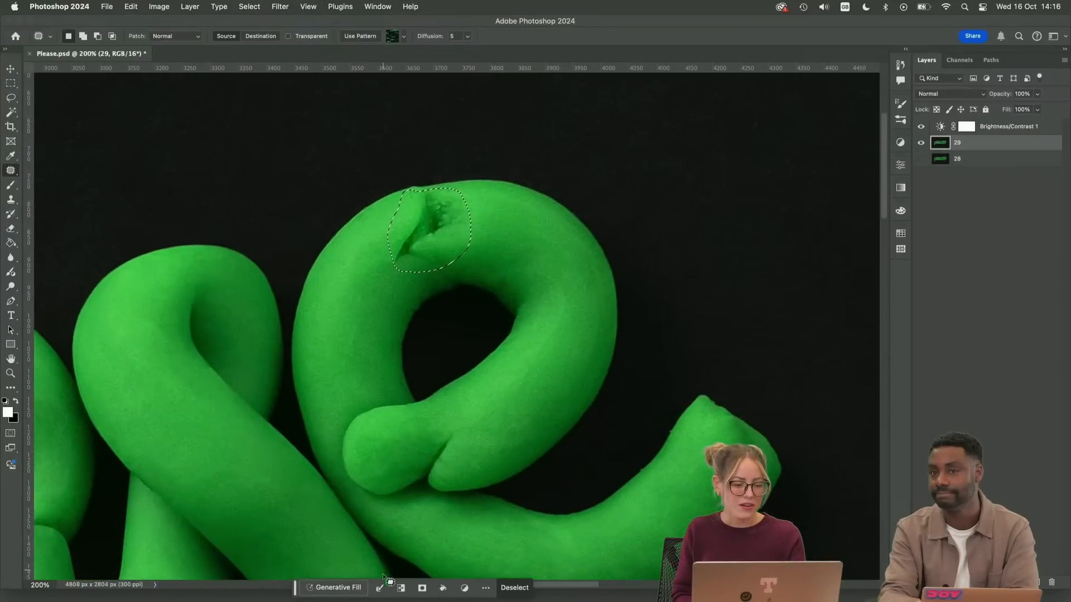
left_click(338, 587)
left_click(559, 588)
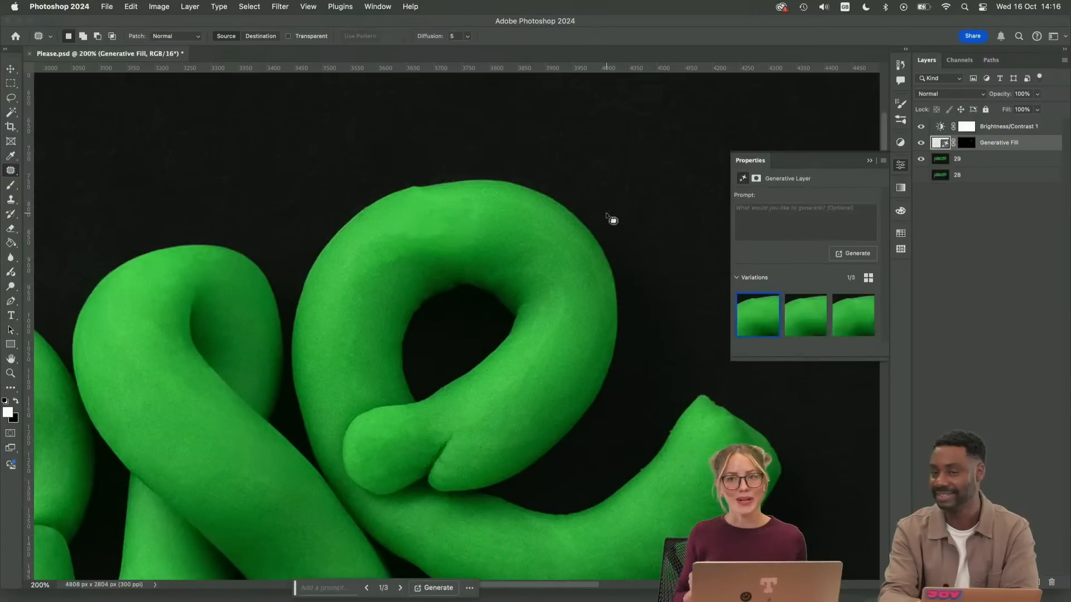
Compare the three generated variations of the filled crack and keep the first one
left_click(808, 326)
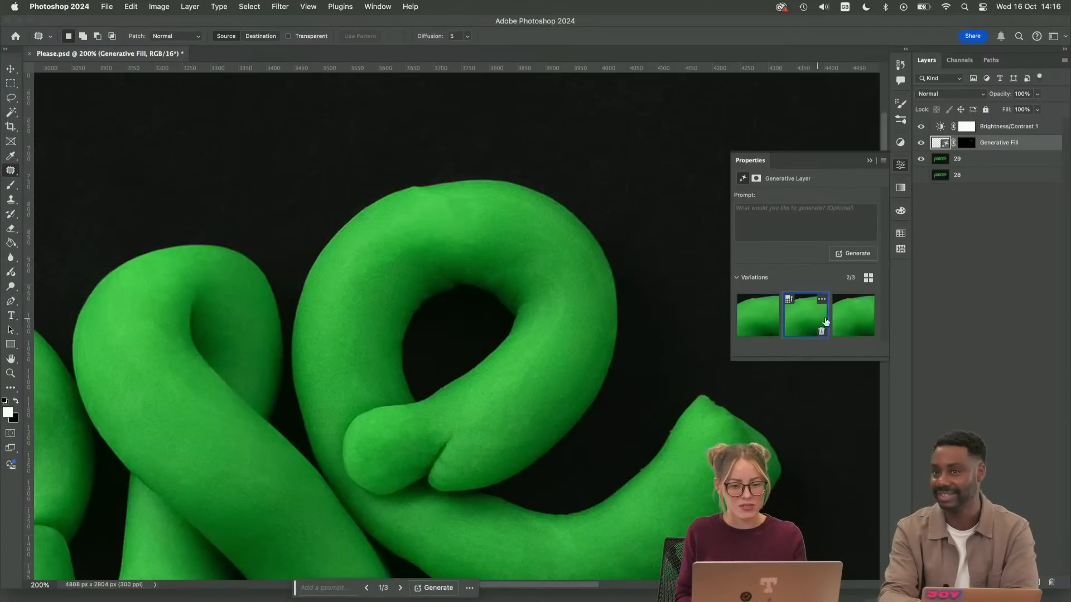
left_click(853, 317)
left_click(803, 319)
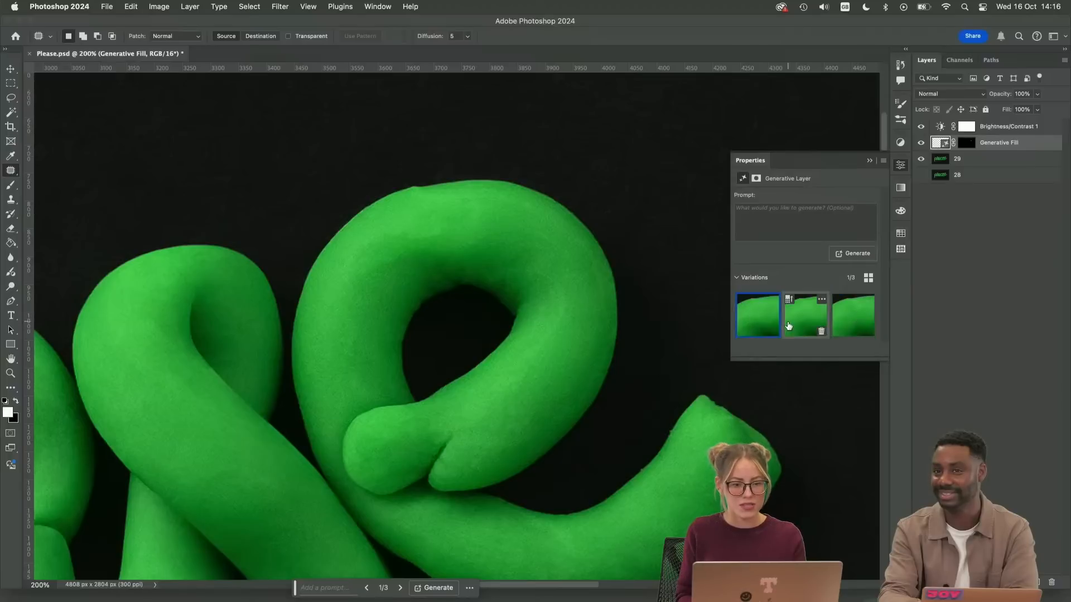
Merge the Generative Fill layer with layer 29 and name the merged layer 29
left_click(973, 165, "shift")
key("super+e")
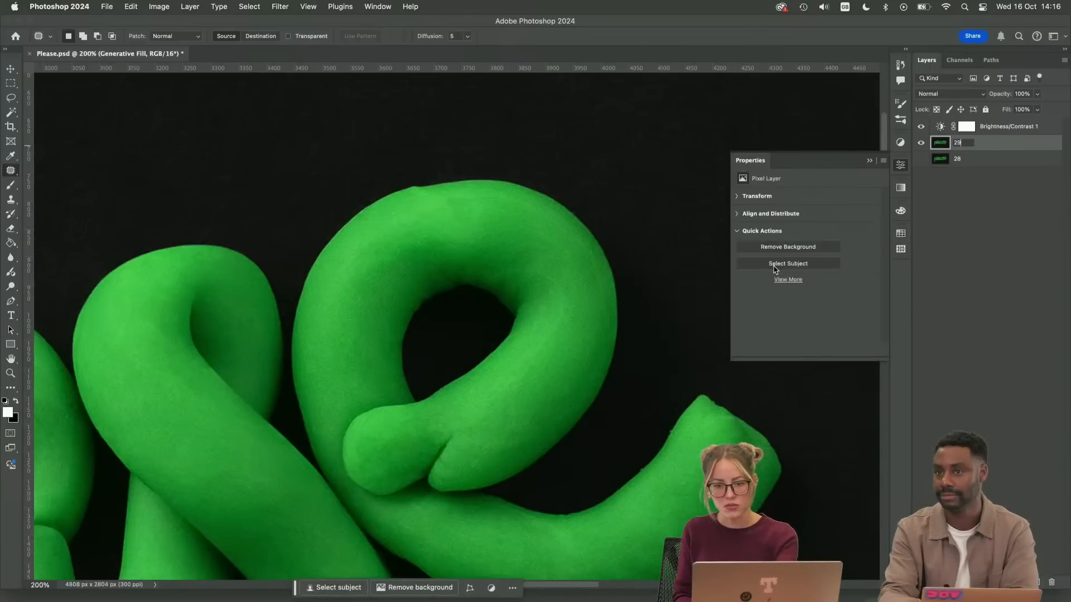
key("Return")
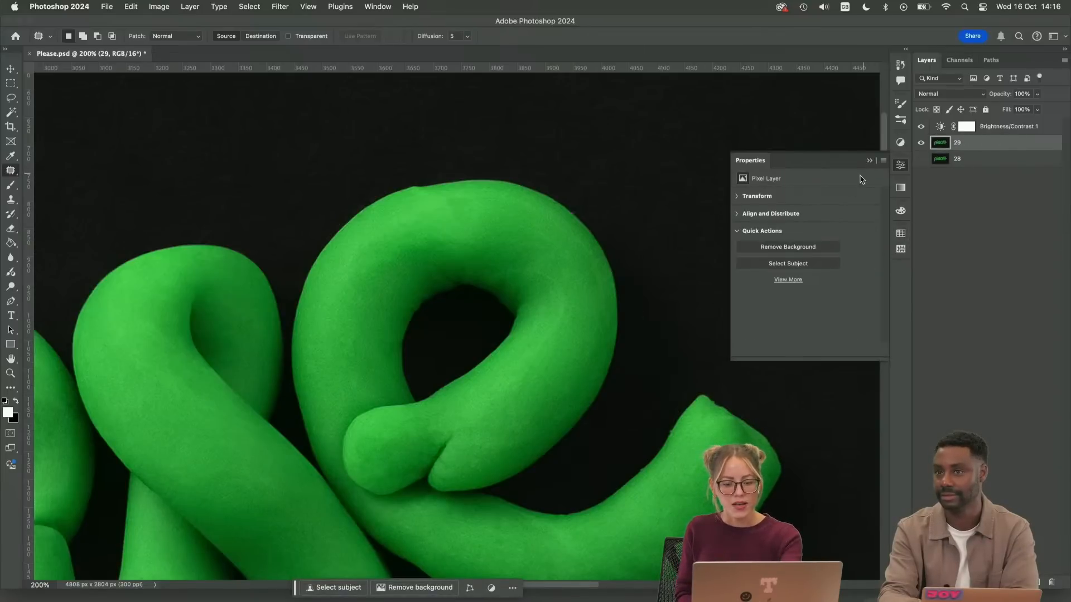
Patch the uneven texture in the middle of the filled area at the top of the bowl
scroll(535, 249, "up", 3)
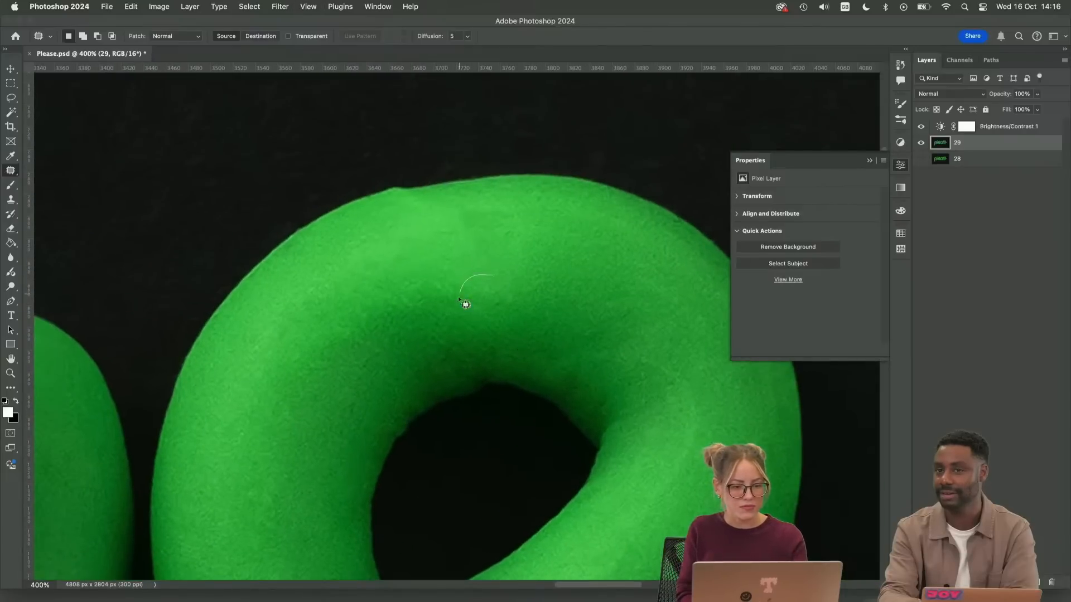
mouse_move(459, 297)
left_mouse_down()
mouse_move(497, 292)
mouse_move(462, 294)
mouse_move(458, 264)
left_mouse_up()
left_click(494, 268)
left_click_drag(474, 268, 539, 257)
key("super+d")
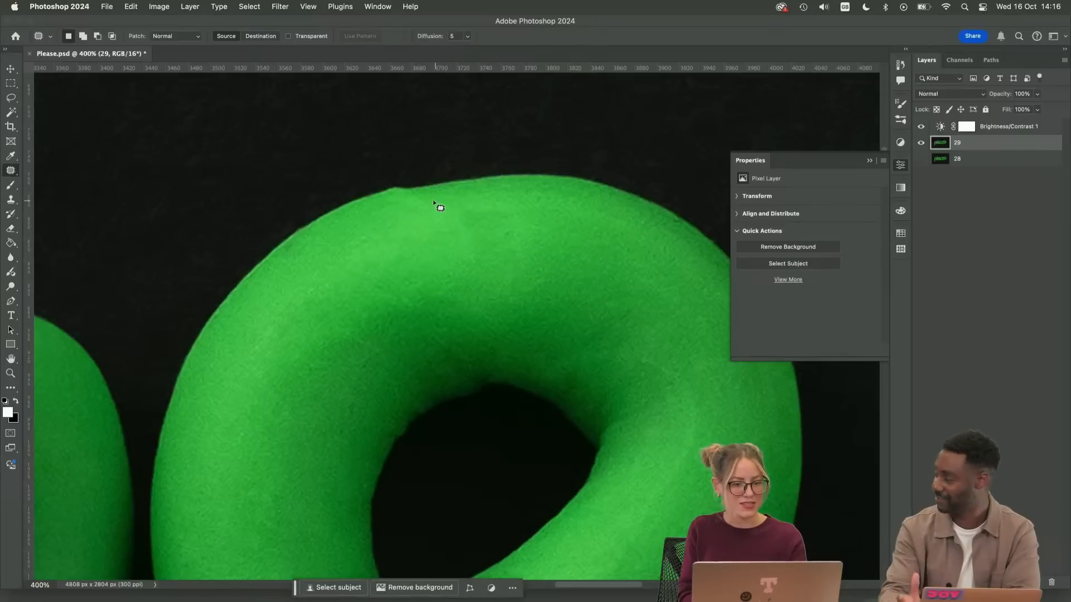
Patch the blotchy area just inside the bowl's top outer edge with clean clay texture
mouse_move(435, 196)
left_mouse_down()
mouse_move(404, 222)
mouse_move(441, 197)
mouse_move(567, 235)
left_mouse_up()
key("super+d")
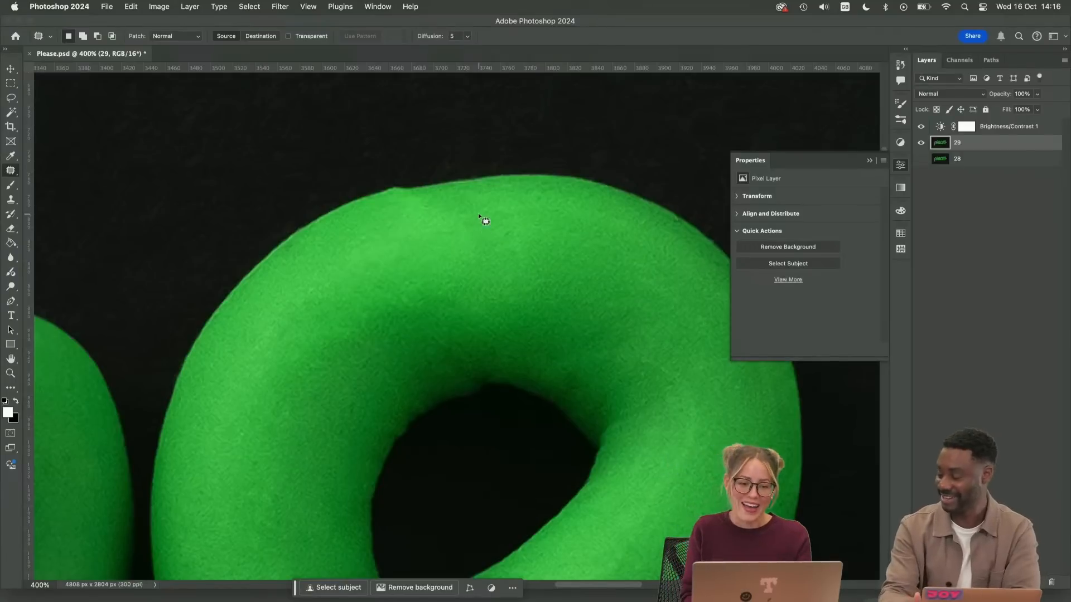
mouse_move(478, 208)
left_mouse_down()
mouse_move(457, 215)
mouse_move(504, 203)
left_mouse_up()
left_click_drag(484, 230, 590, 251)
key("super+d")
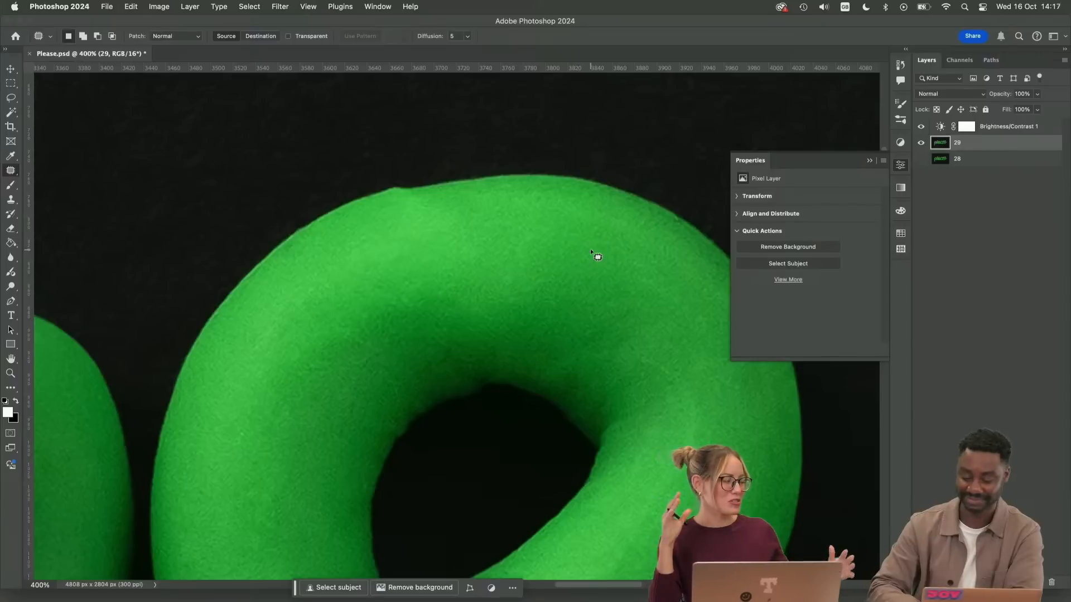
Check the filled area zoomed out, and patch the uneven shading along its lower left side
key("super+minus")
key("super+minus")
key("super+minus")
key("super+minus")
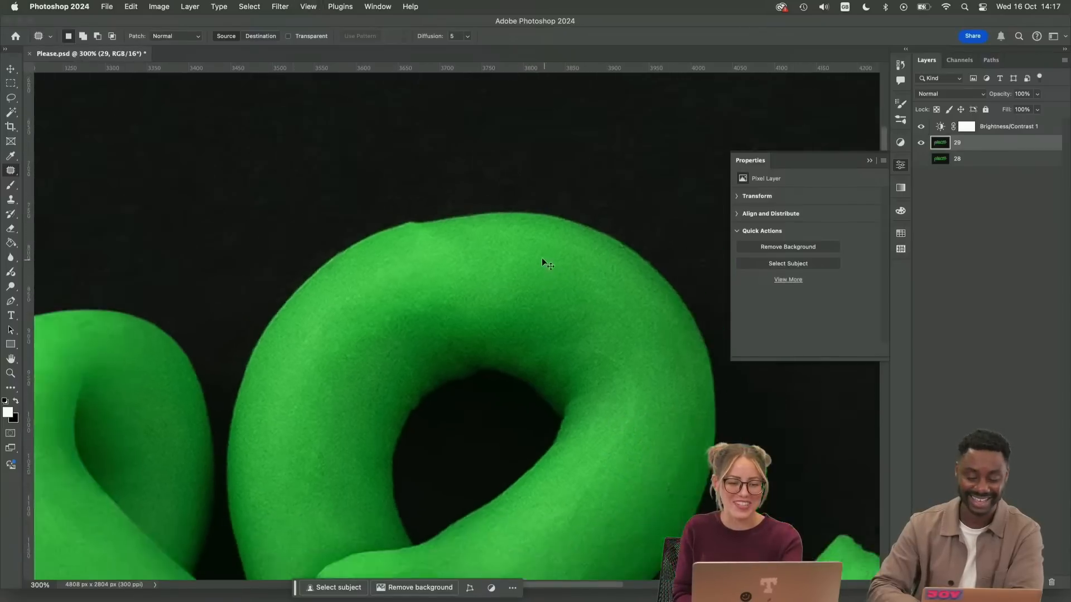
key("super+equal")
key("super+equal")
key("super+equal")
key("super+equal")
mouse_move(439, 280)
left_mouse_down()
mouse_move(331, 351)
mouse_move(442, 283)
left_mouse_up()
left_click_drag(388, 313, 384, 261)
key("super+d")
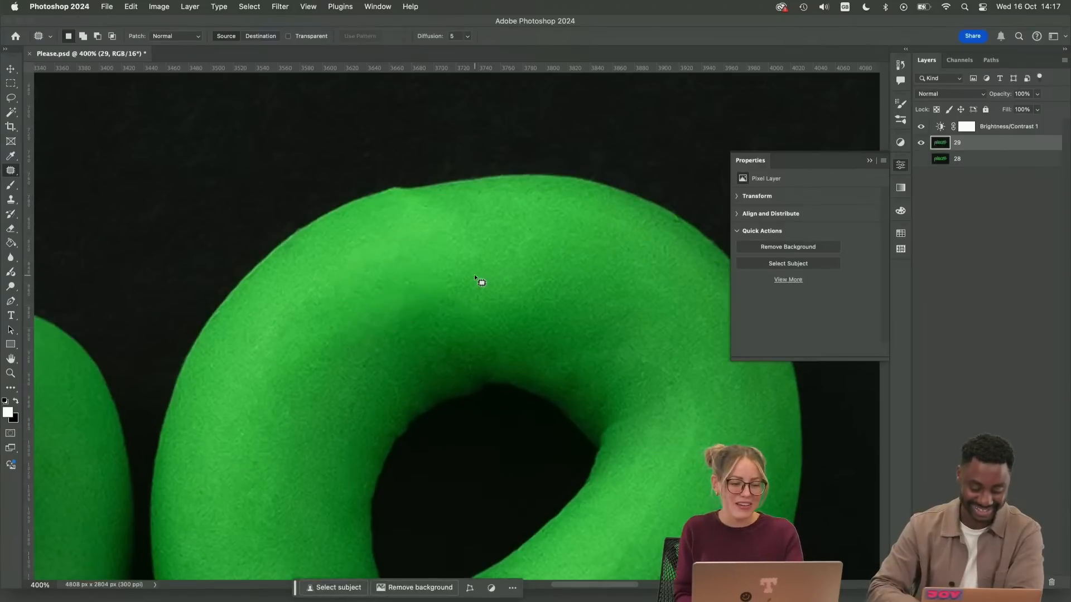
Patch the leftover tonal marks on the upper left curve of the bowl, between the highlight and the inner shadow
left_click_drag(444, 280, 441, 284)
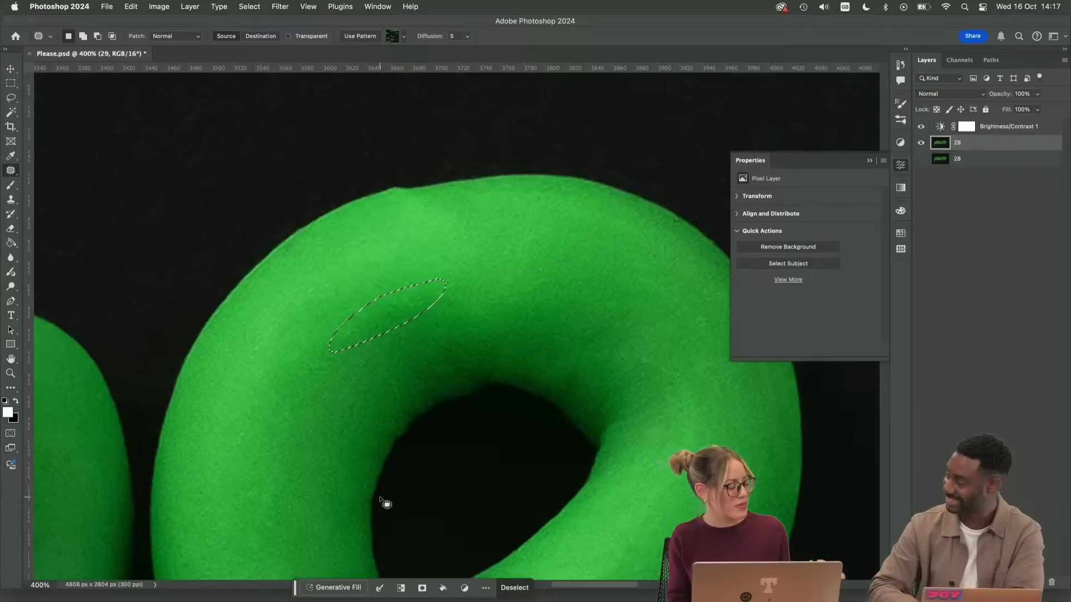
key("super+d")
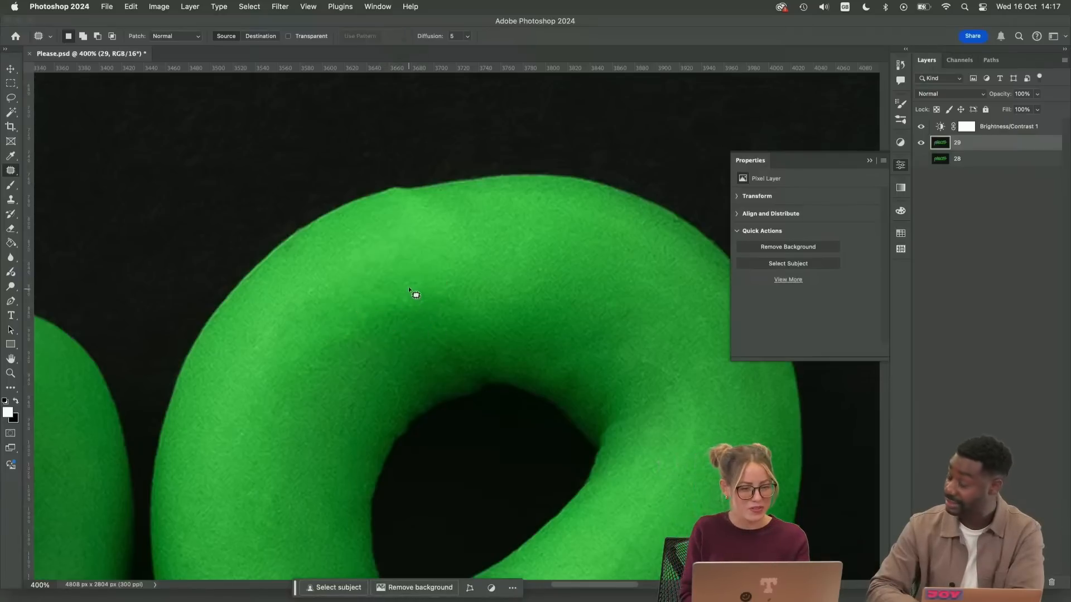
left_click_drag(387, 297, 507, 257)
key("super+d")
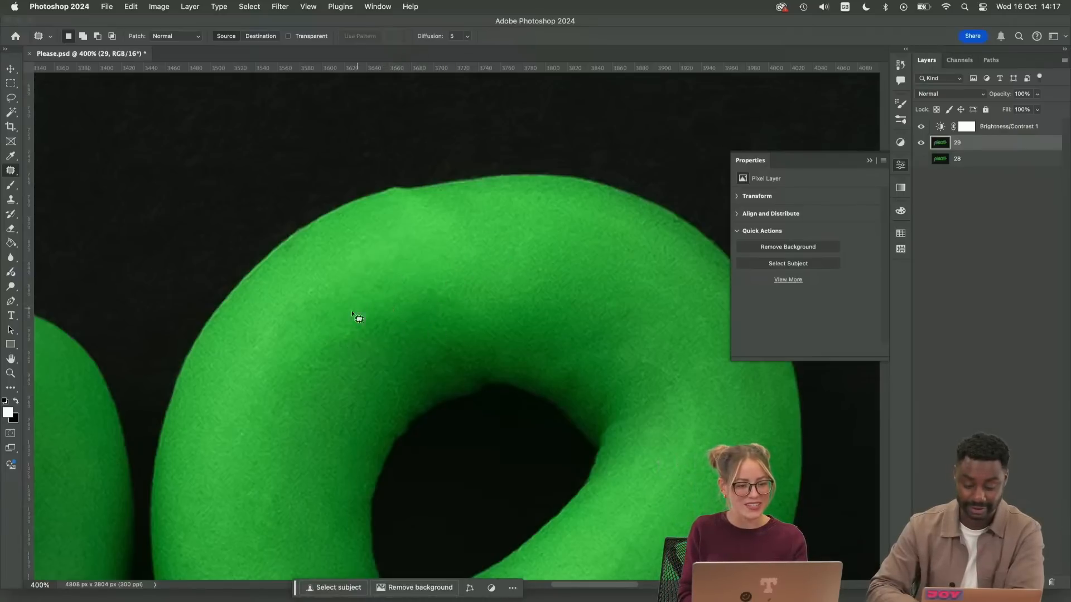
mouse_move(347, 320)
left_mouse_down()
mouse_move(359, 334)
mouse_move(363, 325)
left_mouse_up()
left_click_drag(354, 334, 312, 393)
key("super+d")
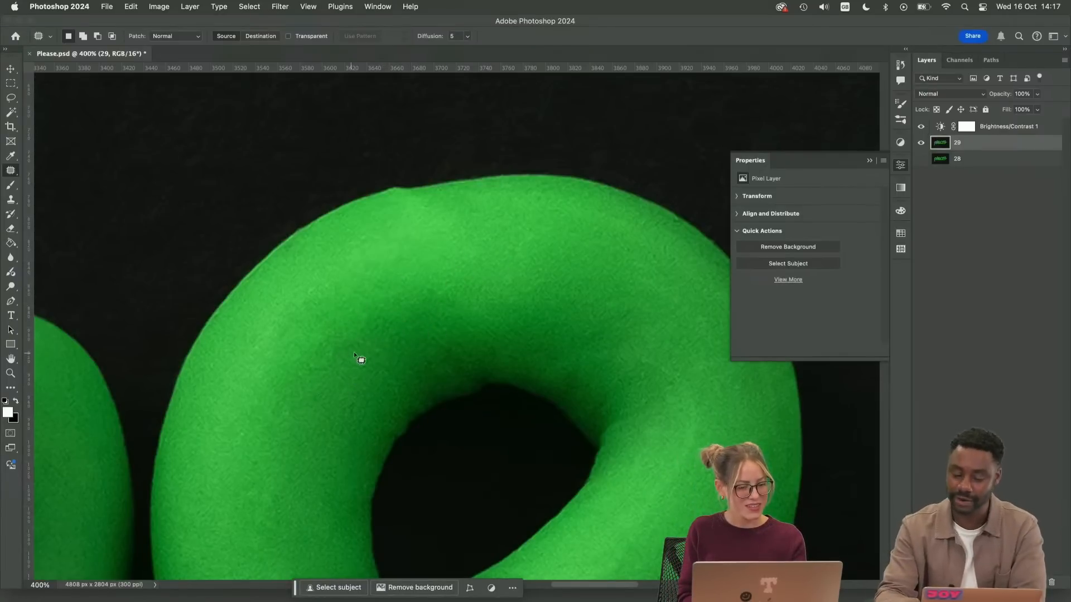
Smooth the small bump and dent on the bowl's top outer edge with the Clone Stamp, using clay and black background
scroll(384, 365, "up", 3)
scroll(385, 365, "right", 2)
key("super+equal")
key("super+equal")
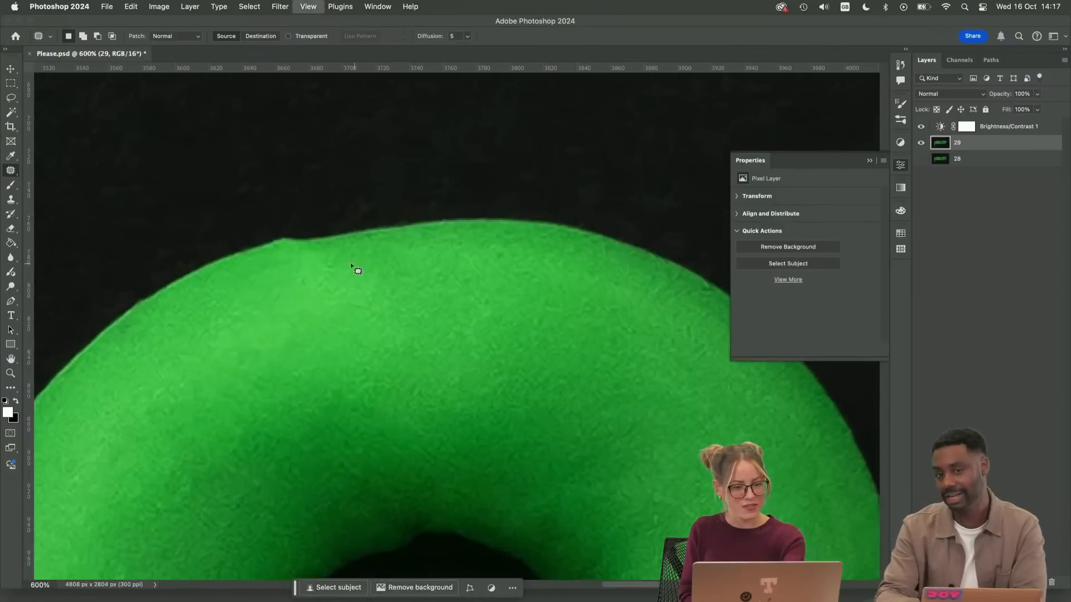
key("s")
mouse_move(296, 247)
left_mouse_down()
mouse_move(432, 222)
mouse_move(299, 250)
left_mouse_up()
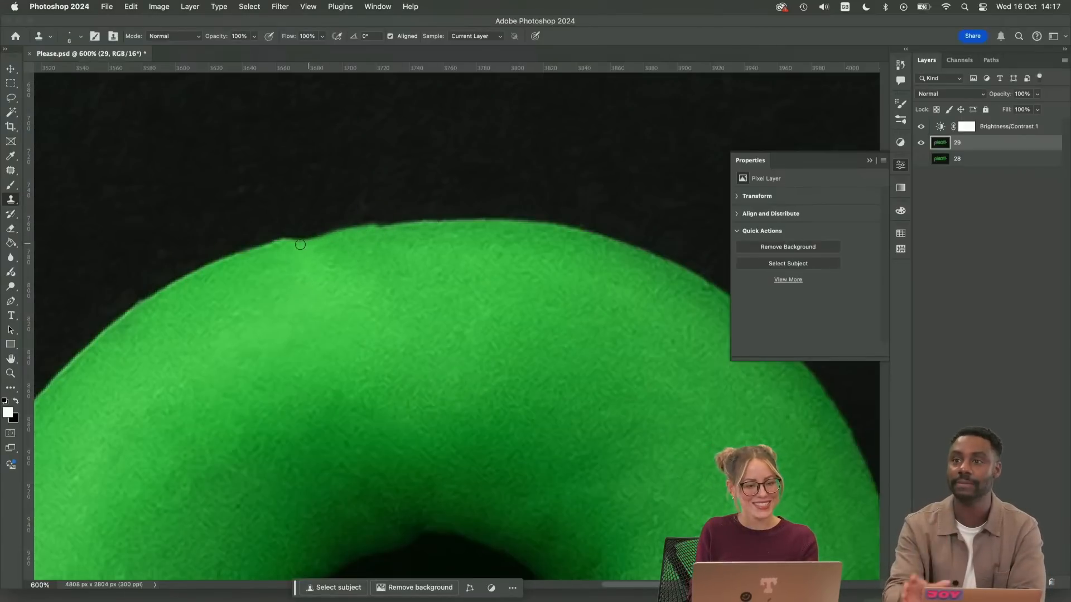
mouse_move(300, 244)
left_mouse_down()
mouse_move(334, 237)
mouse_move(284, 248)
mouse_move(367, 235)
left_mouse_up()
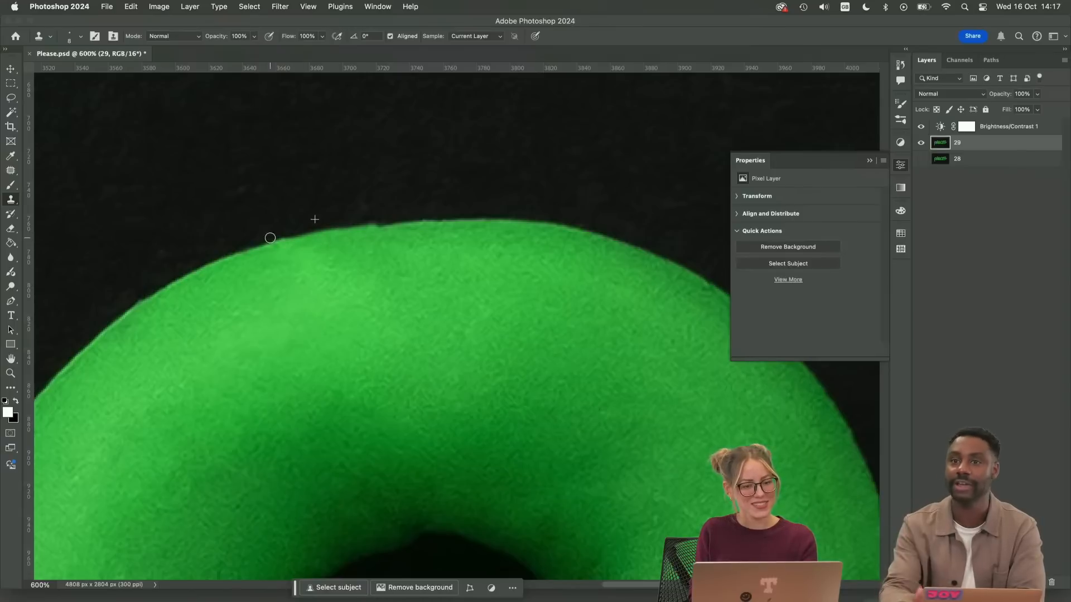
left_click_drag(270, 238, 400, 216)
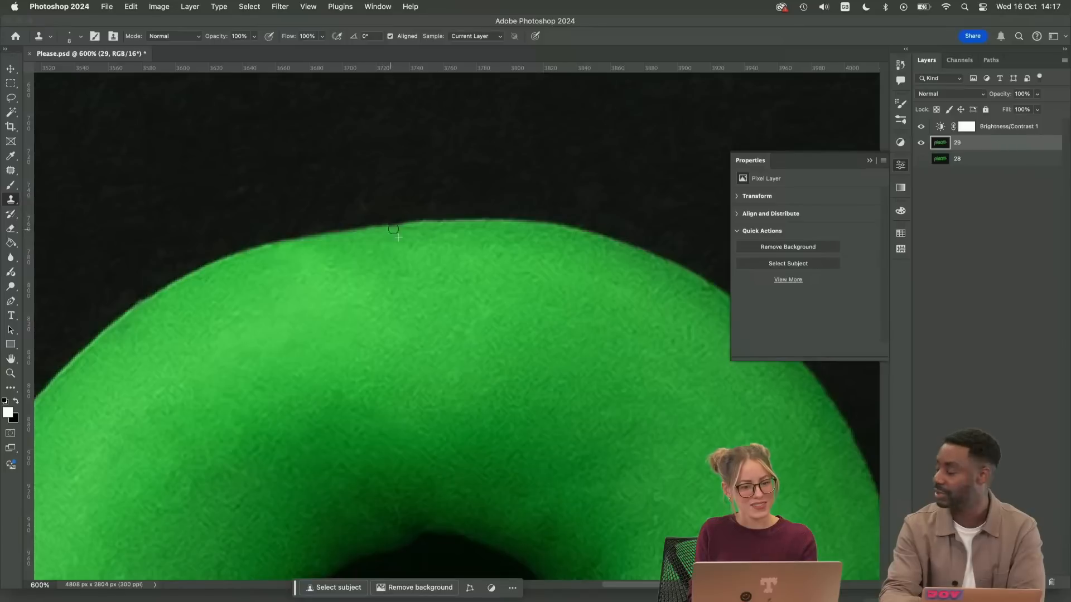
left_click_drag(371, 219, 461, 210)
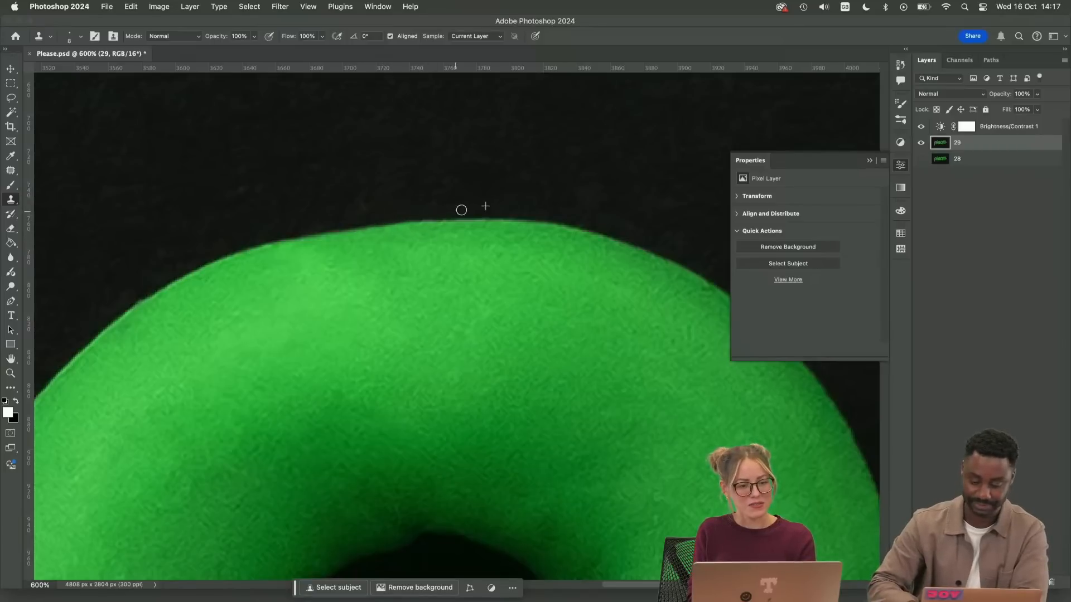
Examine the retouched top of the bowl and the whole "e" at several zoom levels
key("super+minus")
key("super+minus")
key("super+minus")
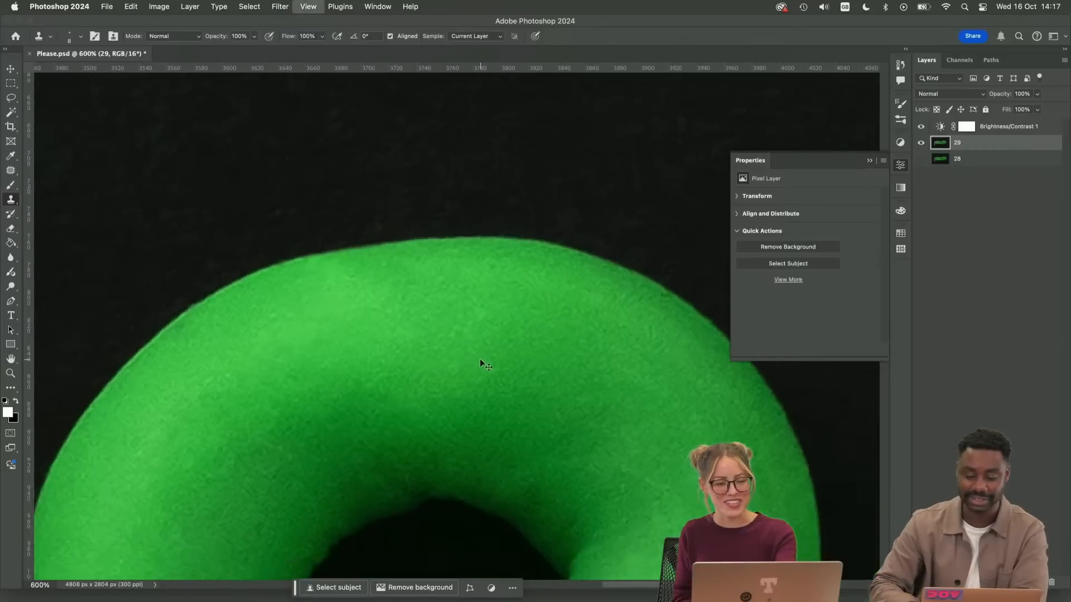
key("super+minus")
key("super+plus")
key("super+plus")
key("super+plus")
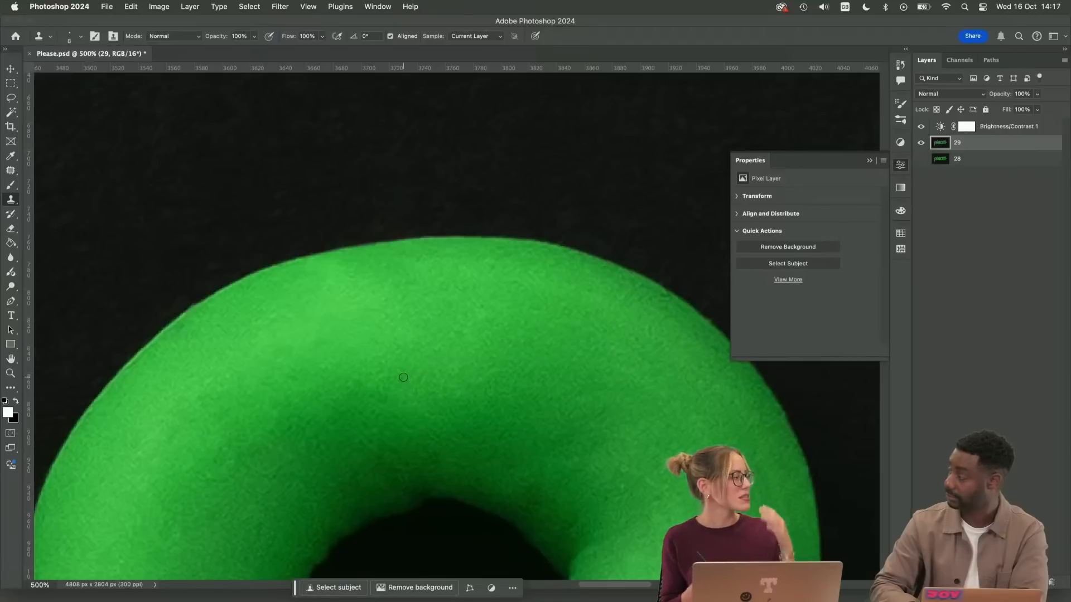
key("super+minus")
key("super+minus")
key("super+minus")
key("super+minus")
key("super+minus")
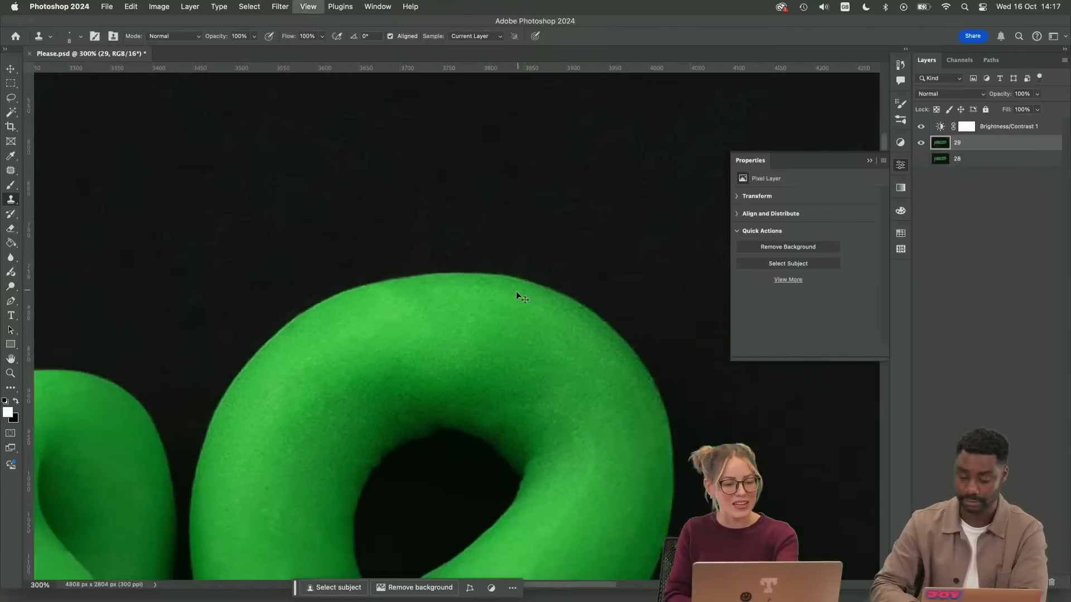
left_click_drag(544, 393, 537, 330)
Patch the crease running from the right corner of the bowl's inner hole into the clay
key("super+plus")
key("super+plus")
key("super+plus")
key("super+plus")
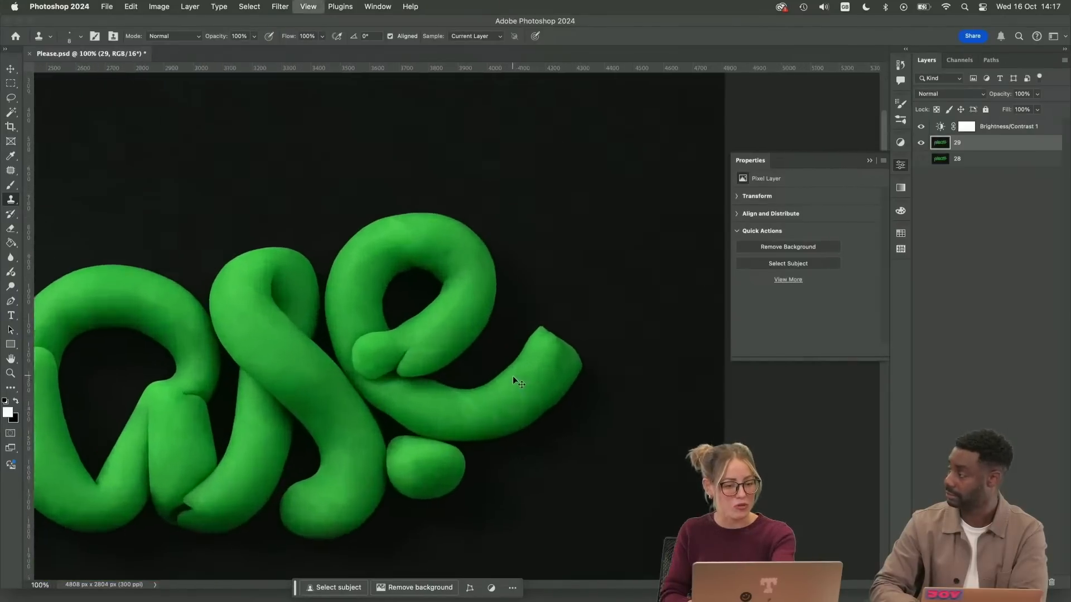
key("super+plus")
key("super+plus")
key("super+plus")
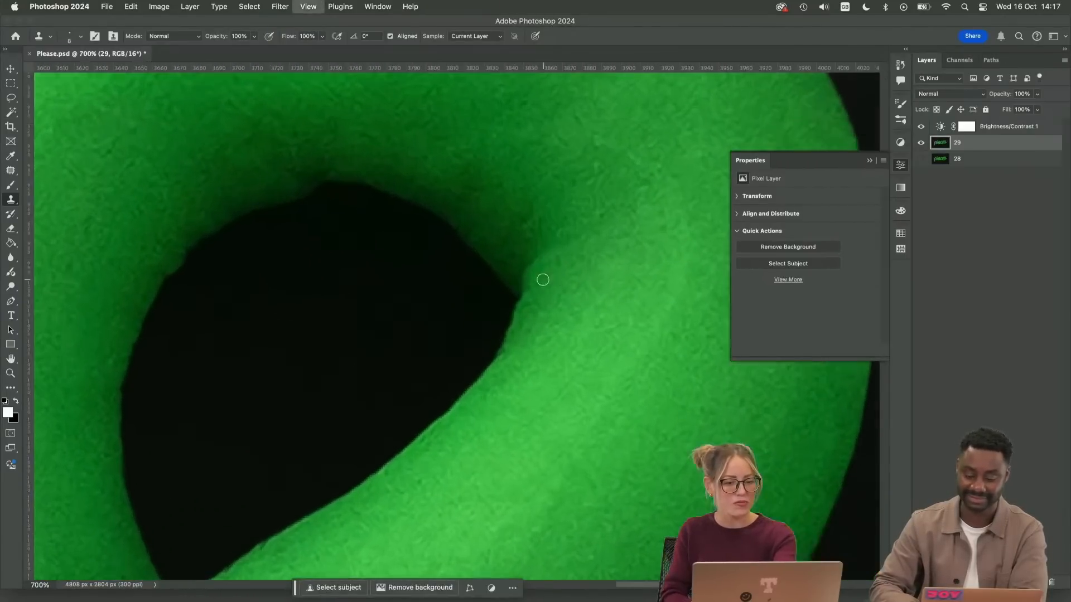
key("j")
mouse_move(531, 245)
left_mouse_down()
mouse_move(521, 288)
mouse_move(567, 245)
mouse_move(576, 209)
left_mouse_up()
key("super+d")
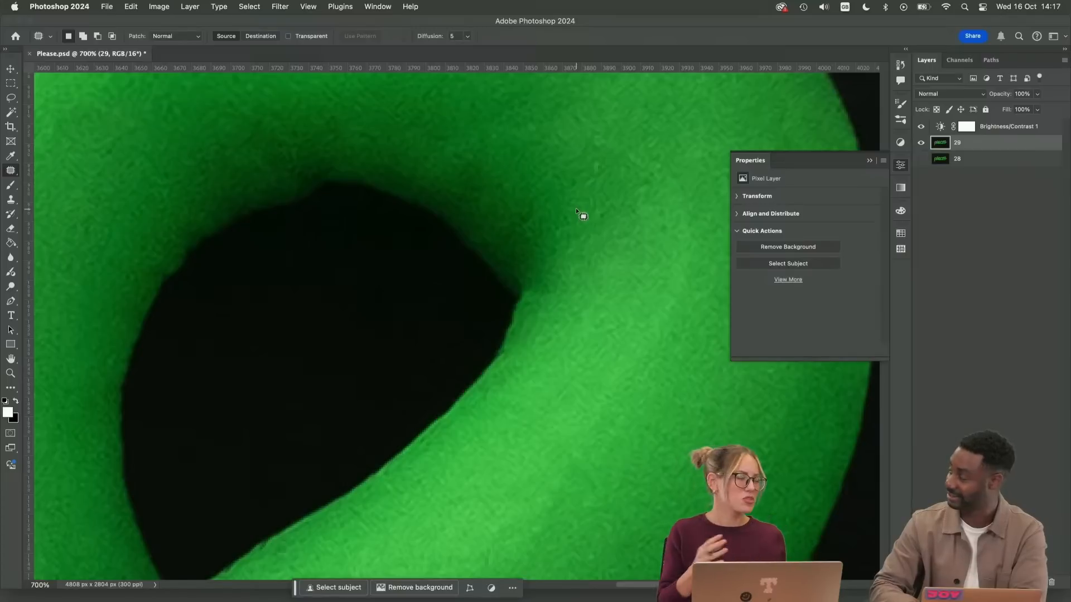
Round off the pointed right corner of the inner hole with the Clone Stamp
key("s")
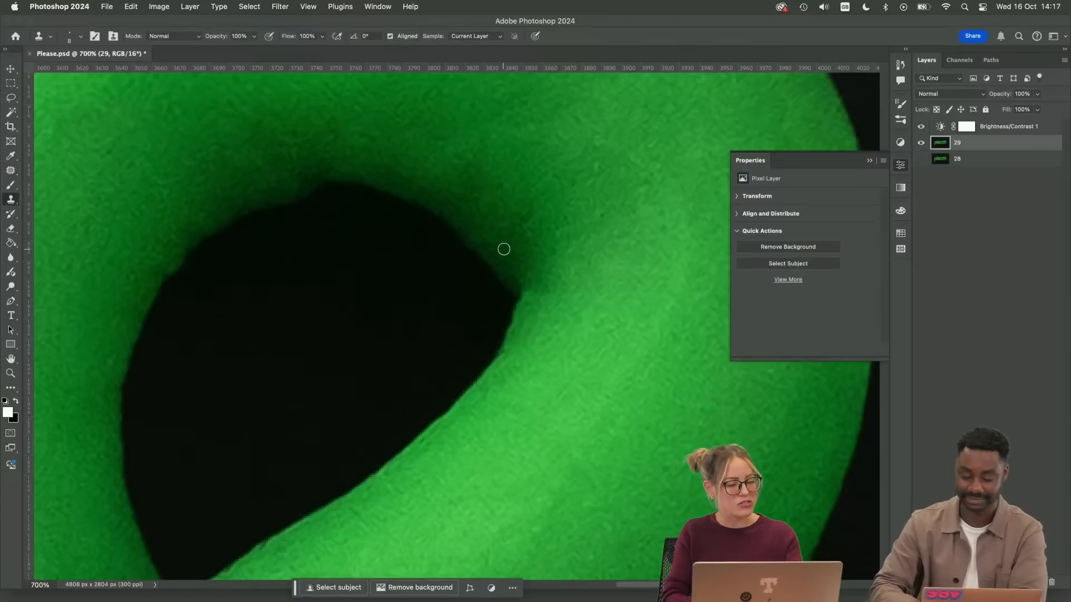
left_click_drag(526, 296, 520, 288)
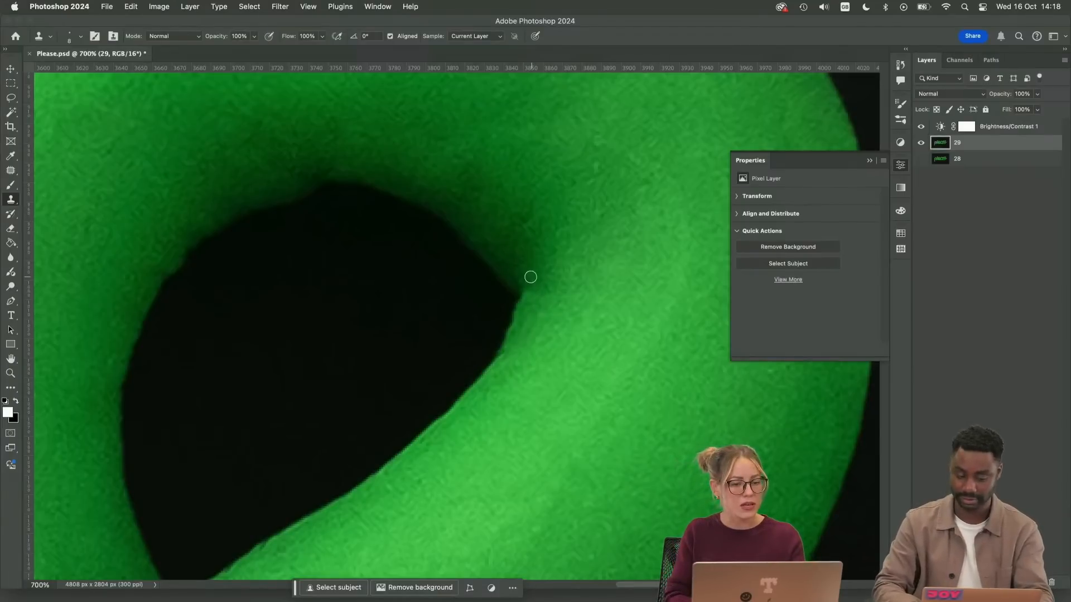
left_click_drag(528, 278, 526, 299)
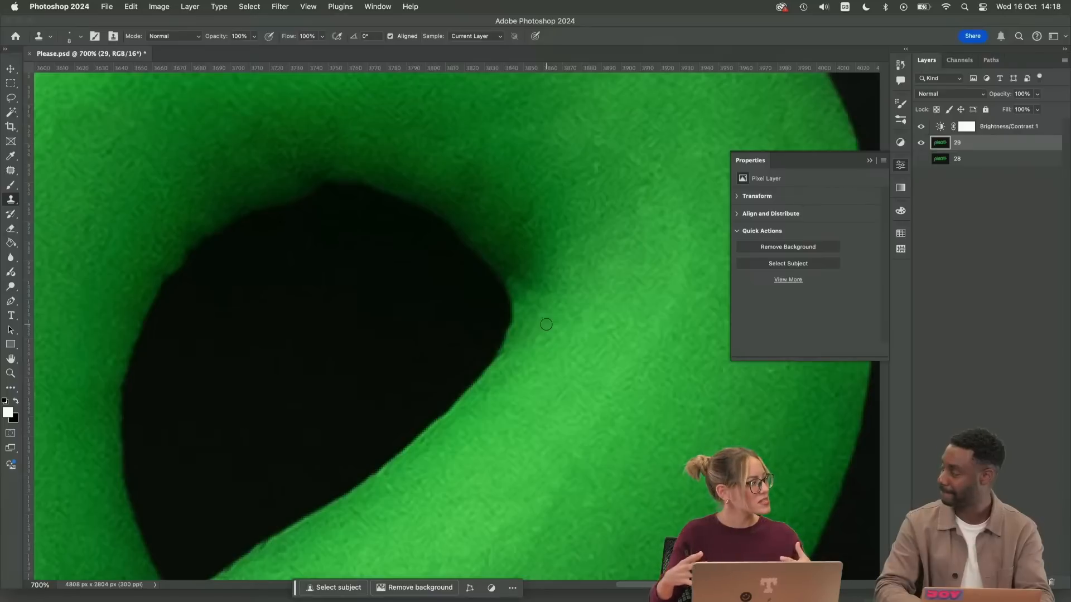
Patch the leftover mark beside the inner hole's rounded corner and check the area from further out
key("j")
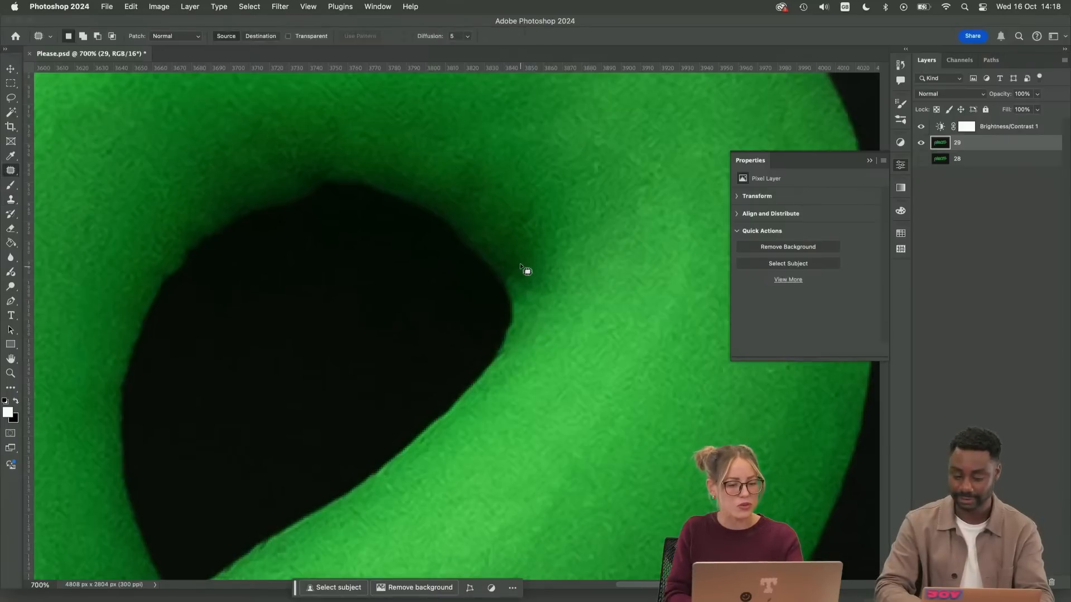
mouse_move(520, 265)
left_mouse_down()
mouse_move(510, 286)
mouse_move(537, 278)
left_mouse_up()
left_click_drag(526, 295, 566, 284)
left_click(580, 335)
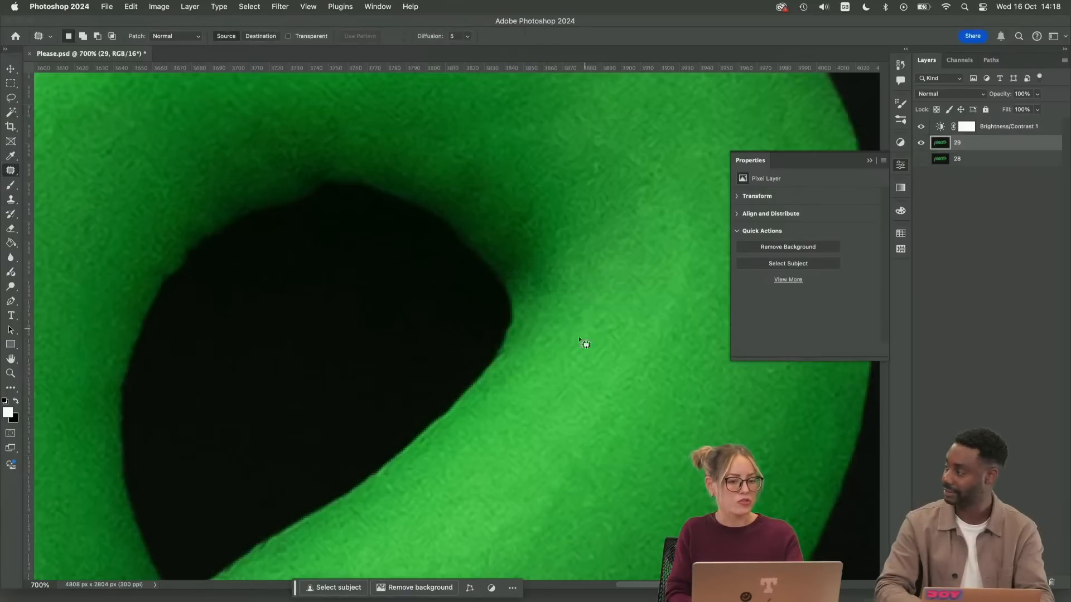
key("super+minus")
key("super+minus")
key("super+minus")
key("super+minus")
key("super+minus")
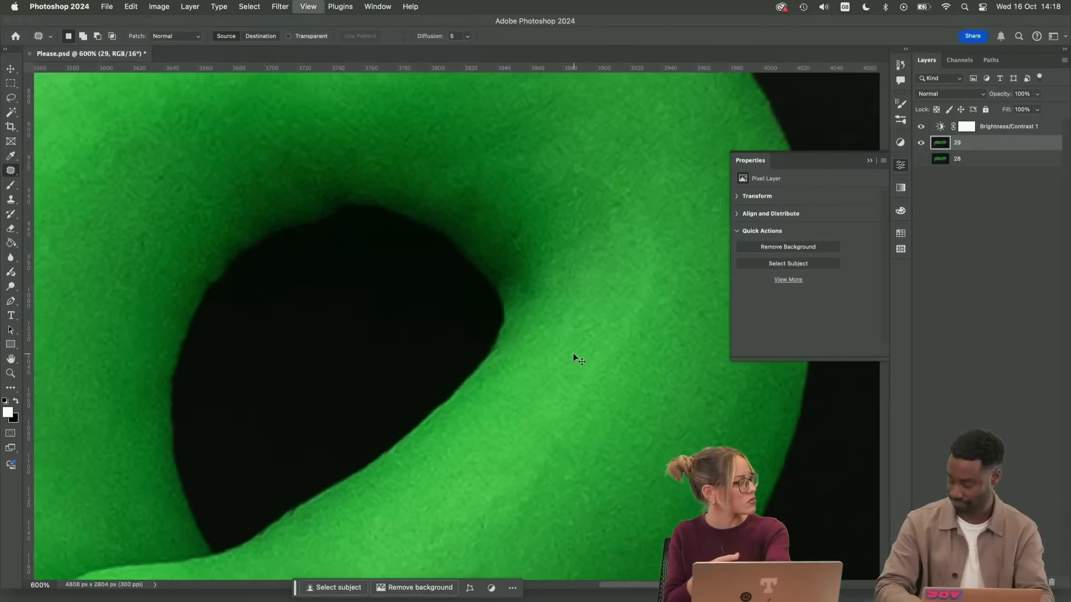
Examine the rounded right corner and upper edge of the bowl's inner hole at several zoom levels
key("super+plus")
key("super+plus")
key("super+plus")
key("super+plus")
key("super+plus")
key("super+plus")
key("super+plus")
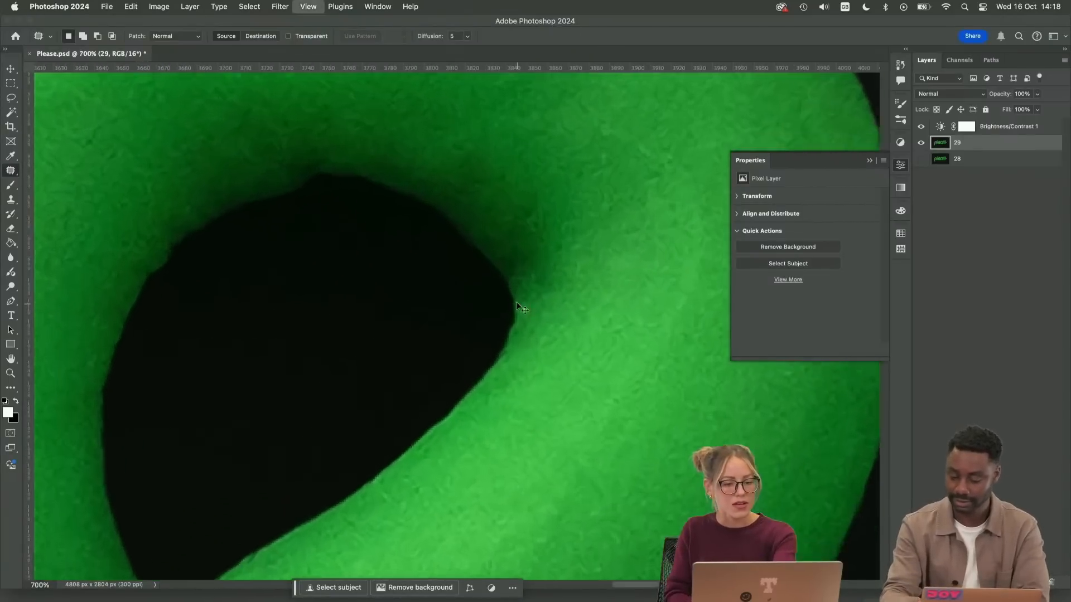
key("super+minus")
key("s")
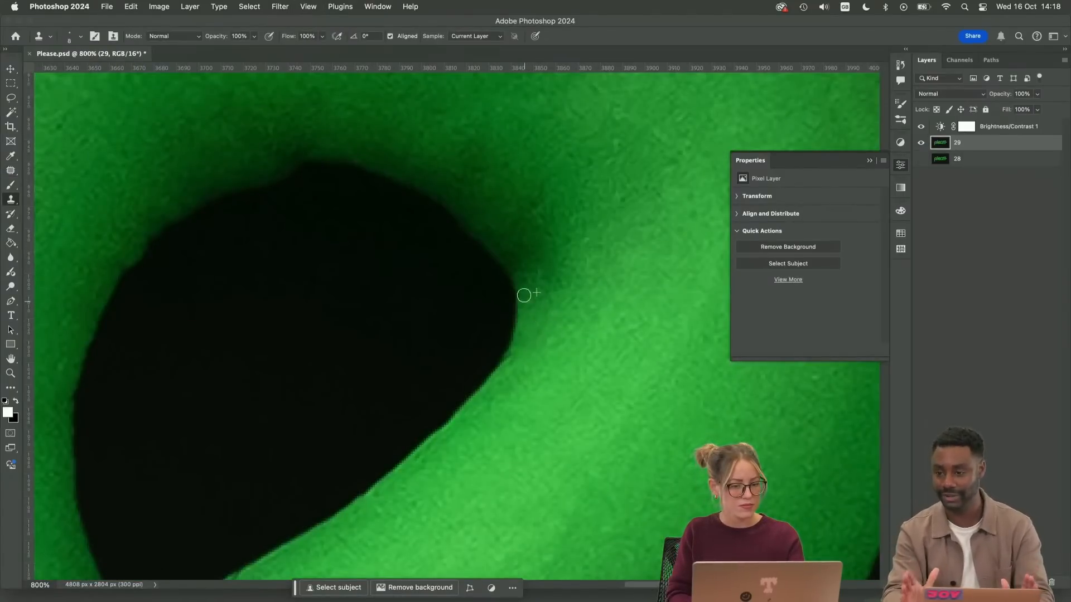
key("super+minus")
key("super+minus")
key("super+minus")
key("super+minus")
key("super+minus")
key("super+minus")
key("super+minus")
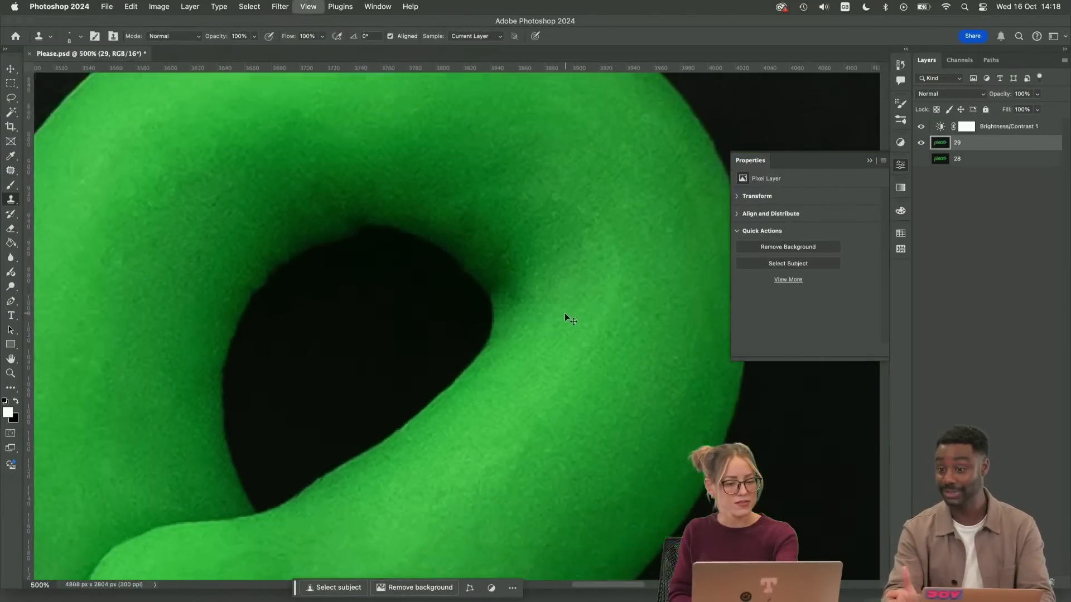
key("super+plus")
key("super+plus")
key("super+plus")
key("super+plus")
key("super+plus")
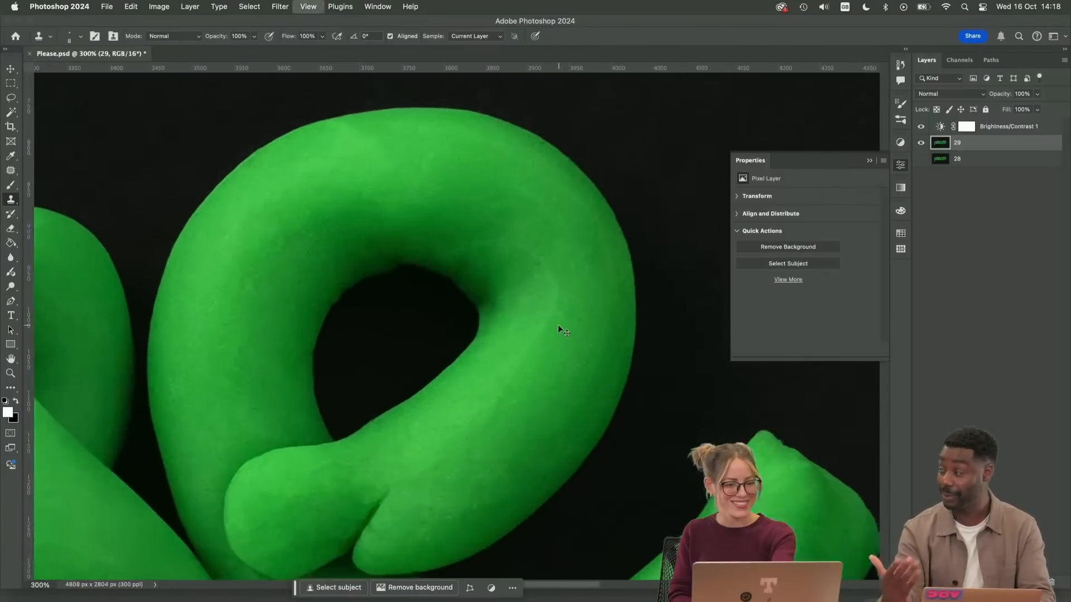
left_click_drag(425, 291, 535, 345)
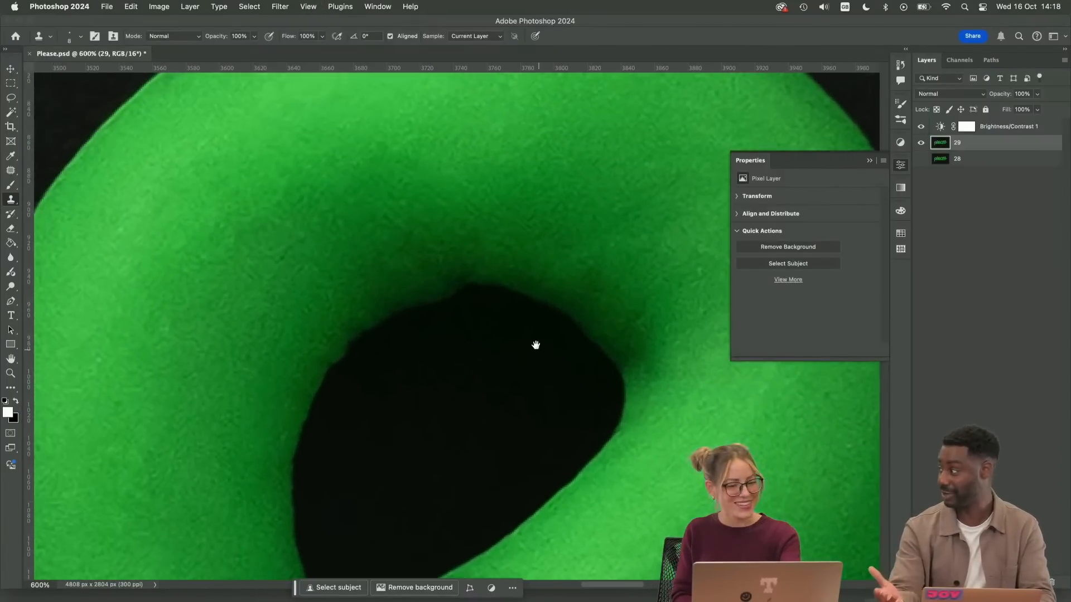
left_click(469, 272, "alt")
left_click_drag(463, 282, 501, 287)
key("super+z")
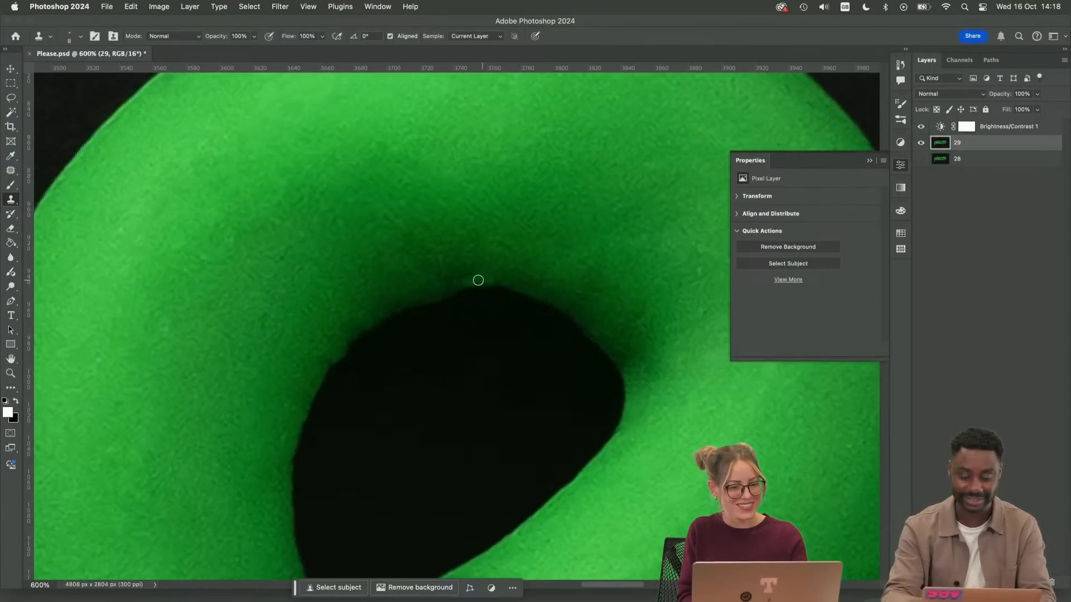
key("super+z")
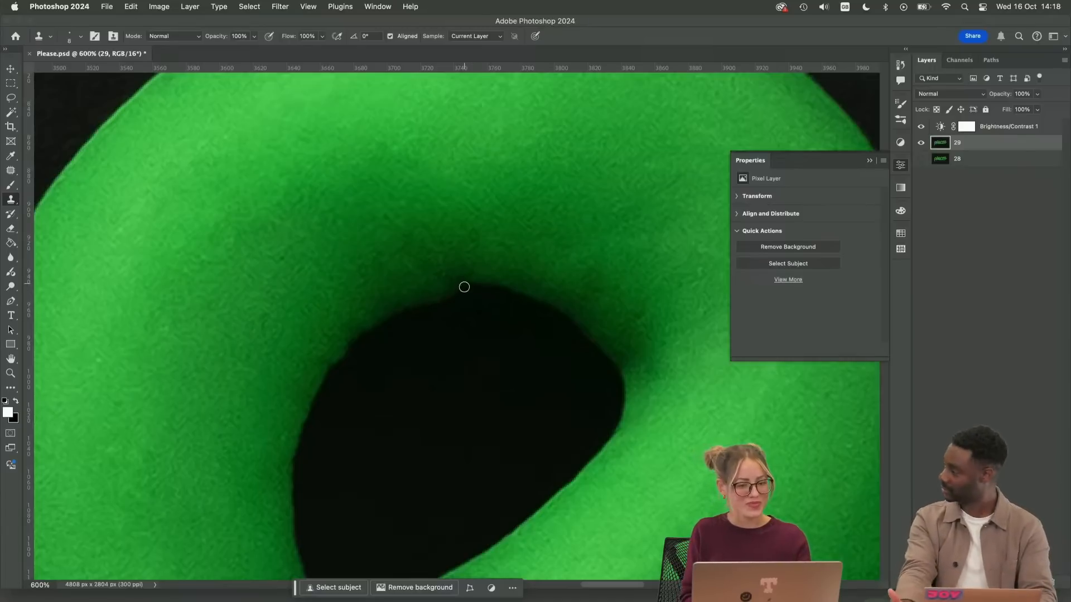
Even out the notch in the inner hole's top edge with the Clone Stamp and patch the clay just above it
left_click_drag(463, 285, 505, 288)
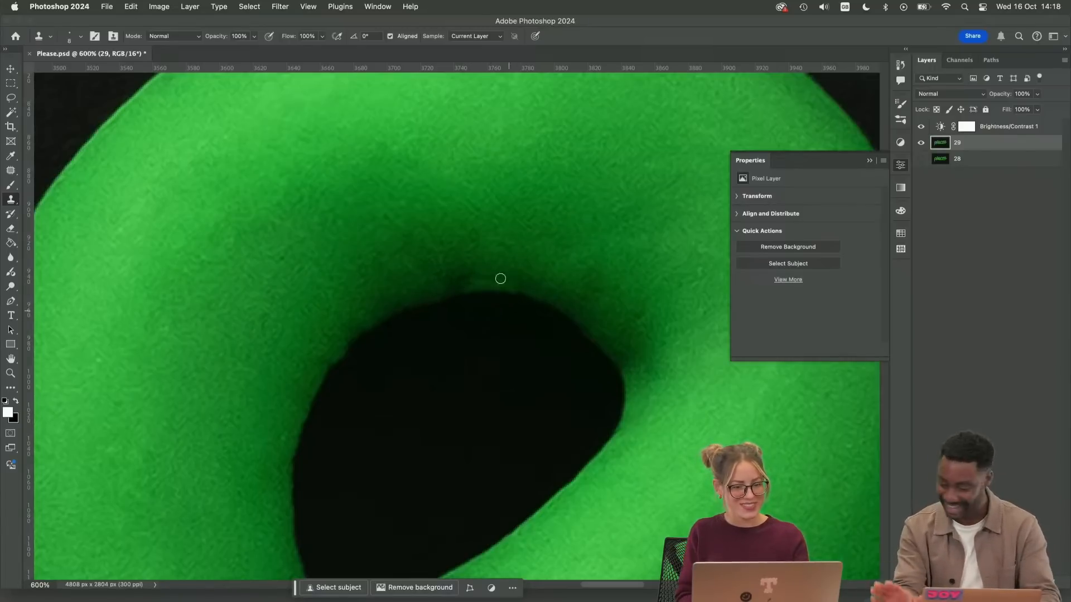
key("j")
mouse_move(465, 259)
left_mouse_down()
mouse_move(437, 281)
mouse_move(505, 290)
mouse_move(501, 263)
mouse_move(549, 246)
left_mouse_up()
key("super+d")
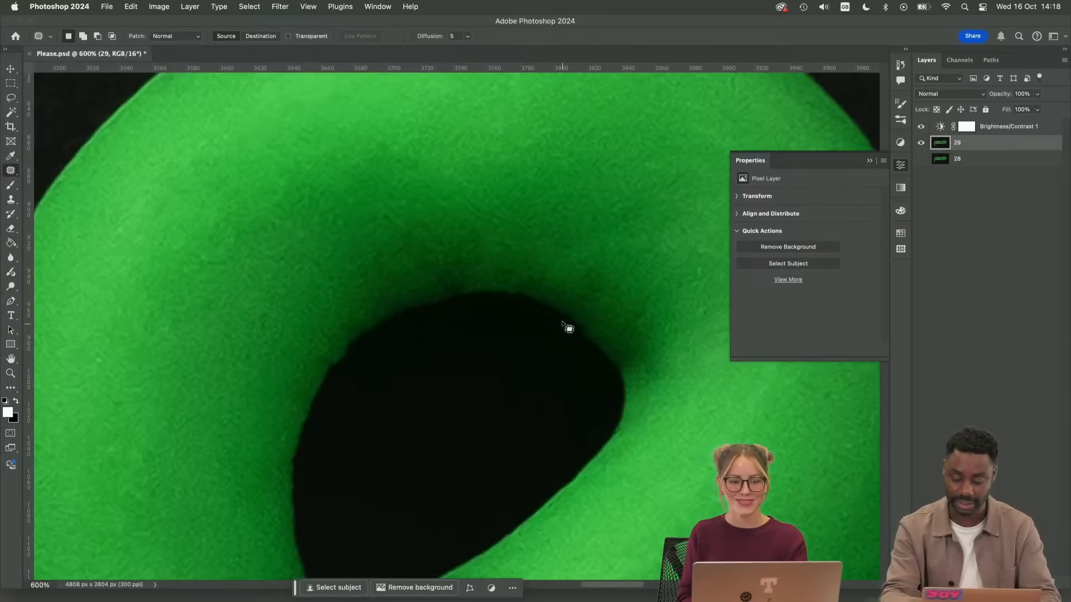
Inspect the edges around the bowl of the "e" and save the document
key("space")
left_click_drag(401, 409, 605, 216)
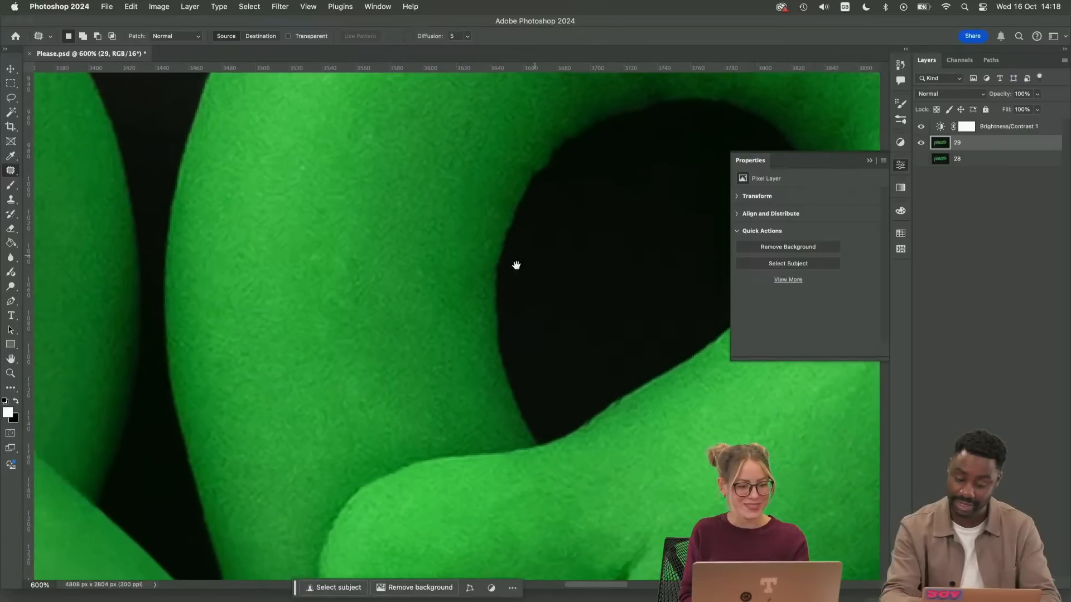
left_click_drag(355, 276, 335, 518)
left_click_drag(511, 242, 313, 426)
left_click_drag(543, 351, 212, 267)
left_click_drag(554, 367, 581, 359)
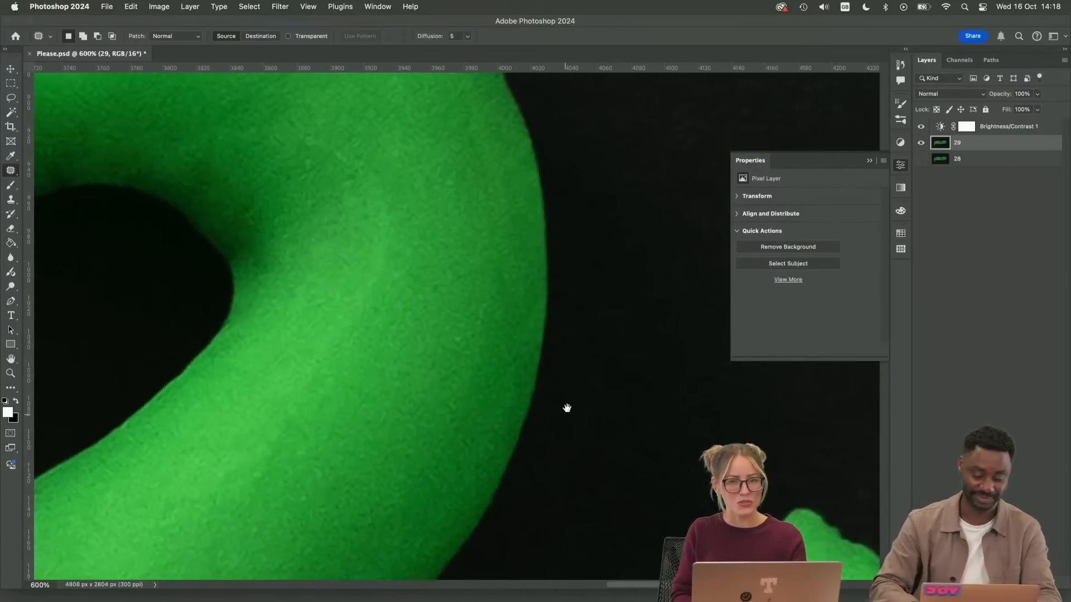
left_click_drag(567, 407, 595, 394)
key("ctrl+s")
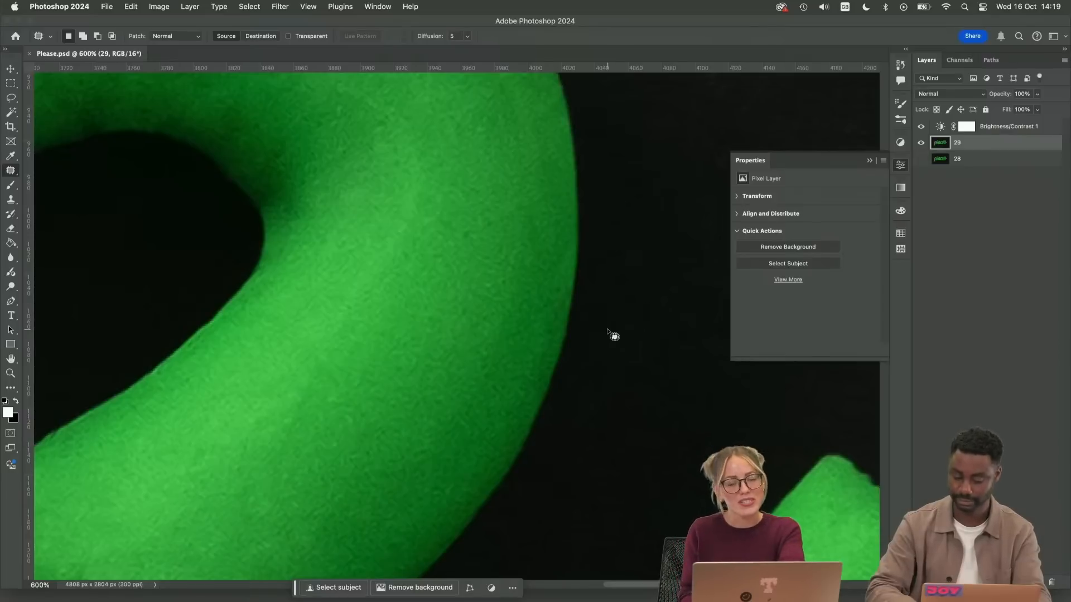
Remove the small bumps along the upper edge of the "e" tail, up to its tip, with the Clone Stamp
key("s")
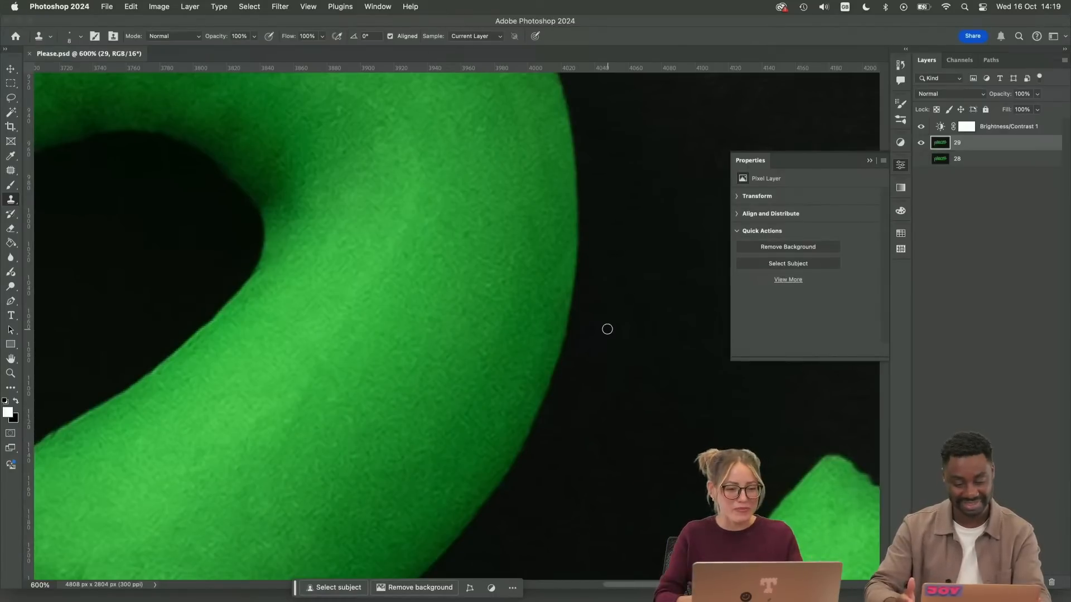
mouse_move(583, 435)
left_mouse_down()
mouse_move(570, 381)
mouse_move(493, 374)
left_mouse_up()
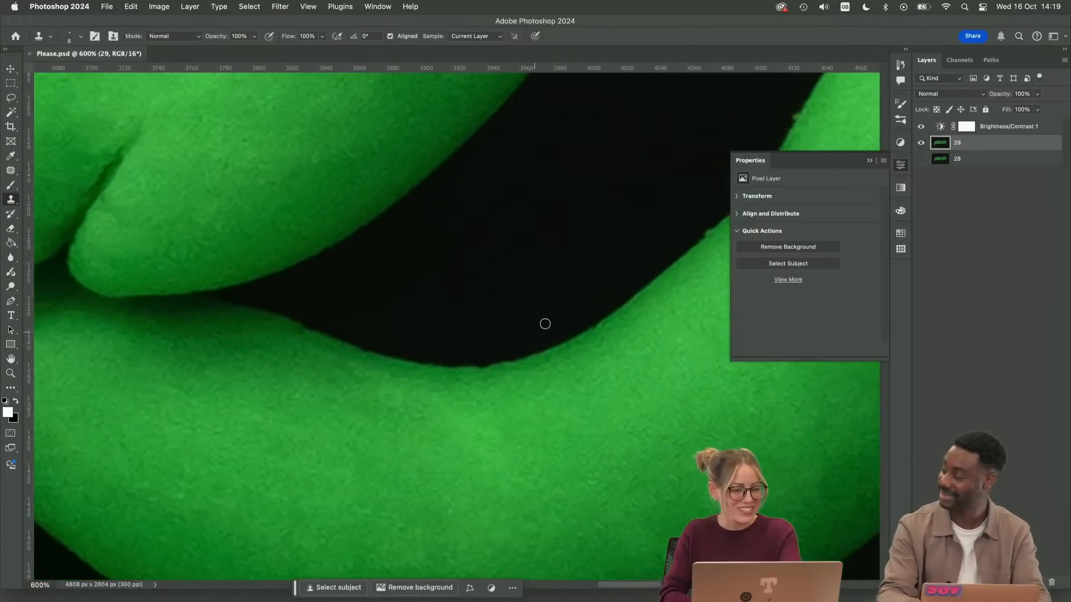
left_click_drag(593, 302, 316, 436)
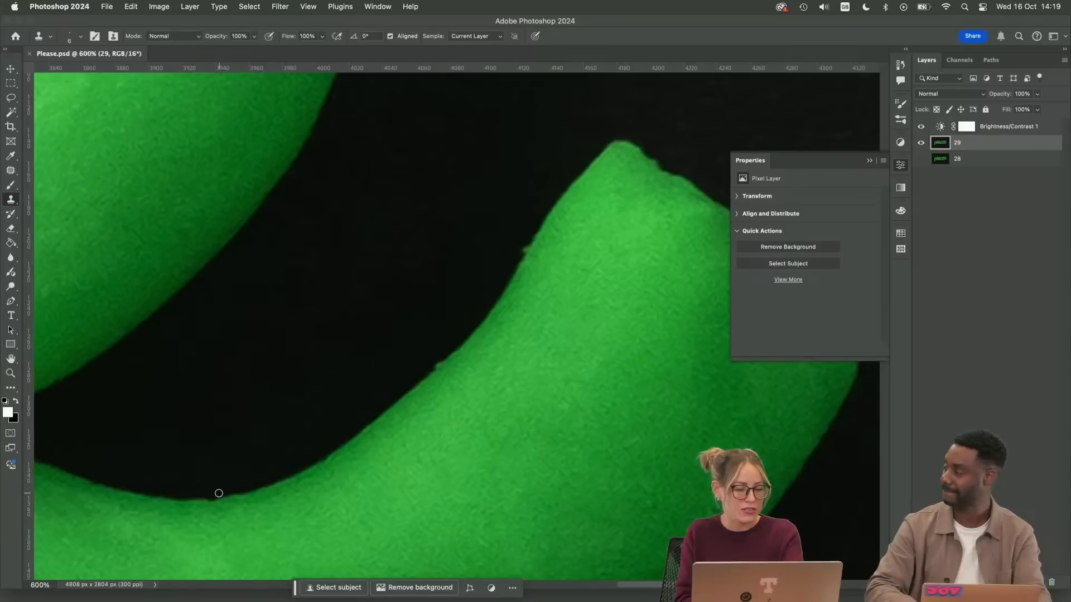
left_click(242, 487)
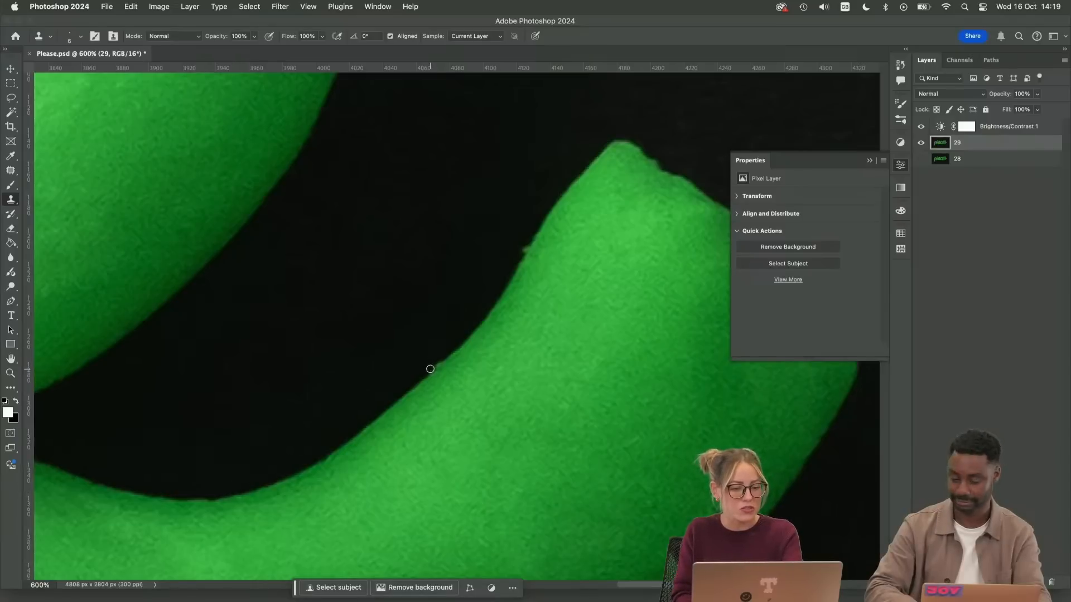
left_click_drag(430, 369, 455, 348)
left_click_drag(511, 267, 564, 185)
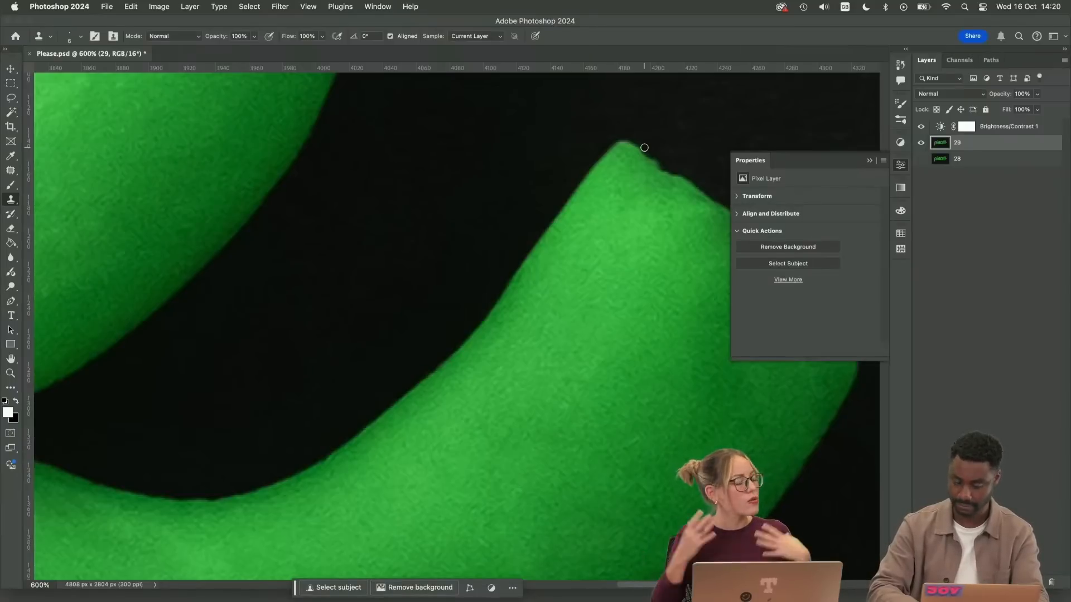
Straighten the uneven outer edge of the tail below its end with Clone Stamp strokes
key("super+minus")
key("super+minus")
key("super+minus")
key("super+minus")
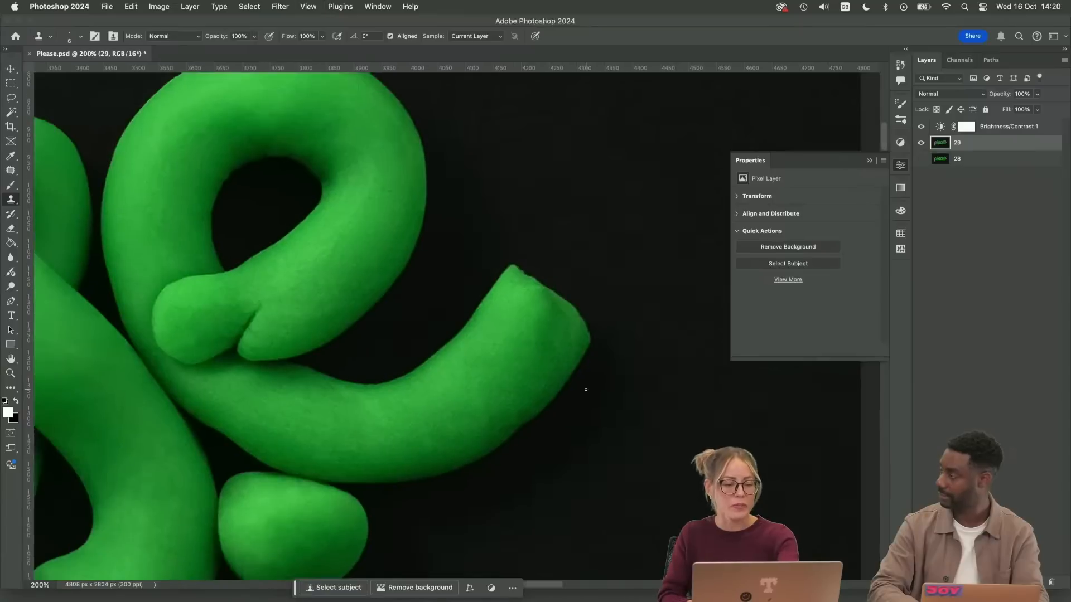
key("super+equal")
key("super+equal")
key("super+equal")
key("super+equal")
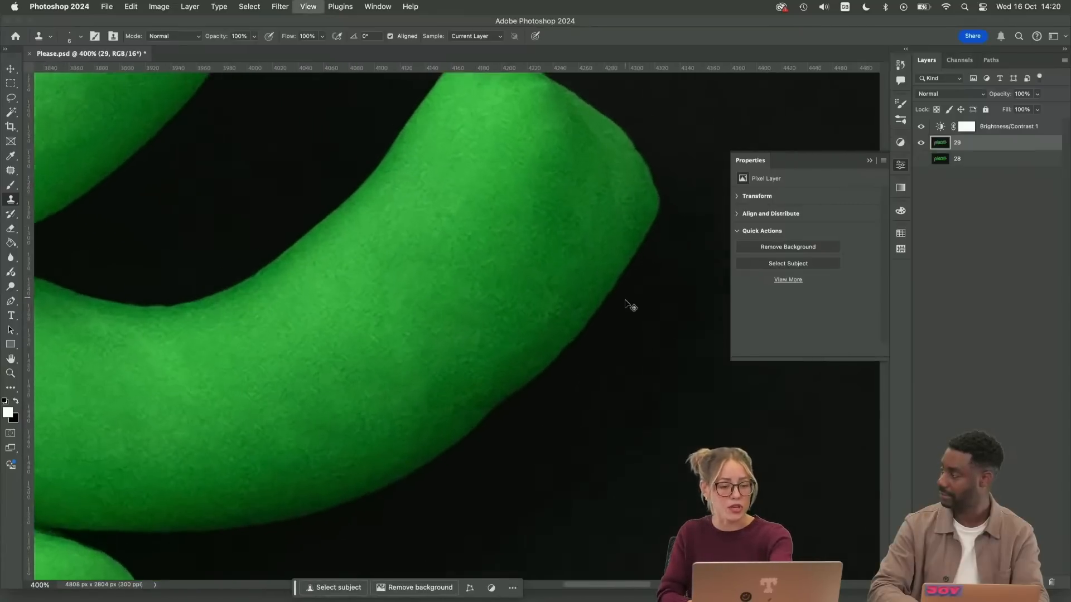
left_click_drag(608, 396, 533, 352)
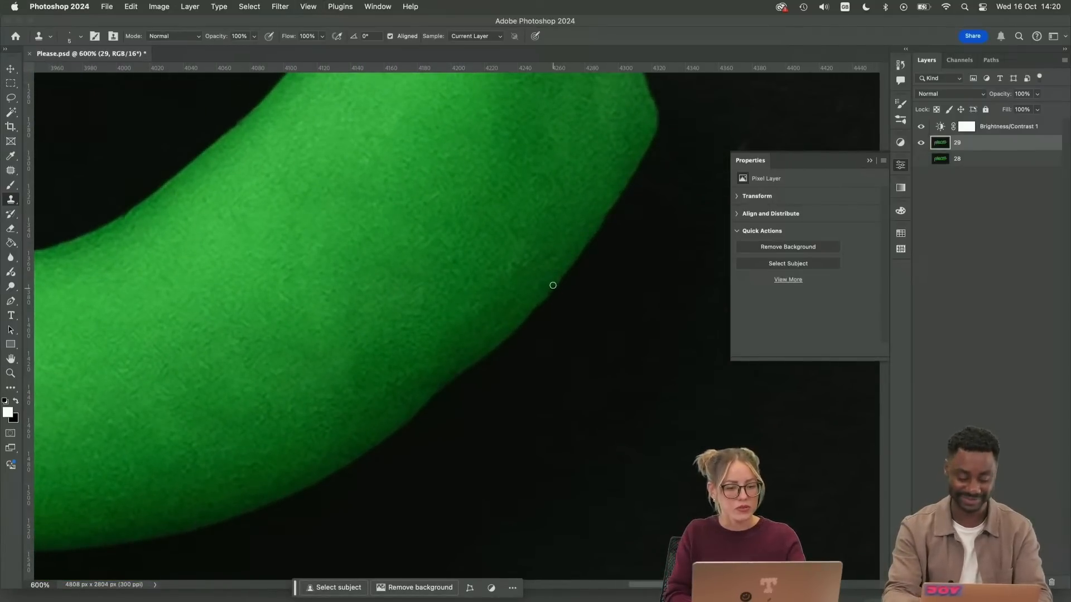
left_click_drag(553, 285, 491, 351)
left_click_drag(612, 214, 559, 280)
mouse_move(492, 359)
left_mouse_down()
mouse_move(583, 262)
mouse_move(529, 313)
left_mouse_up()
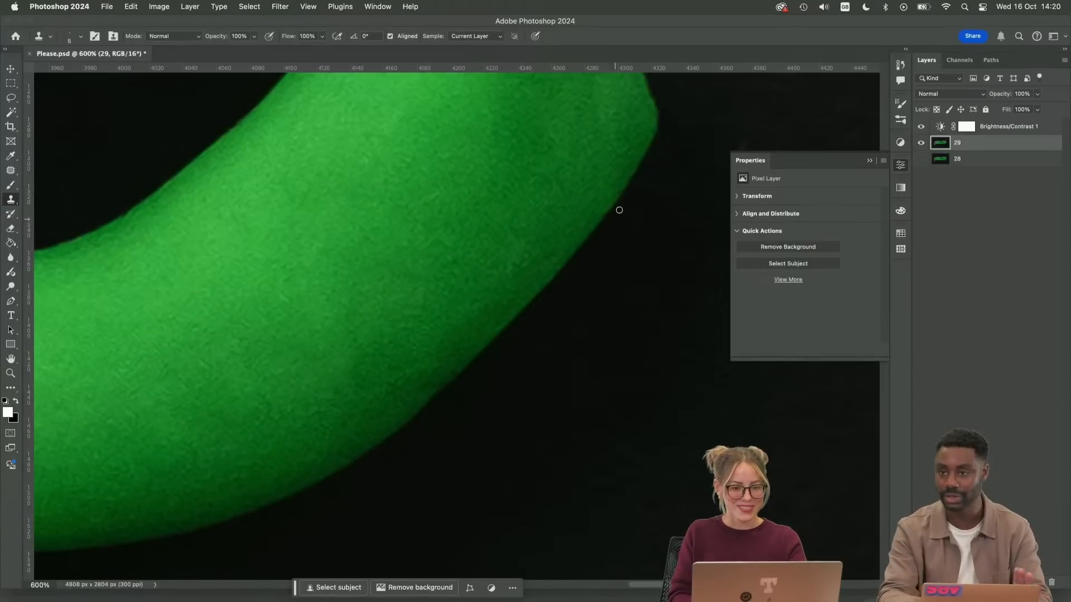
Smooth the remaining kink further down the tail's outer edge with the Clone Stamp
key("super+minus")
key("super+minus")
key("super+minus")
key("super+minus")
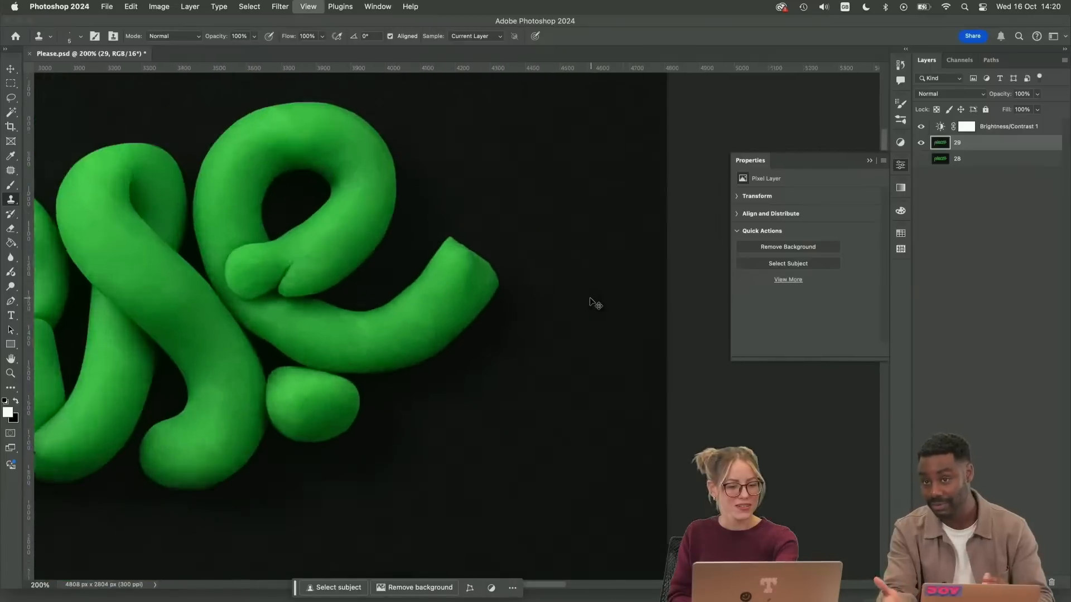
key("super+plus")
key("super+plus")
key("super+plus")
key("super+plus")
left_click_drag(466, 418, 512, 373)
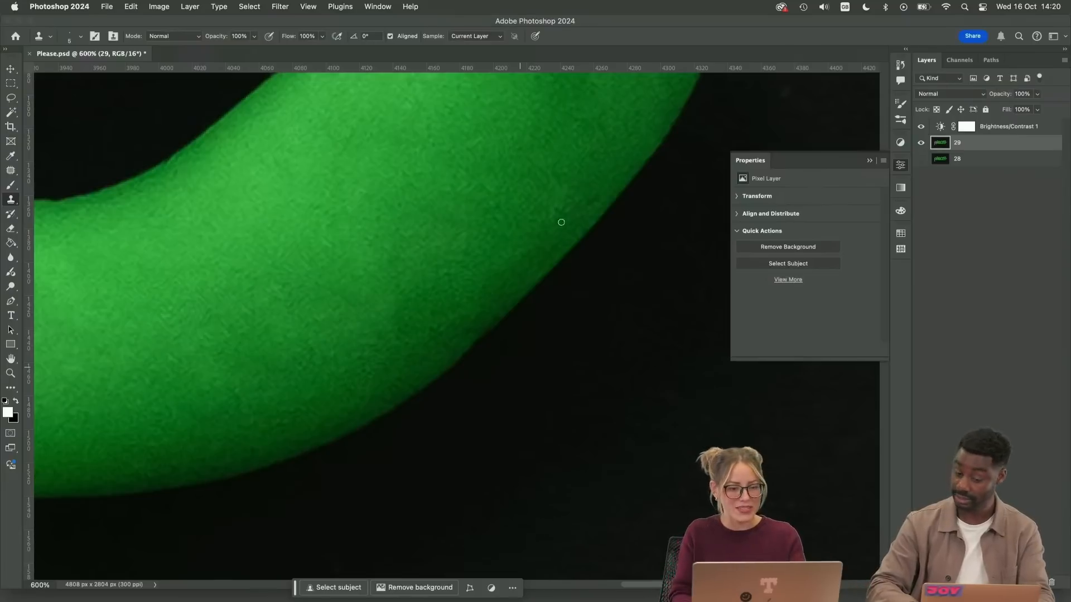
scroll(558, 279, "down", 5)
scroll(558, 279, "left", 5)
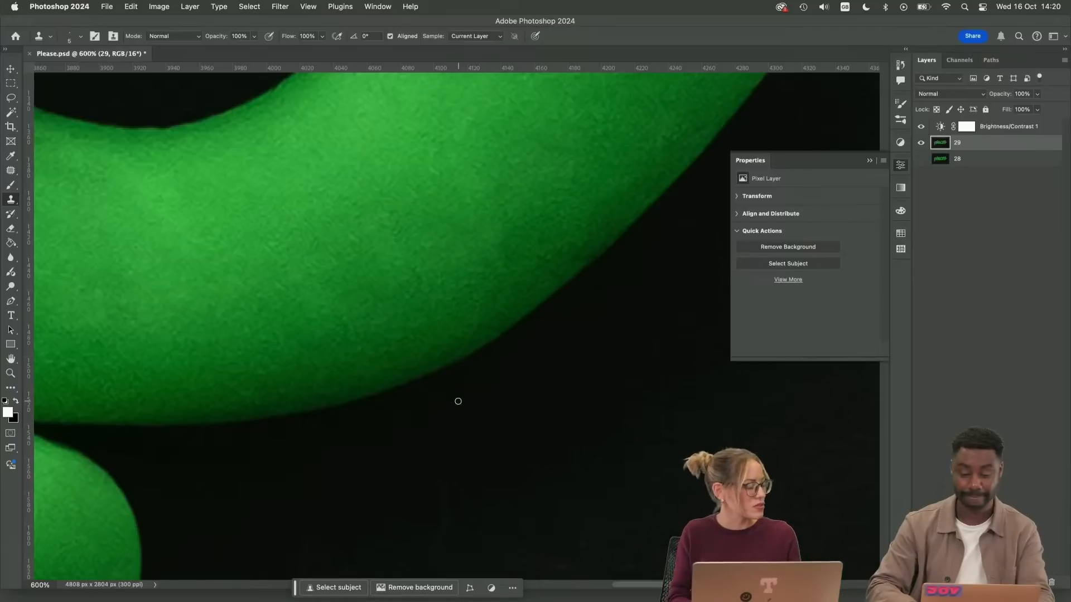
Clean up the rough lower edge of the bowl's inner hole with the Clone Stamp
key("super+minus")
key("super+minus")
key("super+minus")
key("super+minus")
key("super+minus")
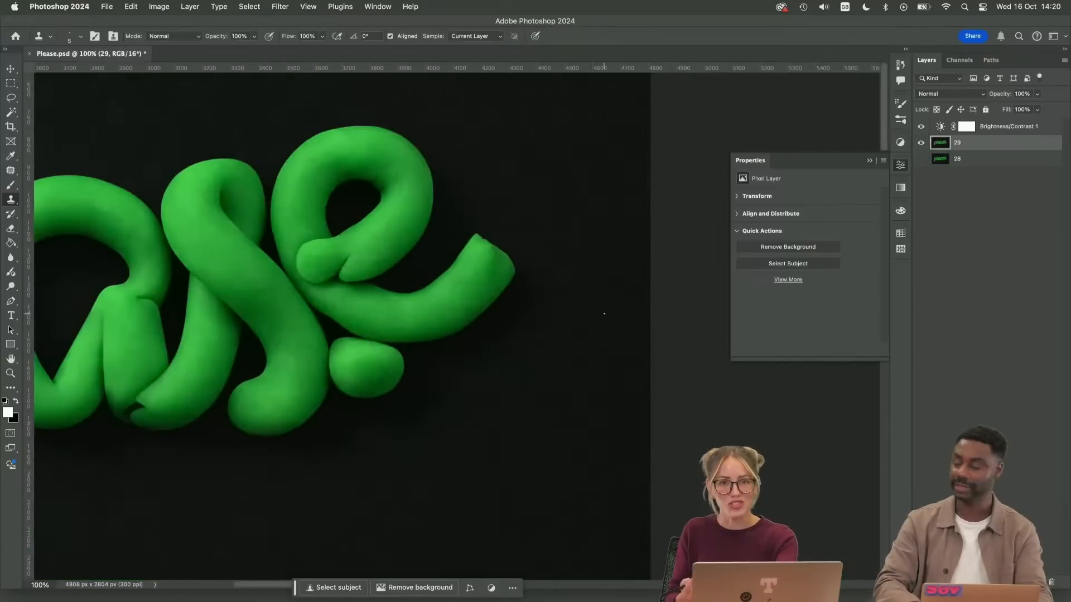
left_click_drag(392, 347, 604, 457)
left_click_drag(525, 259, 533, 420)
key("super+plus")
key("super+plus")
key("super+plus")
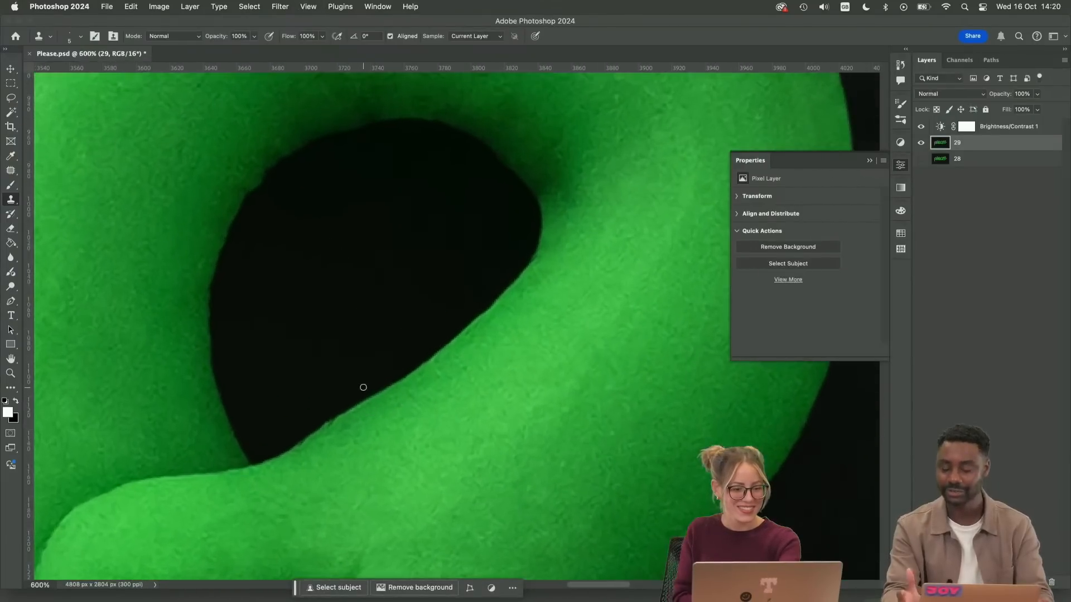
left_click_drag(288, 445, 373, 395)
Collapse the Properties panel and smooth the left edge of the inner hole with the Clone Stamp
mouse_move(399, 278)
left_mouse_down()
mouse_move(404, 302)
mouse_move(526, 422)
mouse_move(464, 413)
mouse_move(431, 426)
left_mouse_up()
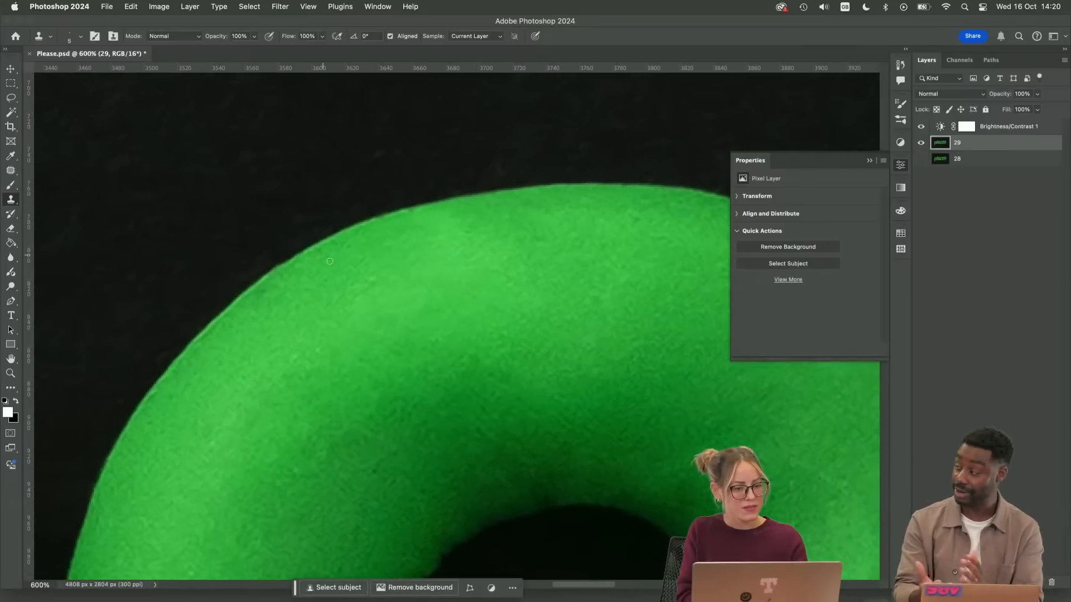
left_click_drag(504, 418, 212, 357)
left_click_drag(593, 299, 790, 277)
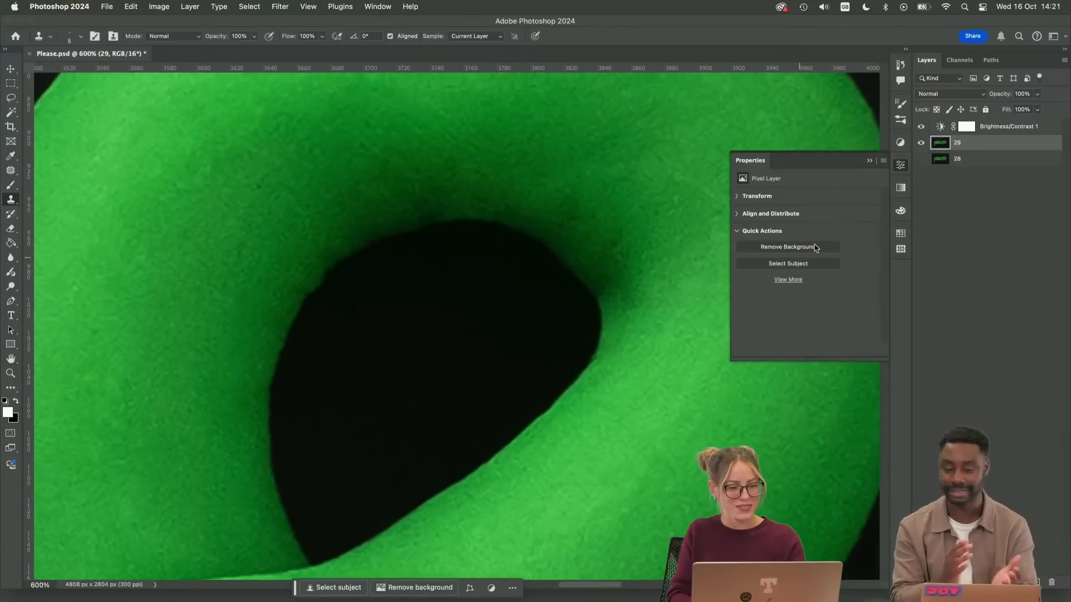
left_click(870, 162)
left_click_drag(486, 356, 601, 262)
key("super+plus")
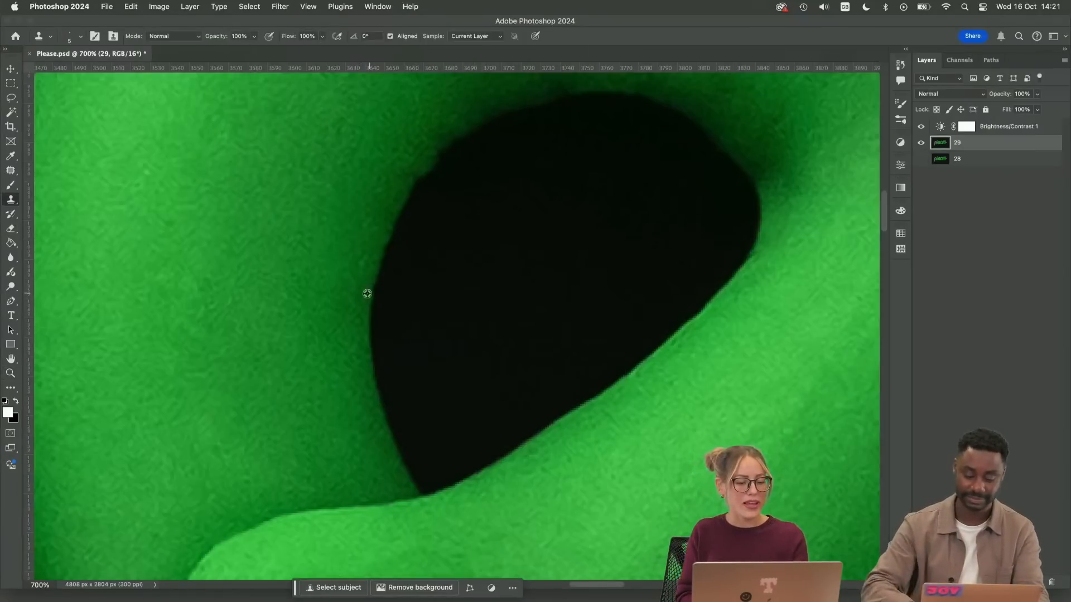
left_click_drag(364, 296, 393, 268)
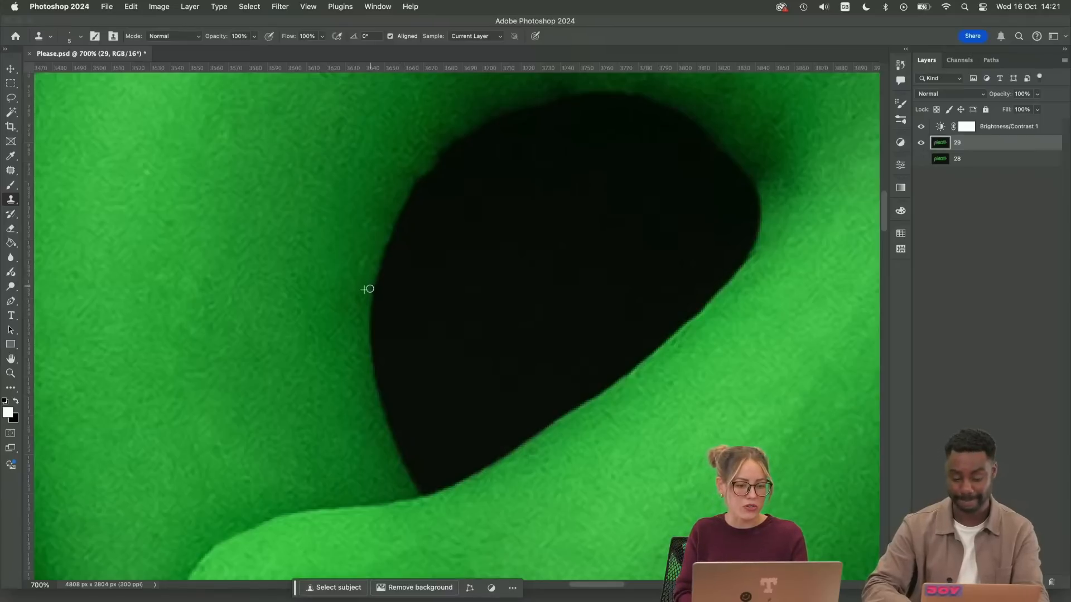
left_click_drag(370, 288, 370, 293)
key("b")
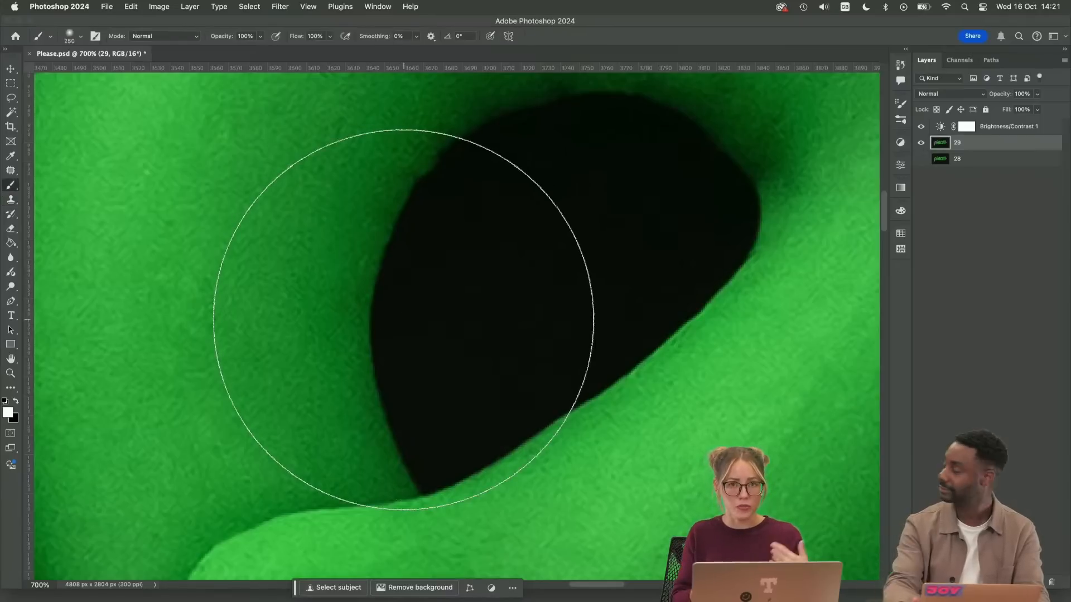
key("s")
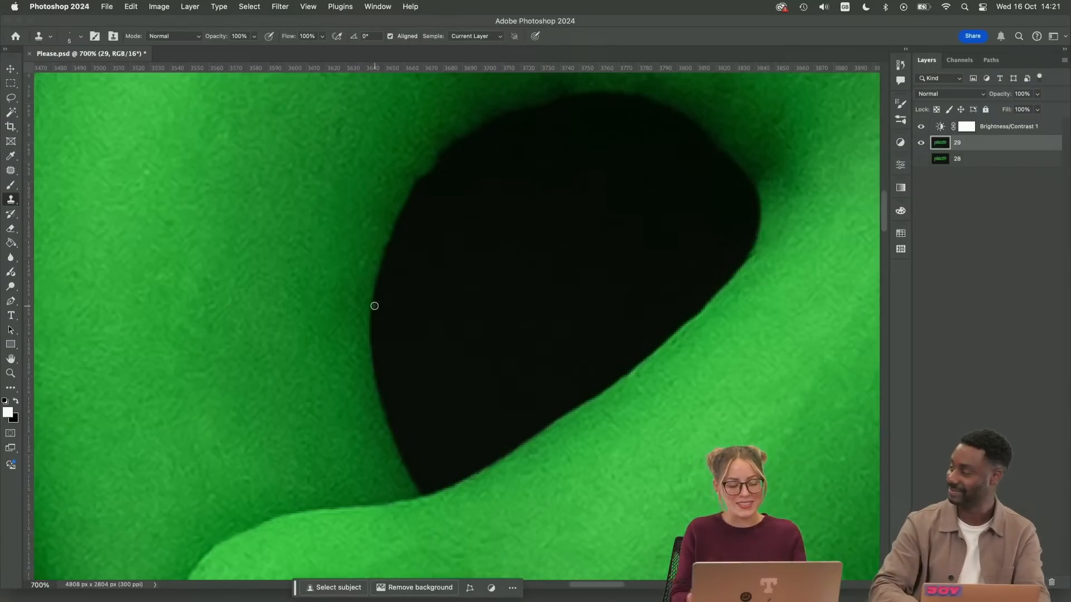
Smooth the bumps along the inner hole's upper-left edge with Clone Stamp strokes
left_click_drag(518, 232, 469, 342)
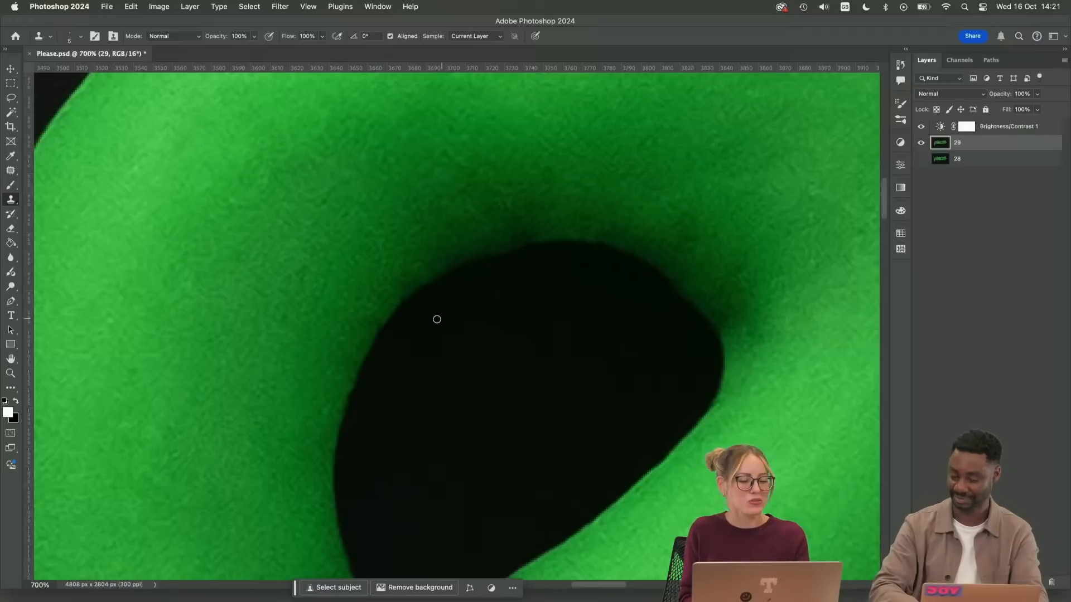
left_click_drag(419, 298, 457, 276)
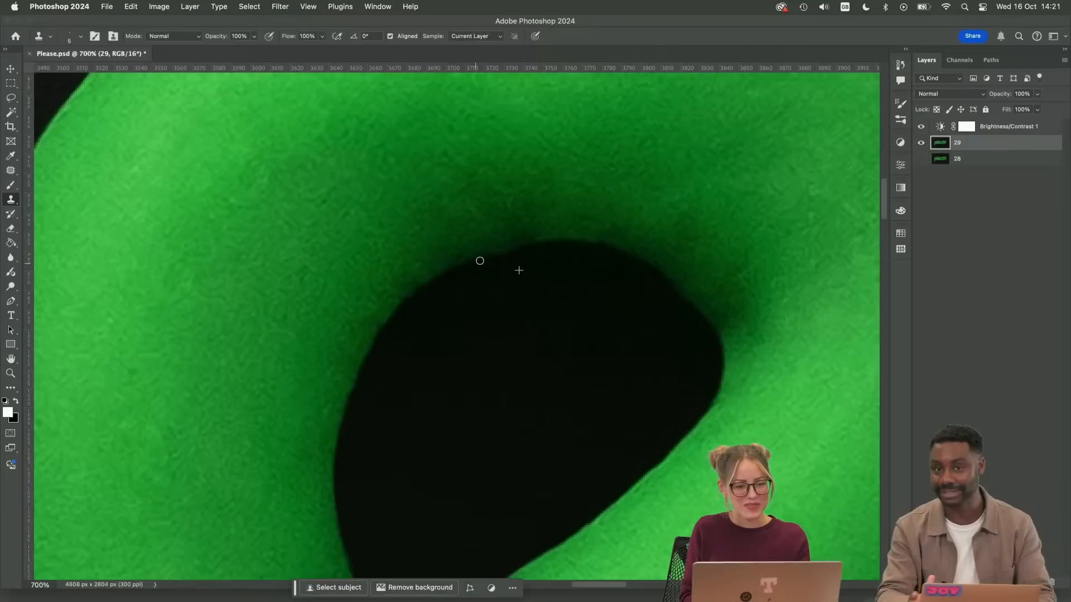
left_click_drag(480, 260, 535, 260)
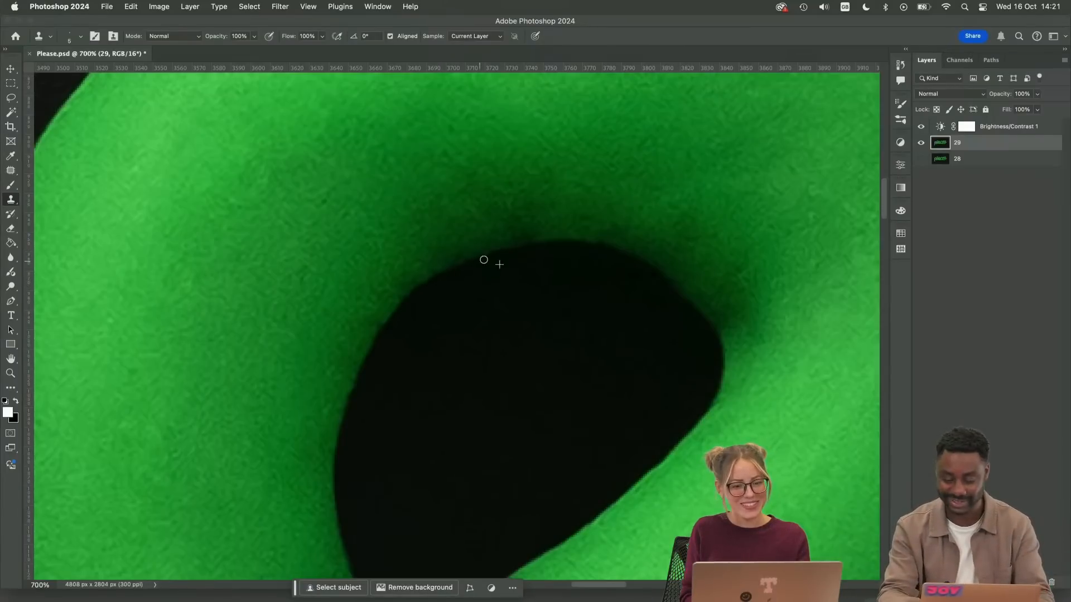
Smooth the top and upper-right edge of the bowl's inner hole with Clone Stamp strokes, undoing a stray stroke
left_click_drag(430, 286, 516, 251)
left_click_drag(564, 320, 387, 384)
left_click(490, 353, "alt")
left_click_drag(479, 345, 502, 356)
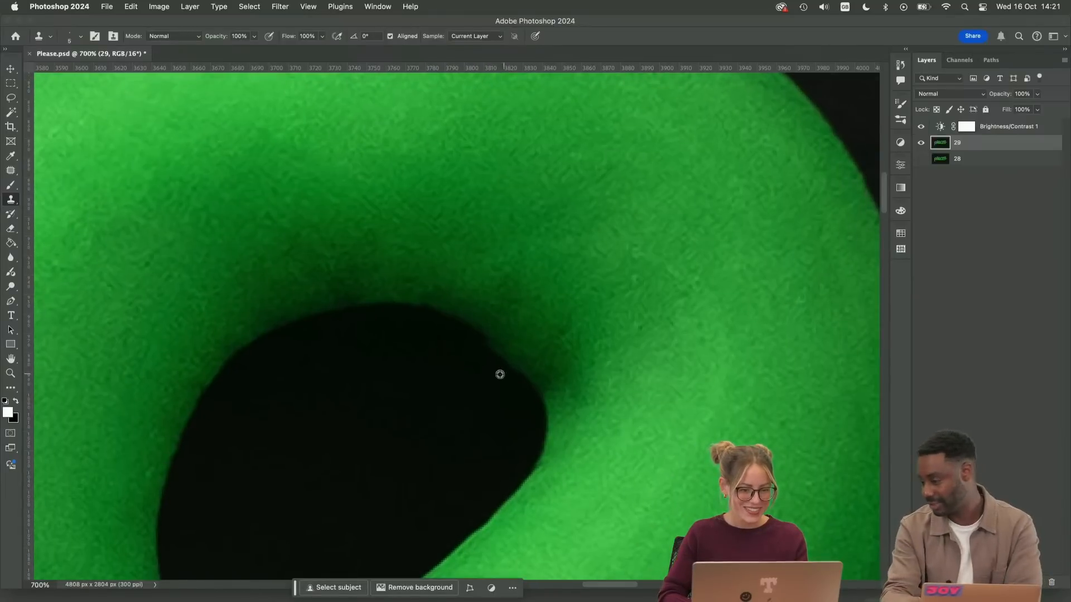
key("super+z")
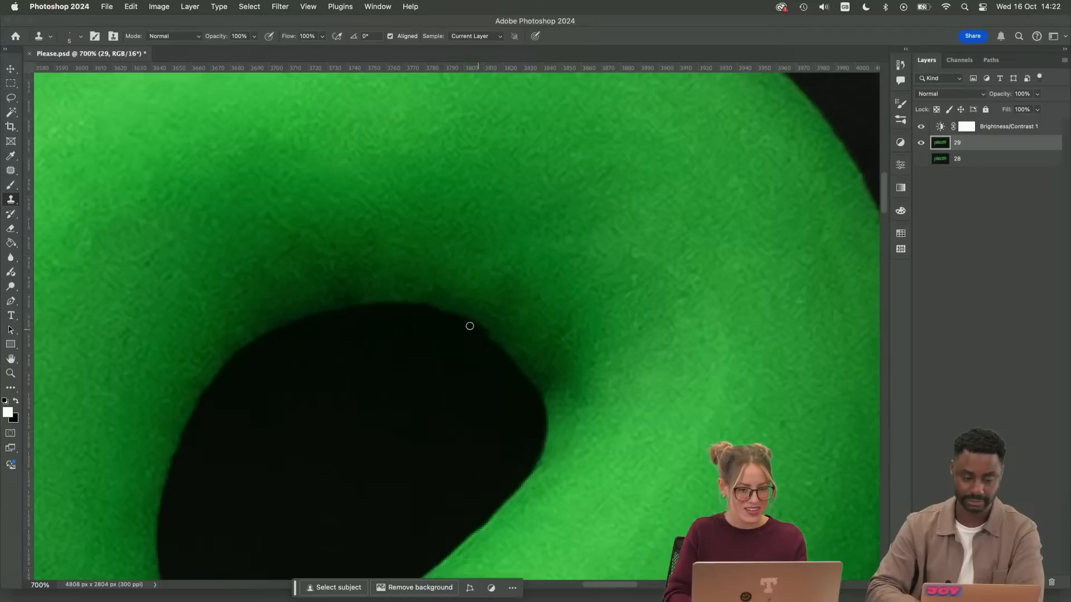
left_click_drag(454, 326, 461, 331)
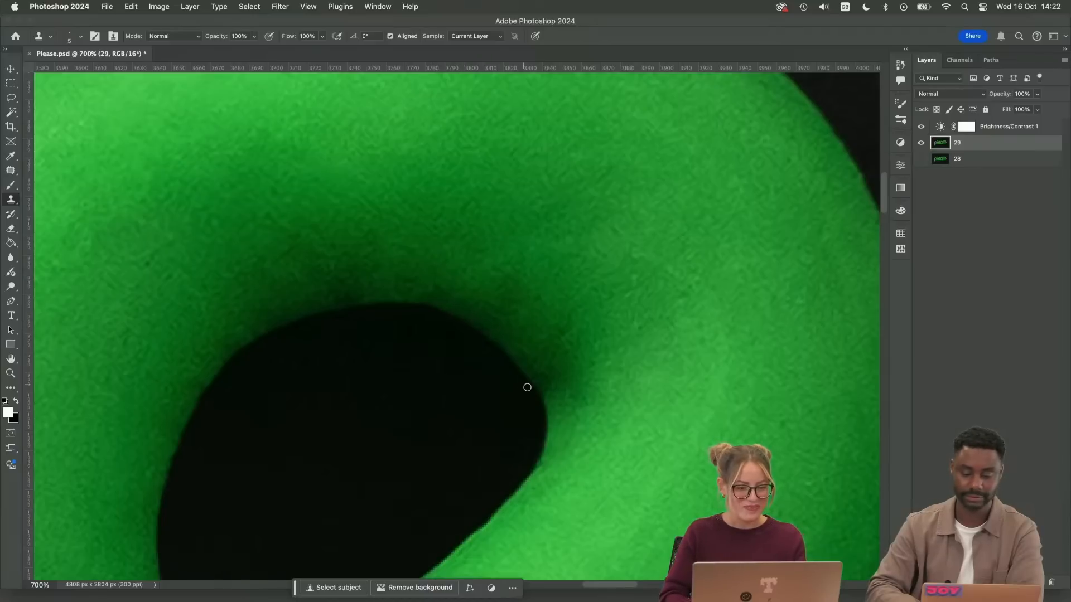
left_click_drag(514, 366, 449, 327)
key("space")
left_click_drag(440, 384, 574, 324)
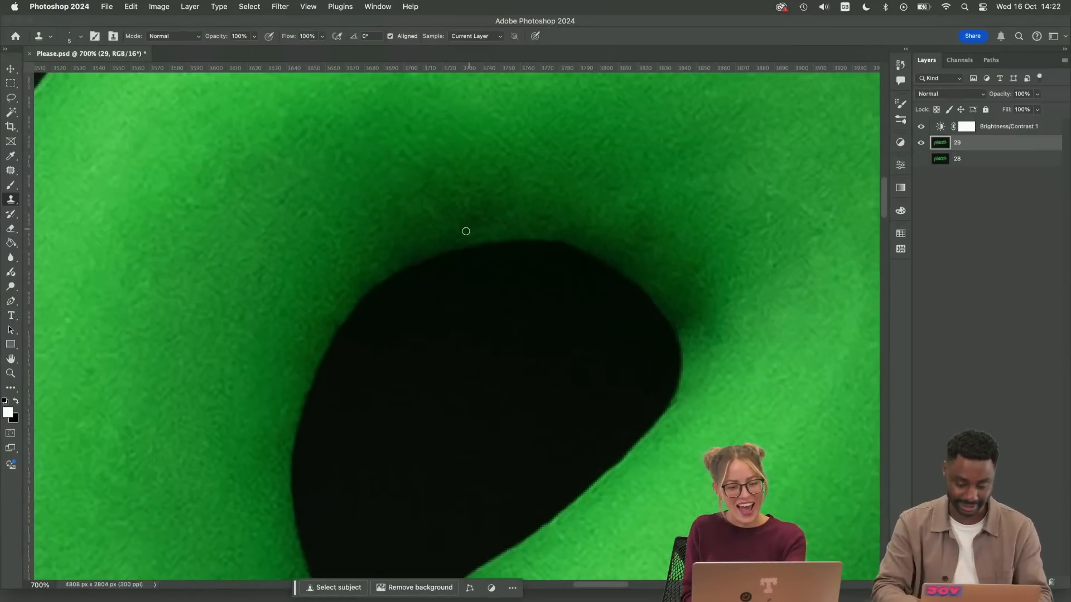
Patch the dark mark just above the inner hole's top edge with clean clay texture and deselect
key("j")
mouse_move(471, 218)
left_mouse_down()
mouse_move(450, 242)
mouse_move(518, 211)
mouse_move(453, 217)
left_mouse_up()
left_click_drag(483, 219, 408, 240)
key("super+d")
Round off the pointed, jagged upper corner of the tail's end on the last "e" with the Clone Stamp
key("super+minus")
key("super+minus")
key("super+minus")
key("super+minus")
key("super+minus")
key("super+minus")
key("super+minus")
key("super+minus")
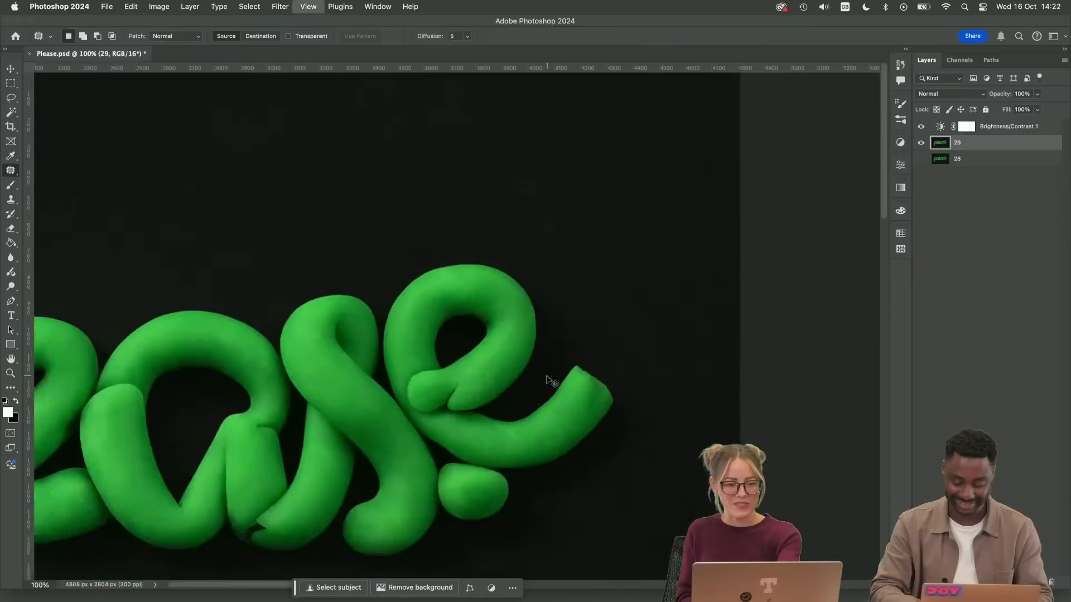
left_click_drag(548, 462, 476, 427)
key("super+plus")
key("super+plus")
key("super+plus")
key("super+plus")
key("super+plus")
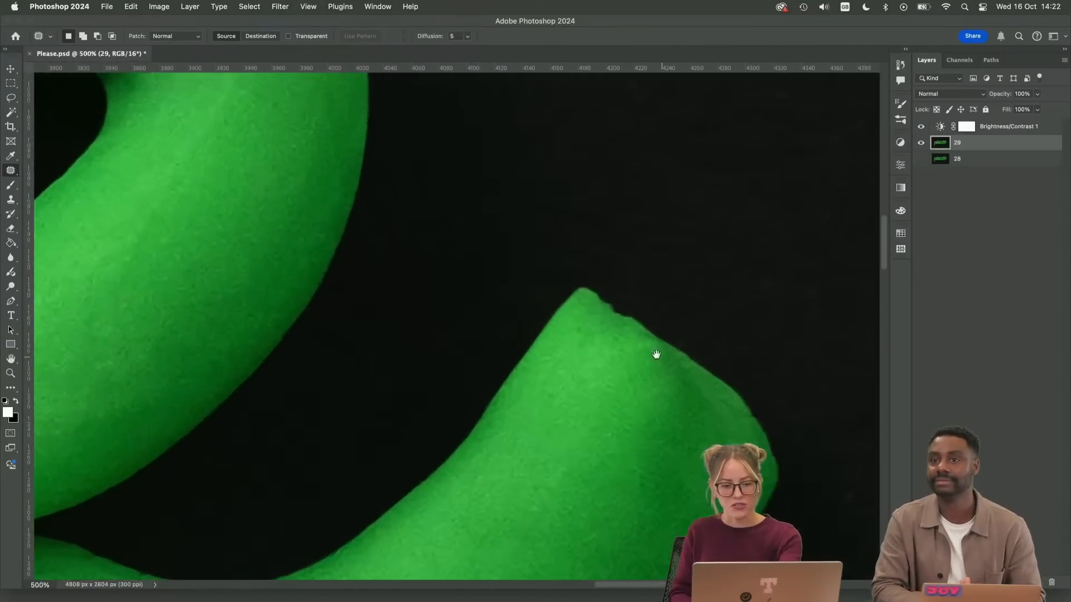
left_click_drag(658, 356, 510, 320)
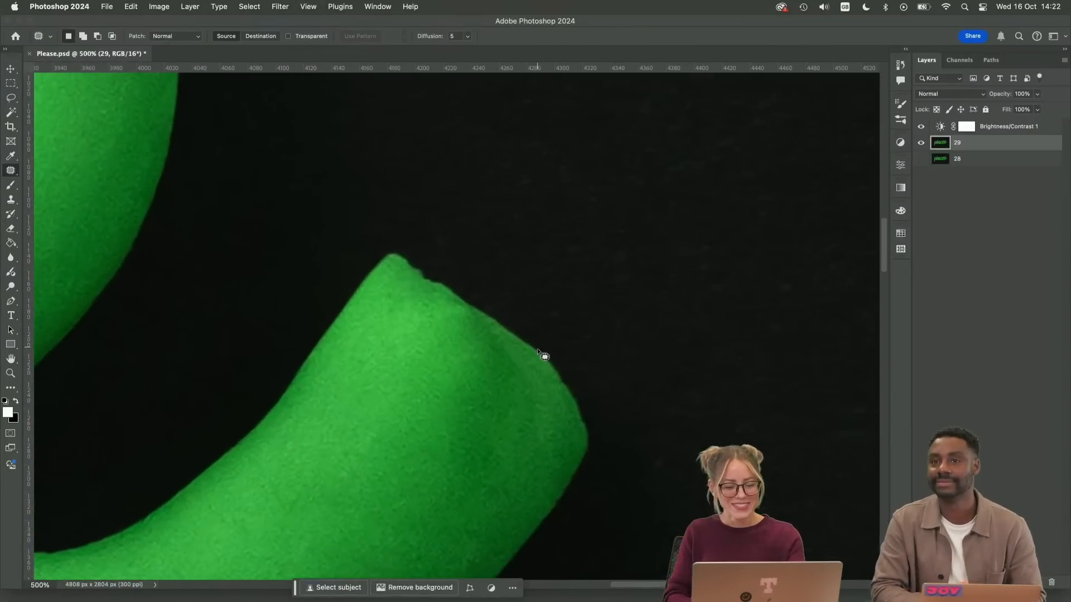
key("s")
key("super+plus")
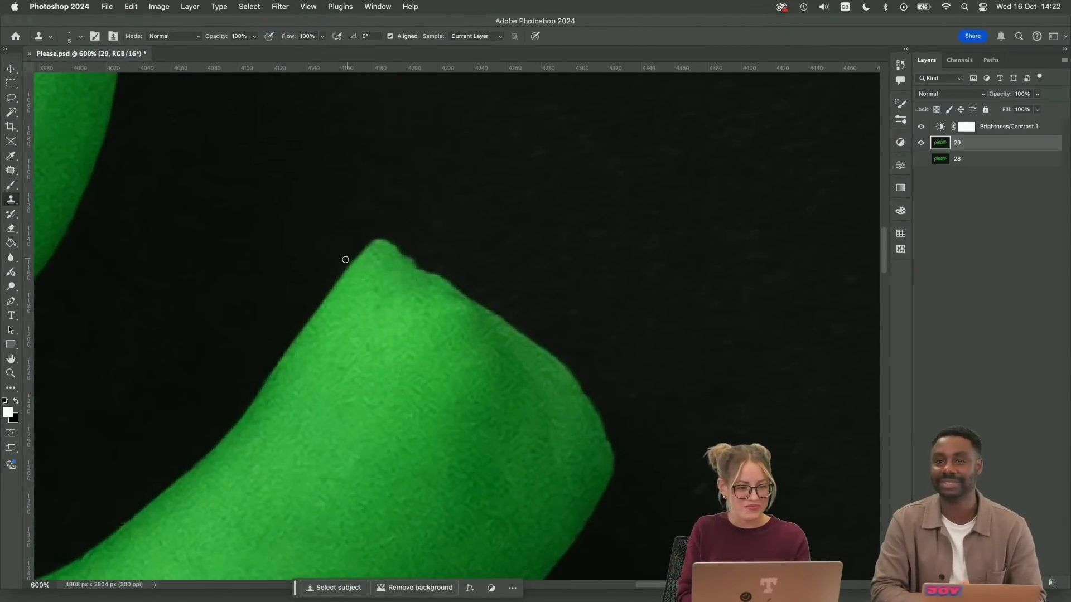
mouse_move(345, 259)
left_mouse_down()
mouse_move(405, 240)
mouse_move(363, 245)
mouse_move(413, 245)
left_mouse_up()
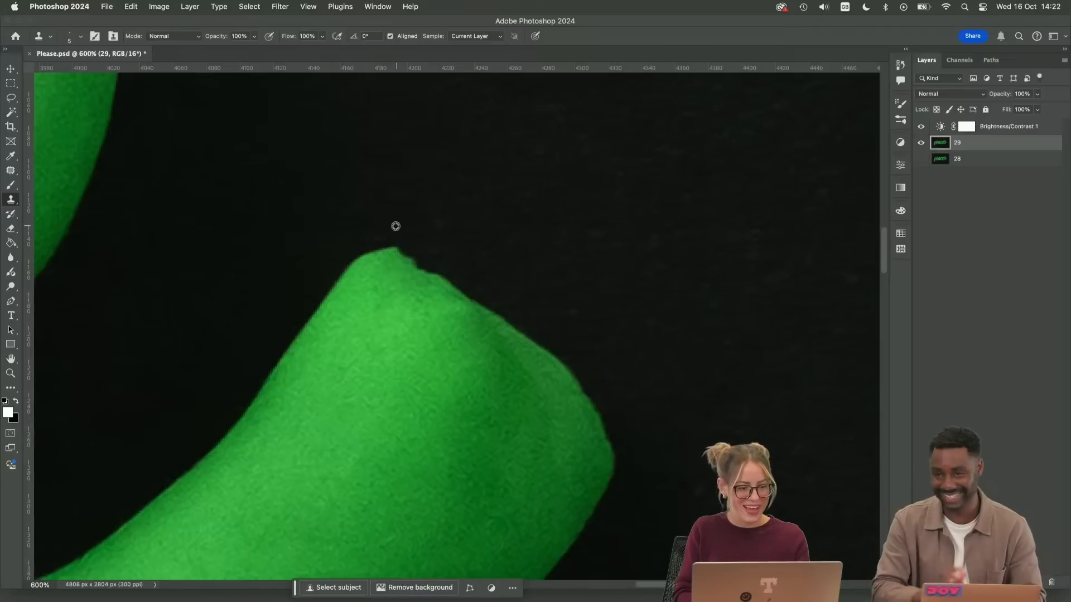
left_click(374, 226, "alt")
mouse_move(329, 276)
left_mouse_down()
mouse_move(409, 245)
mouse_move(397, 252)
mouse_move(496, 310)
left_mouse_up()
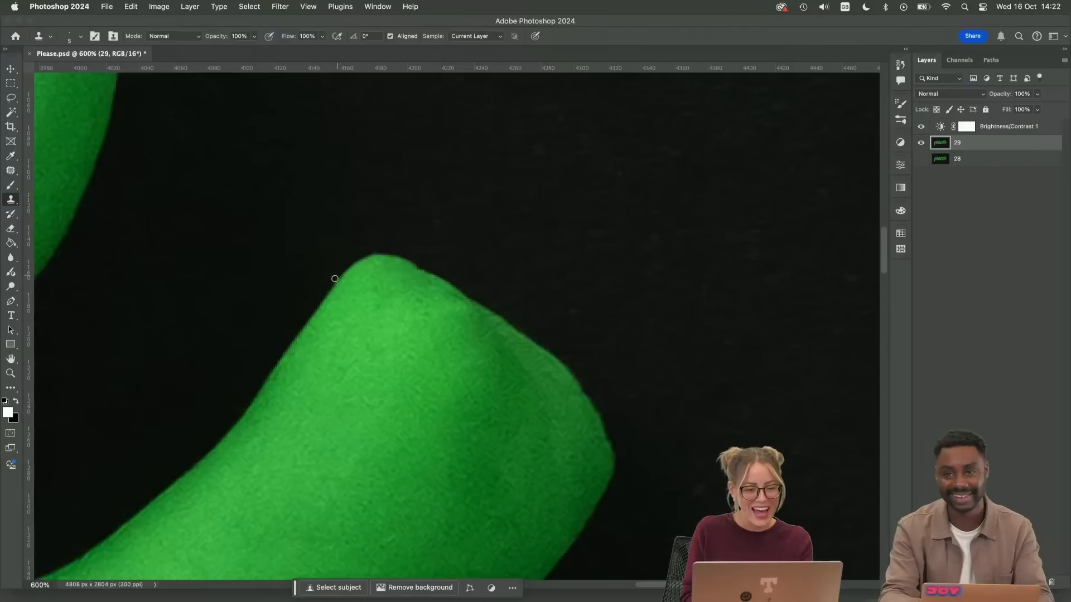
Even out the curve across the top of the tail's end with further Clone Stamp strokes of background
mouse_move(335, 278)
left_mouse_down()
mouse_move(376, 256)
mouse_move(408, 258)
left_mouse_up()
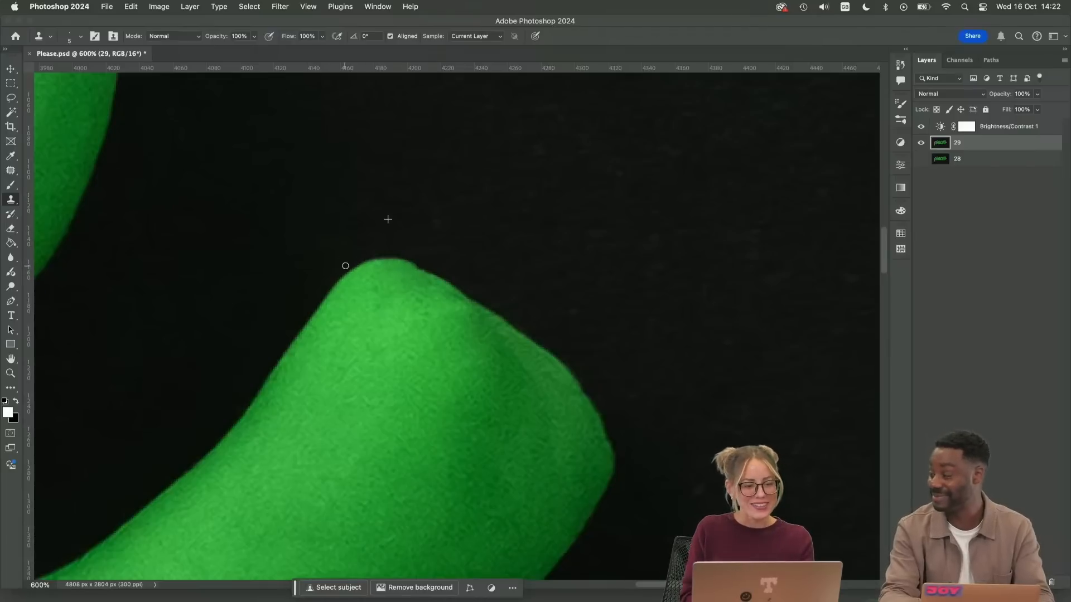
mouse_move(346, 266)
left_mouse_down()
mouse_move(379, 255)
mouse_move(426, 266)
left_mouse_up()
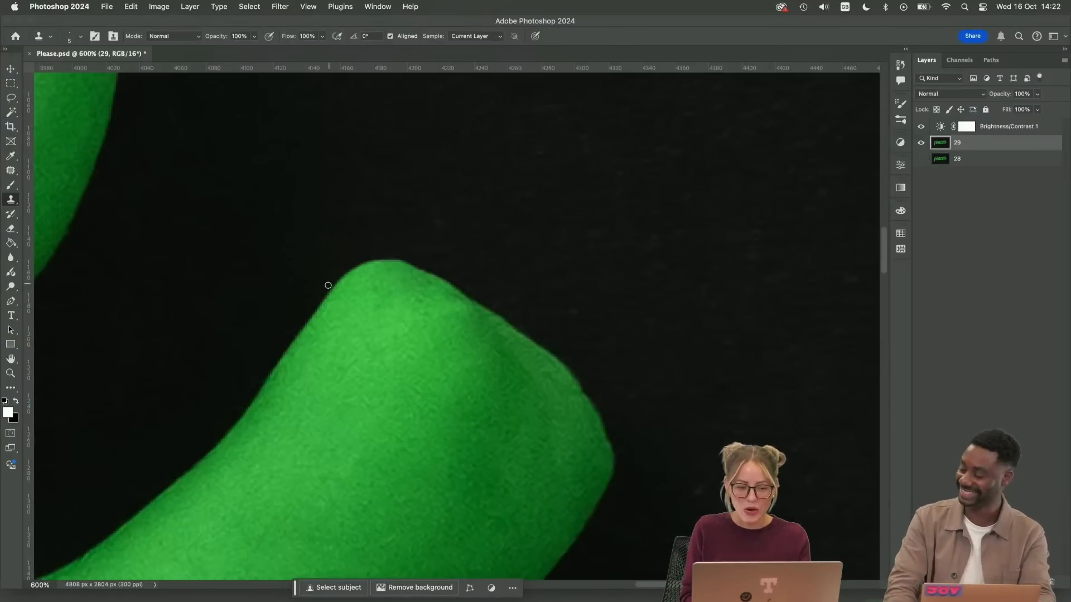
mouse_move(334, 283)
left_mouse_down()
mouse_move(384, 257)
mouse_move(427, 260)
left_mouse_up()
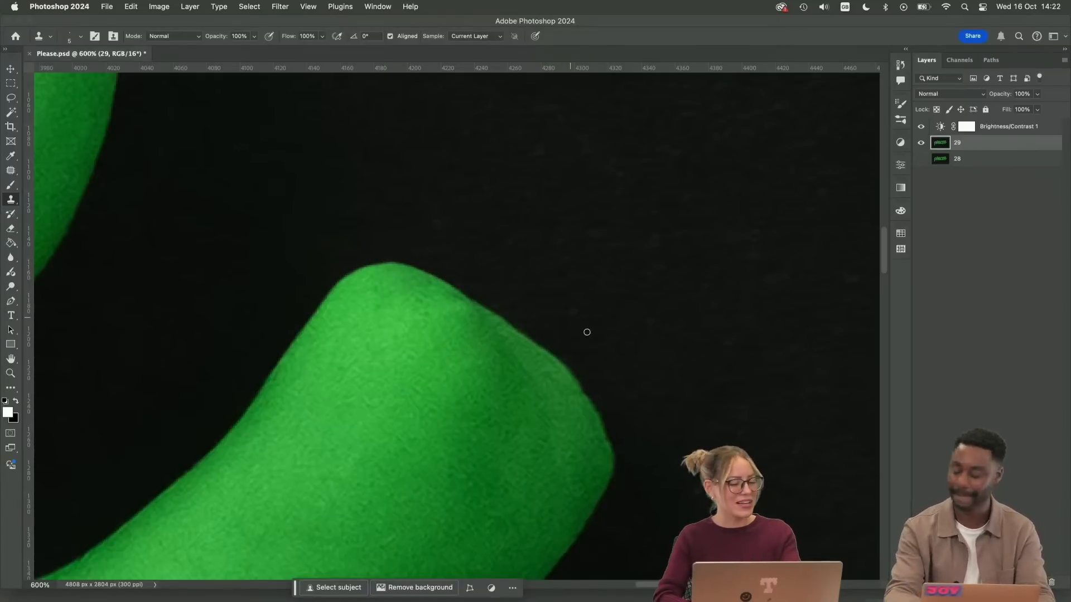
Smooth the bumps and corner along the right edge of the tail's end with the Clone Stamp
left_click_drag(592, 341, 500, 234)
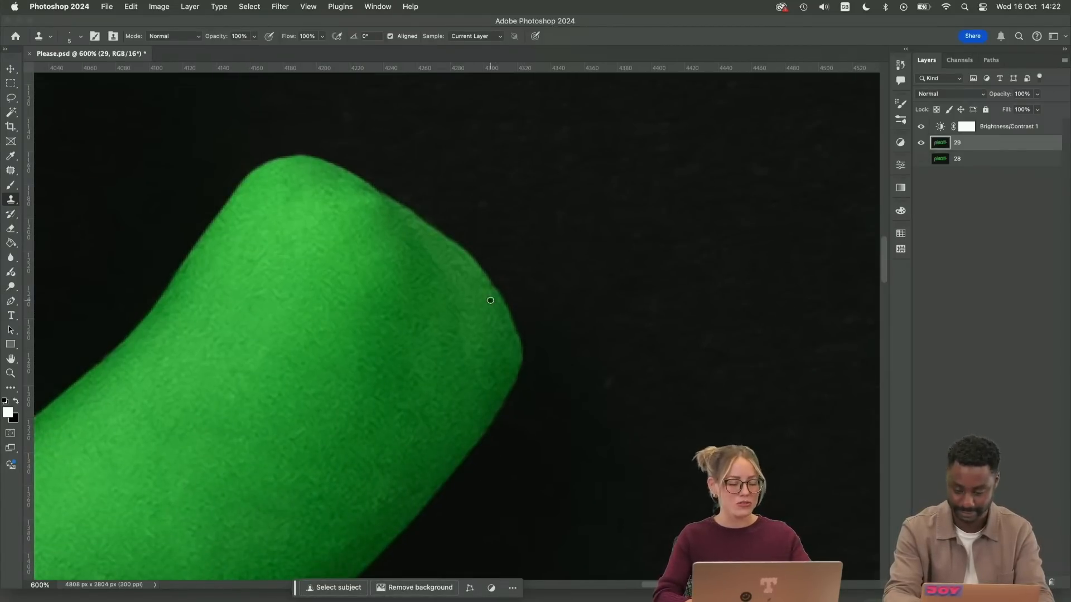
left_click_drag(496, 299, 476, 271)
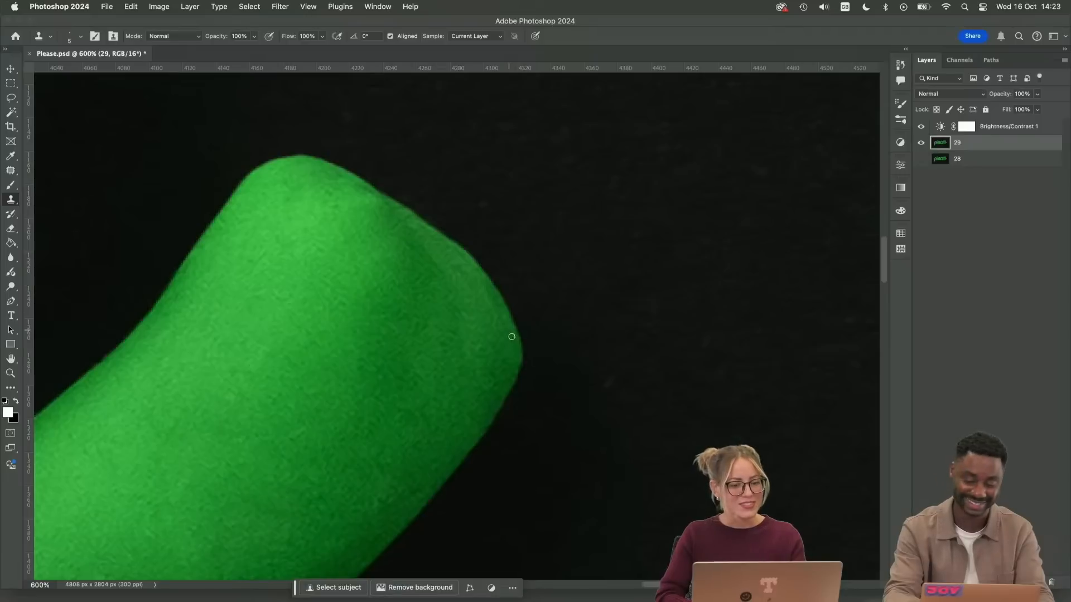
left_click_drag(528, 373, 513, 304)
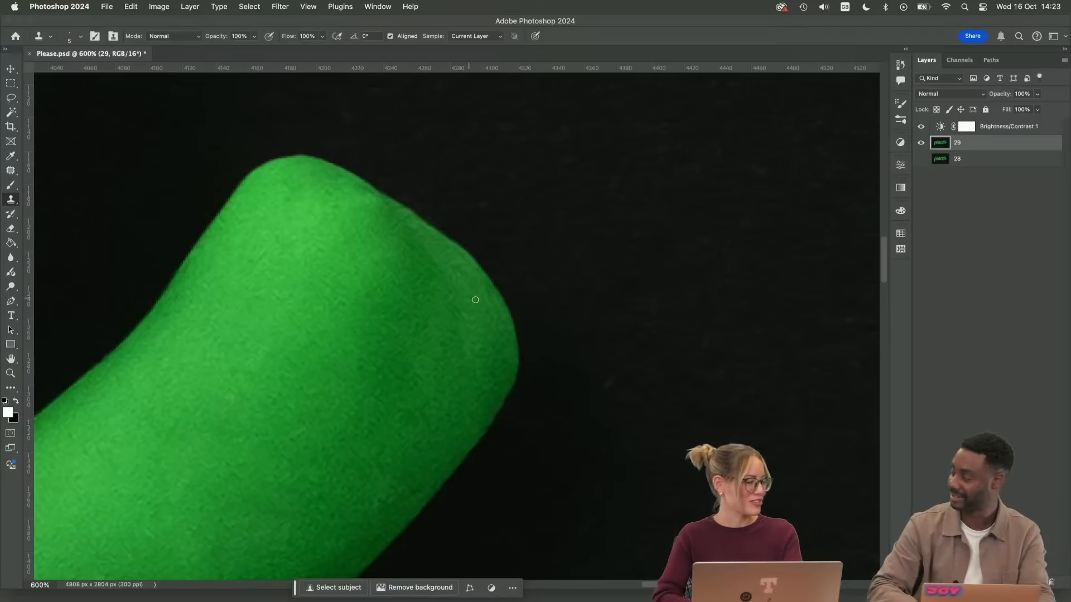
left_click(501, 271, "alt")
mouse_move(477, 254)
left_mouse_down()
mouse_move(453, 235)
mouse_move(469, 254)
left_mouse_up()
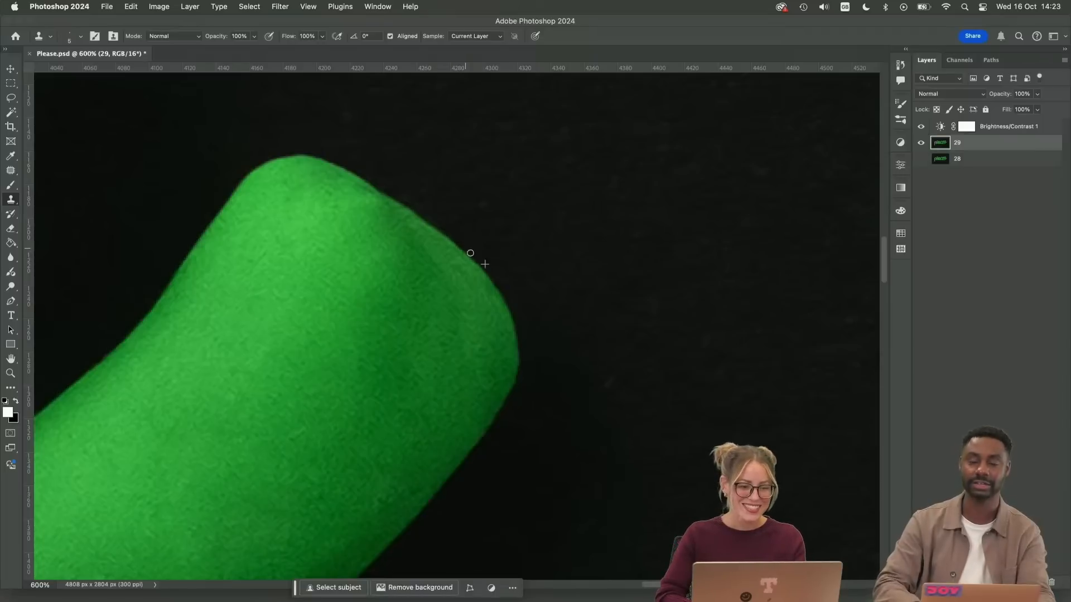
Trim the tail tip's upper-left shoulder and crown into a softer curve with the Clone Stamp
left_click(221, 184, "alt")
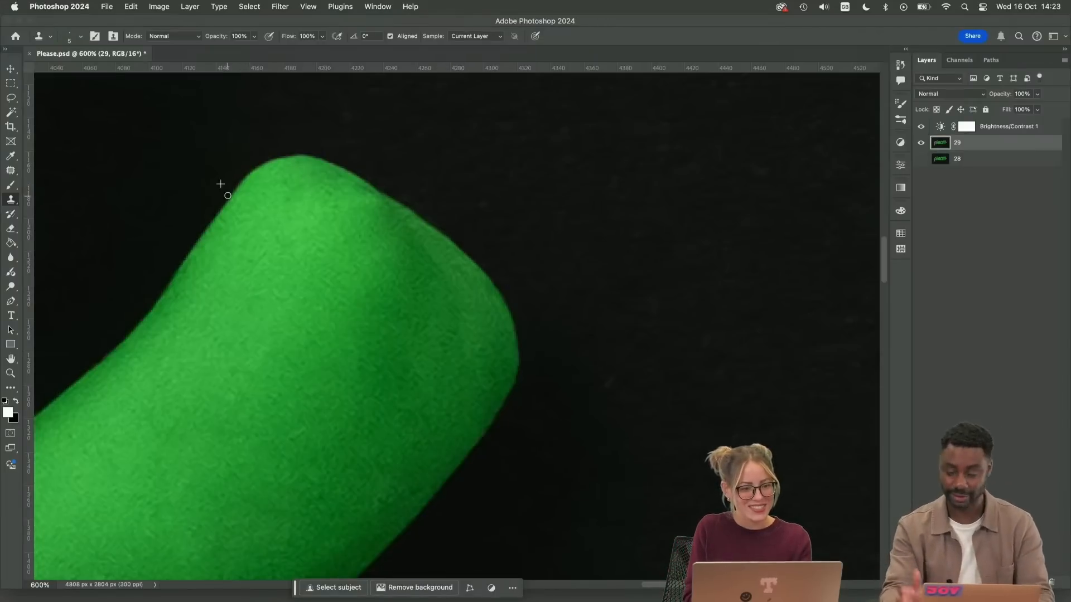
mouse_move(227, 195)
left_mouse_down()
mouse_move(256, 160)
mouse_move(338, 152)
left_mouse_up()
mouse_move(259, 170)
left_mouse_down()
mouse_move(334, 150)
mouse_move(307, 155)
mouse_move(335, 162)
left_mouse_up()
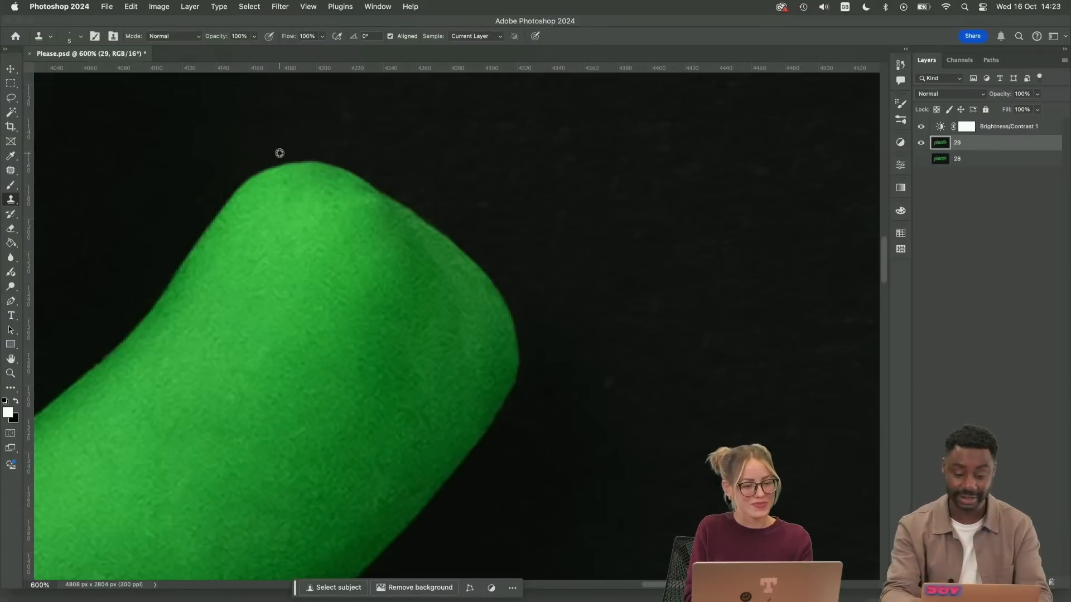
left_click_drag(309, 159, 340, 164)
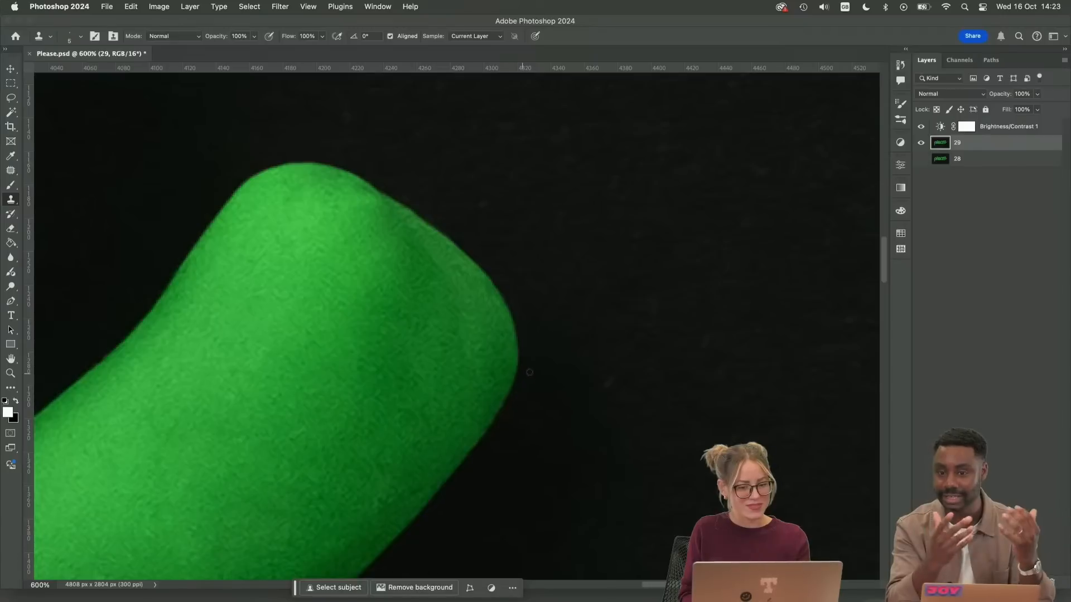
Patch the shaded crease inside the tail's end with neighbouring clay texture and deselect
key("super+1")
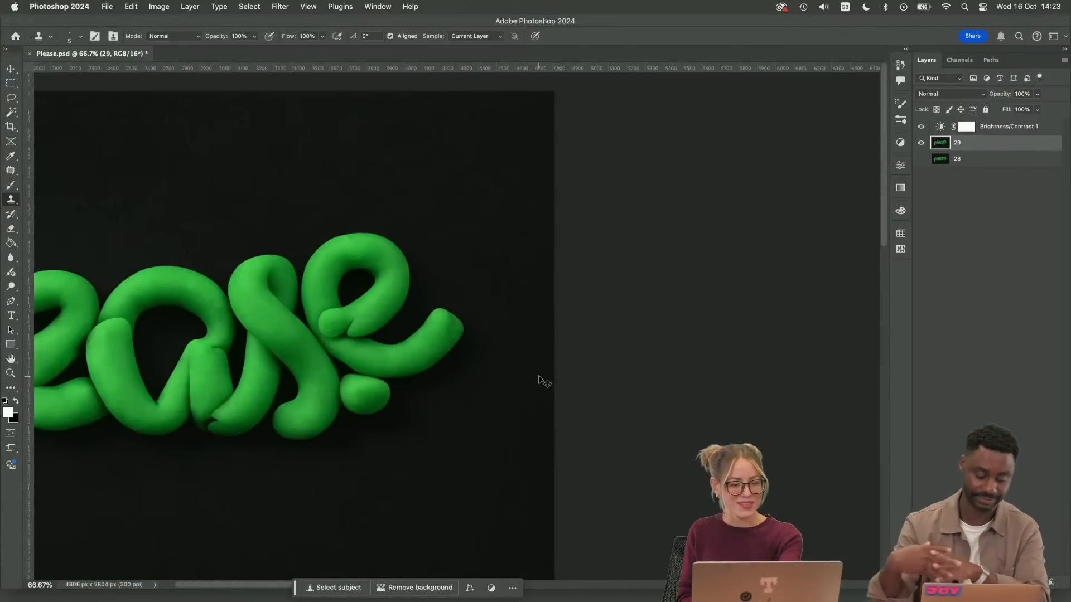
scroll(539, 379, "up", 8)
key("j")
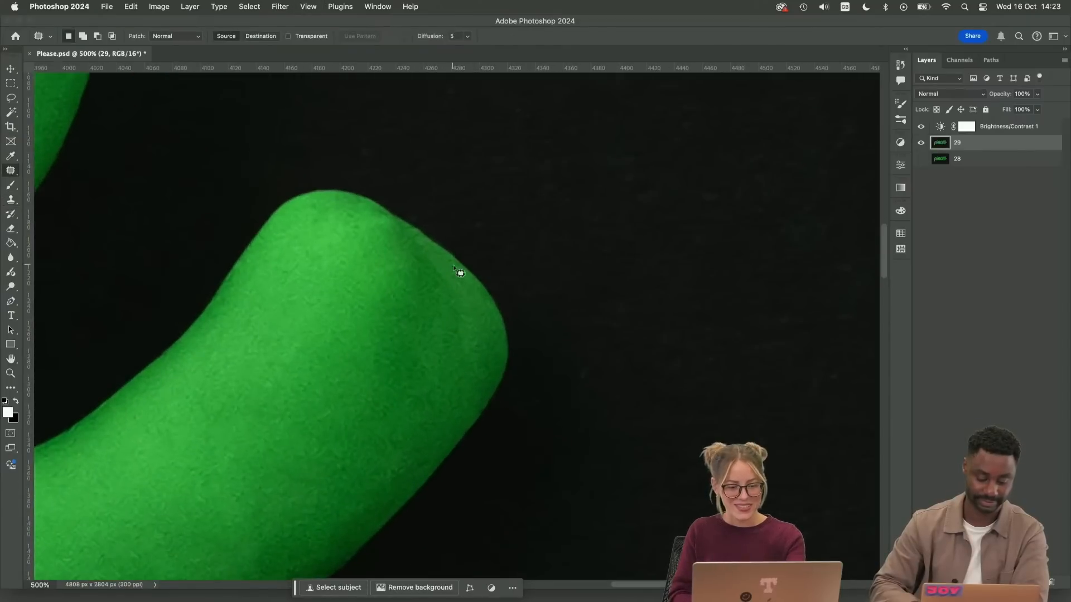
mouse_move(383, 236)
left_mouse_down()
mouse_move(442, 286)
mouse_move(460, 283)
mouse_move(441, 324)
left_mouse_up()
key("super+d")
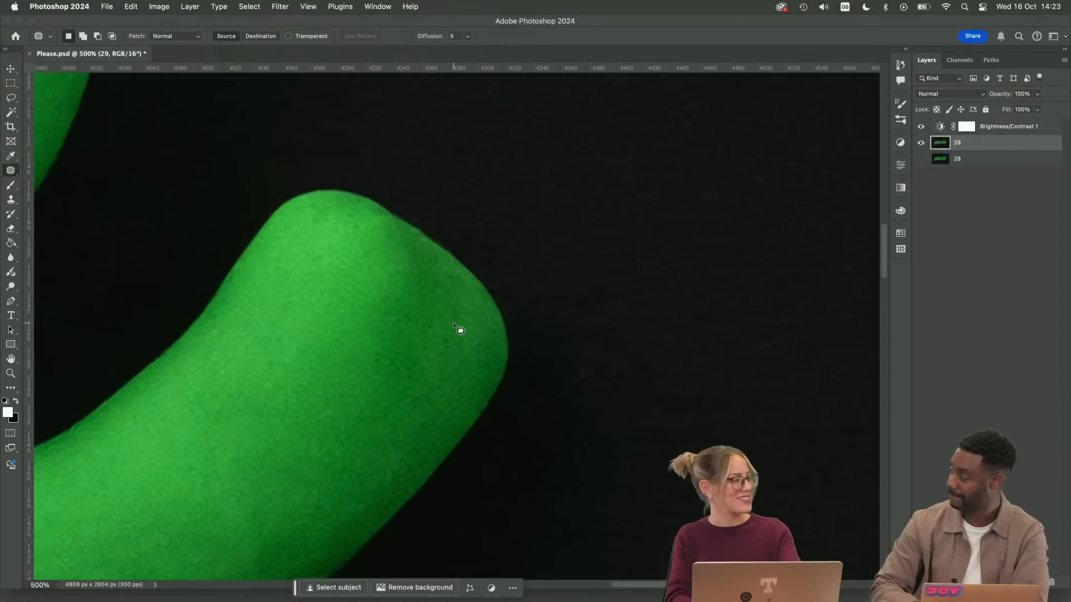
Clone Stamp along the tail tip's upper outline to even out the dip beside the rounded corner
key("s")
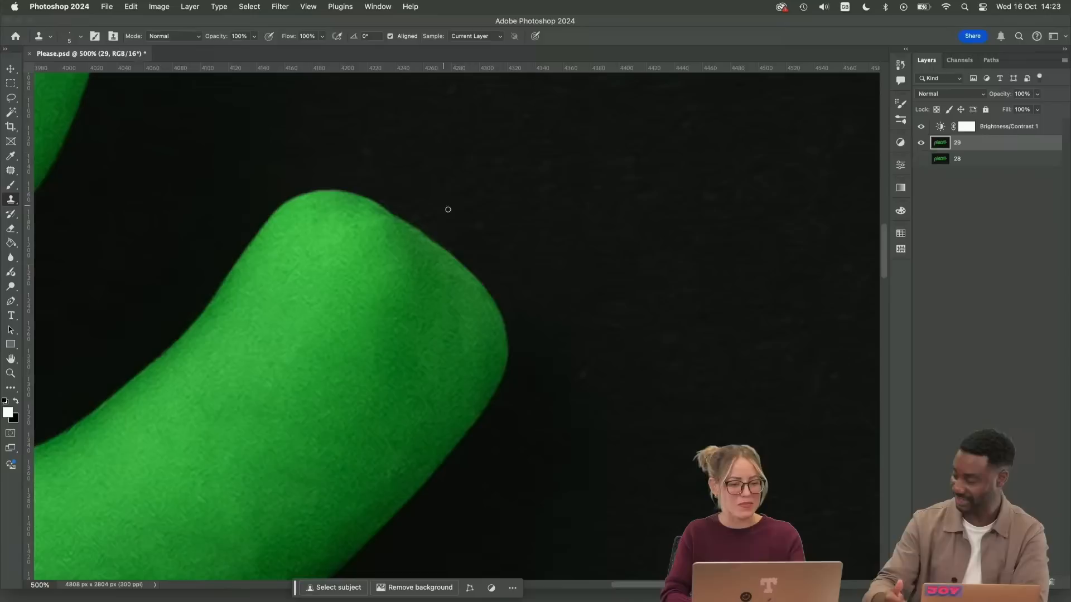
left_click(410, 215, "alt")
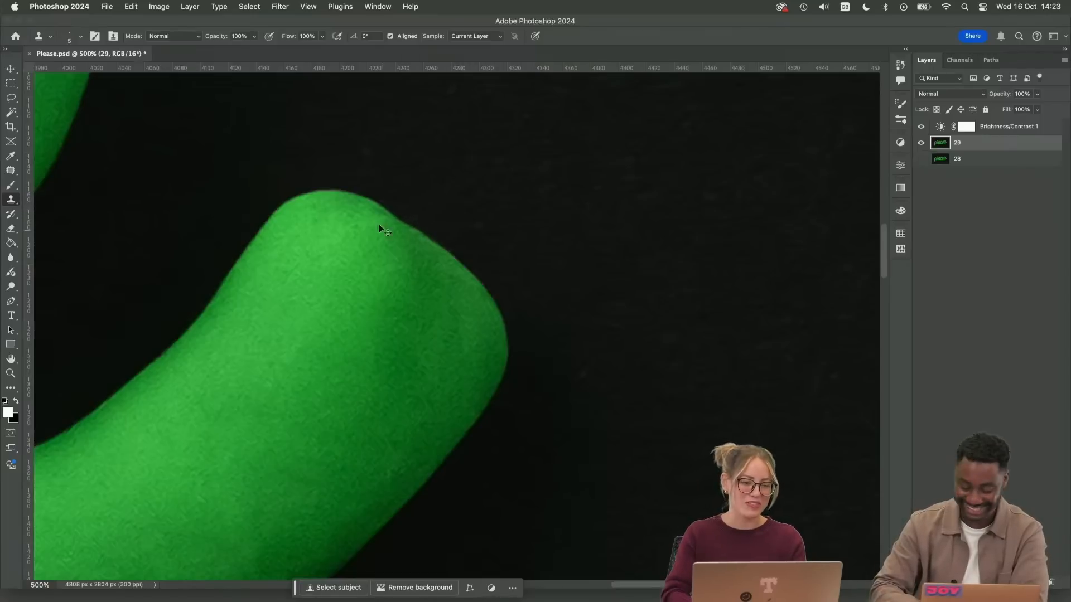
mouse_move(270, 210)
left_mouse_down()
mouse_move(337, 190)
mouse_move(393, 206)
mouse_move(363, 192)
mouse_move(402, 215)
left_mouse_up()
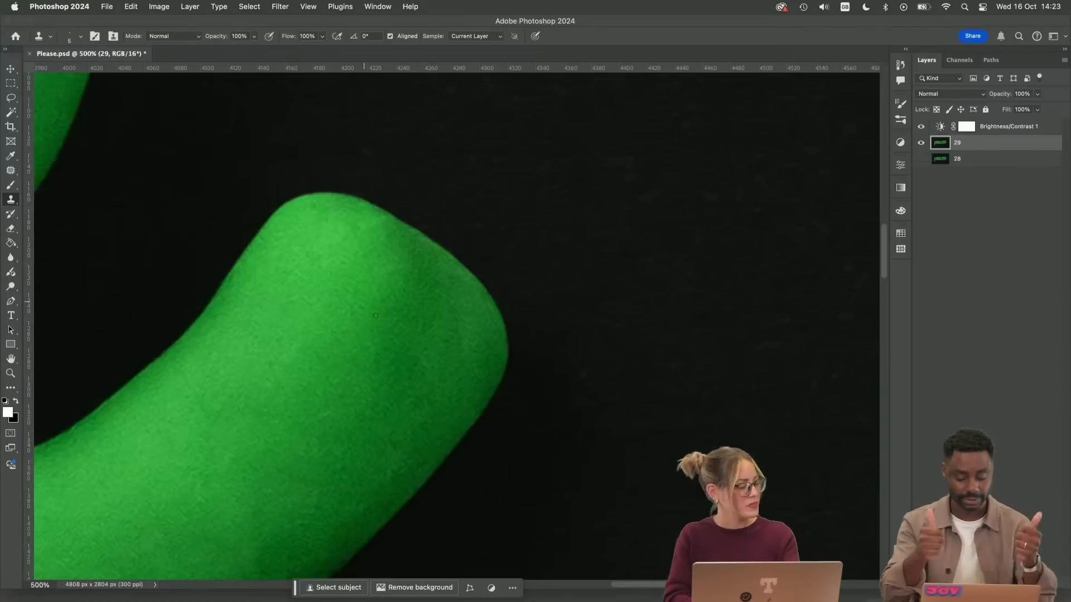
Patch the uneven strip along the upper-right rim of the tail's end and deselect
scroll(393, 318, "down", 10)
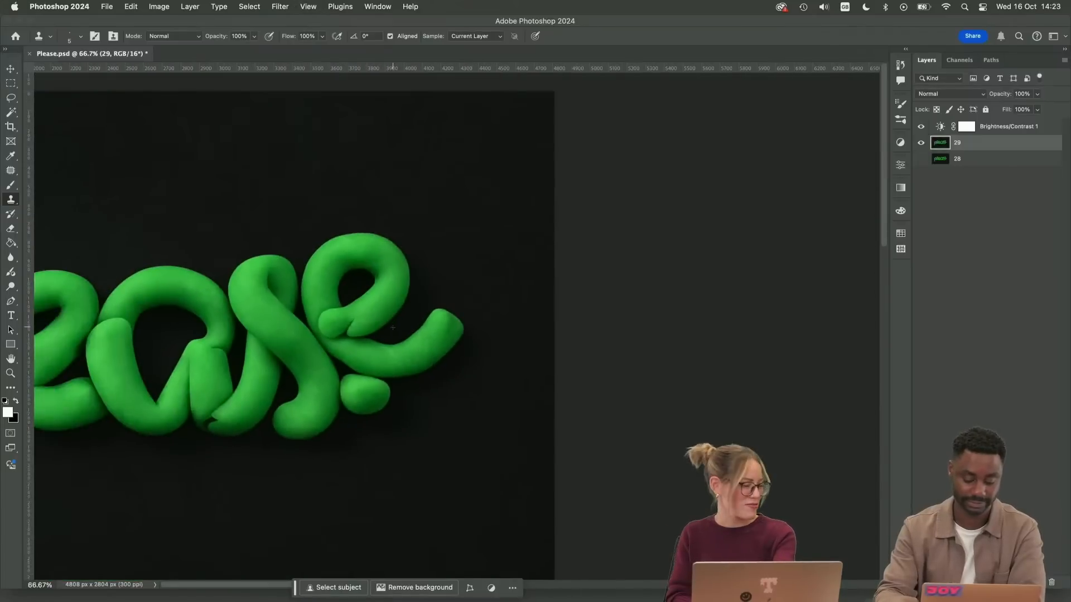
scroll(393, 327, "up", 10)
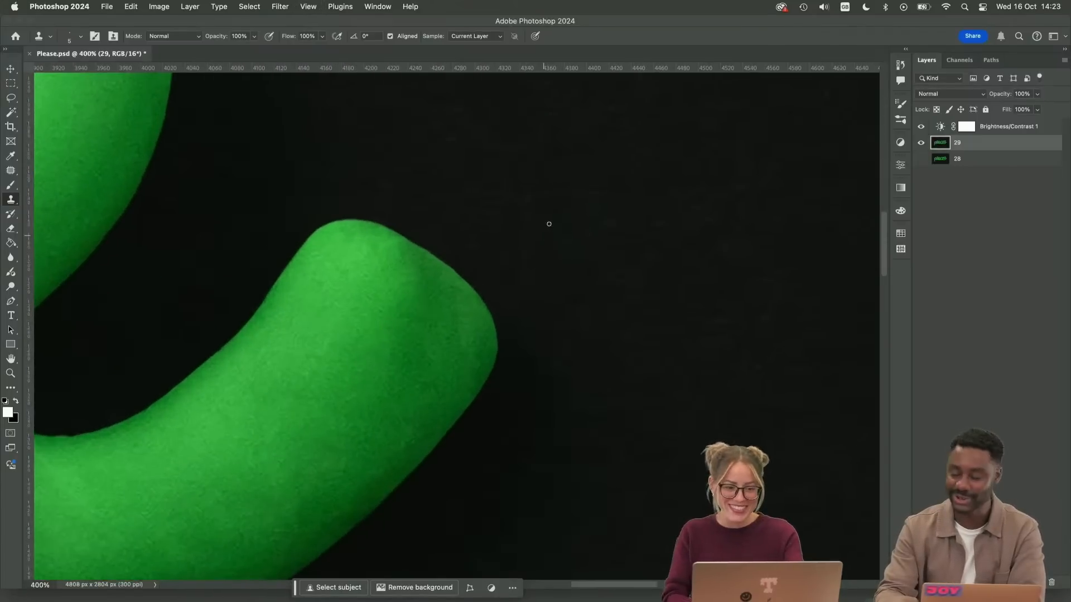
key("j")
scroll(471, 237, "up", 1)
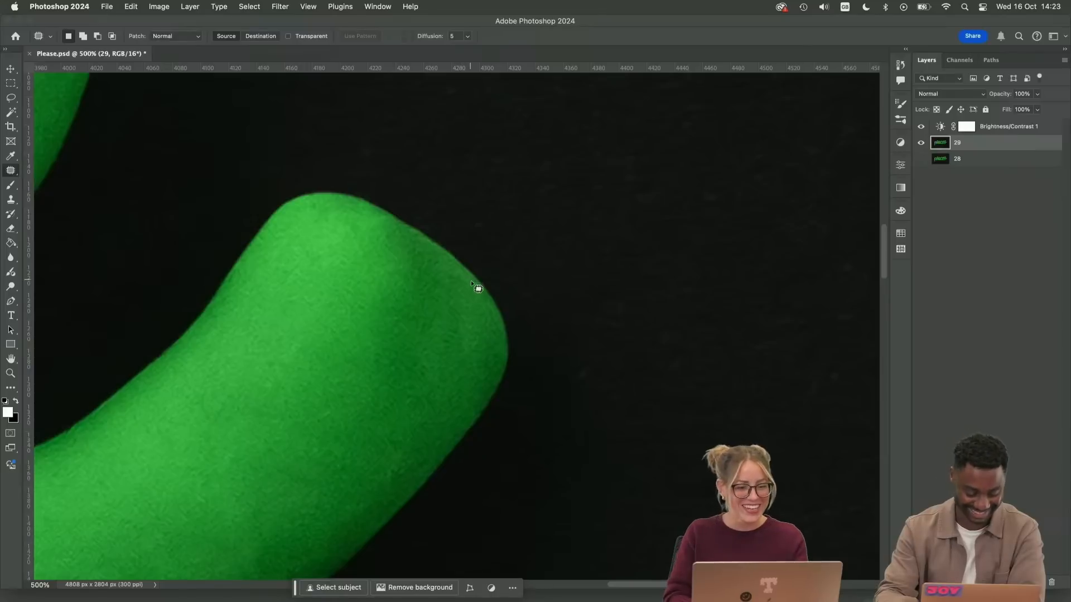
left_click_drag(472, 281, 435, 248)
left_click_drag(484, 299, 473, 281)
left_click_drag(462, 285, 447, 324)
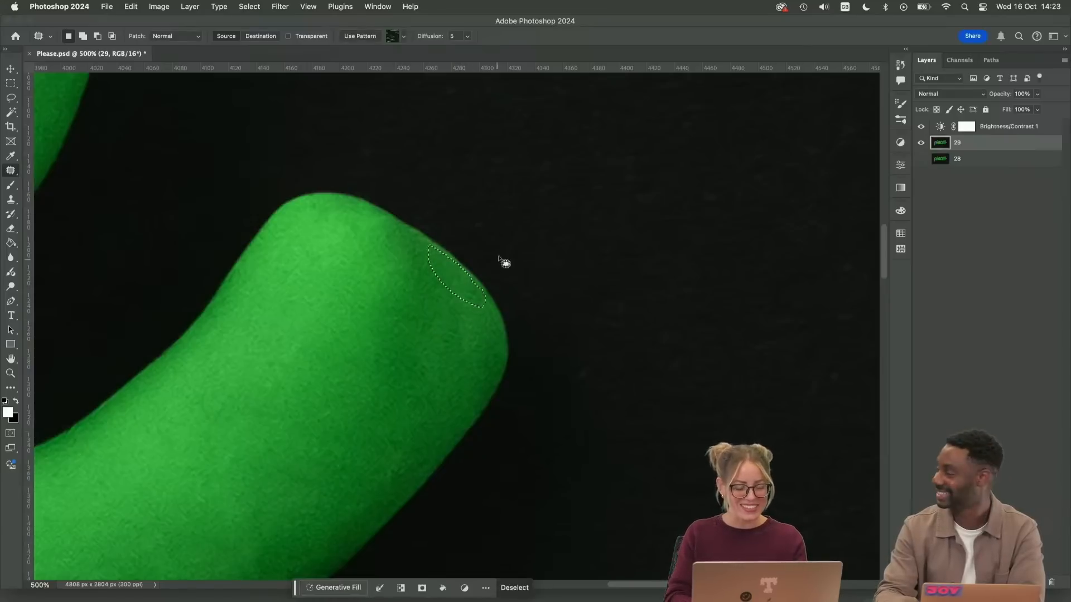
left_click(512, 241)
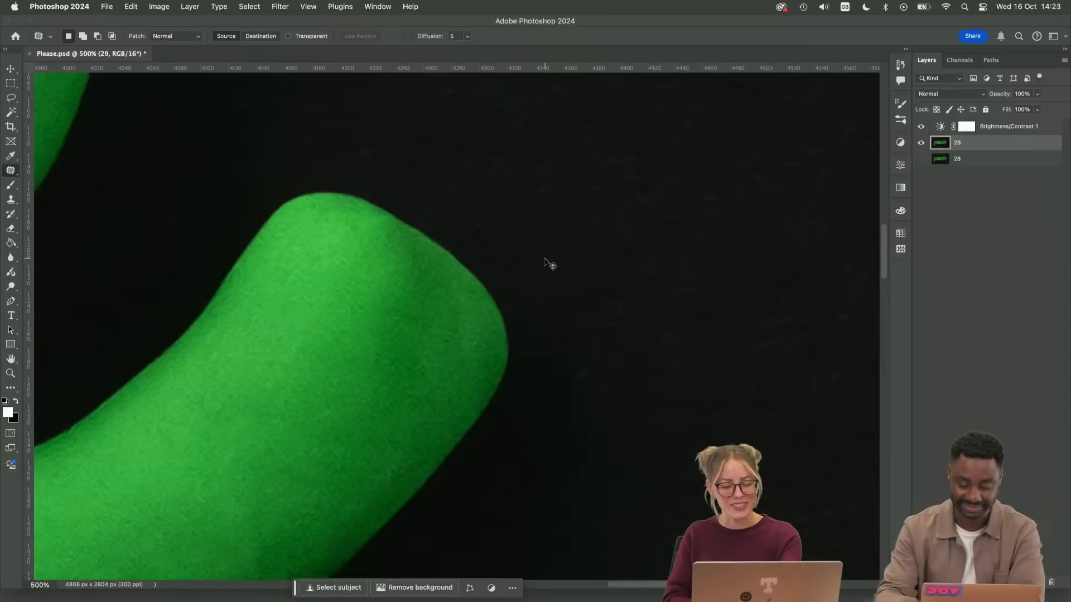
Examine the retouched last "e" and its tail at several zoom levels for remaining flaws
scroll(550, 262, "down", 10)
scroll(552, 312, "up", 5)
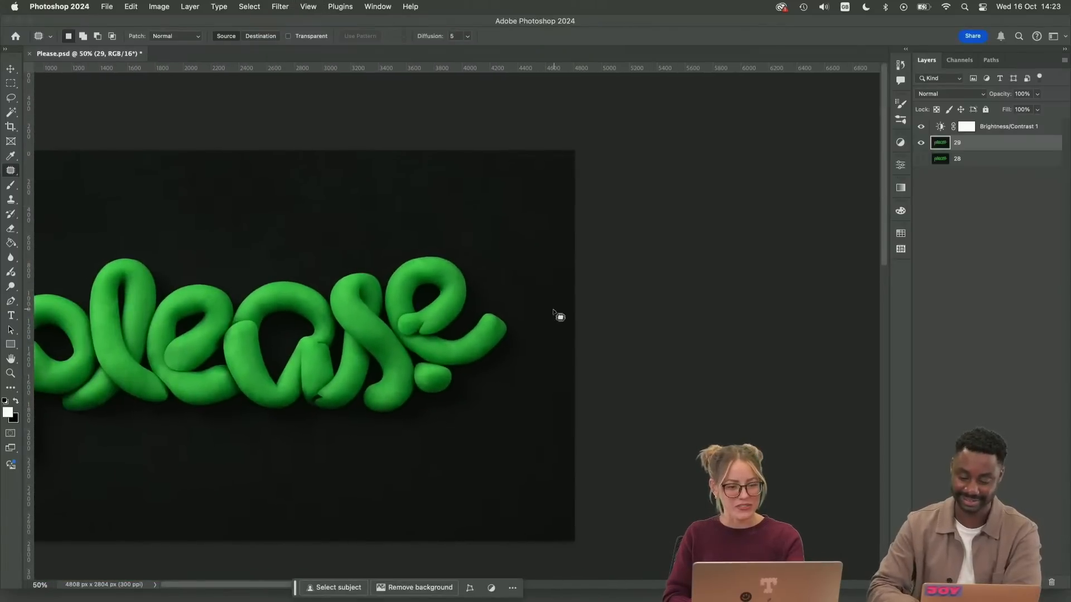
key("super+minus")
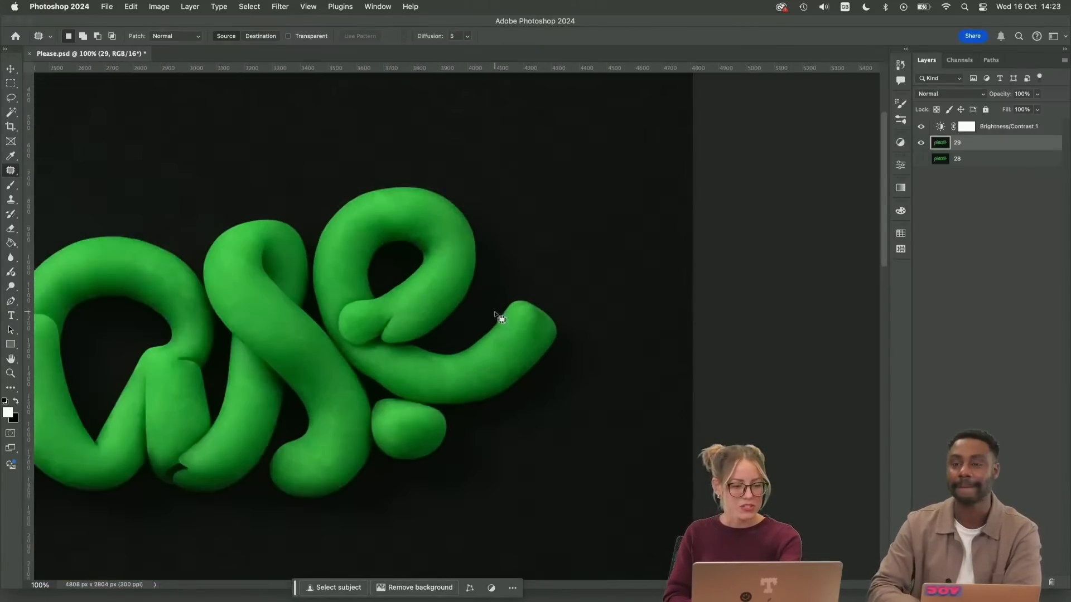
left_click_drag(497, 314, 525, 311)
key("super+plus")
key("super+plus")
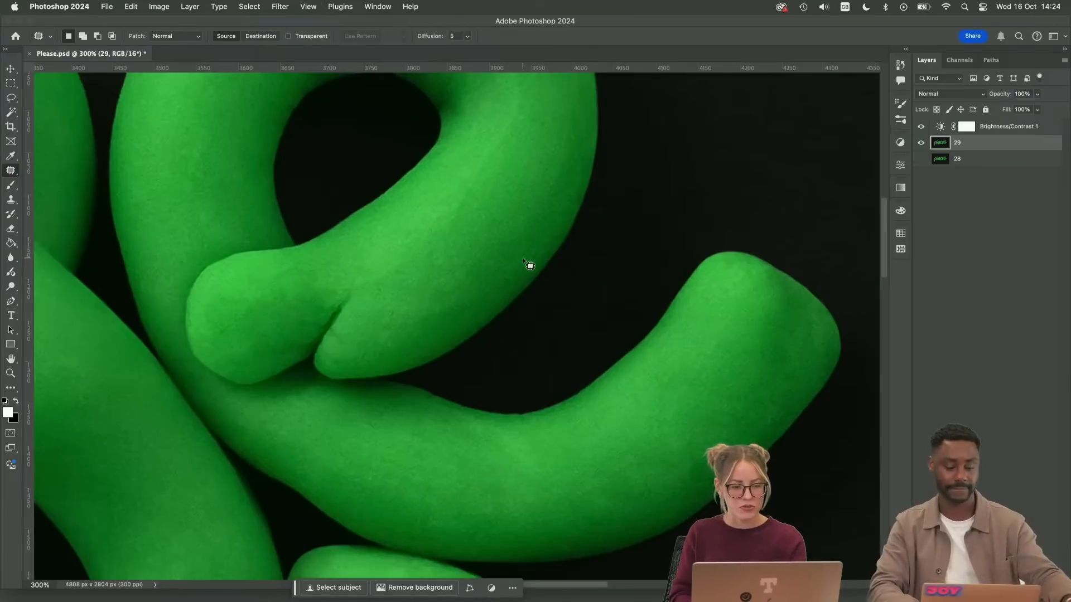
key("super+minus")
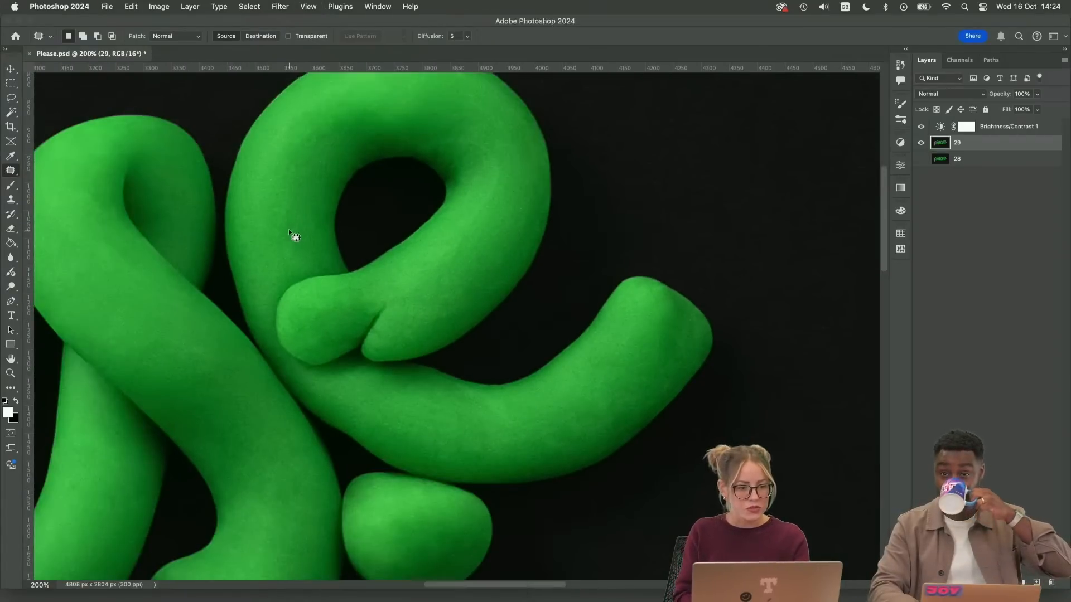
Patch the mark on the left side of the last "e" loop with neighbouring clay texture and deselect
left_click_drag(274, 234, 288, 231)
left_click_drag(282, 217, 292, 179)
key("super+d")
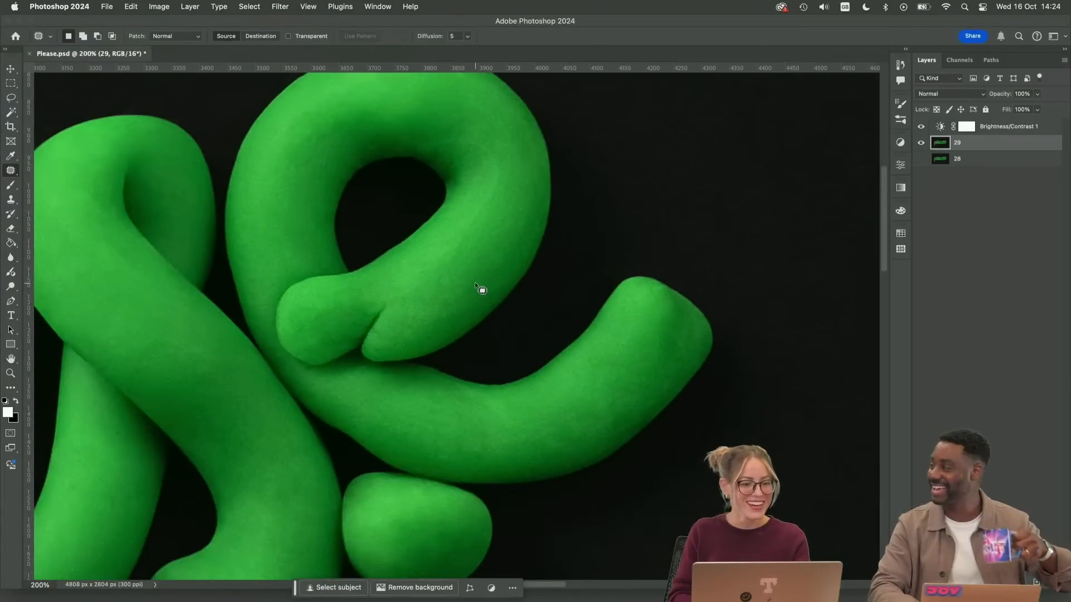
Save the document, then duplicate layer 29 as a new layer named 30 and hide the original
key("super+s")
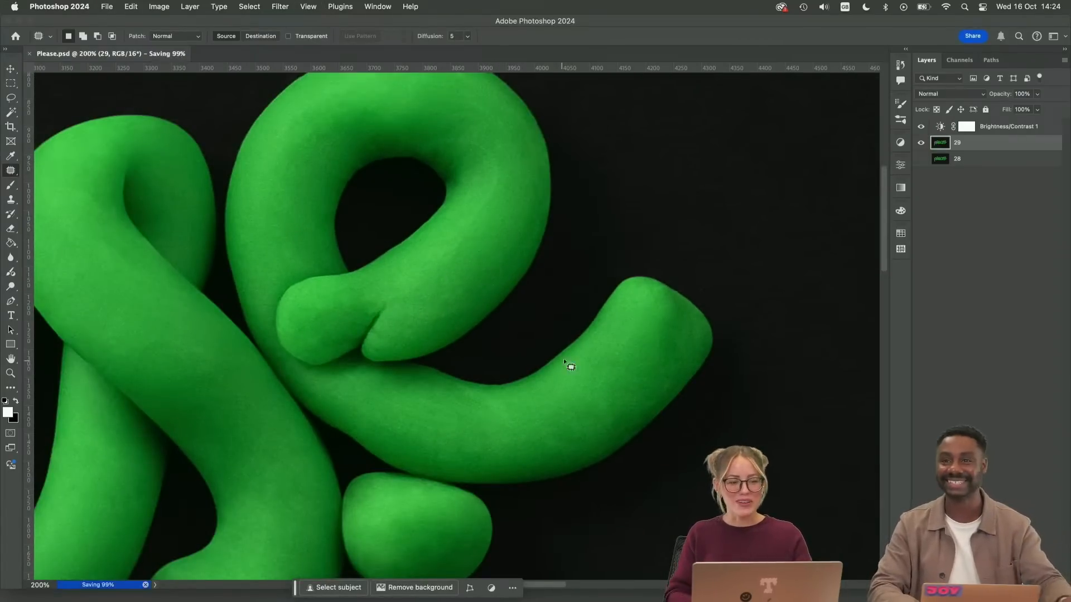
left_click_drag(981, 146, 984, 138)
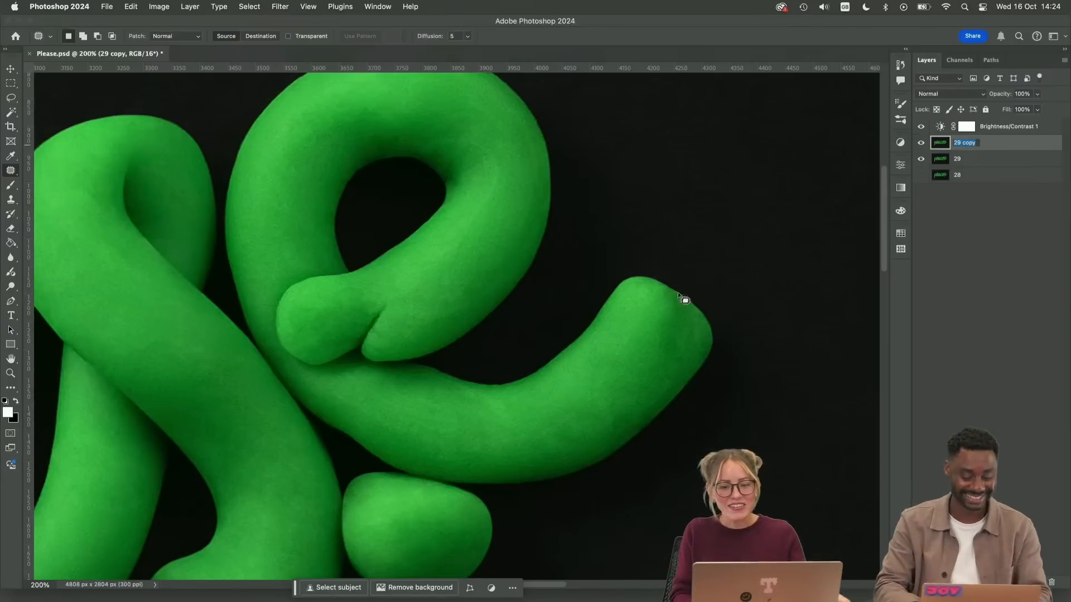
key("Return")
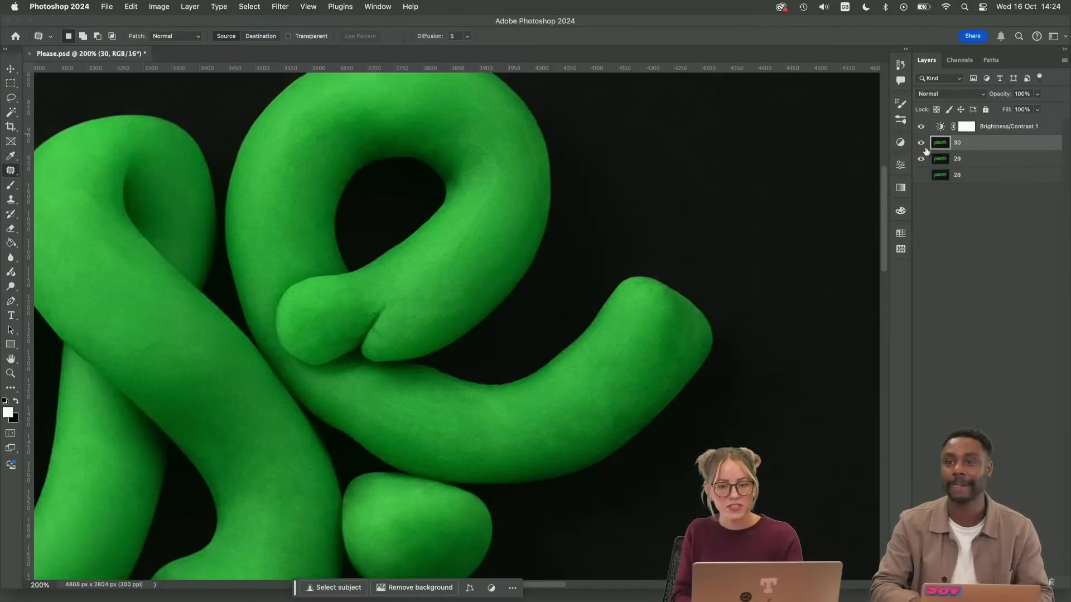
key("super+minus")
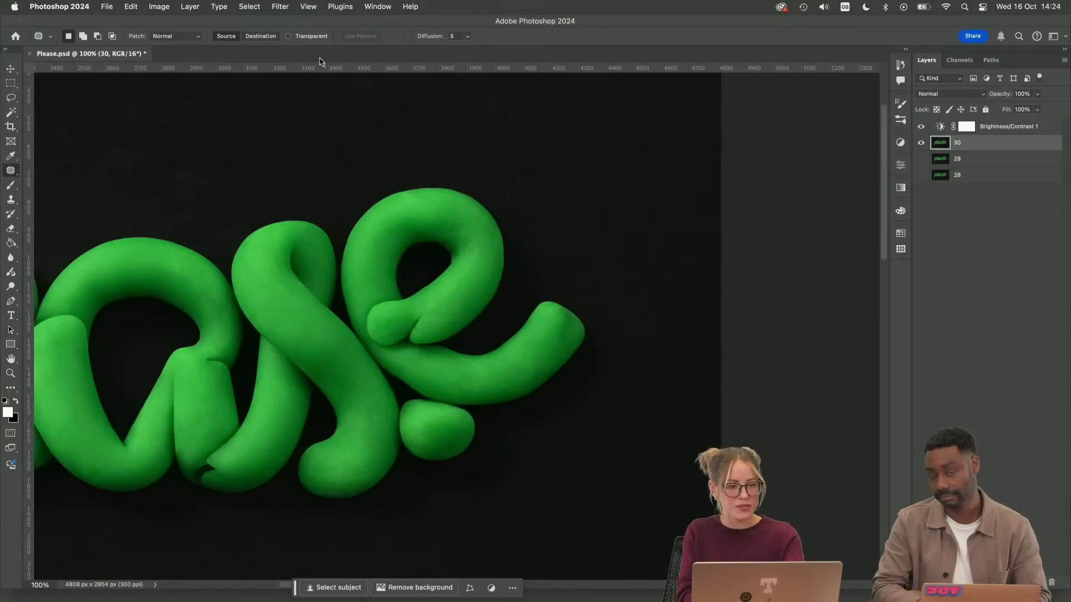
Open layer 30 in the Liquify filter and bring the last "e" into close view
left_click(279, 10)
left_click(324, 110)
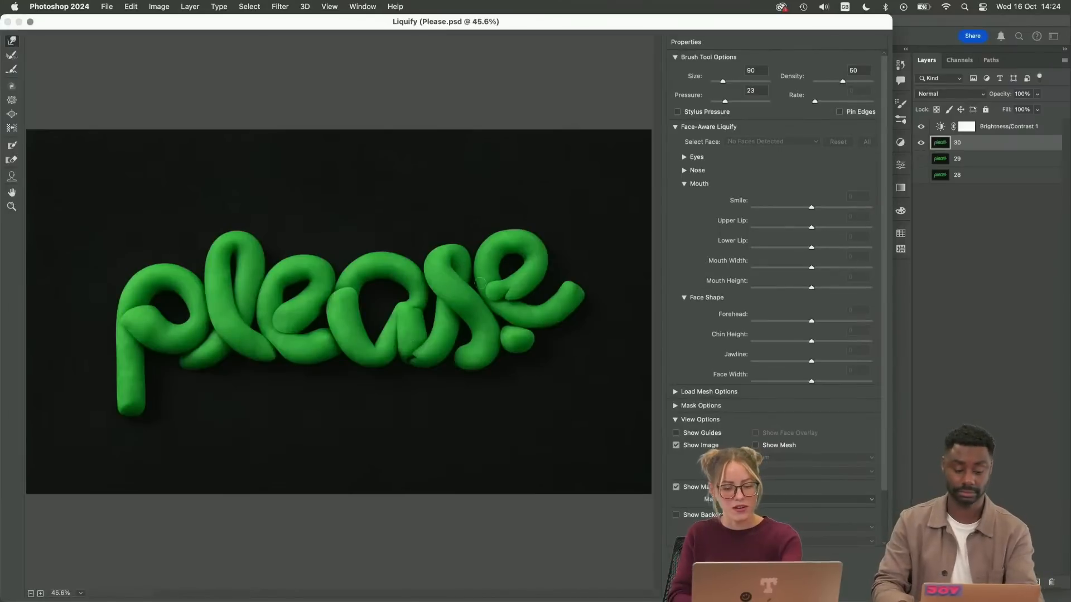
key("super+plus")
key("super+plus")
left_click_drag(547, 296, 287, 383)
key("super+plus")
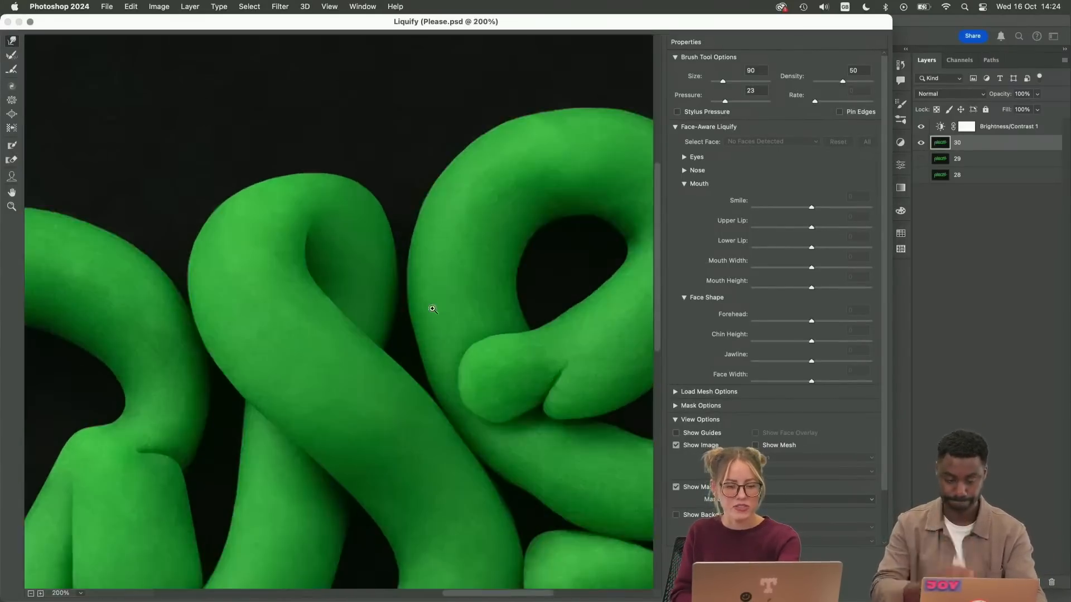
left_click(433, 309)
Refine the left outer edge of the last "e" loop with the Forward Warp brush at size 150
key("bracketright")
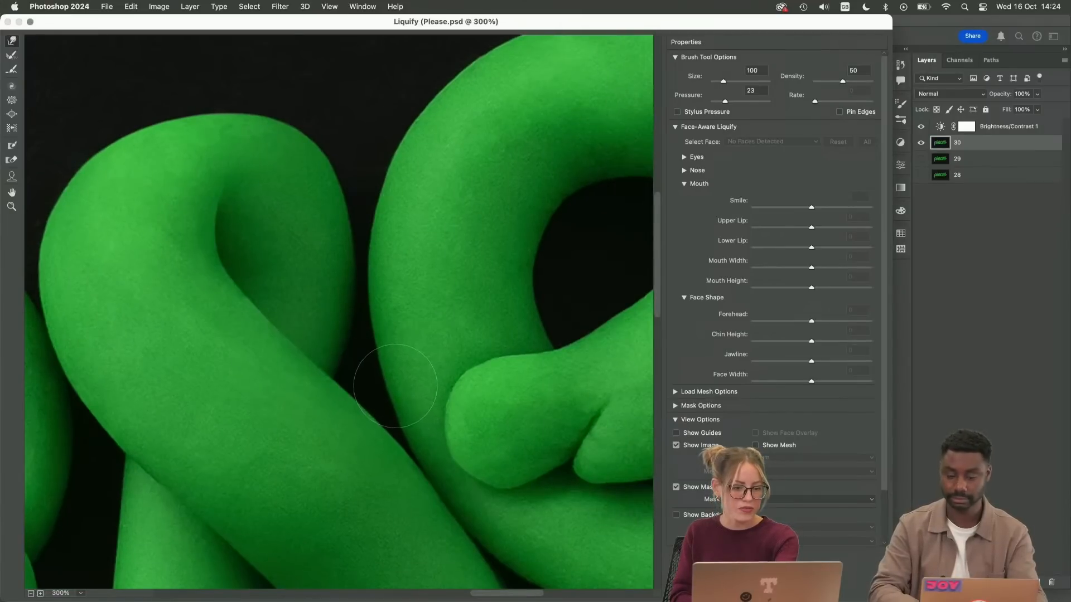
key("bracketleft")
key("bracketleft")
scroll(376, 348, "up", 5)
scroll(375, 348, "right", 3)
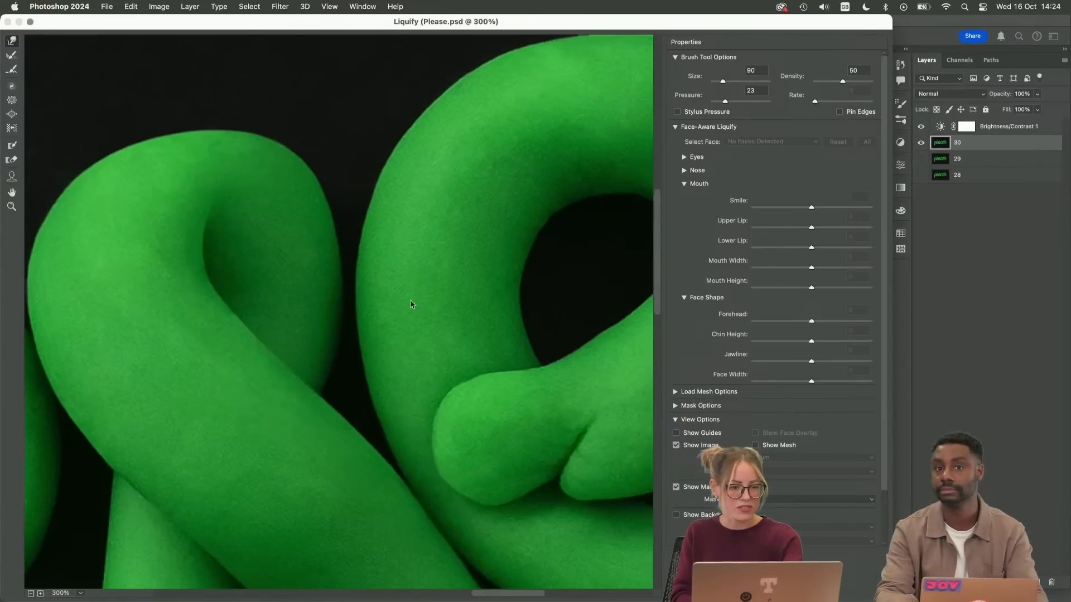
key("bracketright")
key("bracketright")
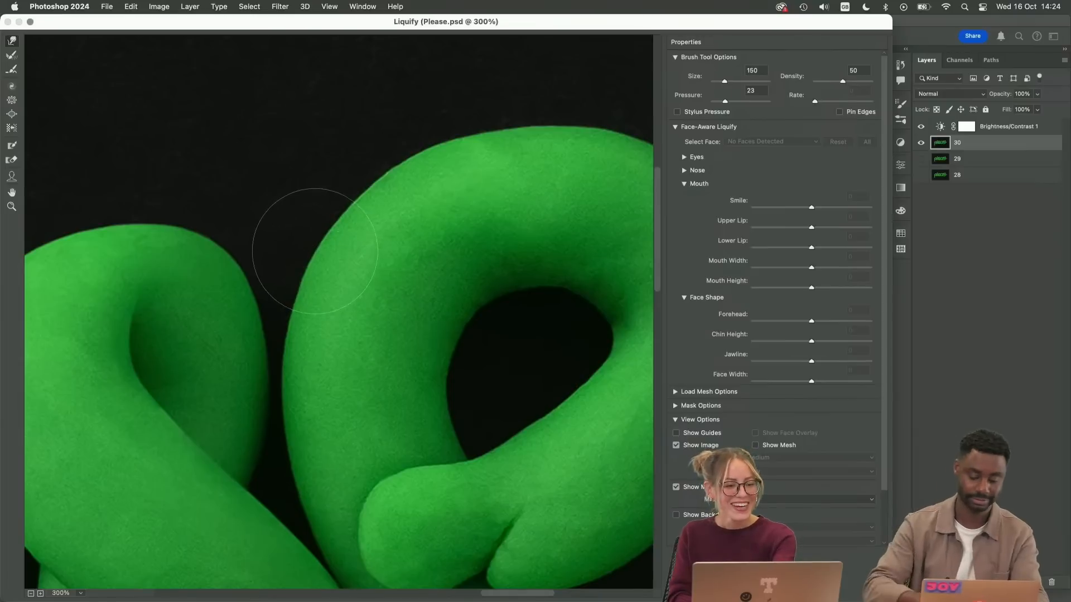
Even out the hole and the top outline of the last "e" loop with Forward Warp, using size 125 on the top
scroll(373, 314, "right", 4)
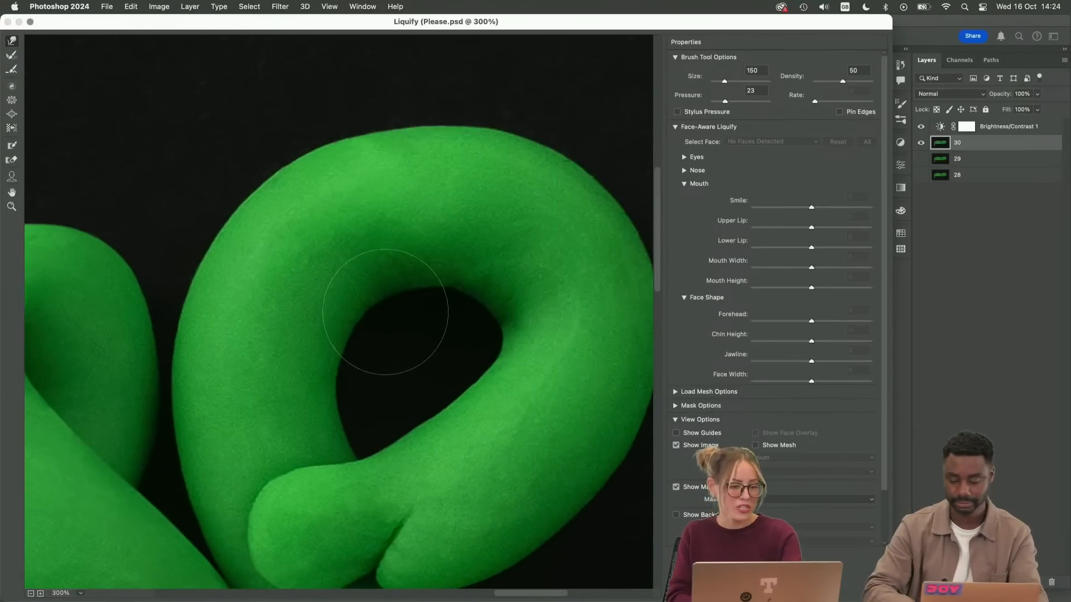
key("bracketleft")
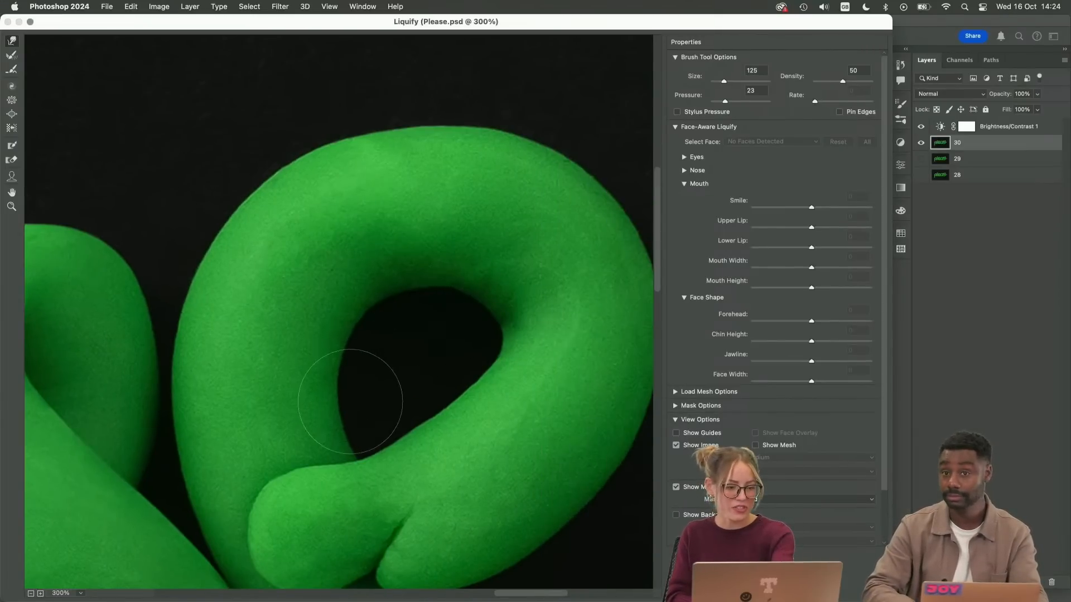
key("bracketleft")
key("bracketleft")
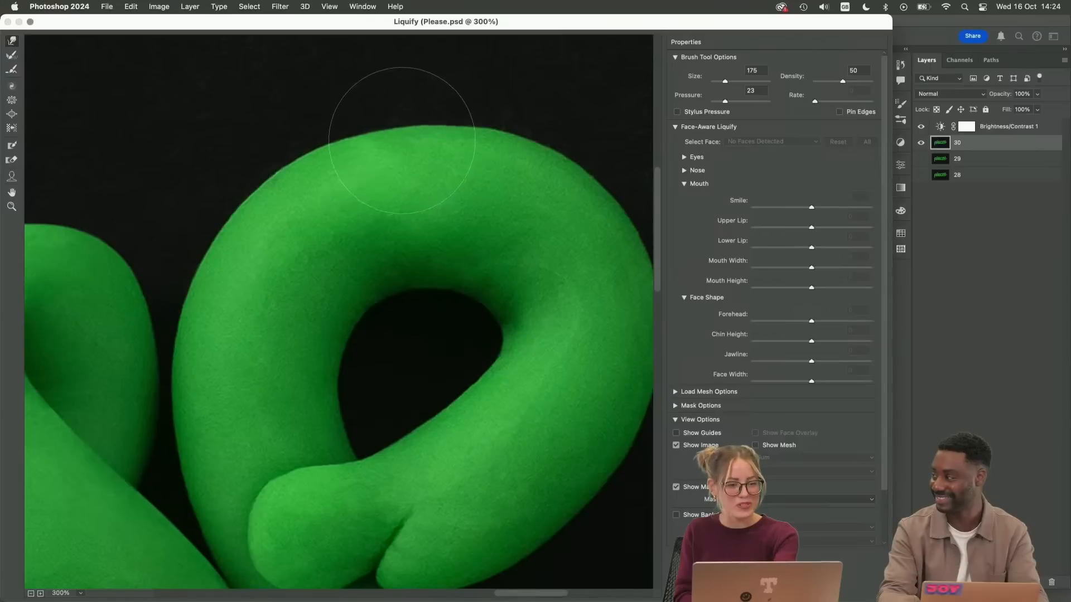
key("bracketleft")
left_click_drag(375, 142, 448, 160)
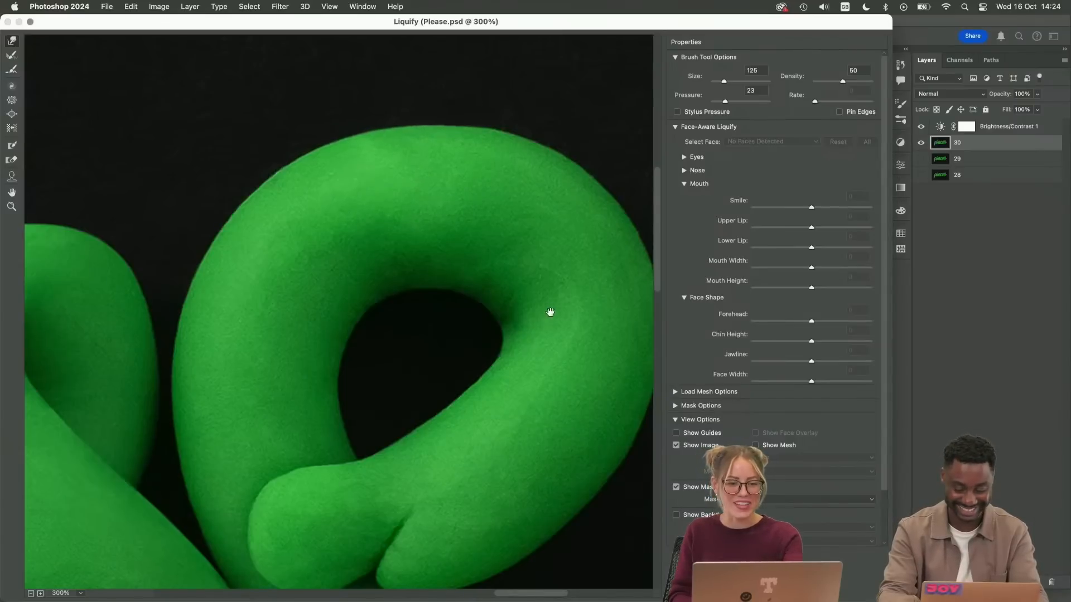
Push the right outer edge of the last "e" loop into a rounder curve with Forward Warp at sizes 200 and 150
left_click_drag(551, 311, 382, 354)
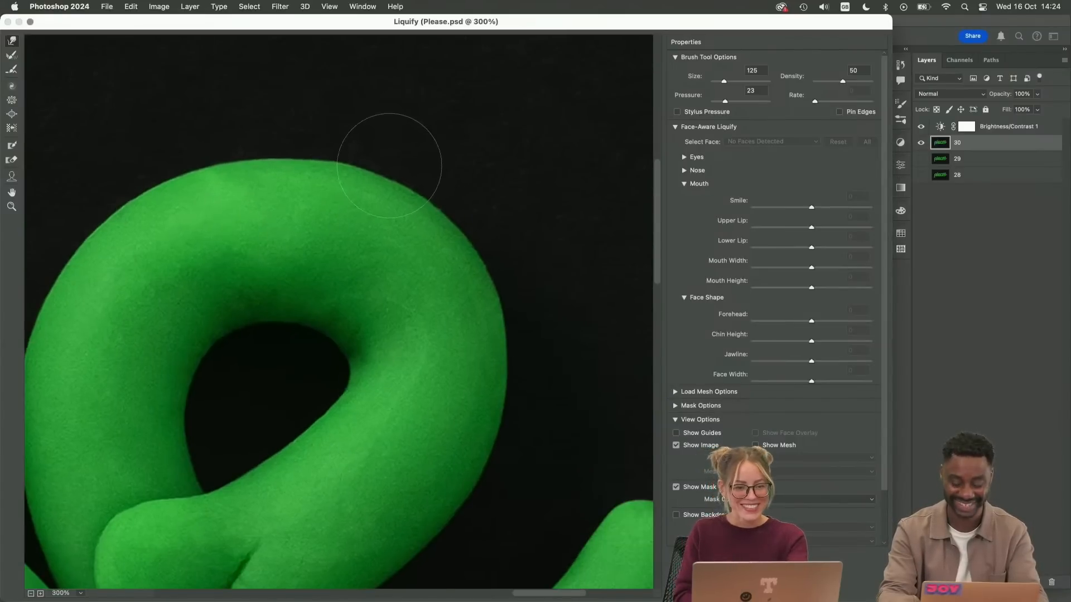
scroll(435, 335, "down", 5)
scroll(435, 335, "right", 3)
key("bracketright")
key("bracketright")
key("bracketright")
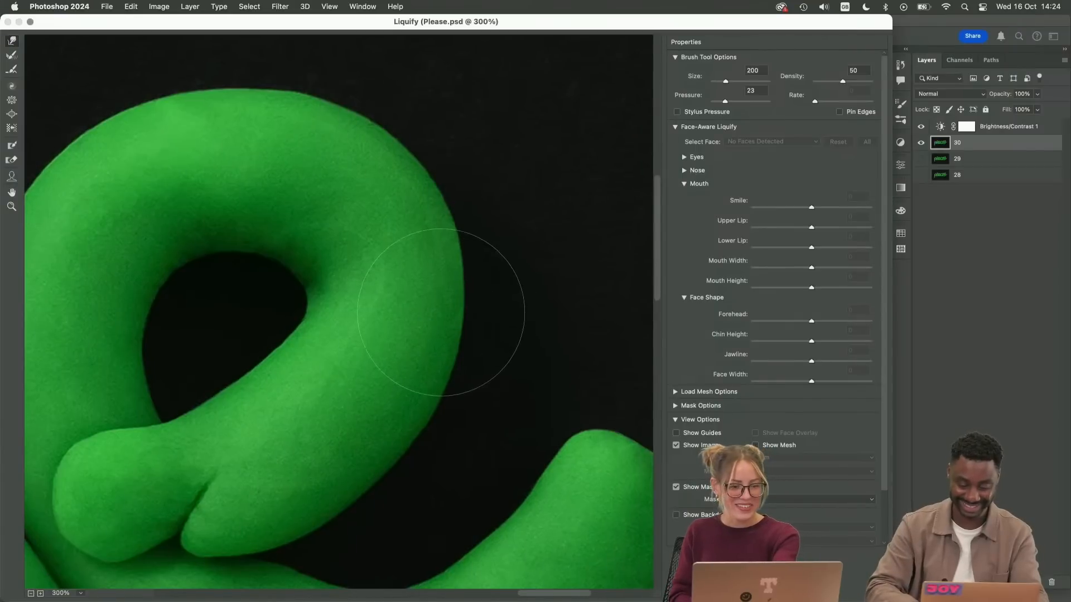
mouse_move(440, 312)
left_mouse_down()
mouse_move(457, 299)
mouse_move(449, 308)
mouse_move(463, 342)
left_mouse_up()
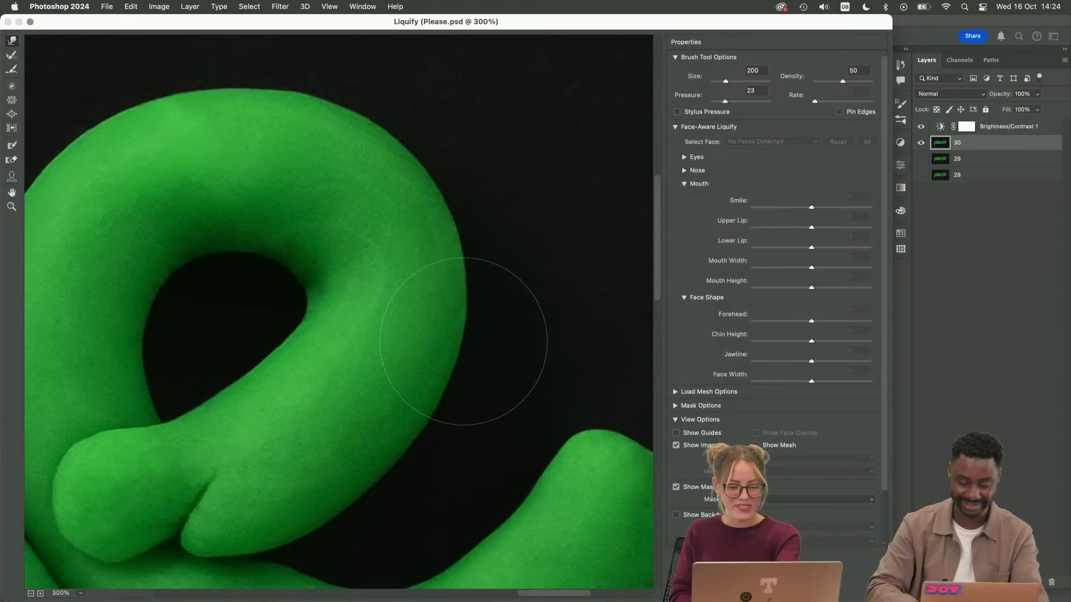
key("bracketleft")
key("bracketleft")
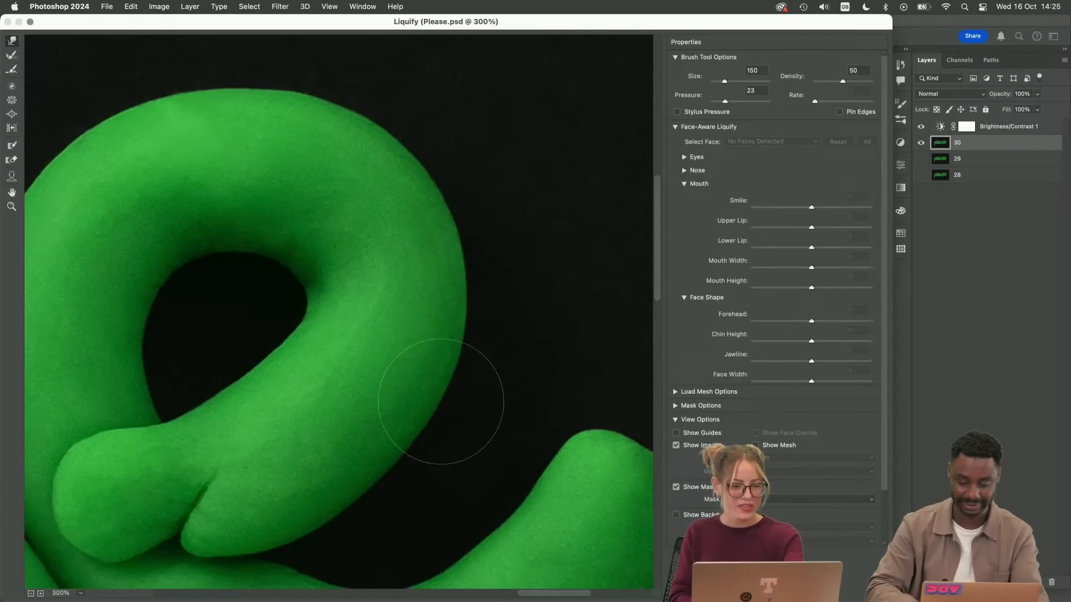
left_click_drag(440, 402, 511, 275)
Examine the warped last "e" and the whole lettering at several zoom levels for uneven outlines
key("super+minus")
key("super+minus")
key("super+minus")
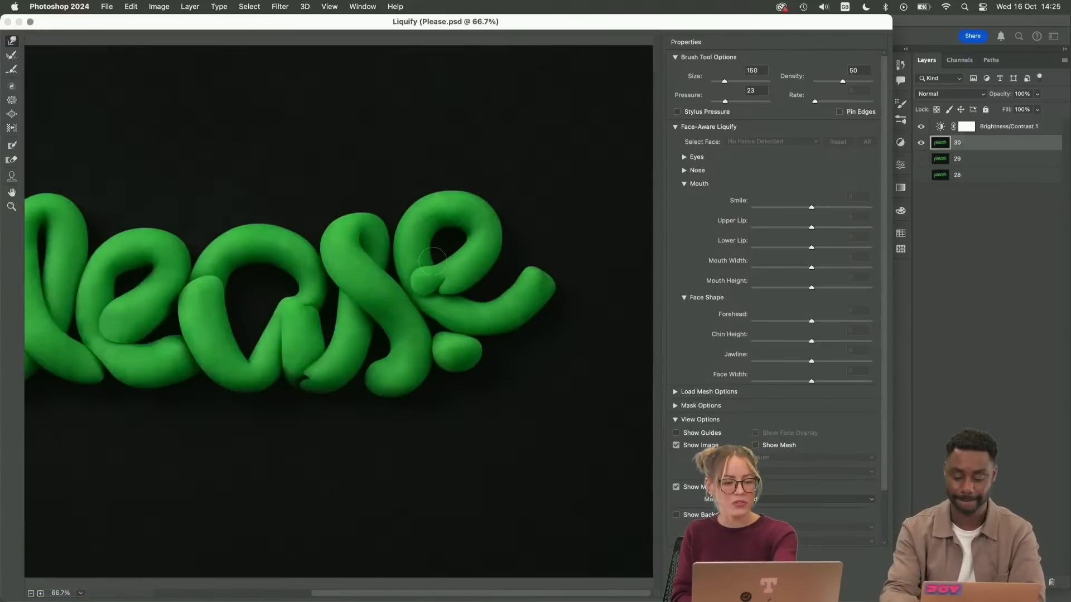
key("super+plus")
key("super+plus")
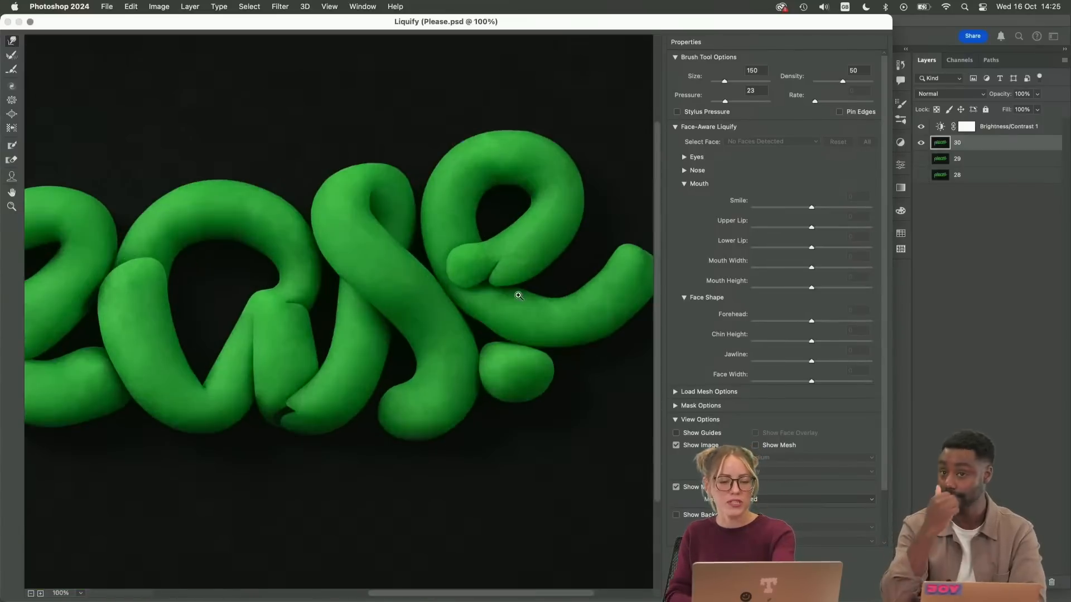
left_click_drag(540, 275, 173, 409)
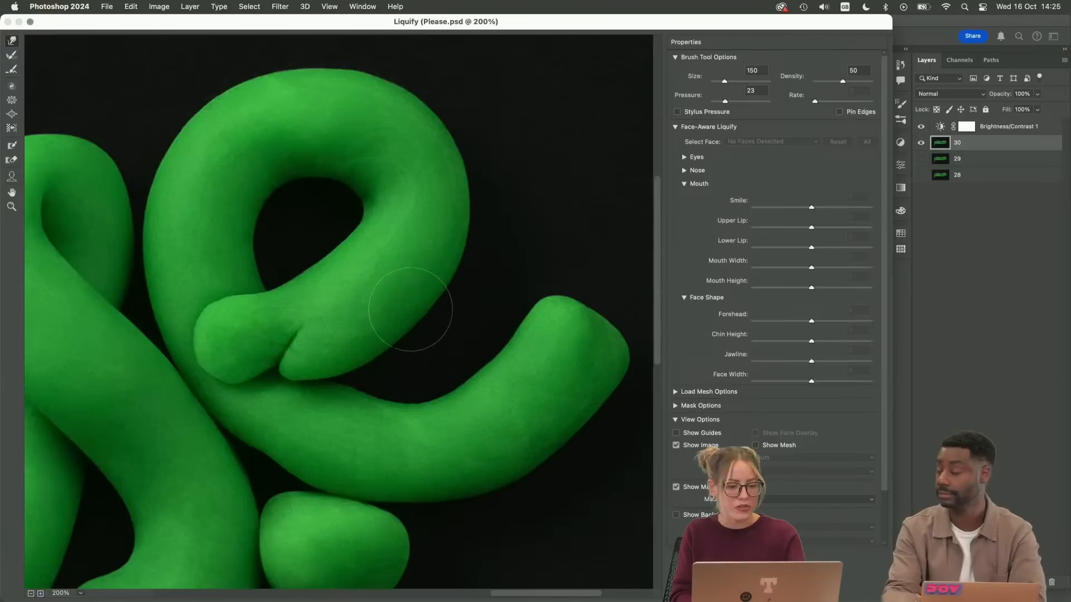
key("super+minus")
key("super+minus")
key("super+minus")
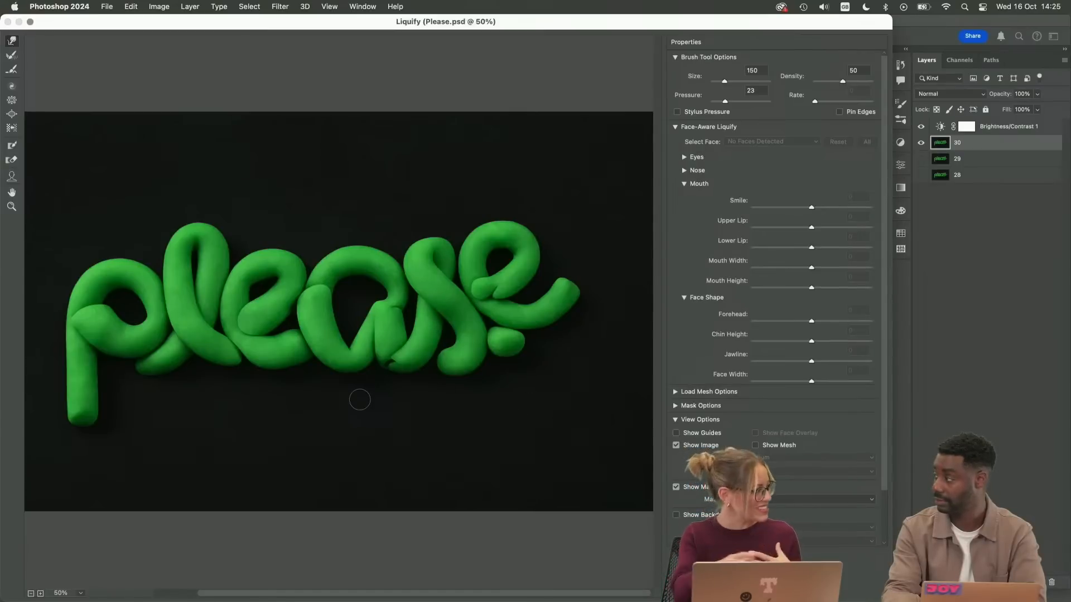
key("super+plus")
key("super+plus")
key("super+plus")
left_click_drag(567, 285, 204, 363)
left_click_drag(459, 308, 198, 351)
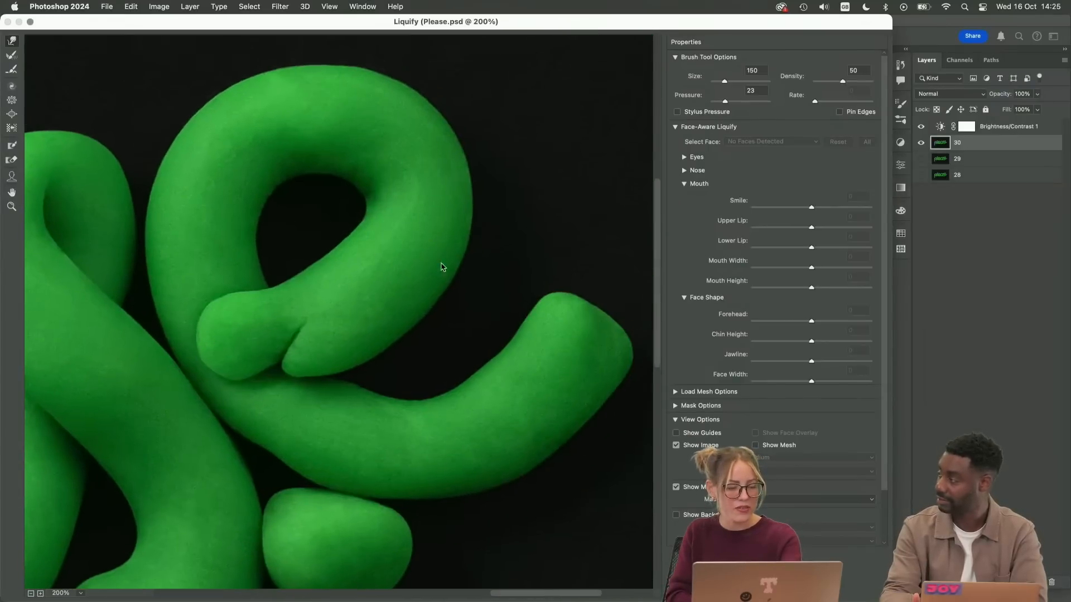
Push up the dip in the upper edge of the "e" tail with the Forward Warp brush at size 150
scroll(442, 267, "up", 3)
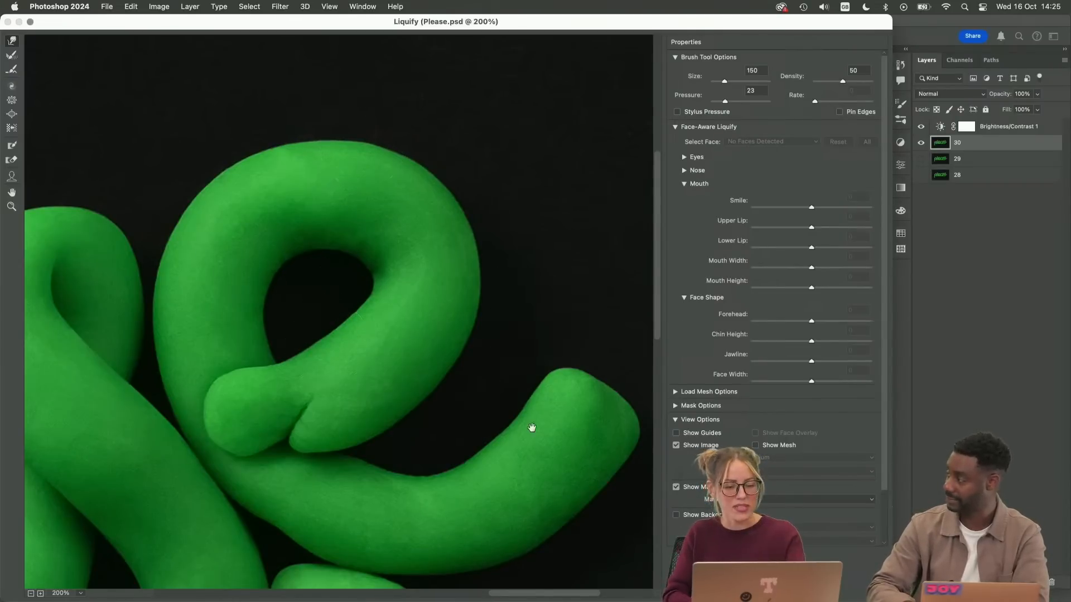
mouse_move(532, 427)
left_mouse_down()
mouse_move(526, 258)
mouse_move(513, 298)
left_mouse_up()
key("bracketright")
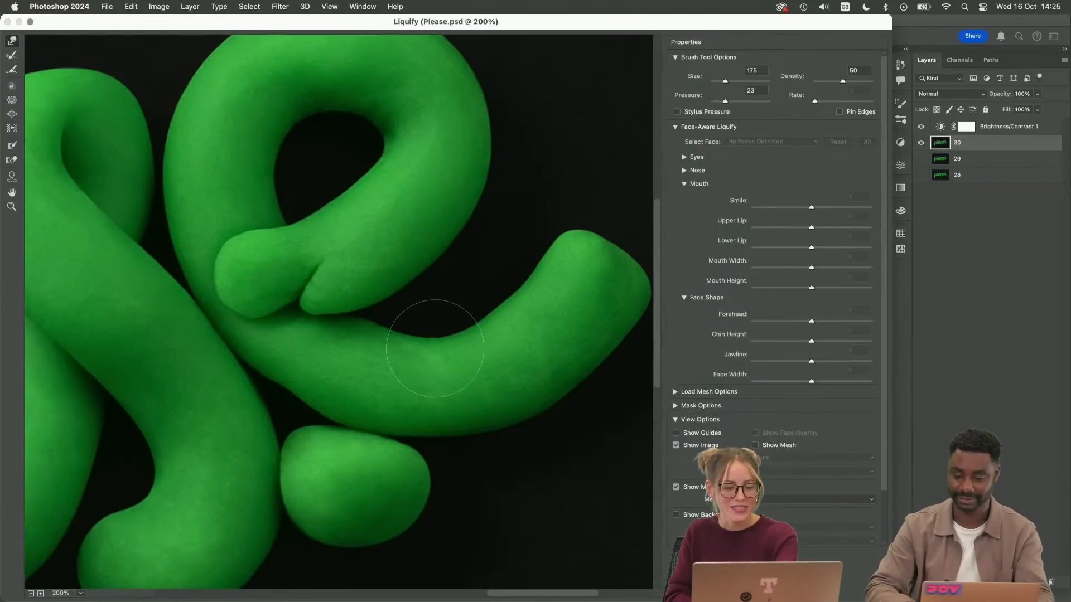
key("bracketleft")
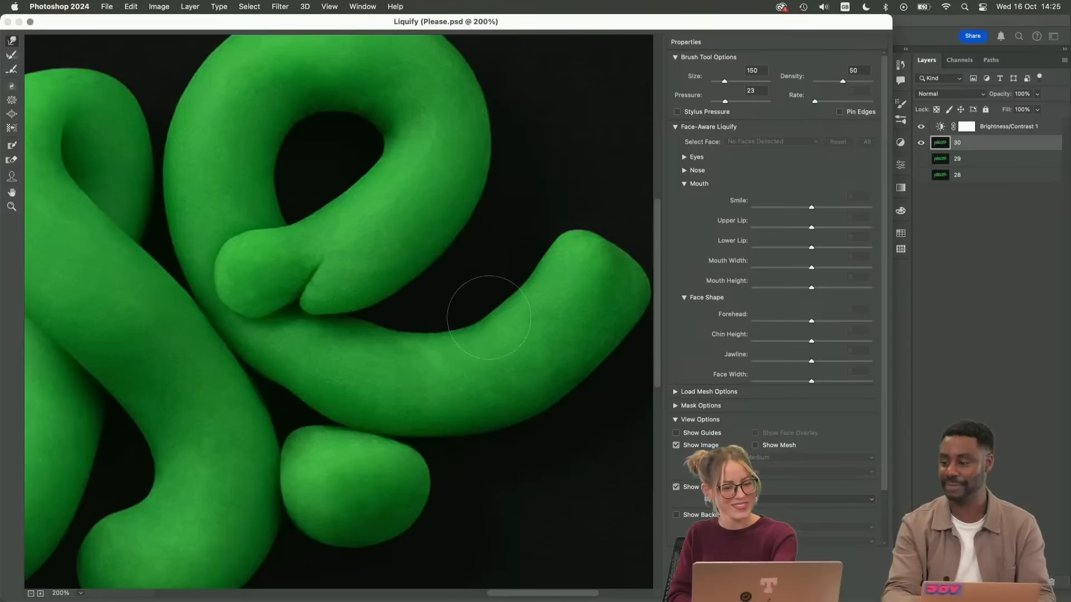
Smooth the tail's lower edge between the "s" and the dot with the Forward Warp brush at size 90
key("bracketleft")
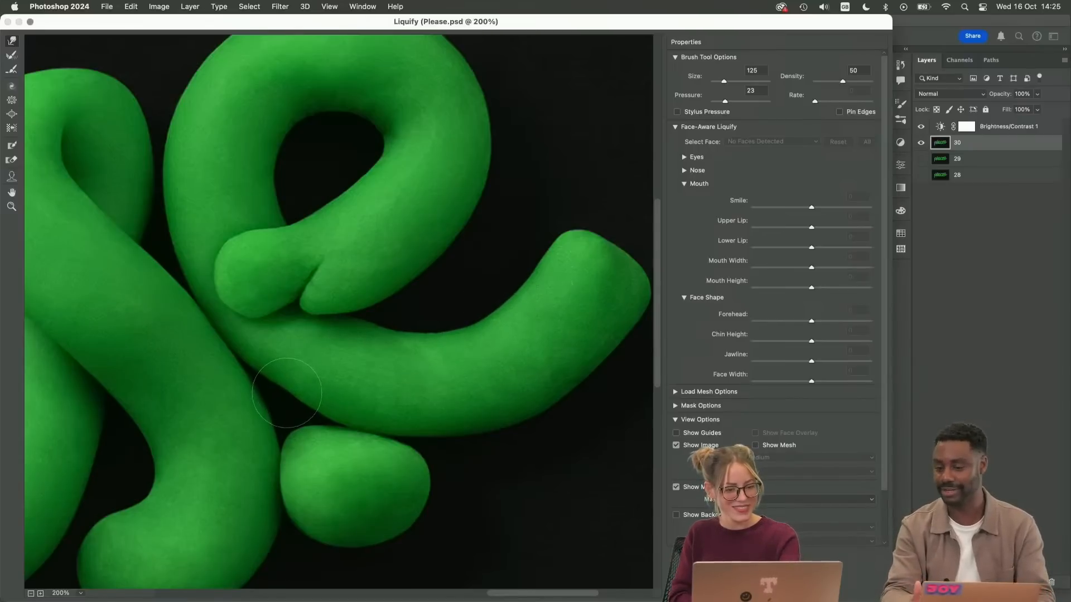
key("super+equal")
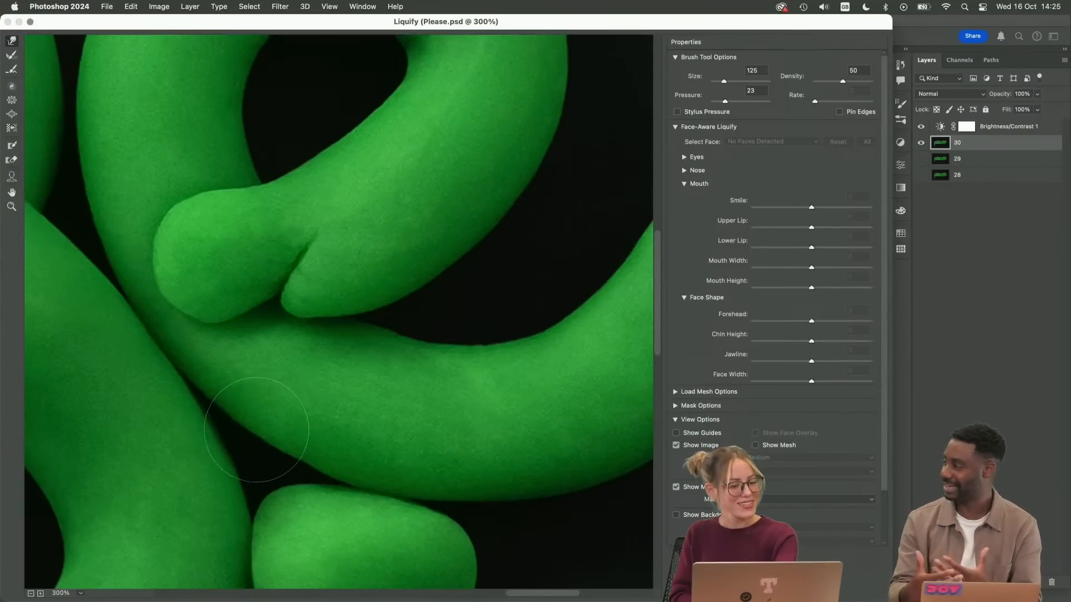
key("bracketleft")
key("bracketleft")
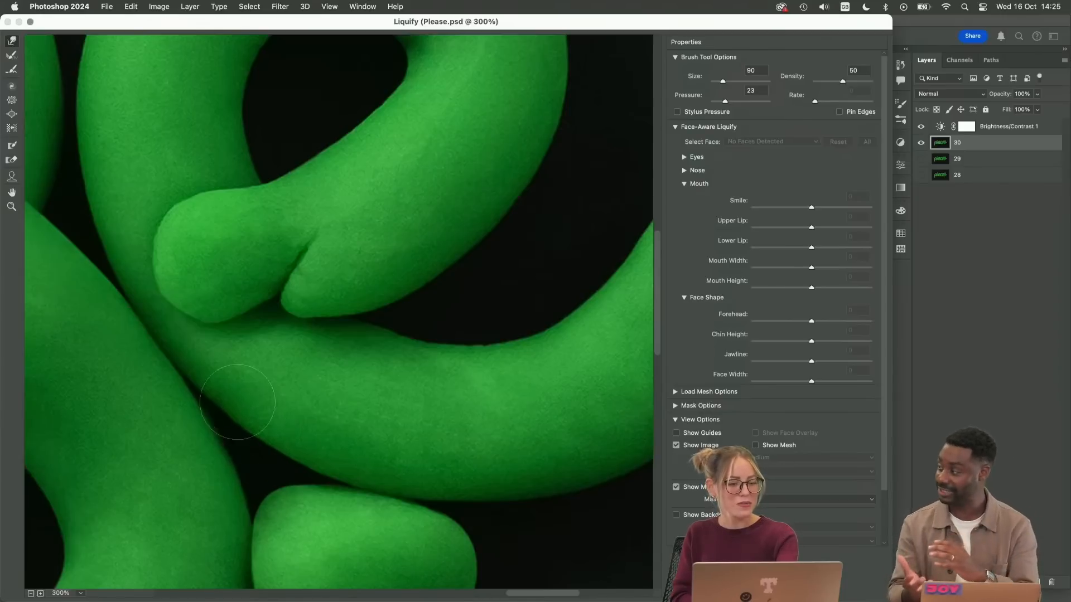
Check the reshaped "e" and tail up close and from afar, then apply the Liquify changes
key("super+minus")
key("super+minus")
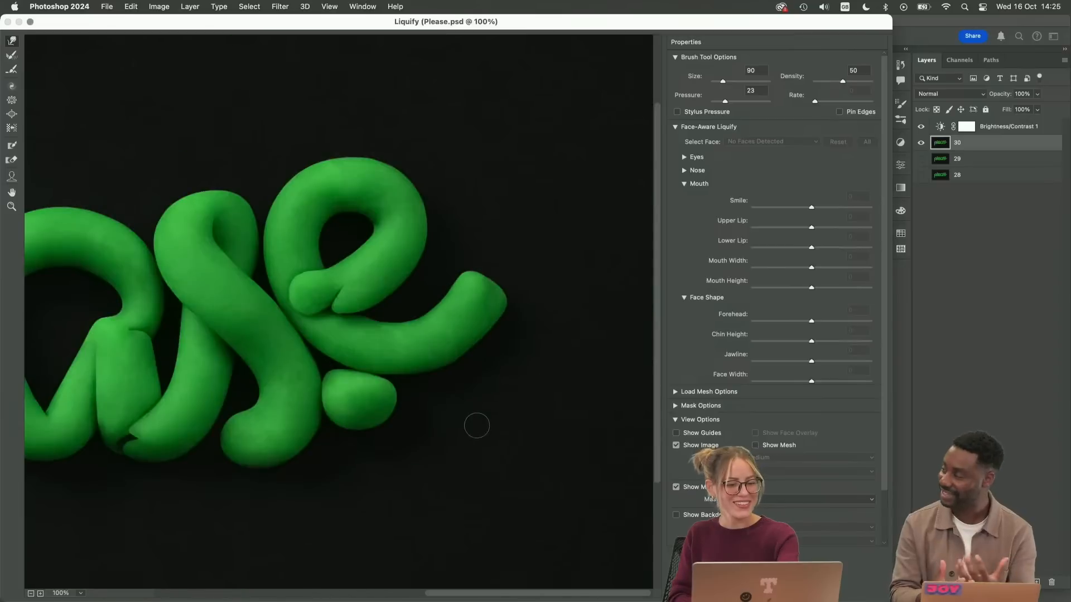
key("super+equal")
key("super+equal")
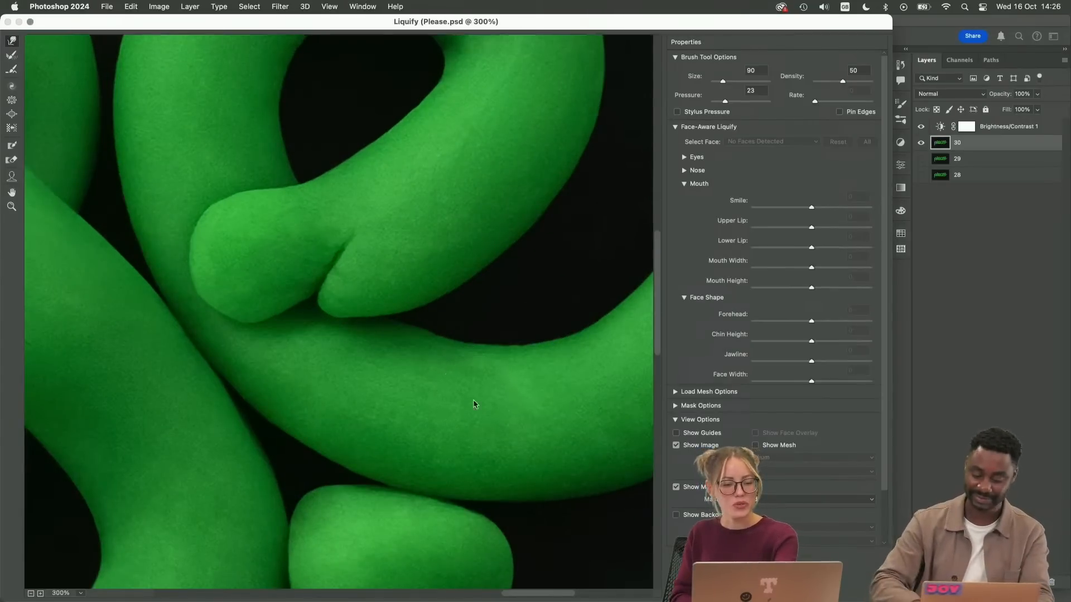
key("Return")
Patch the uneven spot on the tail's upper edge just below the "e" loop and deselect
key("s")
key("super+equal")
key("super+equal")
key("super+equal")
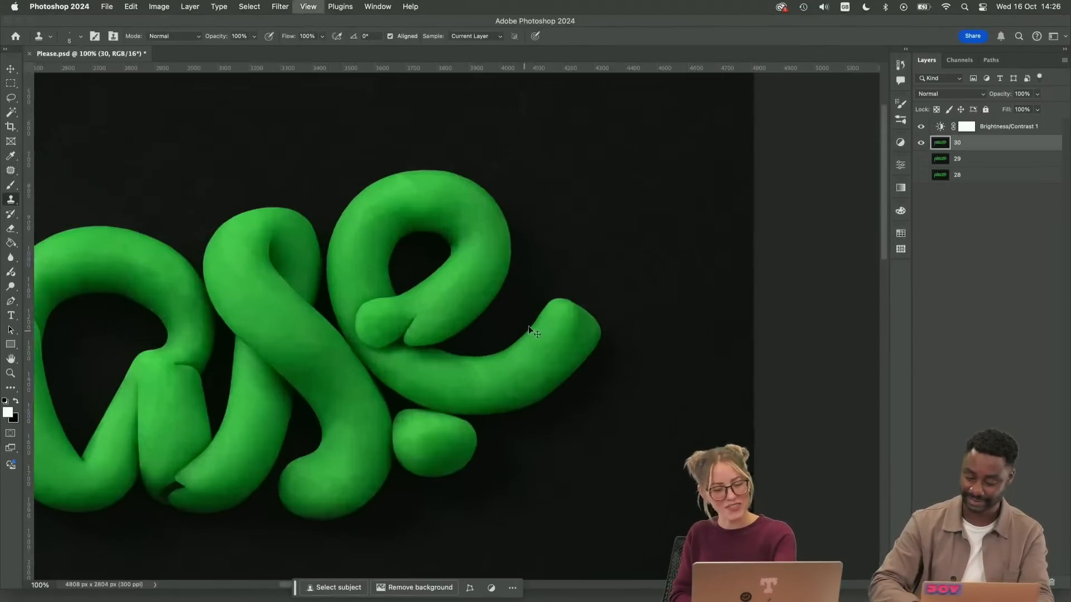
left_click_drag(502, 390, 446, 320)
key("super+equal")
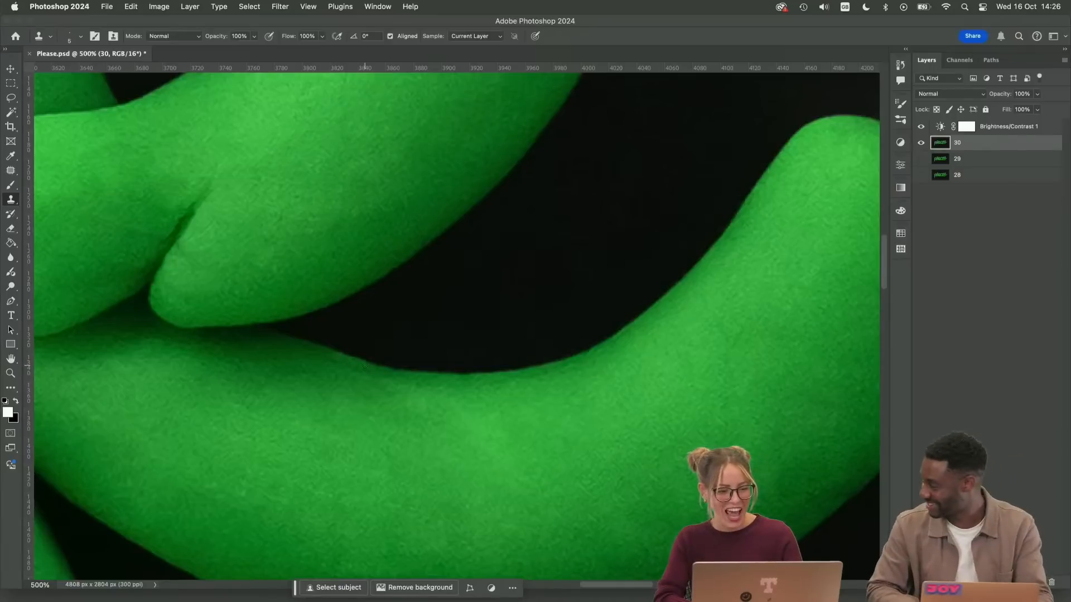
key("j")
mouse_move(338, 352)
left_mouse_down()
mouse_move(371, 372)
mouse_move(363, 364)
mouse_move(352, 373)
left_mouse_up()
key("super+d")
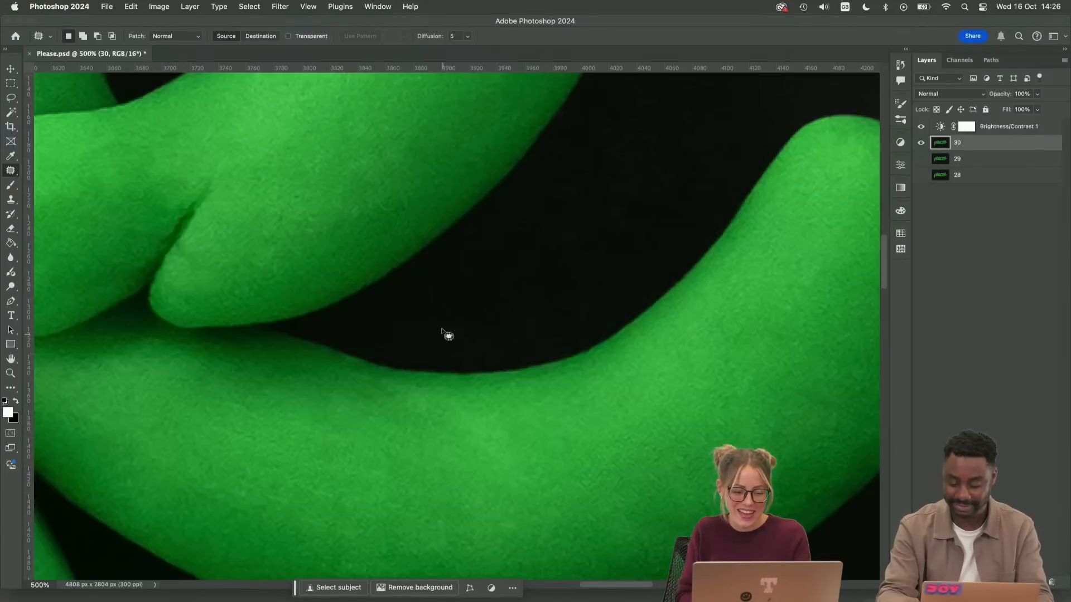
Clean the uneven stretch of the tail's upper edge just below the "e" loop with the Clone Stamp and Patch tools
key("s")
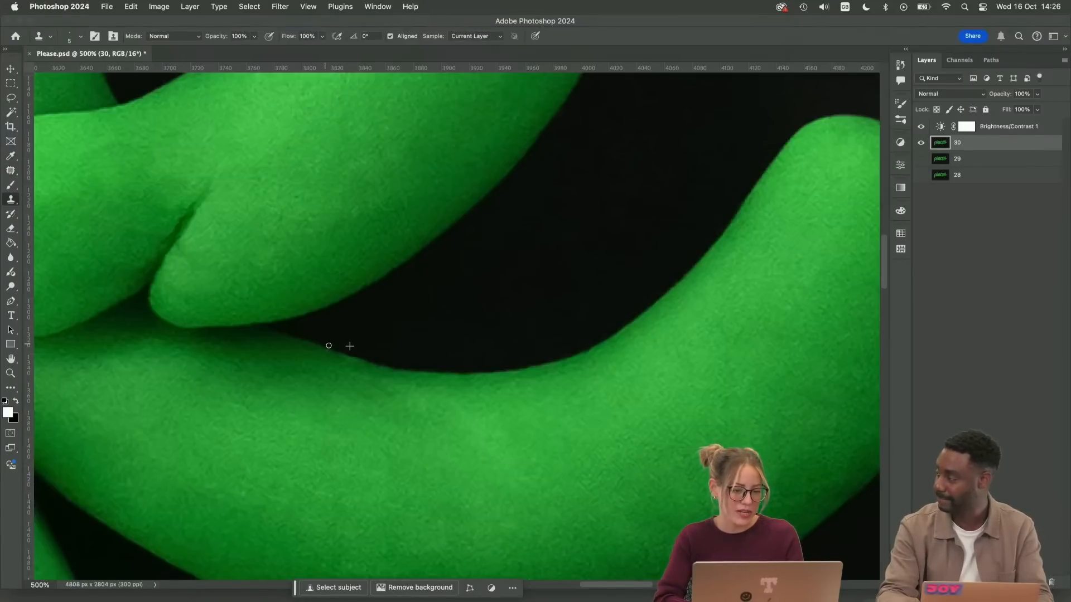
left_click_drag(329, 346, 371, 358)
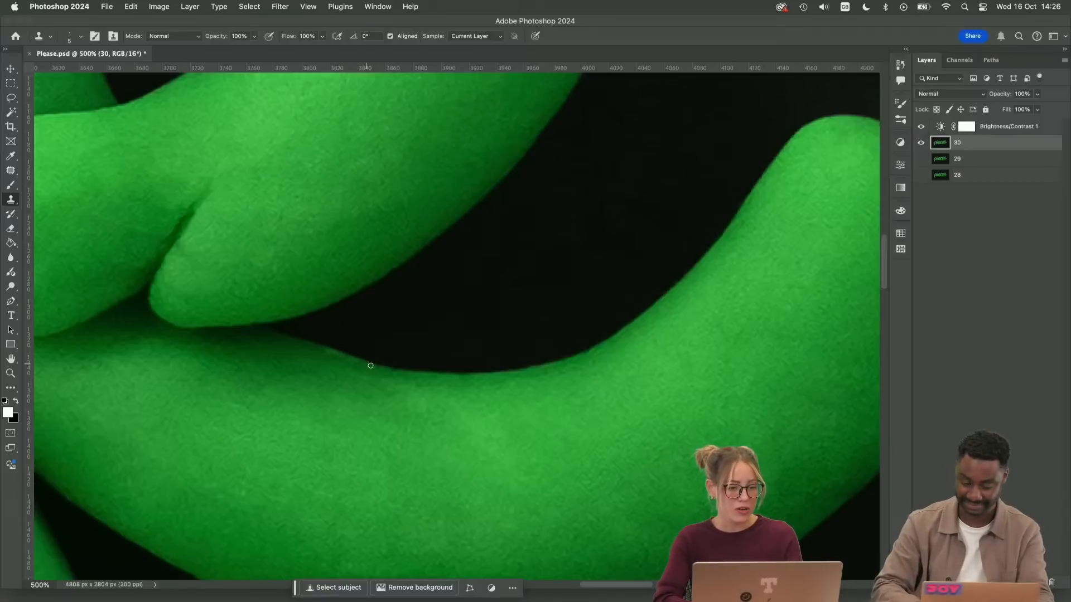
key("j")
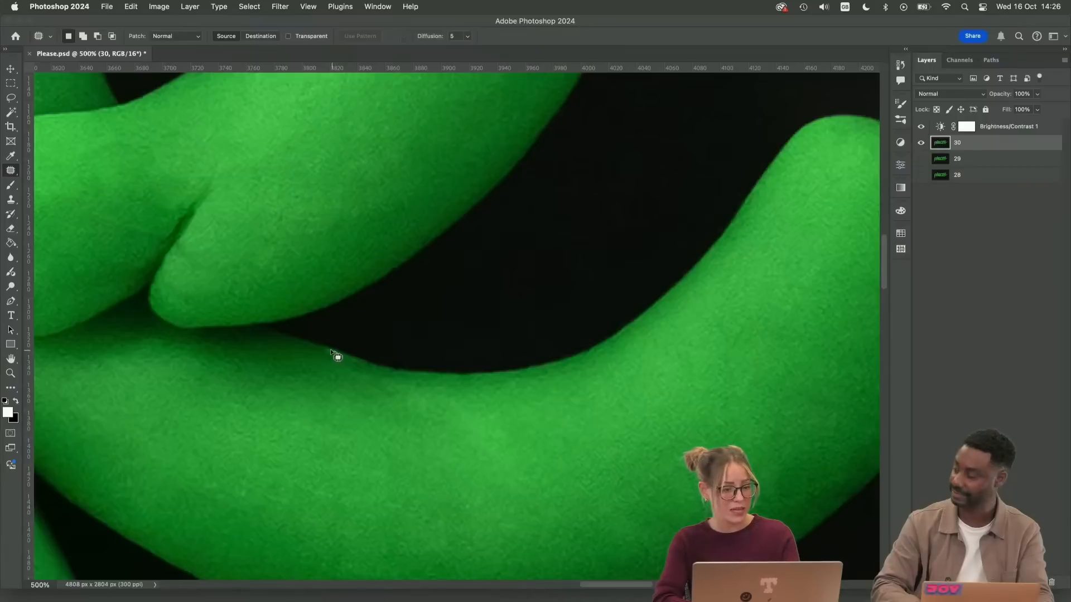
left_click_drag(354, 363, 351, 363)
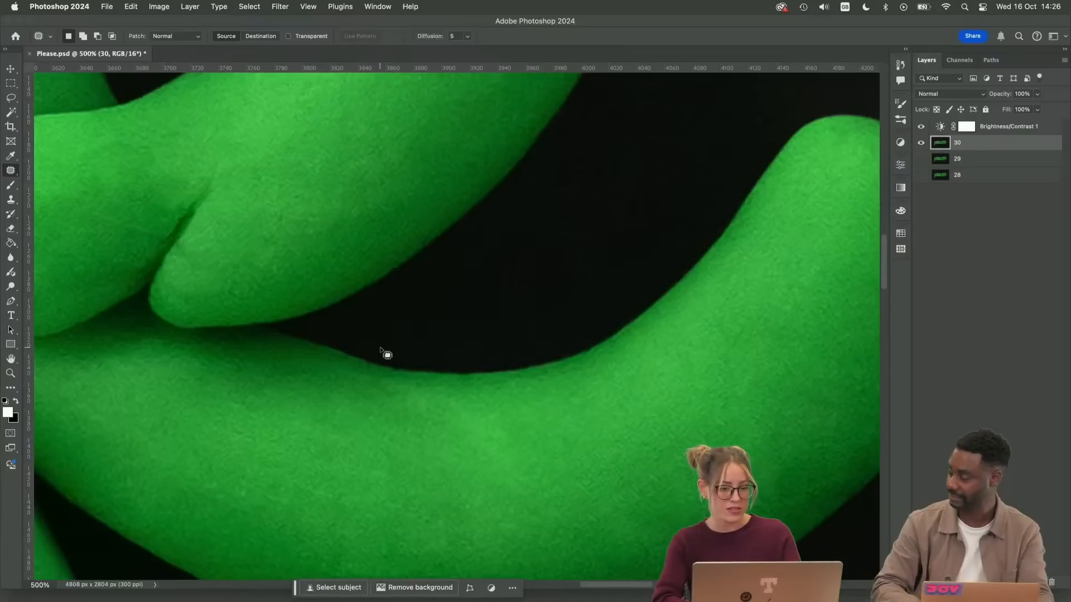
key("s")
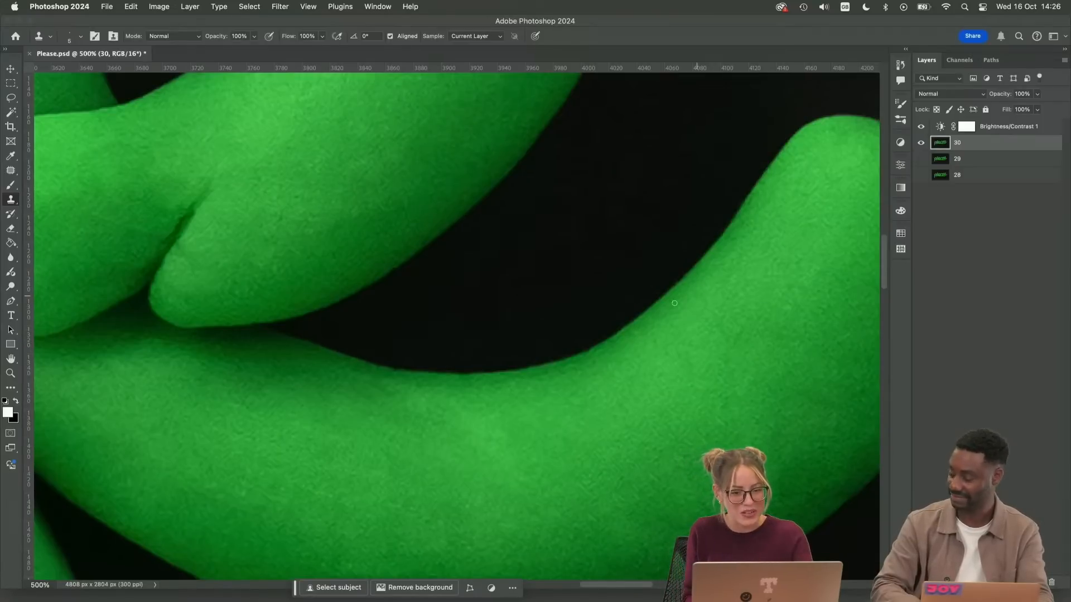
Open the Liquify filter on layer 30 to work on the last "e" tail and the dot
key("super+minus")
key("super+minus")
key("super+minus")
key("super+minus")
key("super+minus")
key("super+plus")
key("super+plus")
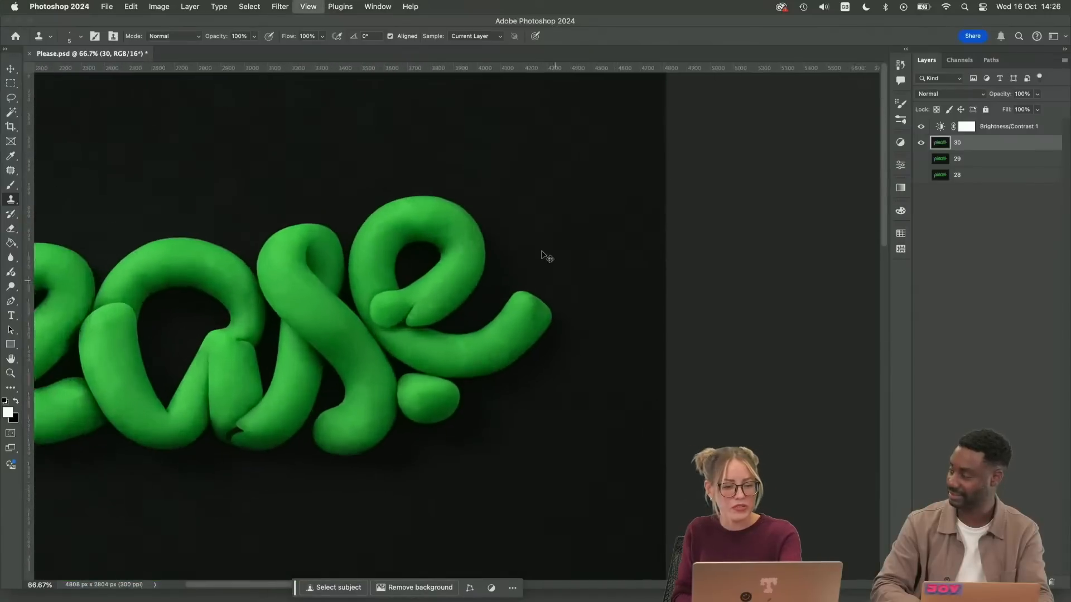
left_click(280, 7)
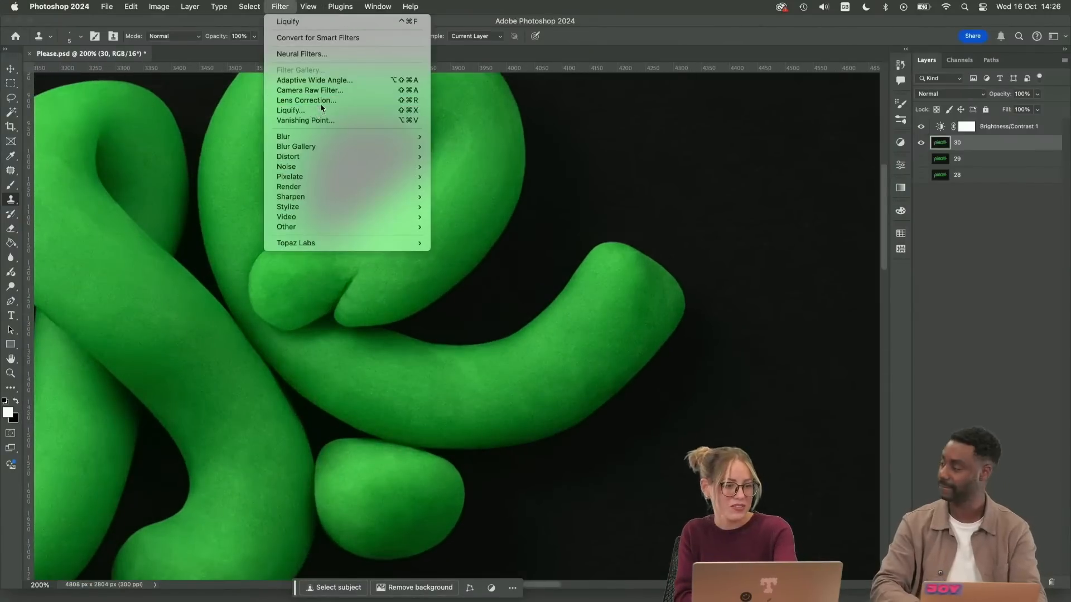
left_click(320, 109)
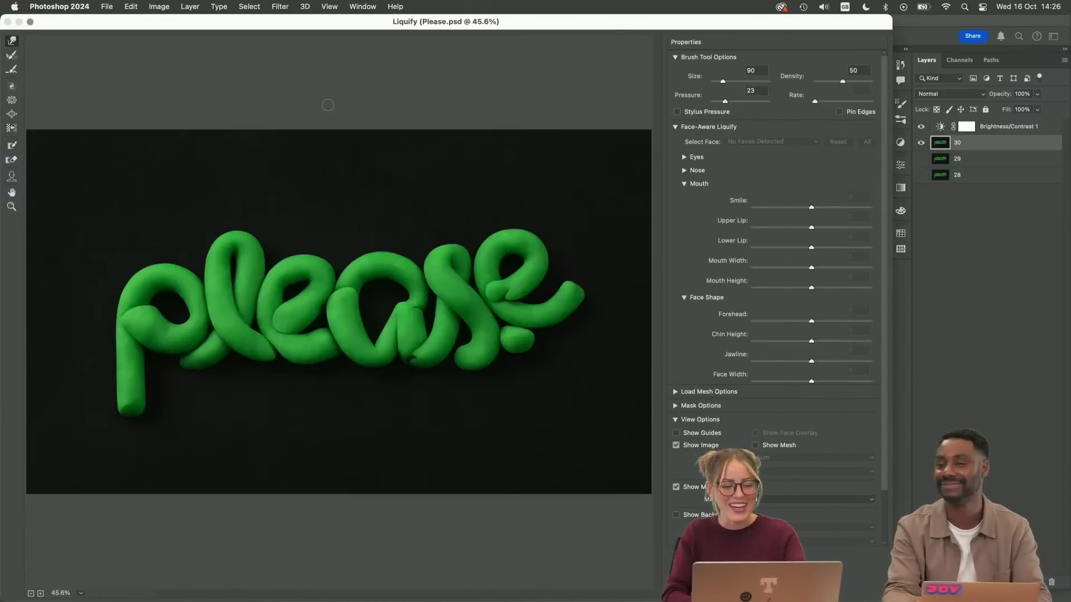
key("super+plus")
key("super+plus")
left_click_drag(591, 358, 359, 370)
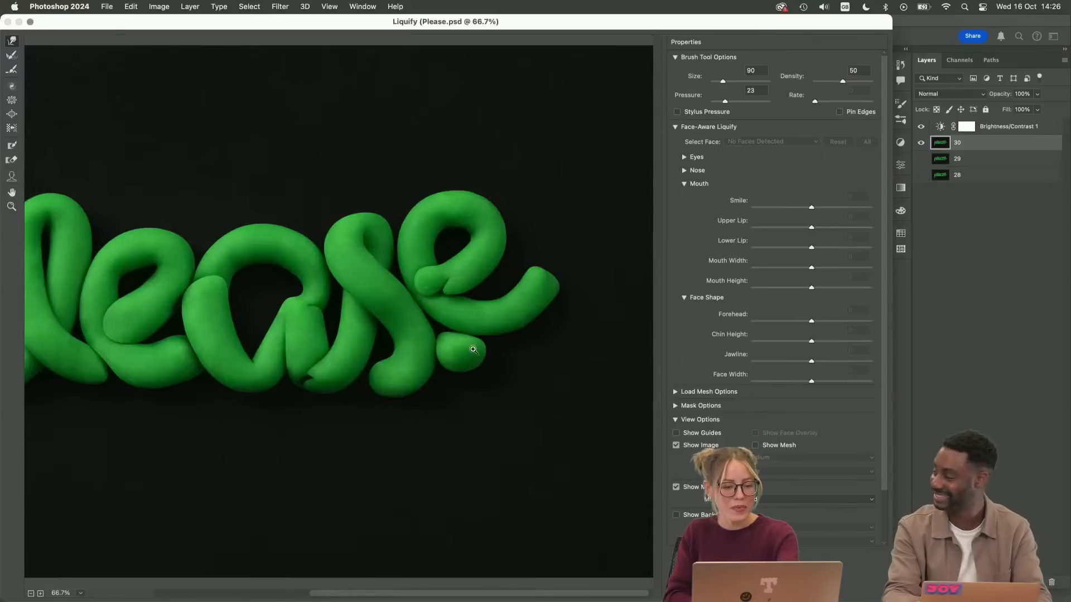
key("super+plus")
key("super+plus")
left_click_drag(527, 368, 376, 363)
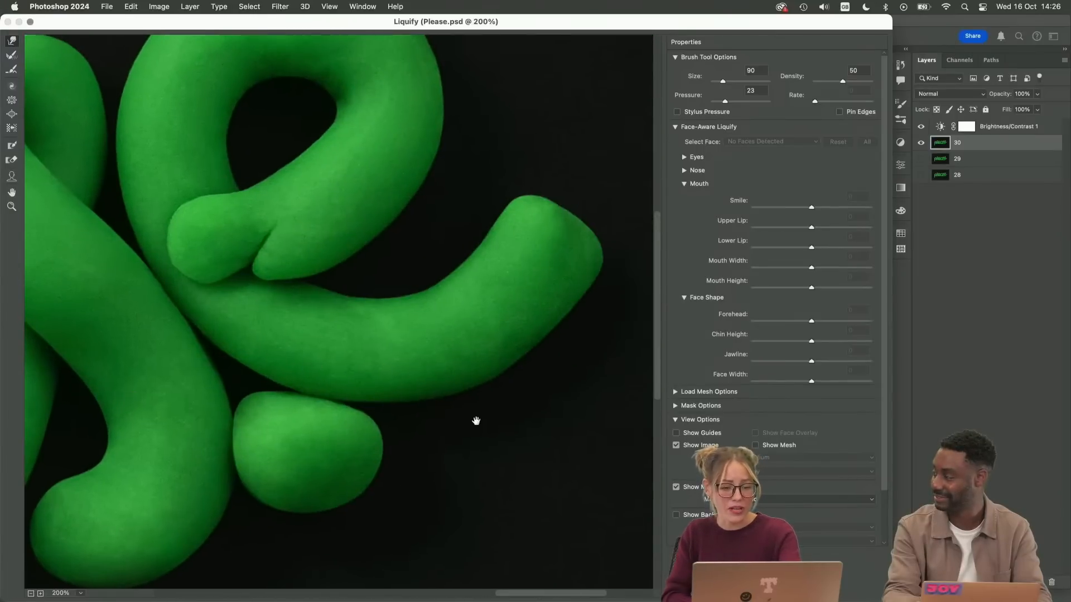
left_click_drag(476, 420, 449, 443)
Set the Forward Warp brush size to 175 for reshaping the lower edge of the "e" tail
key("bracketright")
key("bracketright")
key("bracketright")
key("bracketright")
key("bracketright")
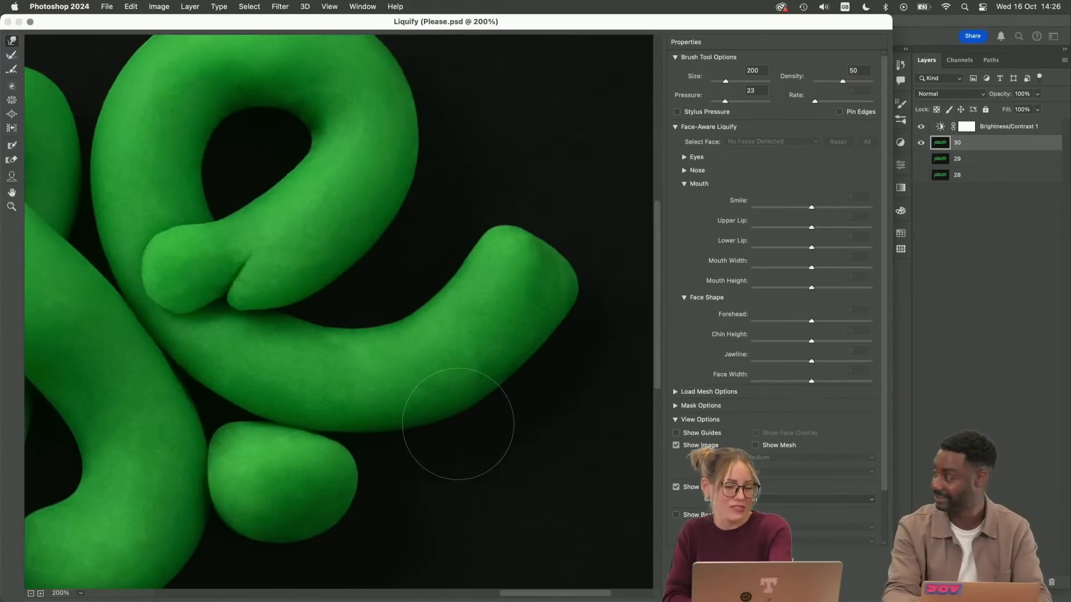
key("bracketright")
key("bracketright")
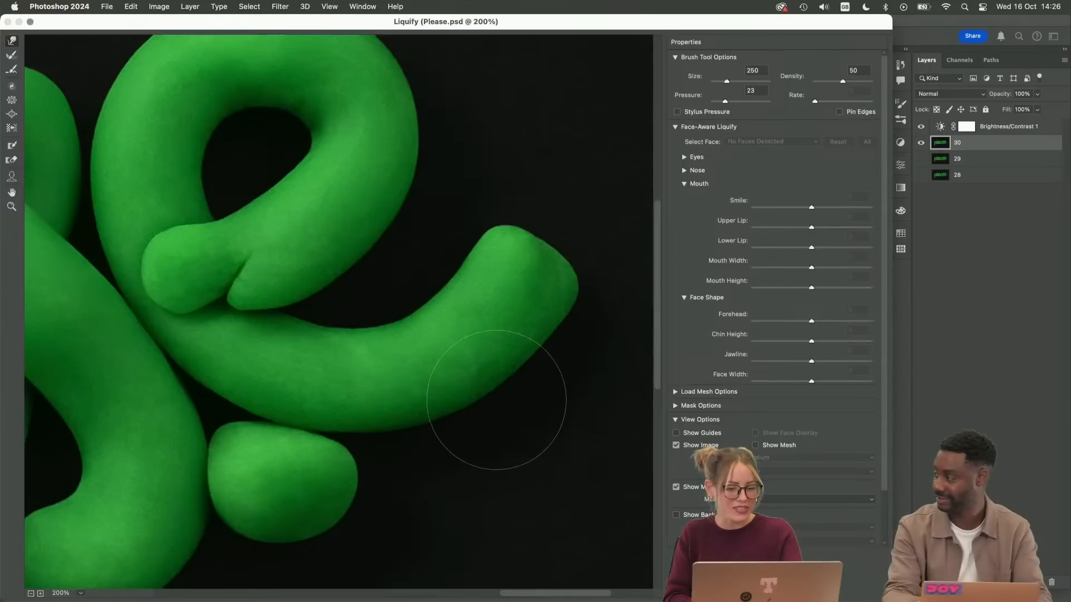
key("bracketleft")
key("bracketleft")
key("bracketleft")
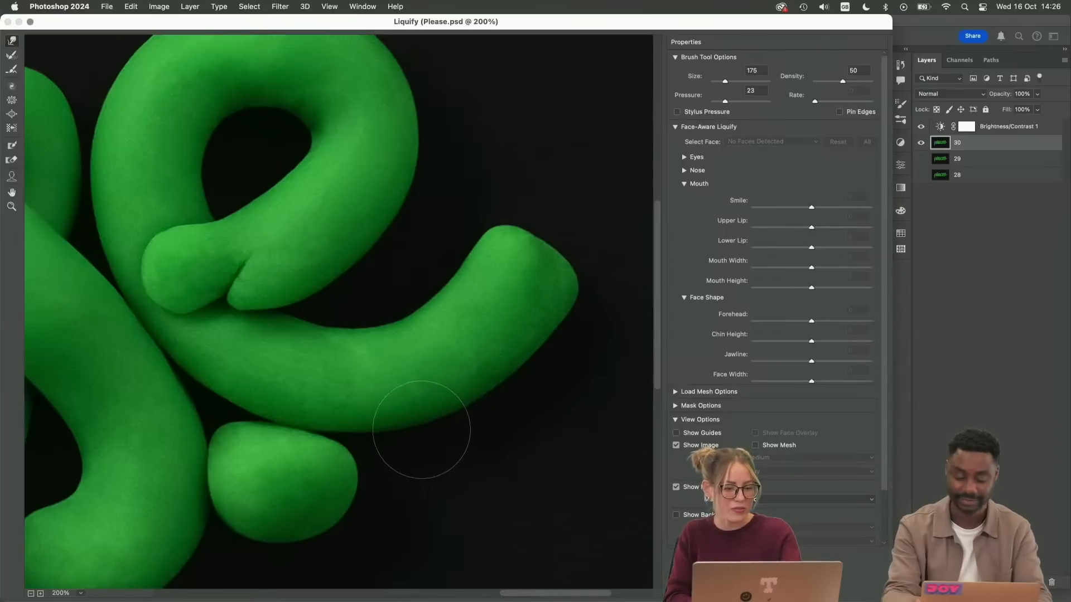
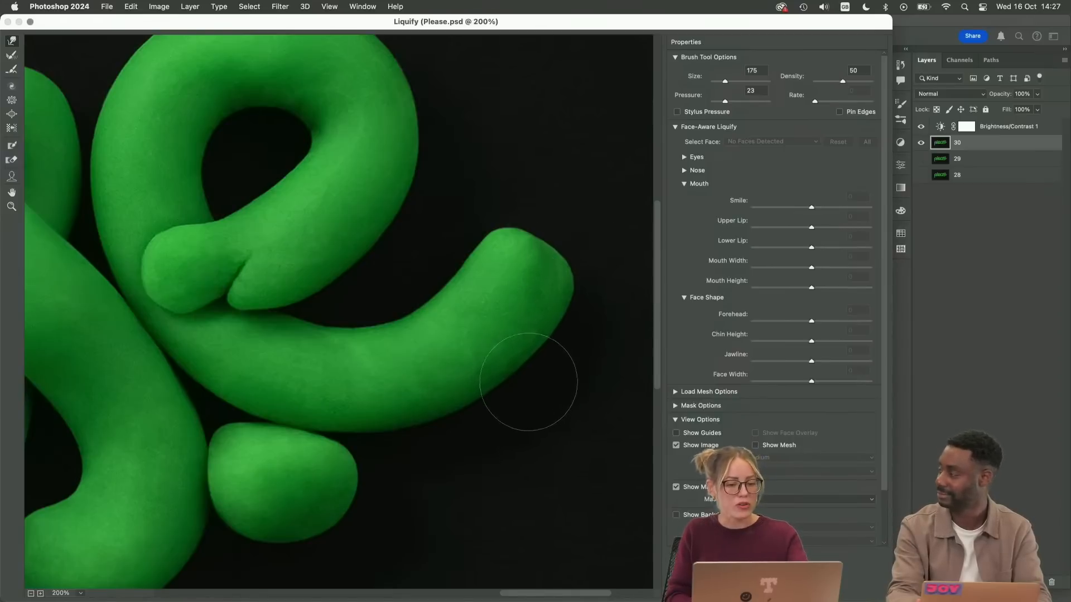
Leave Liquify and patch the uneven area on the lower curve of the final "e" with neighbouring clay texture
key("Escape")
scroll(535, 394, "down", 6)
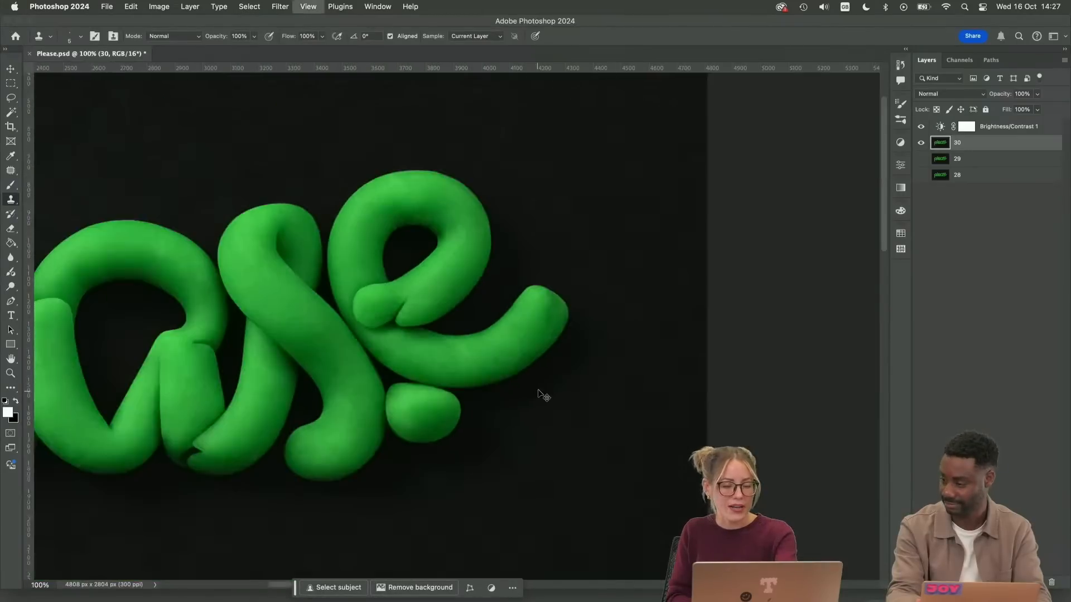
scroll(560, 375, "right", 3)
scroll(480, 364, "up", 8)
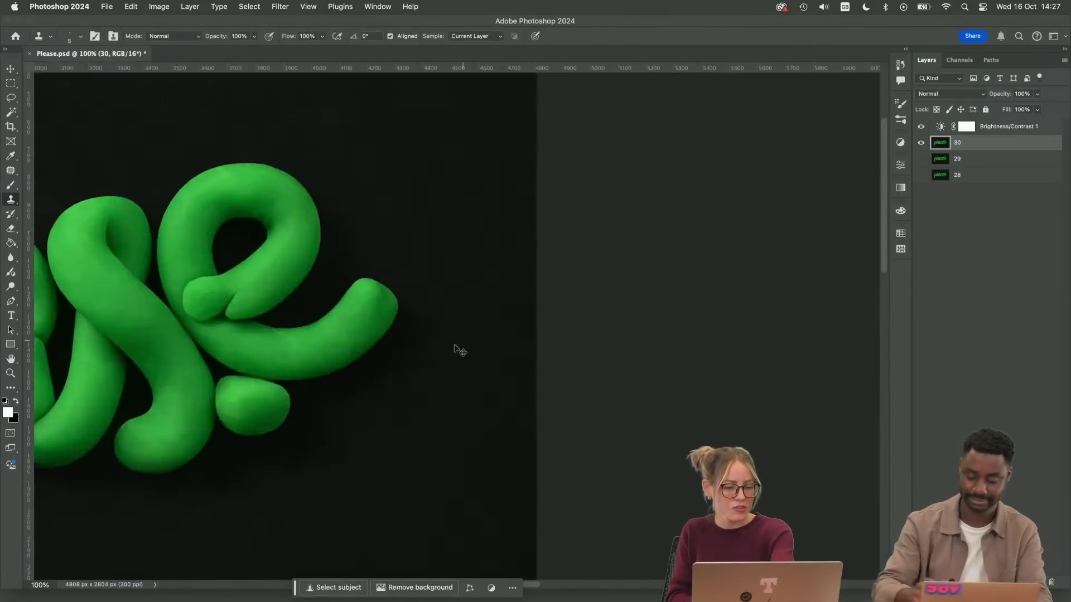
key("super+plus")
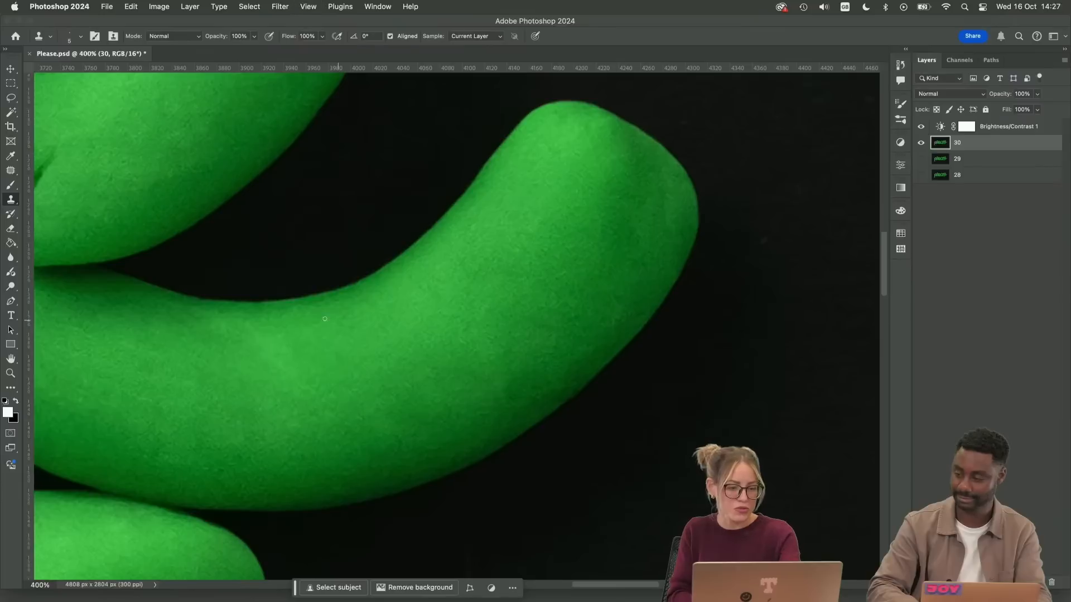
key("j")
left_click_drag(268, 316, 223, 308)
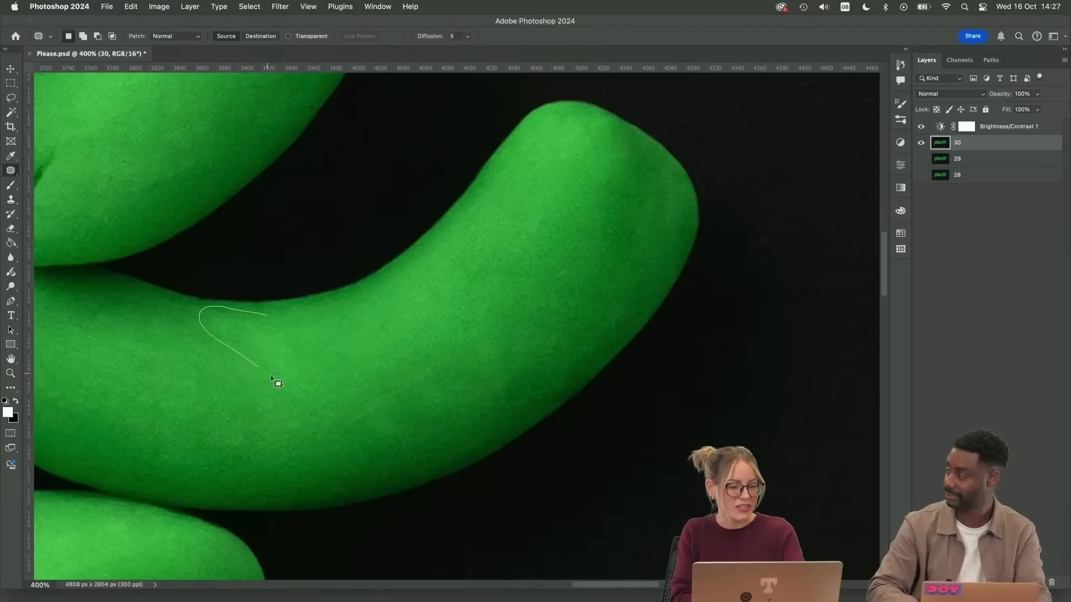
mouse_move(271, 377)
left_mouse_down()
mouse_move(291, 353)
mouse_move(225, 376)
left_mouse_up()
key("super+d")
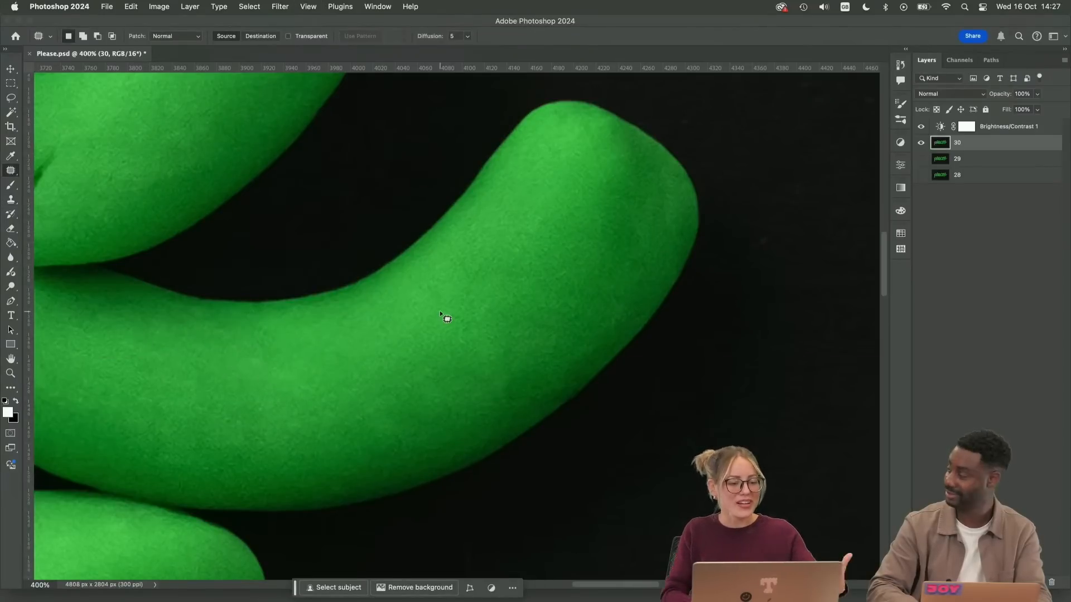
Patch the creased, darker area near the tail tip of the final "e" with smoother texture from further along the stroke
left_click_drag(650, 201, 546, 308)
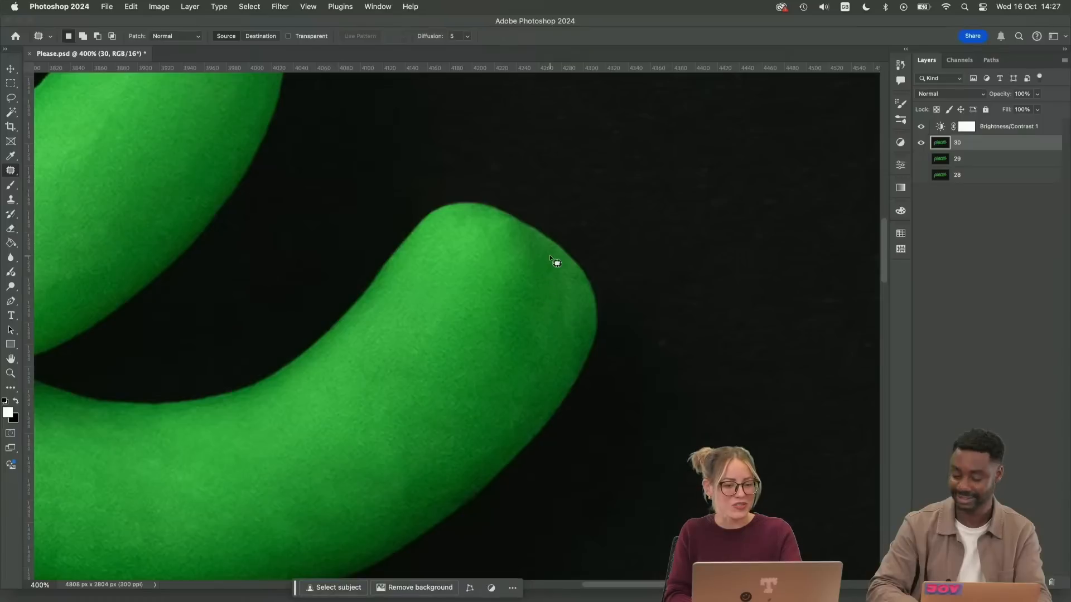
mouse_move(550, 254)
left_mouse_down()
mouse_move(533, 273)
mouse_move(554, 327)
mouse_move(576, 309)
mouse_move(565, 264)
mouse_move(550, 275)
mouse_move(573, 330)
mouse_move(586, 298)
mouse_move(559, 255)
mouse_move(536, 333)
left_mouse_up()
key("super+d")
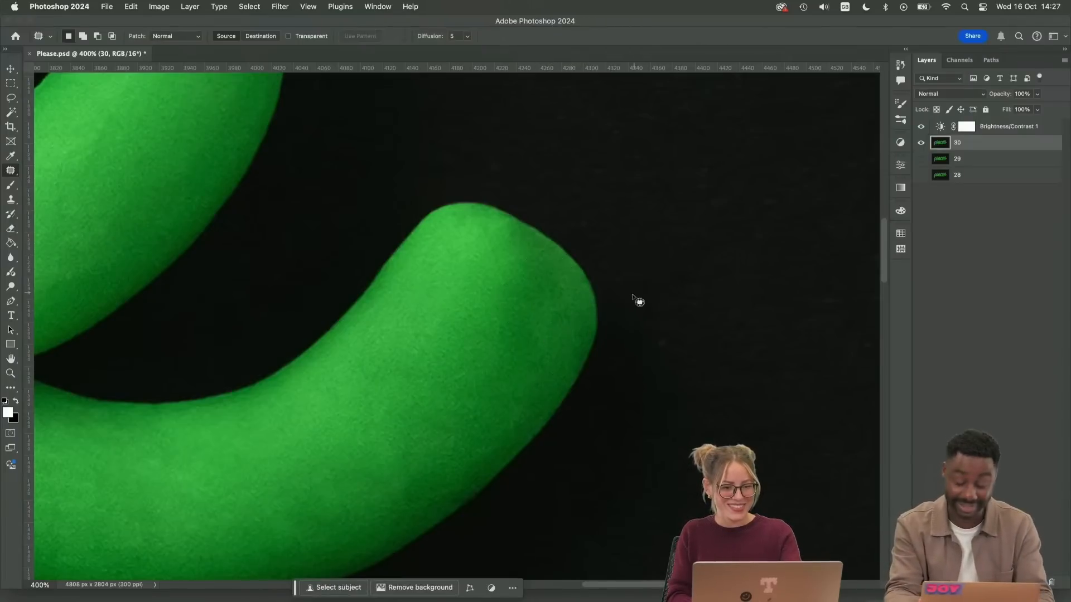
mouse_move(561, 260)
left_mouse_down()
mouse_move(544, 304)
mouse_move(572, 290)
mouse_move(563, 348)
mouse_move(508, 393)
left_mouse_up()
key("super+d")
key("super+d")
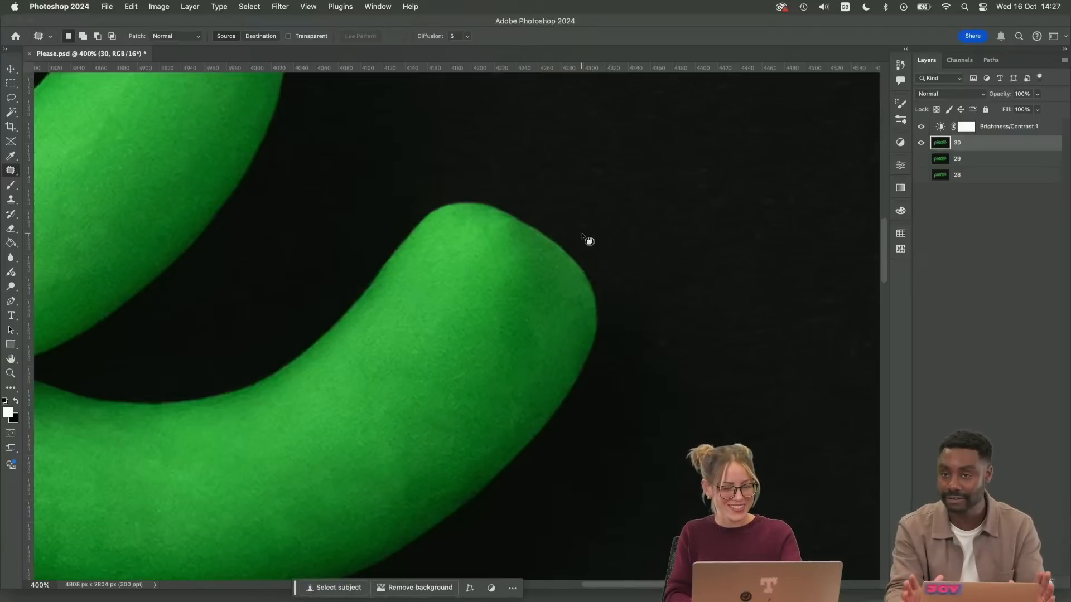
Open the Liquify filter on layer 30
key("super+minus")
key("super+minus")
key("super+minus")
key("super+minus")
key("super+minus")
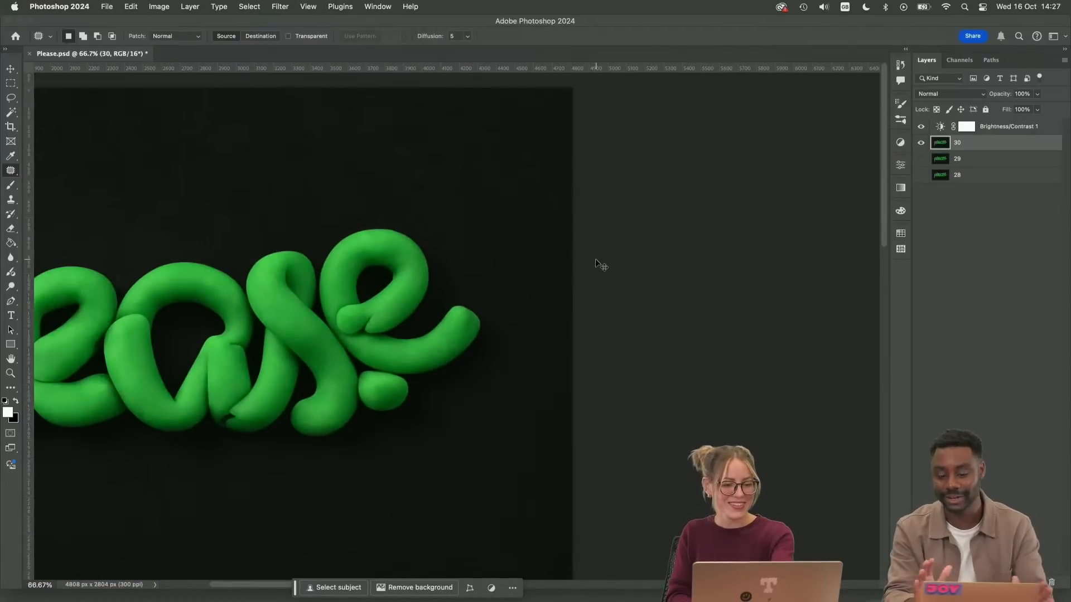
key("super+plus")
key("super+plus")
key("super+minus")
left_click(280, 6)
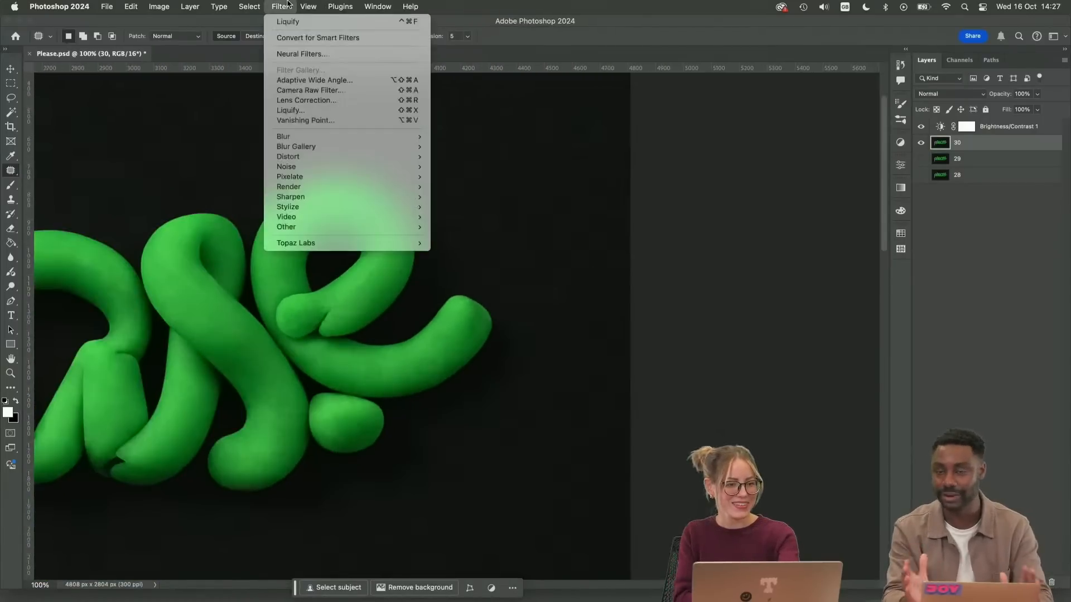
left_click(331, 110)
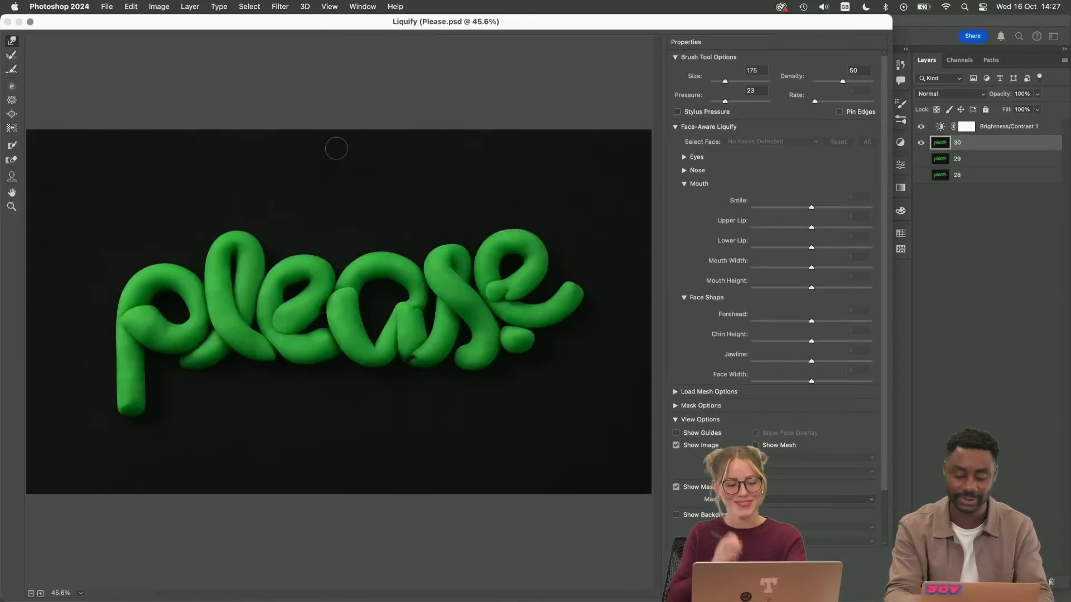
Round off the tail tip of the final "e" with the warp brush, ending at size 400, and apply the filter
key("super+plus")
key("super+plus")
left_click_drag(576, 372, 403, 388)
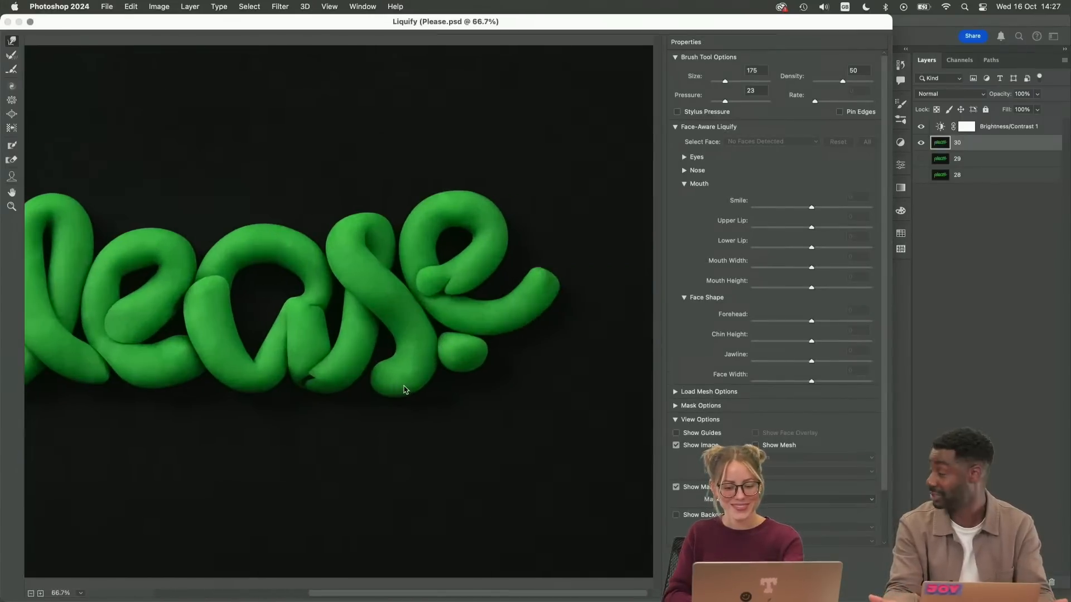
key("]")
key("]")
key("]")
key("]")
key("]")
key("]")
key("]")
key("]")
key("]")
key("]")
key("]")
key("]")
key("]")
key("]")
key("]")
key("]")
key("]")
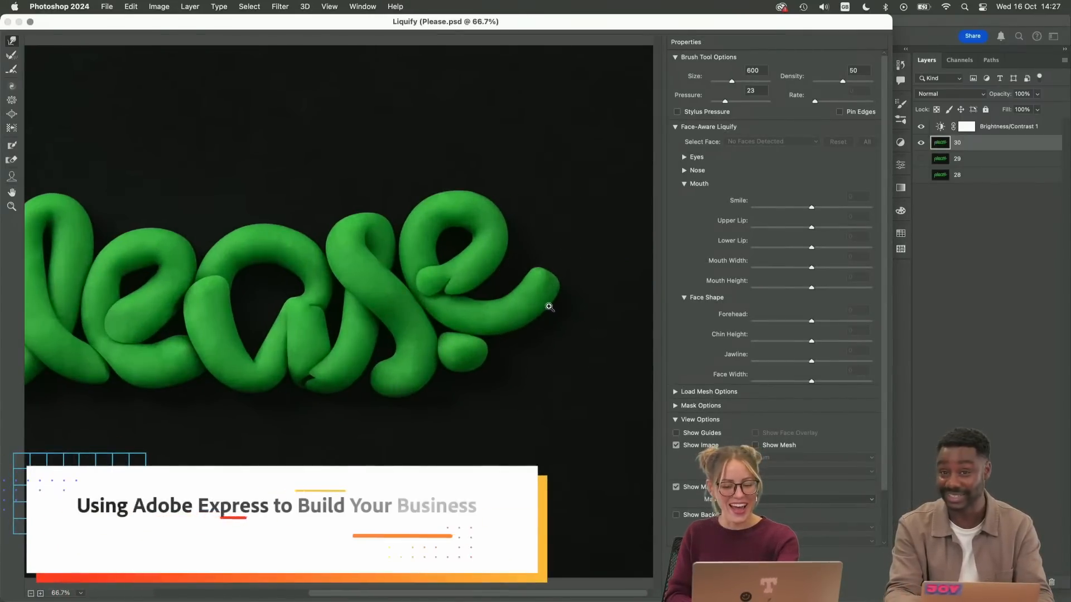
key("super+plus")
left_click_drag(551, 312, 403, 326)
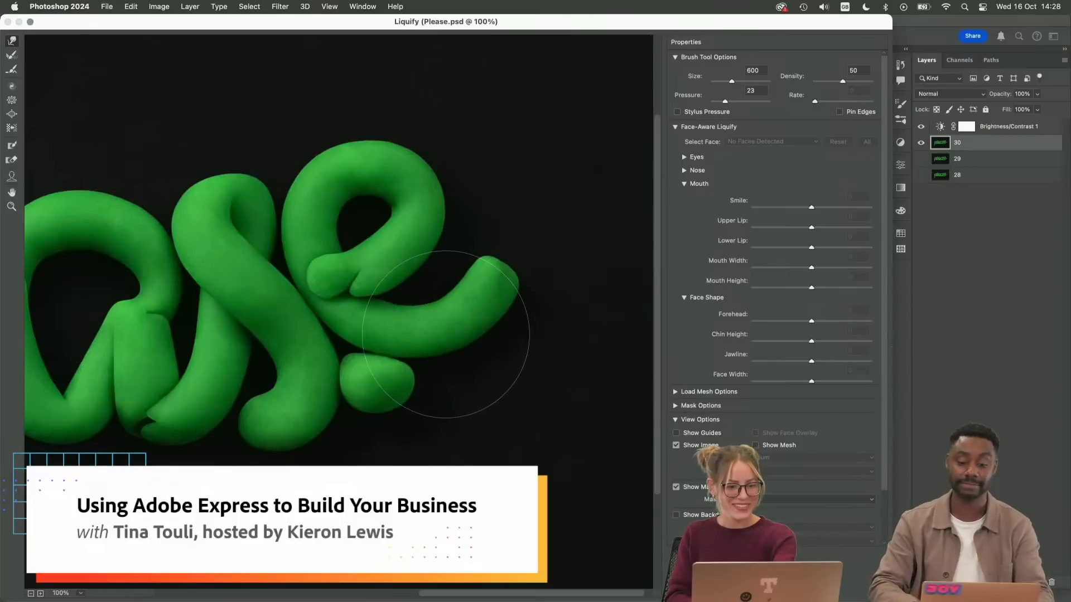
key("bracketleft")
key("bracketleft")
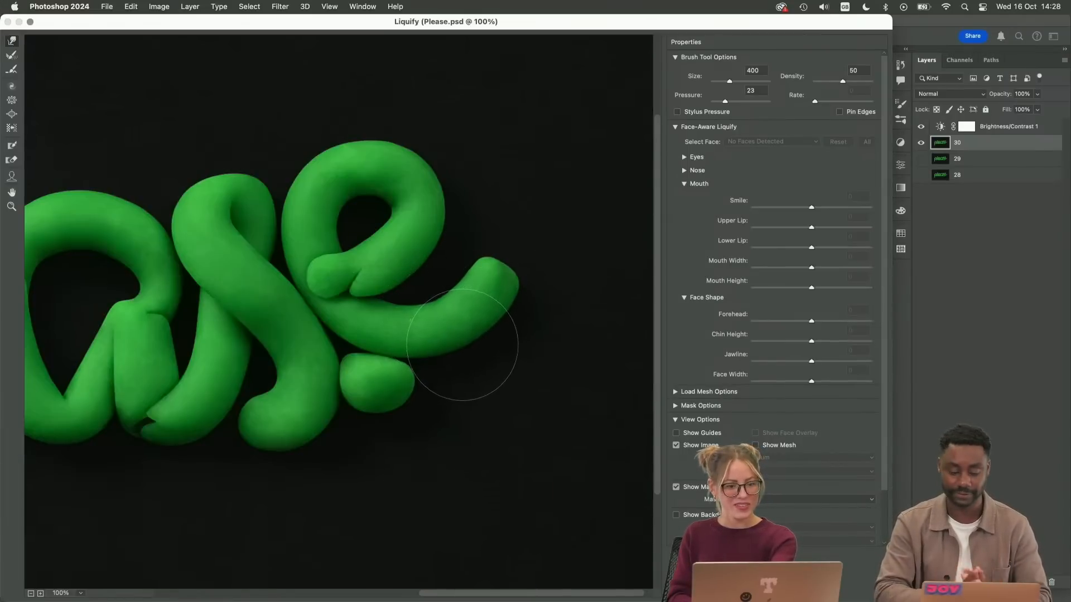
key("Return")
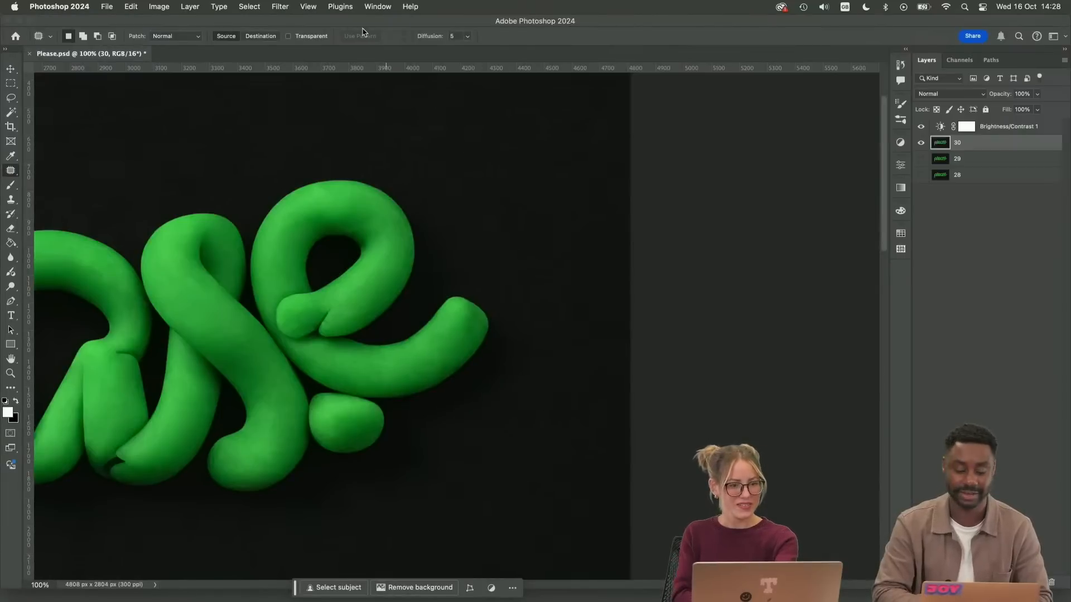
Smooth the outline of the final "e" loop in Liquify with the warp brush at size 200 and apply the filter
left_click(280, 6)
left_click(465, 229)
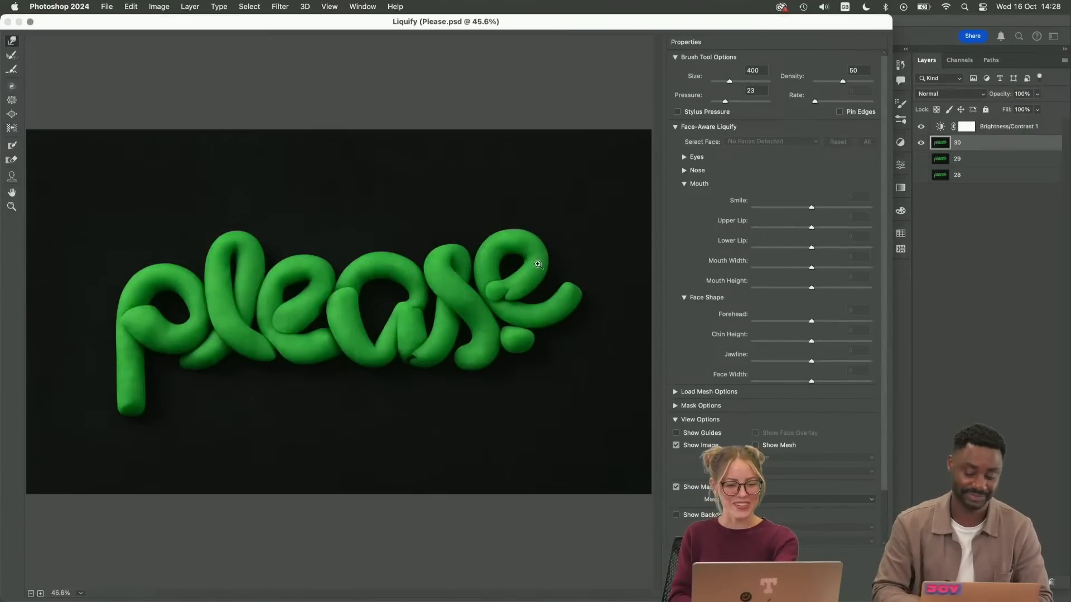
key("super+plus")
key("super+plus")
scroll(561, 273, "right", 5)
key("super+plus")
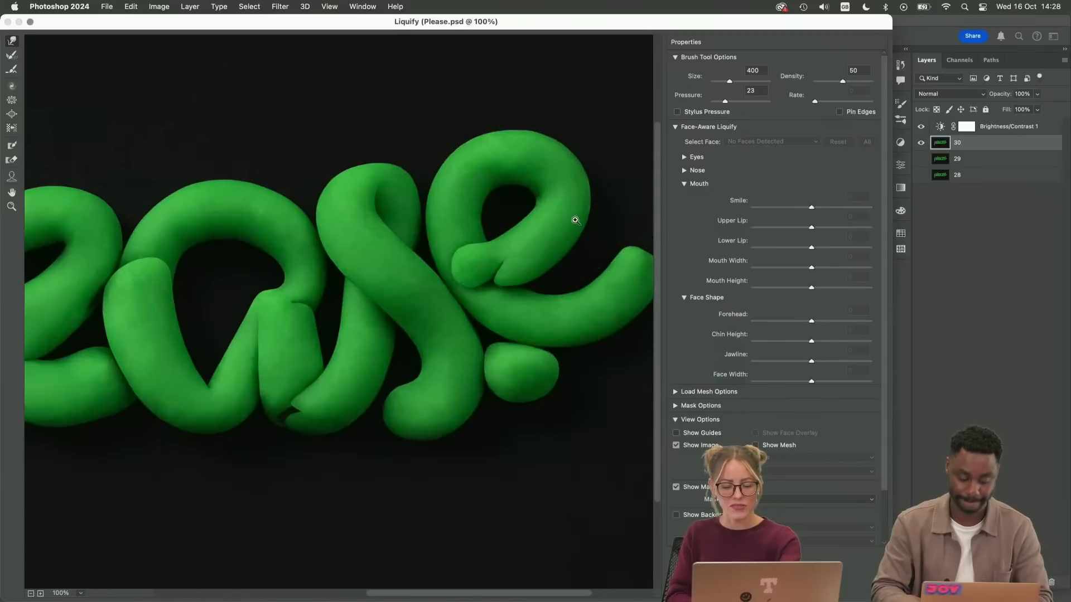
key("super+minus")
key("super+plus")
key("super+plus")
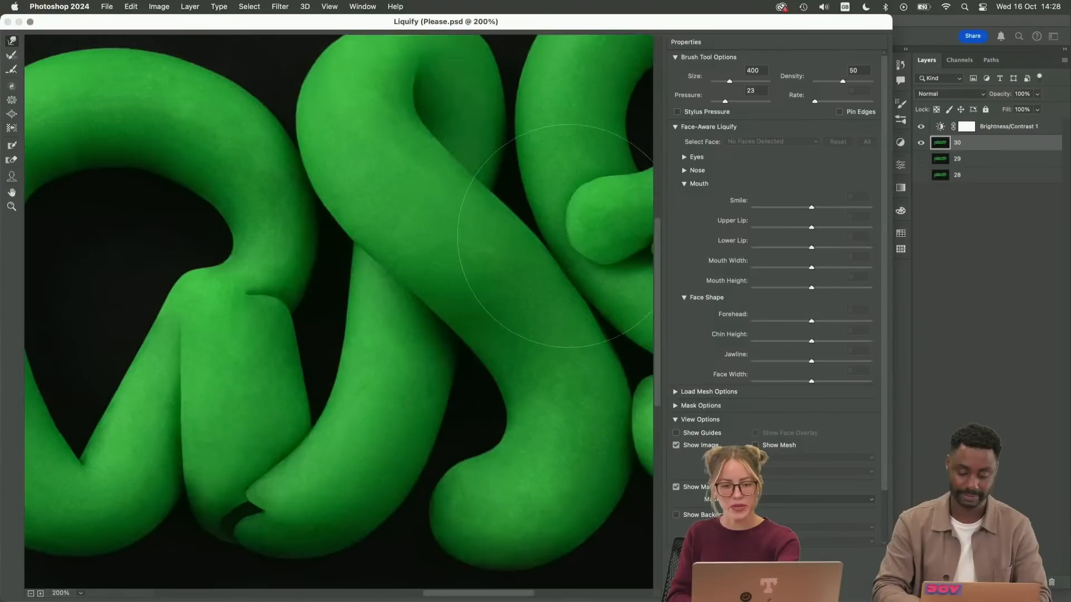
left_click_drag(548, 251, 268, 335)
key("[")
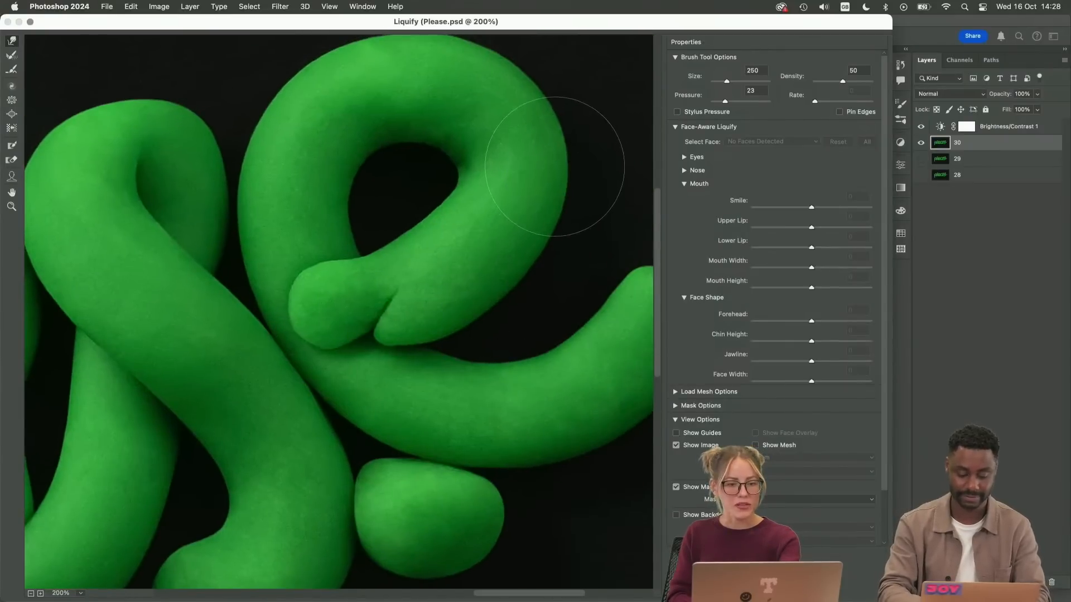
key("[")
left_click_drag(524, 141, 497, 220)
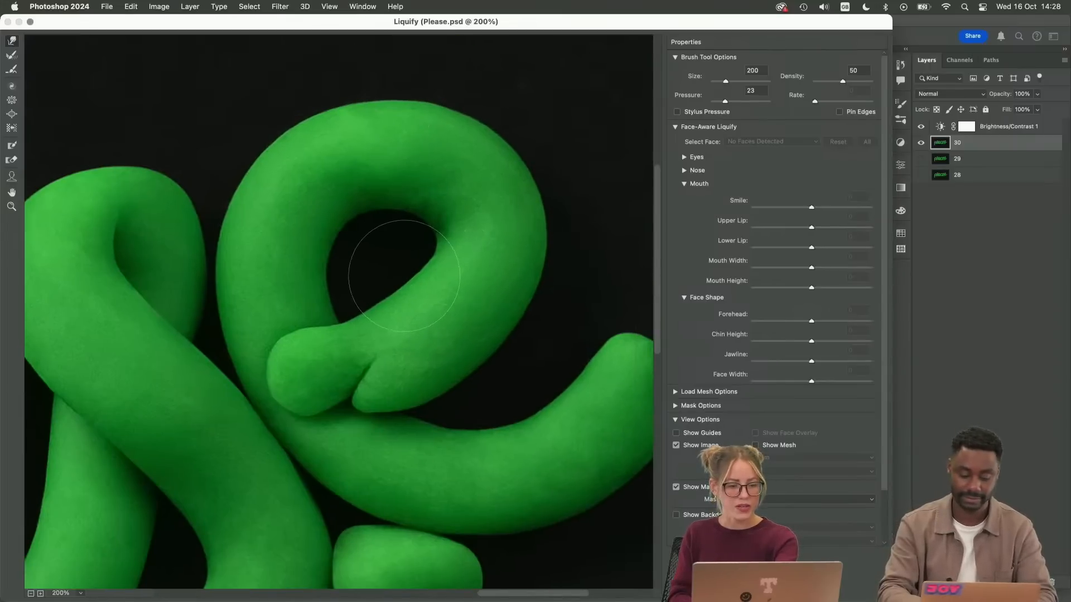
key("Return")
Bring the whole "please" lettering into view and save Please.psd
key("super+minus")
key("super+minus")
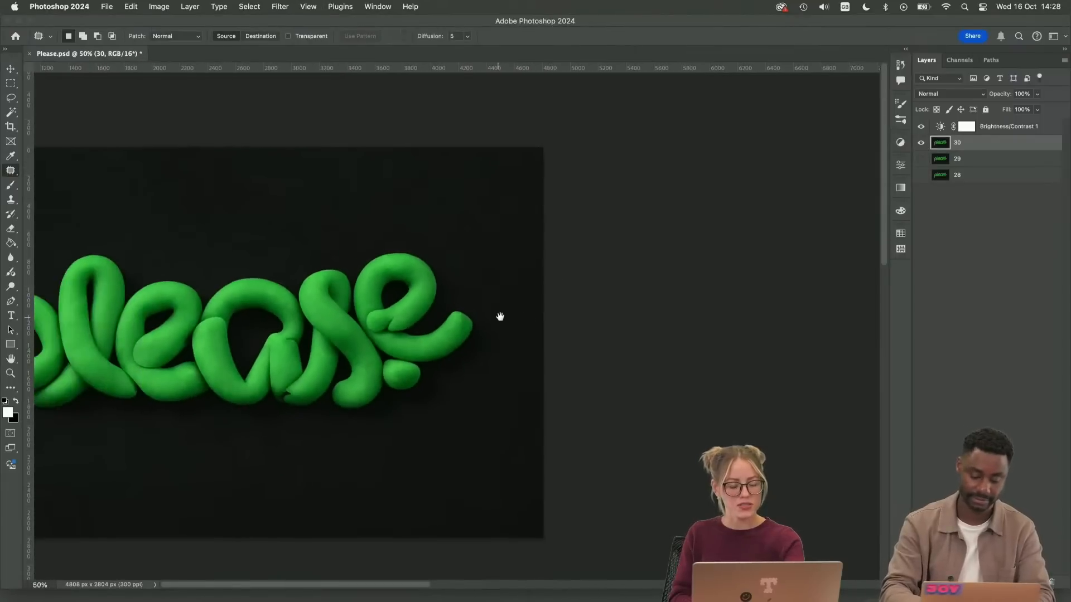
left_click_drag(500, 315, 702, 306)
key("super+s")
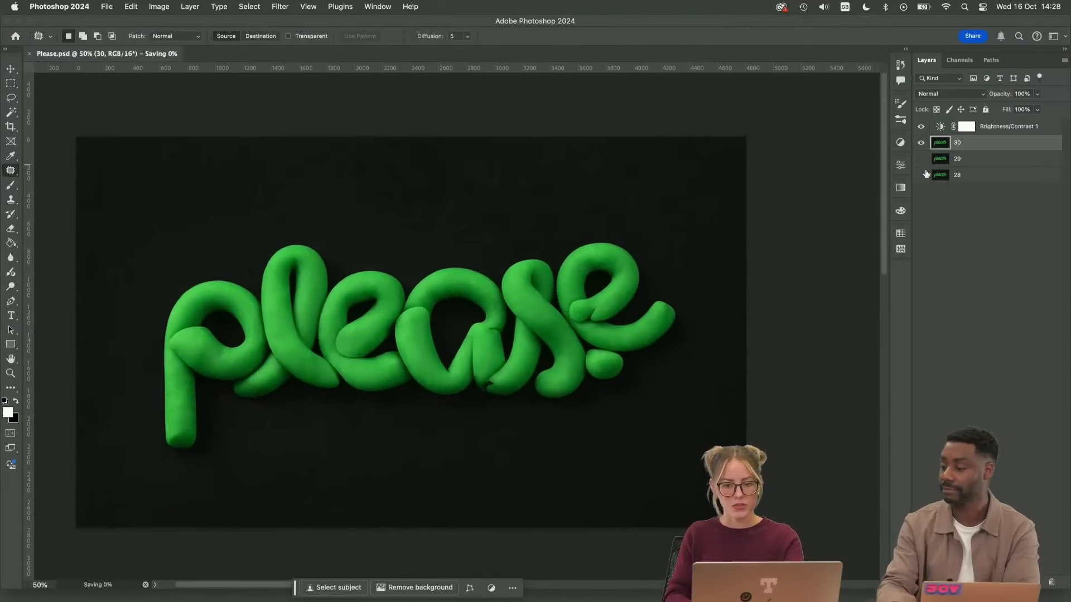
Compare the retouched layer 30 with the original layer 28 by toggling their visibility, leaving only layer 30 and its adjustment shown
left_click(921, 175)
left_click(921, 143)
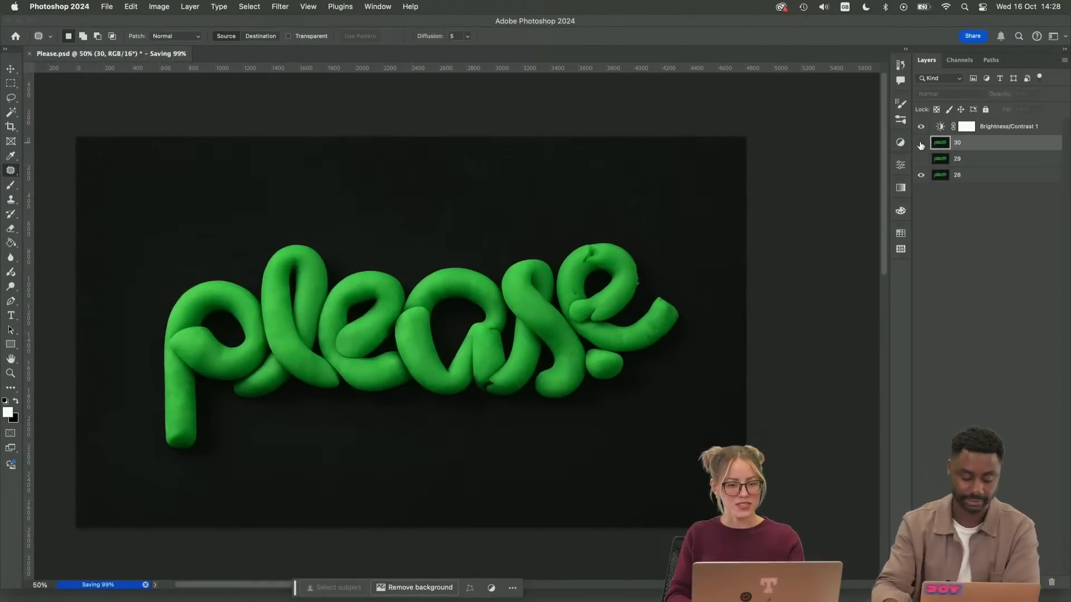
left_click(922, 143)
left_click(920, 144)
left_click(920, 145)
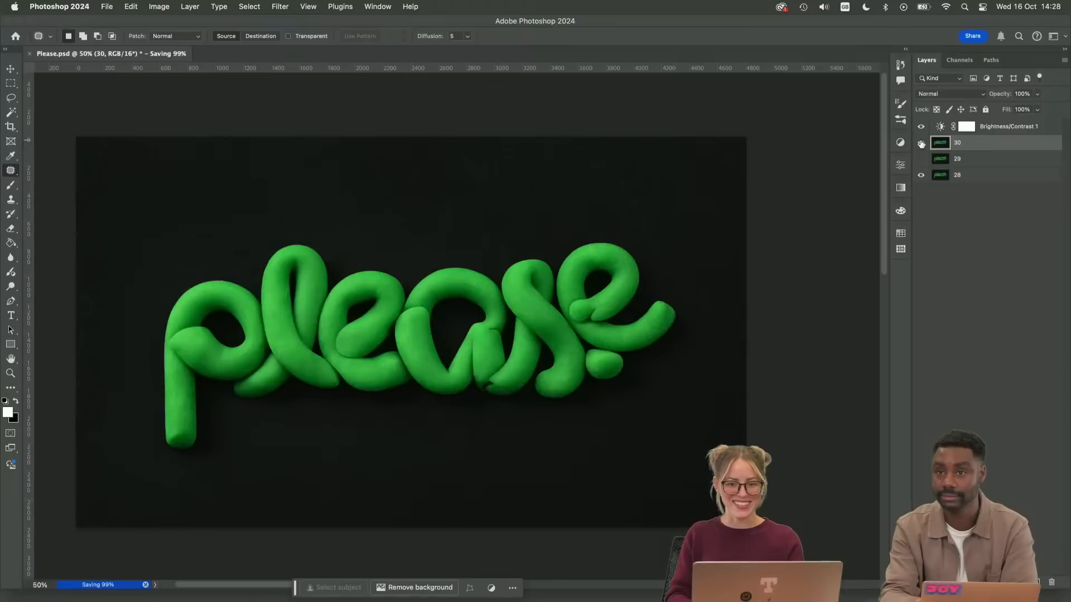
left_click(920, 146)
left_click(921, 144)
left_click(921, 145)
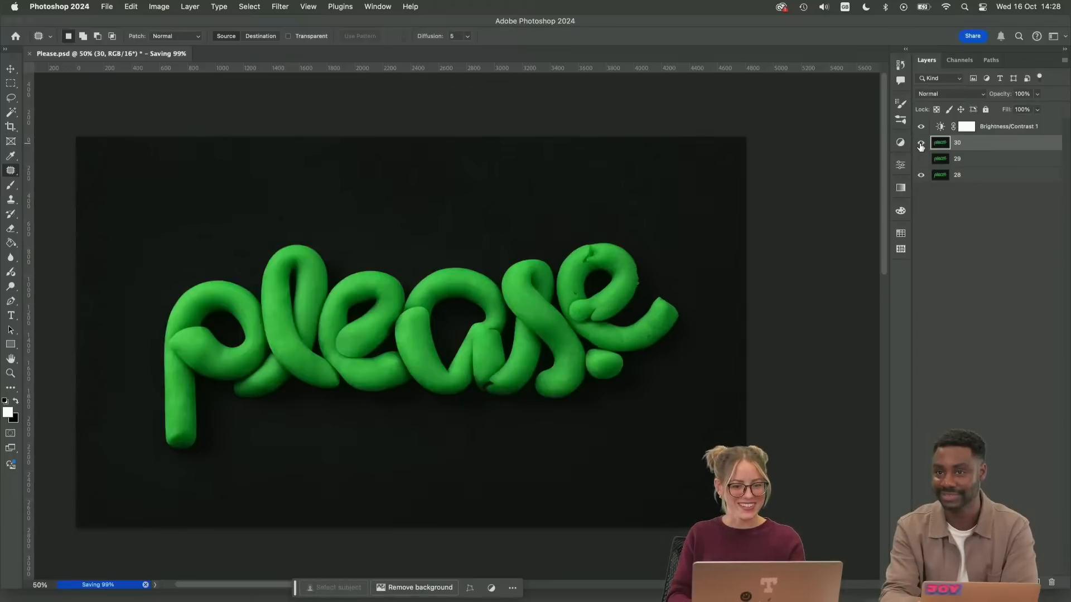
left_click(921, 144)
left_click(921, 144)
left_click(921, 145)
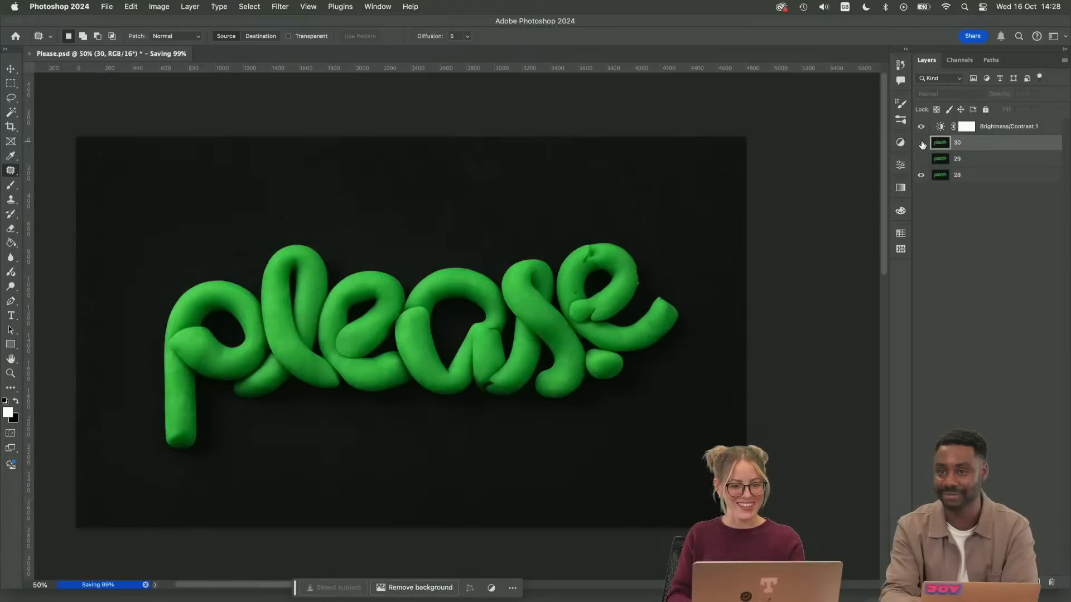
left_click(921, 146)
left_click(921, 145)
left_click(922, 145)
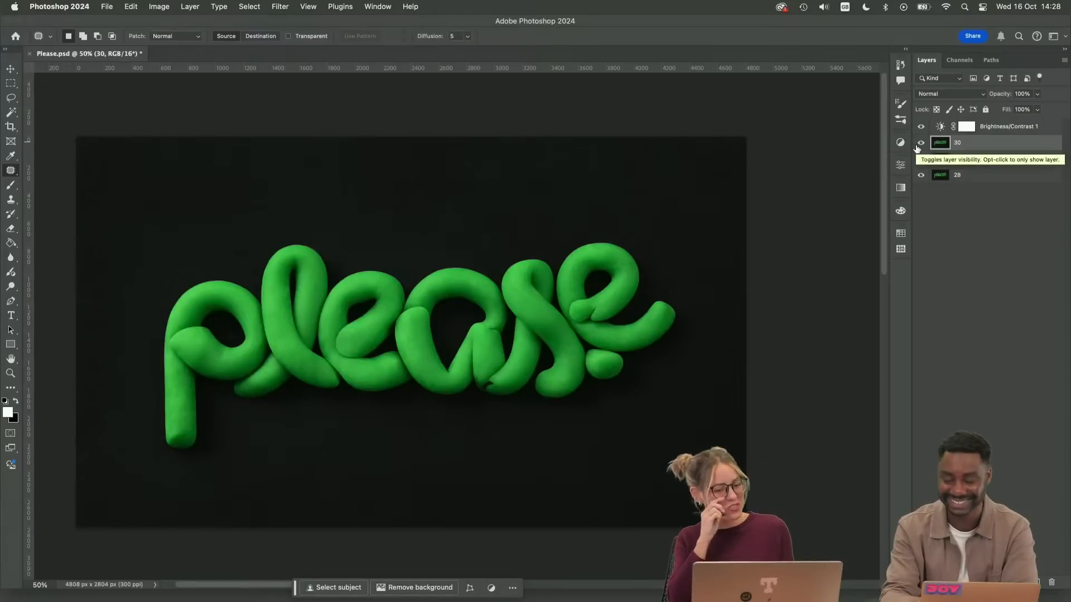
left_click(920, 144)
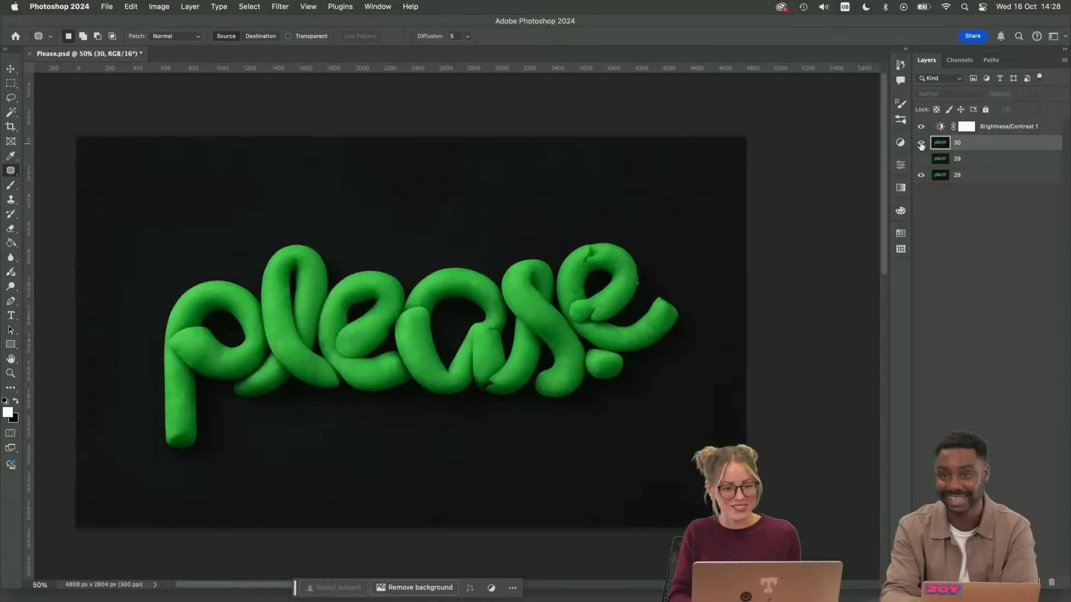
left_click(921, 144)
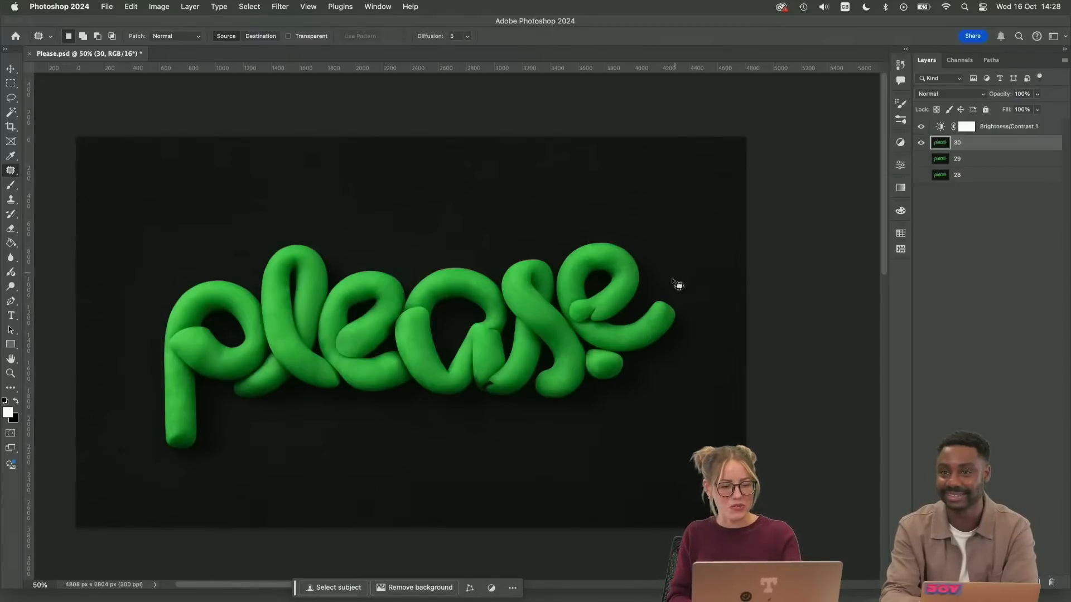
Save Please.psd and switch from Photoshop to the desktop
key("super+s")
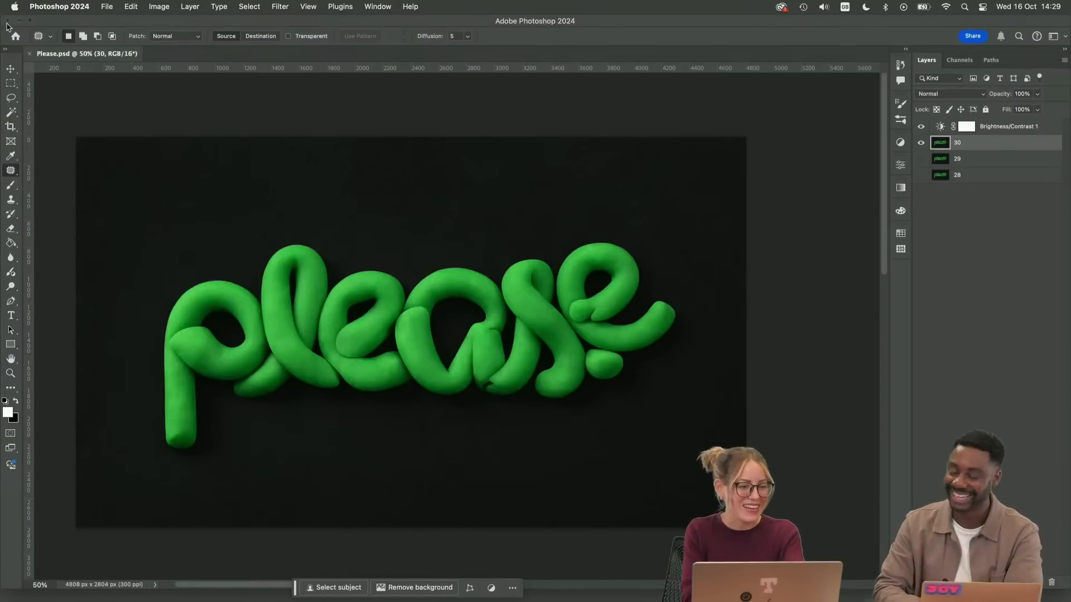
left_click(7, 21)
left_click(719, 164)
Open Please.ai from the desktop in Illustrator
left_click(701, 117)
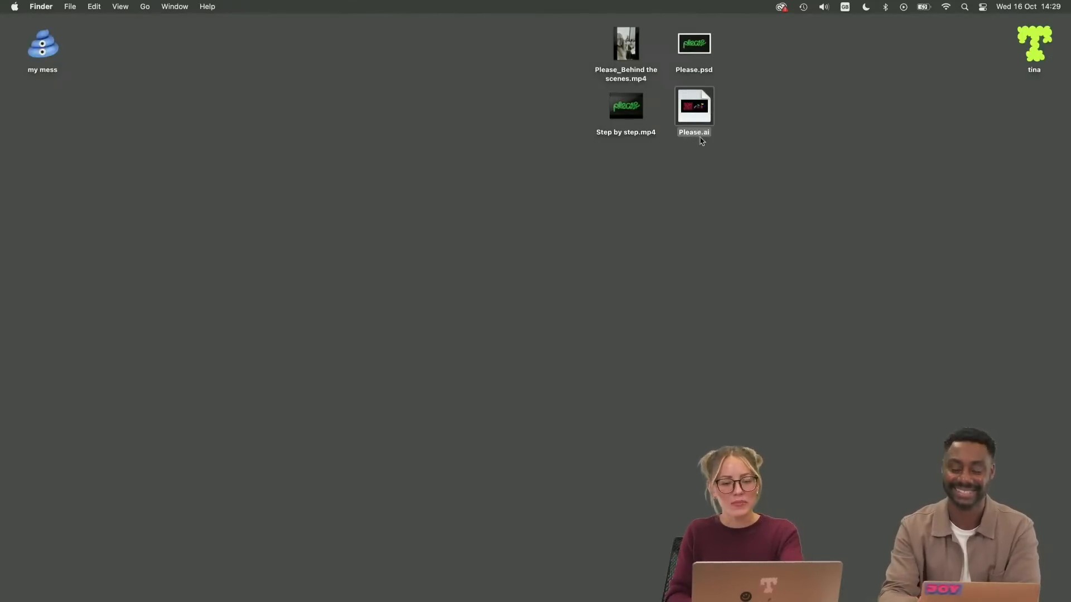
left_click_drag(684, 119, 424, 558)
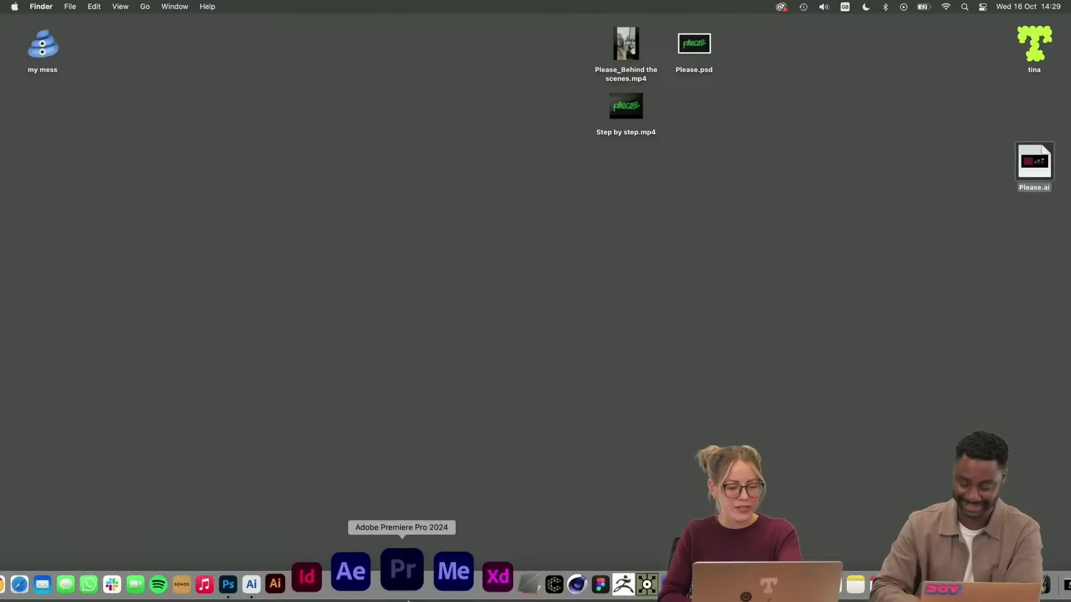
left_click(668, 265)
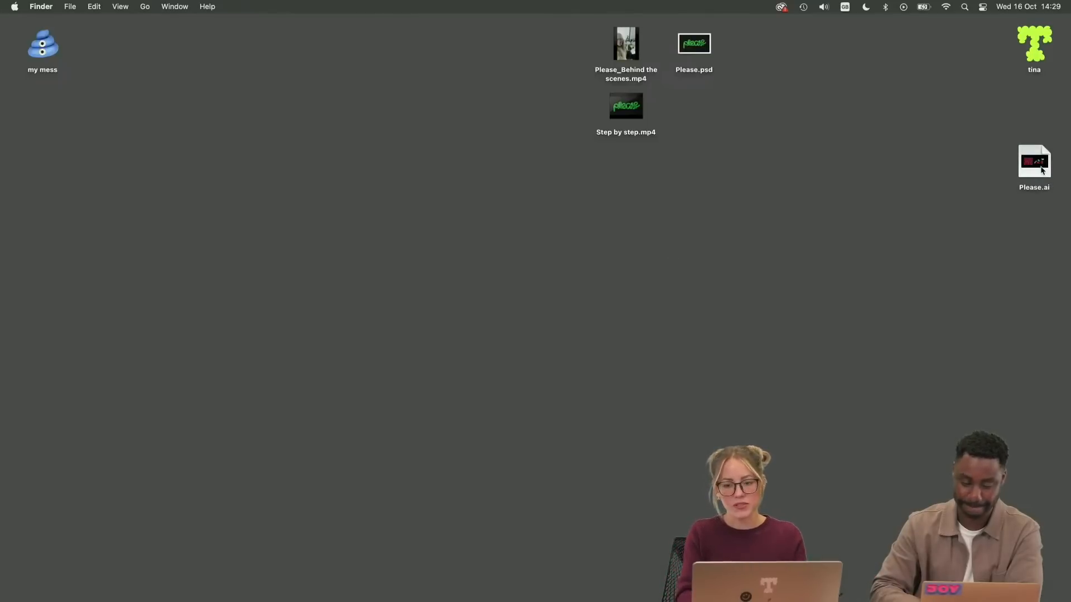
left_click_drag(1040, 169, 306, 585)
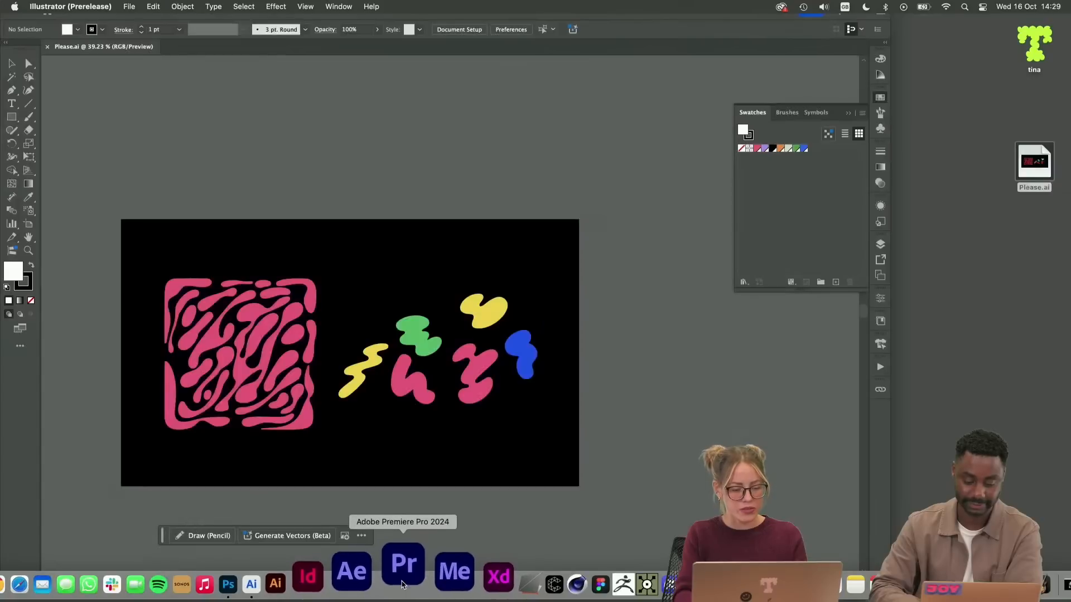
Hide the Dock, enlarge the document window to fill the screen, and bring the whole artboard into view
right_click(402, 584)
left_click(420, 516)
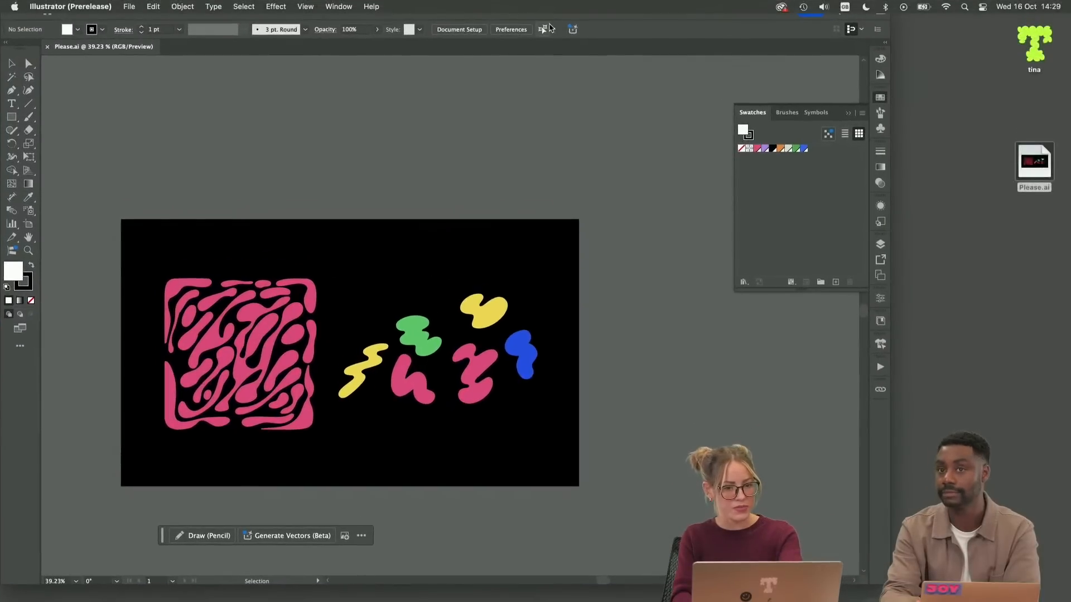
mouse_move(561, 19)
left_mouse_down()
mouse_move(597, 24)
mouse_move(560, 26)
left_mouse_up()
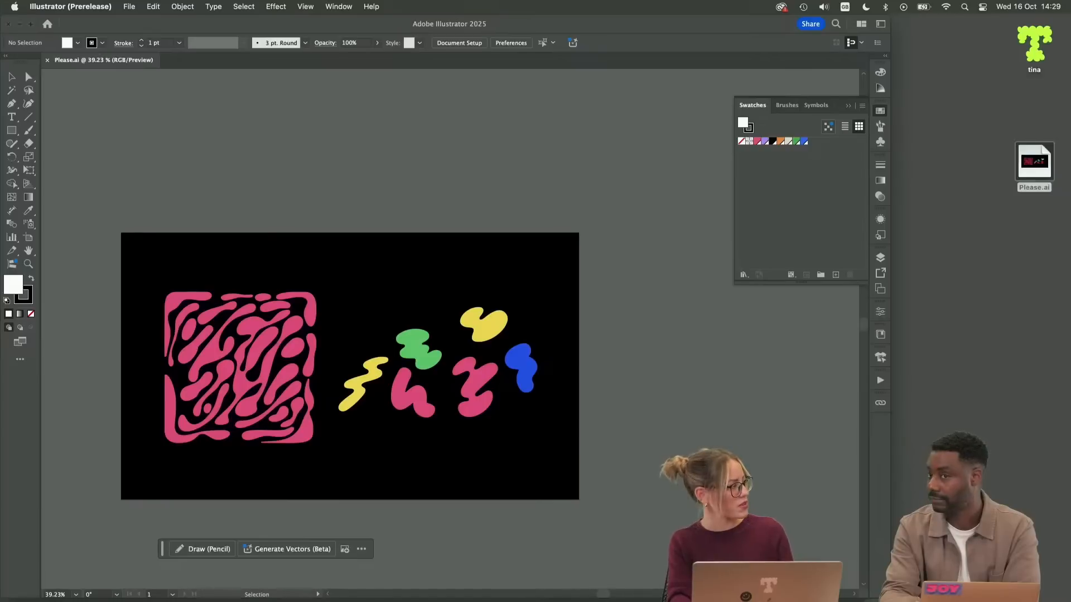
left_click_drag(891, 600, 1067, 600)
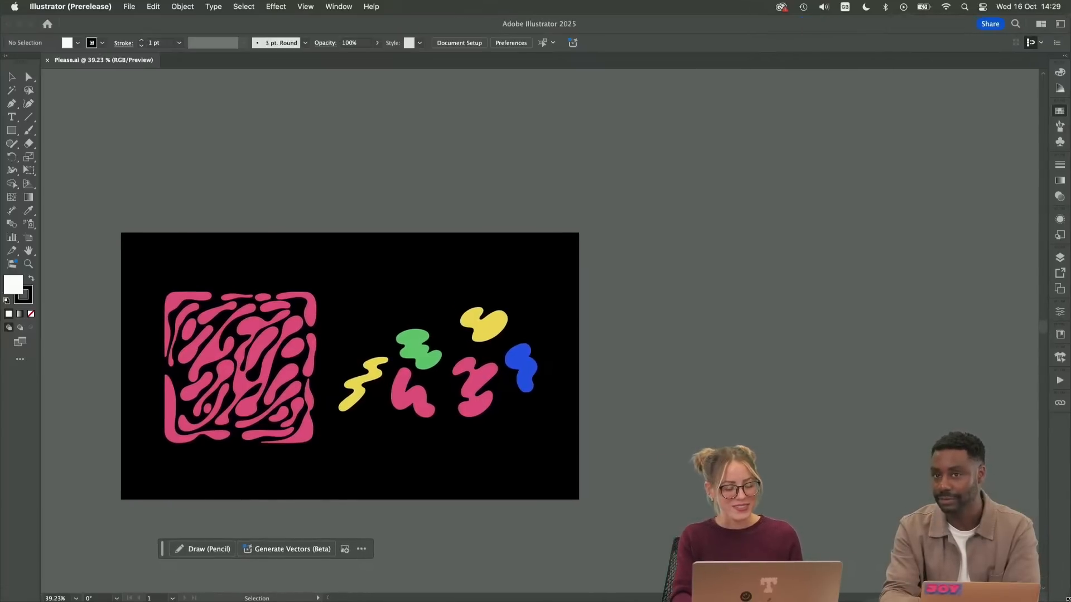
scroll(845, 497, "left", 4)
scroll(844, 496, "down", 3)
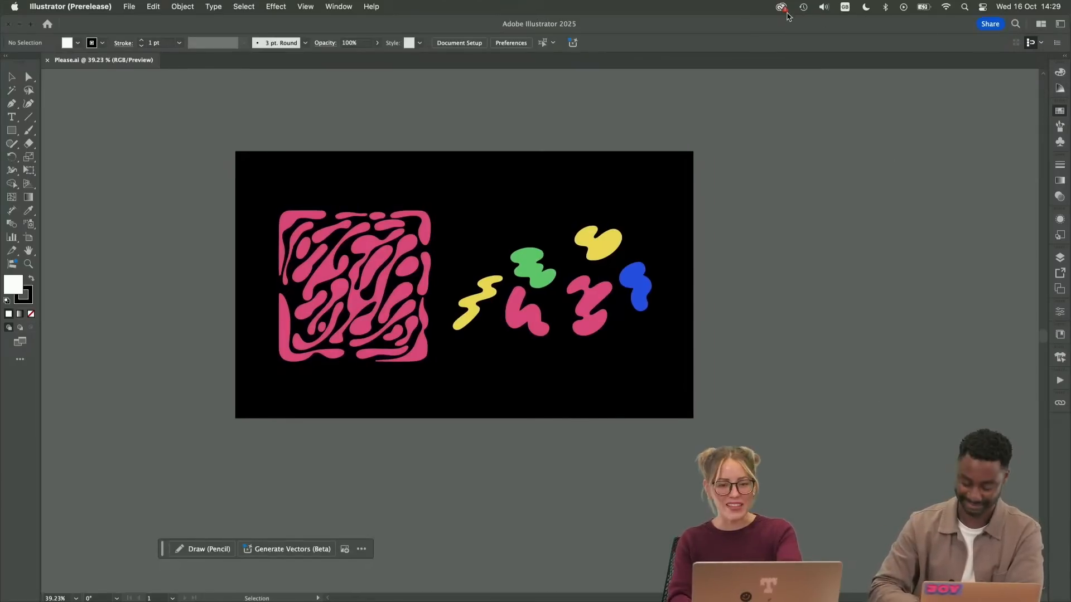
Place Please.psd from the desktop into Please.ai as a linked image overlapping the artboard's edge
left_click_drag(793, 27, 792, 160)
key("F11")
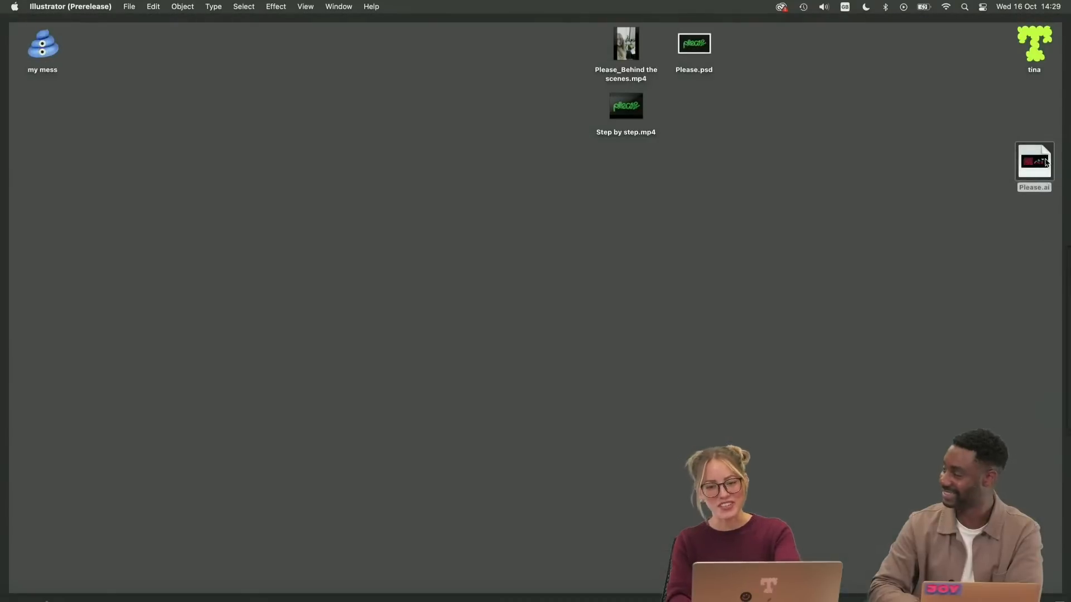
left_click_drag(1044, 162, 725, 108)
left_click_drag(696, 55, 763, 401)
key("F11")
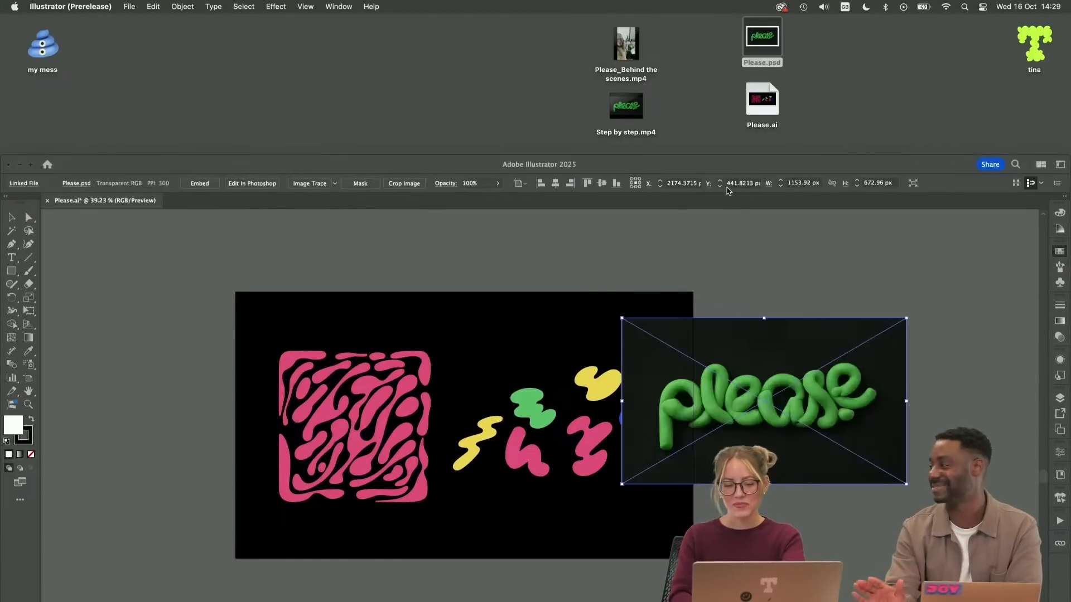
key("F11")
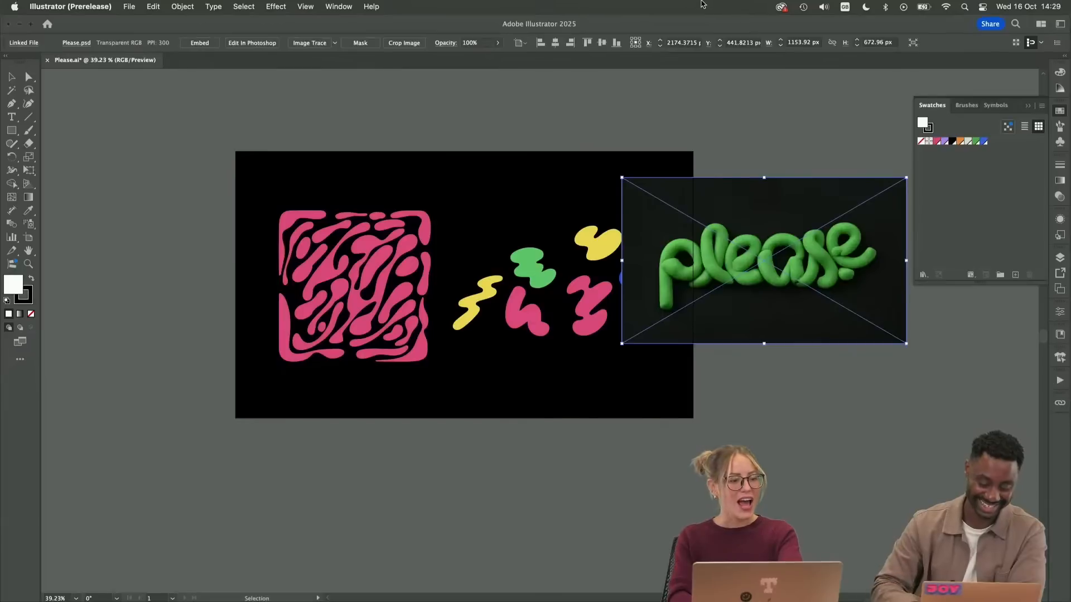
Move the placed "please" image below the artboard and enlarge it to about 1627 by 949 px
left_click_drag(748, 294, 618, 418)
scroll(618, 407, "down", 5)
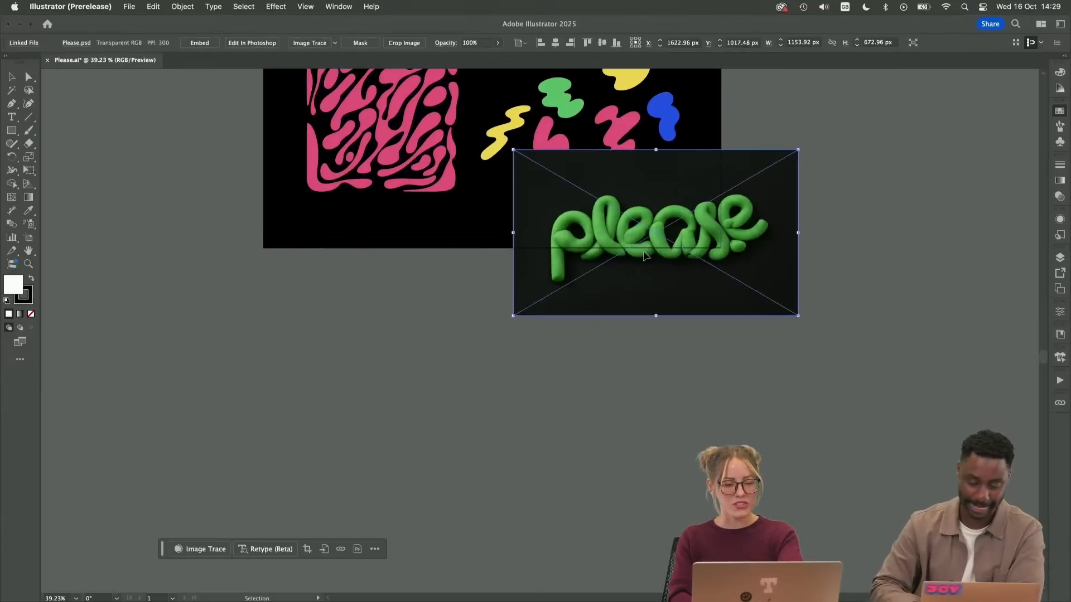
left_click_drag(668, 238, 402, 420)
left_click_drag(527, 509, 648, 564)
scroll(622, 535, "down", 3)
left_click(661, 366)
left_click(634, 363)
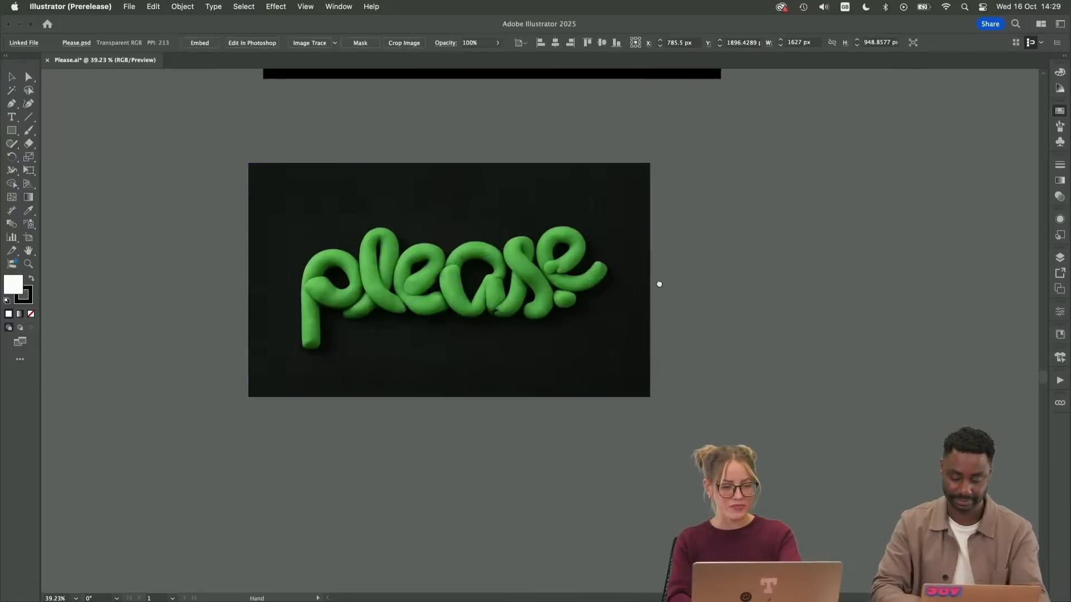
Duplicate the black artboard beside the original and delete the copied artwork to leave it empty
scroll(660, 285, "up", 4)
left_click(718, 346)
key("shift+o")
key("super+minus")
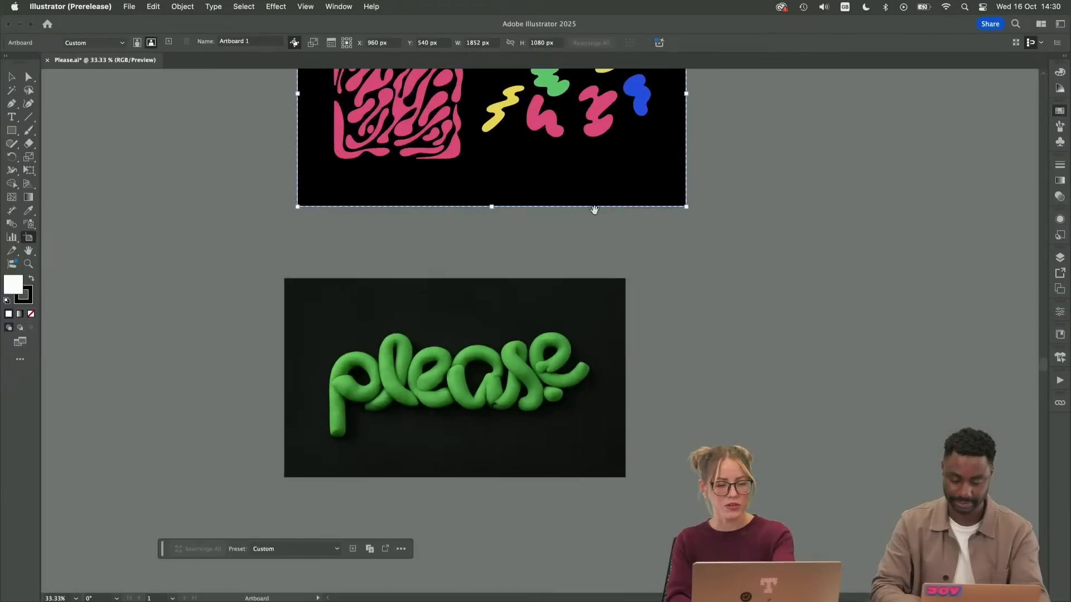
left_click_drag(594, 210, 282, 318)
left_click_drag(271, 227, 726, 228)
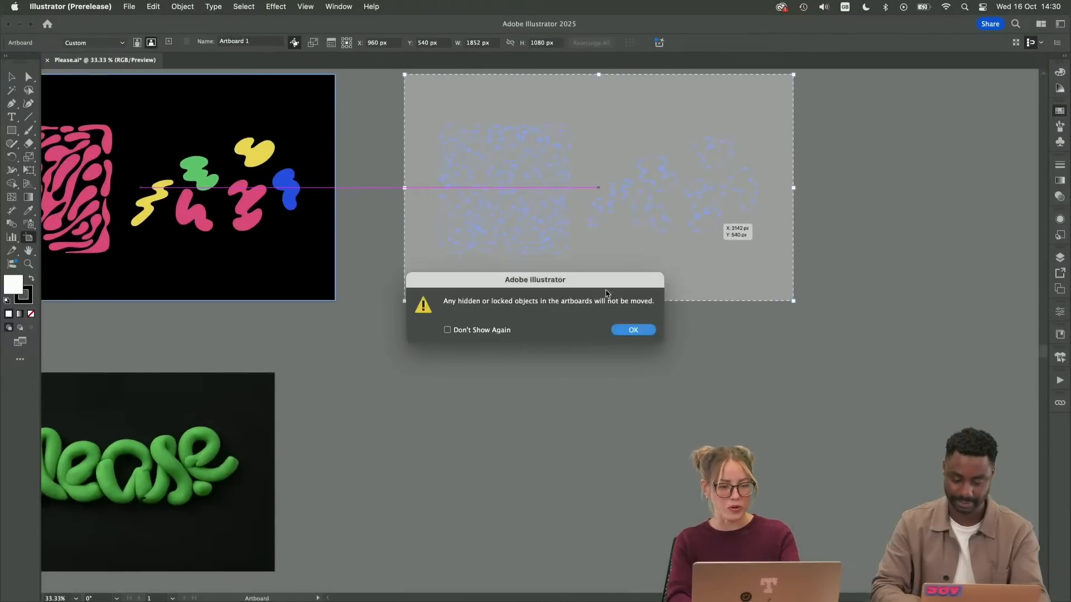
left_click(631, 329)
key("v")
left_click_drag(517, 317, 843, 98)
key("Delete")
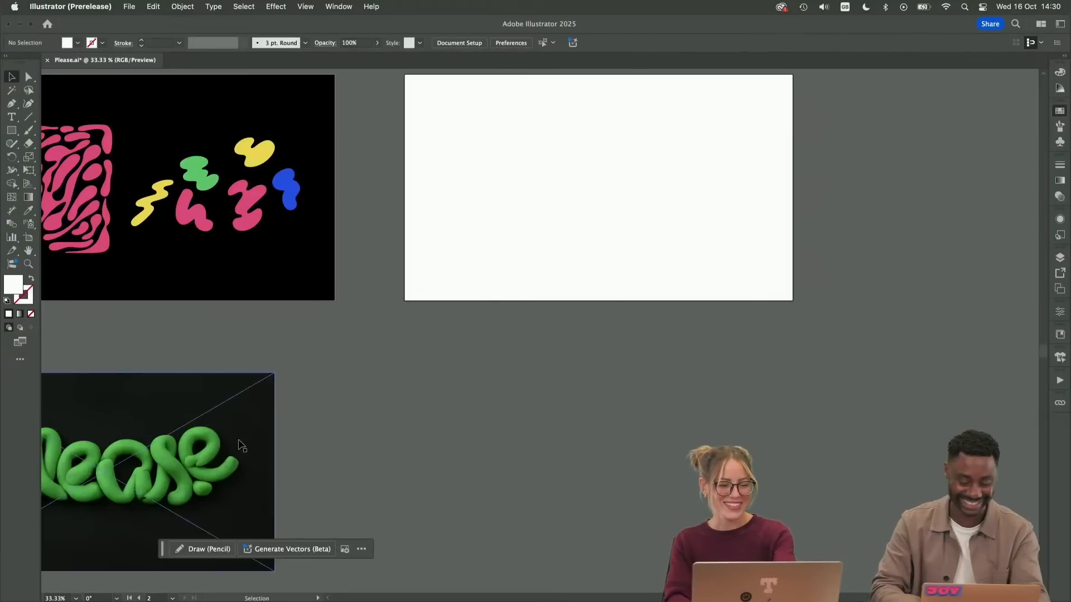
Move the "please" image onto the empty artboard, center it both ways, and scale it to cover the artboard
left_click_drag(237, 445, 702, 171)
left_click(555, 43)
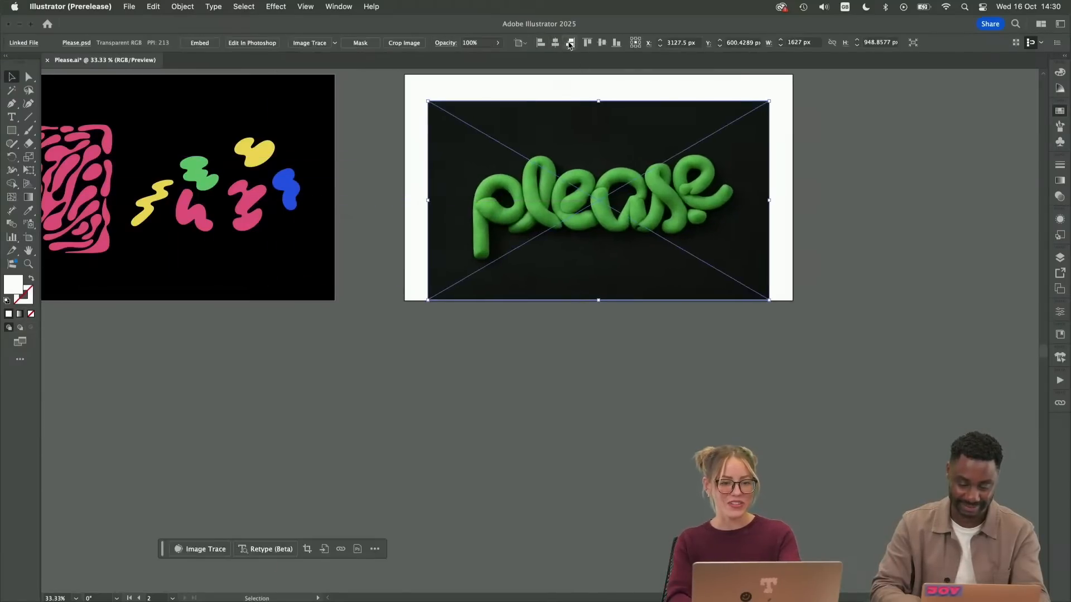
left_click(601, 43)
scroll(627, 95, "up", 5)
scroll(627, 96, "right", 2)
left_click_drag(712, 214, 734, 205)
left_click(765, 233)
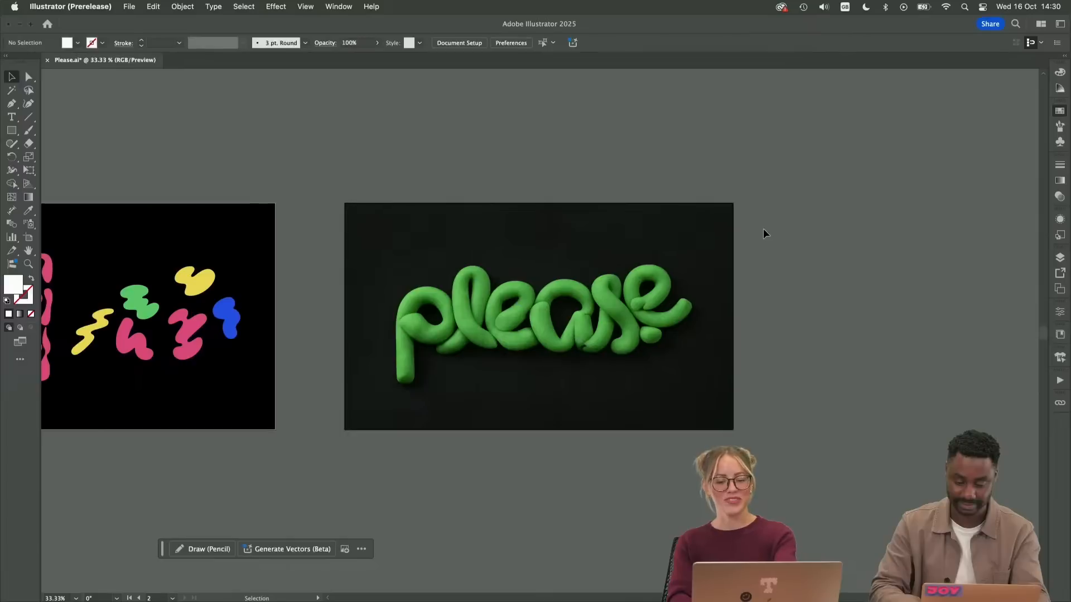
Duplicate the artboard with the "please" image directly beneath the original
key("super+equal")
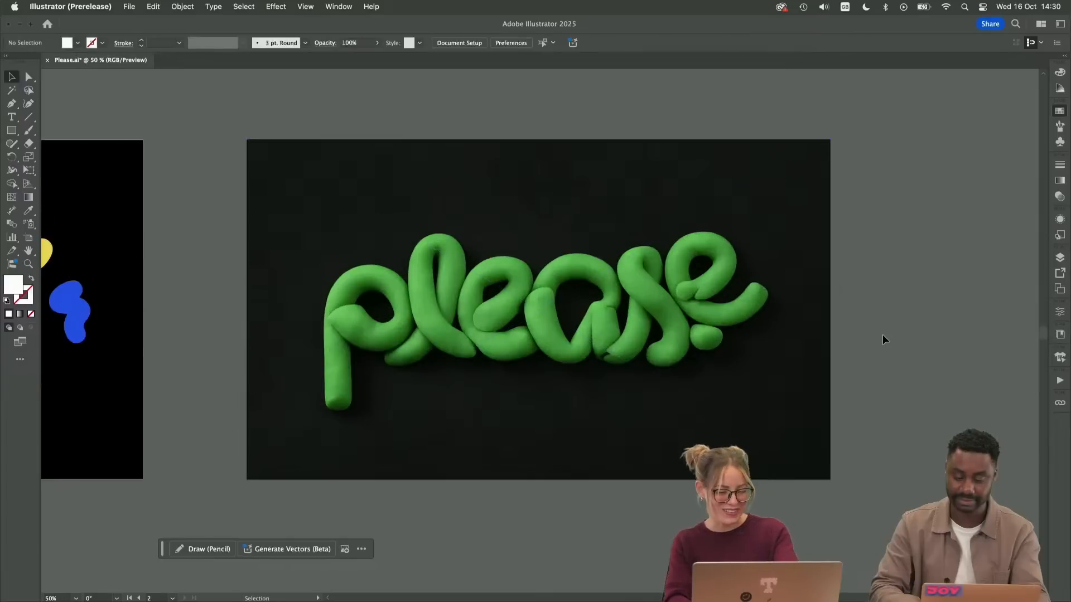
key("super+minus")
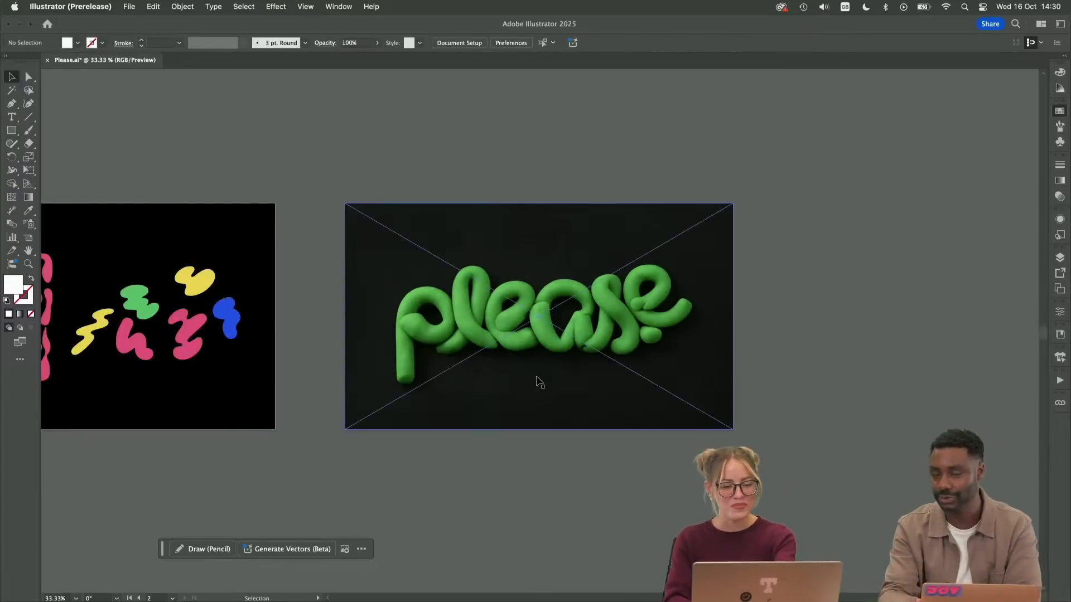
left_click_drag(500, 393, 547, 303)
key("shift+o")
left_click_drag(537, 209, 537, 482)
key("v")
left_click_drag(304, 407, 371, 444)
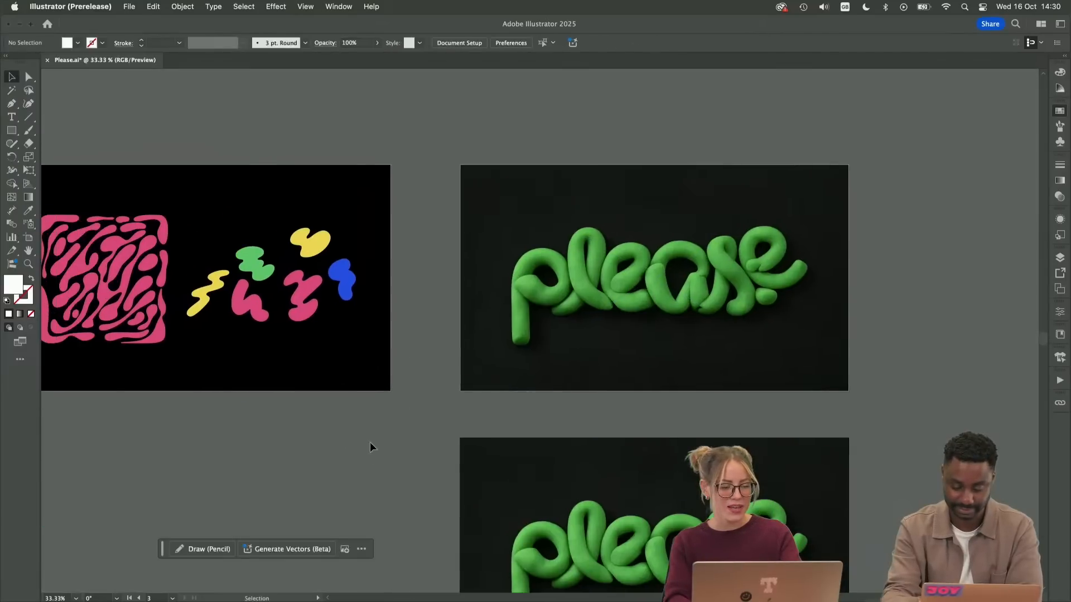
Copy the larger pink squiggle onto the middle of the upper "please" image, about 422 by 559 px
mouse_move(304, 301)
left_mouse_down()
mouse_move(657, 292)
mouse_move(641, 301)
mouse_move(673, 218)
left_mouse_up()
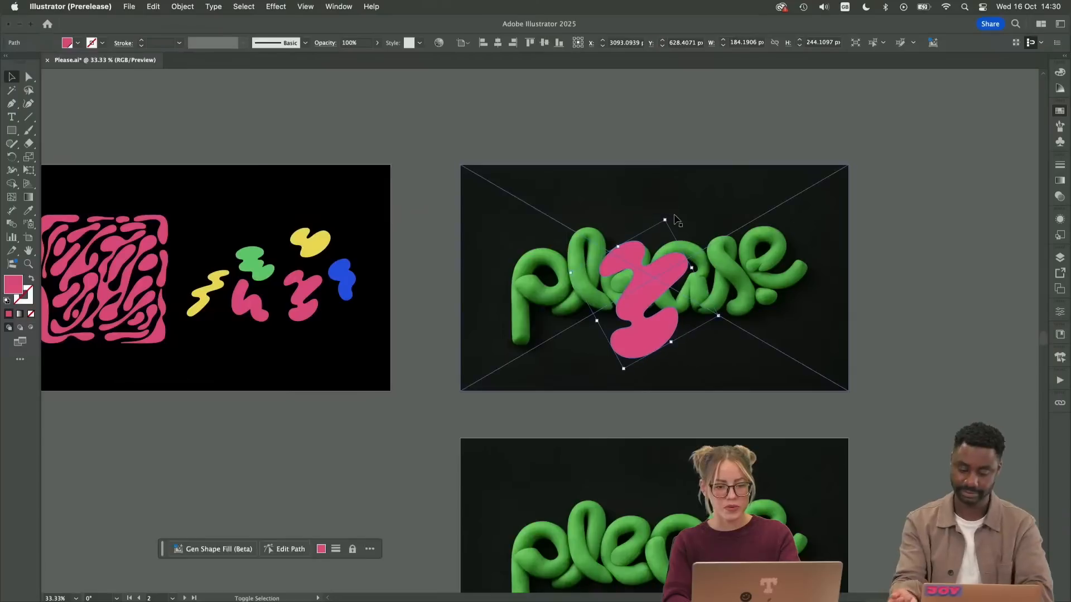
left_click(1059, 111)
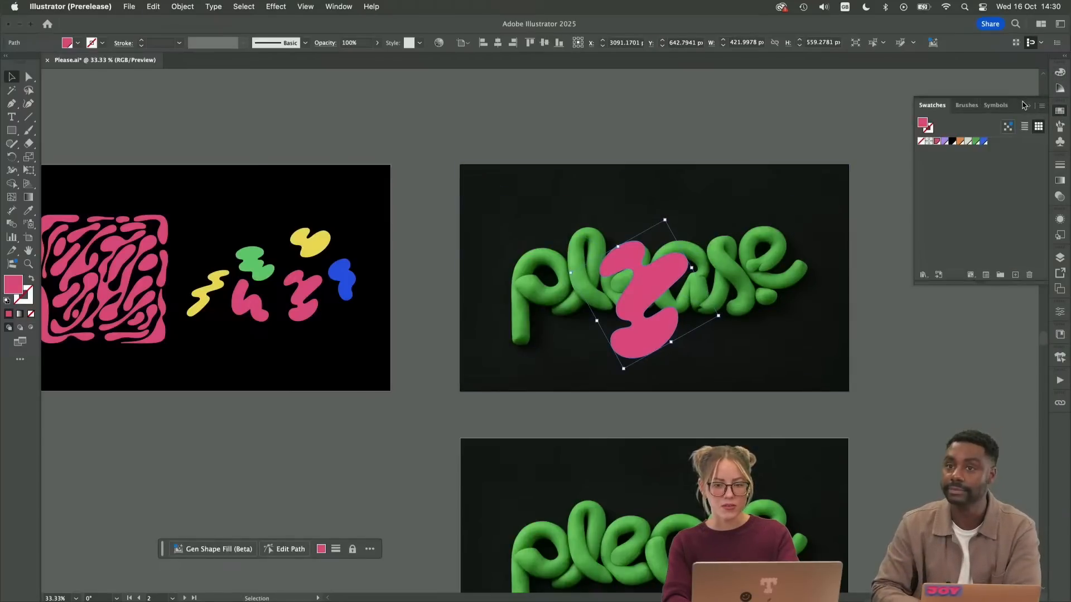
left_click(1027, 105)
key("super+equal")
left_click_drag(781, 282, 699, 271)
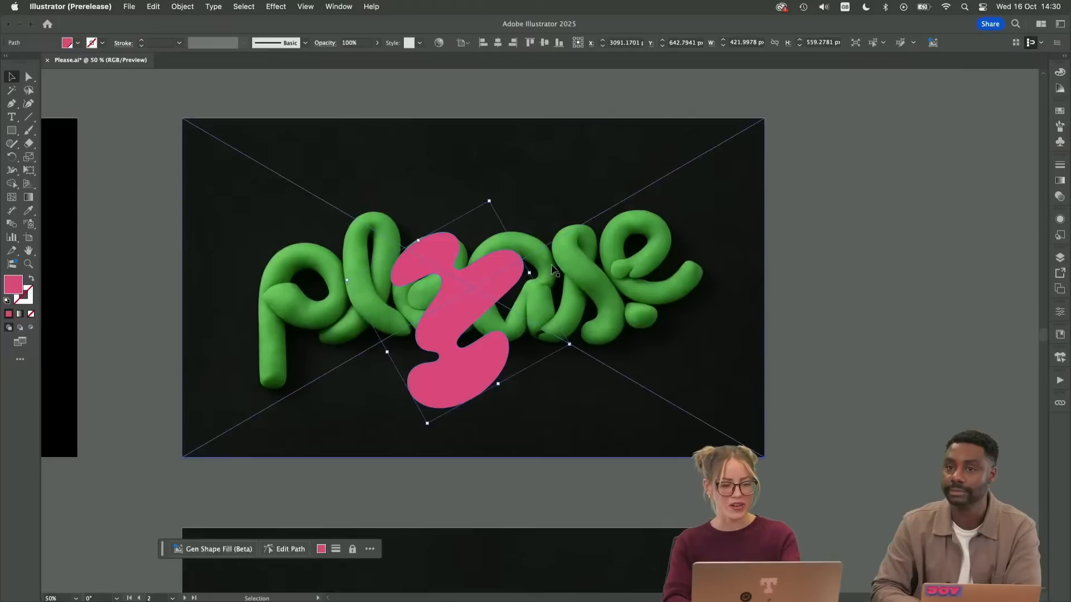
left_click(846, 249)
left_click_drag(470, 291, 480, 270)
Create a mockup from the pink squiggle and the "please" image, and slide the squiggle onto the letter l
left_click(417, 347, "shift")
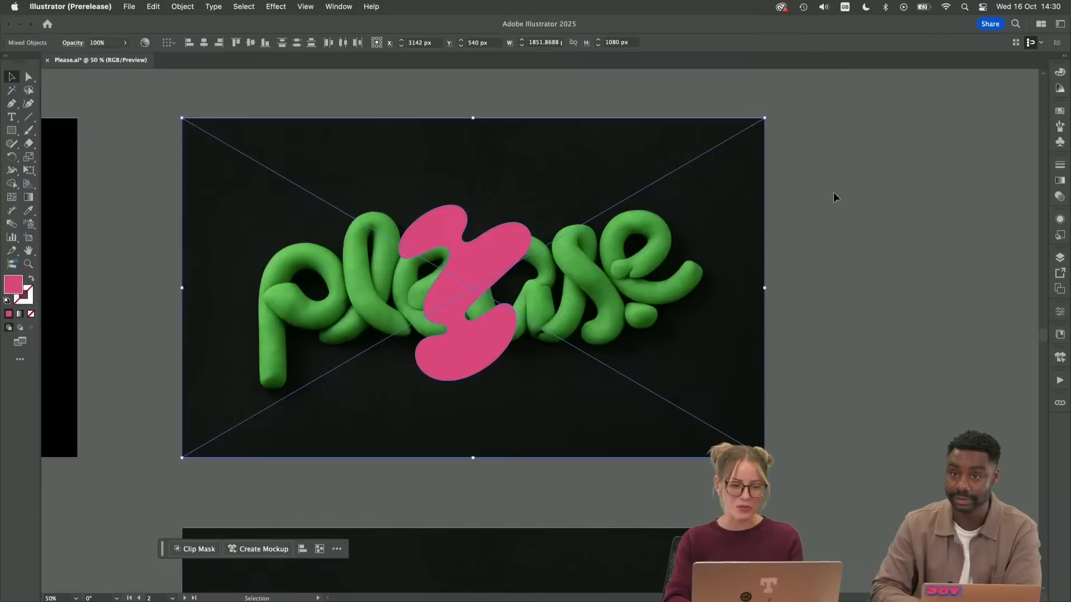
left_click(715, 259)
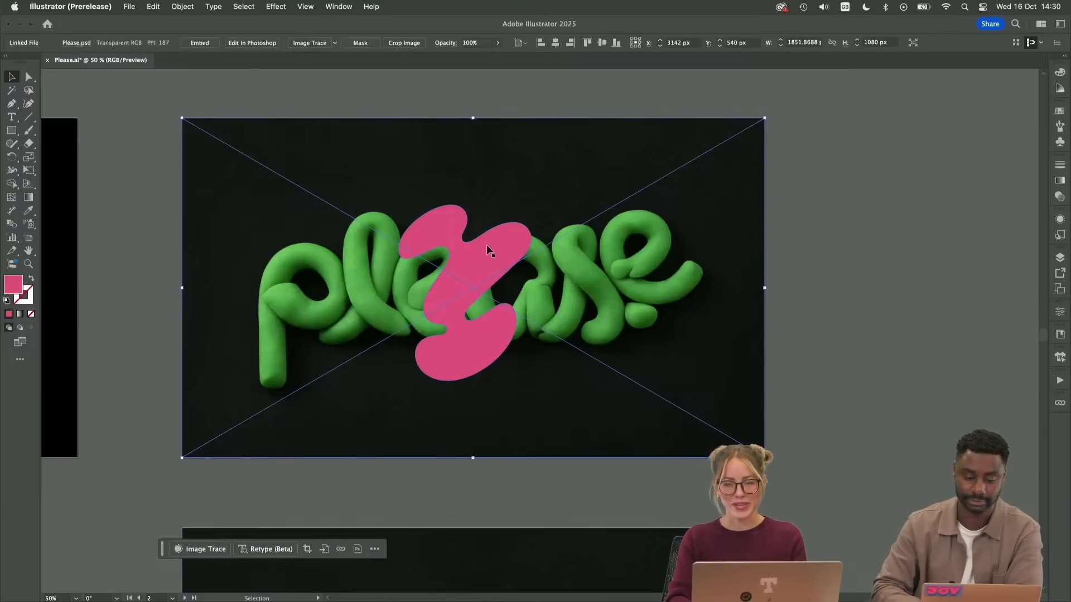
left_click(469, 276, "shift")
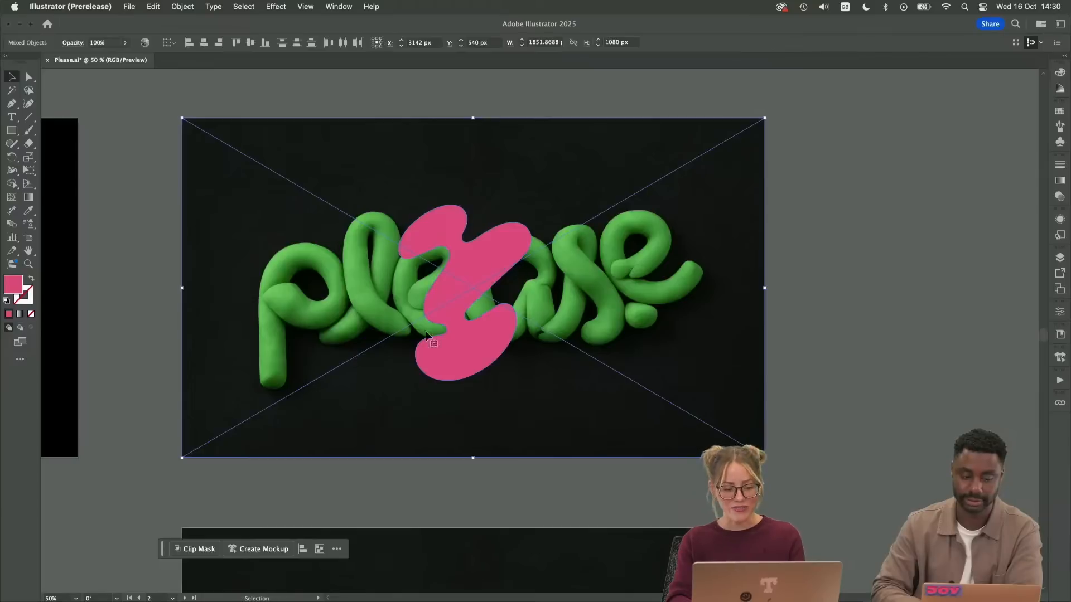
left_click(254, 550)
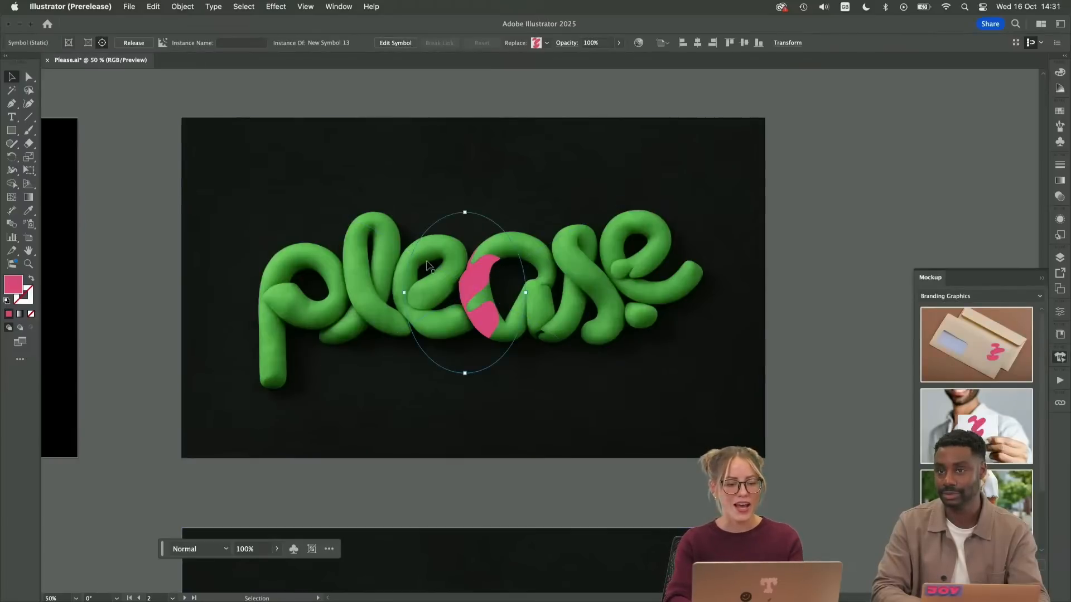
left_click_drag(475, 286, 372, 279)
Place the envelope mockup from Branding Graphics on the canvas, shift the squiggle across the envelope, and delete that mockup
mouse_move(985, 361)
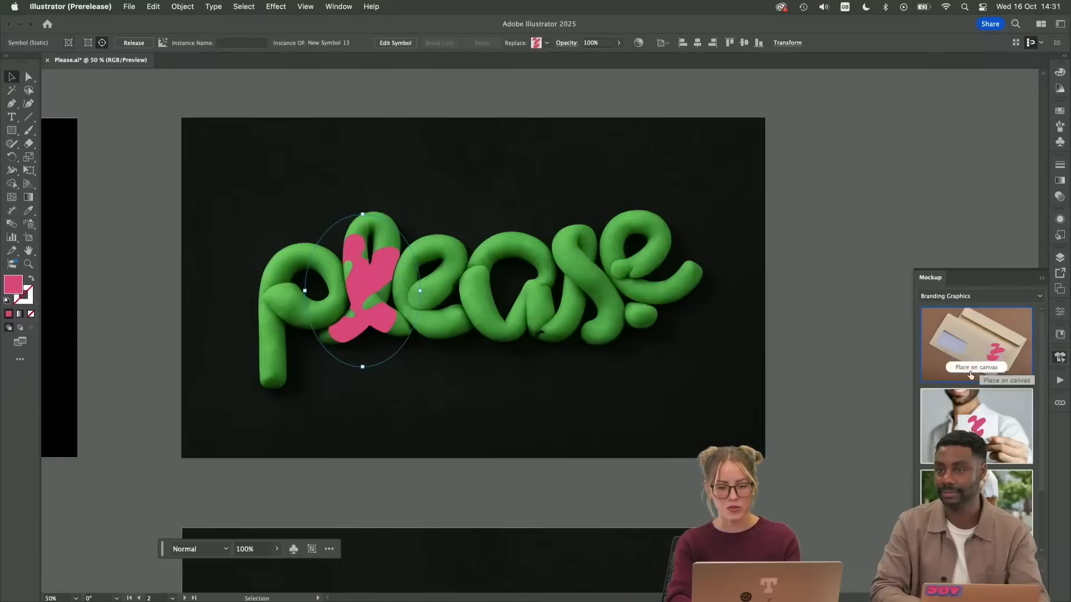
left_click(971, 370)
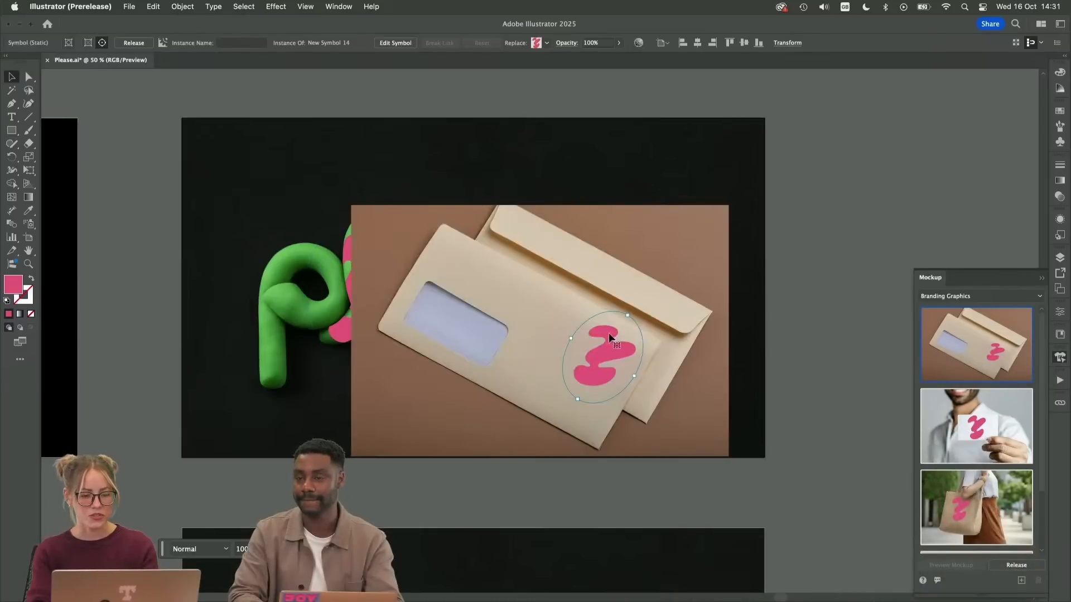
left_click_drag(561, 337, 626, 338)
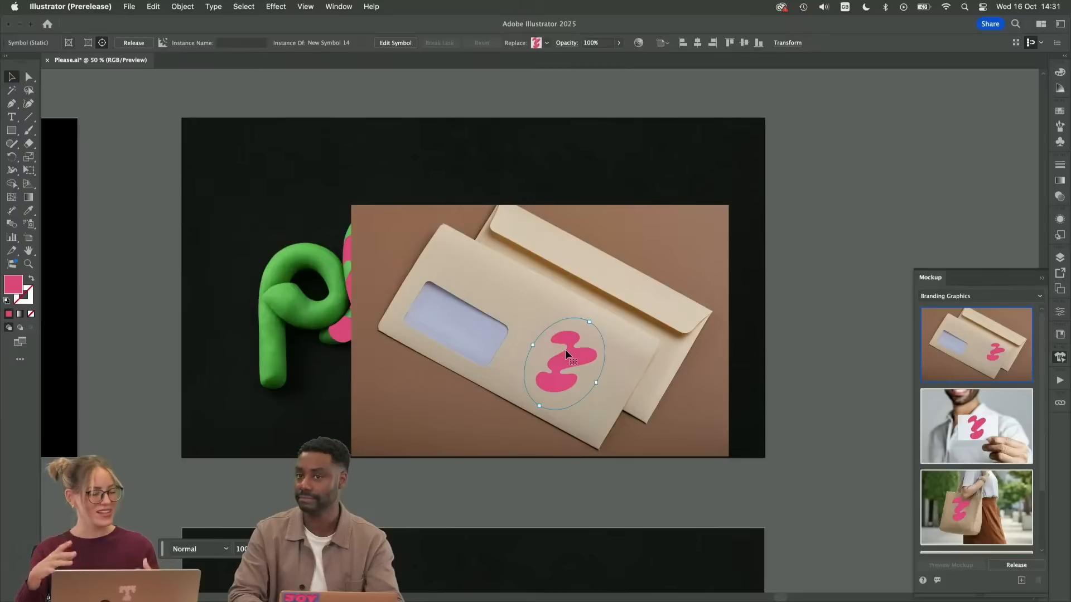
left_click(648, 313)
key("Delete")
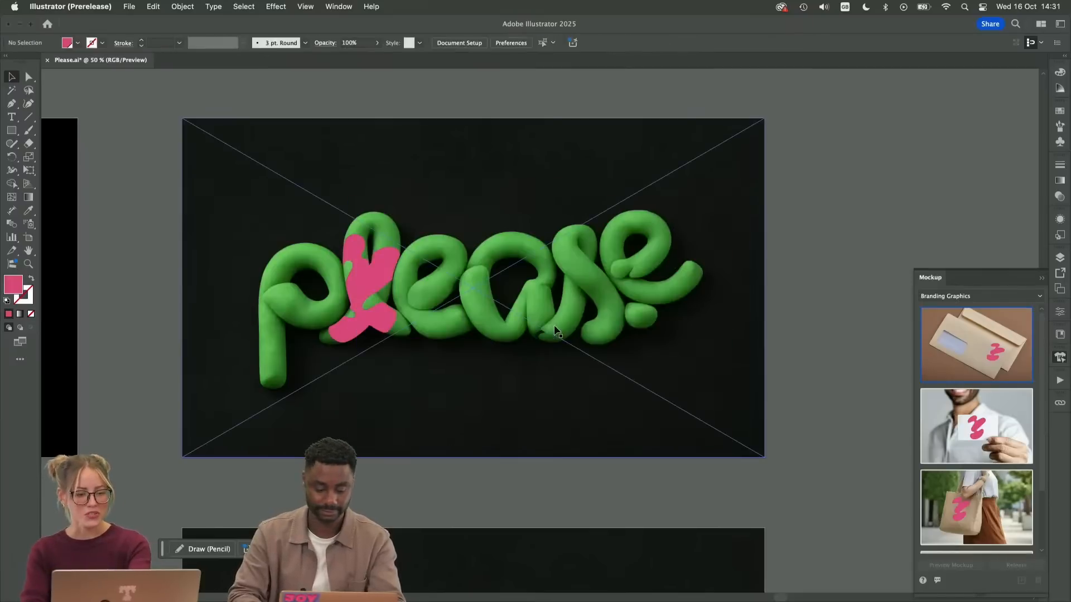
Isolate the mockup's squiggle on the letter l, set its blending mode to Color, and leave isolation mode
left_click(371, 277)
double_click(370, 276)
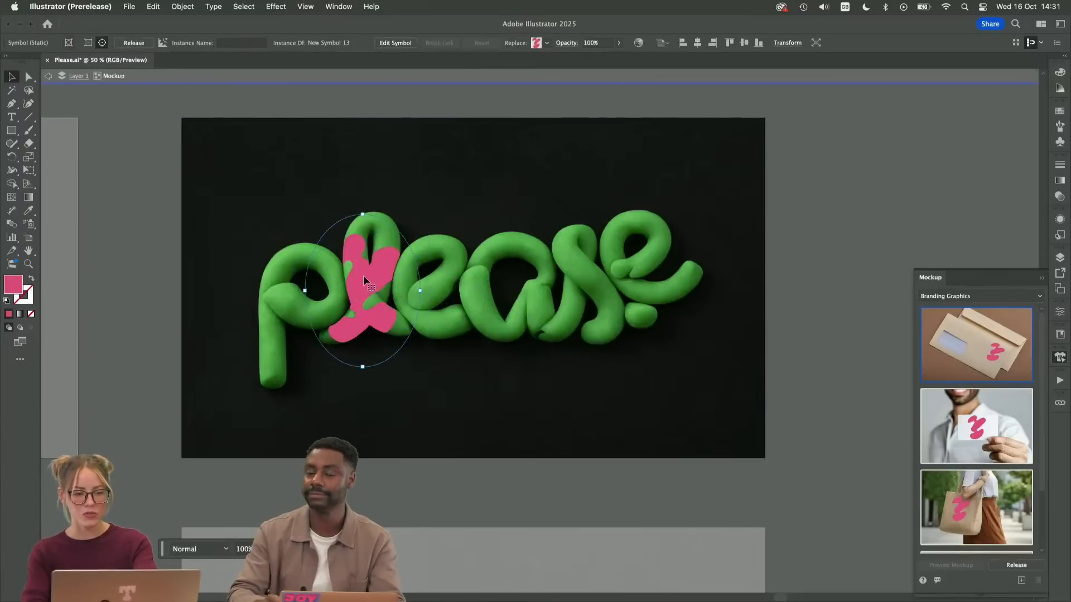
left_click(1059, 196)
left_click(952, 178)
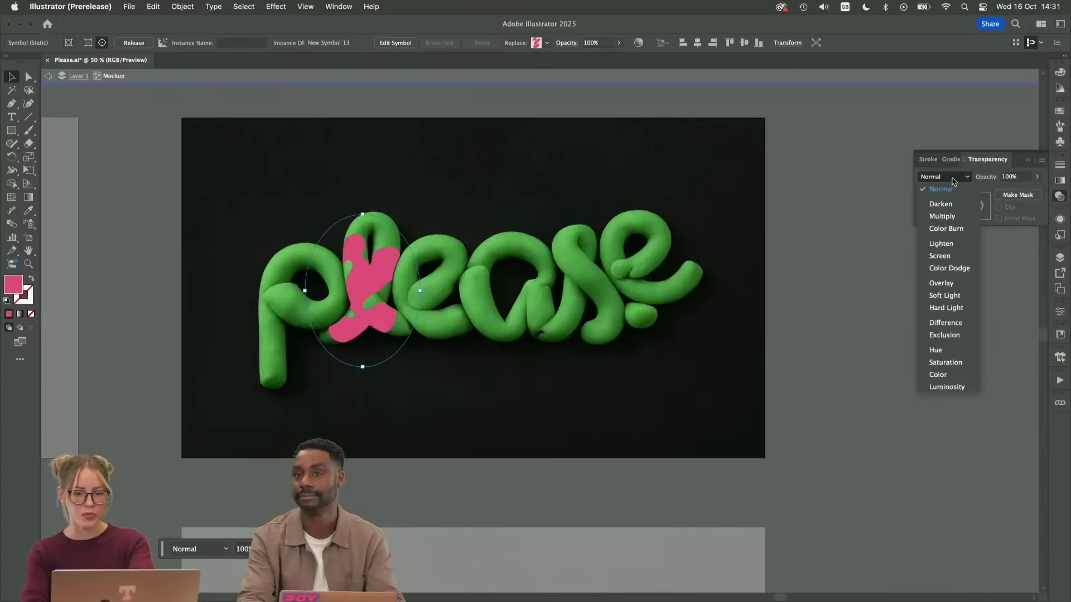
left_click(940, 375)
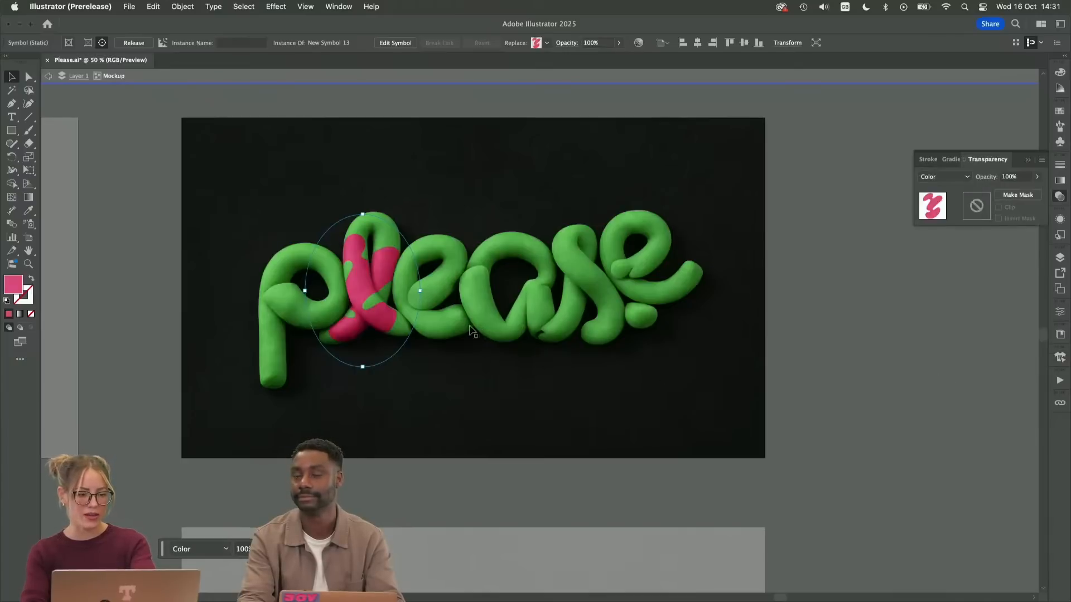
mouse_move(357, 280)
left_mouse_down()
mouse_move(419, 287)
mouse_move(463, 273)
mouse_move(535, 293)
mouse_move(563, 245)
mouse_move(458, 268)
mouse_move(354, 264)
mouse_move(340, 276)
mouse_move(353, 277)
left_mouse_up()
double_click(427, 105)
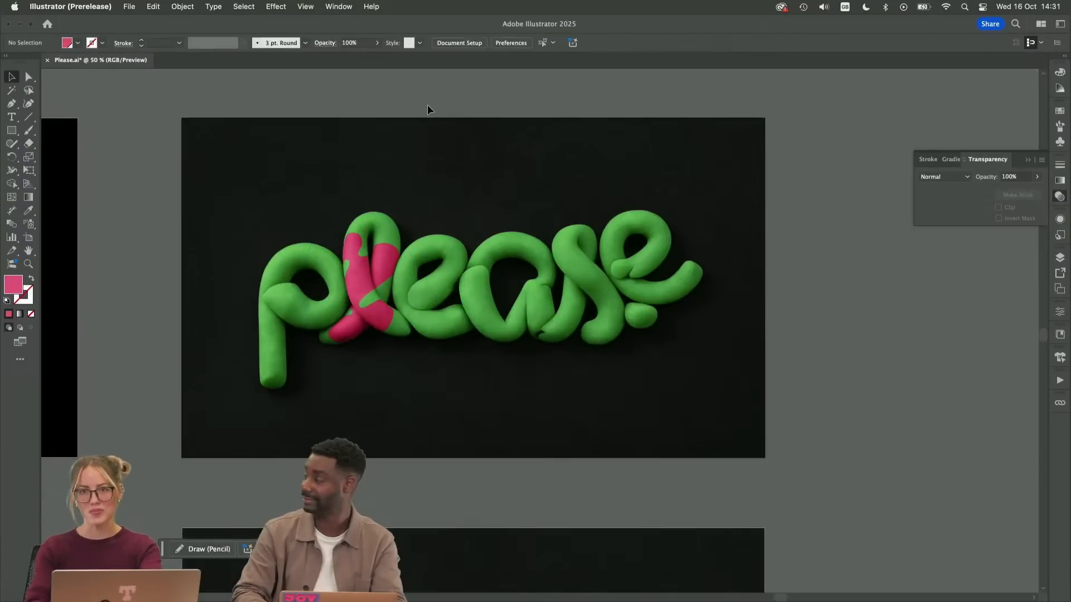
Switch to Chrome, show the Instagram profile, and open the post with the yellow squiggle on metal grating
key("ctrl+Up")
left_click(63, 580)
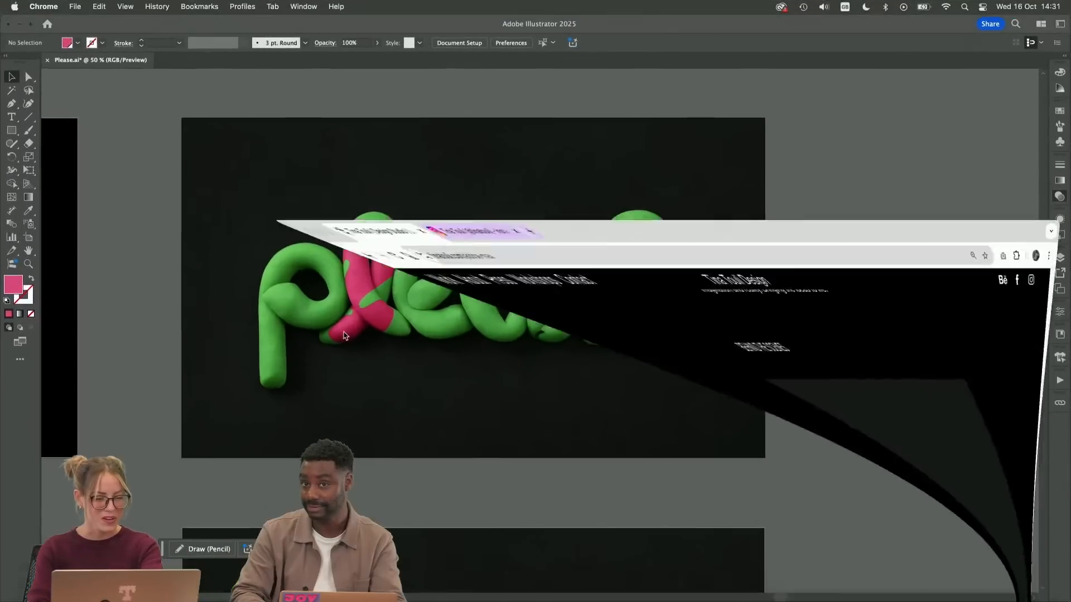
left_click(258, 24)
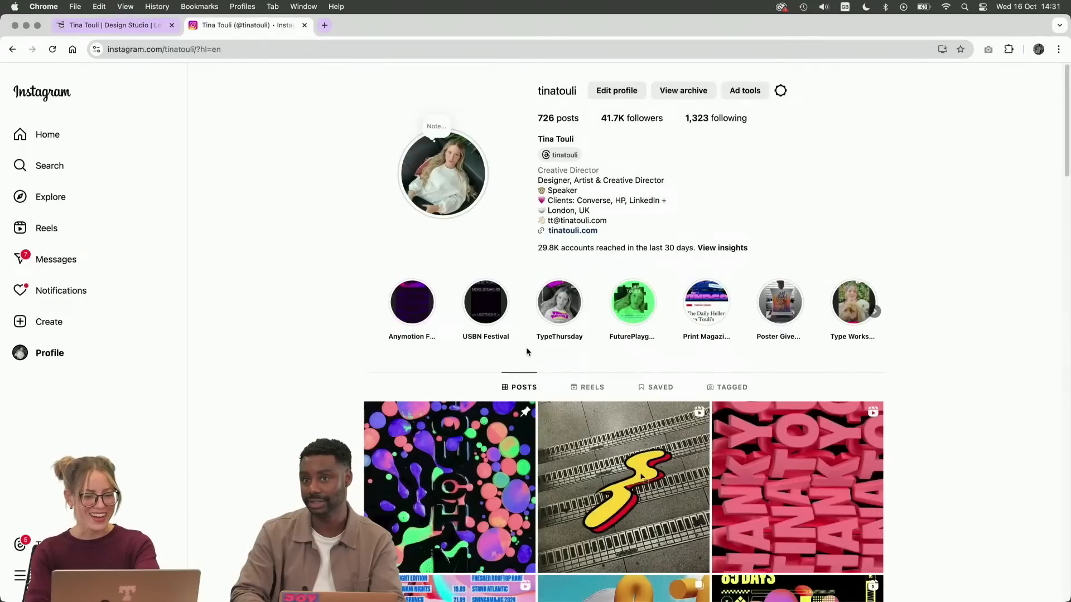
left_click(615, 470)
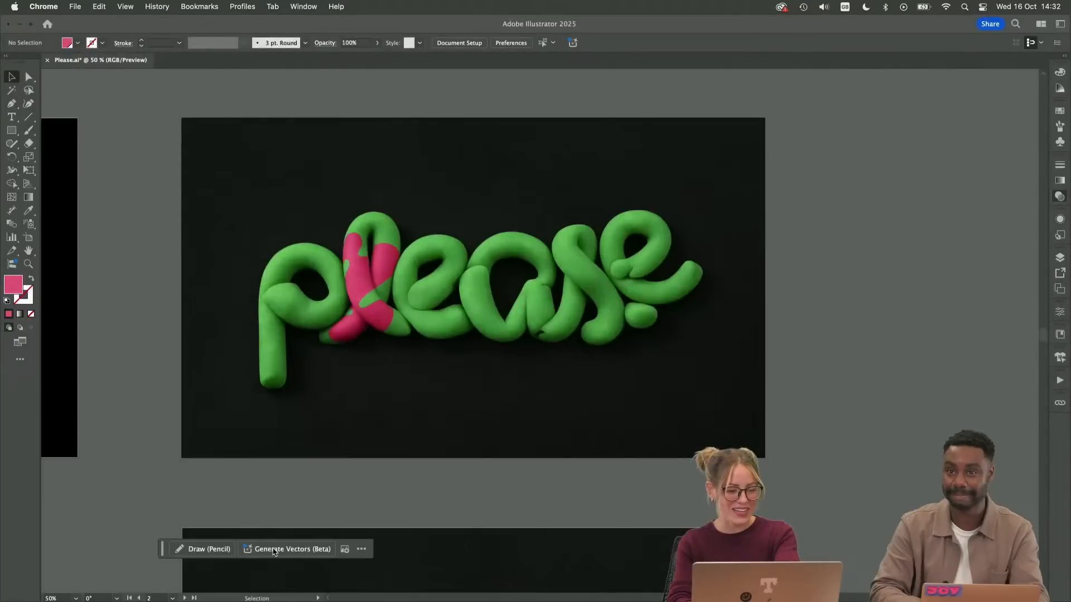
Switch back to Illustrator, isolate the mockup, and place a copy of its pink squiggle on the first letter e
left_click(300, 495)
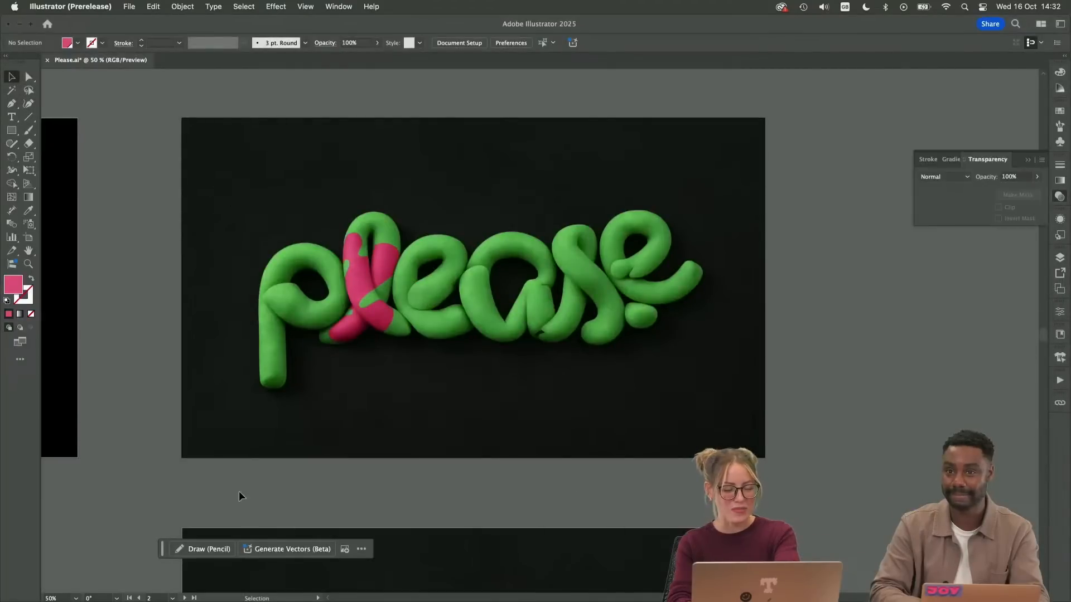
double_click(363, 286)
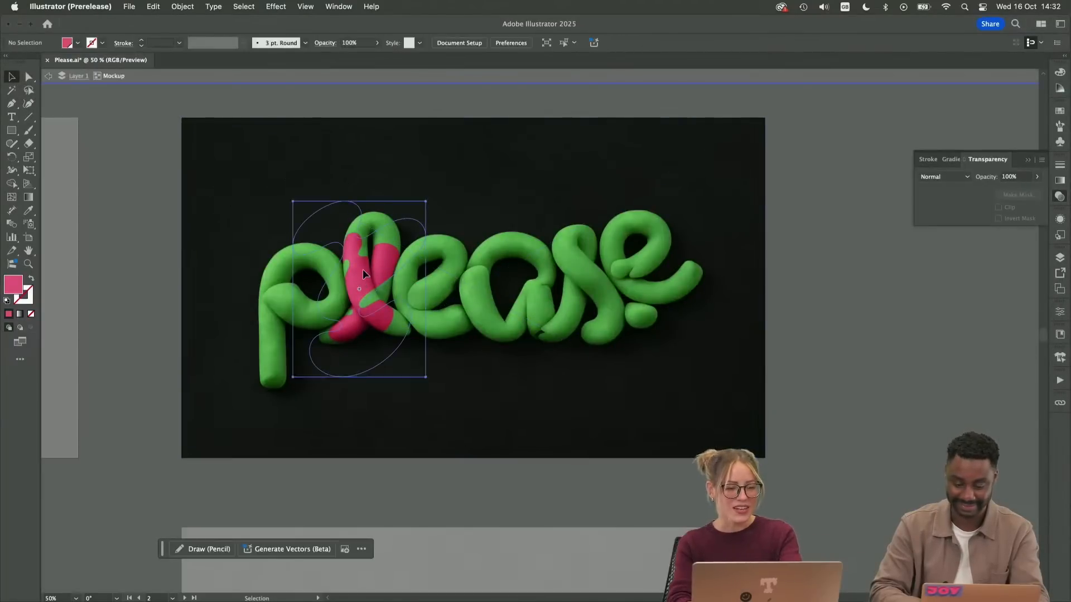
left_click(363, 269)
key("super+c")
key("super+v")
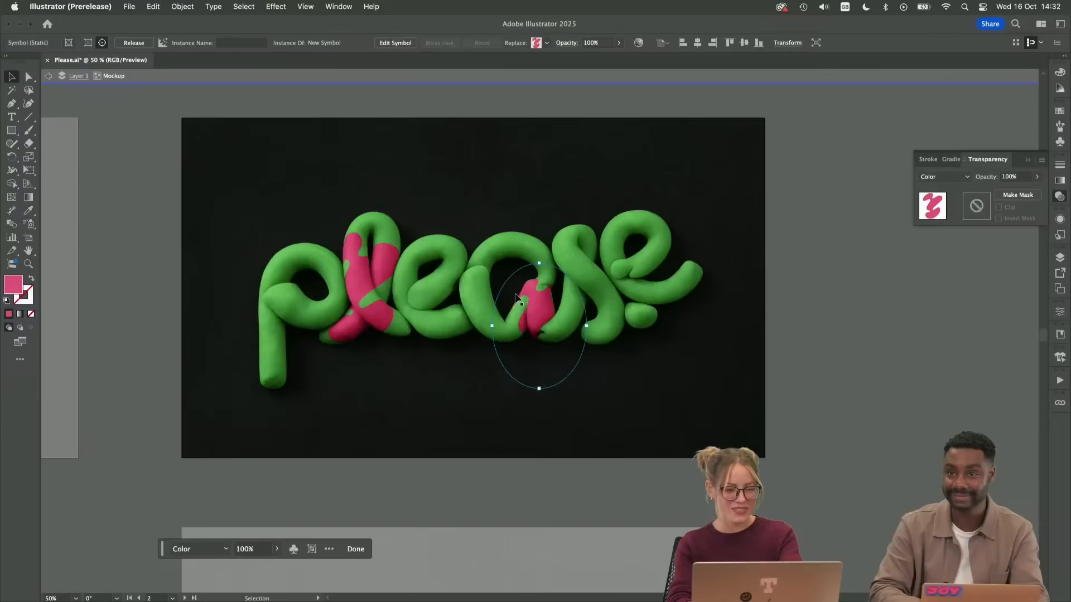
left_click_drag(431, 277, 432, 278)
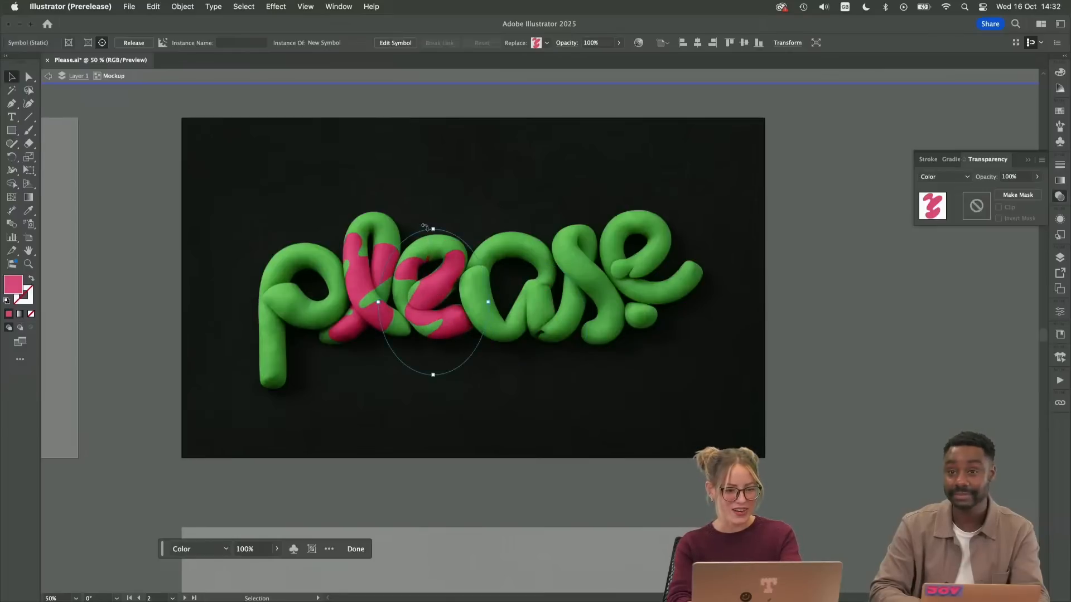
Rotate, resize and reposition the copied squiggle so its pink bands wrap around the first letter e
left_click_drag(434, 229, 435, 198)
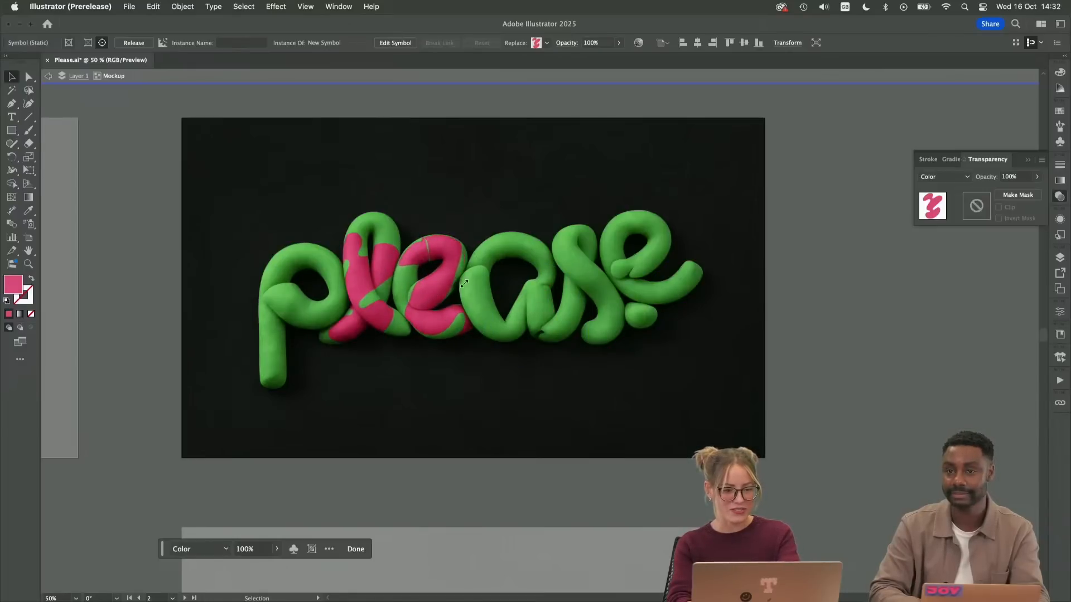
left_click_drag(464, 284, 426, 267)
left_click_drag(416, 179, 413, 241)
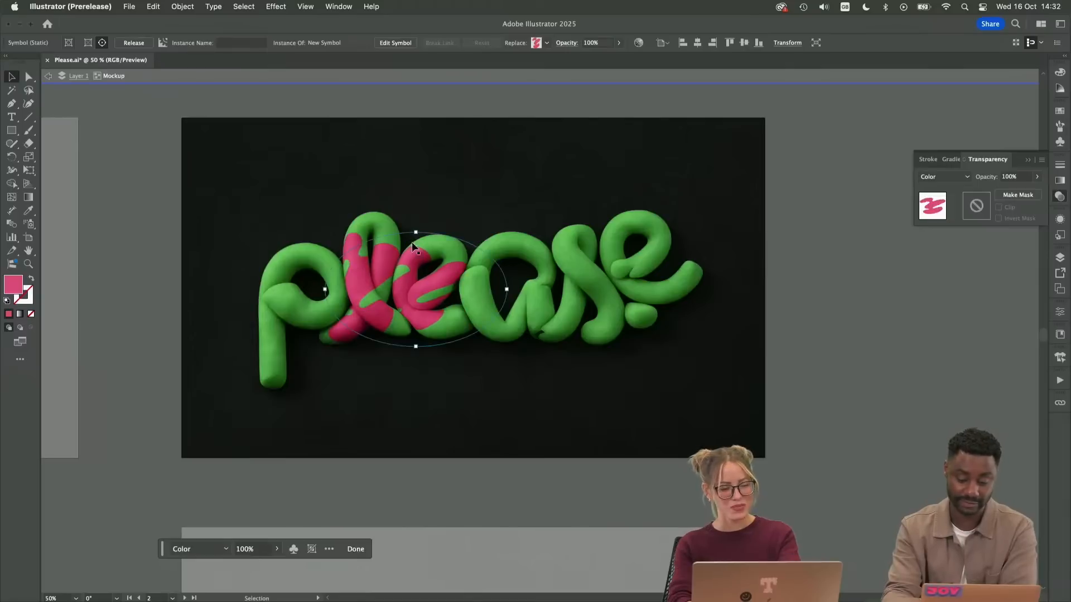
left_click_drag(429, 276, 452, 285)
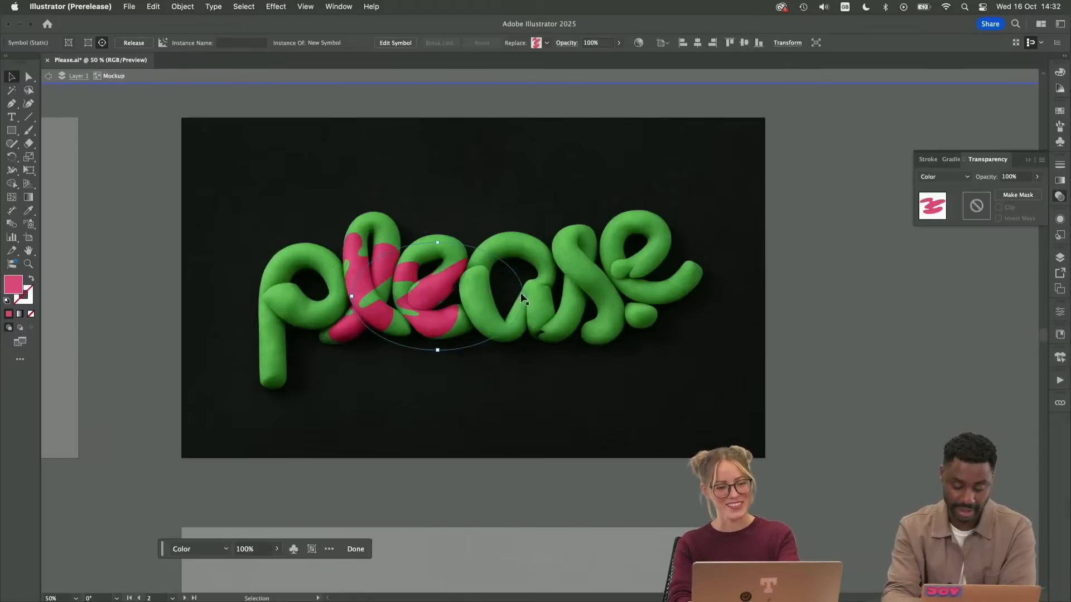
left_click_drag(524, 297, 518, 296)
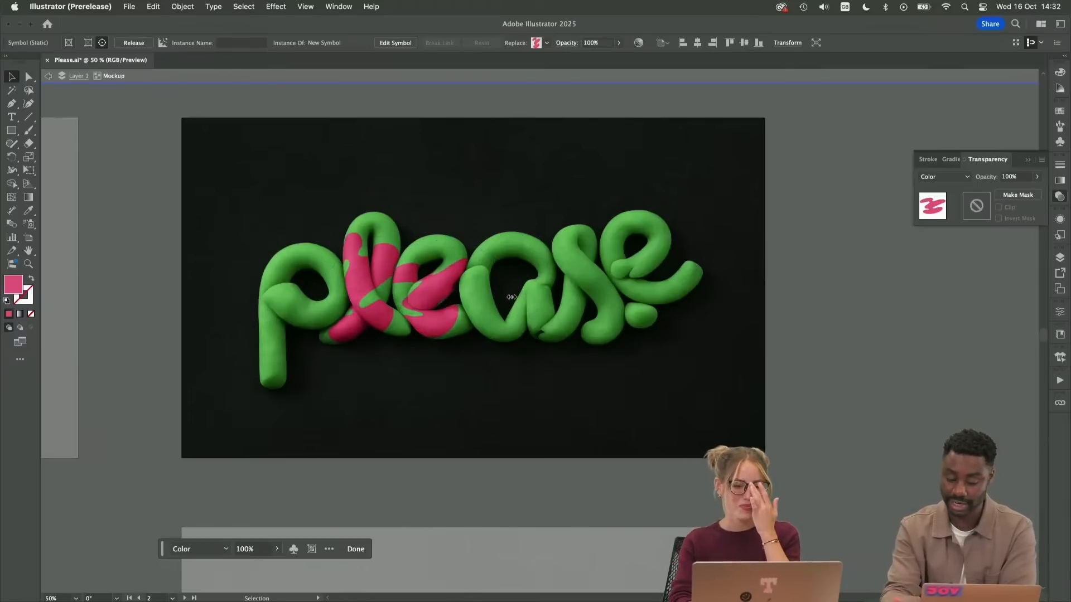
left_click_drag(439, 296, 435, 293)
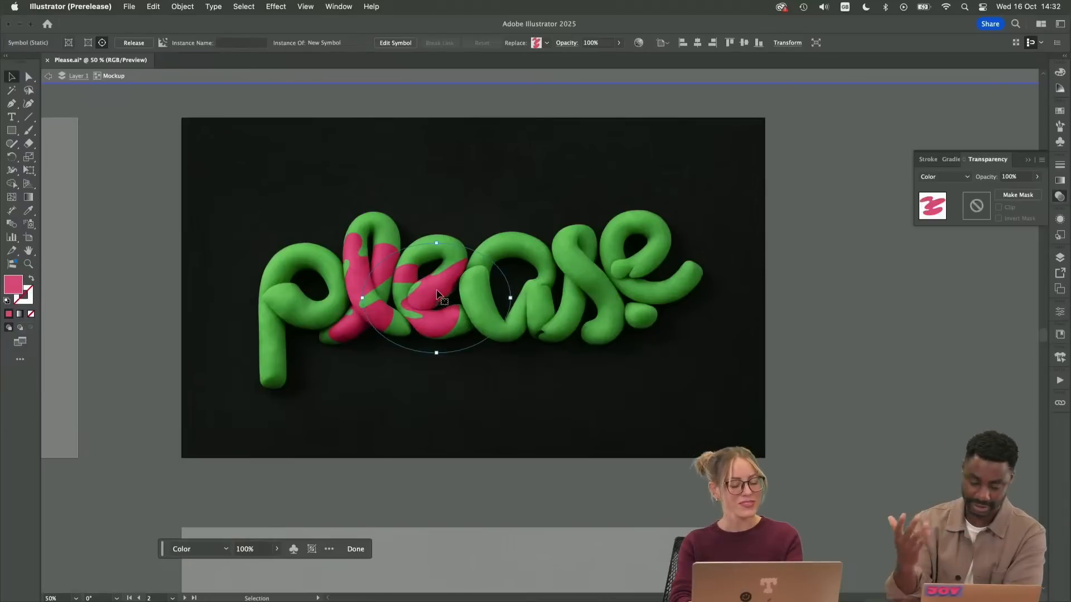
left_click_drag(438, 245, 437, 222)
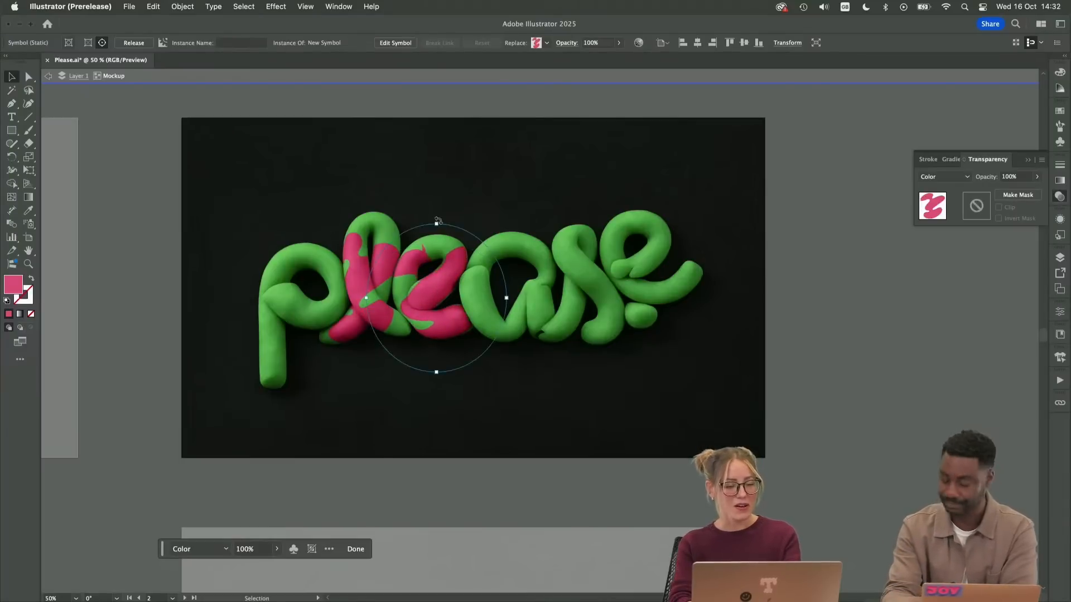
left_click_drag(438, 280, 414, 283)
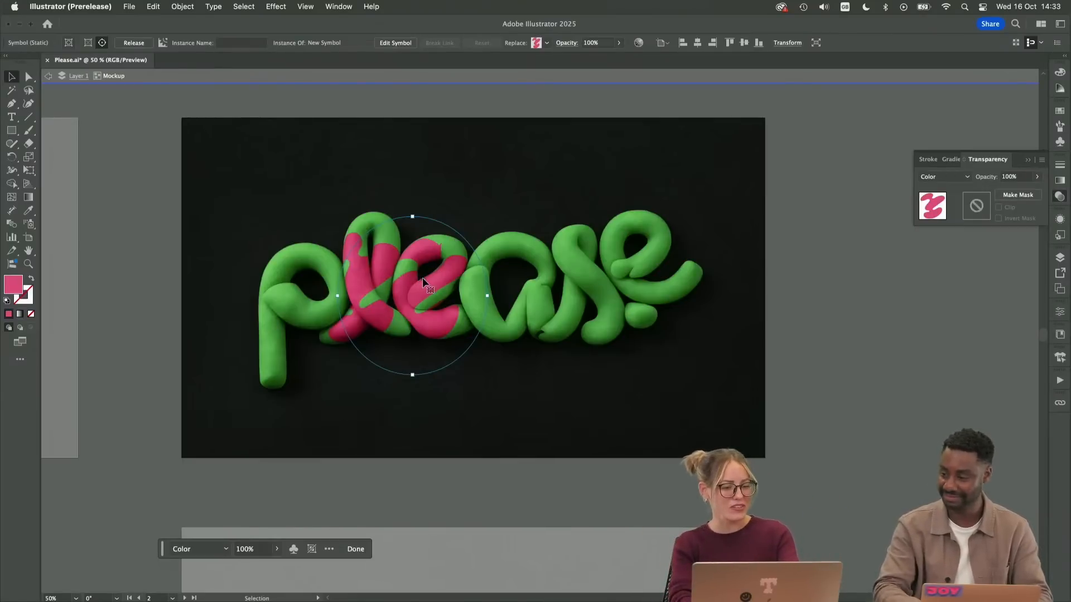
Copy the squiggle and paste it twice onto the letter a, once over its left curve and once over its top
key("super+c")
key("super+v")
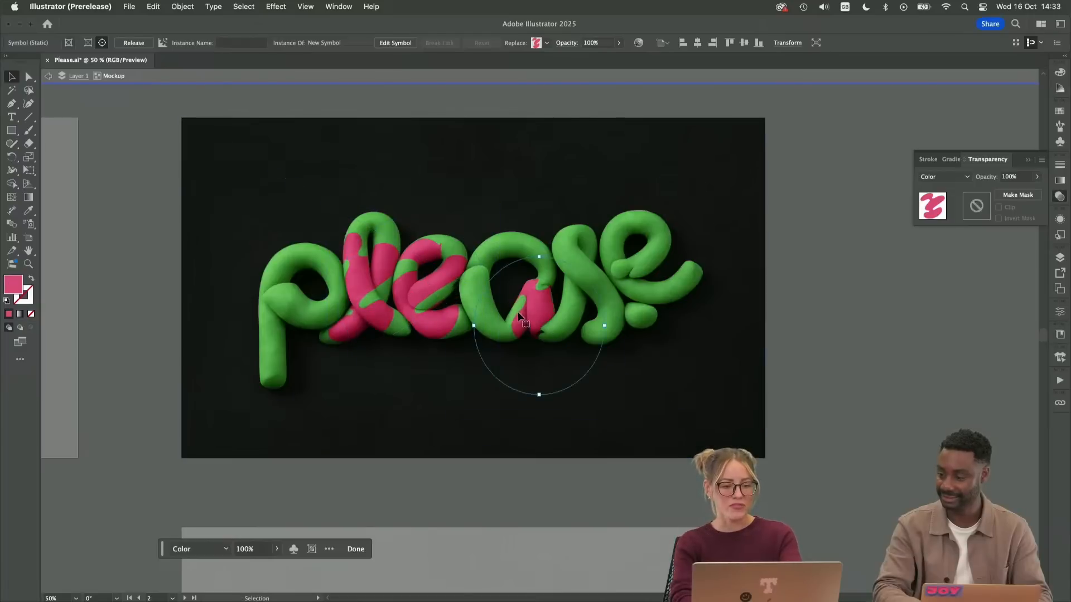
left_click_drag(518, 316, 477, 300)
key("a")
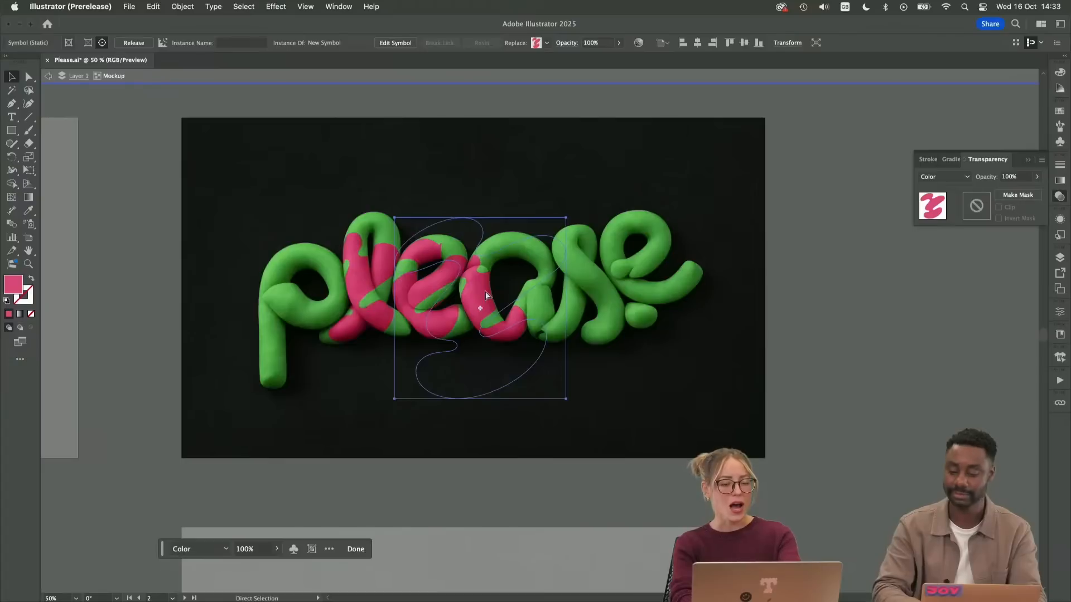
key("super+v")
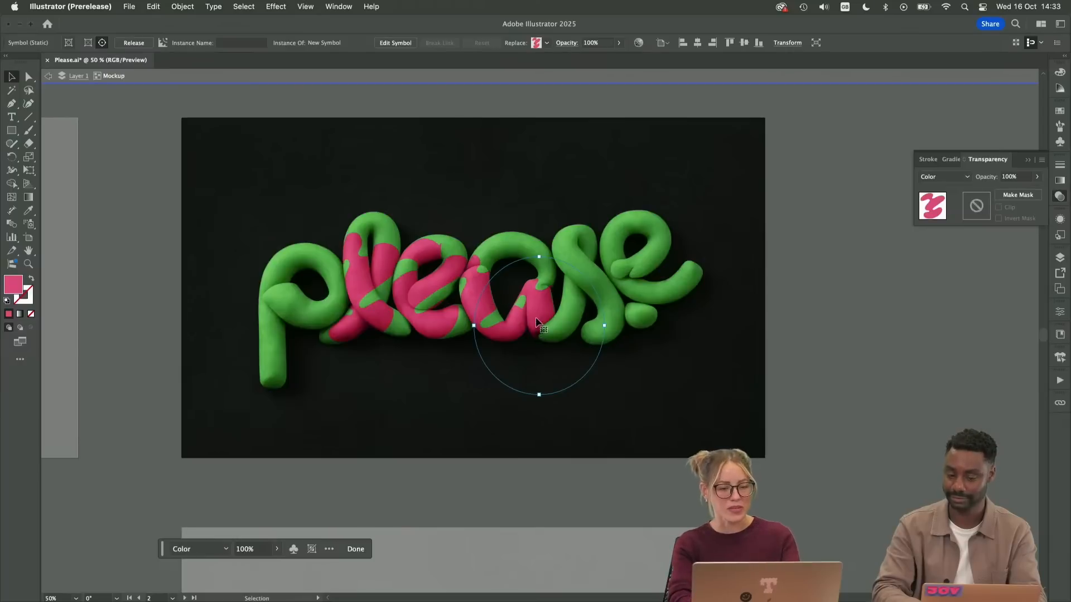
left_click_drag(536, 323, 538, 263)
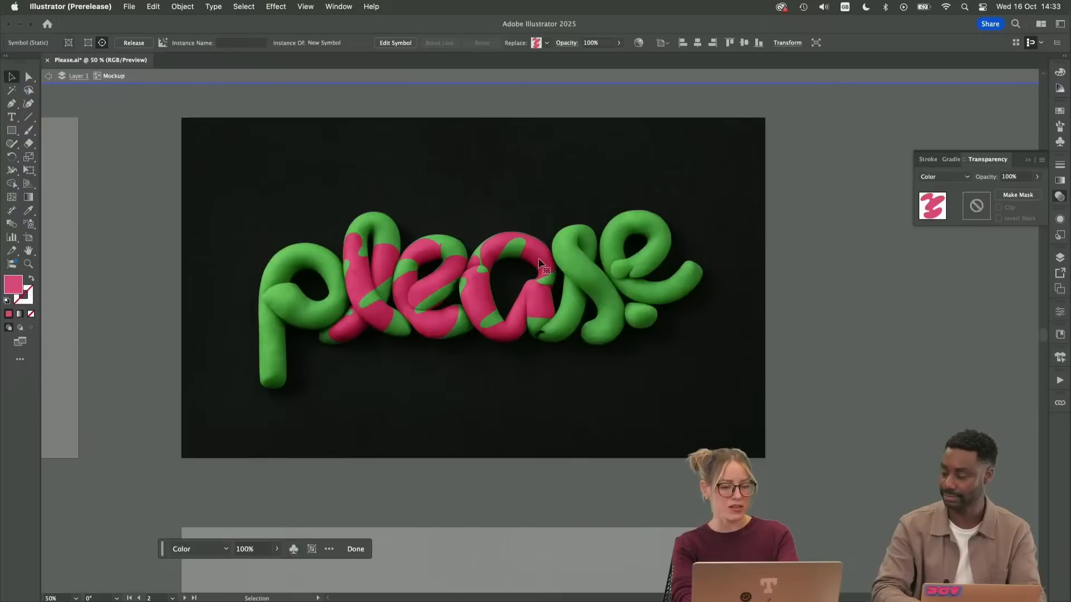
key("space")
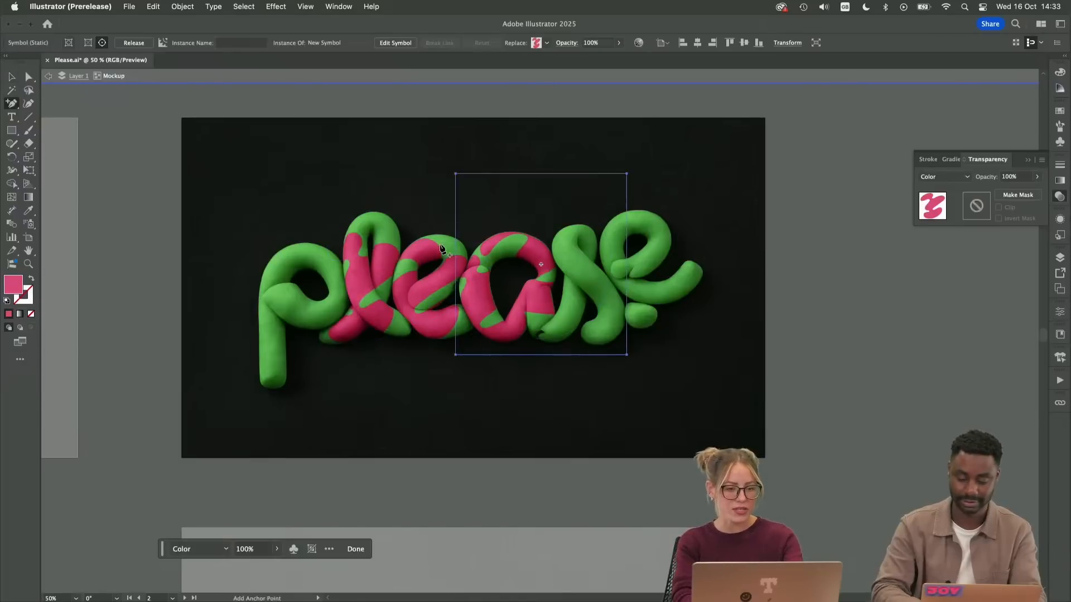
Paste two more squiggles, placing one on the letter s and the other on the final letter e
key("v")
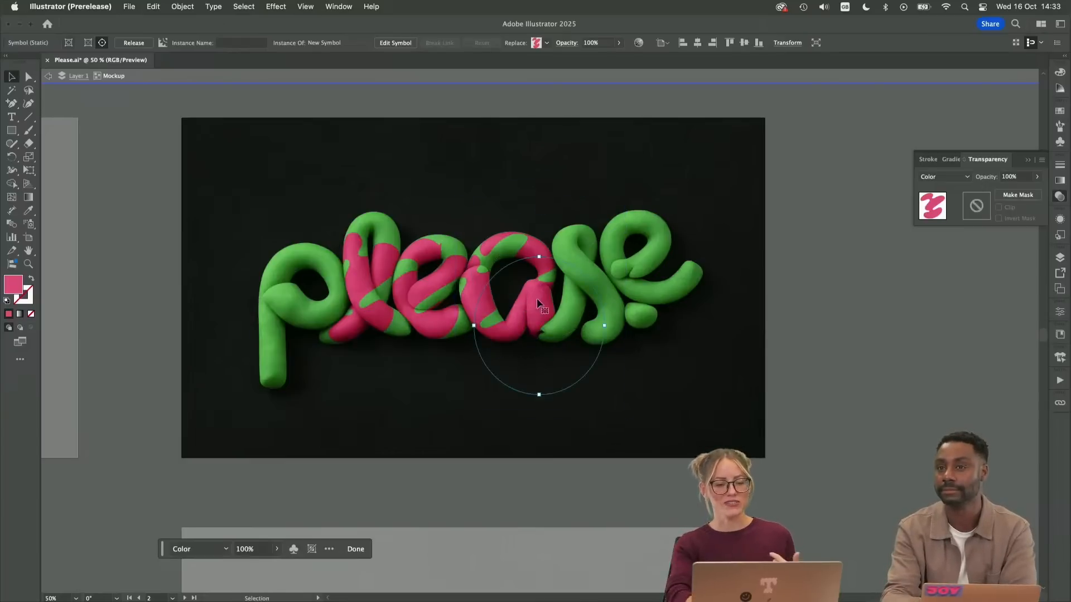
left_click_drag(539, 329, 583, 290)
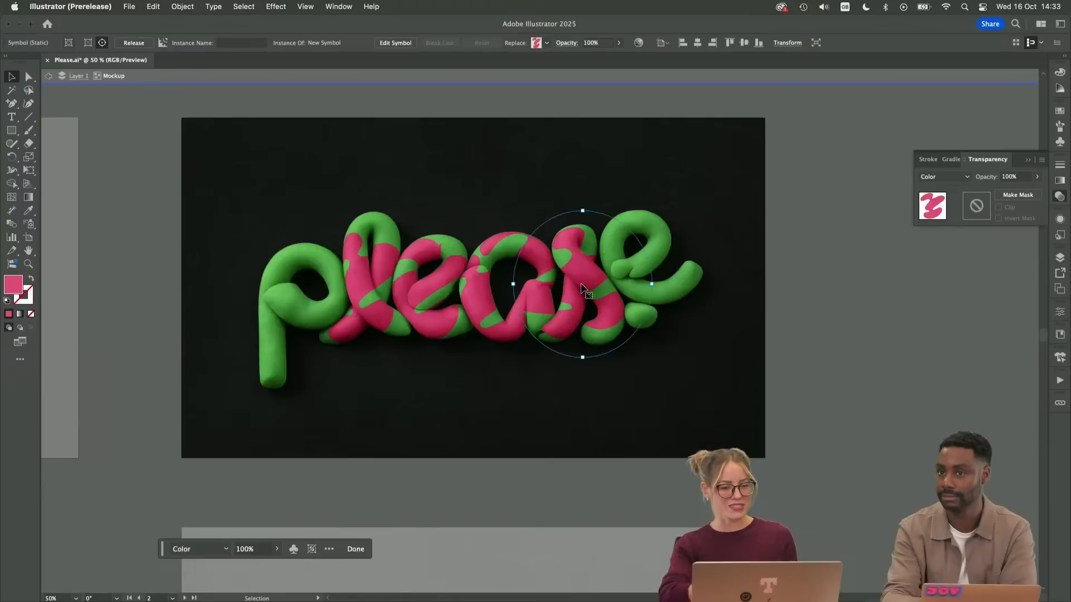
key("super")
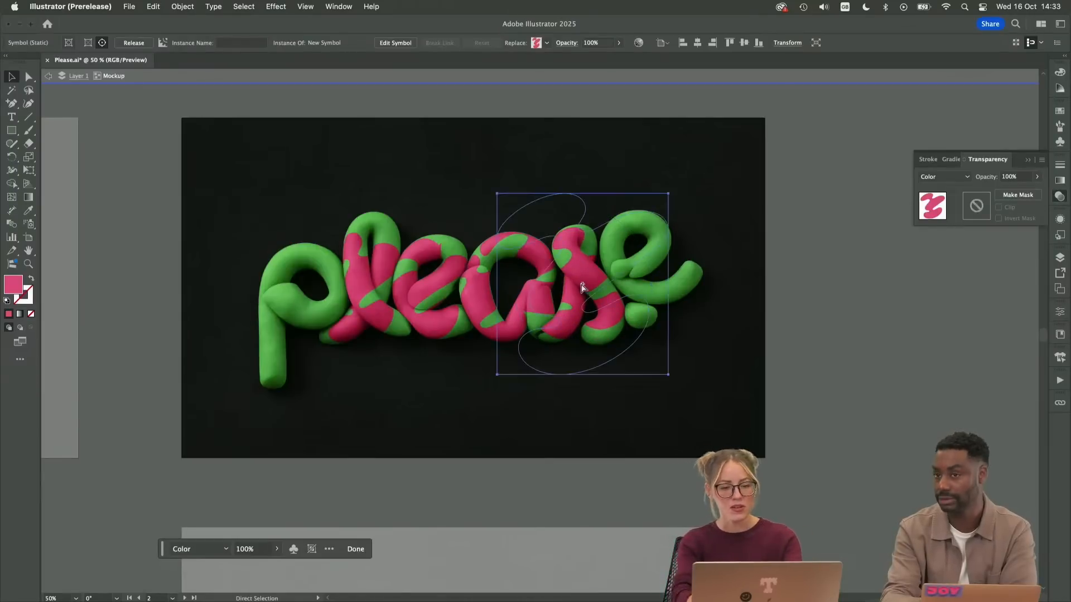
left_click_drag(559, 313, 646, 254)
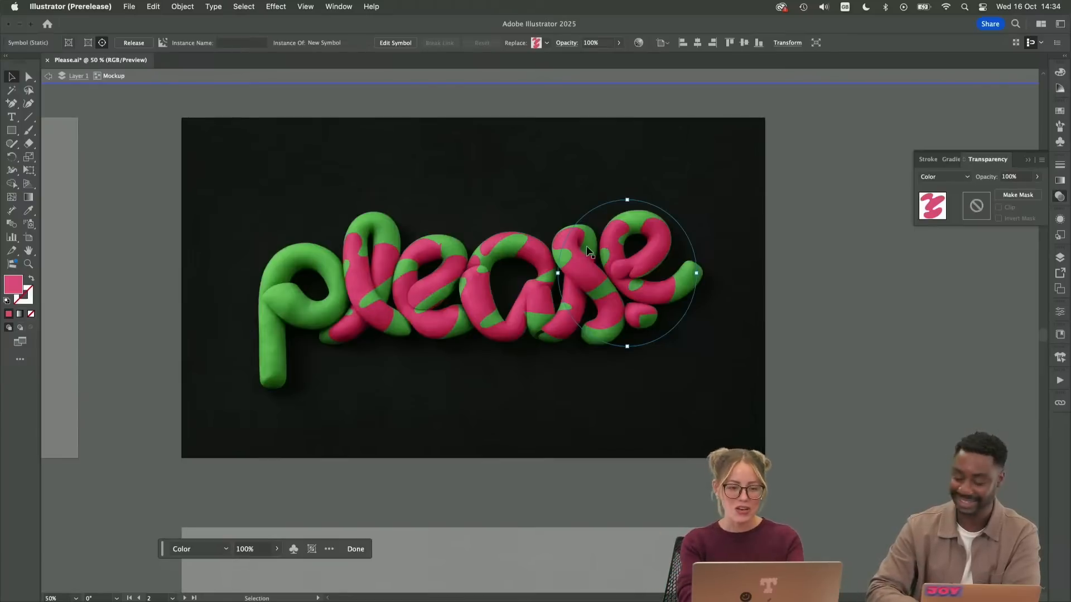
Place squiggle copies on the stem and bowl of the letter p, and leave isolation mode
left_click_drag(640, 260, 265, 296)
left_click(651, 259)
left_click(528, 313)
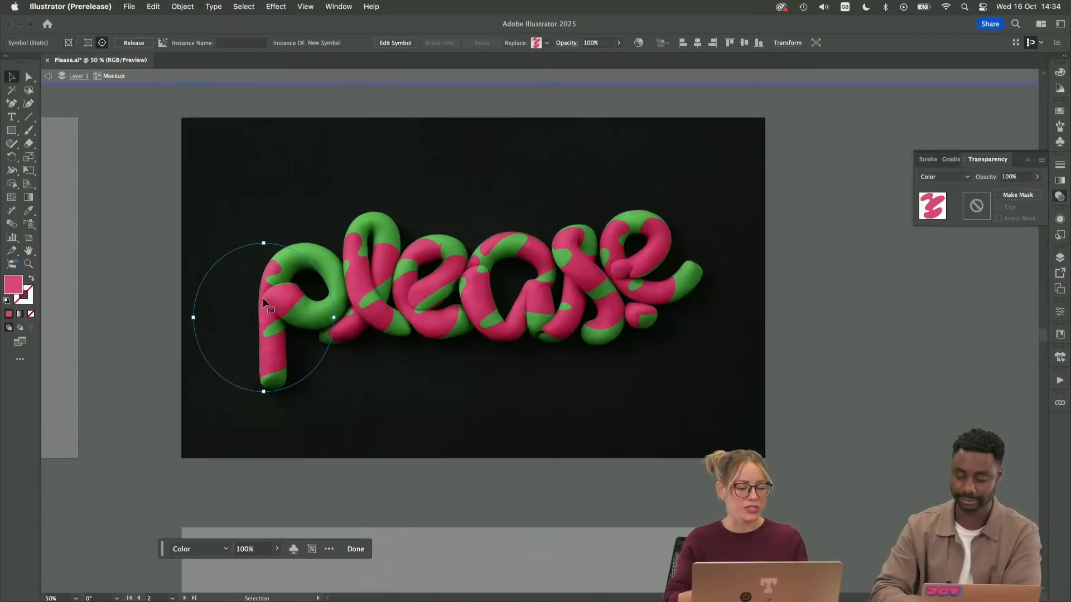
key("super")
key("super+v")
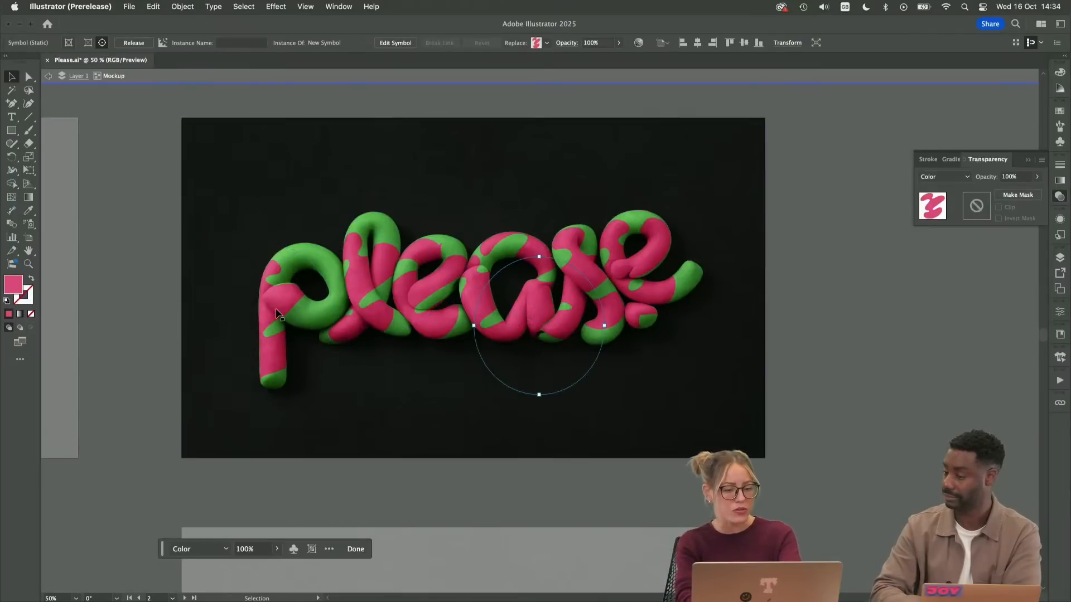
left_click_drag(505, 331, 302, 265)
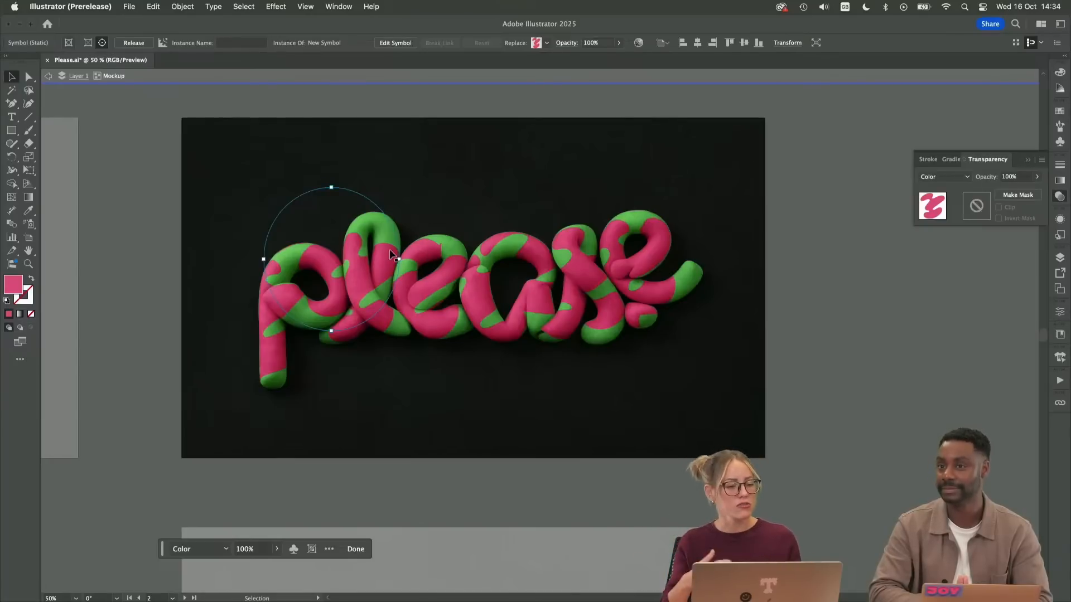
double_click(841, 329)
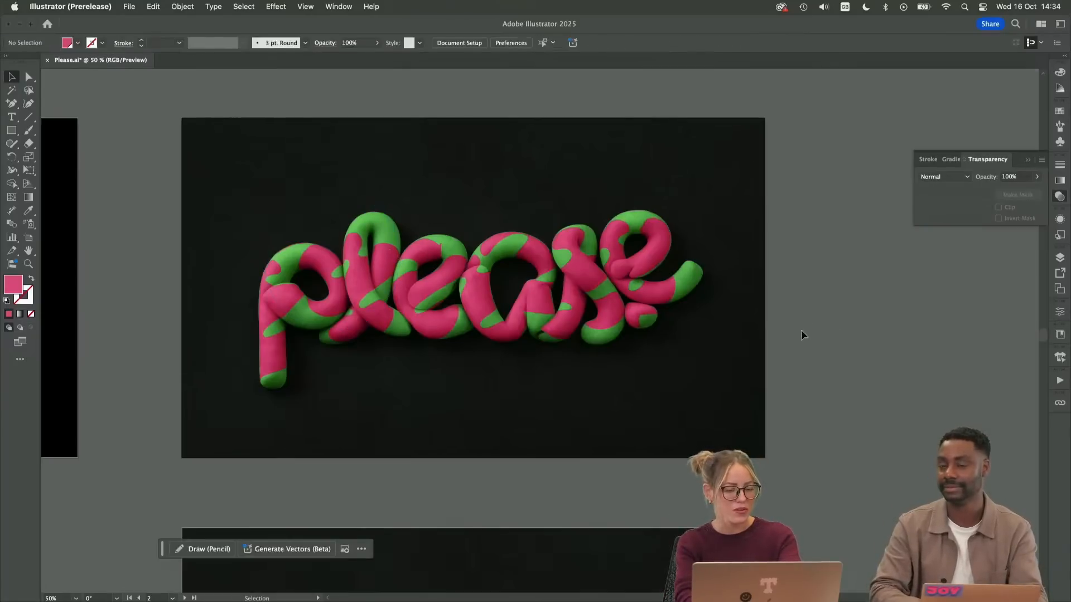
Duplicate the artboard with the plain green "please" image directly below the original
mouse_move(160, 442)
left_mouse_down()
mouse_move(591, 432)
mouse_move(254, 282)
mouse_move(235, 219)
left_mouse_up()
left_click_drag(309, 420, 289, 327)
key("super+minus")
key("super+minus")
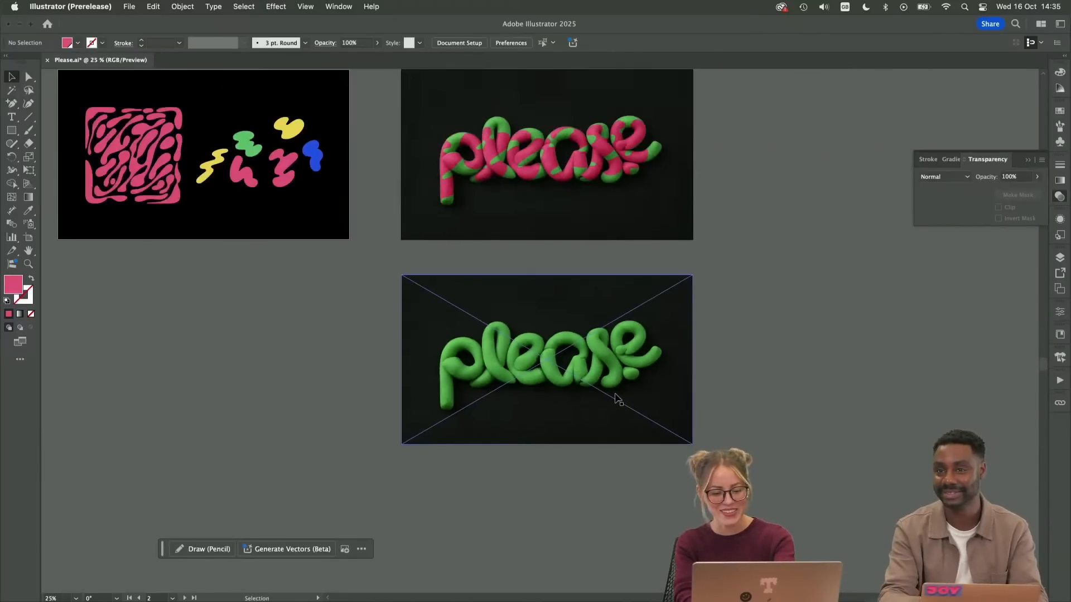
key("shift+o")
scroll(549, 383, "down", 3)
left_click_drag(562, 243, 562, 460)
key("v")
scroll(336, 299, "up", 4)
Place a copy of the square pink pattern over the upper plain green "please" image and fill it with blue
left_click(136, 167)
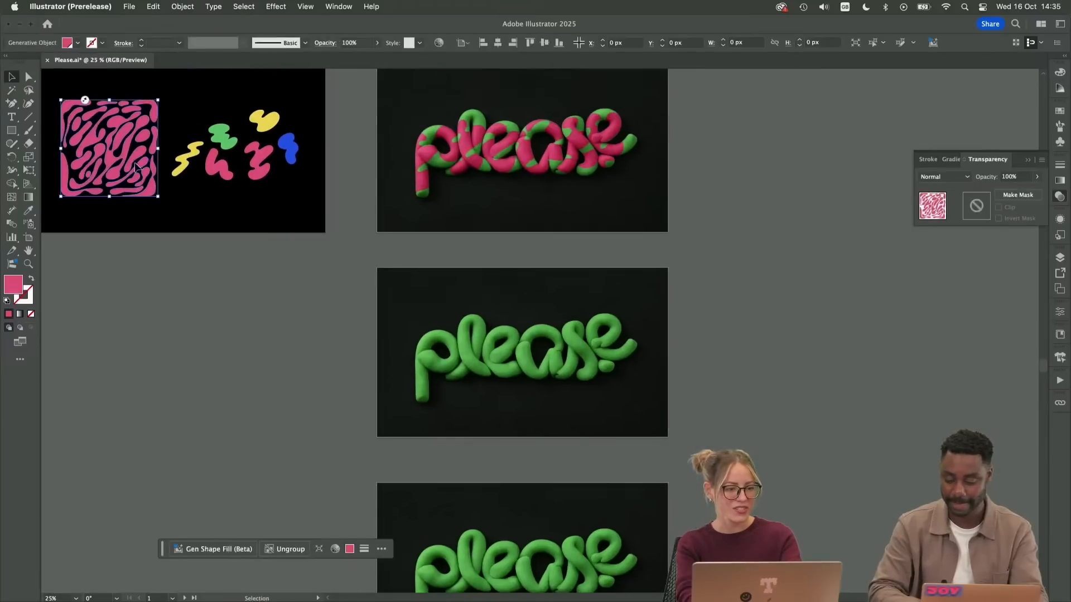
left_click_drag(135, 168, 519, 383)
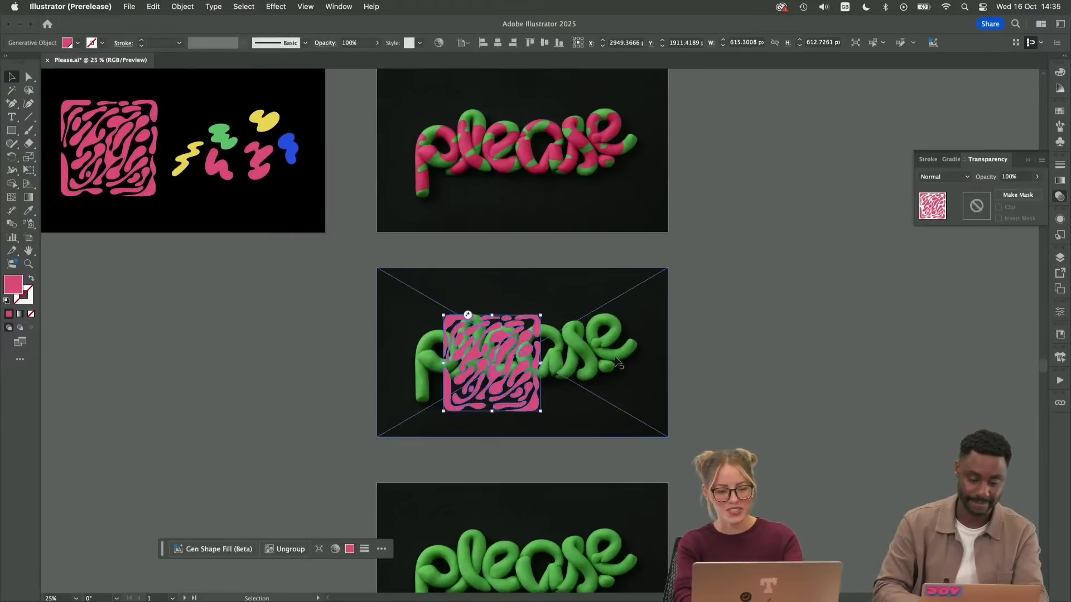
key("super+equal")
key("super+equal")
left_click(1062, 112)
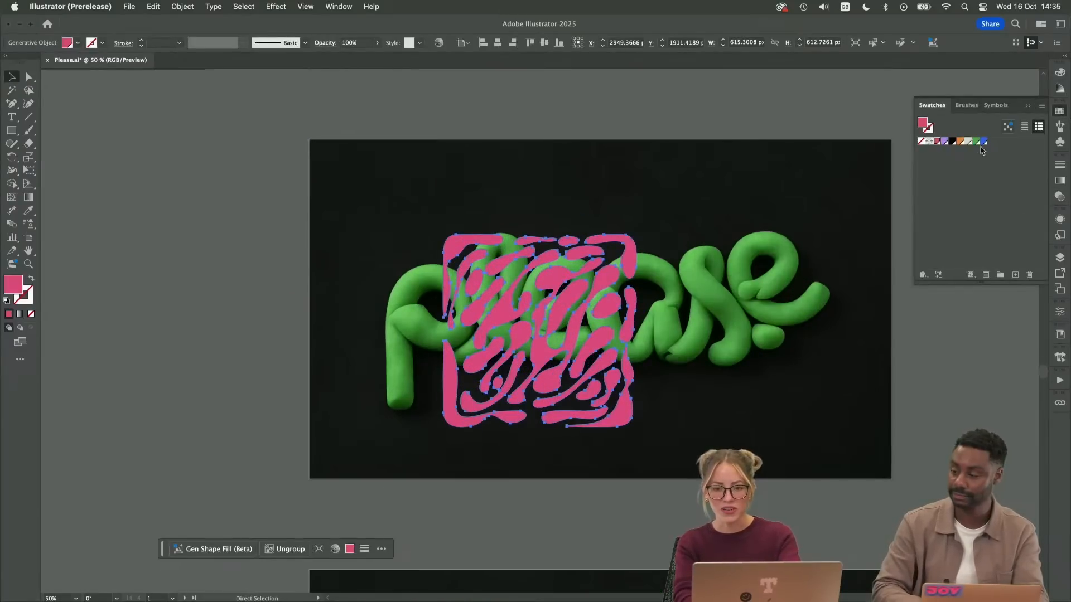
left_click(1026, 109)
key("v")
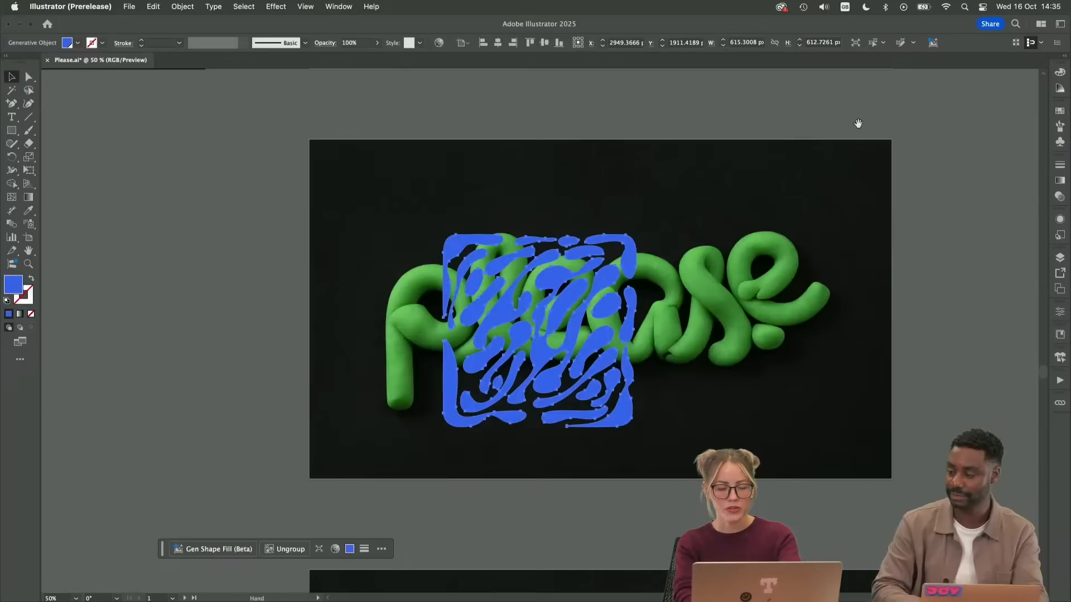
Set the blue pattern's blending mode to Color
scroll(401, 370, "up", 5)
left_click(1060, 196)
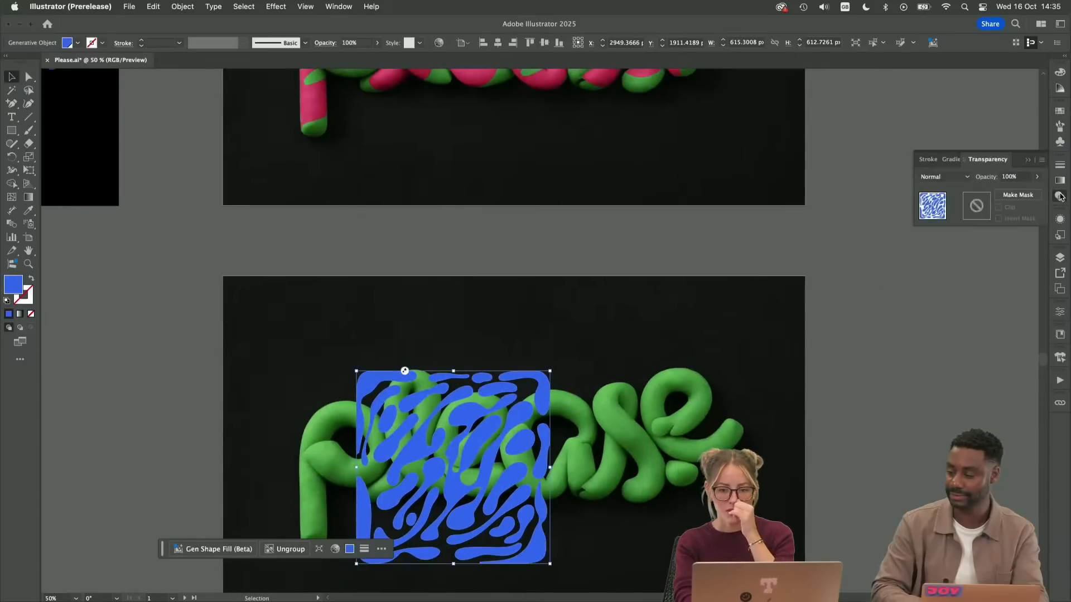
left_click(958, 176)
left_click(941, 376)
scroll(808, 366, "down", 3)
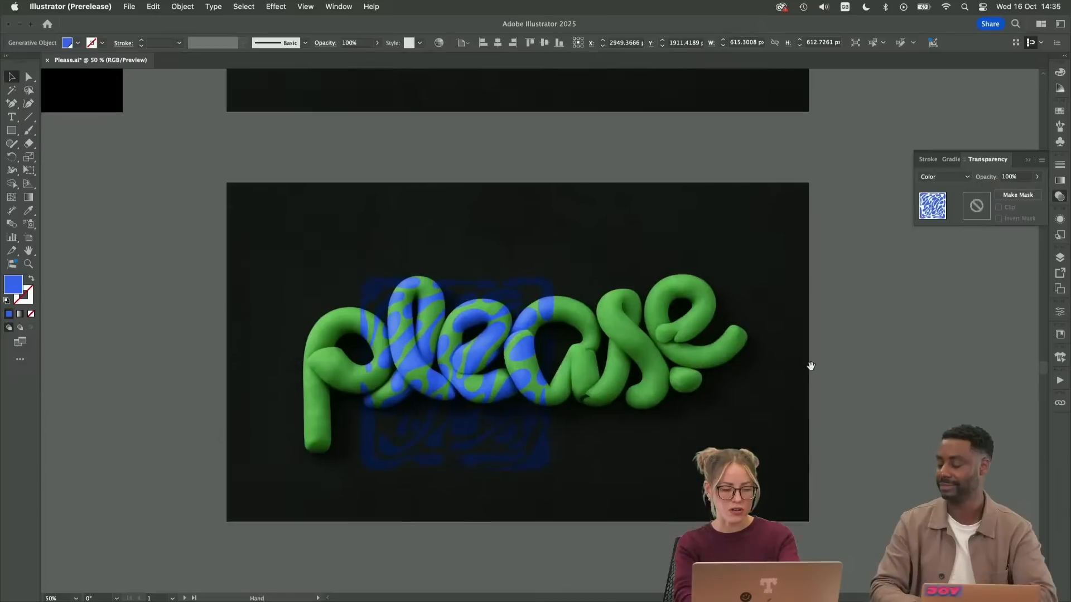
Enlarge the blue pattern to about 879 by 875 px, center it over the lettering, and deselect it
left_click_drag(556, 277, 597, 233)
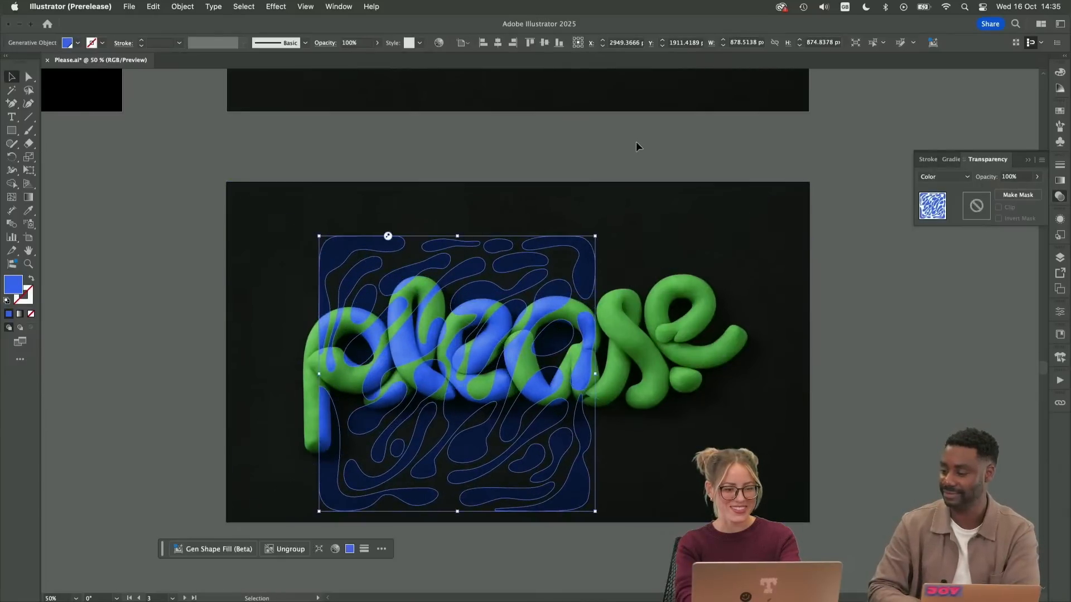
left_click(642, 139)
left_click_drag(533, 245, 581, 241)
left_click(611, 167)
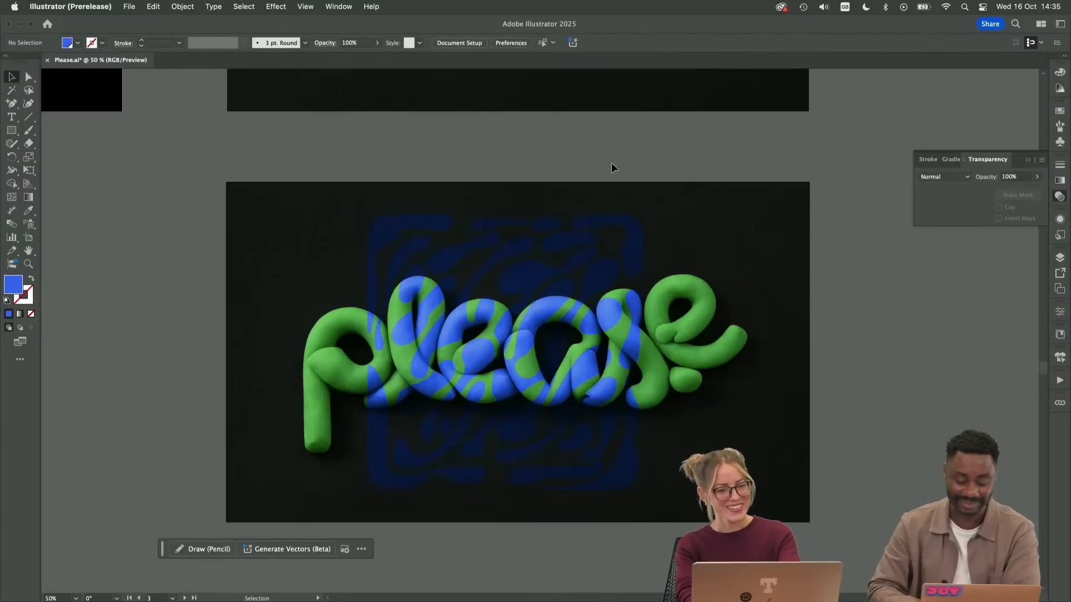
Select the blue pattern together with the "please" image and create a mockup from them
left_click(609, 210)
left_click(614, 227, "shift")
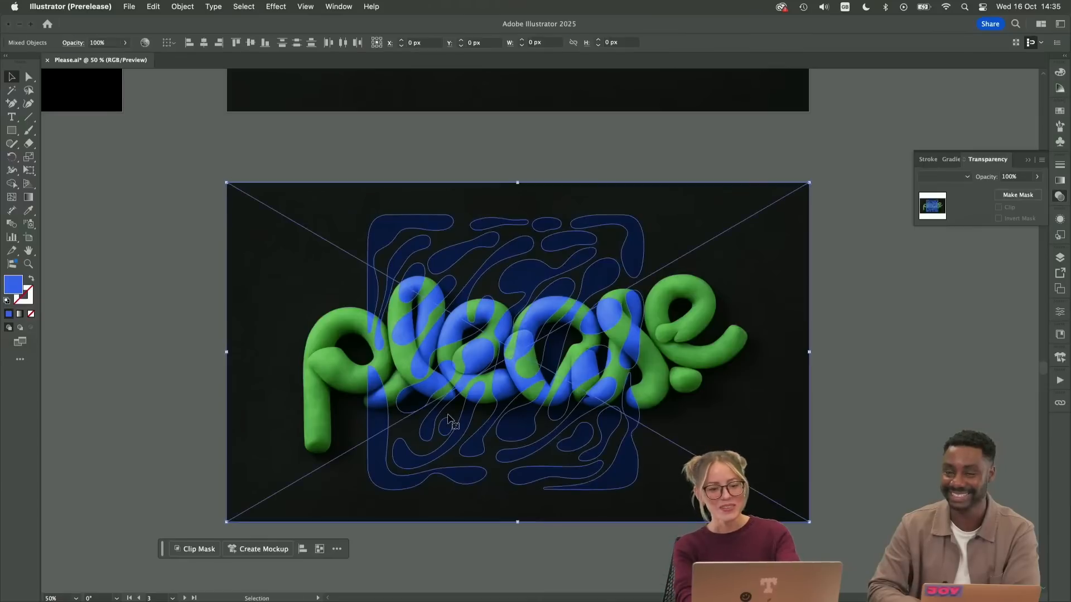
left_click(260, 549)
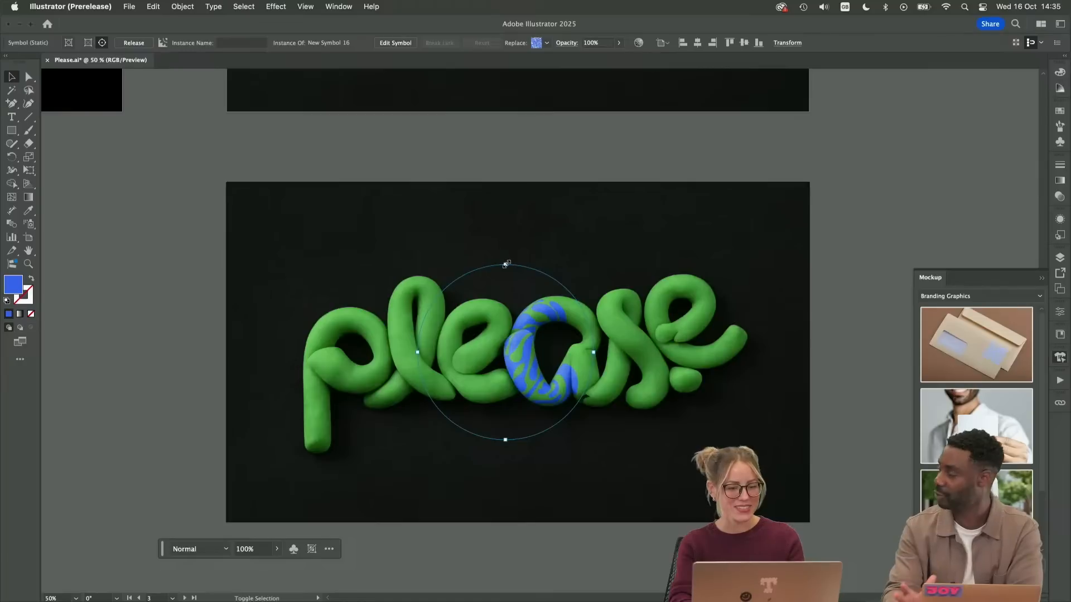
Enlarge and stretch the blue pattern wrapped onto the letter "a" to test its scale on the clay surface
left_click_drag(506, 262, 561, 196)
left_click_drag(586, 155, 601, 141)
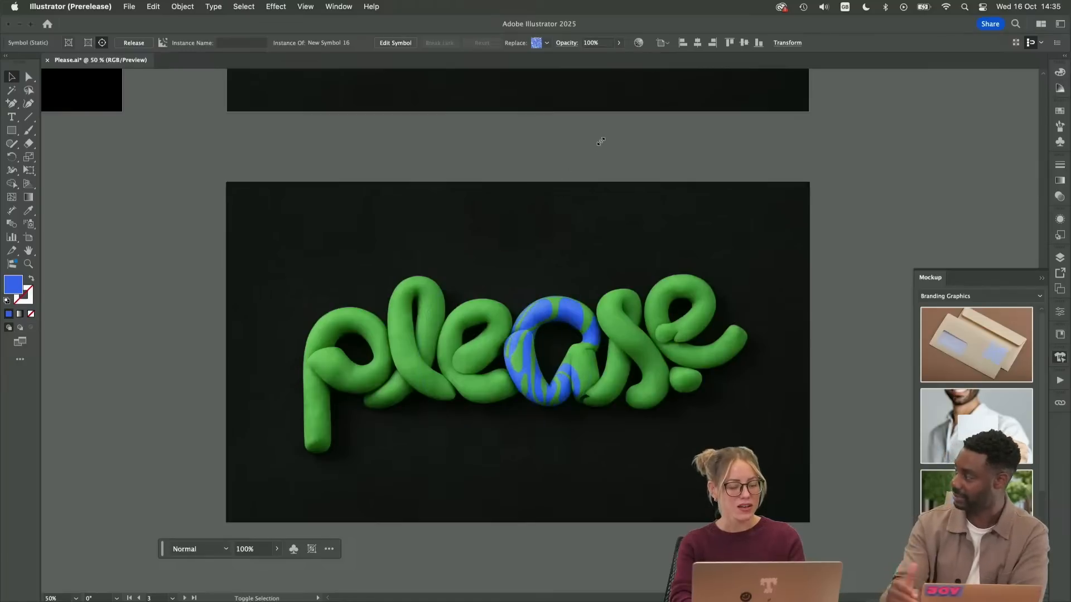
left_click_drag(551, 321, 562, 307)
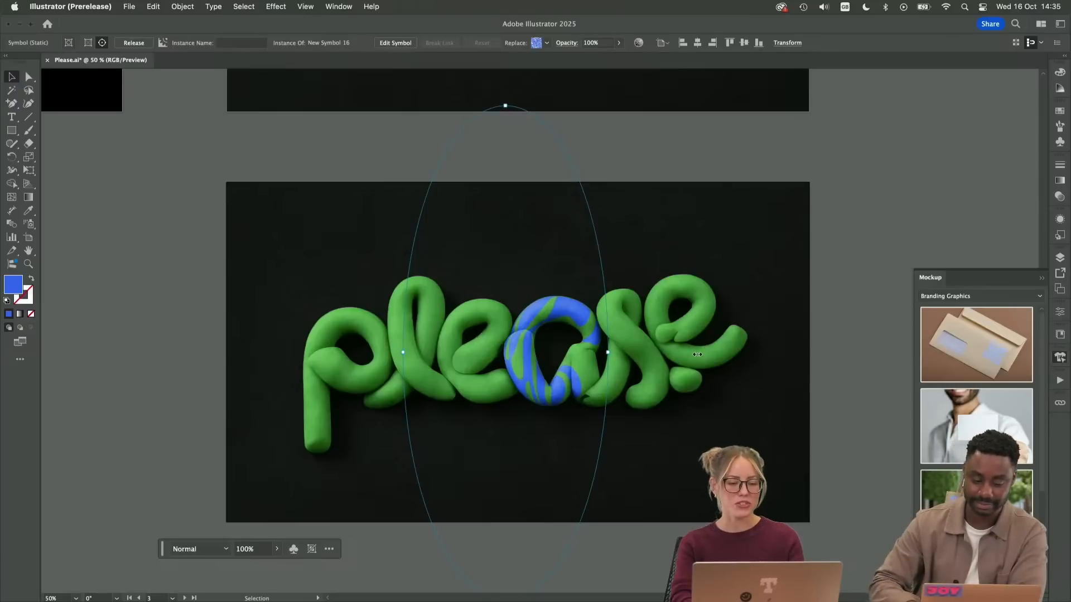
left_click_drag(697, 354, 703, 354)
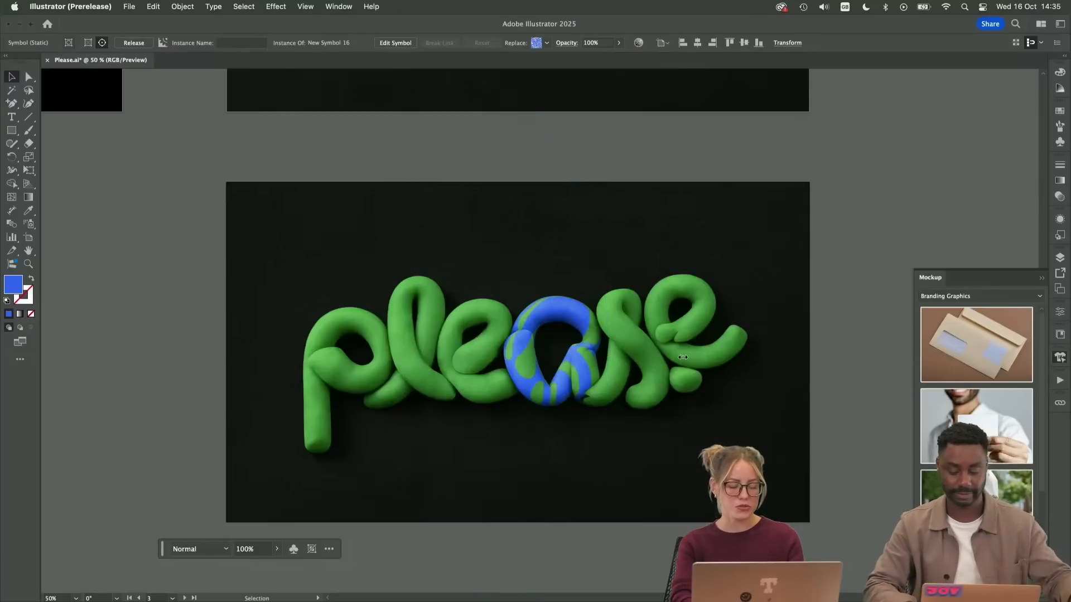
left_click_drag(681, 356, 681, 357)
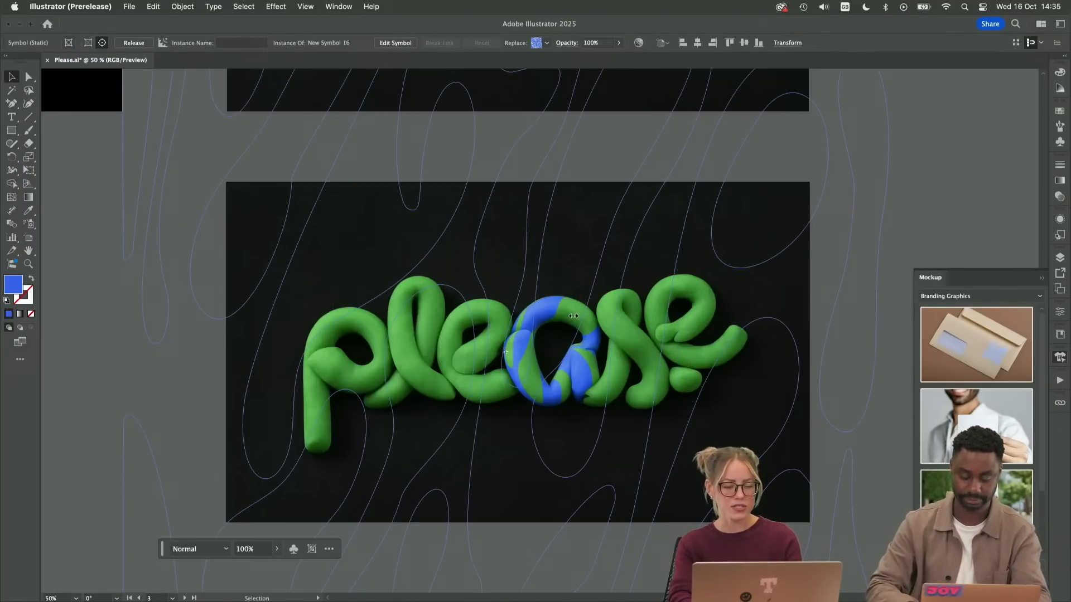
scroll(569, 300, "down", 2)
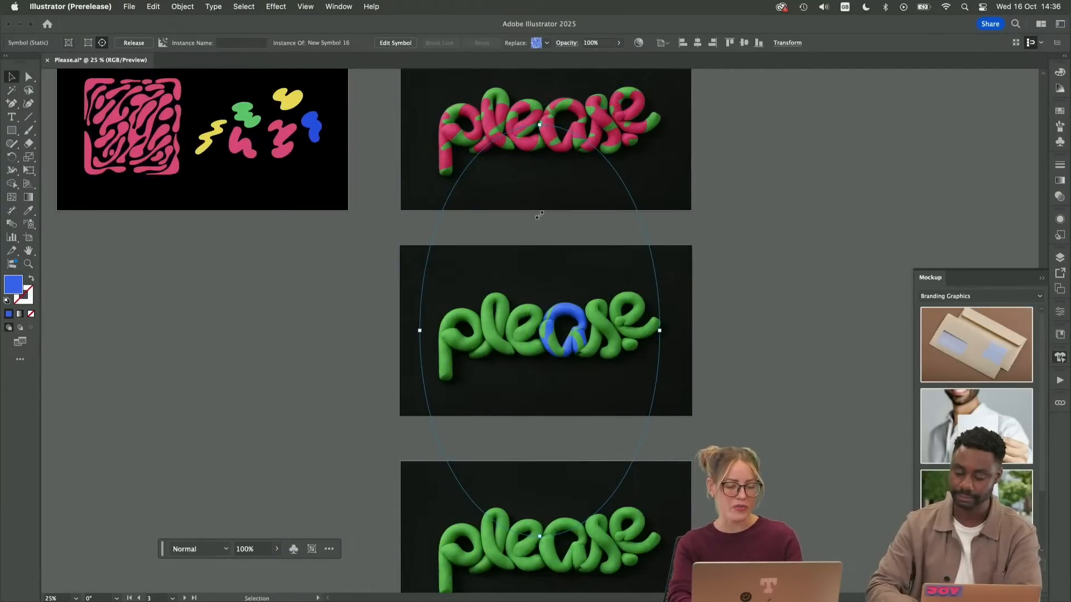
left_click_drag(537, 220, 537, 220)
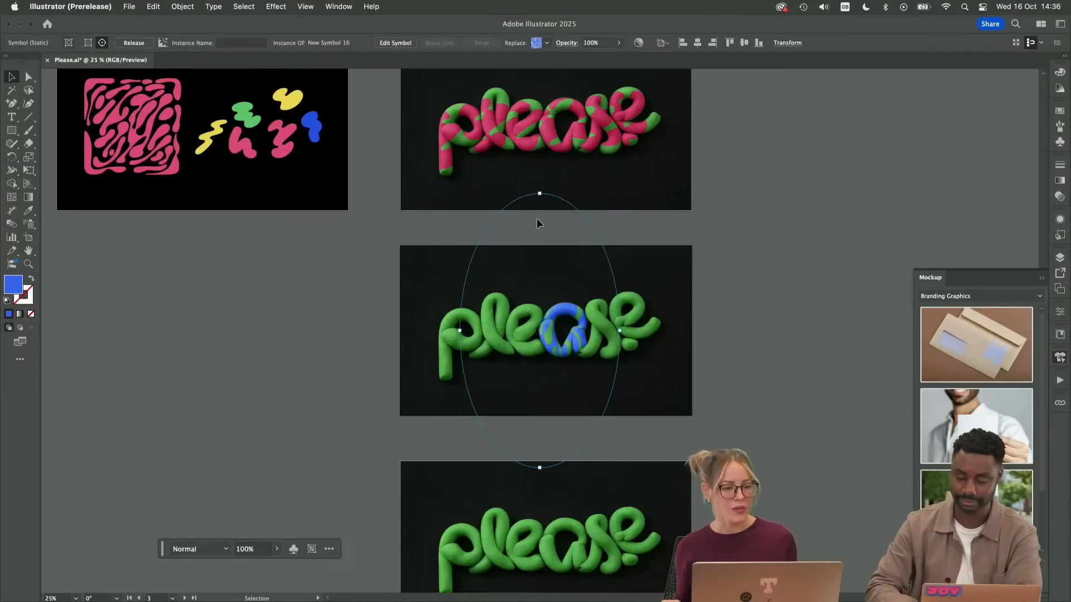
Remove the blue-patterned "please" mockup from its artboard
left_click(736, 293)
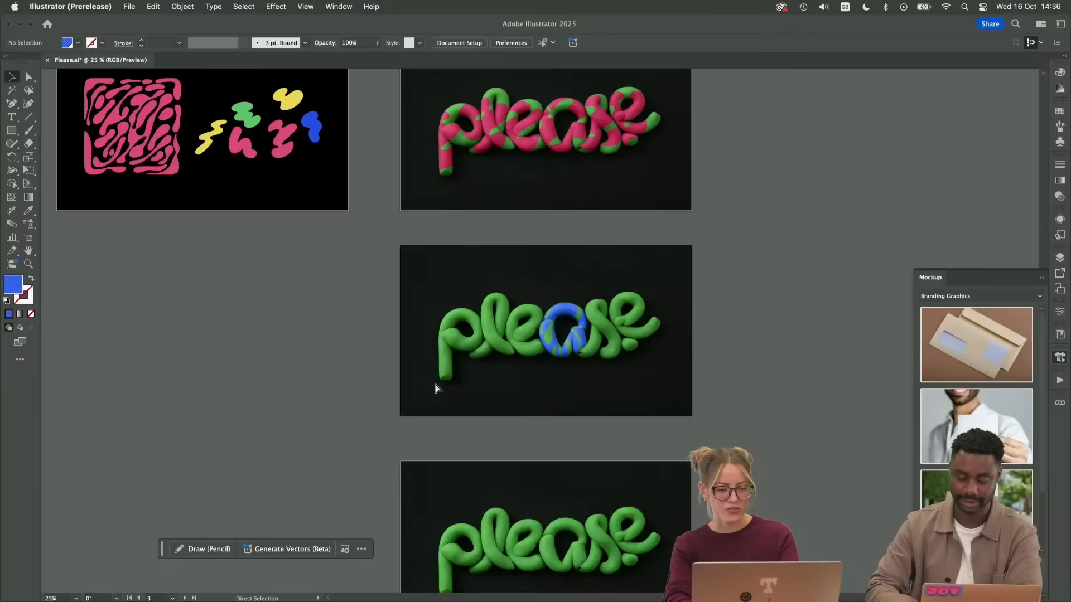
left_click(544, 340)
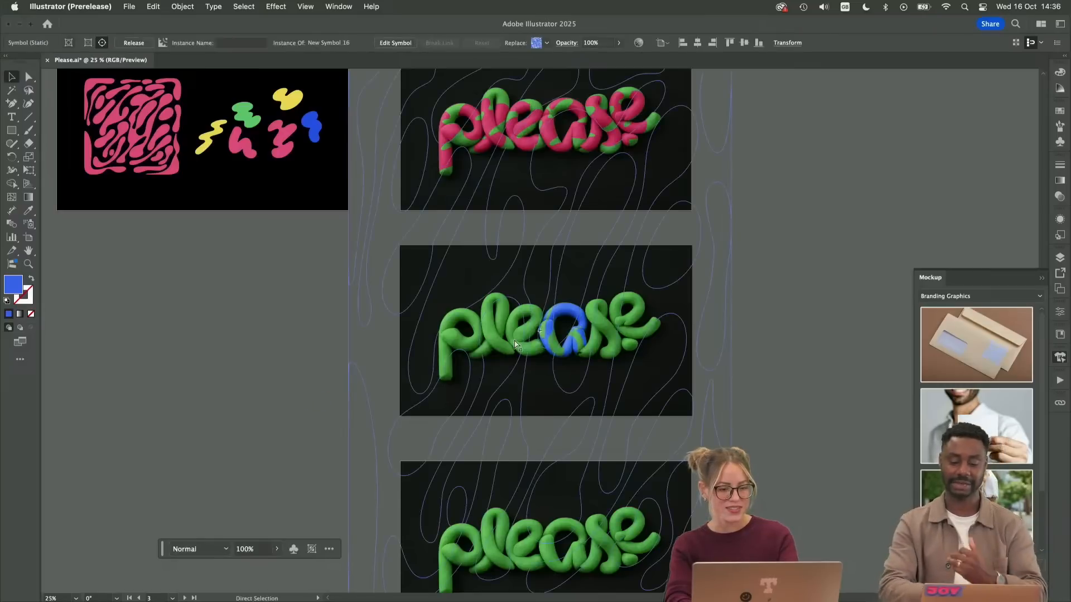
left_click(753, 294)
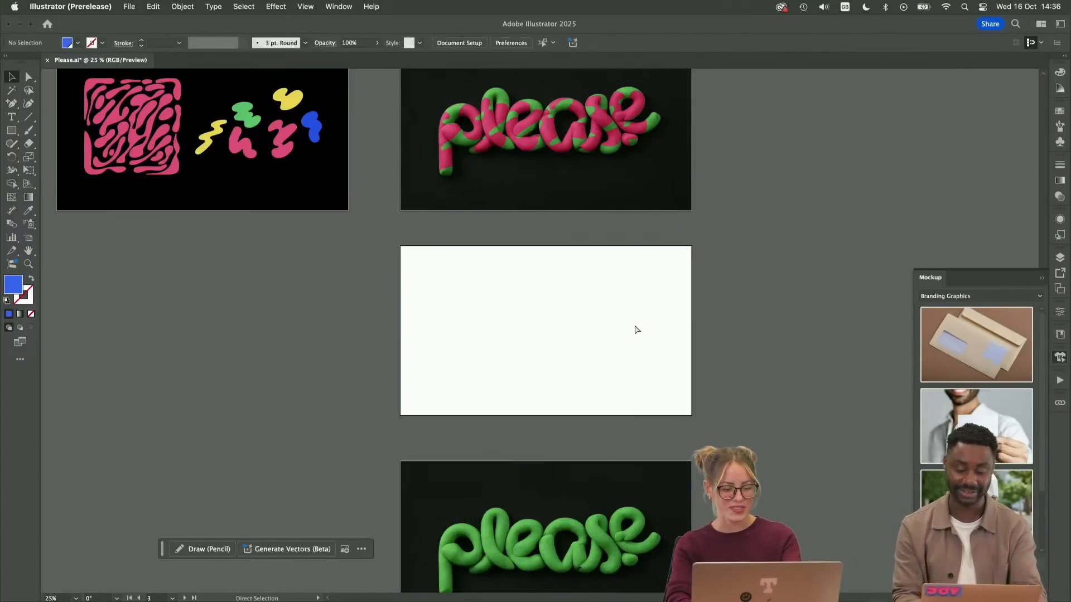
Place a new copy of the square pink pattern over the middle letters of the restored green "please" image and fill it blue
left_click_drag(177, 124, 568, 339)
key("super+equal")
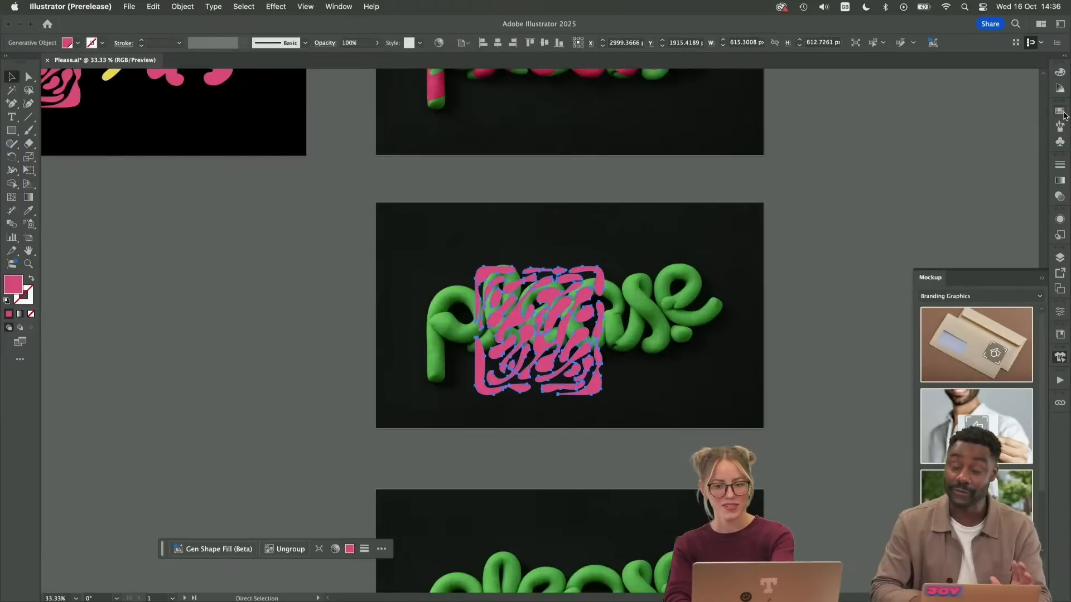
left_click(1060, 111)
left_click(984, 141)
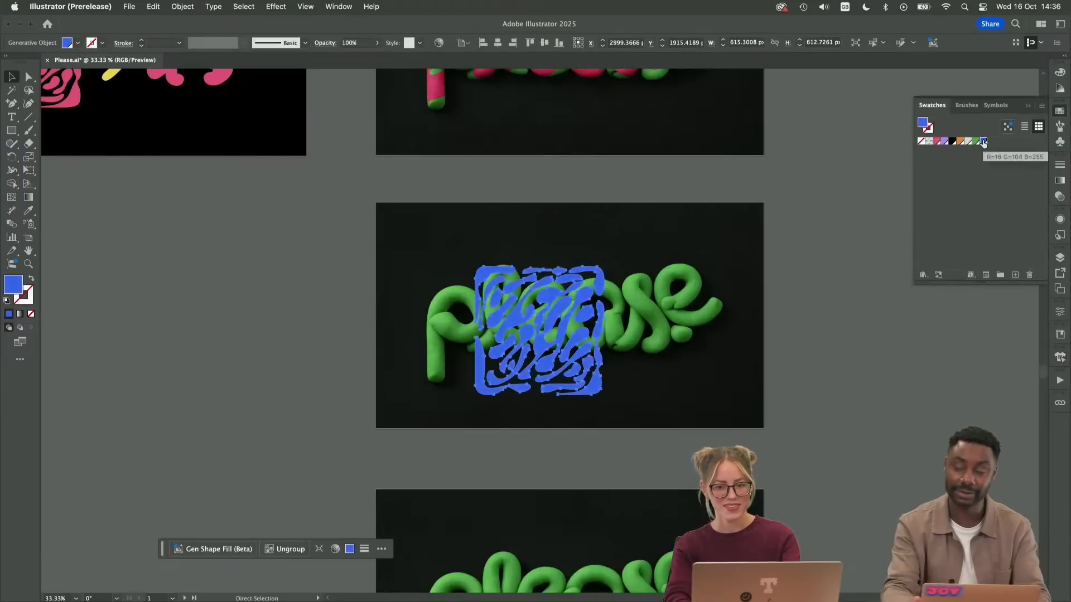
Set the new blue pattern's blending mode to Color and deselect it
left_click(1060, 196)
left_click(944, 176)
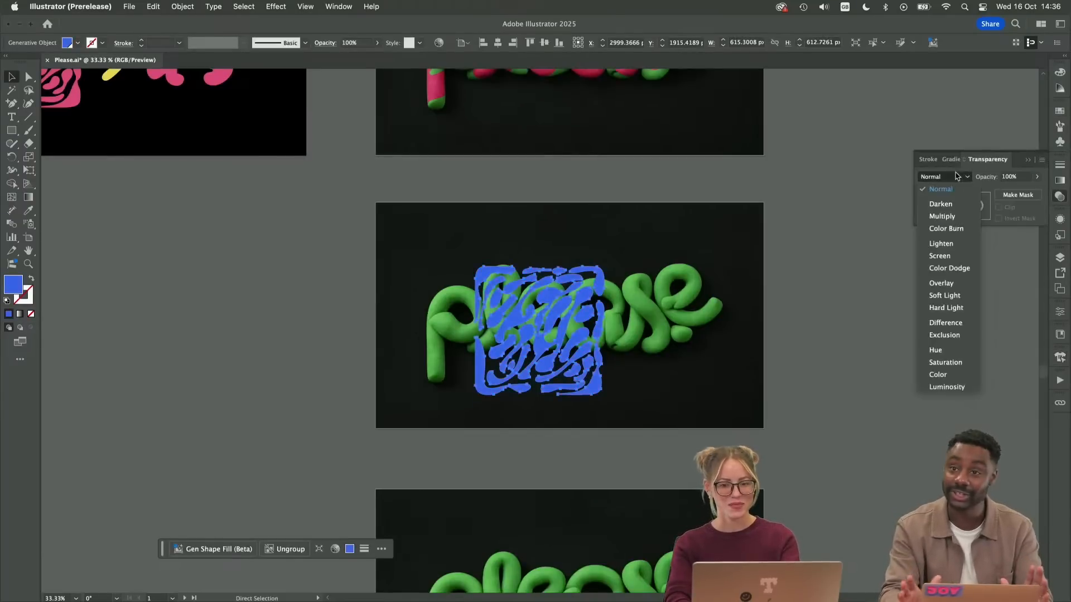
left_click(935, 373)
left_click(1027, 160)
left_click(865, 268)
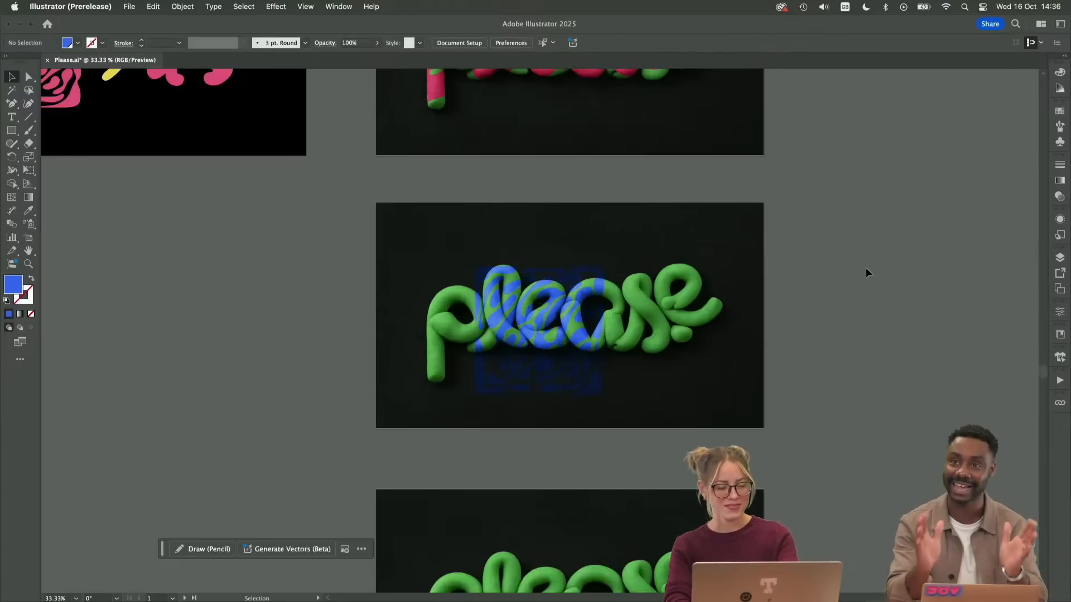
Select the blue pattern and the green "please" image and create a mockup from them
left_click(539, 346)
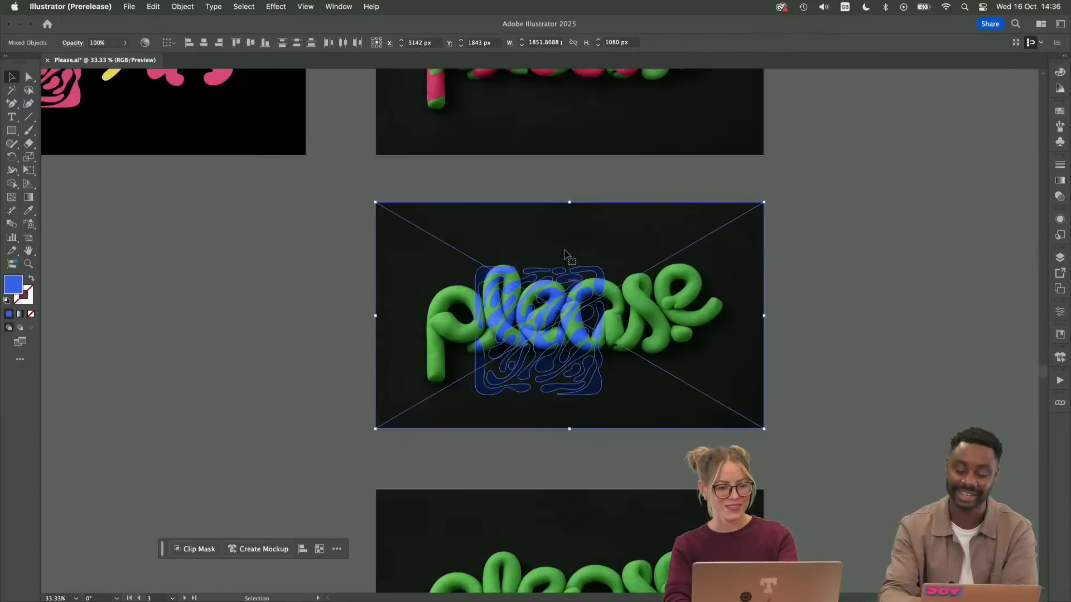
left_click(279, 550)
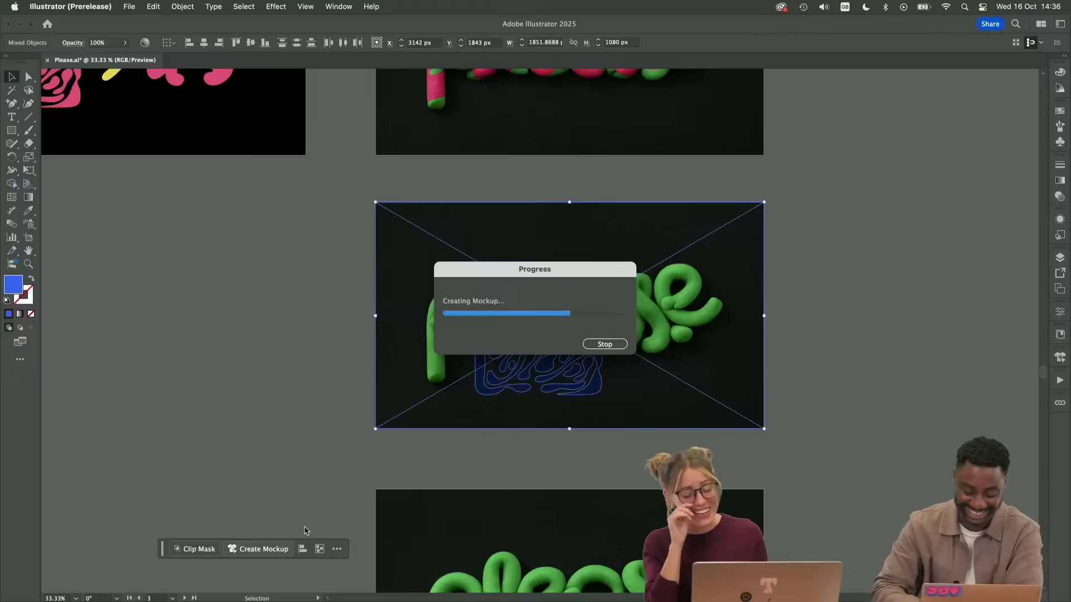
Enlarge the wrapped blue pattern well beyond the first "e" and shift it slightly so its shapes cover the whole letter
key("super+equal")
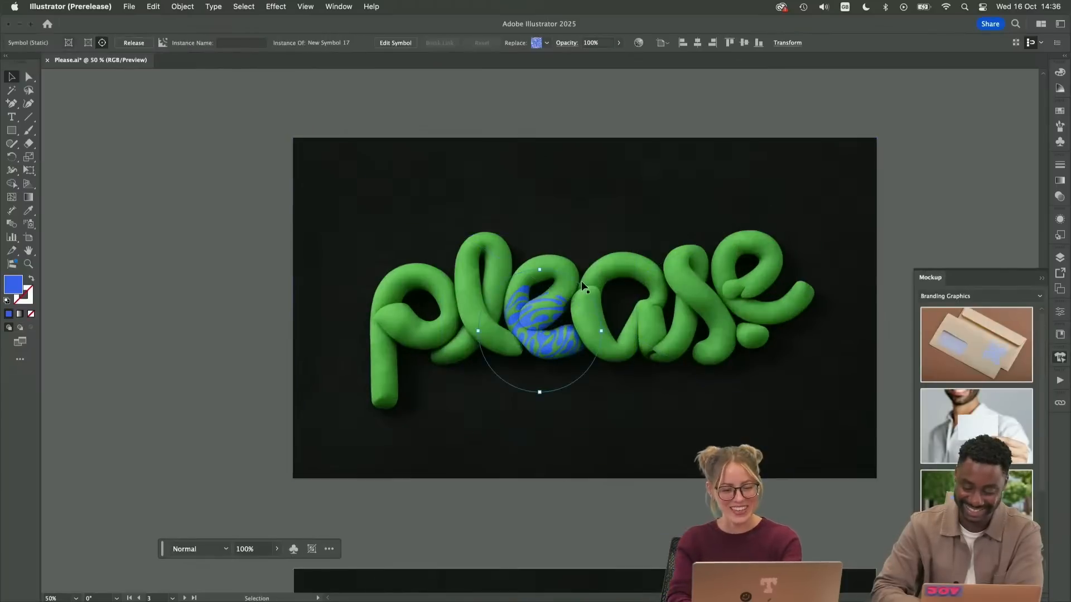
left_click_drag(551, 277, 570, 203)
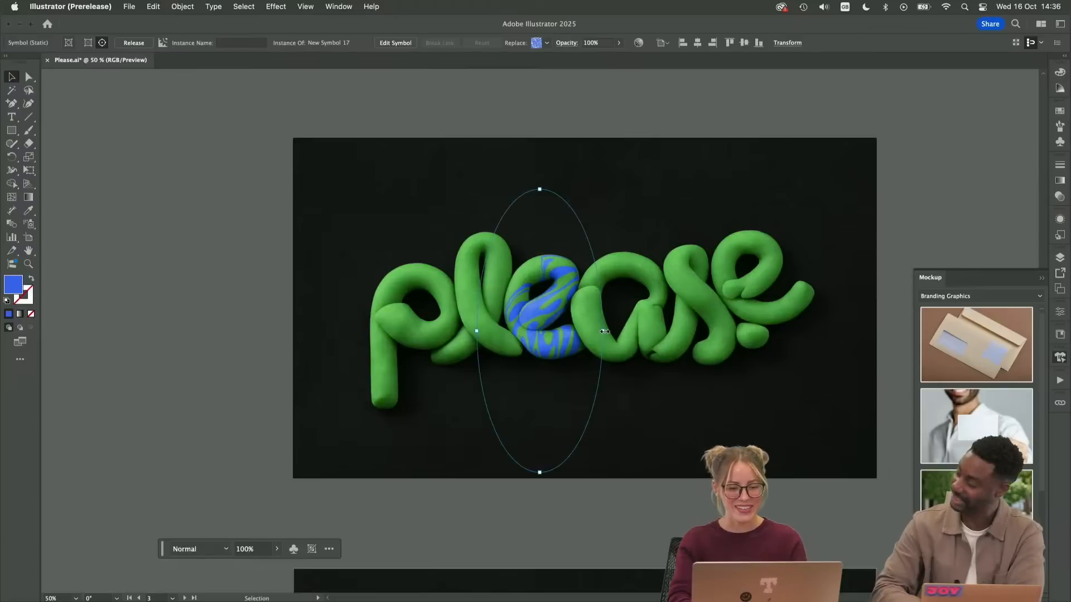
left_click_drag(604, 331, 677, 331)
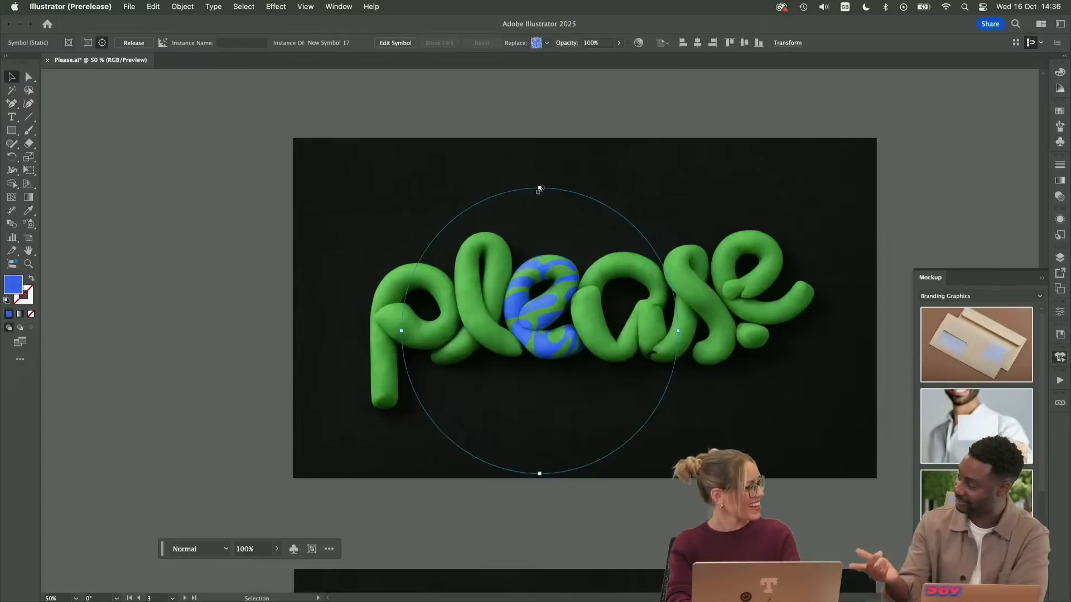
left_click_drag(540, 189, 541, 156)
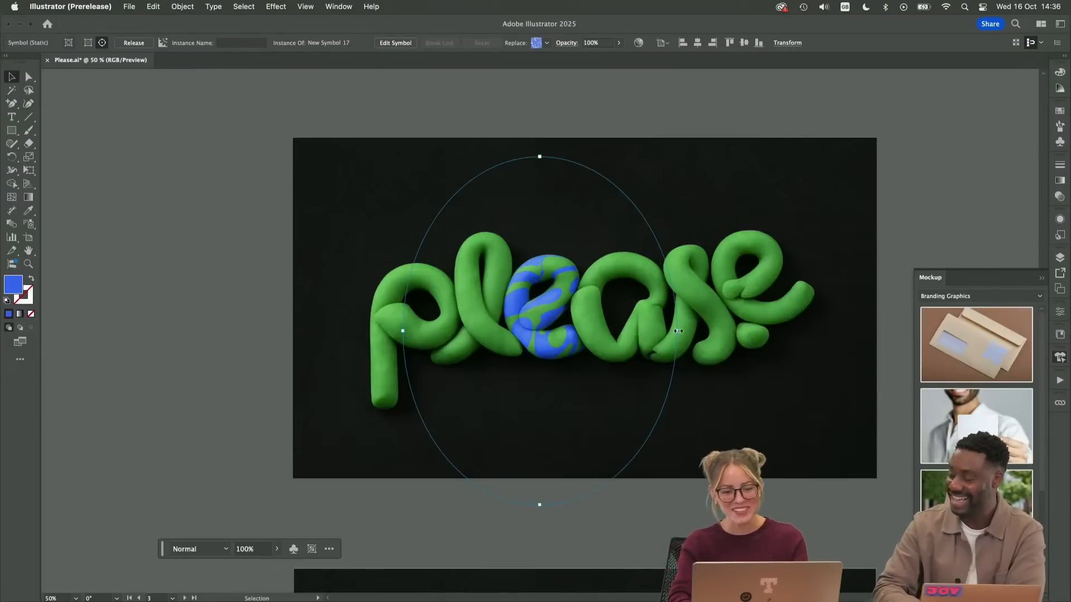
left_click_drag(722, 330, 724, 330)
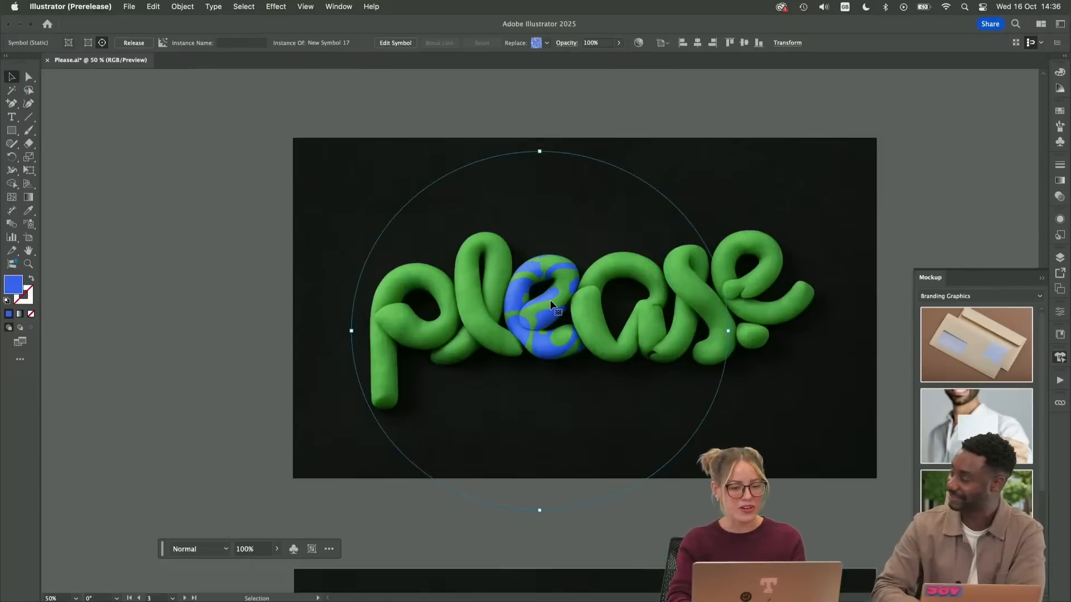
left_click_drag(550, 301, 546, 305)
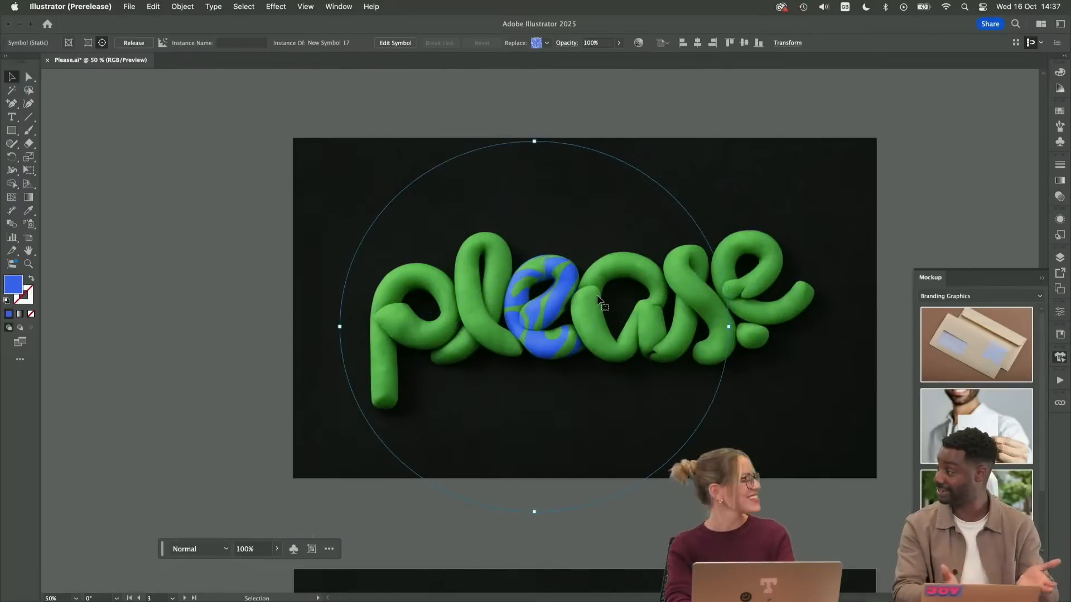
Try to recolor the wrapped pattern by switching the color sliders to RGB and setting the fill to 18, 34, 255
left_click(1060, 72)
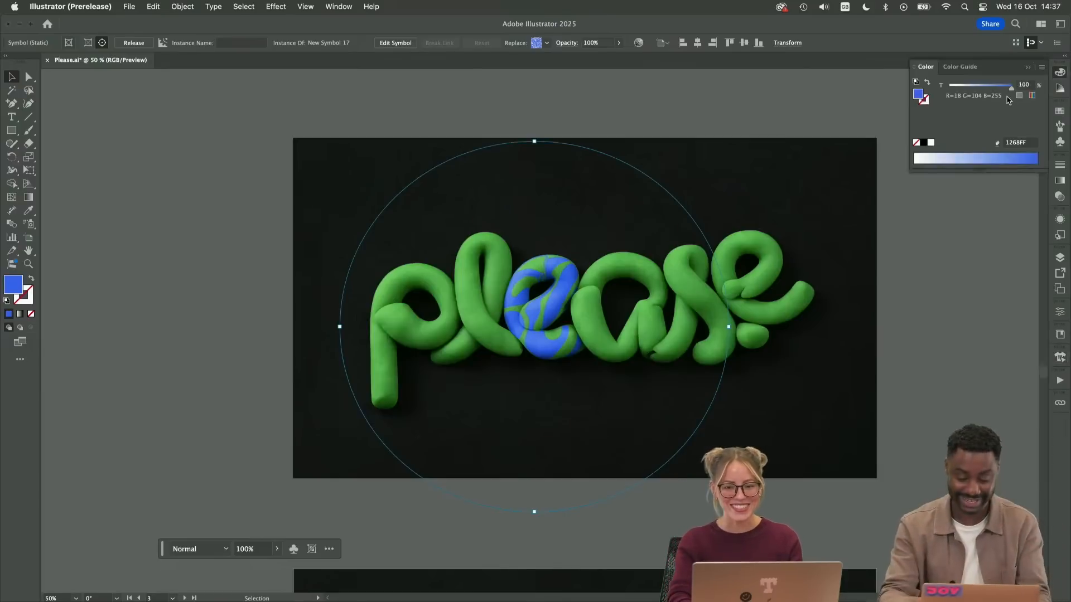
left_click(1041, 67)
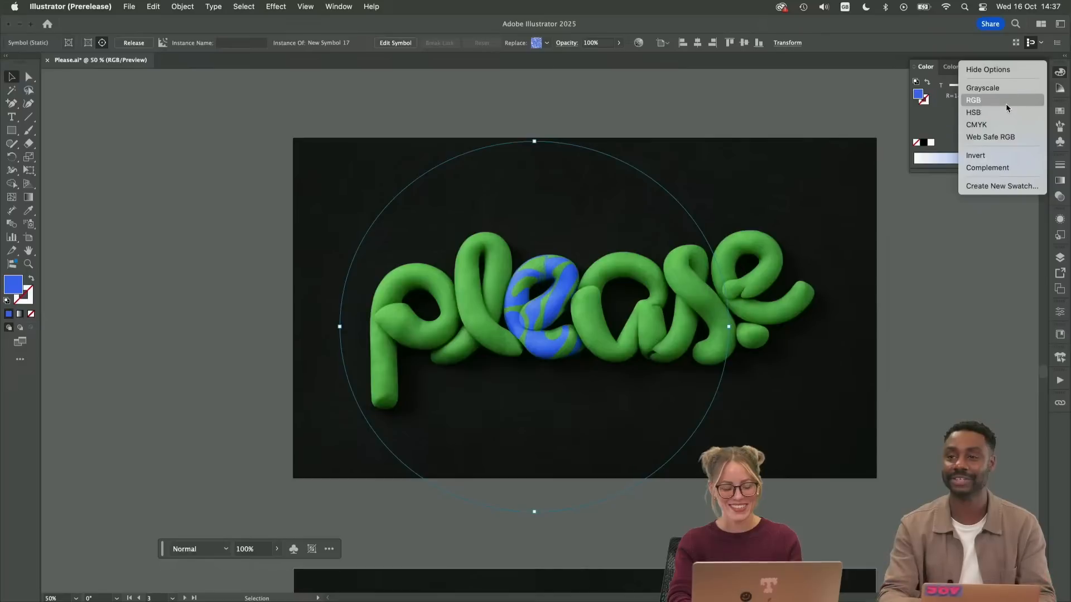
left_click(1005, 101)
left_click_drag(974, 106, 957, 106)
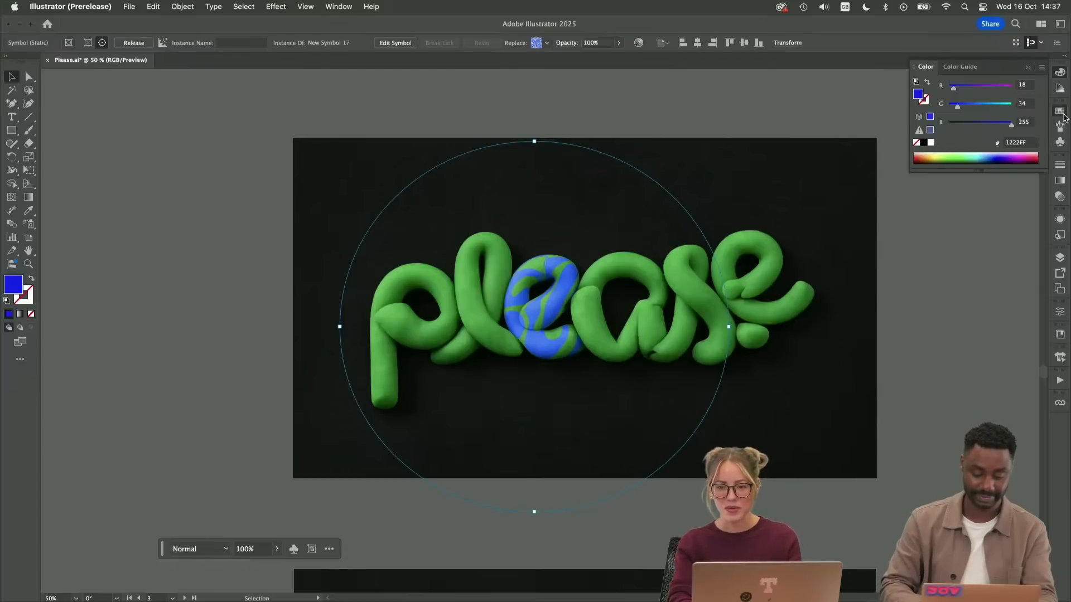
Change the global blue swatch to R 18, G 125, B 255
left_click(1060, 111)
double_click(983, 141)
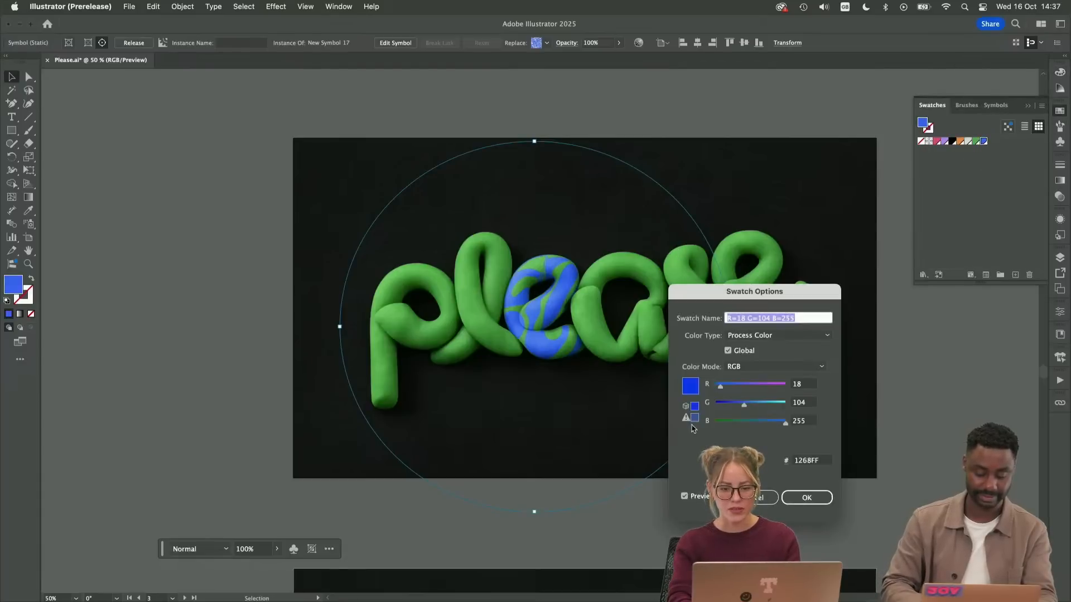
mouse_move(743, 404)
left_mouse_down()
mouse_move(725, 405)
mouse_move(749, 404)
left_mouse_up()
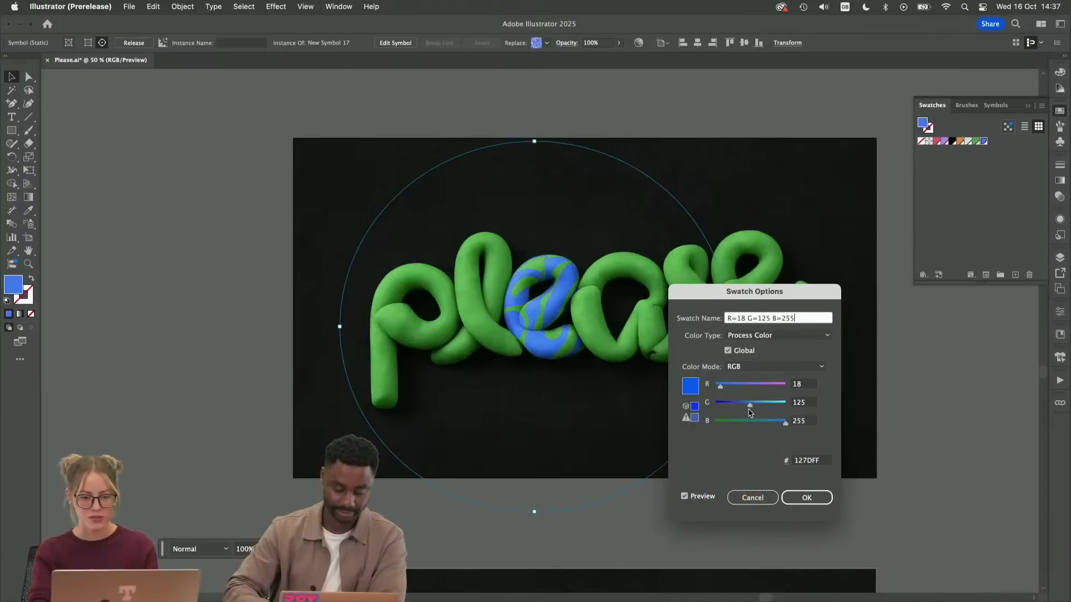
left_click(806, 498)
Compare the Color and Hue blending modes on the wrapped blue pattern and set it to Color
left_click(1060, 197)
left_click(955, 177)
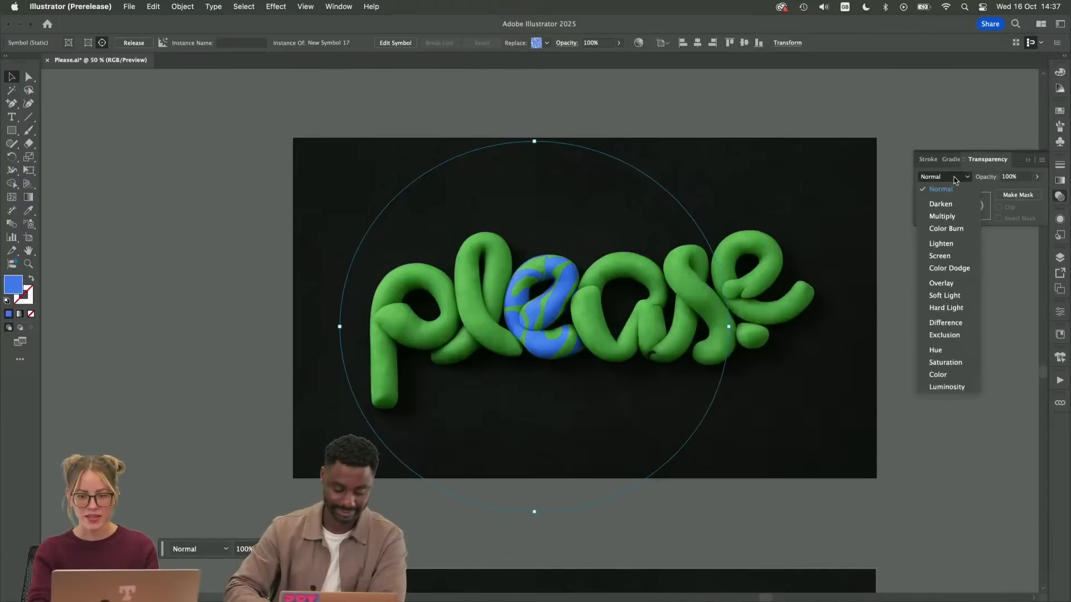
left_click(940, 374)
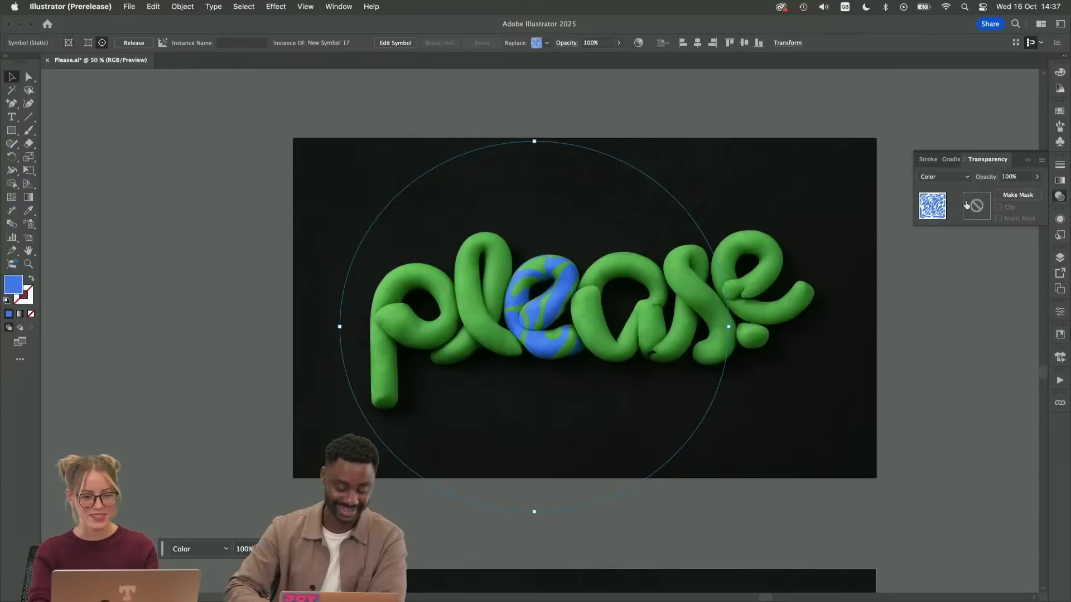
left_click(944, 176)
left_click(941, 351)
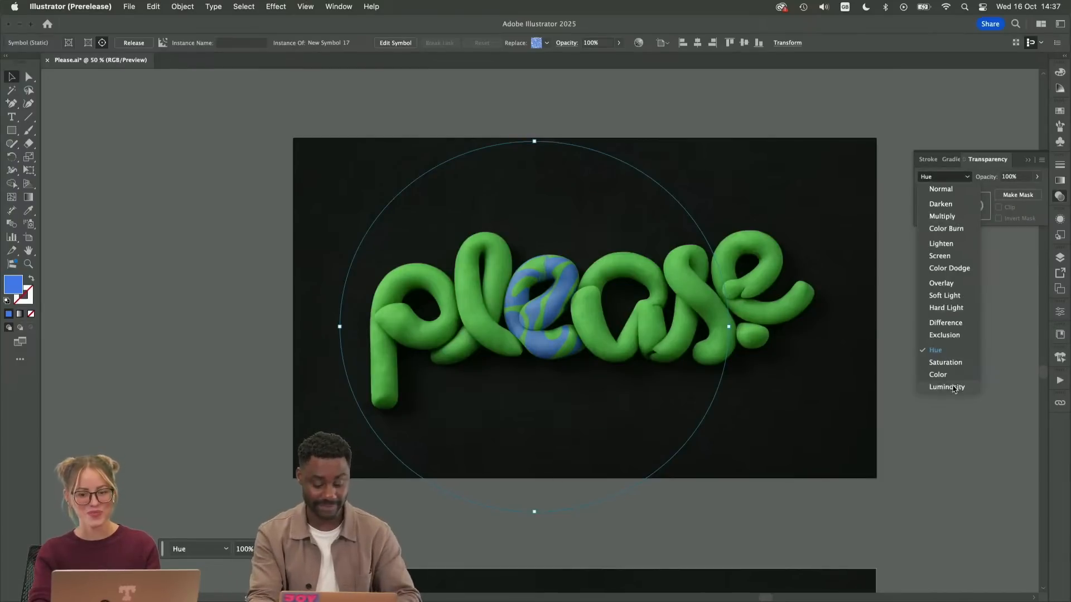
left_click(939, 375)
Try to move the blue pattern with the whole mockup selected and undo the move
left_click(605, 325)
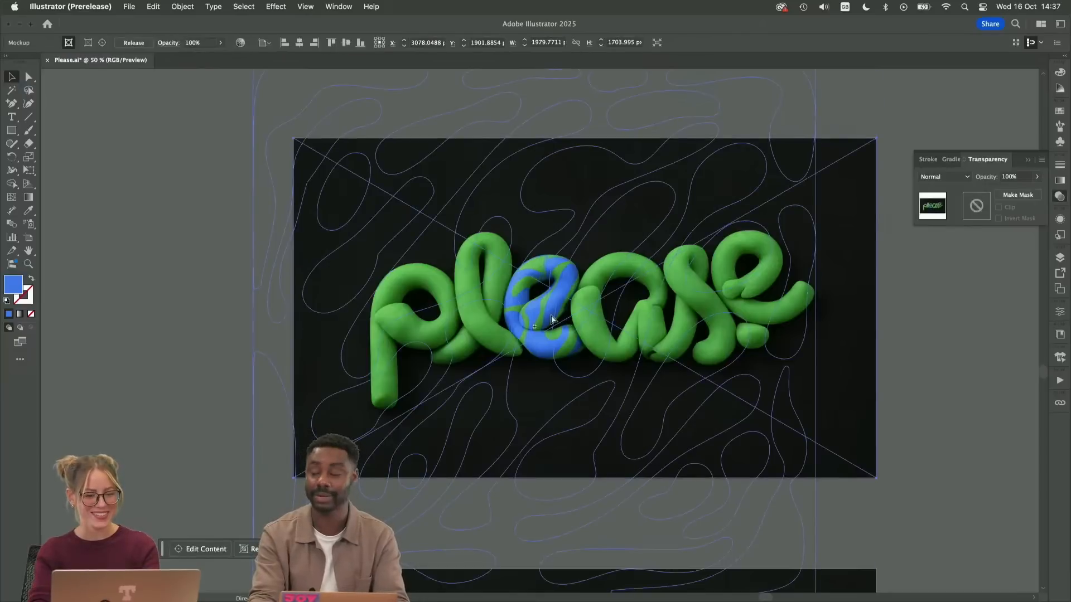
left_click_drag(556, 313, 561, 312)
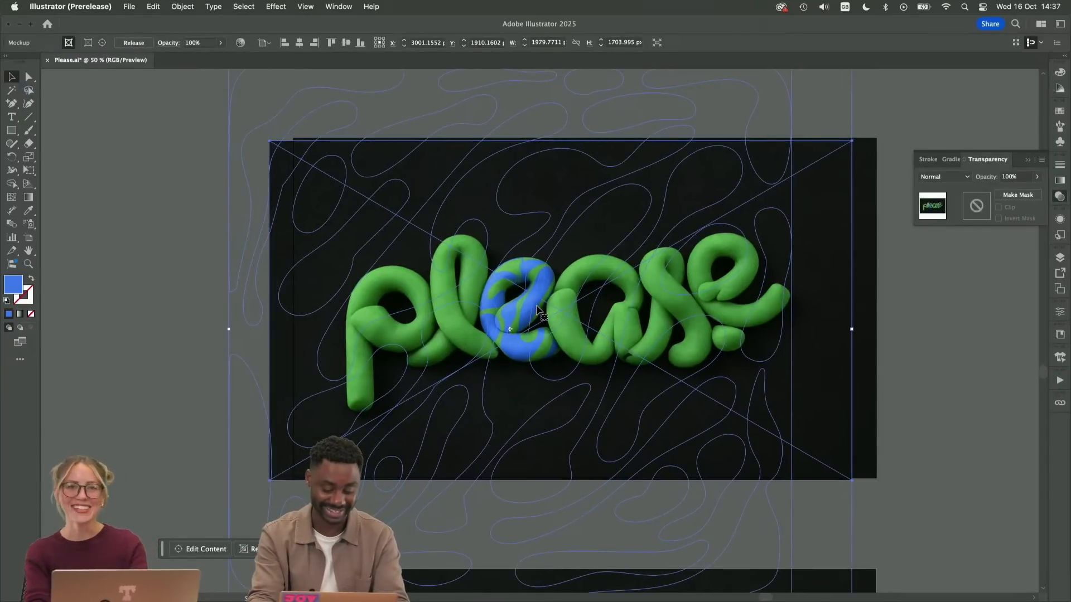
mouse_move(533, 305)
left_mouse_down()
mouse_move(461, 303)
mouse_move(519, 321)
left_mouse_up()
key("super+z")
Isolate the mockup's contents and place a duplicate of the blue pattern from the first "e" onto the letter "a"
double_click(520, 322)
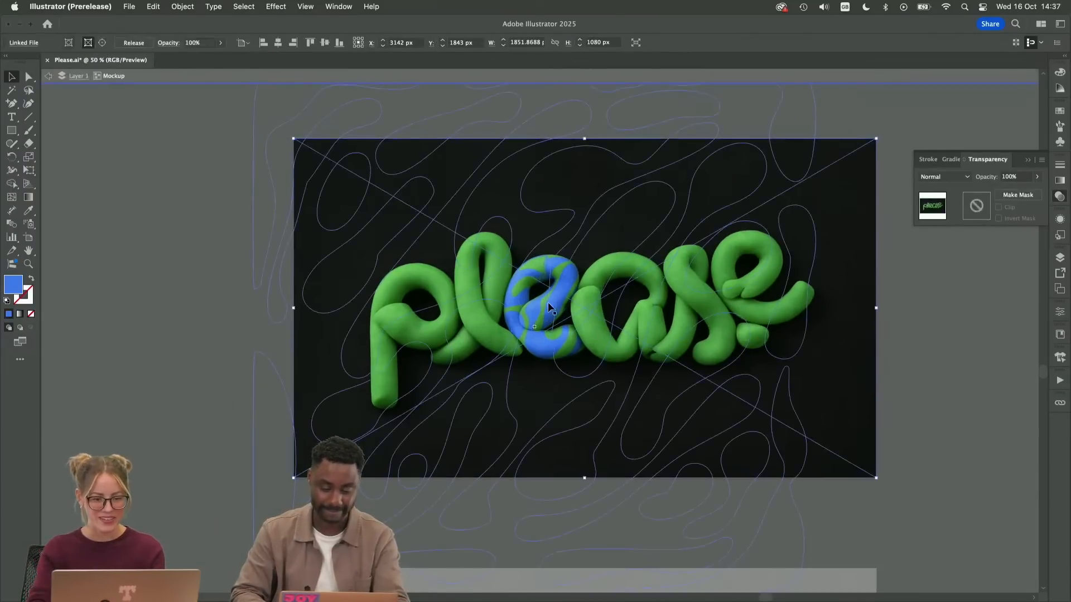
left_click(542, 305)
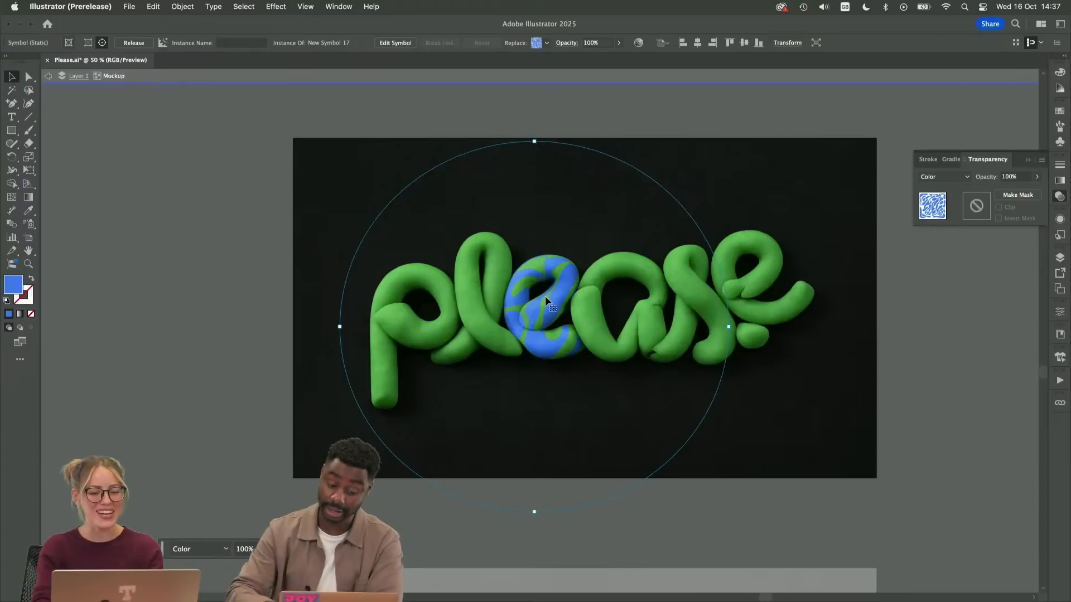
left_click(546, 302)
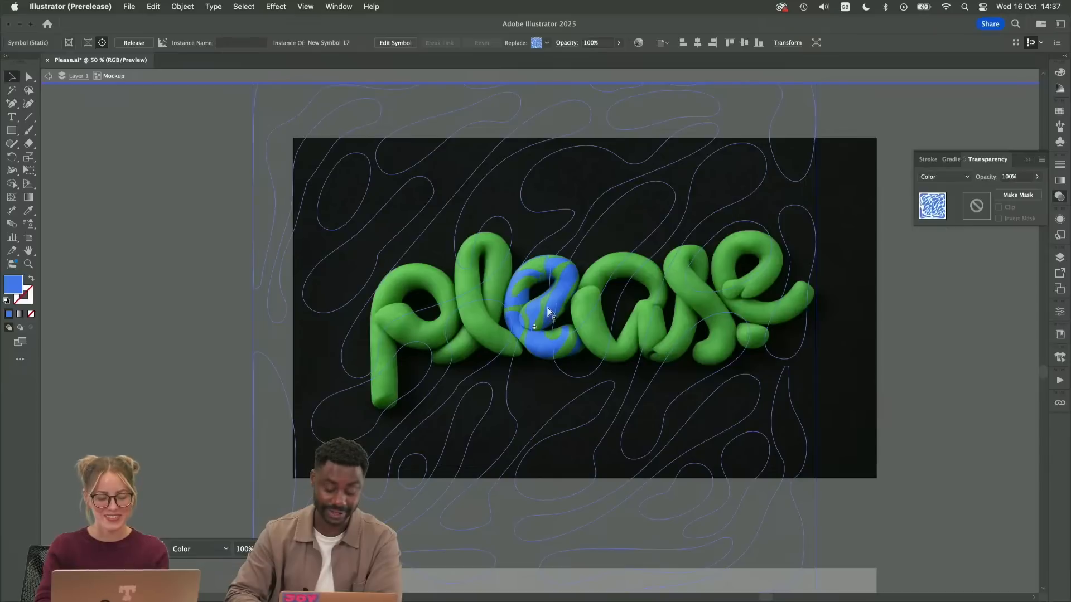
left_click(549, 312)
left_click(600, 315)
left_click_drag(608, 322, 640, 334)
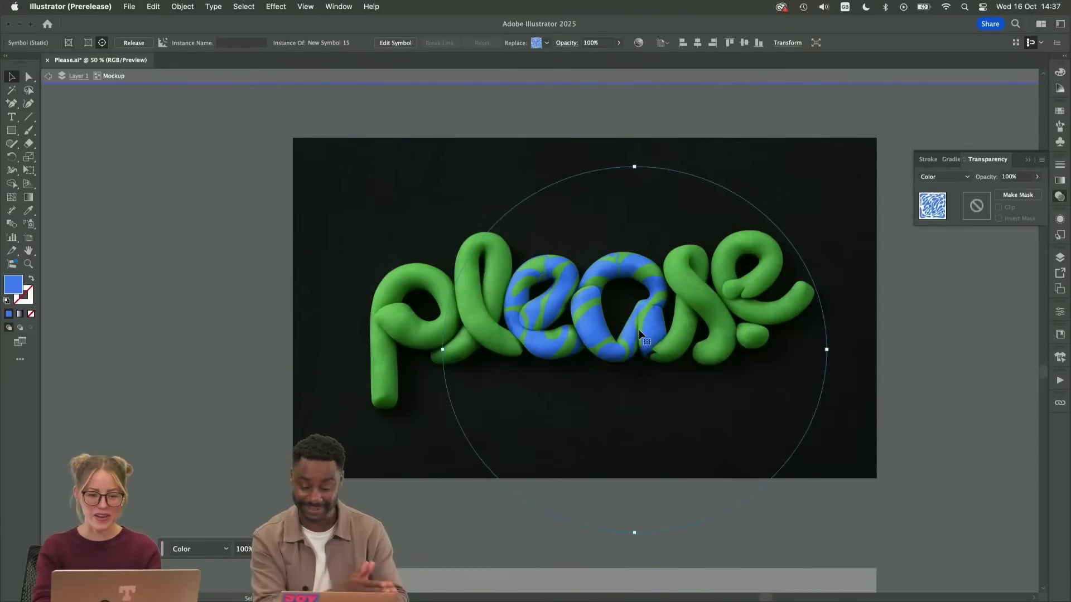
Exit the blue mockup's isolation and inspect the finished pink-and-green "please" mockup above it
key("super")
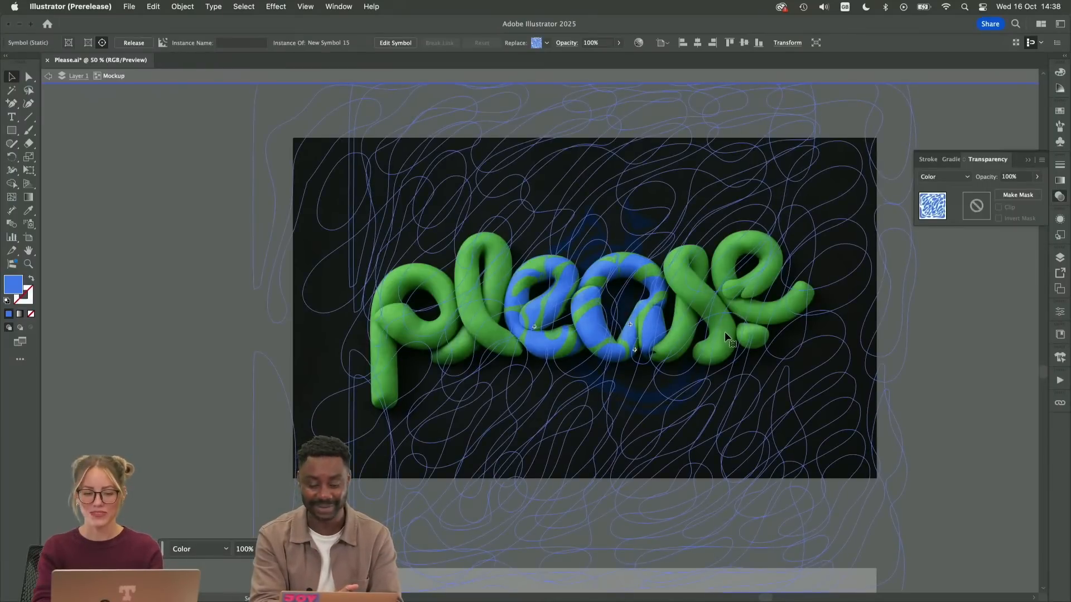
double_click(912, 342)
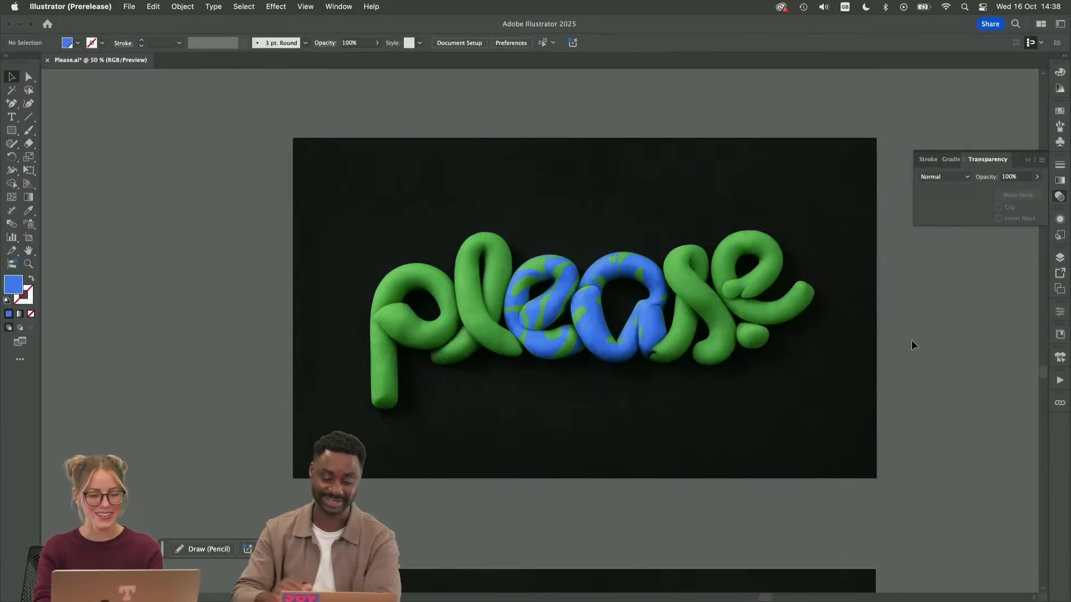
scroll(839, 313, "up", 10)
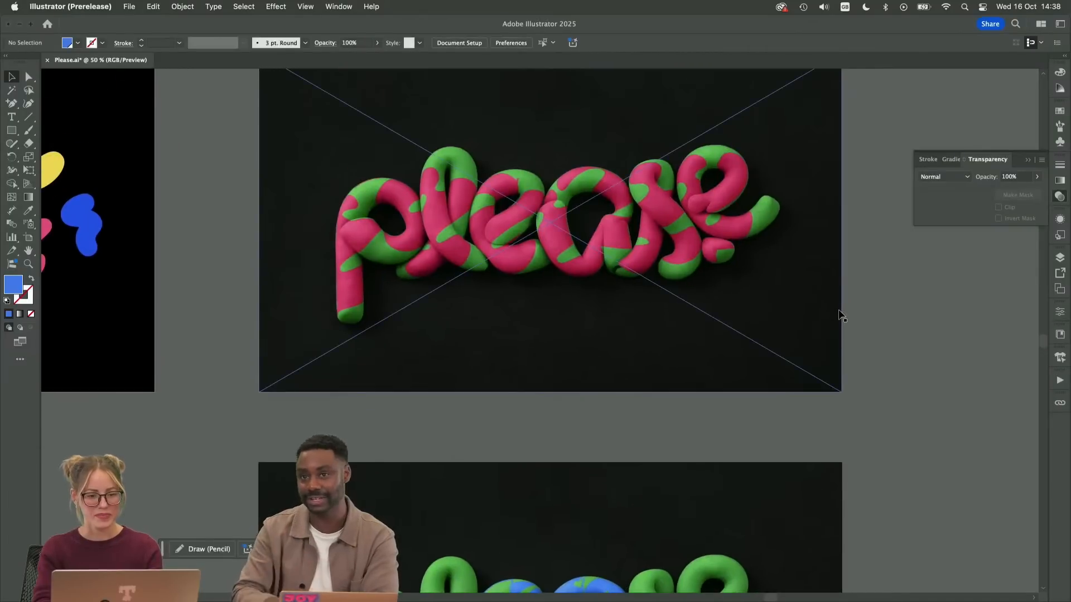
scroll(839, 313, "up", 4)
scroll(887, 301, "right", 2)
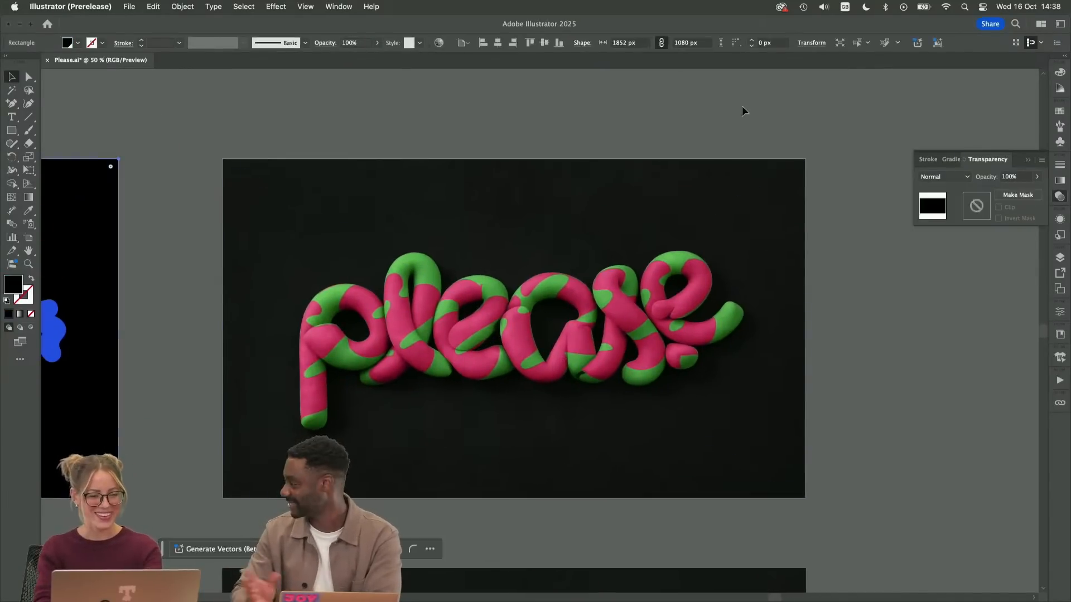
left_click(436, 319)
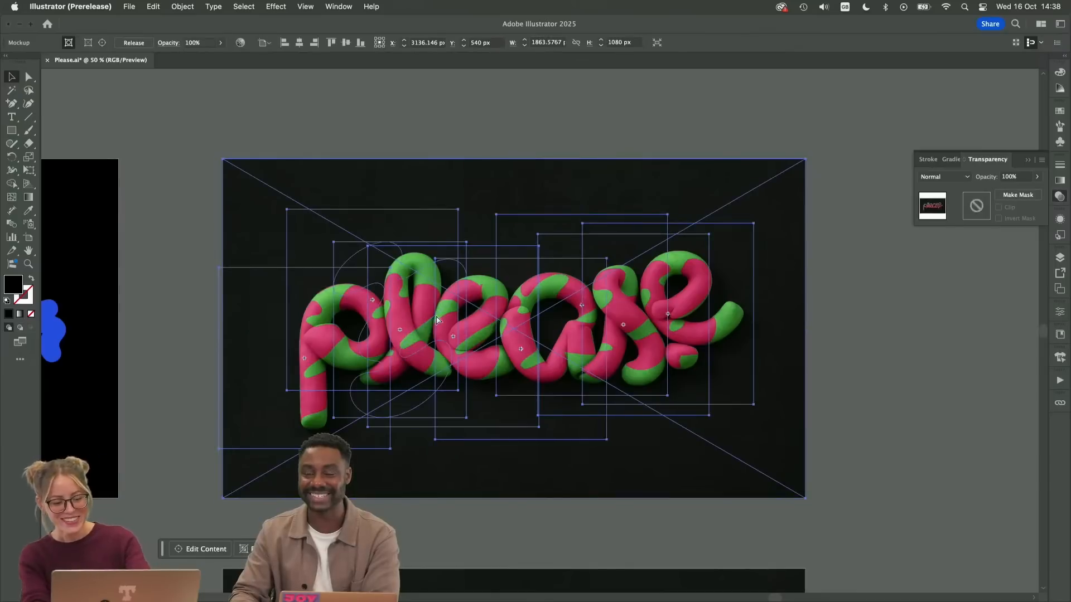
left_click(568, 124)
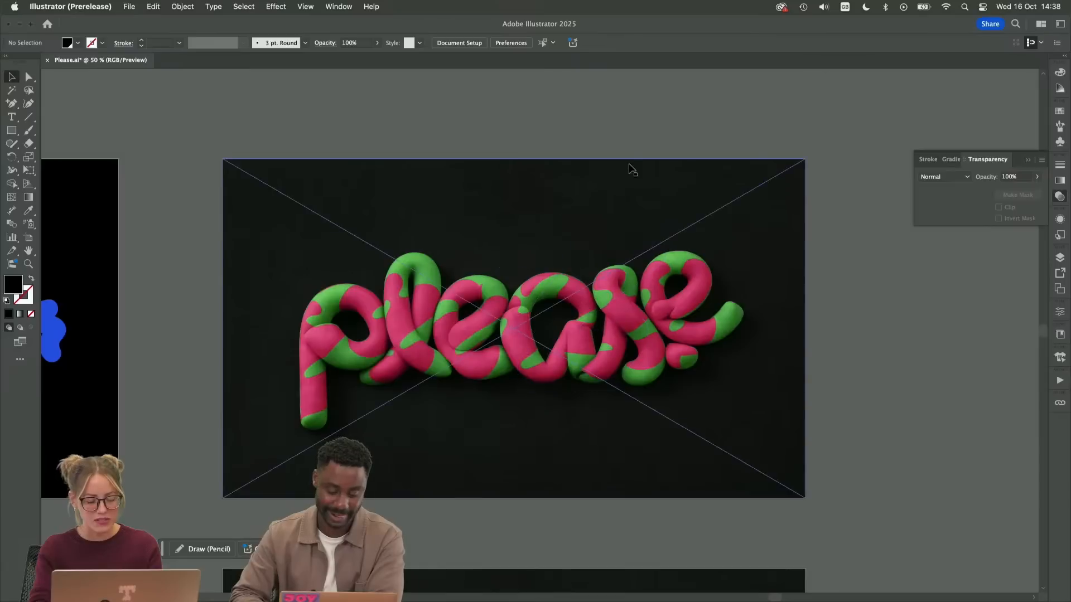
Isolate the pink mockup's contents, reposition the pink pattern on the first "e", and leave isolation
double_click(505, 312)
left_click(483, 322)
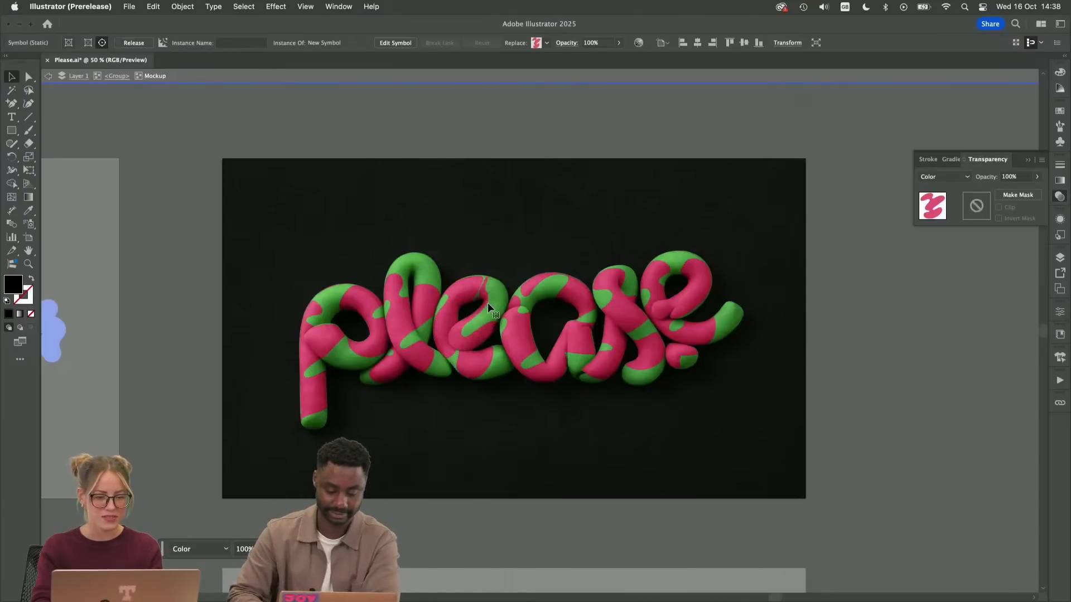
left_click(490, 301)
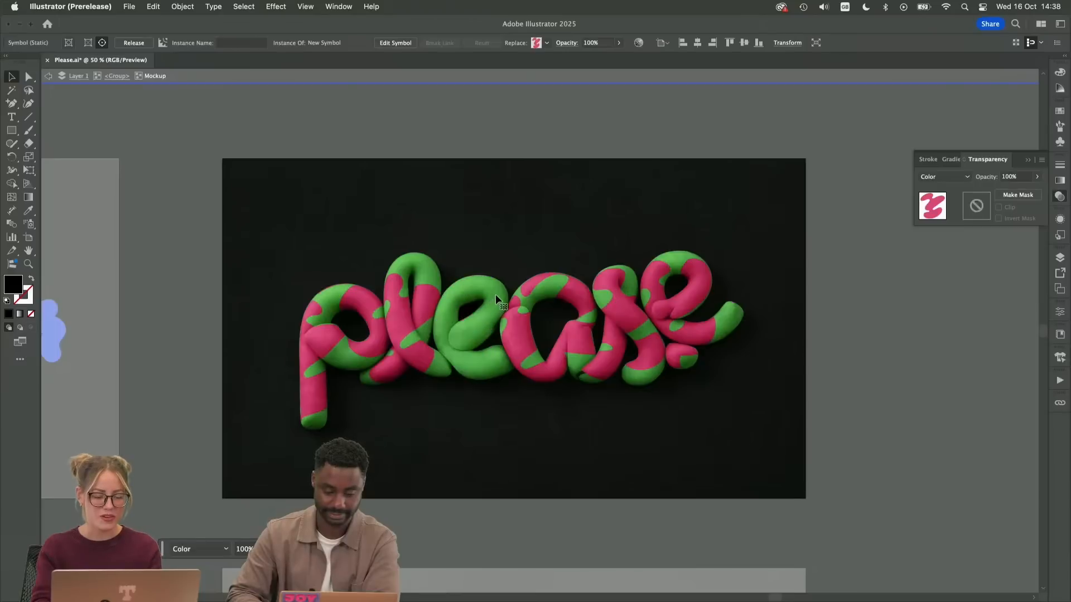
mouse_move(495, 295)
left_mouse_down()
mouse_move(494, 330)
mouse_move(495, 309)
left_mouse_up()
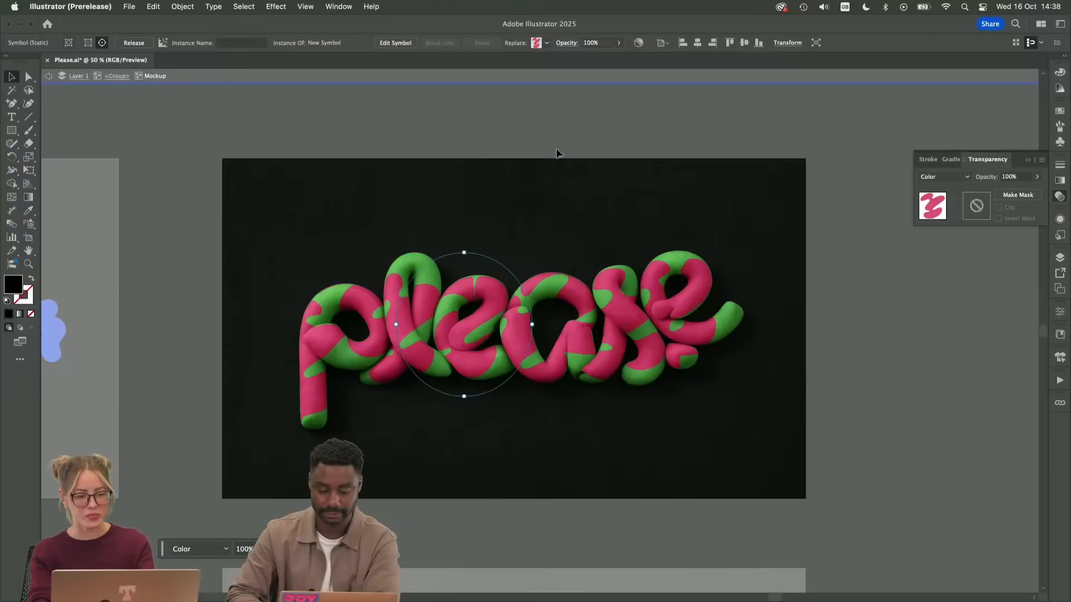
double_click(565, 132)
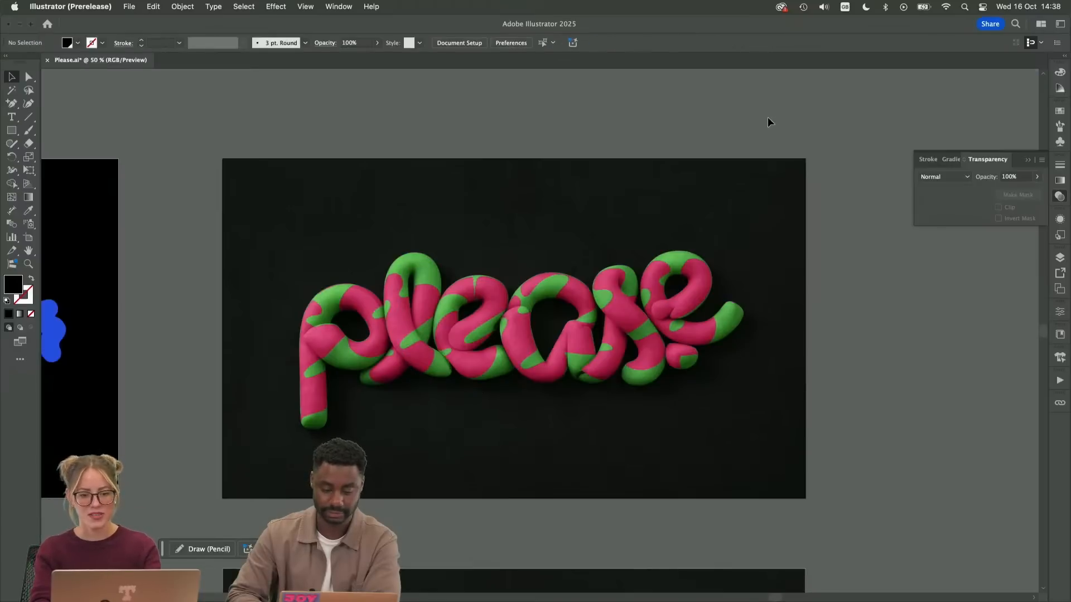
Select the pink mockup, collapse the transparency settings and briefly check the artboards
left_click(339, 389)
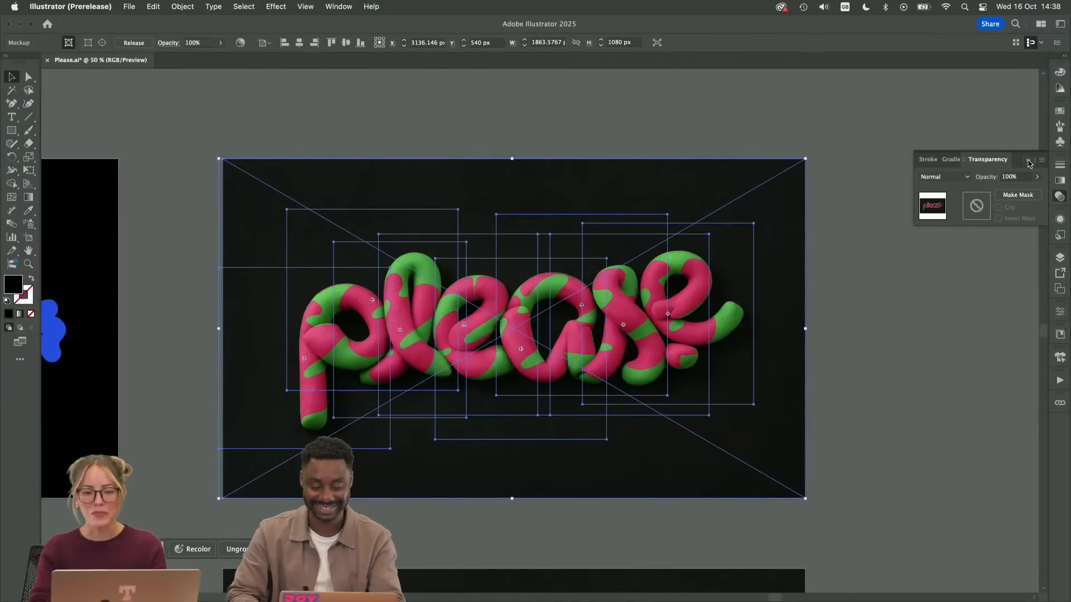
left_click(1027, 160)
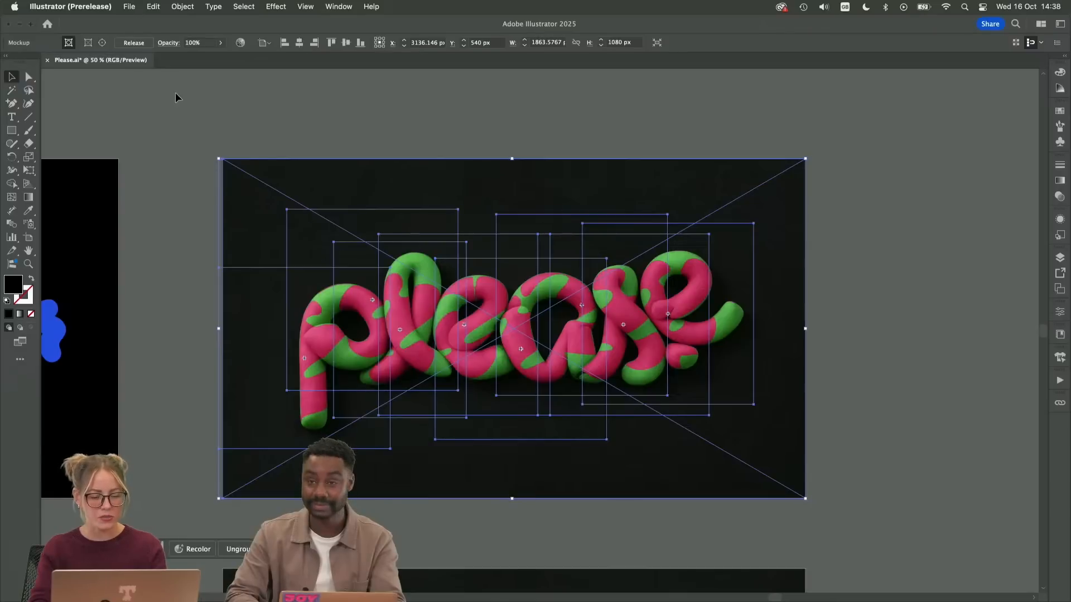
key("shift+o")
key("Escape")
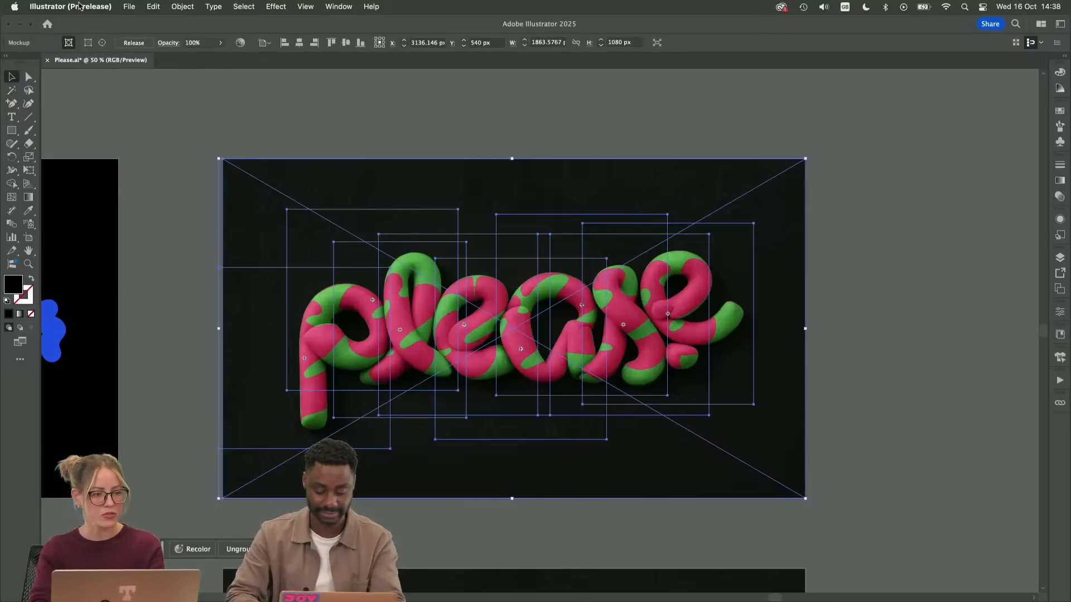
Export only artboard range 2-2 as Please.png to the Desktop in PNG format at Medium (150 ppi) resolution
left_click(124, 6)
mouse_move(184, 269)
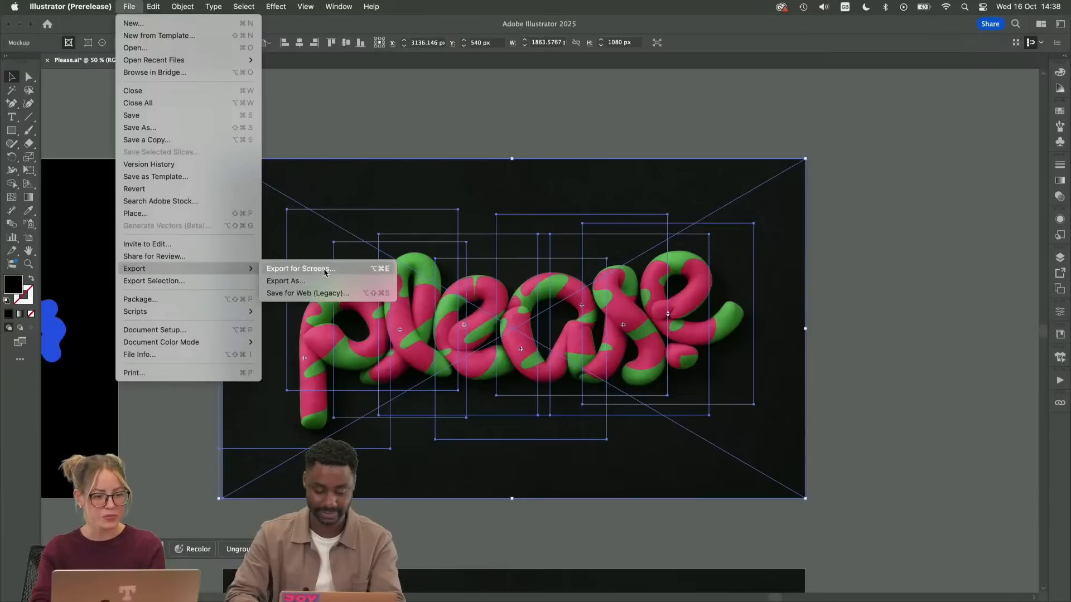
left_click(285, 281)
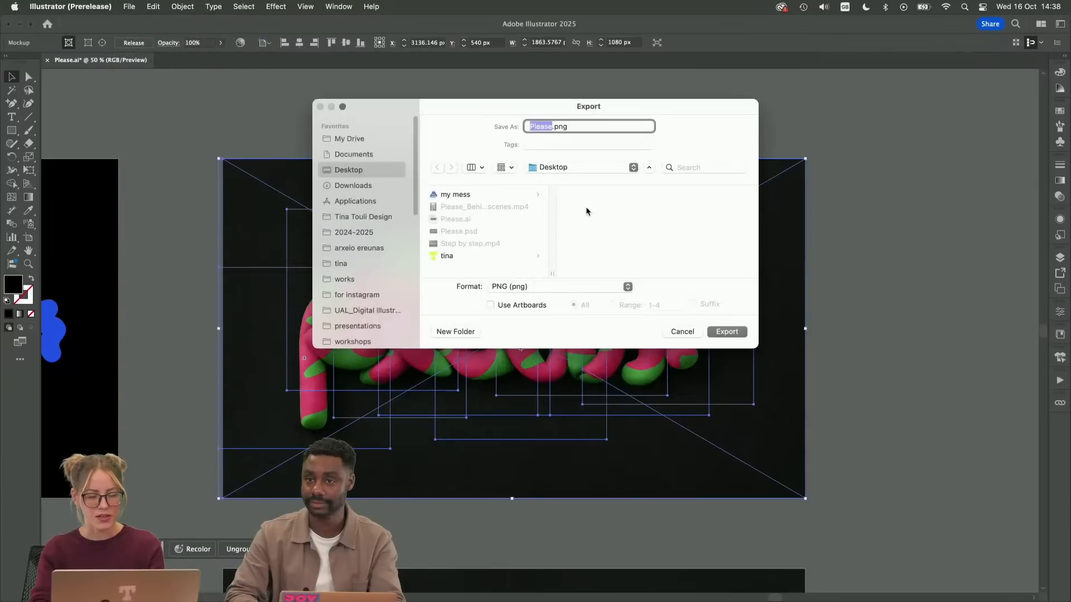
left_click(509, 306)
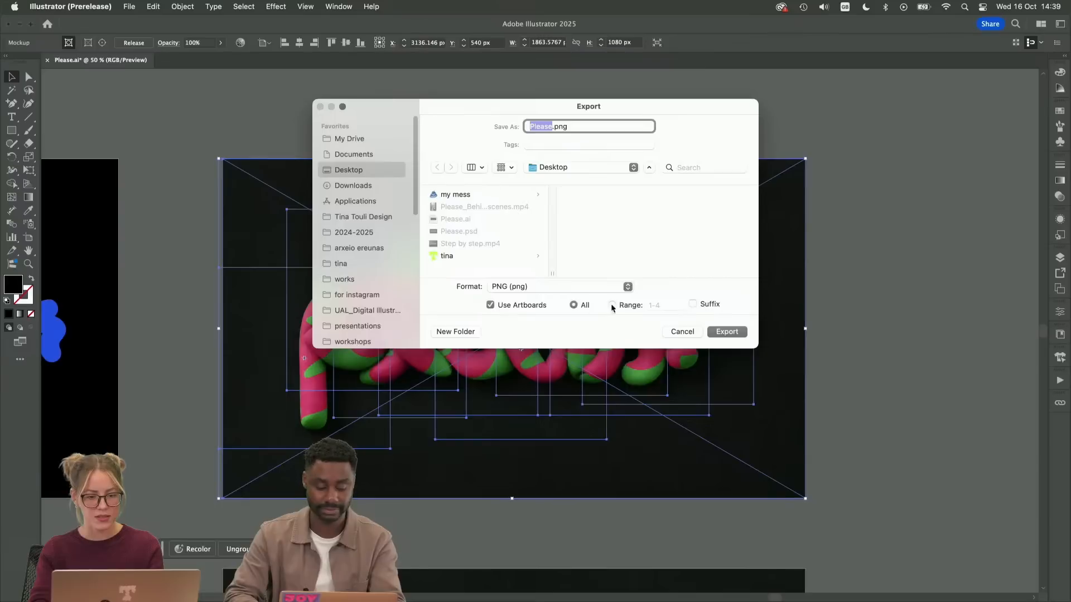
left_click(667, 303)
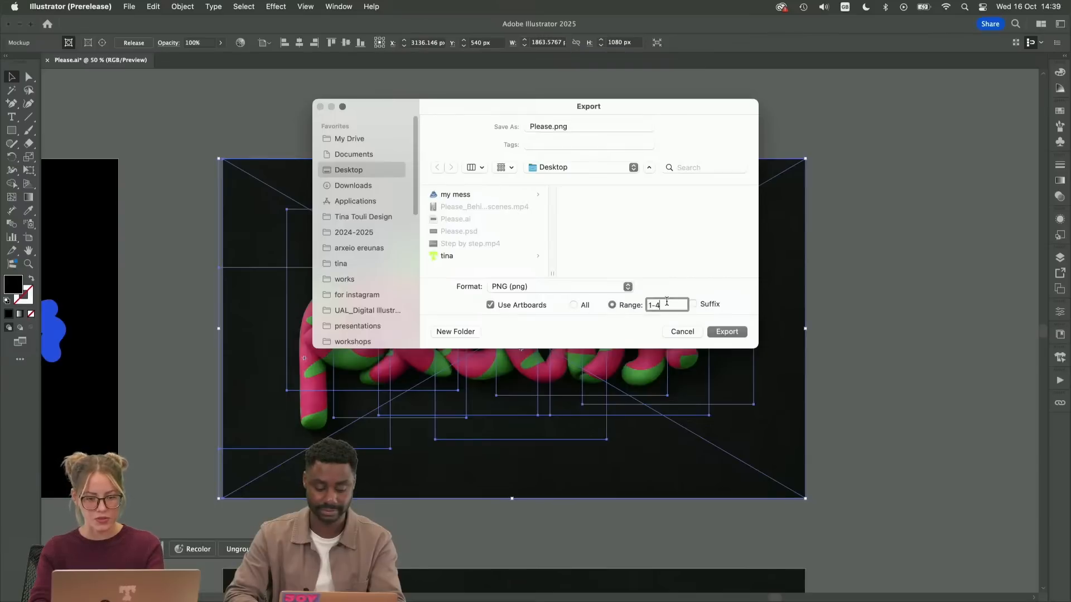
key("BackSpace")
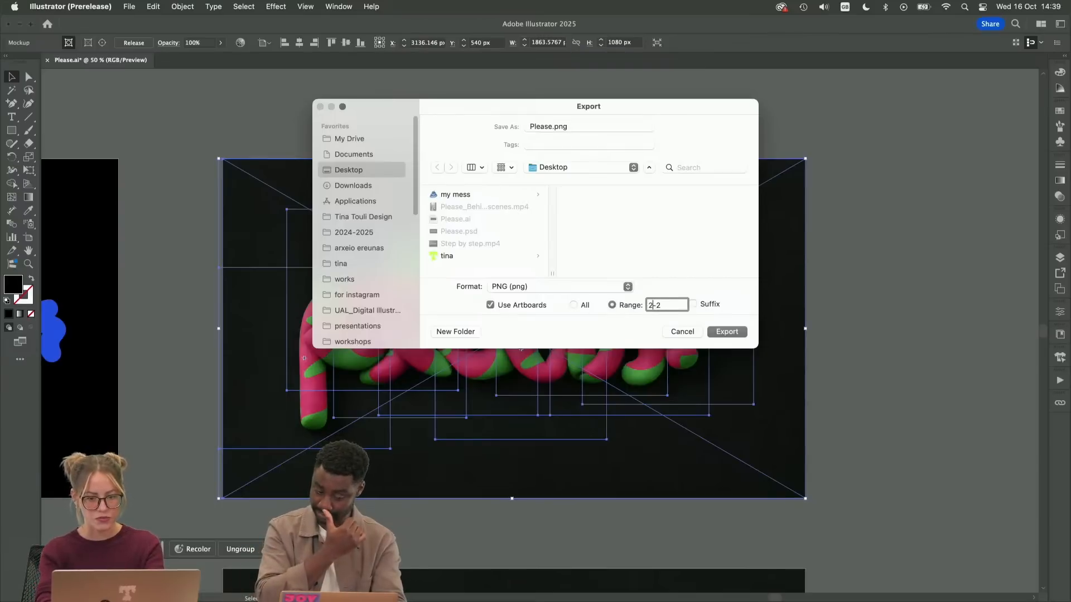
left_click(729, 333)
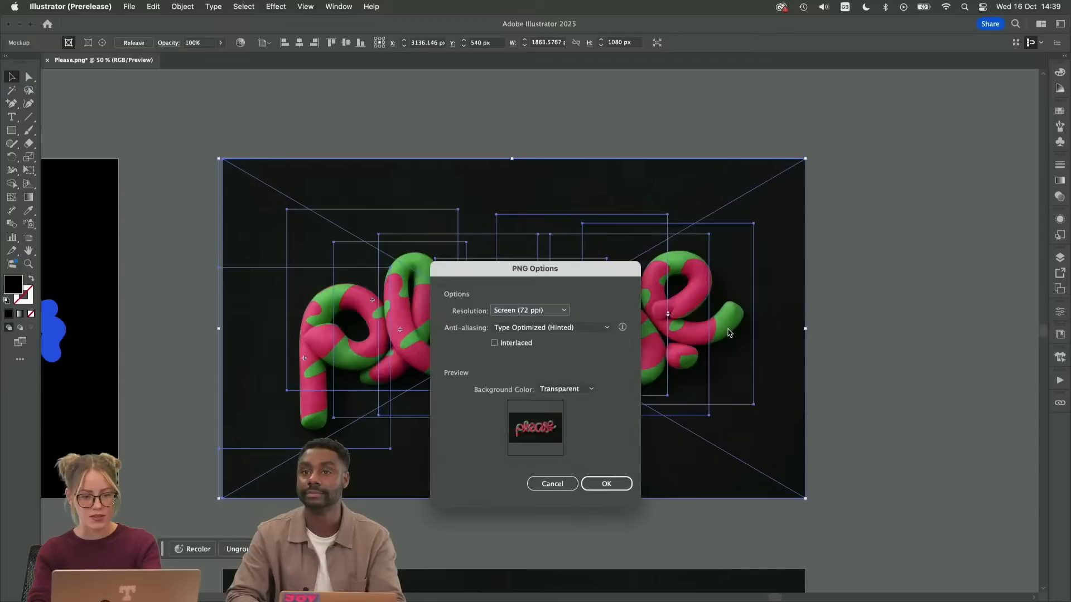
left_click(529, 310)
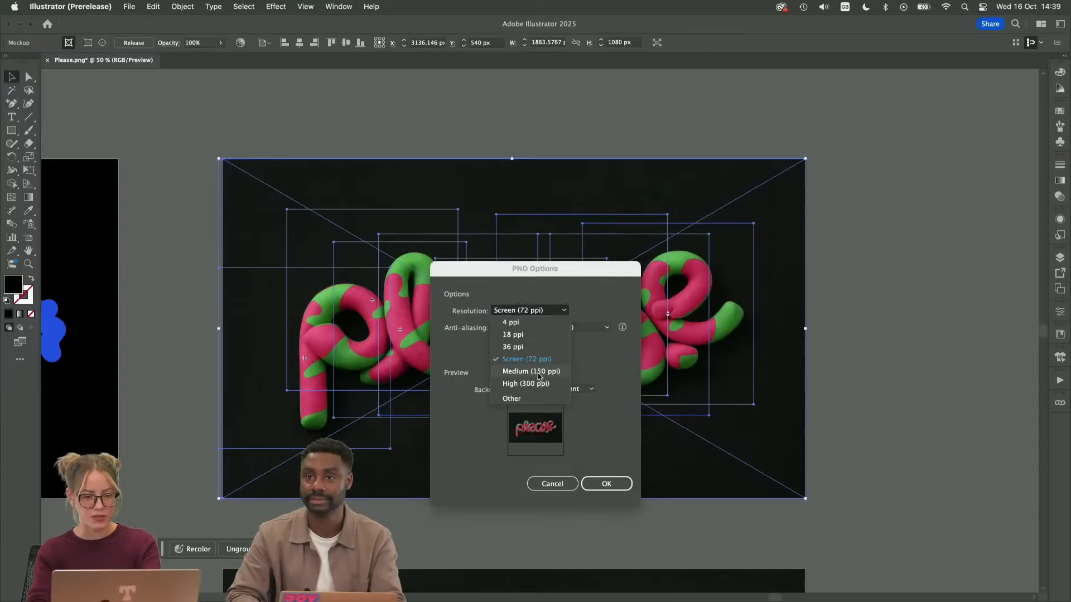
left_click(539, 372)
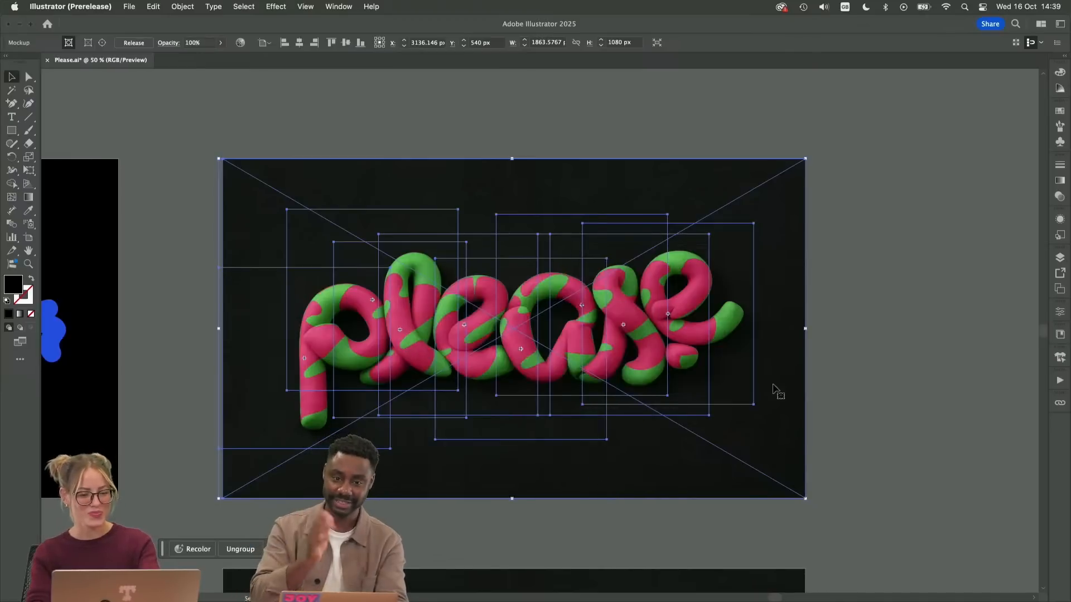
Deselect the mockup, preview the exported Please.png from the desktop, and return to the Illustrator document
left_click(853, 349)
key("F11")
left_click(1040, 161)
key("space")
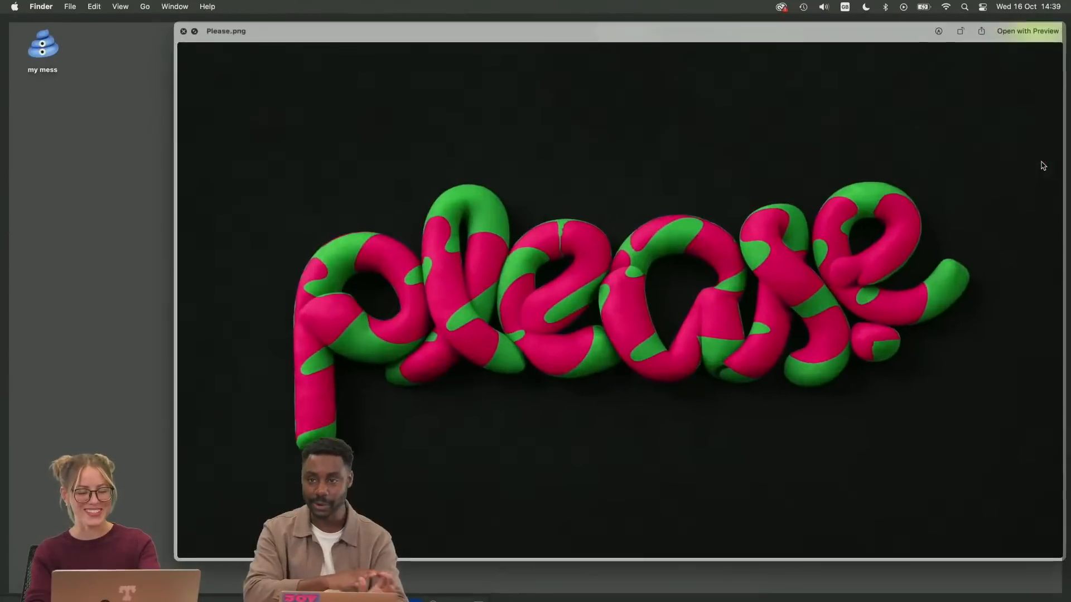
left_click_drag(742, 29, 584, 35)
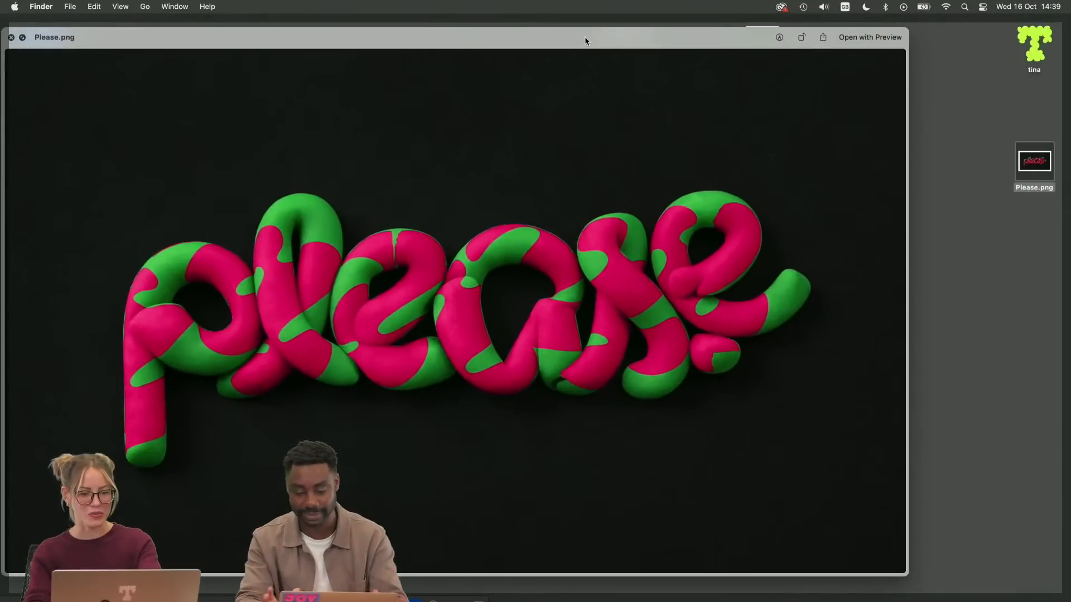
key("space")
key("F11")
left_click(106, 98)
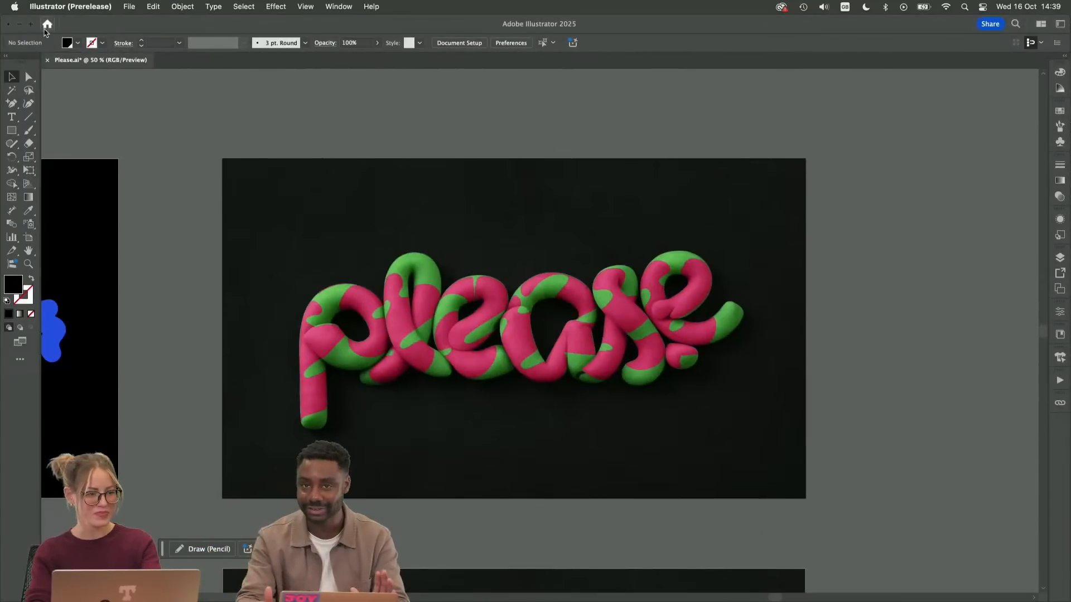
Minimize Illustrator, switch to Chrome and open Adobe Express in a new tab
left_click(20, 24)
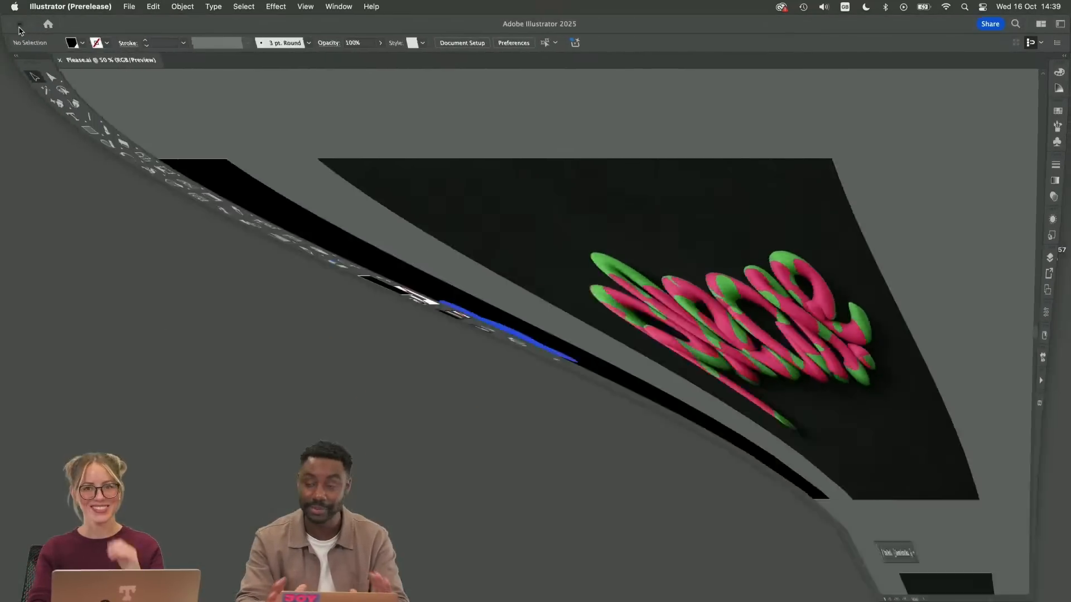
left_click(42, 581)
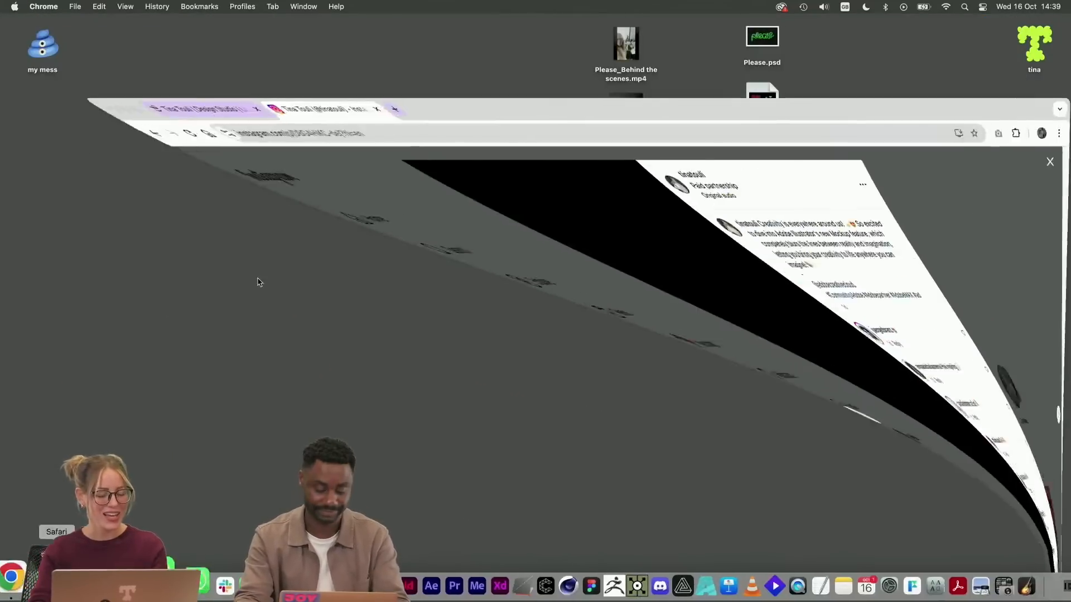
key("super+t")
type("ado")
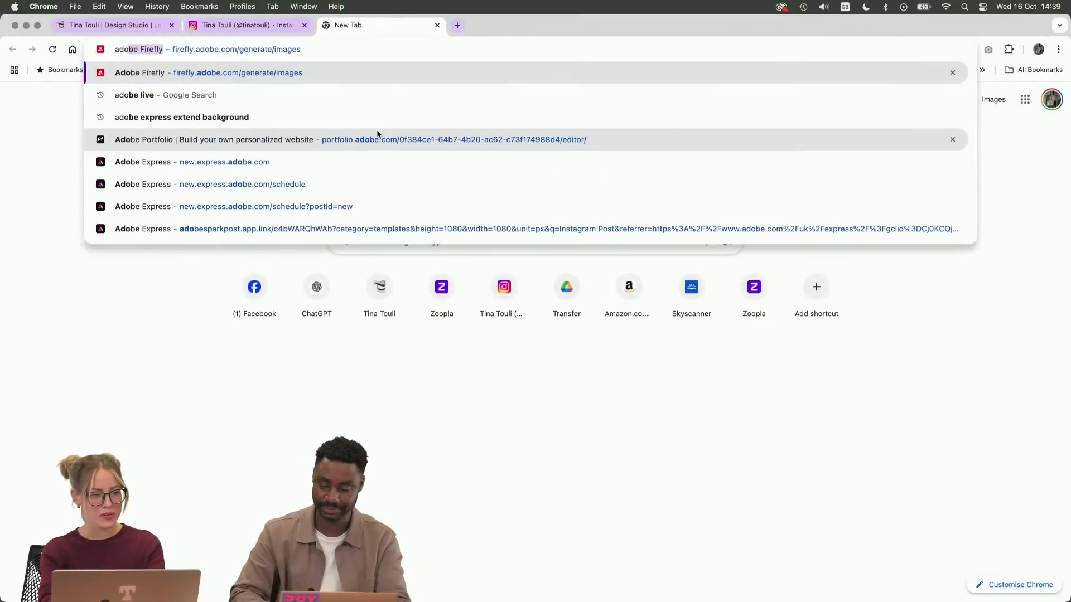
type("be express")
key("Return")
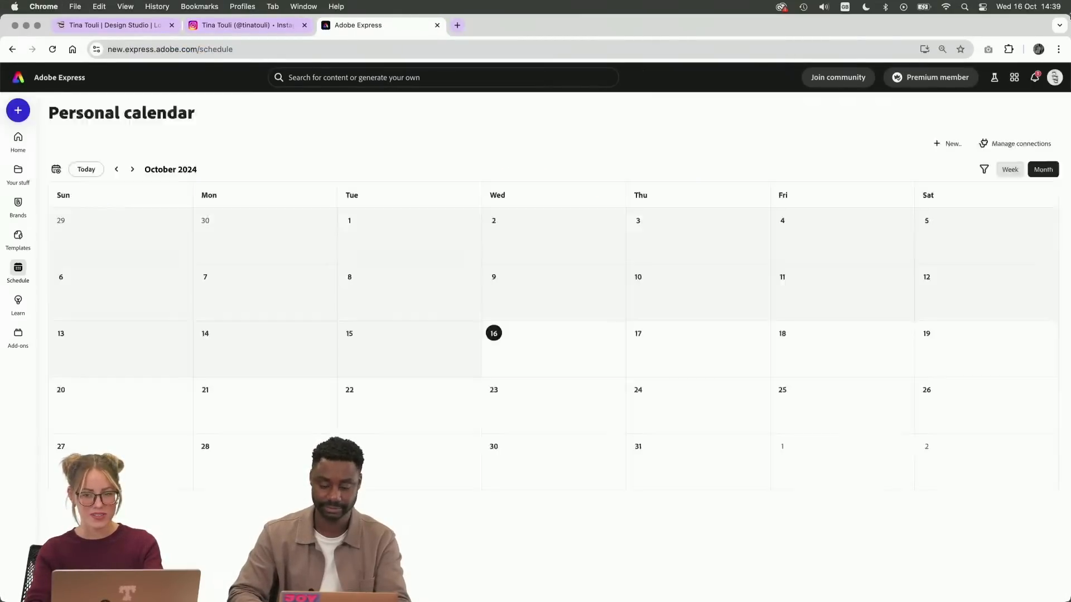
Upload Please.png from the Desktop to Adobe Express and start a design from it in its original aspect ratio
left_click(18, 110)
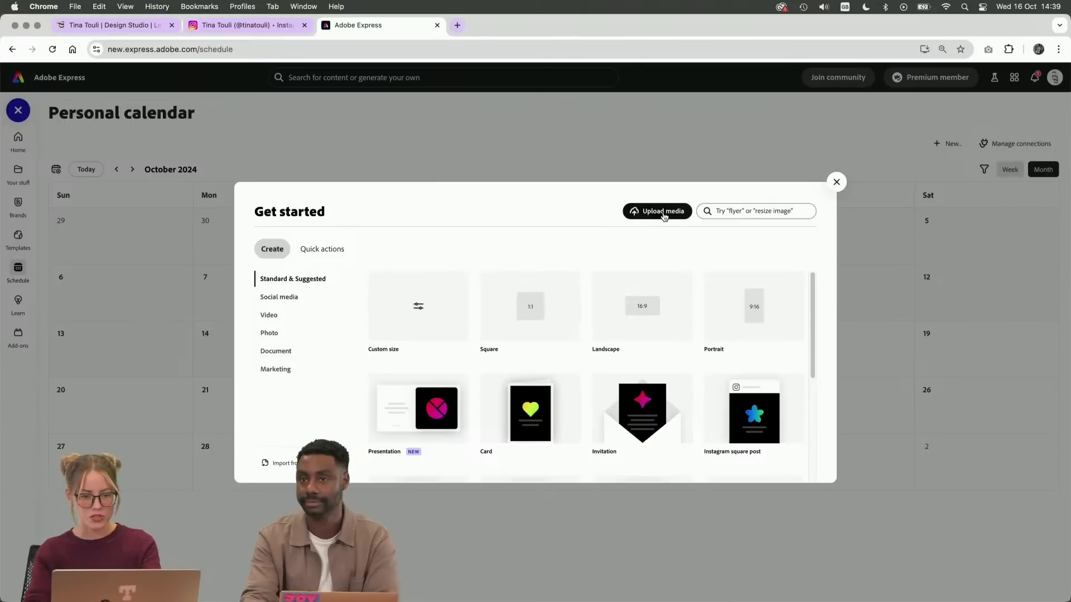
left_click(659, 211)
left_click(262, 133)
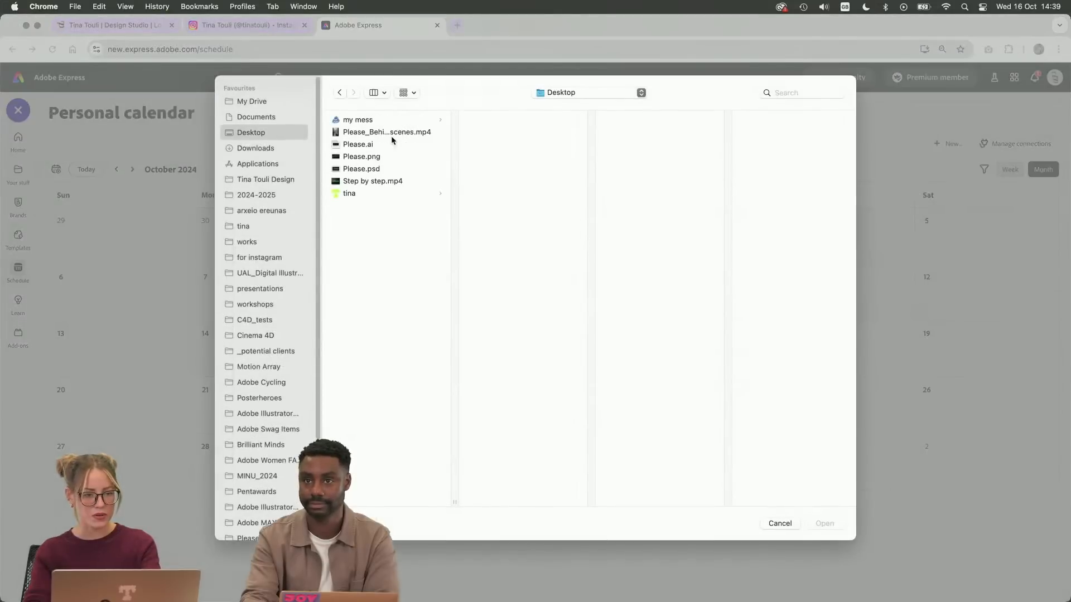
left_click(371, 159)
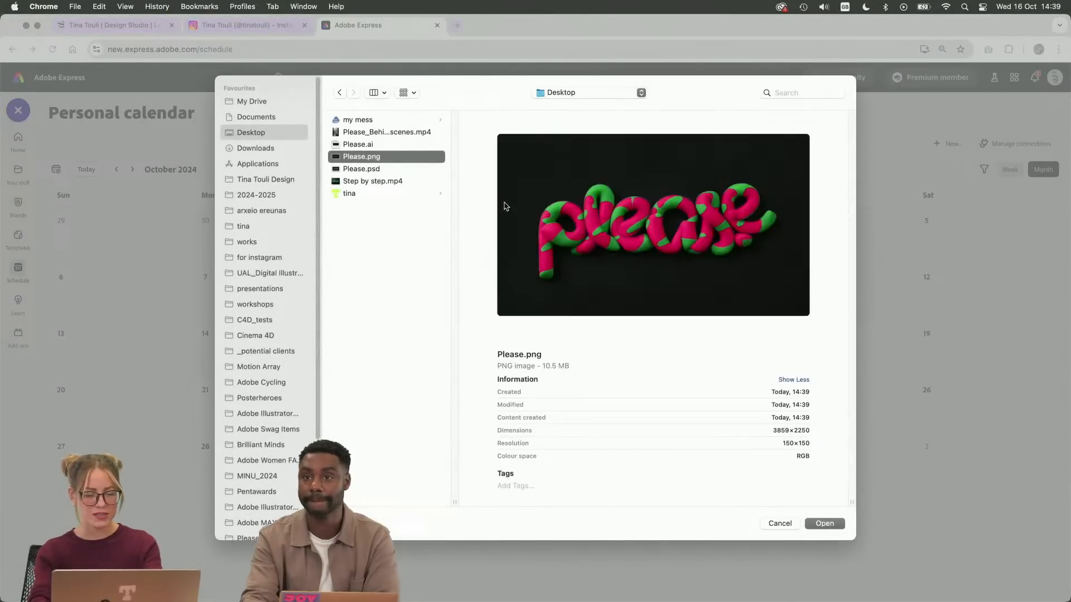
key("Return")
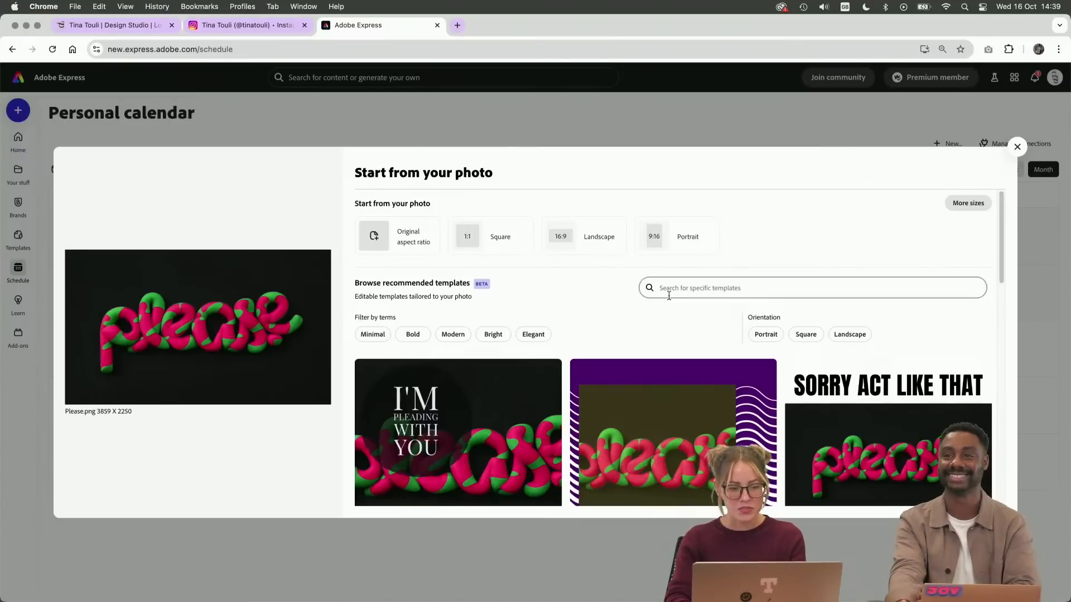
left_click(413, 242)
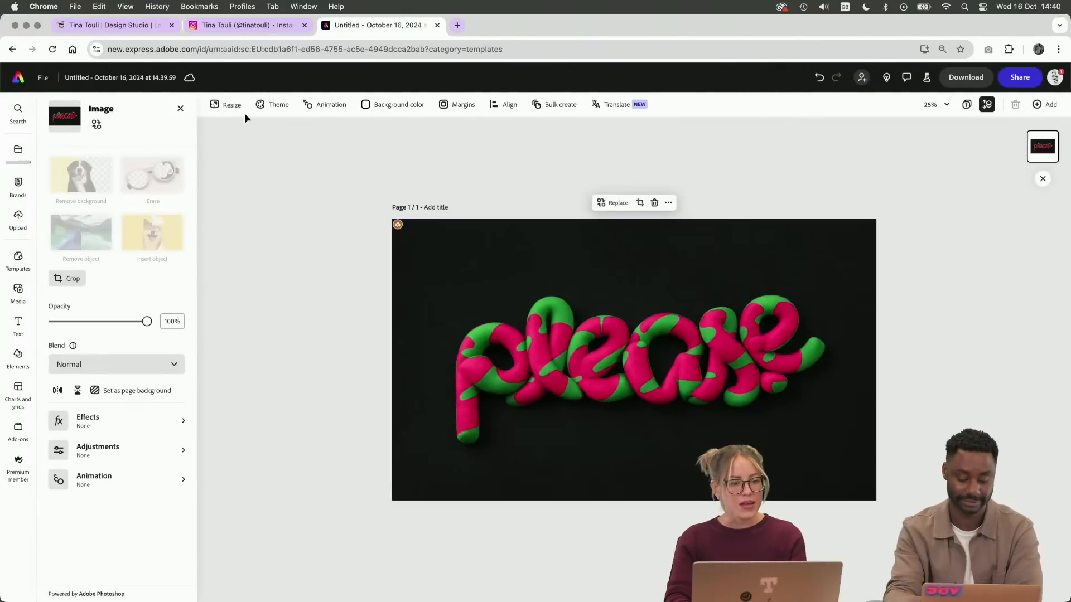
Try to resize the page to the Instagram story format with Expand enabled
left_click(226, 105)
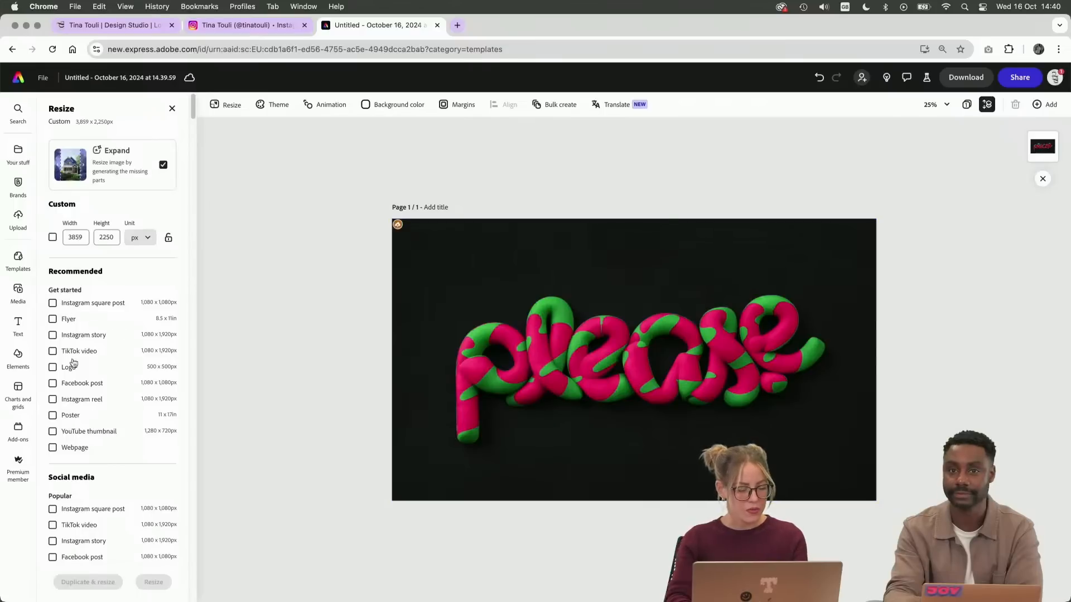
left_click(80, 335)
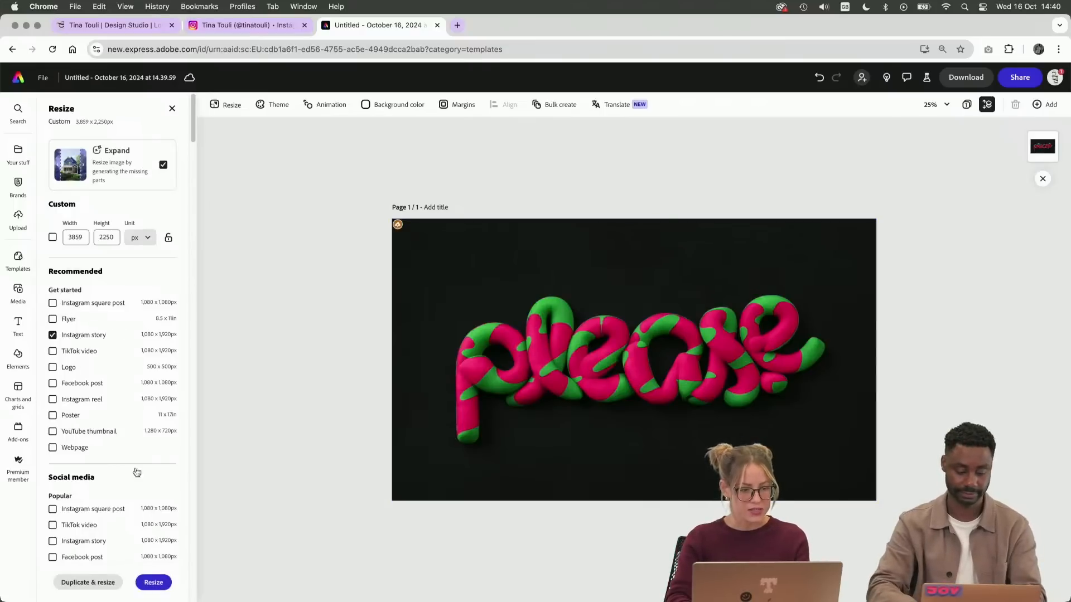
left_click(153, 582)
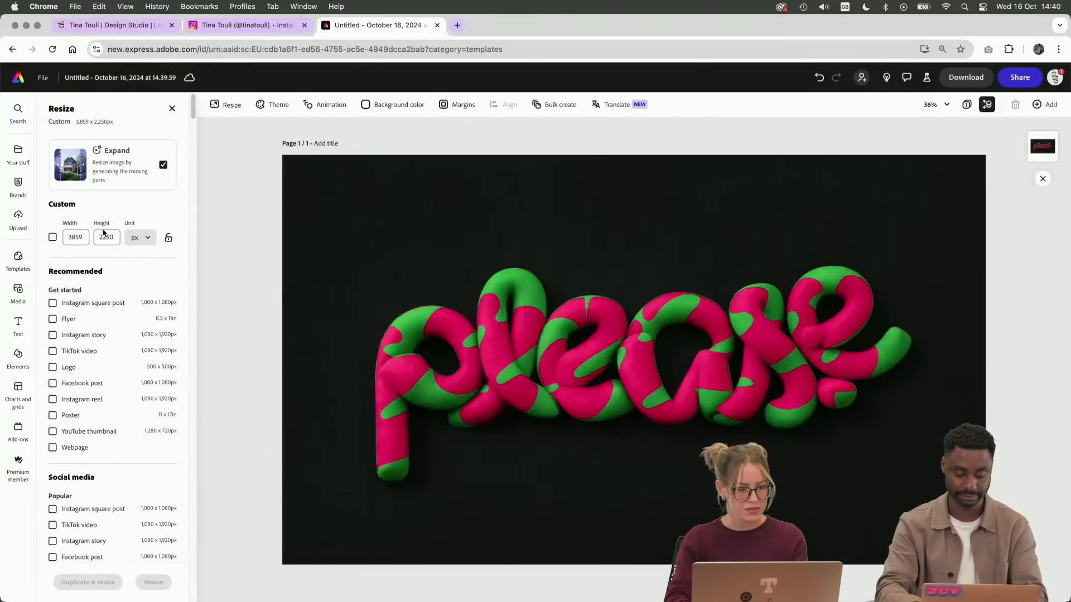
left_click(52, 335)
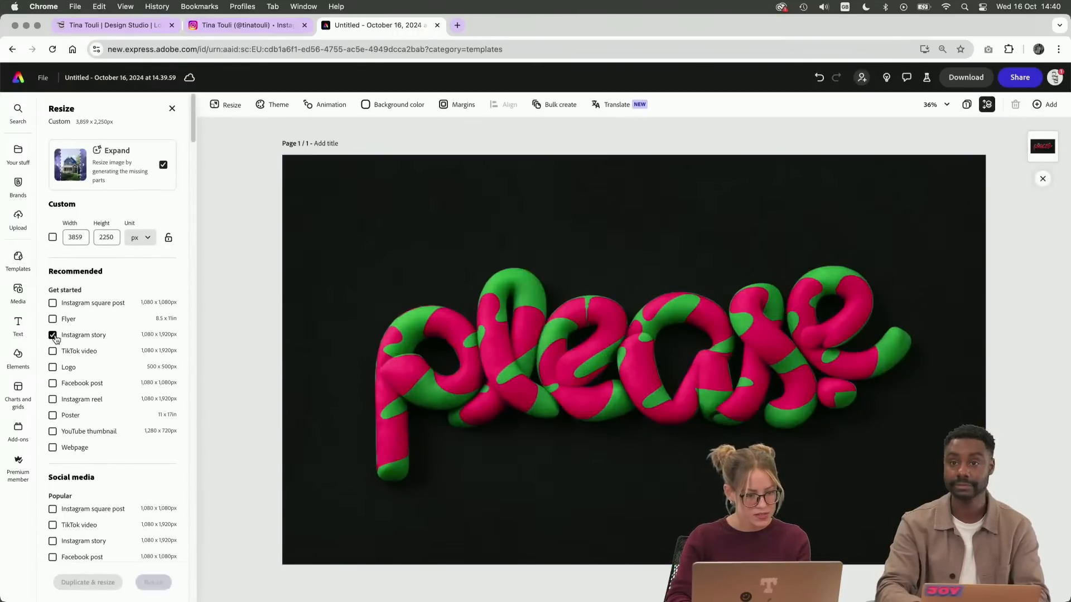
left_click(154, 583)
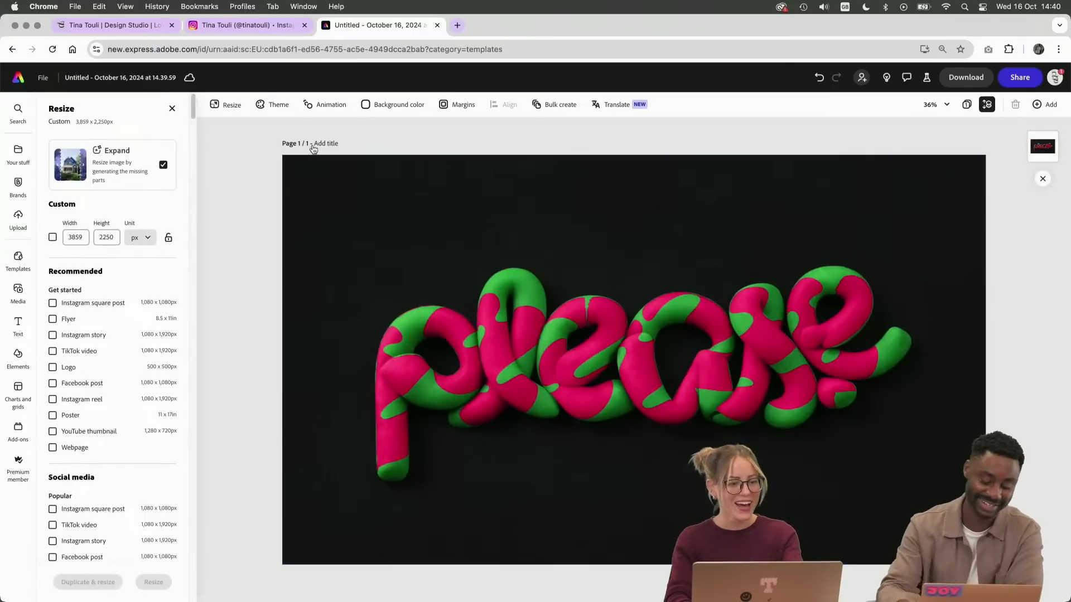
Try to resize the page to a custom size of 1080 x 1920 px
left_click(77, 237)
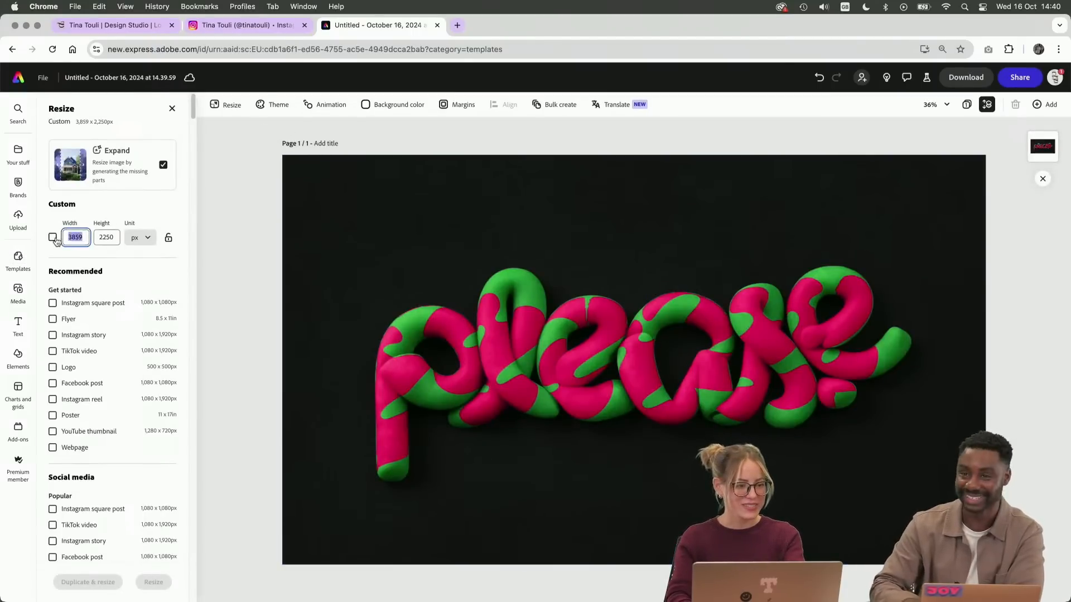
left_click(53, 239)
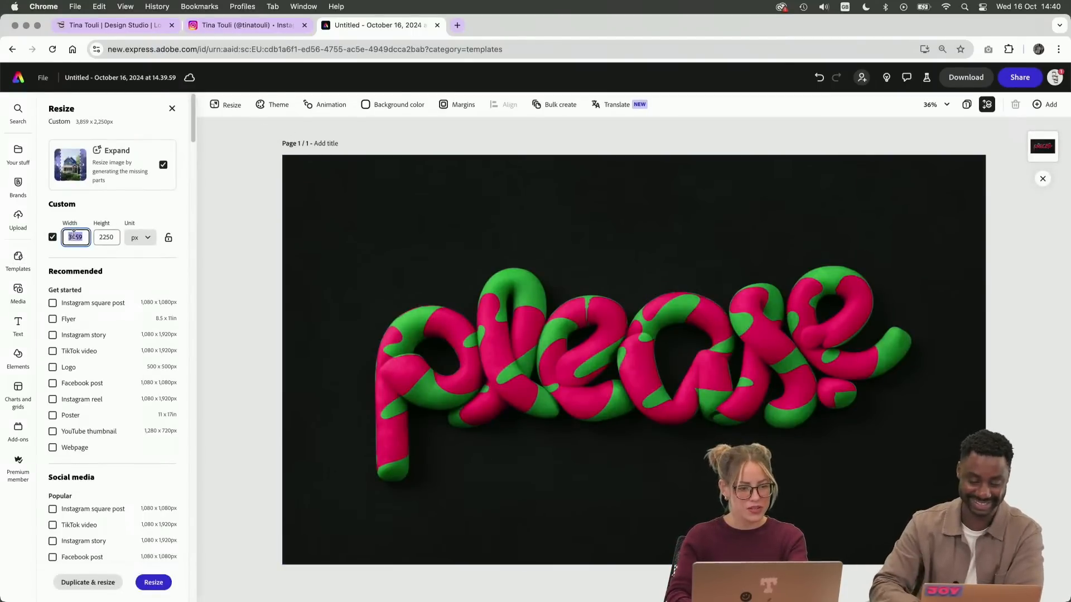
type("1080")
left_click(101, 237)
type("1")
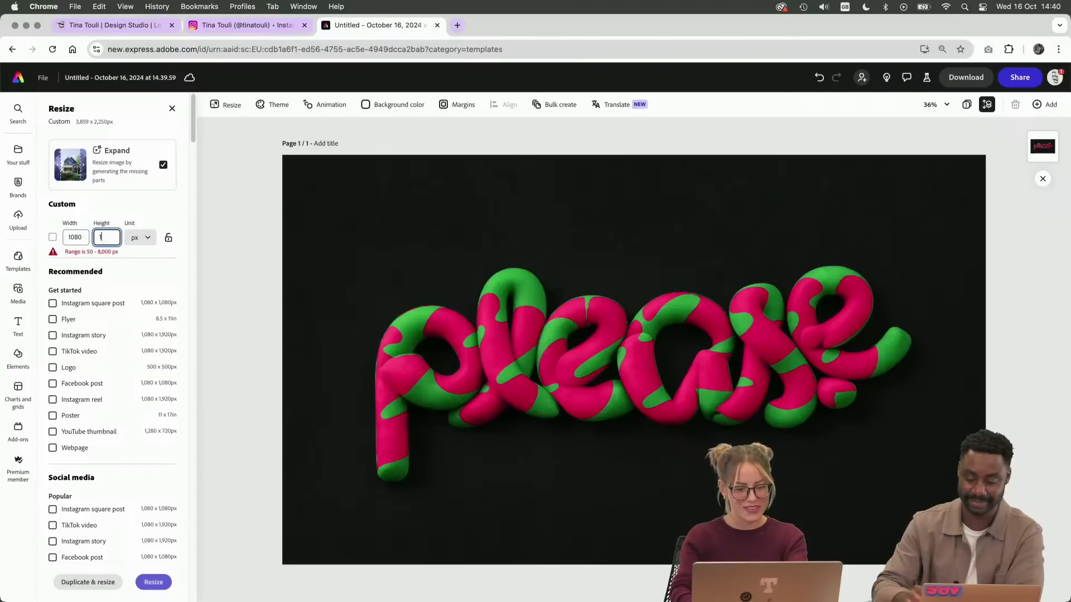
type("920")
left_click(154, 582)
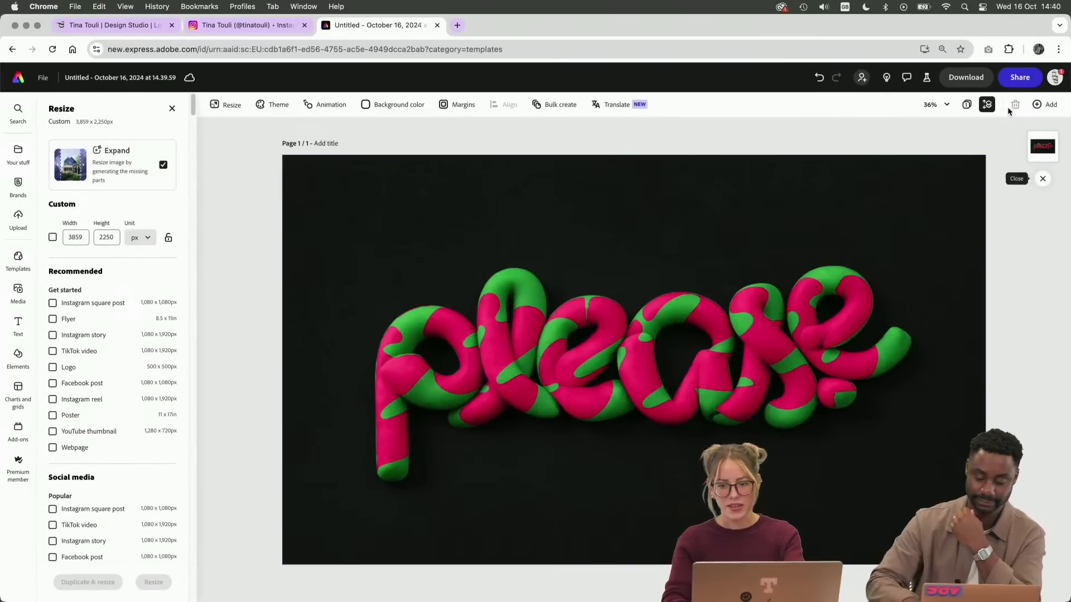
Add a new custom-size page measuring 1080 x 1920 px
left_click(1057, 108)
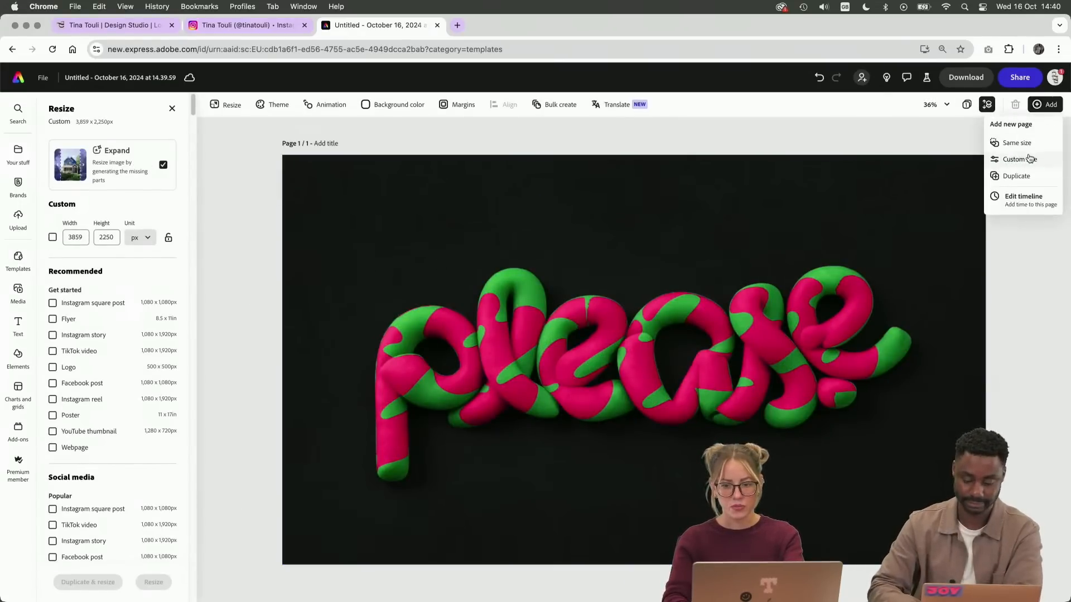
left_click(1032, 161)
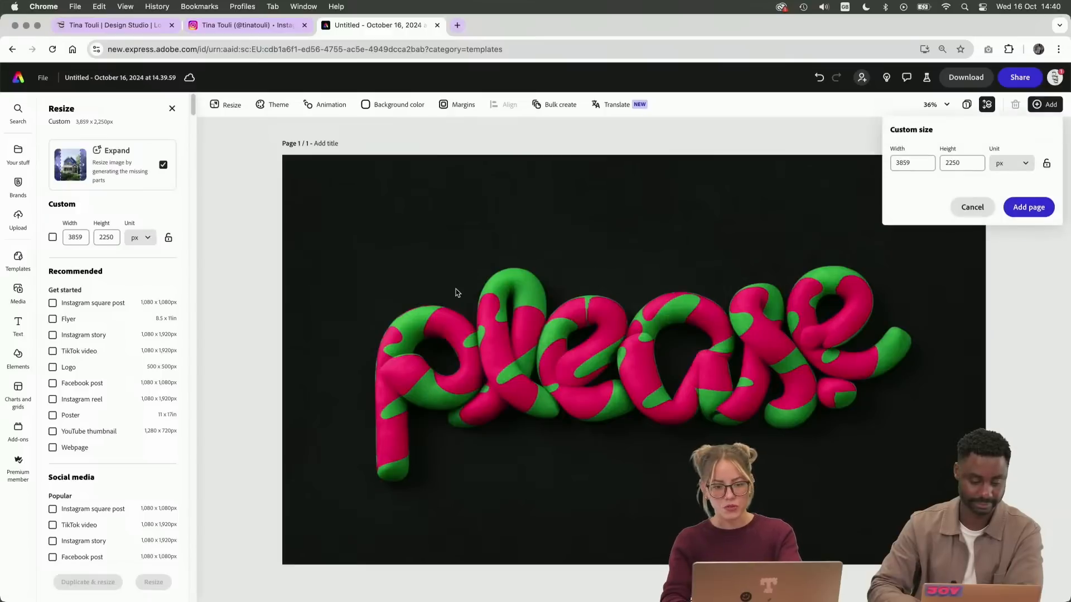
double_click(912, 164)
type("1080")
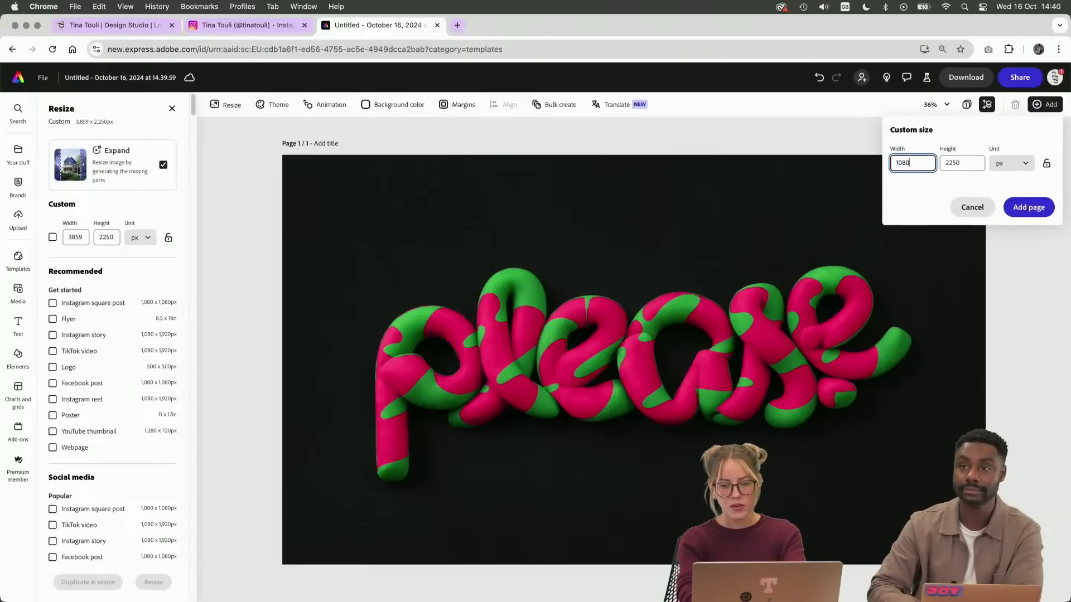
double_click(956, 162)
type("20")
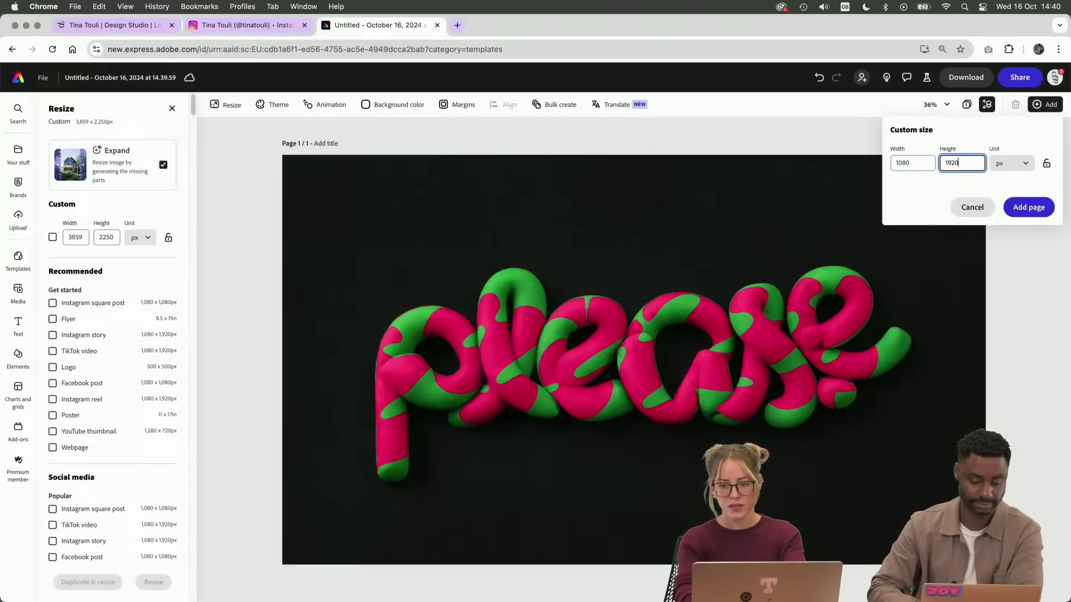
left_click(1028, 207)
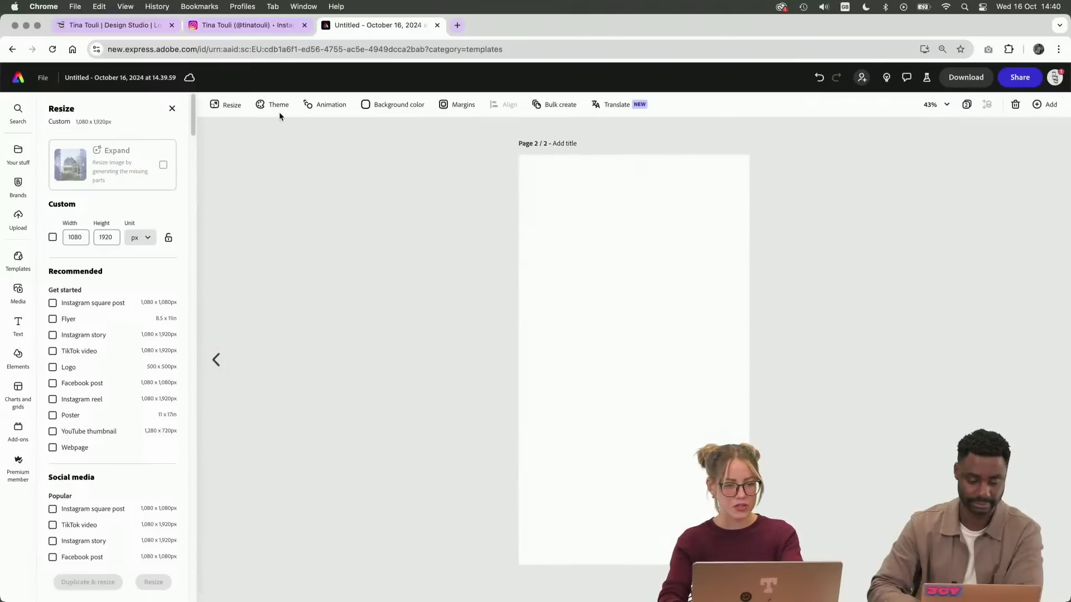
Copy the "please" image from page 1 and paste it onto the blank page 2
left_click(215, 362)
left_click(481, 285)
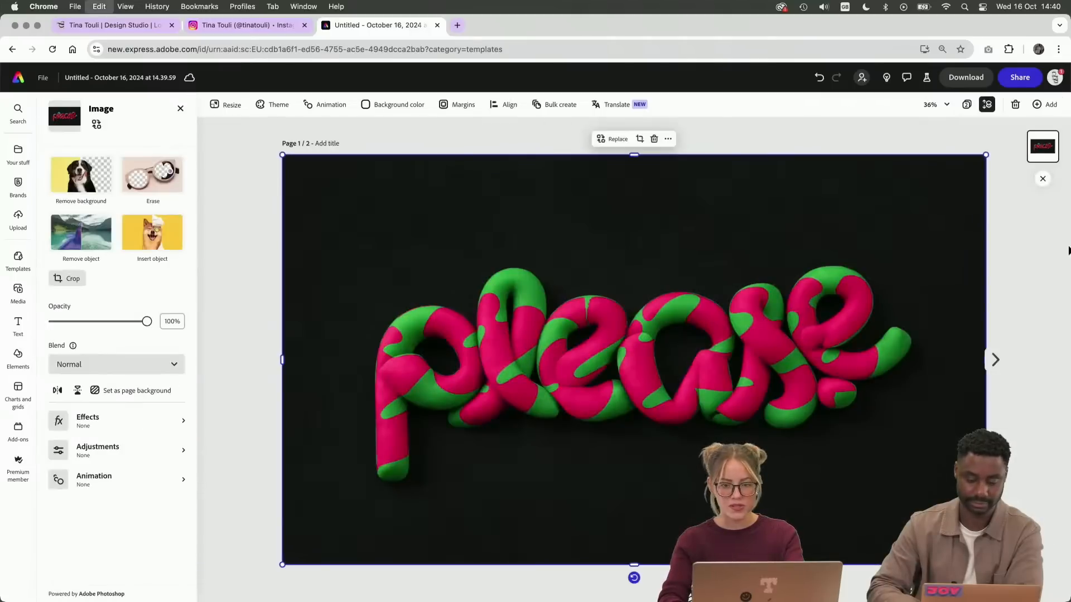
left_click(995, 360)
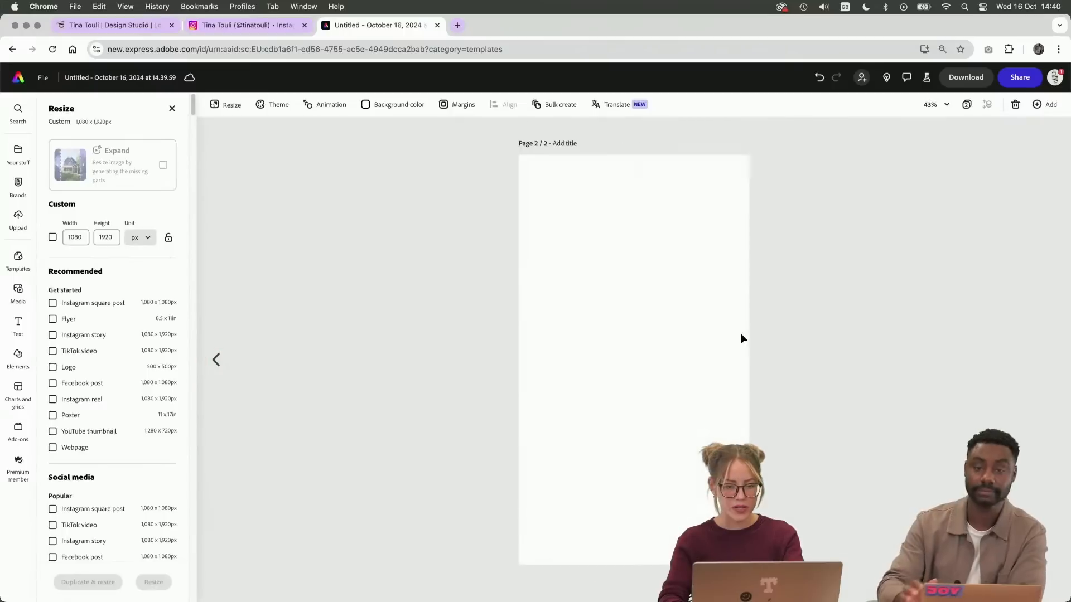
key("super+v")
Rotate the pasted image 90° counterclockwise and scale it down so the whole word fits while its background fills page 2
scroll(698, 287, "down", 10)
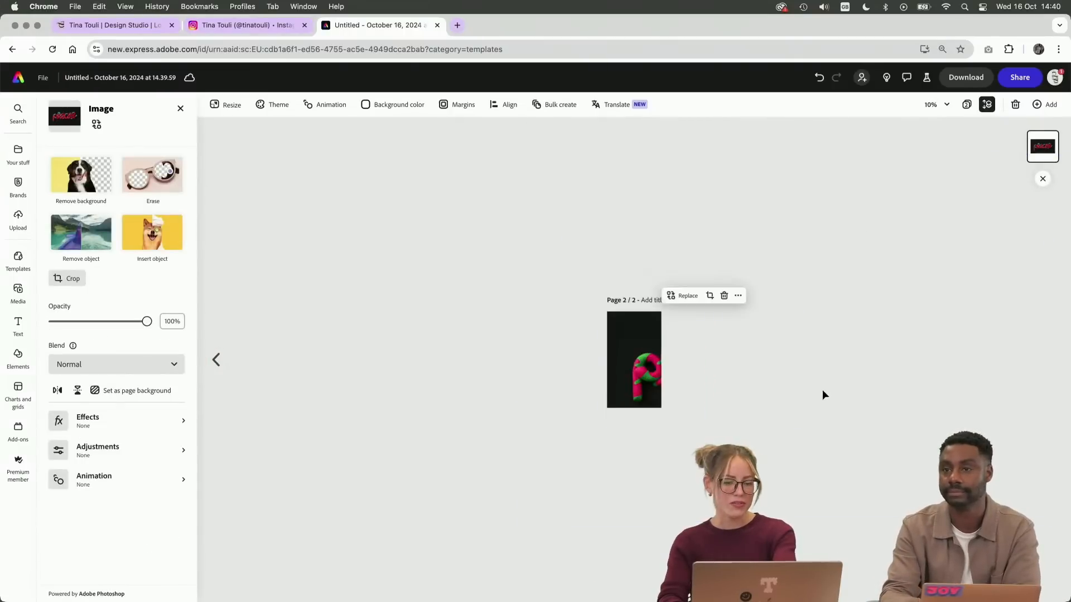
left_click_drag(703, 438, 790, 359)
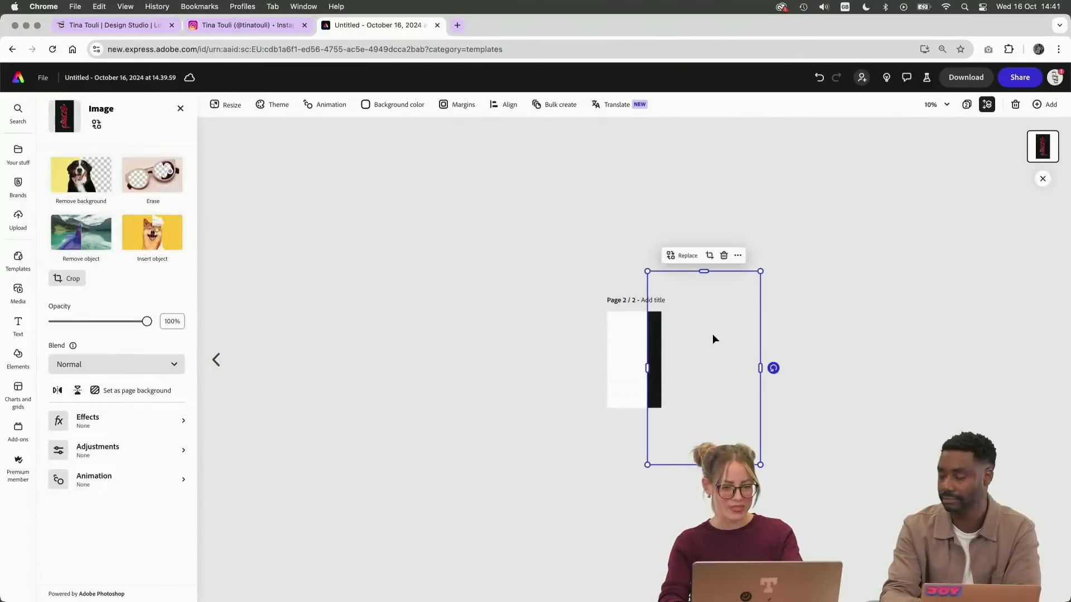
left_click(661, 373)
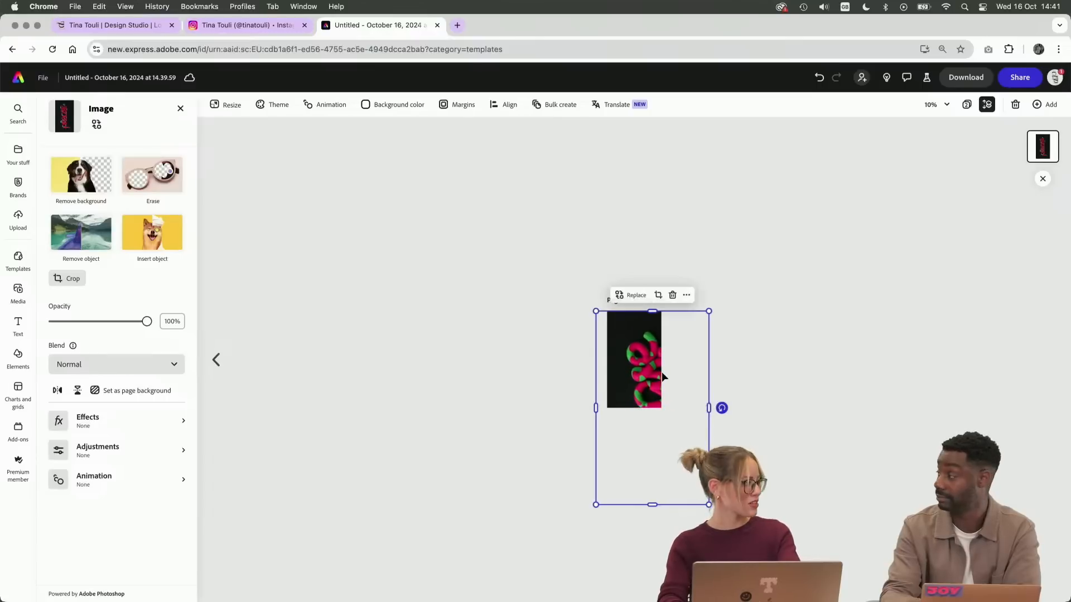
left_click_drag(709, 505, 683, 405)
key("super+equal")
key("super+equal")
key("super+minus")
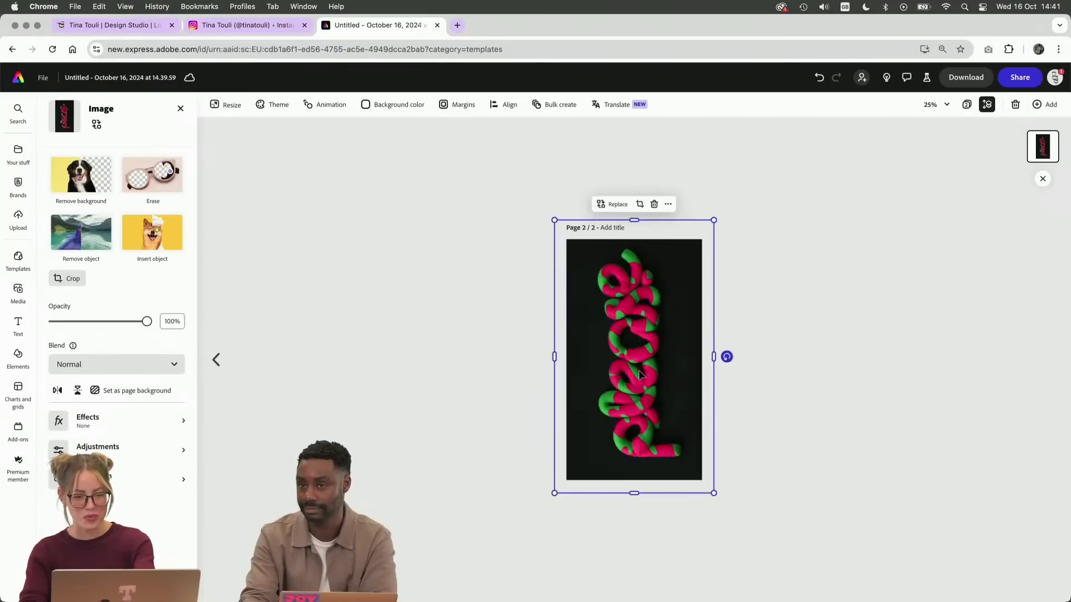
Fine-tune the position of the vertical lettering so it sits centred on page 2, and deselect it
left_click_drag(640, 372, 639, 373)
left_click(792, 339)
key("super+equal")
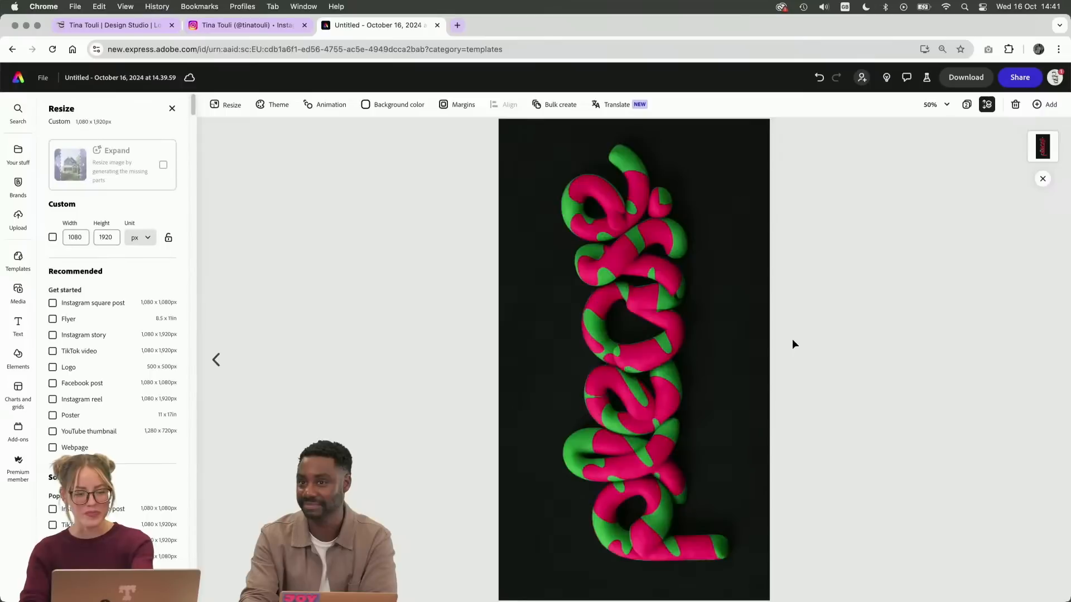
mouse_move(748, 326)
left_mouse_down()
mouse_move(748, 351)
mouse_move(751, 326)
left_mouse_up()
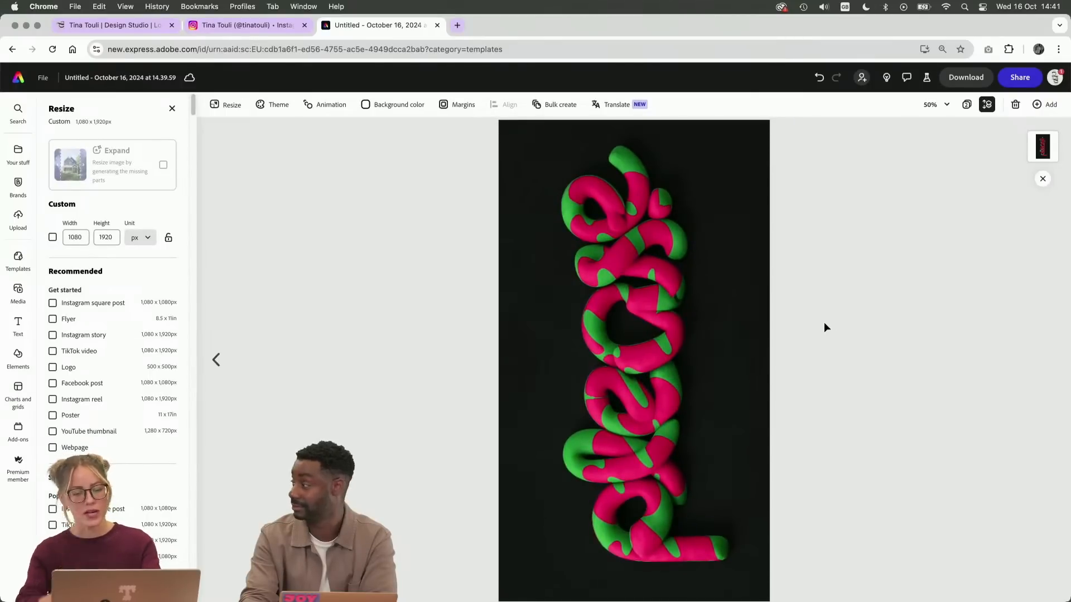
left_click(734, 341)
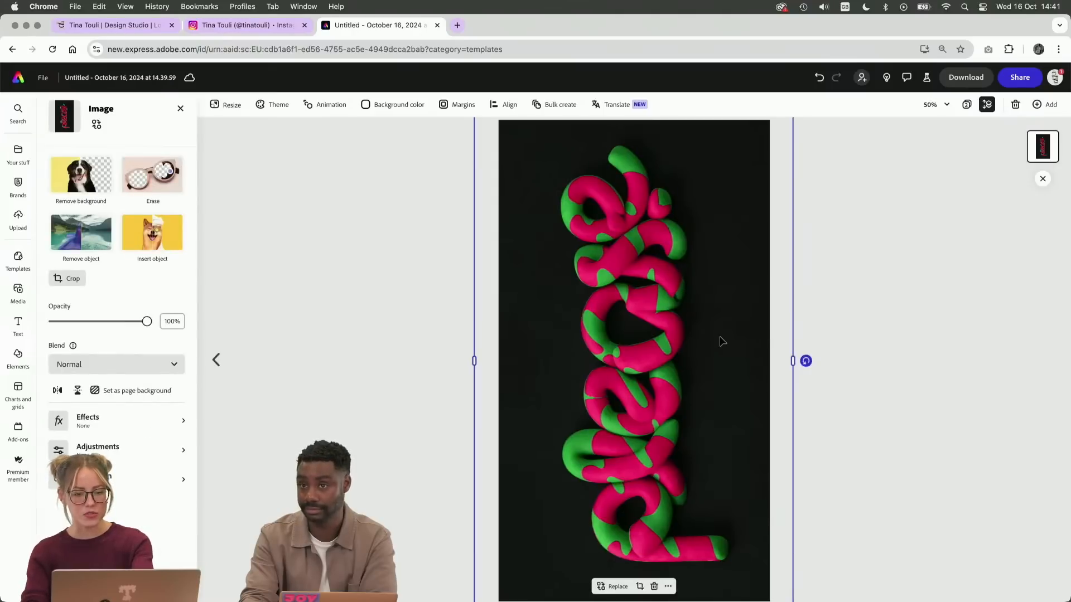
left_click_drag(723, 341, 717, 337)
left_click(866, 303)
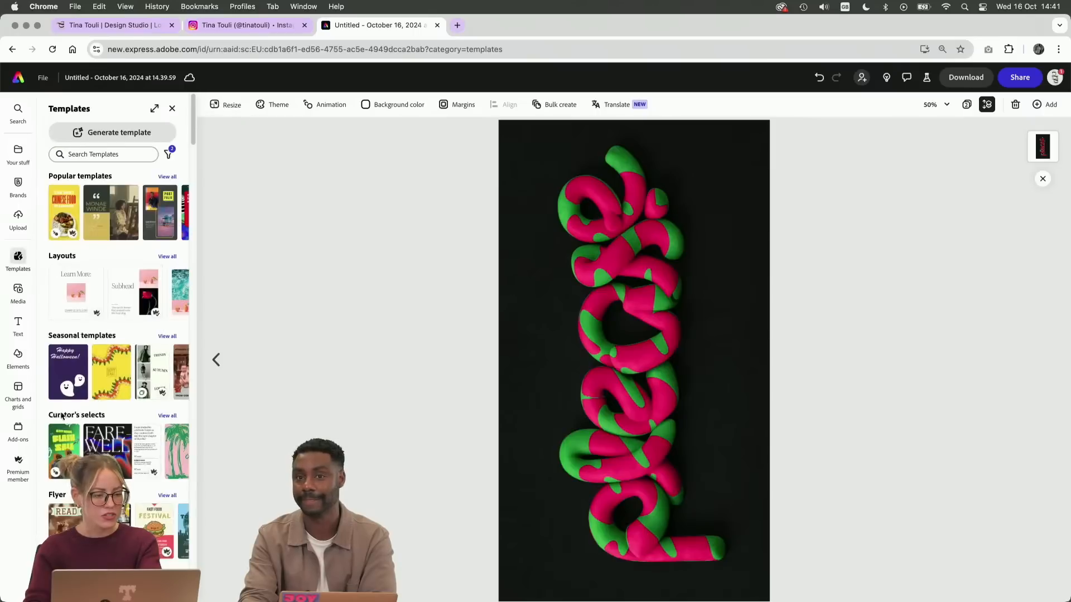
Duplicate page 2 and resize the copy to the Instagram square post format, 1080 x 1080 px
left_click(225, 106)
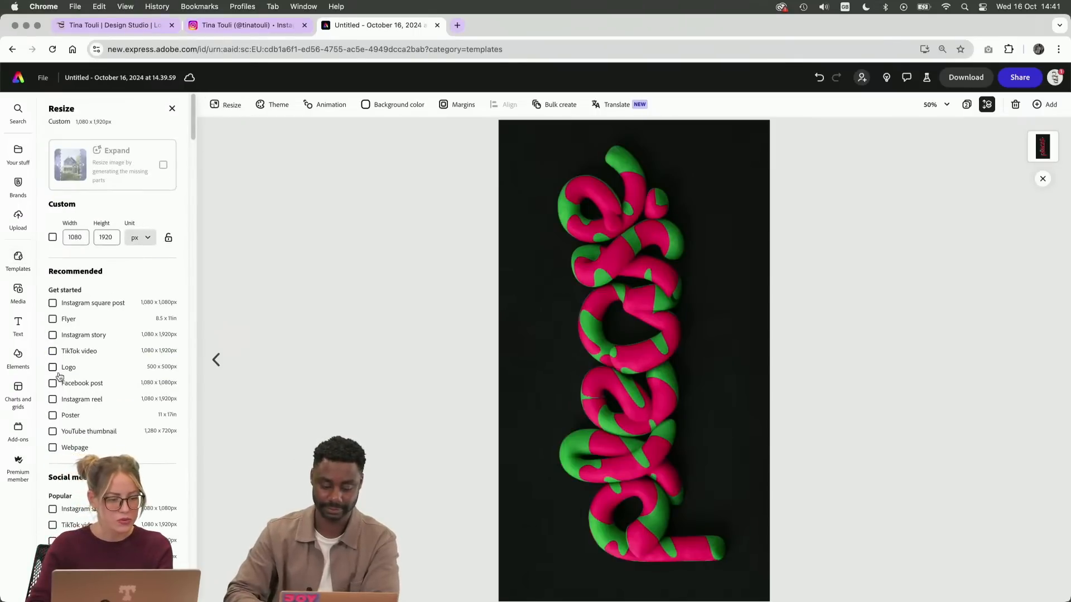
left_click(53, 303)
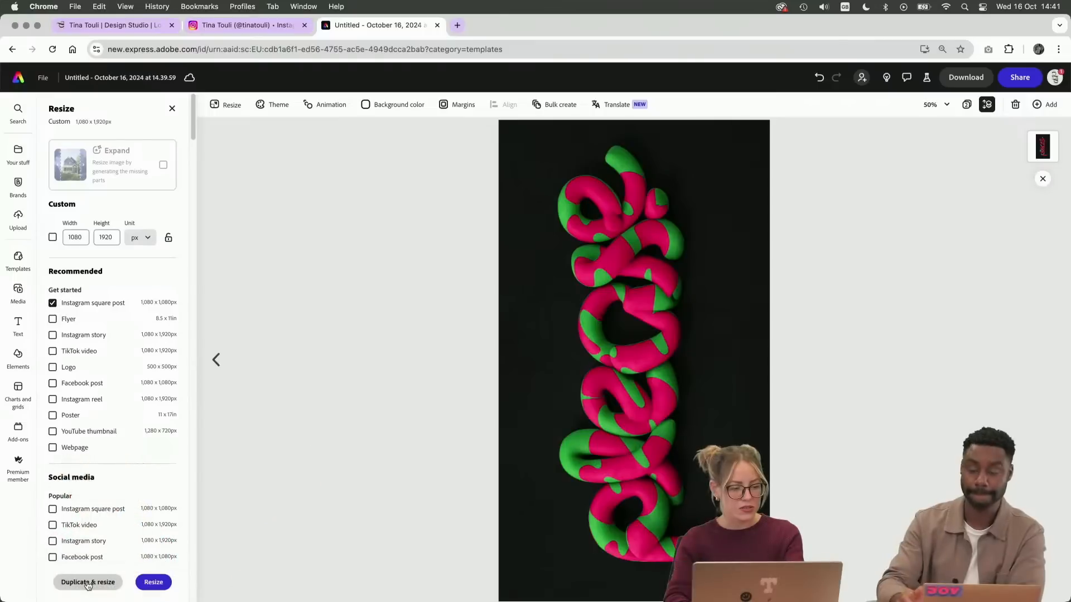
left_click(89, 583)
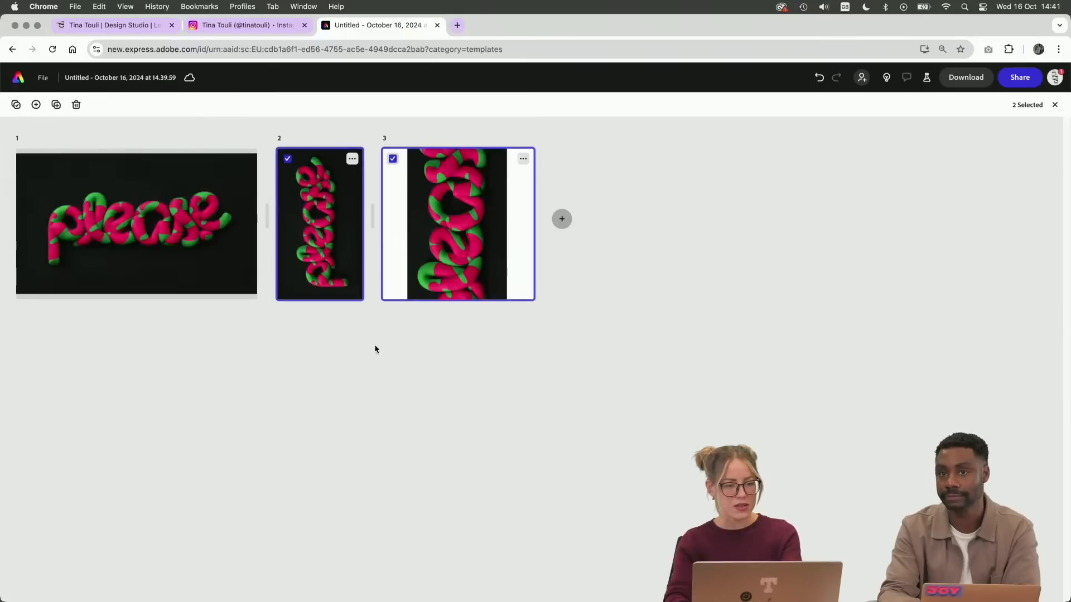
Open the square page 3 and examine how its image fits the canvas and which resize options are offered
left_click(452, 219)
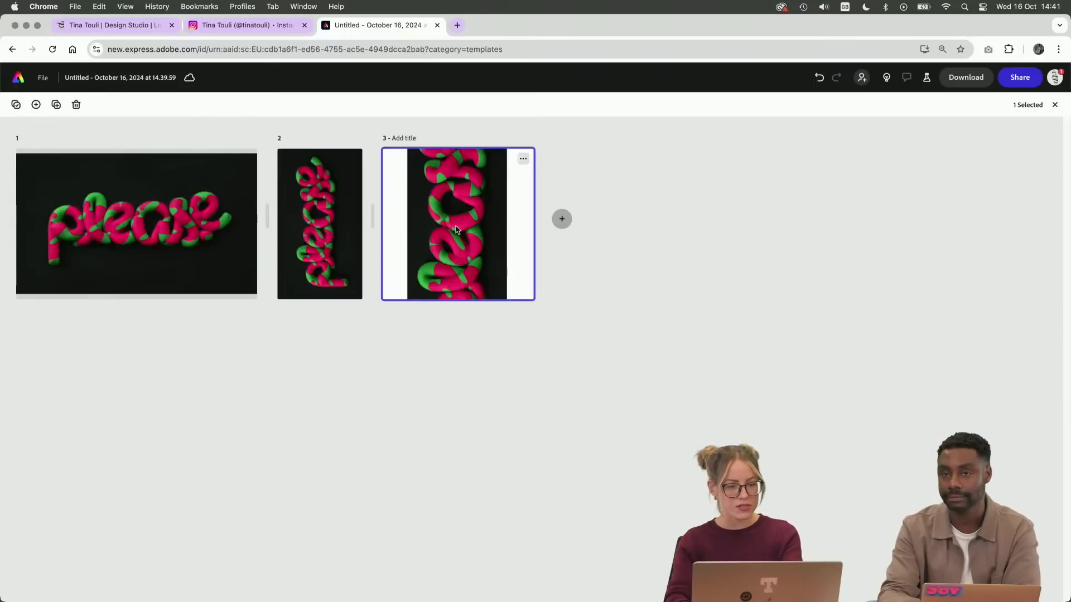
double_click(482, 211)
left_click(579, 292)
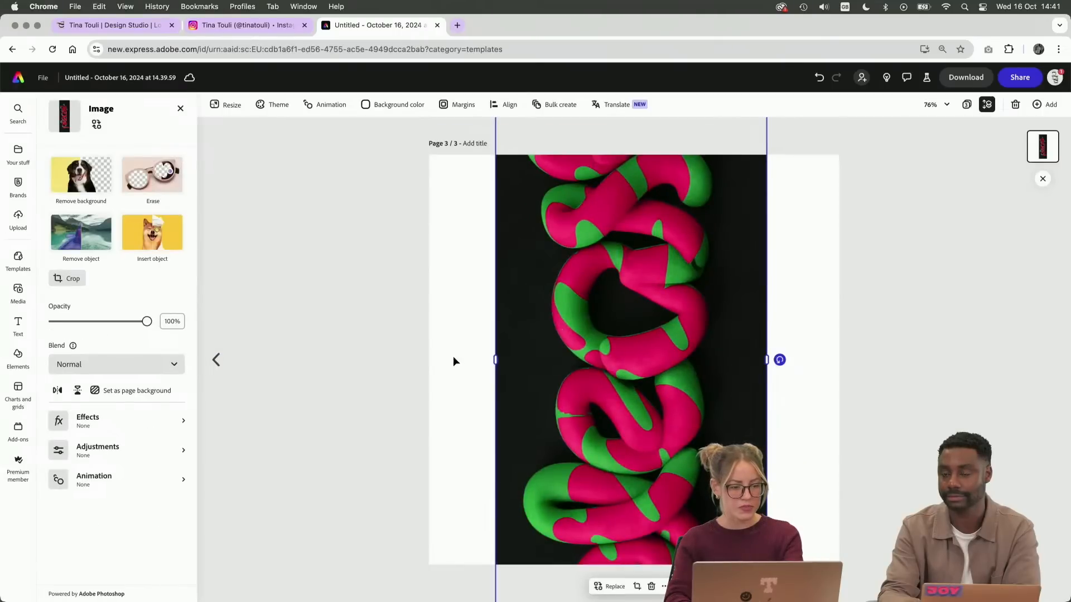
left_click(452, 357)
left_click(544, 226)
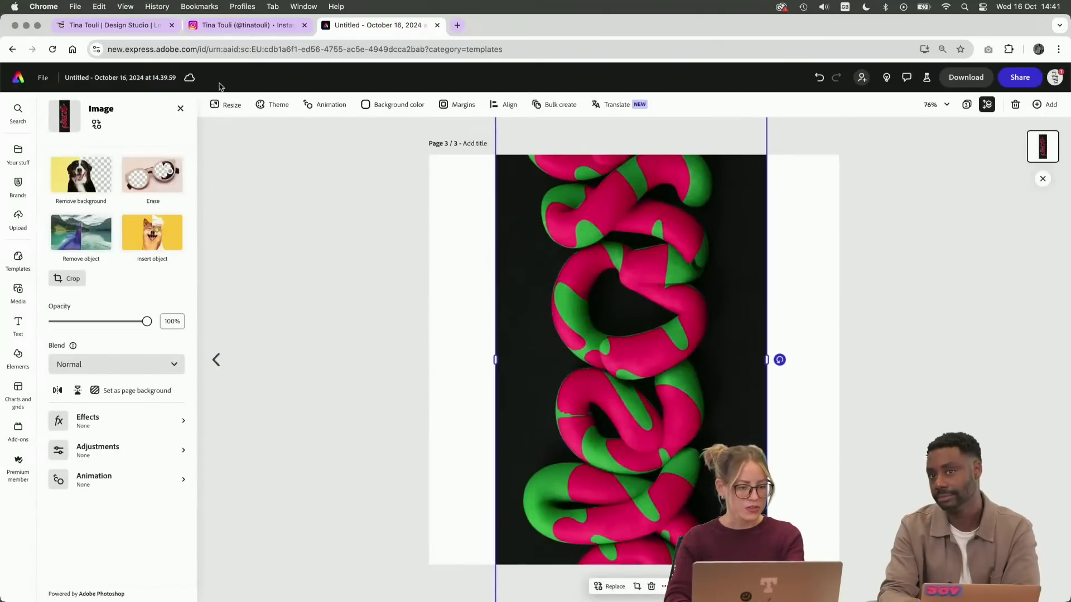
left_click(226, 106)
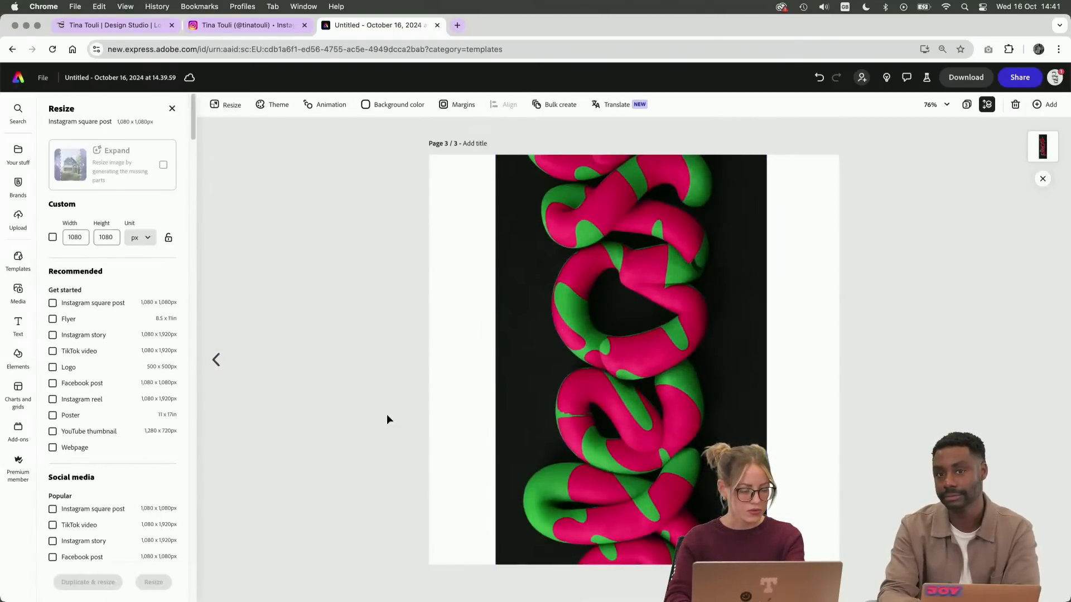
Duplicate page 1 and resize the copy to the Instagram square post format, 1080 x 1080 px, with Expand generating the missing background
left_click(216, 360)
left_click(217, 361)
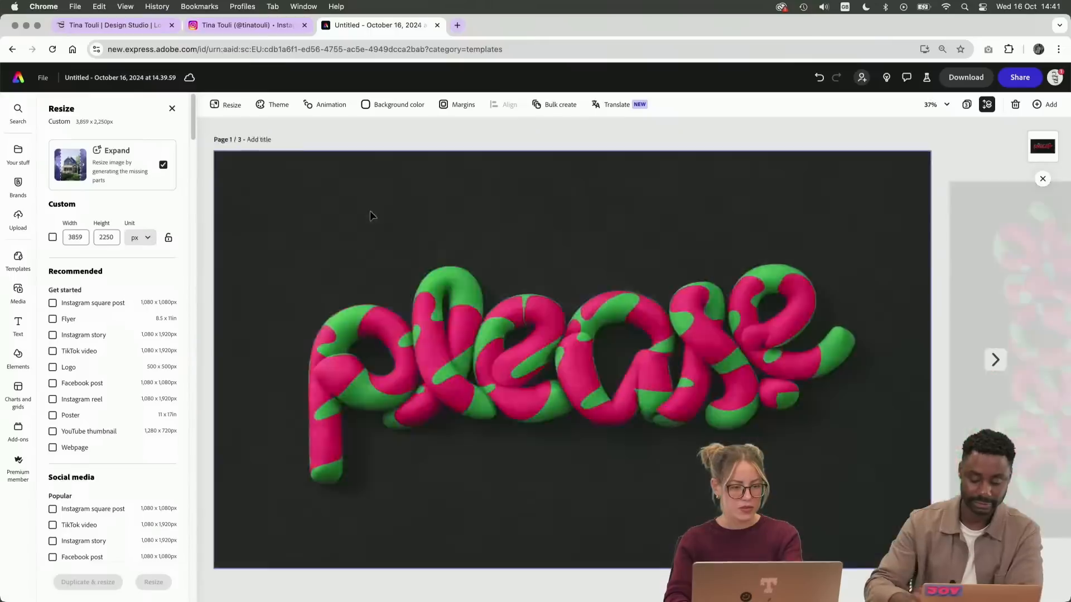
left_click(322, 208)
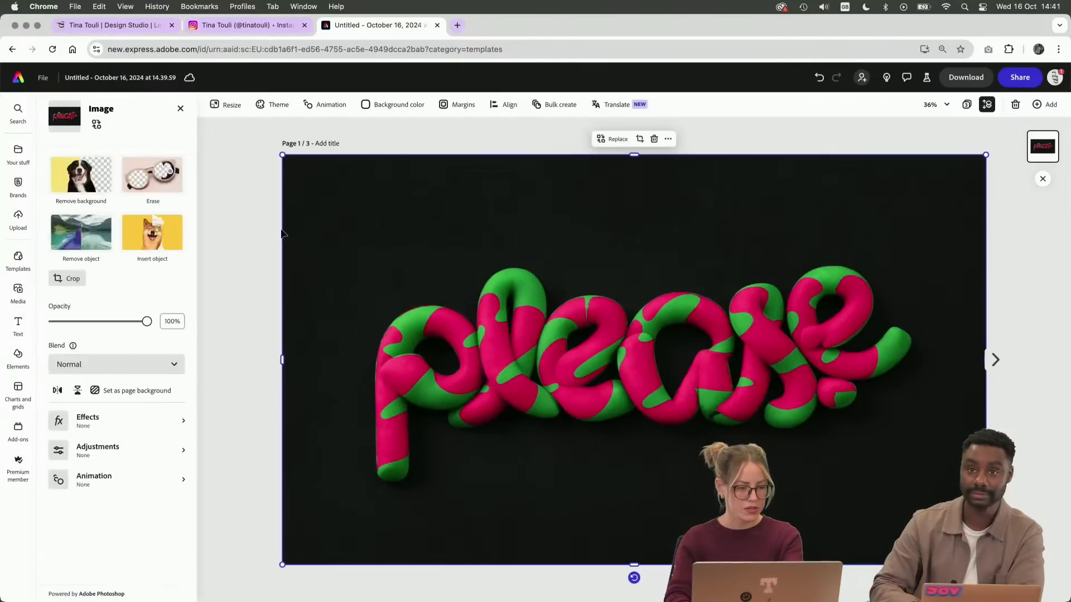
left_click(232, 106)
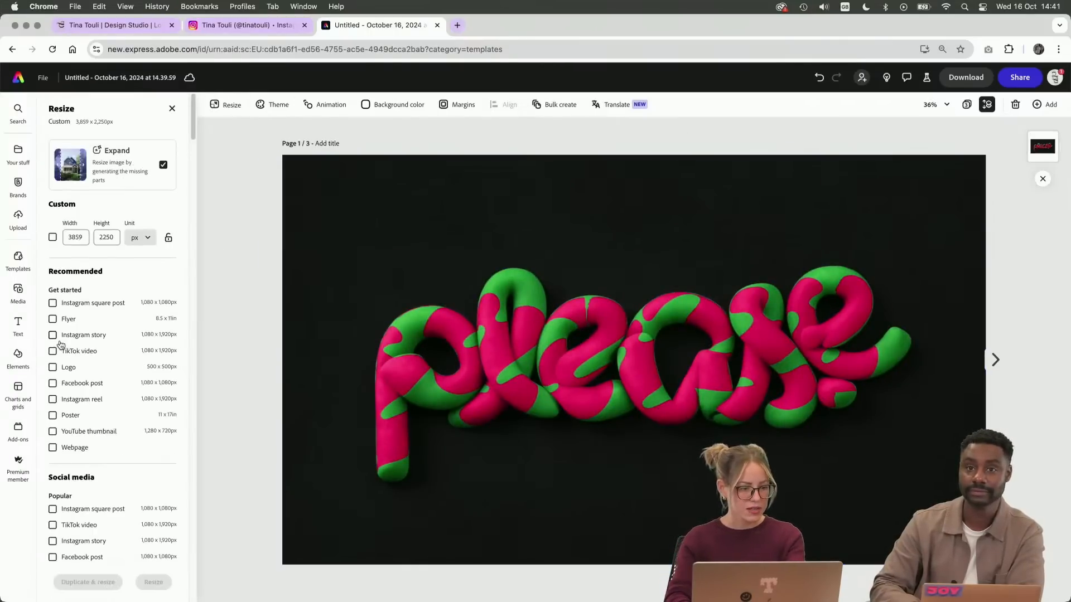
left_click(52, 303)
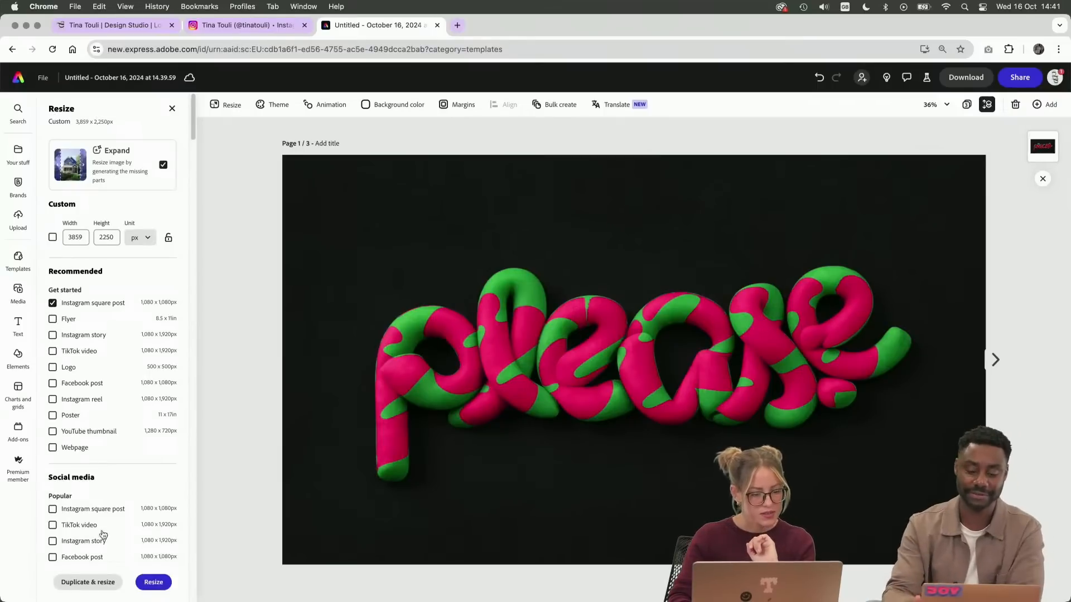
left_click(88, 582)
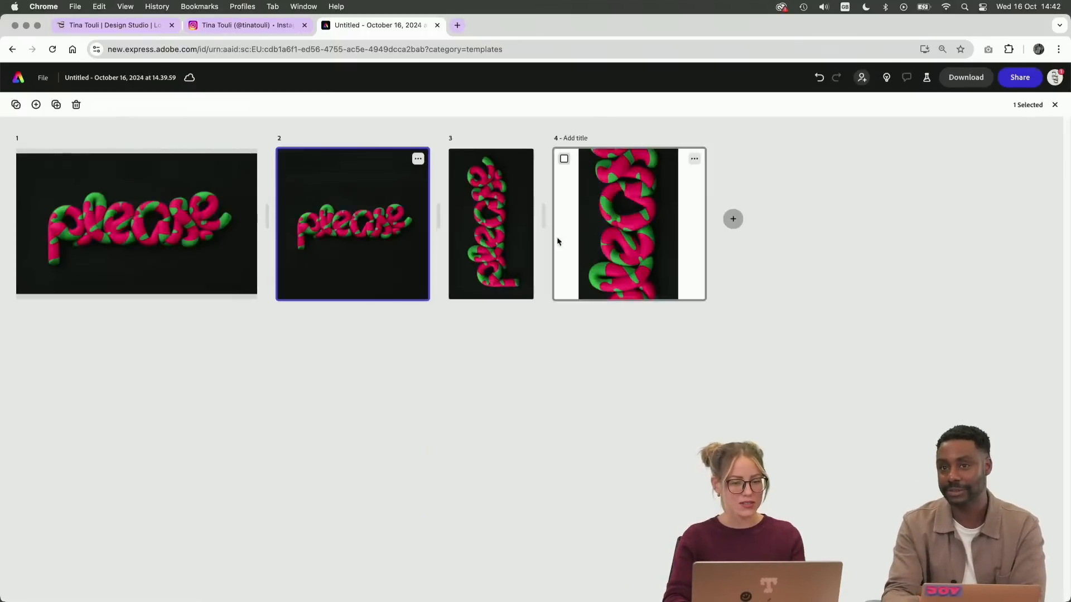
Scale up the image on the new square page 2 slightly and re-centre the lettering, then deselect it
double_click(395, 256)
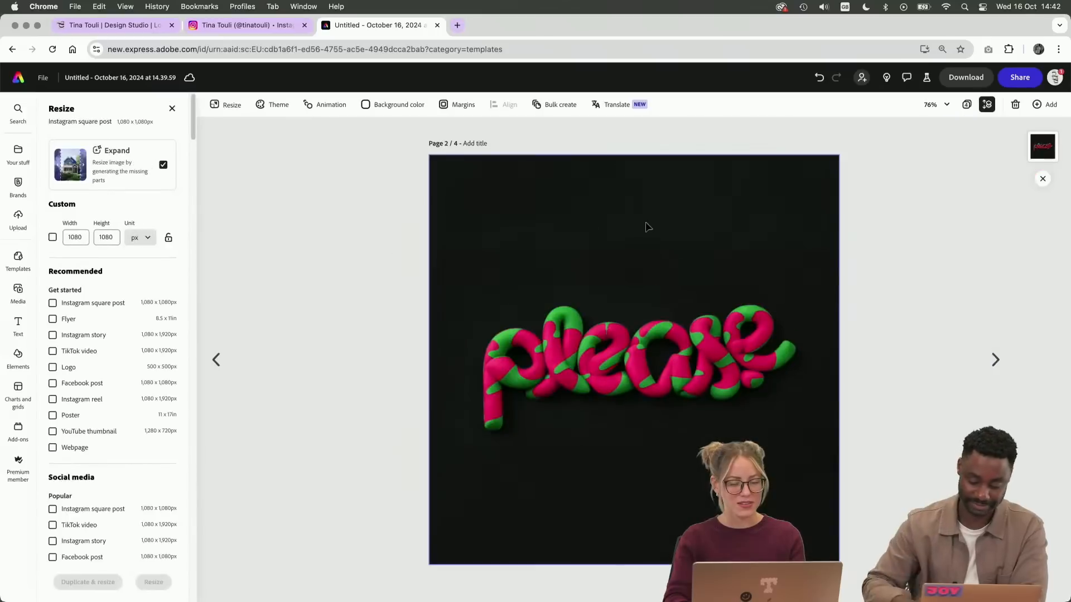
left_click(646, 227)
left_click_drag(429, 155, 398, 125)
left_click_drag(677, 319, 672, 318)
left_click(968, 273)
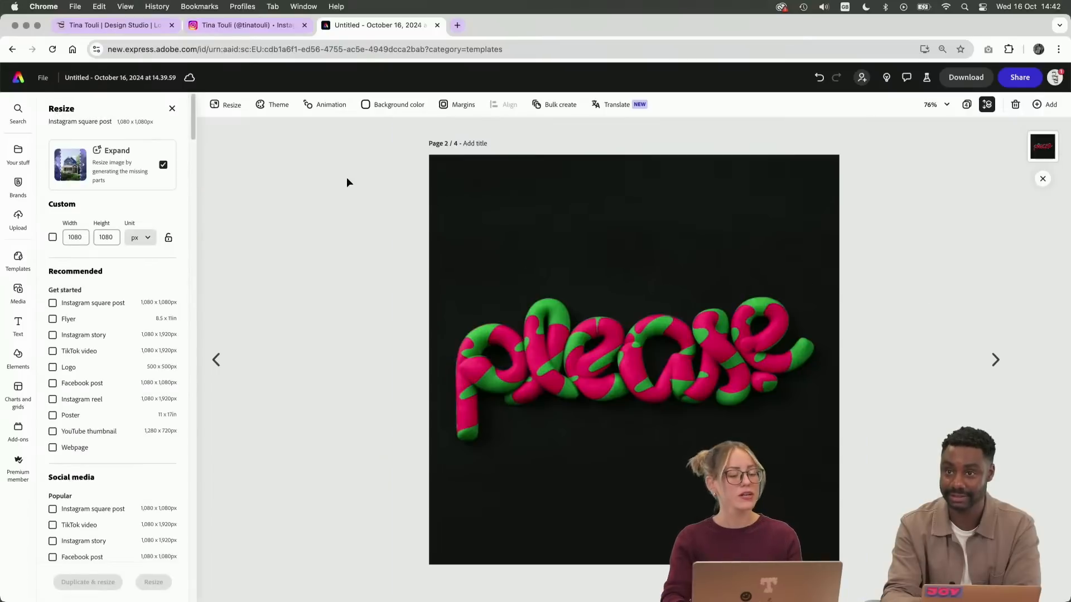
Delete page 4 with the cropped vertical lettering and rename the document Please
left_click(994, 359)
left_click(994, 359)
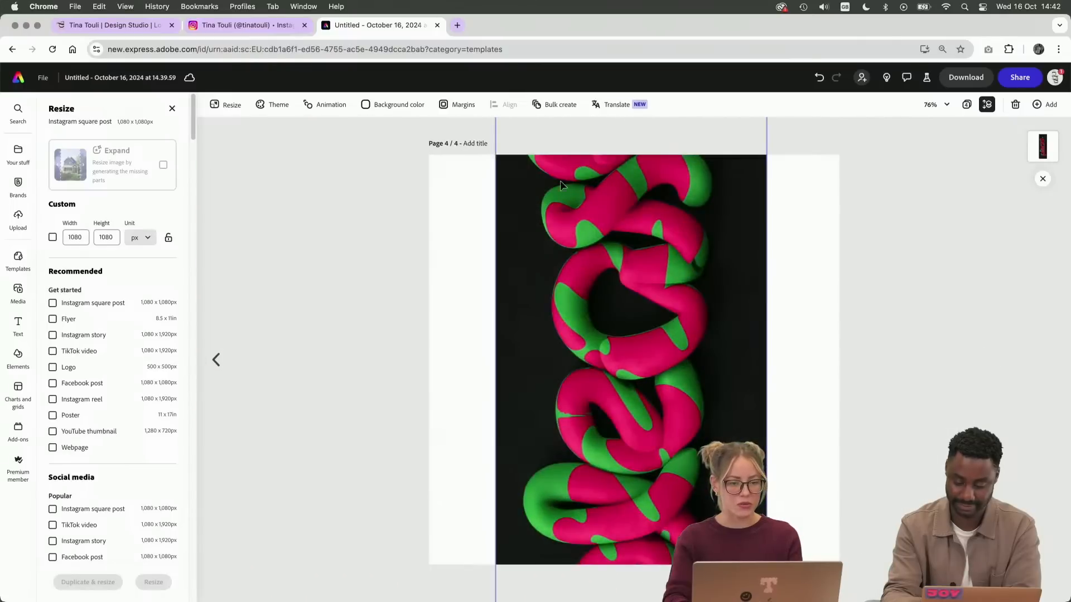
left_click(987, 106)
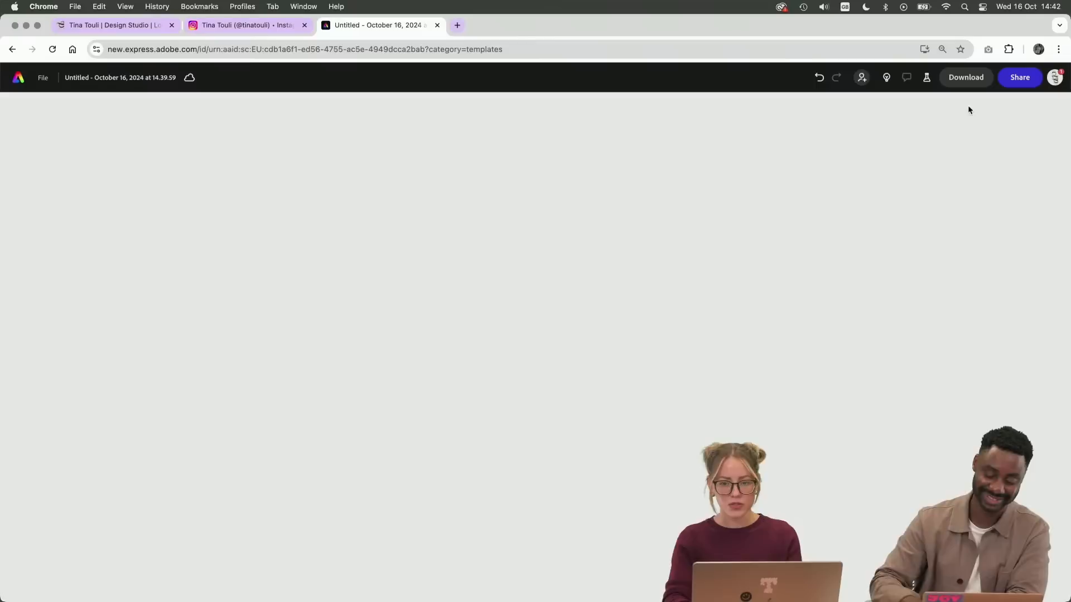
left_click(695, 158)
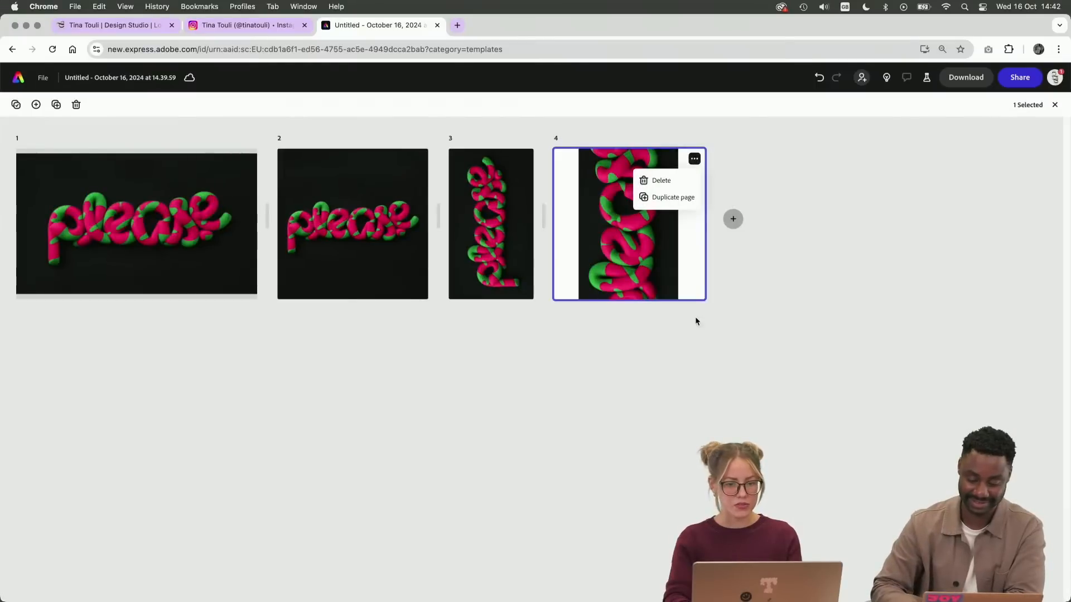
left_click(663, 181)
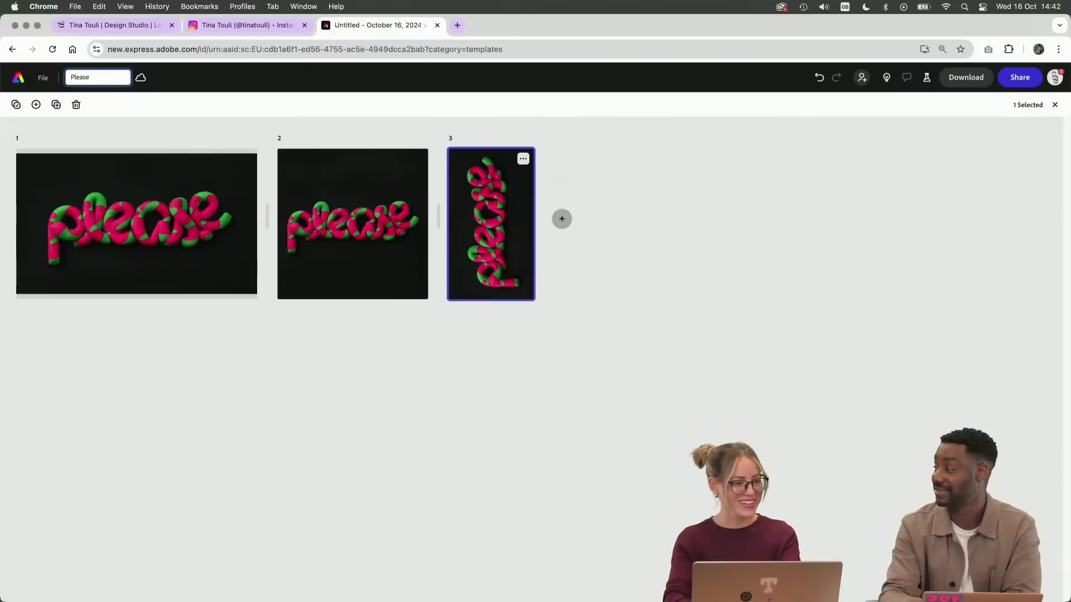
key("Return")
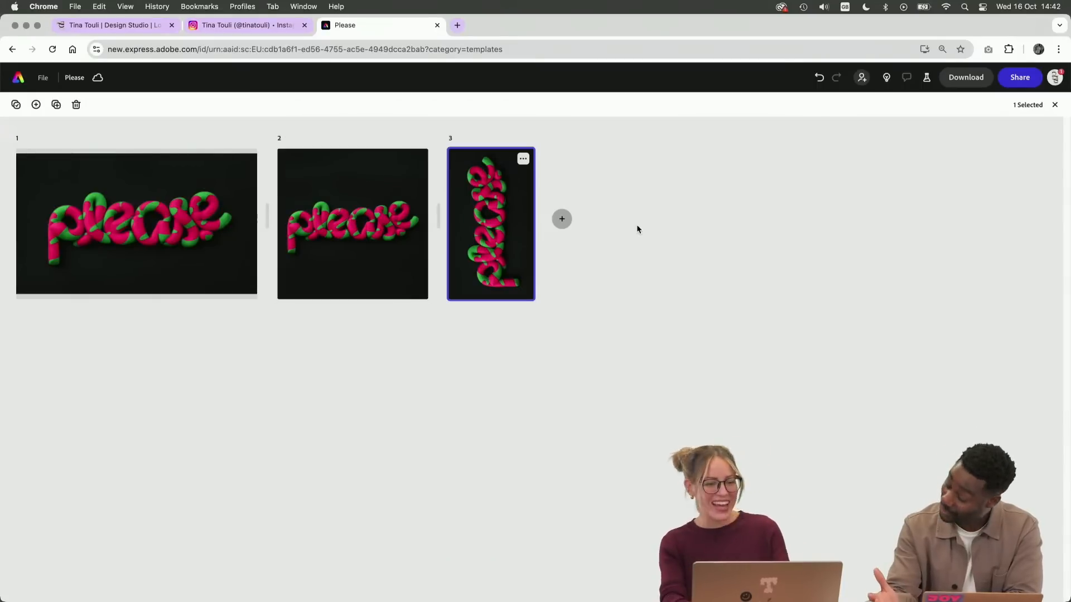
Try adding a text element reading "PLease" over the lettering on page 2, and delete it
left_click(342, 244)
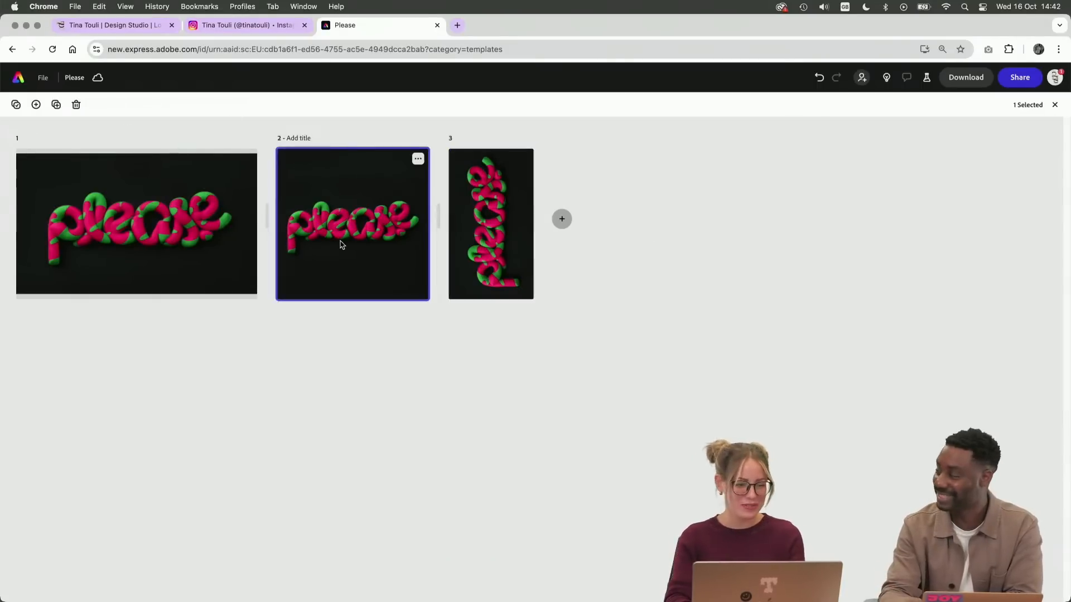
double_click(341, 219)
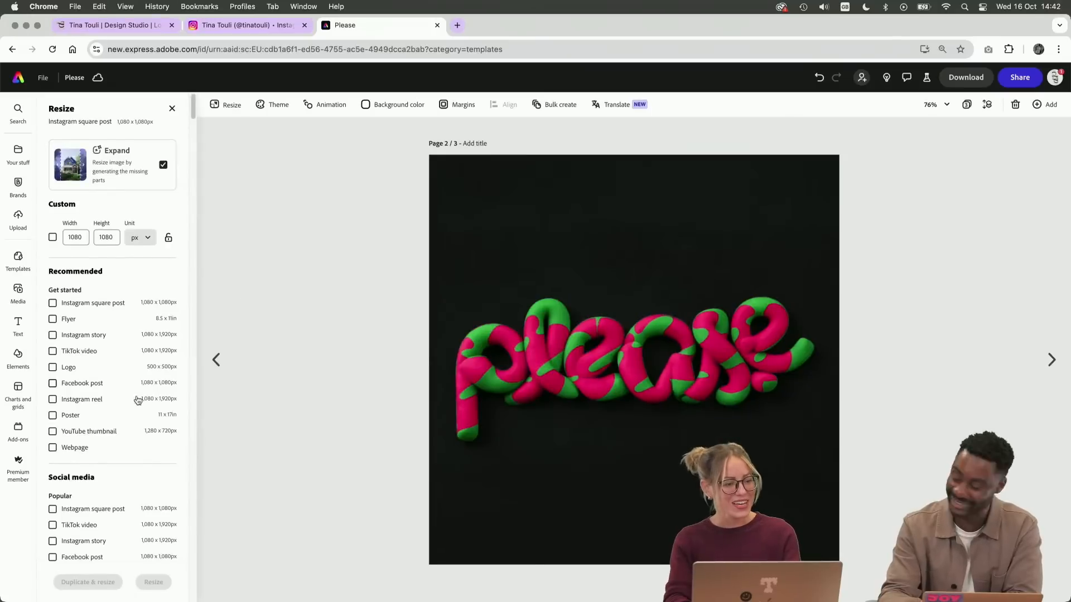
left_click(18, 323)
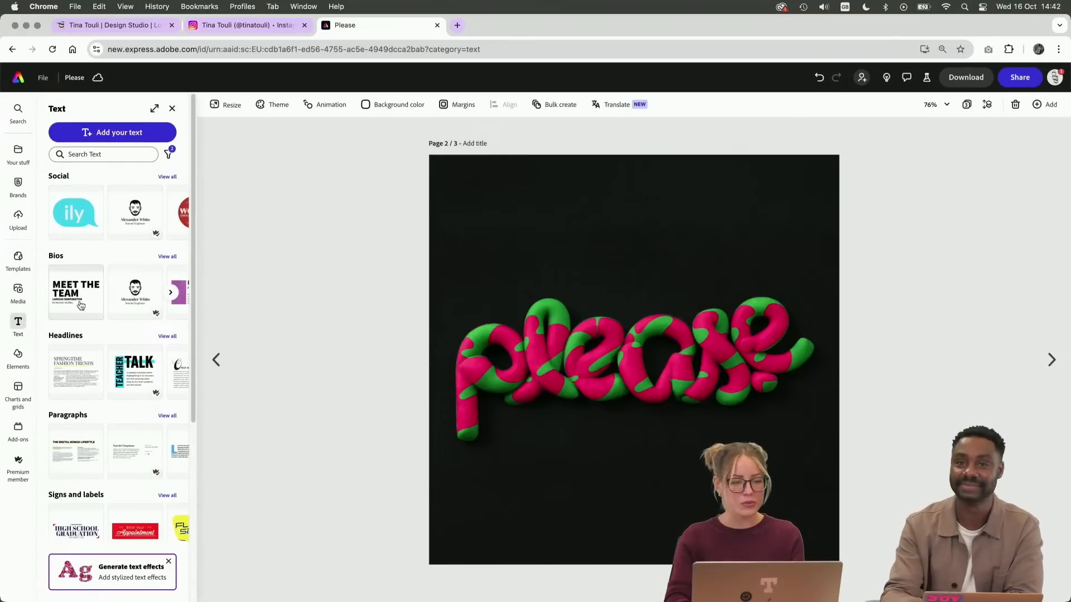
left_click(134, 132)
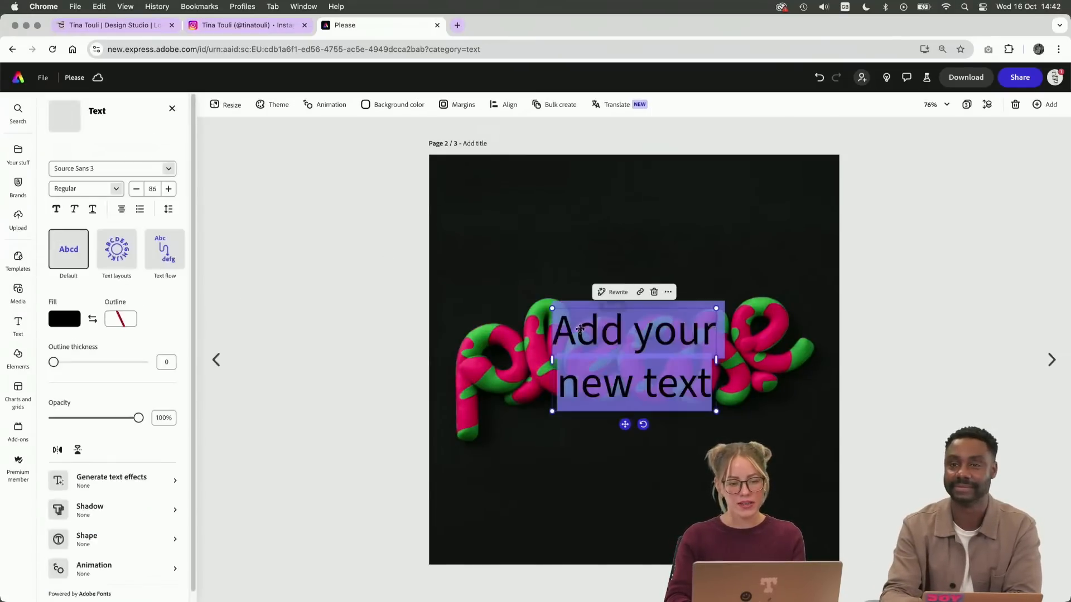
type("PLease")
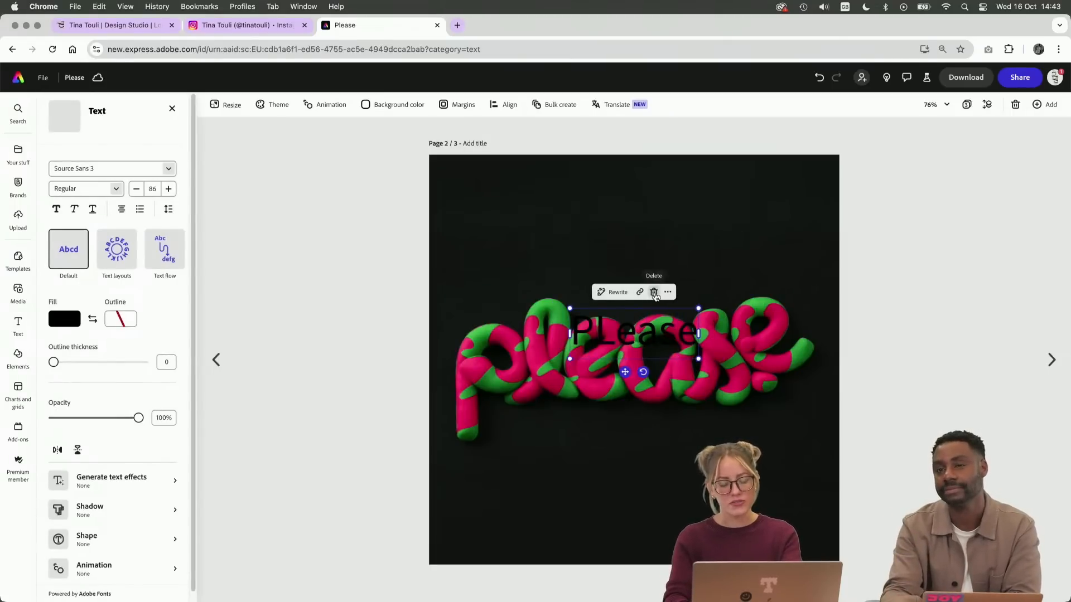
left_click(654, 293)
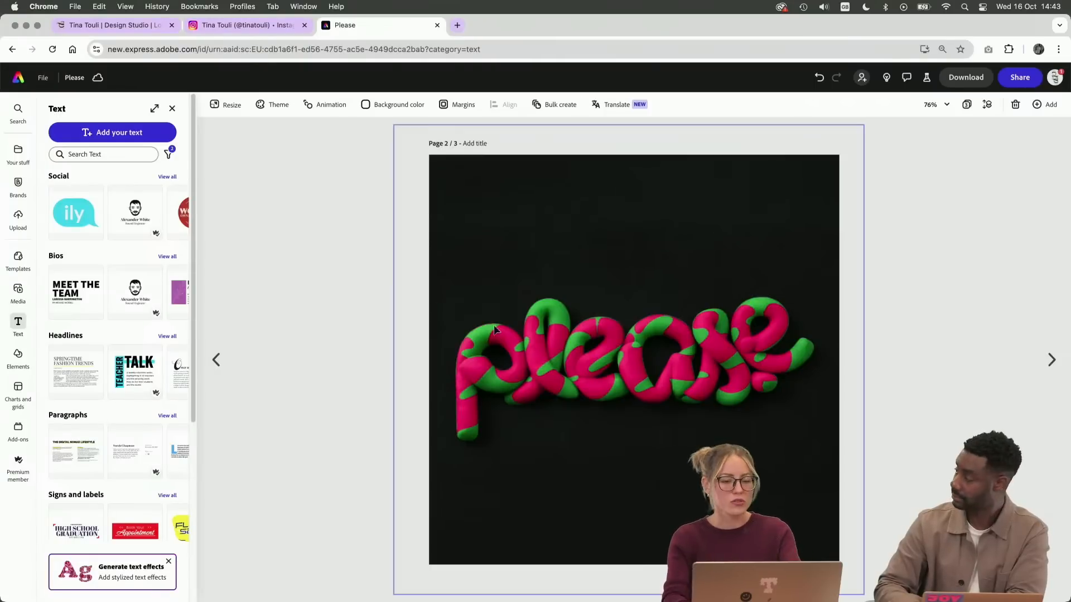
Resize page 1 to the Instagram ad format, 1080 x 1350 px, with Expand, and accept the first generated result
left_click(1051, 359)
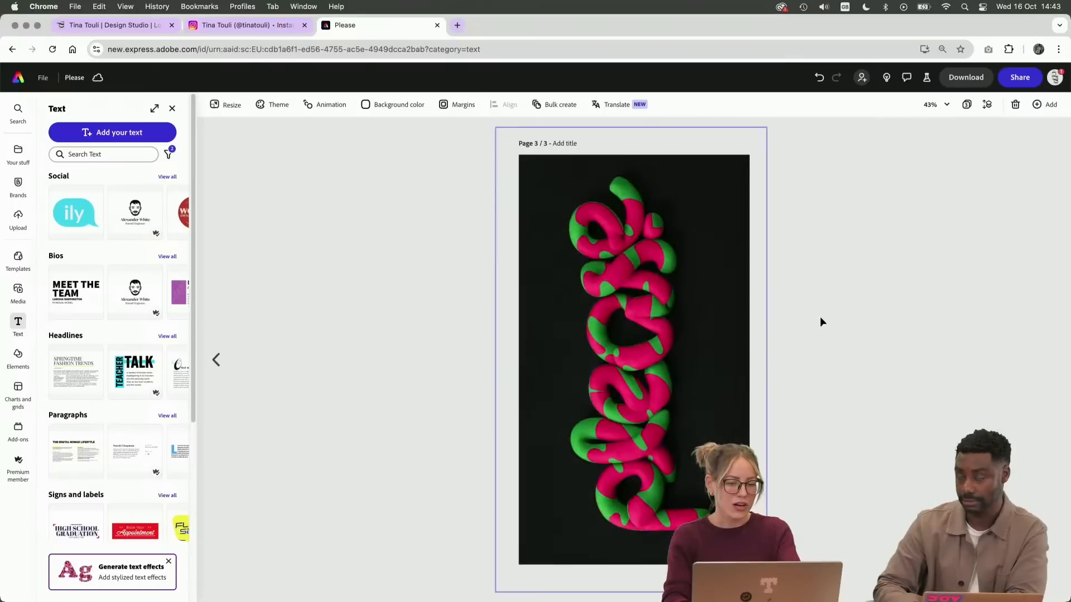
left_click(217, 359)
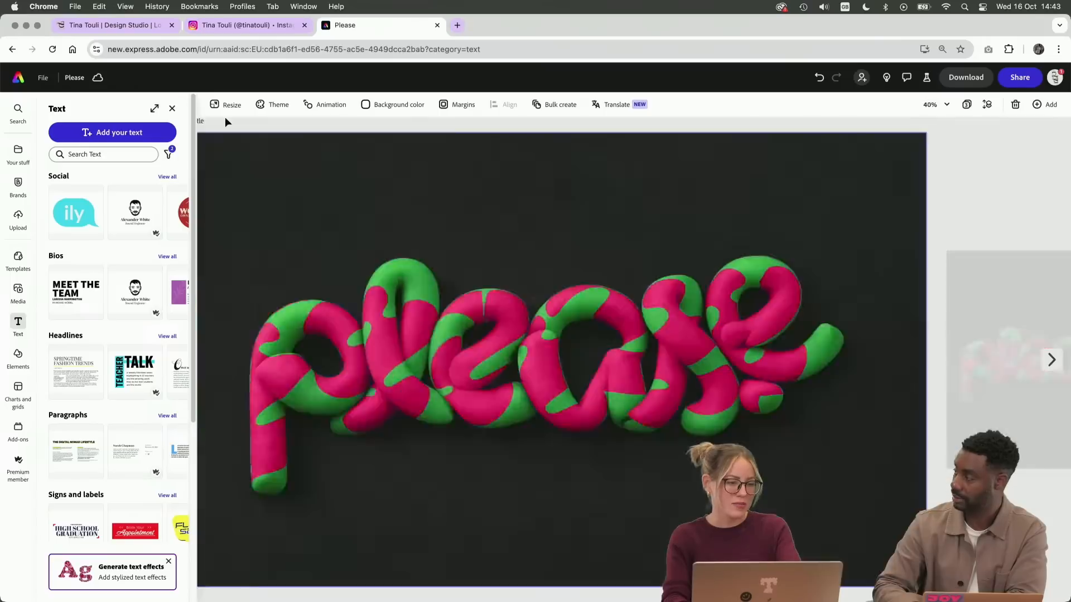
left_click(229, 109)
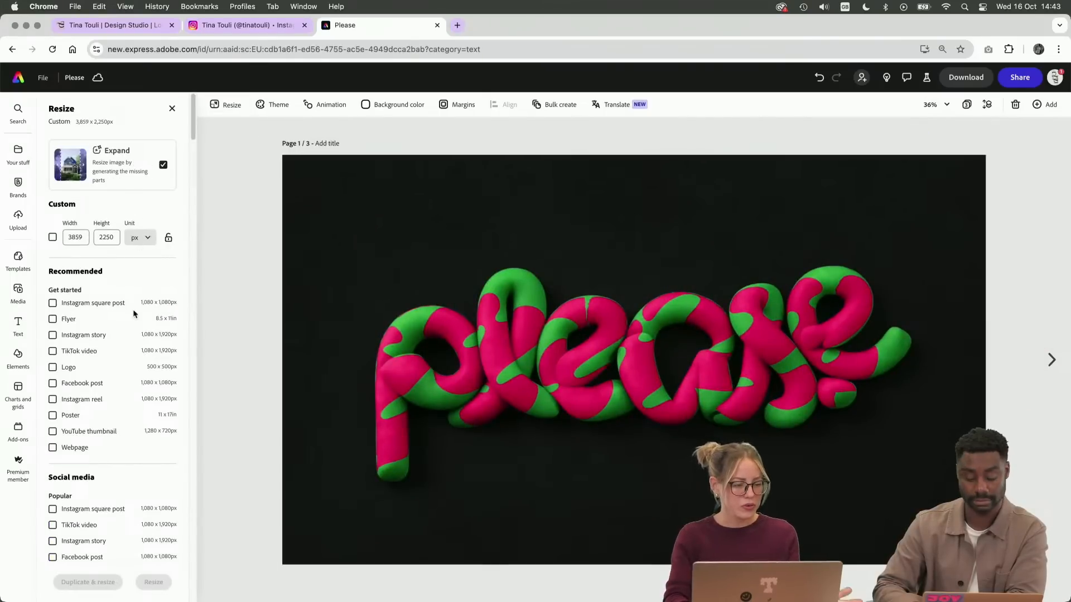
scroll(91, 407, "down", 8)
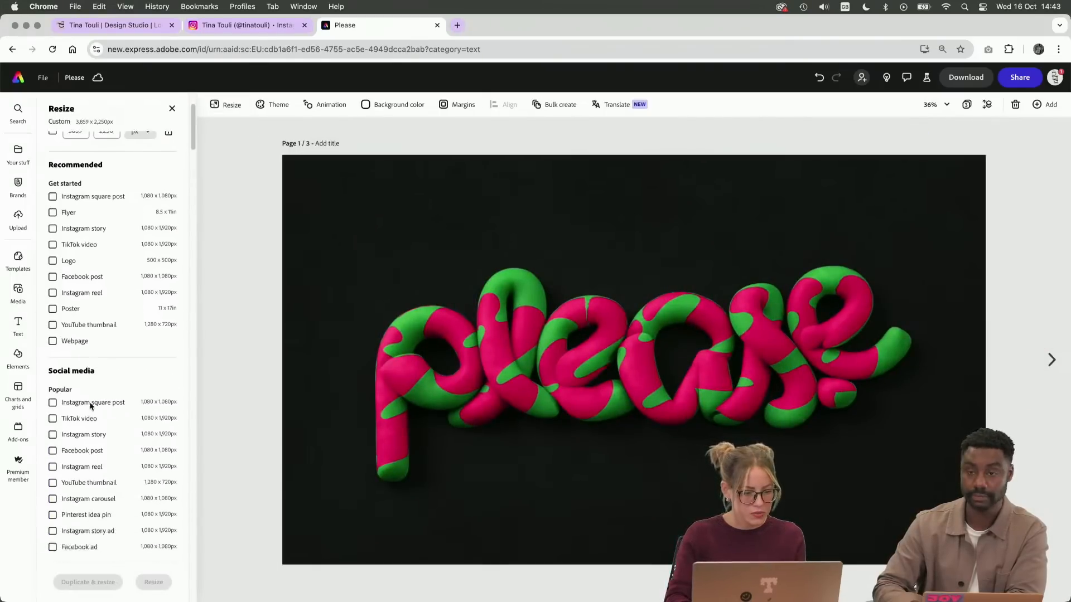
scroll(91, 408, "down", 1)
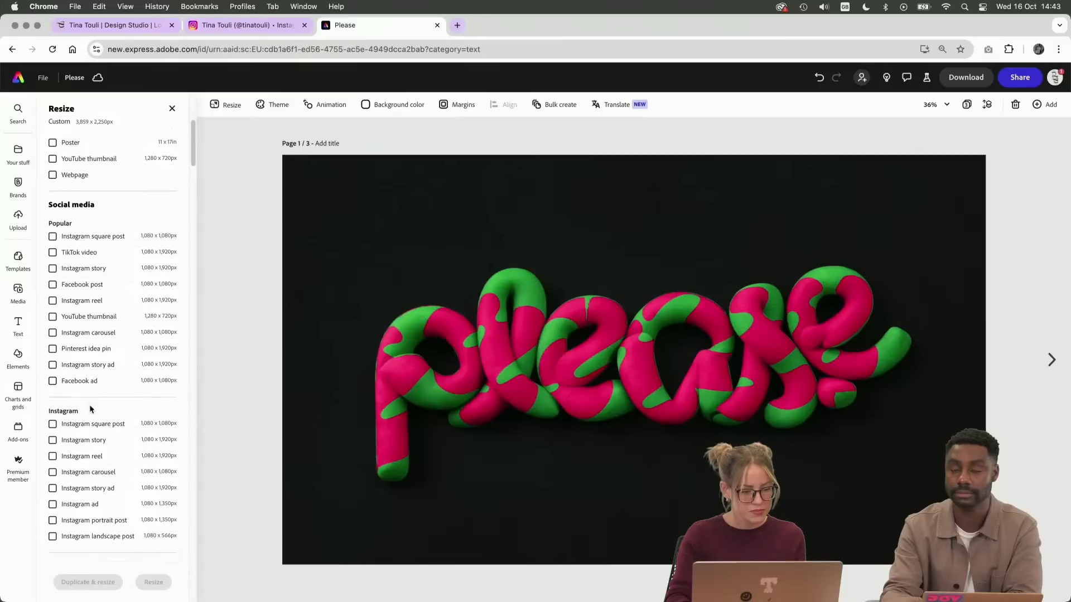
scroll(77, 478, "down", 1)
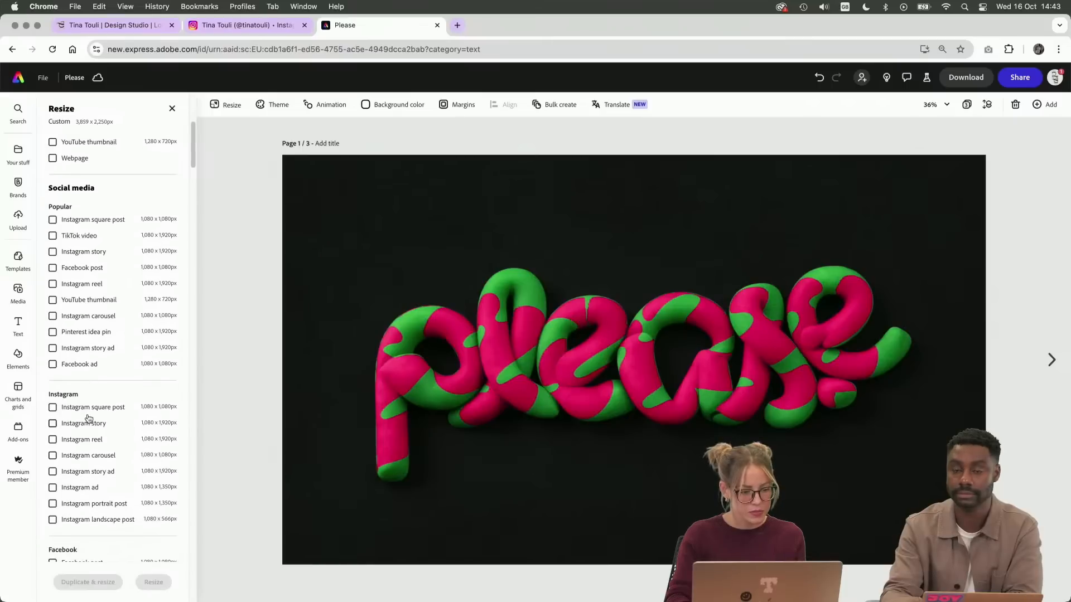
scroll(76, 488, "down", 1)
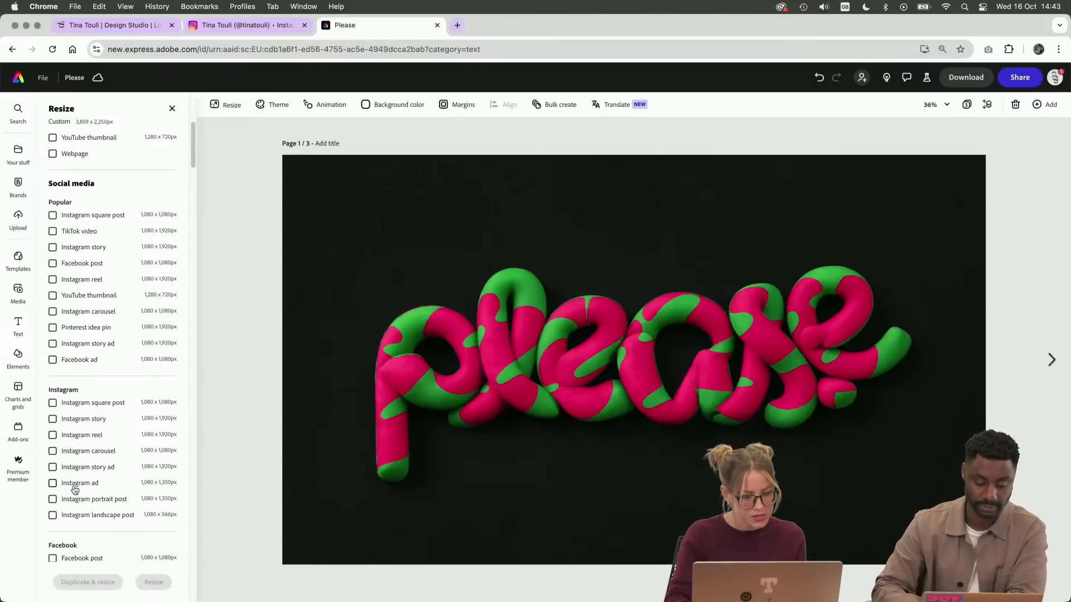
left_click(75, 489)
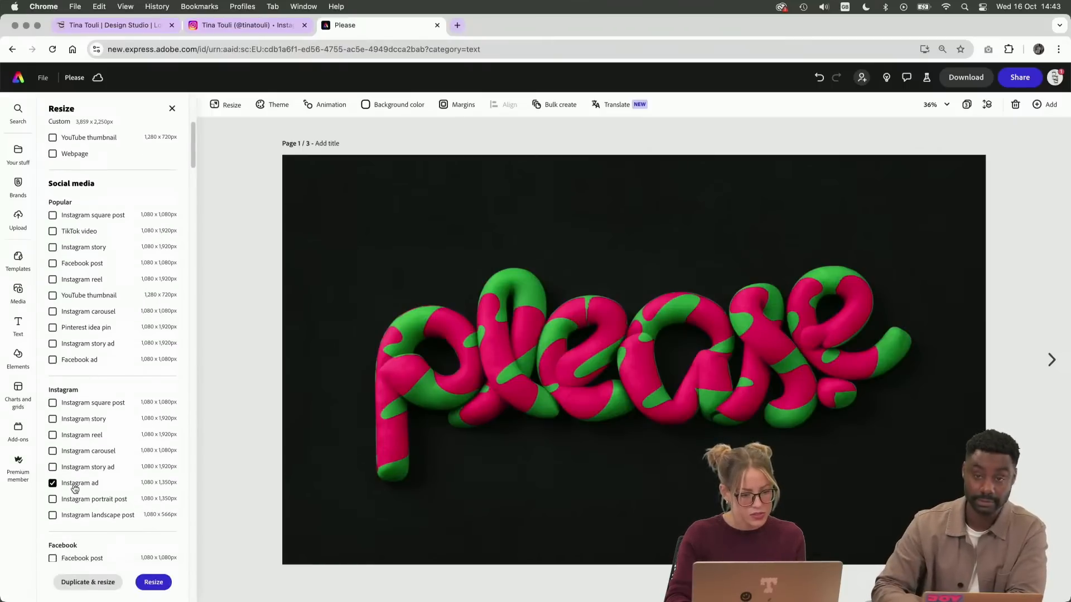
left_click(154, 583)
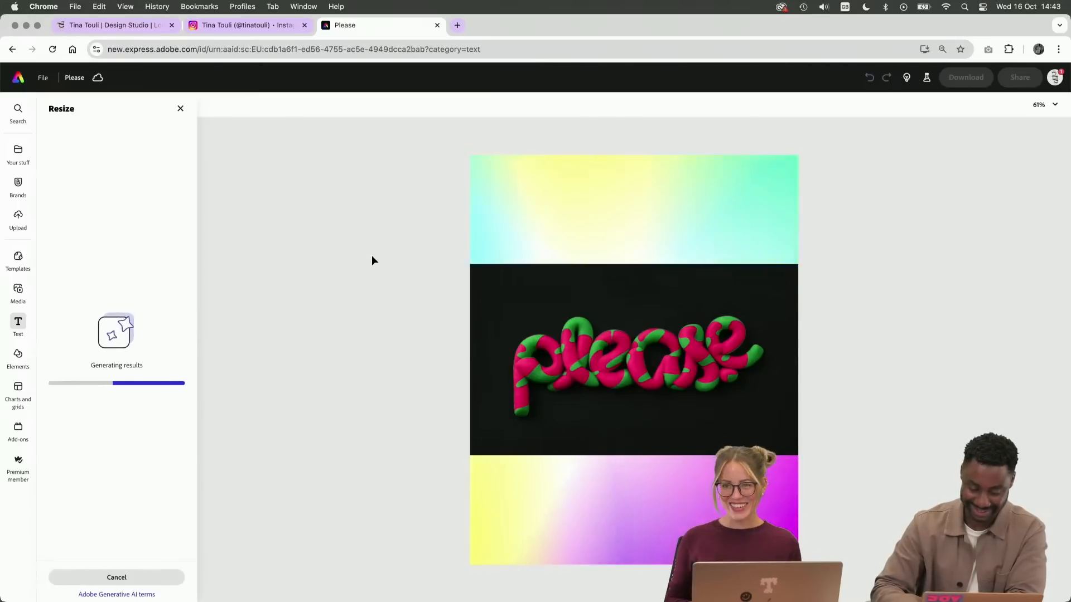
left_click(639, 279)
Rotate the image on page 1 by 90° counterclockwise and enlarge it so the vertical lettering's background covers the whole page
left_click(617, 244)
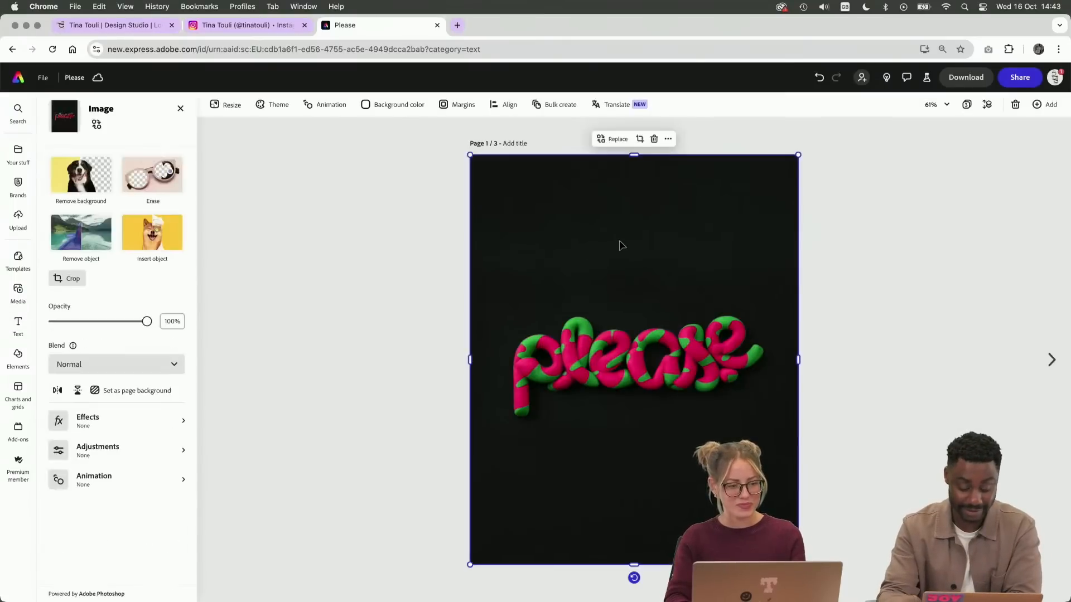
left_click_drag(634, 577, 901, 332)
left_click_drag(840, 195, 915, 143)
left_click(937, 199)
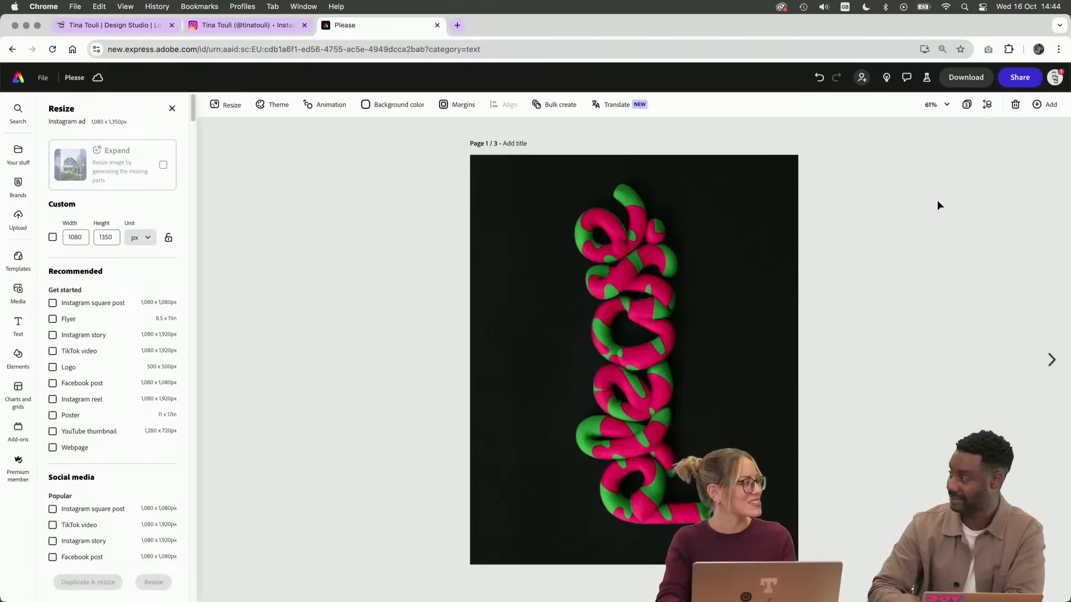
left_click(769, 327)
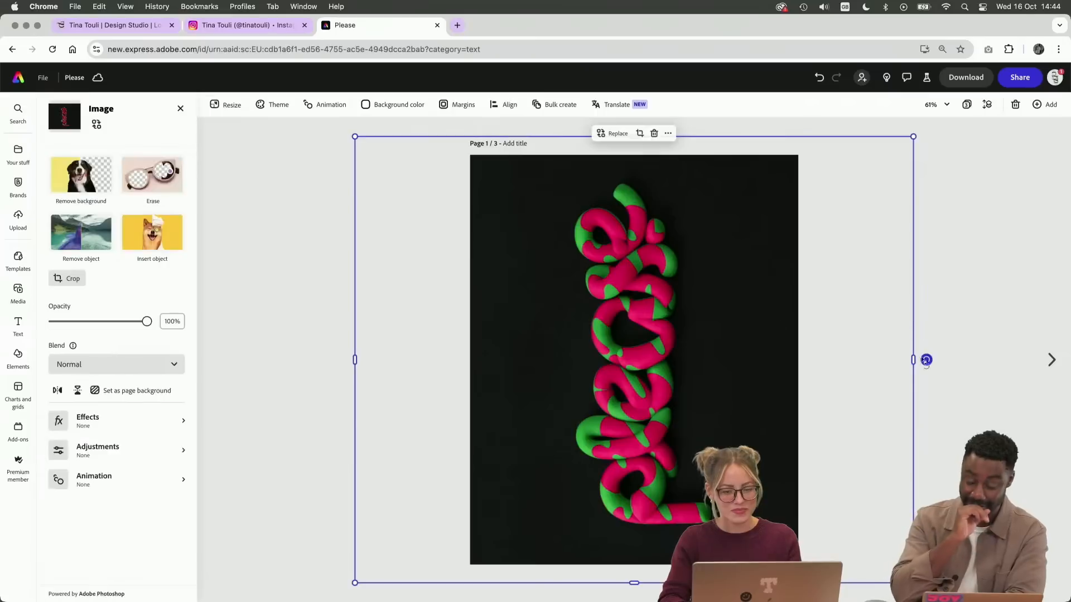
left_click_drag(913, 360, 920, 360)
left_click(985, 311)
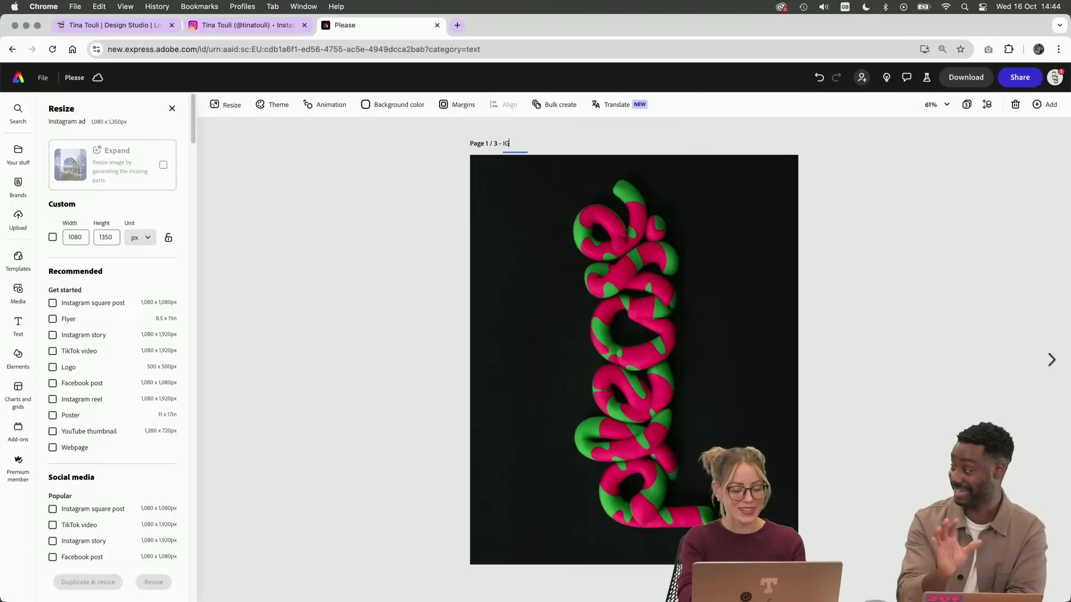
Title page 1 "IG Post"
key("BackSpace")
key("BackSpace")
key("BackSpace")
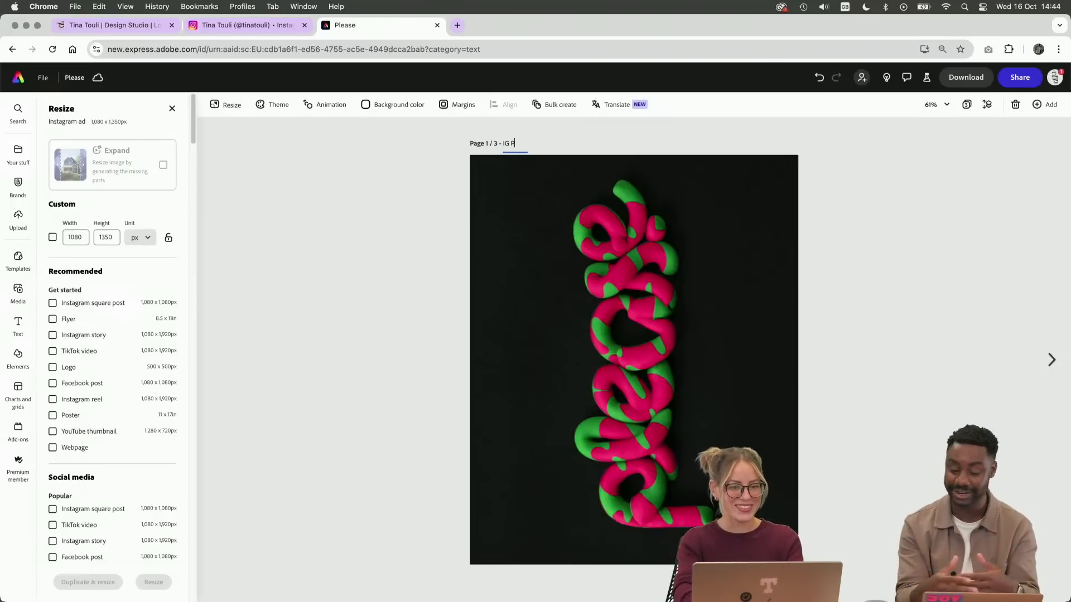
type("ost")
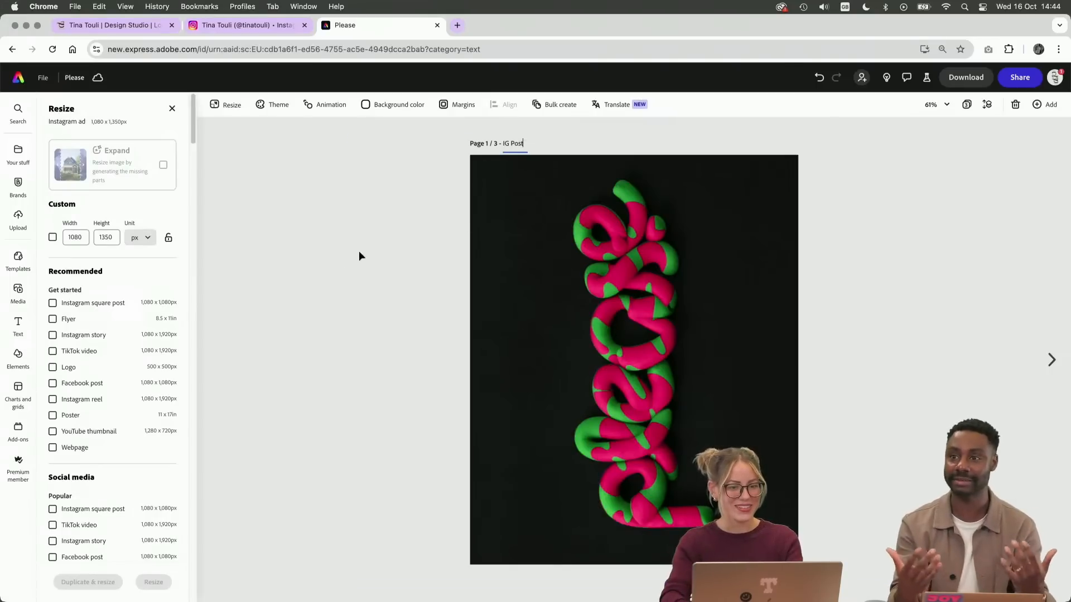
left_click(340, 267)
Title page 2, the square format with the horizontal lettering, "Square"
left_click(1051, 359)
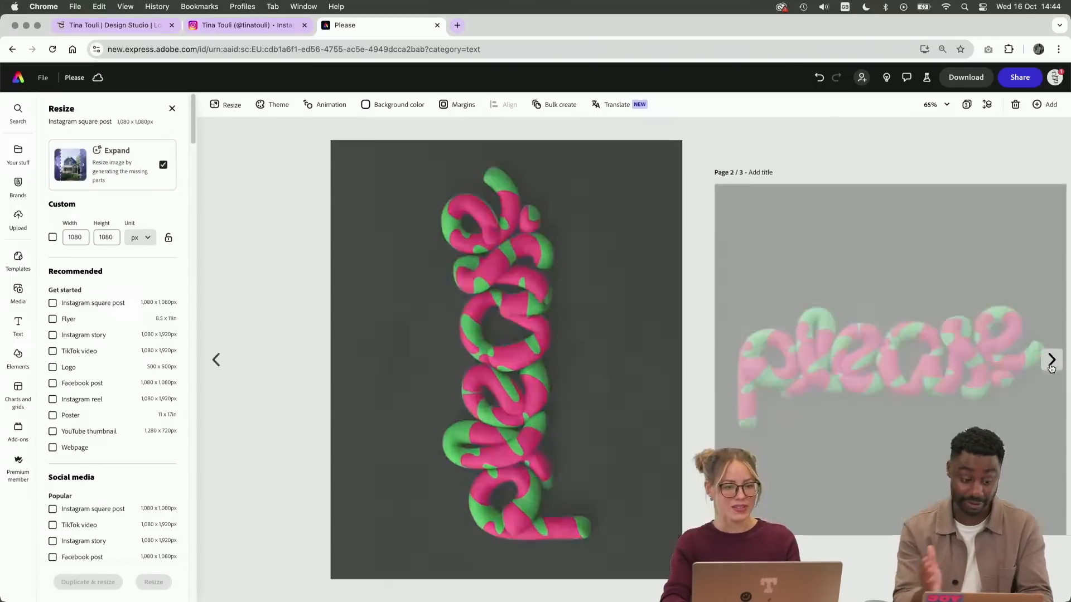
left_click(487, 146)
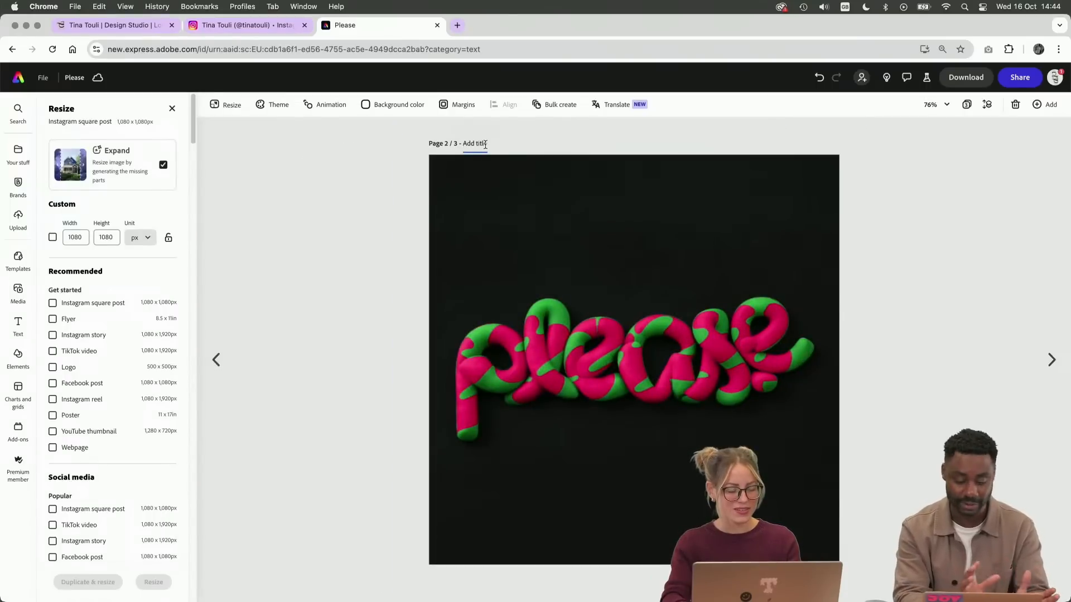
type("Square")
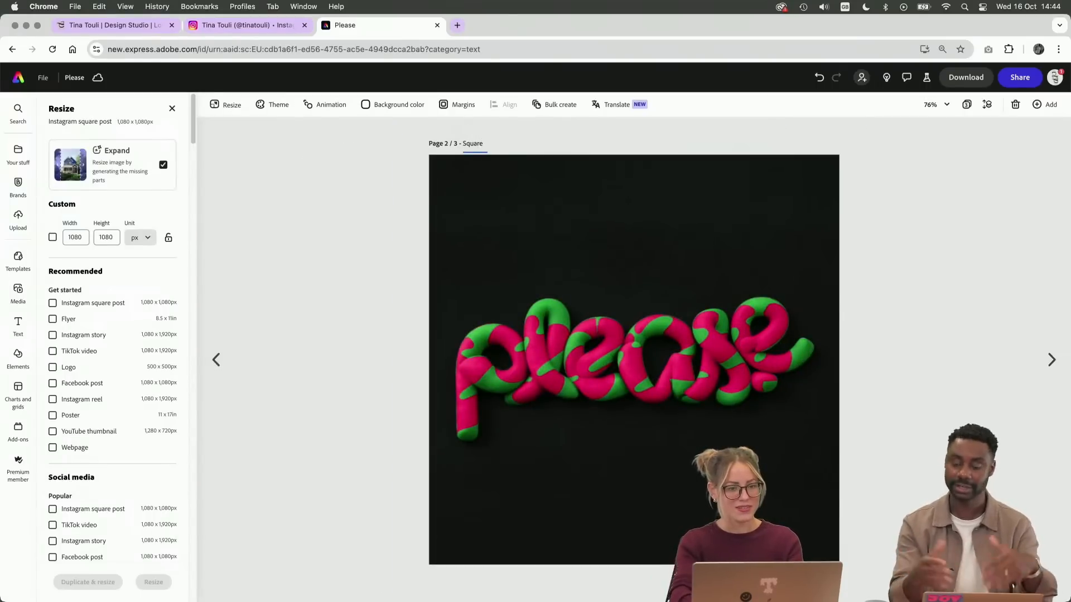
Return to page 1 and replace its title with the page dimensions, "1080x1350"
left_click(243, 347)
left_click(511, 144)
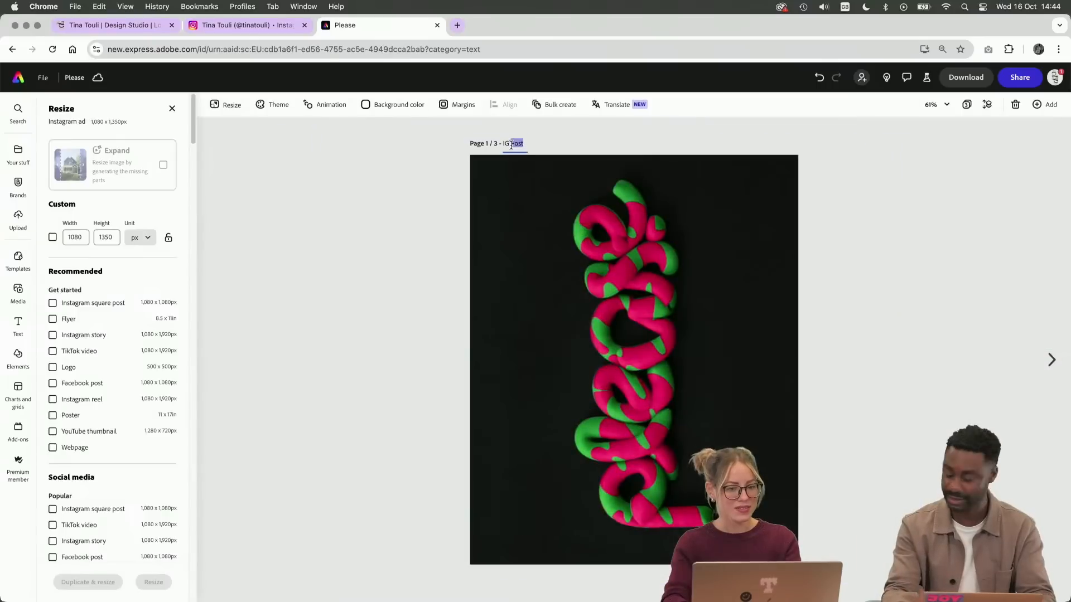
type("108")
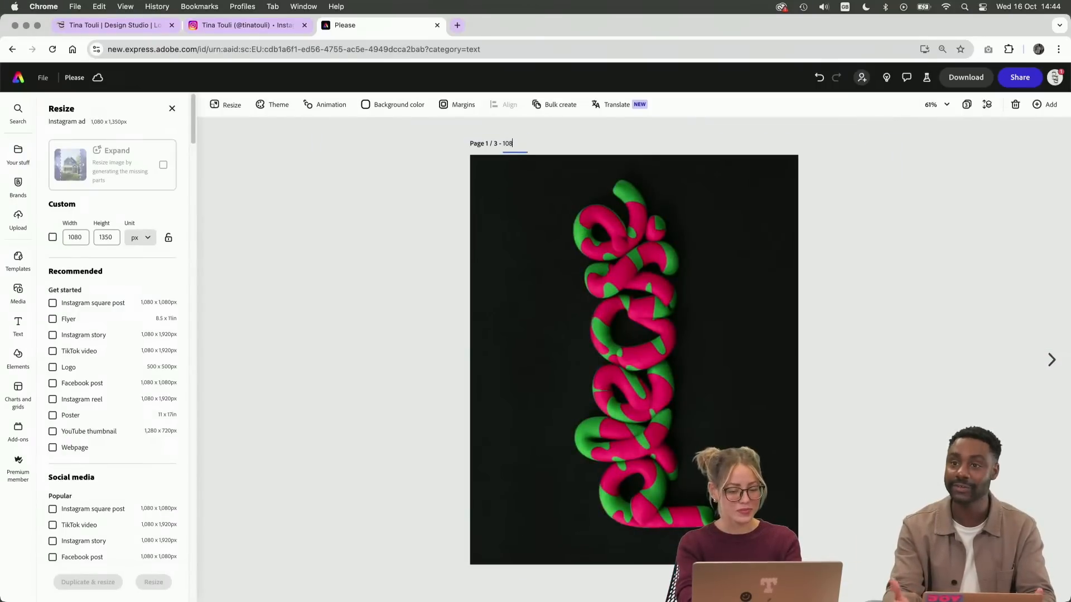
type("0x1350")
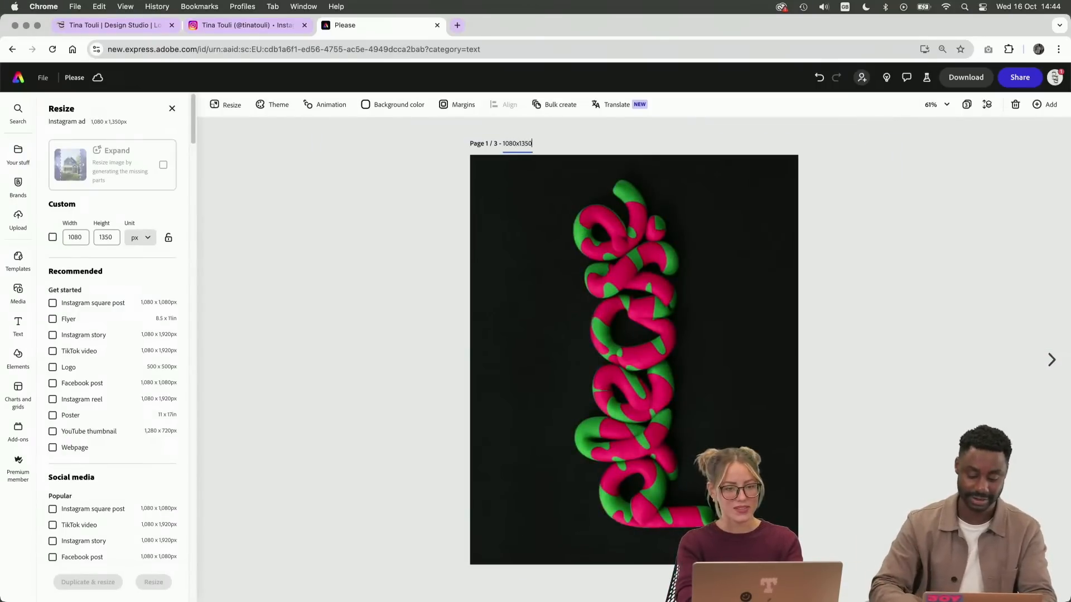
left_click(823, 212)
Go to page 3, the tall story format, and title it "1080x1920"
left_click(1050, 360)
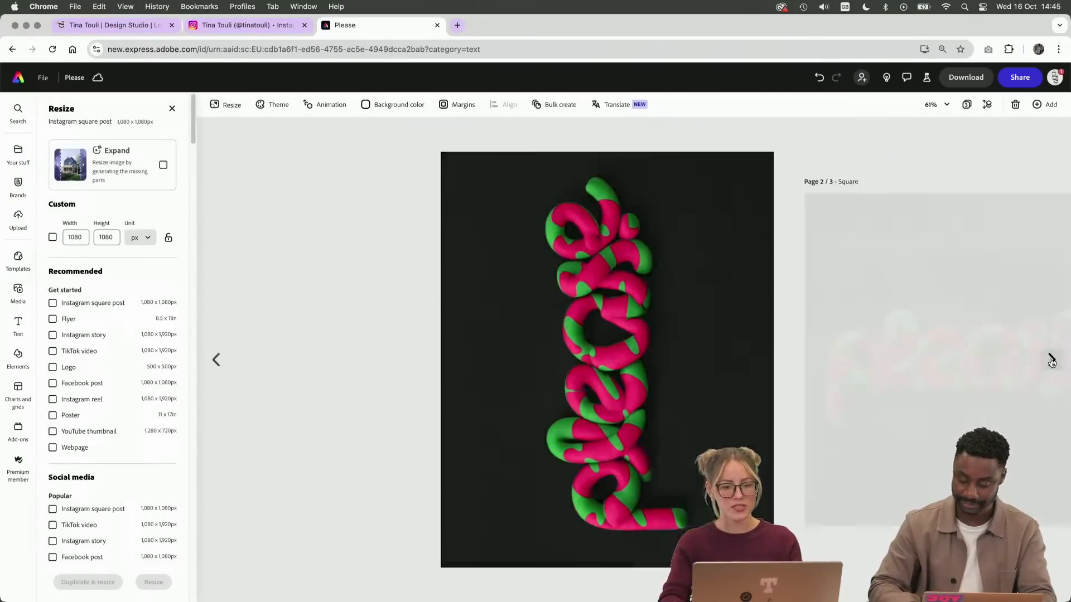
left_click(1041, 363)
left_click(574, 144)
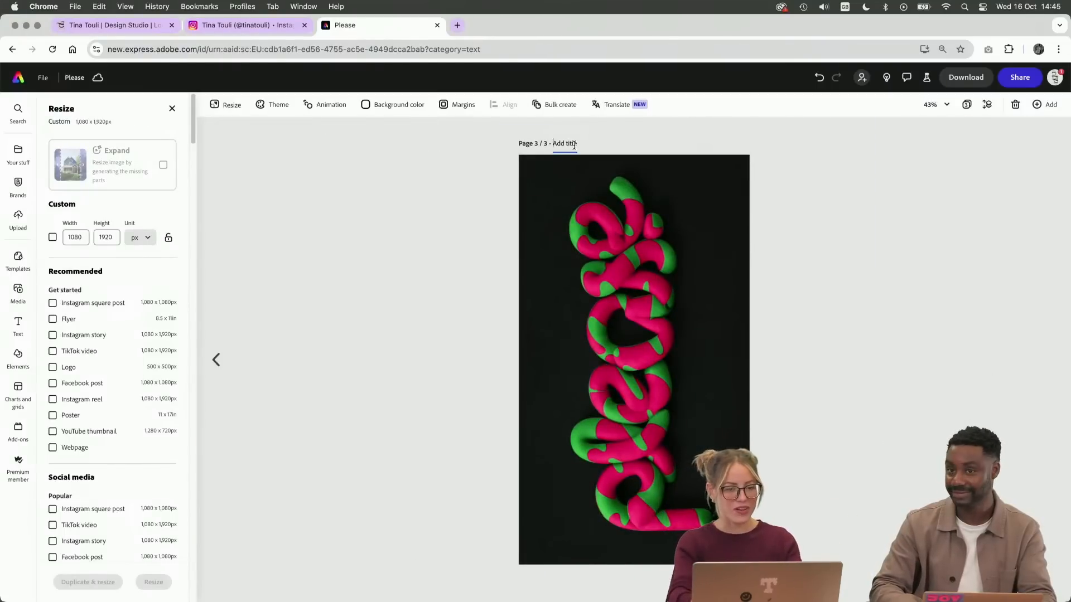
type("I080x192")
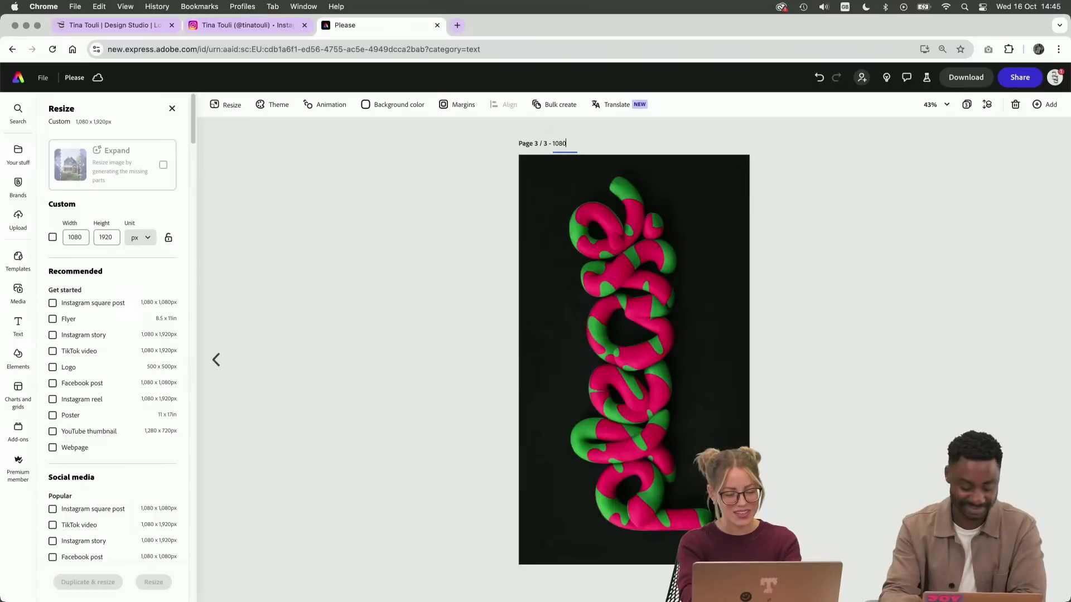
type("0")
key("Return")
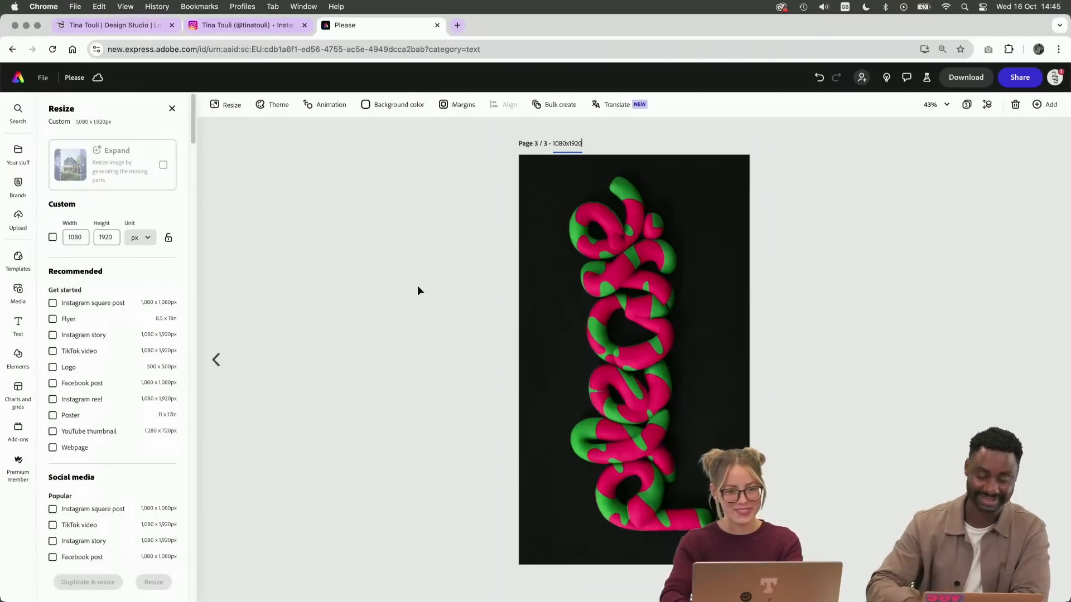
Show all pages in the overview and rename page 2, the square format, to "1x1"
left_click(966, 104)
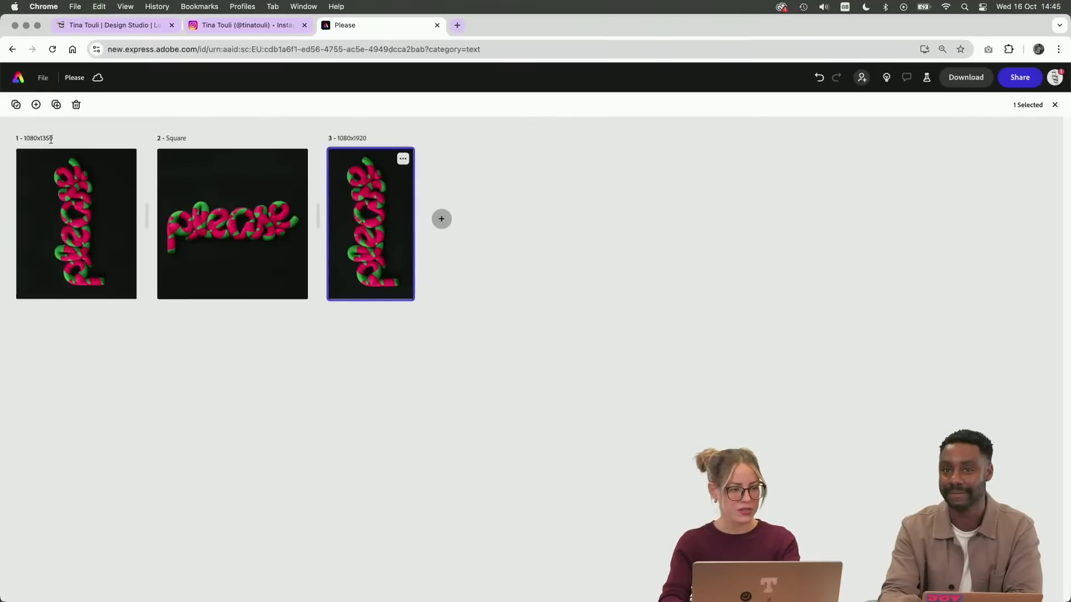
left_click(180, 138)
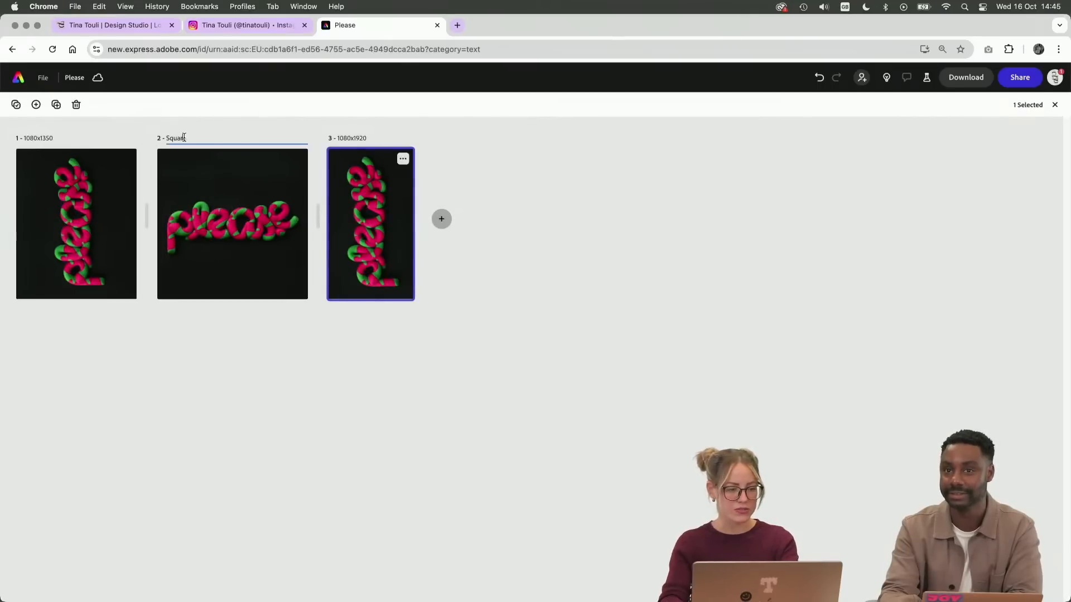
double_click(182, 137)
type("1x1")
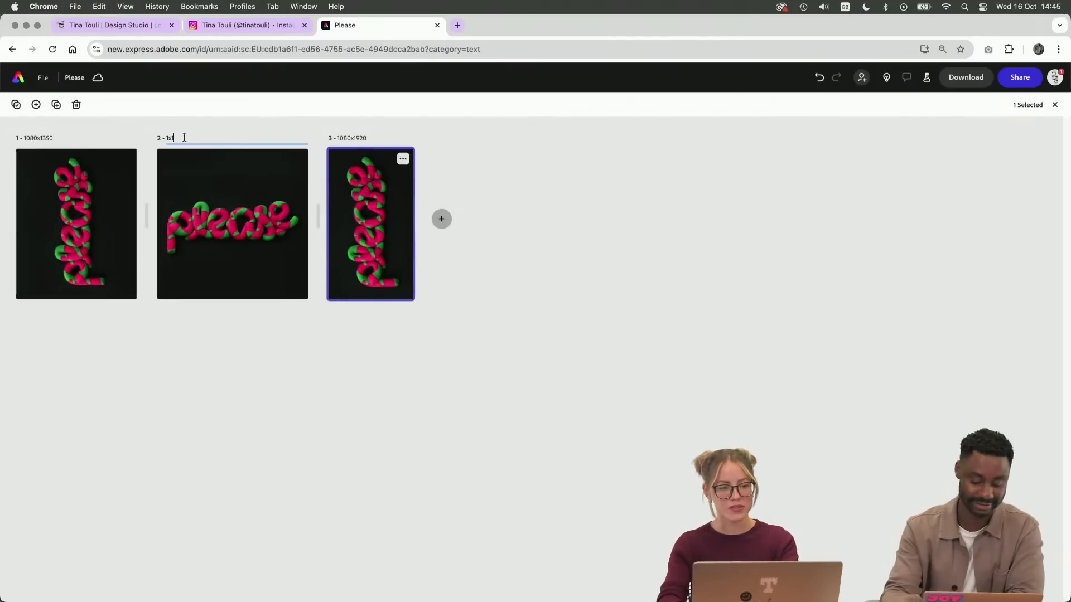
key("Return")
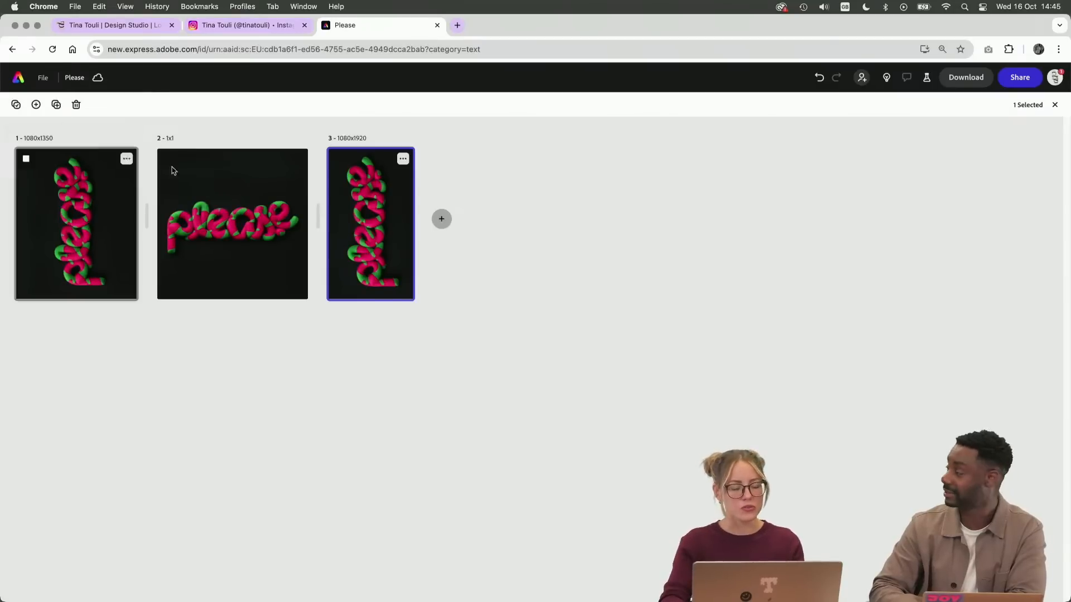
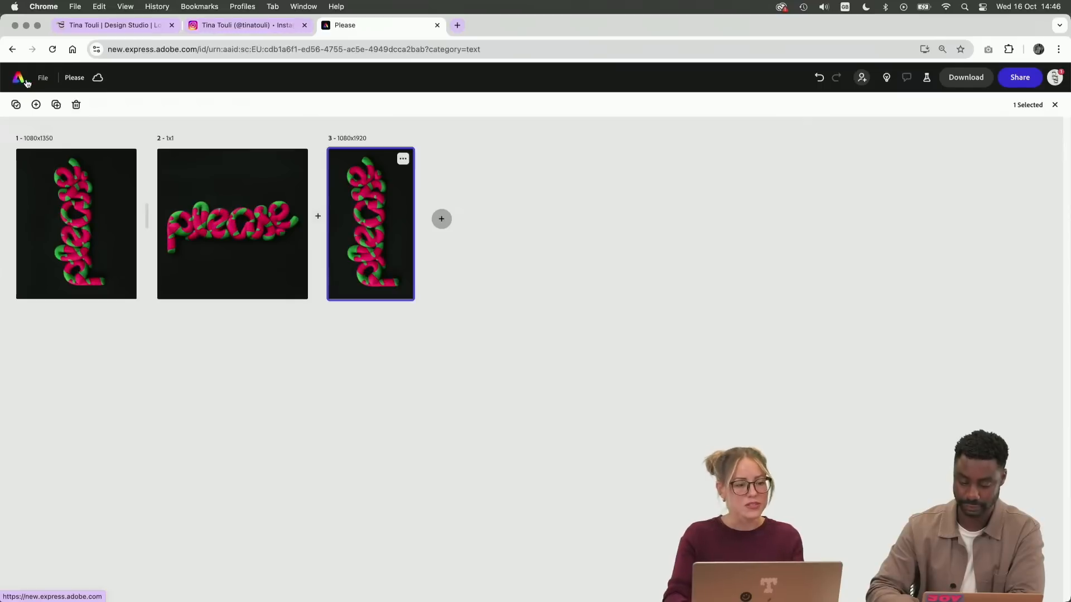
Leave the Please file for the home page and open the social media scheduling calendar
left_click(44, 79)
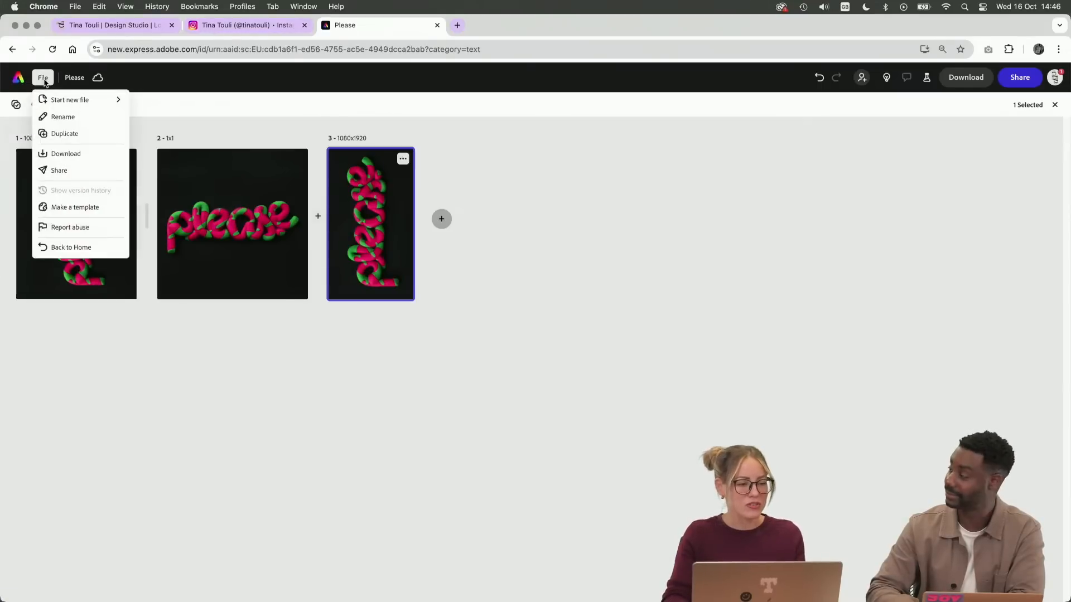
left_click(41, 80)
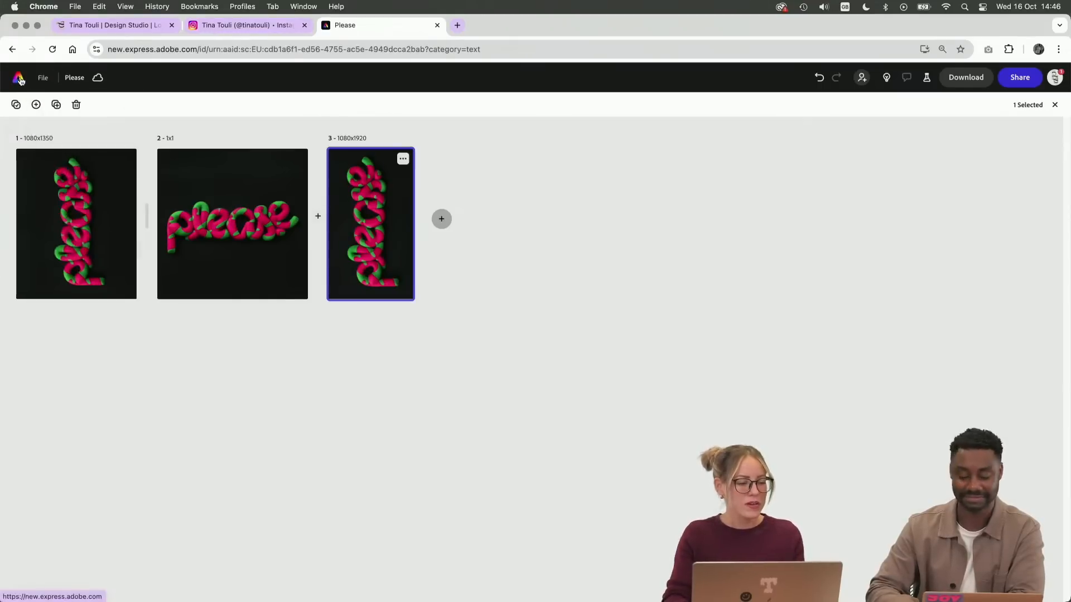
left_click(19, 78)
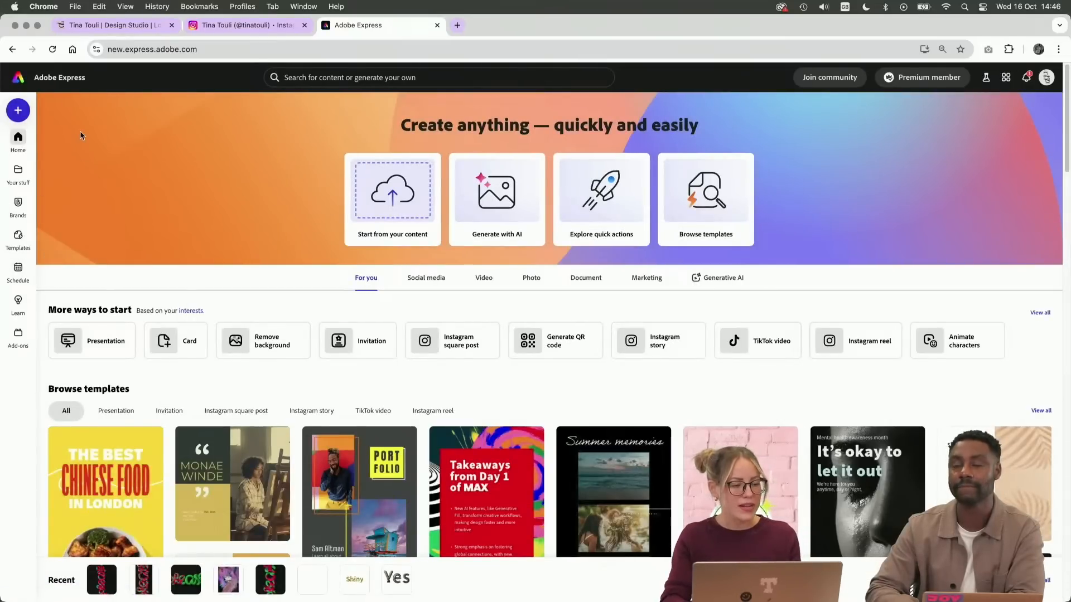
mouse_move(18, 271)
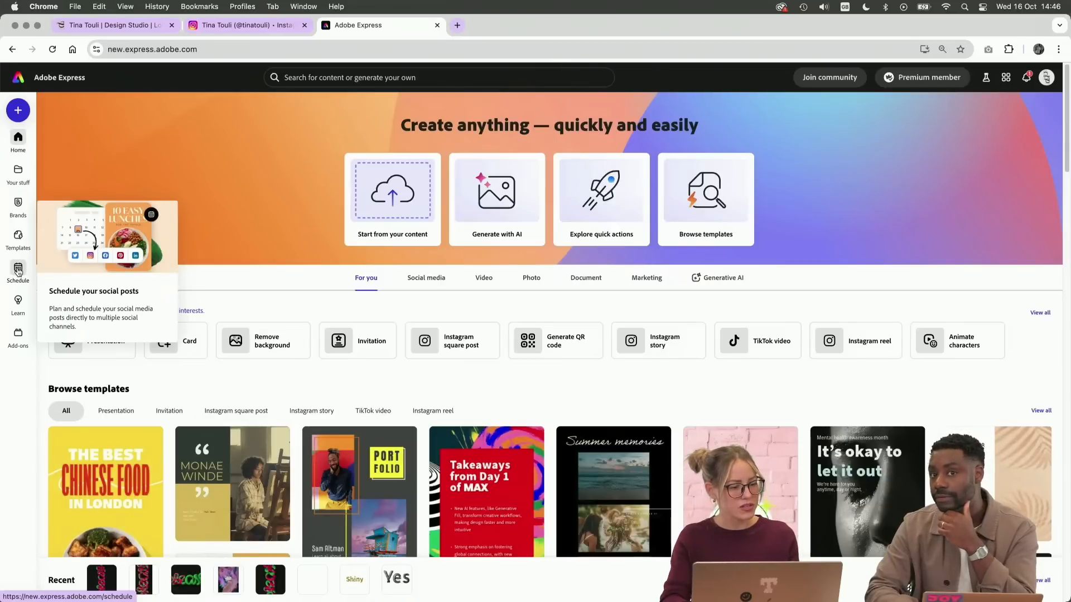
left_click(18, 270)
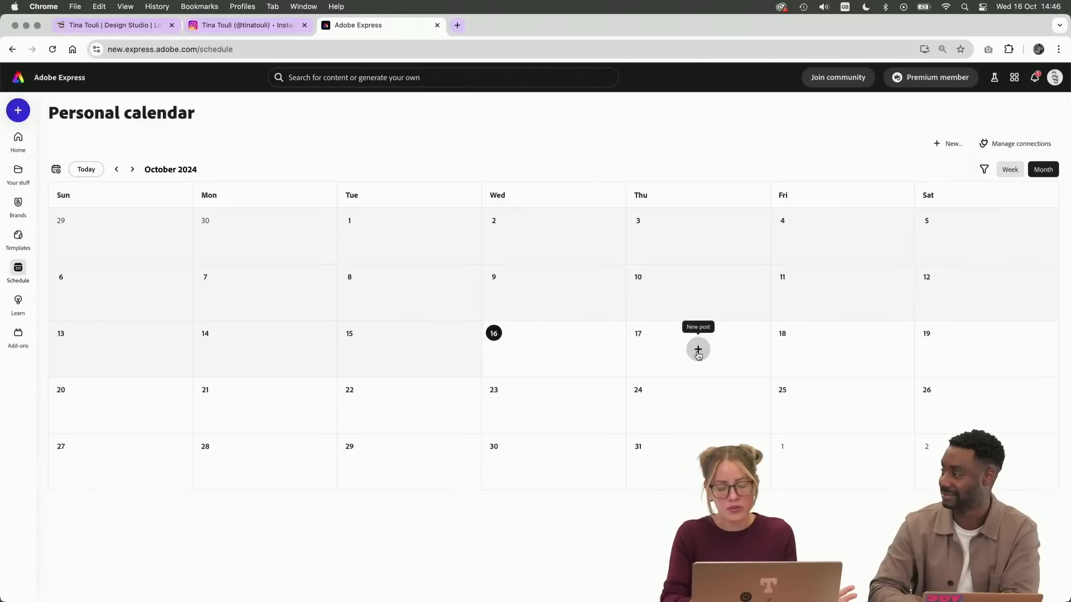
left_click(697, 350)
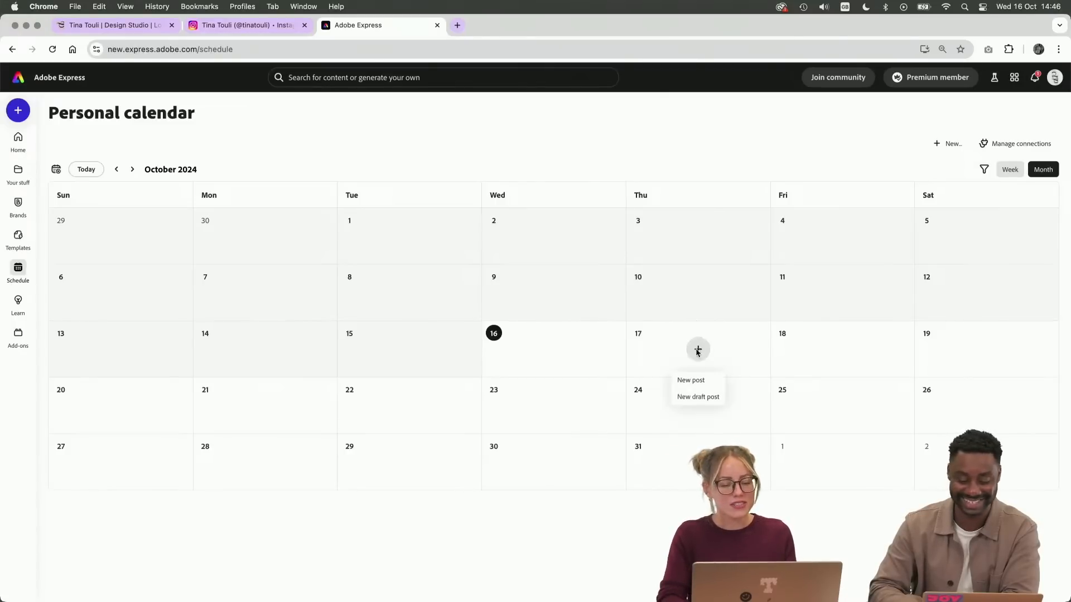
left_click(697, 381)
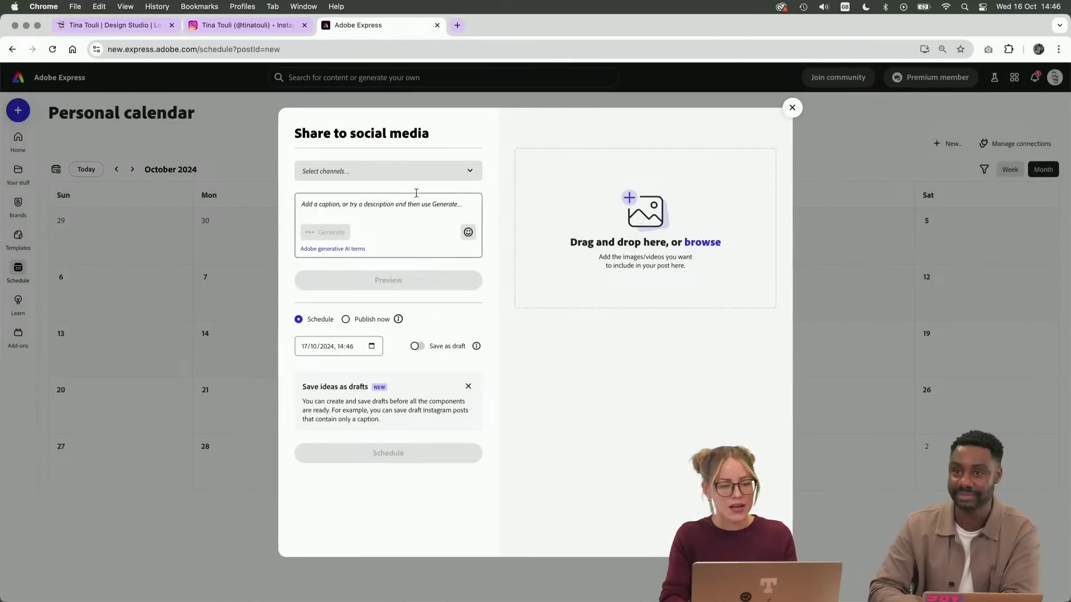
left_click(393, 172)
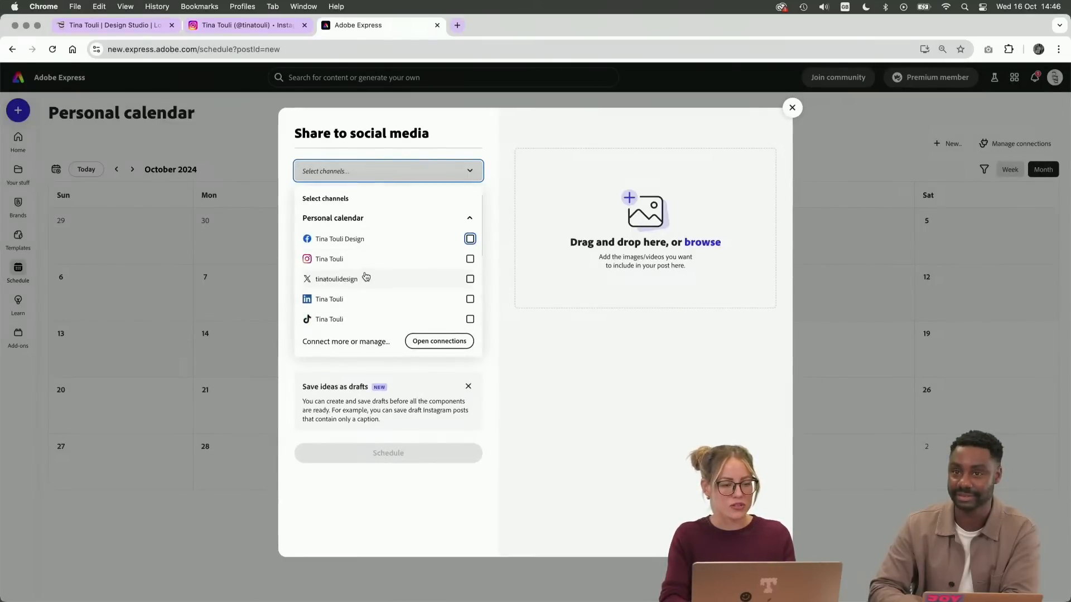
left_click(470, 240)
left_click(470, 259)
left_click(470, 299)
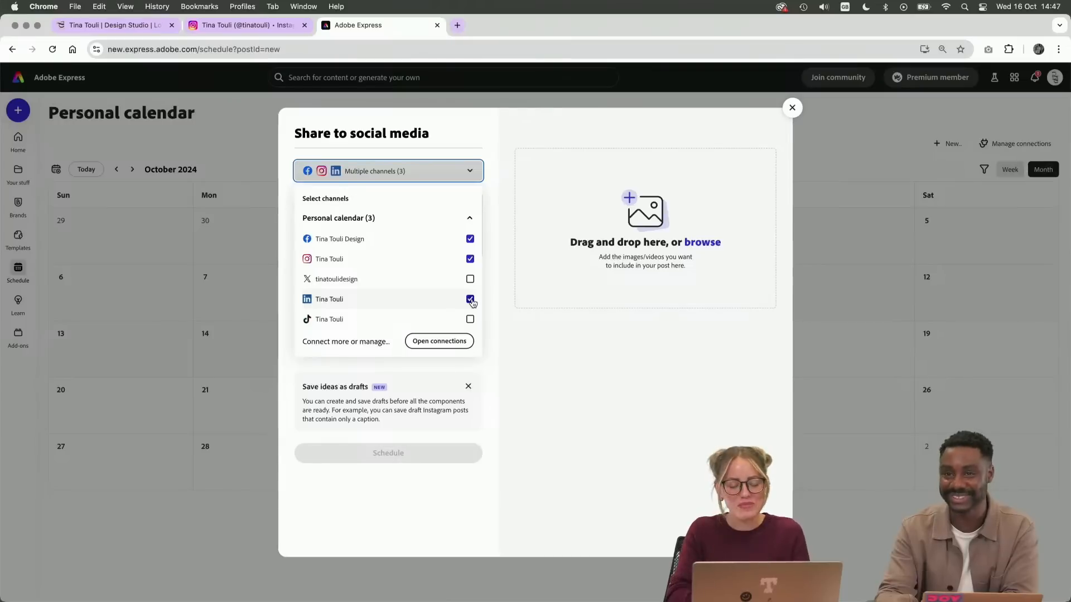
left_click(498, 244)
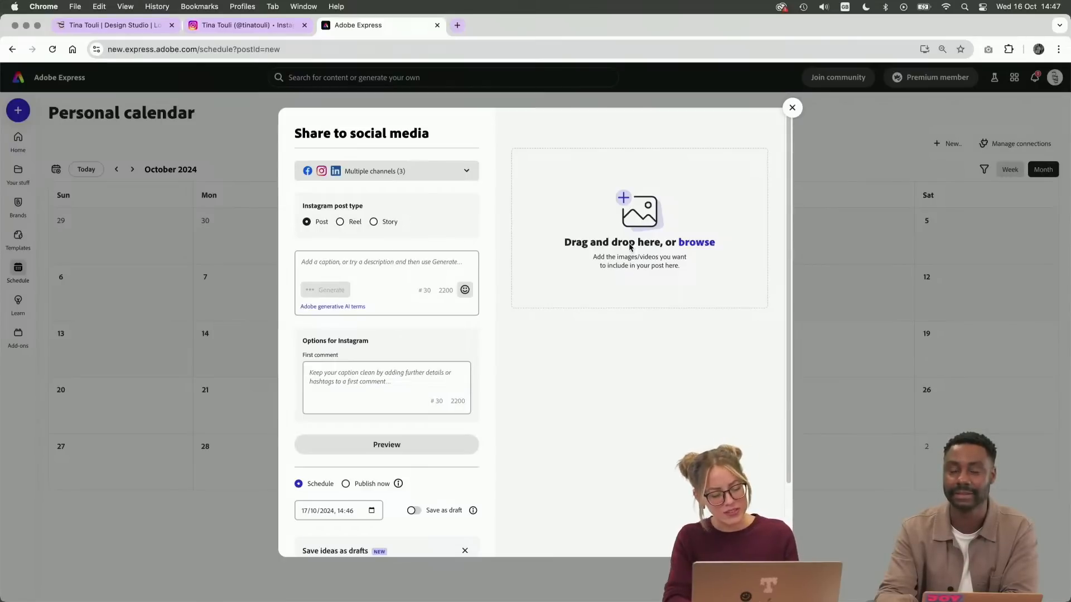
key("Escape")
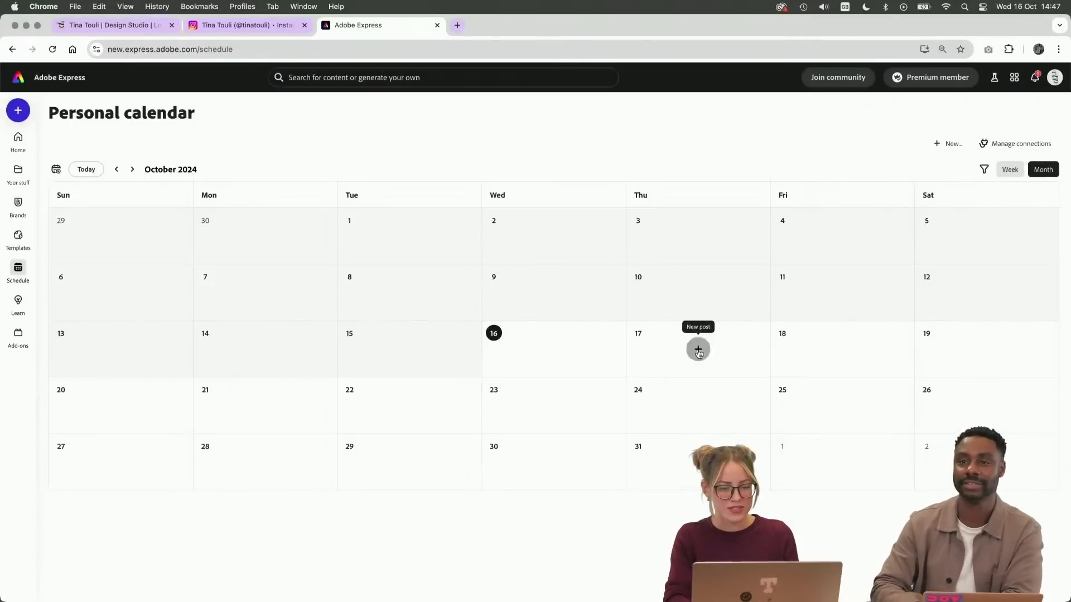
left_click(698, 352)
left_click(700, 379)
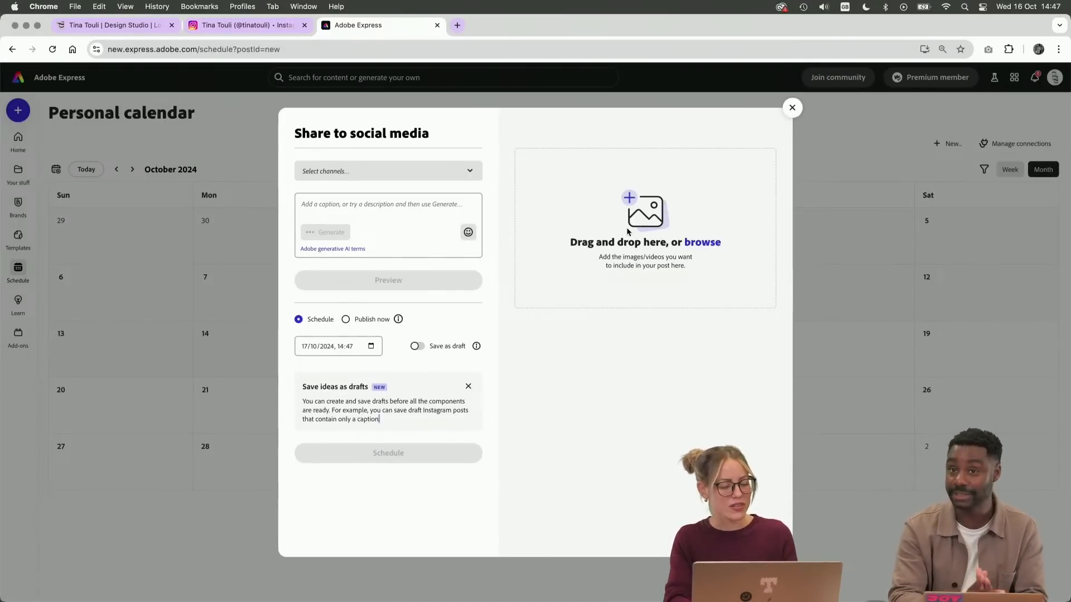
left_click(359, 179)
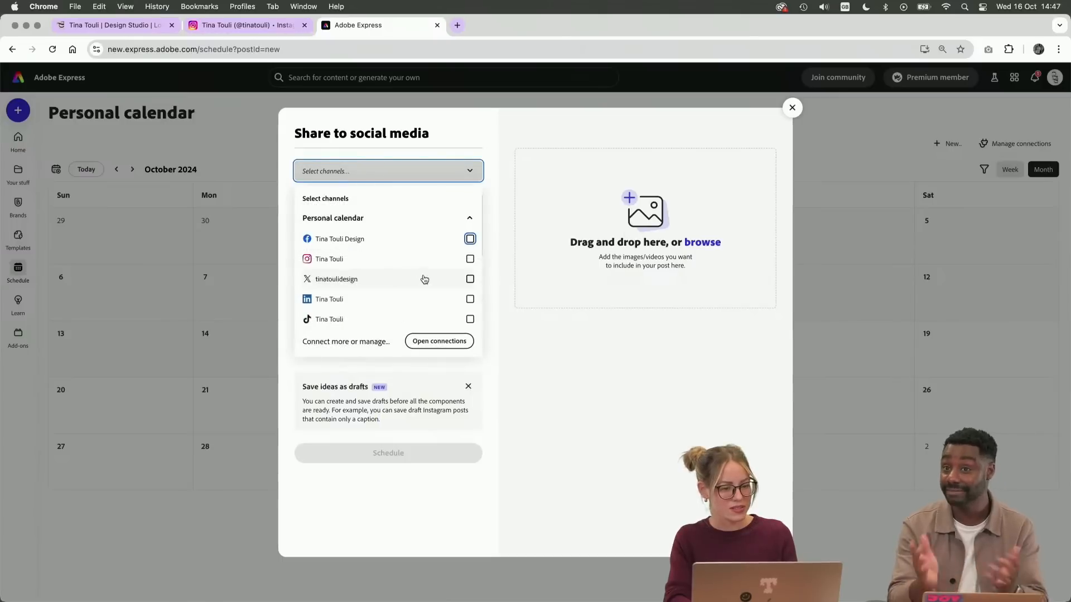
left_click(470, 239)
left_click(470, 258)
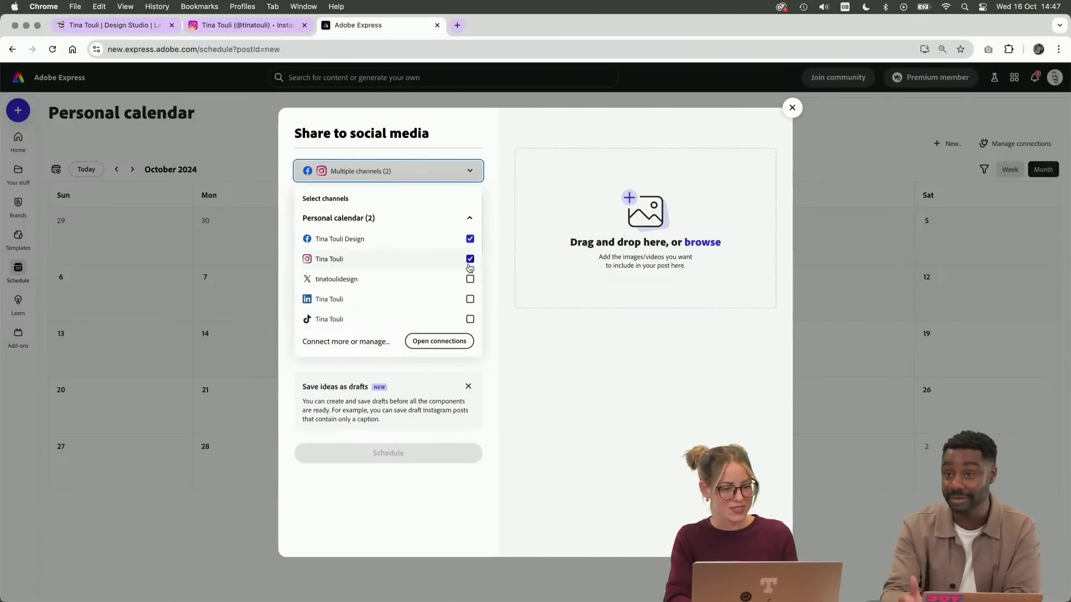
left_click(471, 299)
left_click(447, 345)
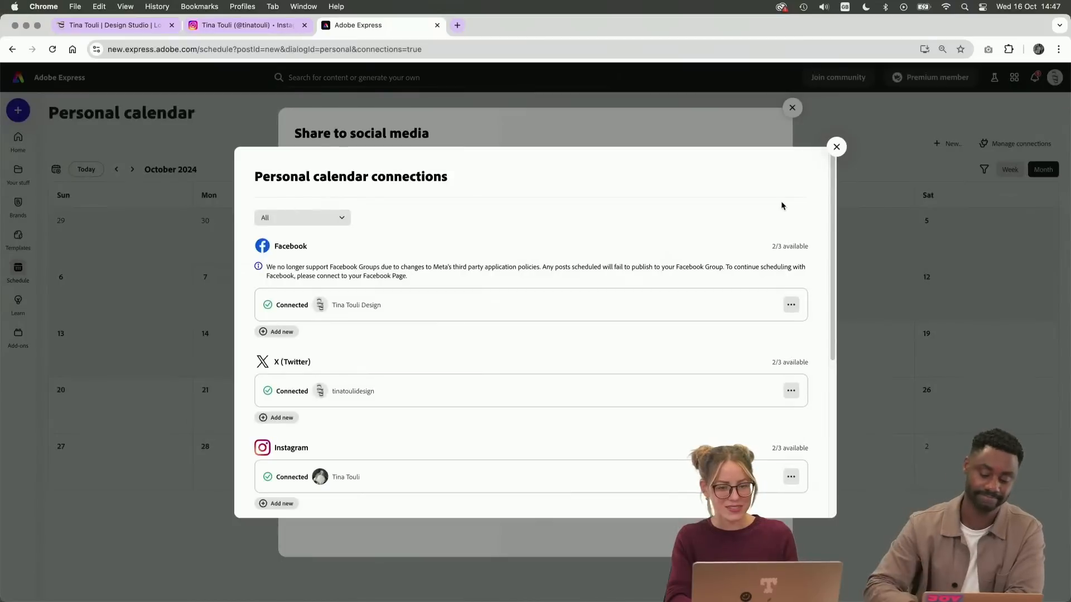
left_click(834, 145)
left_click(500, 242)
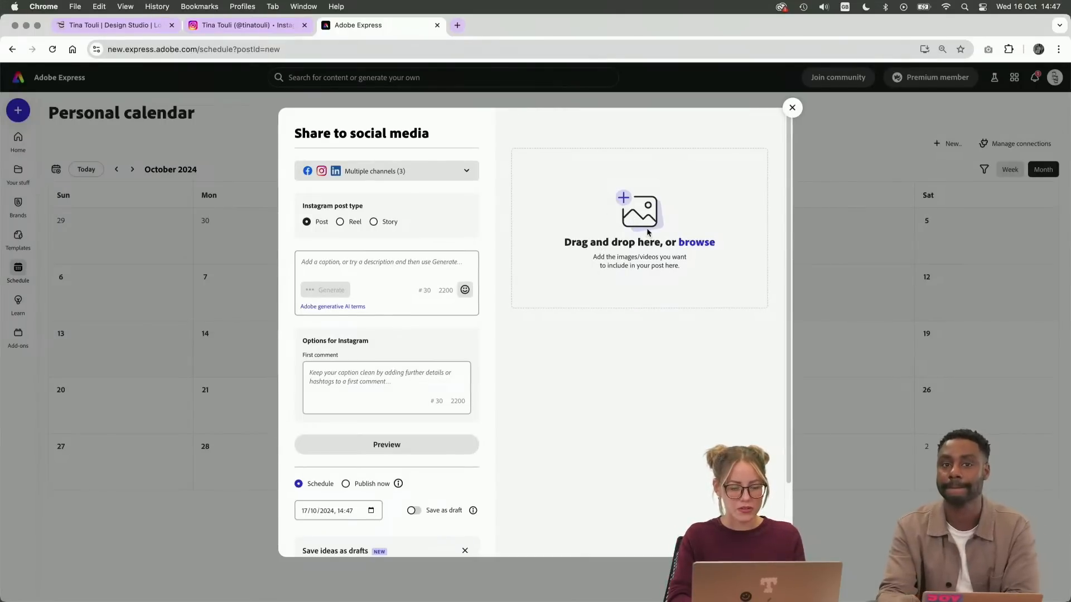
scroll(394, 355, "down", 3)
scroll(394, 356, "up", 3)
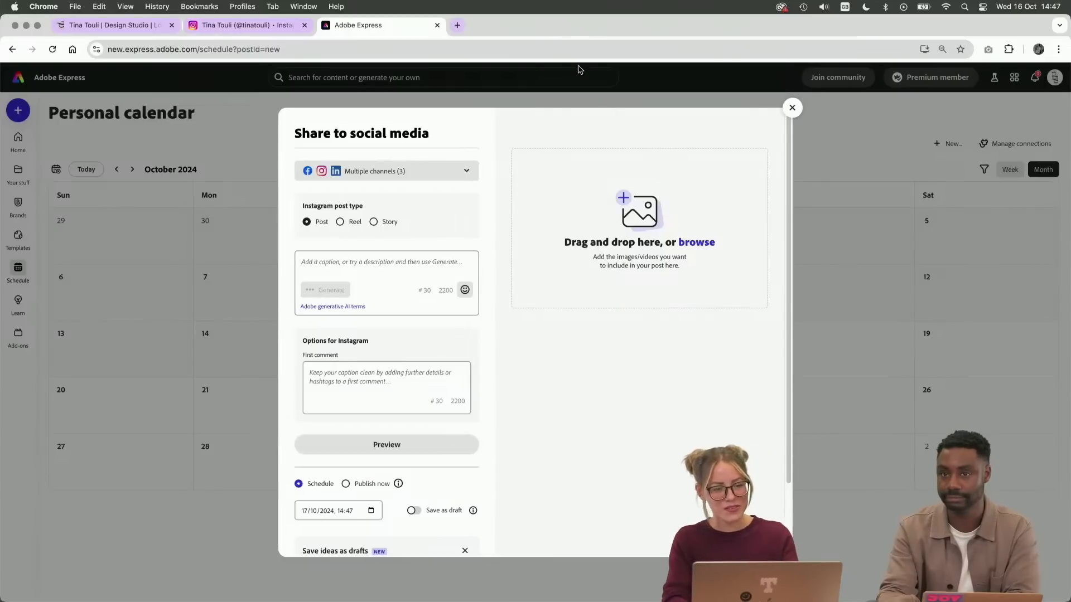
left_click(560, 50)
key("Return")
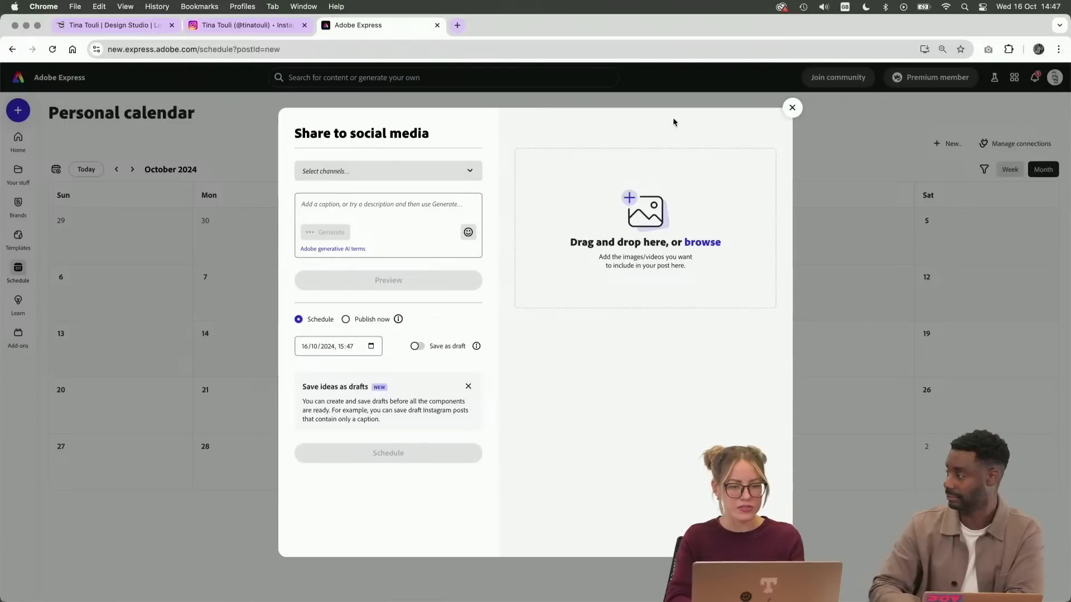
left_click(791, 108)
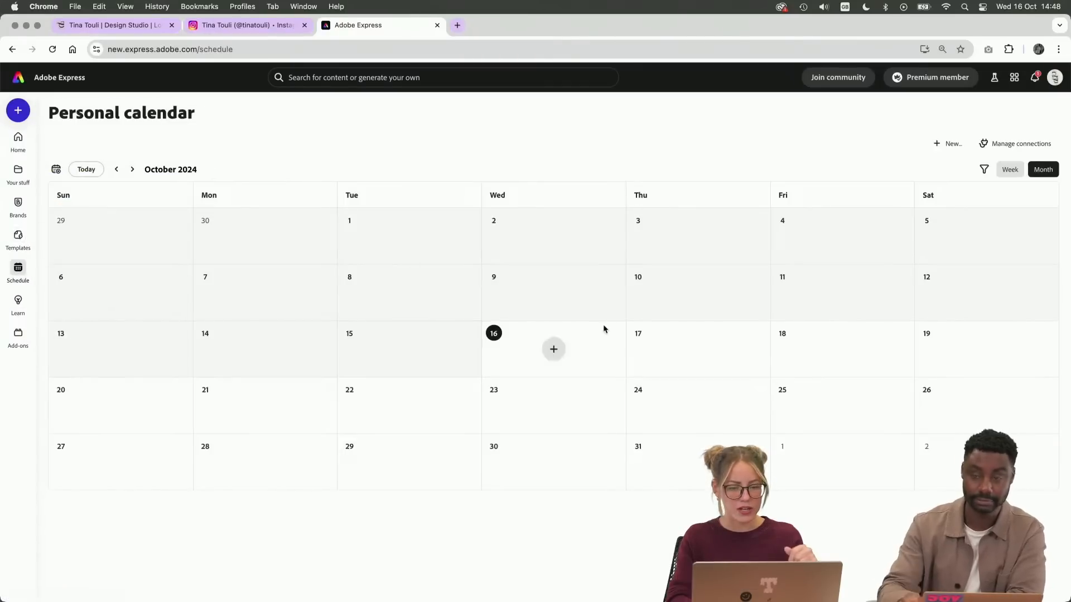
Create a new post on 17 October and open the saved Please file's pages as its media source
left_click(698, 349)
left_click(697, 380)
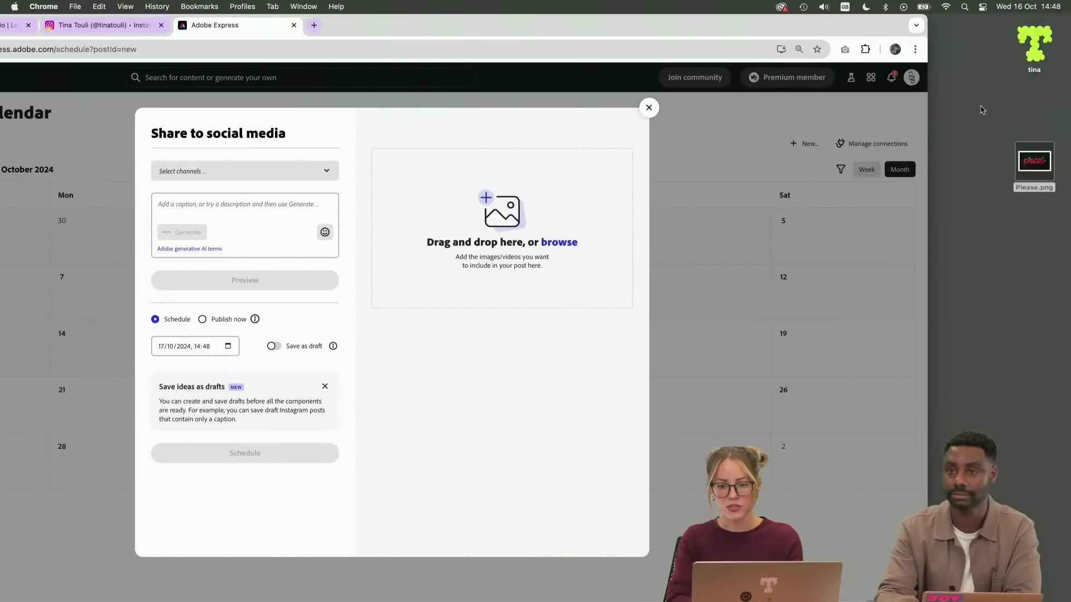
left_click(1041, 171)
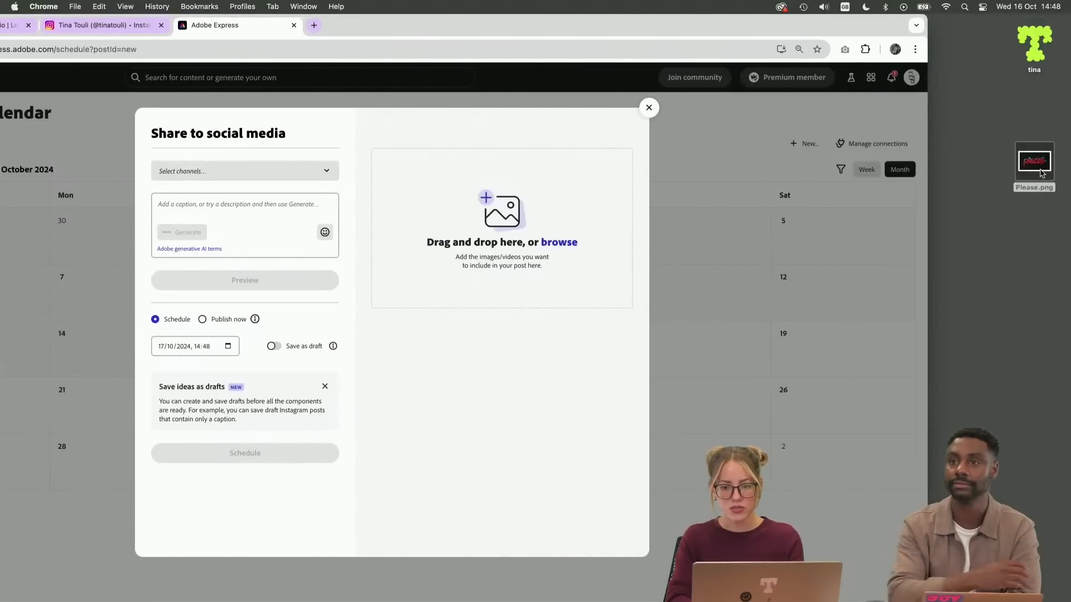
left_click_drag(1041, 172, 516, 199)
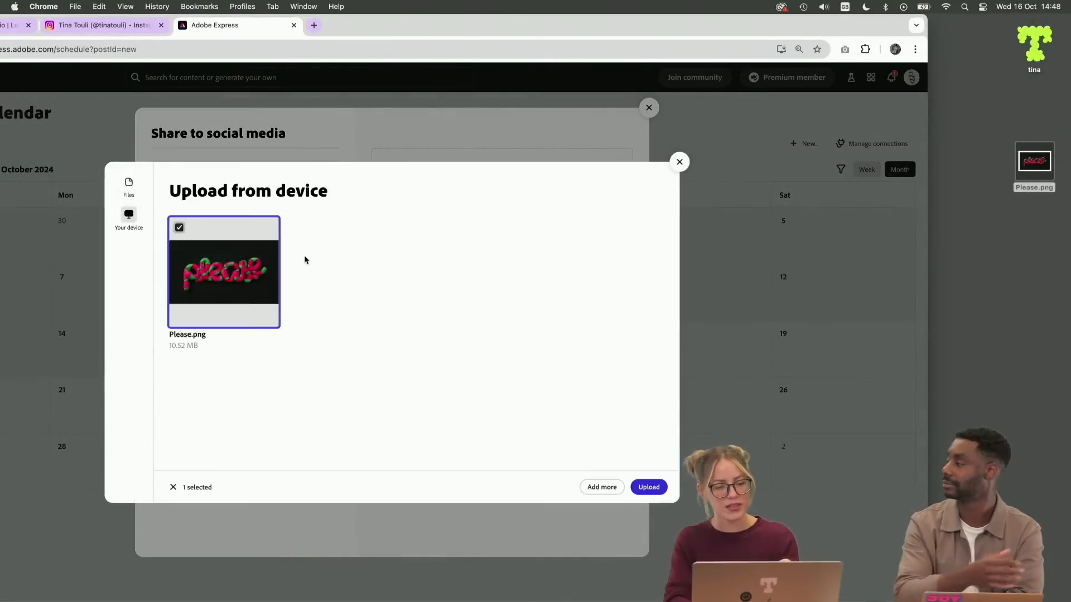
left_click(129, 189)
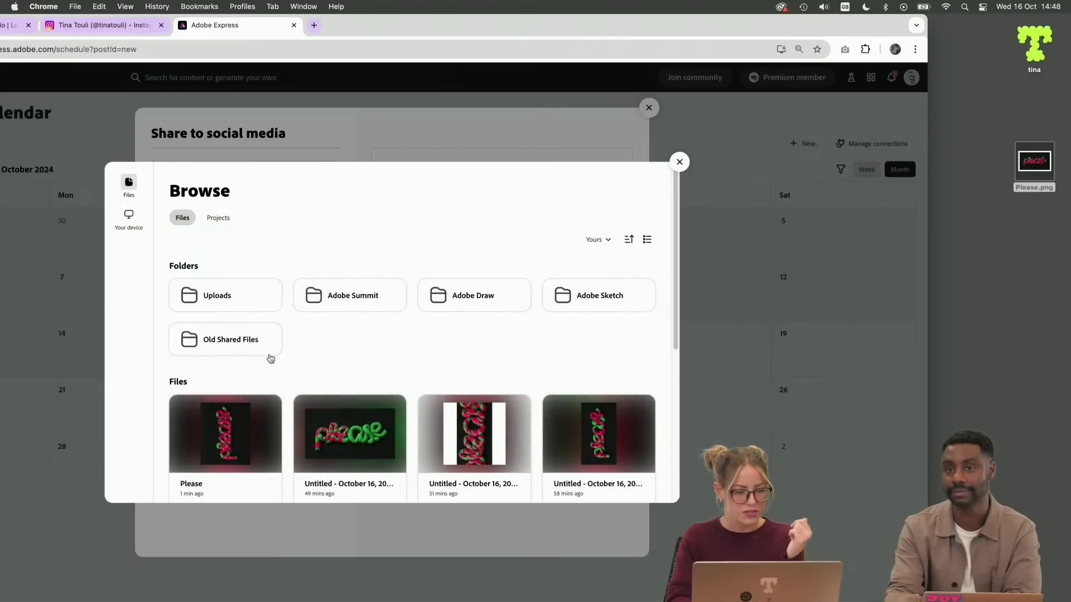
scroll(270, 359, "down", 2)
left_click(232, 362)
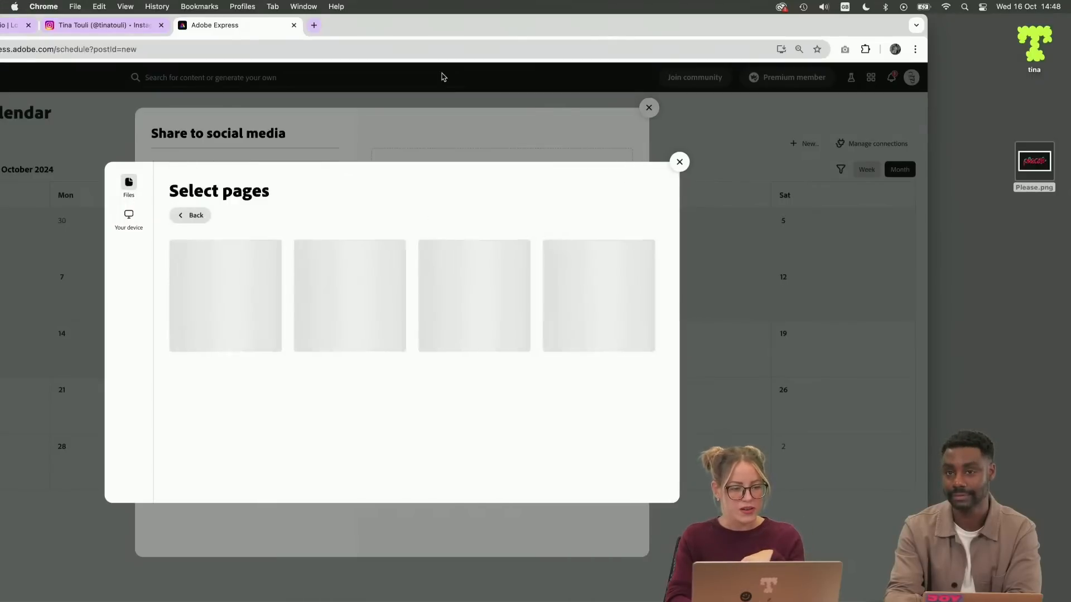
left_click_drag(440, 24, 586, 2)
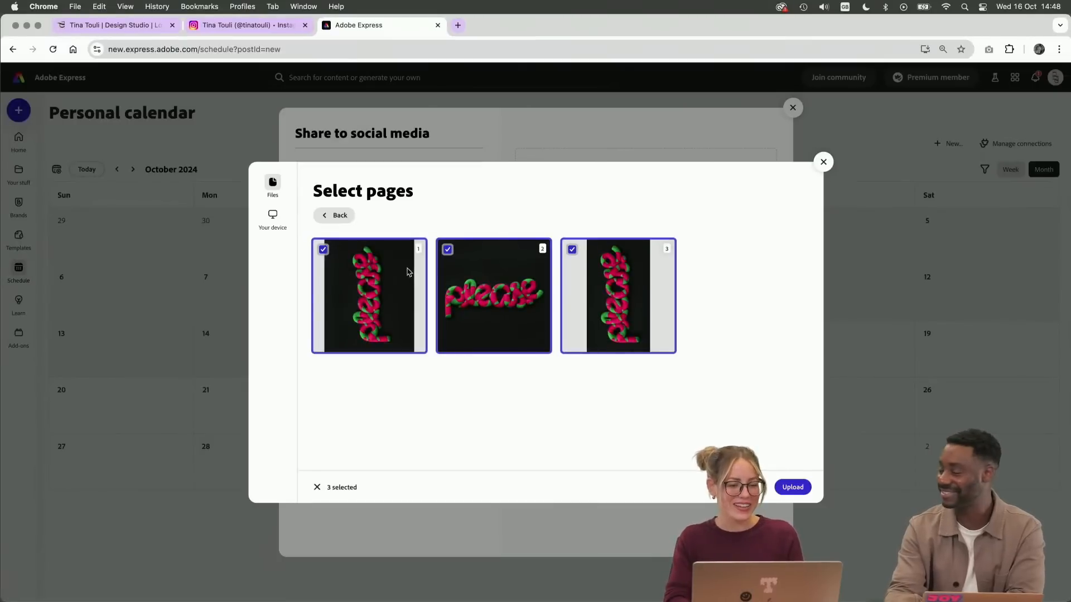
Exclude pages 2 and 3 from the selection and upload only page 1 to the post
left_click(449, 265)
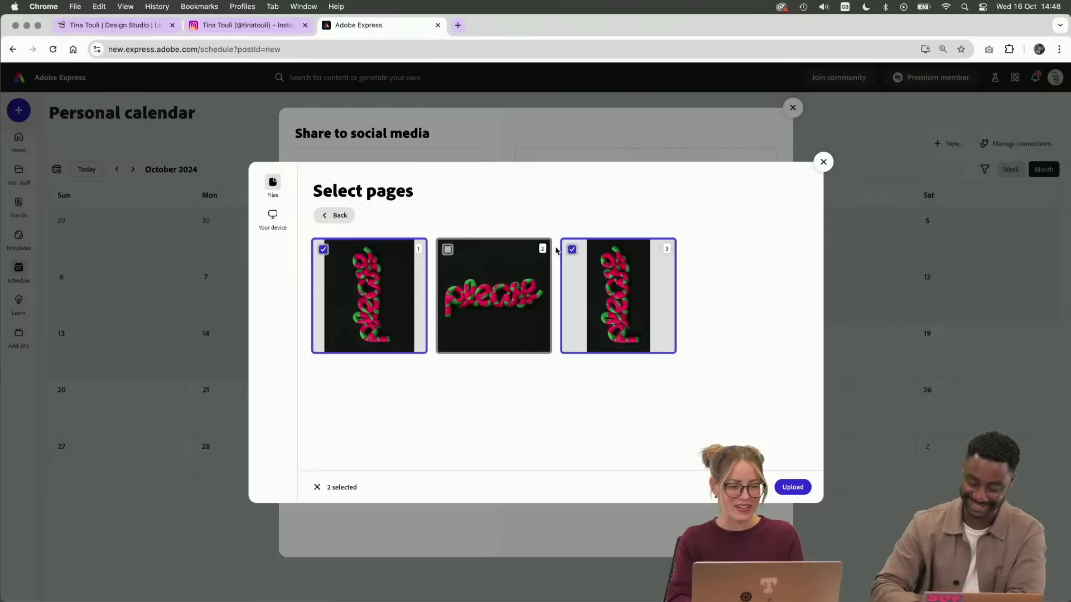
left_click(572, 249)
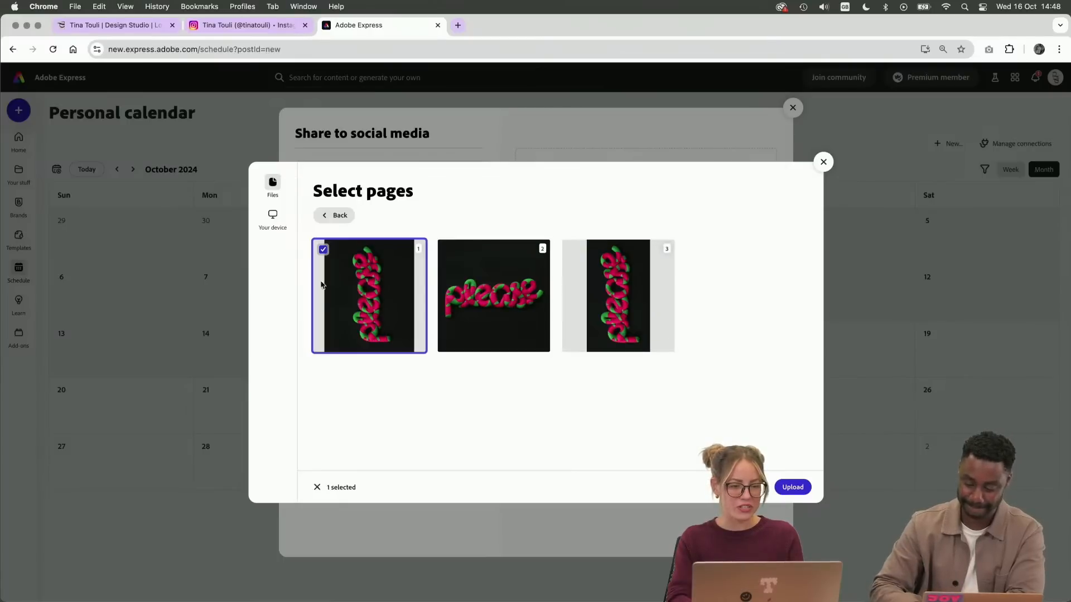
left_click(792, 487)
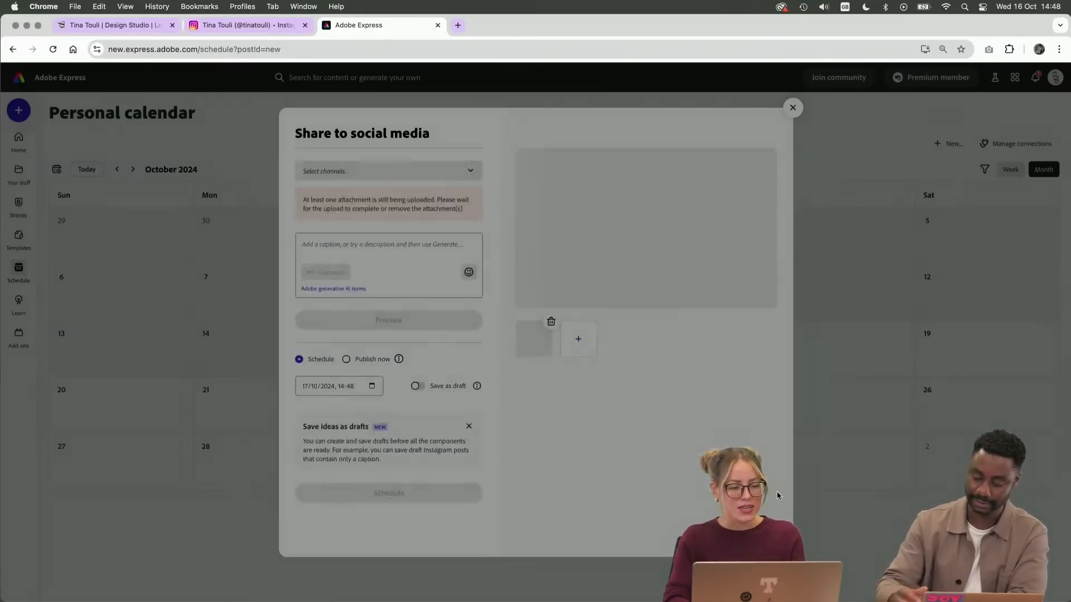
Select the Facebook, Instagram and LinkedIn channels for the post
left_click(408, 175)
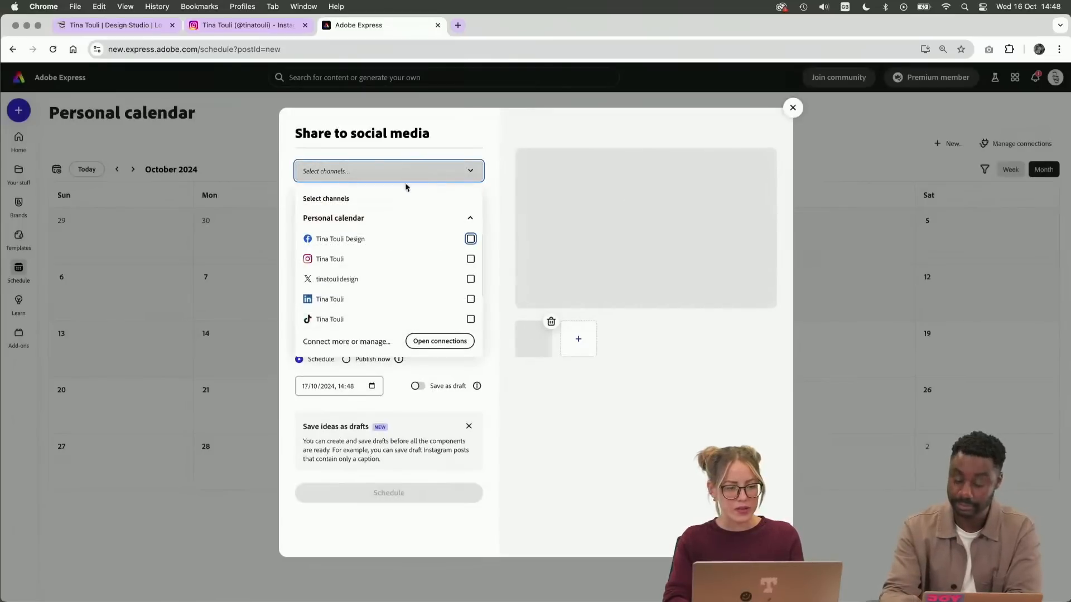
left_click(470, 238)
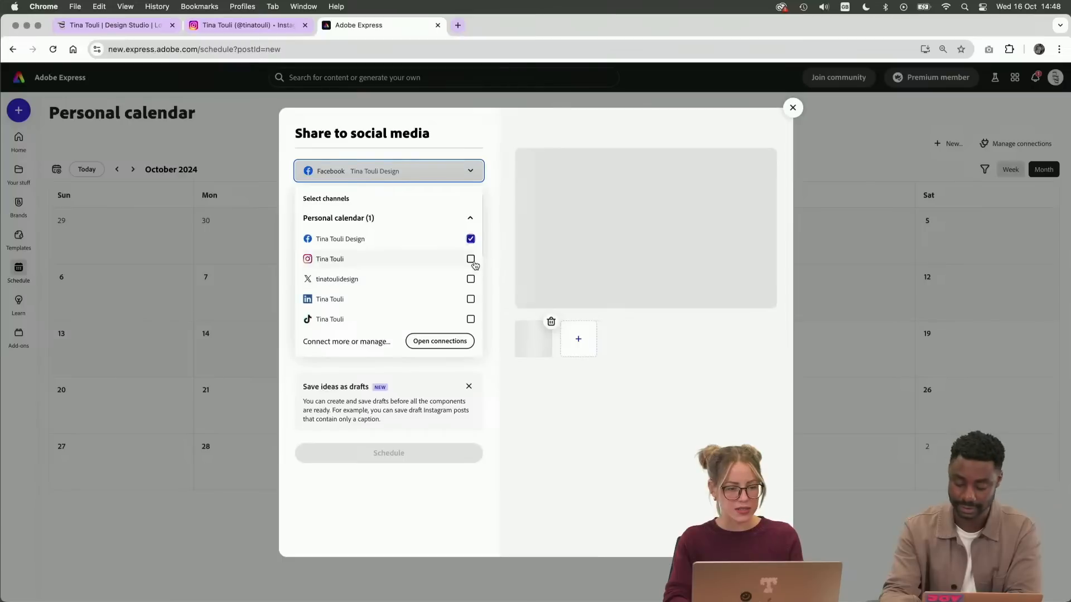
left_click(470, 258)
left_click(471, 299)
left_click(501, 418)
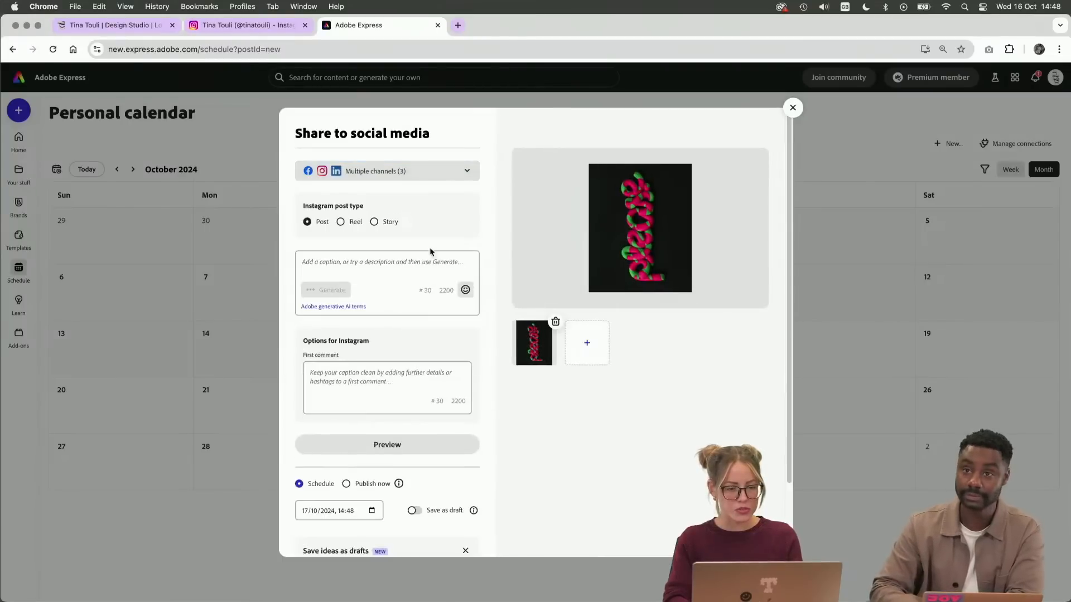
Write the post caption "Please be kind!" and add the smiling face with hearts emoji at its end
left_click(430, 255)
type("Please")
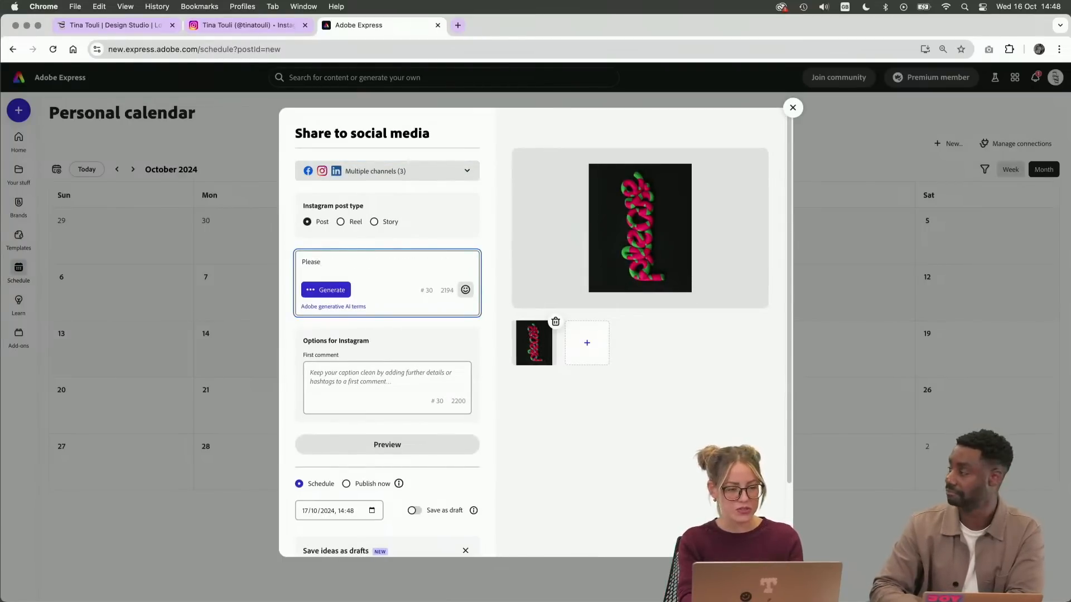
type(" be kind!")
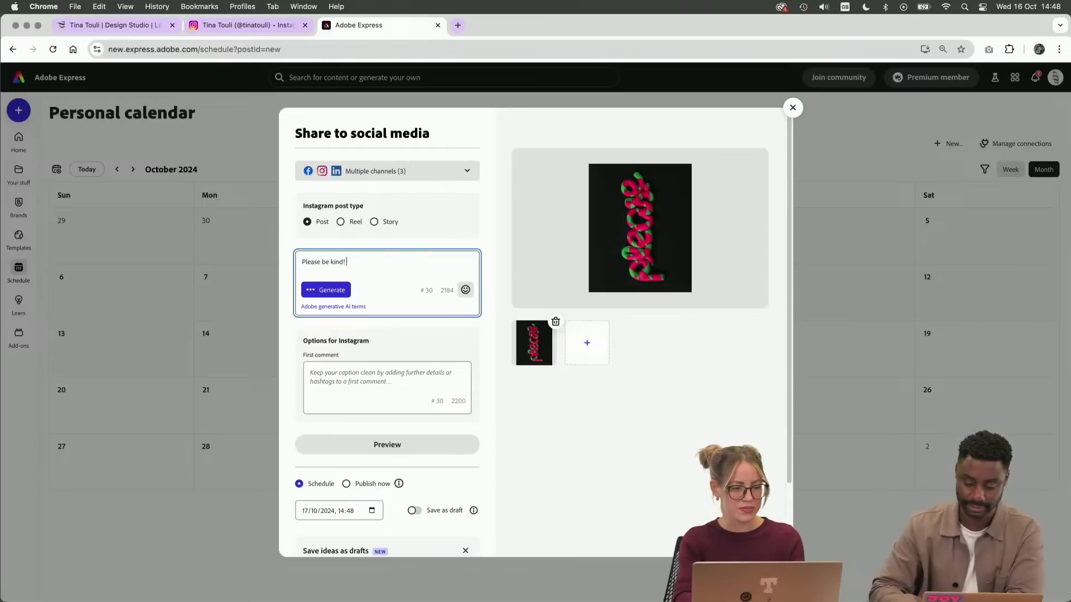
left_click(465, 290)
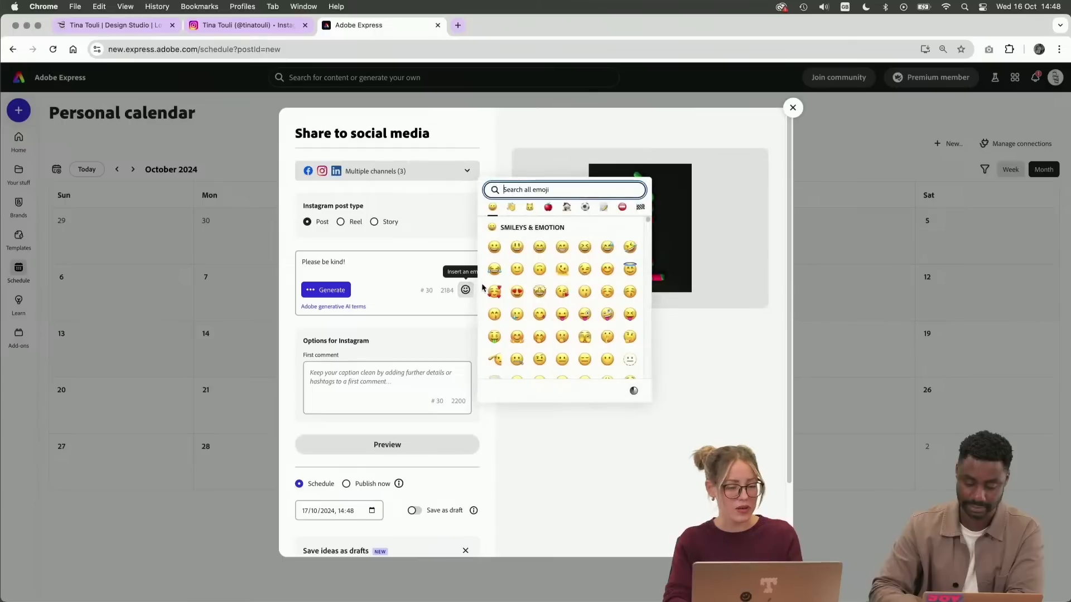
left_click(494, 291)
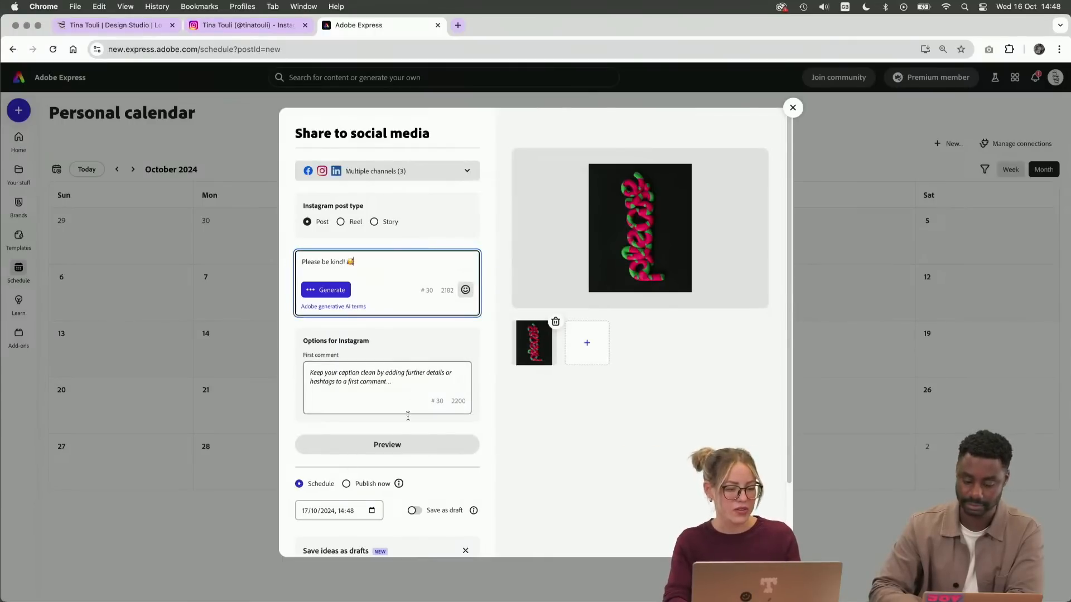
Preview how the post looks on Facebook, Instagram and LinkedIn
left_click(391, 443)
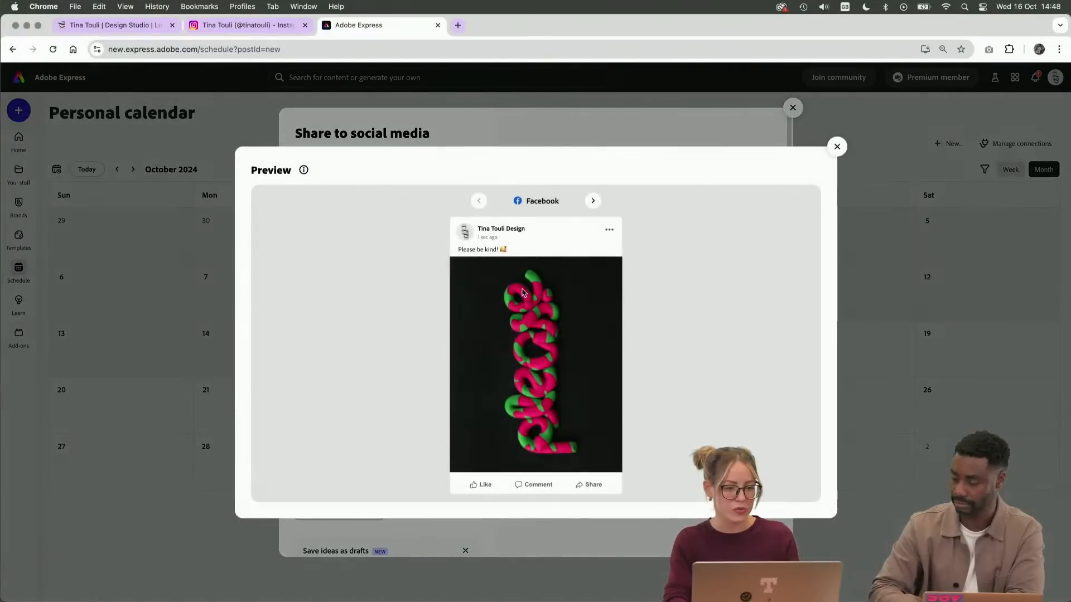
left_click(594, 202)
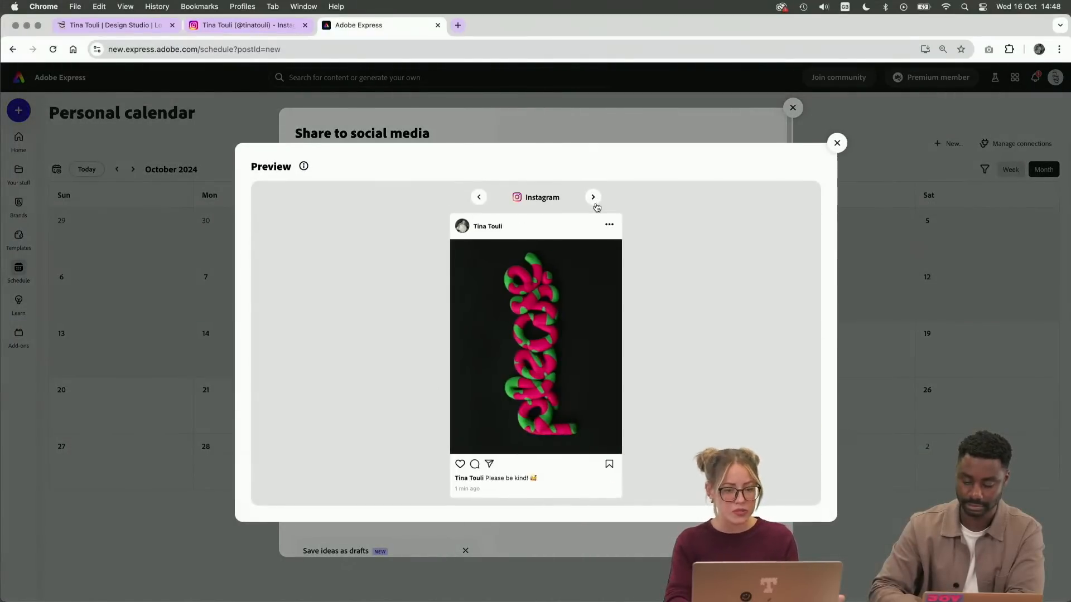
left_click(594, 204)
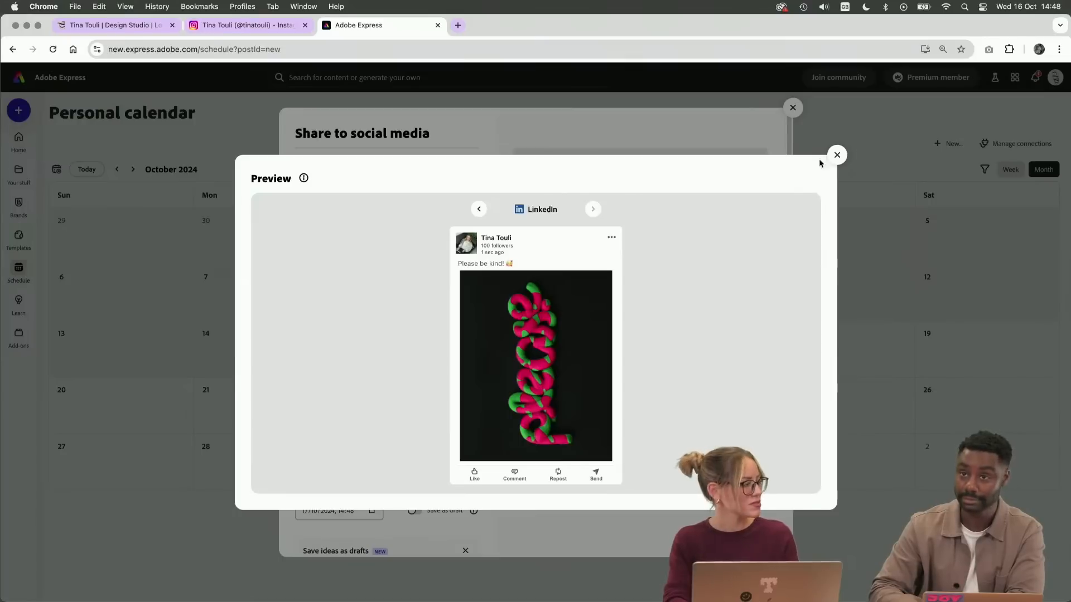
left_click(837, 155)
scroll(390, 442, "down", 2)
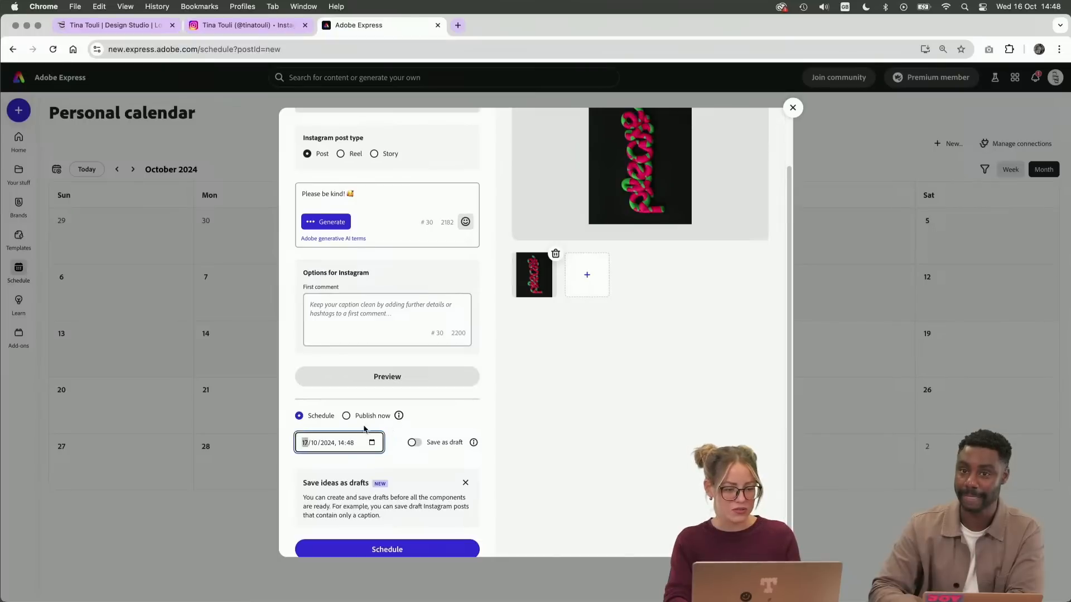
left_click(372, 444)
left_click(591, 430)
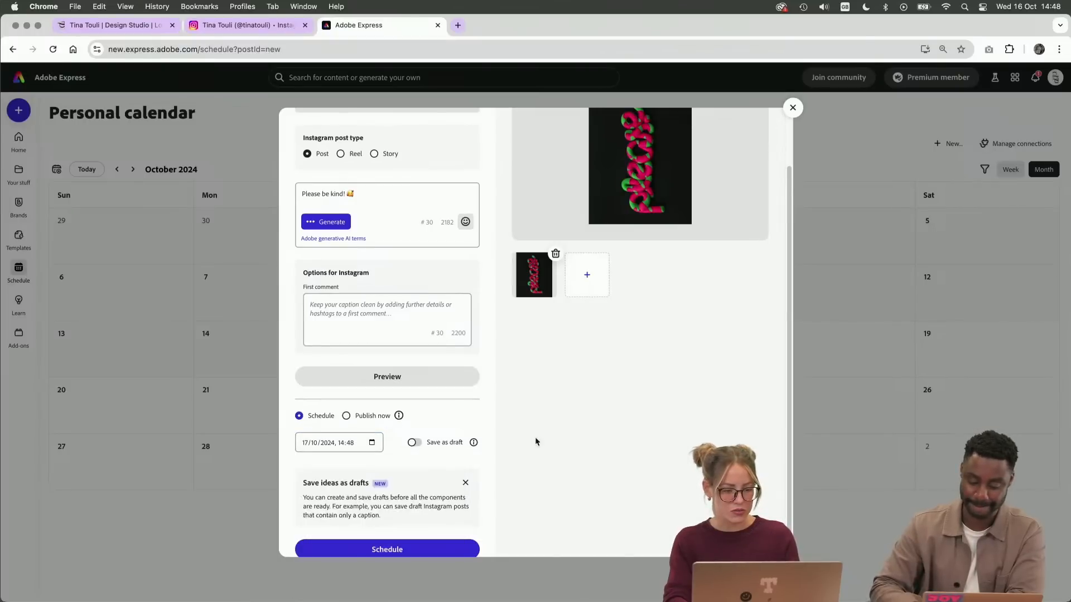
scroll(468, 400, "down", 1)
left_click(413, 425)
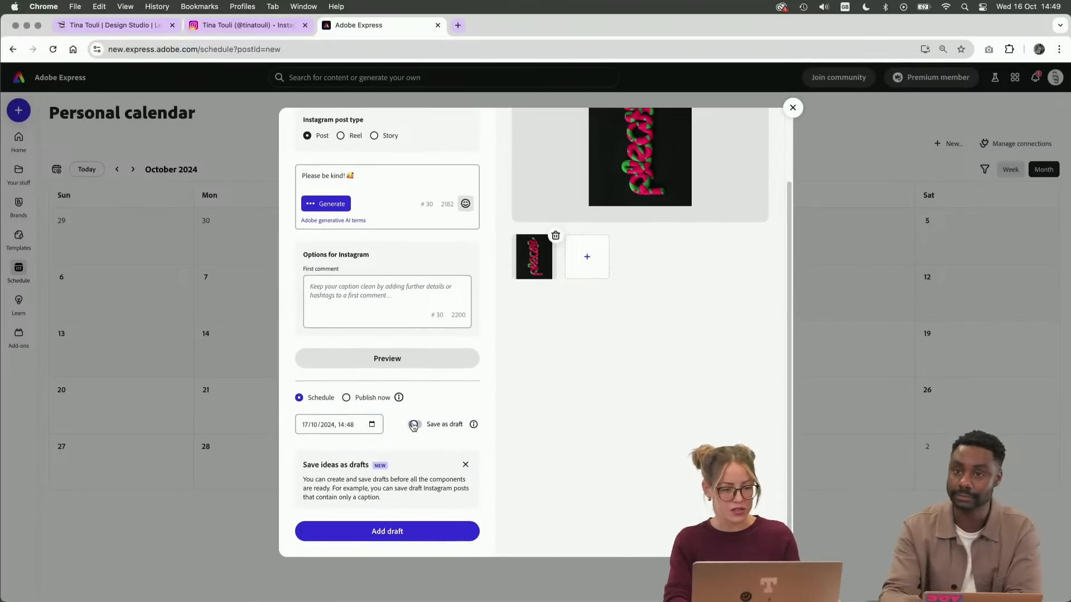
left_click(412, 426)
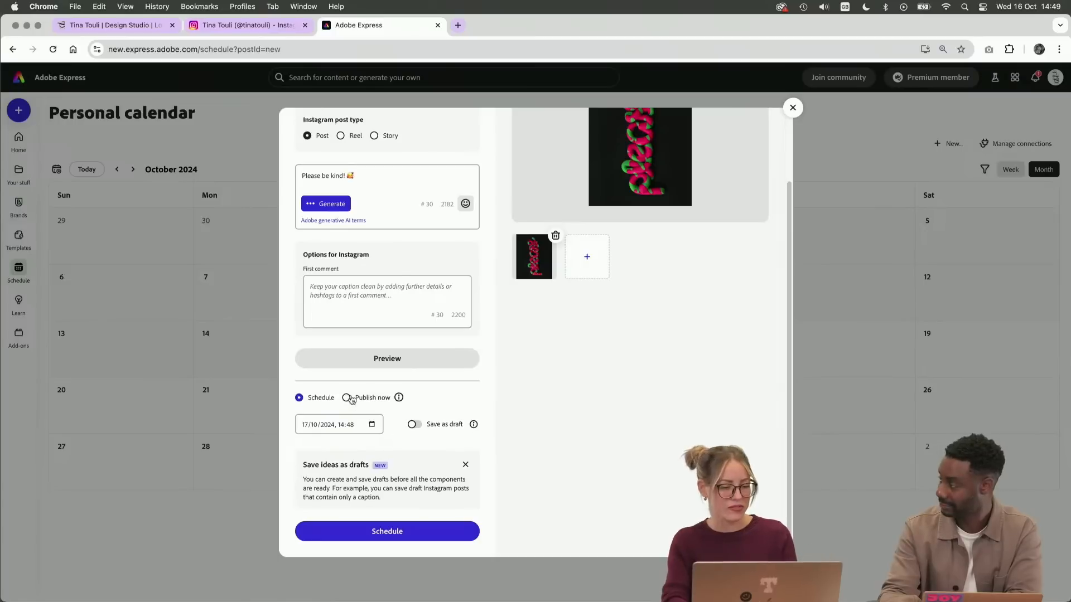
Schedule the post for 17/10/2024 at 14:48 on the three selected channels
mouse_move(480, 415)
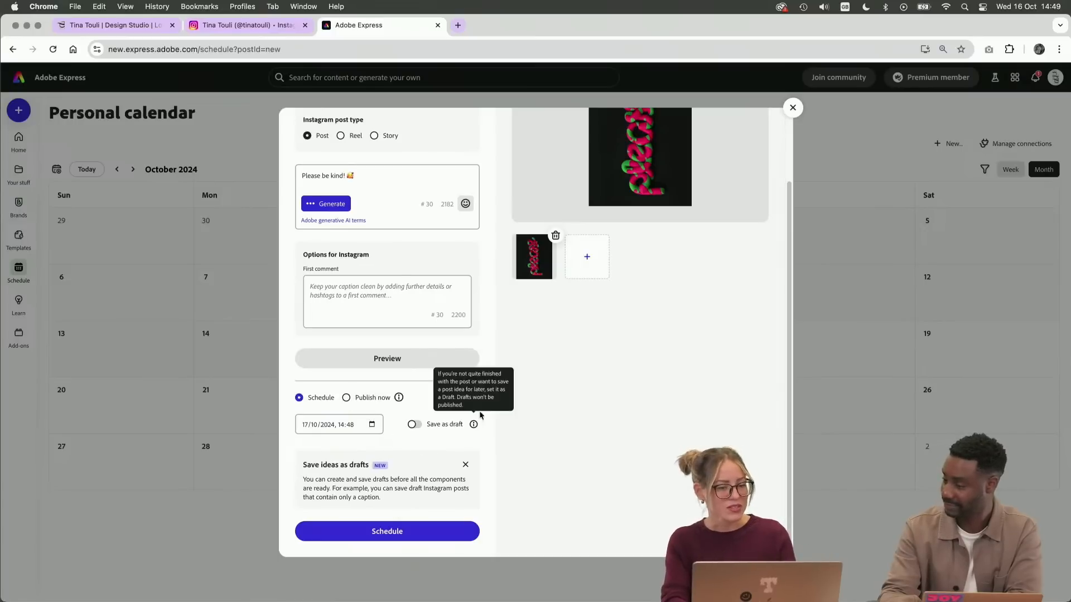
left_click(397, 533)
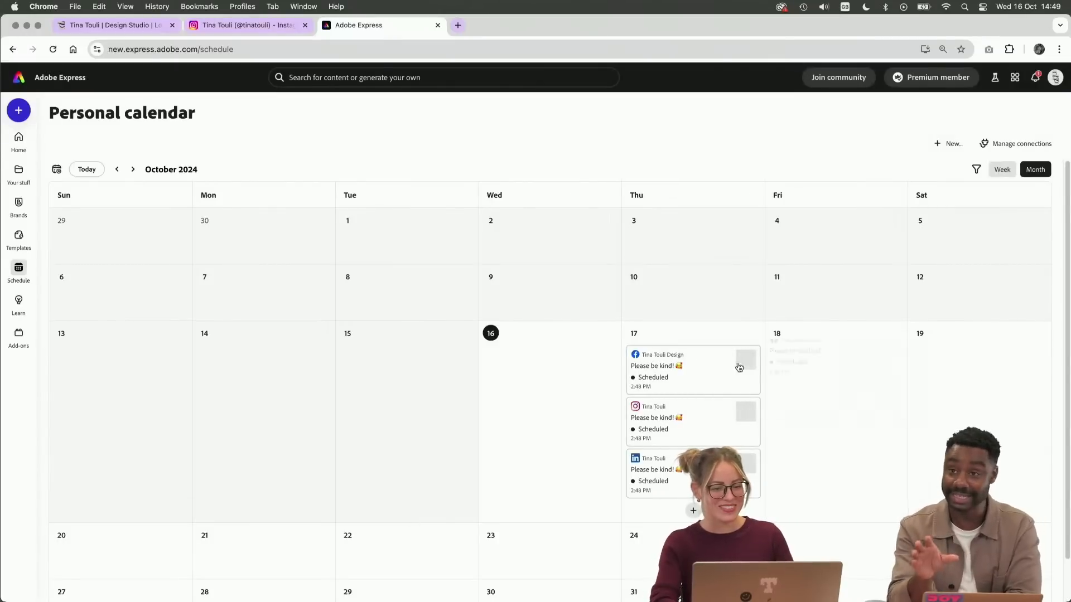
mouse_move(721, 415)
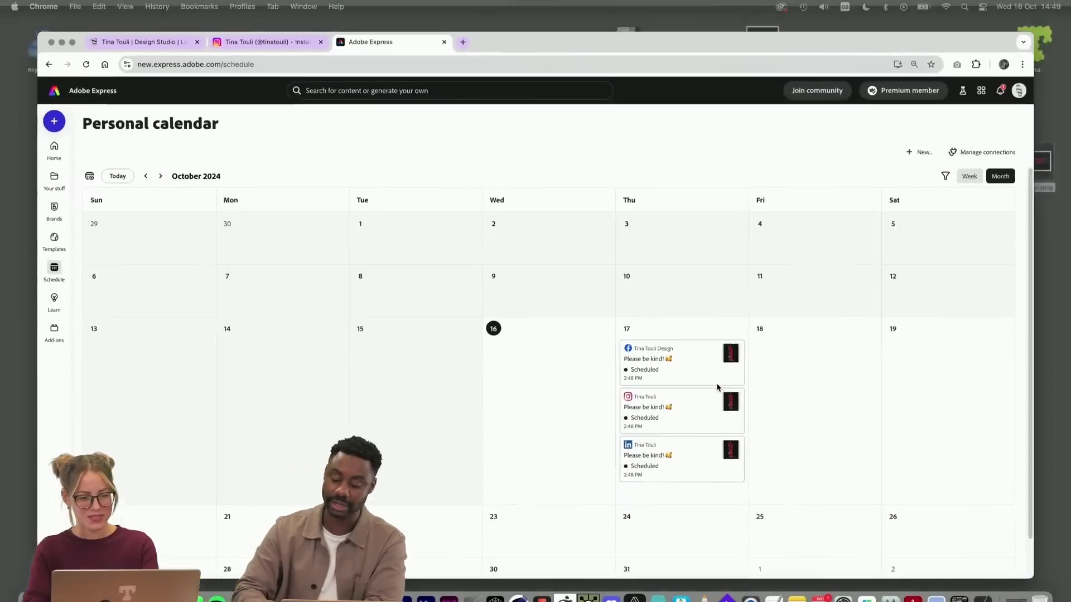
mouse_move(627, 364)
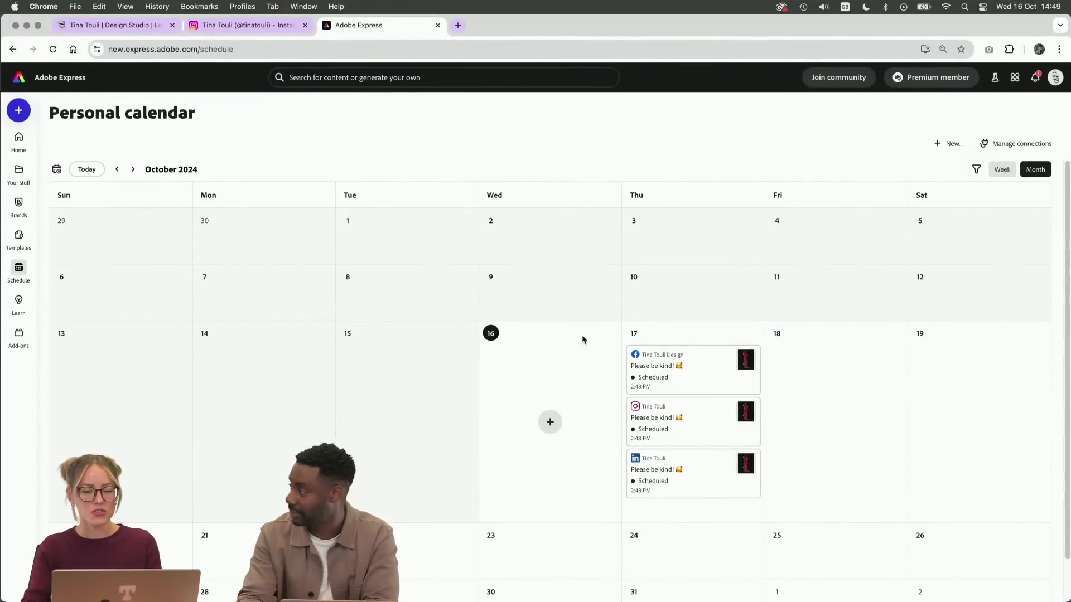
Review which social media accounts are connected to the personal calendar, including Pinterest and TikTok
left_click(1010, 144)
scroll(361, 375, "down", 5)
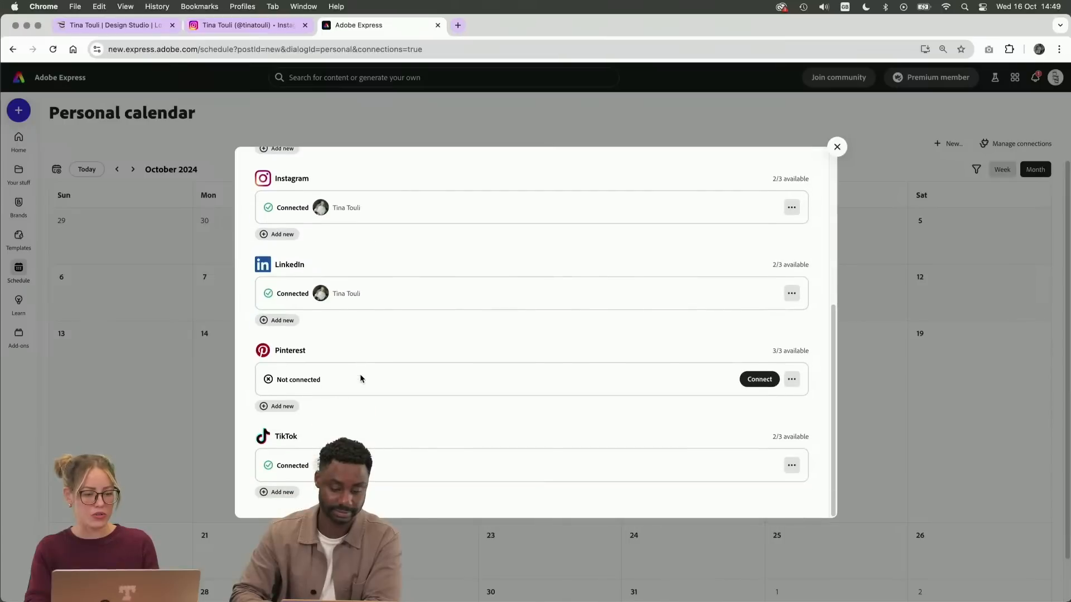
scroll(361, 380, "up", 5)
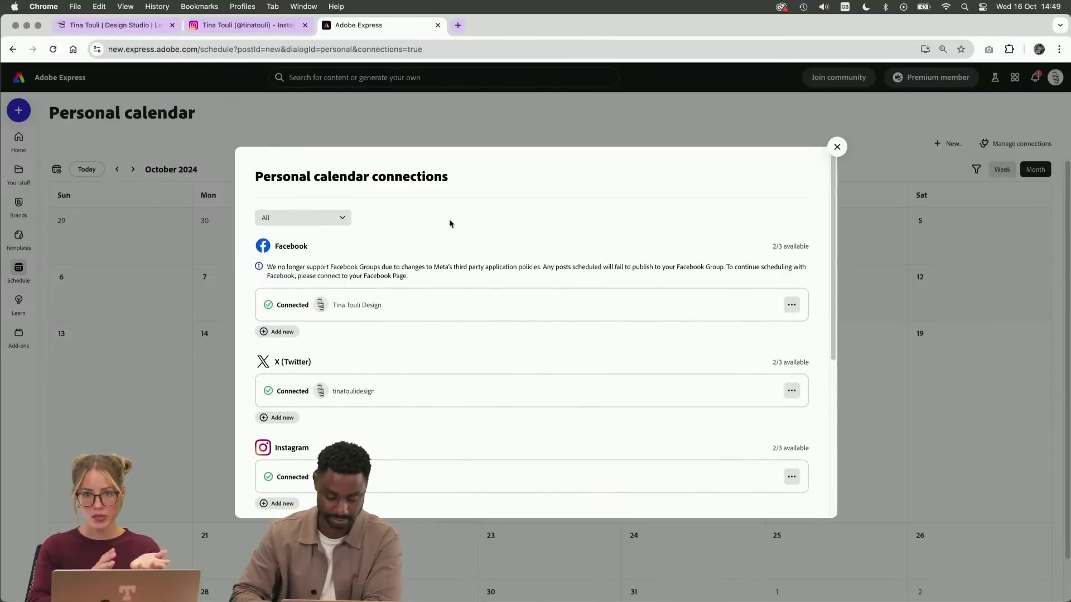
scroll(505, 277, "down", 1)
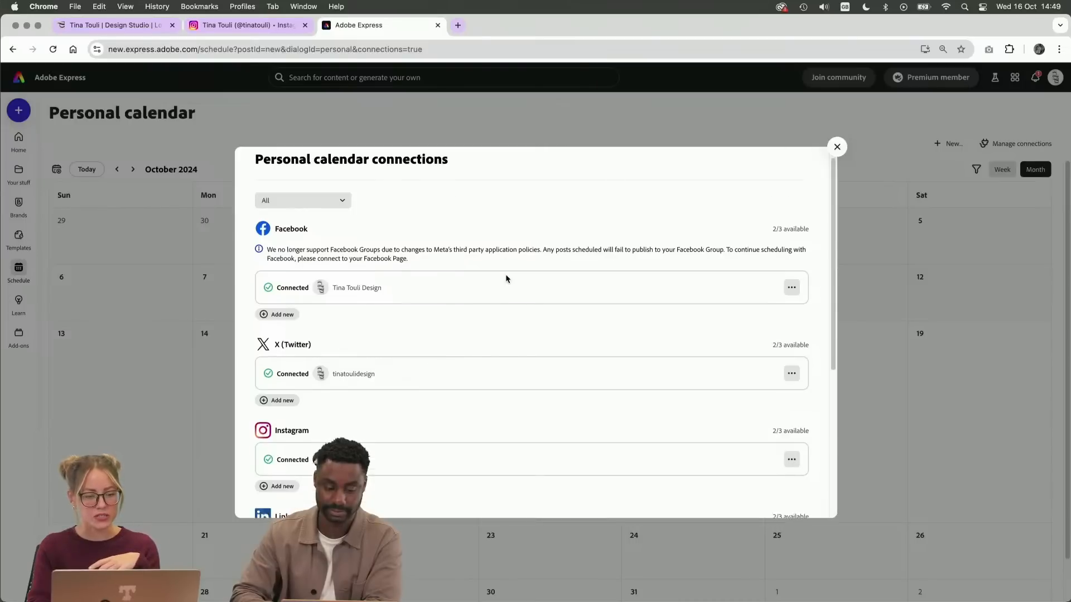
scroll(506, 277, "down", 5)
left_click(837, 148)
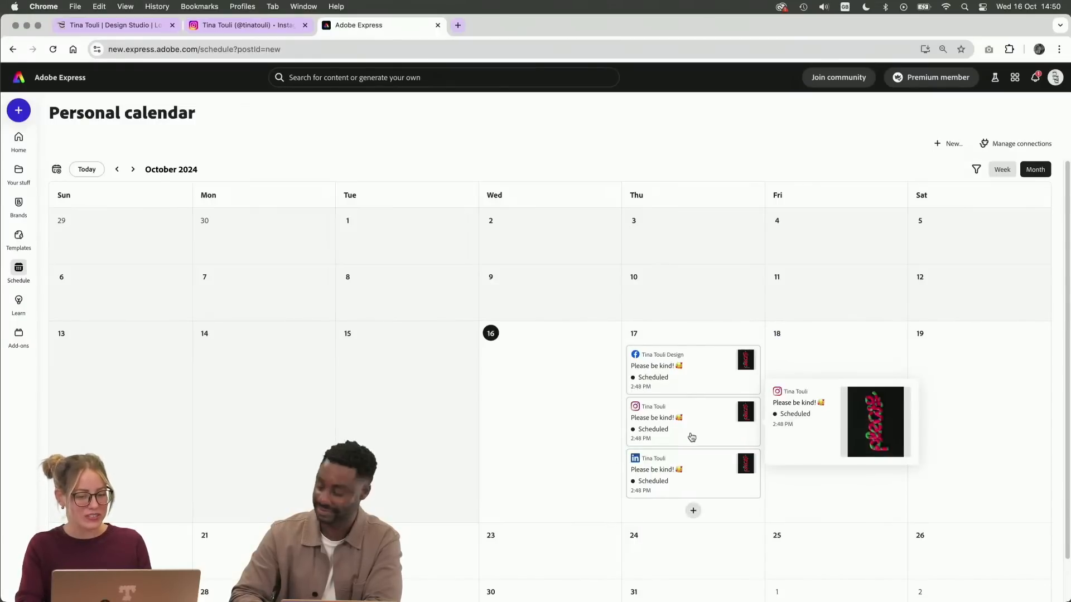
Inspect the details of the scheduled LinkedIn post on 17 October and leave it without editing
mouse_move(690, 491)
left_click(719, 483)
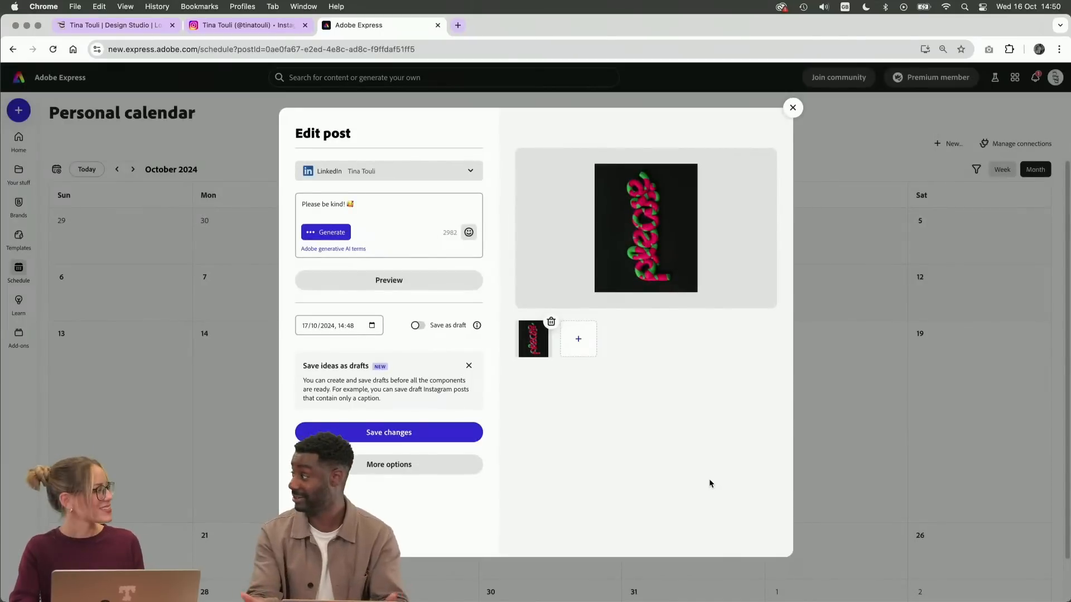
left_click(791, 108)
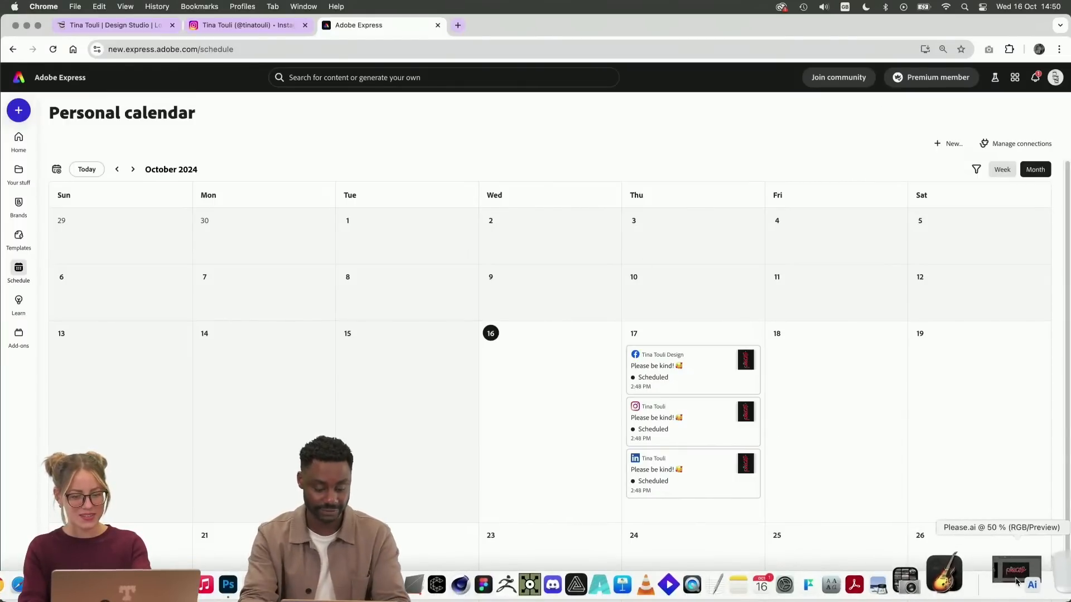
Switch to Please.ai in Illustrator and paste a copy of the yellow zigzag shape onto the artboard with the plain green lettering
left_click(1029, 586)
key("super+minus")
key("super+minus")
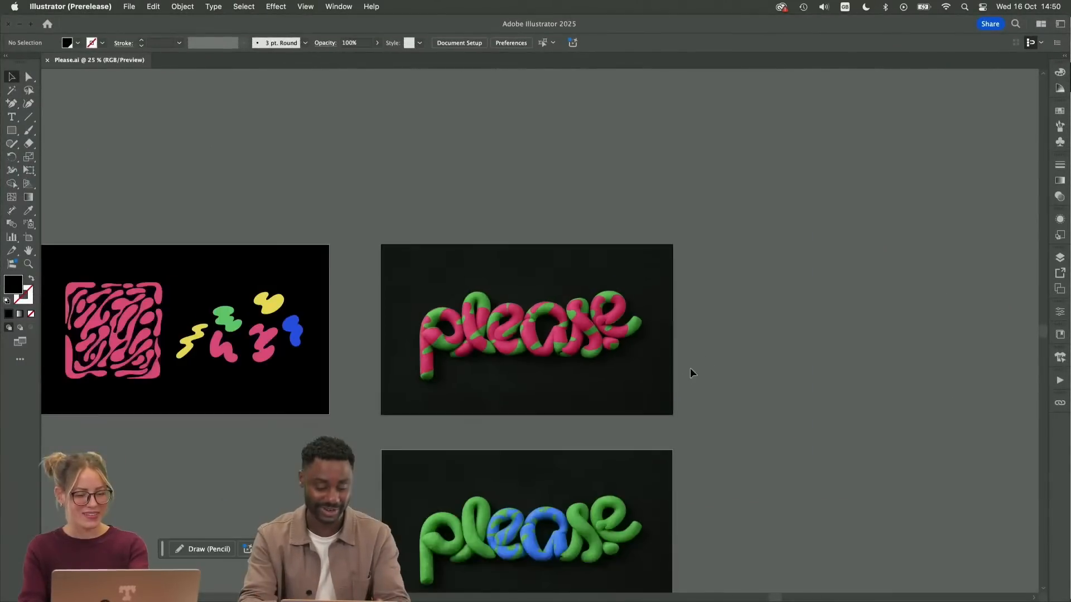
left_click_drag(658, 378, 665, 318)
scroll(709, 324, "down", 5)
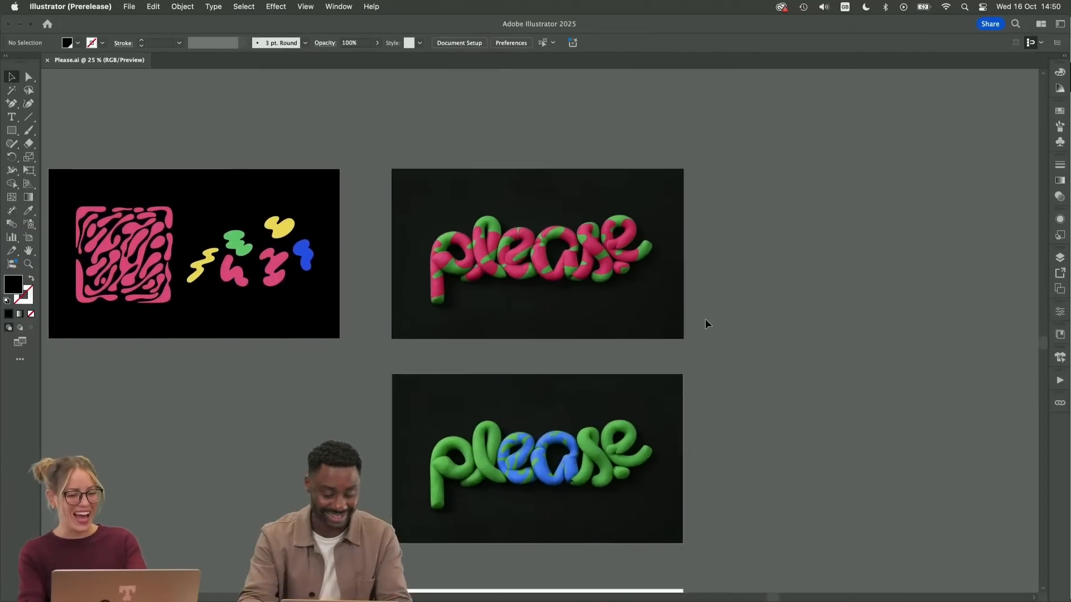
scroll(708, 325, "up", 5)
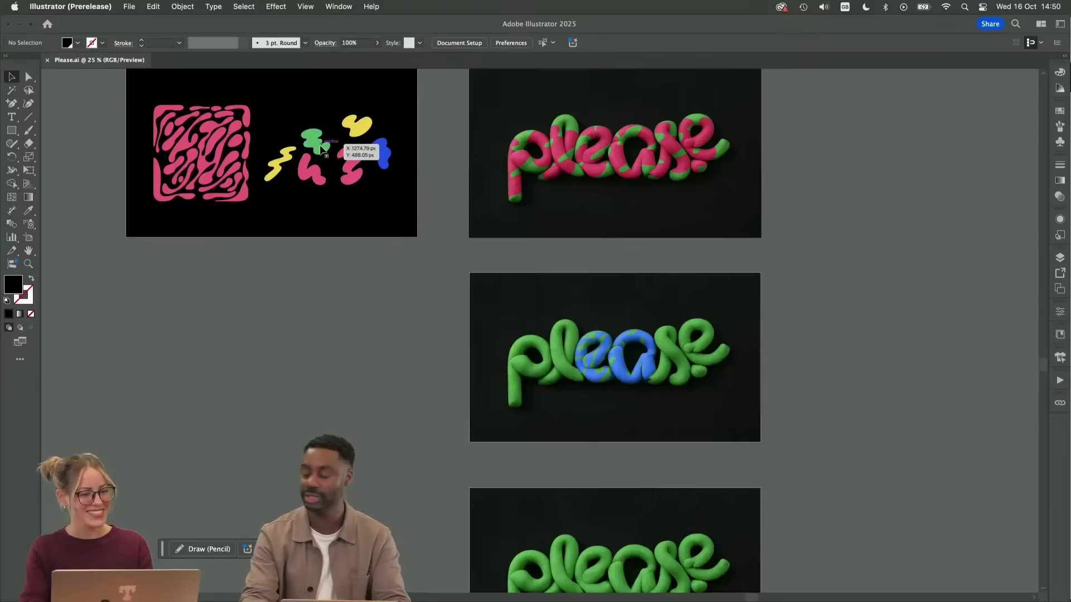
left_click(322, 147)
left_click(290, 162)
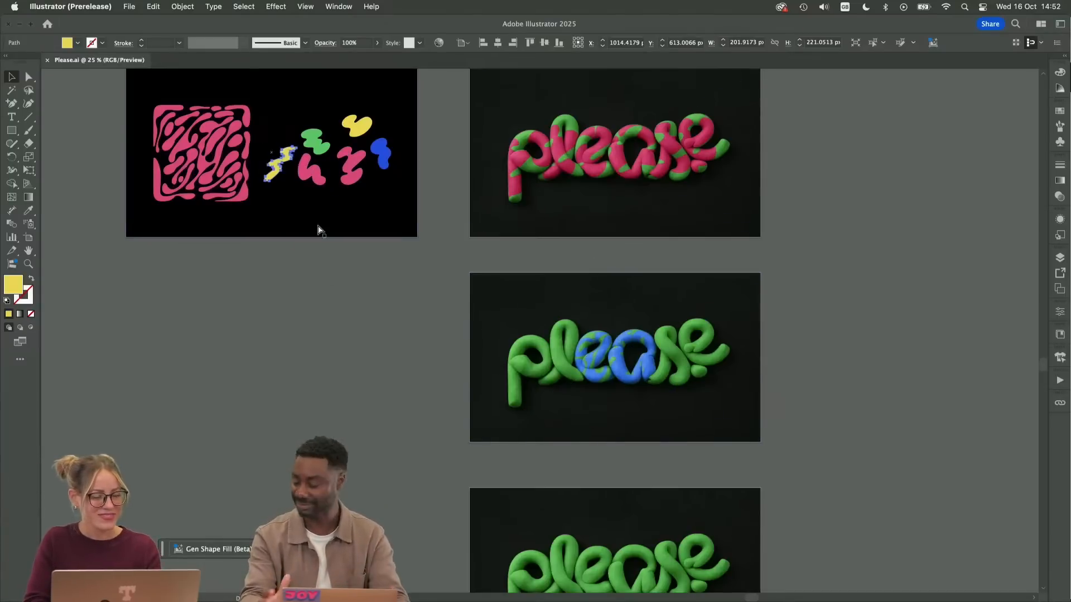
left_click(389, 376)
scroll(357, 301, "down", 5)
scroll(357, 301, "right", 3)
key("super+v")
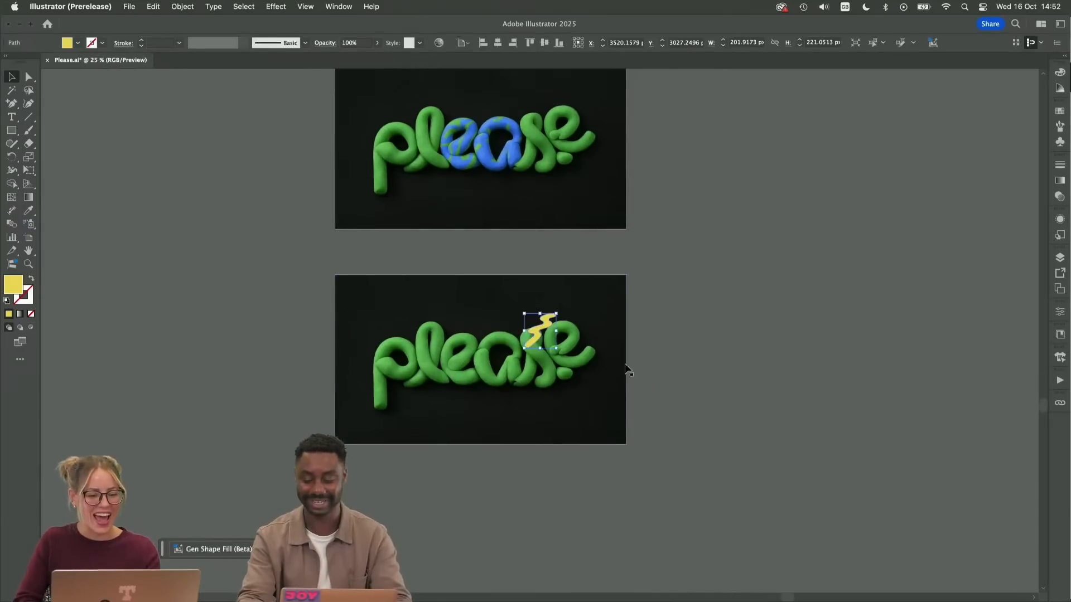
Enlarge the pasted zigzag to about 332 by 363 px and move it over the first e and the a of the green lettering
key("super+equal")
left_click_drag(571, 364, 614, 411)
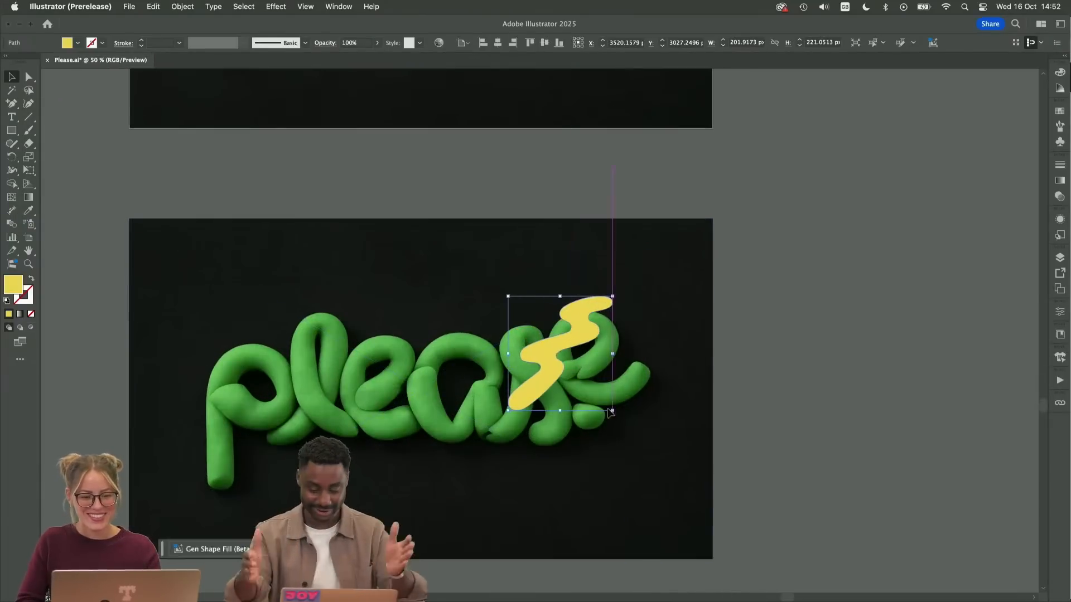
mouse_move(529, 340)
left_mouse_down()
mouse_move(443, 403)
mouse_move(407, 380)
left_mouse_up()
left_click(772, 337)
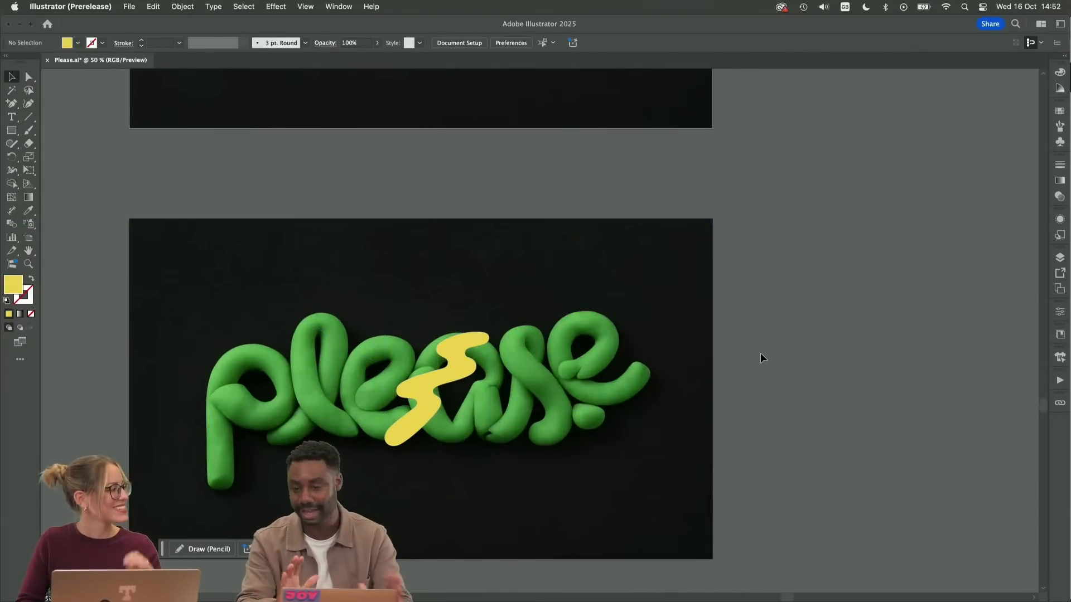
left_click_drag(625, 353, 714, 280)
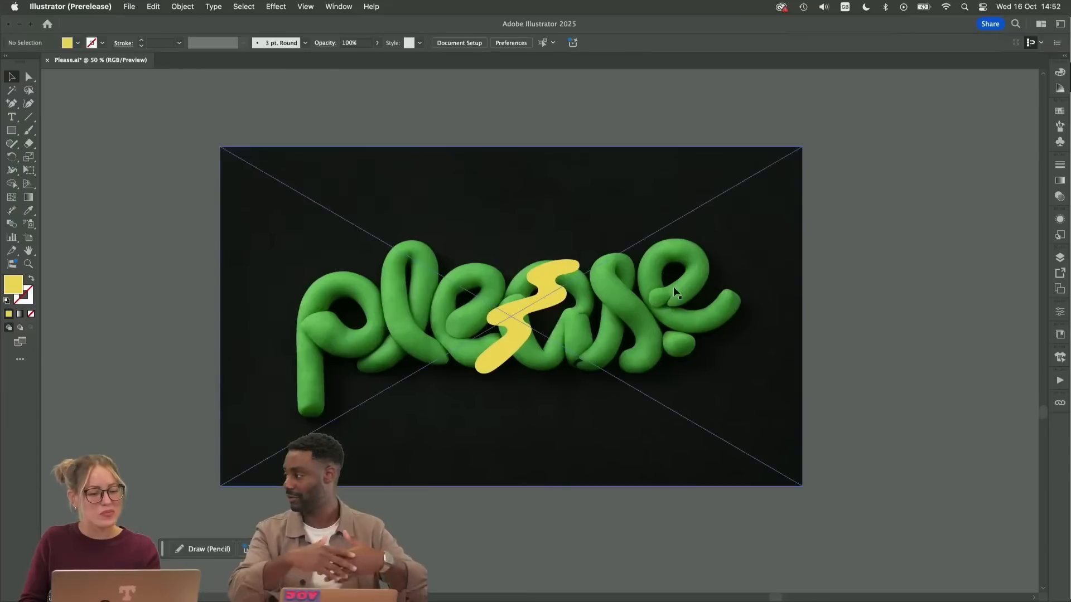
Recolour the zigzag's fill to pure blue, 0000FF
left_click(547, 270)
left_click(1059, 73)
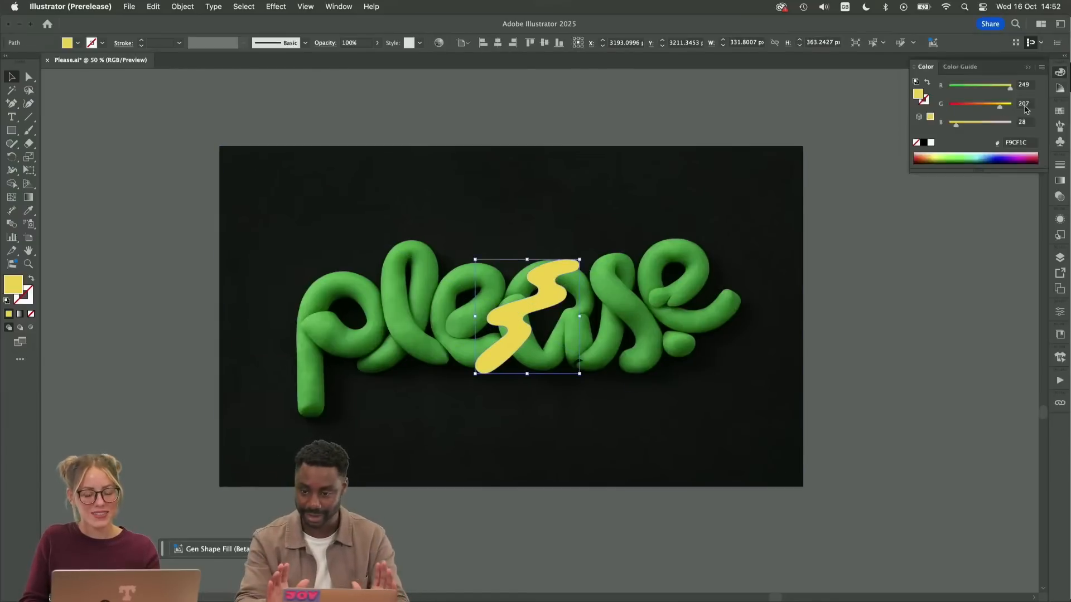
mouse_move(980, 126)
left_mouse_down()
mouse_move(1011, 124)
mouse_move(982, 108)
mouse_move(980, 89)
mouse_move(884, 88)
left_mouse_up()
left_click(980, 106)
left_click_drag(985, 106, 947, 107)
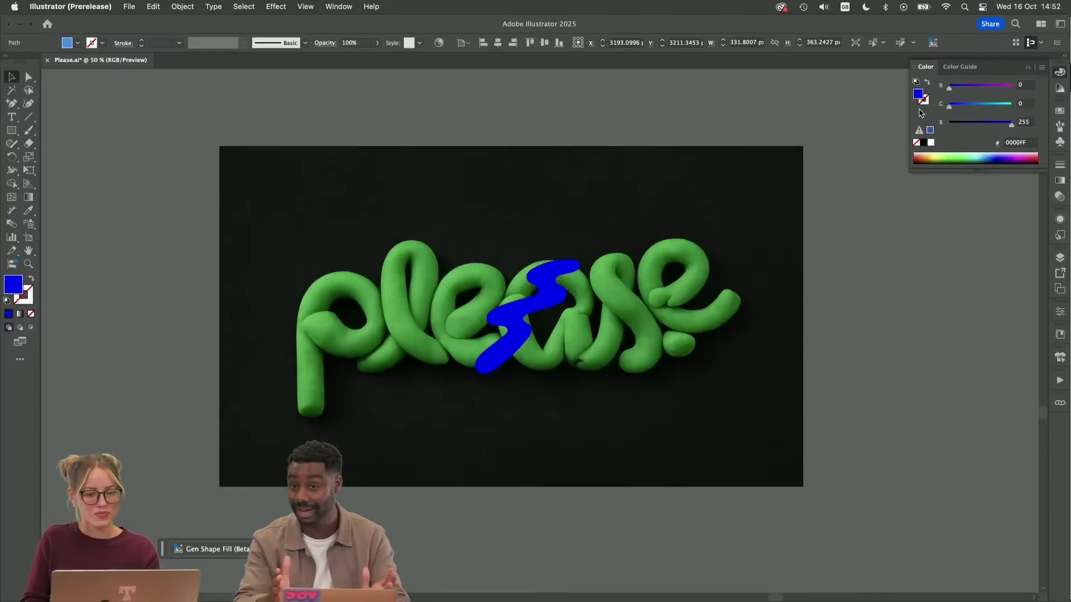
left_click(895, 254)
Create a mockup from the blue zigzag and the green lettering image, and enlarge the wrapped artwork over the letter a
left_click(566, 278)
left_click(425, 459, "shift")
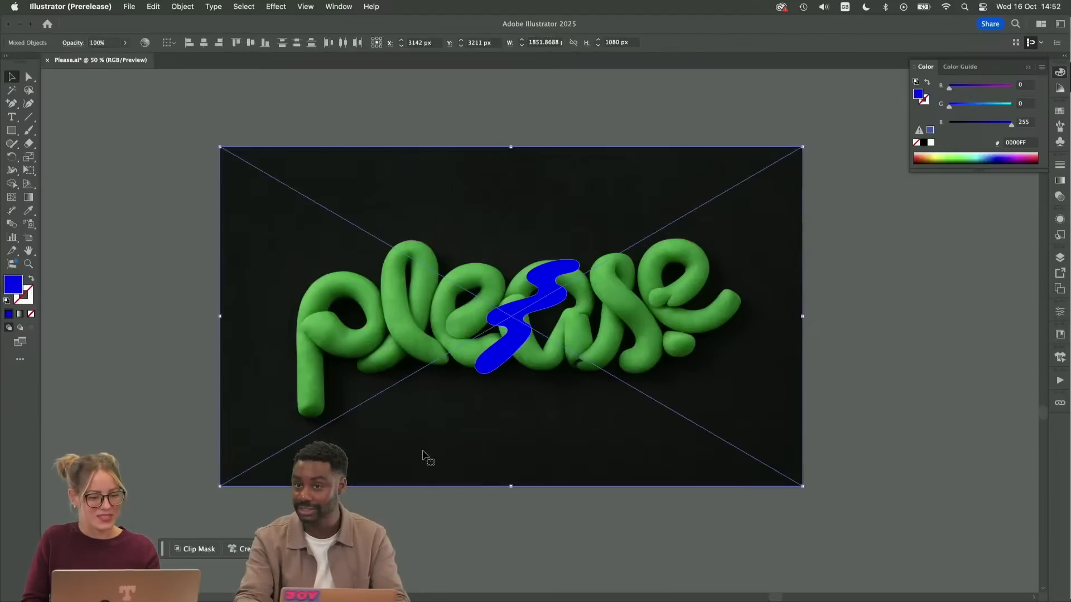
left_click(245, 551)
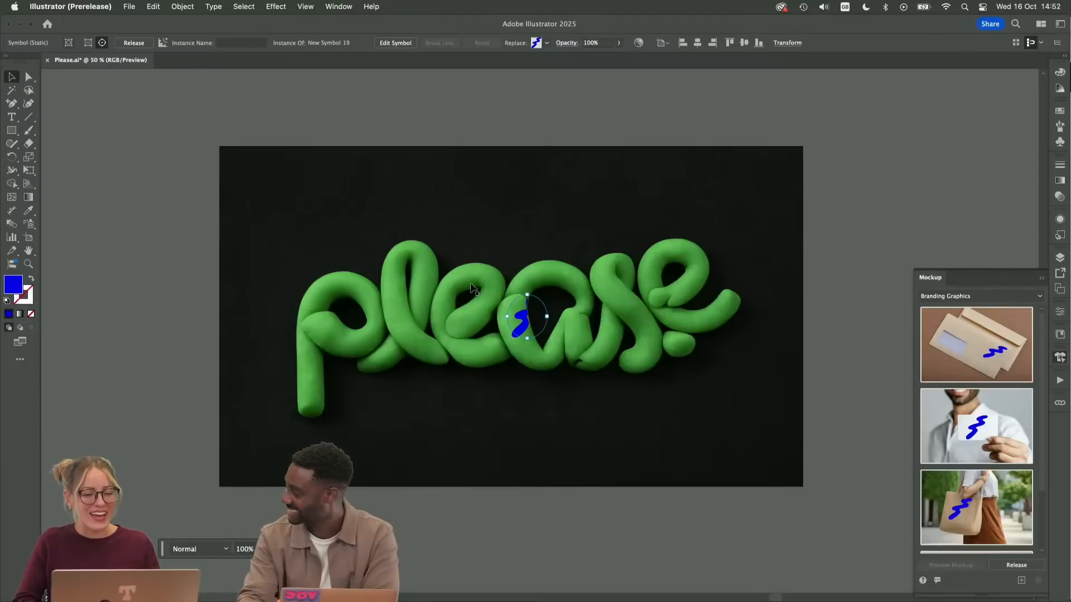
left_click_drag(546, 316, 562, 260)
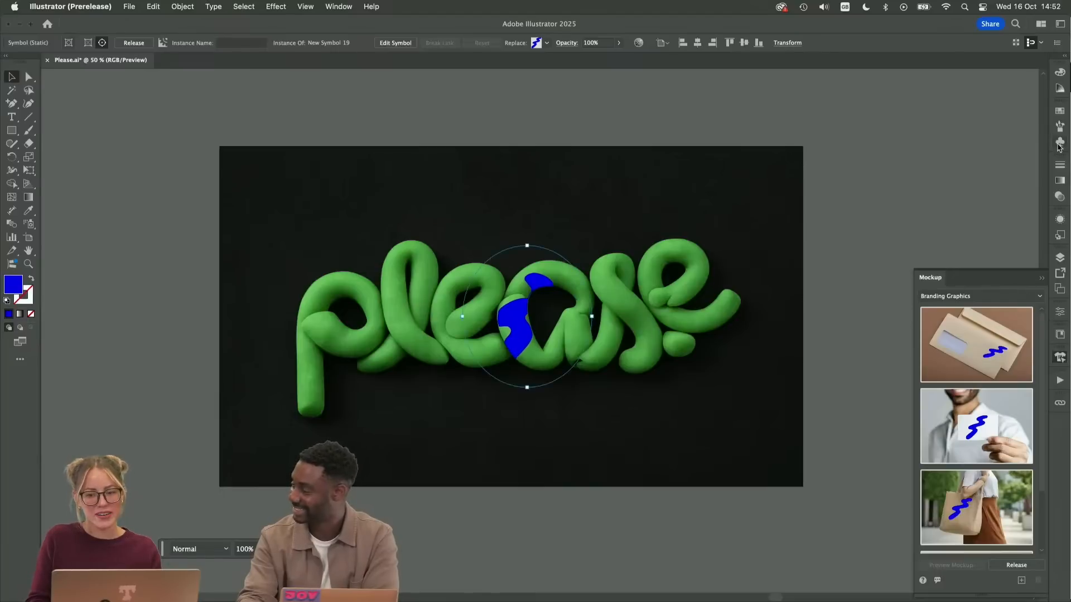
left_click(1041, 278)
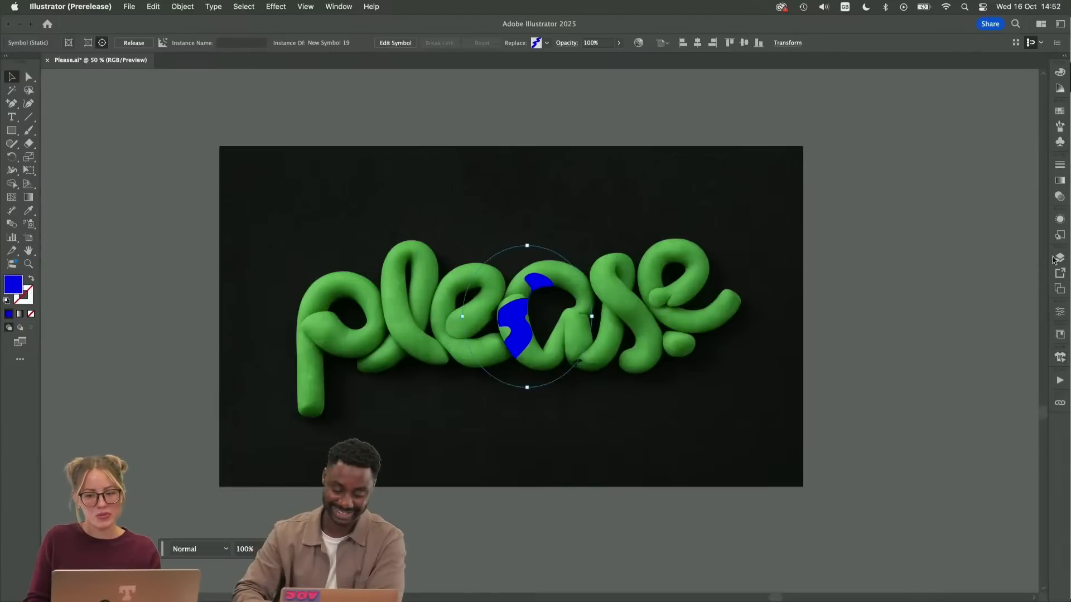
Try the Hue, Color, Luminosity and Saturation blend modes on the wrapped blue zigzag, returning to Hue
left_click(1061, 199)
left_click(945, 176)
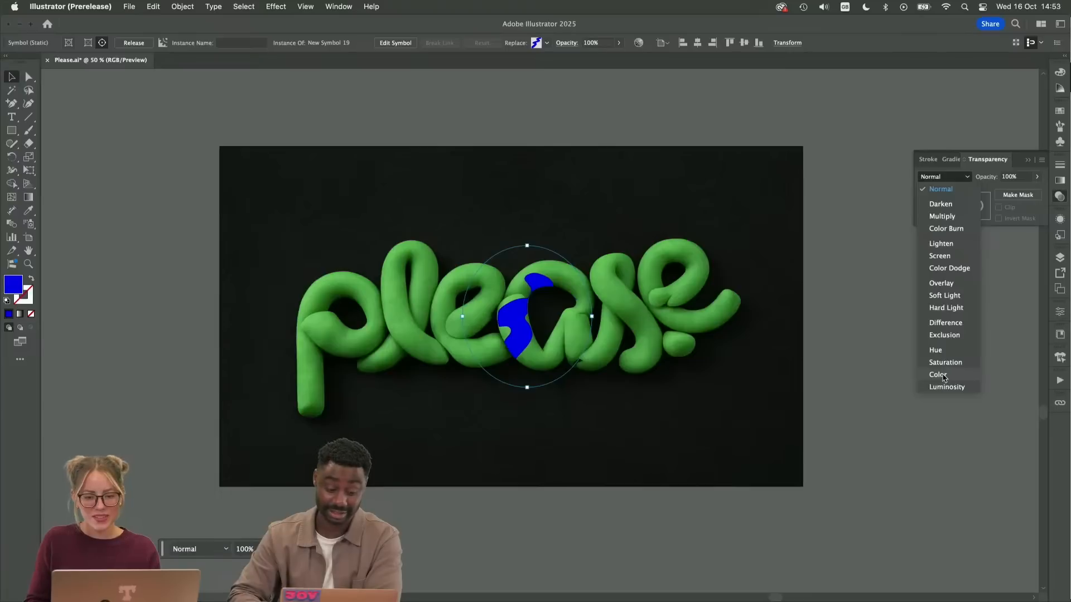
left_click(943, 350)
left_click(942, 176)
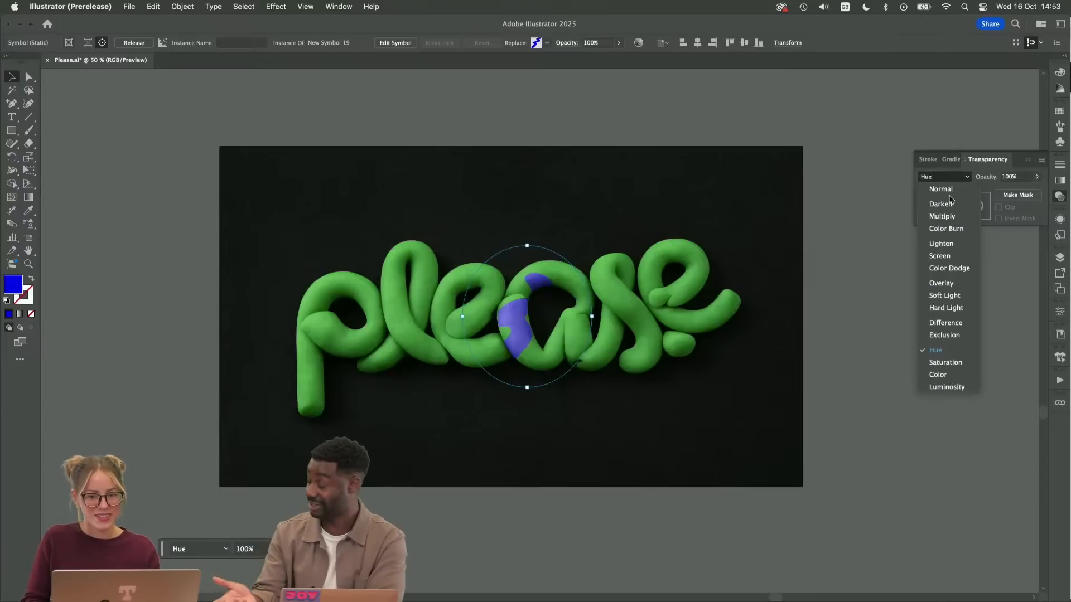
left_click(946, 370)
left_click(942, 177)
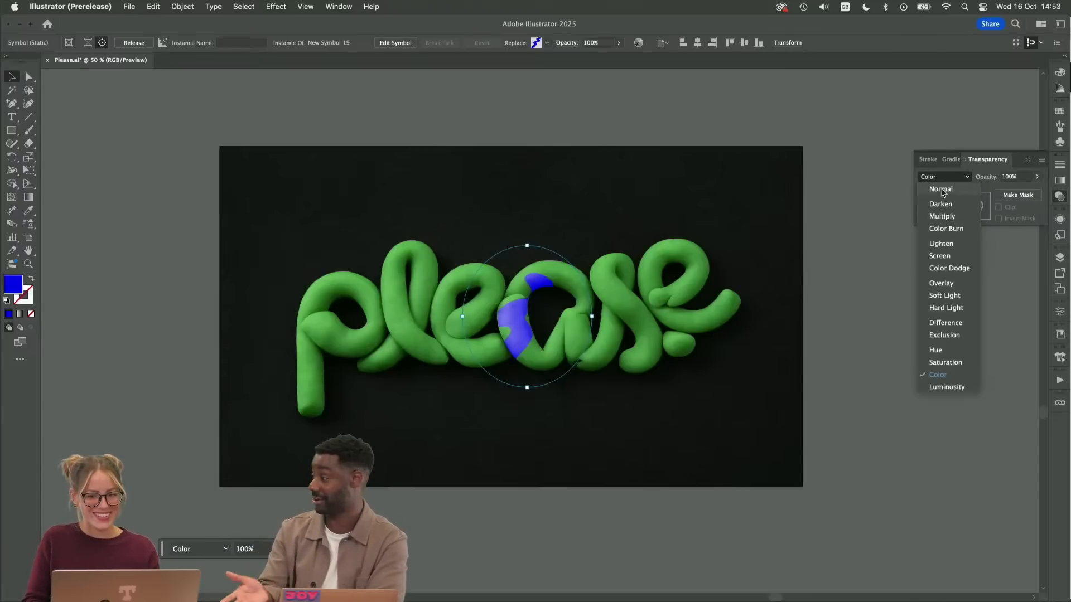
left_click(939, 390)
left_click(943, 176)
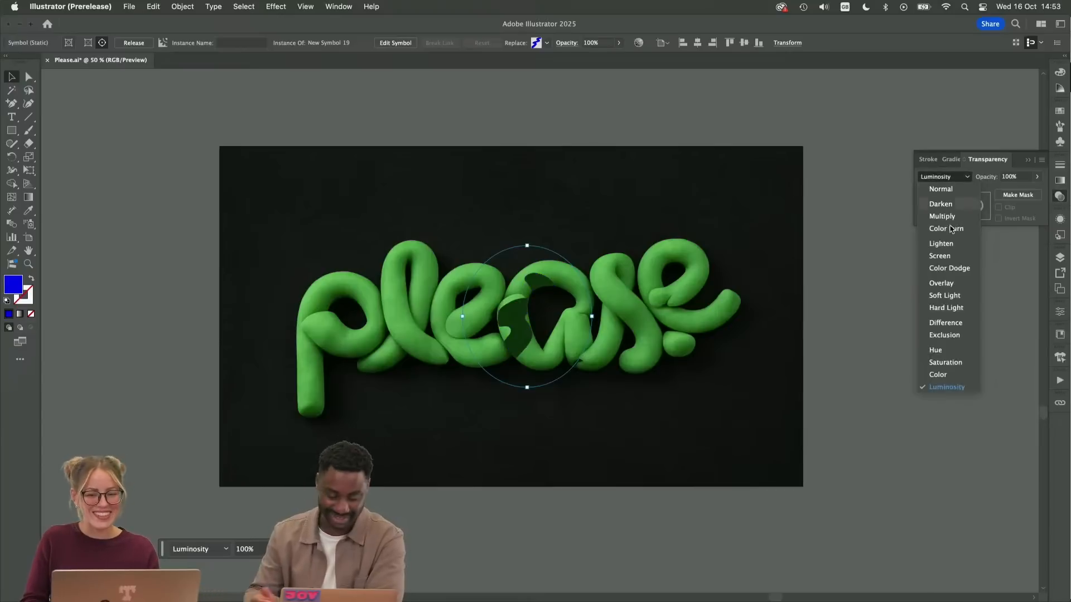
left_click(946, 360)
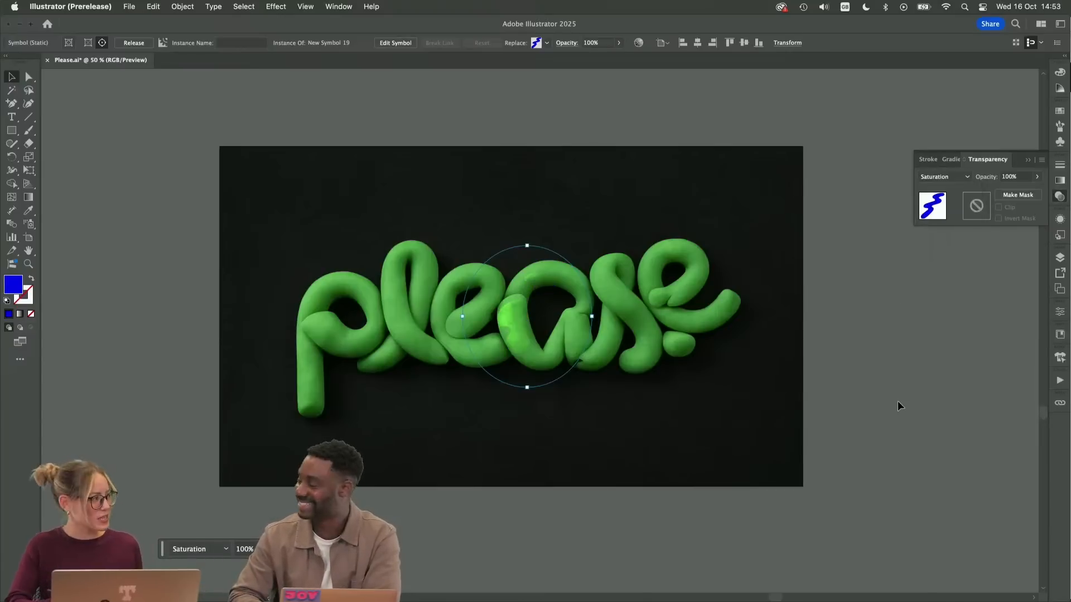
left_click(942, 176)
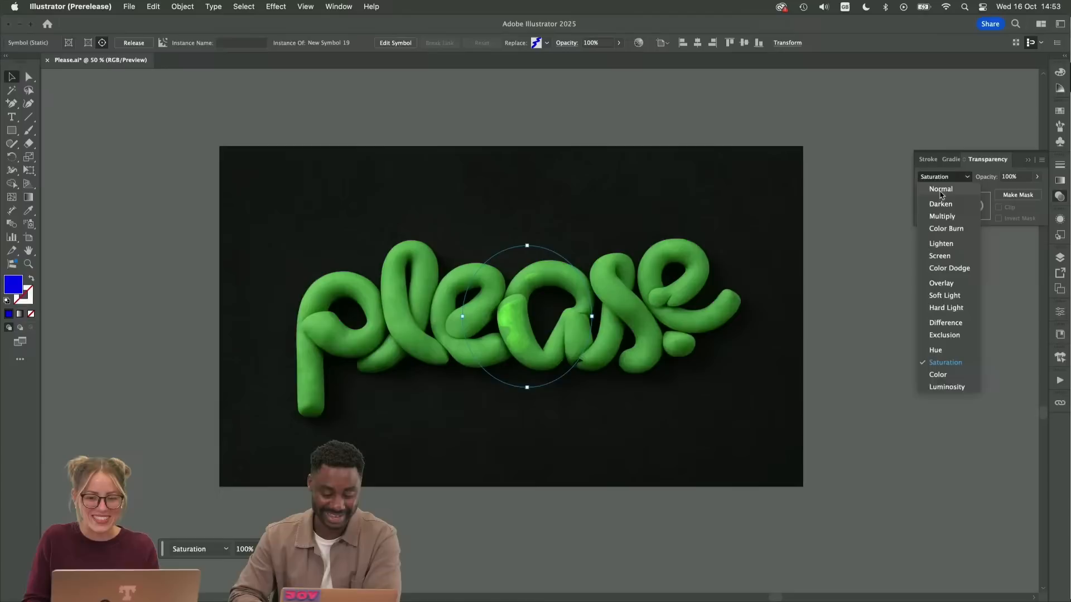
left_click(948, 351)
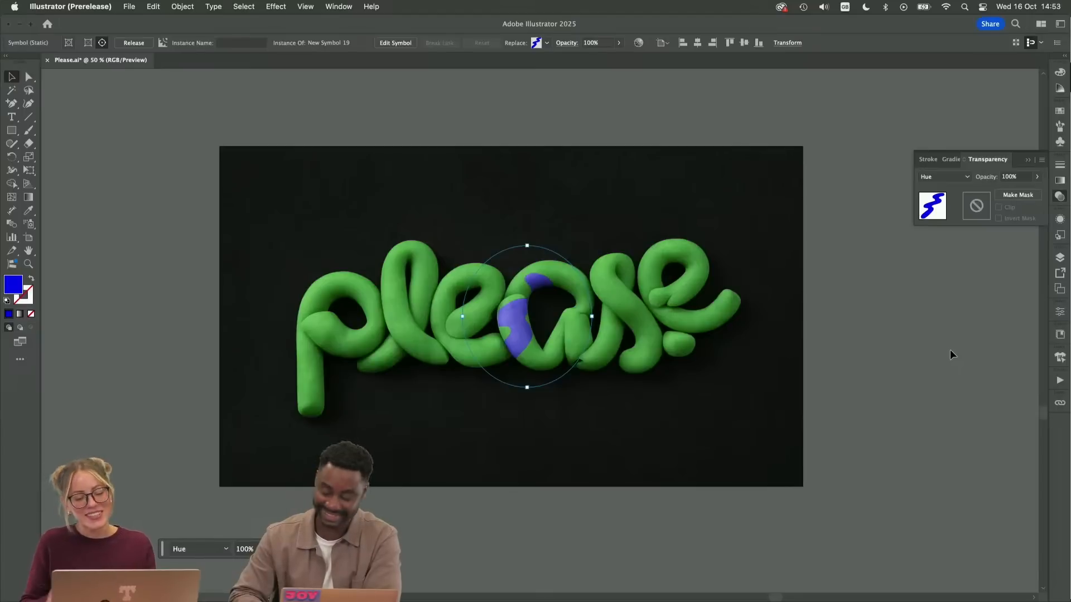
Compare the Exclusion, Difference, Hard Light, Screen and Lighten blend modes on the wrapped zigzag and set it to Color
left_click(966, 177)
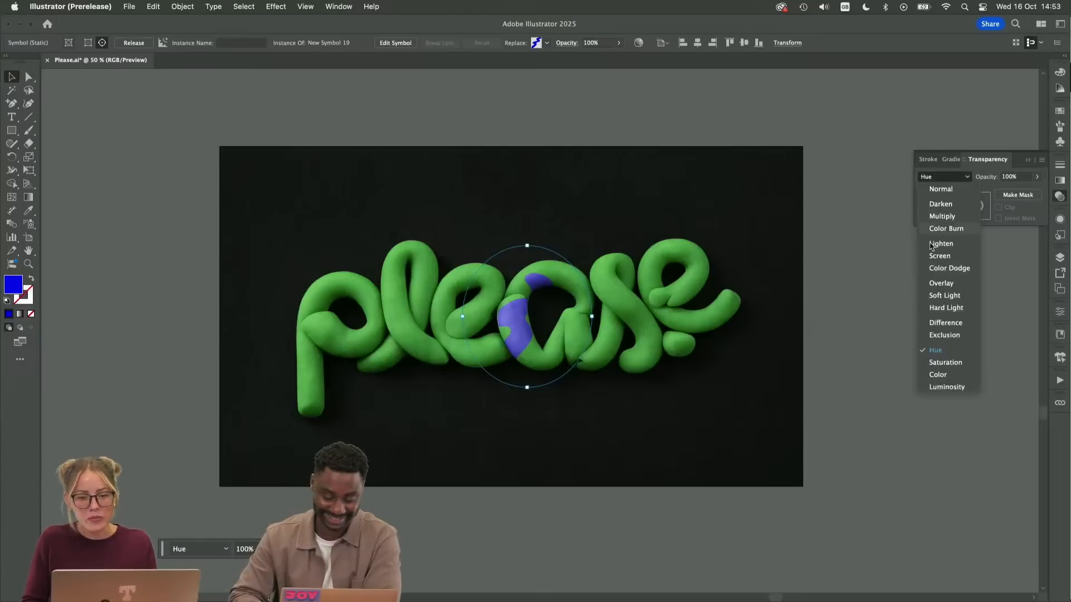
left_click(944, 335)
left_click(937, 177)
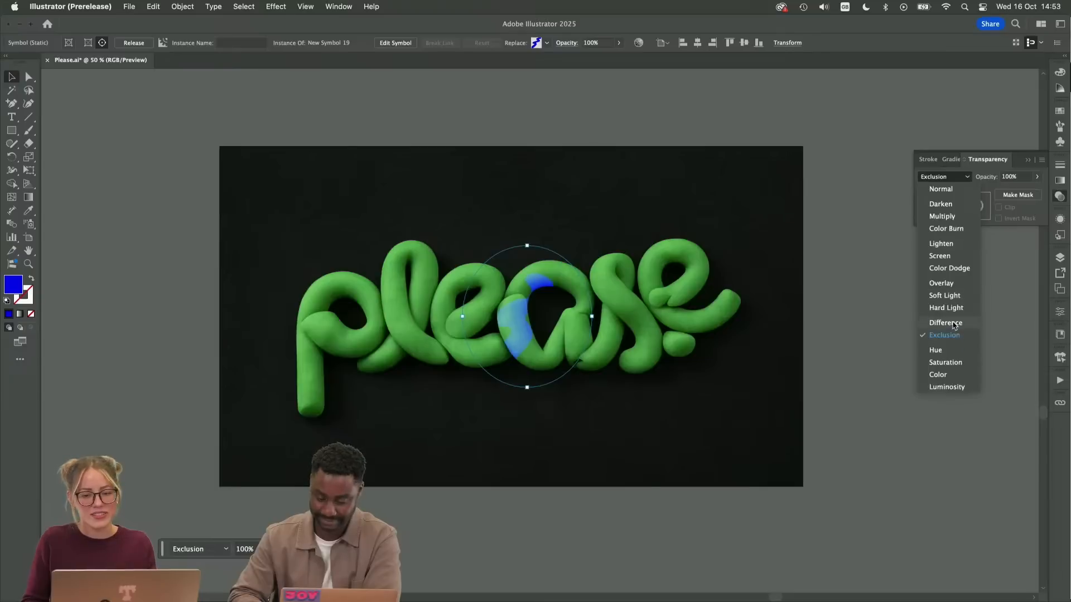
left_click(945, 322)
left_click(942, 177)
left_click(948, 308)
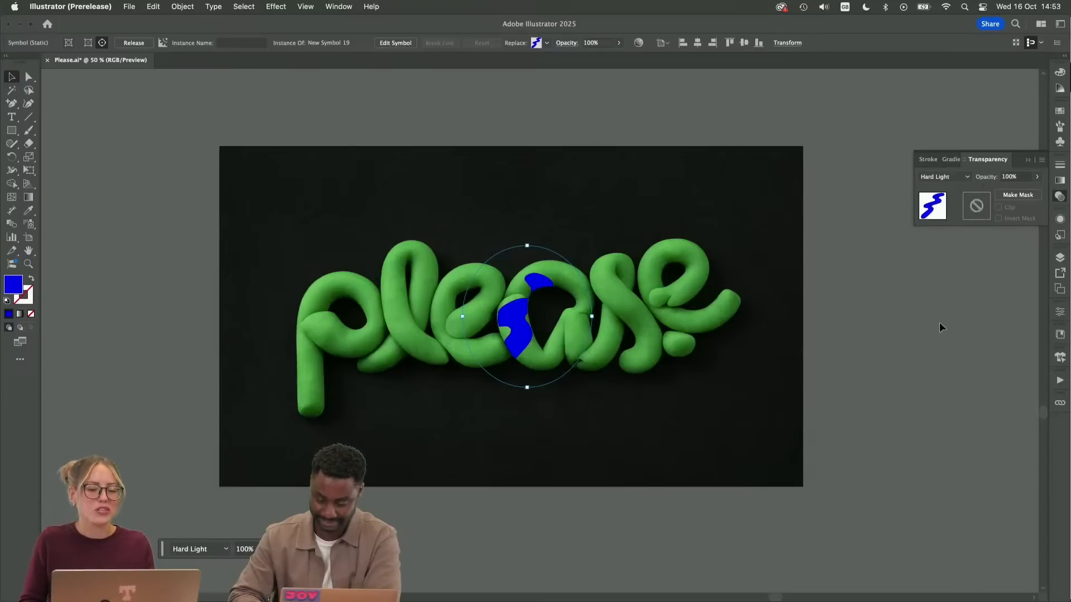
left_click(953, 177)
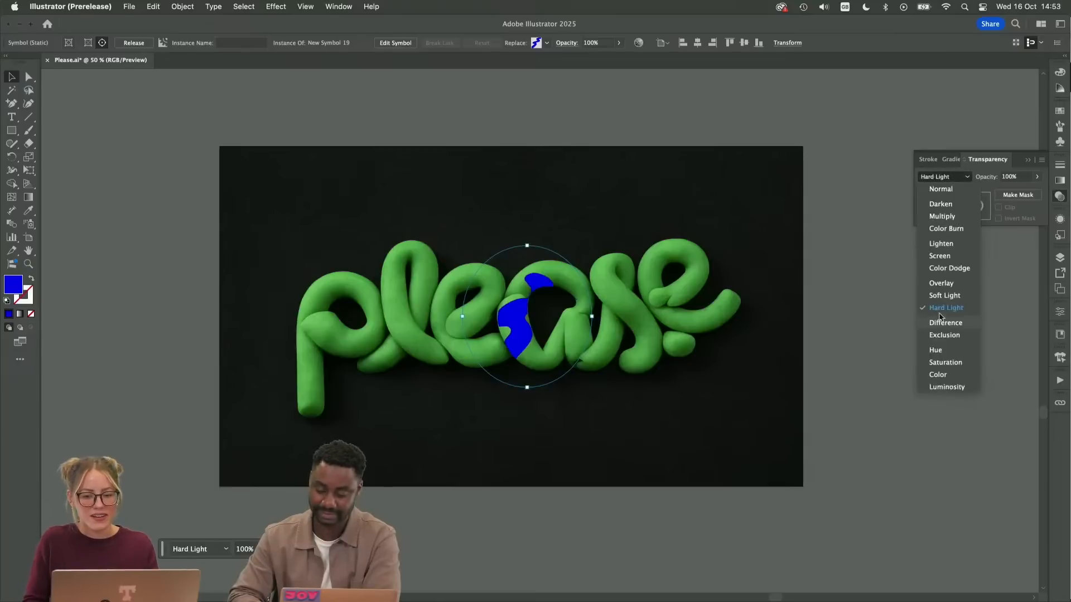
left_click(952, 258)
left_click(947, 176)
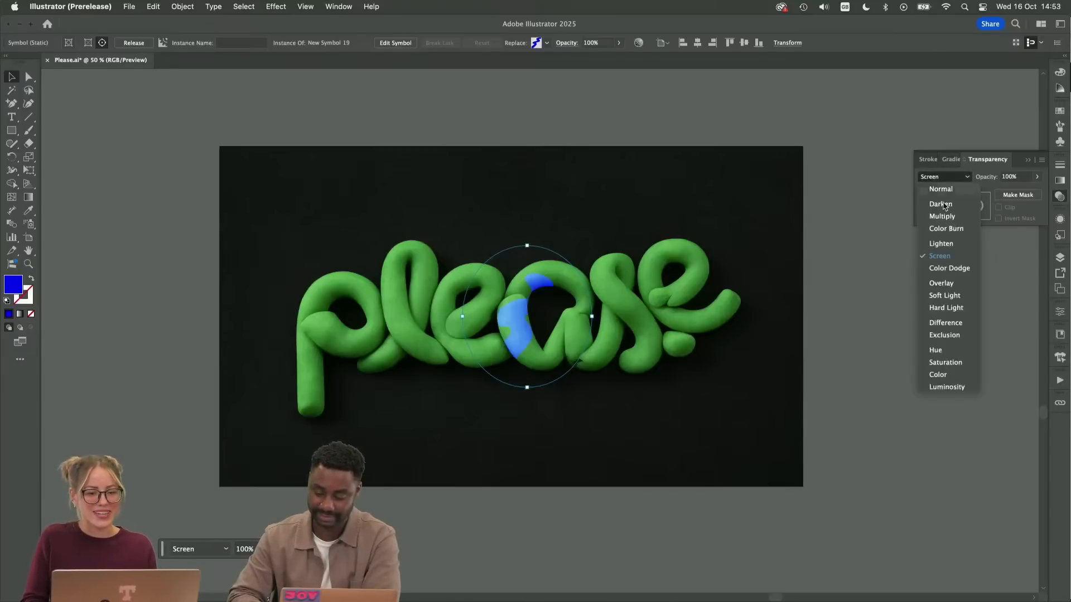
left_click(954, 244)
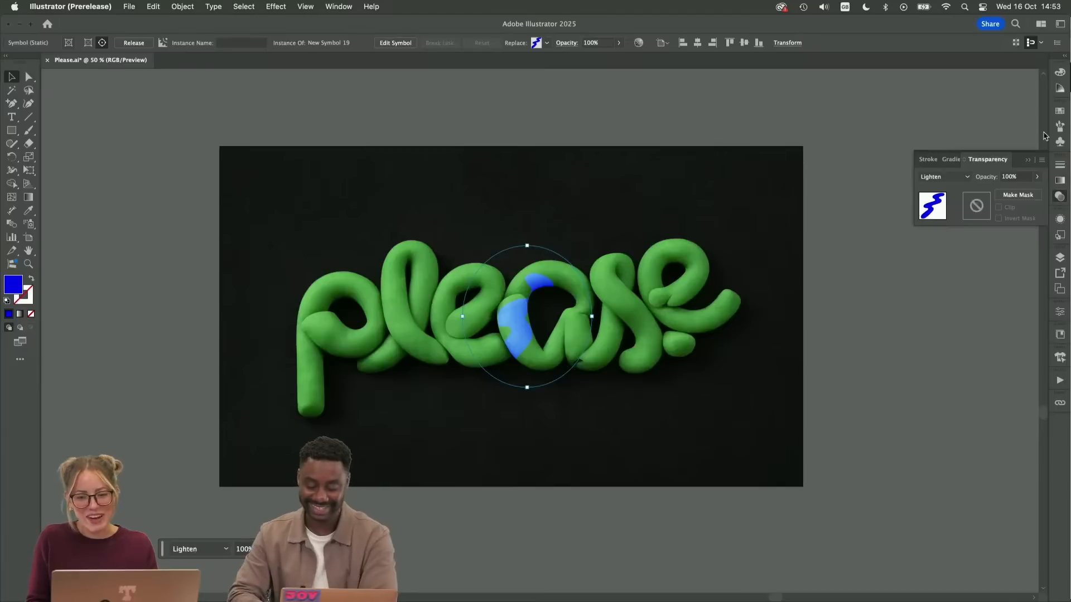
left_click(968, 176)
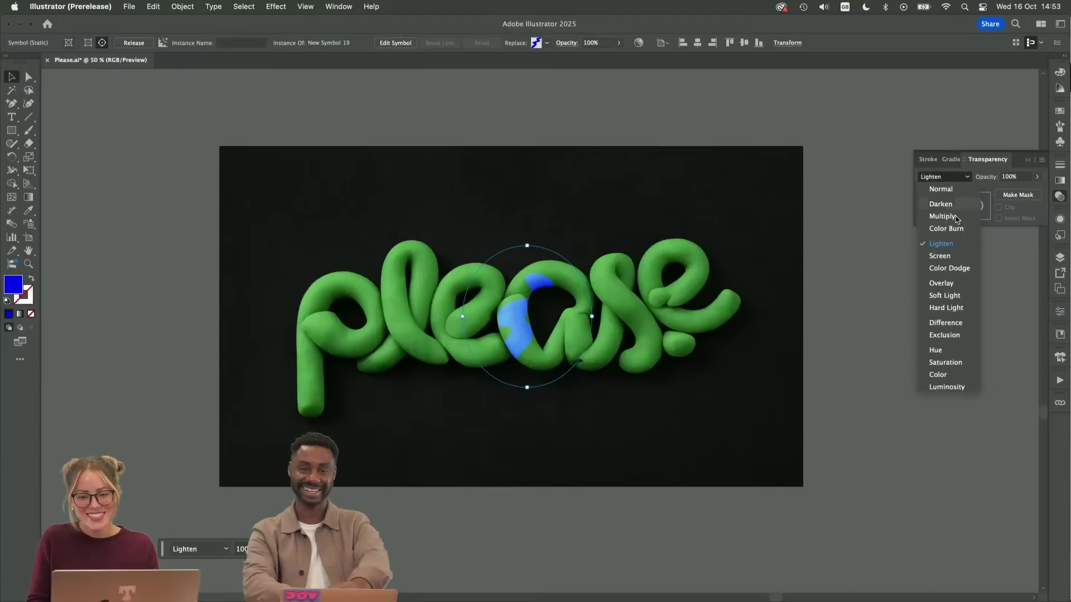
left_click(937, 374)
Try to recolour the wrapped blue zigzag inside the mockup with the purple and pink swatches
left_click(1059, 110)
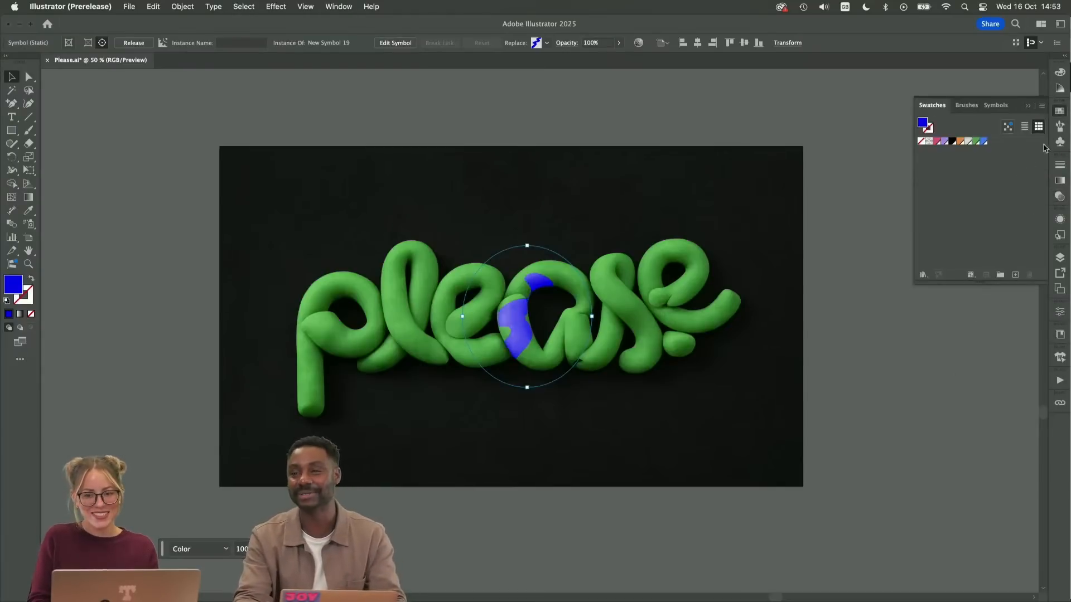
left_click(944, 141)
key("slash")
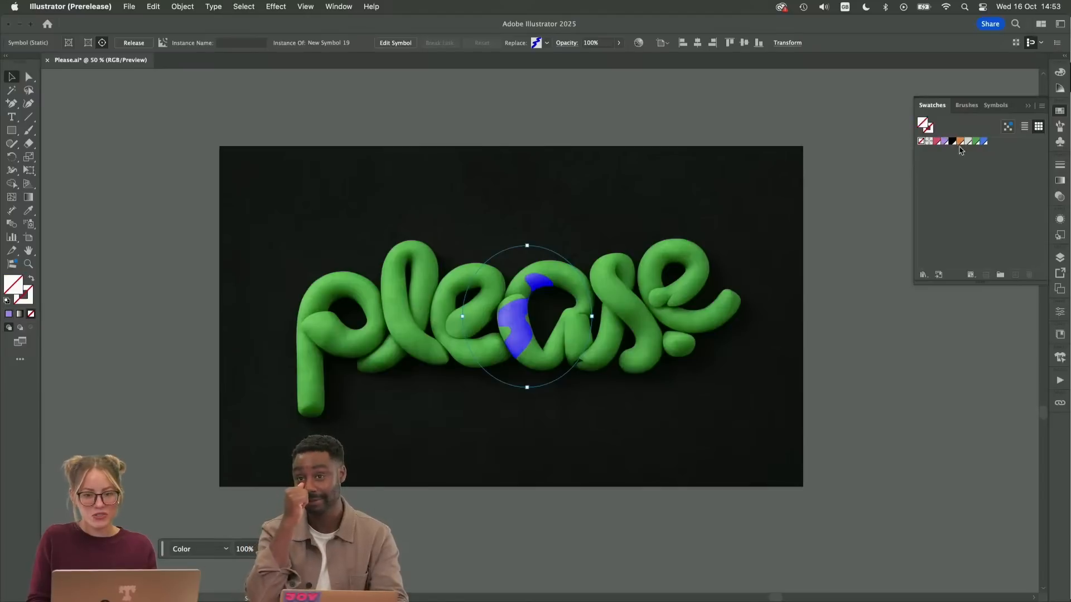
double_click(516, 326)
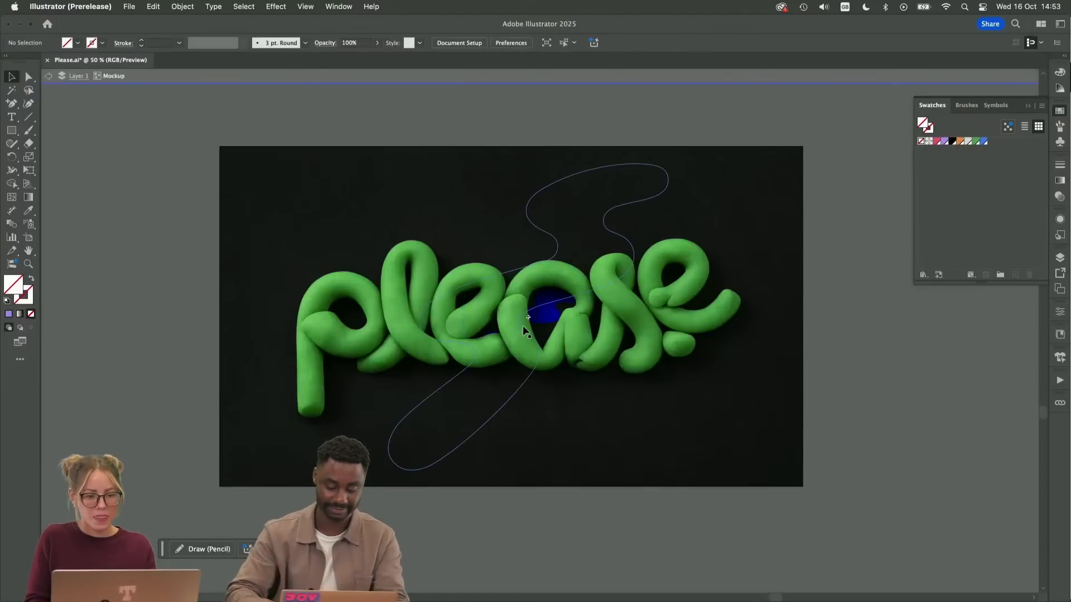
left_click(937, 142)
left_click(809, 259)
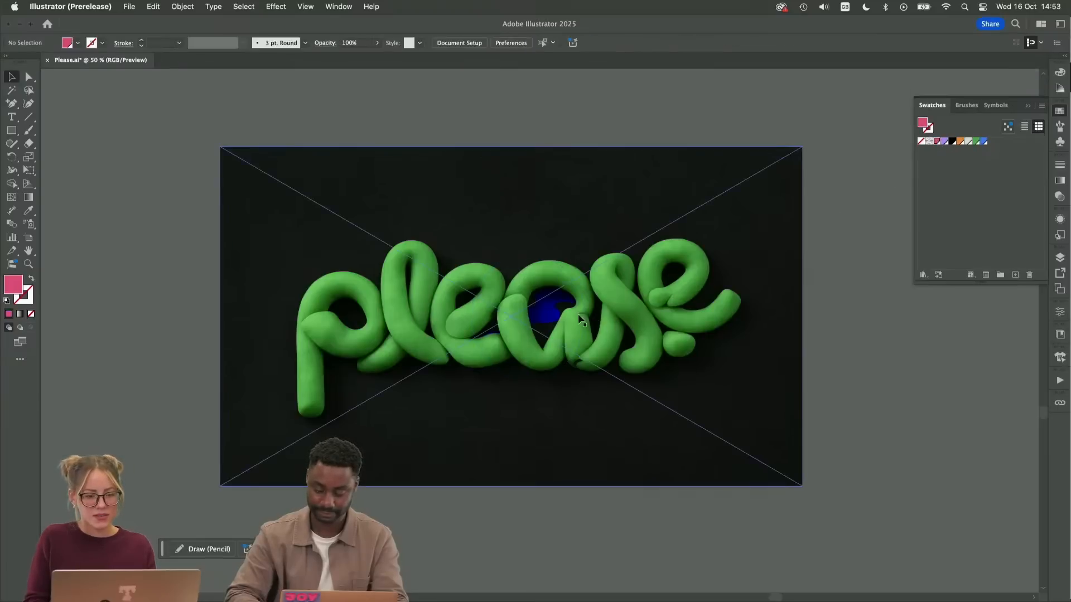
Edit the blue zigzag's symbol definition, moving its path to about X 183 px, Y 96 px, and leave symbol editing
left_click(555, 302)
double_click(555, 301)
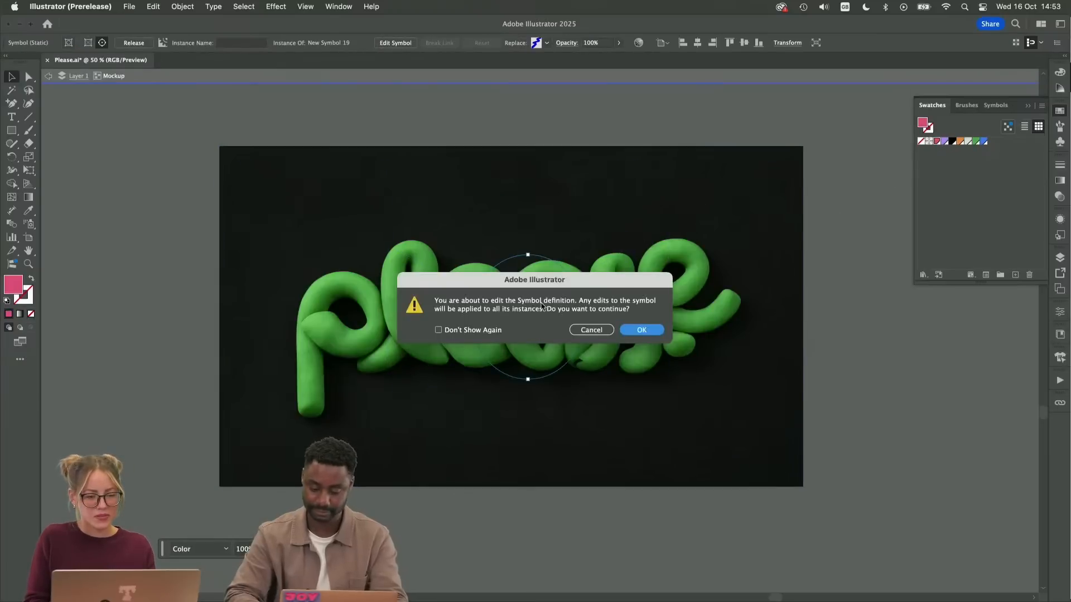
left_click(640, 330)
left_click_drag(536, 300, 591, 325)
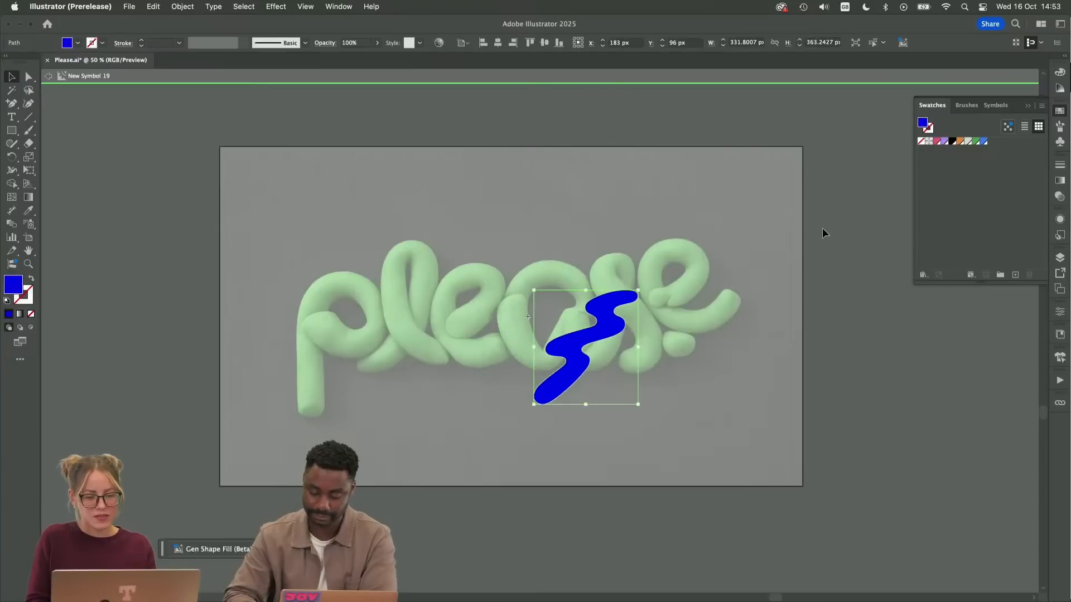
double_click(822, 227)
Isolate the mockup and examine up close how the blue zigzag blends with the dark background's texture
double_click(661, 369)
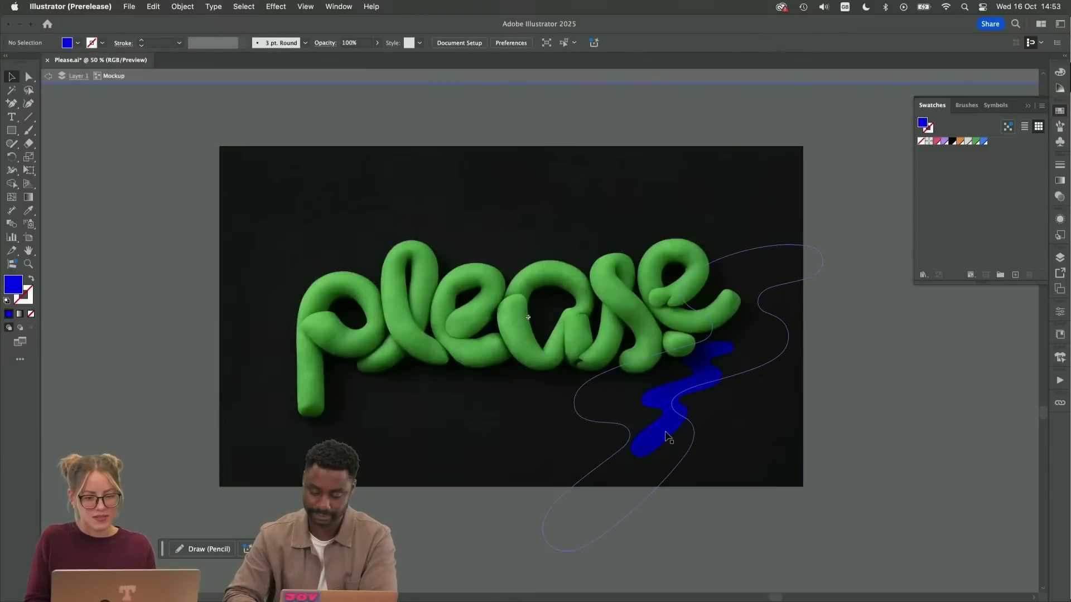
scroll(713, 387, "right", 3)
scroll(710, 402, "up", 5)
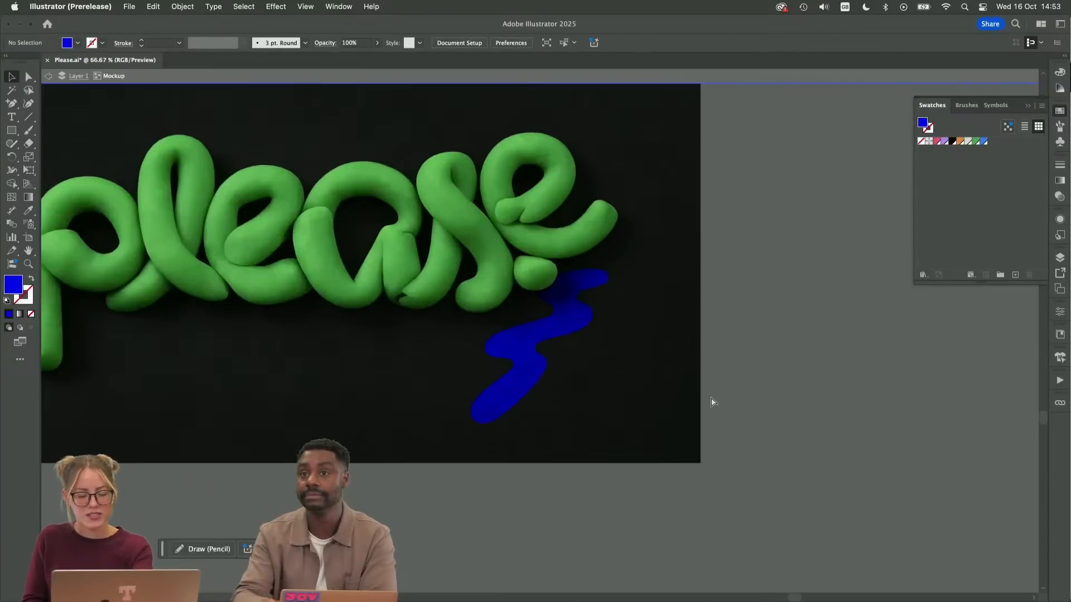
scroll(673, 435, "down", 1)
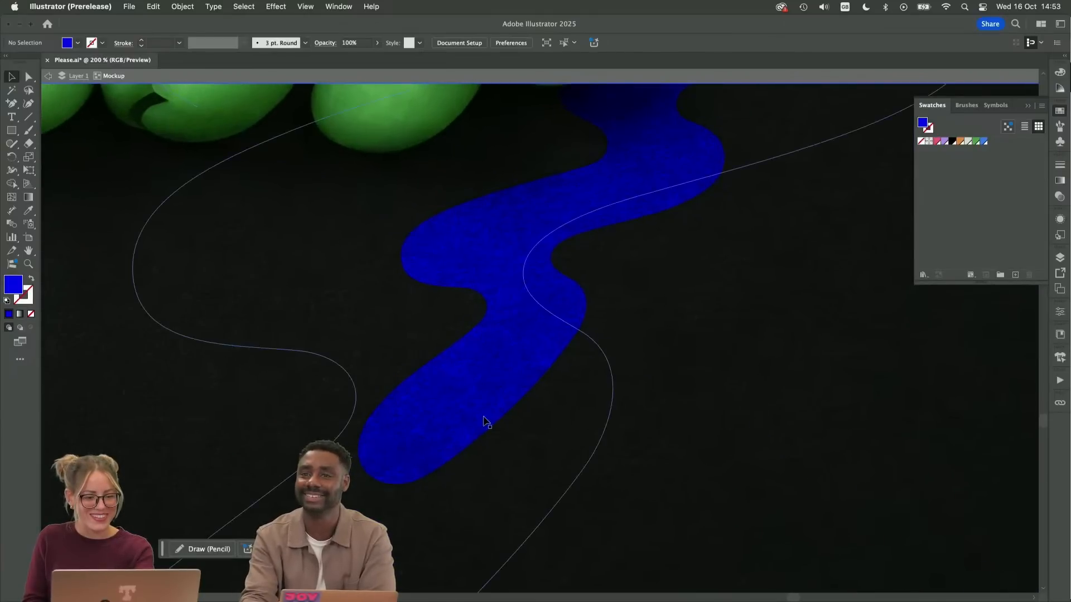
scroll(559, 380, "down", 2)
key("super+minus")
left_click_drag(566, 379, 658, 443)
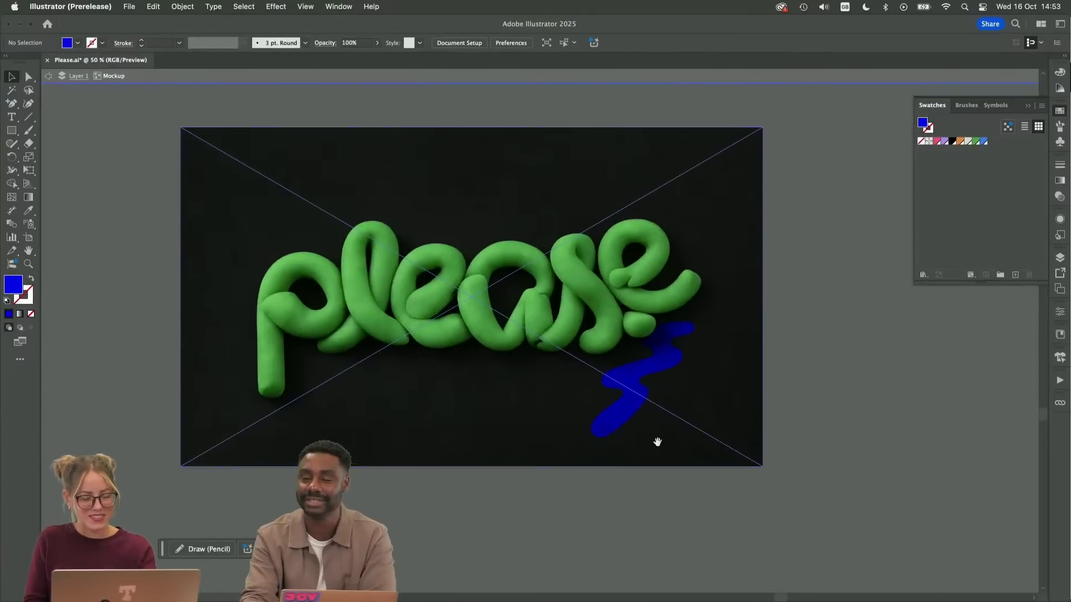
double_click(658, 364)
left_click(648, 331)
left_click(656, 338)
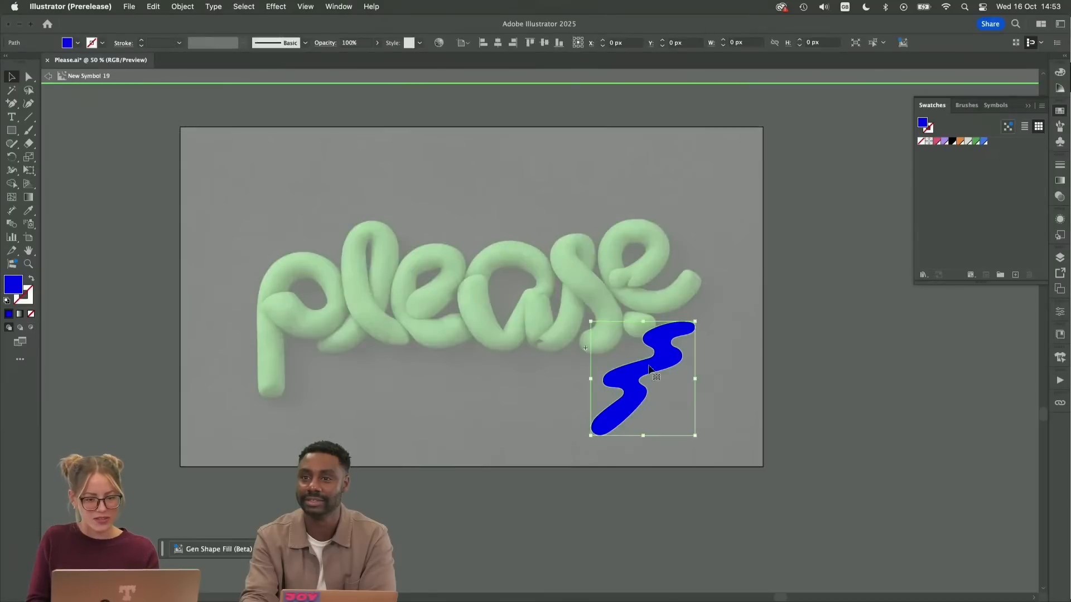
double_click(802, 368)
left_click(637, 370)
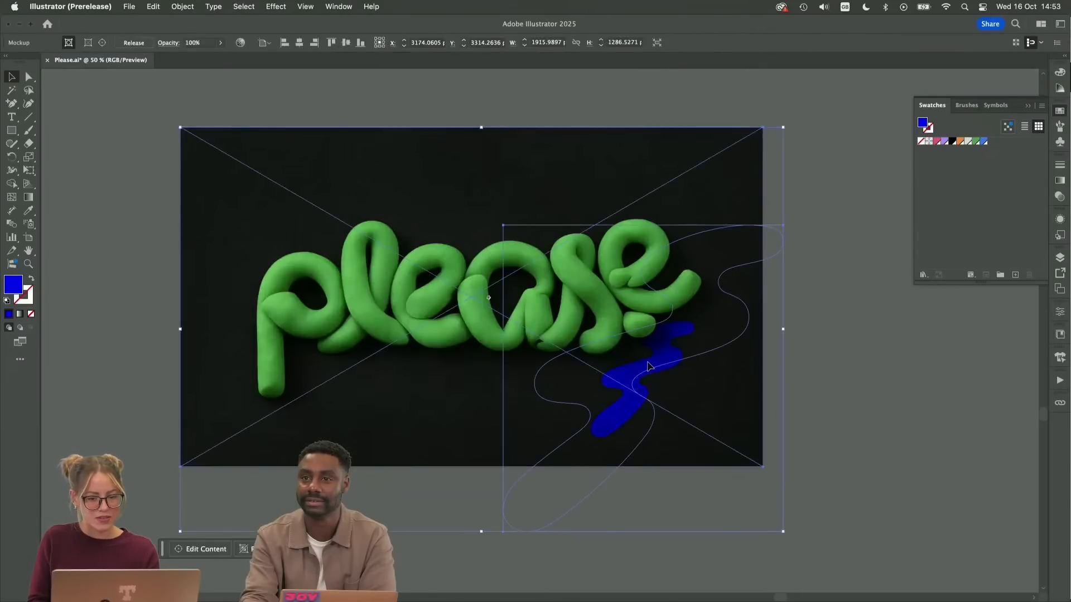
Duplicate the blue zigzag inside the mockup below the first e, and place another rotated copy below the a
double_click(652, 368)
left_click(664, 363)
left_click_drag(664, 364, 464, 357)
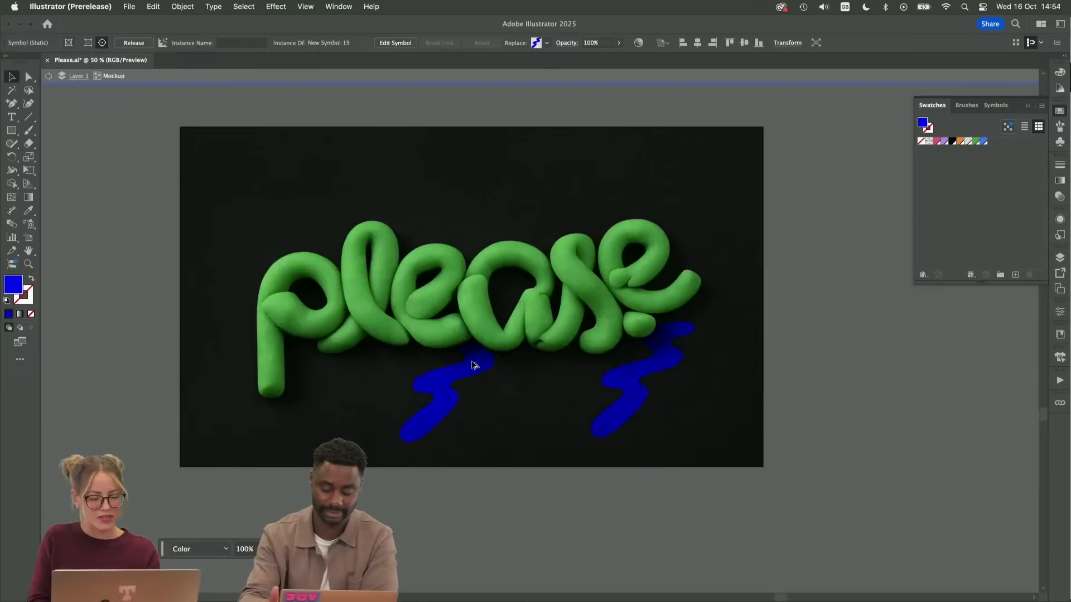
mouse_move(437, 397)
left_mouse_down()
mouse_move(470, 308)
mouse_move(369, 408)
mouse_move(346, 394)
mouse_move(490, 411)
left_mouse_up()
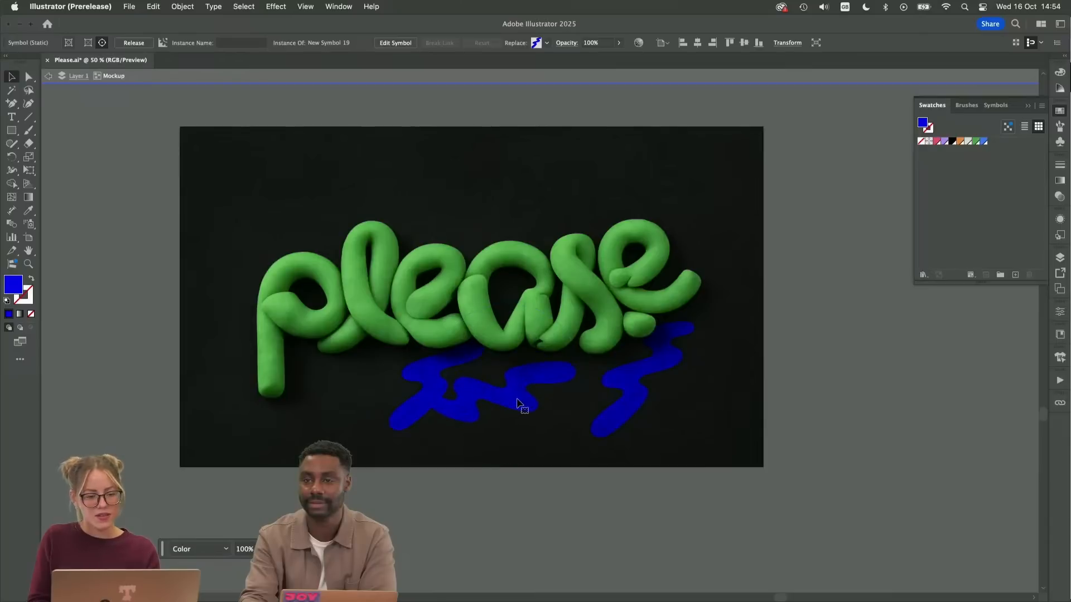
left_click_drag(518, 401, 567, 374)
Duplicate the zigzag from below the last e, rotate the copy and place it between the p's stem and the l
left_click(647, 400)
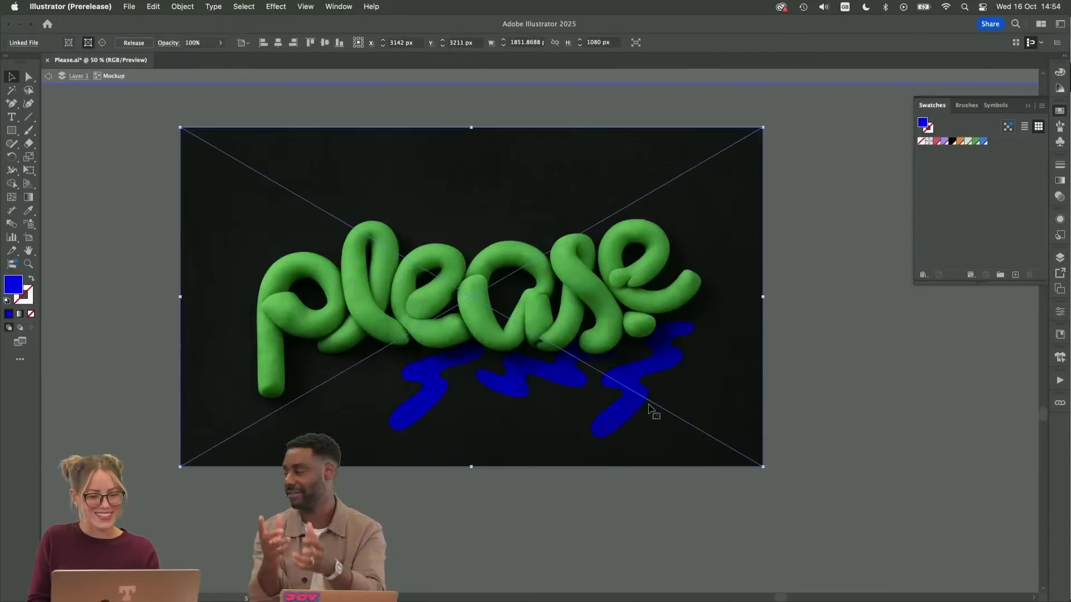
left_click(635, 411)
left_click_drag(635, 411, 347, 393)
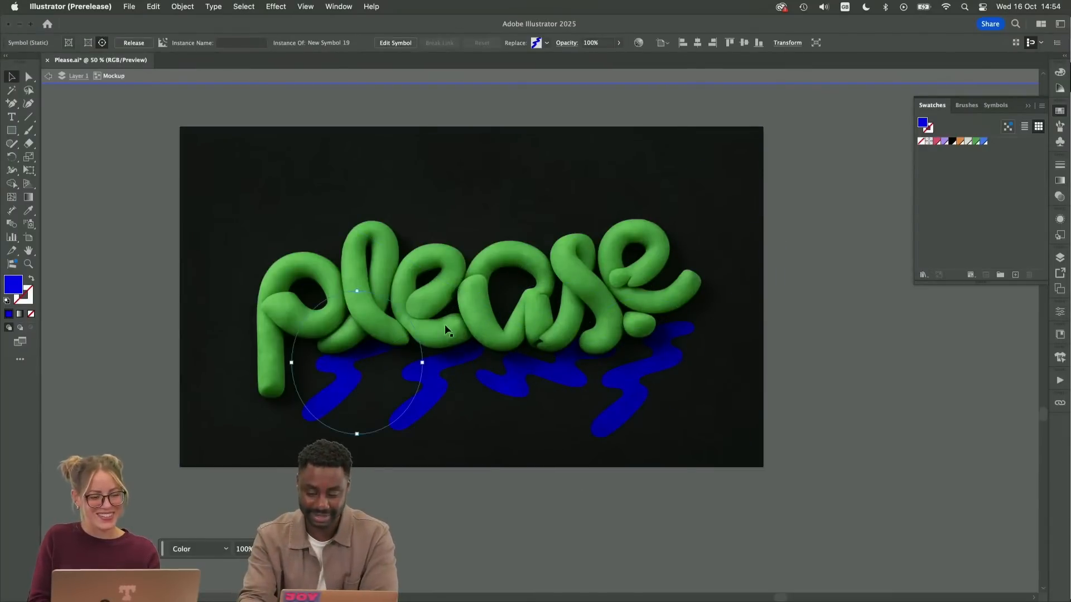
left_click_drag(360, 284, 289, 290)
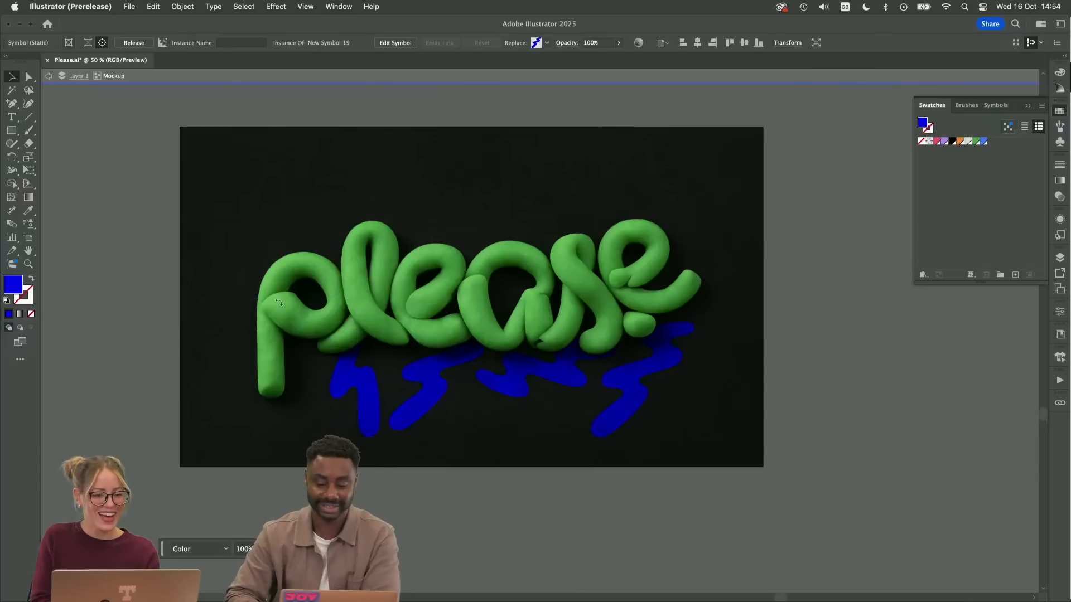
left_click_drag(384, 393, 335, 375)
Duplicate the zigzag from below the last e to above the first e and the a, and rotate the copy nearly horizontal
left_click(639, 386)
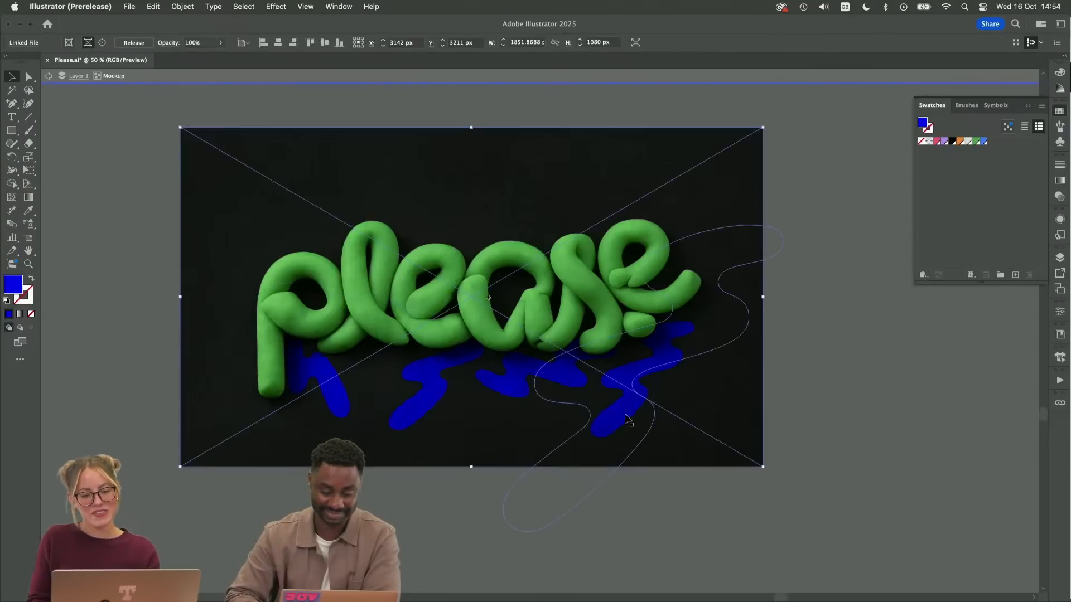
left_click(623, 416)
left_click_drag(617, 411, 468, 281)
left_click_drag(489, 166, 505, 225)
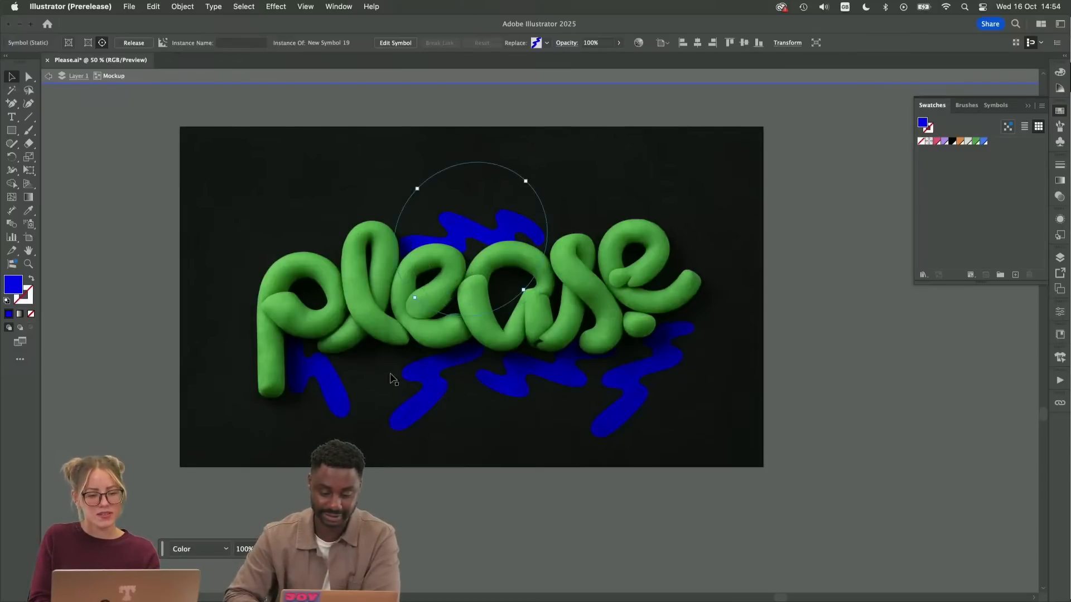
Duplicate the rotated zigzag above the e and a, and place the copy on the background above the p
left_click(366, 389)
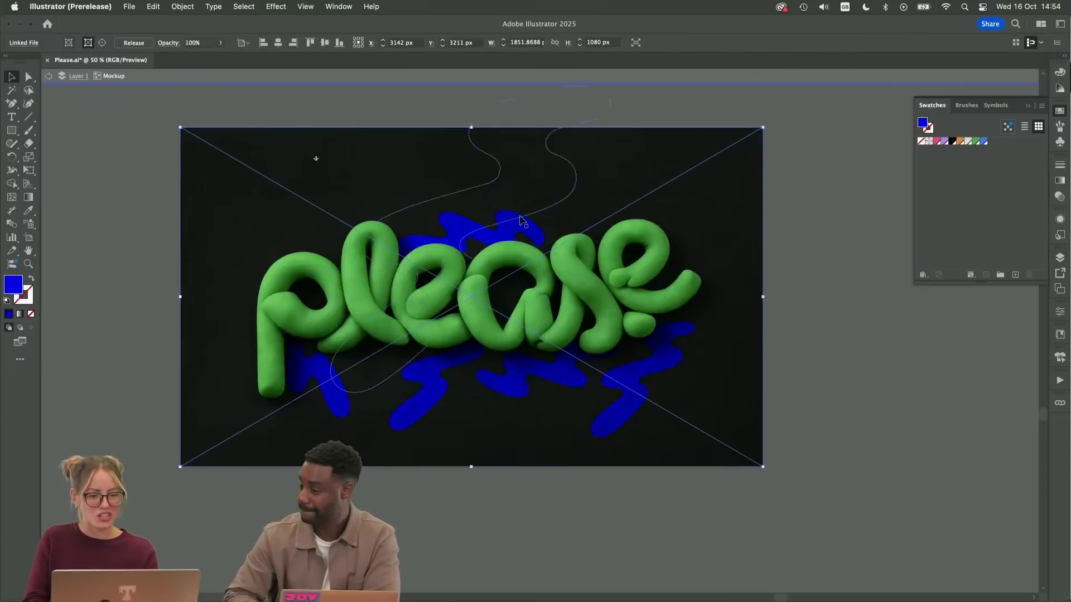
left_click(505, 237)
left_click_drag(505, 237, 325, 212)
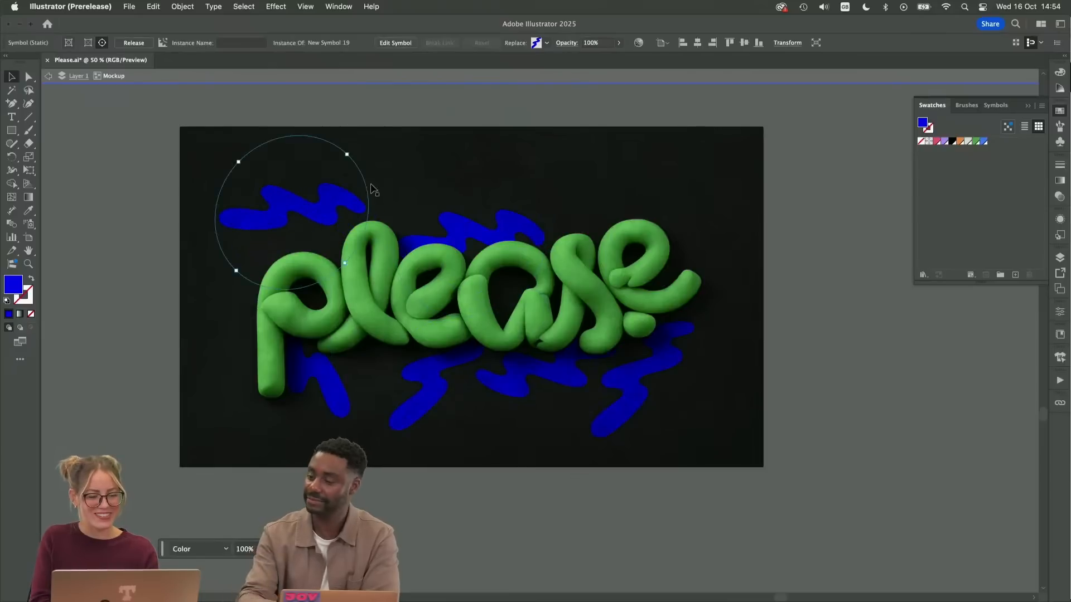
Rotate the zigzag above the p to a steeper upward slant and move it partly behind the tops of the p and l
left_click_drag(353, 152, 353, 152)
left_click_drag(298, 119, 299, 120)
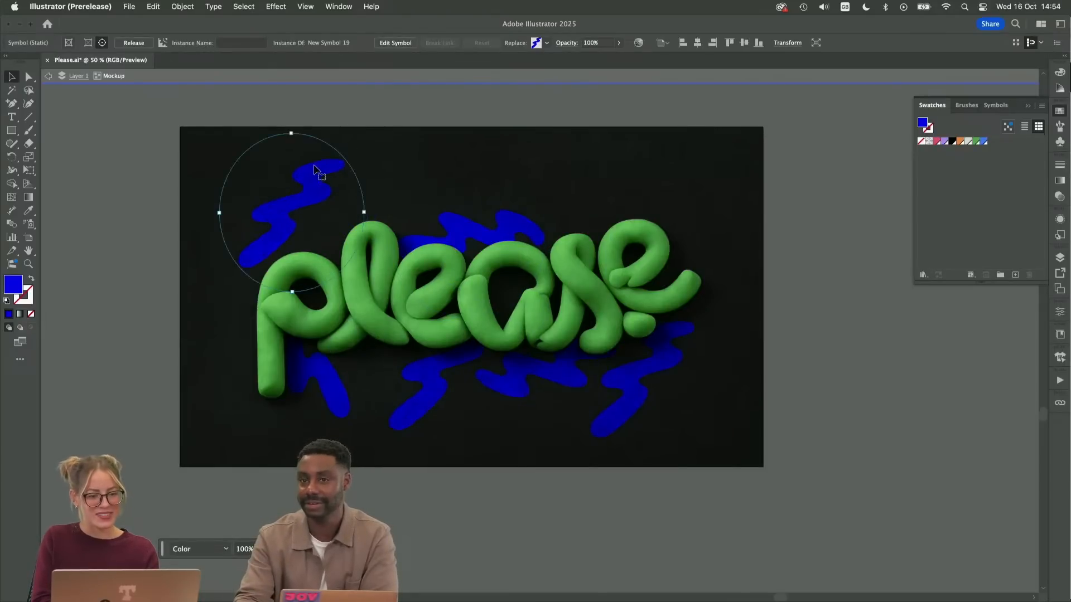
left_click_drag(318, 176, 342, 198)
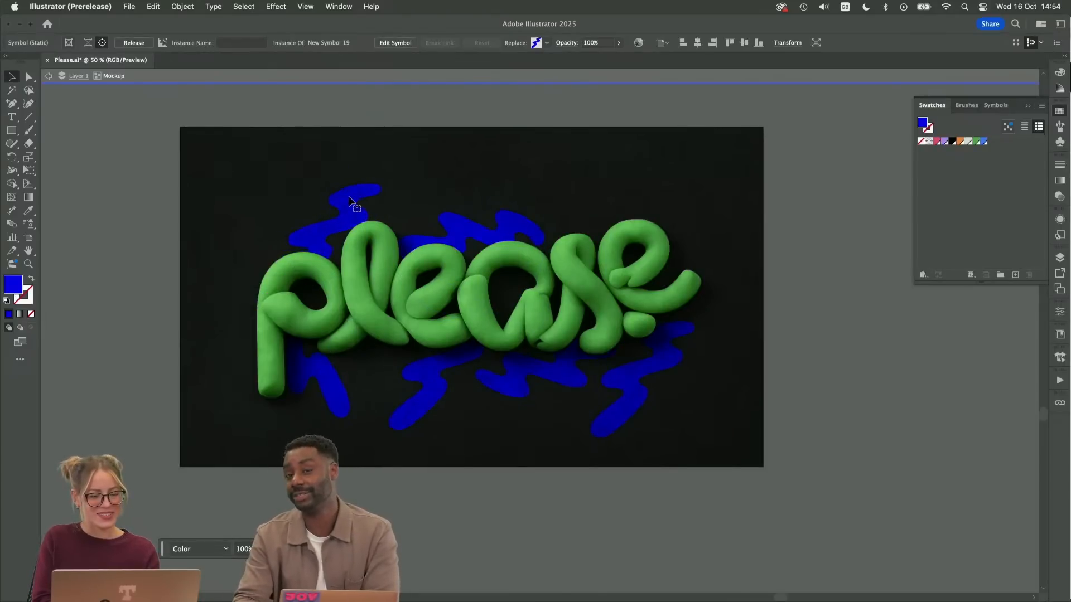
Duplicate the zigzag from below the last e, and rotate and place the copy above the last e
left_click(632, 392)
left_click_drag(620, 391, 574, 213)
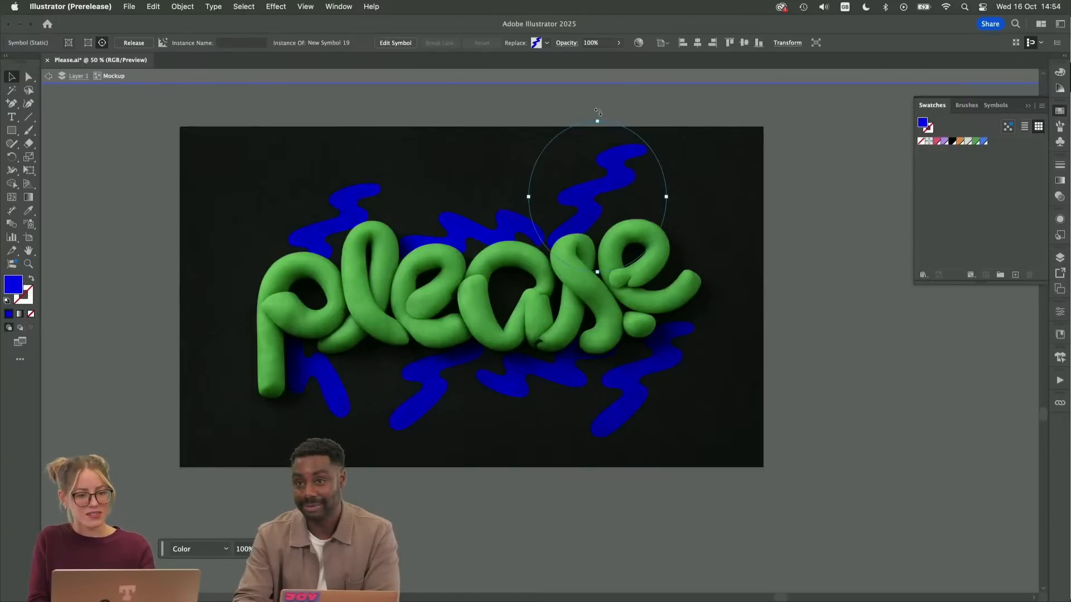
left_click_drag(597, 111, 637, 220)
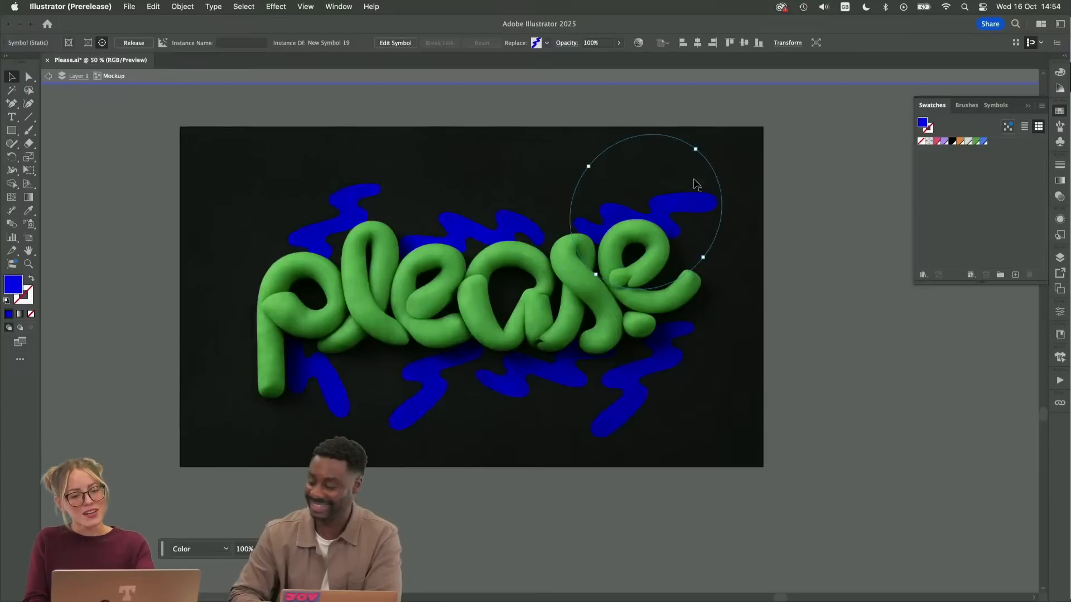
left_click_drag(706, 146, 703, 147)
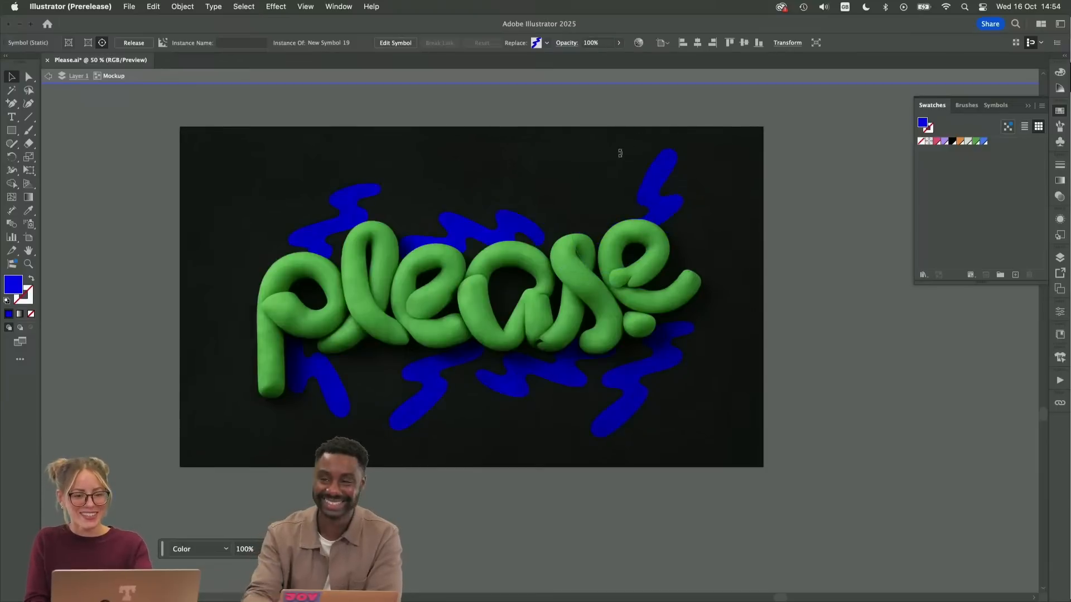
Rotate the new zigzag to a gentle upward slant and tuck it behind the tops of the s and last e
left_click_drag(619, 153, 598, 215)
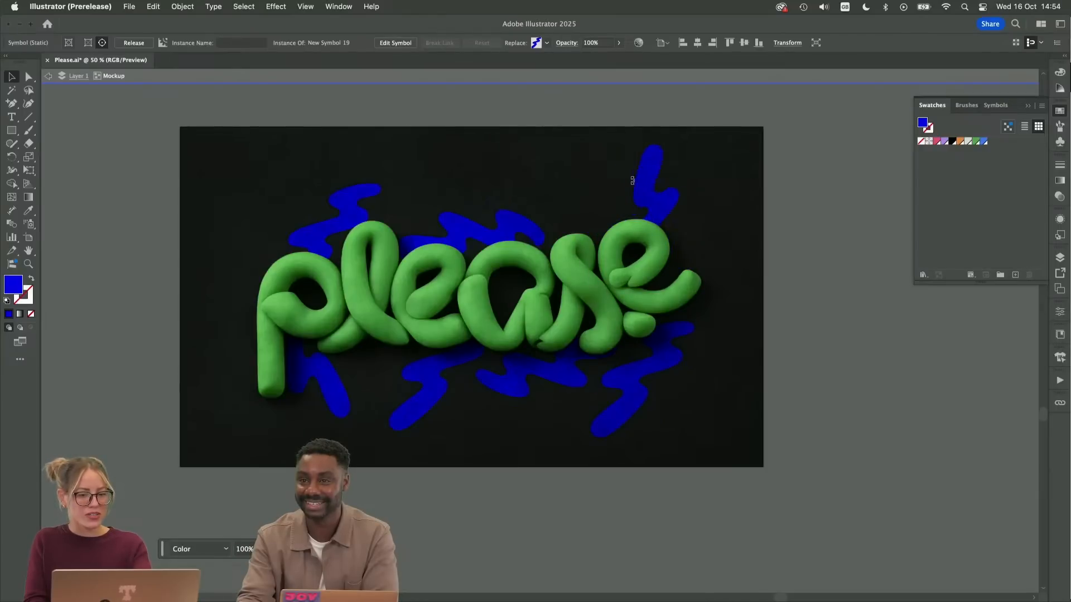
left_click_drag(586, 195, 565, 260)
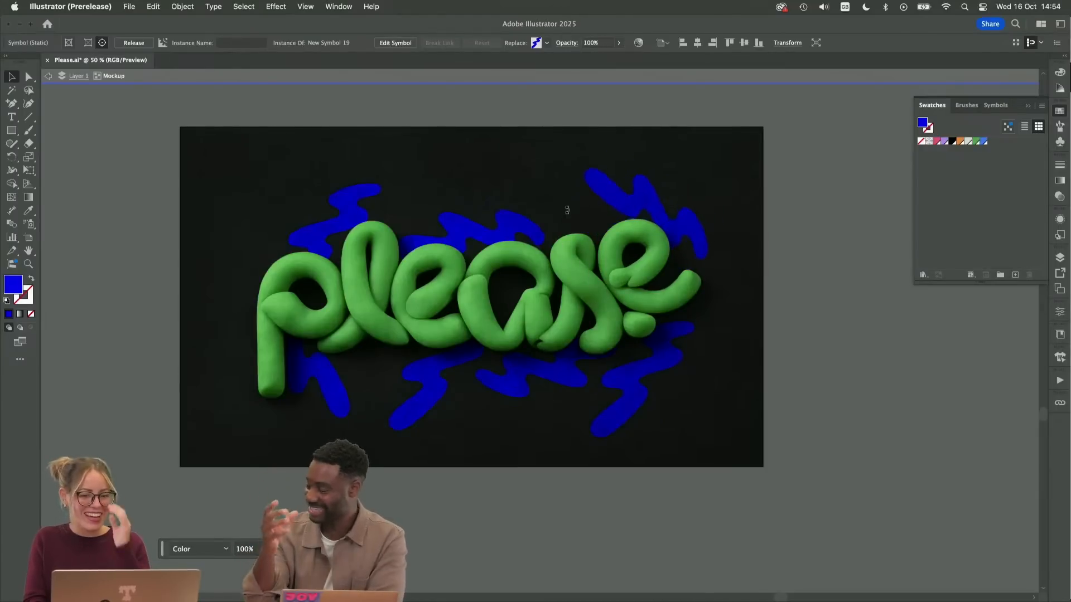
left_click_drag(567, 210, 567, 240)
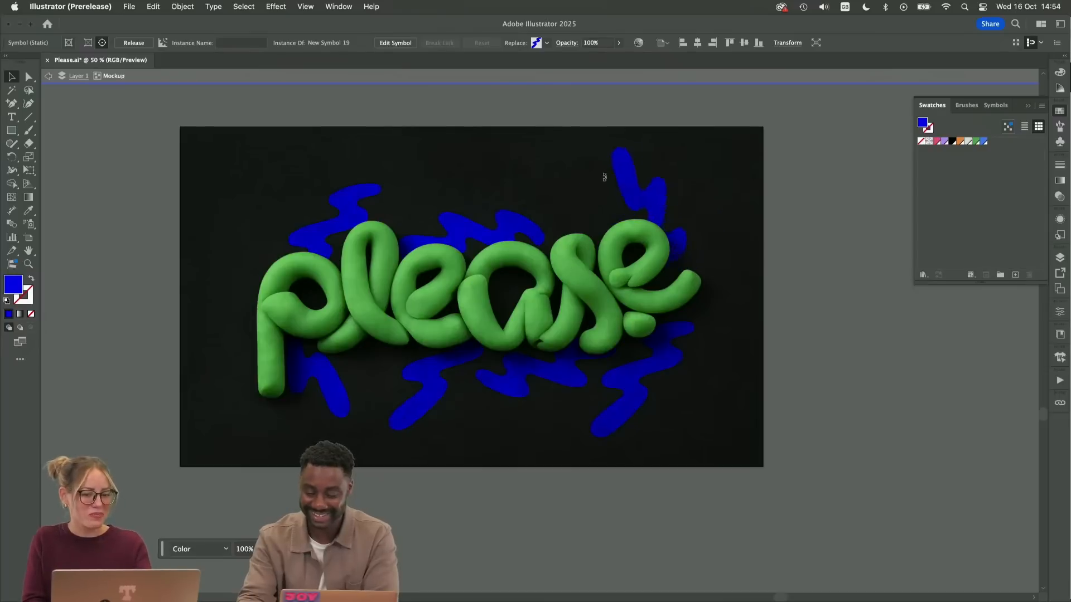
mouse_move(578, 190)
left_mouse_down()
mouse_move(564, 220)
mouse_move(580, 209)
left_mouse_up()
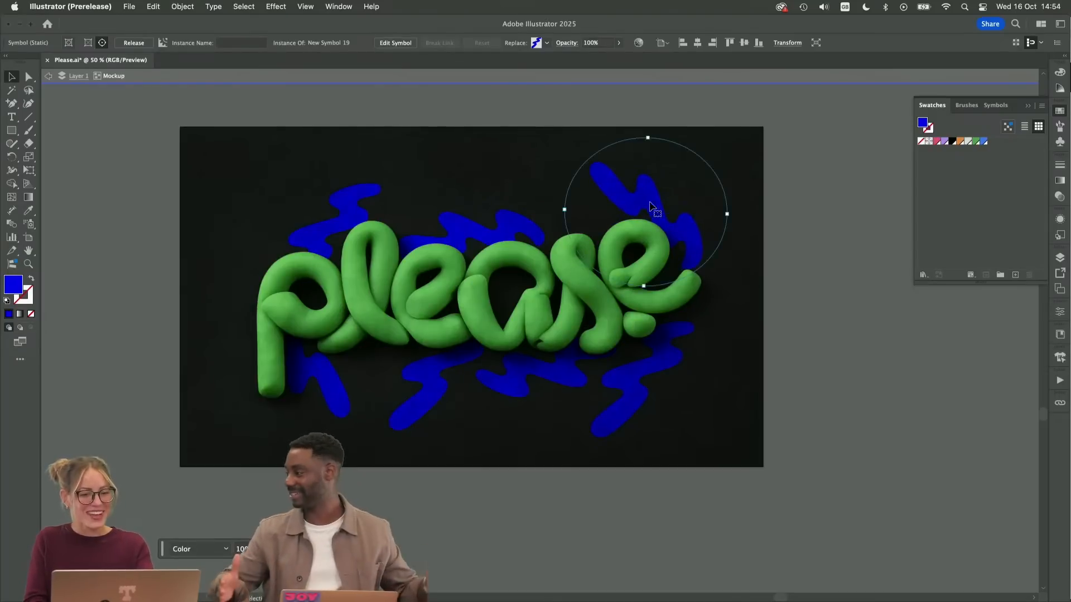
left_click_drag(641, 196, 607, 211)
left_click_drag(616, 158, 566, 165)
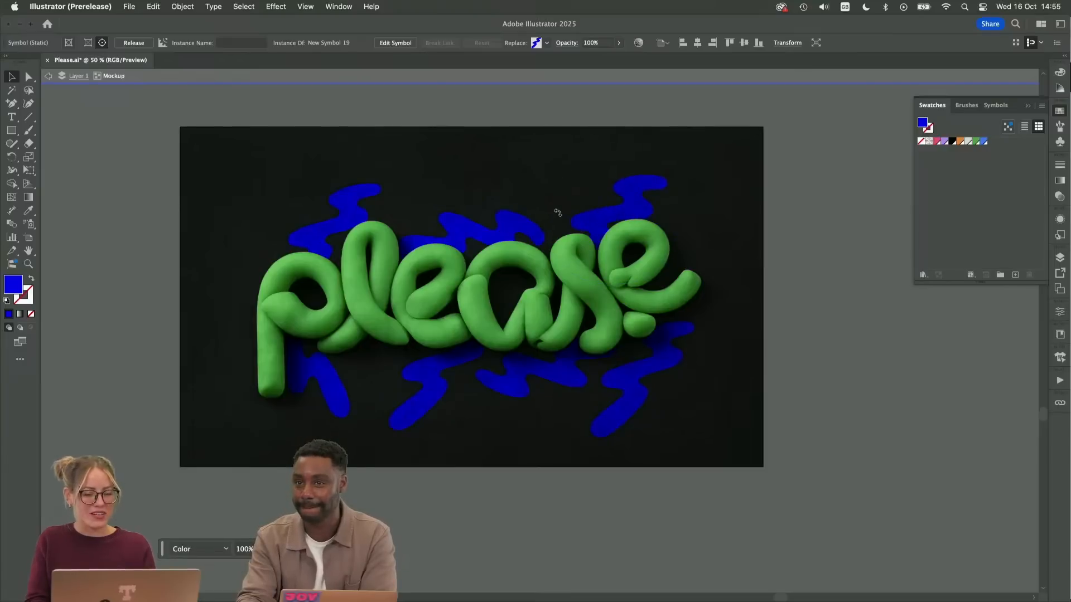
left_click_drag(558, 213, 559, 212)
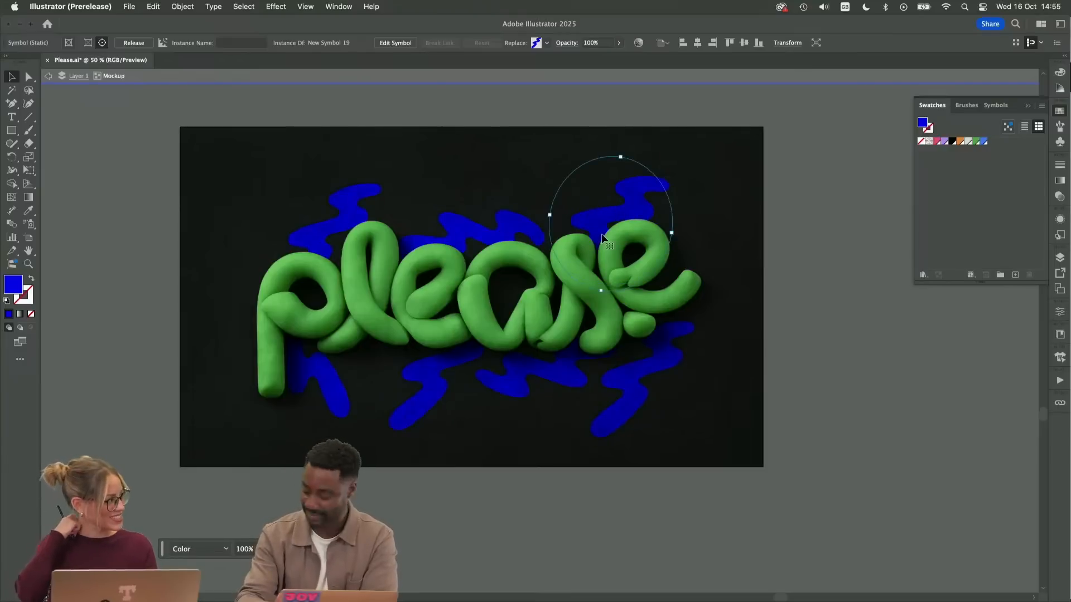
left_click_drag(636, 210, 624, 221)
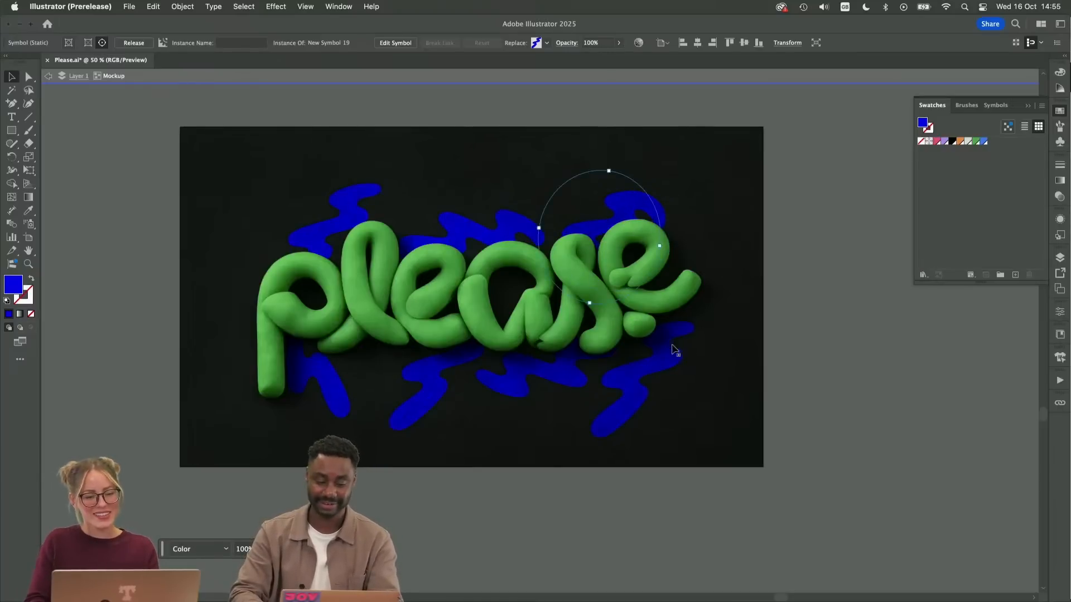
Move the zigzag below the last e closer to the lettering, and rotate and tuck the one above the l behind the top of the p
left_click_drag(641, 387, 653, 363)
left_click_drag(354, 203, 342, 222)
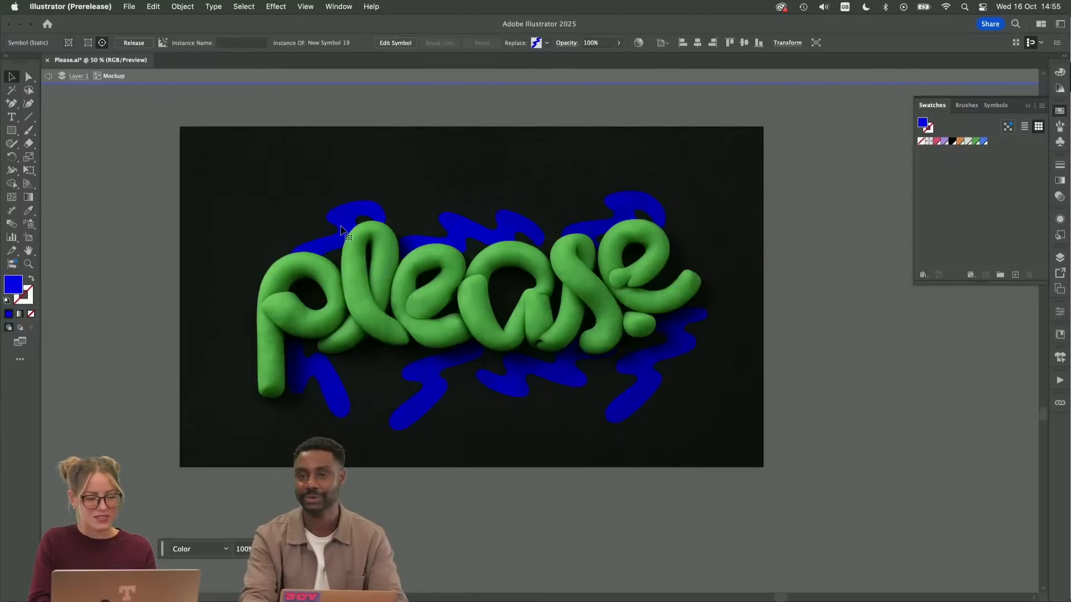
left_click_drag(343, 230, 342, 230)
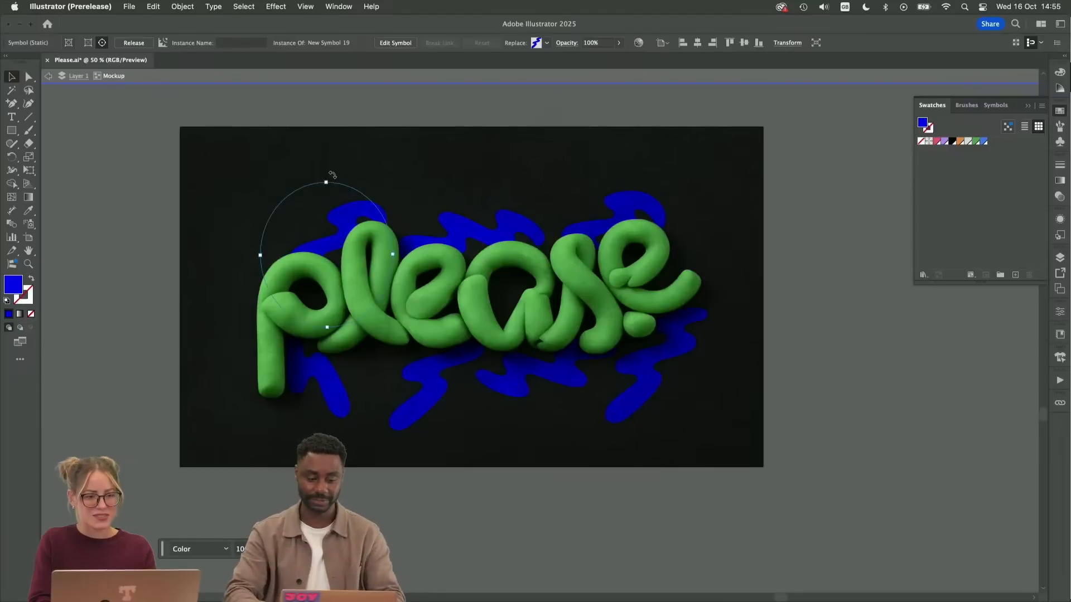
left_click_drag(332, 174, 372, 225)
mouse_move(315, 243)
left_mouse_down()
mouse_move(302, 233)
mouse_move(313, 241)
left_mouse_up()
Deselect the artwork, exit the mockup's isolation mode and hide the Swatches panel to show the finished lettering
left_click(777, 373)
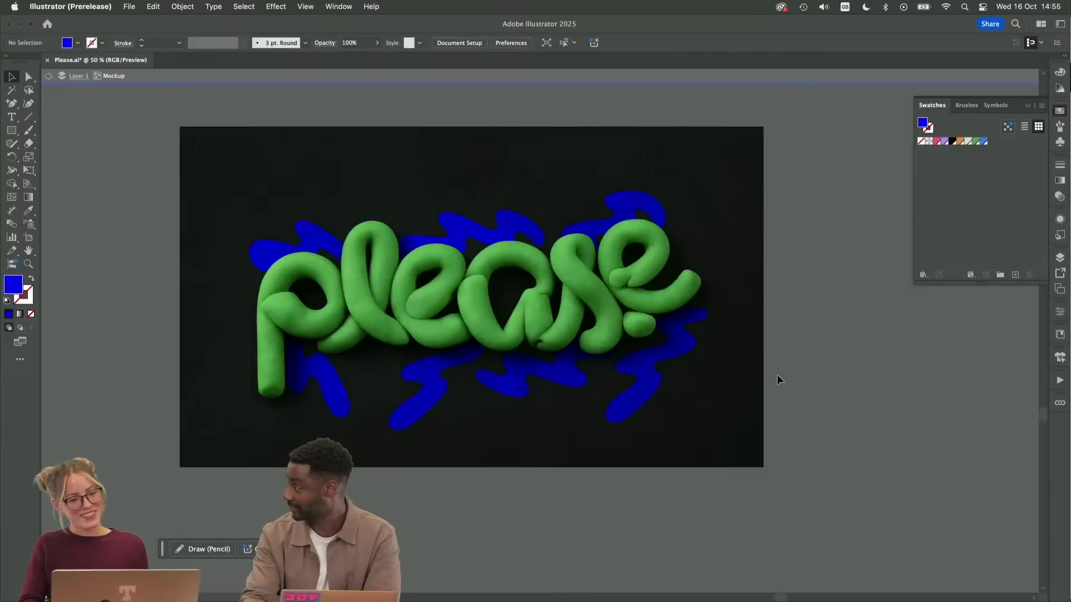
double_click(815, 282)
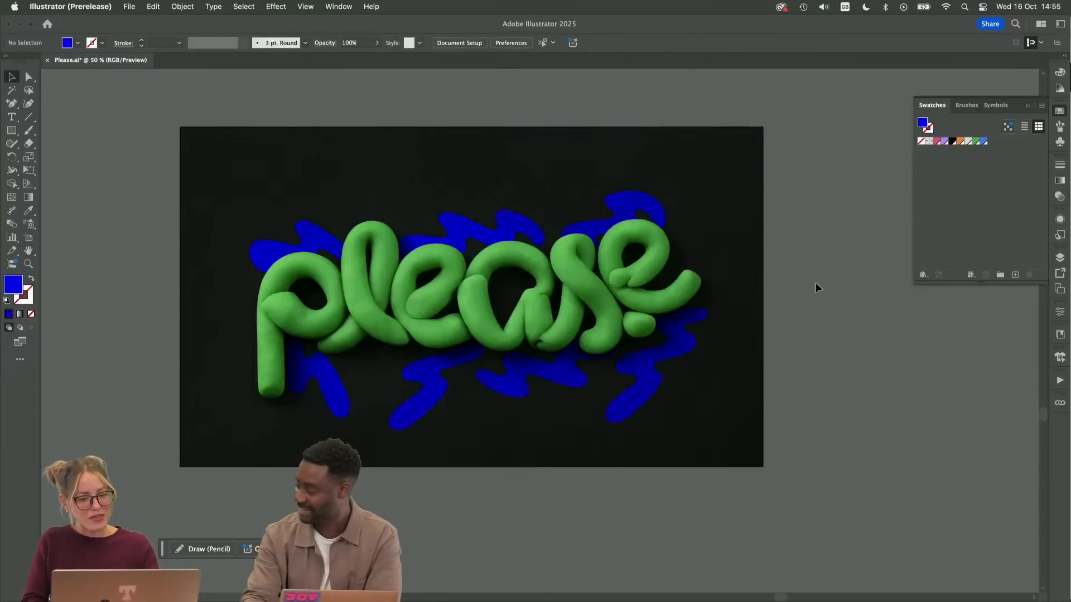
key("super+equal")
left_click_drag(680, 347, 733, 412)
left_click(1028, 110)
scroll(948, 223, "down", 2)
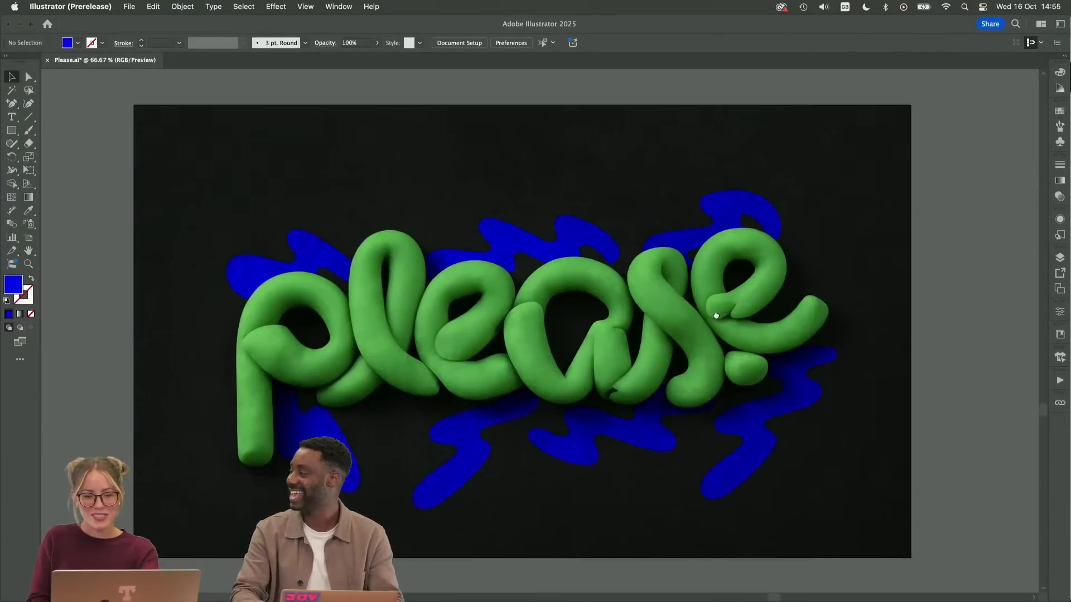
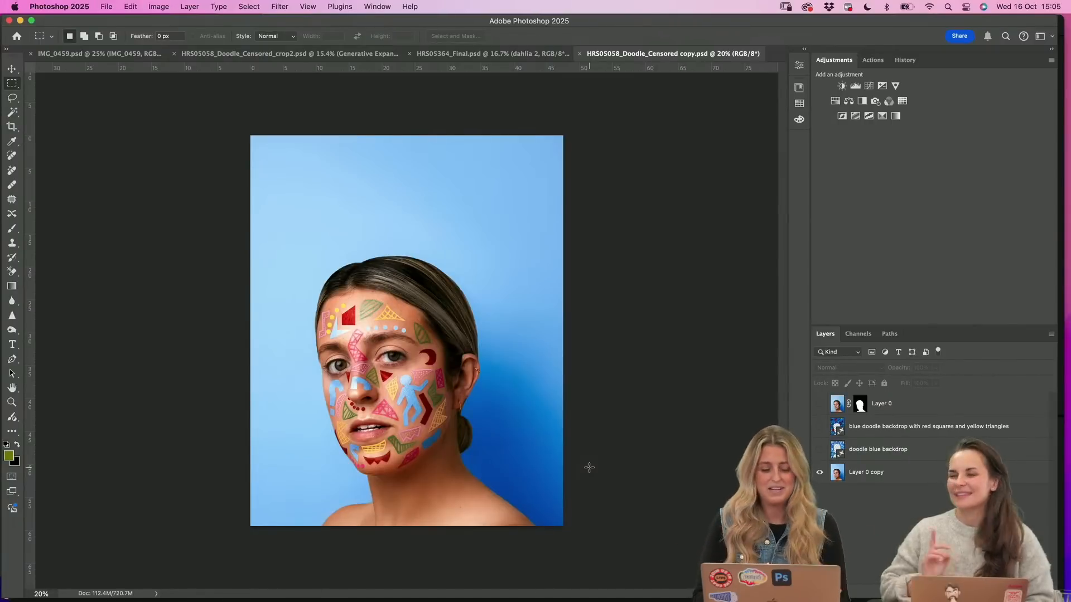
mouse_move(558, 591)
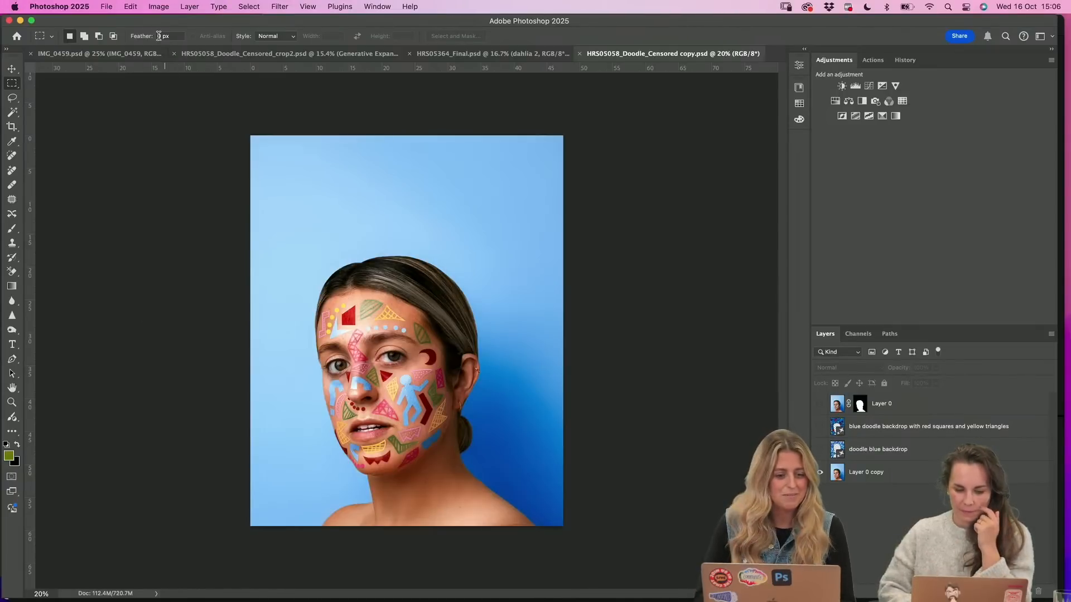
left_click(132, 7)
mouse_move(159, 7)
left_click(403, 154)
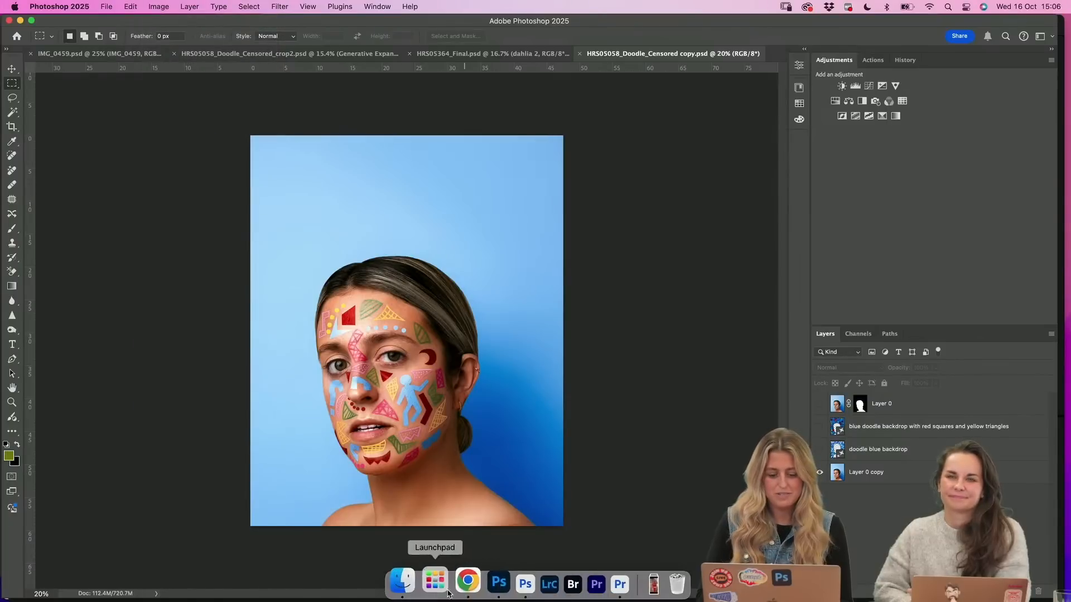
Switch to Photoshop (Beta), compare the generated images in Untitled-1 and Untitled-2, and deselect the plate image's layer
left_click(506, 591)
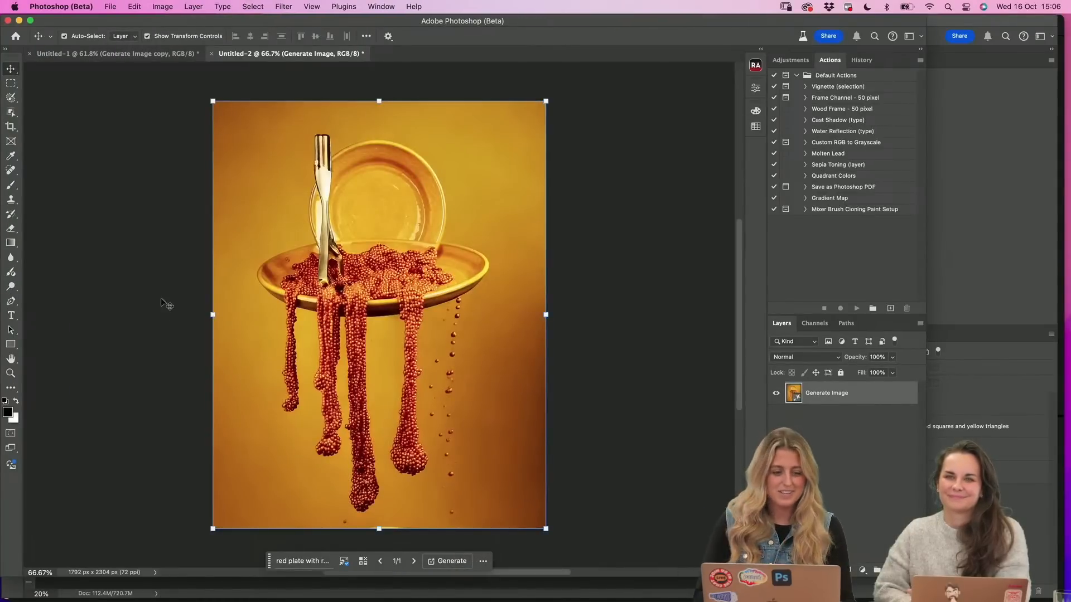
left_click(133, 56)
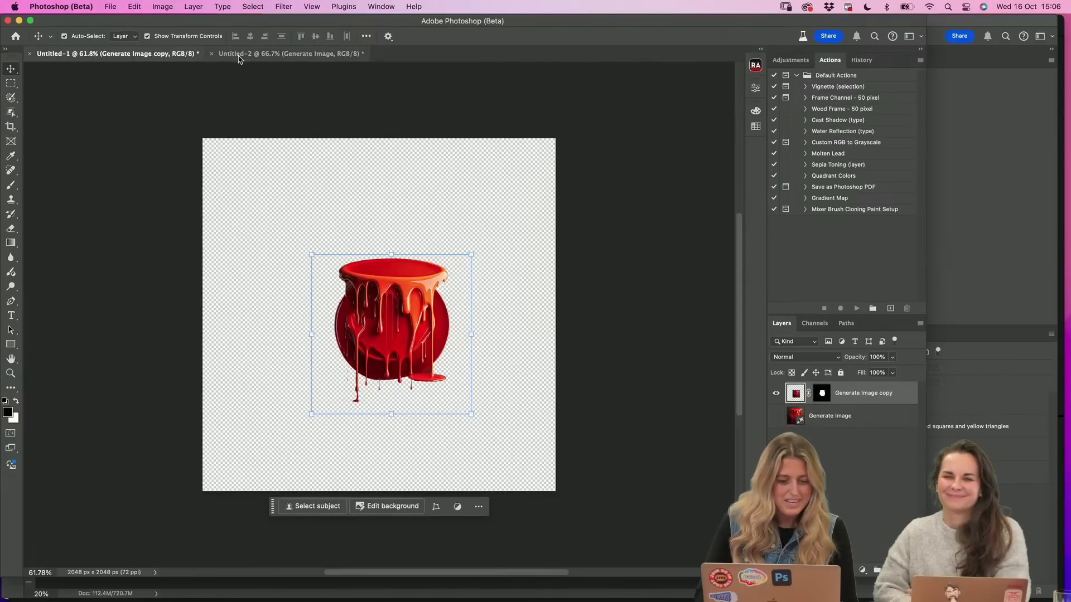
left_click(231, 54)
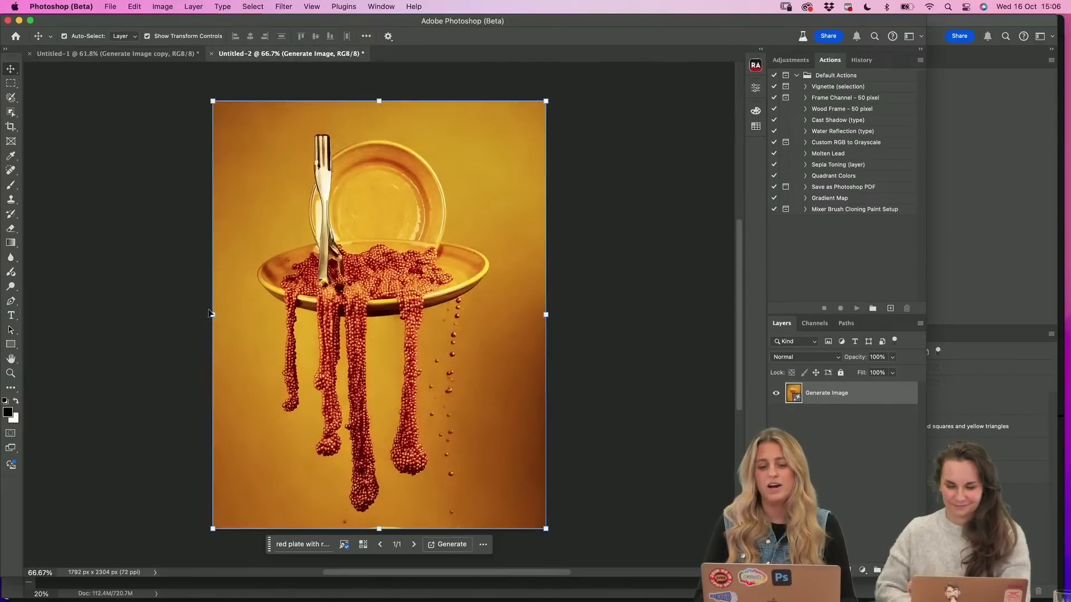
left_click(121, 319)
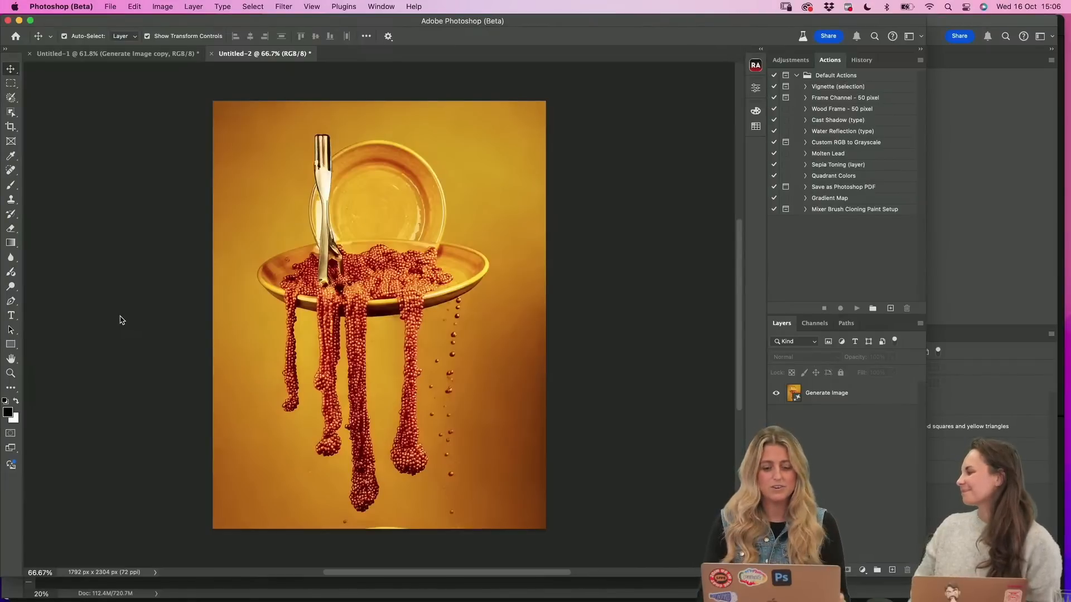
Switch to Chrome and browse the portraits in The Colour Project gallery, ending on the green butterfly portrait
mouse_move(391, 595)
left_click(460, 582)
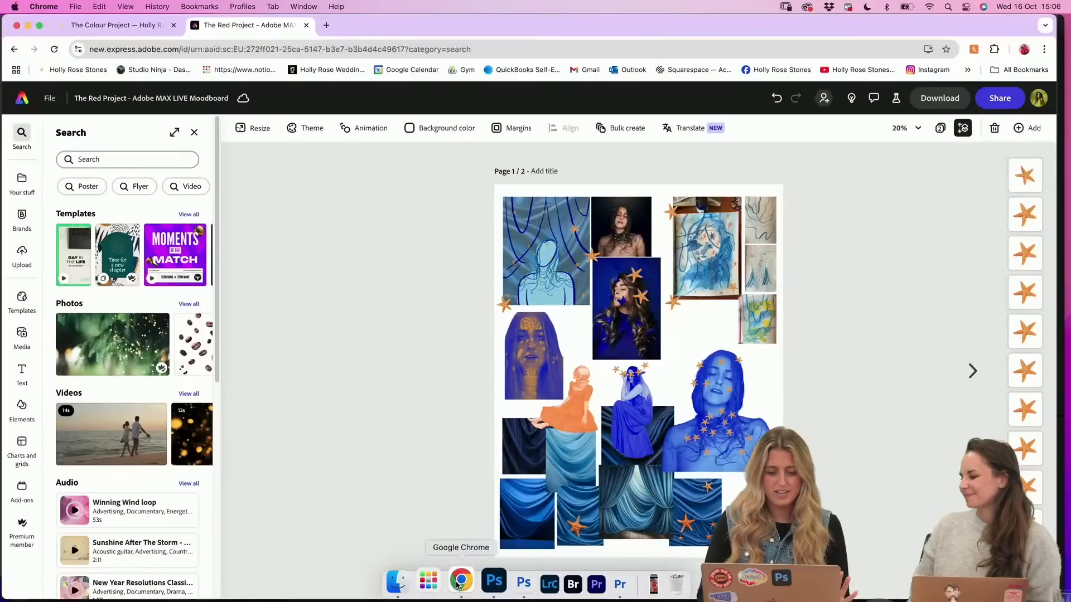
left_click(111, 25)
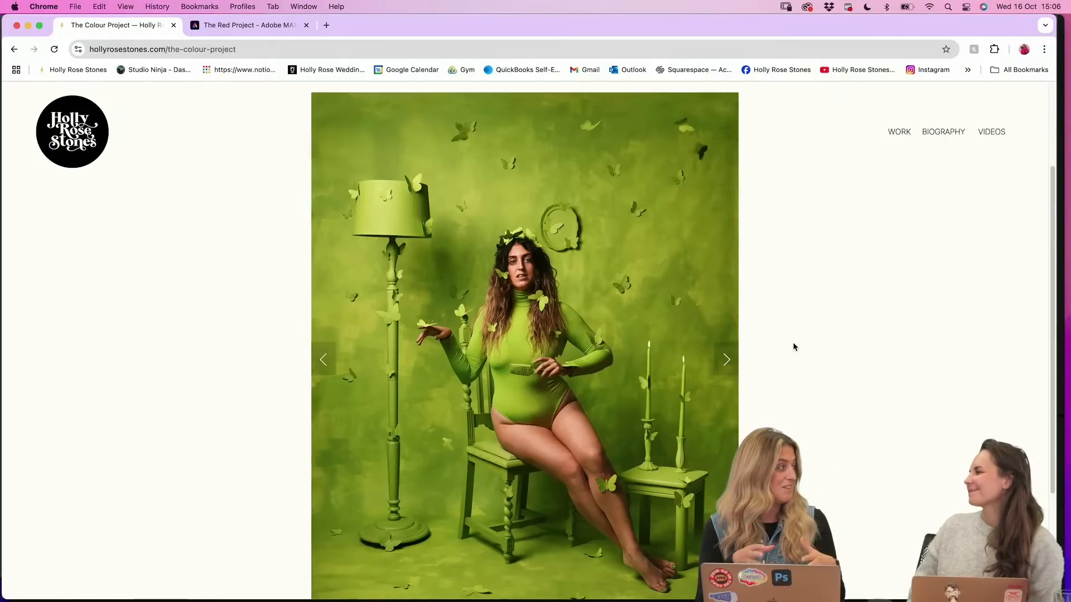
scroll(785, 306, "down", 1)
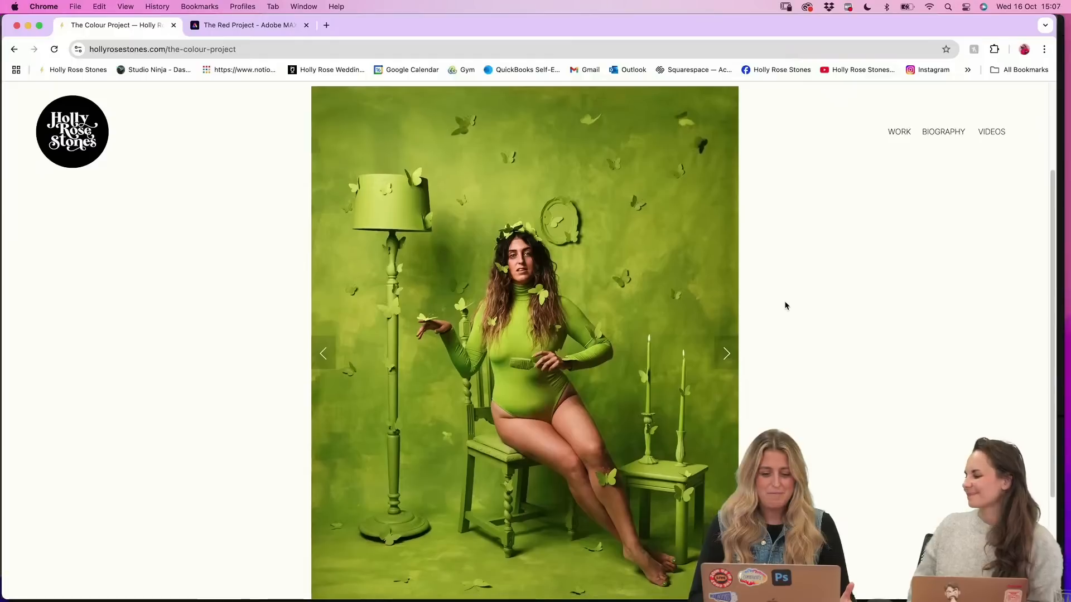
scroll(786, 306, "down", 1)
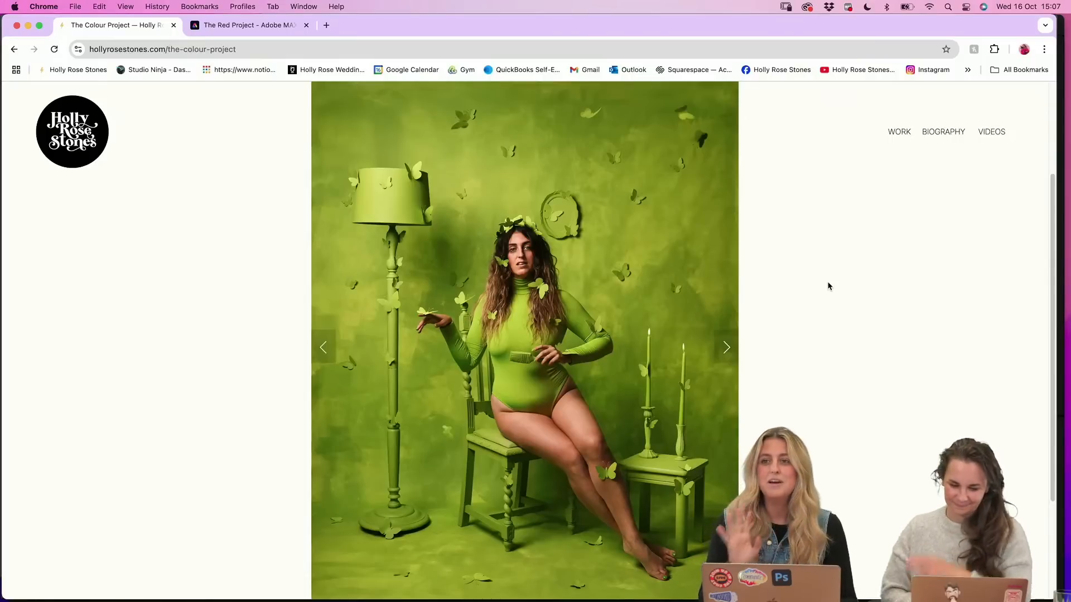
left_click(726, 347)
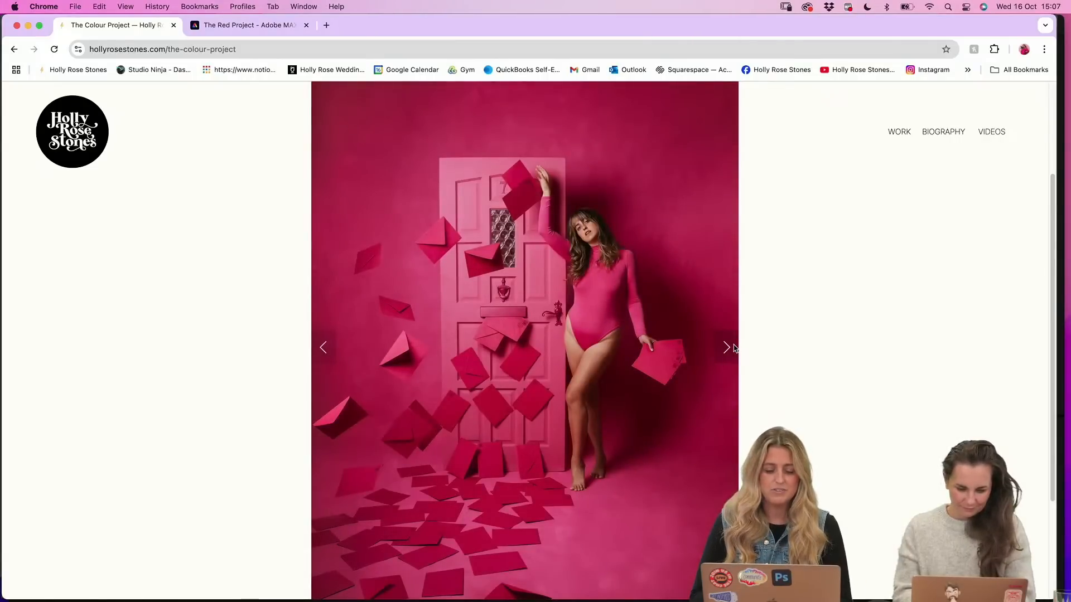
left_click(734, 348)
left_click(734, 348)
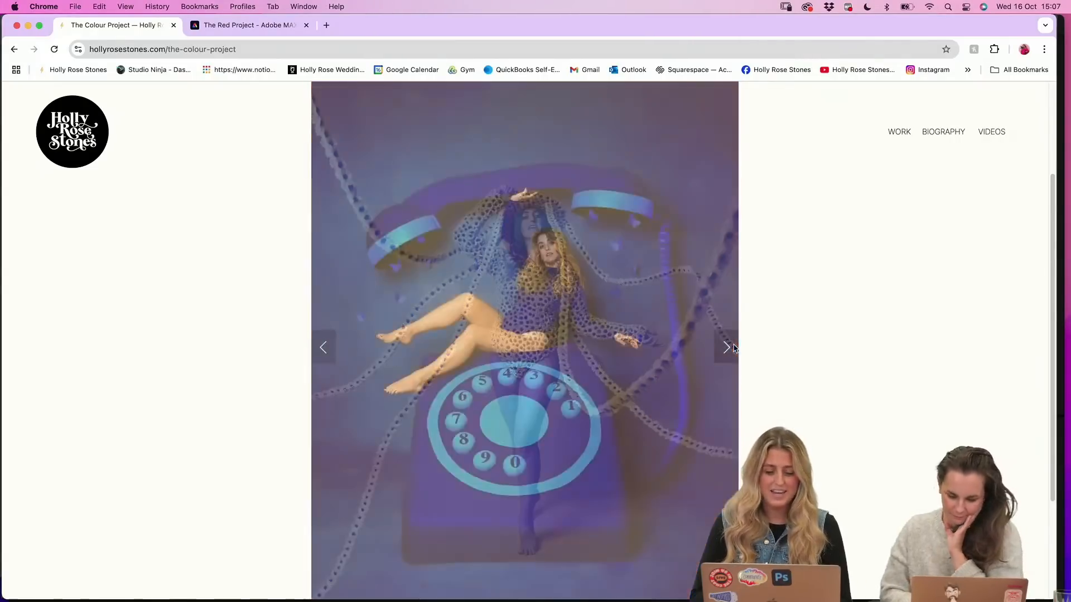
left_click(734, 348)
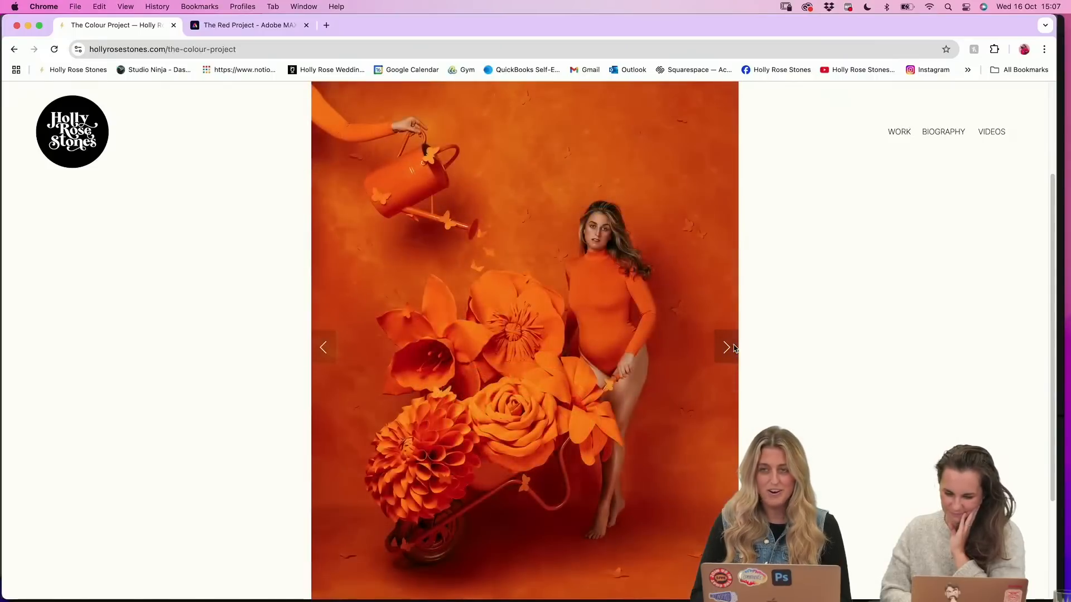
left_click(734, 347)
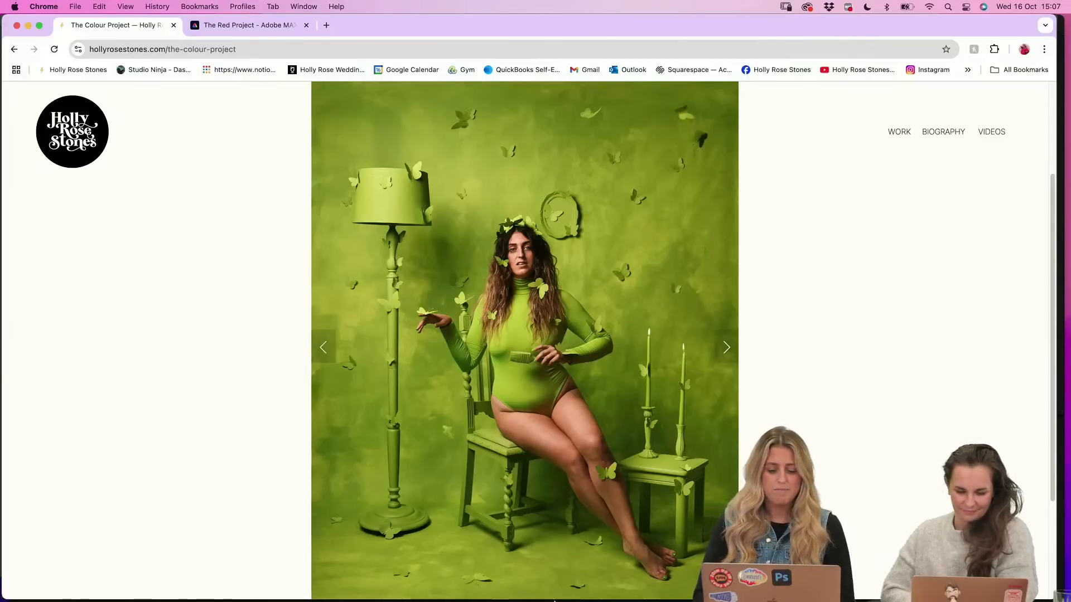
Switch back to Photoshop (Beta) and enlarge its window to fill the screen
mouse_move(485, 597)
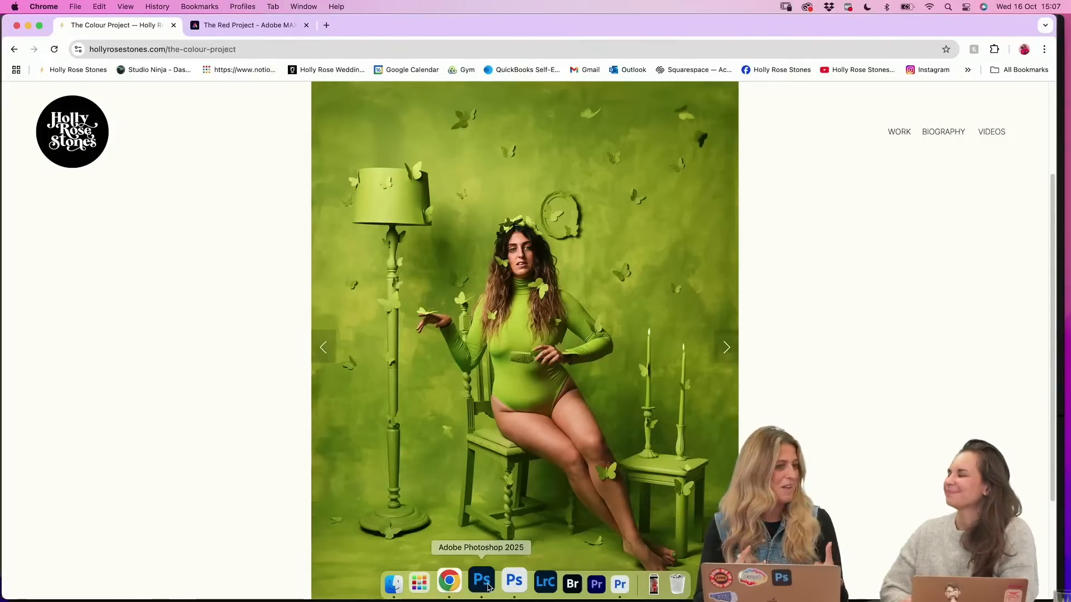
left_click(482, 583)
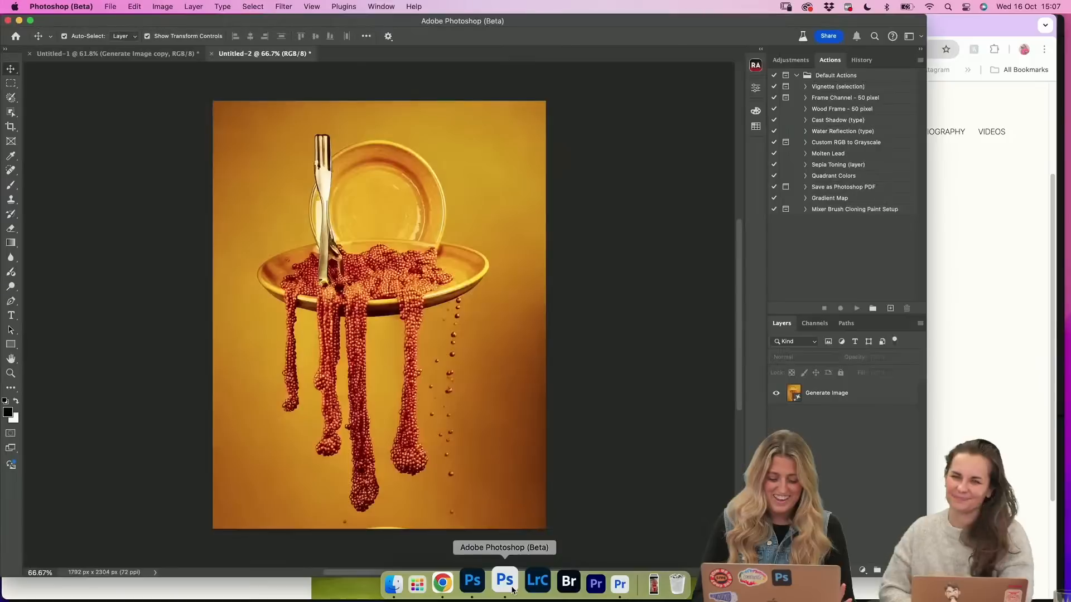
left_click(135, 6)
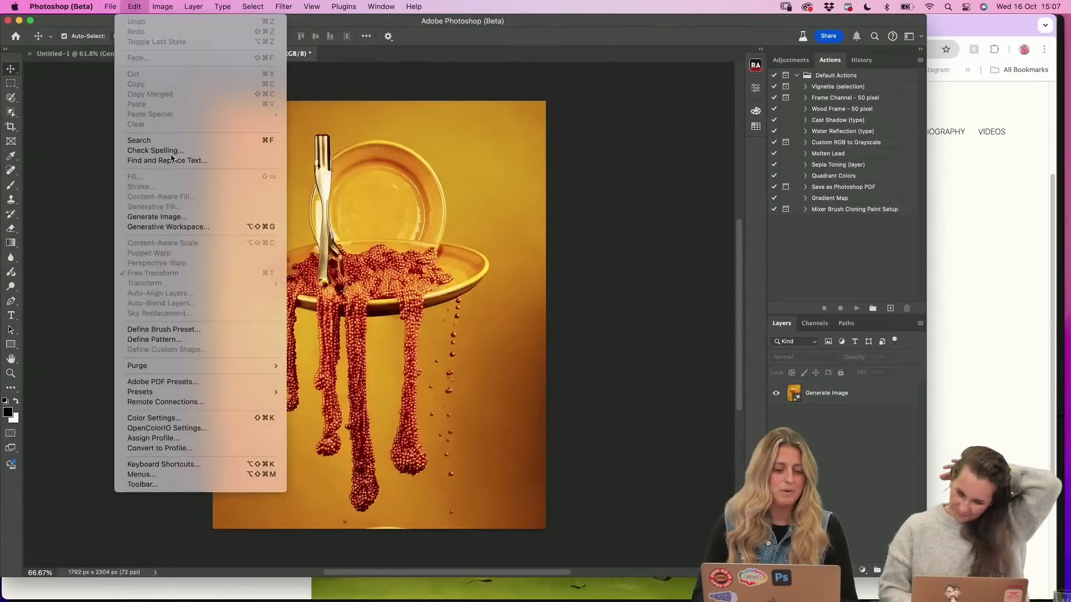
left_click(616, 311)
left_click_drag(925, 578, 1064, 592)
Open the Generative Workspace, move its window towards the screen's upper edge and enlarge it
left_click(134, 6)
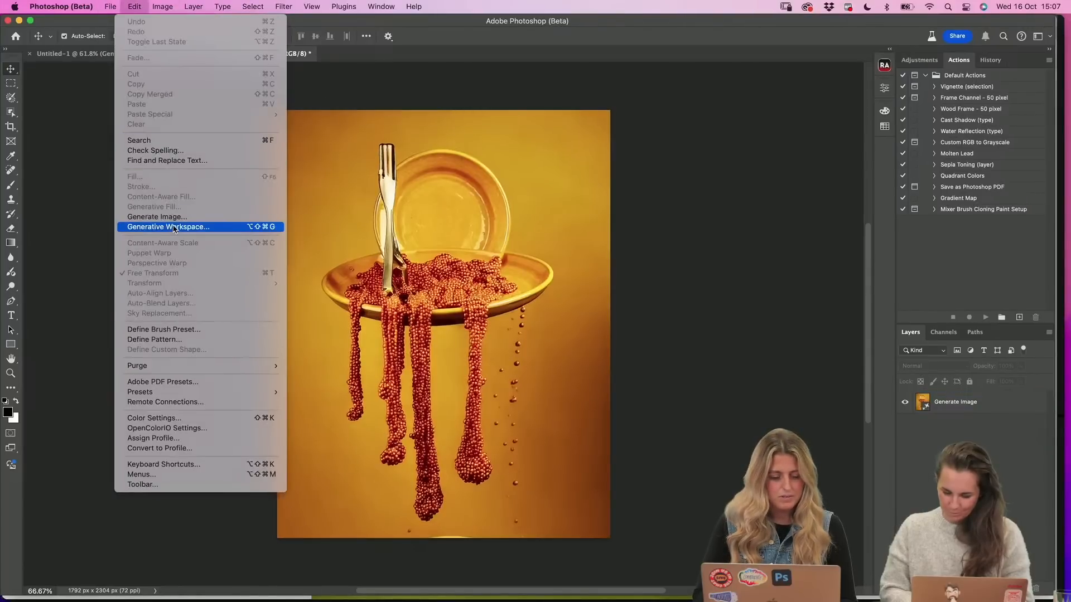
left_click(174, 228)
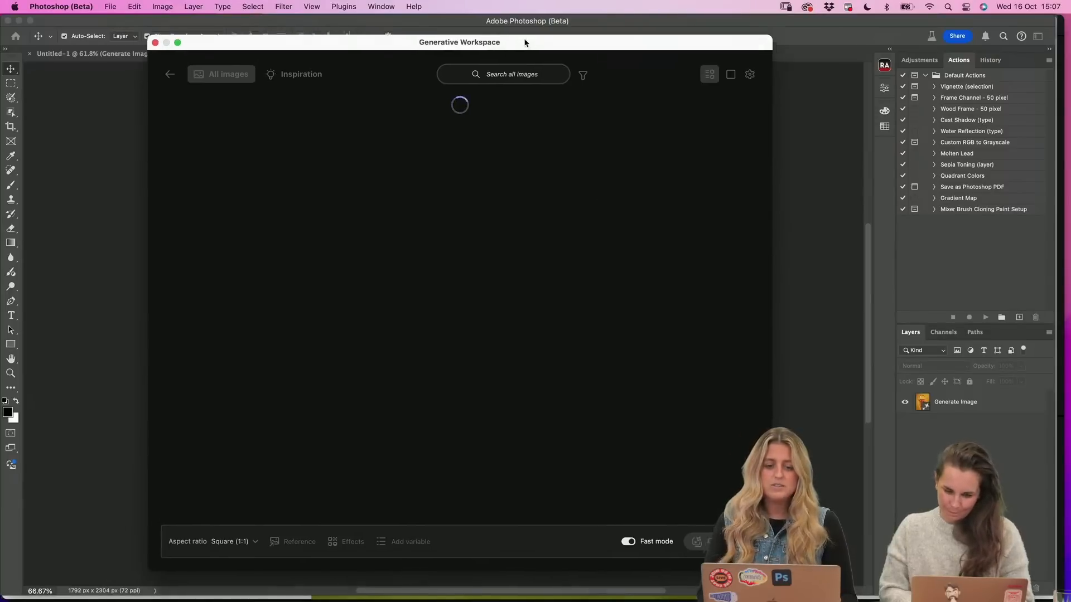
left_click_drag(524, 43, 476, 24)
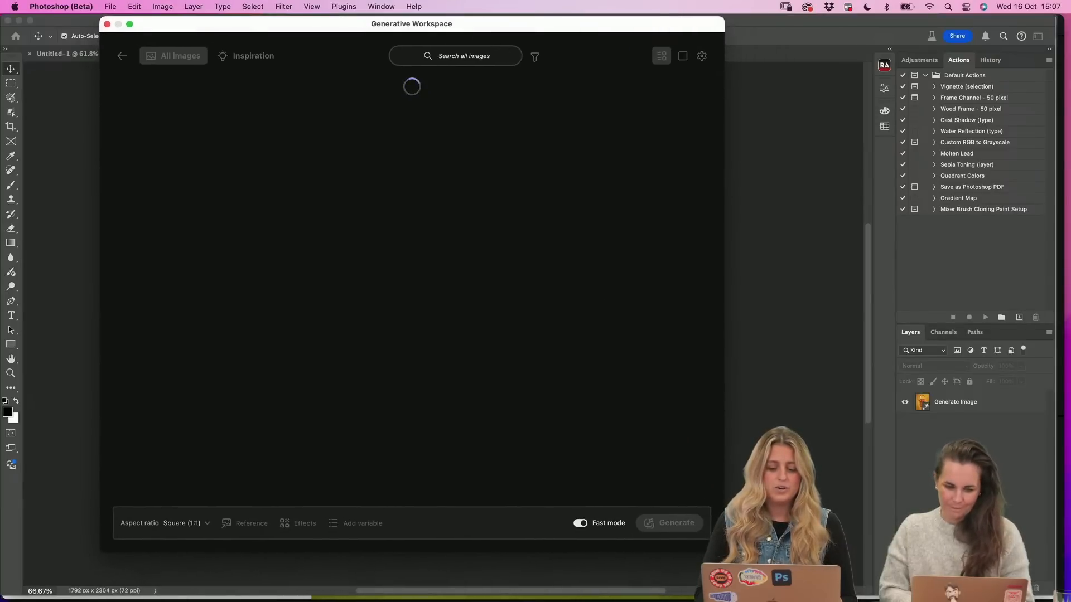
left_click_drag(724, 552, 873, 582)
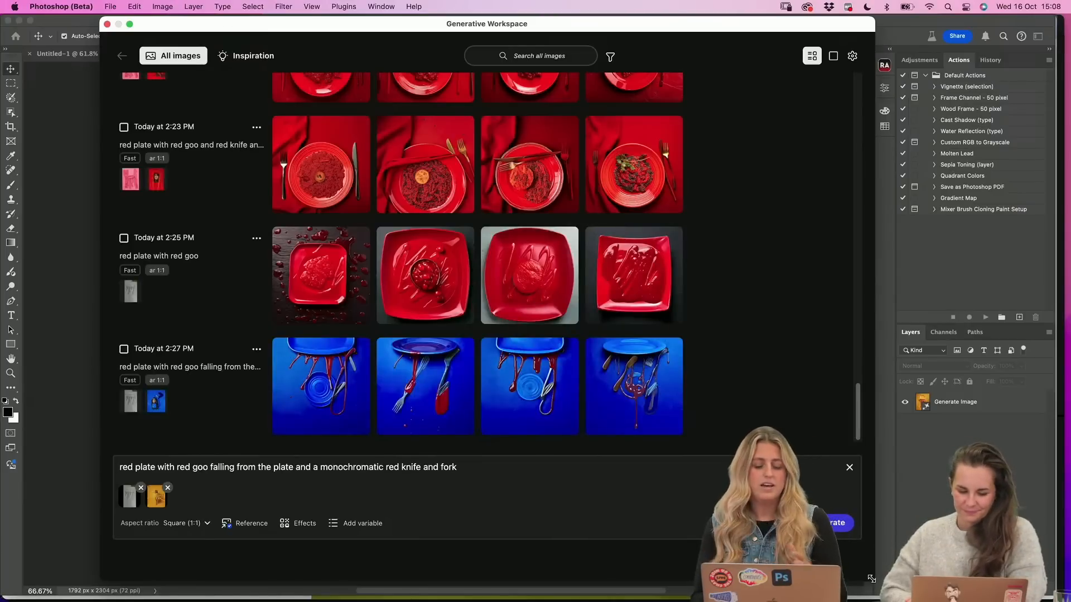
Review the earlier generations in the Generative Workspace, going back through the plates, cakes and forks to the red table images
scroll(810, 390, "up", 15)
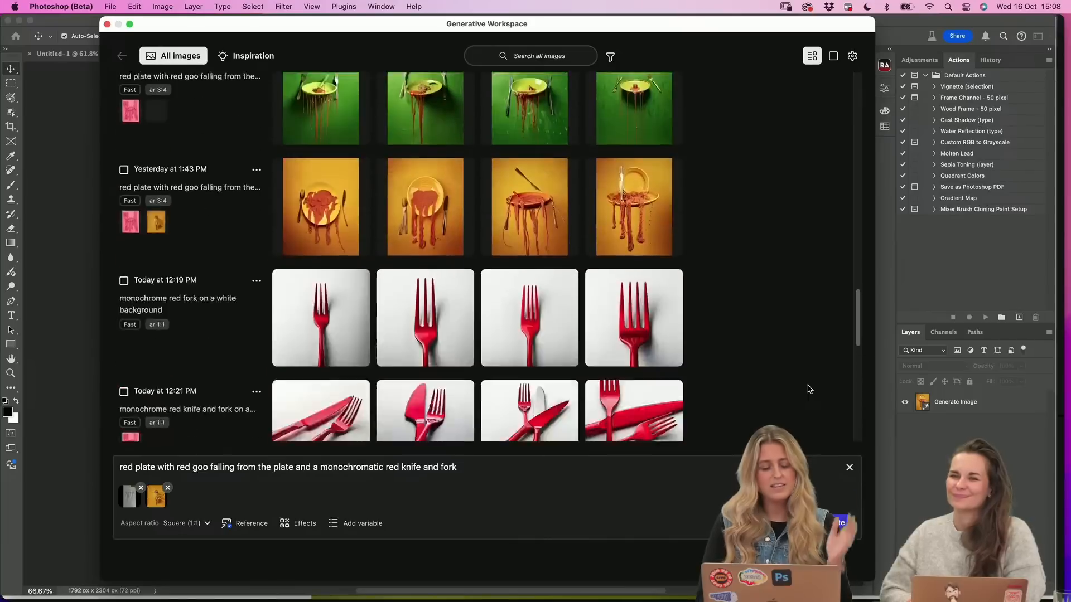
scroll(810, 390, "up", 2)
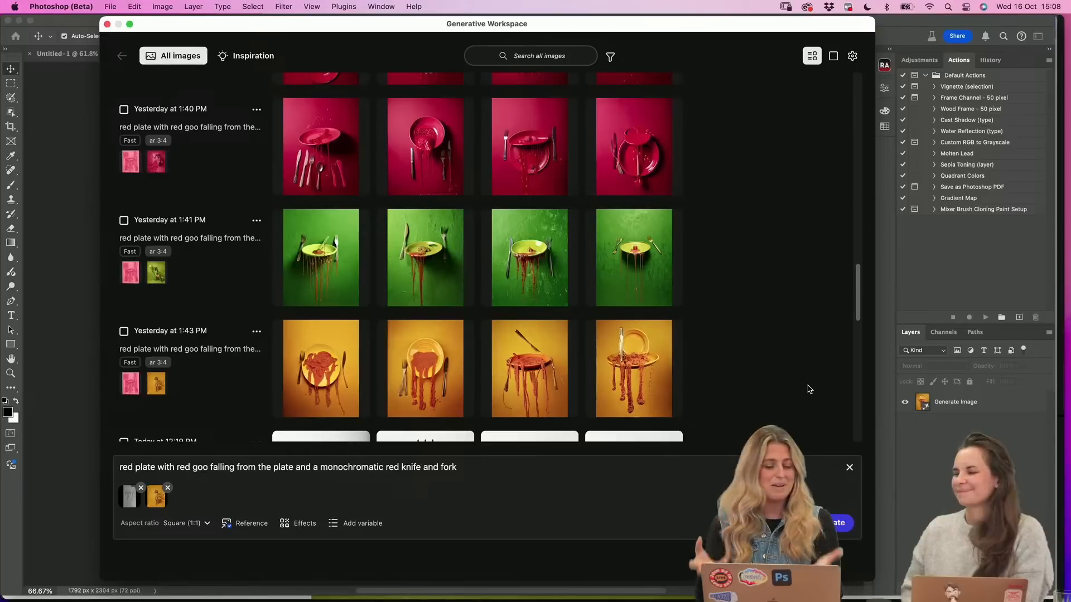
scroll(820, 339, "up", 1)
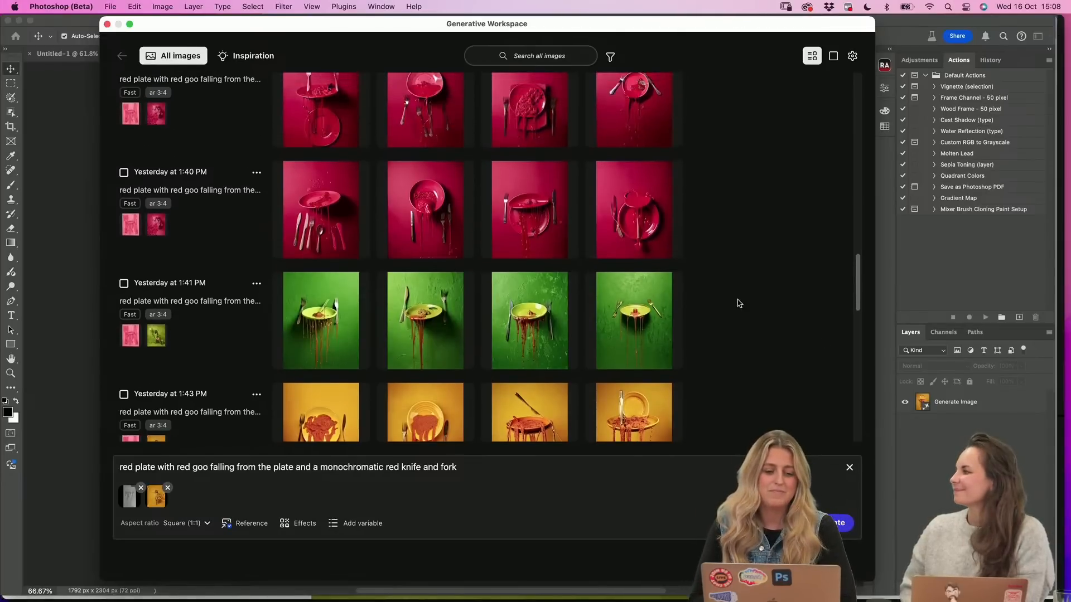
scroll(712, 276, "up", 2)
scroll(712, 276, "up", 1)
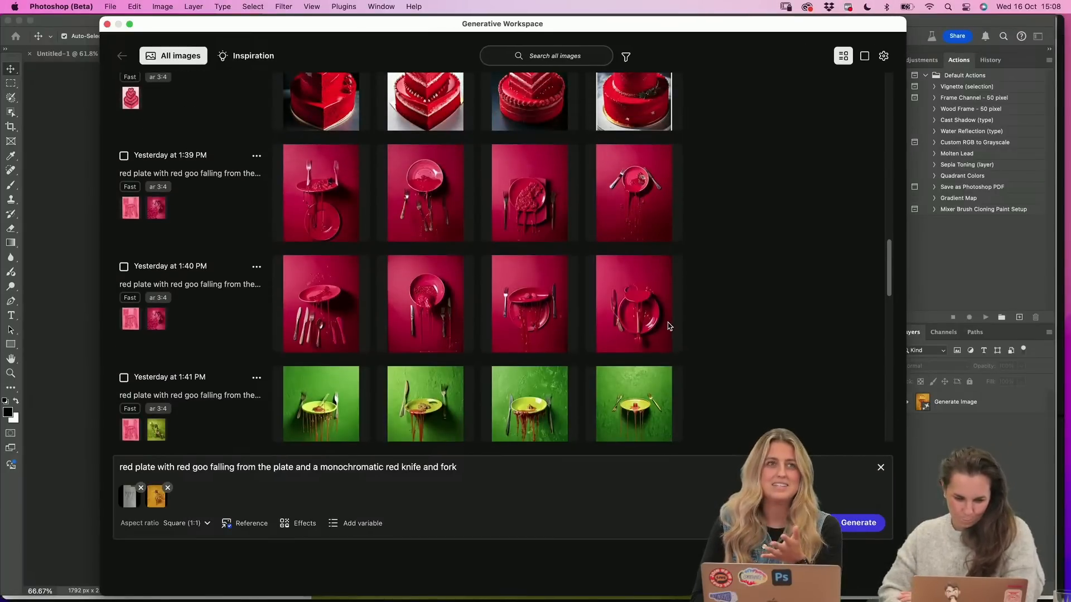
scroll(725, 252, "up", 7)
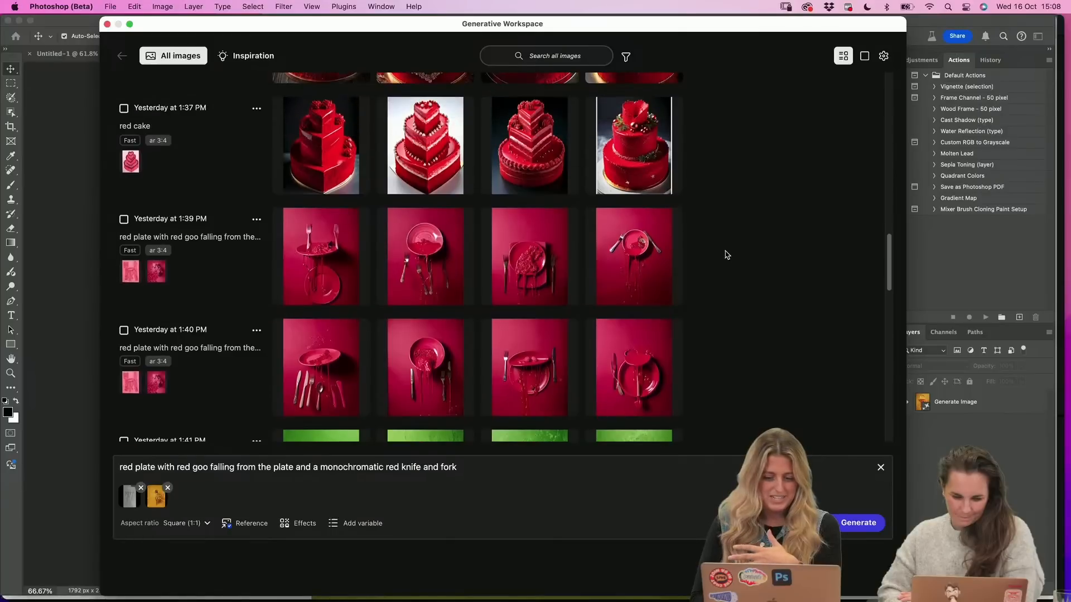
scroll(726, 254, "up", 4)
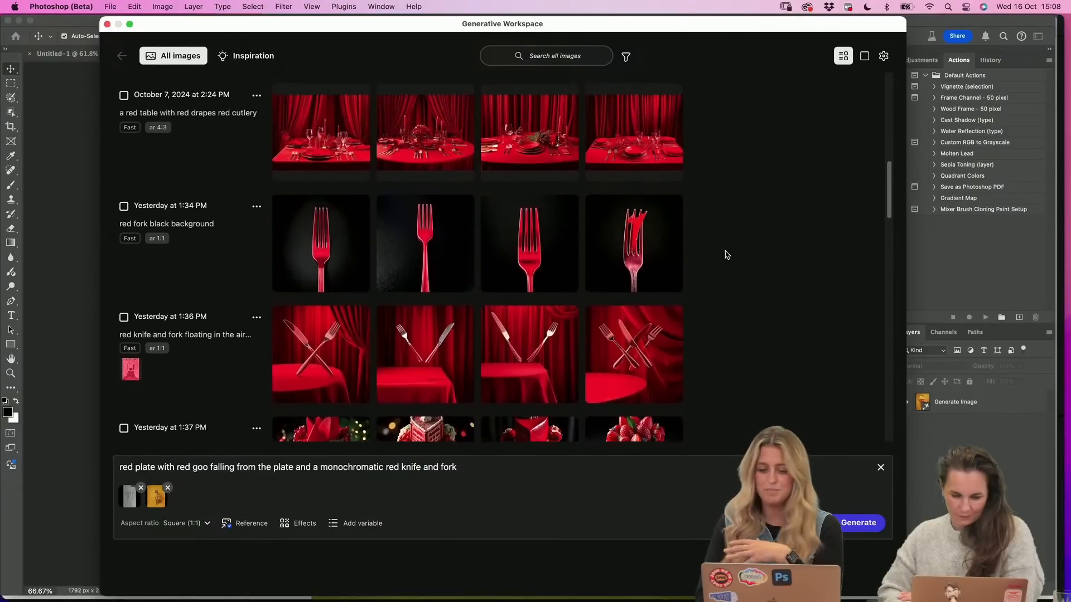
Switch to Finder and open the Reference Doodles - RED folder inside 1. Gen Workspace
left_click(412, 592)
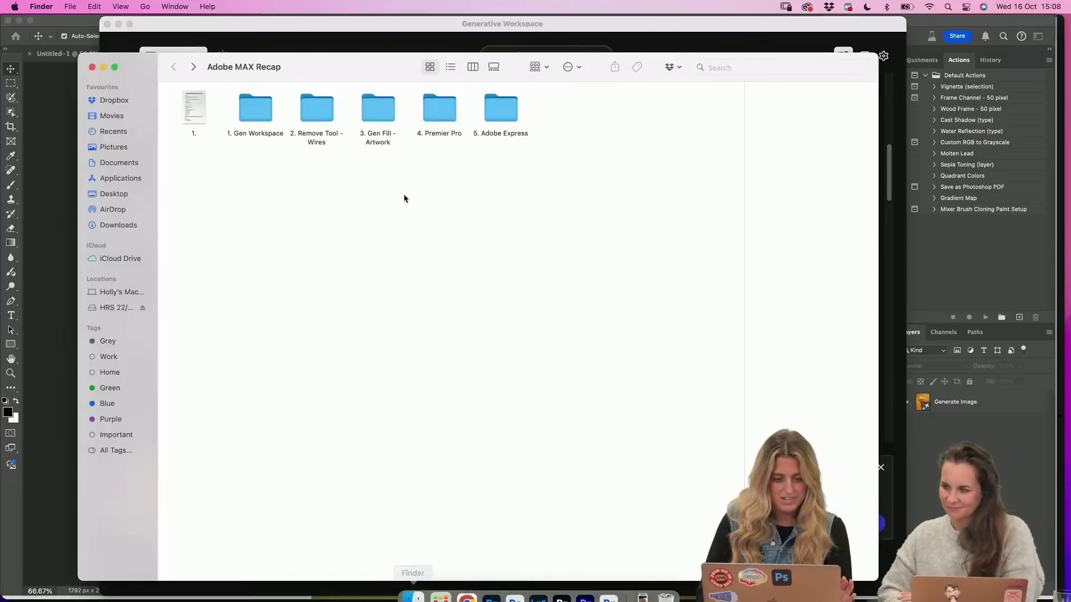
double_click(247, 115)
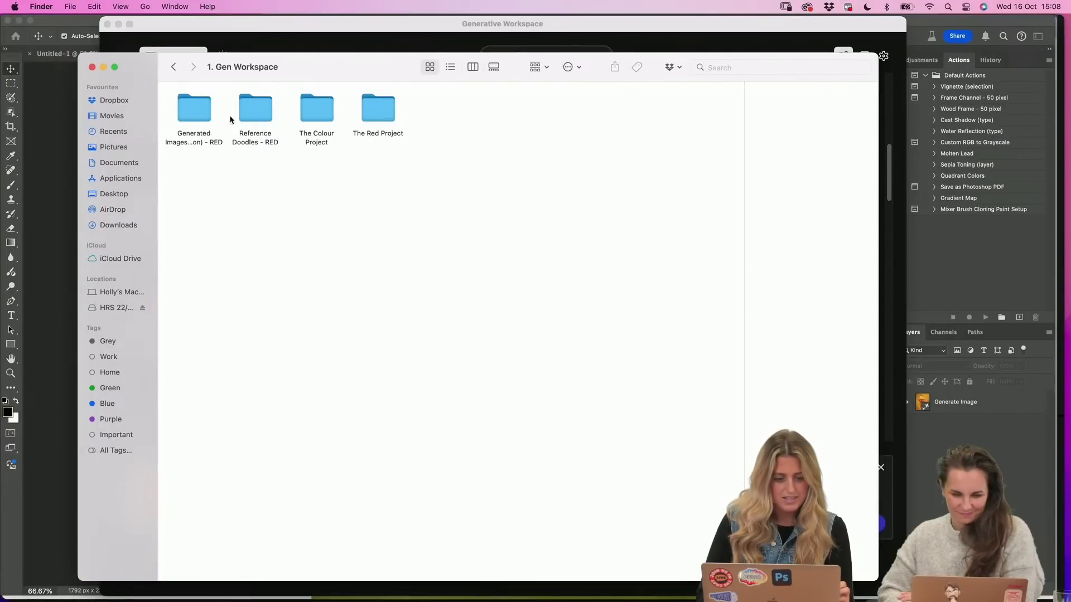
double_click(255, 108)
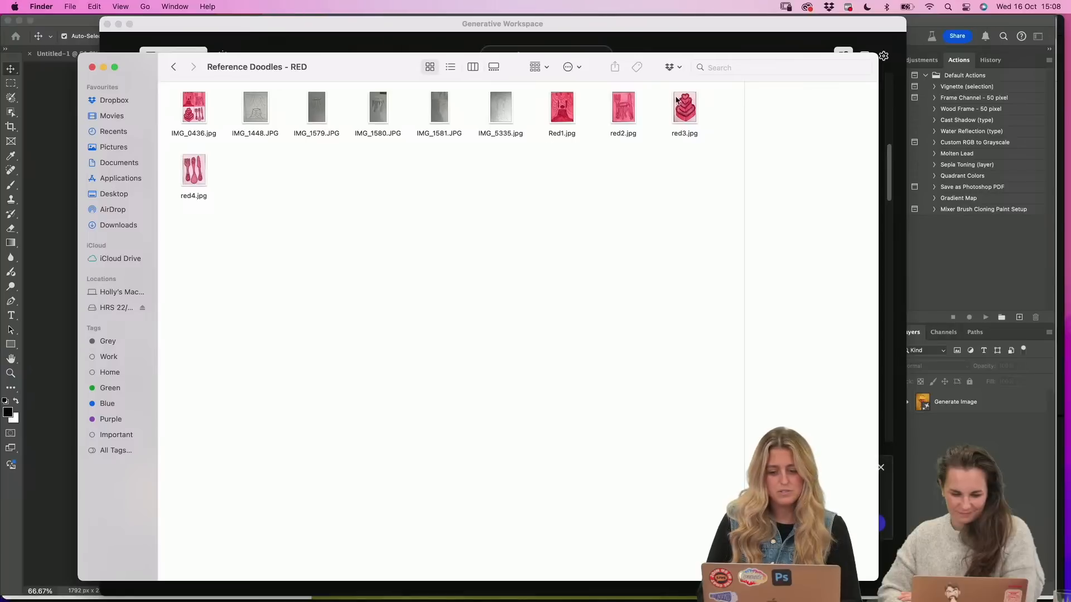
Preview the reference doodles Red1.jpg, red2.jpg, red3.jpg and red4.jpg, ending with the combined sheet IMG_0436.jpg
left_click(562, 109)
key("space")
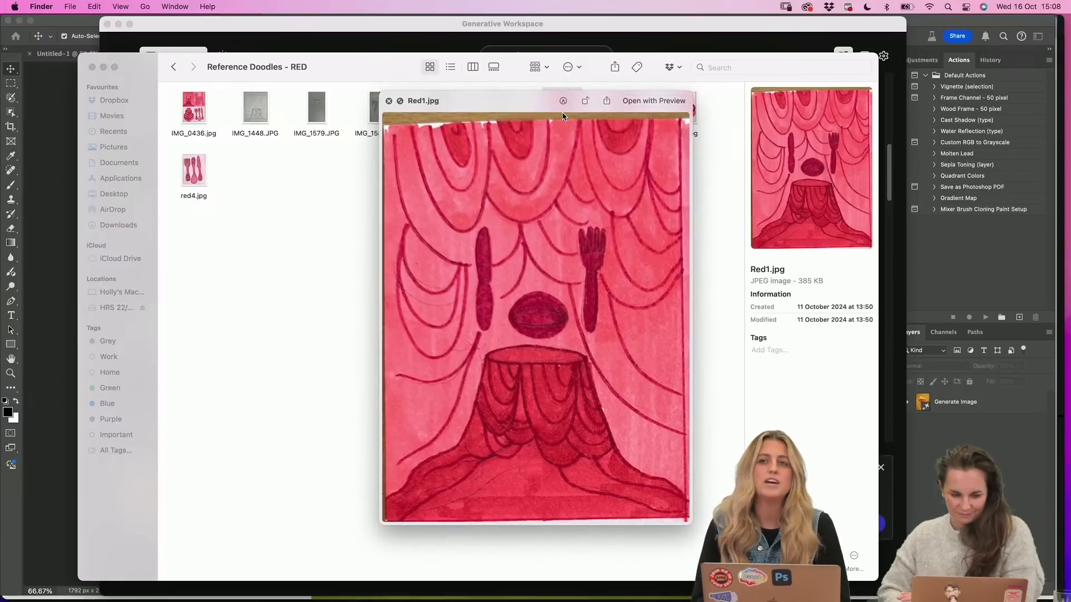
key("Right")
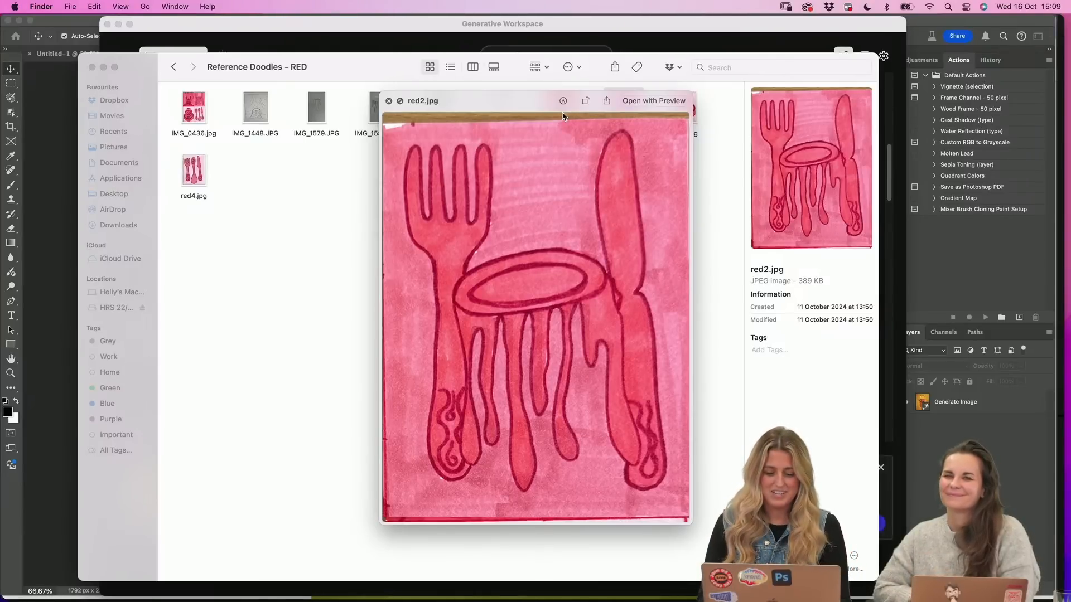
key("Right")
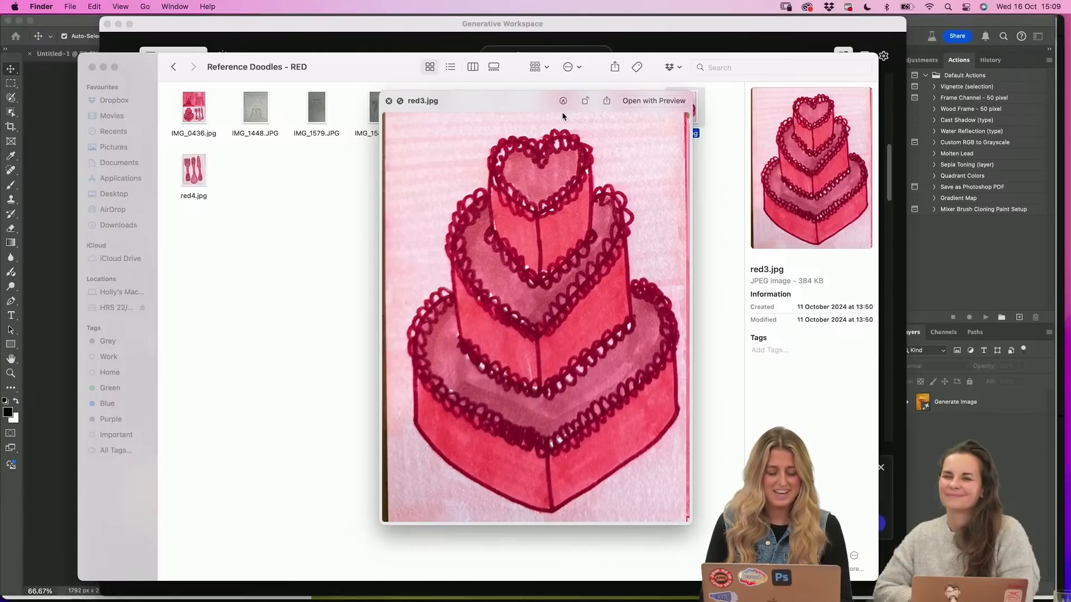
left_click(194, 174)
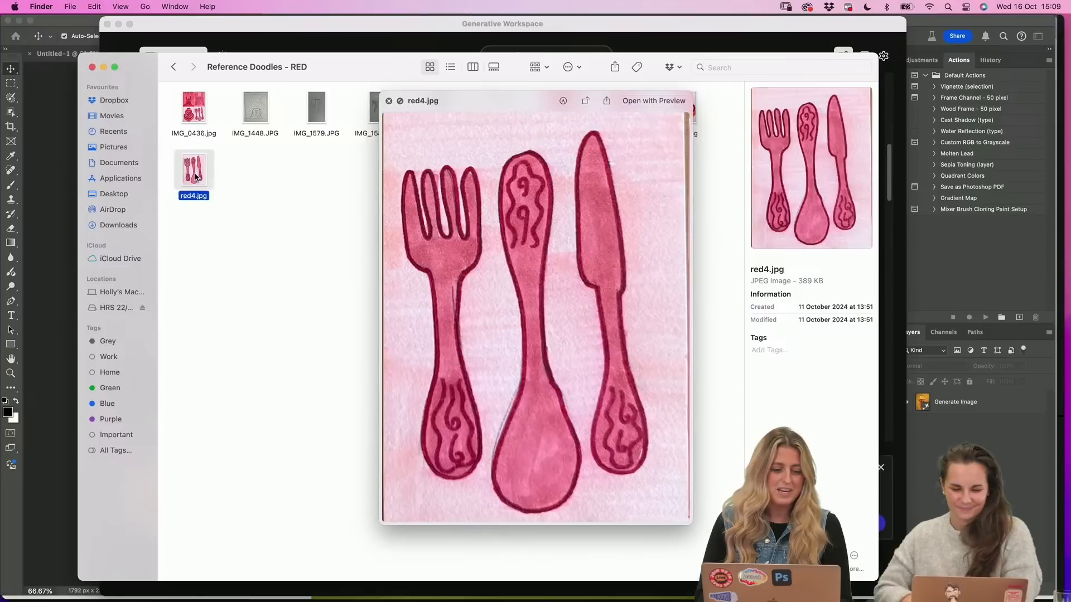
left_click(194, 112)
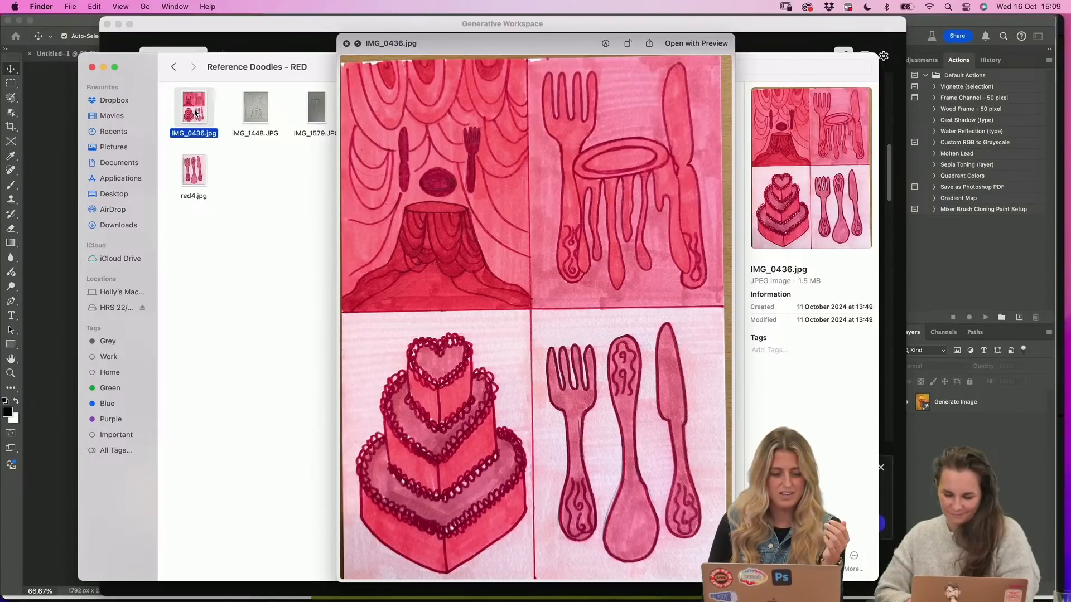
Close the doodle preview and the Finder window, returning to the Generative Workspace in Photoshop (Beta)
key("space")
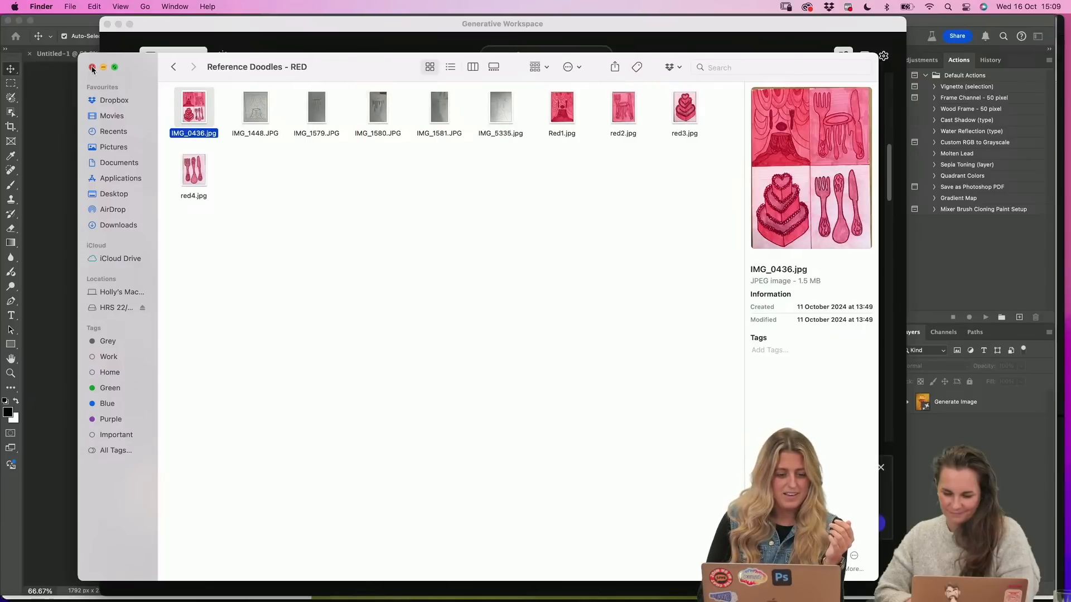
key("super+w")
left_click(394, 453)
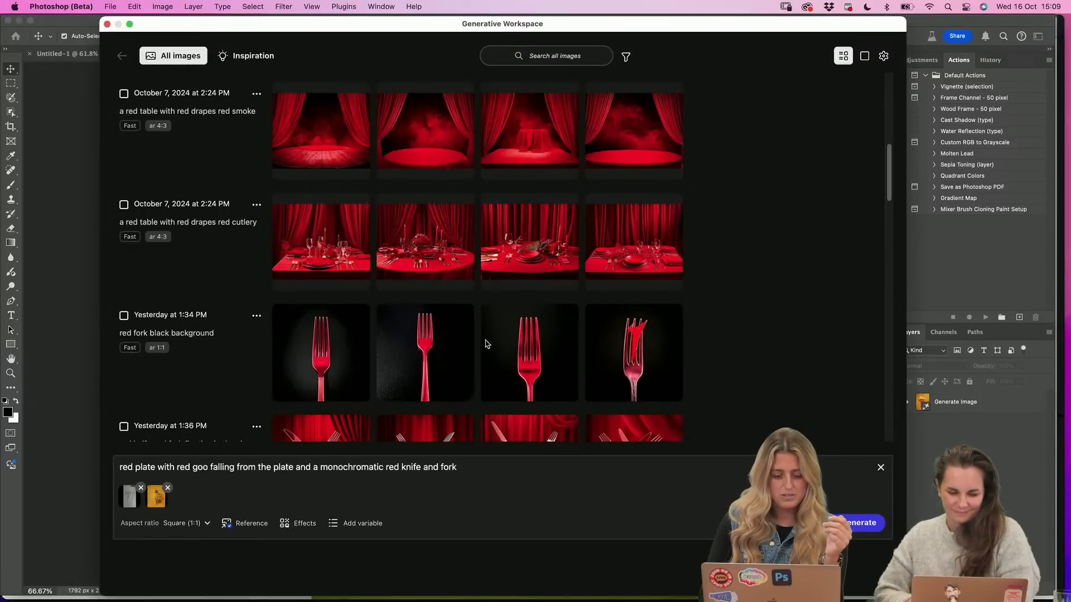
Examine the earlier generations of cakes, dripping plates and red cutlery, comparing the pink, green and yellow style-reference versions
scroll(485, 341, "down", 6)
scroll(599, 291, "down", 3)
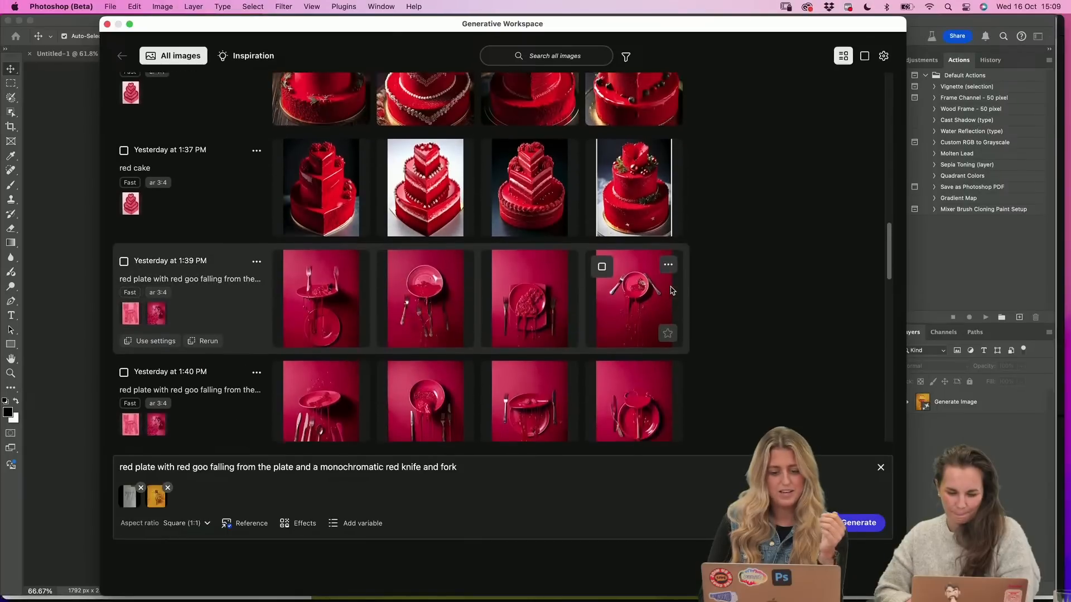
scroll(722, 272, "down", 7)
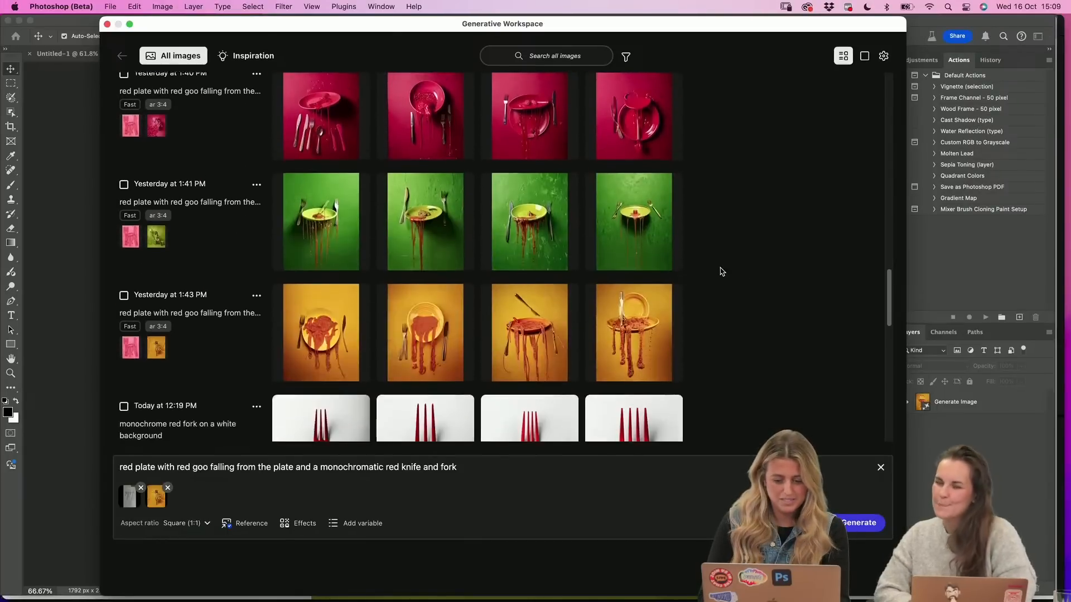
scroll(782, 287, "down", 4)
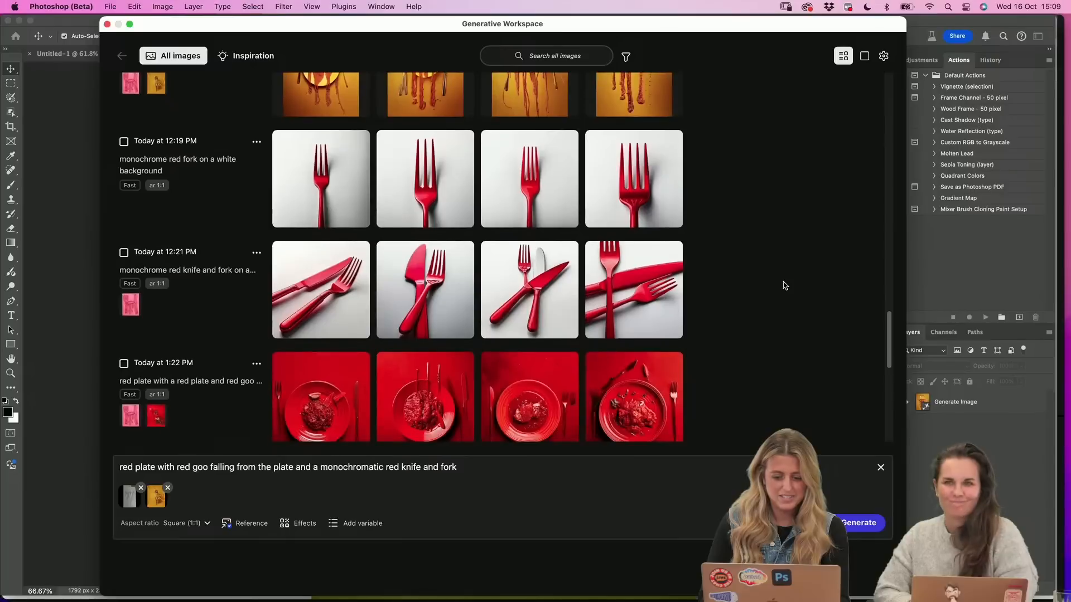
scroll(783, 286, "up", 4)
scroll(784, 285, "up", 2)
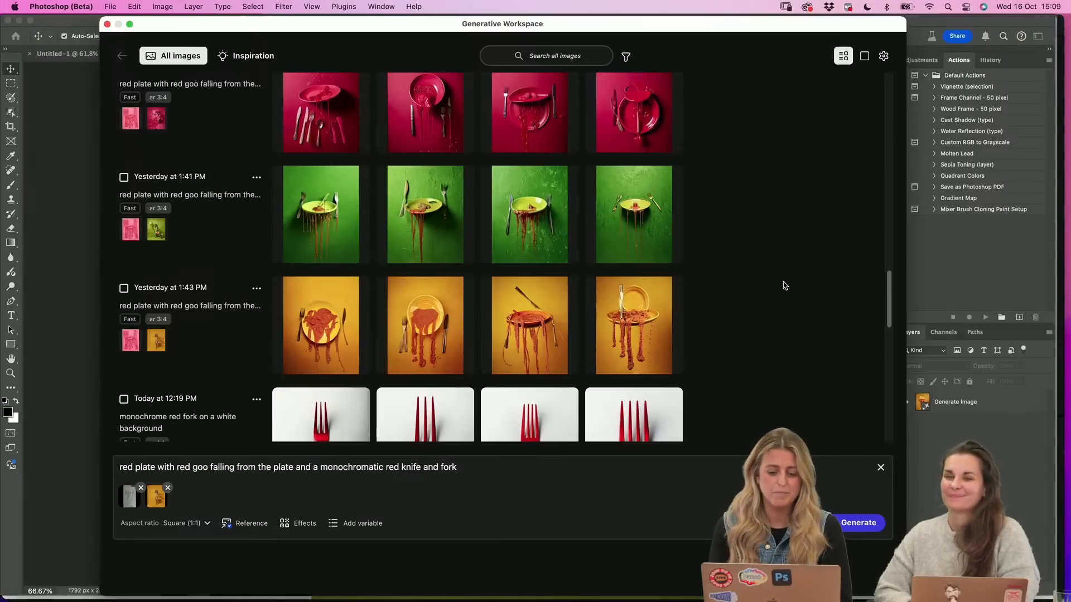
scroll(784, 286, "up", 2)
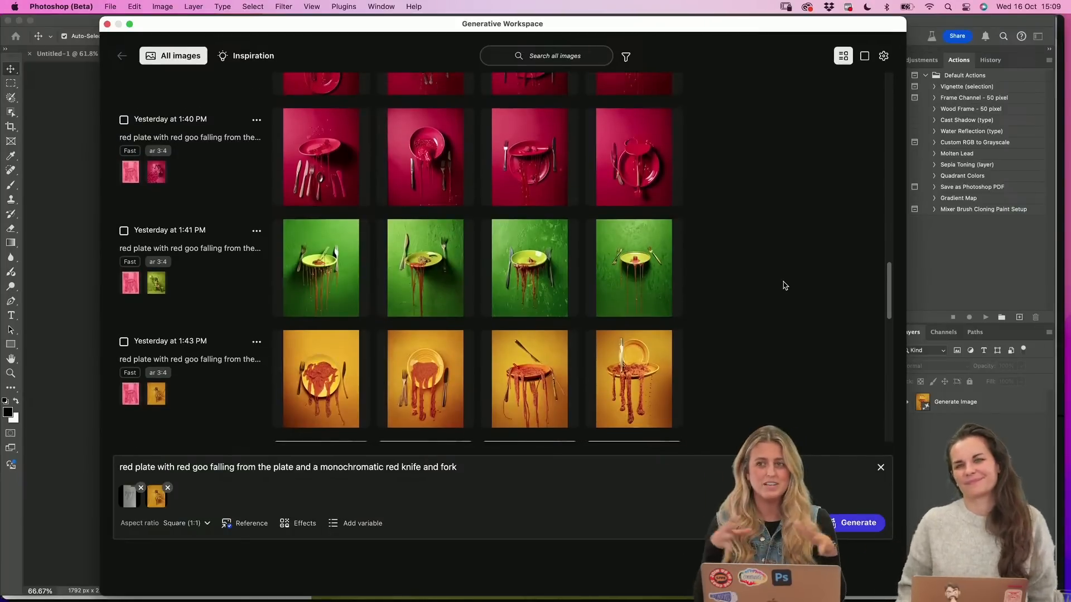
scroll(783, 286, "up", 1)
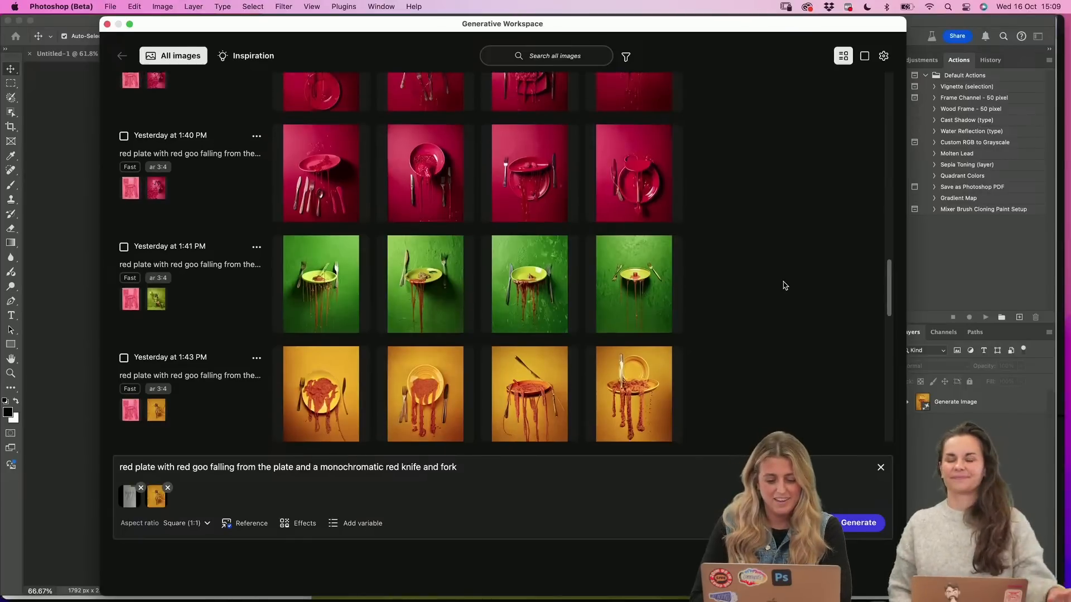
Clear the old plate-and-goo prompt and remove both attached reference images
left_click(248, 469)
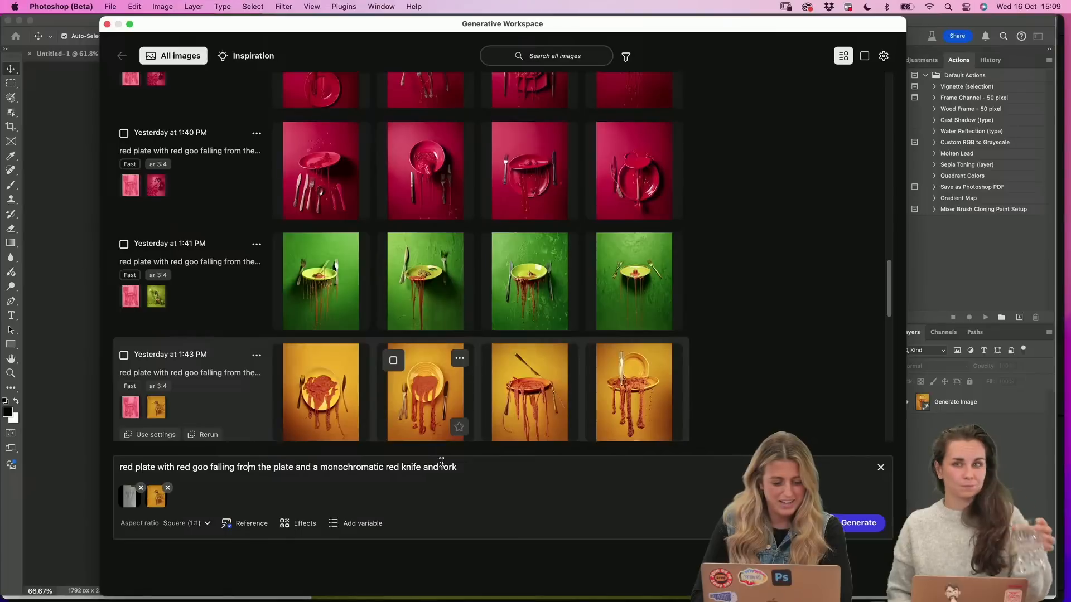
left_click_drag(461, 467, 123, 467)
key("BackSpace")
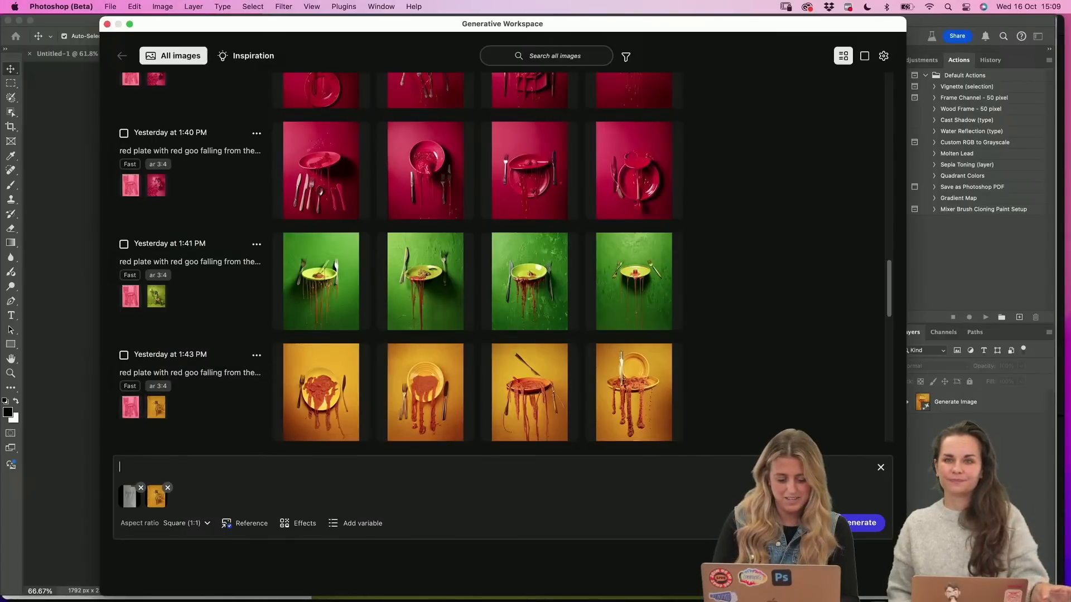
left_click(167, 488)
left_click(140, 488)
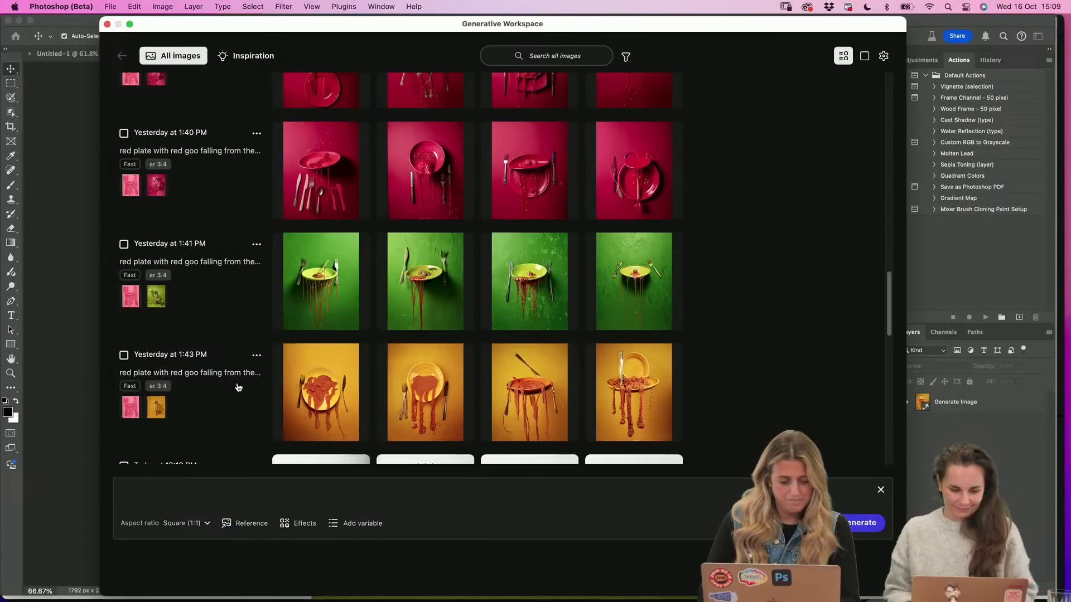
Start a composition reference upload and browse the HRS 22/23/24 drive to Adobe MAX Recap, 1. Gen Workspace, Reference Doodles - RED
scroll(238, 387, "down", 15)
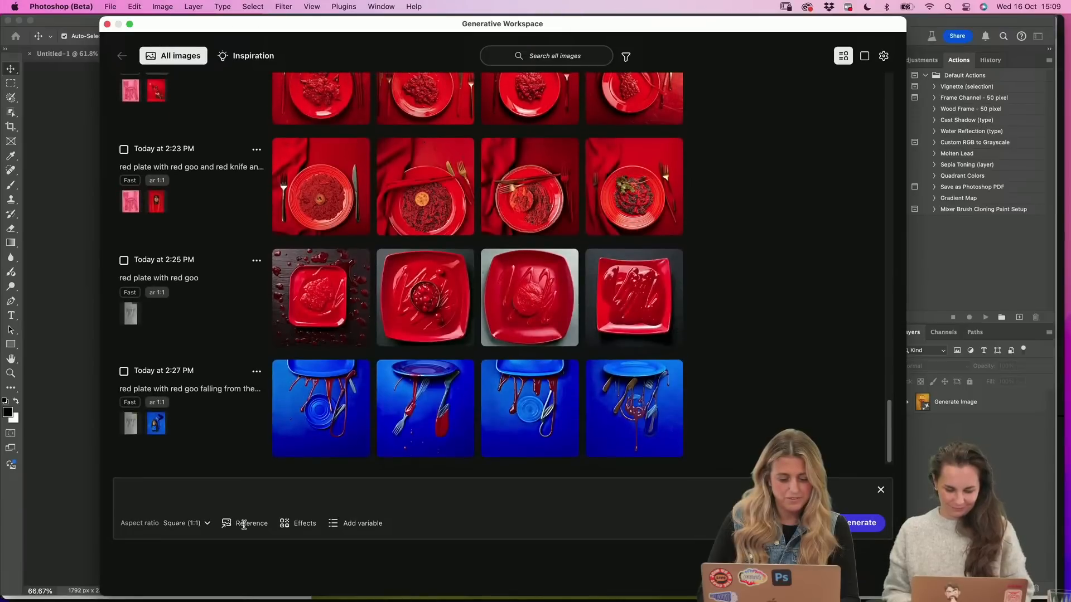
left_click(244, 524)
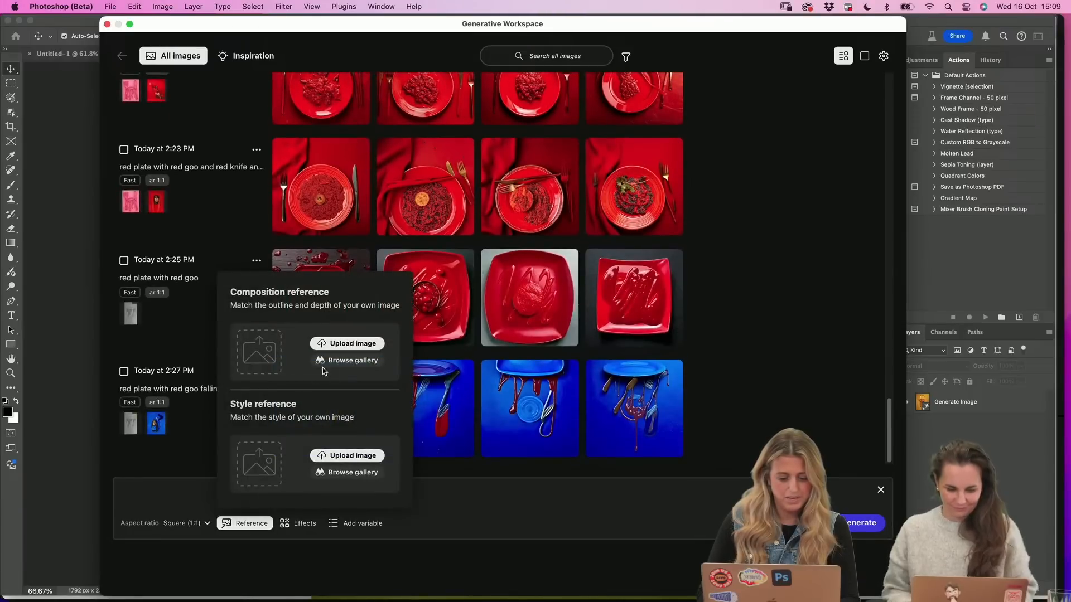
left_click(355, 344)
left_click(146, 263)
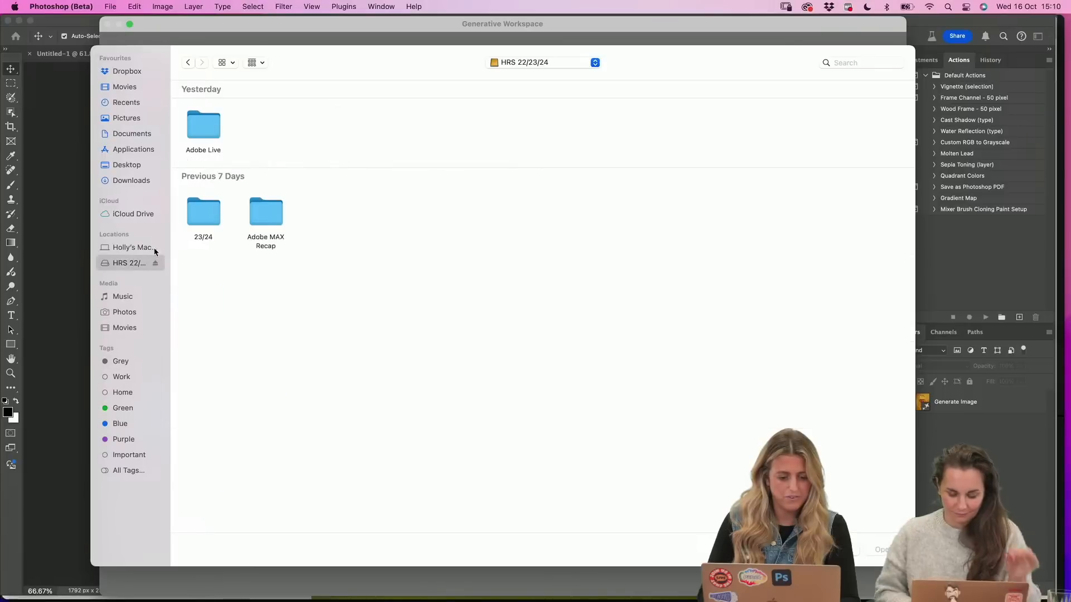
double_click(260, 218)
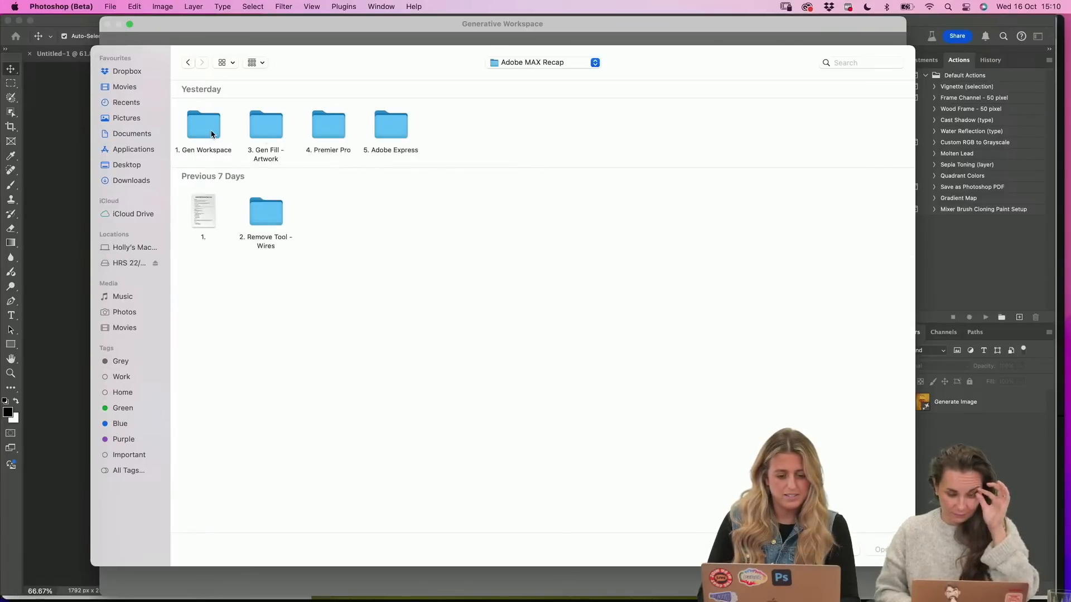
double_click(212, 134)
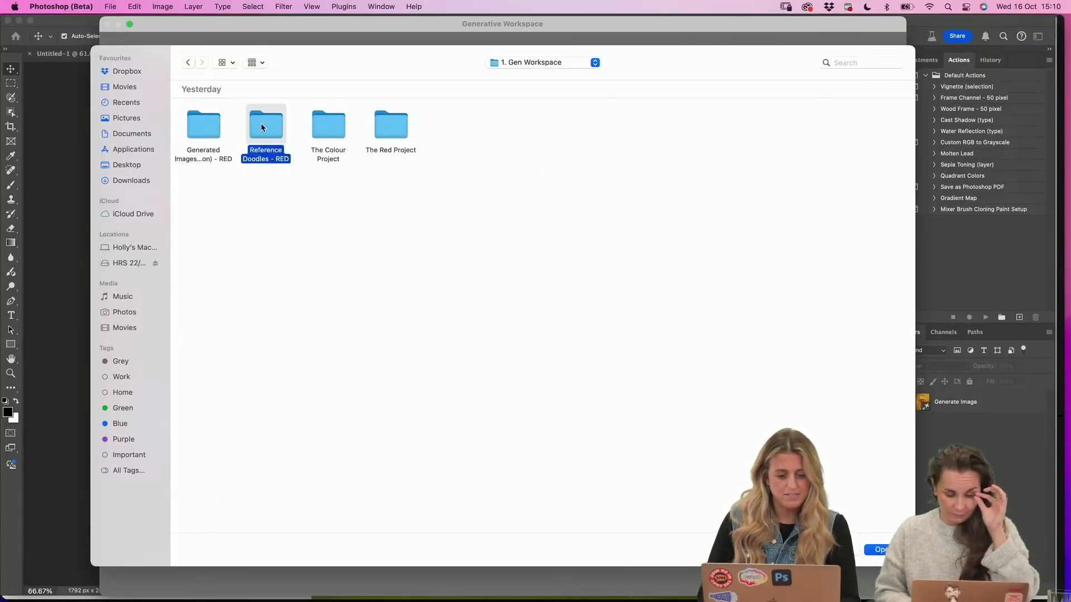
double_click(264, 126)
Preview the doodles IMG_1579.JPG and IMG_1580.JPG, and load IMG_1580.JPG as the composition reference
left_click(335, 130)
key("space")
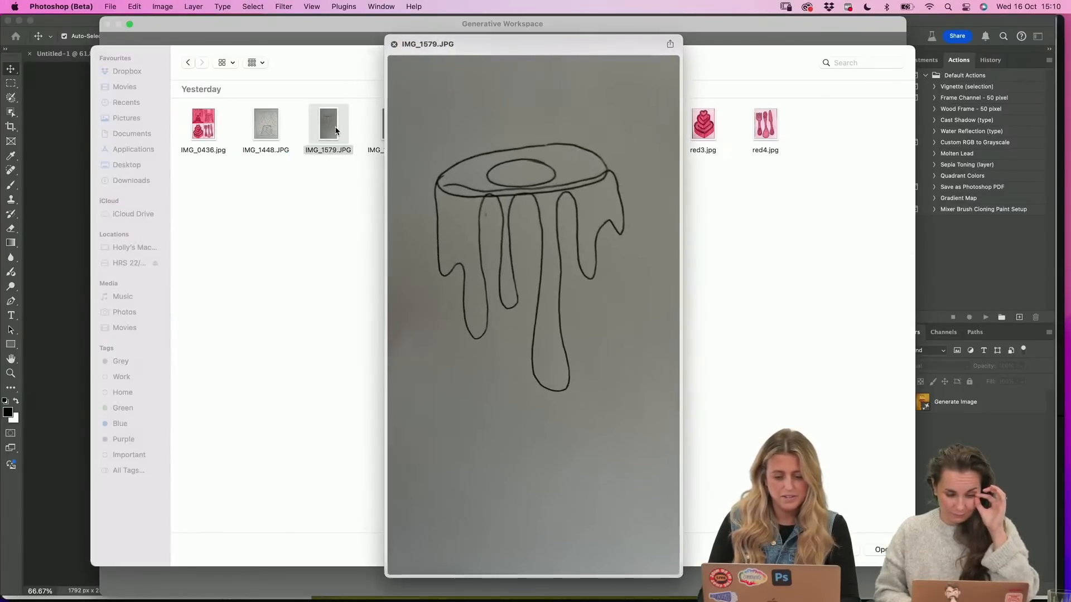
key("Right")
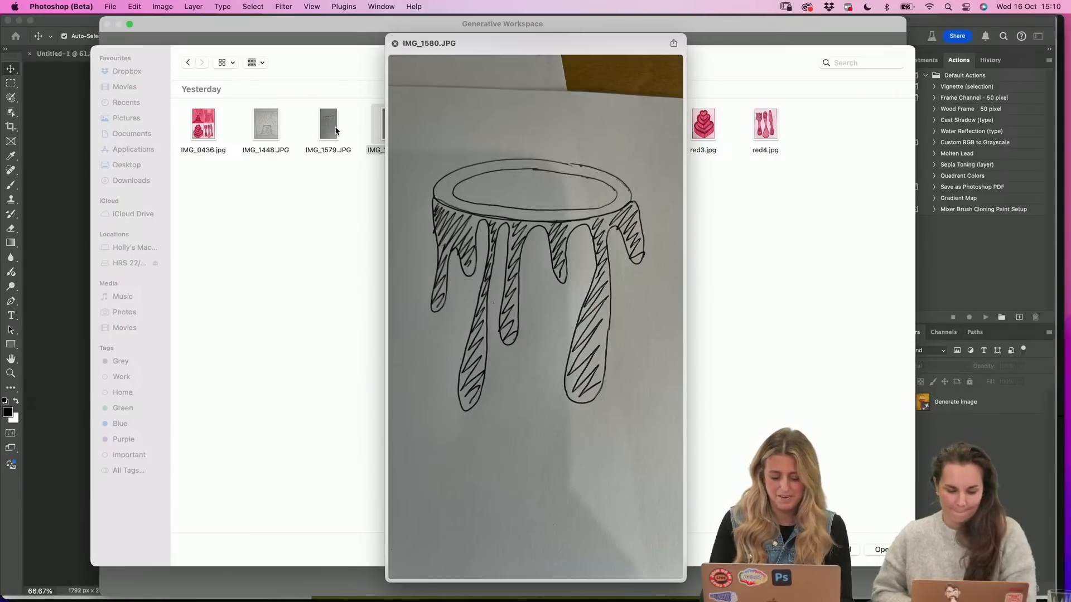
key("space")
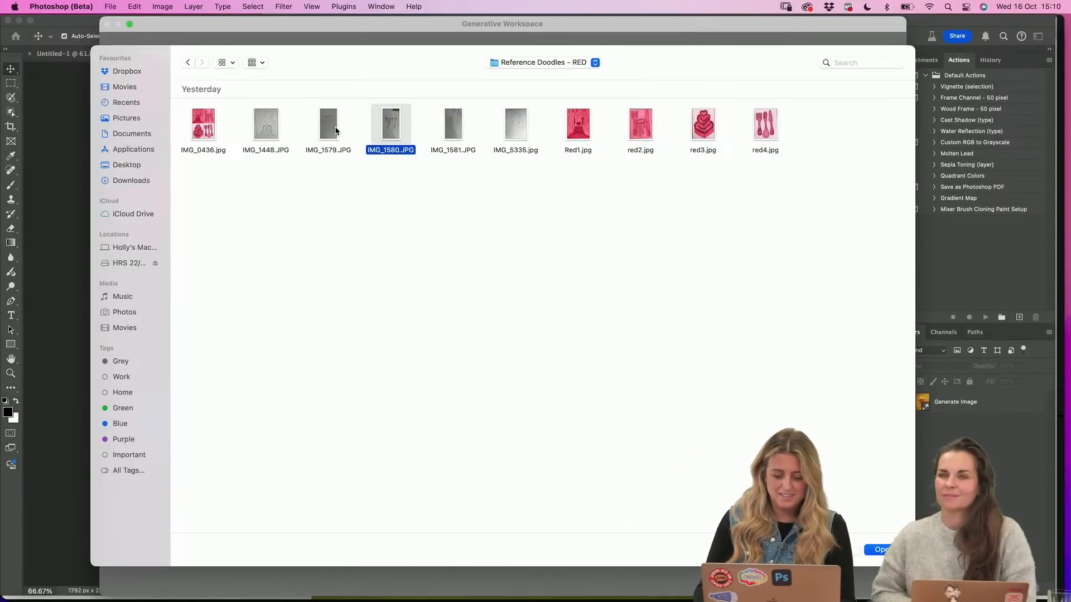
key("Return")
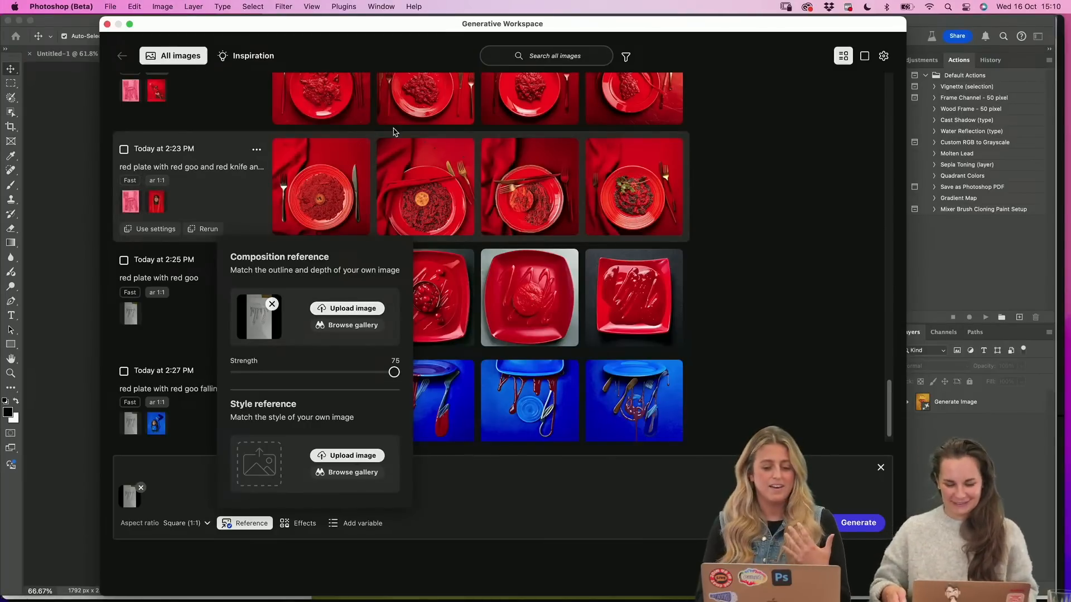
Switch to Chrome to view the green Colour Project photo, and return through Premiere Pro (Beta) to Photoshop (Beta)
mouse_move(429, 591)
left_click(461, 581)
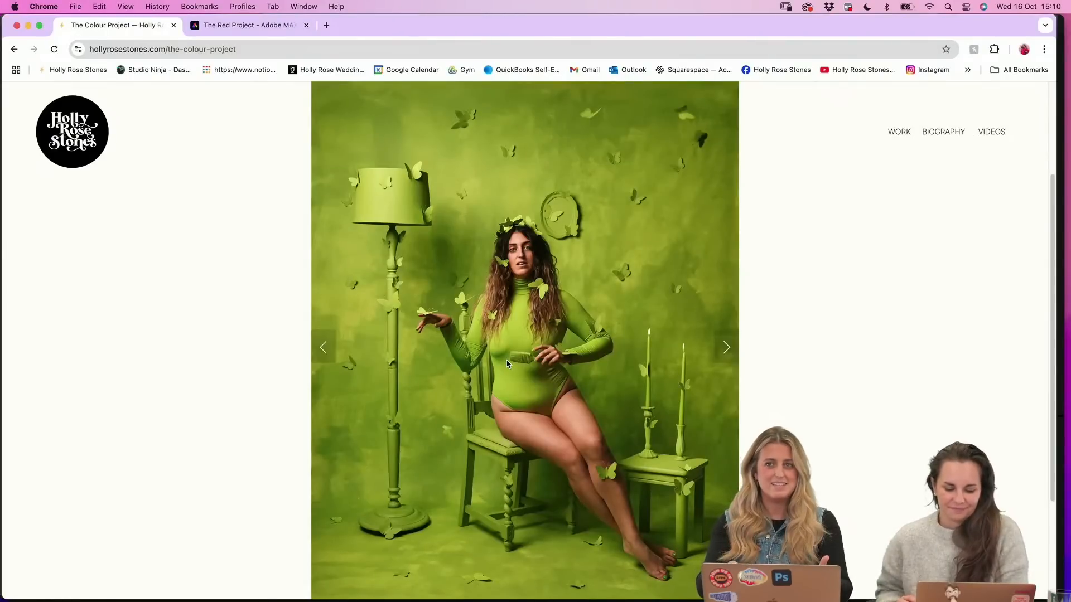
mouse_move(501, 586)
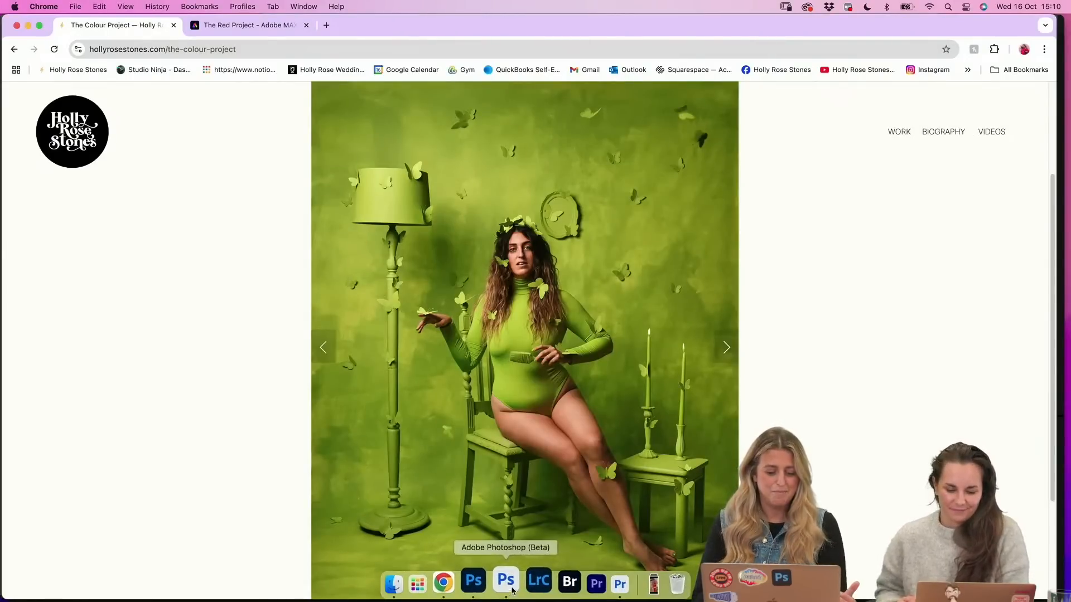
left_click(605, 586)
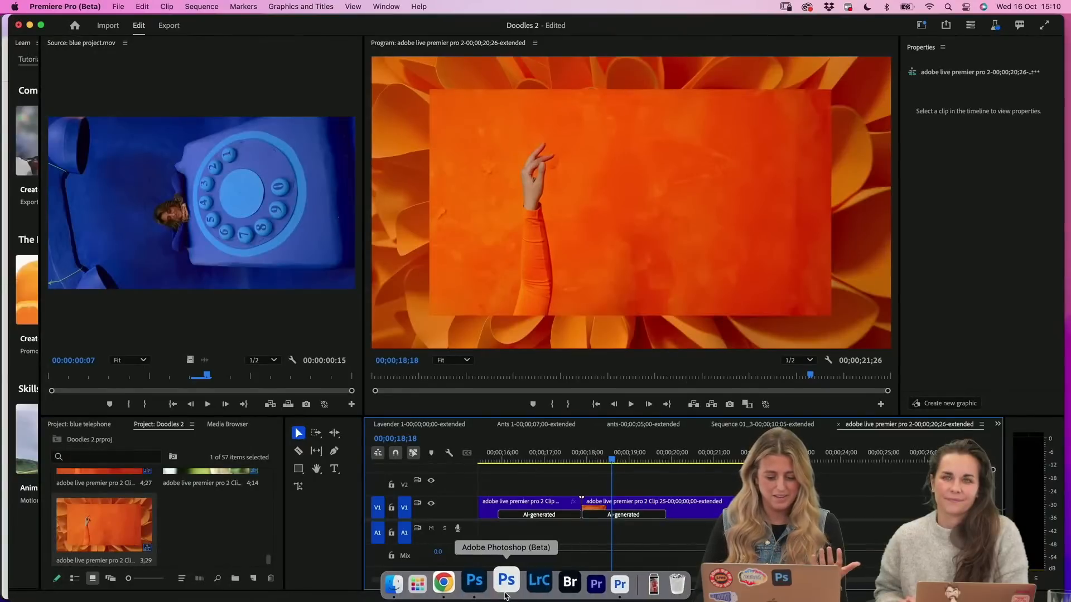
left_click(505, 594)
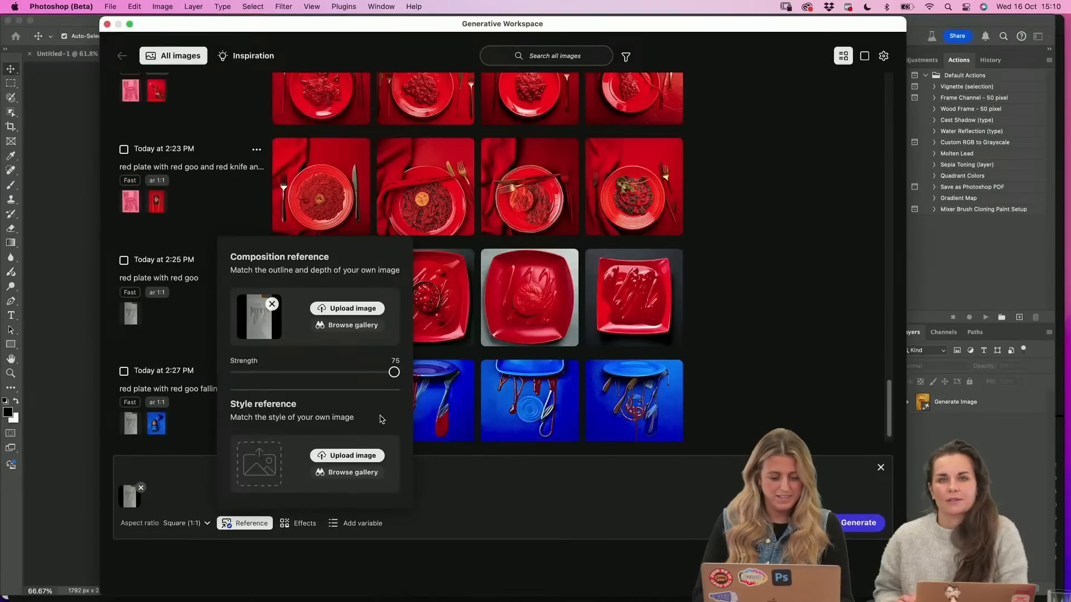
Preview GREEN_2048.jpg from The Colour Project folder in 1. Gen Workspace and upload it as the style reference
left_click(355, 456)
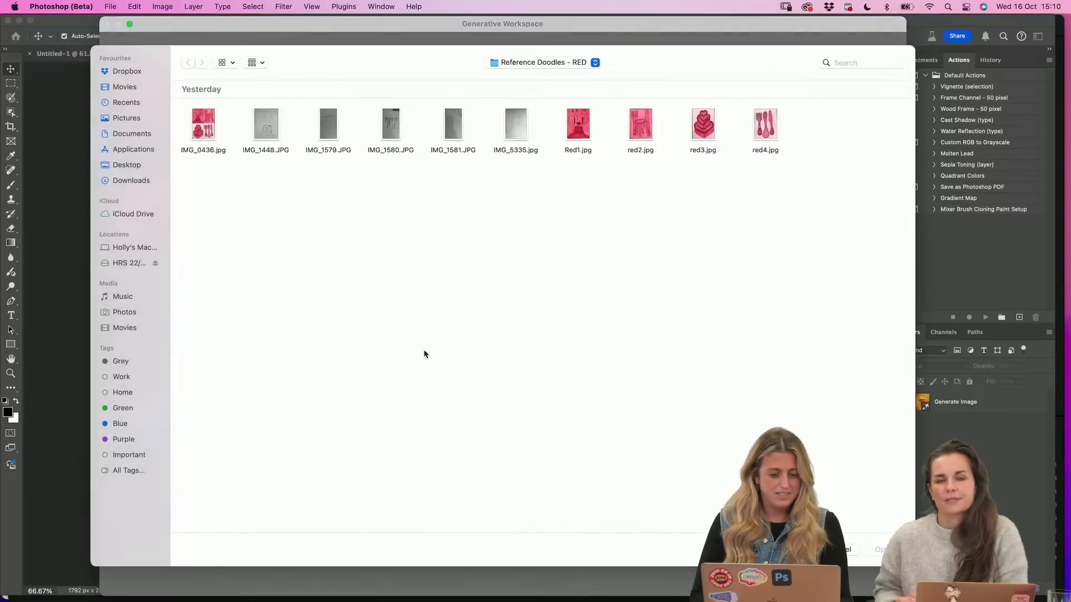
left_click(538, 62)
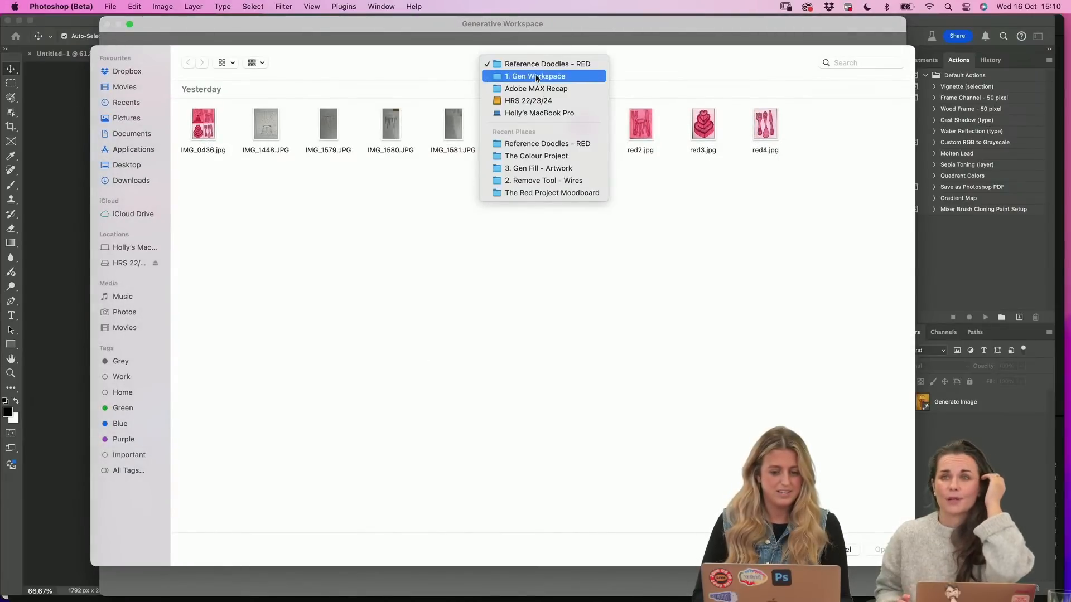
left_click(537, 77)
double_click(326, 123)
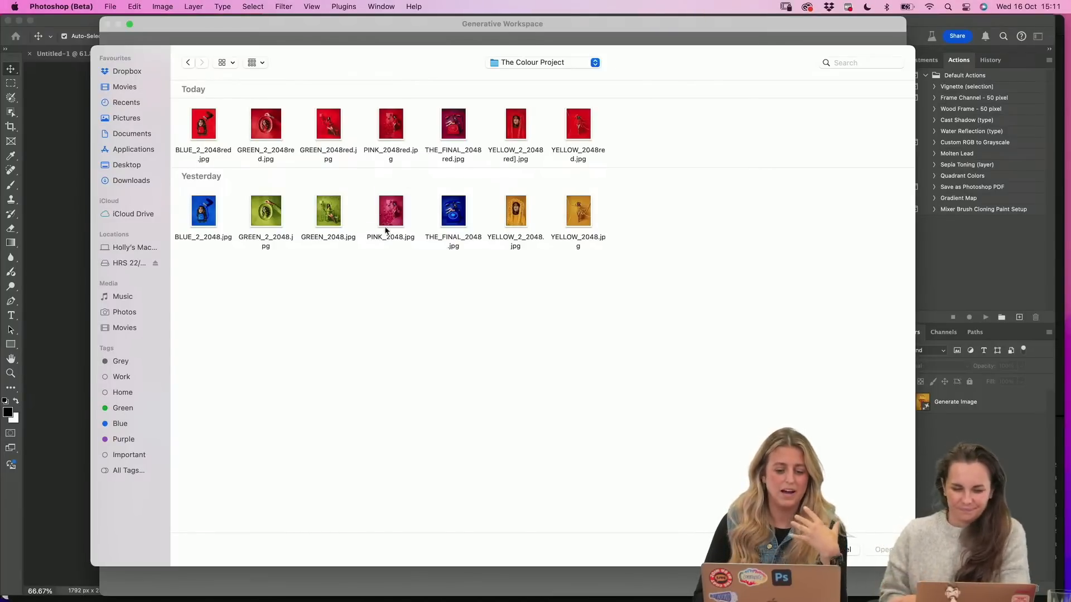
left_click(333, 213)
key("space")
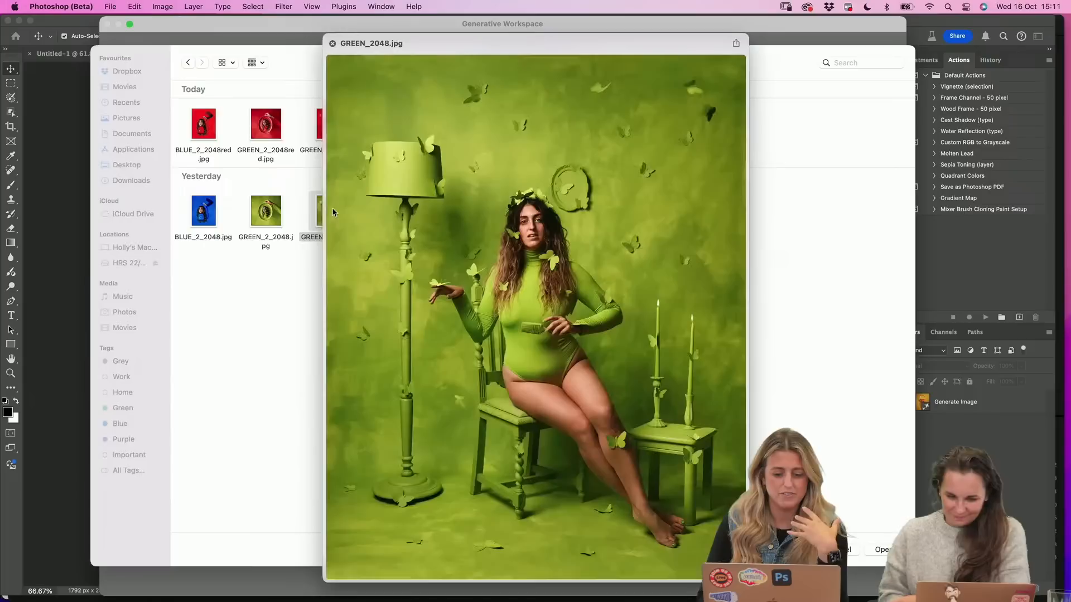
key("space")
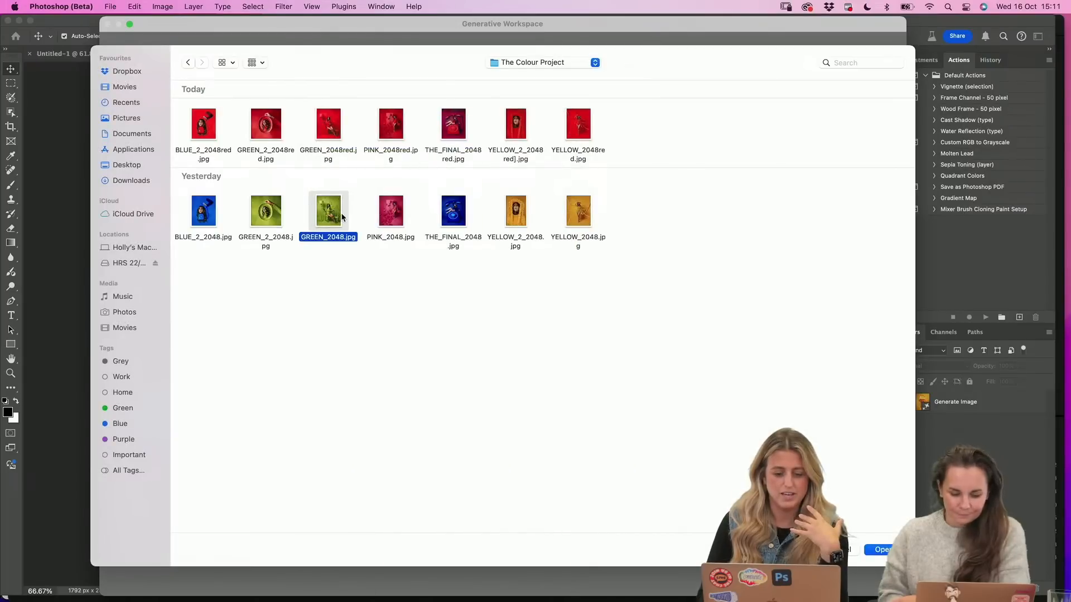
double_click(329, 210)
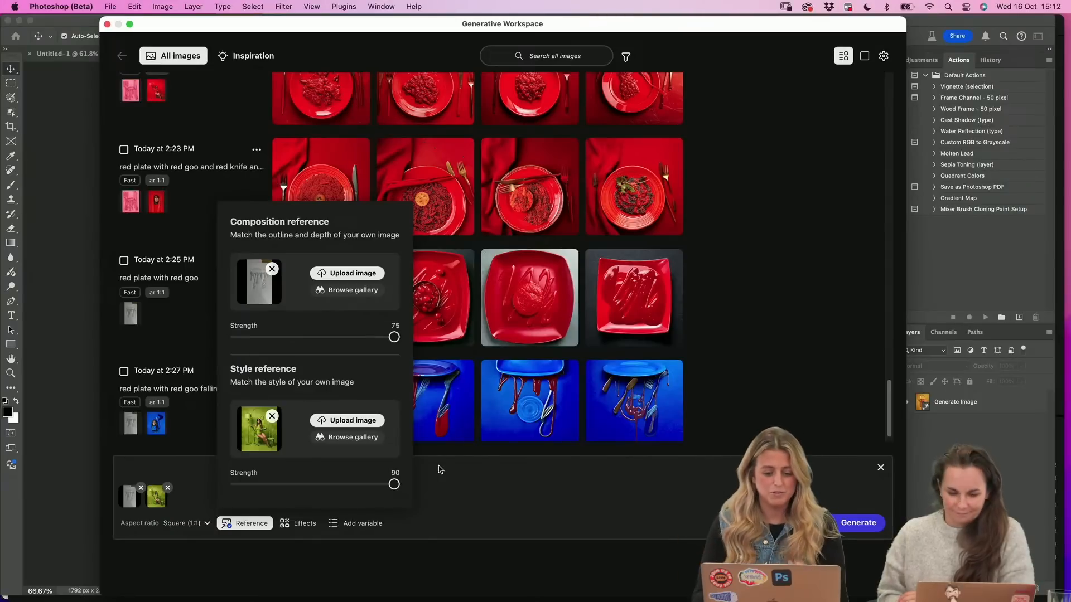
Close the reference settings and generate images from the two references with an empty prompt
left_click(440, 470)
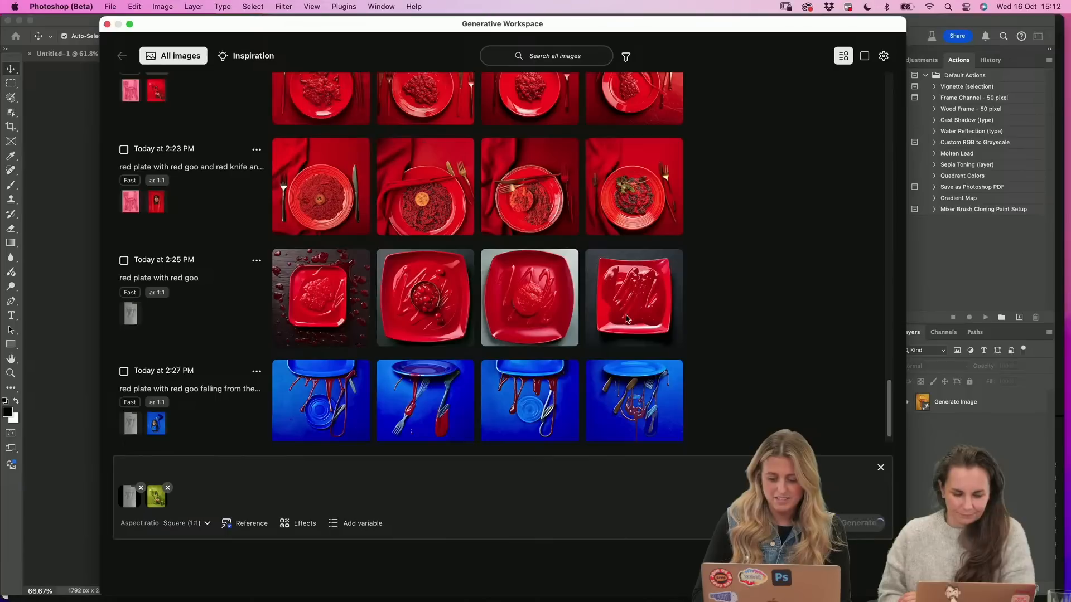
scroll(627, 319, "down", 1)
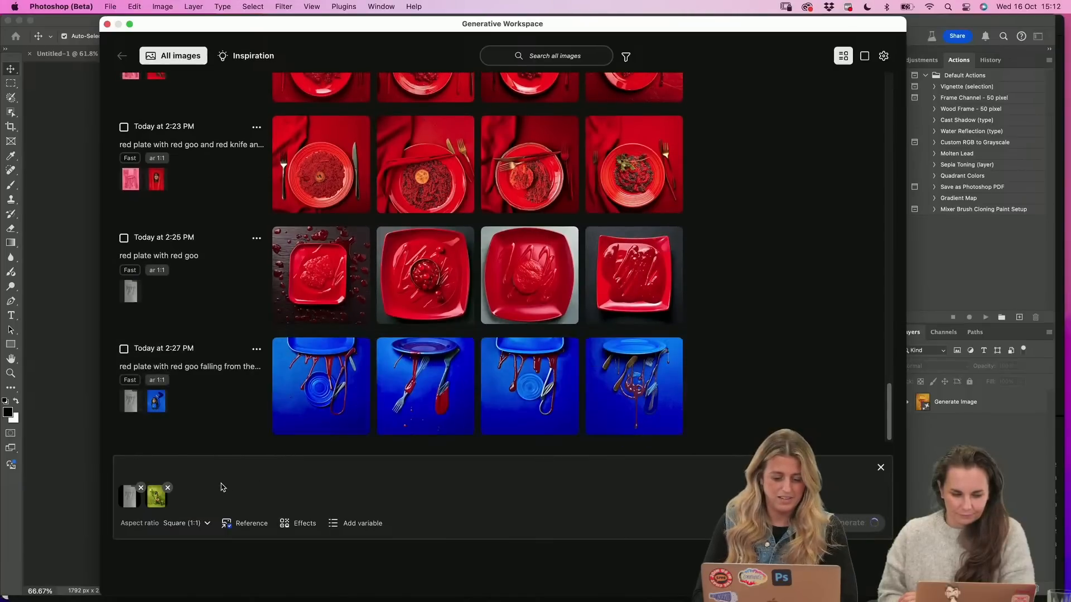
key("Return")
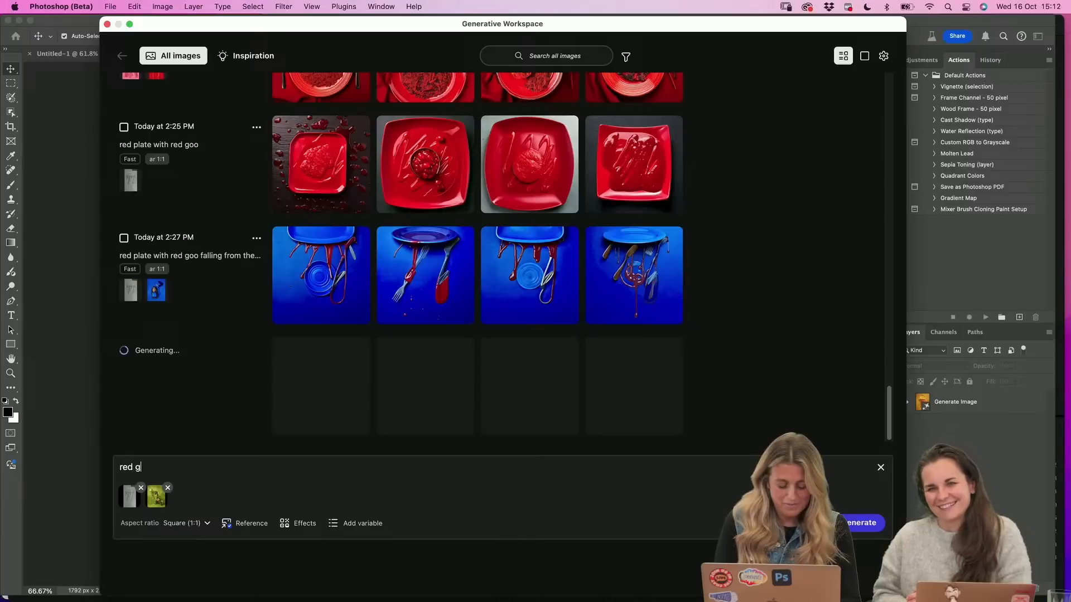
Generate images with the prompt "red goo falling from a plate" using the doodle composition and green style references
type("red goo fall")
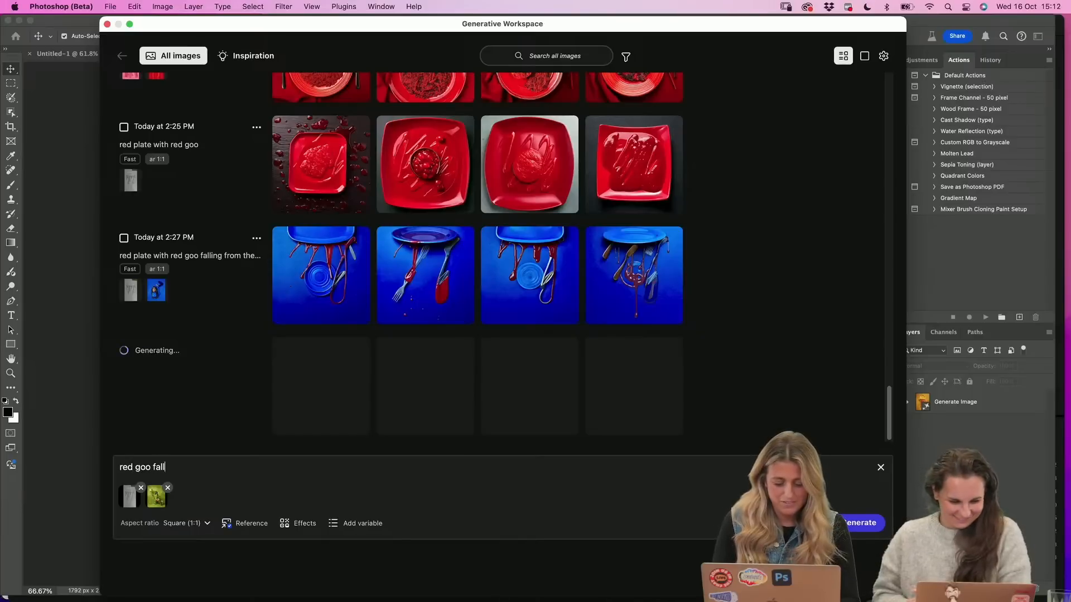
type("ing from a plate")
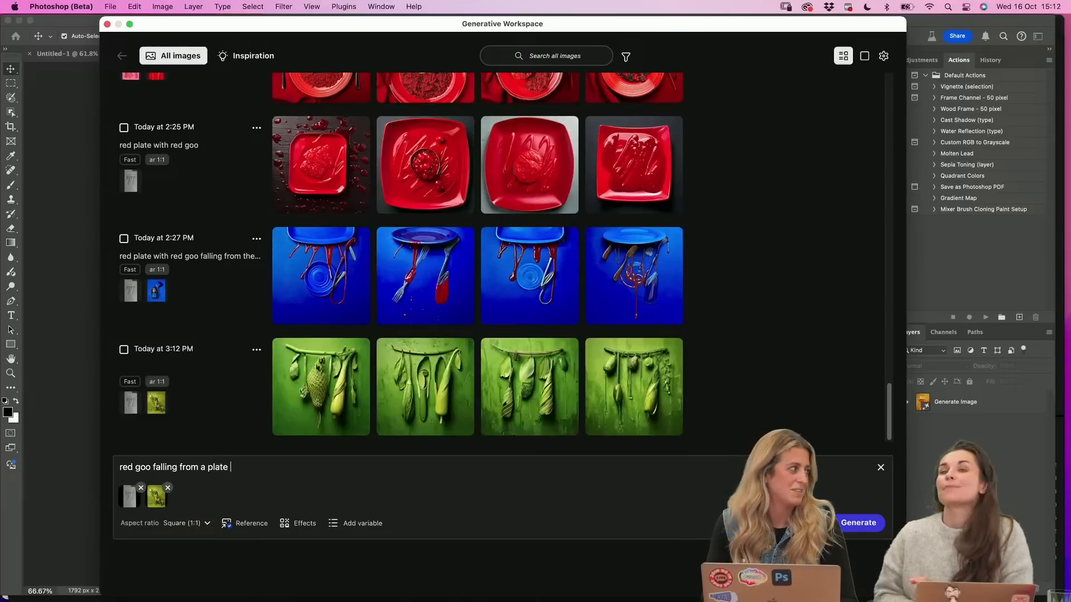
left_click(334, 459)
scroll(318, 313, "up", 15)
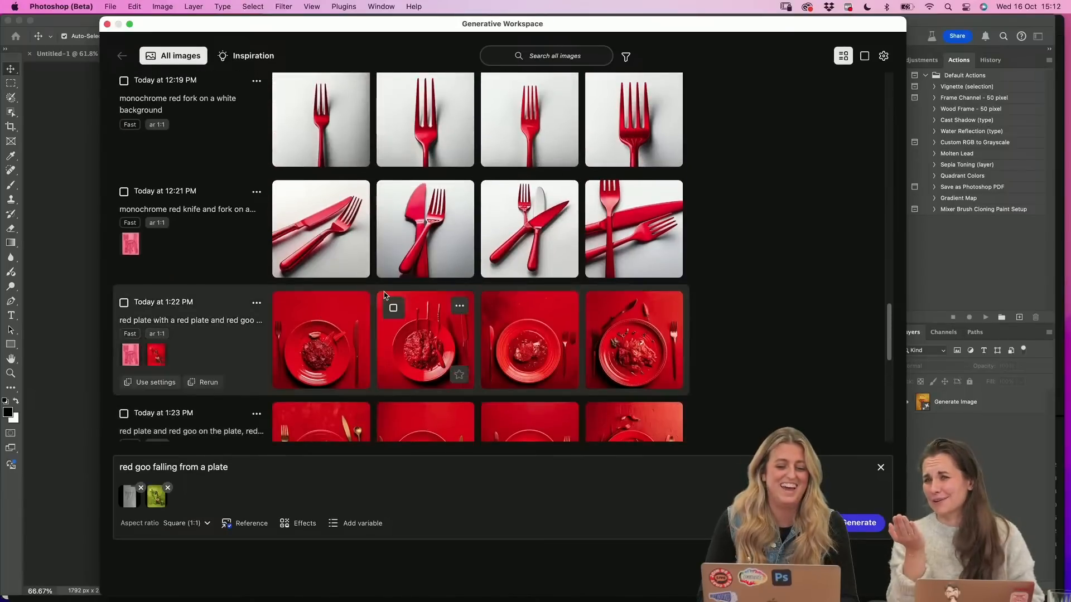
scroll(346, 307, "up", 10)
scroll(390, 290, "up", 4)
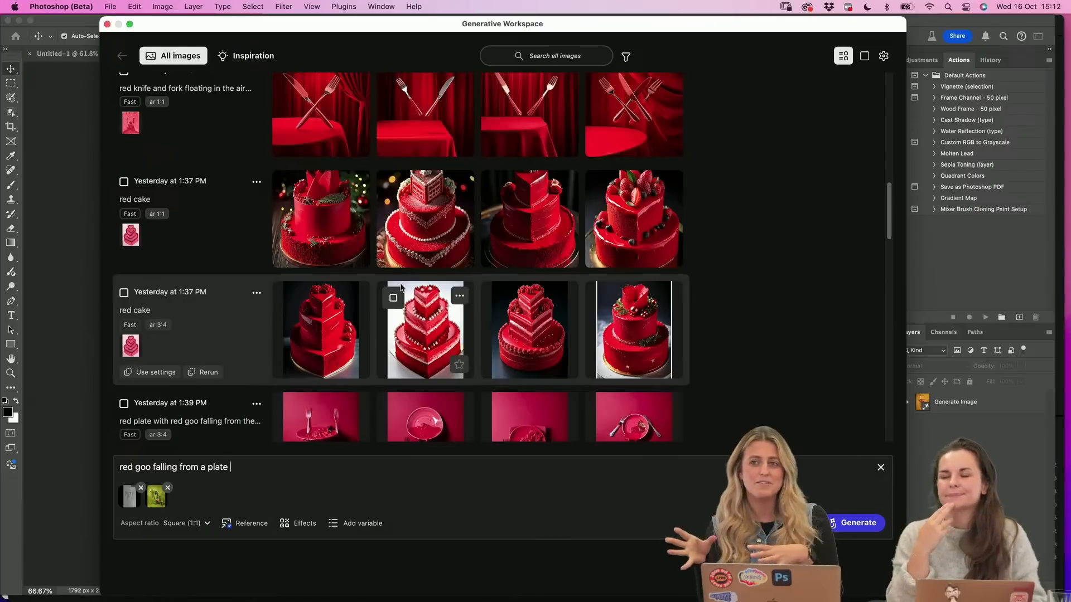
scroll(418, 254, "up", 3)
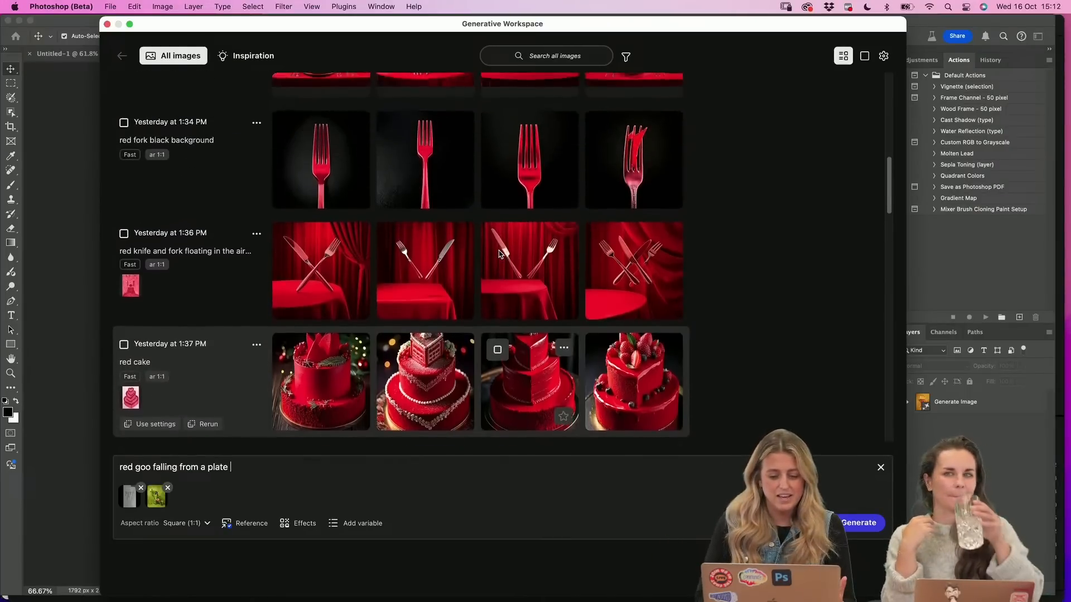
scroll(362, 254, "down", 2)
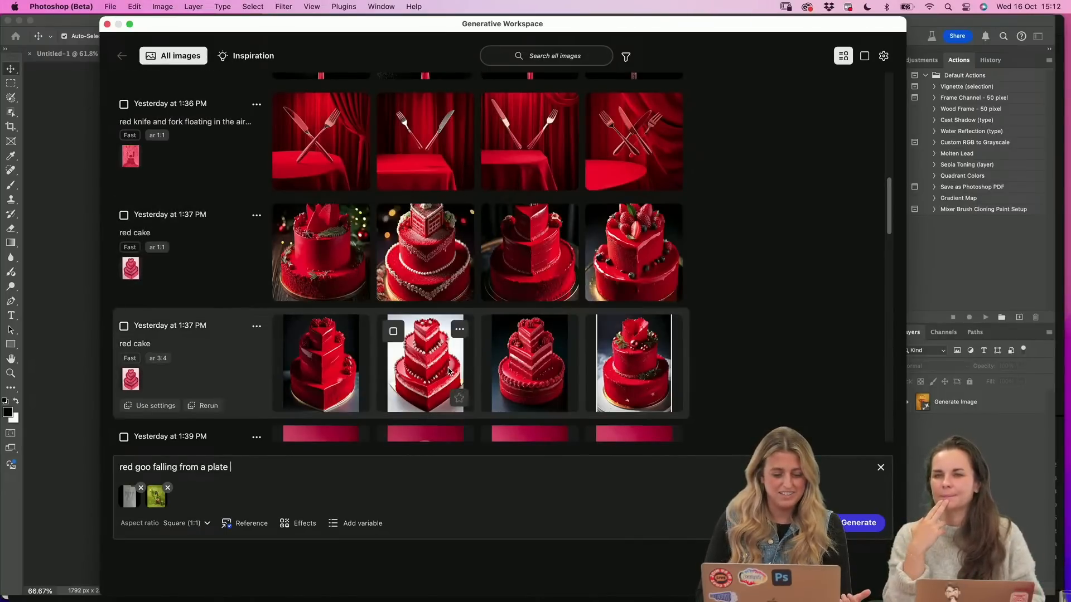
scroll(433, 359, "down", 15)
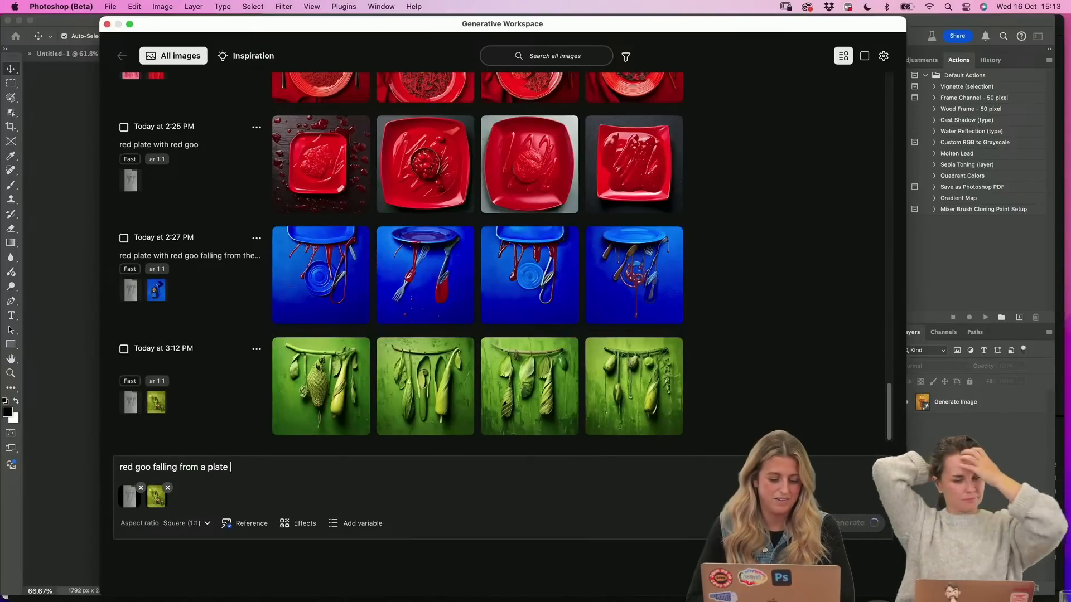
key("Return")
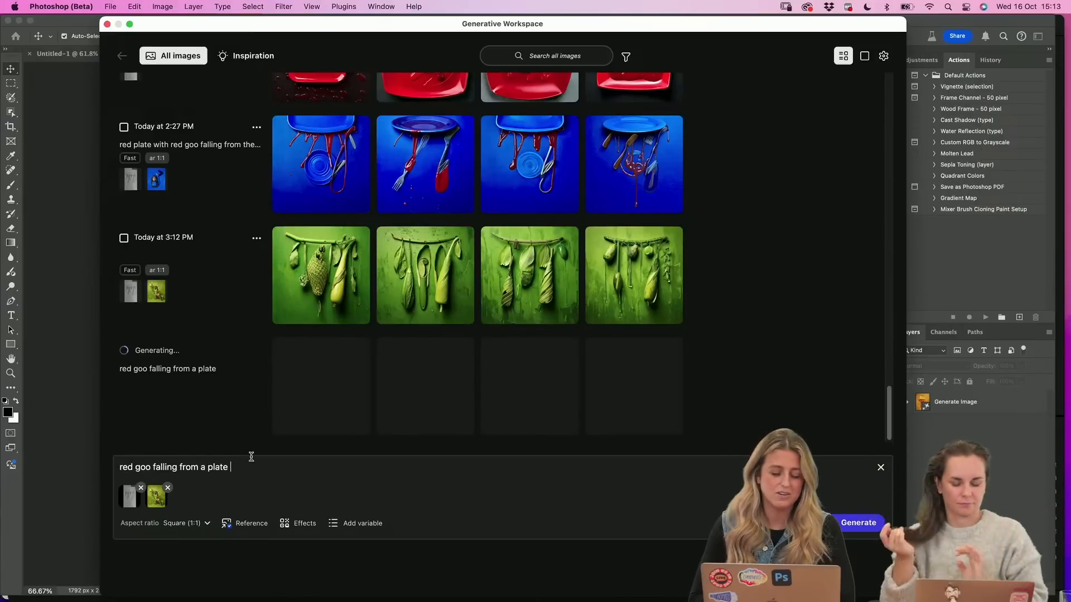
Review the earlier plate generations, view the last yellow dripping-plate image in detail, and bring up its download dialog
scroll(312, 275, "up", 5)
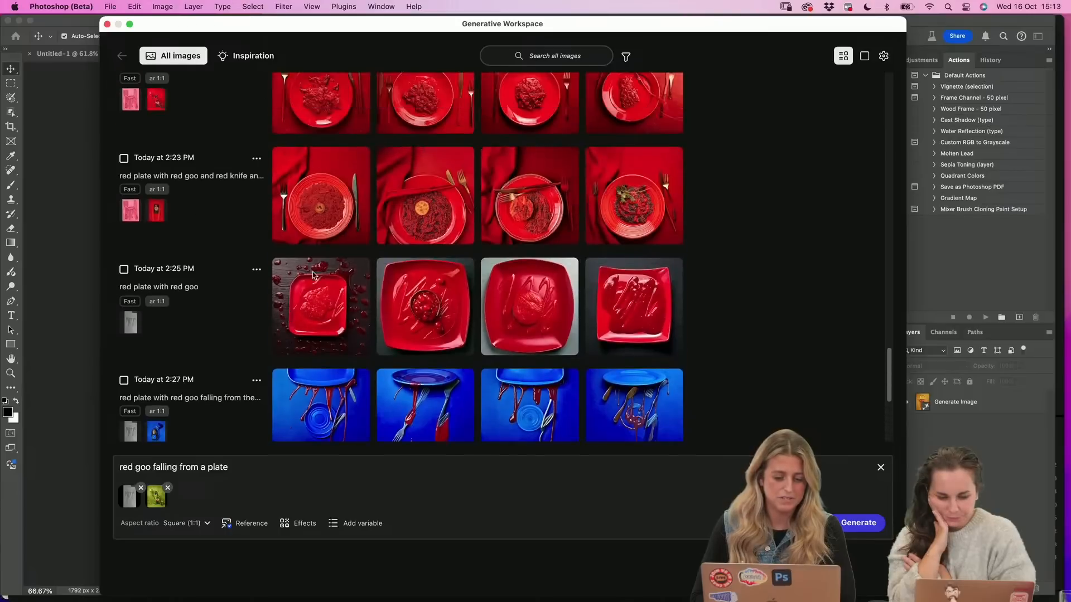
scroll(312, 274, "up", 15)
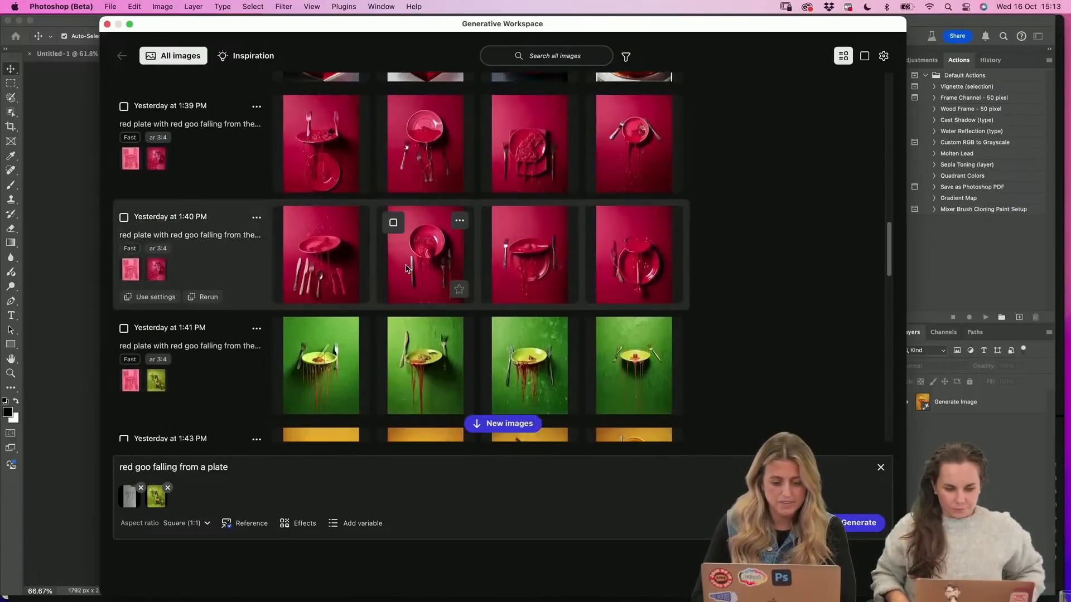
scroll(406, 268, "down", 1)
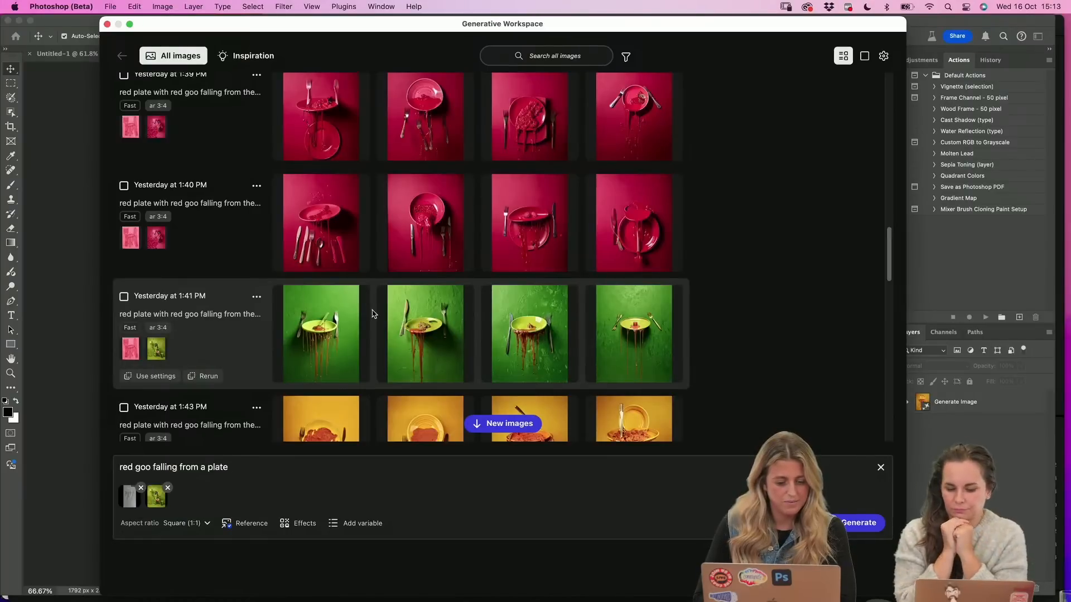
scroll(479, 296, "up", 1)
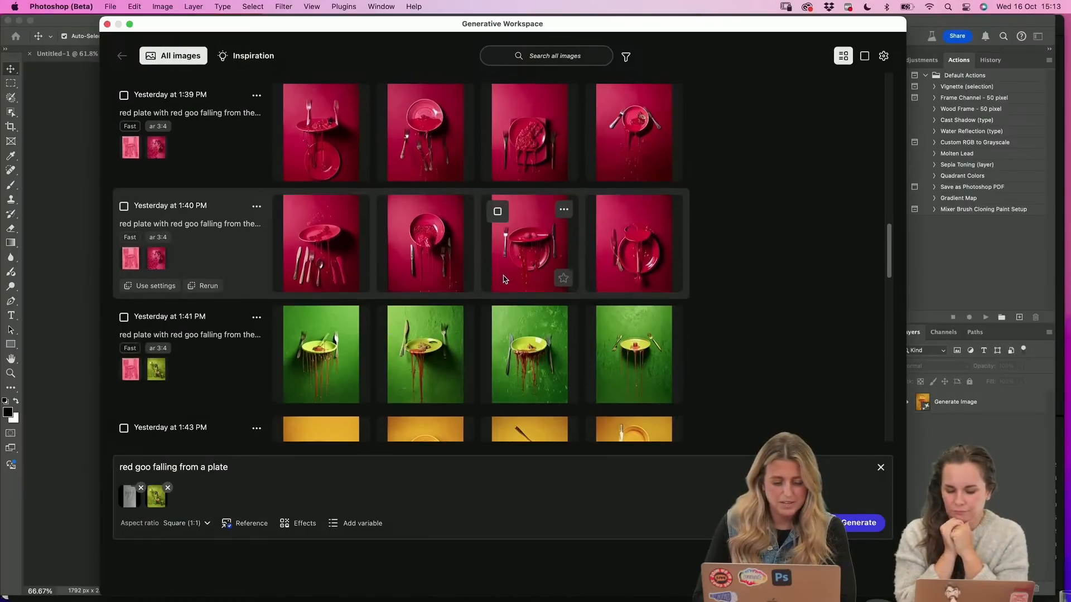
scroll(504, 279, "up", 3)
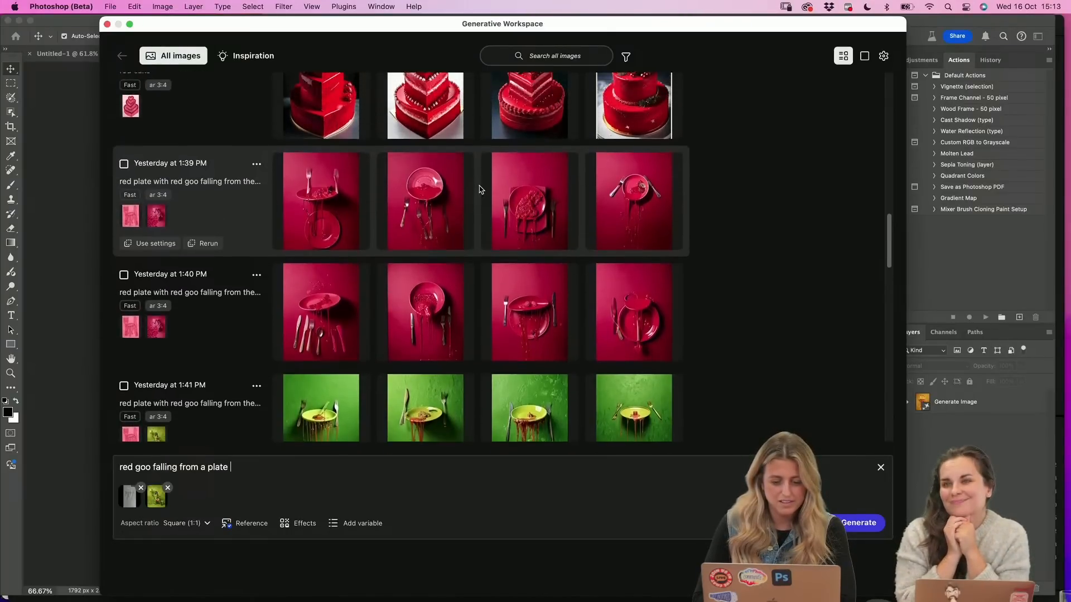
scroll(479, 189, "down", 10)
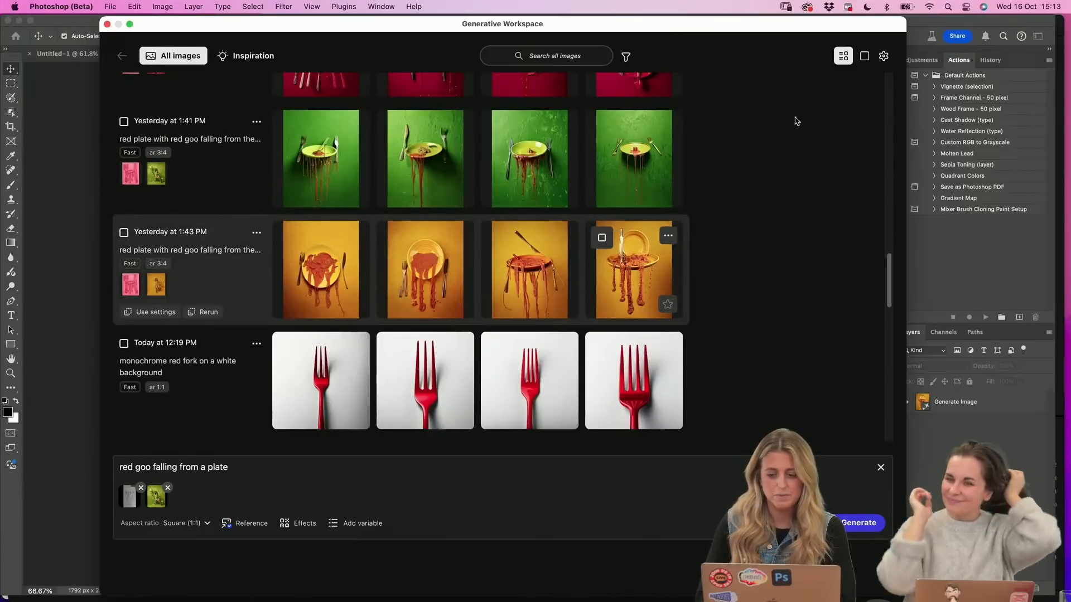
left_click(864, 56)
left_click(863, 51)
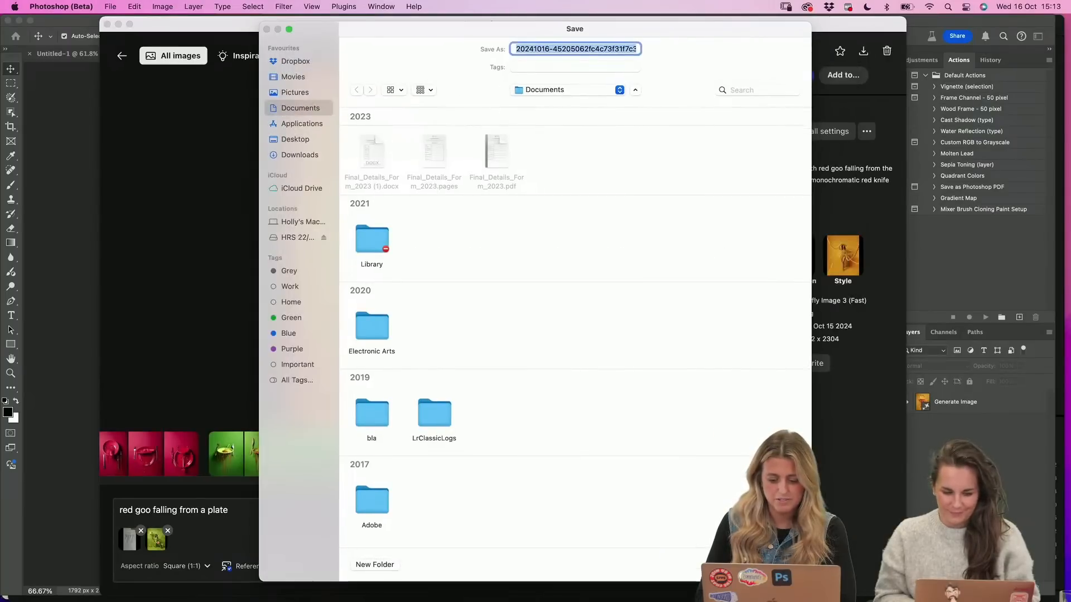
left_click(743, 564)
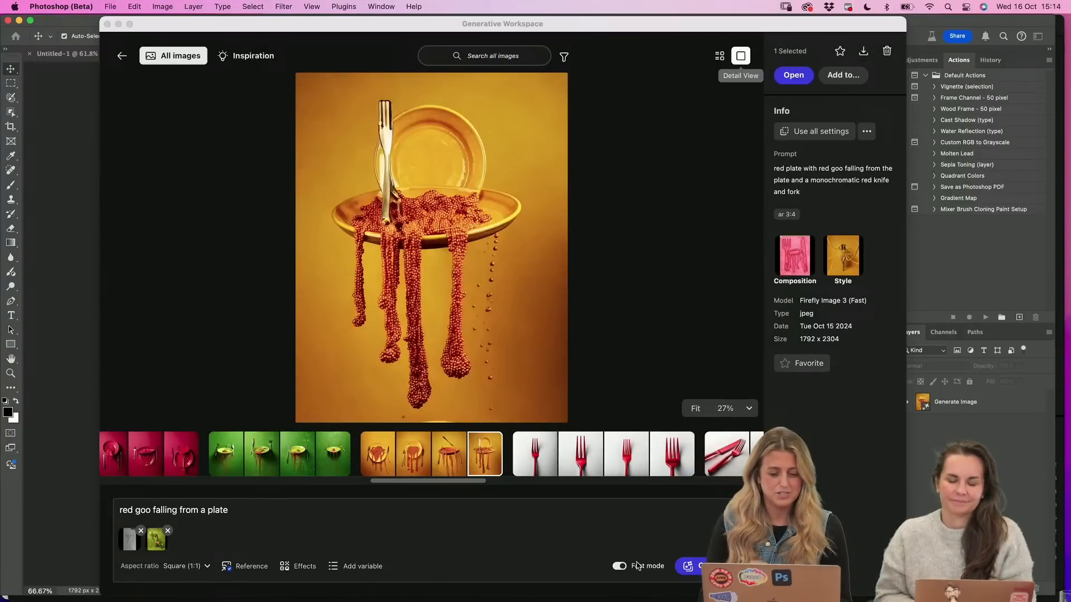
Close the Generative Workspace and switch to The Red Project - Adobe MAX LIVE Moodboard in Chrome
left_click(108, 25)
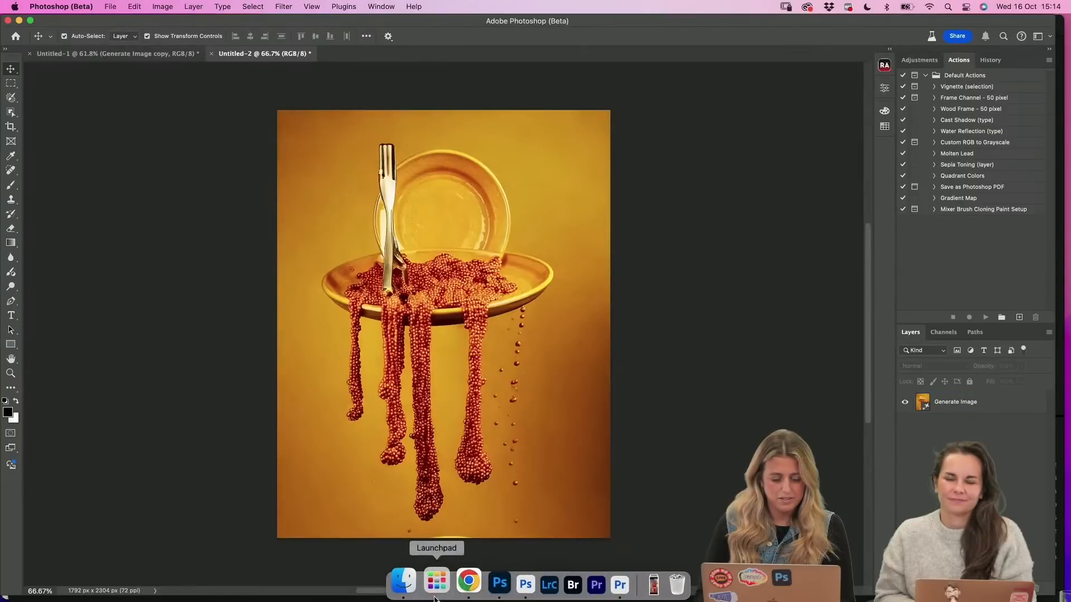
left_click(459, 580)
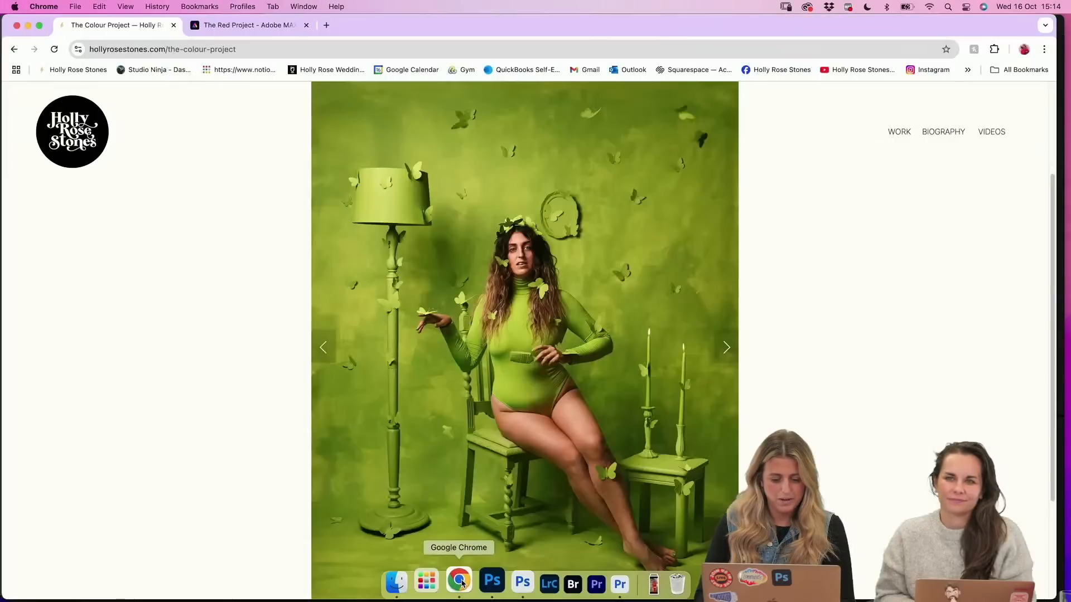
left_click(270, 28)
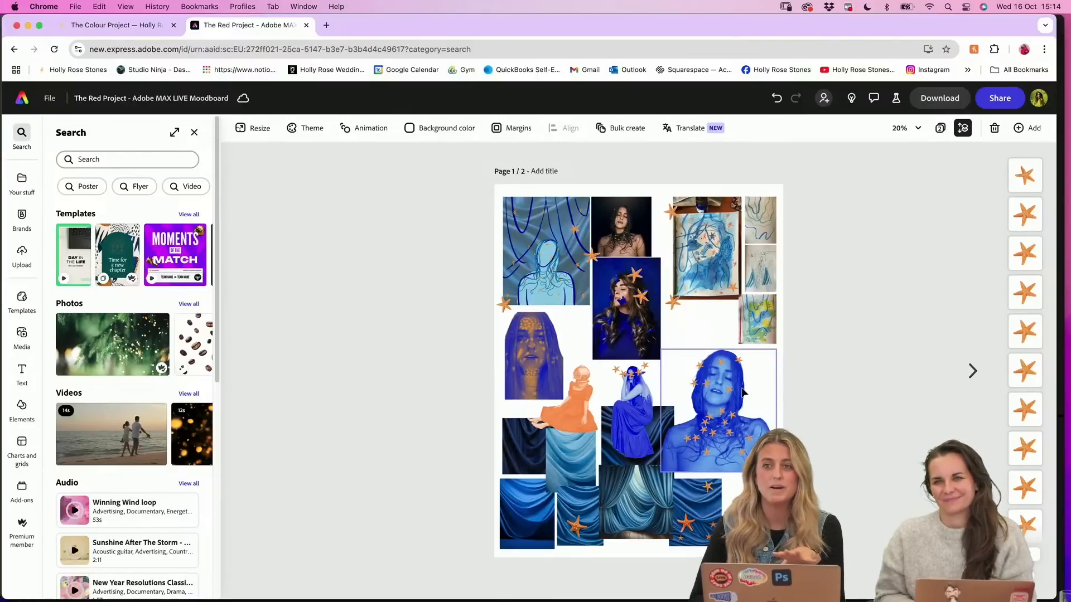
In Finder, locate HR200420_Final_Edit2048.jpg in Adobe MAX Recap > 5. Adobe Express on the HRS drive and open it in Photoshop 2025
left_click(407, 596)
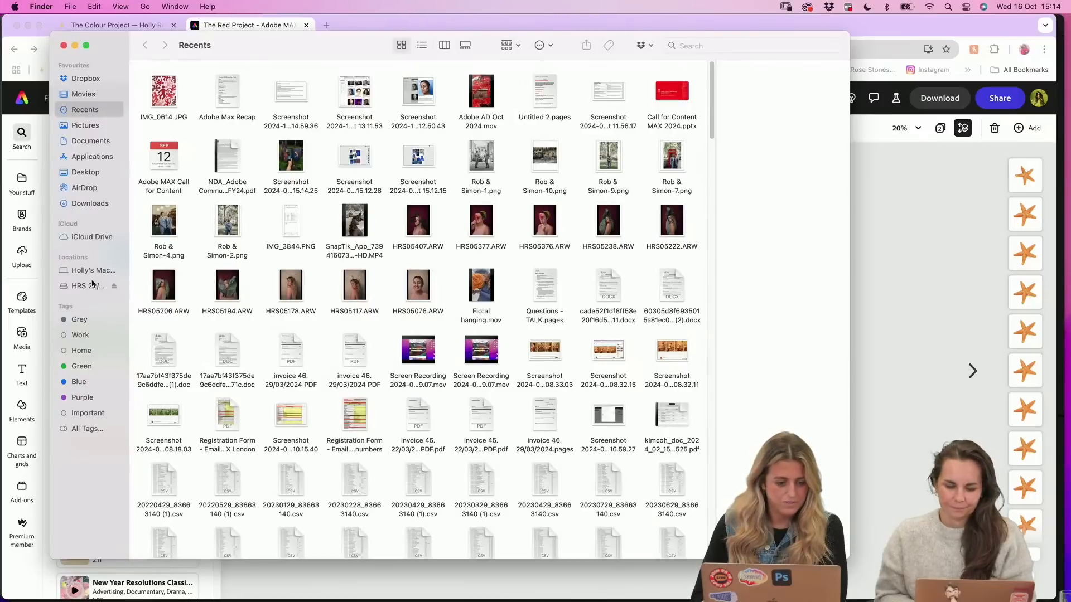
left_click(93, 284)
left_click(290, 93)
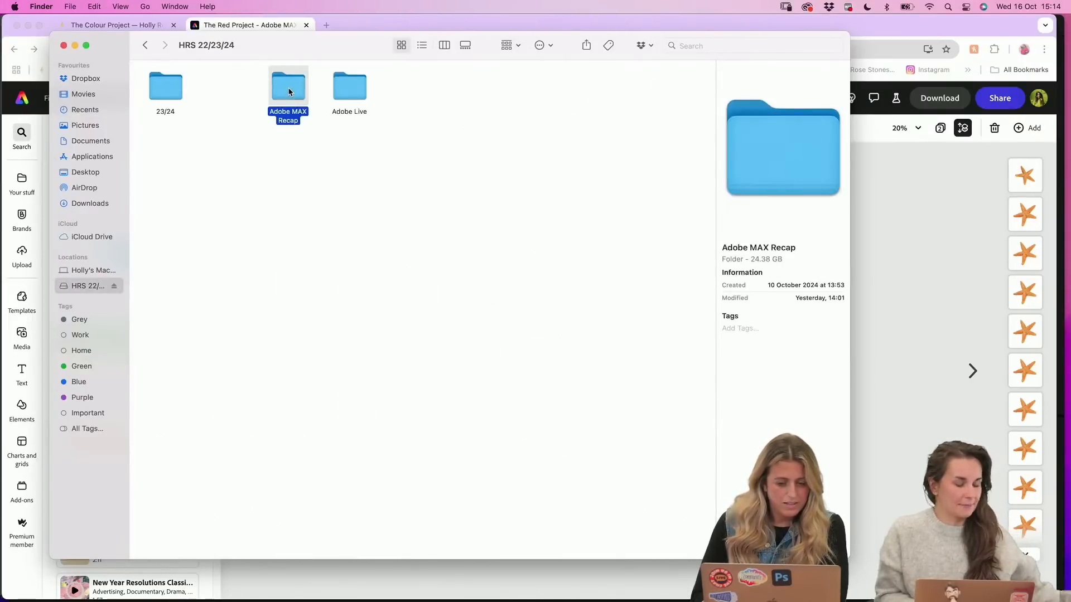
double_click(292, 91)
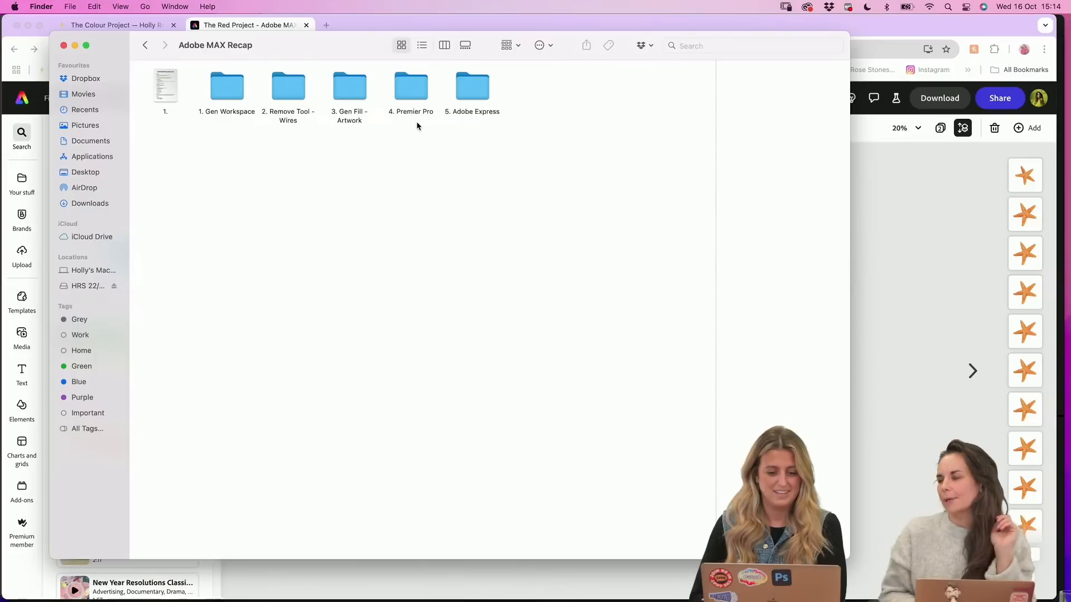
left_click_drag(358, 45, 459, 60)
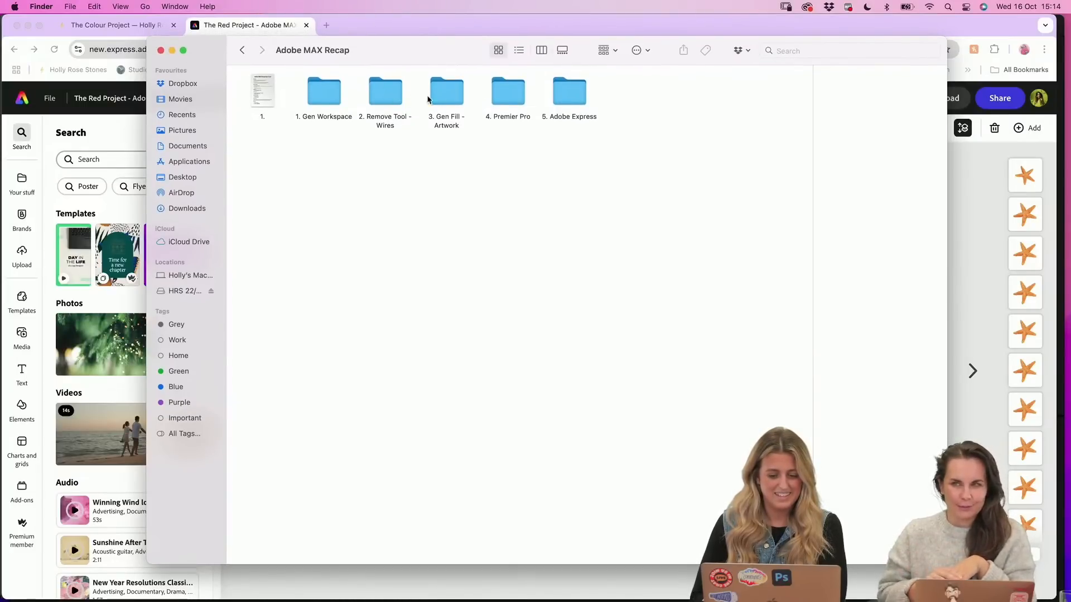
double_click(556, 93)
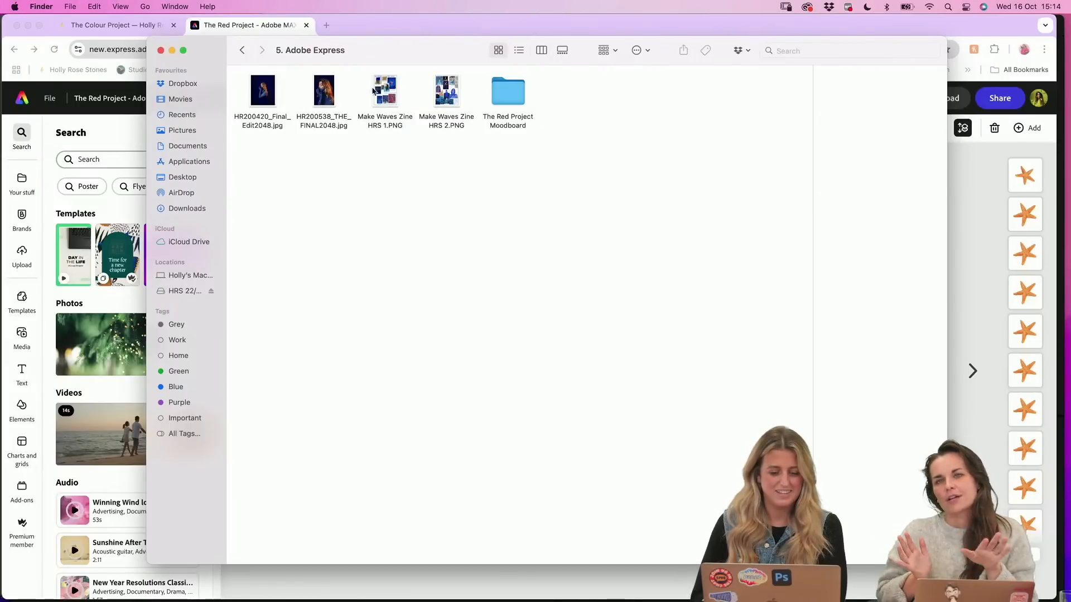
left_click(258, 101)
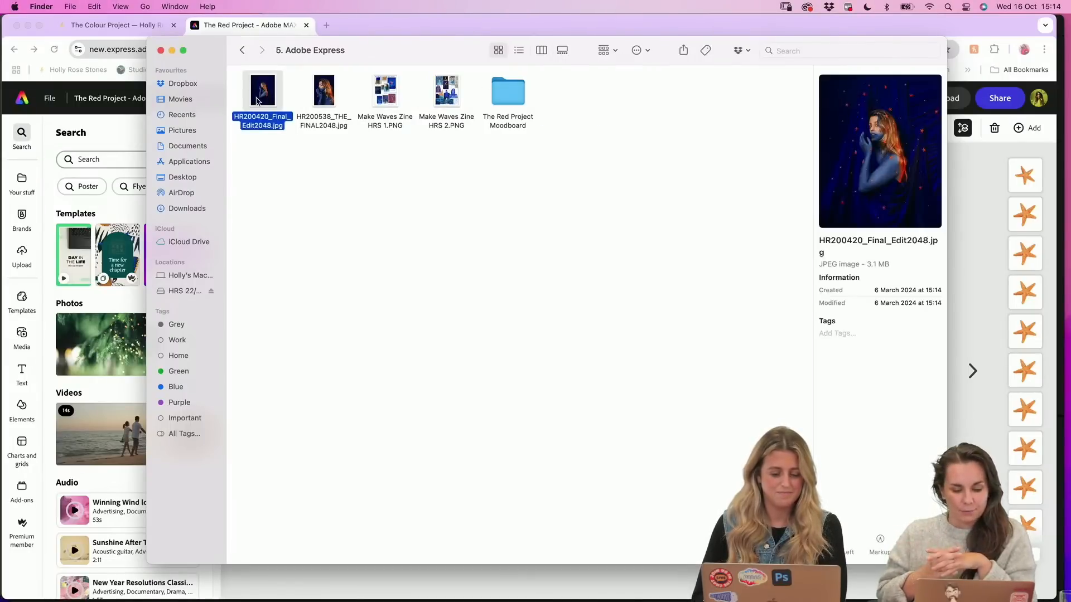
mouse_move(262, 99)
left_mouse_down()
mouse_move(331, 340)
mouse_move(483, 580)
left_mouse_up()
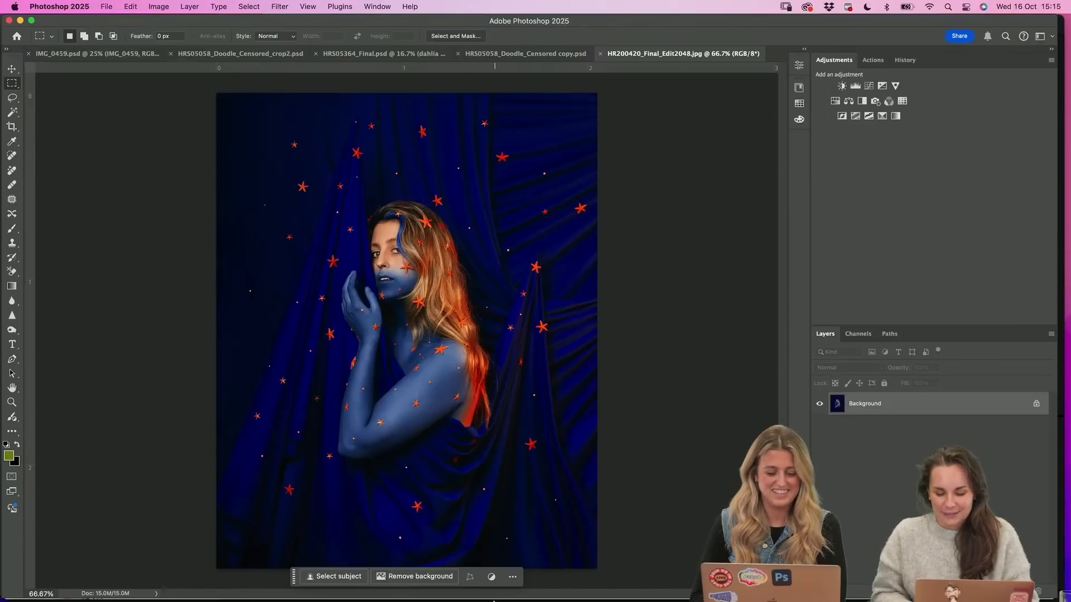
Switch back to Chrome and examine the blue moodboard's sketches, portraits, curtains and starfish on page 1
mouse_move(479, 594)
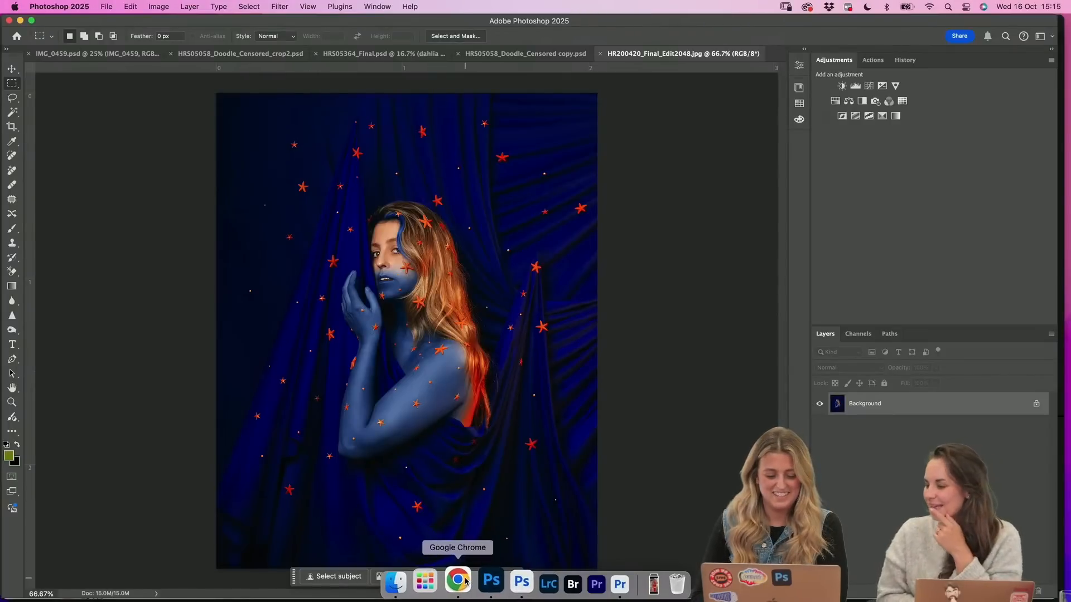
left_click(465, 582)
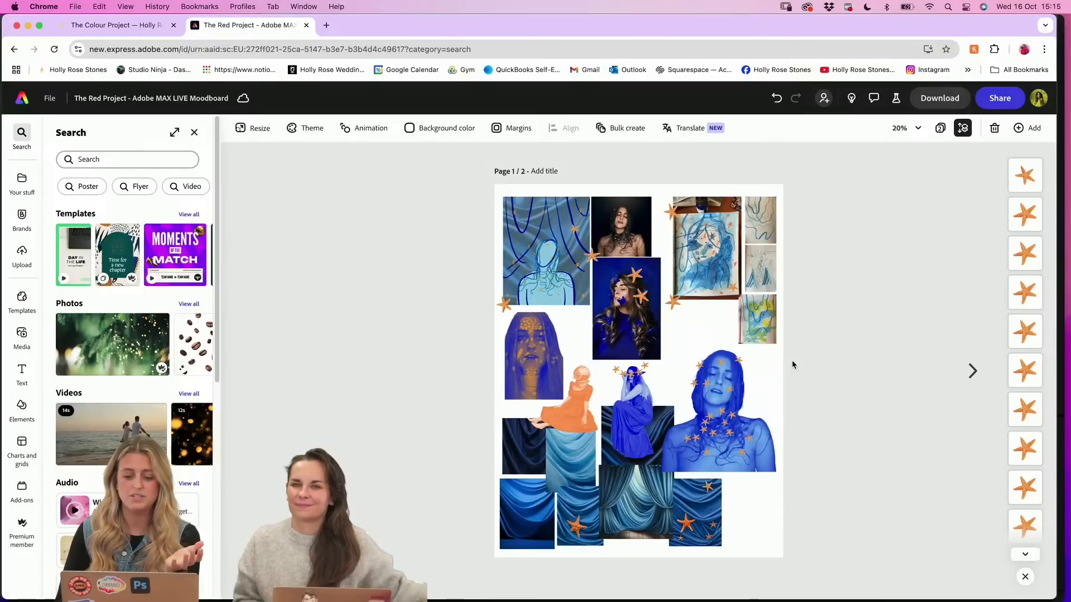
scroll(792, 365, "up", 3)
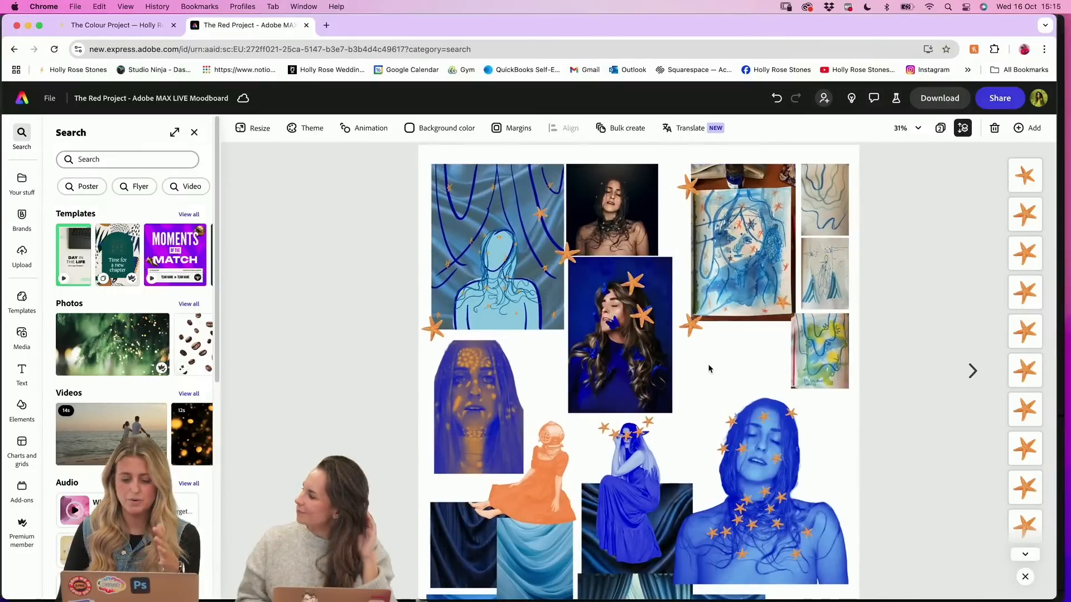
scroll(709, 369, "down", 5)
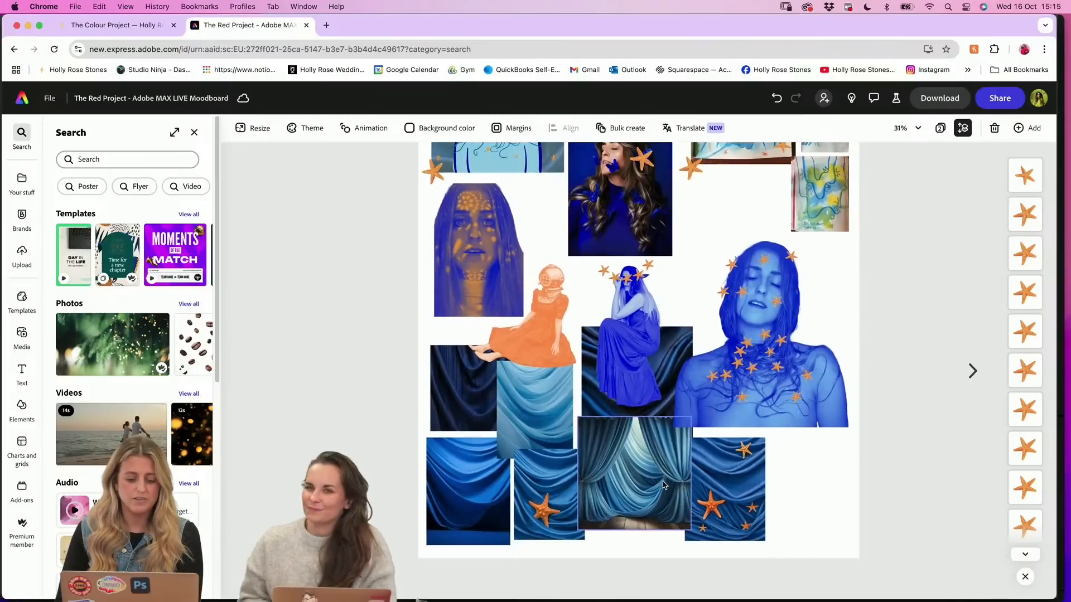
scroll(495, 279, "up", 5)
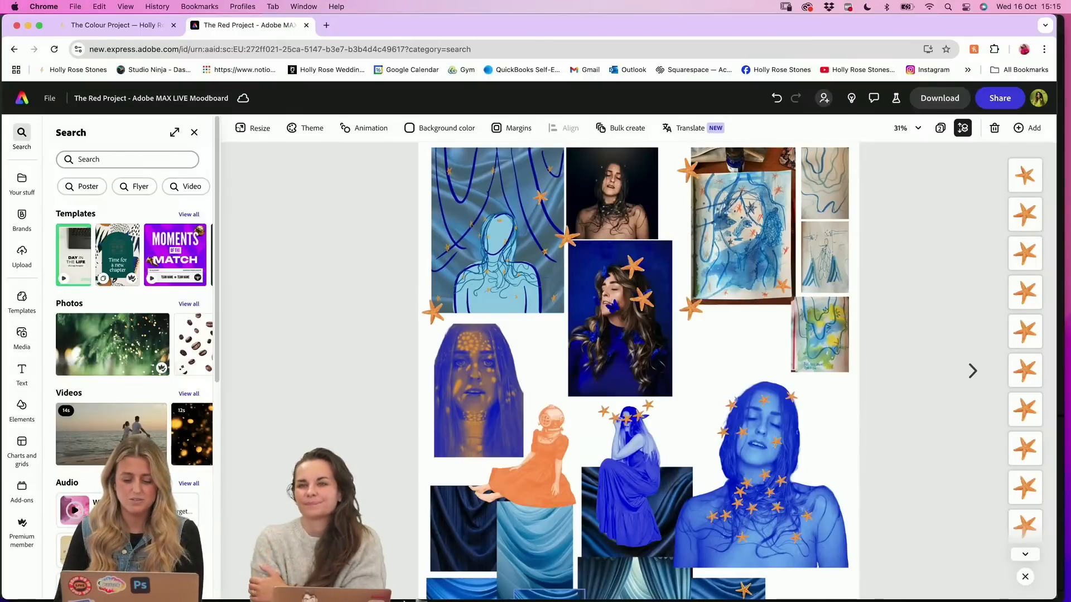
scroll(471, 397, "down", 2)
Switch to Photoshop 2025 and zoom the blue starfish portrait to 100% around the woman's face and hair
mouse_move(490, 587)
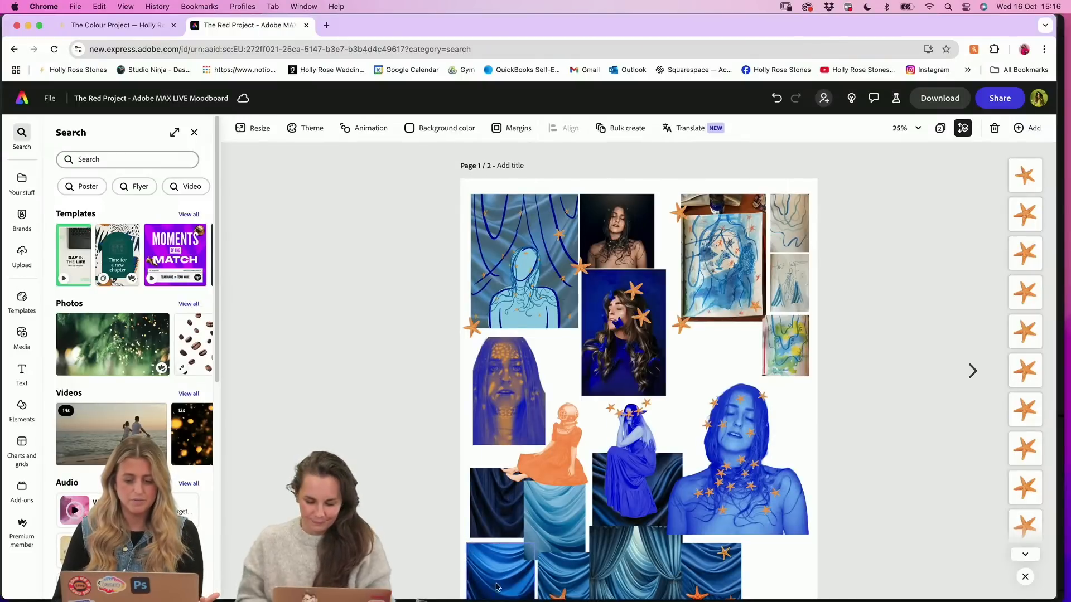
left_click(481, 597)
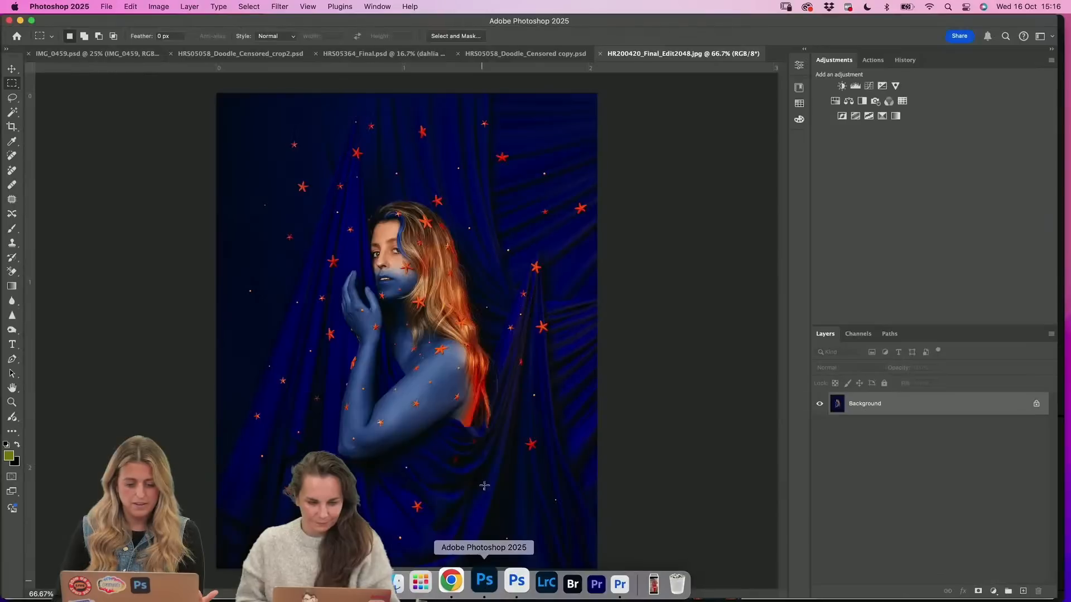
left_click(12, 402)
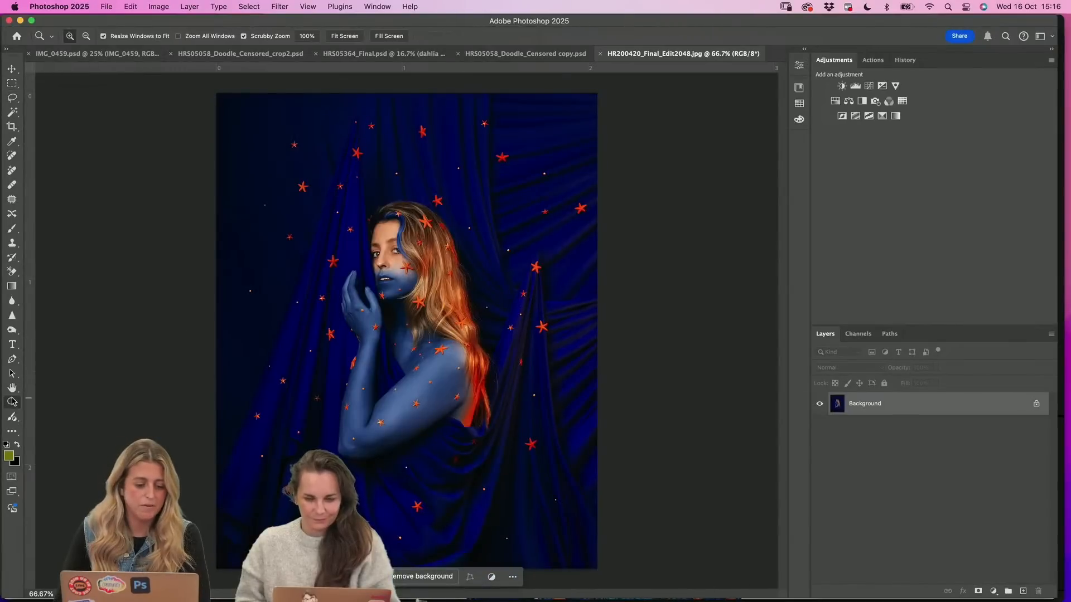
left_click(426, 275)
scroll(426, 275, "up", 3)
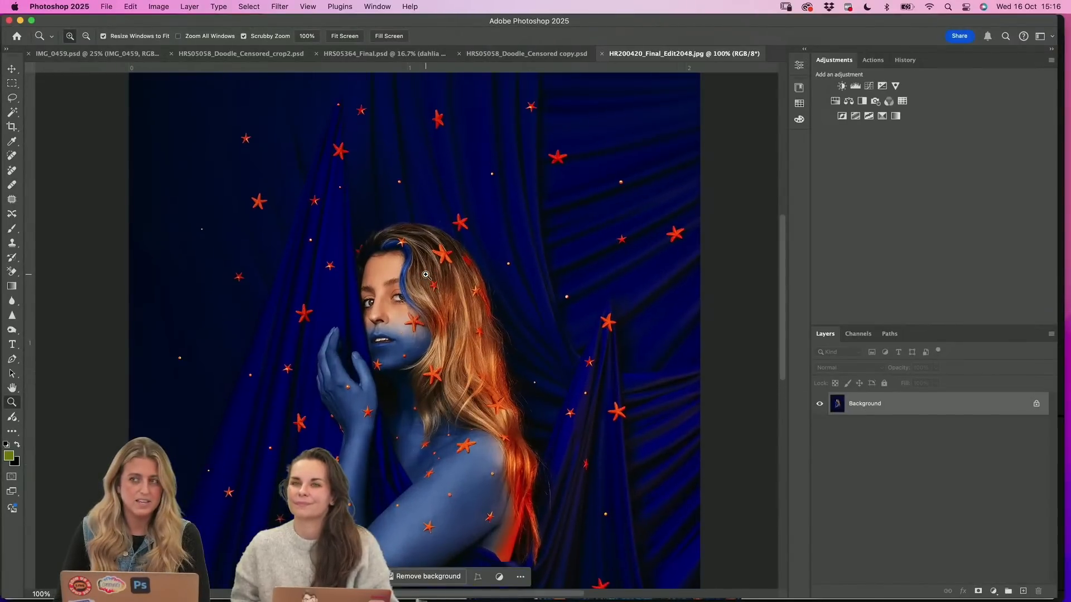
Examine the blue starfish portrait up close around the woman and drapes, and zoom out to show the whole image
scroll(426, 274, "up", 1)
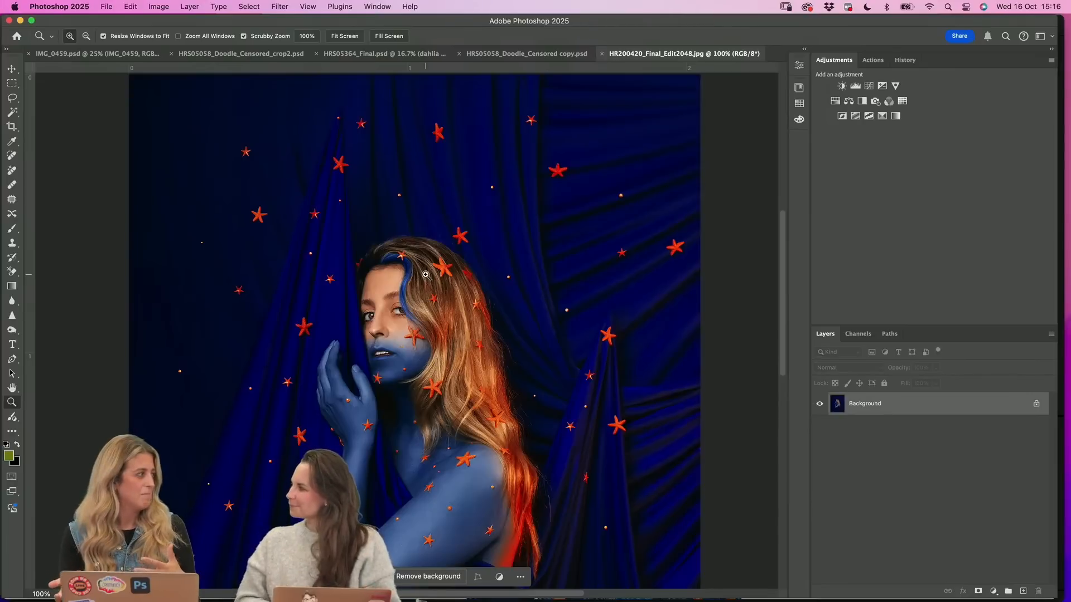
scroll(425, 275, "down", 2)
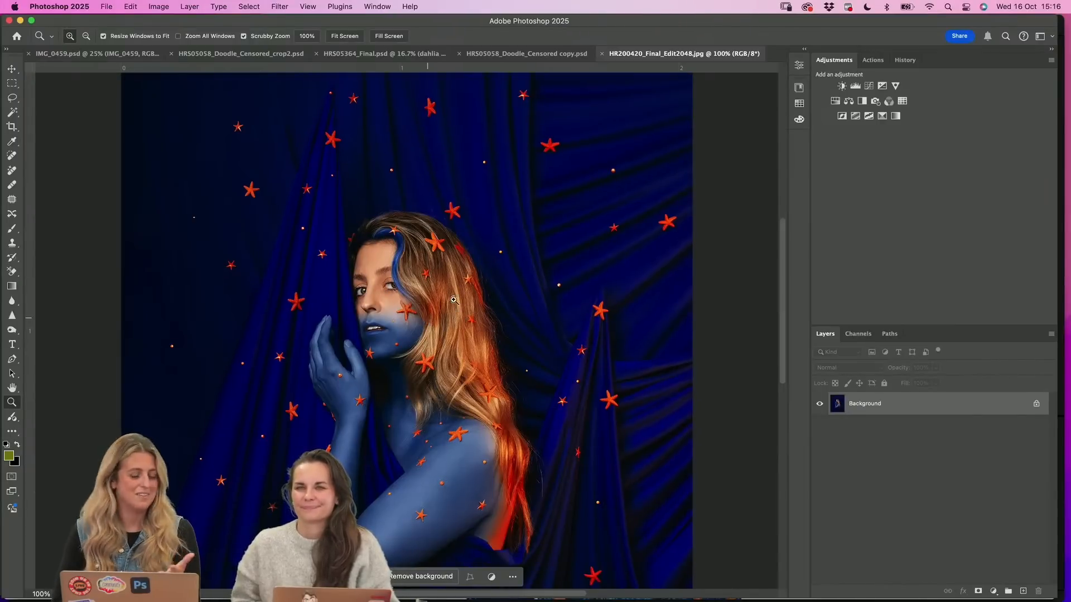
scroll(479, 464, "down", 5)
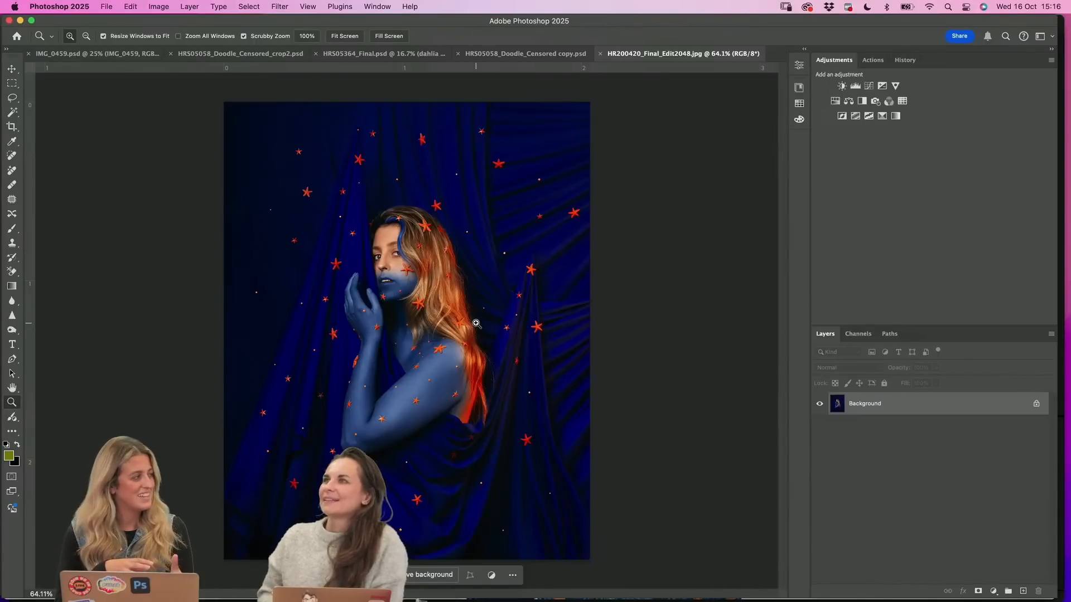
Switch to The Colour Project page in Chrome and browse its gallery from the green portrait to the blue telephone portrait
mouse_move(428, 588)
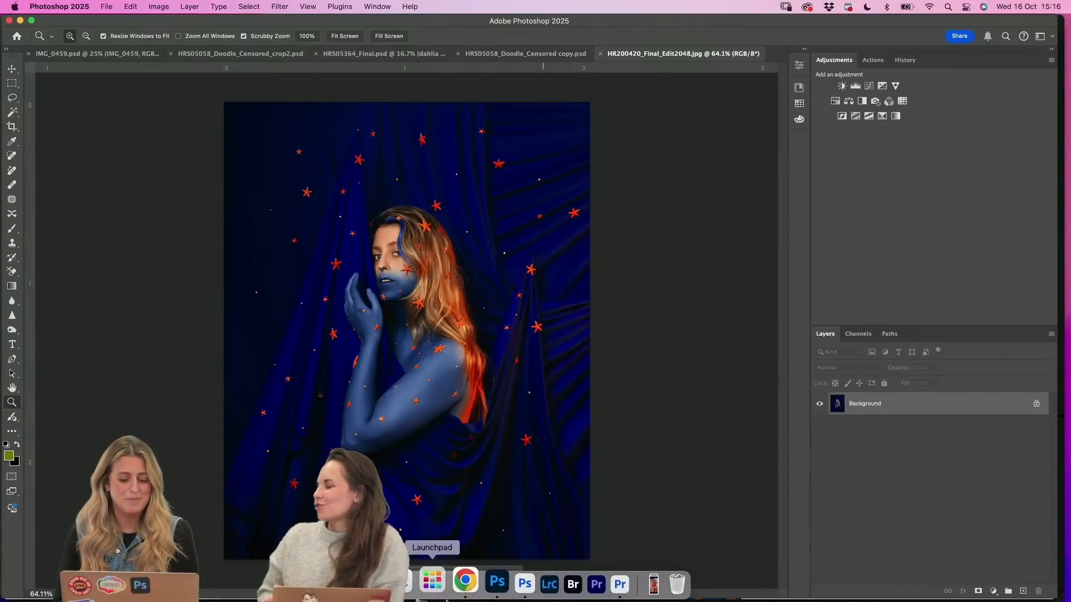
left_click(458, 582)
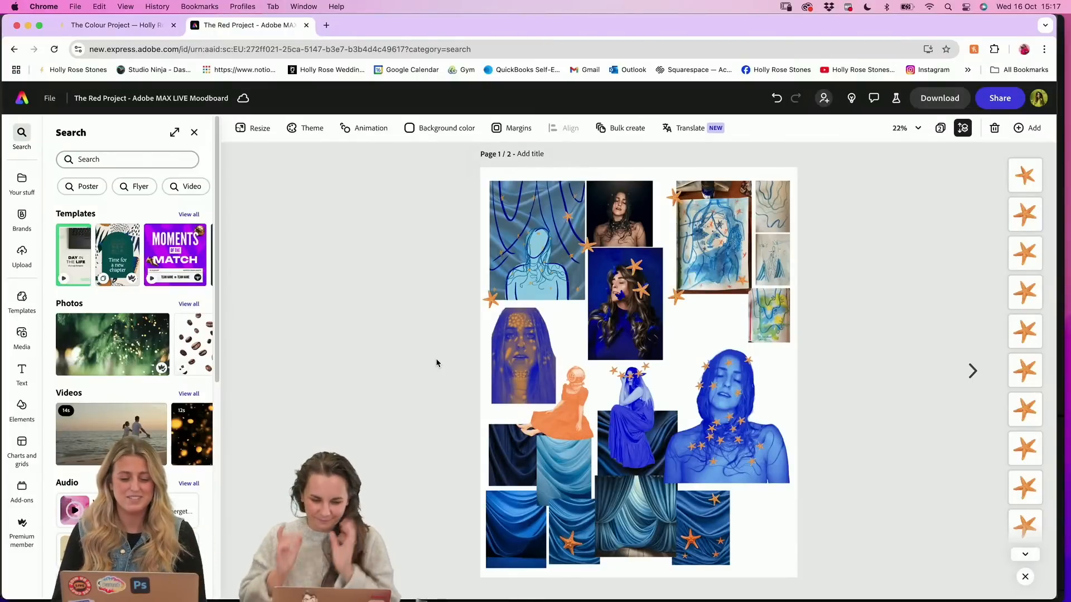
left_click(155, 32)
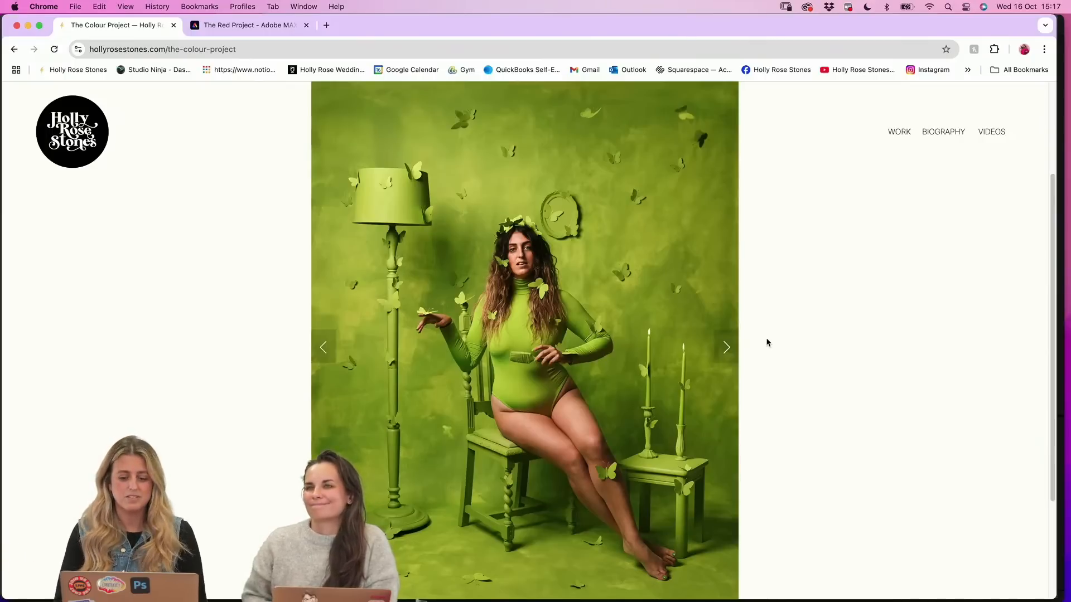
left_click(732, 351)
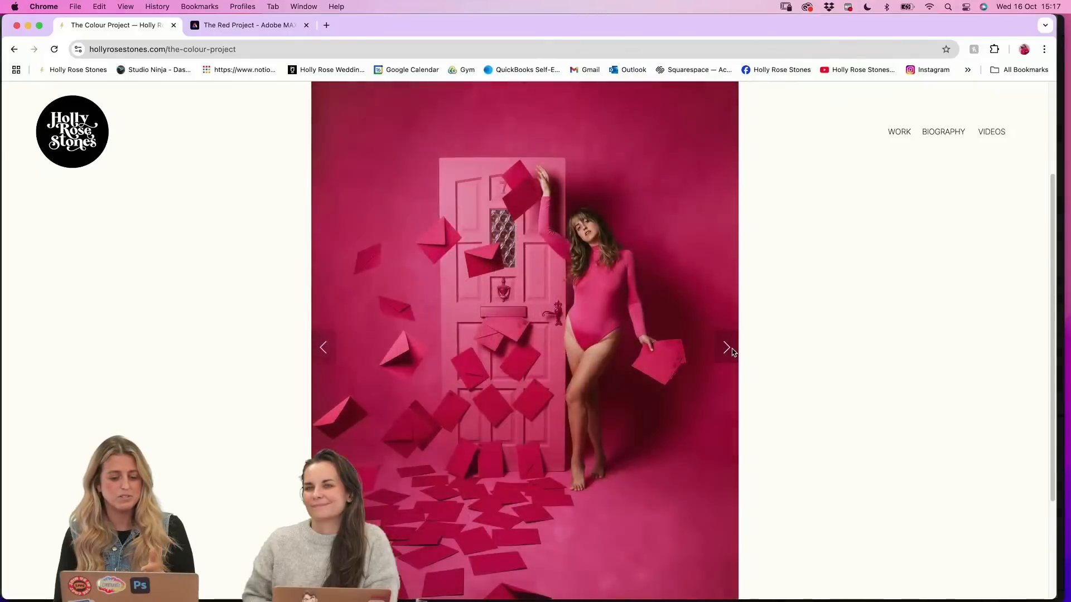
left_click(732, 351)
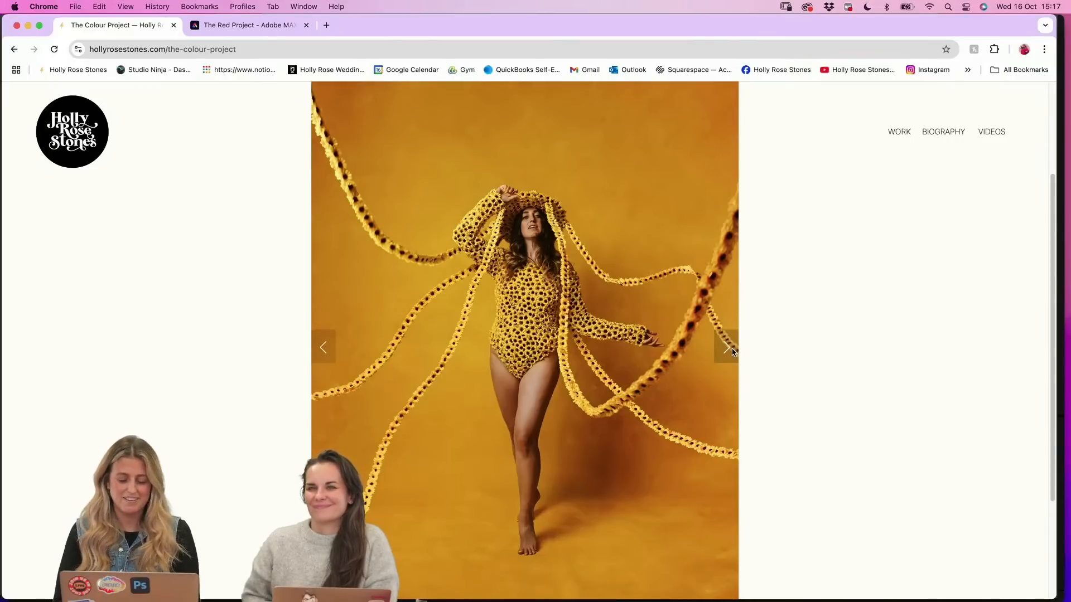
left_click(733, 351)
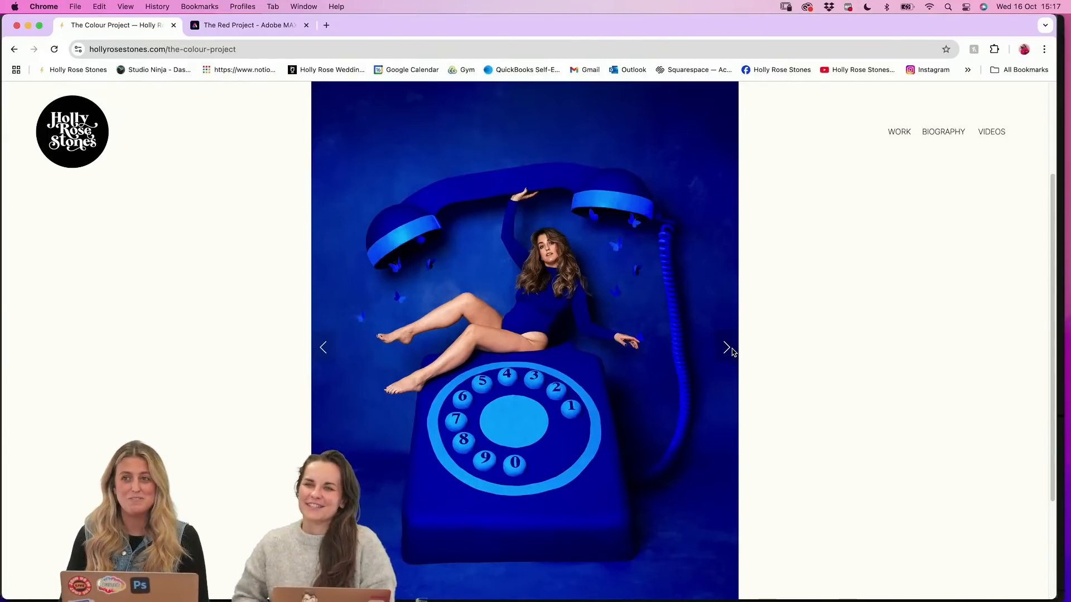
Return to The Red Project moodboard and inspect the red curtain and dripping-plate images on page 2
mouse_move(486, 586)
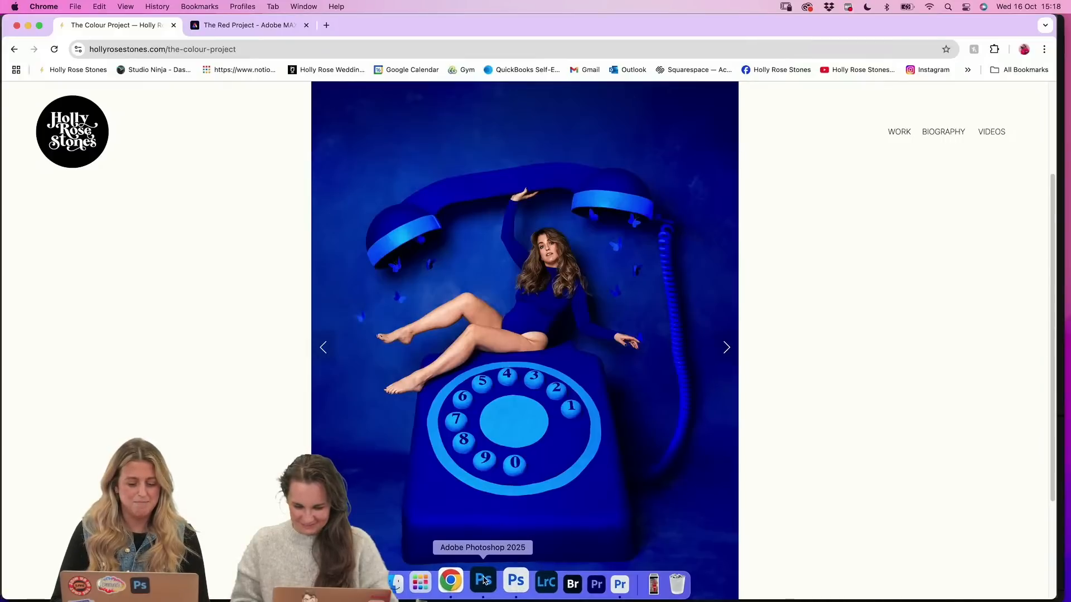
left_click(249, 32)
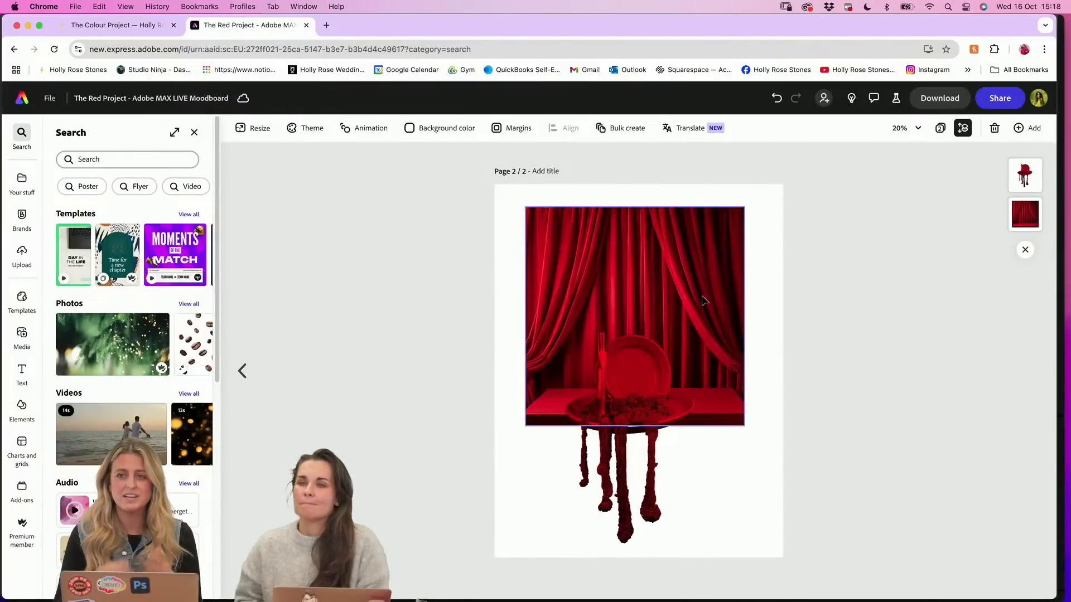
left_click(704, 301)
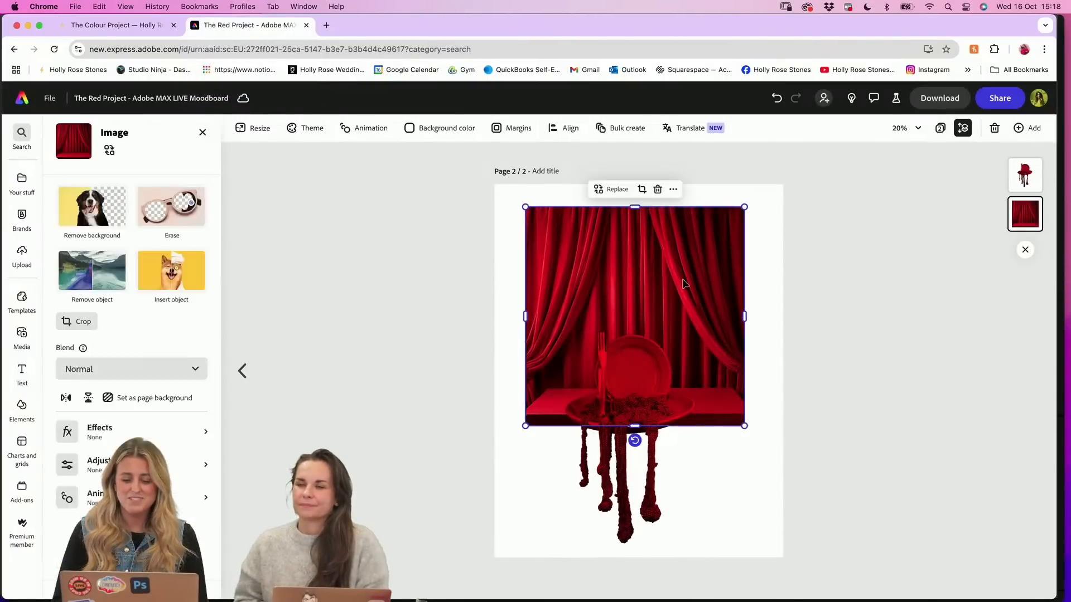
left_click(640, 388)
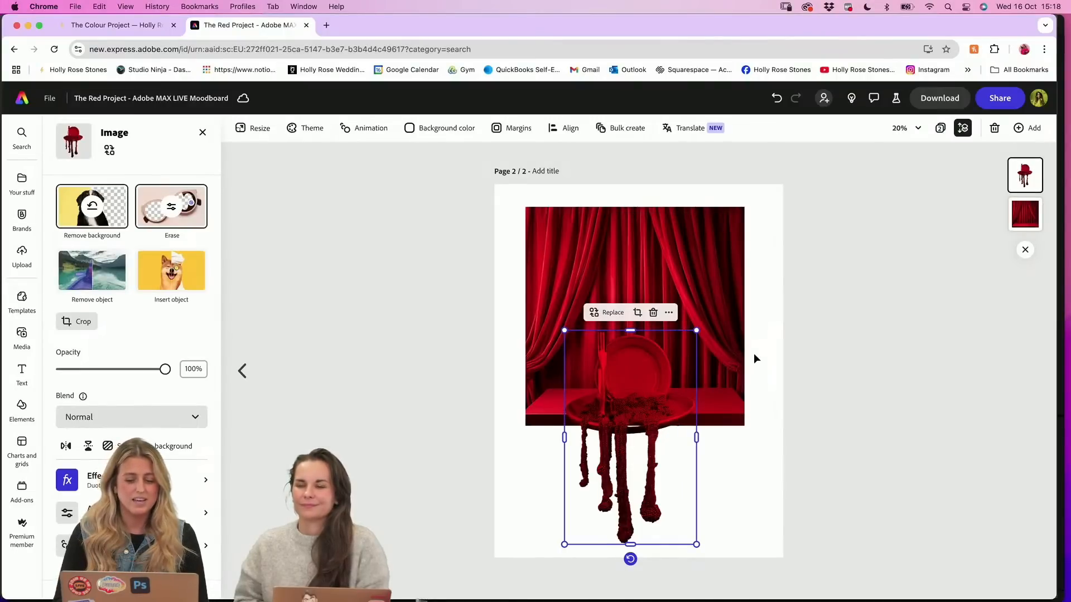
left_click(785, 303)
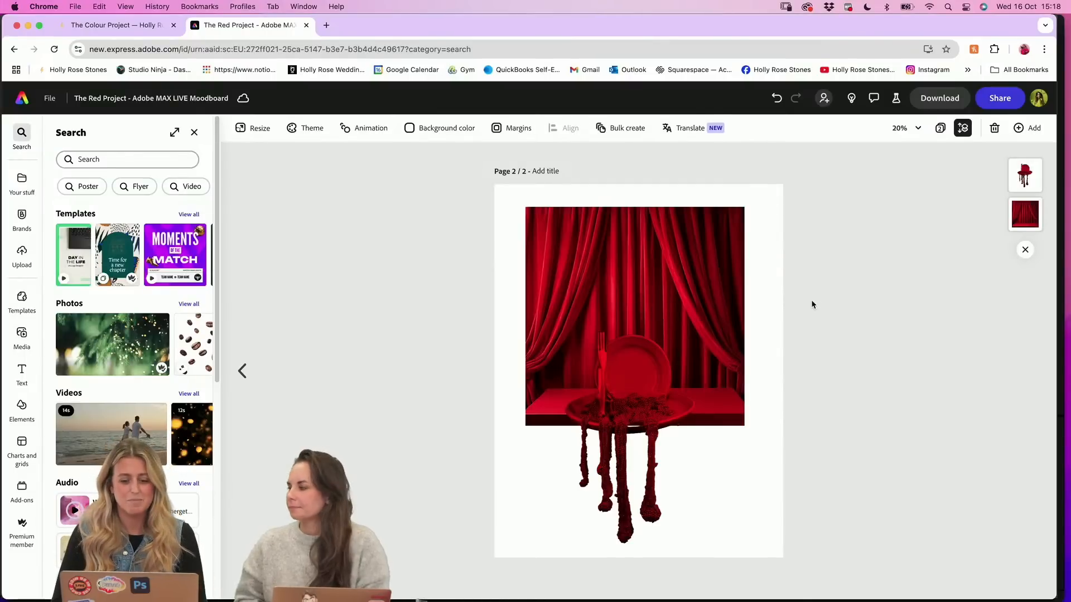
Restore the removed background of the dripping-plate image on page 2 and inspect the original picture up close
left_click(658, 234)
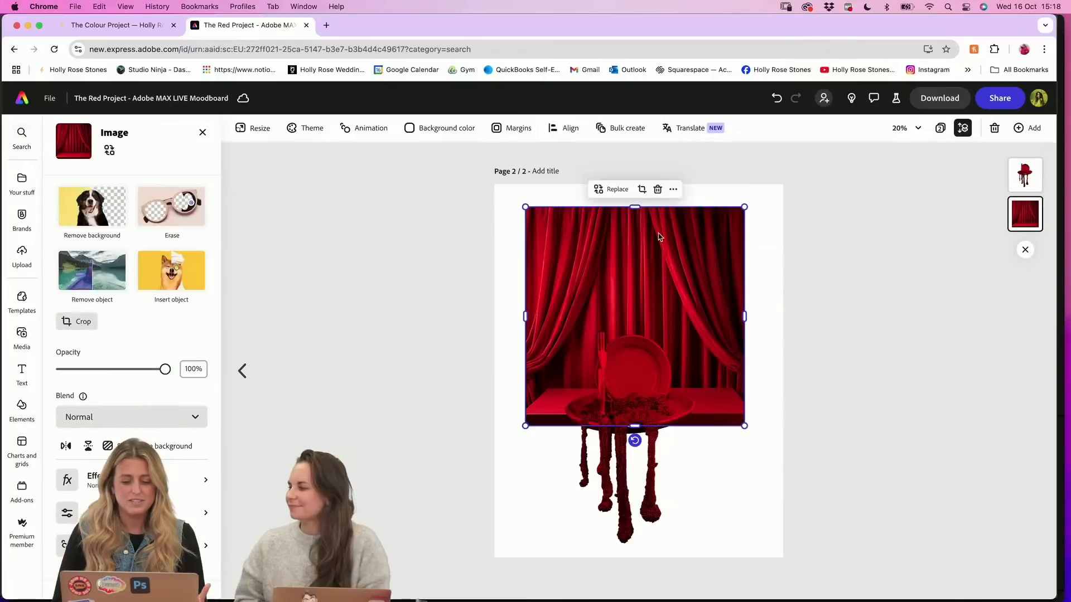
left_click(634, 408)
left_click(98, 213)
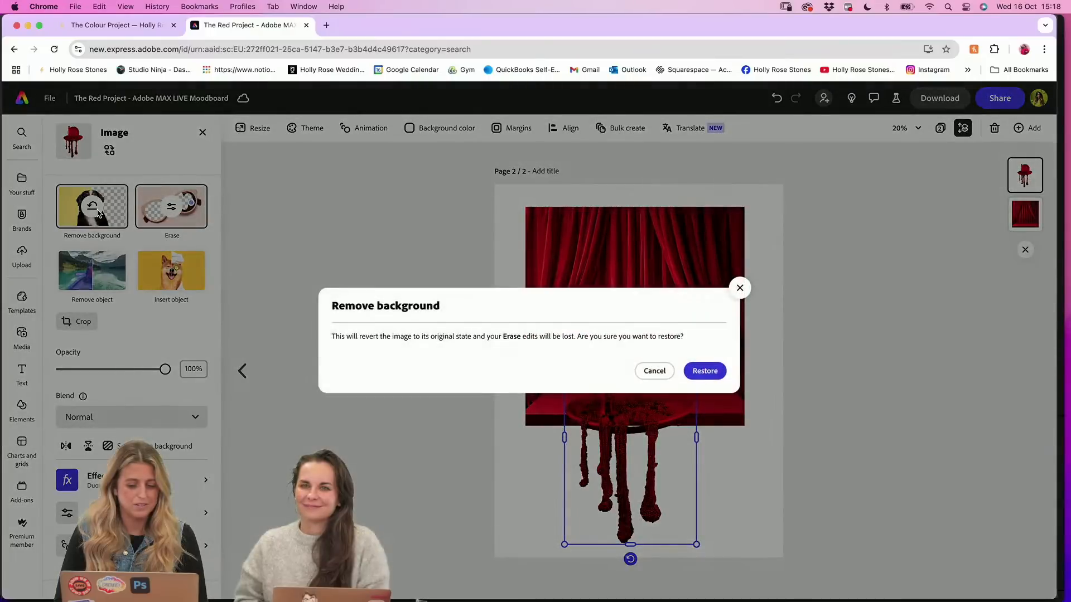
left_click(706, 372)
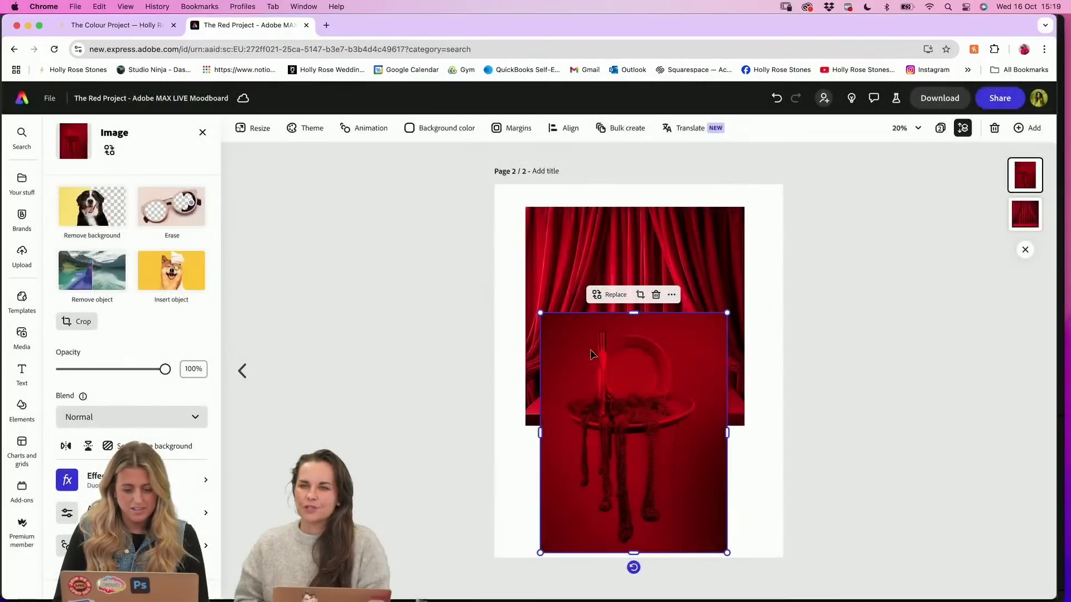
scroll(690, 370, "up", 3)
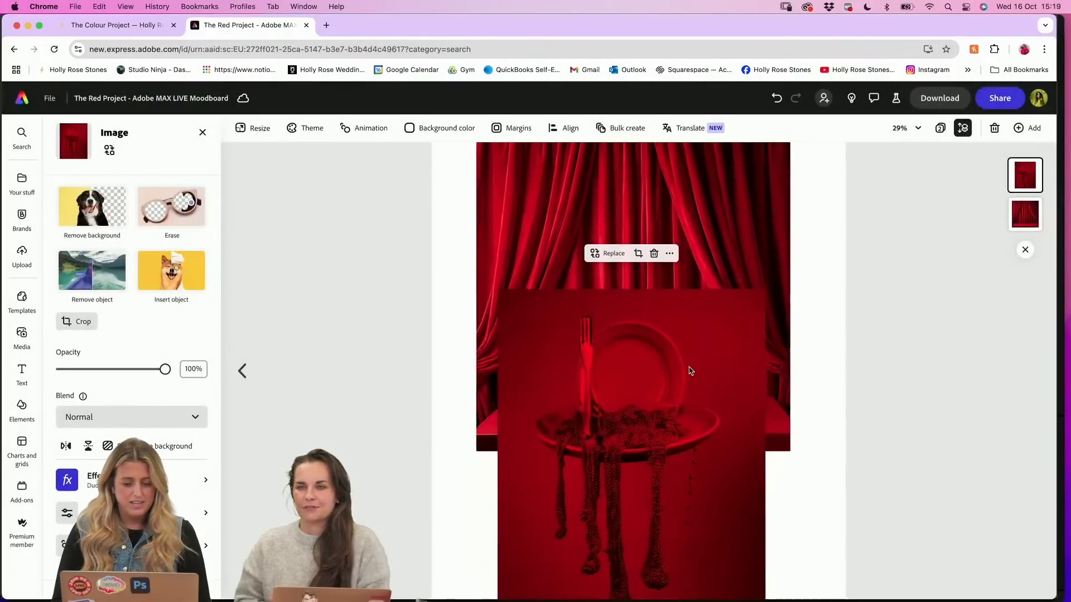
scroll(690, 370, "down", 2)
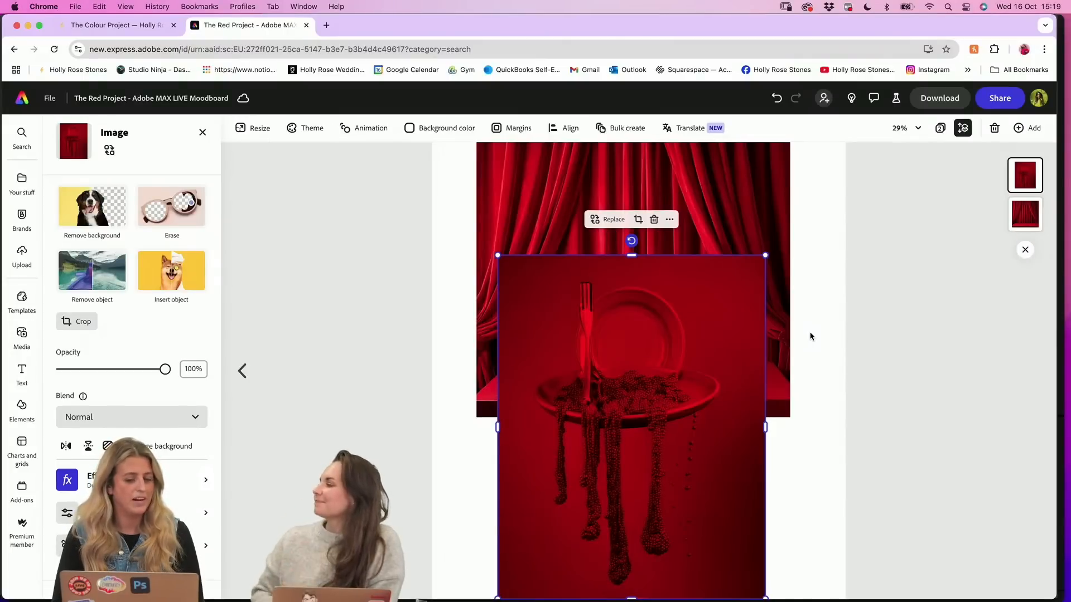
Return to The Colour Project gallery and advance past the orange watering-can portrait to the green butterfly portrait
left_click(120, 25)
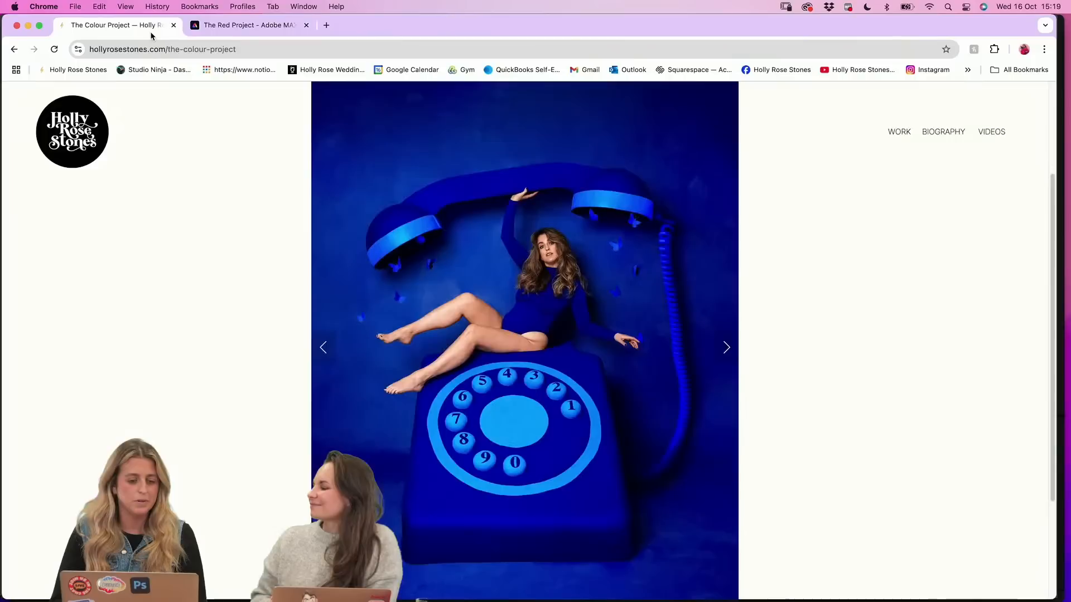
left_click(727, 348)
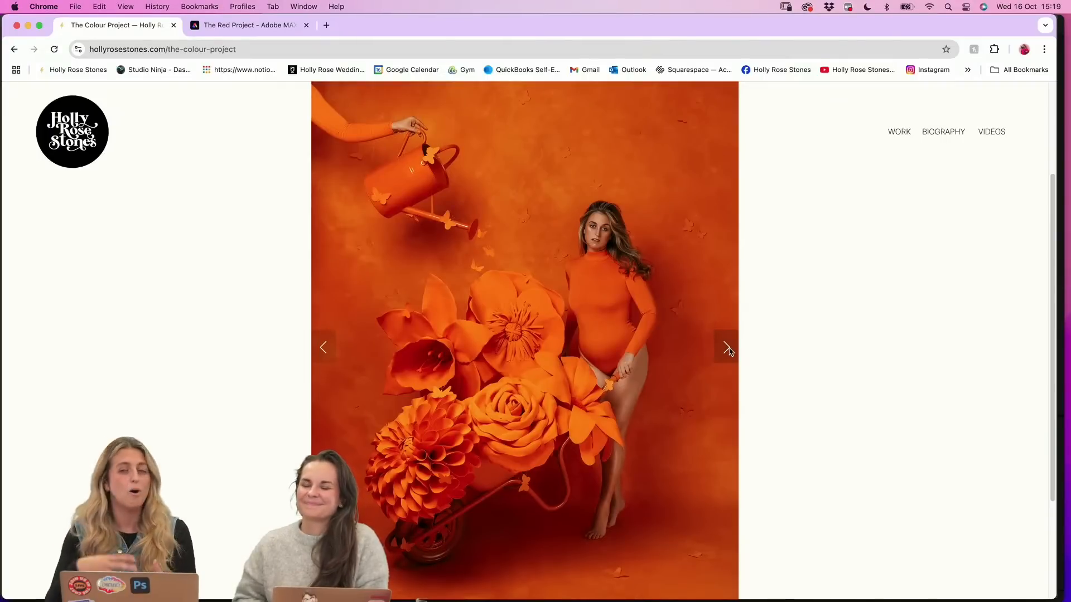
left_click(727, 349)
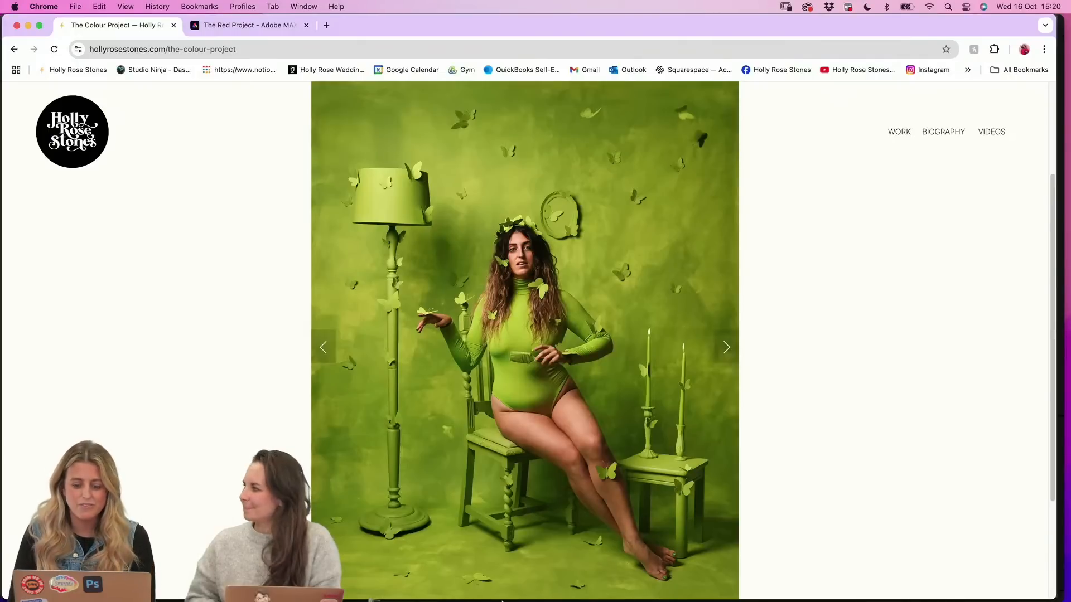
Switch to Photoshop (Beta) and open the Generative Workspace
left_click(509, 583)
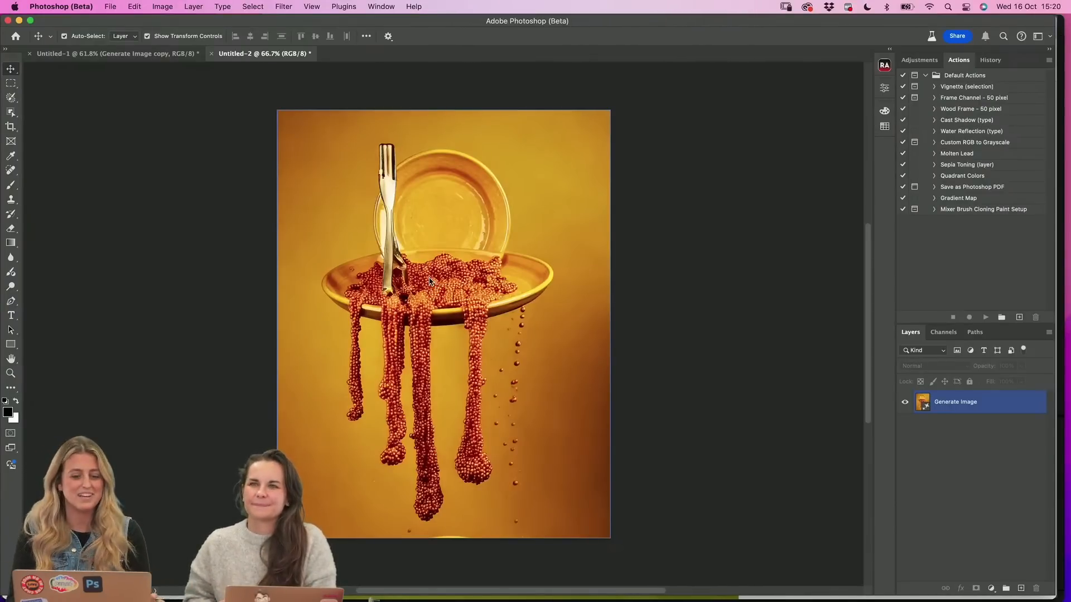
left_click(664, 182)
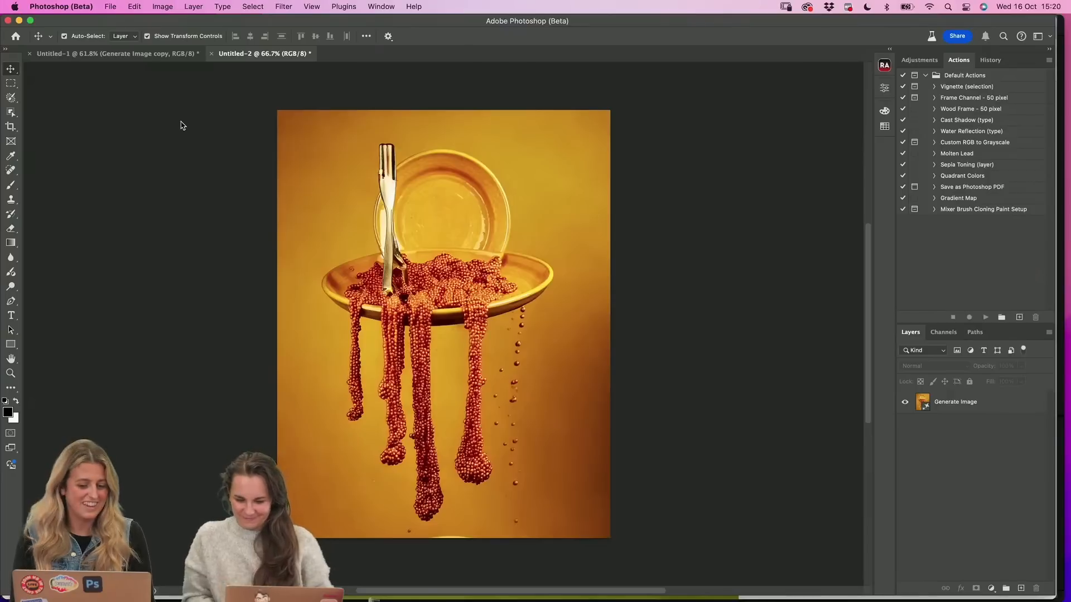
left_click(134, 7)
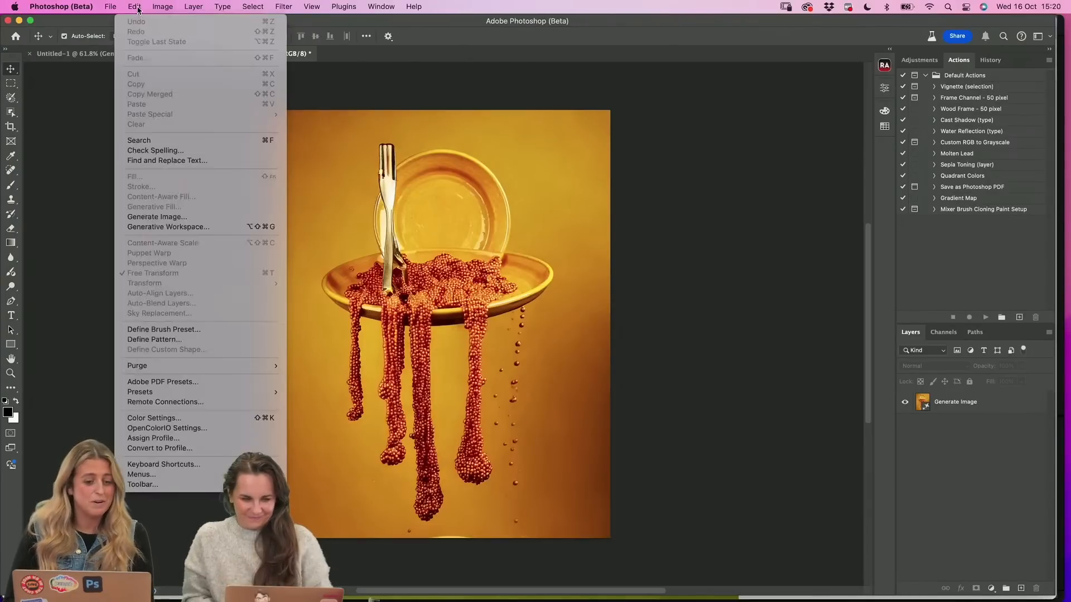
left_click(190, 226)
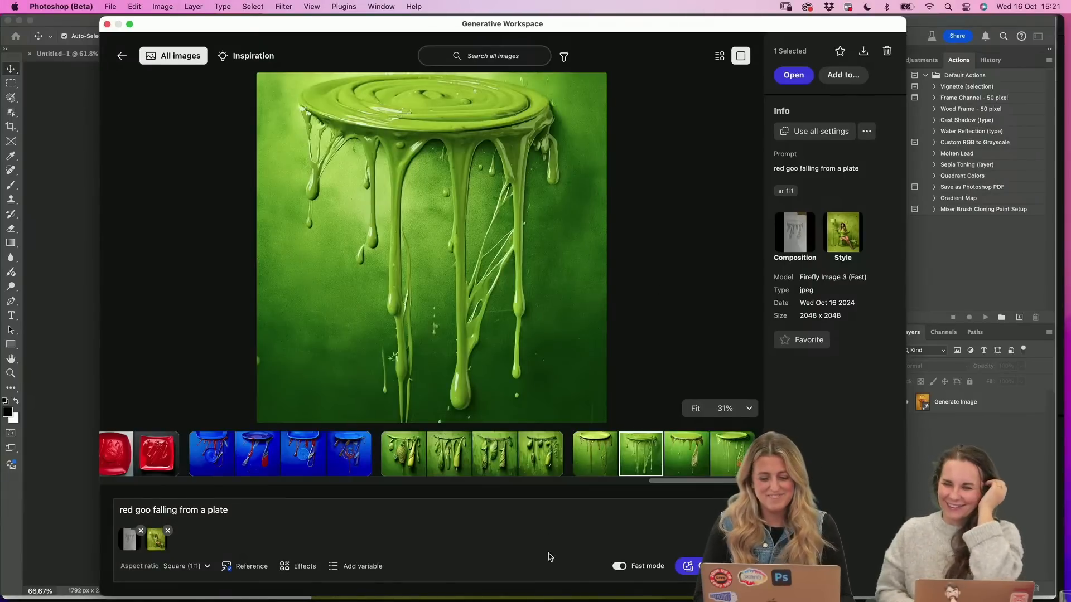
Switch to Premiere Pro (Beta), scrub through the orange arm clip's AI-generated extension and browse the Doodles 2 project clips
mouse_move(515, 586)
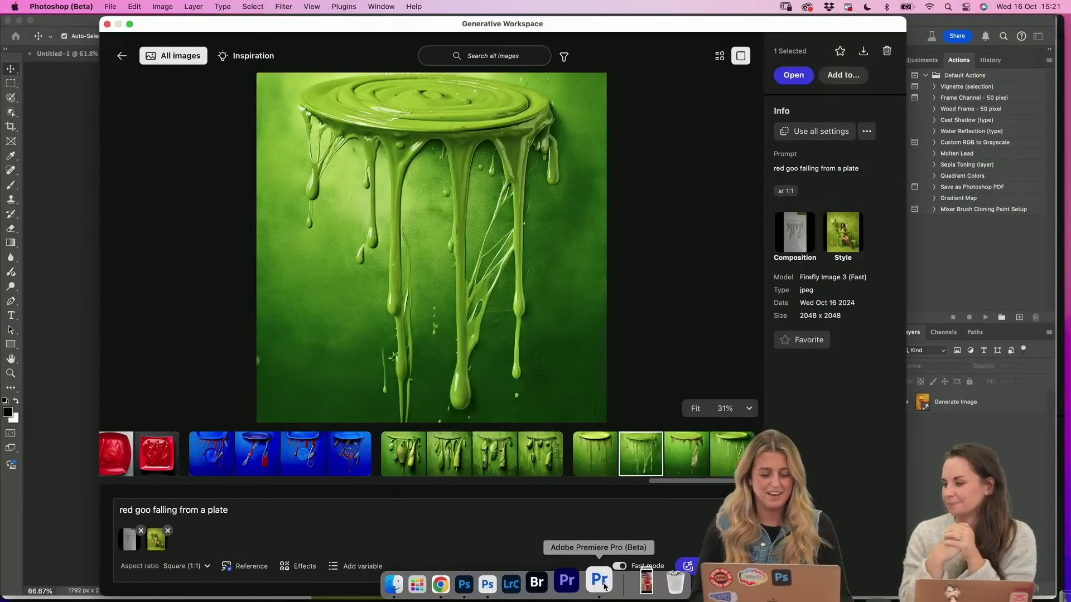
left_click(602, 580)
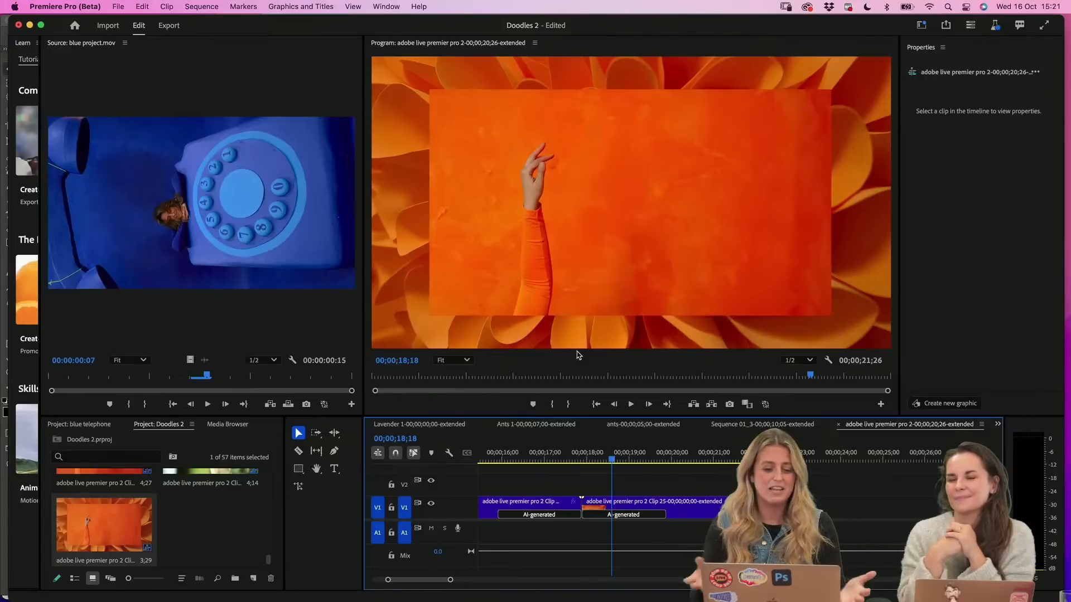
left_click_drag(599, 24, 597, 25)
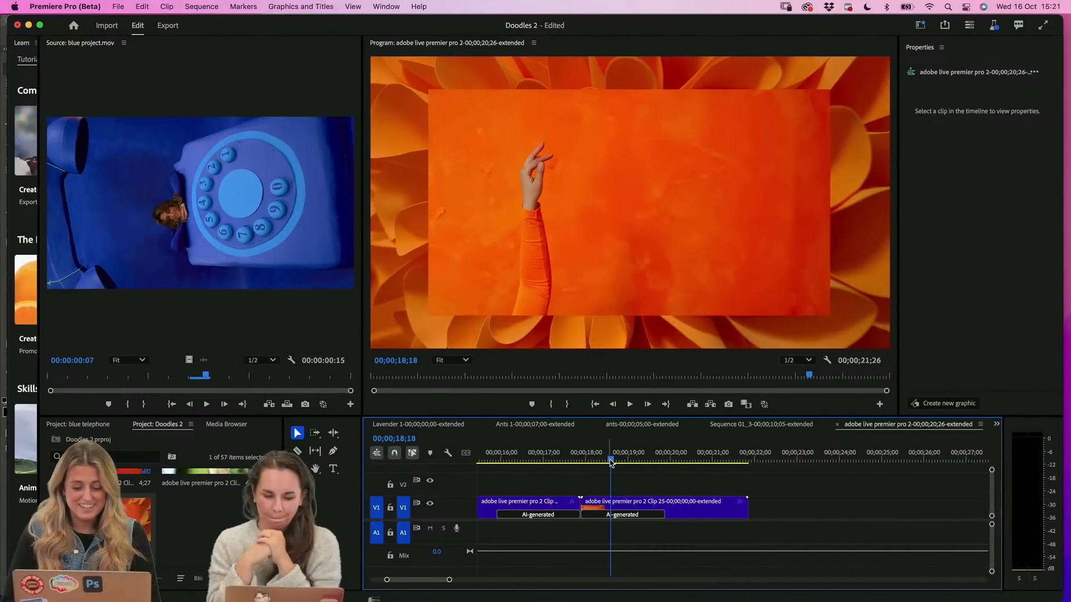
left_click_drag(614, 458, 705, 475)
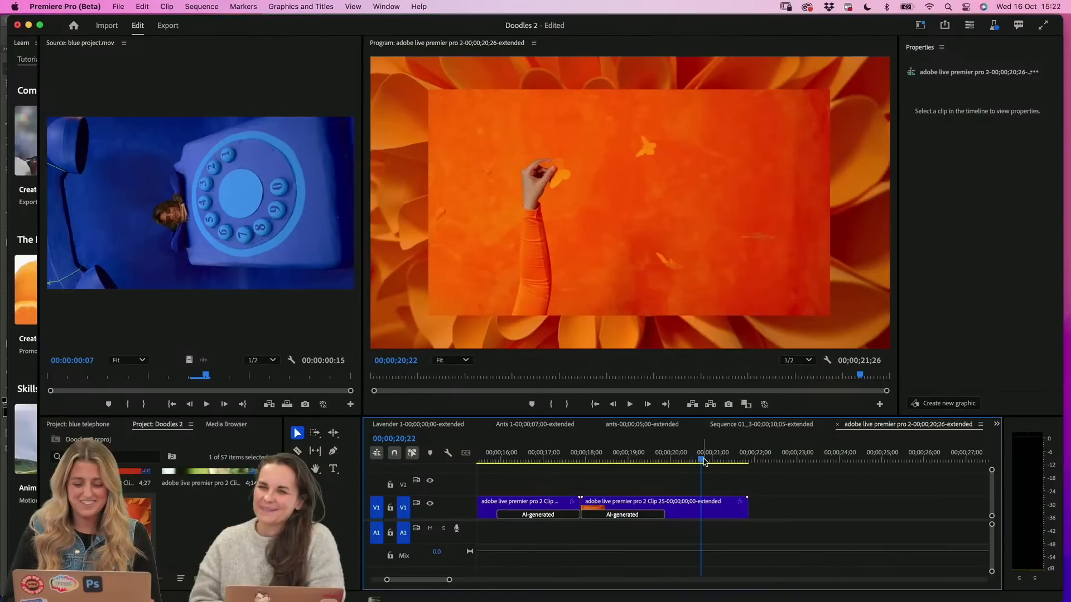
left_click_drag(702, 461, 649, 460)
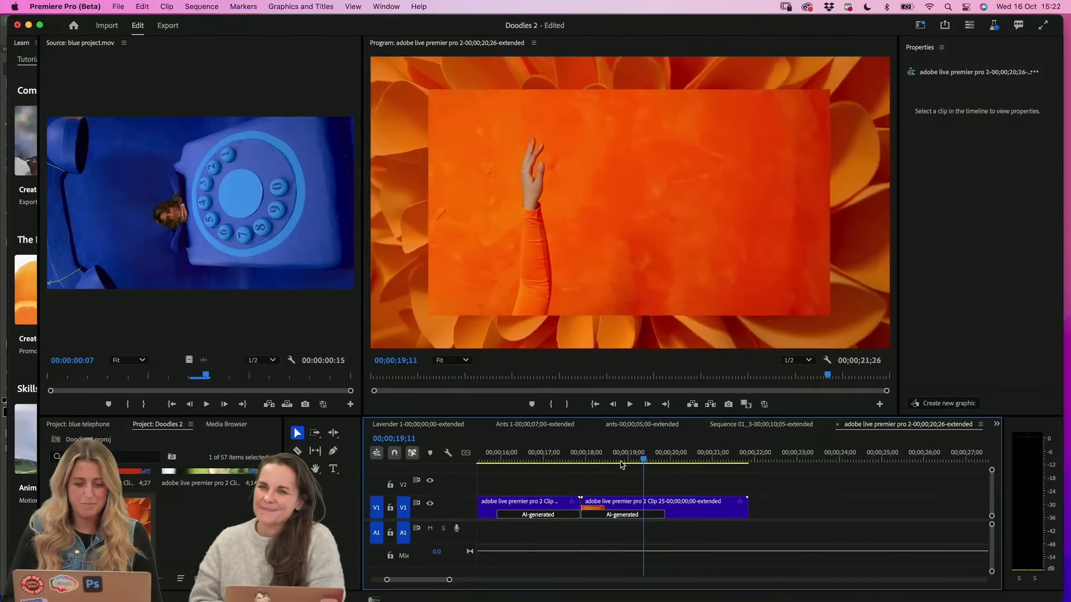
left_click(676, 462)
scroll(207, 501, "up", 2)
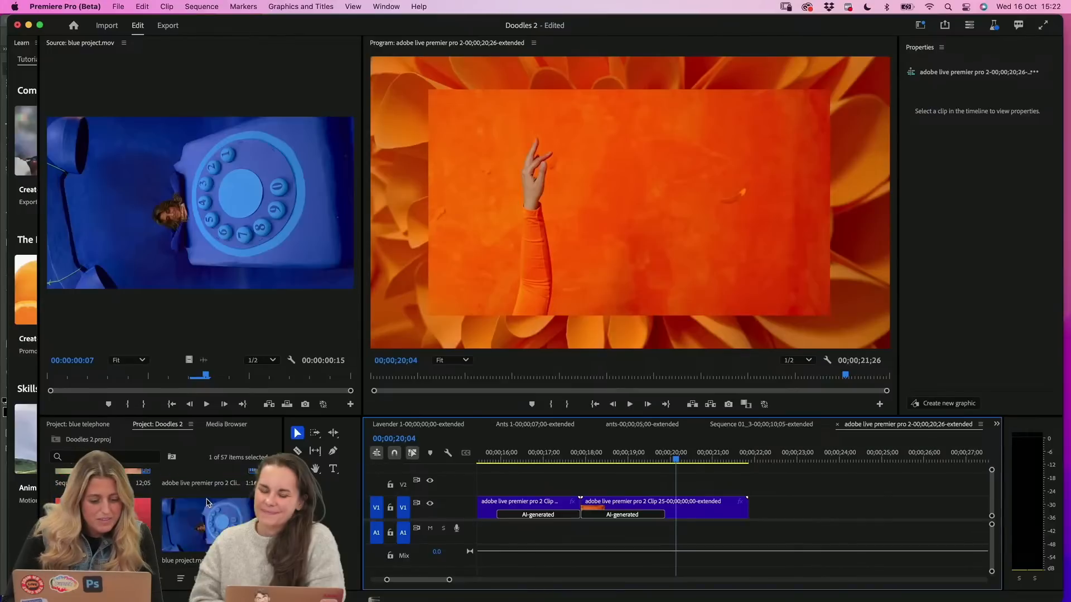
scroll(207, 503, "up", 2)
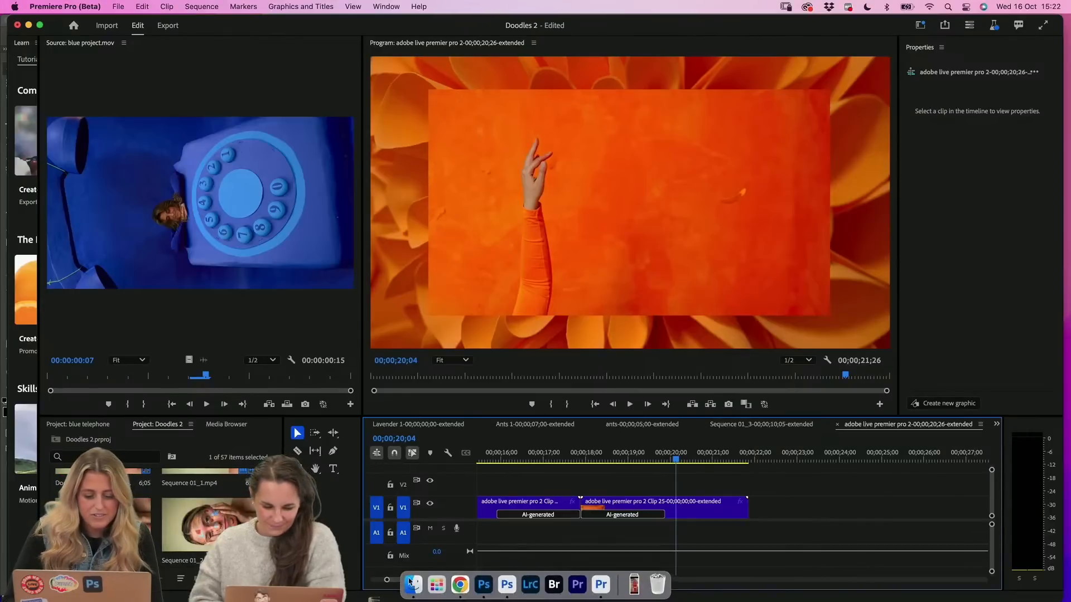
In Finder, open 4. Premier Pro > 1. Doodles - Extended, play Doodles Extended 1 Final.mov and centre its player window
left_click(417, 585)
left_click(244, 50)
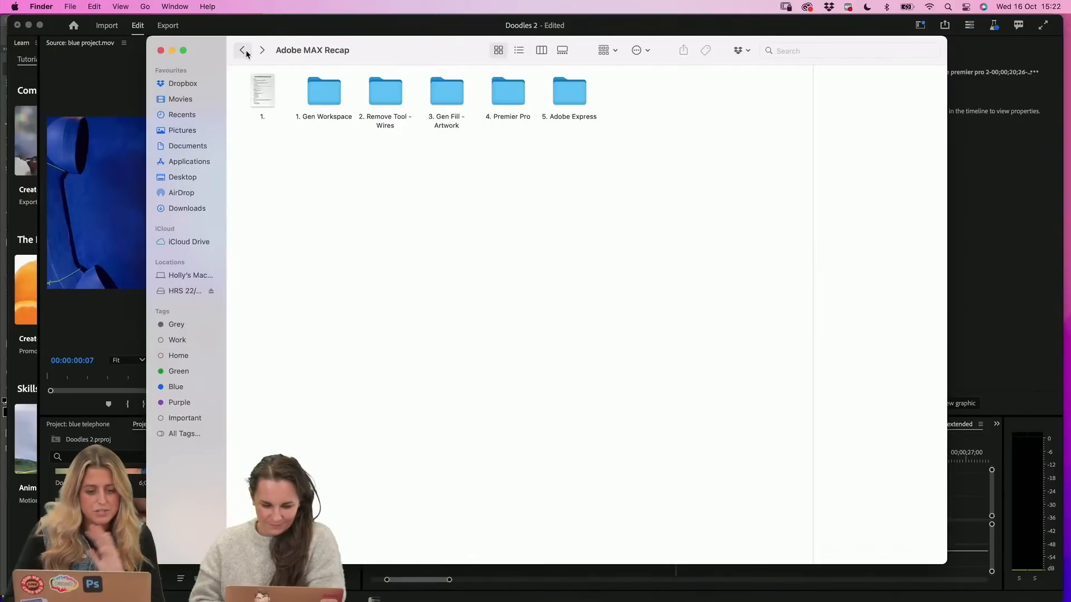
double_click(520, 97)
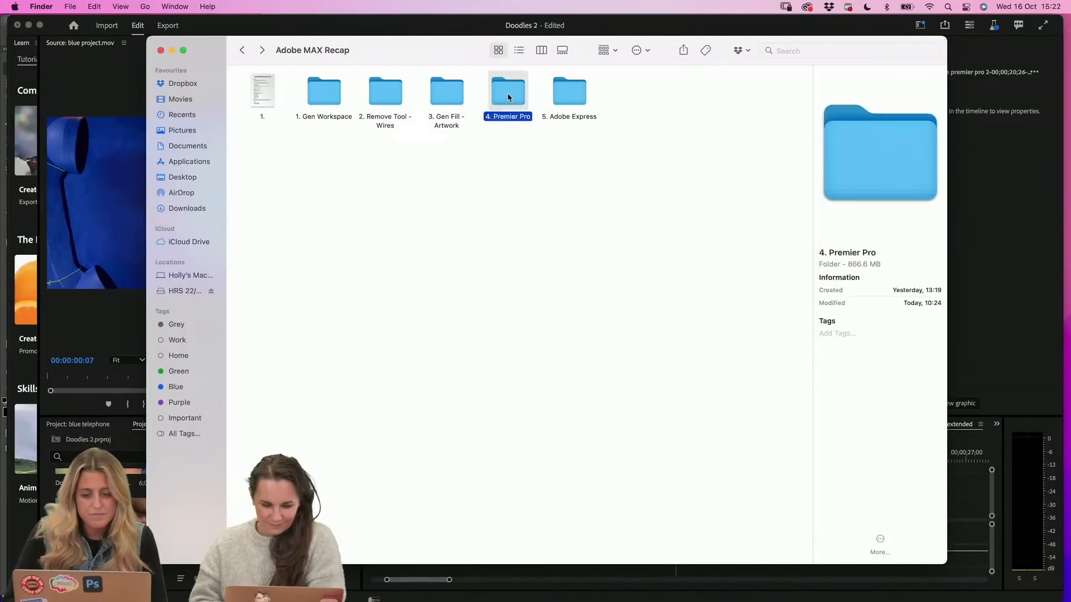
double_click(263, 98)
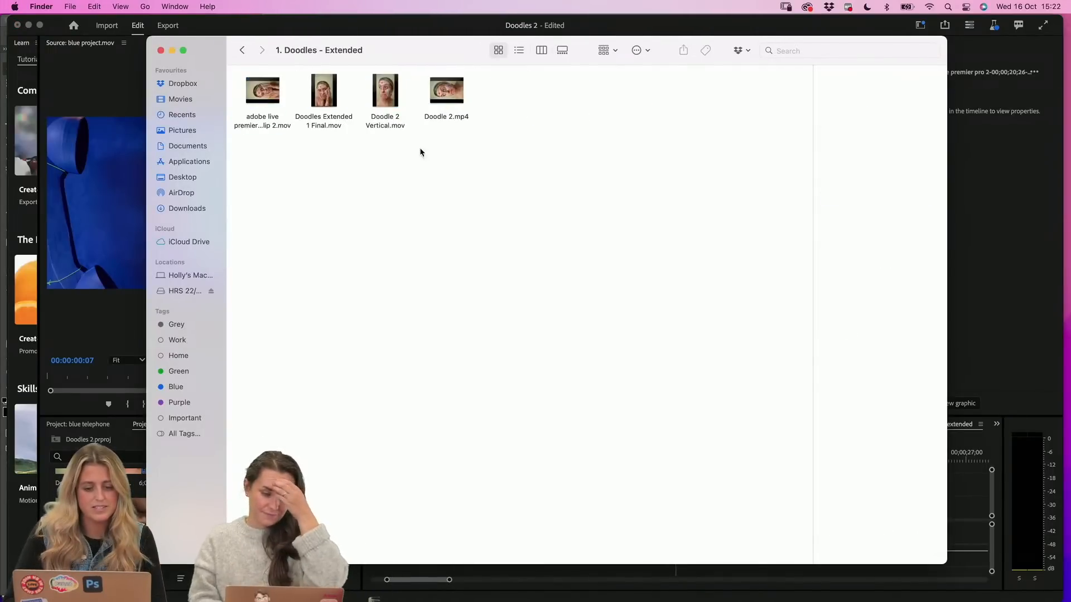
left_click(327, 108)
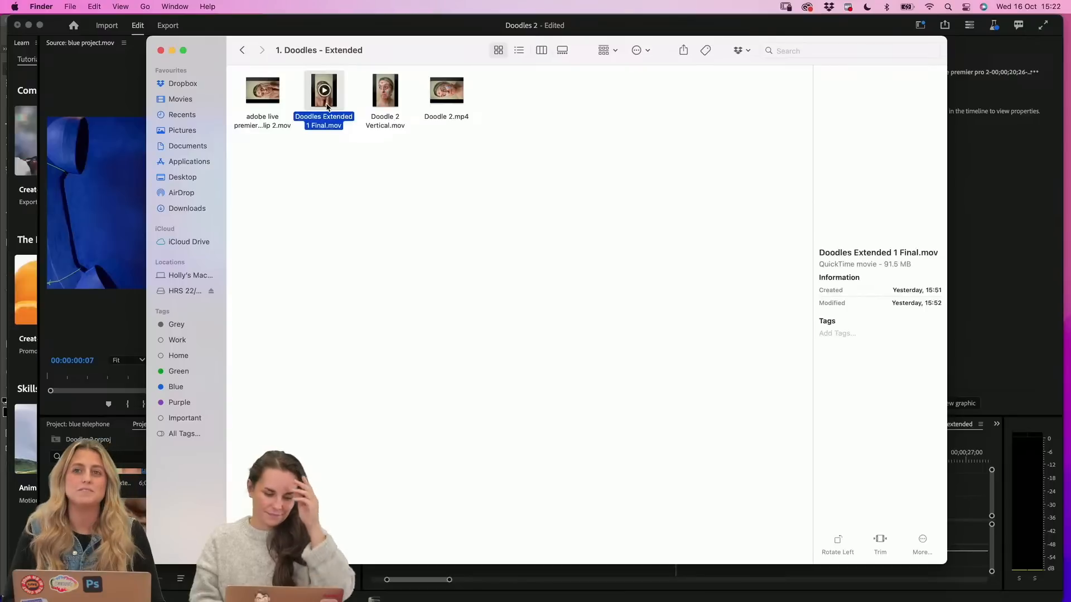
double_click(328, 107)
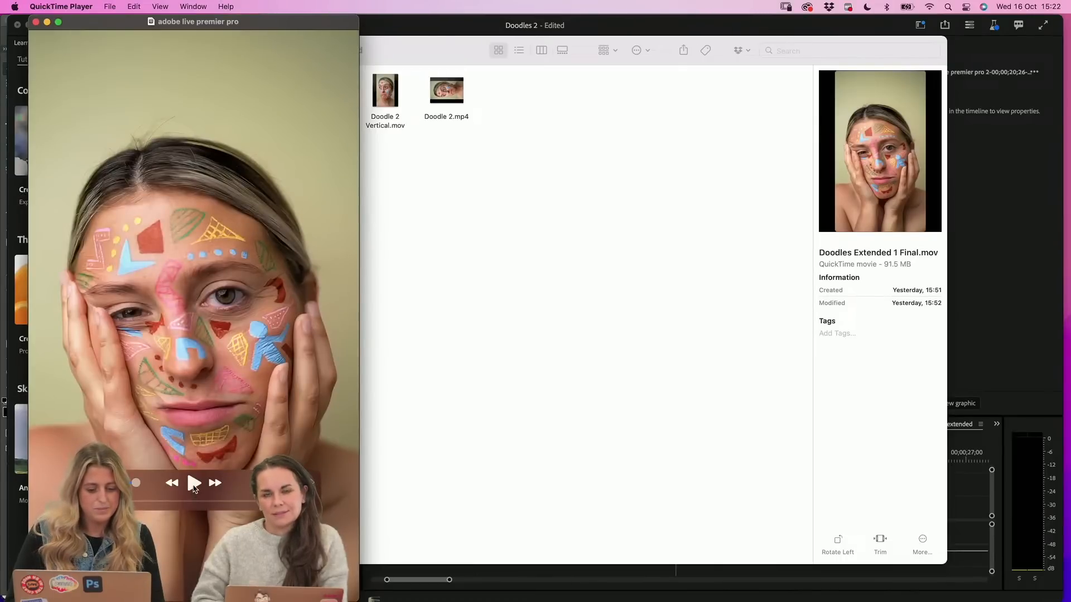
left_click(193, 485)
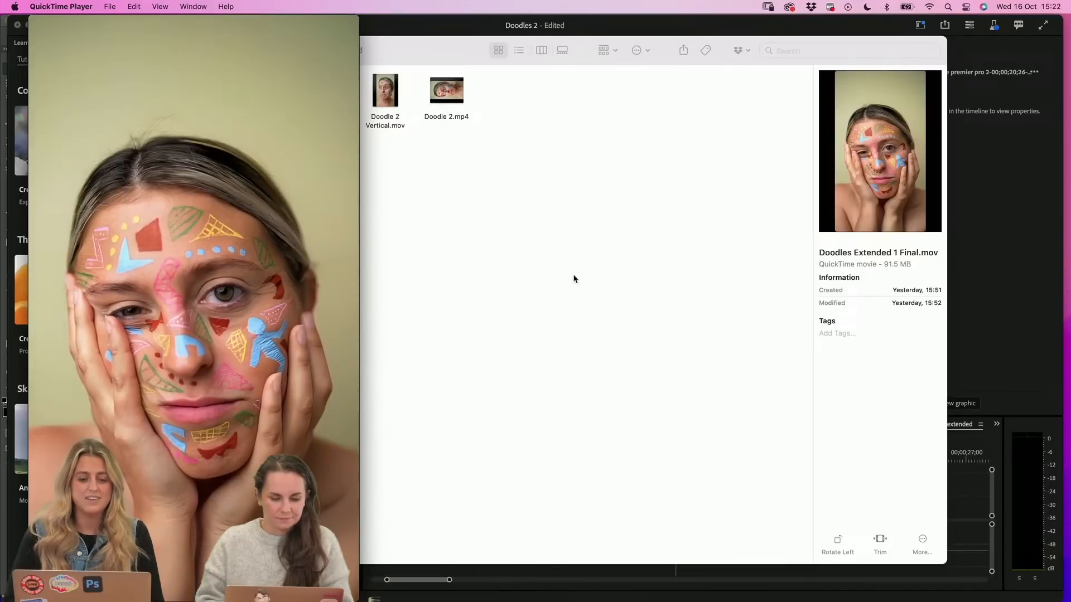
left_click_drag(281, 22, 621, 32)
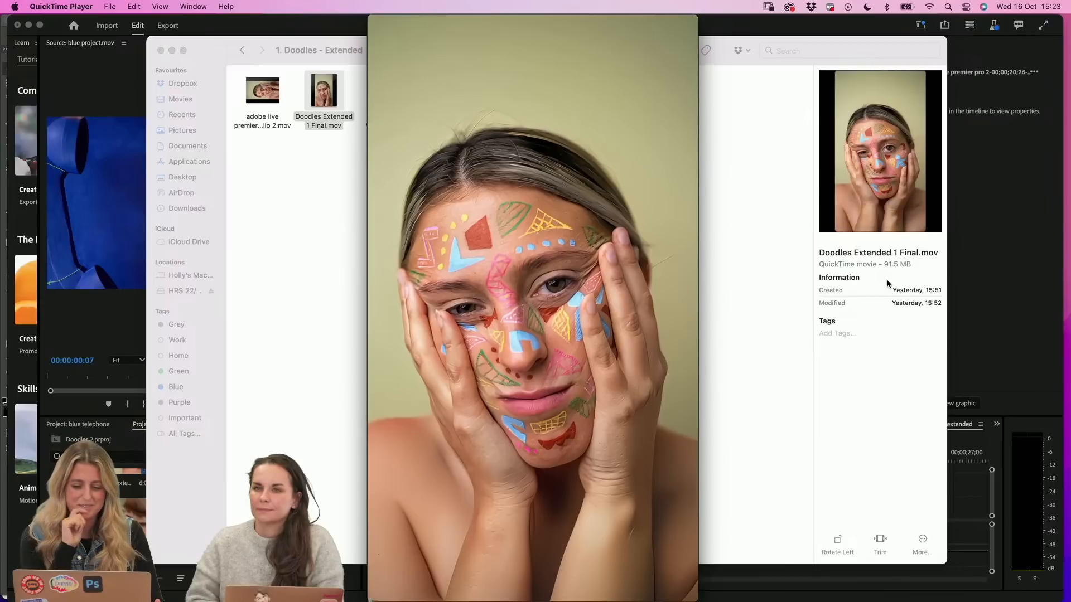
Replay the doodled-face video, skip to about five seconds, play its extended part, pause it and close the player
mouse_move(532, 489)
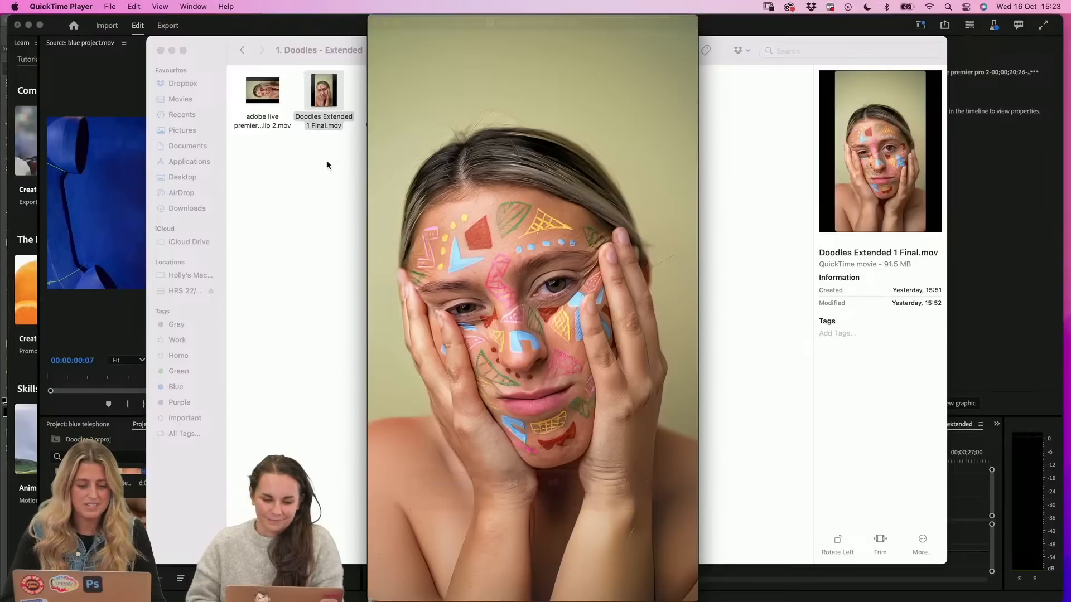
left_click(534, 484)
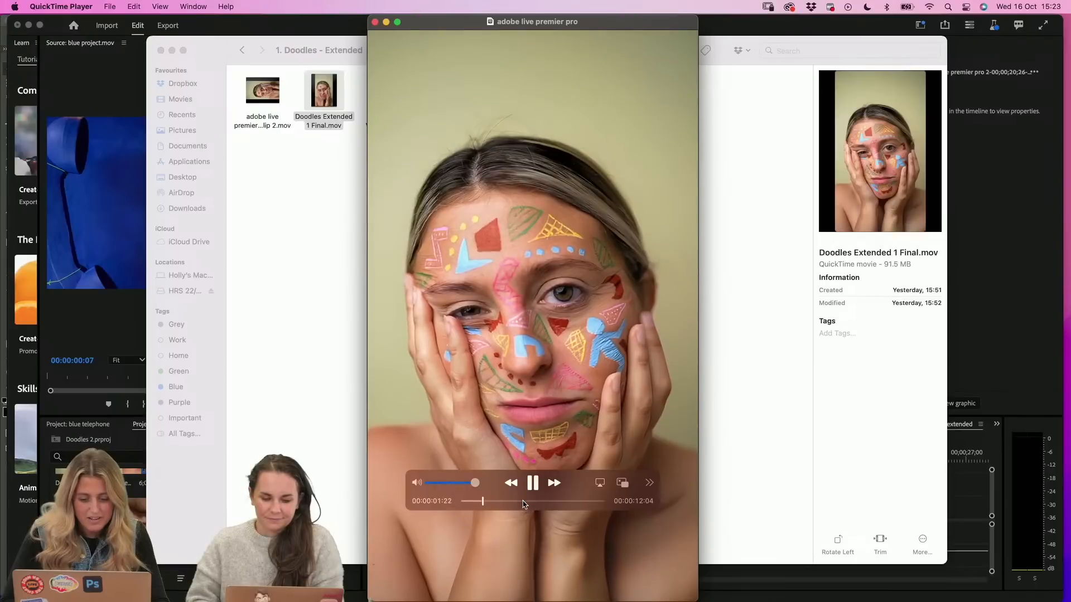
left_click_drag(513, 501, 518, 501)
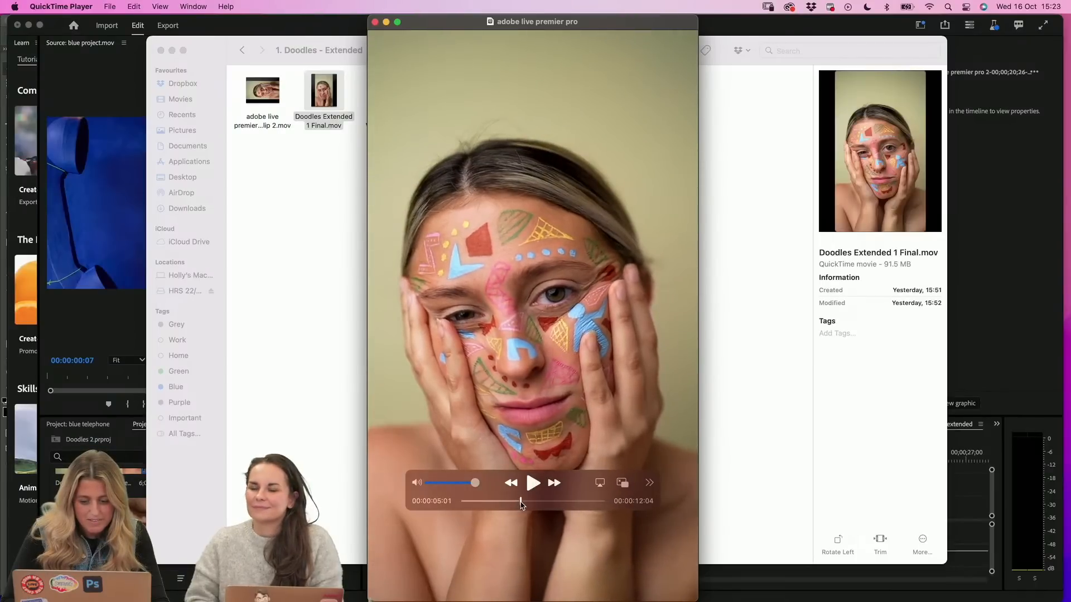
left_click(534, 484)
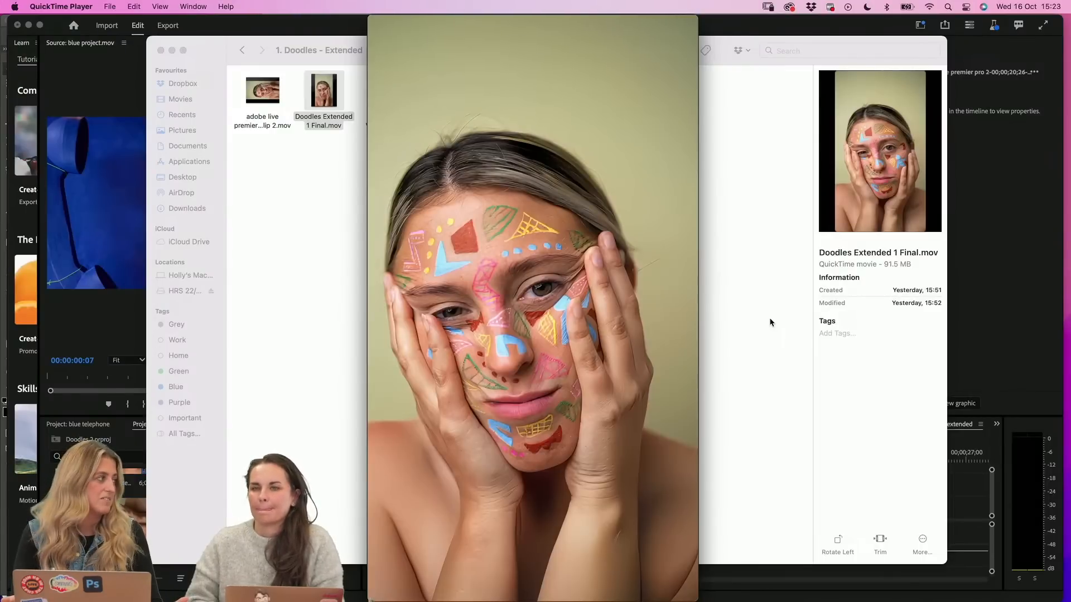
left_click(537, 485)
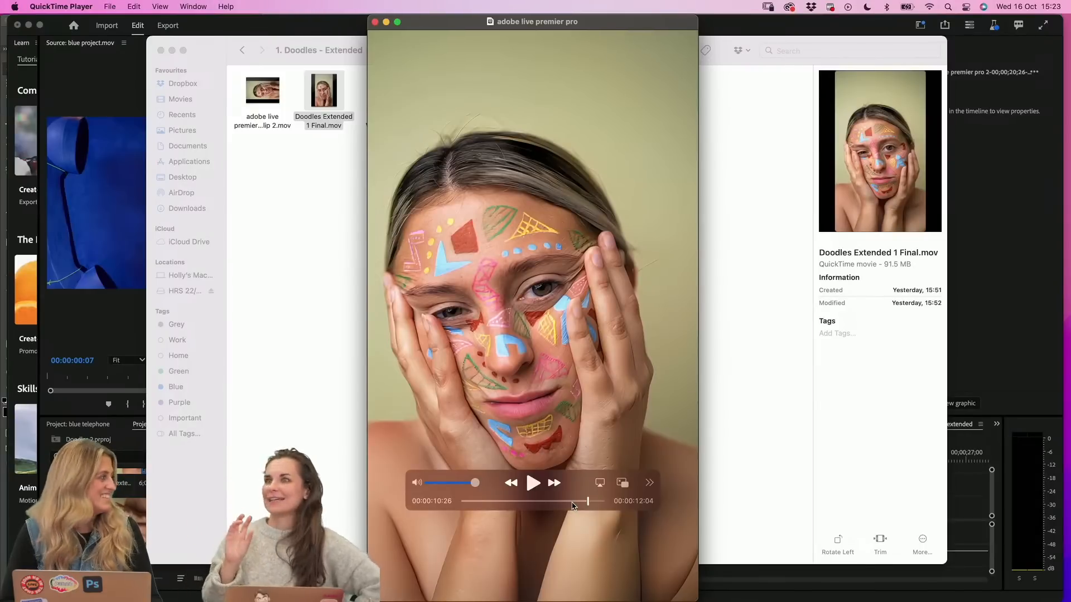
left_click(375, 22)
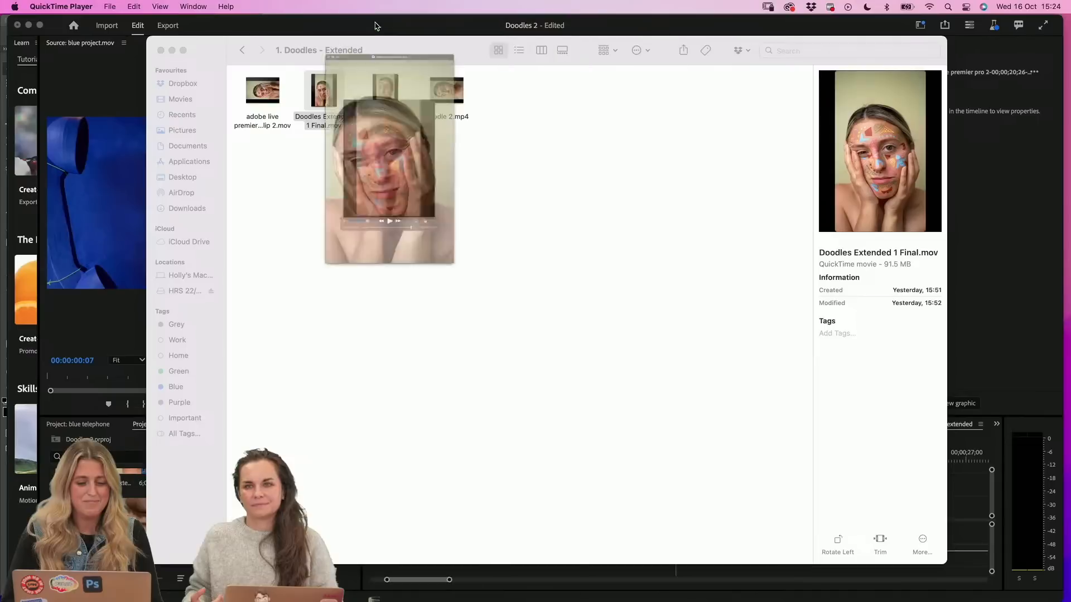
Preview Doodle 2 Vertical.mov, rewind it to the start, play it again and close the preview
left_click(395, 109)
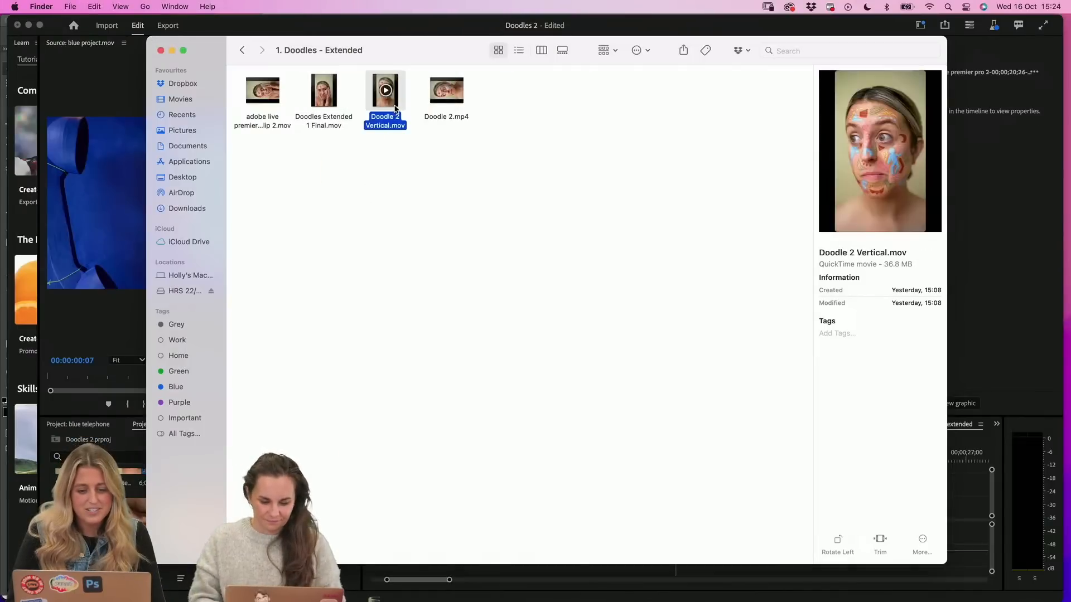
key("space")
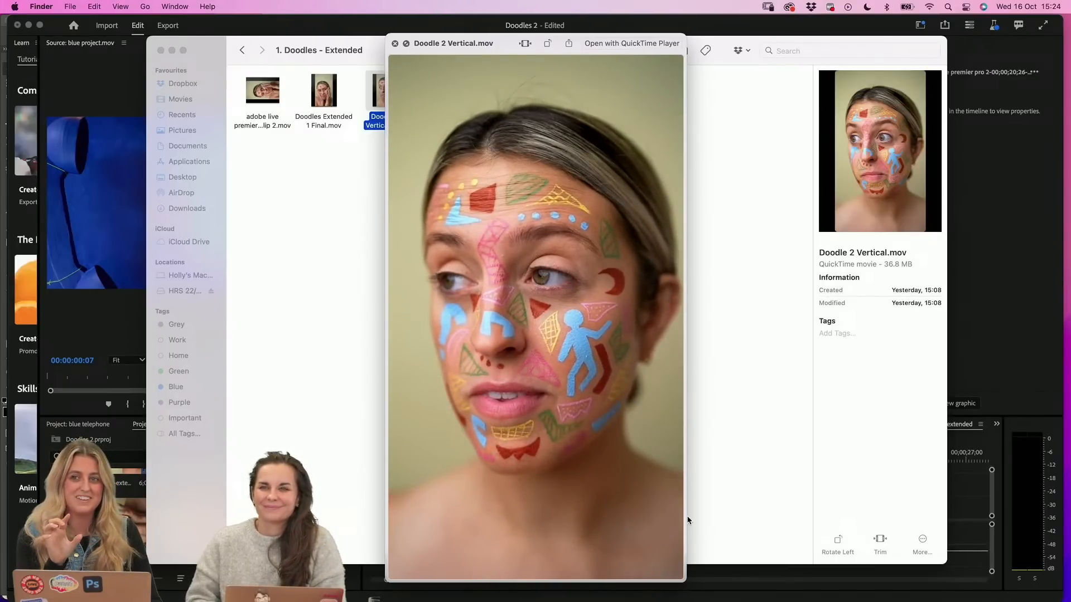
mouse_move(543, 563)
left_click_drag(551, 571, 435, 571)
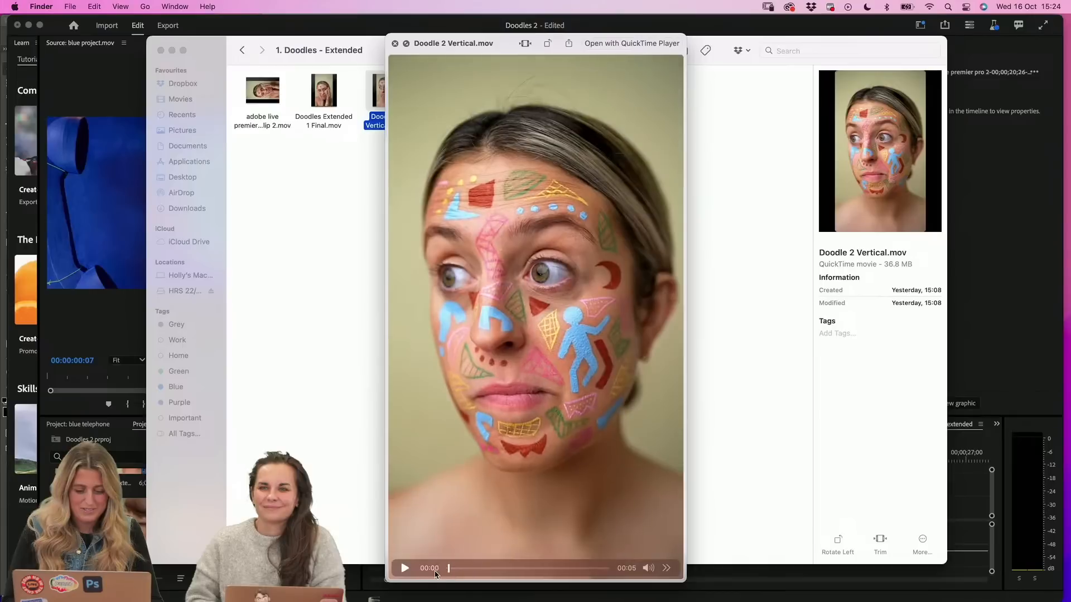
left_click(403, 568)
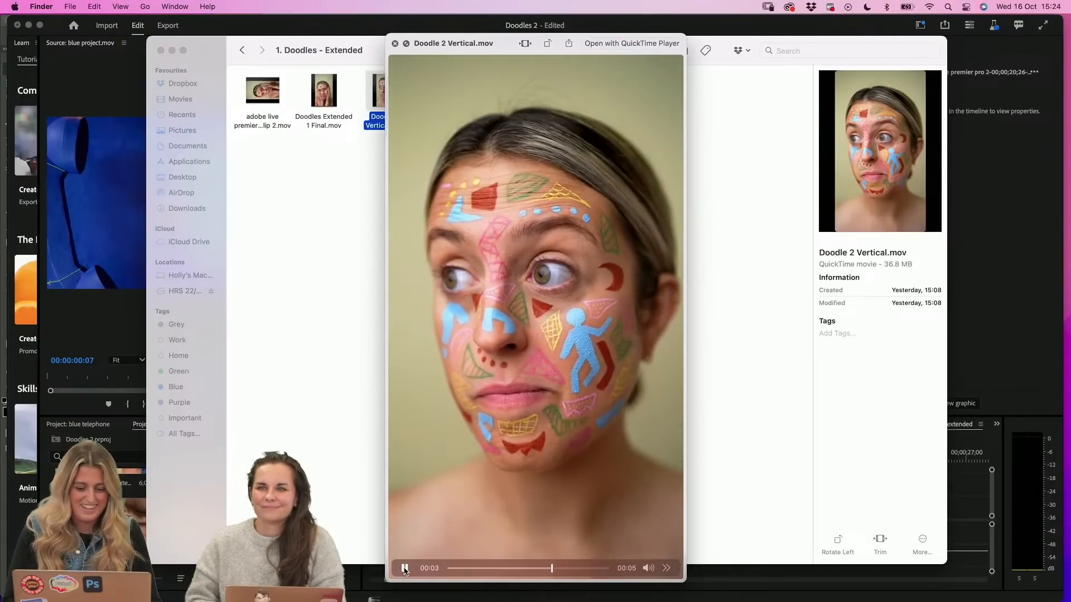
key("space")
left_click(394, 42)
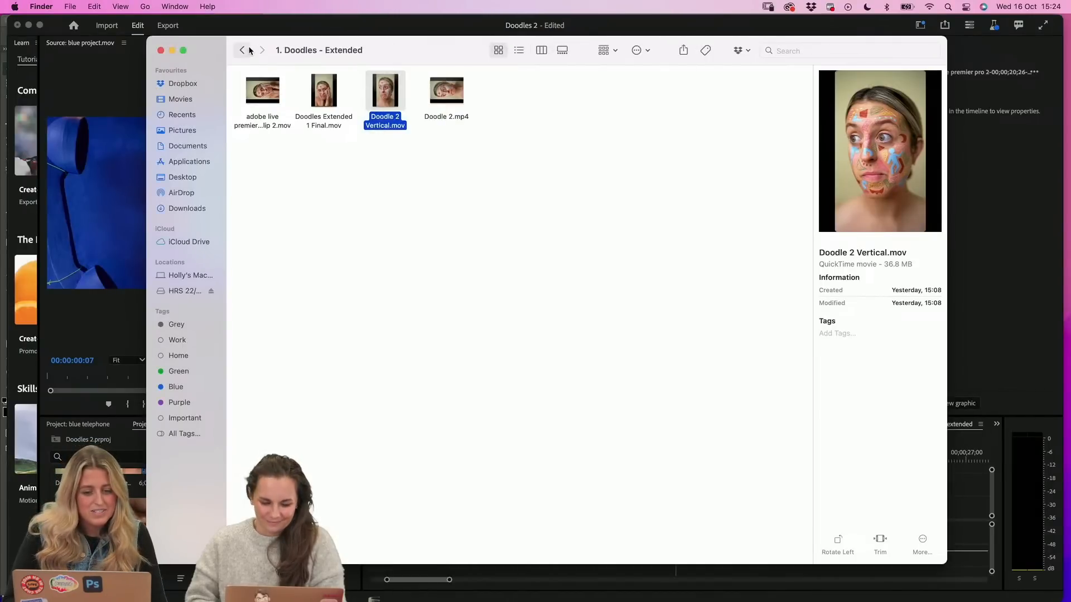
Go back to the 4. Premier Pro folder, then reposition and narrow the Finder window
left_click(251, 50)
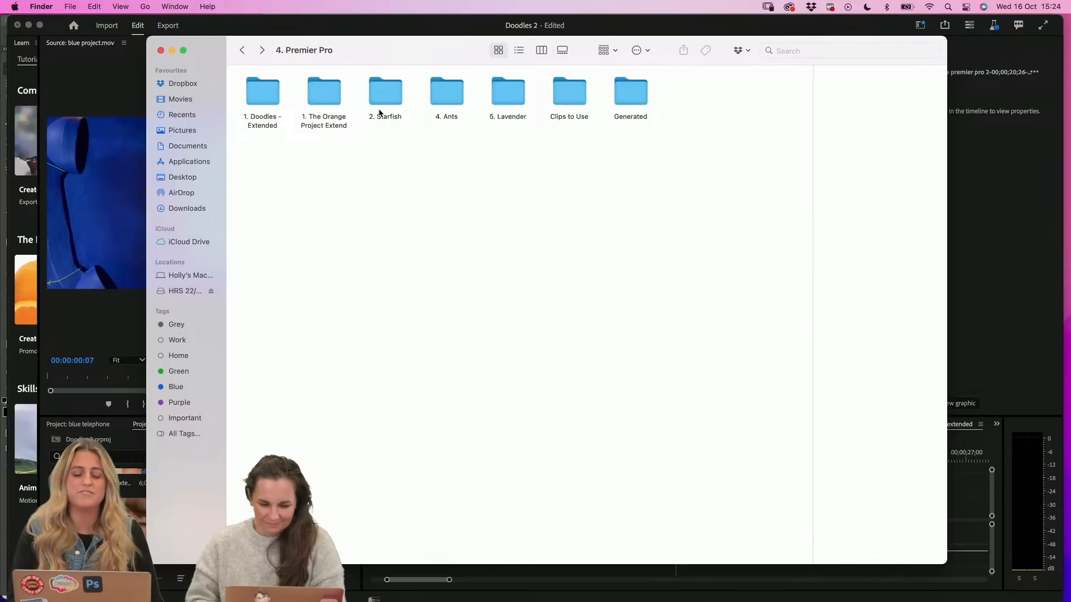
left_click_drag(378, 43, 295, 33)
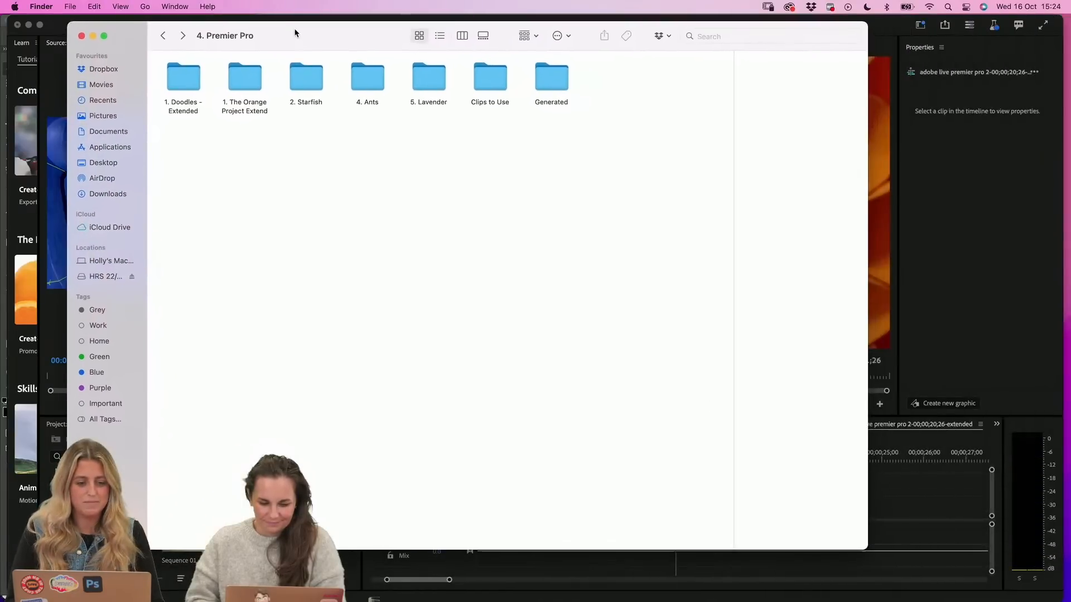
left_click_drag(867, 550, 740, 570)
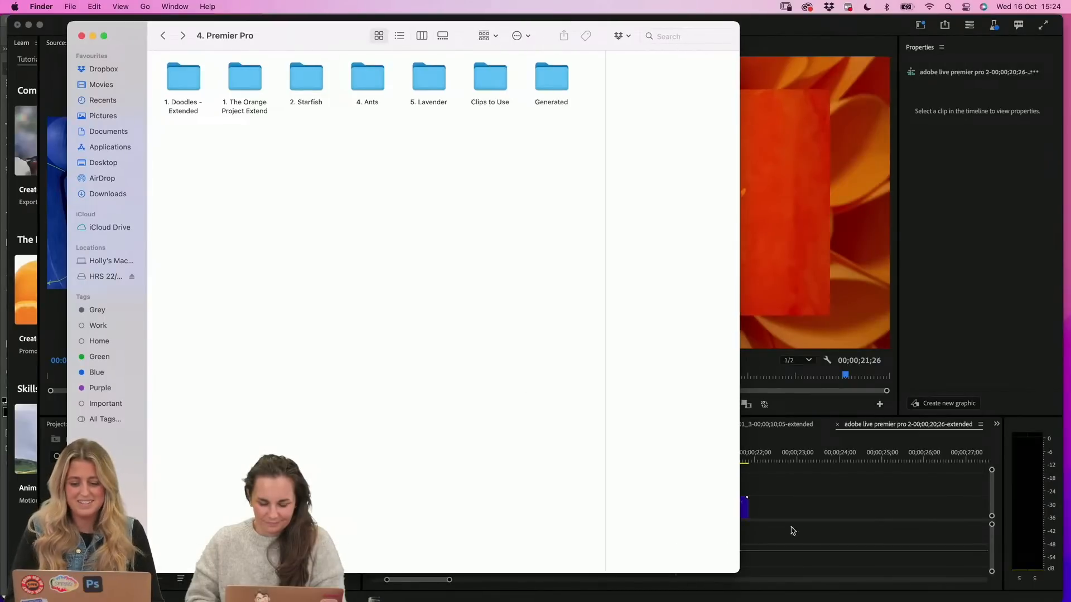
Switch back to Premiere Pro (Beta) and browse the open sequence's AI-generated clips and the Doodles 2 project items
left_click(825, 499)
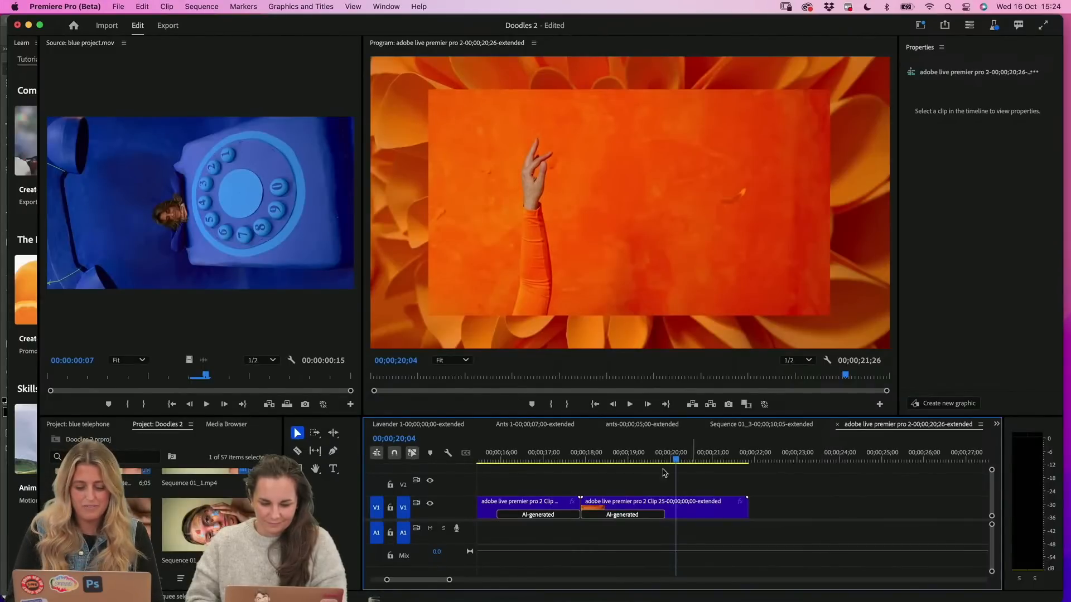
scroll(704, 506, "left", 3)
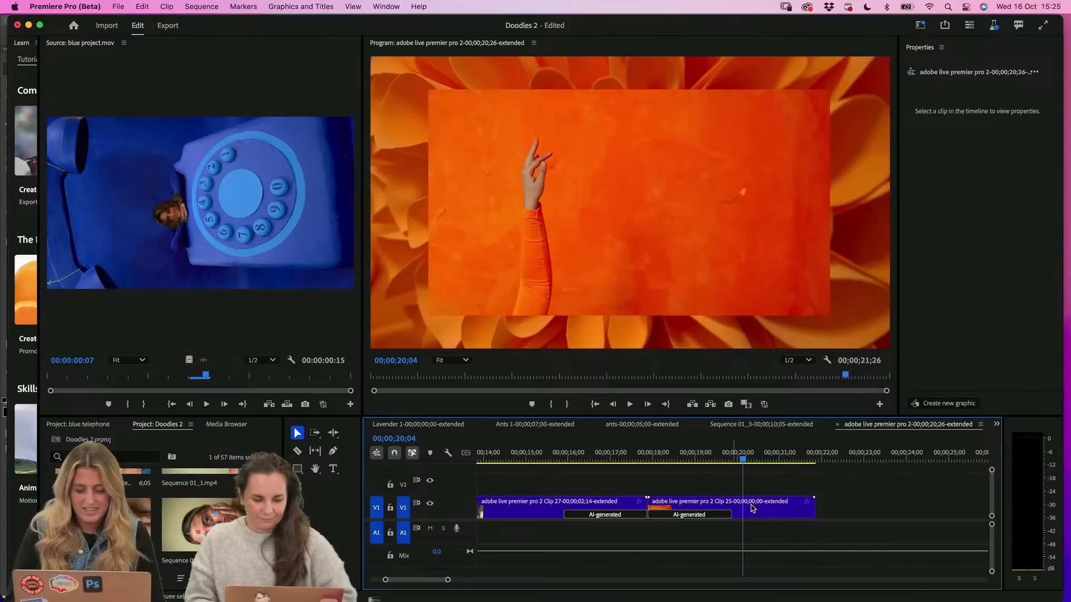
left_click(704, 506)
scroll(703, 505, "left", 10)
scroll(221, 518, "up", 10)
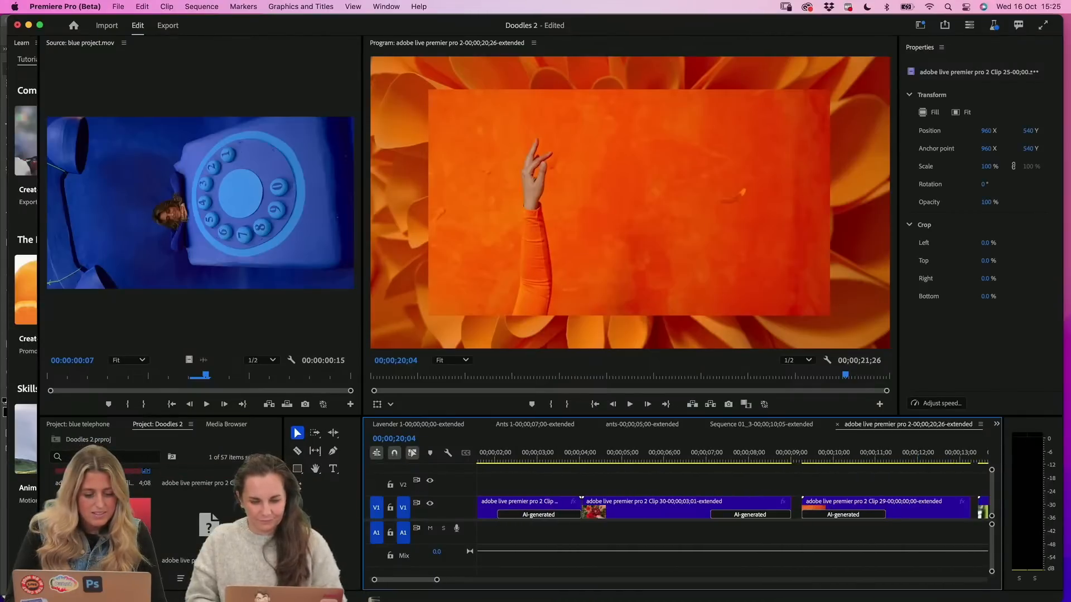
scroll(202, 499, "down", 3)
Open Sequence 01, give the monitors more height and play the ants-and-peonies clip from its beginning
double_click(202, 499)
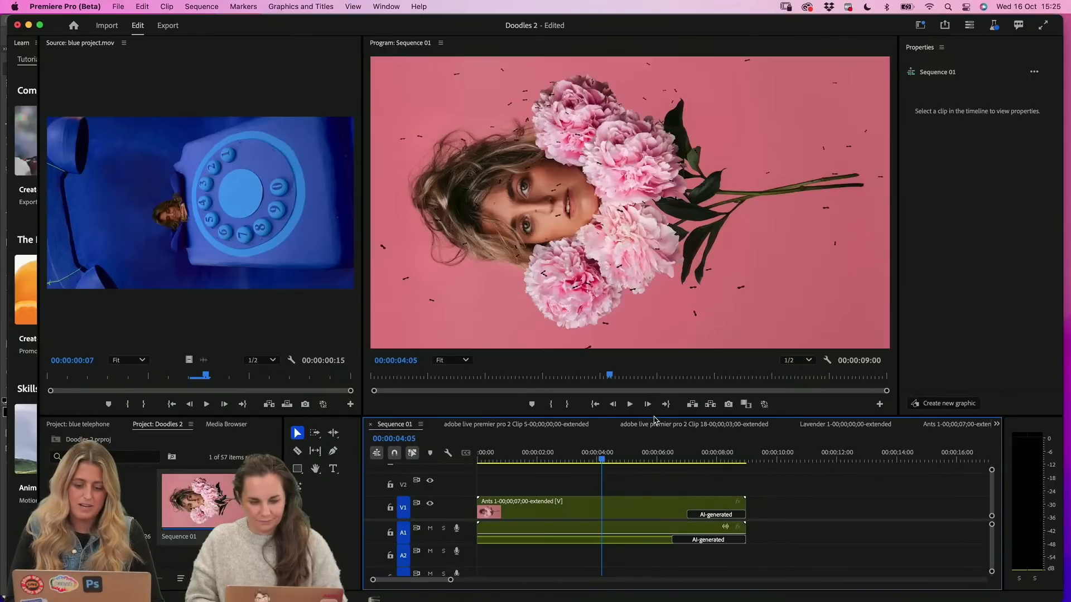
left_click_drag(654, 441, 655, 440)
left_click_drag(601, 483, 478, 490)
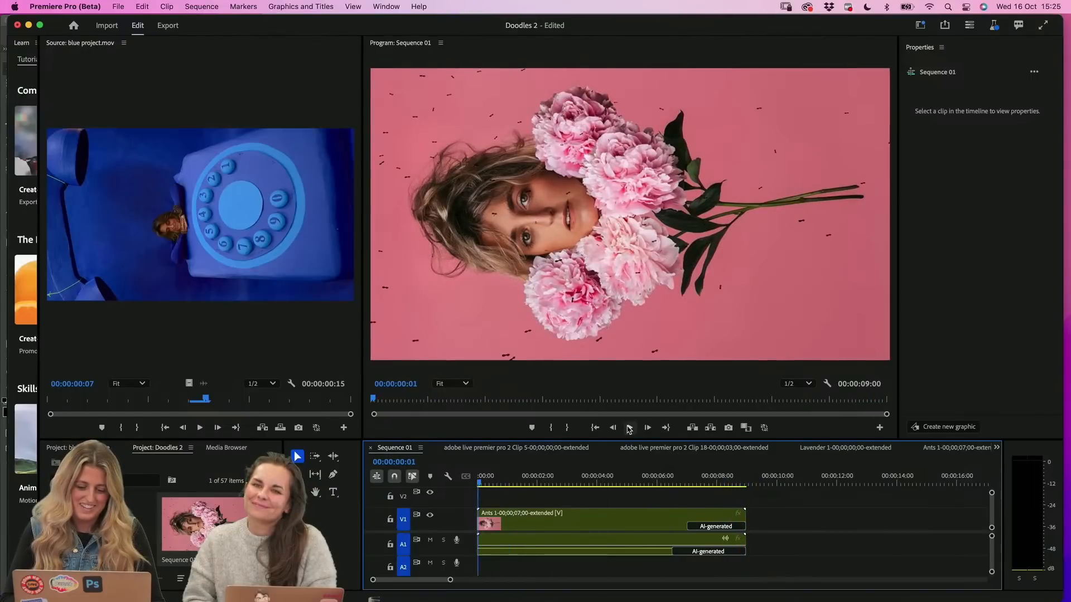
left_click(628, 428)
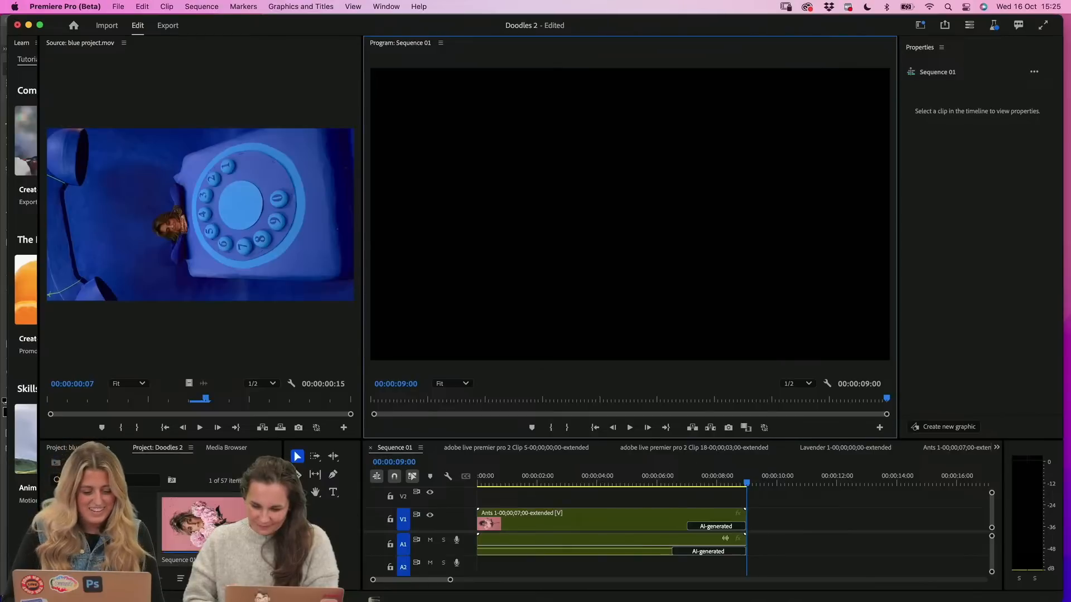
Delete the Ants 1 extended clip from the Sequence 01 timeline
scroll(212, 527, "down", 3)
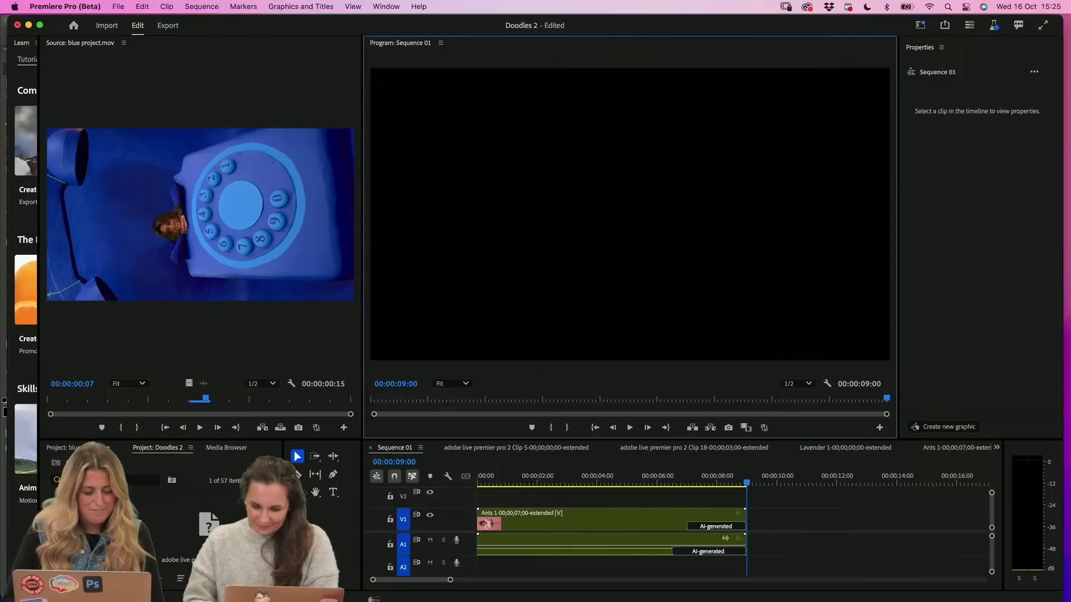
left_click(512, 524)
key("Delete")
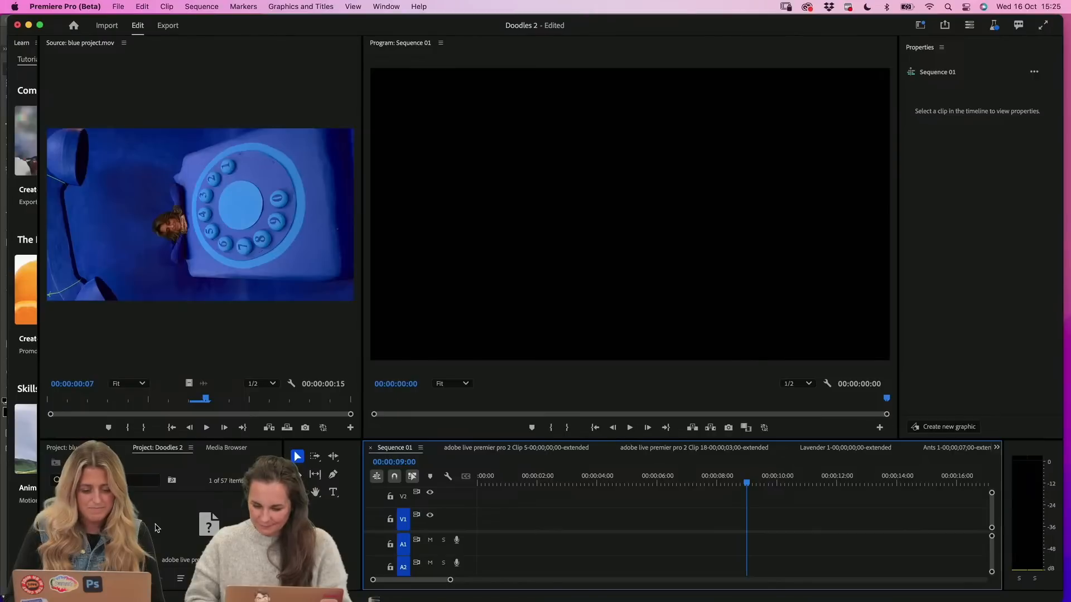
Place the red dahlia clip, adobe live premier pro 2 Clip 30 extended, at the start of Sequence 01's V1 track
left_click(240, 524)
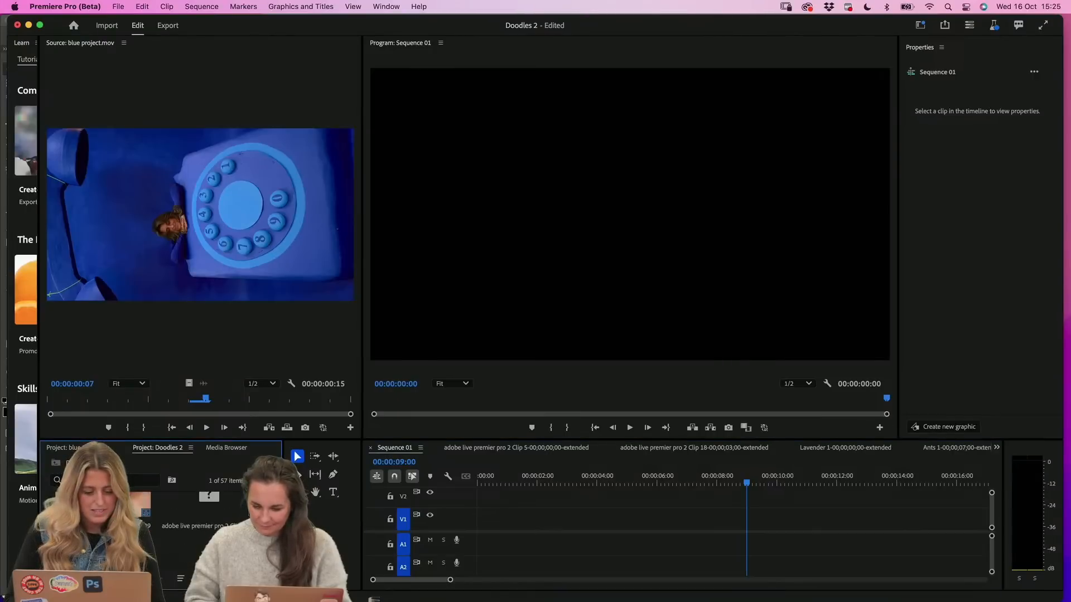
scroll(223, 524, "down", 8)
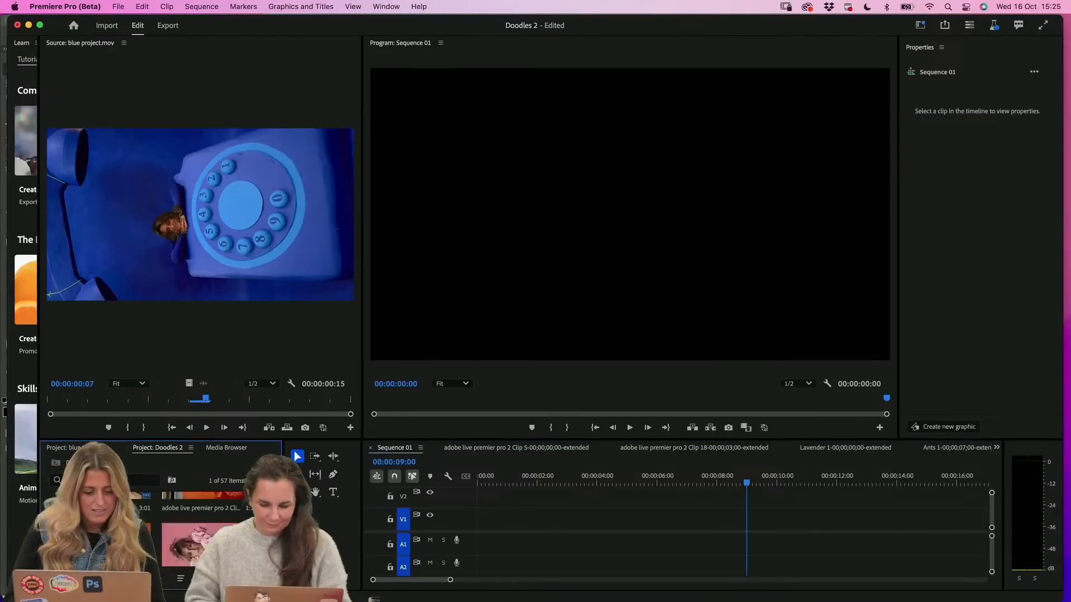
scroll(196, 508, "up", 5)
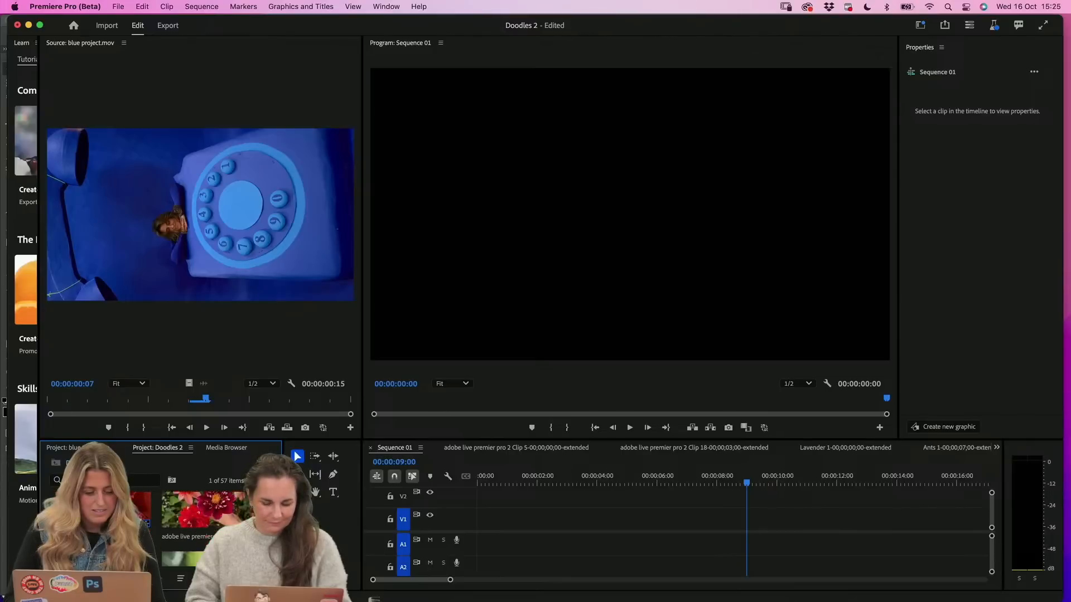
left_click(196, 509)
left_click_drag(196, 508, 481, 513)
left_click(602, 521)
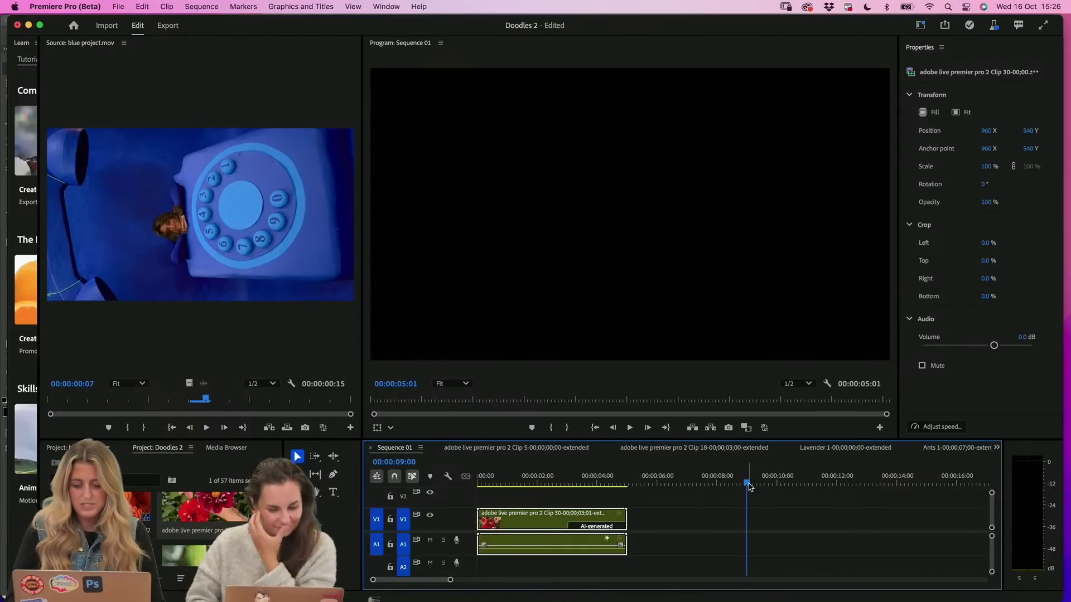
Scrub through the dahlia clip up to its AI-generated part and return the playhead to the start of the sequence
left_click_drag(748, 482, 550, 501)
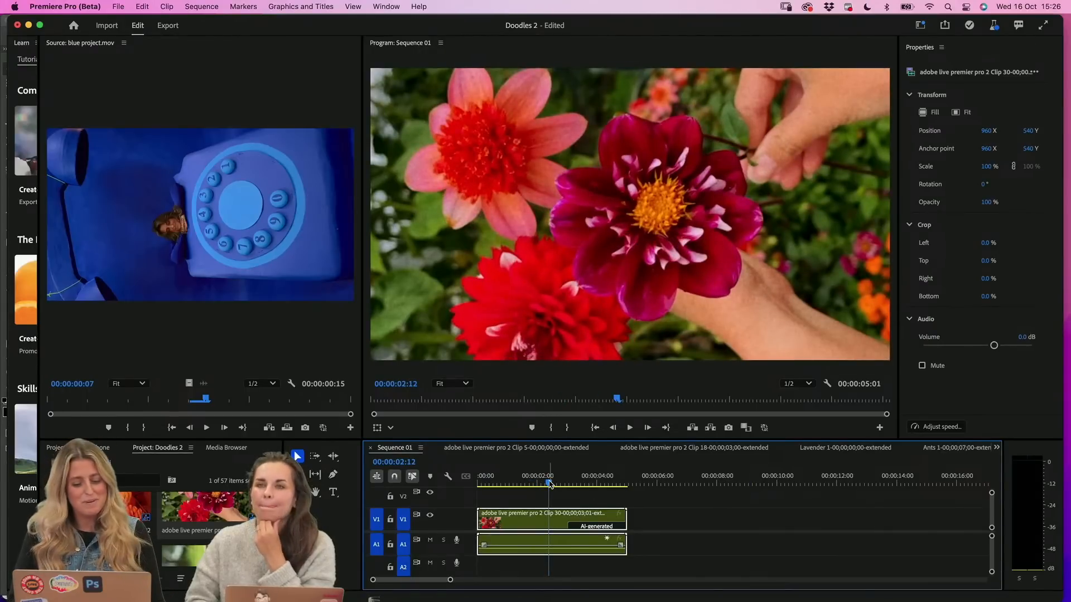
left_click_drag(554, 485, 583, 491)
key("Home")
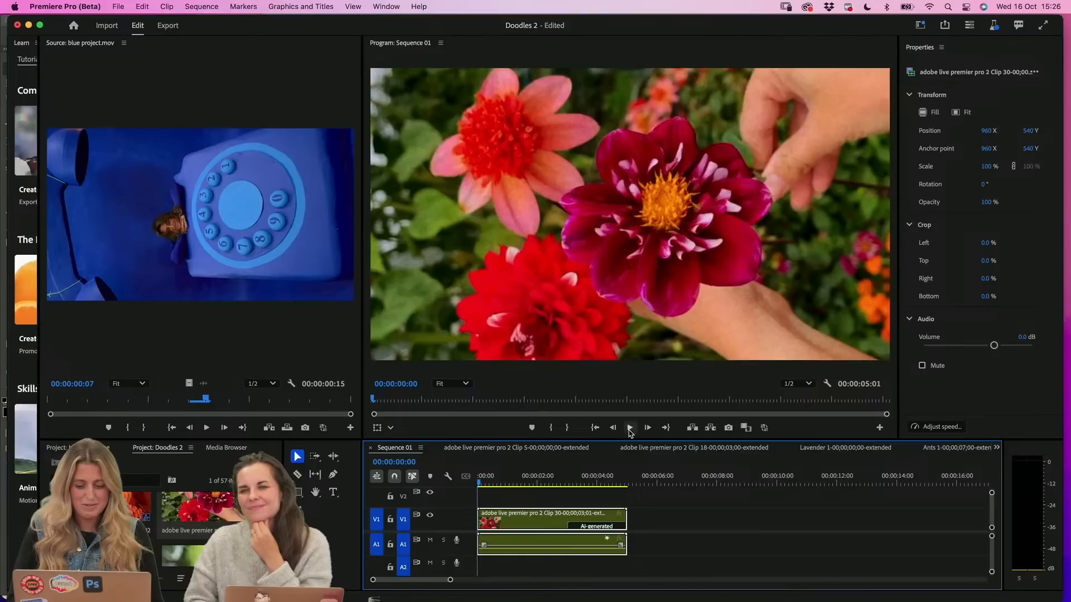
Play the dahlia clip in Sequence 01 to its end, and bring the playhead back to 00:00:02:14
left_click(629, 427)
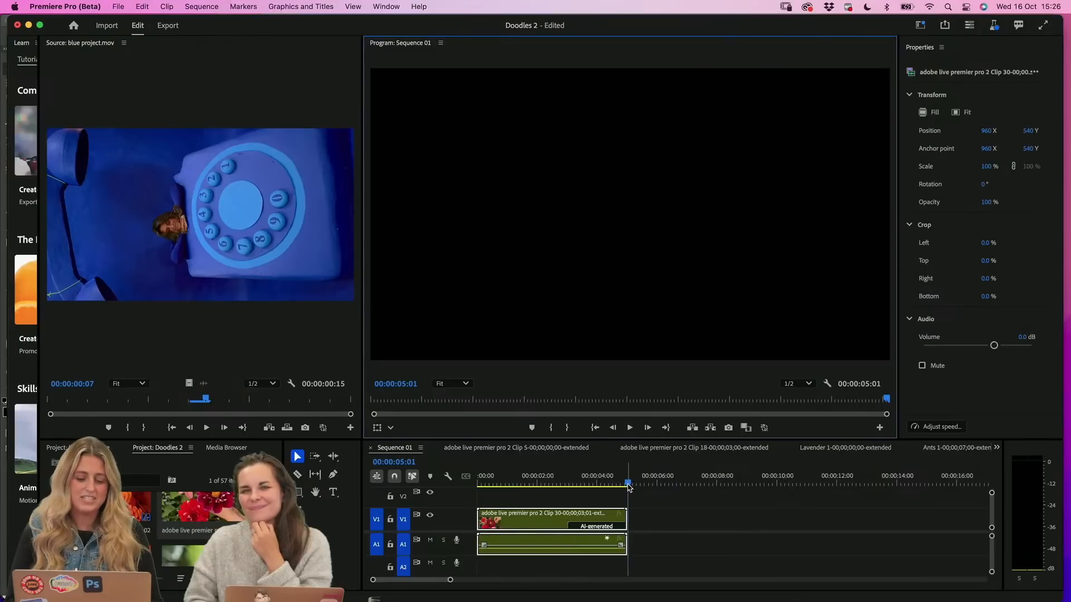
left_click_drag(629, 487, 552, 495)
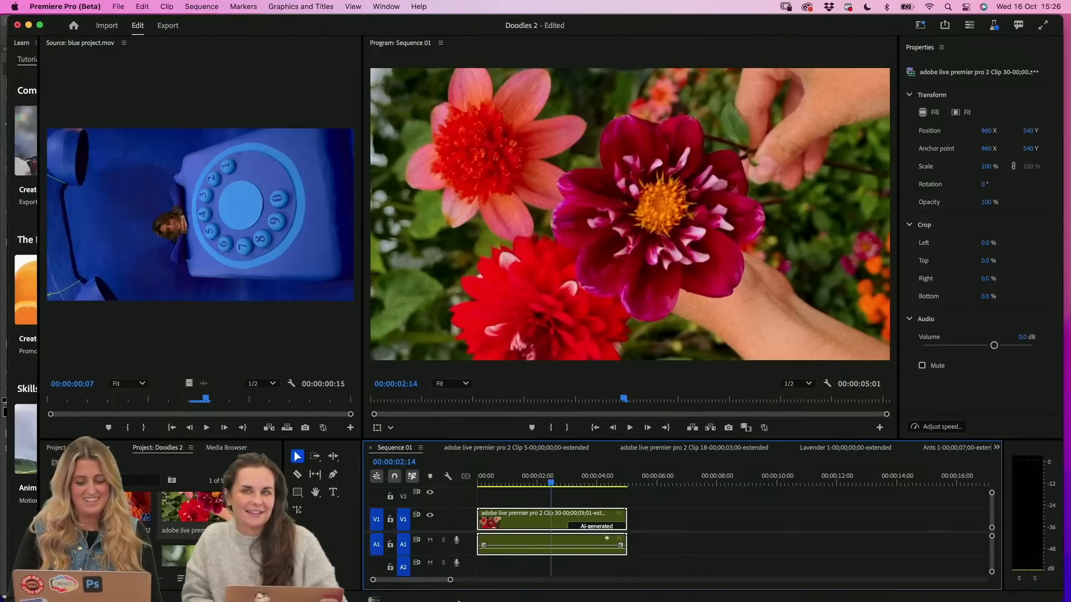
Switch to Photoshop (Beta) and clear both reference images and the old prompt text from the Generative Workspace prompt
mouse_move(467, 597)
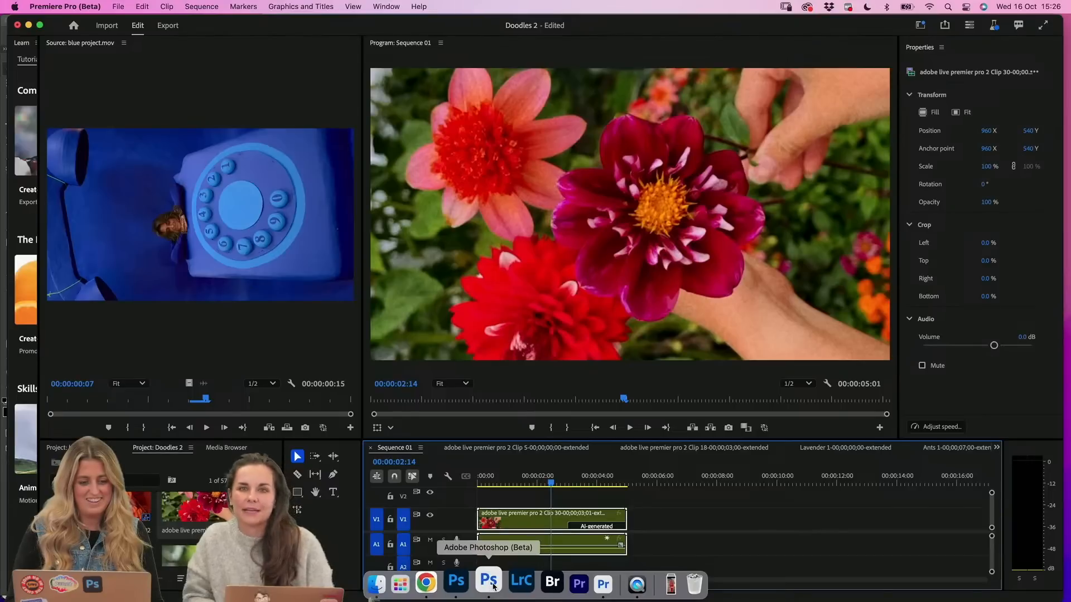
left_click_drag(594, 29, 577, 28)
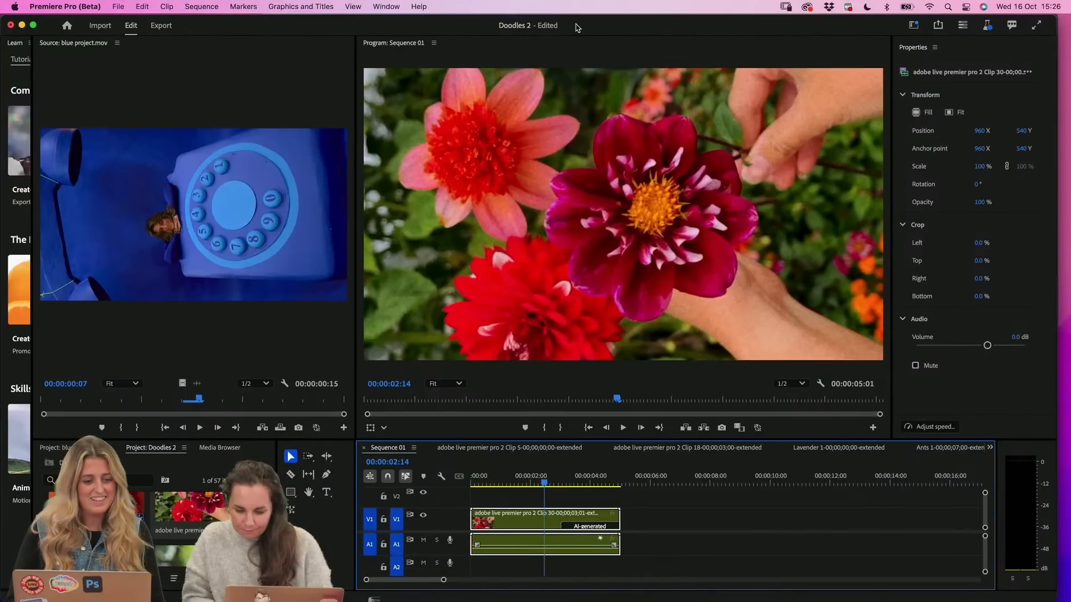
mouse_move(493, 586)
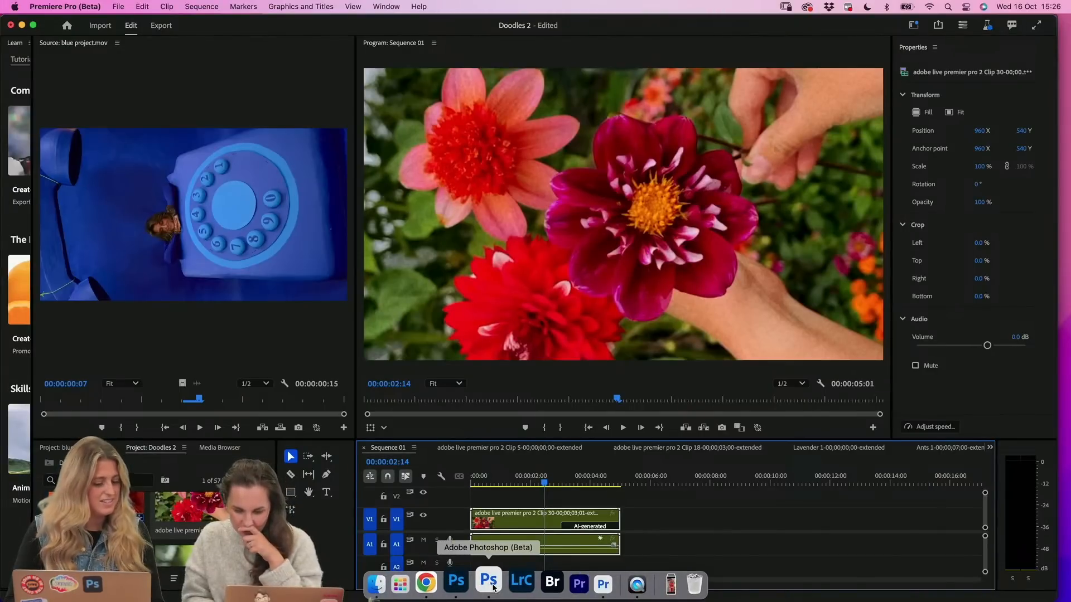
left_click(494, 587)
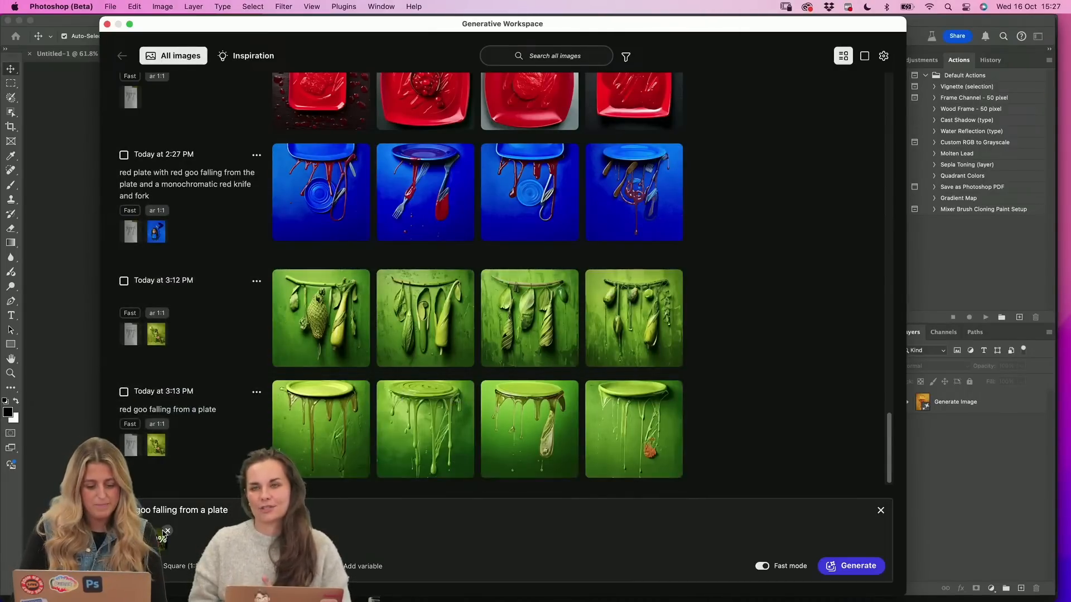
left_click(170, 531)
left_click(140, 531)
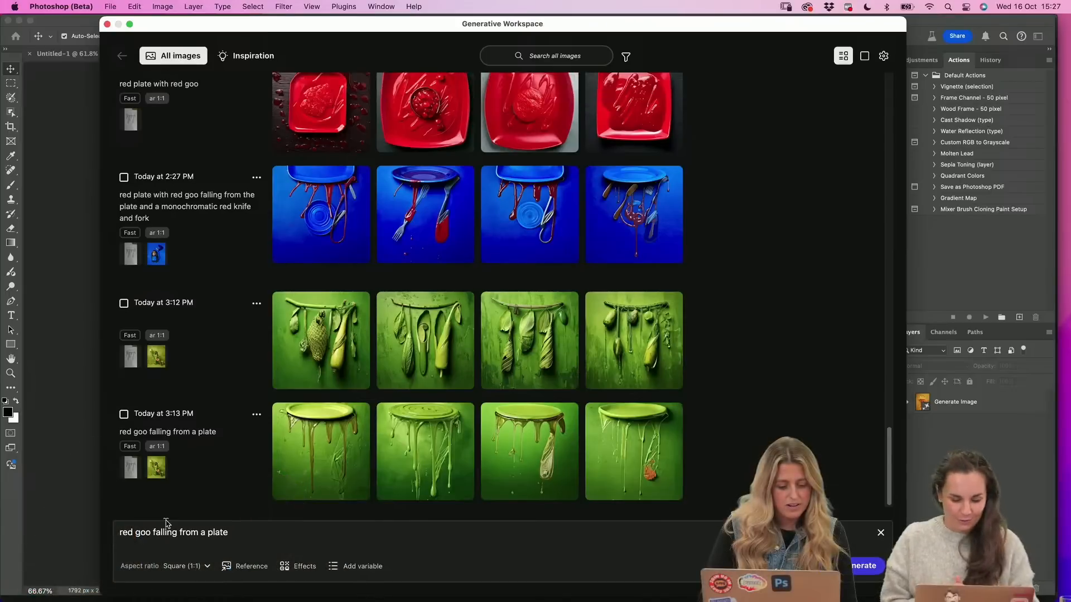
left_click_drag(251, 532, 86, 534)
key("BackSpace")
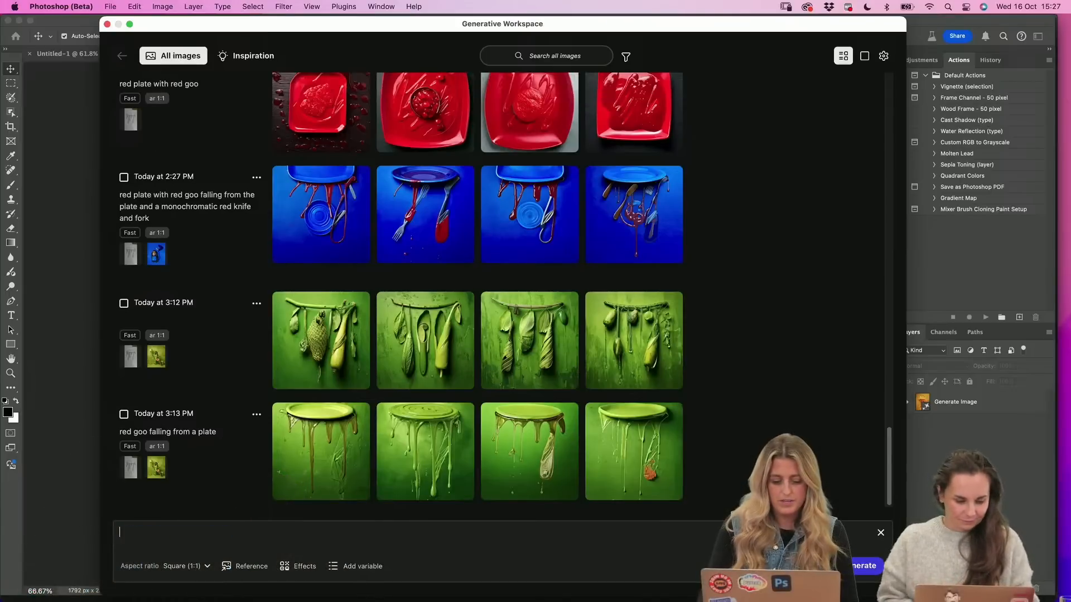
Upload red3.jpg from the Reference Doodles - RED folder in Adobe MAX Recap > 1. Gen Workspace as the composition reference
left_click(240, 566)
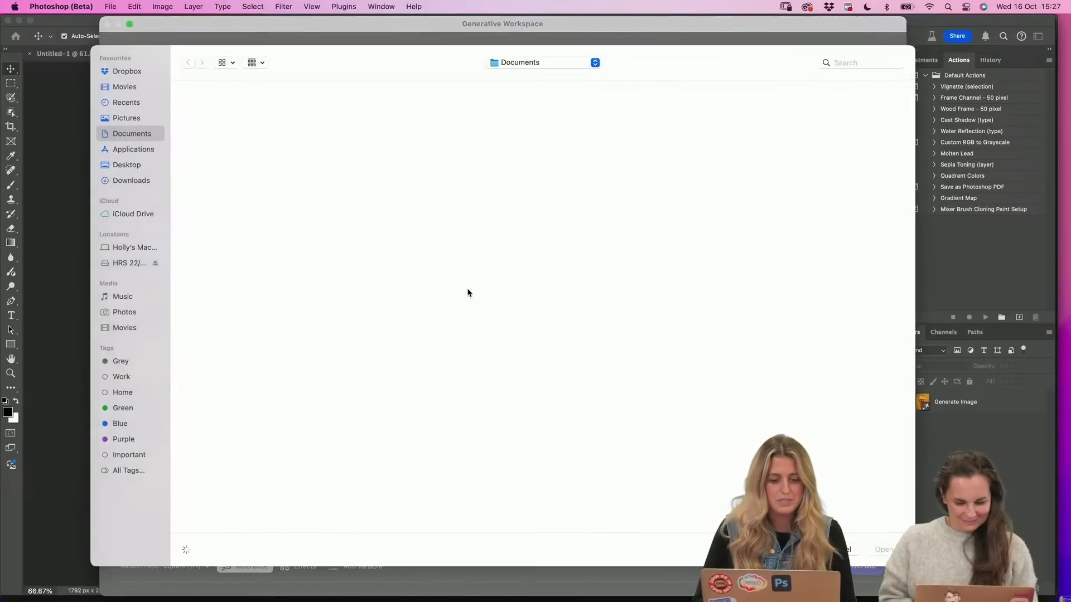
left_click(128, 263)
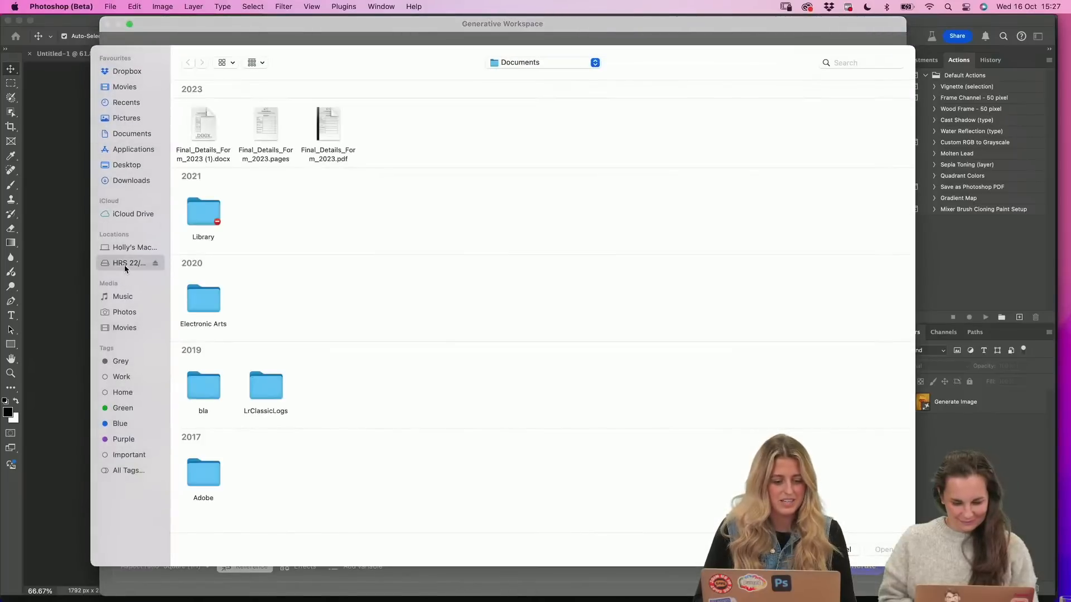
double_click(267, 219)
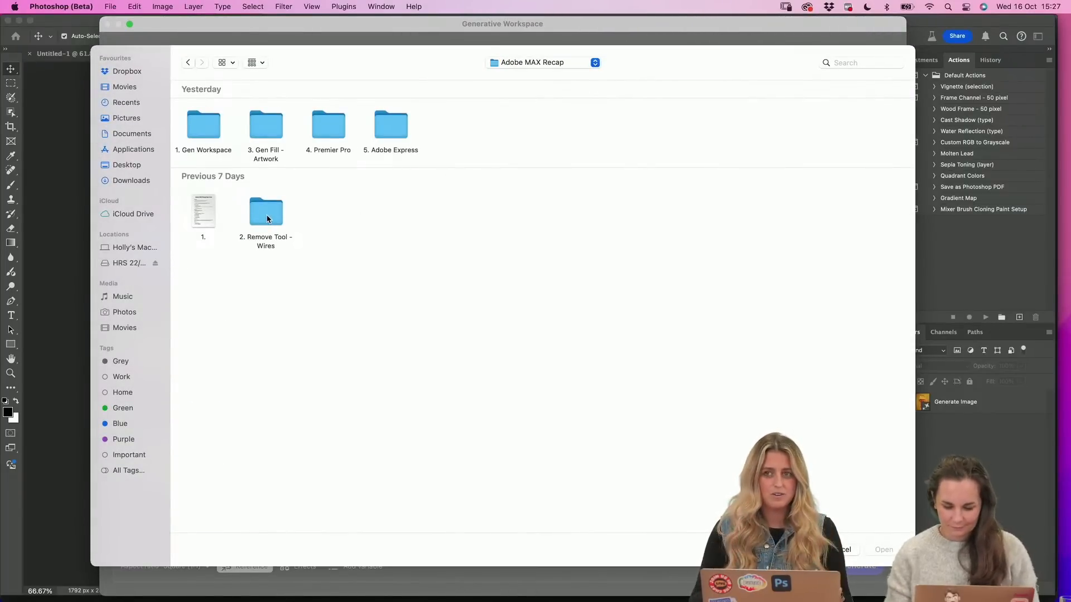
double_click(204, 127)
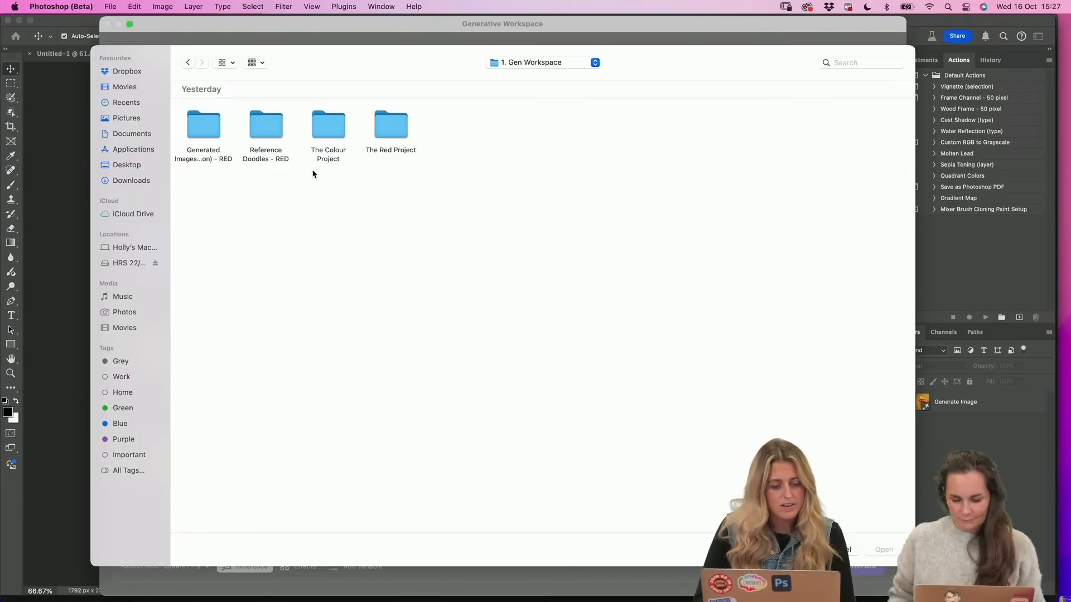
double_click(264, 140)
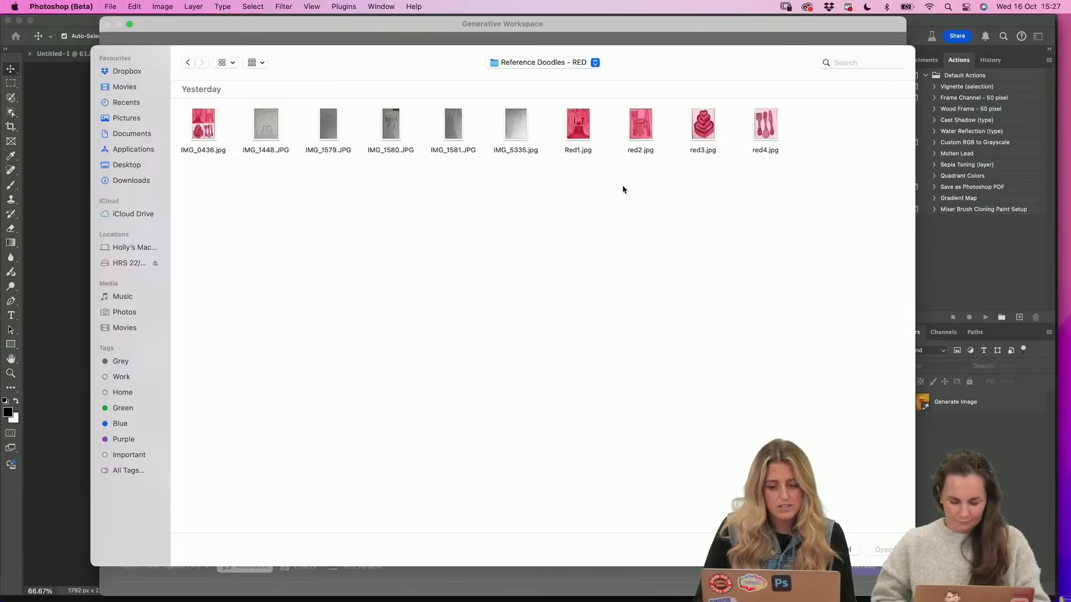
left_click(702, 129)
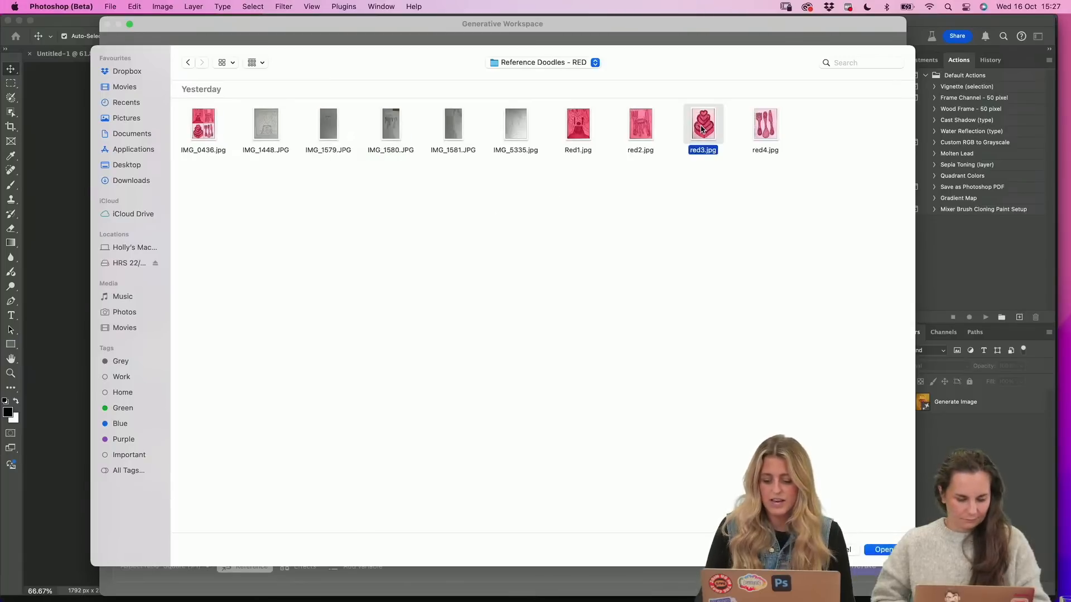
double_click(702, 129)
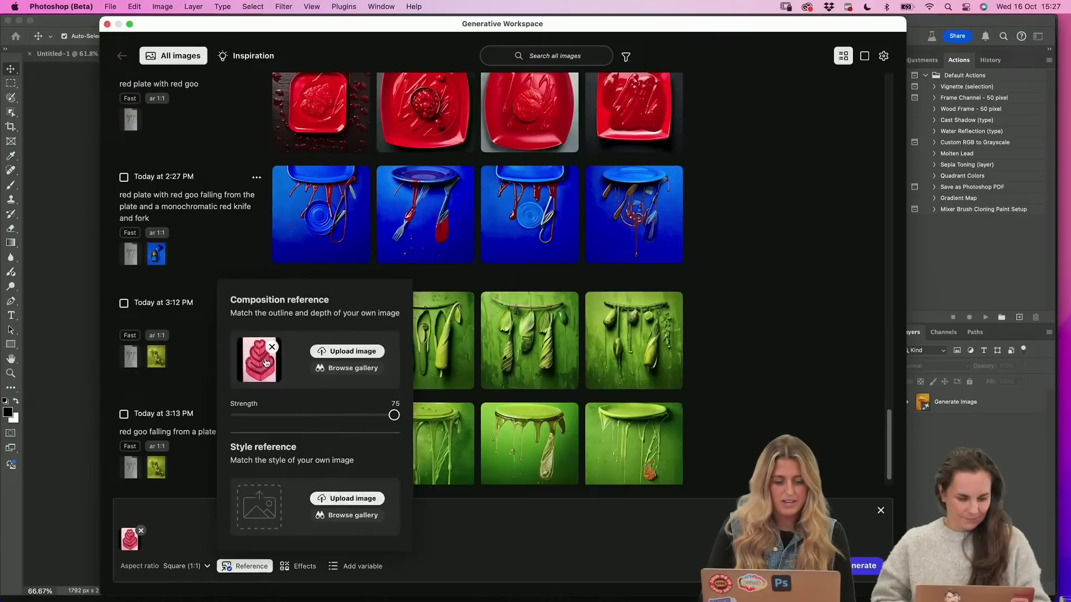
Start uploading a style reference image and open The Colour Project folder inside 1. Gen Workspace
left_click(351, 503)
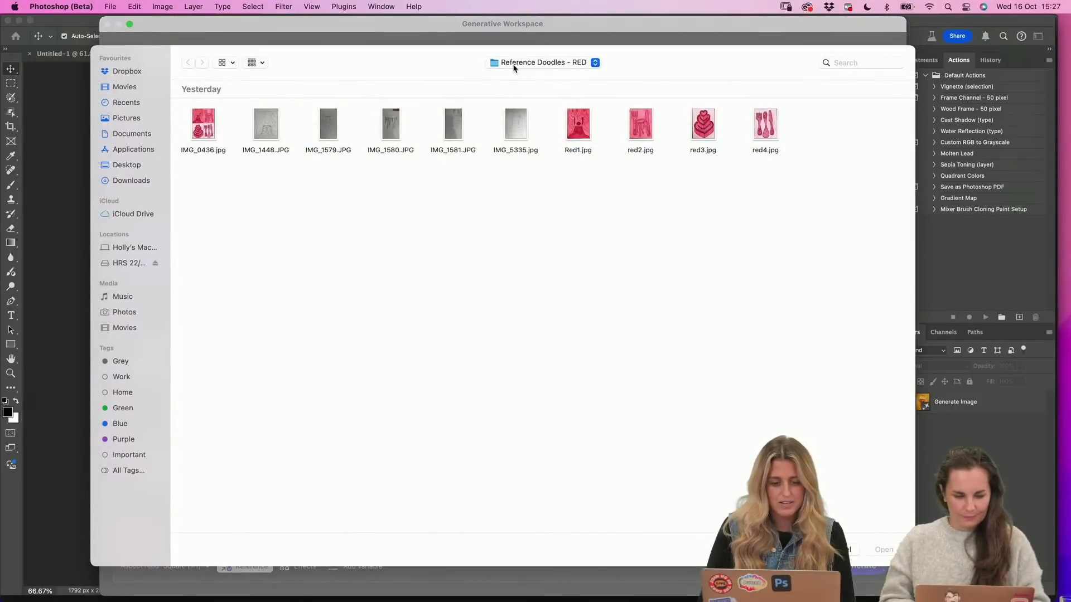
left_click(513, 65)
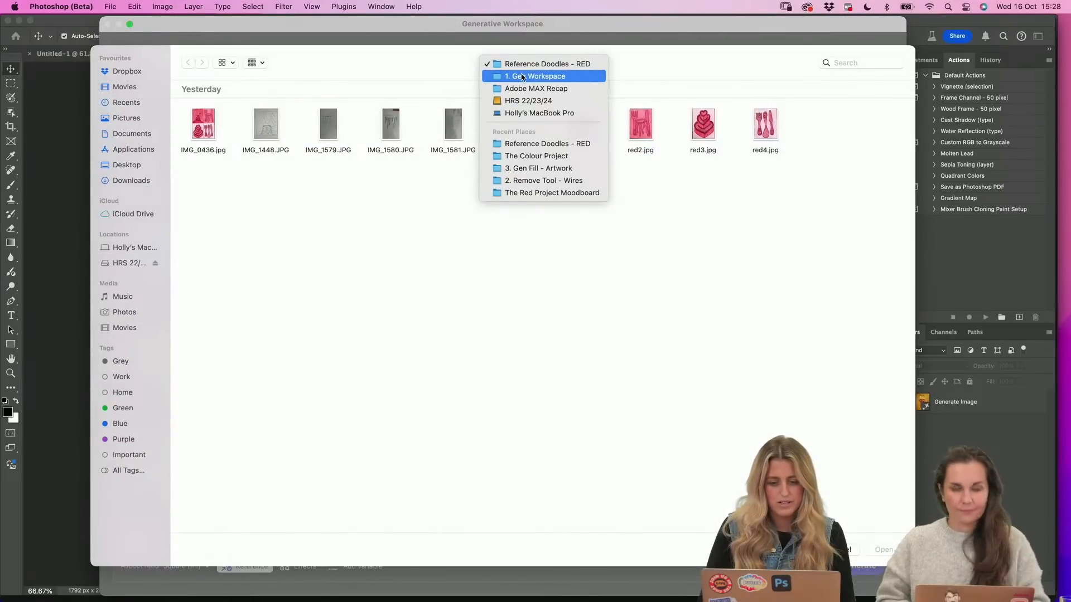
left_click(518, 77)
double_click(328, 125)
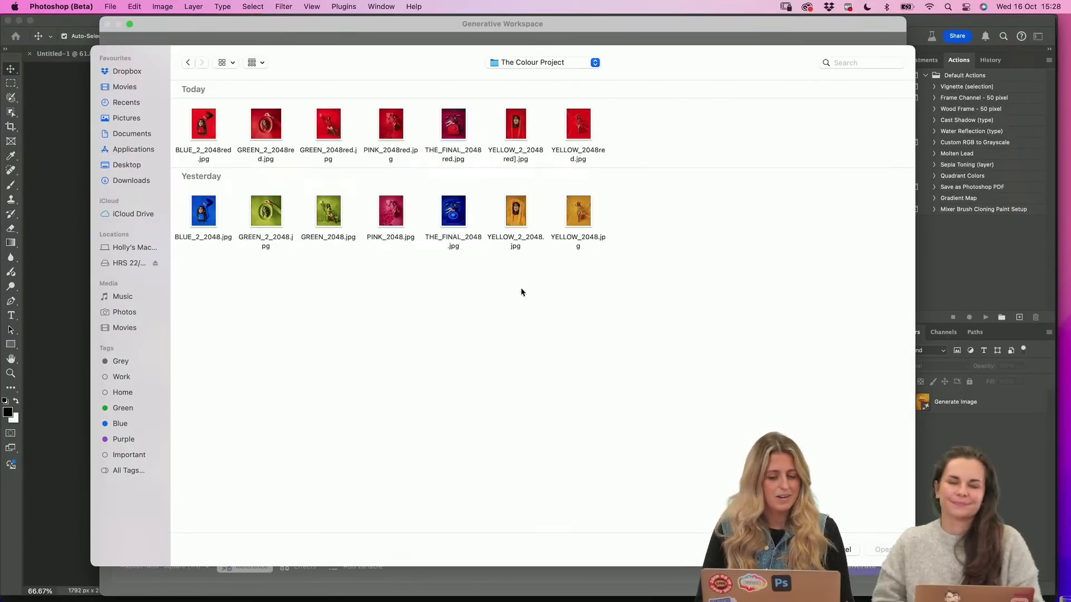
Preview GREEN_2048.jpg and its red version GREEN_2048red.jpg at a large size to compare them
left_click(329, 211)
key("space")
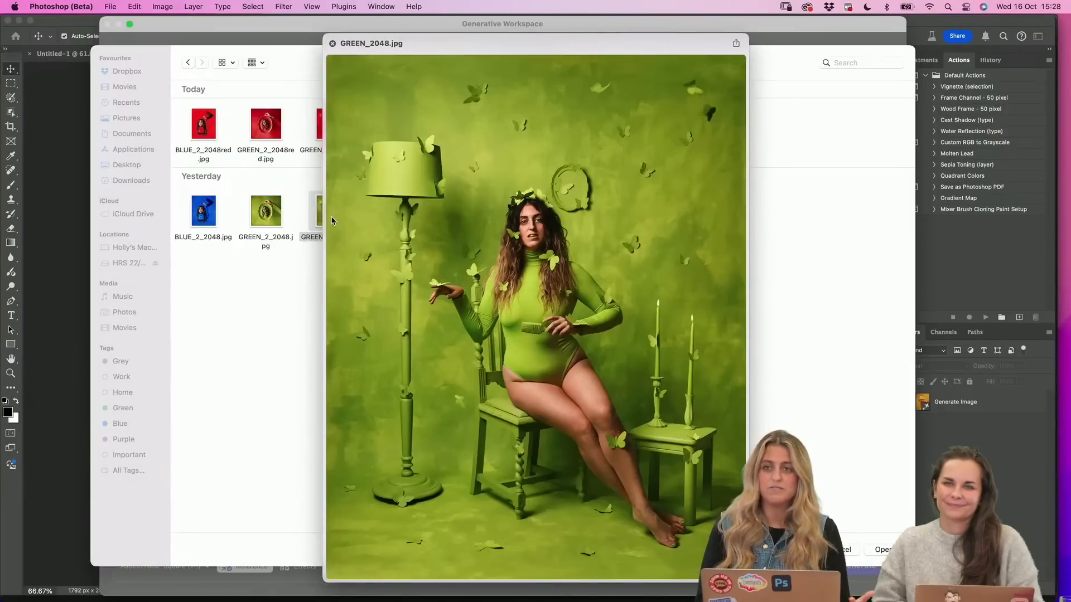
key("space")
left_click(337, 124)
key("space")
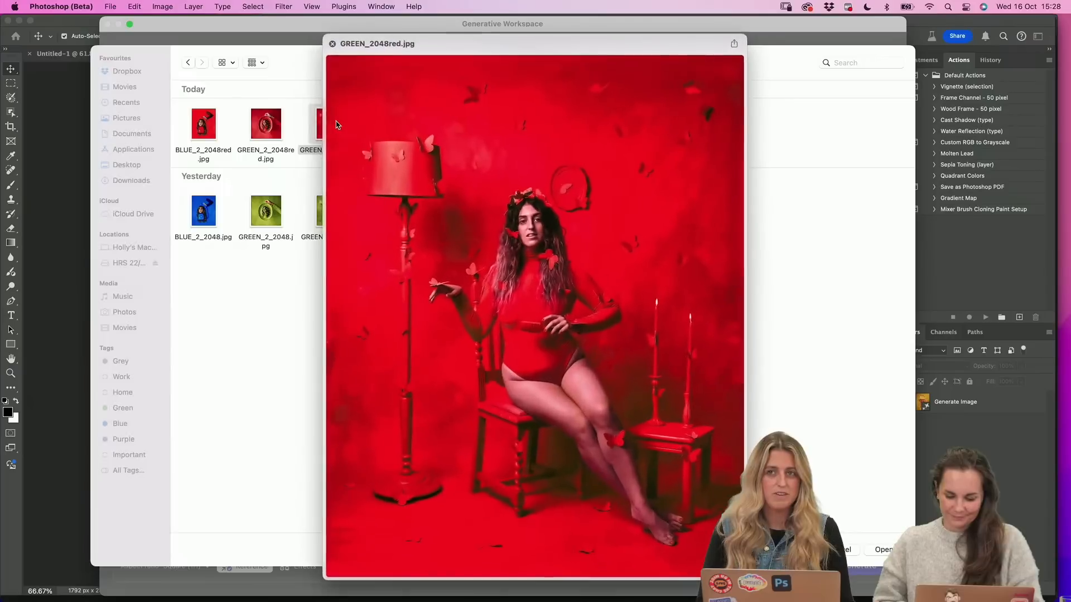
key("space")
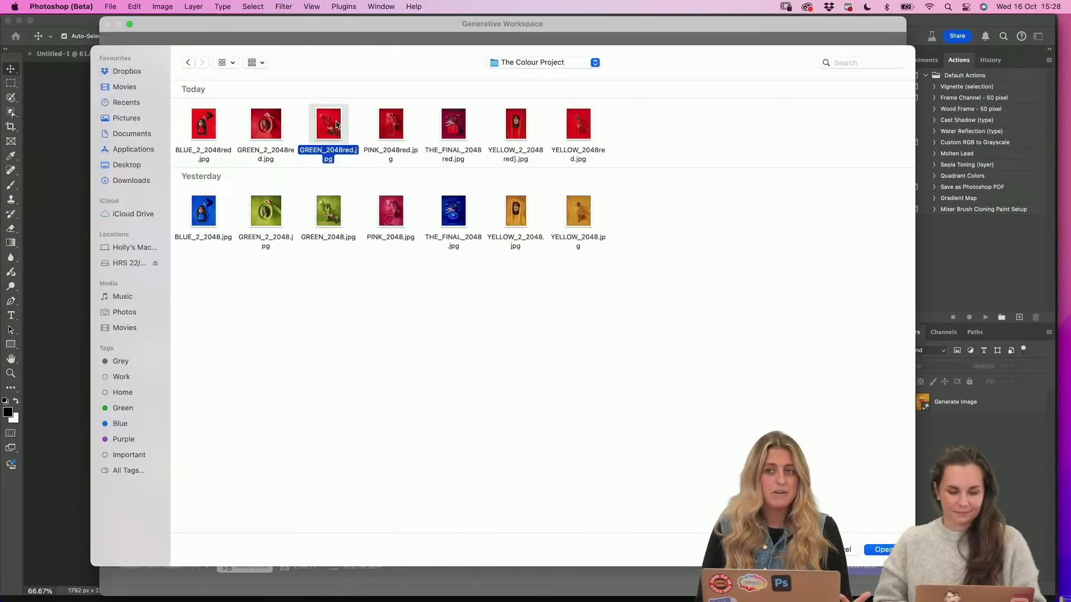
Preview PINK_2048red.jpg and upload it as the style reference
key("Right")
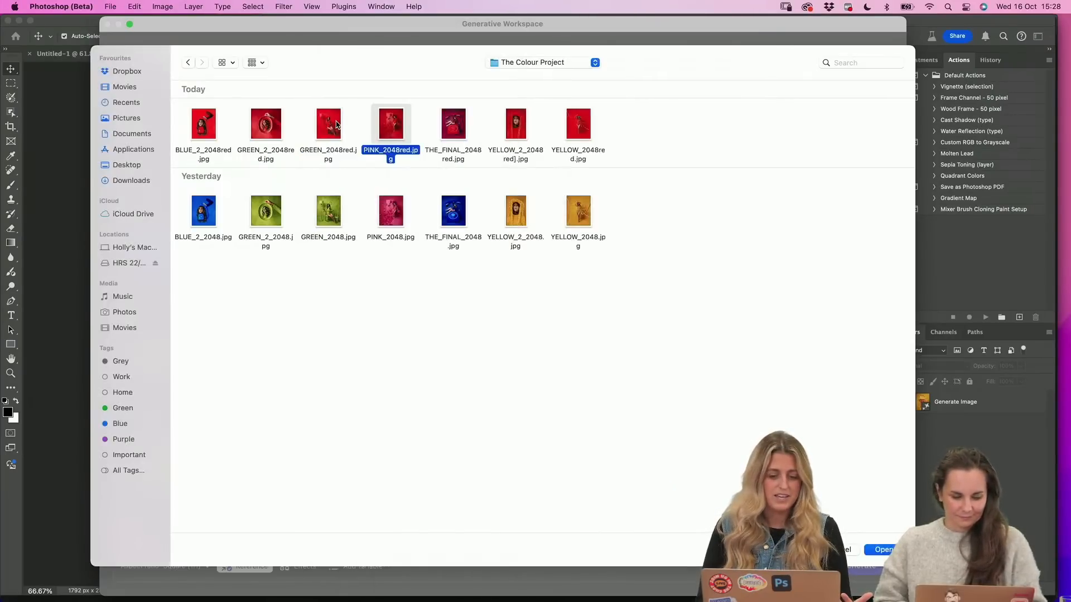
key("space")
key("space")
key("space")
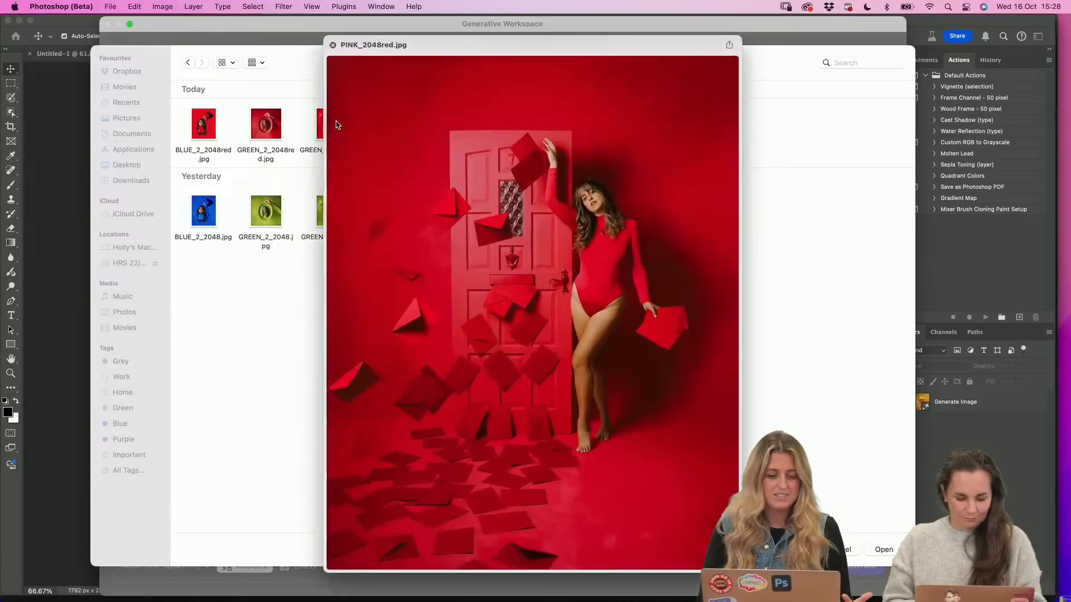
key("space")
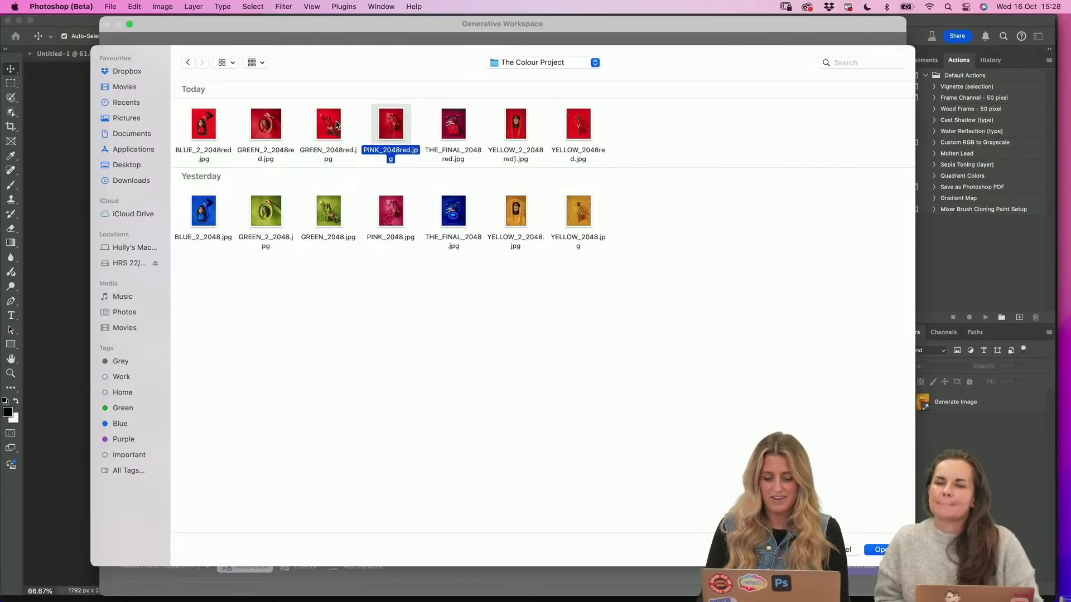
key("Return")
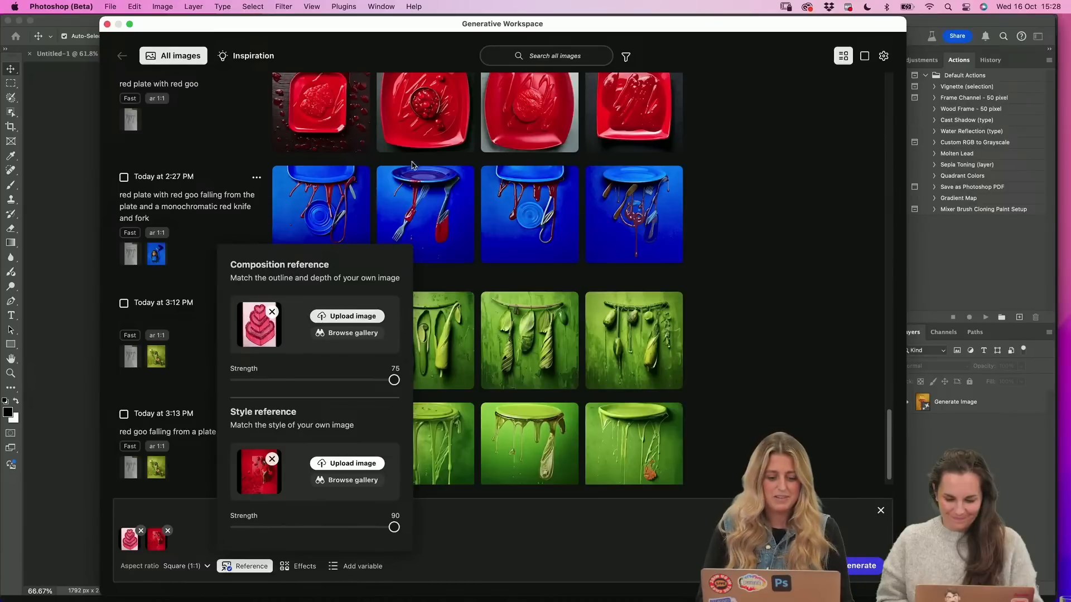
Generate images from the prompt "red cake in front of a red draped backdrop" with the two reference images
left_click(446, 518)
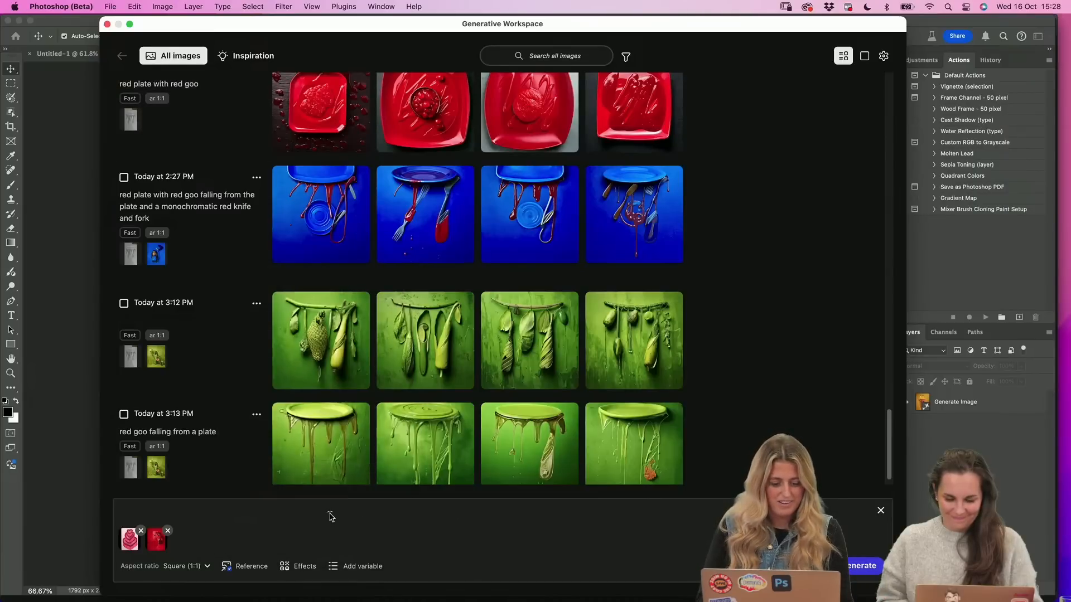
type("red ")
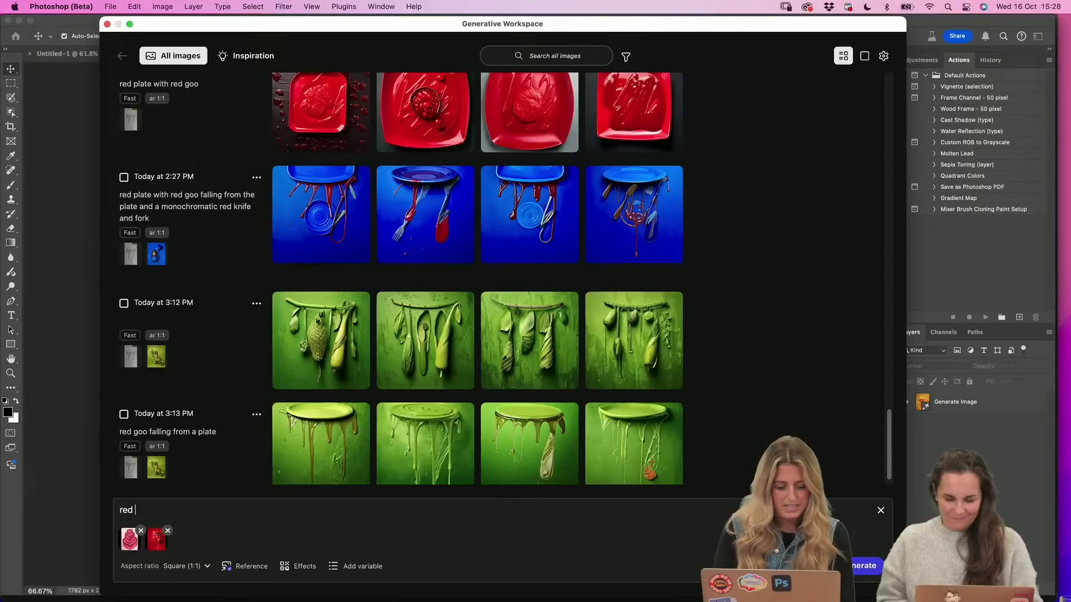
type("cake ")
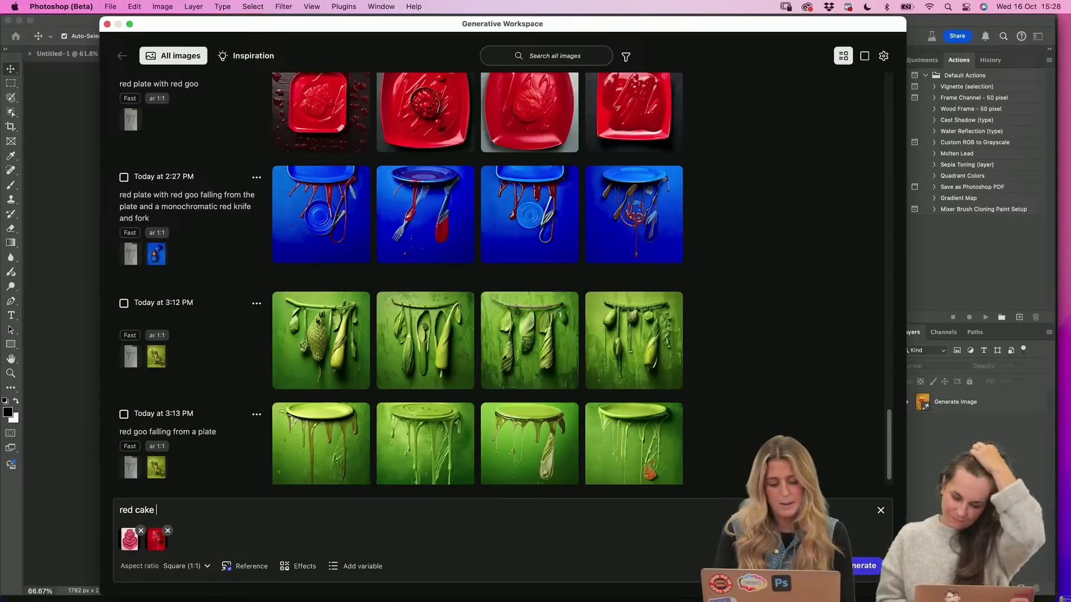
type("in front ")
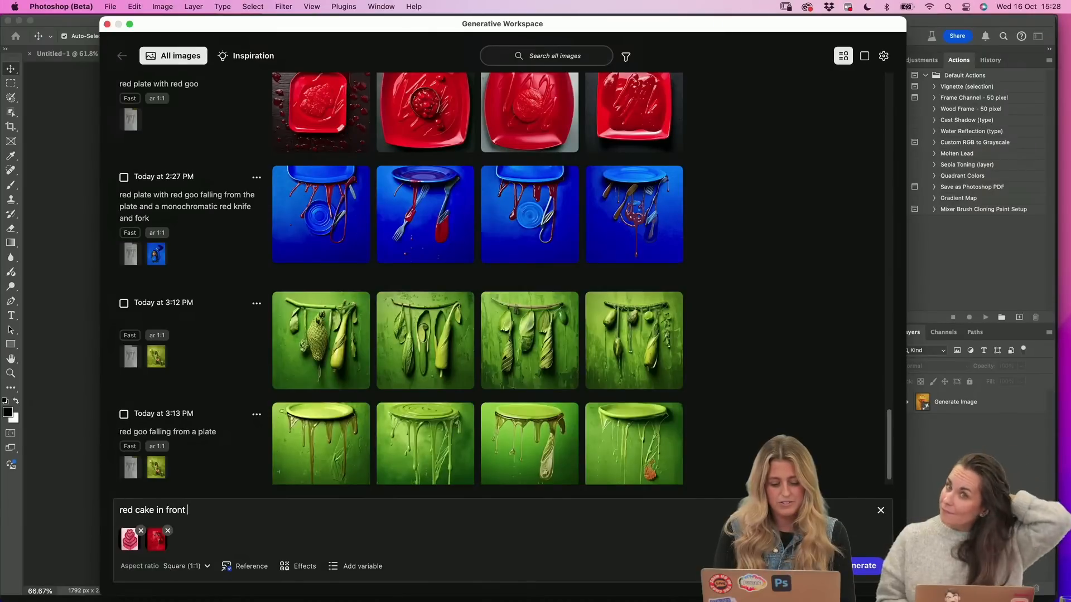
type("of a red dra")
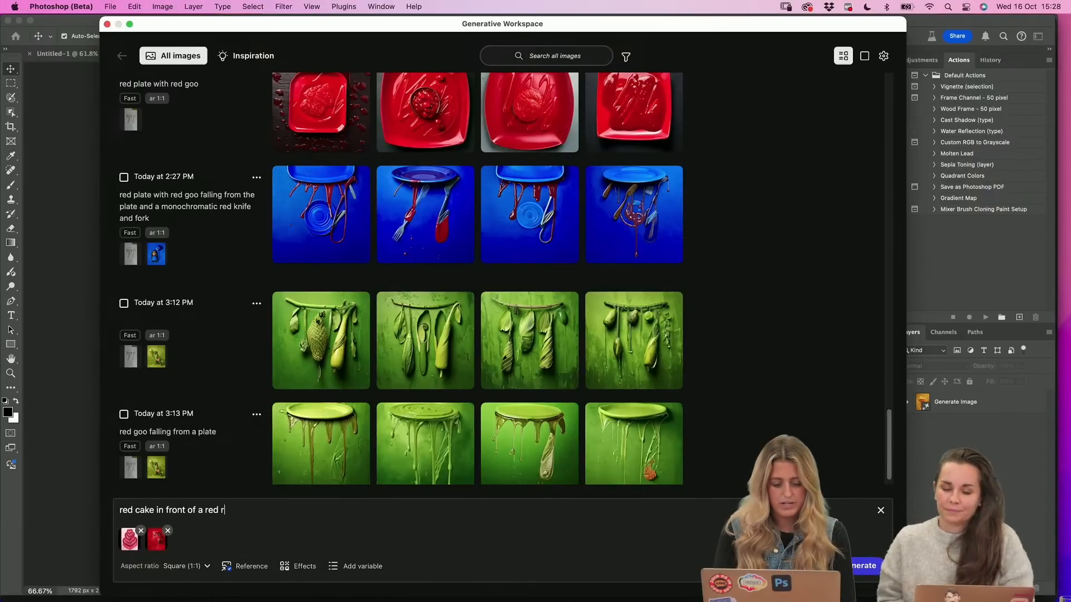
type("ped backdrop")
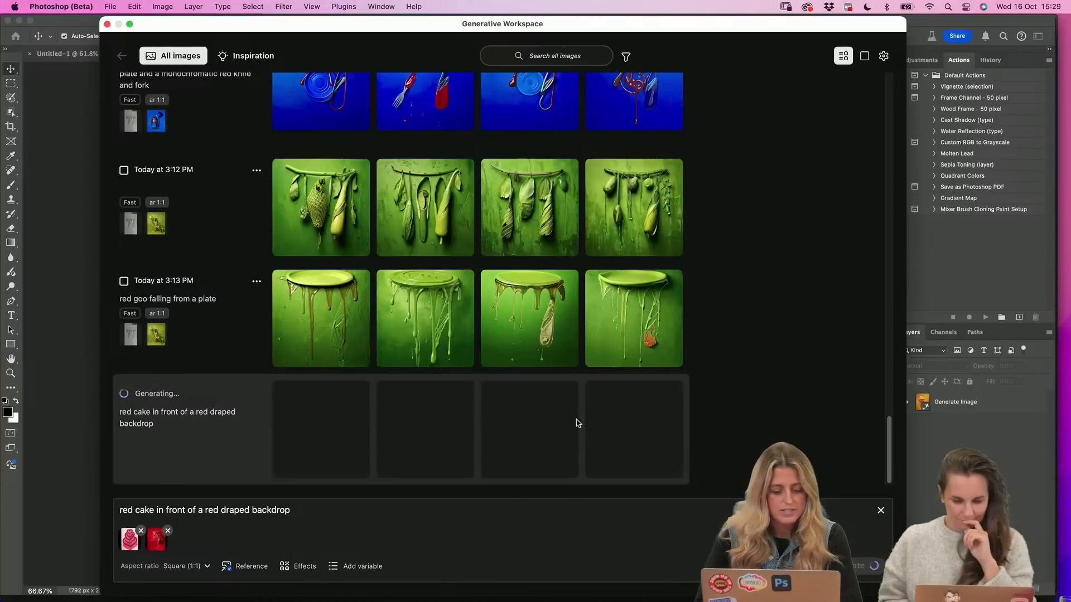
Browse back to the October 7 generations and view the third "a red table with red drapes red smoke" image singly, dismissing the save dialog
scroll(831, 368, "up", 15)
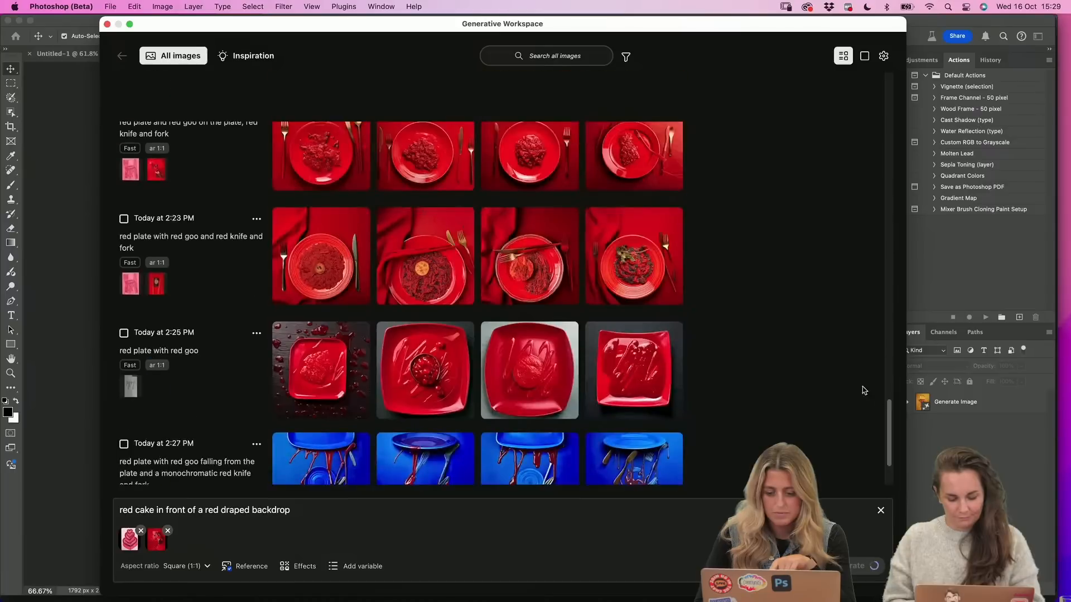
scroll(810, 360, "up", 15)
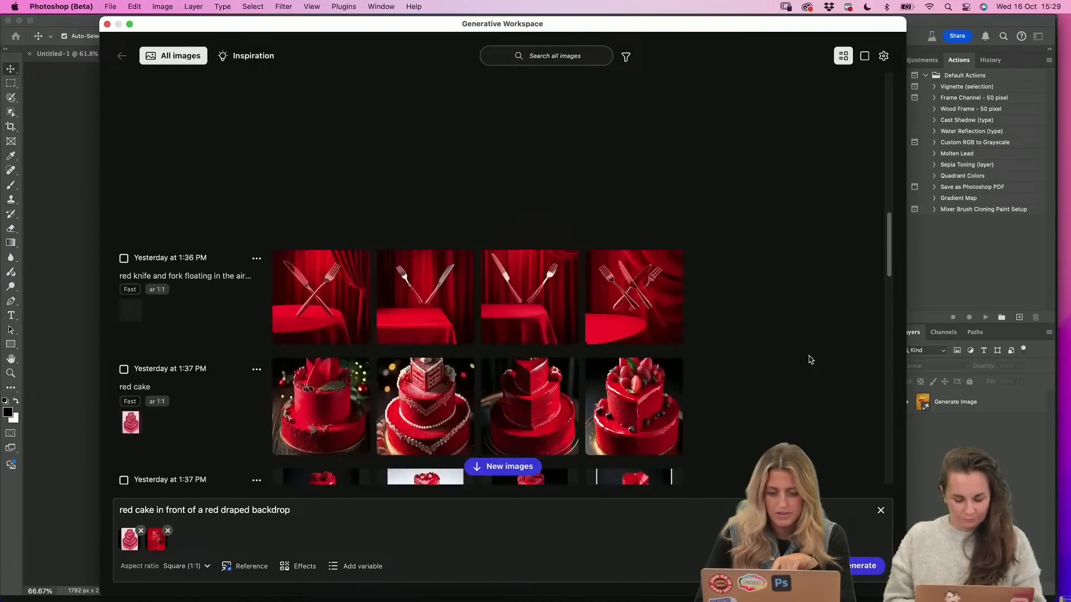
scroll(810, 359, "up", 10)
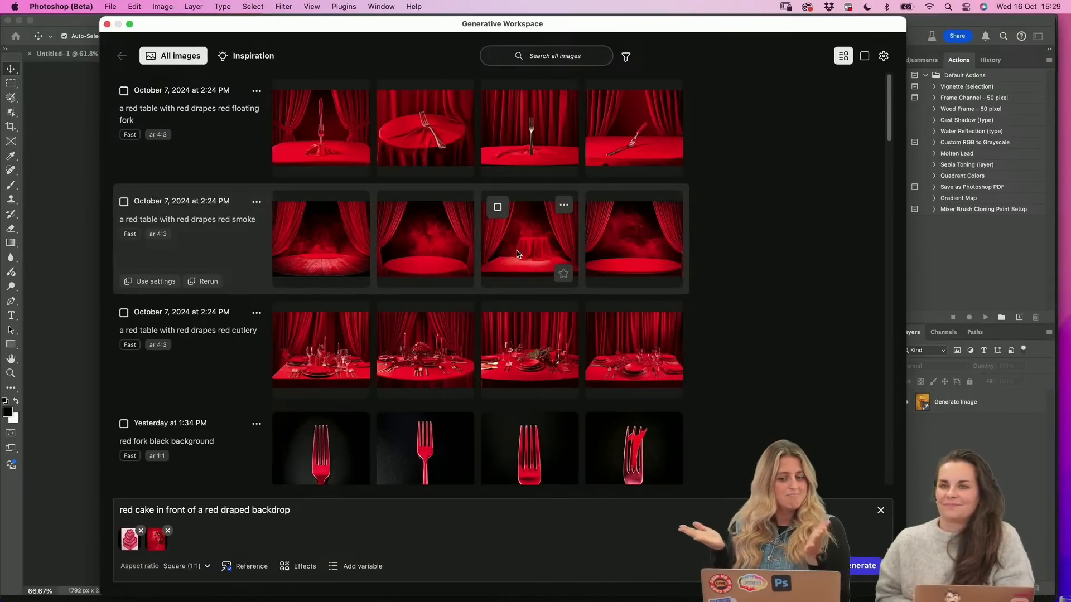
left_click(863, 58)
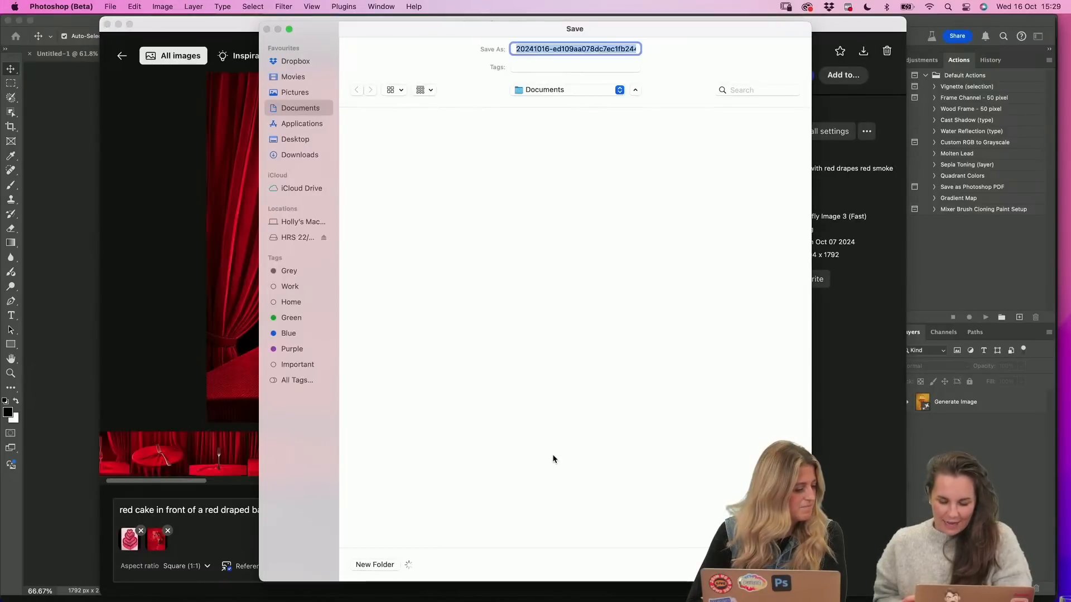
key("Escape")
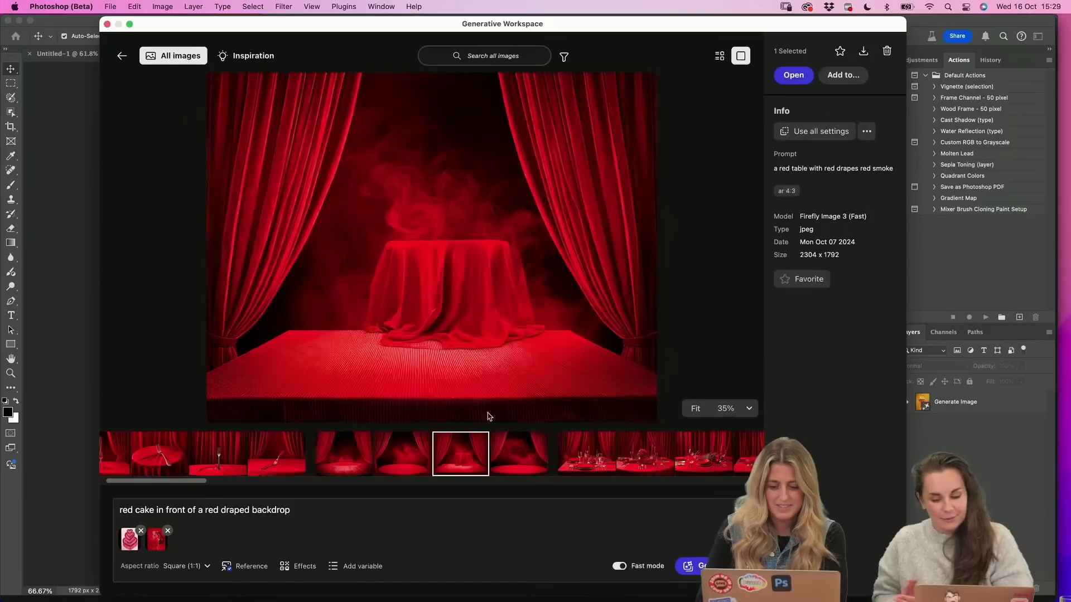
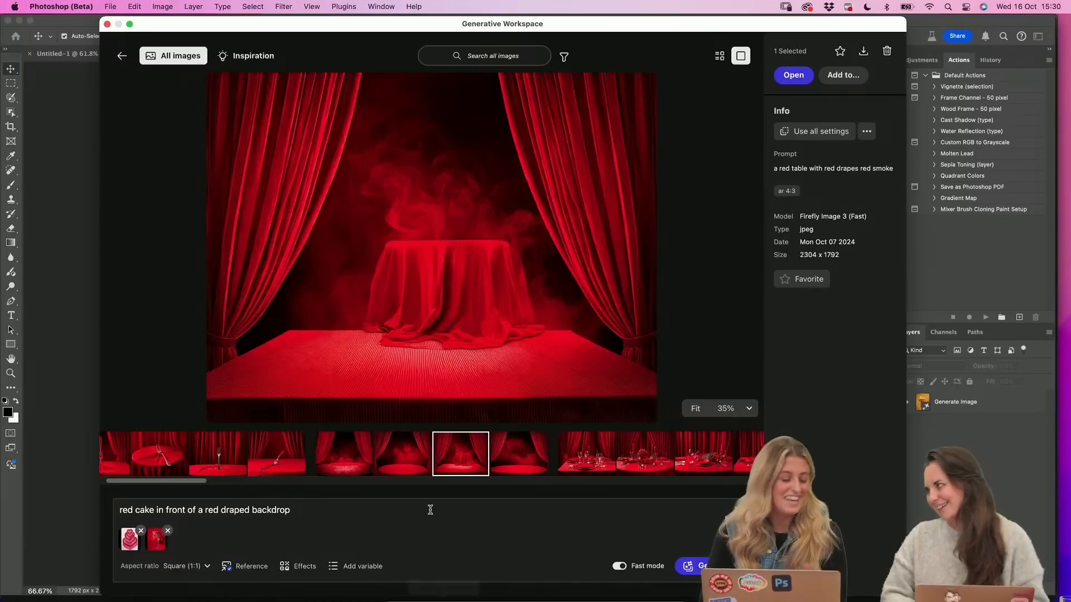
Close the Generative Workspace and switch to HRS05364_Final.psd in Adobe Photoshop 2025
left_click(107, 24)
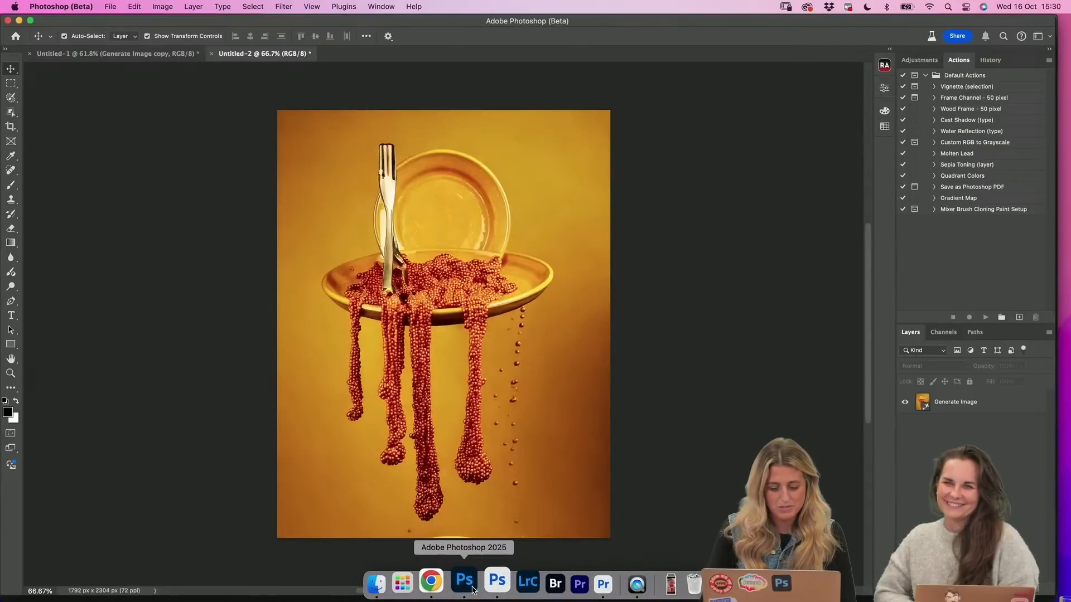
left_click(467, 583)
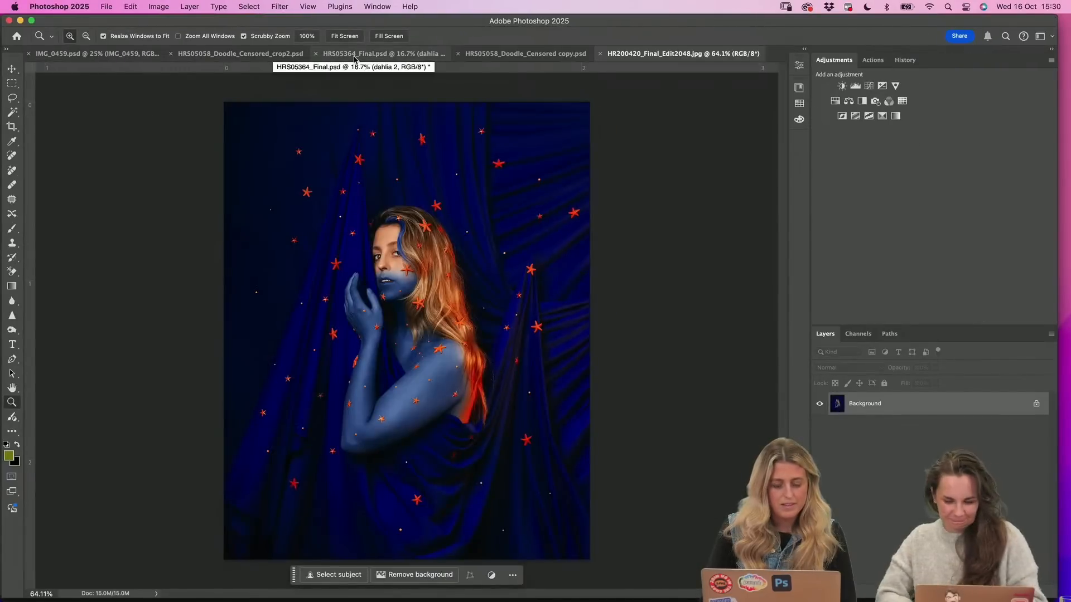
left_click(399, 57)
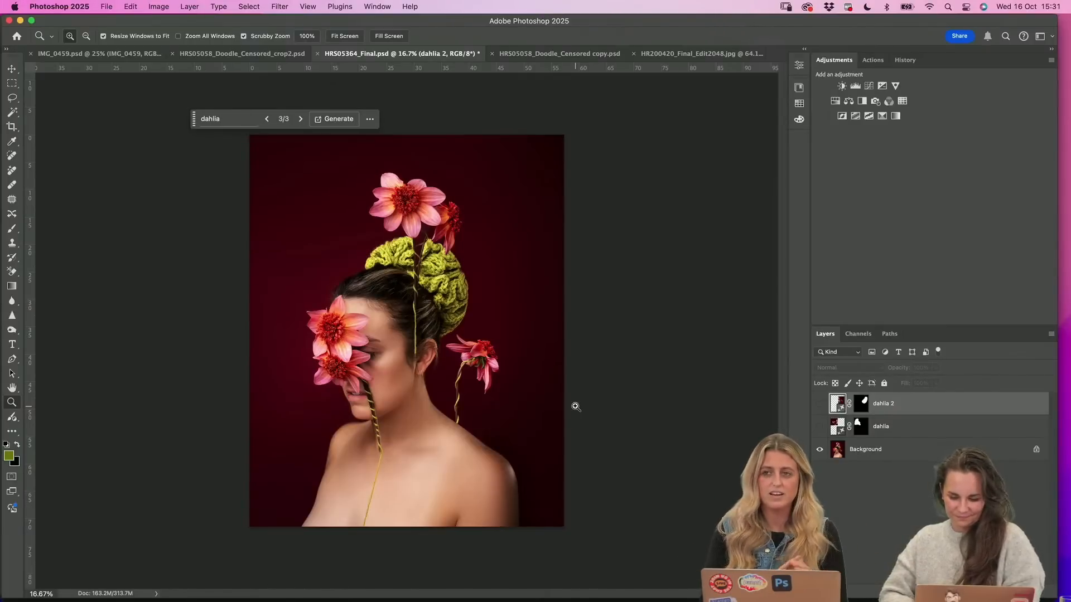
Move the dahlia prompt bar clear of the portrait and deselect the dahlia 2 layer
scroll(495, 369, "up", 3)
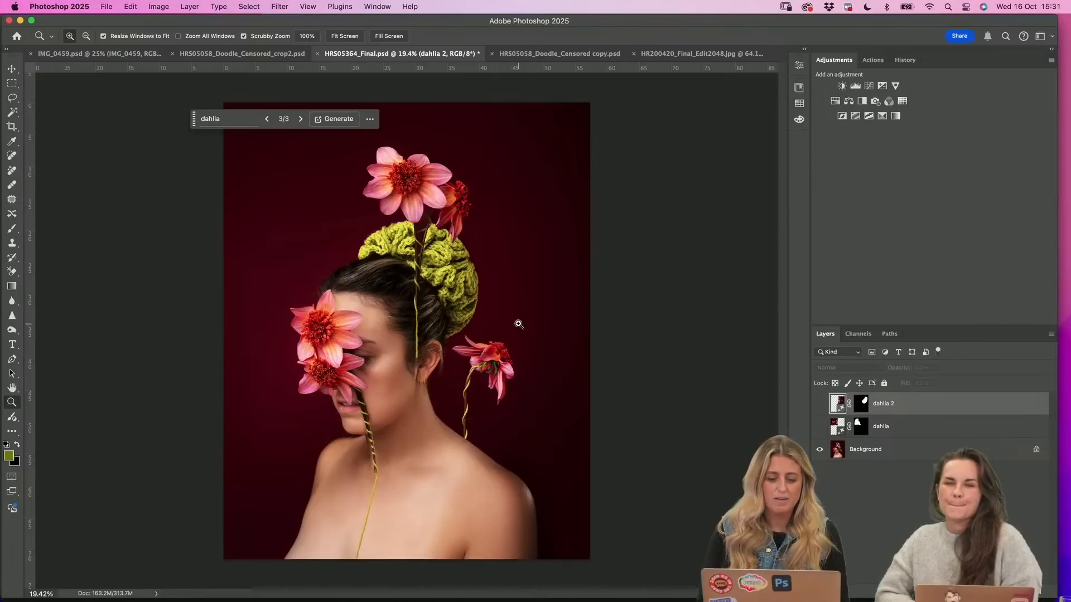
scroll(519, 317, "up", 2)
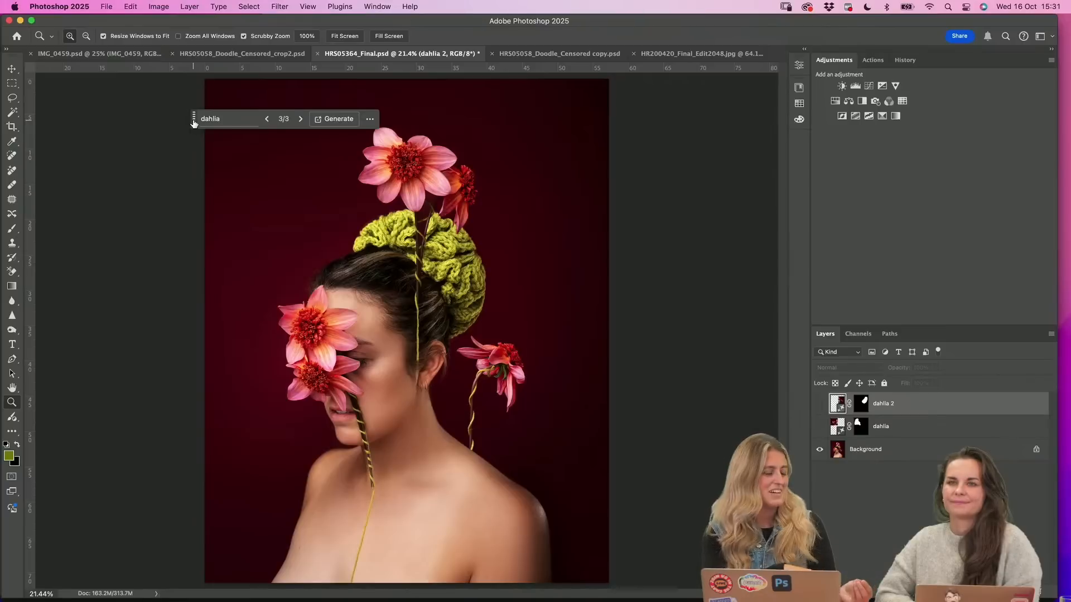
left_click_drag(194, 122, 41, 93)
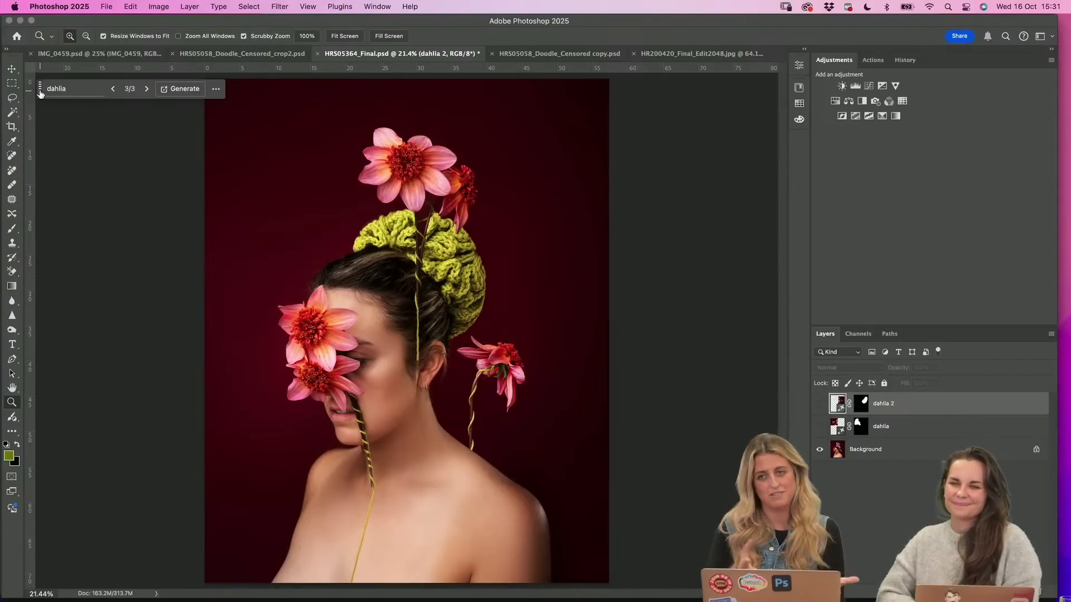
left_click(902, 475)
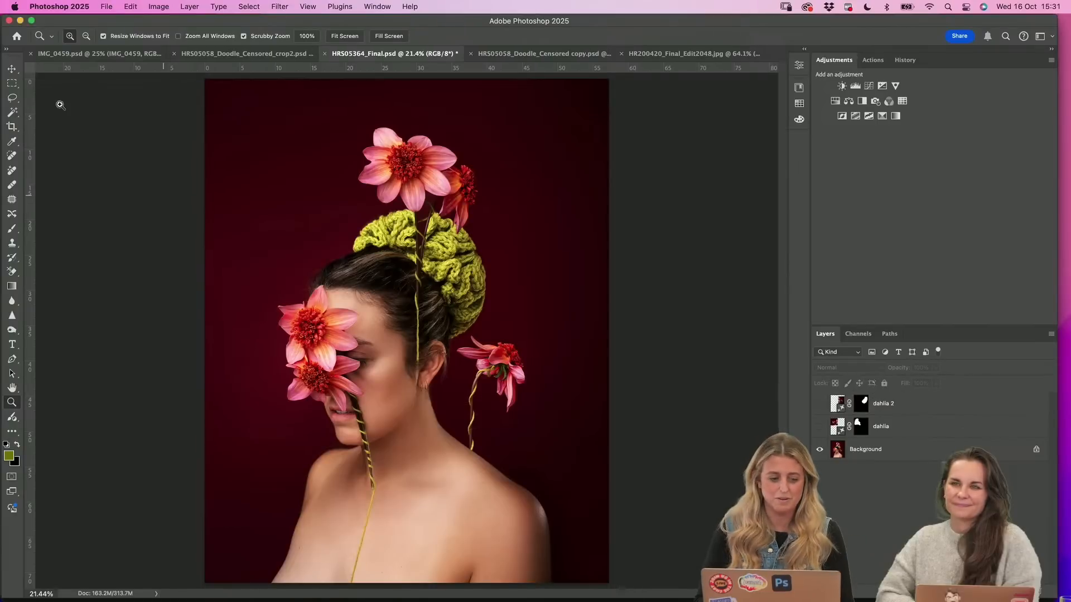
Examine the original flowers, yarn-wrapped stems, knitted bun and hair of the portrait at close range, including around the ear
left_click(12, 98)
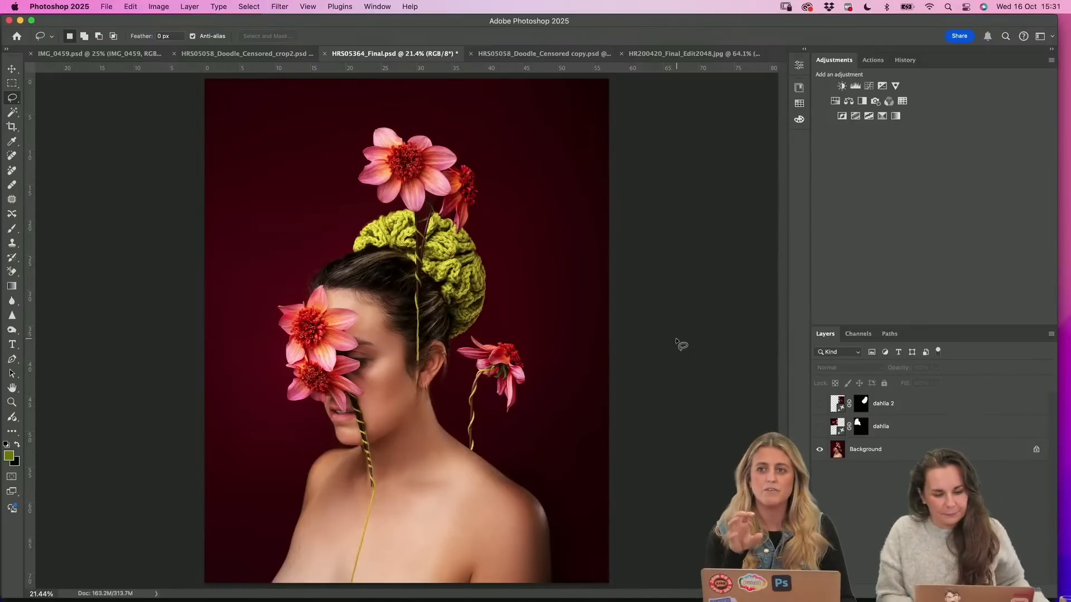
left_click(12, 402)
left_click(367, 251)
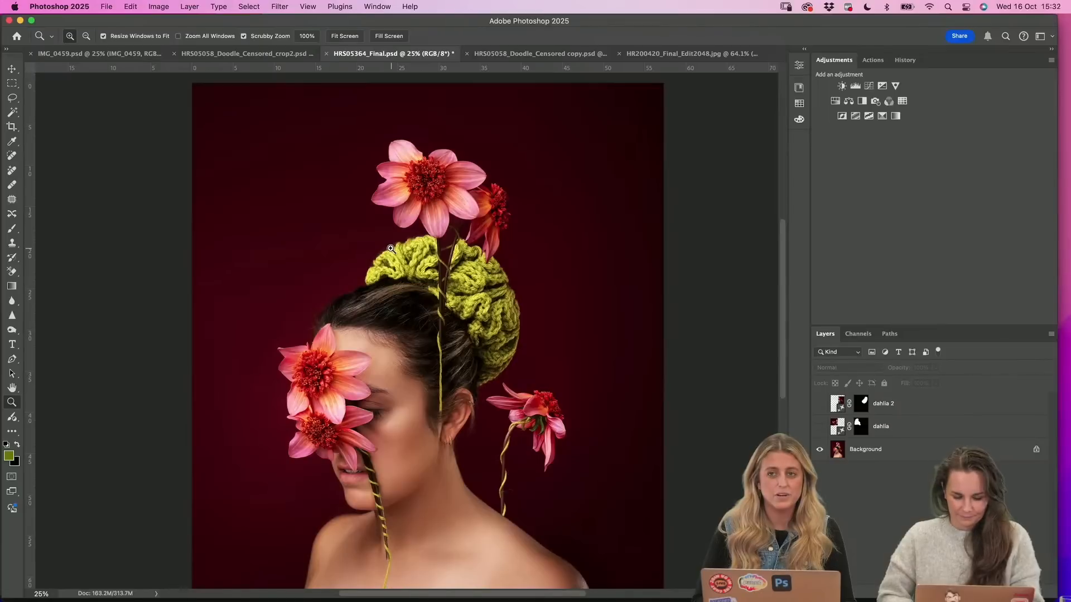
left_click(390, 249)
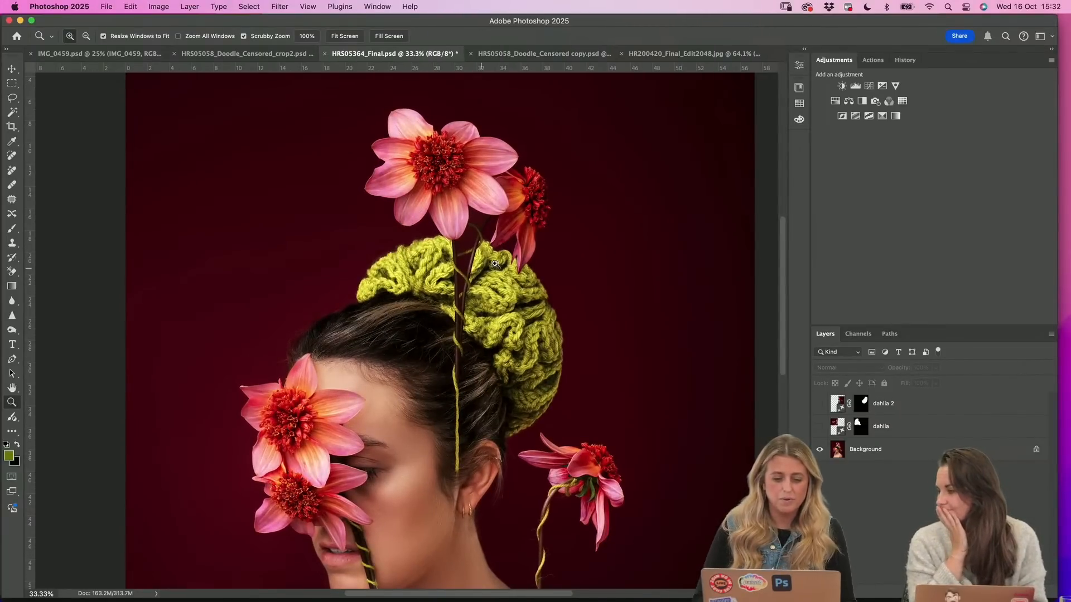
scroll(495, 263, "down", 5)
left_click(455, 397)
left_click(455, 397)
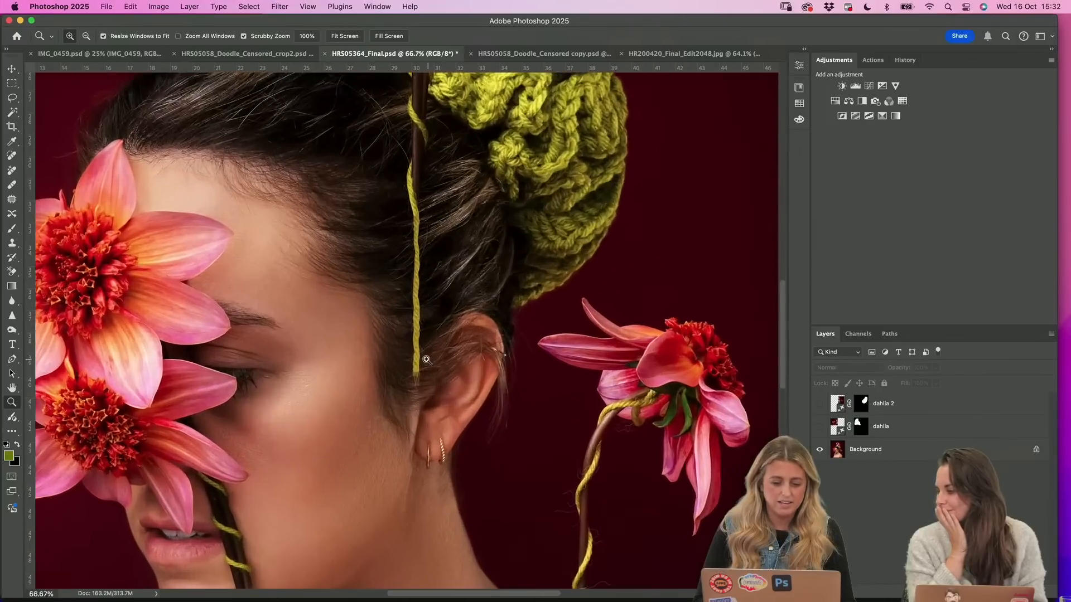
left_click_drag(444, 396, 429, 396)
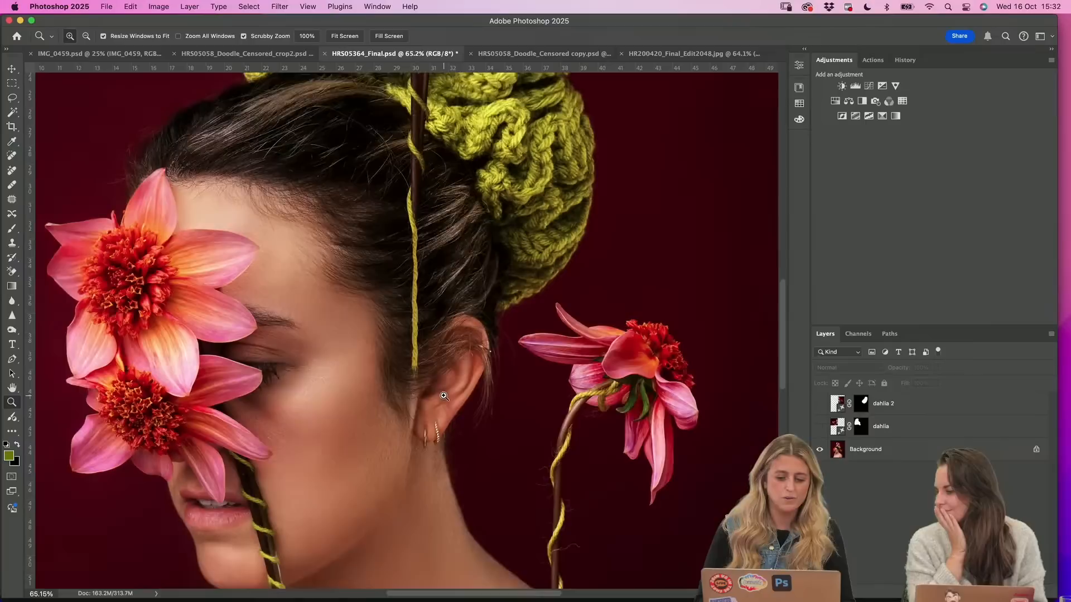
scroll(442, 394, "up", 5)
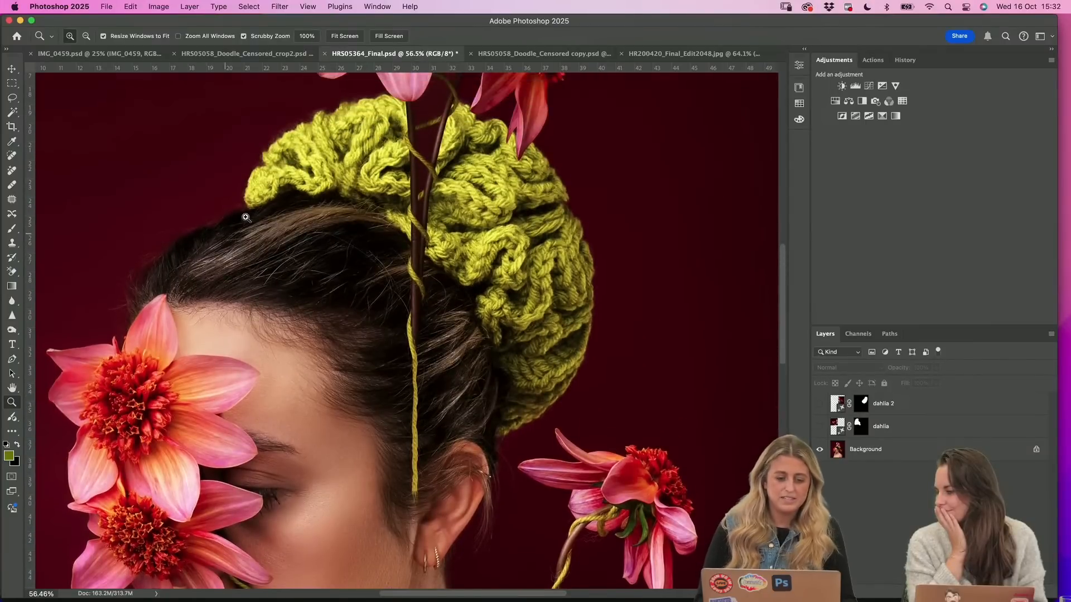
scroll(302, 354, "down", 1)
scroll(302, 353, "down", 5)
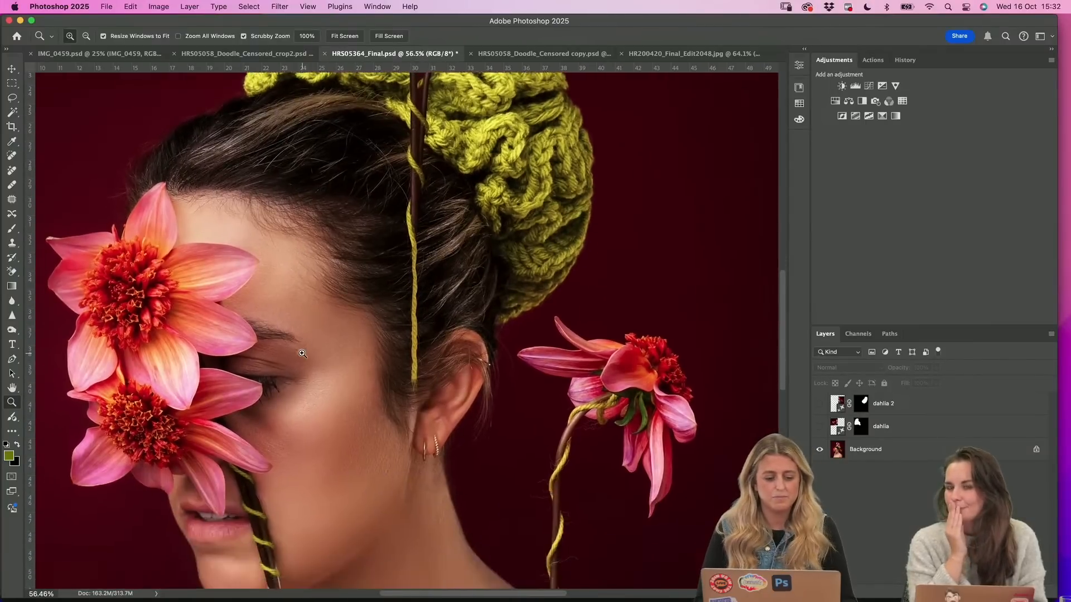
scroll(583, 313, "down", 5)
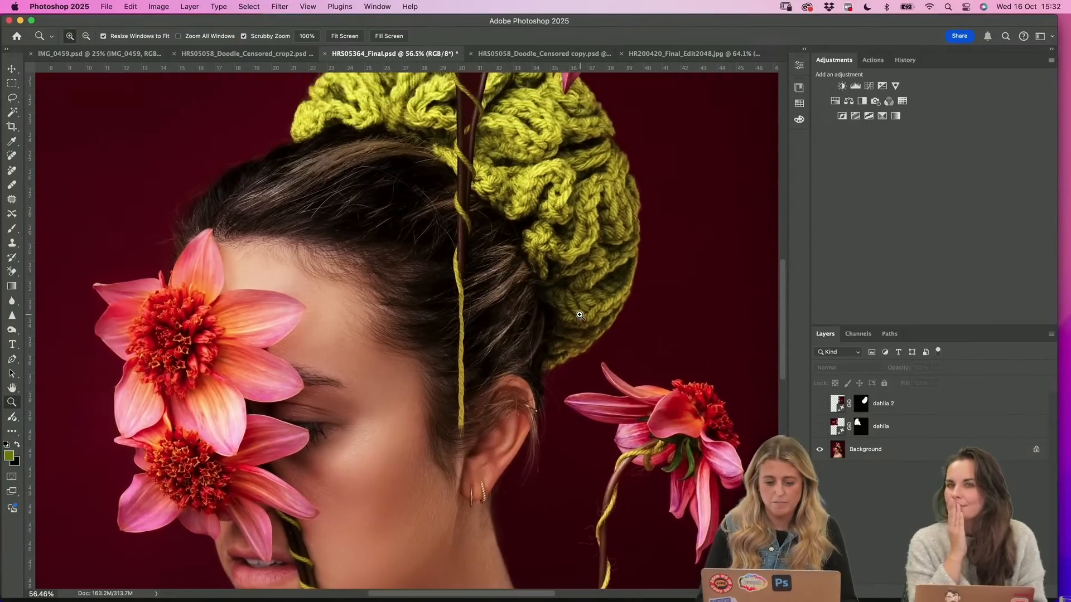
scroll(587, 311, "down", 3)
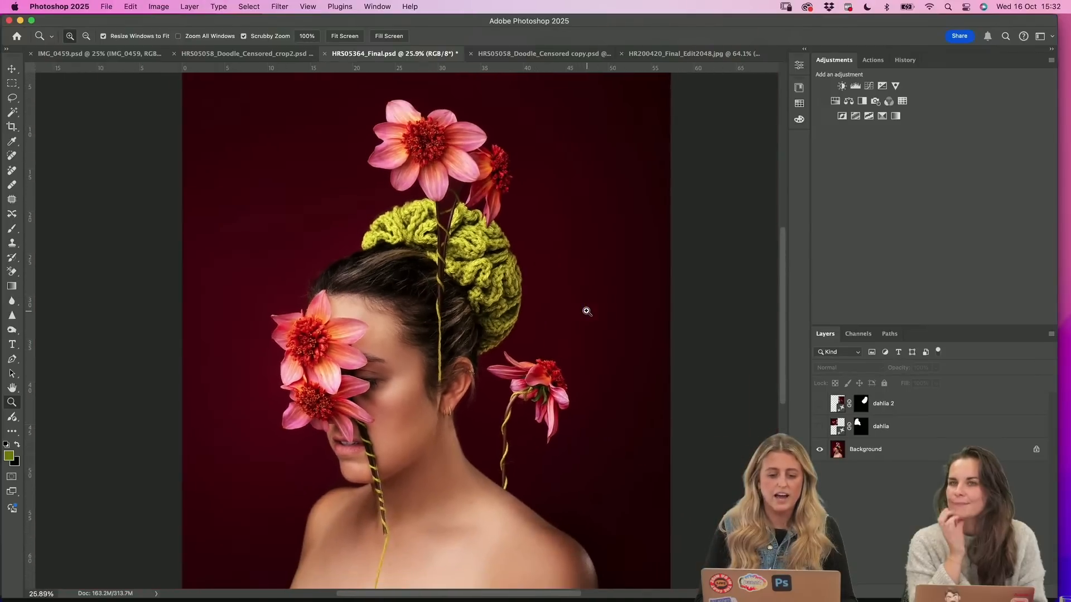
scroll(587, 311, "down", 1)
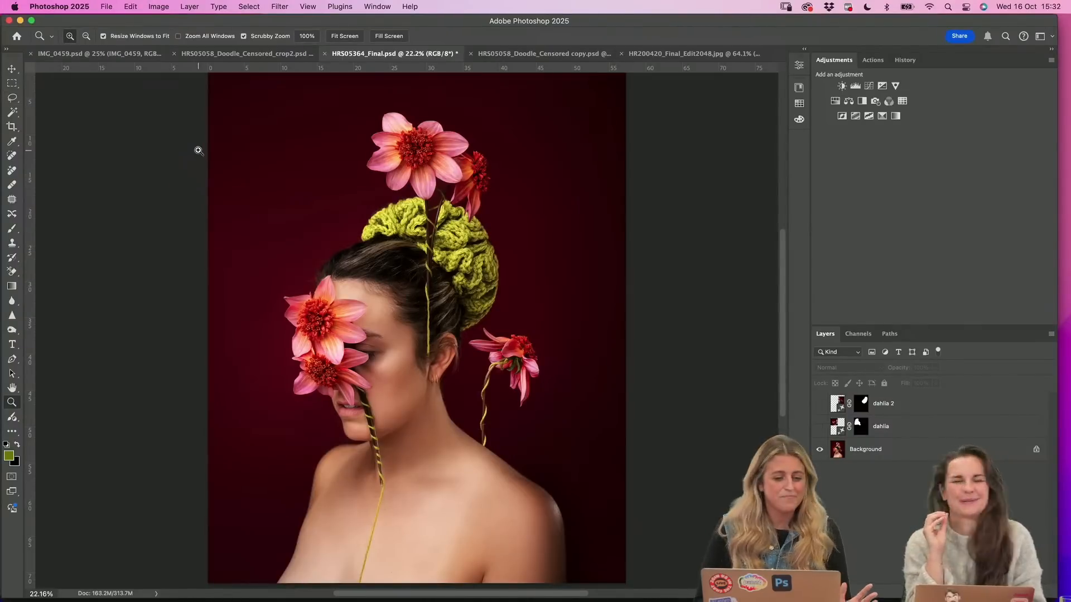
Lasso a round area of the dark backdrop above the forehead, beside the large top flower, and generate a "dahlia" in it
left_click(221, 168)
left_click(12, 98)
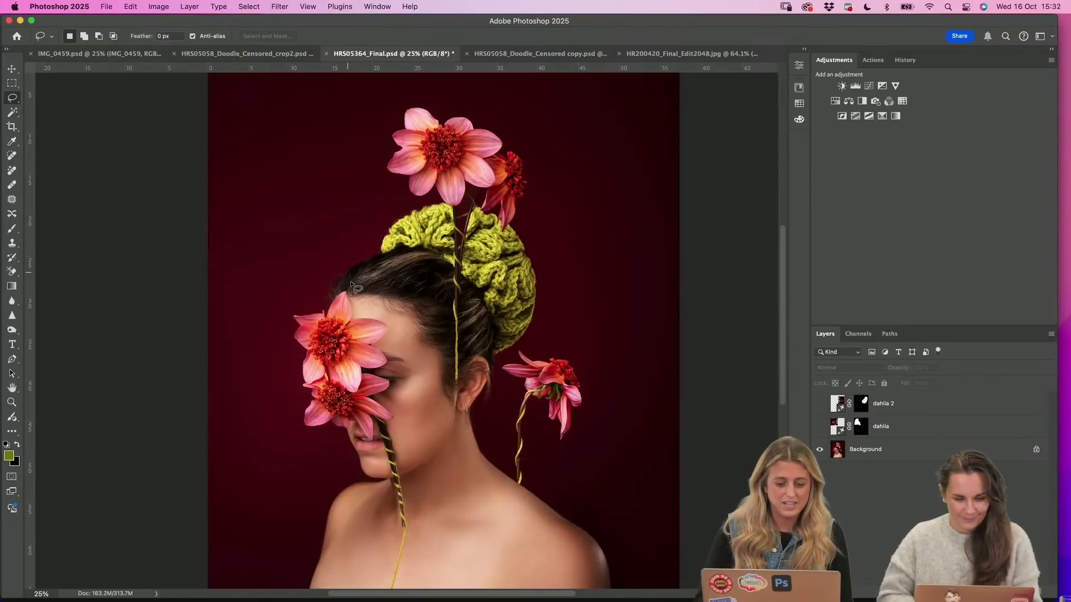
mouse_move(361, 275)
left_mouse_down()
mouse_move(386, 180)
mouse_move(343, 131)
mouse_move(280, 119)
mouse_move(239, 174)
mouse_move(245, 229)
mouse_move(338, 283)
left_mouse_up()
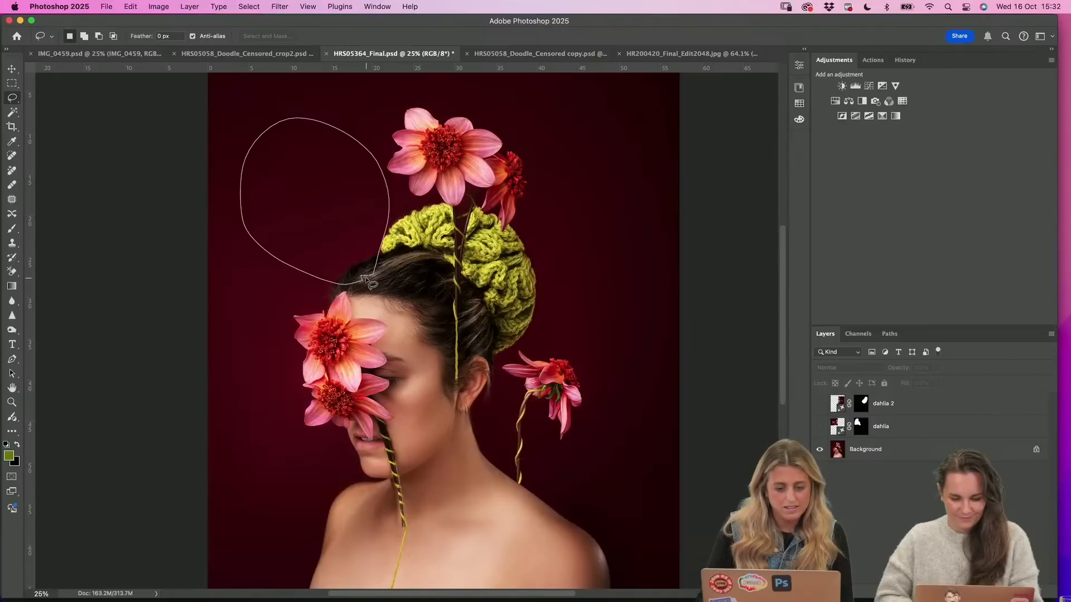
left_click(242, 299)
type("dahlia")
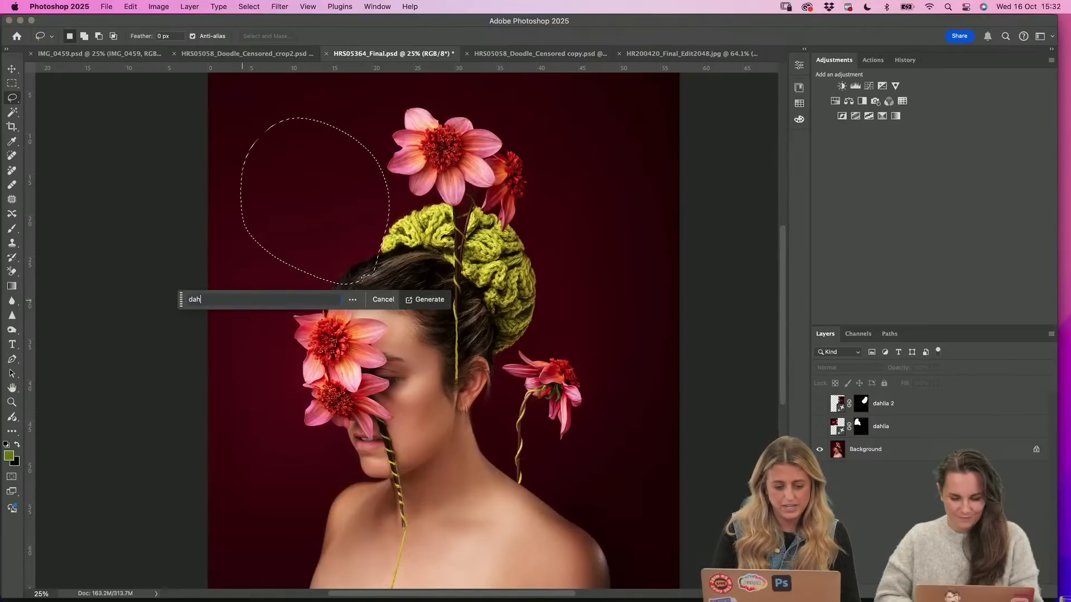
left_click(432, 299)
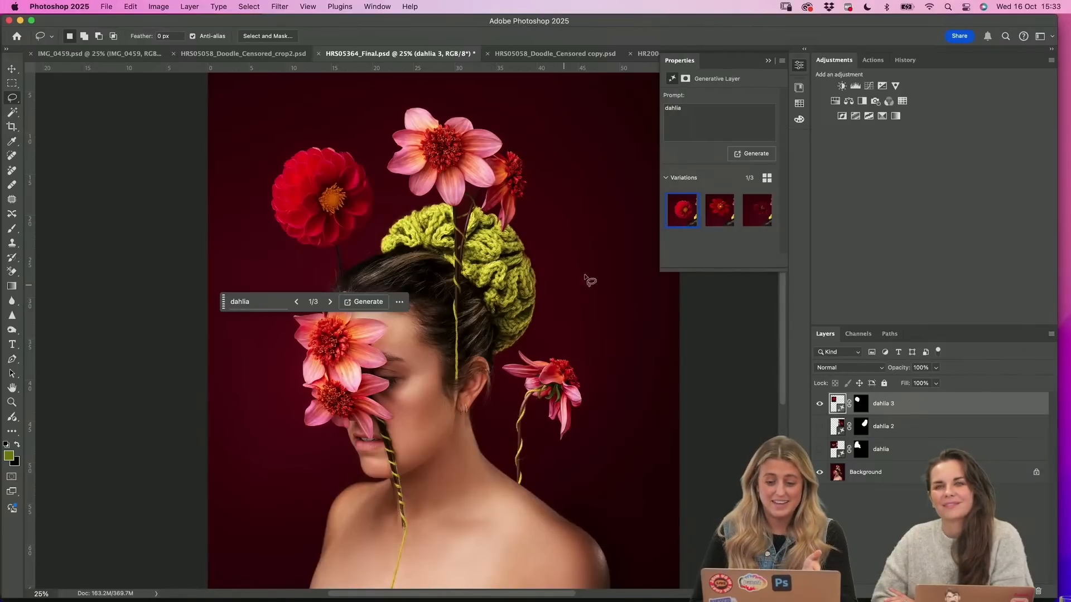
Compare the three variations of the new red dahlia and return to the first one
left_click(723, 213)
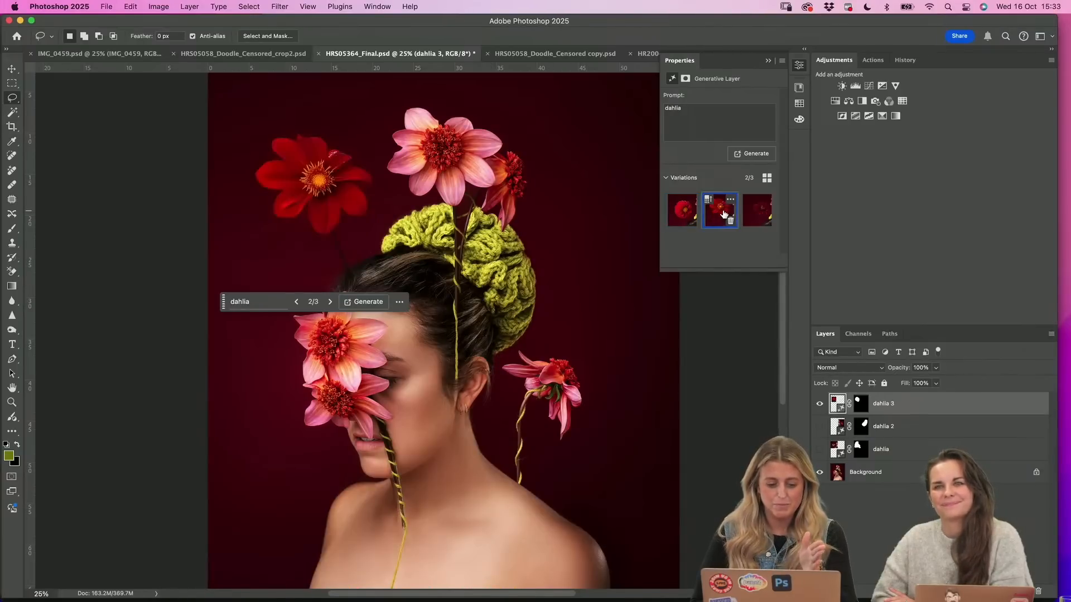
left_click(759, 215)
left_click(720, 212)
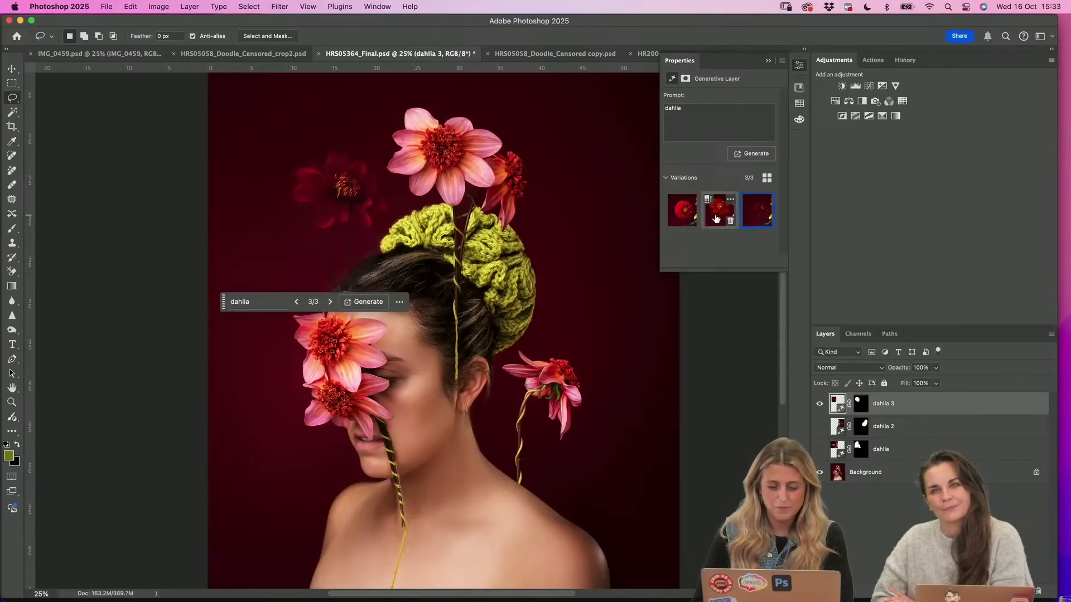
left_click(687, 214)
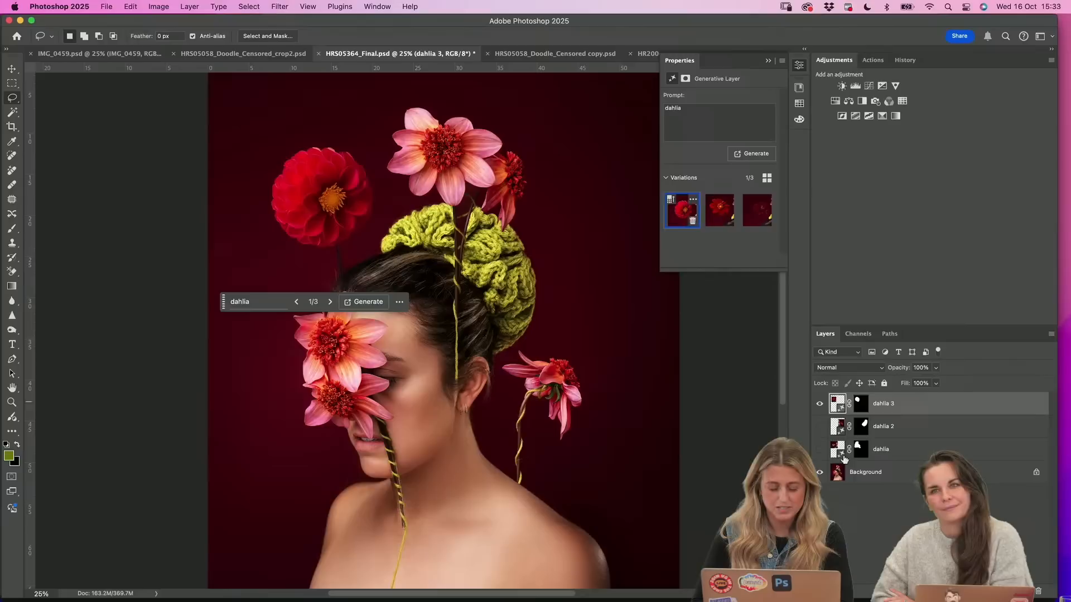
Hide the dahlia 3 layer, show the dahlia and dahlia 2 layers, and select dahlia 2
left_click(820, 403)
left_click(819, 449)
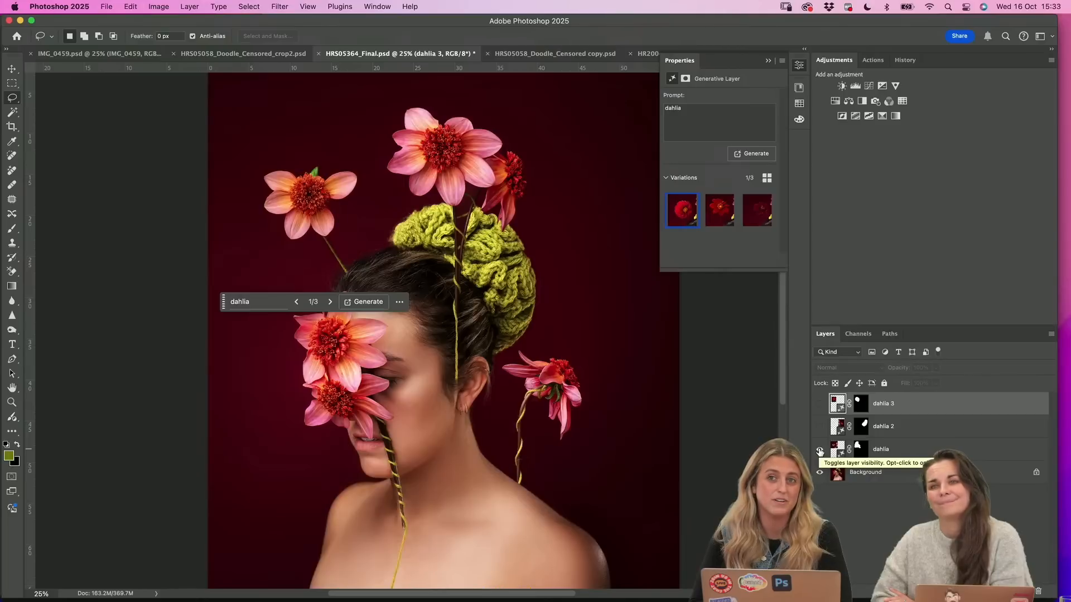
left_click(882, 456)
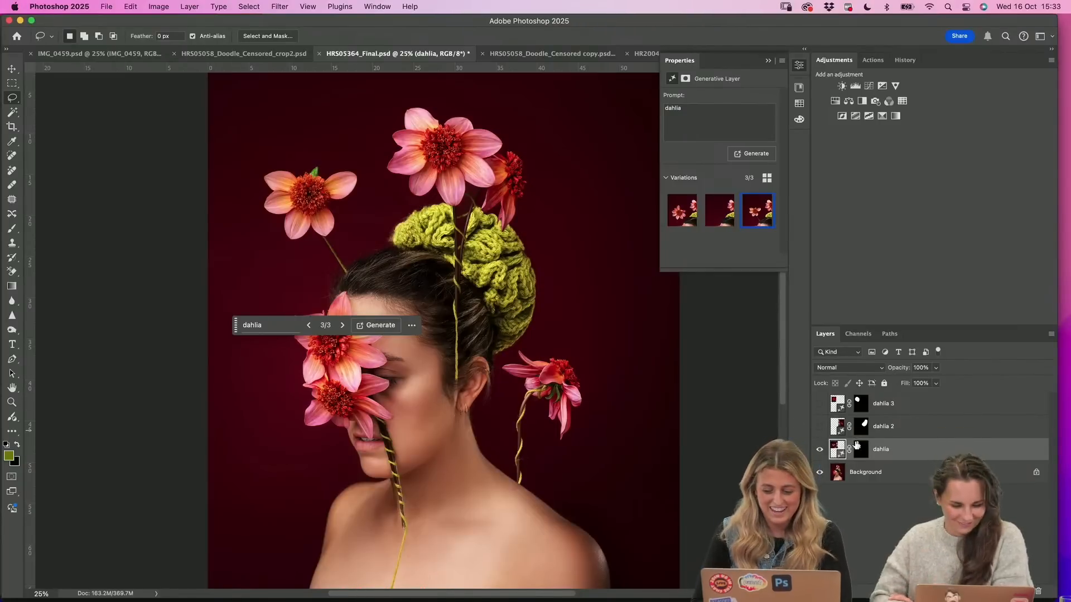
left_click(820, 428)
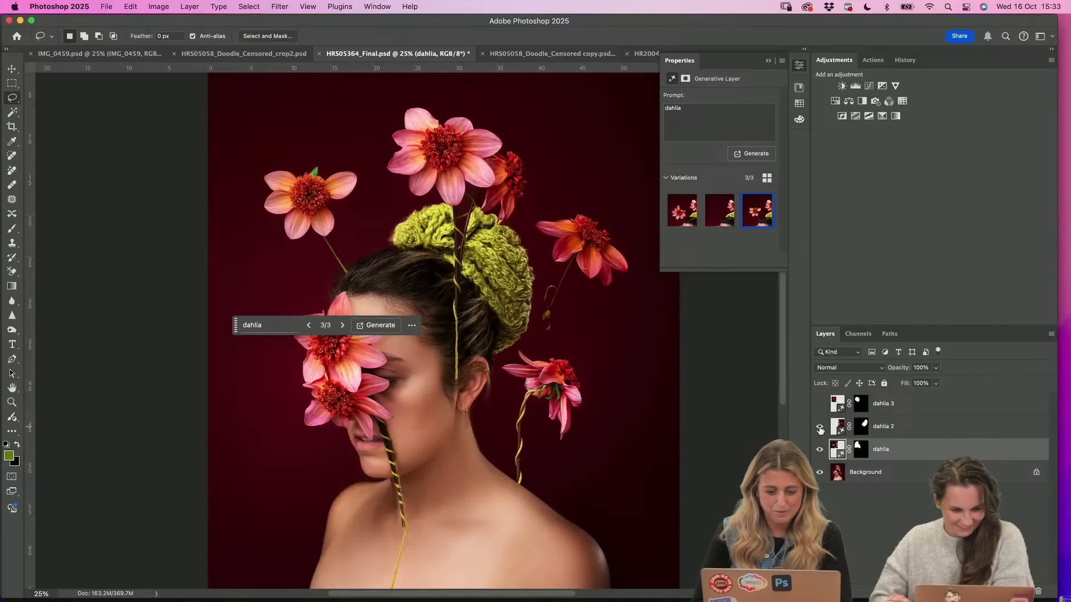
left_click(861, 427)
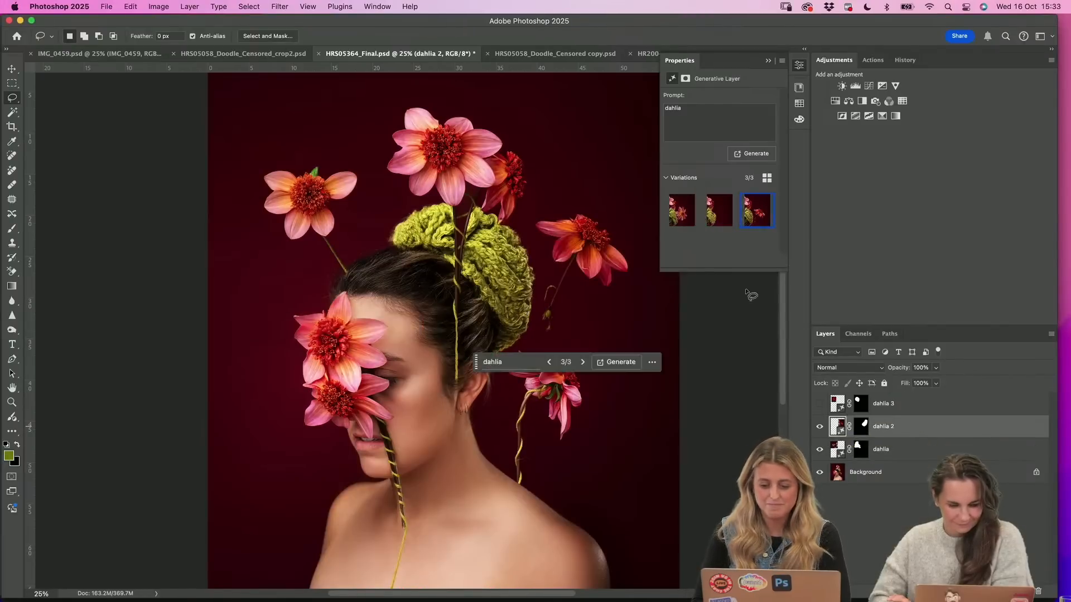
Compare the variations of the dahlia 2 layer and return to the third one
left_click(691, 216)
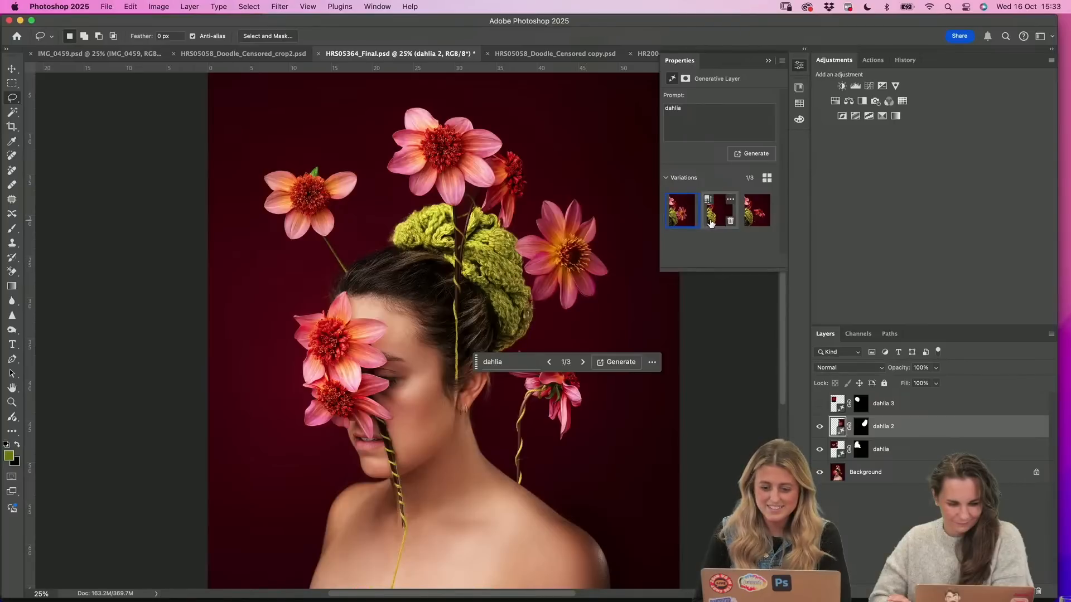
left_click(711, 222)
left_click(761, 212)
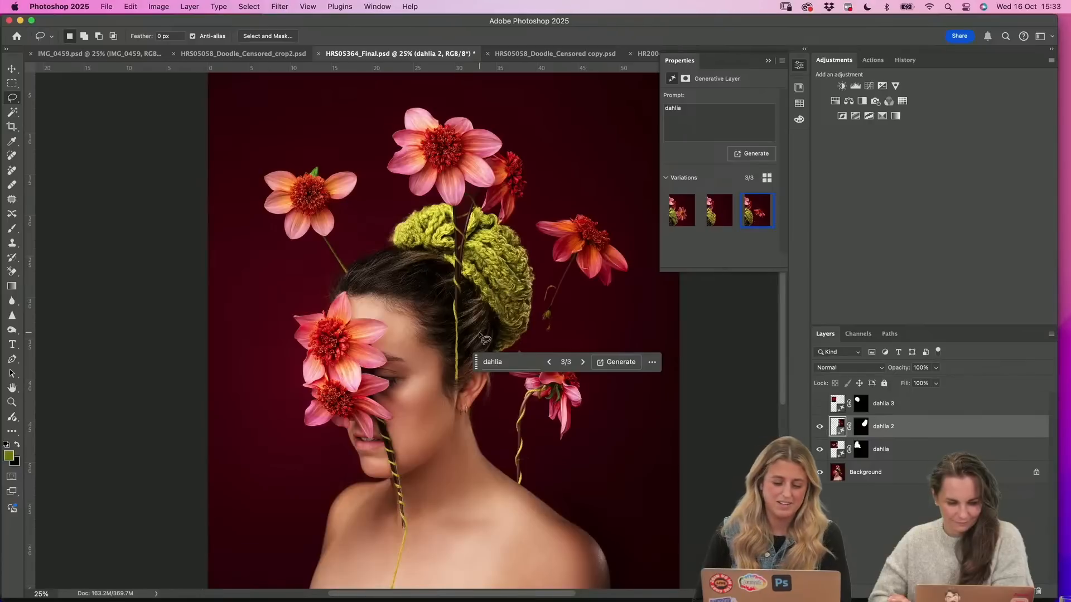
Collapse the generative layer properties and move the dahlia prompt bar off the head and flowers to see the whole composition
scroll(480, 335, "down", 1)
left_click(768, 60)
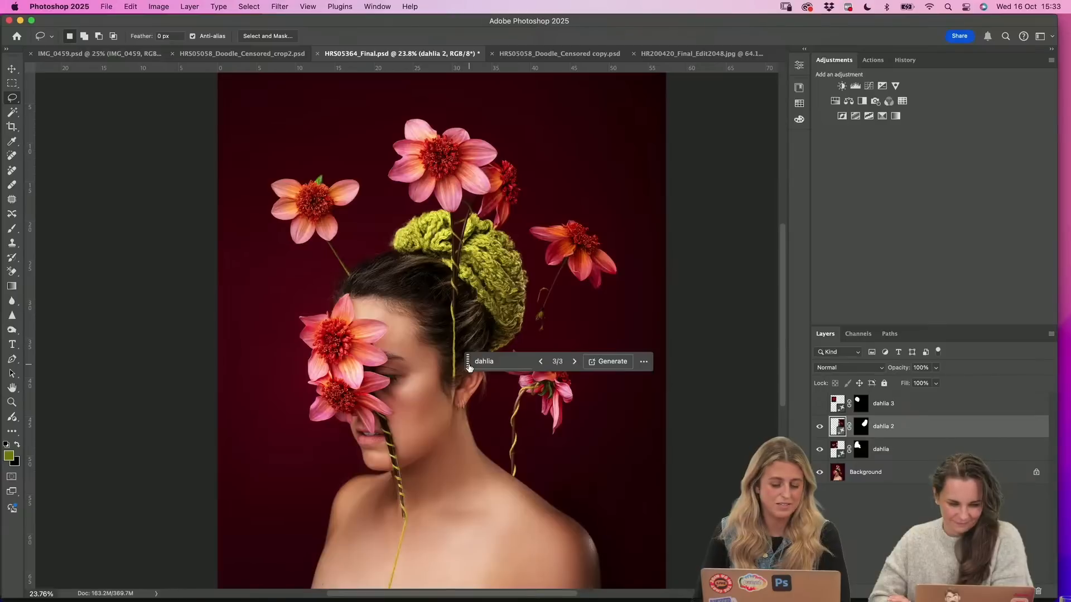
left_click_drag(467, 365, 509, 91)
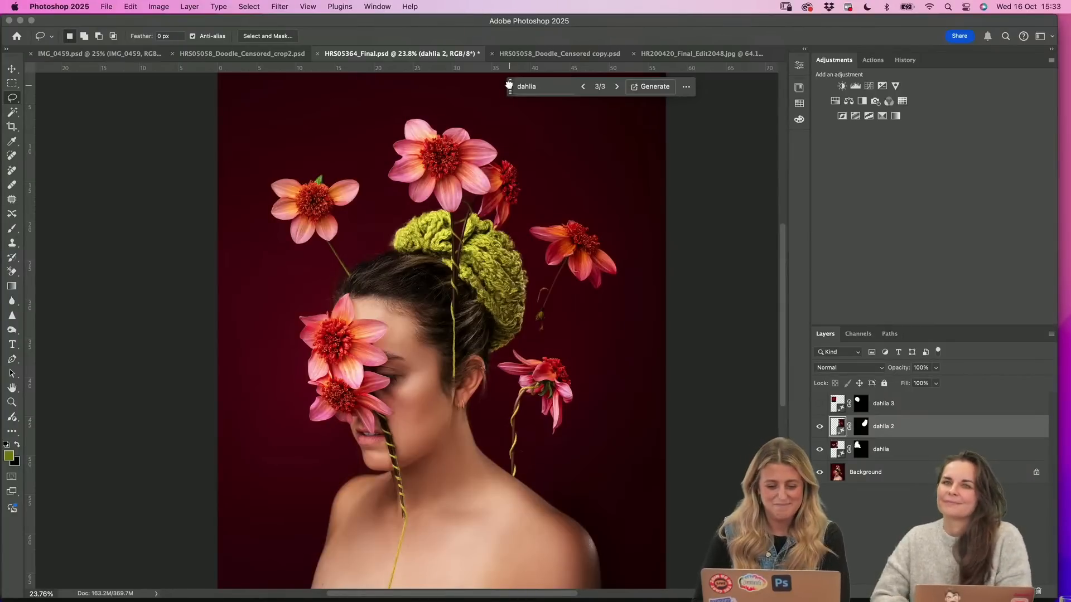
left_click_drag(509, 90, 146, 102)
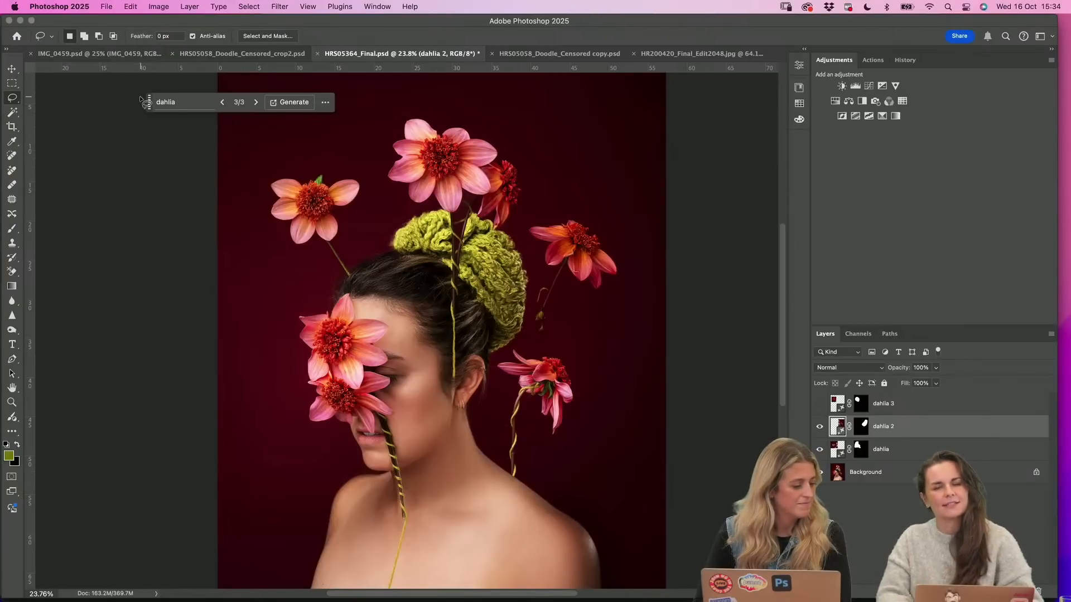
left_click(711, 275)
scroll(749, 316, "down", 1)
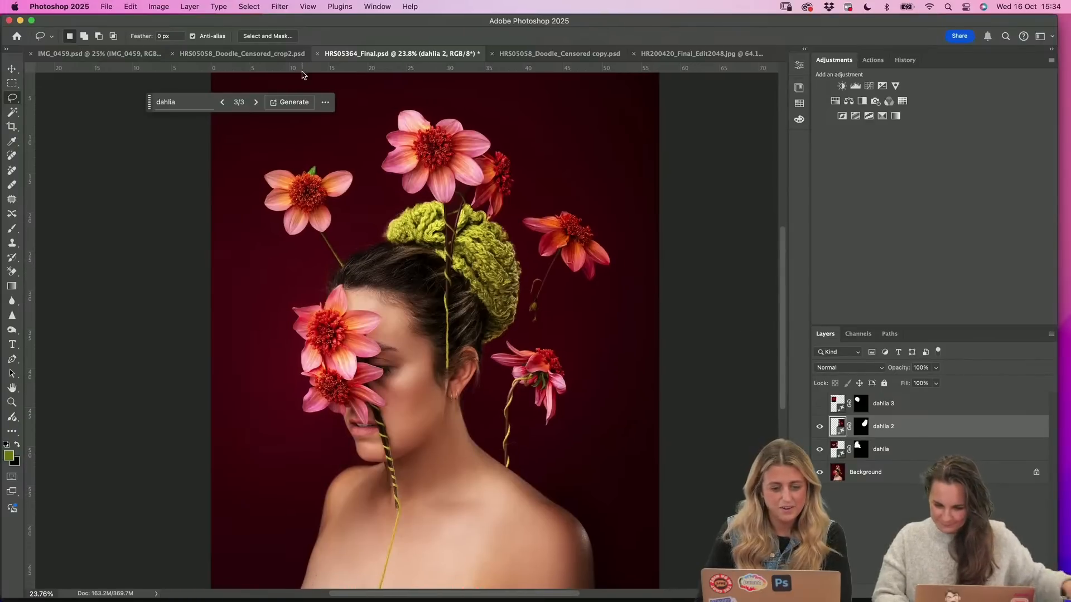
Switch to the document HRS05058_Doodle_Censored_crop2.psd
left_click(260, 56)
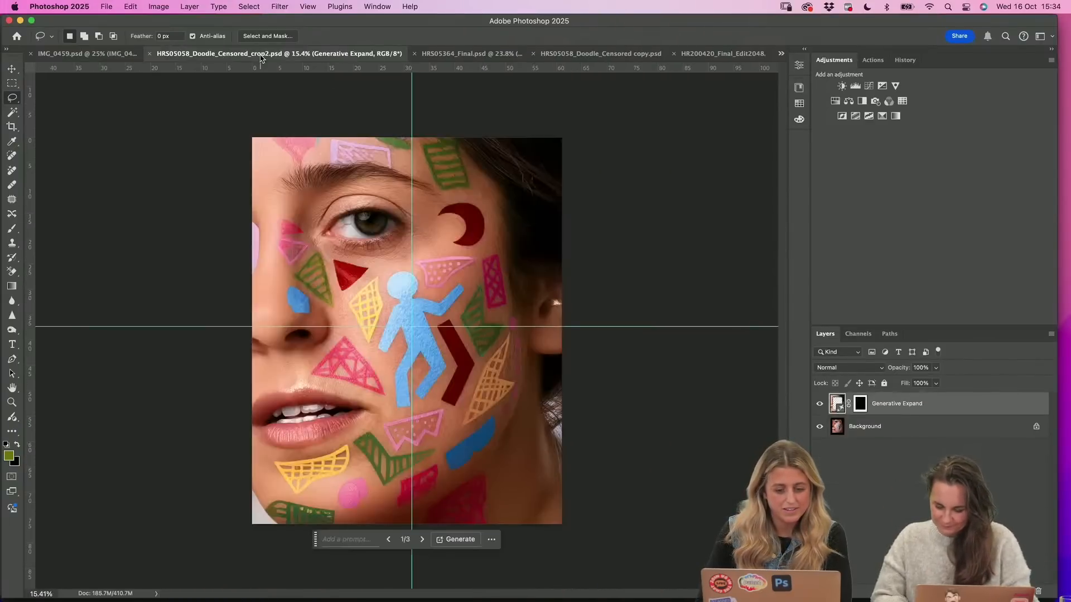
Undo the existing Generative Expand on the face crop and remove the vertical and horizontal guides
left_click(819, 405)
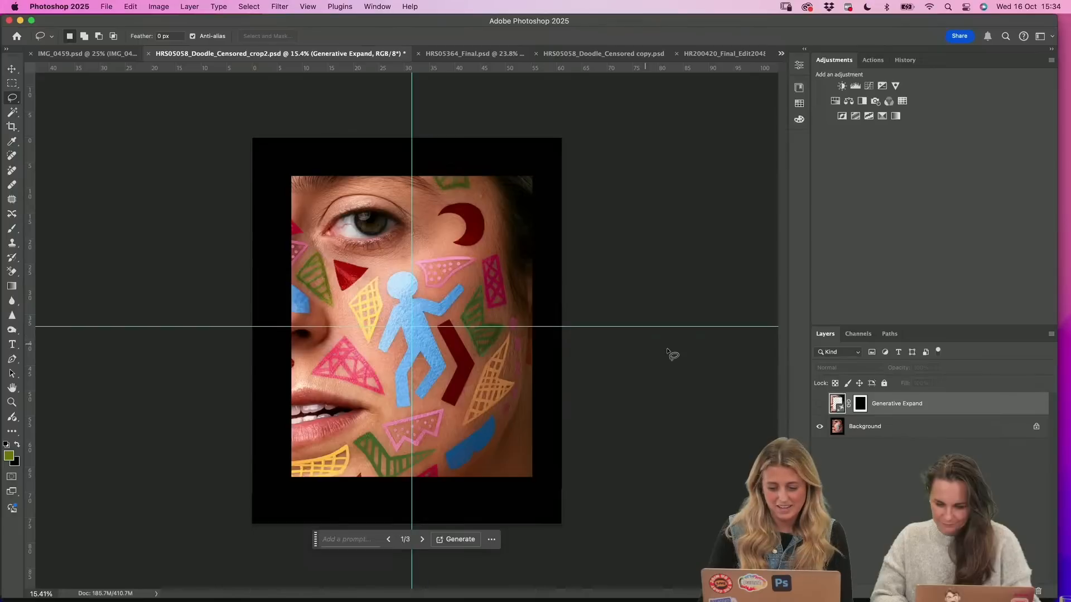
key("super+z")
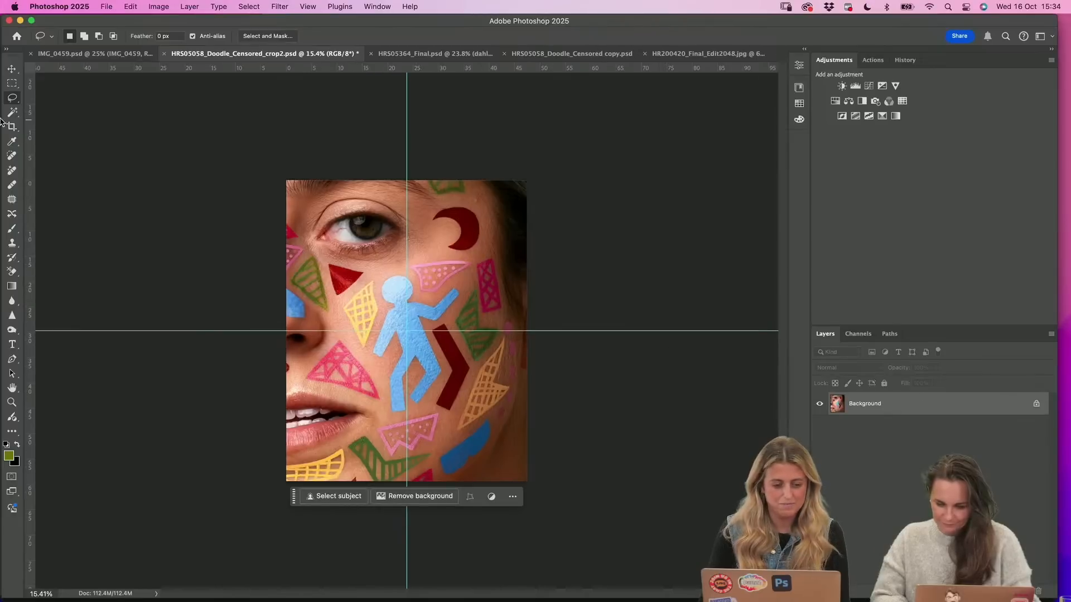
left_click(12, 69)
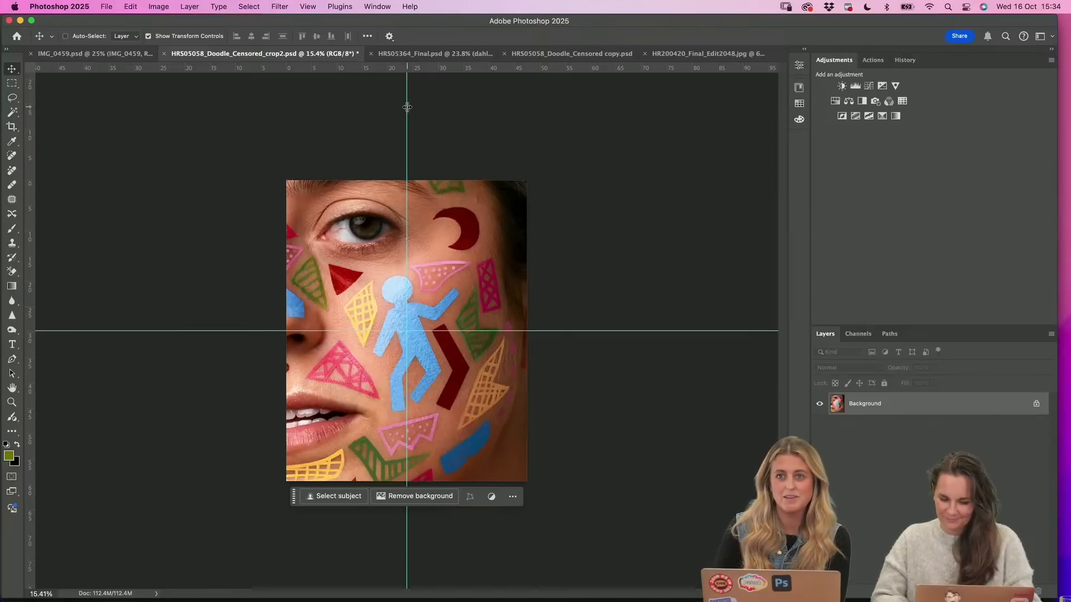
left_click_drag(407, 107, 22, 120)
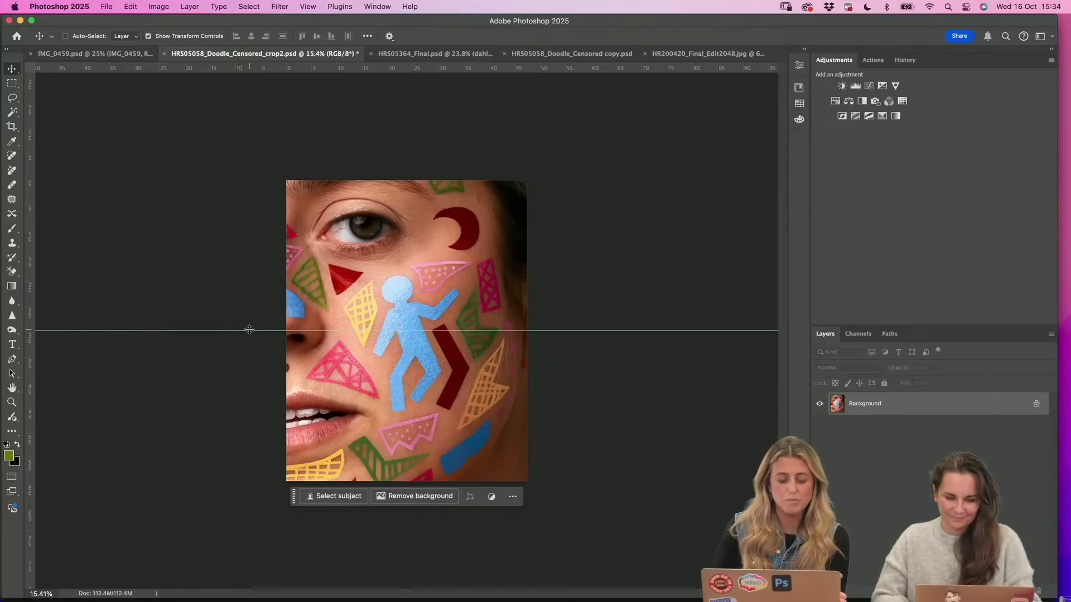
left_click_drag(249, 329, 251, 62)
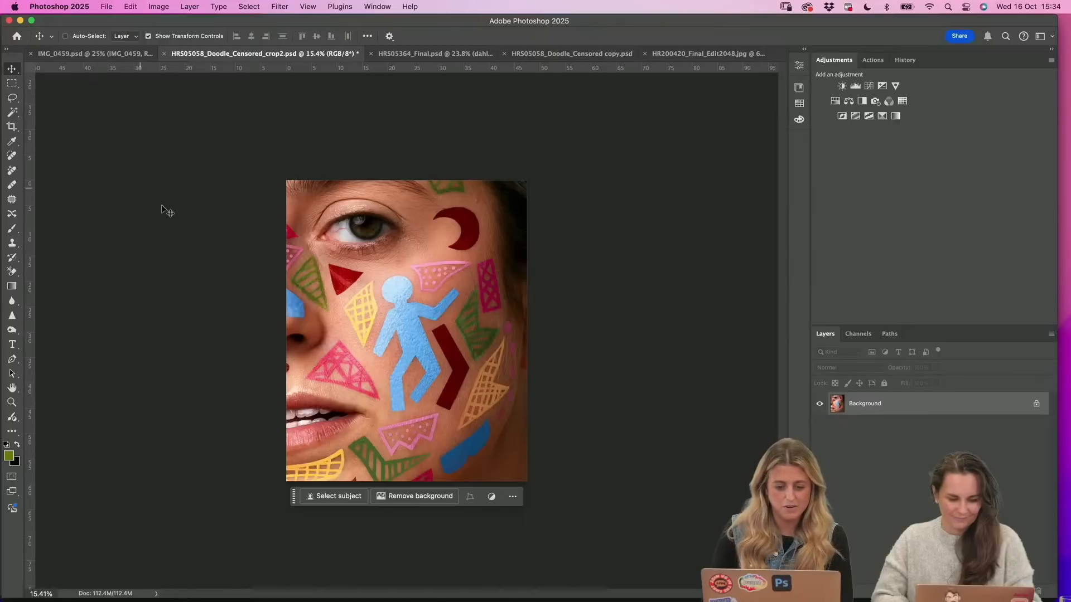
Extend the 4:5 crop frame beyond all edges of the face image and set the crop fill to Generative Expand
left_click(13, 130)
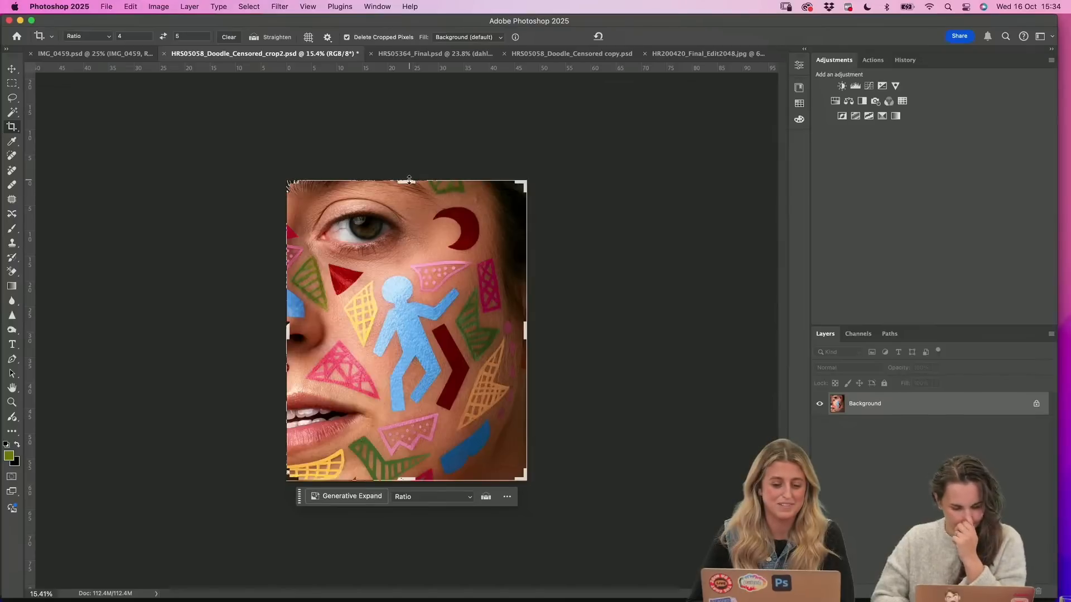
left_click_drag(409, 180, 410, 142)
left_click_drag(419, 247, 417, 204)
left_click(469, 36)
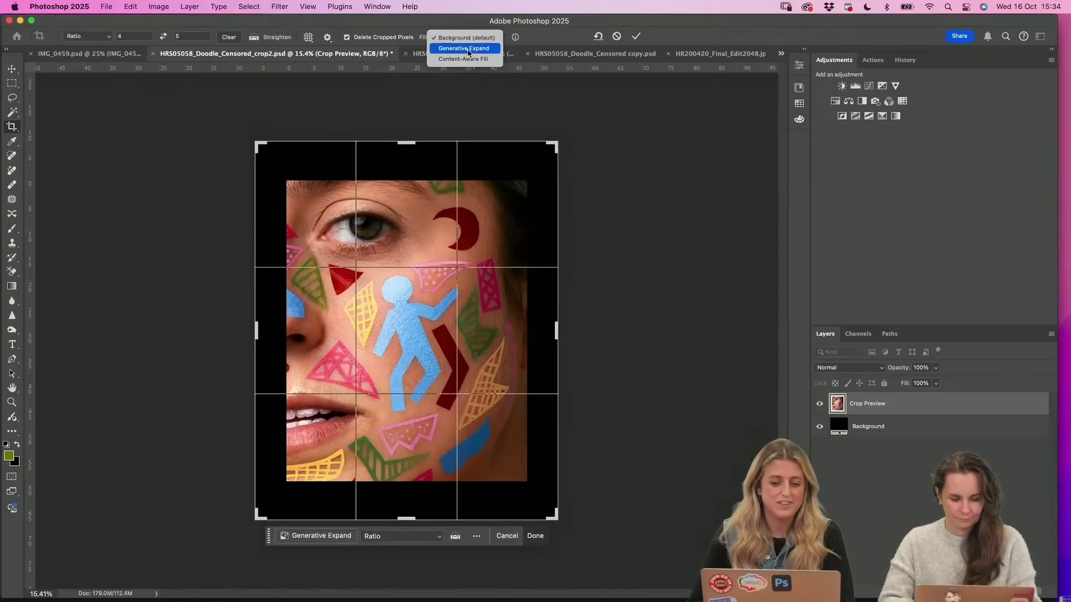
left_click(465, 55)
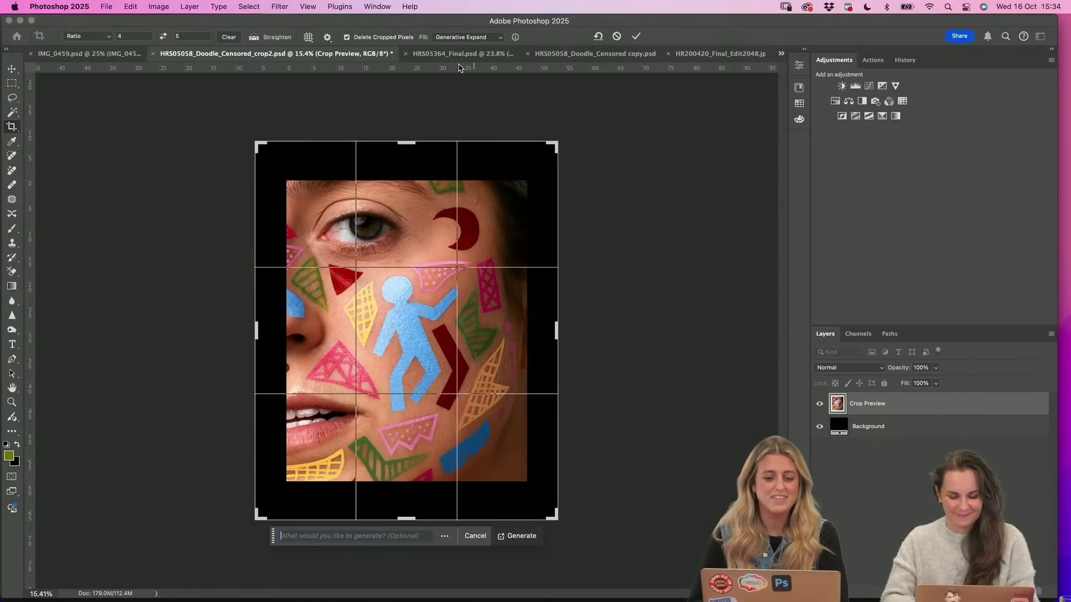
Look through the open documents HR200420_Final_Edit2048.jpg, HRS05058_Doodle_Censored copy.psd and HRS05364_Final.psd
left_click(704, 54)
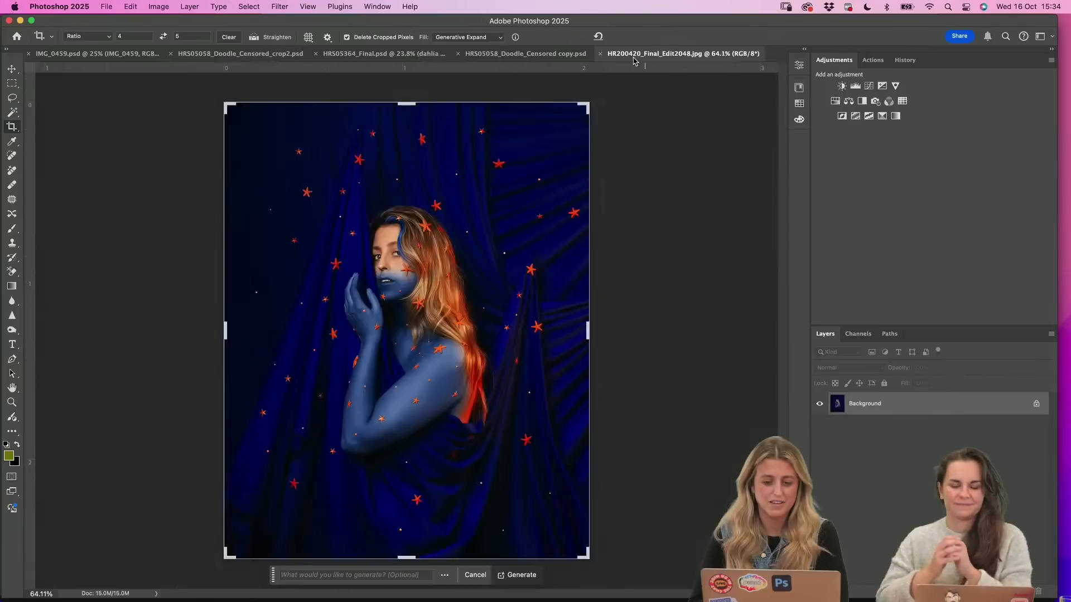
left_click(559, 56)
left_click(394, 54)
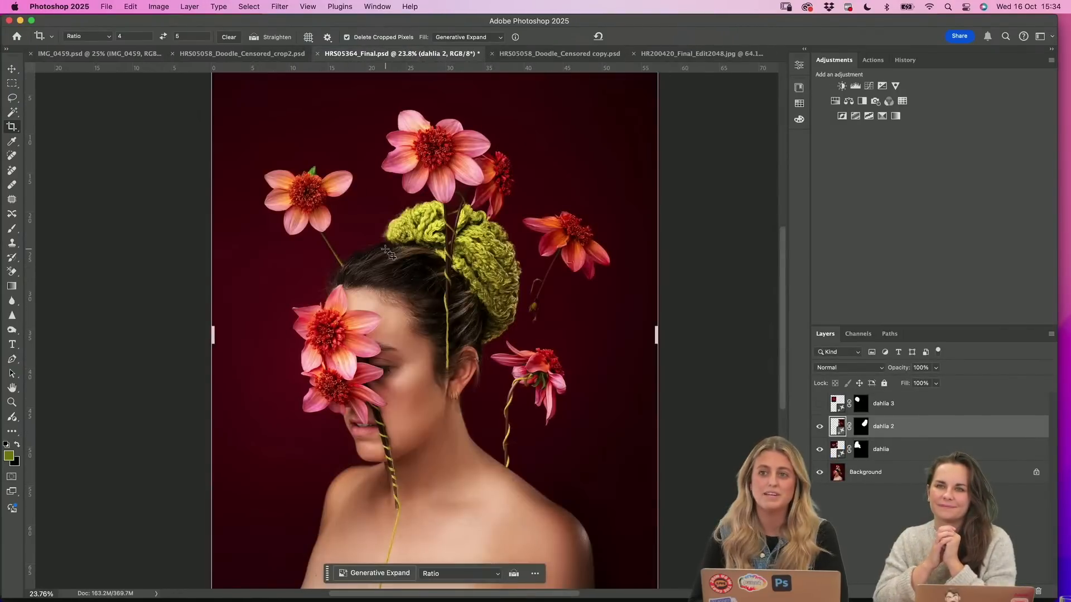
In HRS05058_Doodle_Censored_crop2.psd, extend the crop frame beyond all edges and apply Generative Expand without a prompt
left_click(245, 55)
left_click_drag(408, 181, 408, 134)
left_click_drag(411, 281, 408, 239)
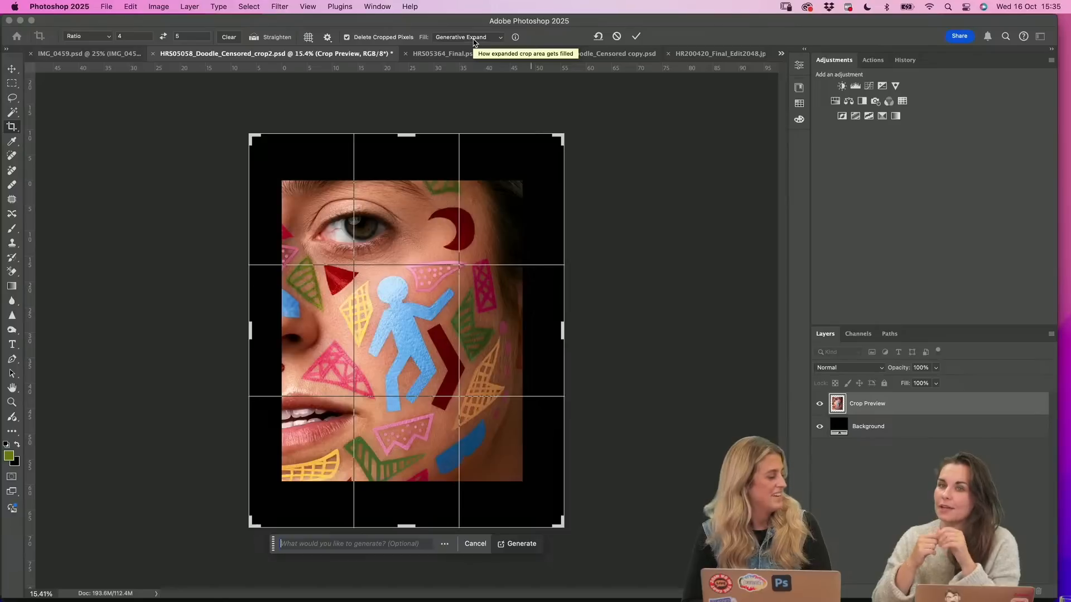
left_click(637, 37)
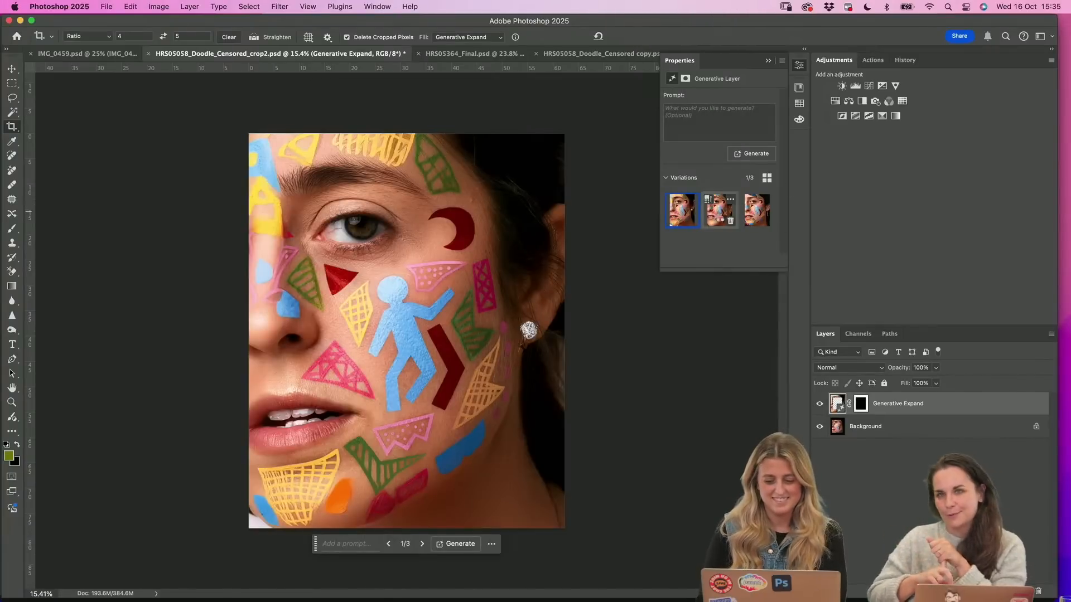
Compare the Generative Expand variations of the face and select the third one
left_click(719, 213)
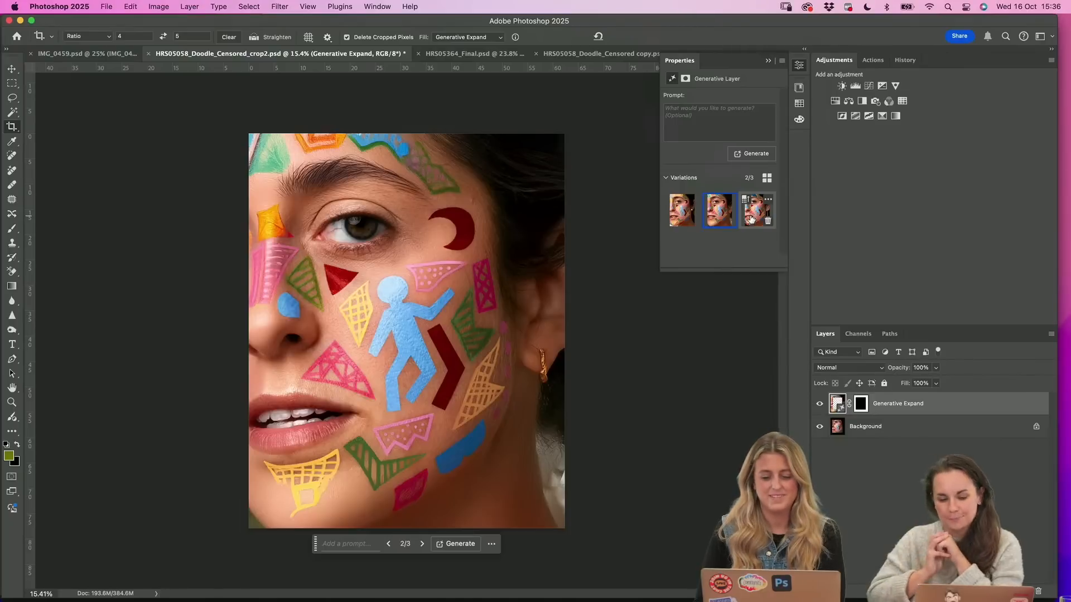
left_click(751, 219)
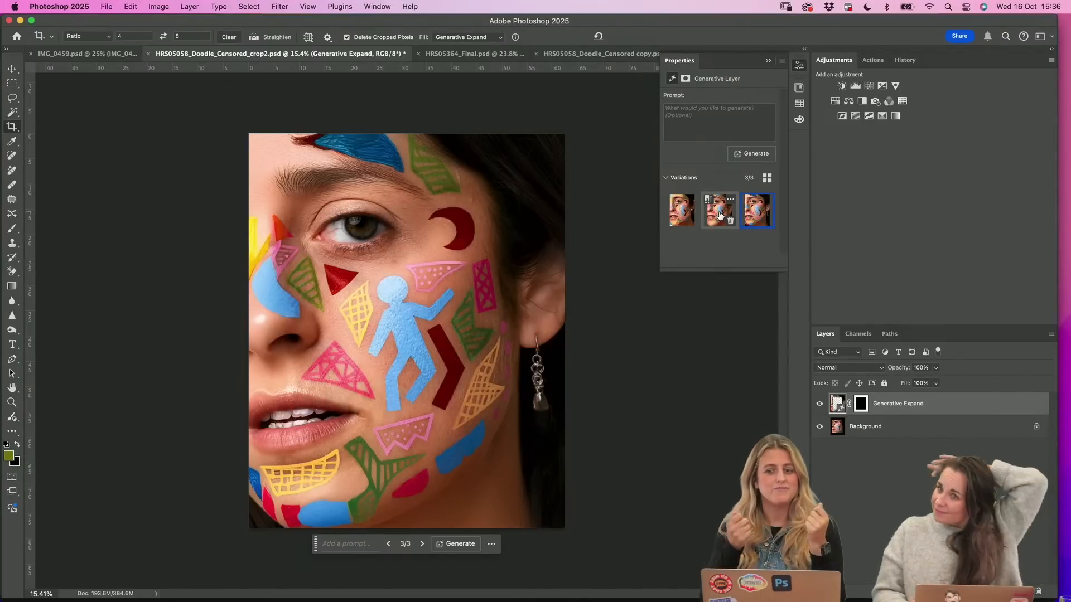
View the flower portrait in HRS05364_Final.psd and return to the expanded face in HRS05058_Doodle_Censored_crop2.psd
left_click(590, 55)
left_click(415, 57)
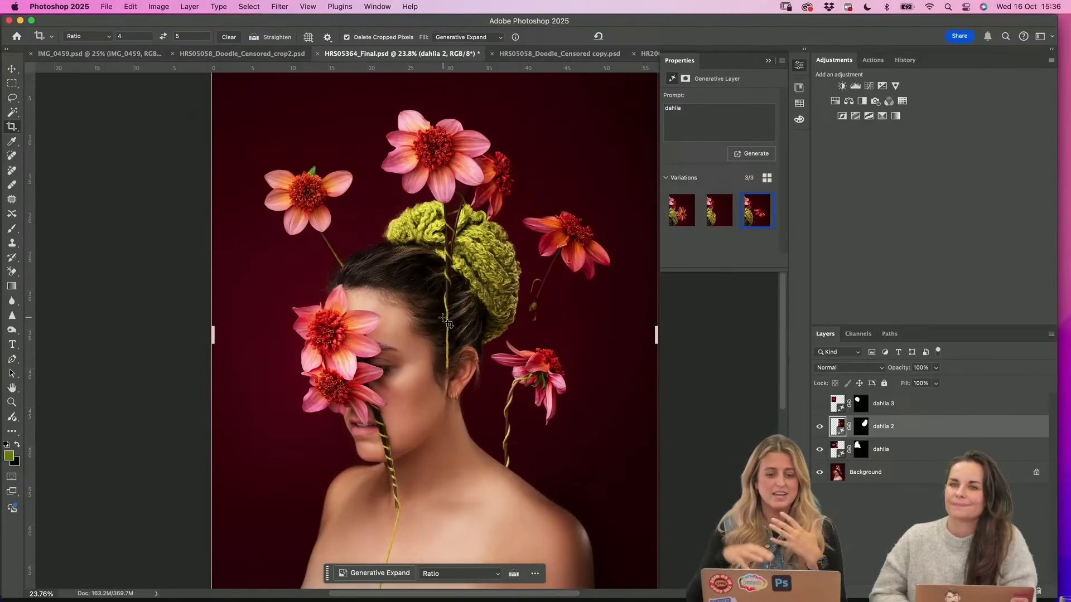
left_click(241, 52)
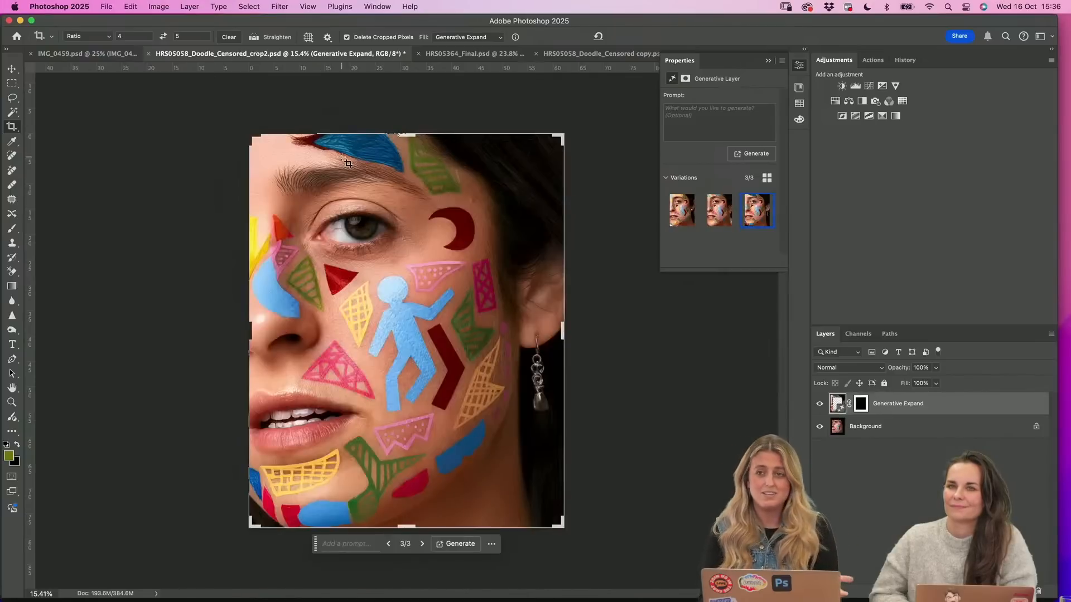
mouse_move(678, 219)
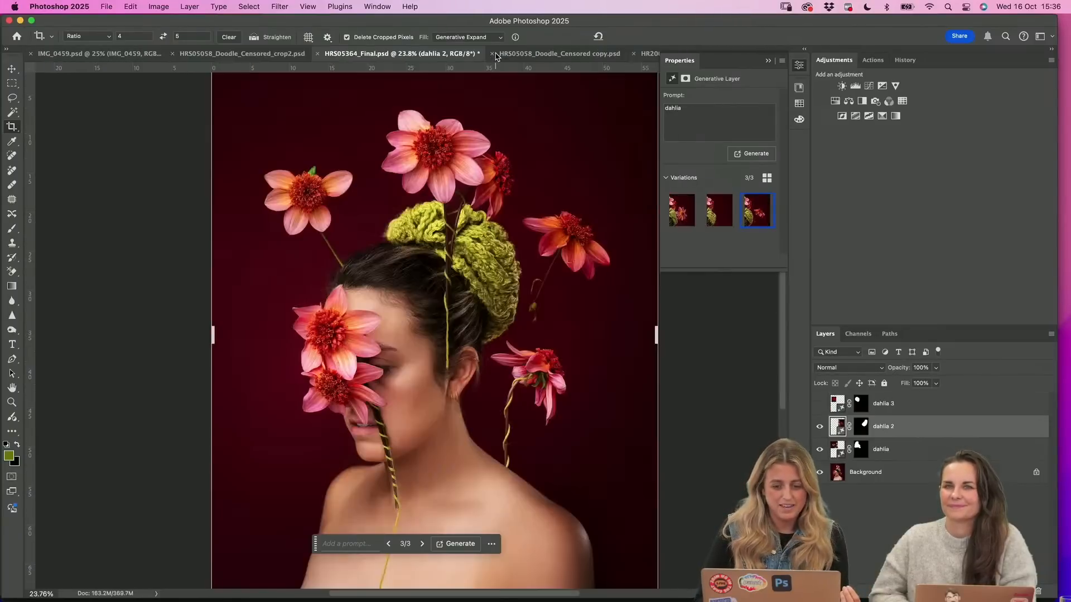
In HRS05058_Doodle_Censored copy.psd, remove the background of the Layer 0 copy layer and select its layer mask
left_click(495, 54)
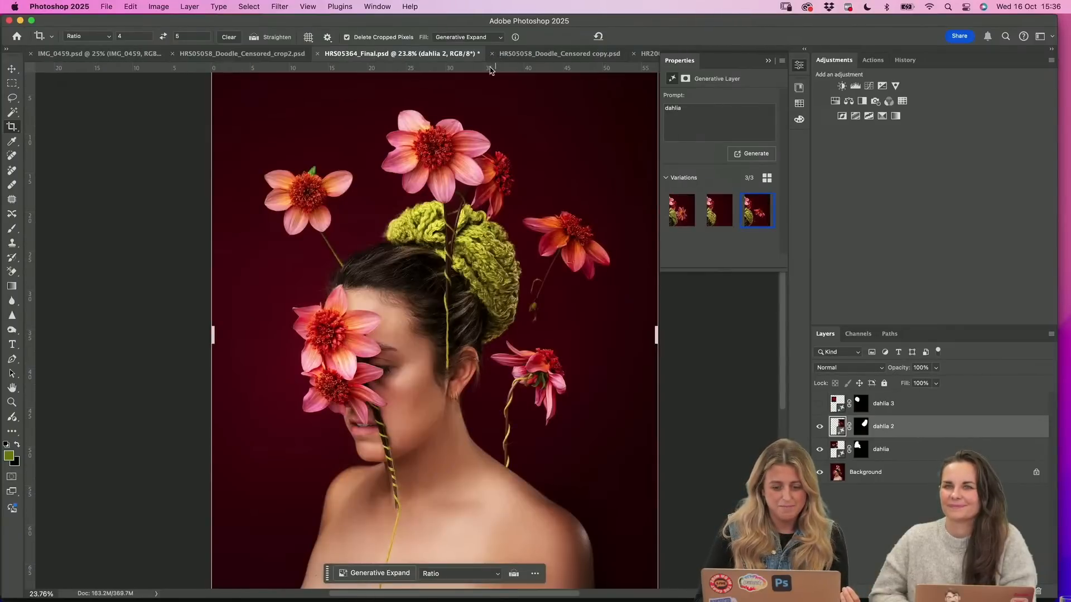
left_click(564, 54)
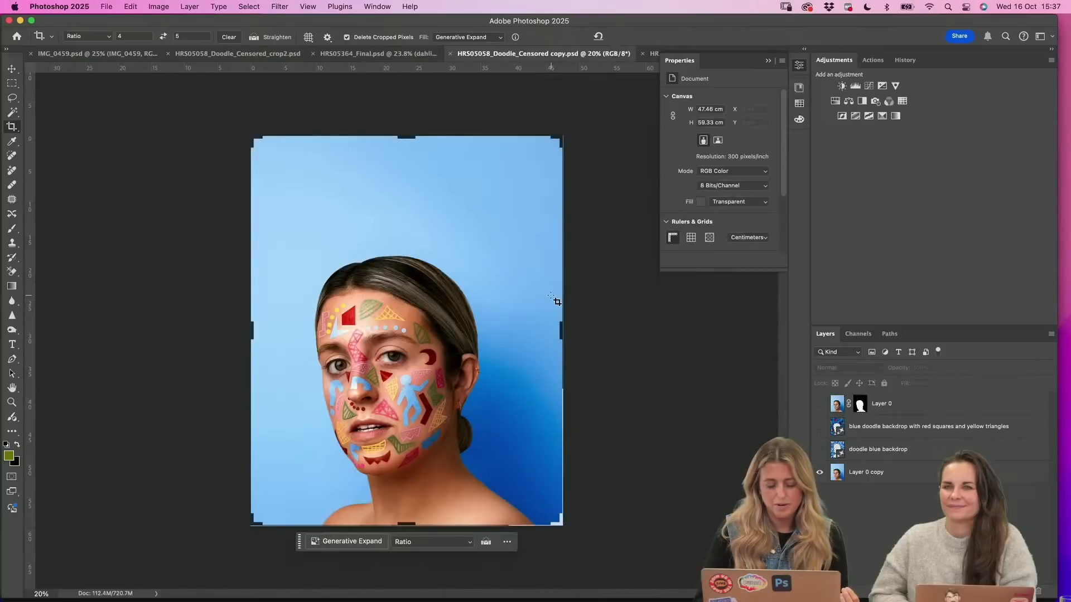
left_click(11, 79)
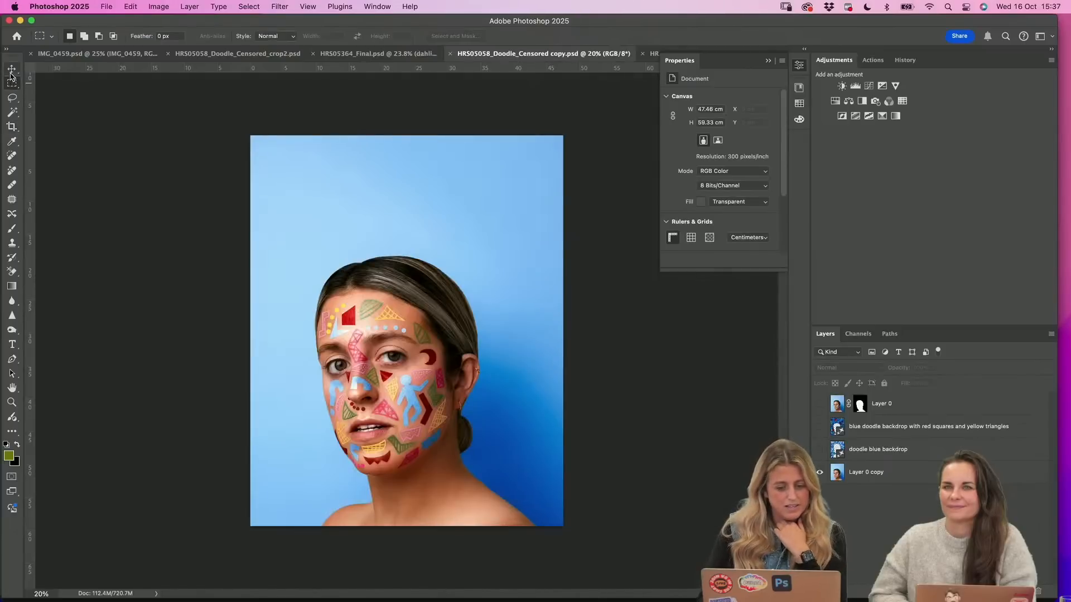
left_click(863, 474)
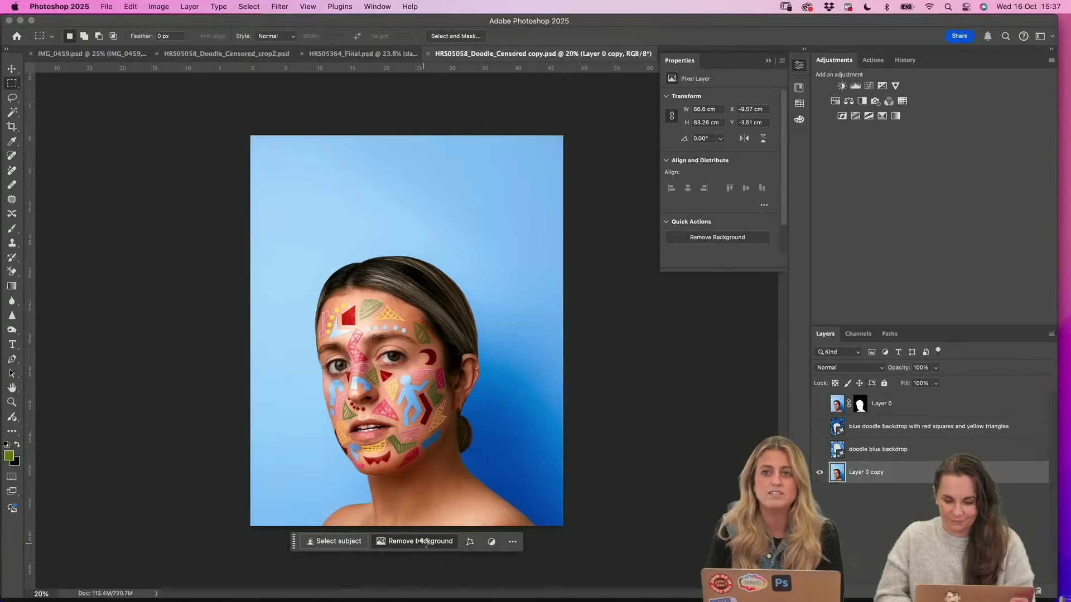
left_click(422, 541)
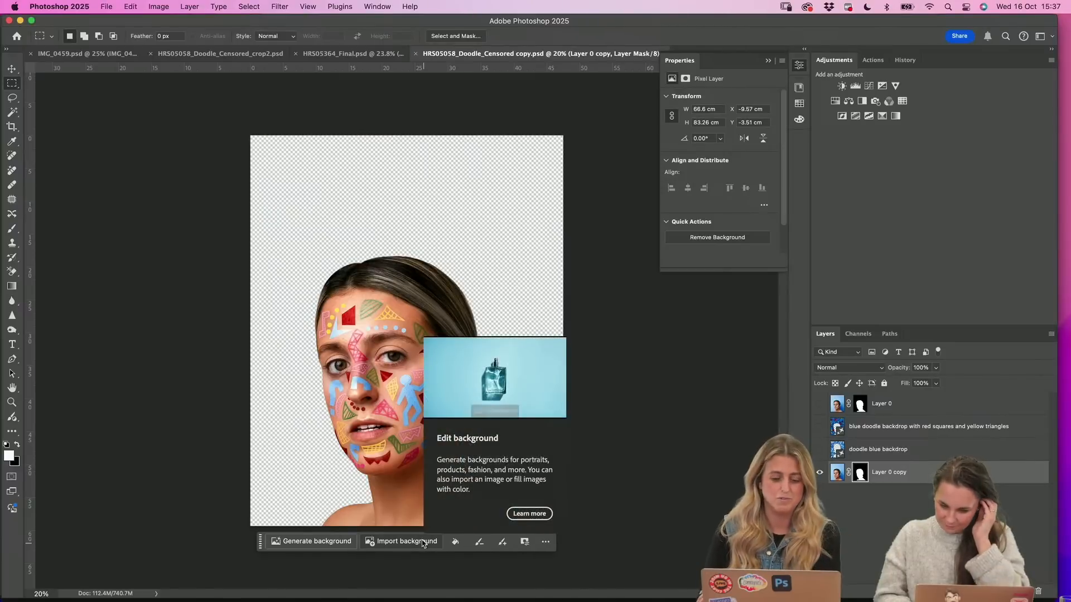
left_click(861, 473)
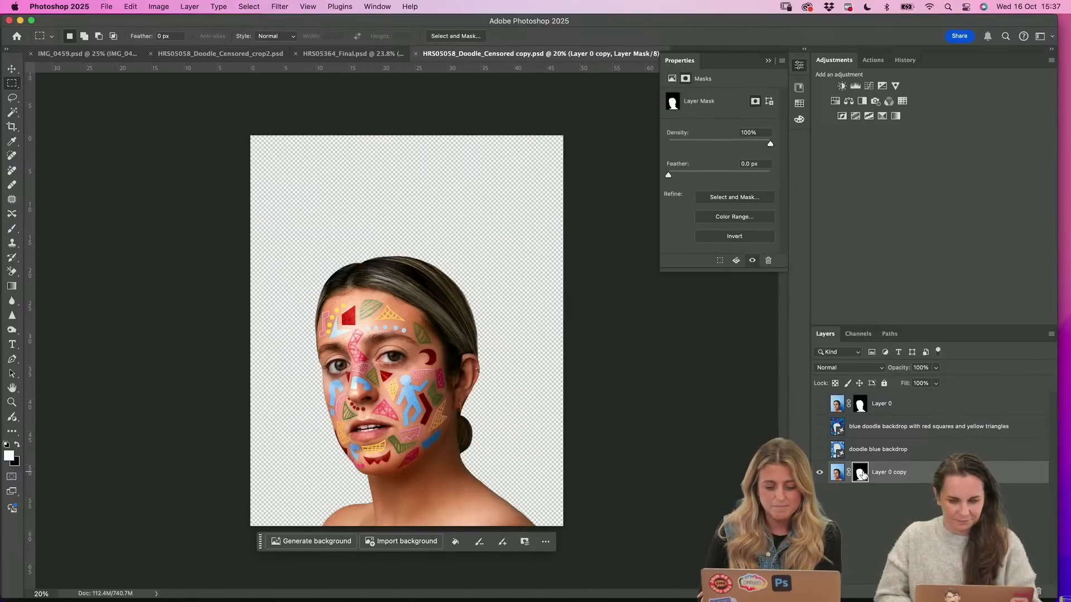
Generate a background behind the portrait with the prompt "doodles blue with red squares and yellow triangles"
left_click(292, 541)
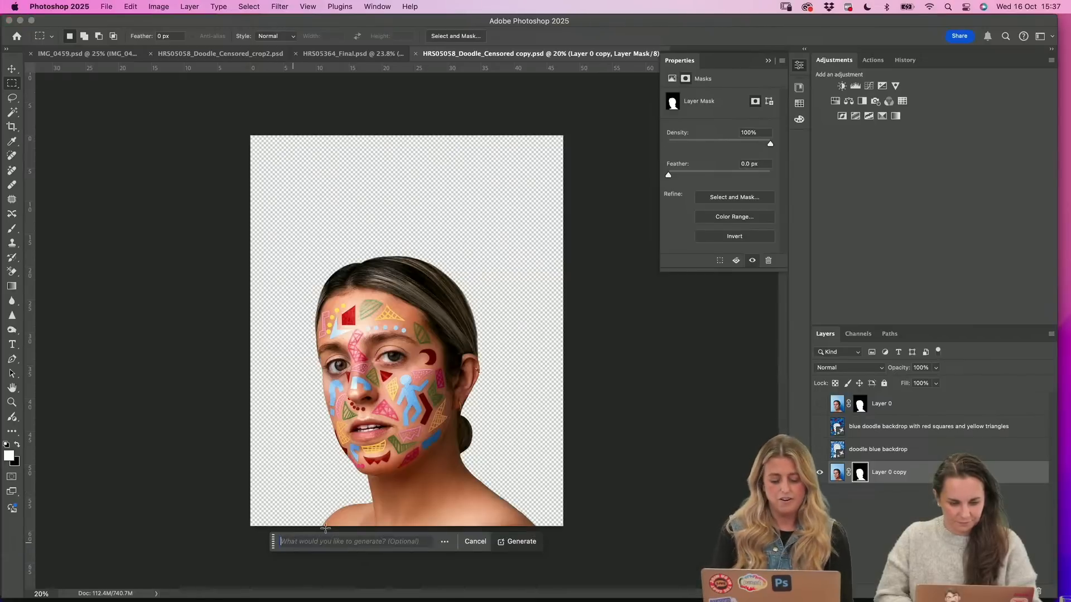
type("doodles")
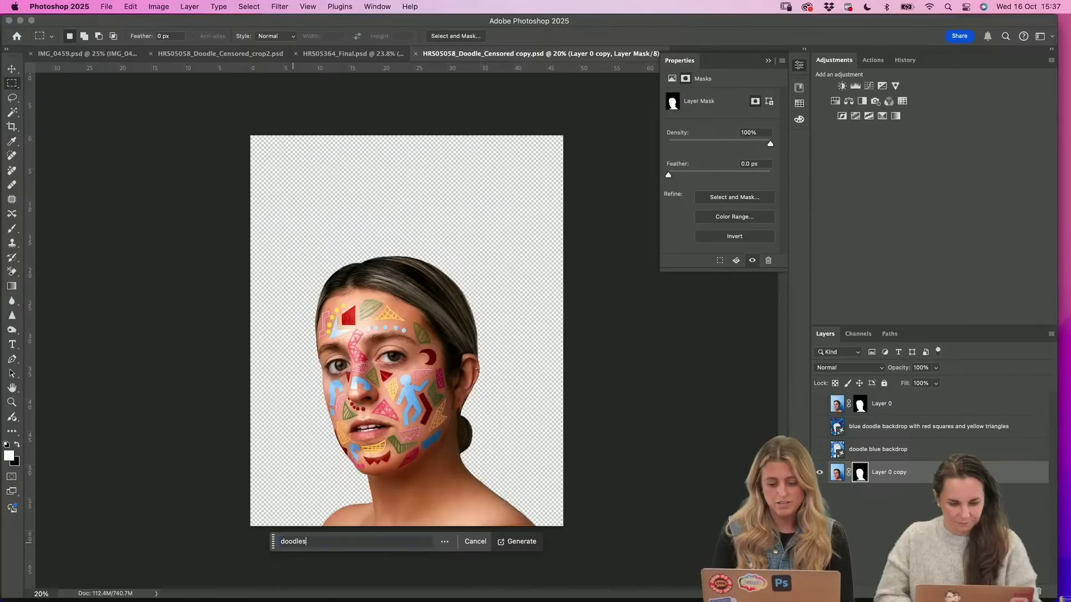
type(" blue ")
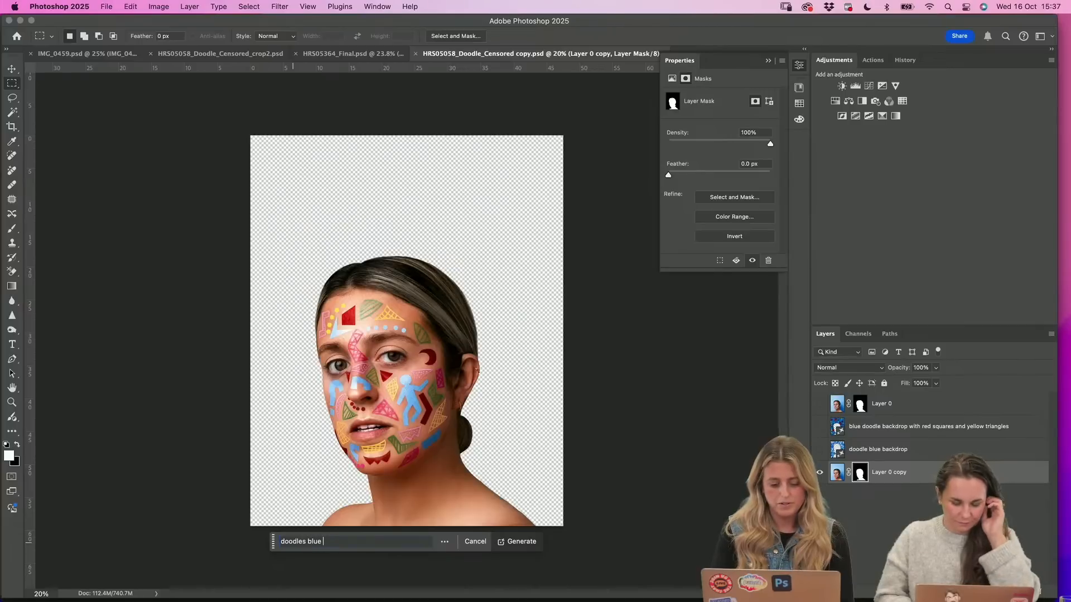
type("man ")
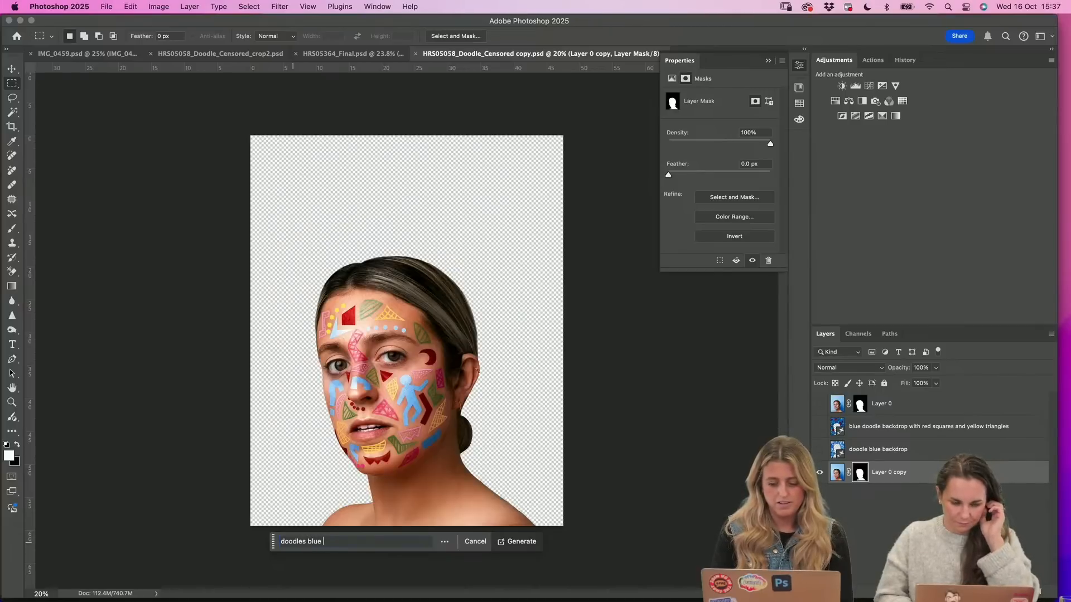
type("i")
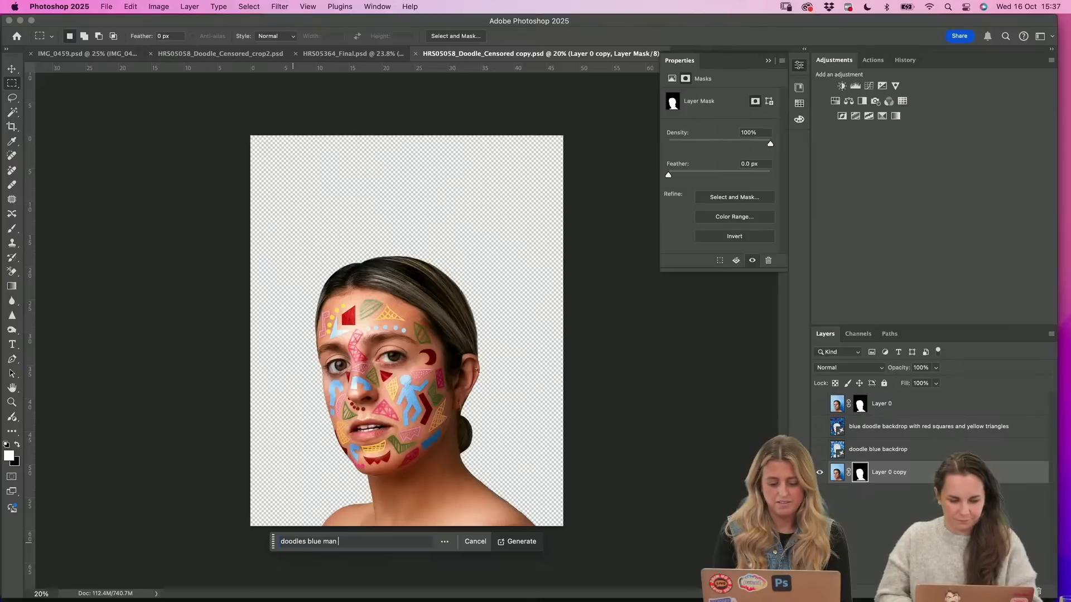
key("BackSpace")
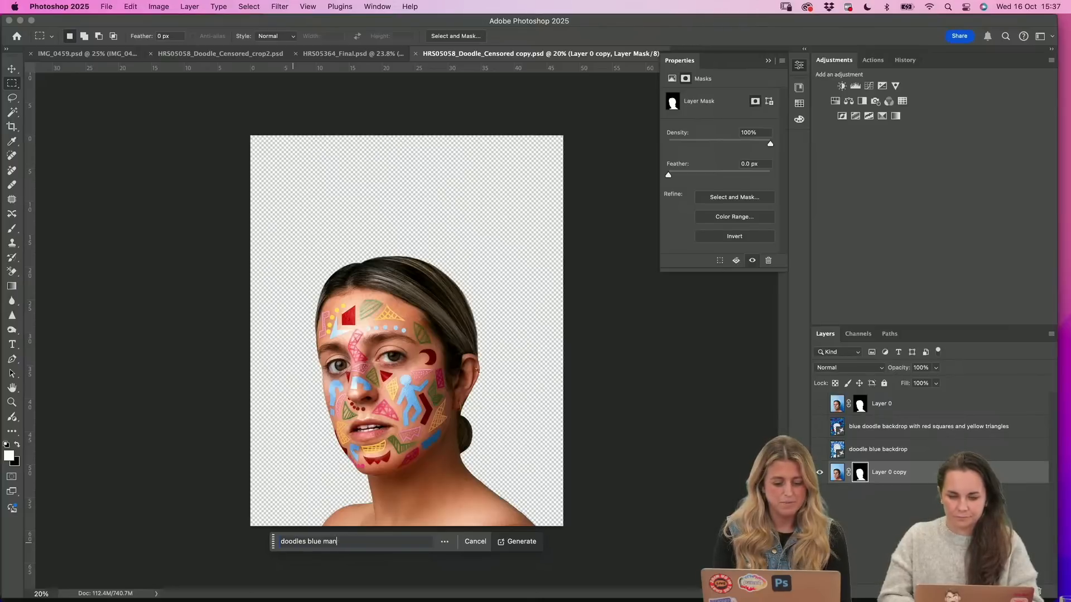
key("BackSpace")
key("BackSpace")
key("BackSpace")
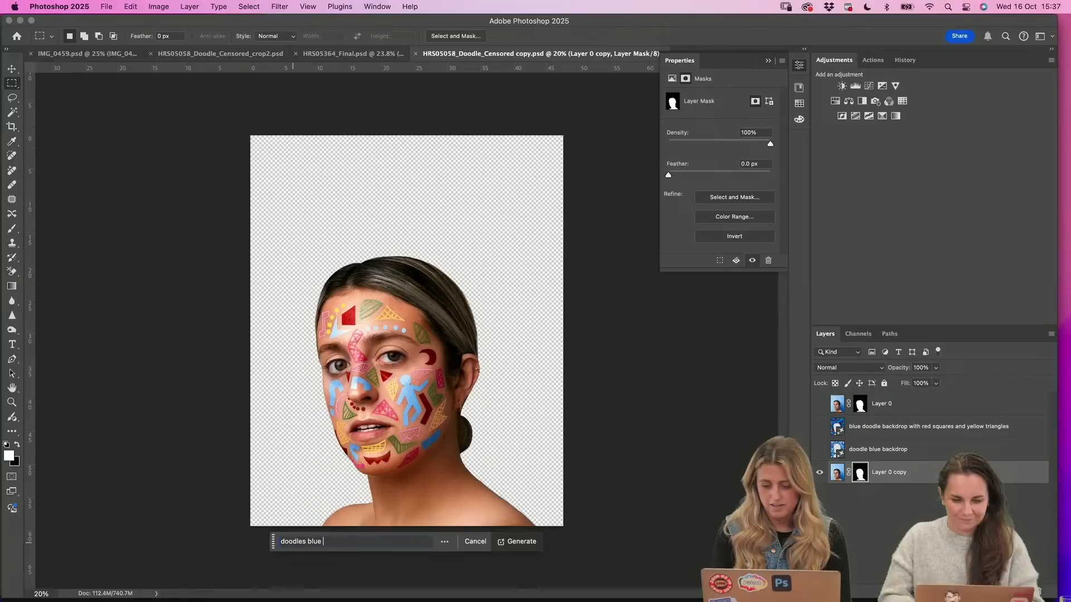
type("with red")
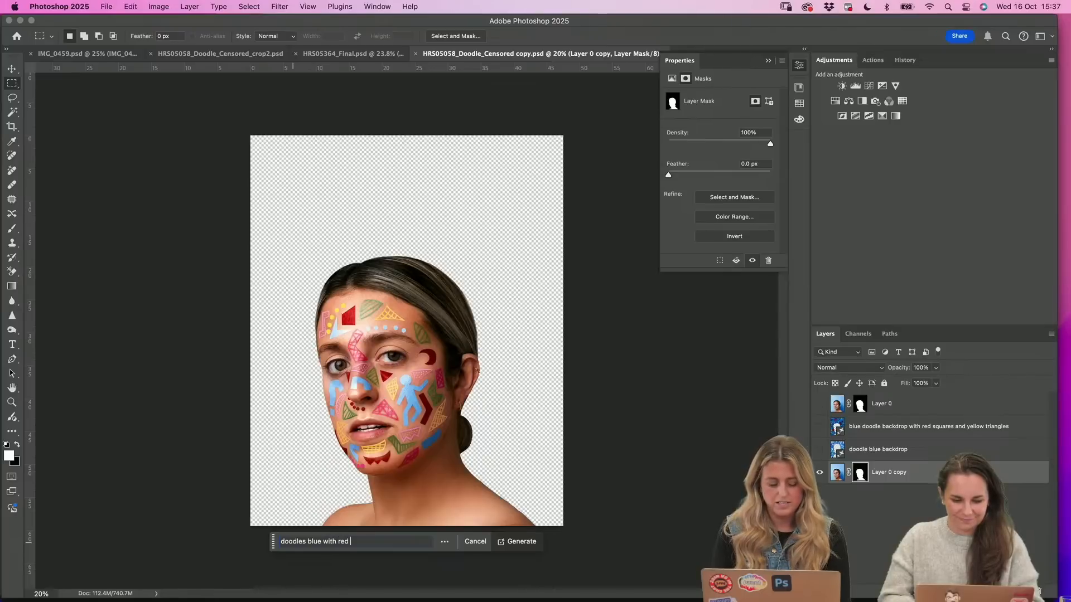
type(" squares ")
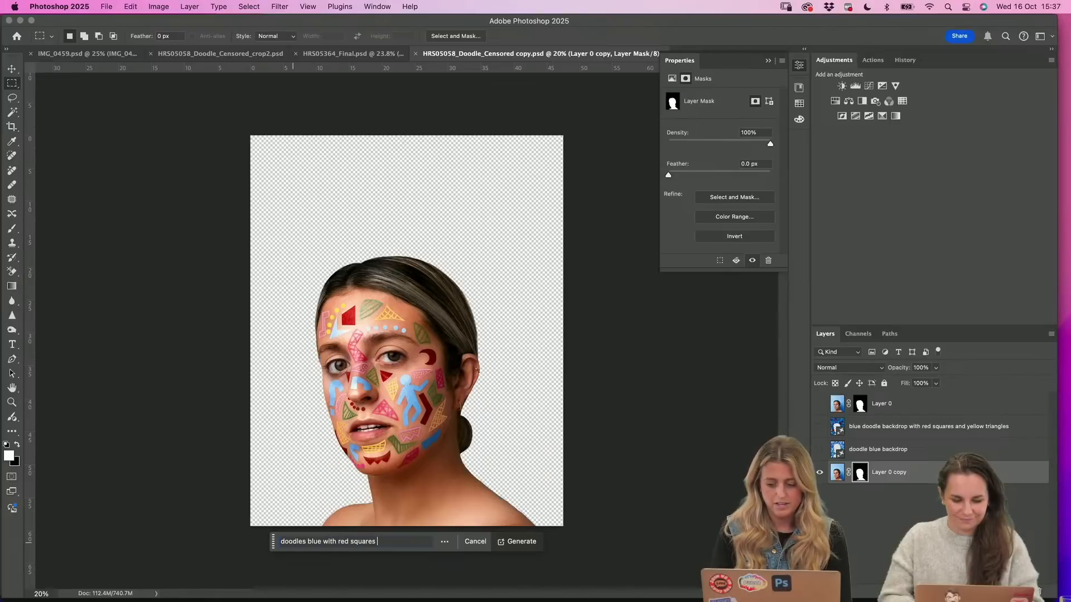
type("and yellow tri")
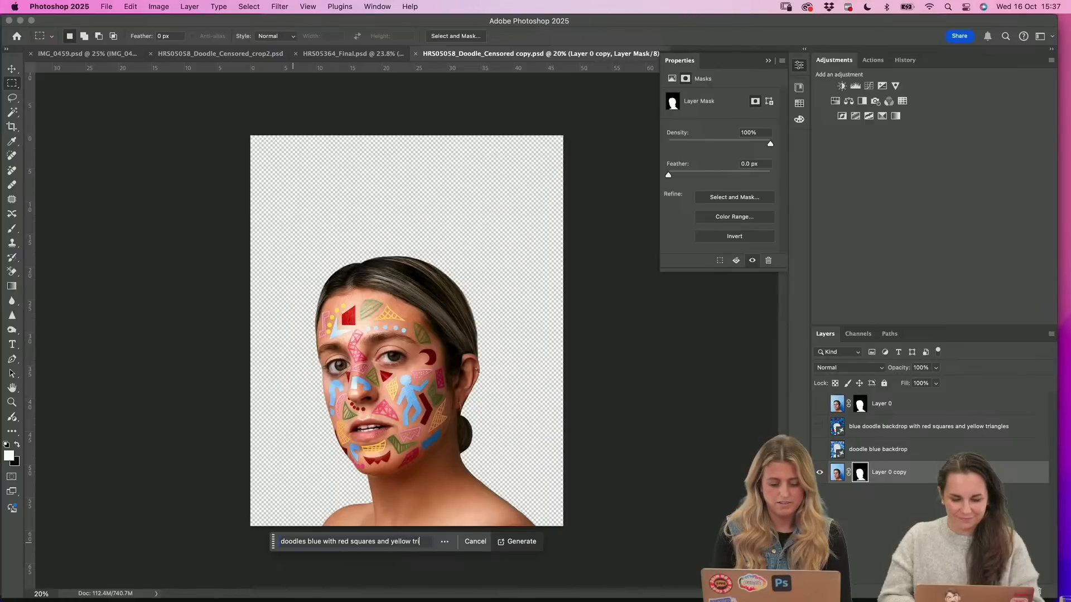
type("angles")
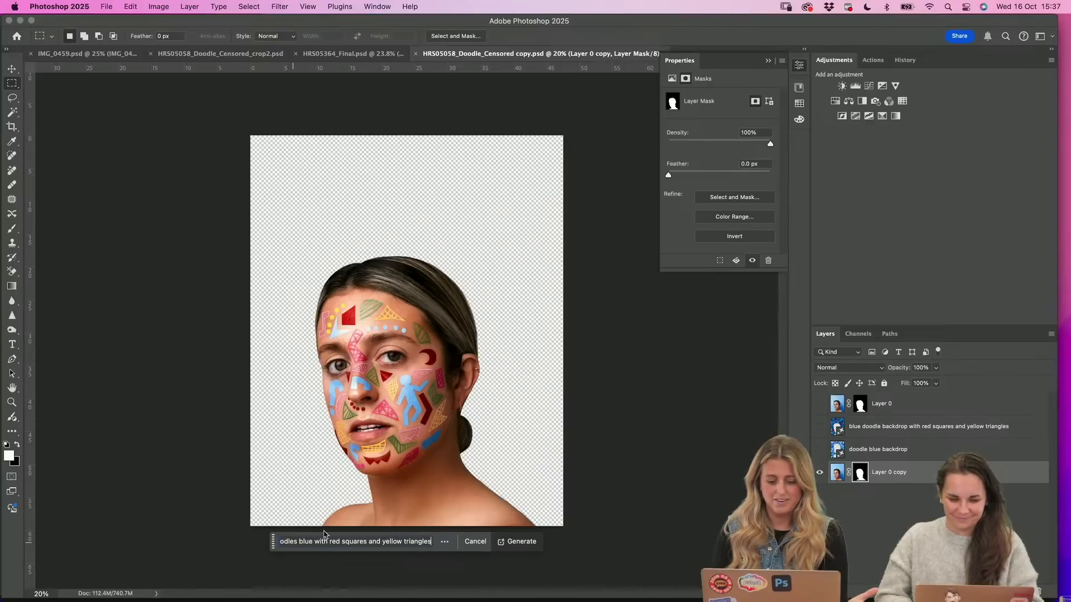
key("Return")
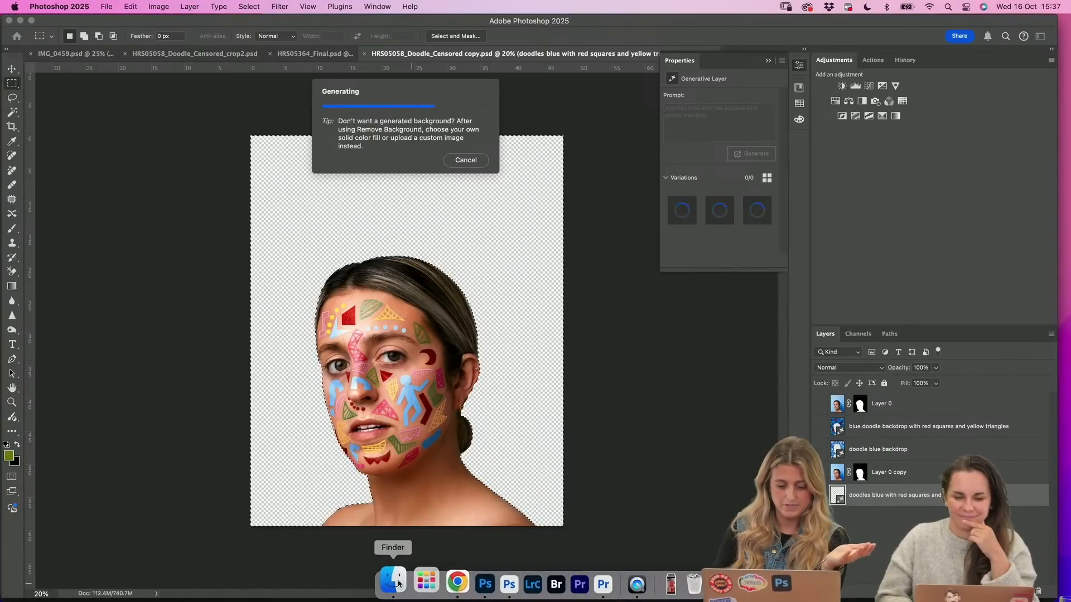
Switch to Finder, preview Doodles Extended 1 Final.mov in the 1. Doodles - Extended folder, and return to Photoshop
left_click(398, 583)
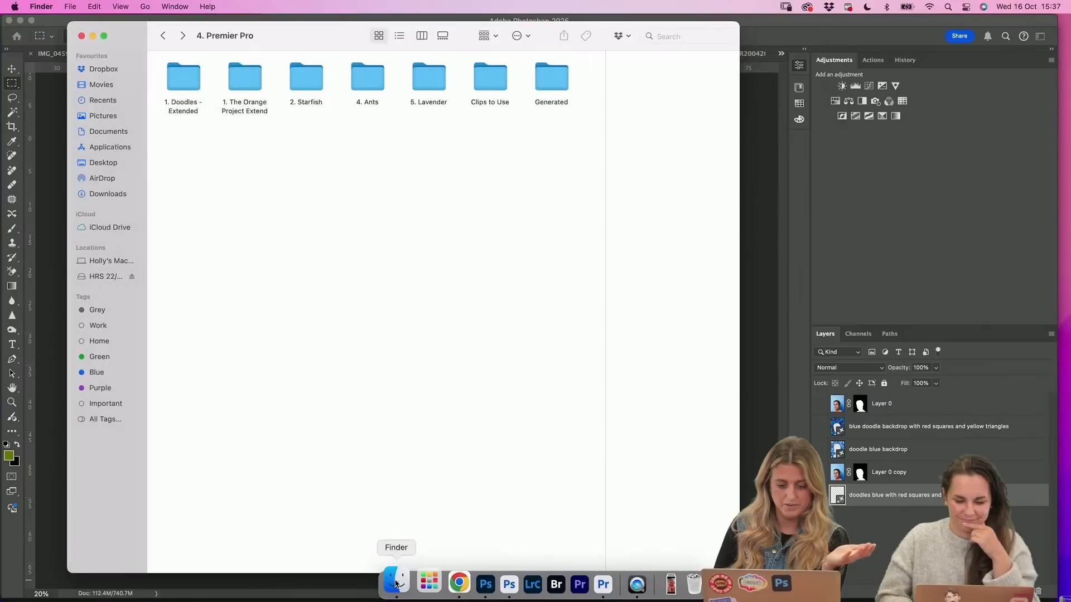
double_click(184, 82)
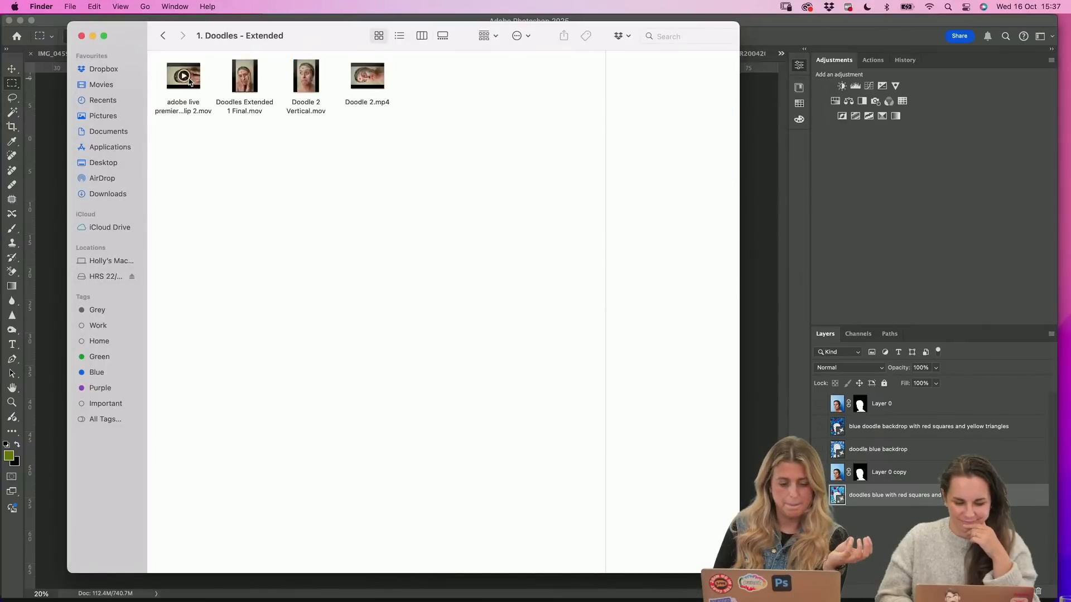
left_click(247, 94)
key("space")
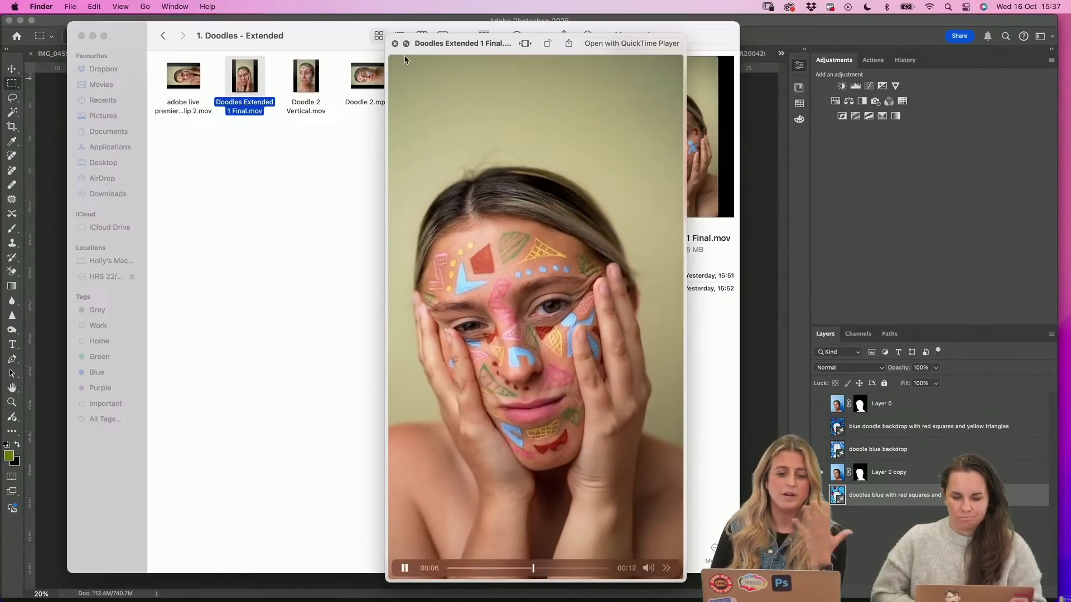
left_click(395, 43)
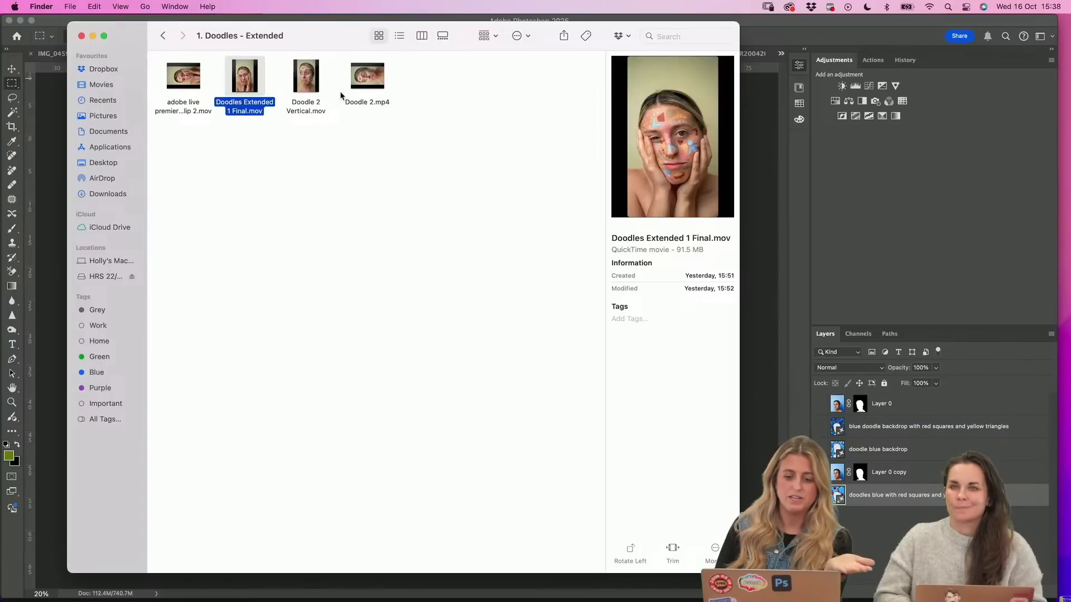
key("space")
key("space")
left_click_drag(143, 39, 406, 39)
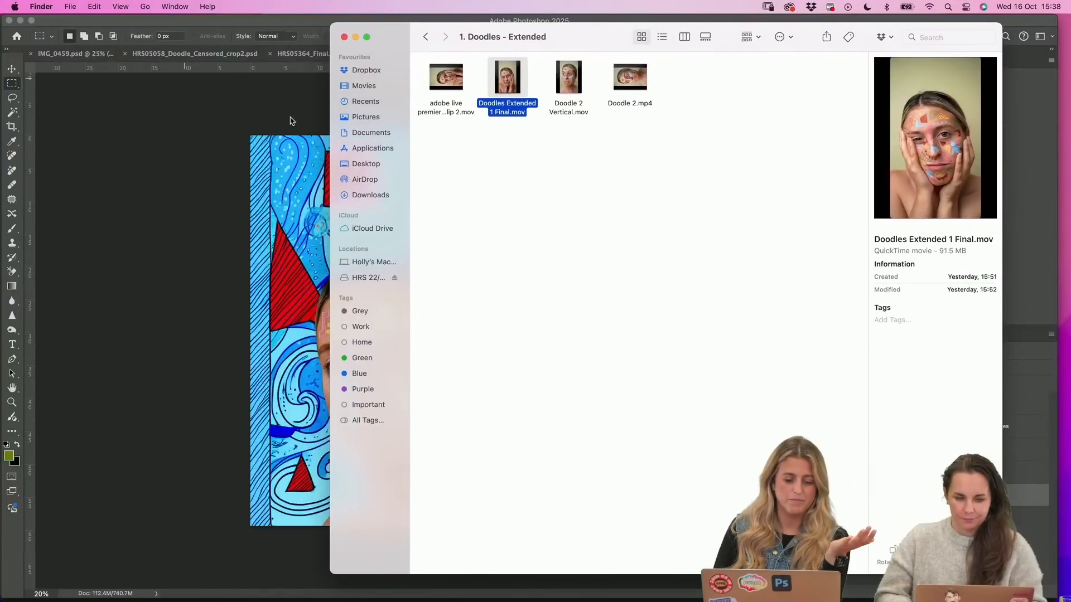
left_click(201, 191)
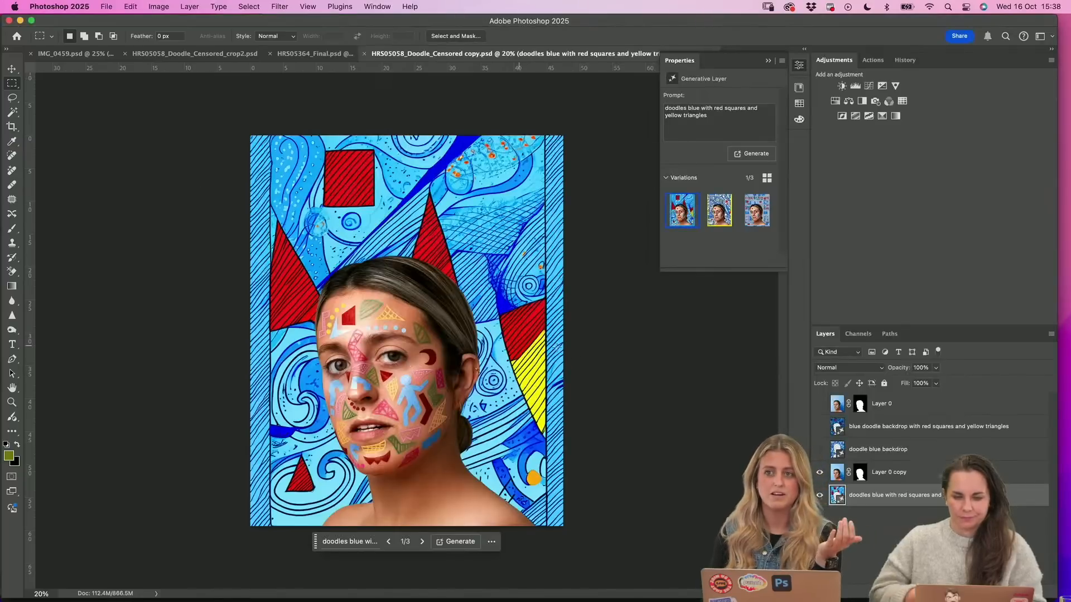
Delete the layer mask of Layer 0 and toggle the layer's visibility to compare the plain and generated backgrounds, leaving it hidden
left_click(819, 404)
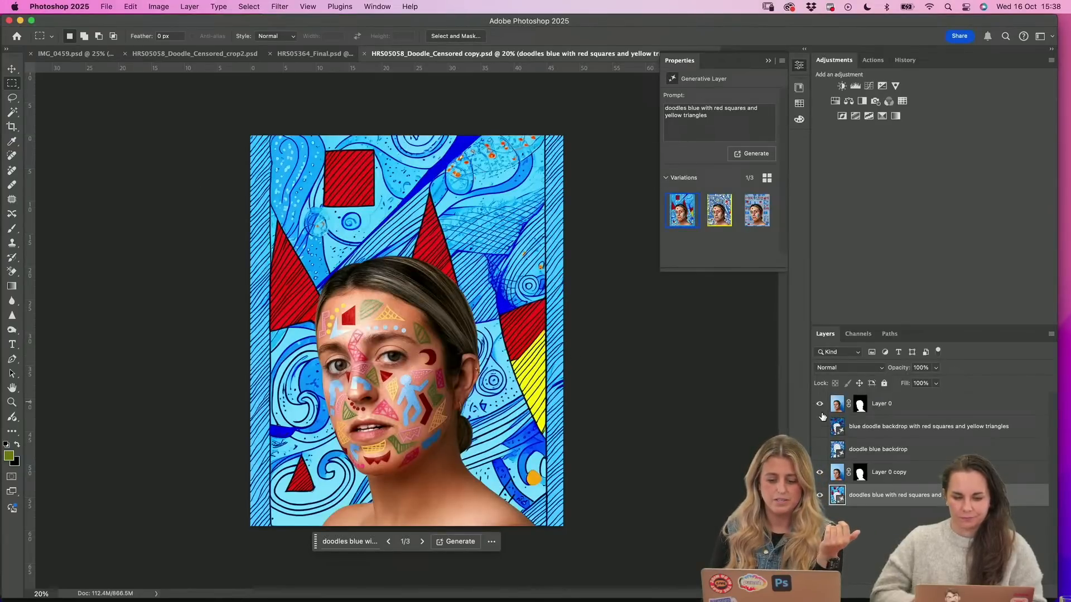
left_click(860, 404)
right_click(861, 405)
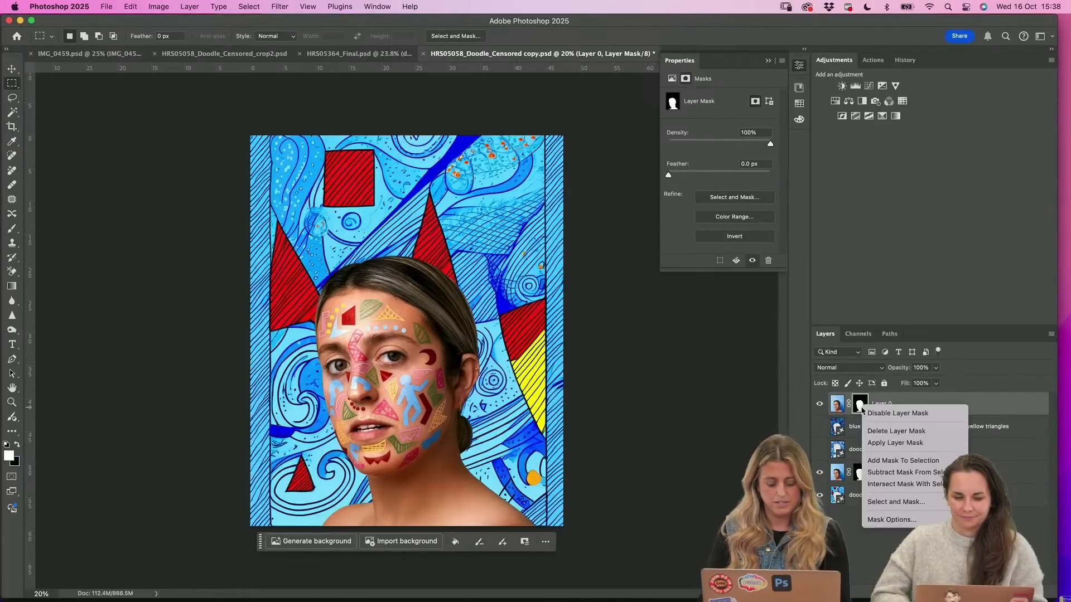
left_click(895, 431)
left_click(819, 404)
left_click(820, 404)
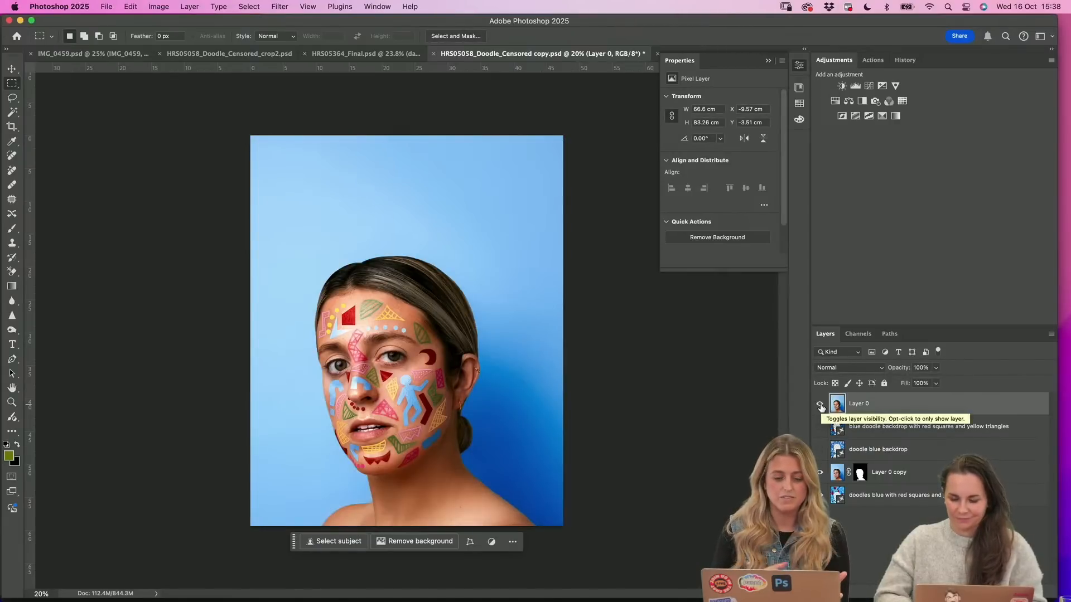
left_click(820, 405)
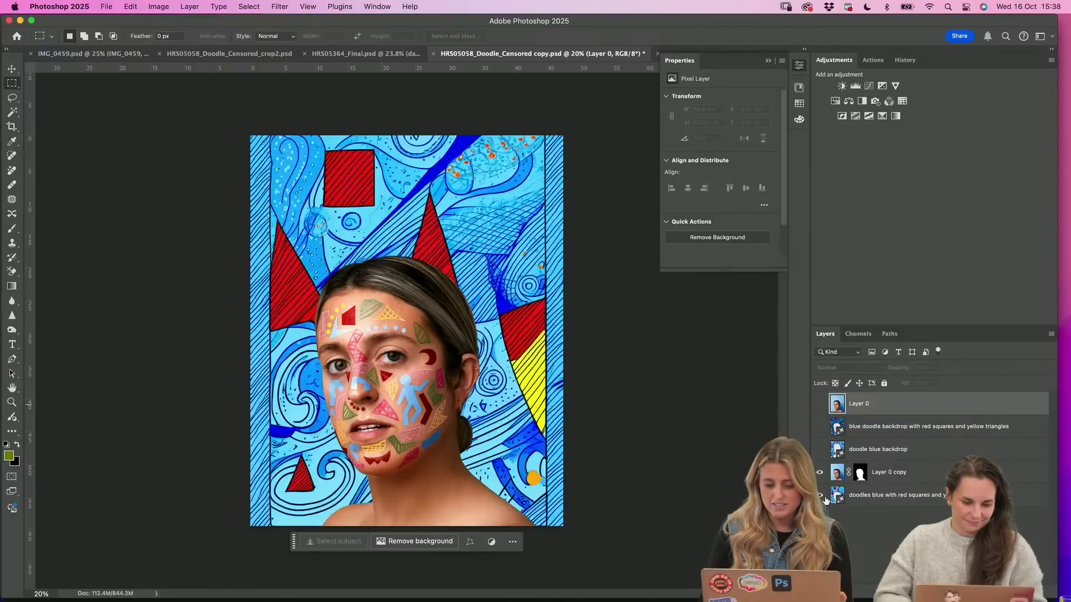
Compare the three generated doodle backgrounds, return to the first one, and briefly view the flower portrait in HRS05364_Final.psd
left_click(887, 491)
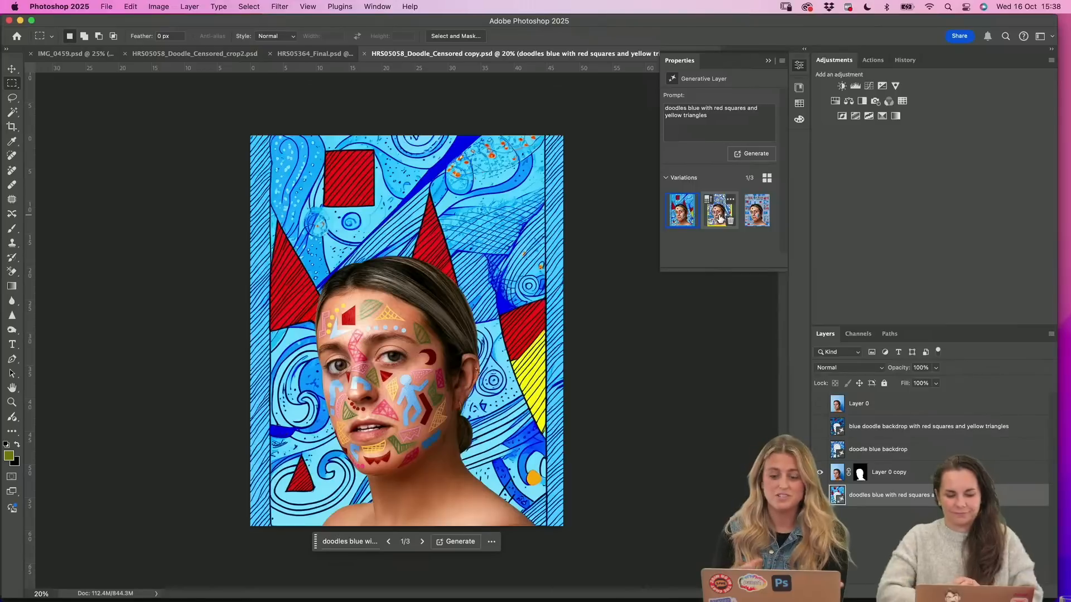
left_click(720, 218)
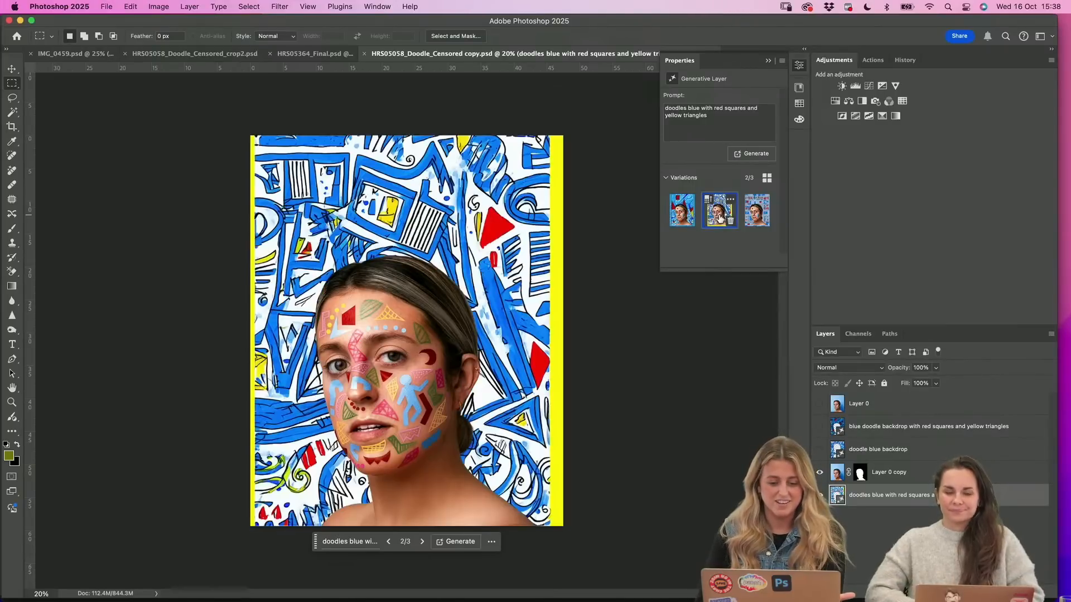
left_click(757, 219)
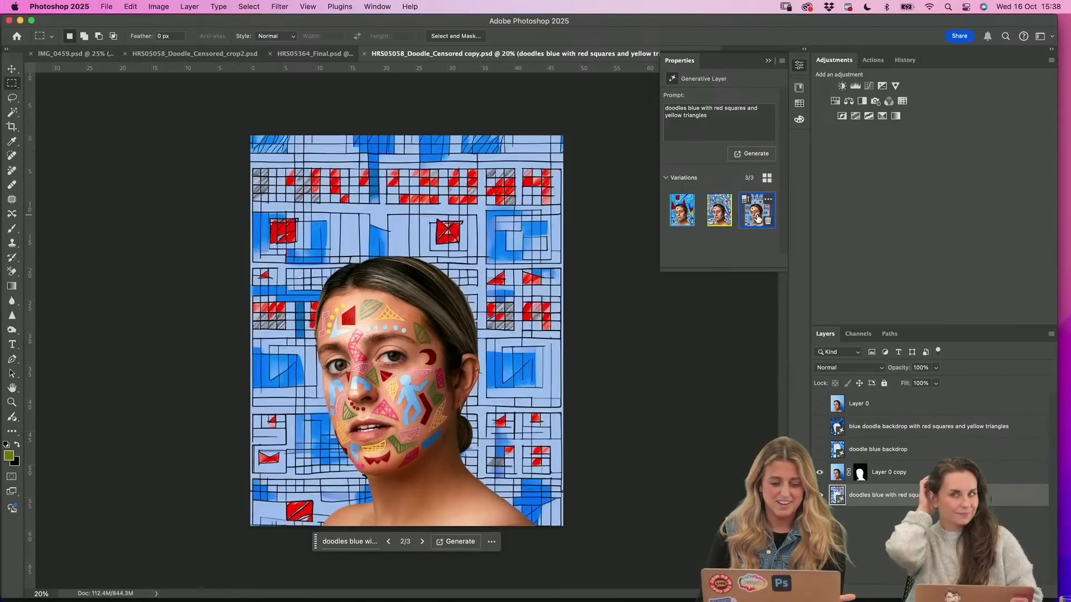
left_click(712, 220)
left_click(684, 220)
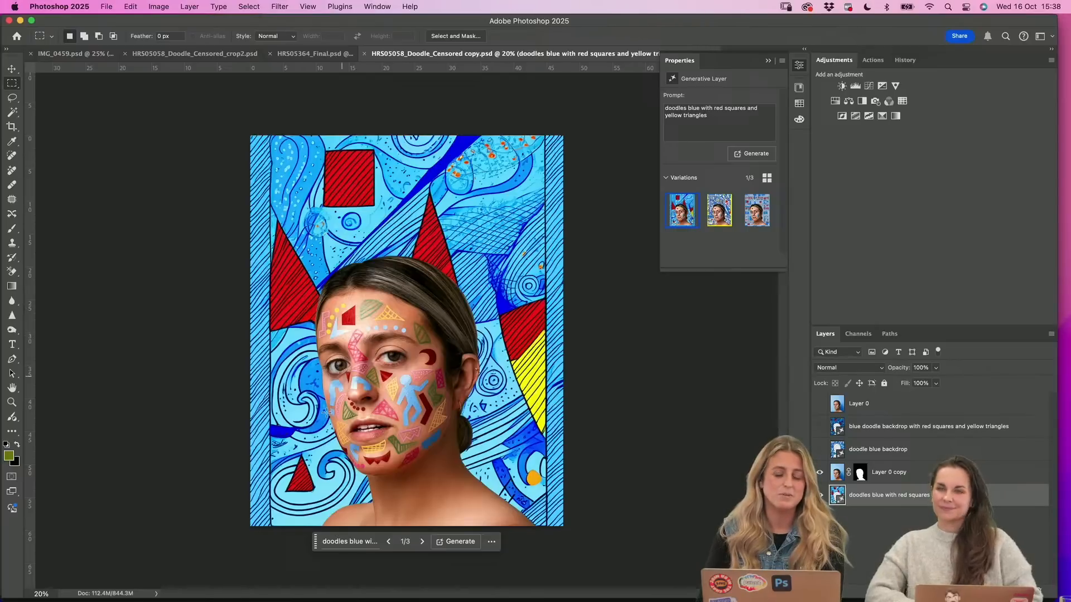
left_click(315, 54)
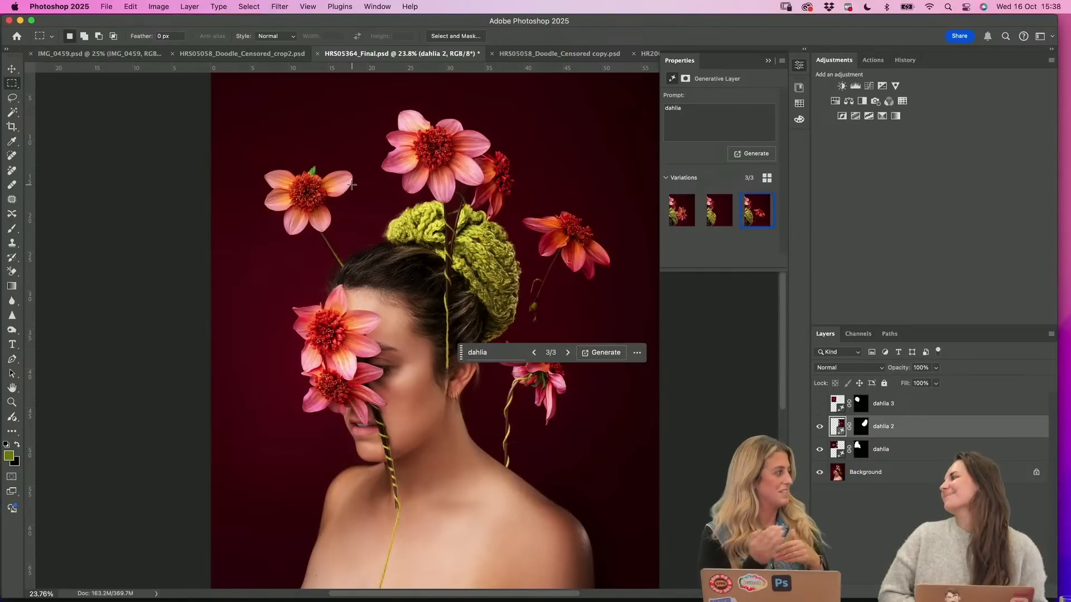
left_click(557, 55)
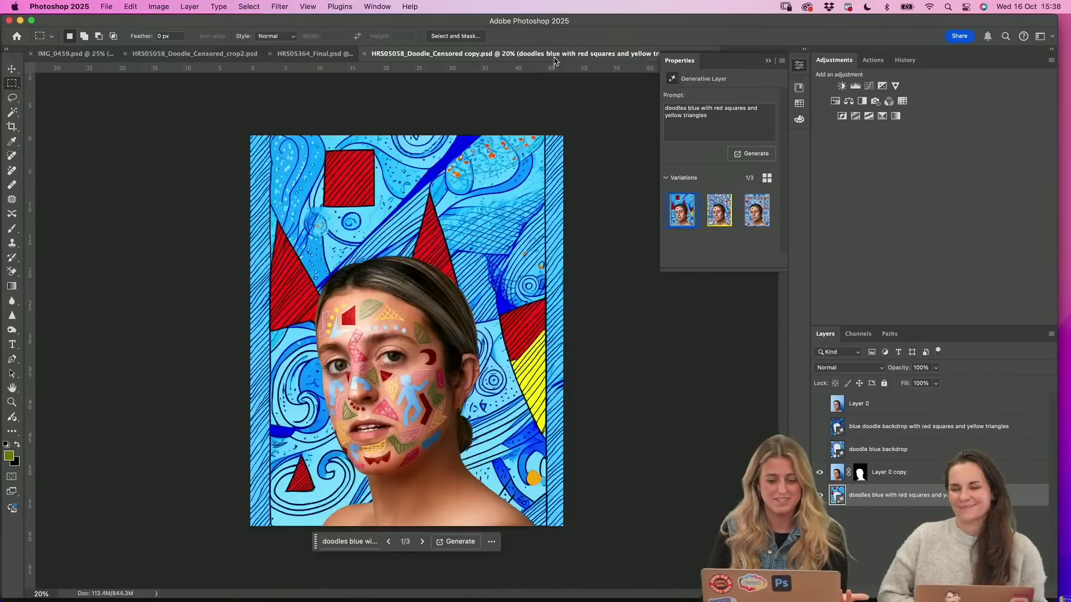
Show Layer 0 in HRS05058_Doodle_Censored copy.psd and examine the painted doodles on the face up close
left_click(819, 404)
left_click(12, 402)
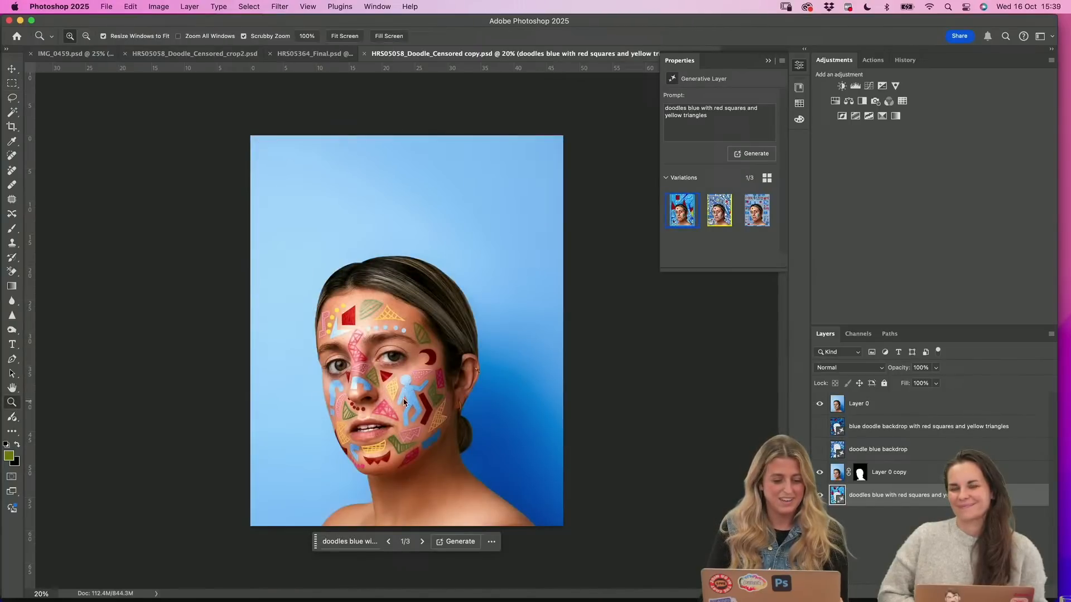
left_click(404, 401)
left_click(406, 402)
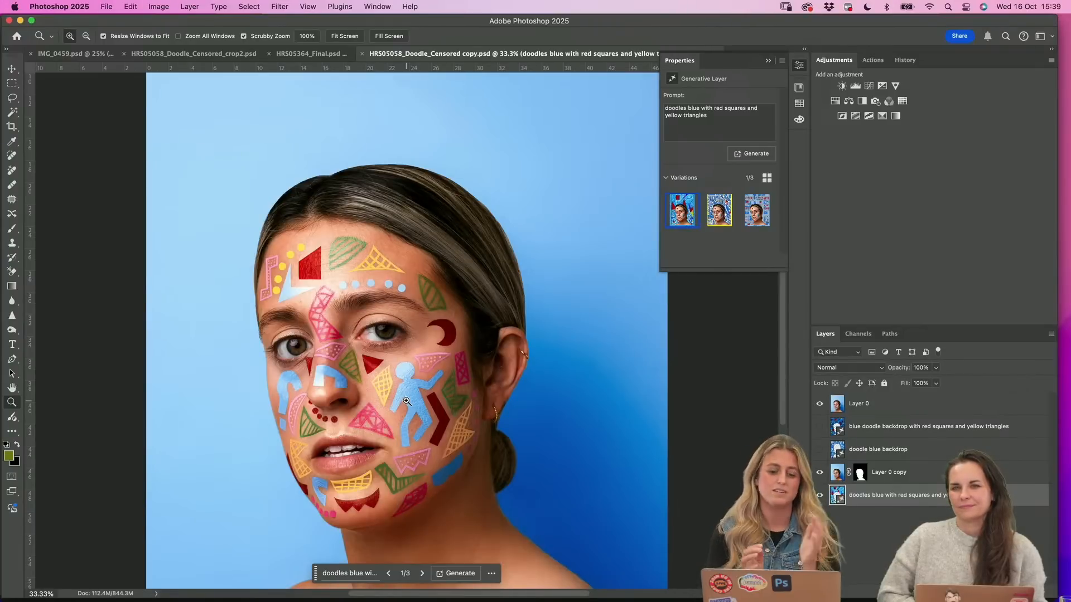
left_click(428, 422)
left_click(428, 422)
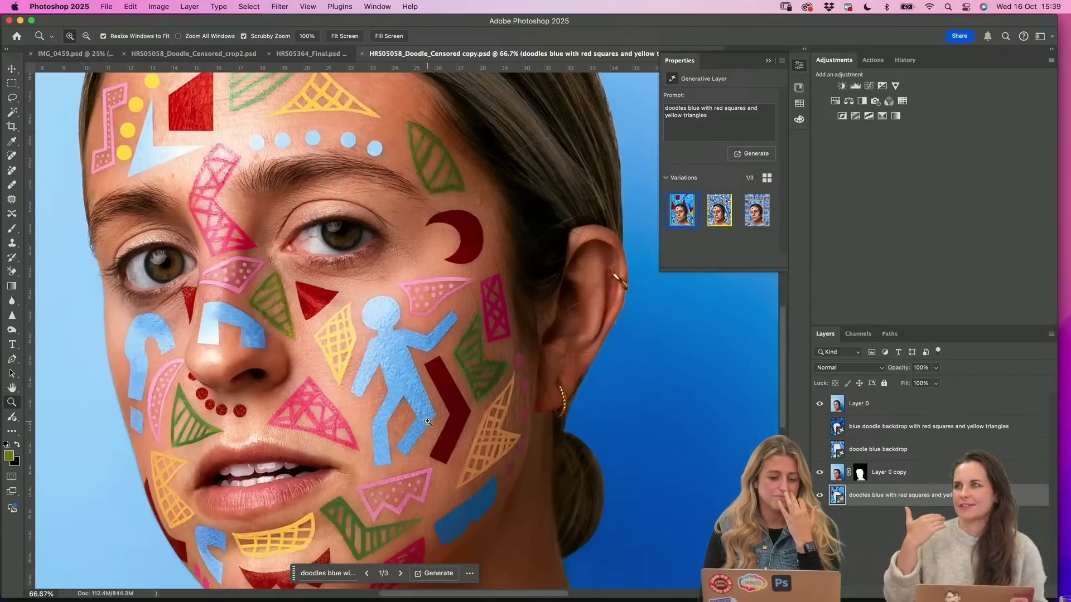
scroll(428, 422, "down", 5)
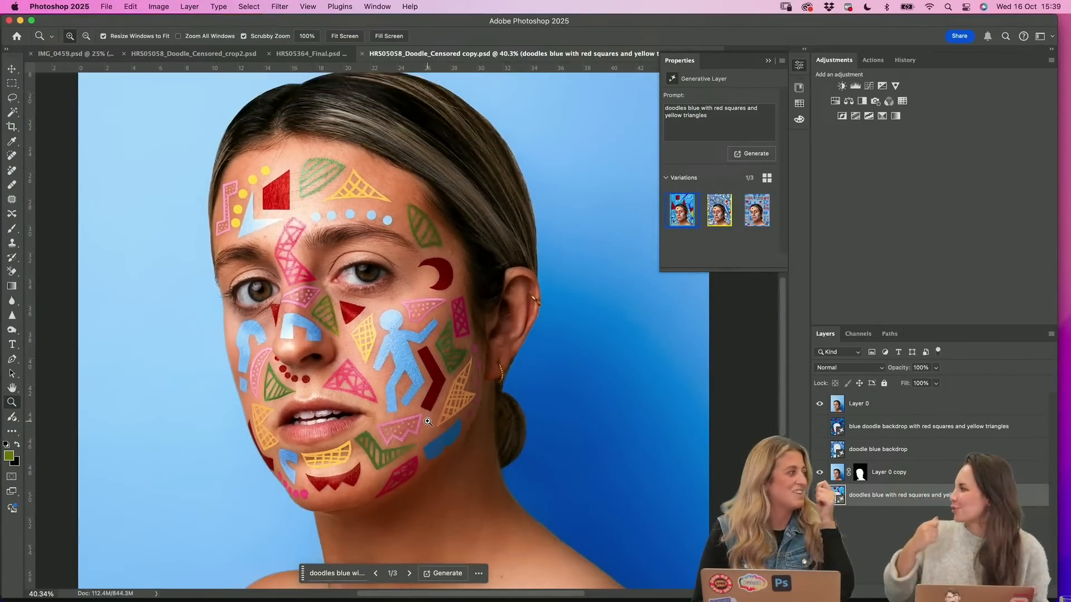
scroll(428, 422, "down", 2)
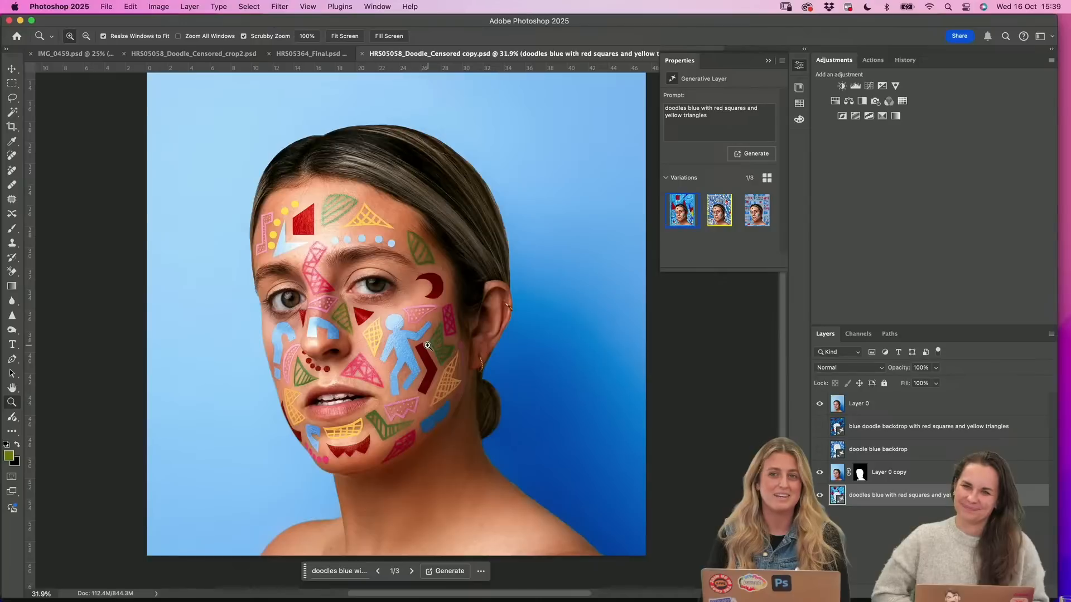
scroll(405, 331, "up", 1)
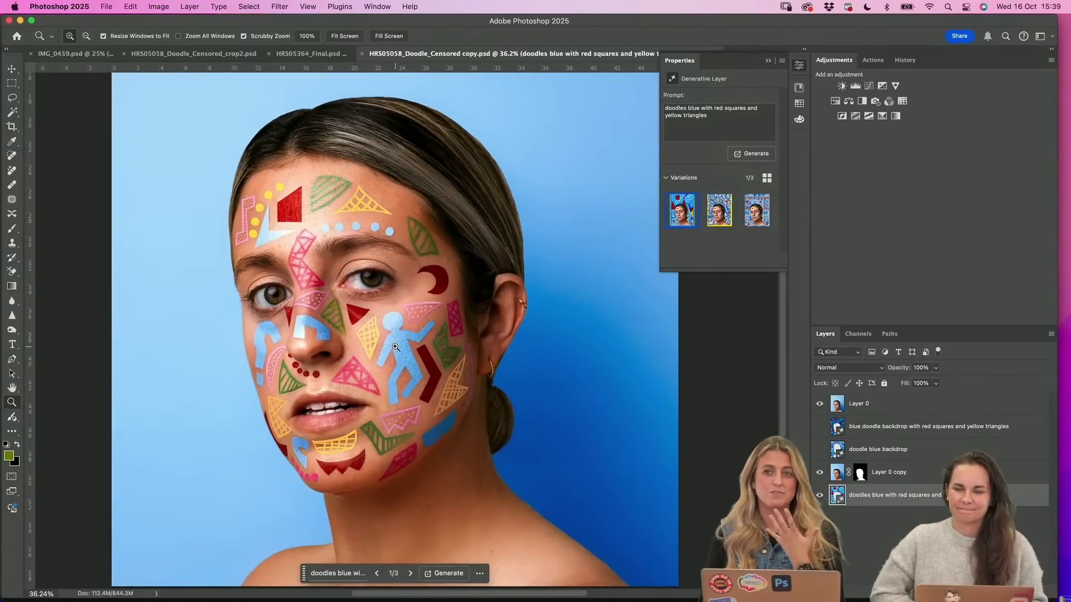
scroll(378, 341, "down", 3)
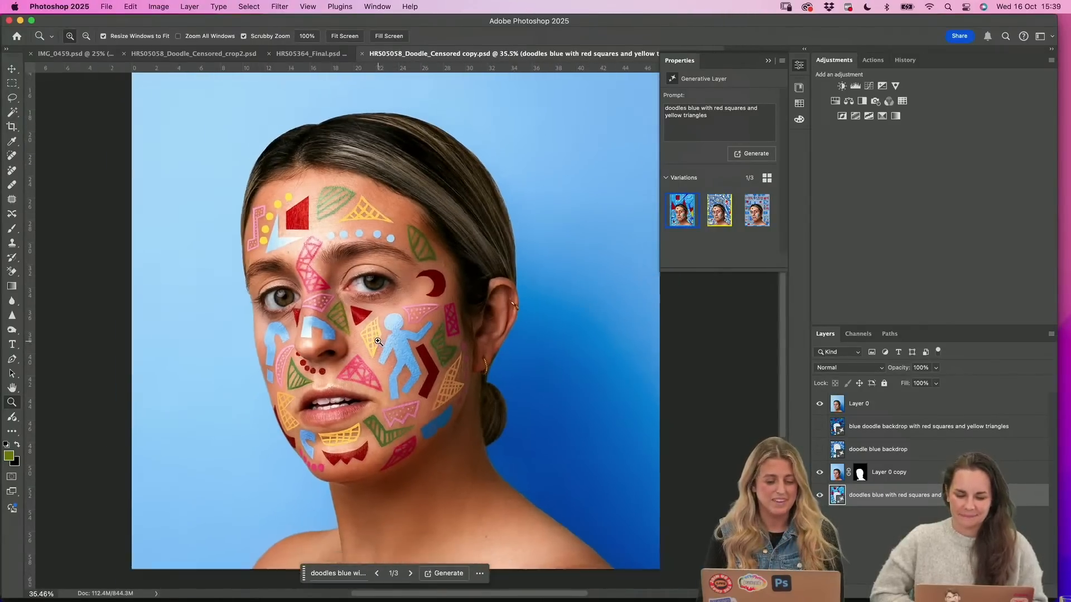
Switch to IMG_0459.psd, collapse the layer properties, and inspect the overhead wires around the pole
left_click(88, 54)
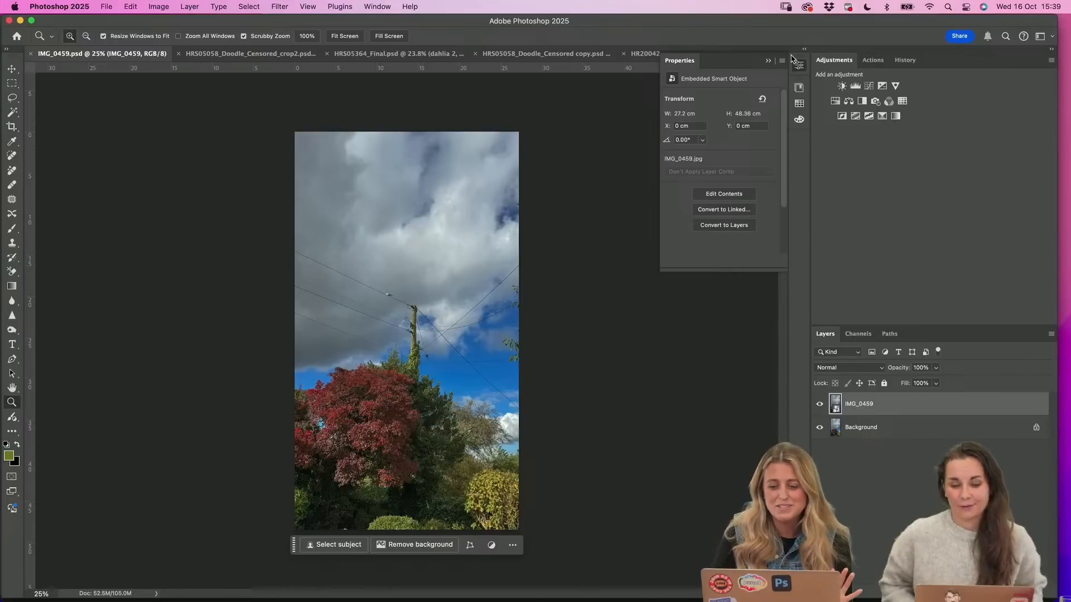
left_click(769, 62)
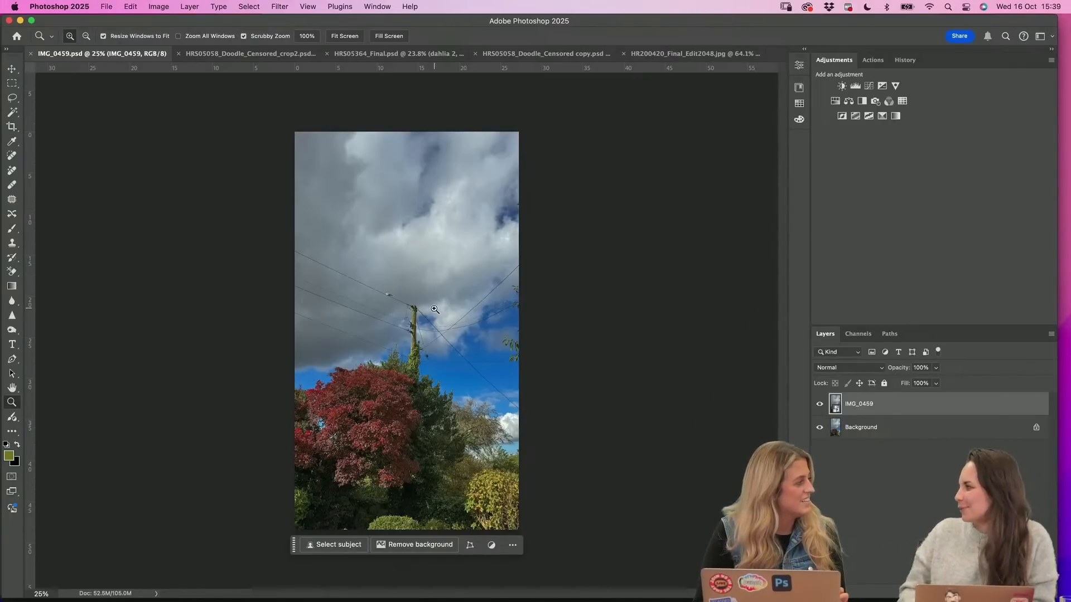
left_click(434, 292)
left_click(453, 323)
scroll(453, 322, "down", 3)
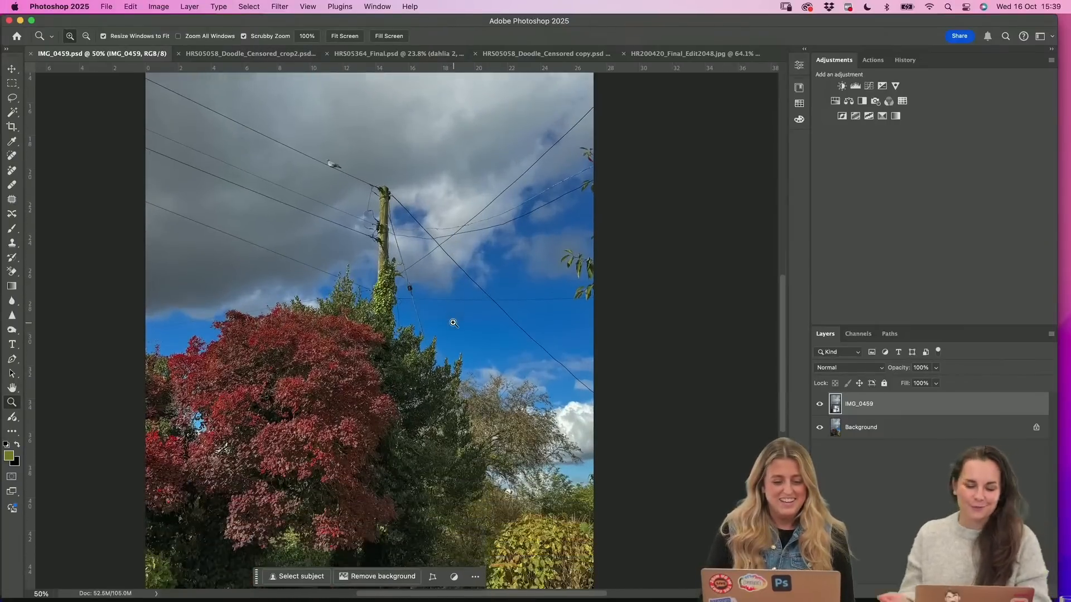
scroll(453, 321, "down", 2)
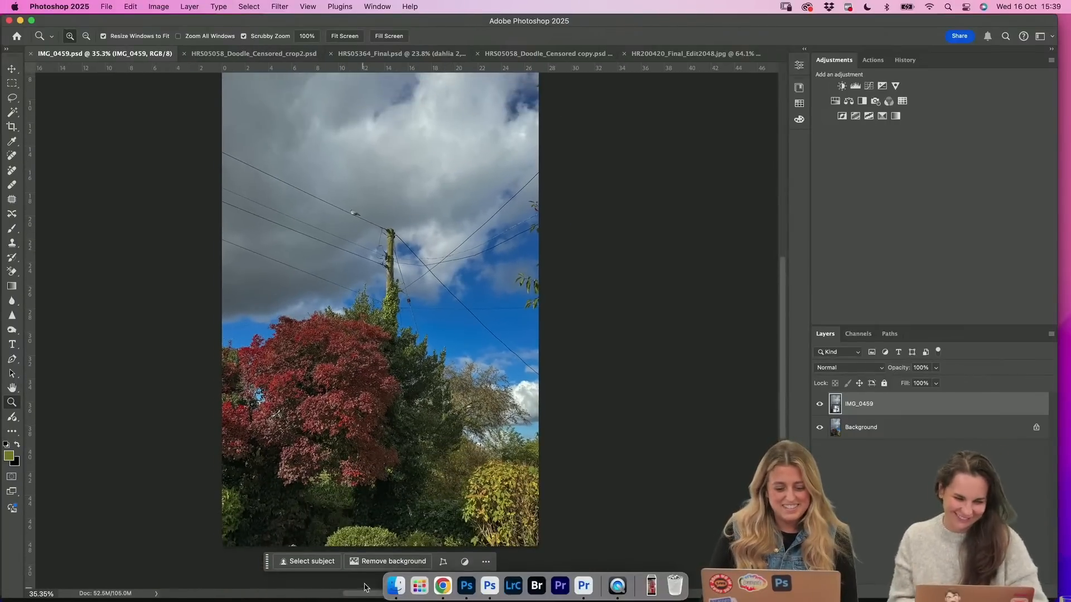
From Finder, preview IMG_0421 2.jpg in the 2. Remove Tool - Wires folder and open it in Photoshop
left_click(397, 586)
left_click(423, 36)
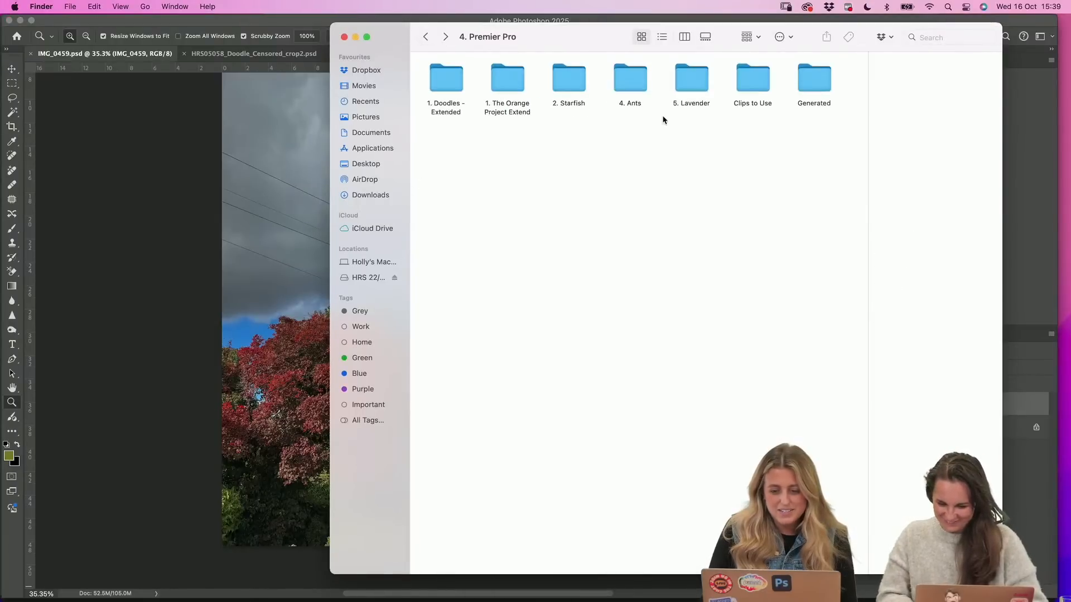
left_click(426, 37)
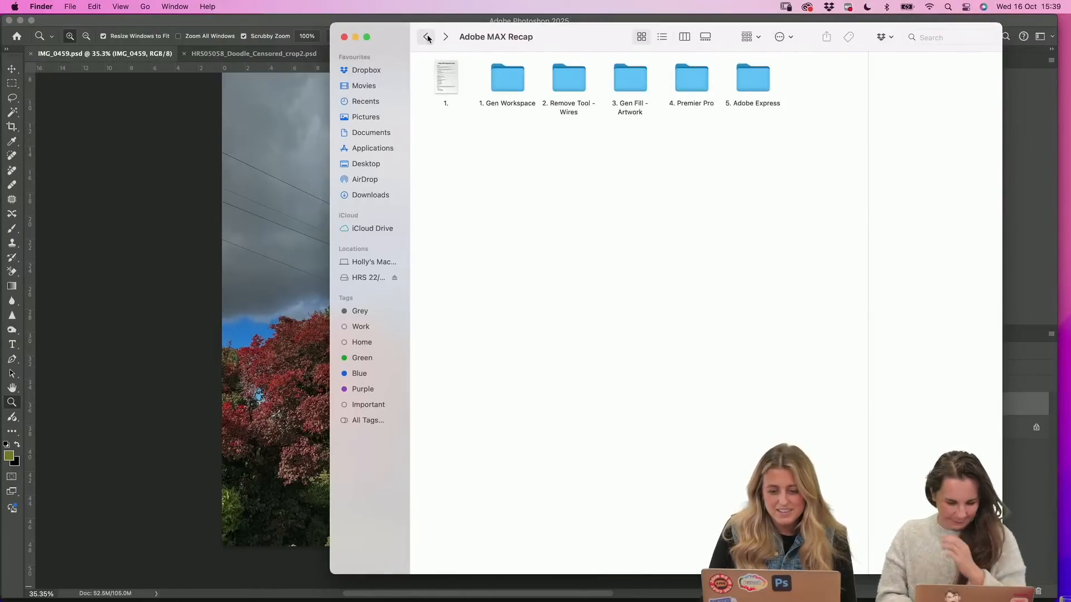
double_click(567, 79)
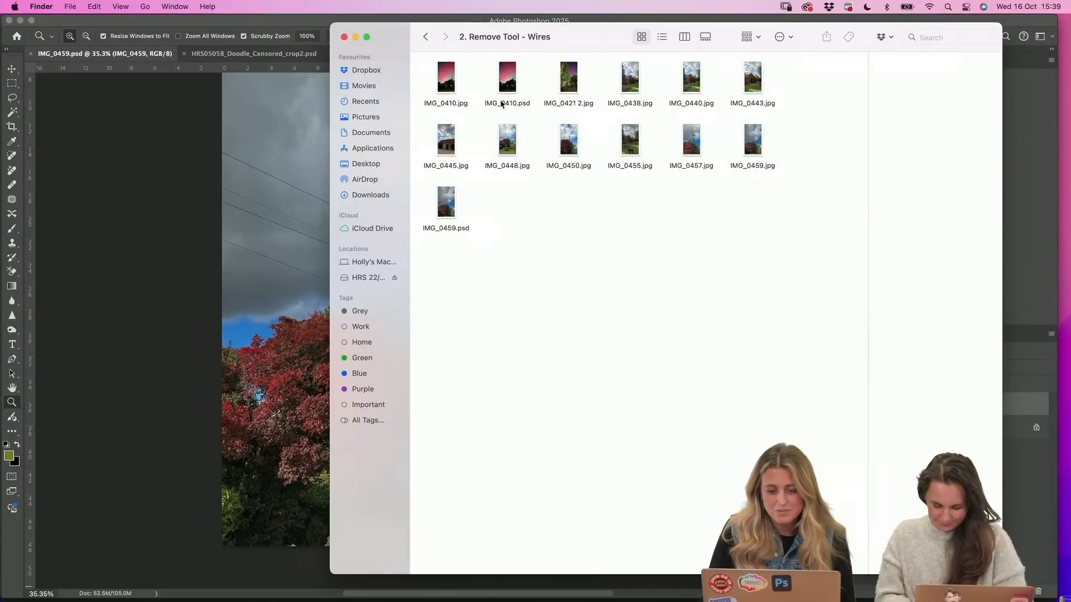
left_click(569, 86)
key("space")
key("space")
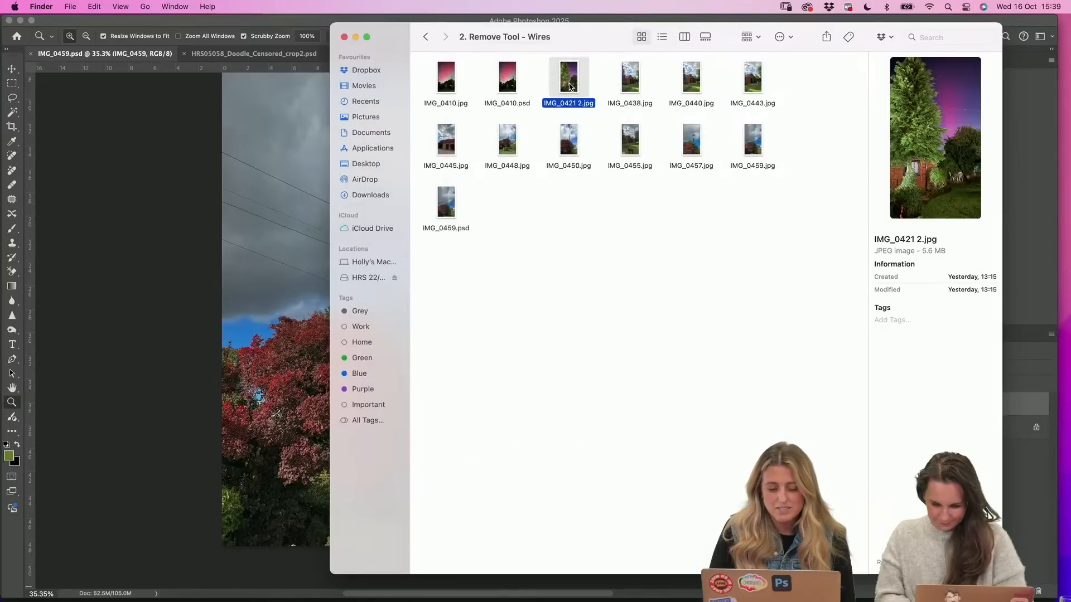
left_click_drag(569, 78, 493, 587)
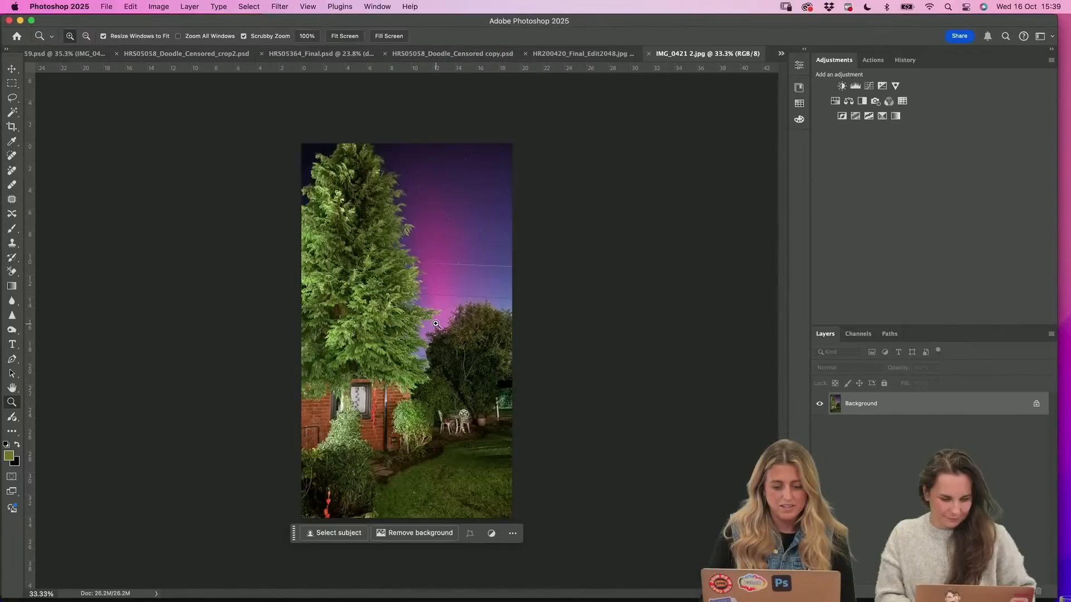
Inspect the overhead wires crossing the purple night sky beside the tall tree up close
scroll(482, 327, "up", 3)
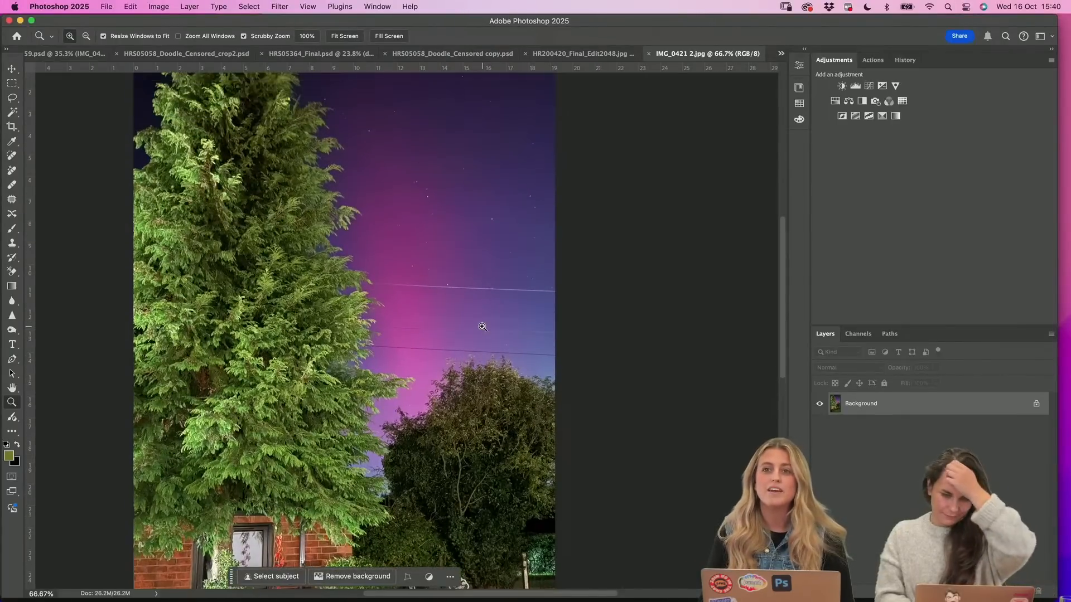
scroll(482, 327, "up", 2)
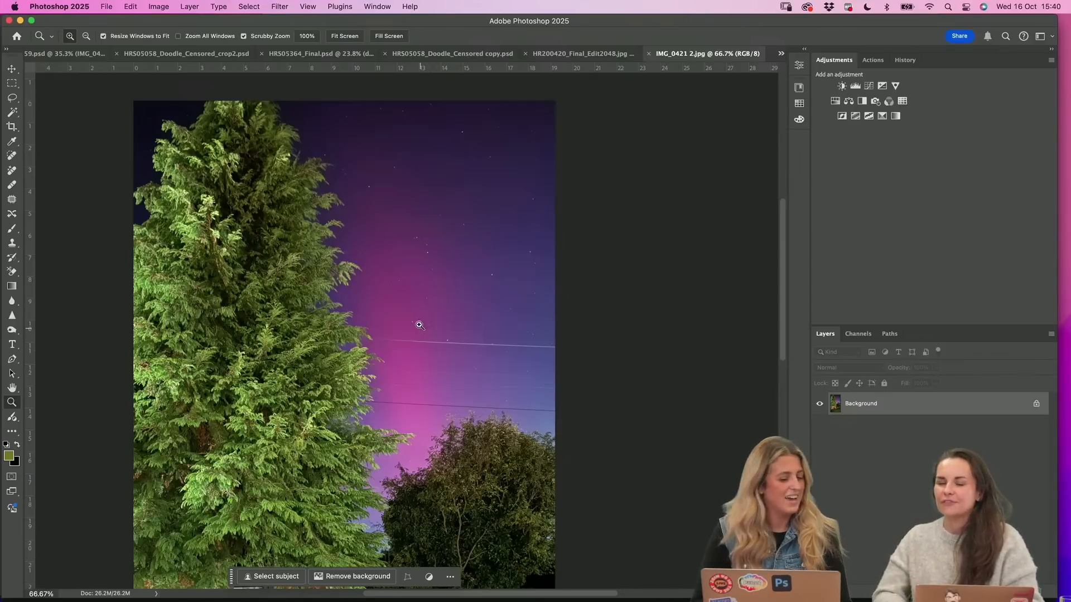
key("super+plus")
scroll(431, 307, "up", 4)
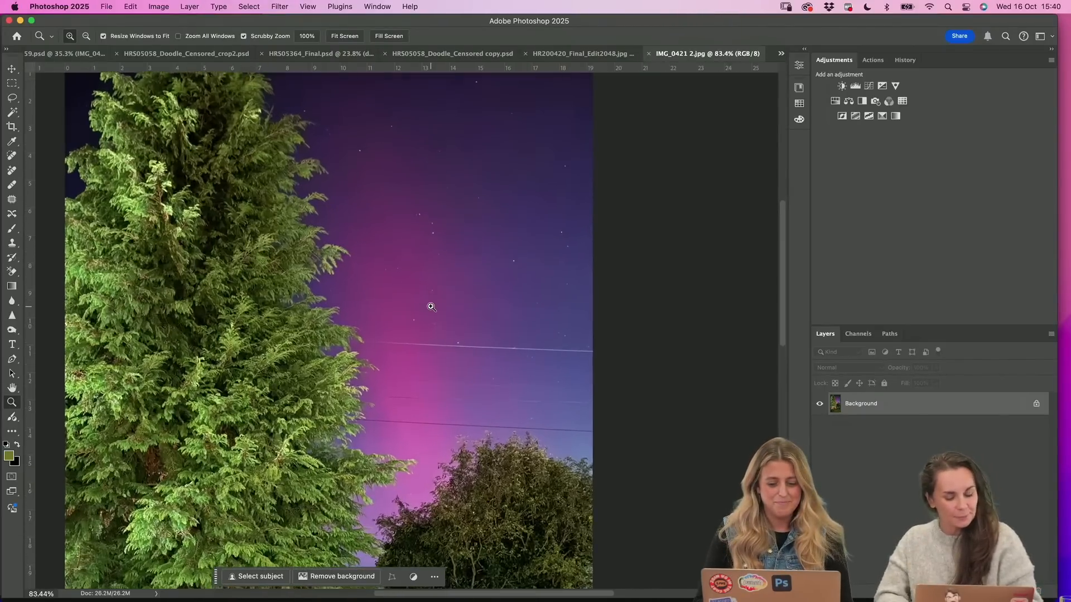
From Finder, open IMG_0438.jpg from the 2. Remove Tool - Wires folder in Photoshop
scroll(430, 307, "down", 3)
scroll(517, 311, "up", 2)
scroll(518, 313, "down", 5)
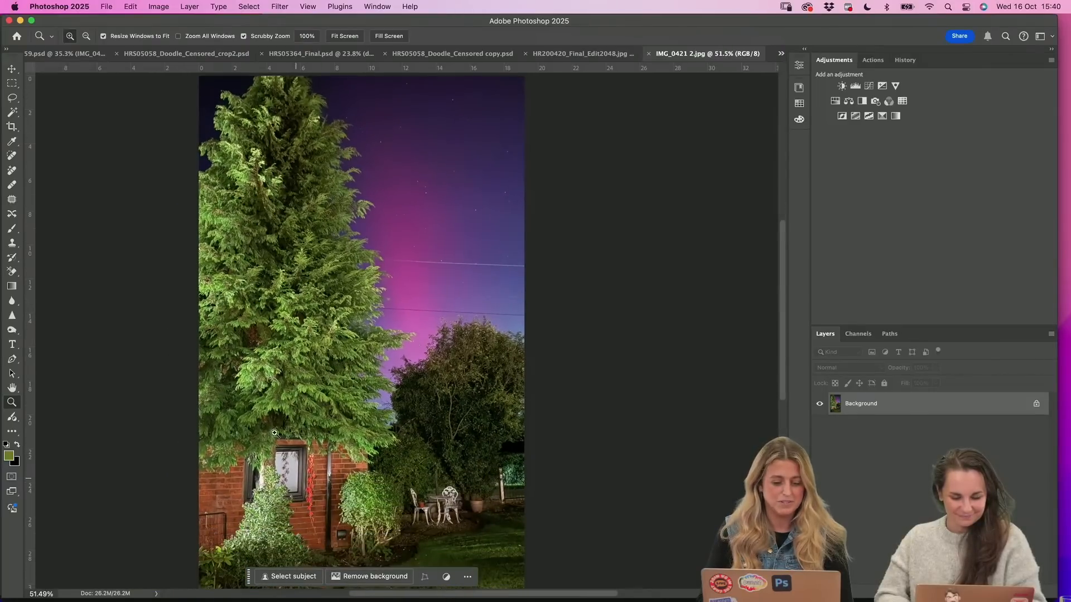
scroll(322, 447, "down", 2)
mouse_move(346, 599)
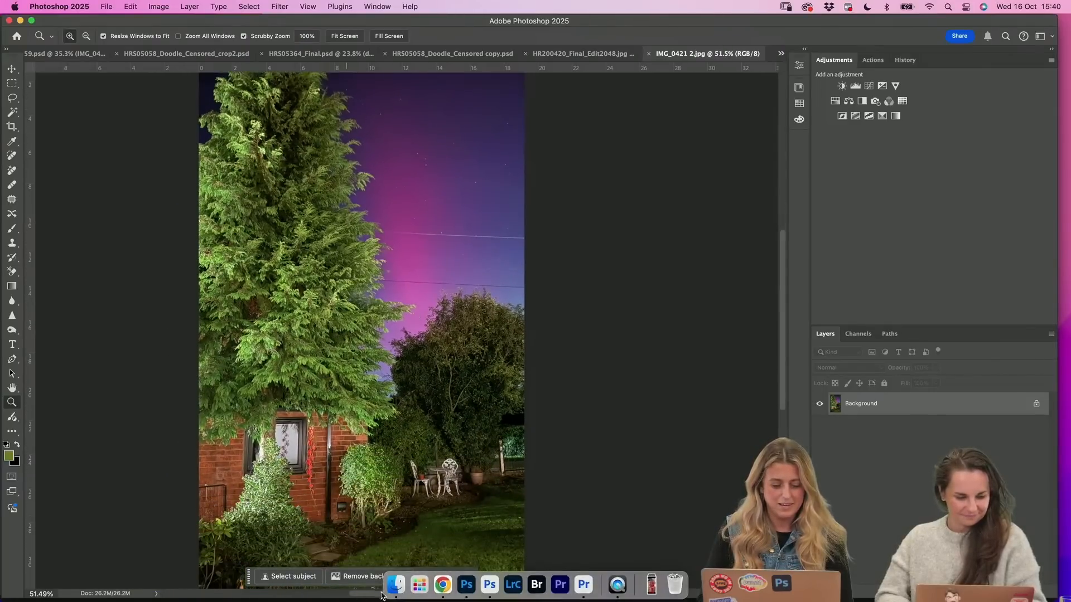
left_click(397, 583)
left_click_drag(633, 83, 491, 584)
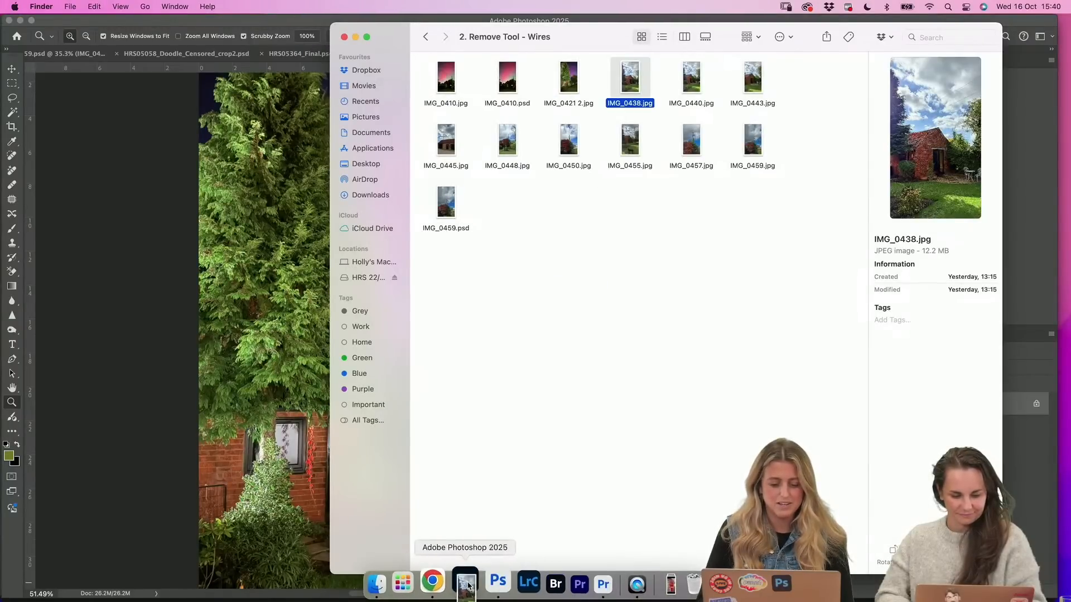
left_click(444, 333)
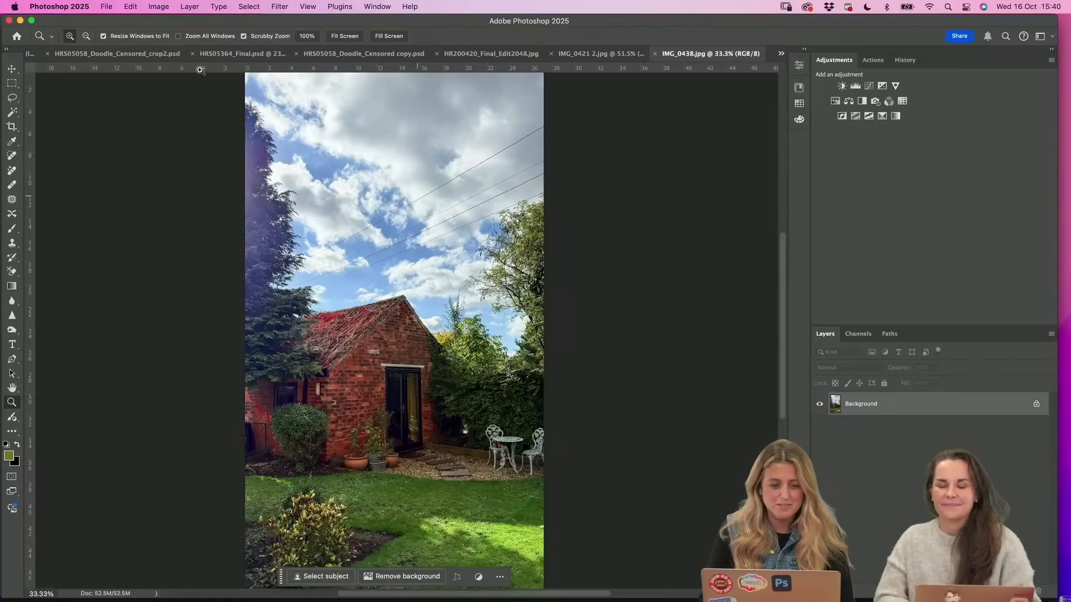
Remove the wires and cables from the sky in IMG_0438.jpg with the Remove tool's automatic distraction finder
left_click(14, 171)
left_click(230, 36)
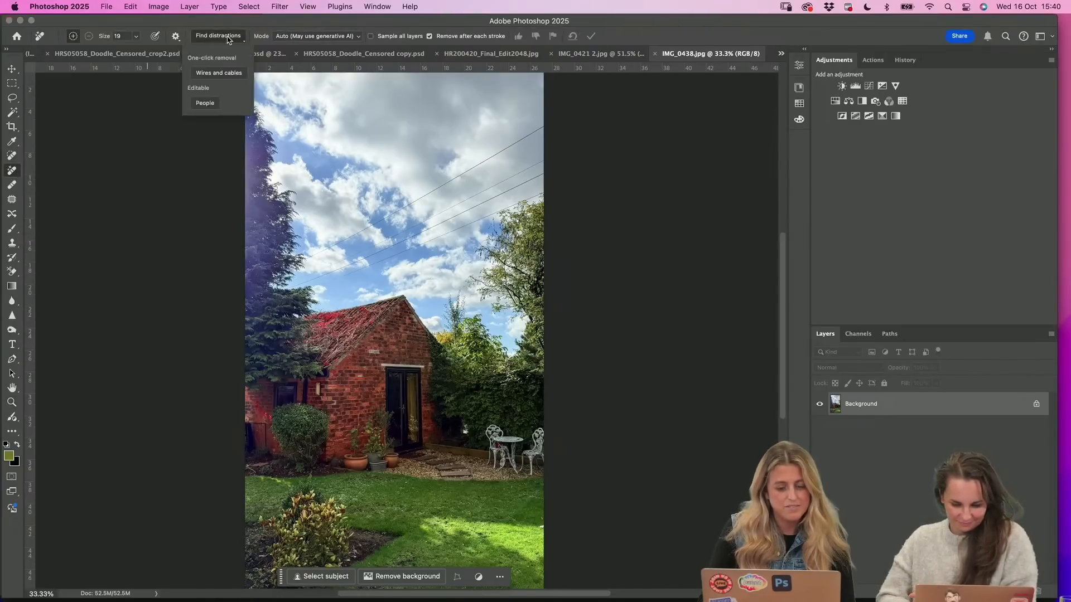
left_click(219, 73)
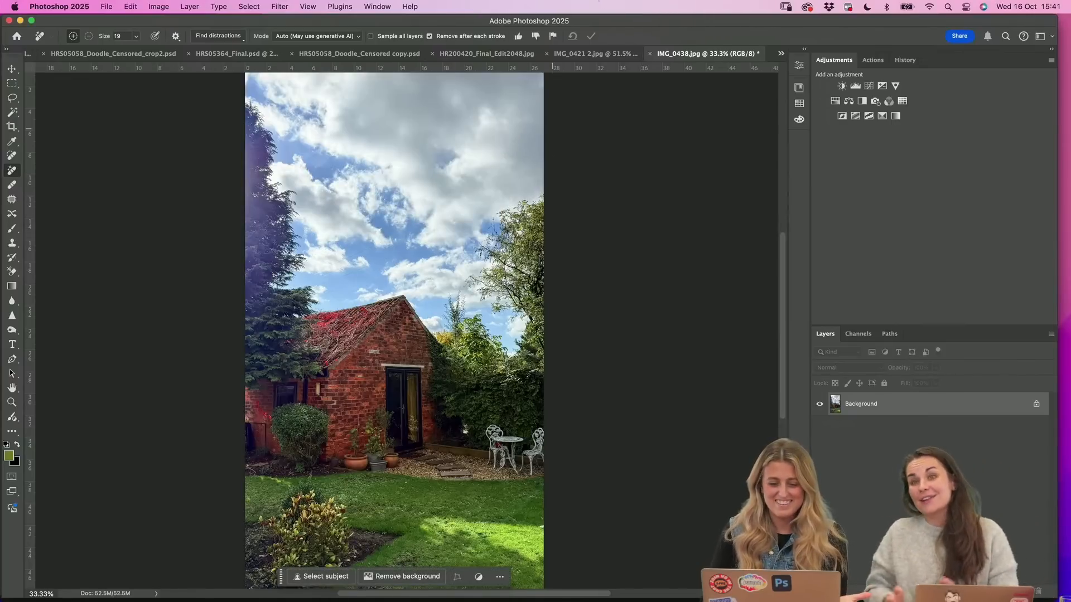
Inspect the sky and treetops above the brick outbuilding up close, including the area where the wires crossed
left_click(11, 402)
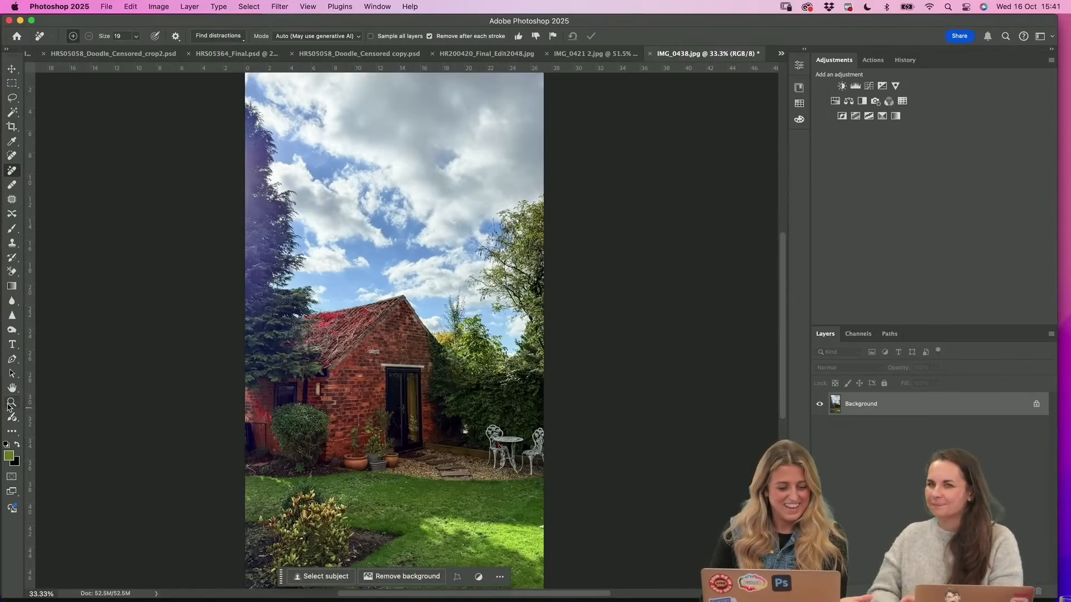
left_click(440, 271)
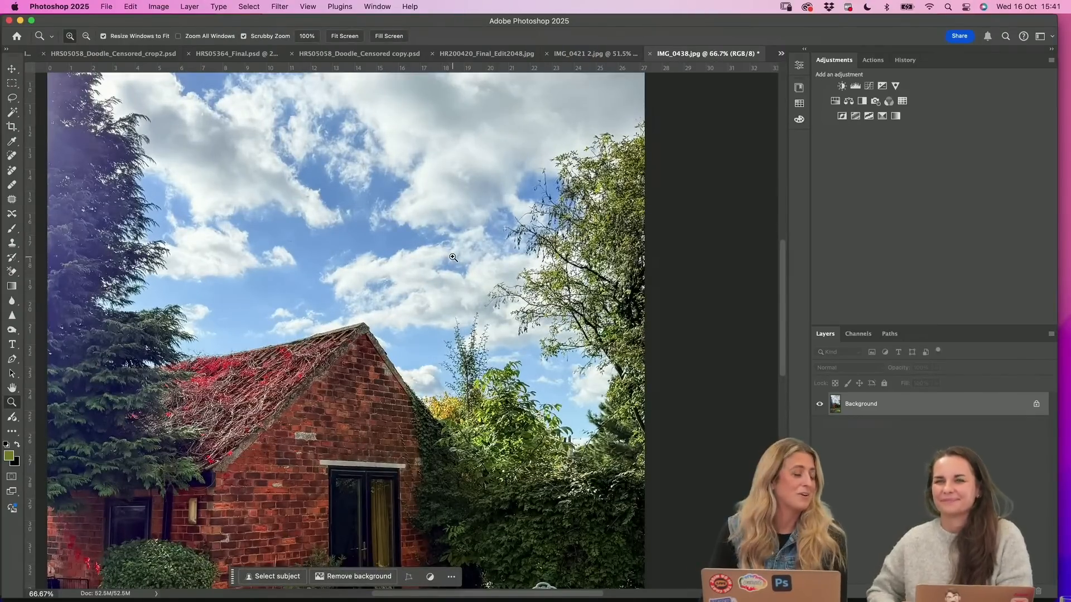
scroll(453, 257, "up", 2)
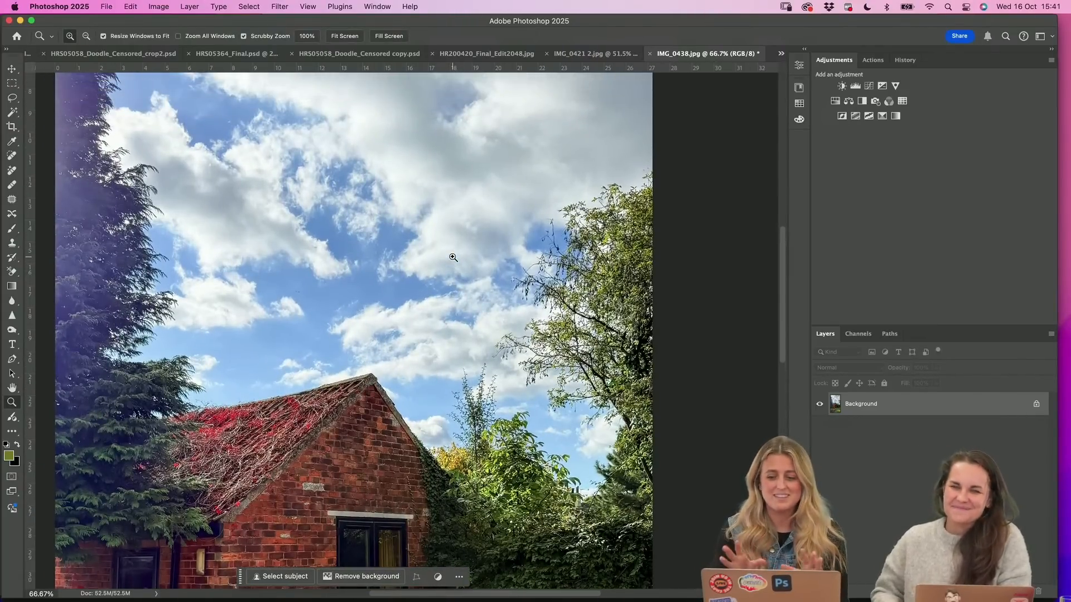
scroll(446, 265, "down", 1)
scroll(447, 264, "up", 1)
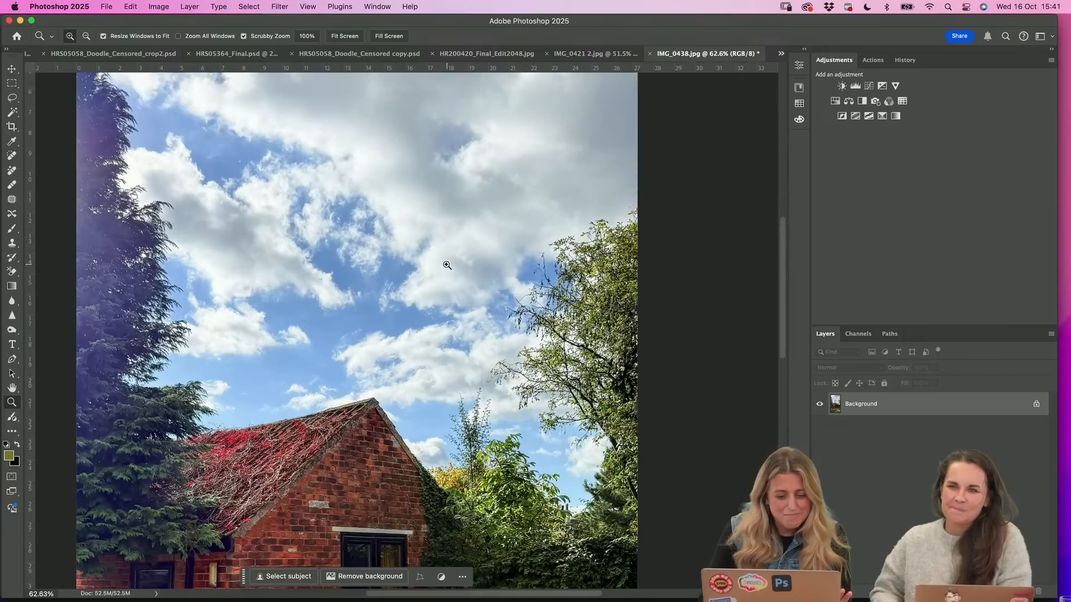
scroll(447, 265, "down", 4)
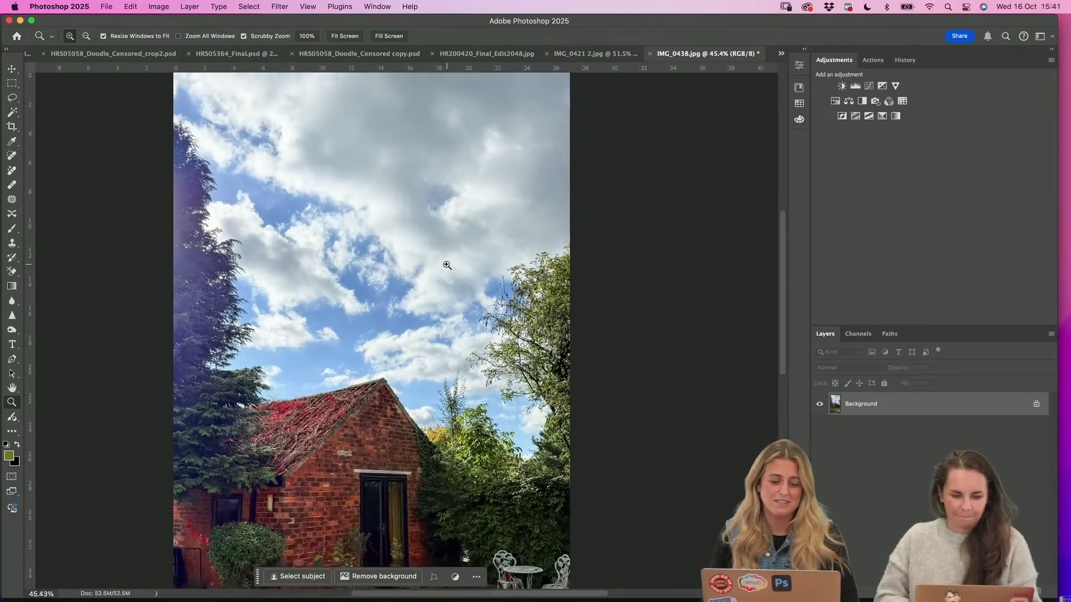
Switch to IMG_0459.psd and view the wires around the wooden pole at 50% zoom
left_click(780, 53)
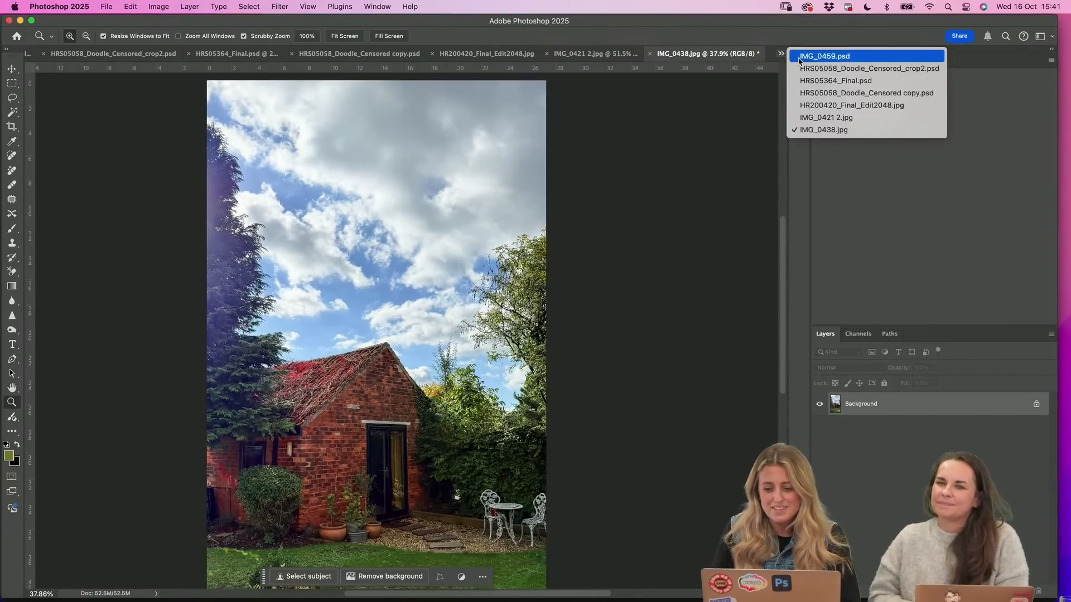
left_click(804, 61)
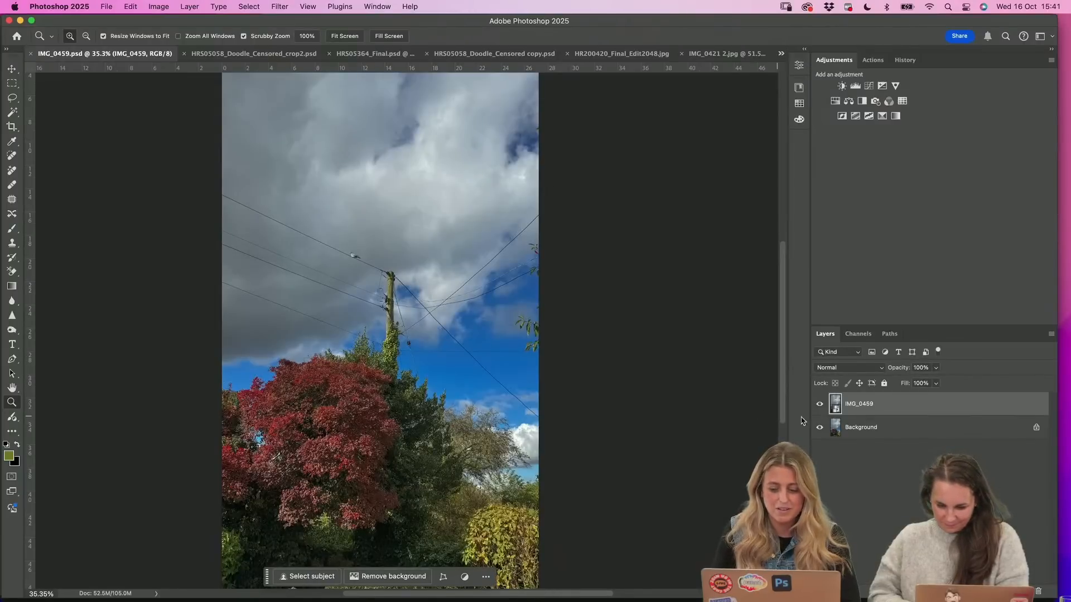
left_click(421, 299)
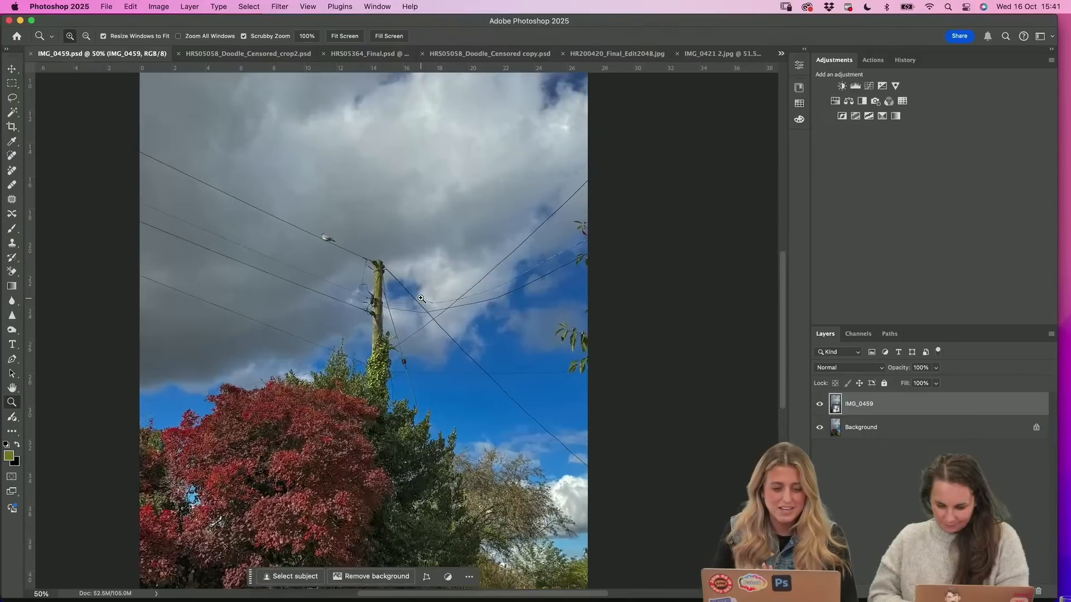
left_click(13, 171)
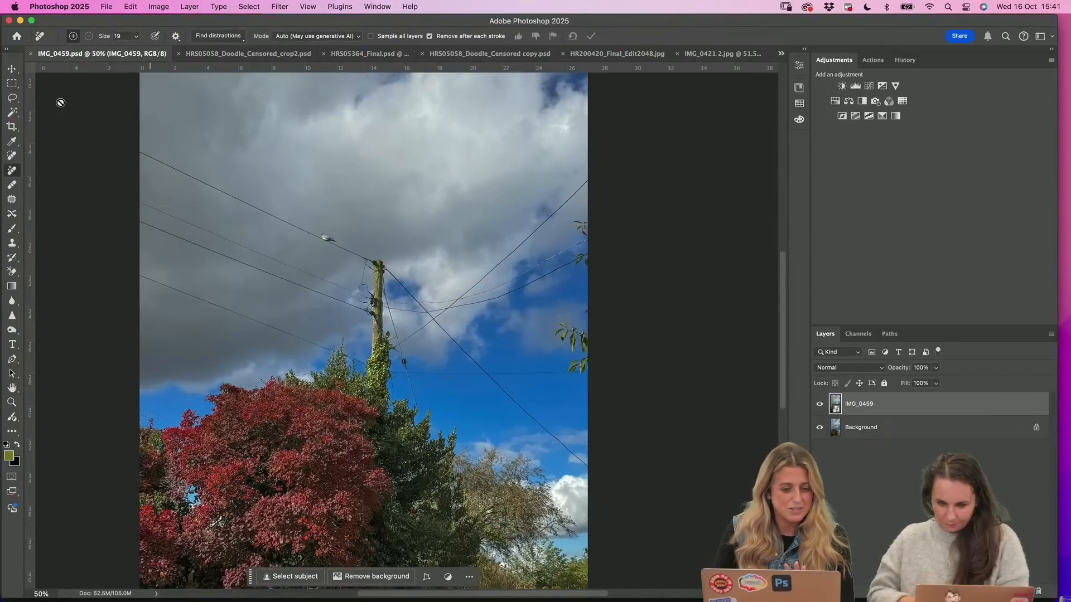
left_click(228, 37)
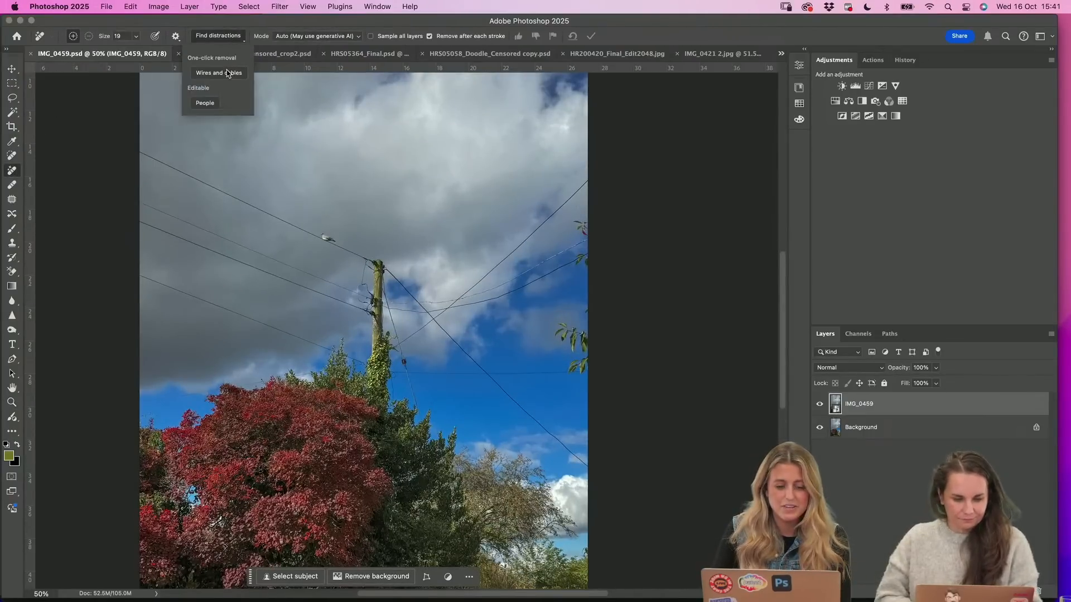
left_click(901, 432)
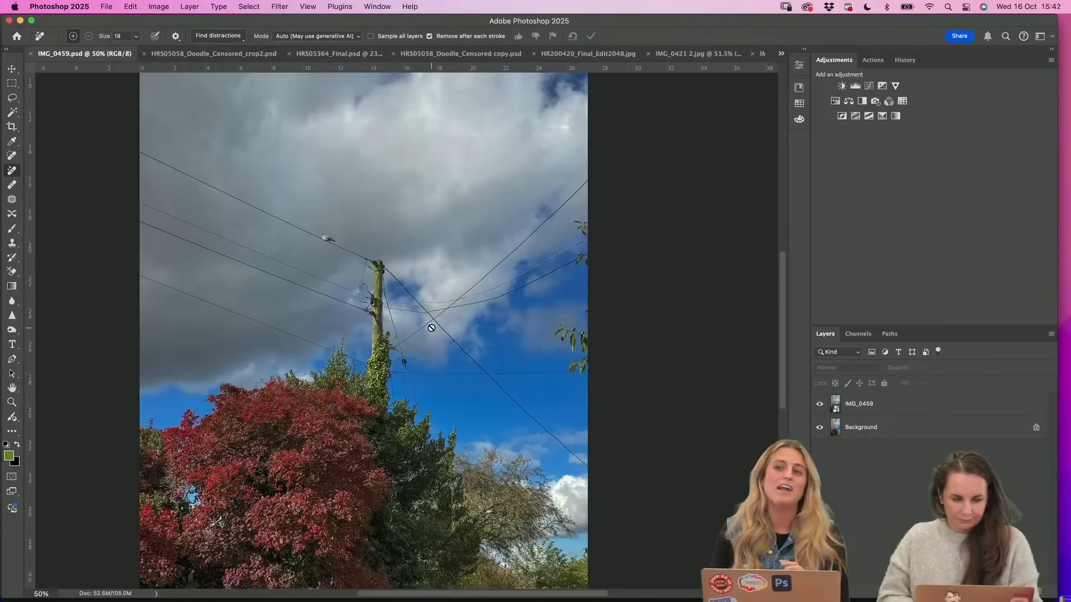
left_click(11, 401)
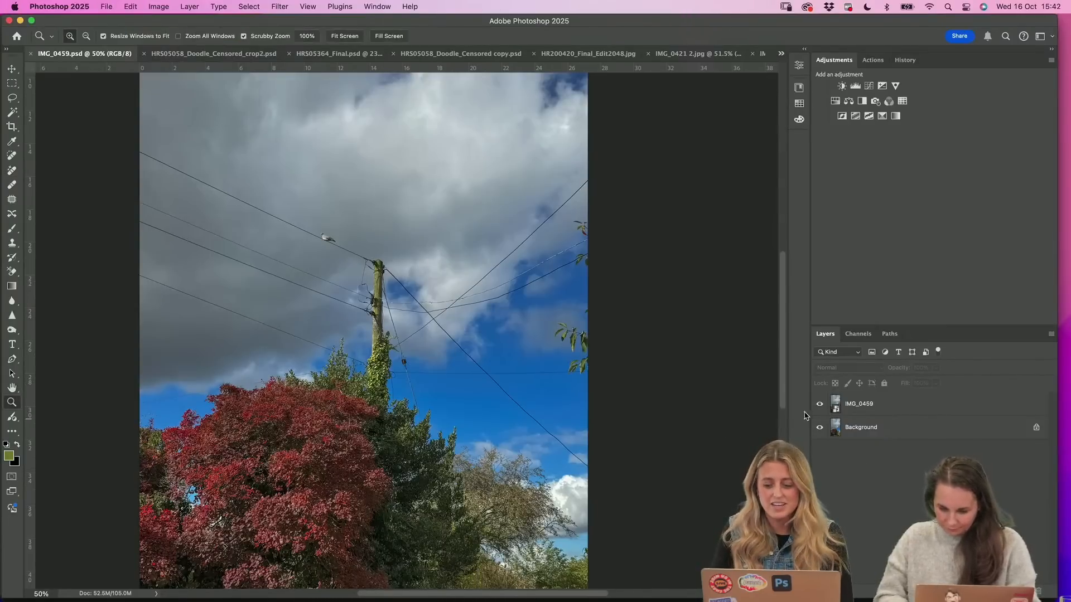
Hide the IMG_0459 layer to show the Background version, and examine the bird and the pole up close
left_click(819, 404)
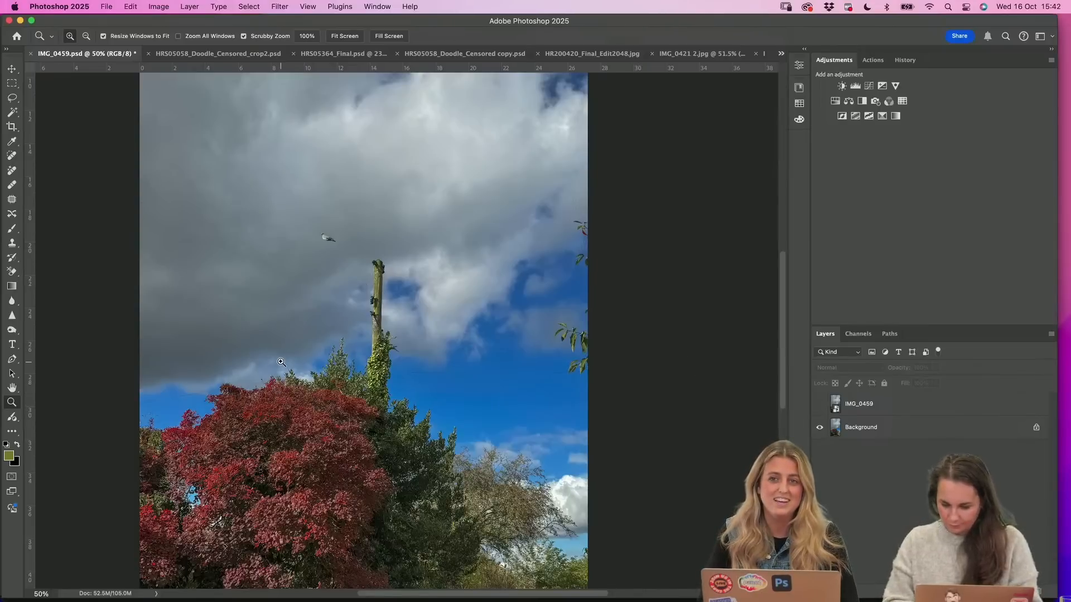
left_click(326, 286)
left_click(338, 224)
left_click(342, 216)
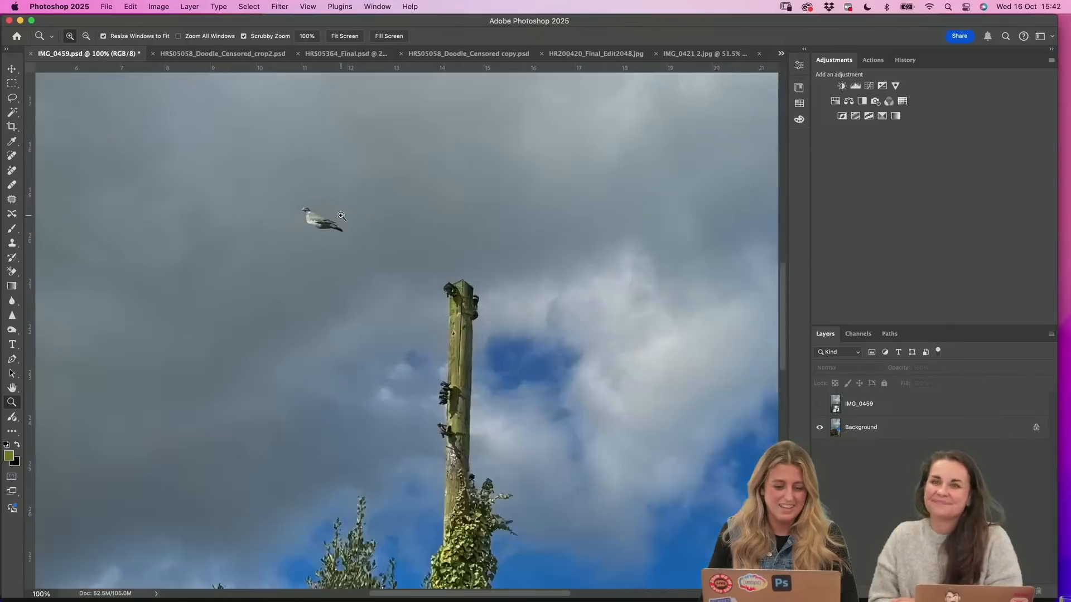
left_click(342, 215)
key("super+minus")
key("super+minus")
key("super+minus")
key("super+minus")
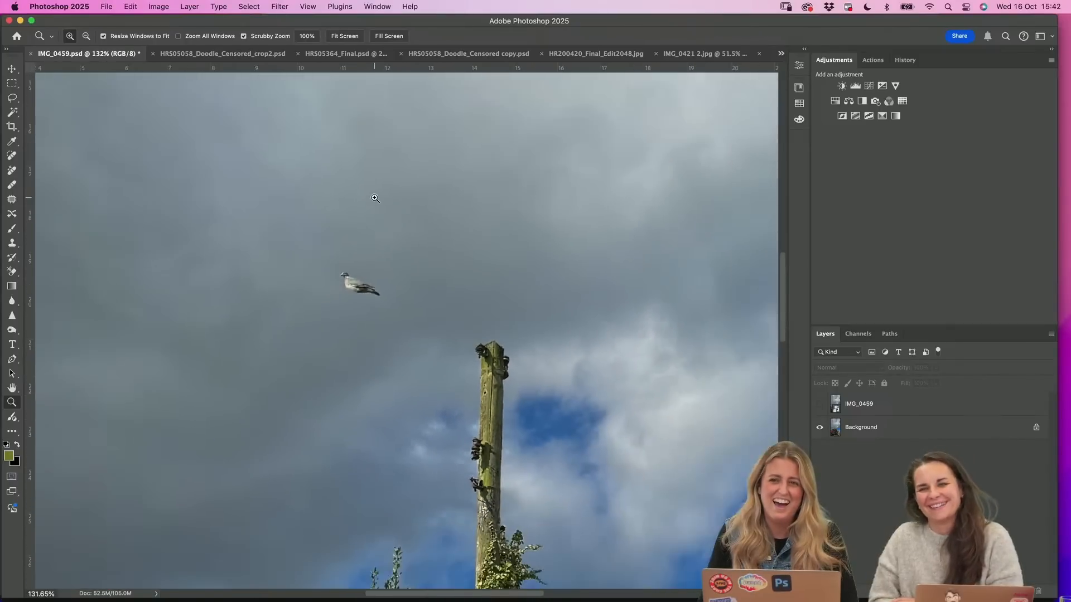
key("super+minus")
key("super+minus")
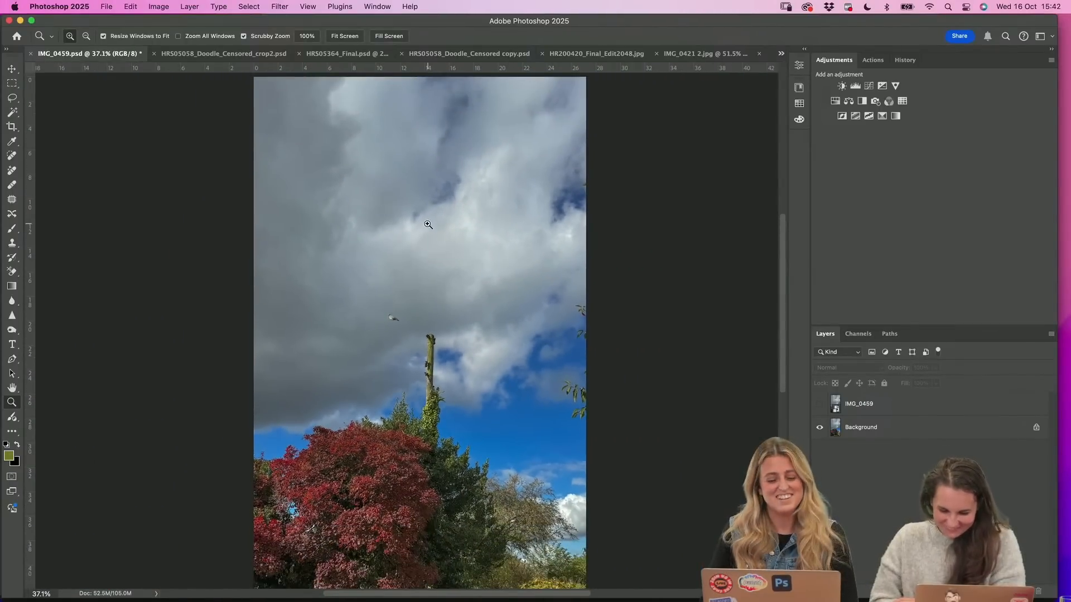
scroll(428, 224, "down", 3)
scroll(354, 294, "up", 2)
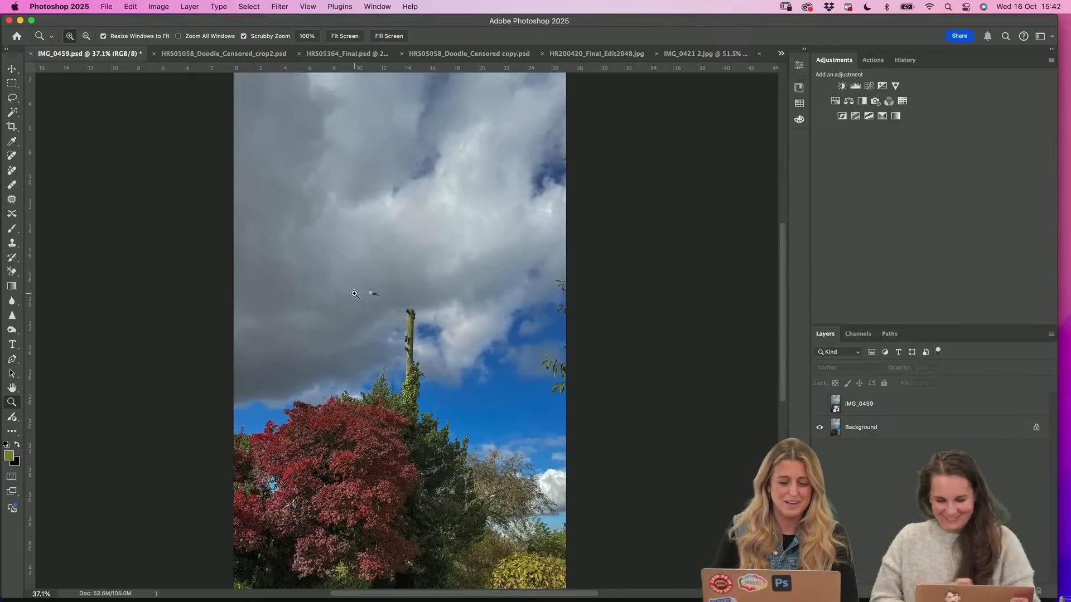
Compare the photo with and without the IMG_0459 layer, and examine the bird's edges at 400% zoom
left_click(819, 404)
left_click(820, 405)
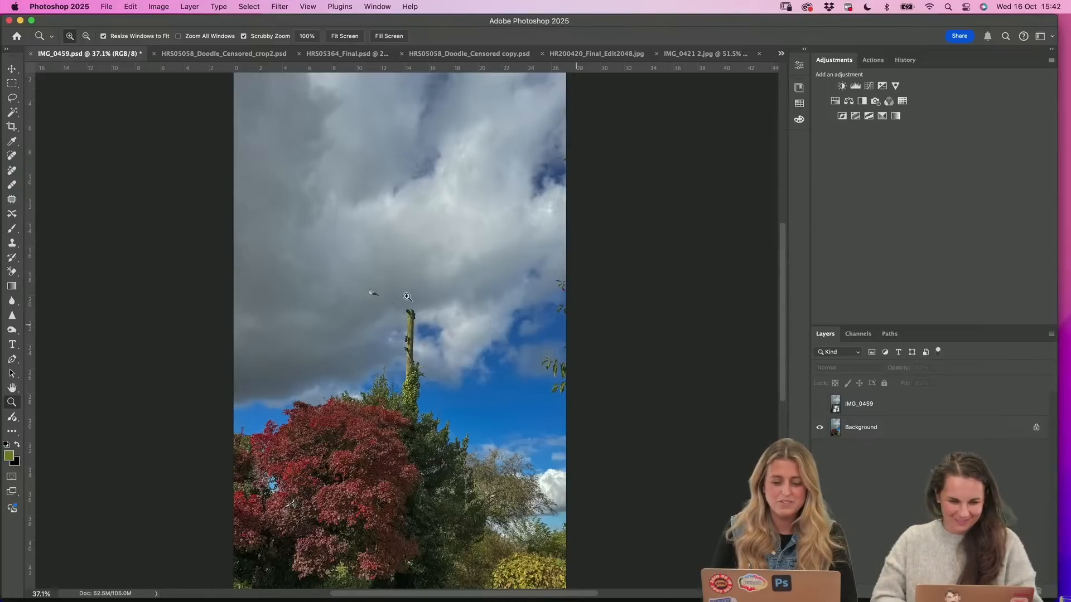
left_click_drag(367, 307, 395, 294)
left_click(396, 294)
left_click(395, 294)
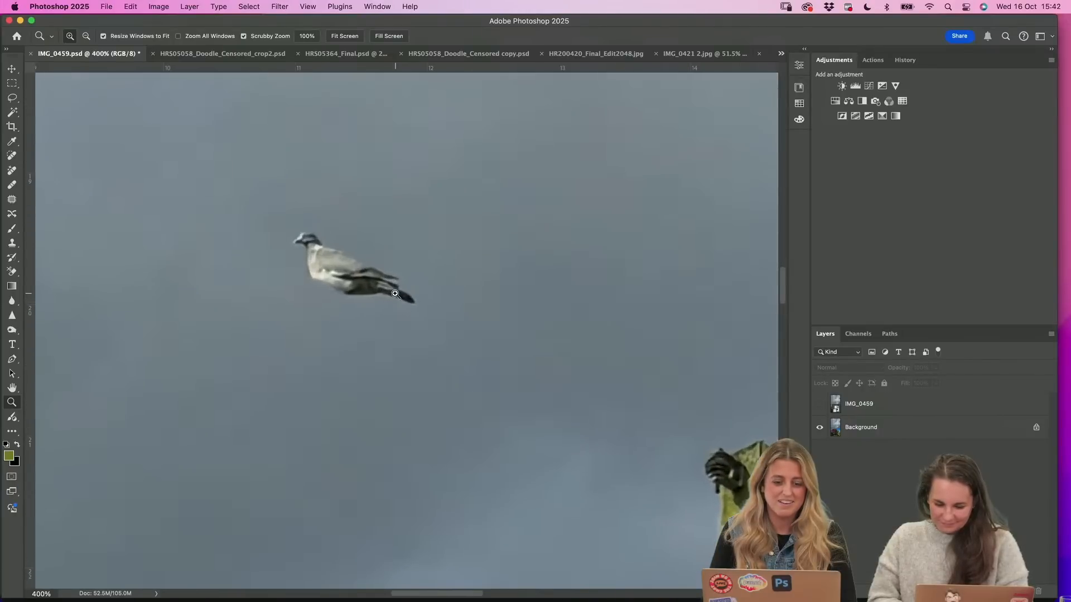
scroll(407, 282, "down", 10)
scroll(410, 284, "down", 5)
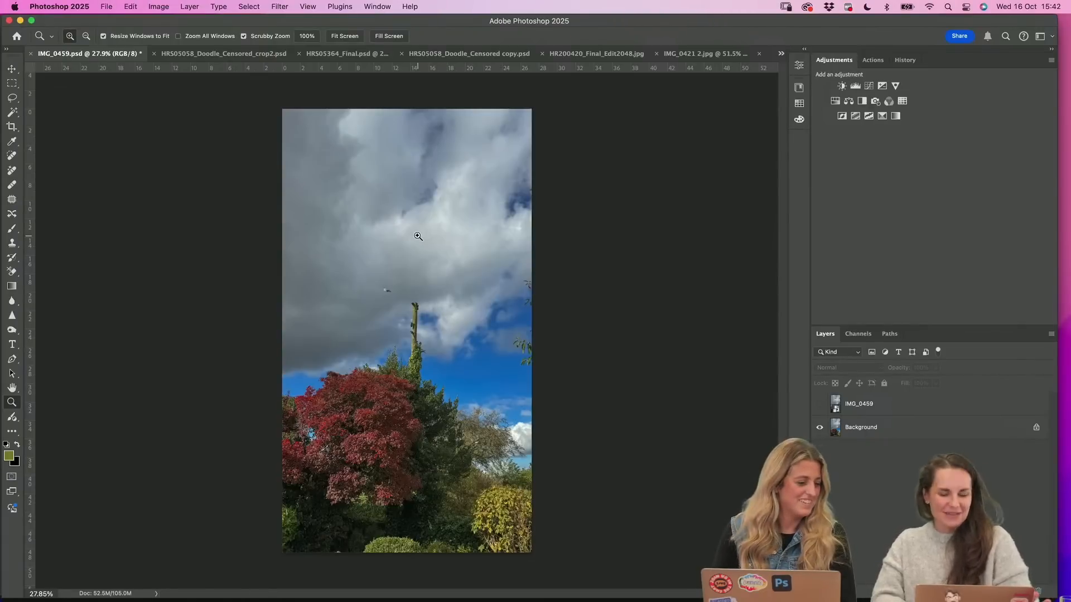
Switch to Google Chrome and open the artist's own Instagram profile page
mouse_move(489, 591)
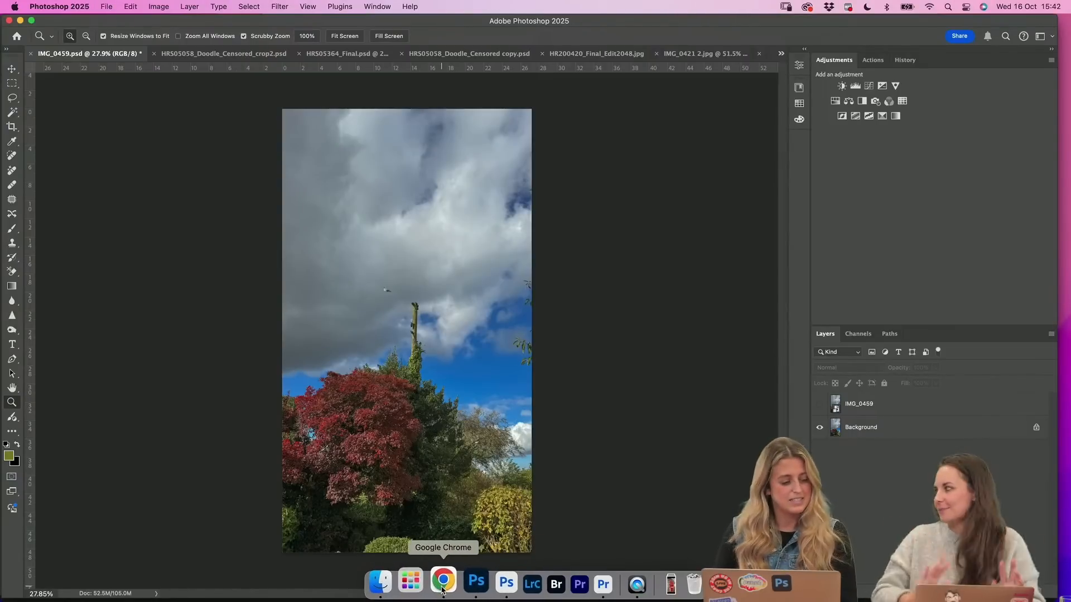
left_click(443, 583)
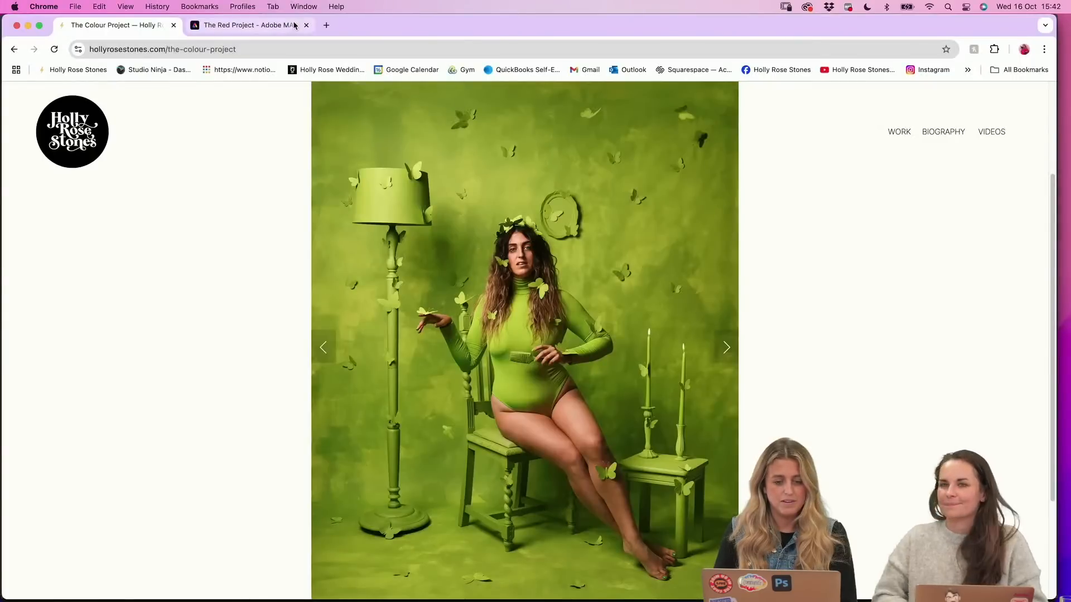
left_click(939, 74)
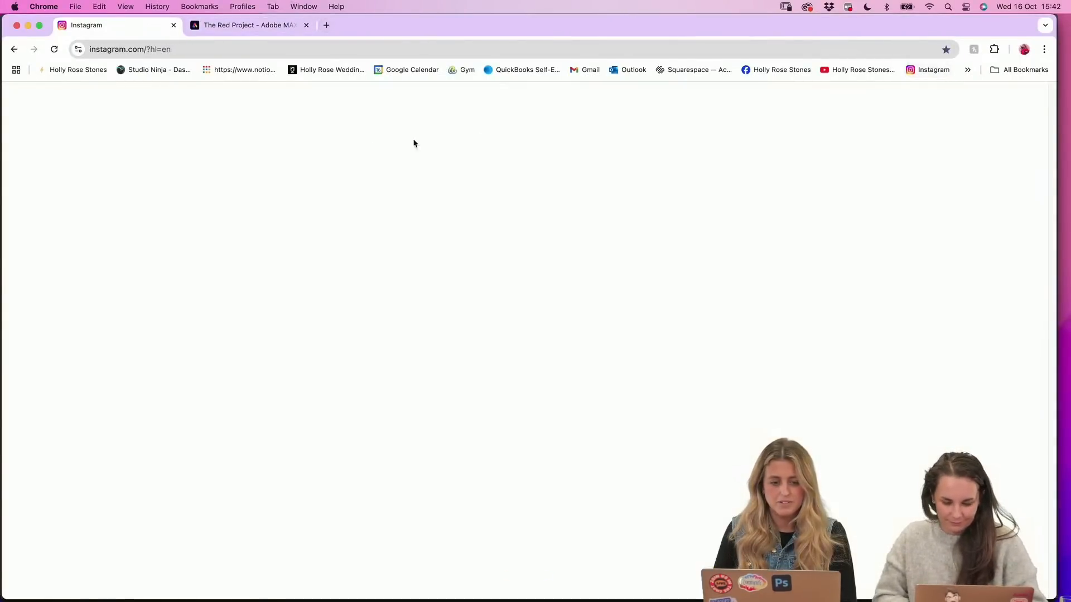
left_click(50, 372)
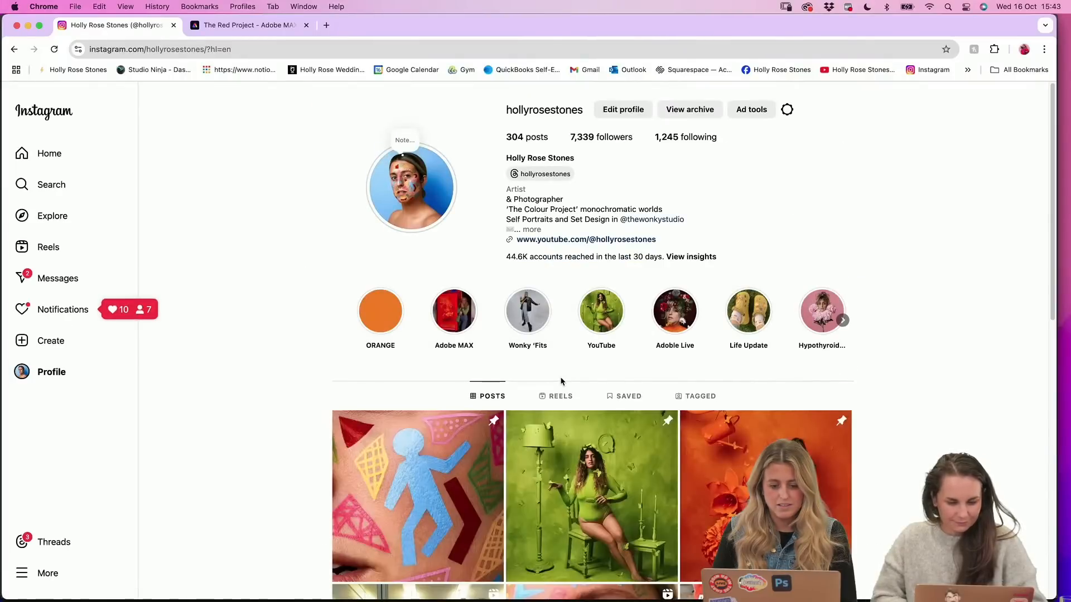
Find and view the studio vlog reel about painting The Red Project props, and return to the profile's posts
scroll(562, 382, "down", 2)
scroll(562, 381, "down", 10)
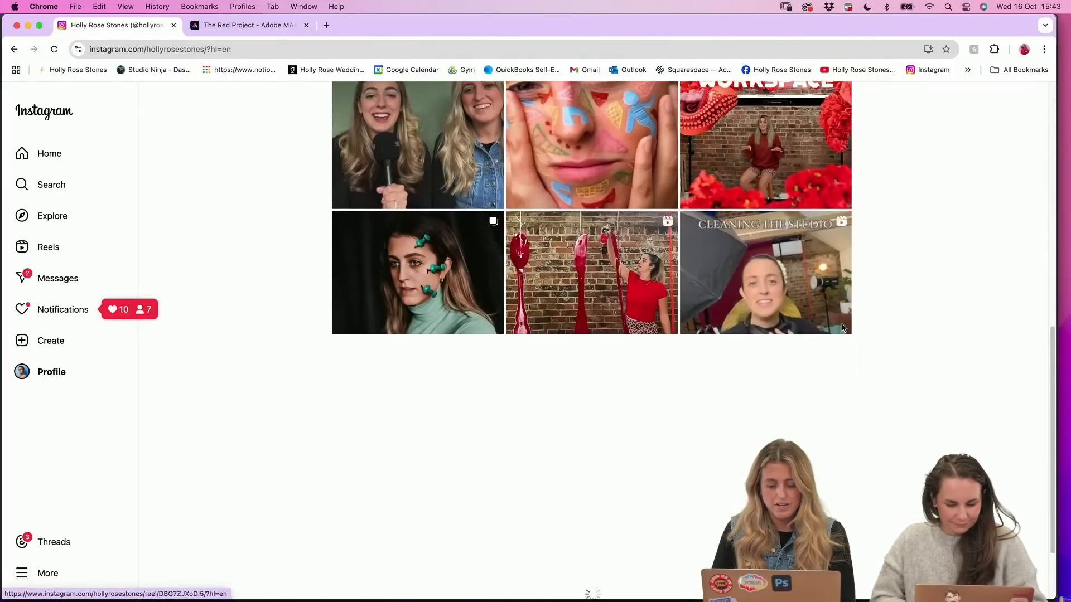
left_click(625, 312)
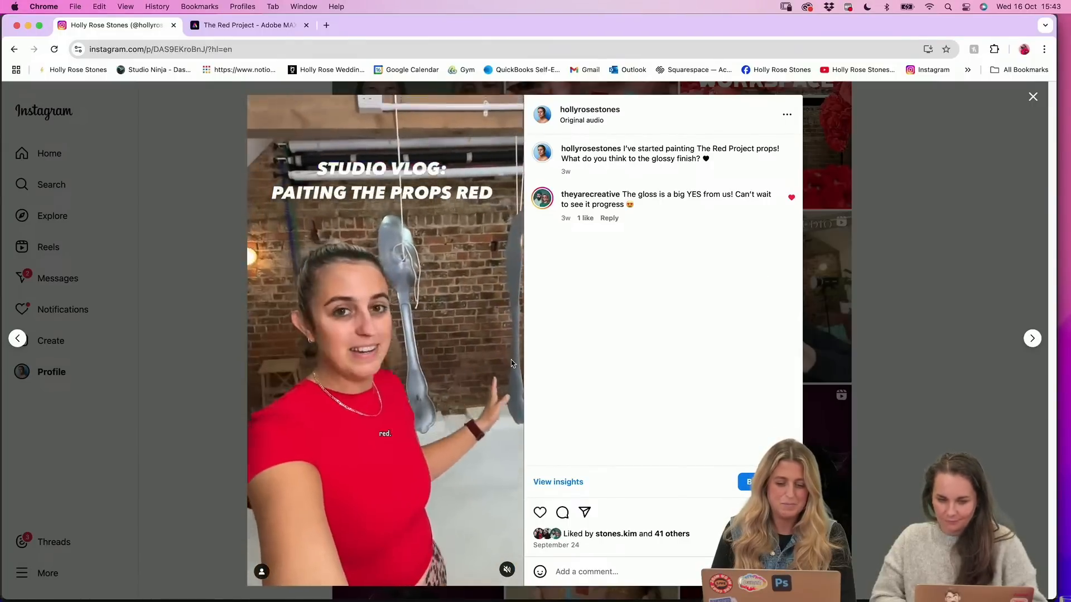
left_click(1033, 97)
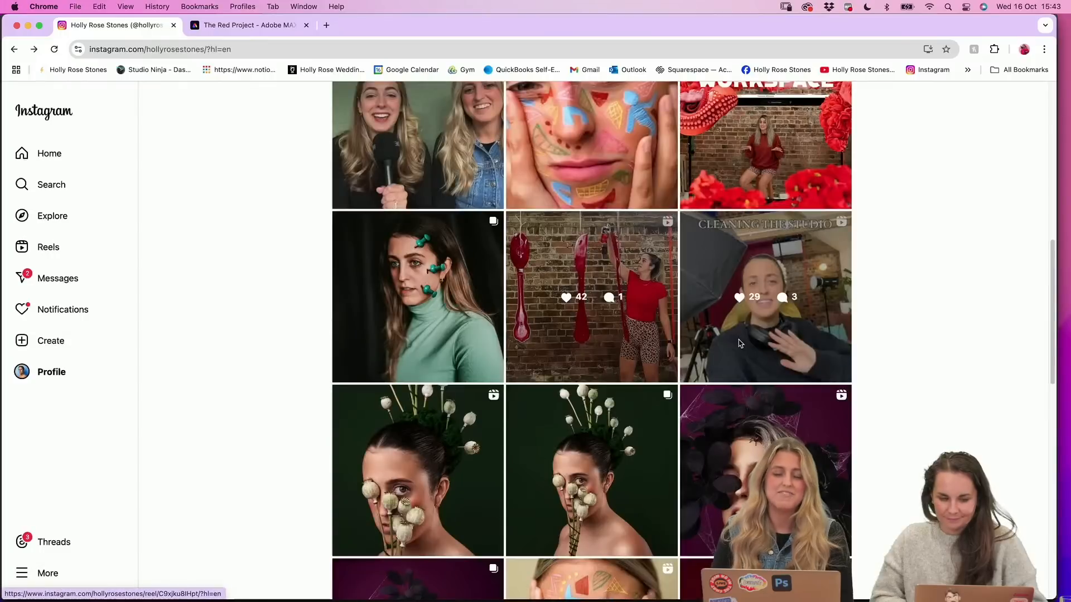
Browse the older posts further down the Instagram profile's grid
scroll(847, 358, "down", 1)
scroll(847, 359, "down", 10)
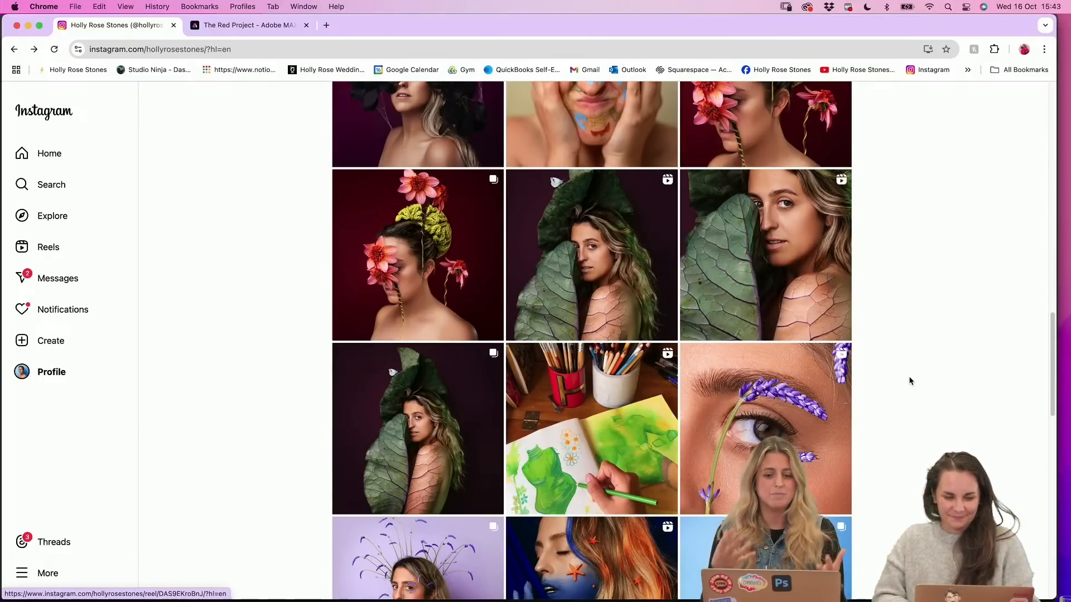
scroll(909, 381, "down", 10)
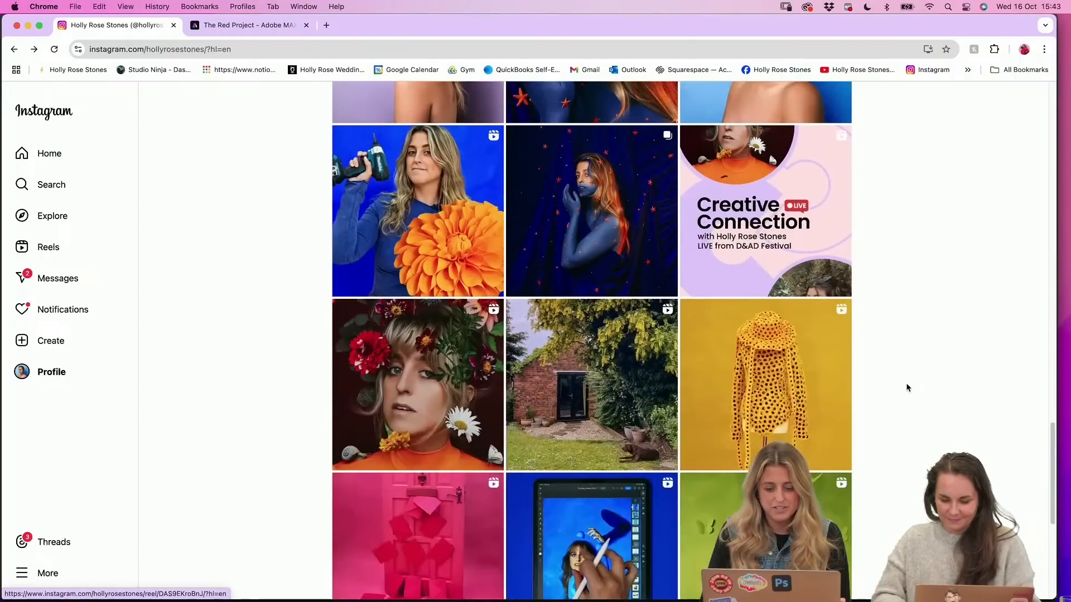
Find and view the reel about painting the backdrops for The Colour Project, and return to the profile's posts
scroll(906, 337, "down", 4)
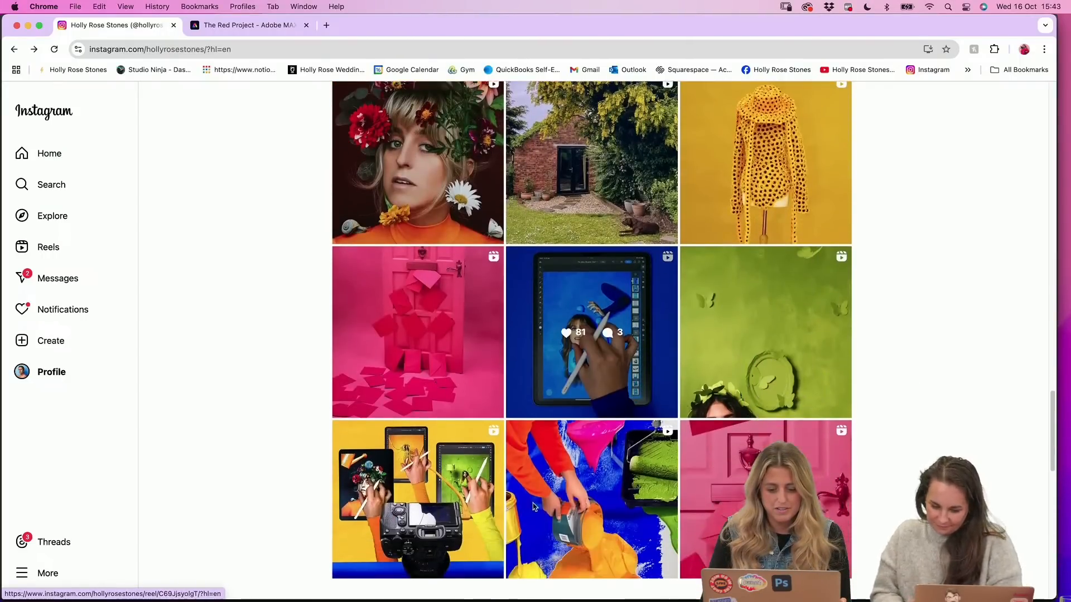
left_click(580, 507)
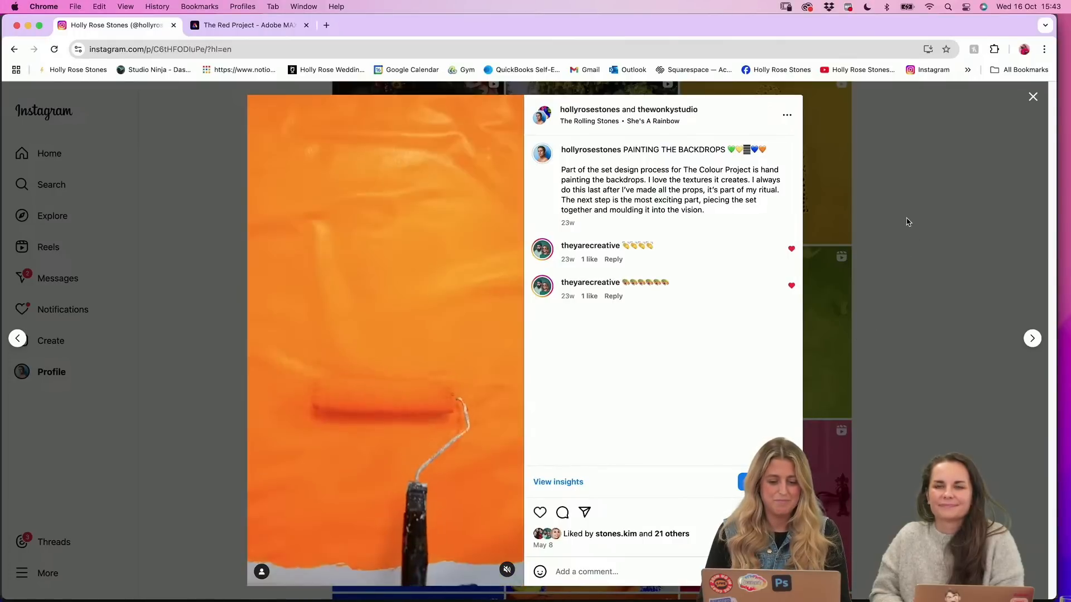
left_click(946, 206)
View the reel listing the tools used for shooting and iPad editing, and return to the profile's posts
scroll(532, 375, "down", 3)
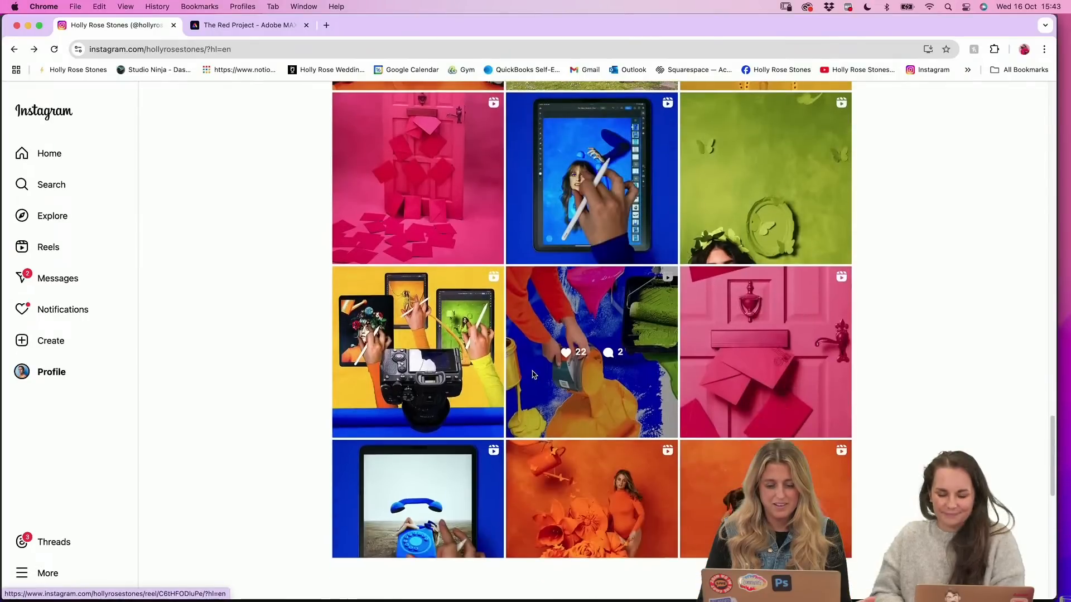
left_click(473, 368)
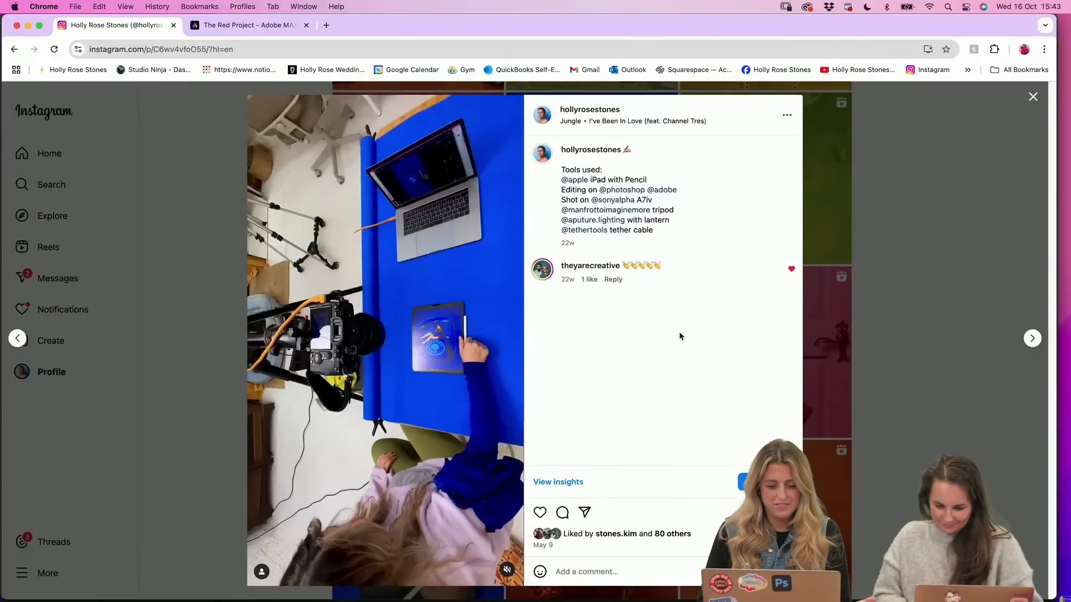
left_click(854, 291)
View the pink door reel compiling three years of prop making for The Colour Project, and close it
left_click(796, 301)
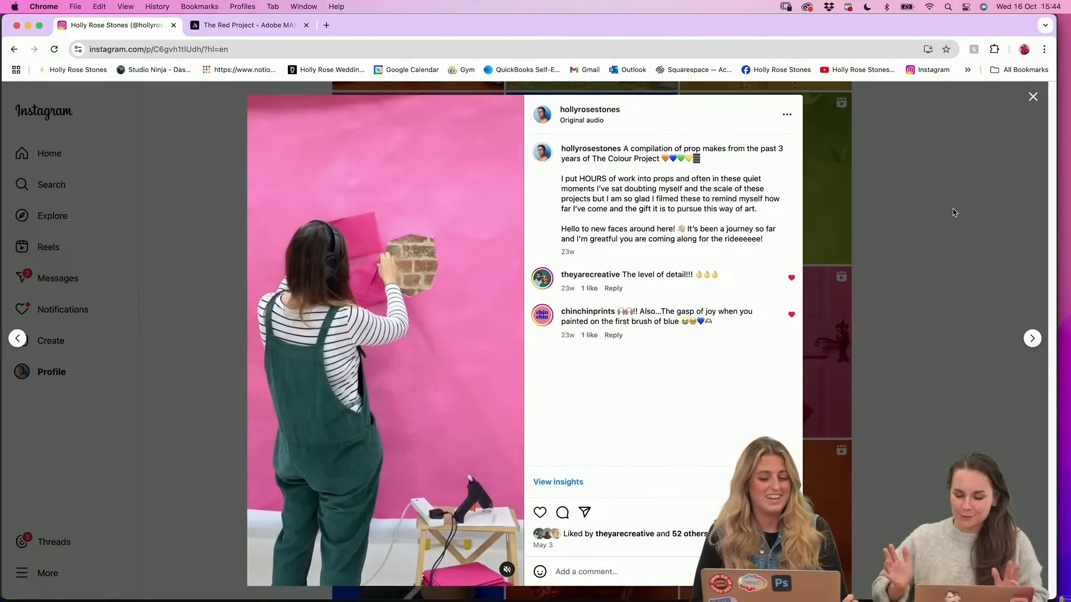
left_click(953, 212)
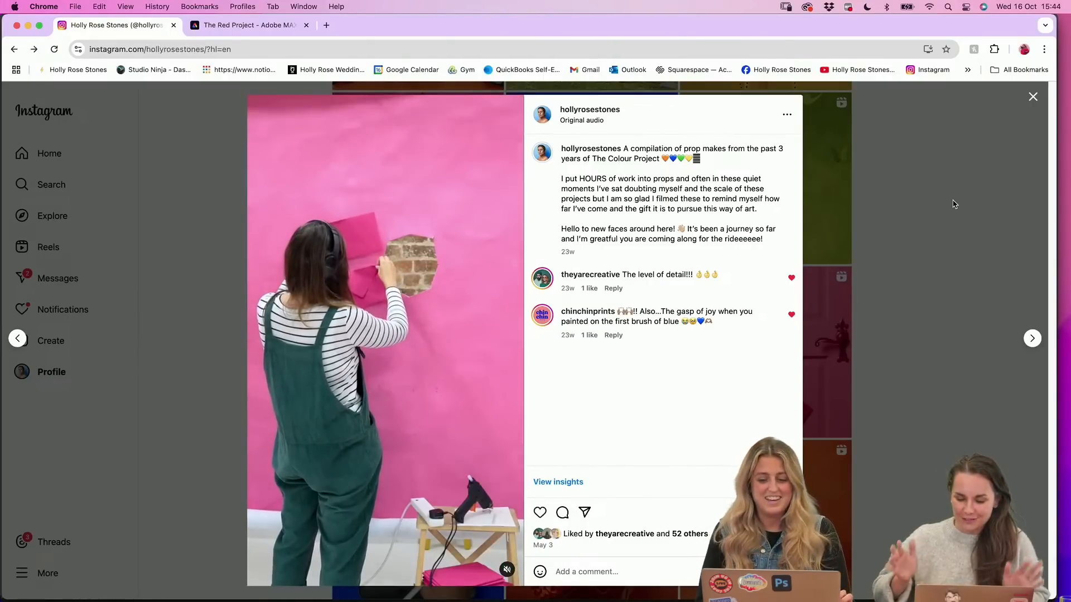
left_click(1031, 98)
Browse the orange, blue and botanical self-portrait posts across the profile's grid
scroll(808, 290, "down", 3)
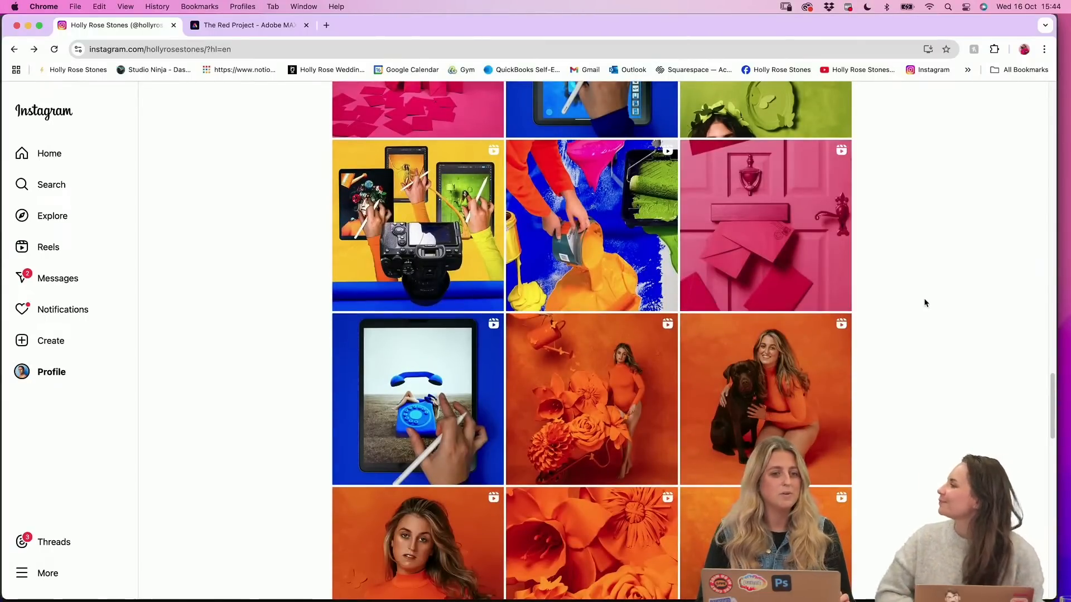
scroll(939, 299, "down", 1)
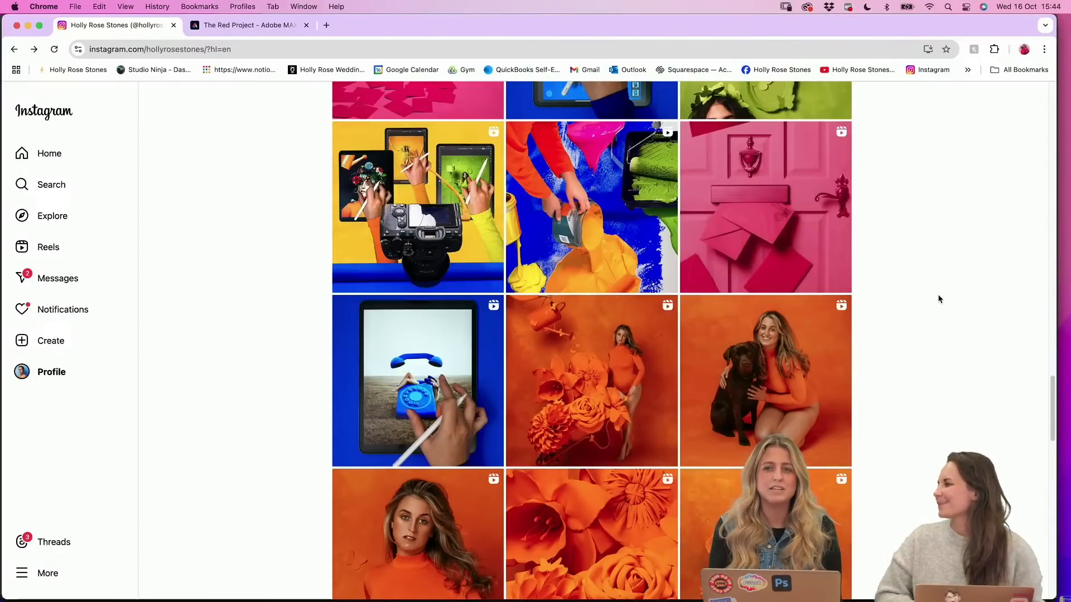
scroll(939, 299, "up", 2)
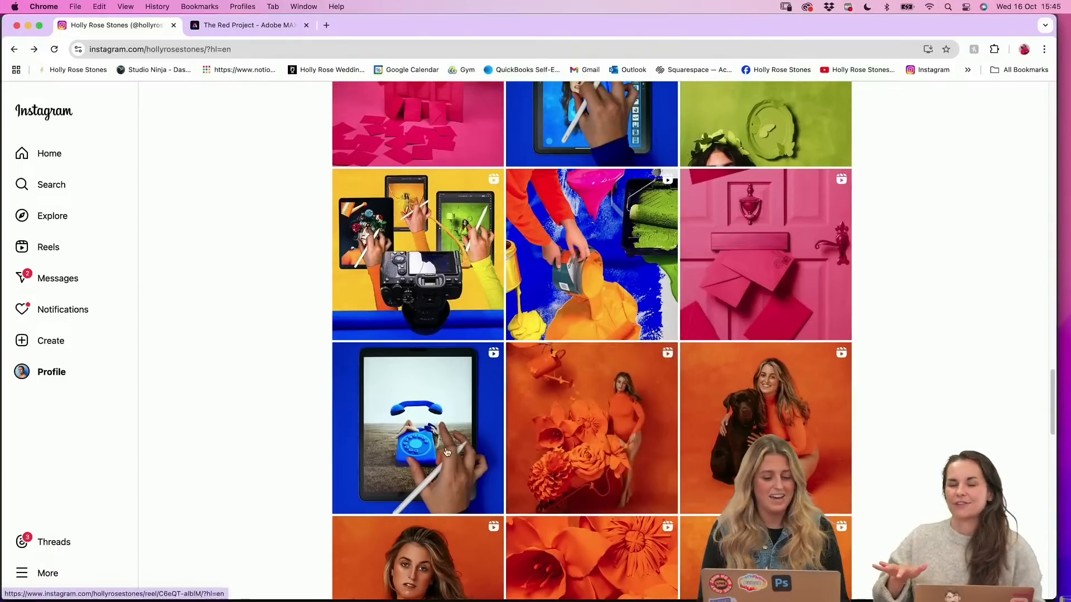
scroll(591, 424, "down", 5)
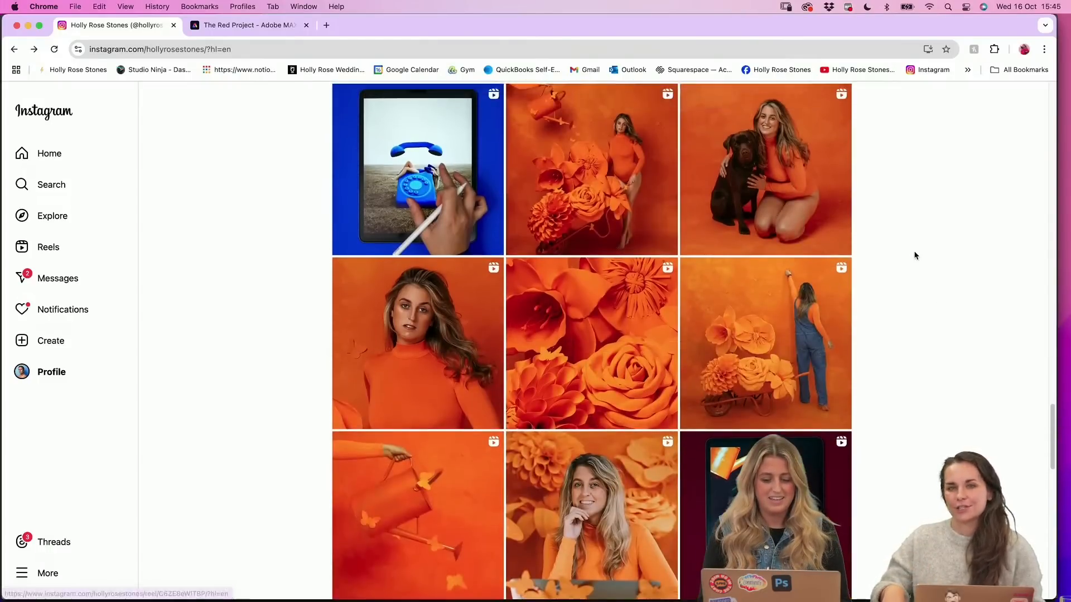
scroll(915, 256, "up", 4)
scroll(915, 256, "up", 8)
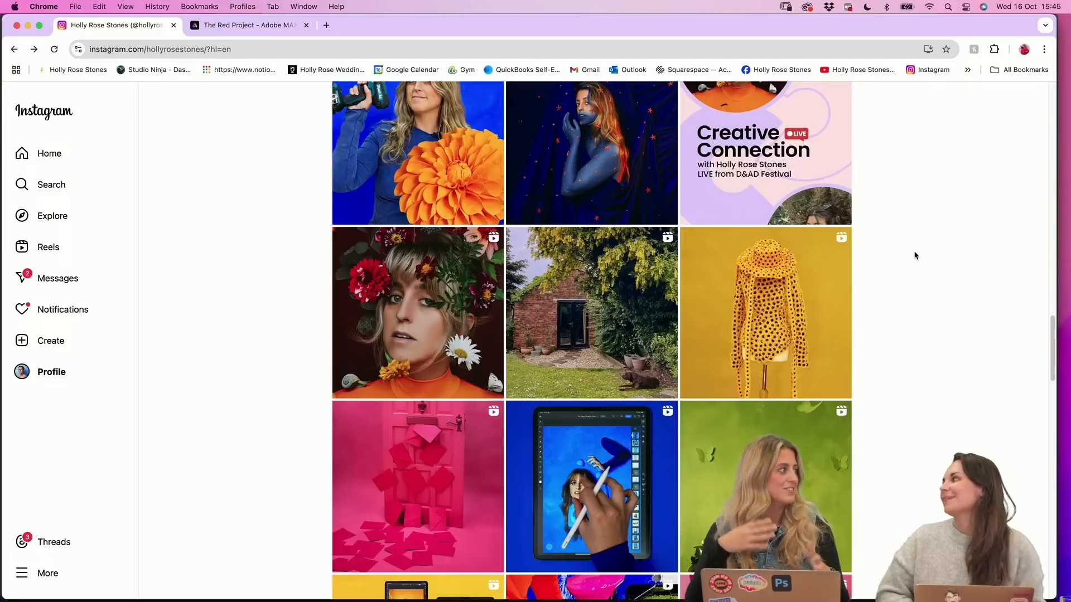
scroll(914, 256, "up", 5)
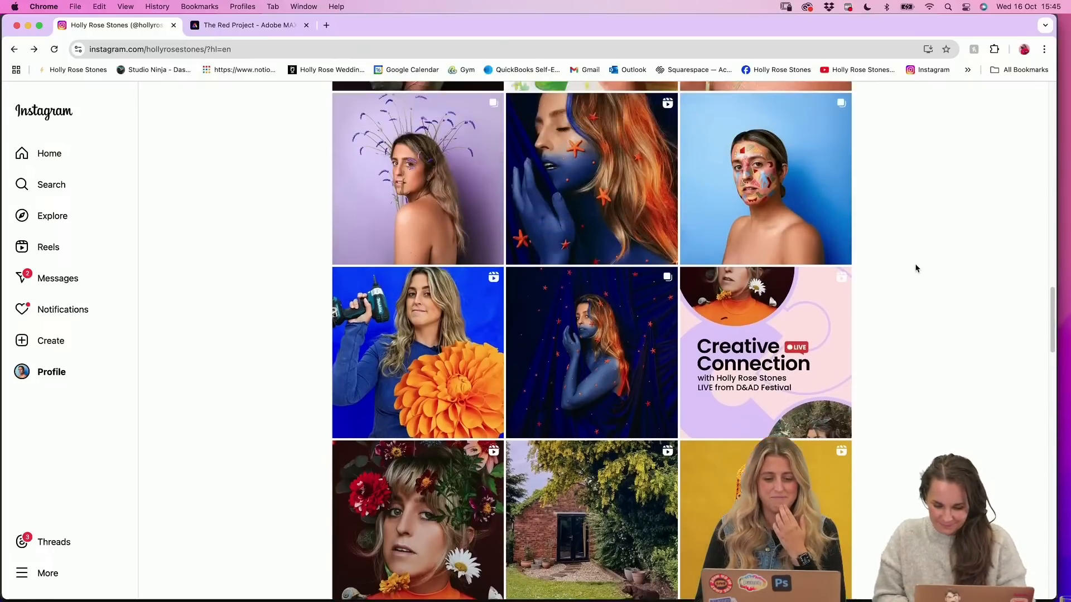
scroll(700, 285, "up", 3)
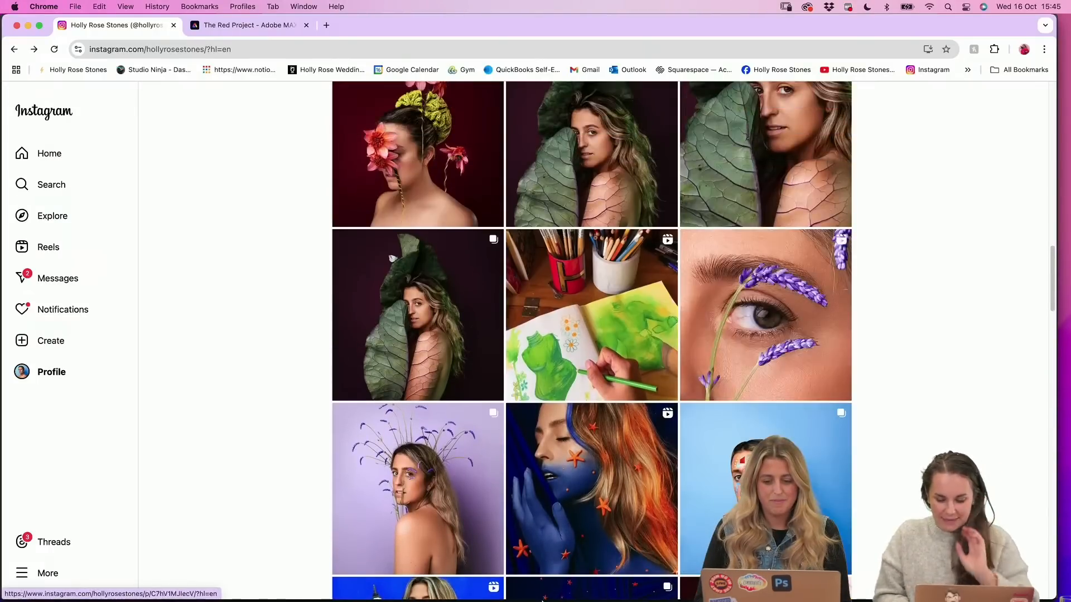
Switch to Finder and open the 2. Starfish folder inside 4. Premier Pro in the Adobe MAX Recap folder
left_click(396, 580)
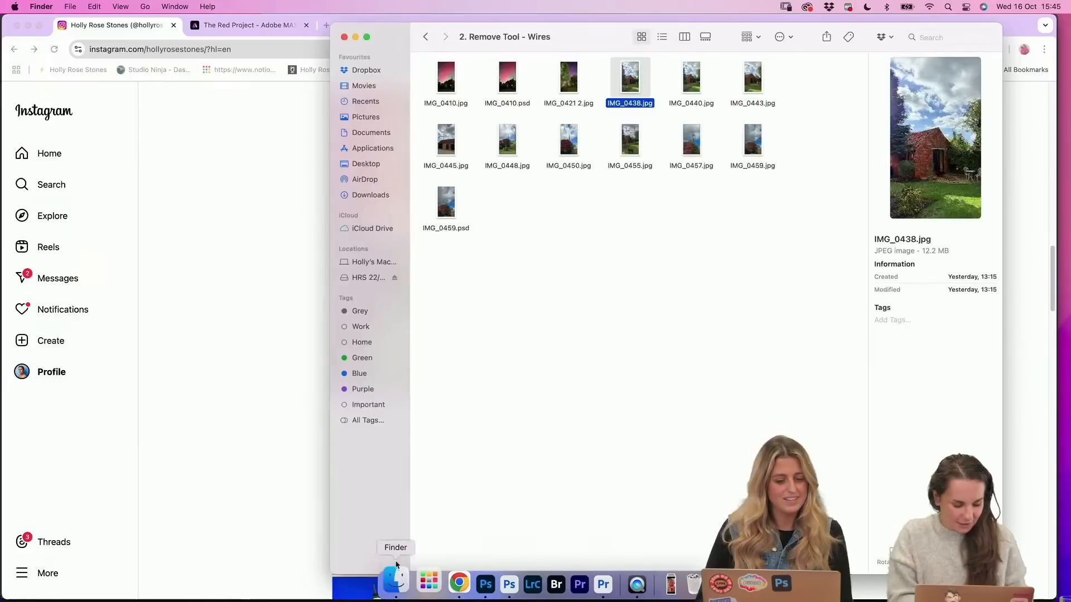
left_click(425, 37)
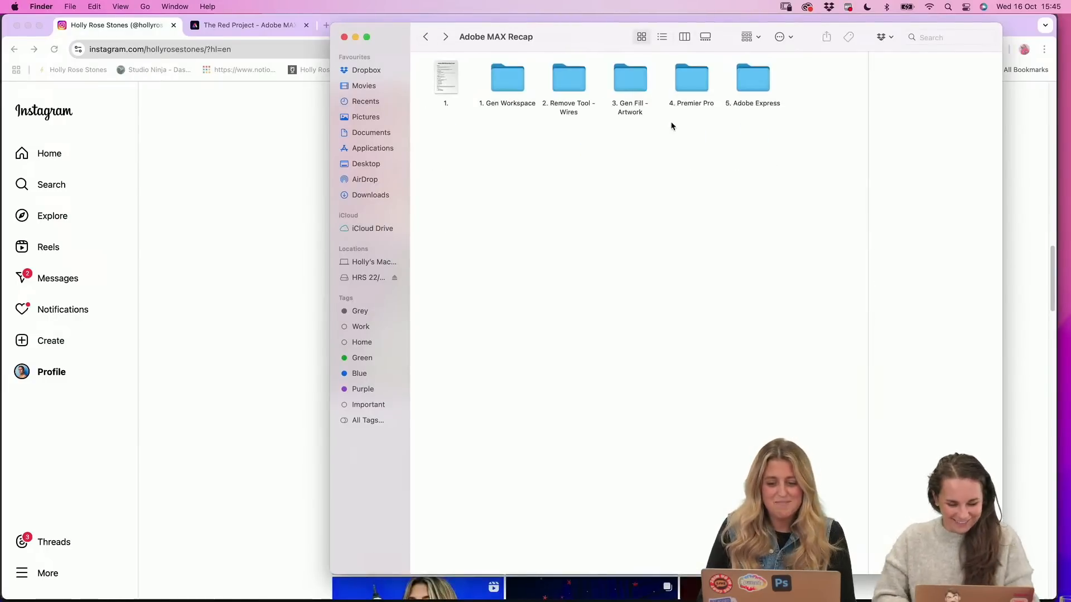
double_click(691, 84)
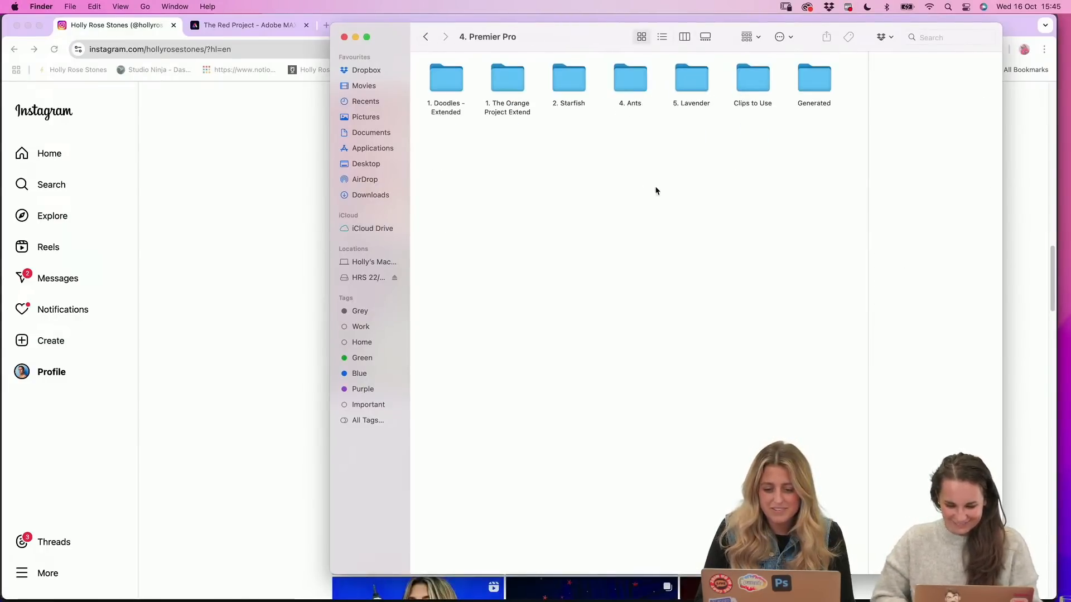
double_click(565, 84)
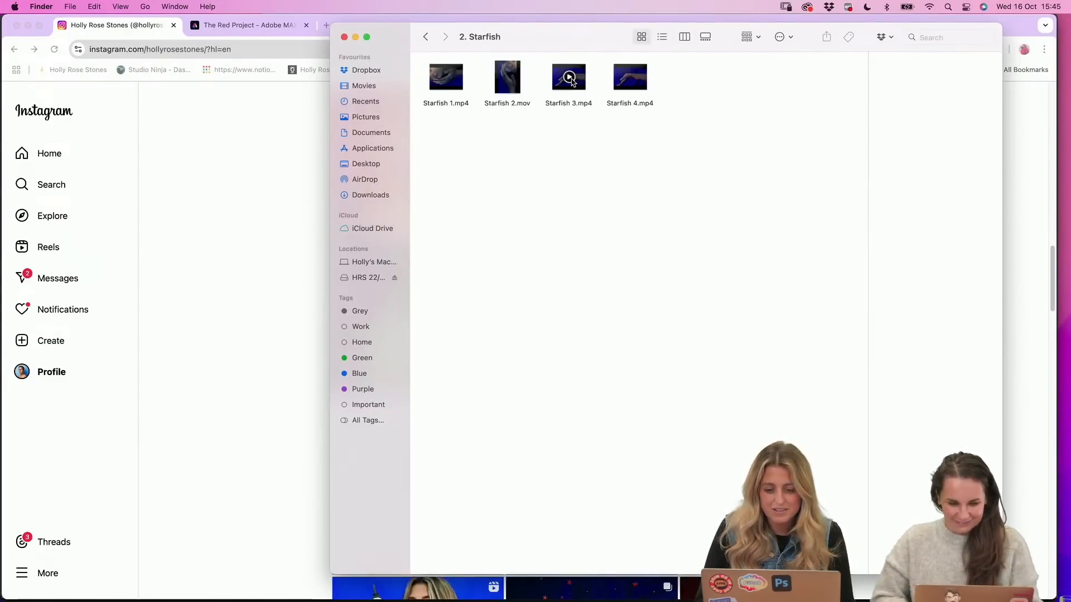
Open Starfish 2.mov in QuickTime Player and play it from the beginning to the end
double_click(512, 90)
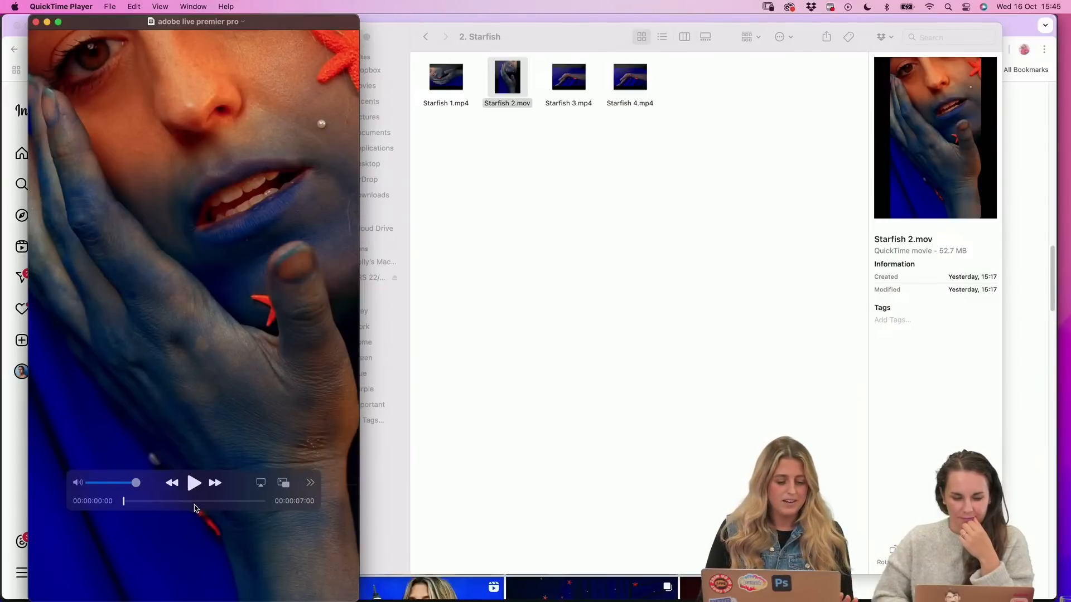
left_click_drag(202, 502, 124, 501)
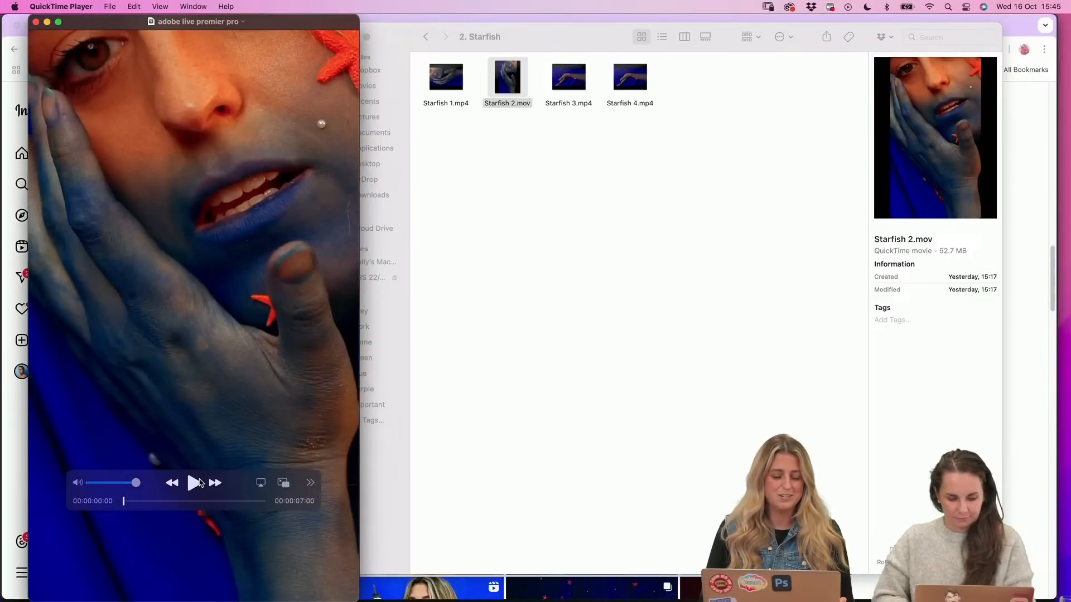
left_click(196, 484)
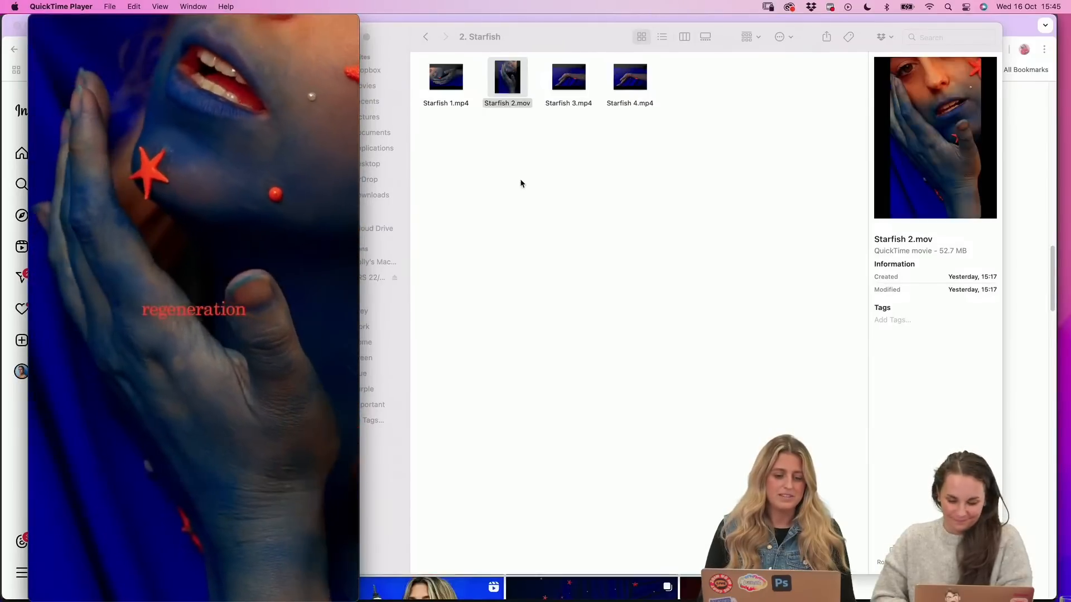
mouse_move(273, 399)
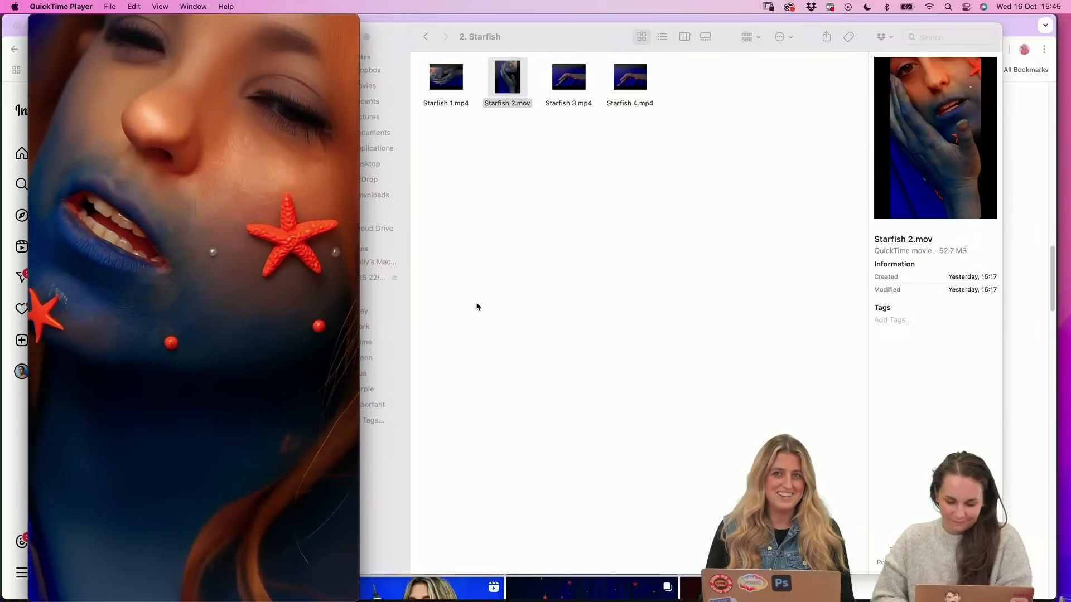
mouse_move(340, 278)
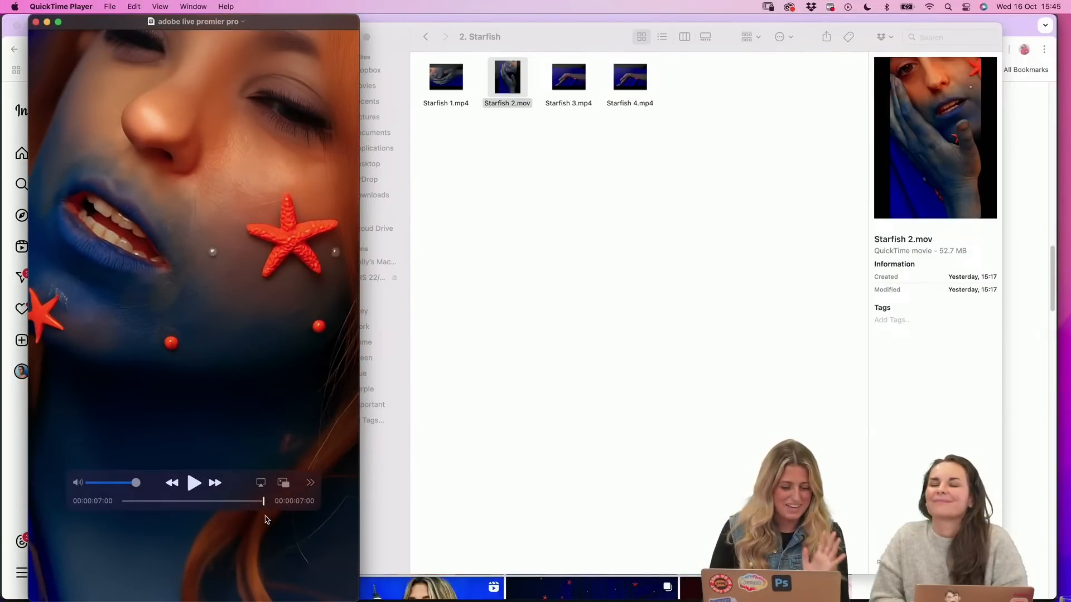
Replay the final part of Starfish 2.mov from 00:00:04:24 and close the video
left_click_drag(262, 504, 219, 500)
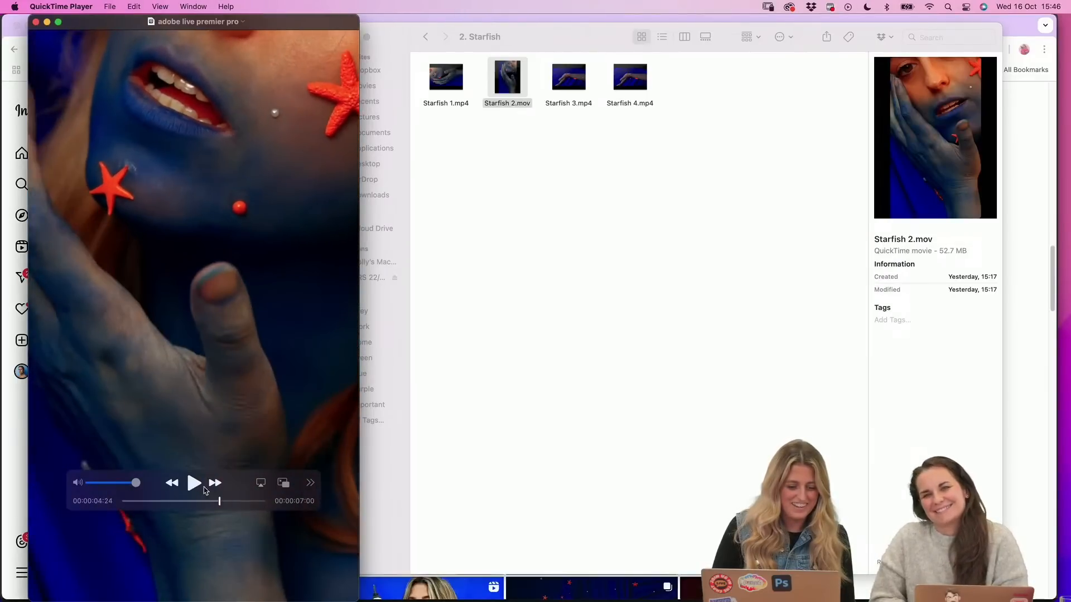
left_click(197, 487)
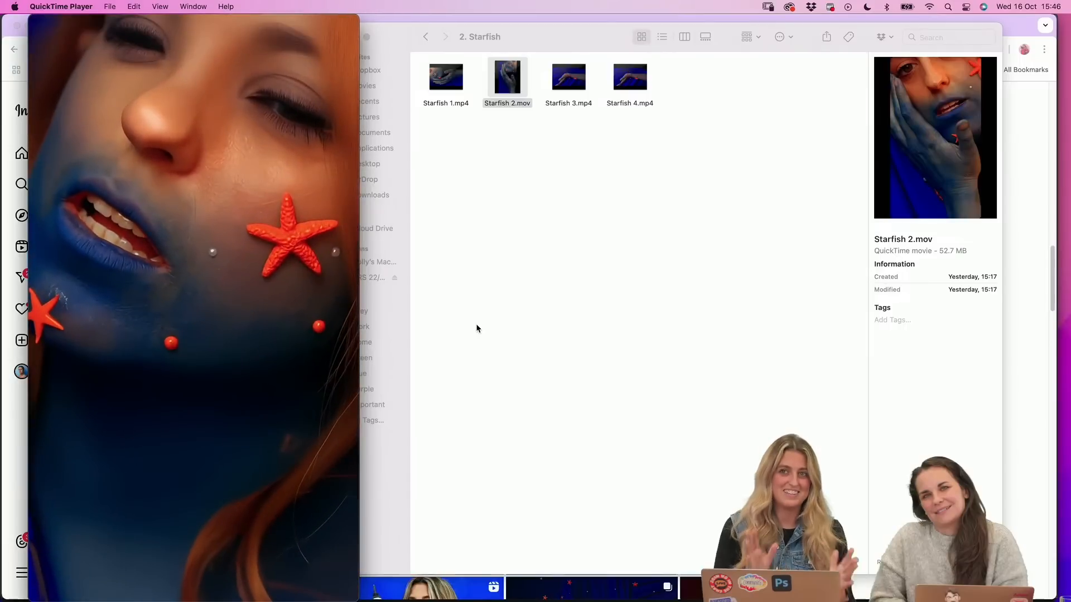
mouse_move(222, 340)
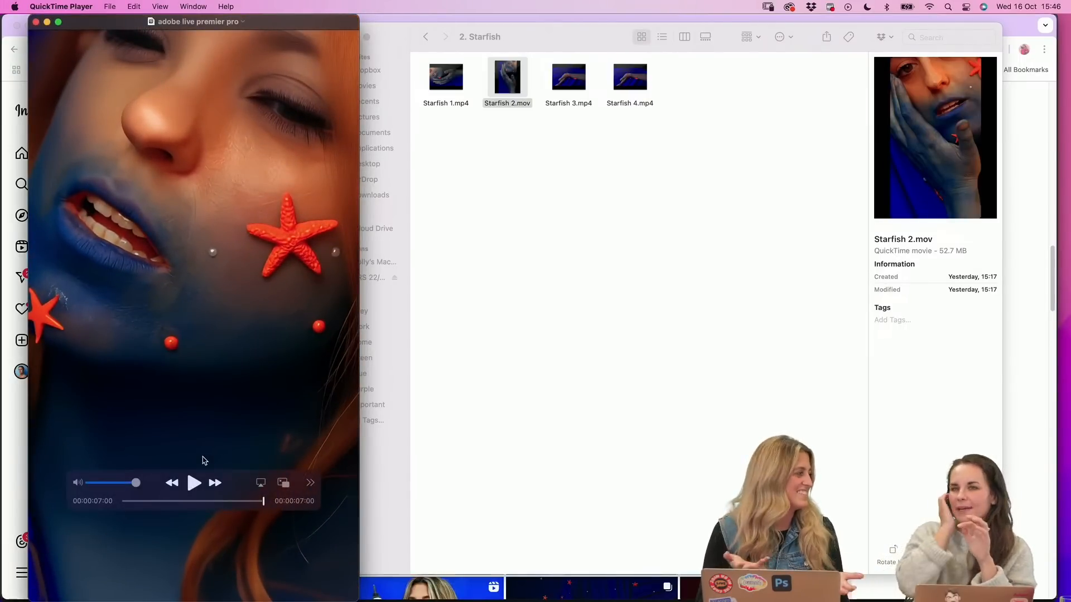
left_click(36, 22)
left_click(563, 225)
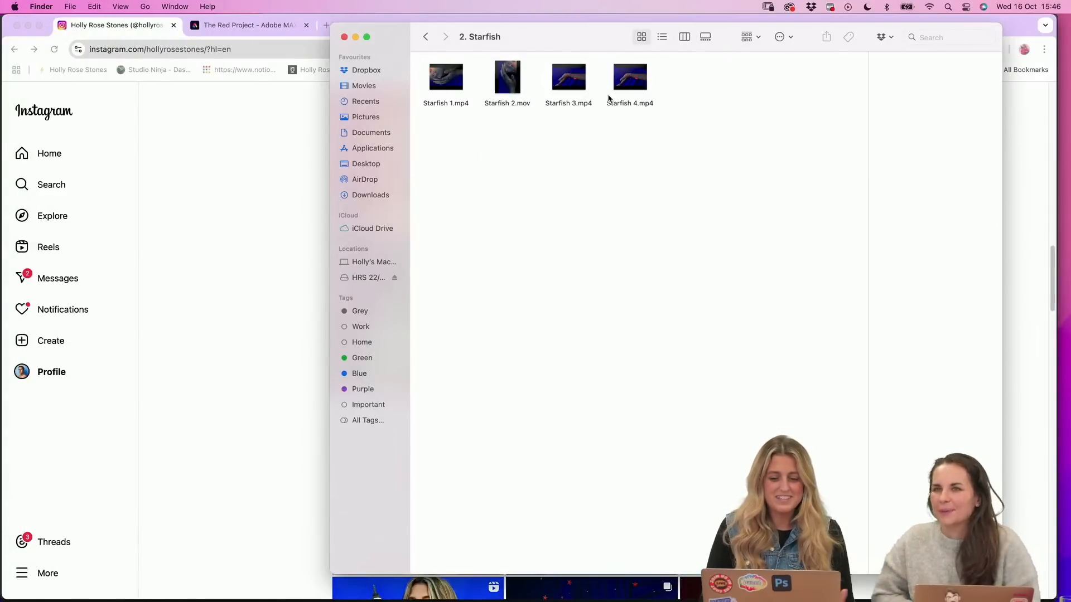
Open Starfish 4.mp4, replay it from around its midpoint, and close the video
double_click(642, 89)
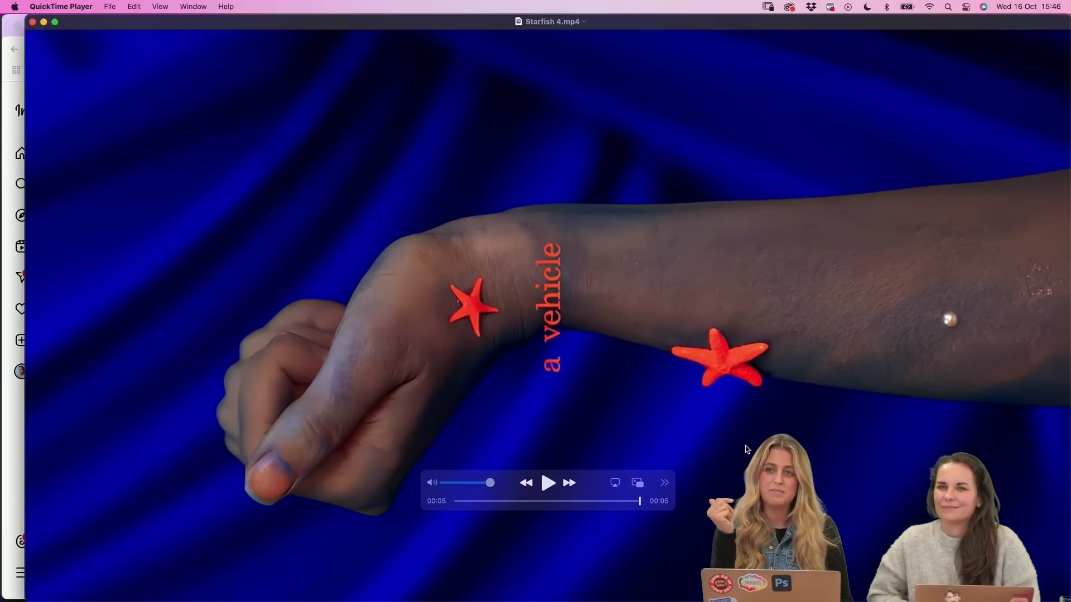
left_click(559, 501)
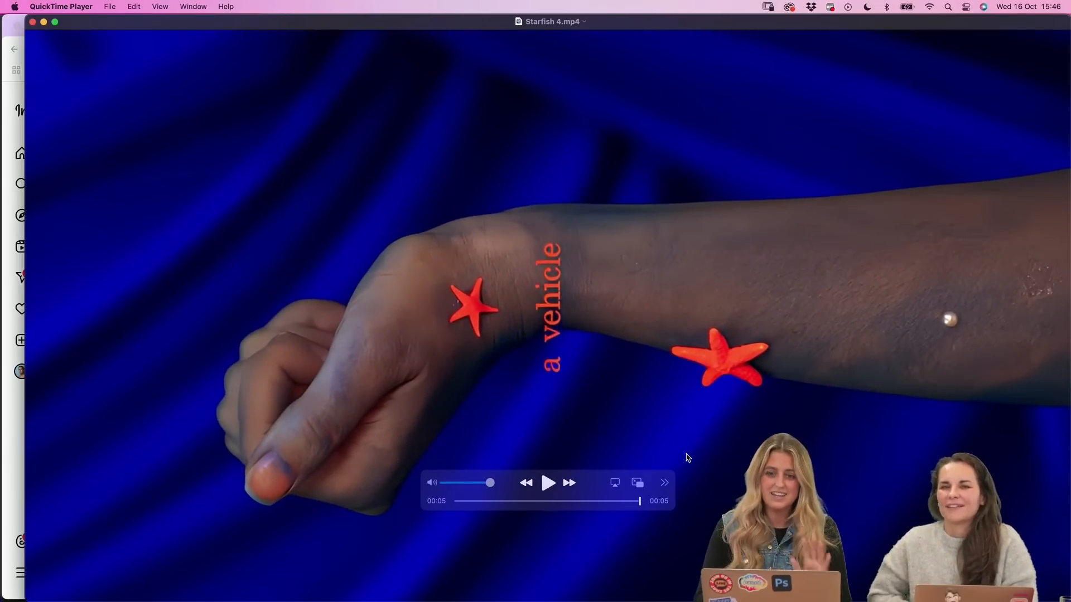
left_click(32, 22)
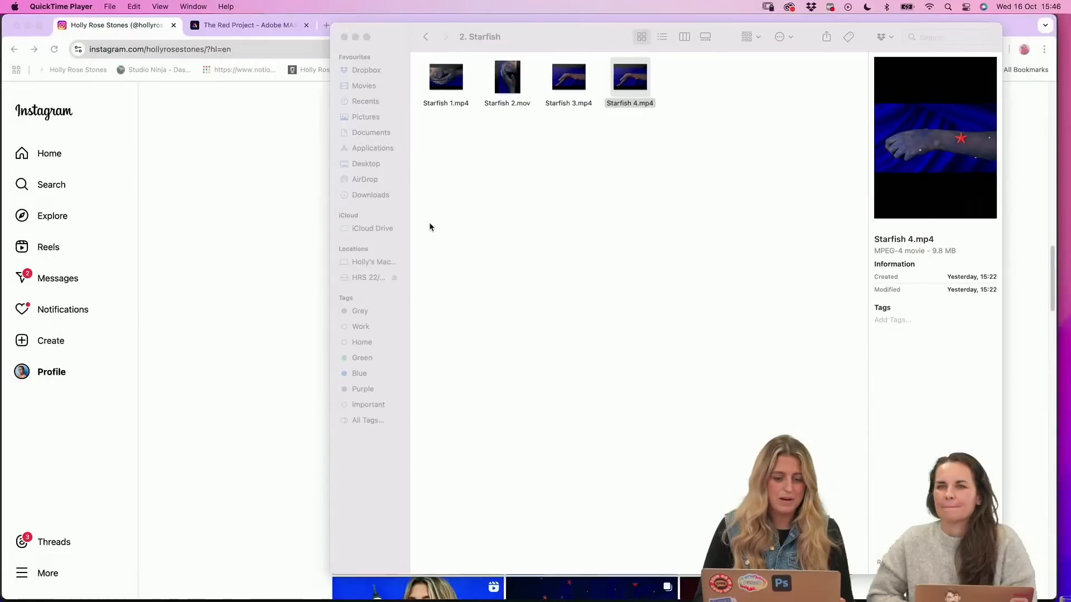
left_click(528, 242)
Open the video Sequence 01.mp4 from the 5. Lavender folder inside 4. Premier Pro
left_click(426, 37)
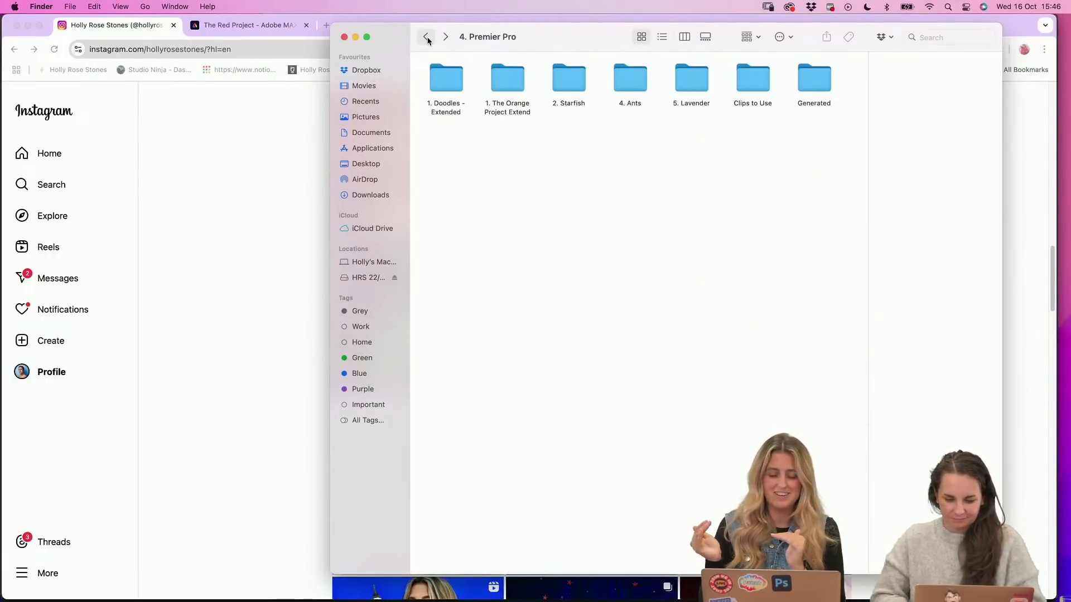
double_click(692, 78)
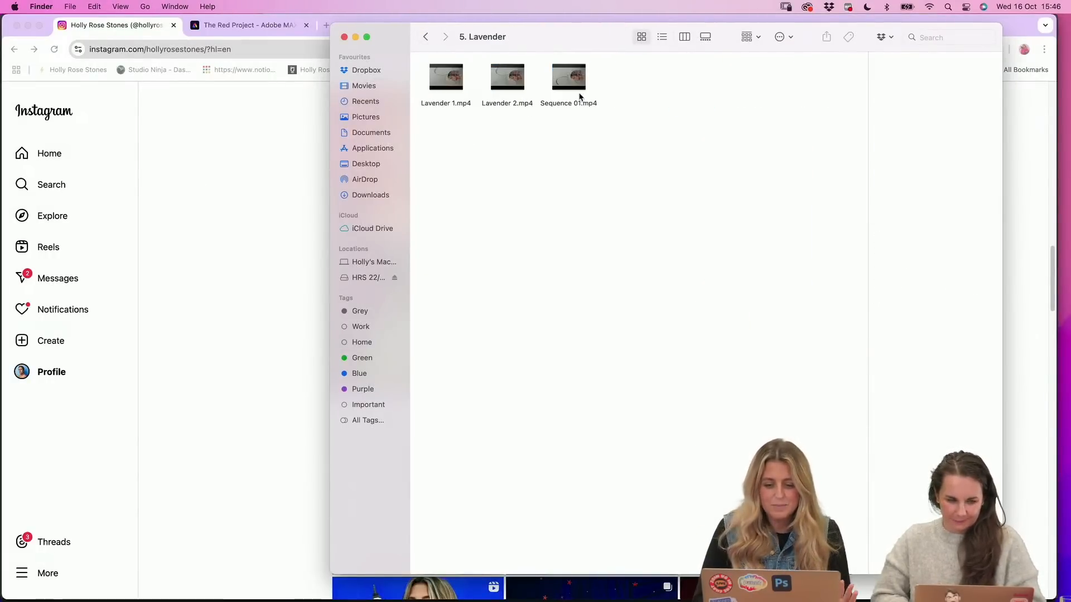
left_click(579, 86)
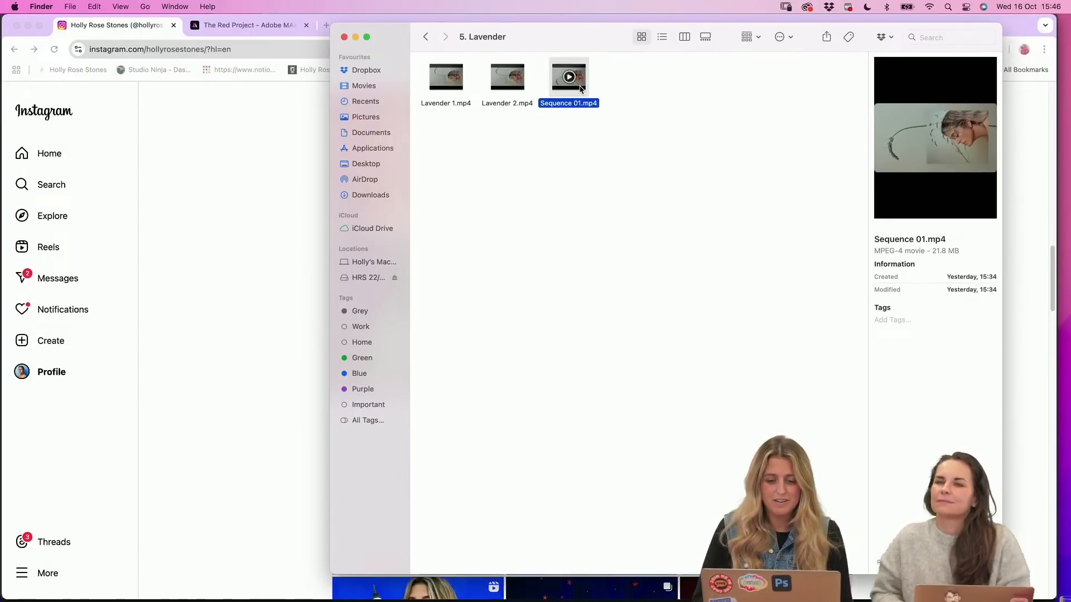
double_click(580, 88)
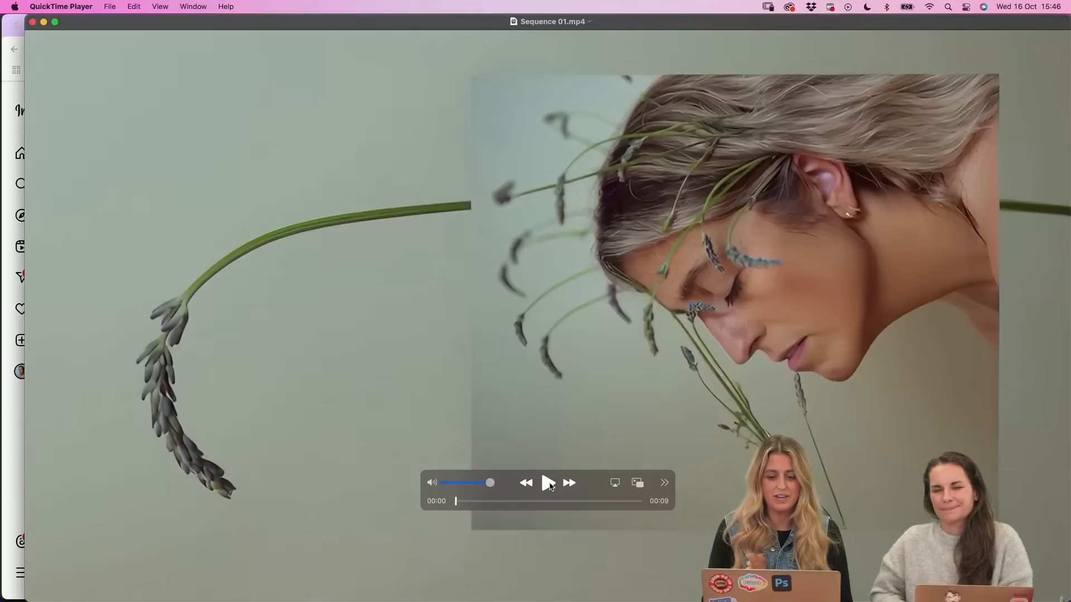
Play Sequence 01.mp4 from the start, and replay its ending from about 00:07
left_click(548, 484)
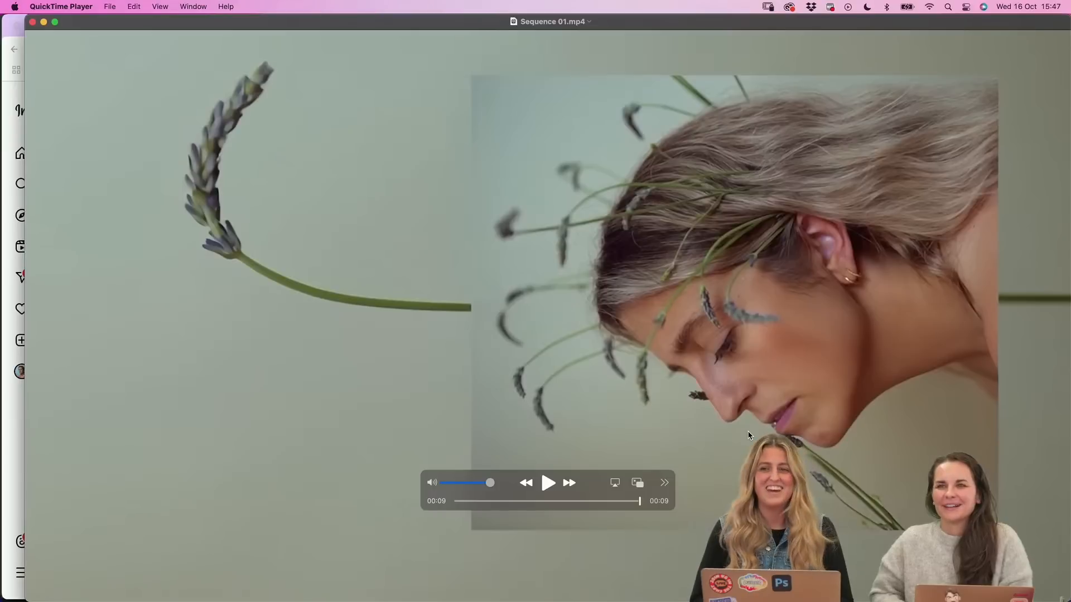
left_click(592, 501)
left_click(548, 483)
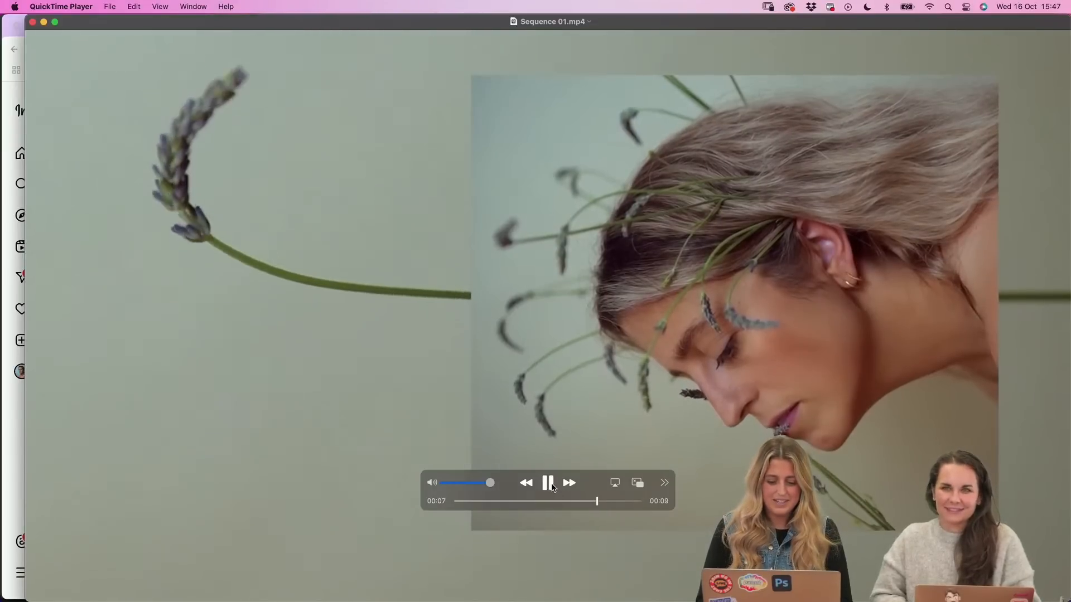
Replay Sequence 01.mp4 from just before its midpoint and close the video
left_click(549, 483)
left_click_drag(608, 503, 531, 505)
left_click(547, 484)
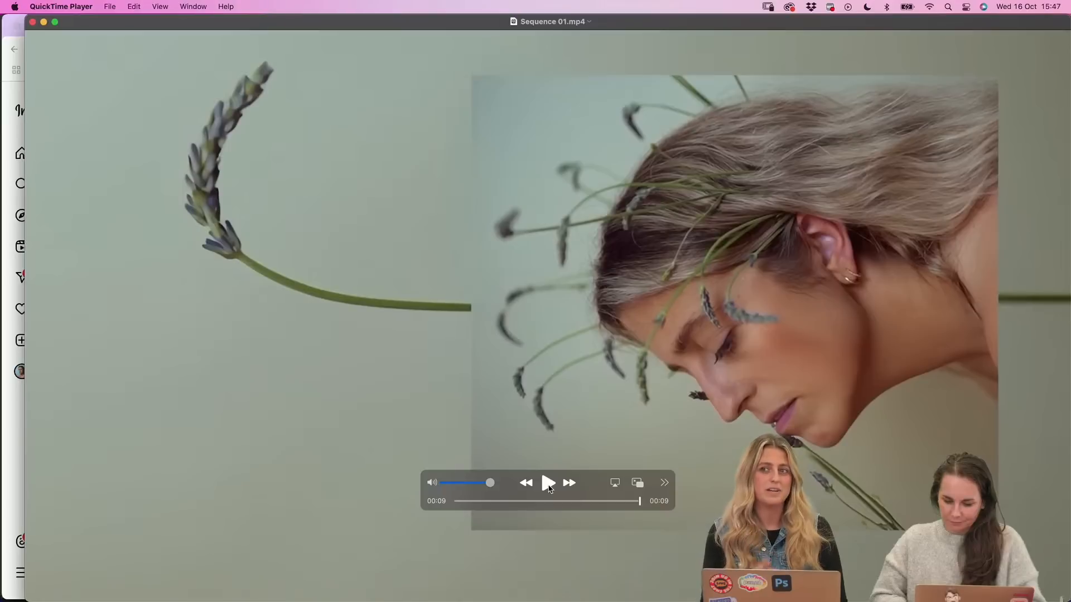
left_click(33, 22)
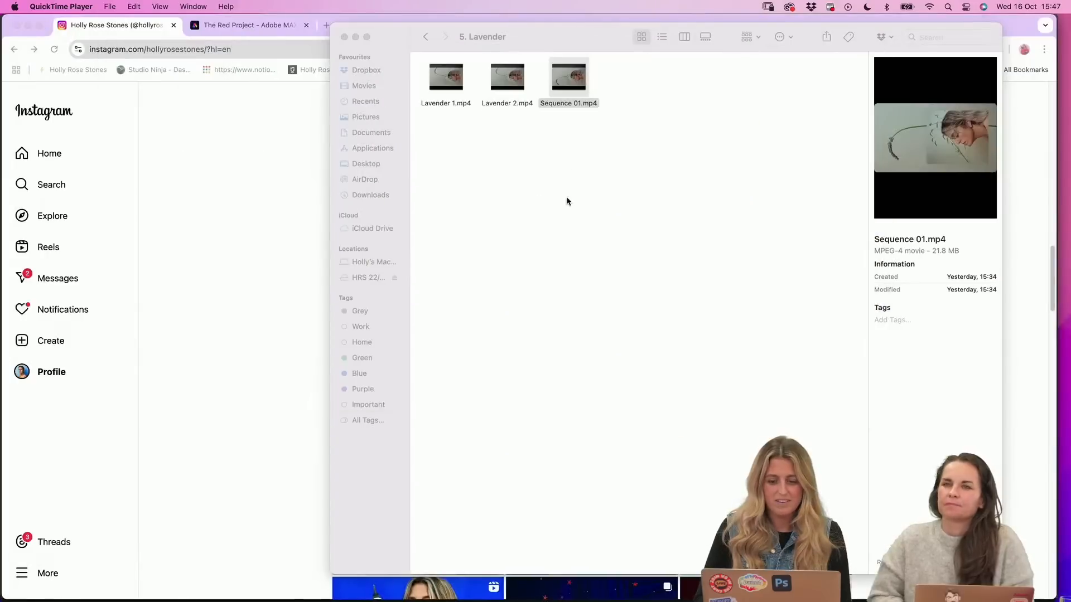
Go back to the 4. Premier Pro folder and open its 1. The Orange Project Extend subfolder
left_click(426, 37)
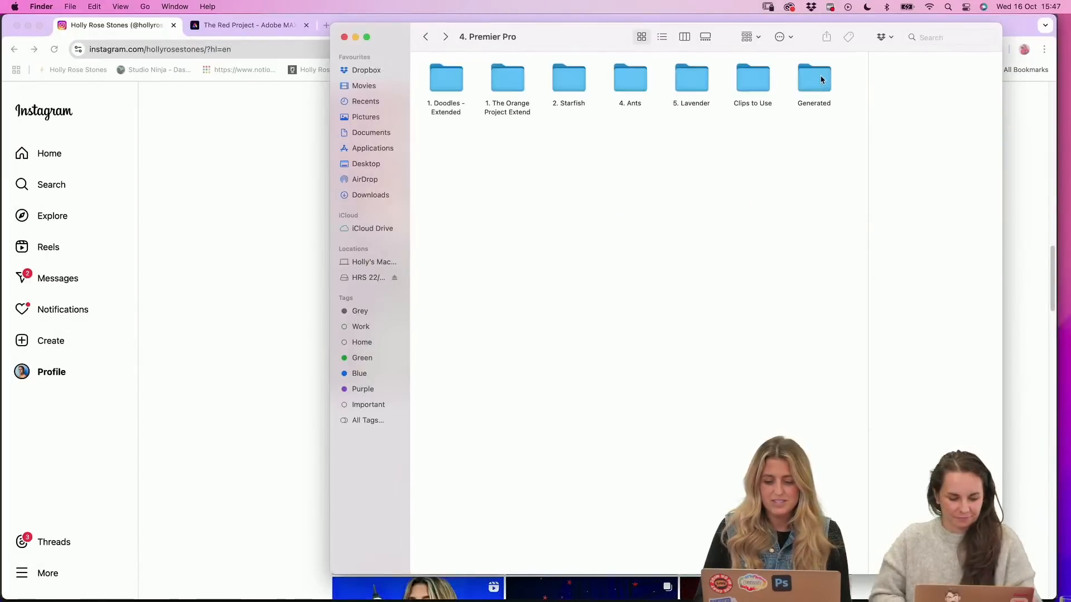
left_click(633, 78)
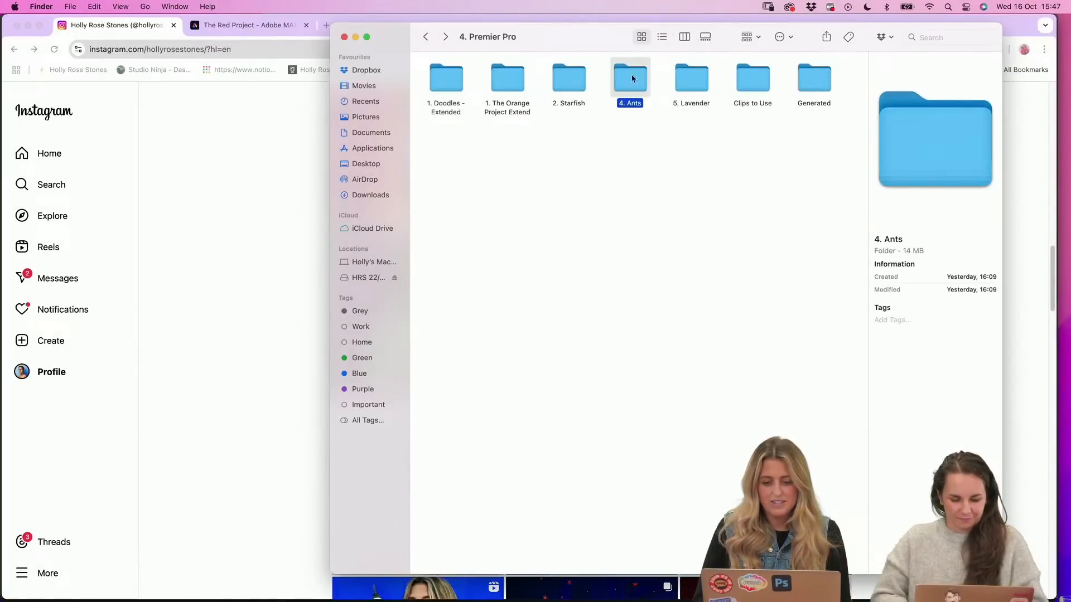
double_click(507, 79)
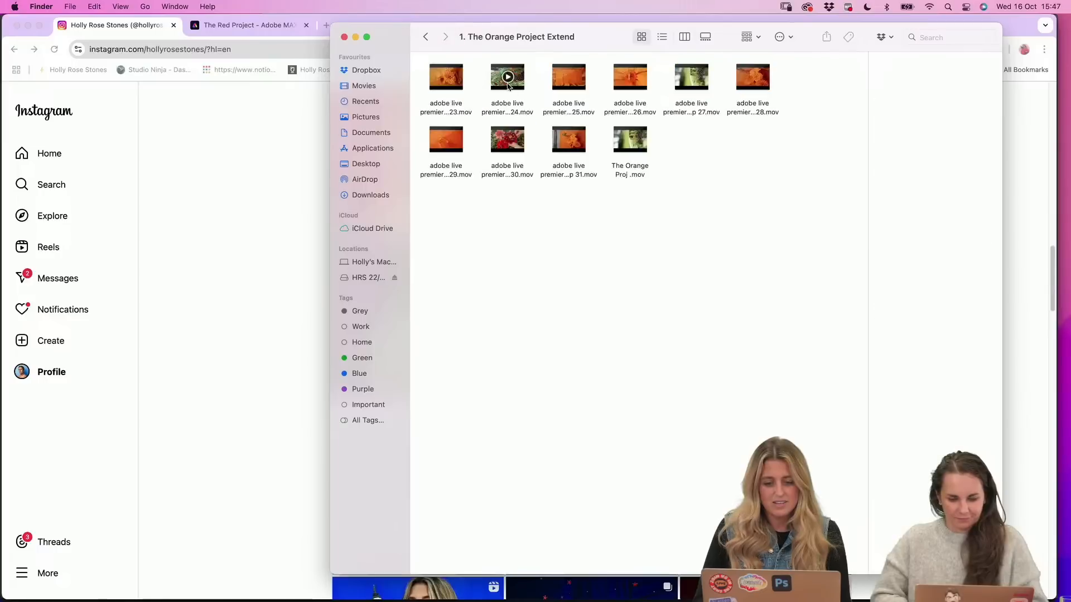
Switch to Premiere Pro (Beta) and look through the clips in the Doodles 2 project bin
left_click(280, 216)
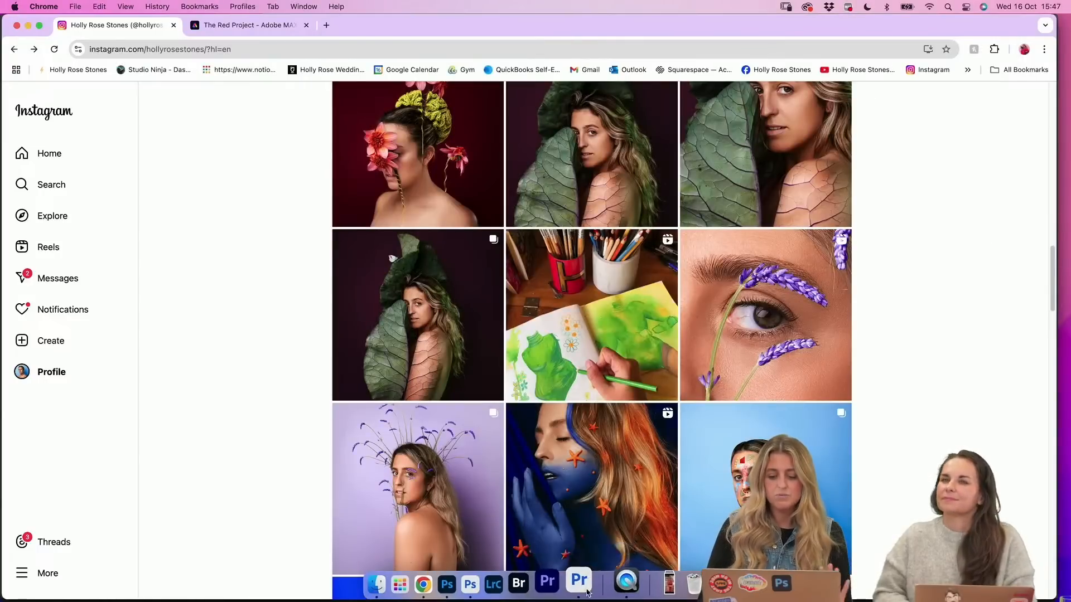
left_click(583, 583)
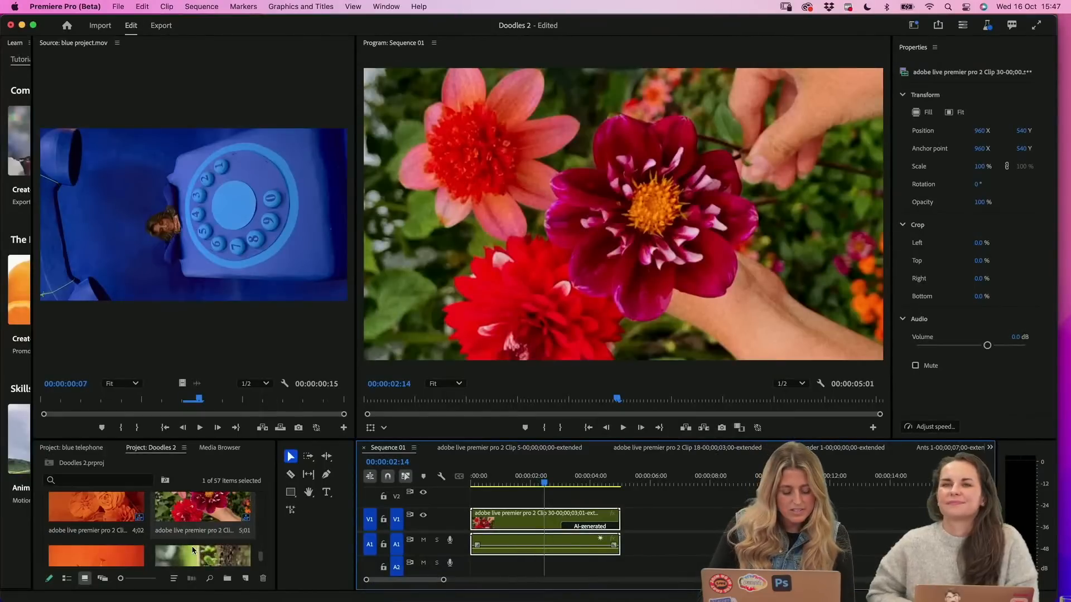
scroll(118, 520, "up", 1)
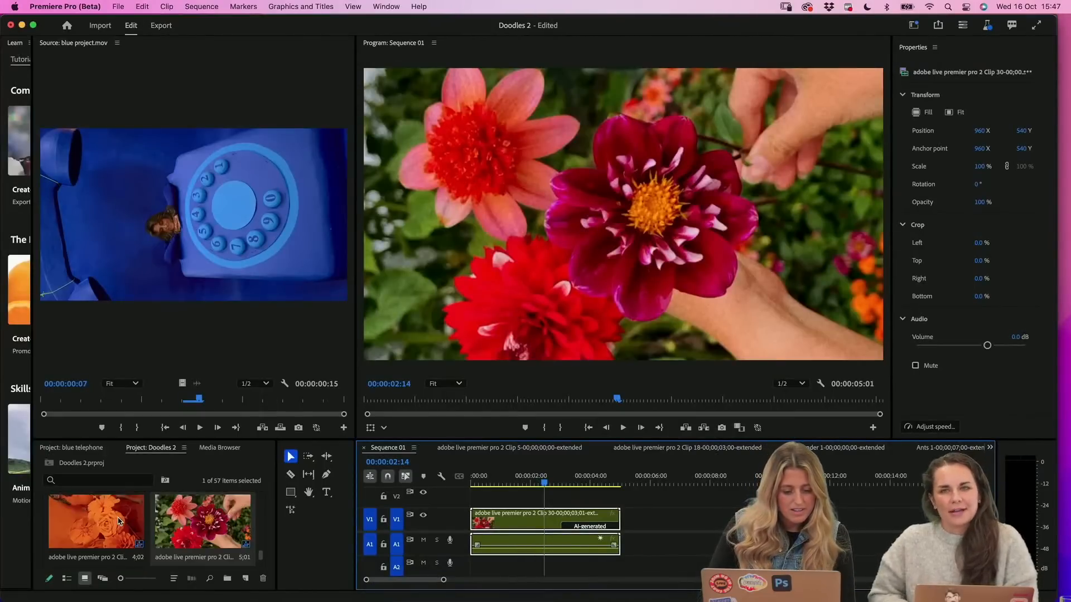
scroll(122, 521, "down", 1)
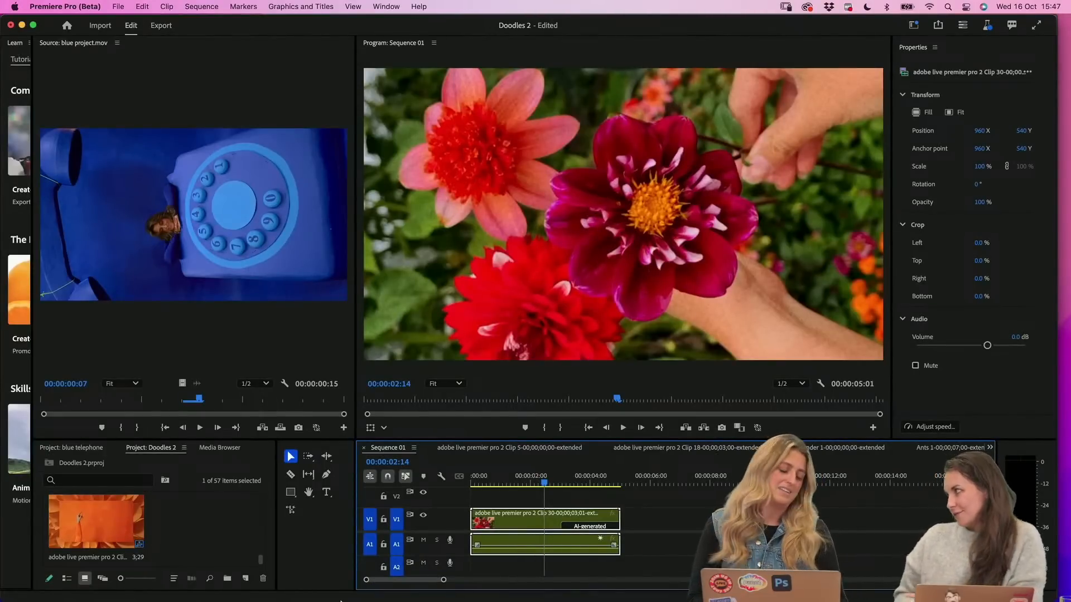
Switch to The Red Project moodboard in Adobe Express in Chrome and remove the background from the red plate image
mouse_move(464, 592)
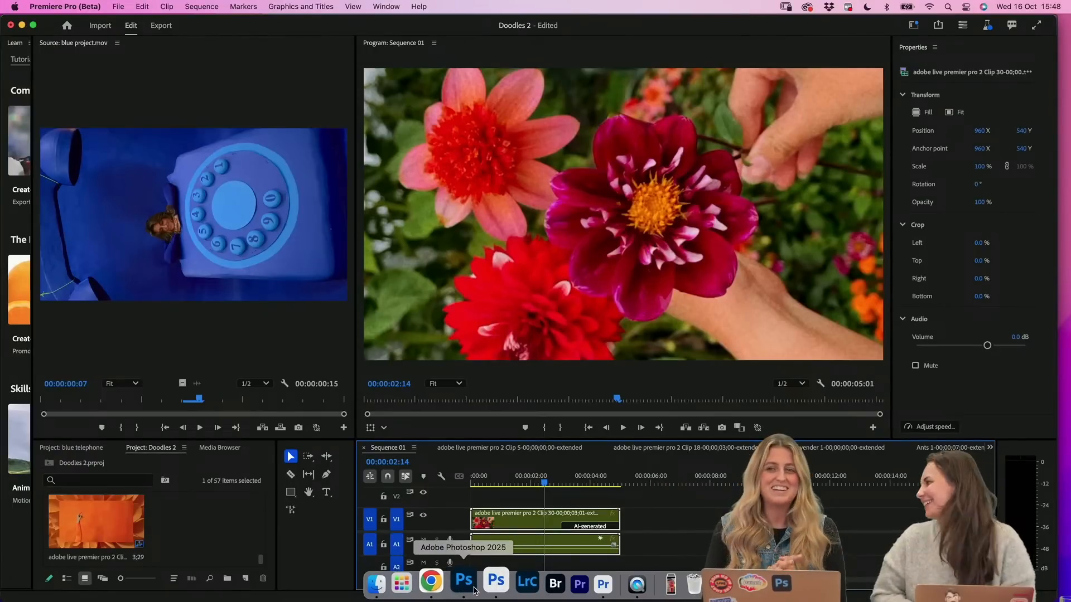
left_click(431, 583)
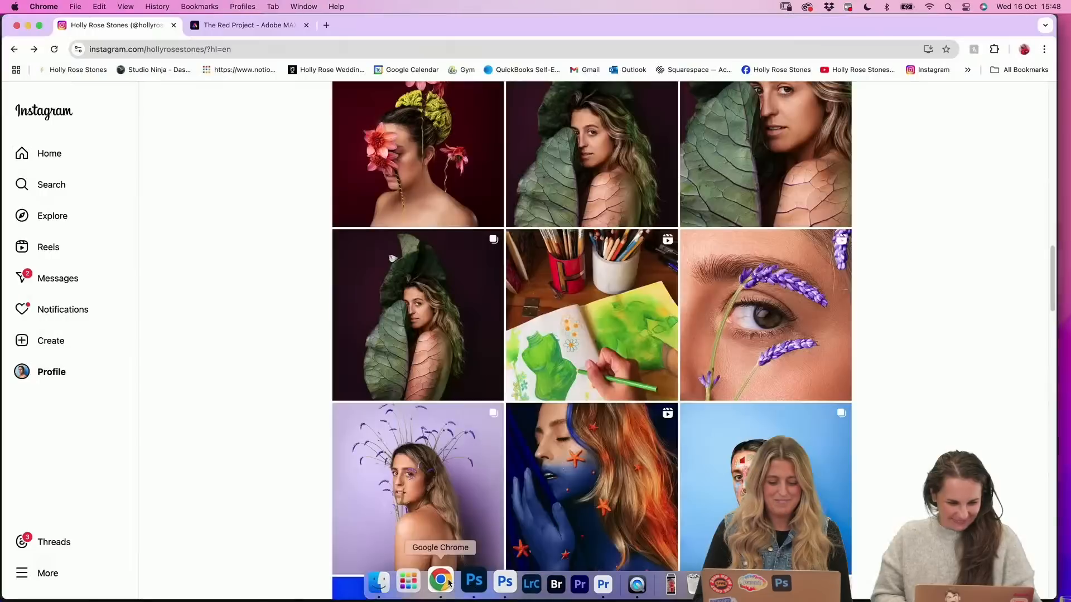
left_click(251, 25)
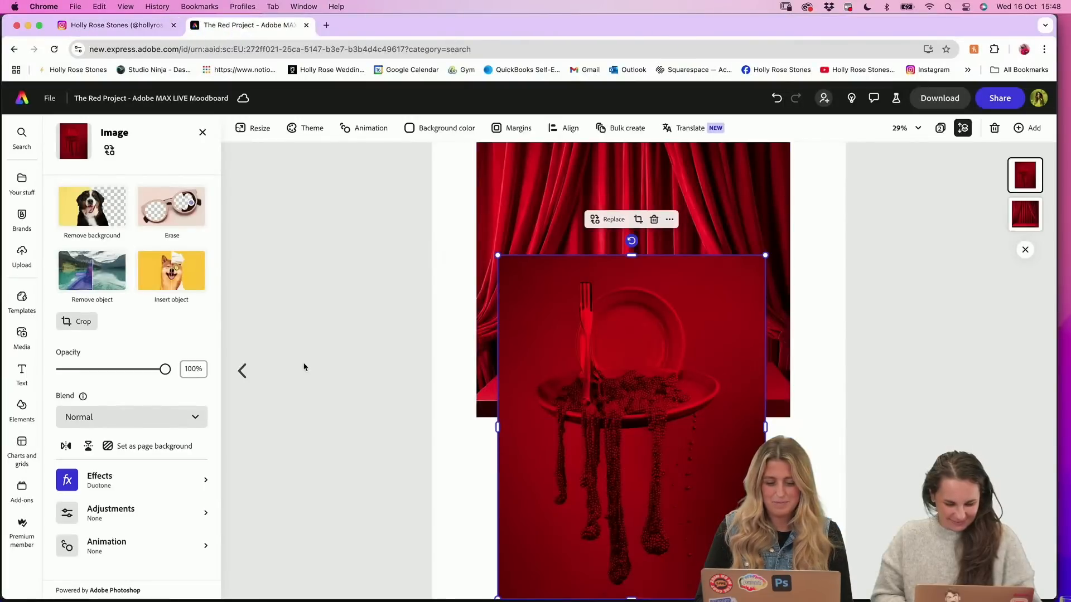
left_click(107, 237)
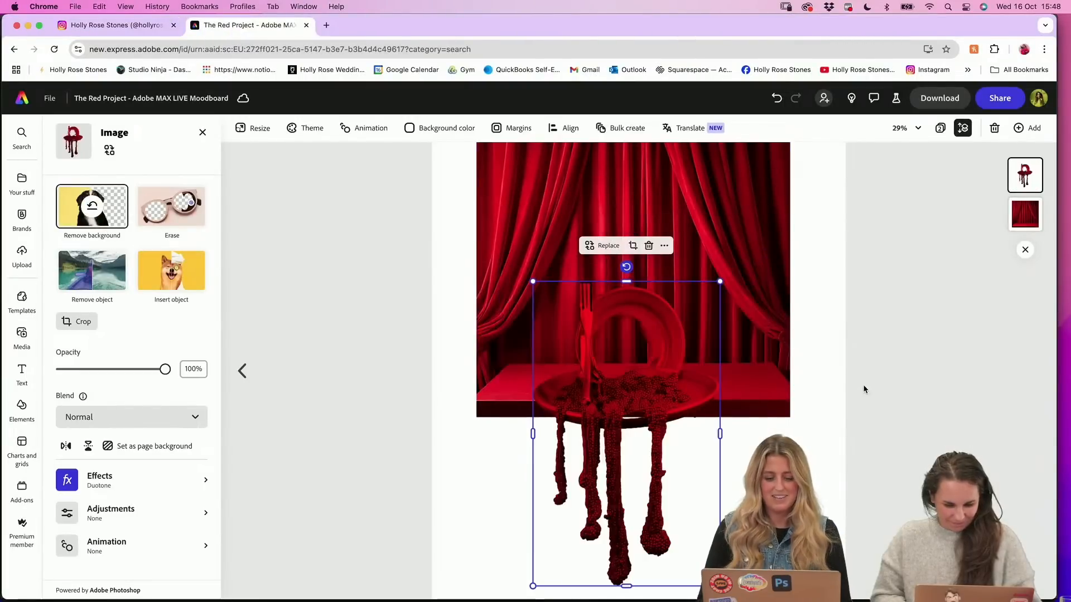
left_click(864, 390)
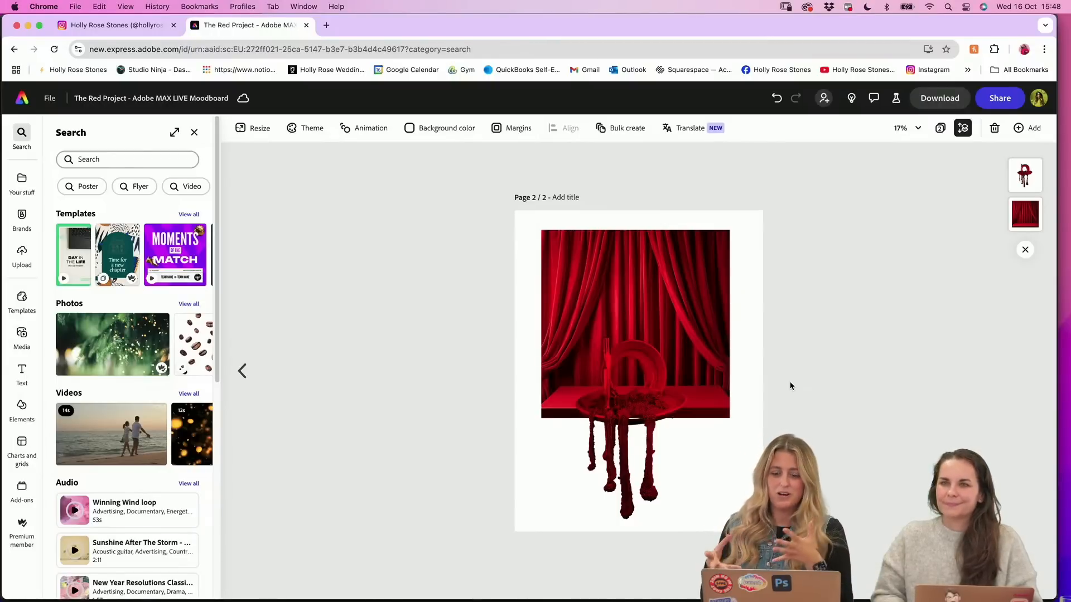
Examine the cut-out plate and its dripping beads against the red curtain stage, close up and as a whole page
scroll(724, 436, "up", 10)
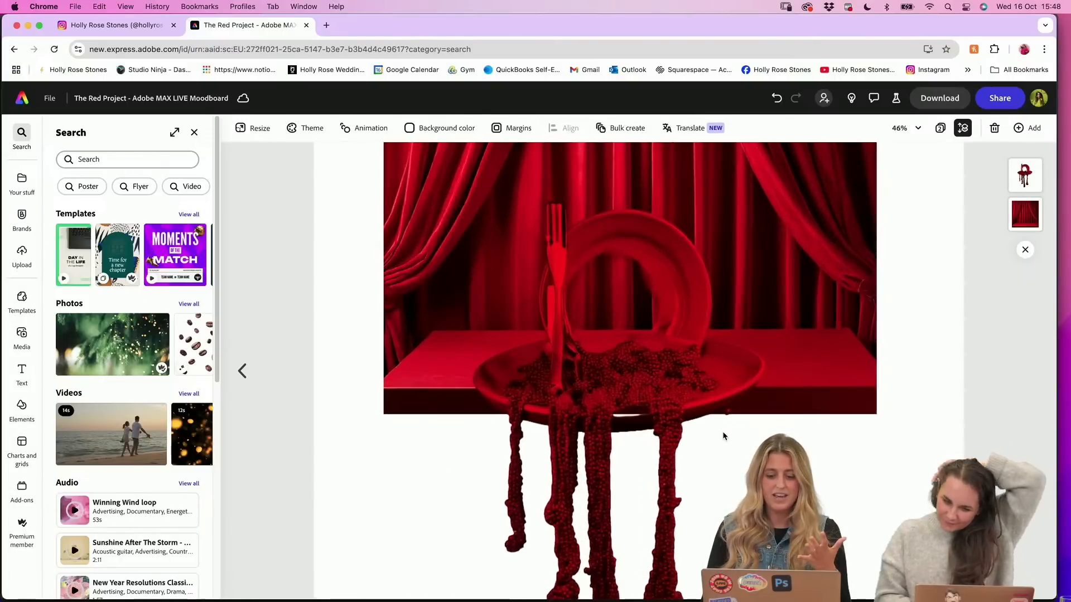
scroll(773, 398, "up", 2)
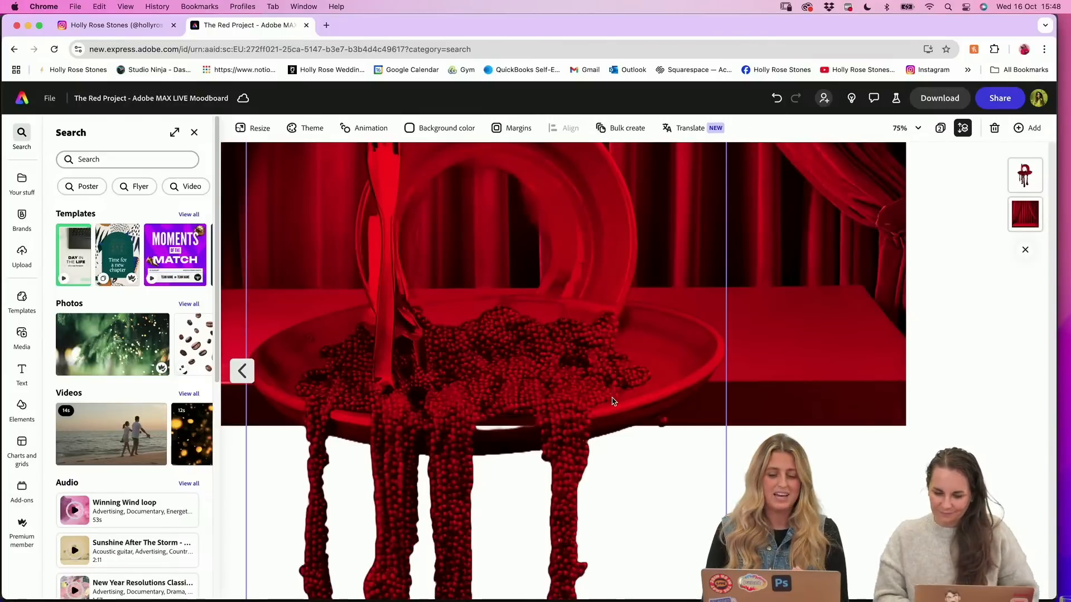
scroll(613, 402, "down", 2)
scroll(614, 402, "down", 2)
scroll(612, 402, "down", 3)
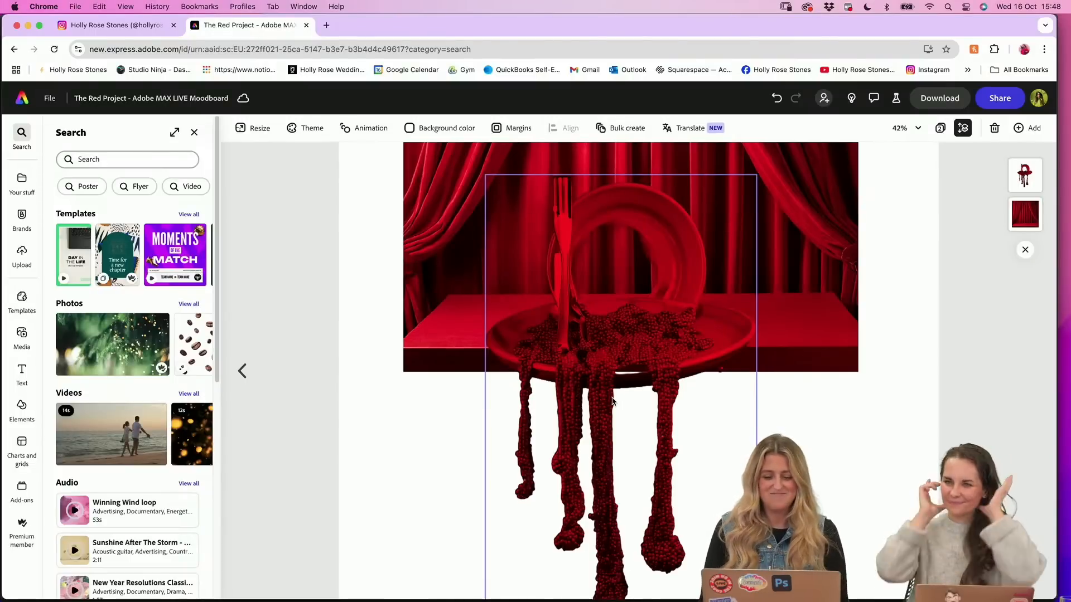
scroll(613, 390, "down", 2)
scroll(707, 350, "up", 2)
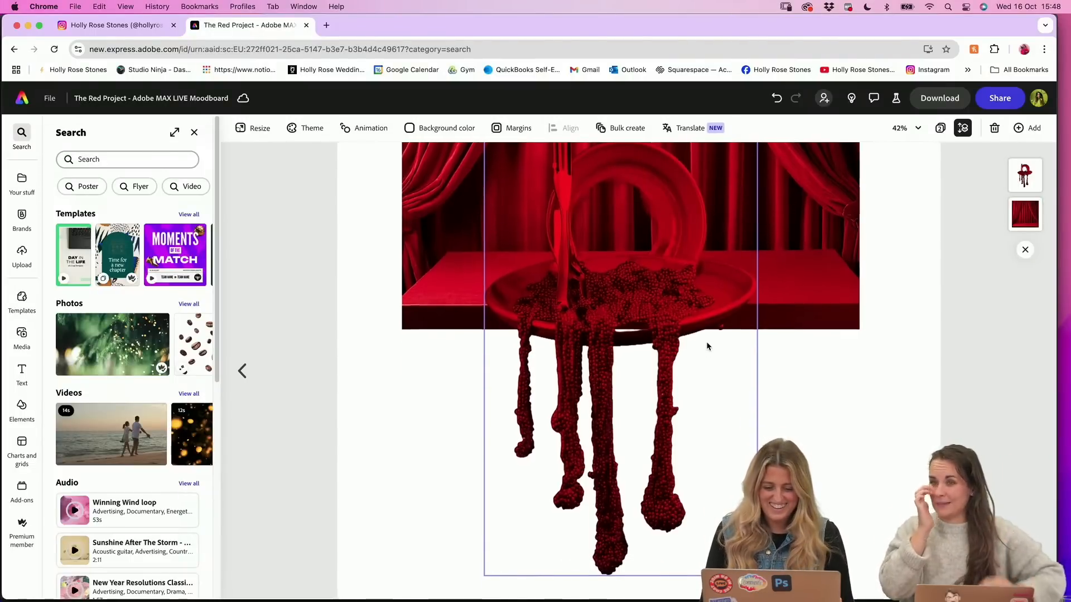
scroll(707, 348, "down", 1)
scroll(706, 347, "down", 2)
scroll(705, 348, "down", 3)
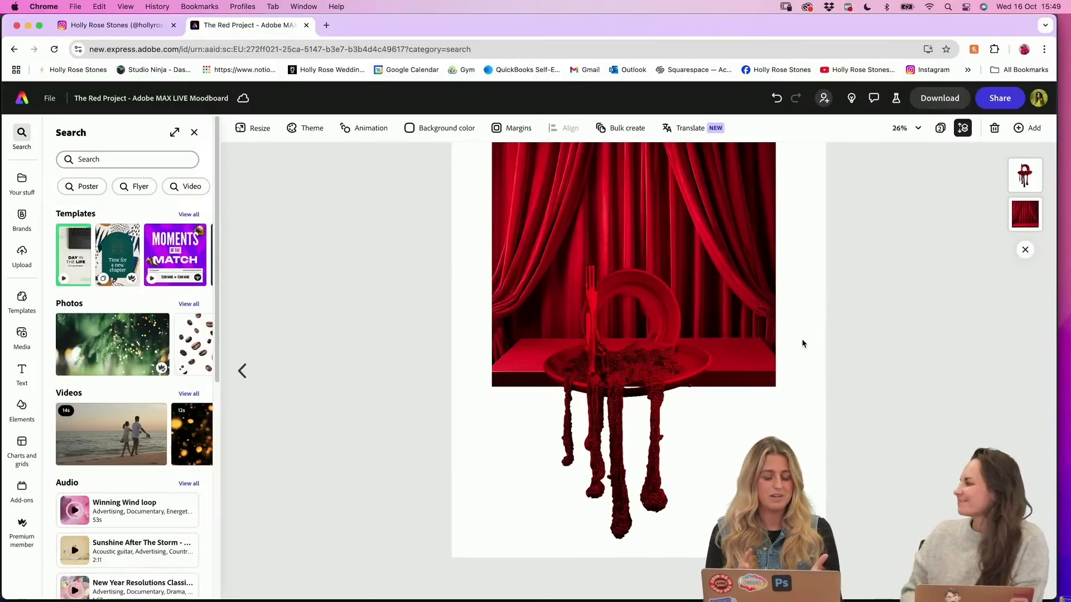
scroll(803, 343, "up", 1)
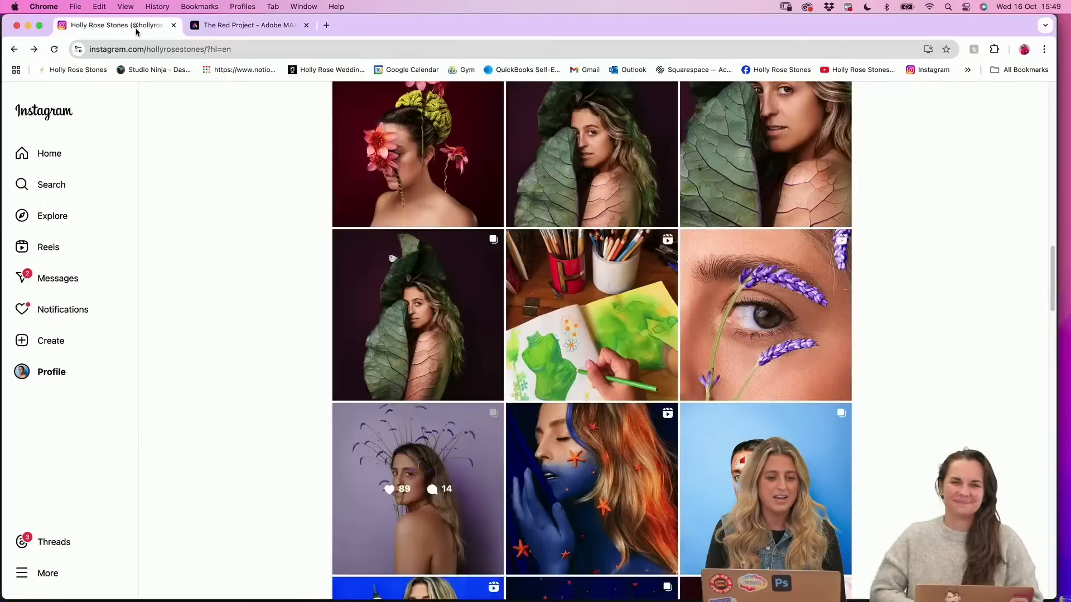
Return to the Instagram profile and look over its grid, from the poppy-head portraits to the pink, blue and green project posts
left_click(114, 25)
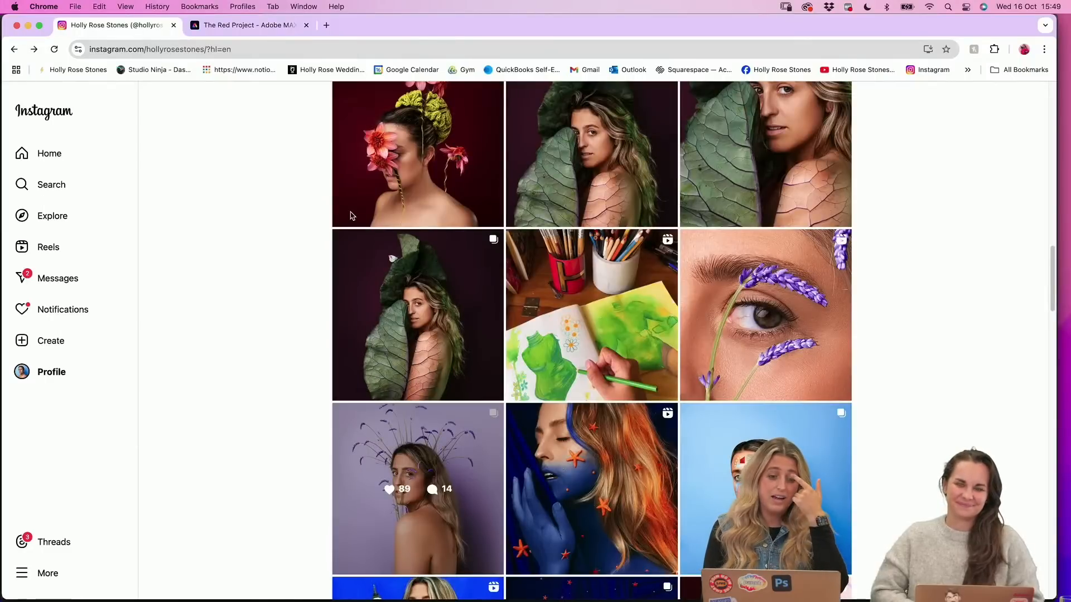
scroll(282, 304, "up", 4)
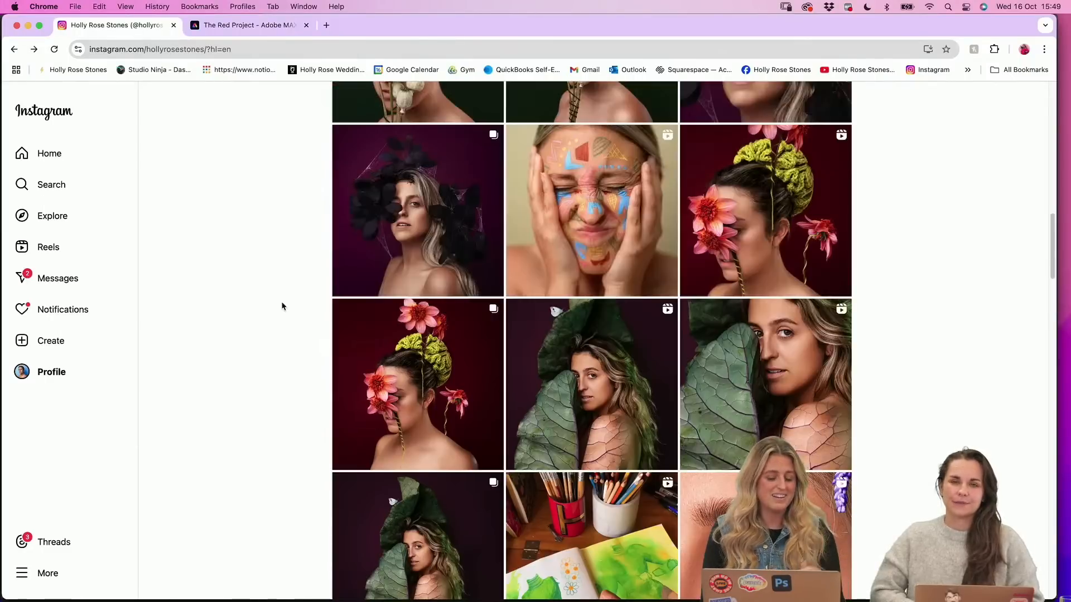
scroll(263, 310, "up", 5)
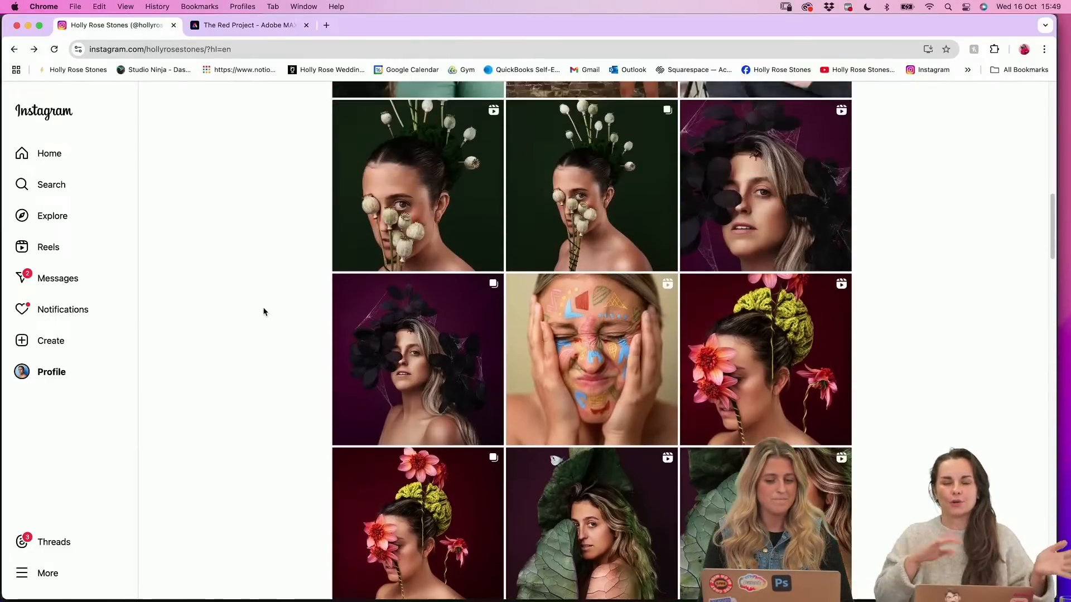
scroll(273, 330, "down", 4)
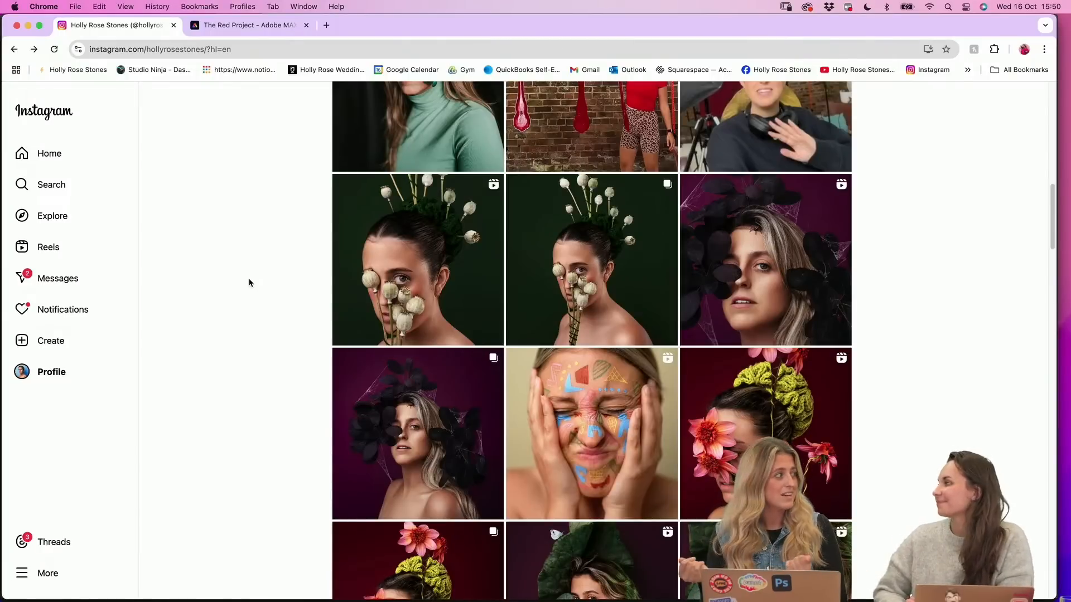
scroll(249, 283, "down", 1)
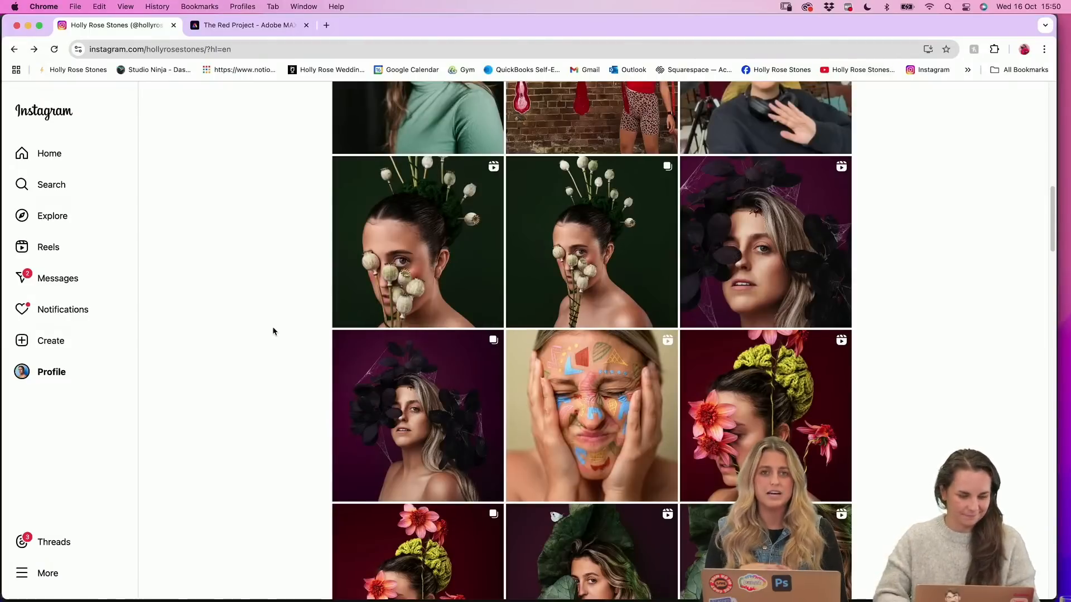
scroll(273, 331, "down", 6)
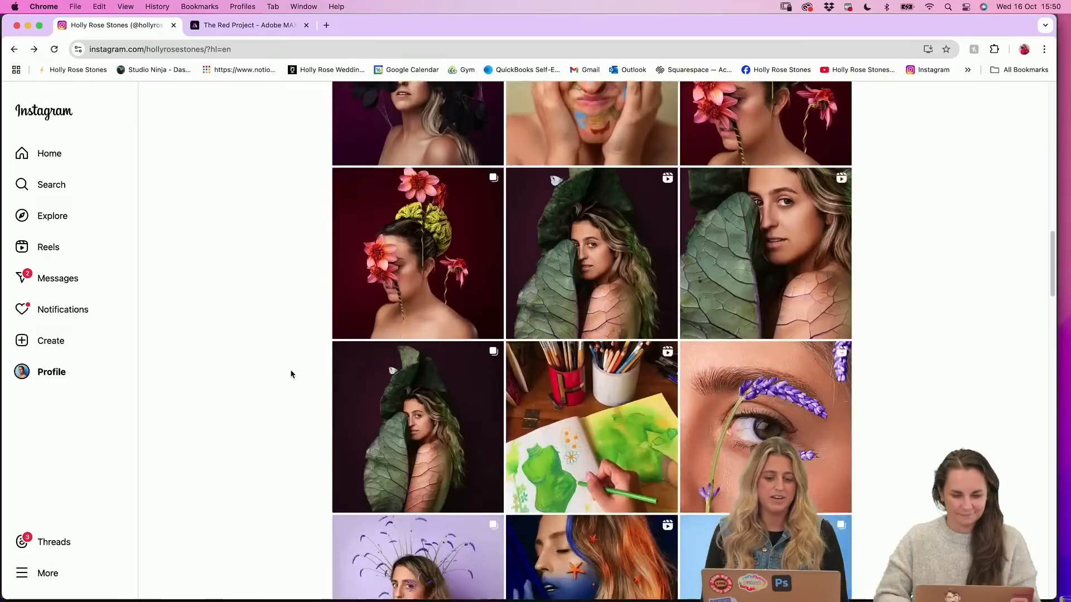
scroll(290, 379, "down", 3)
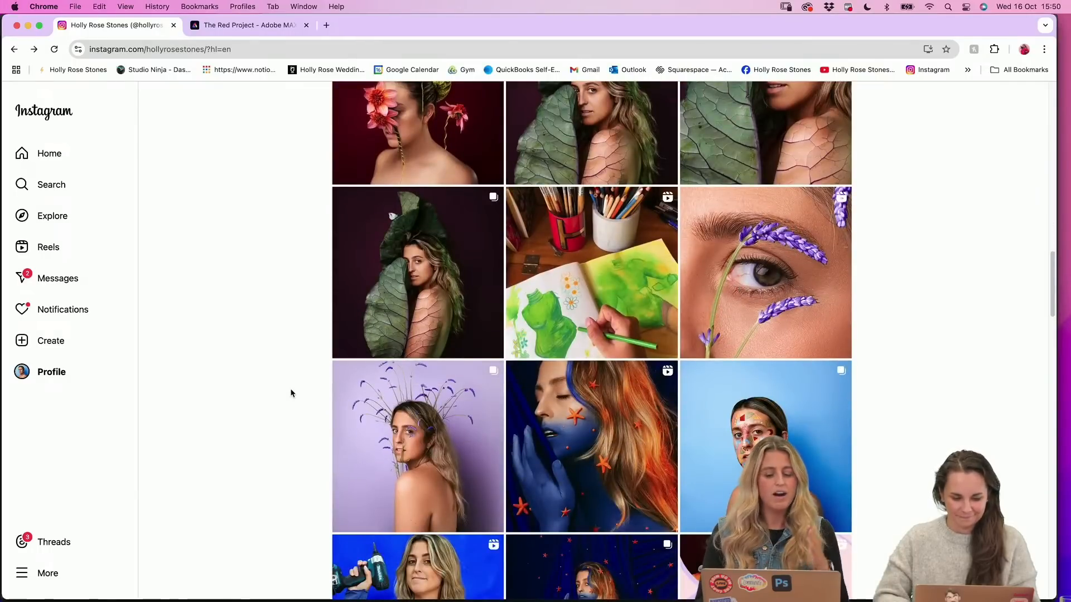
scroll(291, 393, "down", 4)
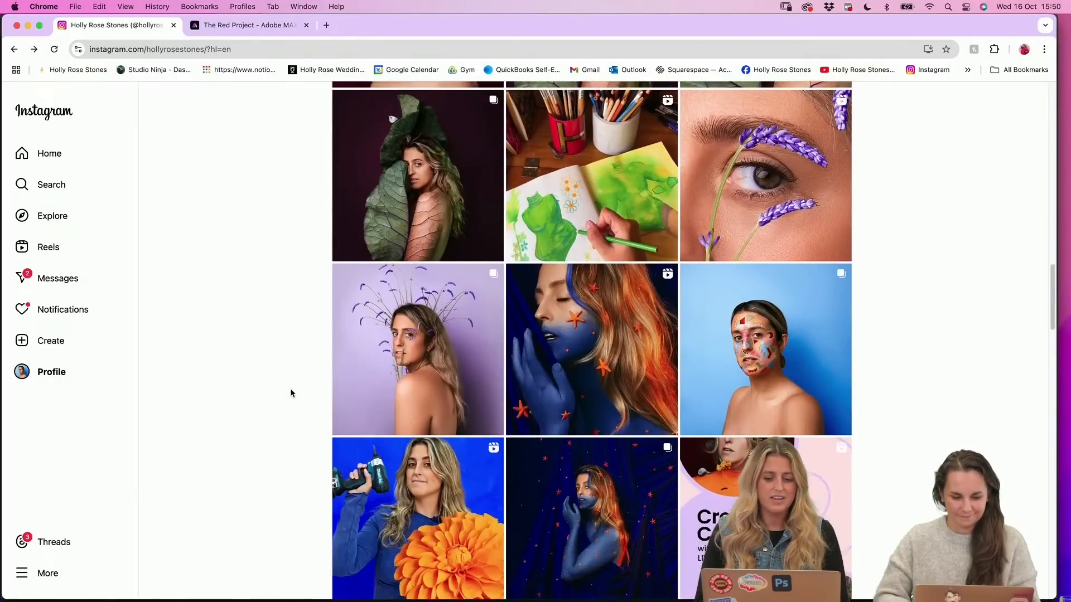
scroll(344, 399, "down", 2)
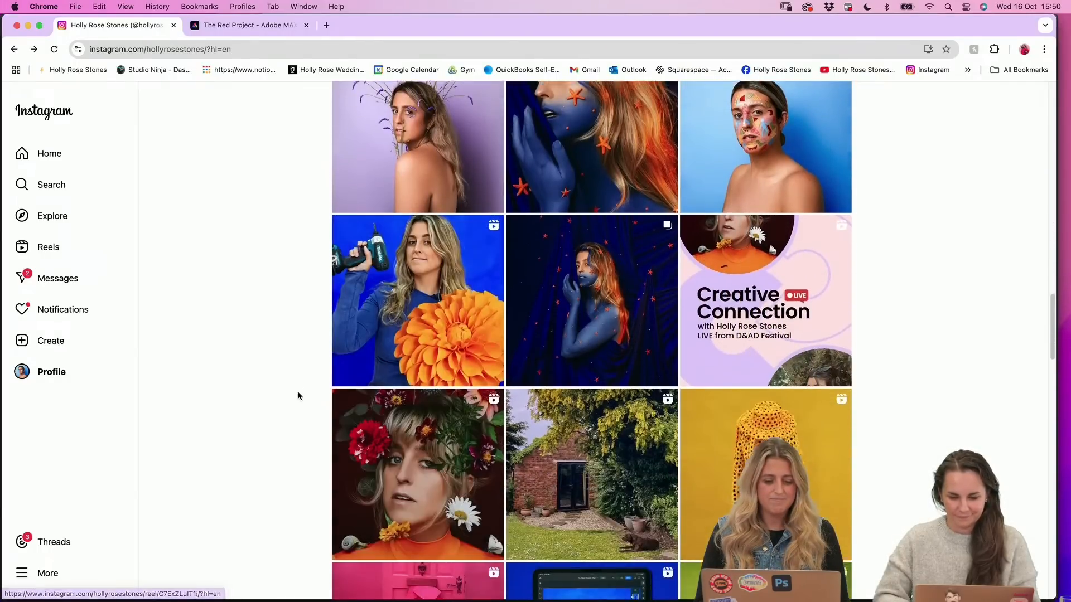
scroll(299, 397, "down", 2)
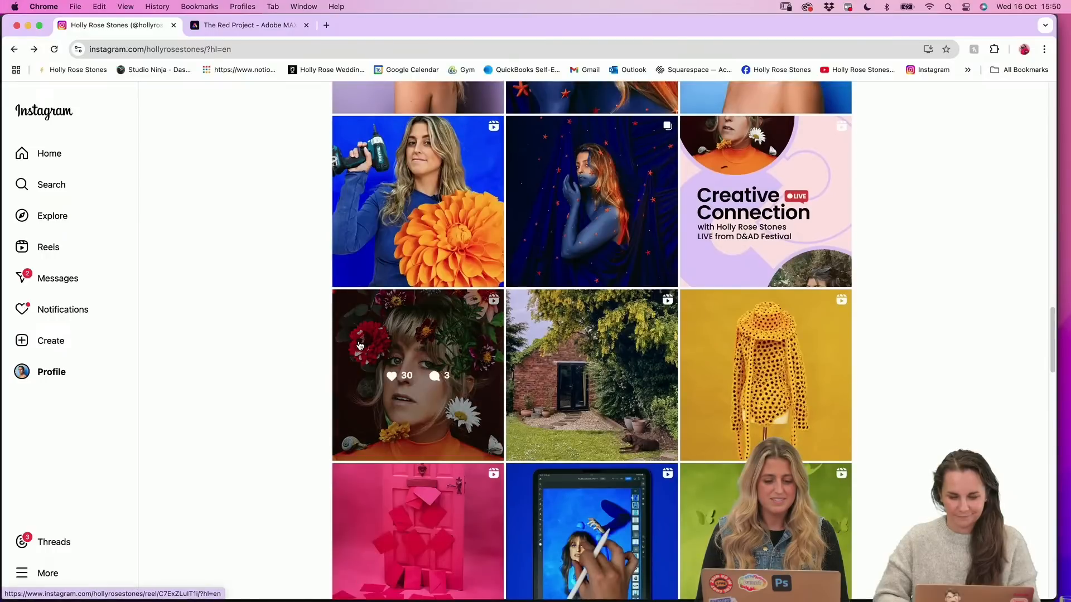
scroll(306, 362, "up", 2)
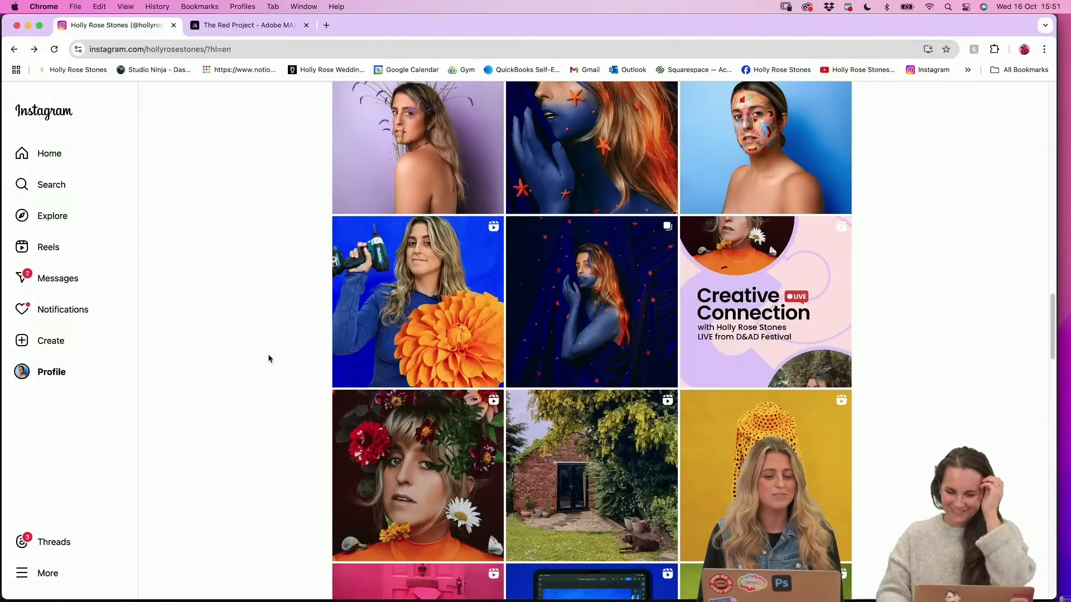
scroll(429, 439, "down", 3)
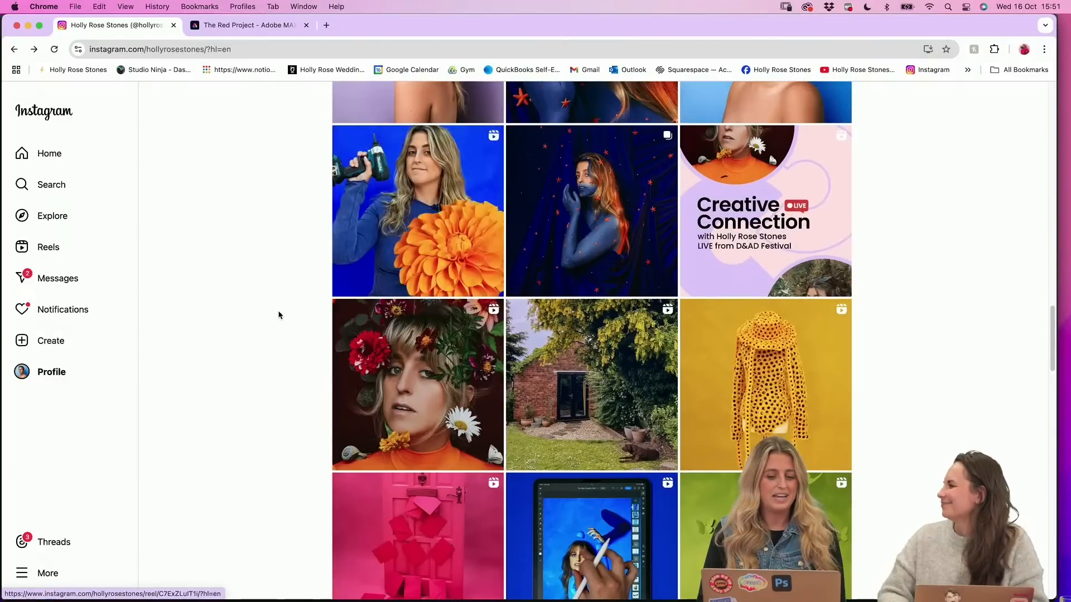
scroll(277, 313, "down", 2)
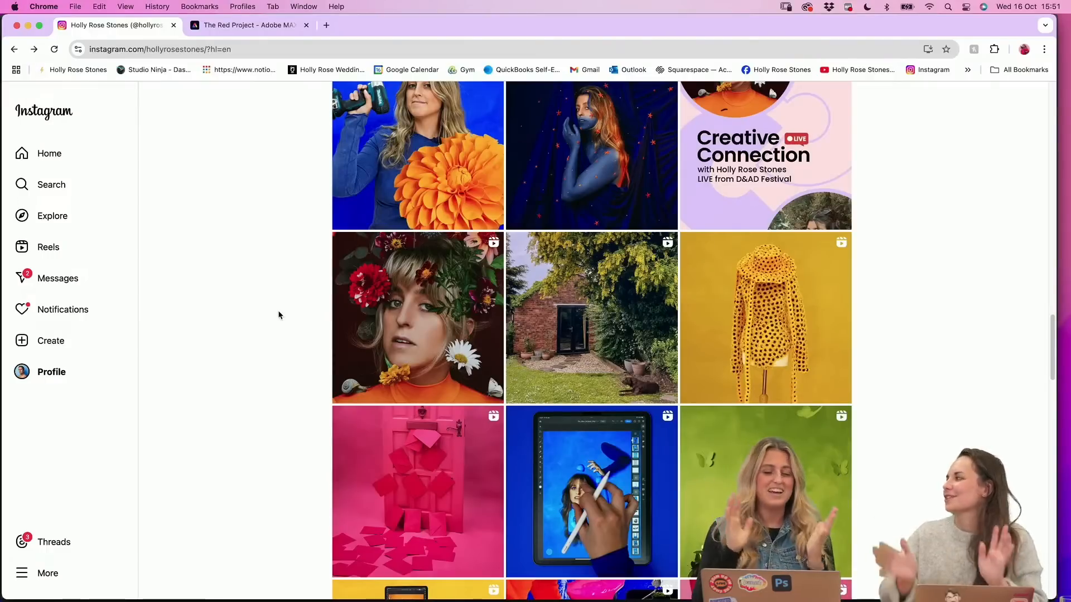
scroll(279, 315, "down", 2)
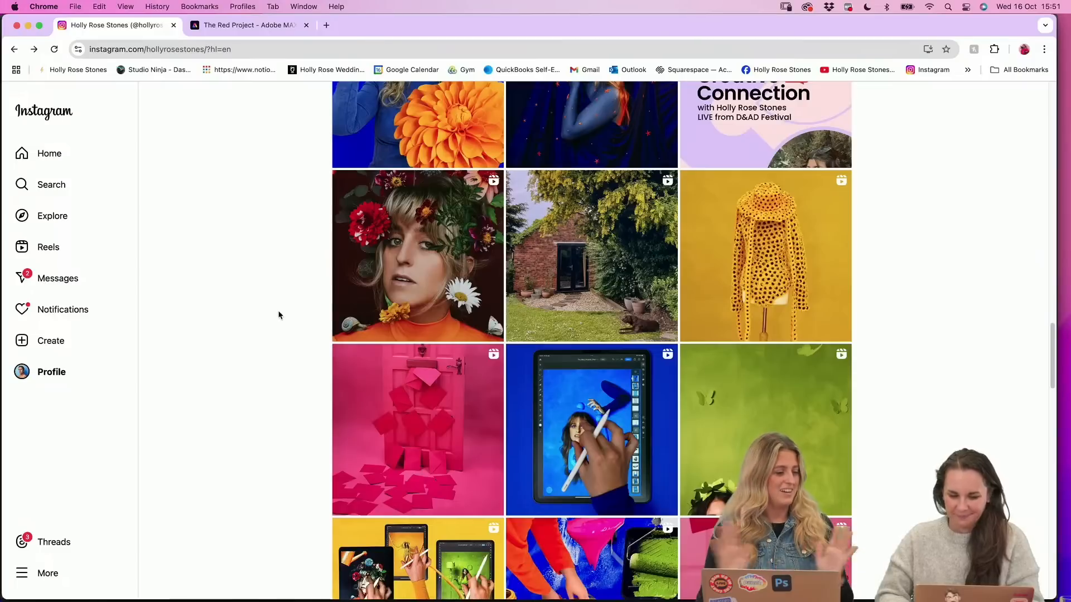
scroll(364, 538, "down", 1)
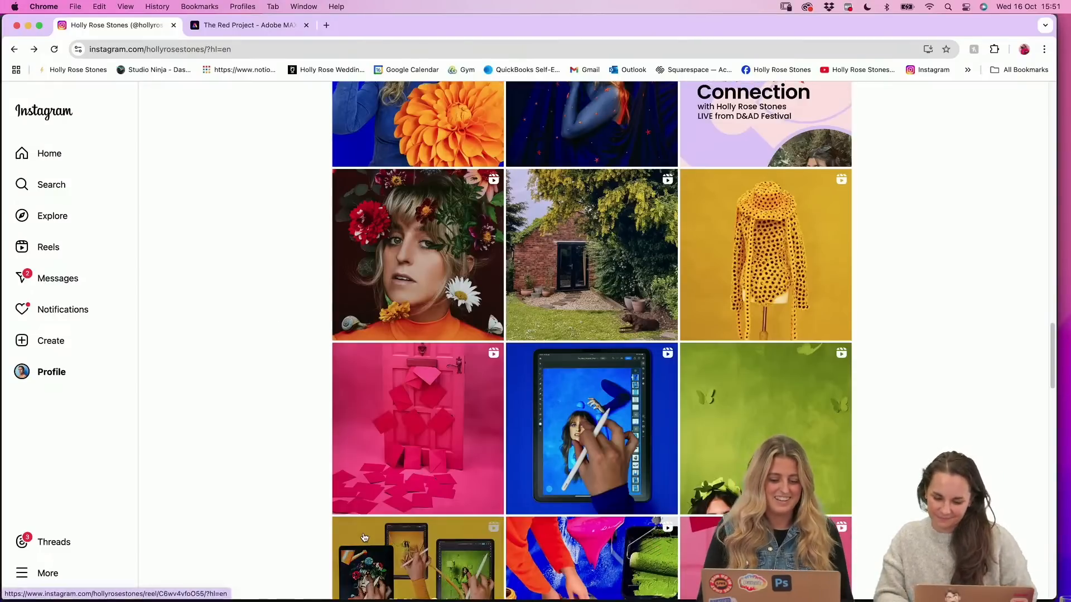
Look over the orange flower posts further down the Instagram profile and switch to Photoshop (Beta)
scroll(345, 527, "down", 10)
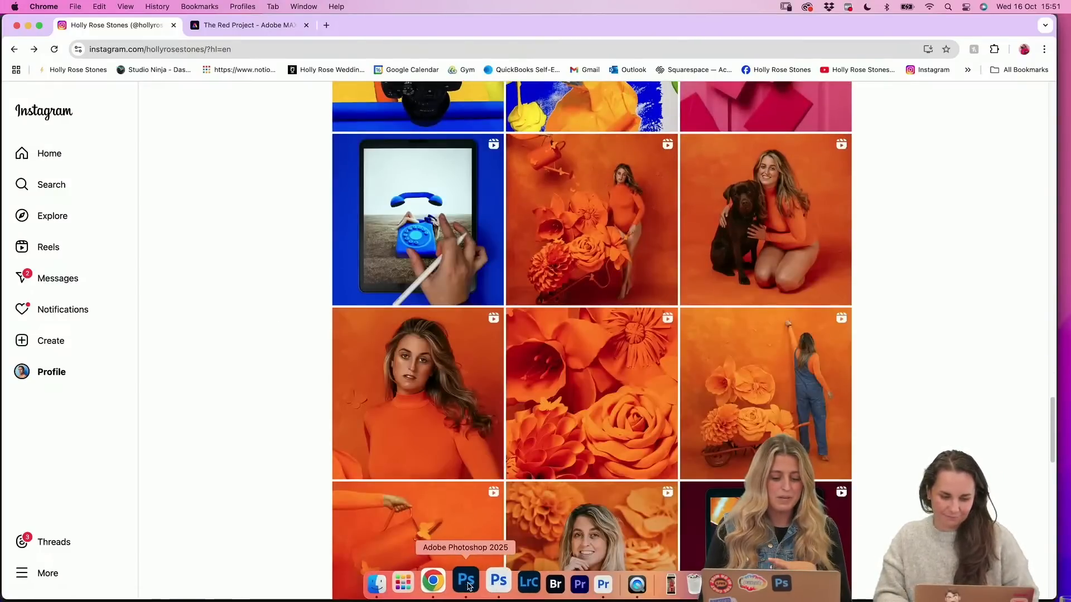
left_click(467, 582)
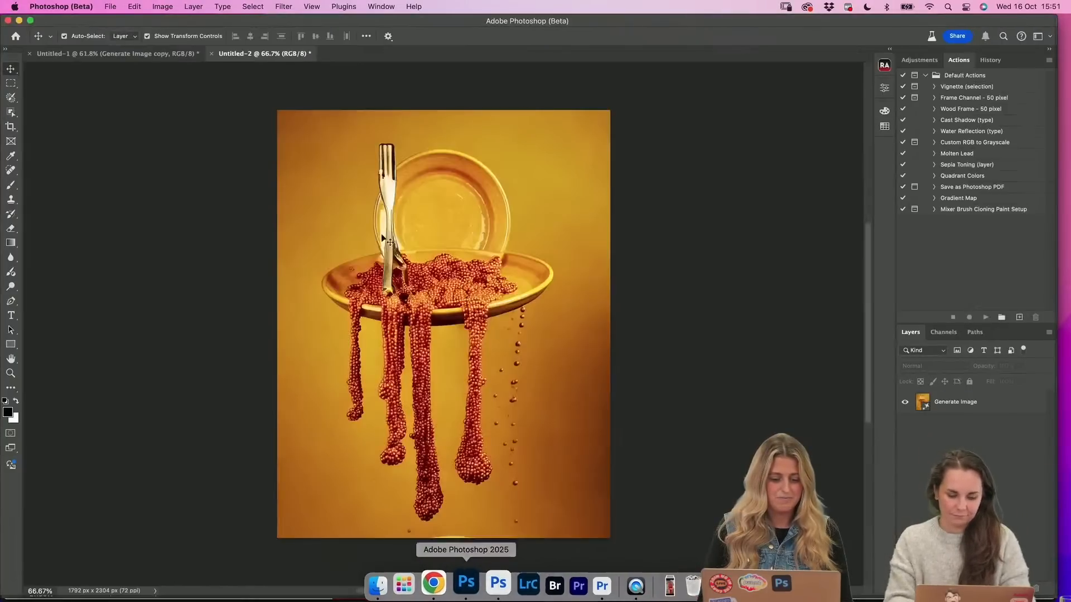
left_click(135, 6)
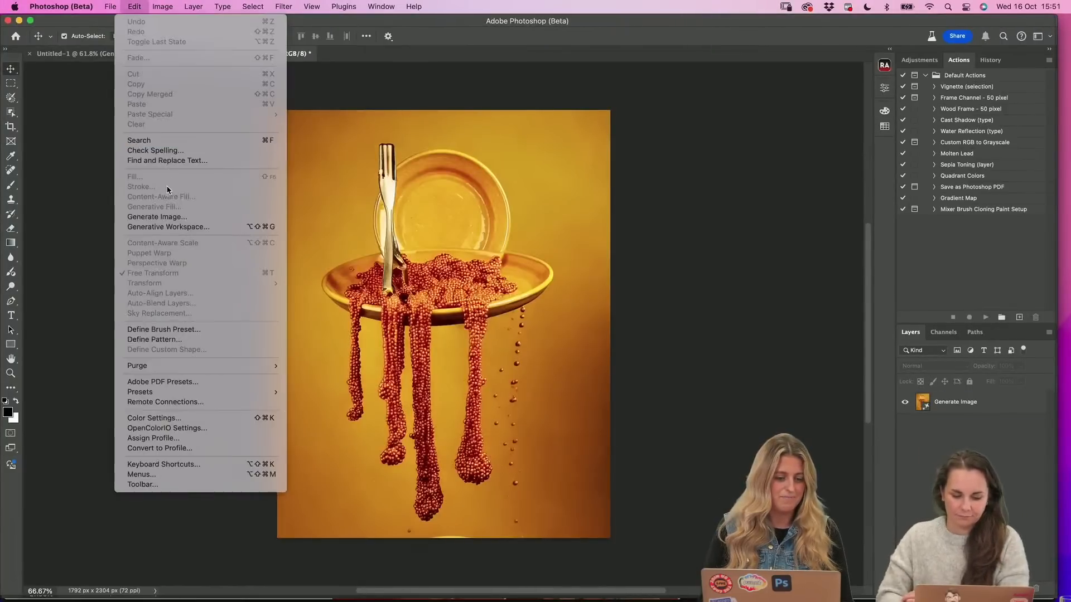
left_click(169, 225)
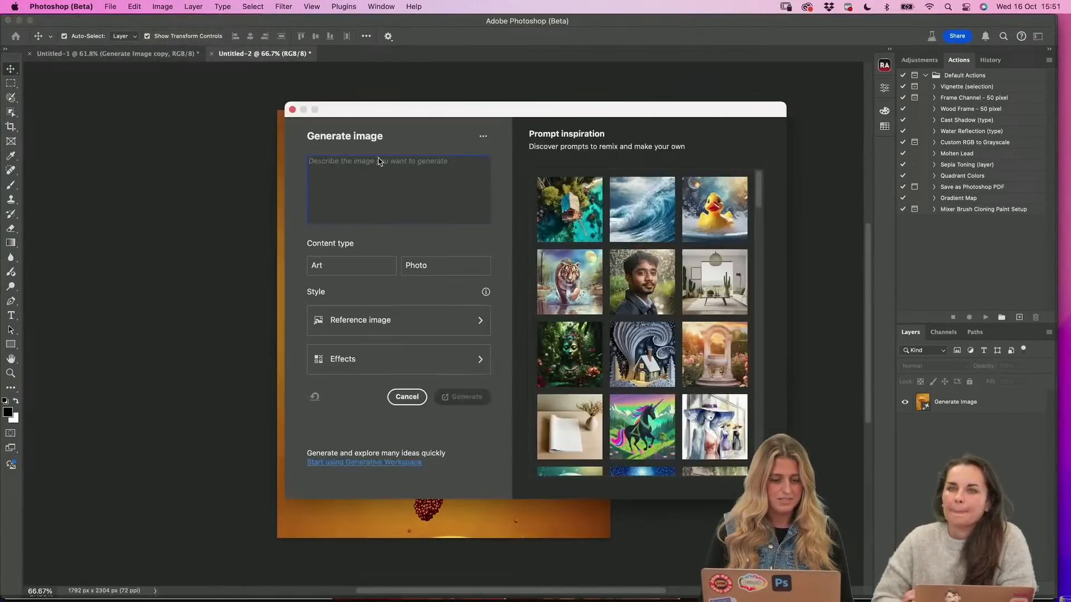
left_click(293, 110)
Open the Generative Workspace and show all generated images as a grid of prompt batches
left_click(135, 6)
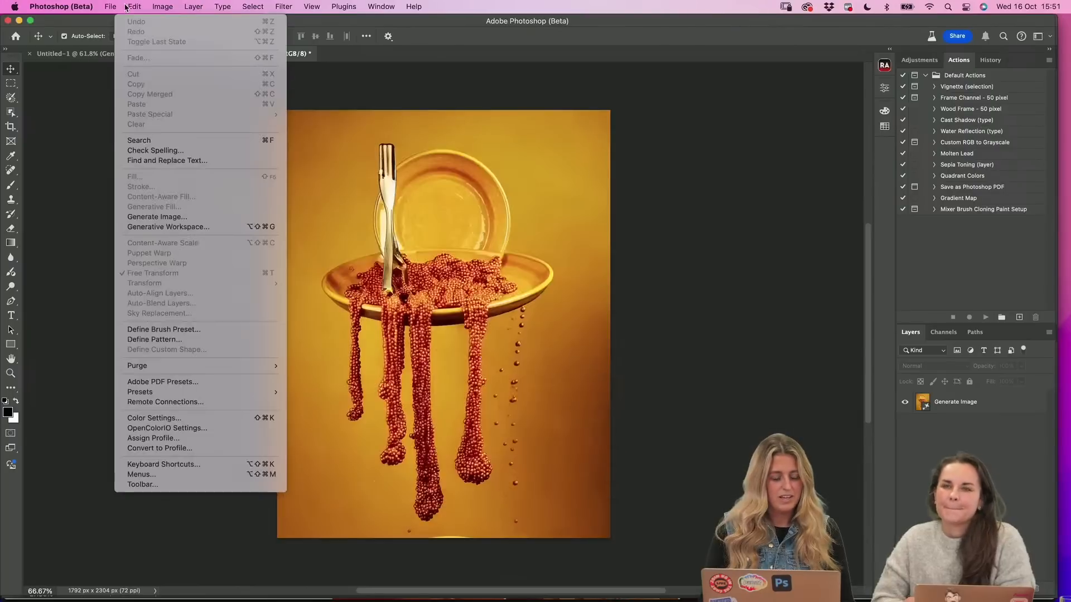
left_click(182, 229)
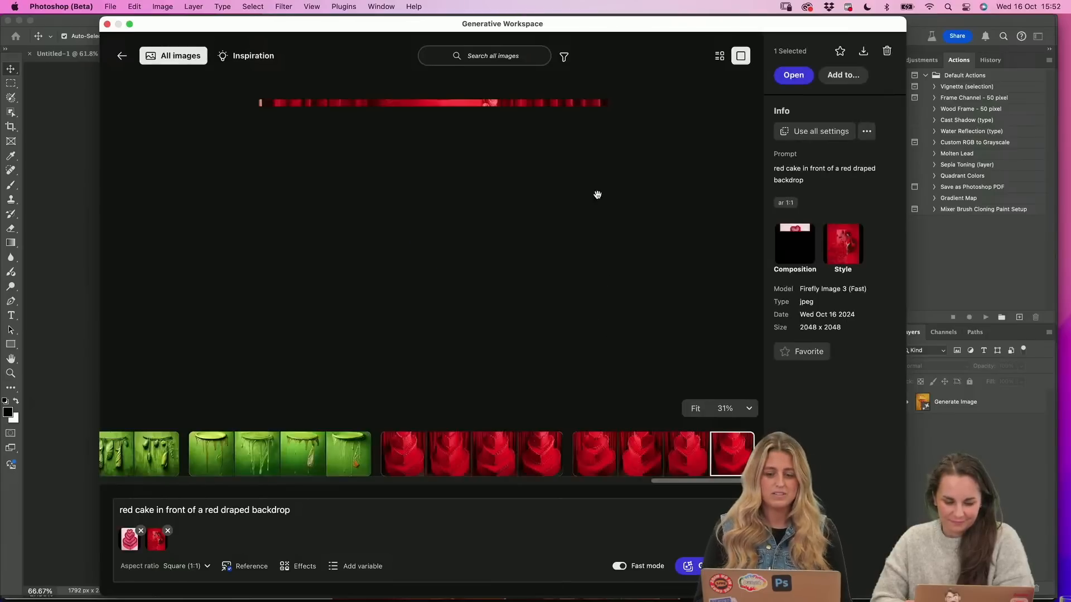
left_click(719, 56)
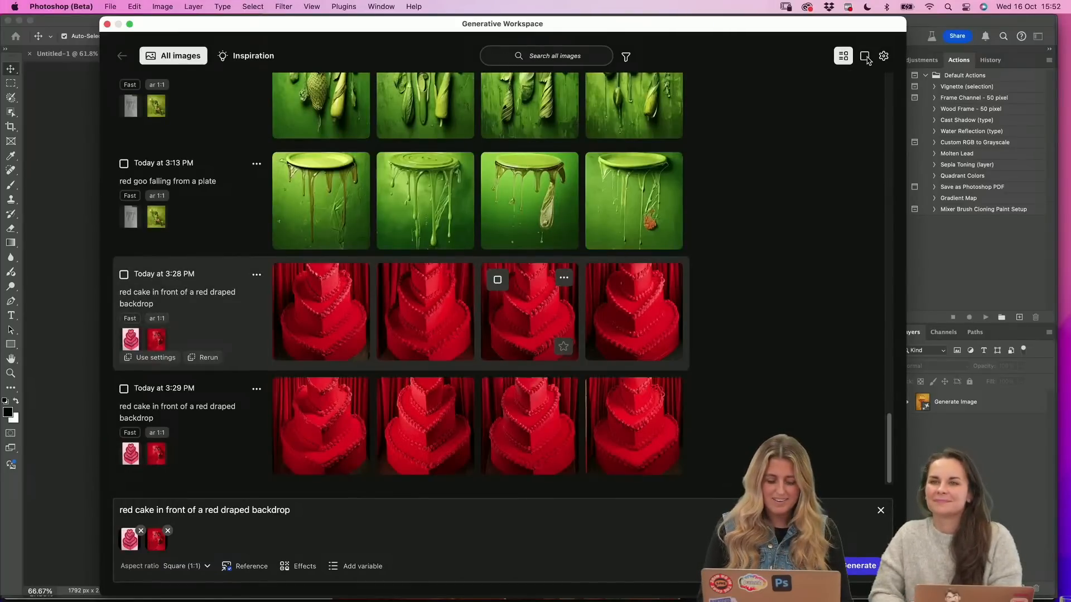
Open the third red cake image of the 3:28 PM batch and examine its tiers and piped edges close up
left_click(509, 307)
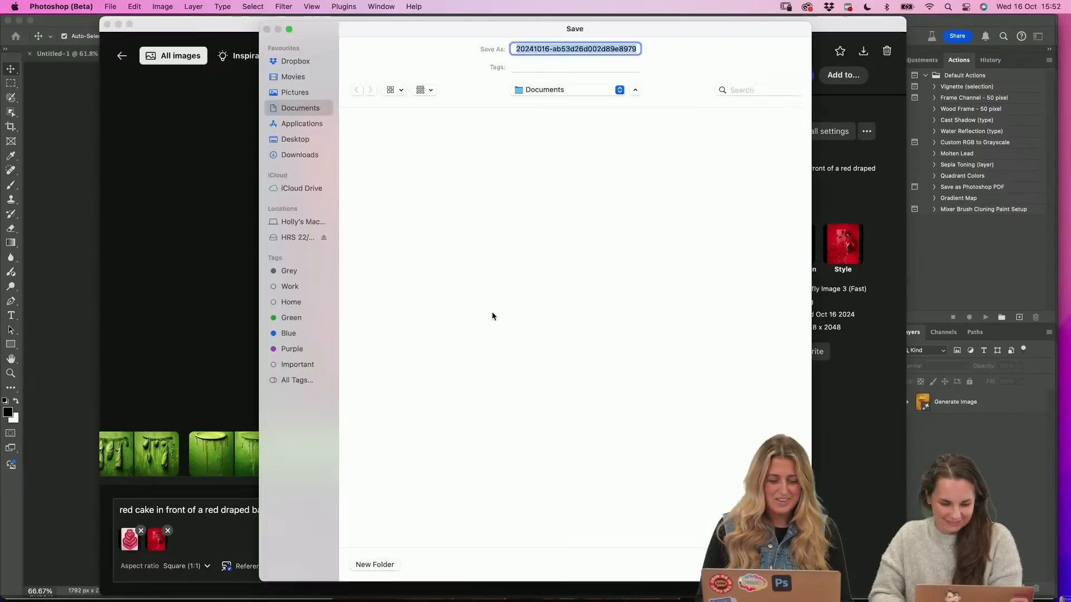
left_click(782, 564)
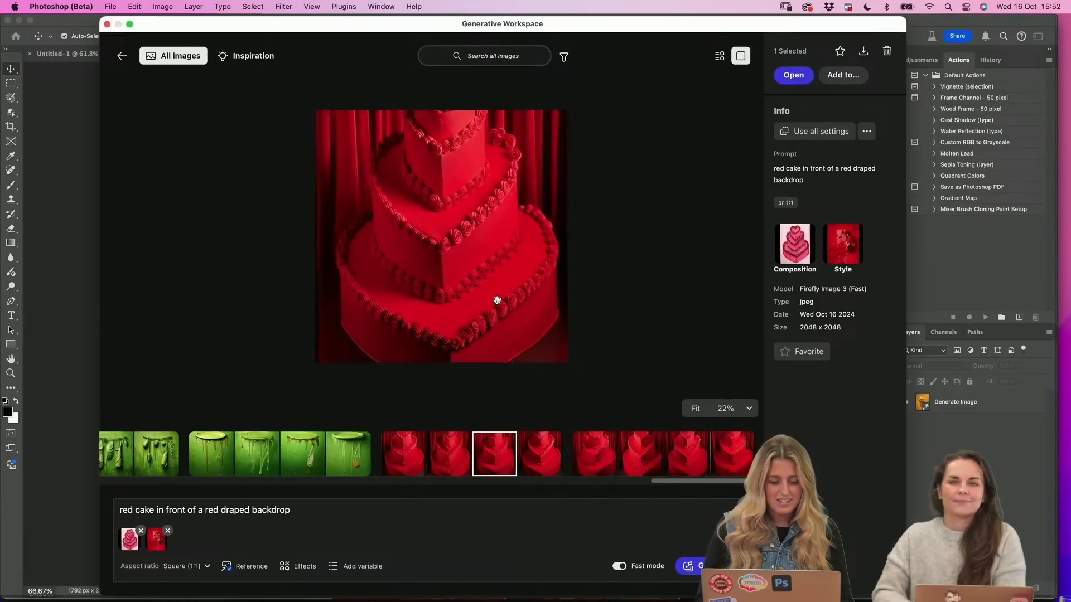
scroll(497, 300, "up", 1)
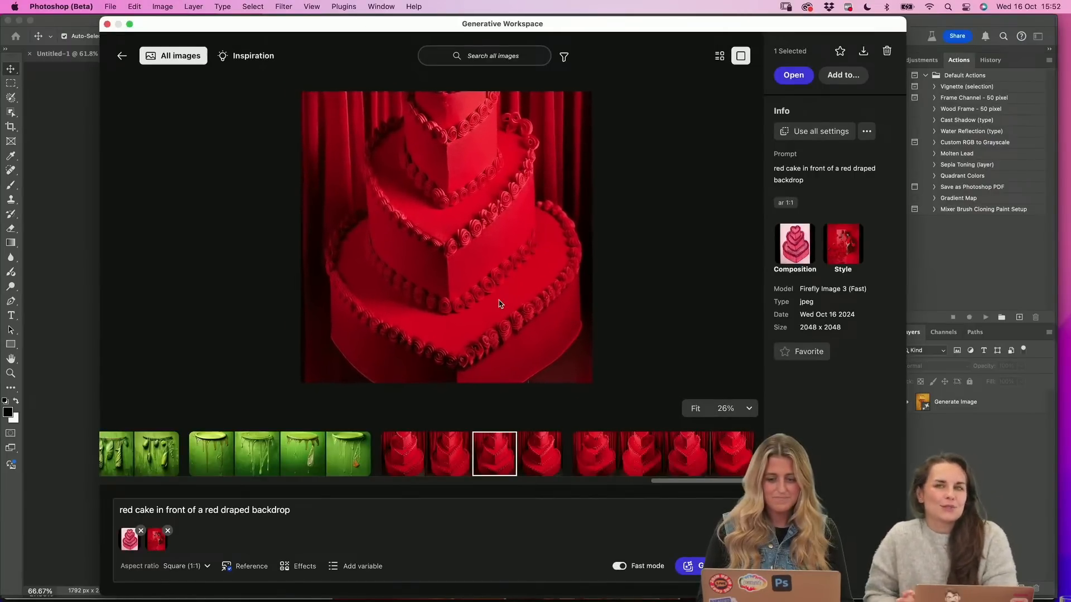
scroll(499, 303, "up", 2)
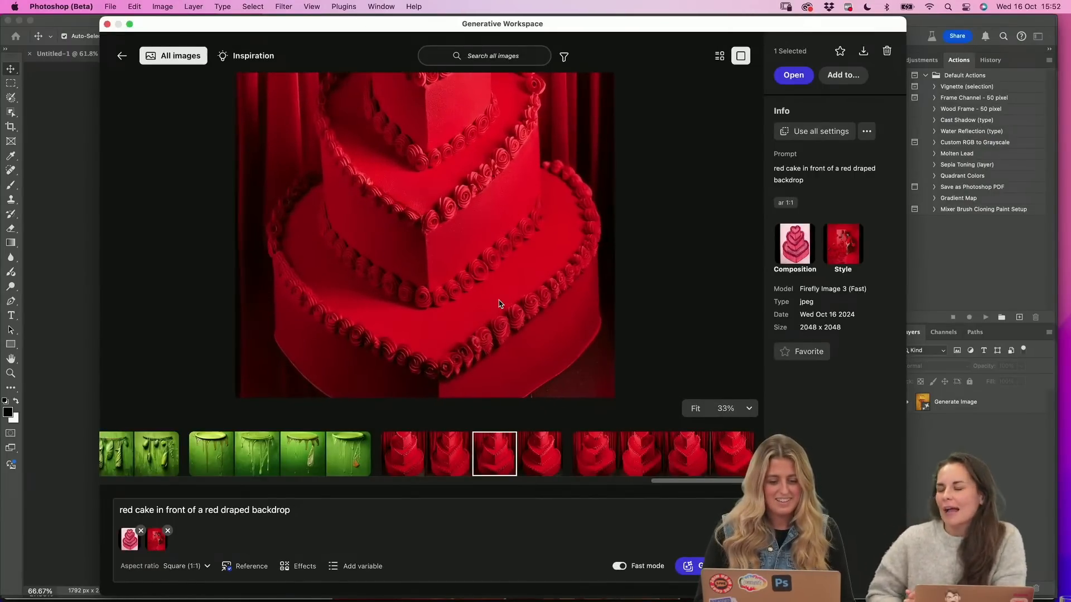